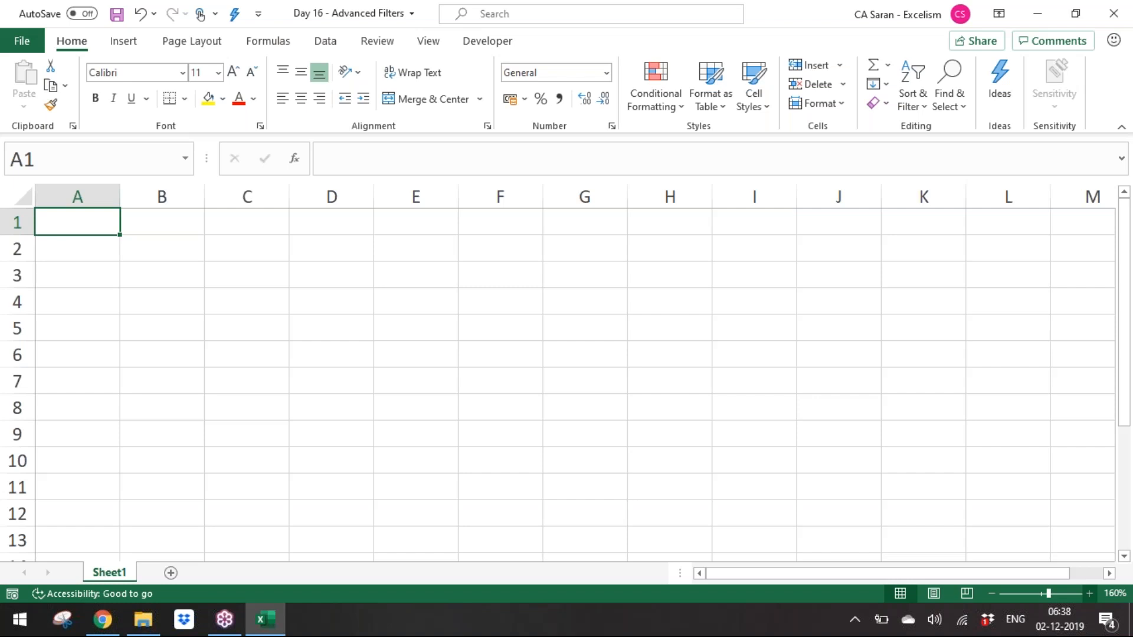
Step: Enter the column headers Company, Area, Date and Amount across row 1
type("Company")
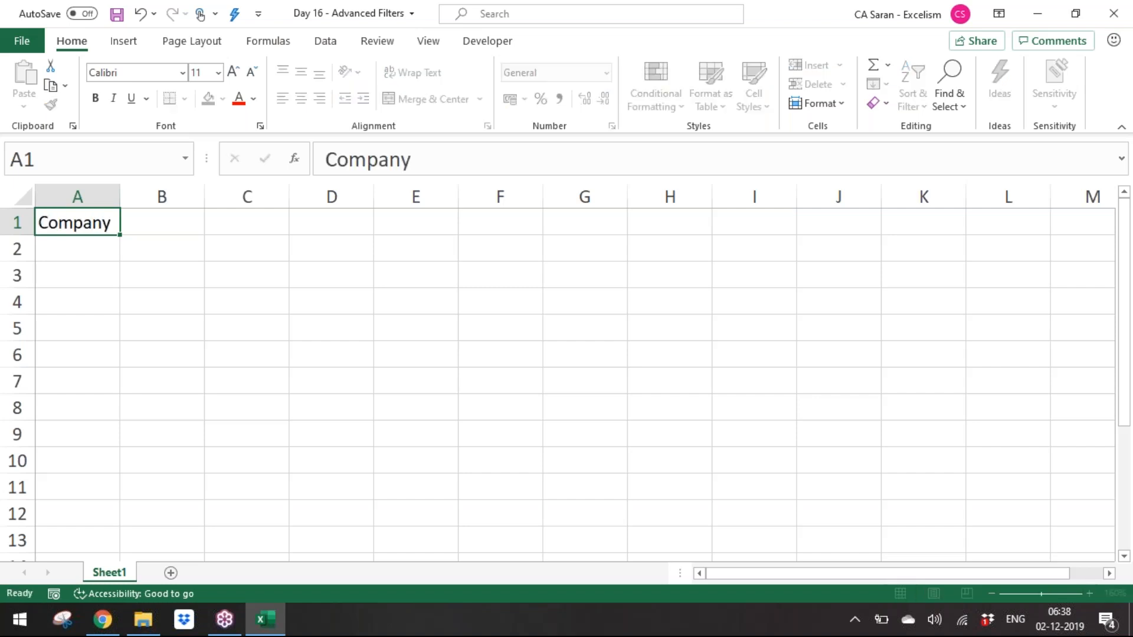
key("Tab")
type("Area")
key("Tab")
type("Date")
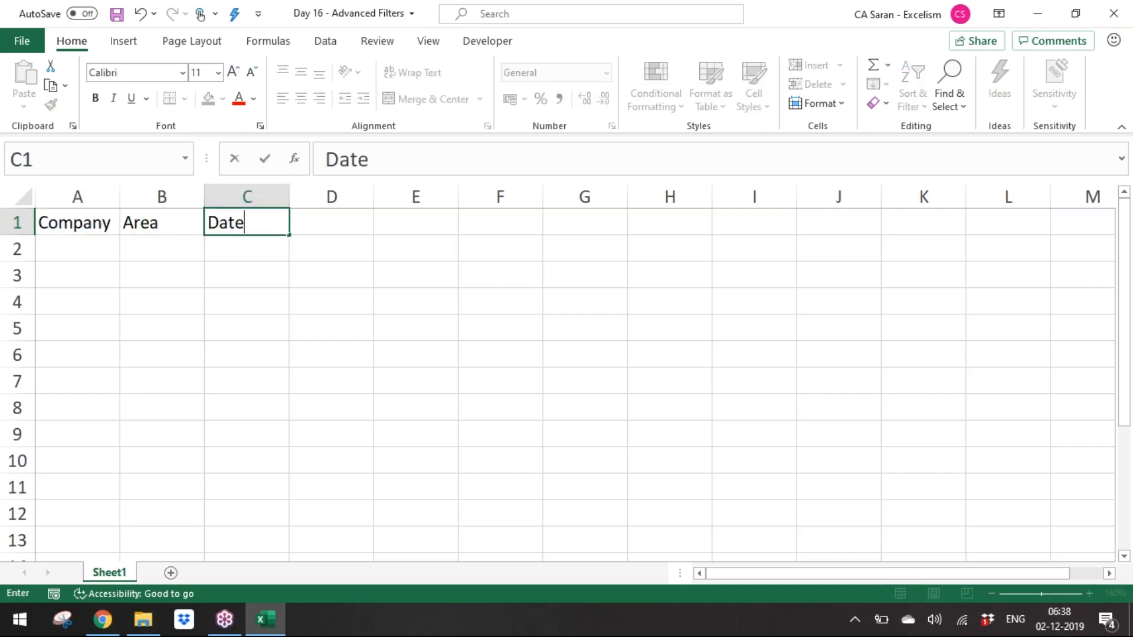
key("Tab")
type("Amount")
key("Return")
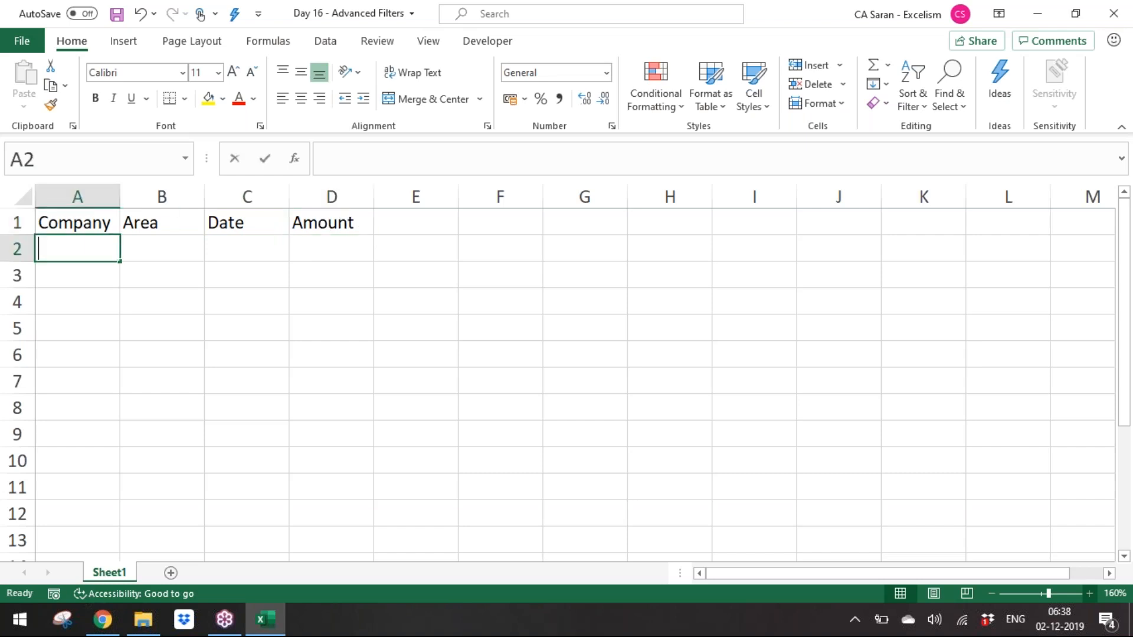
Step: Enter the company names Swiggy, Fasoos, Zomato, Uber Eats and Food Panda in A2:A6
type("Swiggy")
key("Return")
type("Fasoo")
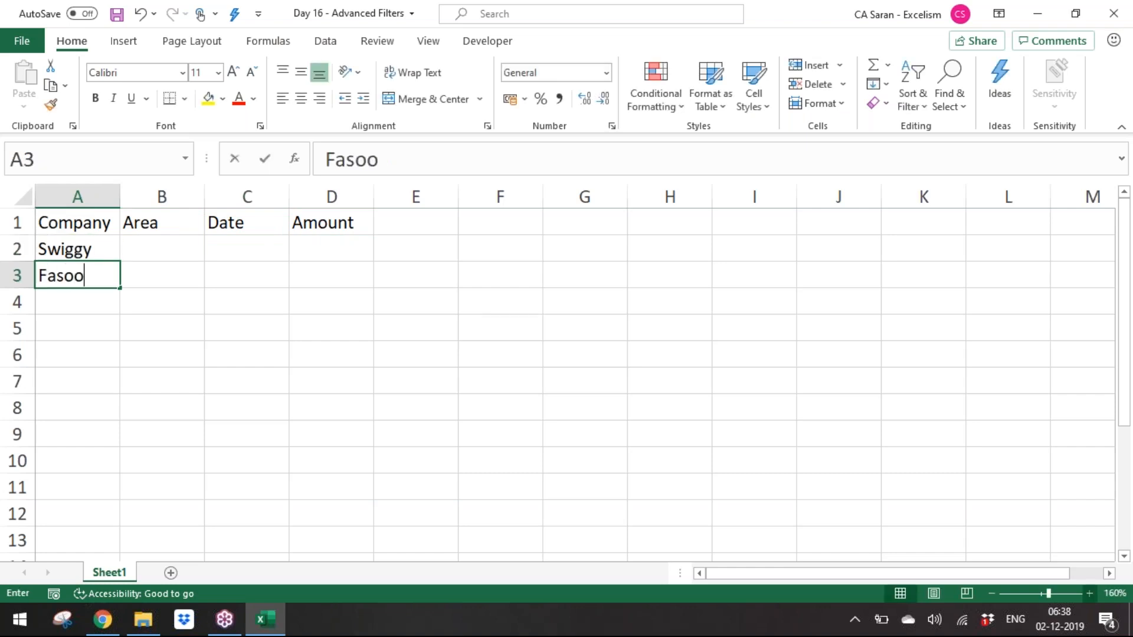
type("s")
key("Return")
type("Zomato")
key("Return")
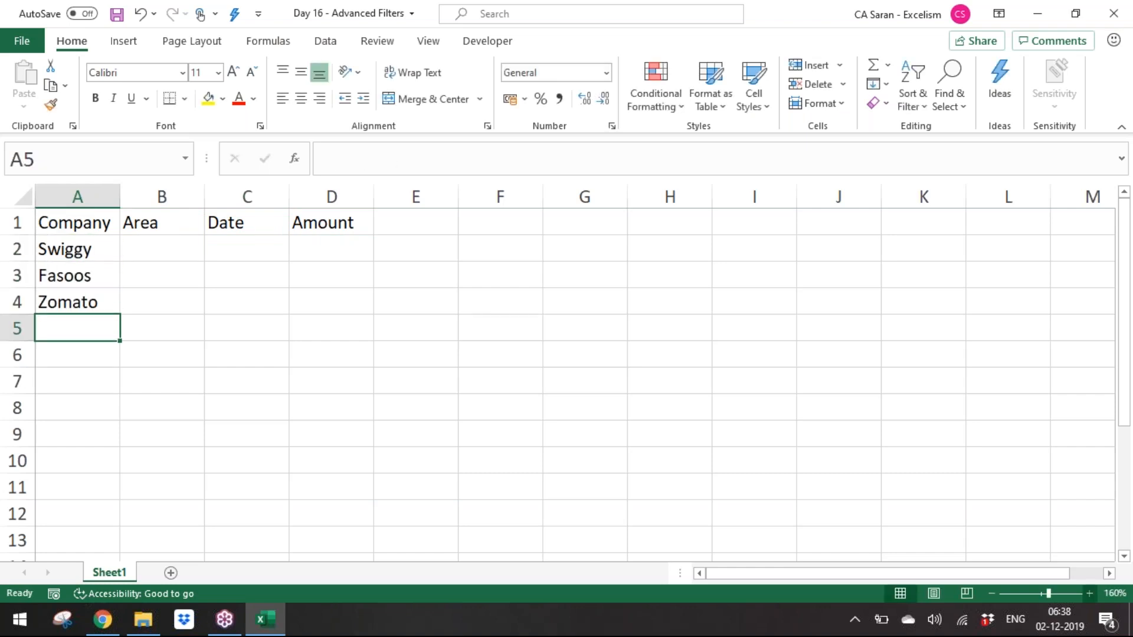
type("Uber Eats")
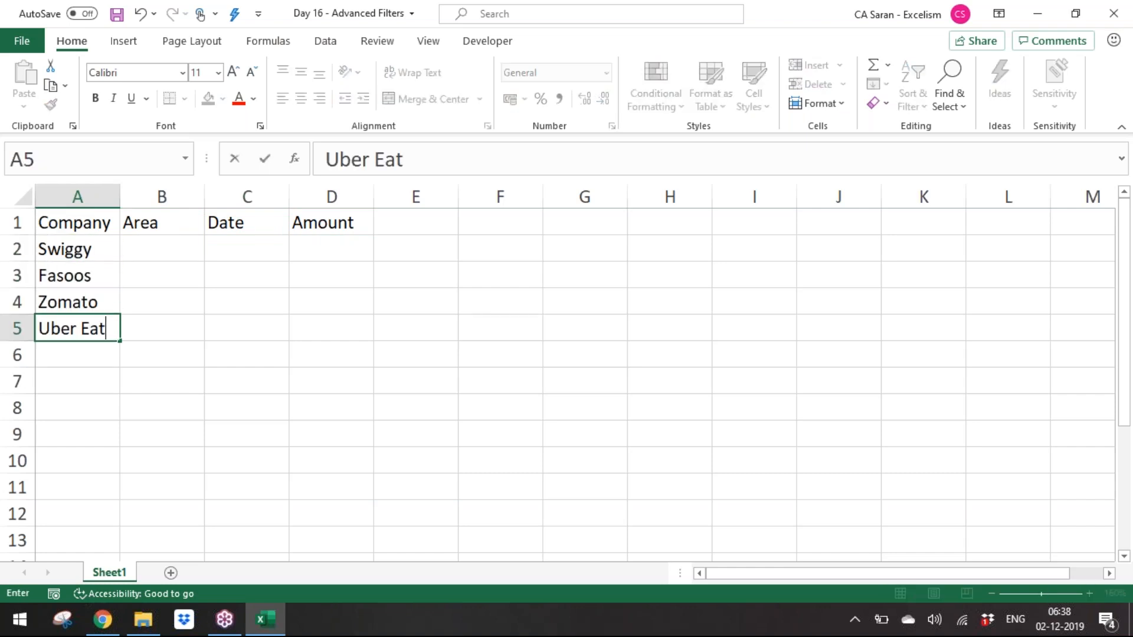
key("Return")
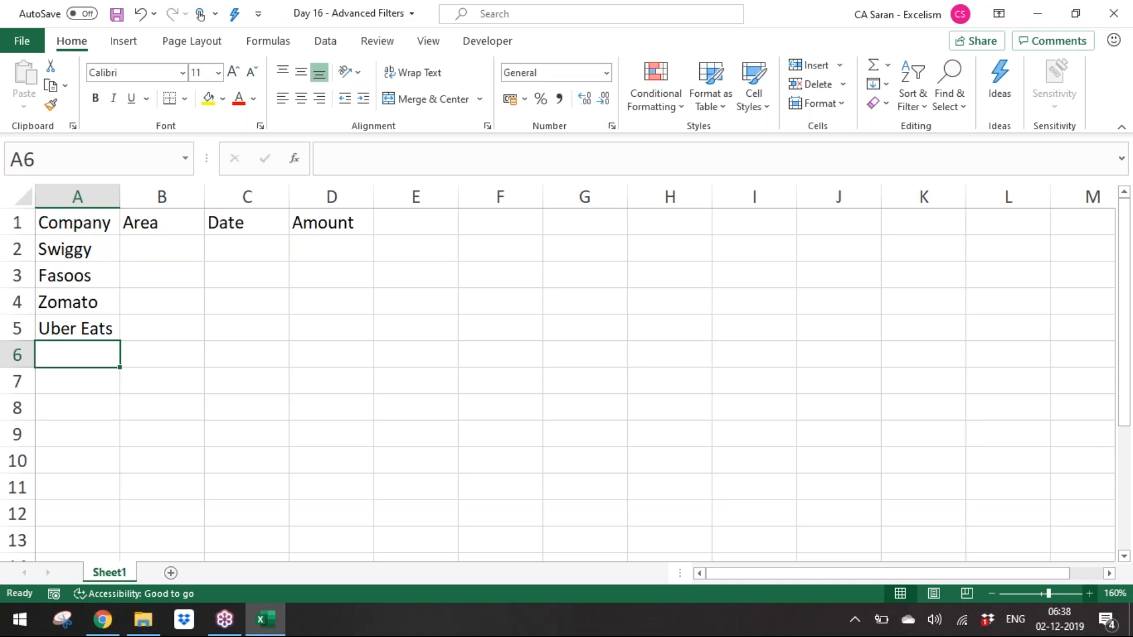
type("F")
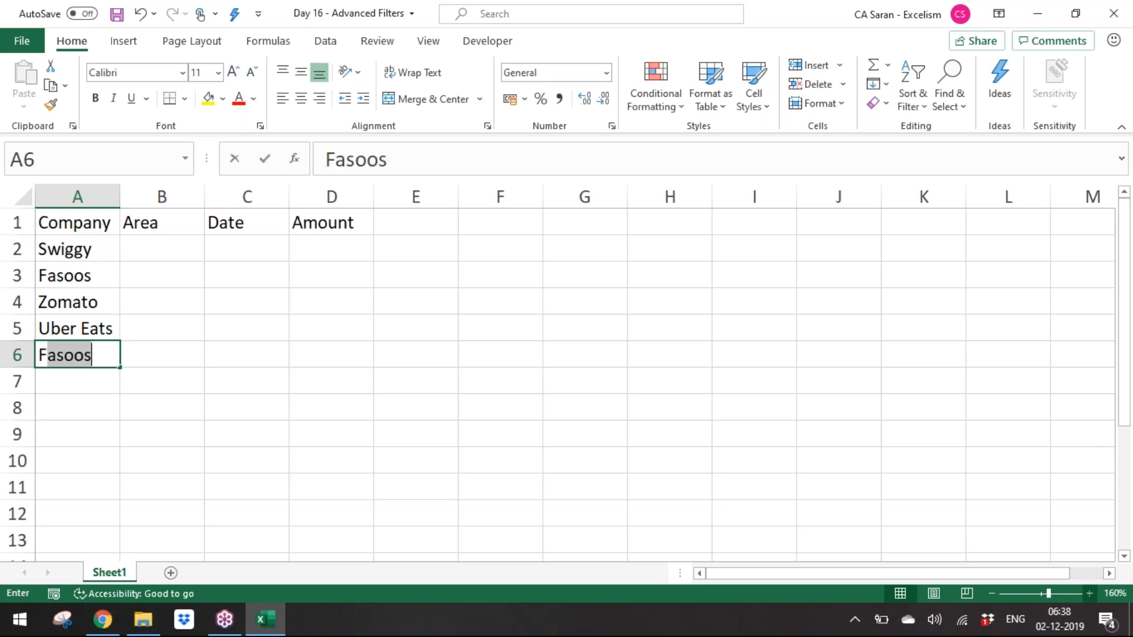
type("ood Panda")
key("Return")
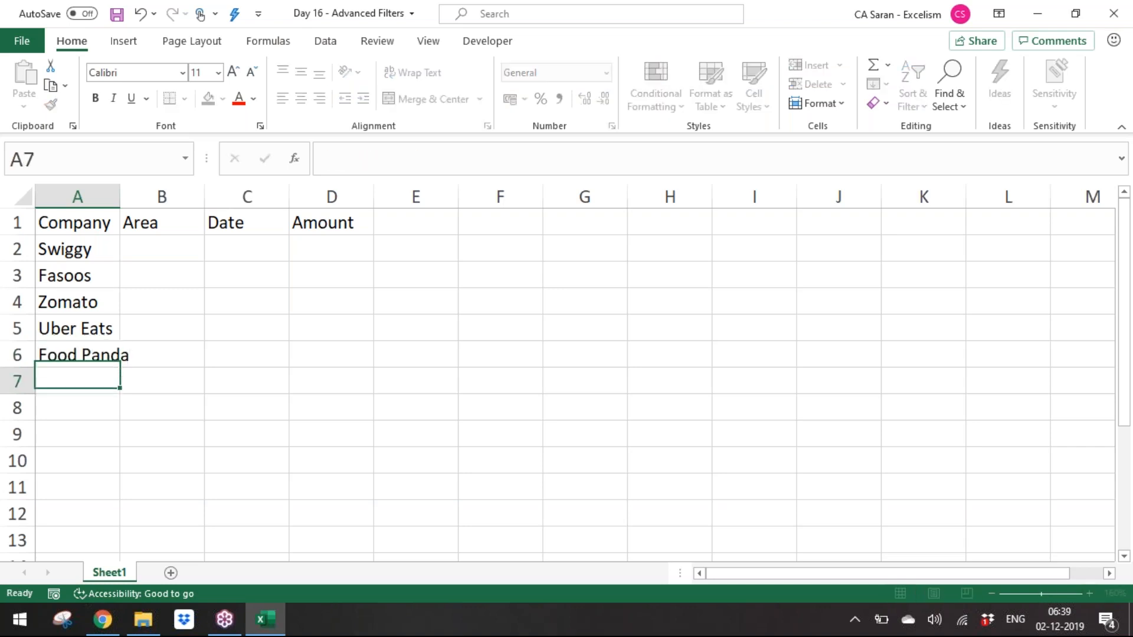
Step: Repeat the company names down column A to row 876 and autofit the column's width
left_click_drag(101, 249, 102, 633)
key("ctrl+Home")
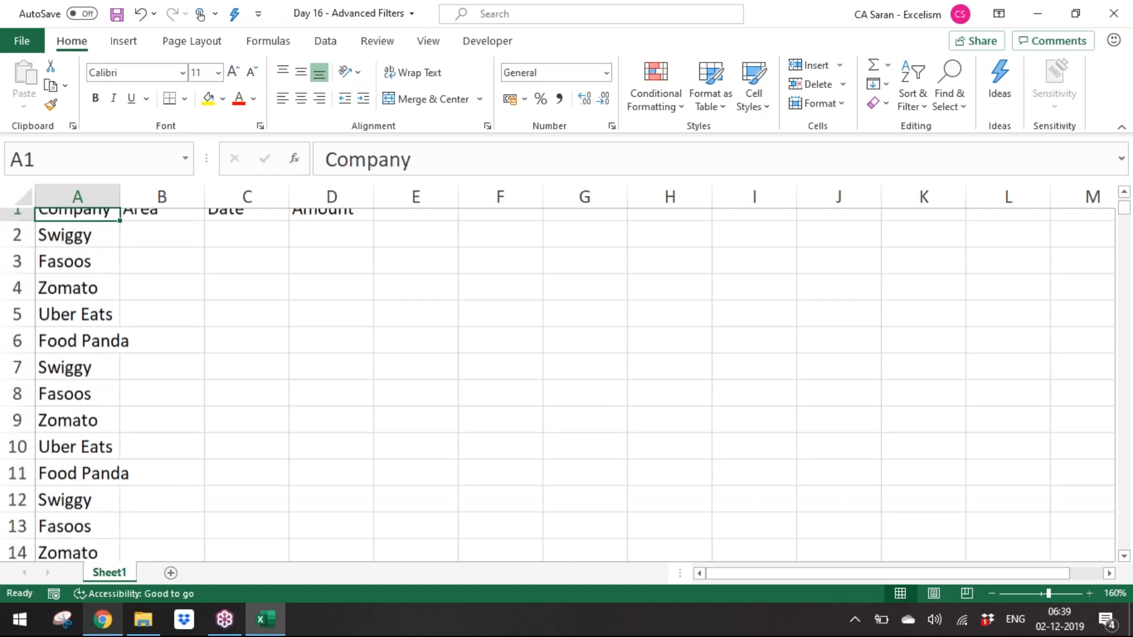
key("ctrl+shift+Down")
key("alt+h")
key("o")
key("i")
key("ctrl+BackSpace")
Step: Enter the areas East, West, South and North in B2:B5
key("Down")
key("Right")
type("East")
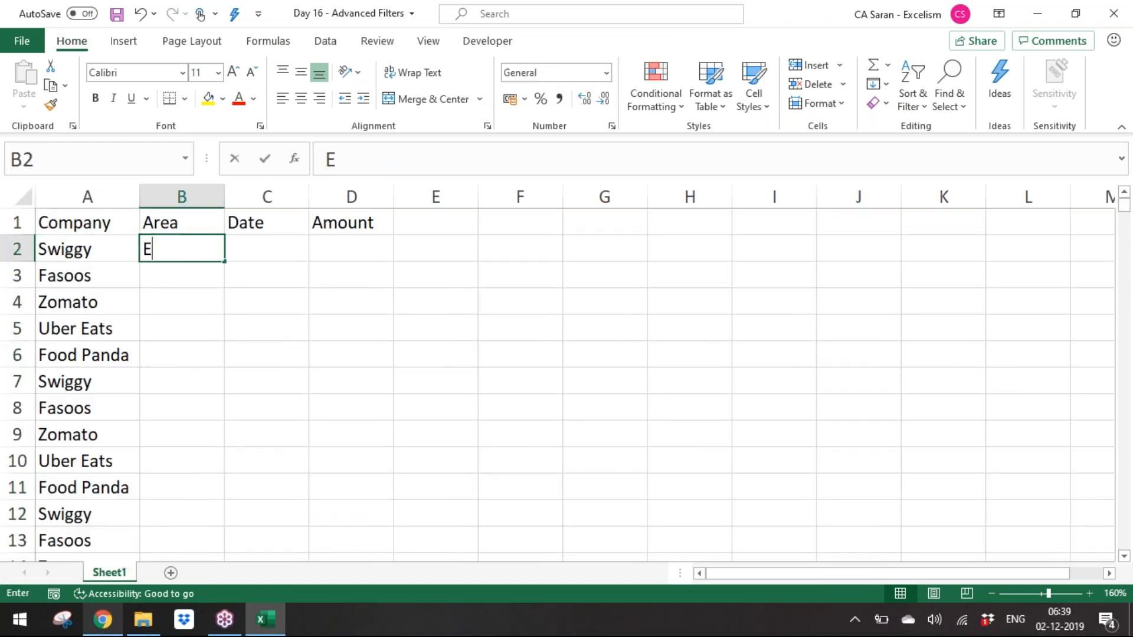
key("Return")
type("West")
key("Return")
type("Sot")
key("BackSpace")
type("ith")
key("BackSpace")
key("BackSpace")
key("BackSpace")
type("uth")
key("Return")
type("North")
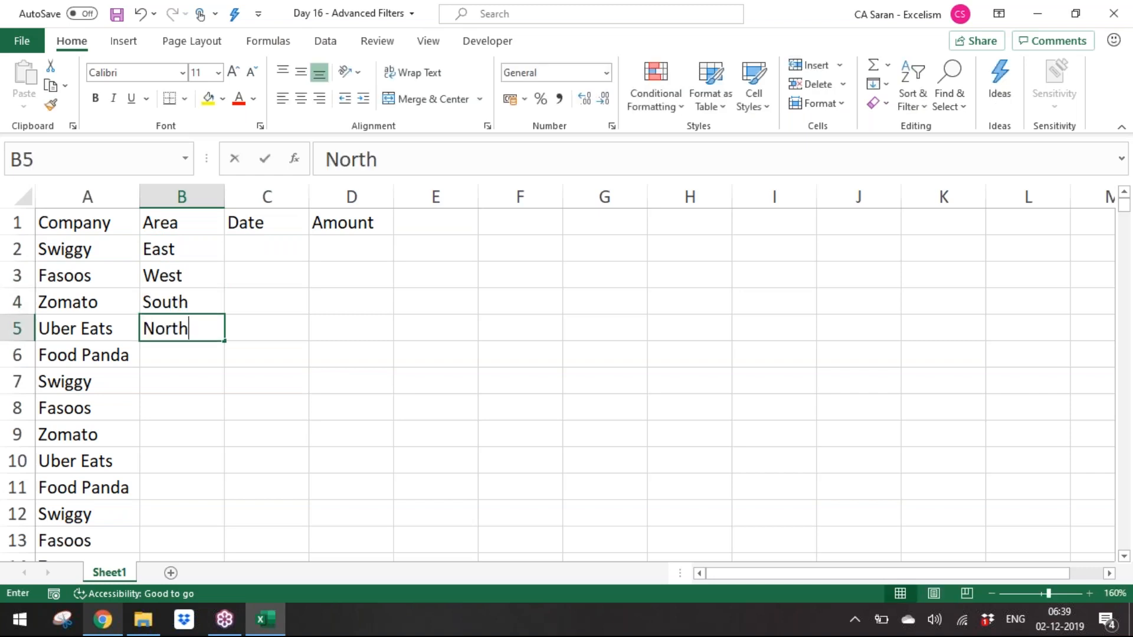
key("Return")
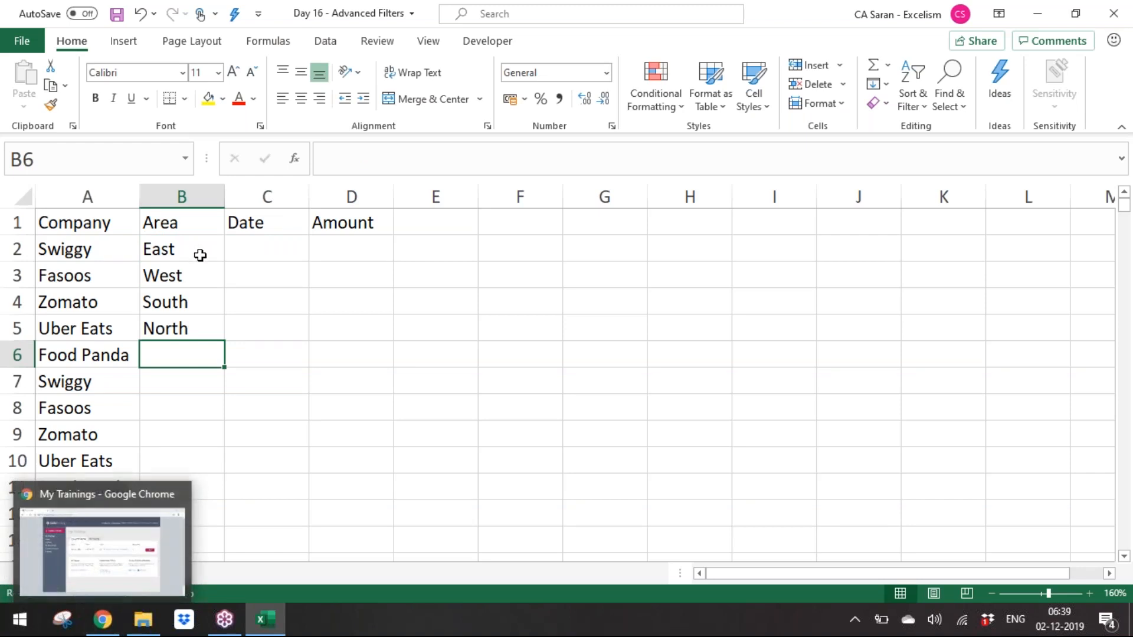
Step: Fill the area pattern down column B alongside the company list
key("Up")
key("Up")
left_click_drag(193, 250, 211, 325)
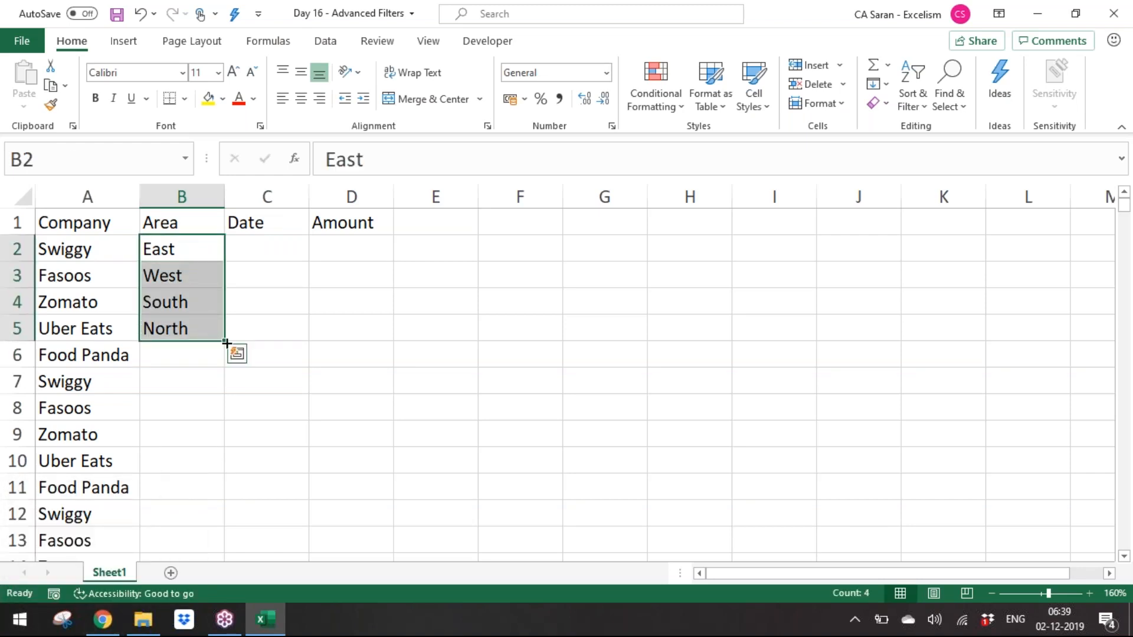
double_click(226, 343)
Step: Enter =RANDBETWEEN(DATE(2010,1,1),DATE(2018,12,31)) in C2 to generate a random date
left_click(295, 245)
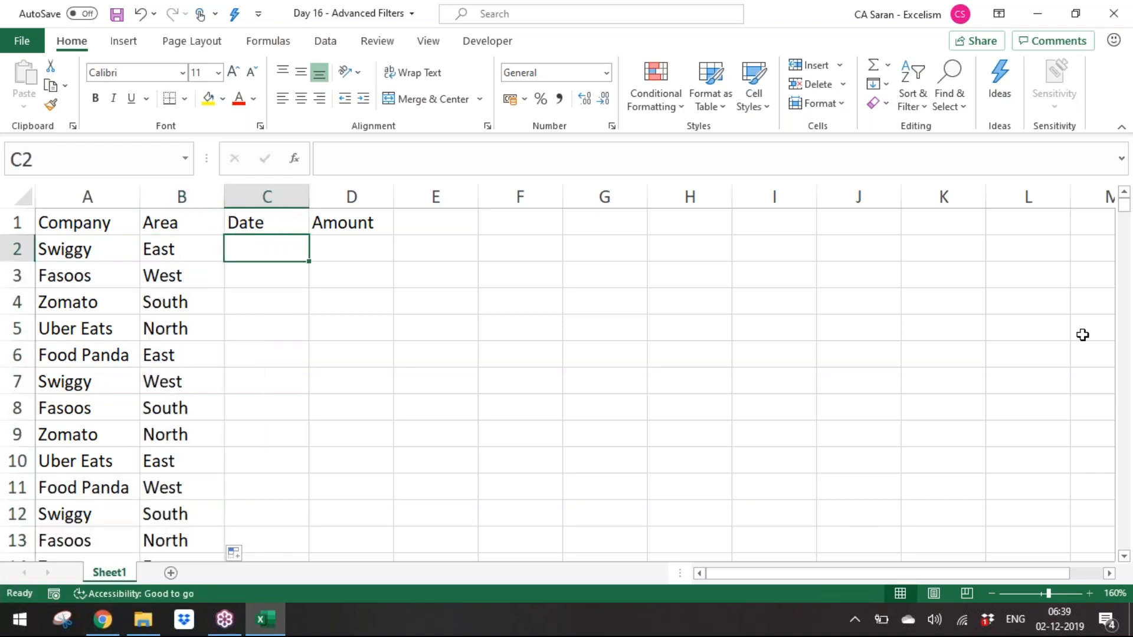
type("=")
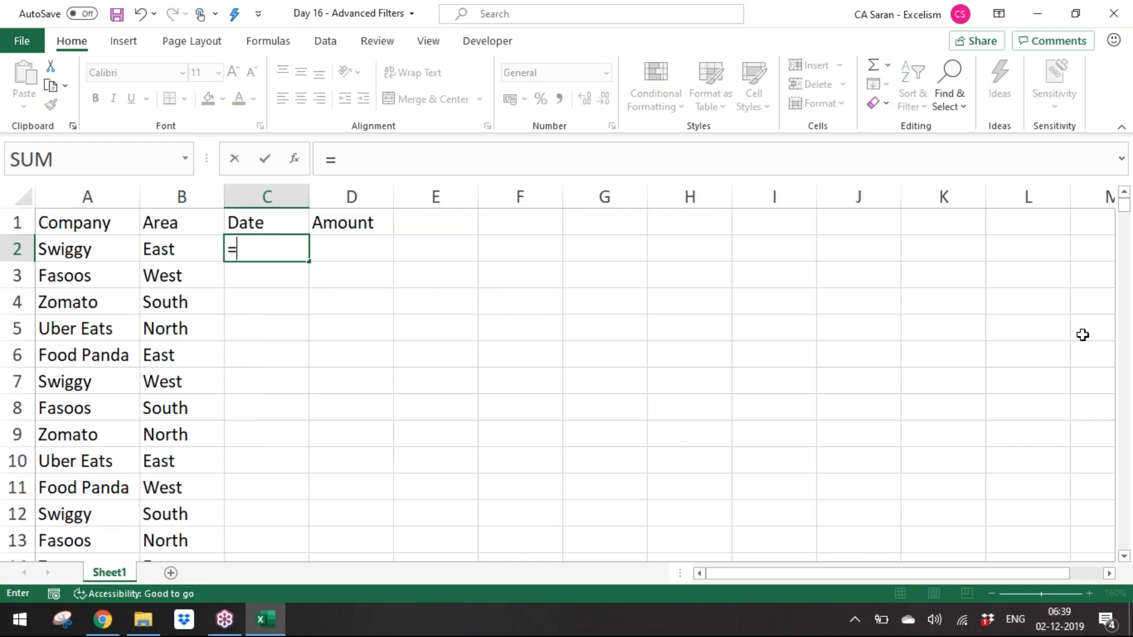
type("ra")
key("Down")
key("Down")
key("Down")
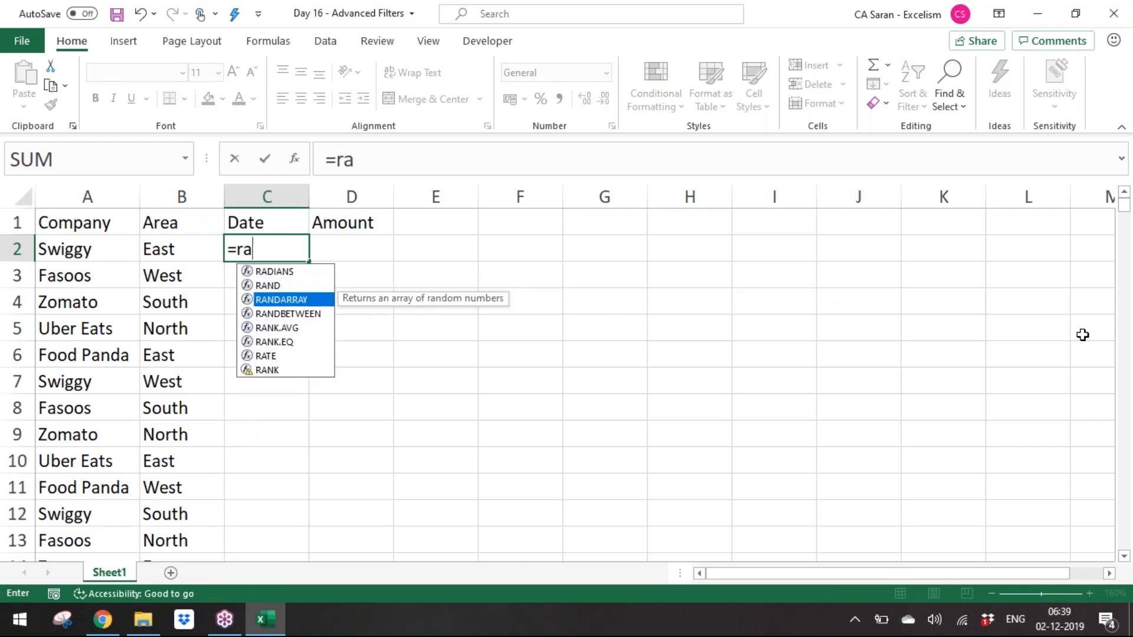
key("Tab")
type("date")
key("Tab")
type("2010,1,1")
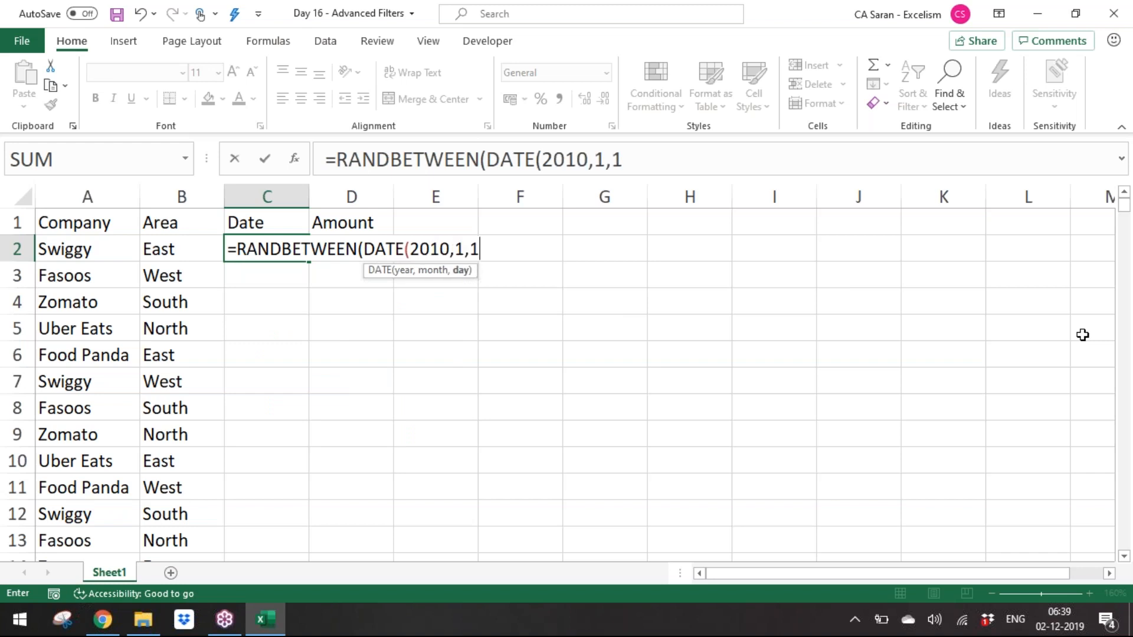
type("),date")
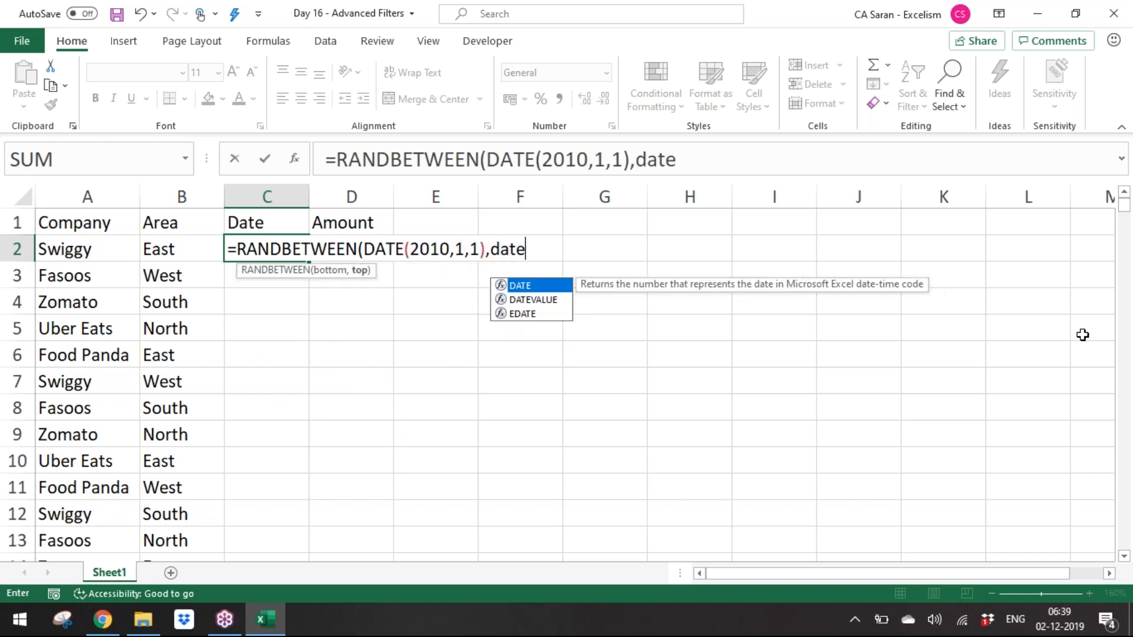
key("Tab")
type("20181")
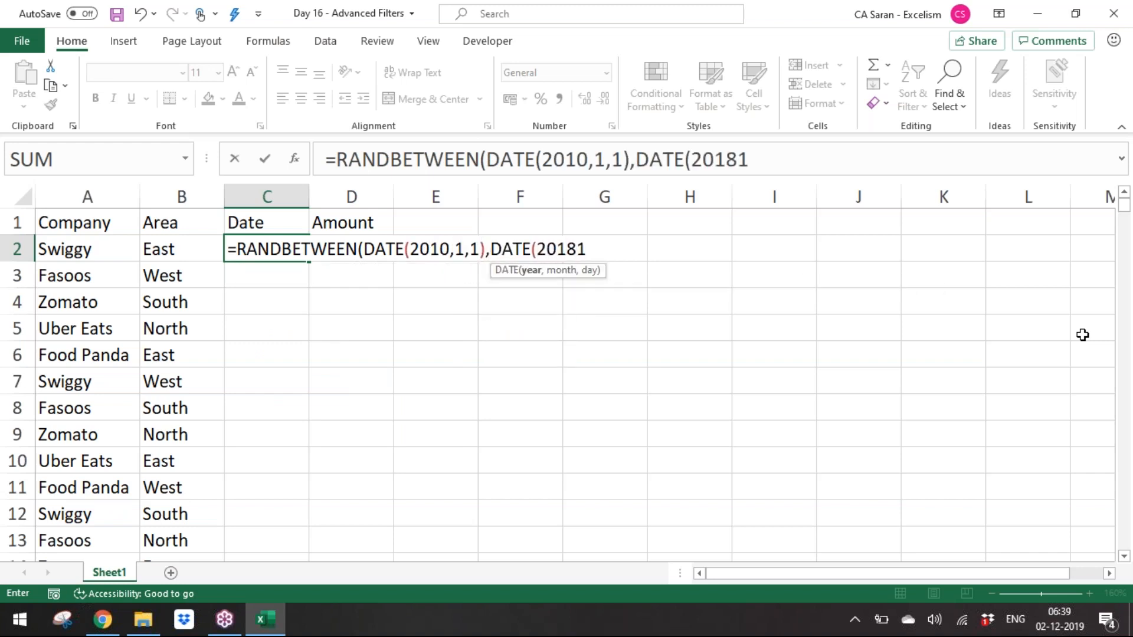
key("BackSpace")
type(",12,31))")
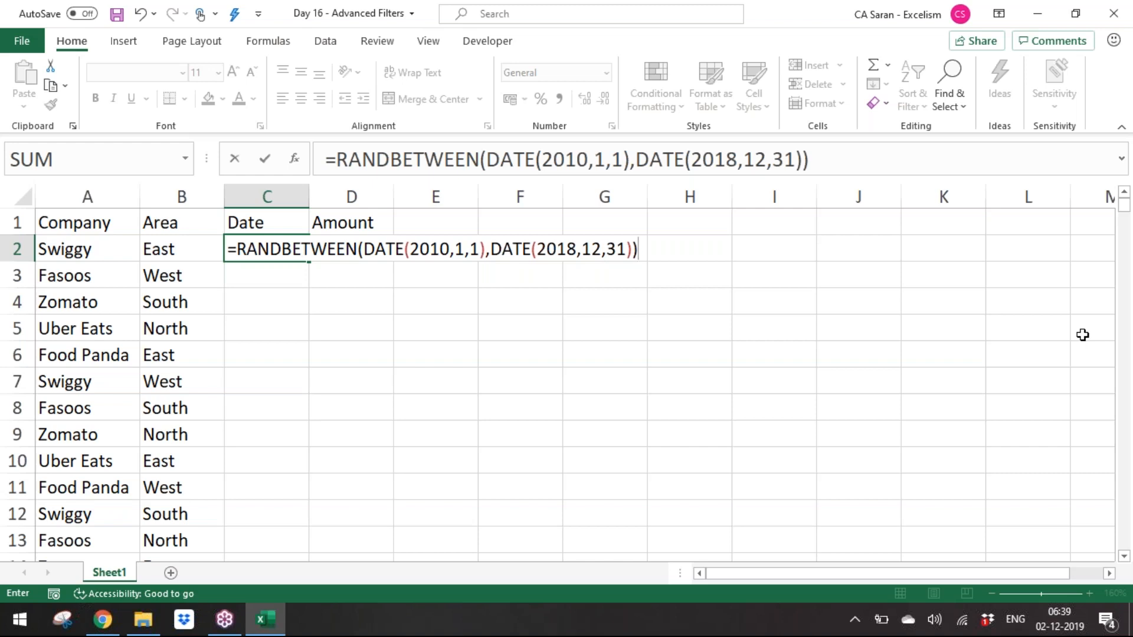
key("Return")
Step: Copy the random date formula from C2 down to C876
key("Up")
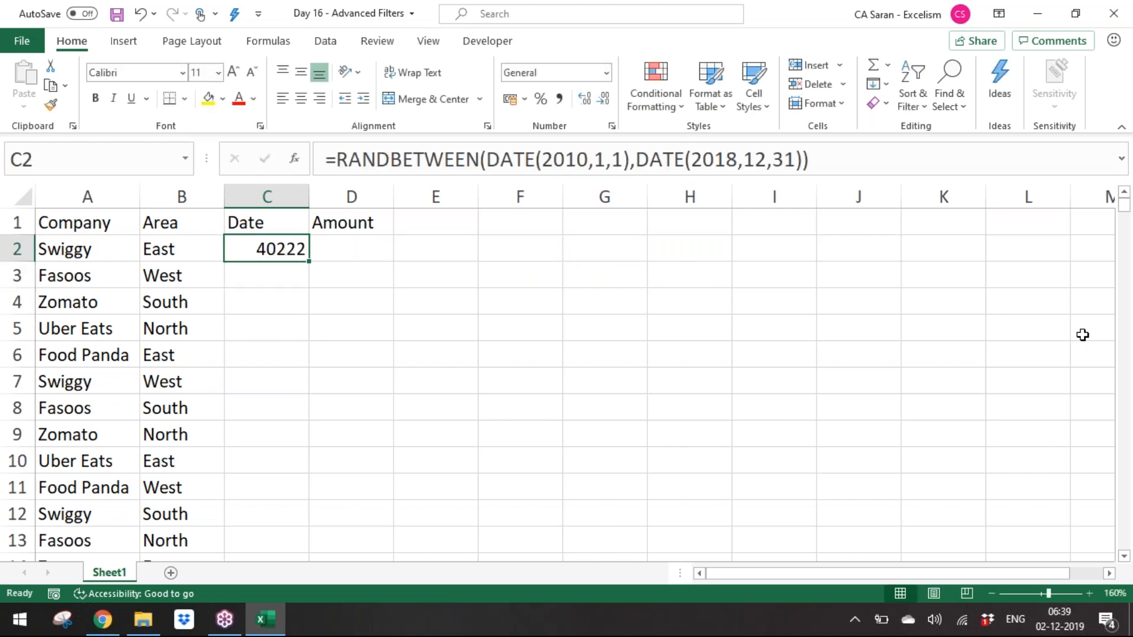
key("ctrl+c")
key("Left")
key("ctrl+Down")
key("Right")
key("ctrl+shift+Up")
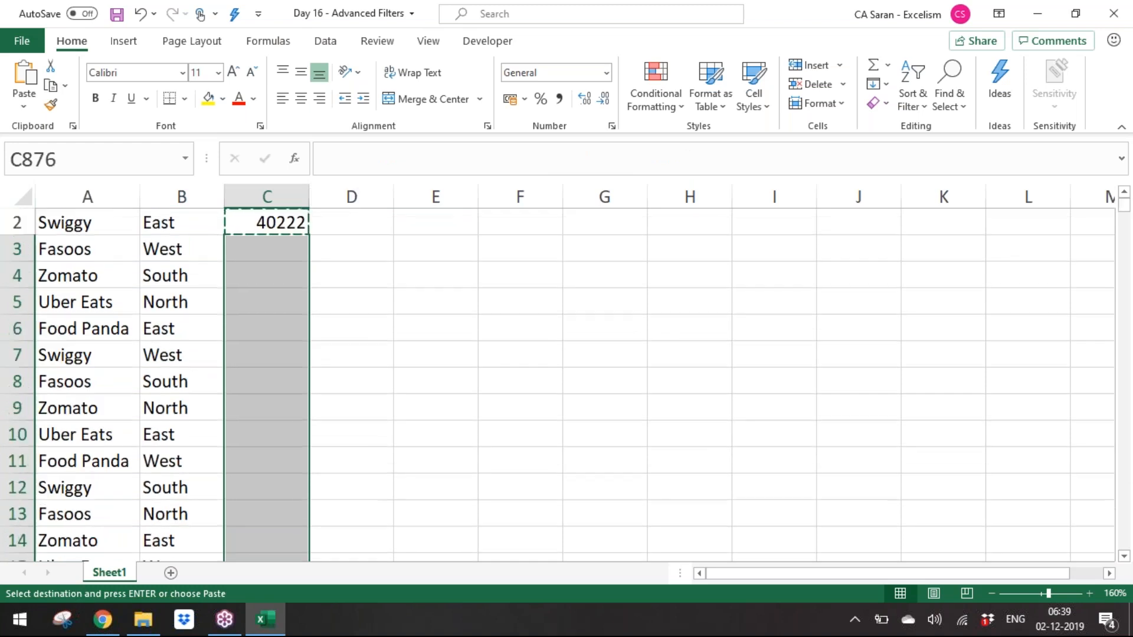
key("Return")
Step: Save the workbook and paste column C's dates back as static values
key("ctrl+Up")
key("Down")
key("ctrl+shift+Down")
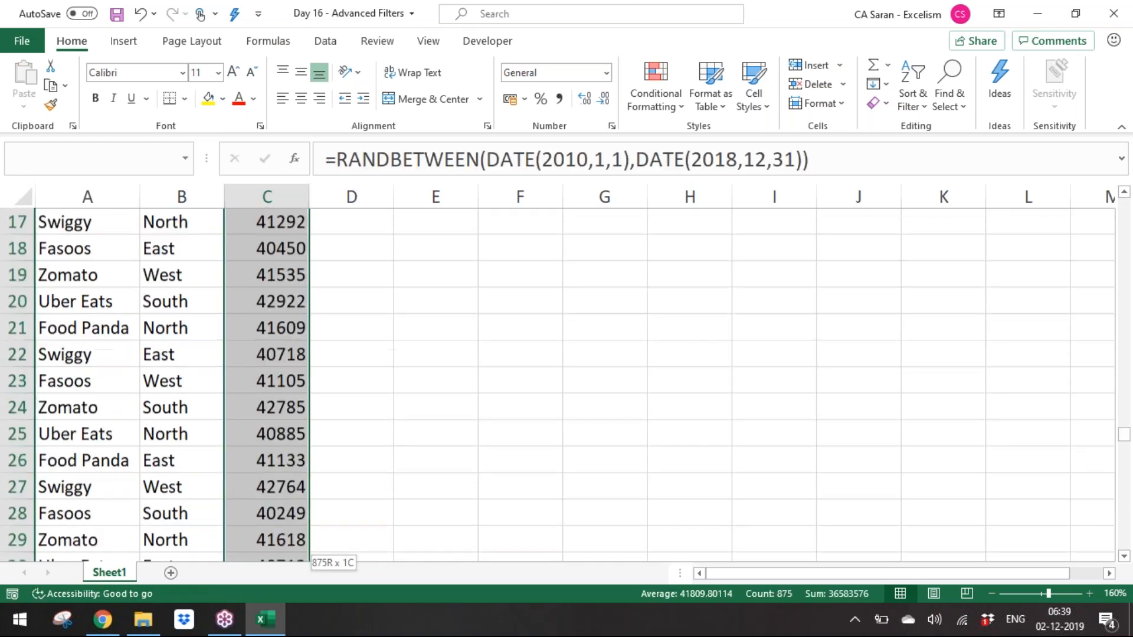
key("ctrl+s")
key("ctrl+c")
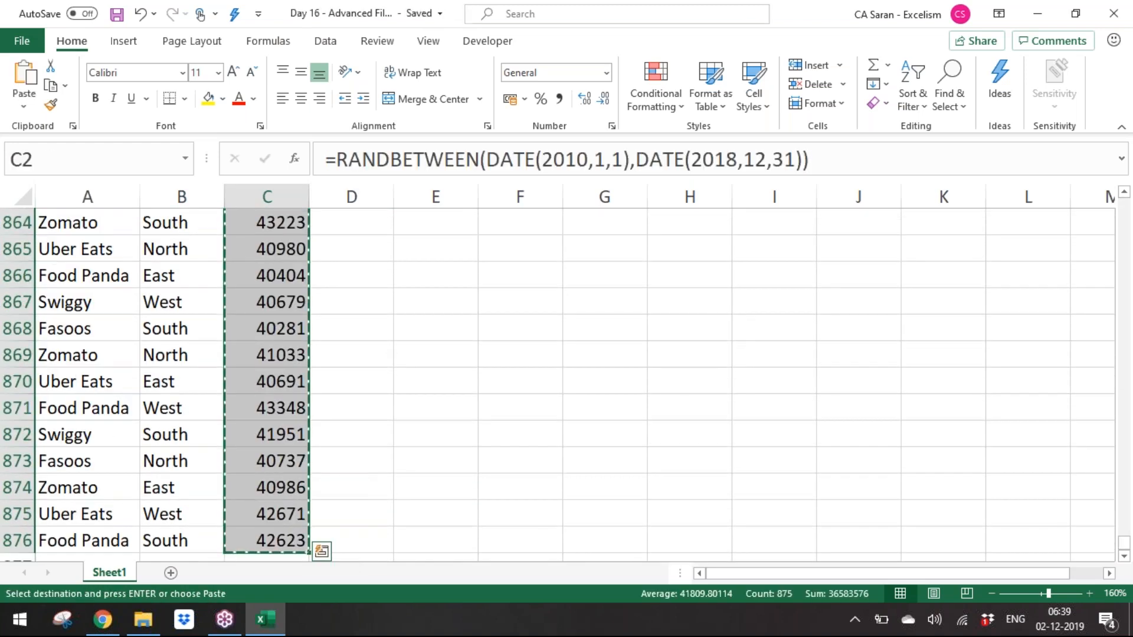
scroll(557, 384, "up", 5)
key("ctrl+alt+v")
key("v")
key("Return")
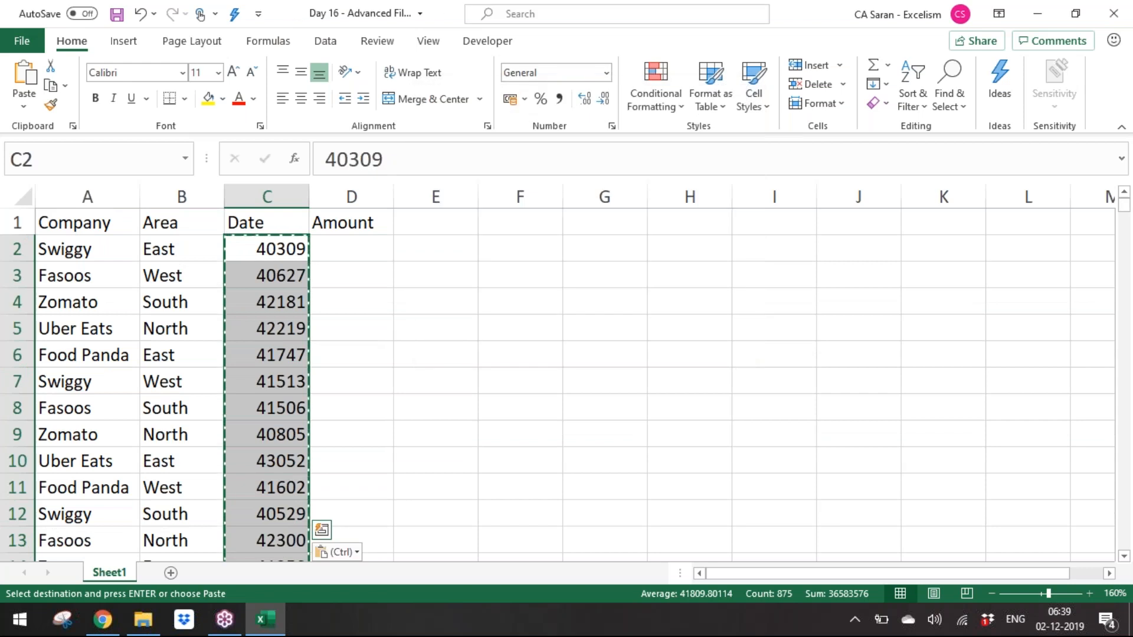
Step: Enter =RANDBETWEEN(100,1000) in D2 to generate a random amount
key("Right")
key("Escape")
type("=ra")
key("Down")
key("Down")
key("Down")
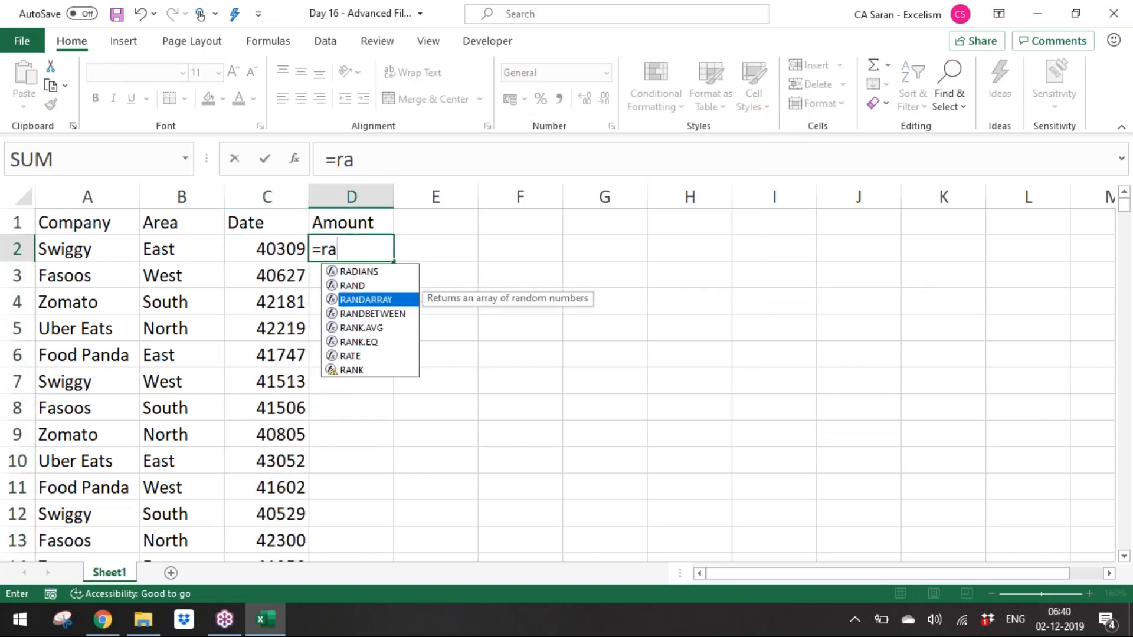
key("Tab")
type("100,10000")
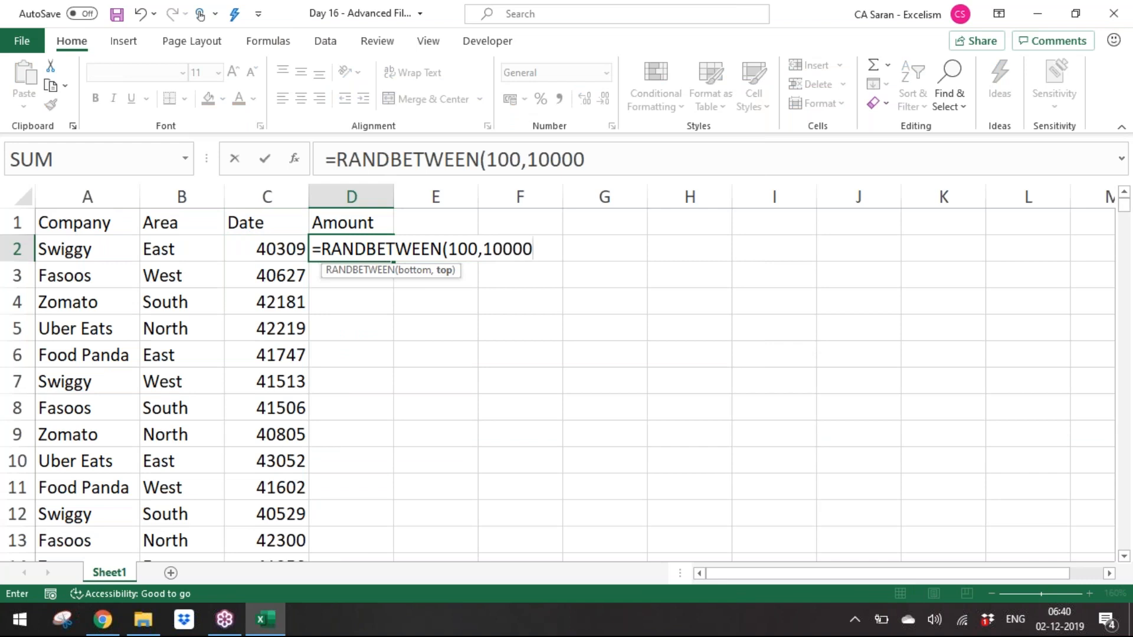
key("BackSpace")
type(")")
key("ctrl+Return")
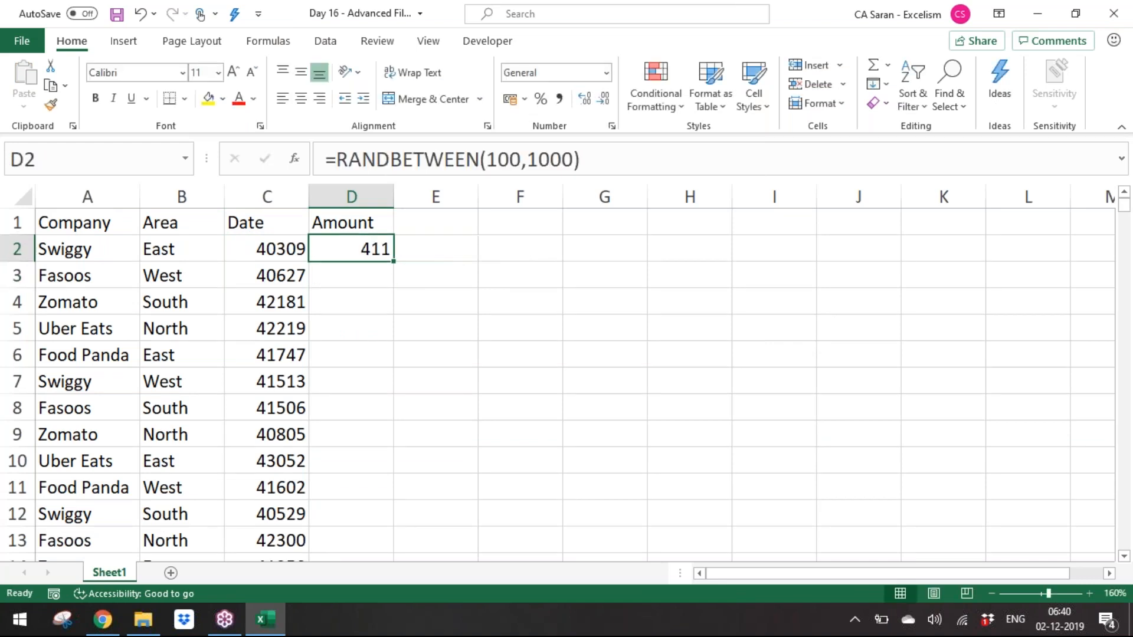
Step: Copy the amount formula from D2 down to D876
key("ctrl+c")
key("Left")
key("ctrl+Down")
key("Right")
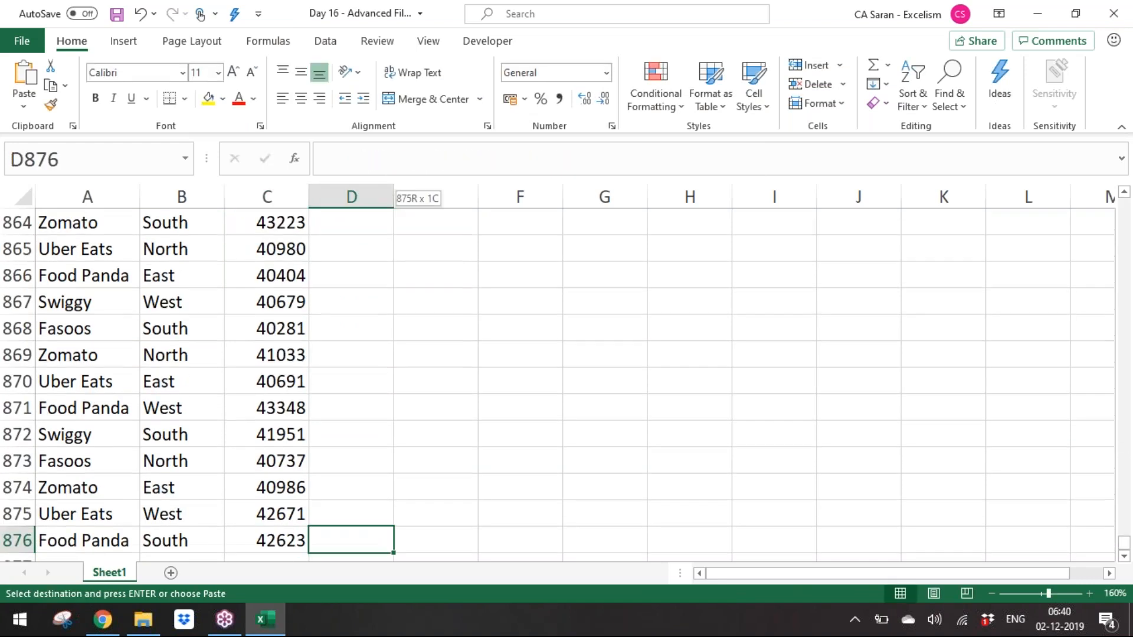
key("ctrl+shift+Up")
key("shift+Down")
key("Return")
Step: Paste the Date and Amount columns C2:D876 back as static values
key("ctrl+Up")
key("Down")
key("Left")
key("shift+Right")
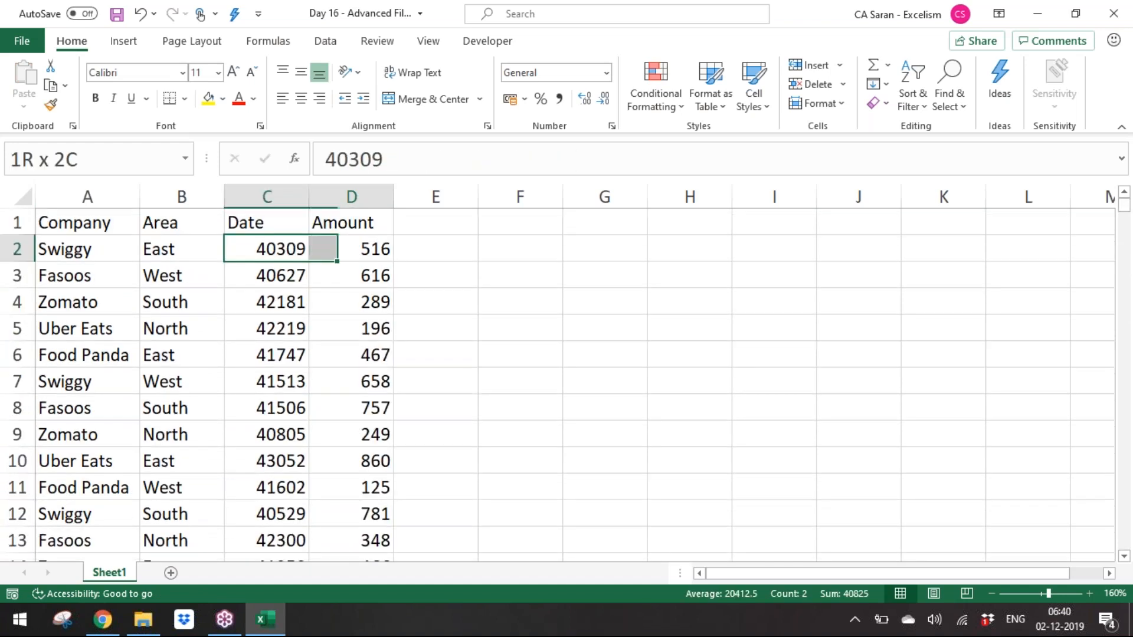
key("ctrl+shift+Down")
key("ctrl+c")
key("ctrl+alt+v")
key("v")
key("Return")
Step: Format the dates in column C as Long Date
key("shift+Left")
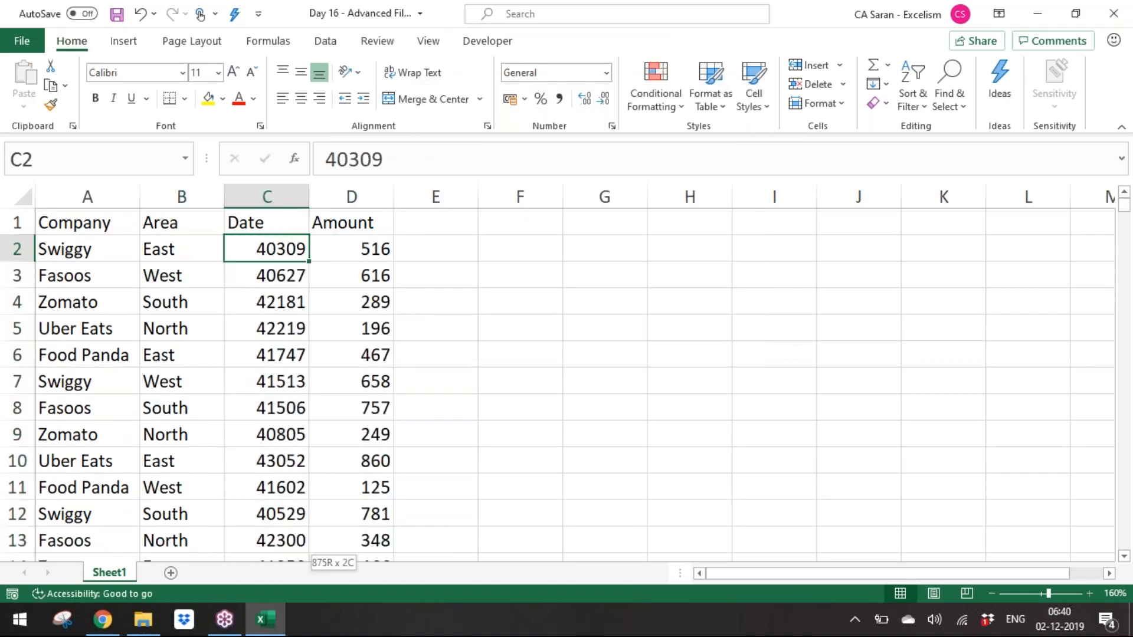
left_click(605, 72)
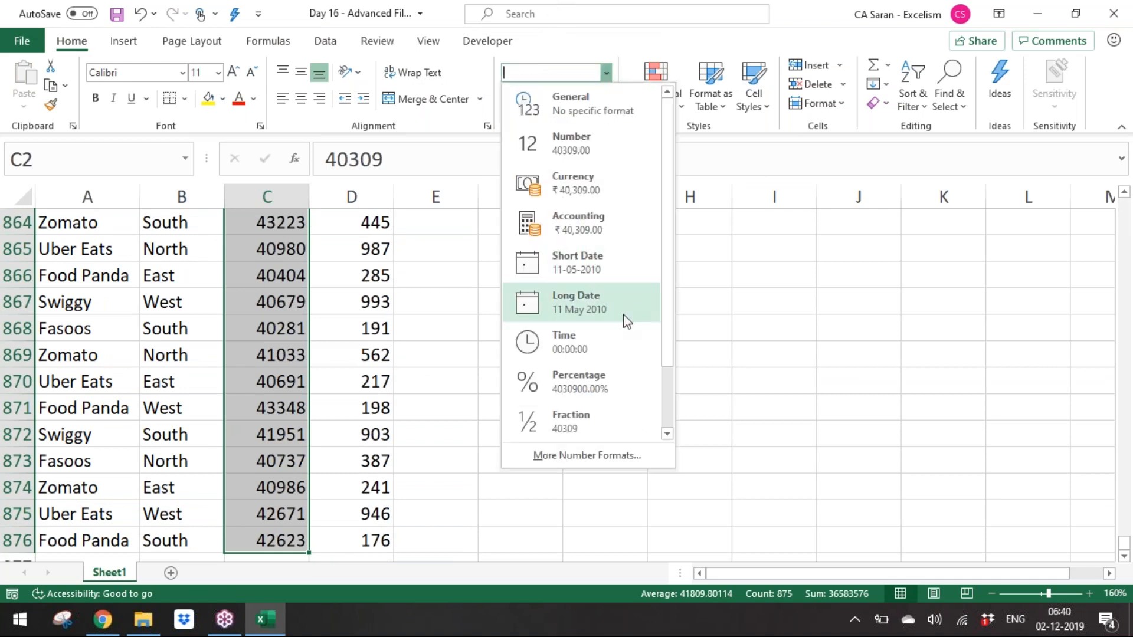
left_click(626, 322)
key("ctrl+BackSpace")
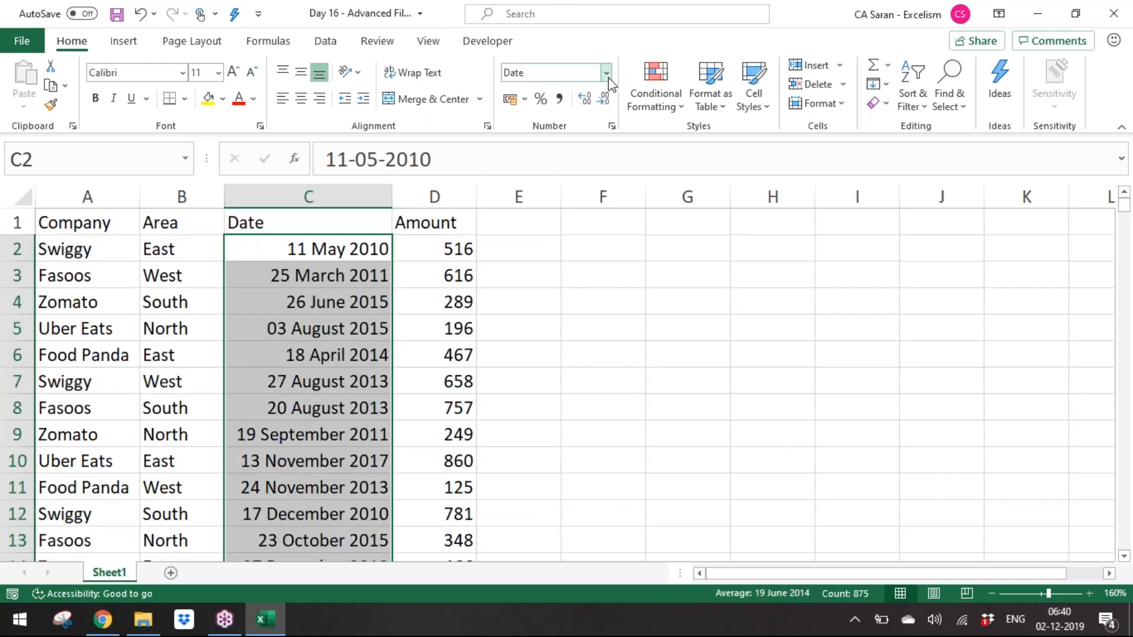
Step: Format the dates in column C as Short Date
left_click(605, 72)
left_click(623, 276)
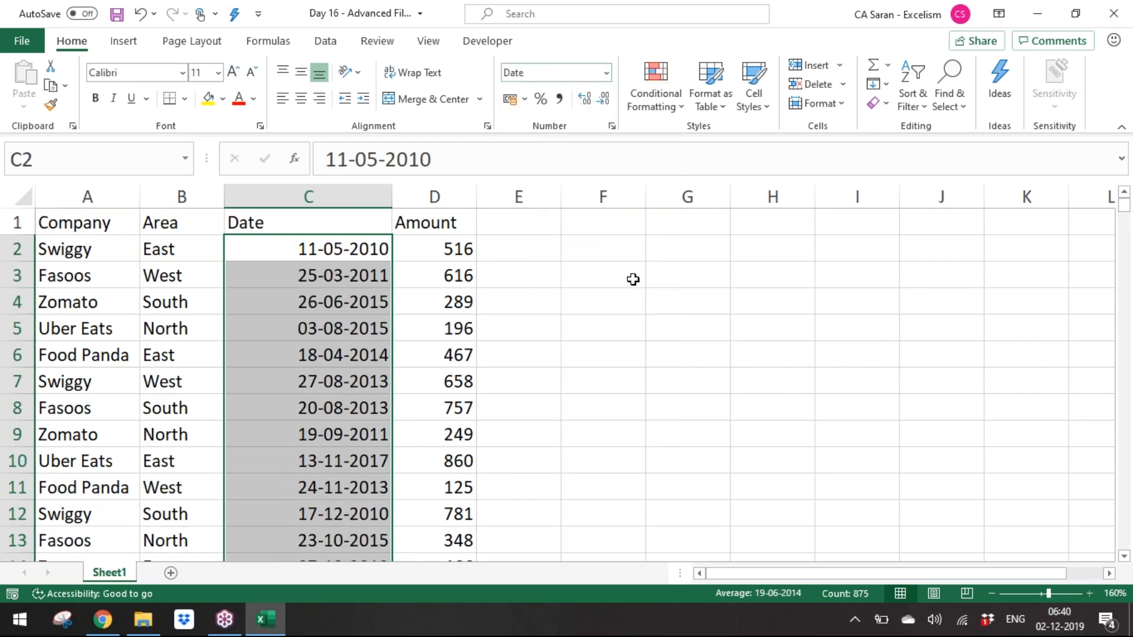
Step: Select the whole sheet and autofit all column widths
key("ctrl+a")
key("alt+h")
key("o")
key("i")
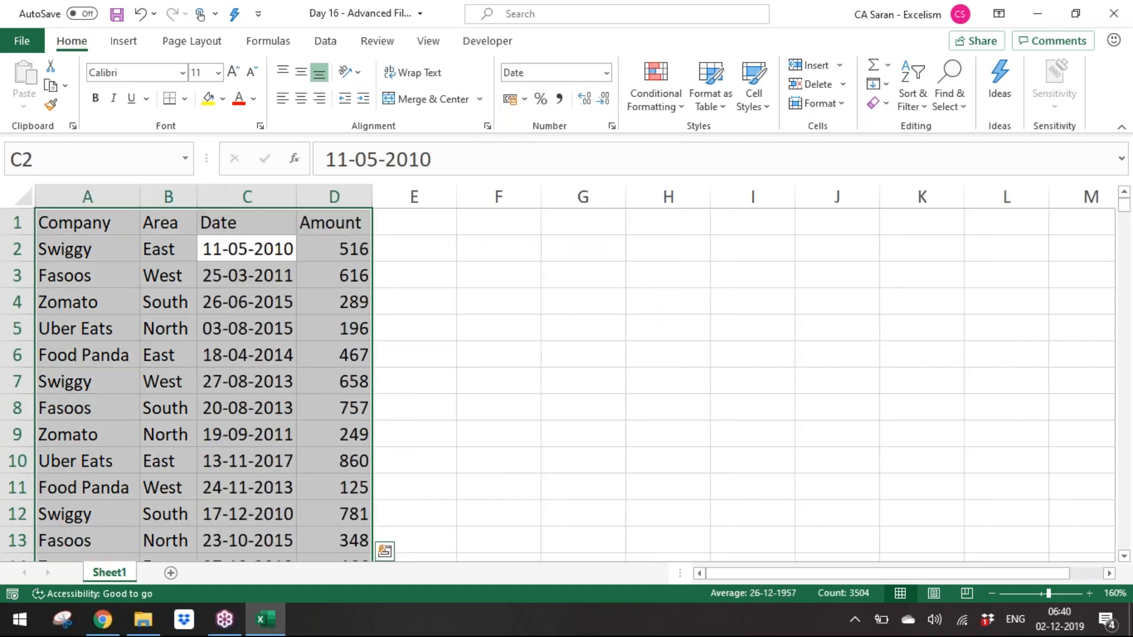
Step: Make the header row A1:D1 bold
key("ctrl+Home")
key("ctrl+shift+Right")
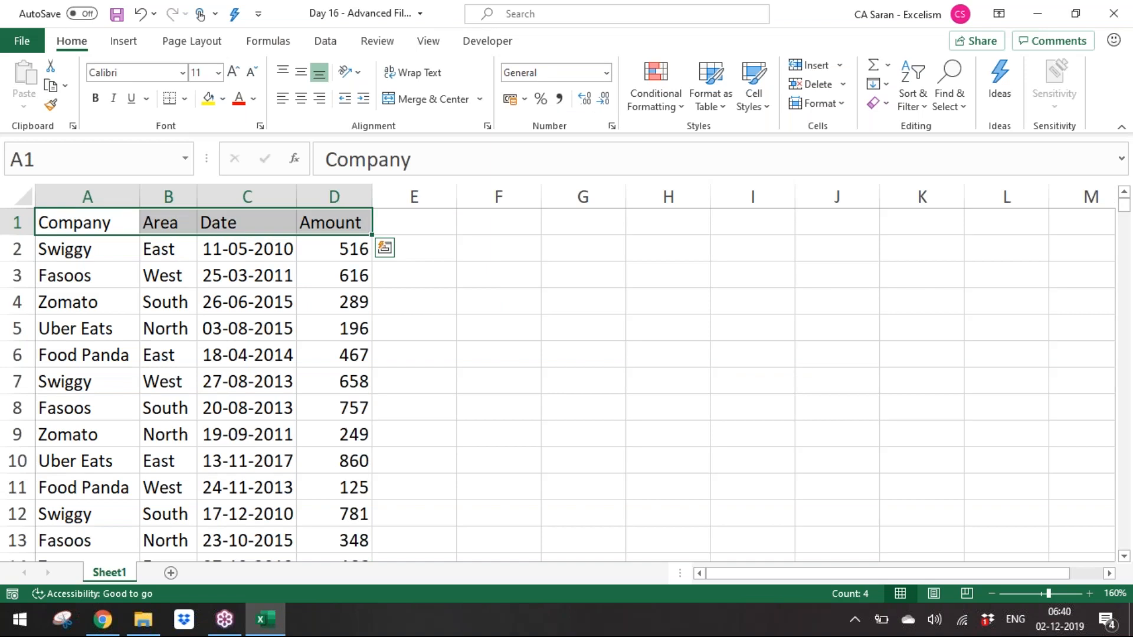
key("ctrl+b")
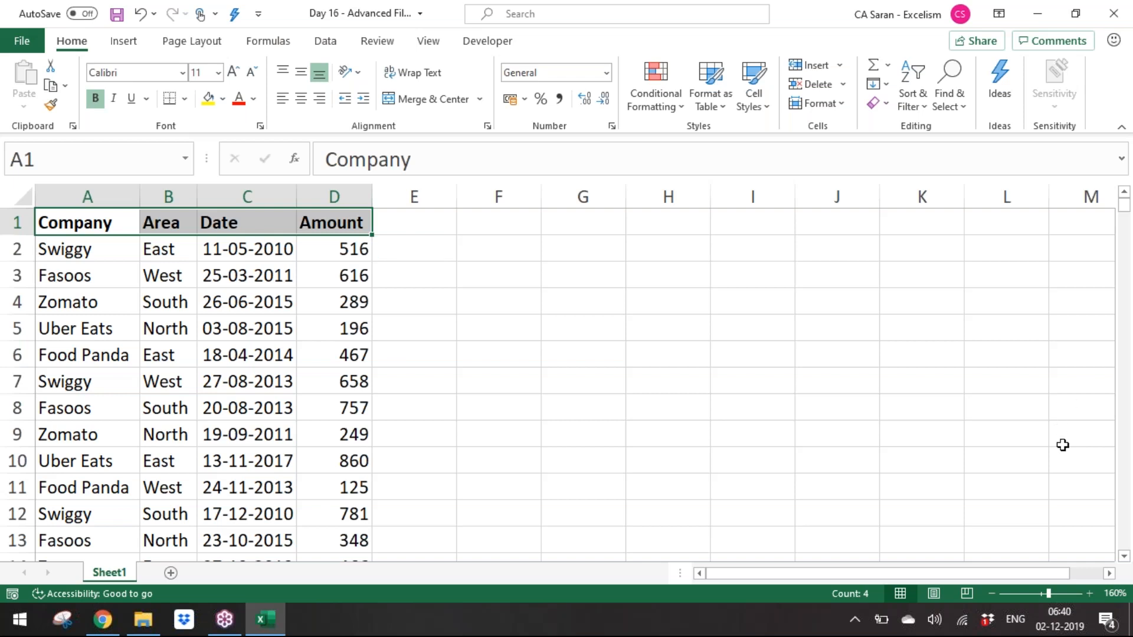
Step: Rename the worksheet as Filters
key("alt+o")
type("hrFilters")
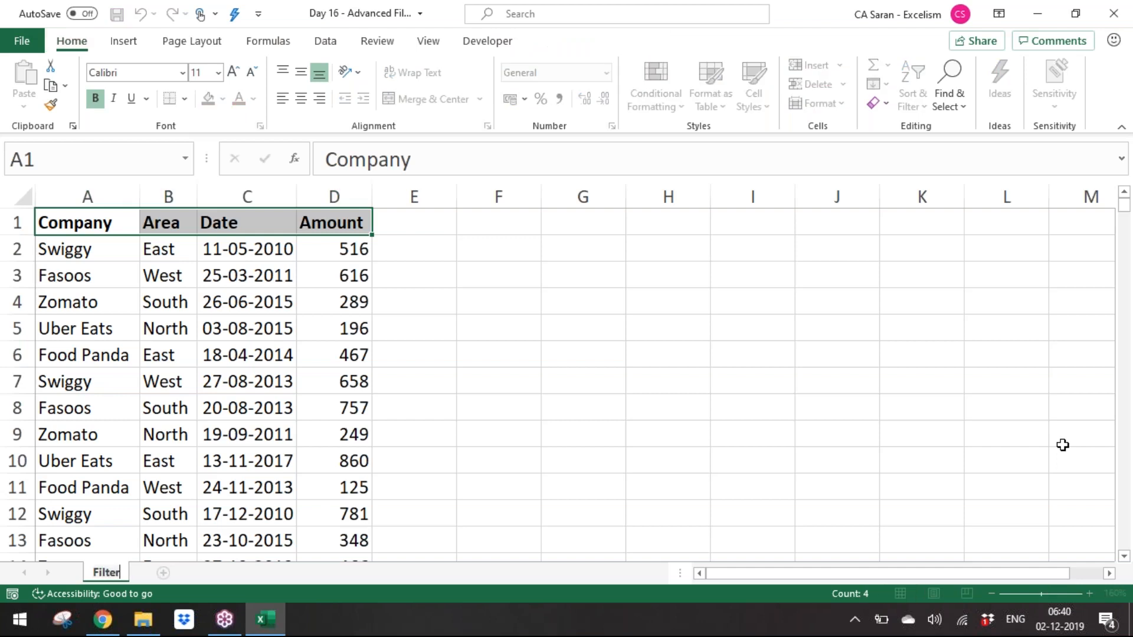
key("Return")
Step: Select the data range A1:D876 and turn on the Filter
key("Down")
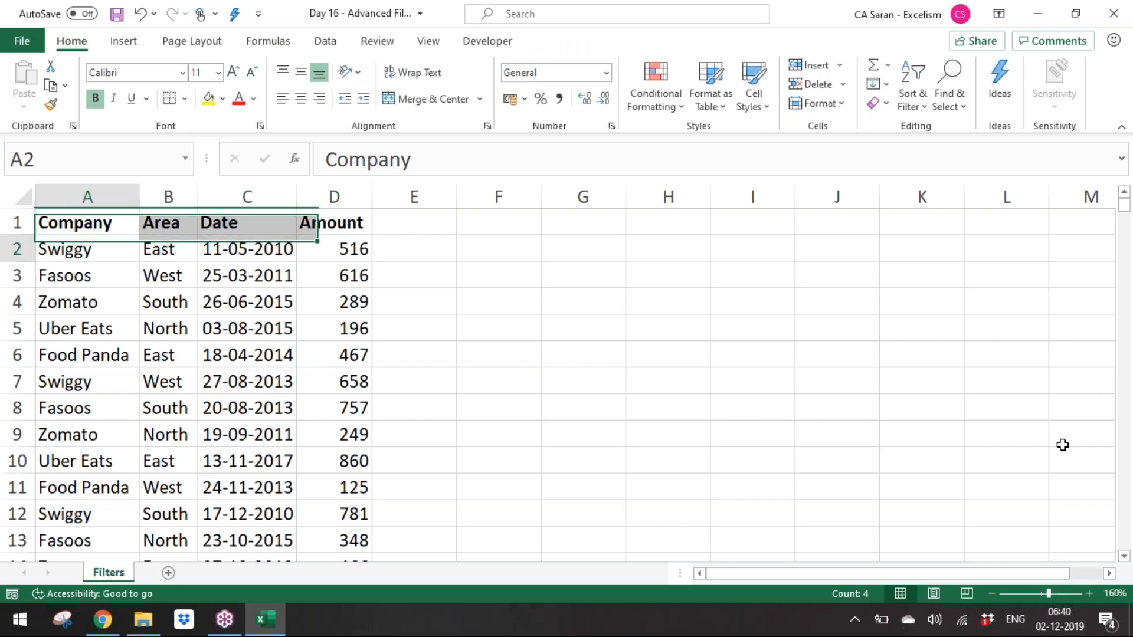
key("Up")
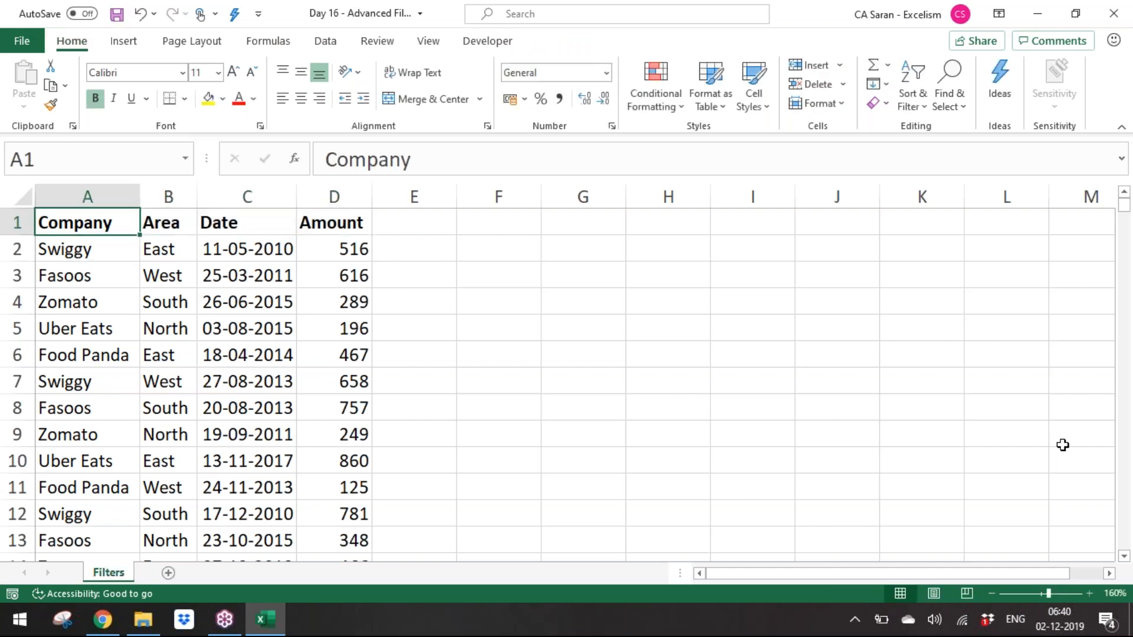
key("ctrl+shift+Right")
key("ctrl+shift+Down")
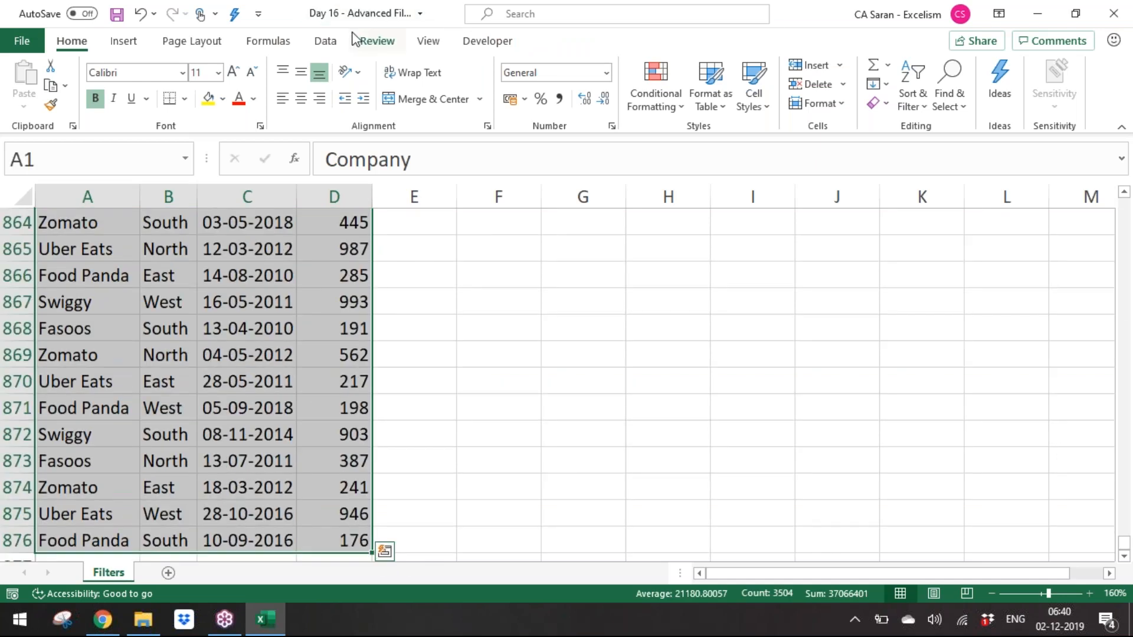
left_click(327, 43)
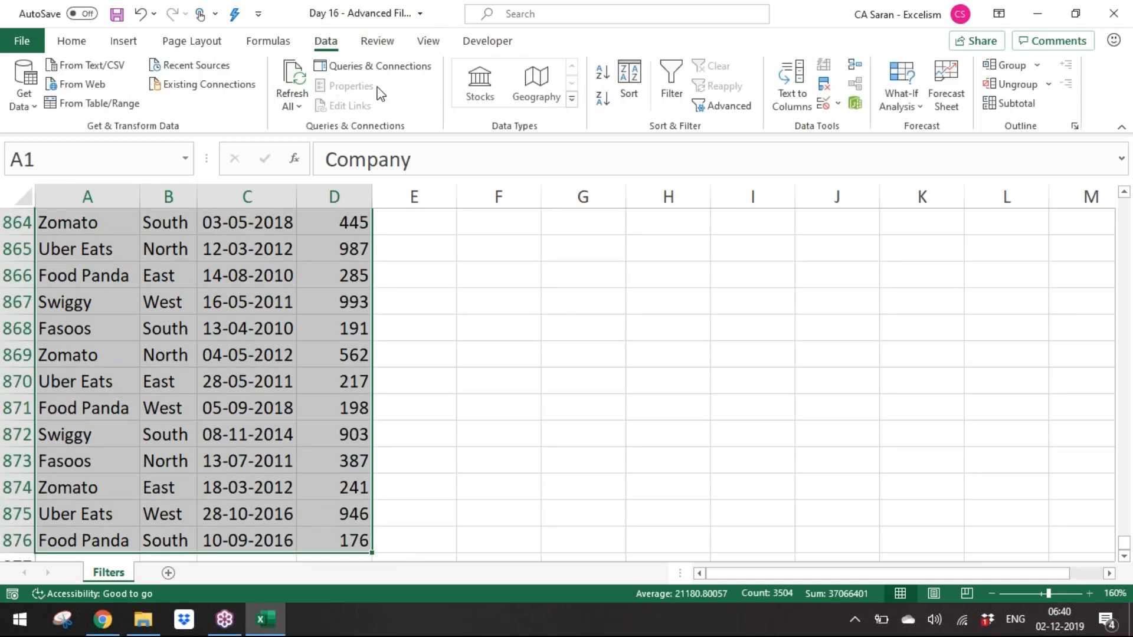
left_click(671, 88)
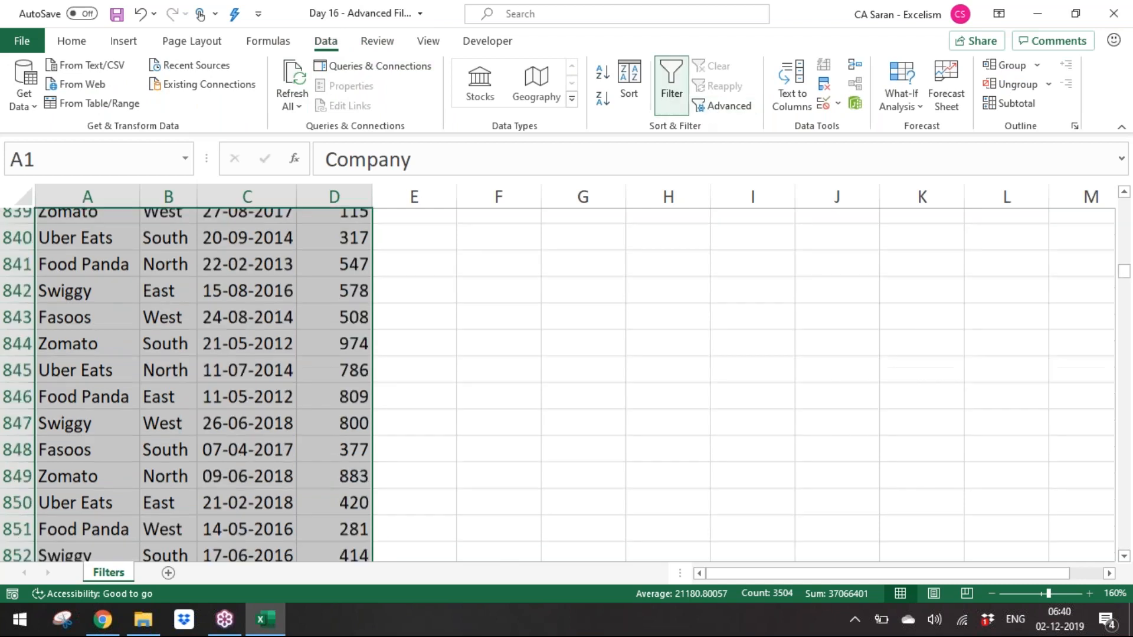
Step: Switch to the Master Short-cuts workbook and review the filter shortcut entries in rows 26 to 28
key("alt+Tab")
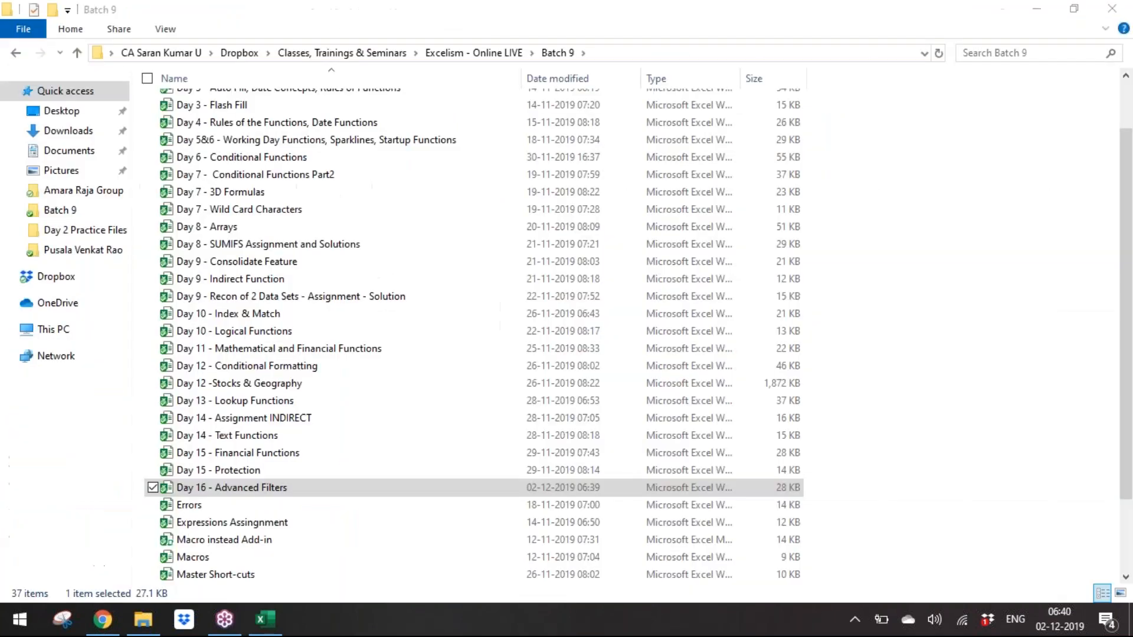
key("Down")
key("Down")
key("Down")
key("Down")
key("Down")
key("Down")
key("Down")
key("Up")
key("Up")
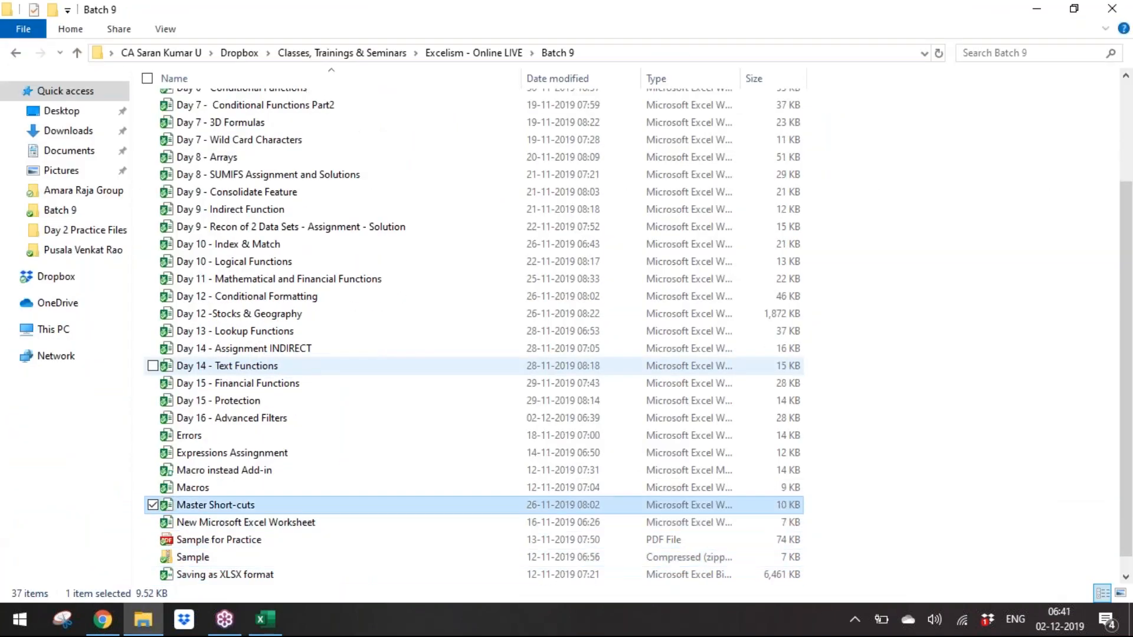
key("alt+Tab")
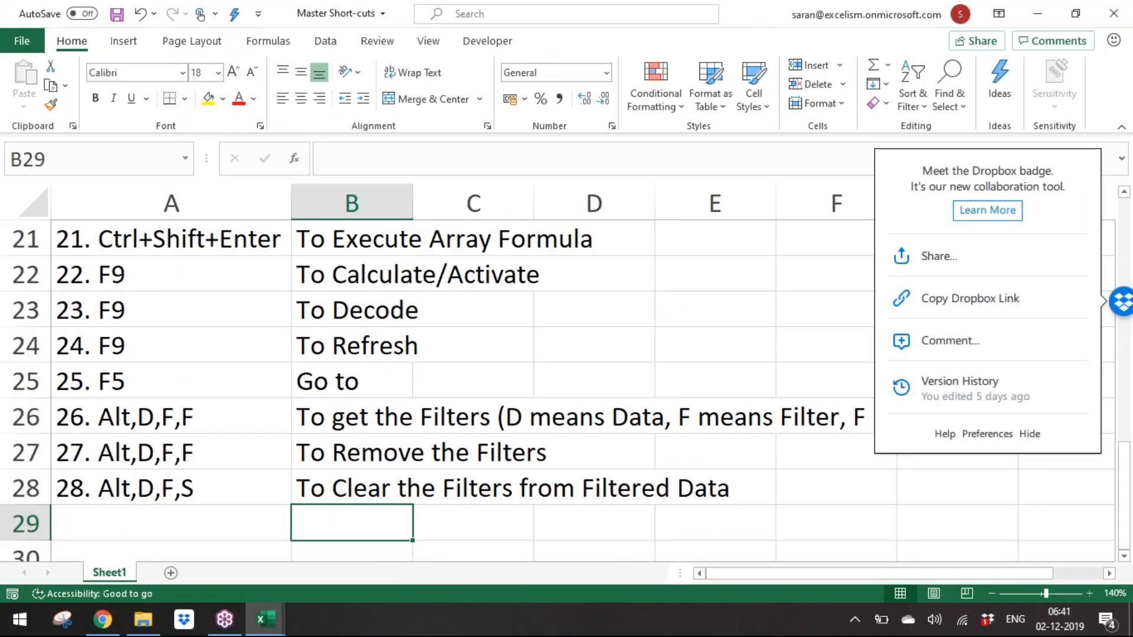
key("Up")
key("Up")
key("Up")
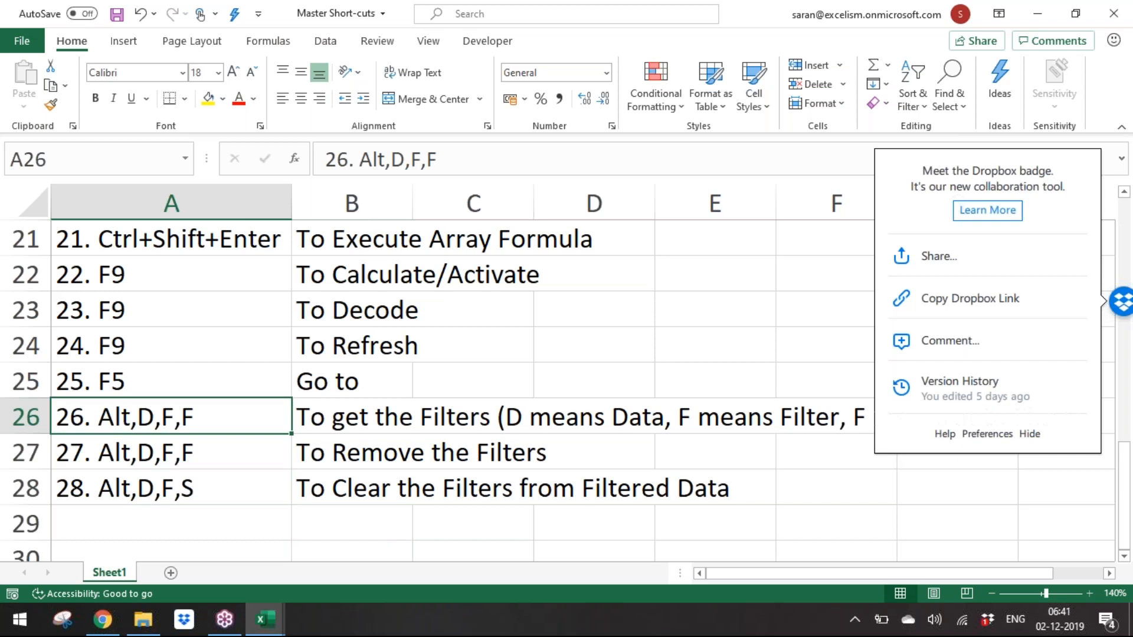
key("Right")
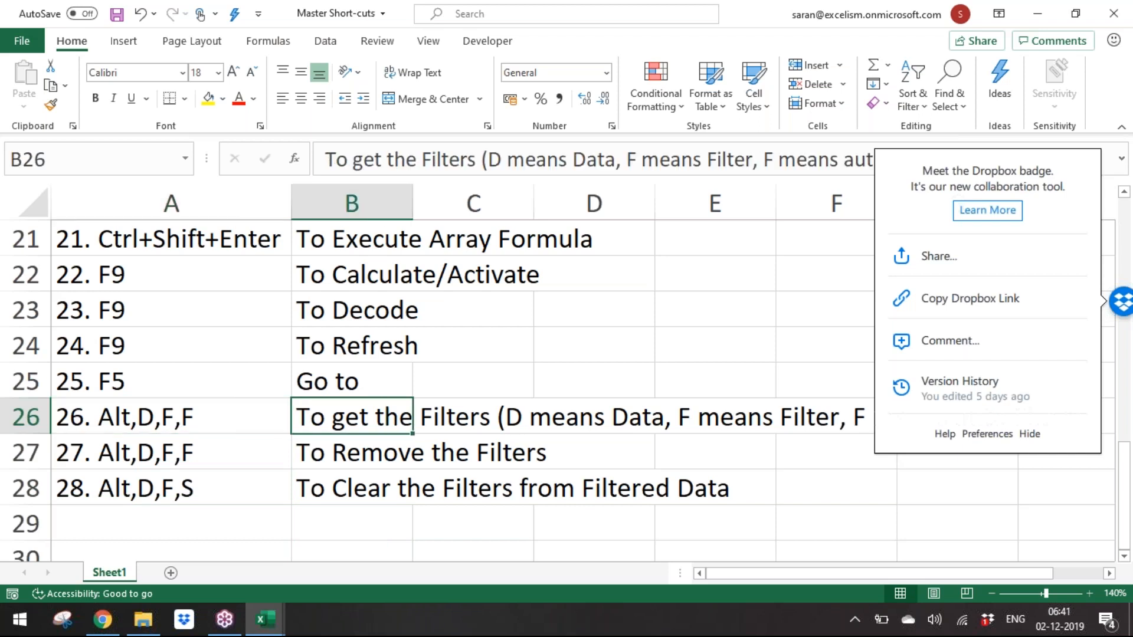
key("Down")
key("Left")
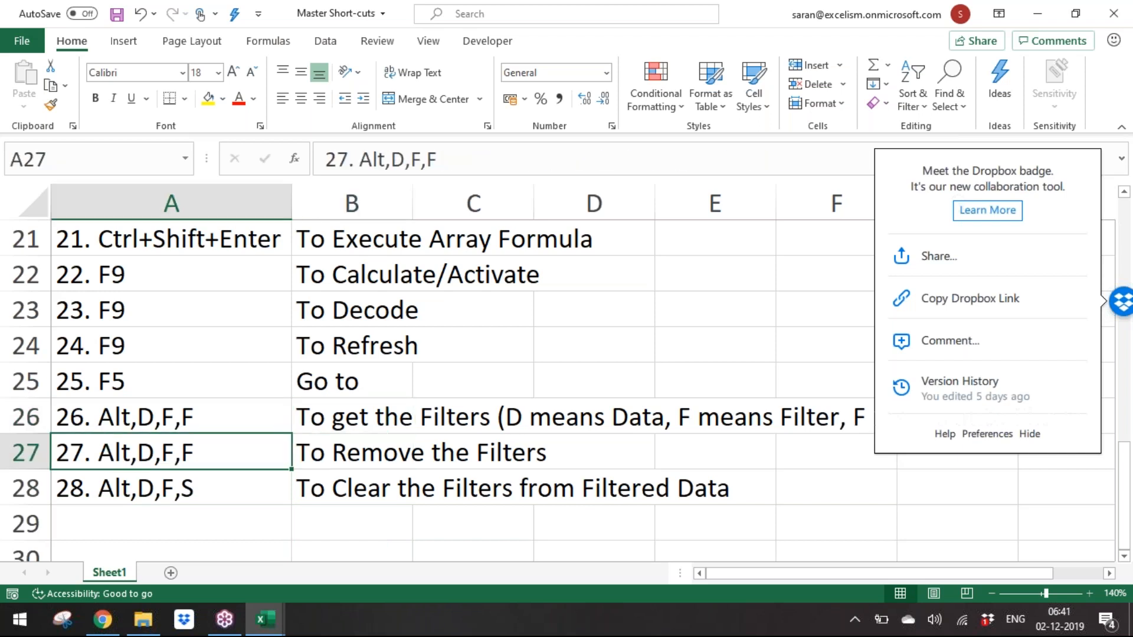
key("Right")
key("Left")
key("Right")
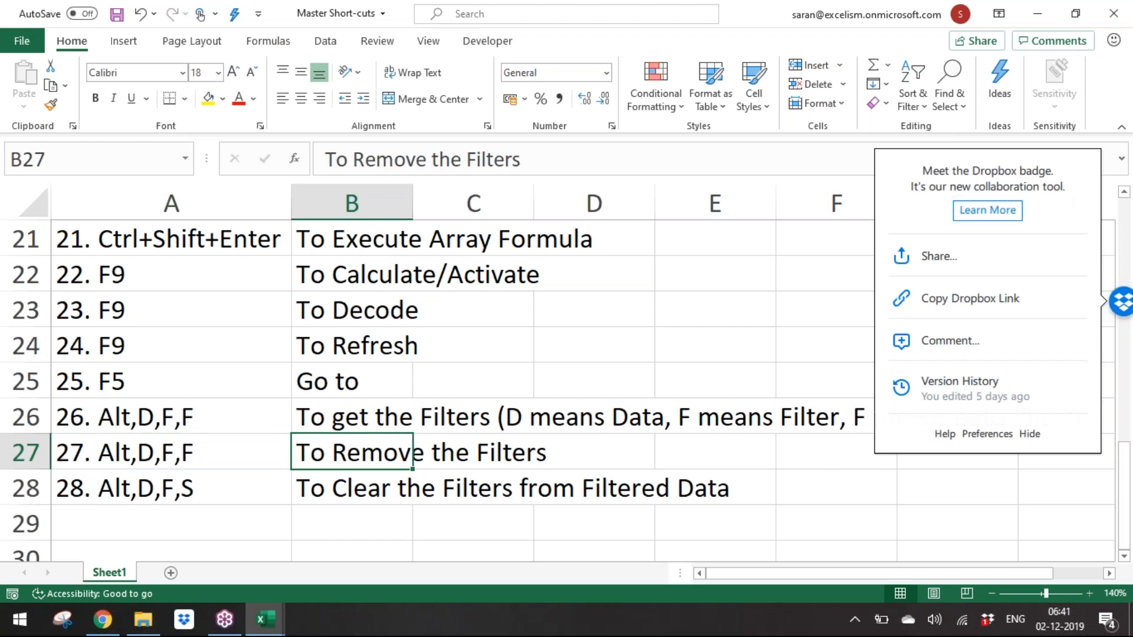
key("Down")
key("Left")
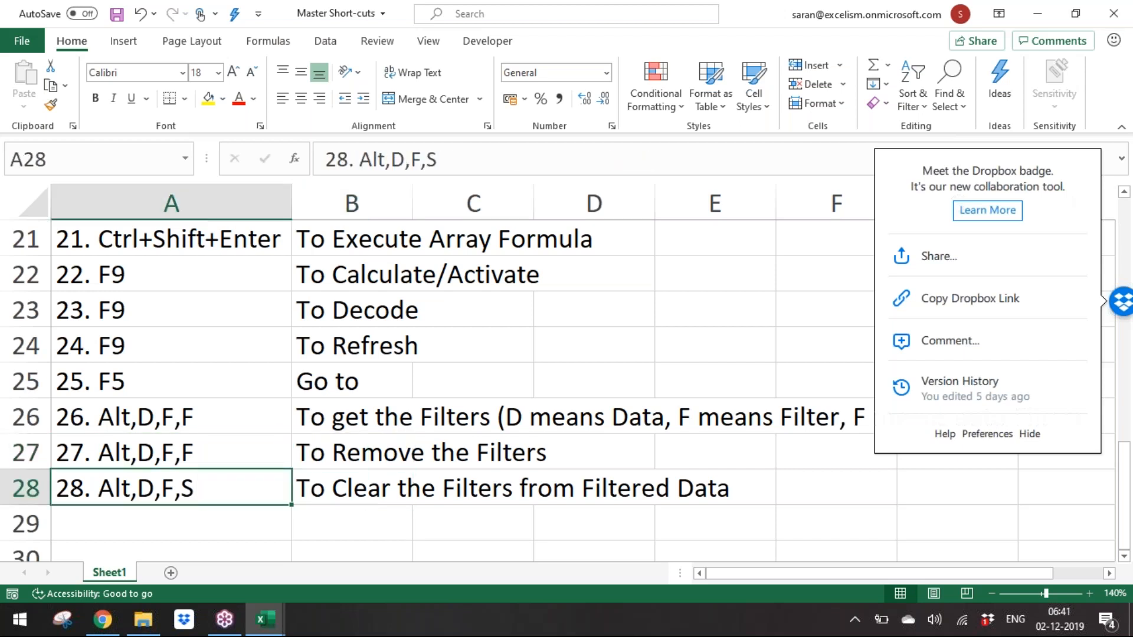
key("Right")
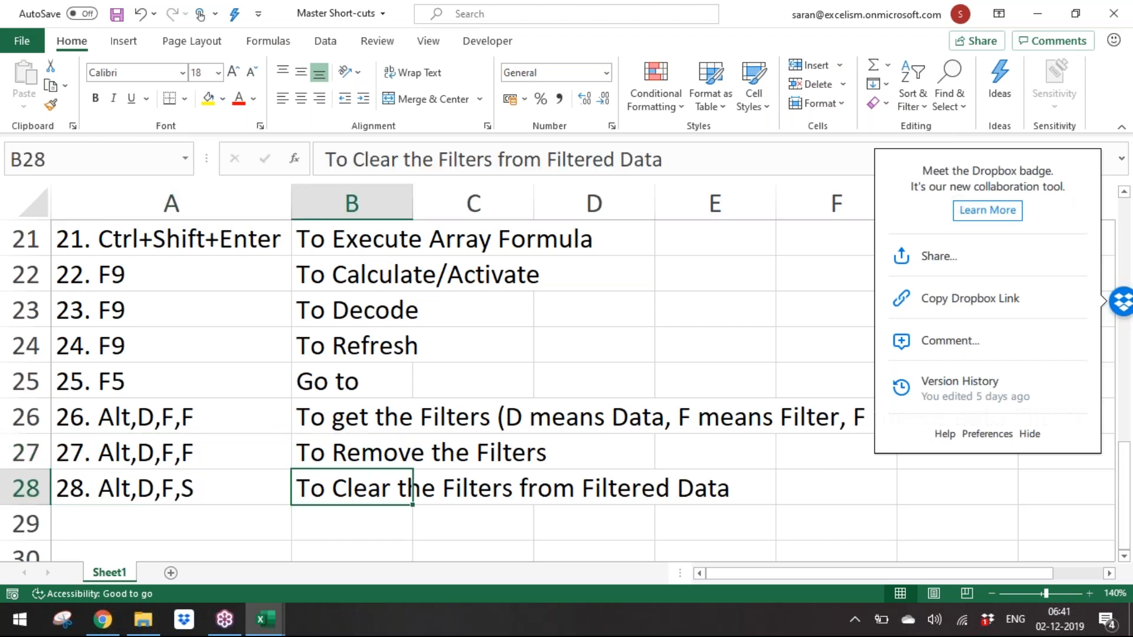
key("alt+Tab")
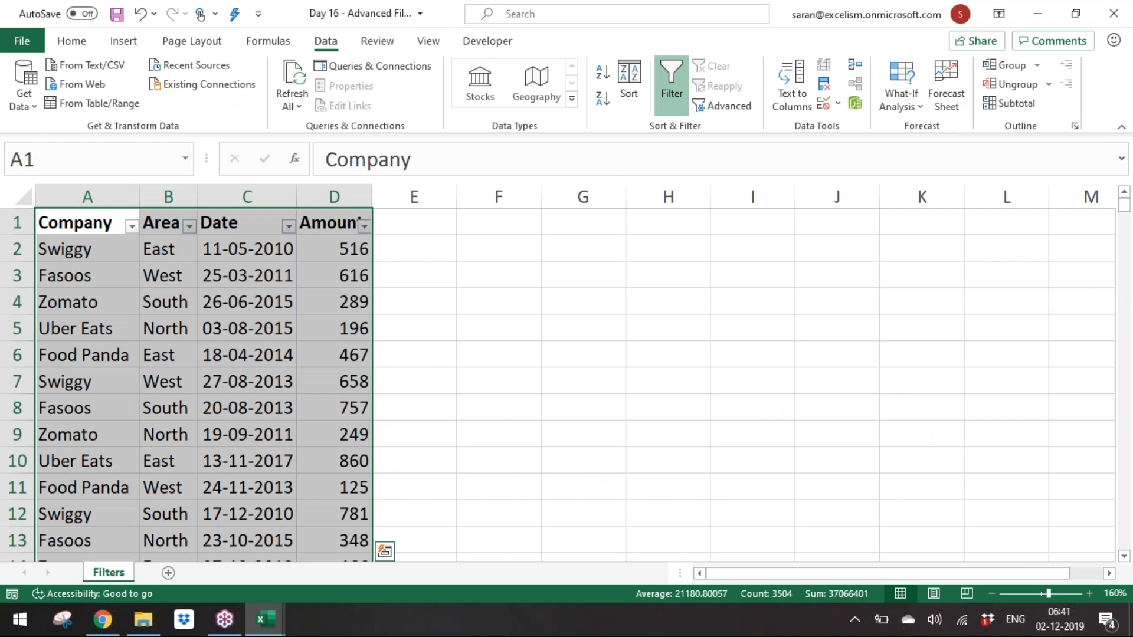
Step: Select the data range and turn the Filter off again
key("ctrl+shift+Up")
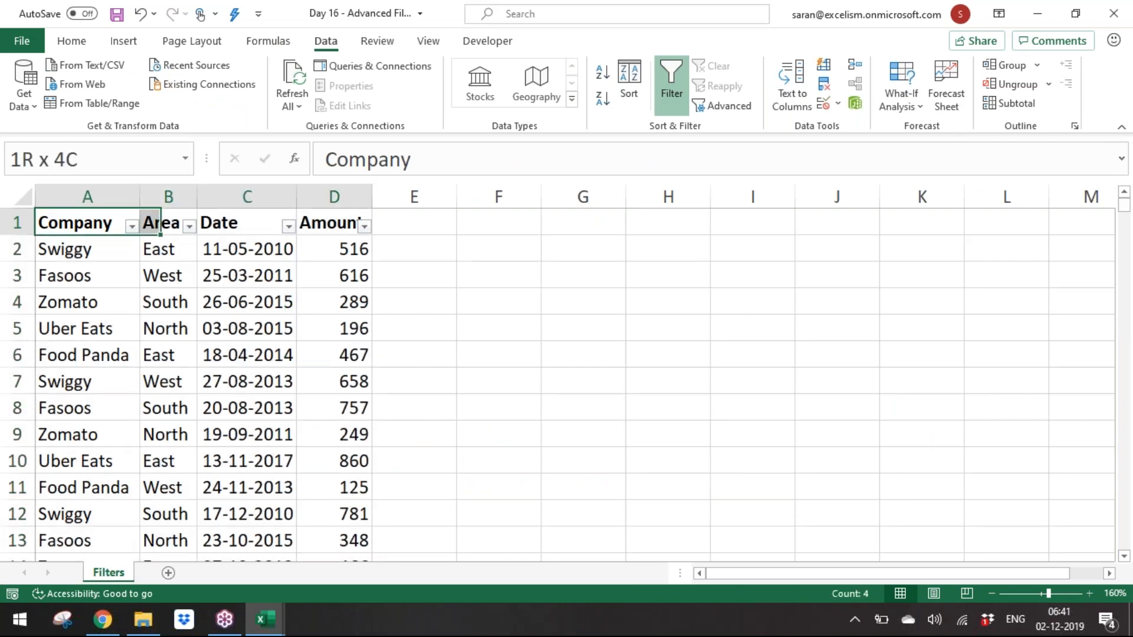
key("ctrl+shift+Down")
left_click(666, 95)
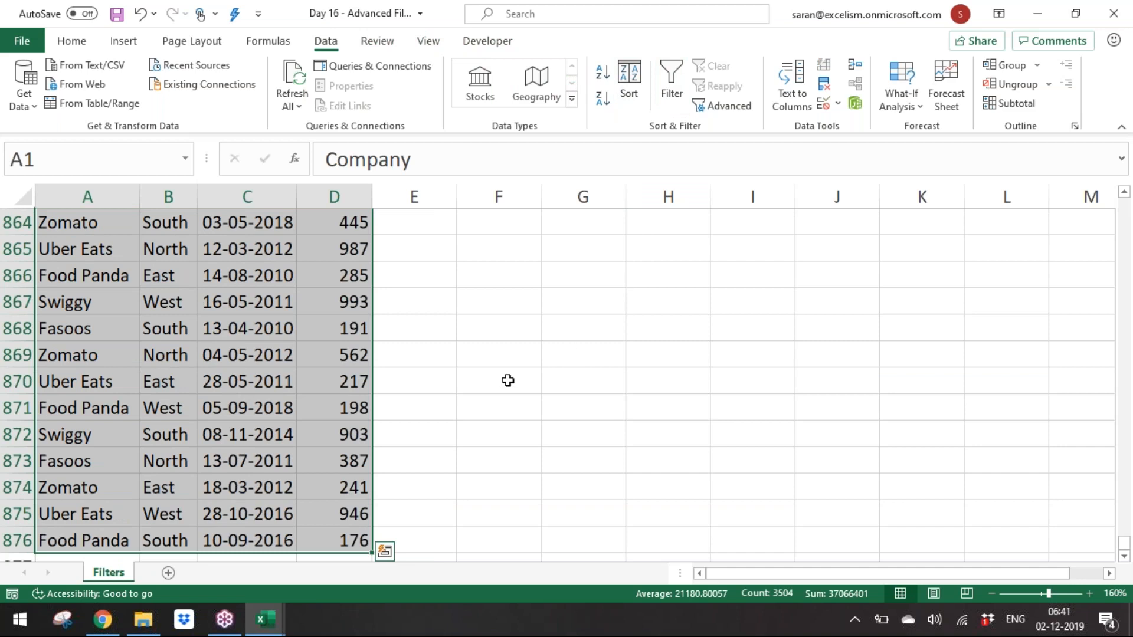
Step: Insert a blank row above row 17 of the data
key("Down")
key("Down")
key("Down")
key("Down")
key("Down")
key("Down")
key("Down")
key("Down")
key("Down")
key("Down")
key("Down")
key("Down")
key("Down")
key("Down")
key("Down")
key("Down")
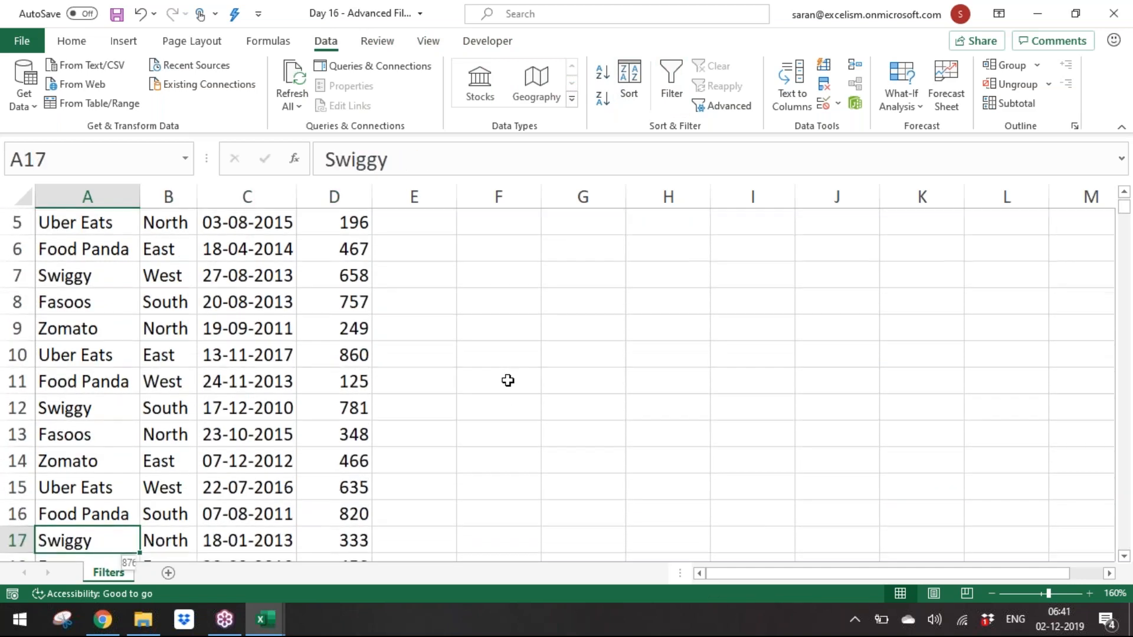
key("shift+space")
key("ctrl+shift+plus")
Step: Select the data from A1, move into the table and turn on the Filter
key("ctrl+Up")
key("ctrl+Up")
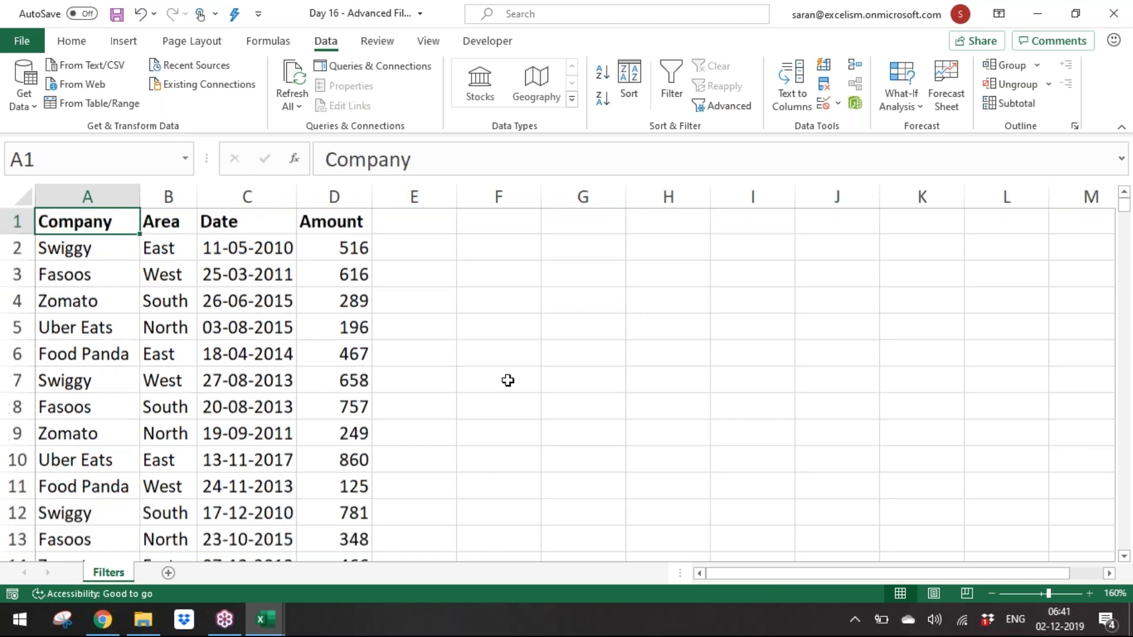
key("shift+Right")
key("shift+Right")
key("shift+Right")
key("ctrl+shift+Down")
key("Down")
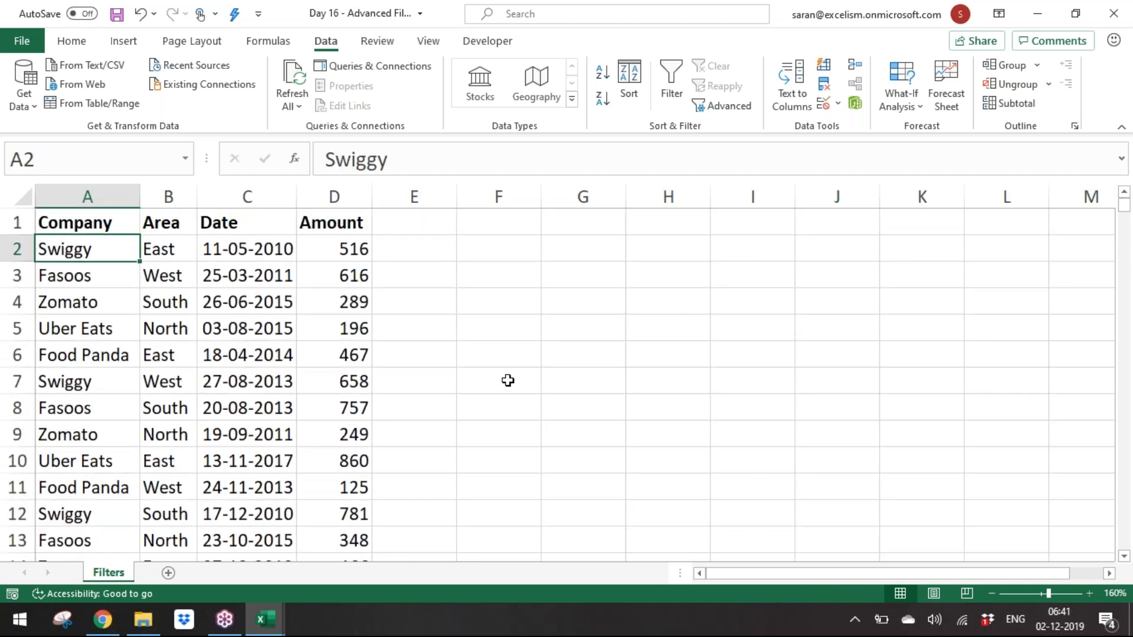
left_click(671, 83)
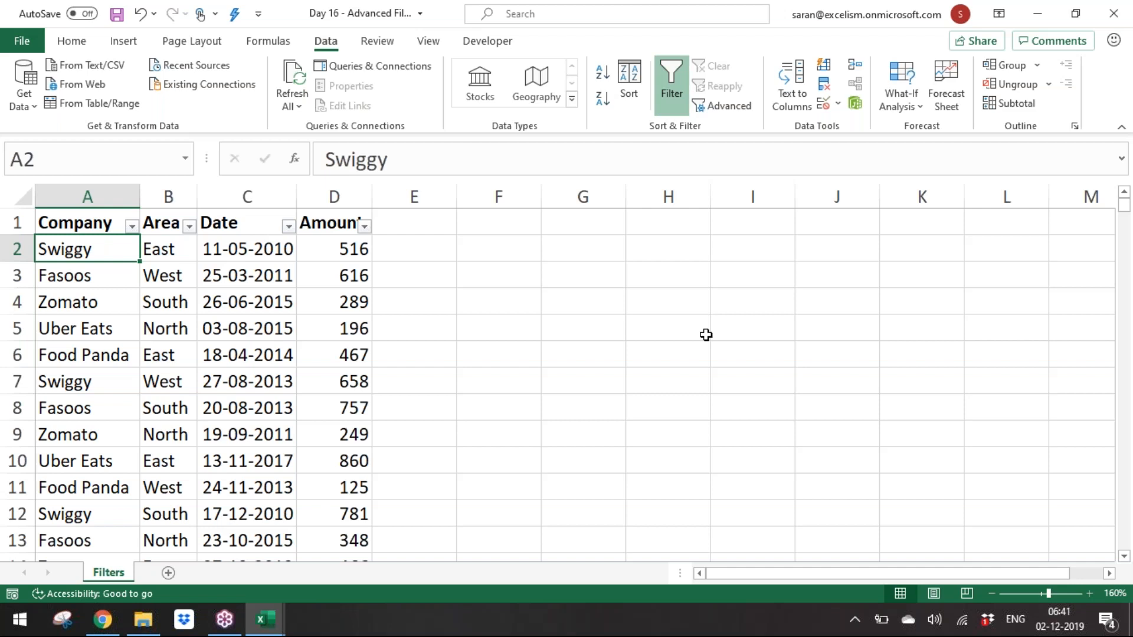
Step: Open the Amount column's filter list and browse its entries, then close it
key("Up")
key("Right")
key("Right")
key("Right")
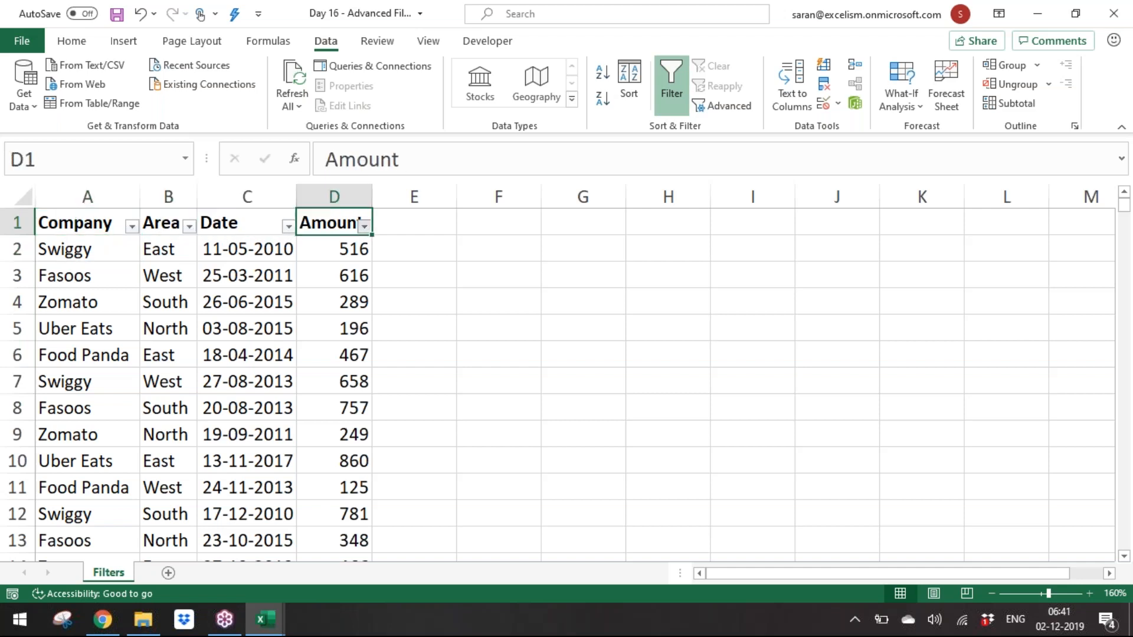
key("alt+Down")
key("Down")
key("Down")
key("Down")
key("Down")
key("Down")
key("Down")
key("Down")
key("Down")
key("Down")
key("Down")
key("Down")
key("Down")
key("Down")
key("Down")
key("Down")
key("Down")
key("Down")
key("Up")
key("Up")
key("Up")
key("Up")
key("Up")
key("Up")
key("Up")
key("Up")
key("Up")
key("Up")
key("Up")
key("Up")
key("Up")
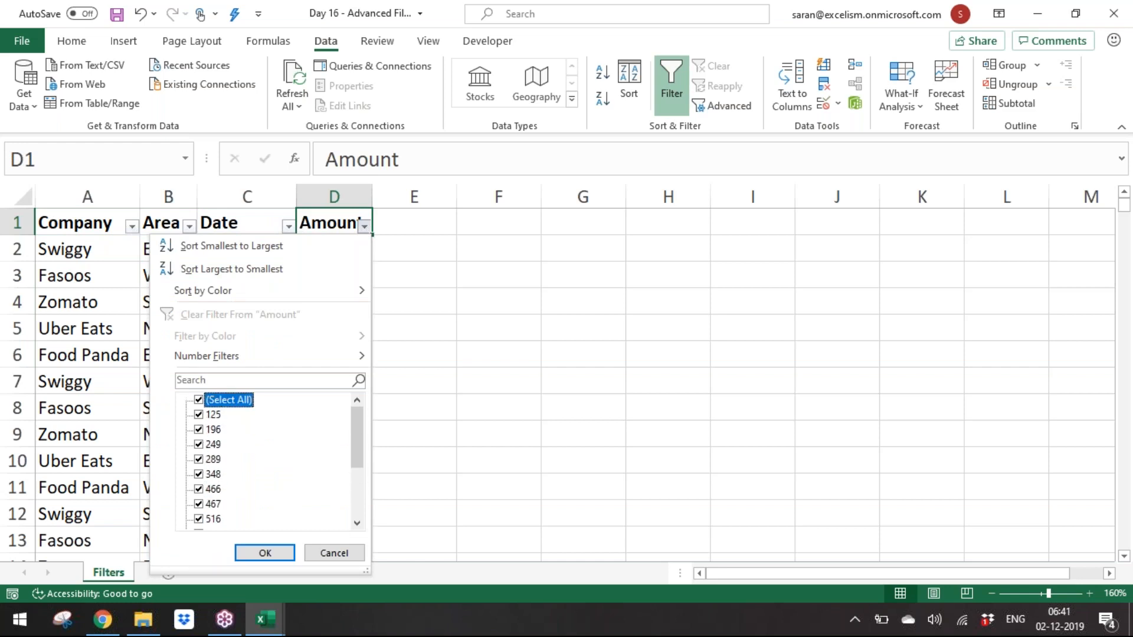
key("Escape")
Step: Select the data block below the blank row 17, from row 18 to the end
key("Down")
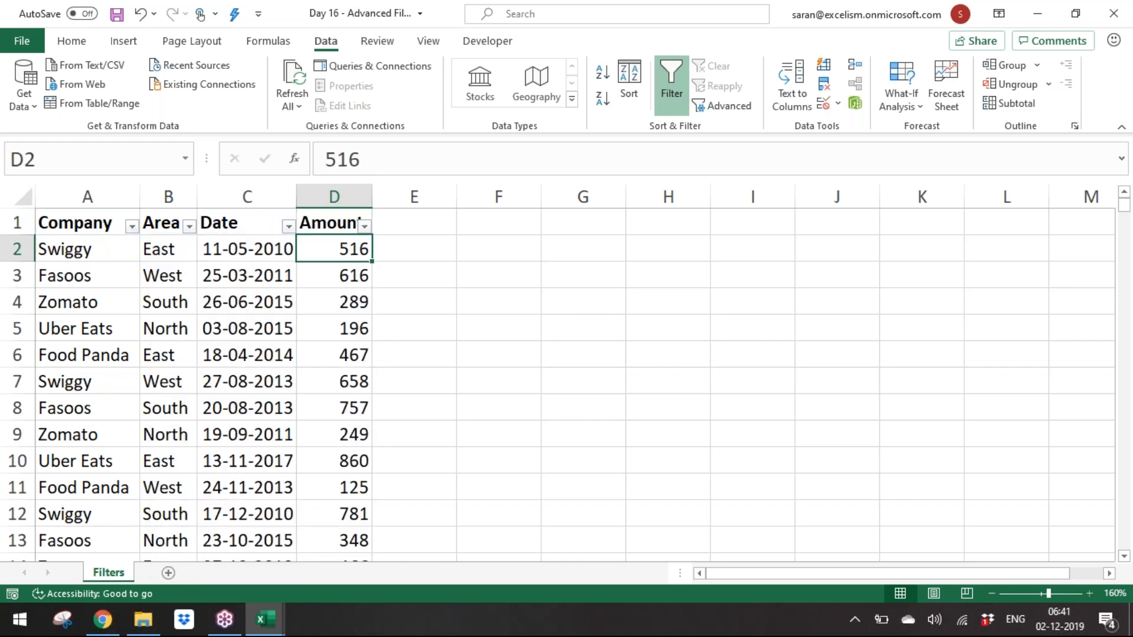
key("ctrl+Down")
key("ctrl+Down")
key("Up")
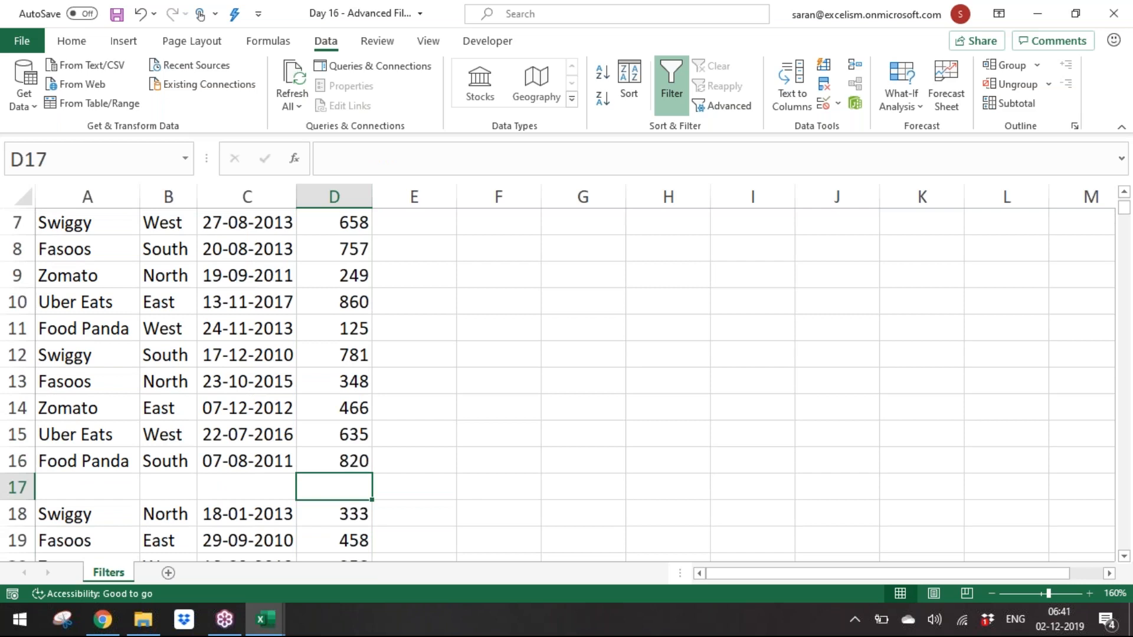
key("shift+Left")
key("shift+Left")
key("shift+Left")
key("shift+Left")
key("Down")
key("shift+Left")
key("shift+Left")
key("shift+Left")
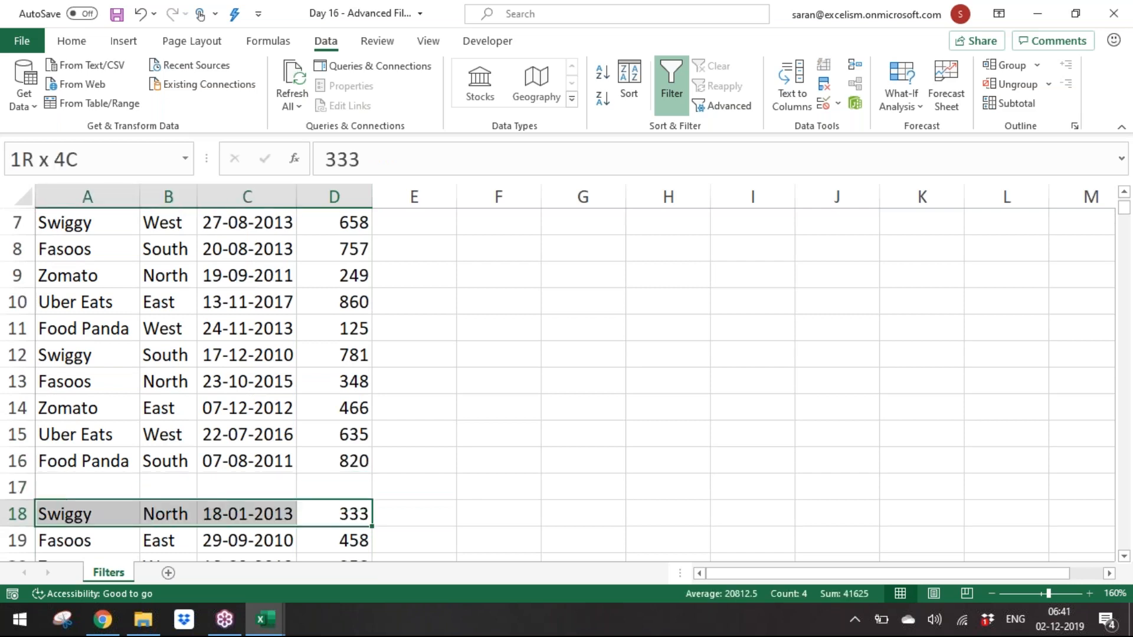
key("ctrl+shift+Down")
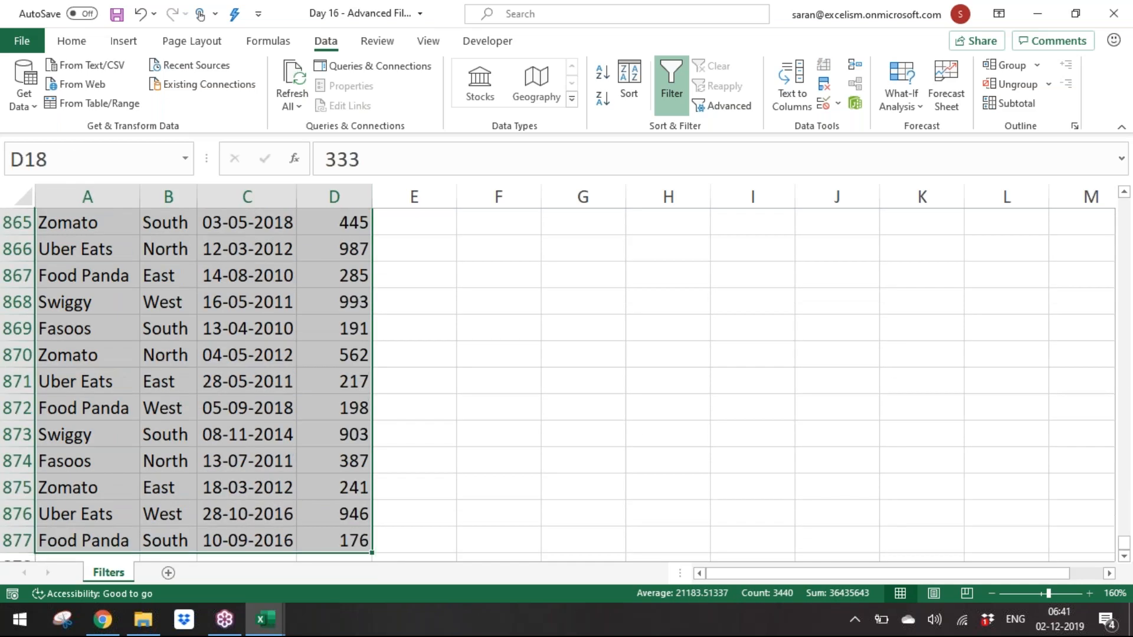
Step: Select the range from the header row down across the blank row 17
key("Up")
key("ctrl+Up")
key("ctrl+Up")
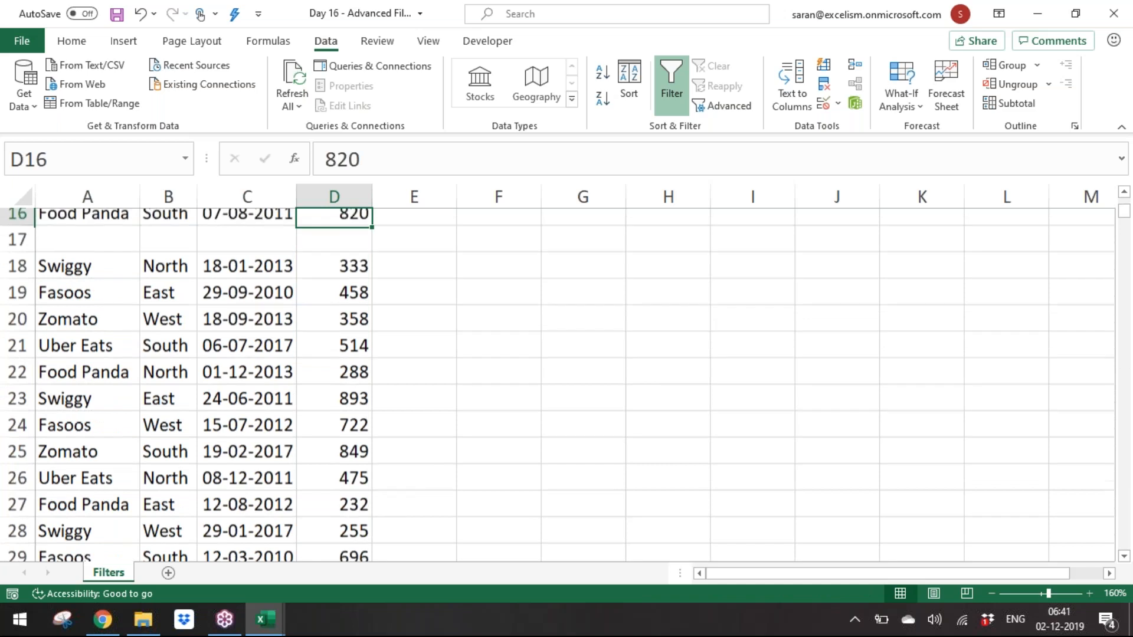
key("ctrl+Left")
key("ctrl+shift+Right")
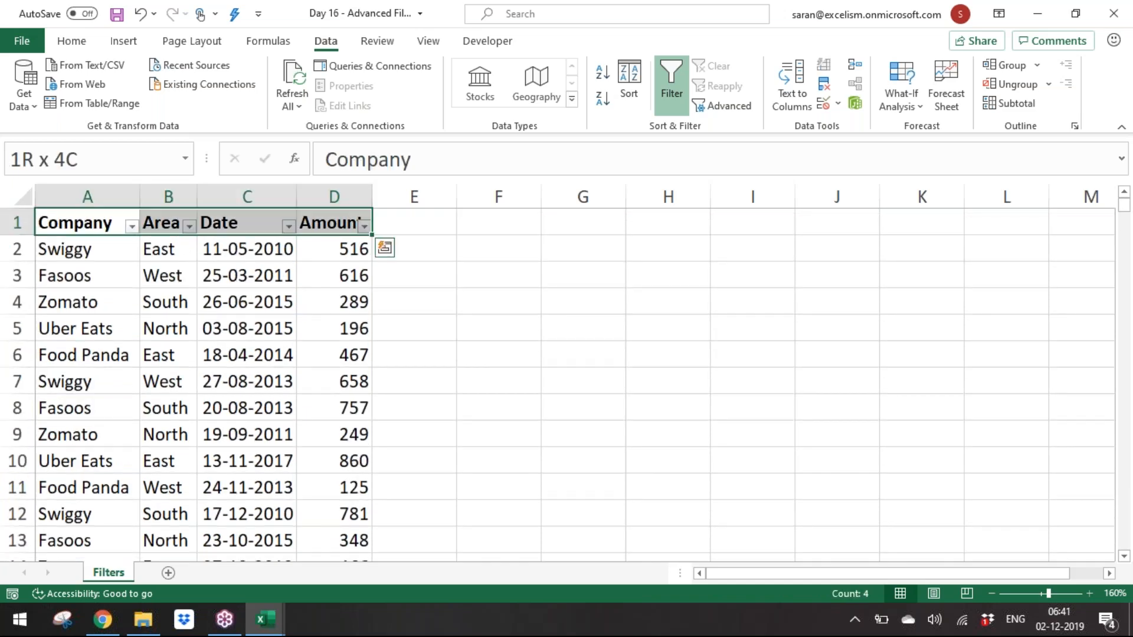
key("ctrl+shift+Down")
key("ctrl+shift+Down")
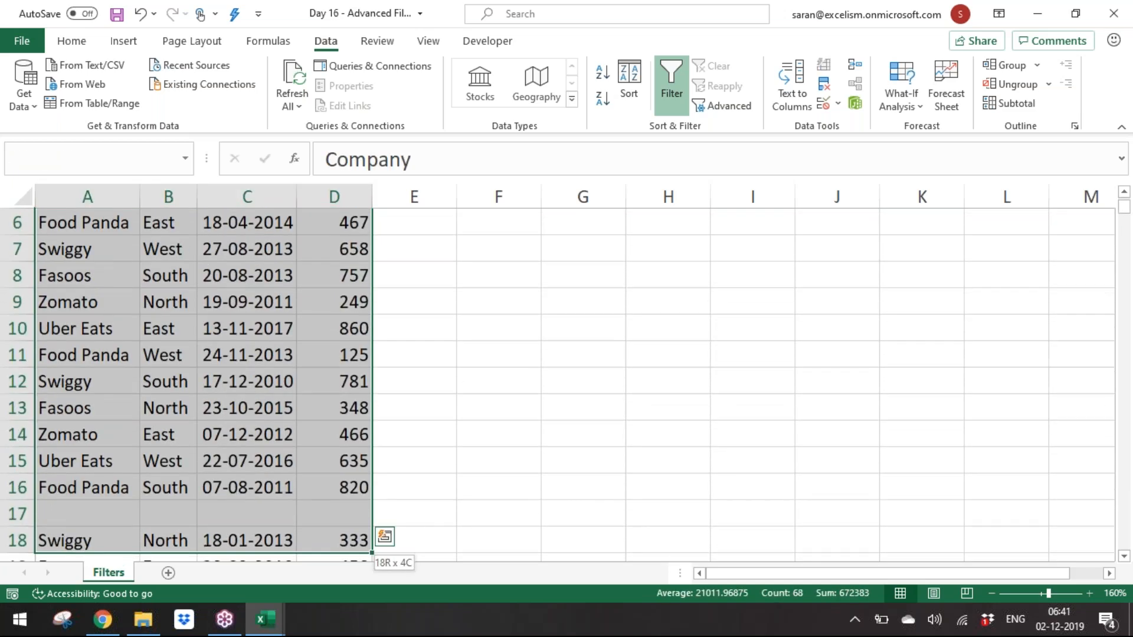
Step: Extend the selection to the end of the data, reapply the Filter to it, and open the Amount filter list to check it
key("ctrl+shift+Down")
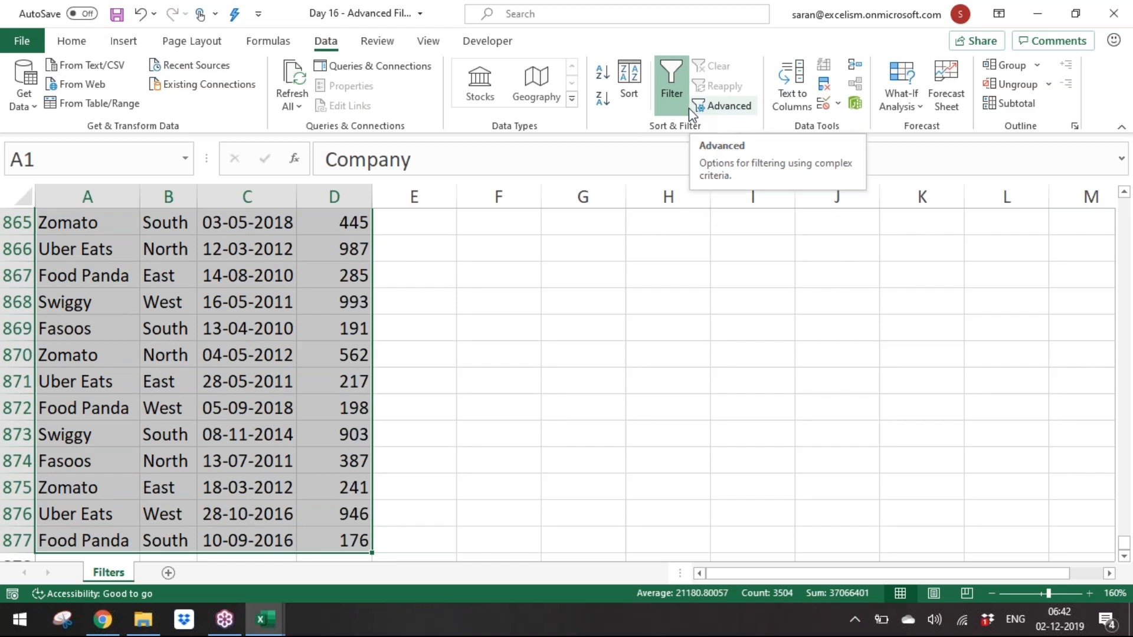
left_click(676, 82)
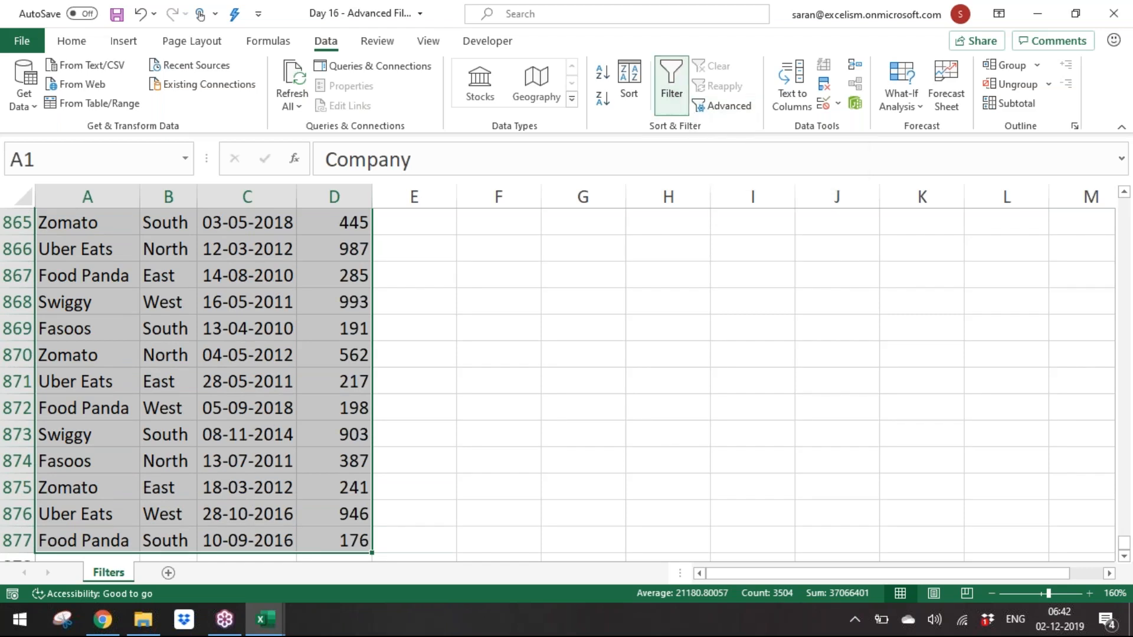
left_click(670, 69)
key("alt+Down")
key("Down")
key("Down")
key("Down")
key("Down")
key("Down")
key("Down")
key("Down")
key("Down")
key("Down")
key("Down")
key("Down")
key("Down")
key("Down")
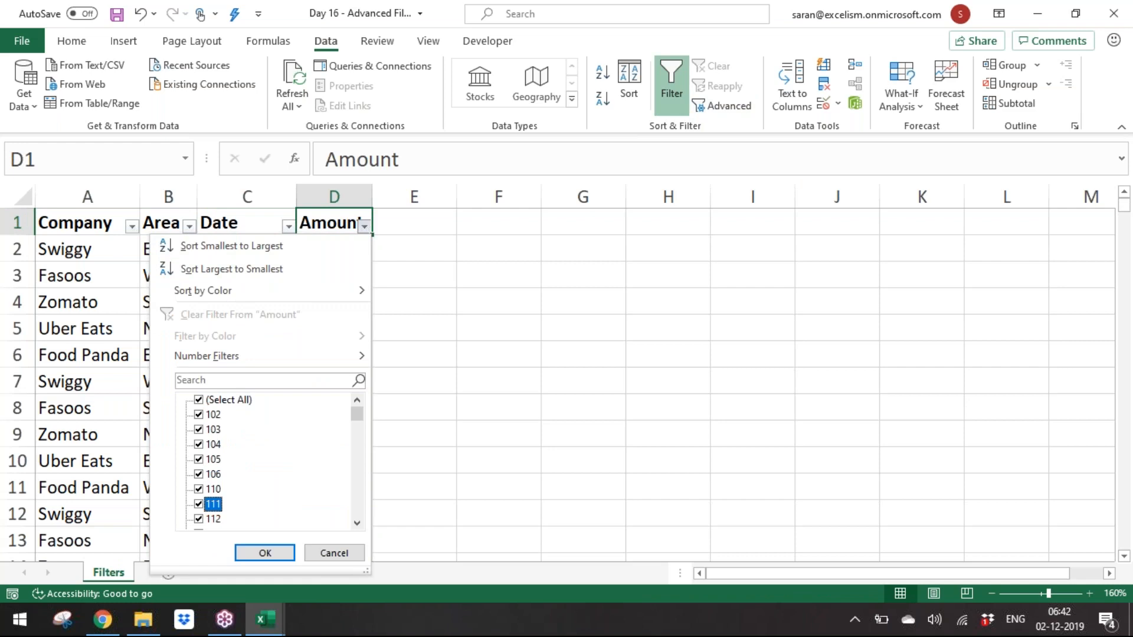
key("Escape")
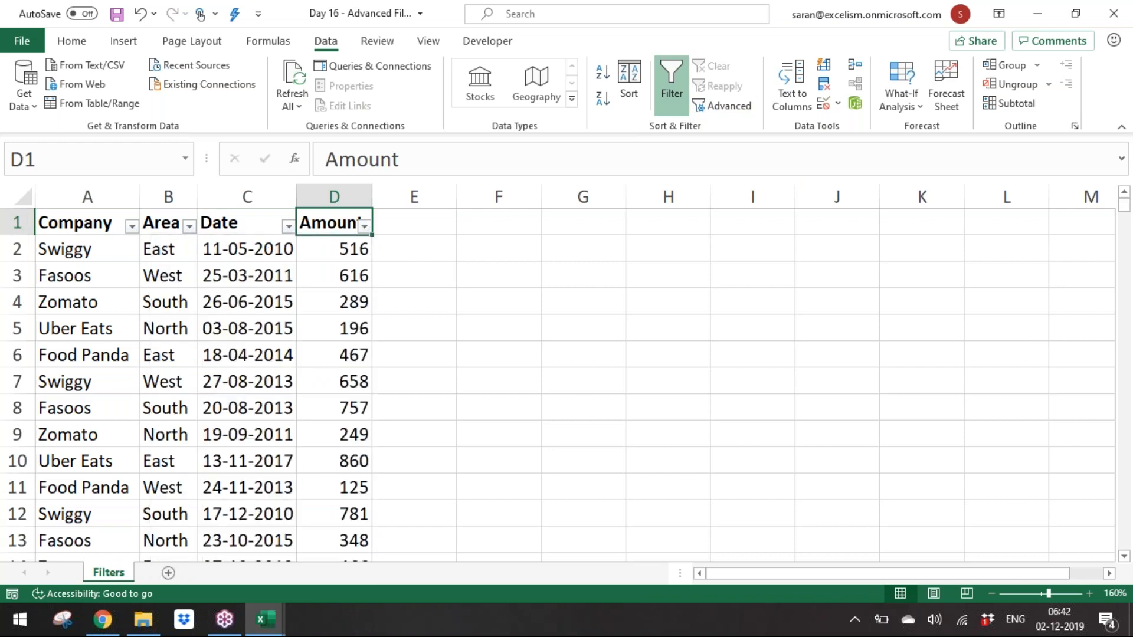
Step: Add a new worksheet and rename it Remarks
left_click(168, 573)
double_click(151, 572)
type("Remarks")
key("Return")
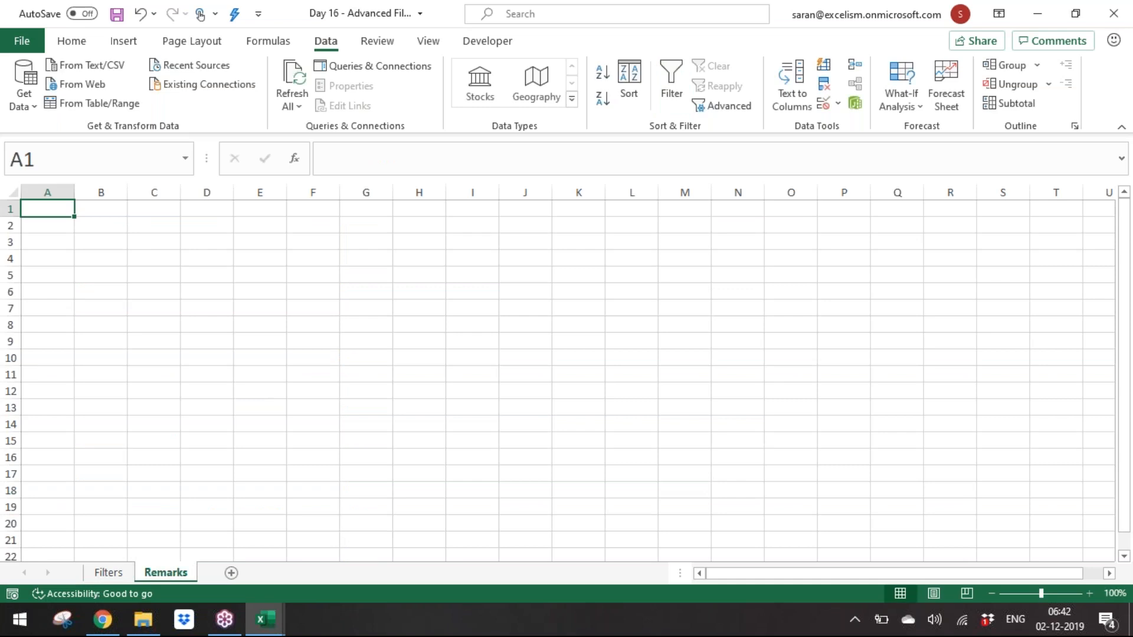
Step: Zoom in and enter in A1 "It is always a good habit to select the desired dataset and apply the following:"
left_click(1089, 593)
left_click(1089, 593)
left_click(1089, 593)
left_click(1089, 593)
left_click(1090, 593)
left_click(1090, 593)
left_click(1089, 594)
type("It is al")
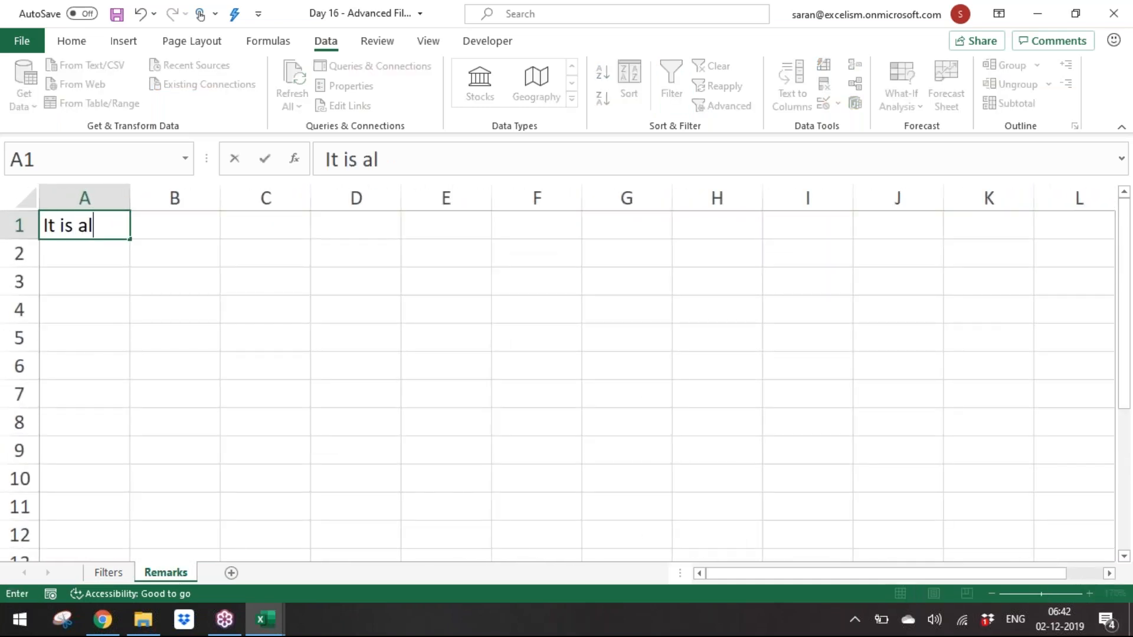
type("ways a good habvi")
key("BackSpace")
key("BackSpace")
type("it to sug")
key("BackSpace")
key("BackSpace")
key("BackSpace")
type("select the desired ")
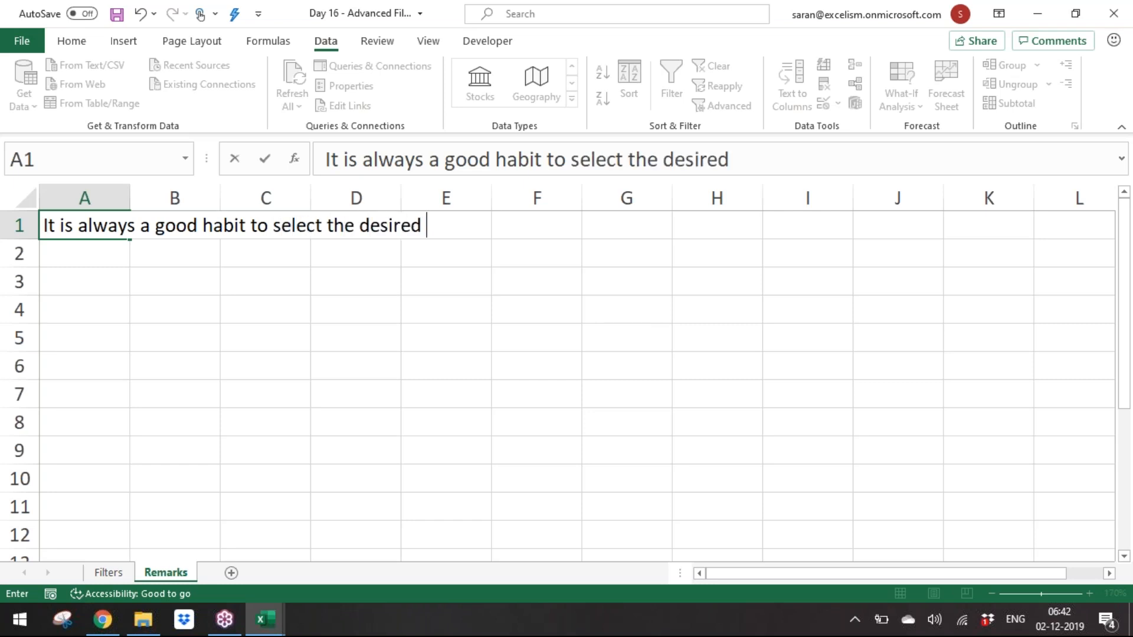
type("dataset and applu")
key("BackSpace")
type("y the foll")
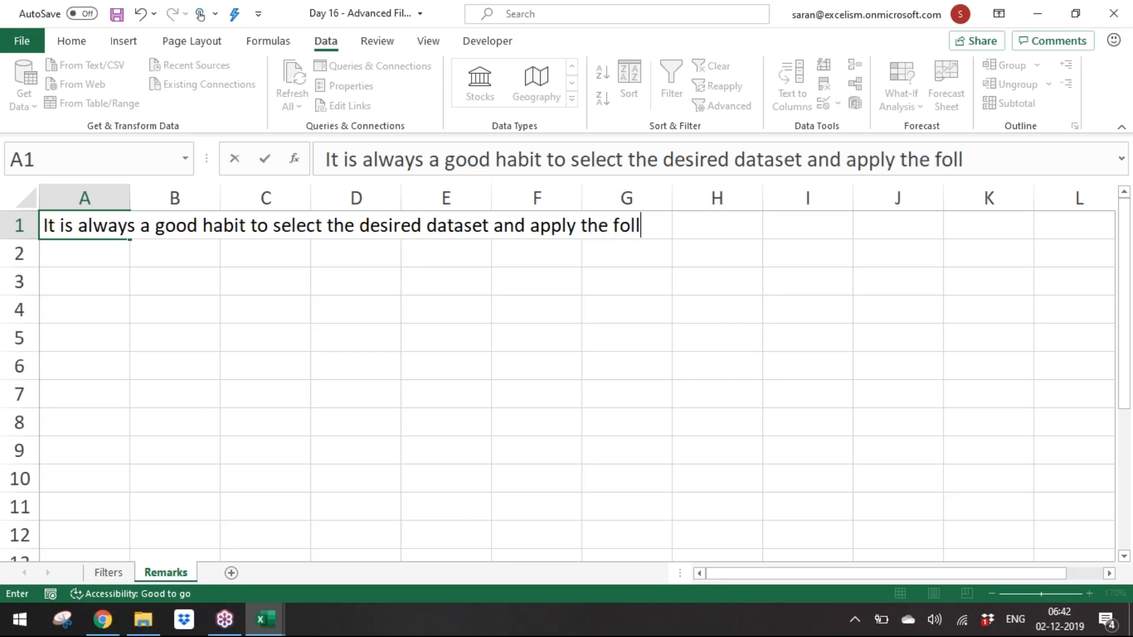
type("owing:")
key("Return")
Step: List below it "1. Filter", "2. Sort", "3. Subtotals", "4. Pivot Tables" and "5. Text to Columns" in A2 to A6
type("1. Filter")
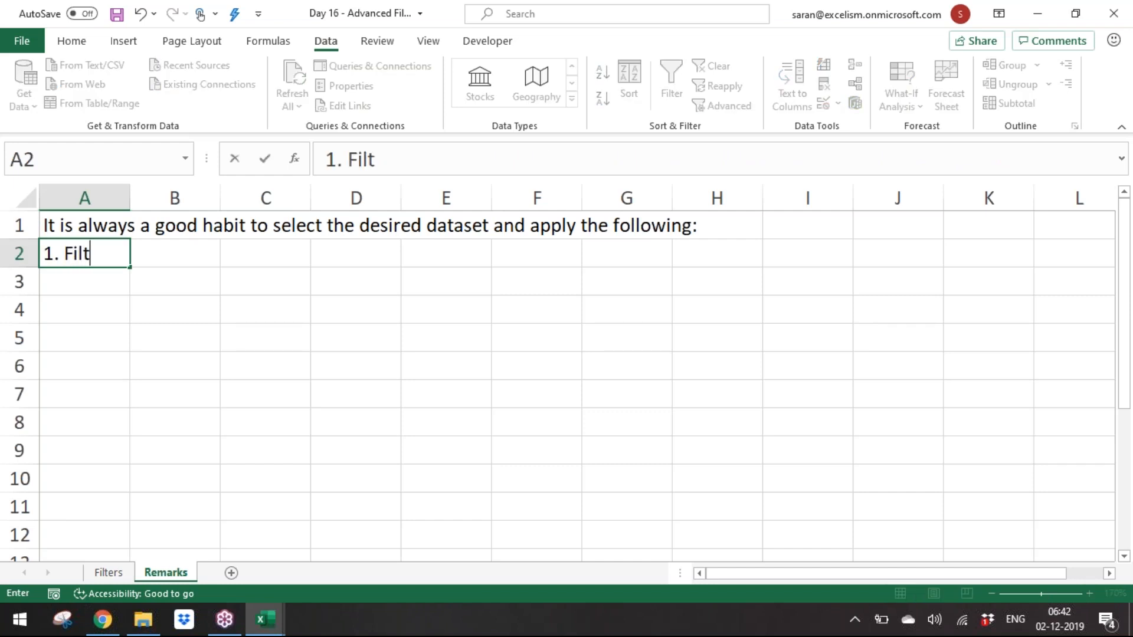
key("Return")
type("2. Sort")
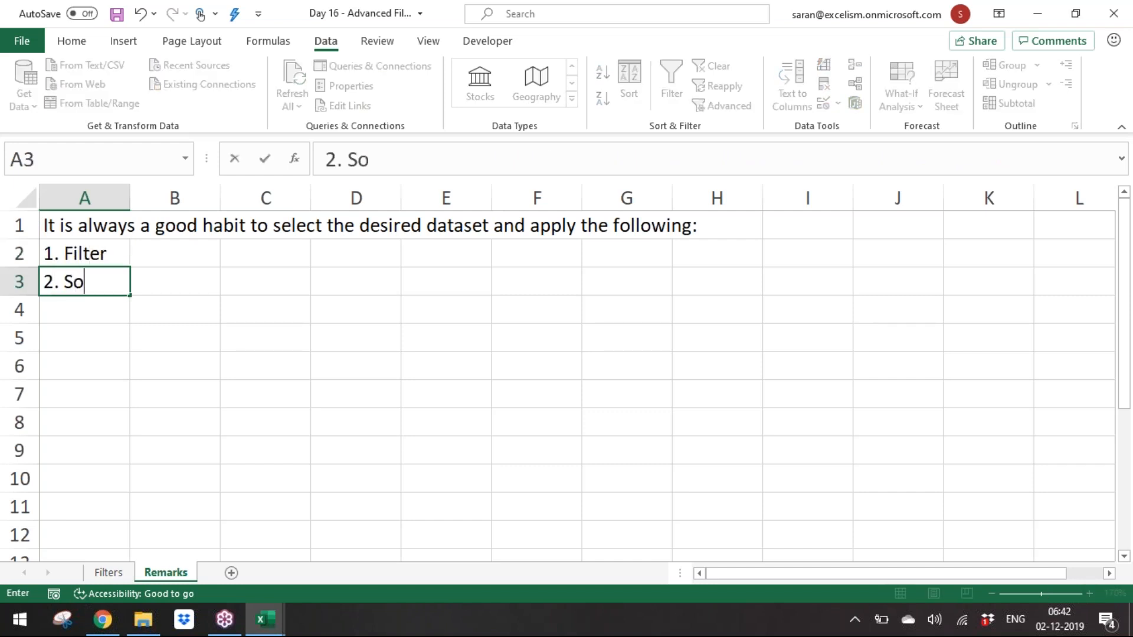
key("Return")
type("3. Subtotals")
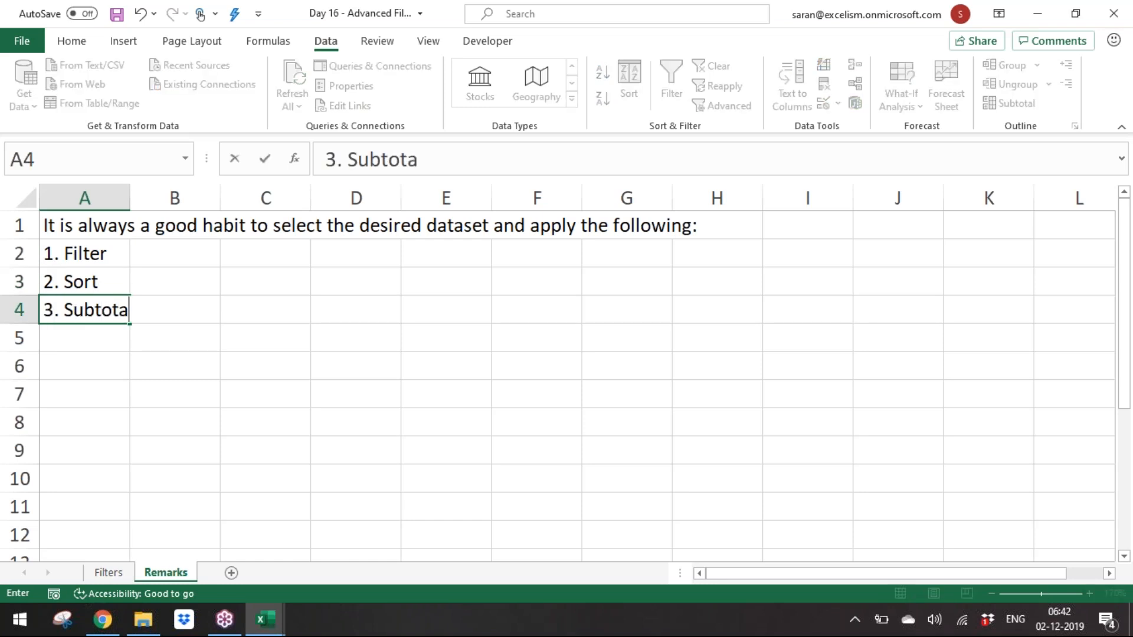
key("Return")
type("4.")
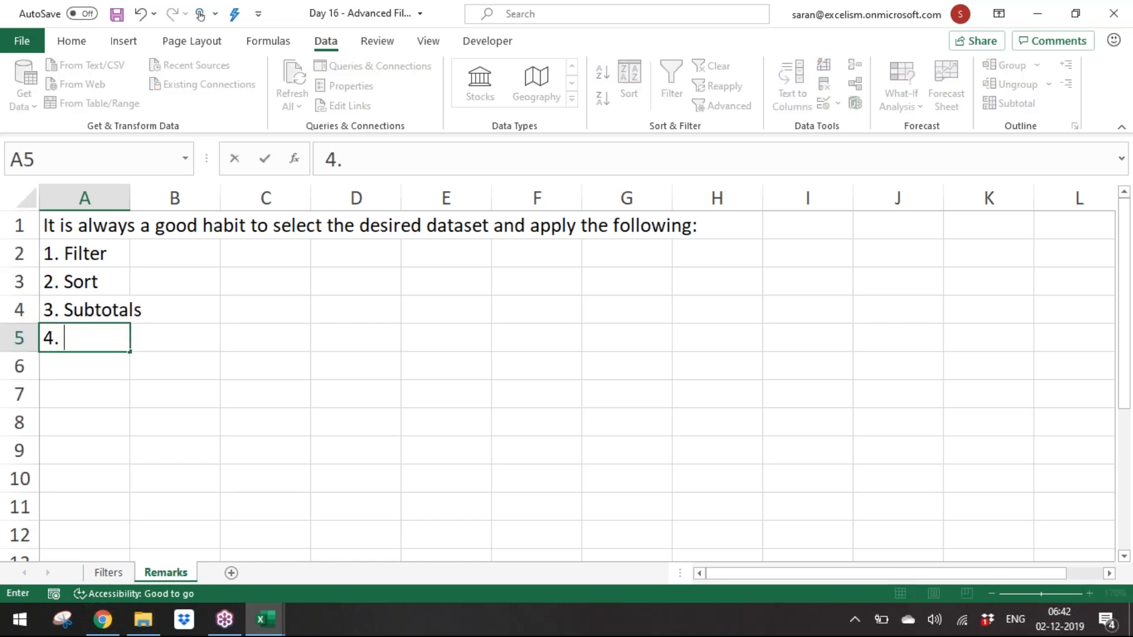
type(" Pivot Tables")
key("Return")
type("5. Text to Colum")
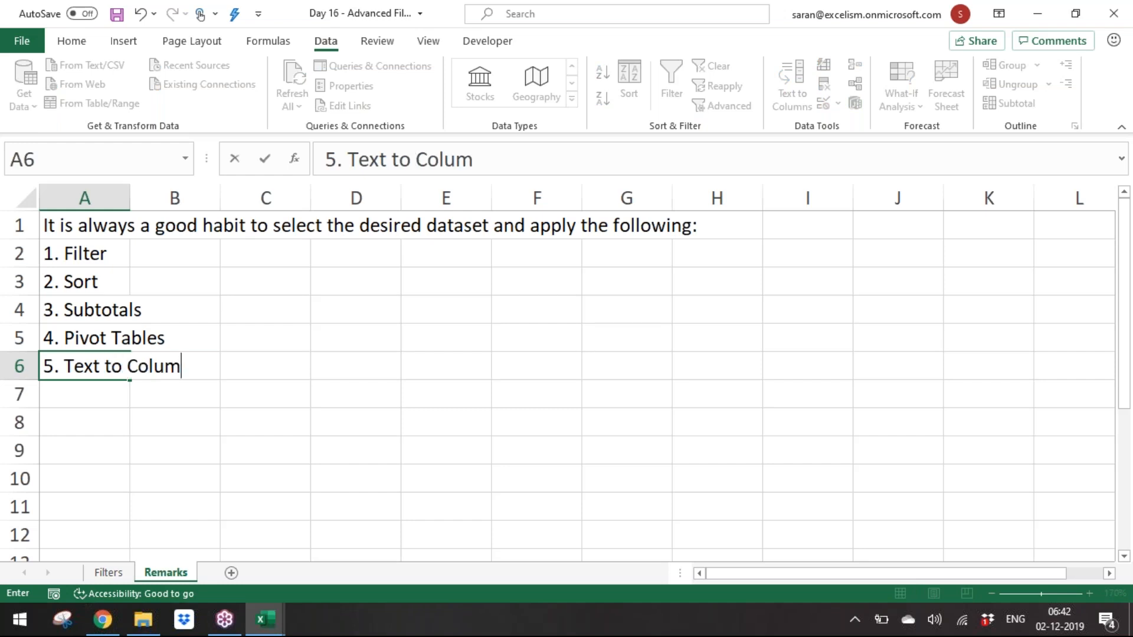
type("ns")
key("Return")
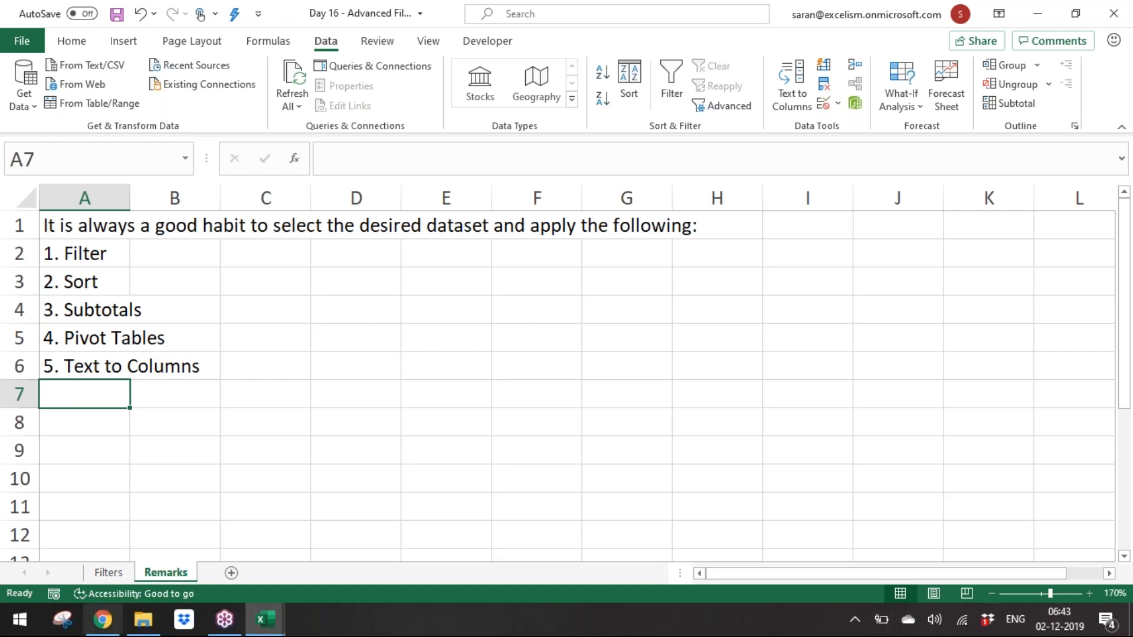
Step: On the Filters sheet, search the Company filter list for the wildcard *o*, then close it
left_click(126, 579)
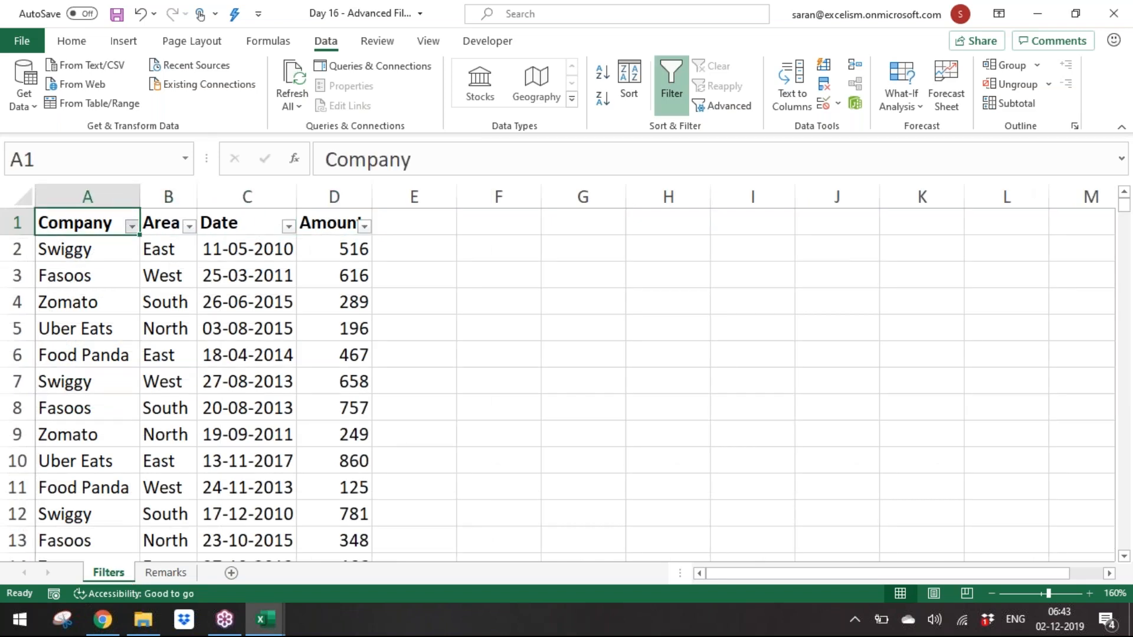
left_click(131, 225)
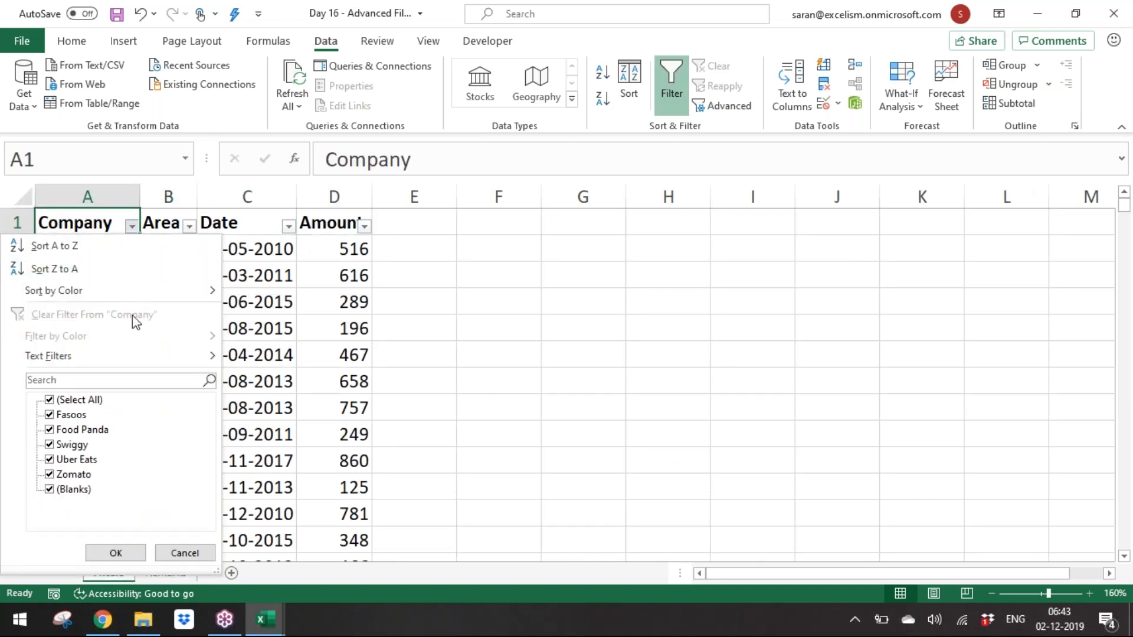
left_click(151, 383)
type("*o")
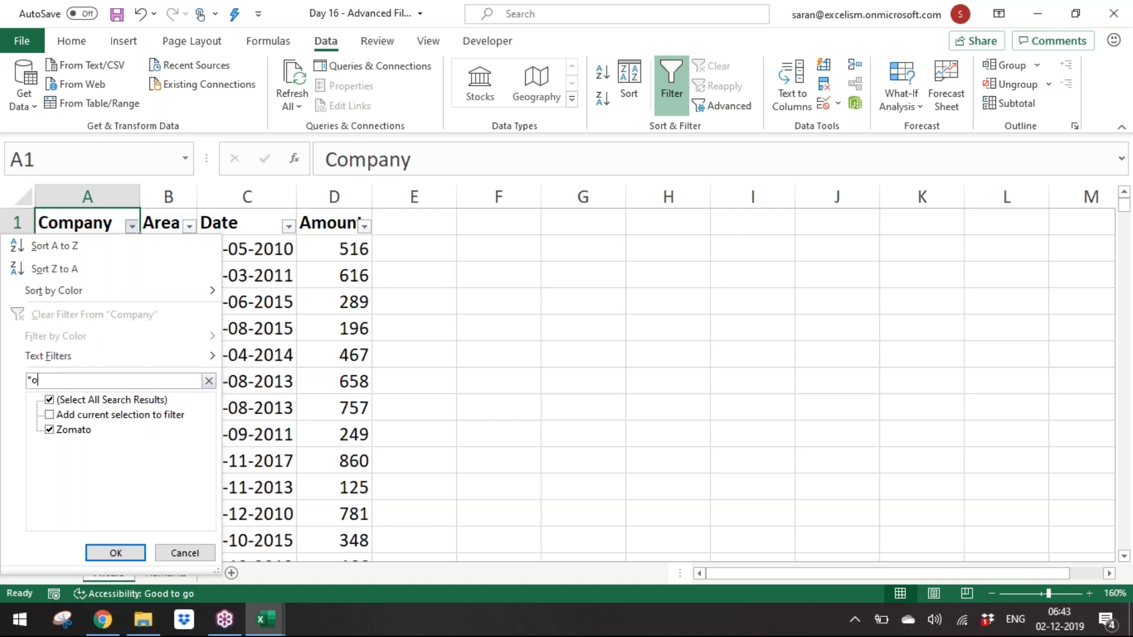
type("*")
key("Escape")
key("Escape")
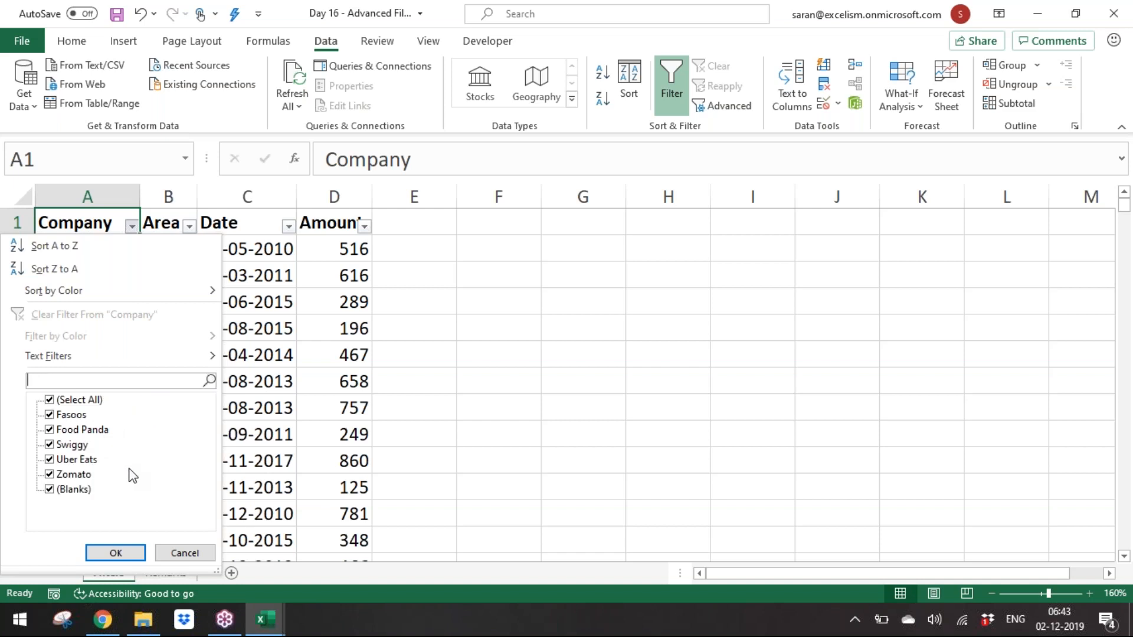
Step: Browse the Text Filters options in the Company column's filter list
key("alt+Down")
key("Down")
key("Down")
key("Down")
key("Down")
key("Down")
key("Down")
key("Down")
key("Down")
key("Up")
key("Up")
key("Up")
key("Down")
key("Right")
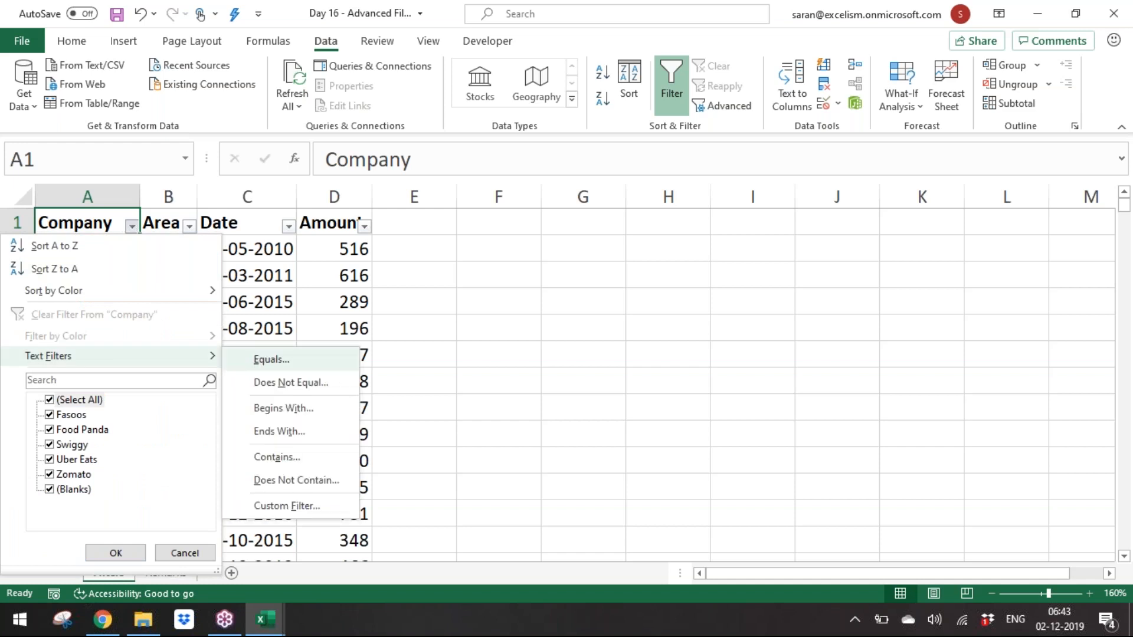
key("Down")
key("Down")
key("Down")
key("Up")
key("Up")
key("Up")
key("Down")
key("Down")
key("Down")
key("Down")
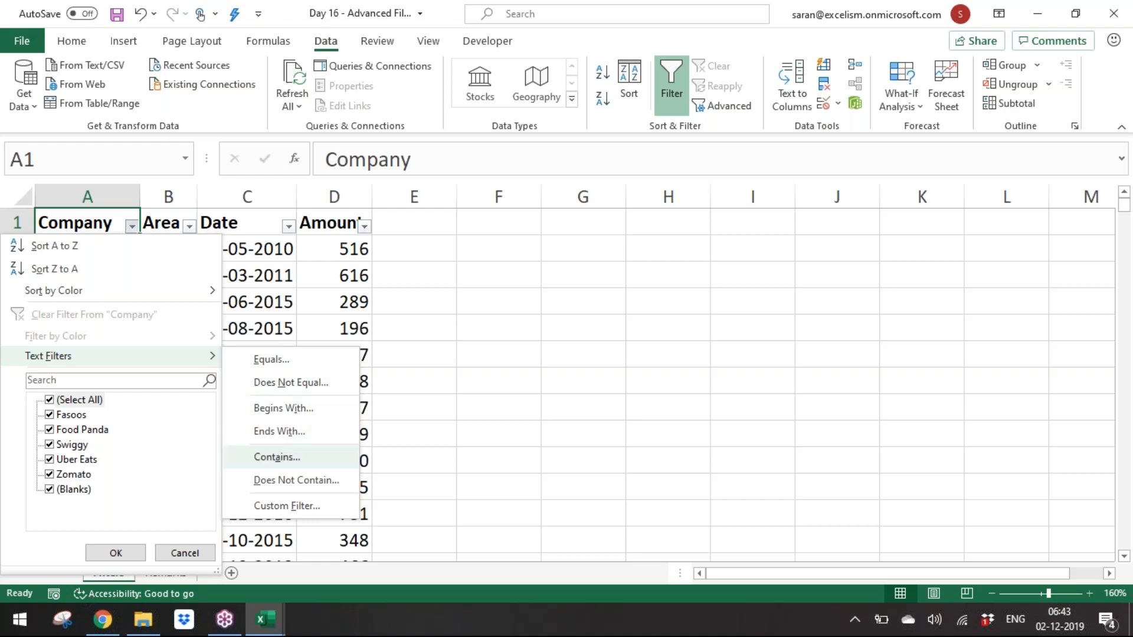
key("Down")
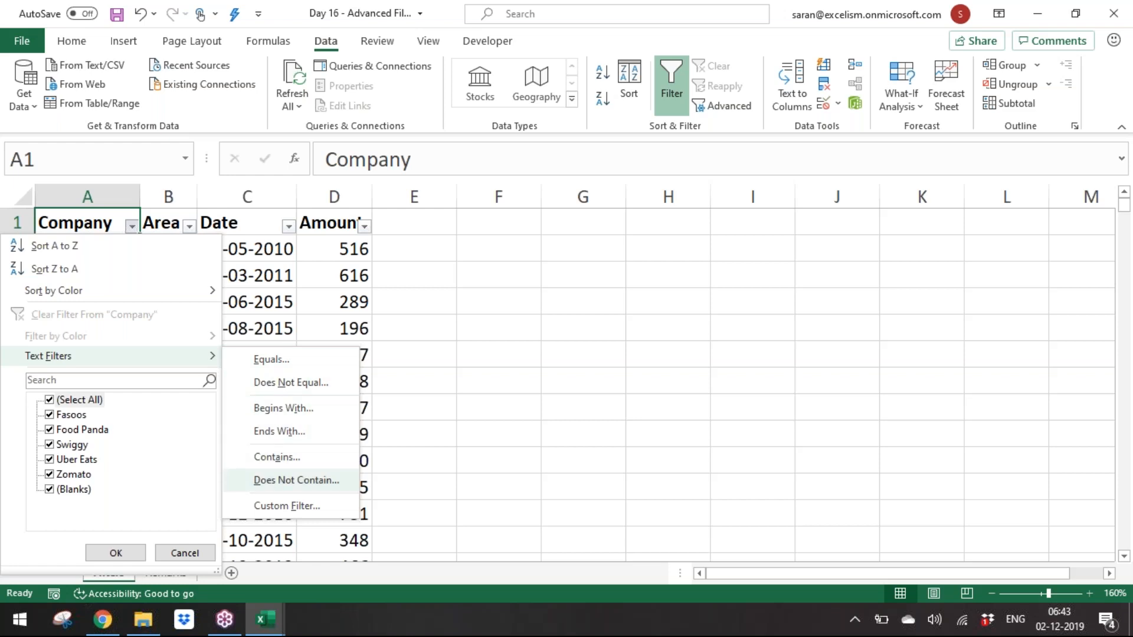
key("Left")
key("Right")
key("Left")
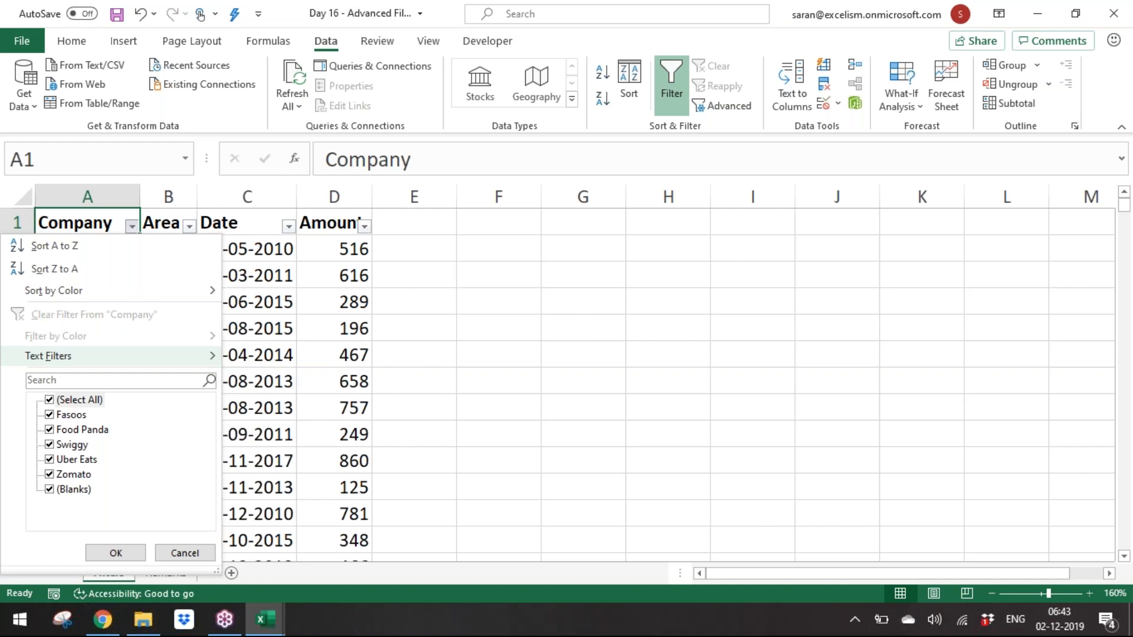
key("Escape")
Step: Browse the Number Filters options in the Amount column's filter list, then return to A1
key("Right")
key("Right")
key("Right")
key("alt+Down")
key("Down")
key("Down")
key("Down")
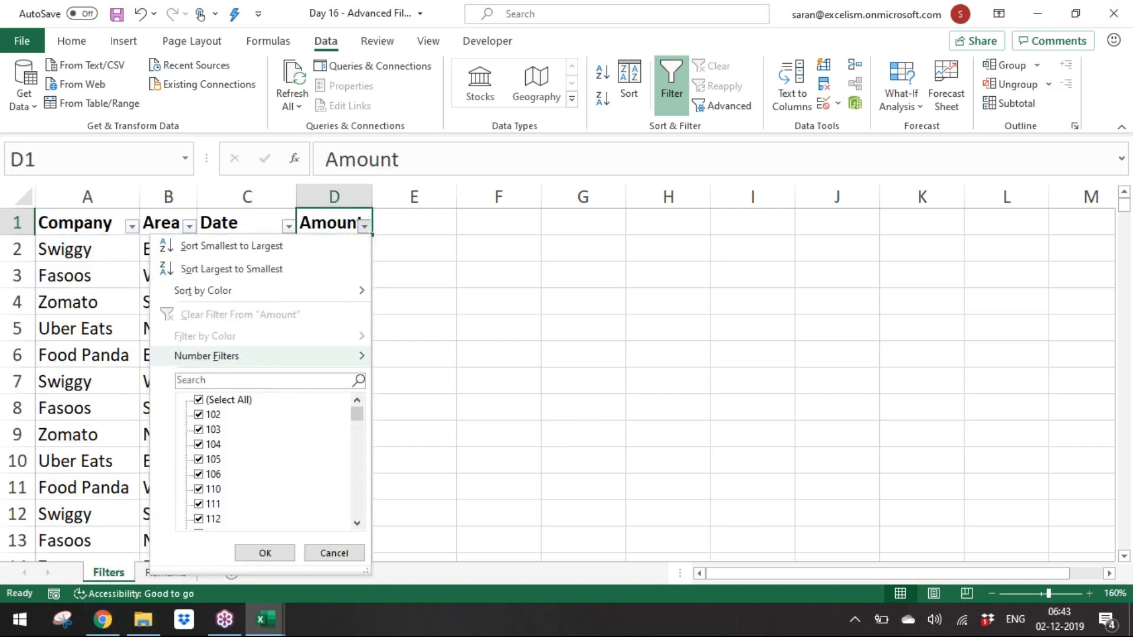
key("Right")
key("Down")
key("Down")
key("Down")
key("Down")
key("Down")
key("Down")
key("Down")
key("Down")
key("Down")
key("Left")
key("Escape")
key("Left")
key("Left")
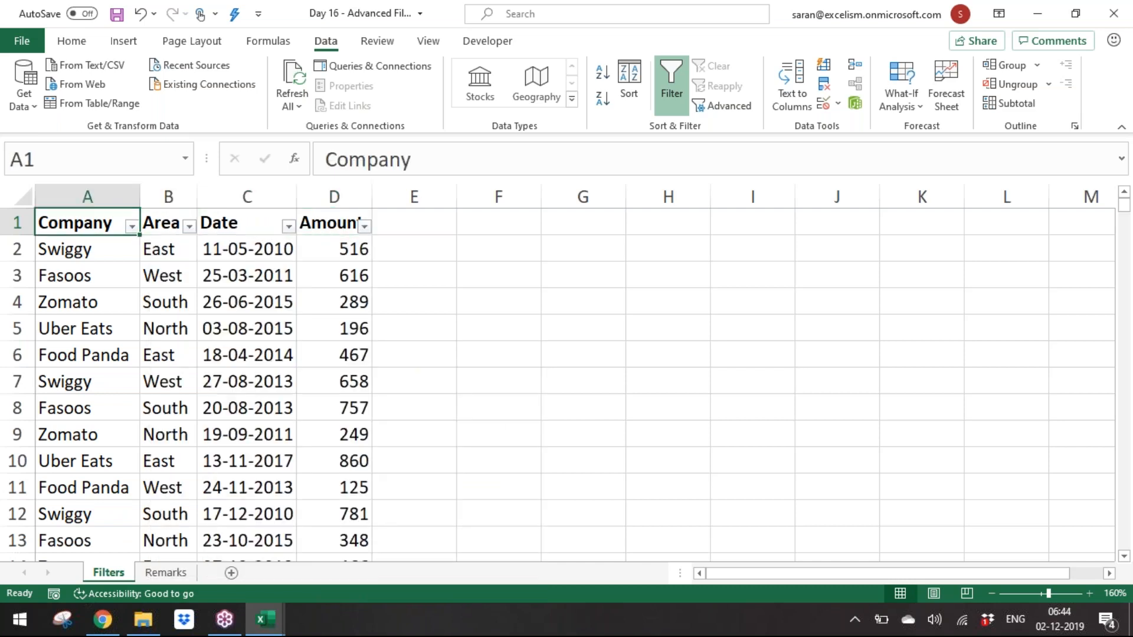
key("Left")
Step: Filter the Company column to show only Fasoos
key("alt+Down")
key("Down")
key("Down")
key("Down")
key("Down")
key("Down")
Step: Copy the visible filtered Fasoos rows below the header
key("Down")
key("space")
key("Down")
key("space")
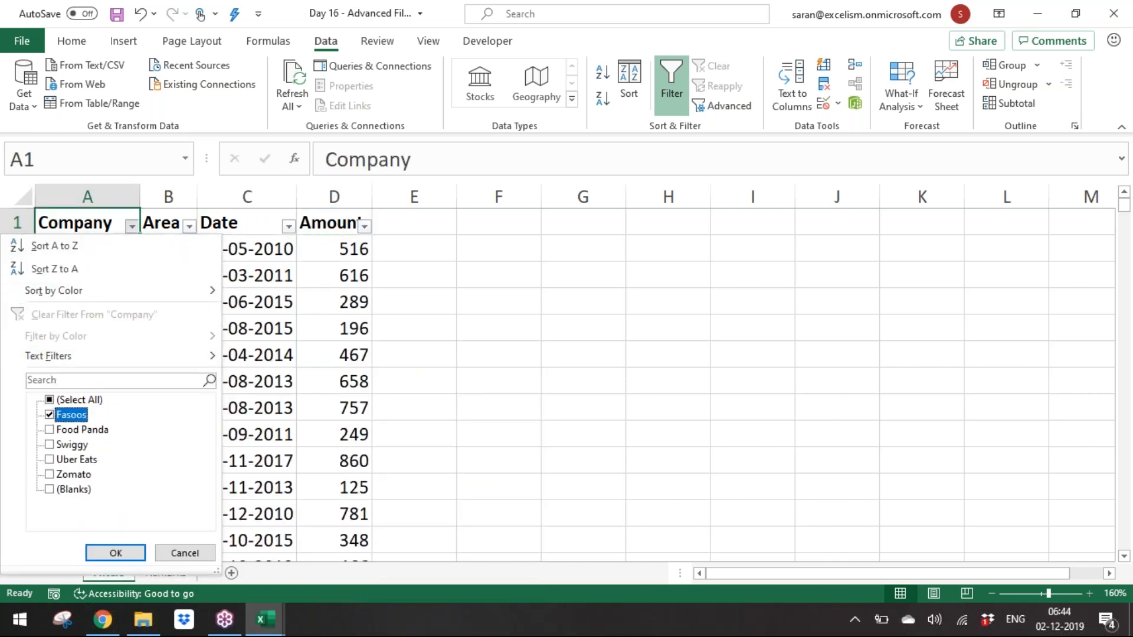
key("Return")
key("Down")
key("ctrl+shift+Right")
key("ctrl+shift+Down")
key("ctrl+c")
key("Right")
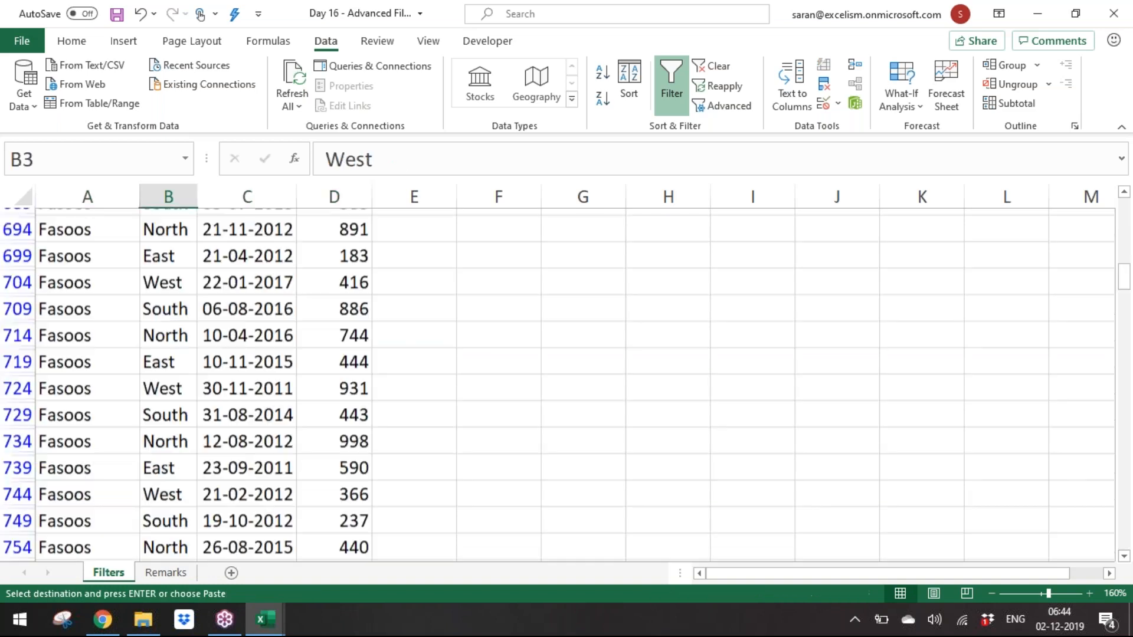
key("Right")
key("Right")
key("Right")
key("Up")
key("Right")
key("Left")
key("Left")
key("Left")
key("Left")
key("Left")
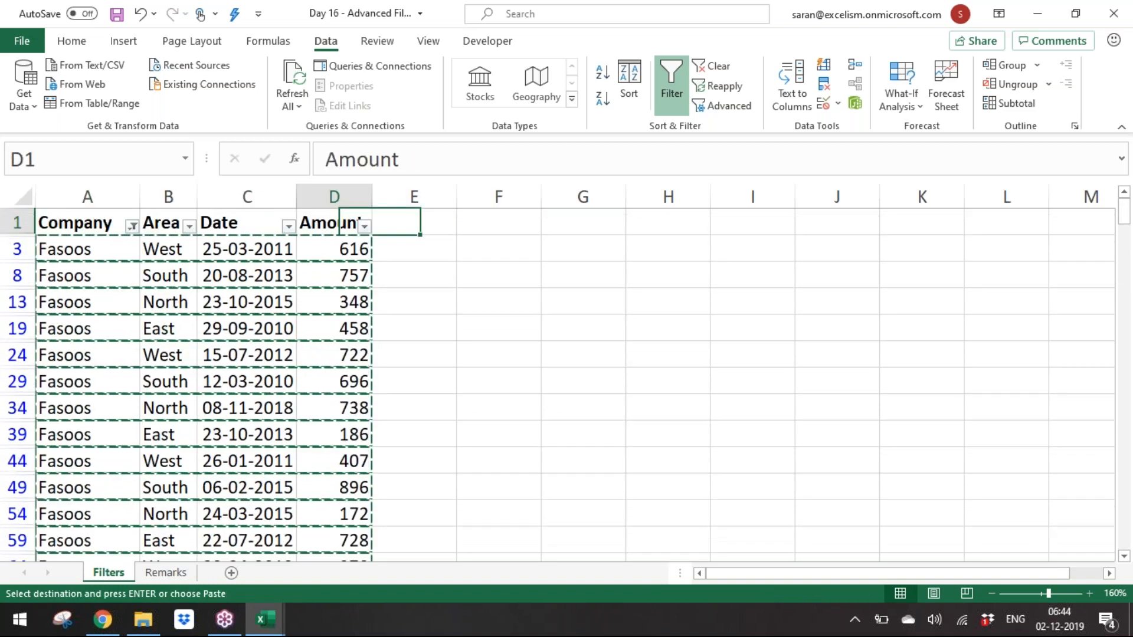
Step: Clear the filter to show all rows again
key("alt+d")
key("f")
key("s")
key("Up")
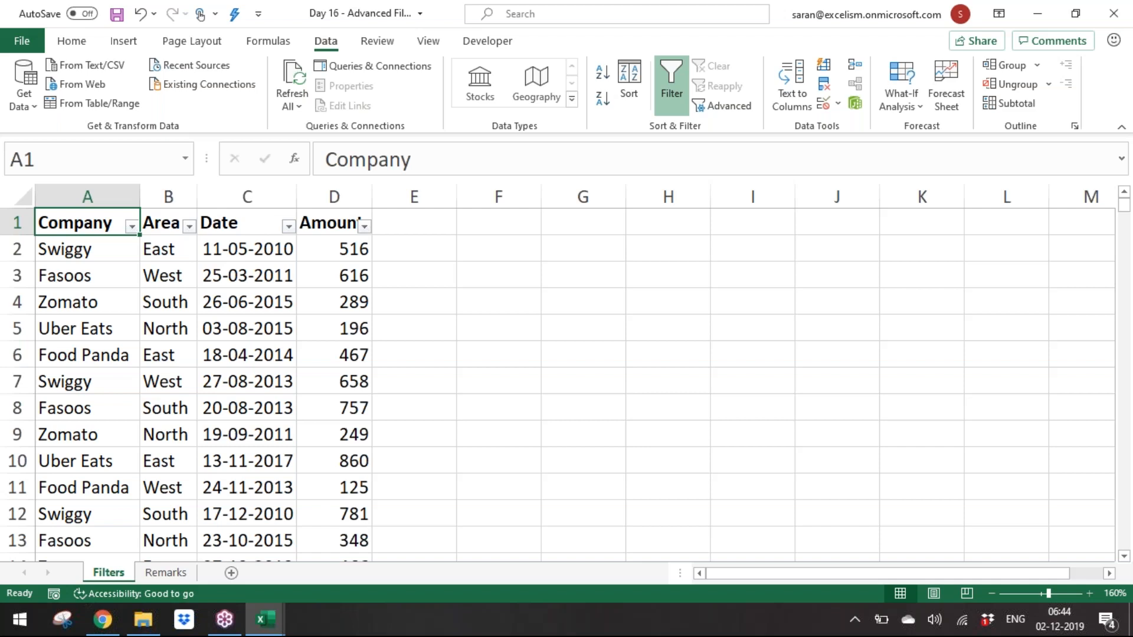
Step: Browse the Date Filters options in the Date column's filter list
left_click(288, 227)
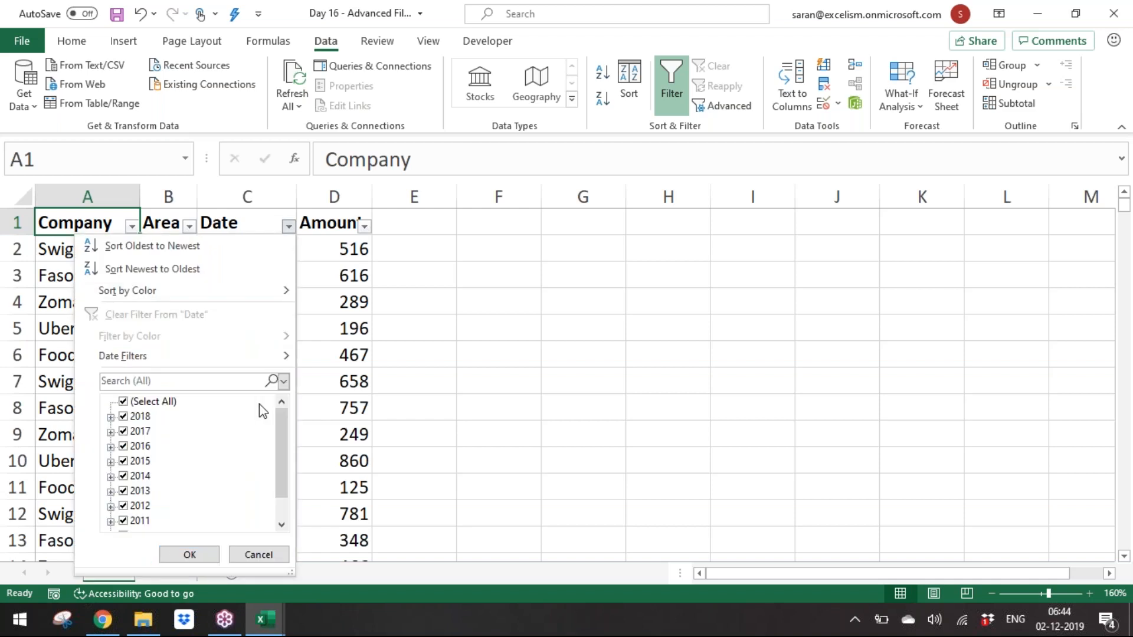
mouse_move(250, 366)
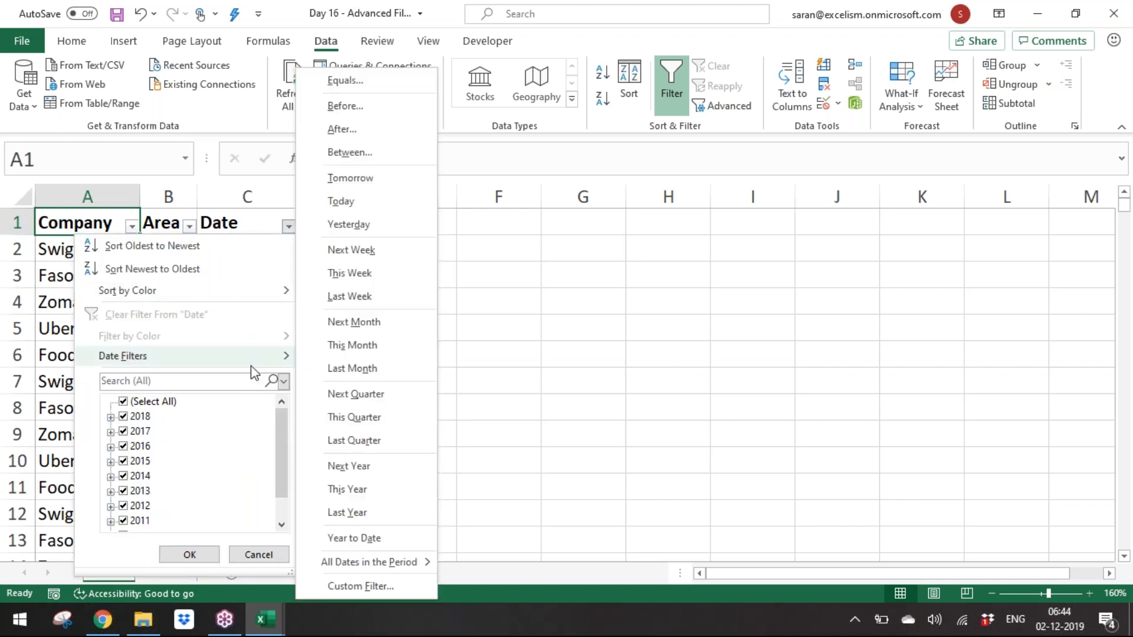
left_click(739, 314)
Step: Fill the Fasoos cell A8 with yellow
left_click(135, 400)
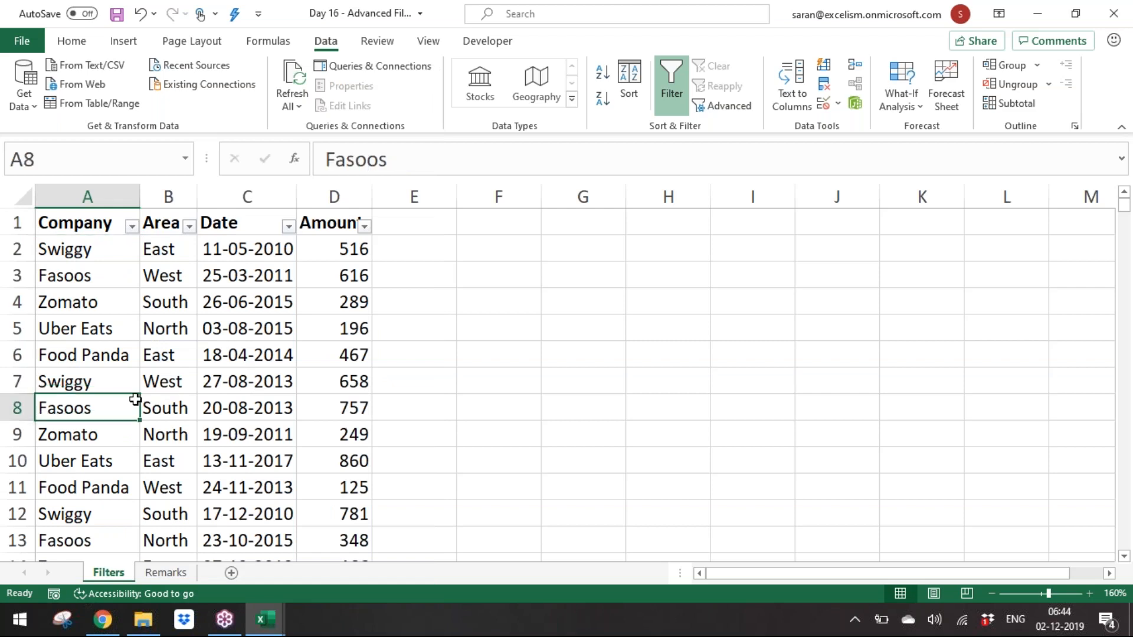
left_click(81, 41)
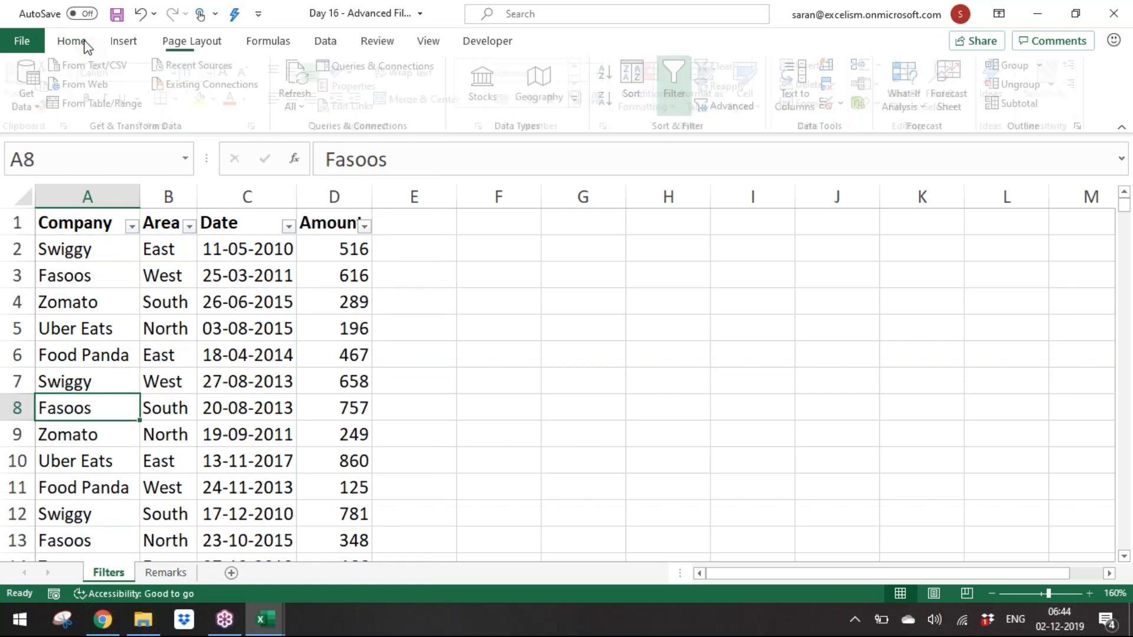
left_click(207, 99)
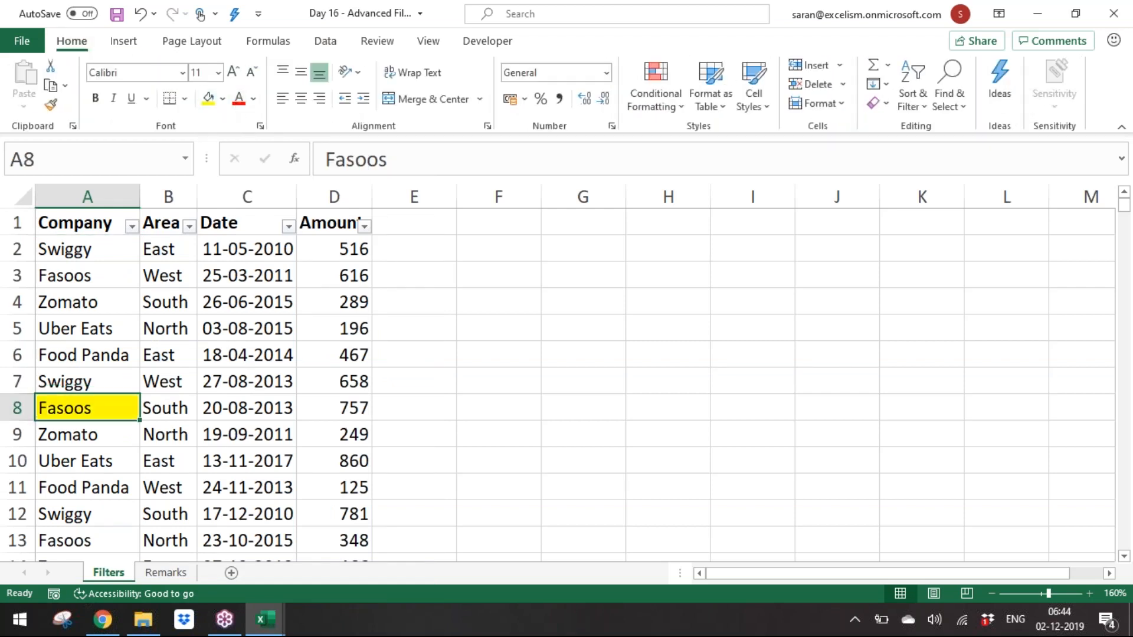
Step: Fill the Uber Eats cell A21 with yellow as well
key("Down")
key("Down")
key("Down")
key("Down")
key("Down")
key("Down")
key("Down")
key("Down")
key("Down")
key("Down")
key("Down")
key("Down")
key("Down")
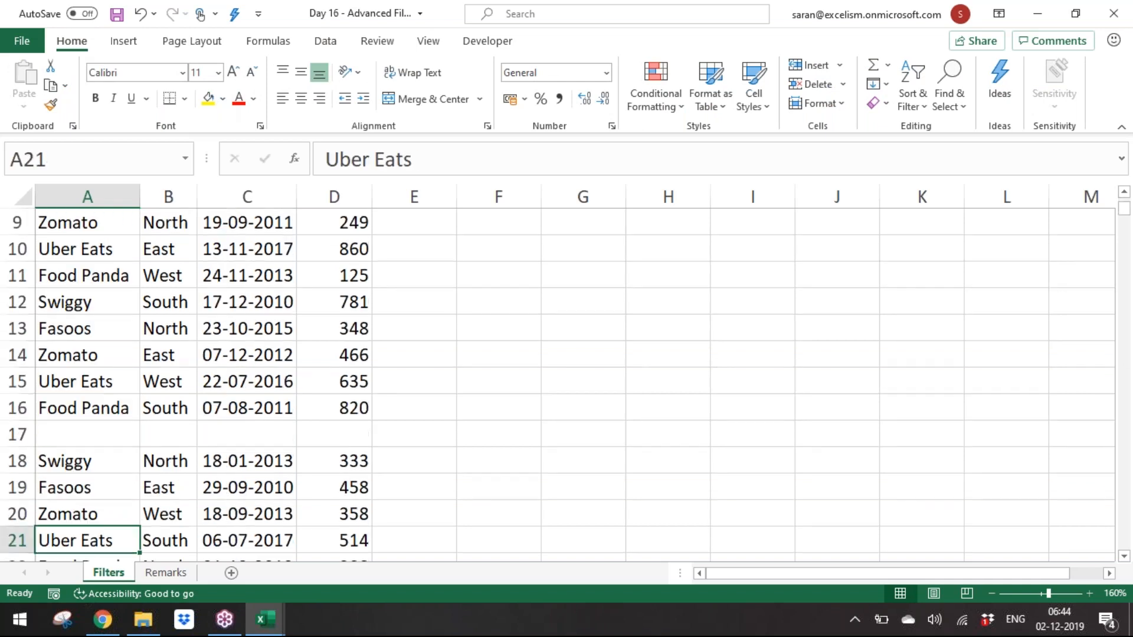
left_click(208, 99)
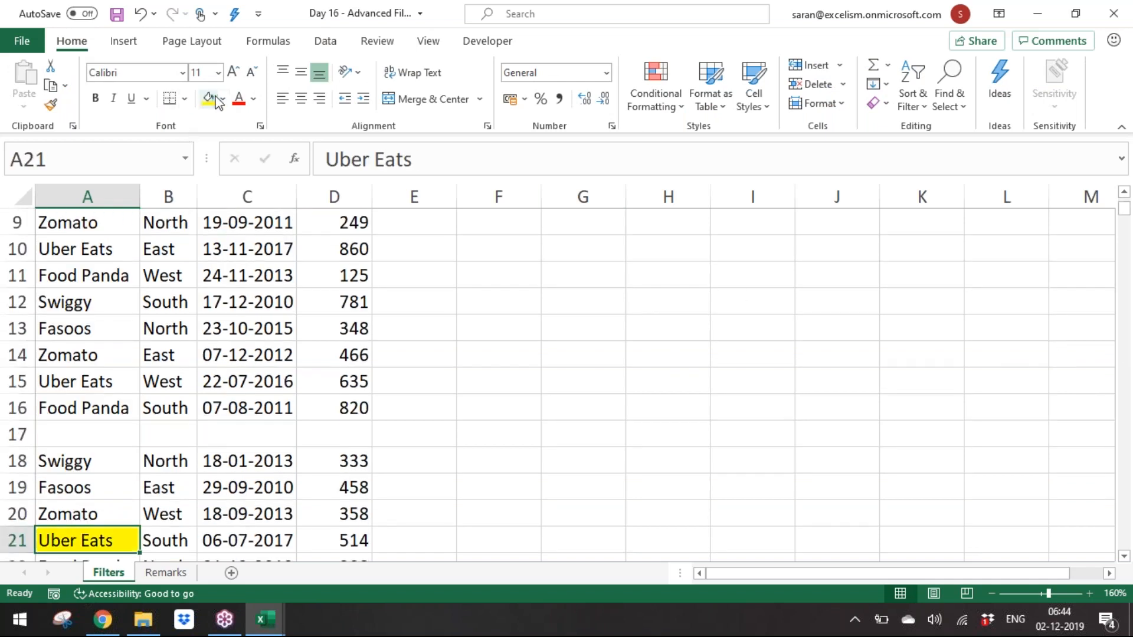
Step: Delete the empty row 17 from the dataset
left_click(13, 435)
key("ctrl+minus")
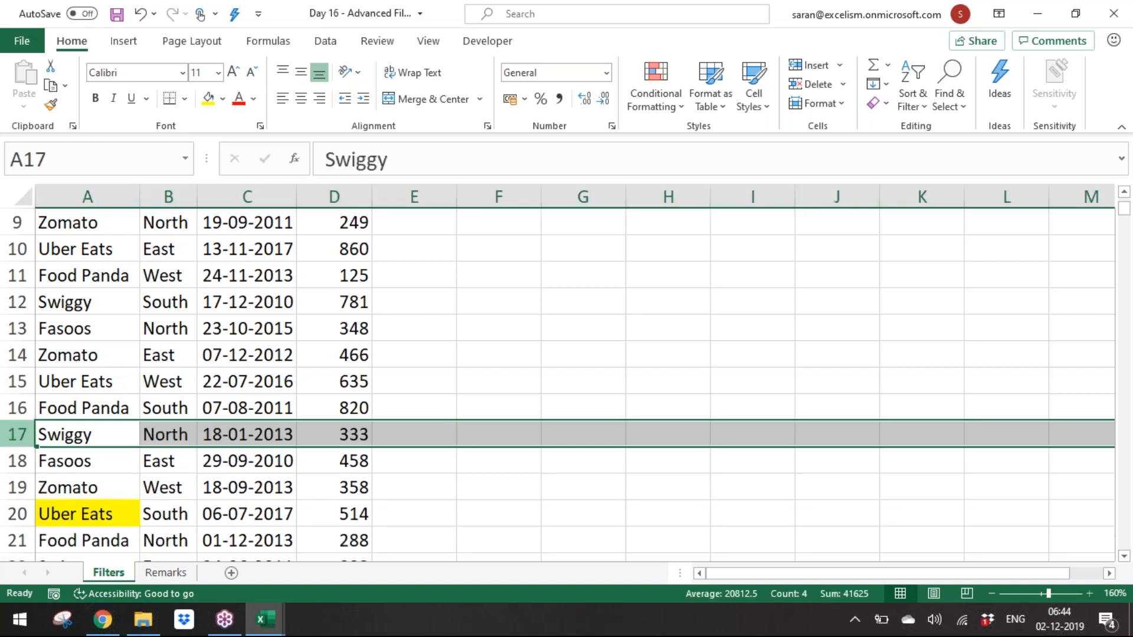
Step: Fill the Zomato cell A34 with yellow
key("Down")
key("Down")
key("Down")
key("Down")
key("Down")
key("Down")
key("Down")
key("Down")
key("Down")
key("Down")
key("Down")
key("Down")
key("Down")
key("Down")
key("Down")
key("Down")
key("Down")
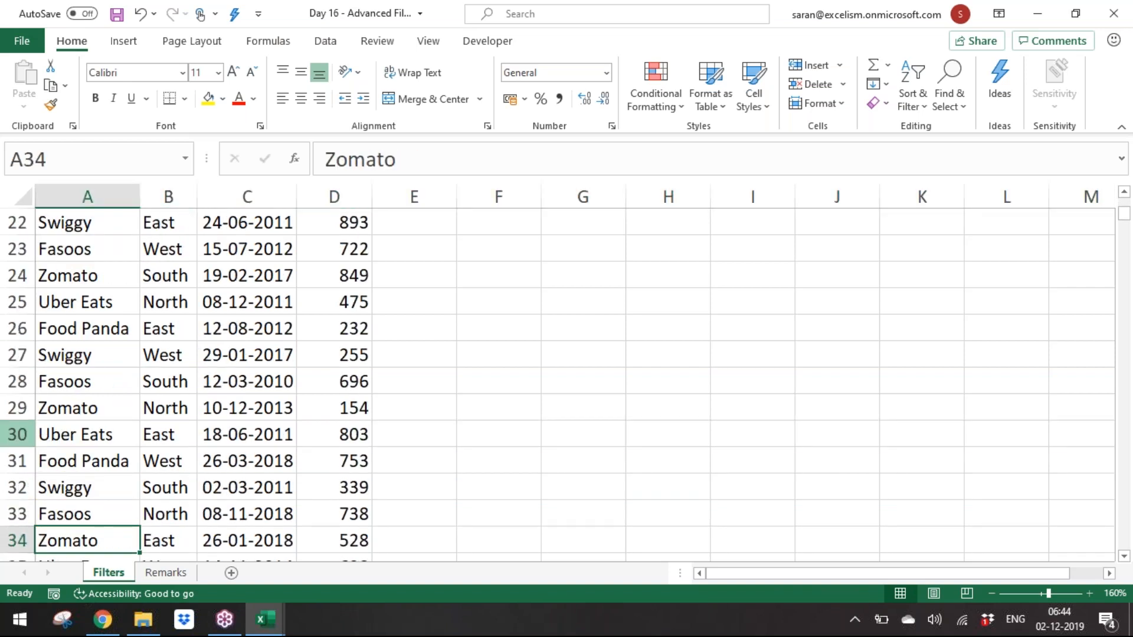
left_click(207, 100)
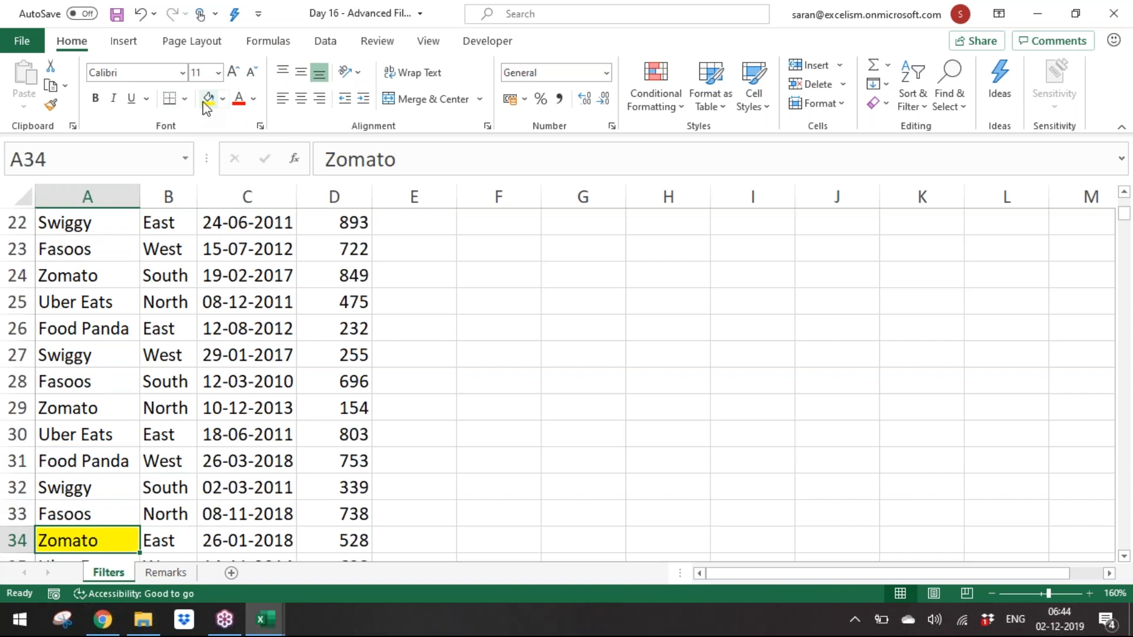
Step: Fill cells A51, A71 and A87 with yellow as well
key("Down")
key("Down")
key("Down")
key("Down")
key("Down")
key("Down")
key("Down")
key("Down")
key("Down")
key("Down")
key("Down")
key("Down")
key("Down")
key("Down")
key("Down")
key("Down")
key("Down")
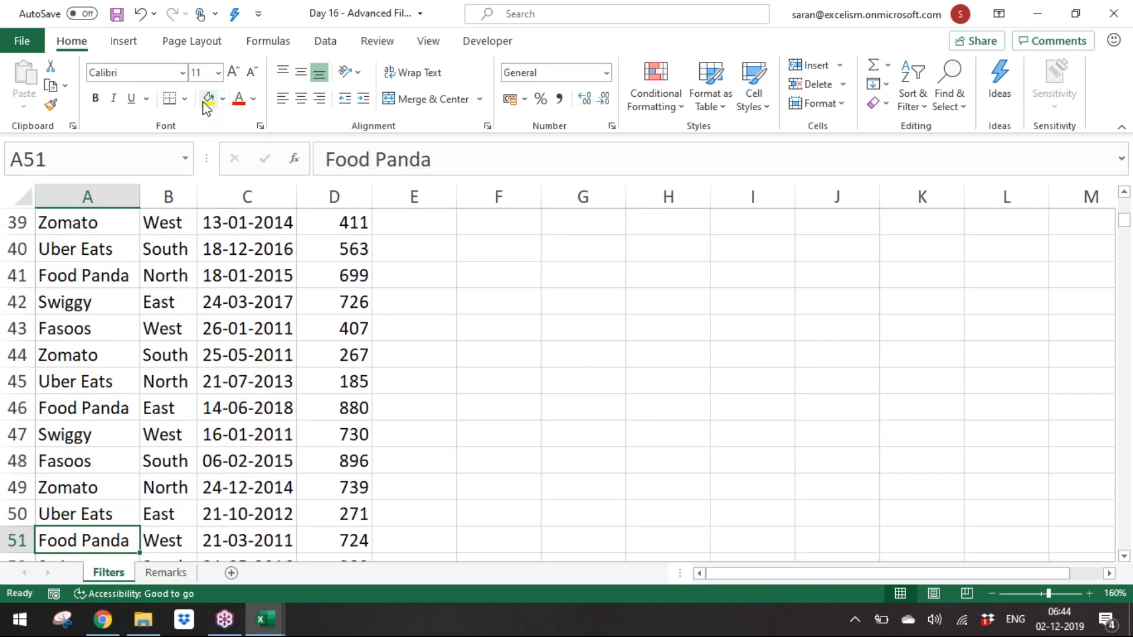
left_click(206, 99)
key("Down")
key("Down")
key("Down")
key("Down")
key("Down")
key("Down")
key("Down")
key("Down")
key("Down")
key("Down")
key("Down")
key("Down")
key("Down")
key("Down")
key("Down")
key("Down")
key("Down")
key("Down")
key("Down")
key("Down")
left_click(206, 99)
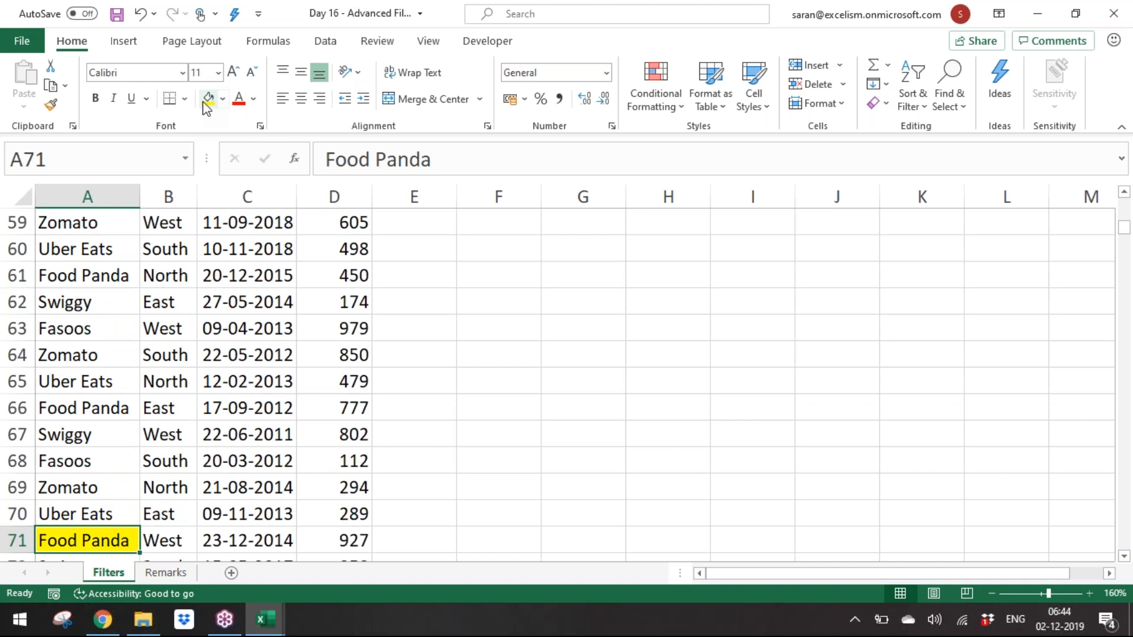
key("Down")
key("Down")
key("Down")
key("Down")
key("Down")
key("Down")
key("Down")
key("Down")
key("Down")
key("Down")
key("Down")
key("Down")
key("Down")
key("Down")
key("Down")
key("Down")
left_click(207, 99)
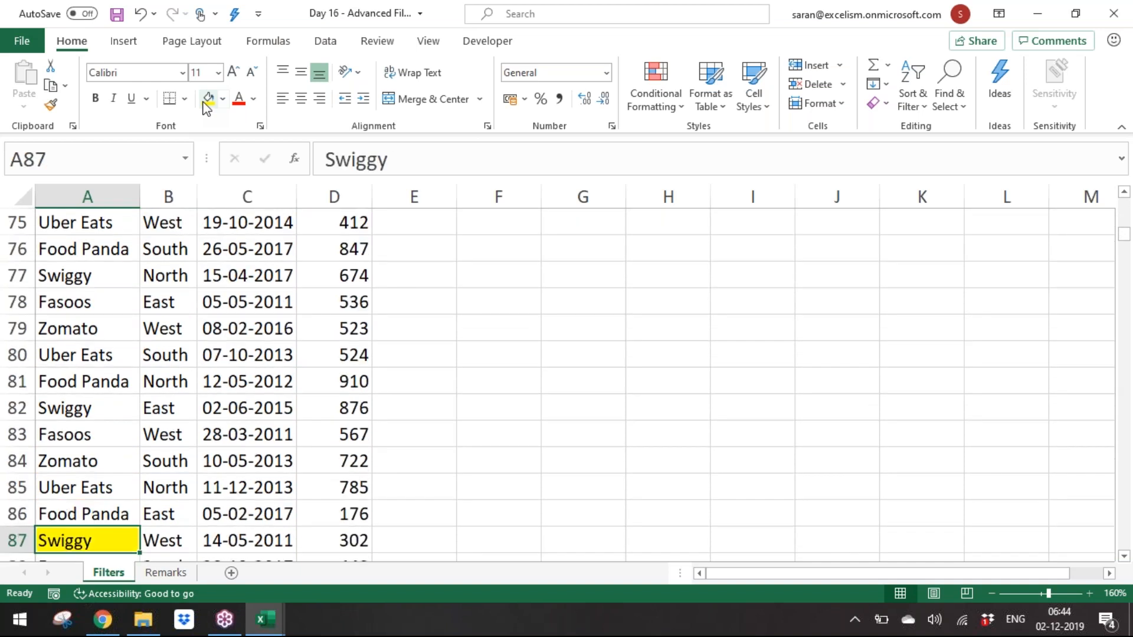
Step: Filter the Company column by yellow cell colour
key("ctrl+Home")
key("alt+Down")
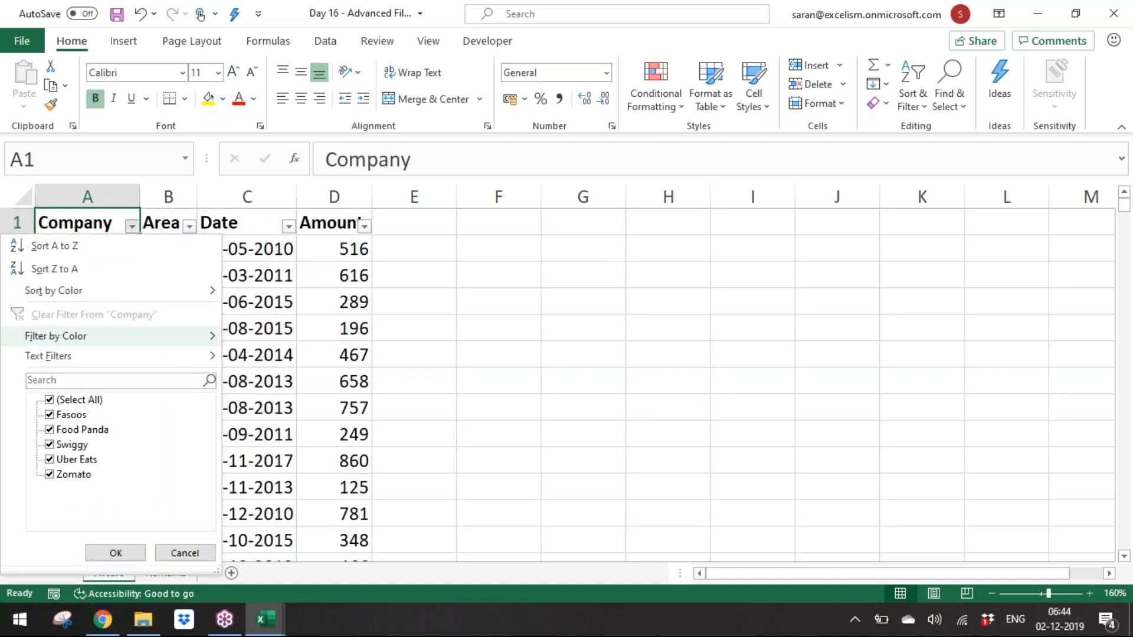
key("Up")
key("Right")
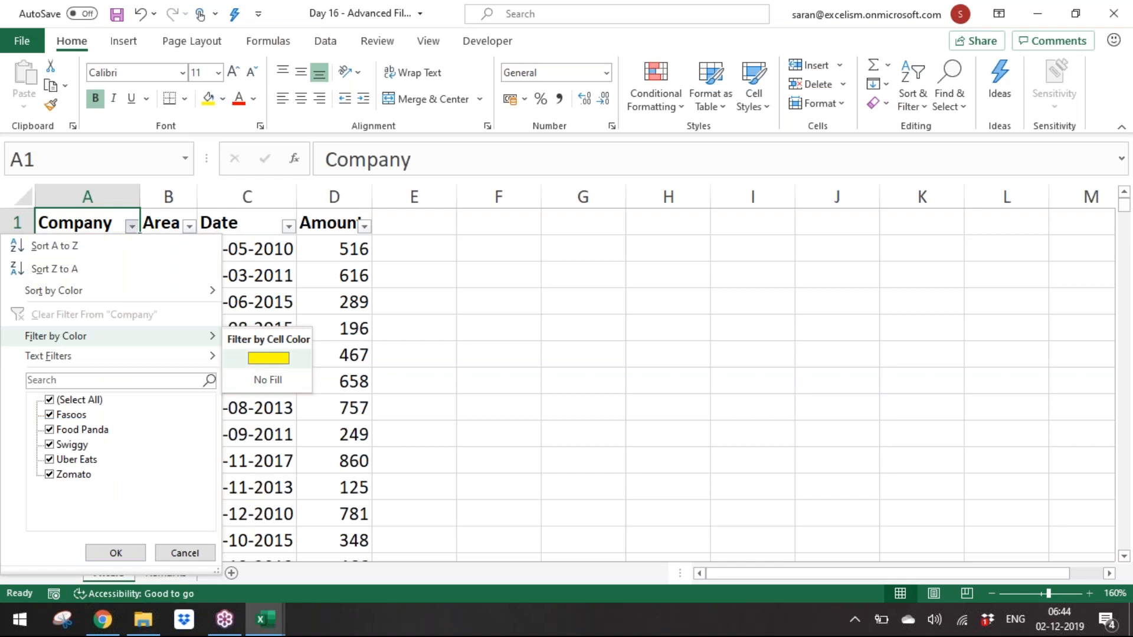
key("Return")
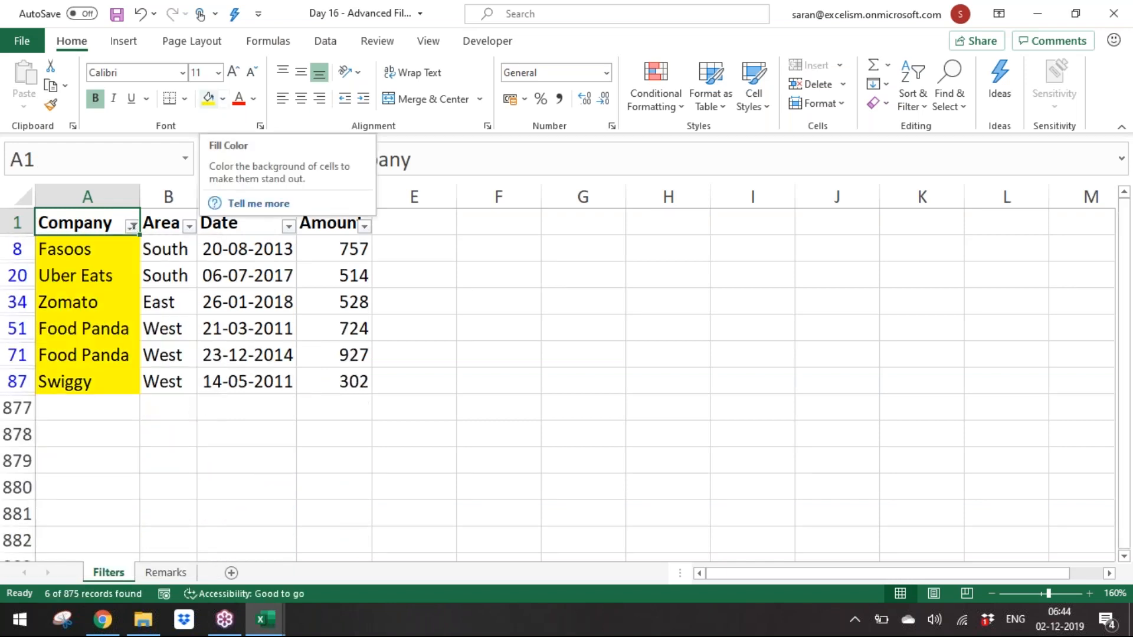
Step: On the Remarks sheet, enter "Limitation of the Filter is that" in A8
left_click(160, 572)
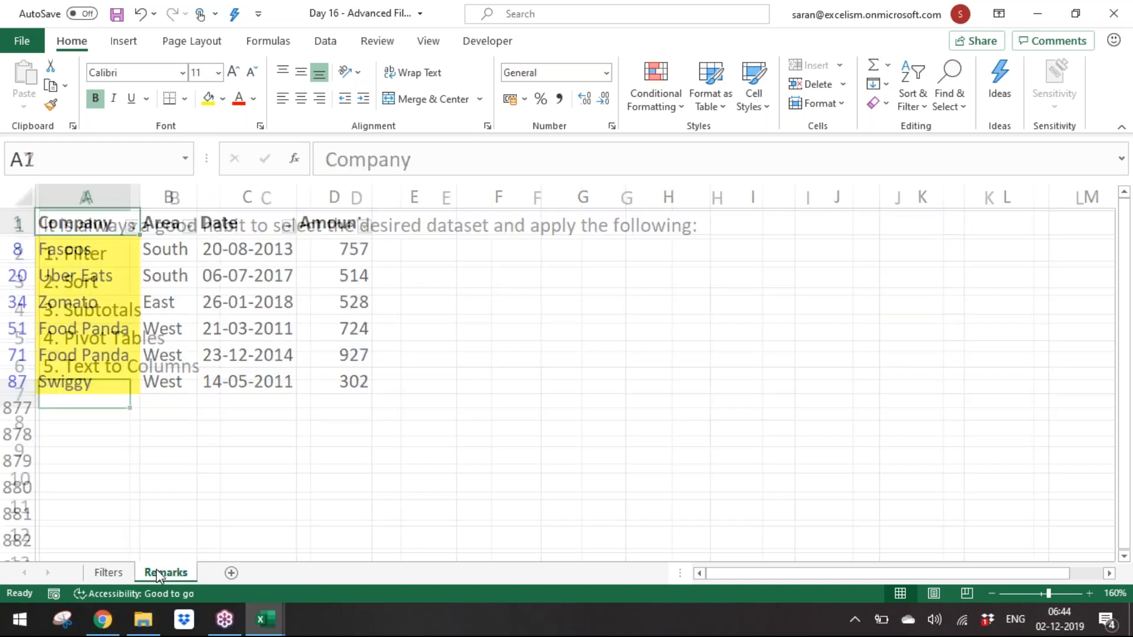
key("Down")
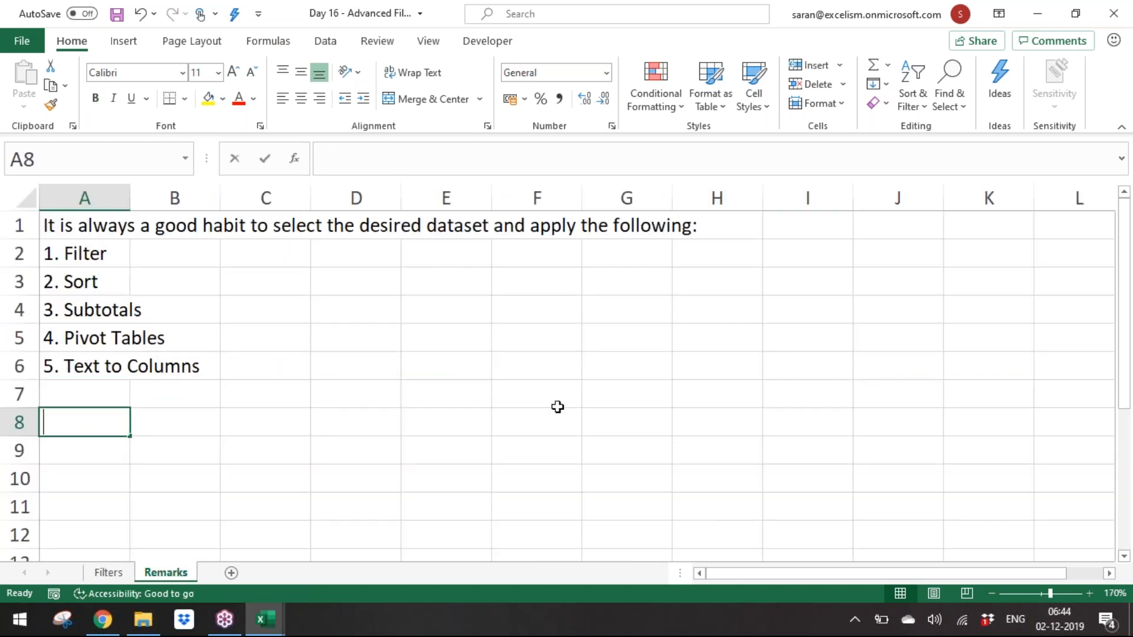
type("Limitation of ")
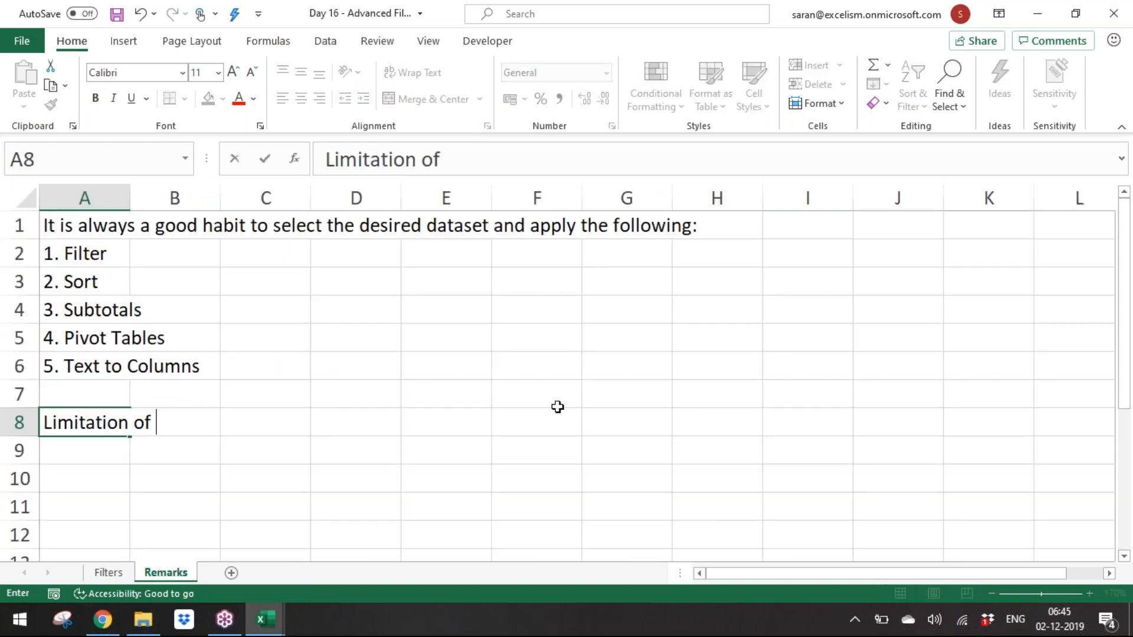
type("the Foll")
key("BackSpace")
key("BackSpace")
key("BackSpace")
key("BackSpace")
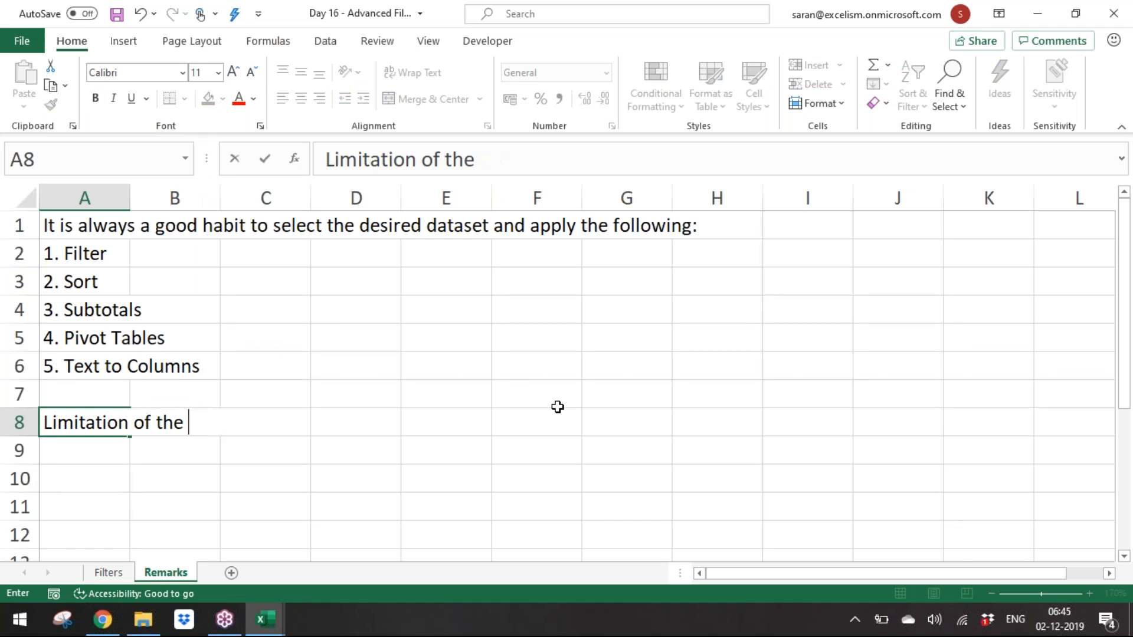
type("Filter is that")
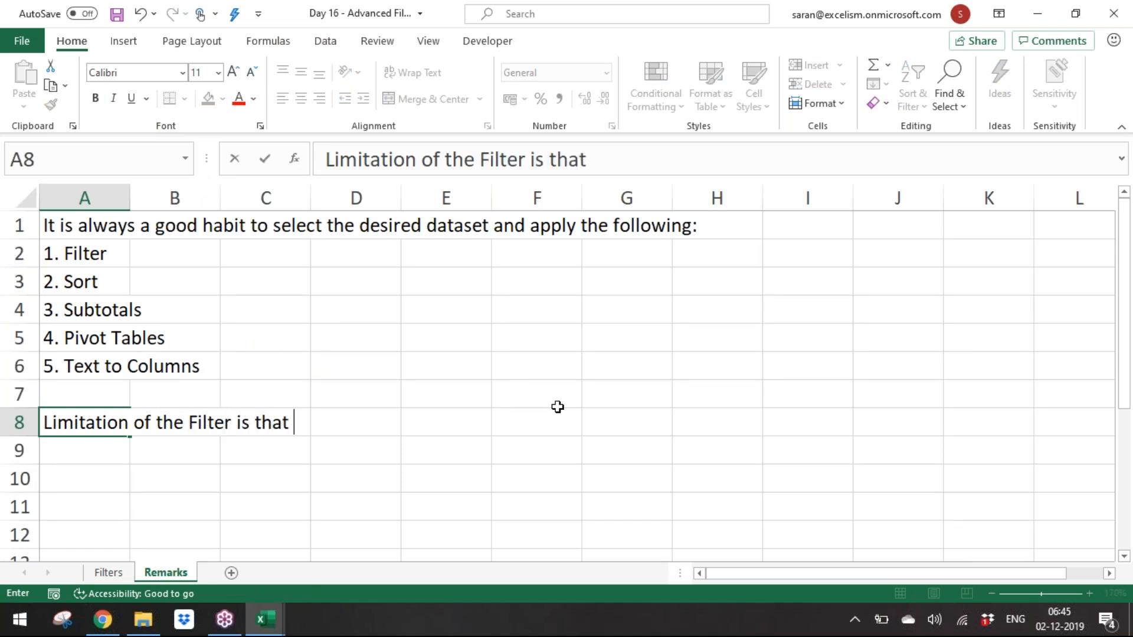
key("Return")
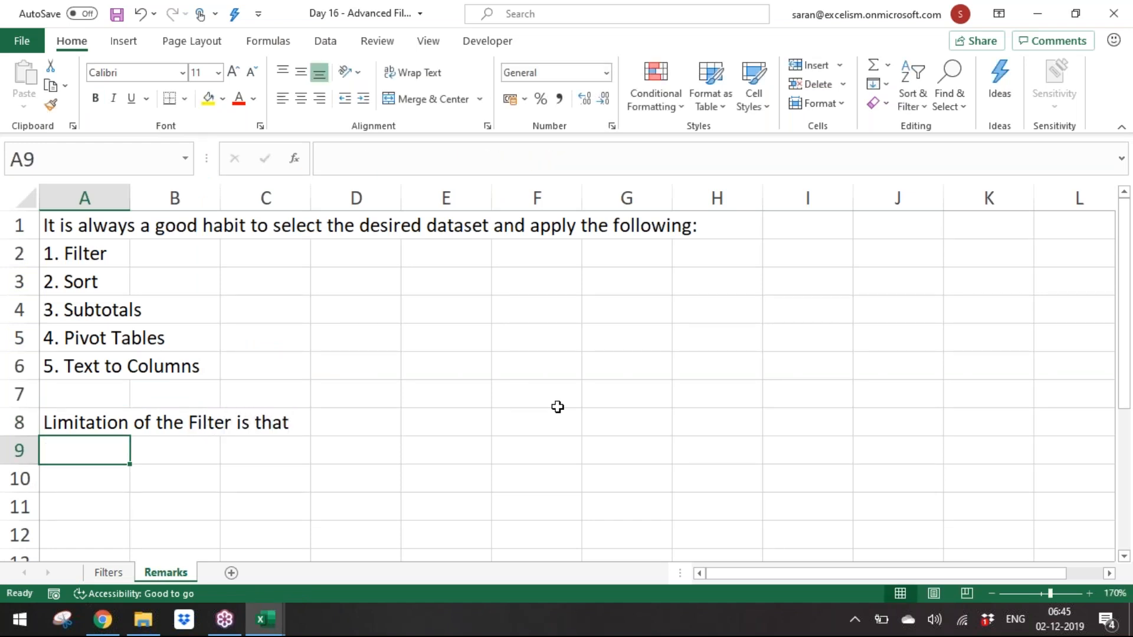
Step: Enter "User cannot apply two filters at a time for one field" in A9
type("User can no")
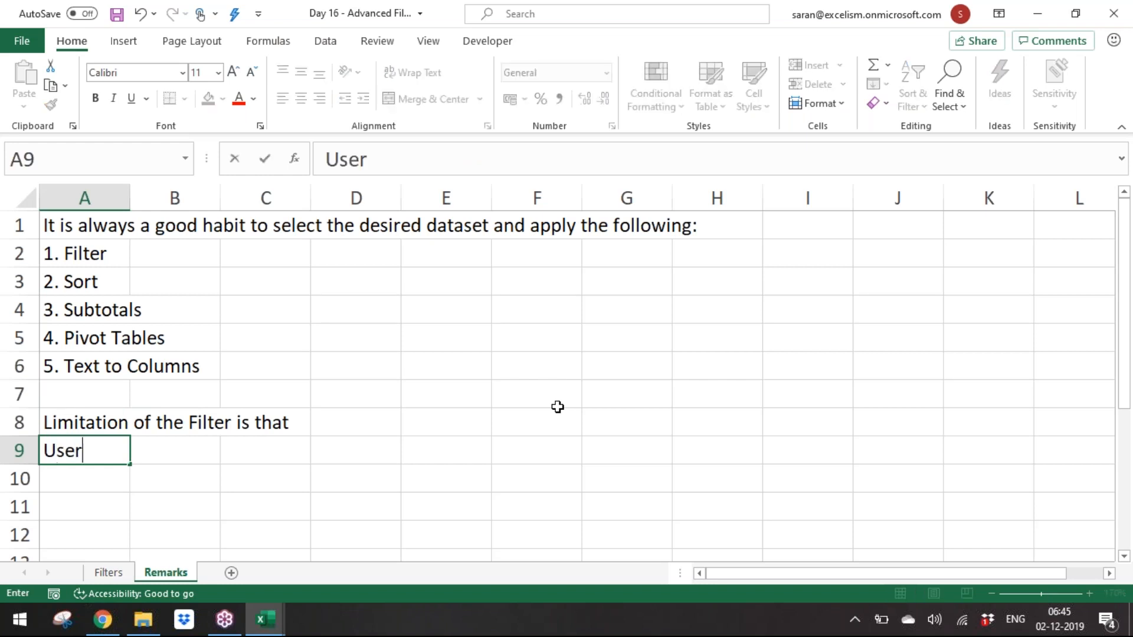
key("BackSpace")
key("BackSpace")
key("BackSpace")
type("not apply t")
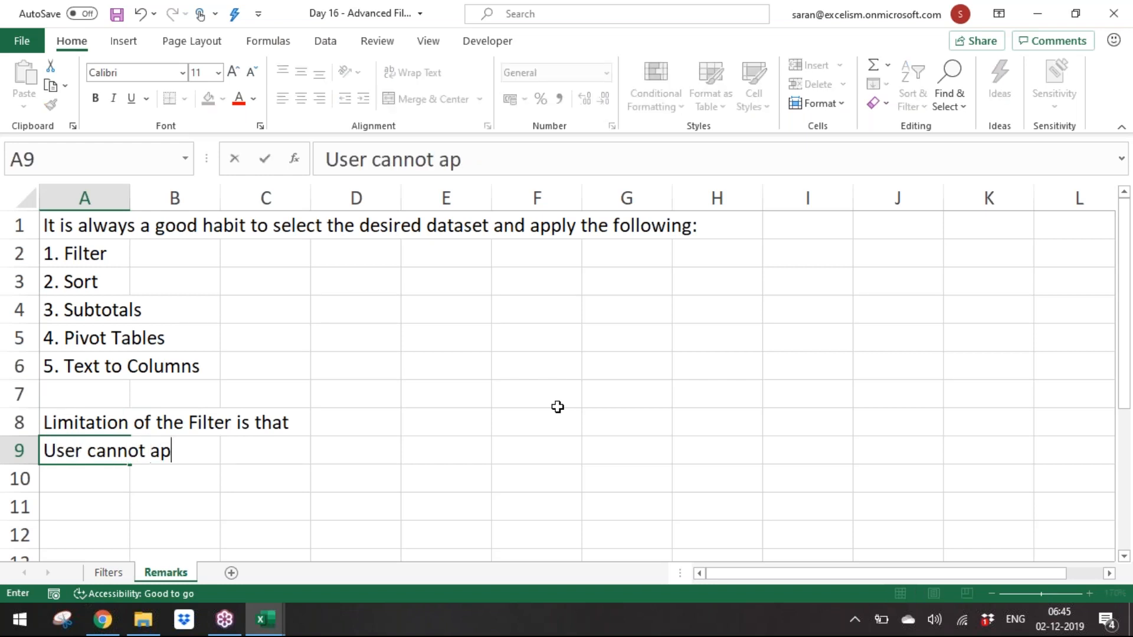
type("f")
key("BackSpace")
type("filter")
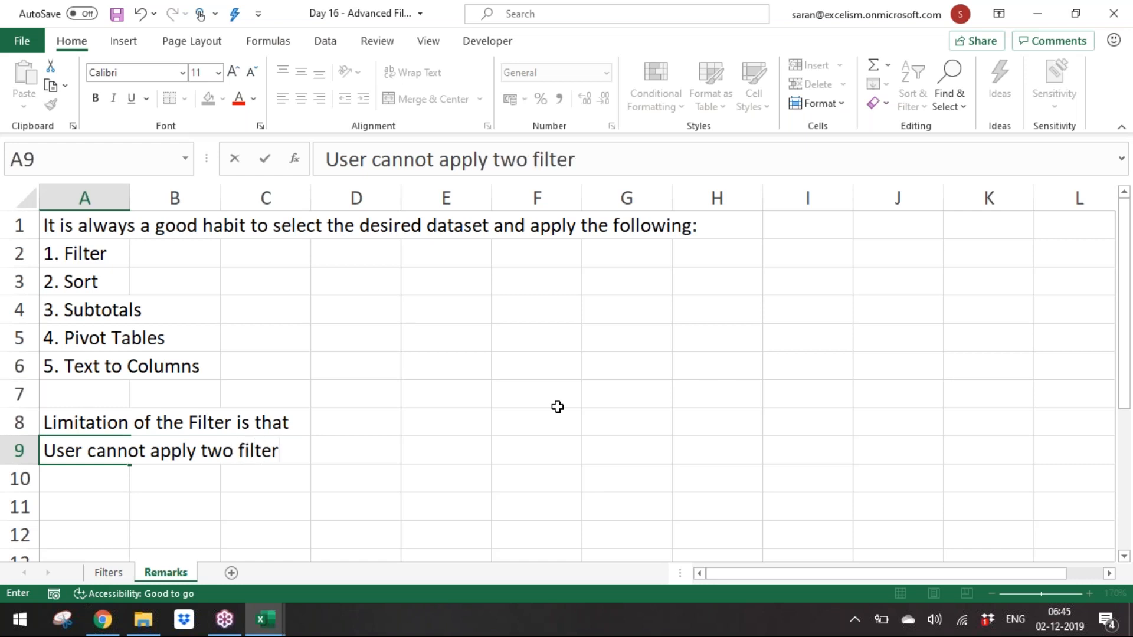
type("s at a")
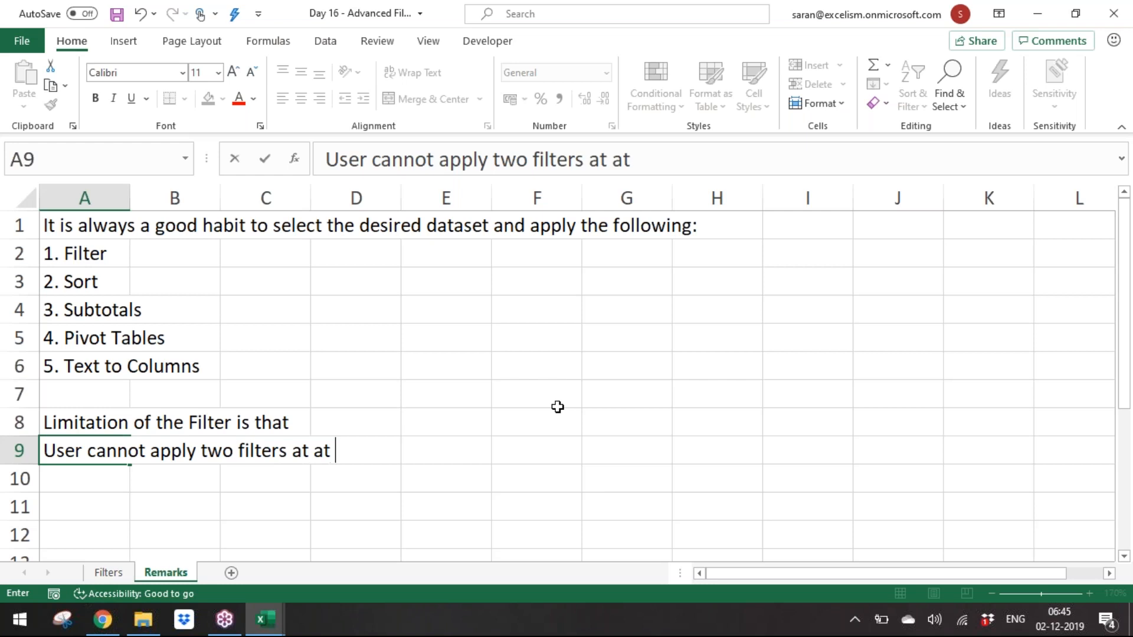
type(" time for o")
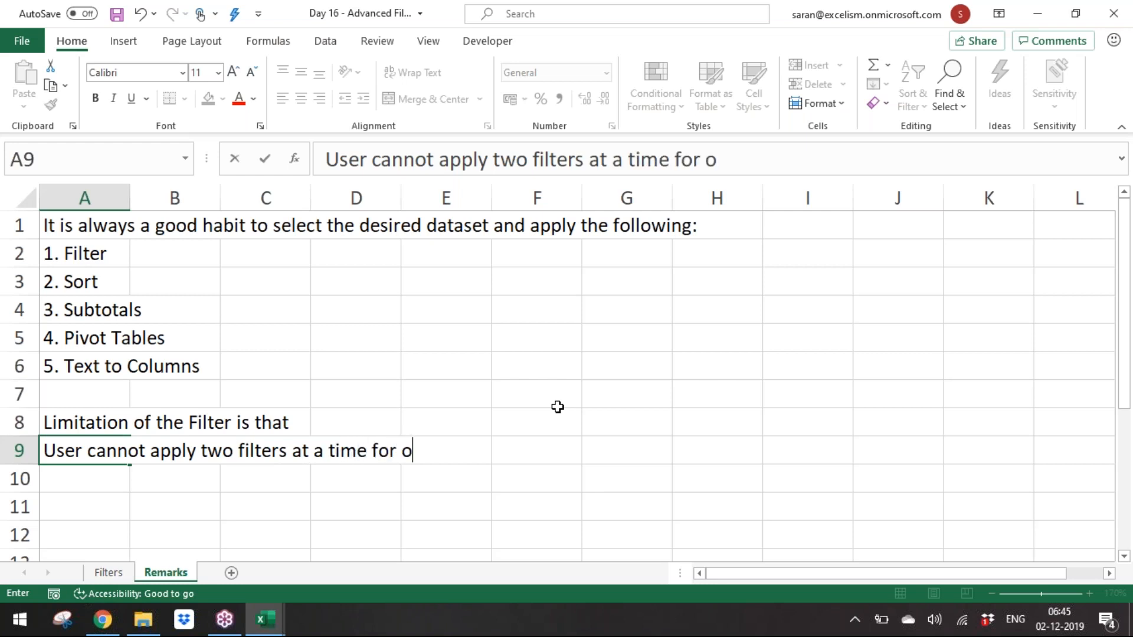
type("ne field")
key("Return")
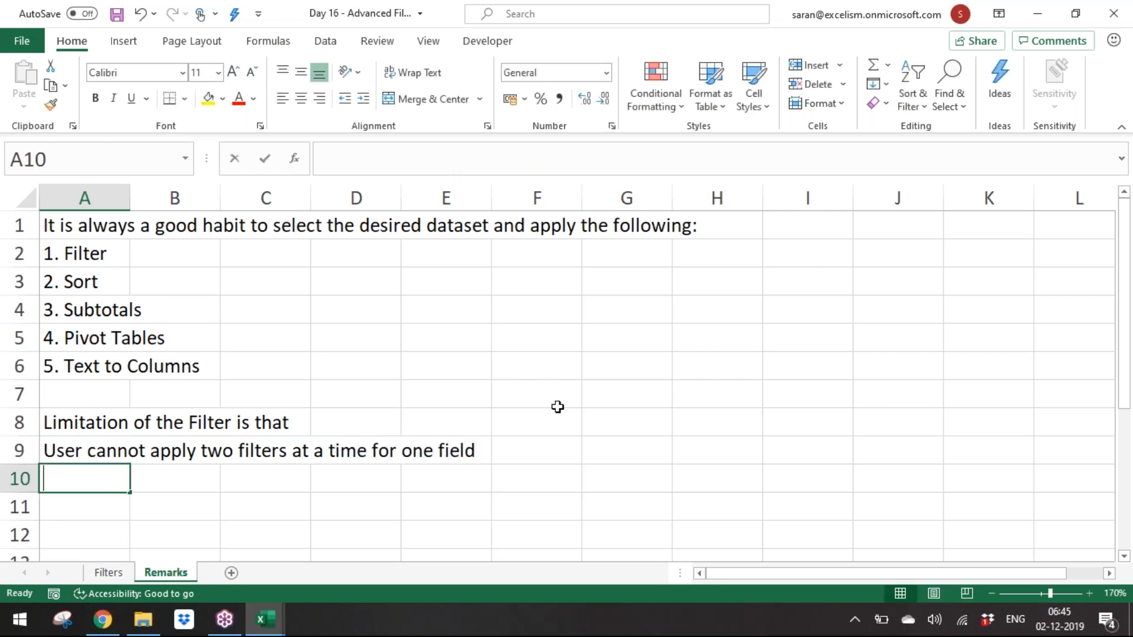
Step: Enter "Meaining is that we can not filter for Company column Swiggy having yellow backgroud" in A10
type("Meaining is tha")
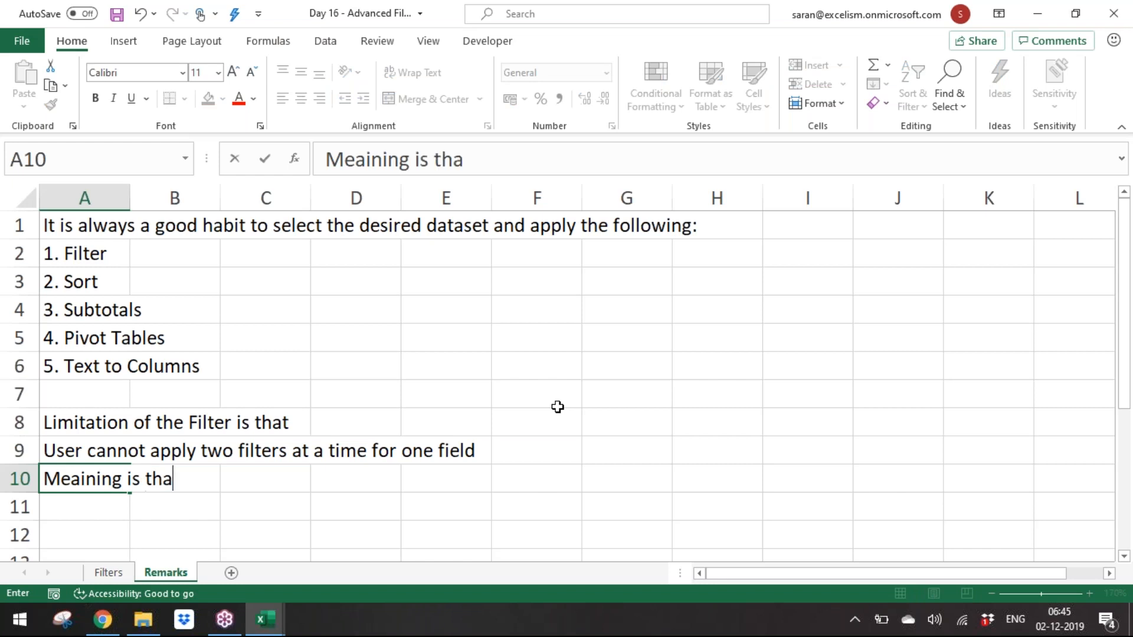
type("t we can not")
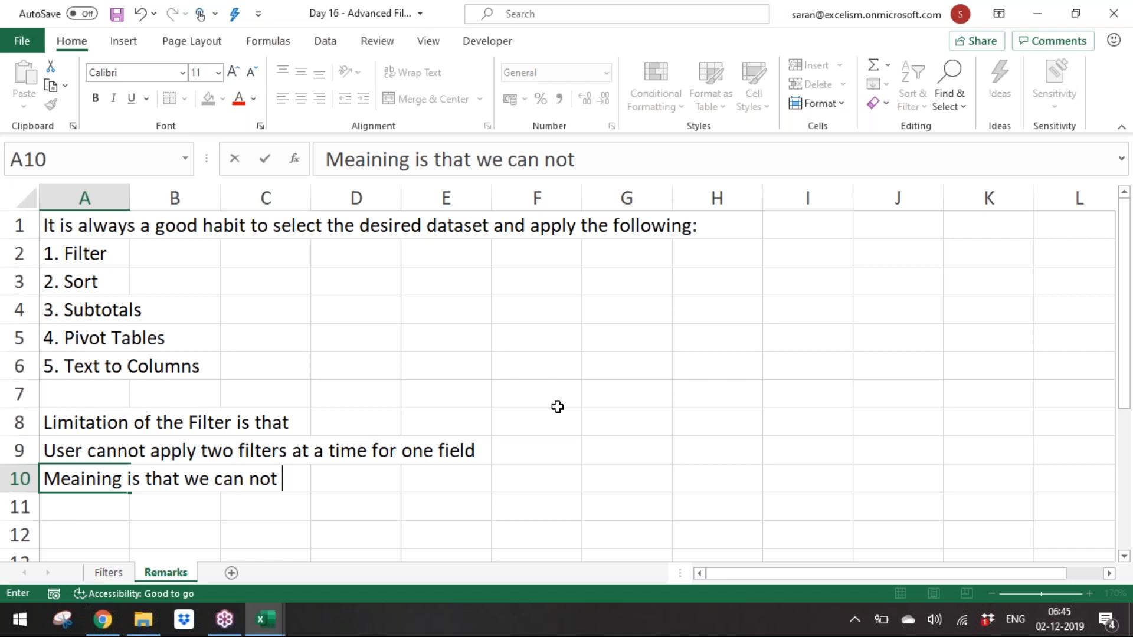
type("filter f")
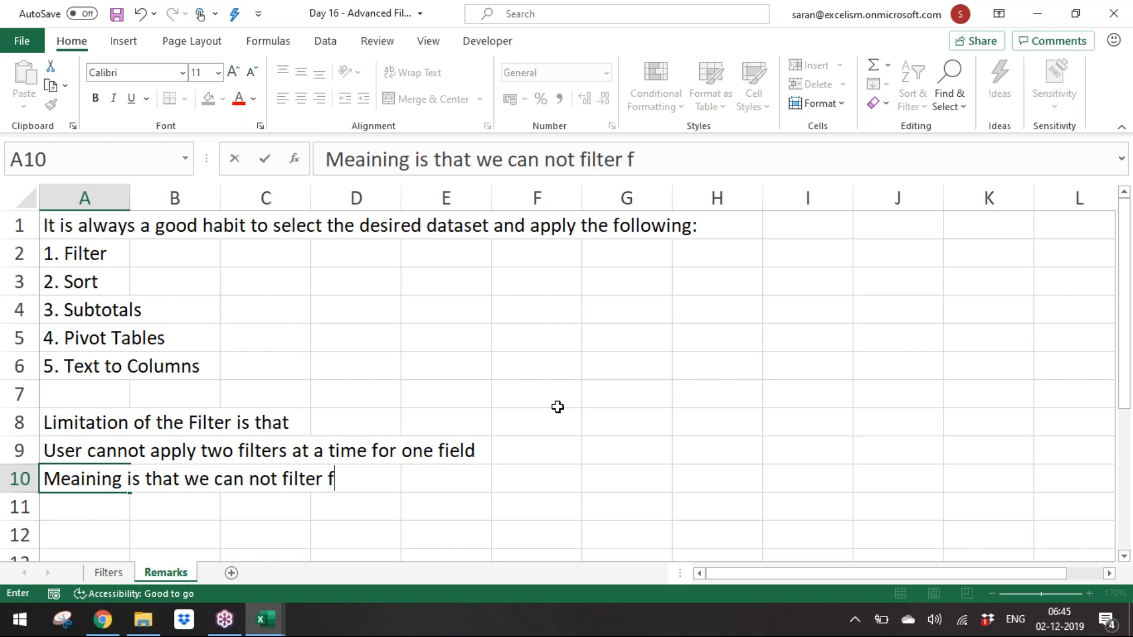
type("or Company col")
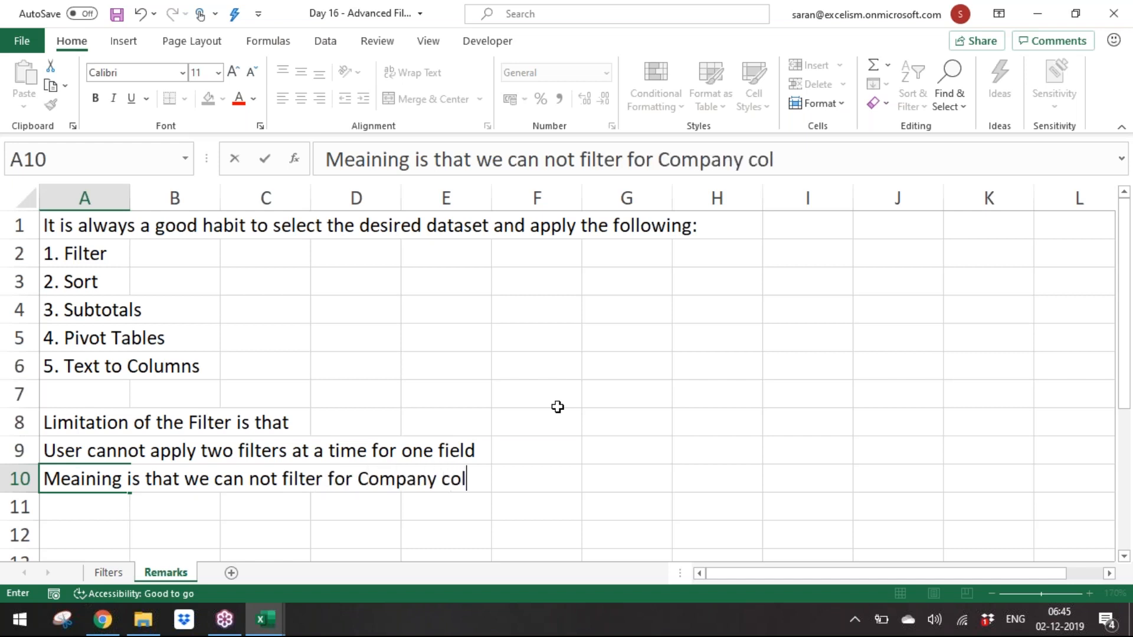
type("umn Sw")
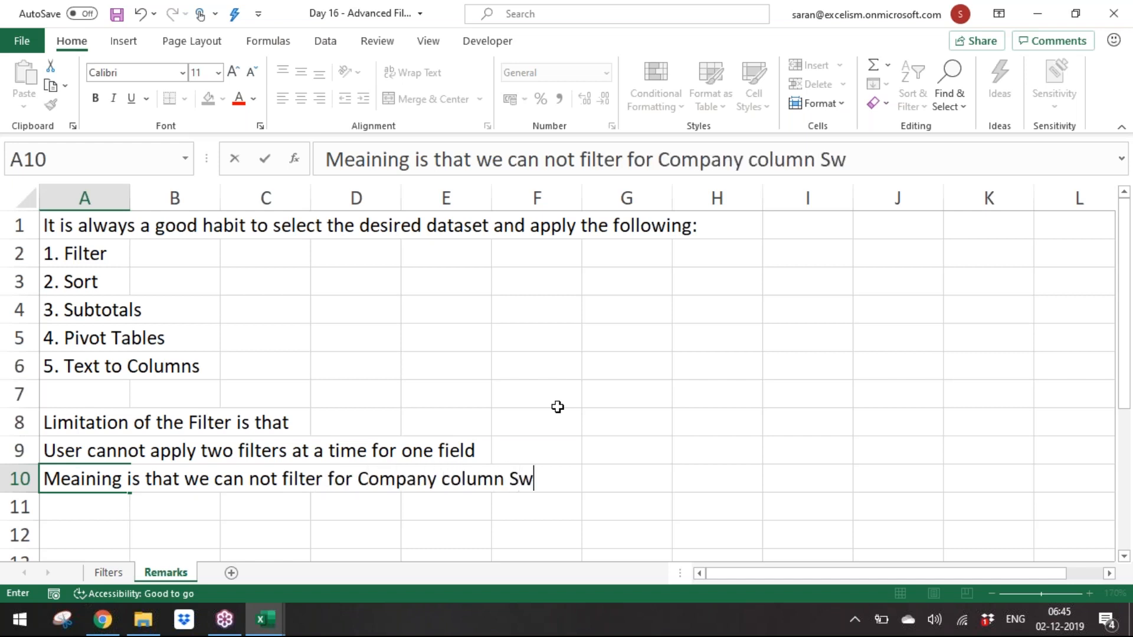
type("iggy havin")
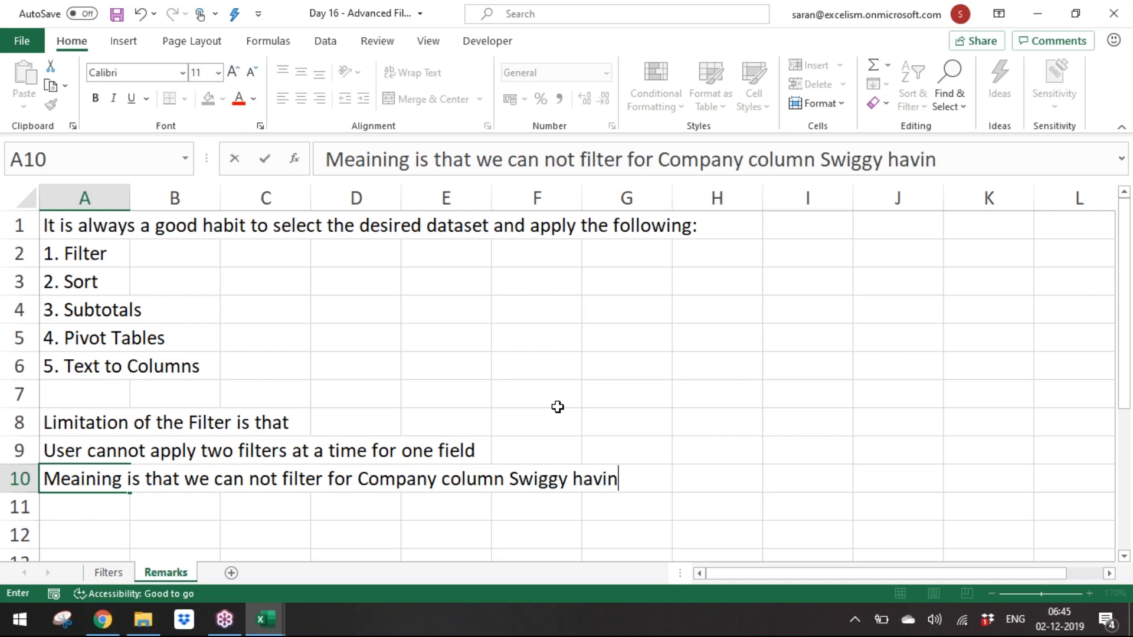
type("g yellow ")
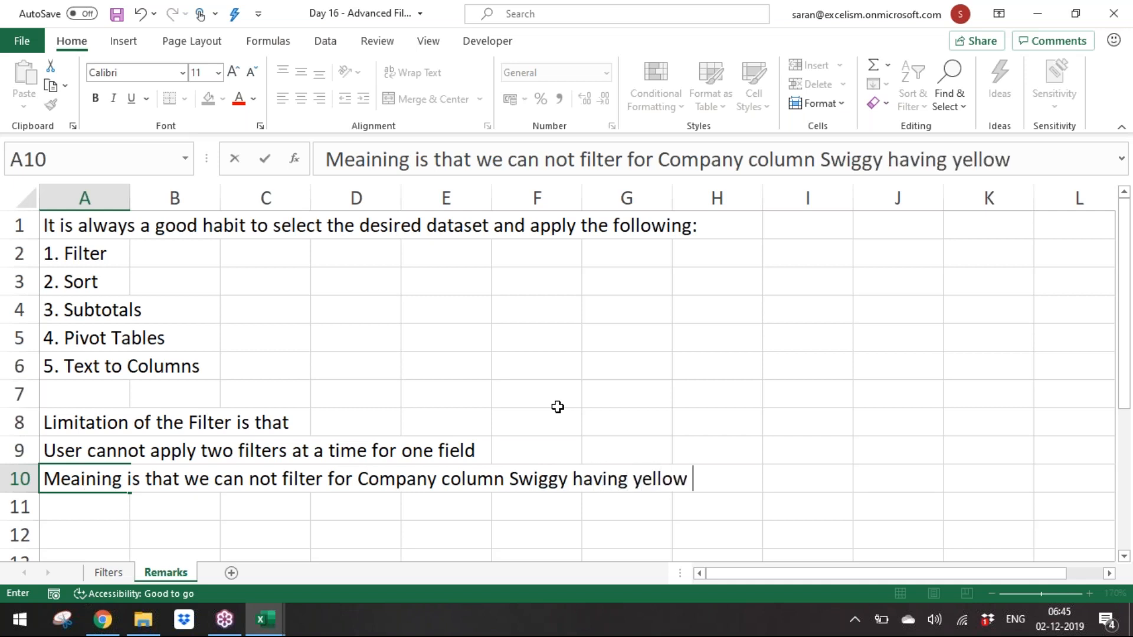
type("backgroup")
key("BackSpace")
type("d")
key("Return")
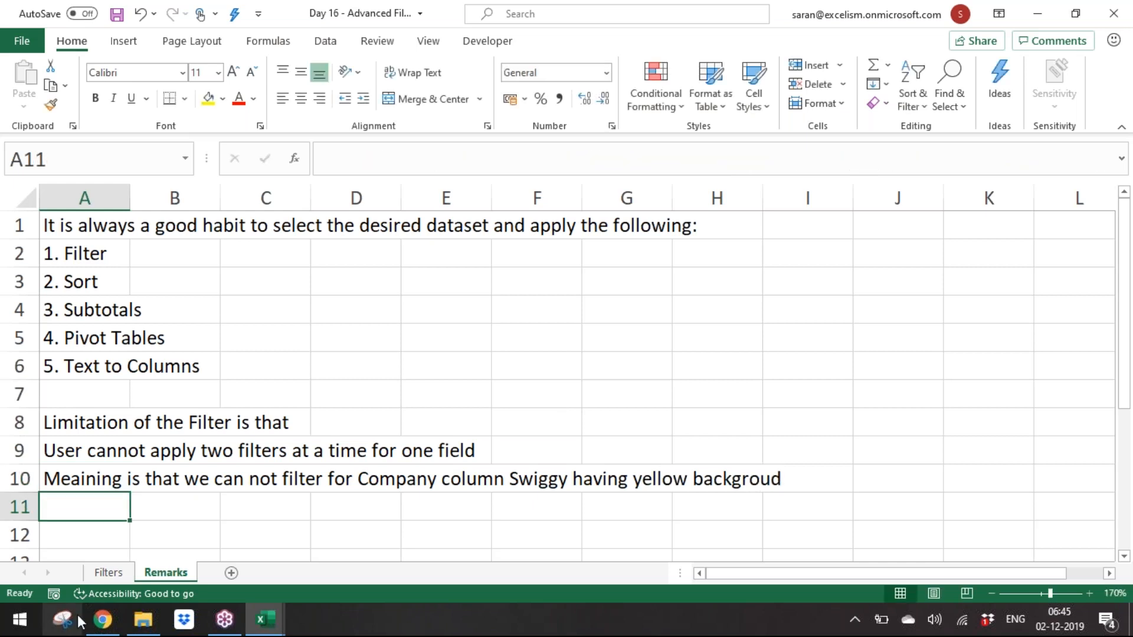
Step: Back on the Filters sheet, clear the colour filter to show all rows
left_click(111, 575)
left_click(83, 275)
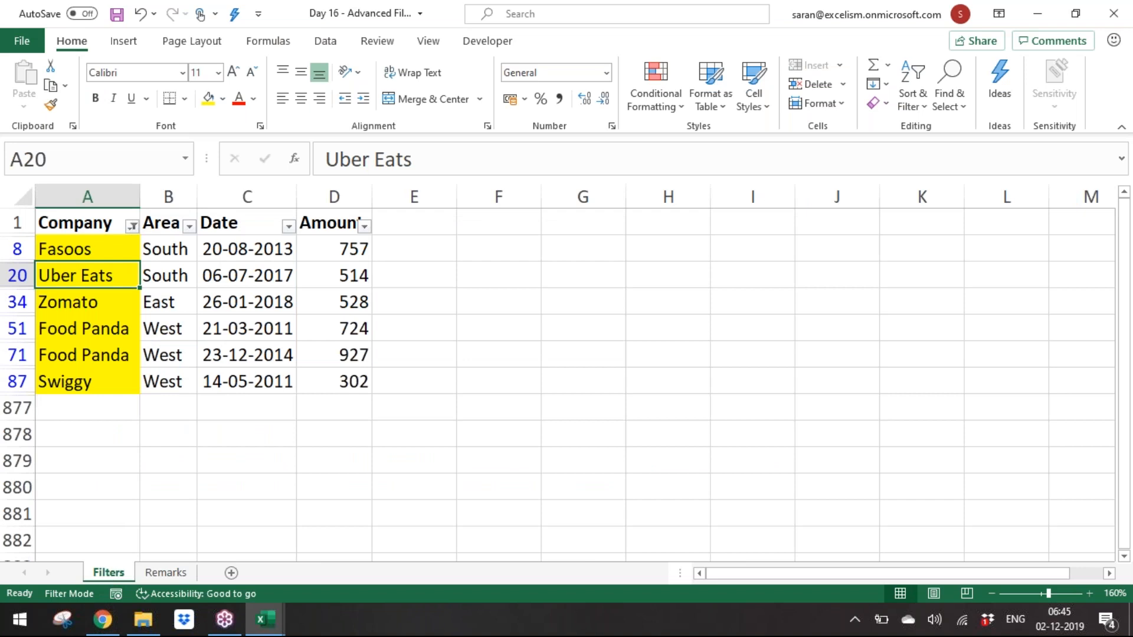
key("Up")
key("Up")
key("Down")
Step: Filter the Company column to show only Swiggy
key("Down")
key("Up")
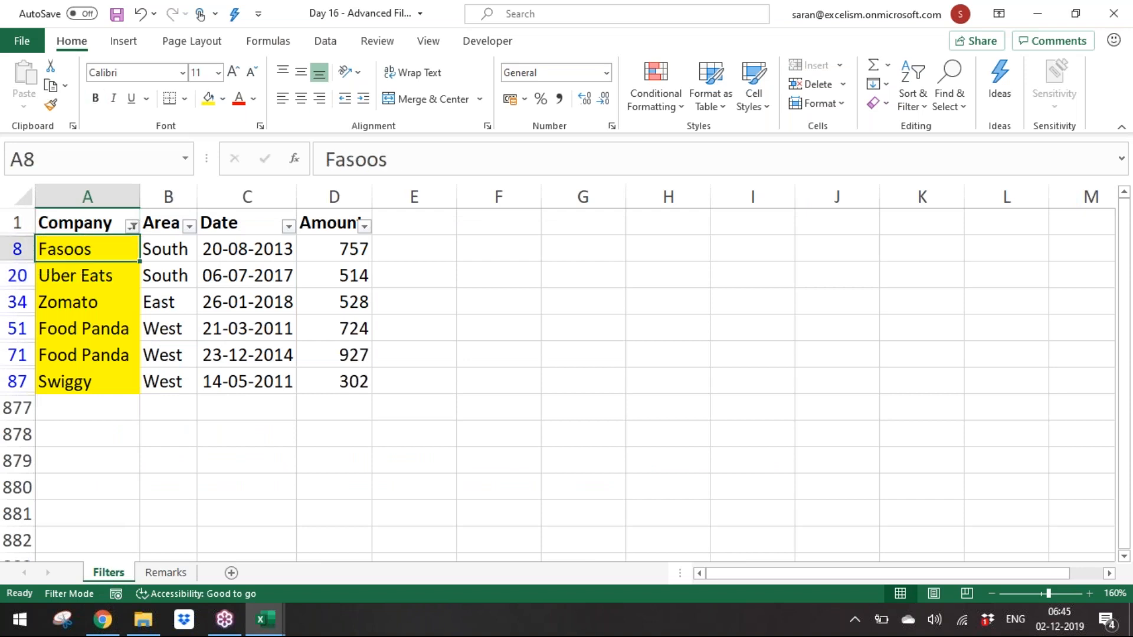
key("Up")
key("alt+d")
key("f")
key("s")
key("alt+Down")
key("Down")
key("Down")
key("Down")
key("Down")
key("Down")
key("Down")
key("Down")
key("Down")
key("Down")
key("Up")
key("space")
key("Down")
key("Down")
key("Down")
key("Down")
key("Down")
Step: Try adding a yellow cell colour filter to the Company column, then clear all filters
key("Up")
key("Up")
key("space")
key("Return")
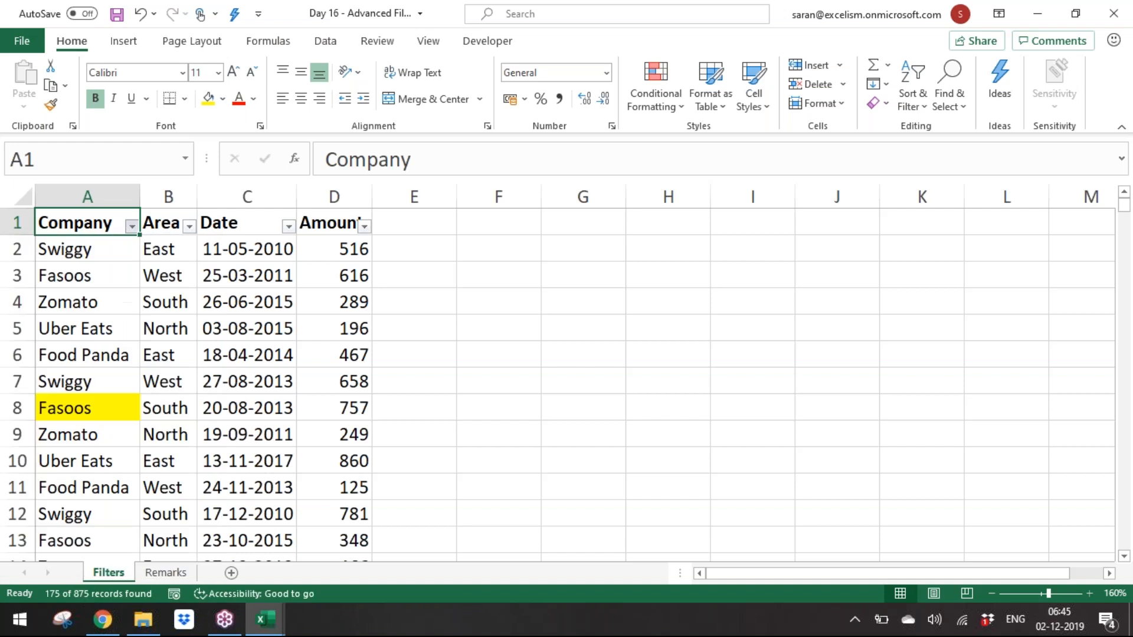
key("alt+Down")
key("Up")
key("Up")
key("Up")
key("Down")
key("Right")
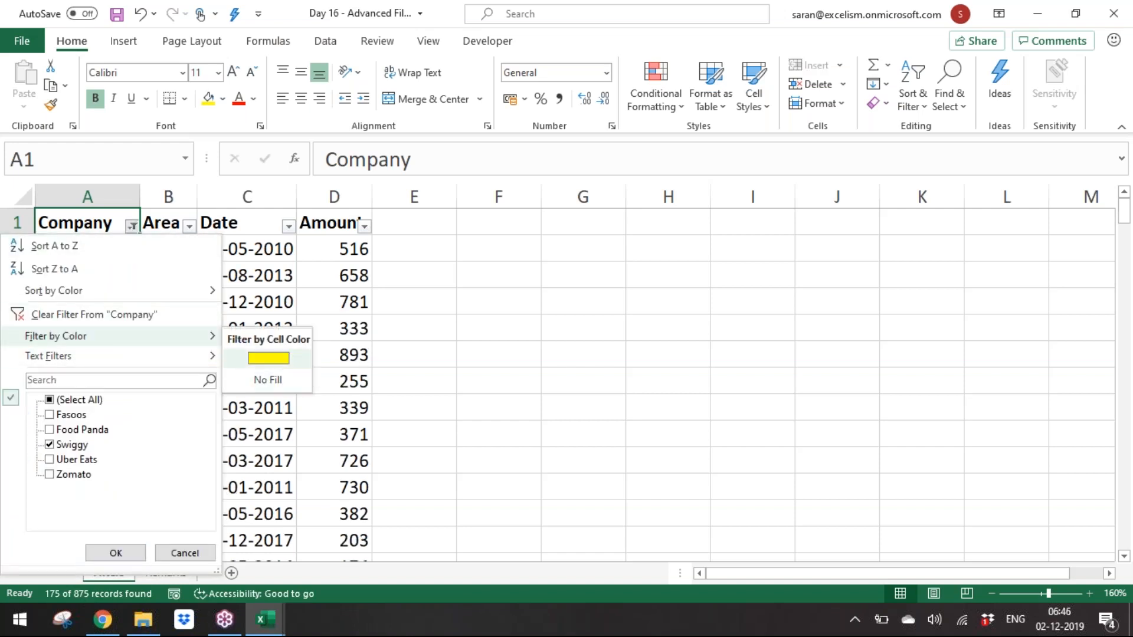
key("Return")
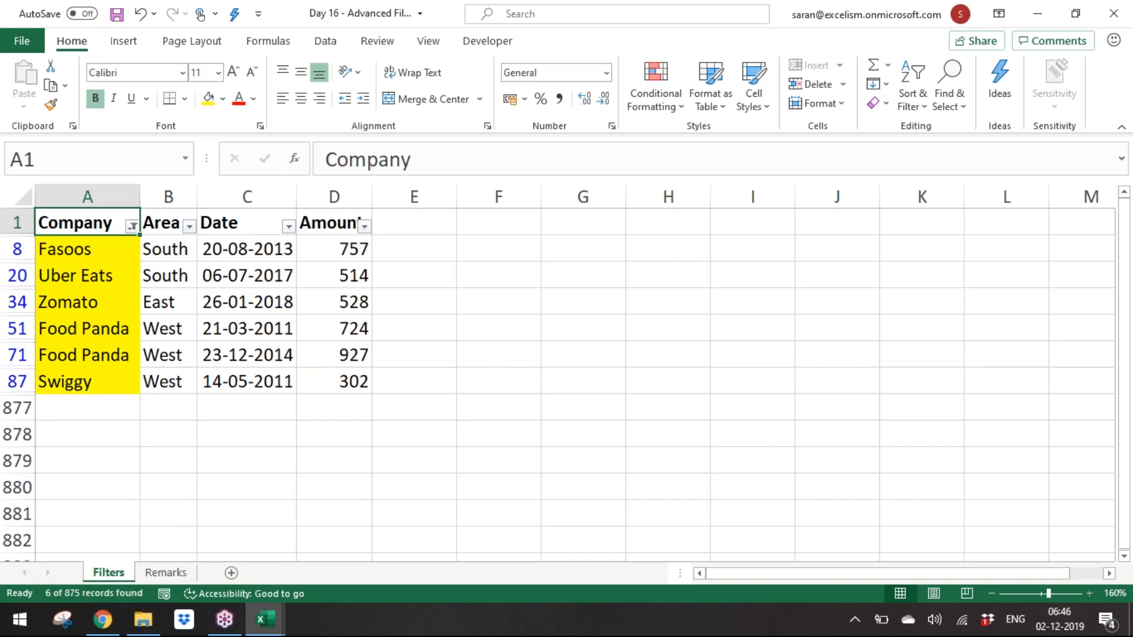
key("alt+a")
key("c")
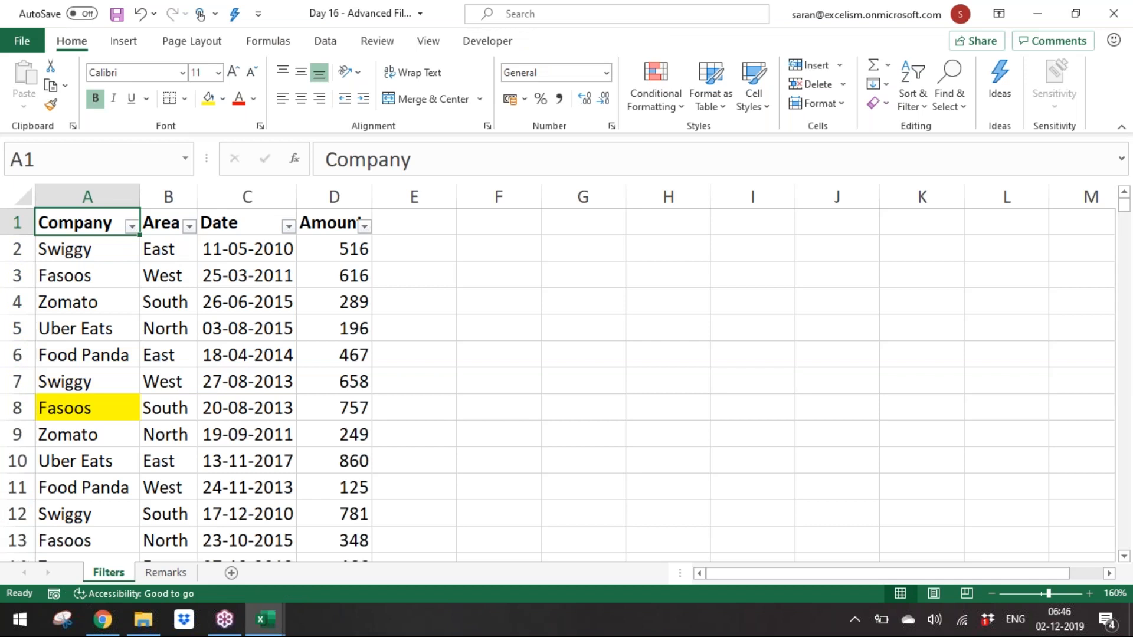
Step: Examine the Company column's filter-by-colour options on the Filters sheet
key("alt+Down")
key("Down")
key("Down")
key("Down")
key("Down")
key("Down")
key("Right")
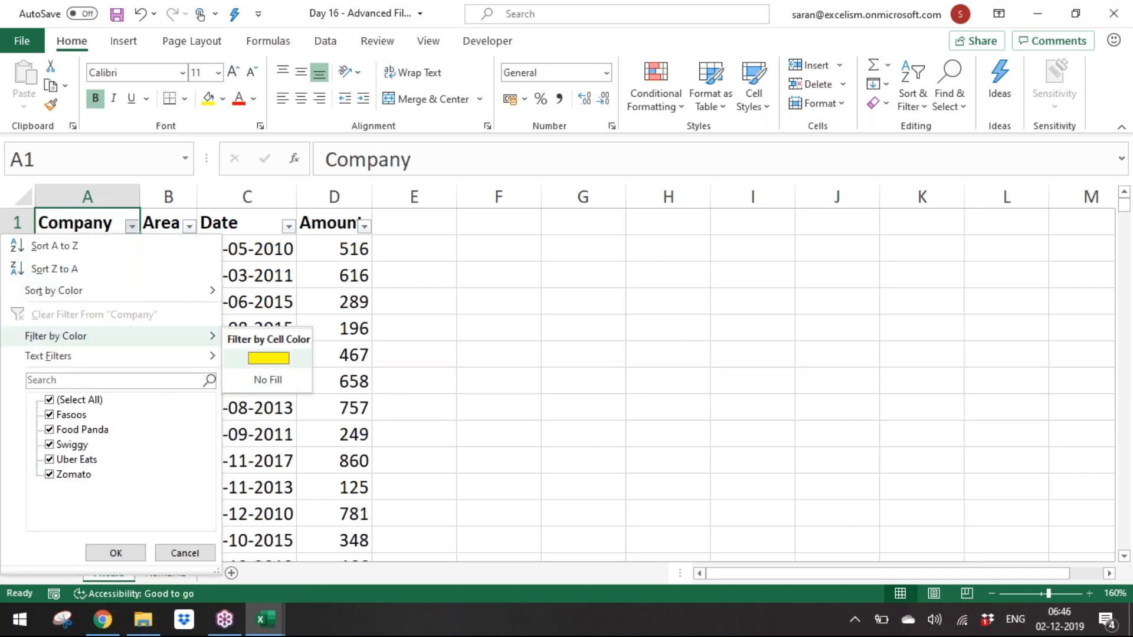
key("Left")
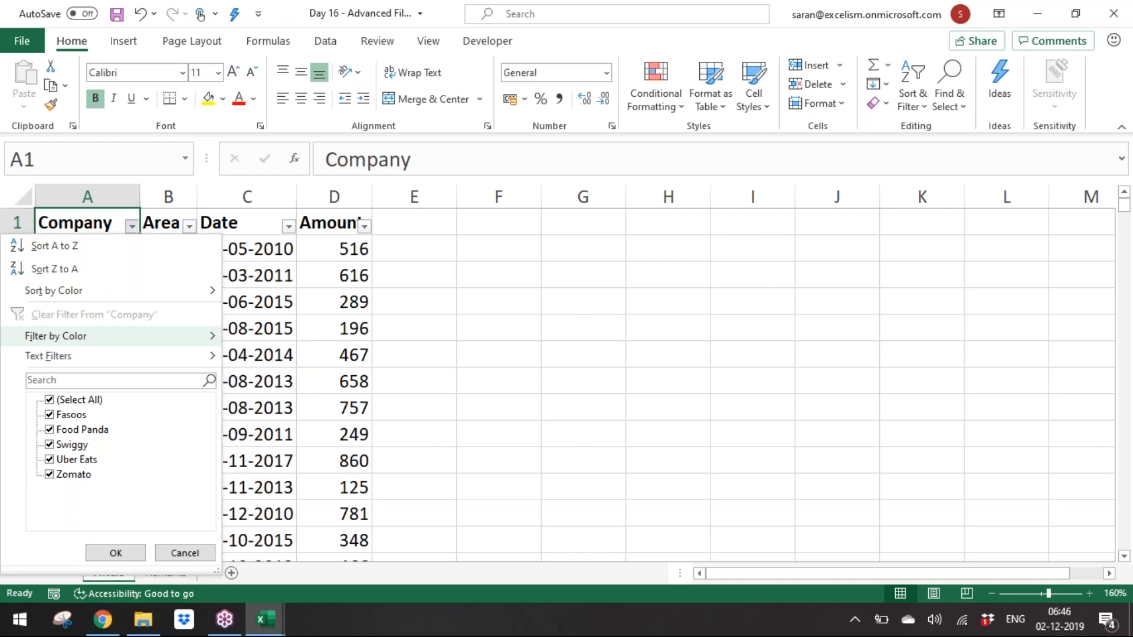
key("Escape")
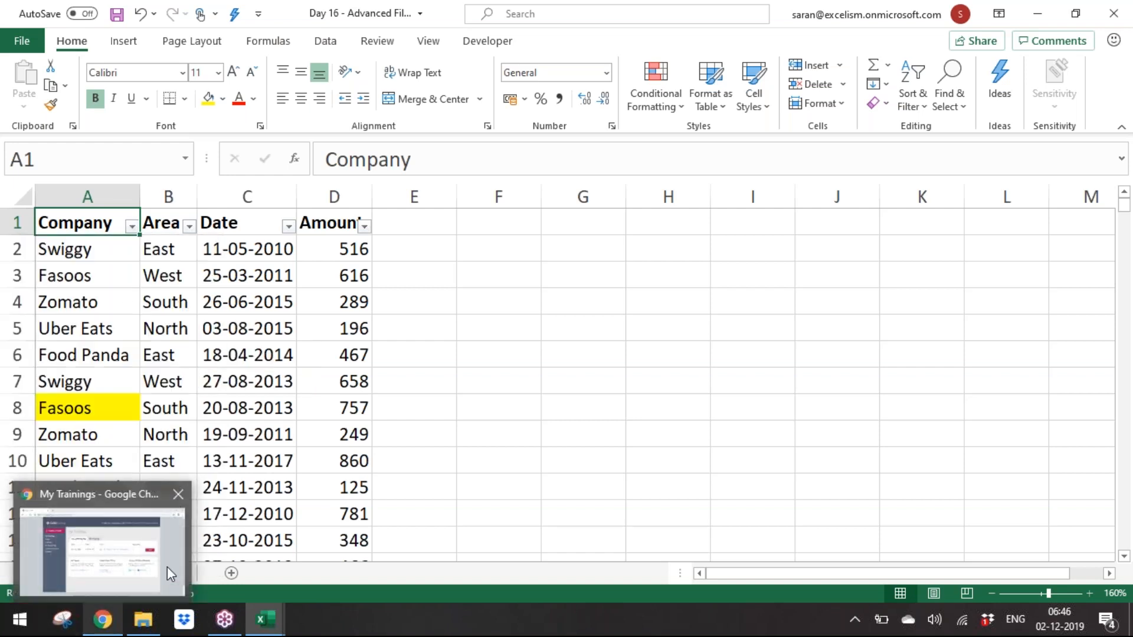
Step: On the Remarks sheet, enter "User can even filter the column by color" in A12
left_click(325, 519)
left_click(166, 573)
key("Down")
type("User can ")
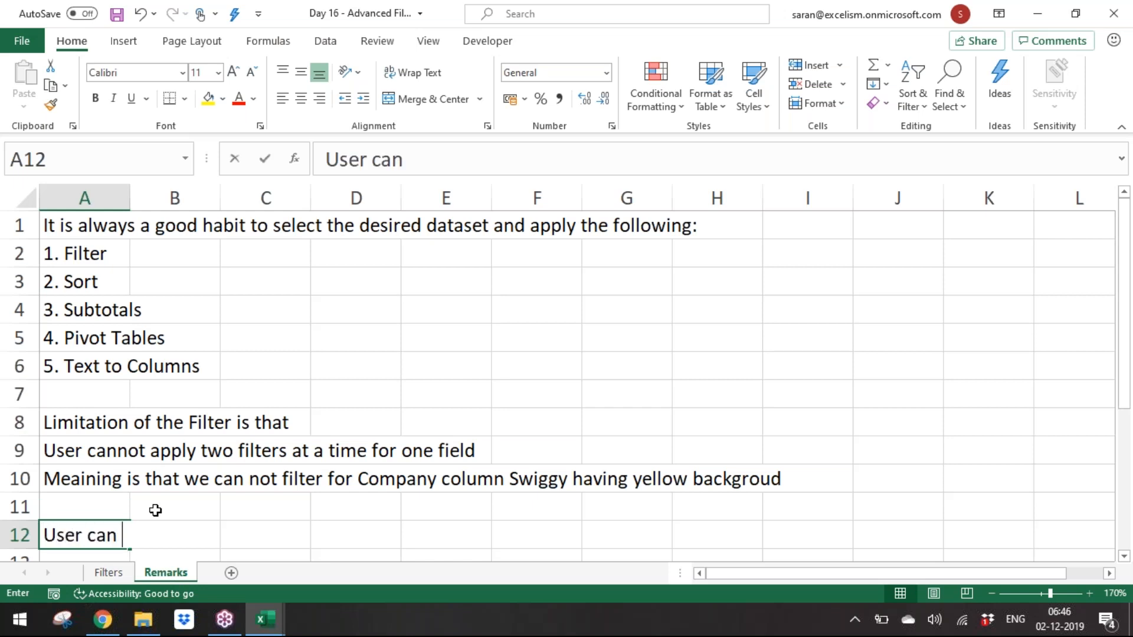
type("even filter the ")
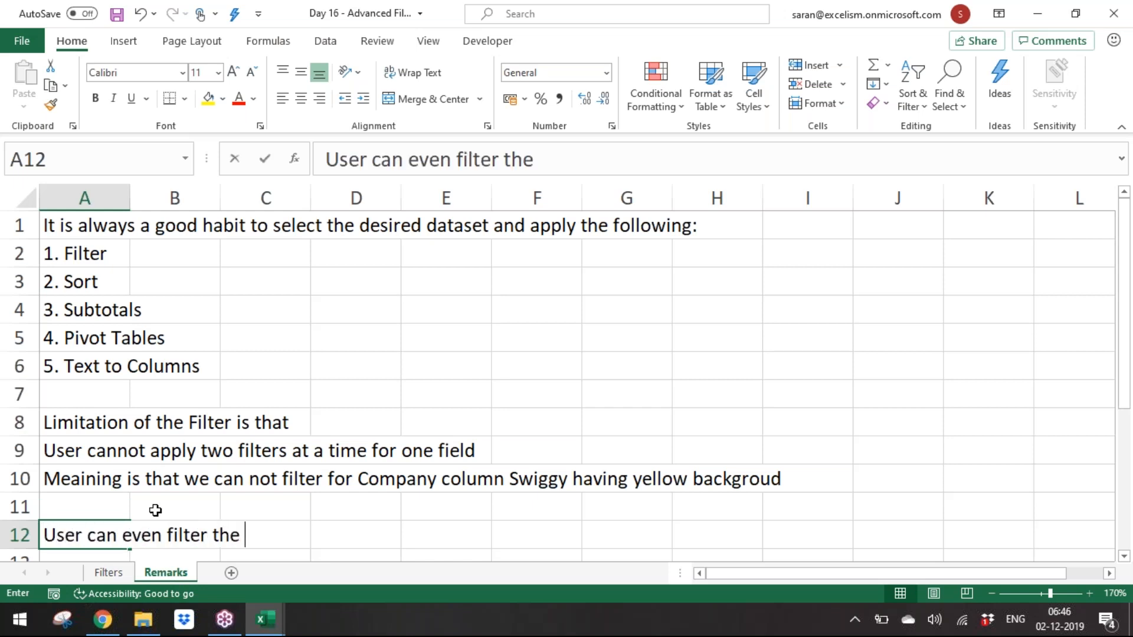
type("column by color")
key("Return")
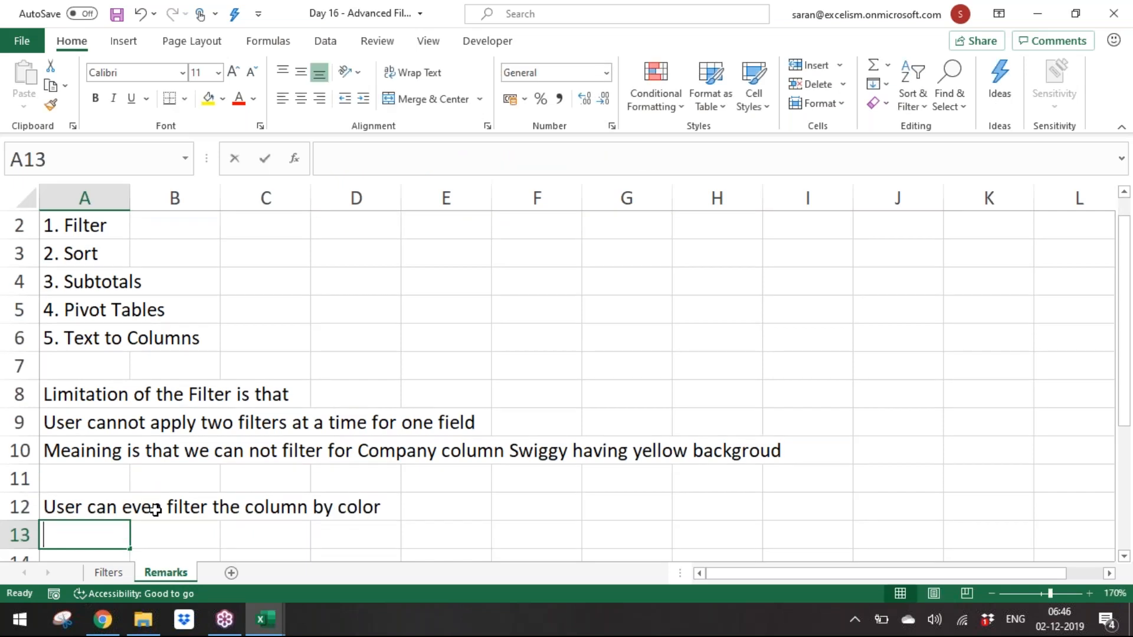
Step: Enter "Cell Color or" in A13 and "Font Color" in A14
type("Cell color or")
key("BackSpace")
type("r")
key("Return")
type("Font Color")
key("Return")
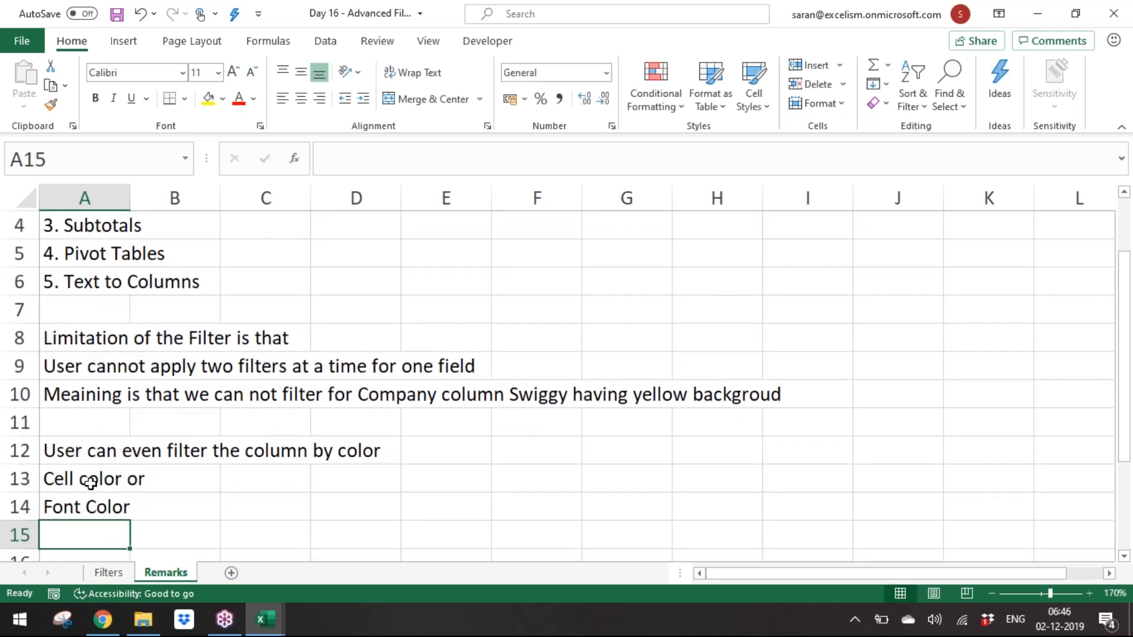
left_click(90, 483)
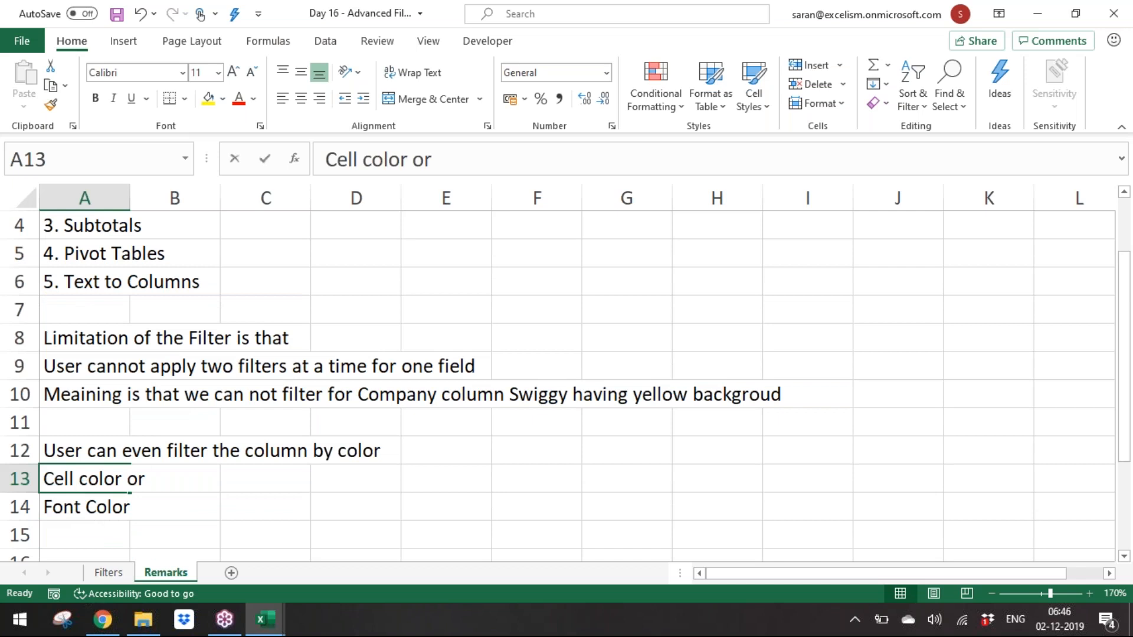
double_click(86, 482)
key("shift+Left")
type("C")
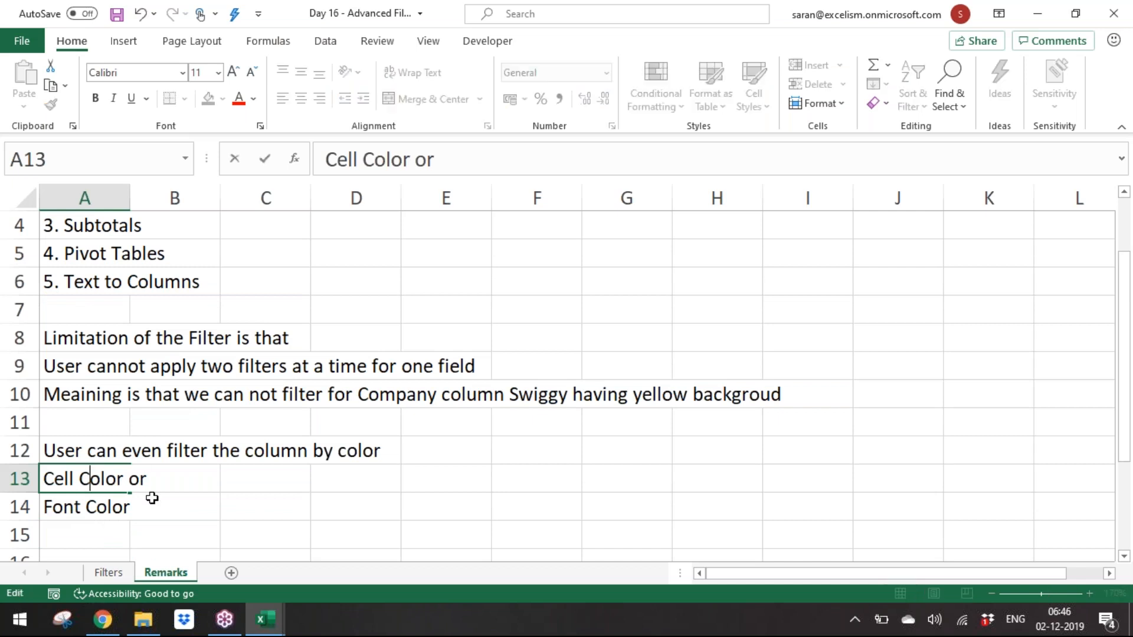
key("Return")
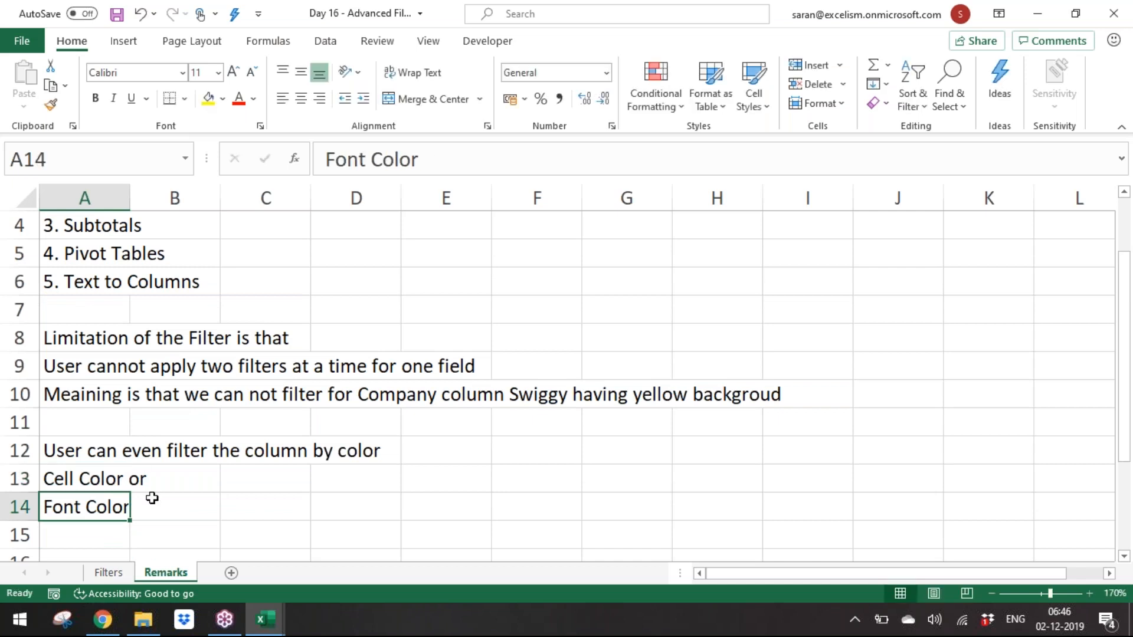
Step: Back on the Filters sheet, freeze the panes below the header row
left_click(116, 574)
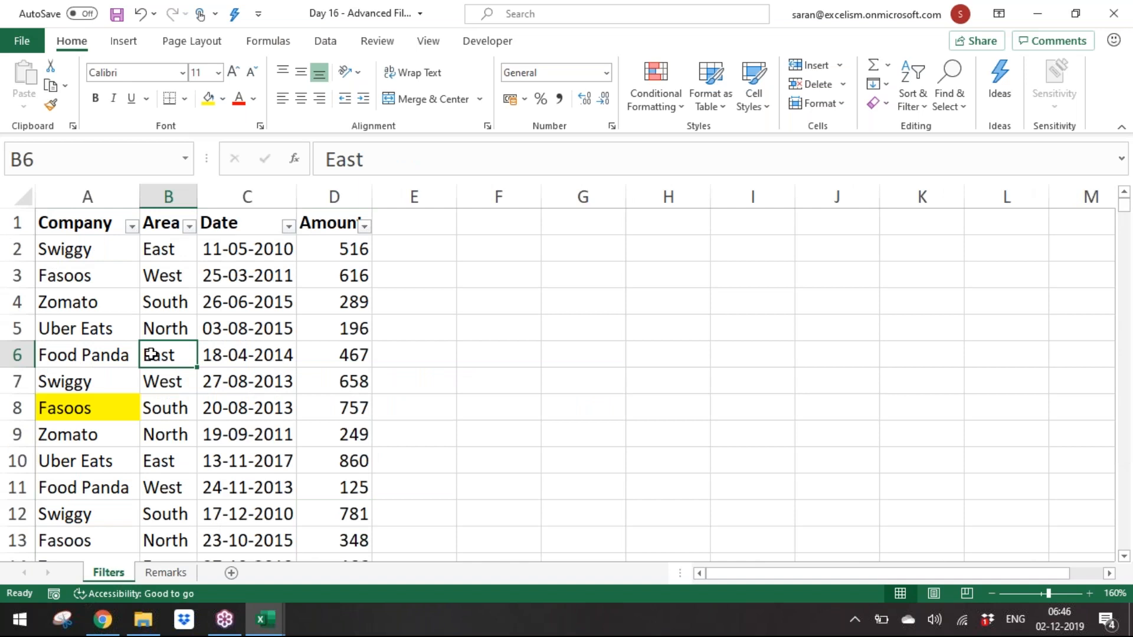
key("ctrl+Home")
key("alt+Down")
key("Escape")
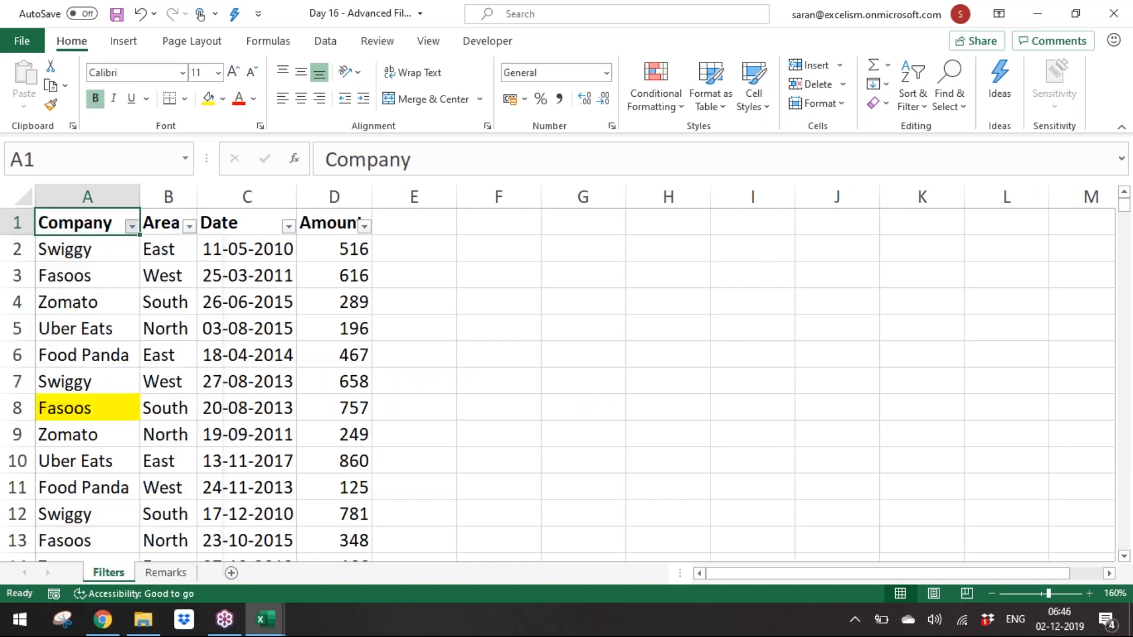
key("Down")
key("Down")
key("Down")
key("Down")
key("Down")
key("Down")
key("Down")
key("Down")
key("Down")
key("Down")
key("Down")
key("Down")
key("Down")
key("Down")
key("Down")
key("Down")
key("Down")
key("Down")
key("Down")
key("Down")
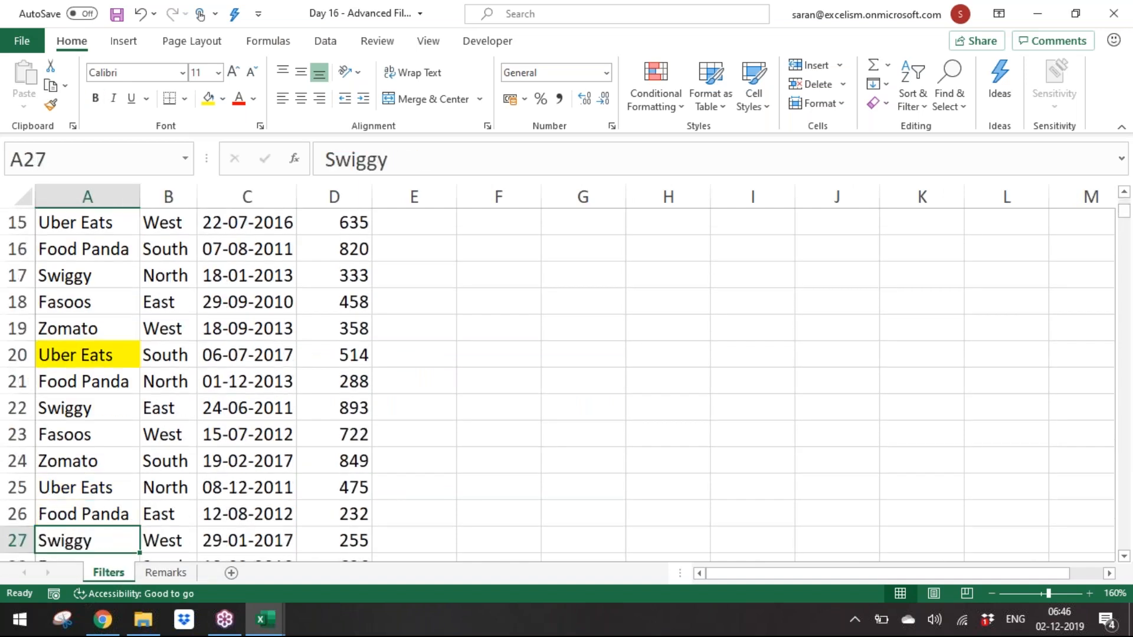
key("ctrl+Home")
key("Down")
key("alt+w")
key("f")
key("f")
Step: Scroll through the data rows to check the frozen header row
key("Down")
key("Down")
key("Down")
key("Down")
key("Down")
key("Down")
key("Down")
key("Down")
key("Down")
key("Down")
key("Down")
key("Down")
key("Down")
key("Down")
key("Down")
key("Down")
key("Down")
key("Down")
key("Down")
key("Down")
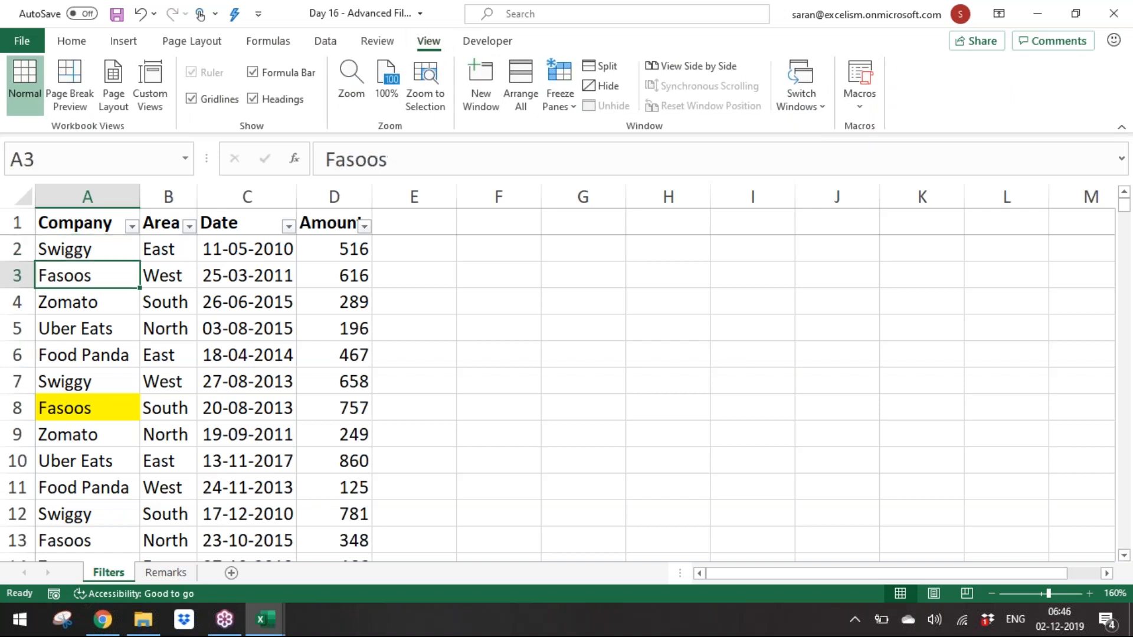
key("Down")
key("Down")
key("Down")
key("Down")
key("Down")
key("Down")
key("Down")
key("Down")
key("Down")
key("Down")
key("Down")
key("Down")
key("Down")
key("Down")
key("Down")
key("Down")
key("Down")
key("Down")
key("Down")
key("Down")
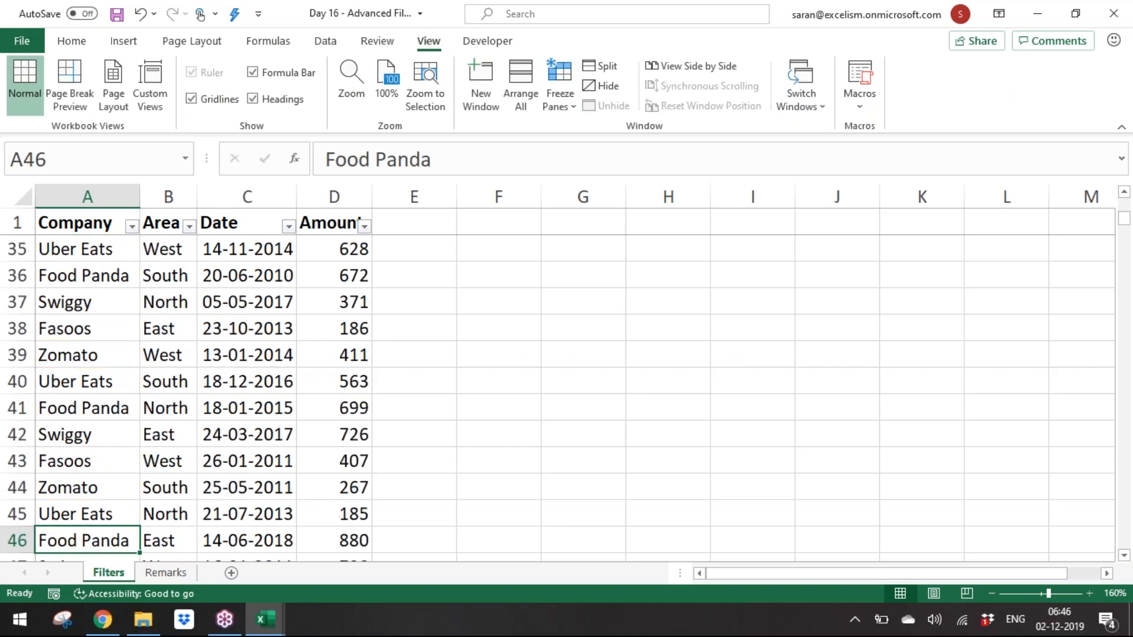
key("Up")
key("Up")
key("Up")
key("Up")
key("Up")
key("Down")
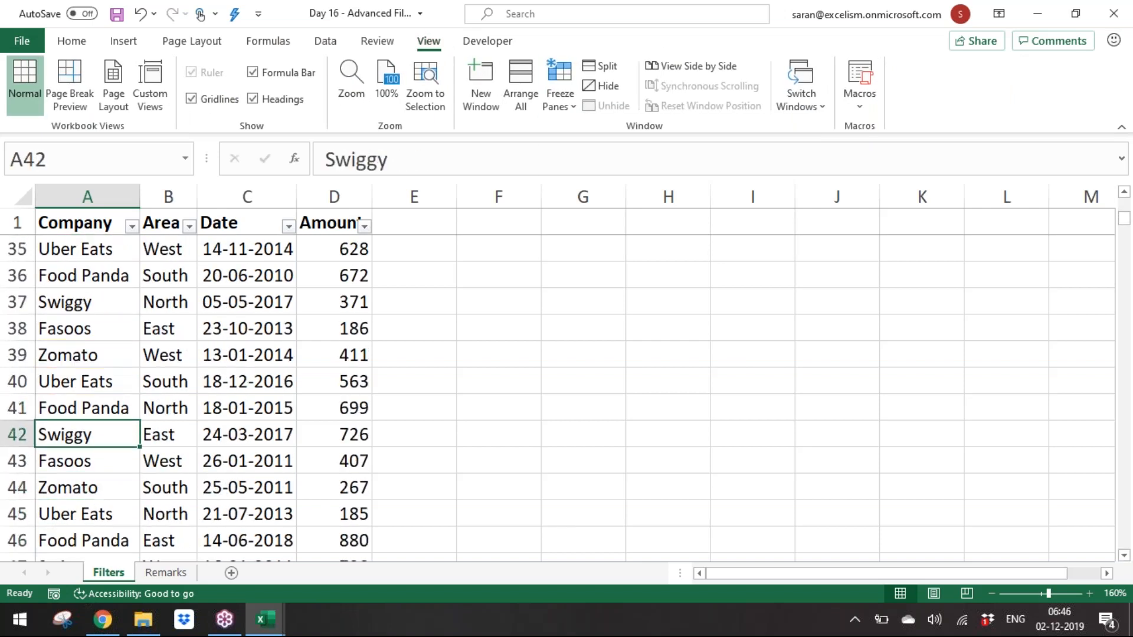
key("Up")
key("Right")
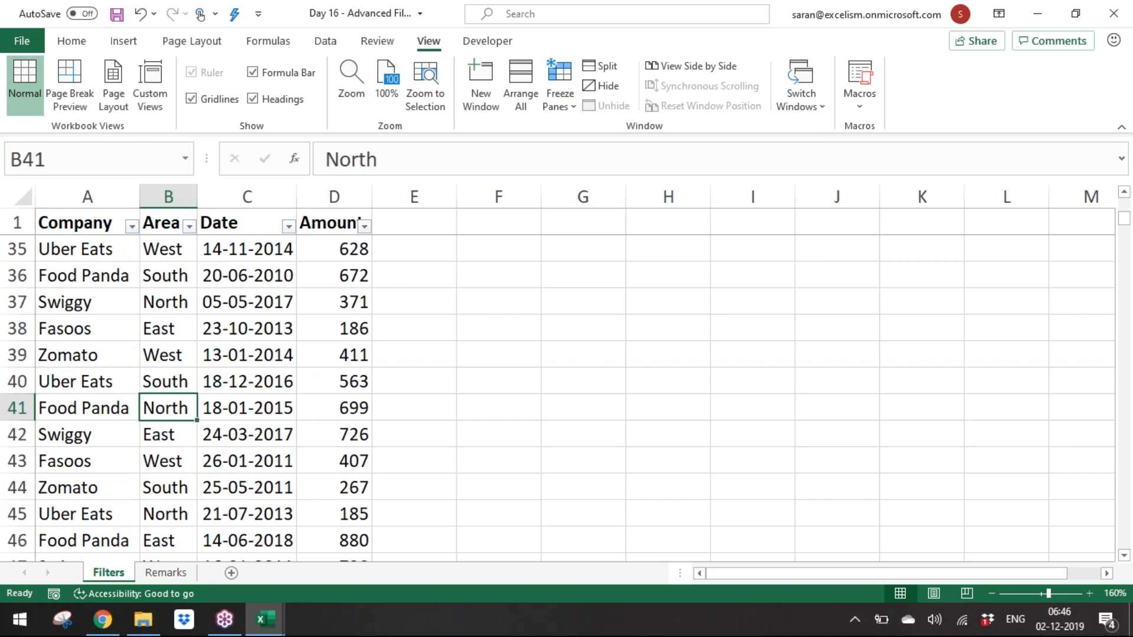
key("Left")
key("Down")
key("Down")
key("Down")
key("Down")
key("Up")
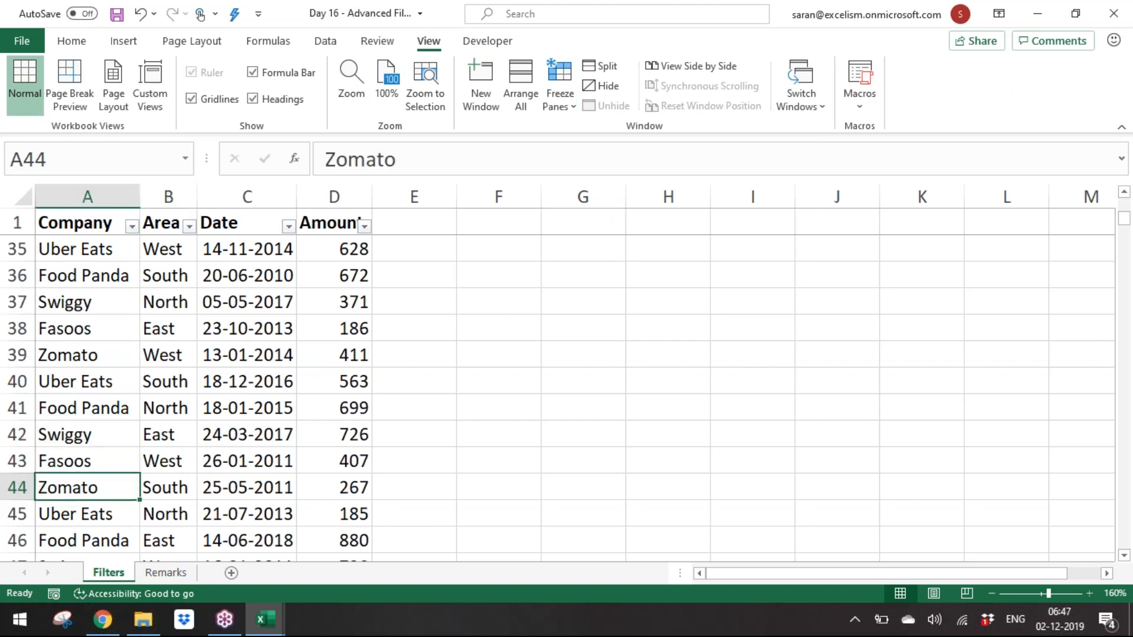
Step: Filter the Company column by the selected Zomato cell's value, then show all rows again
left_click(131, 226)
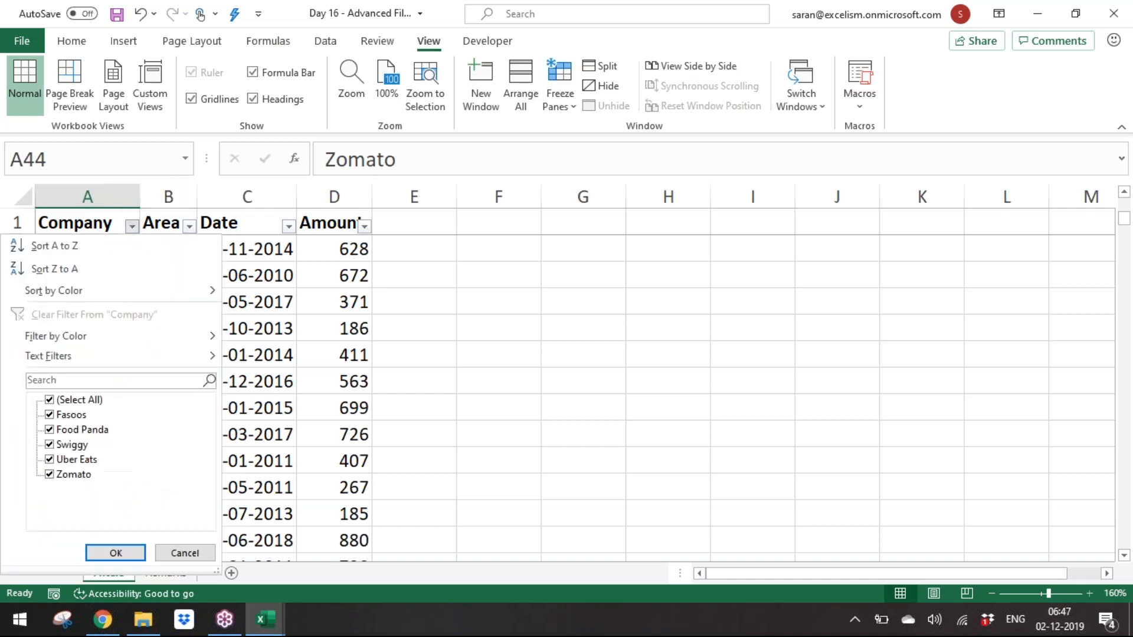
key("Escape")
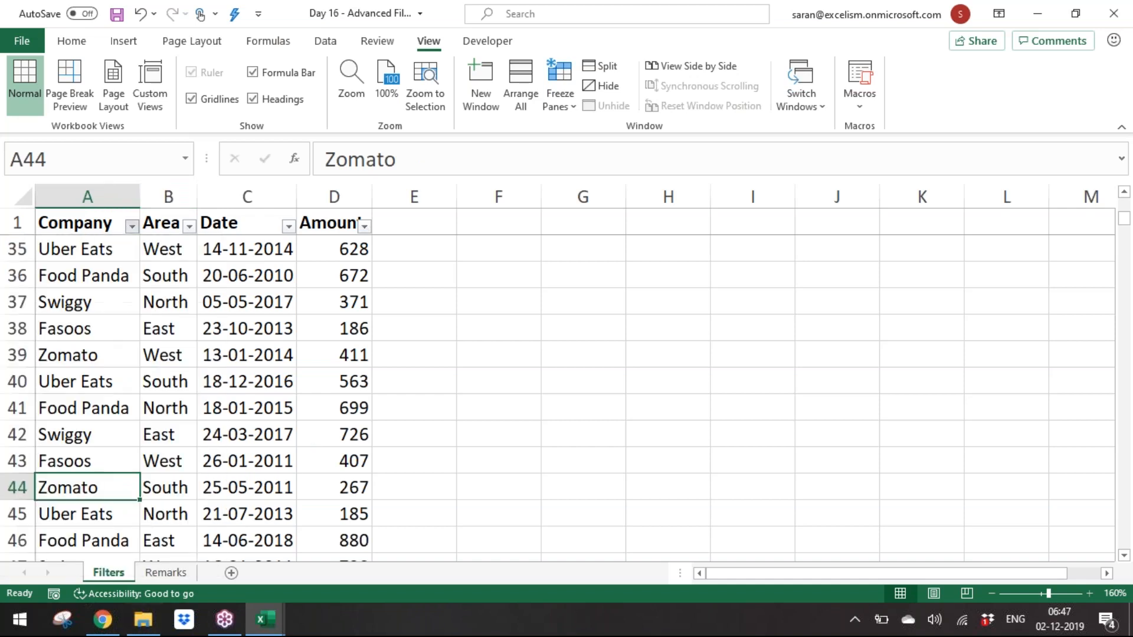
right_click(114, 492)
mouse_move(240, 317)
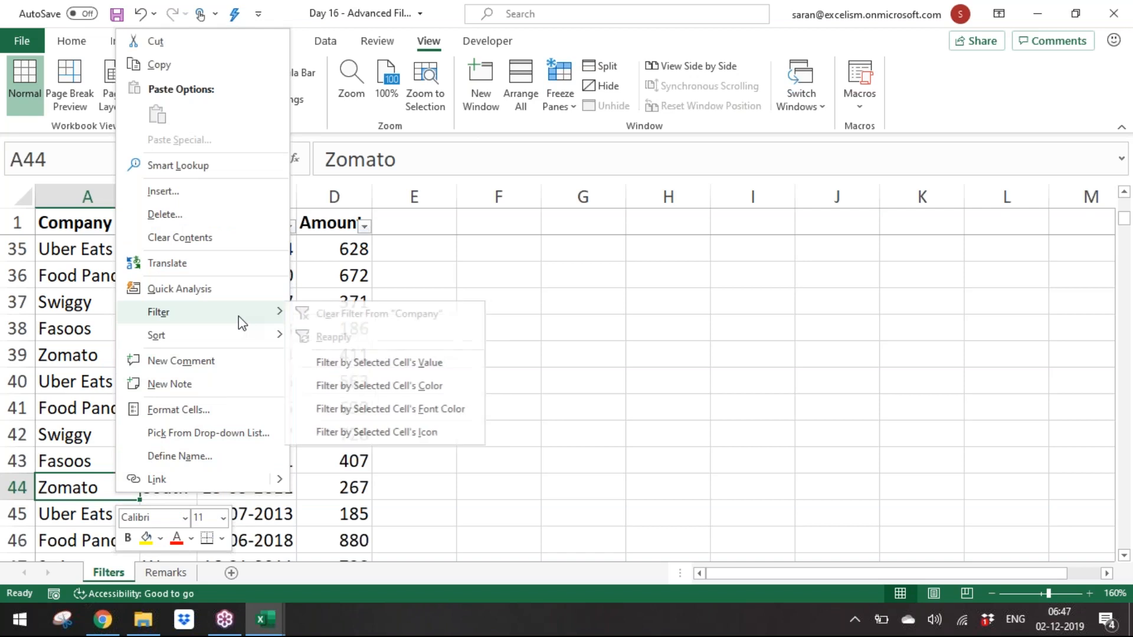
left_click(445, 365)
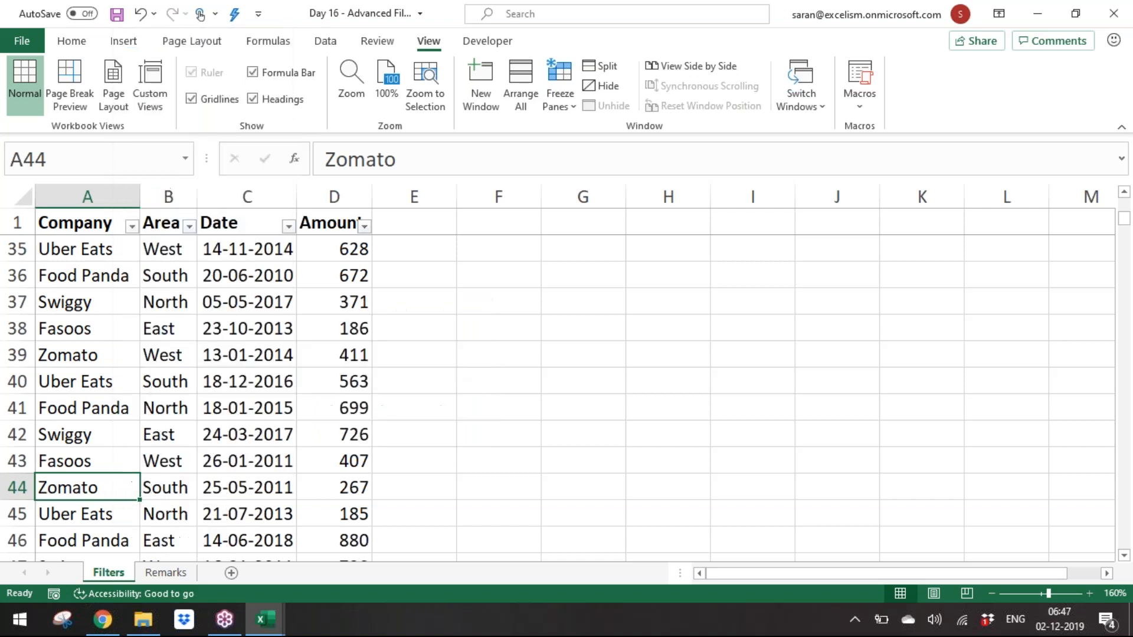
key("alt+d")
key("f")
key("s")
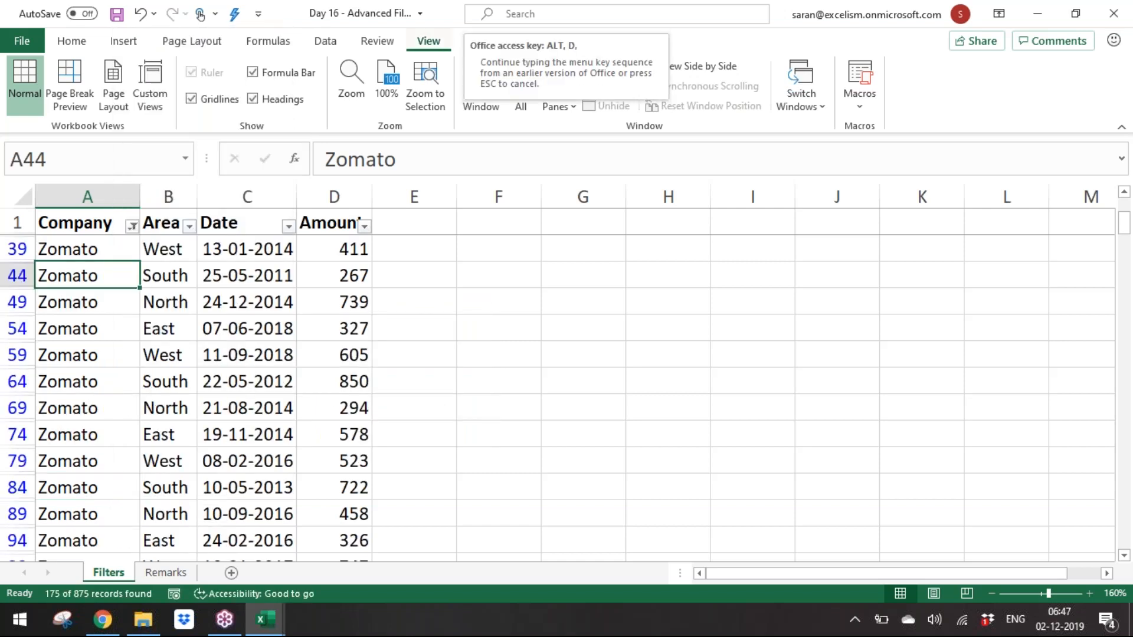
right_click(108, 479)
mouse_move(253, 297)
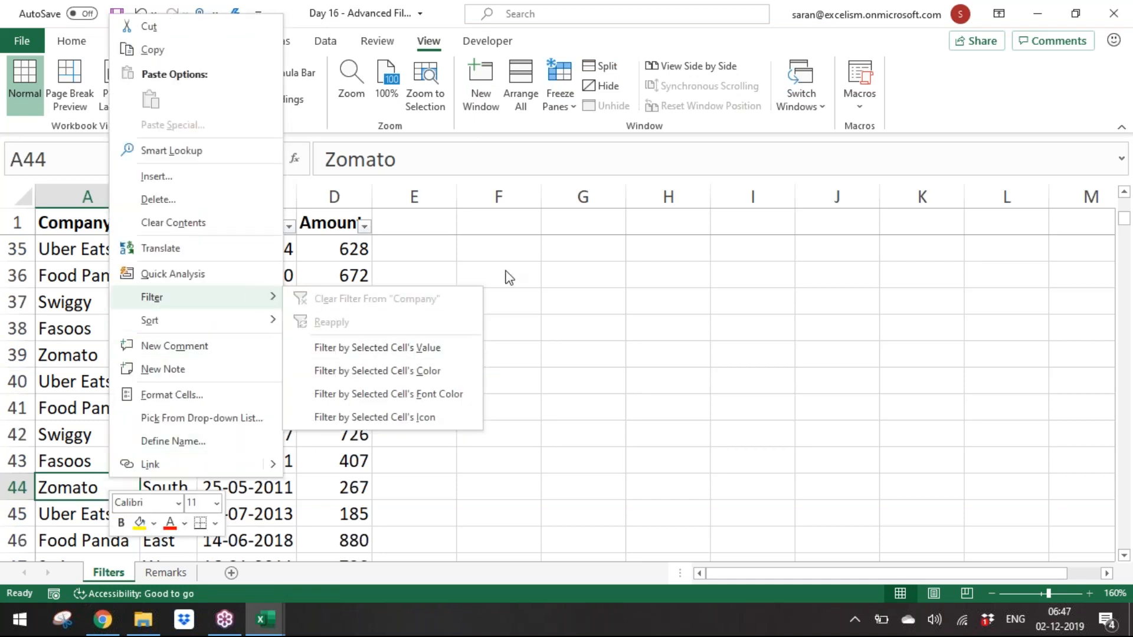
left_click(507, 277)
Step: In Excel Options, add the AutoFilter command from All Commands to the Quick Access Toolbar
left_click(324, 43)
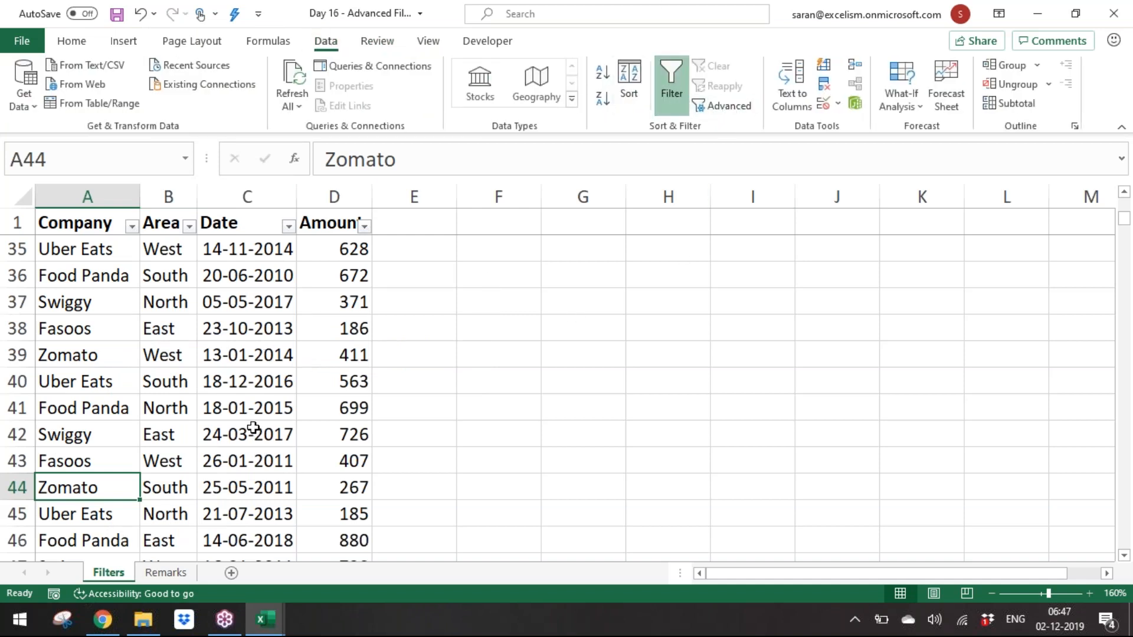
left_click(27, 44)
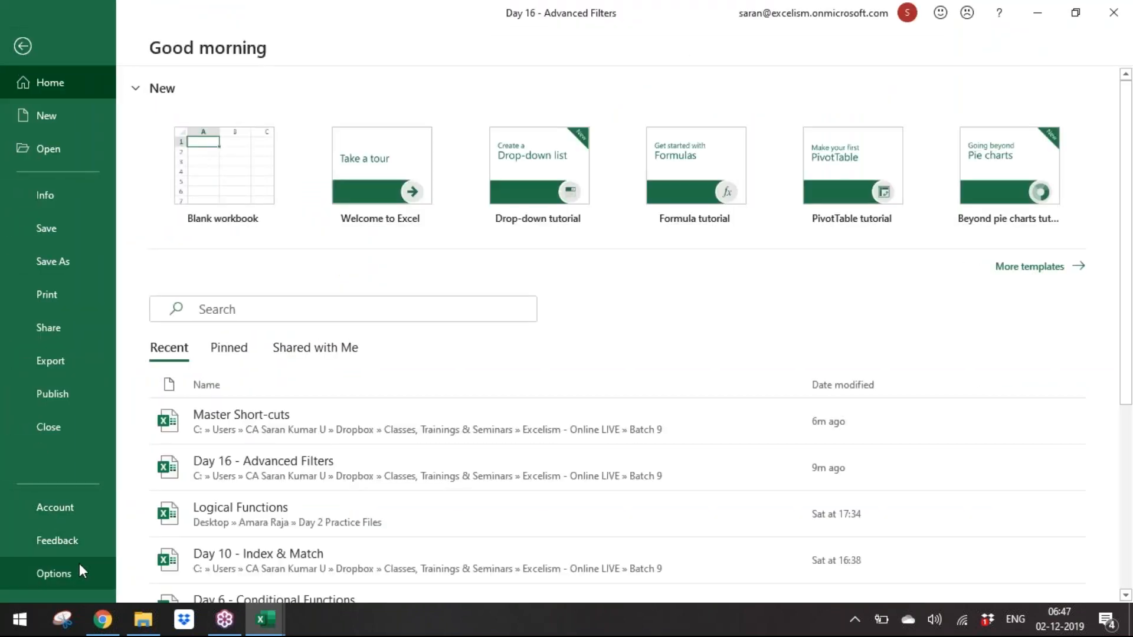
left_click(77, 568)
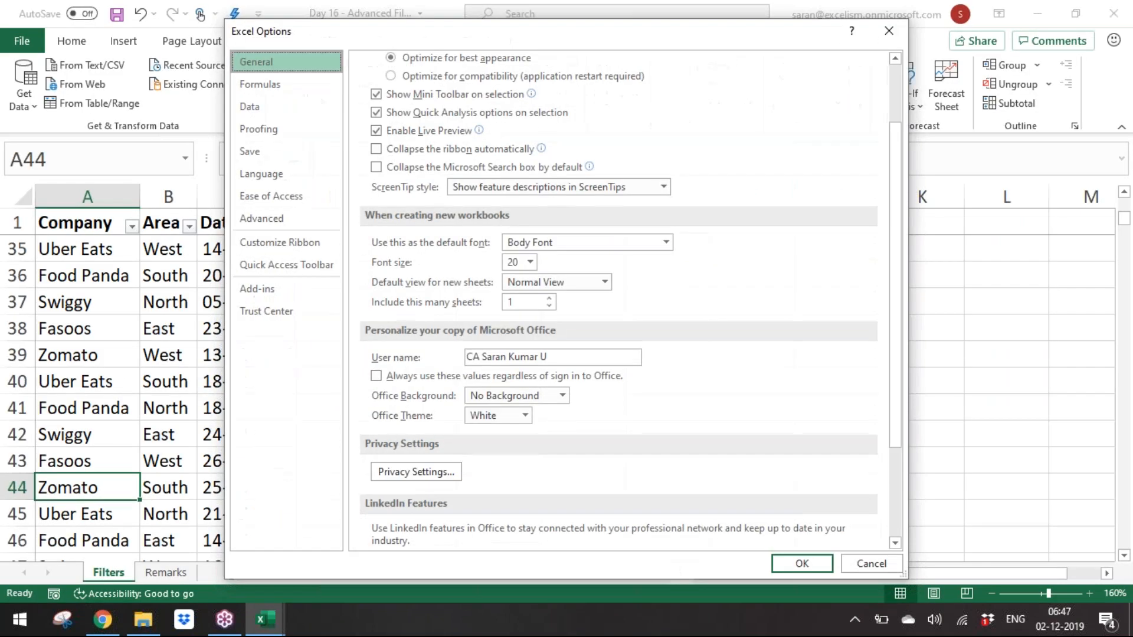
left_click(300, 264)
left_click(461, 111)
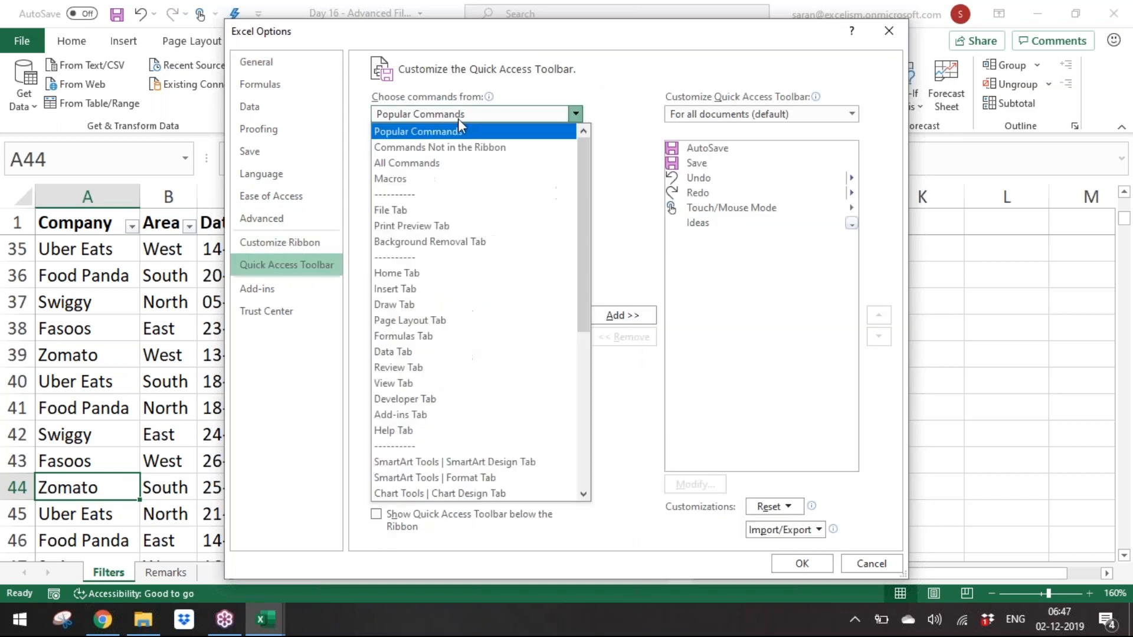
left_click(453, 169)
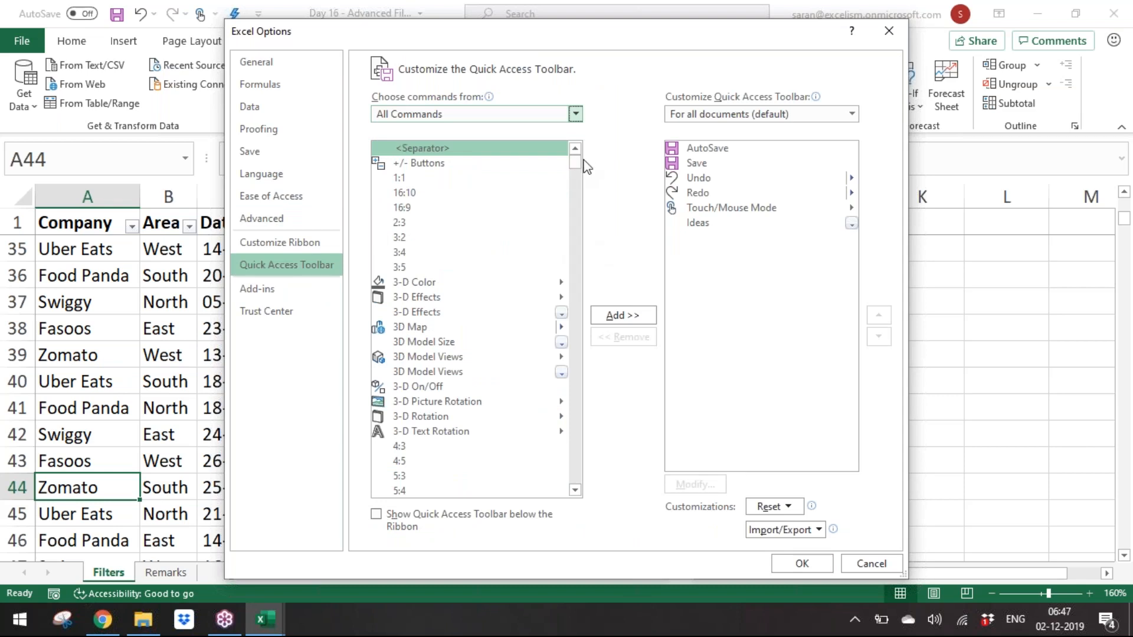
left_click_drag(575, 163, 580, 188)
left_click(576, 490)
left_click(575, 490)
left_click(575, 490)
left_click(575, 490)
left_click(575, 491)
left_click(575, 490)
left_click(575, 490)
left_click(576, 491)
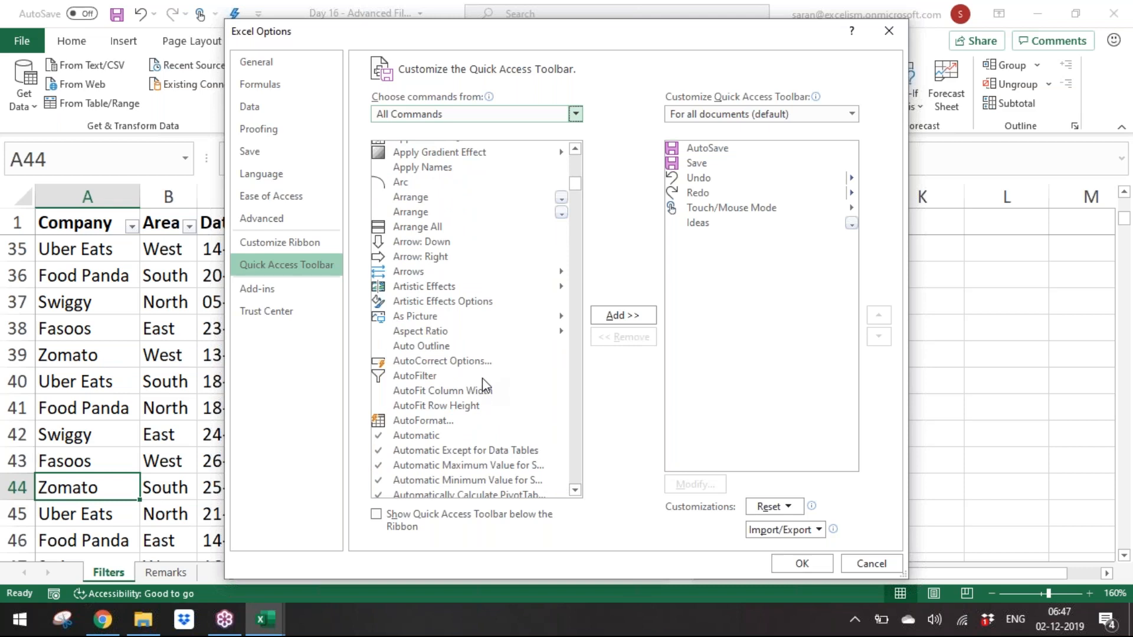
double_click(448, 373)
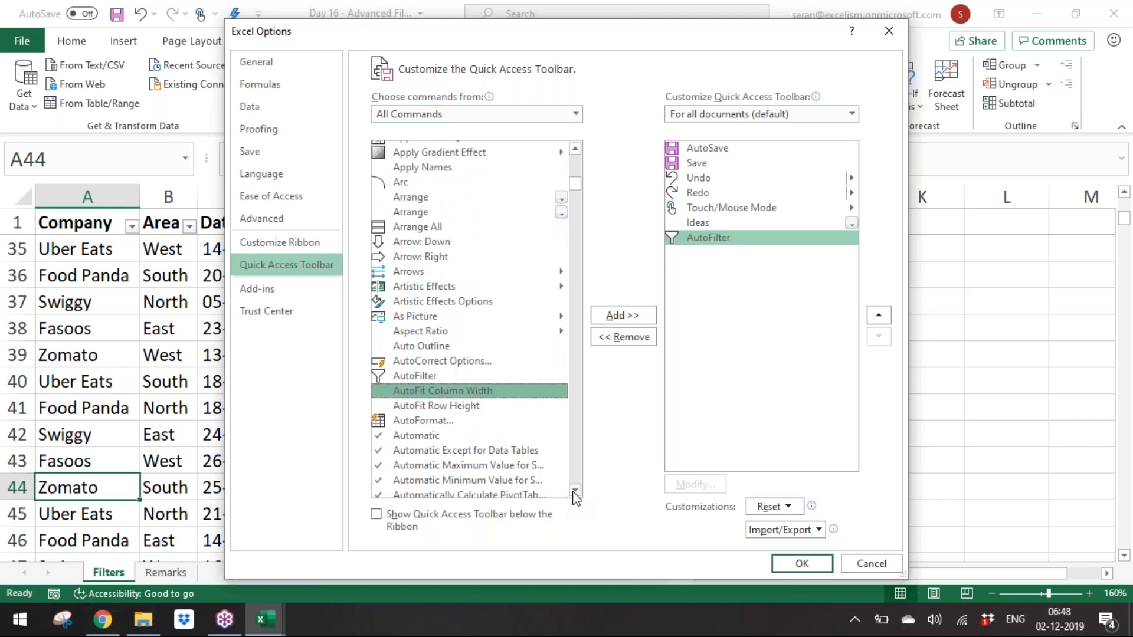
Step: Add the Clear Filters command from All Commands to the Quick Access Toolbar and close Excel Options
scroll(573, 494, "down", 5)
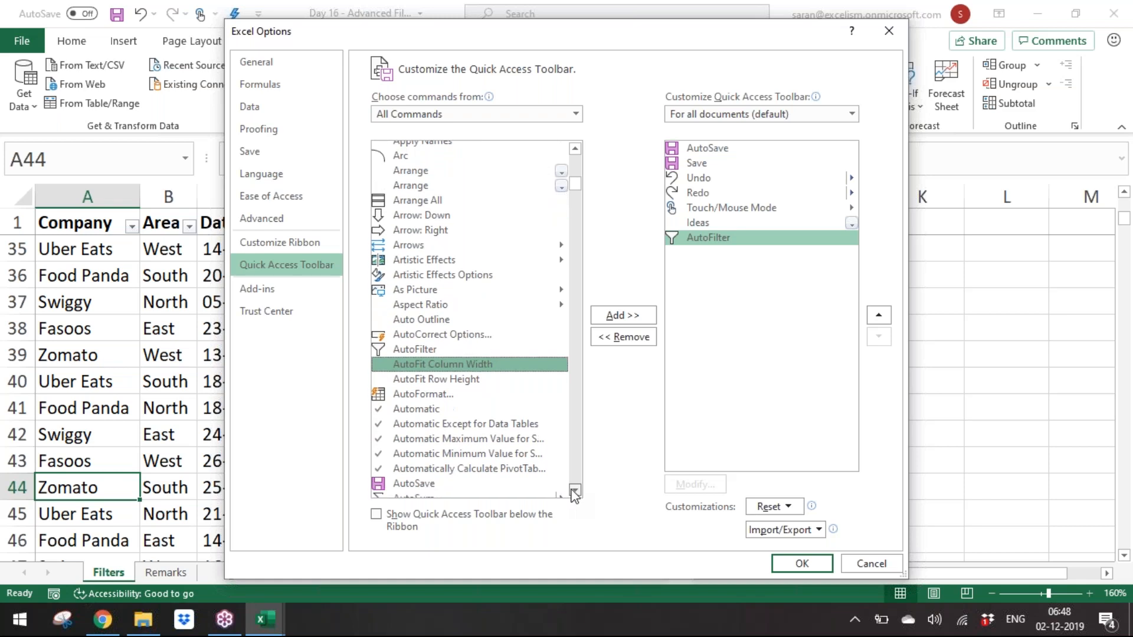
left_click(567, 491)
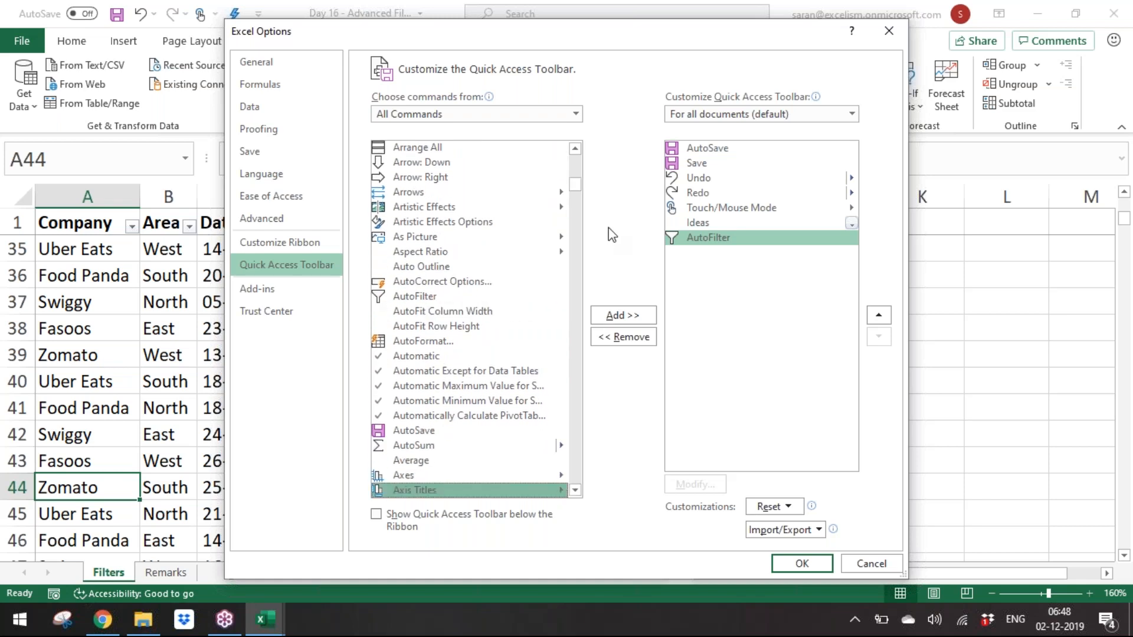
left_click_drag(572, 183, 584, 216)
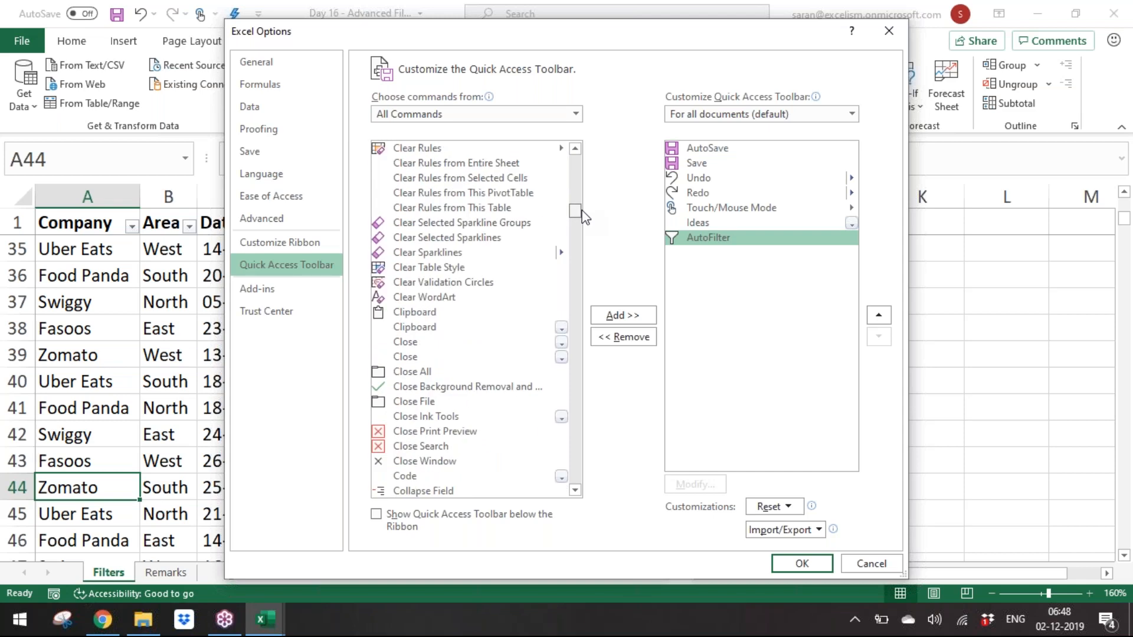
left_click(576, 148)
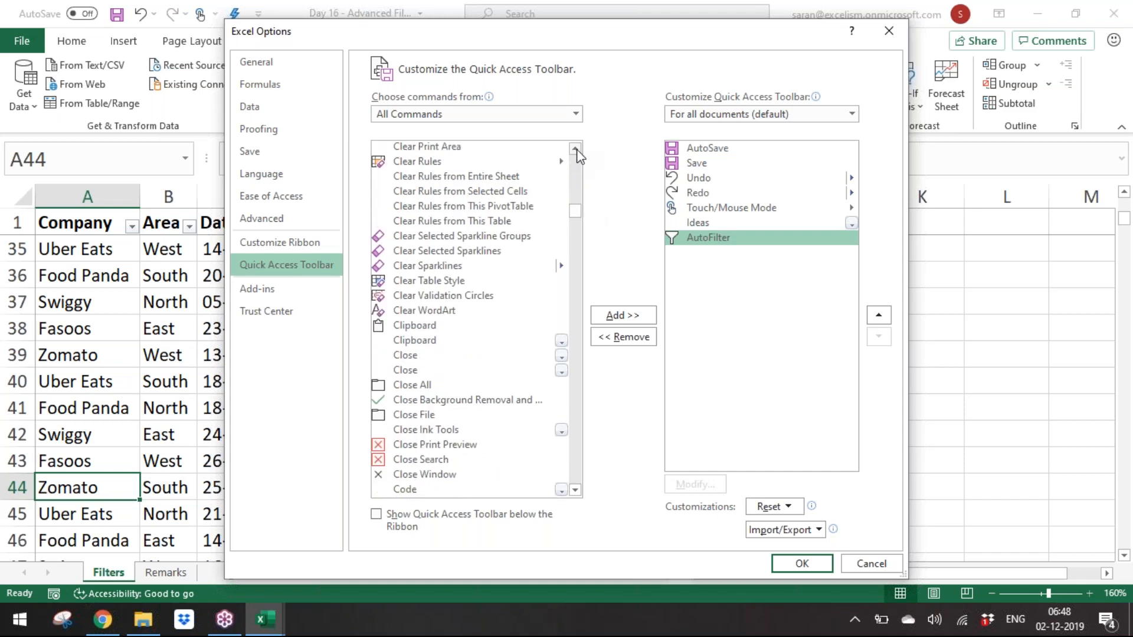
left_click(575, 148)
left_click(575, 149)
left_click(576, 148)
left_click(575, 148)
left_click(575, 148)
left_click(576, 148)
left_click(576, 148)
left_click(575, 148)
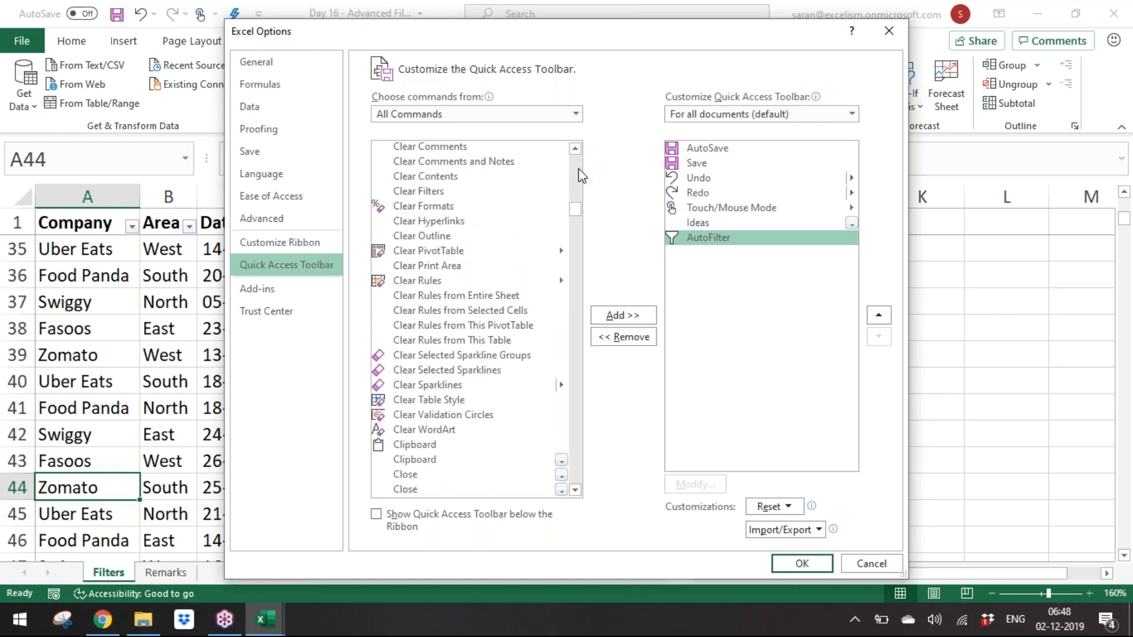
double_click(500, 192)
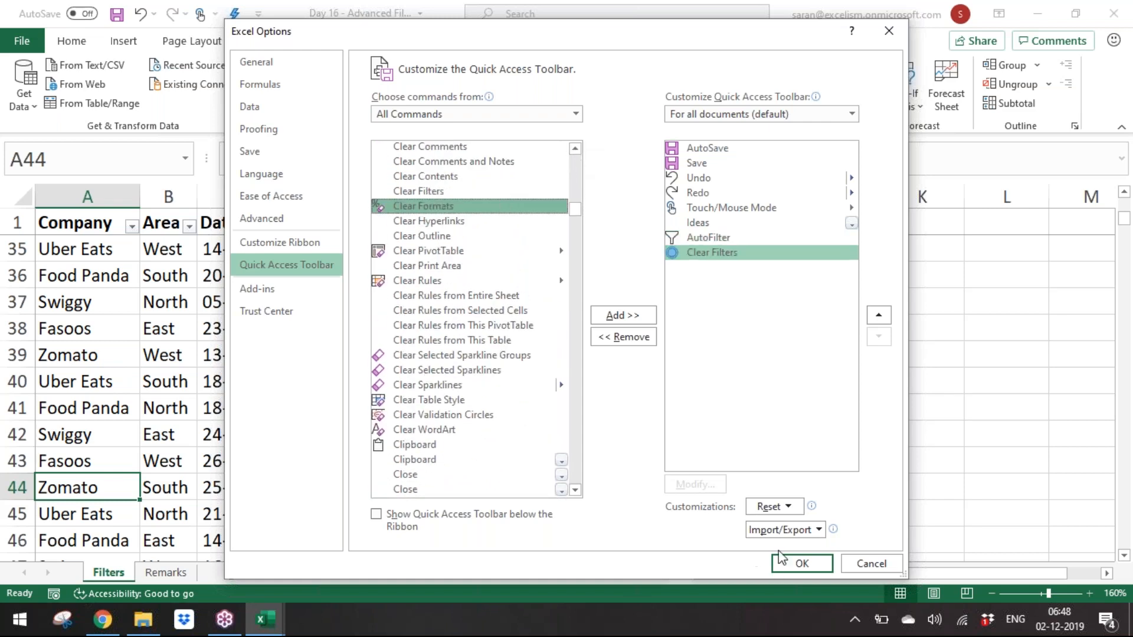
left_click(798, 565)
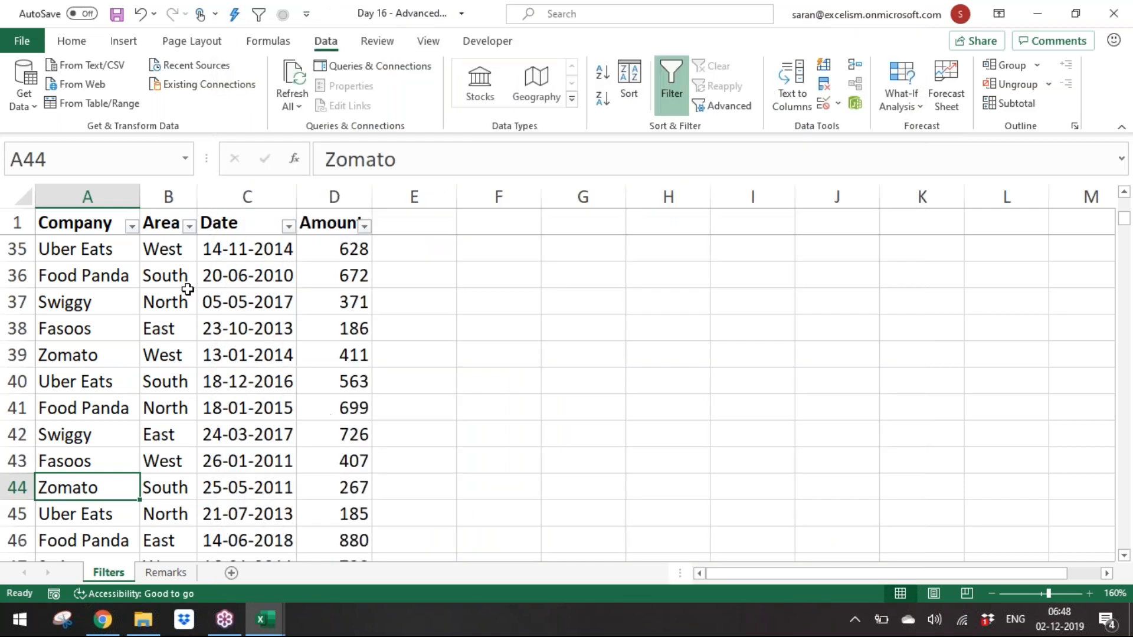
Step: Filter the Date column by the selected 23-10-2013 cell's value using the AutoFilter toolbar command
left_click(177, 301)
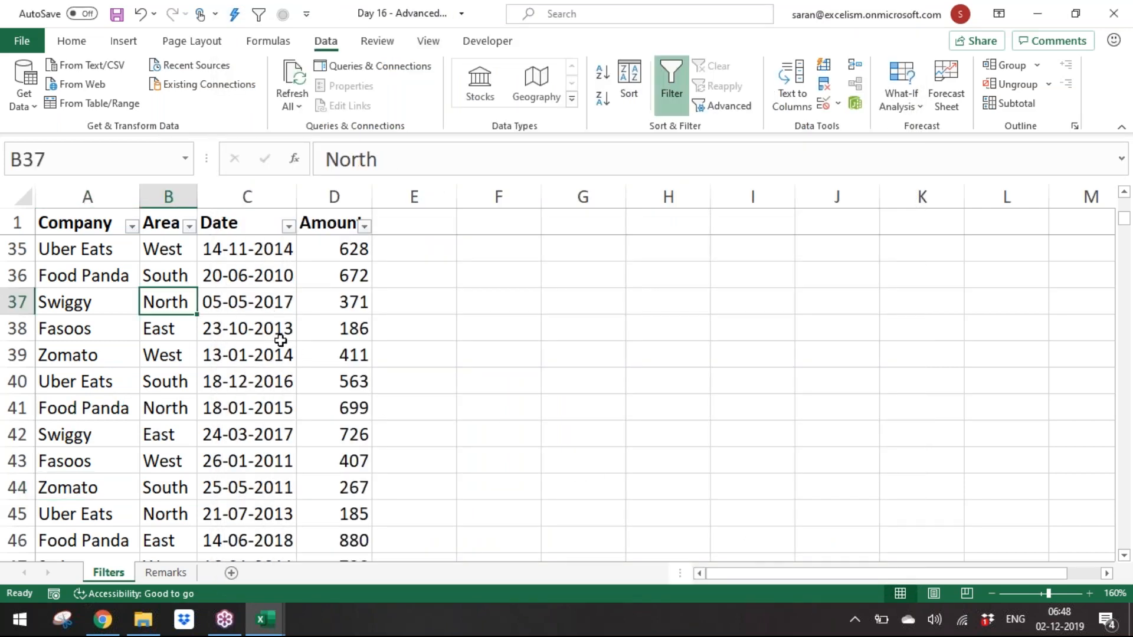
left_click(275, 334)
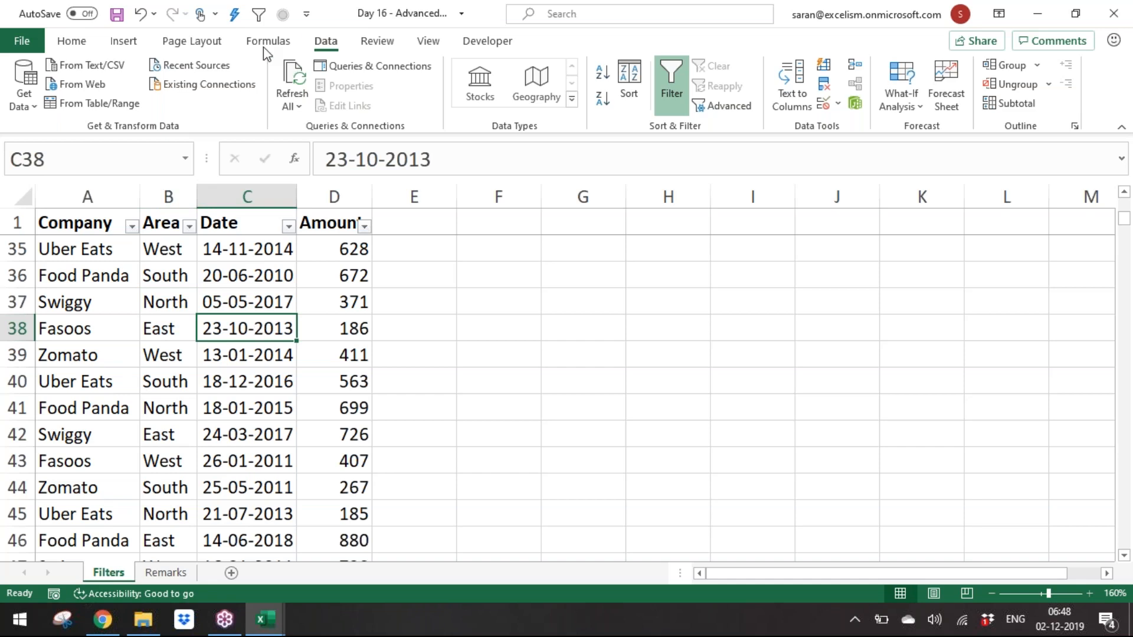
left_click(259, 14)
key("Up")
key("Down")
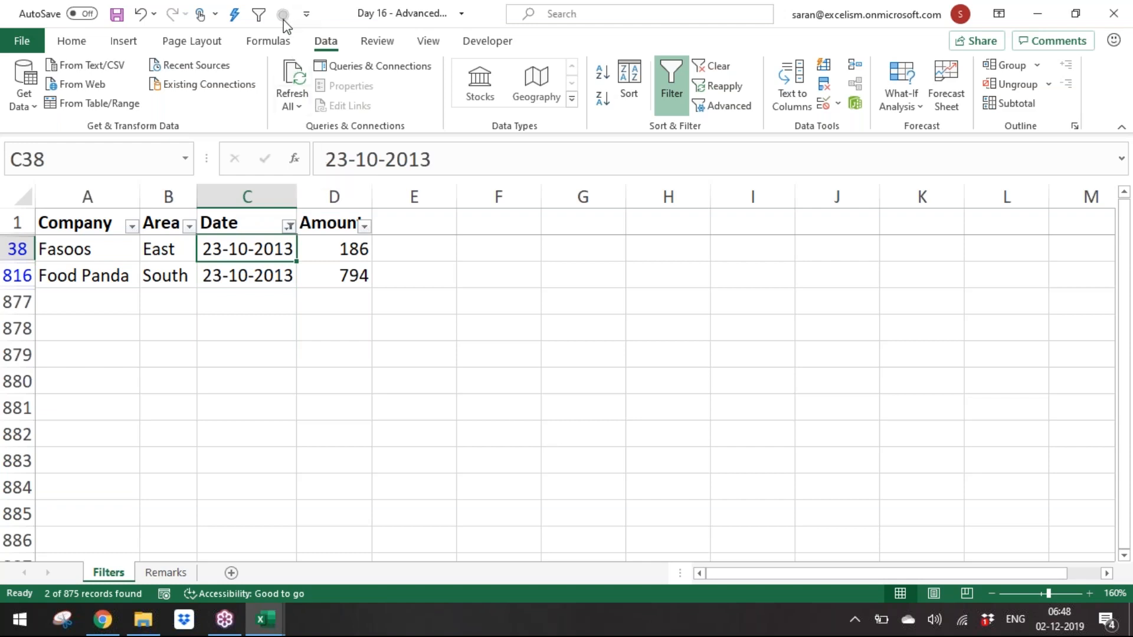
Step: Replace the Clear Filters toolbar command with the ribbon's Clear command, and use it to clear the date filter
right_click(713, 68)
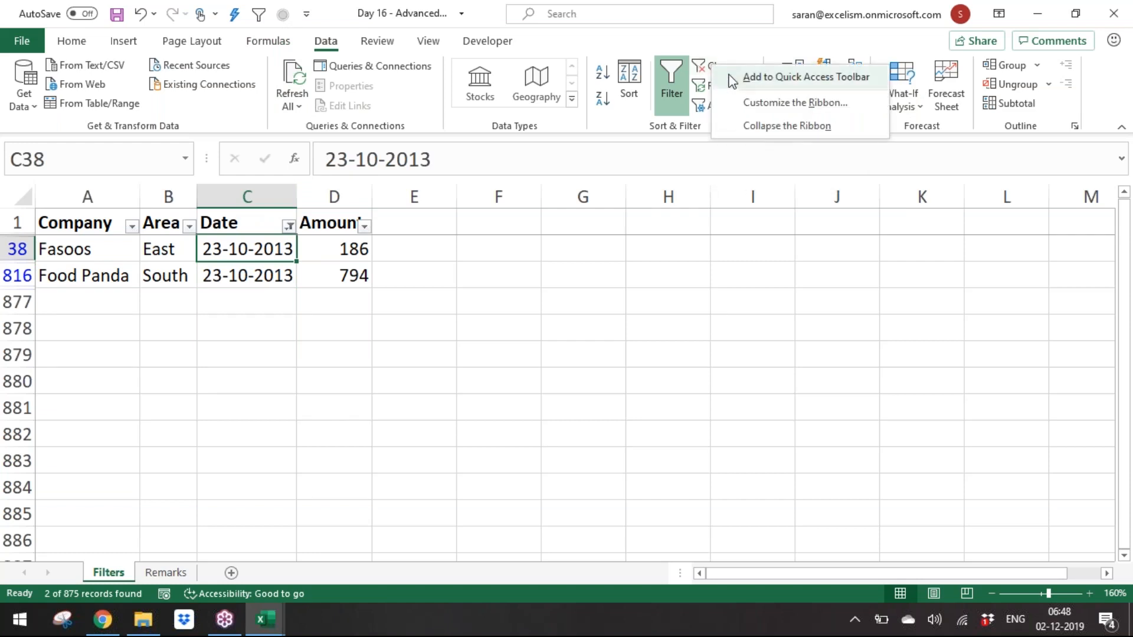
left_click(727, 78)
right_click(286, 15)
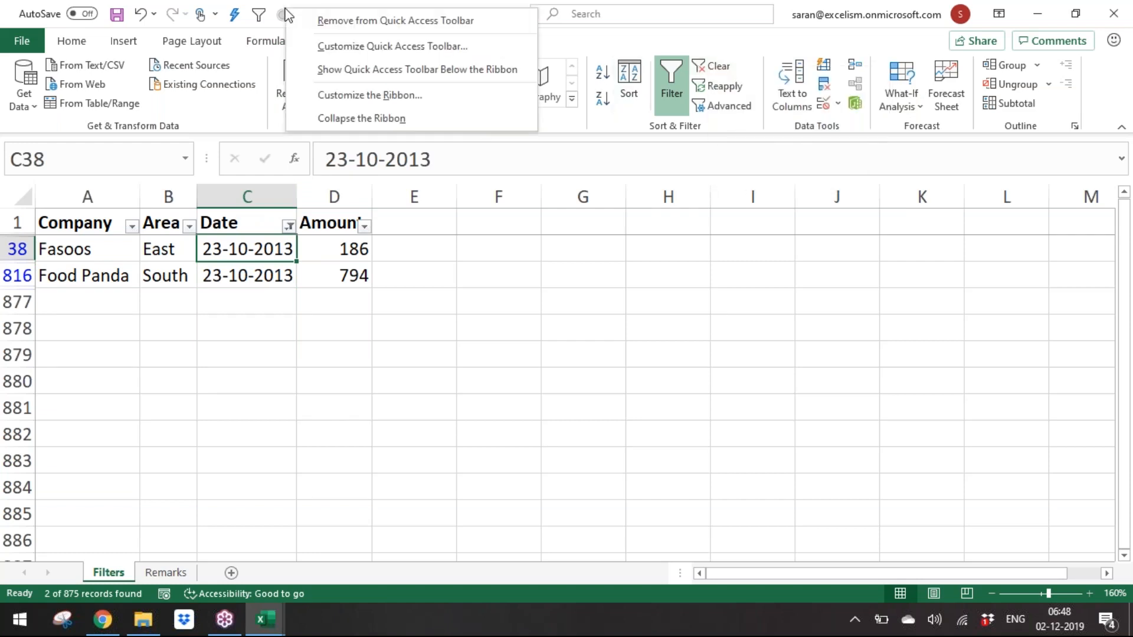
left_click(294, 19)
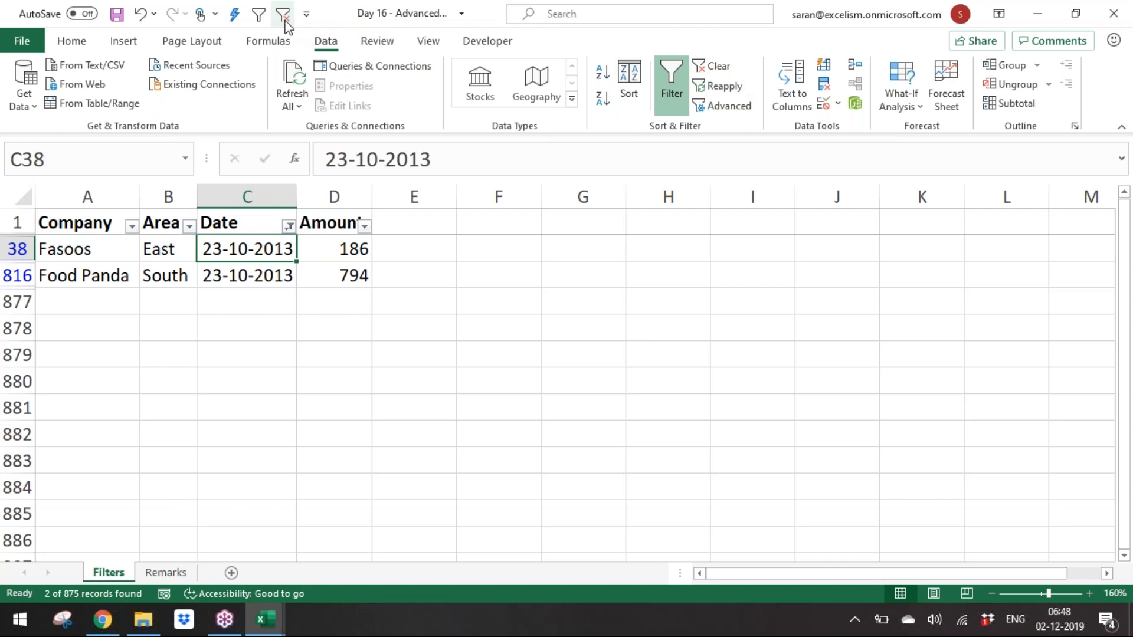
left_click(283, 15)
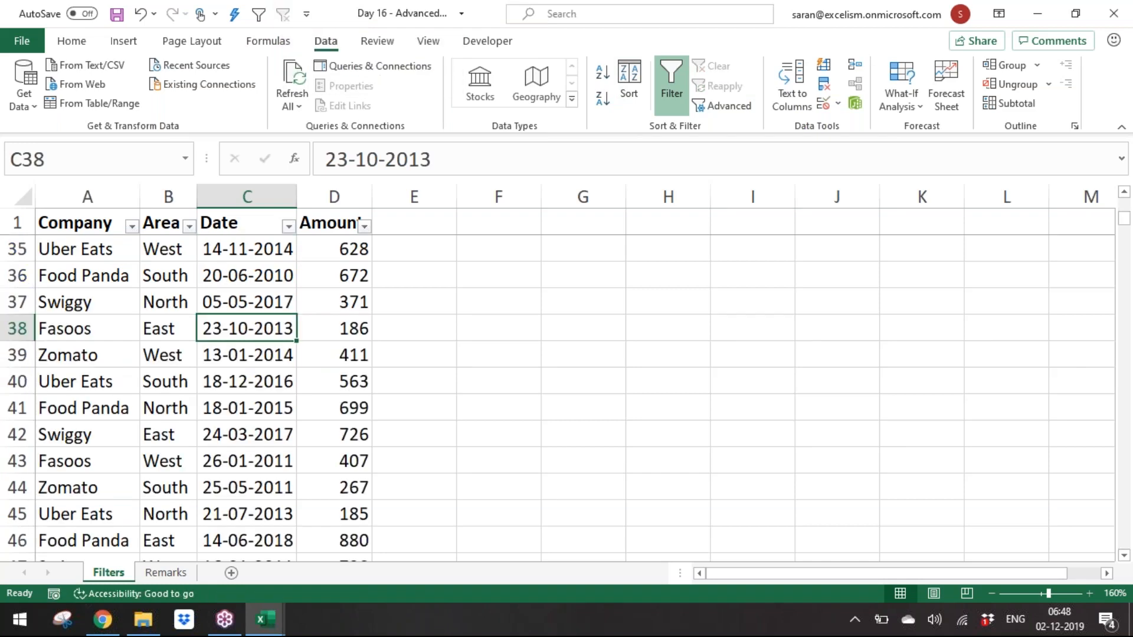
Step: Filter the Date column by the selected 24-03-2017 cell's value, then clear the filter again
left_click(280, 435)
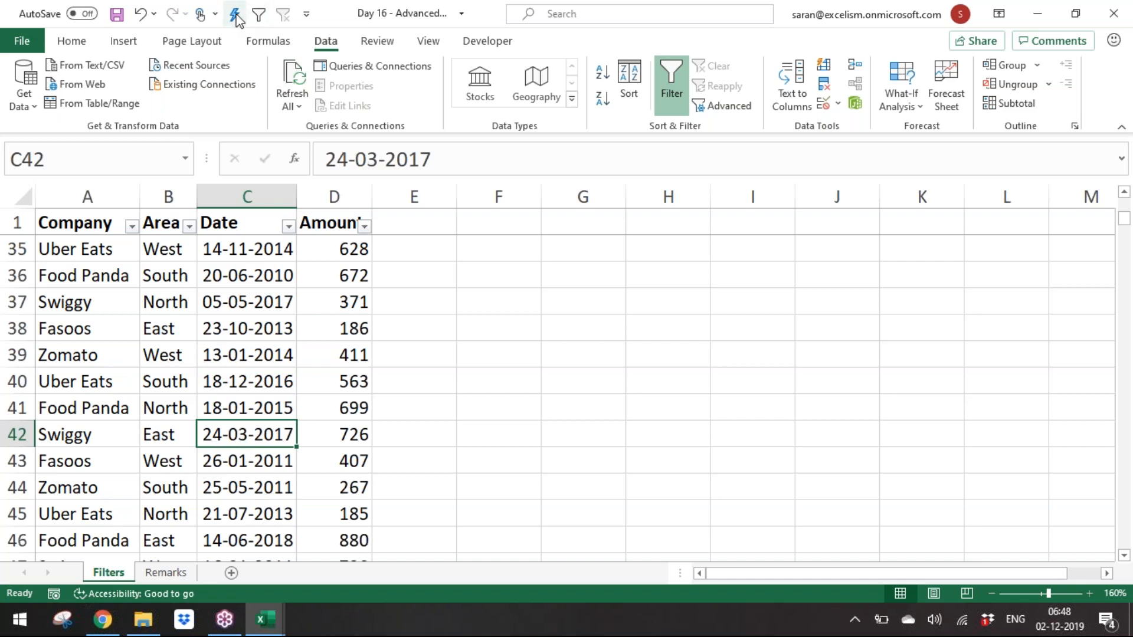
left_click(261, 14)
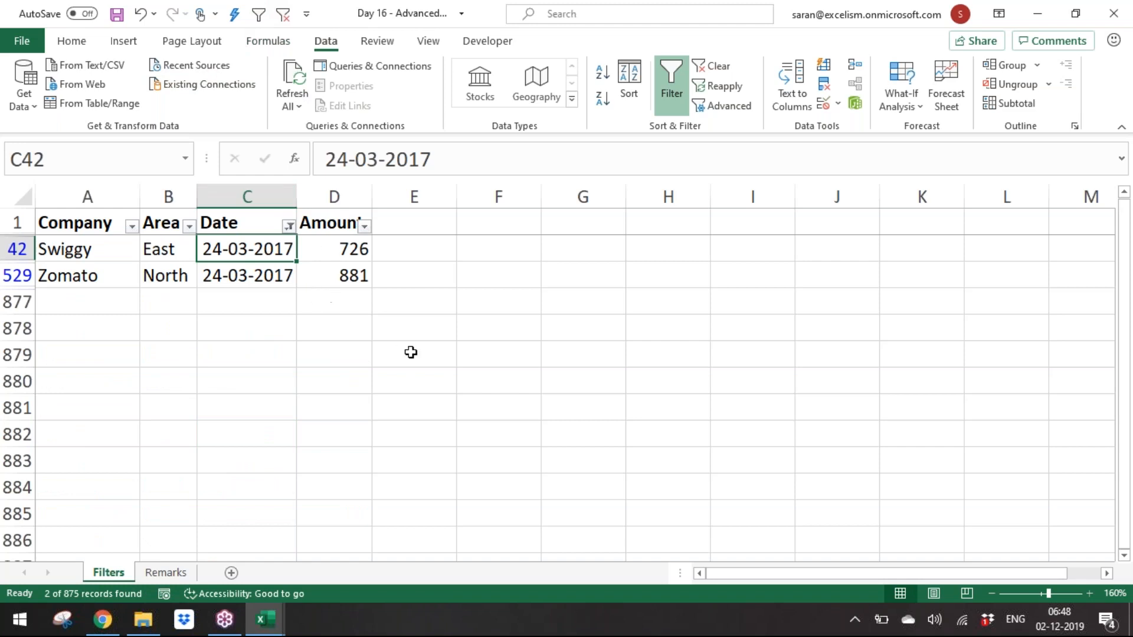
key("Up")
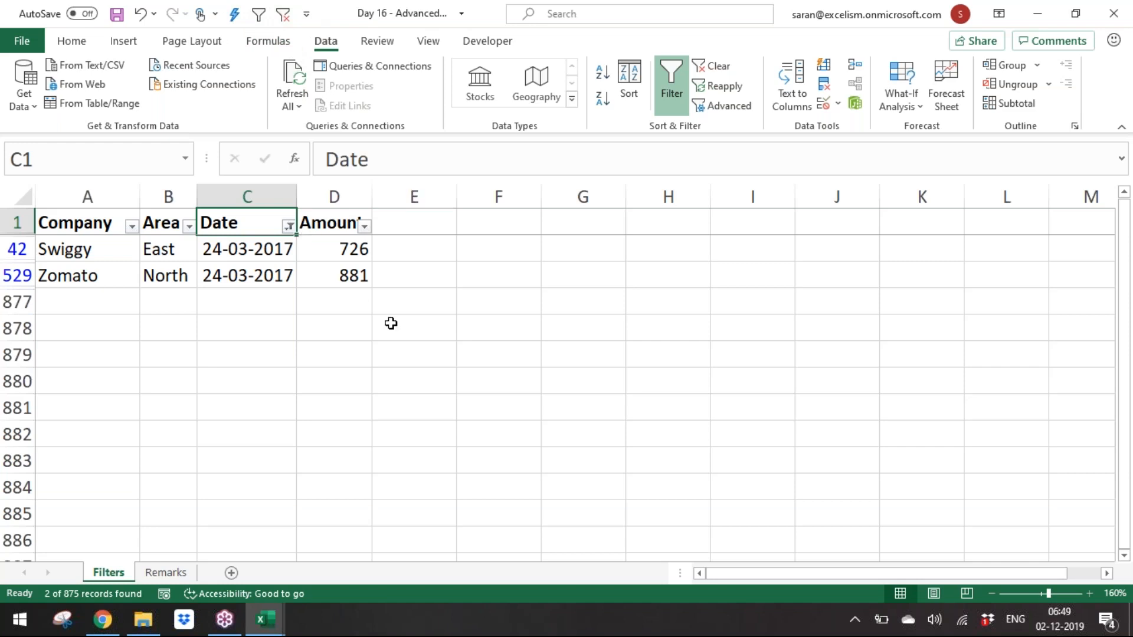
left_click(711, 65)
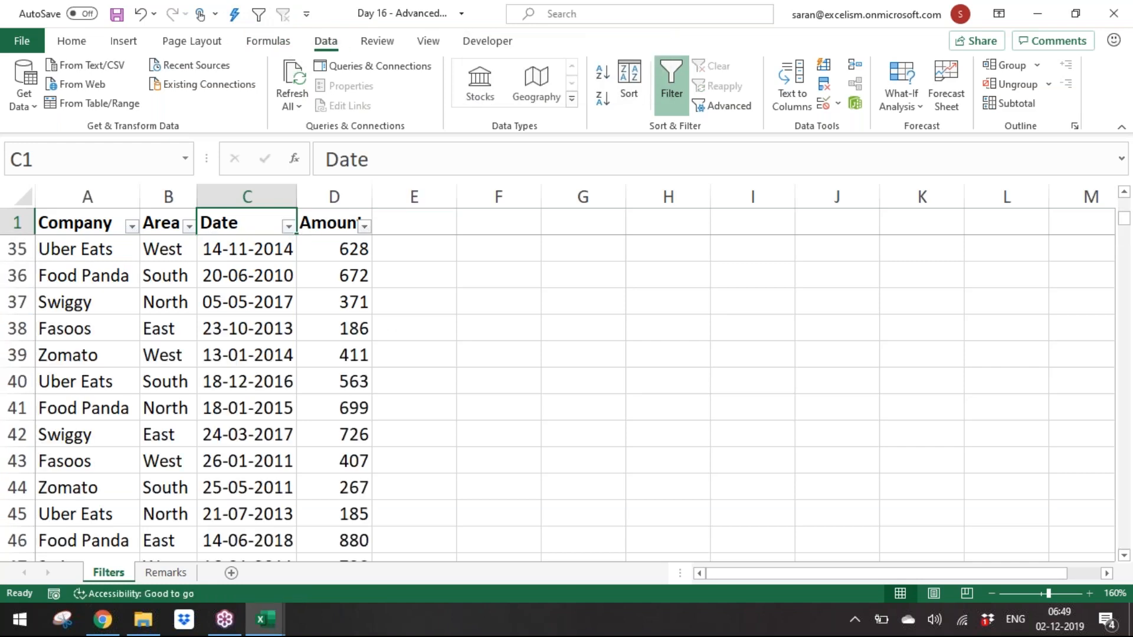
key("ctrl+Down")
key("Down")
key("Up")
key("Up")
key("Up")
key("Up")
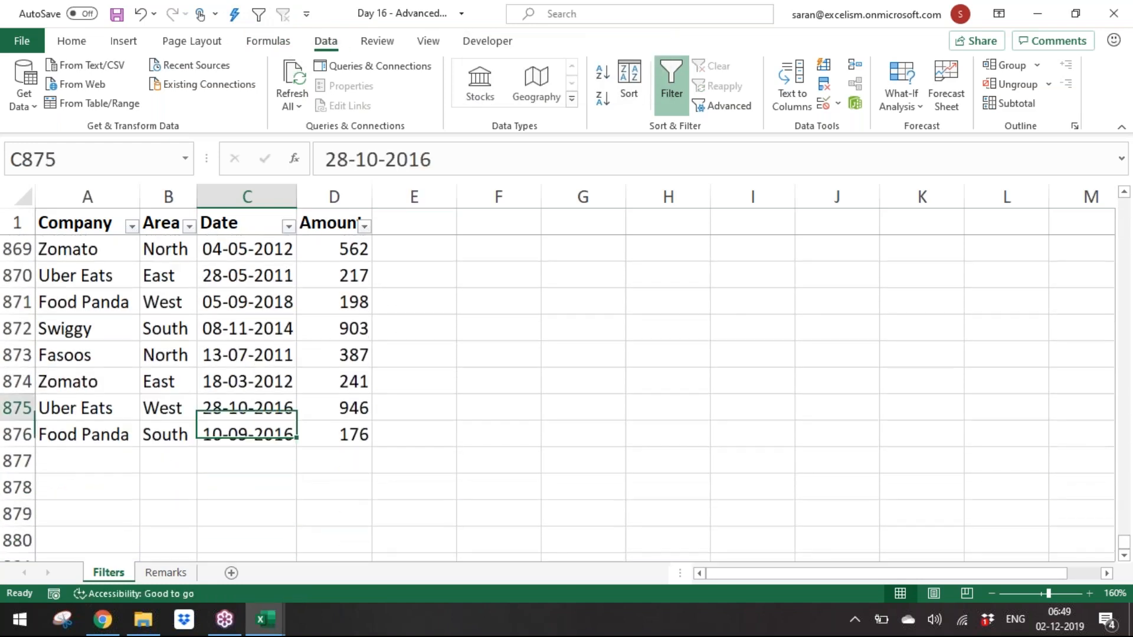
key("ctrl+c")
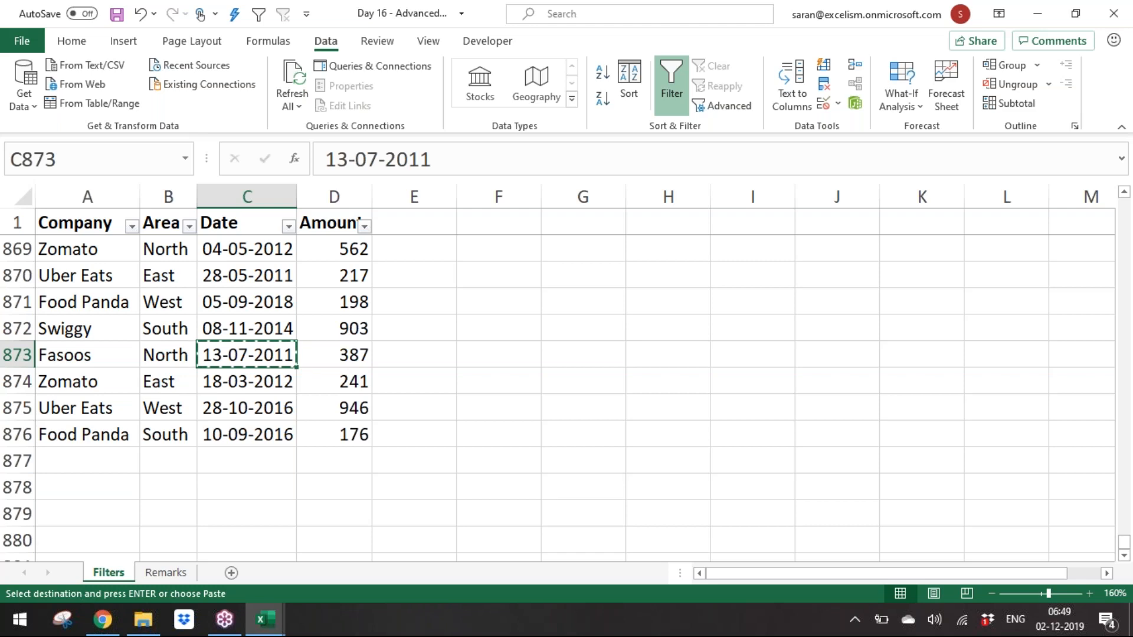
left_click(288, 227)
left_click(255, 385)
key("ctrl+v")
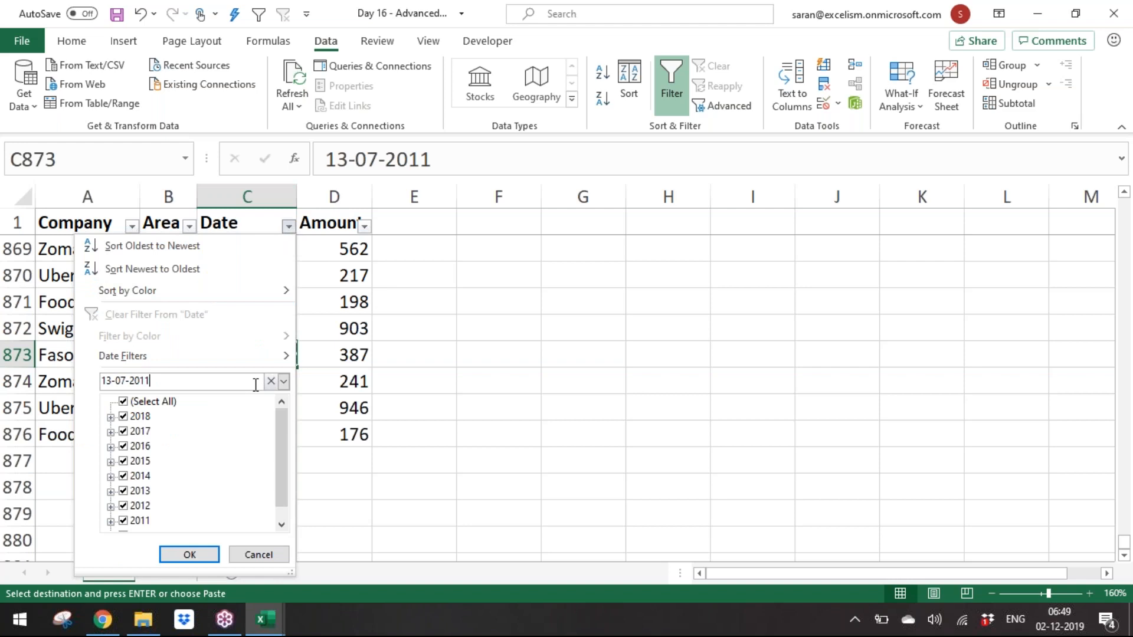
key("Escape")
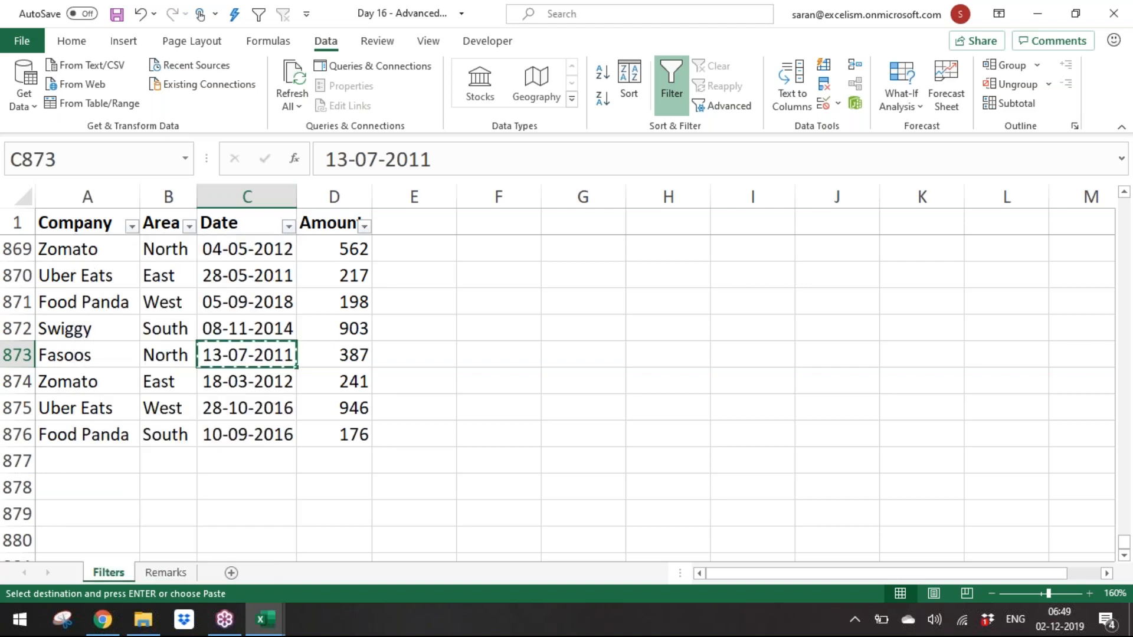
key("Escape")
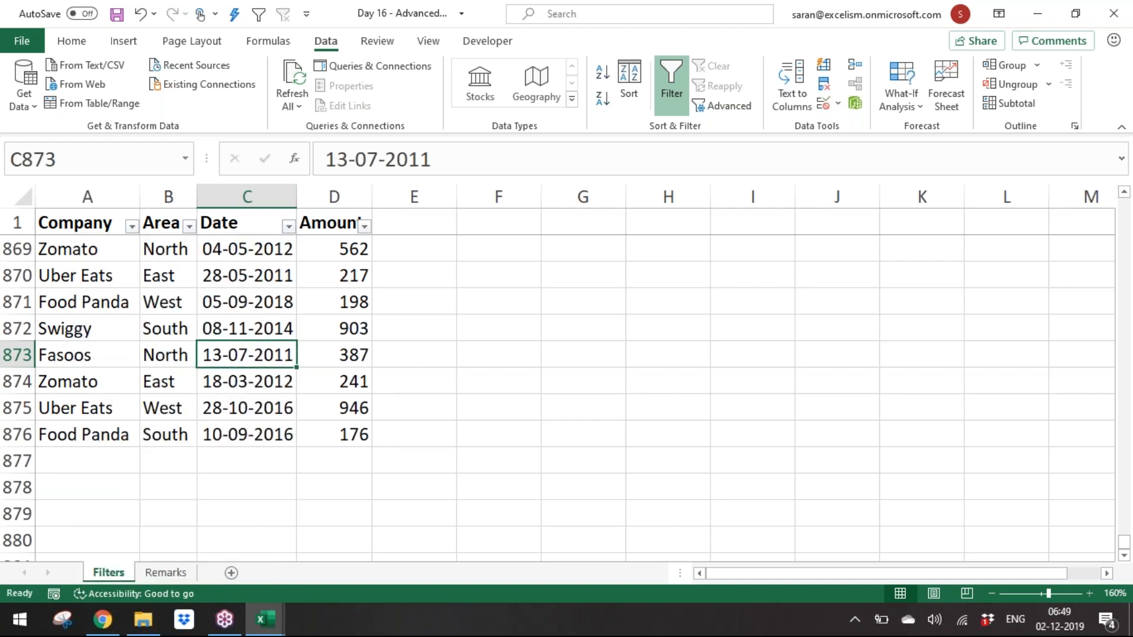
Step: On the Remarks sheet, add a bold heading "Advanced Filters" in cell A16
key("ctrl+Up")
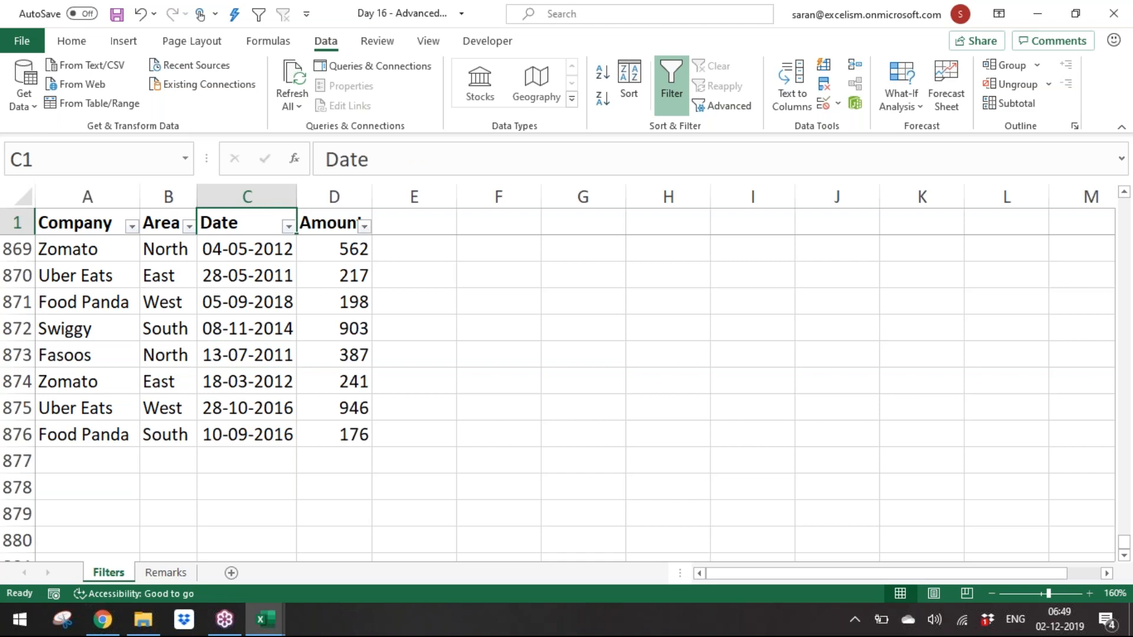
key("Down")
key("Up")
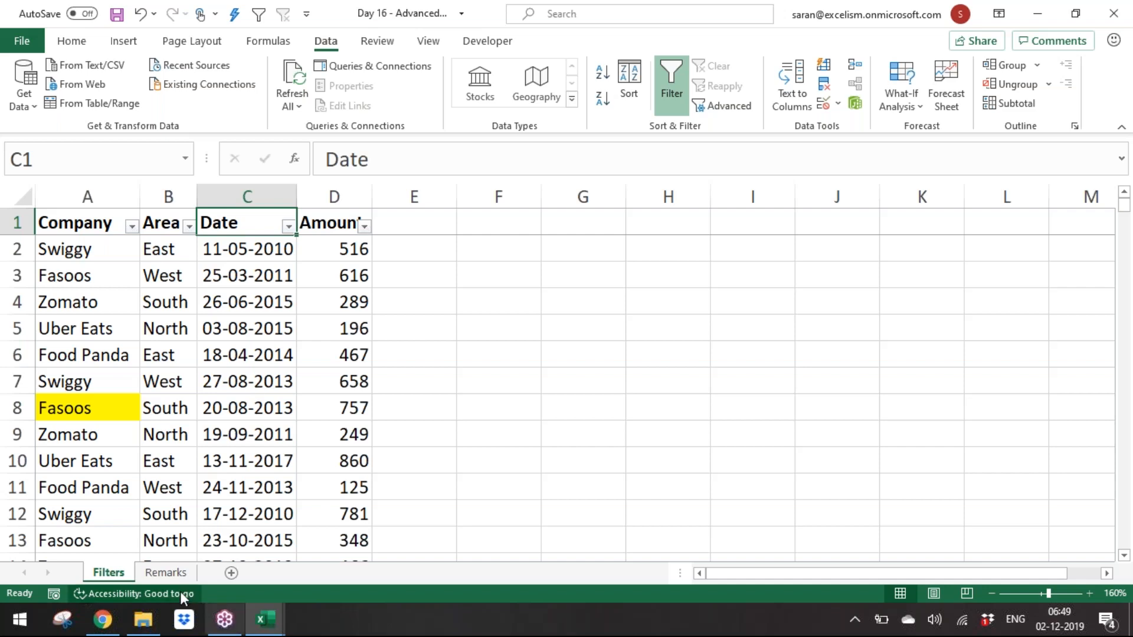
left_click(161, 569)
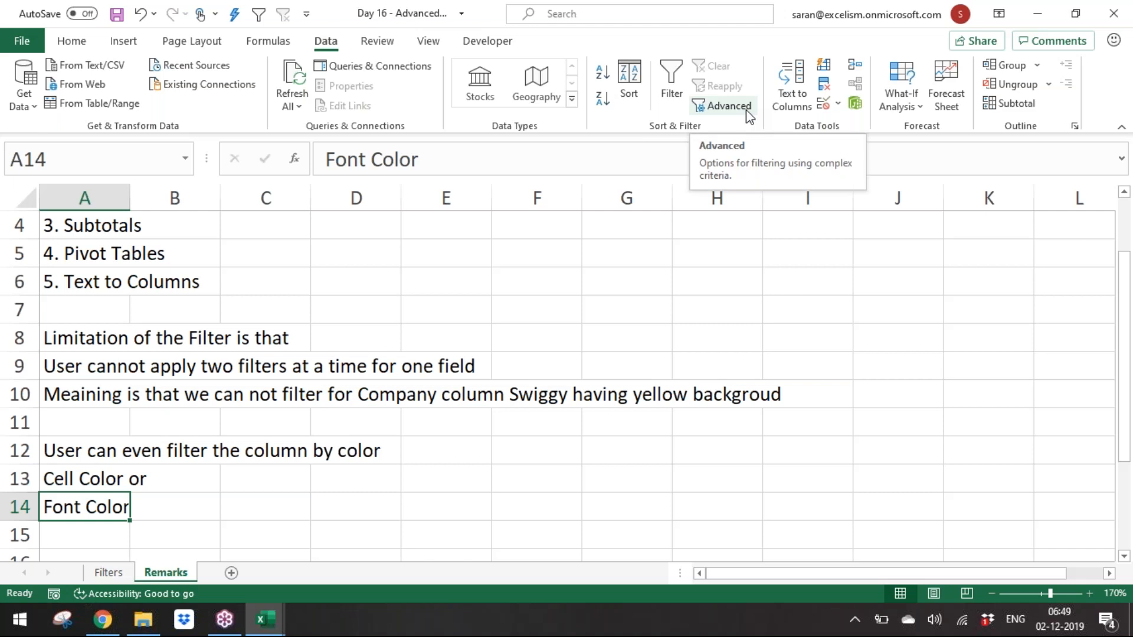
left_click(1122, 59)
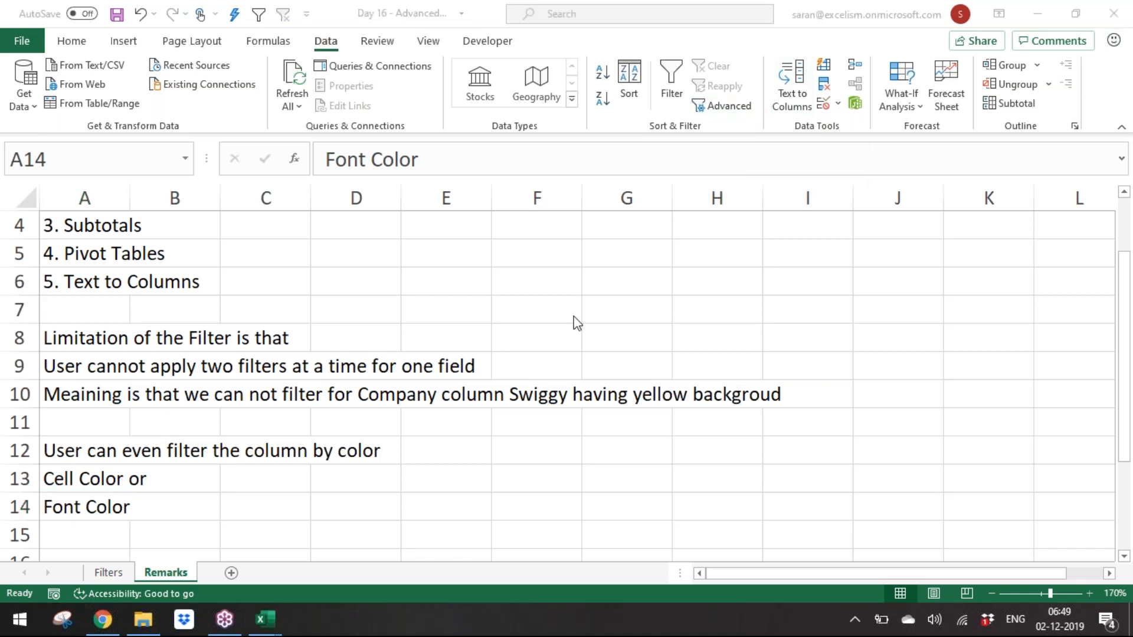
left_click(87, 513)
key("Return")
key("Return")
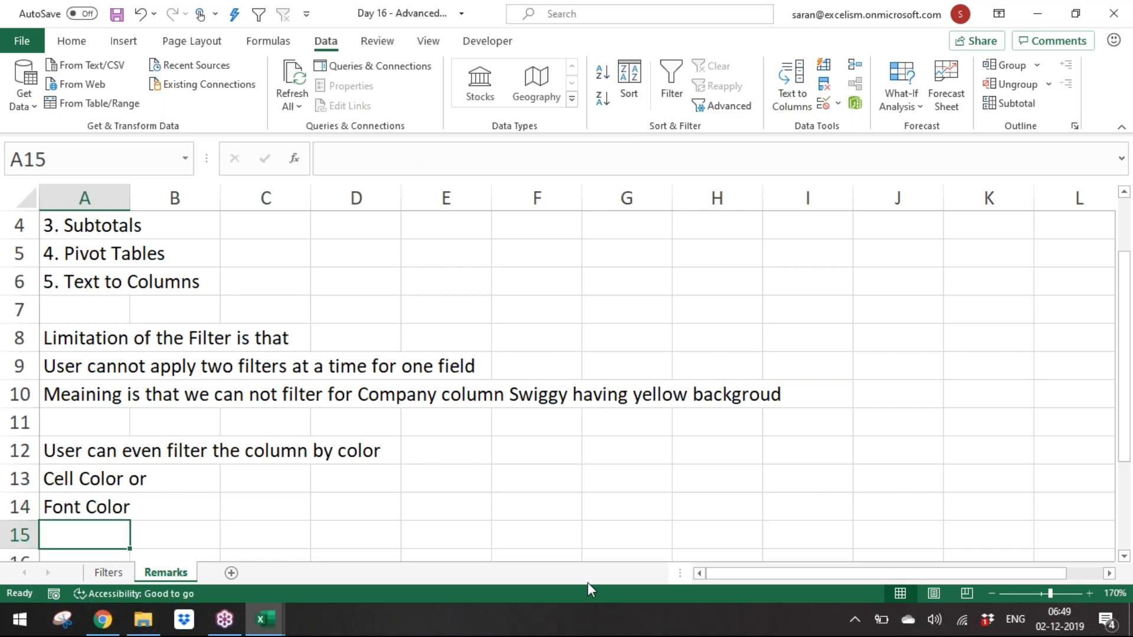
type("Advanced Filters")
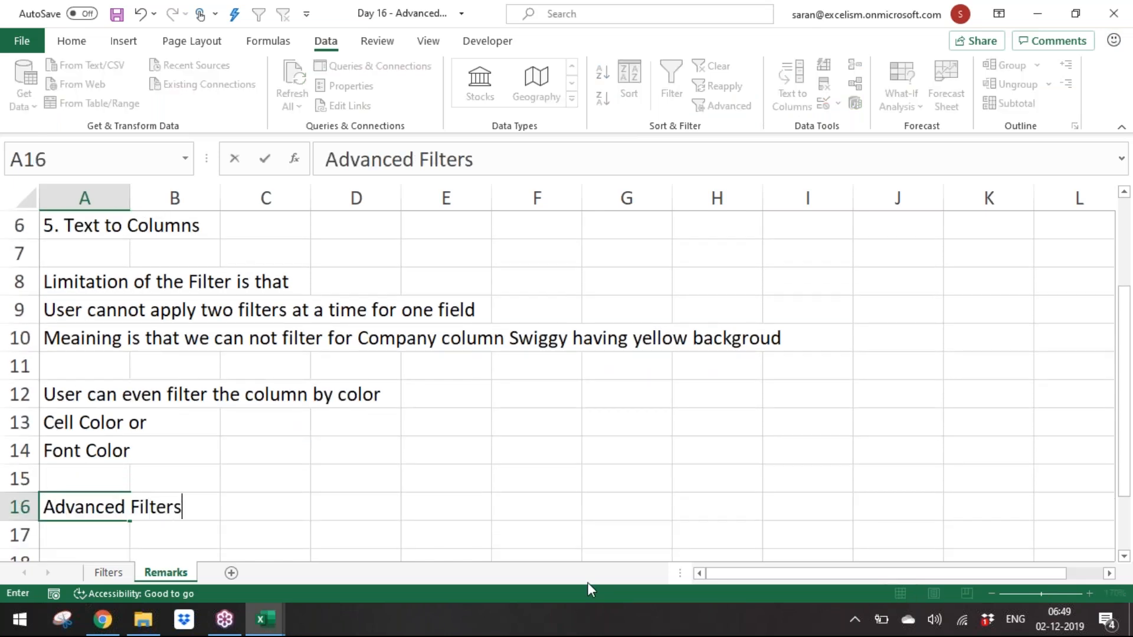
key("Return")
key("Up")
key("ctrl+b")
key("Down")
Step: Enter "Based on the Criteria we can filter the data" in cell A17 below the heading
type("Based ont")
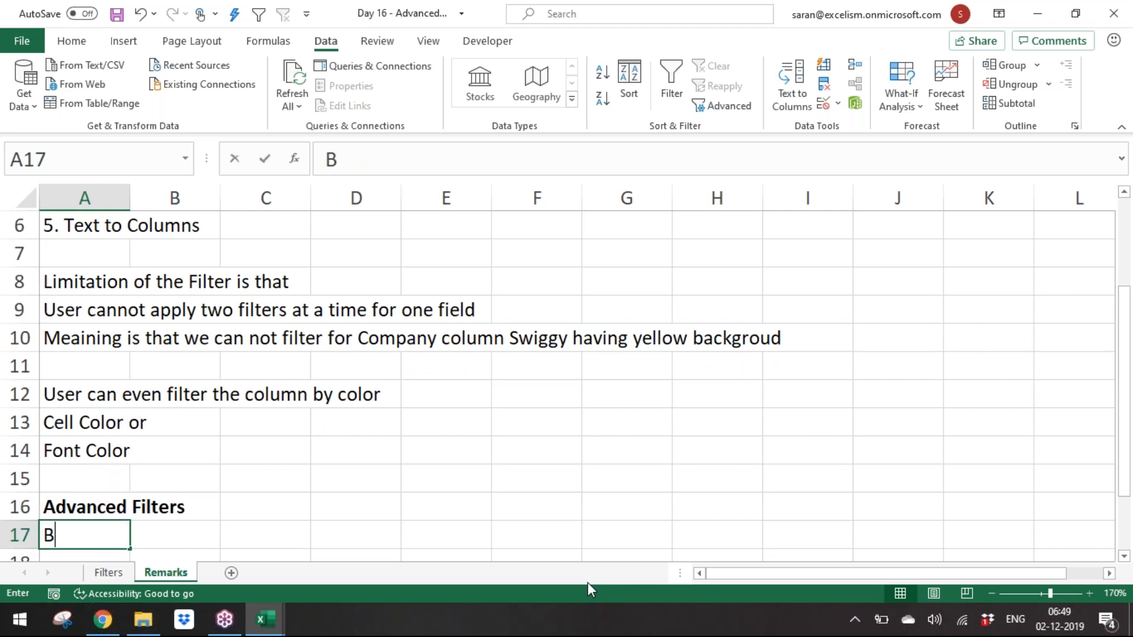
key("BackSpace")
key("BackSpace")
type("the Crit")
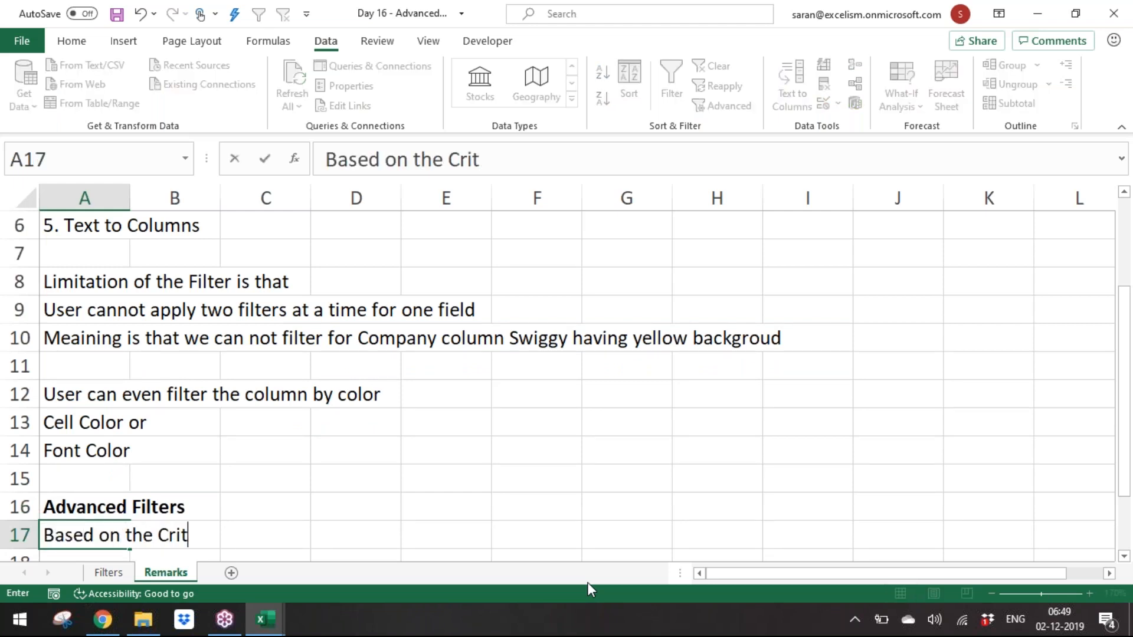
type("eria we can ")
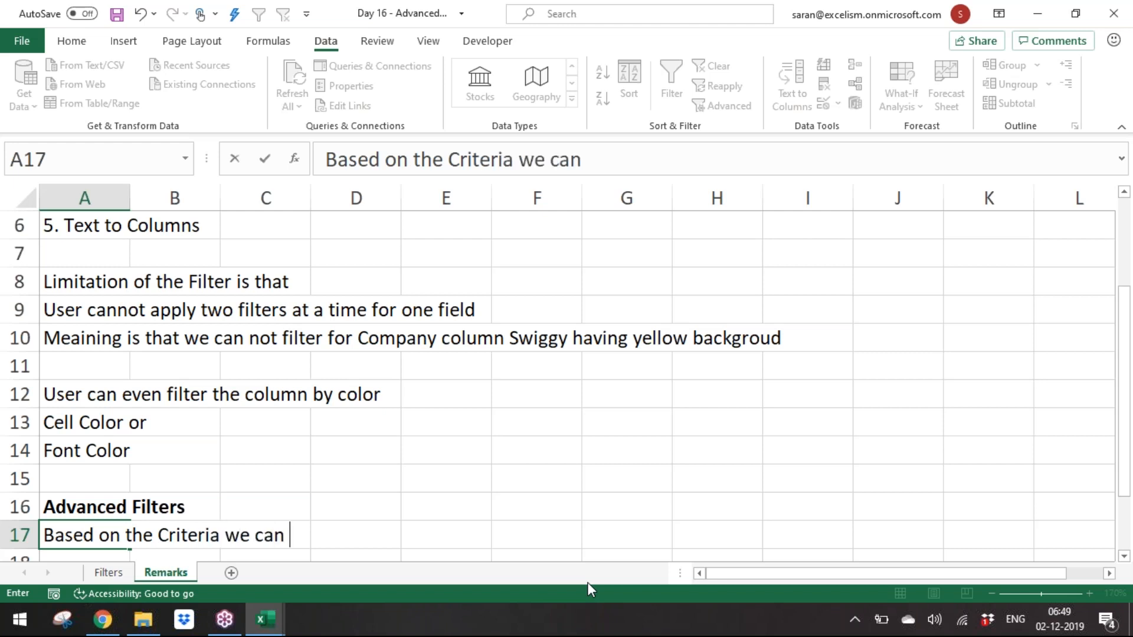
type("filter the data")
key("ctrl+Return")
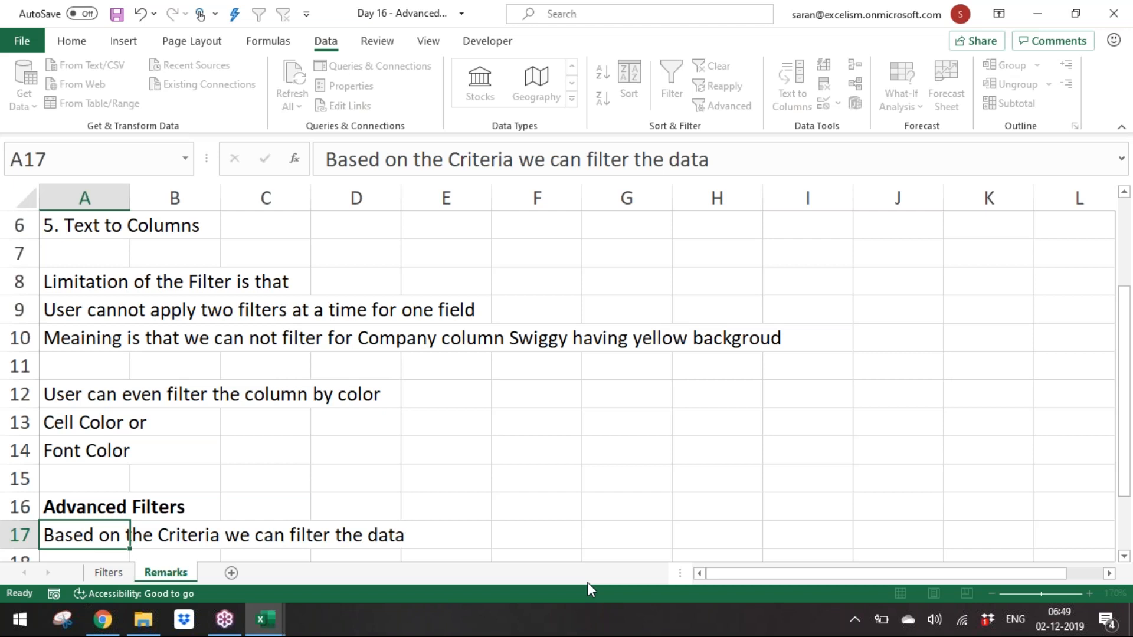
Step: Switch back to the Filters sheet
key("ctrl+Down")
key("ctrl+Up")
key("ctrl+Up")
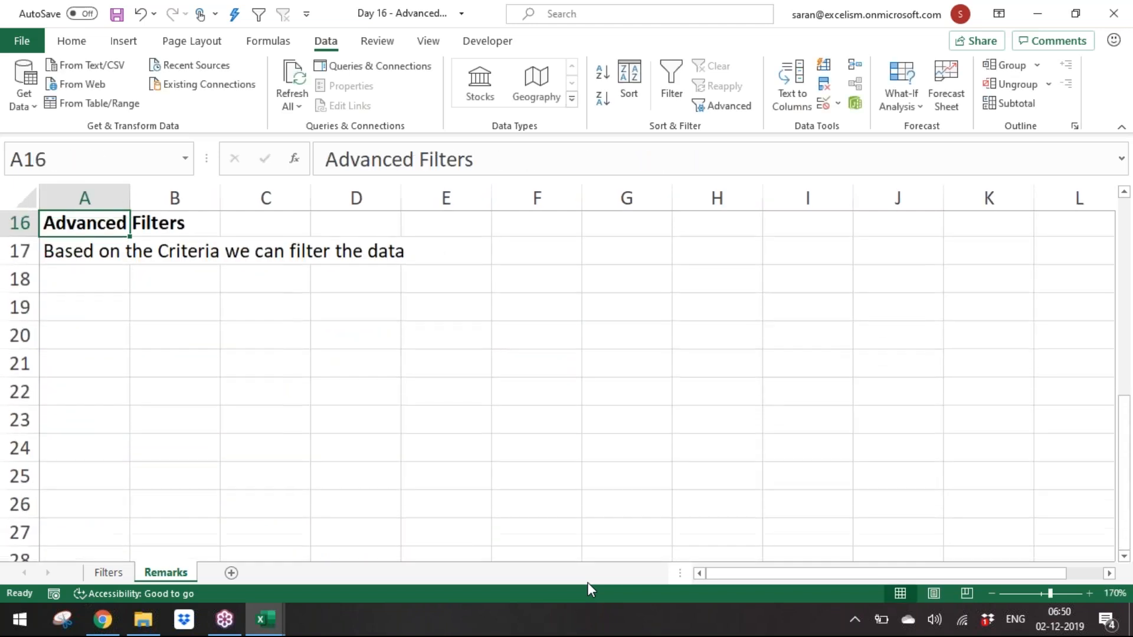
left_click(105, 571)
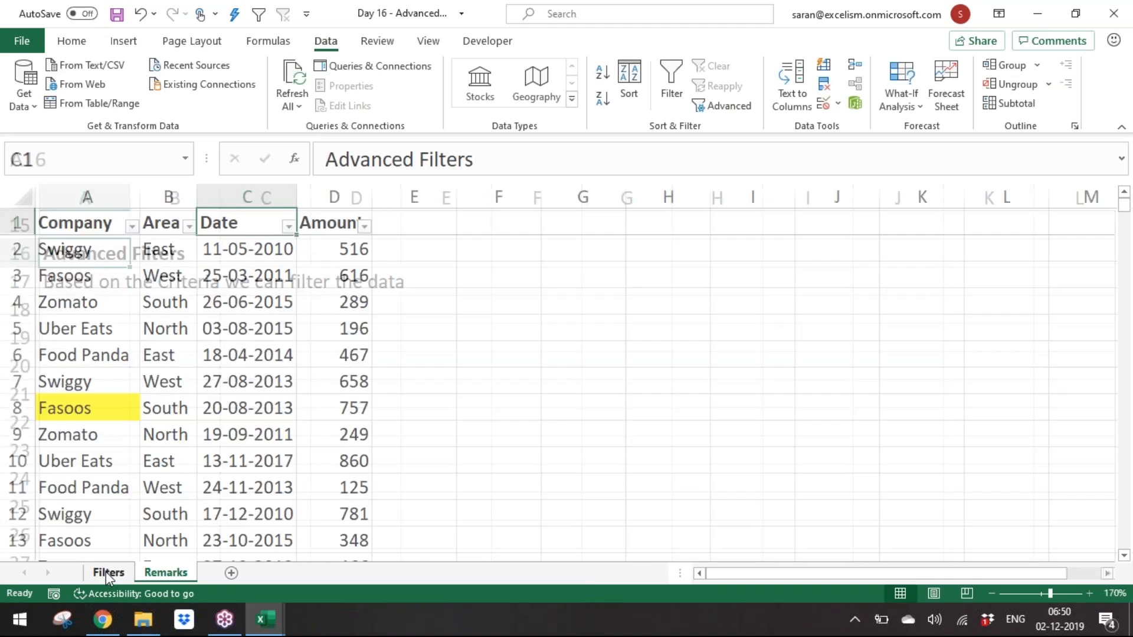
Step: Filter the Company column to show only Fasoos
left_click(131, 228)
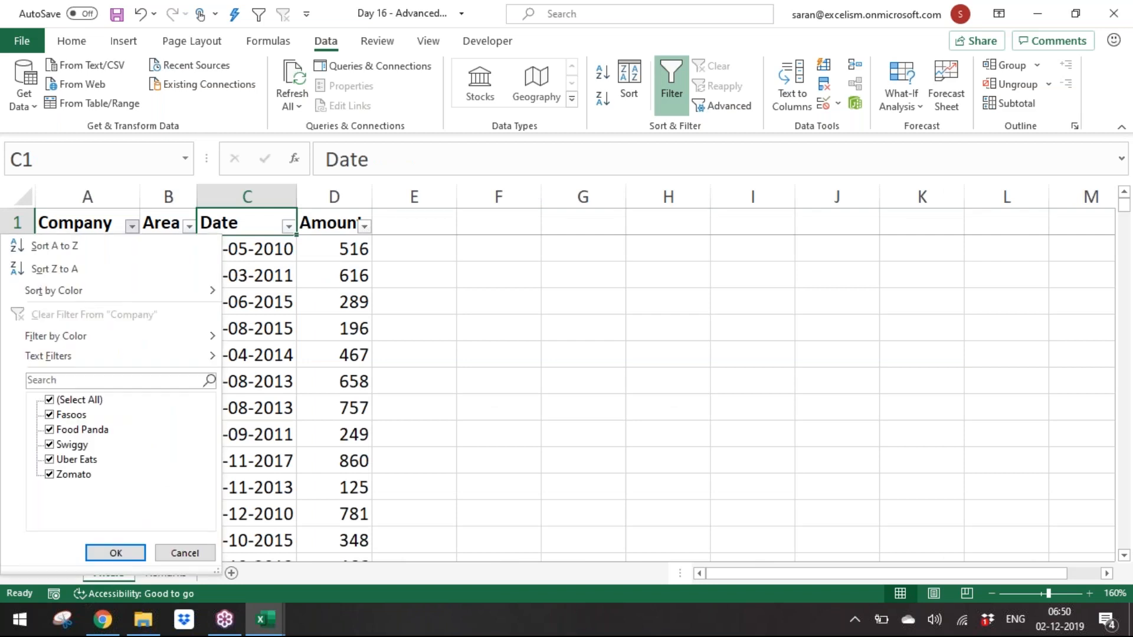
left_click(87, 407)
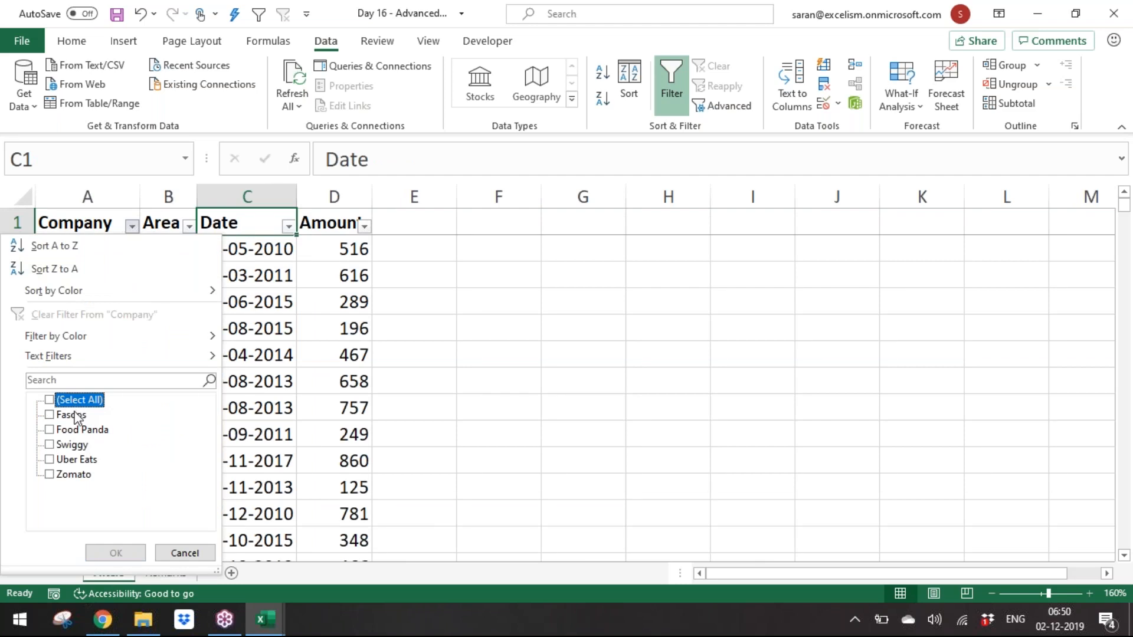
left_click(75, 415)
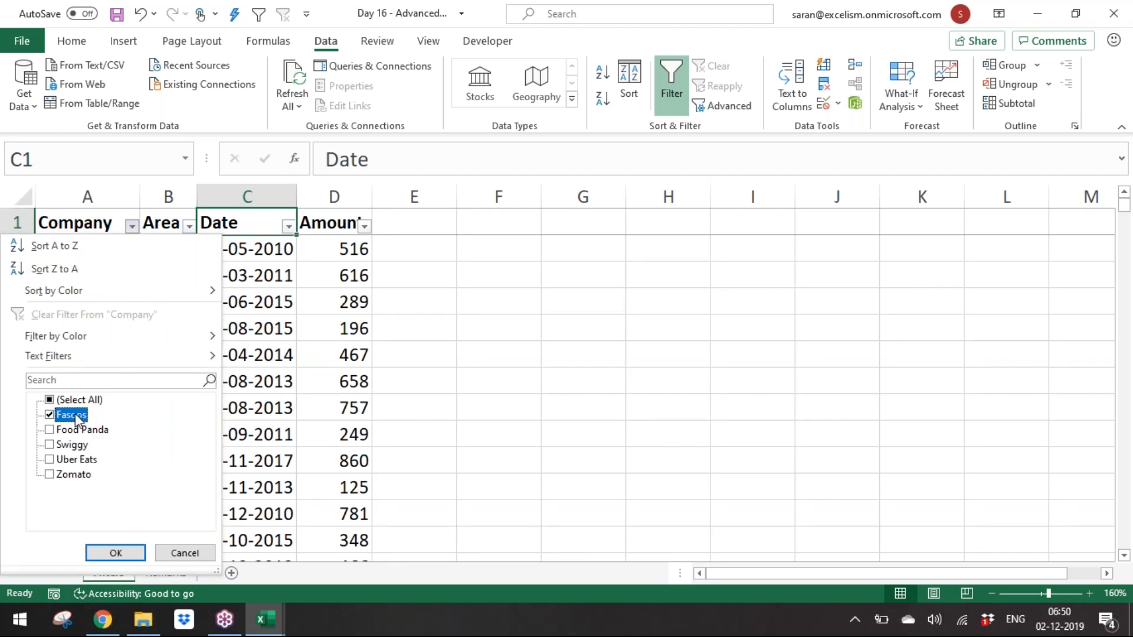
left_click(123, 557)
left_click(71, 214)
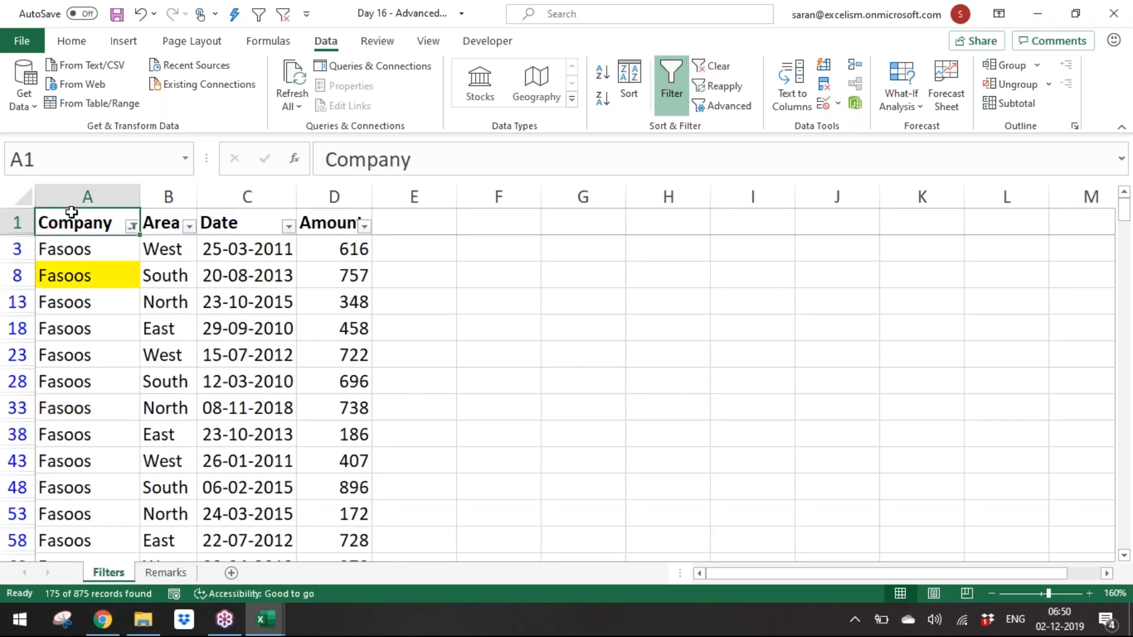
key("ctrl+shift+Right")
key("ctrl+shift+Down")
key("ctrl+c")
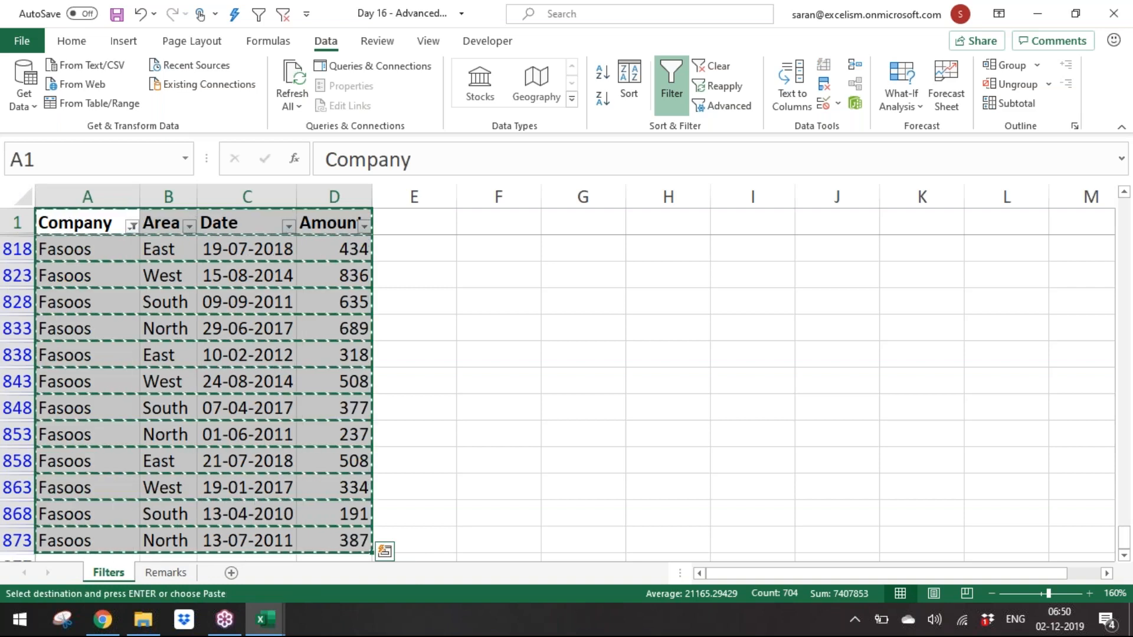
key("ctrl+Right")
key("Right")
key("Right")
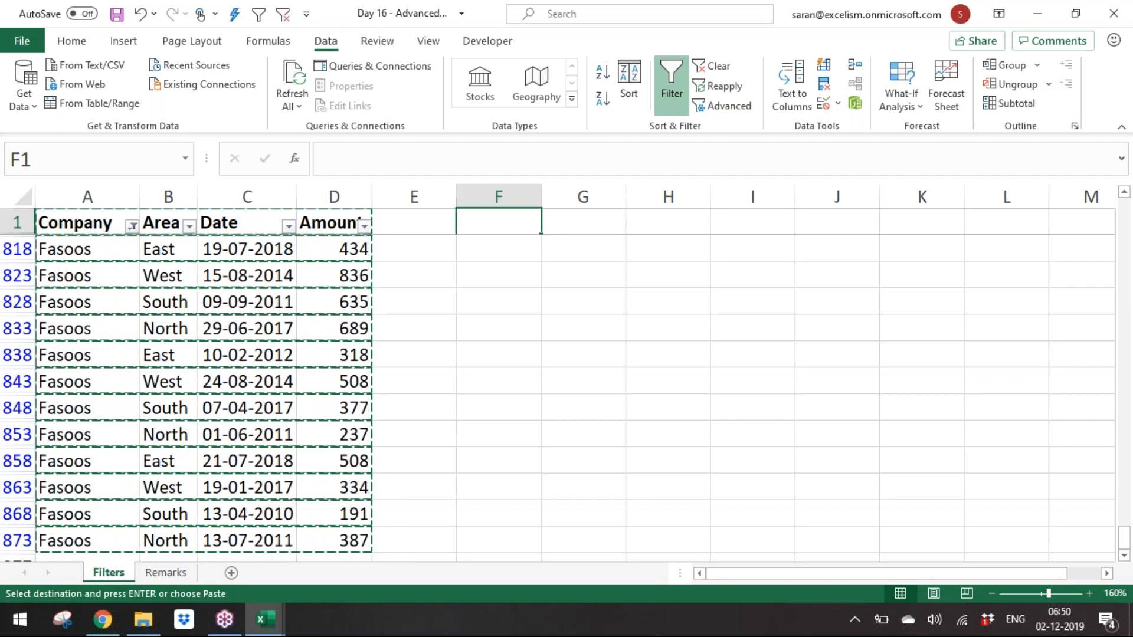
key("Escape")
Step: Clear the filter so all rows of the data show again
key("ctrl+Left")
key("ctrl+Left")
key("alt+d")
key("f")
key("s")
Step: Enter the criteria heading Company in cell F1 and the value Fasoos in F2 below it
key("Down")
key("Down")
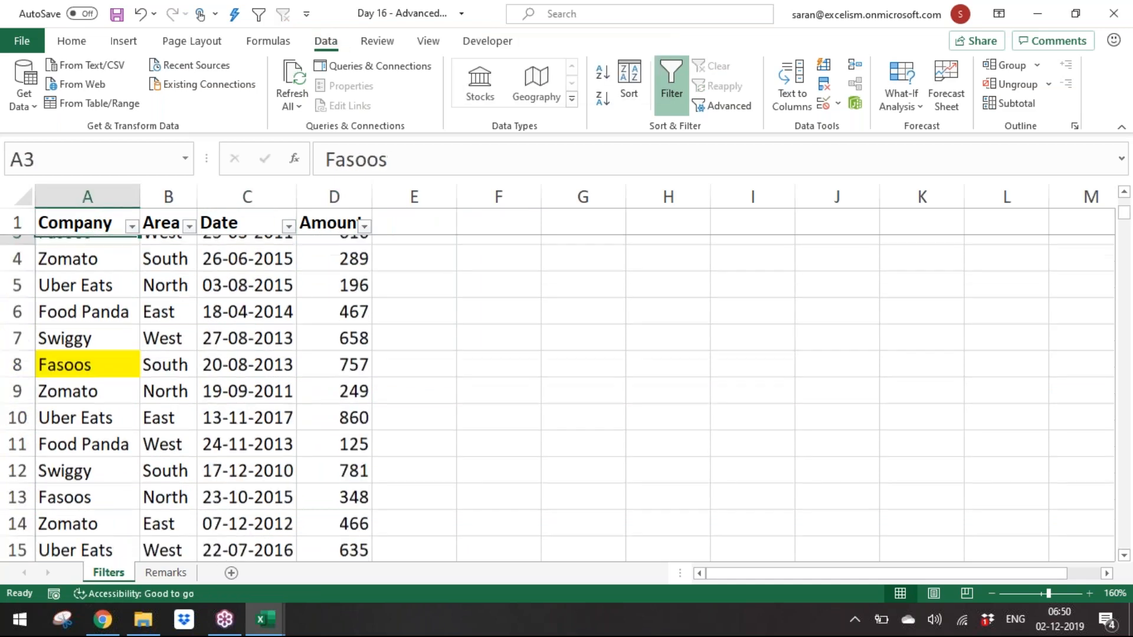
key("Up")
key("Up")
key("Right")
key("Right")
key("Right")
key("Right")
key("Right")
key("Right")
key("Left")
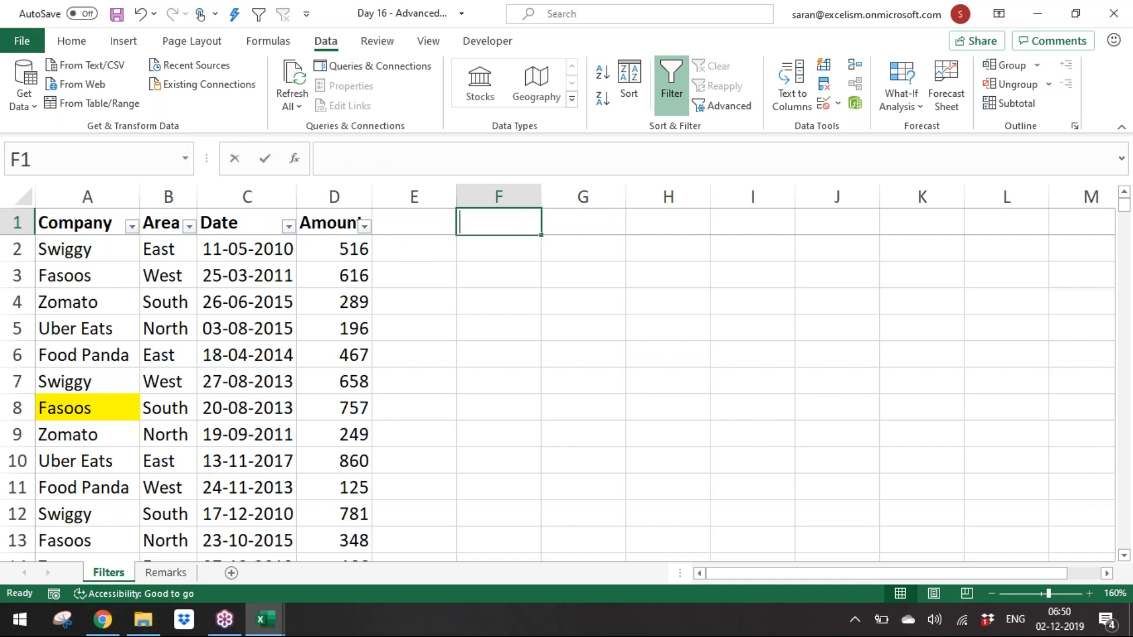
type("Criteria")
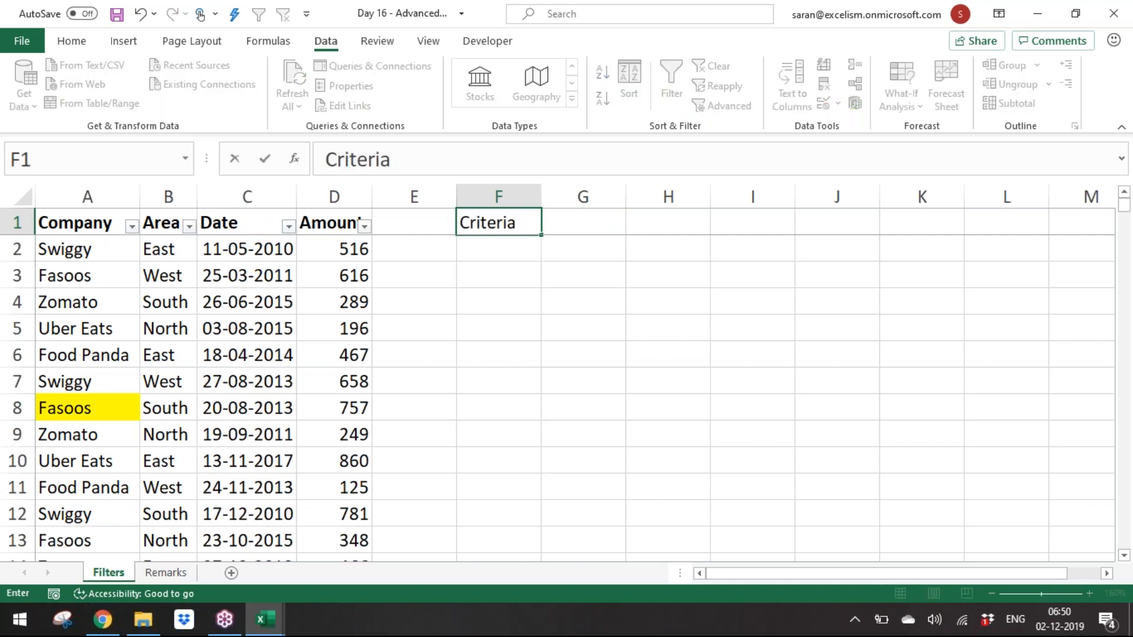
key("BackSpace")
key("BackSpace")
key("BackSpace")
key("BackSpace")
key("BackSpace")
key("BackSpace")
key("BackSpace")
key("BackSpace")
type("Company")
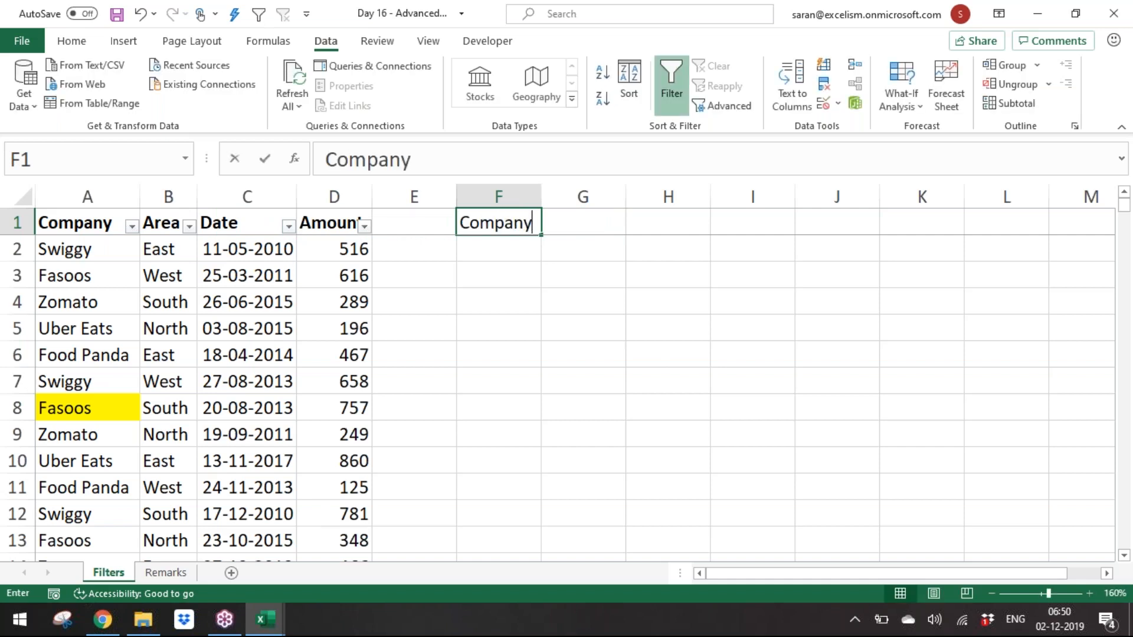
key("Return")
type("Fasoos")
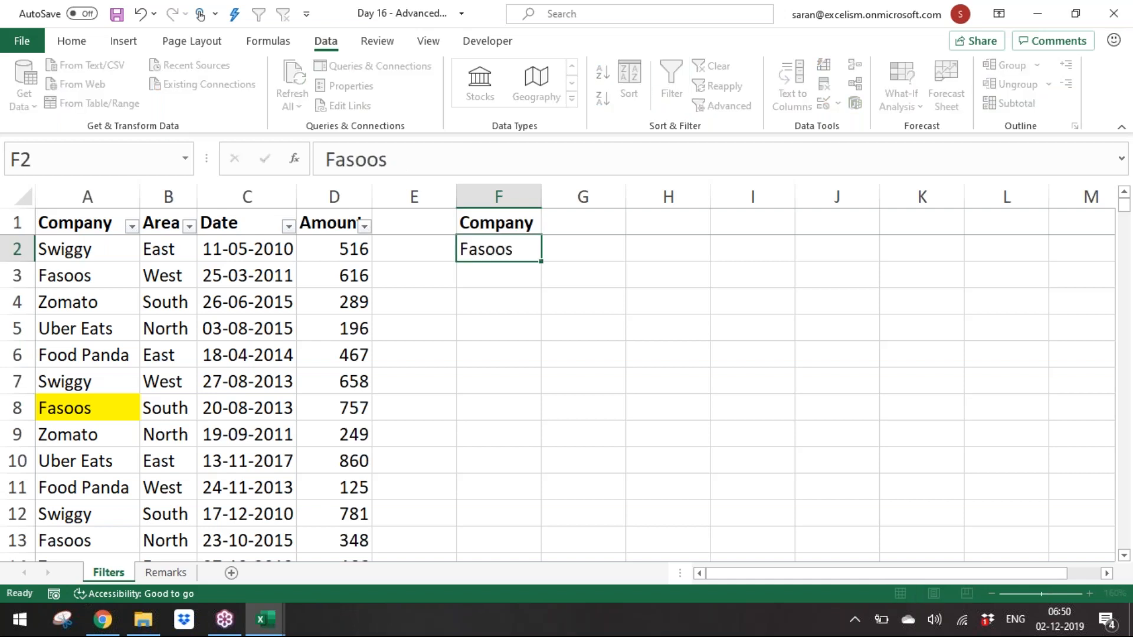
key("Return")
Step: Fill the criteria cells F1:F2 with a blue background colour
key("Up")
key("Up")
key("shift+Down")
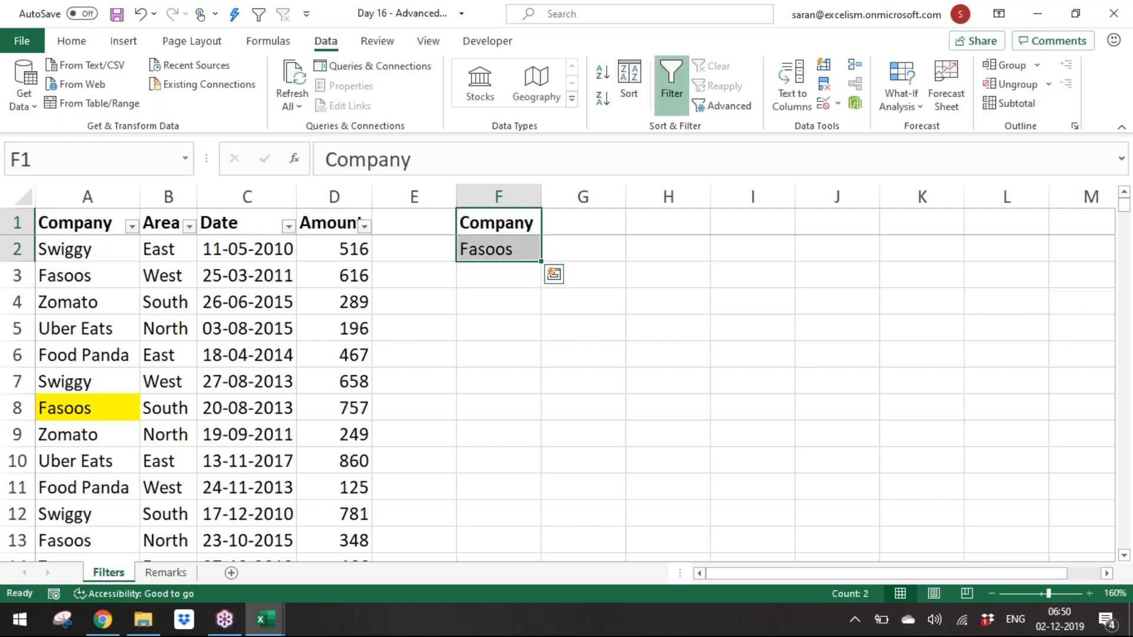
left_click(71, 41)
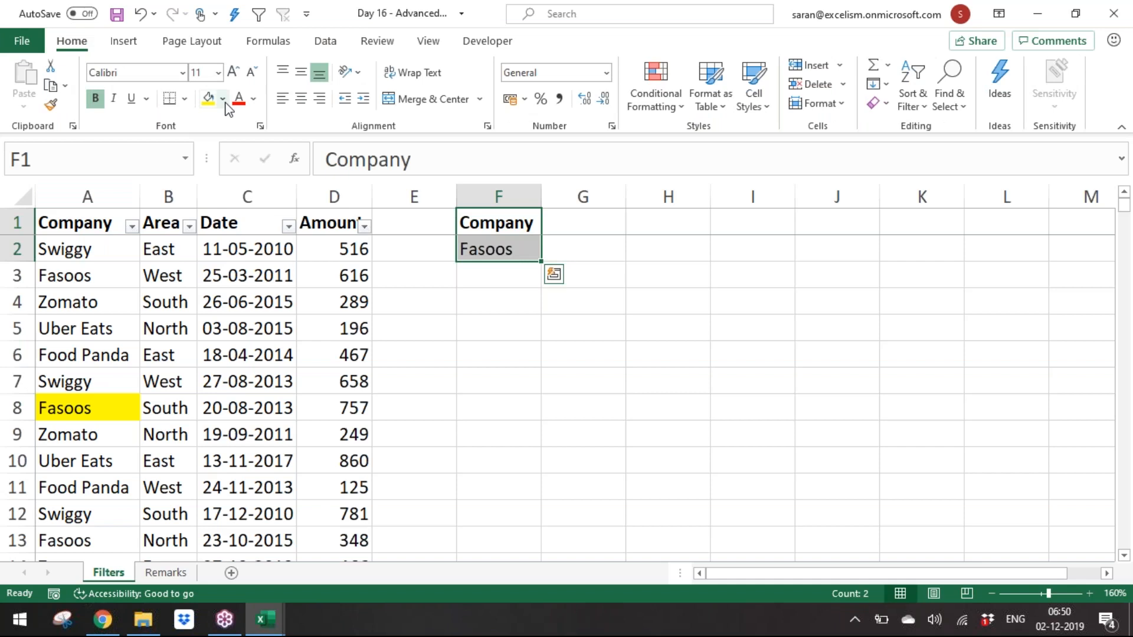
left_click(223, 99)
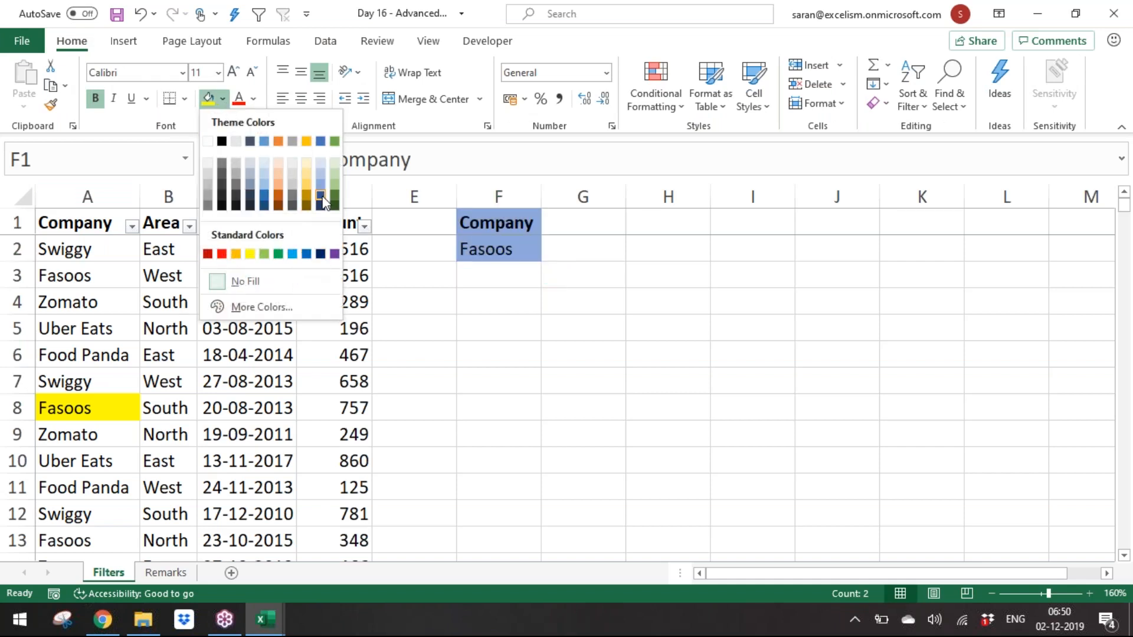
left_click(293, 255)
left_click(463, 301)
left_click_drag(506, 230, 504, 255)
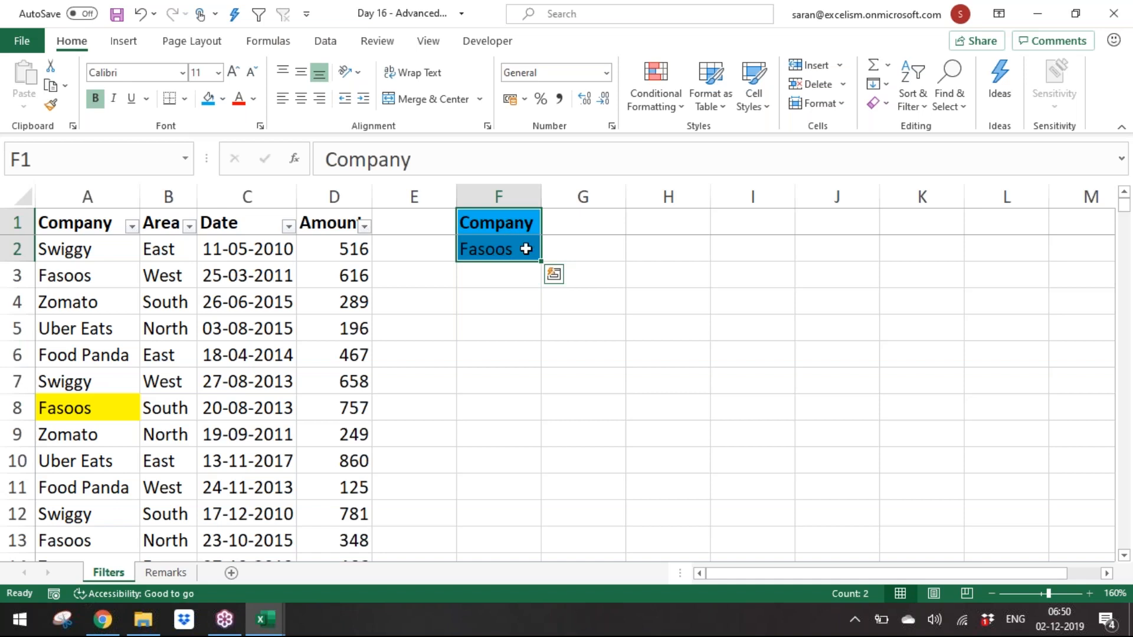
left_click(524, 248)
left_click(515, 220)
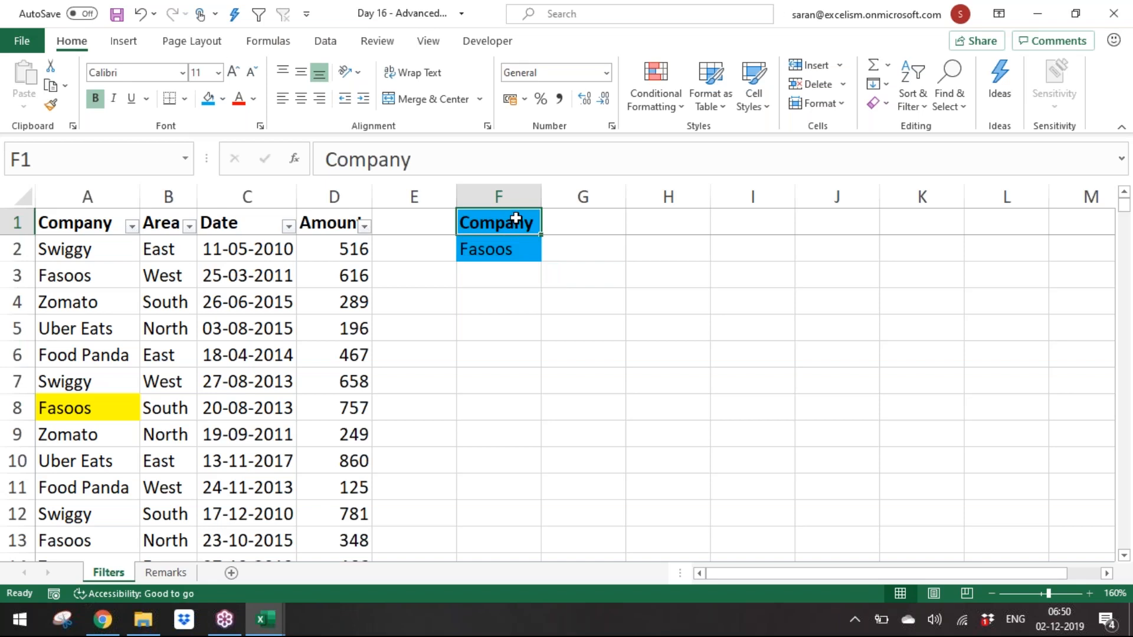
Step: On the Remarks sheet, enter "While keeping the criteria the title of the Column is Mandatory" in cell A19
left_click(186, 572)
key("Down")
key("Down")
key("Down")
type("Wg")
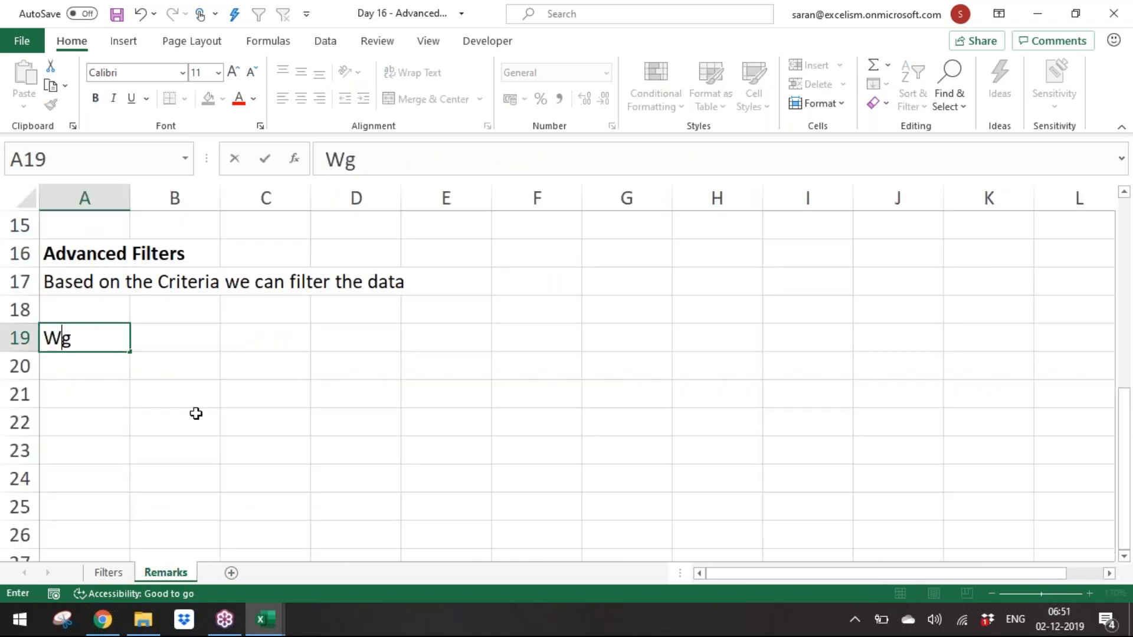
key("BackSpace")
type("hile keepin")
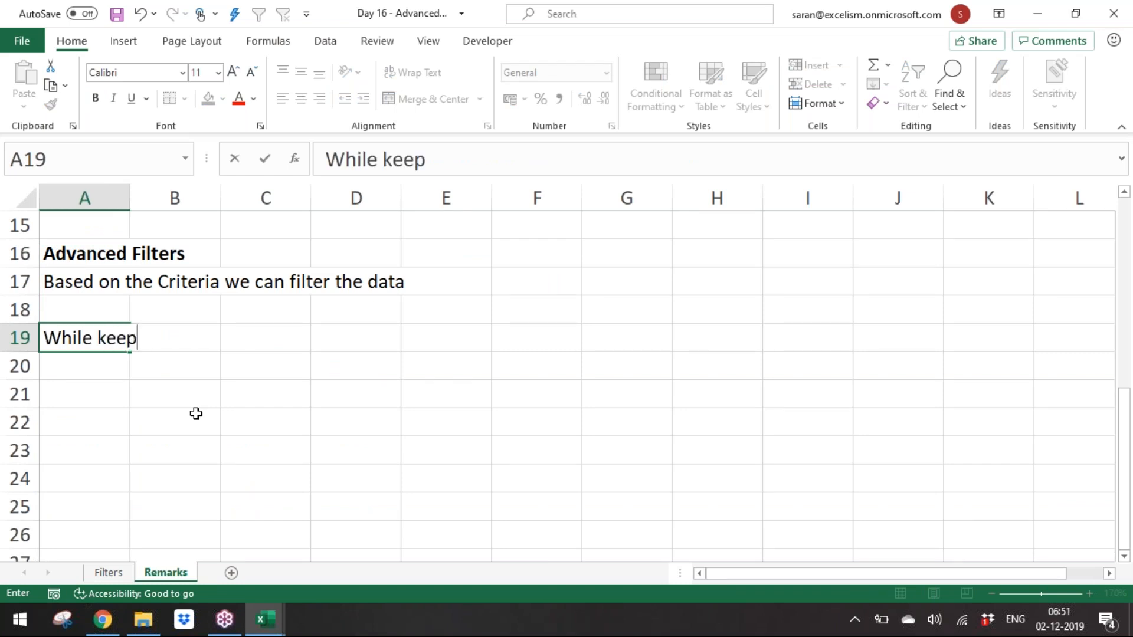
key("BackSpace")
type("ing the ")
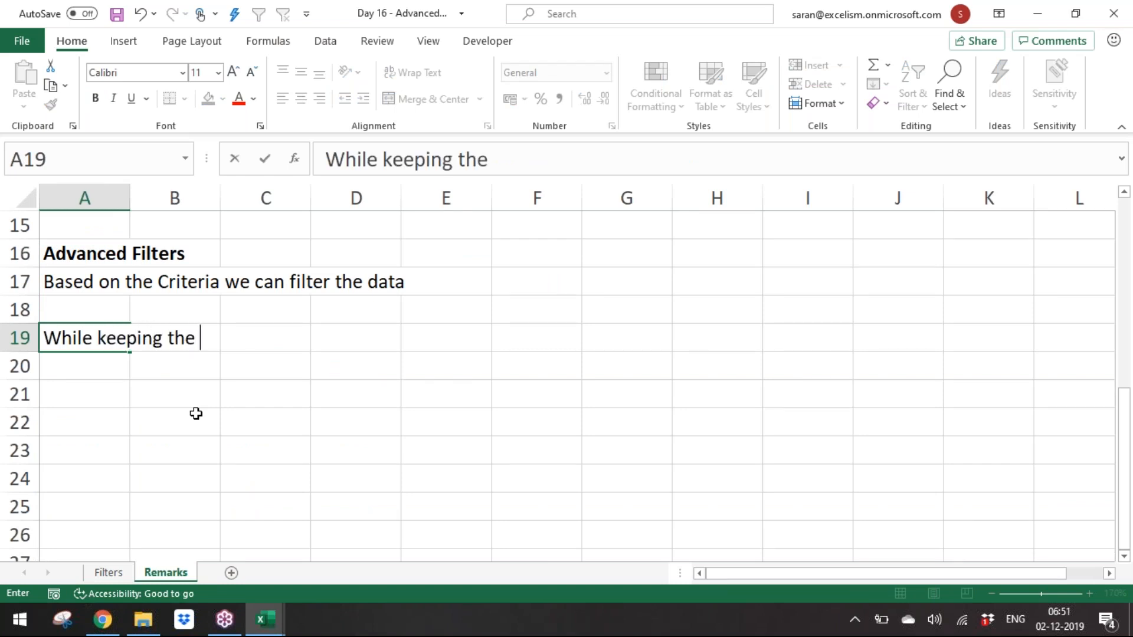
type("criteria n")
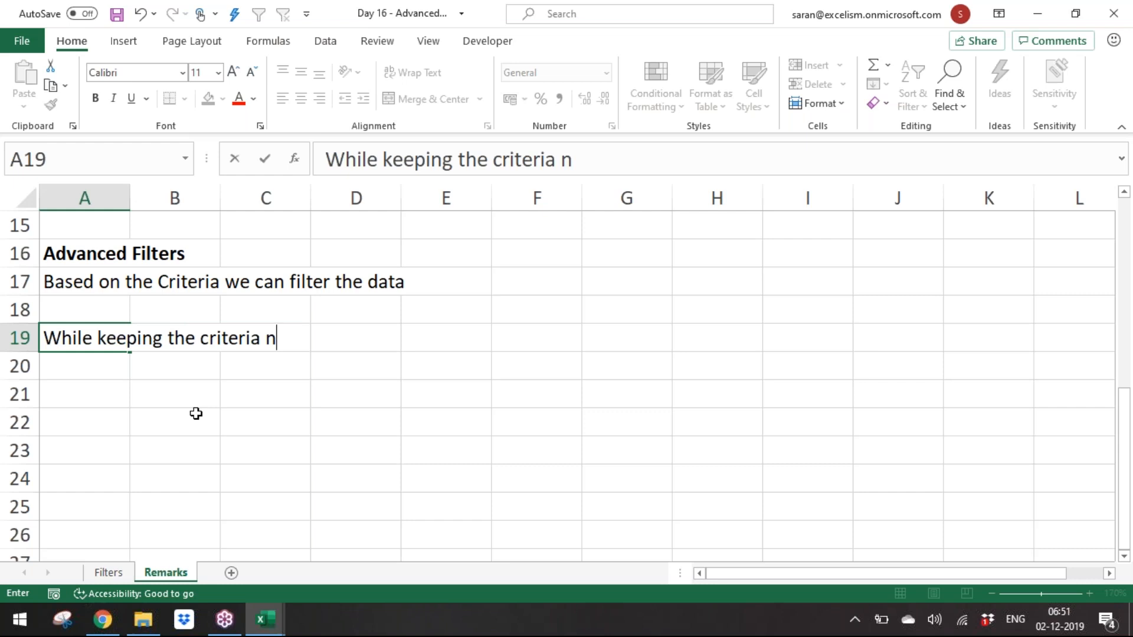
key("BackSpace")
type("the titke")
key("BackSpace")
key("BackSpace")
type("le of the COlumn is Mandatory")
key("Return")
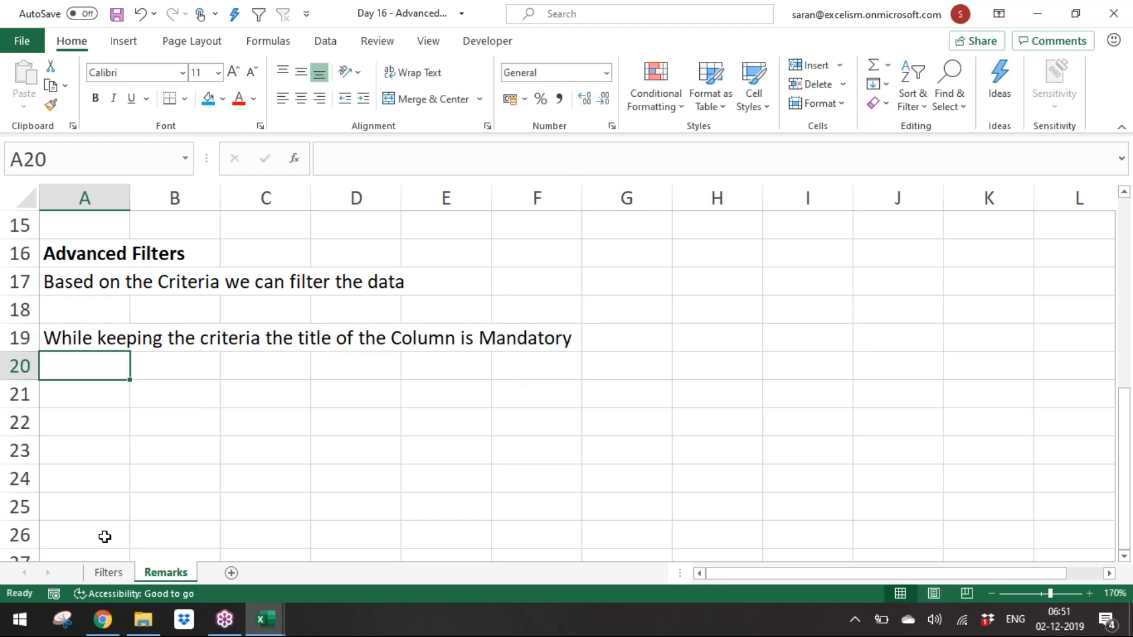
Step: Return to the Filters sheet and open the Advanced Filter dialog
left_click(109, 572)
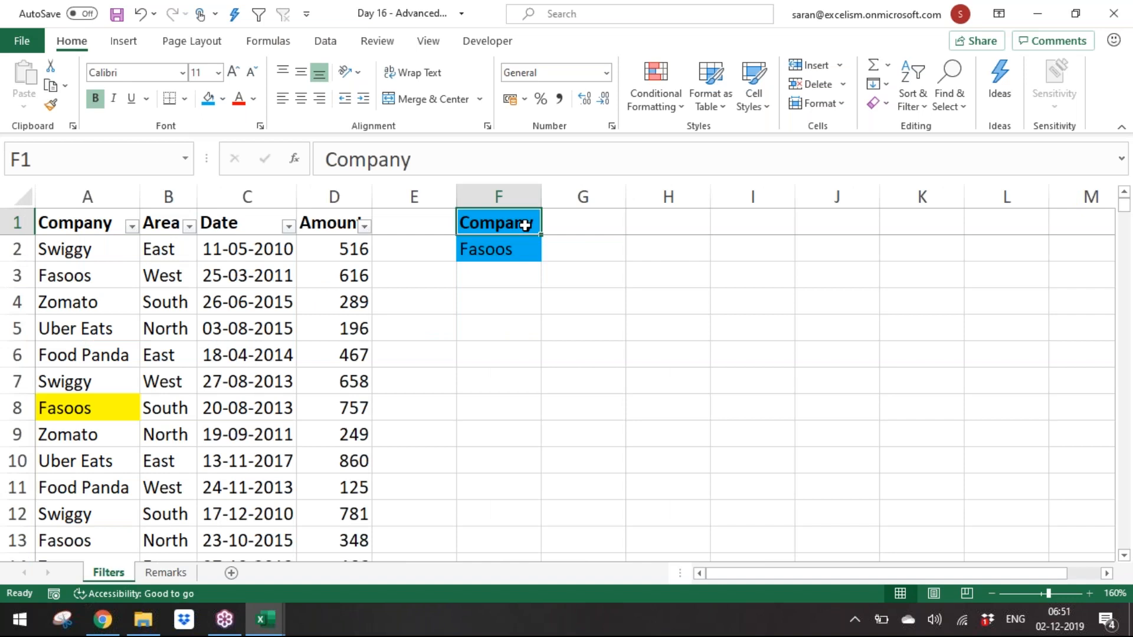
left_click(531, 255)
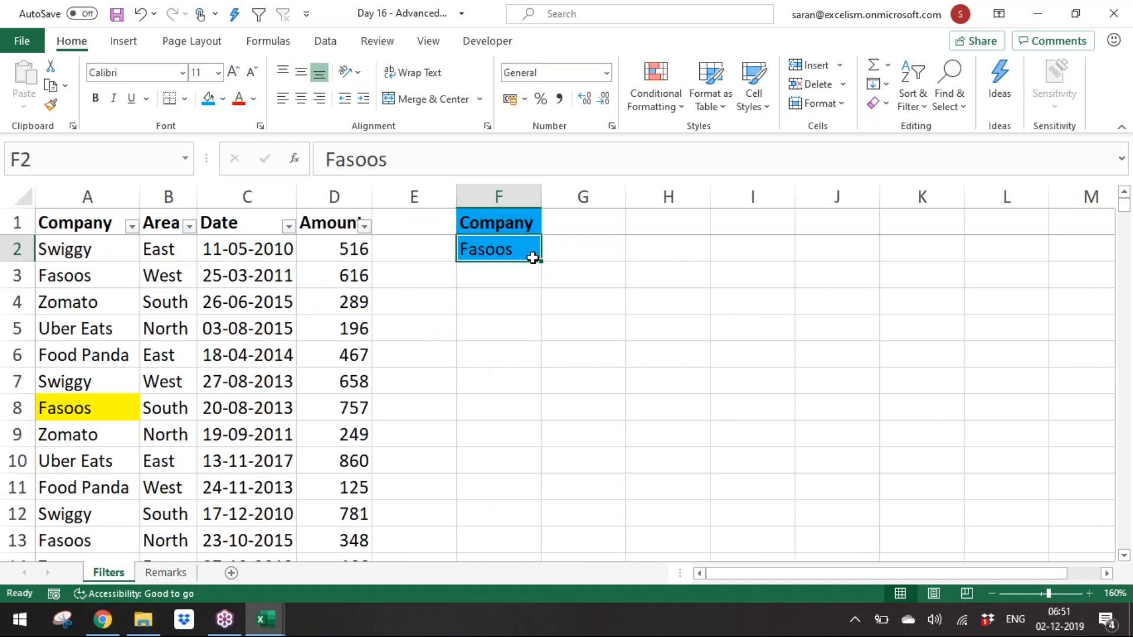
left_click(311, 348)
left_click(328, 43)
left_click(730, 102)
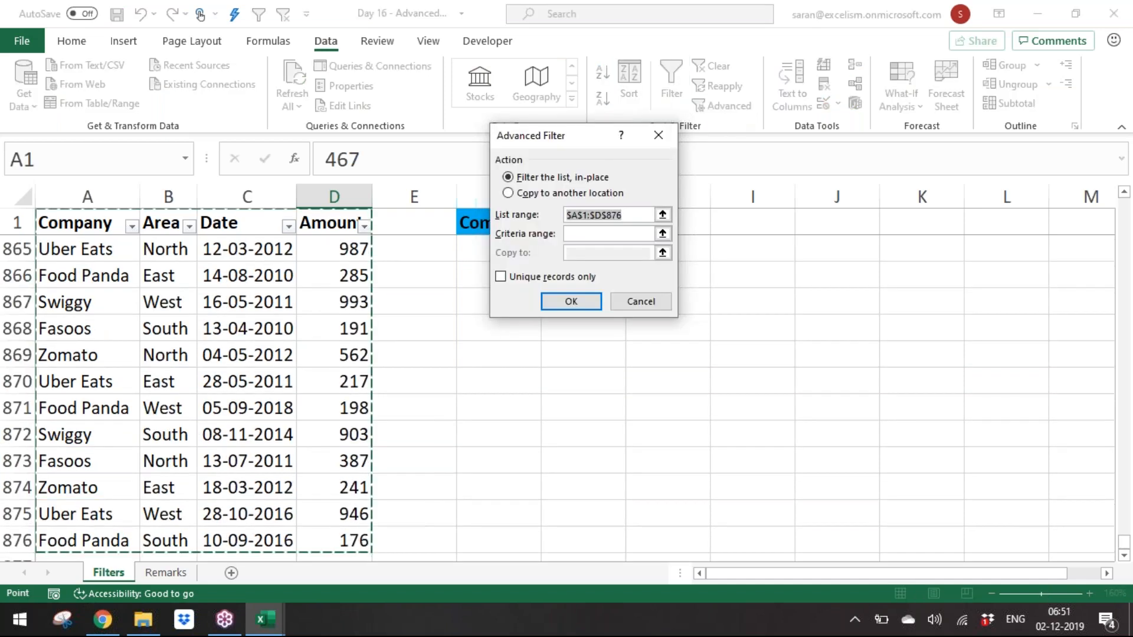
left_click_drag(587, 141, 614, 100)
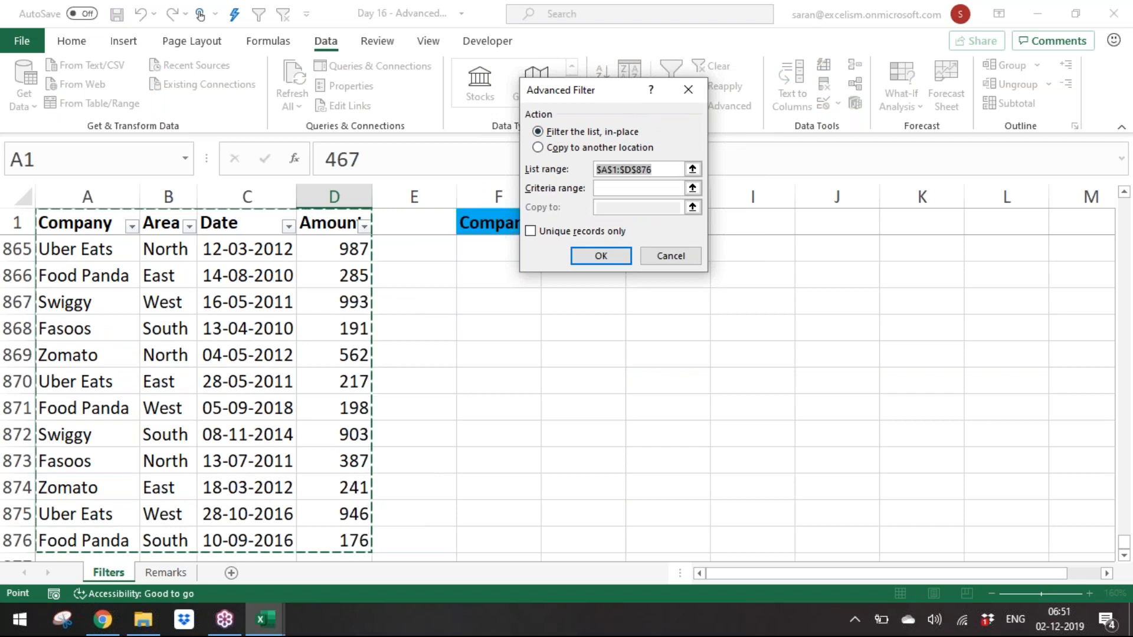
Step: Filter the list in place with list range A1:D876 and criteria range F1:F2
left_click(108, 221)
key("End")
key("shift+Right")
key("End")
key("shift+Down")
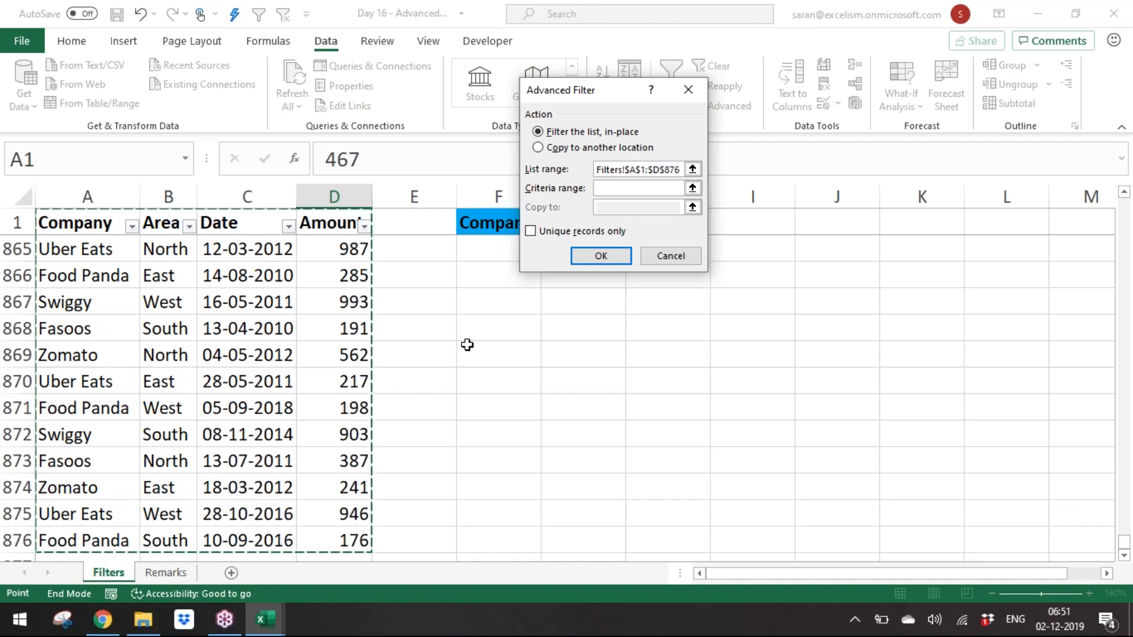
left_click(629, 187)
left_click_drag(481, 225, 530, 263)
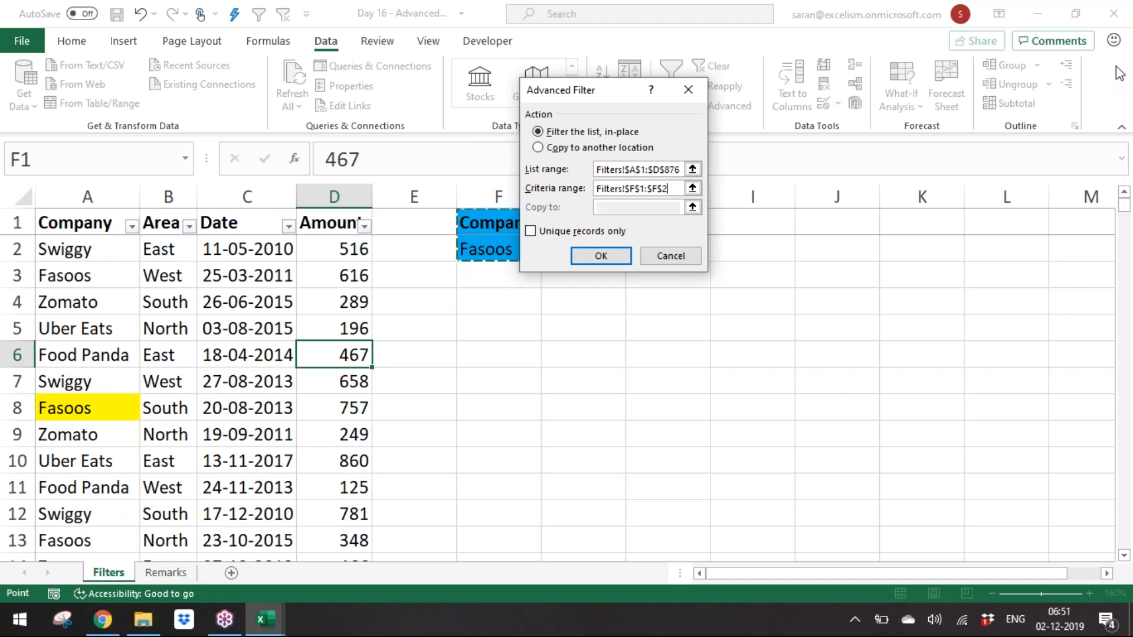
key("Return")
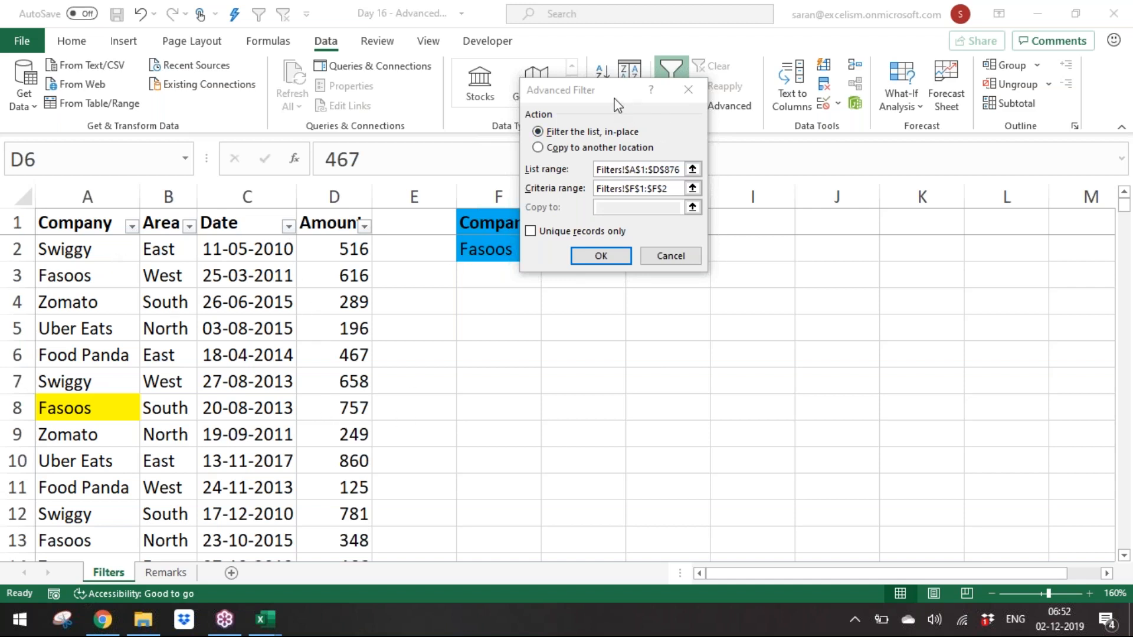
Step: Apply the in-place Fasoos advanced filter to the list and clear it again
left_click_drag(615, 100, 780, 148)
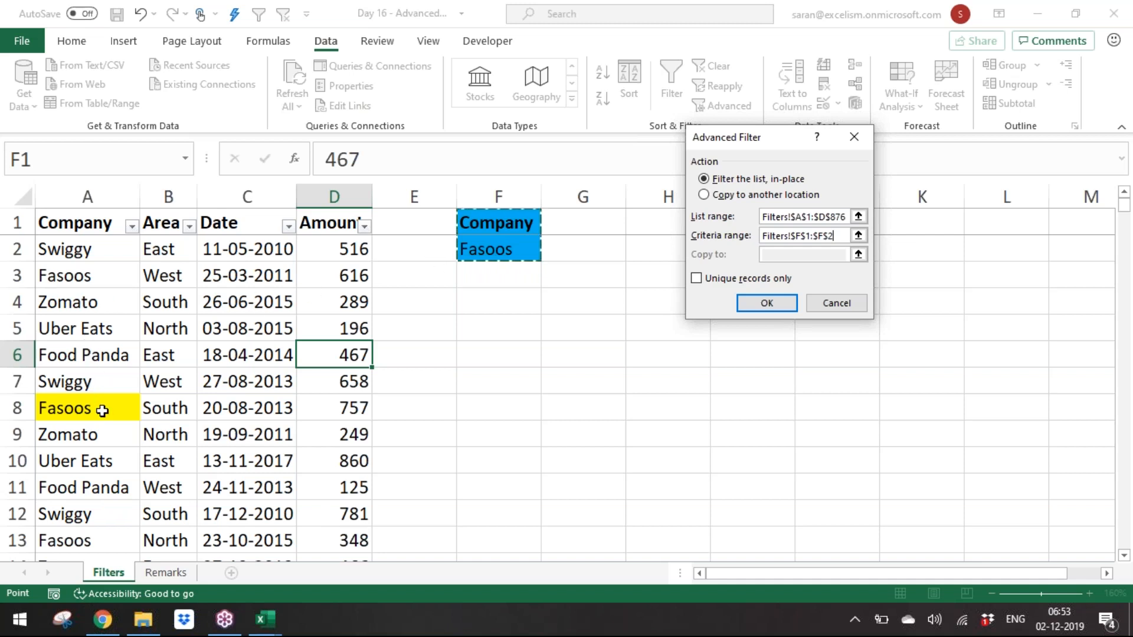
left_click(759, 305)
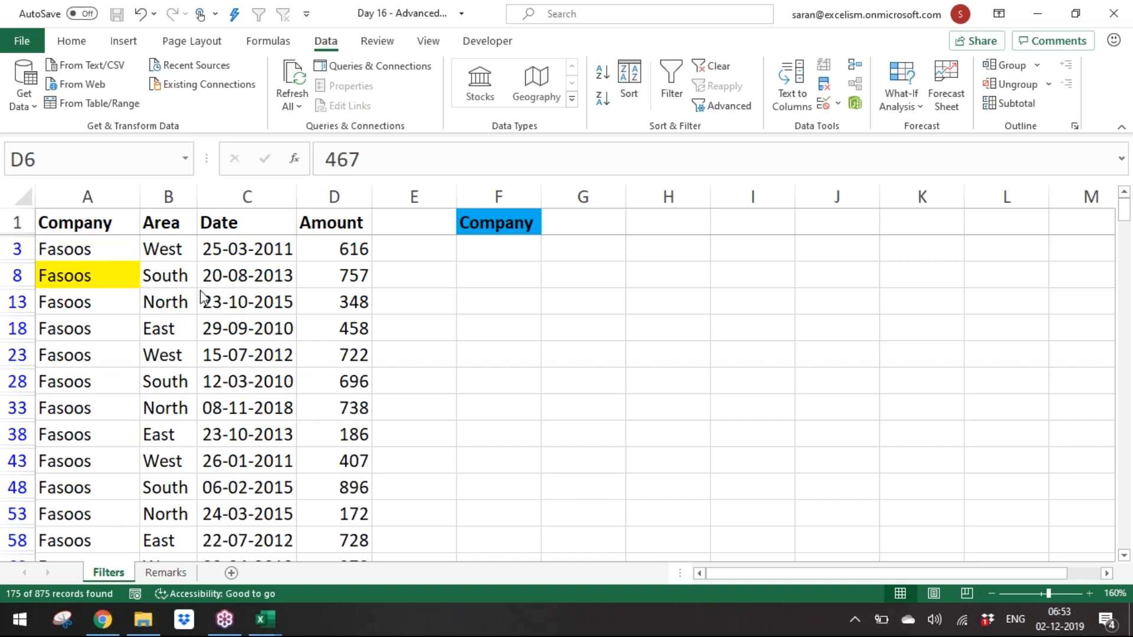
left_click(235, 248)
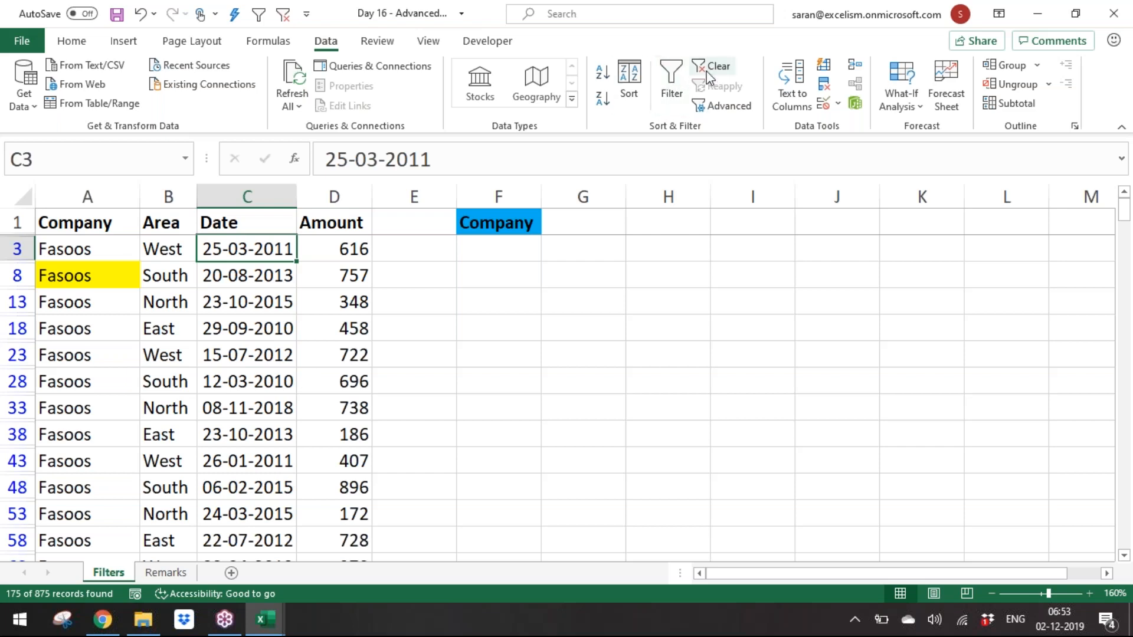
left_click(710, 75)
Step: Run Advanced Filter with criteria range F1:F2, copying the matching records to another location starting at F4
left_click(717, 110)
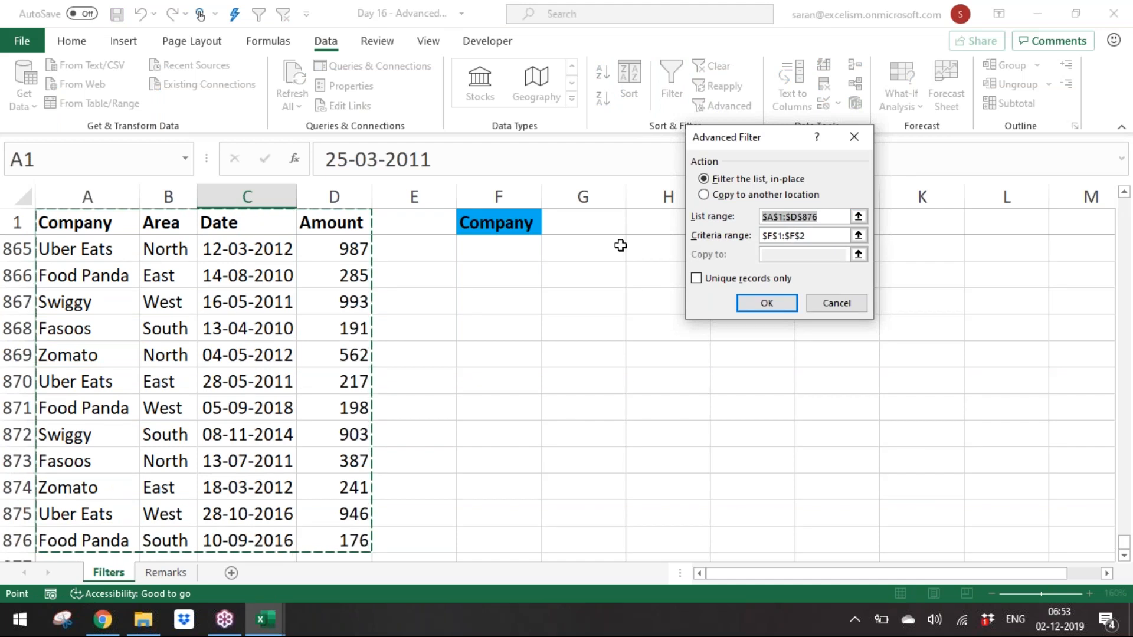
left_click(859, 235)
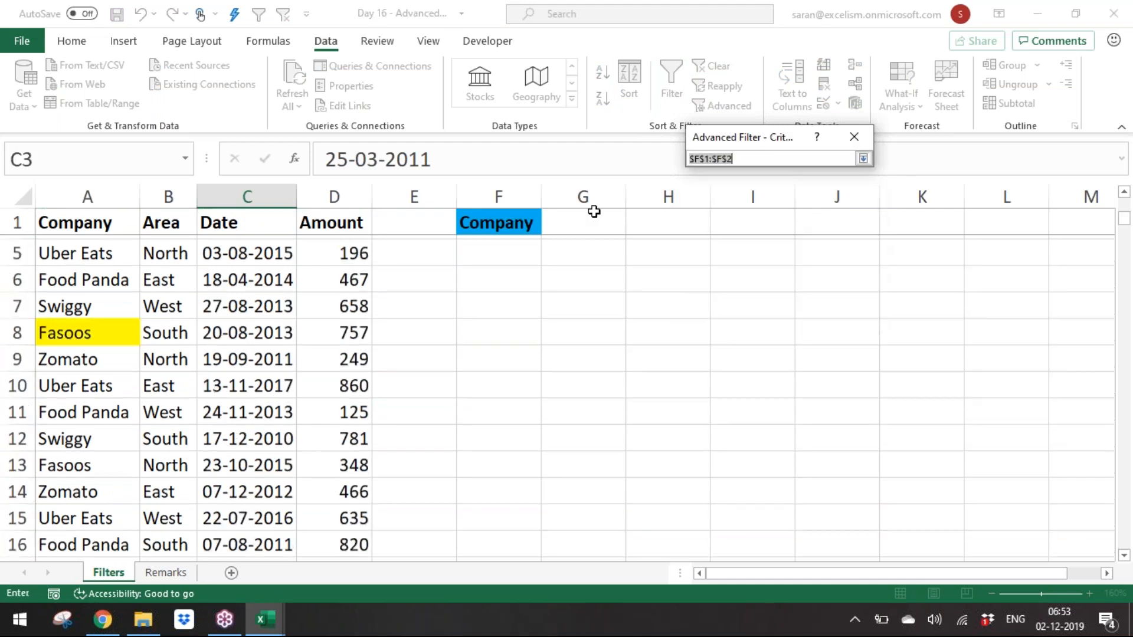
left_click_drag(509, 222, 522, 246)
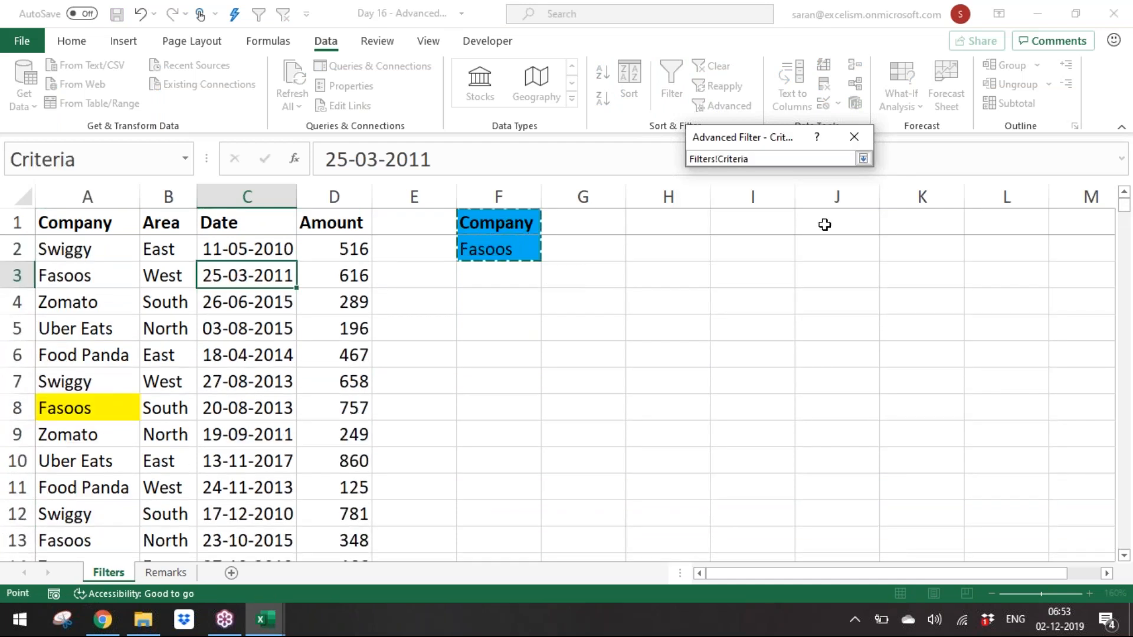
left_click(863, 158)
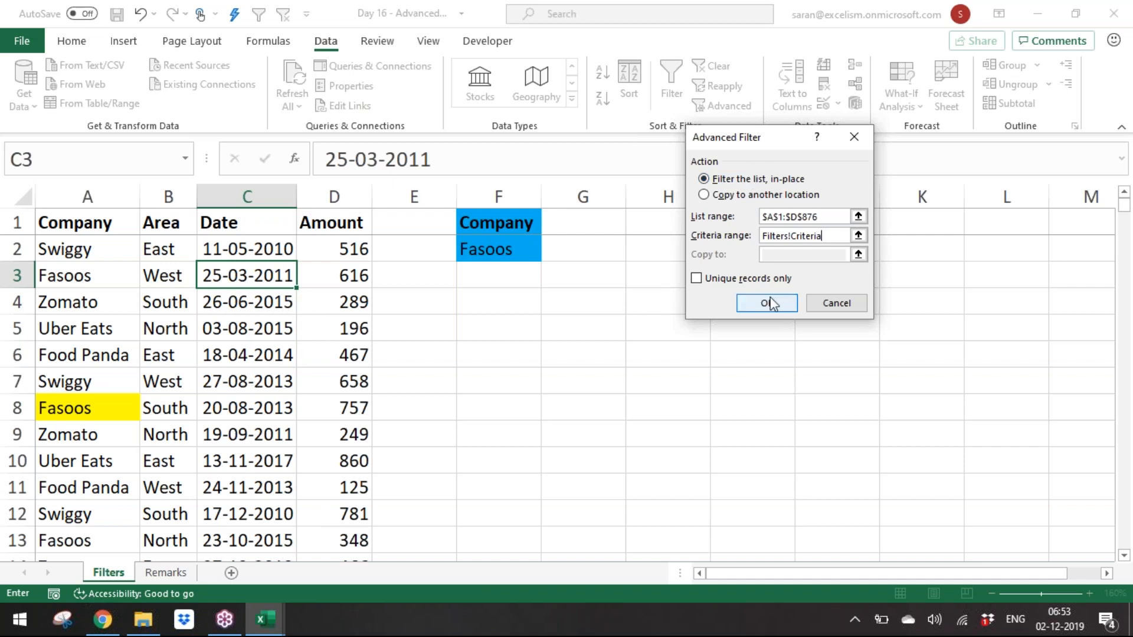
left_click(741, 198)
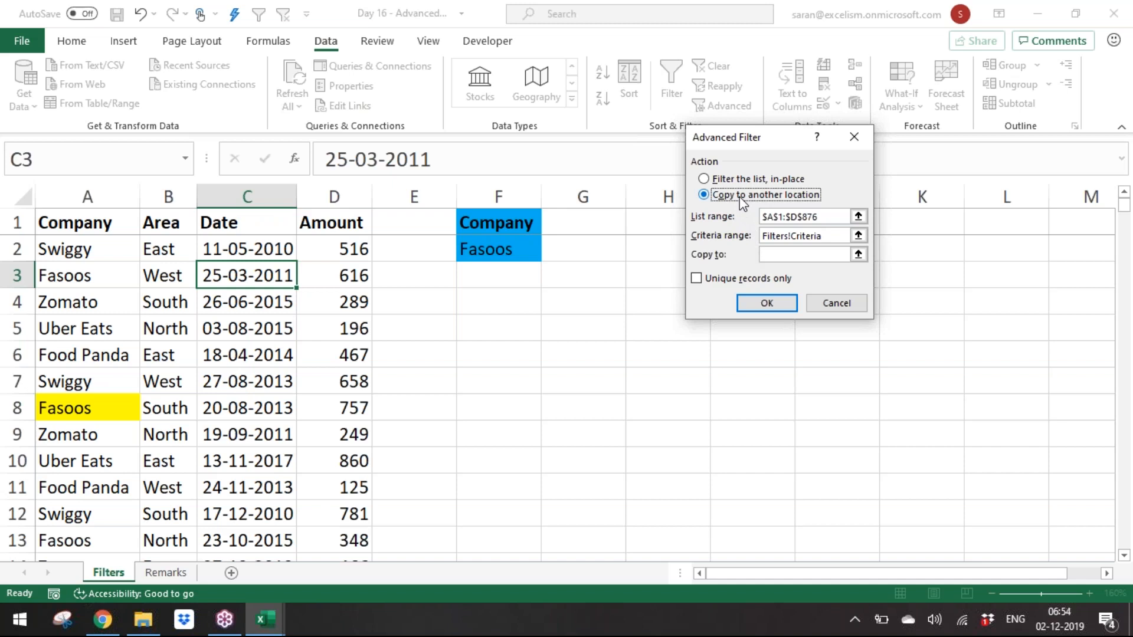
left_click(788, 258)
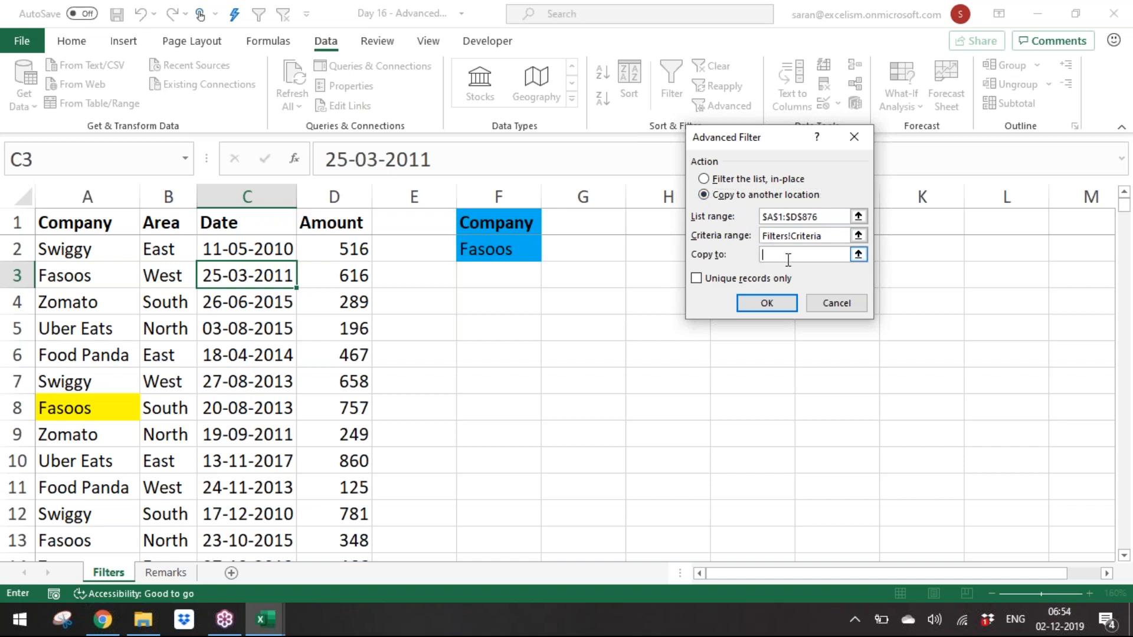
left_click(525, 298)
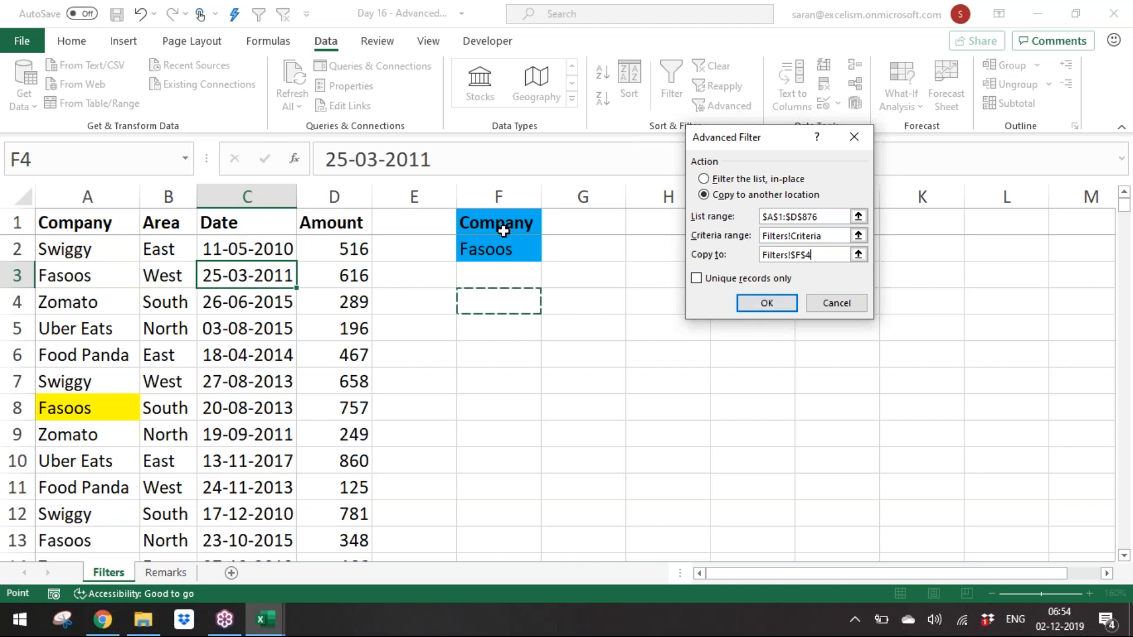
left_click(765, 304)
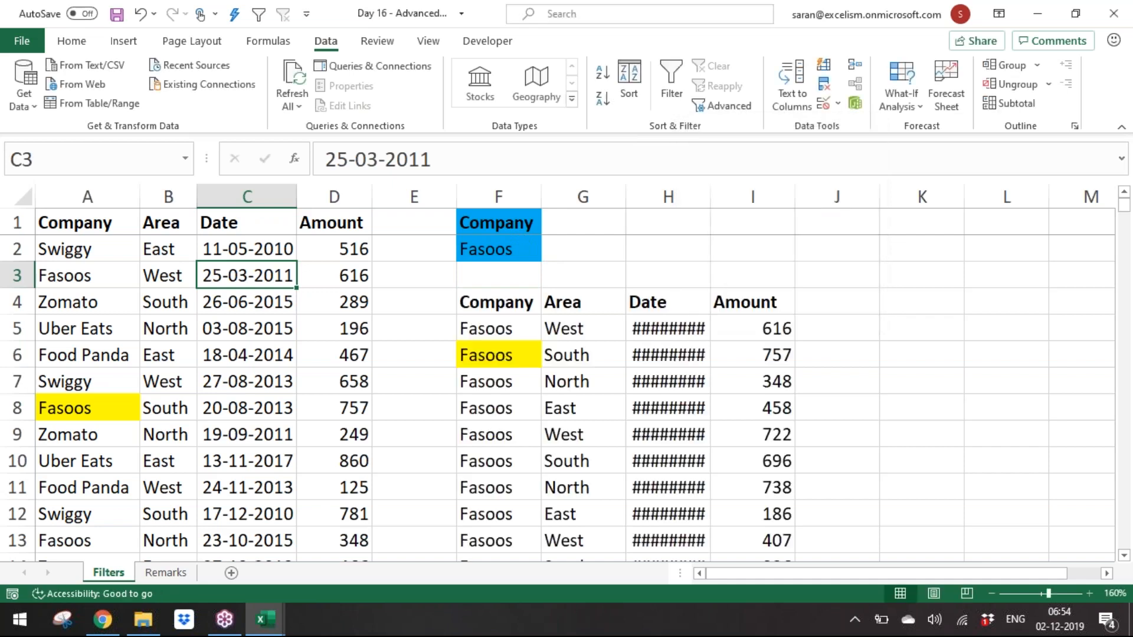
Step: Autofit the width of the copied Date column
double_click(710, 196)
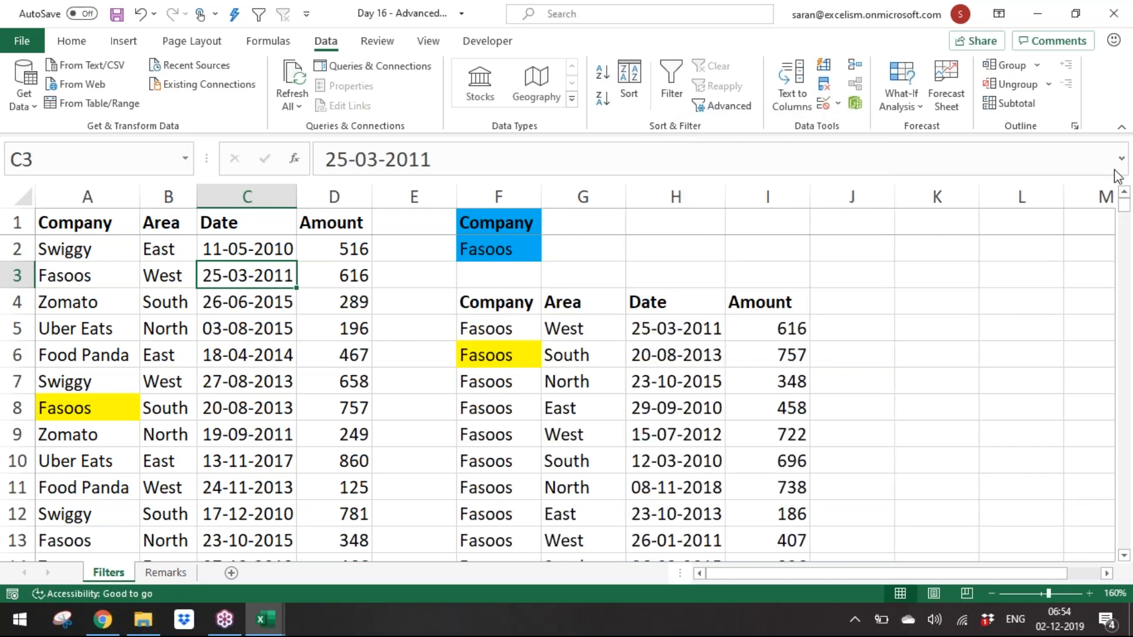
left_click(1119, 60)
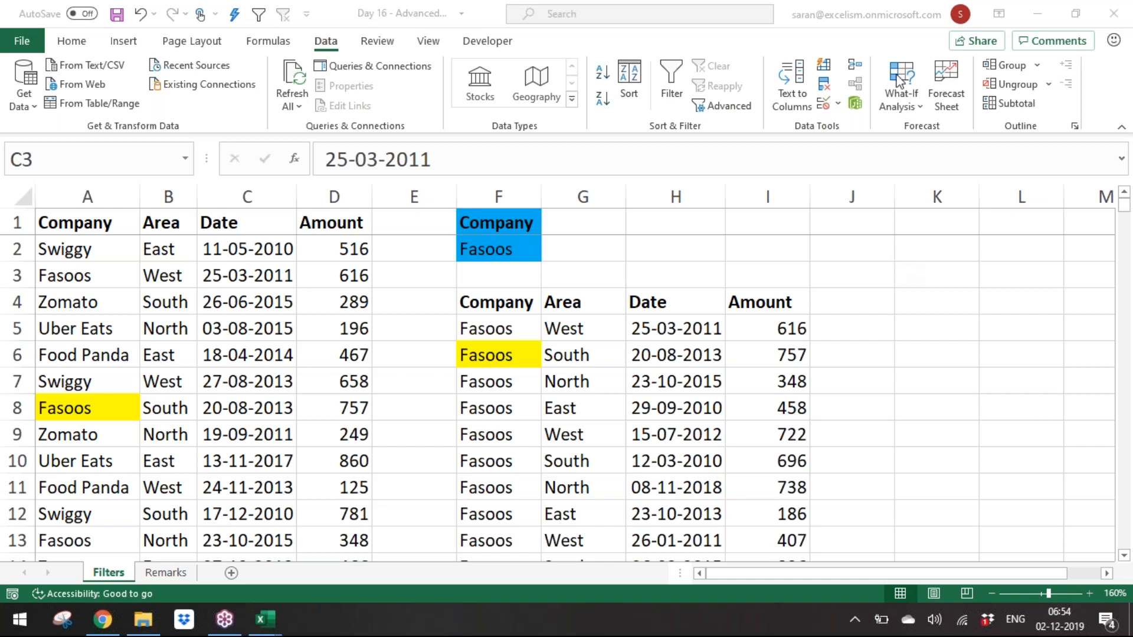
left_click(553, 482)
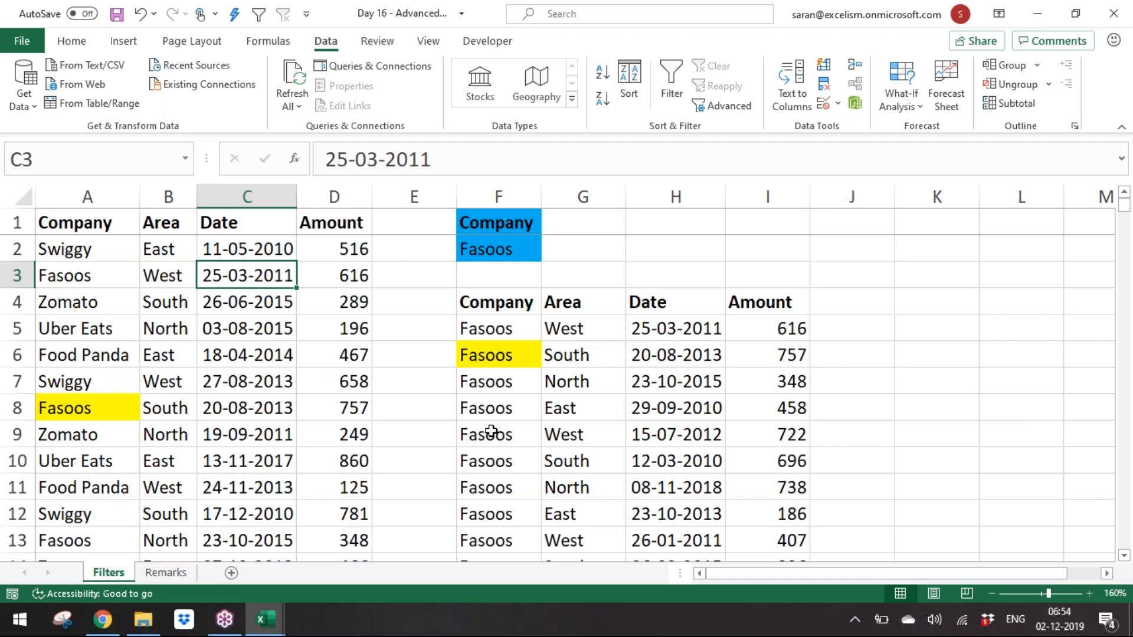
left_click(1082, 300)
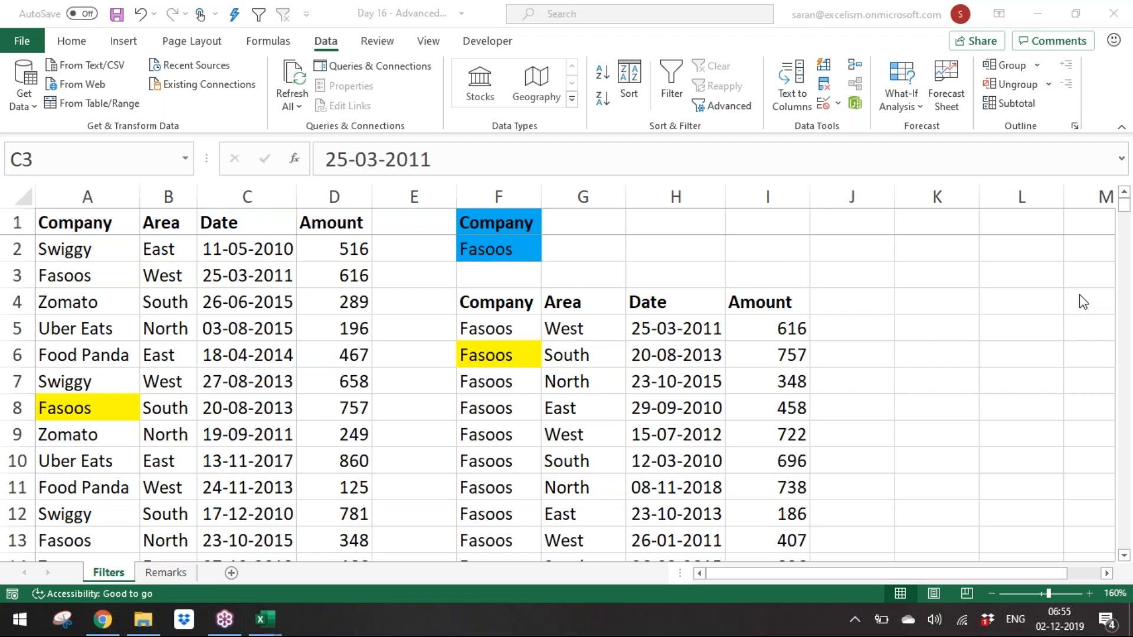
Step: Hide columns F through J holding the first criteria and its copied results
left_click(499, 201)
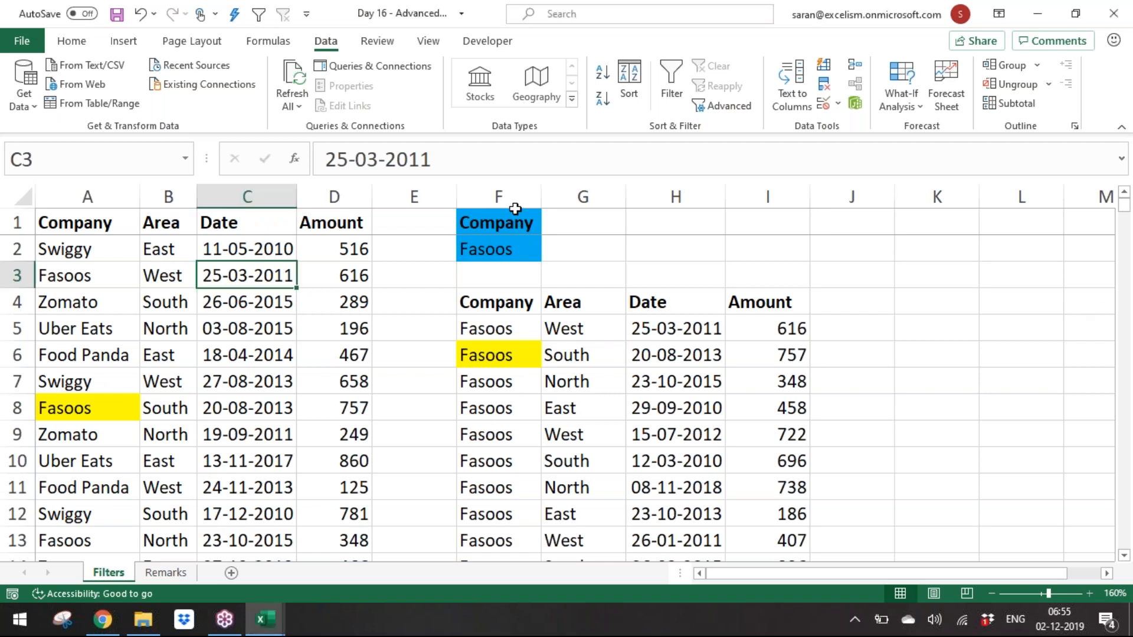
left_click(414, 196)
left_click_drag(499, 196, 891, 204)
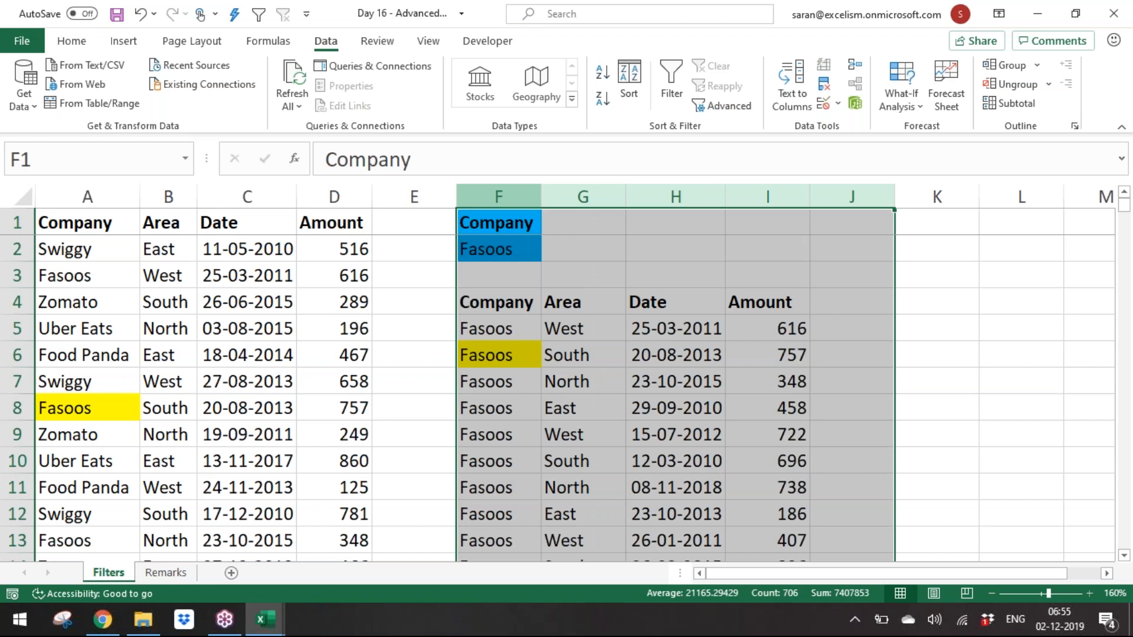
left_click(644, 277)
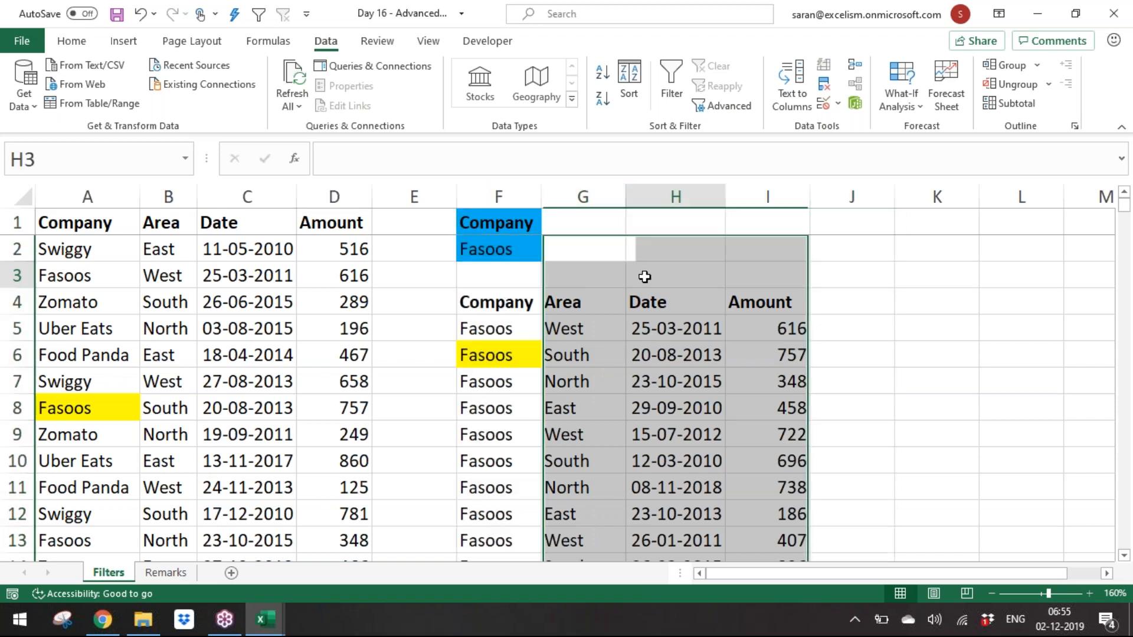
left_click_drag(524, 194, 525, 197)
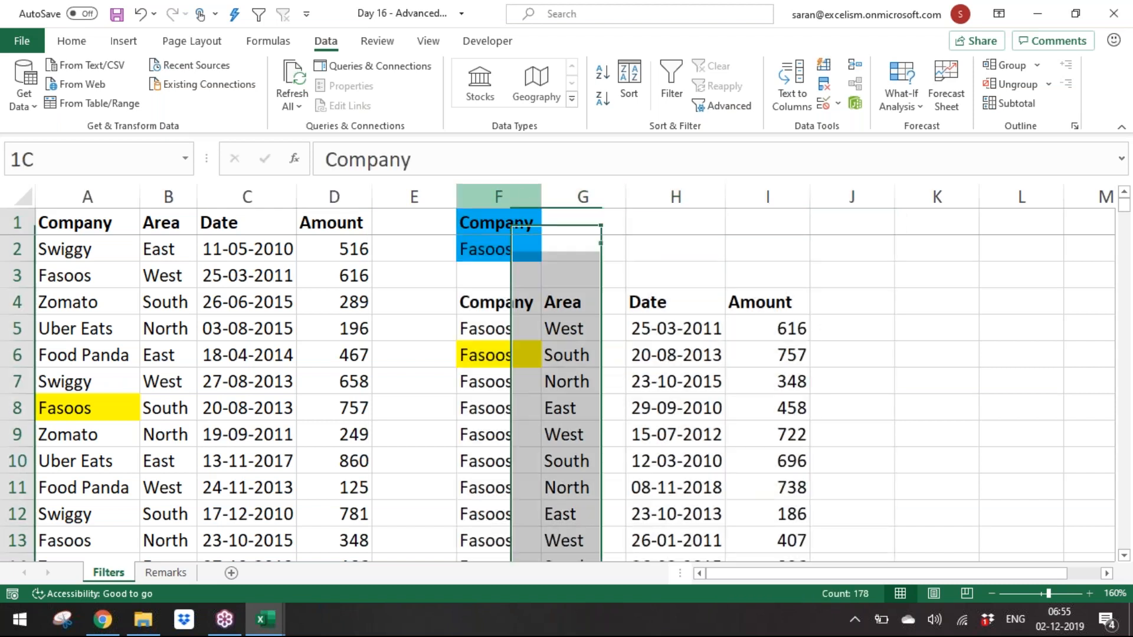
right_click(816, 197)
left_click(894, 455)
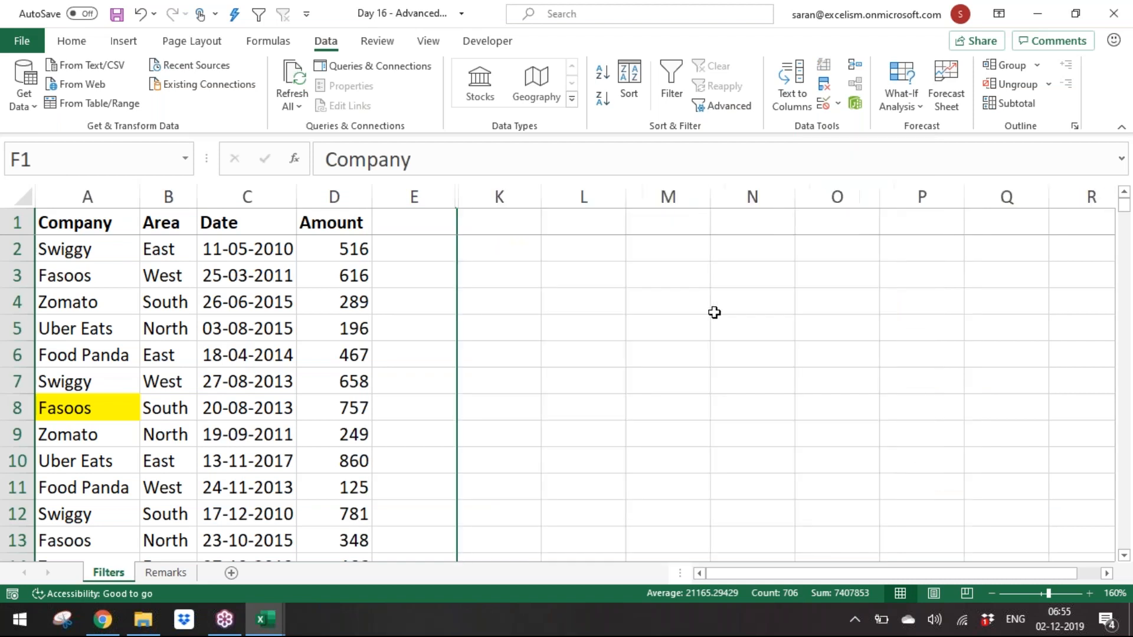
Step: Enter a new criteria range with Area in K1 and North in K2
left_click(714, 311)
left_click(491, 221)
type("Area")
key("Return")
type("East")
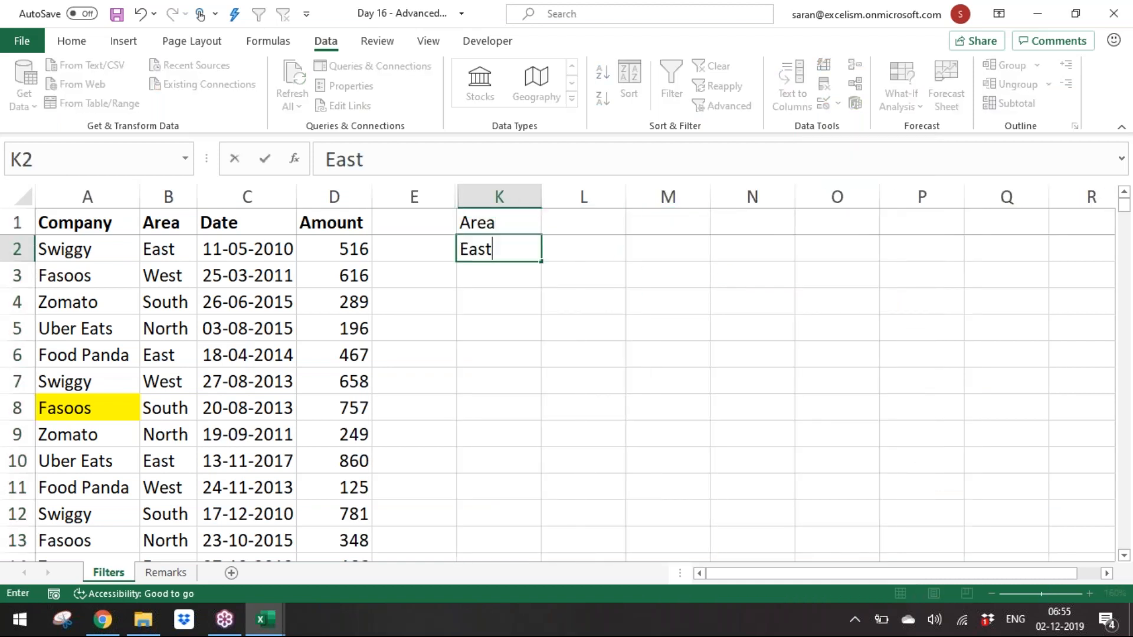
key("Return")
key("Up")
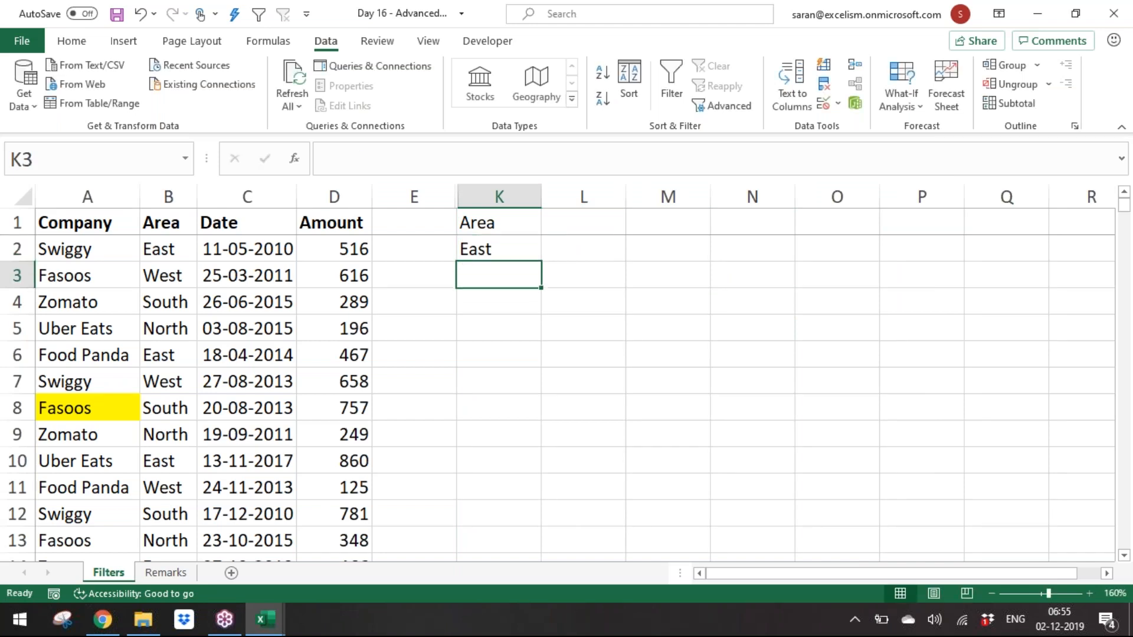
type("North")
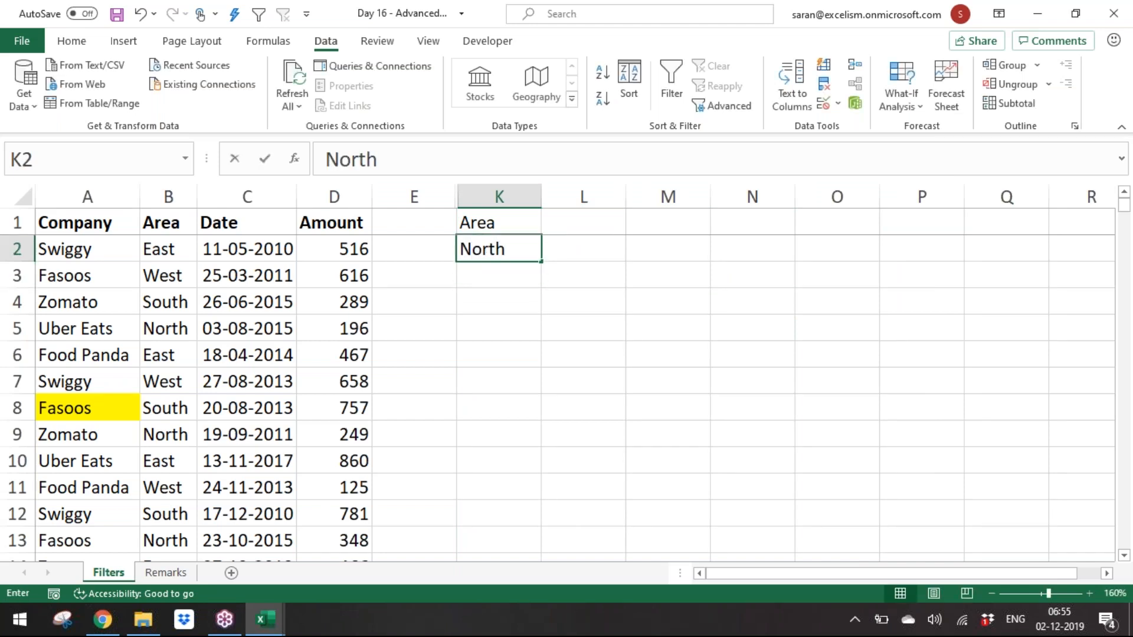
key("Return")
left_click(123, 354)
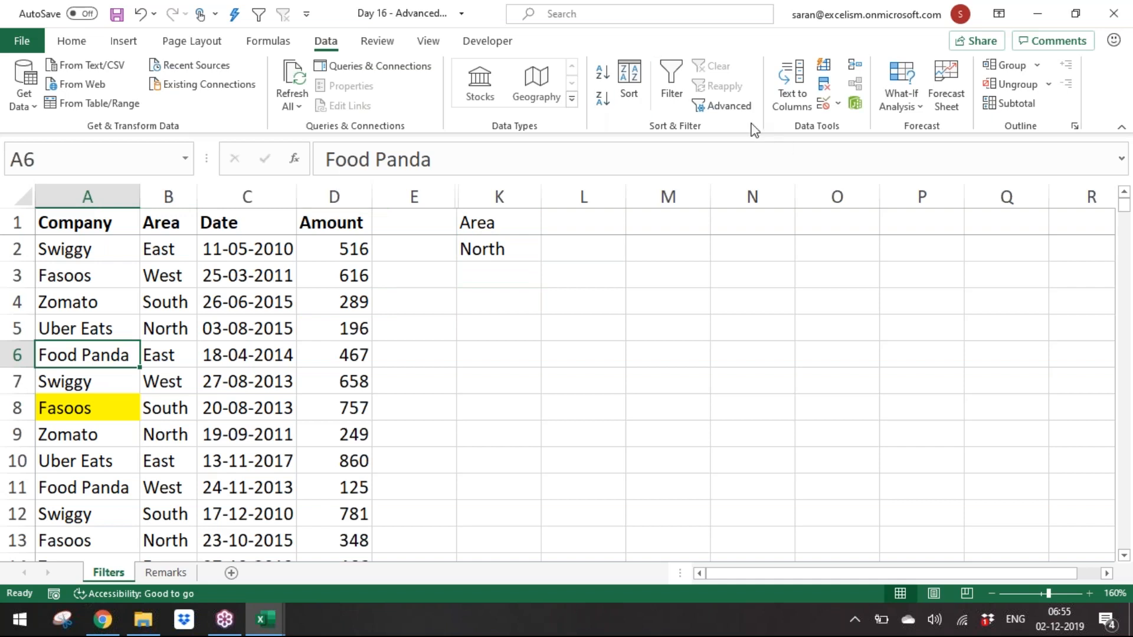
key("alt")
key("d")
key("f")
key("a")
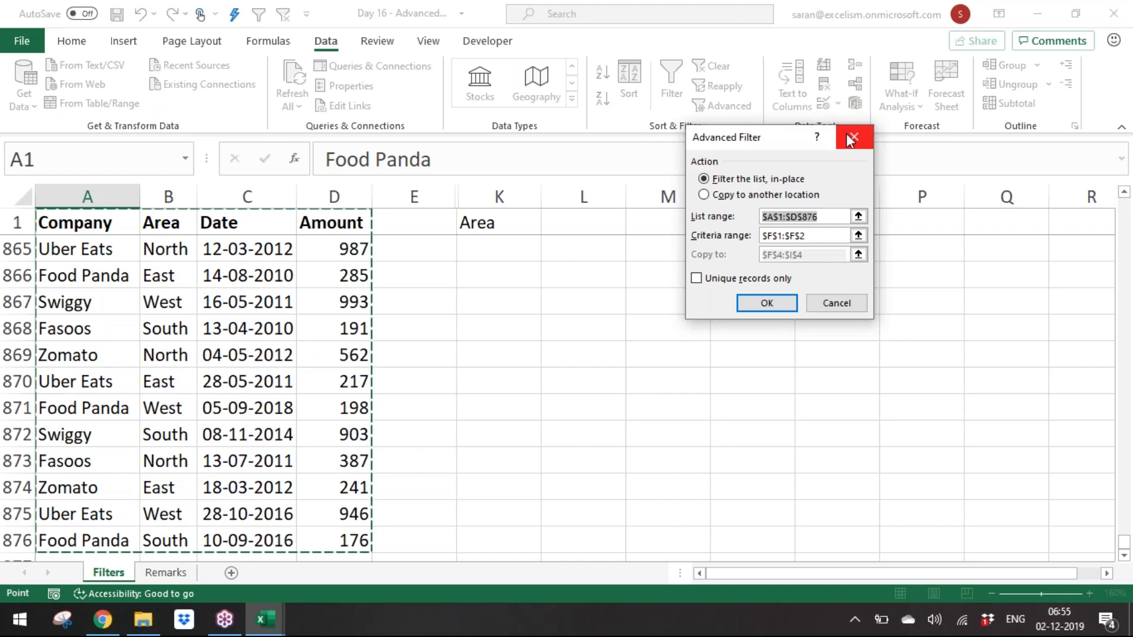
left_click(851, 138)
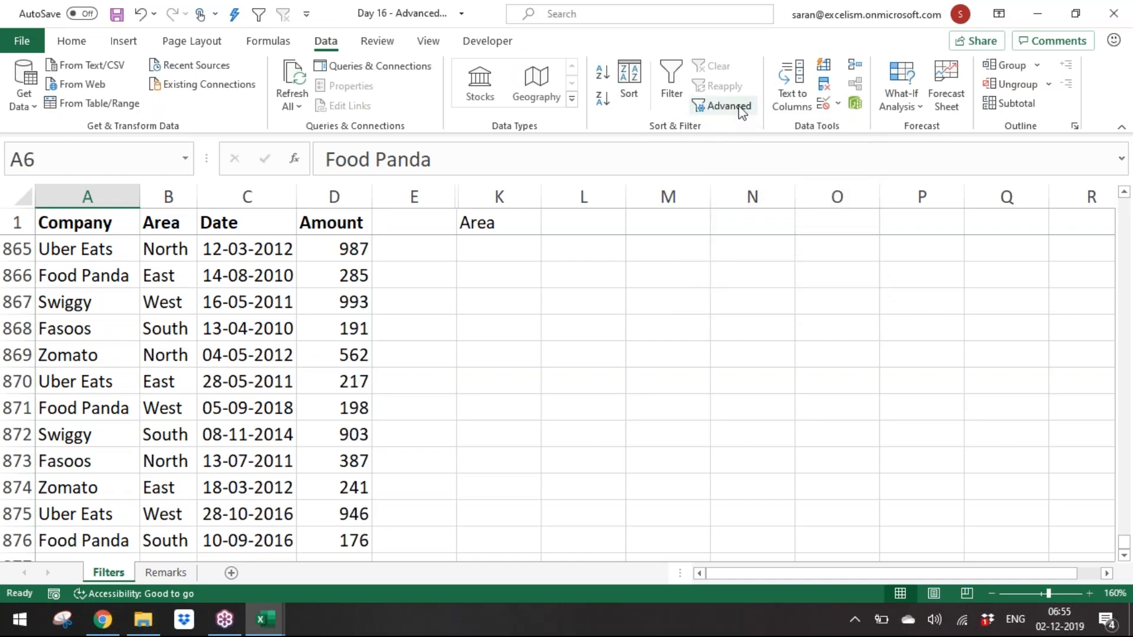
Step: Run Advanced Filter with criteria range K1:K2, copying the North records to another location starting at K4
left_click(728, 107)
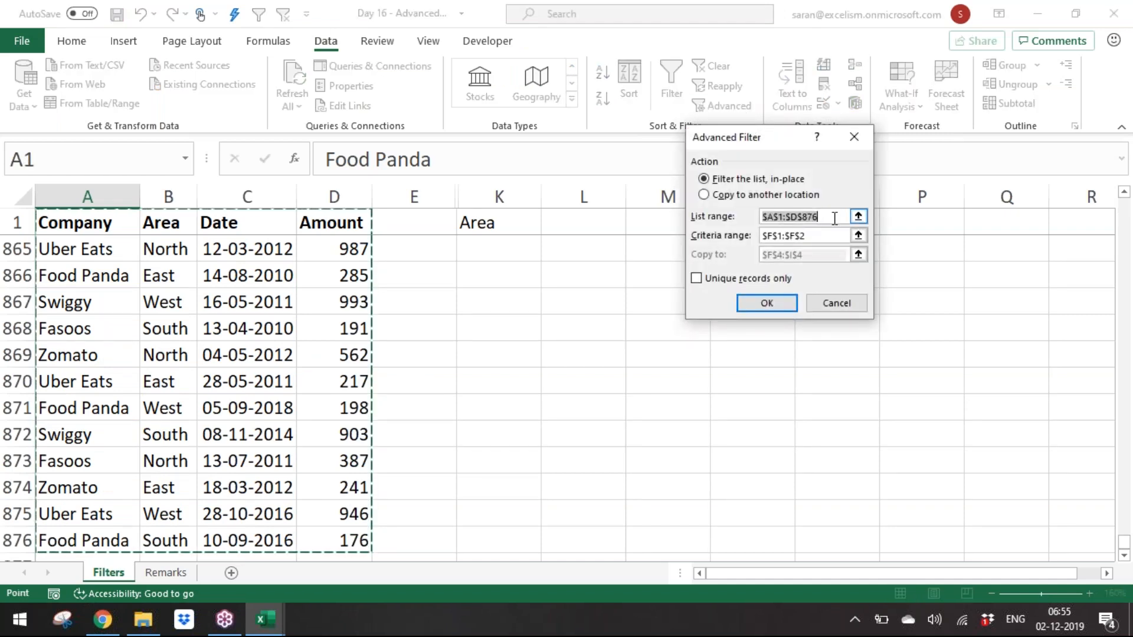
left_click(858, 235)
left_click_drag(468, 222, 476, 242)
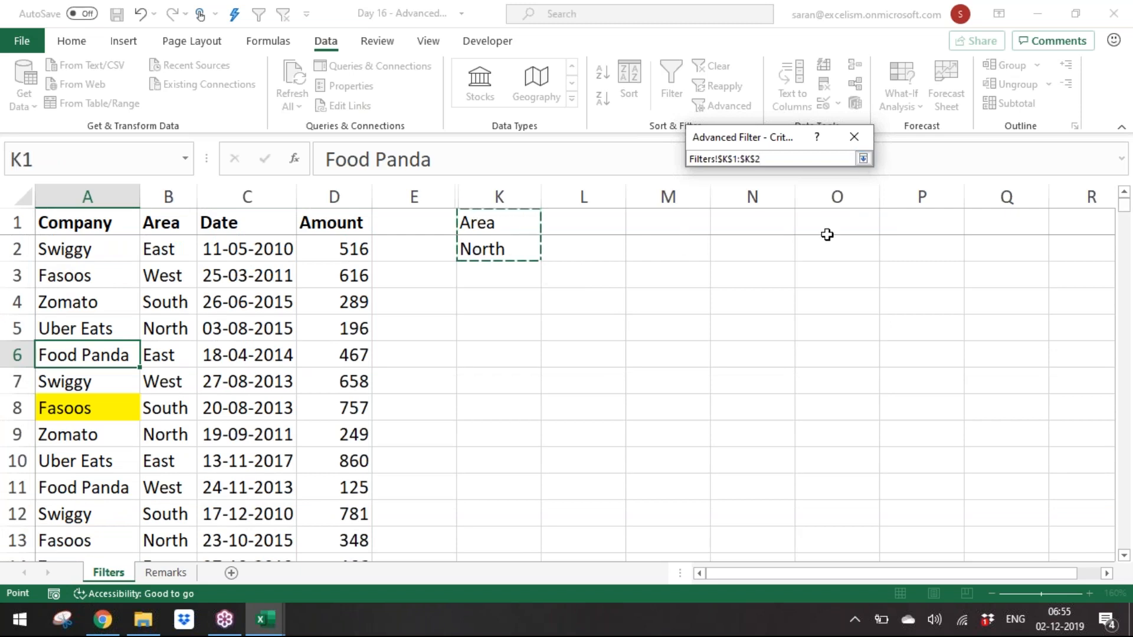
left_click(863, 159)
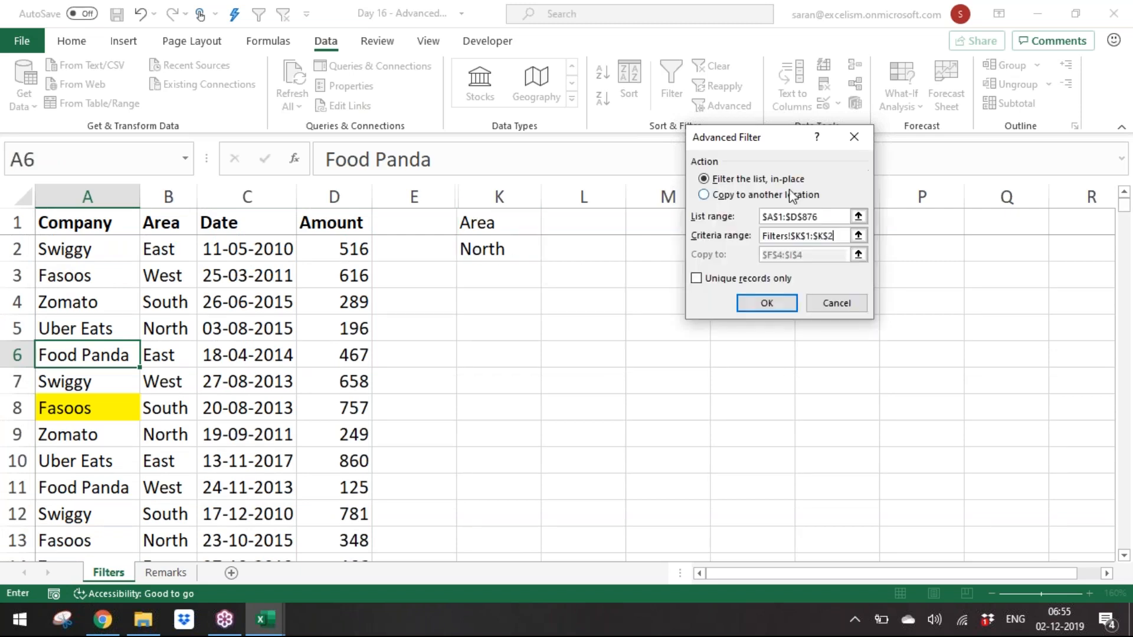
left_click(757, 197)
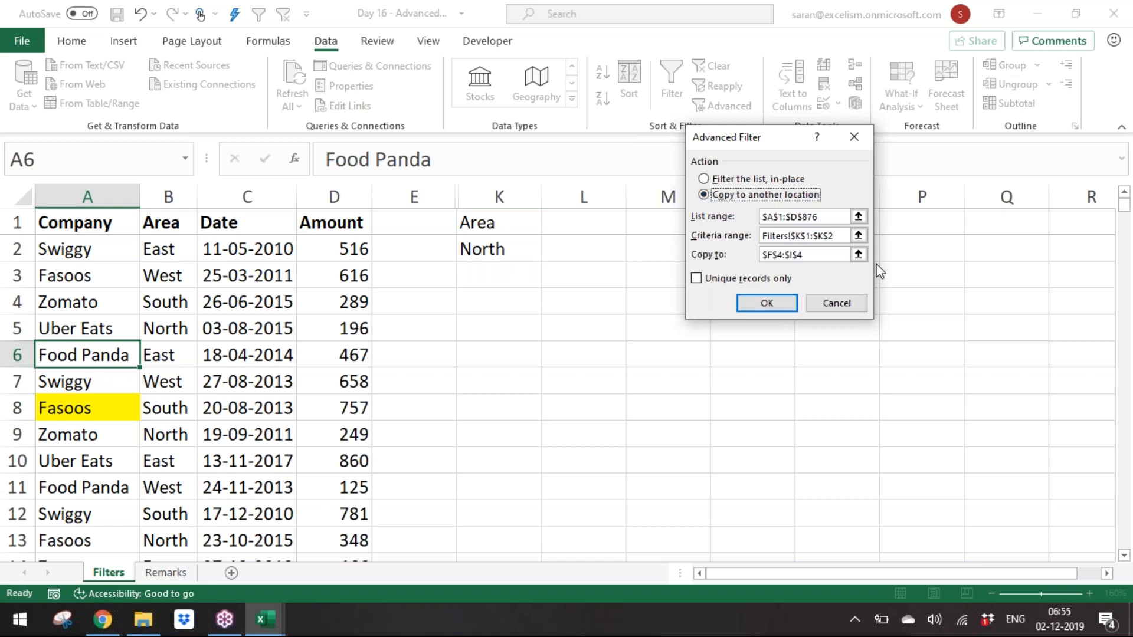
left_click(858, 254)
left_click(509, 311)
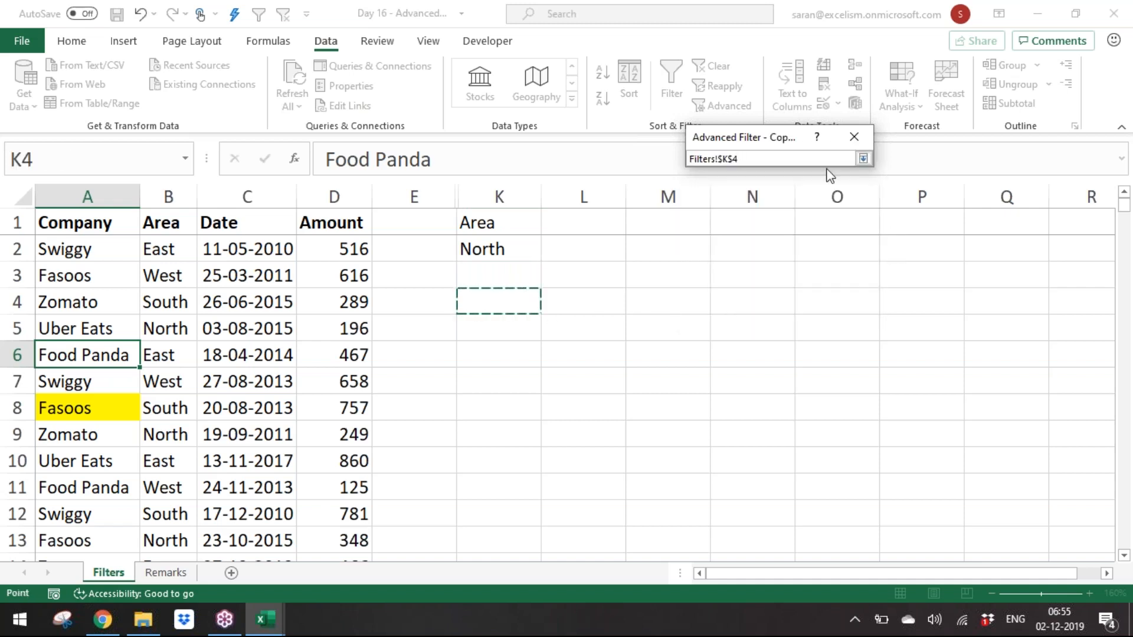
left_click(863, 158)
left_click(785, 306)
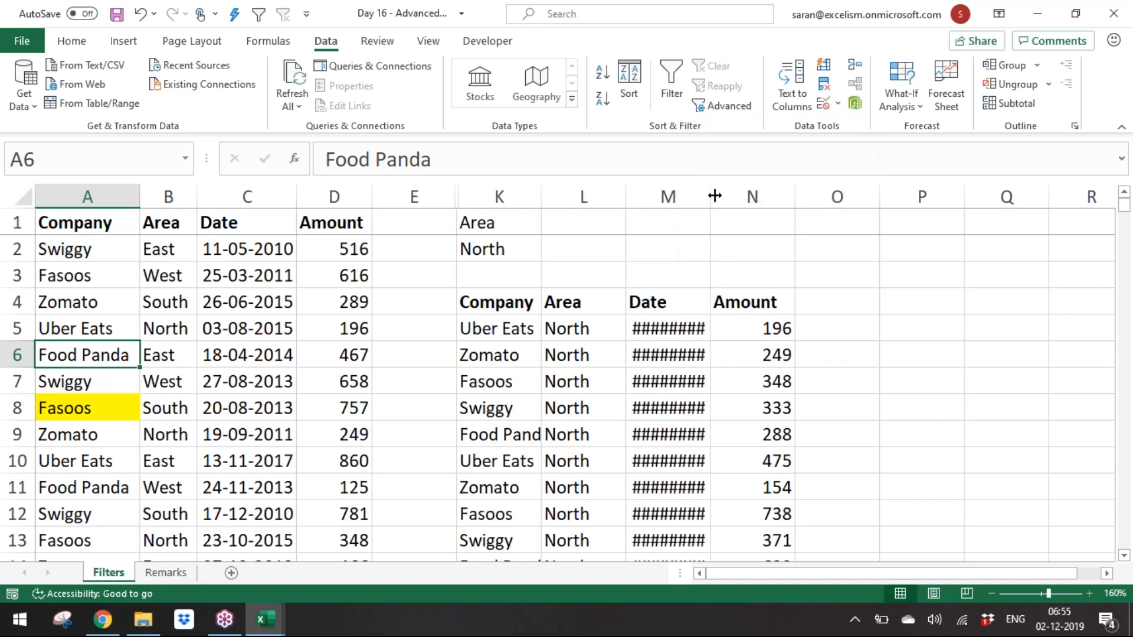
Step: Autofit the Date and Company columns of the copied North results
double_click(714, 196)
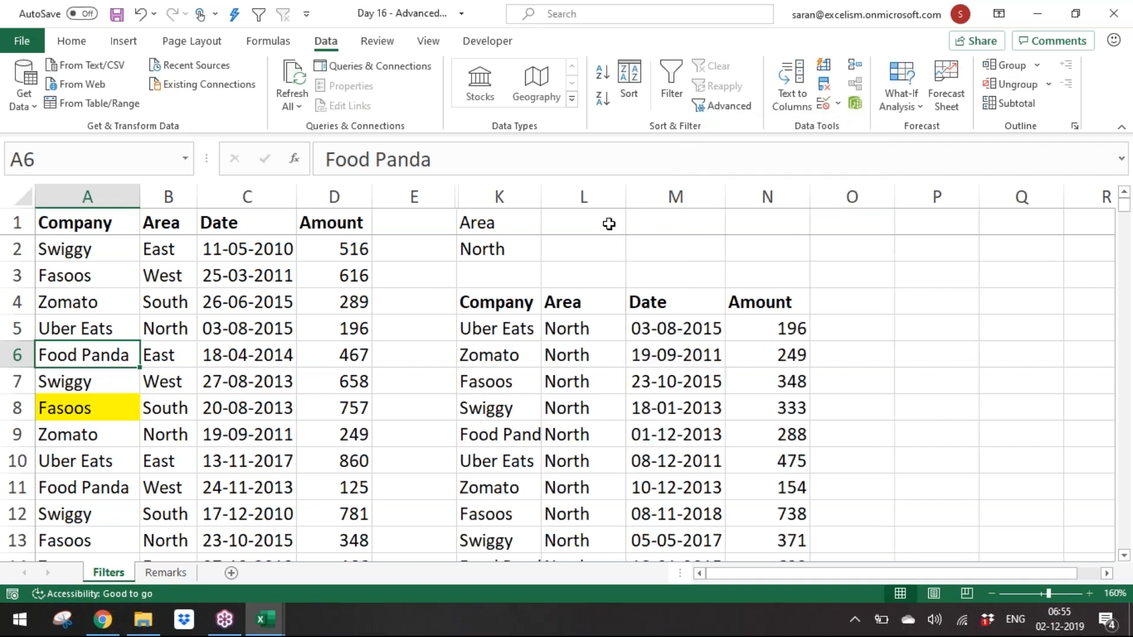
double_click(541, 196)
left_click(568, 381)
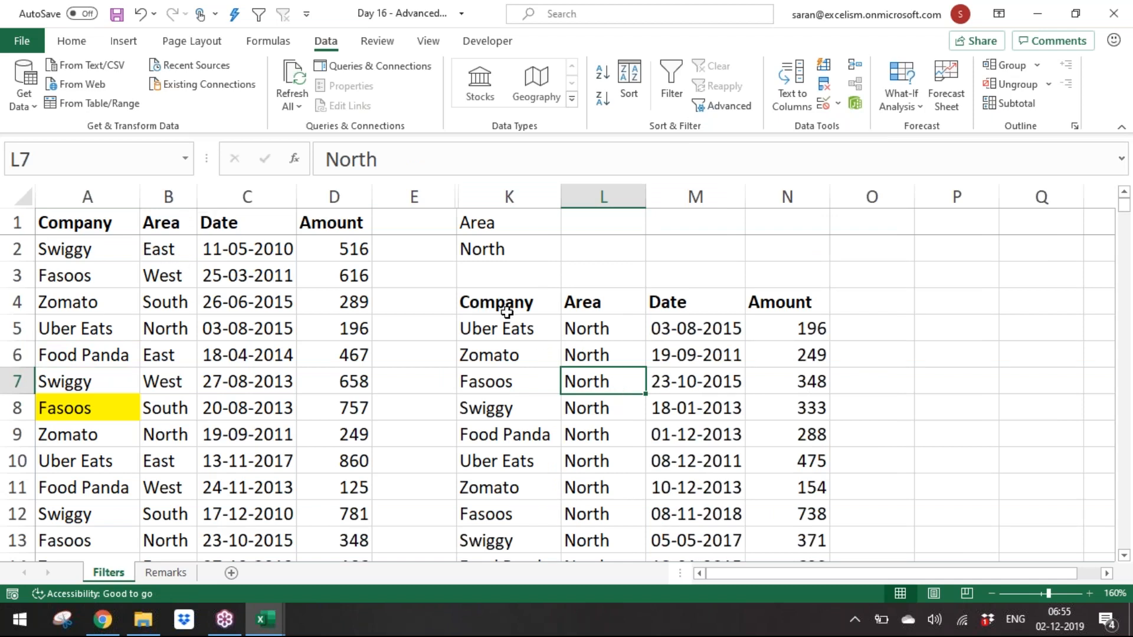
left_click(377, 294)
left_click(279, 275)
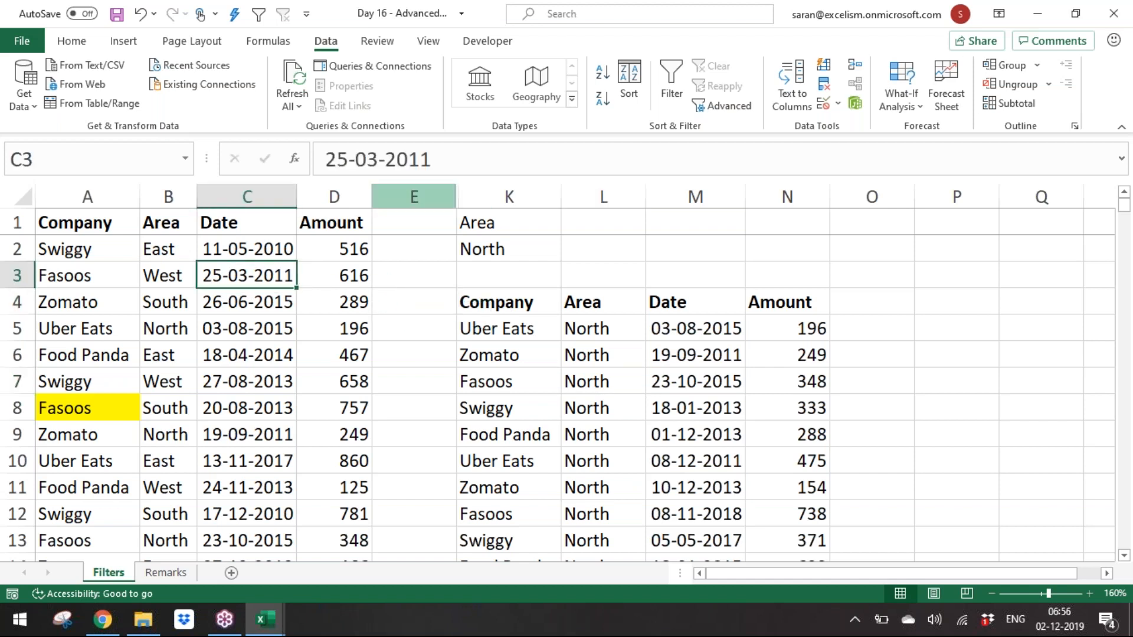
Step: Hide columns K through O holding the North criteria and its copied results
left_click_drag(533, 195, 865, 214)
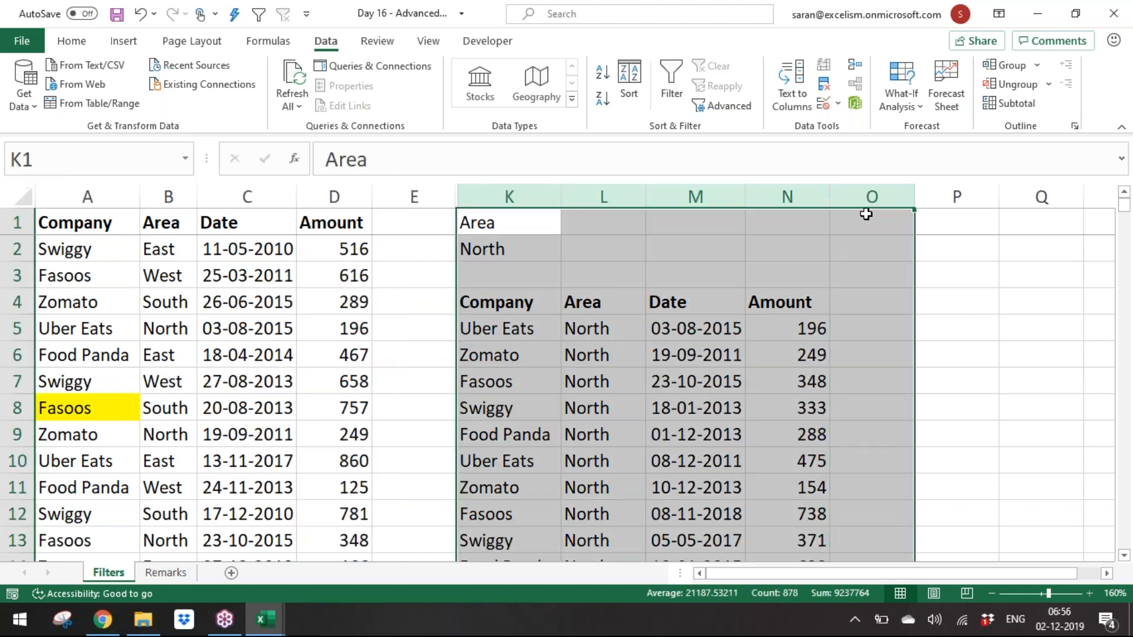
right_click(824, 190)
left_click(932, 454)
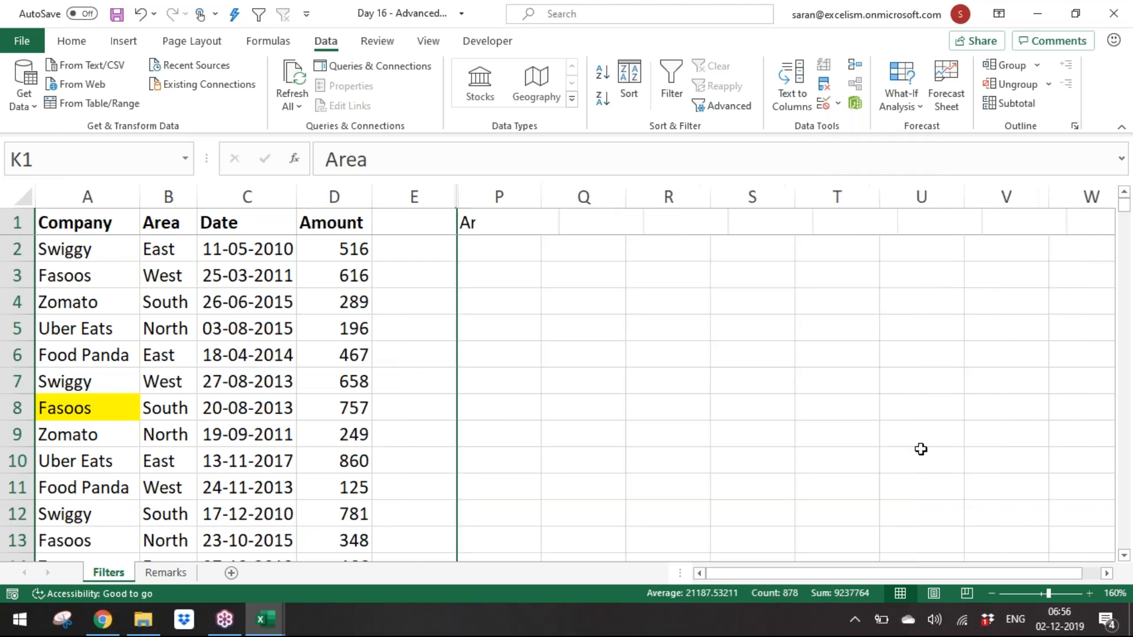
Step: Enter criteria headers Company in P1 and Area in Q1
left_click(554, 323)
key("ctrl+Up")
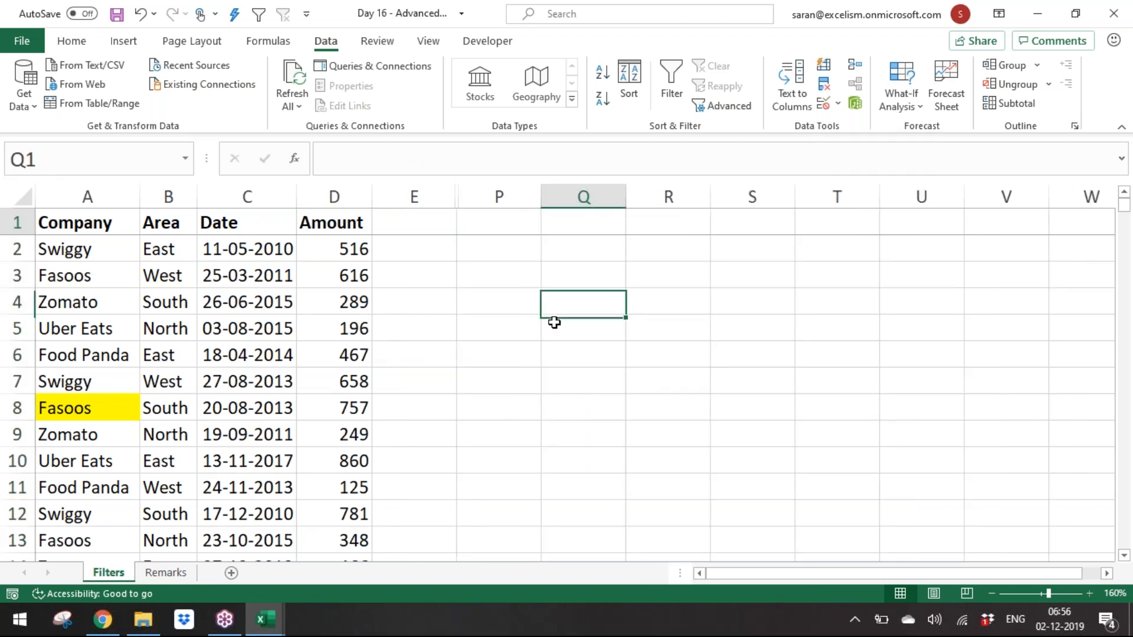
key("Left")
key("Left")
key("Right")
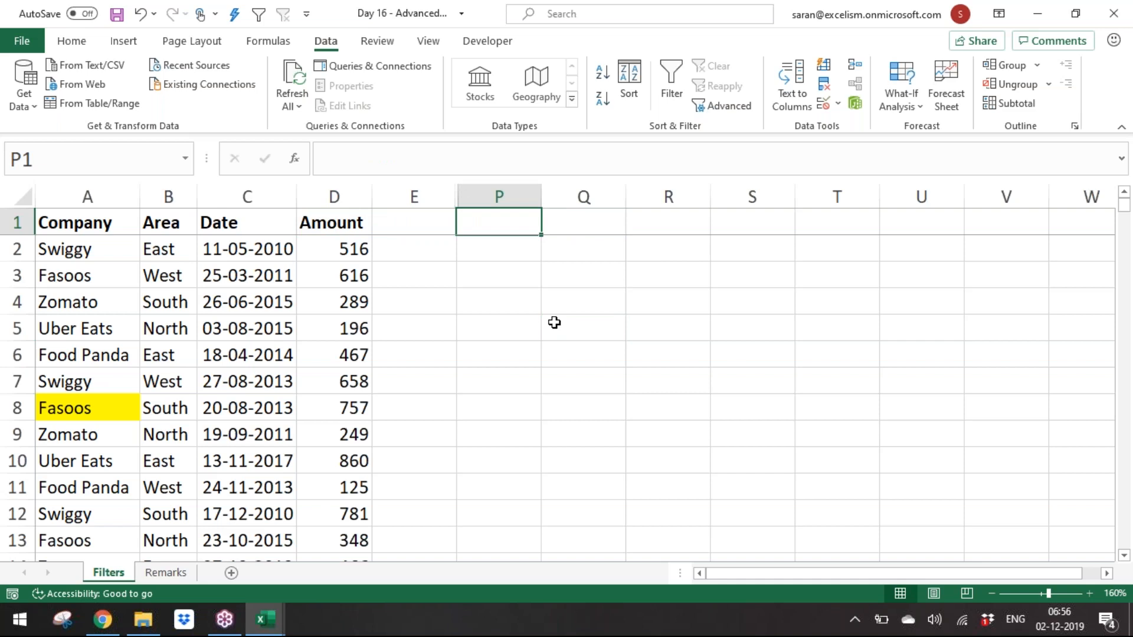
type("Company")
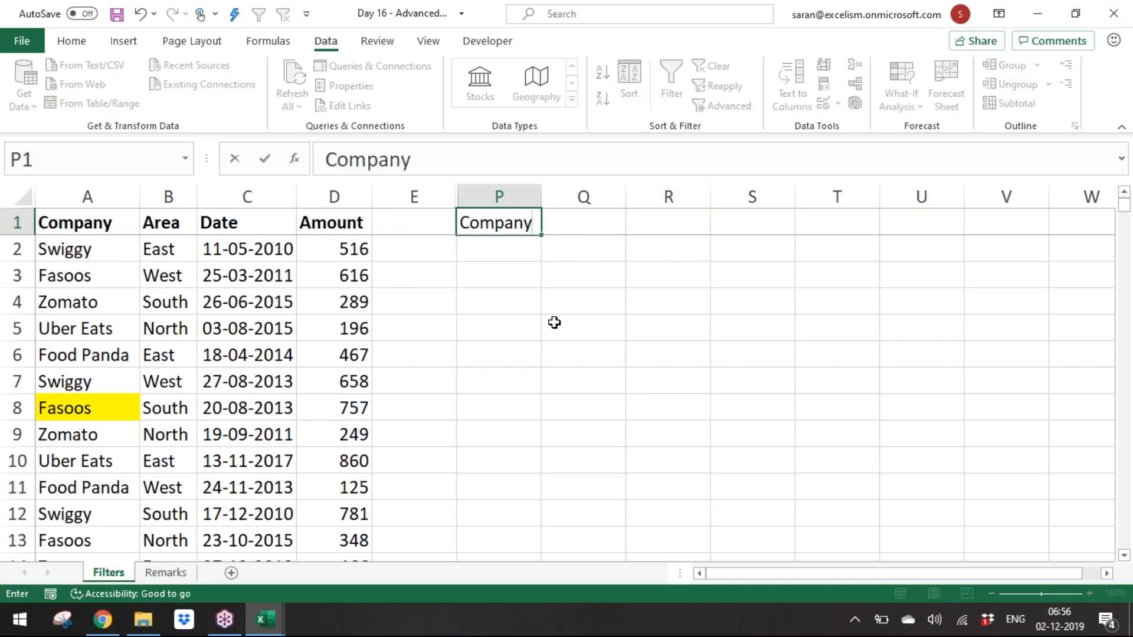
key("Tab")
type("Are")
key("BackSpace")
key("BackSpace")
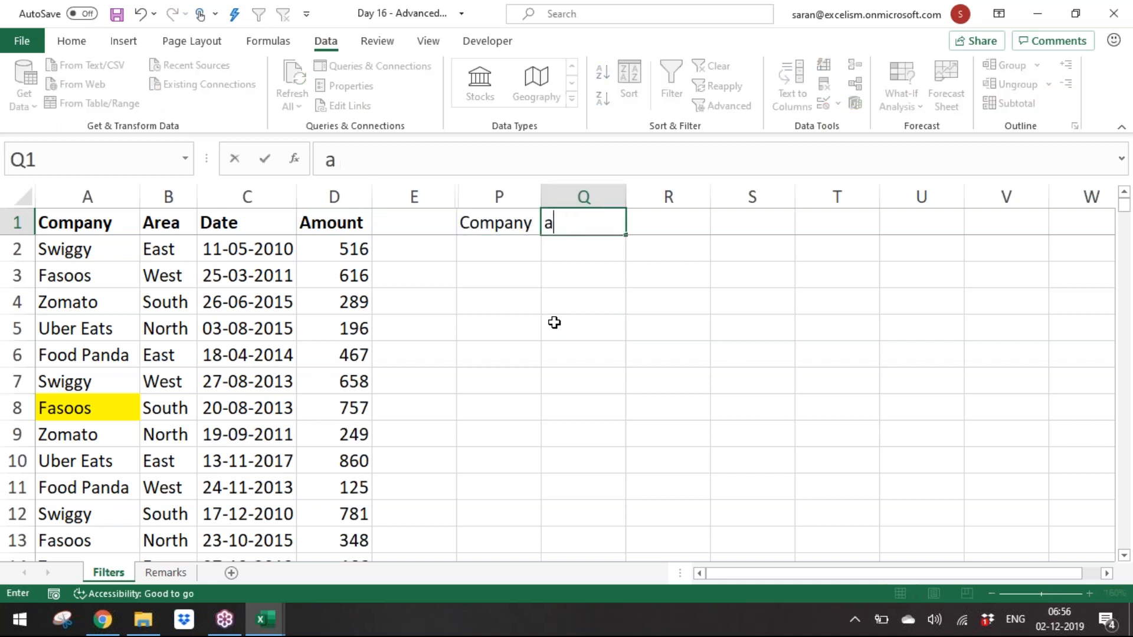
type("rea")
key("Return")
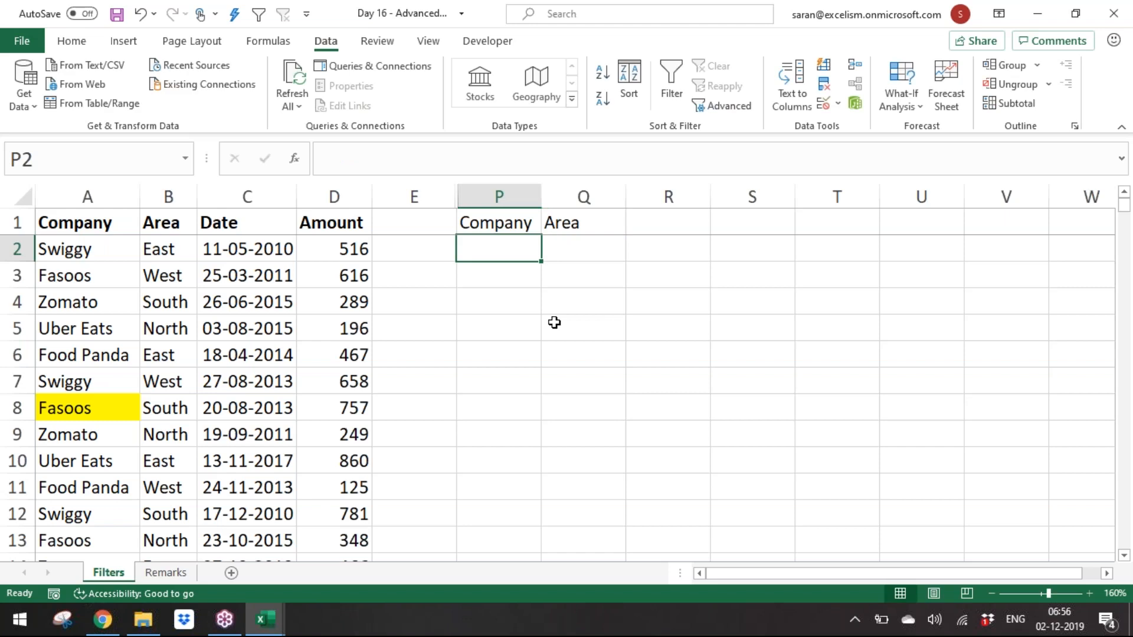
Step: Enter the criteria values Zomato in P2 and West in Q2
type("X")
key("BackSpace")
type("Zomato")
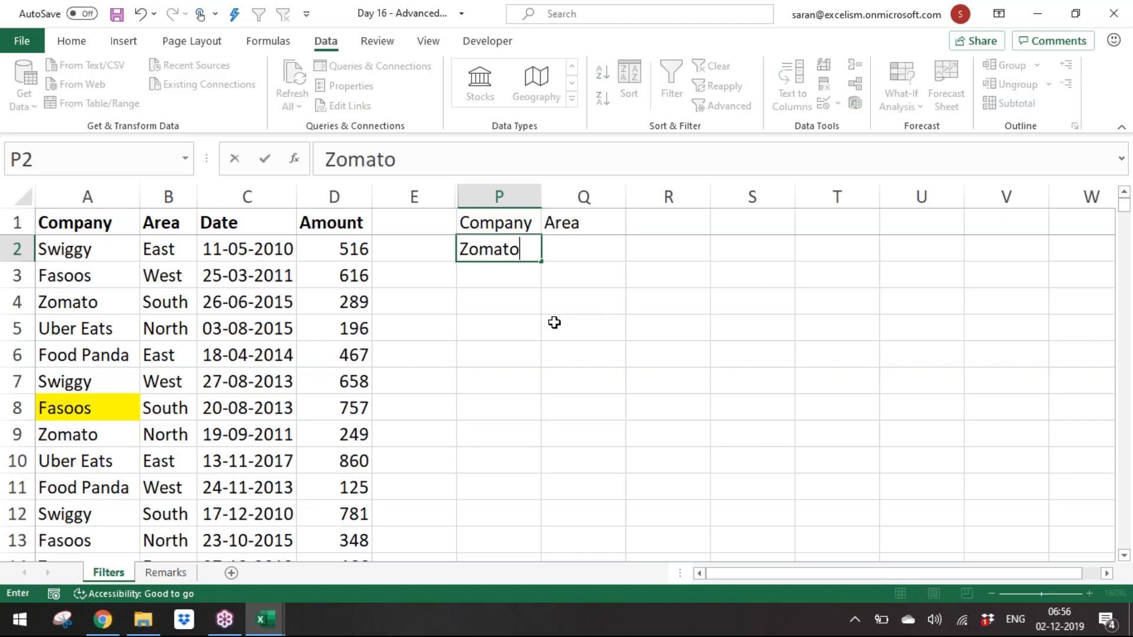
key("Tab")
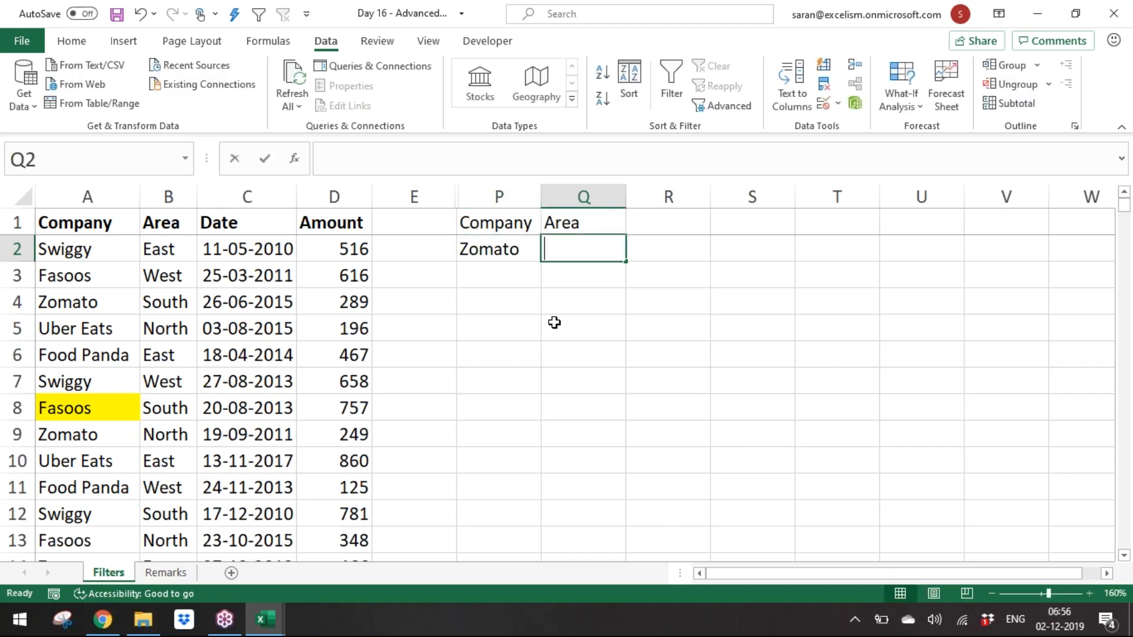
type("West")
key("Return")
Step: Run Advanced Filter with criteria range P1:Q2, copying the matching records to another location starting at P4
left_click(187, 328)
key("alt+d")
type("fa")
key("Escape")
key("alt")
key("d")
key("f")
key("a")
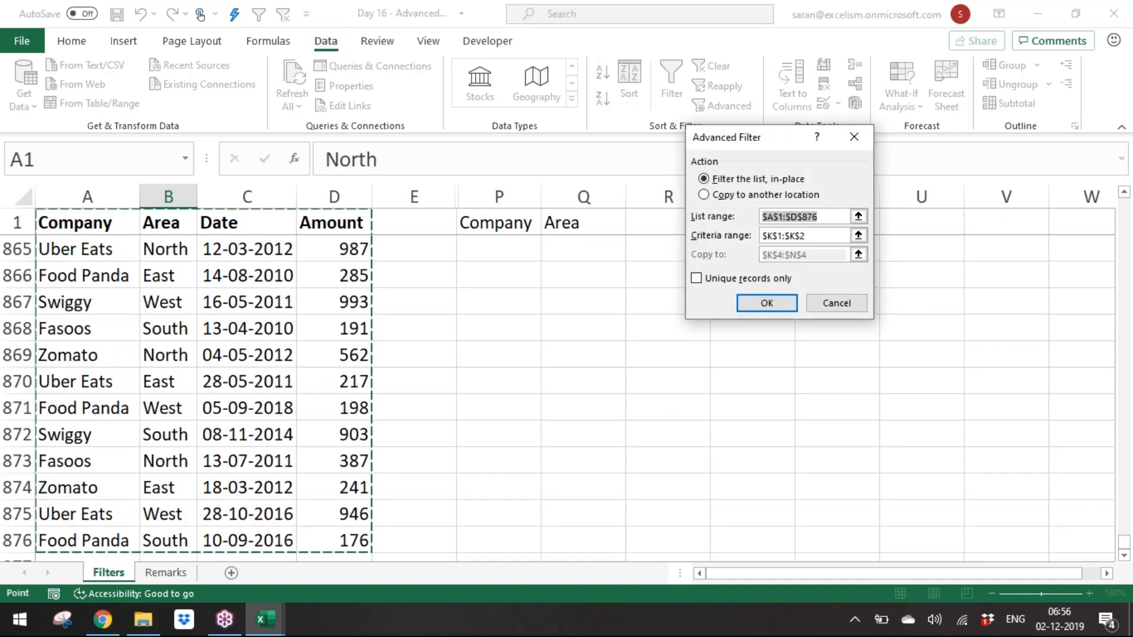
left_click(859, 235)
left_click_drag(492, 227, 569, 248)
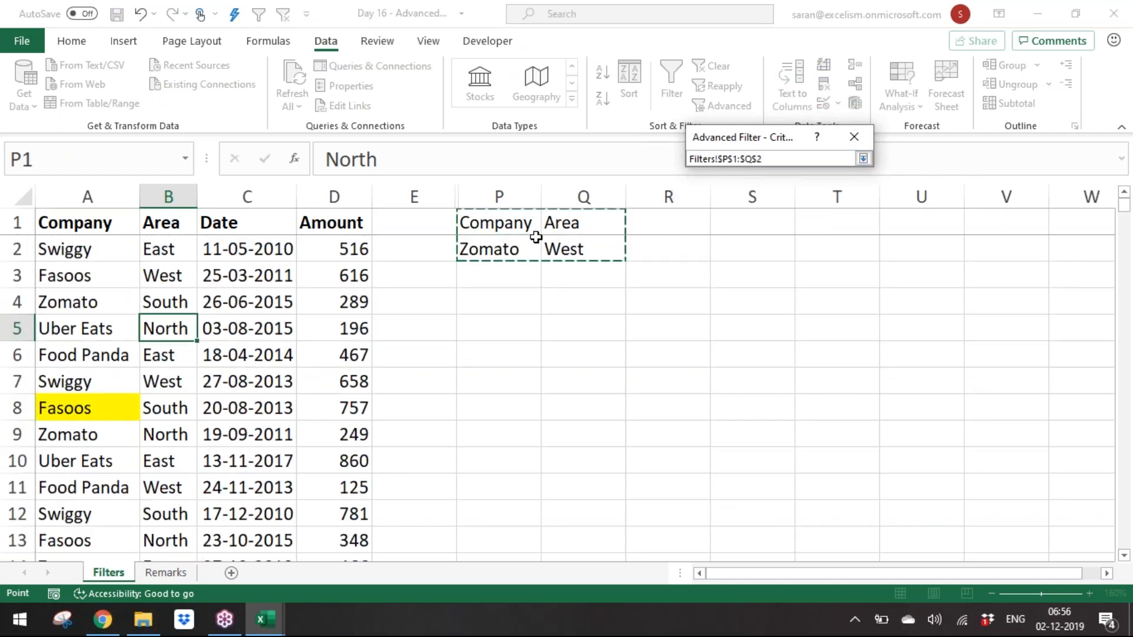
left_click(863, 159)
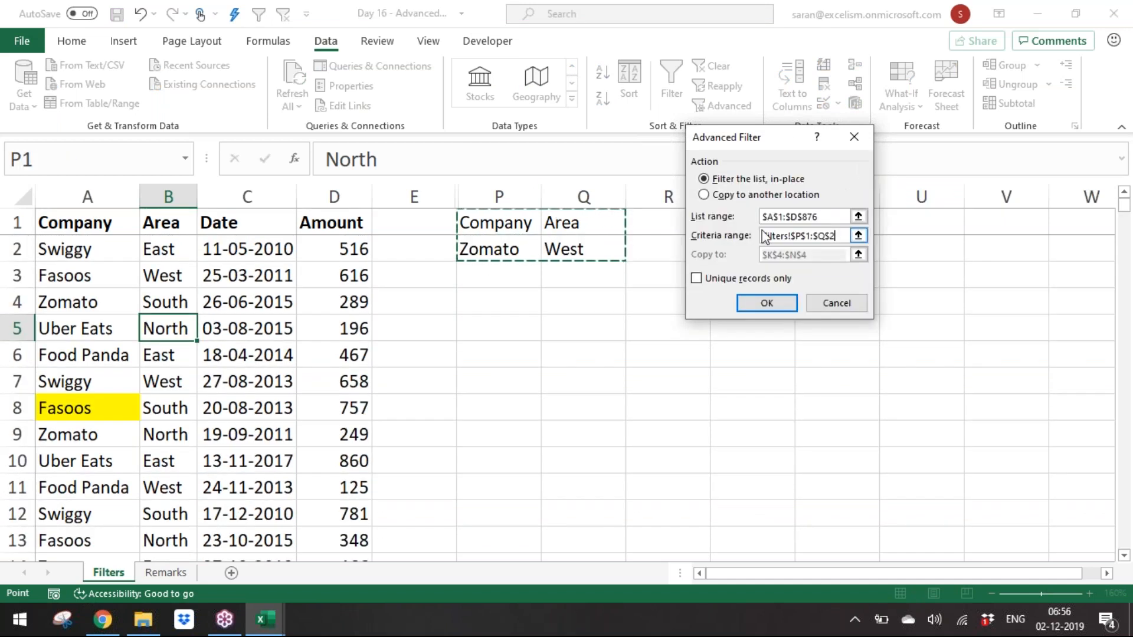
left_click(756, 196)
left_click(858, 255)
left_click(529, 301)
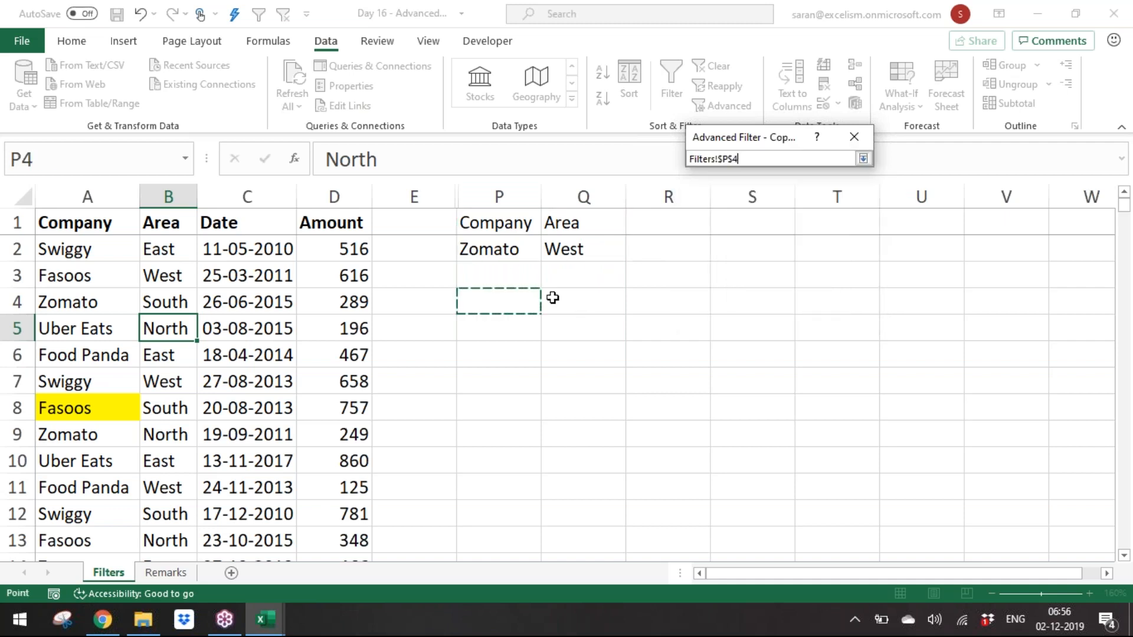
left_click(863, 158)
left_click(791, 303)
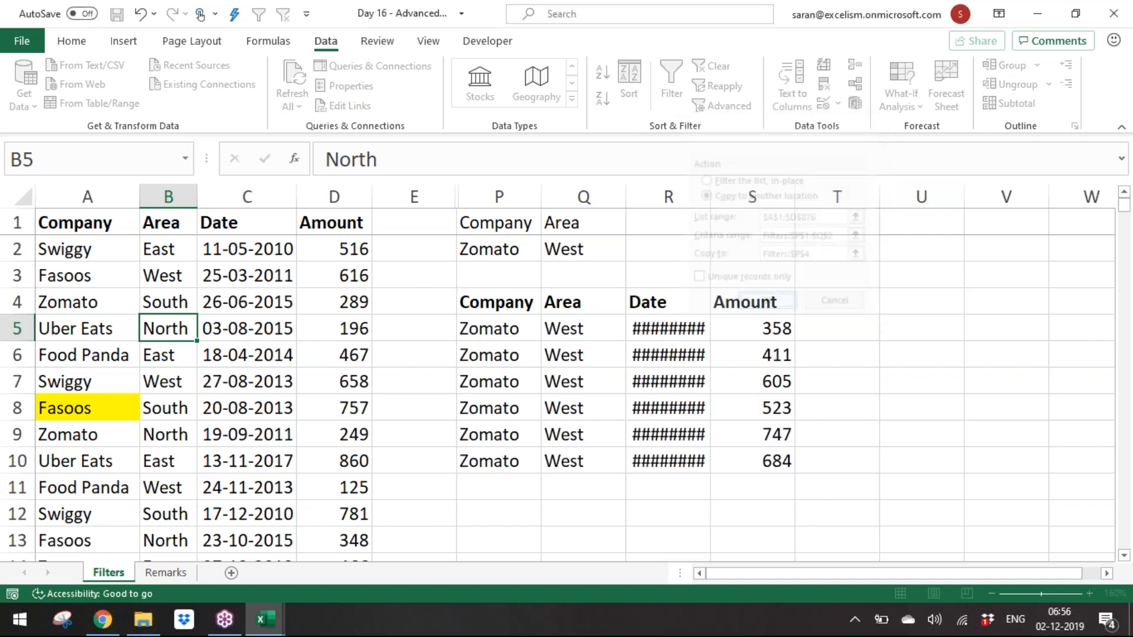
Step: Autofit the copied Date column and make the criteria headers Company and Area bold
double_click(712, 202)
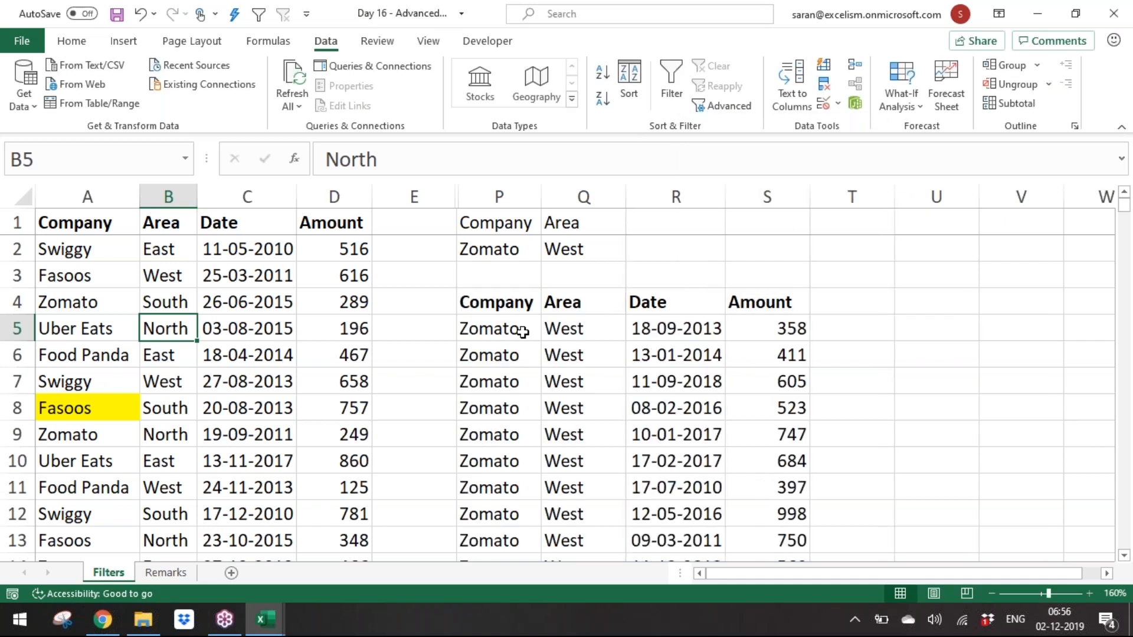
left_click_drag(512, 226, 549, 222)
key("ctrl+b")
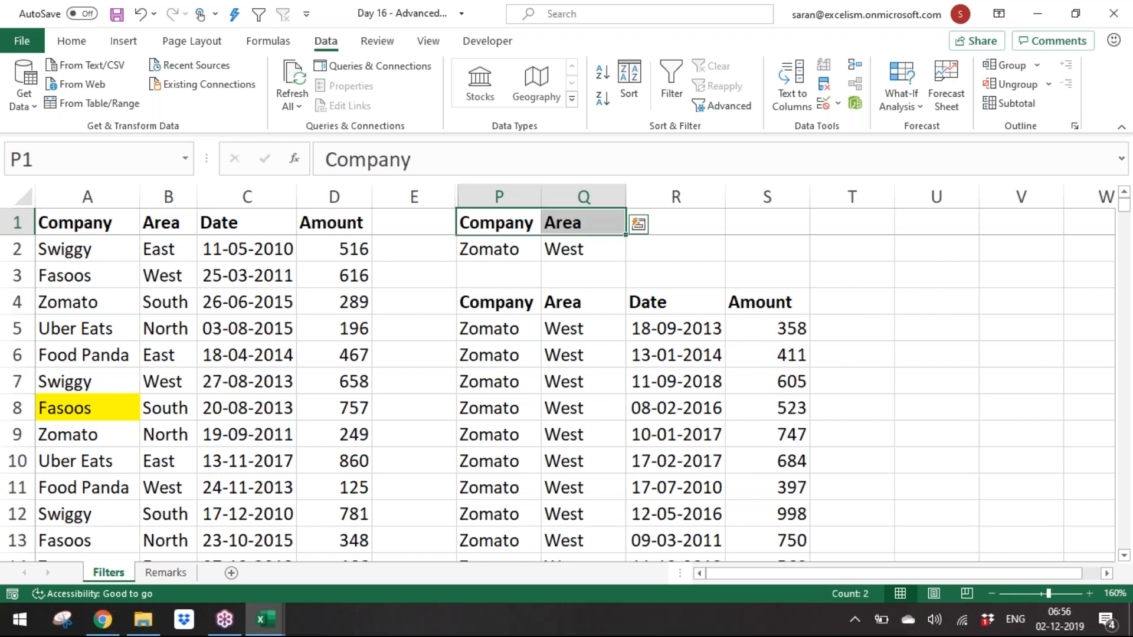
left_click(513, 247)
left_click(577, 244)
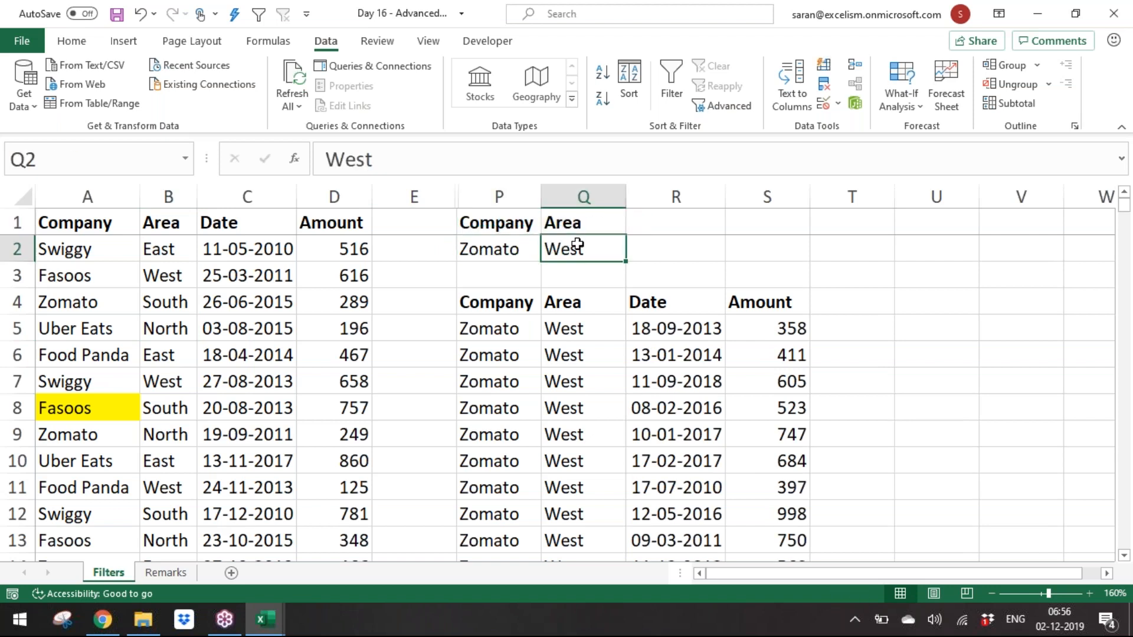
Step: Freeze the top row of the Filters sheet
left_click(402, 245)
key("alt+w")
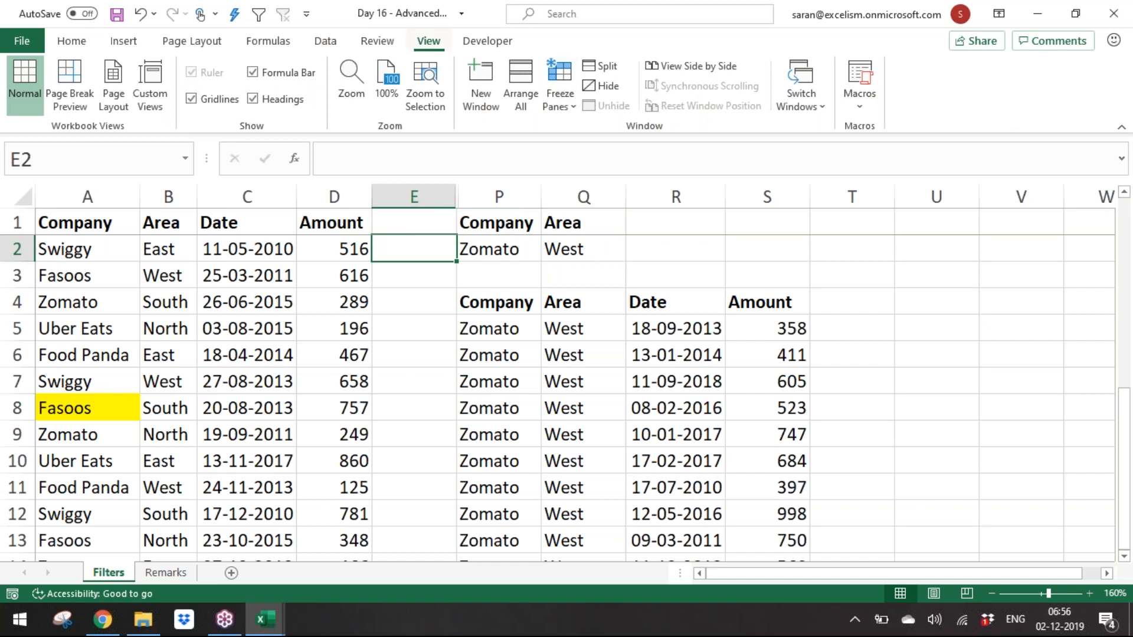
key("f")
key("r")
left_click(516, 249)
left_click(552, 248)
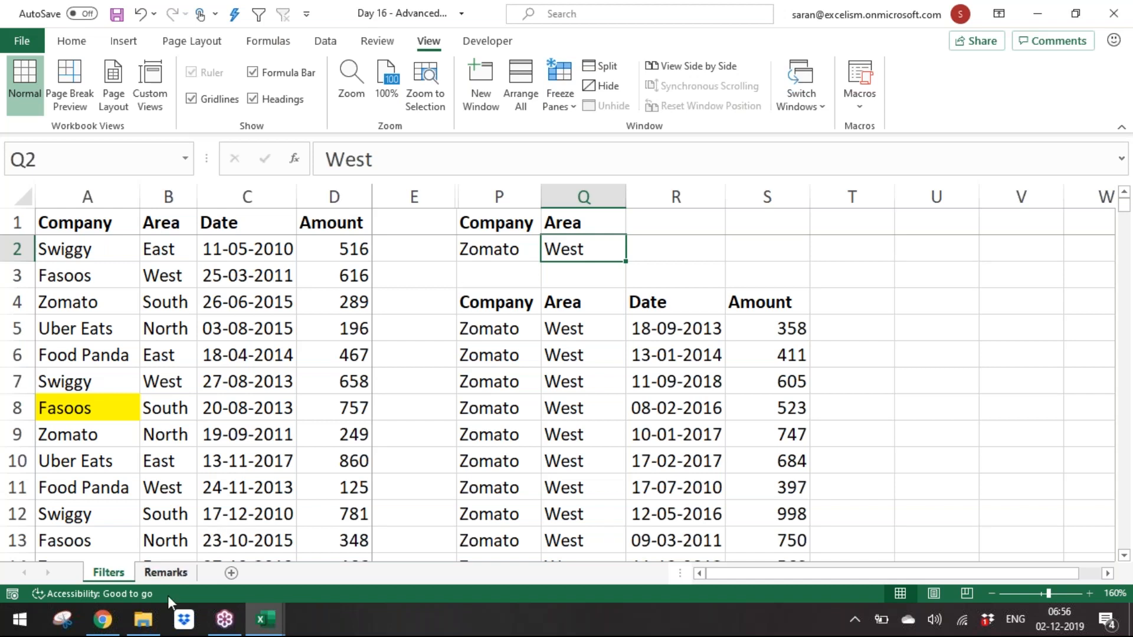
Step: On the Remarks sheet, note in A21: "When the criteria is presented in the same Row that means AND condition means all has to satisfy"
left_click(171, 576)
key("Down")
key("F2")
type("When the criteral")
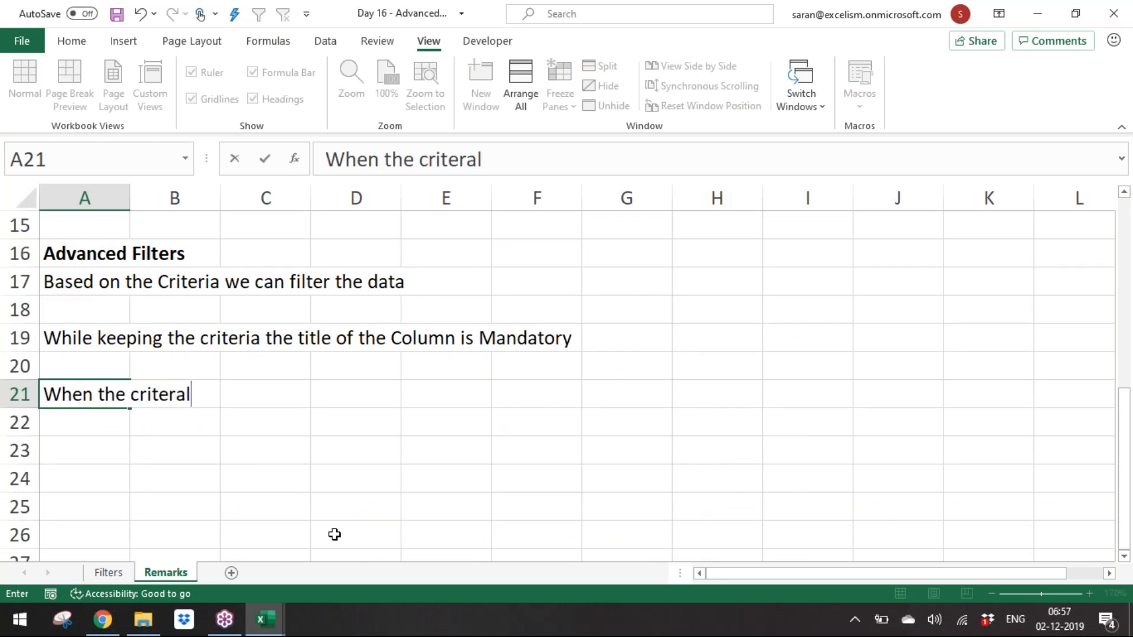
key("BackSpace")
key("BackSpace")
type("ia is one a")
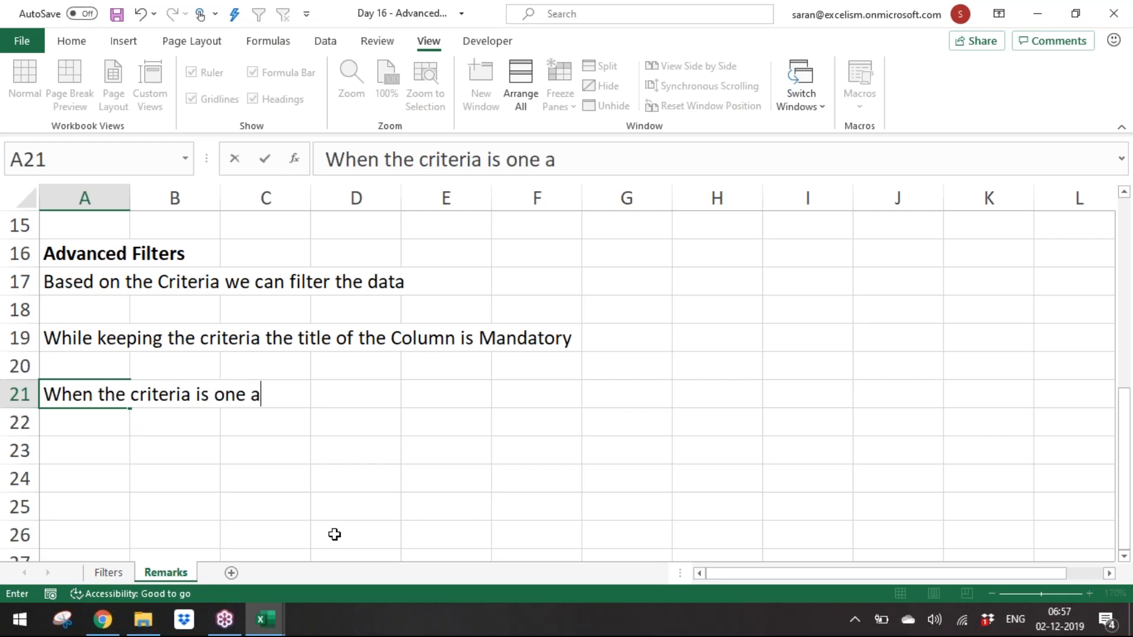
type("fter in the")
key("BackSpace")
key("BackSpace")
key("BackSpace")
key("BackSpace")
key("BackSpace")
key("BackSpace")
key("BackSpace")
key("BackSpace")
key("BackSpace")
key("BackSpace")
key("BackSpace")
key("BackSpace")
key("BackSpace")
key("BackSpace")
key("BackSpace")
key("BackSpace")
key("BackSpace")
type("presente")
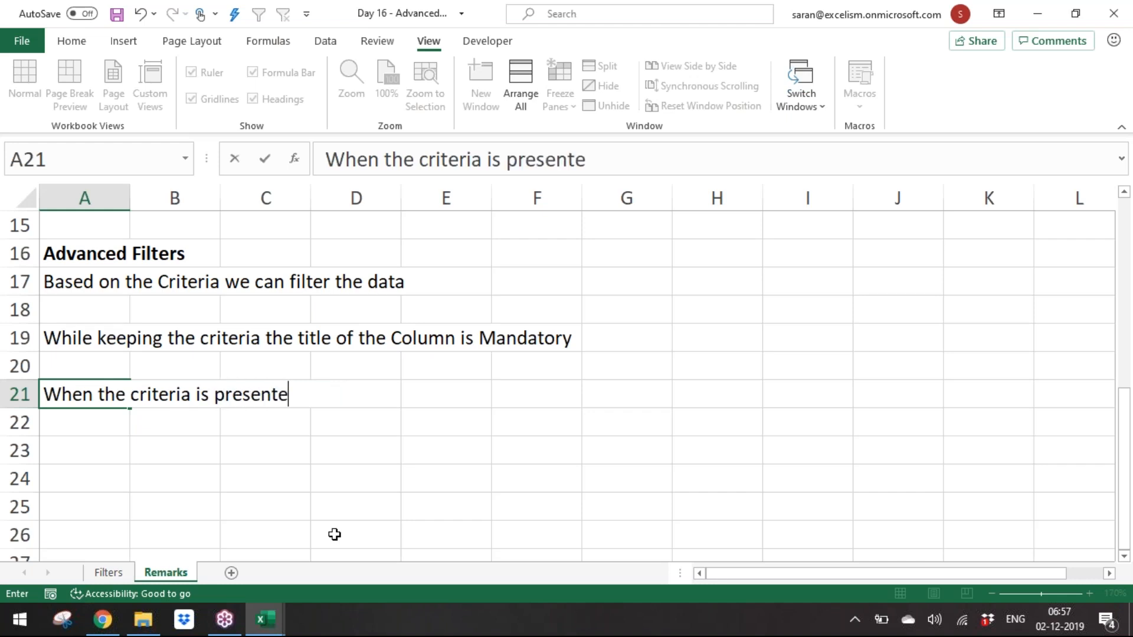
type("d in the same ")
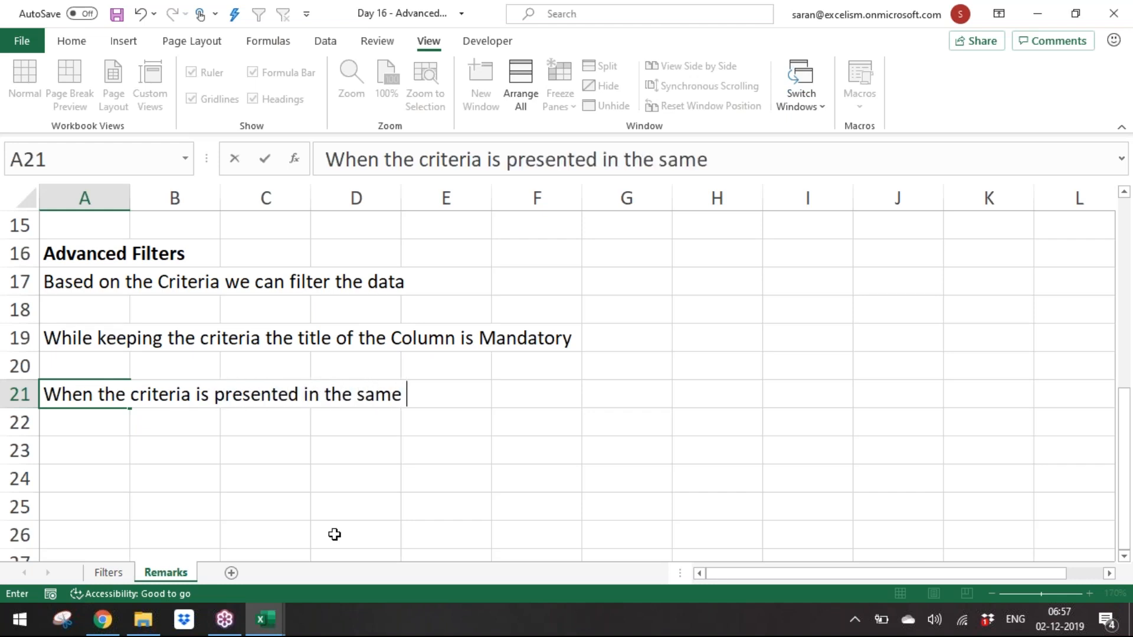
type("Row that m")
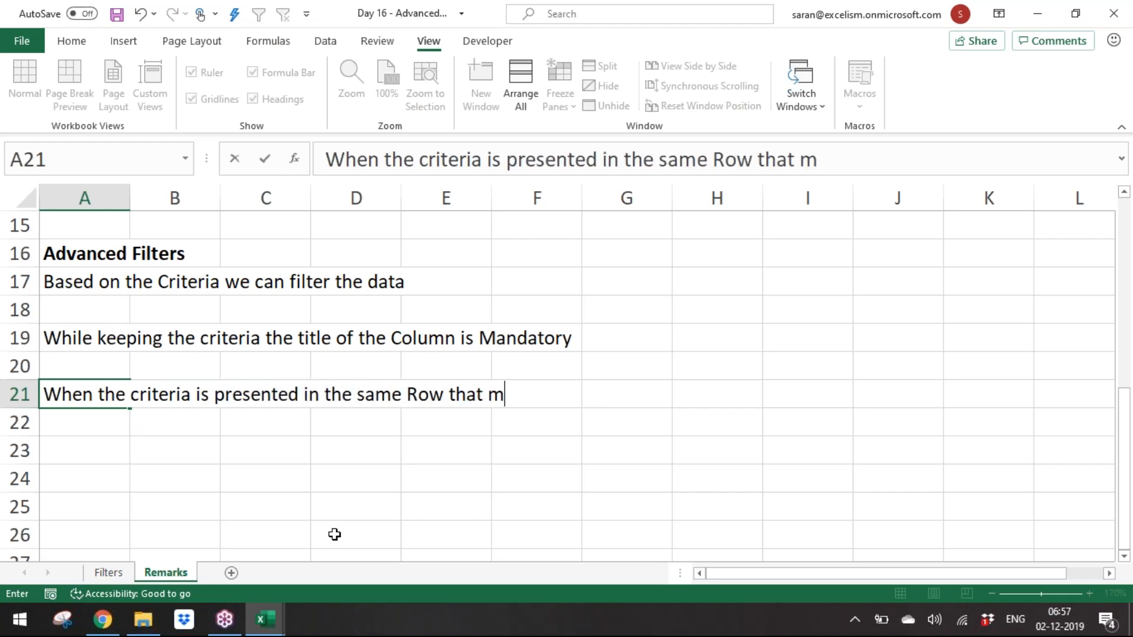
type("eans AND")
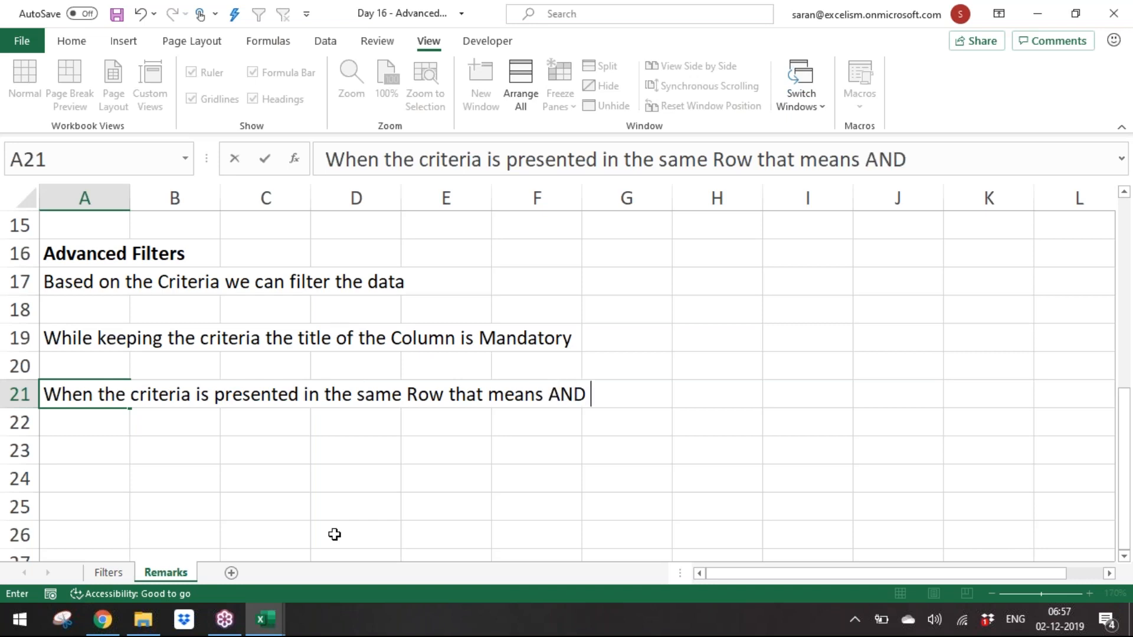
type(" condit")
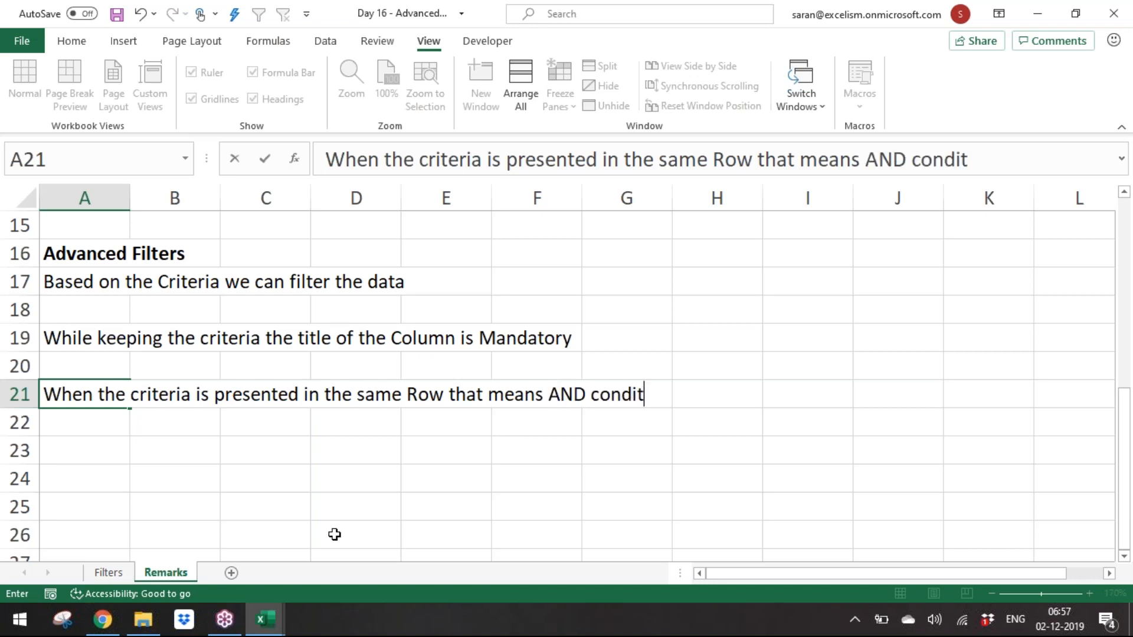
type("ion means ")
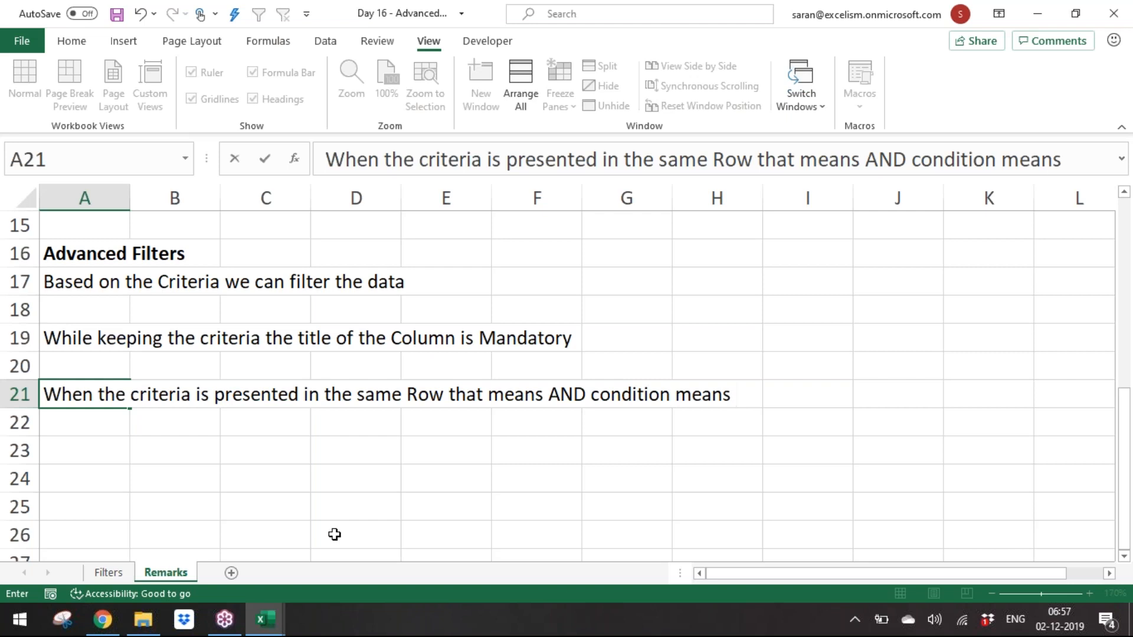
type("b")
key("BackSpace")
type("all hav")
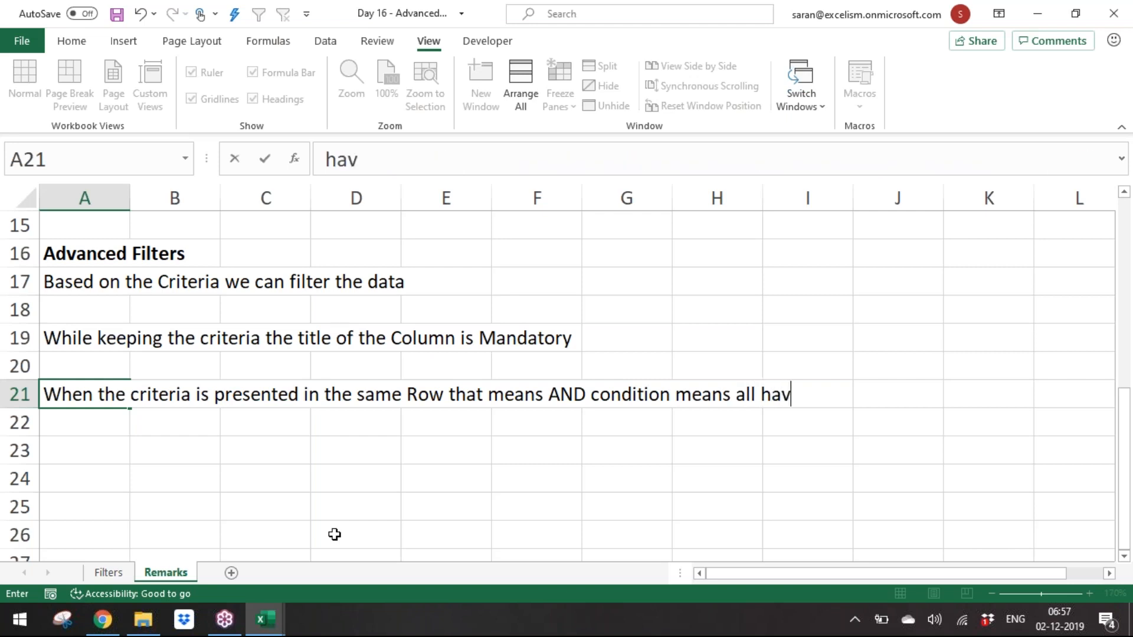
key("BackSpace")
type("s to satisfy")
key("Return")
Step: On the Remarks sheet, note in A22: "When the criteria is presented in the same Column that means OR condition means any one has to satisfy"
type("When the critier")
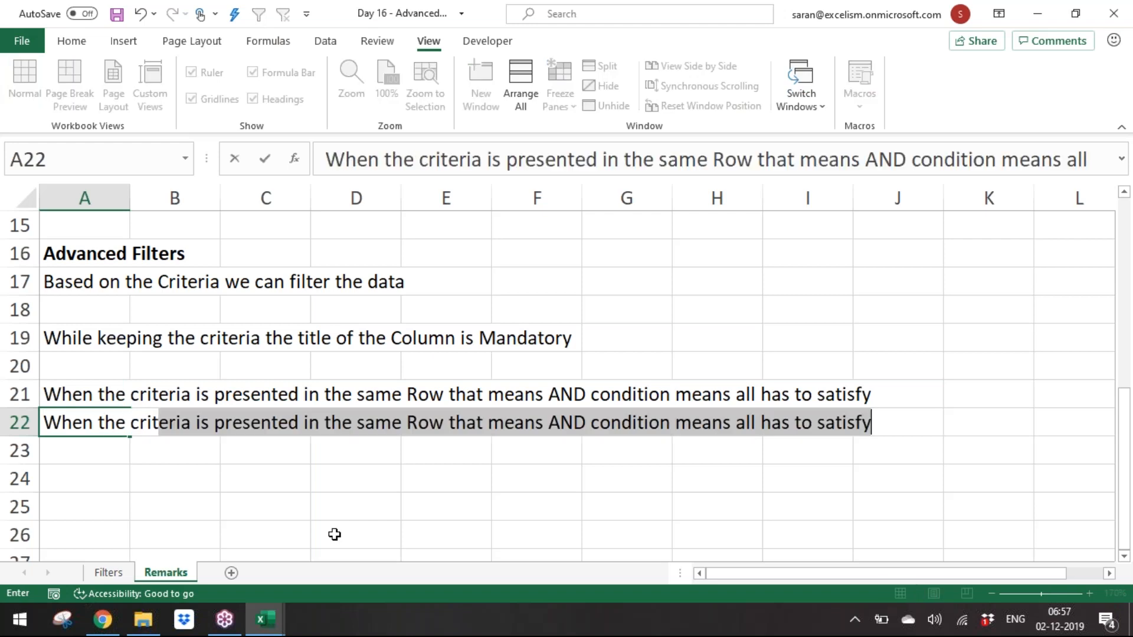
key("BackSpace")
key("BackSpace")
type("eria ")
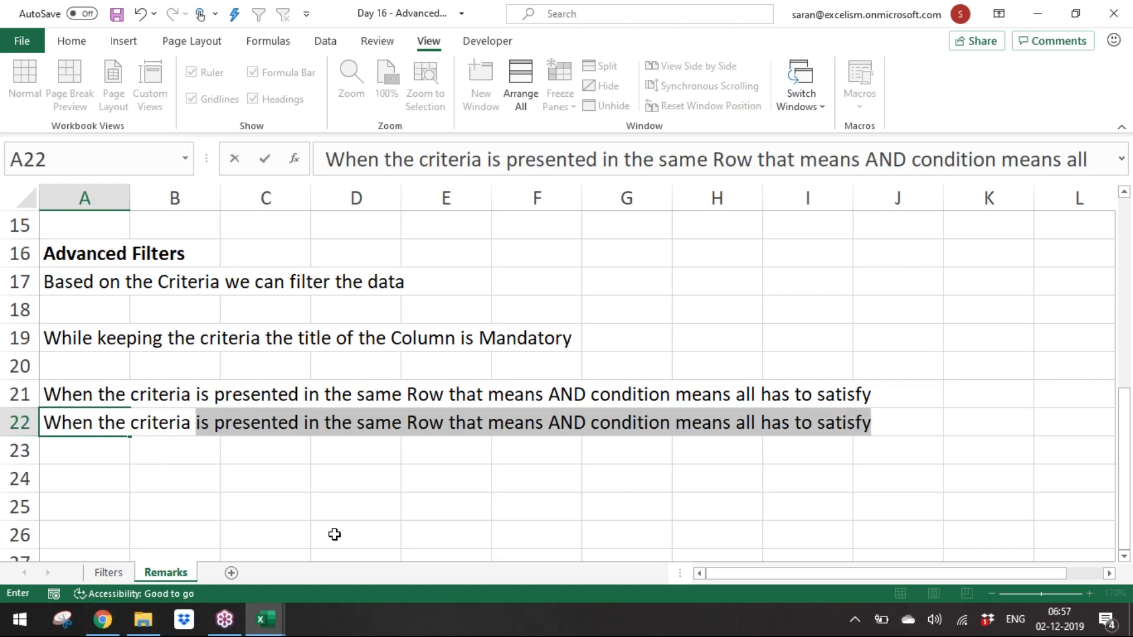
type("is pre")
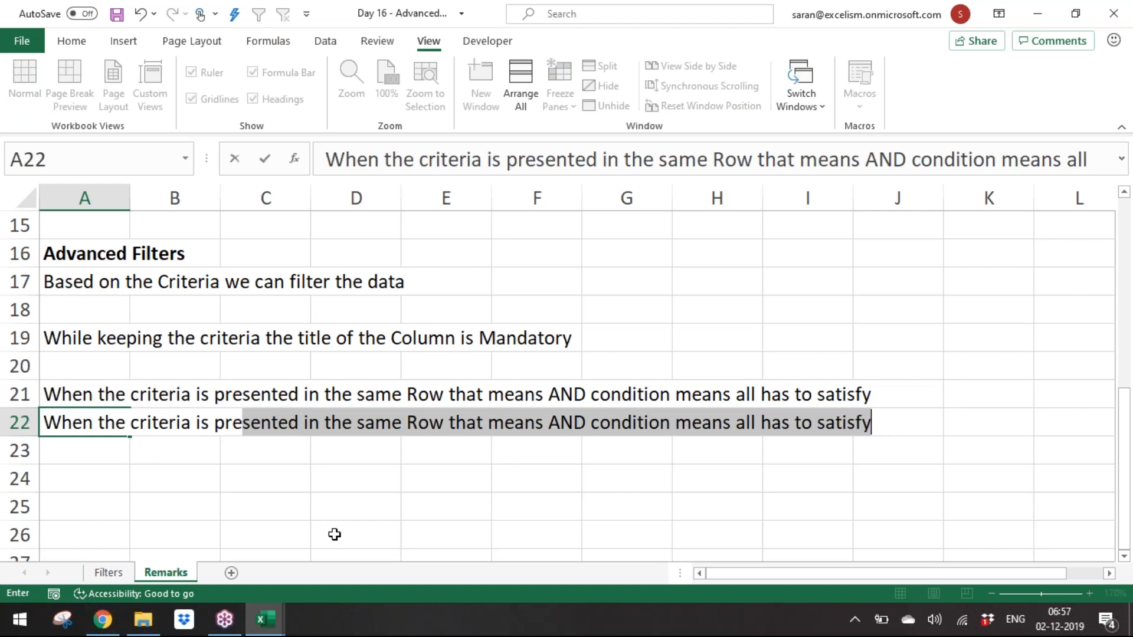
type("sented in the ")
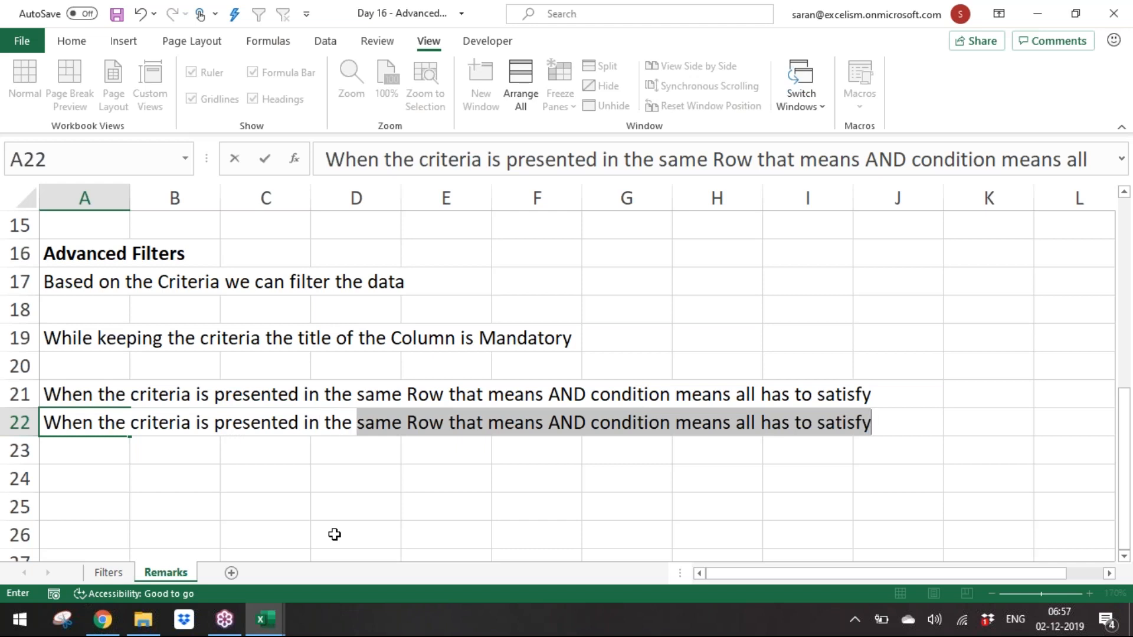
type("same Column ")
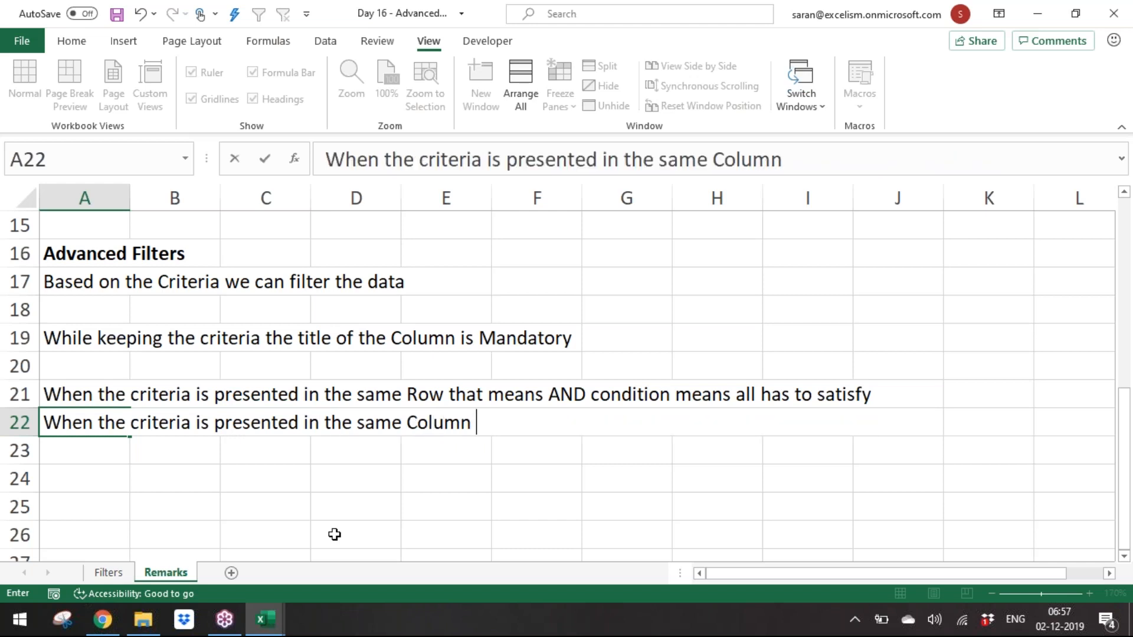
type("that mean")
key("BackSpace")
key("BackSpace")
type("eans OR")
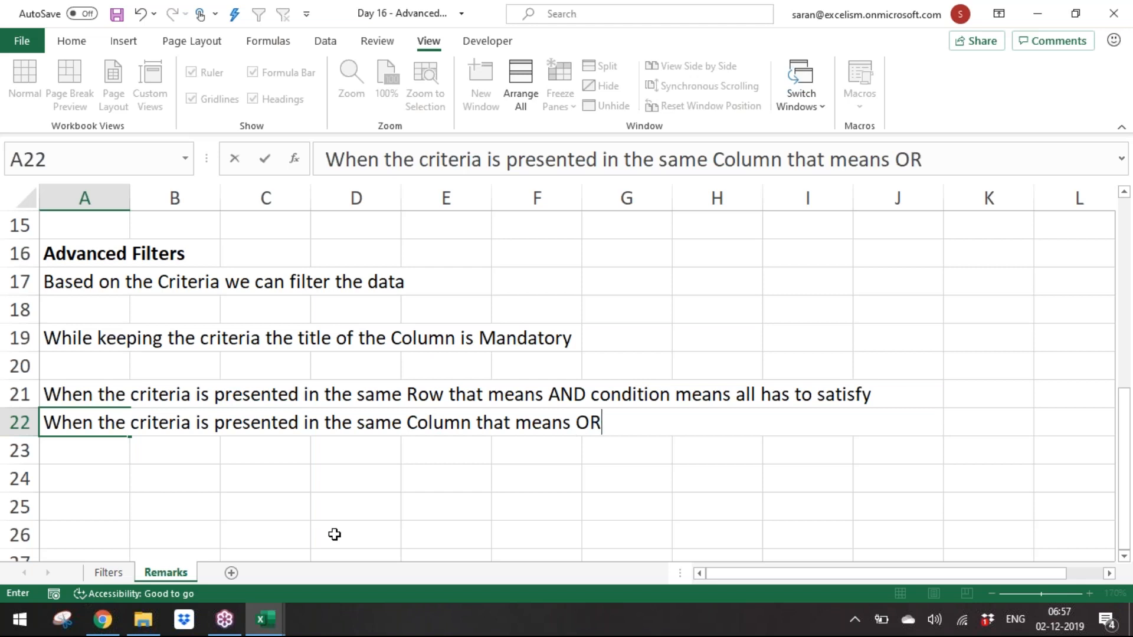
type(" condition m")
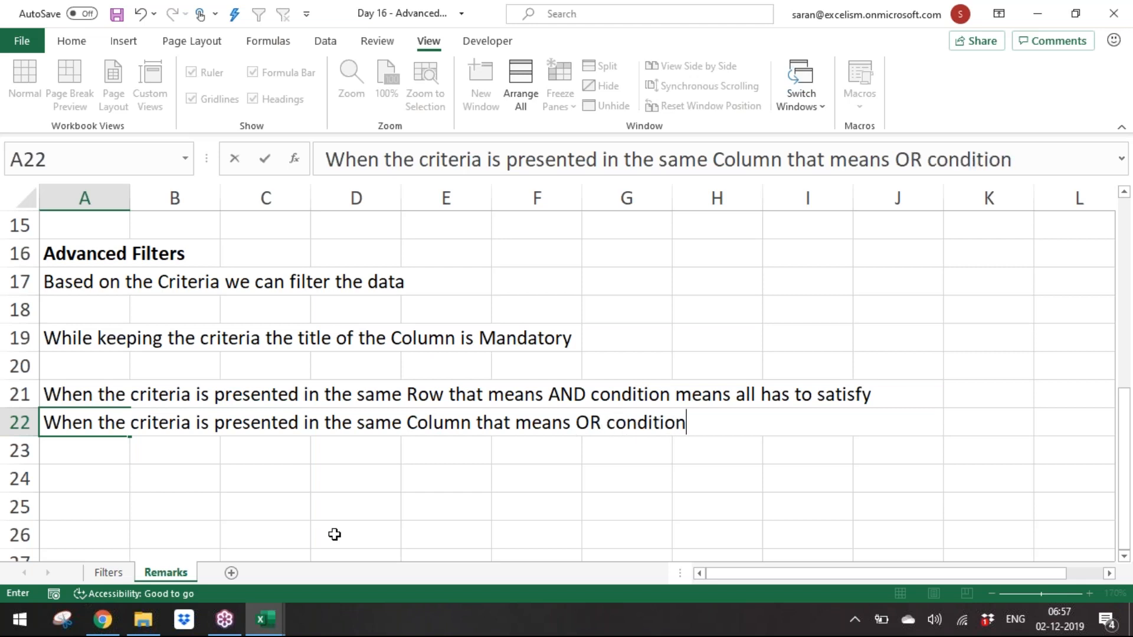
key("BackSpace")
type("means ")
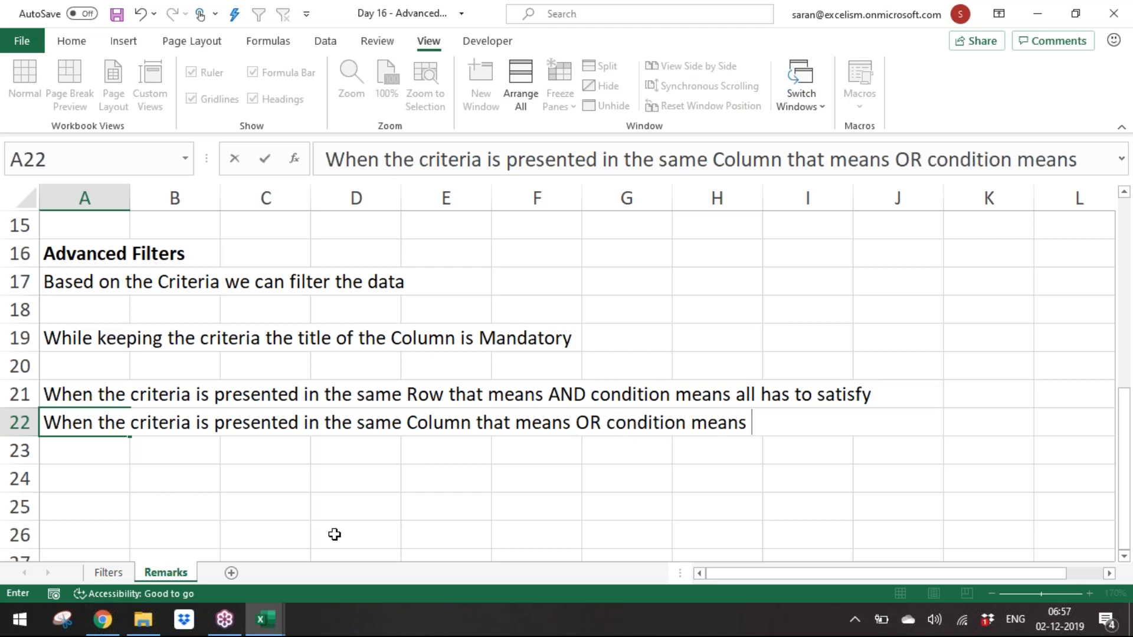
type("any ")
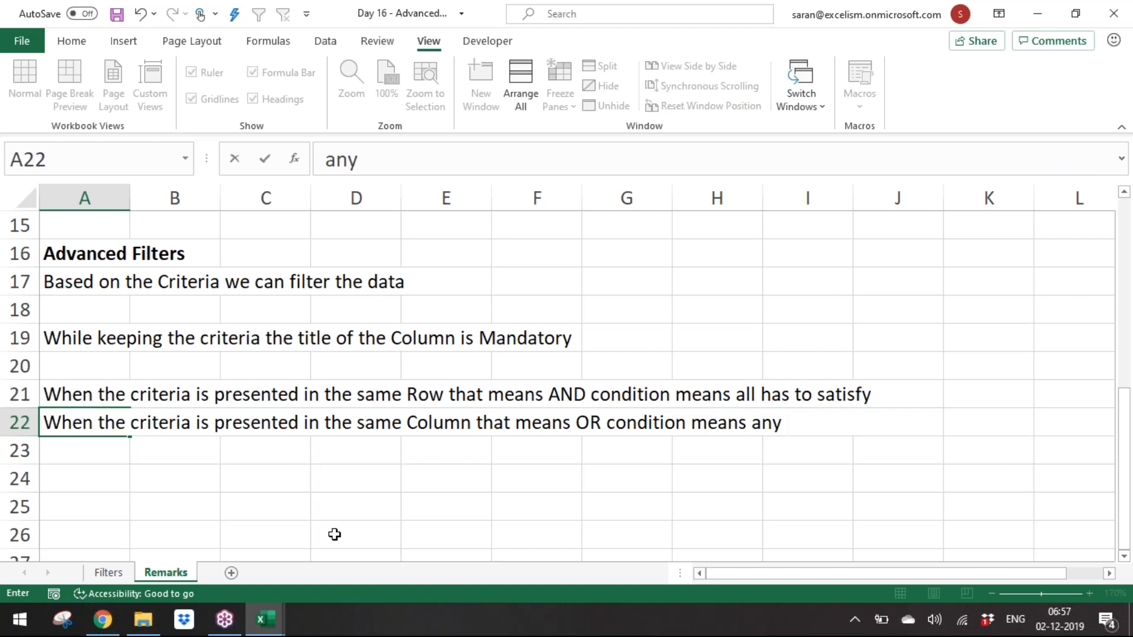
type("oen h")
key("BackSpace")
key("BackSpace")
key("BackSpace")
key("BackSpace")
type("ne has to ")
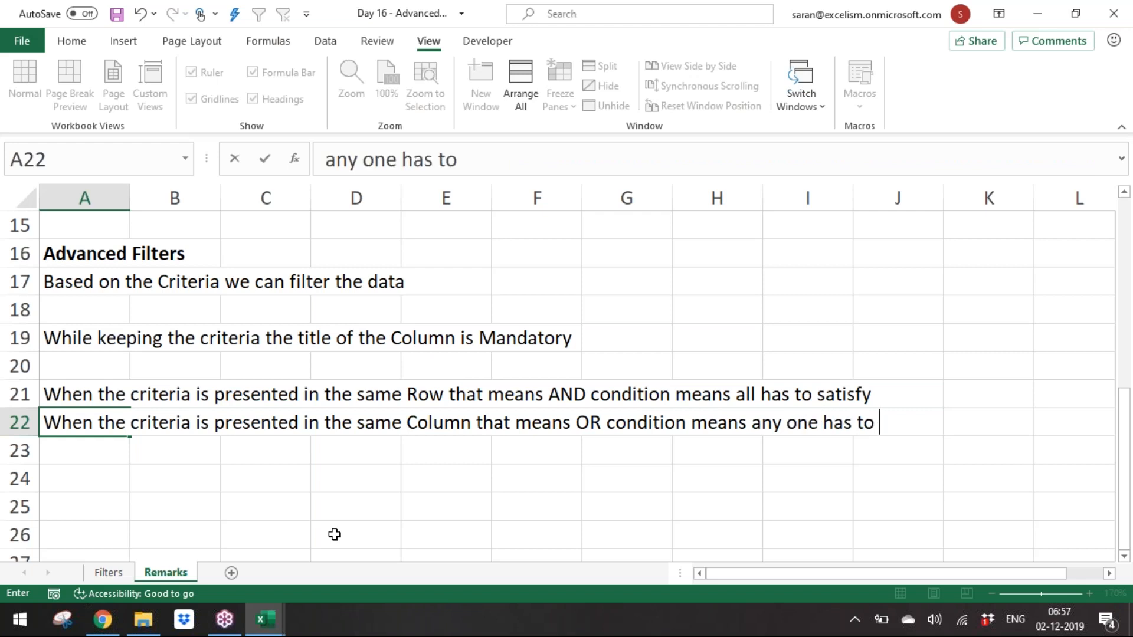
type("satifsy")
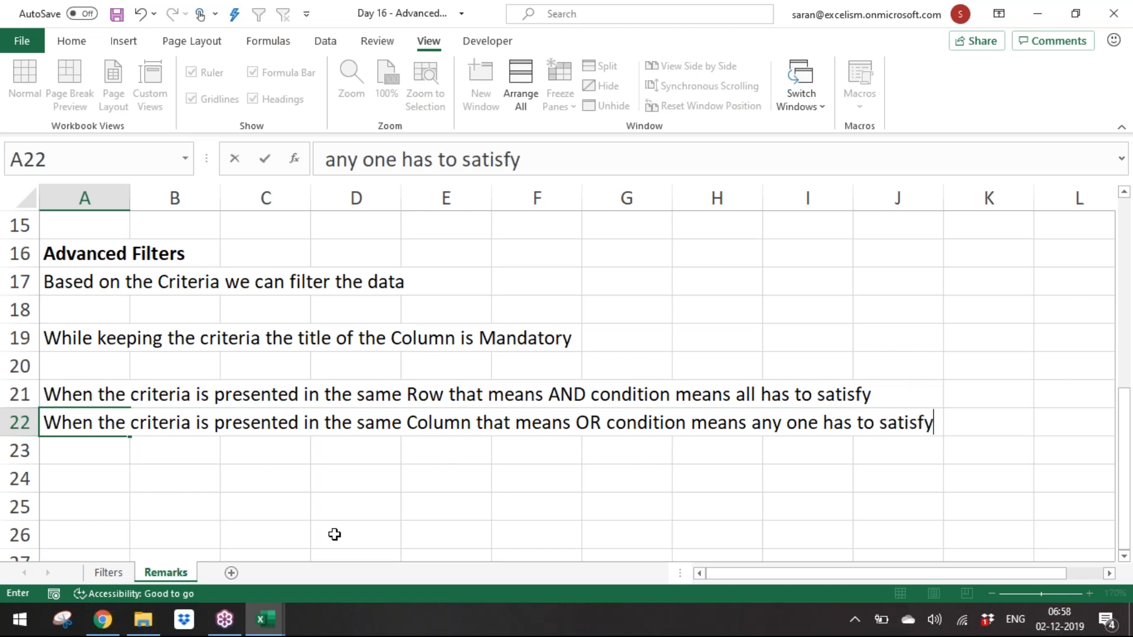
key("Return")
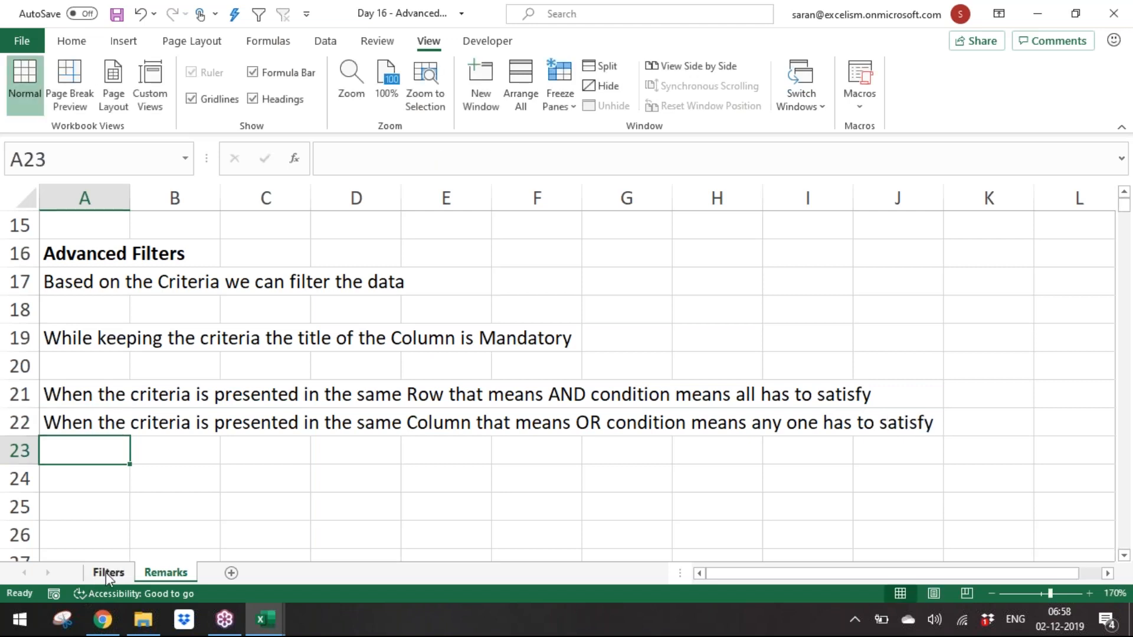
Step: On the Filters sheet, enter the criteria header Company in cell U1
left_click(105, 572)
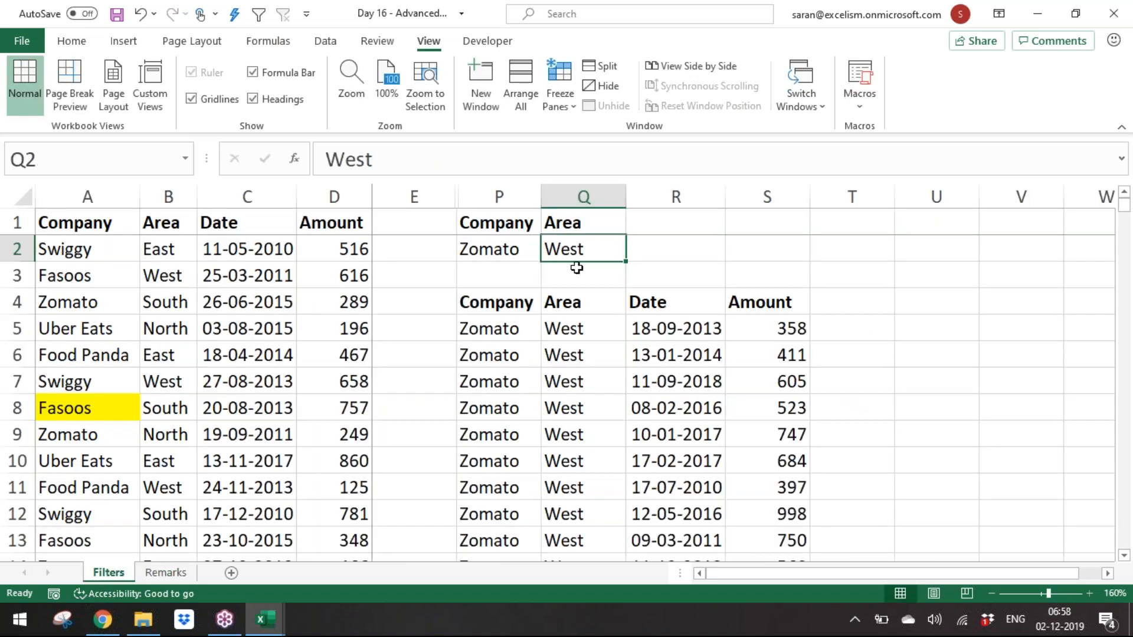
left_click(824, 220)
key("Right")
key("Right")
key("Right")
key("Right")
key("Right")
key("Right")
key("Right")
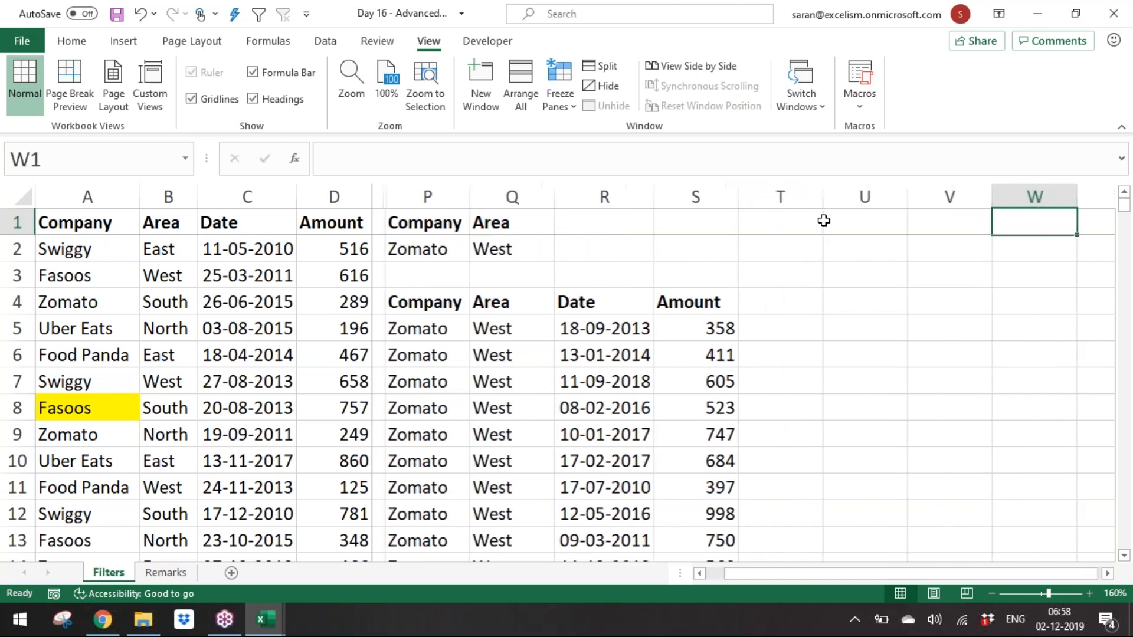
key("Down")
key("Down")
key("Down")
key("Down")
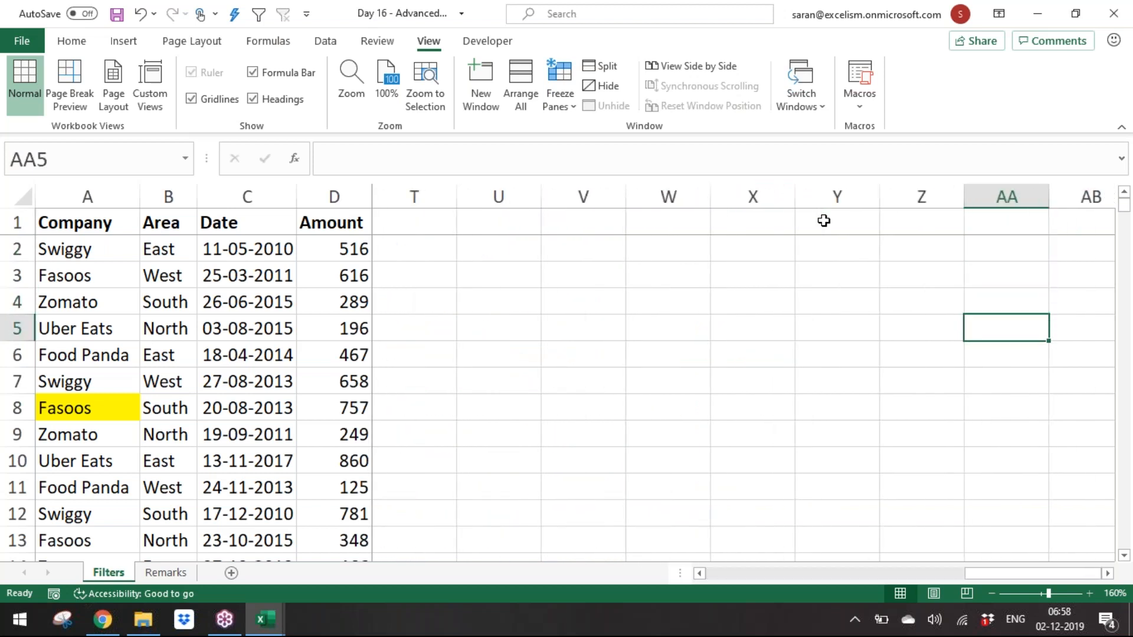
key("Left")
key("Left")
key("Left")
key("Left")
key("Left")
key("Left")
key("Up")
key("Up")
key("Up")
key("Up")
type("Company")
key("Return")
key("Right")
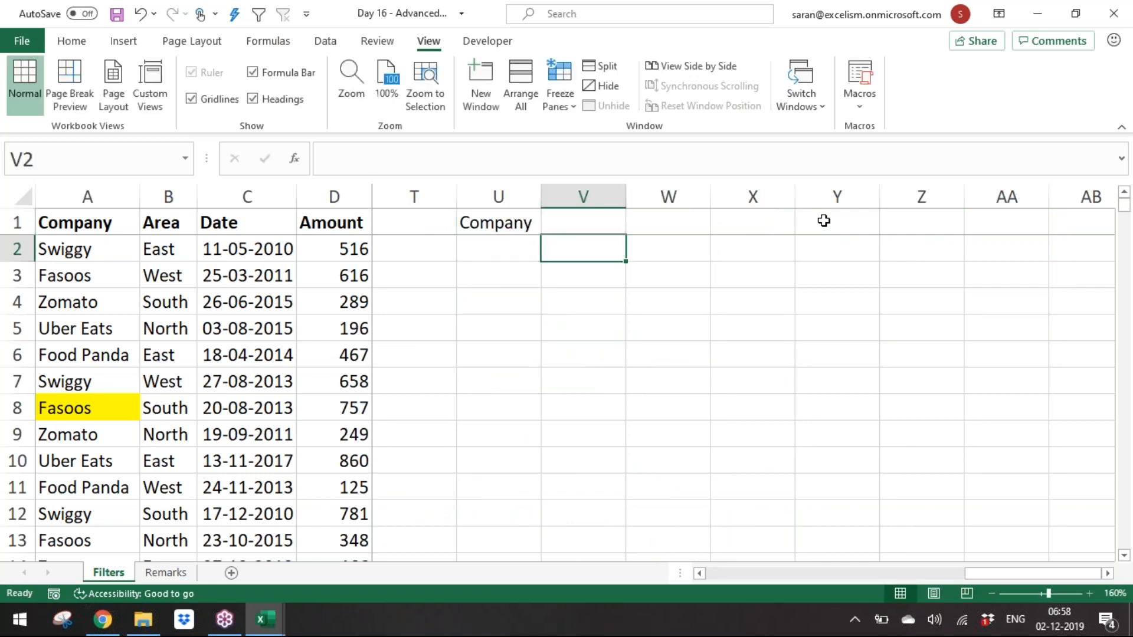
Step: List Zomato and Uber Eats beneath the Company header in U2 and U3 as OR criteria
key("Left")
type("Area")
key("Return")
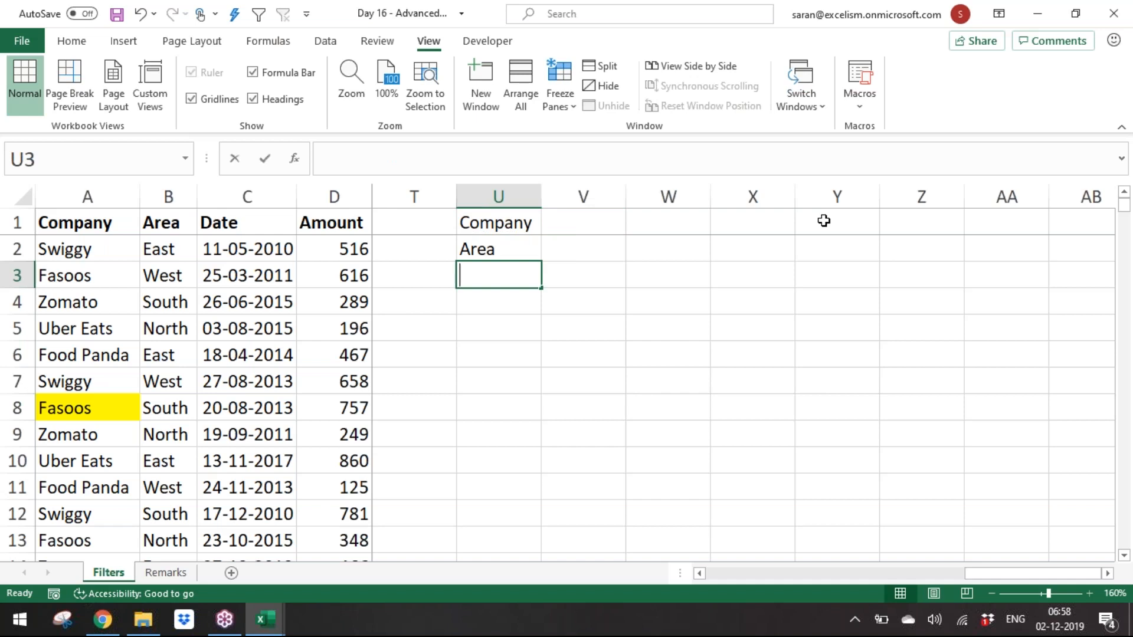
type("Ube")
key("Escape")
key("Up")
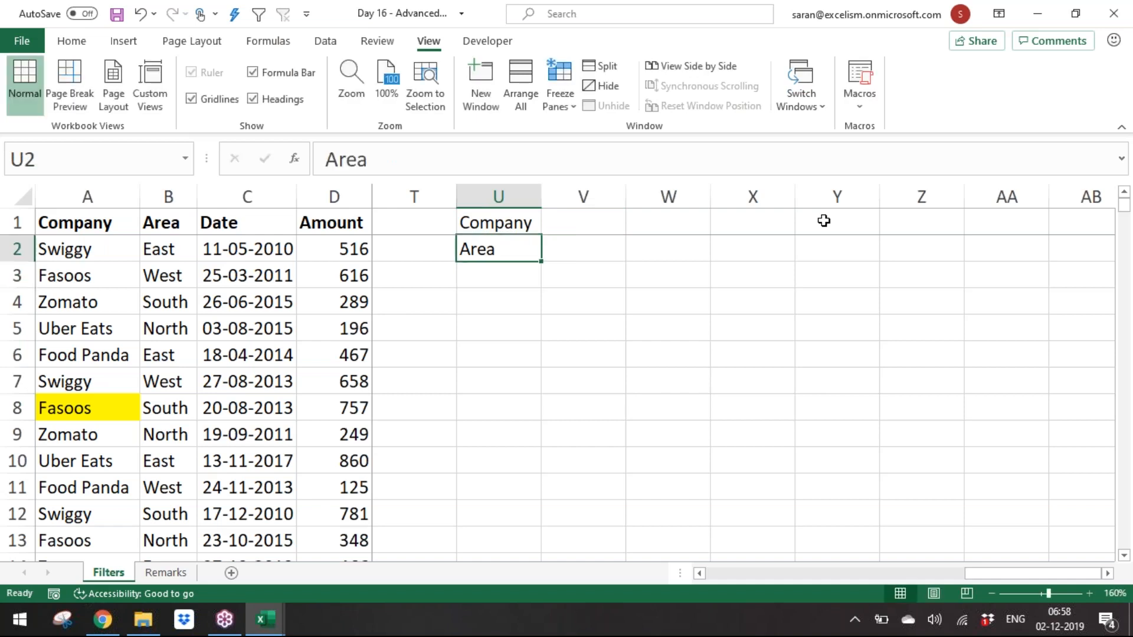
type("Zomato")
key("Return")
type("U")
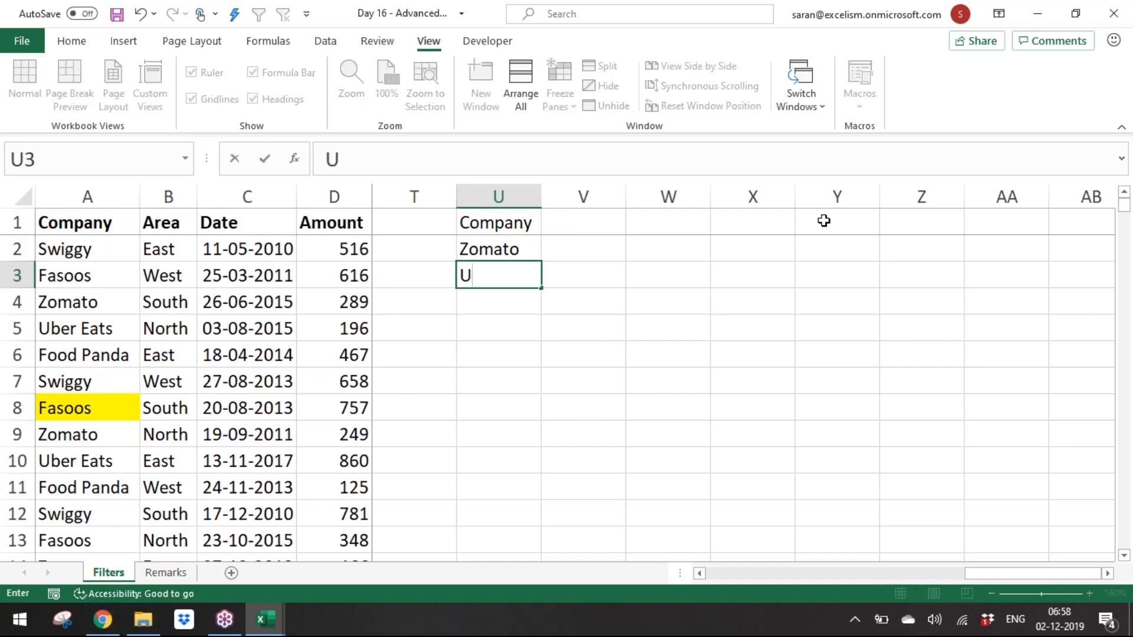
type("ber Eats")
key("Return")
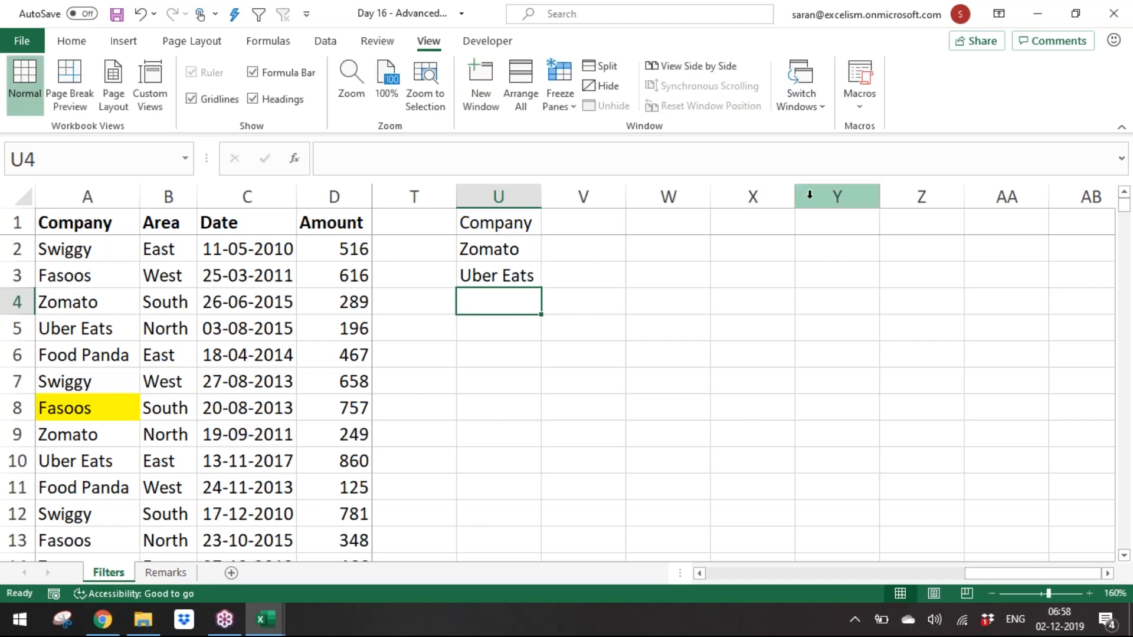
Step: Run Advanced Filter with criteria range U1:U3, copying the matching records to another location starting at U4
left_click(499, 253)
left_click(508, 279)
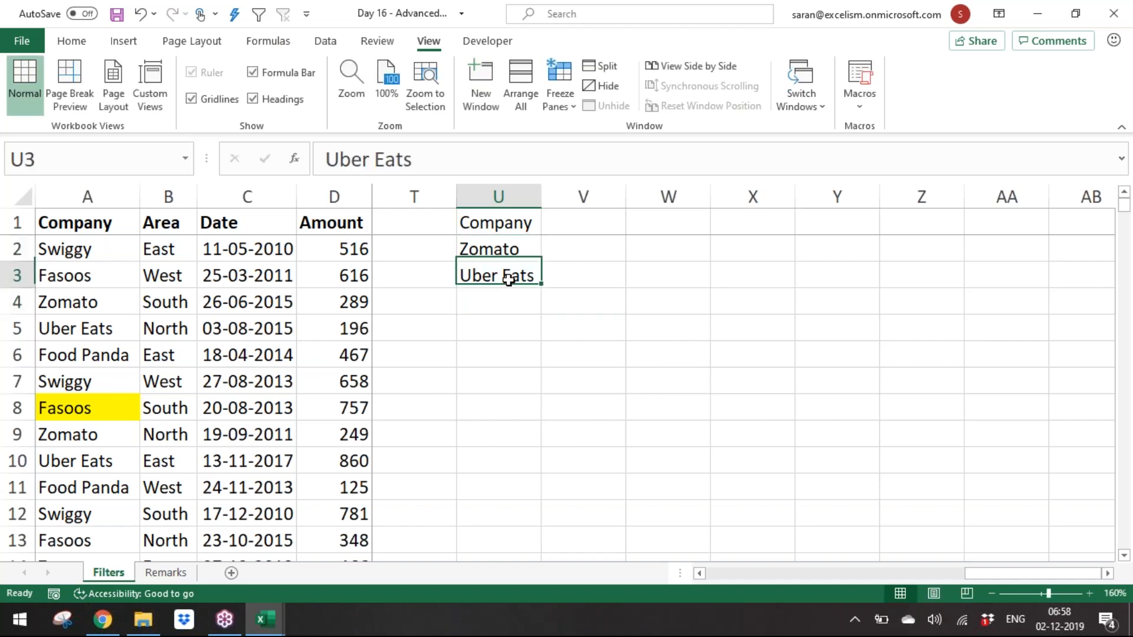
left_click(508, 251)
left_click(518, 274)
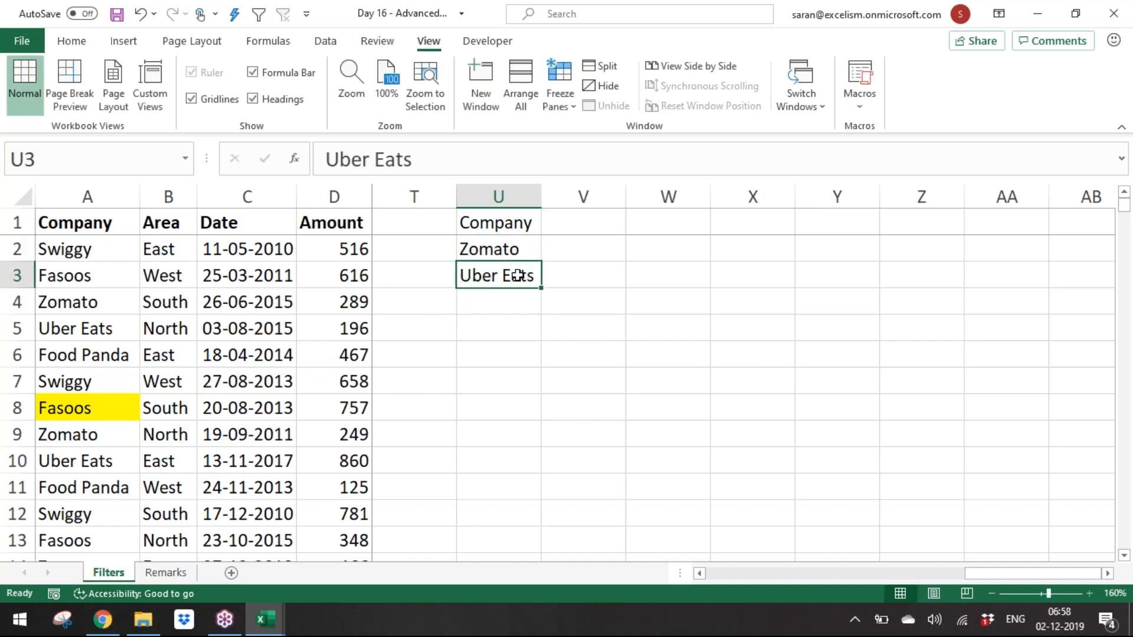
left_click(515, 248)
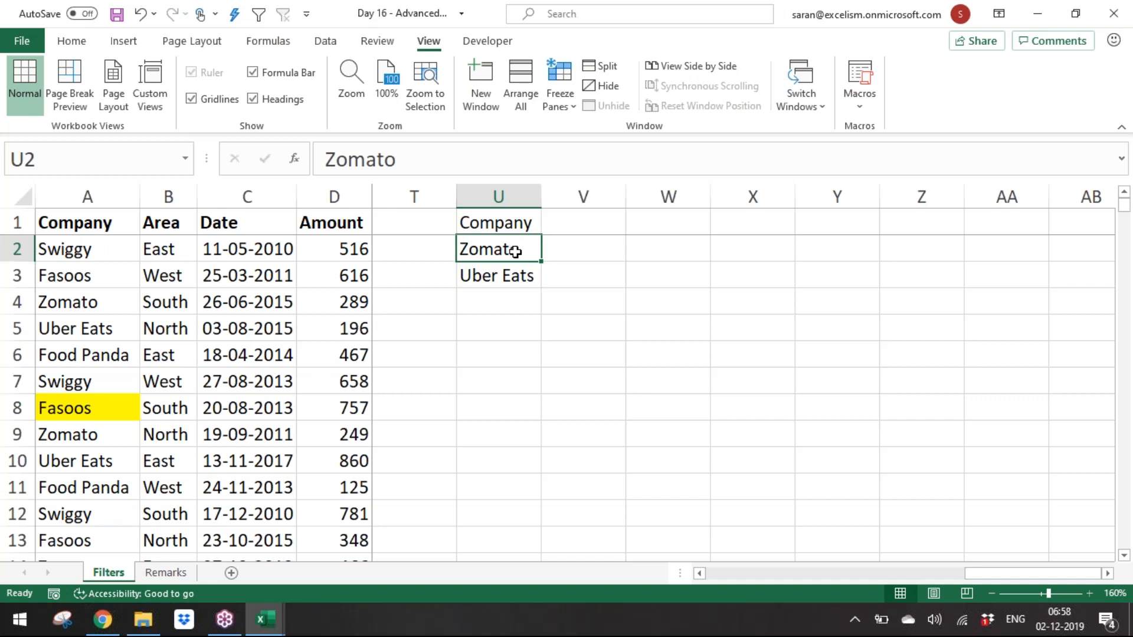
left_click(179, 295)
key("alt+d")
key("f")
key("a")
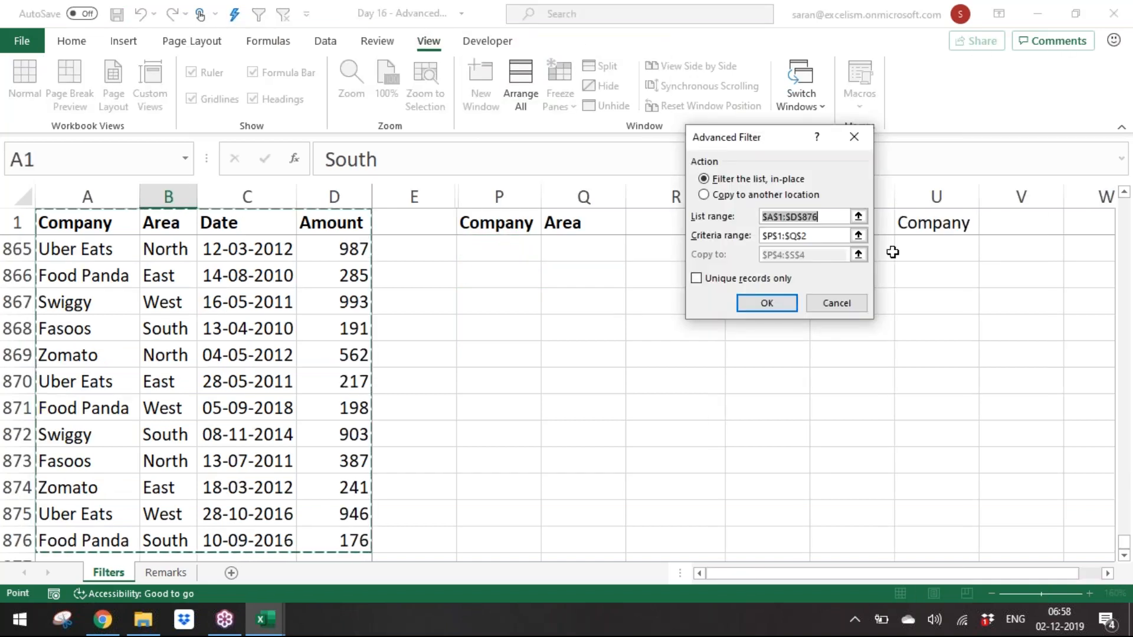
key("Tab")
left_click(859, 236)
left_click_drag(930, 224, 922, 274)
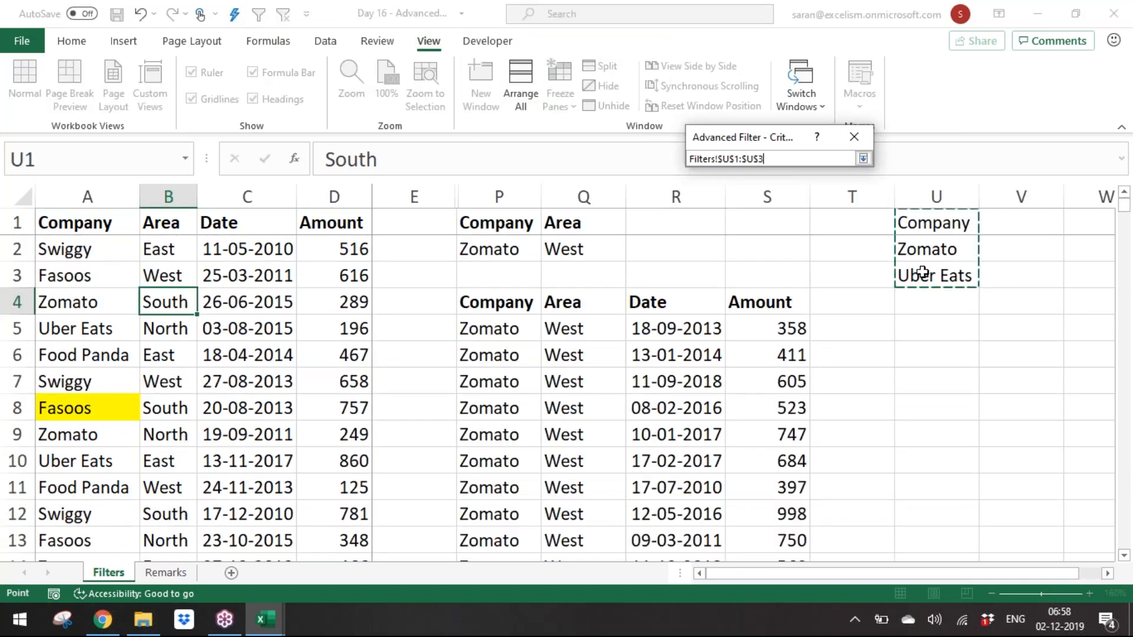
left_click(862, 158)
left_click(766, 196)
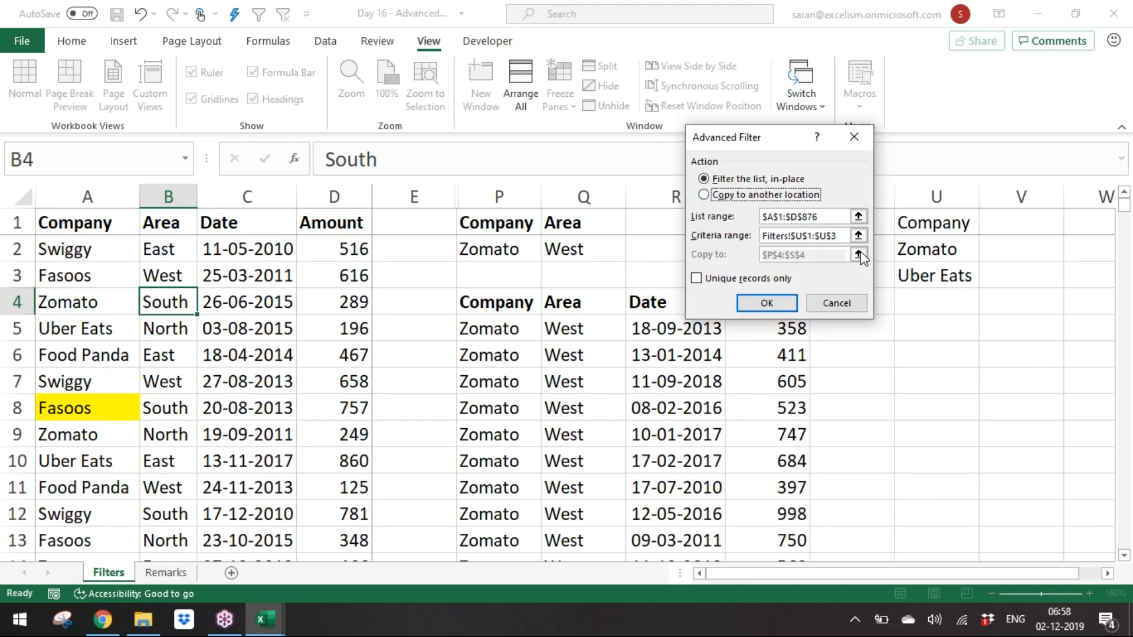
left_click(767, 195)
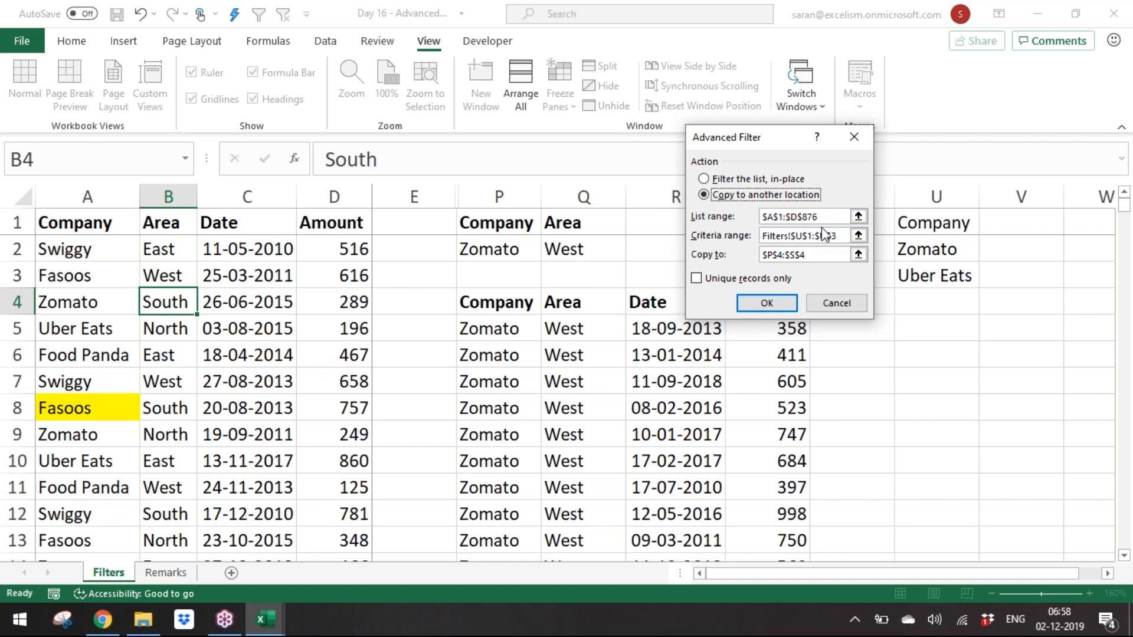
left_click(860, 255)
left_click(859, 255)
left_click(923, 311)
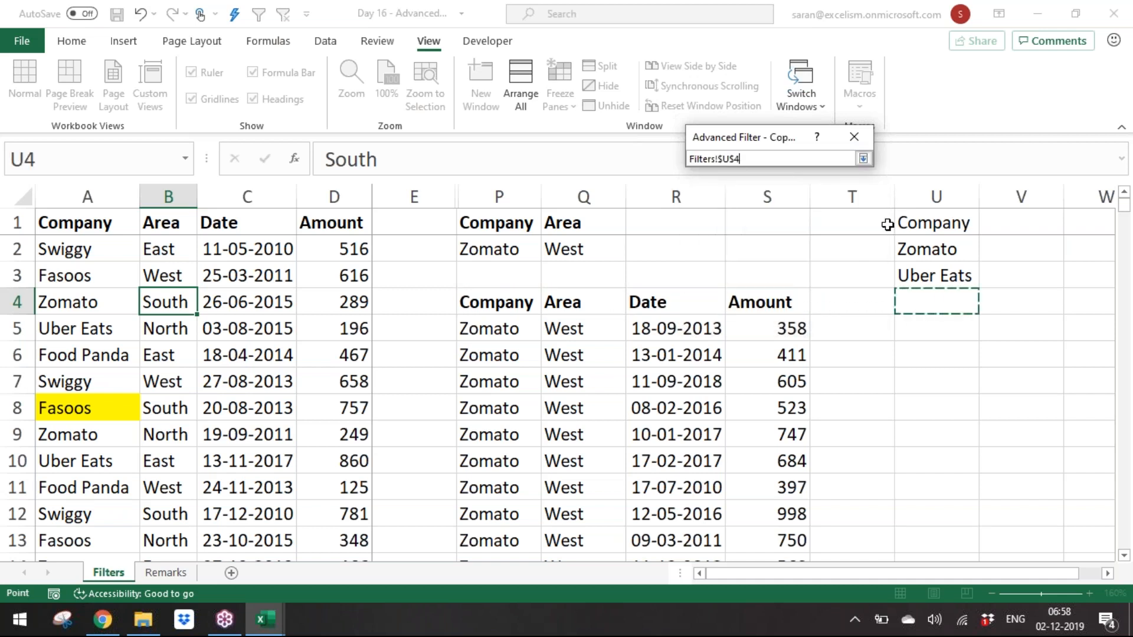
left_click(859, 162)
left_click(768, 303)
Step: Autofit the width of the newly copied Date column W
left_click(1018, 272)
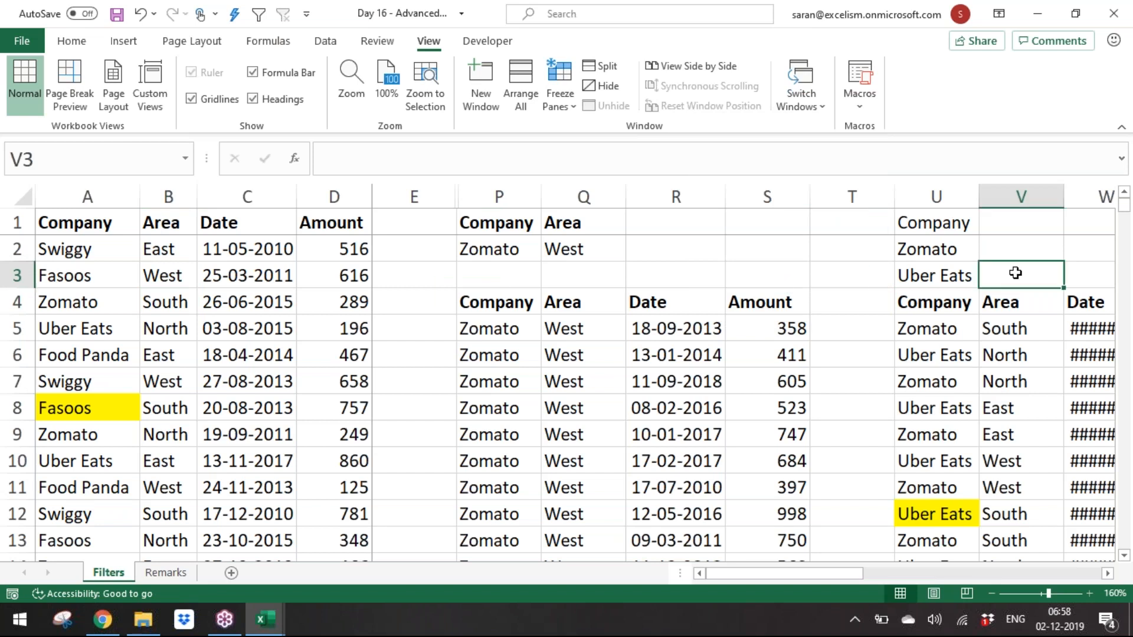
key("Right")
key("Right")
key("Right")
key("Right")
key("Right")
key("Right")
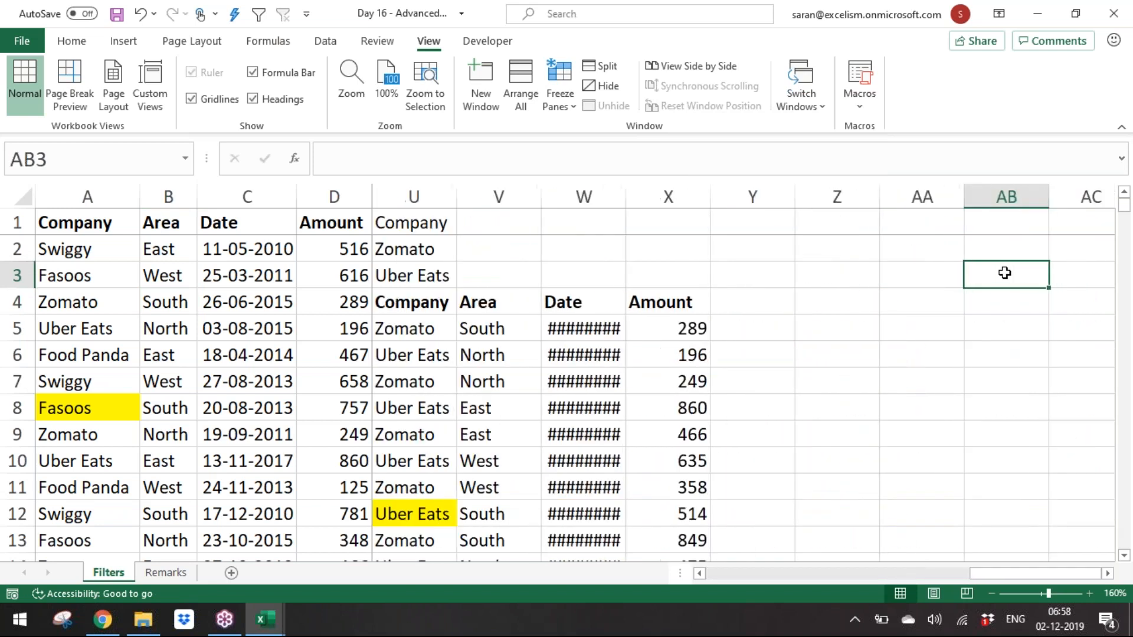
left_click(629, 196)
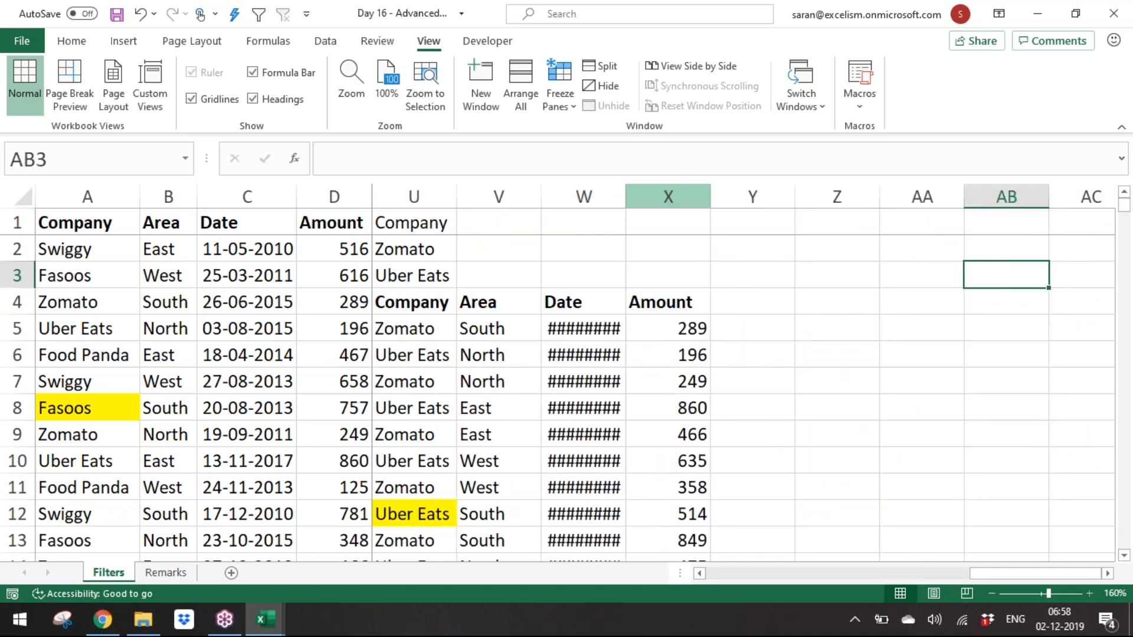
double_click(624, 194)
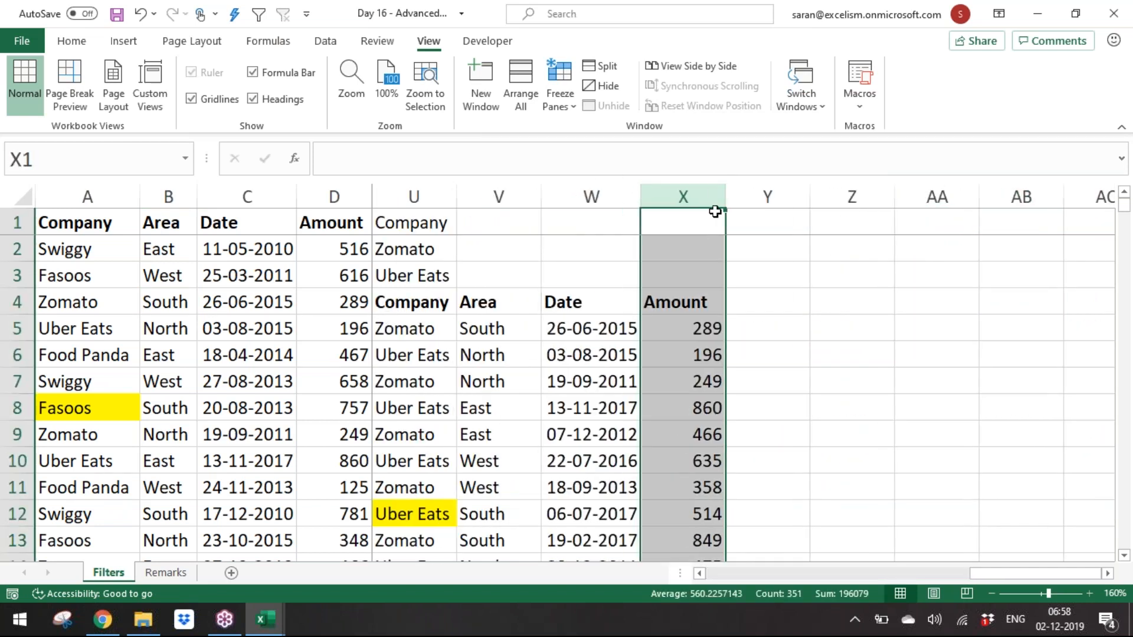
Step: Hide columns P through Y holding the criteria and filtered copies
left_click(785, 195)
left_click_drag(767, 197, 473, 198)
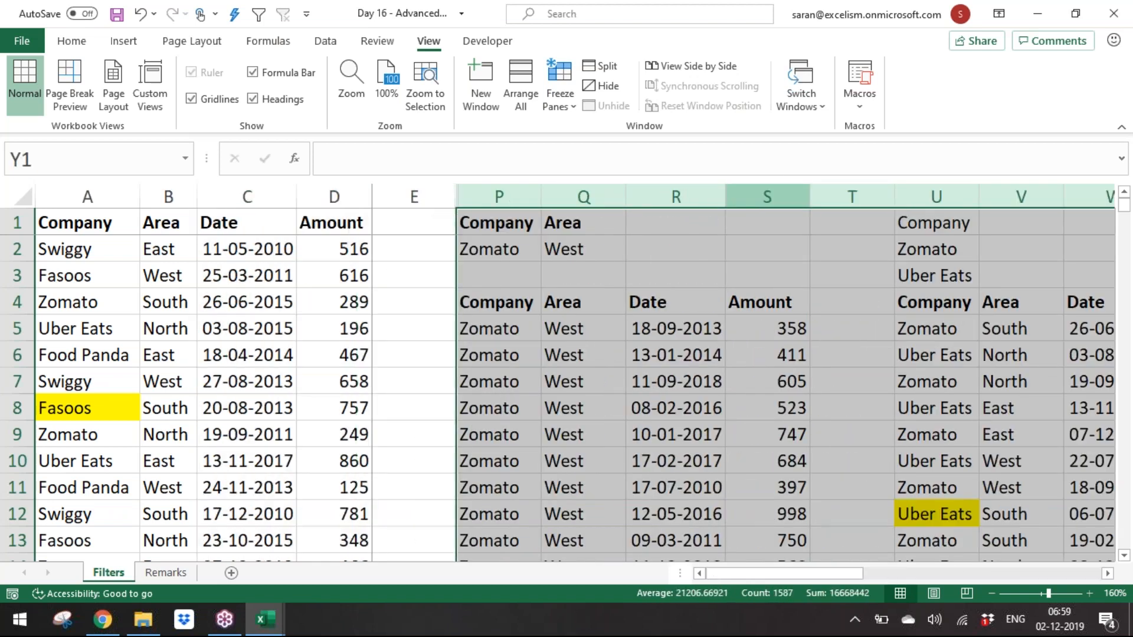
right_click(626, 201)
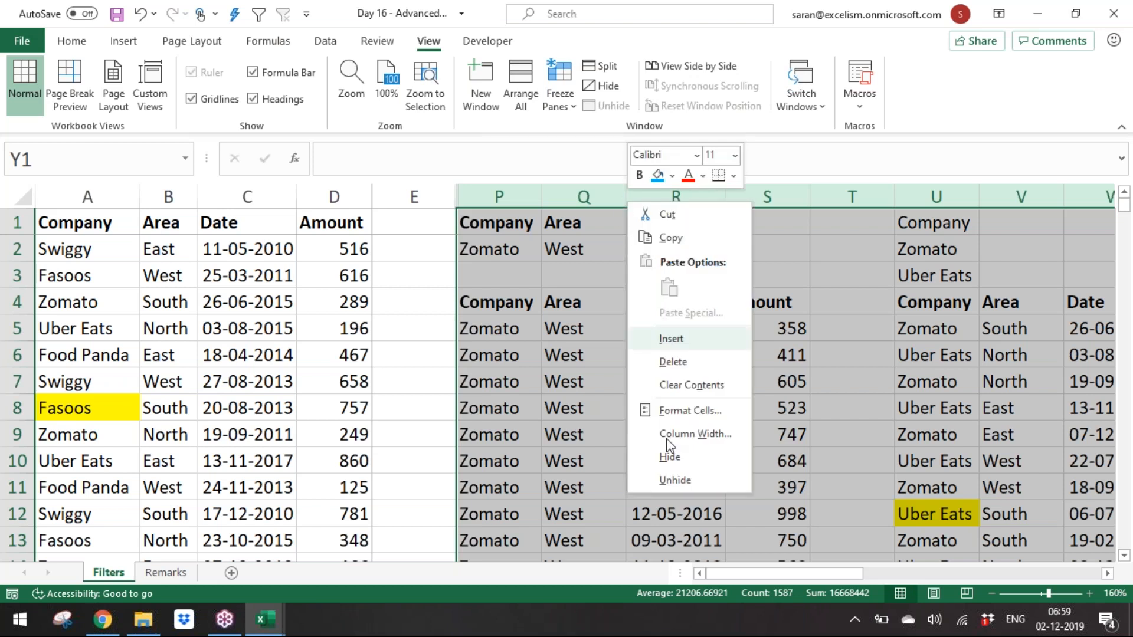
left_click(670, 457)
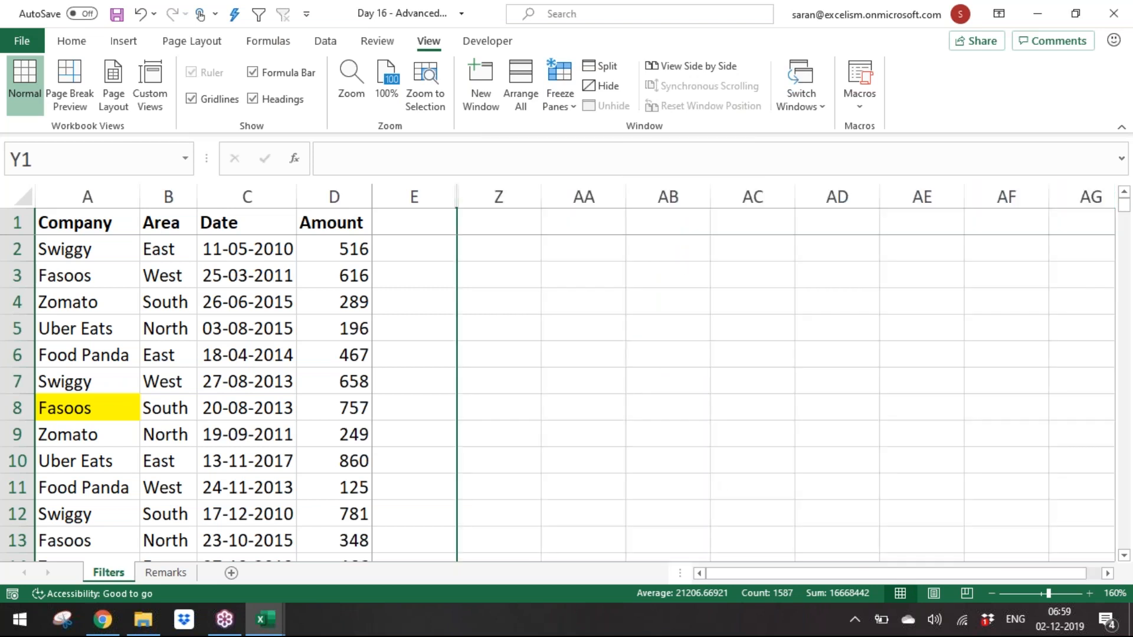
Step: Enter a Company criteria header in Z1 with Swiggy beneath it in Z2
key("Right")
type("Company")
key("Return")
key("Return")
type("Swiggg")
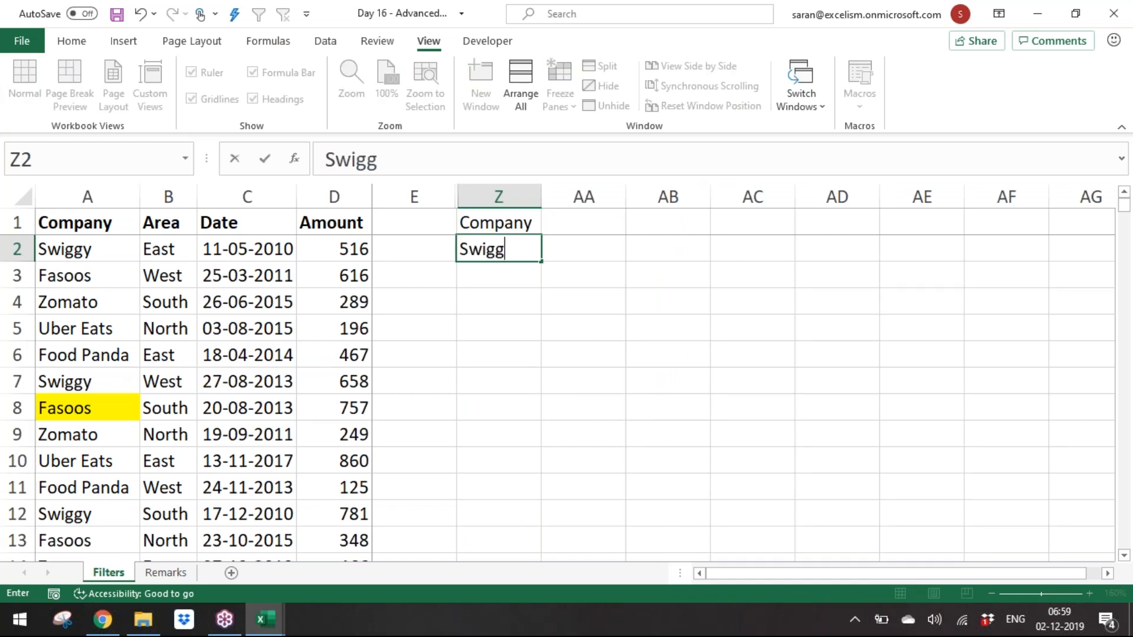
key("BackSpace")
type("y")
key("Tab")
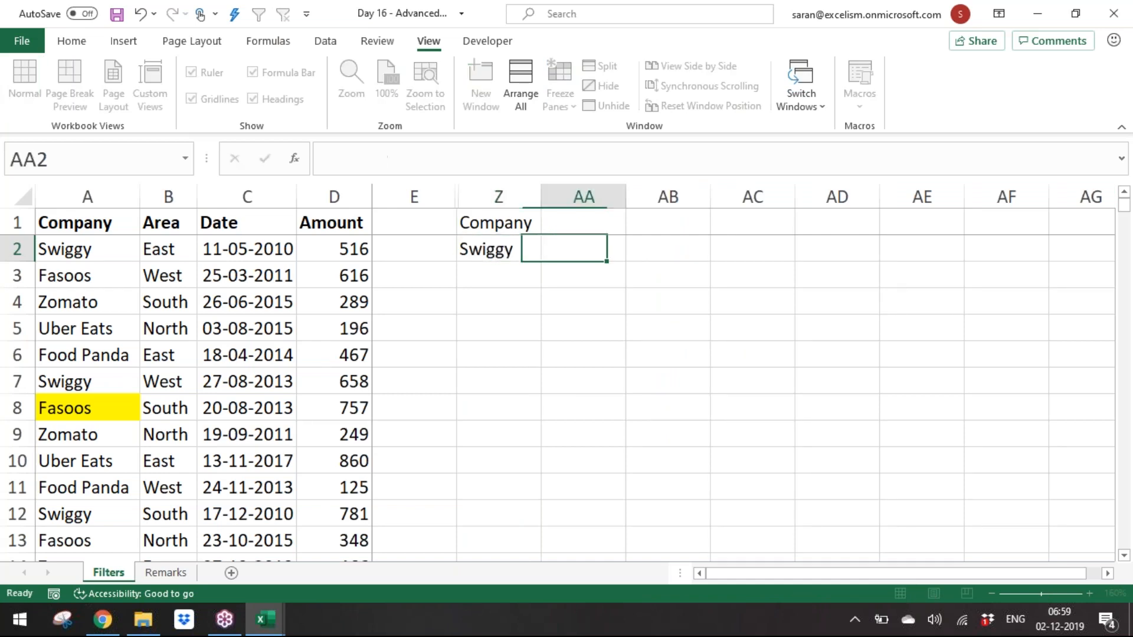
Step: Enter an Area header in AA1 and West in AA3 so the two conditions act as OR criteria
key("Up")
type("Area")
key("Return")
key("Return")
type("West")
key("Return")
Step: Format the criteria range Z1:AA3 with a blue fill and bold headers
left_click_drag(511, 223, 590, 277)
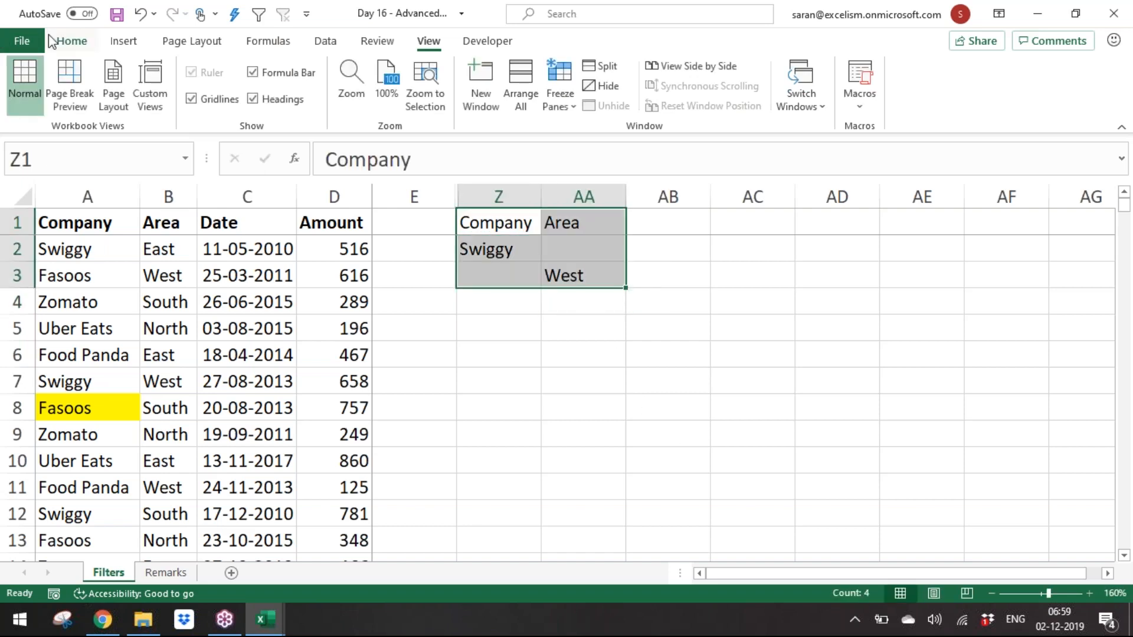
left_click(66, 42)
left_click(207, 98)
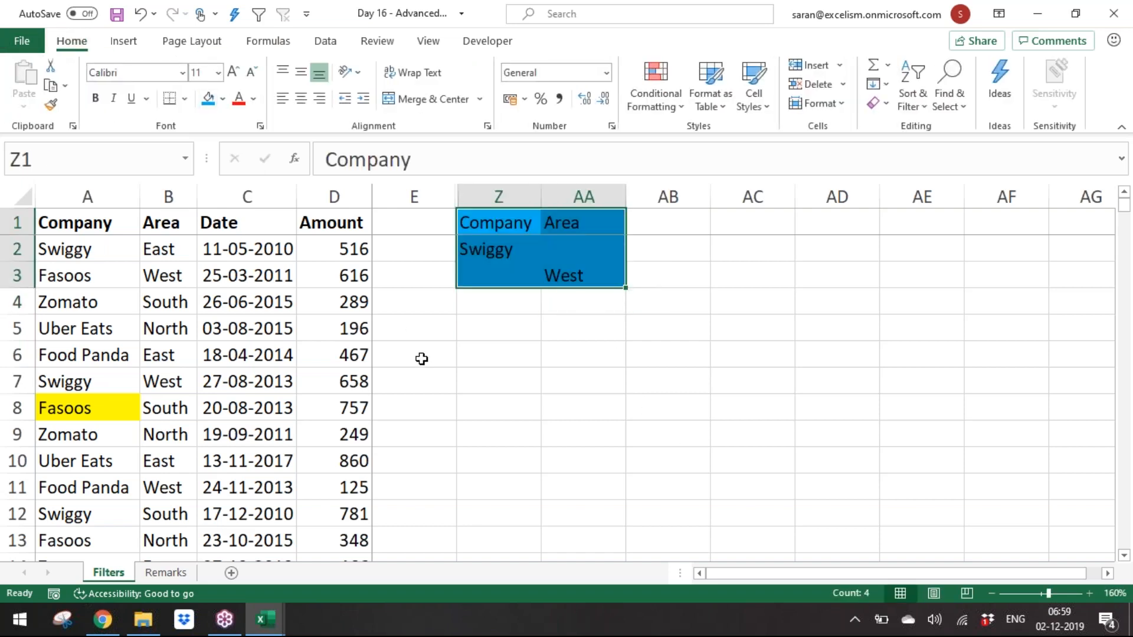
left_click(420, 357)
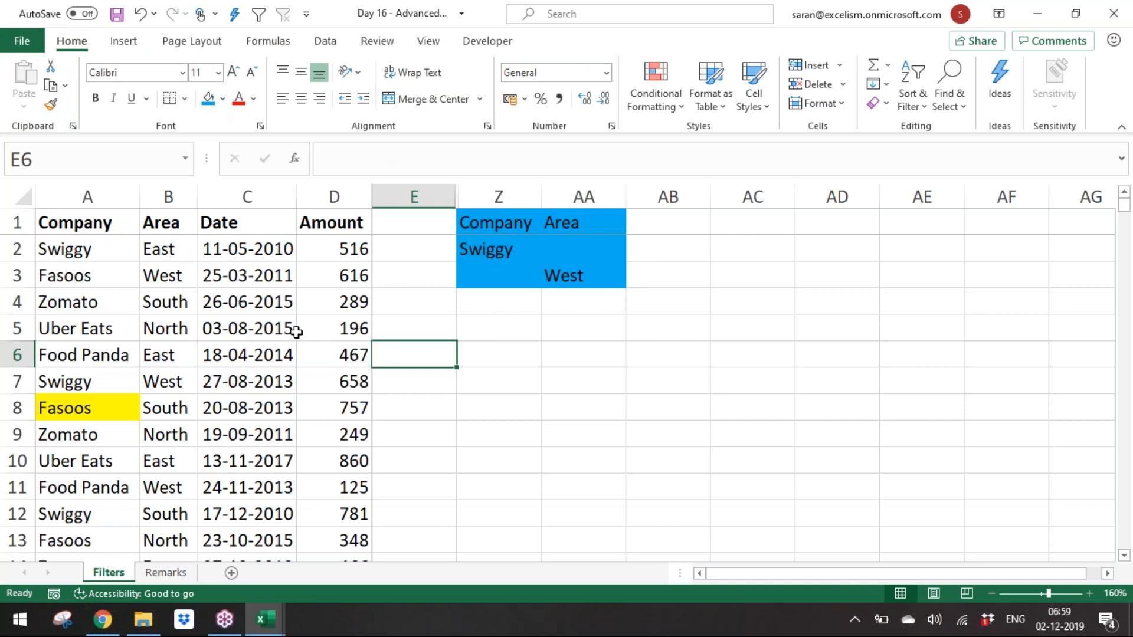
left_click_drag(507, 227, 556, 223)
key("ctrl+b")
left_click_drag(501, 252, 581, 274)
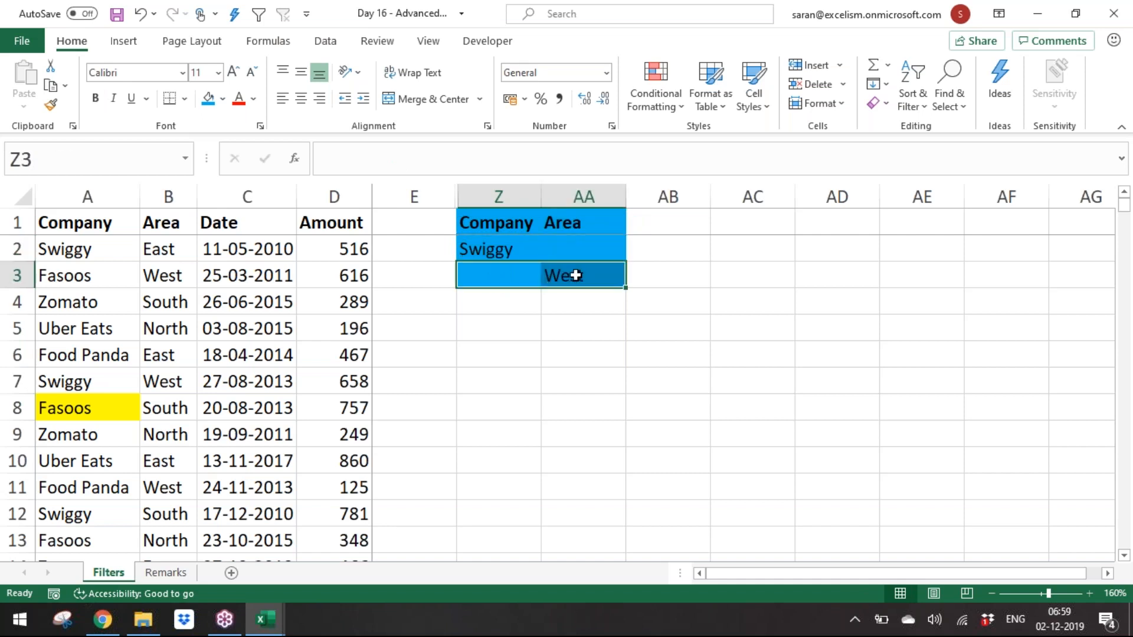
left_click(103, 370)
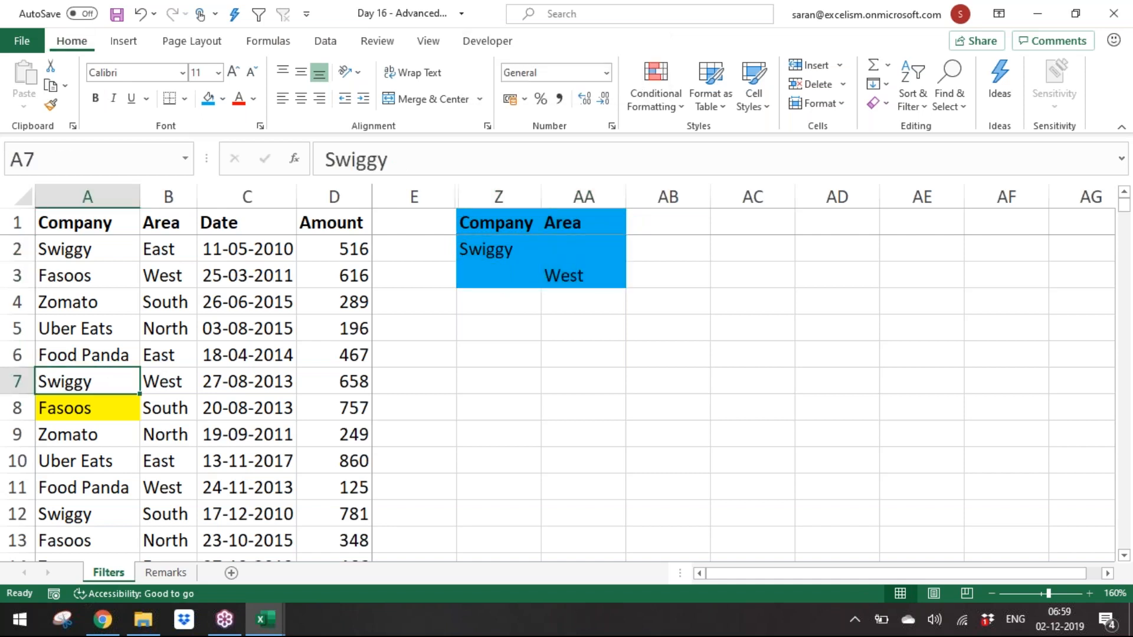
Step: Run Advanced Filter with criteria range Z1:AA3, copying matching records to another location starting at Z5
key("alt+a+q")
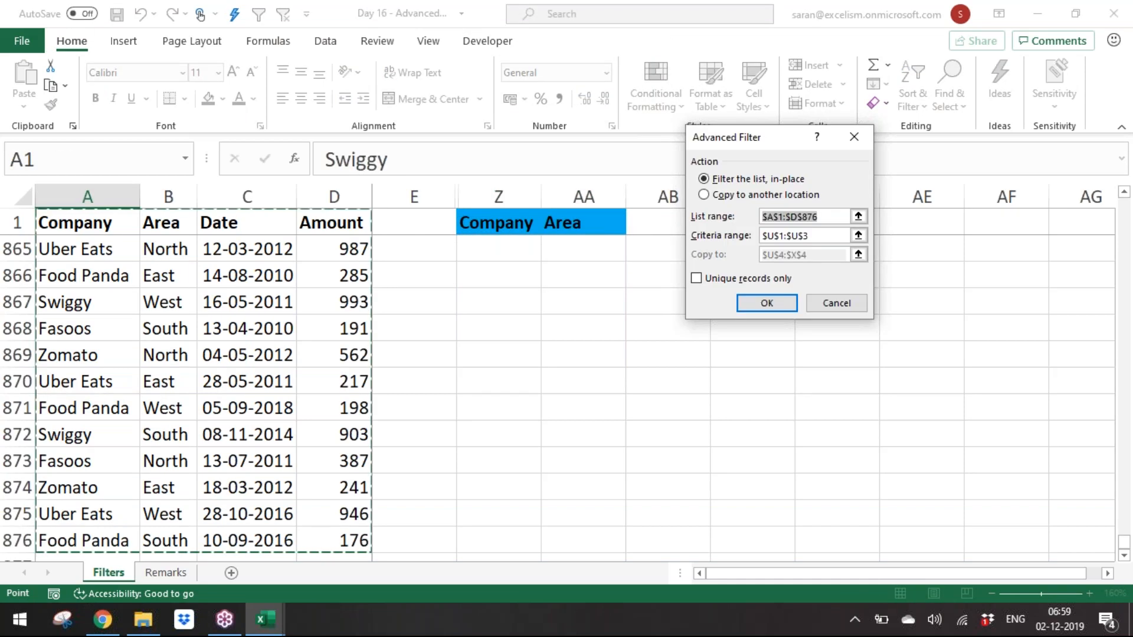
left_click(859, 235)
left_click_drag(475, 219, 566, 276)
left_click(863, 159)
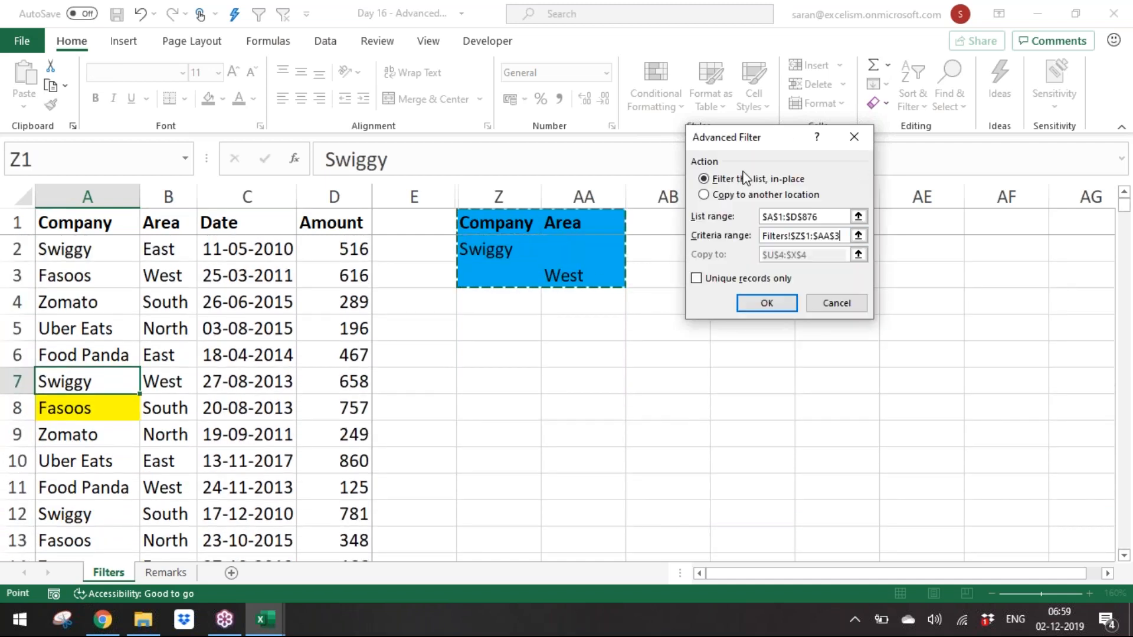
left_click(738, 195)
left_click(859, 254)
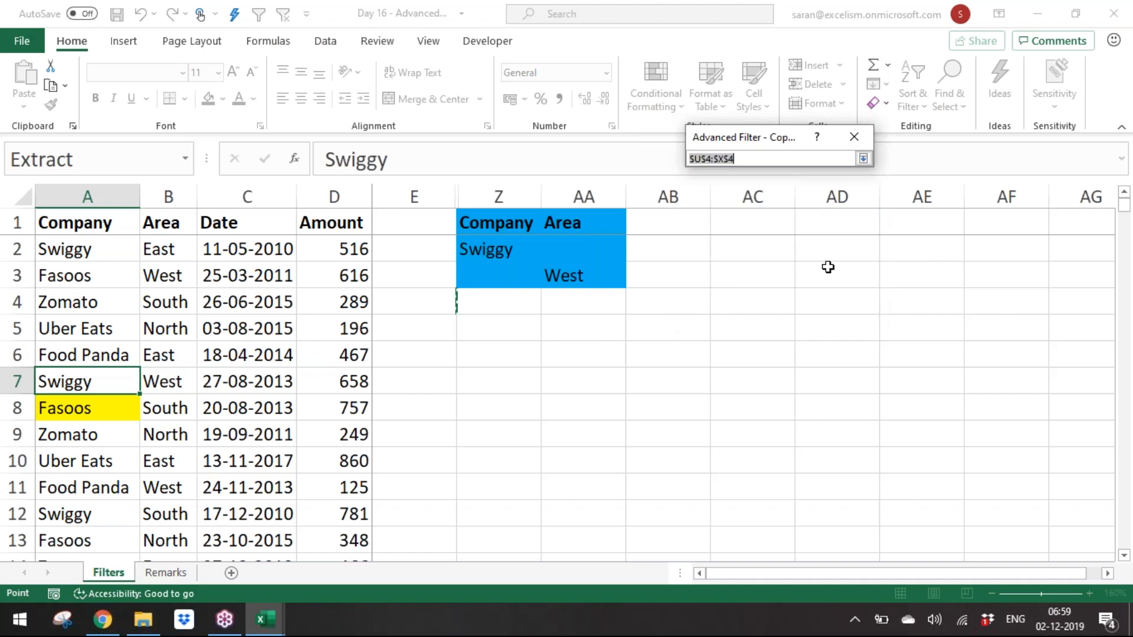
left_click(504, 326)
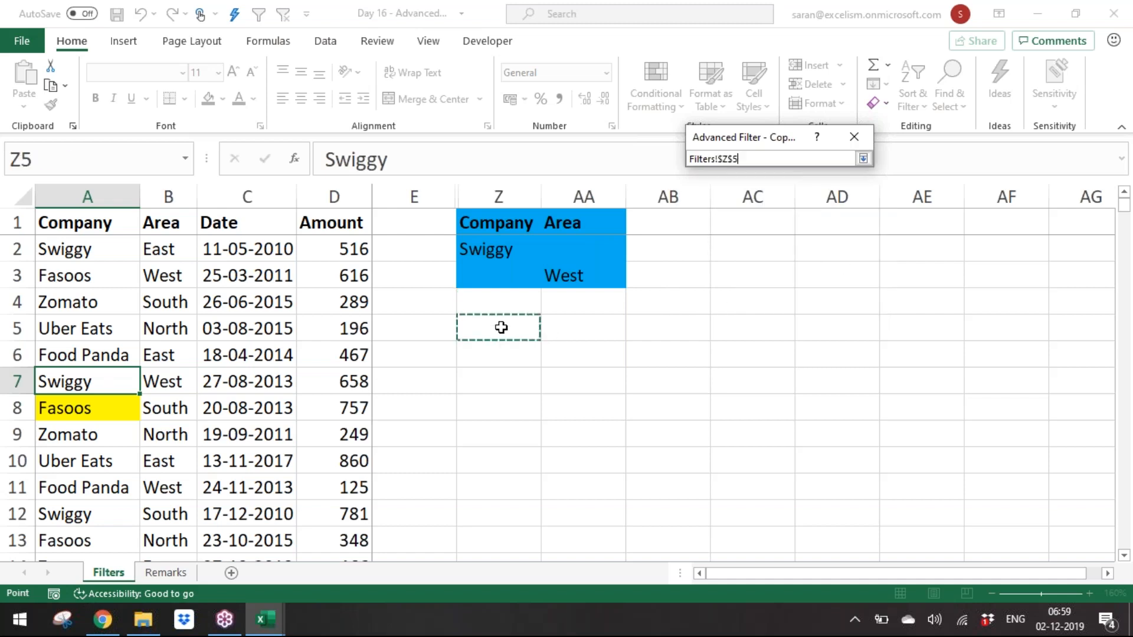
left_click(863, 159)
left_click(767, 303)
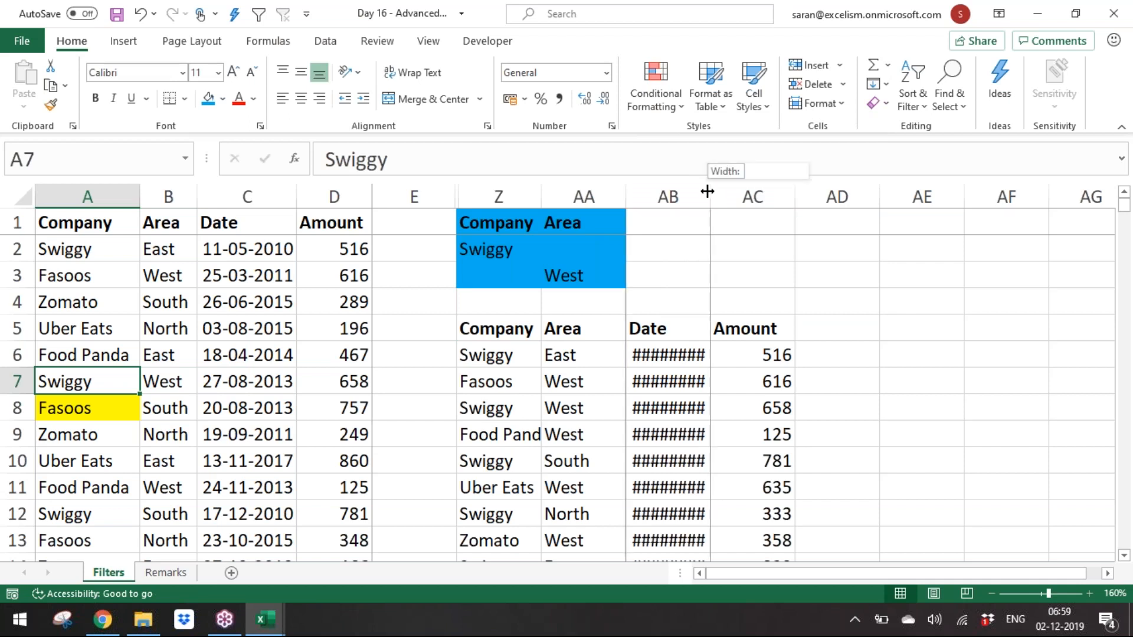
Step: Autofit the copied Date column AB and check the extracted records' companies and areas
double_click(711, 195)
left_click(505, 373)
left_click(576, 404)
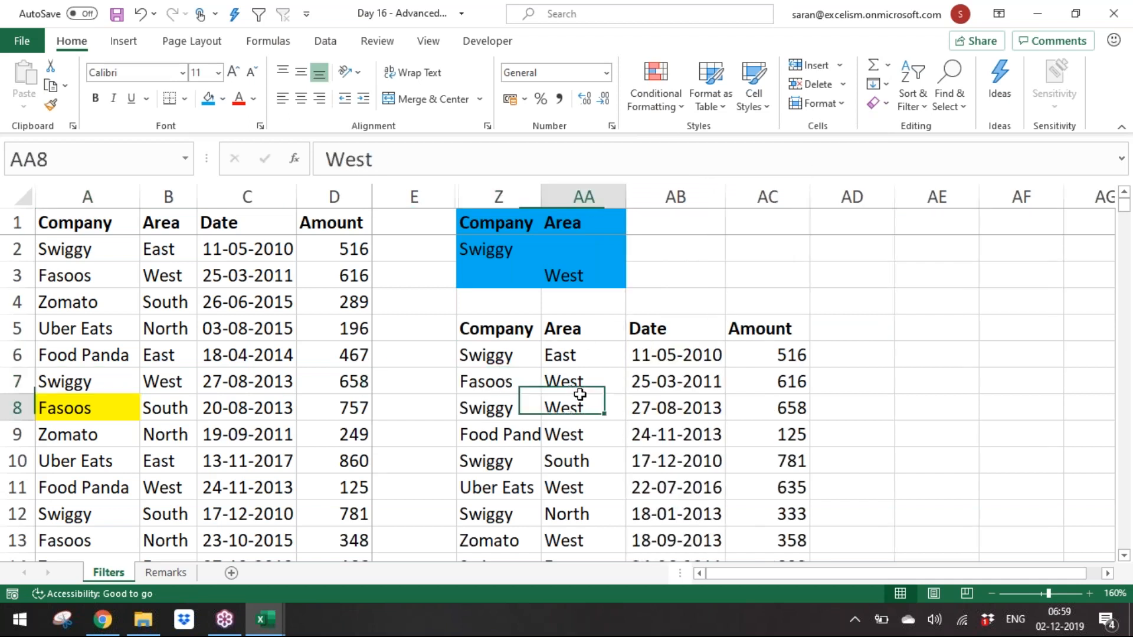
left_click(498, 413)
left_click(567, 426)
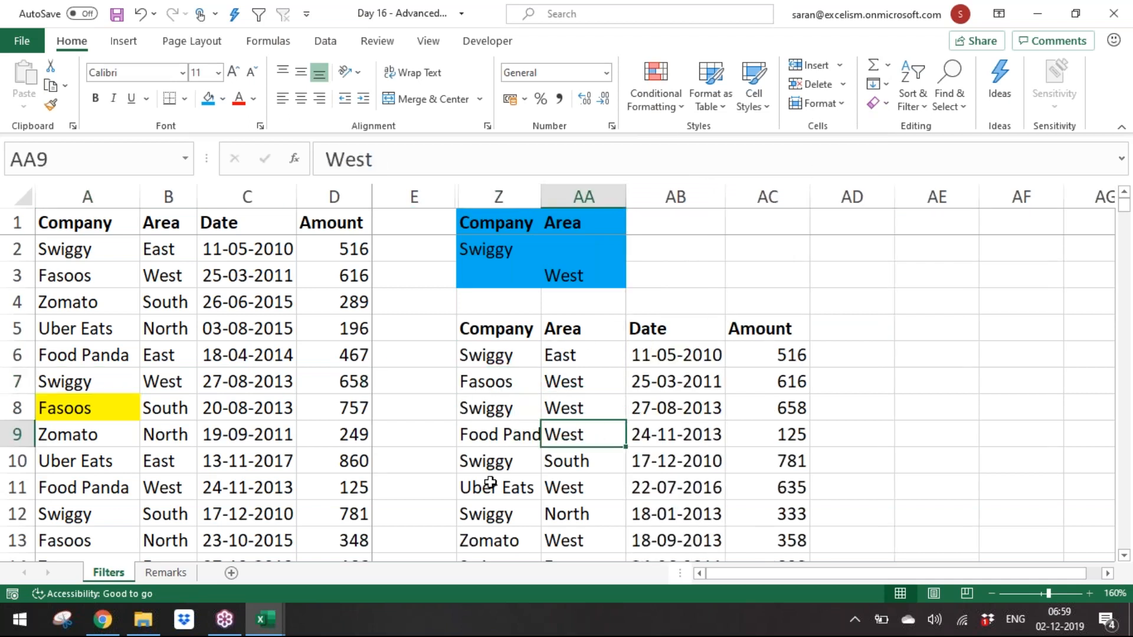
left_click(491, 481)
left_click(558, 493)
left_click(568, 511)
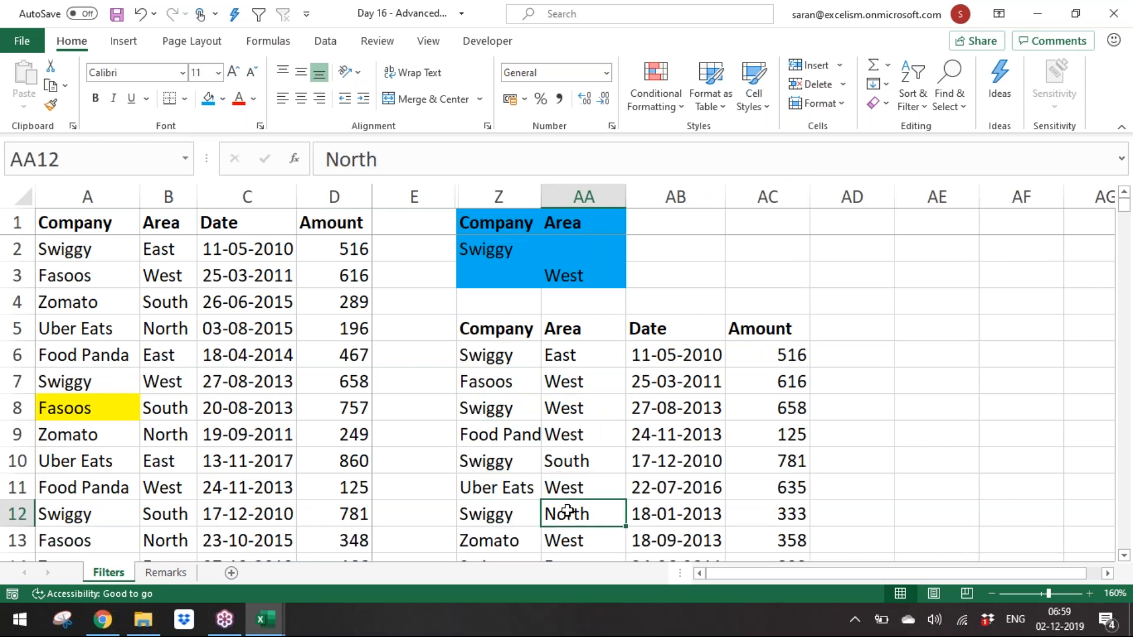
Step: Move through the criteria cells and extracted records to review the OR filter result
key("ctrl+Down")
key("ctrl+Up")
key("ctrl+Up")
key("ctrl+Up")
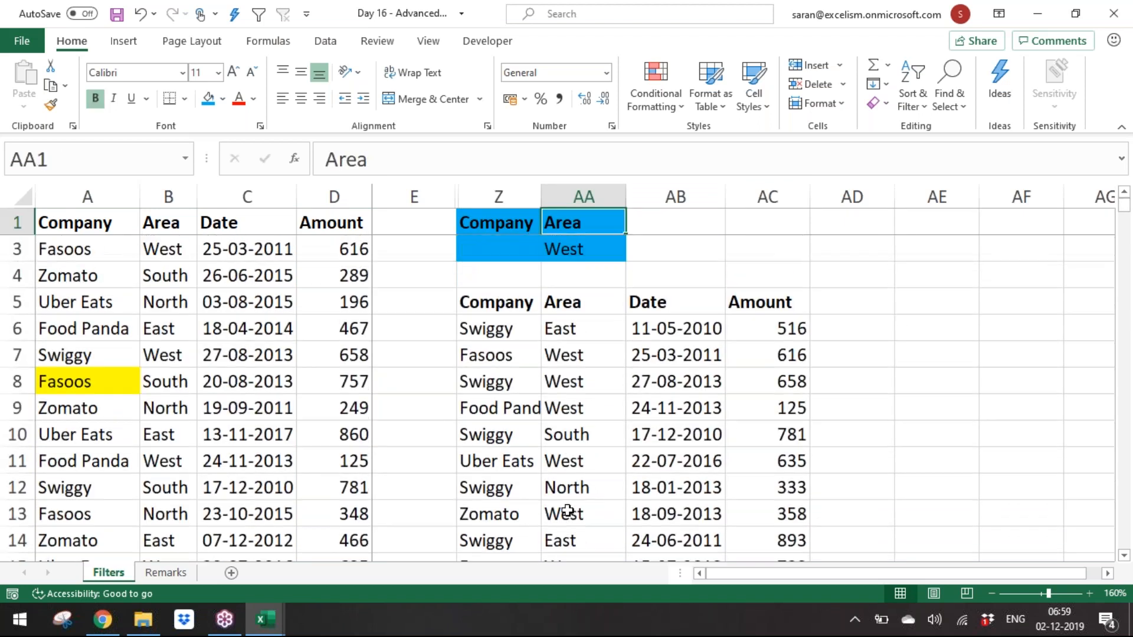
key("Left")
key("Down")
key("shift+Down")
key("shift+Down")
key("shift+Right")
key("Up")
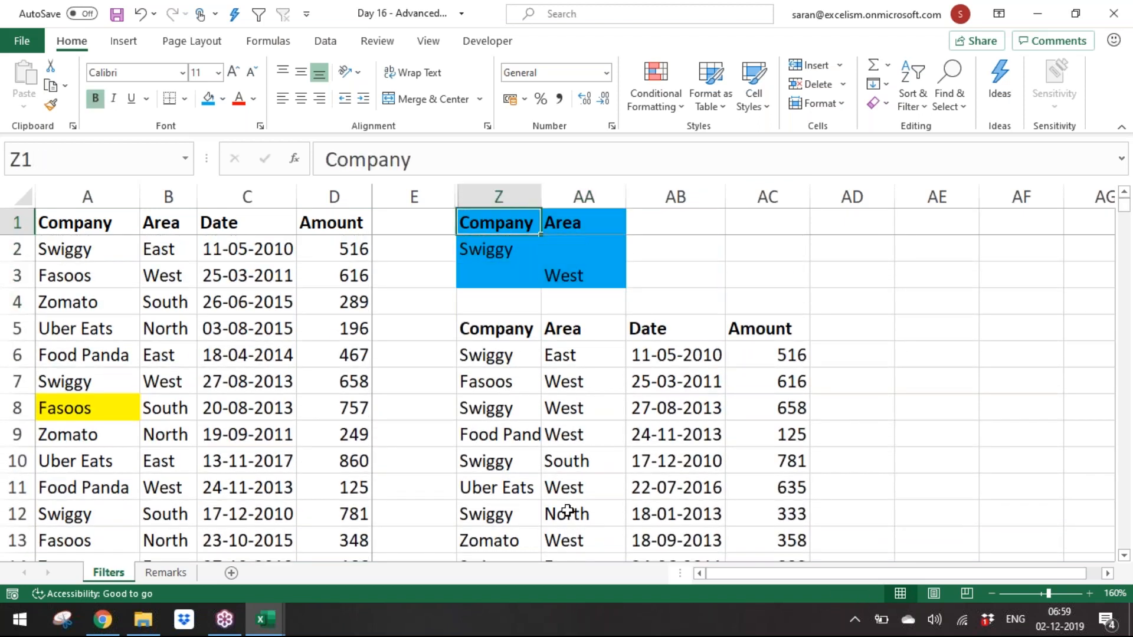
Step: Hide columns Z through AD holding the criteria and extracted copy
left_click_drag(511, 189, 851, 196)
right_click(851, 196)
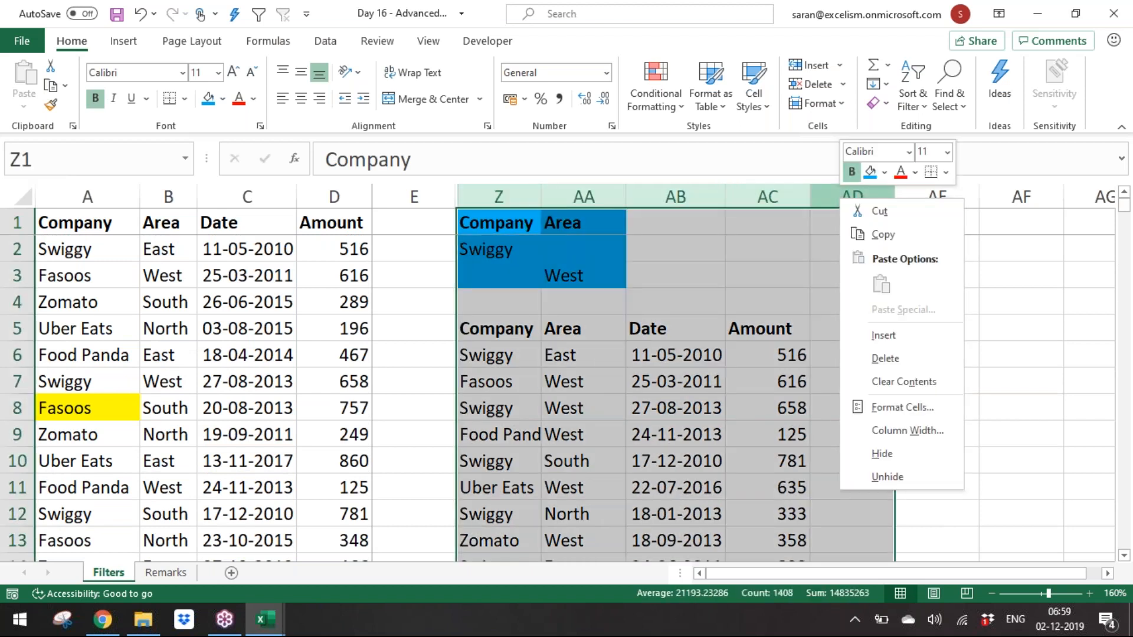
left_click(887, 456)
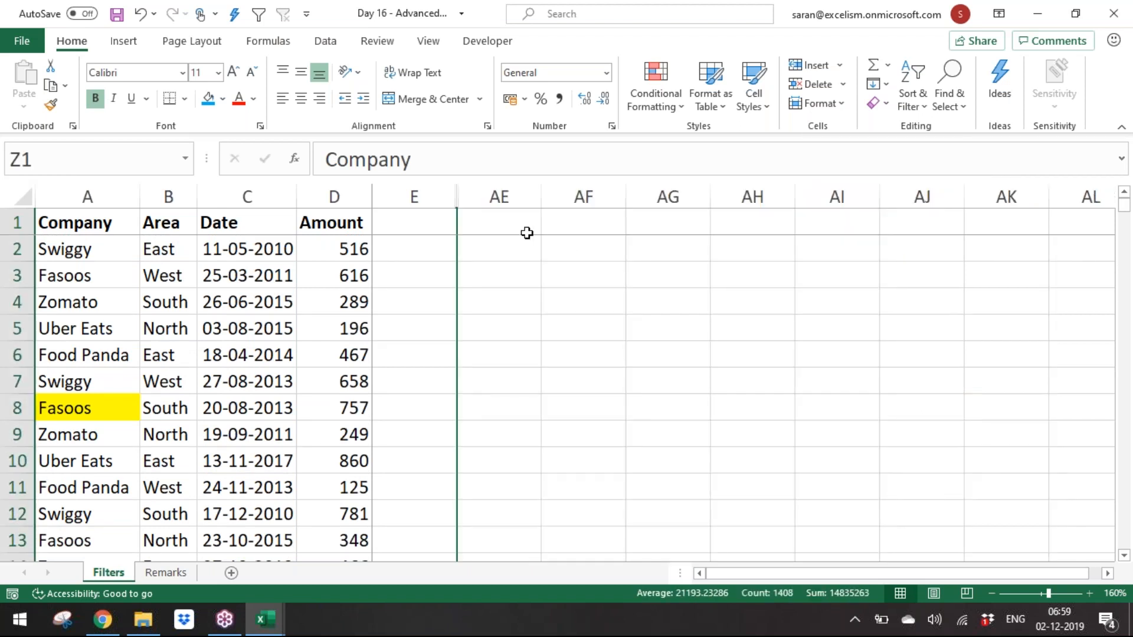
Step: Enter wildcard criteria in AE1:AF2: Company header with *oo* and Area header with *th
left_click(527, 233)
type("Company")
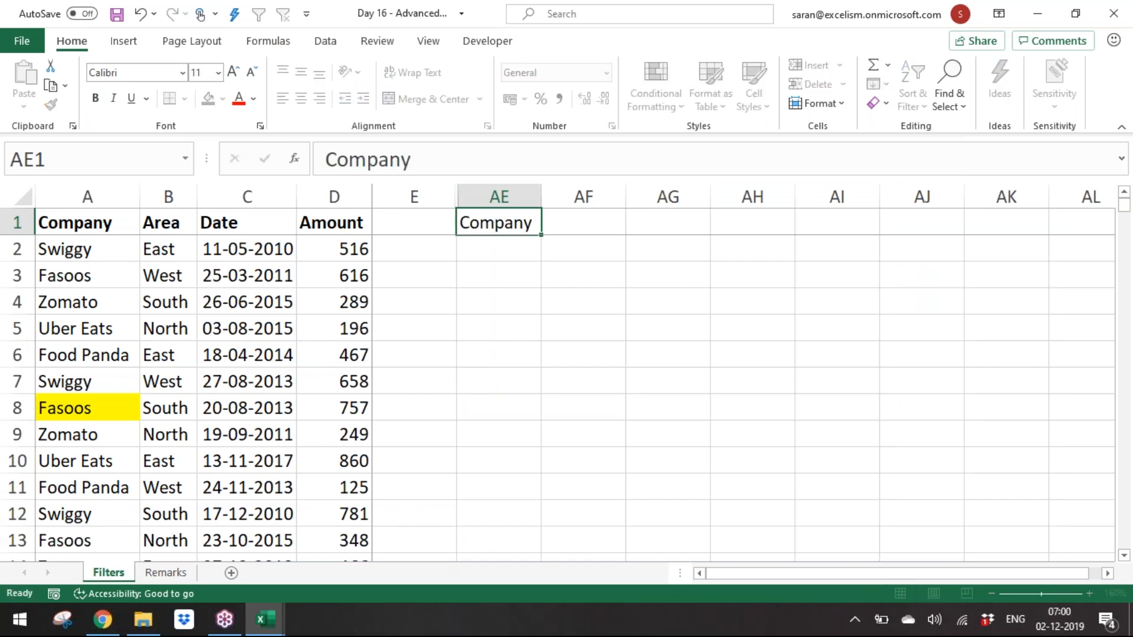
key("Return")
type("*oo*")
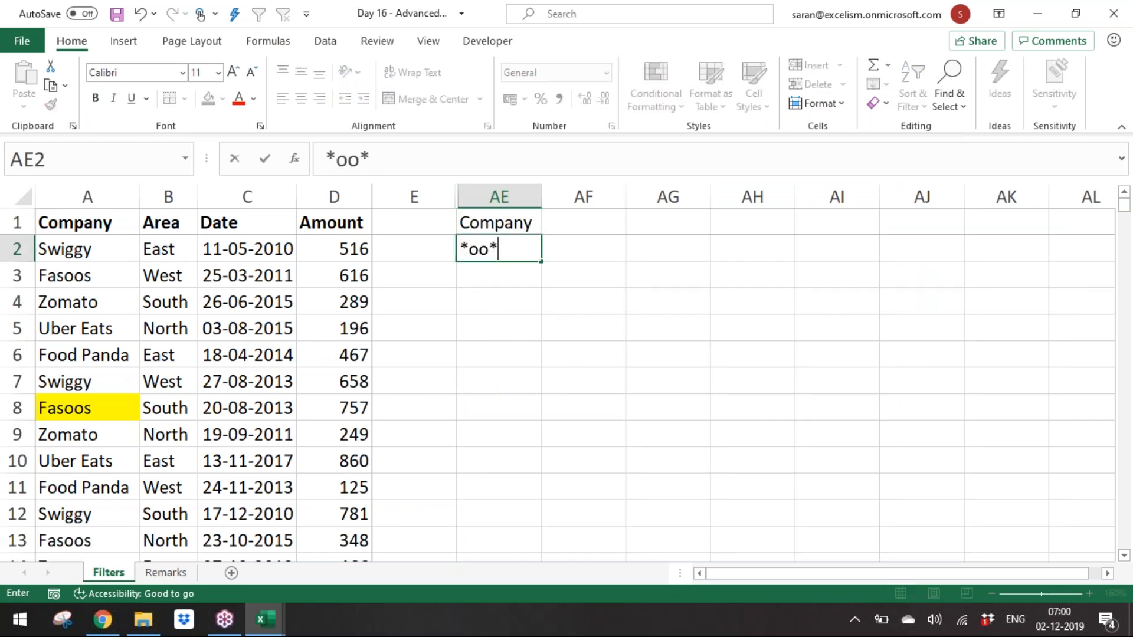
key("Right")
key("Up")
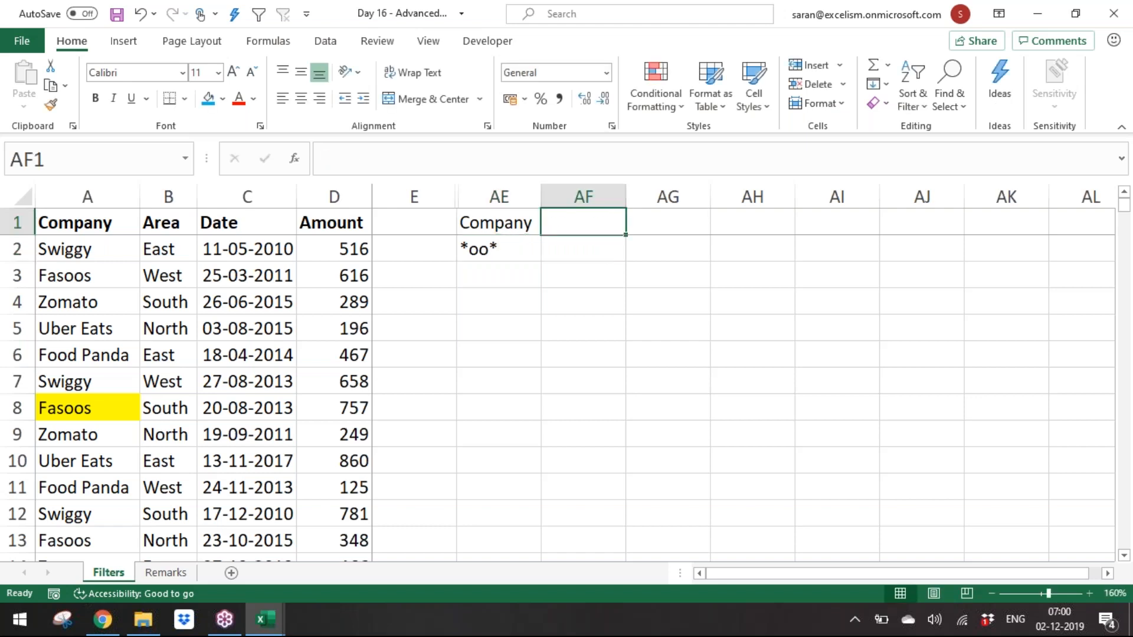
type("Area")
key("Return")
type("*th")
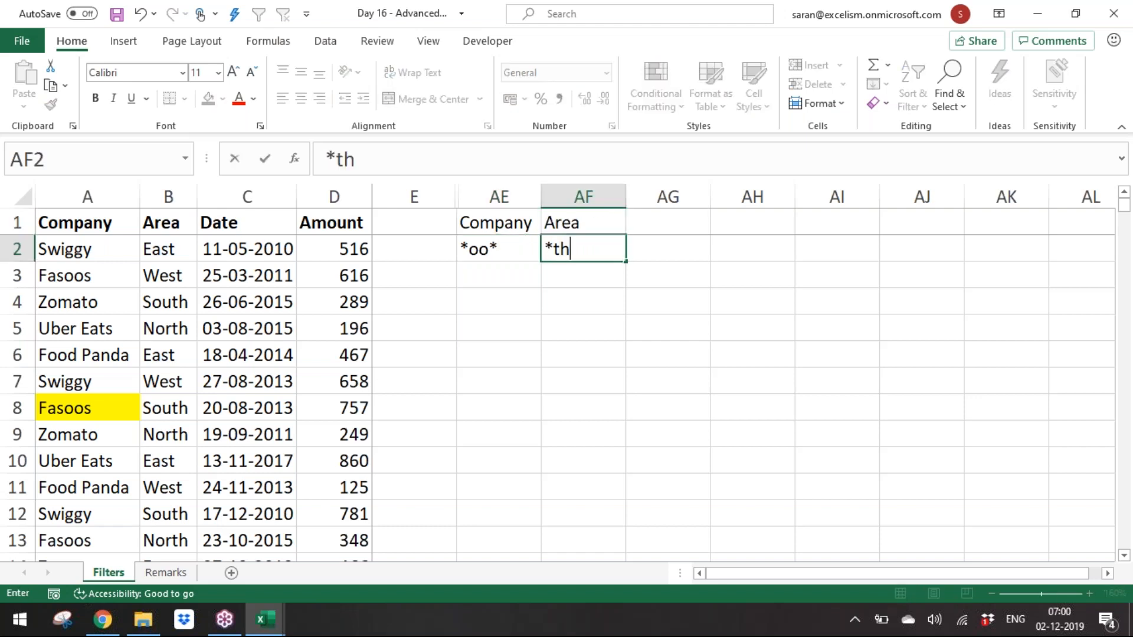
key("Return")
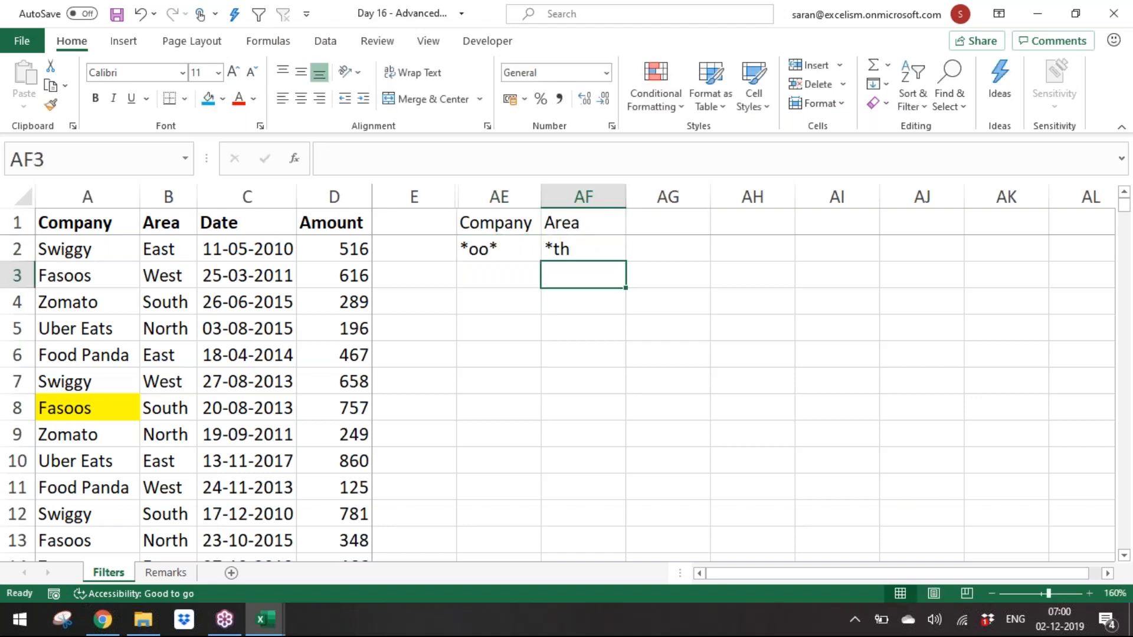
Step: Run Advanced Filter with criteria range AE1:AF2, copying matching records to another location starting at AE4
left_click(225, 321)
key("alt+d")
key("a")
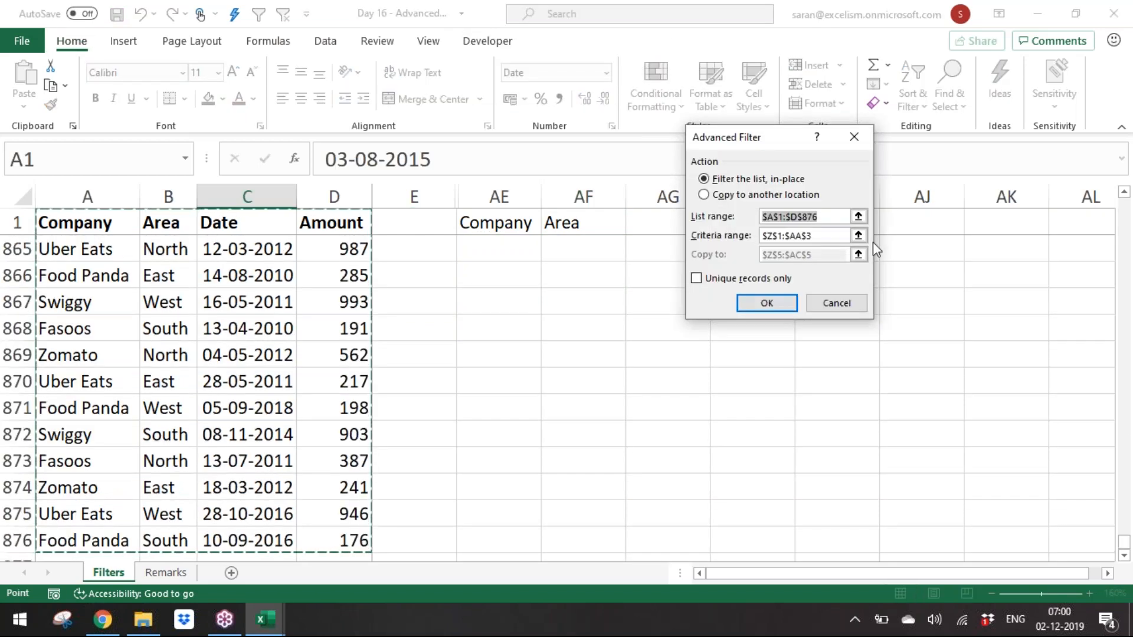
left_click(858, 236)
left_click_drag(499, 221, 555, 259)
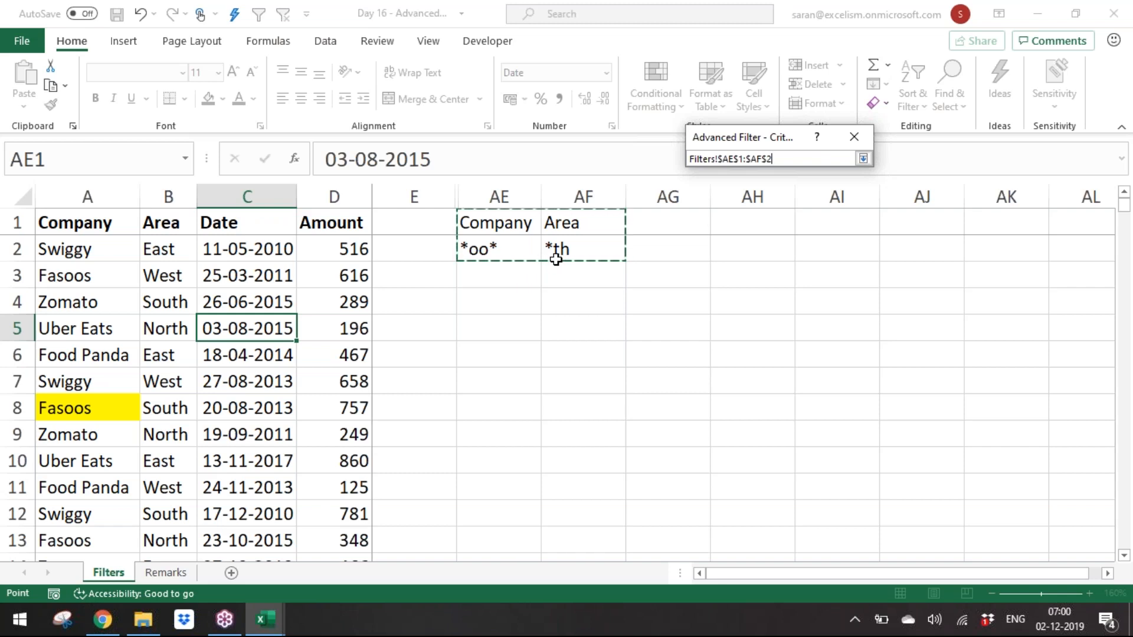
left_click(867, 164)
left_click(758, 195)
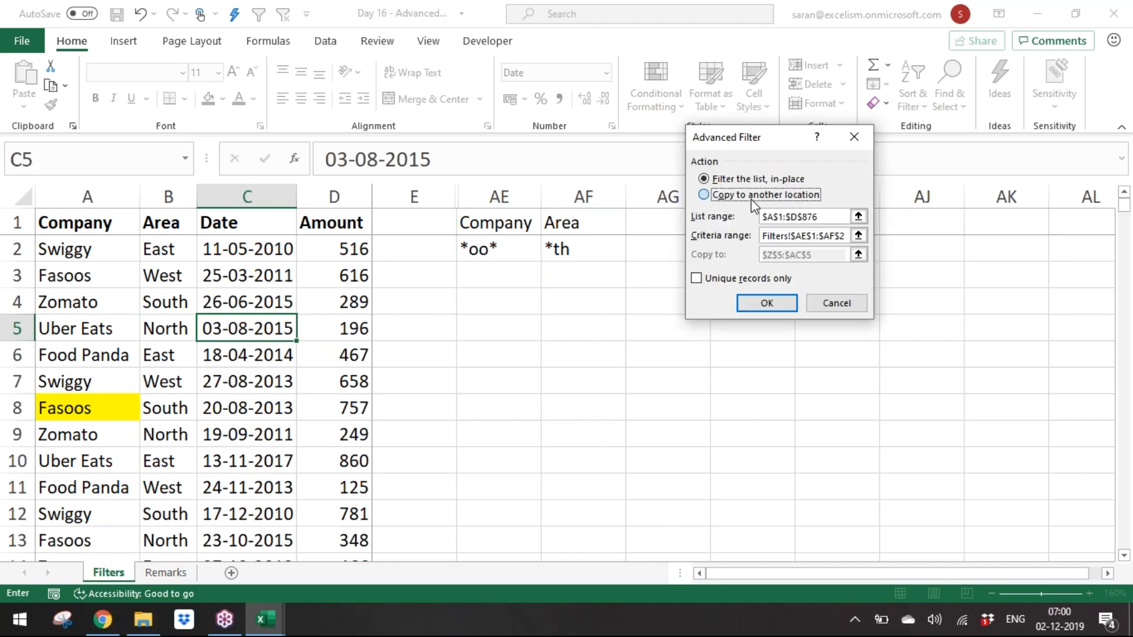
left_click(859, 256)
left_click(499, 301)
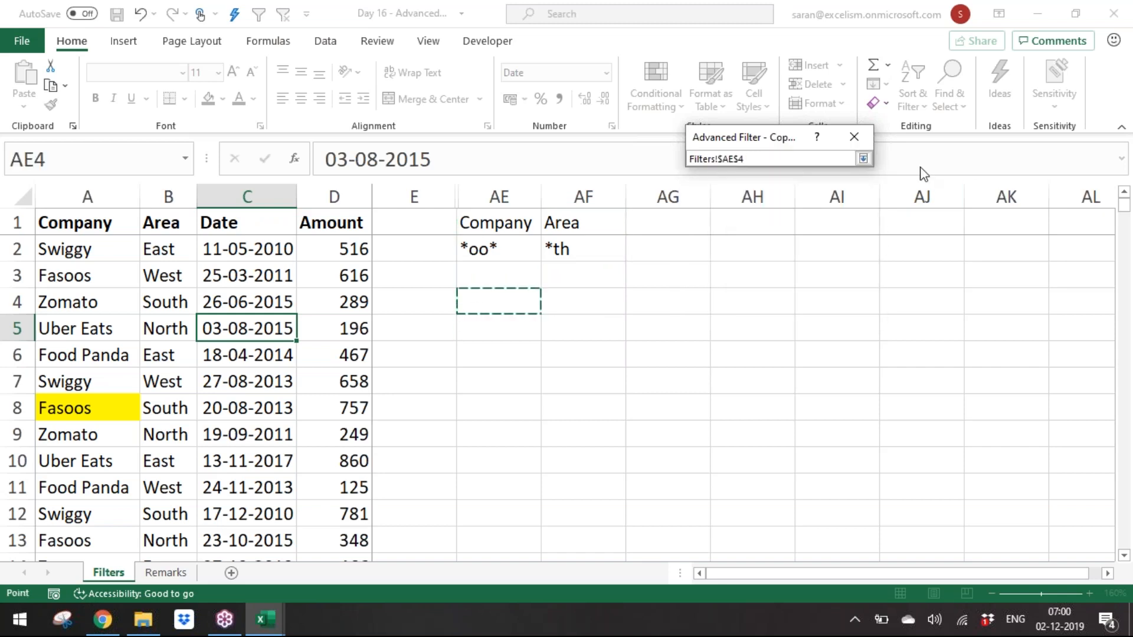
left_click(863, 158)
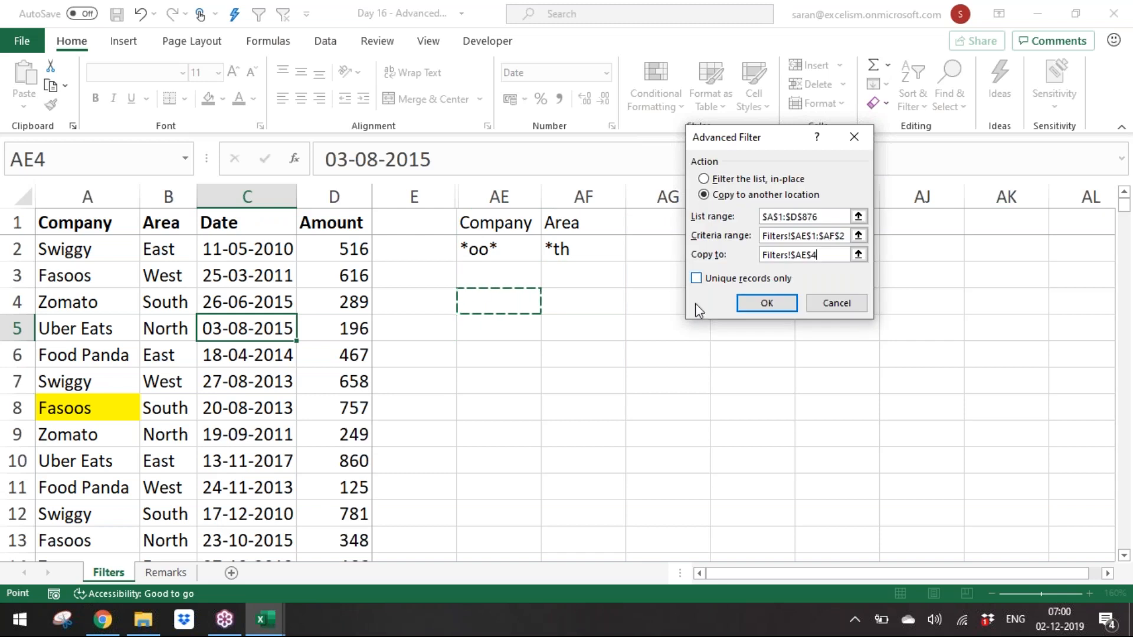
left_click(754, 303)
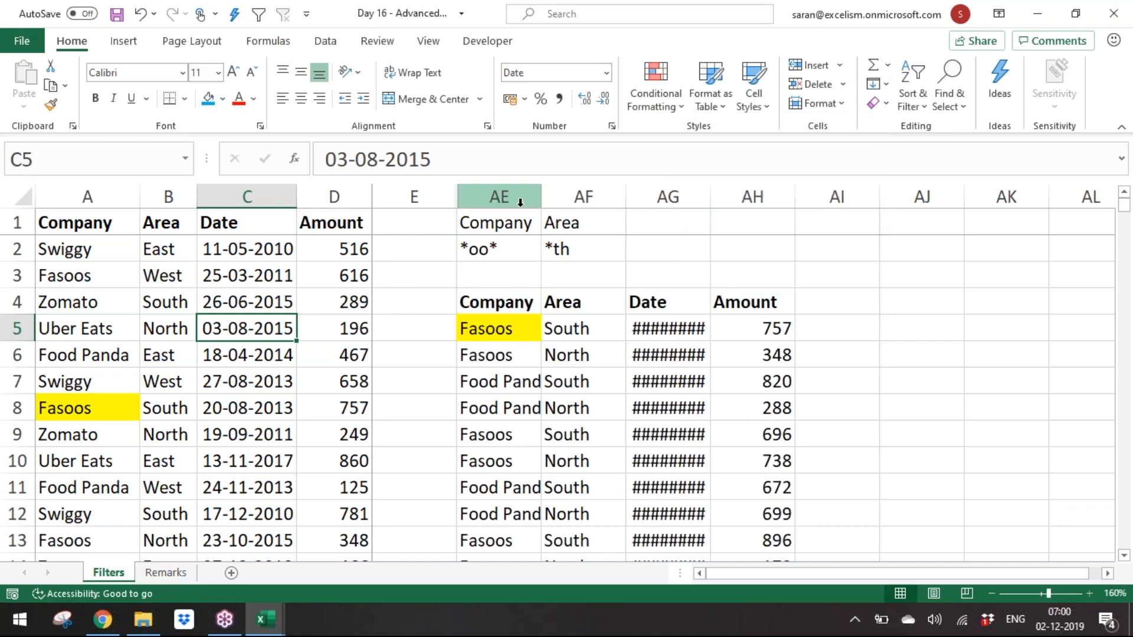
Step: Autofit the width of the copied Date column AG
left_click_drag(519, 199, 815, 177)
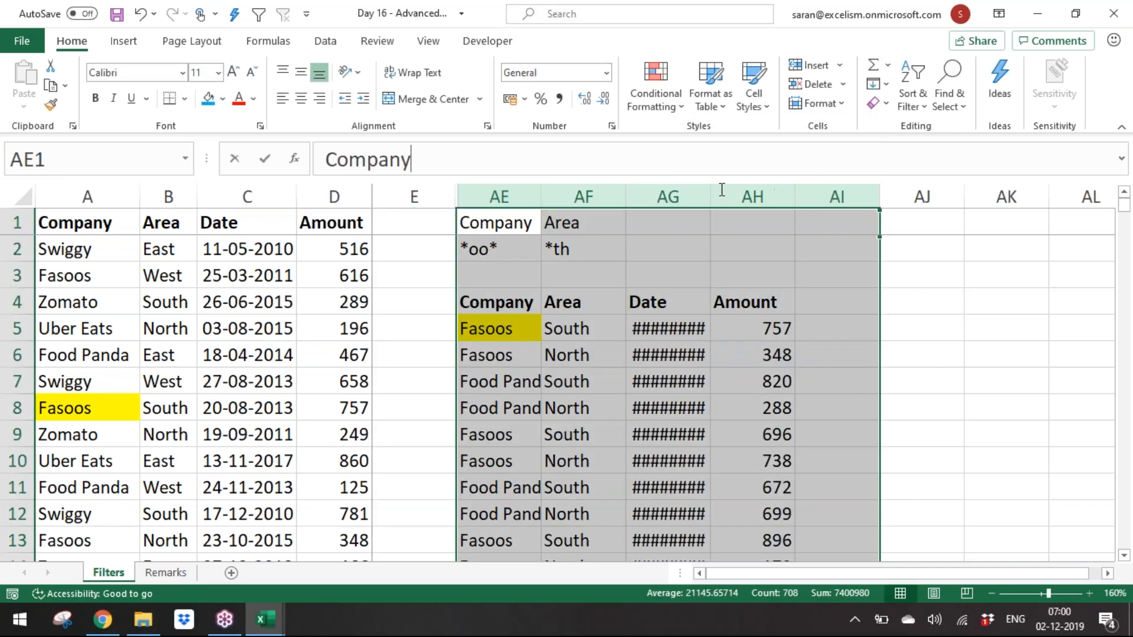
left_click(684, 197)
double_click(710, 197)
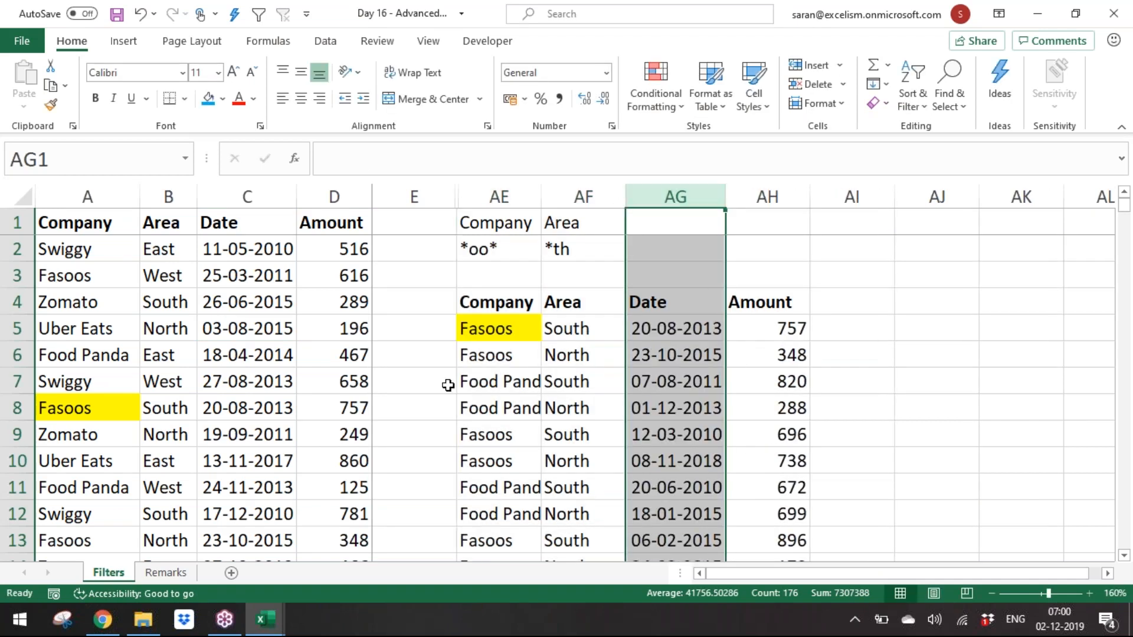
Step: Inspect the extracted records' companies and areas against the wildcard criteria
left_click(518, 335)
left_click(514, 354)
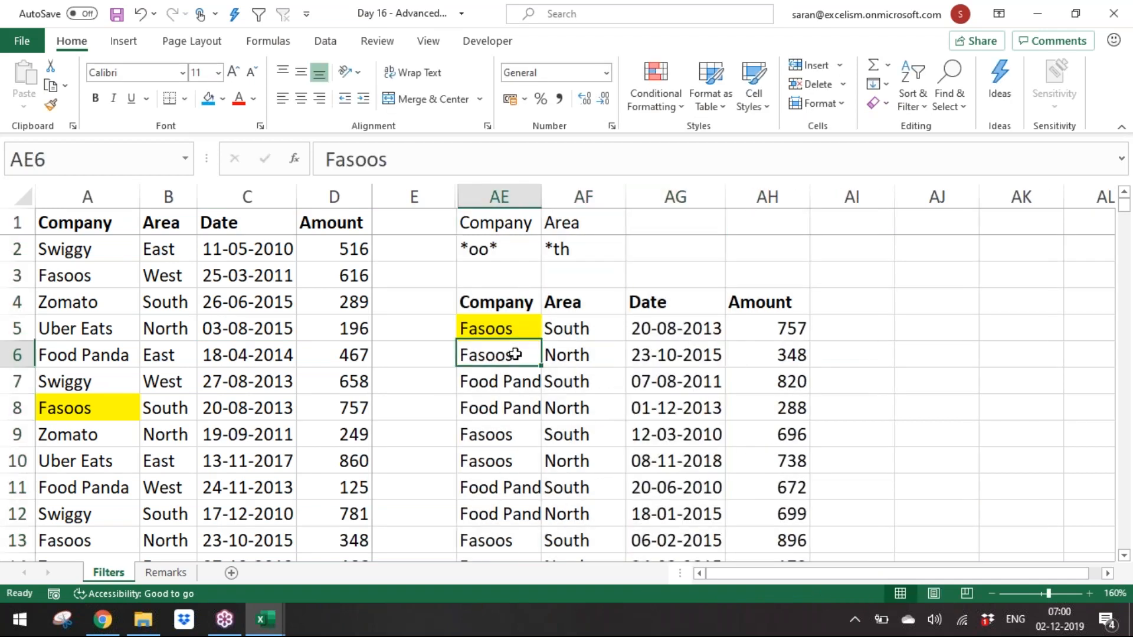
left_click(514, 378)
left_click(600, 377)
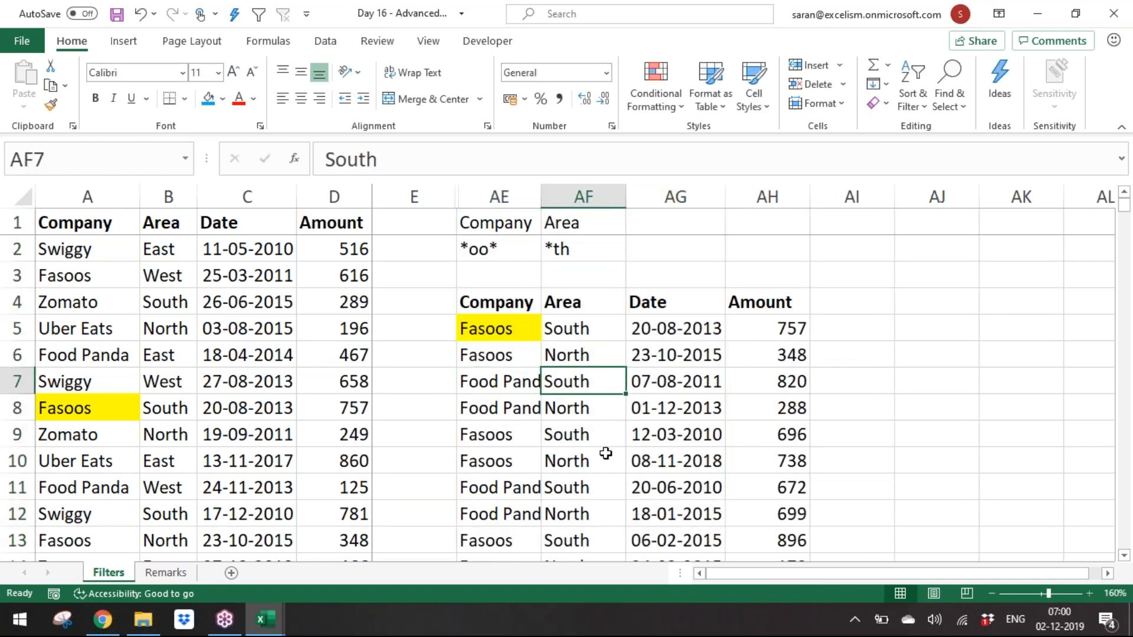
left_click(607, 458)
double_click(607, 458)
left_click(539, 245)
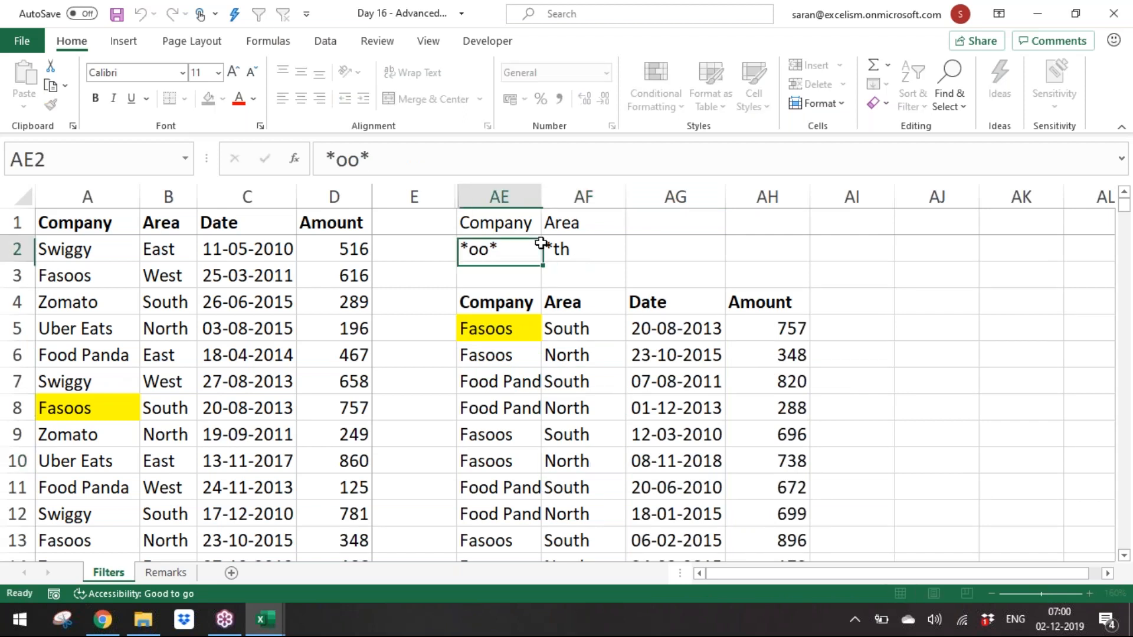
Step: Hide columns AE through AI holding the previous wildcard criteria and extracted records
left_click_drag(524, 190, 850, 189)
right_click(782, 188)
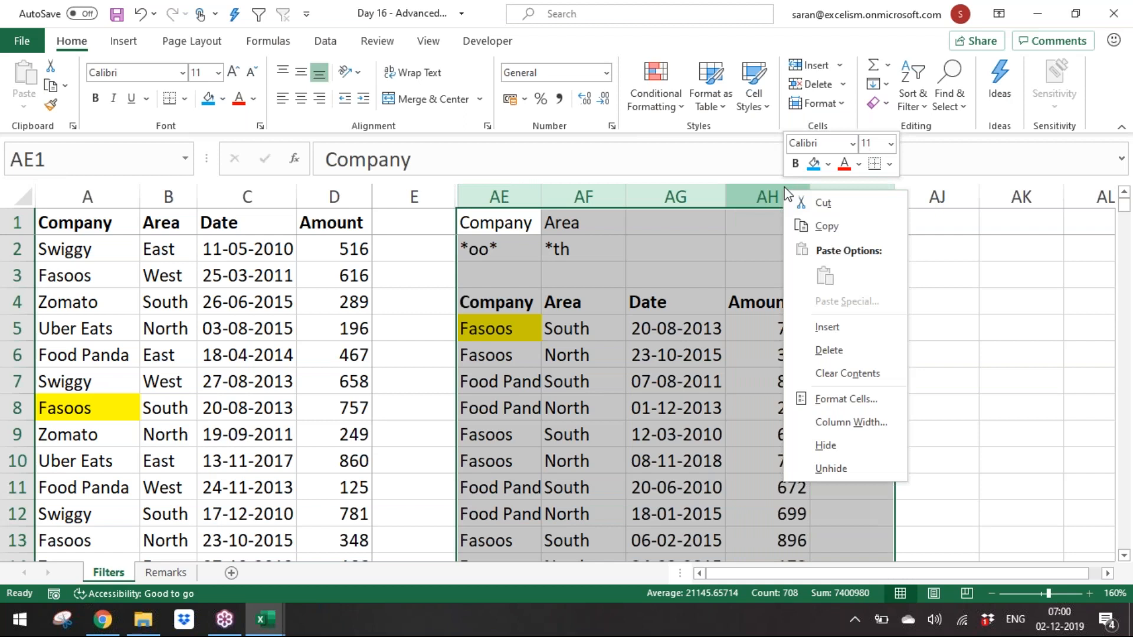
left_click(843, 451)
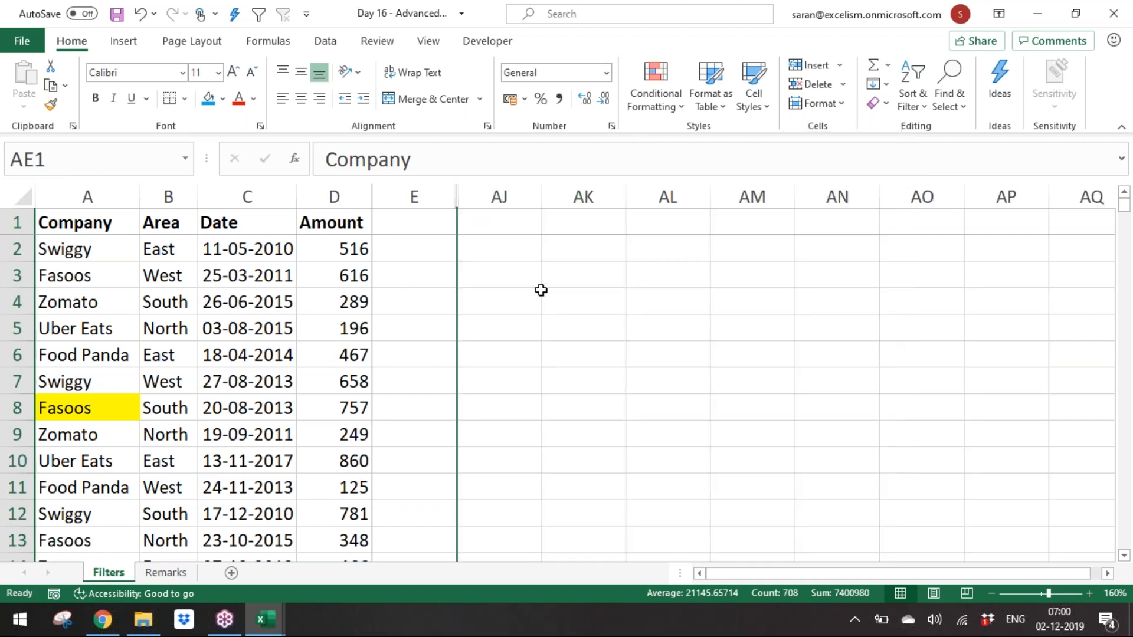
Step: Enter criteria headers in AJ1:AO1: Company, Area, Date, Date, Amount, Amount
left_click(505, 228)
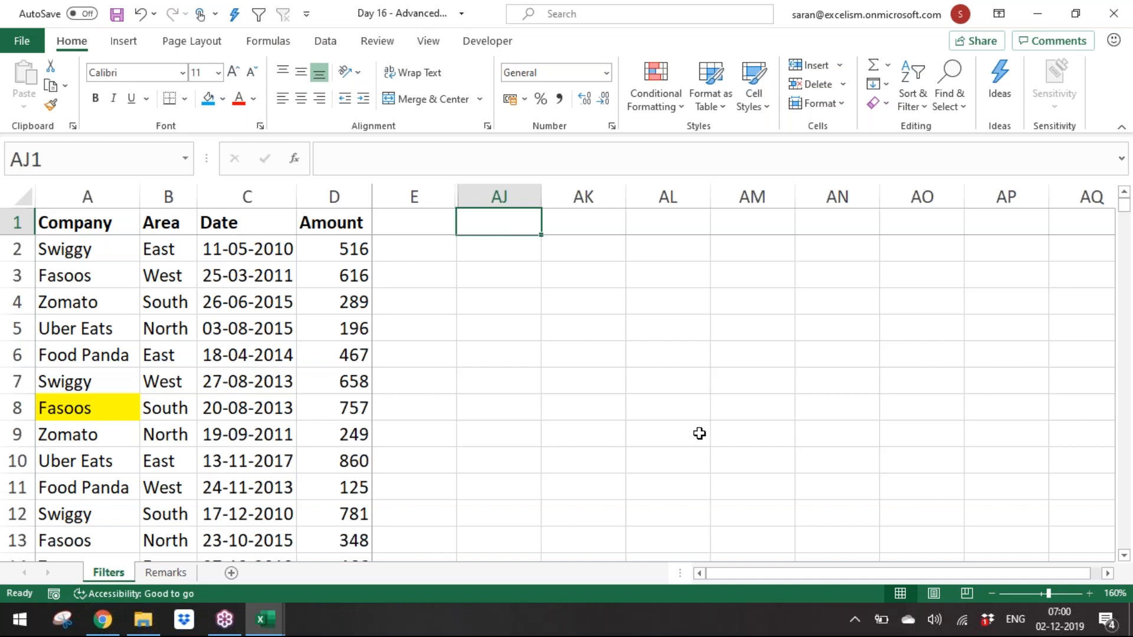
type("A")
key("BackSpace")
type("Com")
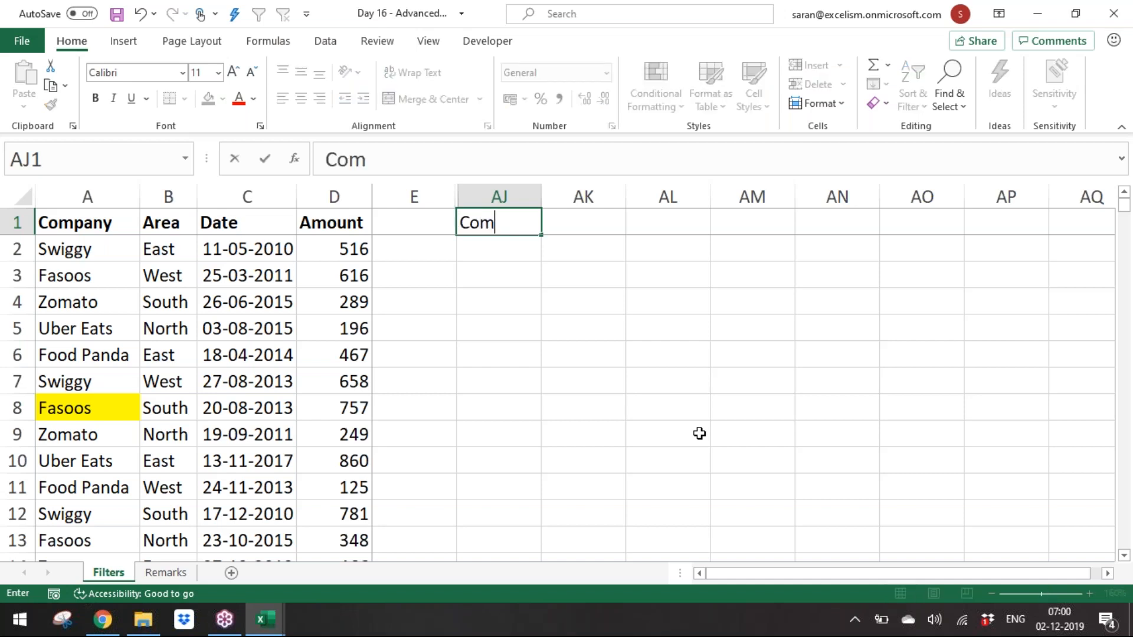
type("pany")
key("Tab")
type("Area")
key("ctrl+Return")
key("Tab")
type("Date")
key("Tab")
type("Date")
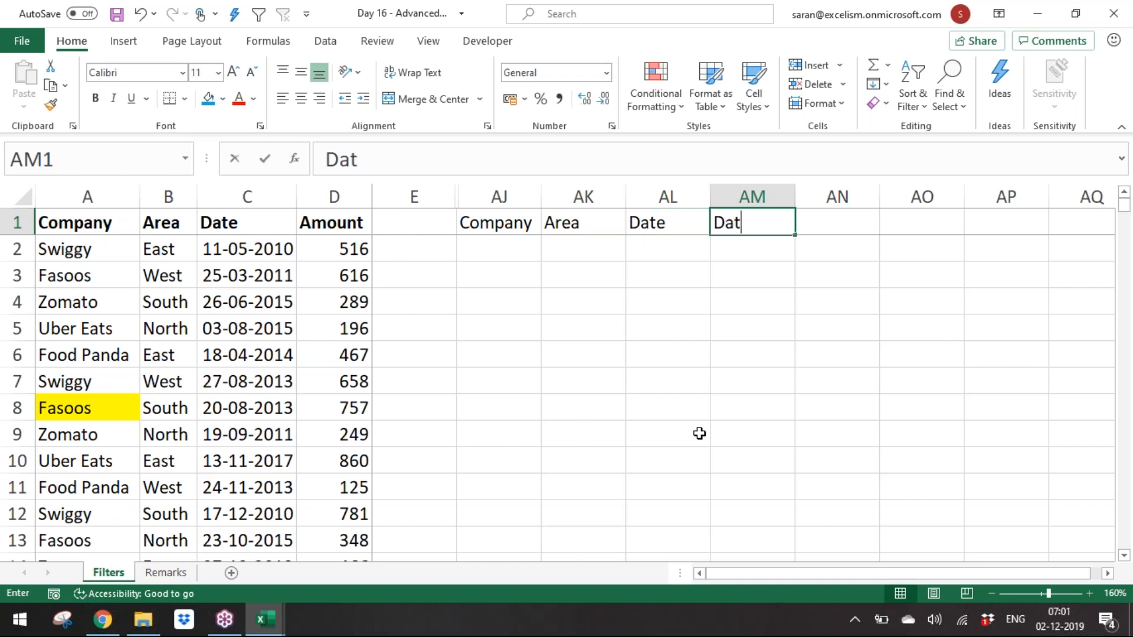
key("Tab")
type("Amount")
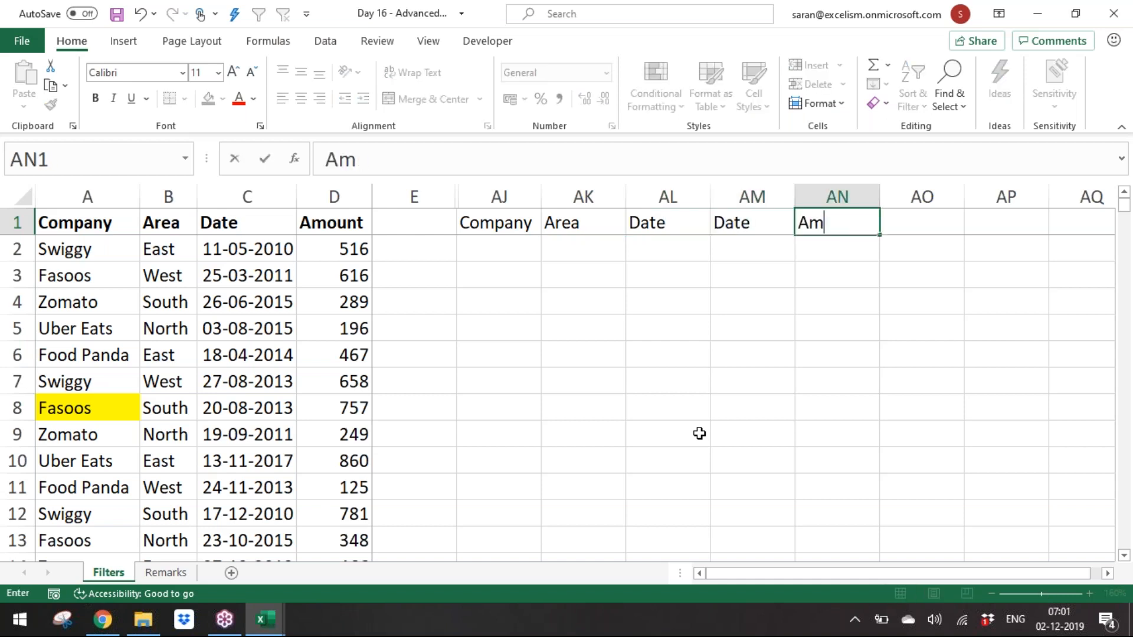
key("Tab")
type("AMount")
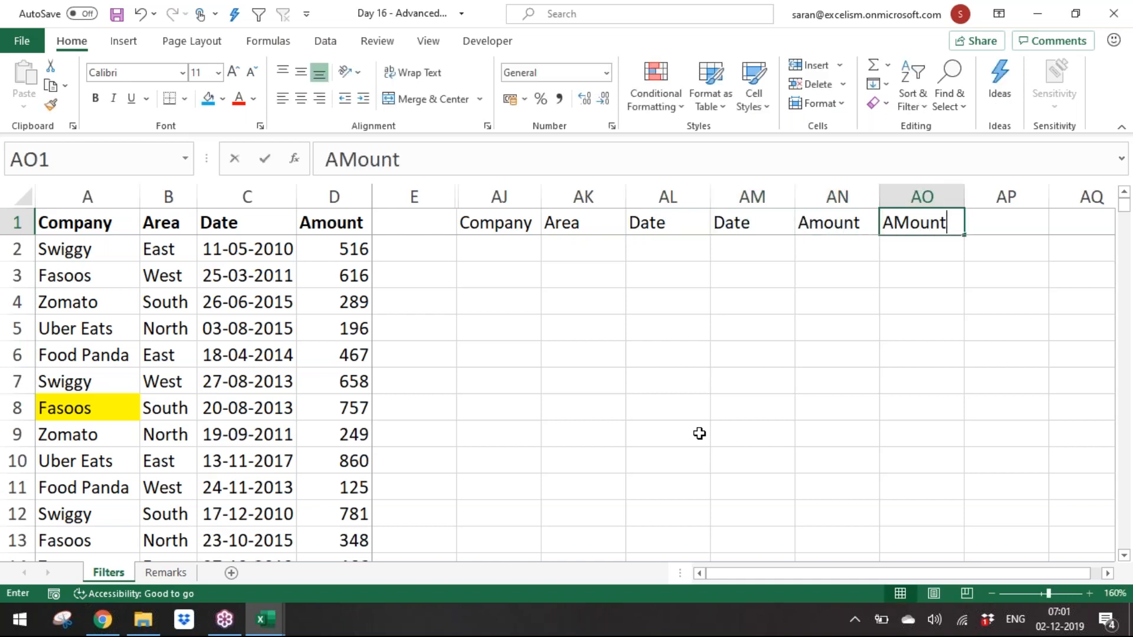
key("Return")
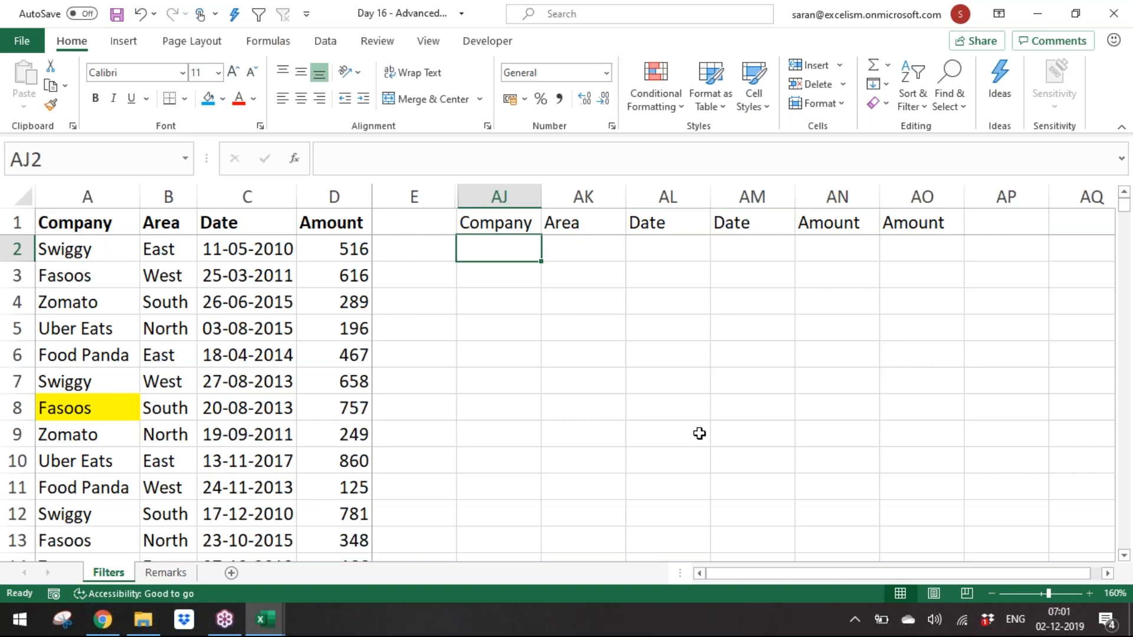
Step: Enter criteria <>Swiggy, West, >=01/01/2018 and <=31/12/2018 in AJ2:AM2
type("<>")
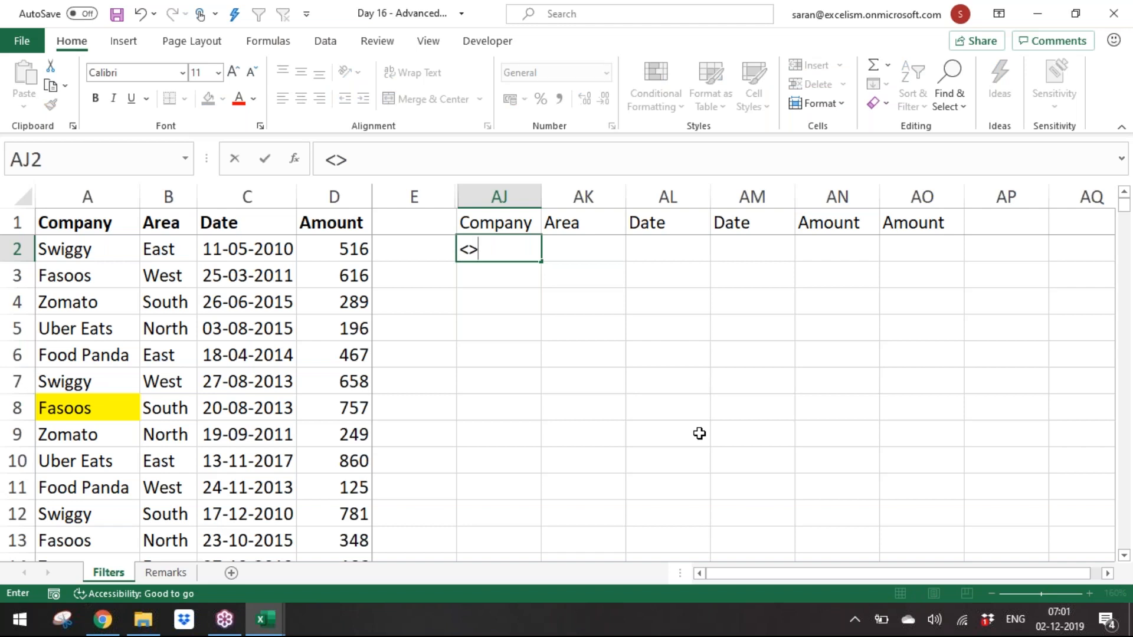
type("Swiggy")
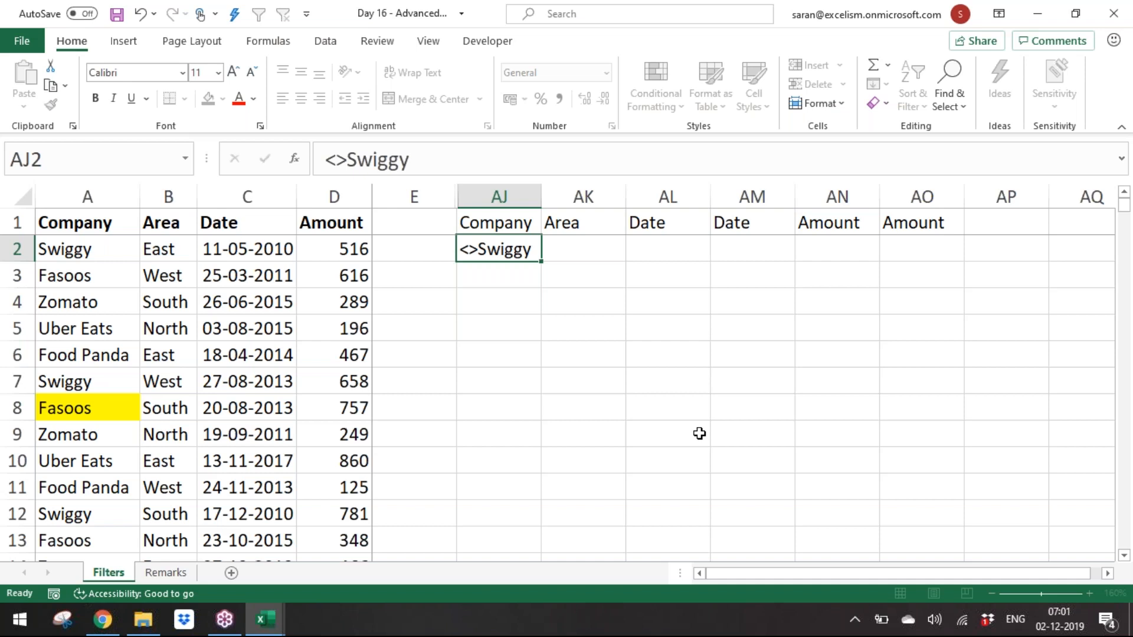
key("Tab")
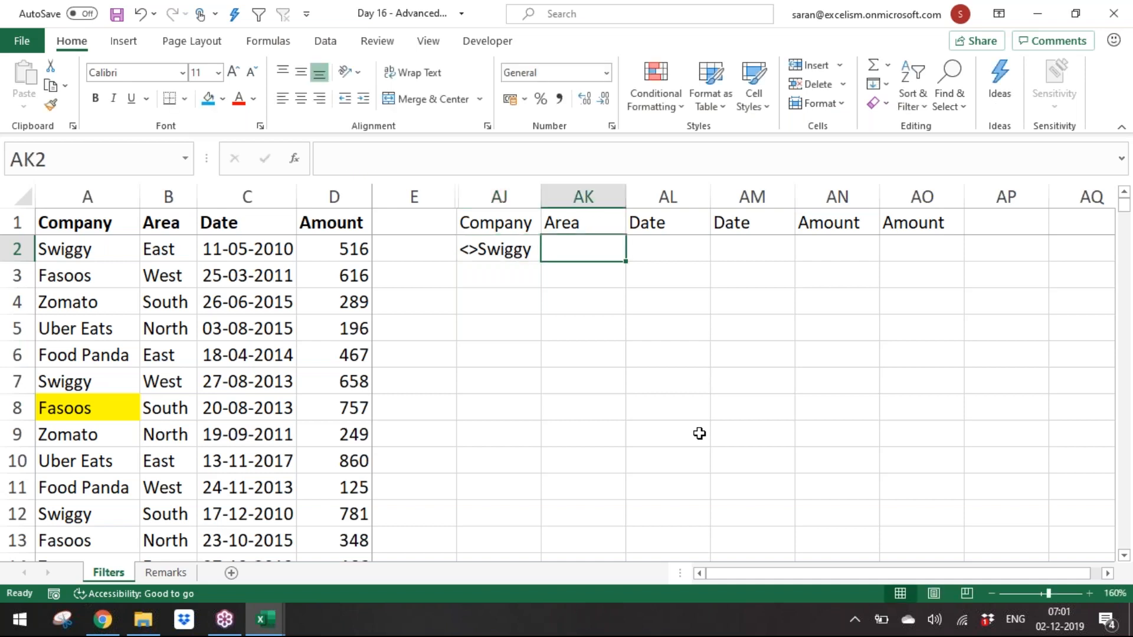
type("Wea")
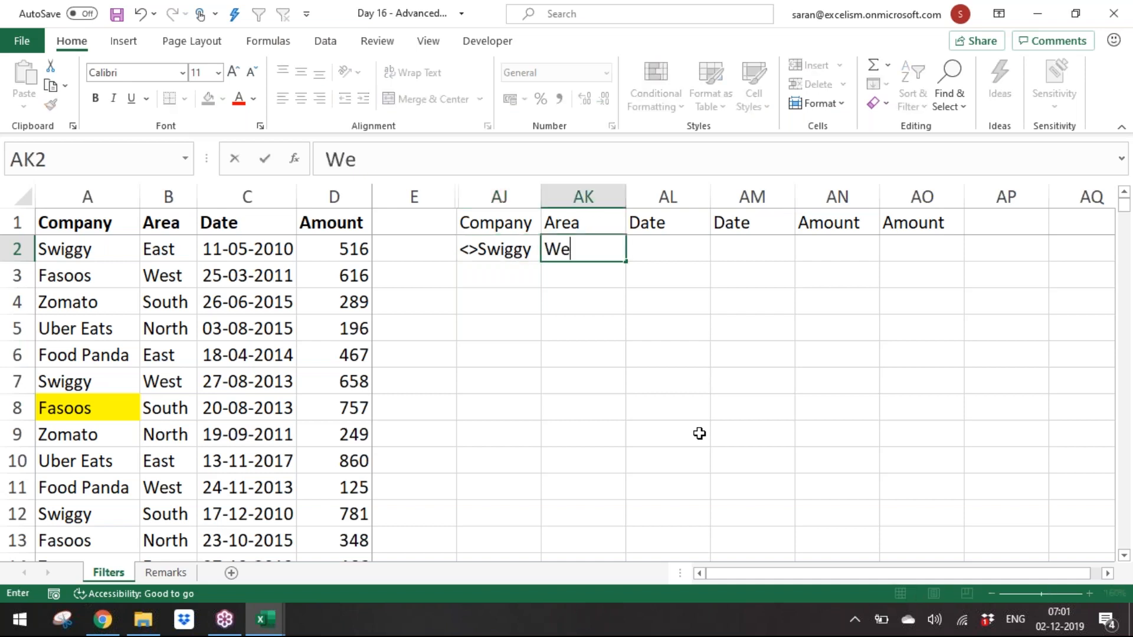
key("Tab")
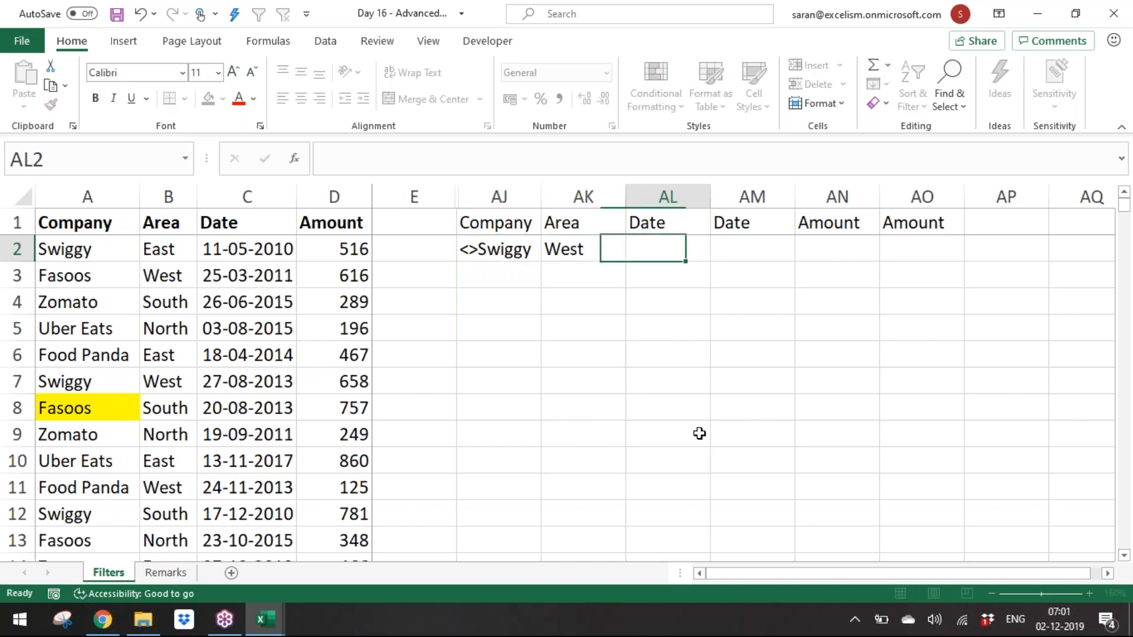
type(">=01")
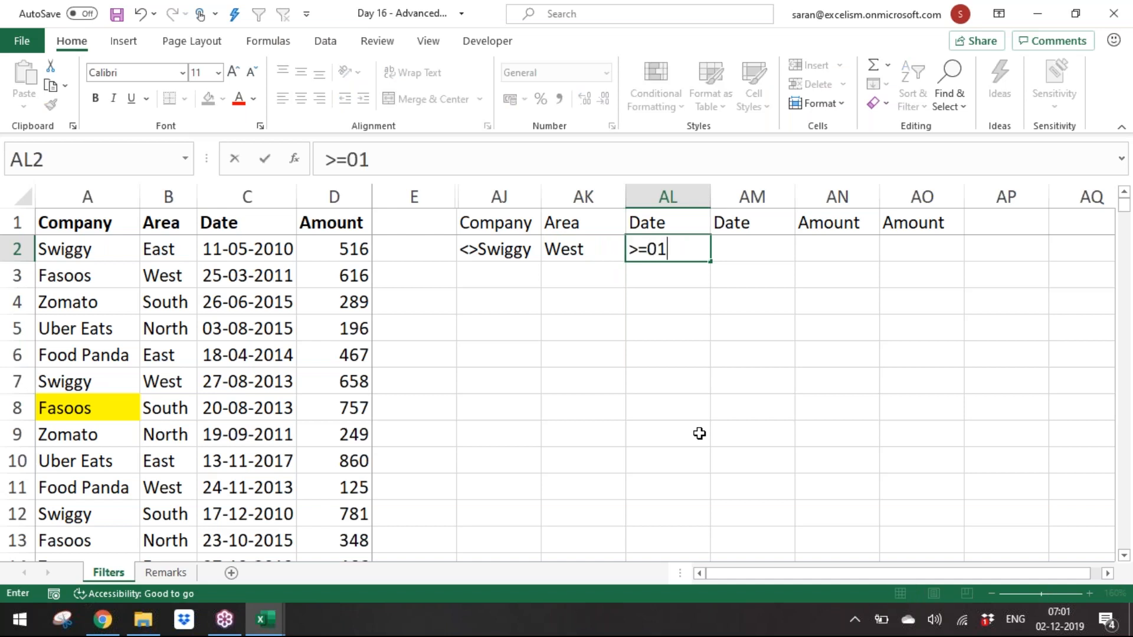
type("/01/2018")
key("Tab")
type("<=31/12/")
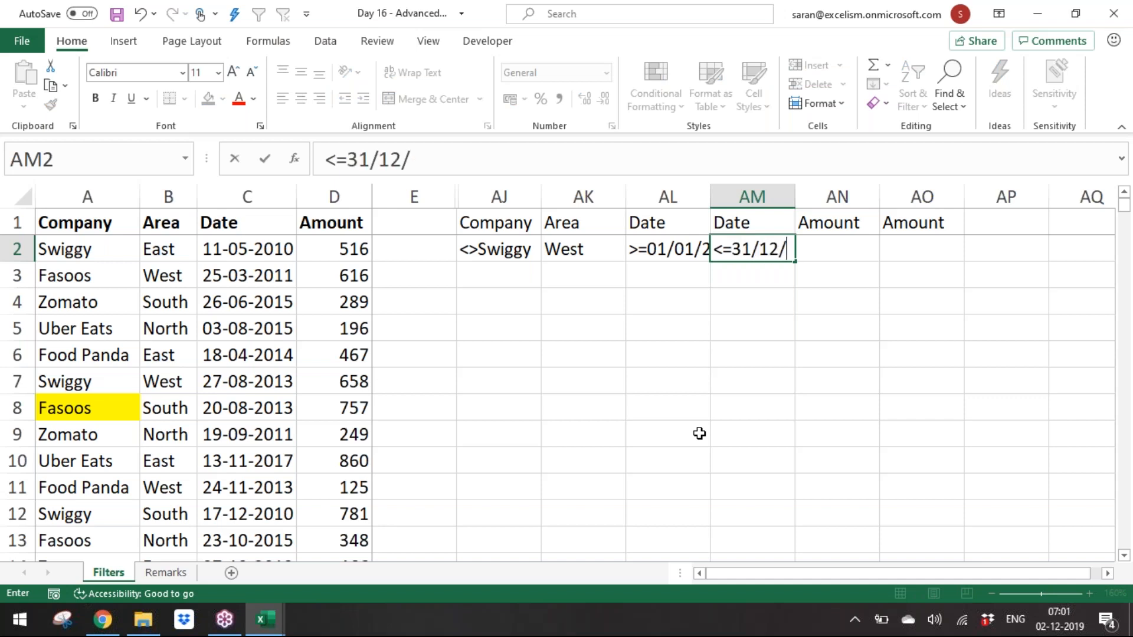
type("2018")
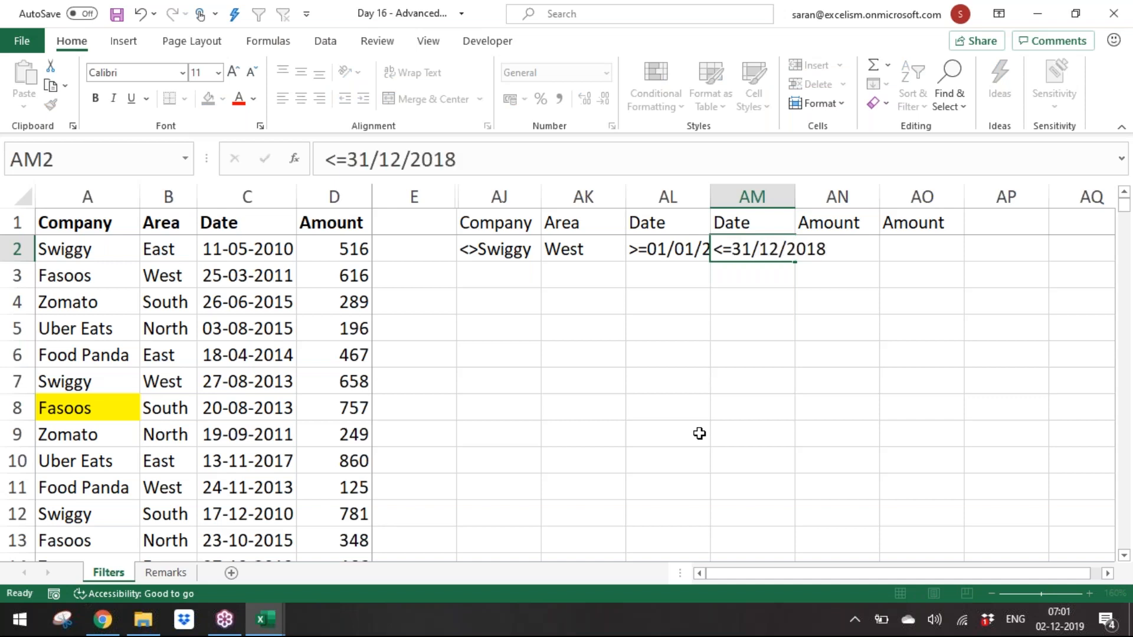
key("Tab")
Step: Autofit the widths of the two Date criteria columns AL and AM
key("Up")
key("Right")
key("Right")
key("Down")
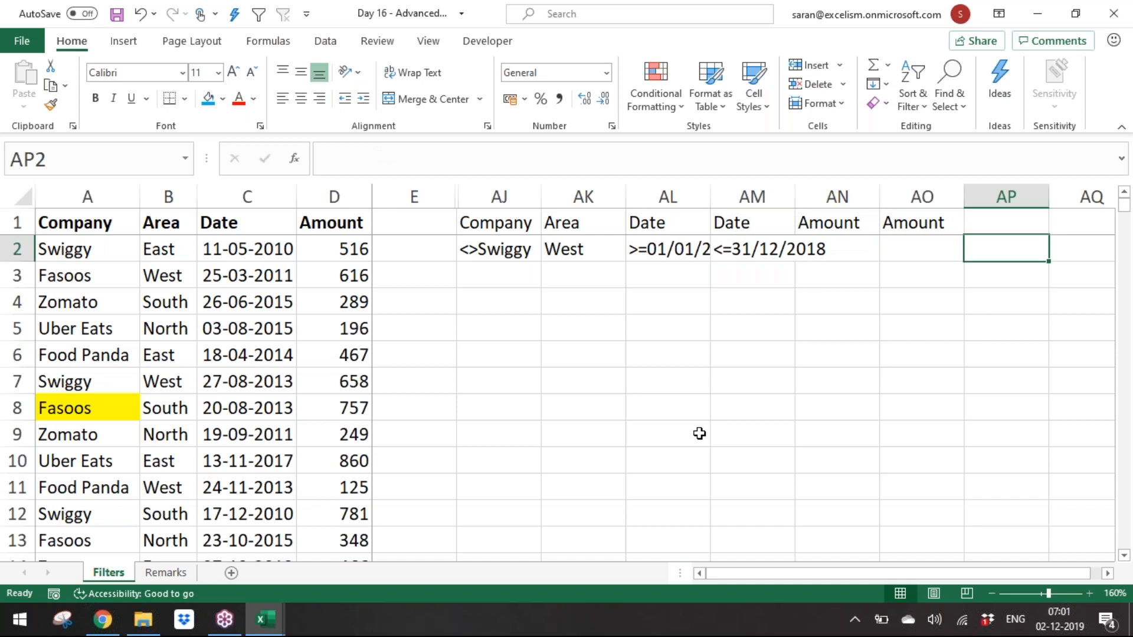
key("Left")
key("Left")
key("Left")
key("Left")
key("shift+Right")
key("alt+h")
key("o")
key("i")
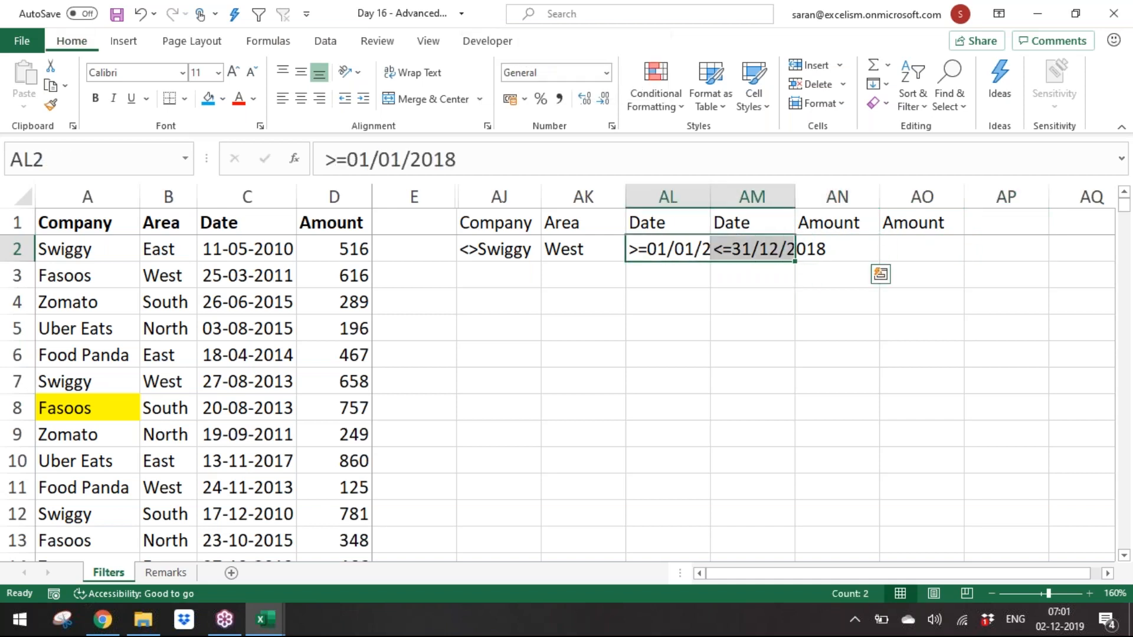
key("Right")
type(">=")
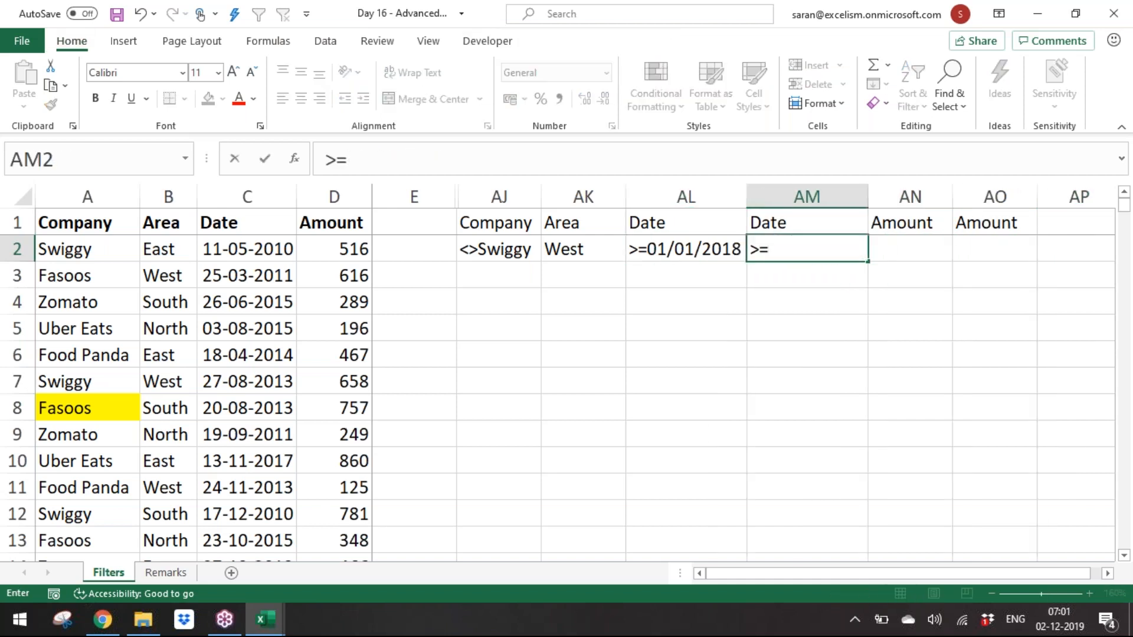
type("200")
key("Tab")
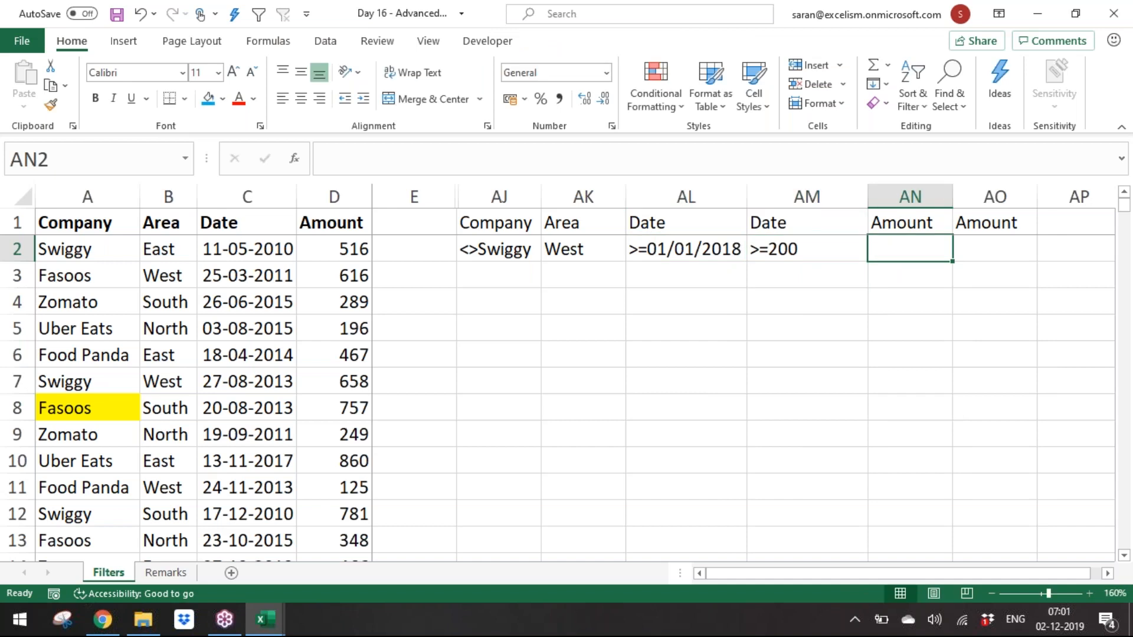
key("ctrl+z")
type(">=200")
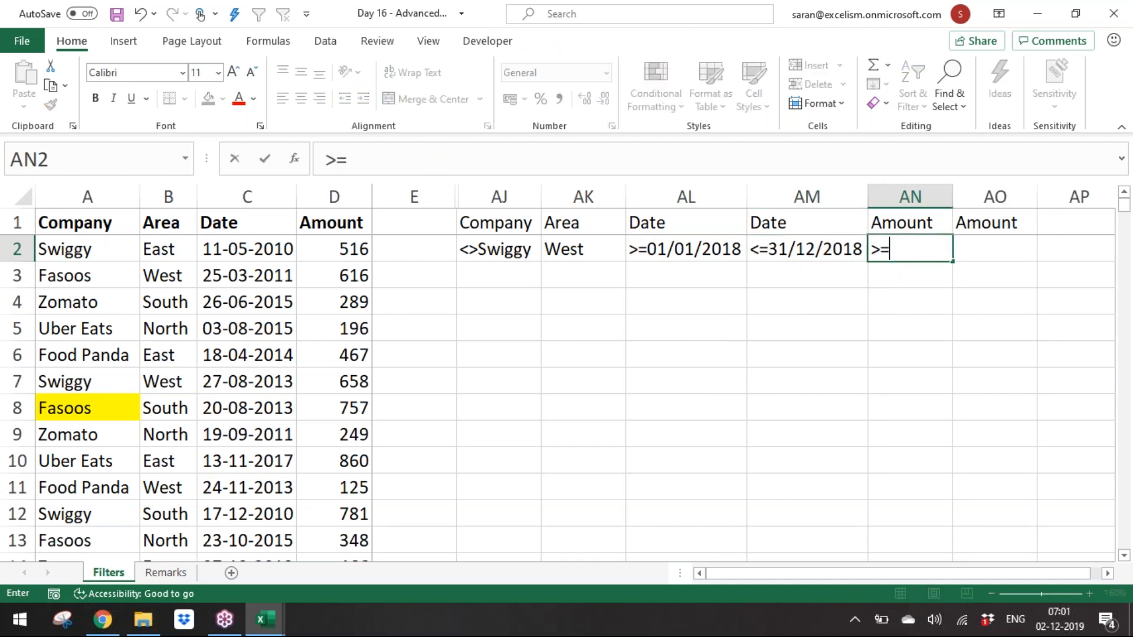
Step: Enter Amount criteria >=200 in AN2 and <=400 in AO2
key("Tab")
type("<=")
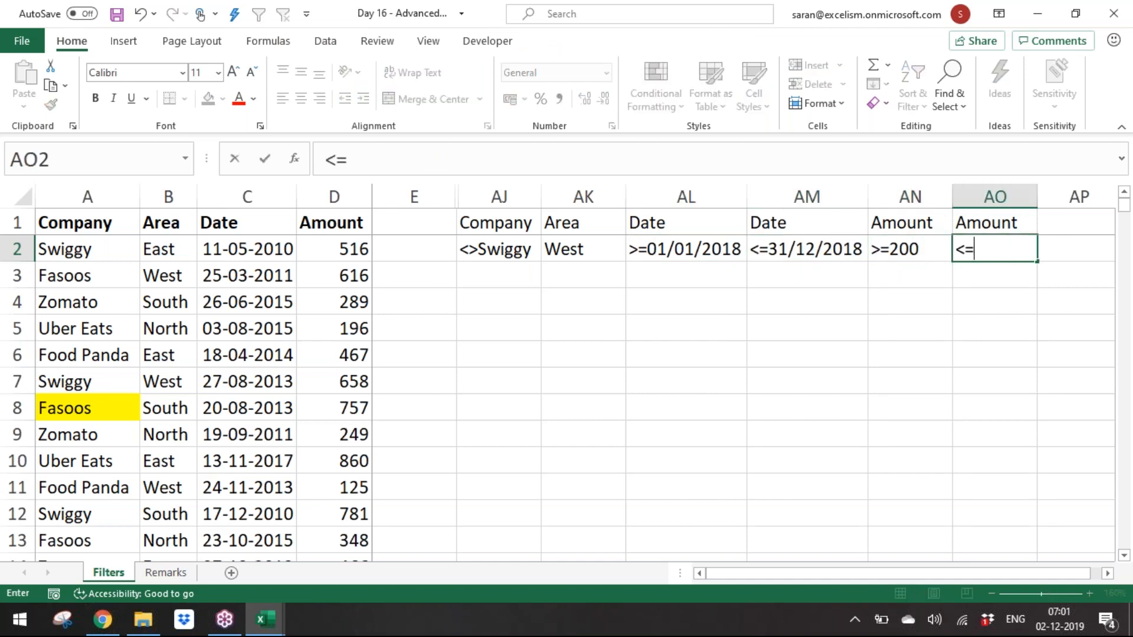
type("400")
key("Return")
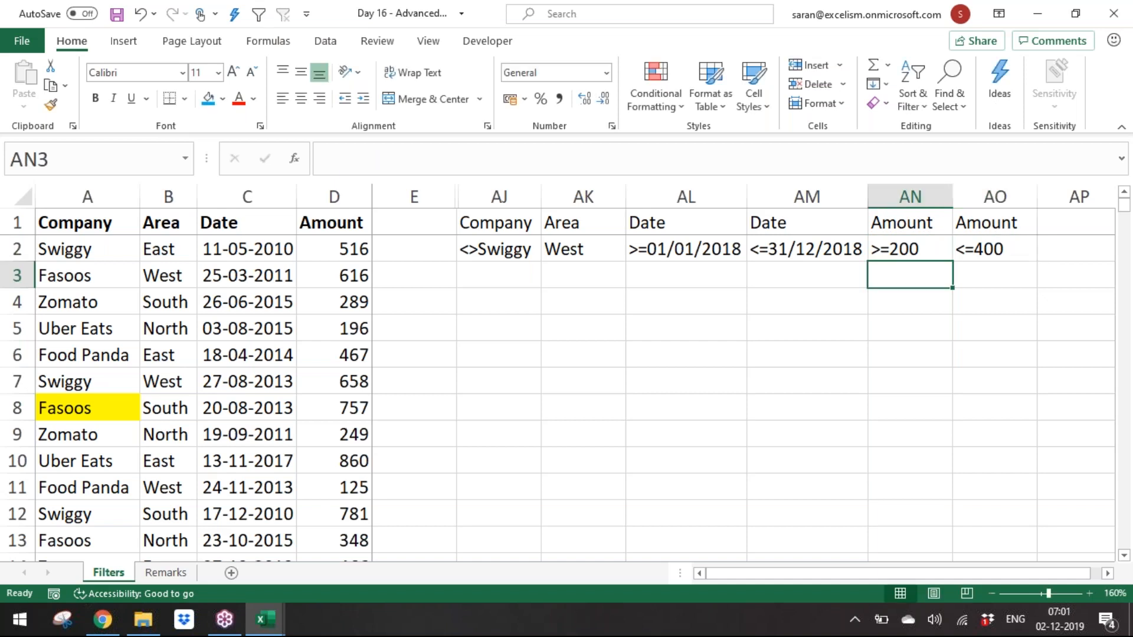
Step: Give the criteria range AJ1:AO2 a blue fill and bold text
left_click_drag(522, 222, 1005, 235)
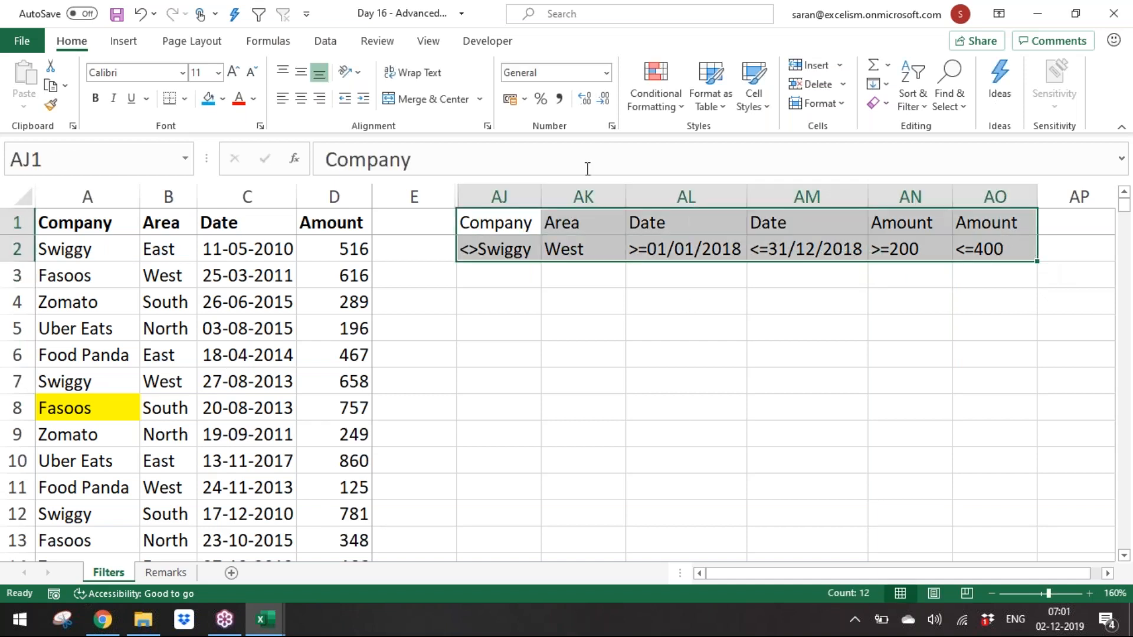
left_click(208, 98)
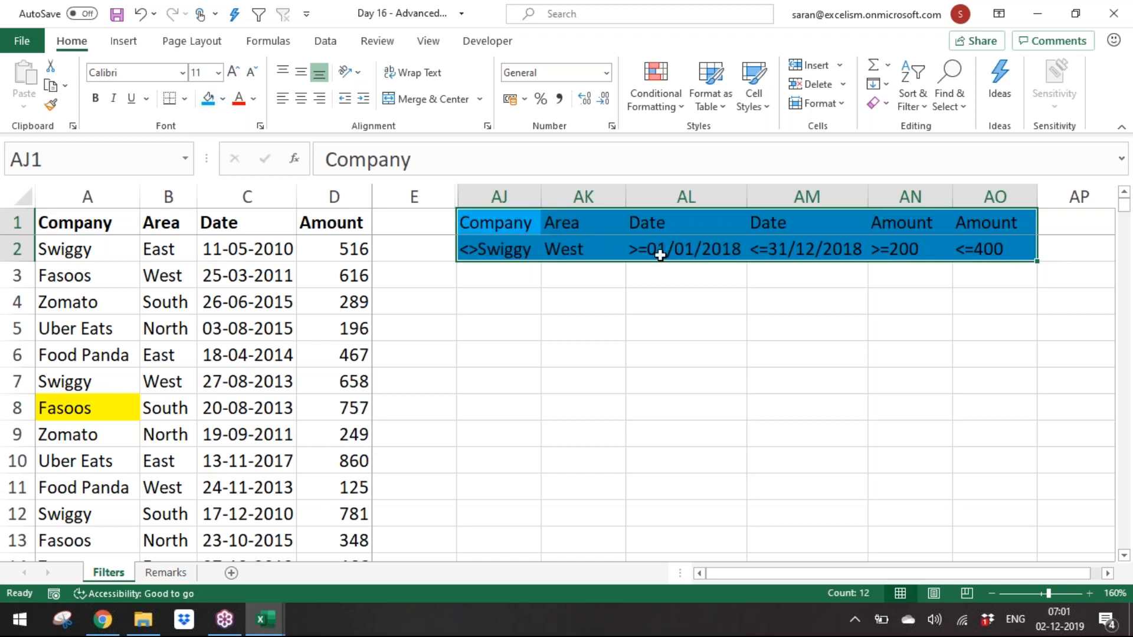
key("ctrl+b")
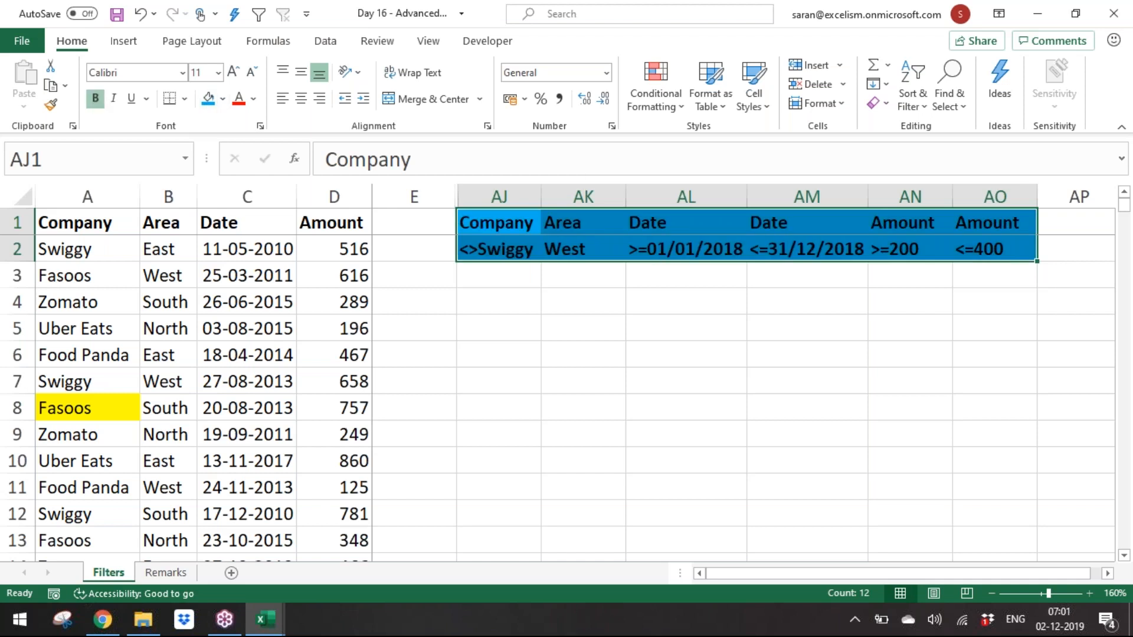
left_click(183, 356)
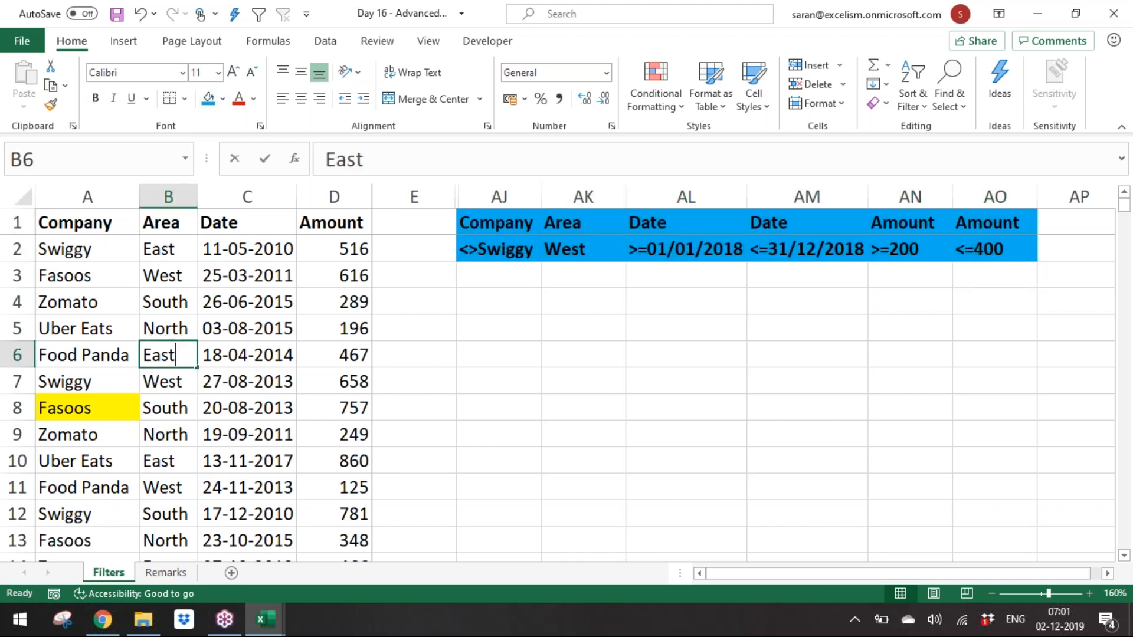
type("dfa")
key("Escape")
Step: Run Advanced Filter with criteria range AJ1:AO2, copying matches to AJ4, and autofit column AJ
left_click(533, 292)
left_click(196, 329)
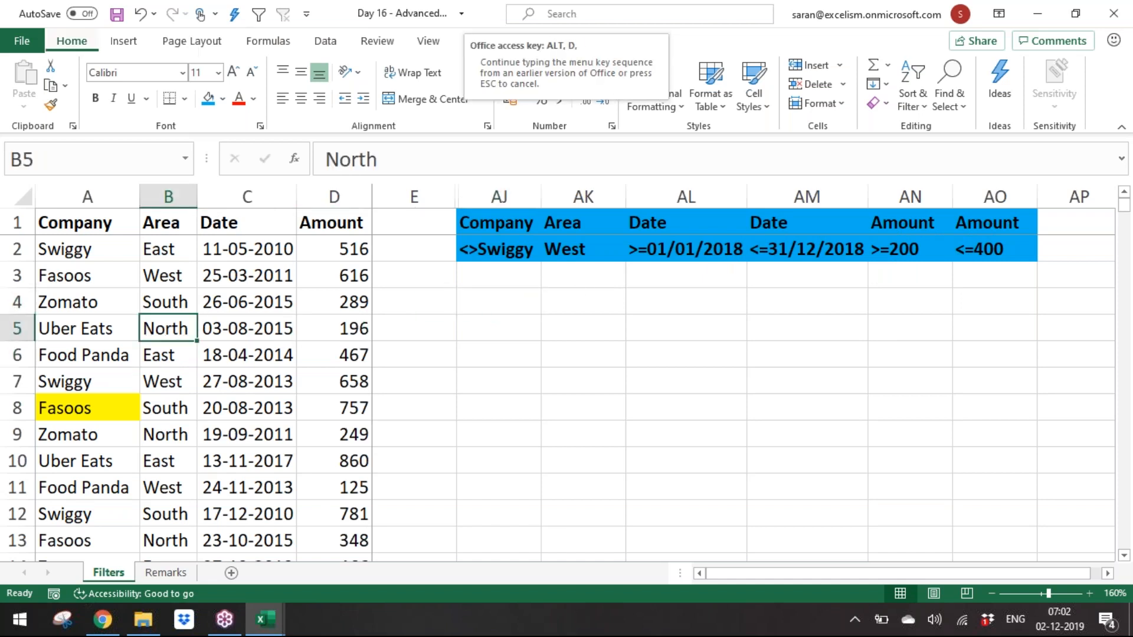
key("alt+a")
key("q")
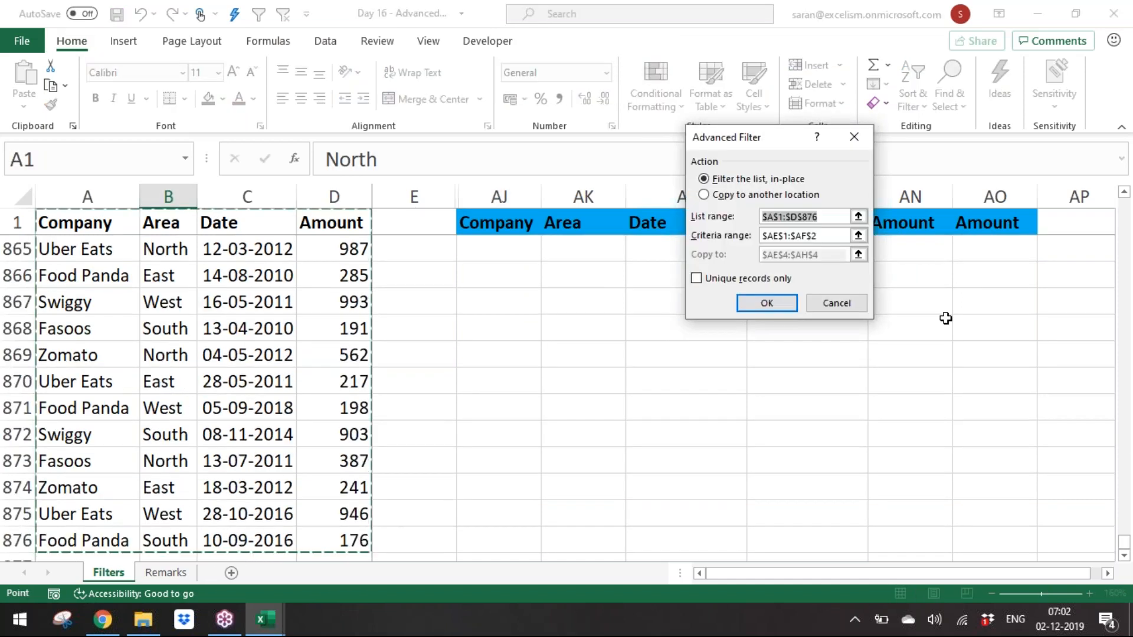
key("Tab")
left_click(859, 236)
left_click_drag(515, 223, 1012, 250)
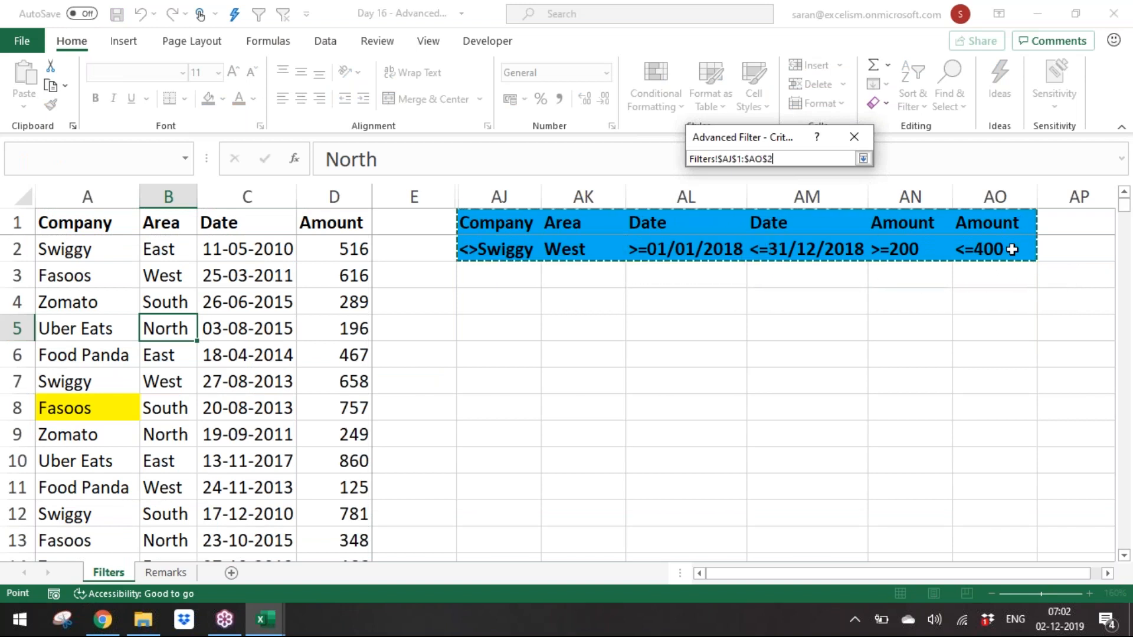
left_click(863, 159)
left_click(747, 197)
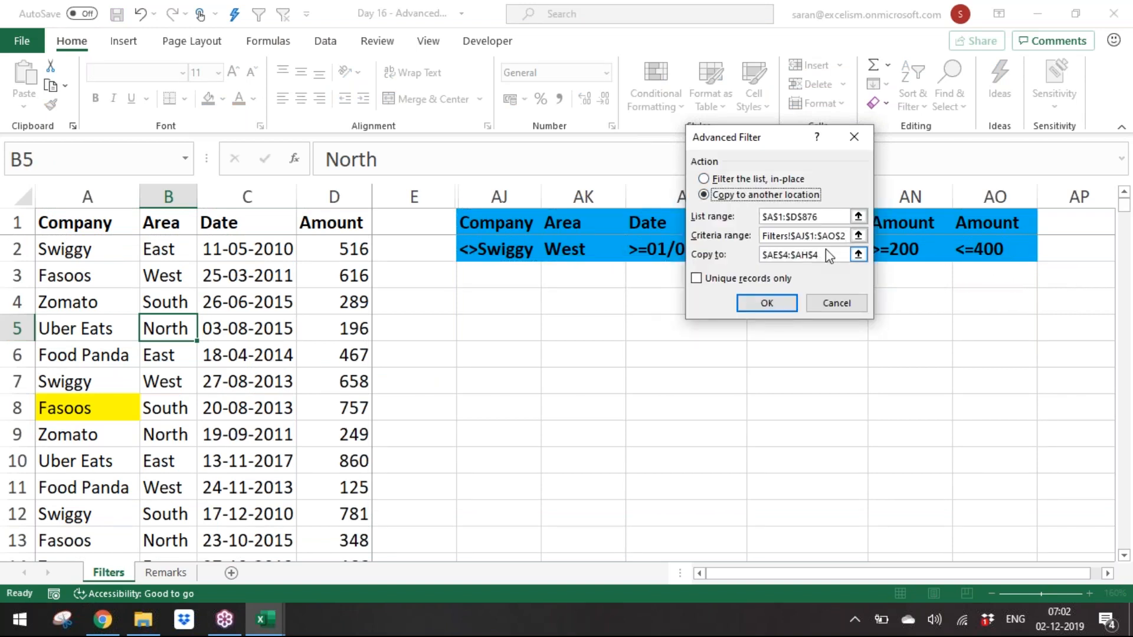
left_click(858, 254)
left_click(495, 308)
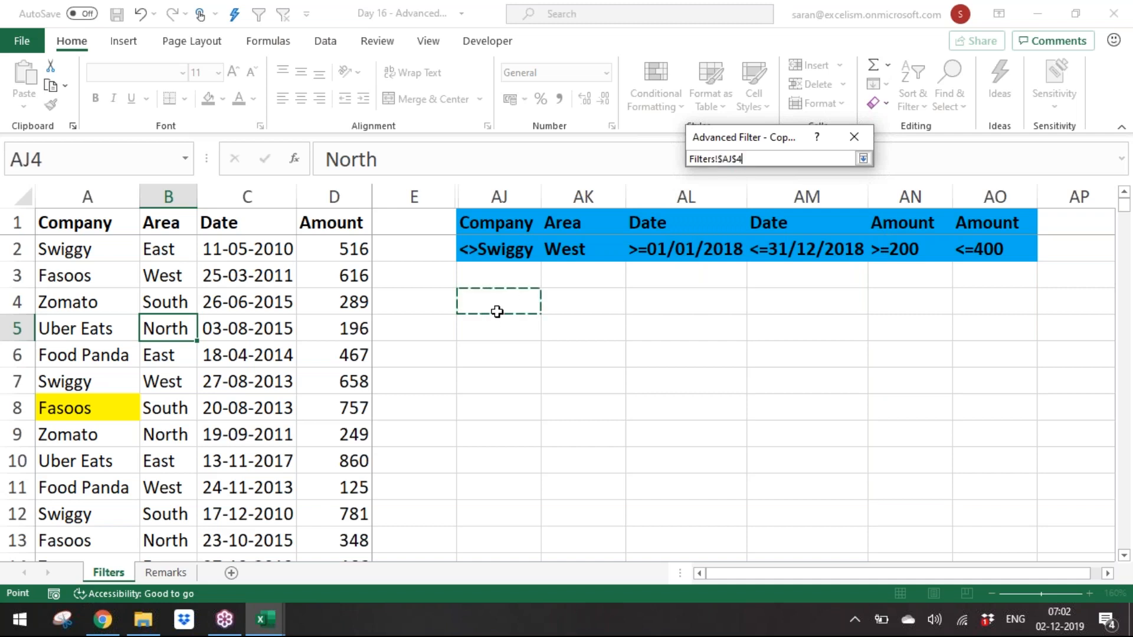
left_click(863, 159)
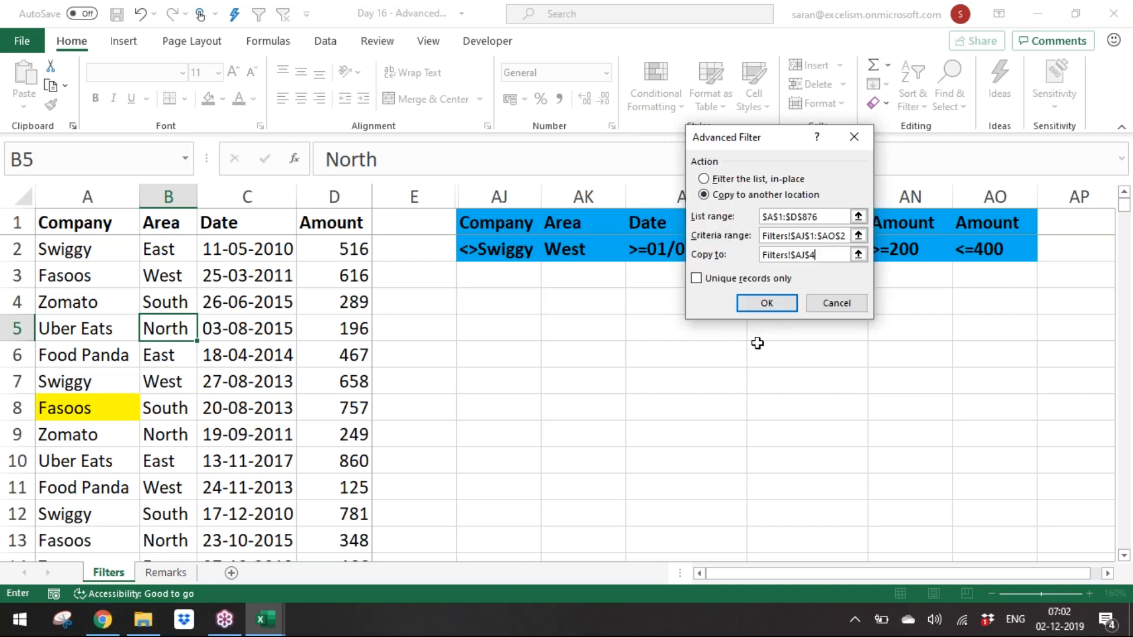
left_click(767, 304)
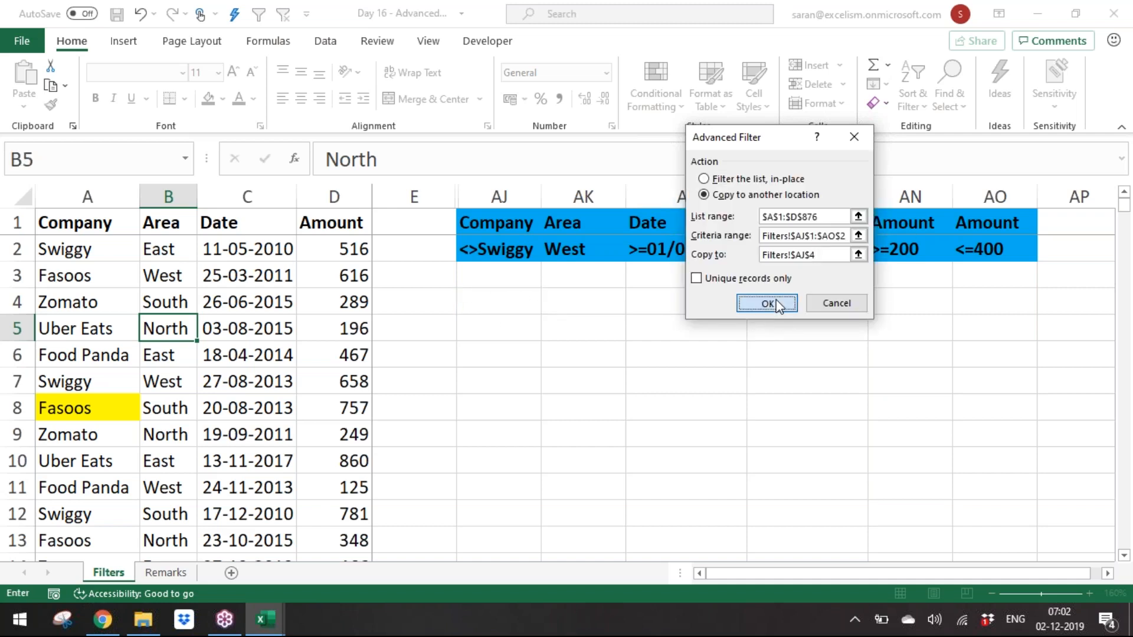
left_click(521, 439)
double_click(541, 197)
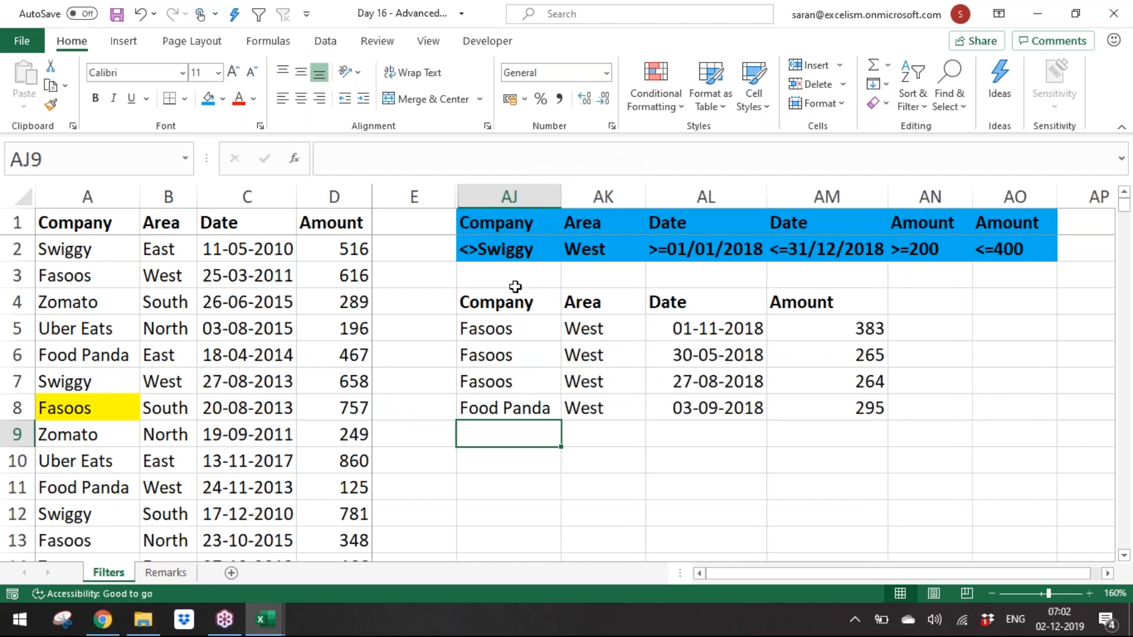
Step: Examine the filtered output rows against each criterion in the criteria range AJ1:AO2
left_click_drag(512, 321, 827, 407)
left_click_drag(602, 250, 817, 251)
left_click_drag(725, 333, 732, 407)
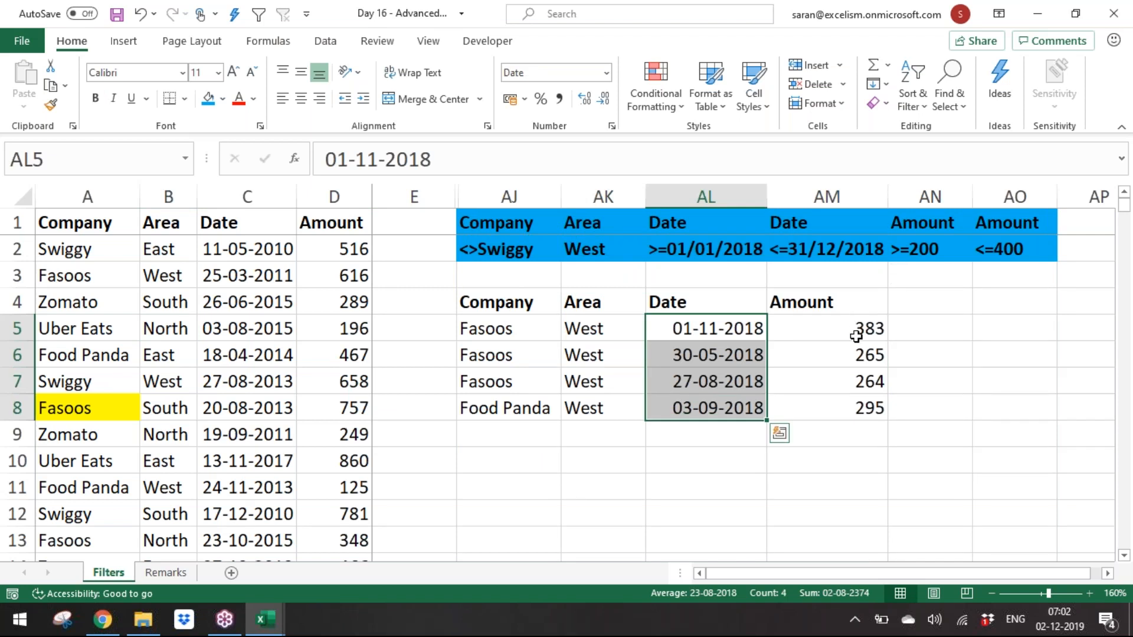
left_click_drag(862, 328, 859, 401)
left_click_drag(569, 330, 575, 428)
left_click_drag(506, 333, 519, 409)
left_click(203, 337)
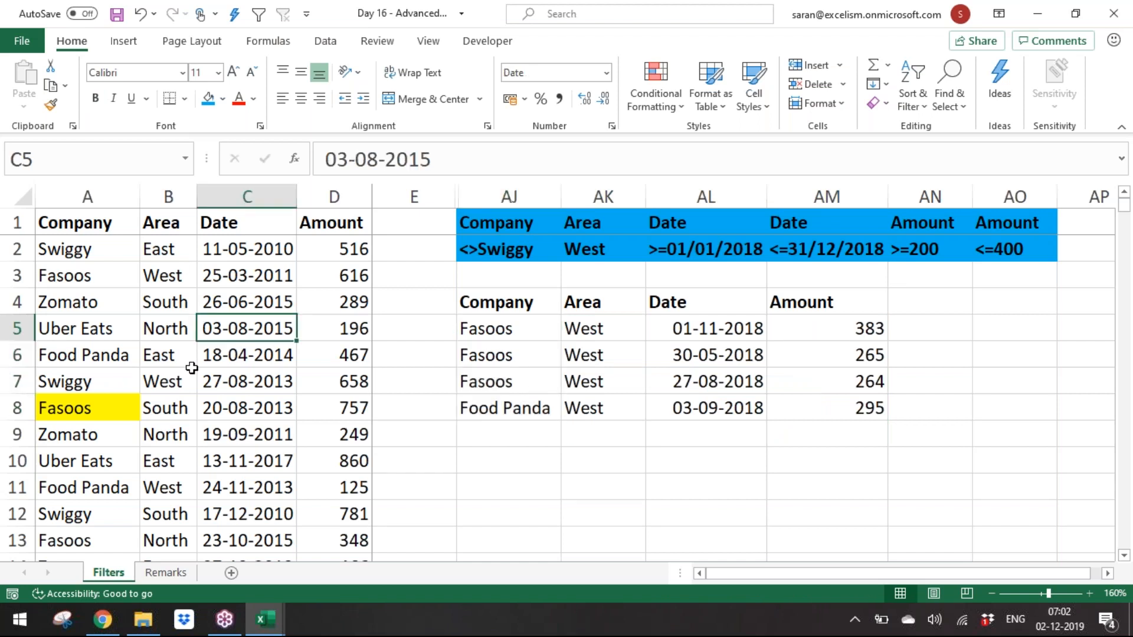
left_click_drag(708, 355, 850, 409)
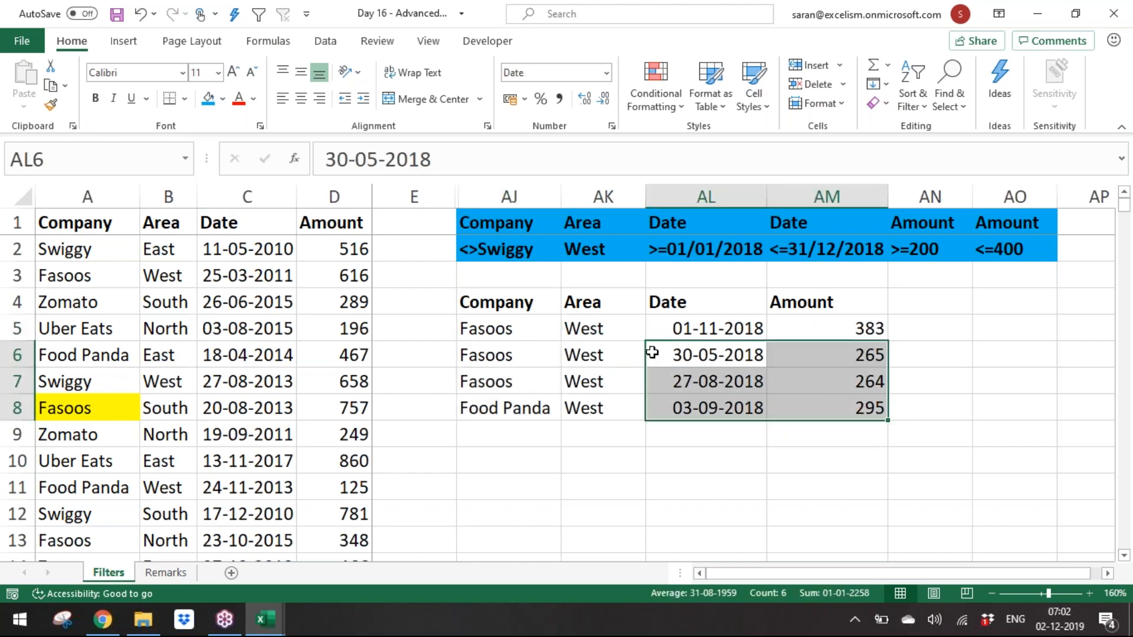
left_click_drag(521, 305, 826, 381)
left_click(678, 354)
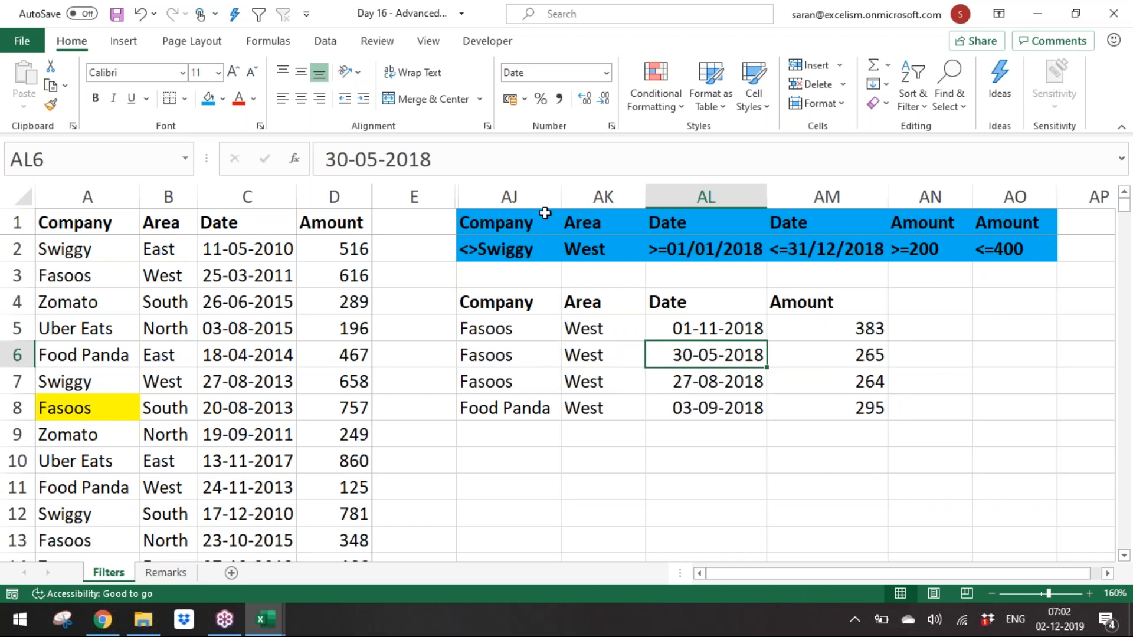
left_click_drag(526, 194, 1078, 248)
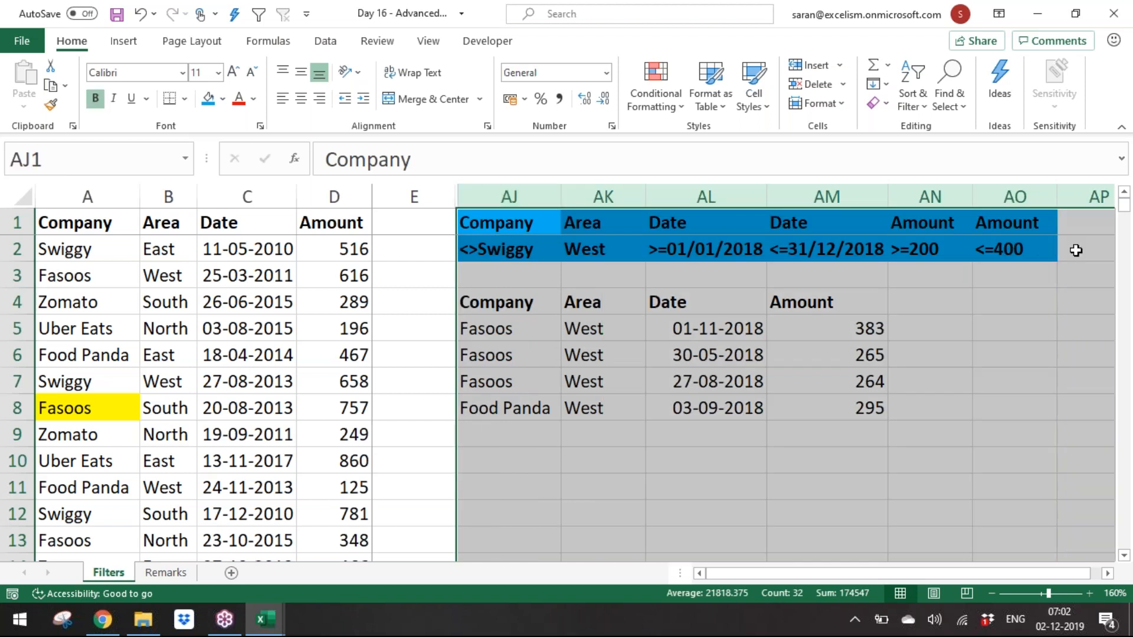
right_click(952, 196)
key("Escape")
left_click(512, 229)
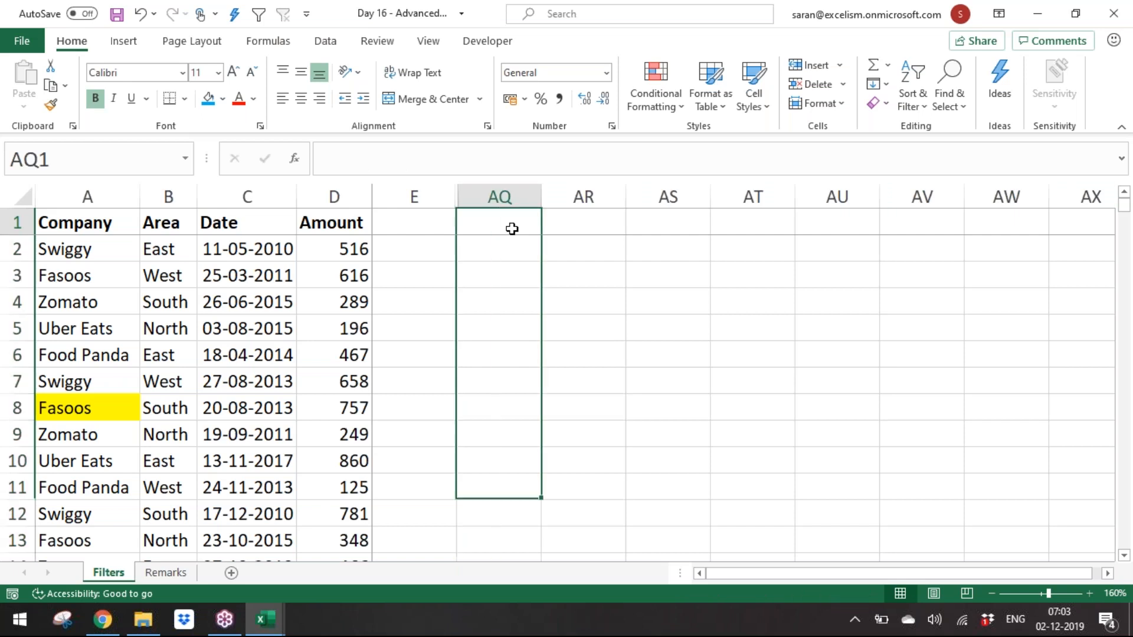
key("ctrl+z")
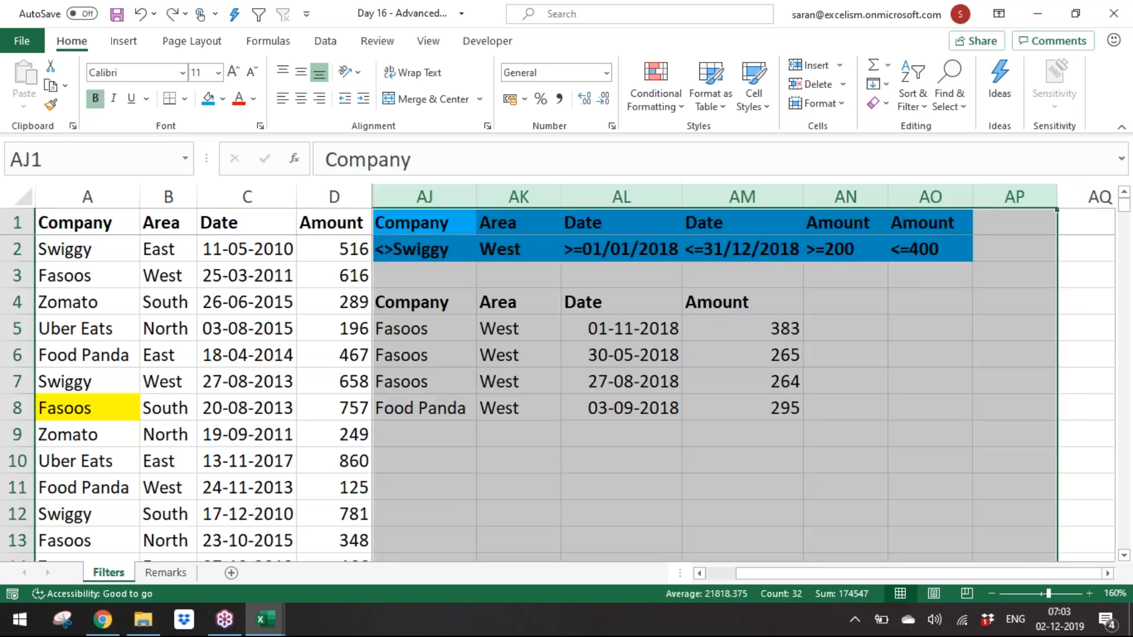
key("Down")
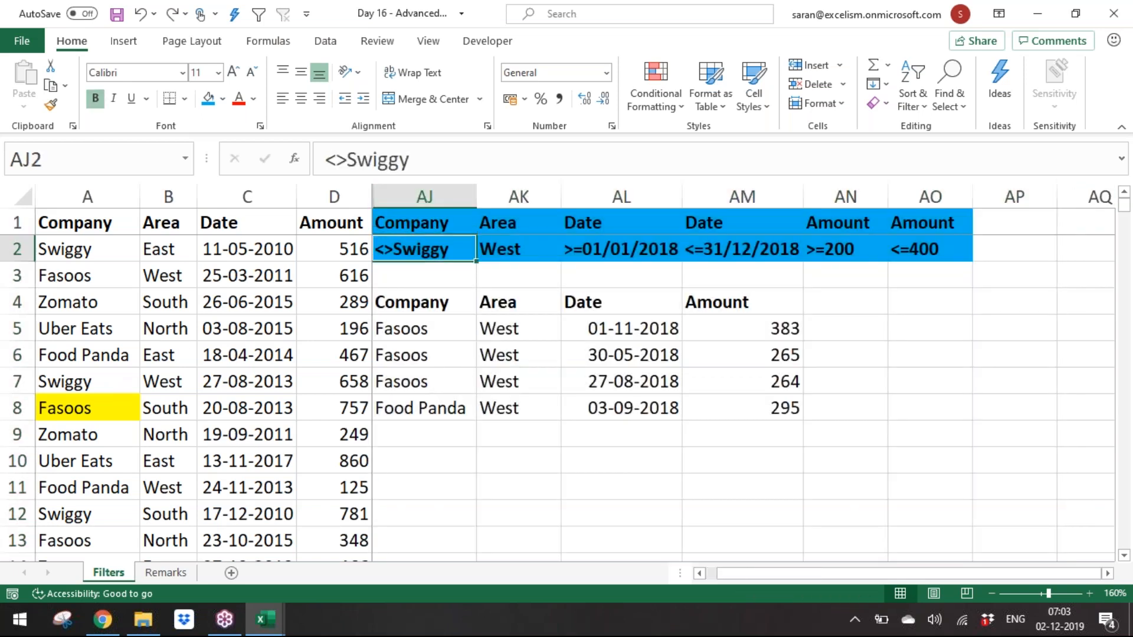
key("Left")
left_click(437, 351)
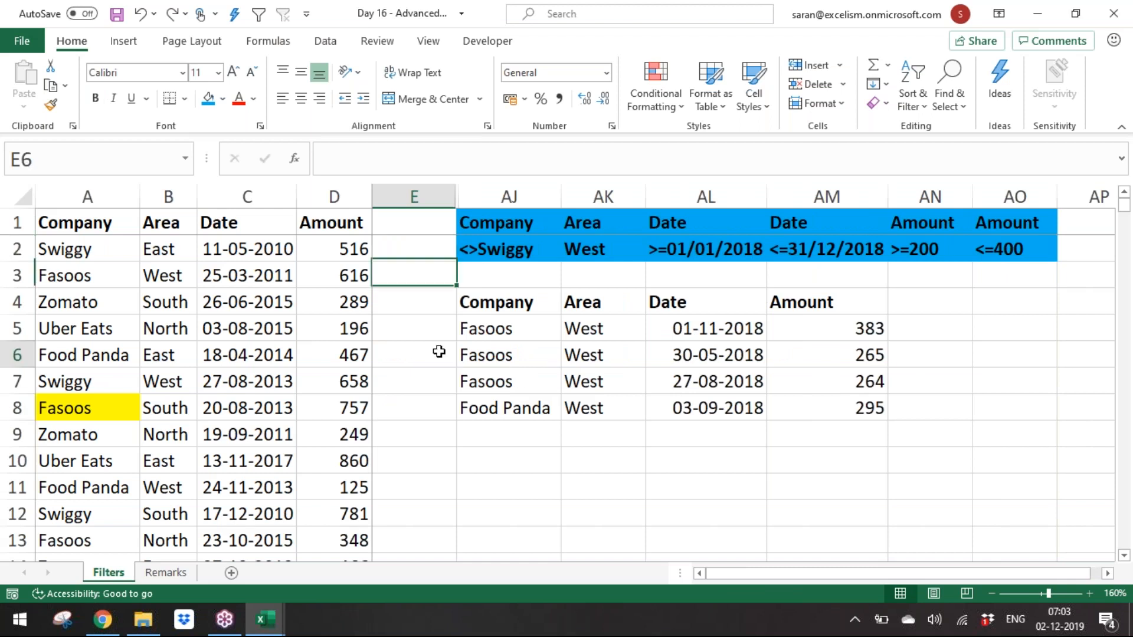
left_click(319, 356)
Step: Enter the output headers Company in AJ10 and Amount in AK10
left_click(525, 465)
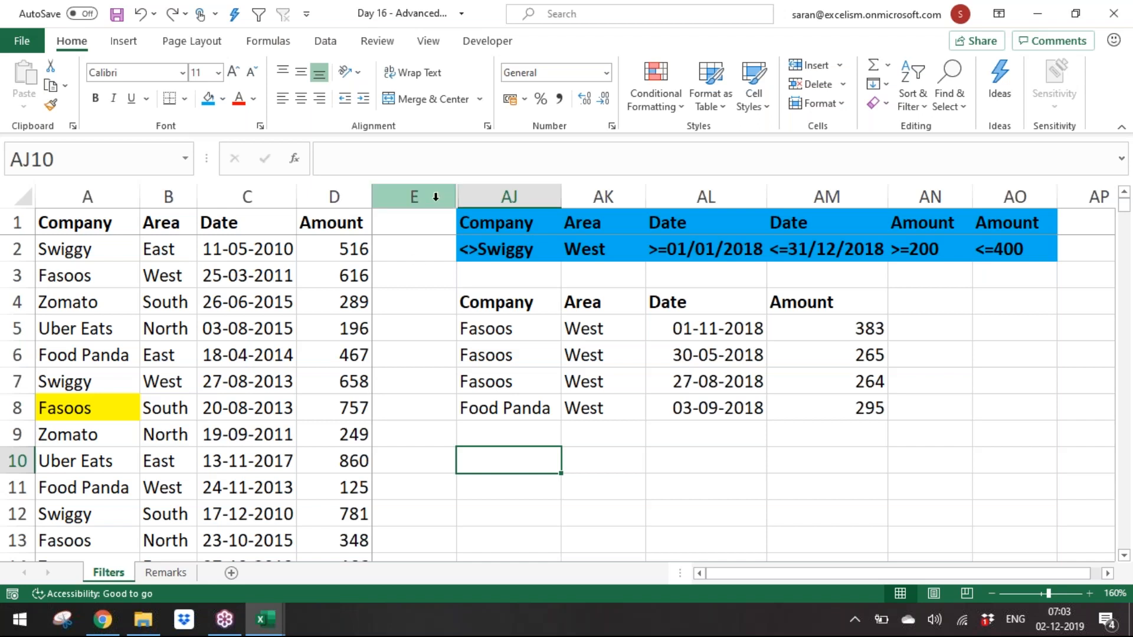
left_click_drag(503, 297, 838, 410)
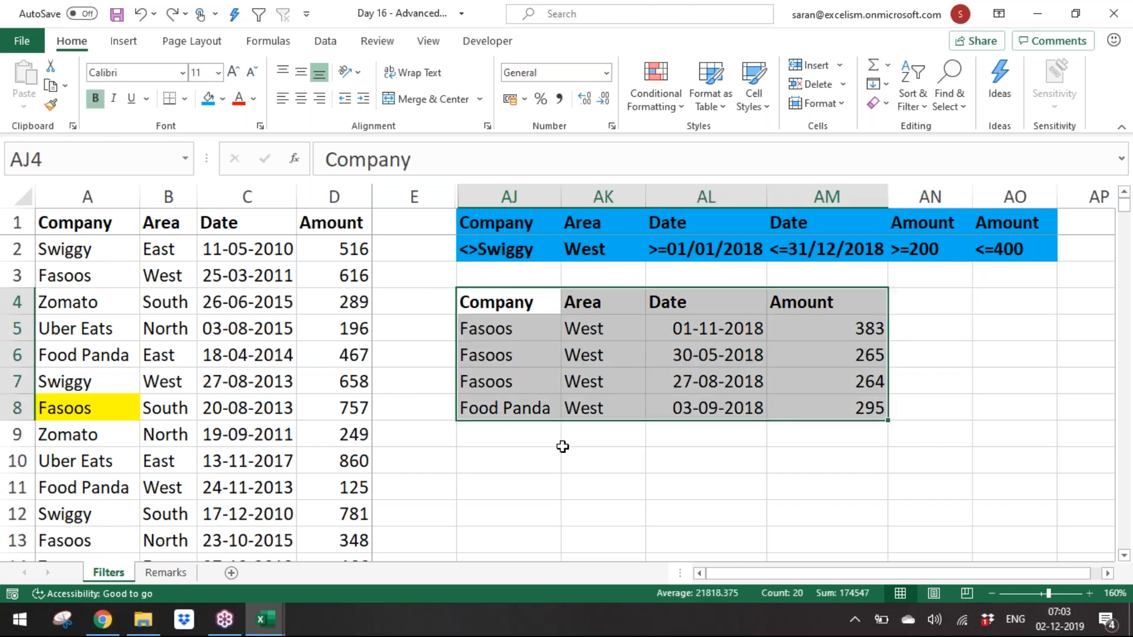
left_click(528, 461)
type("Companu")
key("BackSpace")
type("y")
key("ctrl+Return")
key("Tab")
type("Amount")
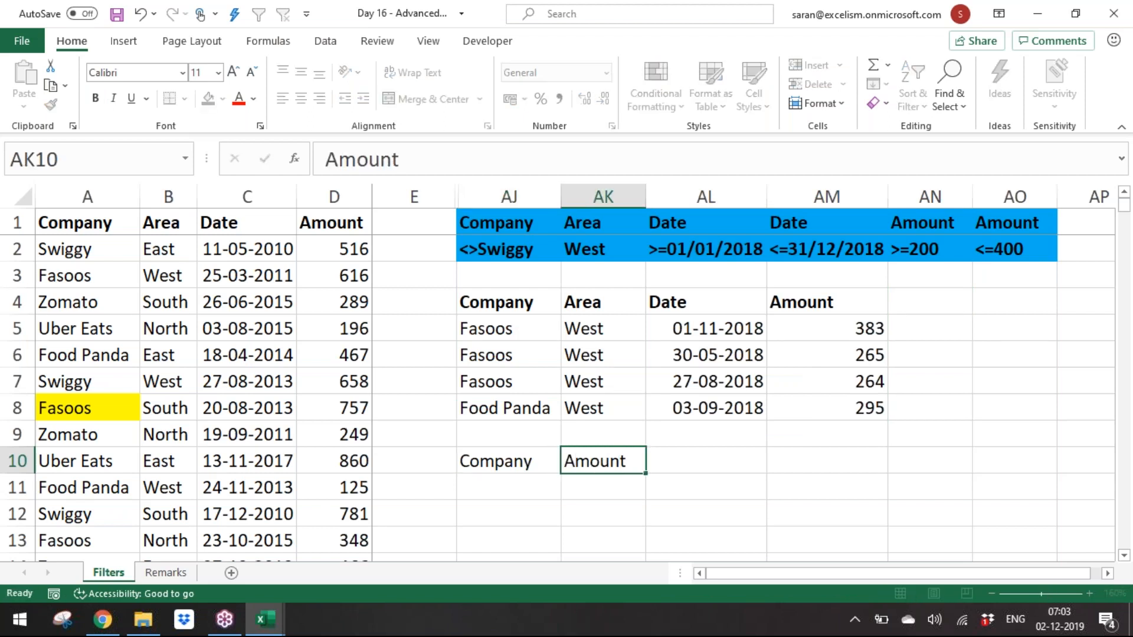
Step: Make the headers in AJ10:AK10 bold and italic
key("Return")
key("Up")
key("shift+Right")
key("ctrl+b")
key("ctrl+i")
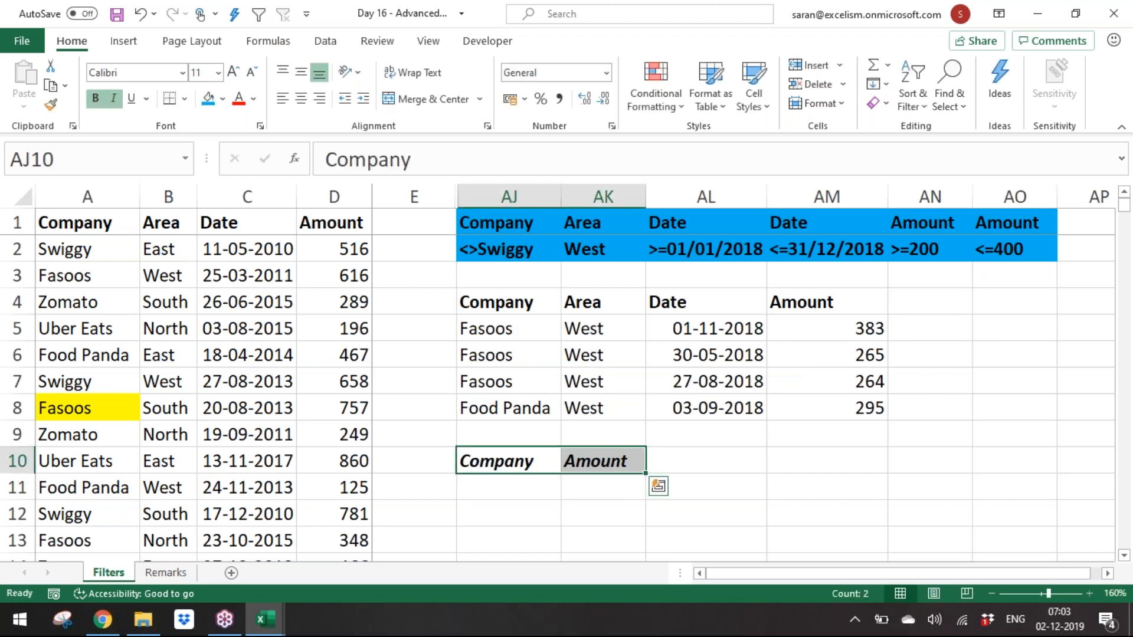
Step: Run Advanced Filter on A1:D876 with criteria AJ1:AO2, copying only Company and Amount to AJ10:AK10
left_click(156, 355)
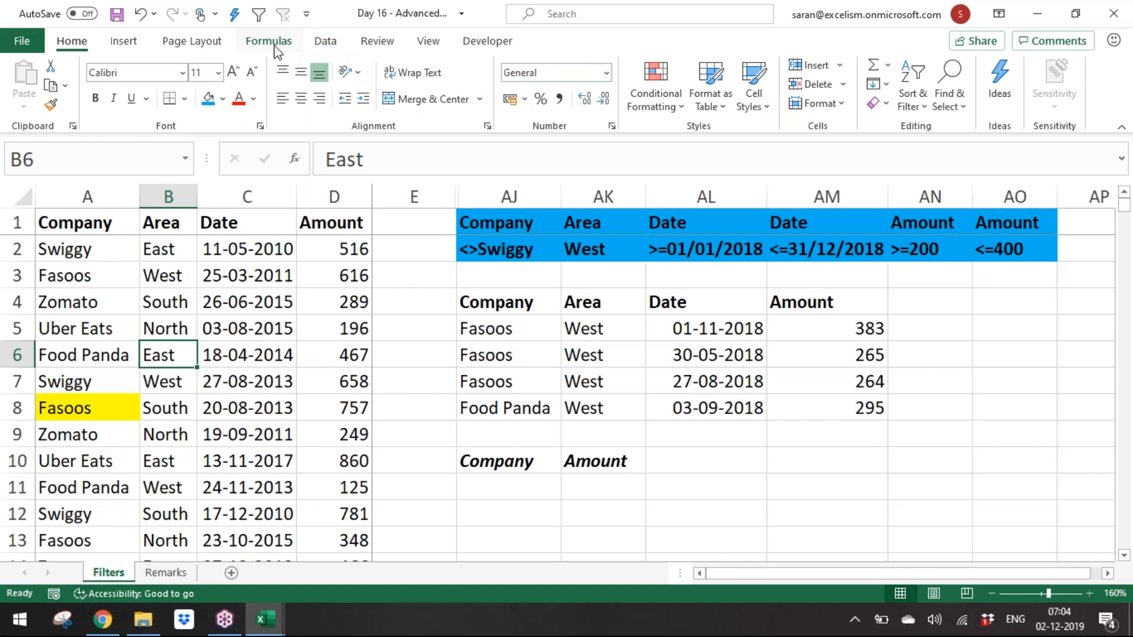
left_click(326, 42)
left_click(717, 109)
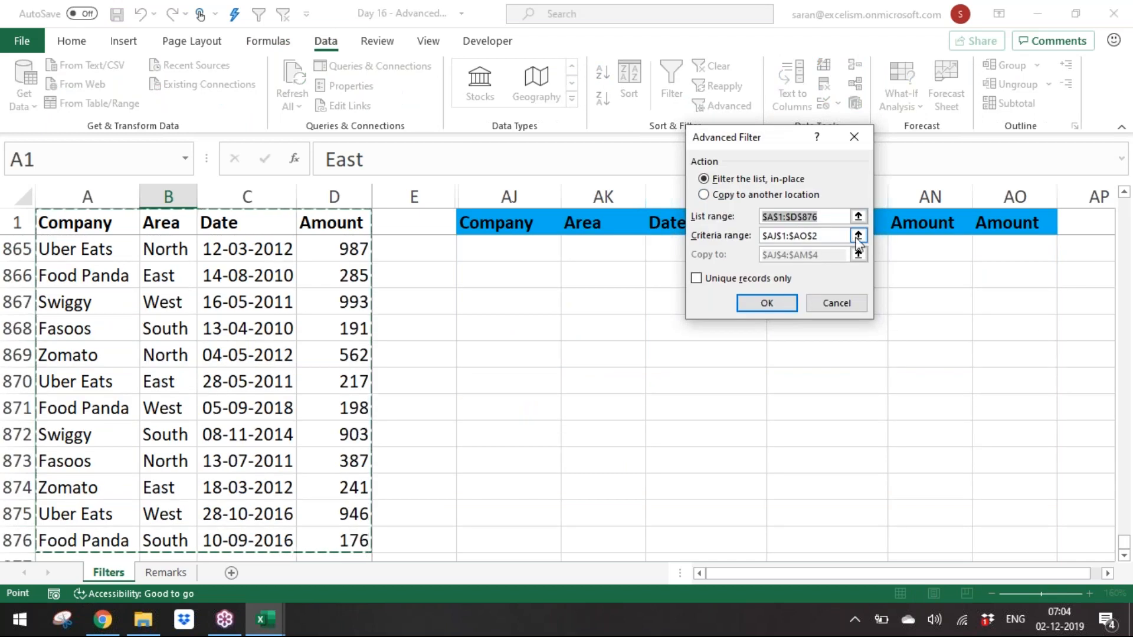
left_click(859, 236)
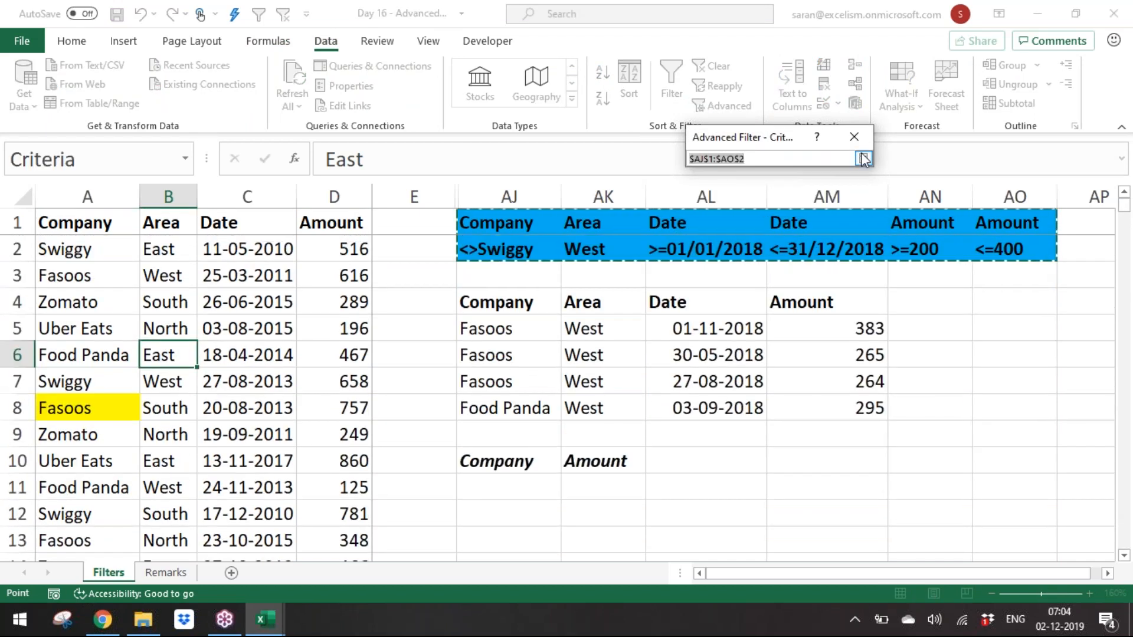
left_click(863, 159)
left_click(786, 194)
left_click(857, 254)
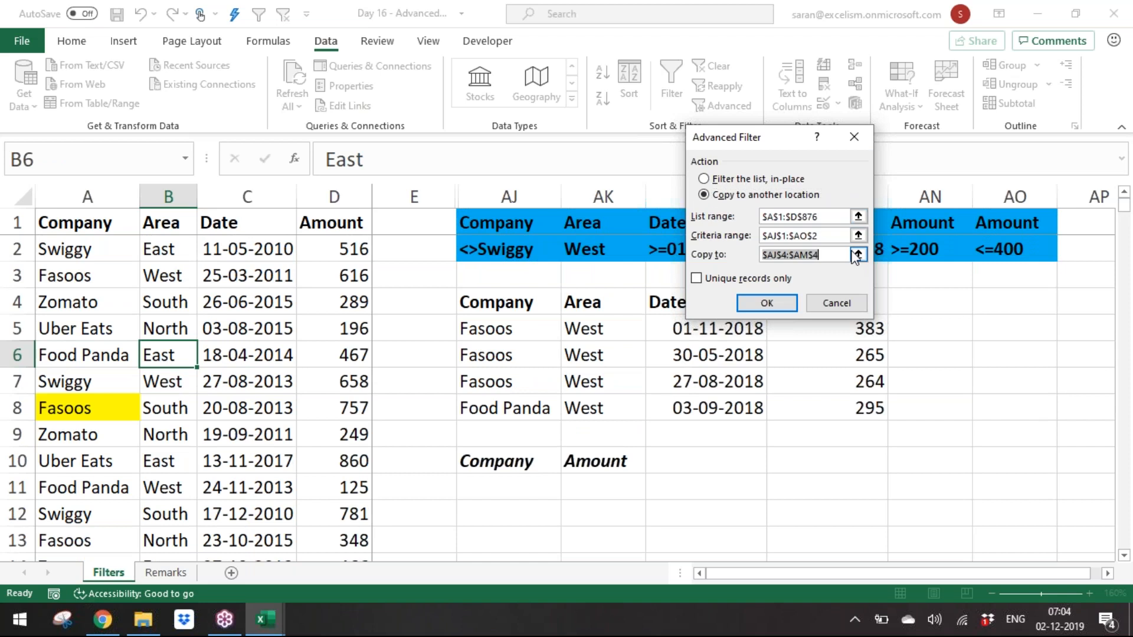
left_click(515, 501)
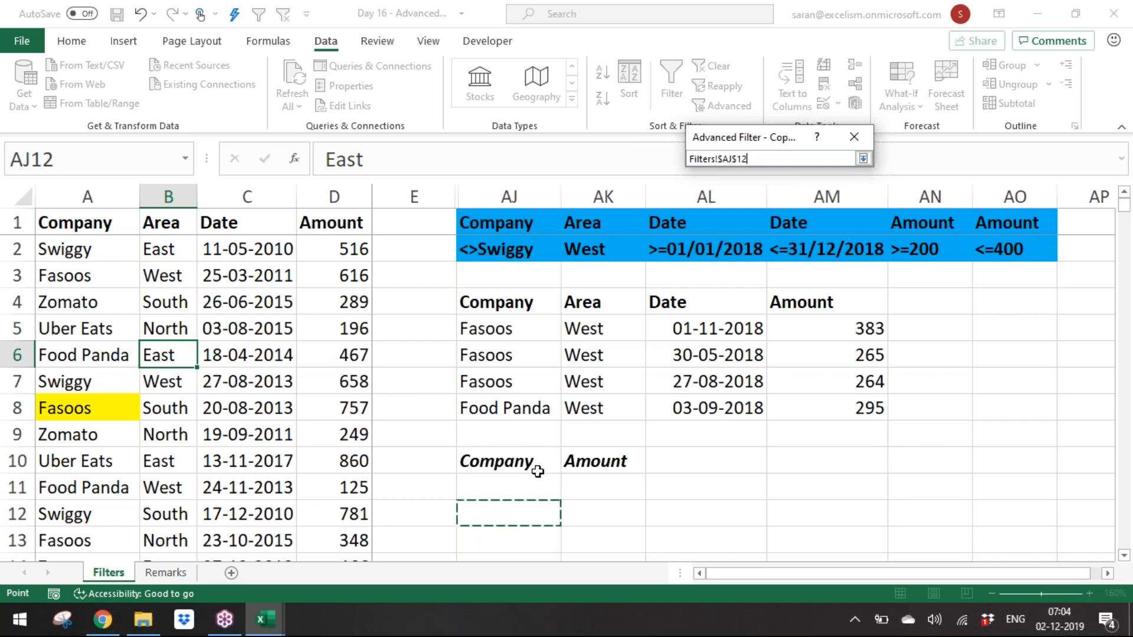
left_click_drag(537, 466, 597, 466)
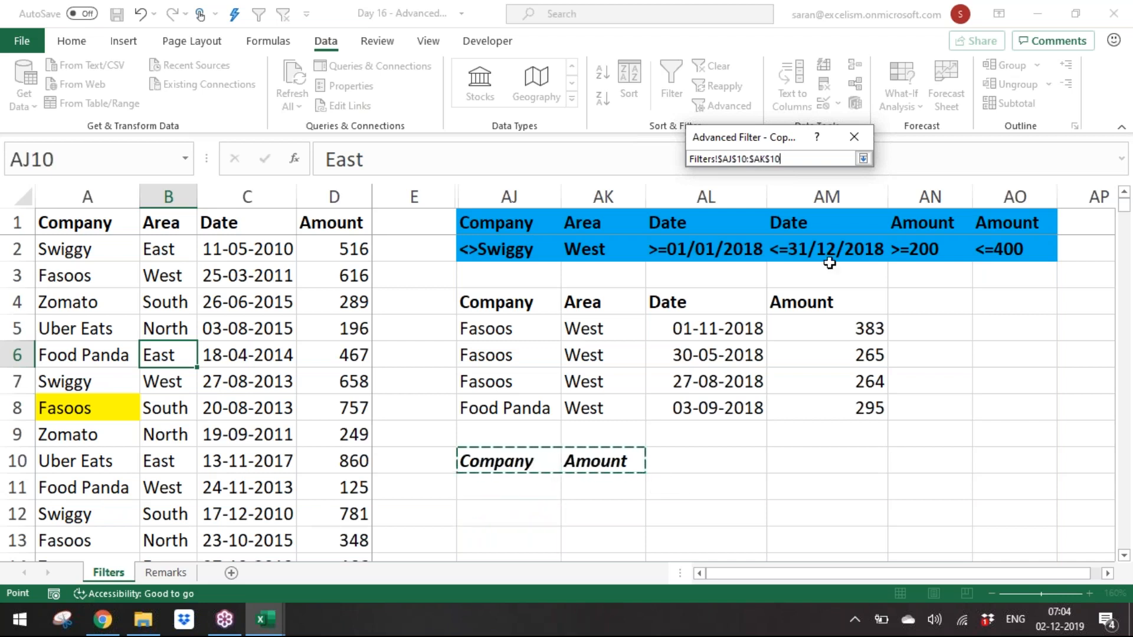
left_click(863, 158)
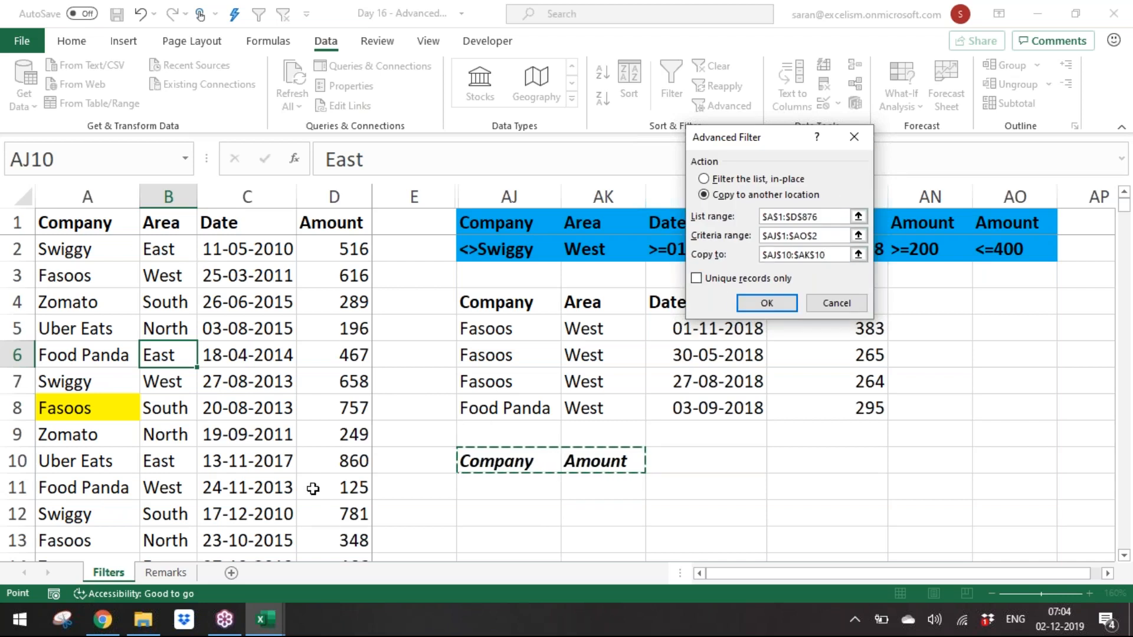
left_click(789, 306)
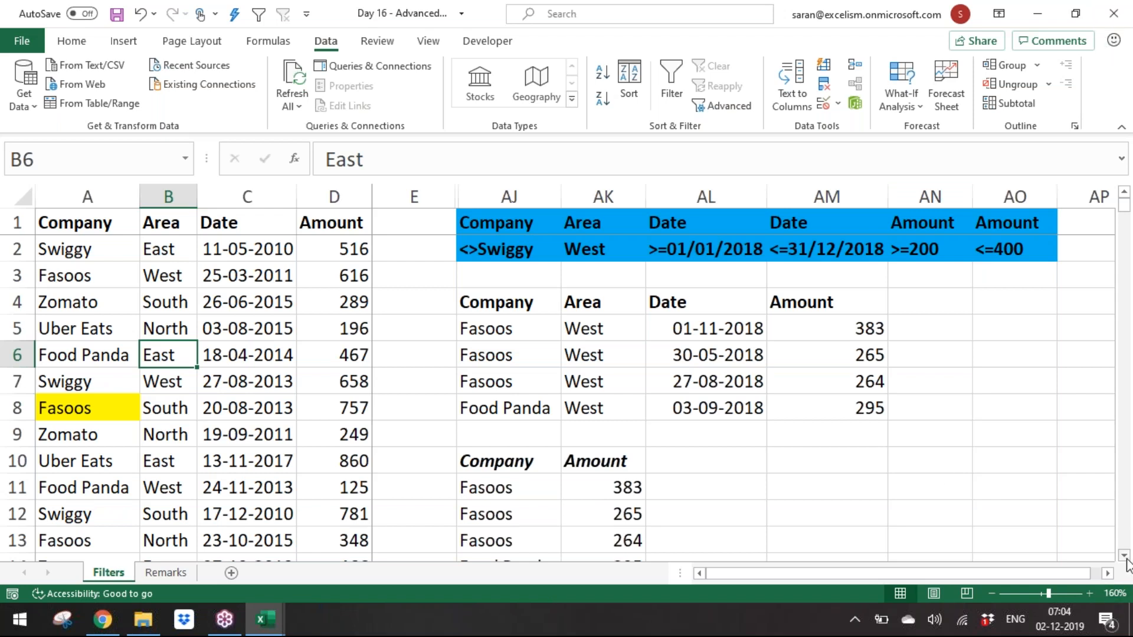
Step: Review the Company and Amount rows extracted below the headers in AJ10:AK10
scroll(1126, 563, "down", 1)
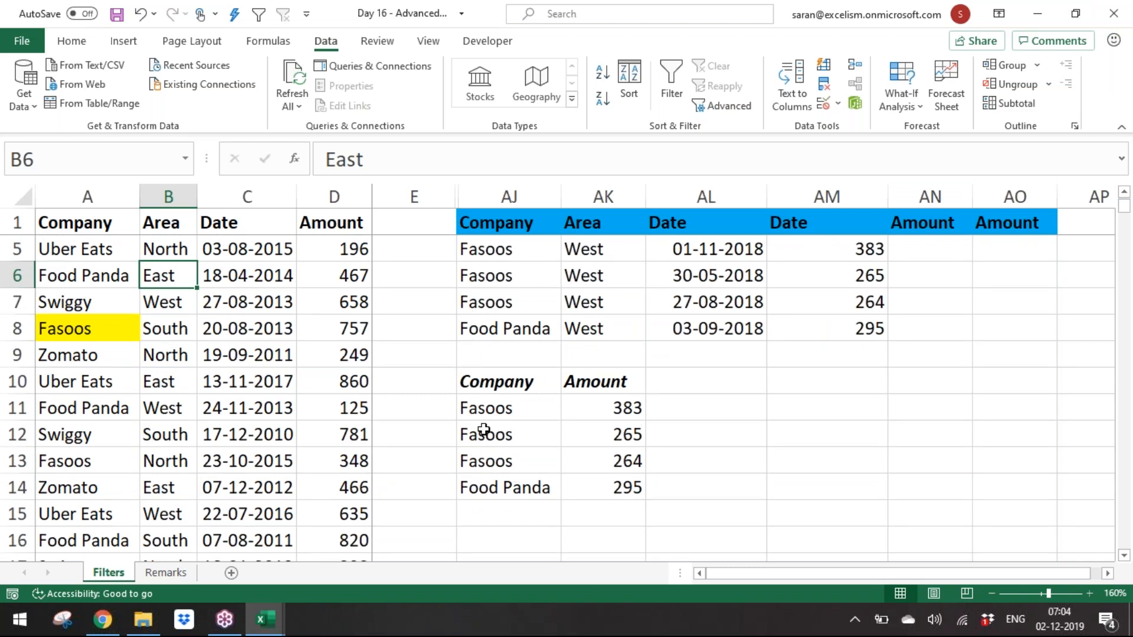
left_click(519, 323)
key("ctrl+Up")
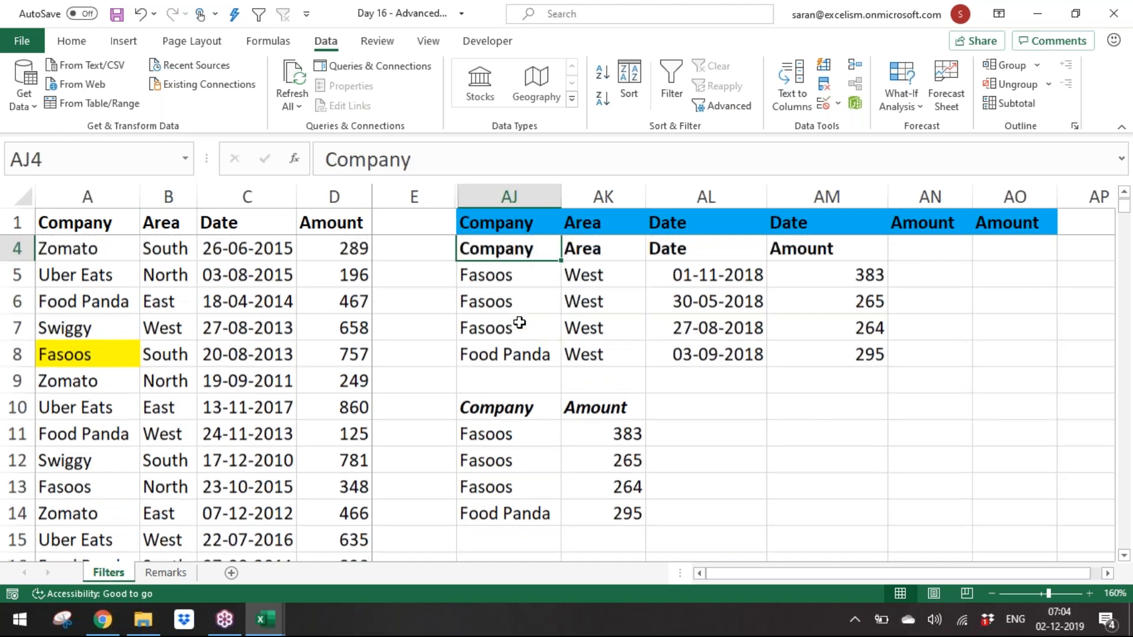
scroll(519, 323, "up", 1)
left_click(520, 323)
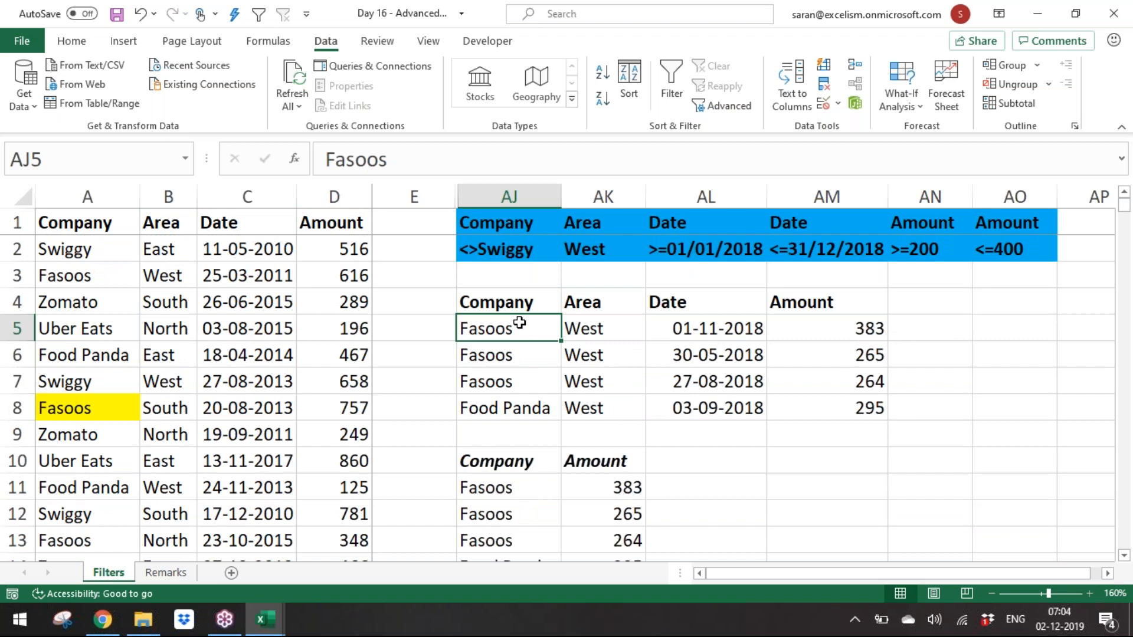
key("ctrl+shift+Right")
key("ctrl+c")
key("Left")
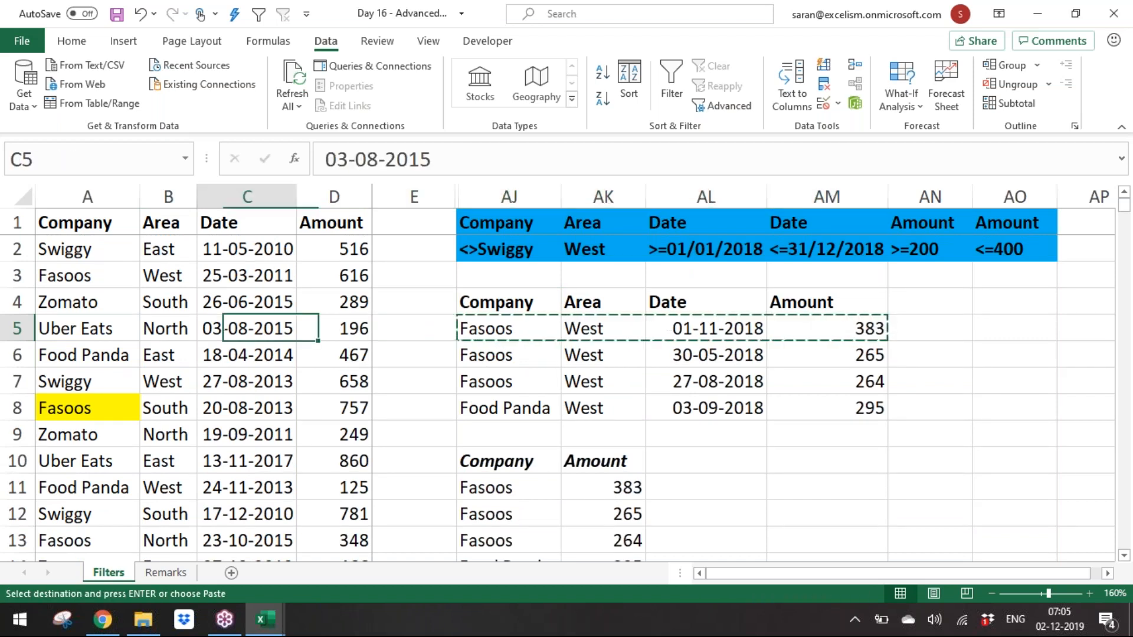
key("Home")
key("Up")
key("Up")
key("Down")
key("Down")
key("Down")
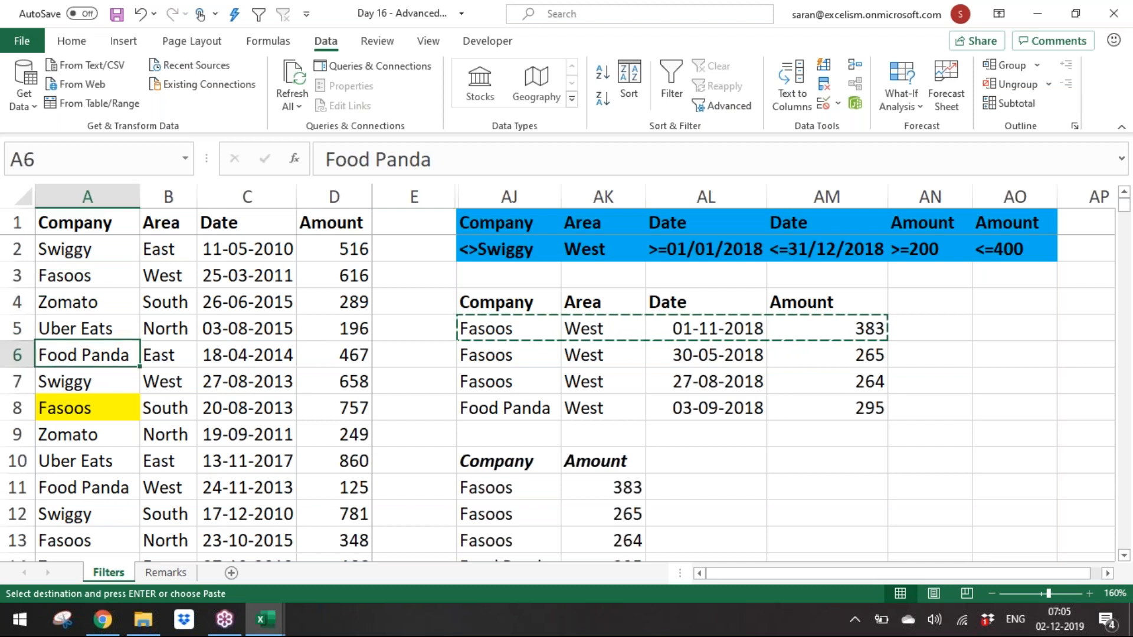
key("Up")
key("Up")
key("Up")
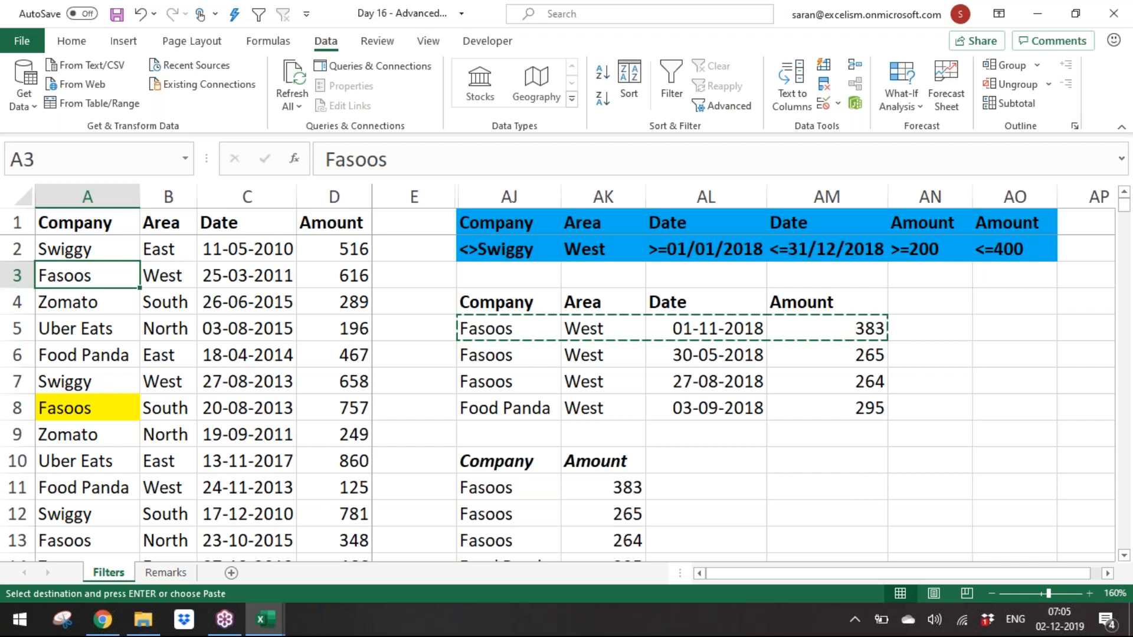
key("Escape")
Step: Turn on AutoFilter for the data table A1:D876
key("Right")
key("Right")
key("Right")
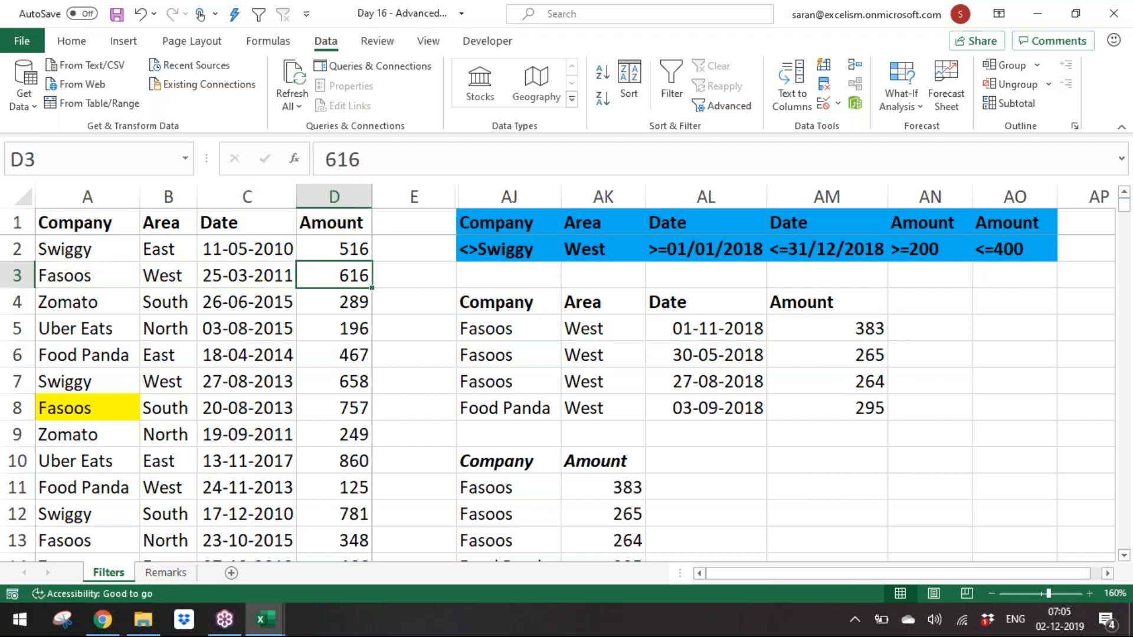
key("alt")
key("ctrl+Left")
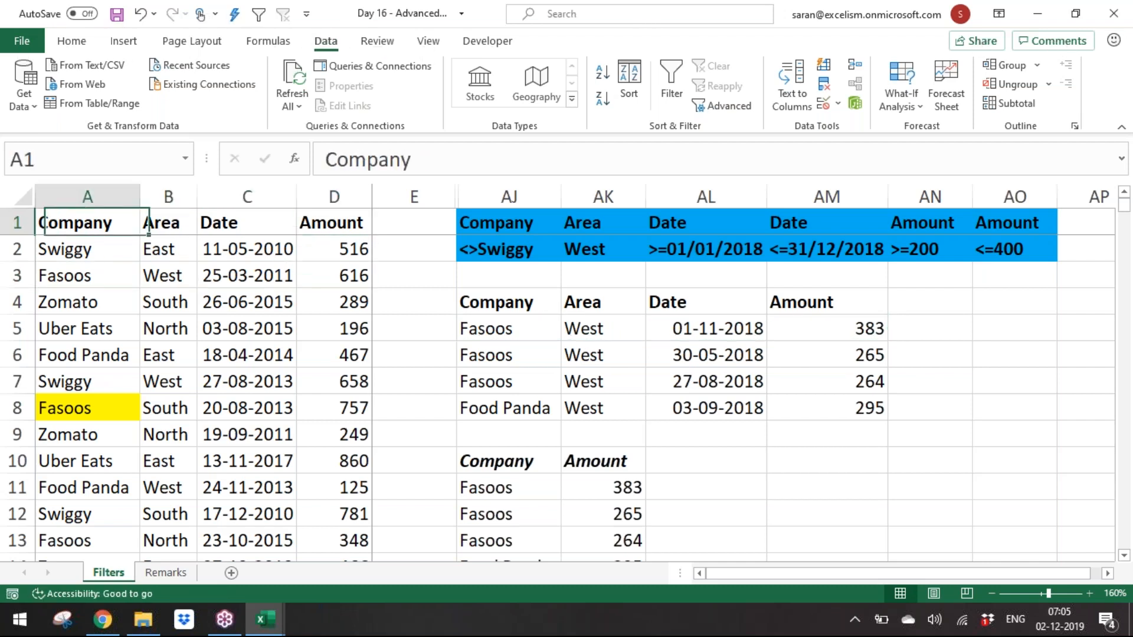
key("ctrl+shift+Right")
key("ctrl+shift+Down")
key("alt+d")
key("f")
key("f")
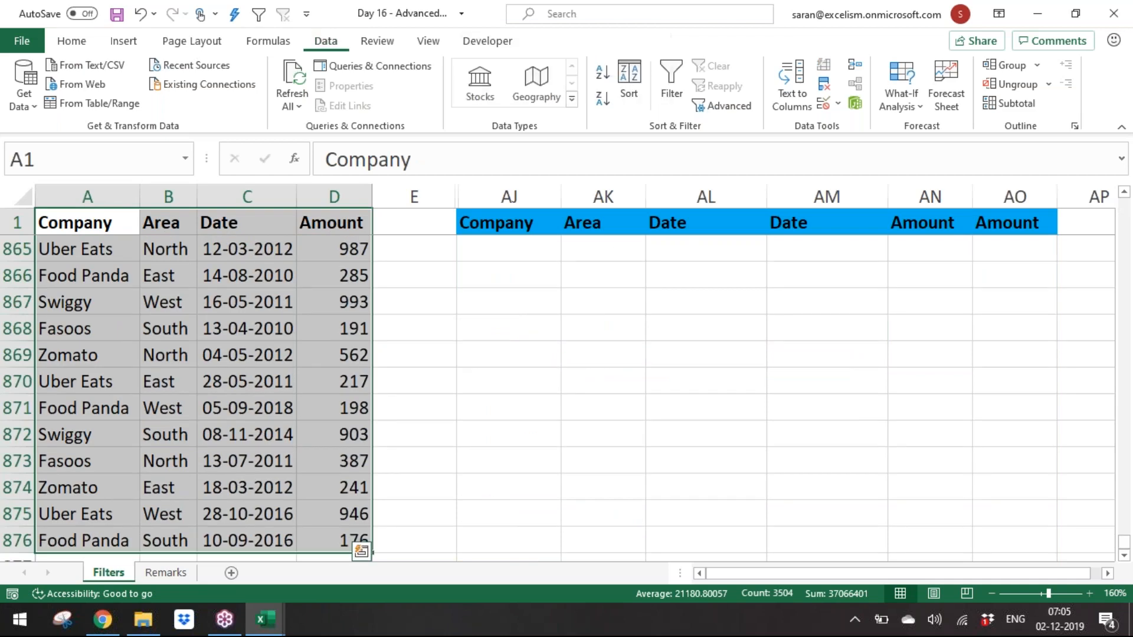
key("Down")
key("Right")
key("Right")
key("Right")
key("Right")
key("Right")
key("Down")
key("Down")
key("Down")
key("Down")
key("Right")
key("Right")
key("Left")
key("Left")
key("Up")
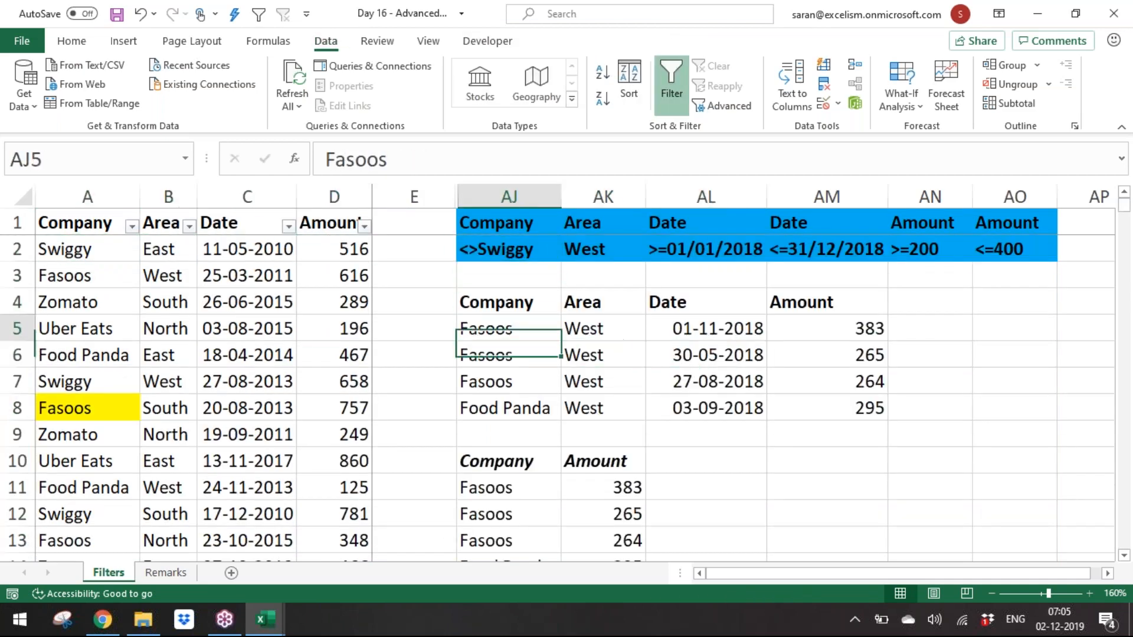
key("Right")
key("Right")
key("Right")
key("Left")
key("Left")
key("Left")
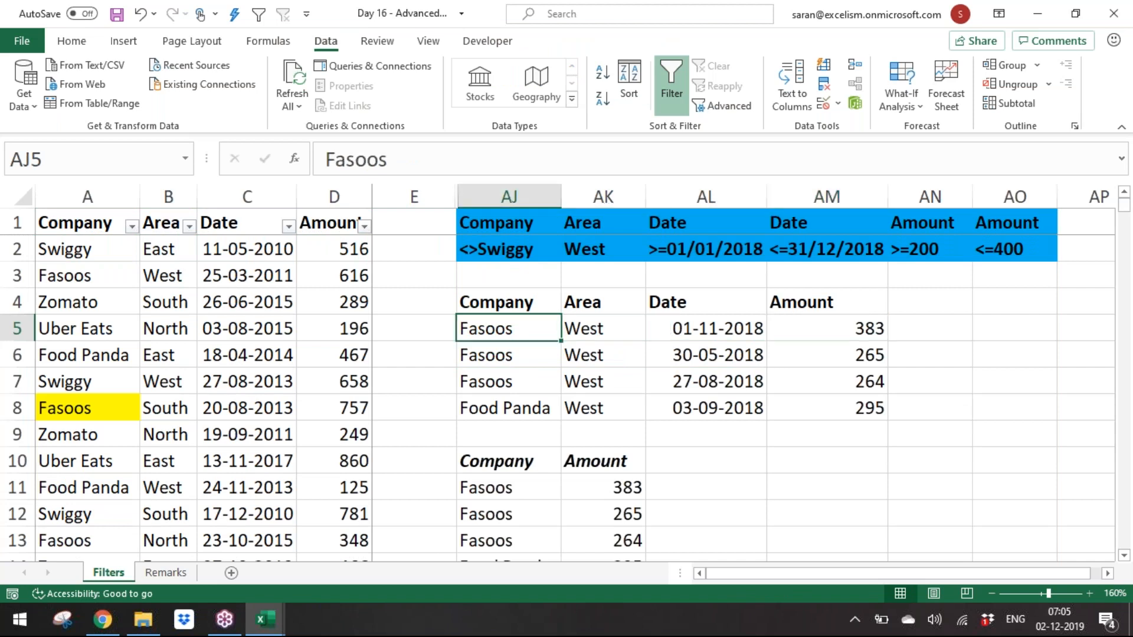
Step: Copy the first output row AJ5:AM5 and paste it over source row A5:D5
key("shift+Right")
key("shift+Right")
key("shift+Right")
key("ctrl+c")
key("ctrl+Left")
key("Home")
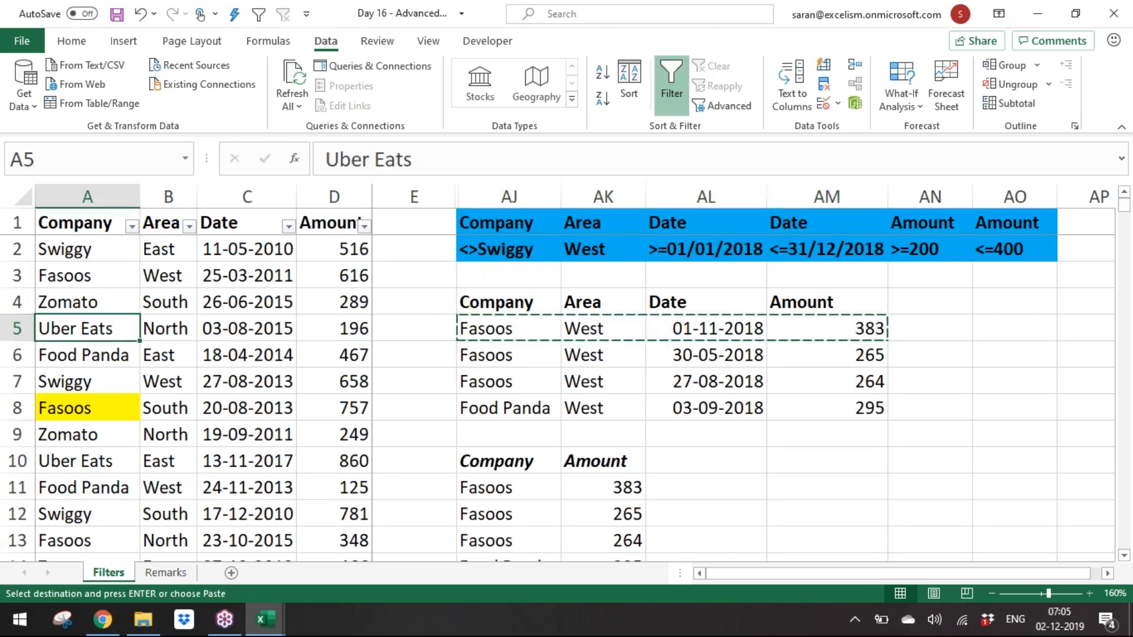
key("Return")
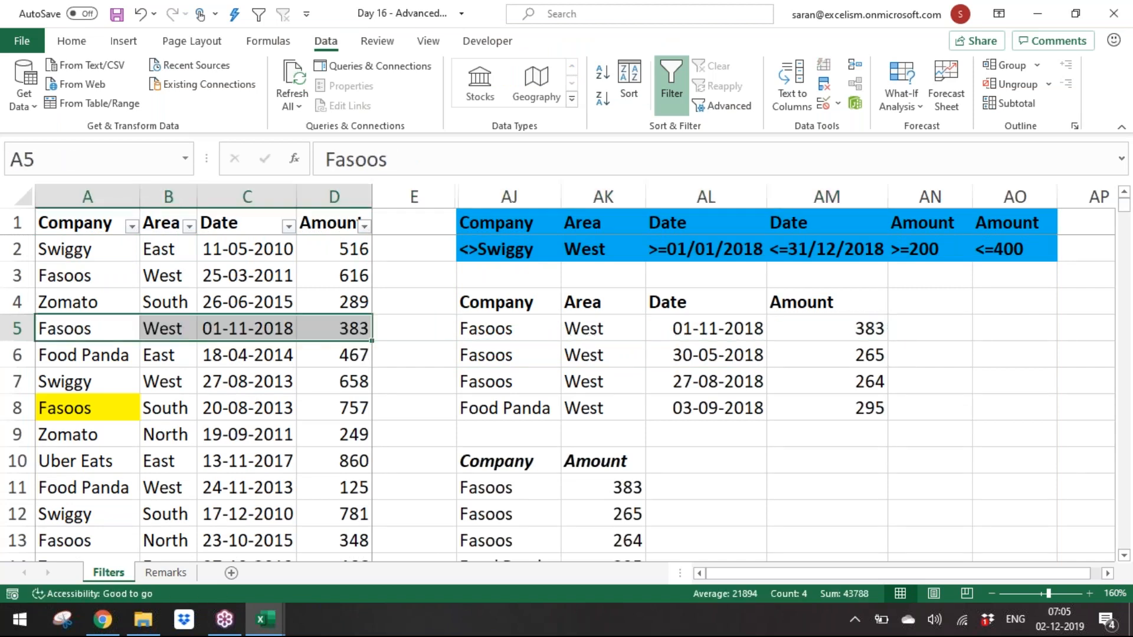
key("Down")
key("Down")
key("Down")
key("Right")
key("Right")
key("Right")
key("Right")
key("Right")
key("ctrl+Up")
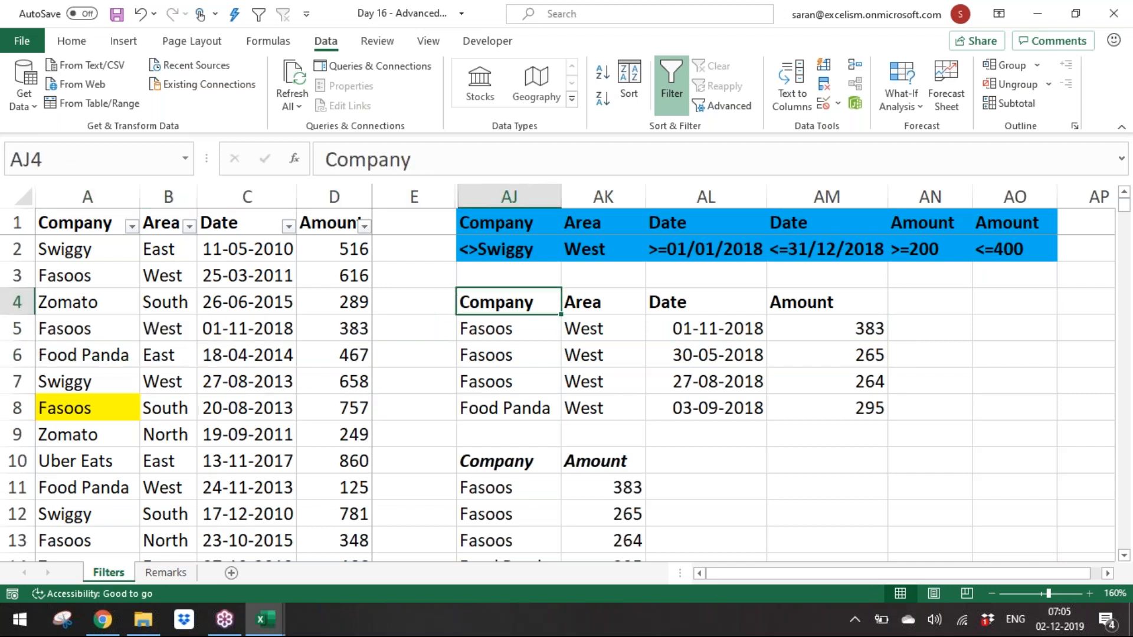
Step: Clear the previous Advanced Filter output ranges starting at AJ4 and AJ10
key("ctrl+shift+Right")
key("ctrl+shift+Down")
key("Delete")
key("Down")
key("Down")
key("Down")
key("Down")
key("Down")
key("Down")
key("ctrl+shift+Right")
key("ctrl+shift+Down")
key("Delete")
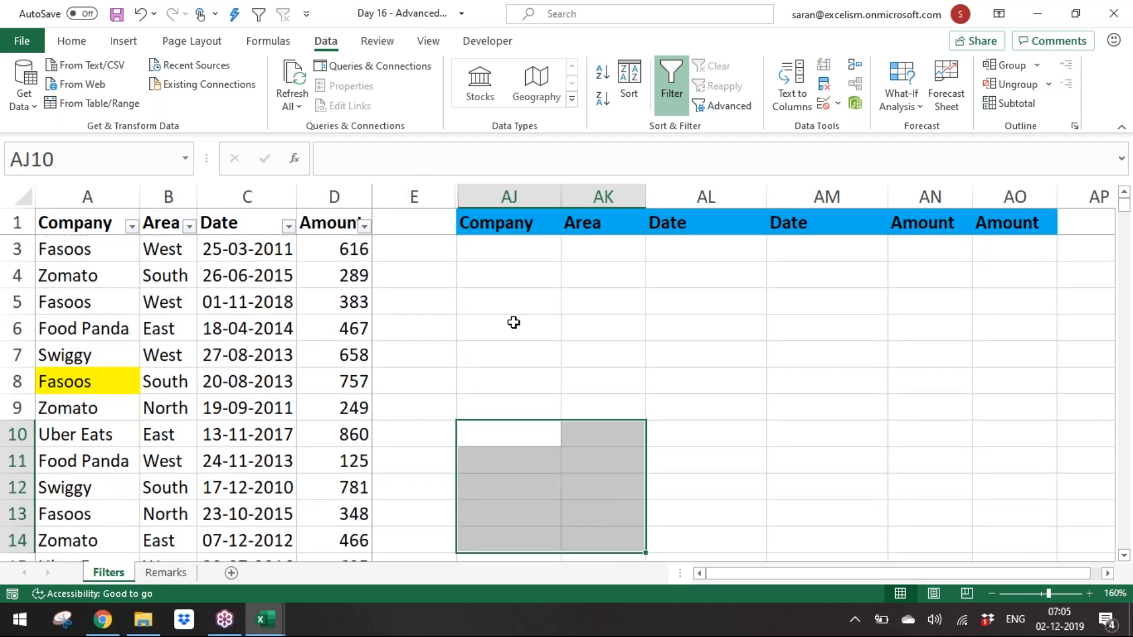
Step: Run Advanced Filter on A1:D876 with criteria AJ1:AO2, copying all matching records to AJ4
left_click(291, 269)
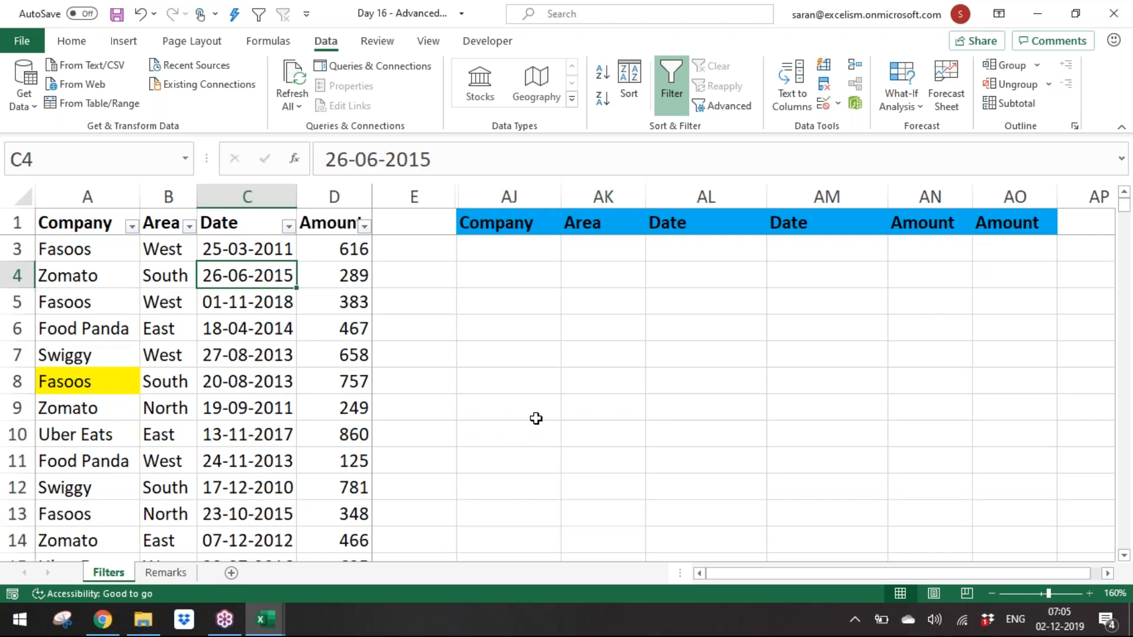
key("alt+d")
key("f")
key("a")
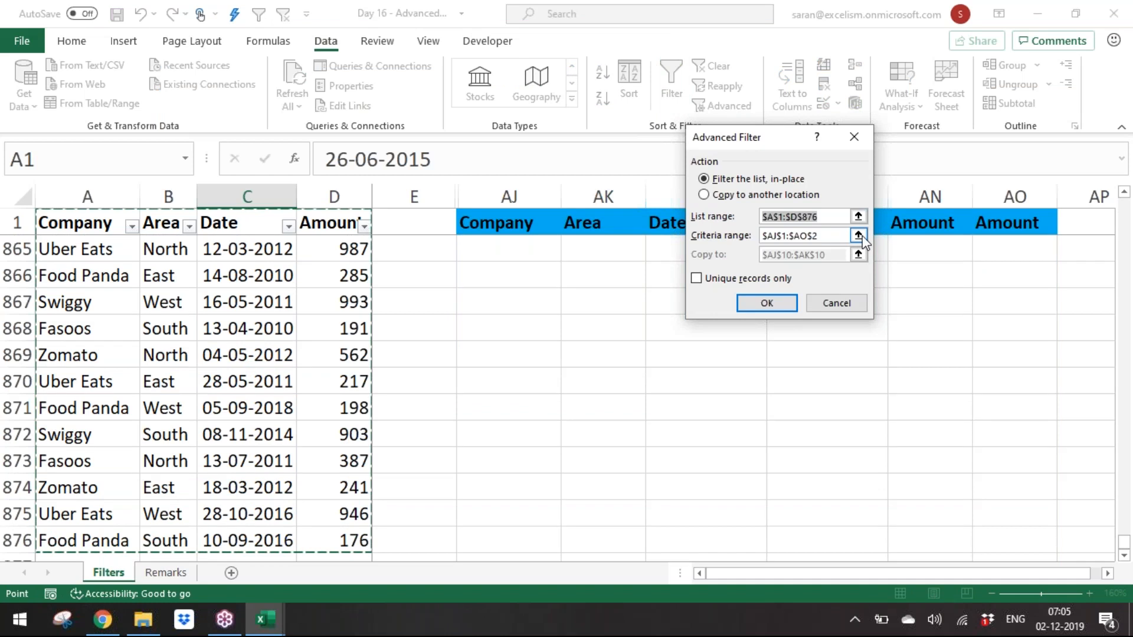
left_click(860, 236)
left_click(496, 223)
left_click_drag(496, 223, 1007, 248)
left_click(863, 159)
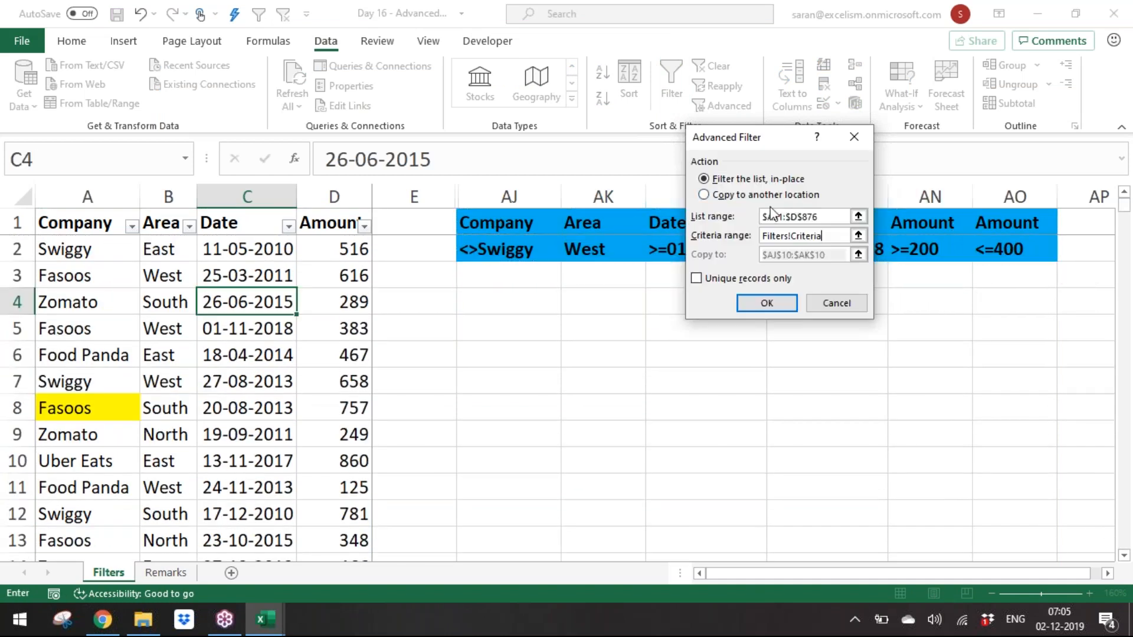
left_click(753, 196)
left_click(860, 254)
left_click(484, 297)
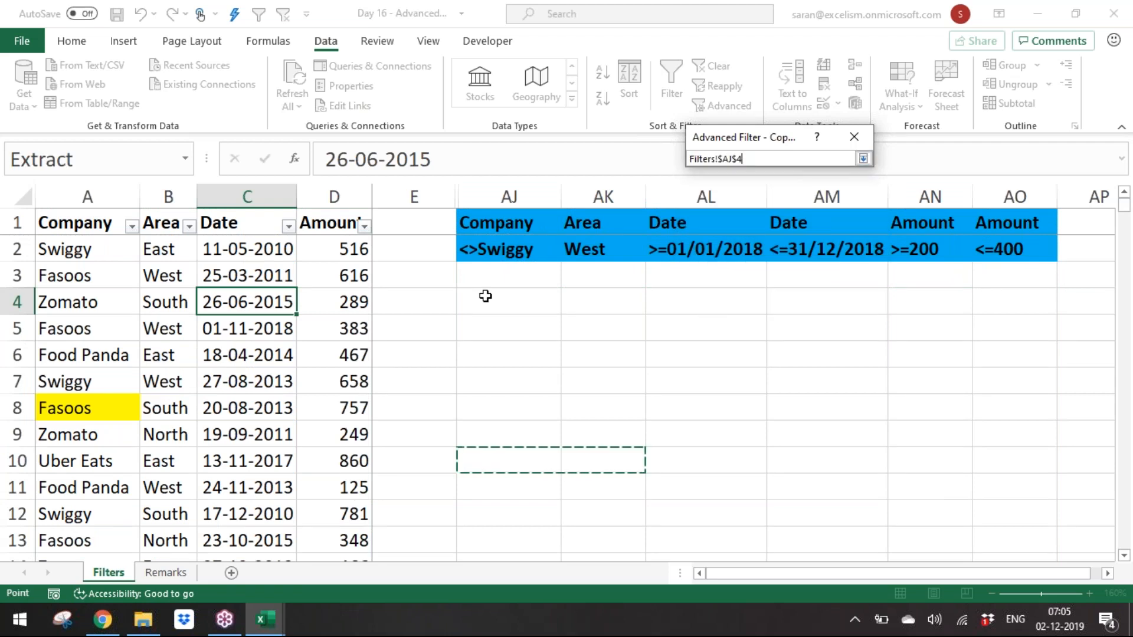
left_click(863, 159)
left_click(791, 304)
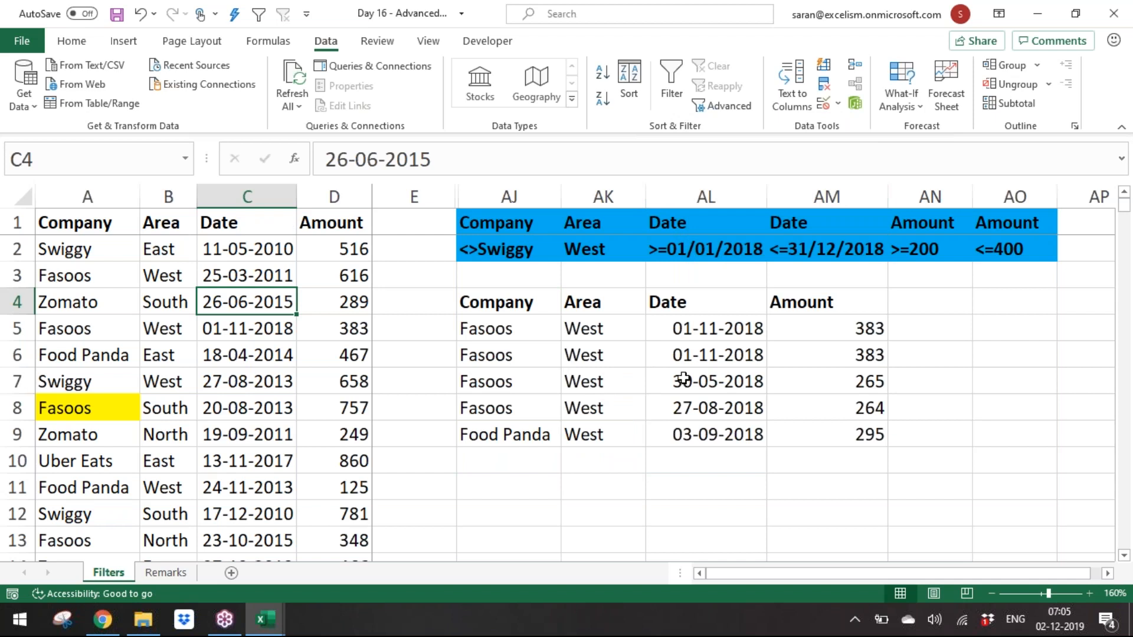
Step: Enter output headers Company, Amount and Date in AJ11:AL11
left_click_drag(734, 335, 738, 354)
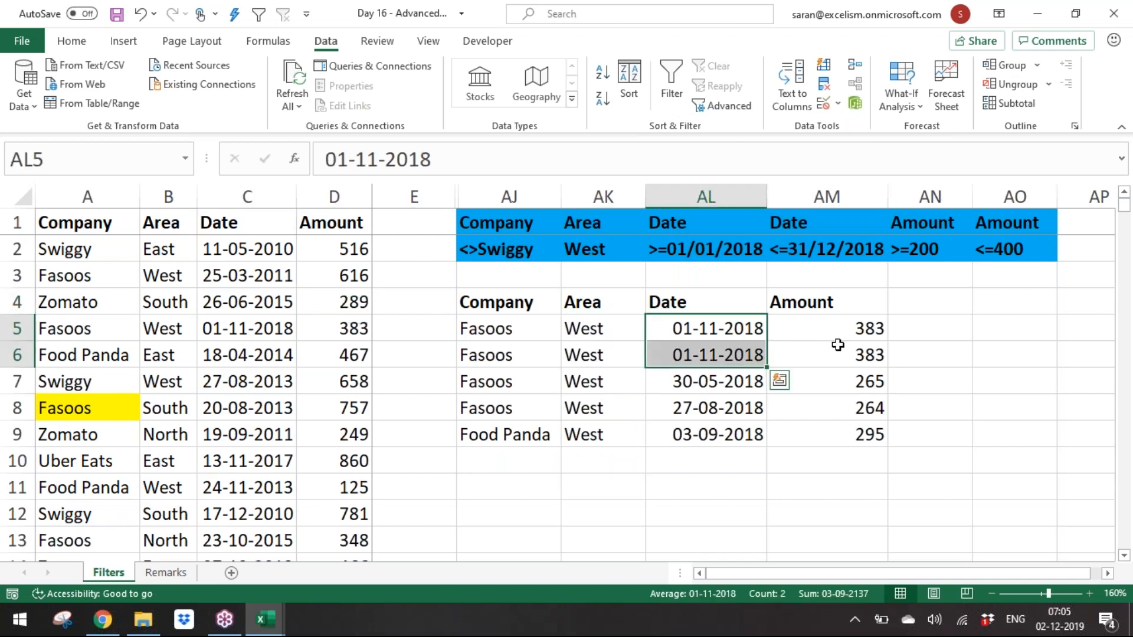
left_click_drag(838, 332, 818, 363)
left_click_drag(520, 503, 513, 494)
left_click(511, 491)
type("Compamy")
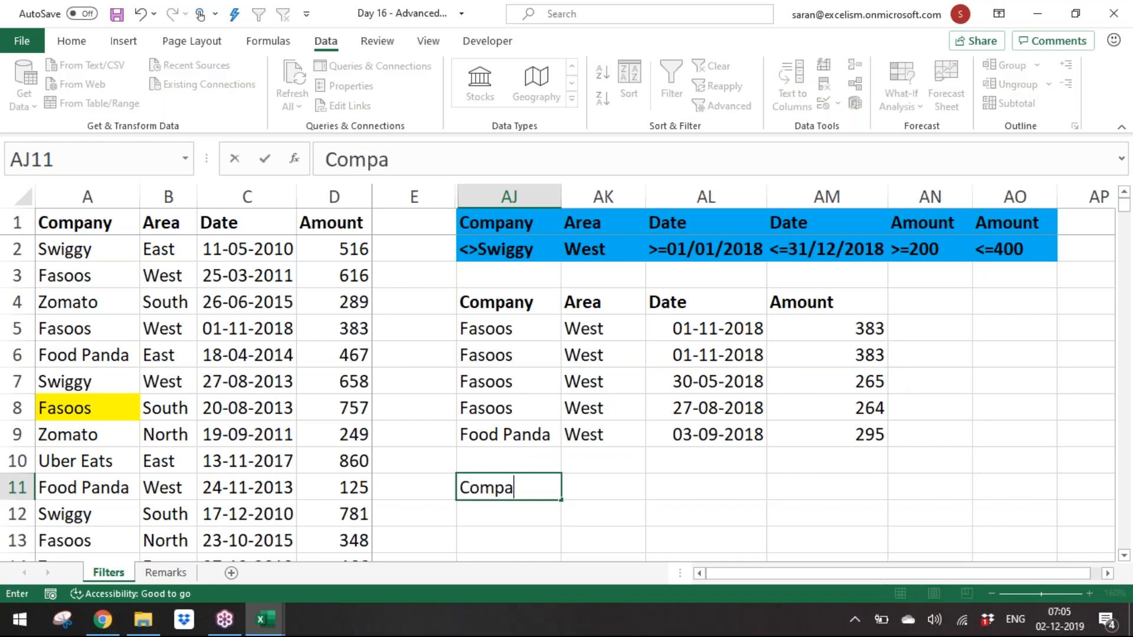
key("Tab")
type("Date")
key("Escape")
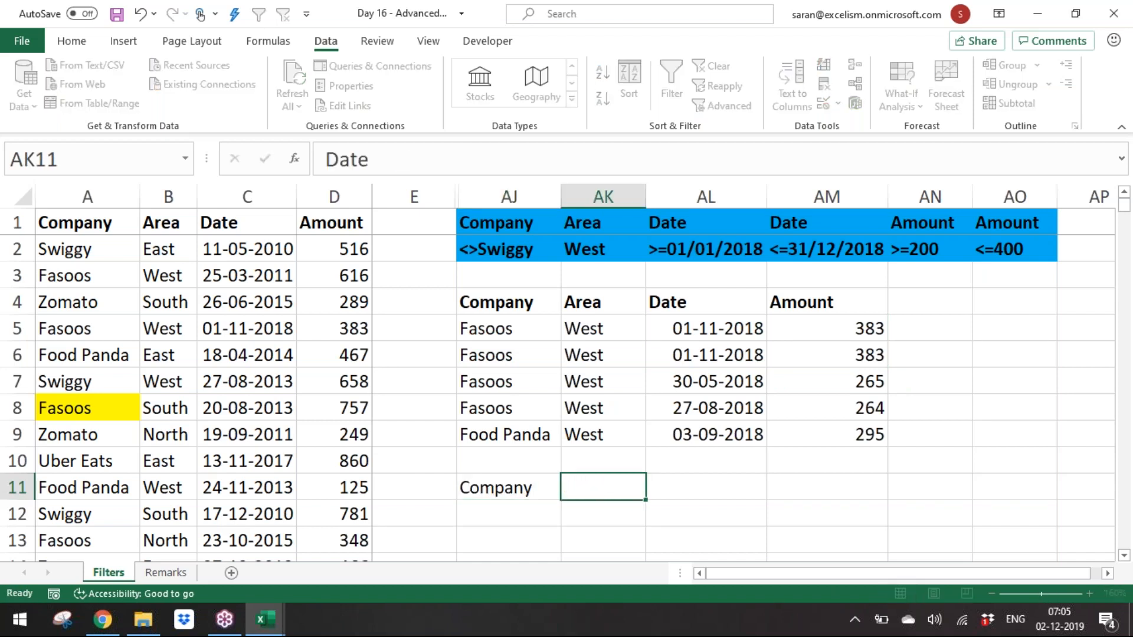
type("Amount")
key("Tab")
type("Date")
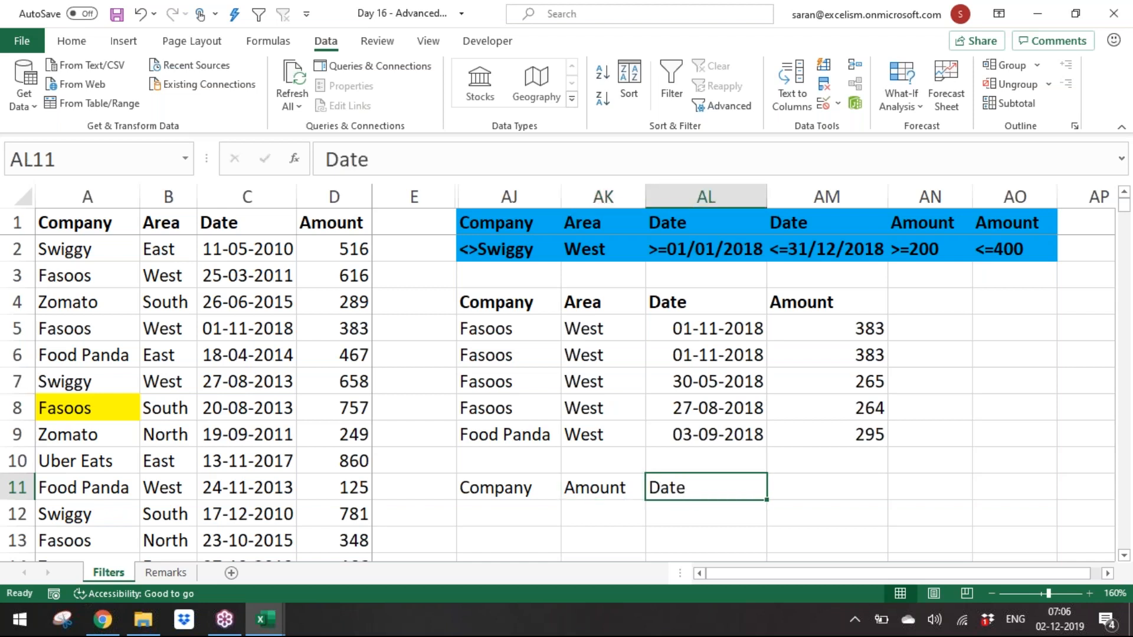
key("Return")
Step: Run Advanced Filter with criteria AJ1:AO2, copying only Company, Amount and Date to the headers in AJ11:AL11
left_click(243, 380)
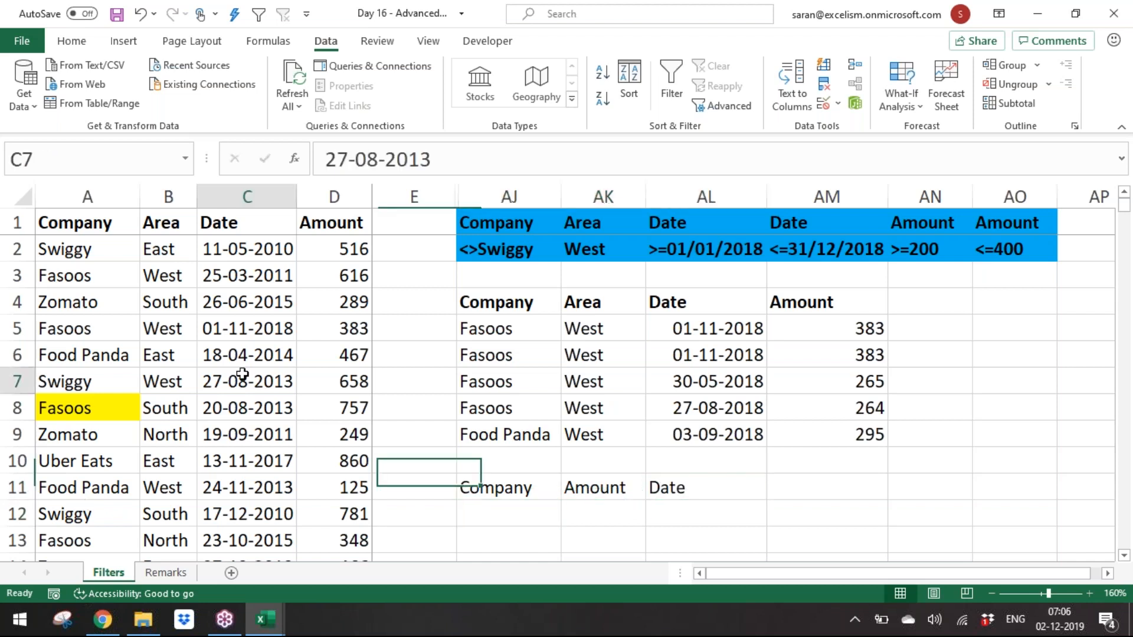
key("alt+a")
key("q")
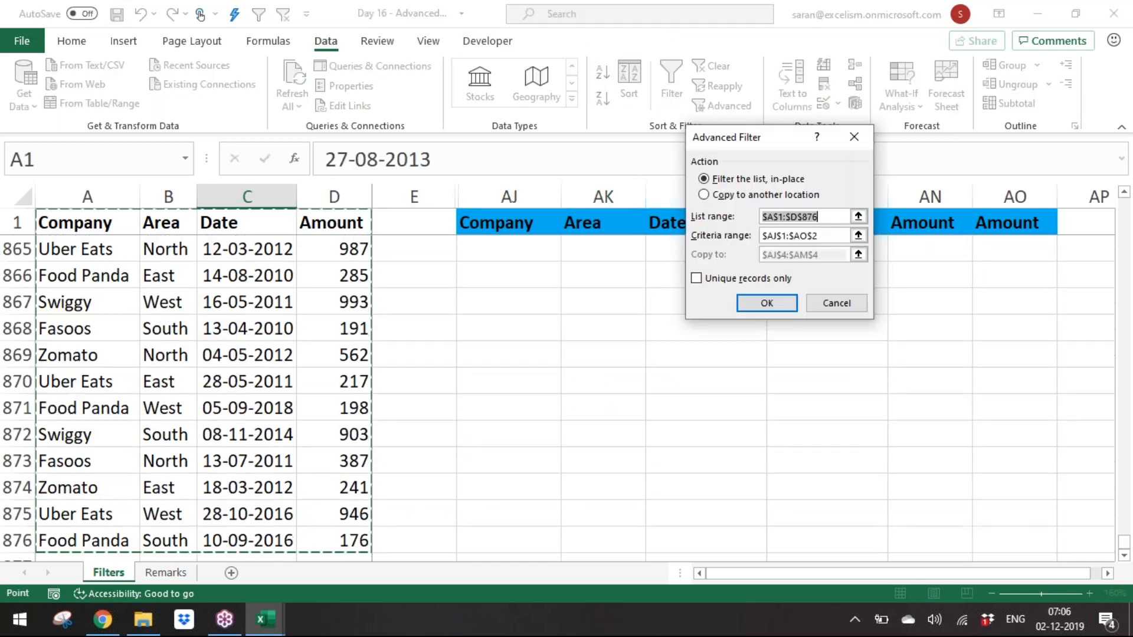
left_click(858, 235)
left_click_drag(506, 223, 992, 243)
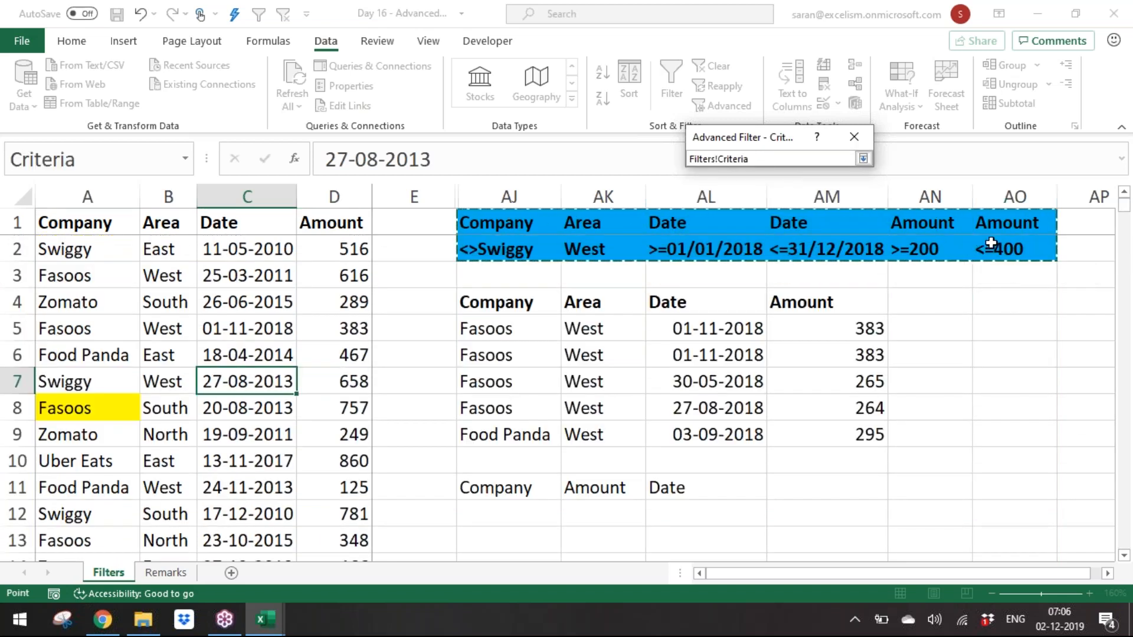
left_click(862, 159)
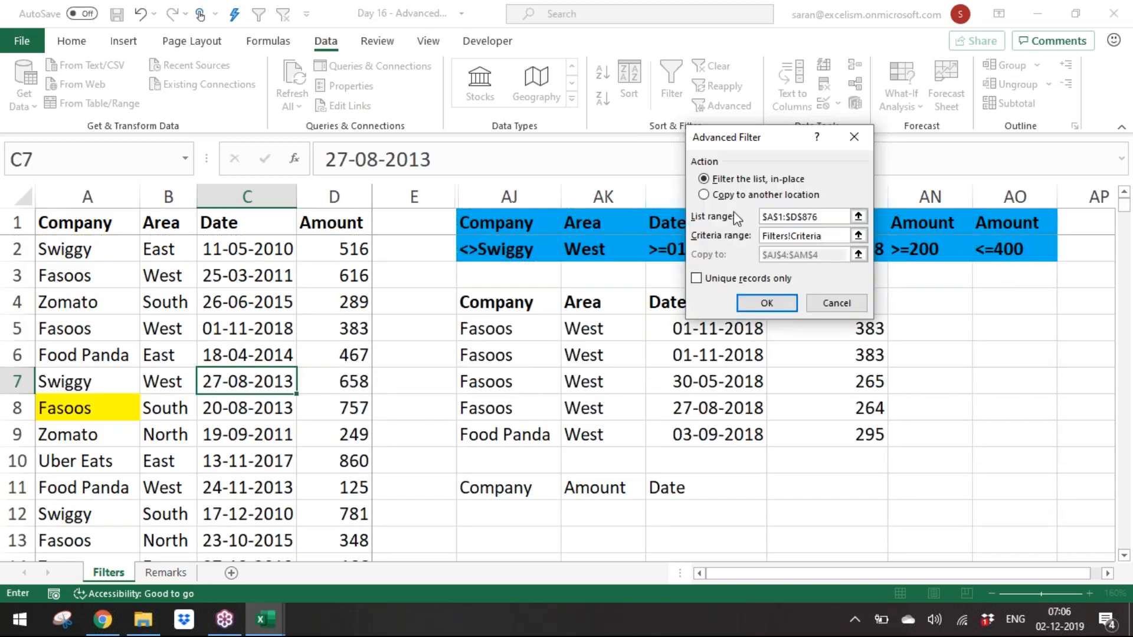
left_click(742, 200)
left_click(858, 254)
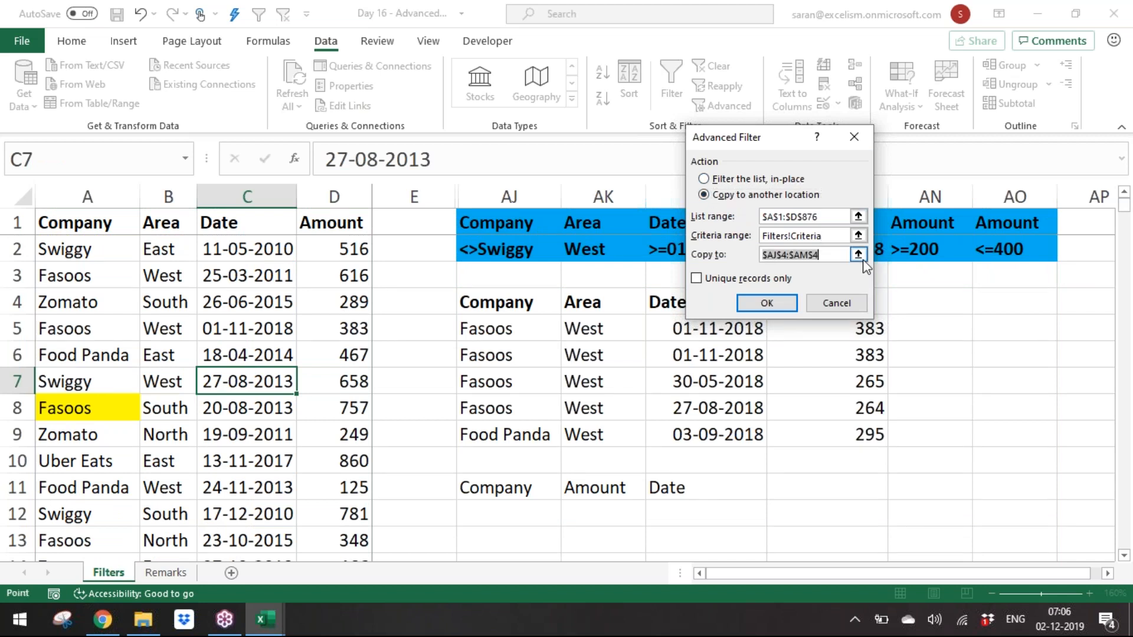
left_click_drag(511, 480, 667, 488)
left_click(772, 272)
left_click_drag(501, 487, 664, 486)
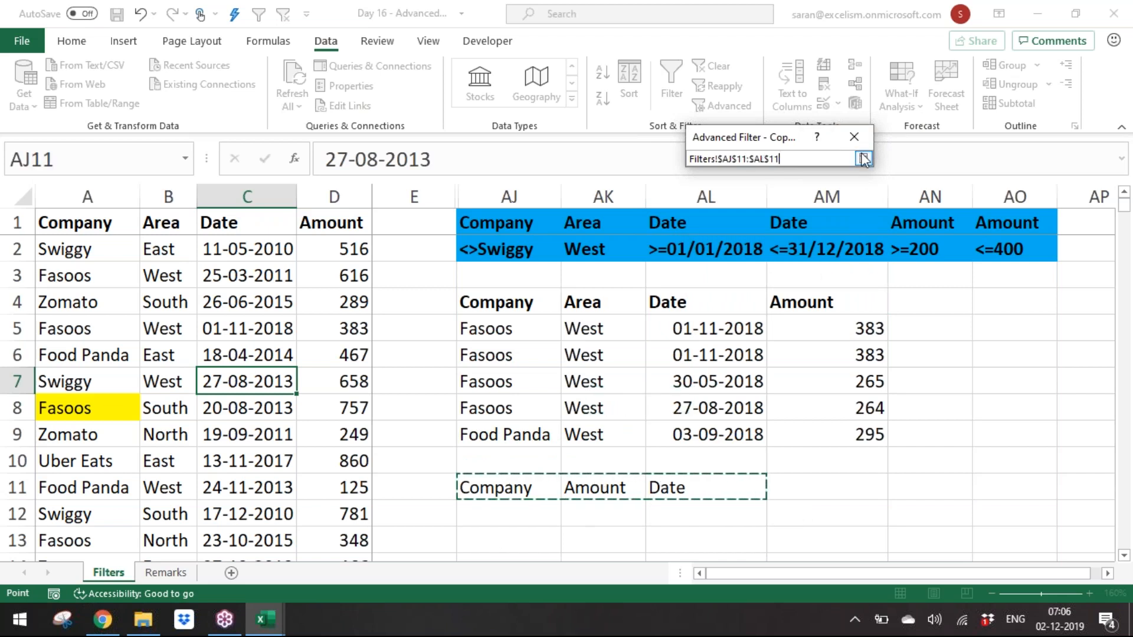
left_click(863, 158)
left_click(768, 301)
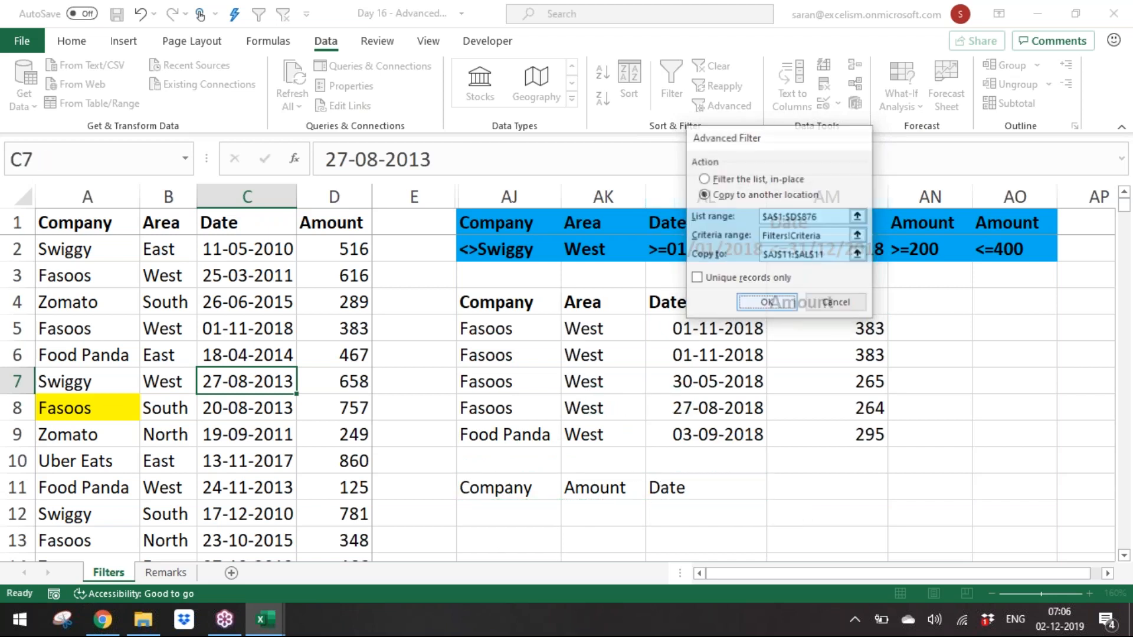
Step: Review the records extracted below AJ4 and below the AJ11:AL11 headers
left_click(652, 493)
key("Down")
key("Down")
key("Down")
key("Down")
key("Down")
key("Down")
key("Down")
key("Down")
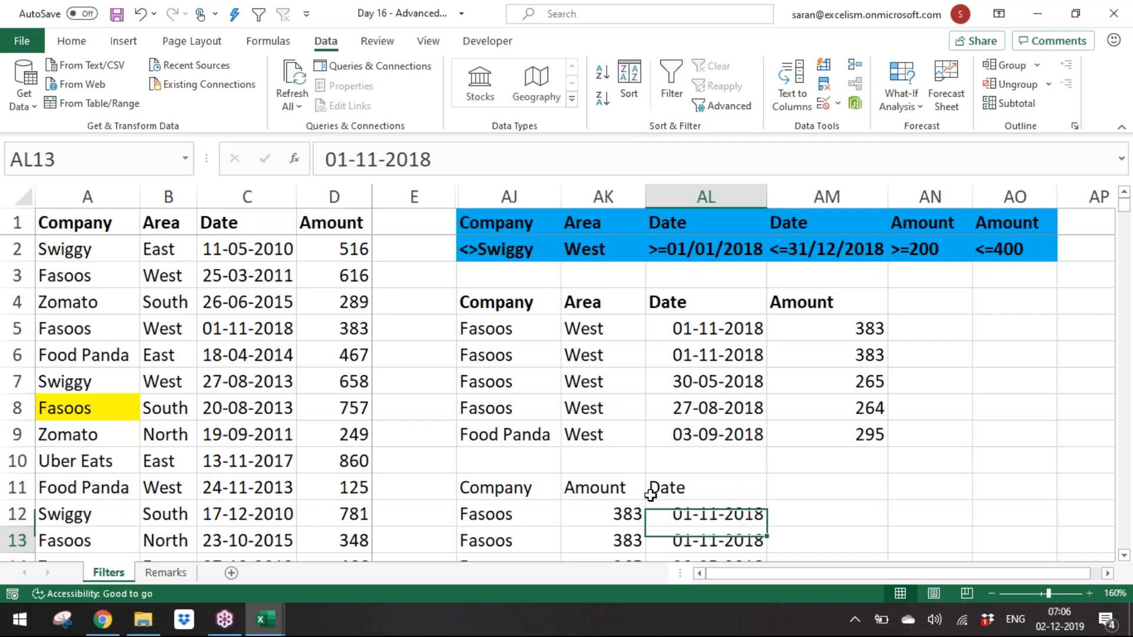
key("Up")
key("Up")
key("Up")
key("Up")
key("Up")
key("Up")
key("Up")
key("Up")
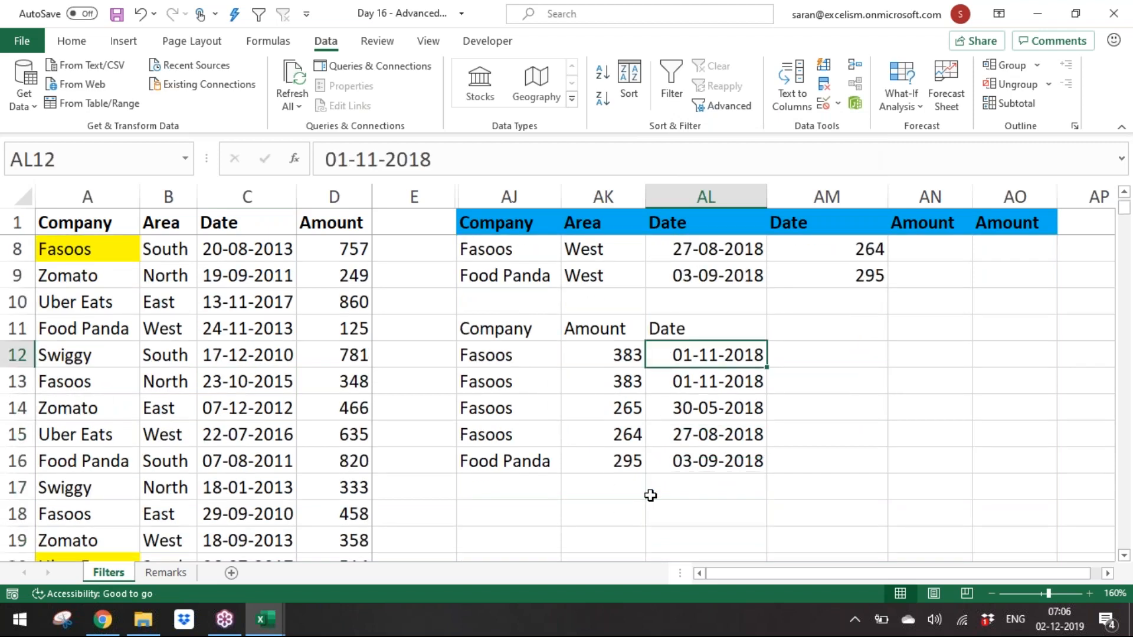
key("ctrl+shift+Left")
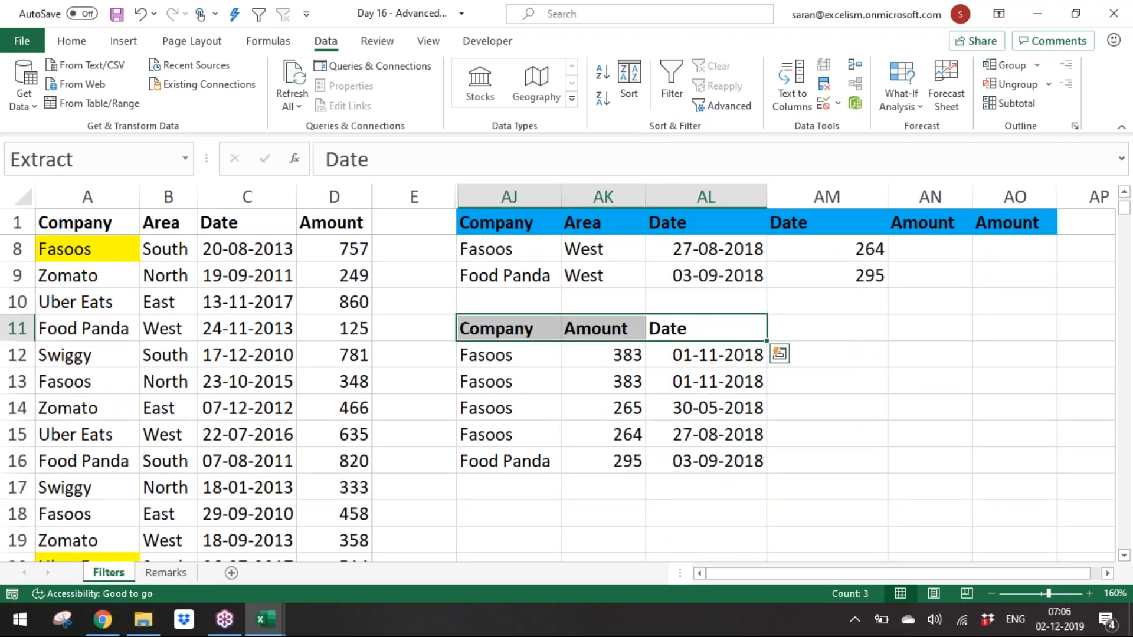
key("ctrl+Up")
key("ctrl+Up")
key("ctrl+Up")
key("ctrl+Down")
key("ctrl+Down")
key("ctrl+Down")
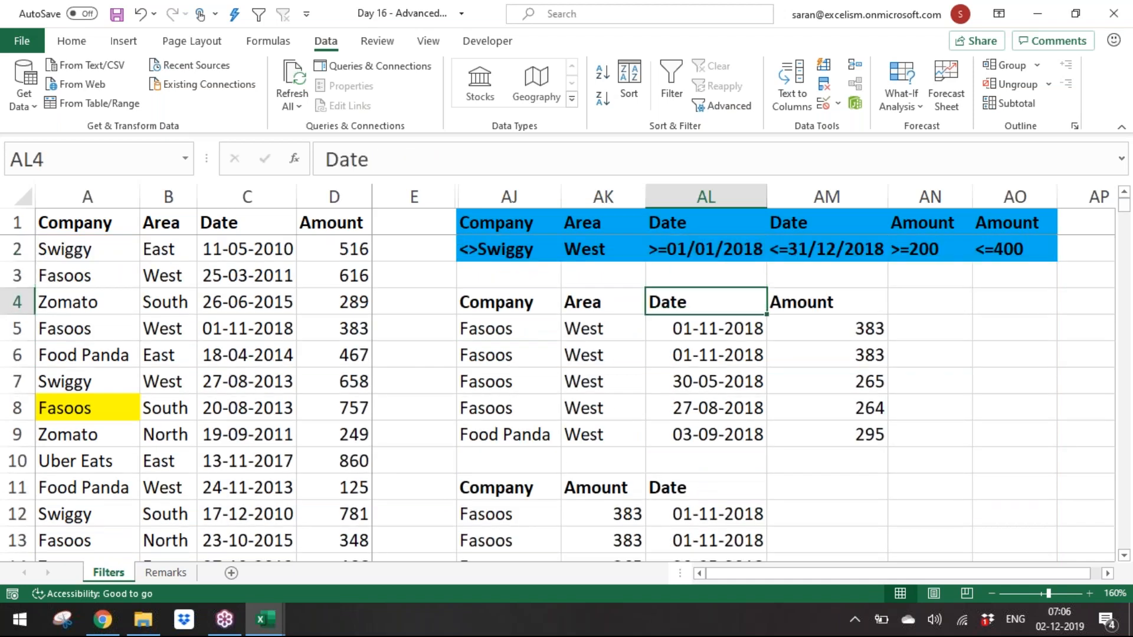
key("ctrl+Down")
key("ctrl+Down")
key("ctrl+Up")
key("Down")
key("Down")
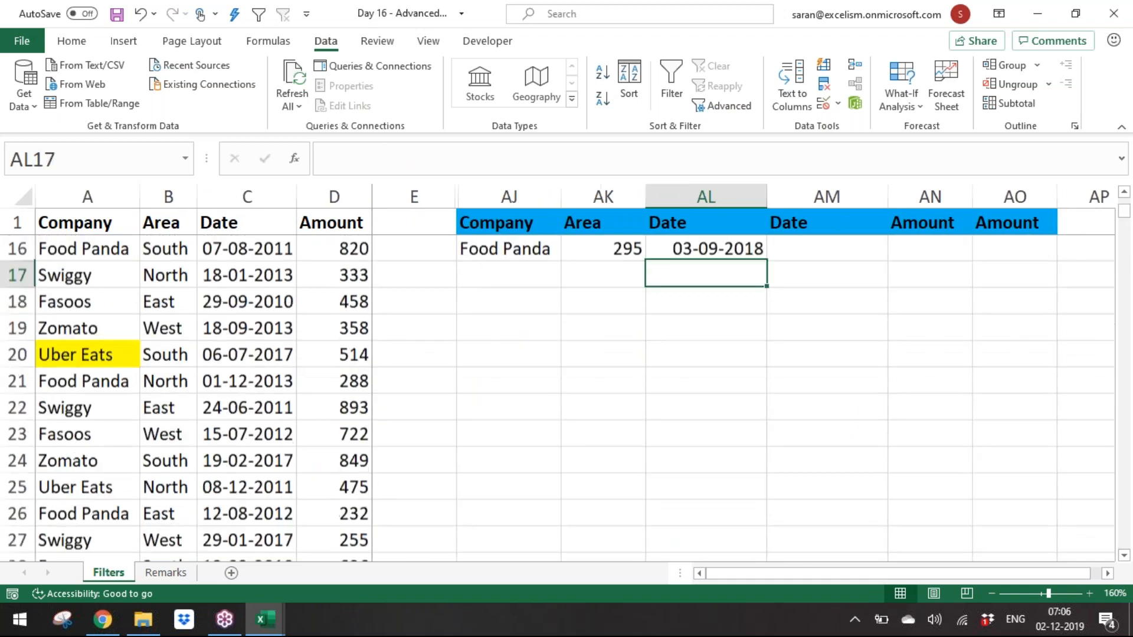
Step: Run Advanced Filter again with Unique records only, copying the matching records to AJ18
left_click(242, 387)
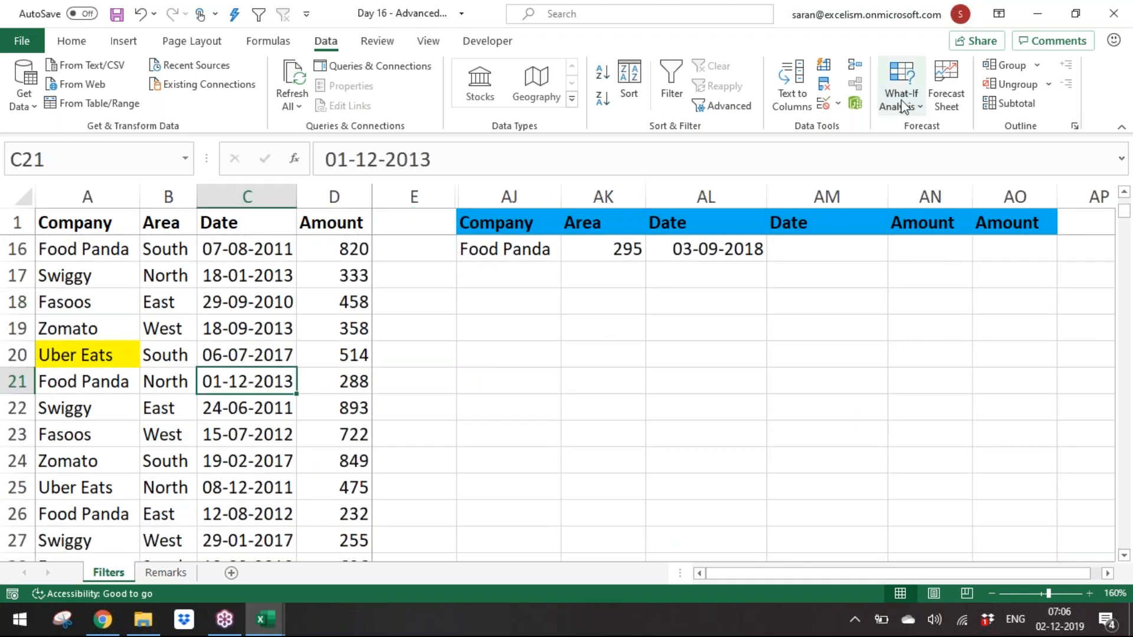
left_click(729, 106)
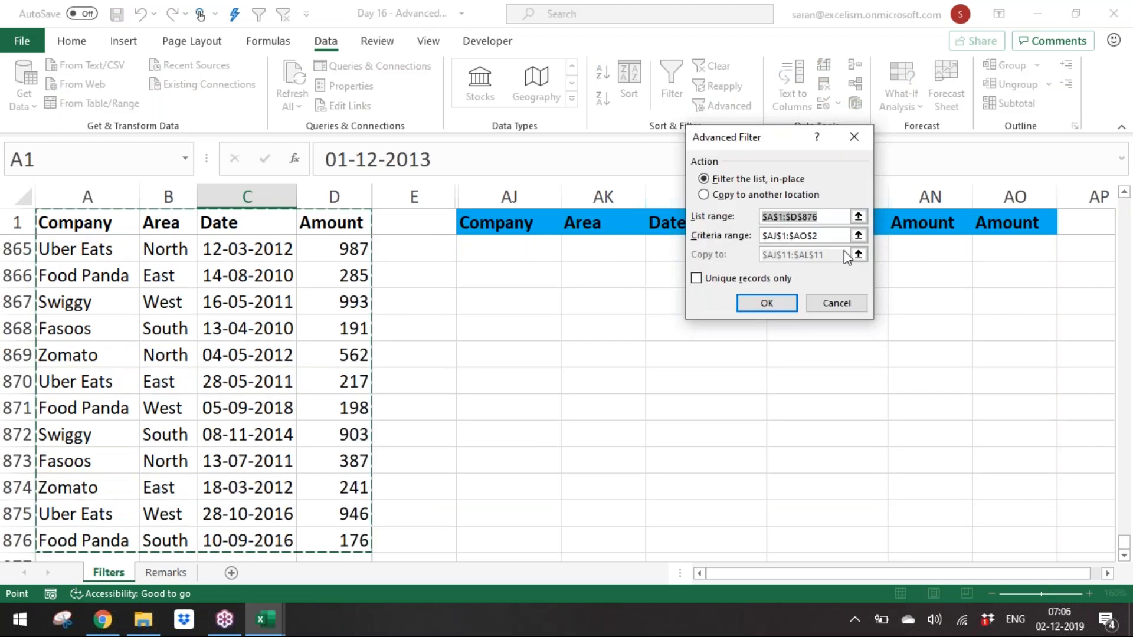
left_click(798, 211)
key("alt+o")
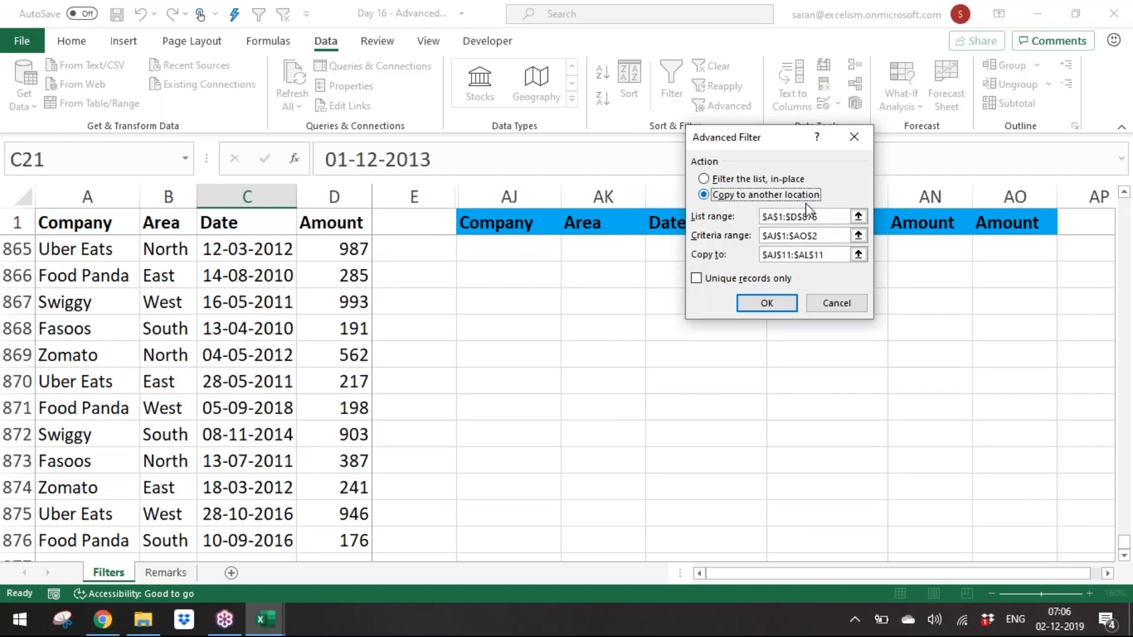
left_click(859, 254)
scroll(597, 303, "up", 20)
left_click(508, 430)
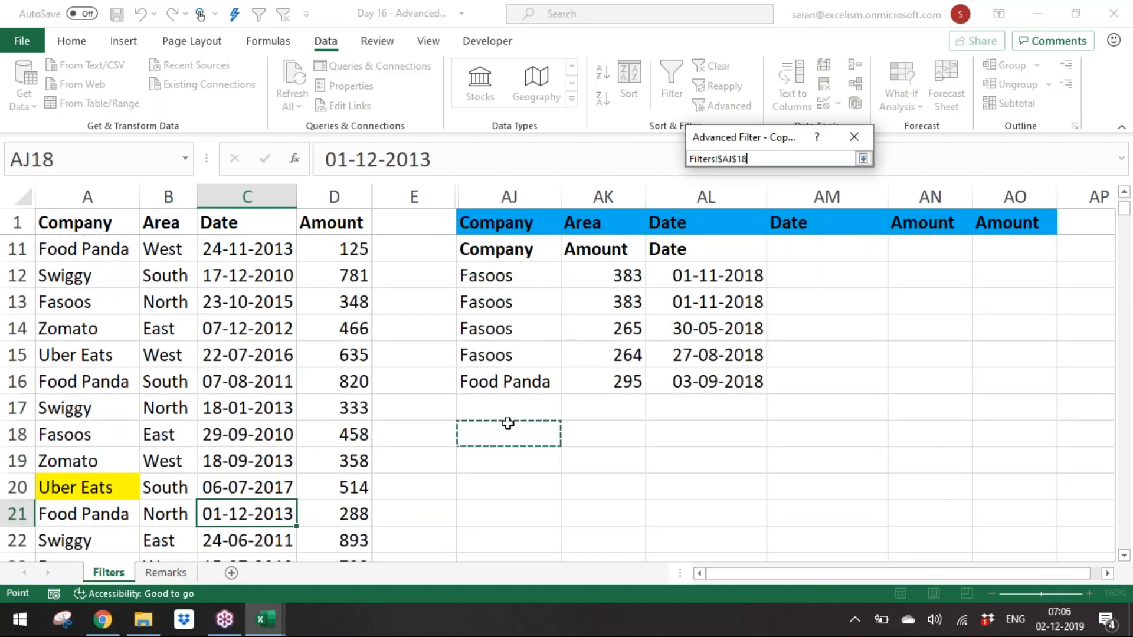
left_click(863, 158)
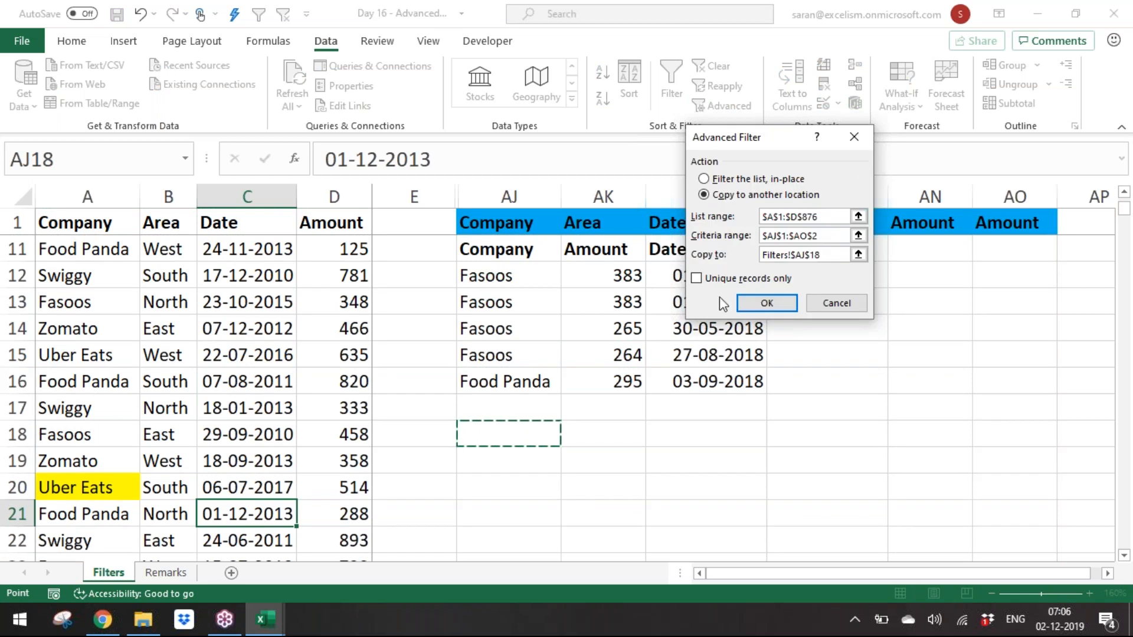
left_click(733, 280)
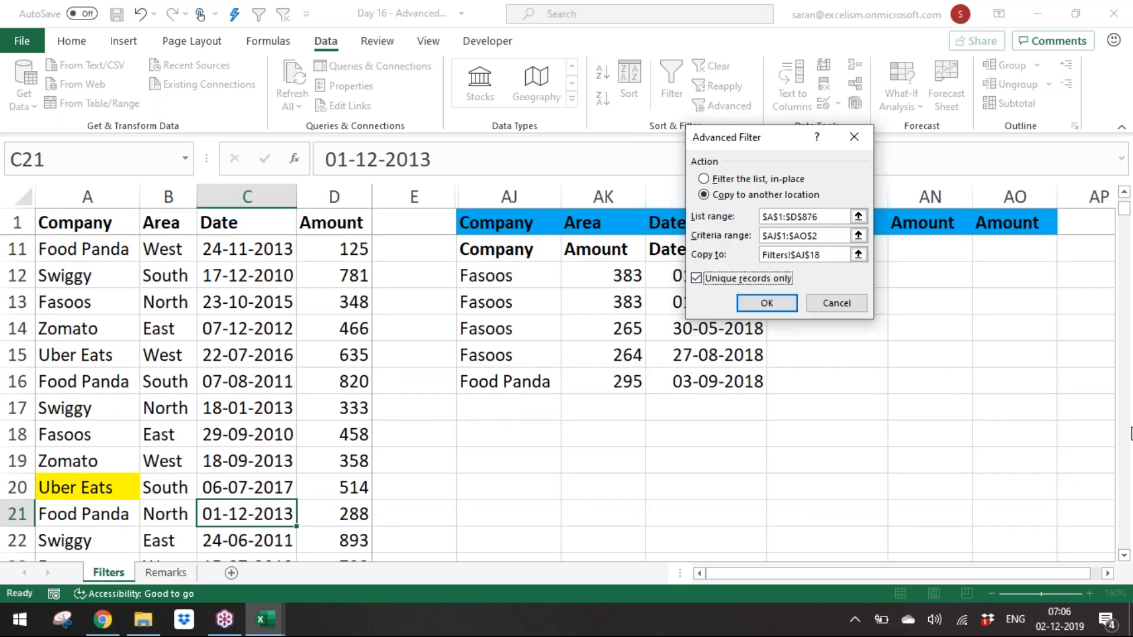
left_click(1128, 53)
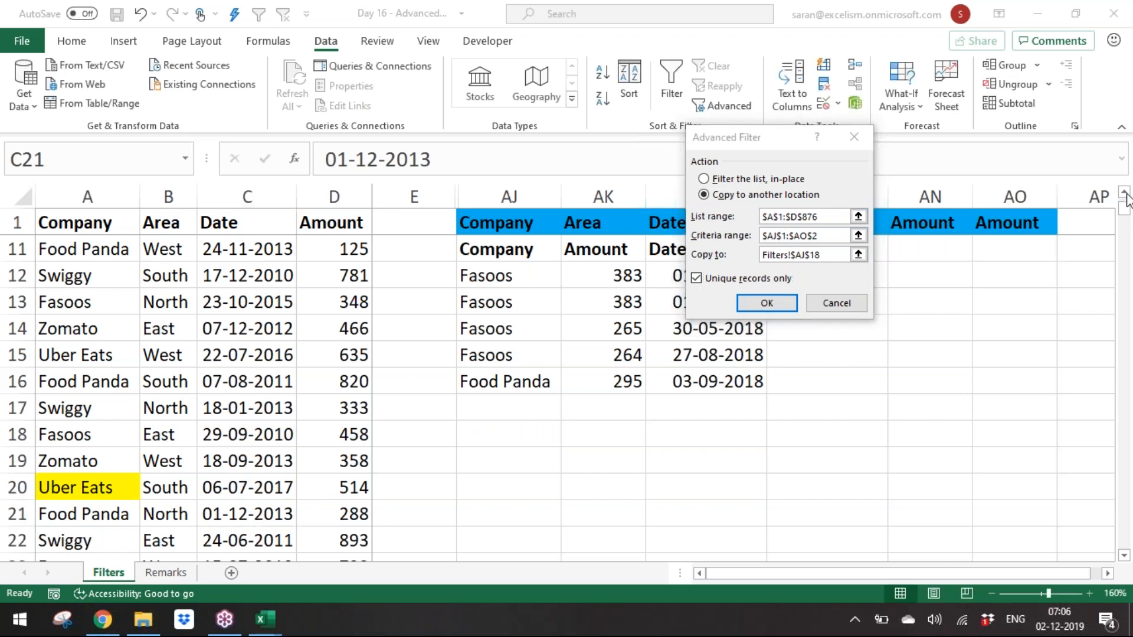
left_click(806, 285)
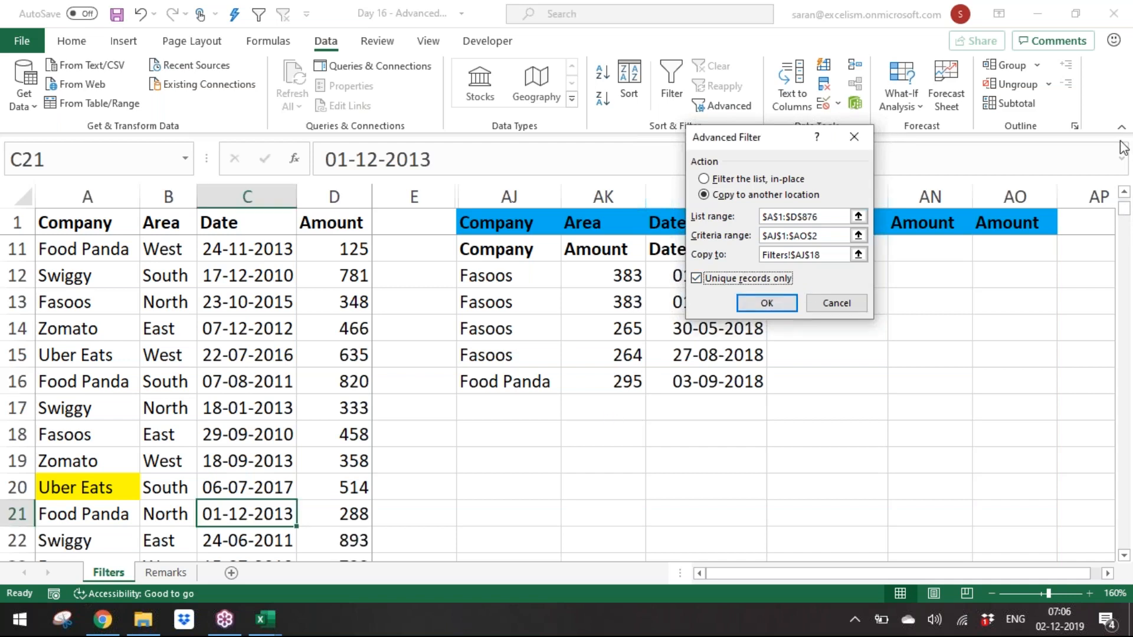
left_click(756, 310)
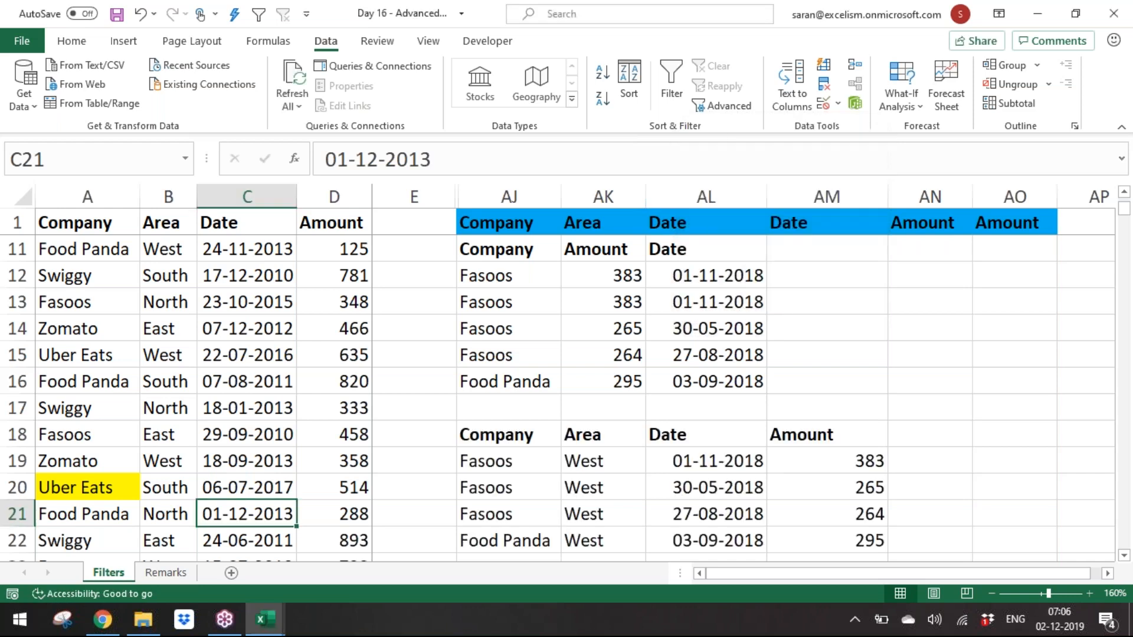
Step: Compare the unique-records output at AJ18 with the earlier output at AJ4
left_click(617, 484)
key("Right")
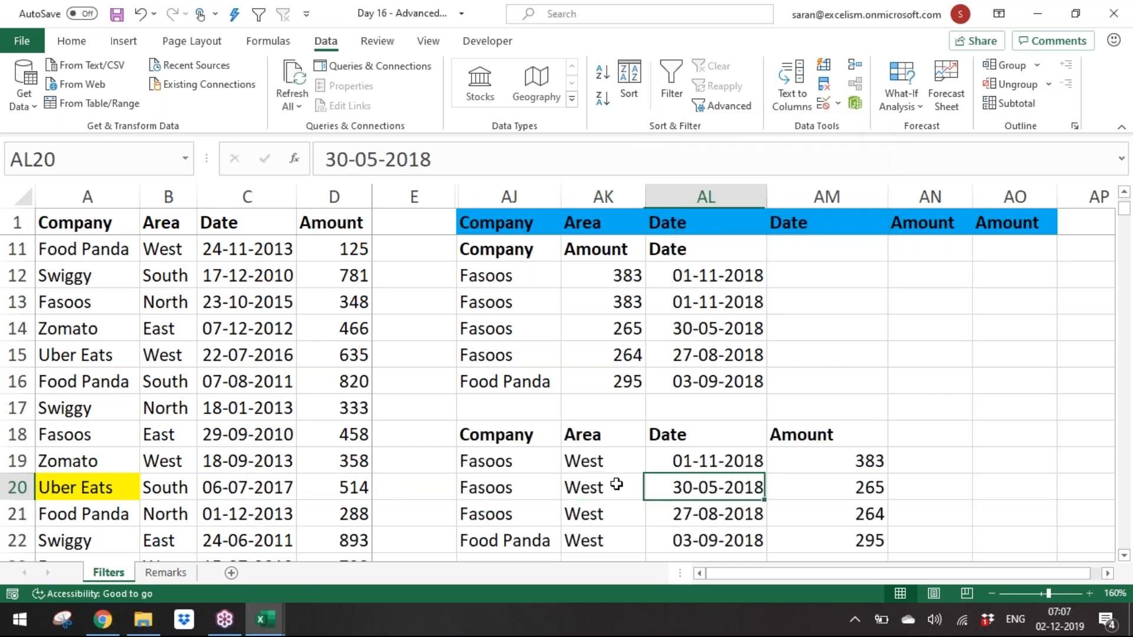
key("Up")
key("Up")
key("Up")
key("Up")
key("Up")
key("Up")
key("Up")
key("Up")
key("Up")
key("Up")
key("Up")
key("Up")
key("Up")
key("Up")
key("Left")
key("Left")
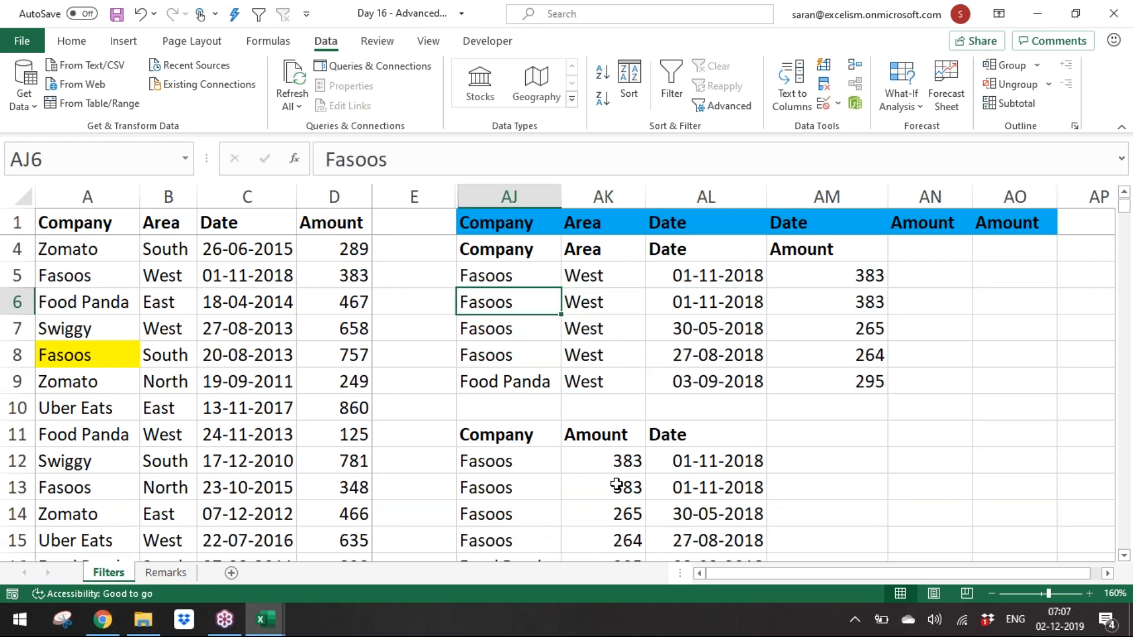
key("Up")
key("shift+Down")
key("shift+Down")
key("shift+Right")
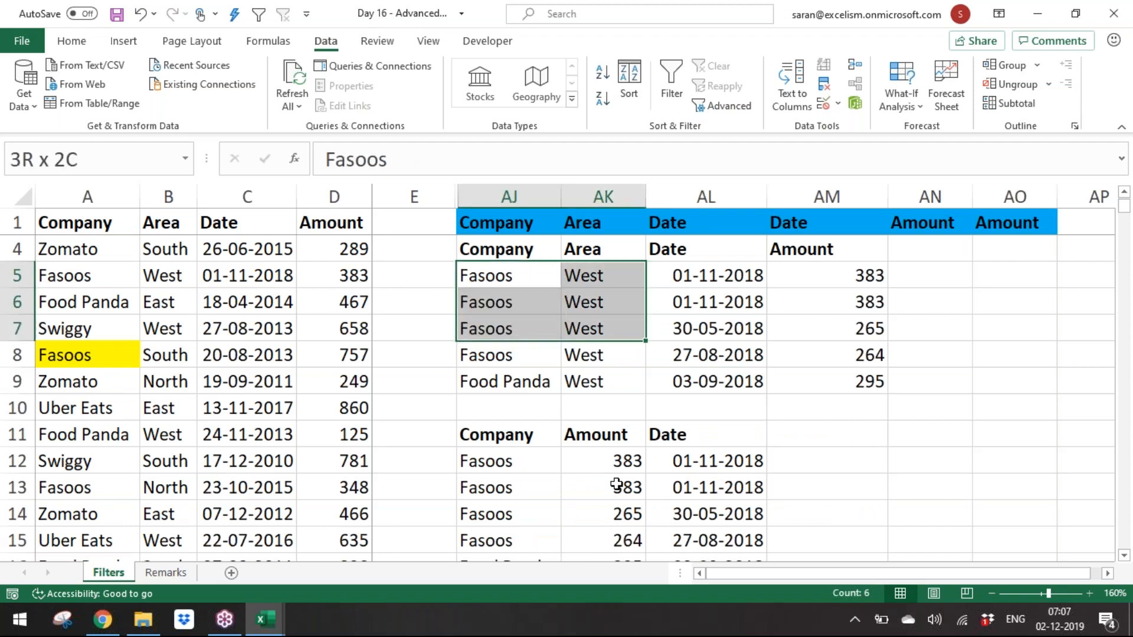
key("shift+Up")
key("shift+Right")
key("Down")
Step: Hide columns AJ through AO that hold the earlier Advanced Filter criteria and outputs
key("Down")
key("Down")
key("Down")
key("Down")
key("Down")
key("Down")
key("Down")
key("Down")
key("Down")
key("Down")
key("Down")
key("Down")
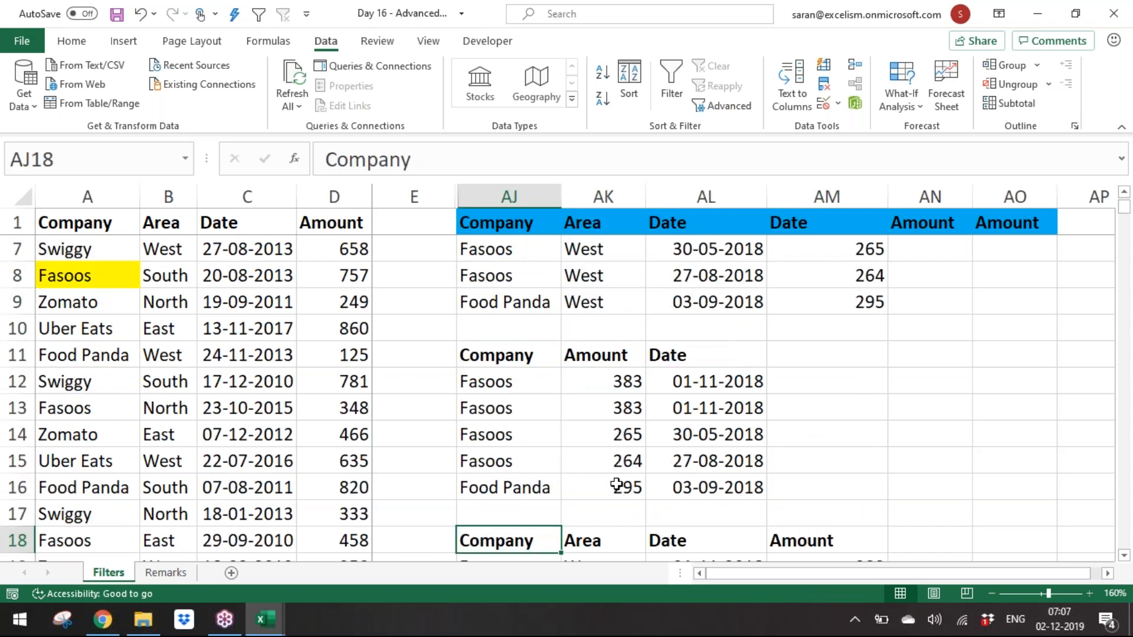
key("Down")
key("shift+Right")
key("shift+Right")
key("shift+Right")
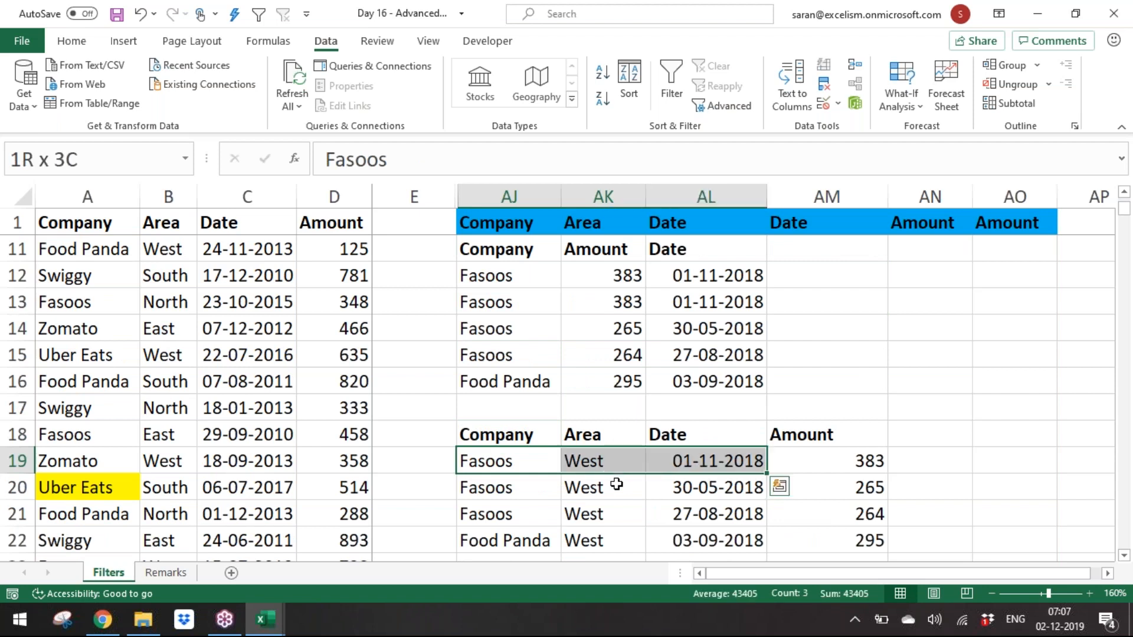
left_click(146, 339)
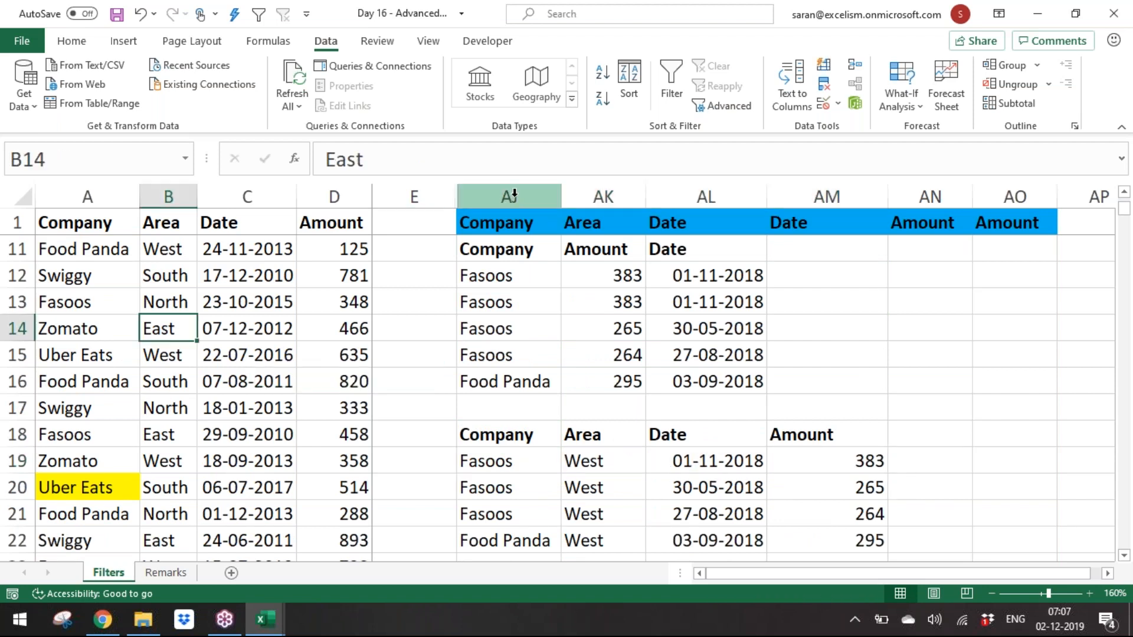
left_click_drag(571, 194, 1067, 194)
right_click(1066, 195)
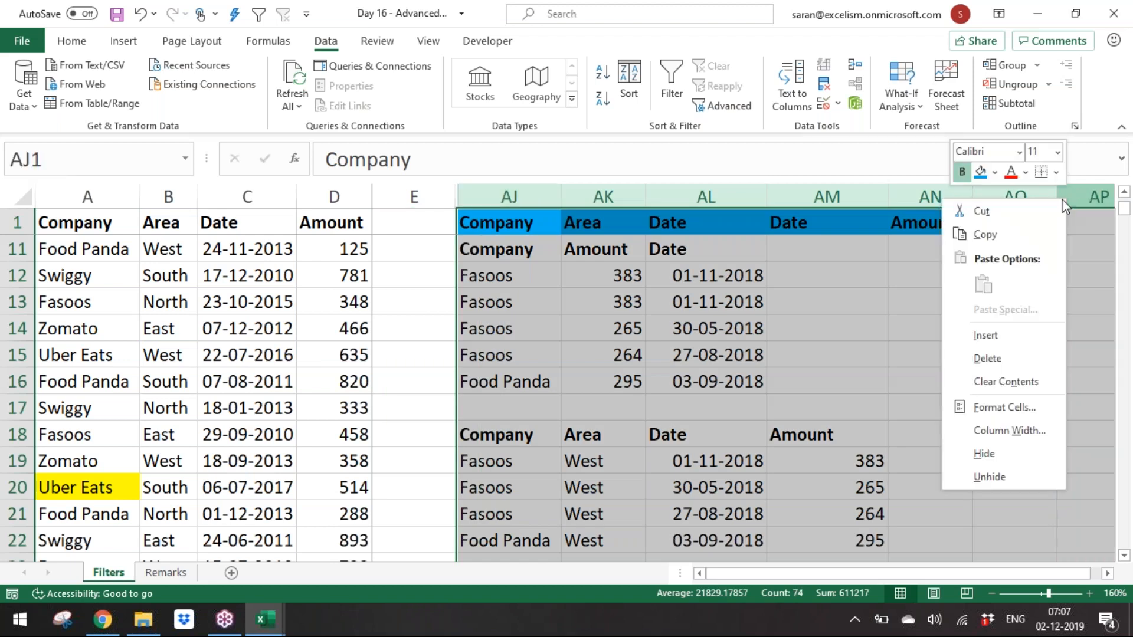
left_click(987, 457)
left_click(90, 195)
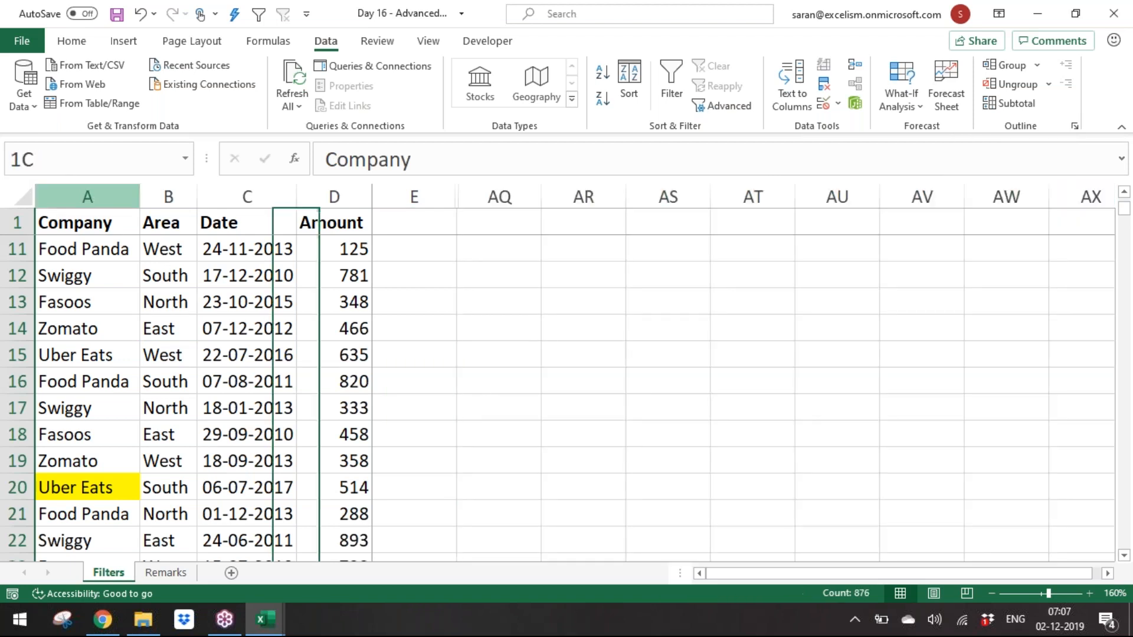
Step: Enter the heading Removing Duplicates in cell AQ1
left_click(509, 228)
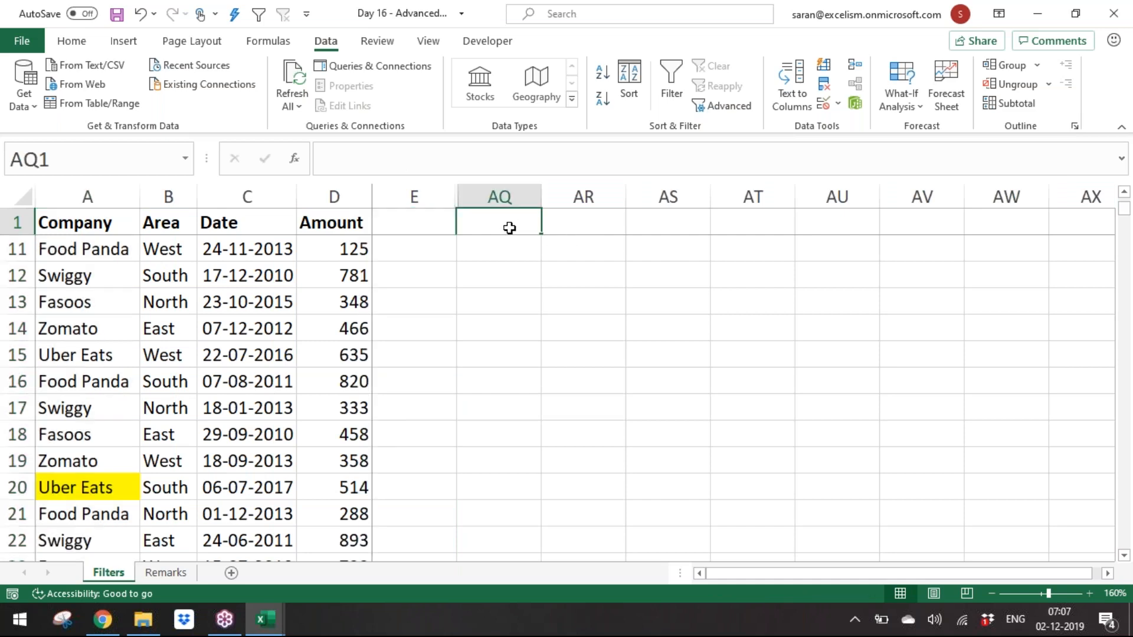
scroll(509, 228, "up", 3)
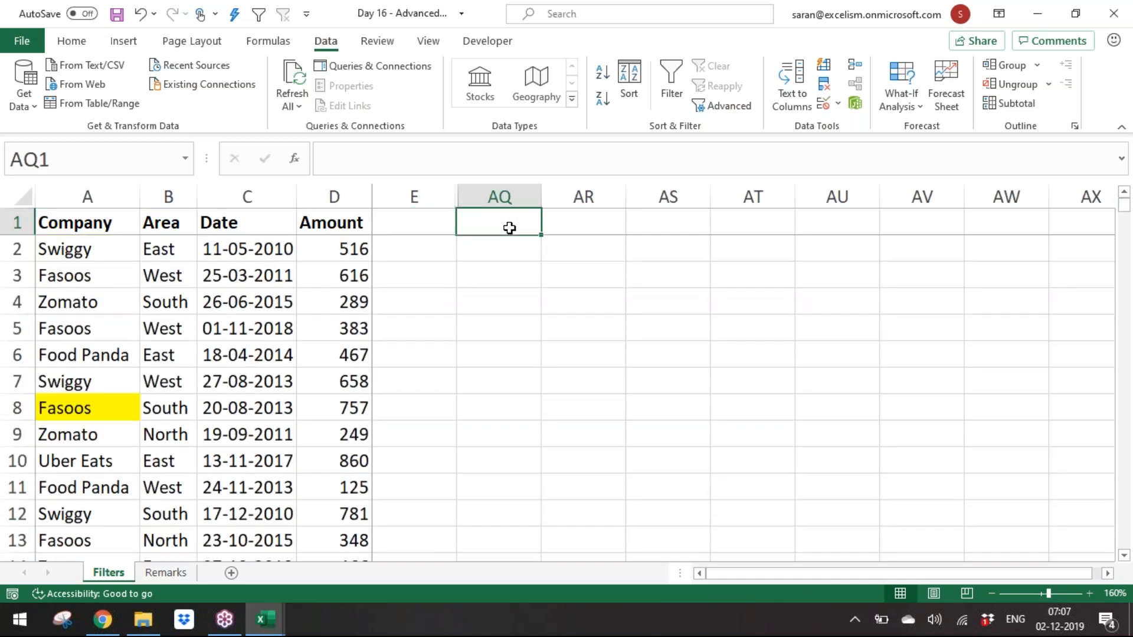
left_click(159, 268)
left_click(512, 223)
type("Removing Du")
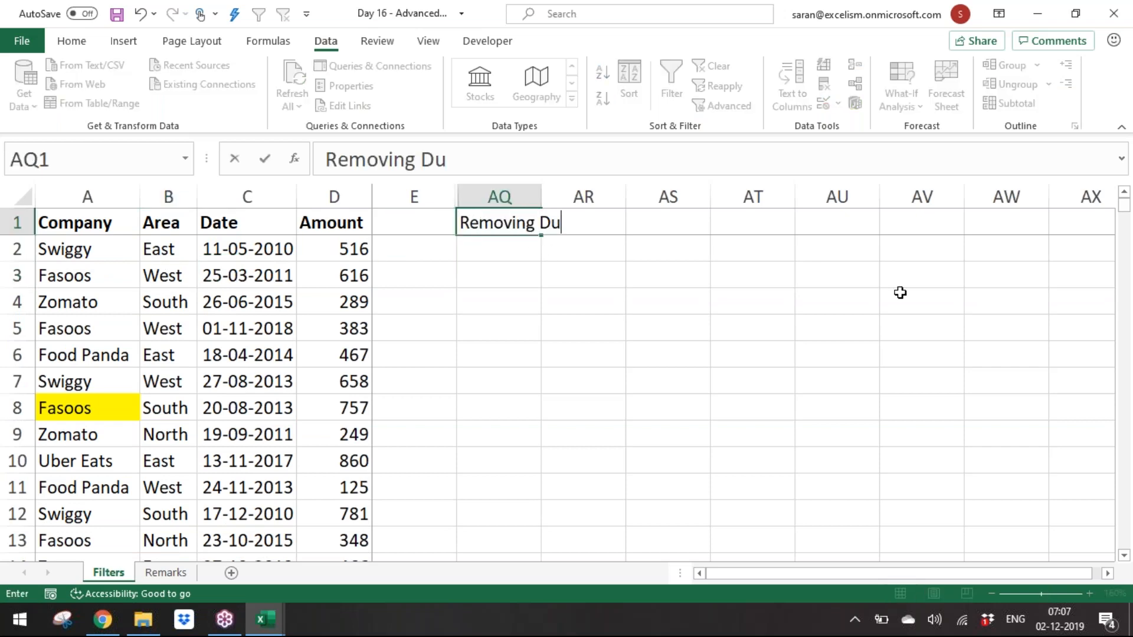
type("ploiac")
key("BackSpace")
key("BackSpace")
key("BackSpace")
key("BackSpace")
type("lica")
key("Return")
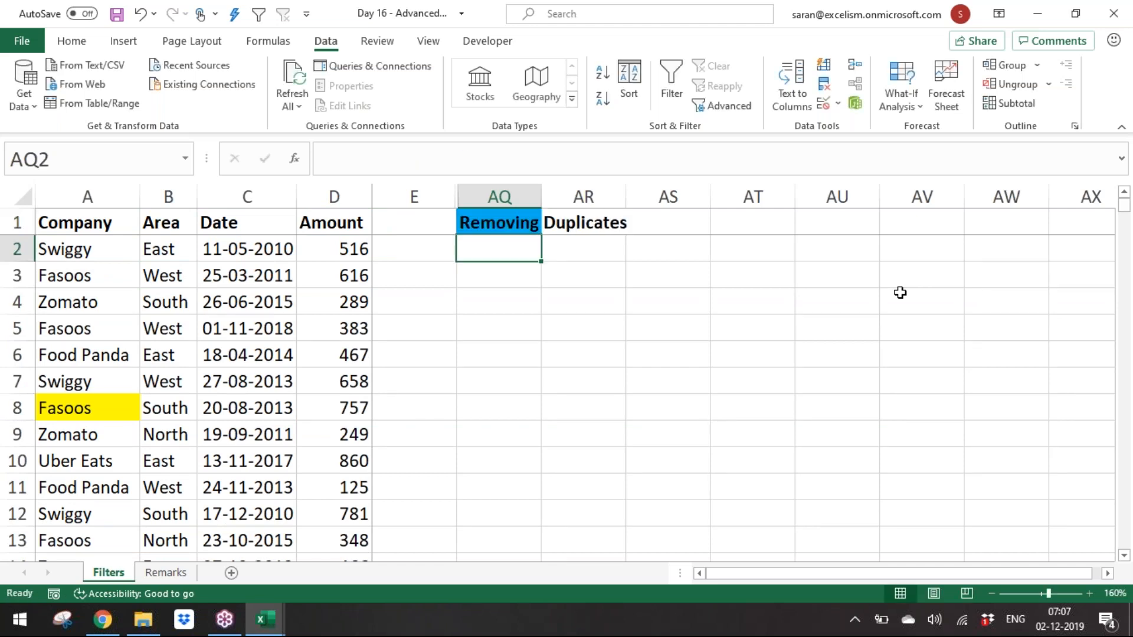
key("ctrl+Left")
key("ctrl+Left")
key("ctrl+shift+Down")
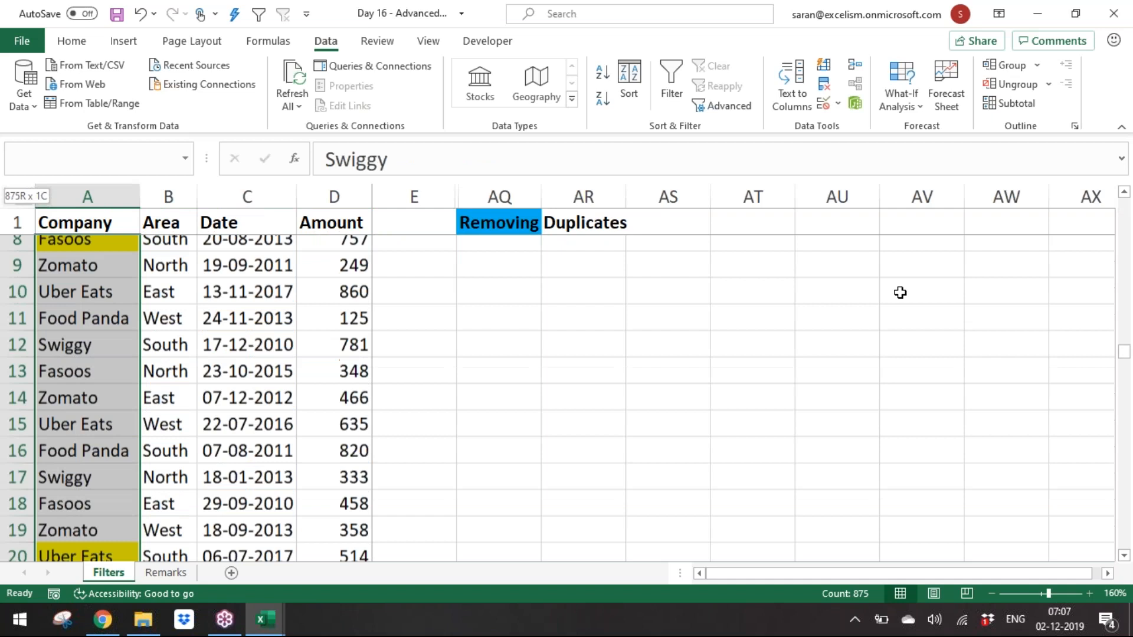
key("ctrl+c")
key("Right")
key("Right")
key("Right")
key("Right")
key("Right")
key("Down")
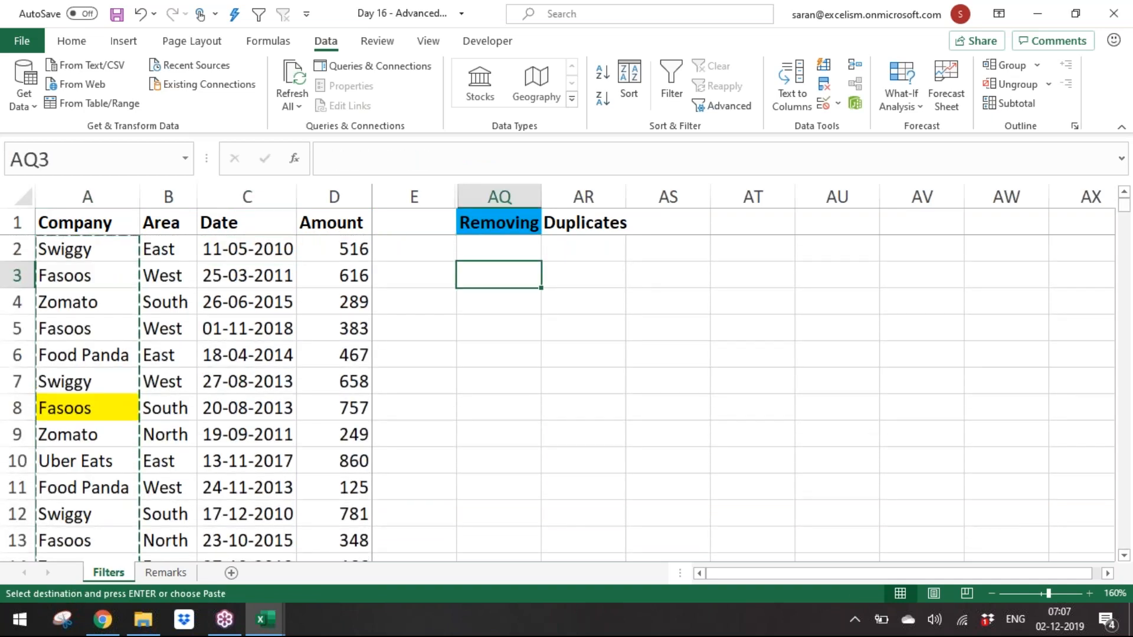
key("Up")
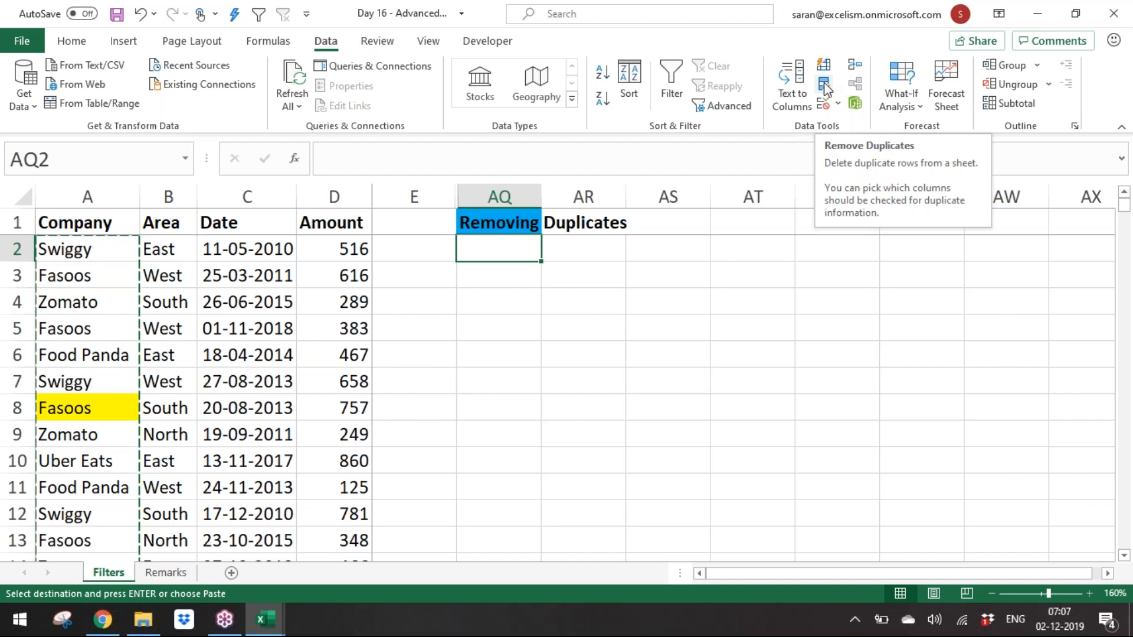
key("Escape")
left_click(238, 297)
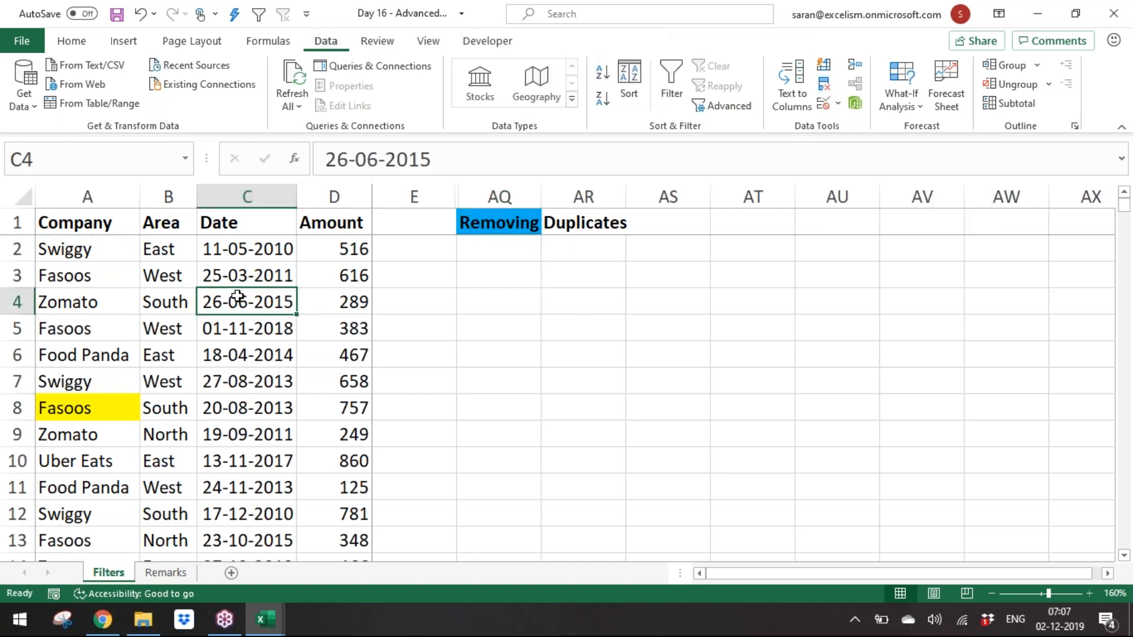
key("alt+a")
key("q")
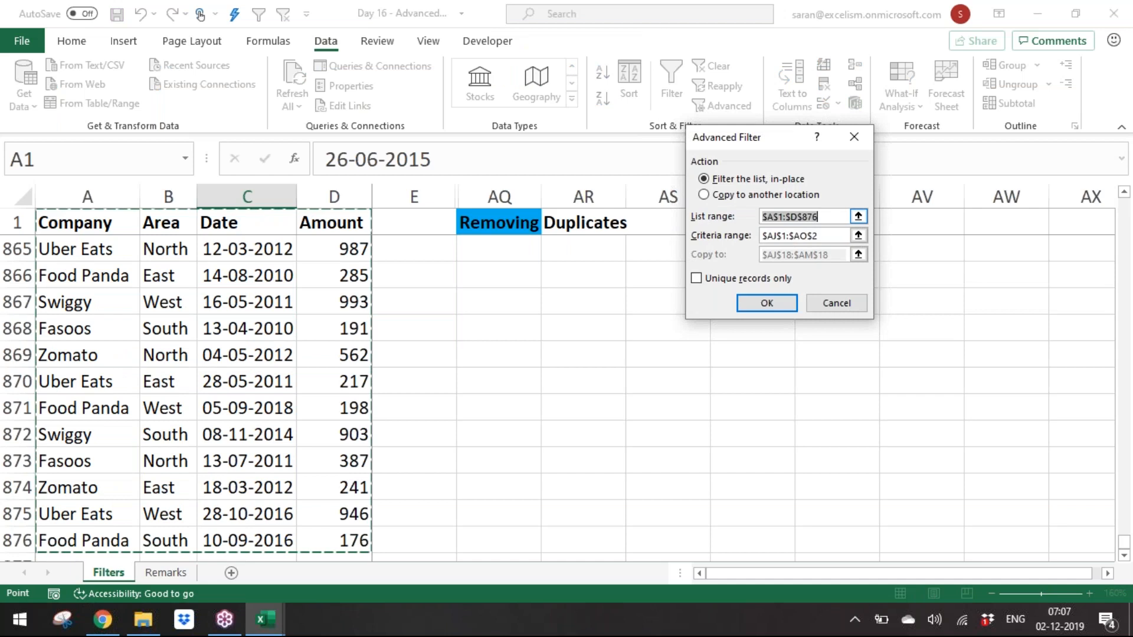
key("Tab")
key("Delete")
left_click(789, 199)
left_click(859, 254)
left_click(550, 315)
key("Return")
key("ctrl+Up")
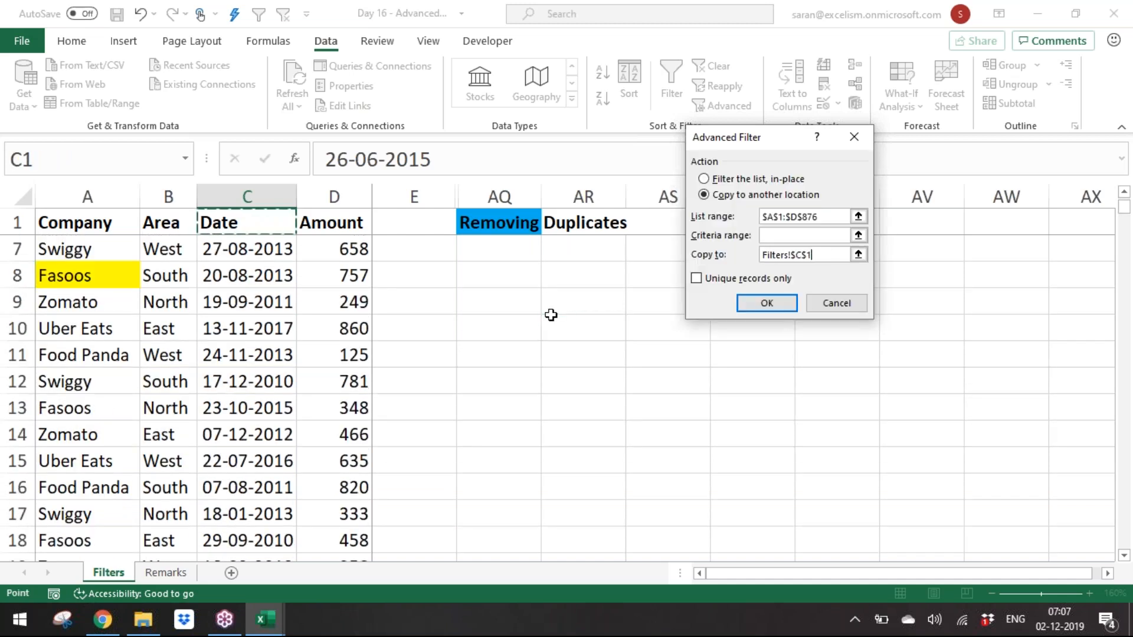
key("Escape")
Step: Enter Company as a bold label in cell AQ3
key("Down")
key("Down")
key("Right")
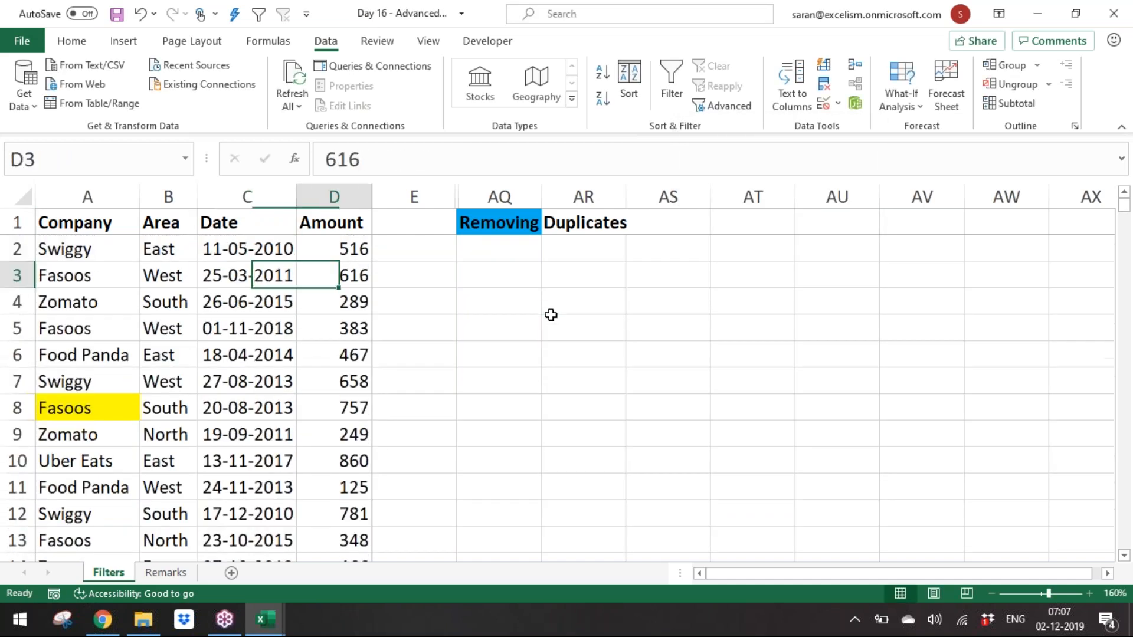
key("Right")
key("Right")
type("Compan")
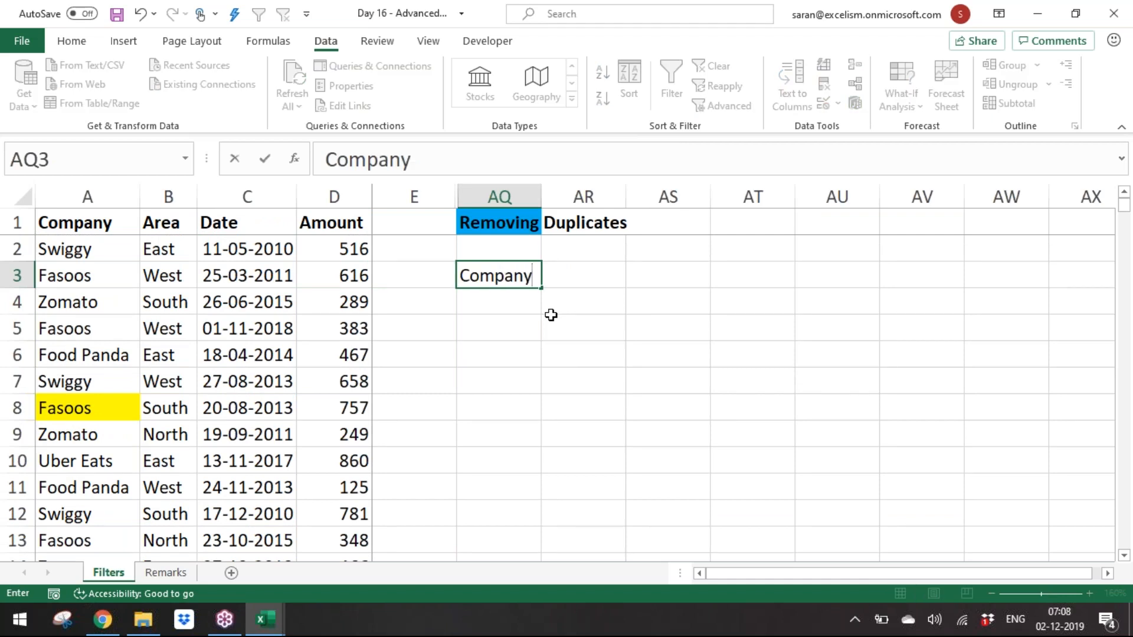
key("Down")
left_click(511, 258)
left_click(519, 275)
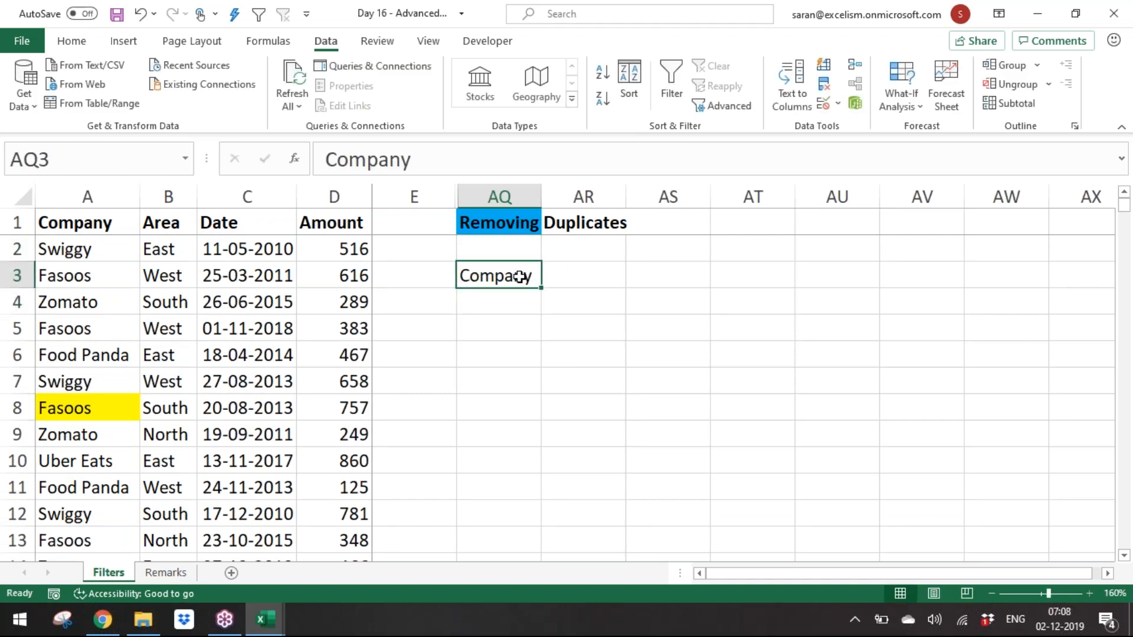
key("ctrl+b")
left_click(209, 304)
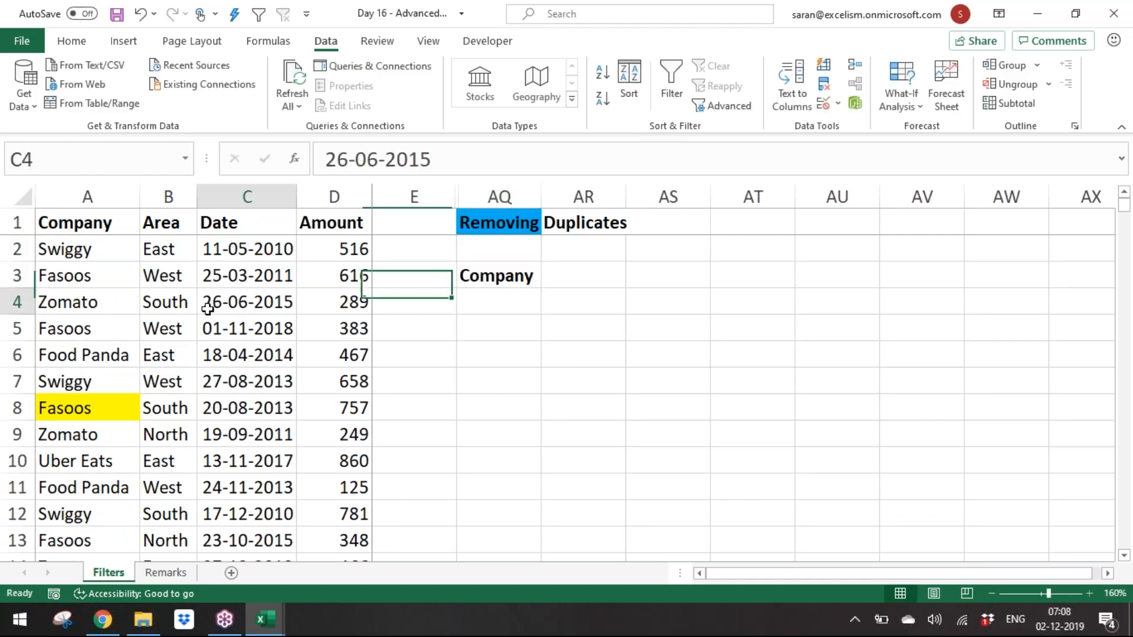
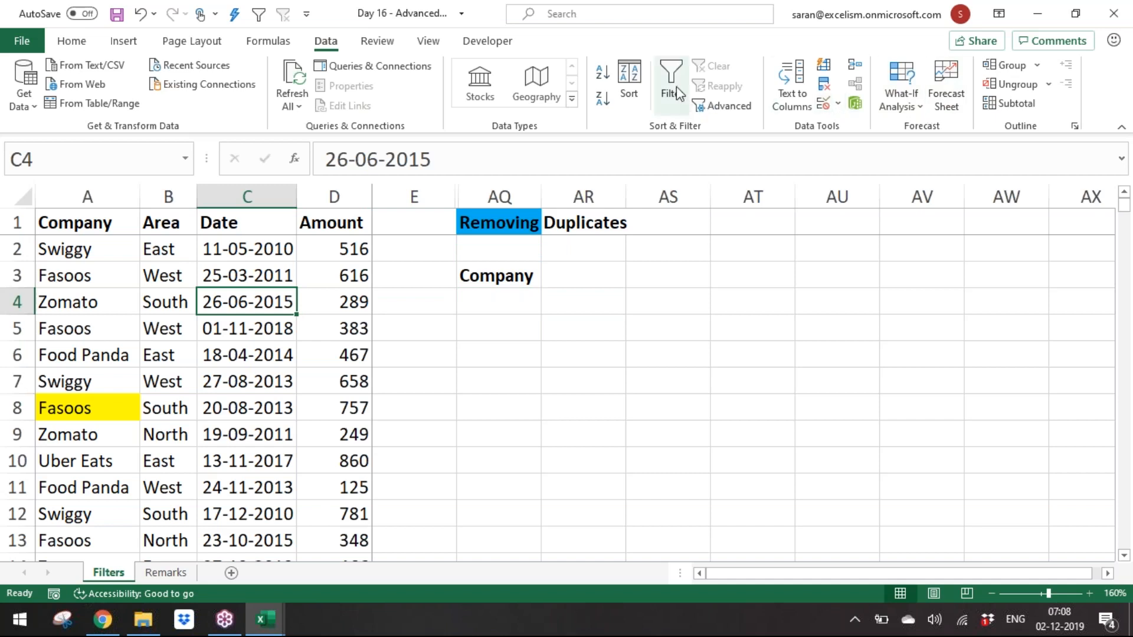
Step: Use Advanced Filter to copy unique Company values from A1:A876, with no criteria range, to cell AQ3
left_click(704, 106)
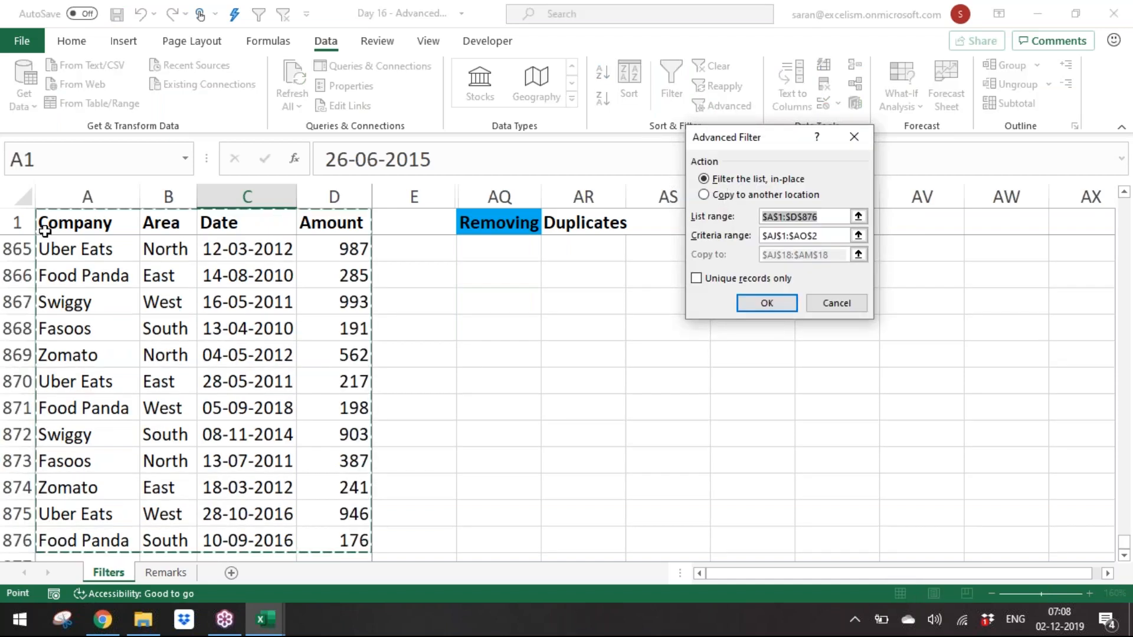
left_click(72, 227)
key("ctrl+shift+Down")
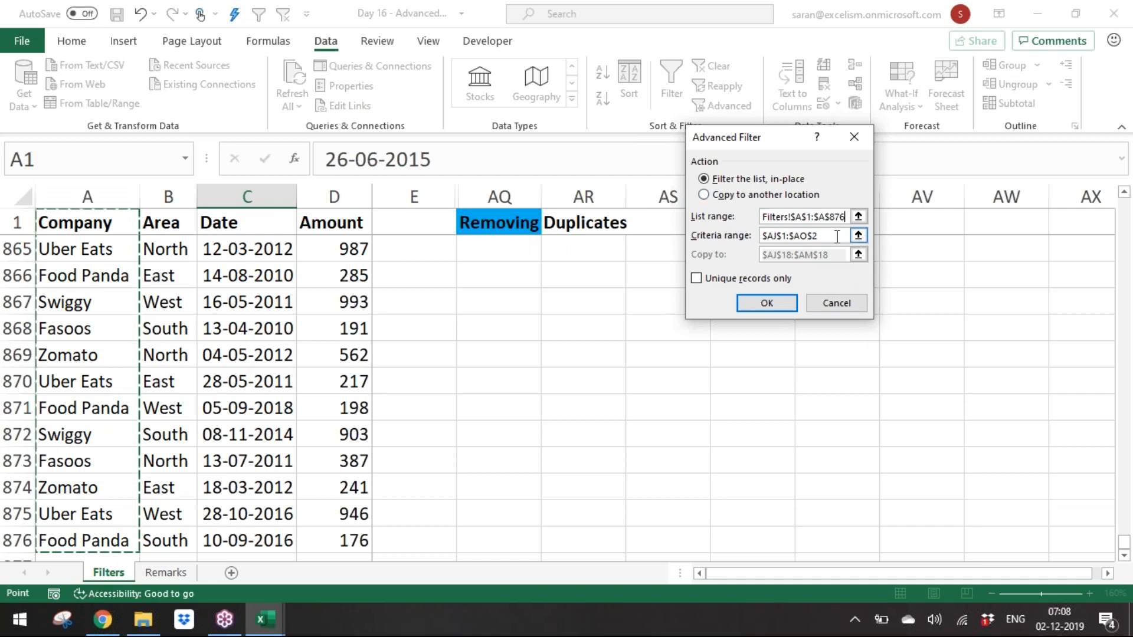
key("Tab")
key("shift+Tab")
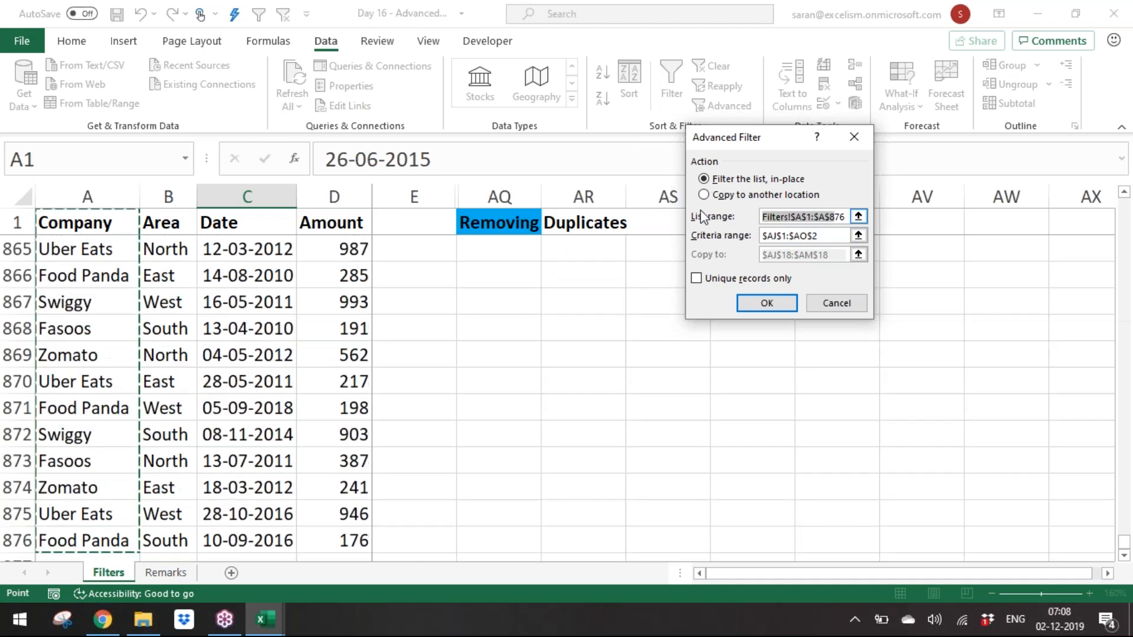
left_click_drag(838, 237, 509, 248)
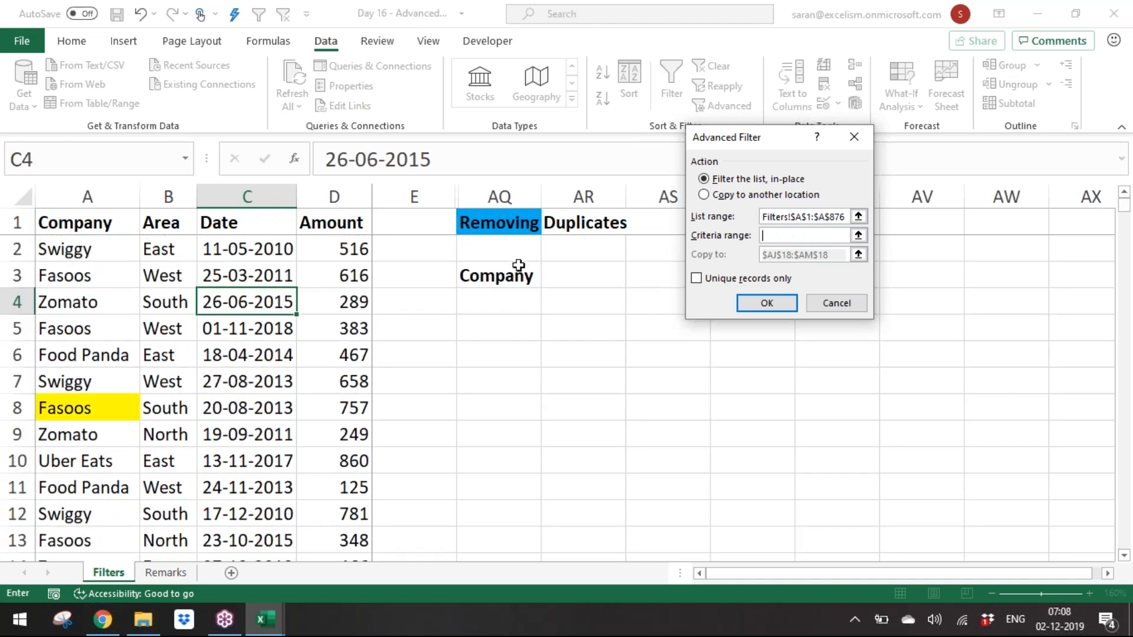
left_click(721, 196)
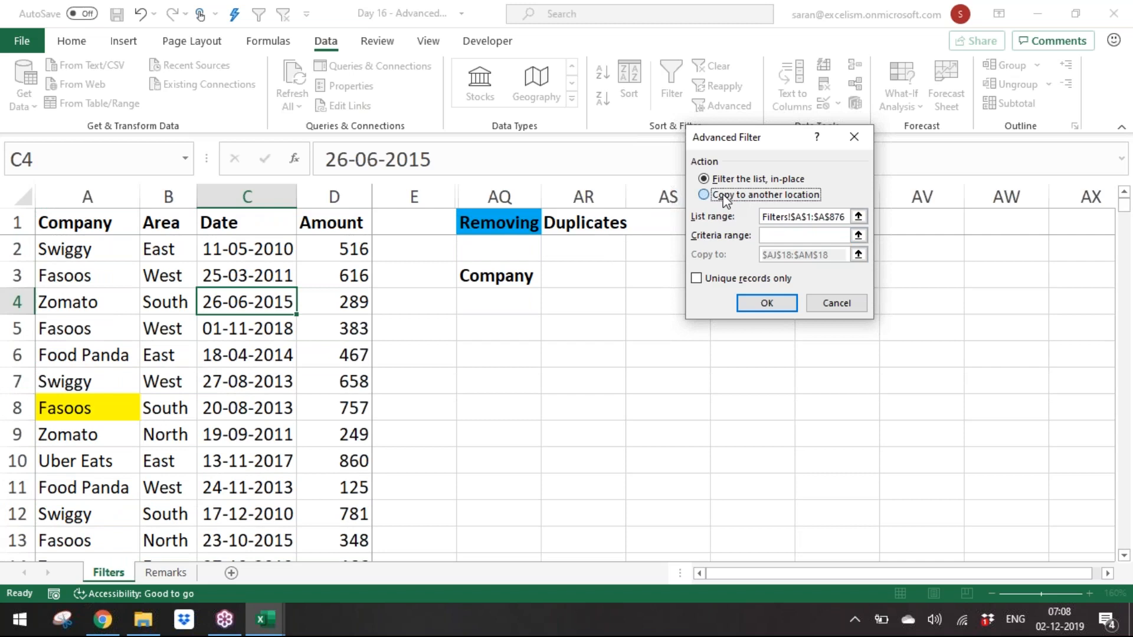
left_click(859, 255)
scroll(465, 422, "down", 2)
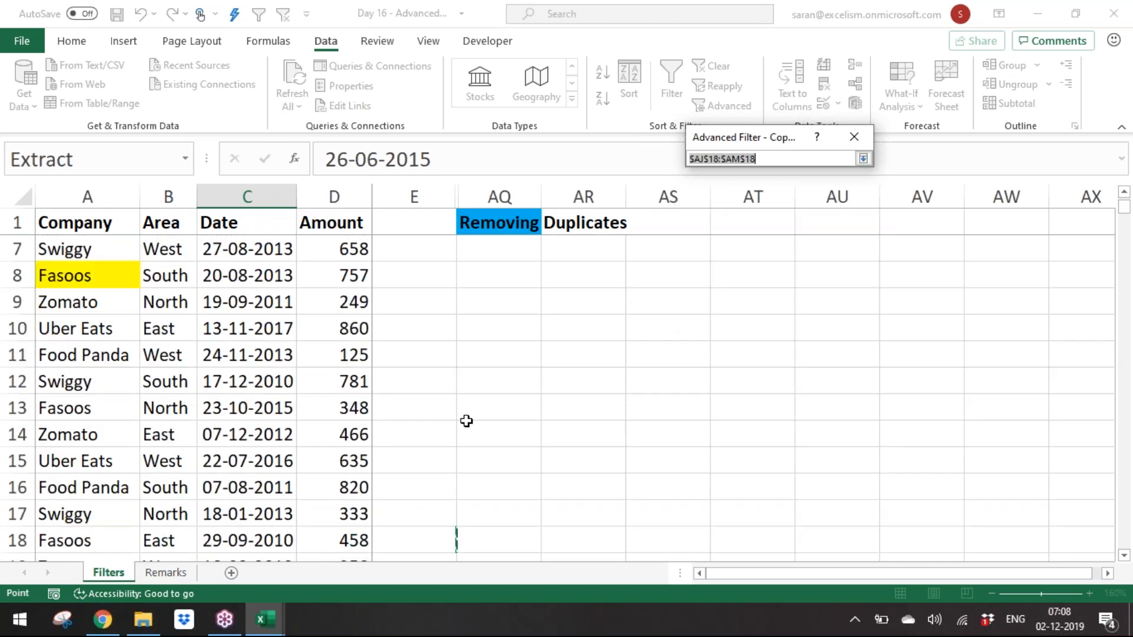
left_click(466, 421)
key("Down")
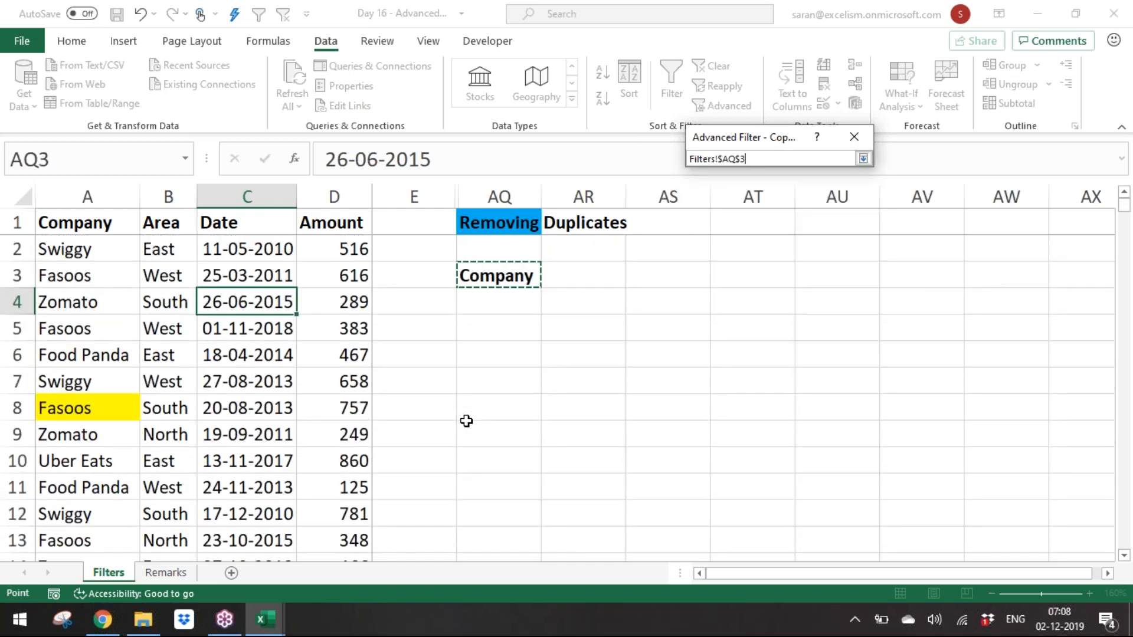
left_click(863, 159)
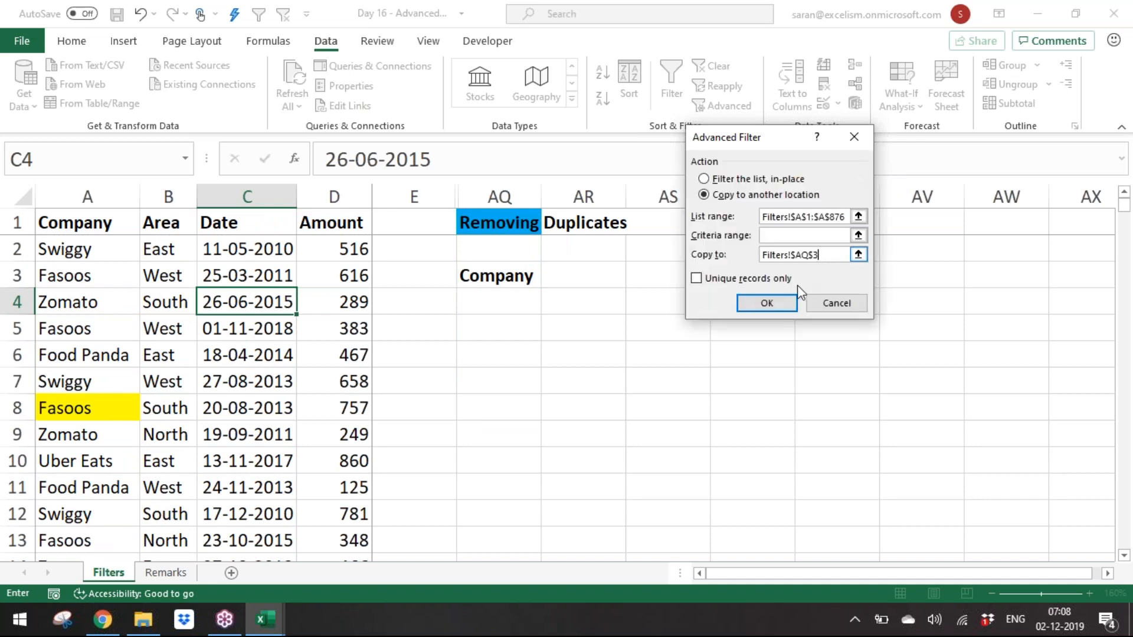
left_click(768, 281)
left_click(790, 304)
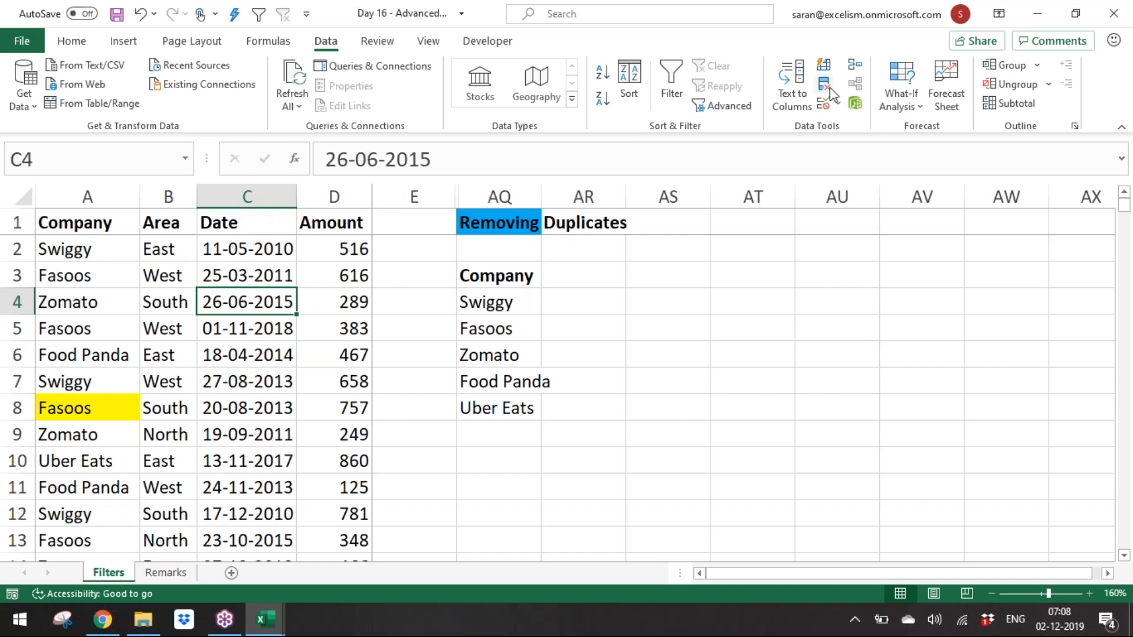
left_click(538, 345)
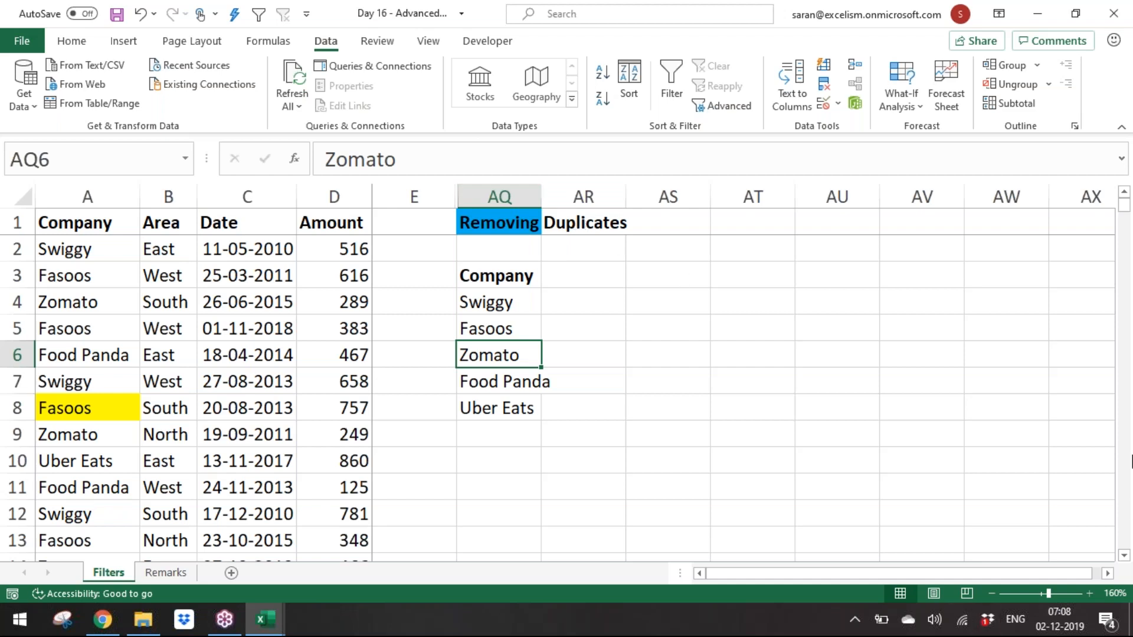
left_click(1114, 438)
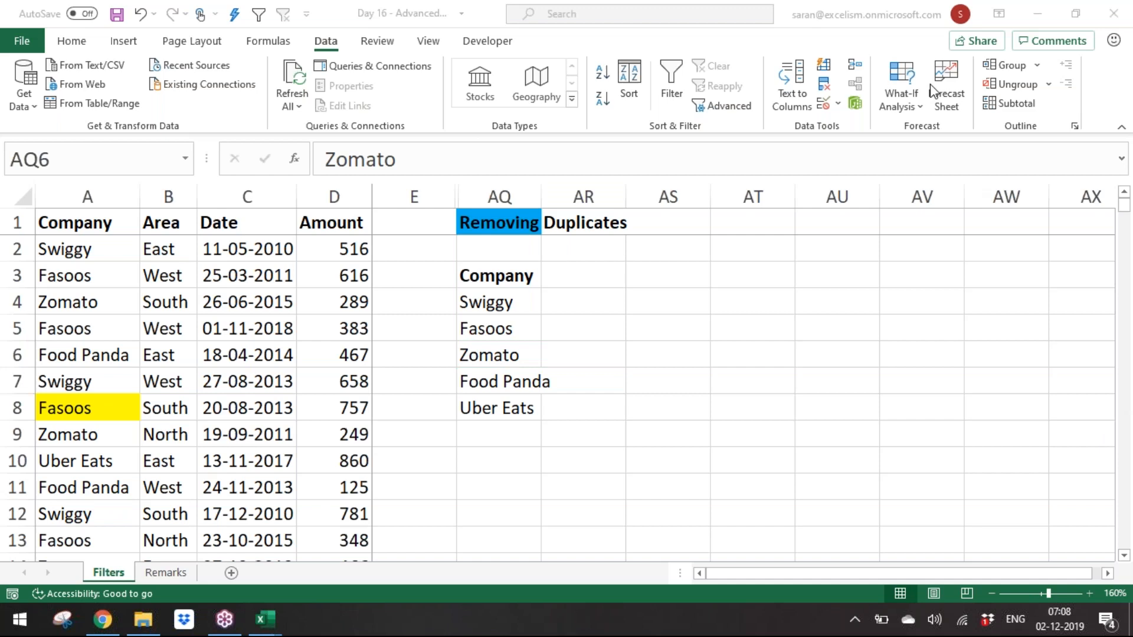
left_click(548, 305)
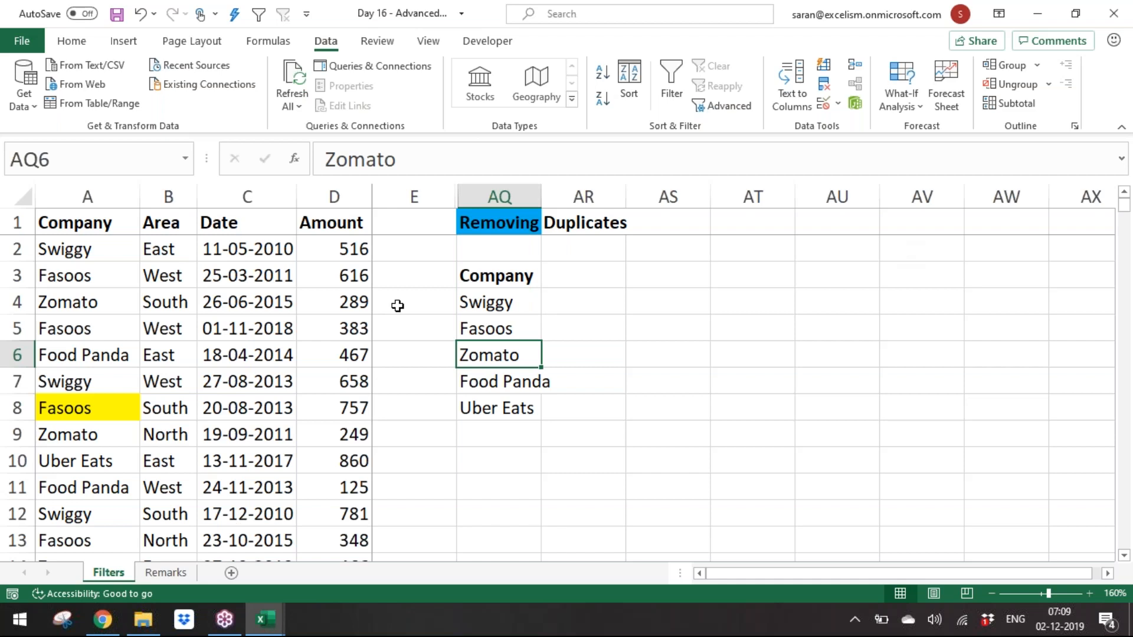
Step: On the Remarks sheet, enter "Advanced filter Supports when the Criteria" in cell A24
left_click(181, 573)
key("Down")
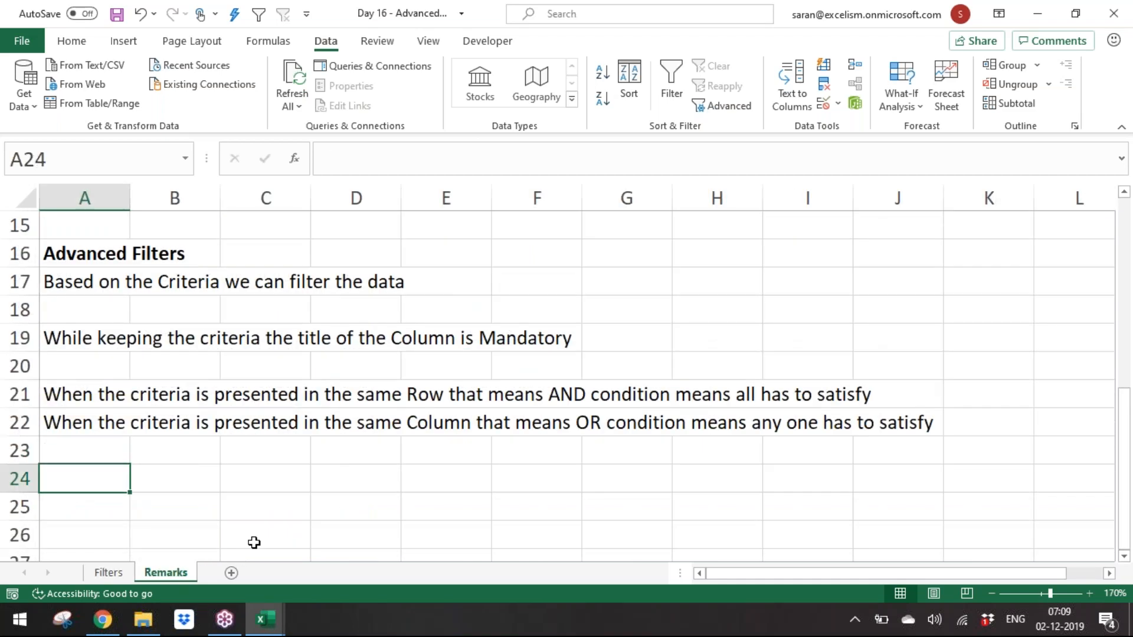
type("Advanced ")
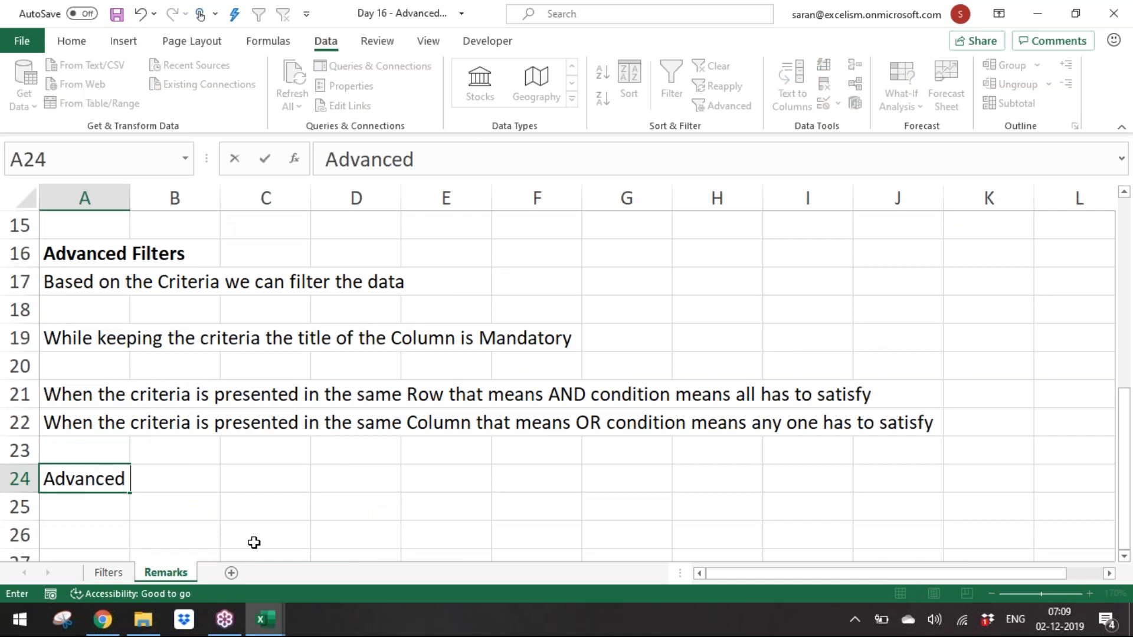
type("filter")
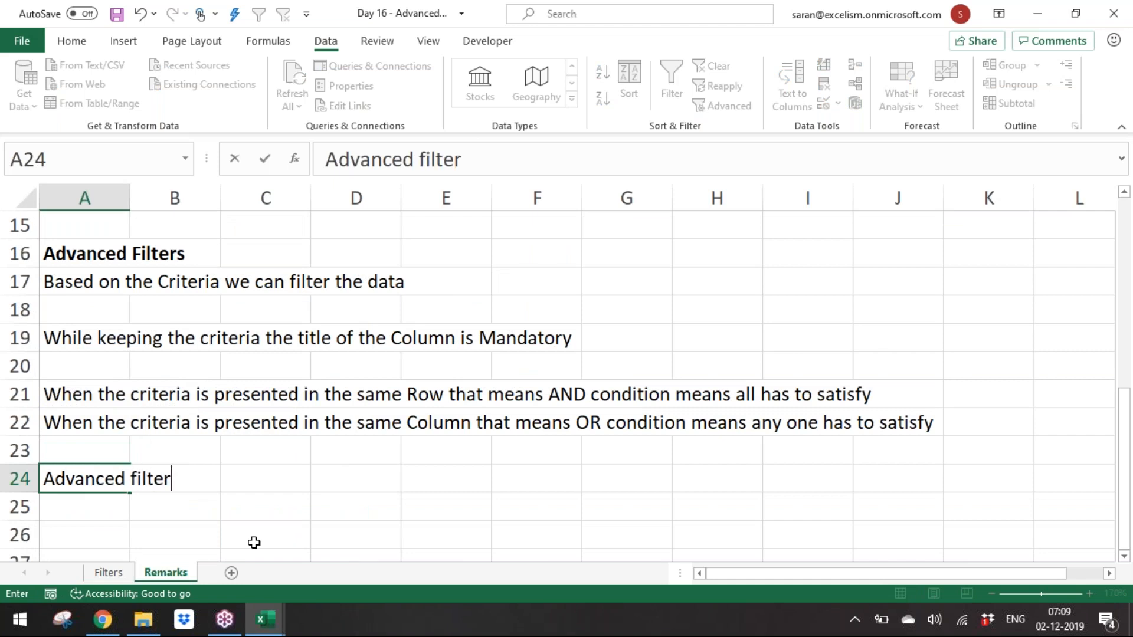
type(" Support")
key("BackSpace")
type("rts")
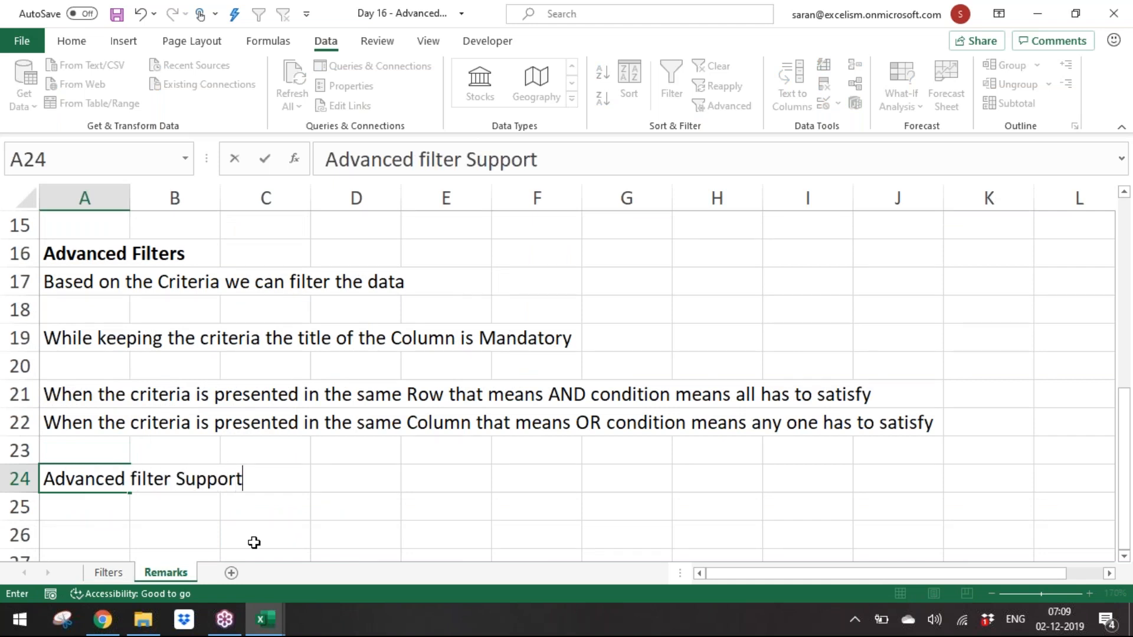
key("Return")
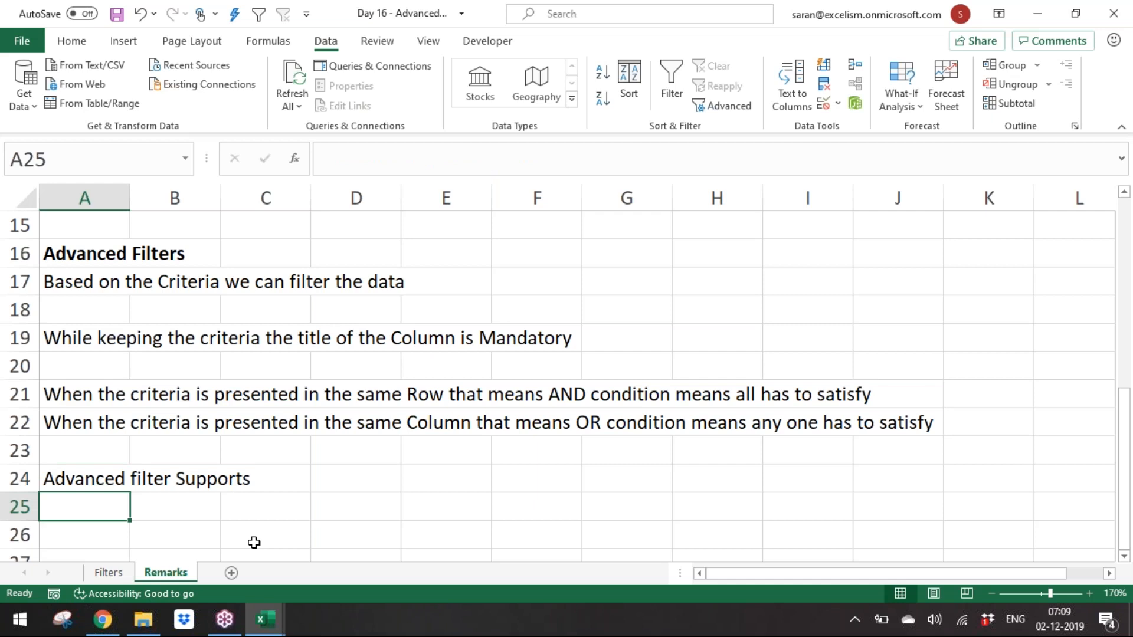
key("Up")
key("F2")
type("w")
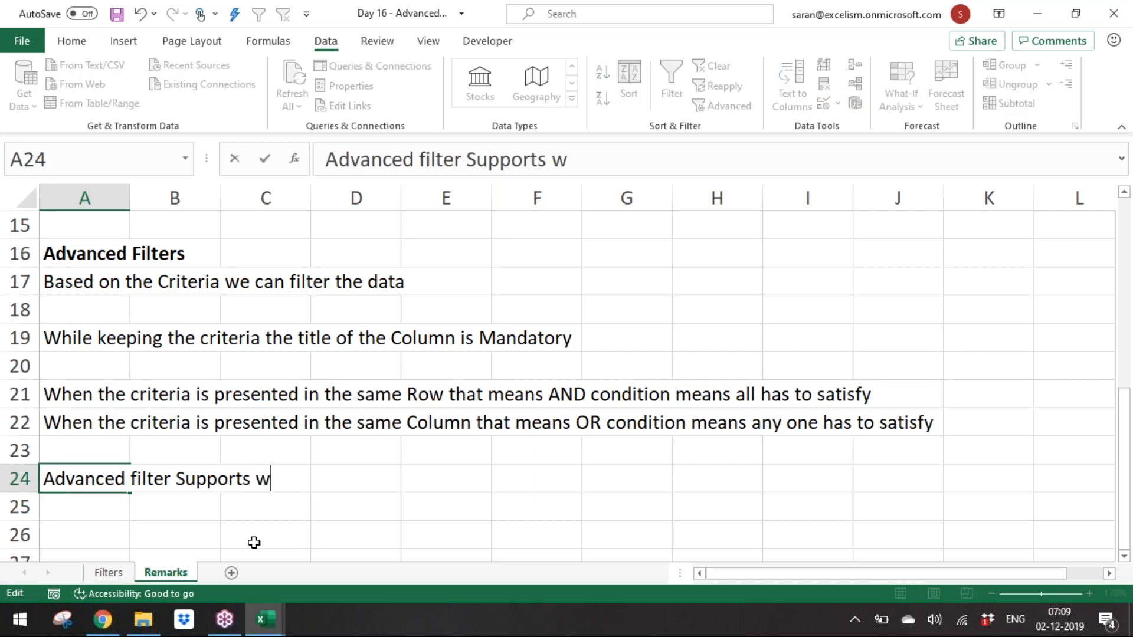
type("hen the Criteria")
key("Return")
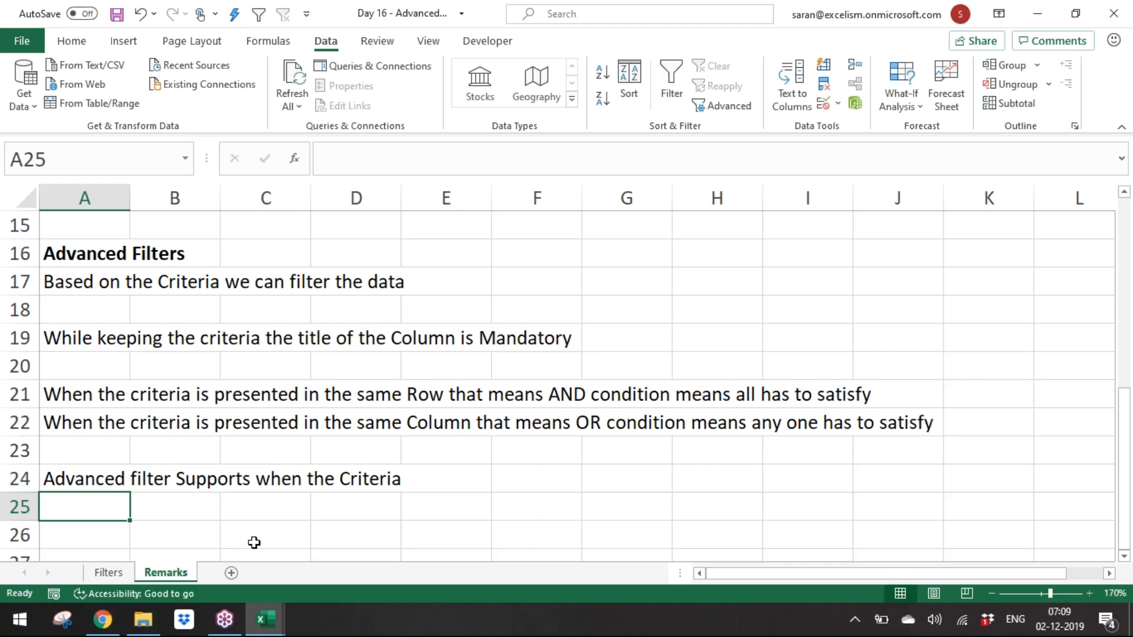
Step: Enter "having constants" in A25 and "with wildcards" in A26
type("having conta")
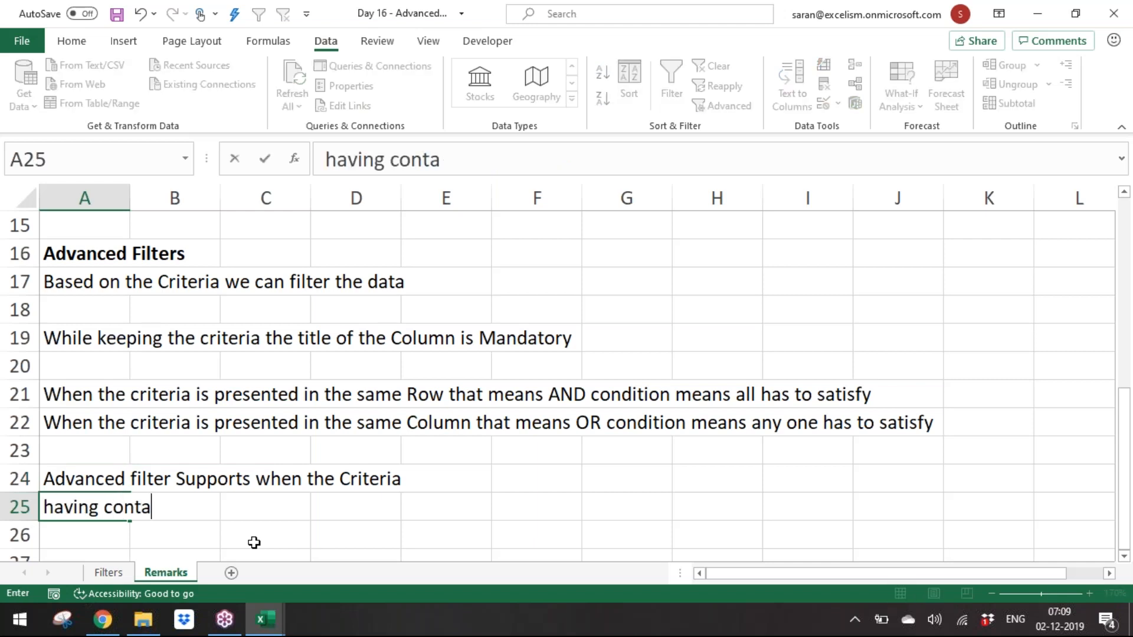
type("s")
key("BackSpace")
key("BackSpace")
key("BackSpace")
type("stants")
key("Return")
type("with wildcards")
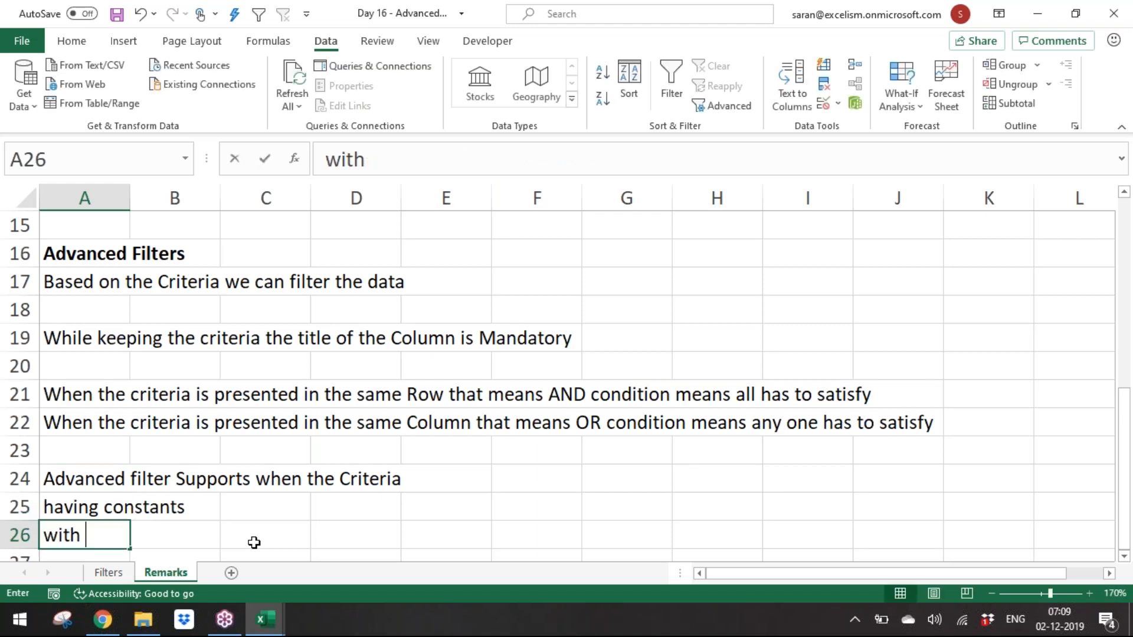
key("ctrl+Return")
key("Return")
Step: Enter "with logical operators" in cell A27
type("with logical operar")
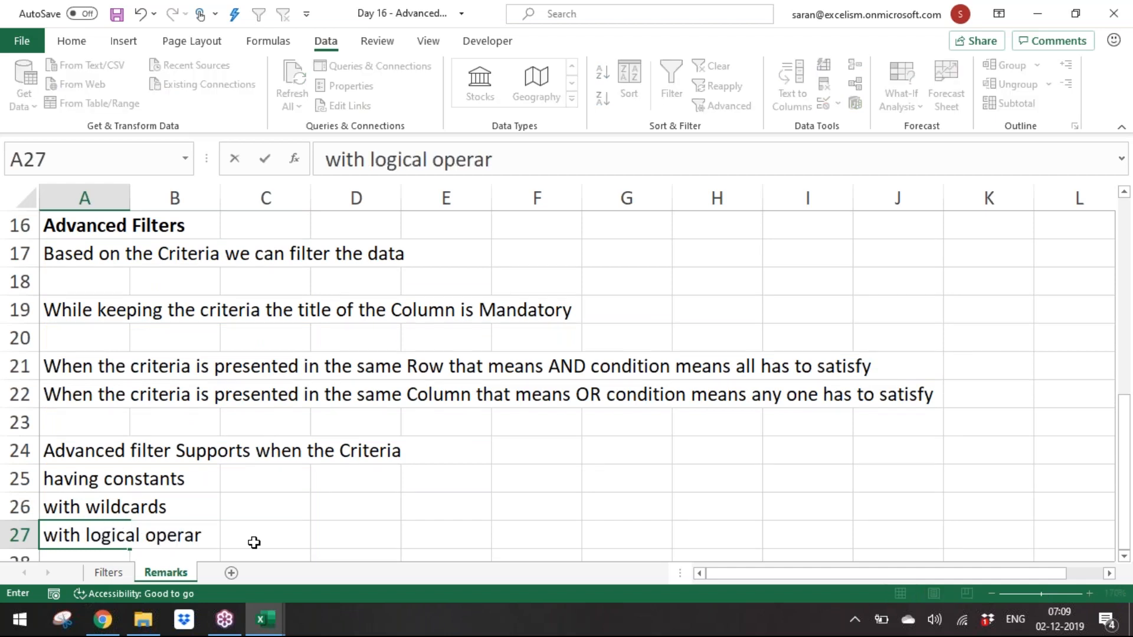
key("BackSpace")
type("tors")
key("Return")
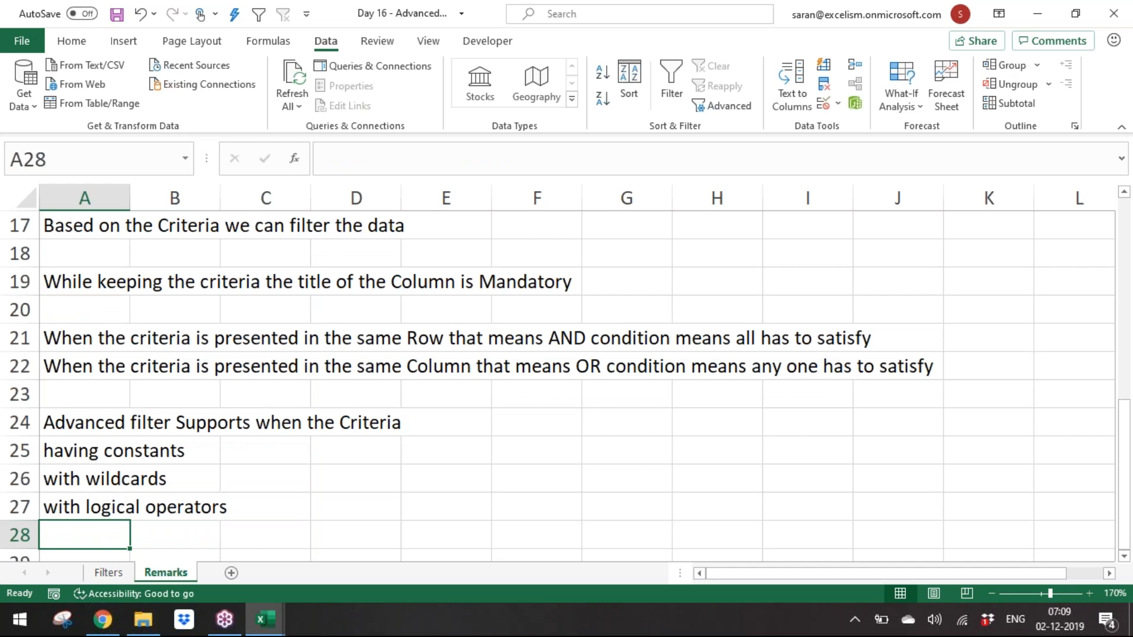
Step: Enter "Advanced Filter can even work with Formula" in cell A29
key("Up")
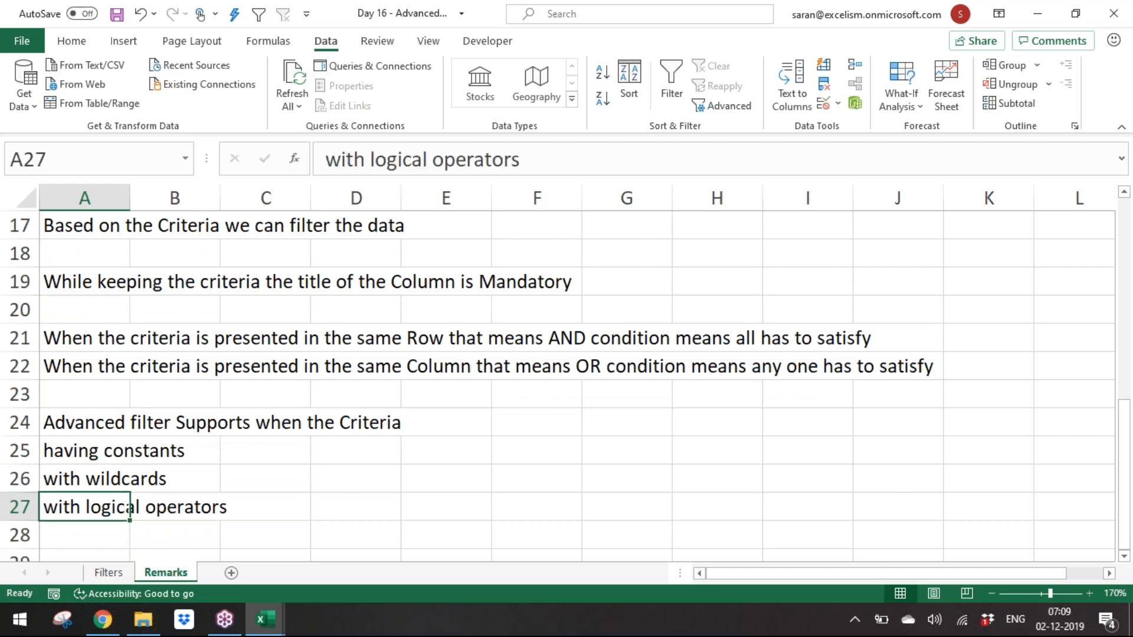
key("ctrl+Down")
key("ctrl+Up")
key("Down")
key("Down")
type("W")
key("BackSpace")
type("Advanced Fi")
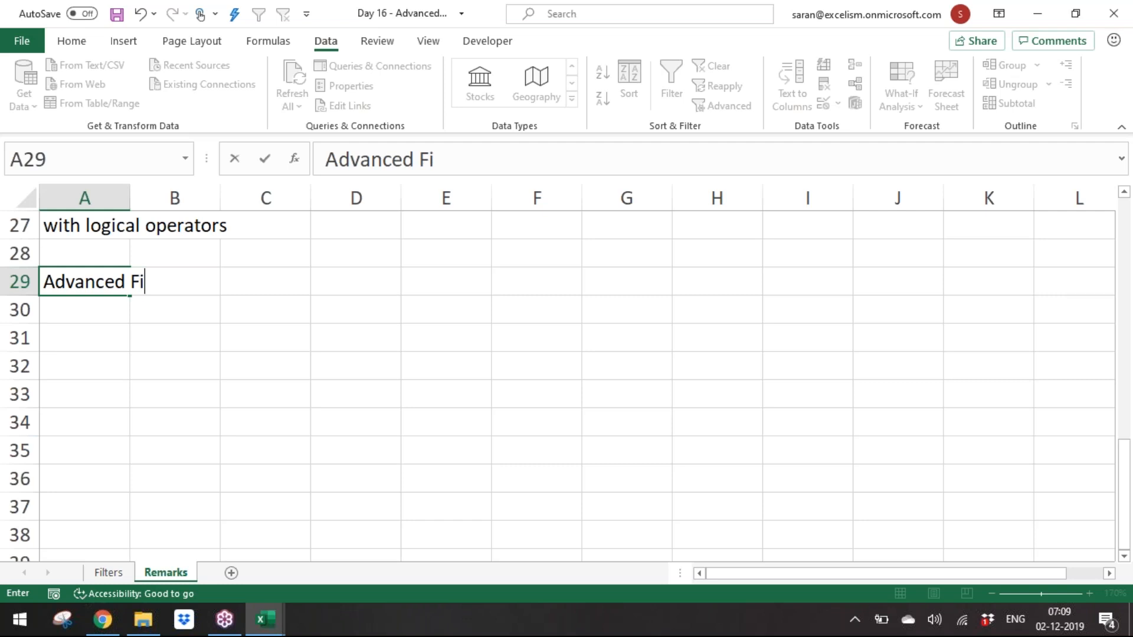
type("lter can even ")
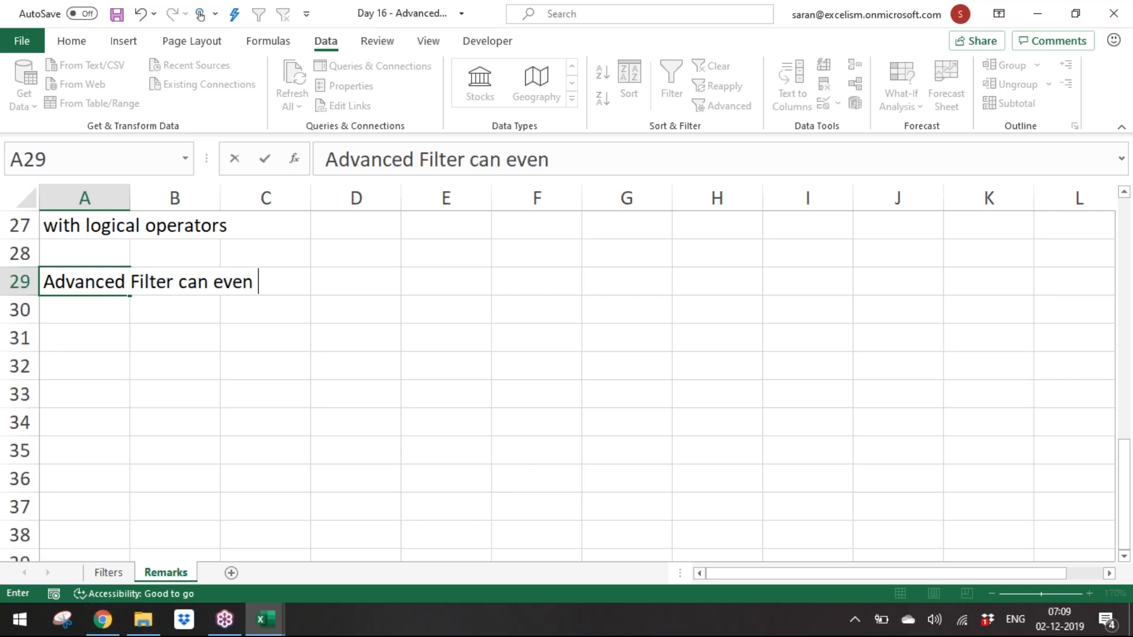
type("wiork wit")
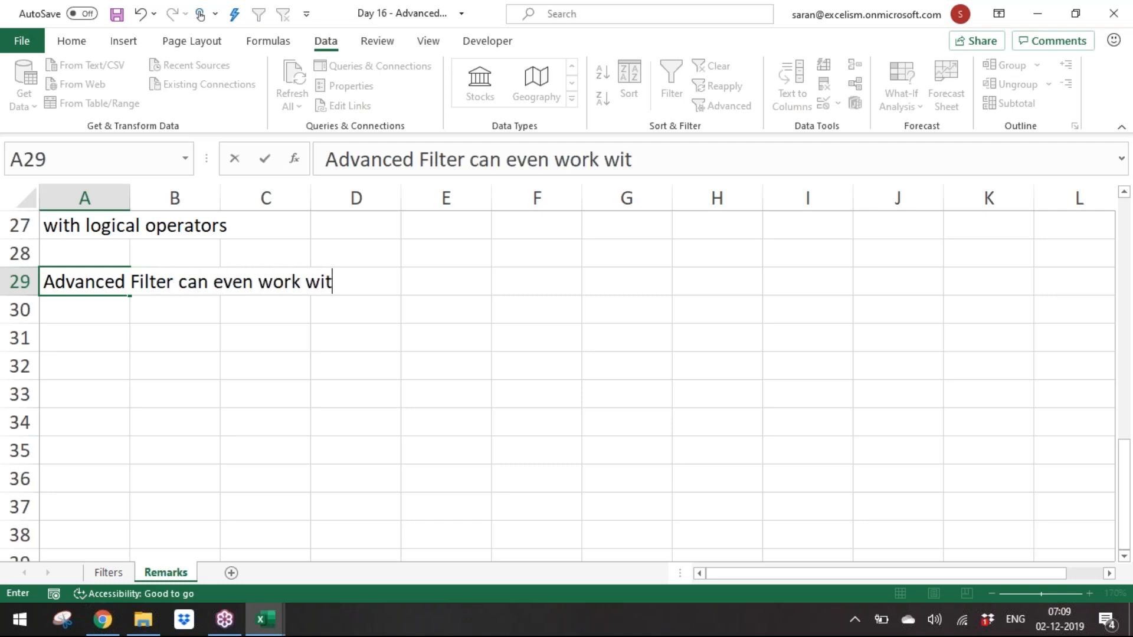
type("h Formula")
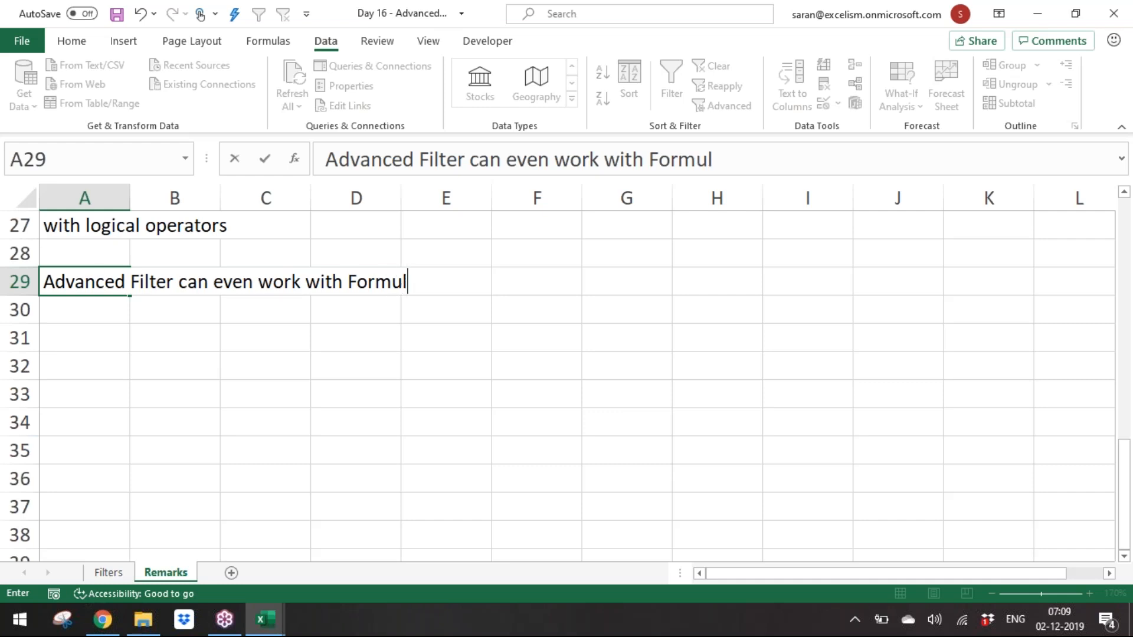
key("Return")
Step: Back on the Filters sheet, hide columns AQ and AR holding the unique Company list
left_click(123, 570)
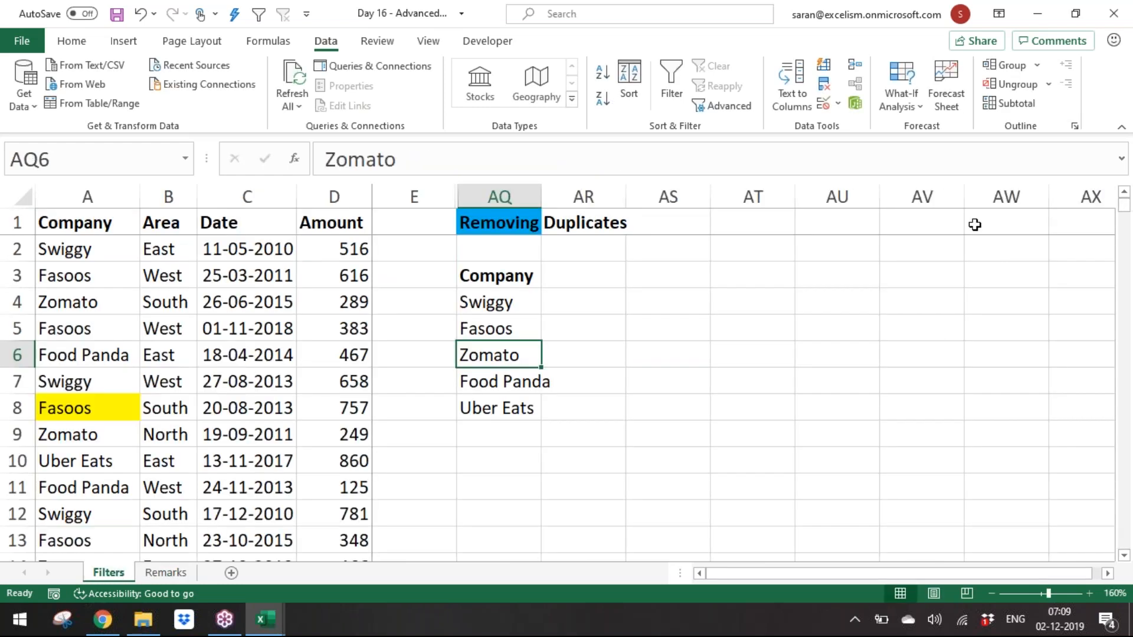
left_click_drag(488, 198, 591, 180)
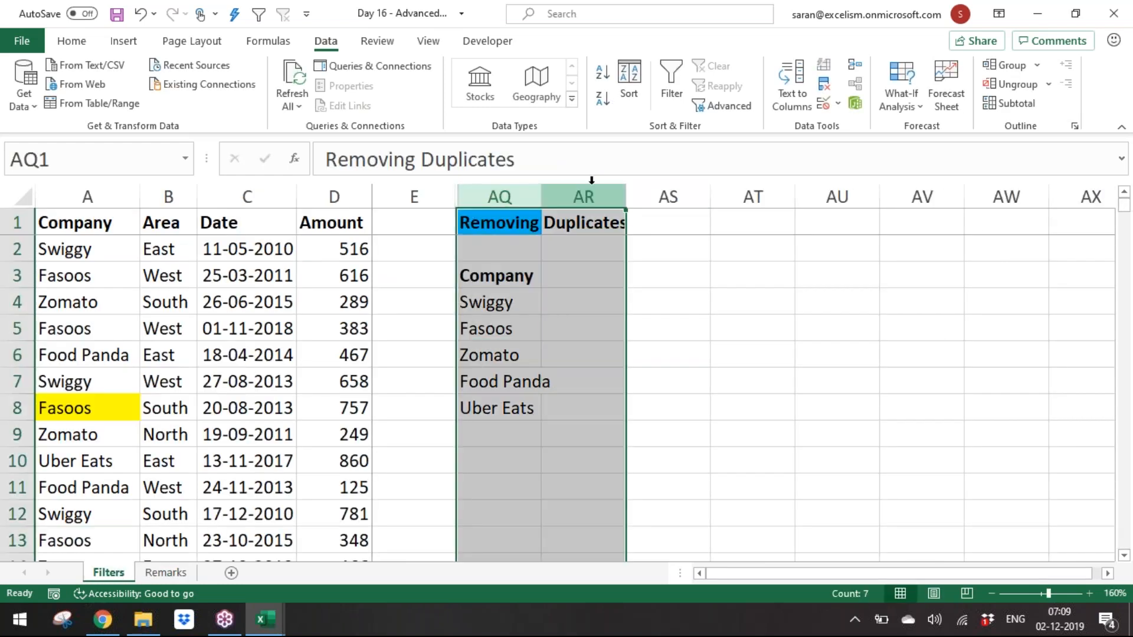
right_click(591, 190)
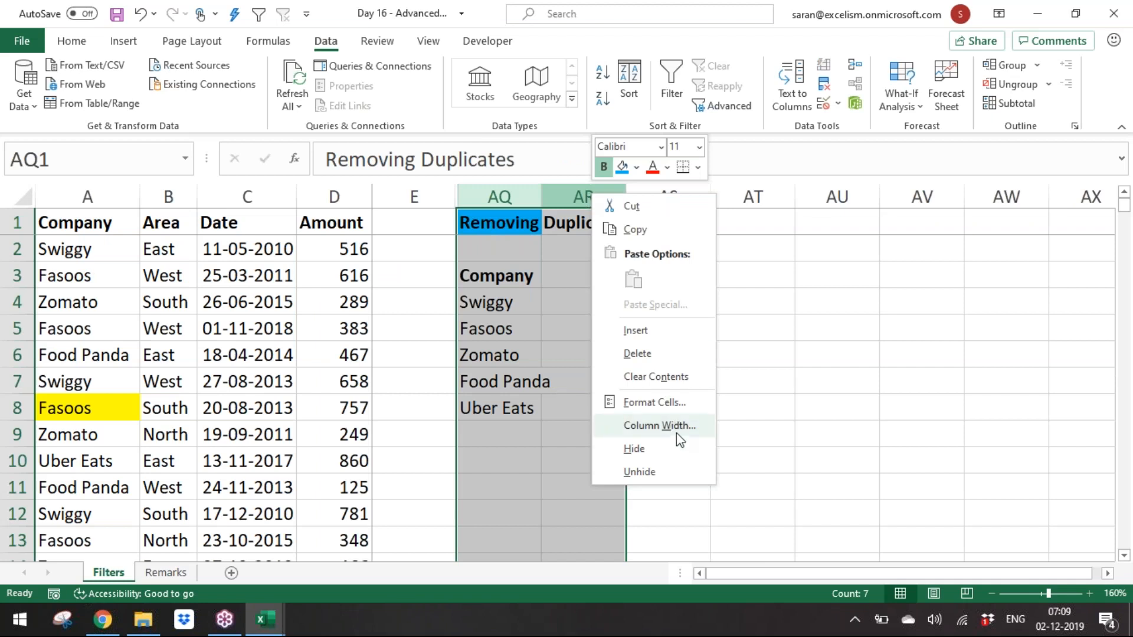
left_click(676, 470)
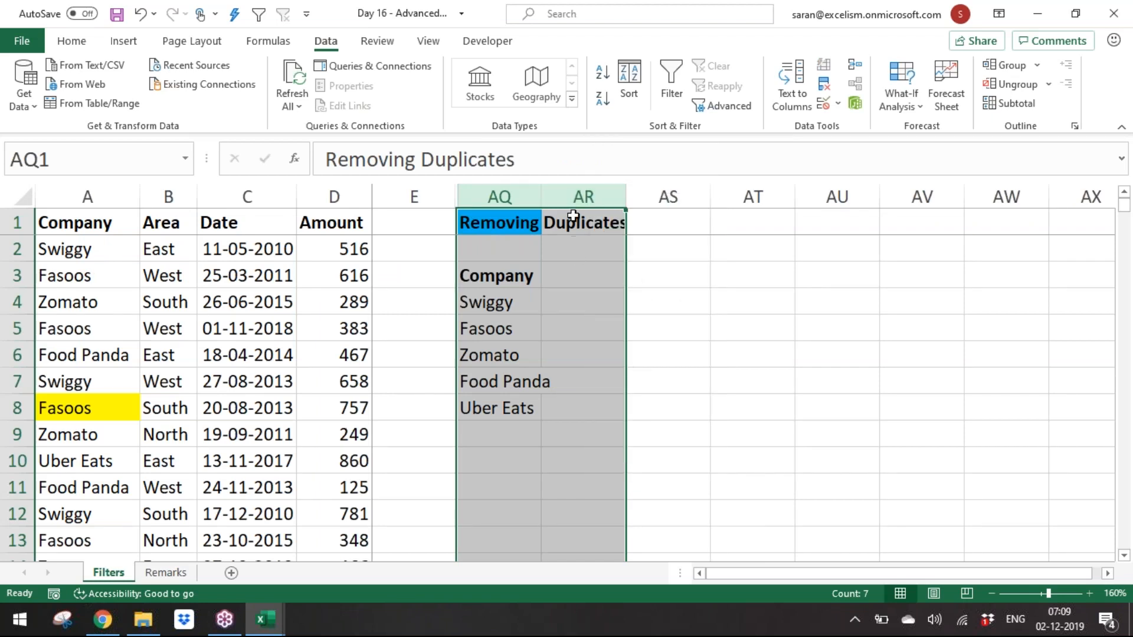
right_click(570, 196)
left_click(622, 454)
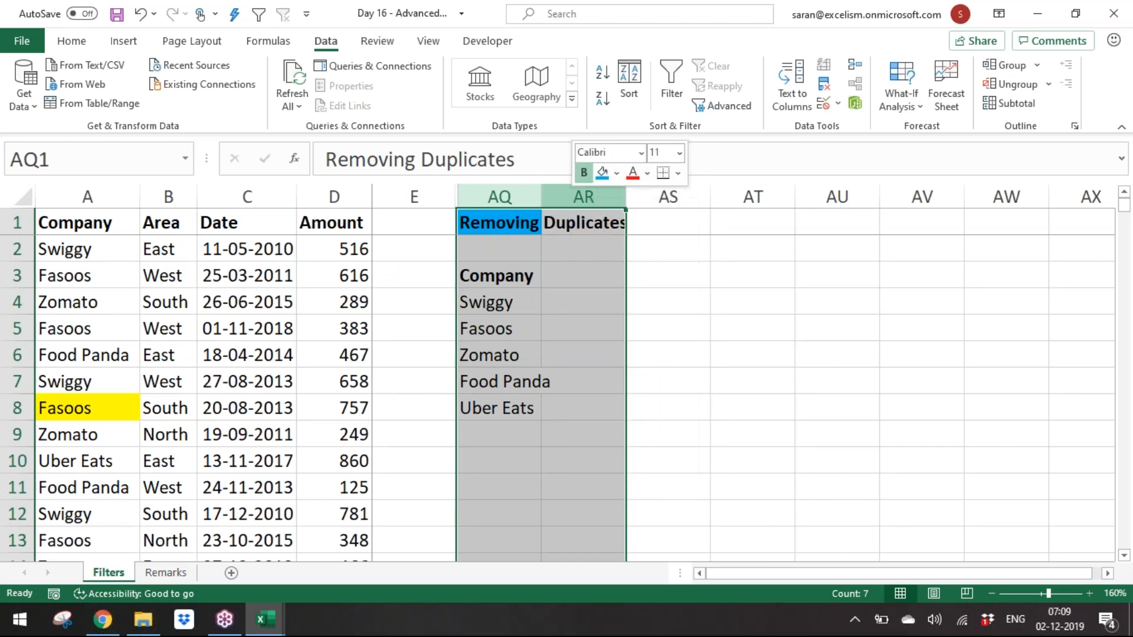
Step: Insert a new column E and copy the whole Amount column into it
left_click(380, 193)
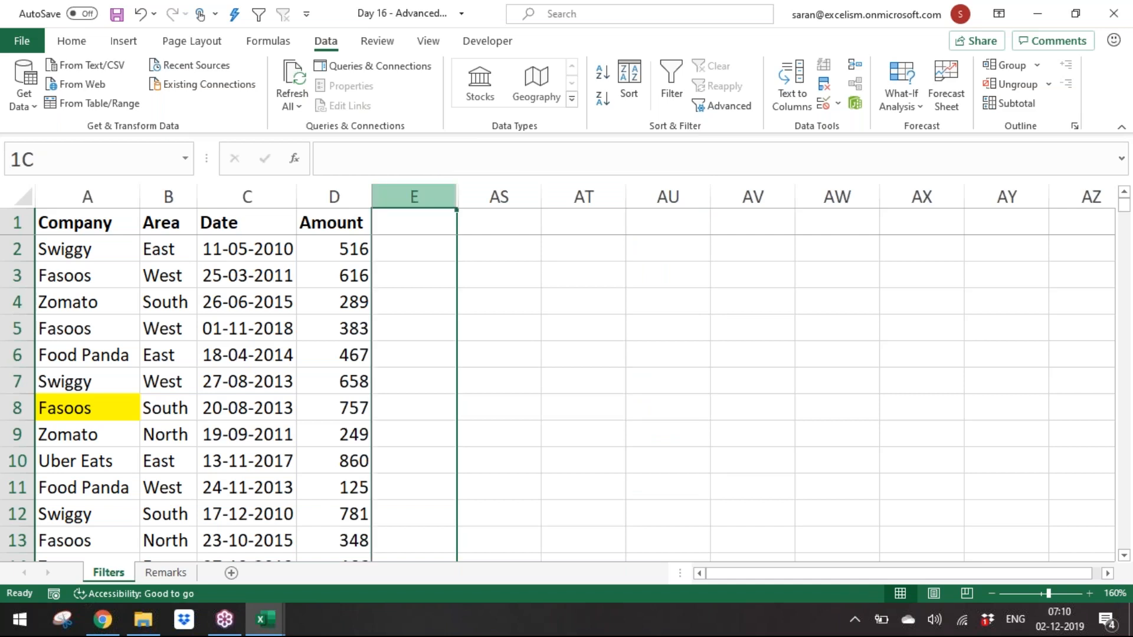
key("ctrl+shift+plus")
key("Left")
Step: Rename the two amount headers to "Amt 1" and "Amt 2"
key("Left")
key("Right")
key("ctrl+space")
key("ctrl+shift+Down")
key("ctrl+c")
key("Right")
key("ctrl+v")
key("Escape")
key("Left")
type("Amt")
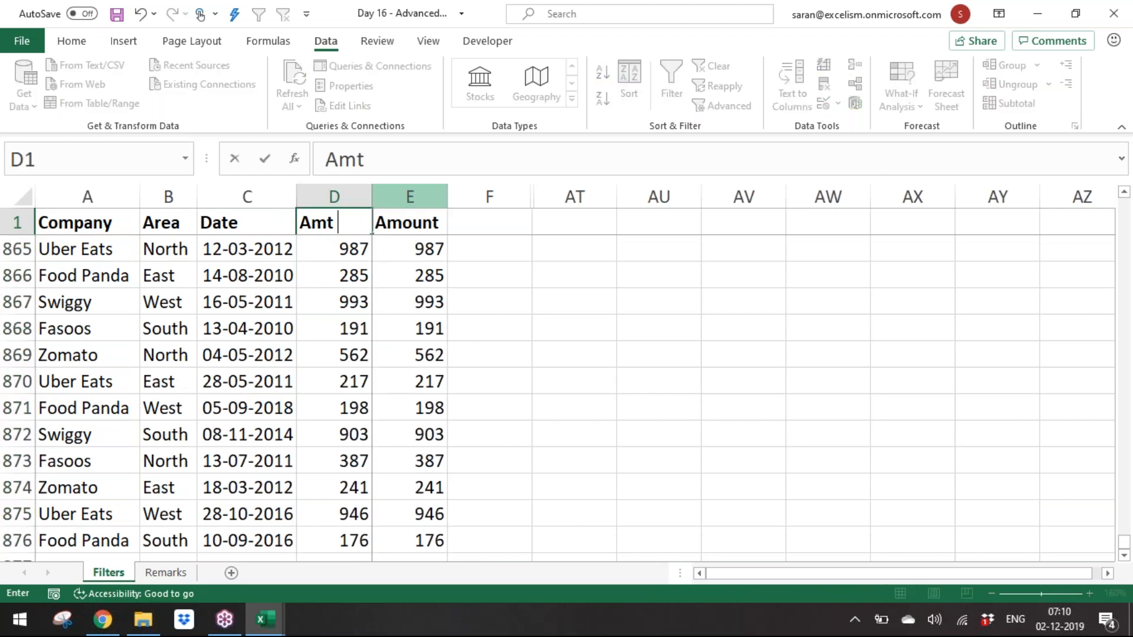
type(" 1")
key("Right")
type("Amt ")
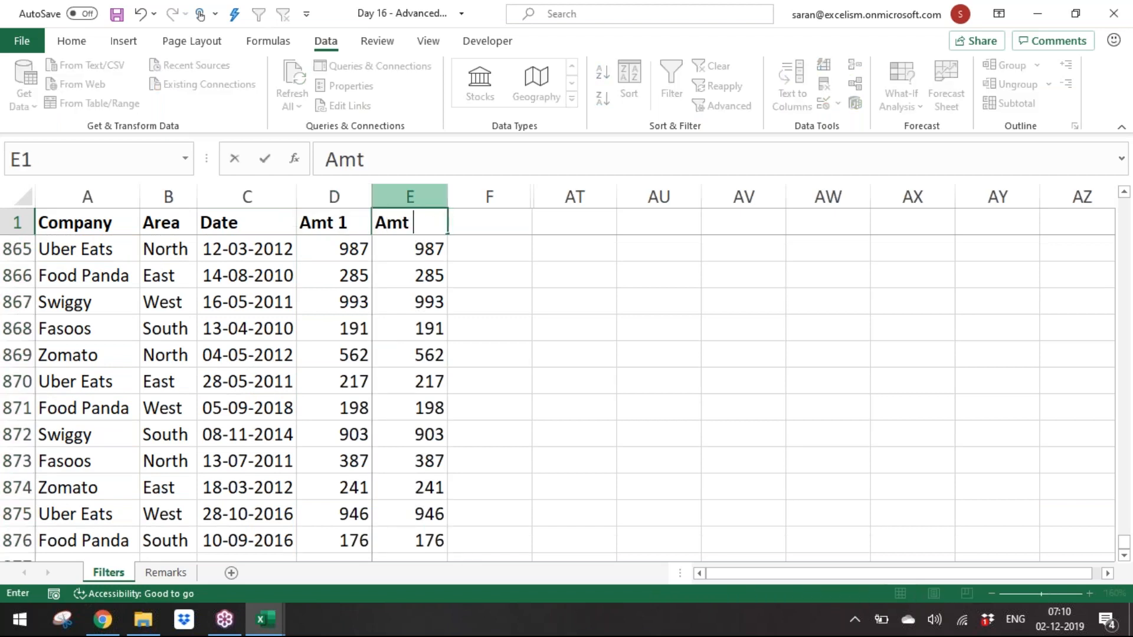
type("2")
key("Return")
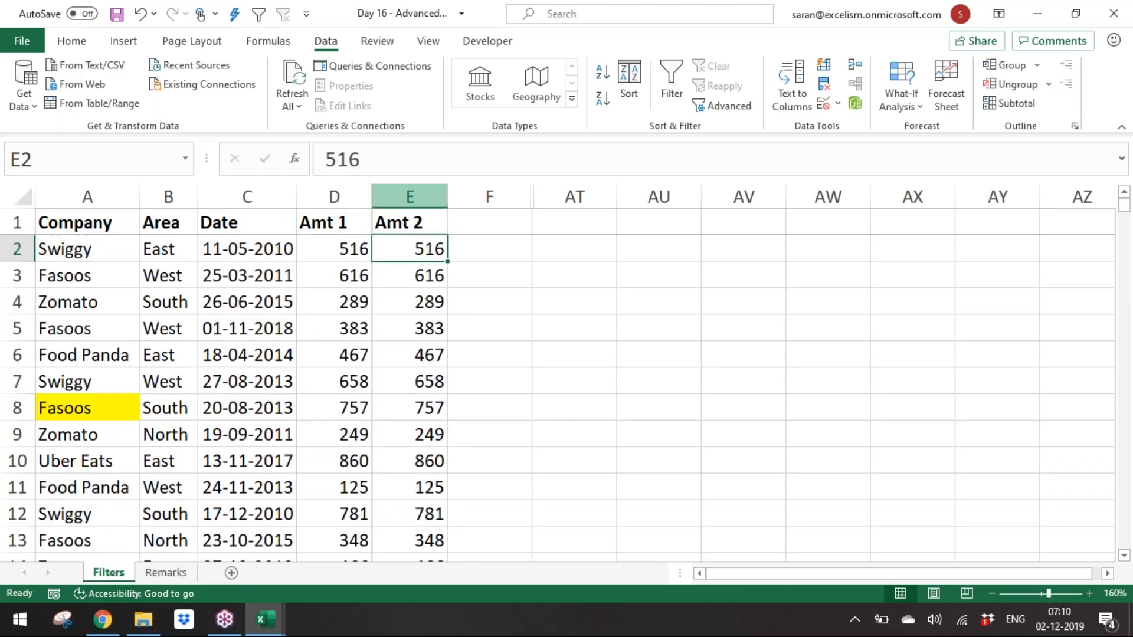
Step: Change the Amt 2 values in rows 9, 30 and 41 to 248, 850 and 999
key("Down")
key("Down")
key("Down")
key("Down")
key("Down")
key("Down")
key("Down")
key("Down")
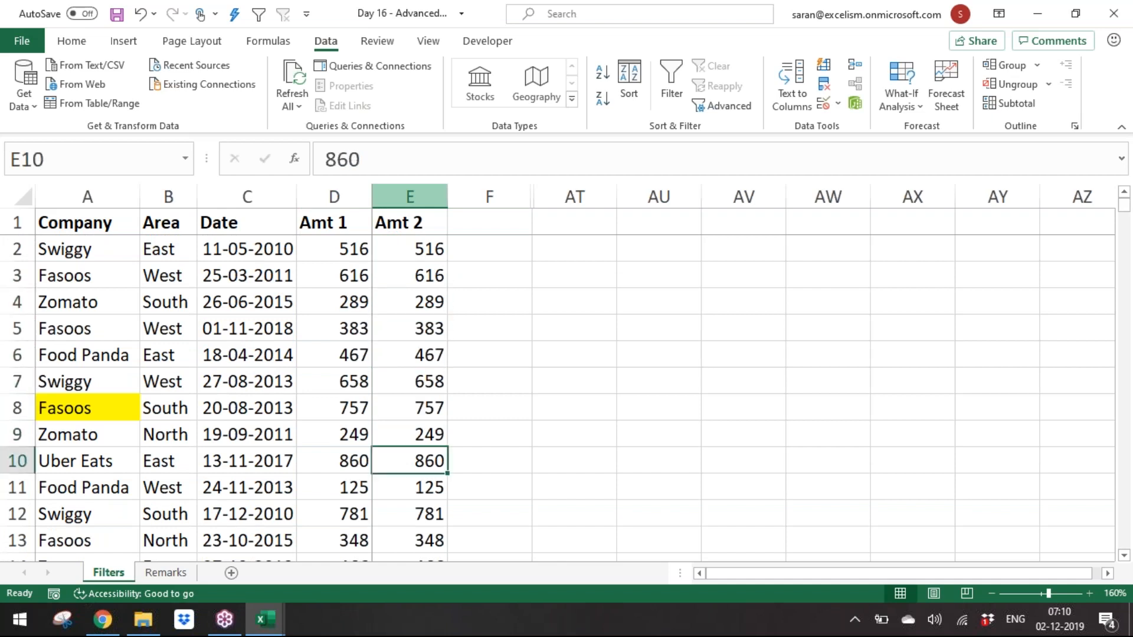
key("Up")
type("20")
key("BackSpace")
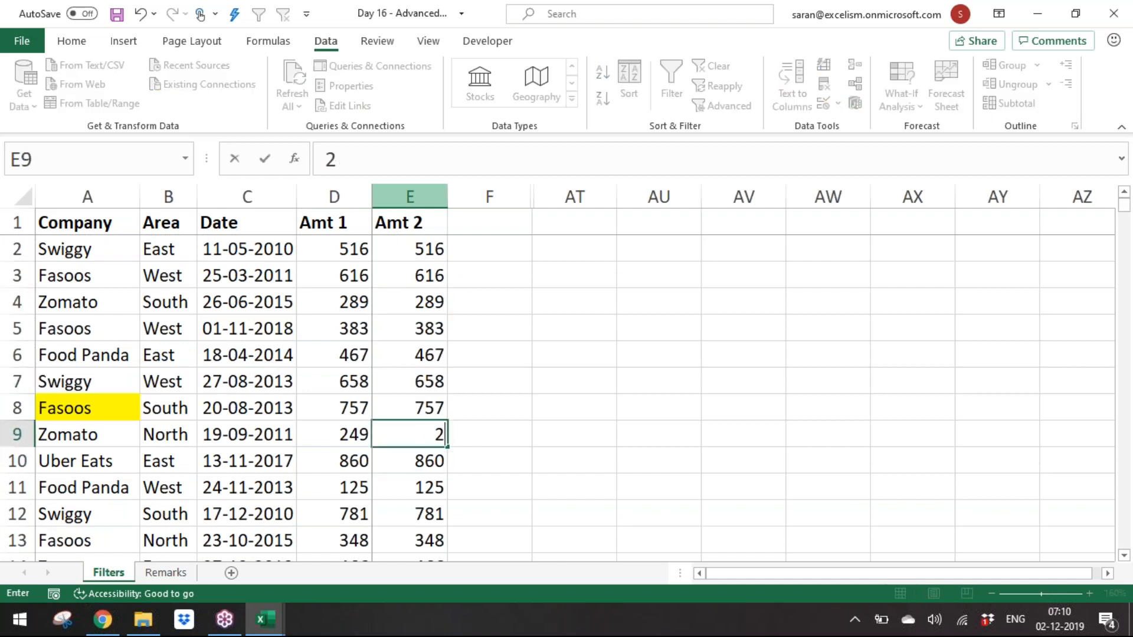
type("48")
key("Return")
key("Down")
key("Down")
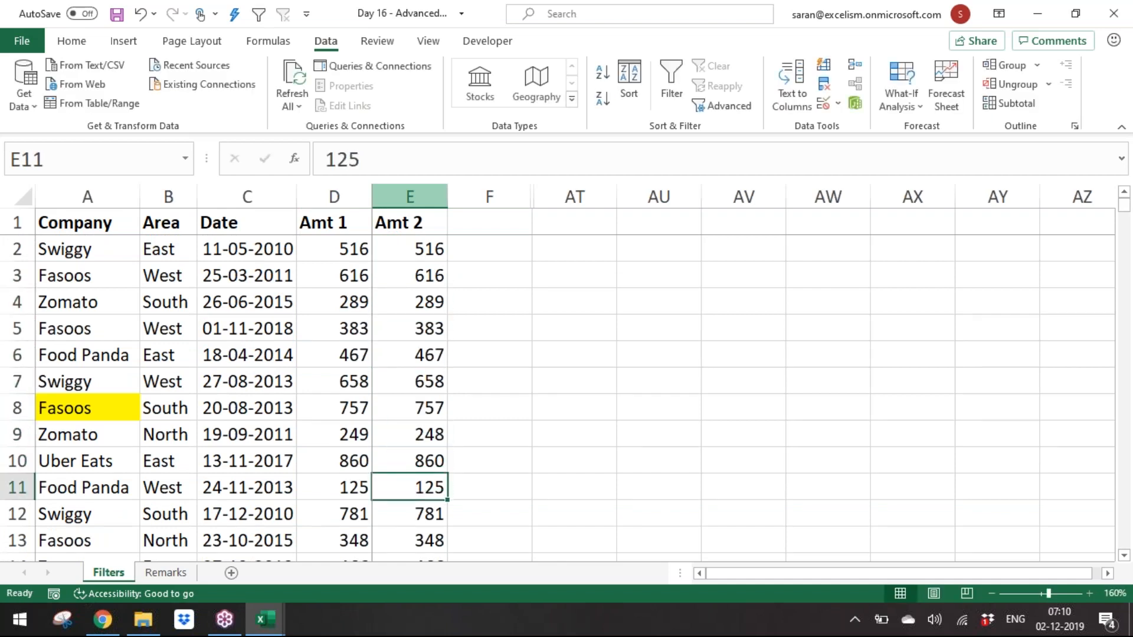
key("Down")
key("Down")
key("Down")
key("Down")
key("Down")
key("Down")
key("Down")
key("Down")
key("Down")
key("Down")
key("Down")
key("Down")
key("Down")
key("Down")
key("Down")
key("Down")
key("Down")
key("Down")
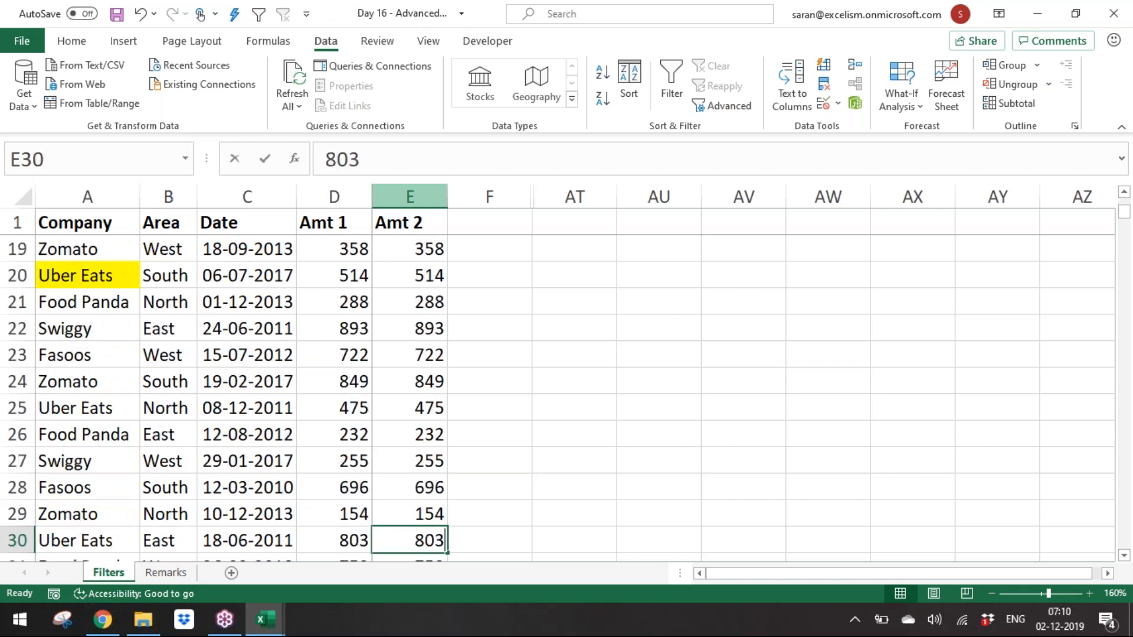
type("850")
key("Return")
key("Down")
key("Down")
key("Down")
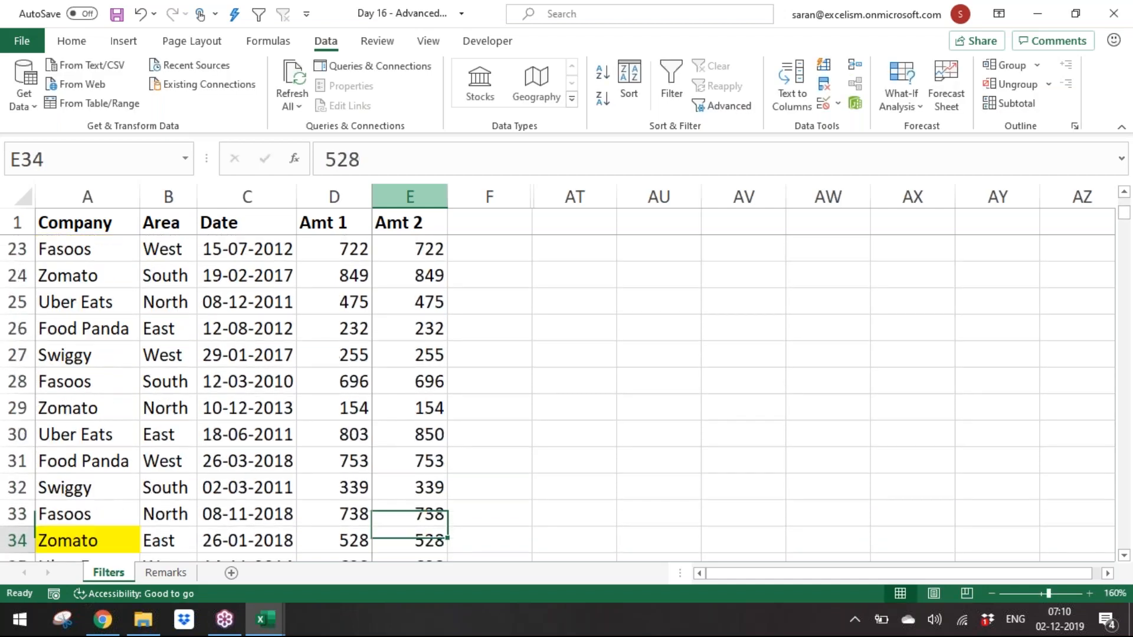
key("Down")
key("Down")
key("Down")
key("Down")
key("Down")
key("Down")
key("Down")
type("999")
key("Return")
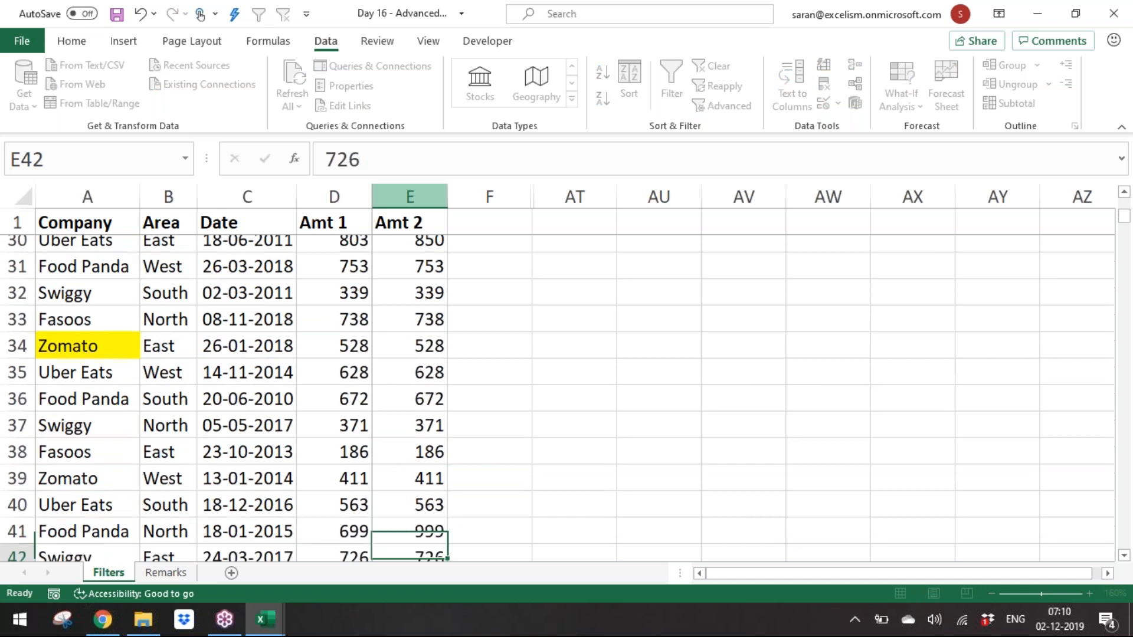
Step: Change the Amt 2 values in rows 57, 76 and 91 to 185, 842 and 850
key("Down")
key("Down")
key("Down")
key("Down")
key("Down")
key("Down")
key("Down")
key("Down")
key("Down")
key("Down")
key("Down")
key("Down")
key("Down")
key("Down")
key("Down")
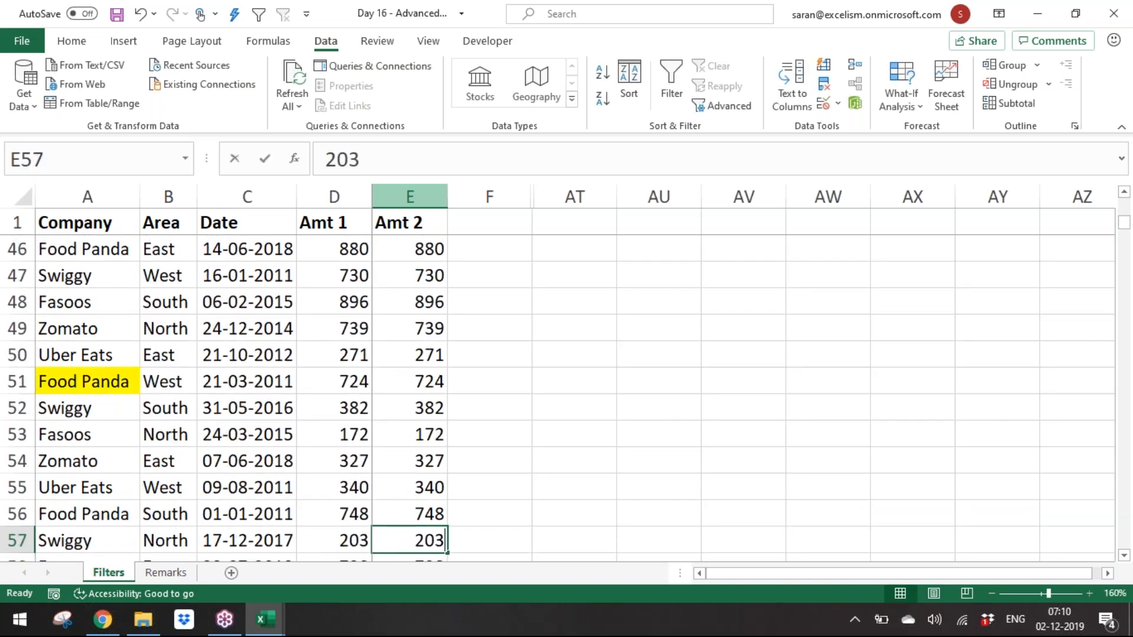
type("185")
key("Return")
key("Down")
key("Down")
key("Down")
key("Down")
key("Down")
key("Down")
key("Down")
key("Down")
key("Down")
key("Down")
key("Down")
key("Down")
key("Down")
key("Down")
key("Down")
key("Down")
key("Down")
key("Down")
type("8")
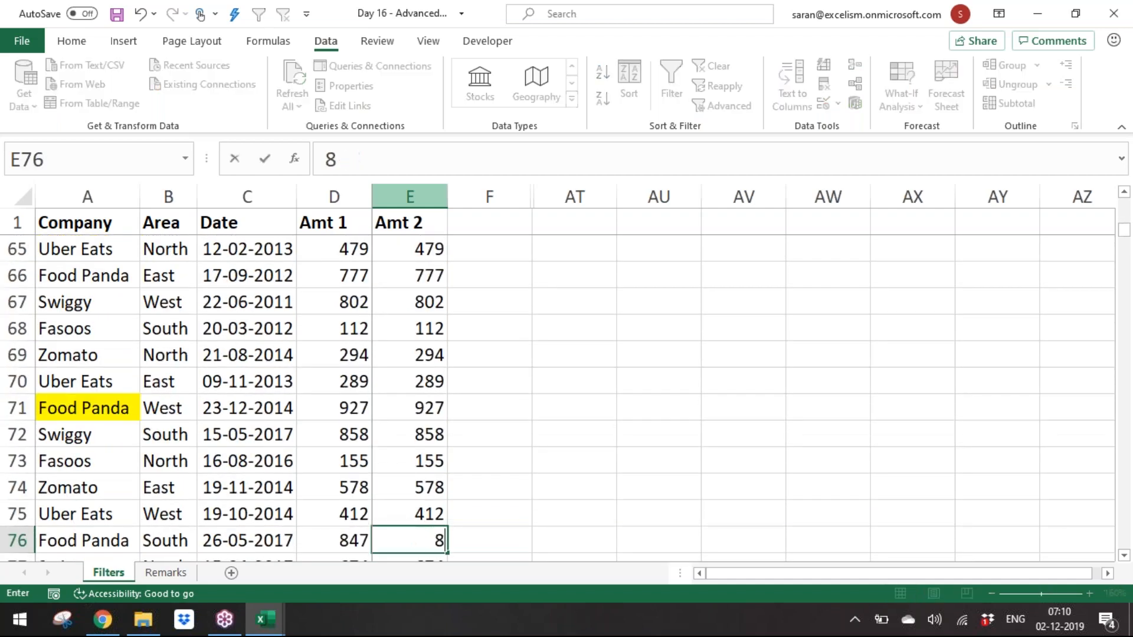
type("42")
key("Return")
key("Down")
key("Down")
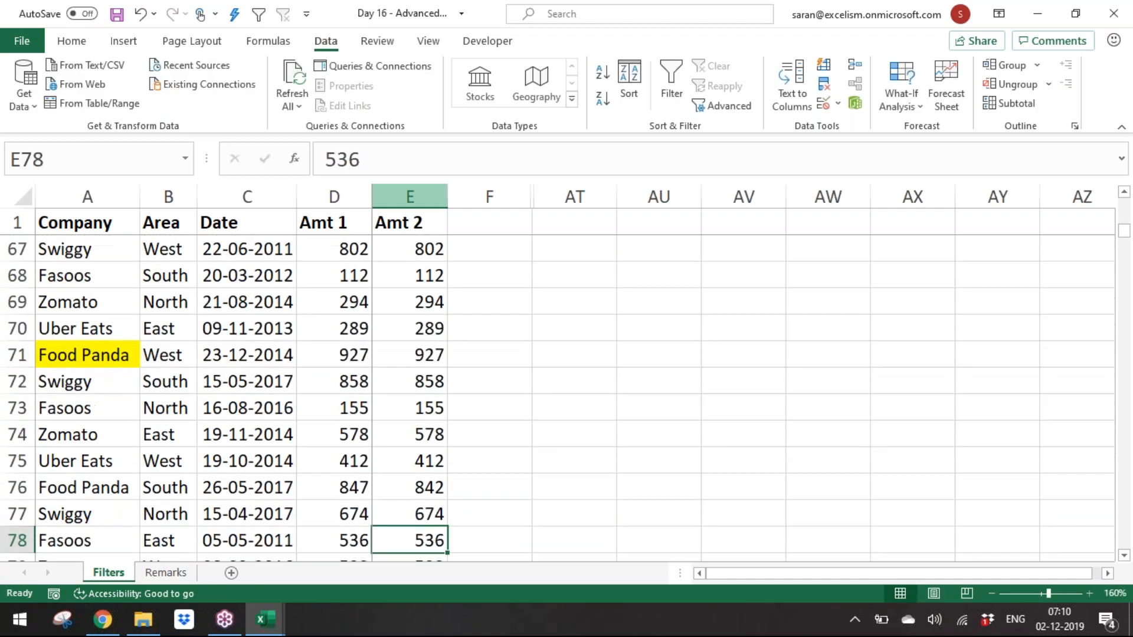
key("Down")
key("Down")
key("Down")
key("Down")
key("Down")
key("Down")
key("Down")
key("Down")
key("Down")
key("Down")
key("Down")
key("Down")
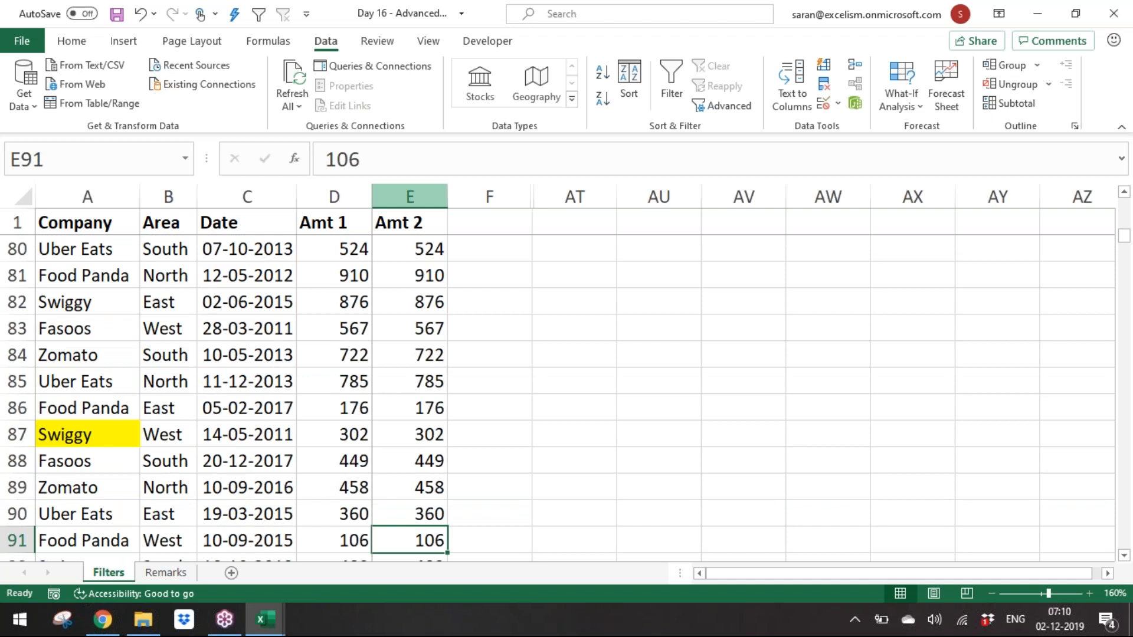
type("850")
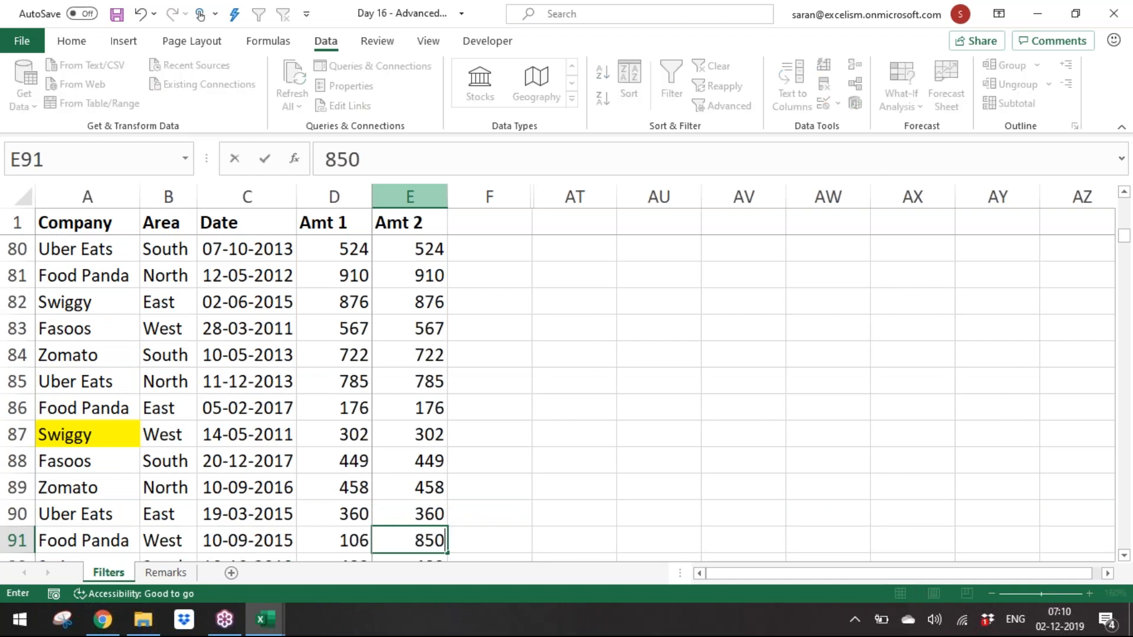
key("Return")
key("Down")
key("Down")
key("Down")
key("Down")
key("Down")
key("Down")
key("Down")
key("Down")
key("Down")
key("Down")
key("ctrl+Up")
key("Down")
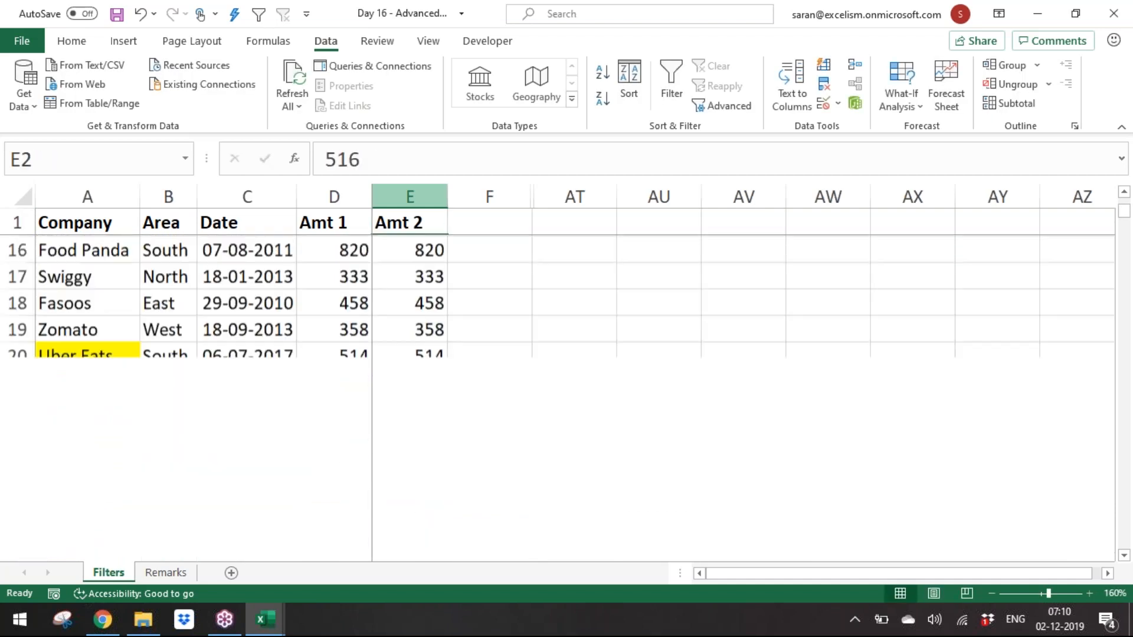
Step: Enter the note "Extract all the cases where amt 1 and amt 2 are not matching" in cell AT1
left_click(573, 229)
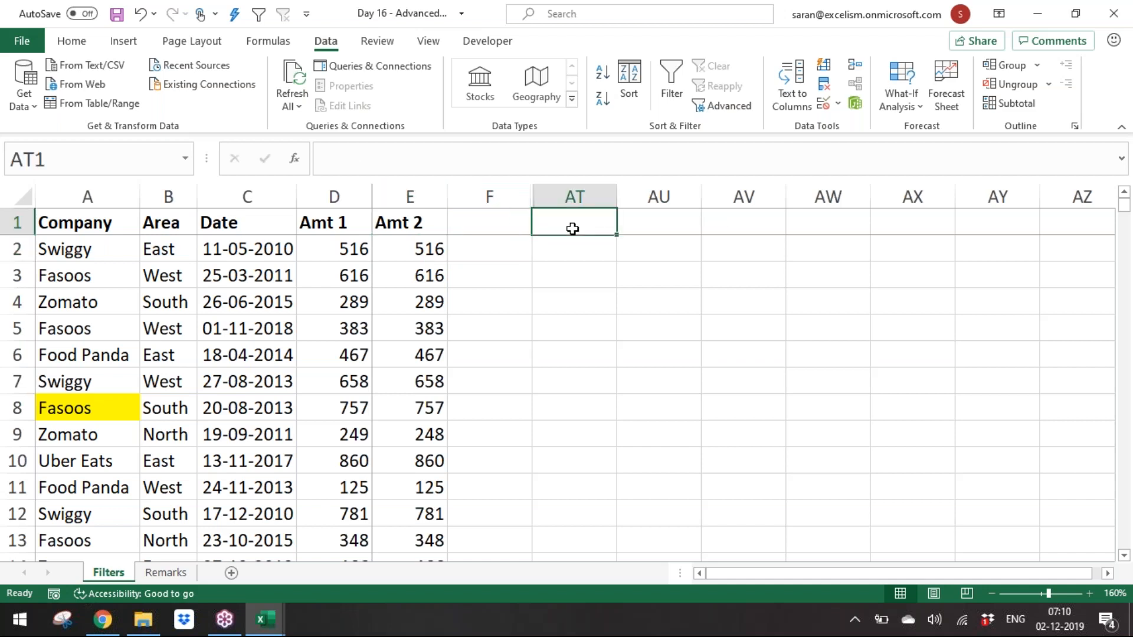
type("Extract a")
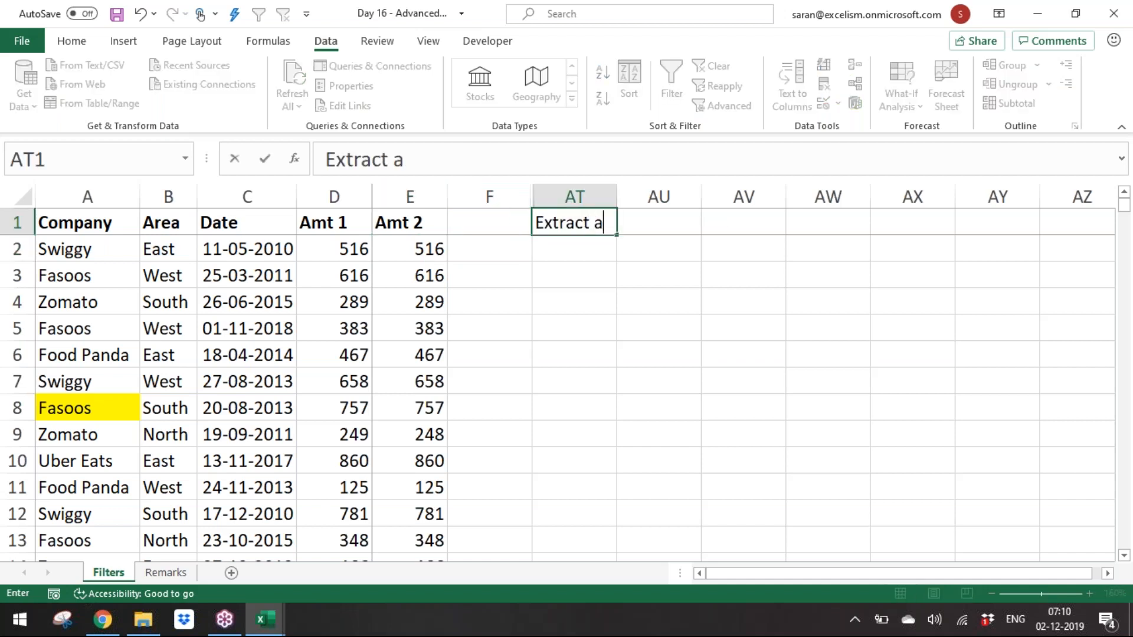
type("ll the Co")
key("BackSpace")
type("A")
key("BackSpace")
type("ca")
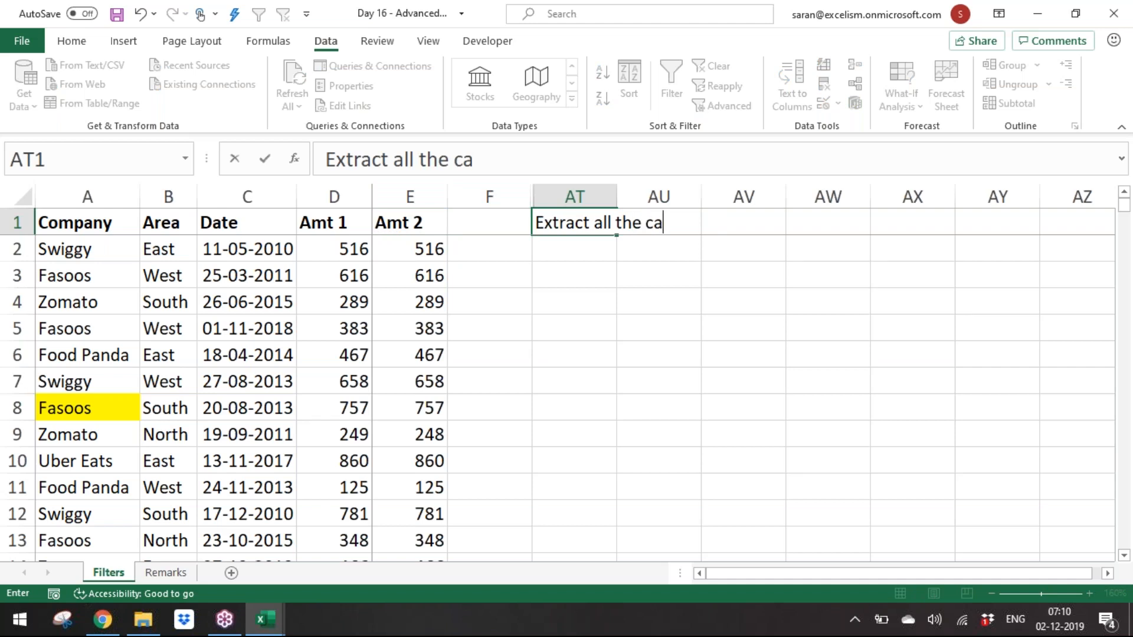
type("ses where amo")
key("BackSpace")
type("t 1")
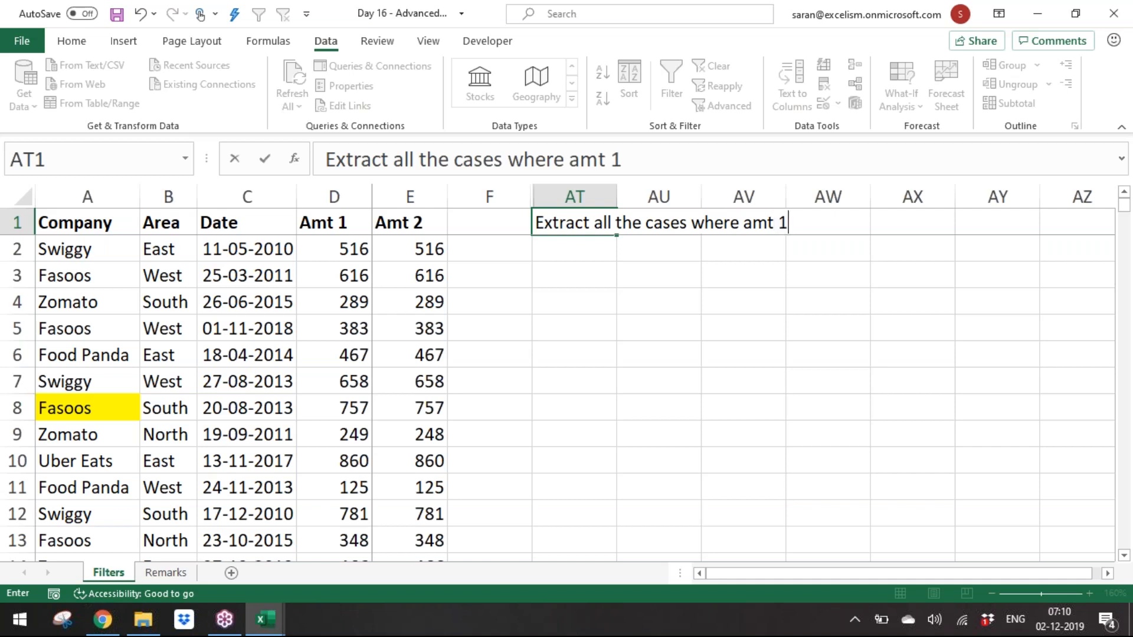
type(" and amt 2 are not w")
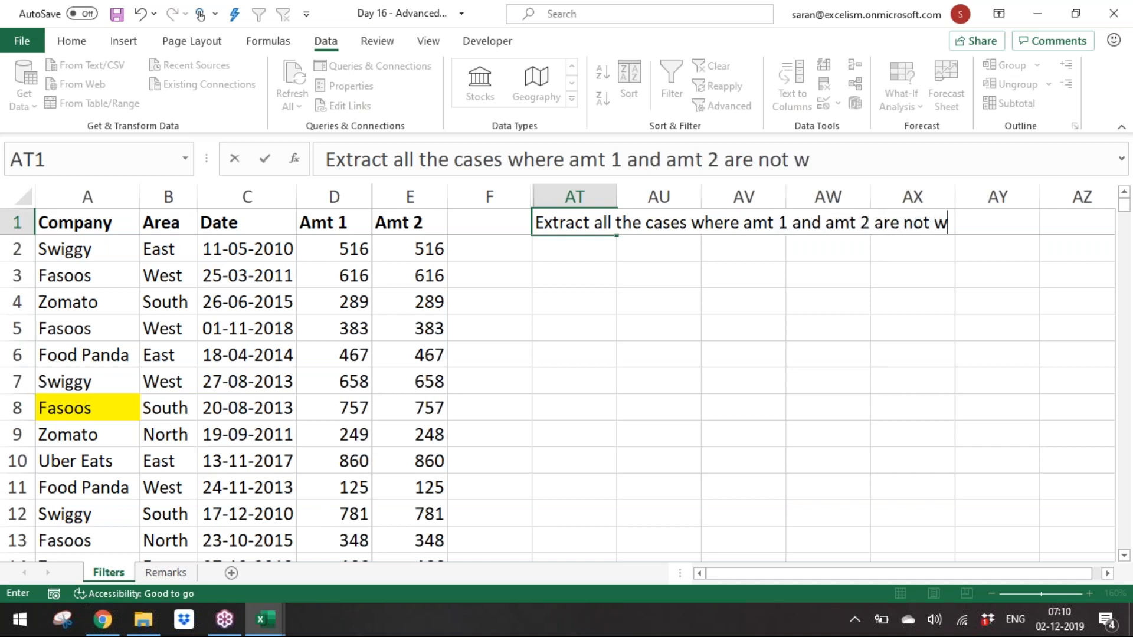
key("BackSpace")
type("matchn")
key("BackSpace")
type("ing")
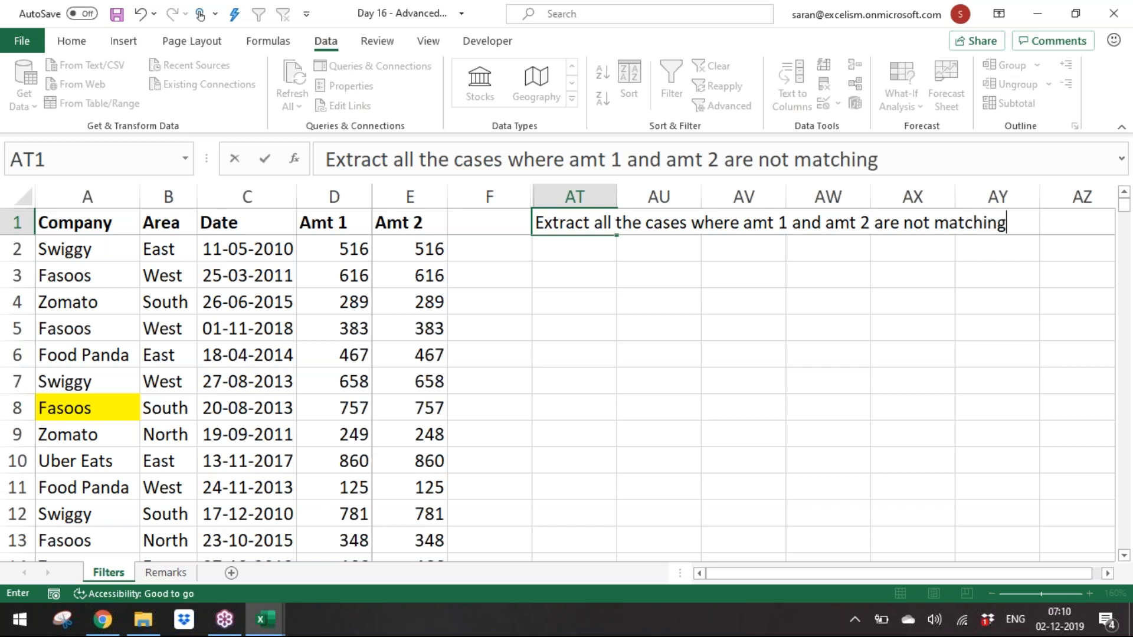
key("Return")
Step: Remove the fill colour from the note in AT1
left_click(586, 214)
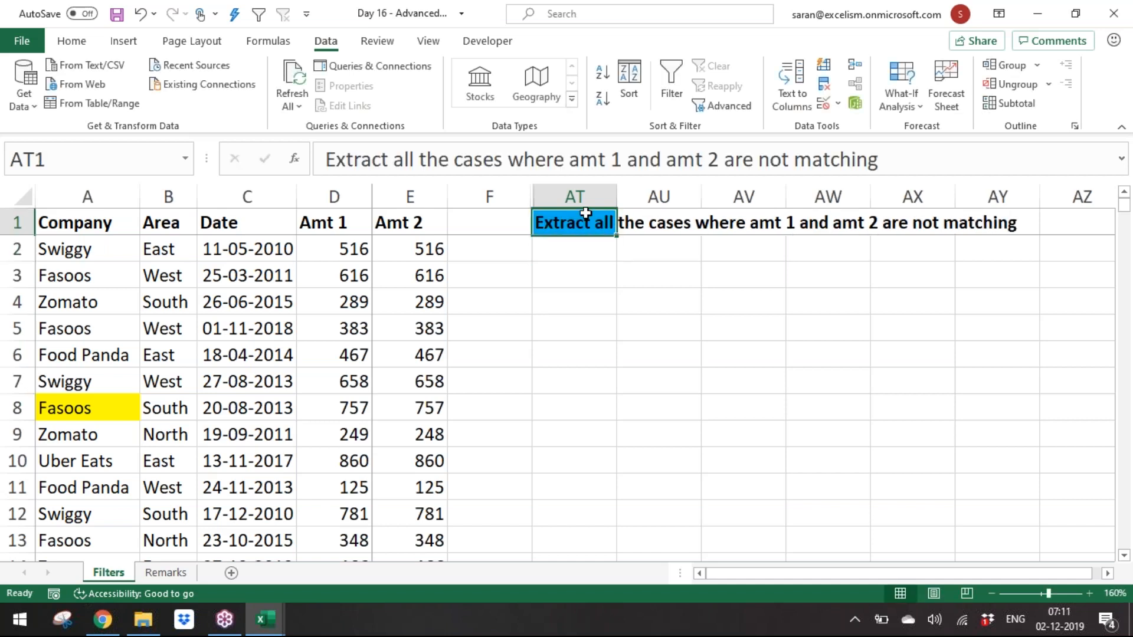
left_click(72, 43)
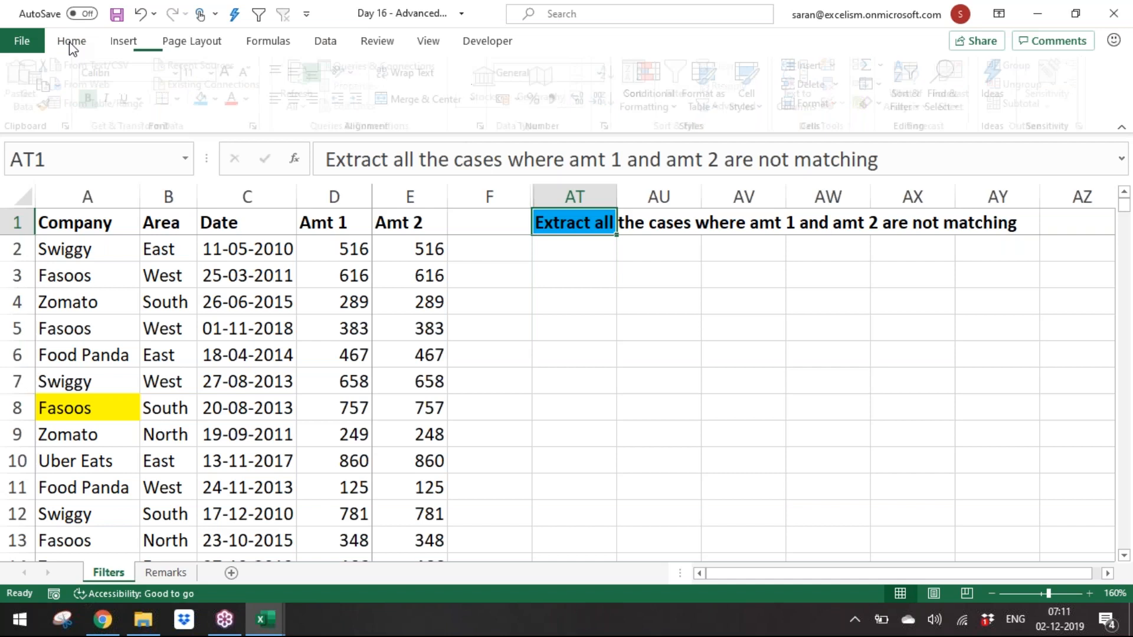
left_click(223, 100)
left_click(268, 281)
left_click(659, 249)
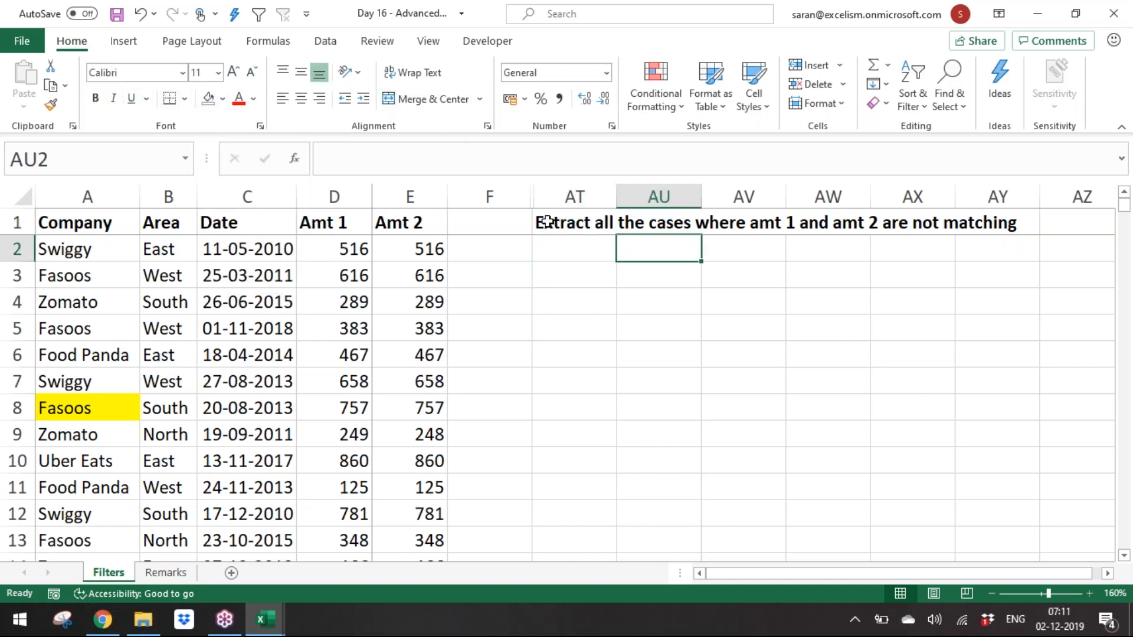
Step: Unfreeze and refreeze the panes at cell F2
left_click(489, 196)
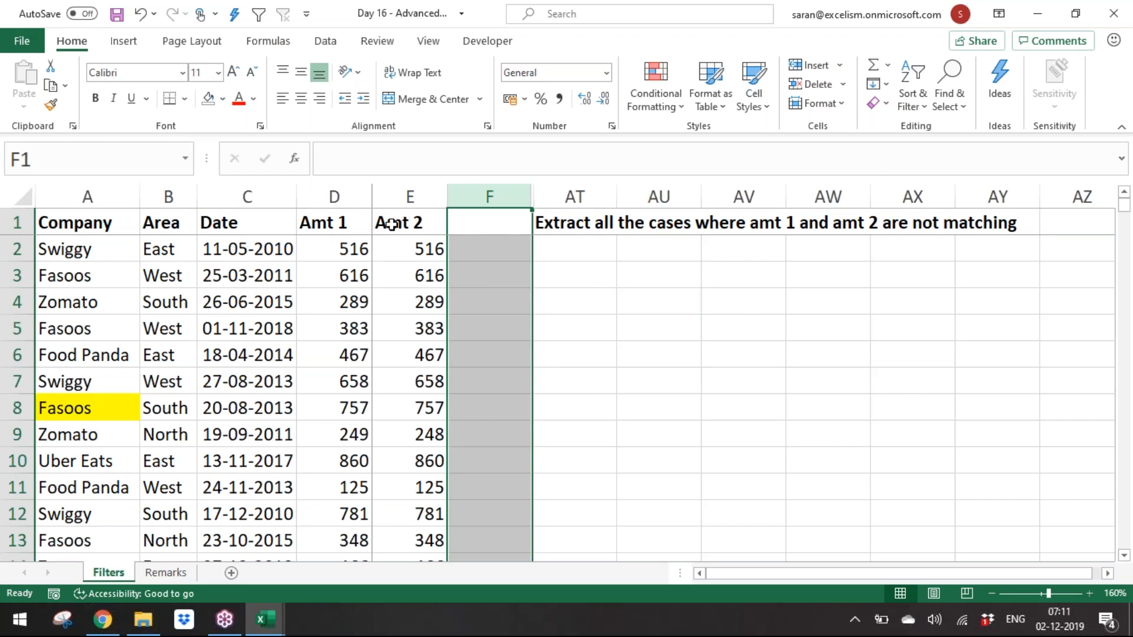
left_click(398, 244)
key("alt+w")
key("f")
key("f")
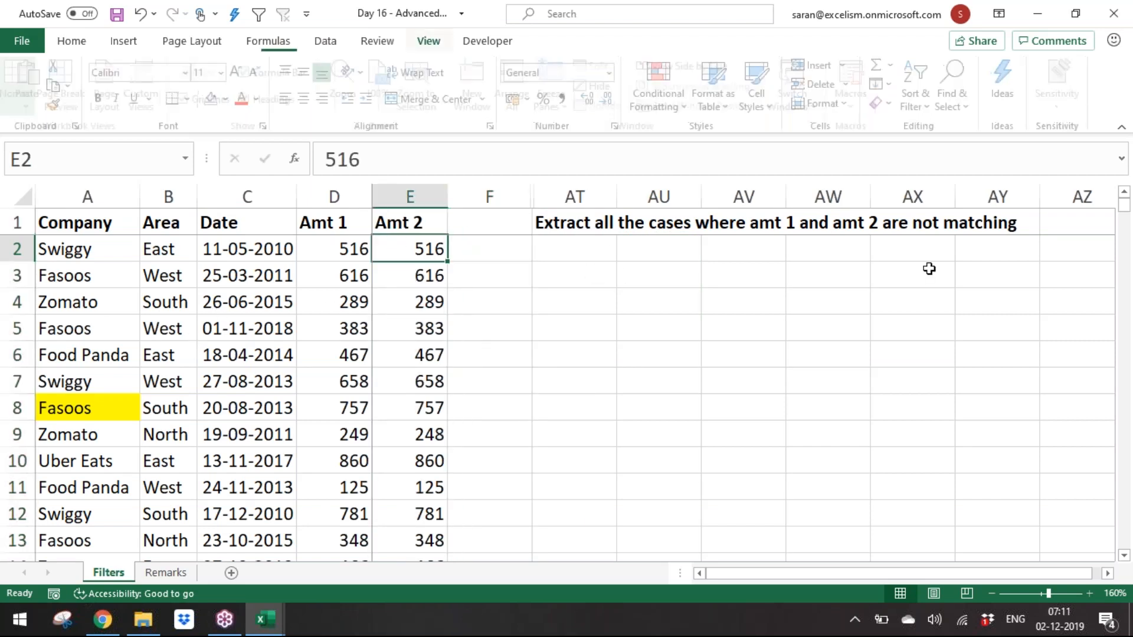
key("Right")
key("alt+w")
key("f")
key("f")
key("Up")
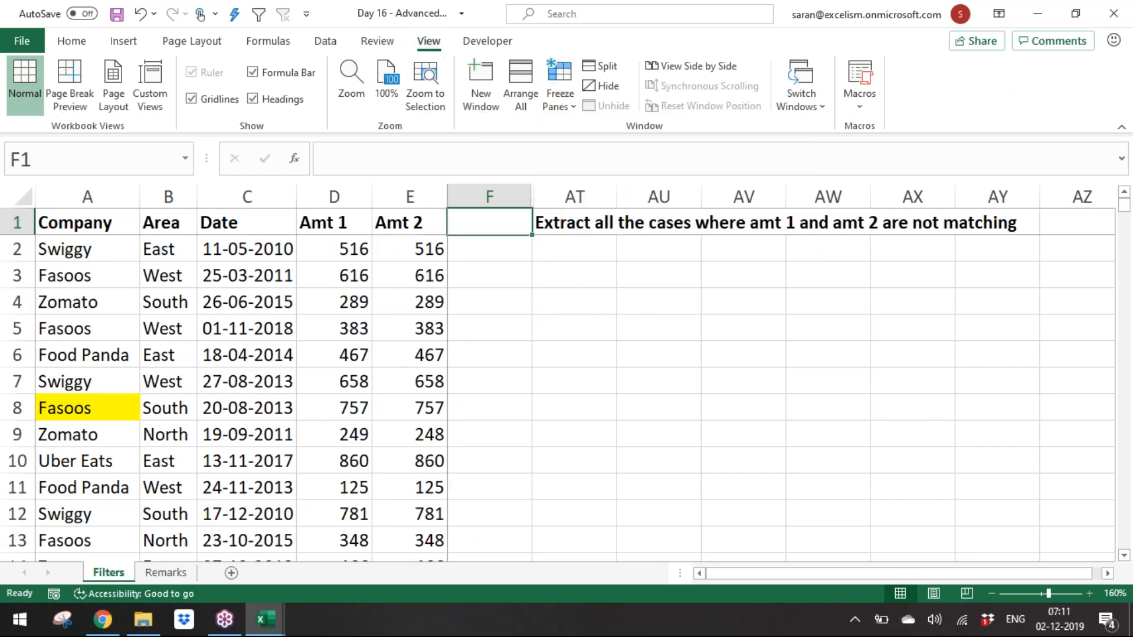
Step: Add a "Diff" header in F1 and the formula =D2-E2 in F2
type("Diff")
key("Return")
type("=")
key("Left")
key("Left")
type("-")
key("Left")
key("Return")
key("Up")
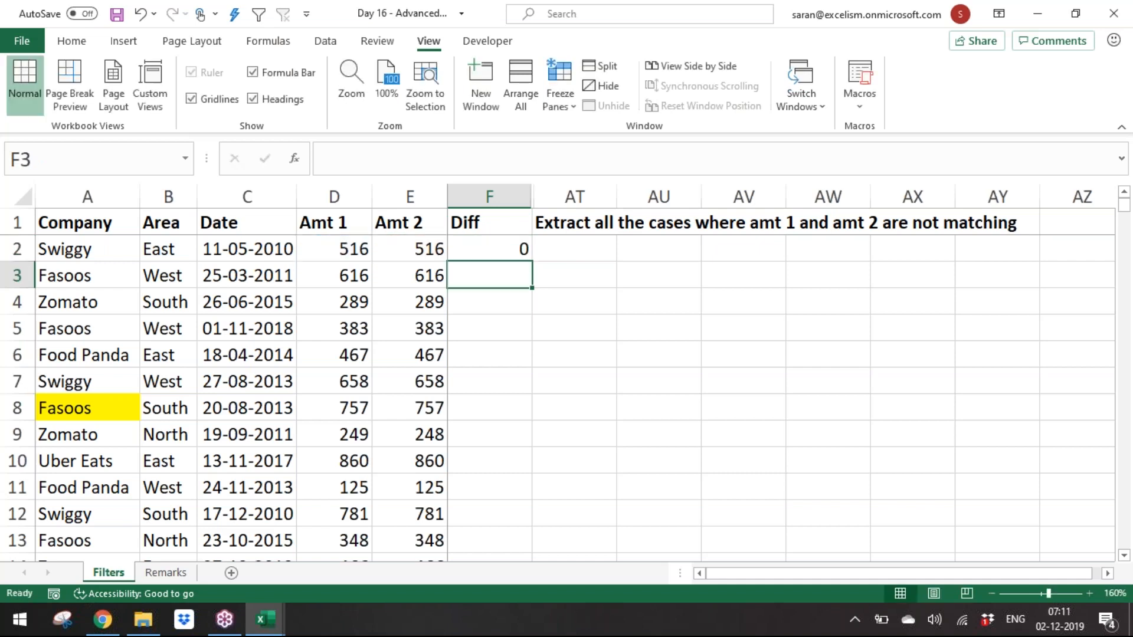
Step: Copy the Diff formula down to every data row of column F
key("ctrl+c")
key("Left")
key("ctrl+Down")
key("Right")
key("ctrl+shift+Up")
key("ctrl+BackSpace")
key("Return")
key("ctrl+Up")
key("Left")
key("Left")
key("Left")
key("Left")
key("Left")
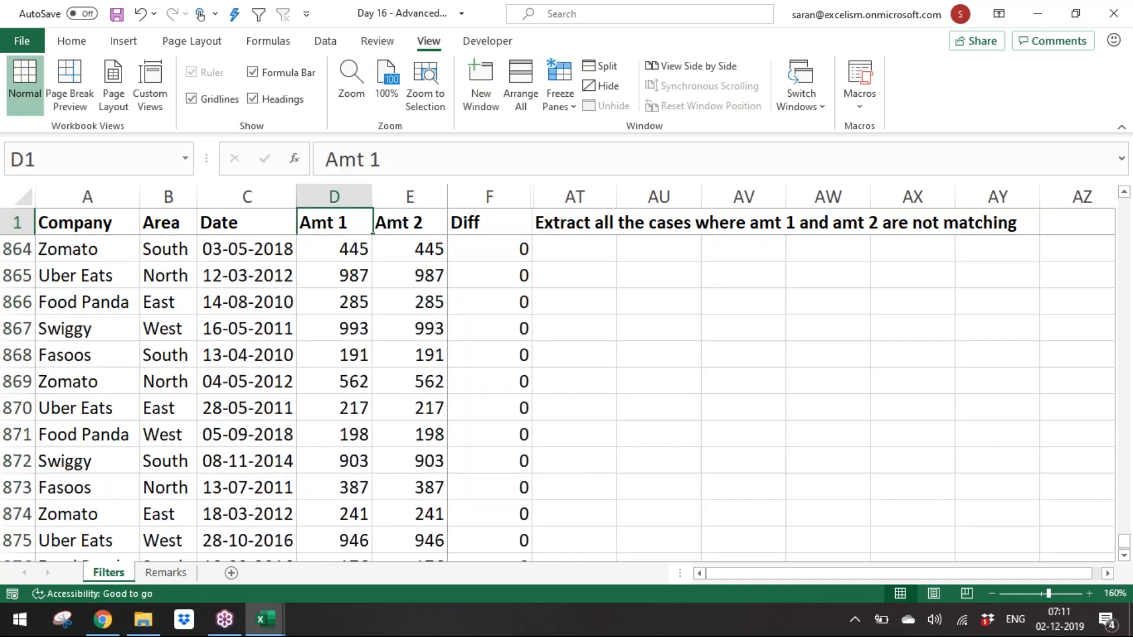
Step: Turn on AutoFilter for the data range from Company to Diff
key("ctrl+shift+Right")
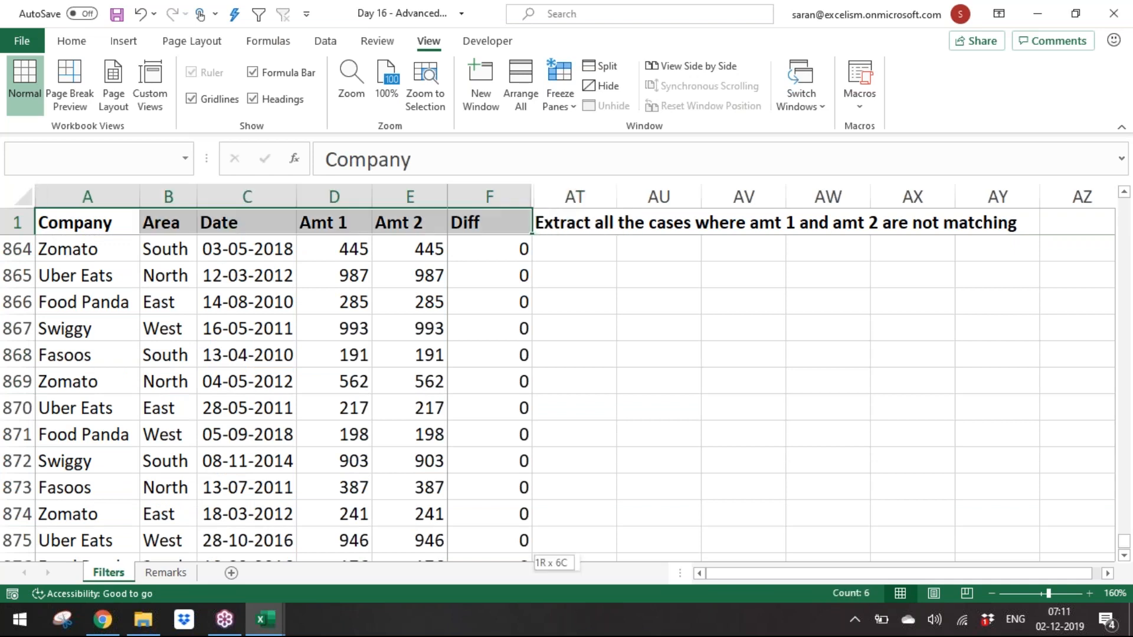
key("ctrl+shift+Down")
key("alt+d")
key("f")
key("f")
key("ctrl+Home")
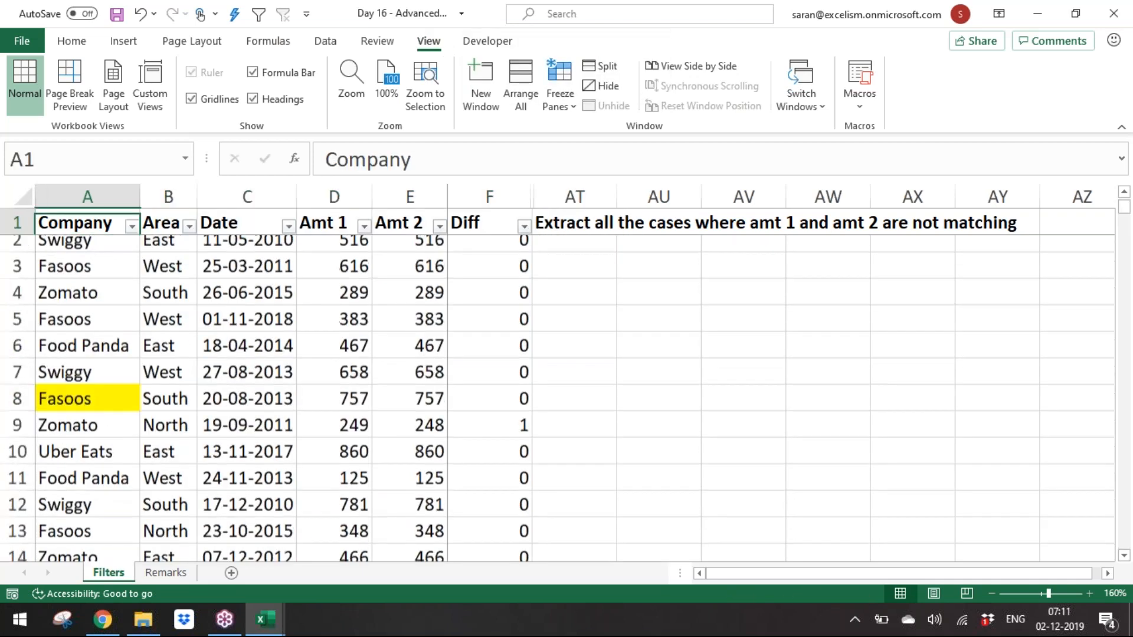
Step: Filter the Diff column to exclude the 0 values
key("ctrl+Right")
key("Left")
key("alt+Down")
key("Down")
key("Down")
key("Down")
key("Down")
key("Down")
key("Down")
key("Down")
key("Down")
key("Down")
key("space")
key("Return")
Step: Copy the filtered mismatching records with their headers
key("Down")
key("ctrl+Left")
key("ctrl+shift+Right")
key("ctrl+shift+Down")
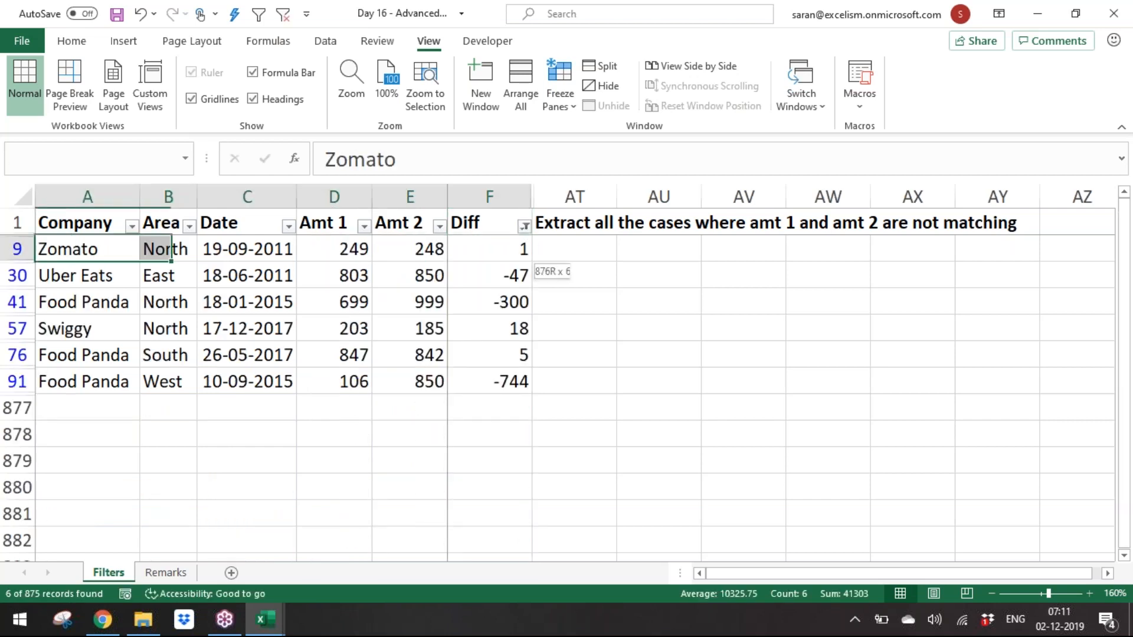
key("ctrl+c")
key("Right")
key("Right")
Step: Clear the filter to show all records again
key("Right")
key("Right")
key("ctrl+Up")
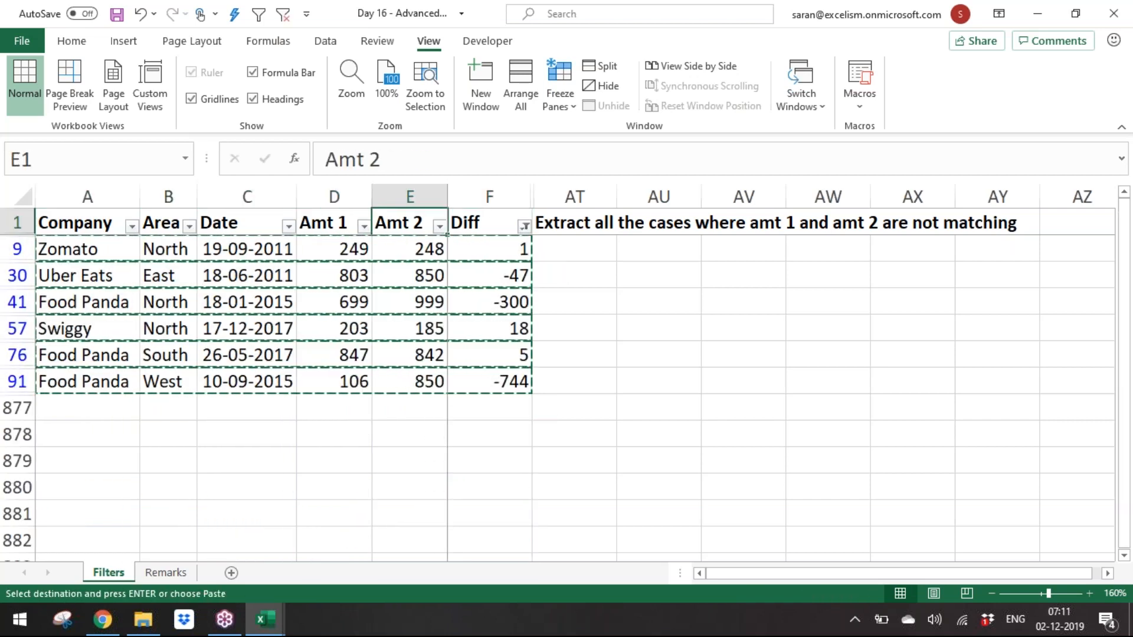
key("alt+d")
key("f")
key("s")
key("ctrl+Home")
key("Right")
key("Left")
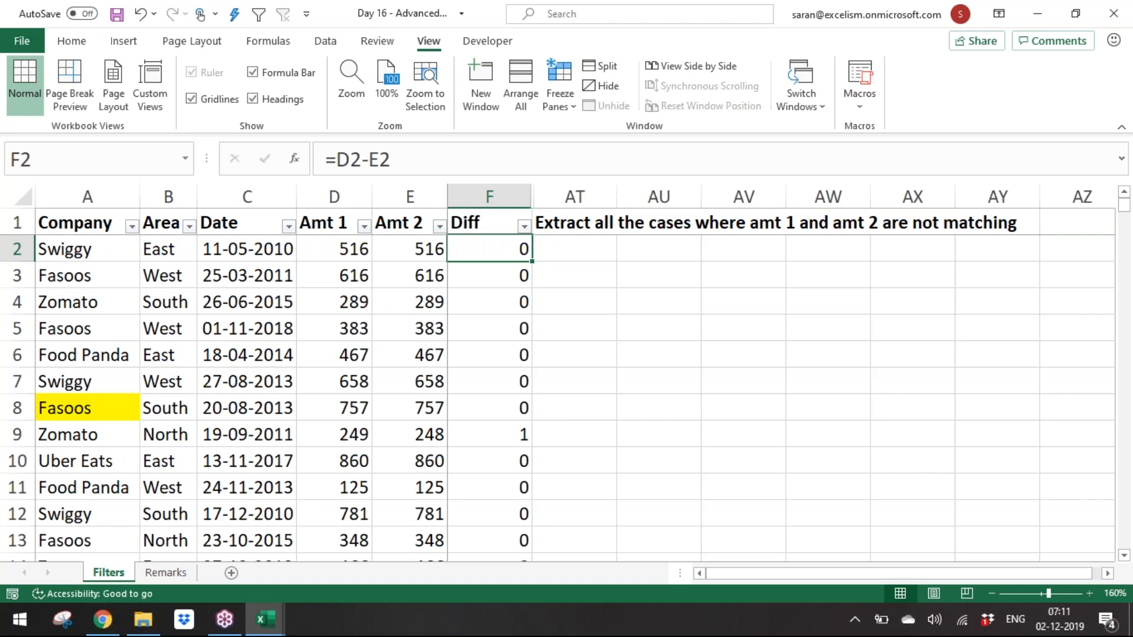
Step: Clear everything from the Diff helper column F, including its header and formulas
key("ctrl+space")
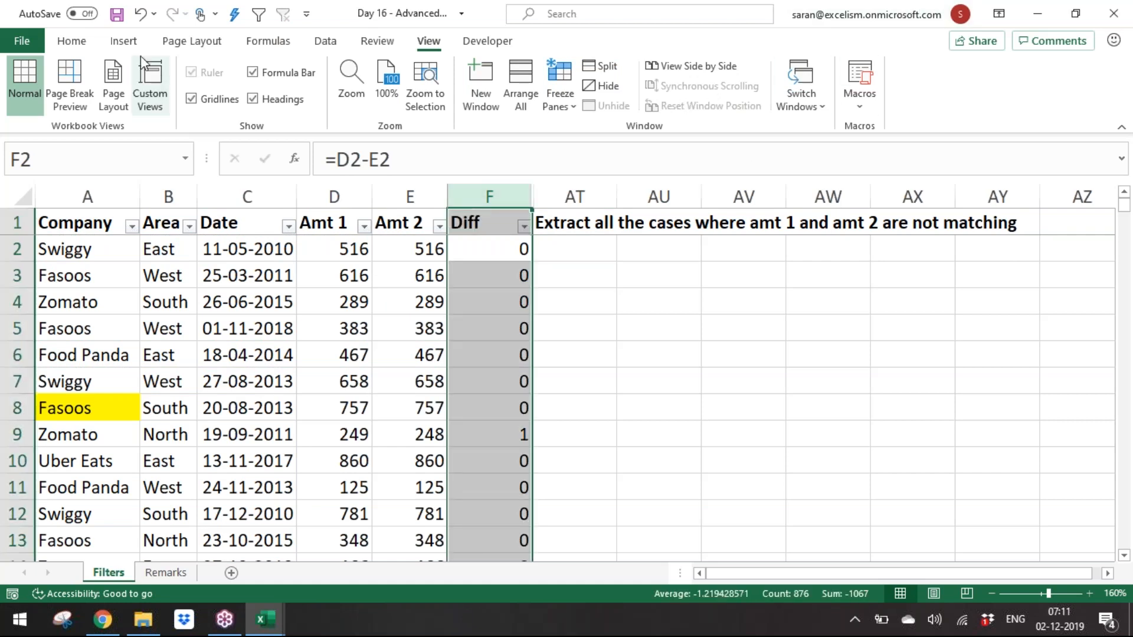
left_click(71, 41)
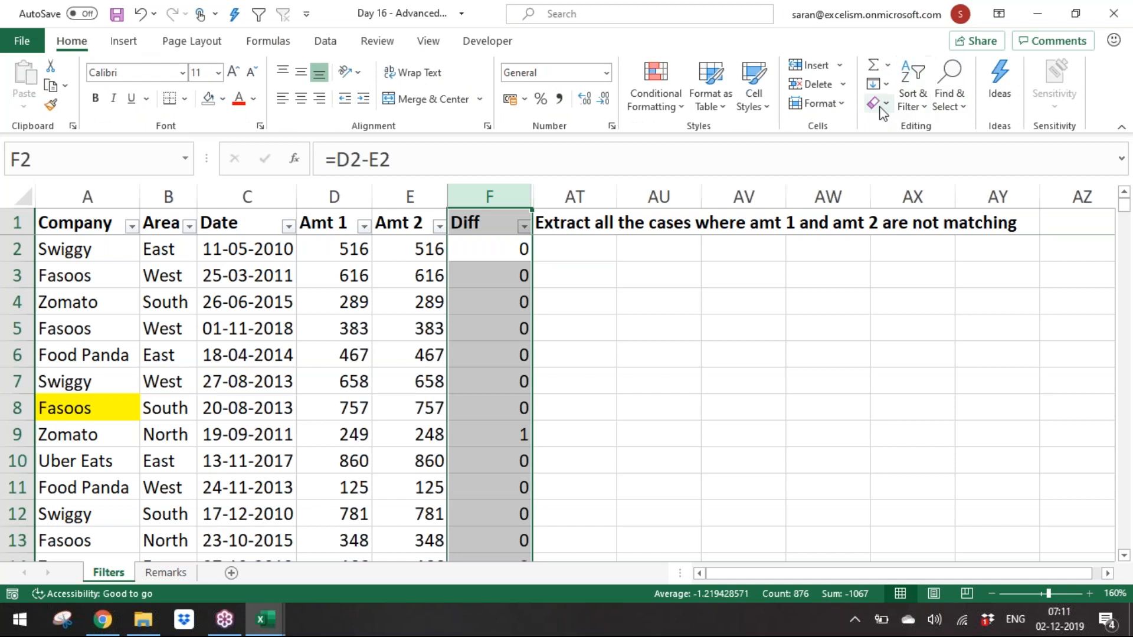
left_click(882, 110)
left_click(930, 149)
left_click(617, 343)
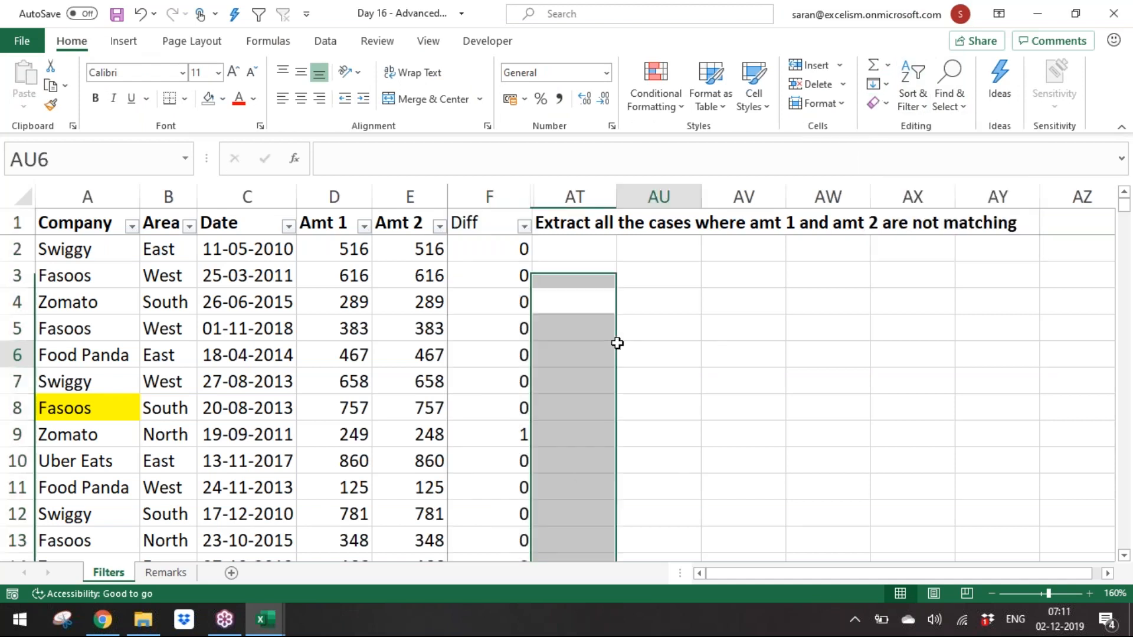
left_click(875, 103)
left_click(887, 107)
left_click(888, 106)
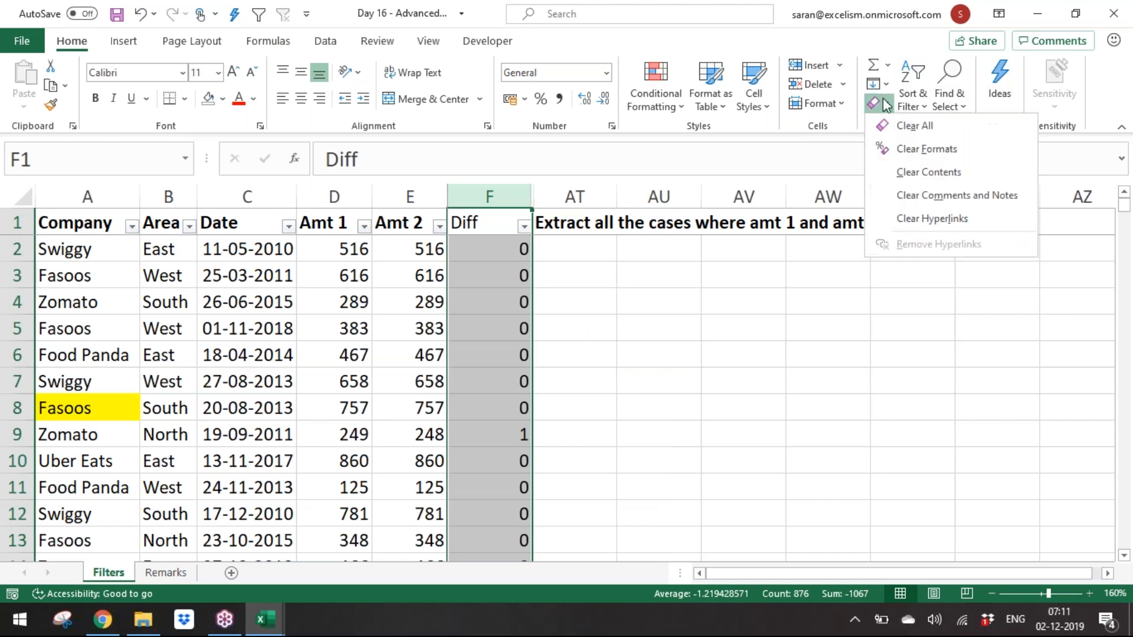
left_click(900, 127)
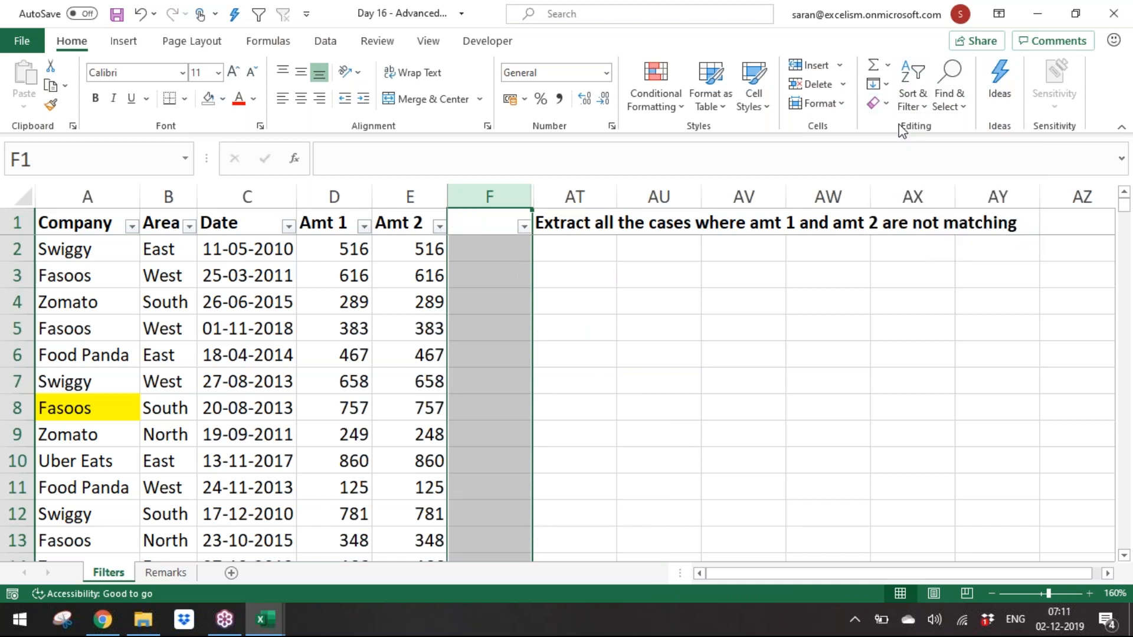
Step: Fill cells AT3:AT4 with a light gold colour to mark the criteria area
key("Right")
key("Down")
key("Down")
key("shift+Down")
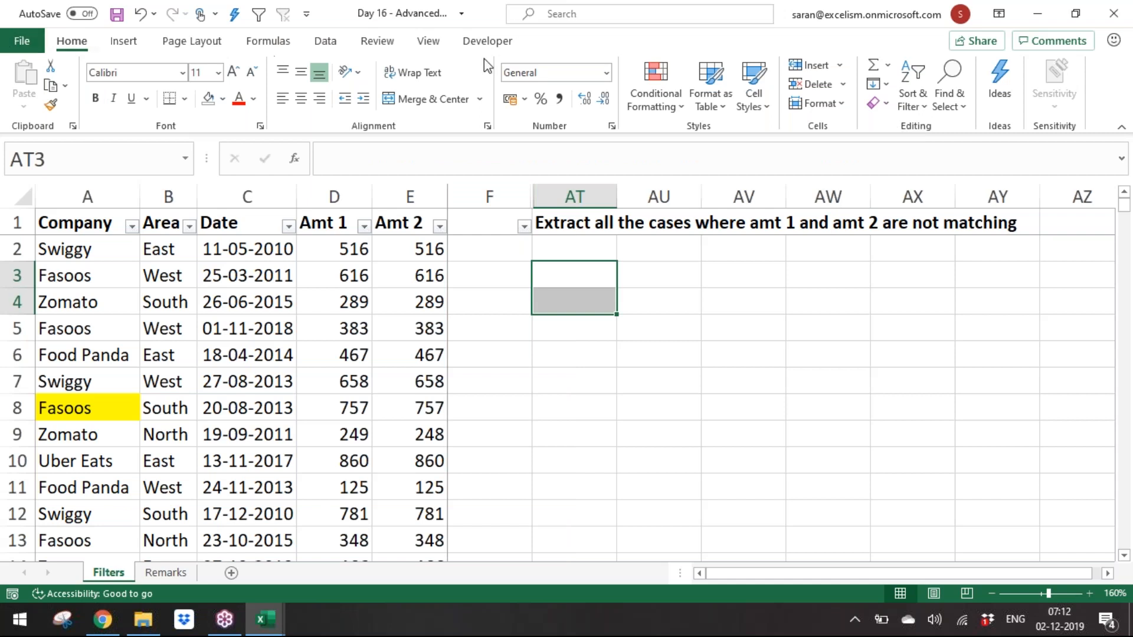
left_click(222, 99)
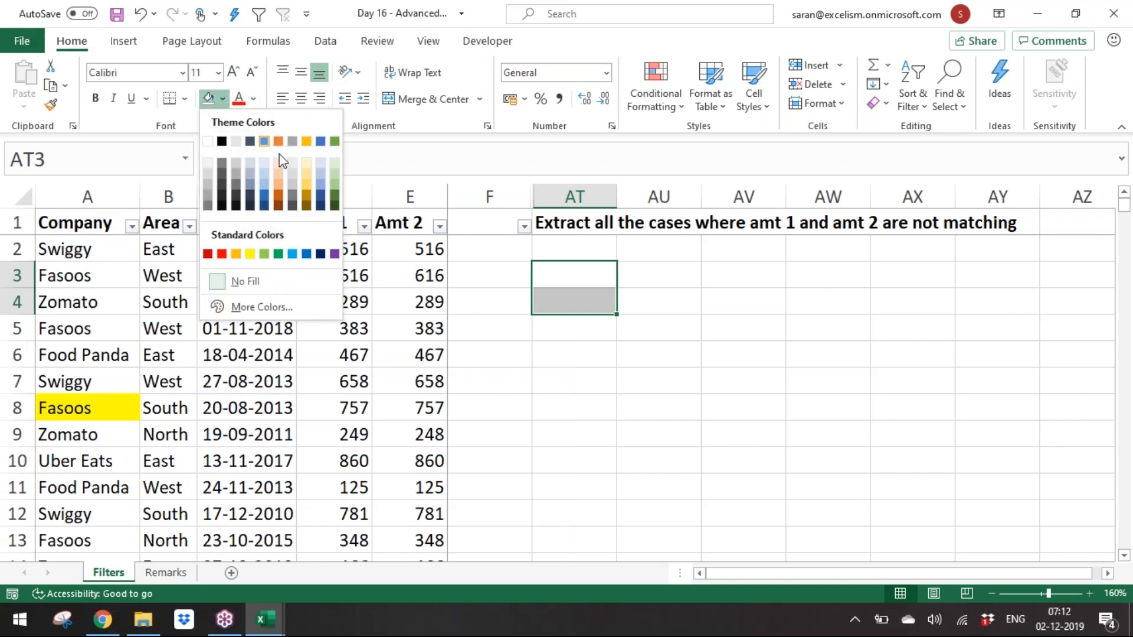
left_click(307, 177)
left_click(624, 301)
left_click(583, 298)
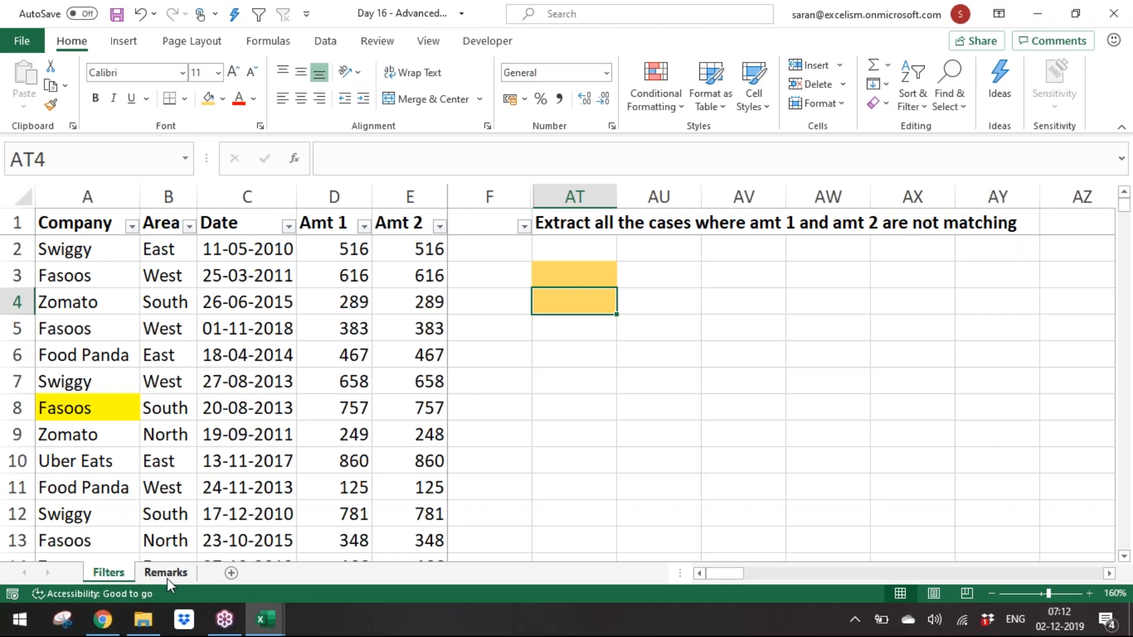
Step: On the Remarks sheet, add the note "Whatever the Formula we keep, the result of the formula must be either TRUE or FALSE" in A30
left_click(166, 573)
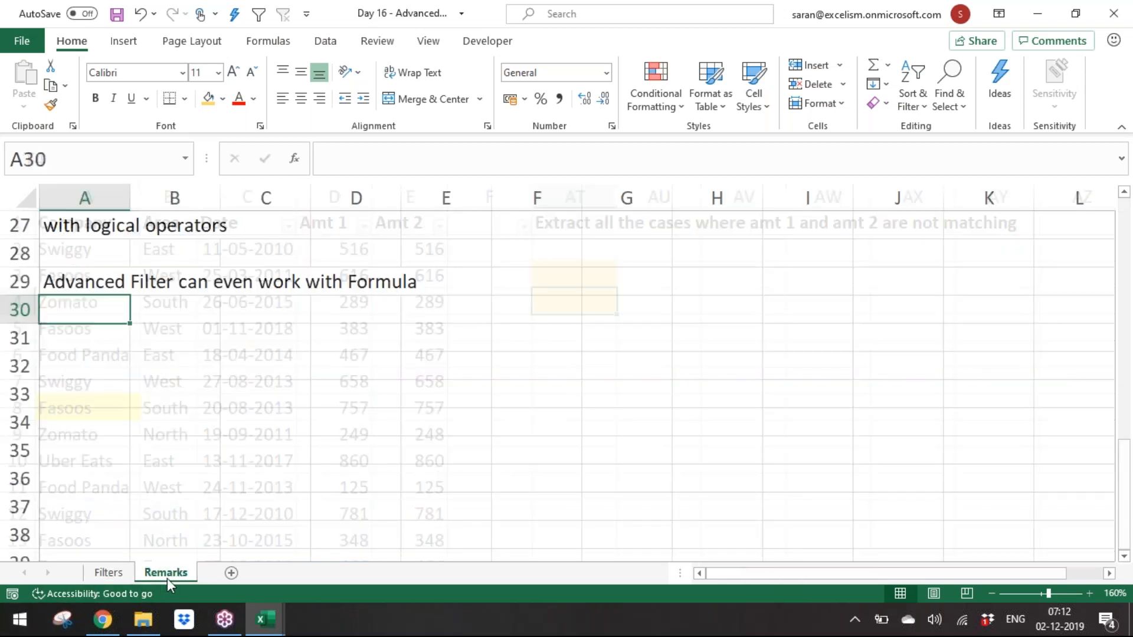
key("F2")
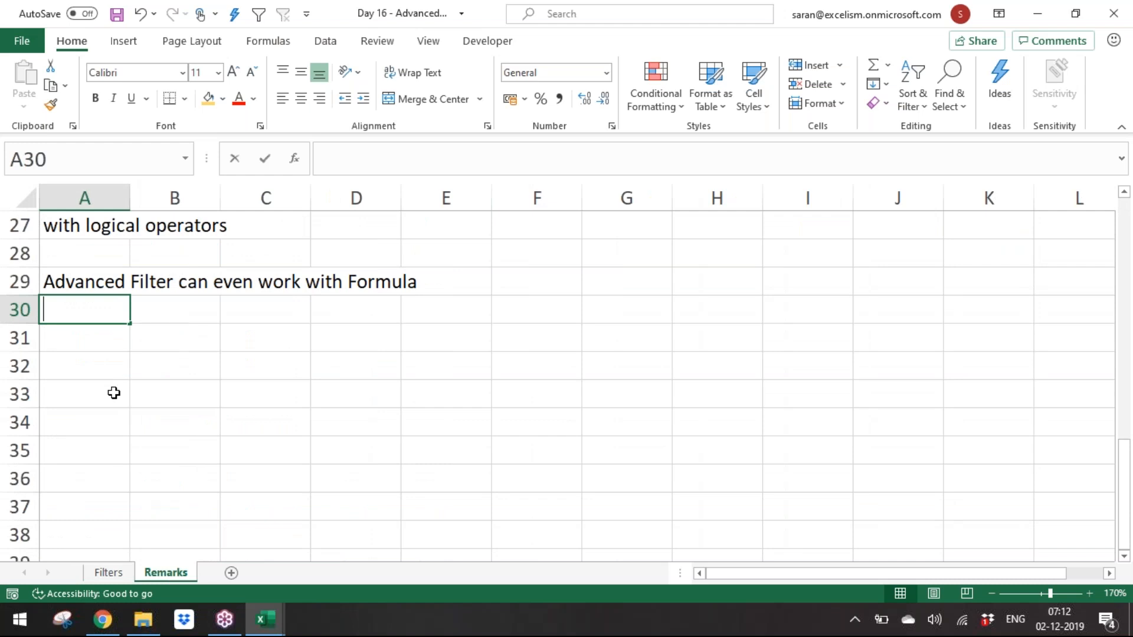
type("Whatever the For")
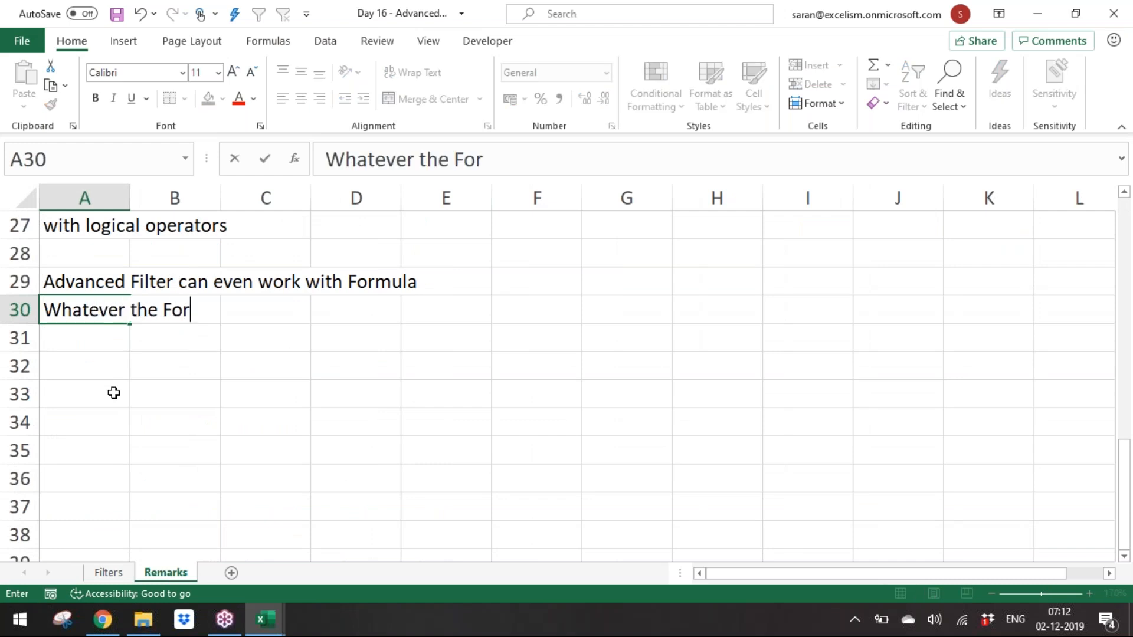
type("mula we keep ,")
key("BackSpace")
key("BackSpace")
type(", the result of the ")
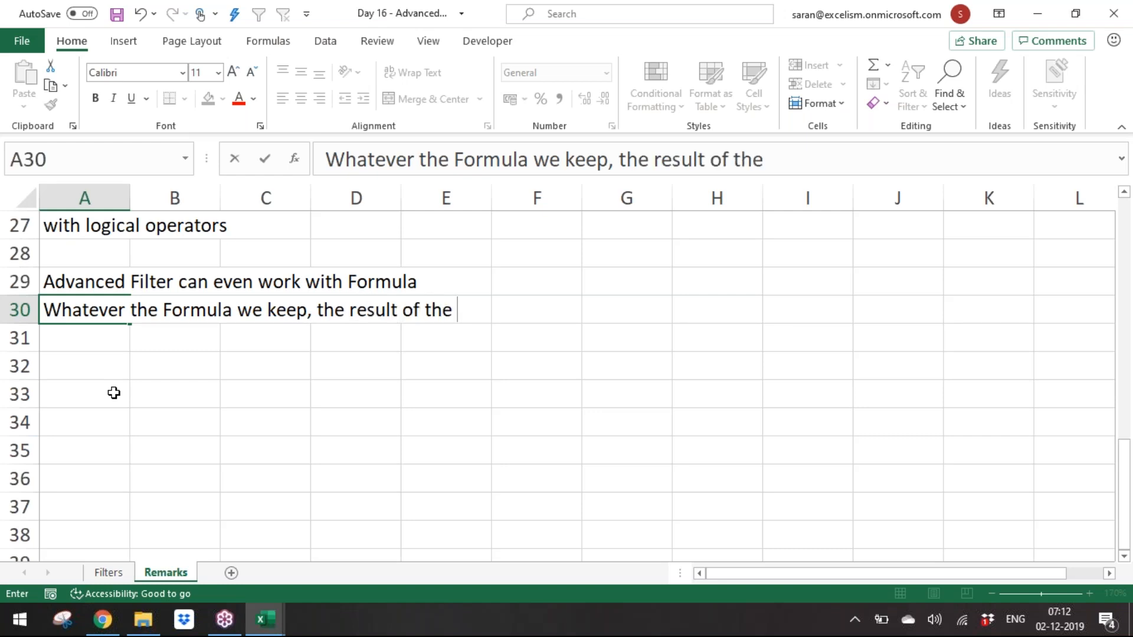
type("formula must ")
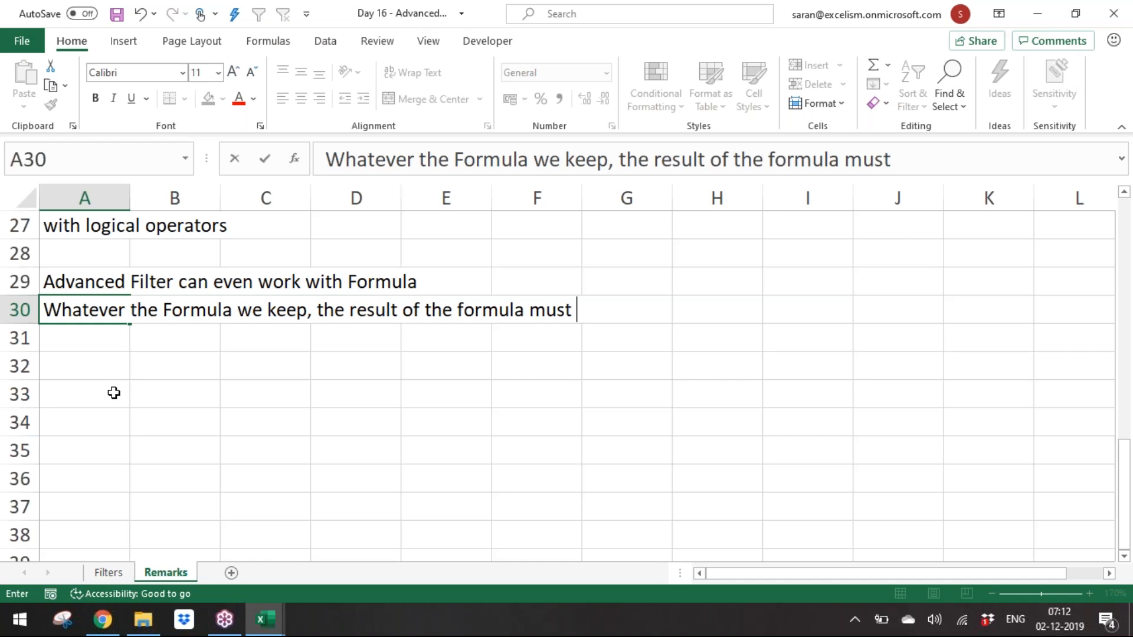
type("be ei")
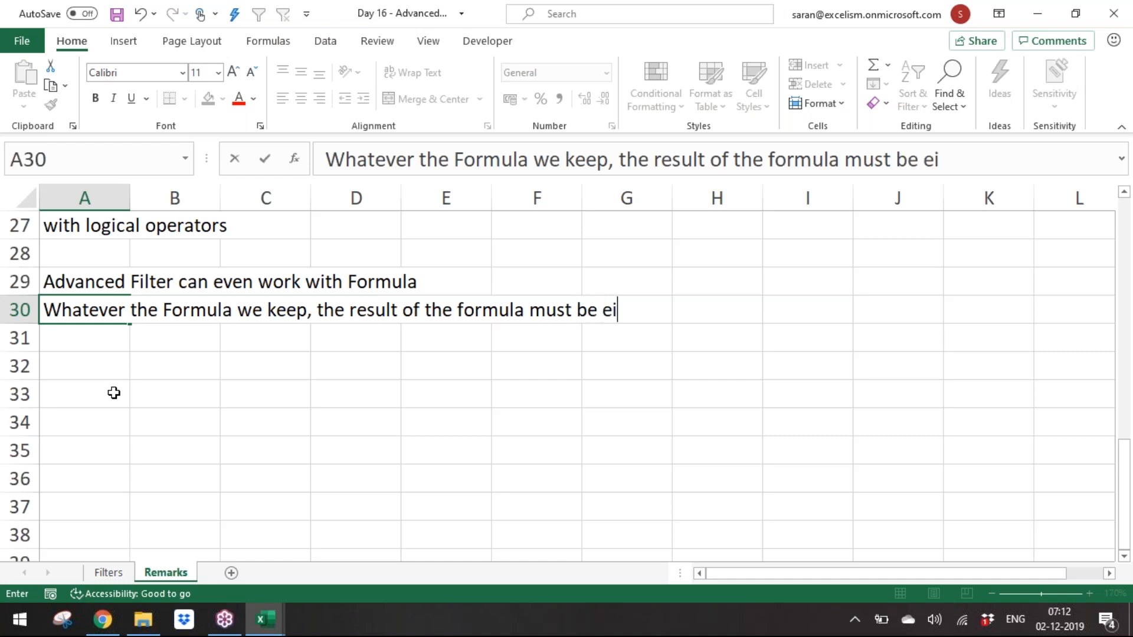
type("ther TRUE or FALS")
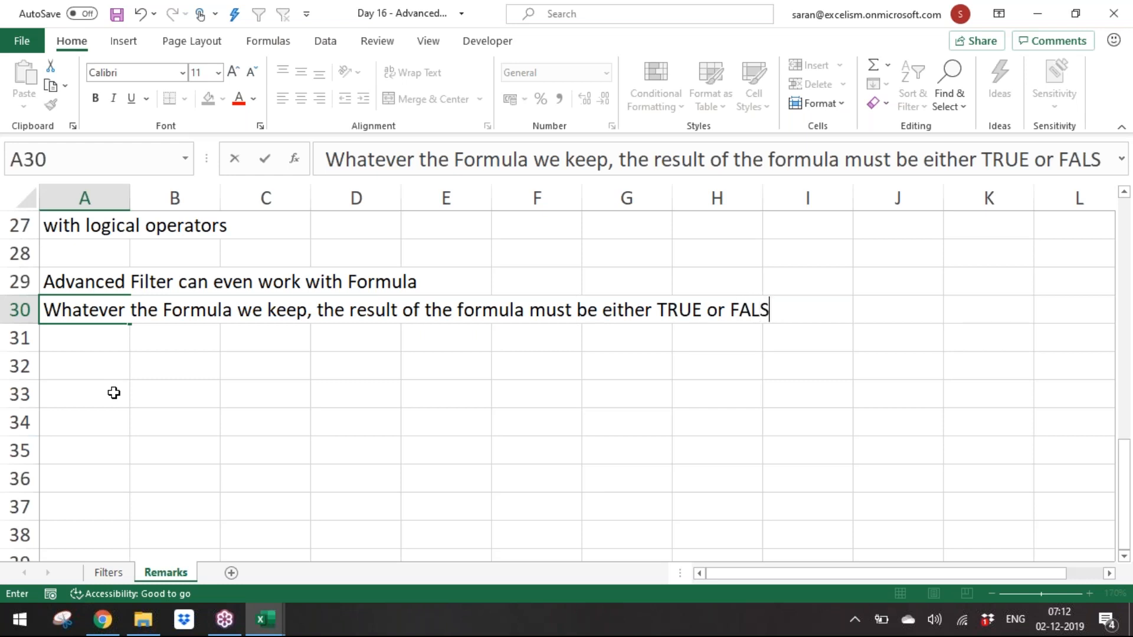
type("E")
key("Return")
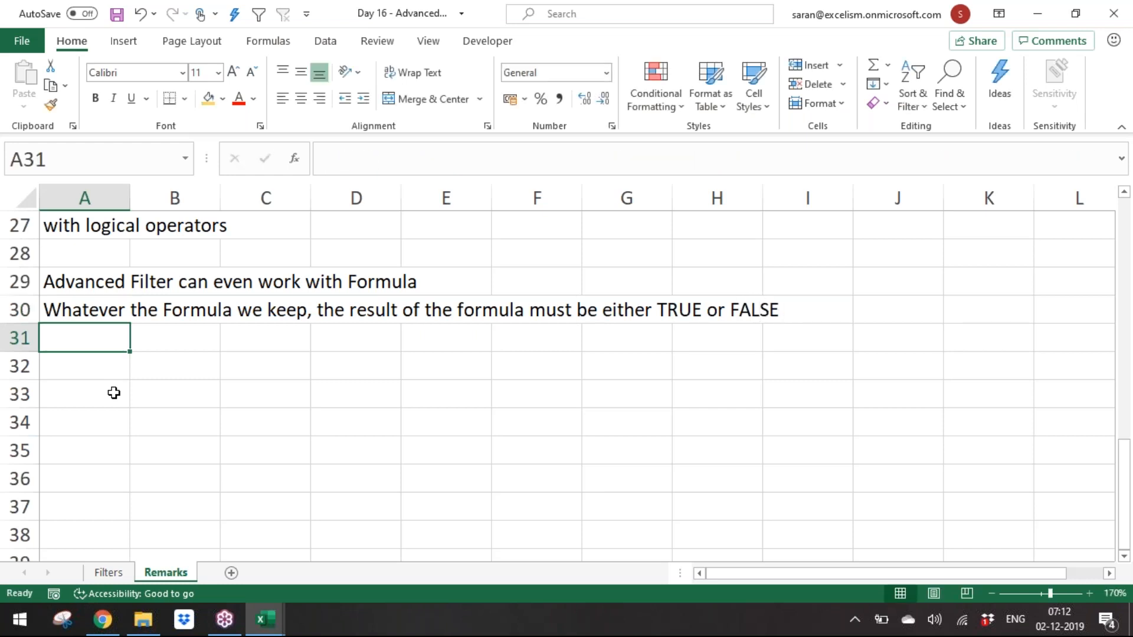
Step: List "1. Conditional Formatting based on the Formula", "2. Advanced Filter" and "3. Custom Data Validation" in A32:A34
key("Return")
type("1. Custom")
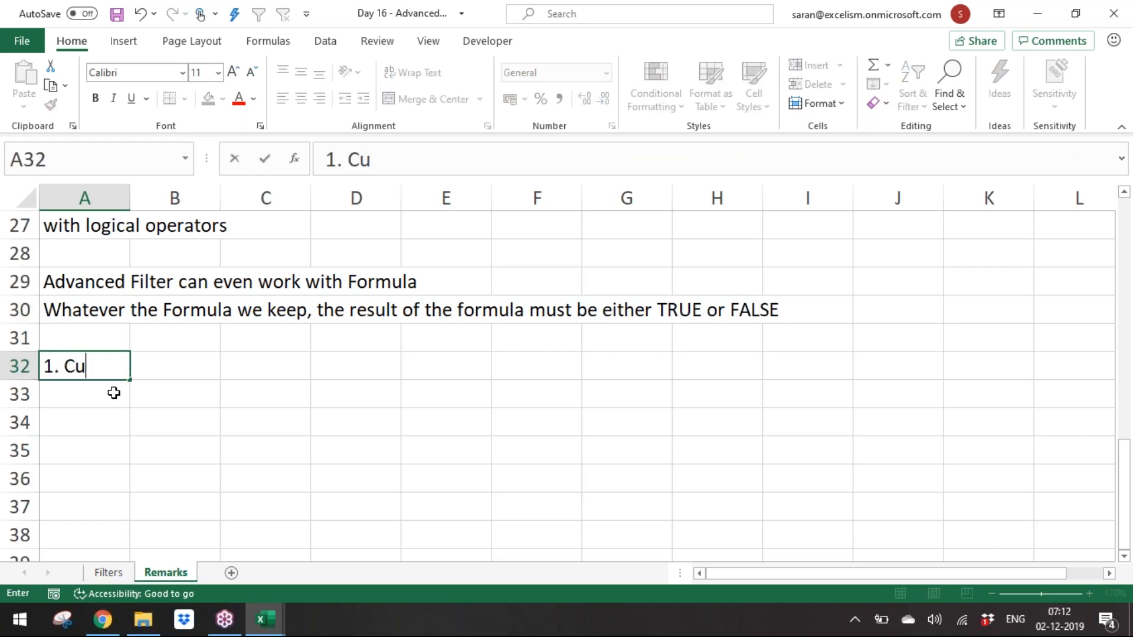
key("BackSpace")
key("BackSpace")
key("BackSpace")
key("BackSpace")
key("BackSpace")
key("BackSpace")
type("Conditional Format")
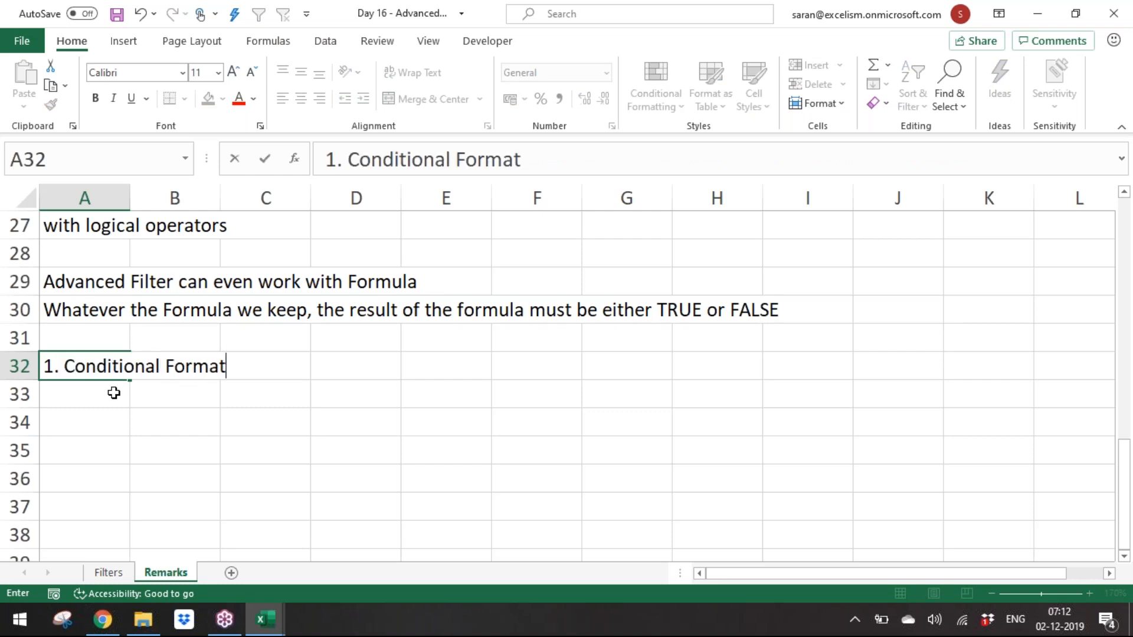
type("ting based on the Formula")
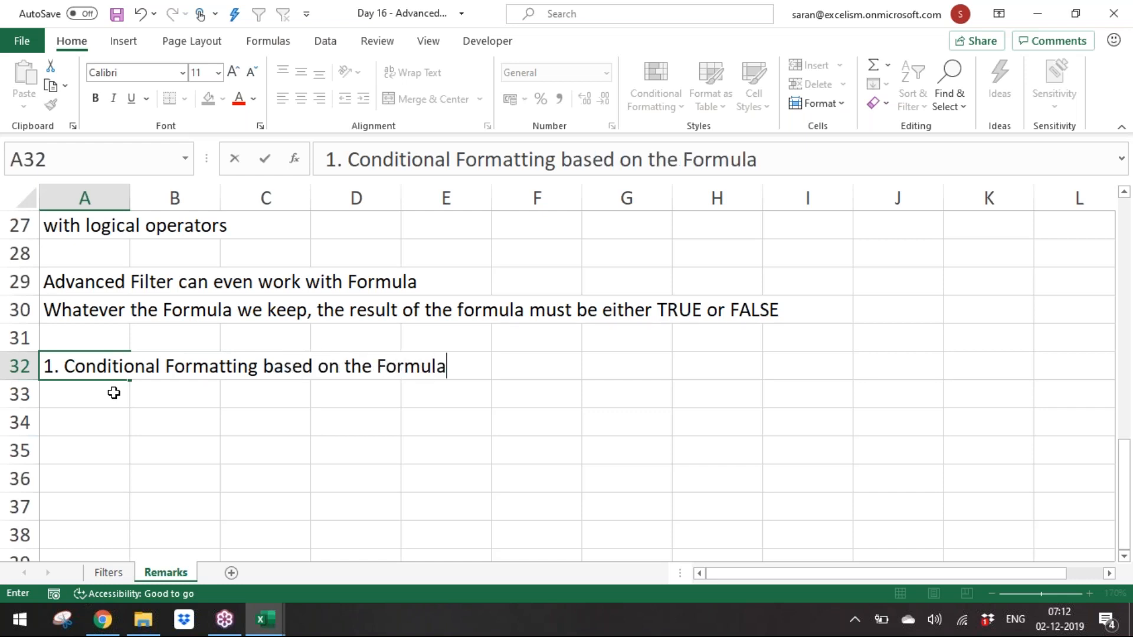
key("Return")
type("2")
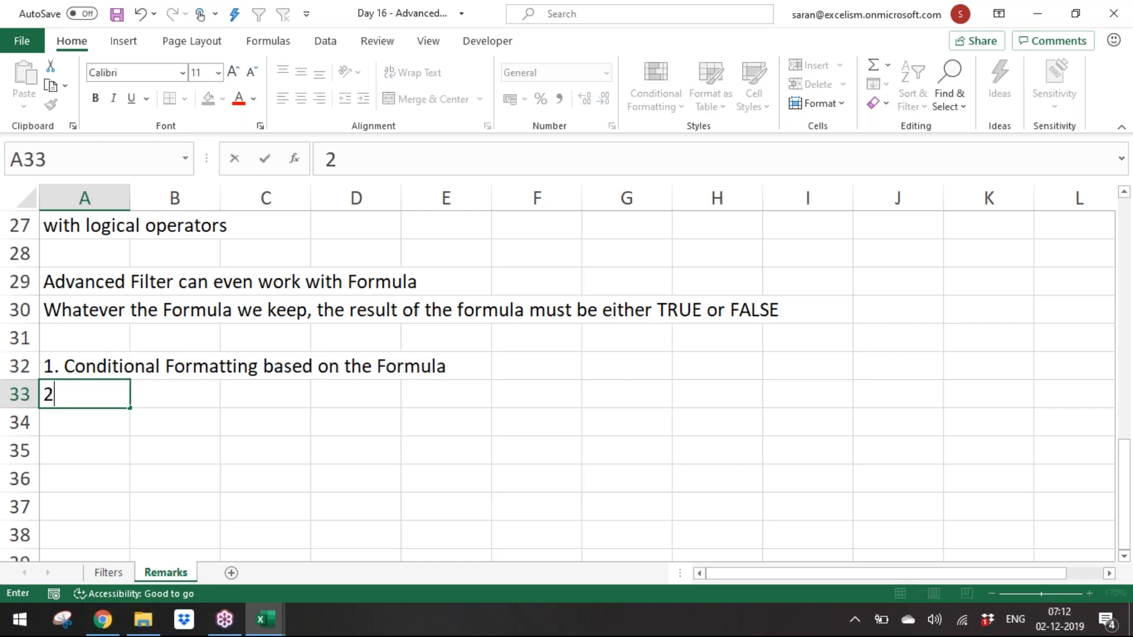
type(". Advanced Filter")
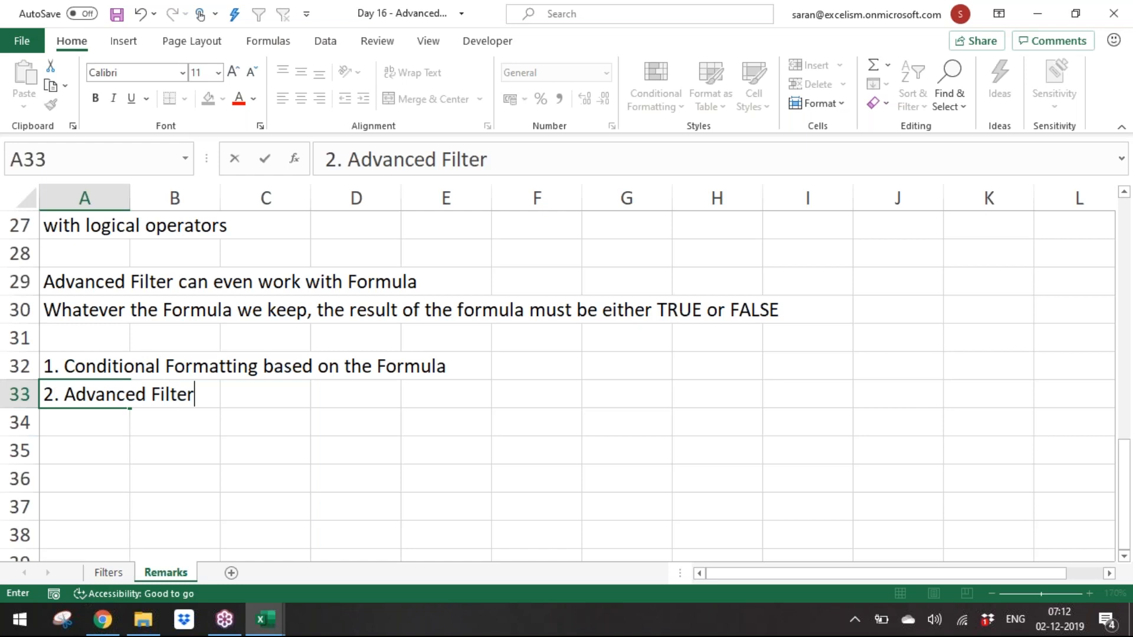
key("Return")
type("3. C")
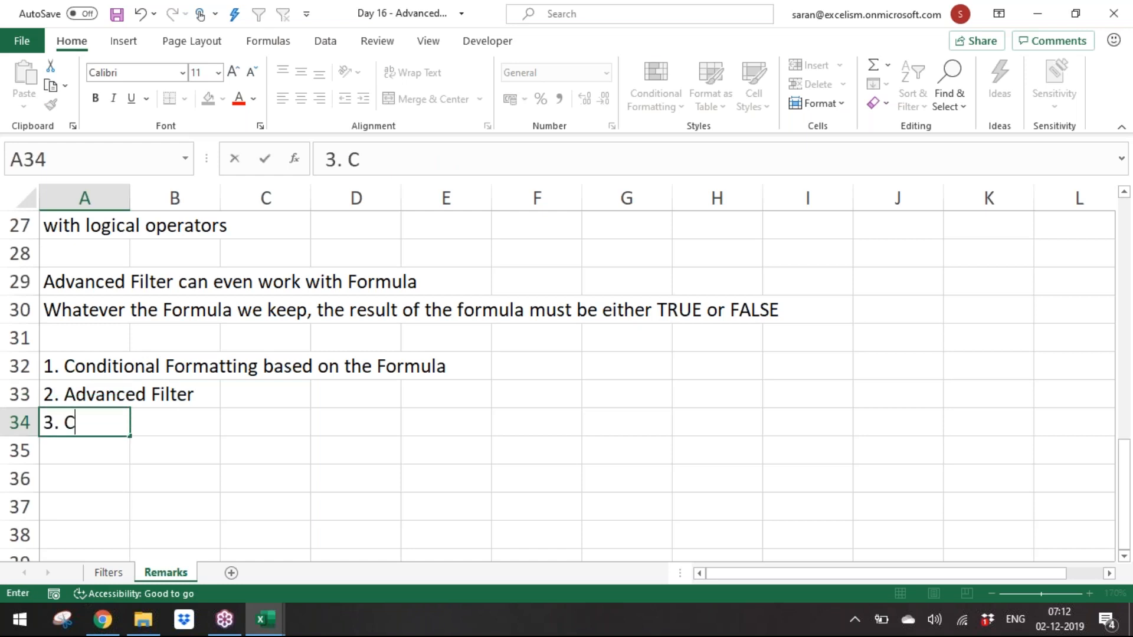
type("ustom Data Validation")
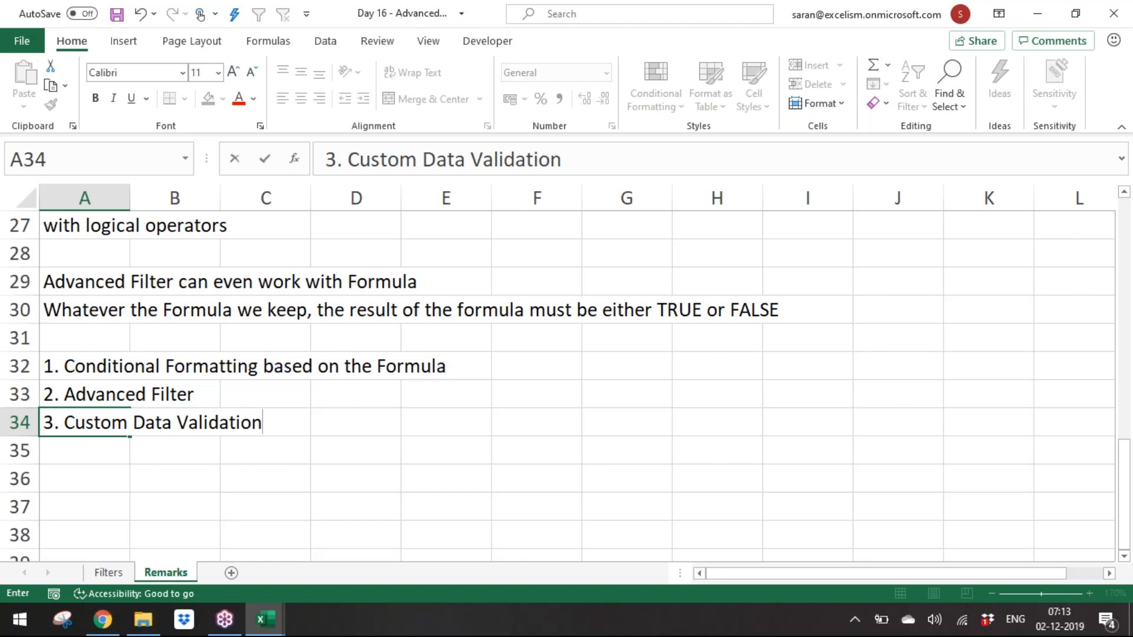
key("Return")
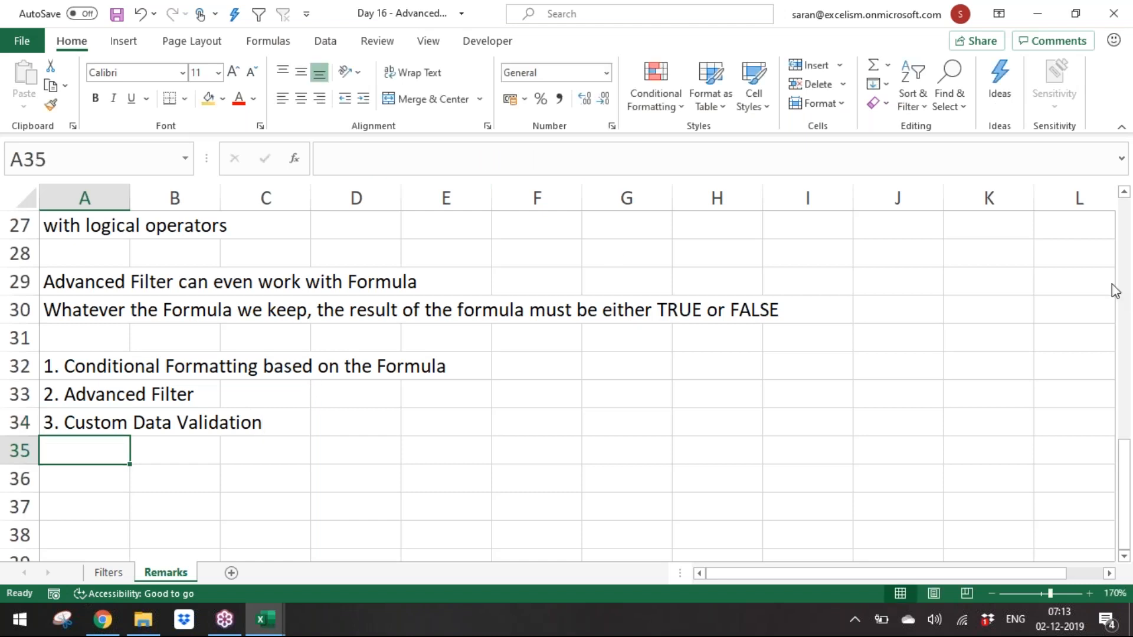
left_click(1122, 235)
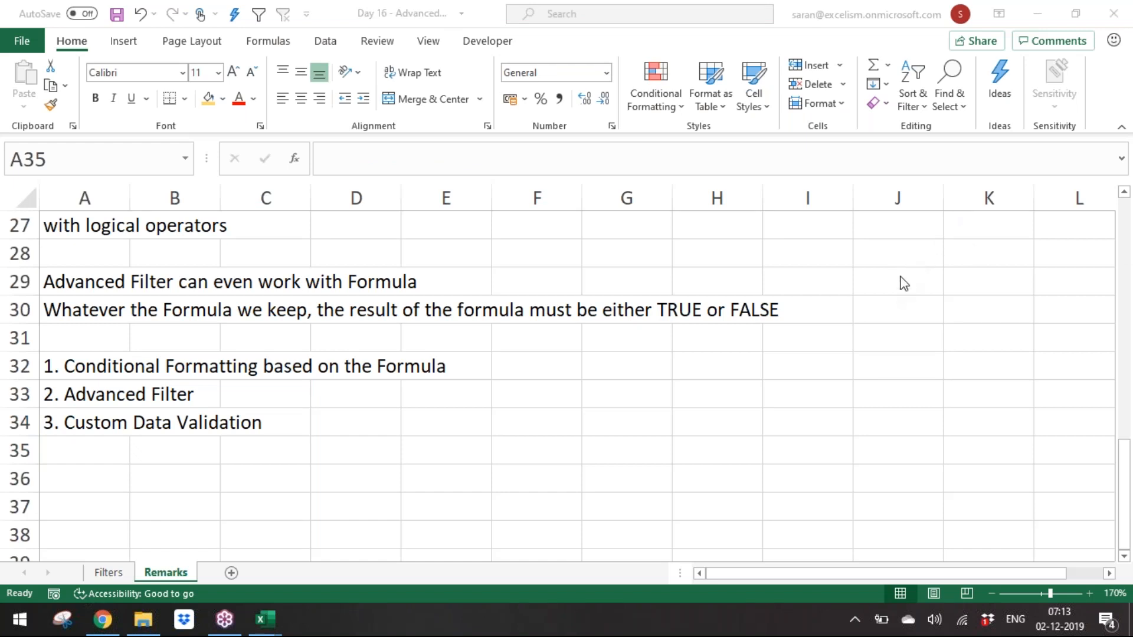
left_click(493, 396)
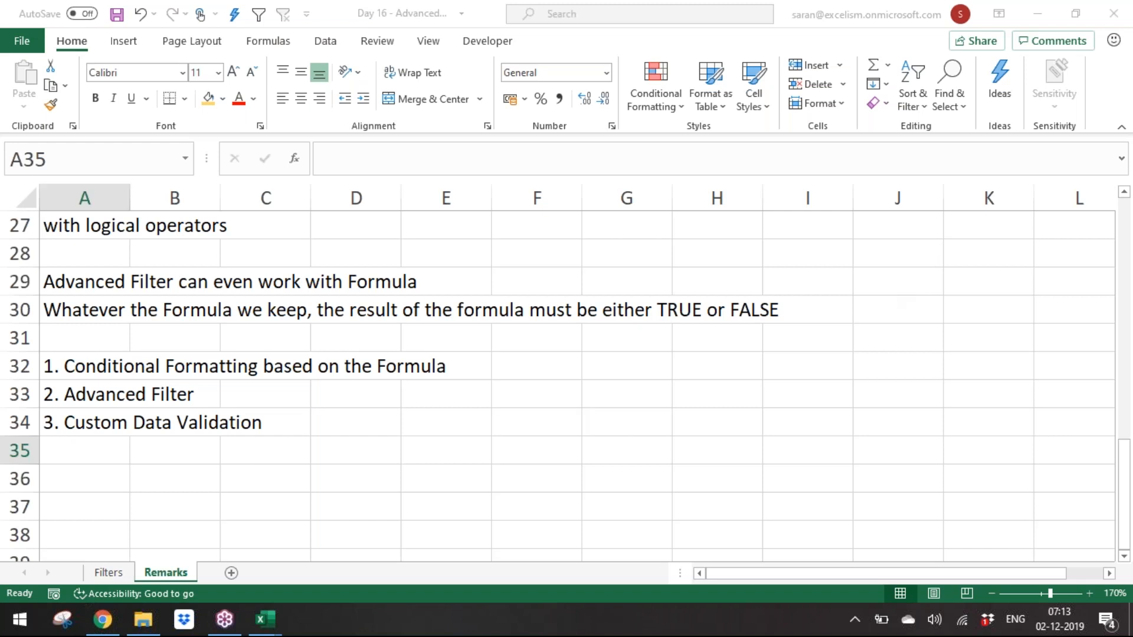
key("Up")
key("Up")
key("Up")
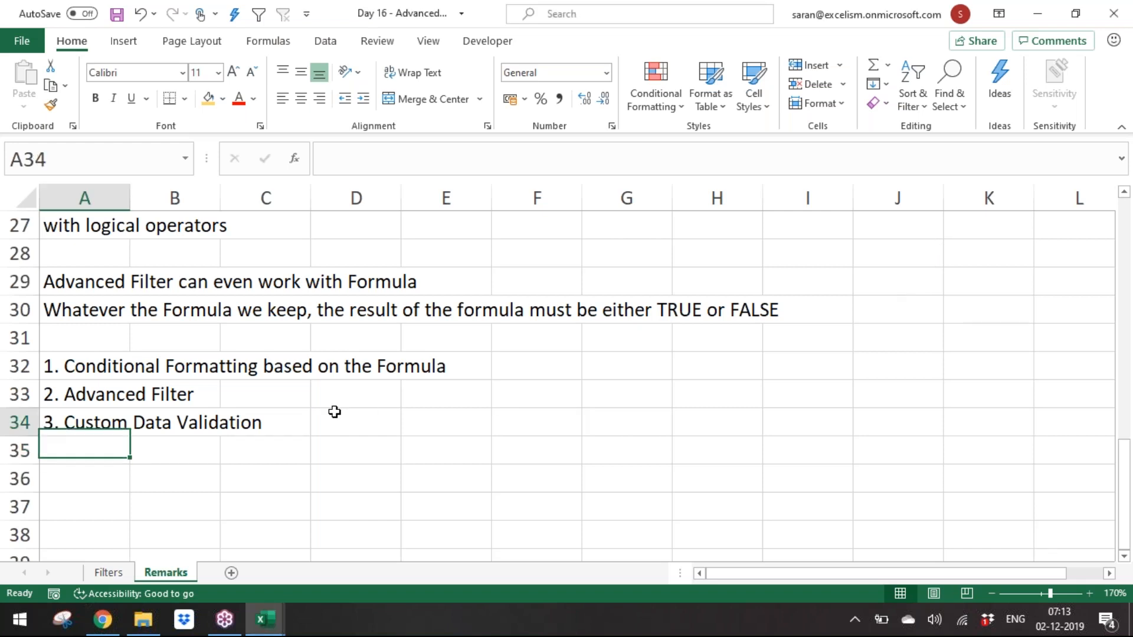
key("shift+Down")
key("Up")
key("Up")
key("Up")
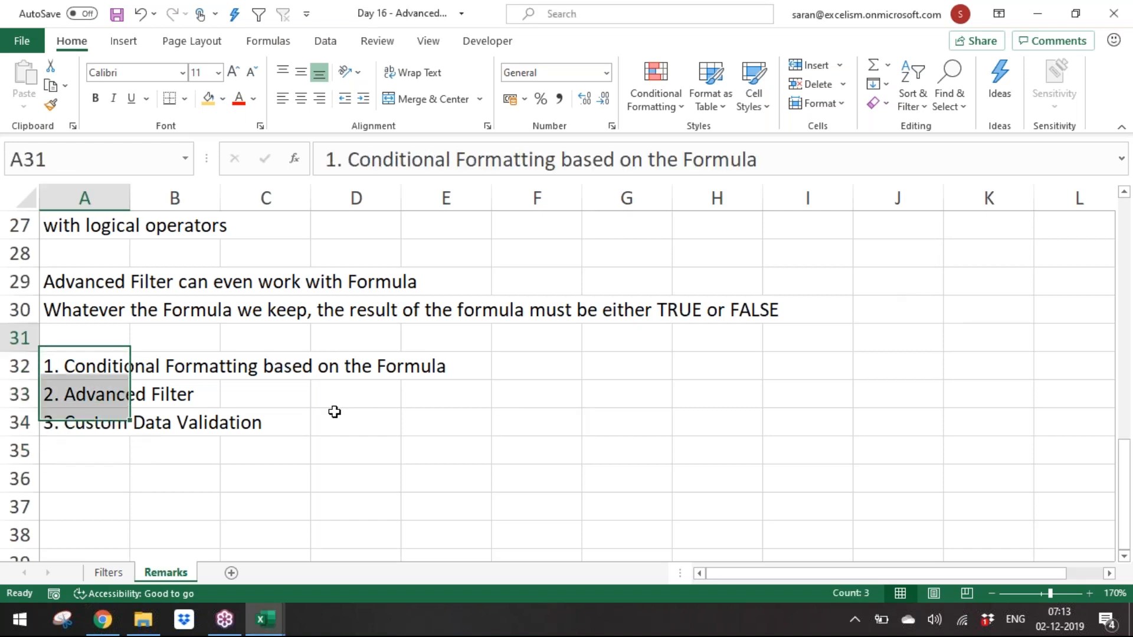
key("Down")
key("Down")
key("Down")
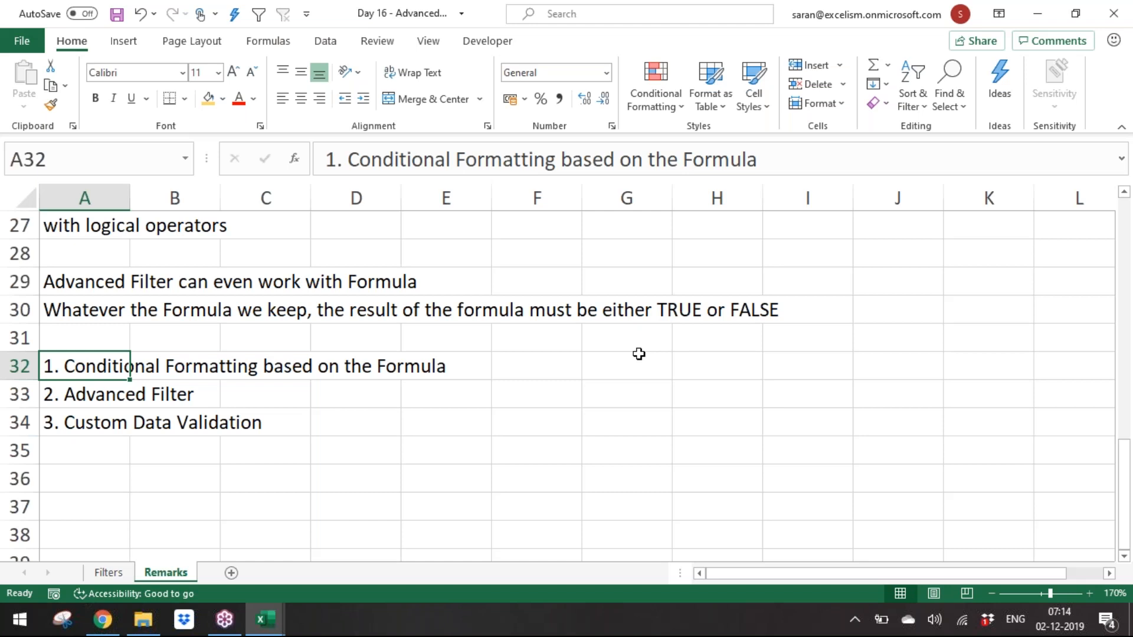
key("Down")
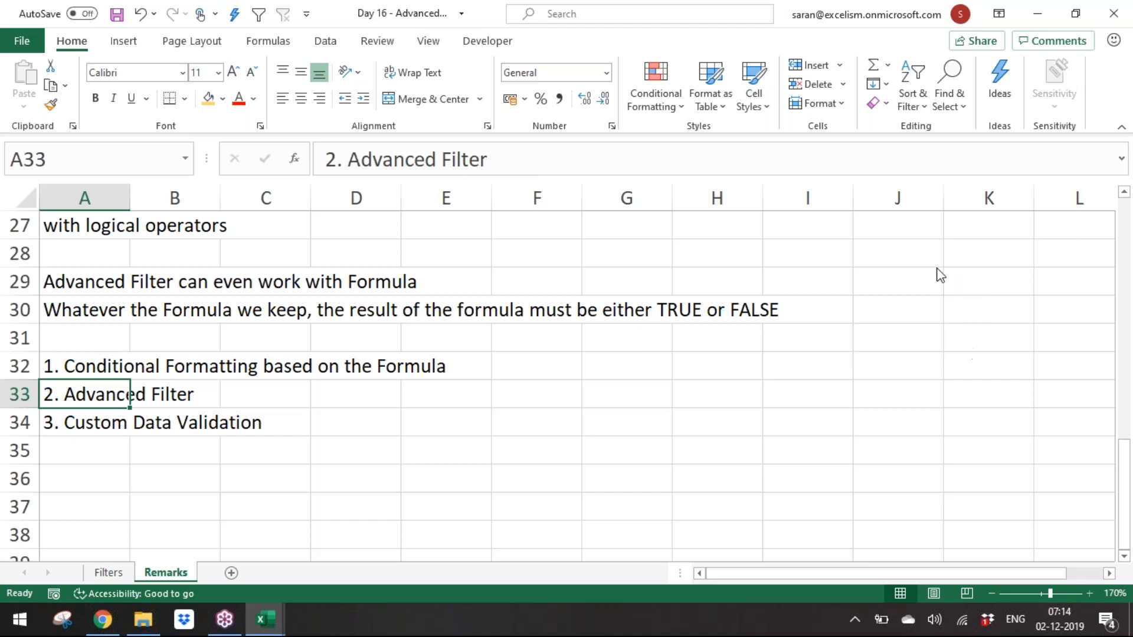
left_click(902, 275)
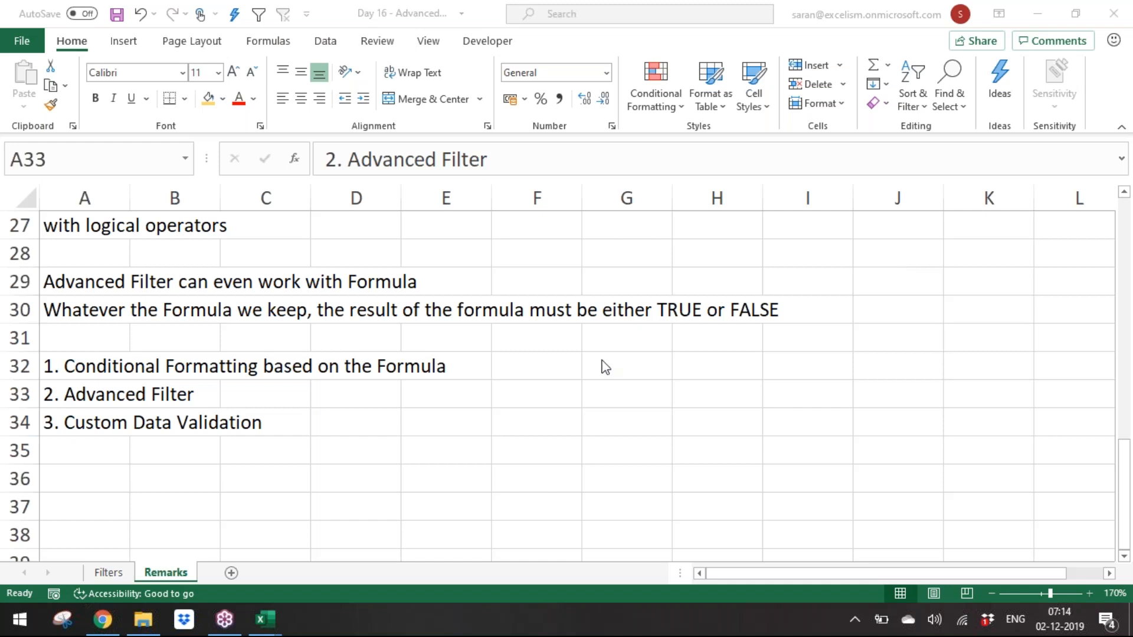
left_click(162, 397)
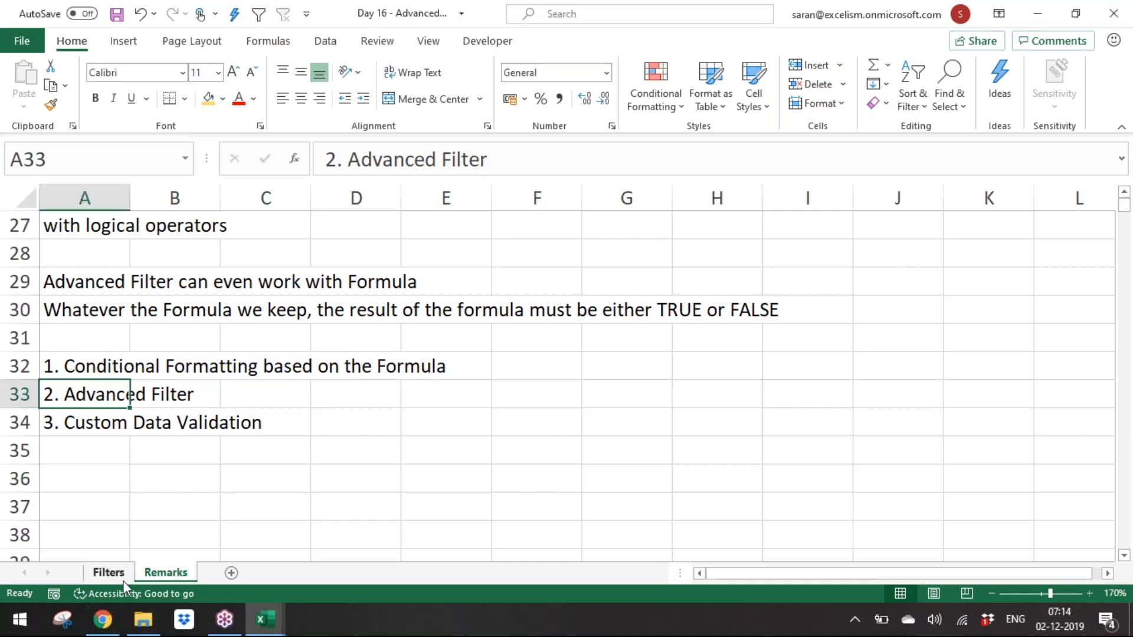
Step: On the Filters sheet, enter the criteria formula =D2<>E2 in AT4 below the blank header cell AT3
left_click(122, 577)
left_click(587, 278)
left_click(592, 301)
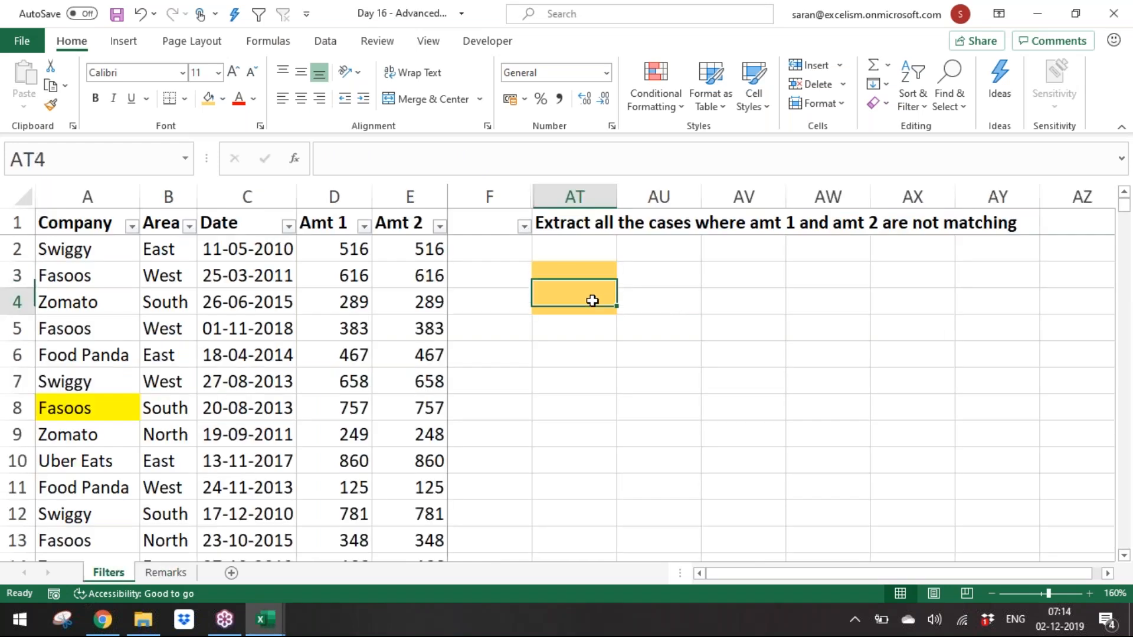
double_click(592, 301)
type("=")
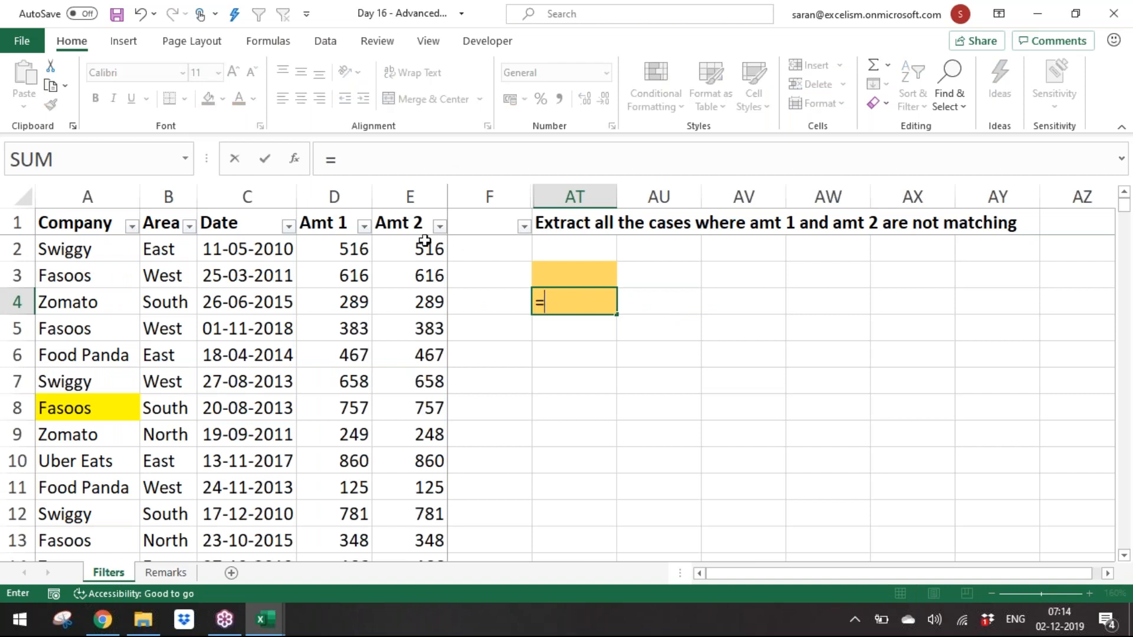
left_click(344, 249)
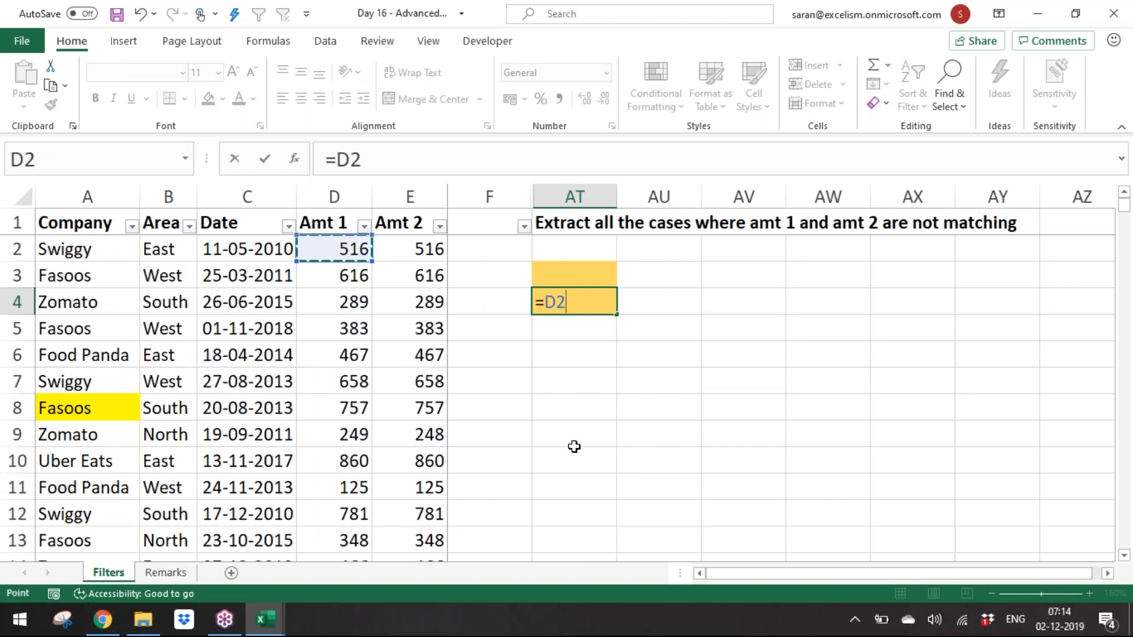
type("<>")
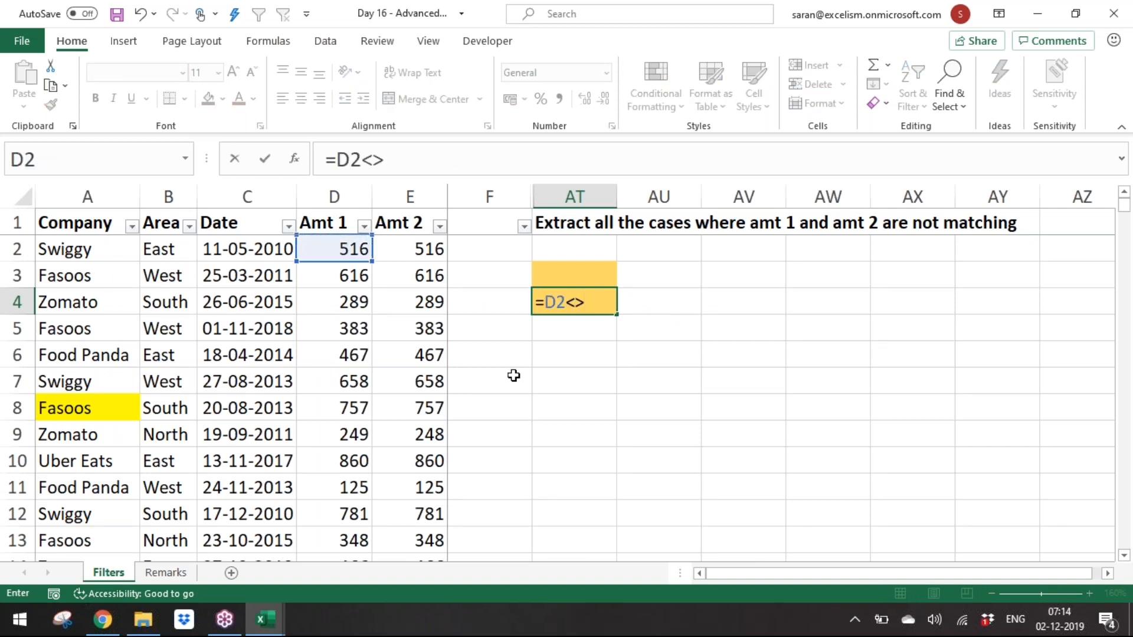
left_click(420, 245)
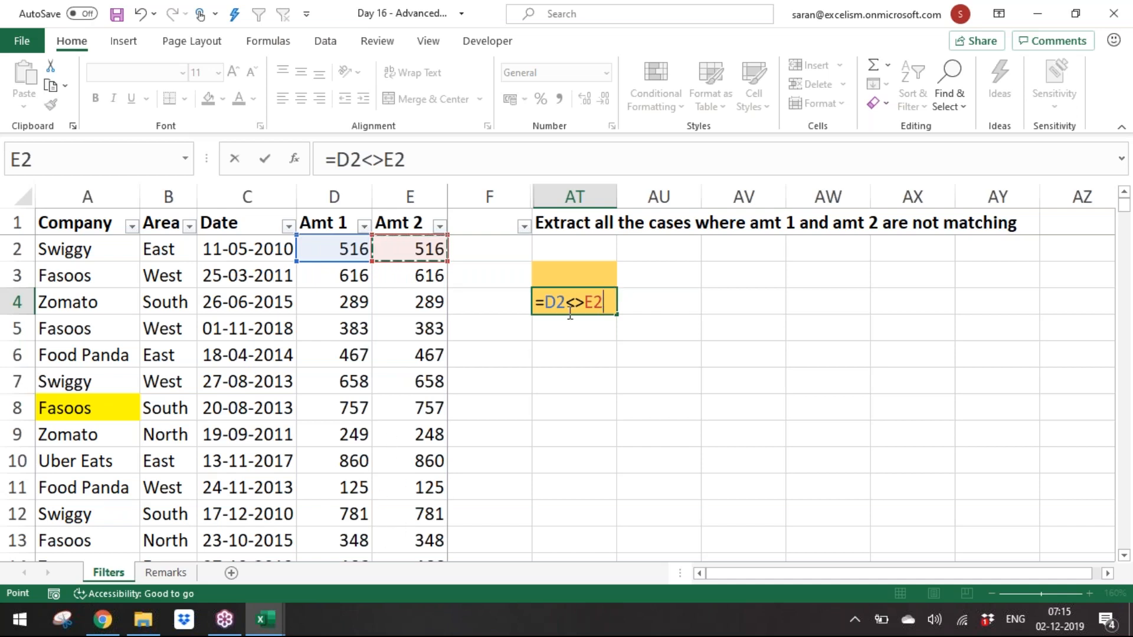
key("Return")
Step: Open Advanced Filter and set the list range to A1:E876 and the criteria range to AT3:AT4
left_click(88, 324)
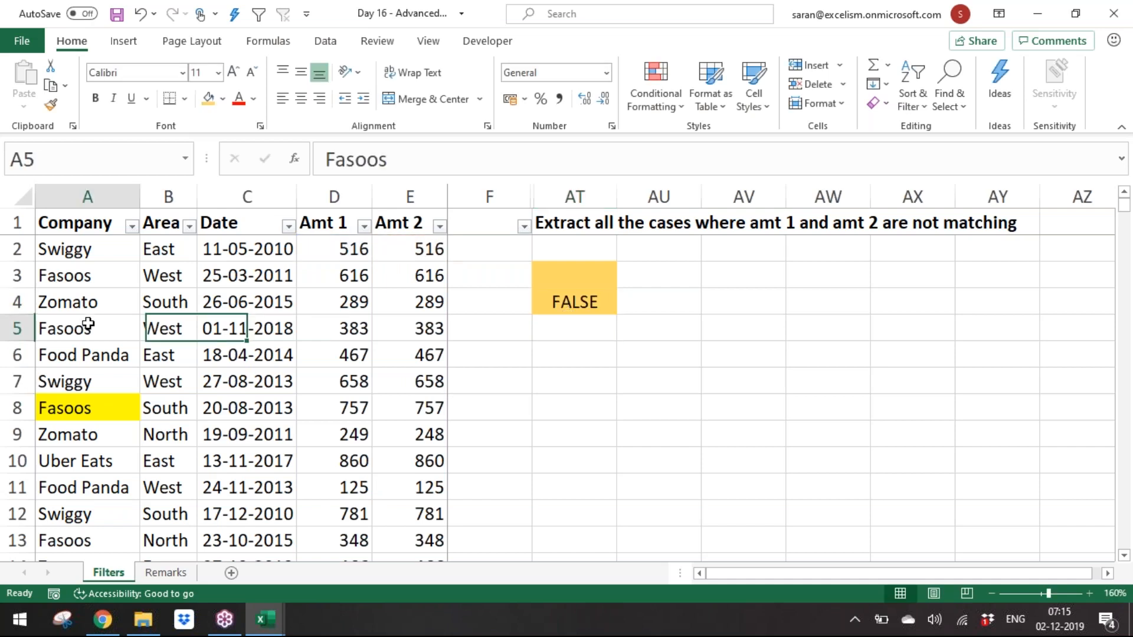
key("alt+d")
key("f")
key("a")
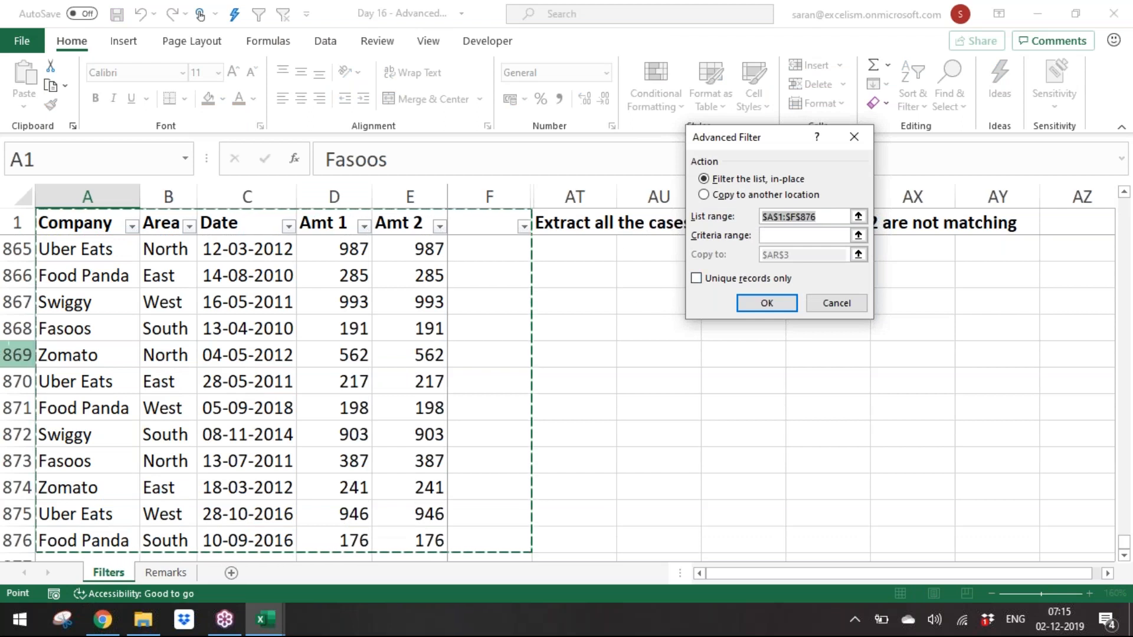
left_click(96, 224)
key("ctrl+shift+Right")
key("ctrl+shift+Down")
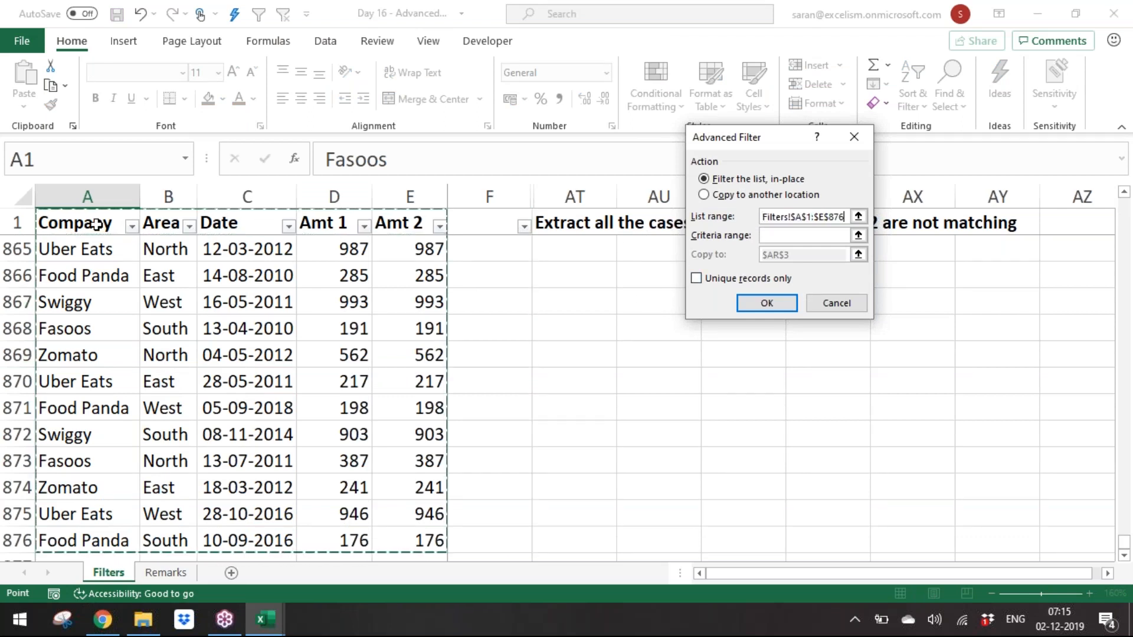
left_click(858, 235)
left_click(584, 355)
key("BackSpace")
key("BackSpace")
key("BackSpace")
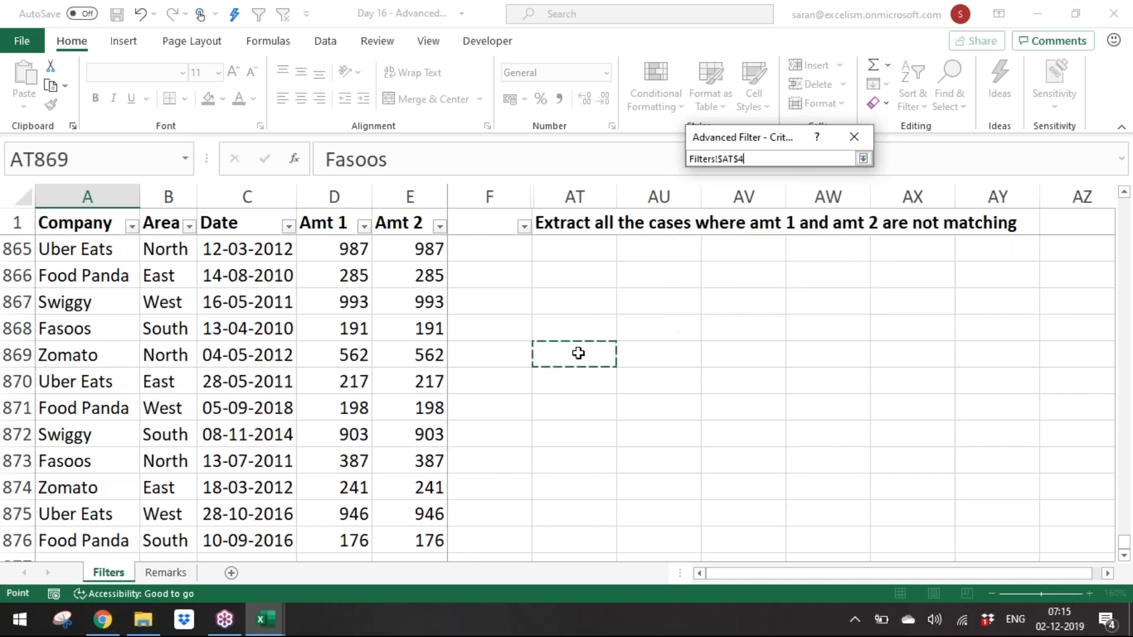
type("1")
key("Down")
key("Down")
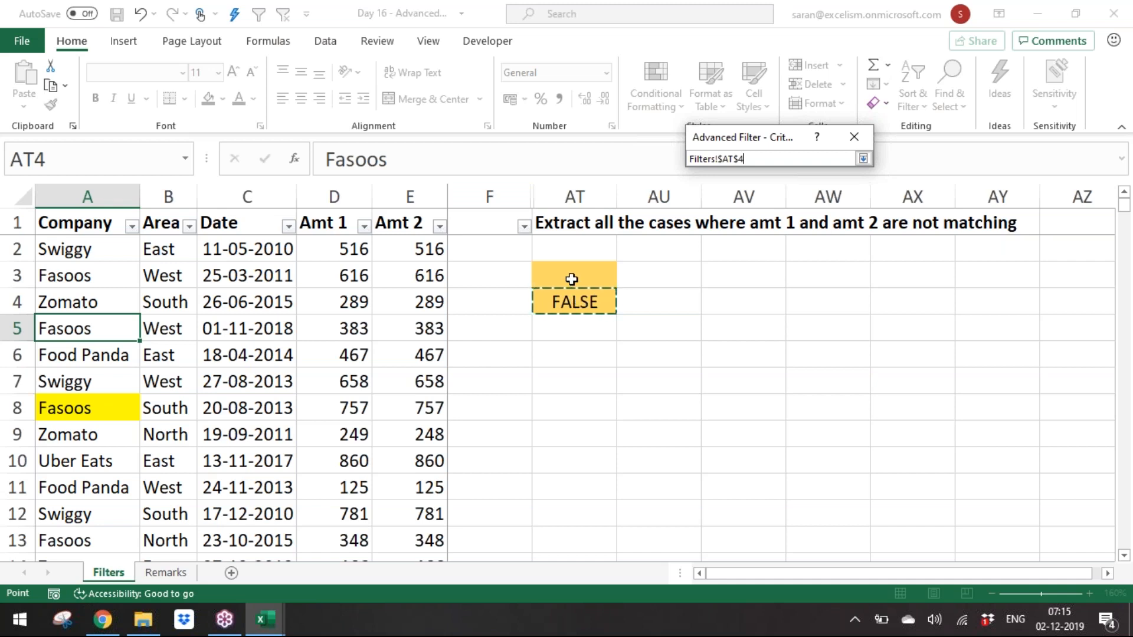
left_click_drag(572, 279, 574, 302)
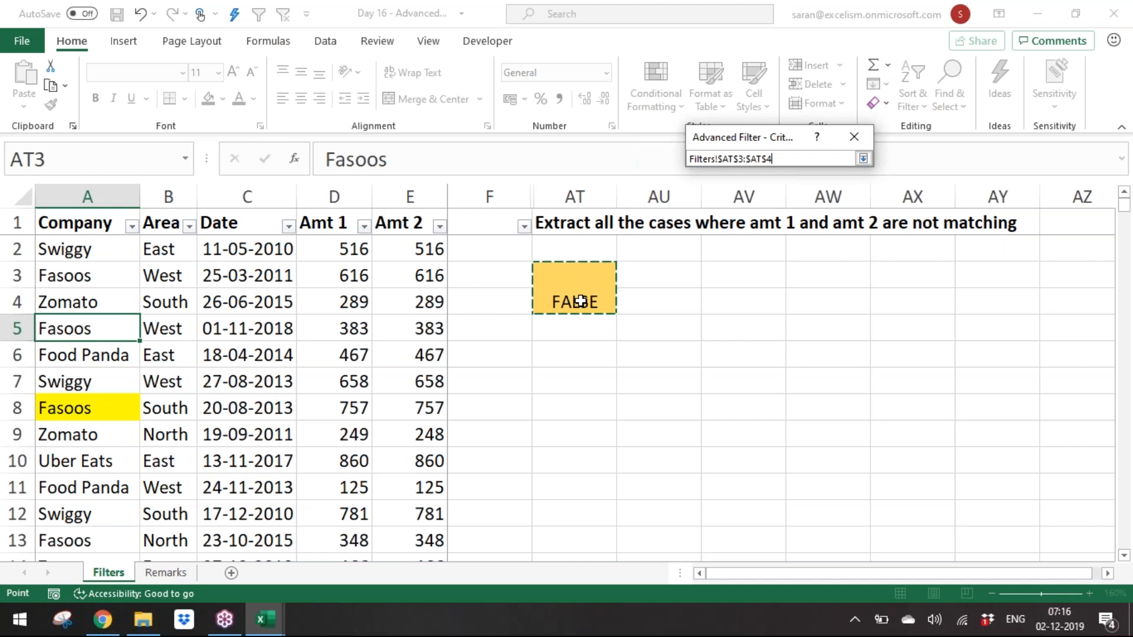
left_click(864, 159)
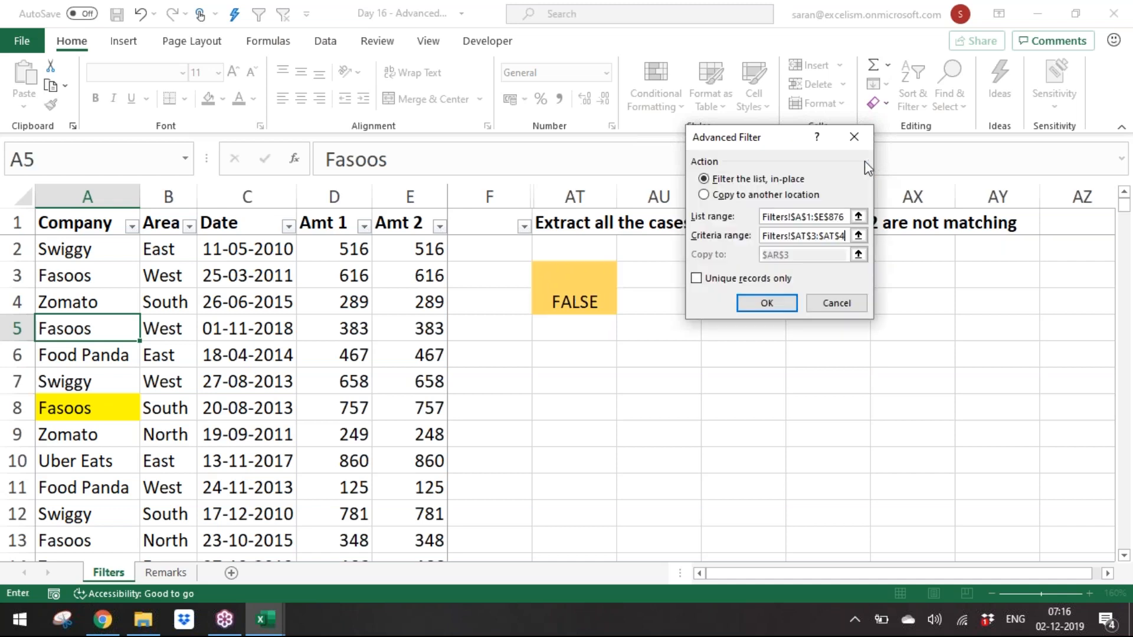
Step: Copy the filtered results to AT6 and autofit the extracted Date column
left_click(763, 196)
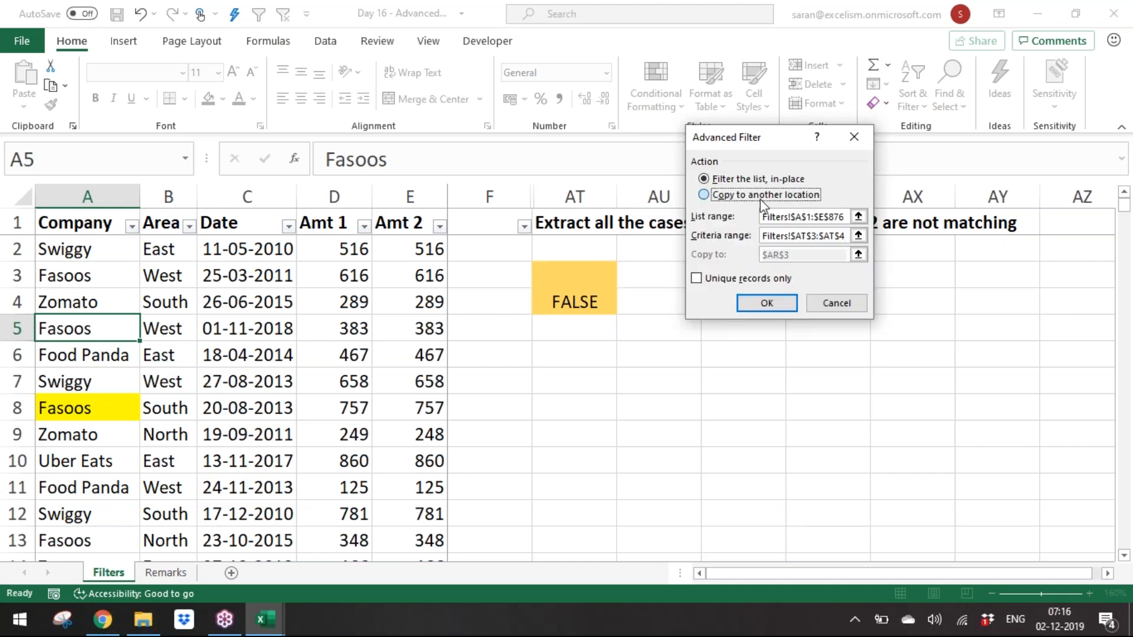
left_click(859, 255)
left_click(592, 354)
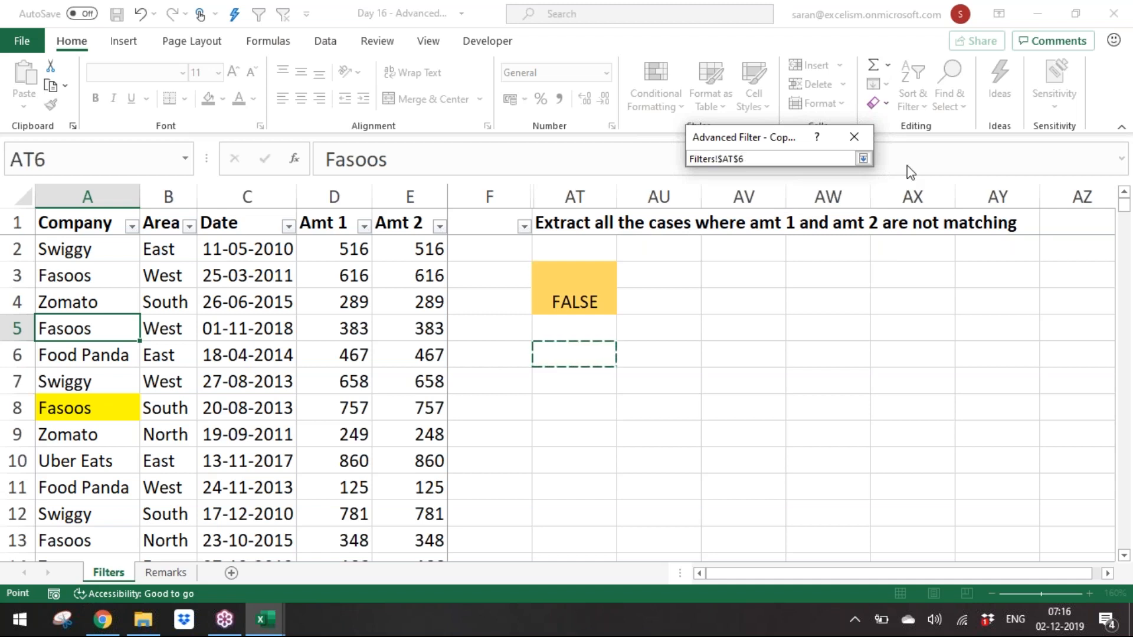
left_click(863, 159)
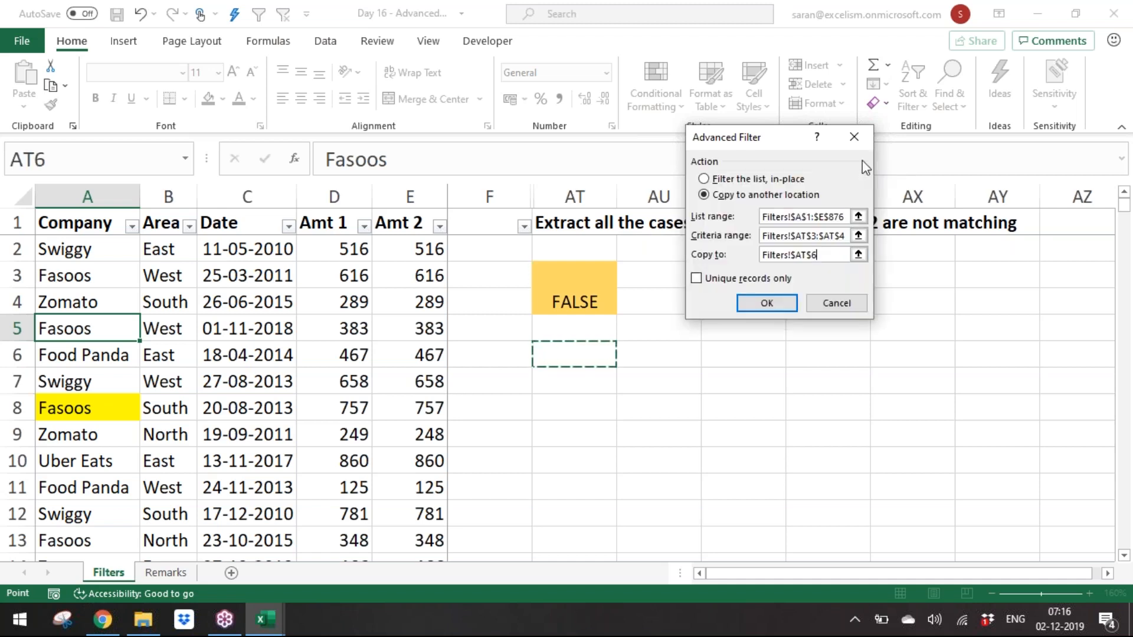
left_click(754, 303)
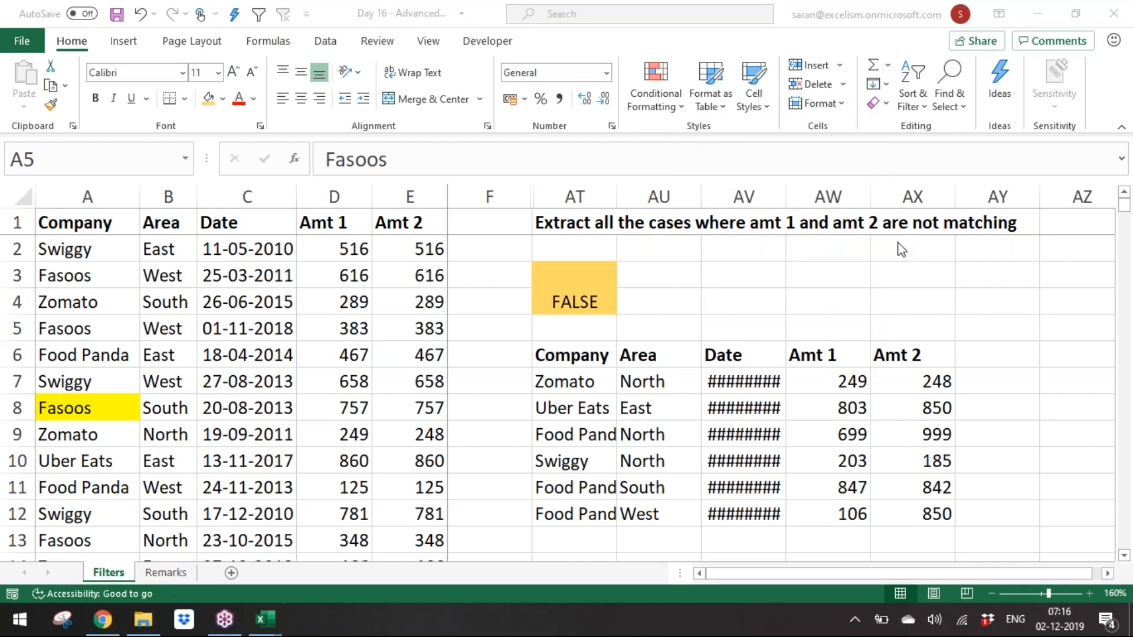
double_click(786, 197)
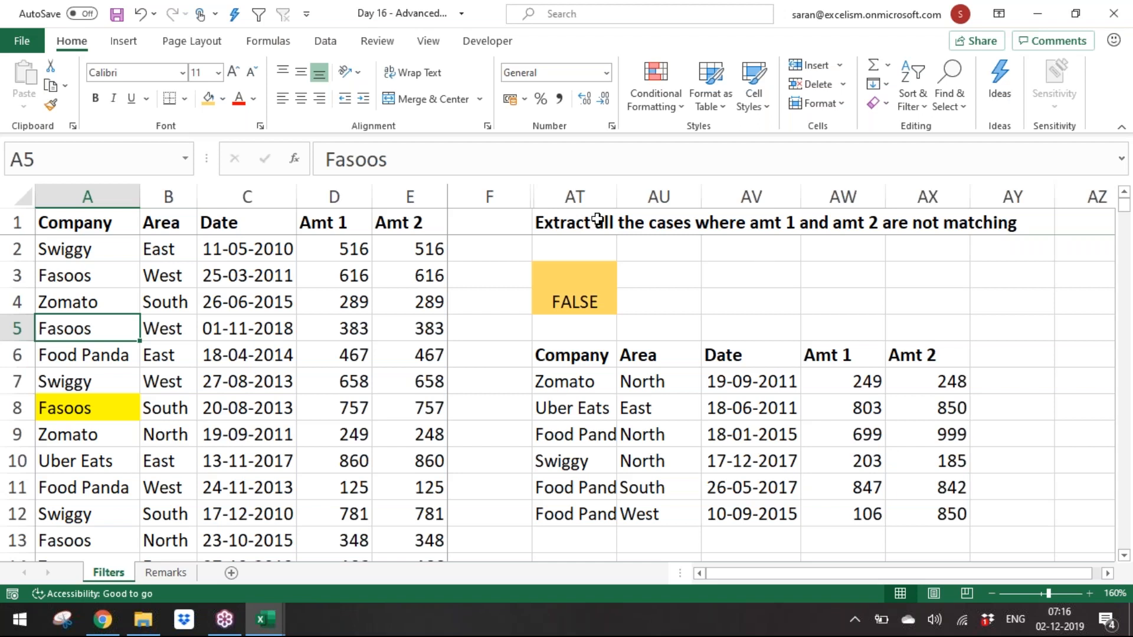
Step: Hide columns AT through AY containing the criteria and extracted results
left_click_drag(586, 200, 950, 196)
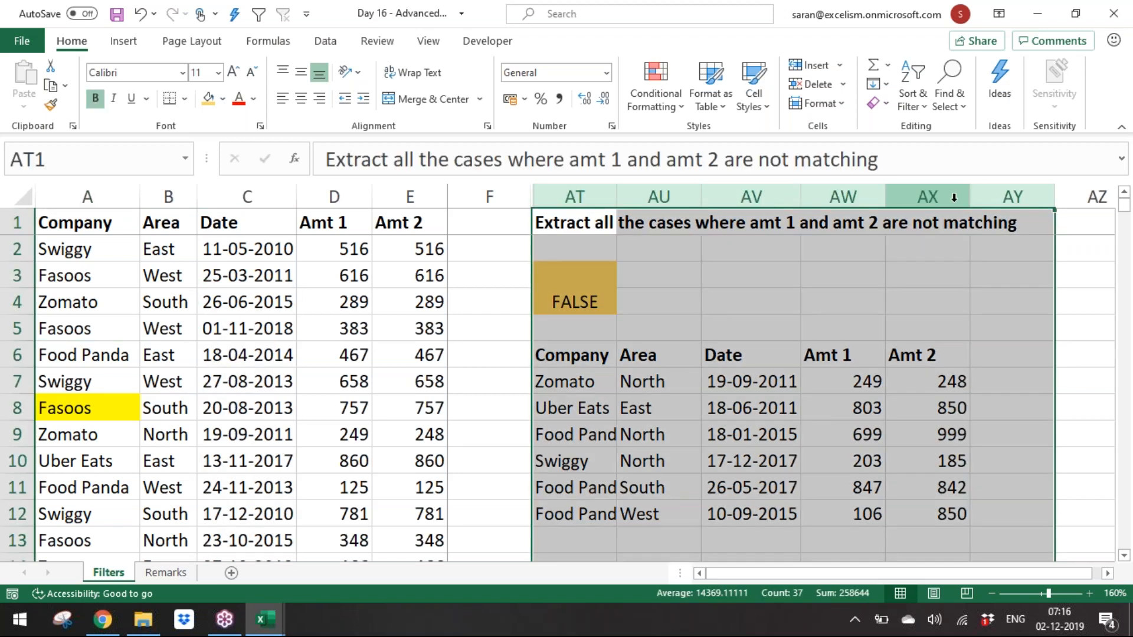
right_click(951, 197)
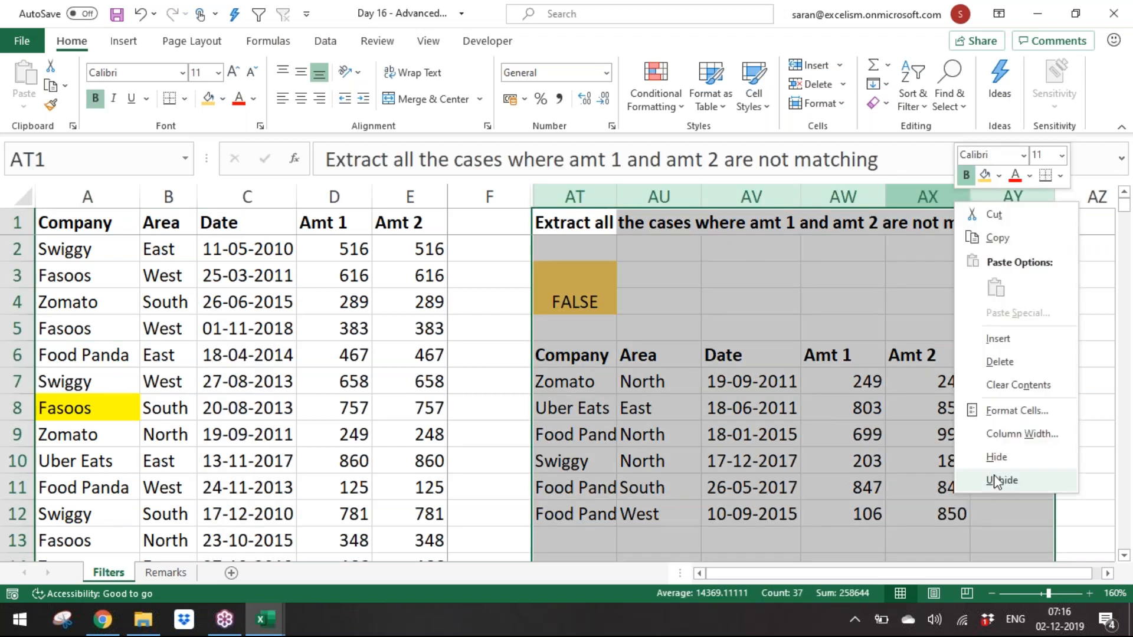
left_click(998, 455)
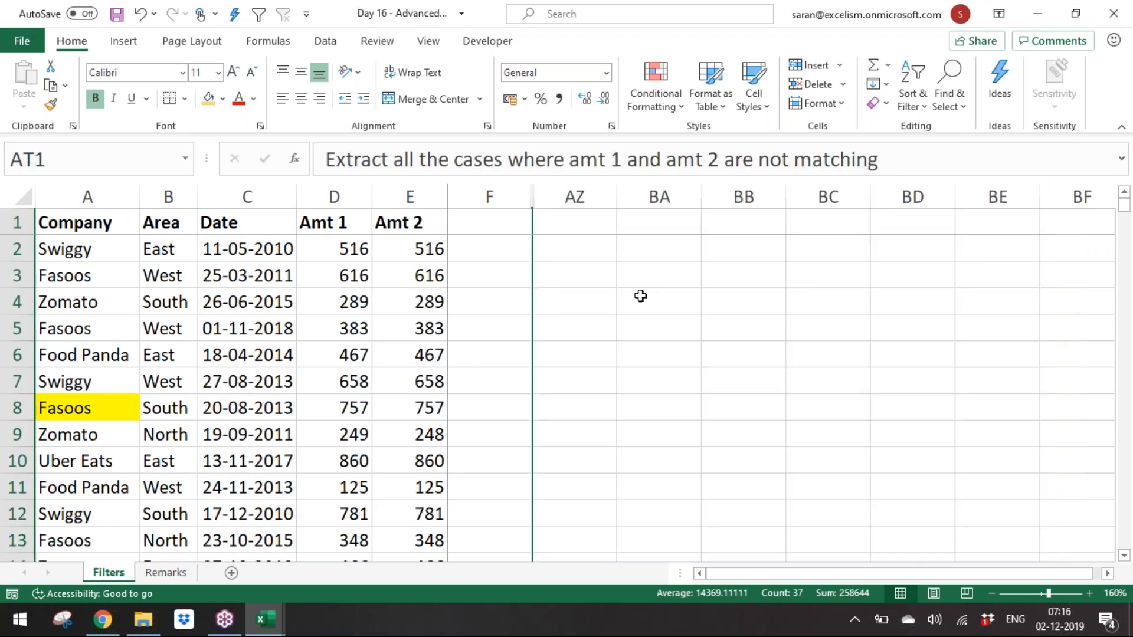
Step: Fill cells AZ1:AZ2 with the light gold colour to mark a new criteria area
left_click(600, 253)
key("ctrl+shift+Down")
key("Up")
key("Down")
key("Up")
key("shift+Down")
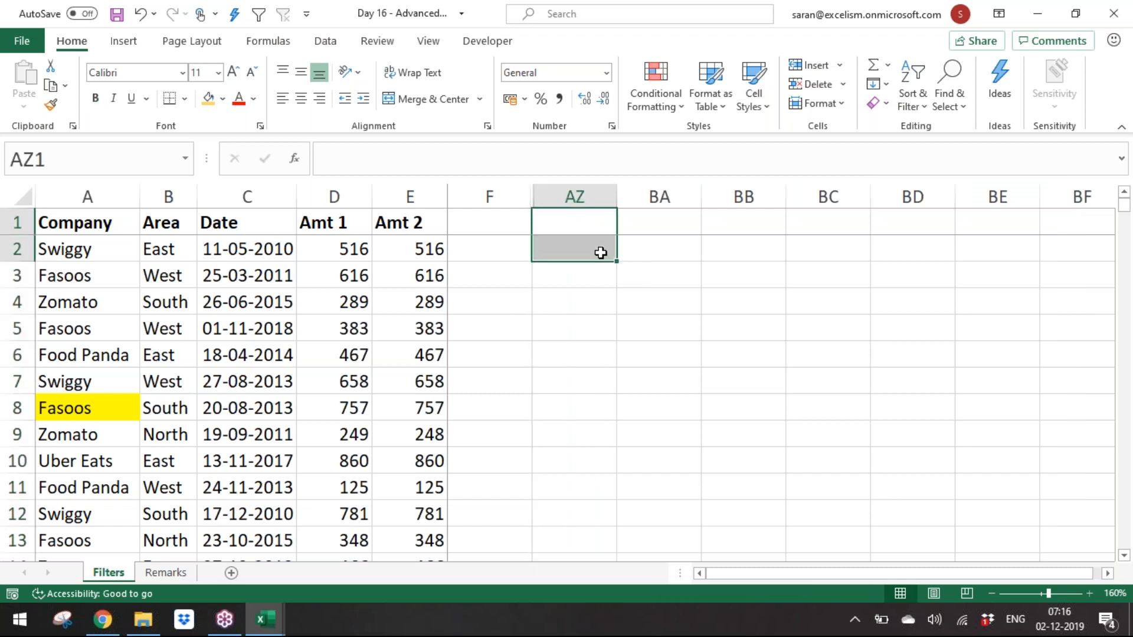
left_click(209, 102)
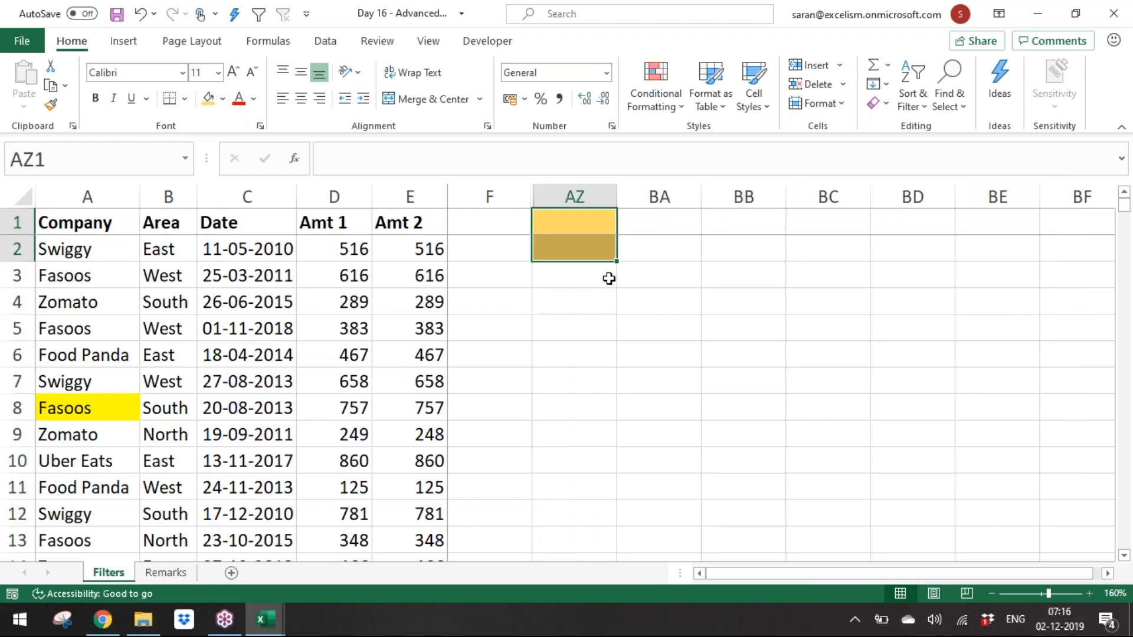
Step: Enter the criteria formula =AND((D2-E2)>=100,(D2-E2)<=400) in AZ2
left_click(593, 252)
type("=and")
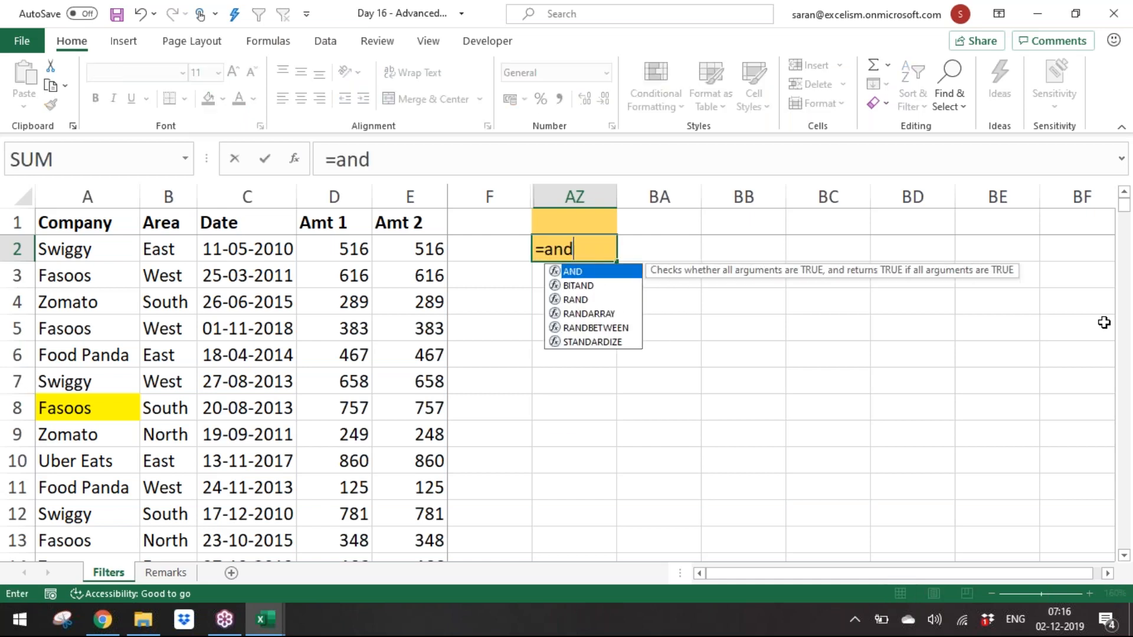
key("Tab")
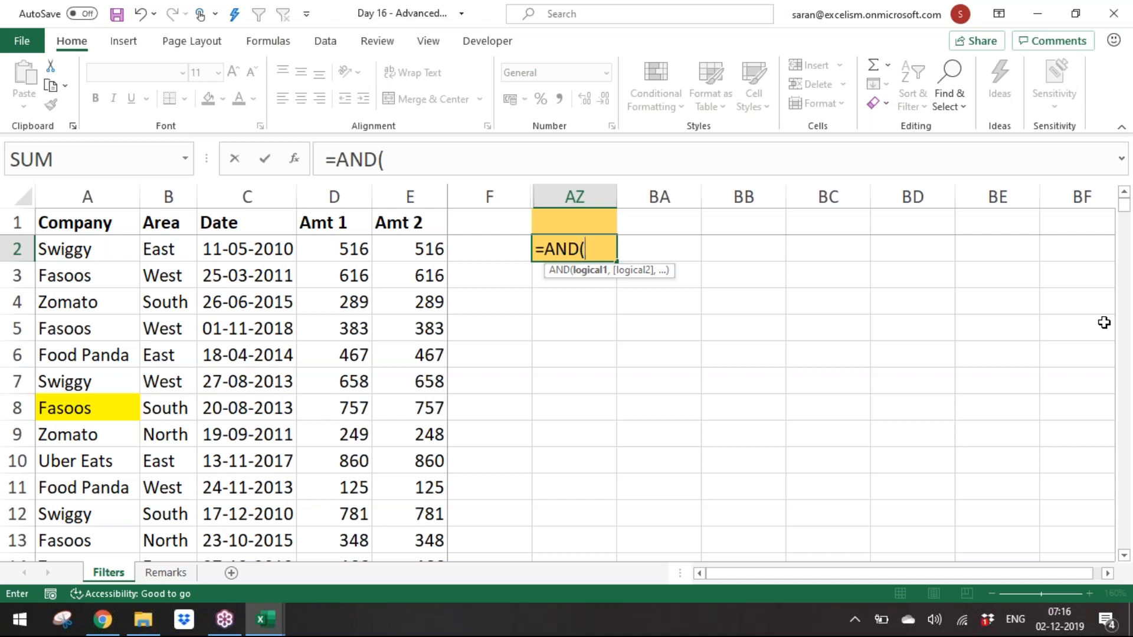
type("(")
left_click(349, 248)
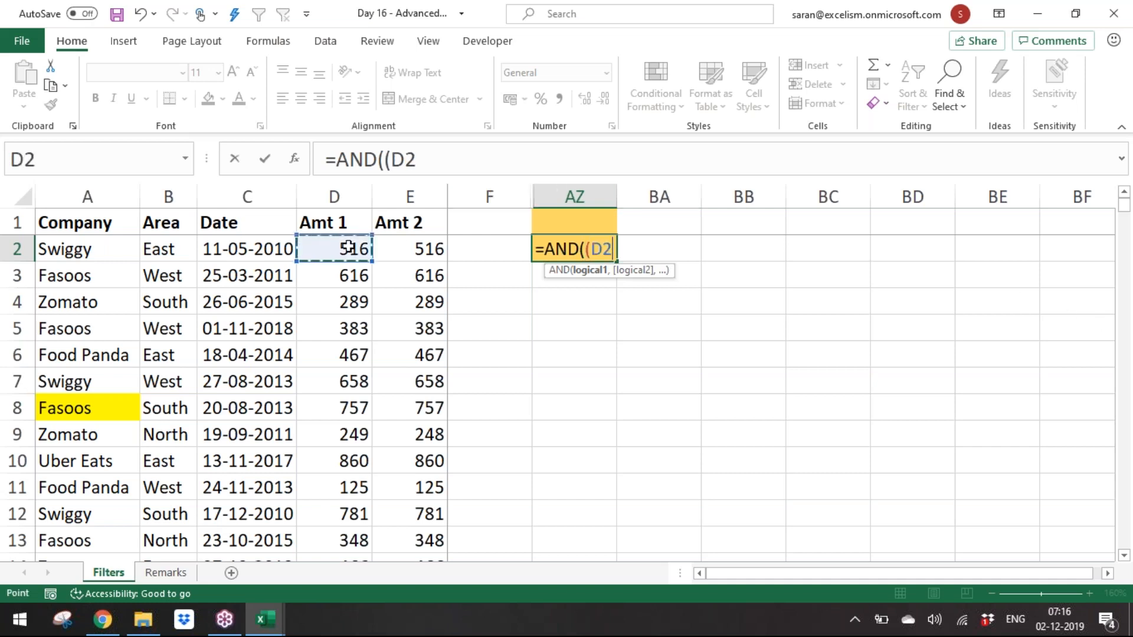
type("-")
left_click(416, 251)
type(")>")
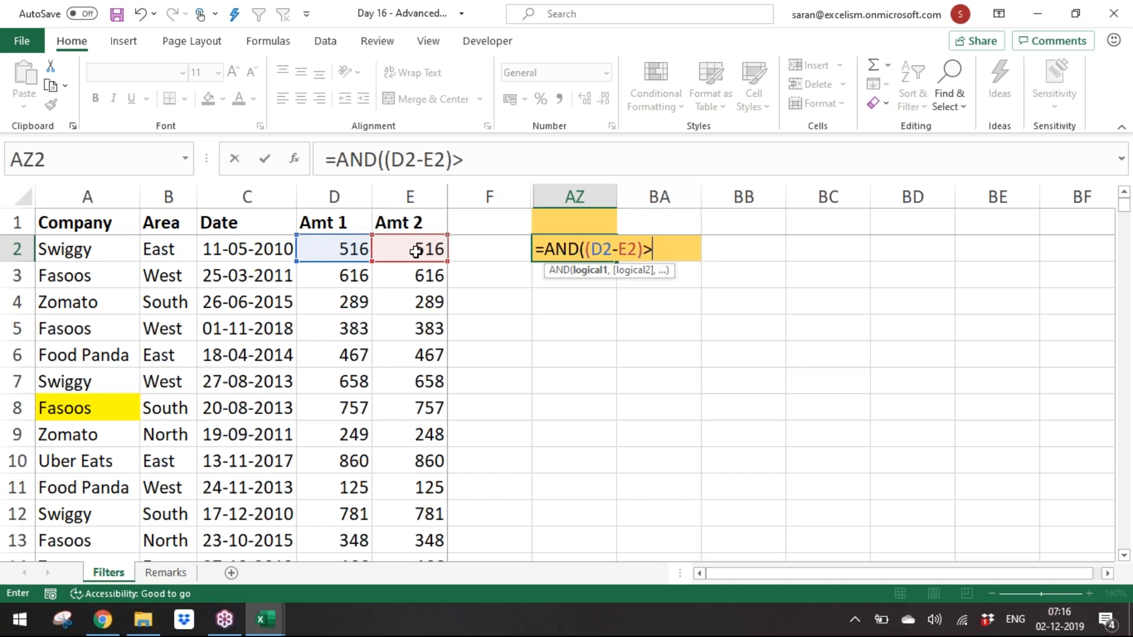
type("=100")
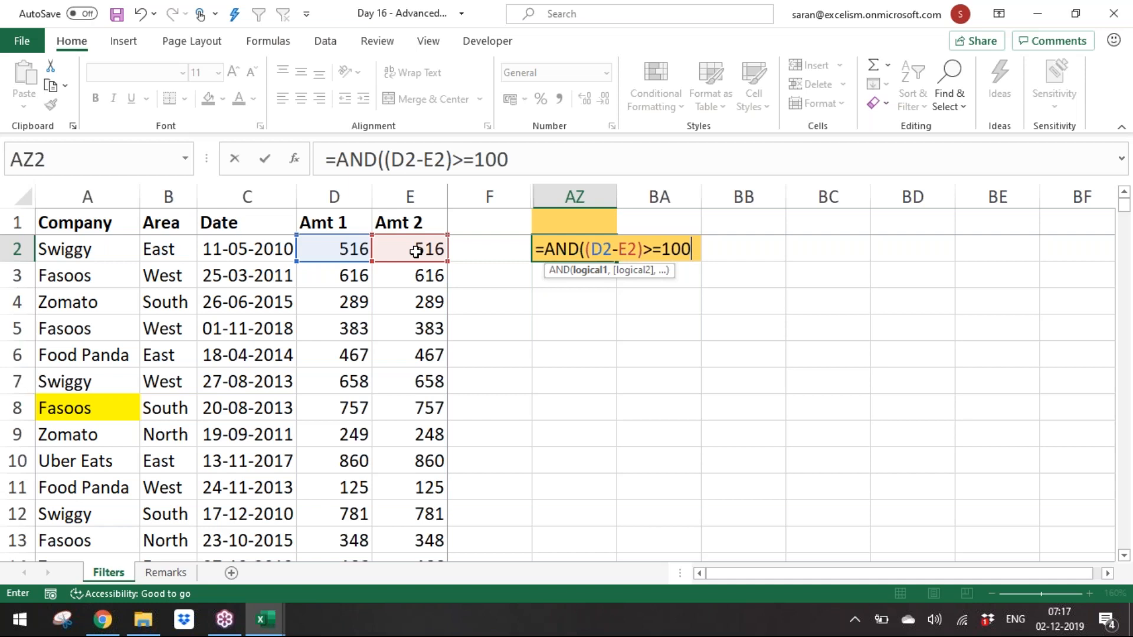
type(",(")
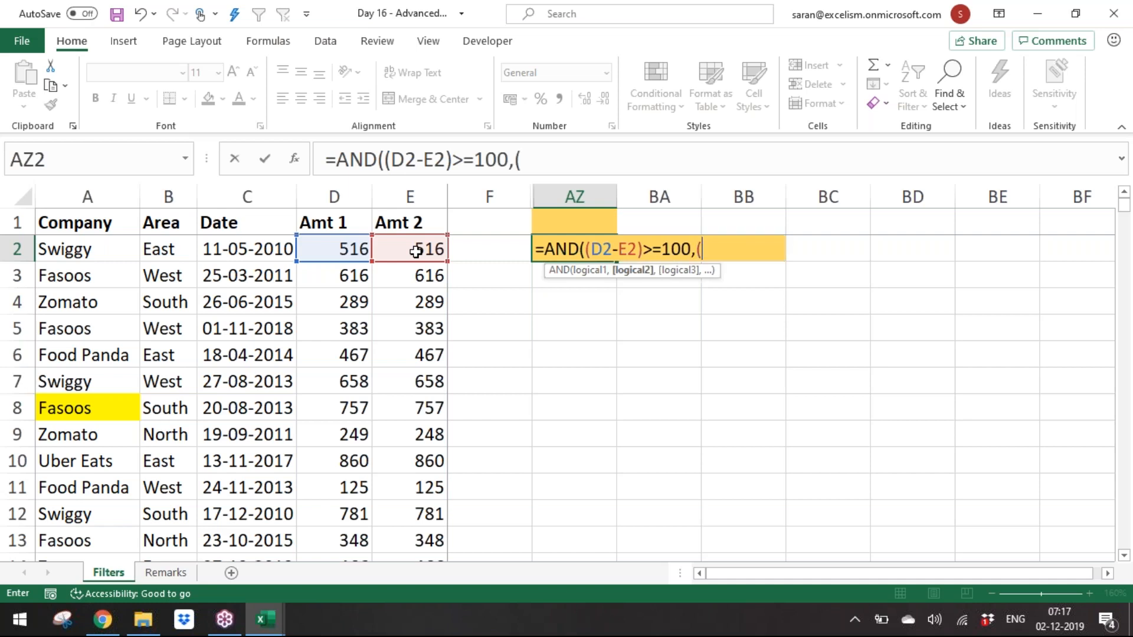
left_click(346, 251)
type("-")
left_click(407, 252)
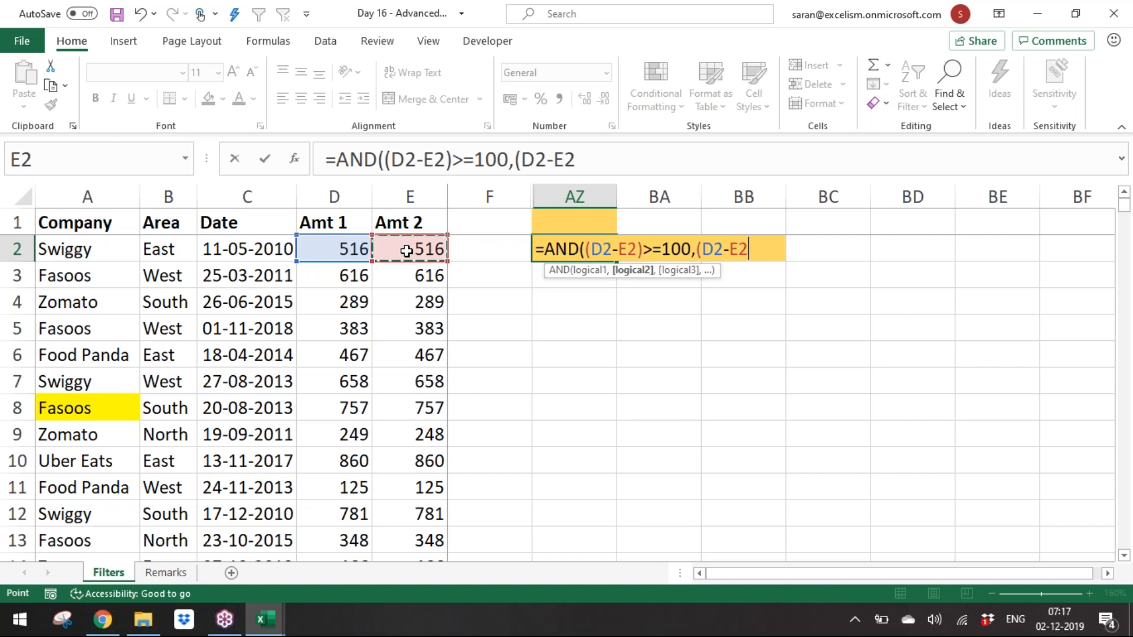
type(")<=")
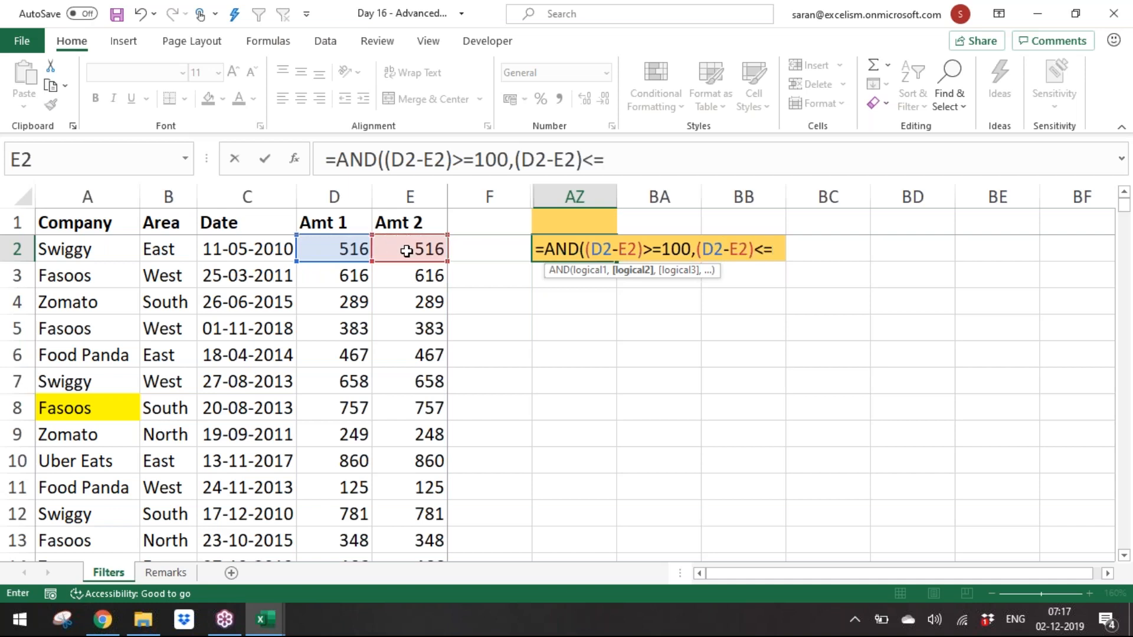
type("500")
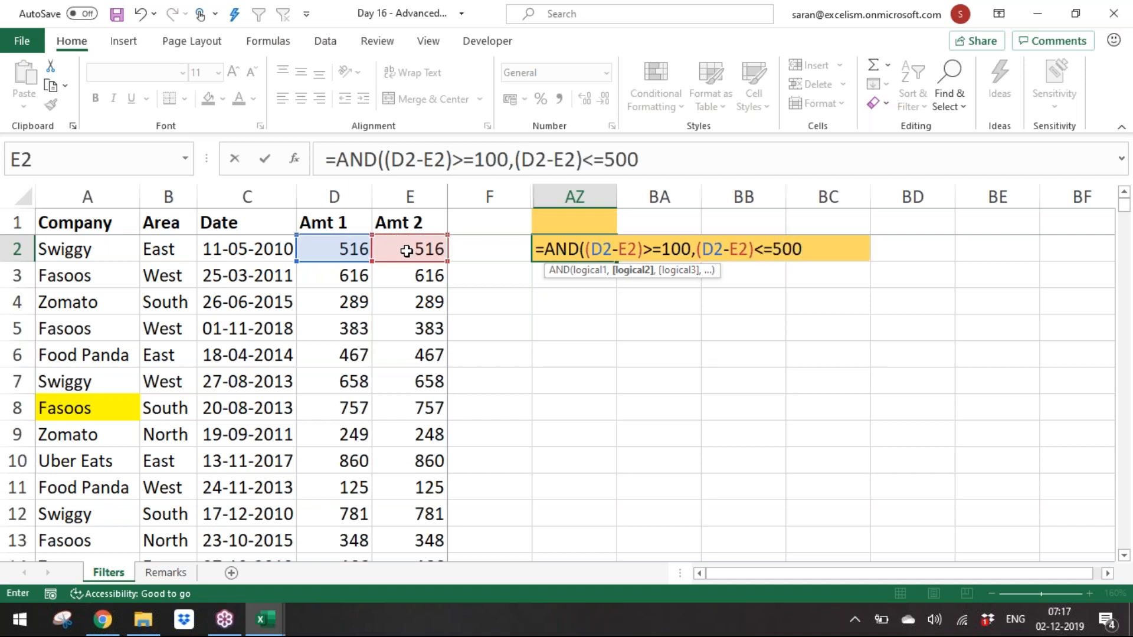
key("BackSpace")
key("BackSpace")
key("BackSpace")
type("400)")
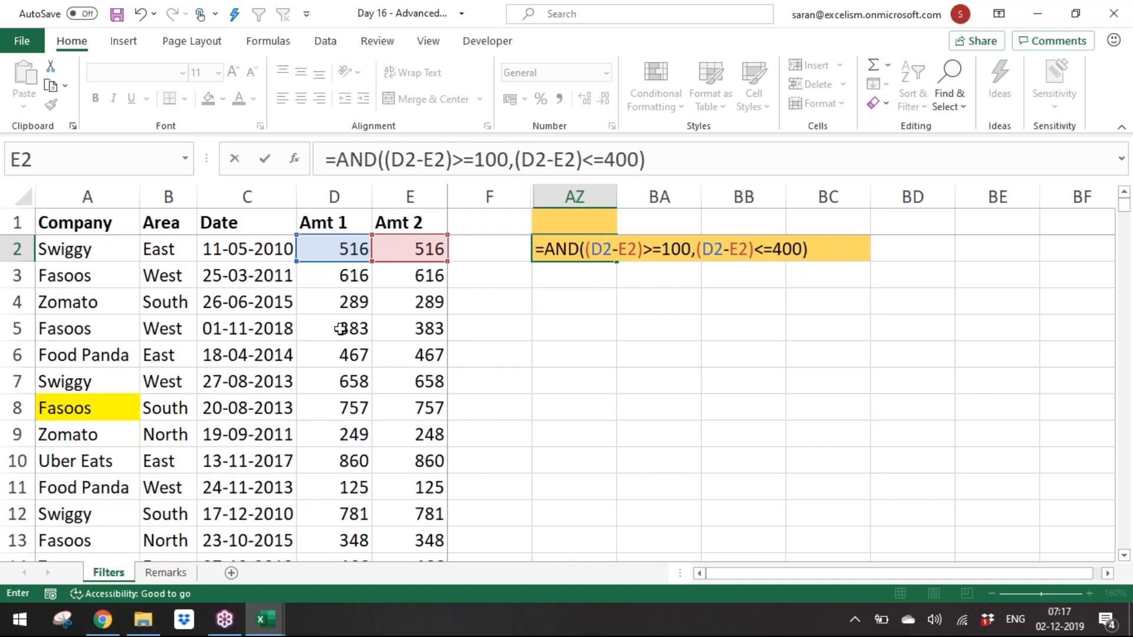
key("ctrl+Return")
key("Return")
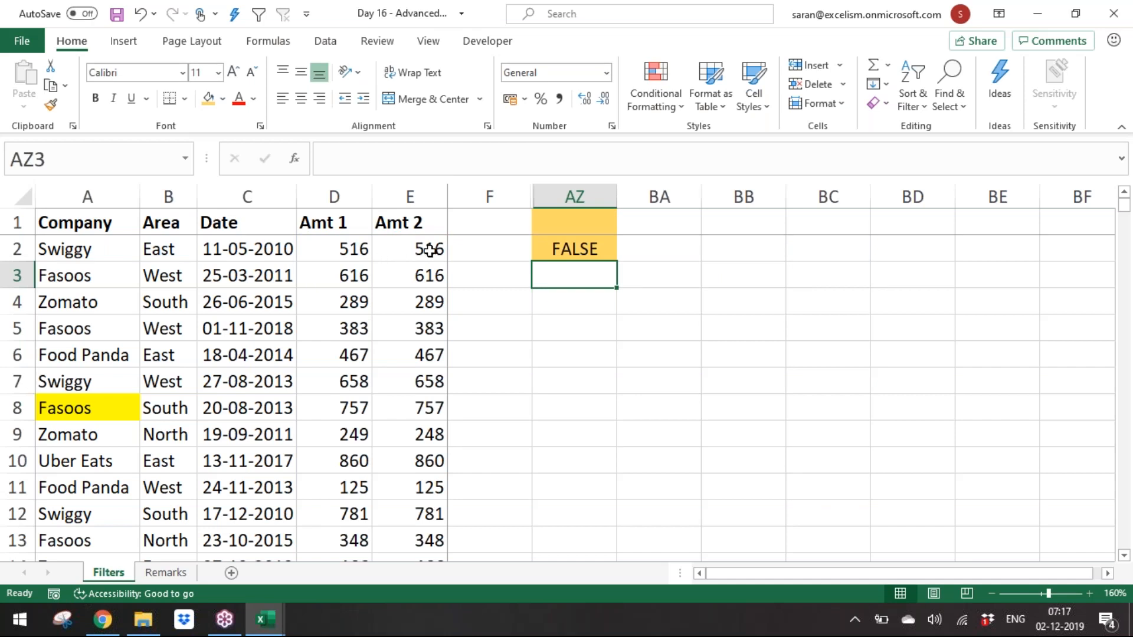
left_click(581, 245)
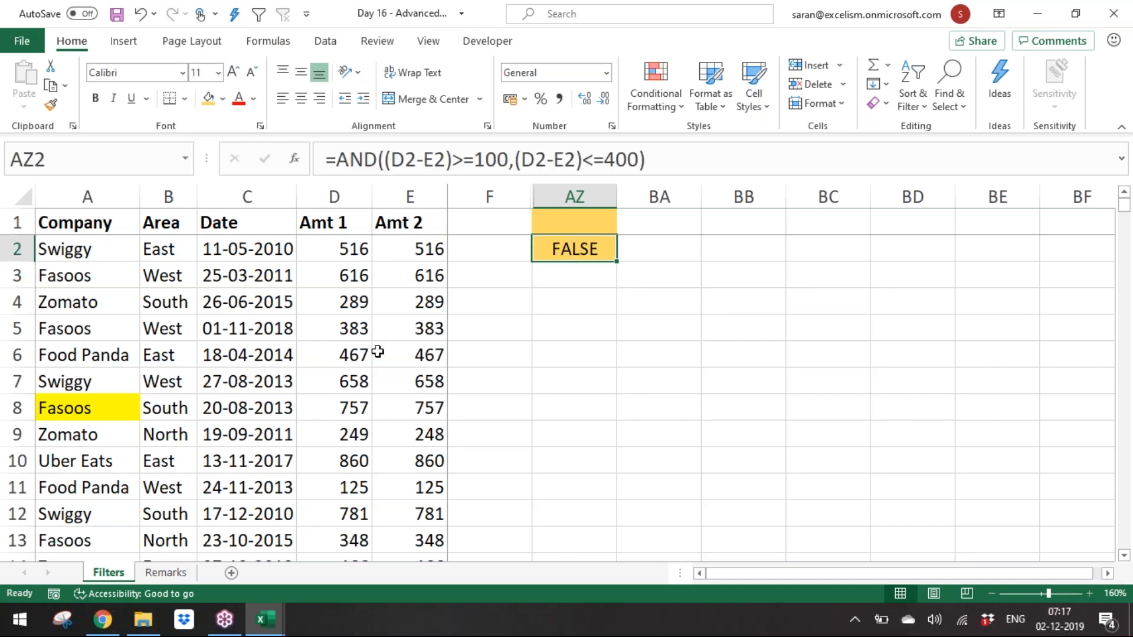
left_click(375, 353)
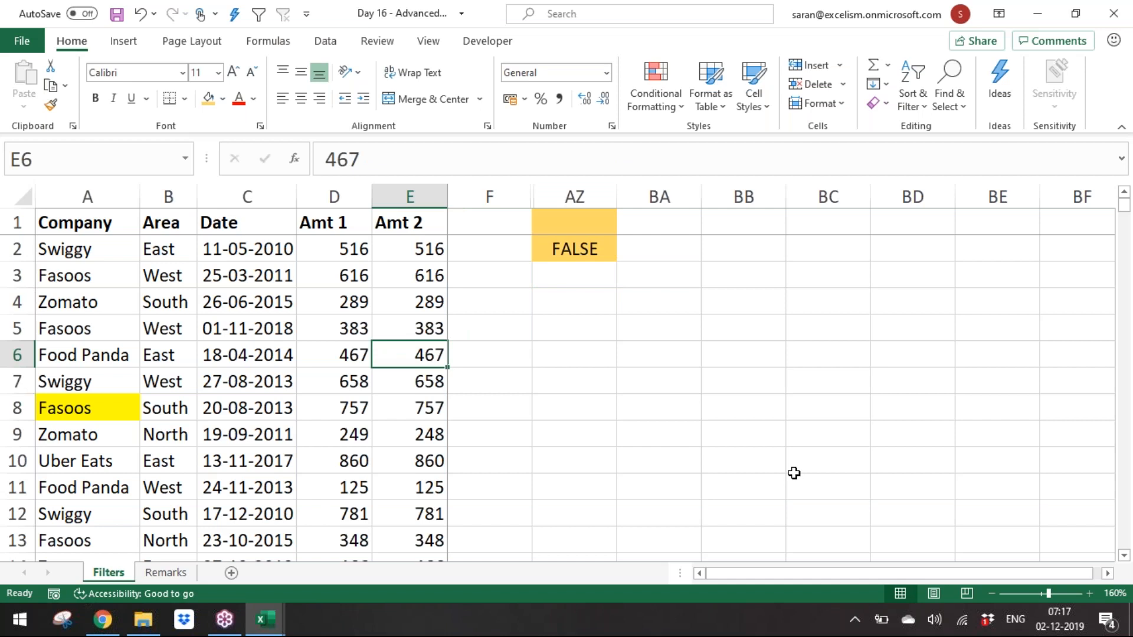
Step: Run Advanced Filter on the data with criteria range AZ1:AZ2, copying the results to AZ4
key("alt+d")
key("f")
key("a")
left_click(858, 236)
left_click_drag(594, 222, 595, 249)
left_click(863, 159)
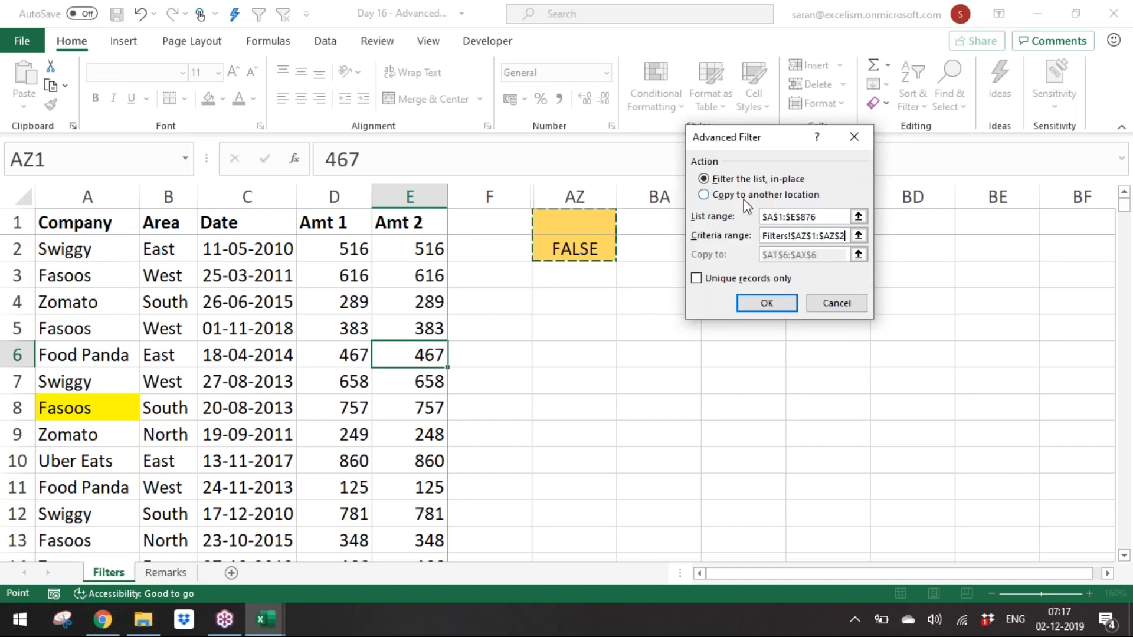
left_click(742, 198)
left_click(858, 255)
left_click(570, 309)
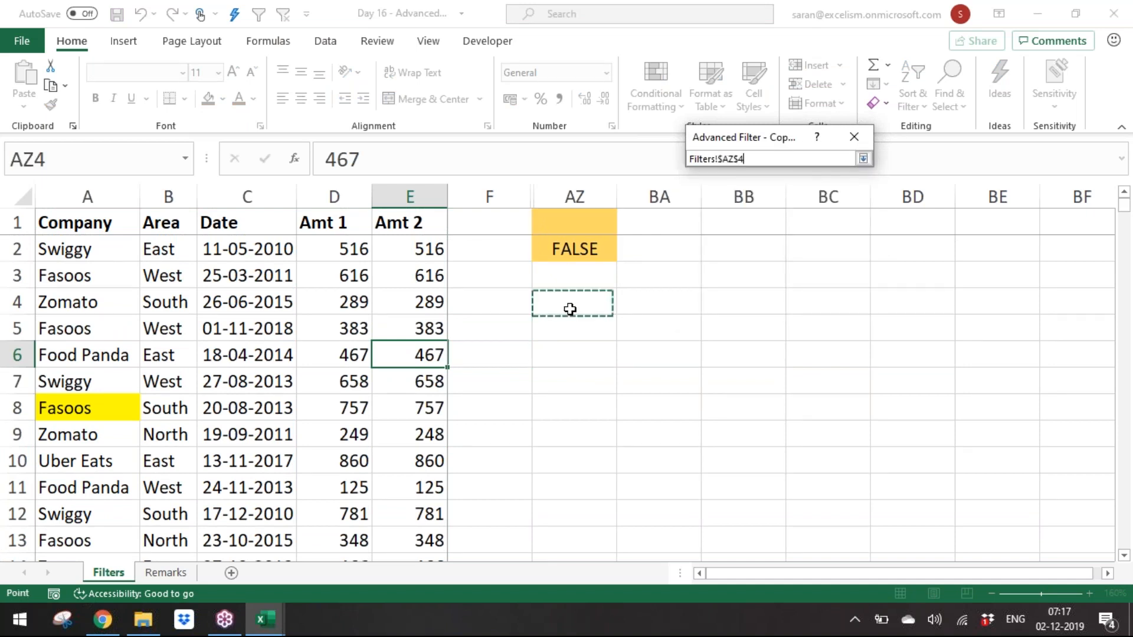
left_click(863, 159)
left_click(767, 302)
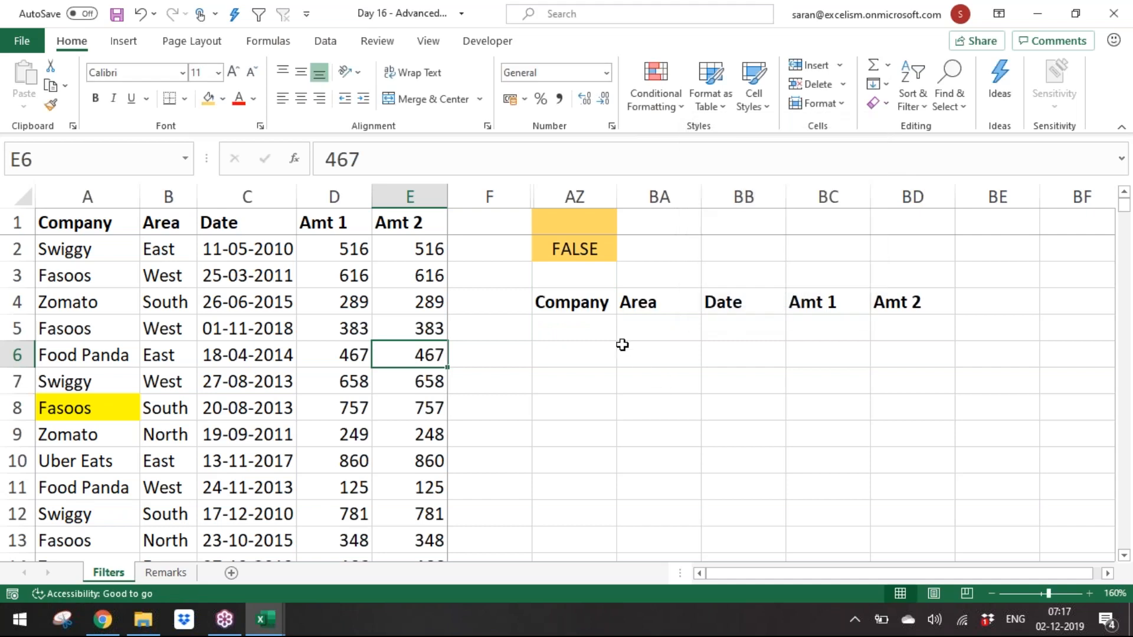
Step: Unhide the hidden columns between column F and column AZ
left_click(573, 250)
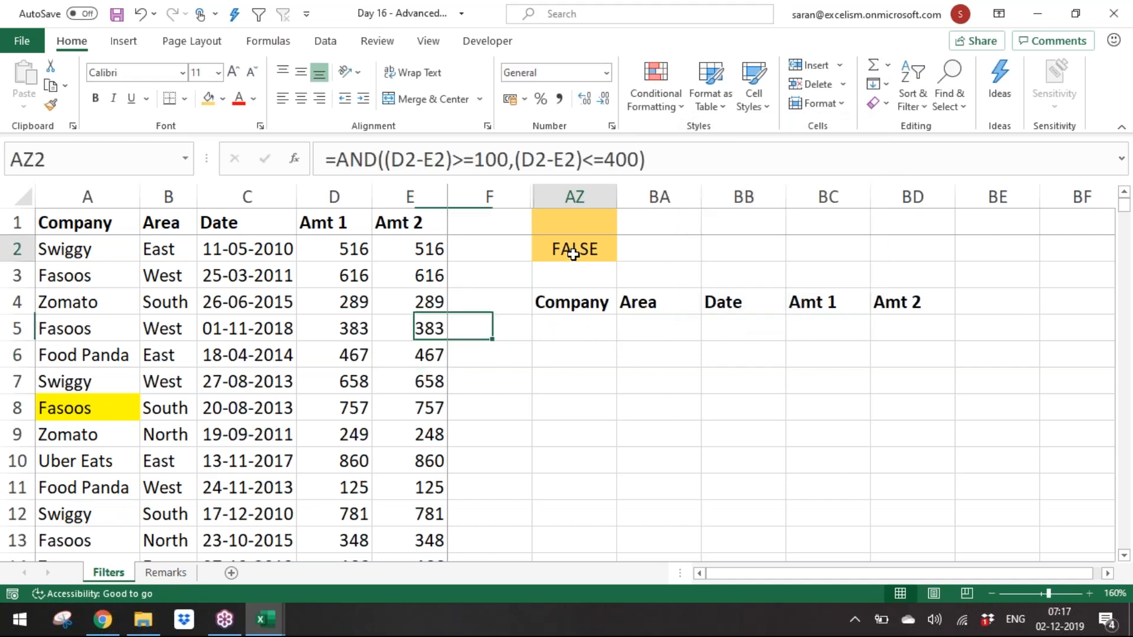
left_click(406, 216)
key("Down")
key("Right")
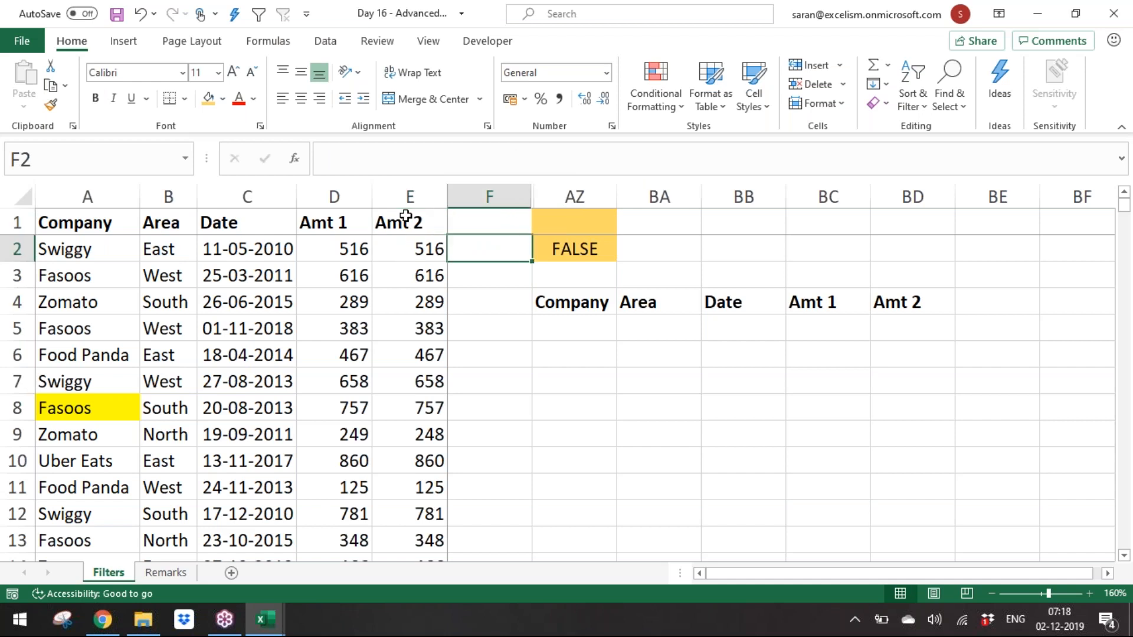
key("ctrl+space")
key("shift+Right")
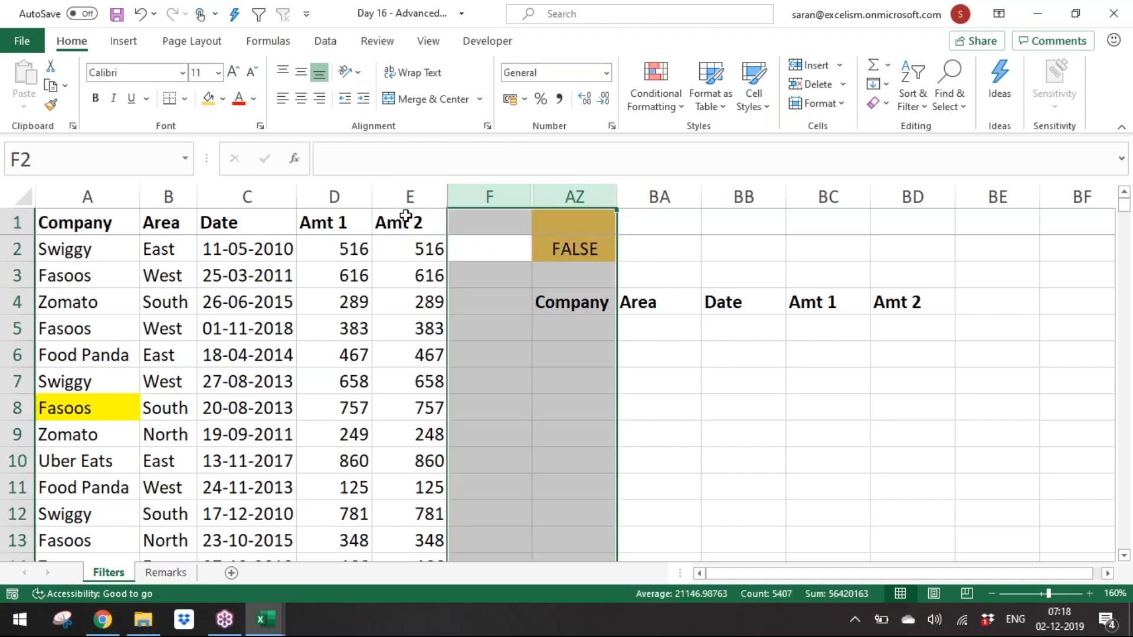
right_click(586, 200)
left_click(646, 484)
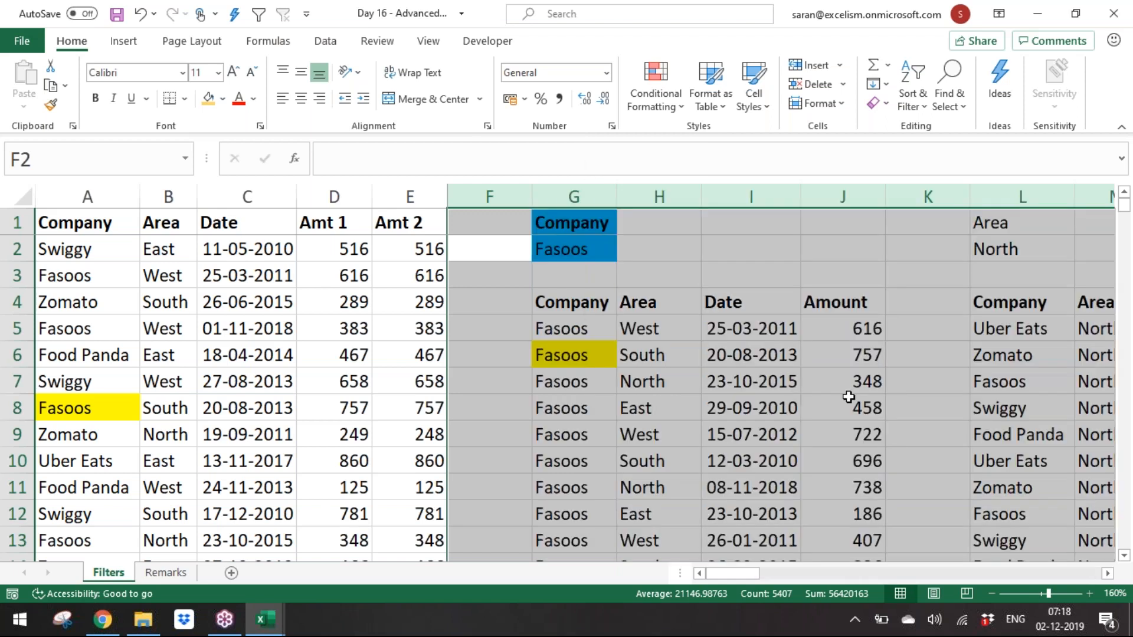
Step: Examine the Amt 1 and Amt 2 values of the earlier extracted rows in AT6:AX12
left_click(848, 396)
key("Right")
key("Right")
key("Right")
key("Right")
key("Right")
key("Right")
key("Right")
key("Right")
key("Right")
key("Right")
key("Right")
key("Right")
key("Right")
key("Right")
key("Right")
key("Right")
key("Right")
key("Right")
key("Right")
key("Right")
key("Right")
key("Right")
key("Right")
key("Right")
key("Right")
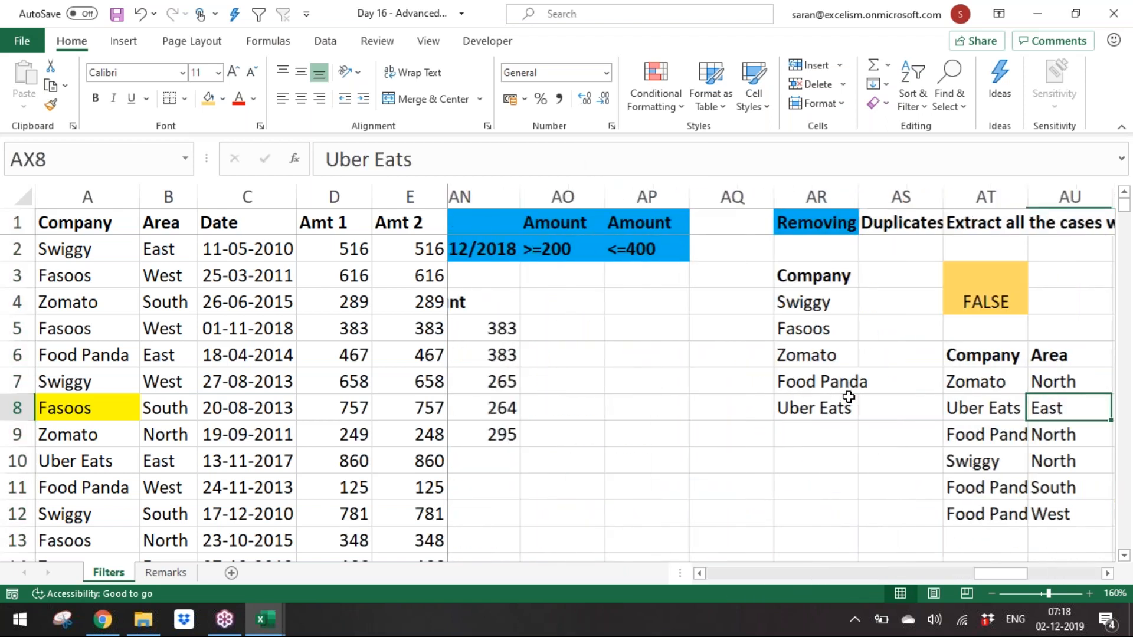
key("ctrl+Right")
key("ctrl+Left")
key("Right")
key("Right")
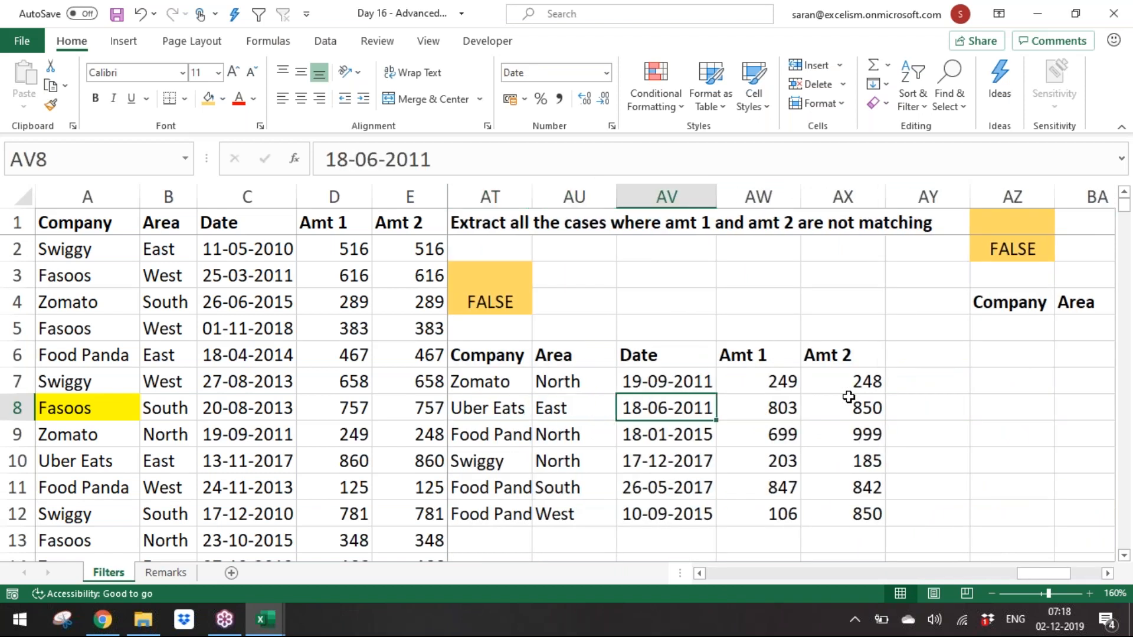
key("Left")
key("Left")
key("Left")
key("Right")
key("Right")
key("Right")
key("Right")
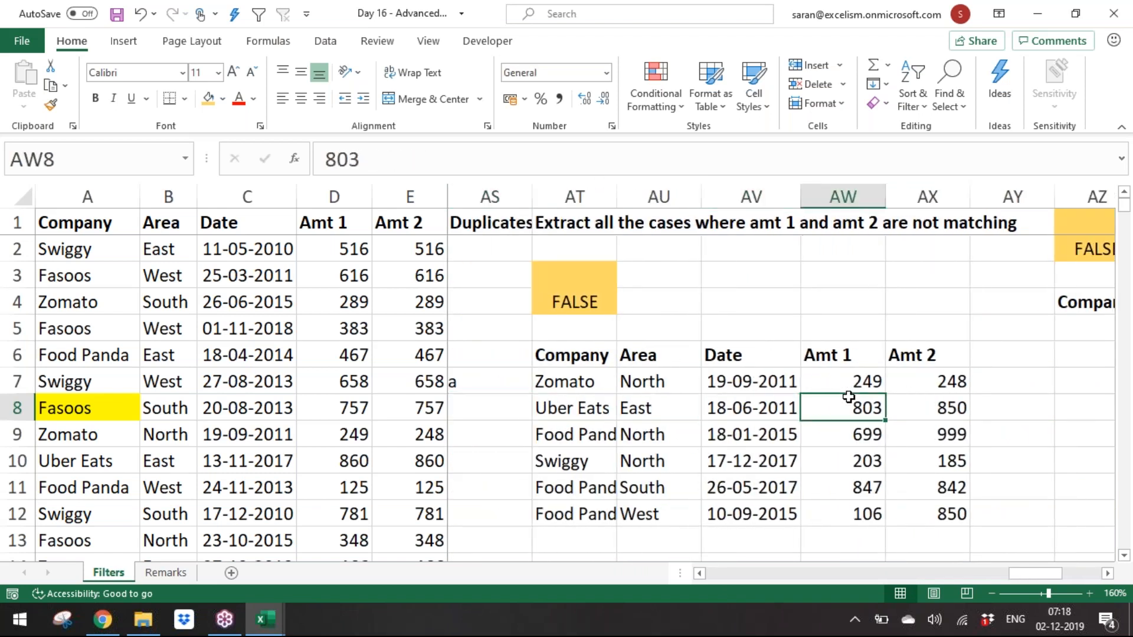
key("Up")
key("shift+Right")
key("shift+Down")
key("Down")
key("shift+Right")
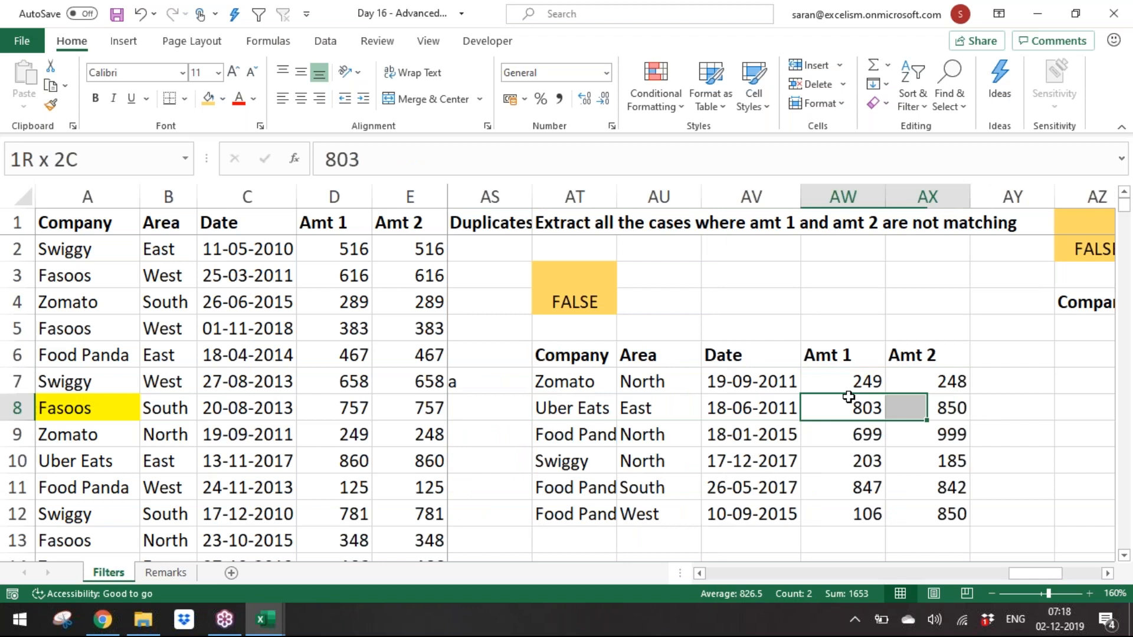
key("Down")
key("shift+Right")
key("Down")
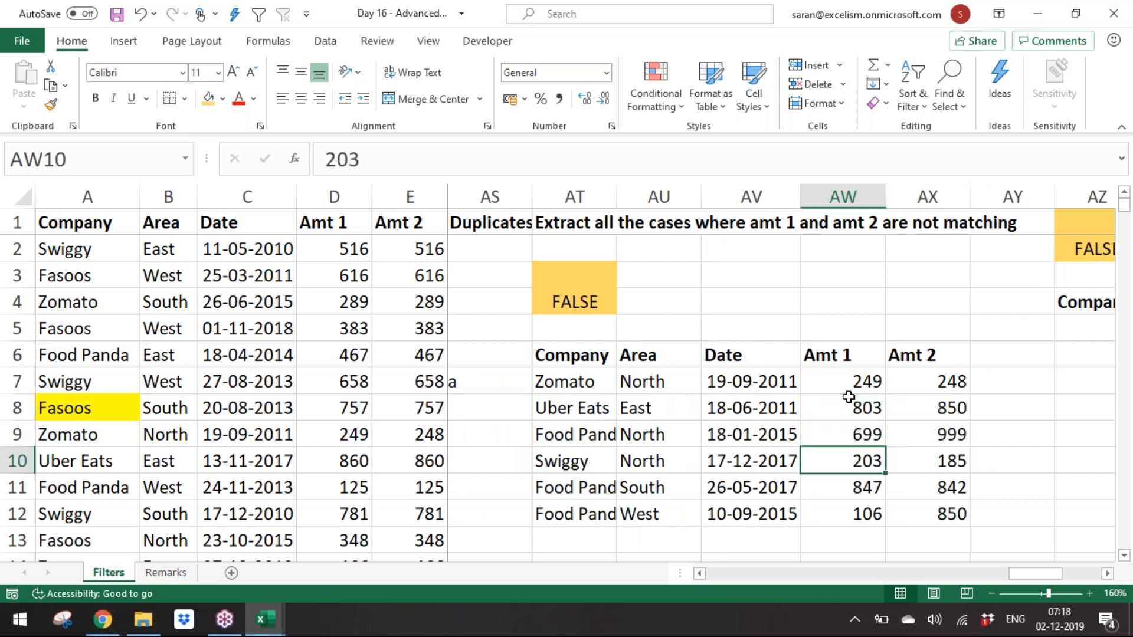
key("Up")
key("shift+Right")
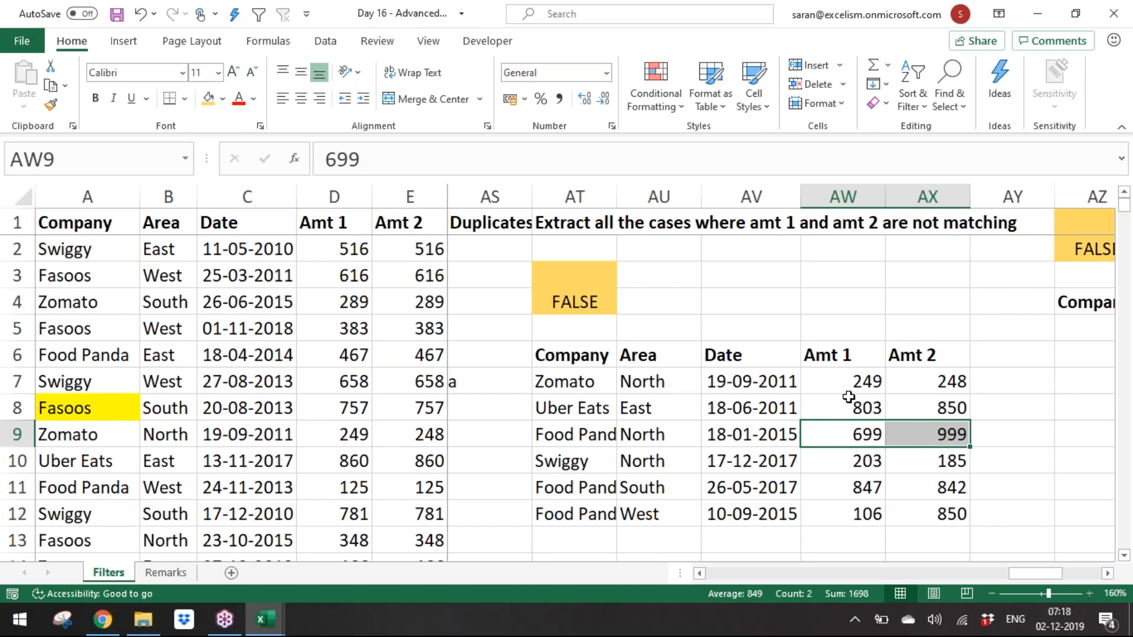
key("Right")
key("Right")
key("Right")
key("Right")
key("Left")
key("Left")
key("Left")
key("Left")
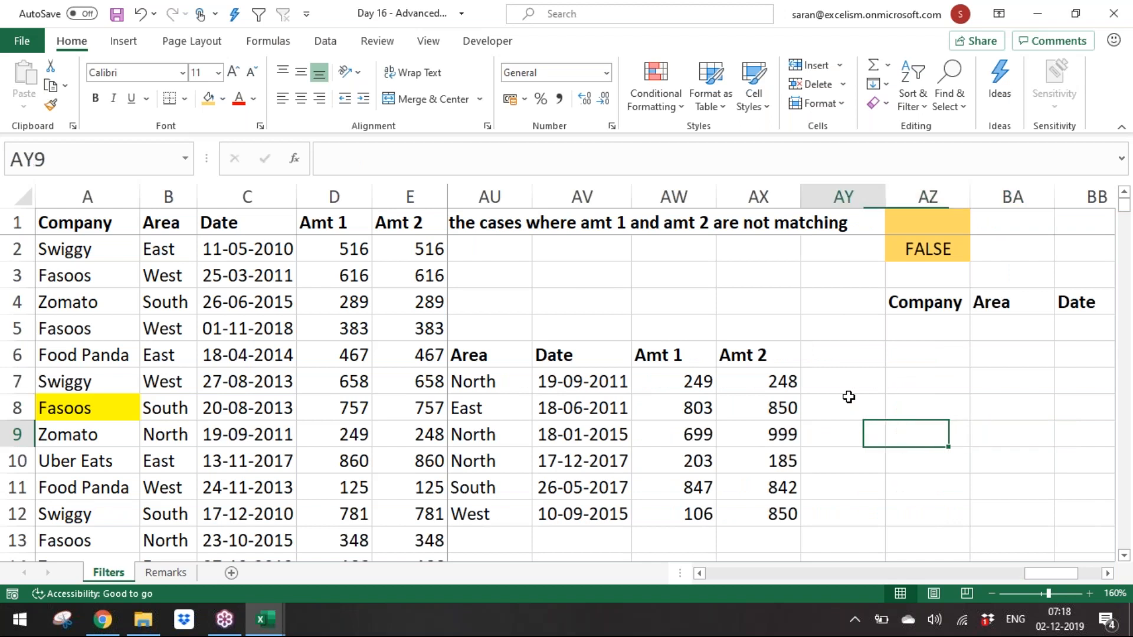
key("Right")
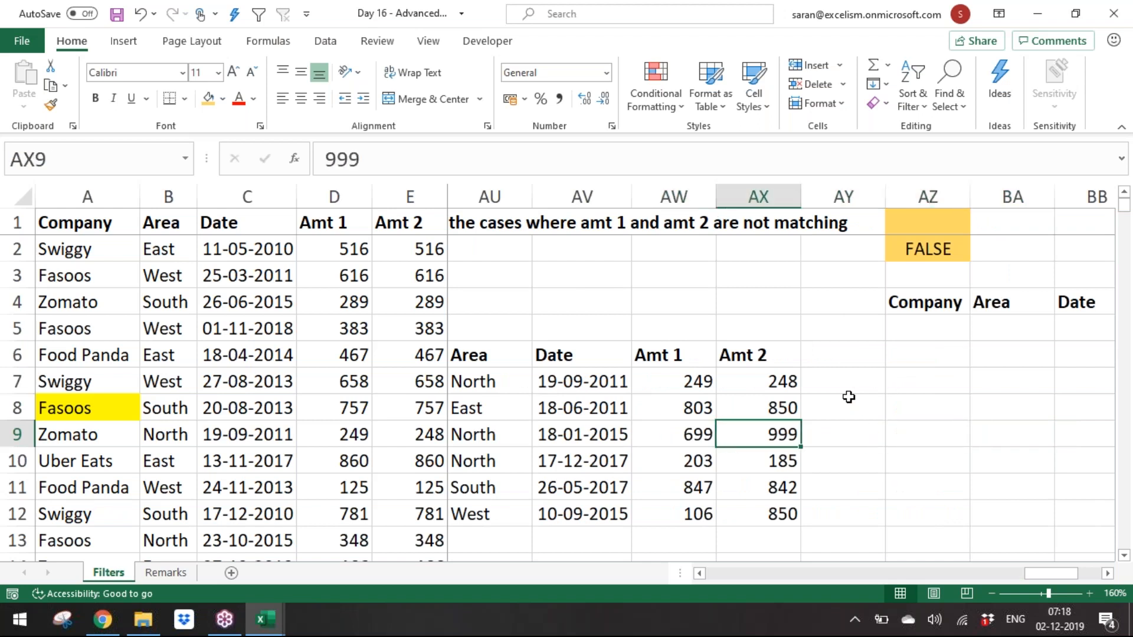
key("Right")
key("Right")
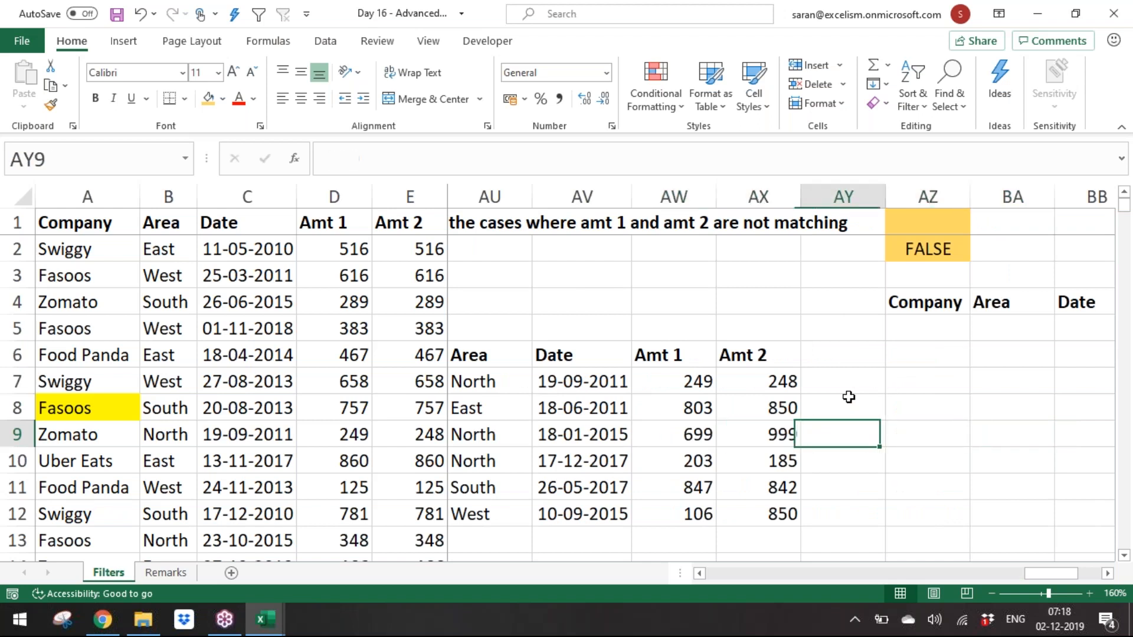
Step: Compare the criteria formula in AZ2 against the extracted Amt 1 and Amt 2 pairs
key("ctrl+Up")
key("ctrl+Up")
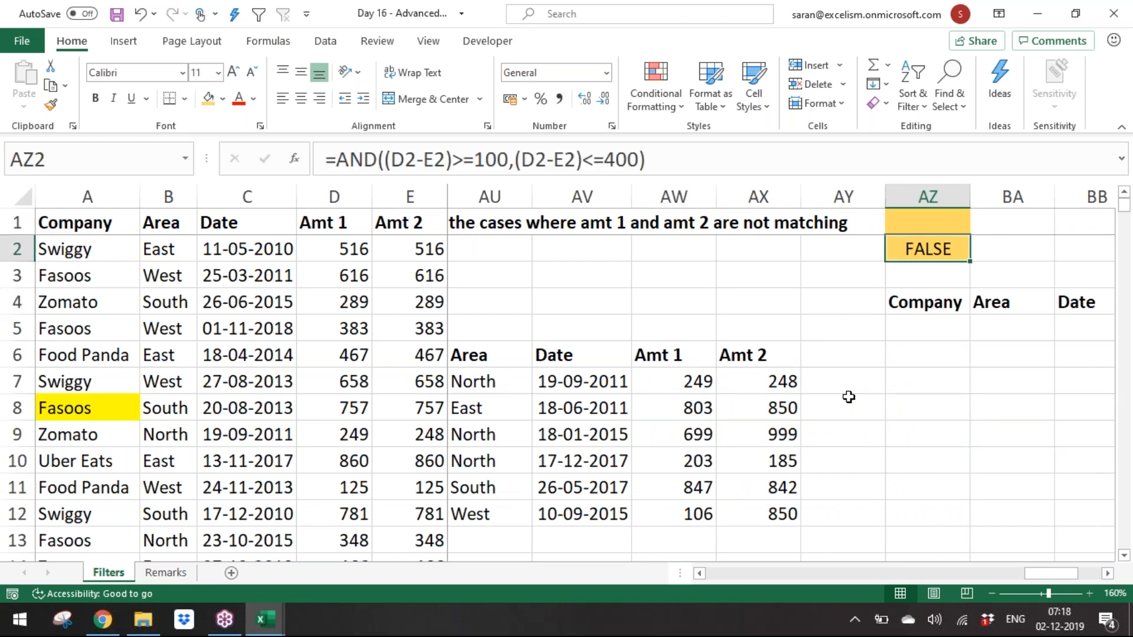
key("Down")
key("Down")
key("Down")
key("Down")
key("Down")
key("Down")
key("Down")
key("Down")
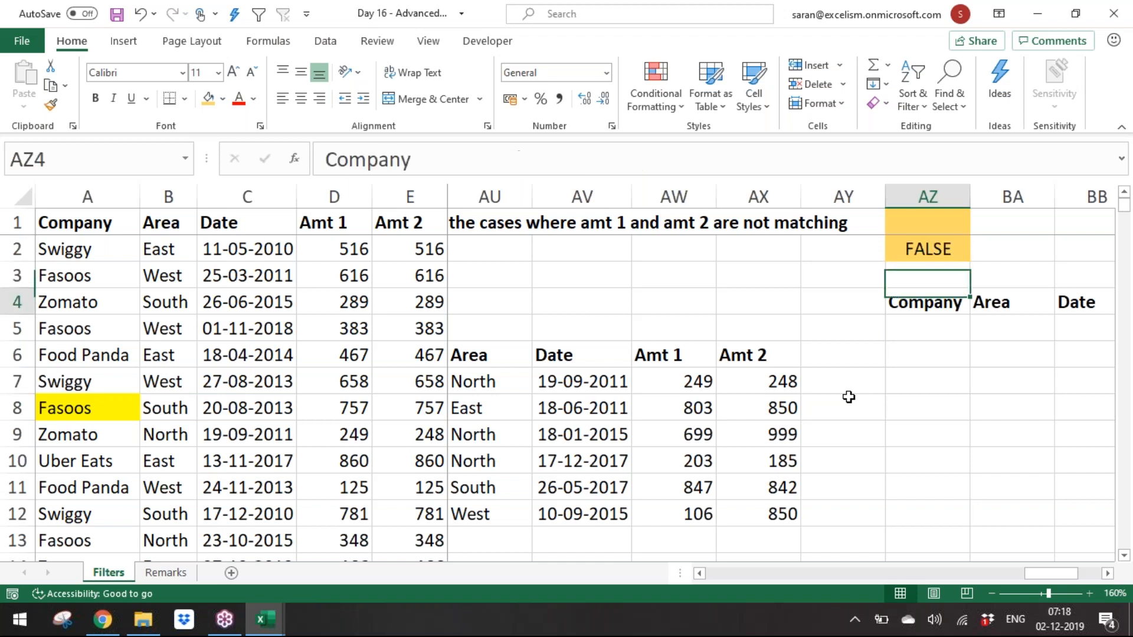
key("Left")
key("Left")
key("Left")
key("Up")
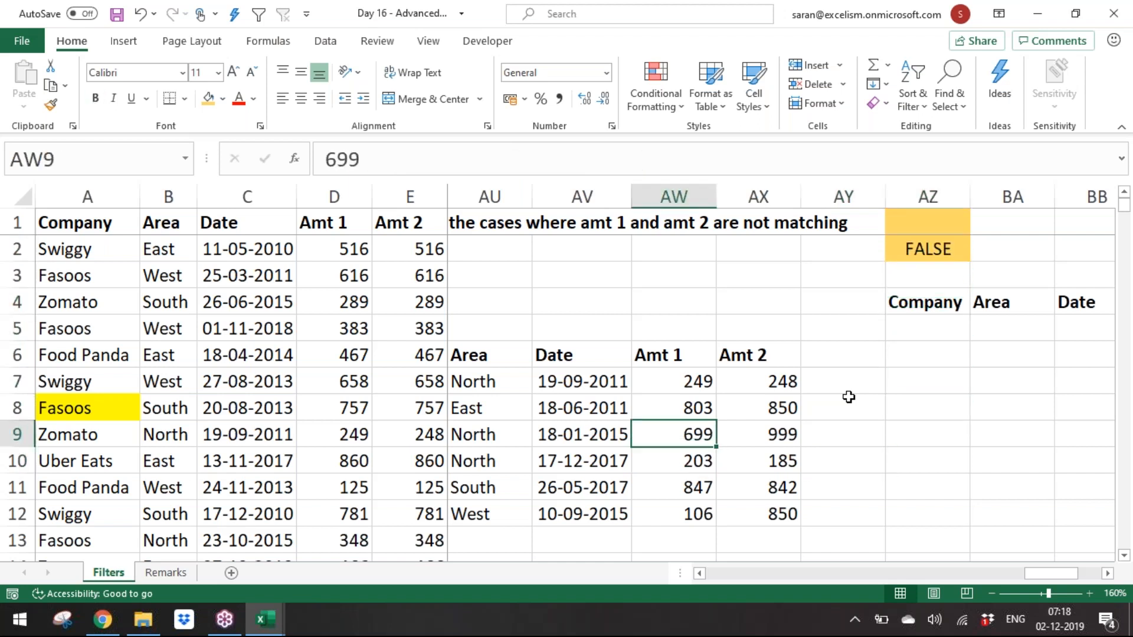
key("shift+Right")
key("Down")
key("shift+Right")
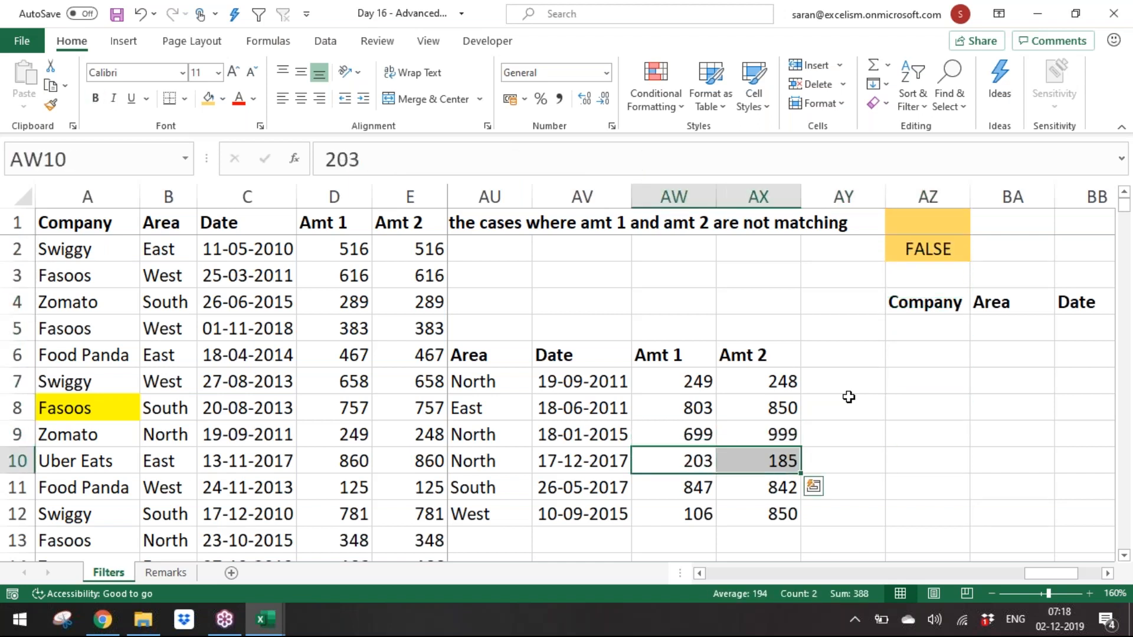
key("Down")
key("shift+Right")
key("Down")
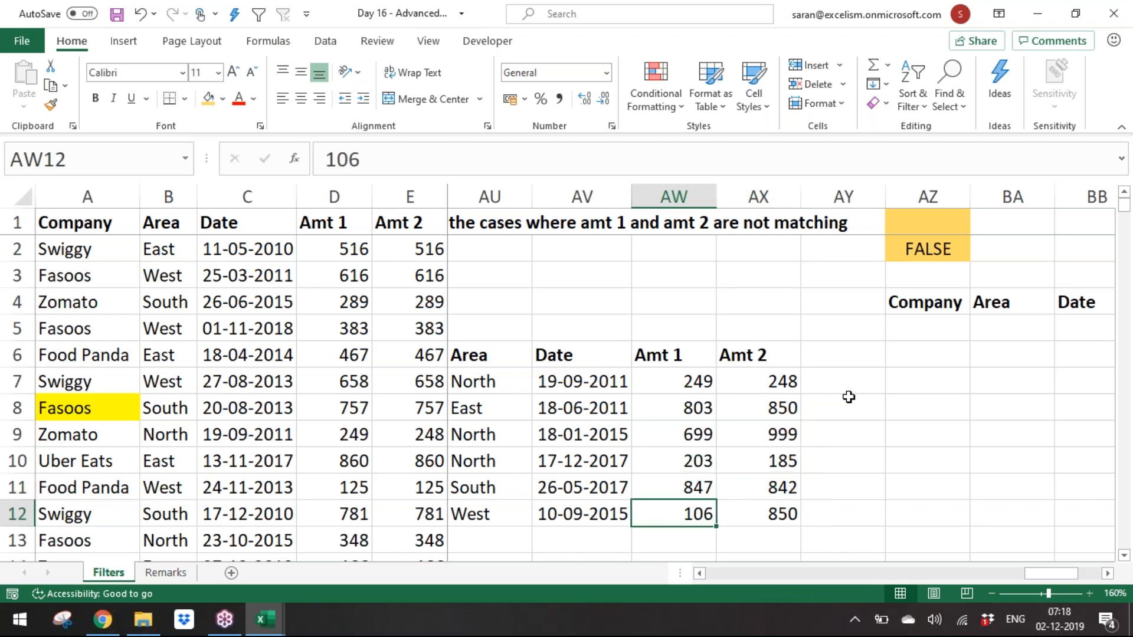
key("ctrl+Up")
key("Down")
key("Down")
key("Up")
Step: Enter the formula =AW7-AX7 in AY7 to compute the first extracted row's amount difference
key("Right")
key("Right")
type("=")
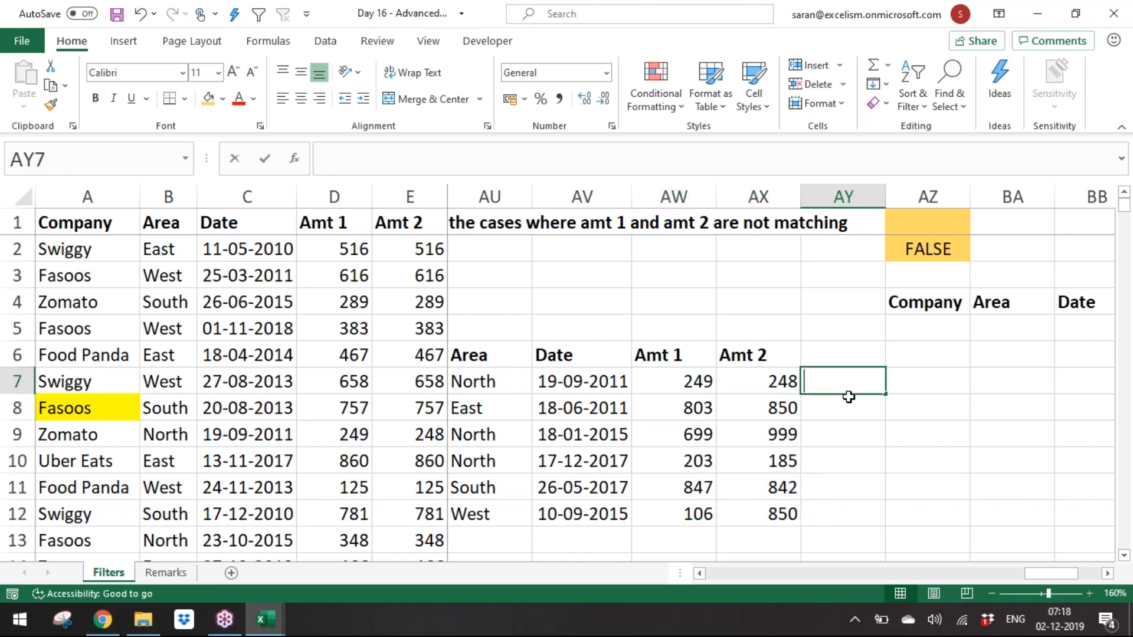
key("Down")
key("Down")
key("Up")
key("Up")
key("Left")
key("Left")
type("-")
key("Left")
key("Down")
key("Up")
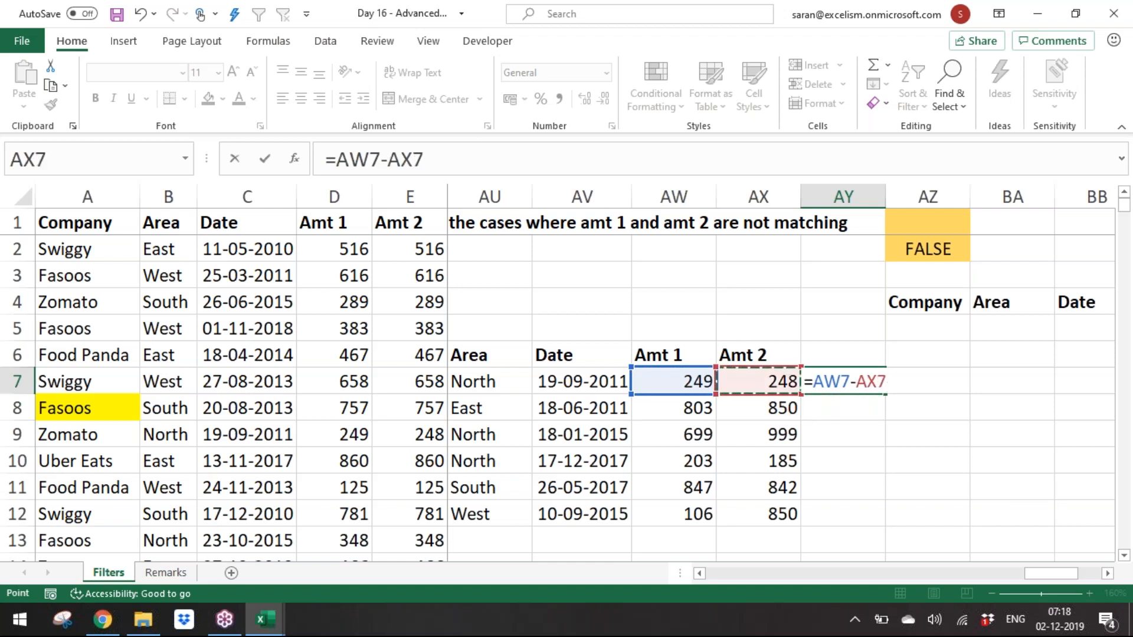
key("Return")
Step: Copy the difference formula from AY7 down to AY12
key("Up")
key("ctrl+c")
key("Left")
key("ctrl+Down")
key("Right")
key("shift+Up")
key("shift+Up")
key("shift+Up")
key("shift+Up")
key("Return")
key("Down")
key("Down")
key("Up")
key("Up")
key("Up")
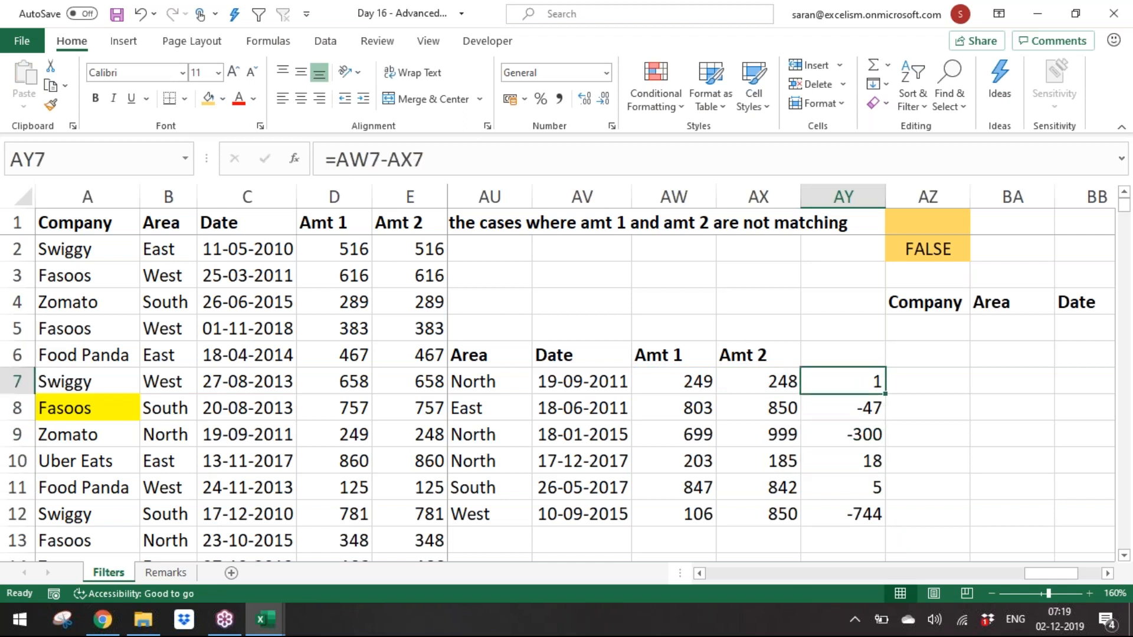
Step: Clear the difference formulas from AY7:AY12
key("ctrl+shift+Down")
key("Delete")
key("Right")
key("Up")
key("Up")
key("Up")
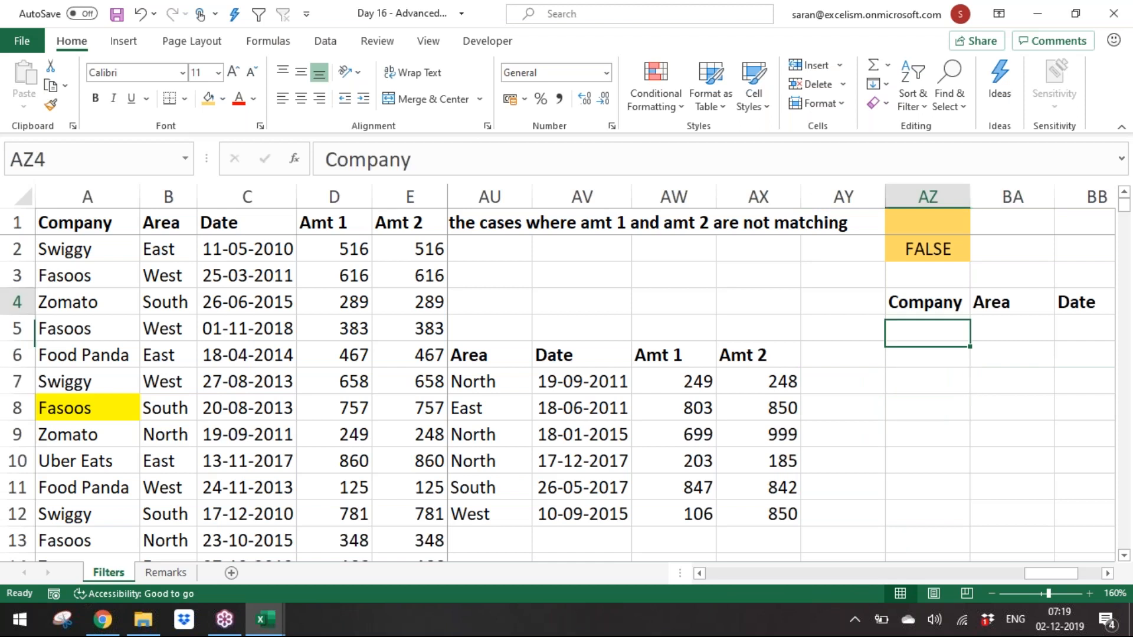
key("Up")
key("Up")
Step: Change the AZ2 criteria formula to =AND((D2-E2)>=-400,(D2-E2)<=-100)
double_click(956, 249)
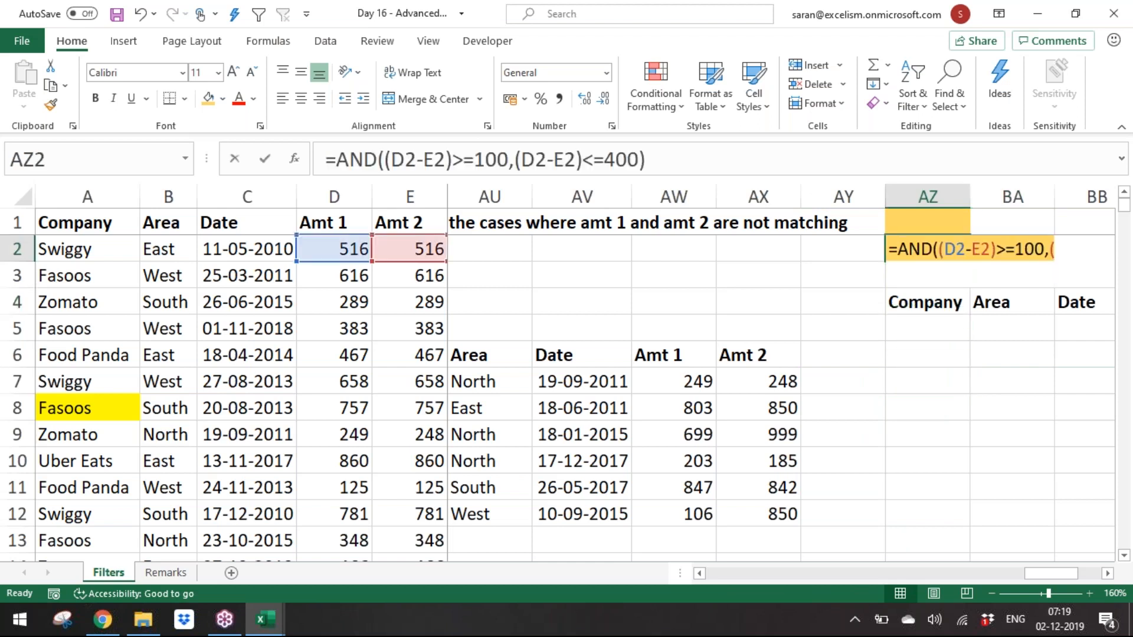
key("Right")
key("Right")
key("Right")
key("Right")
key("Right")
key("Right")
key("Right")
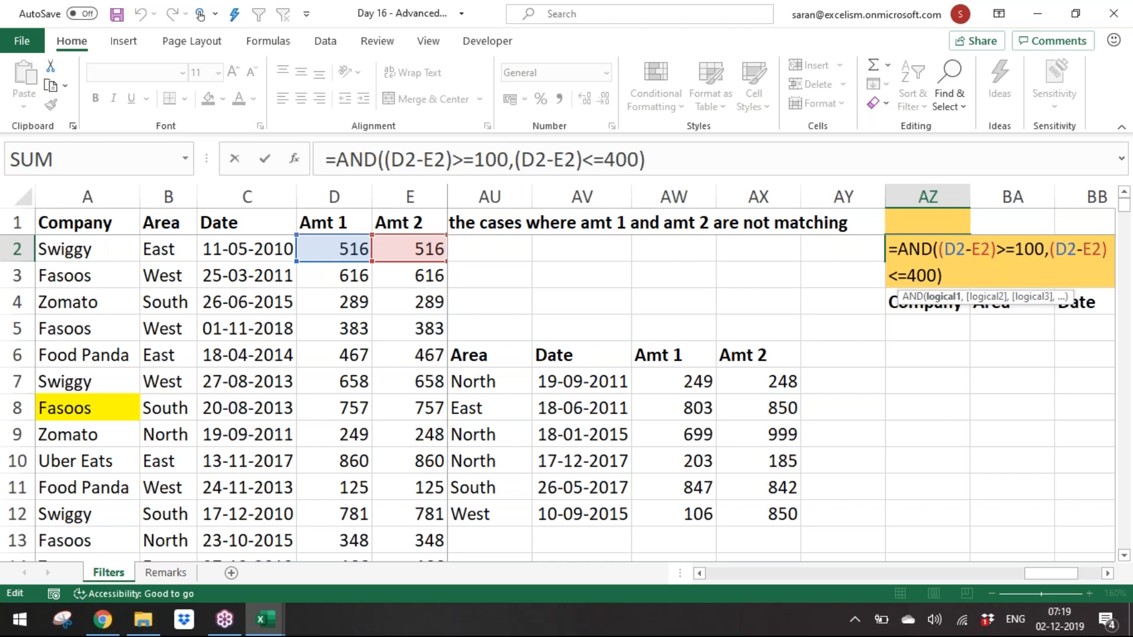
type("-")
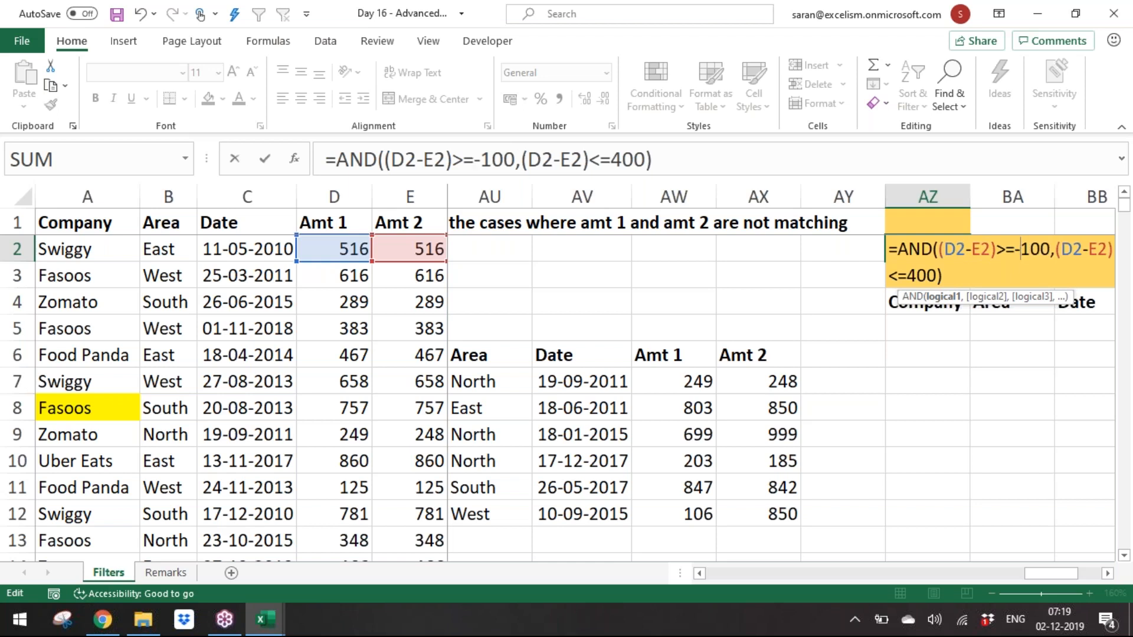
key("BackSpace")
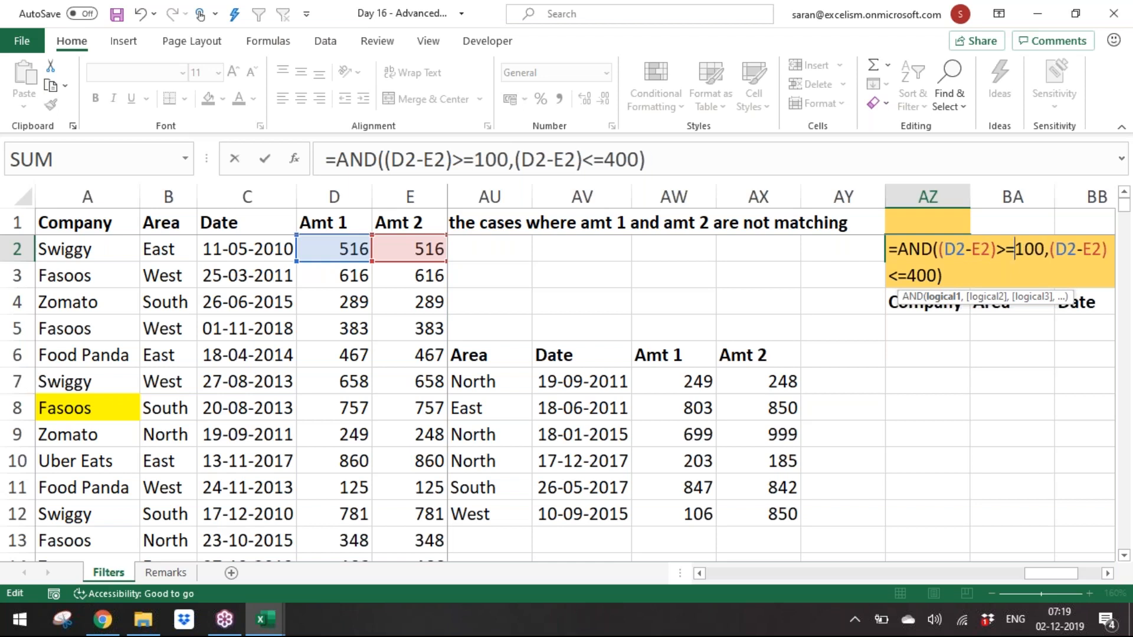
key("Delete")
type("-4")
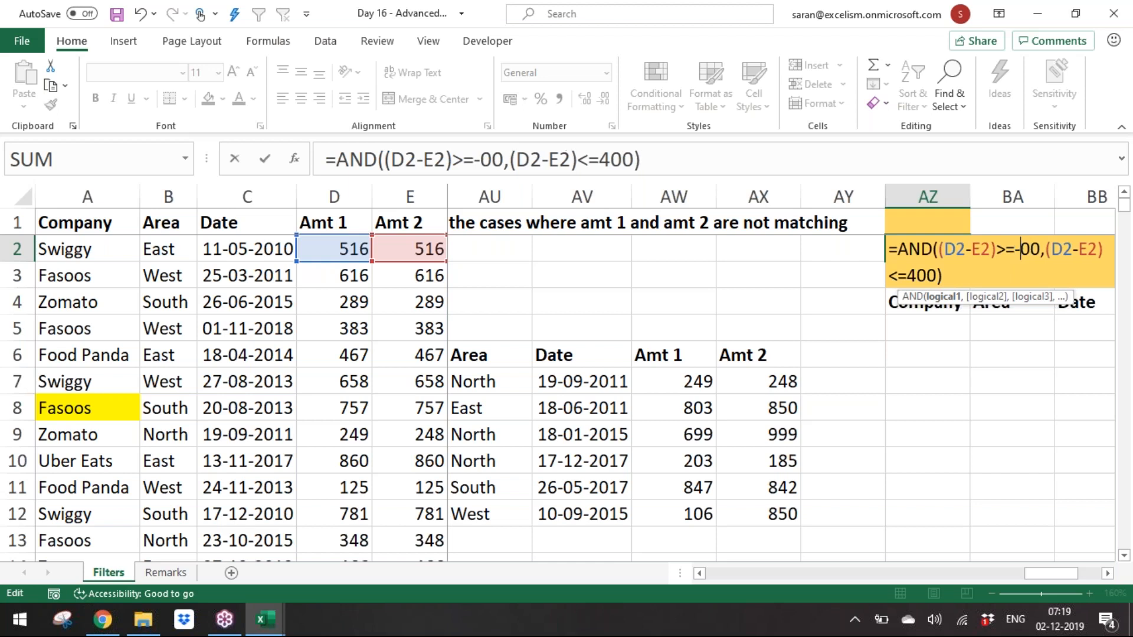
key("End")
key("Left")
key("Left")
key("Left")
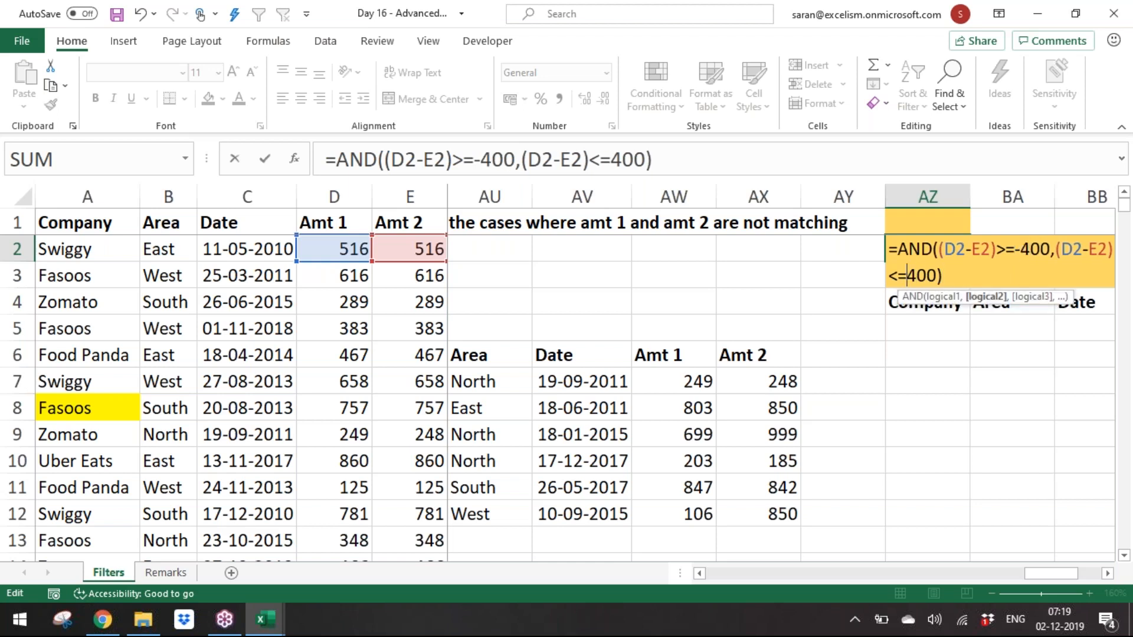
key("shift+Left")
type("-1")
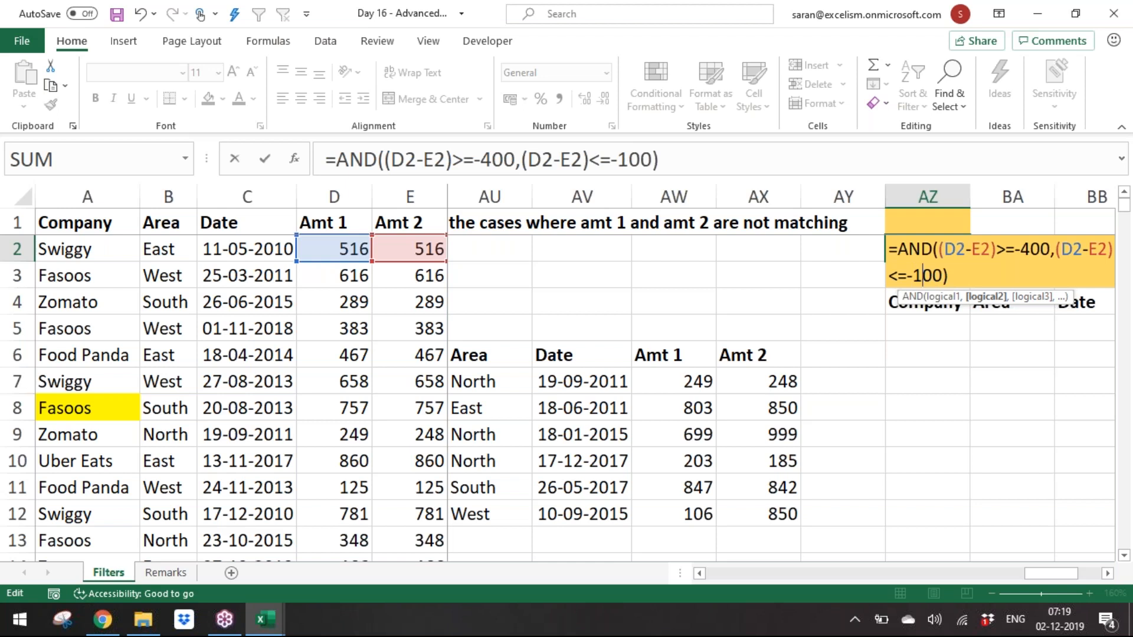
key("Return")
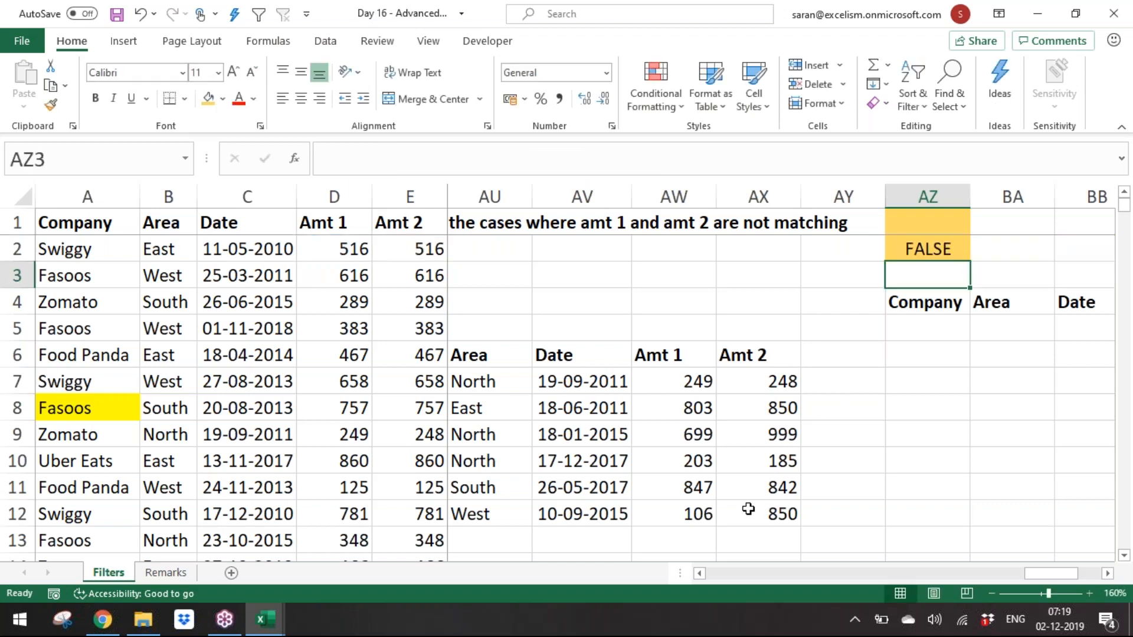
Step: Run Advanced Filter on A1:E876 with criteria AZ1:AZ2, copying matching rows to AZ4:BD4
left_click_drag(572, 434, 748, 438)
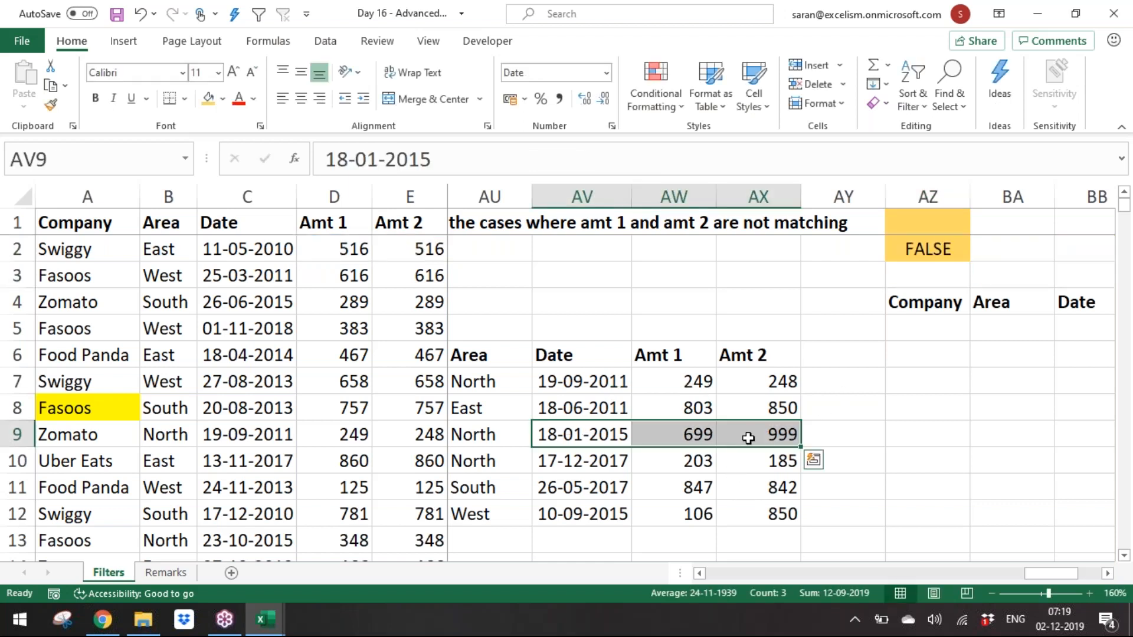
left_click(215, 355)
key("alt+d")
key("f")
key("a")
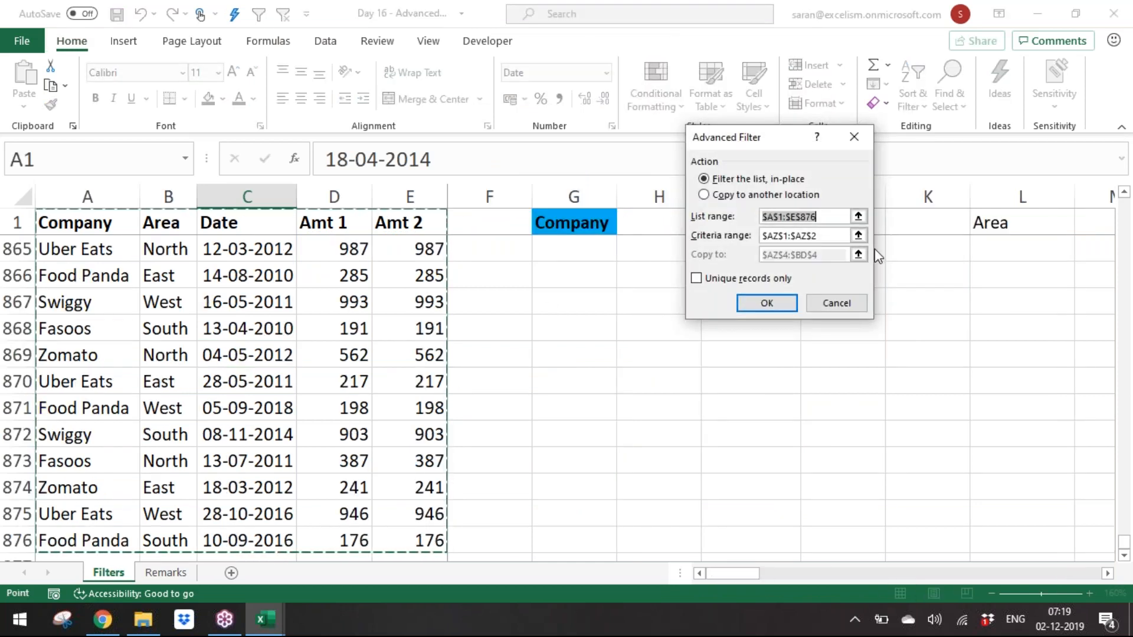
left_click(858, 236)
left_click_drag(1034, 223, 1012, 246)
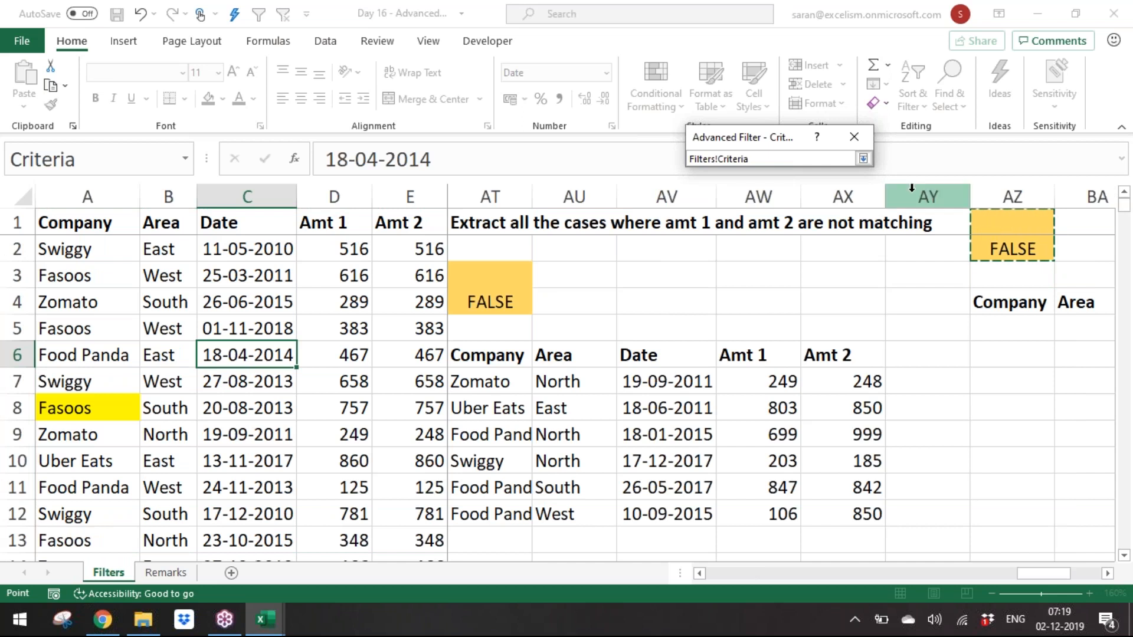
left_click(863, 158)
left_click(737, 195)
left_click(858, 254)
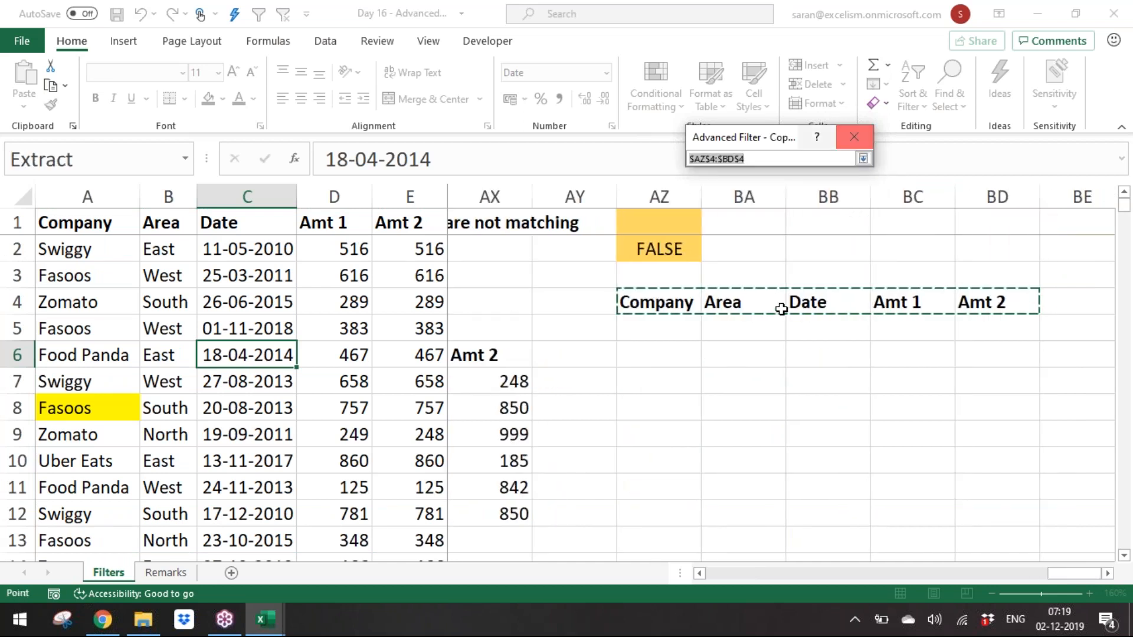
left_click(863, 159)
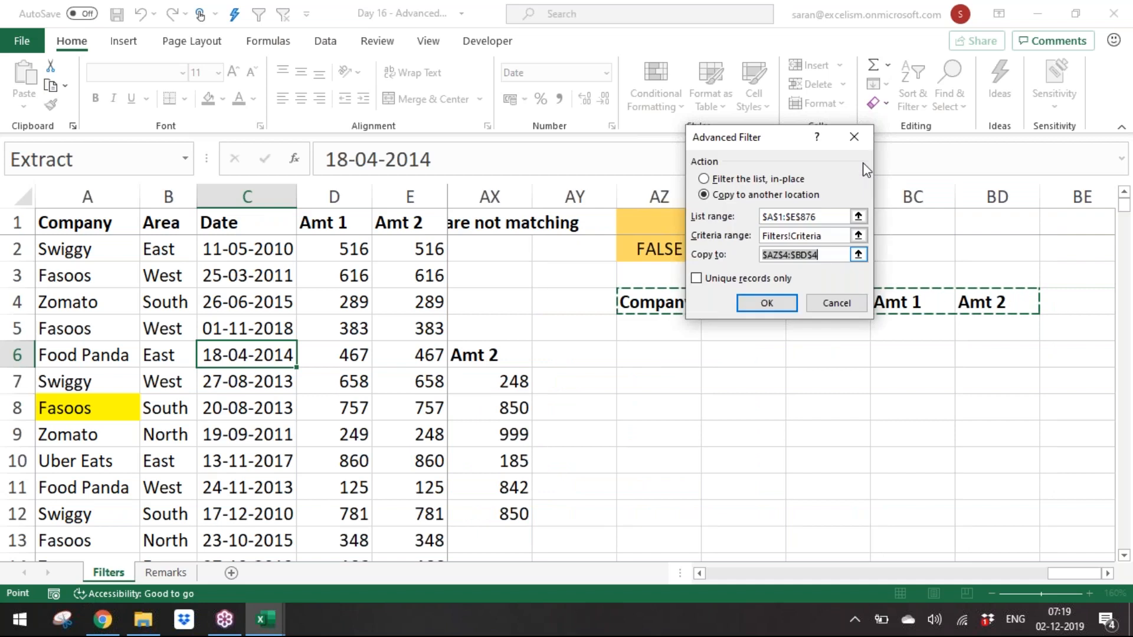
left_click(771, 301)
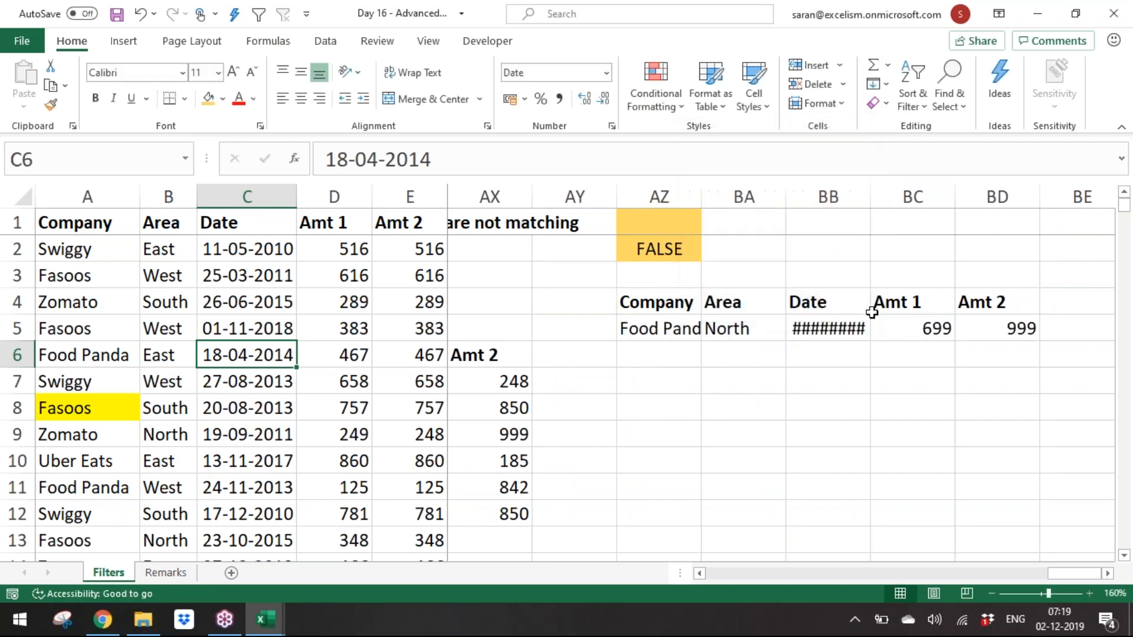
Step: Widen the Date column BB so the extracted date displays fully
left_click_drag(871, 196, 885, 196)
left_click_drag(941, 329, 1010, 331)
left_click_drag(925, 323, 983, 329)
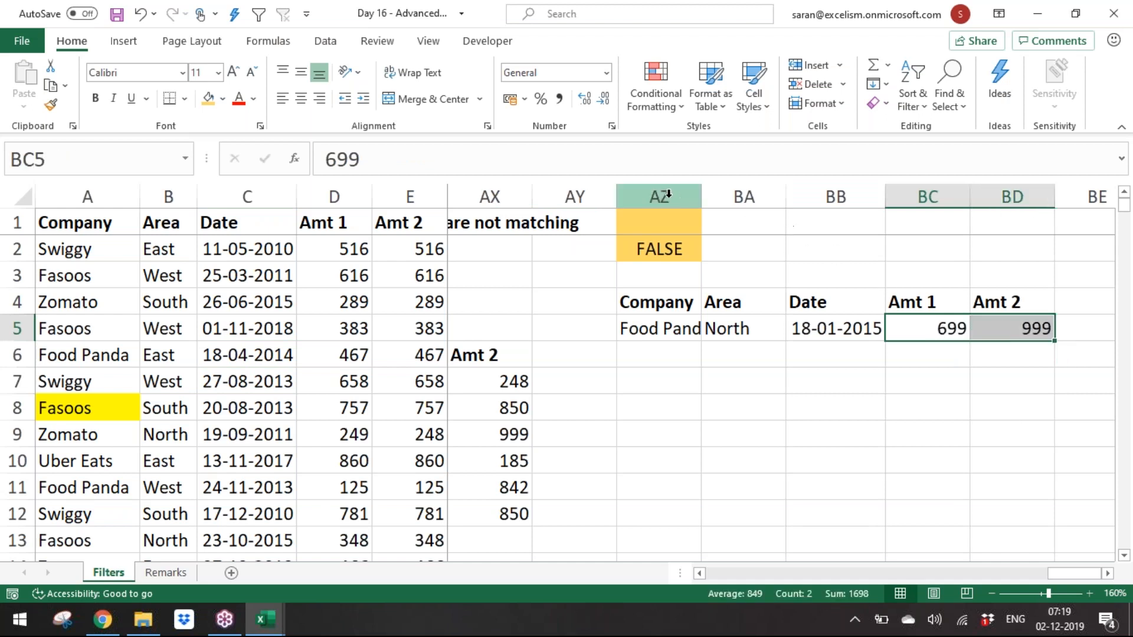
Step: Hide columns AZ through BE holding the criteria and extracted results
left_click_drag(676, 197, 1059, 220)
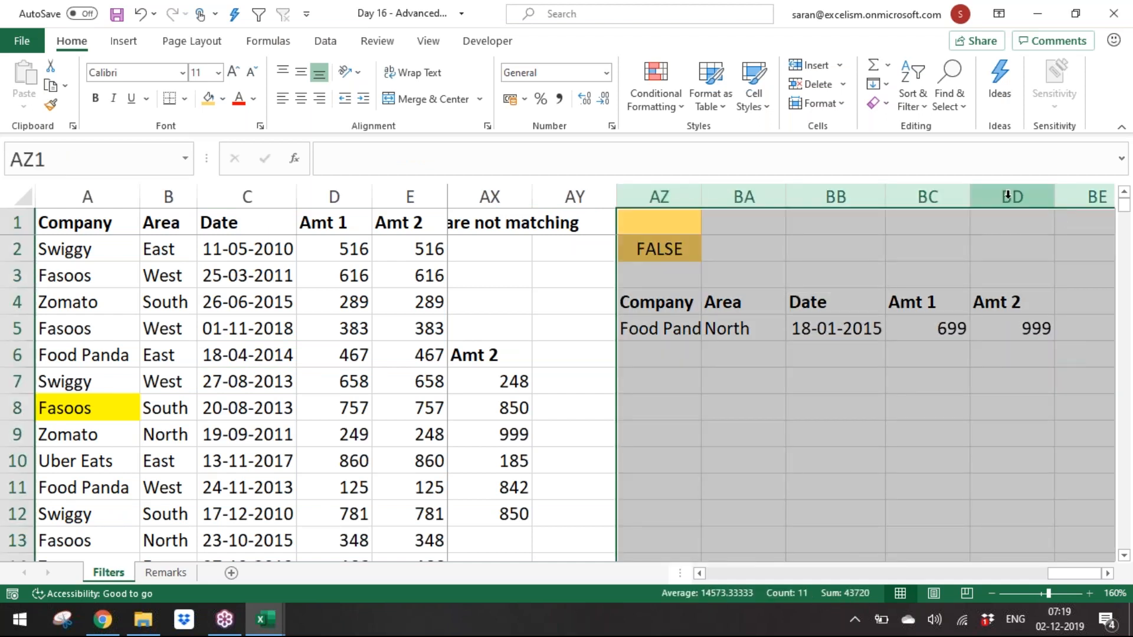
right_click(1008, 197)
left_click(957, 459)
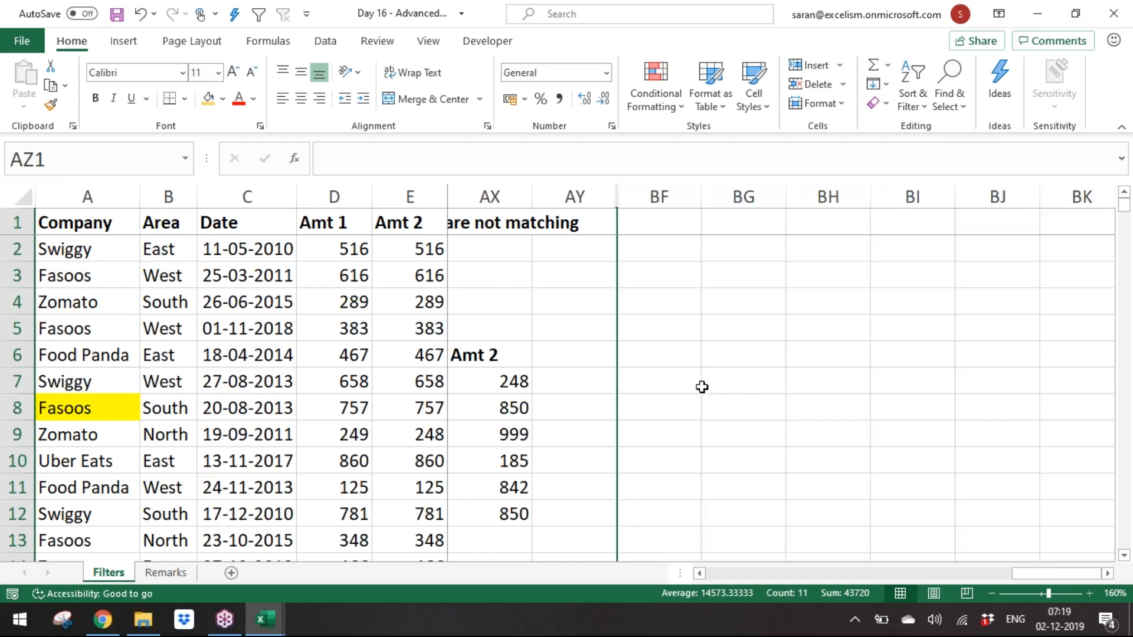
left_click(703, 387)
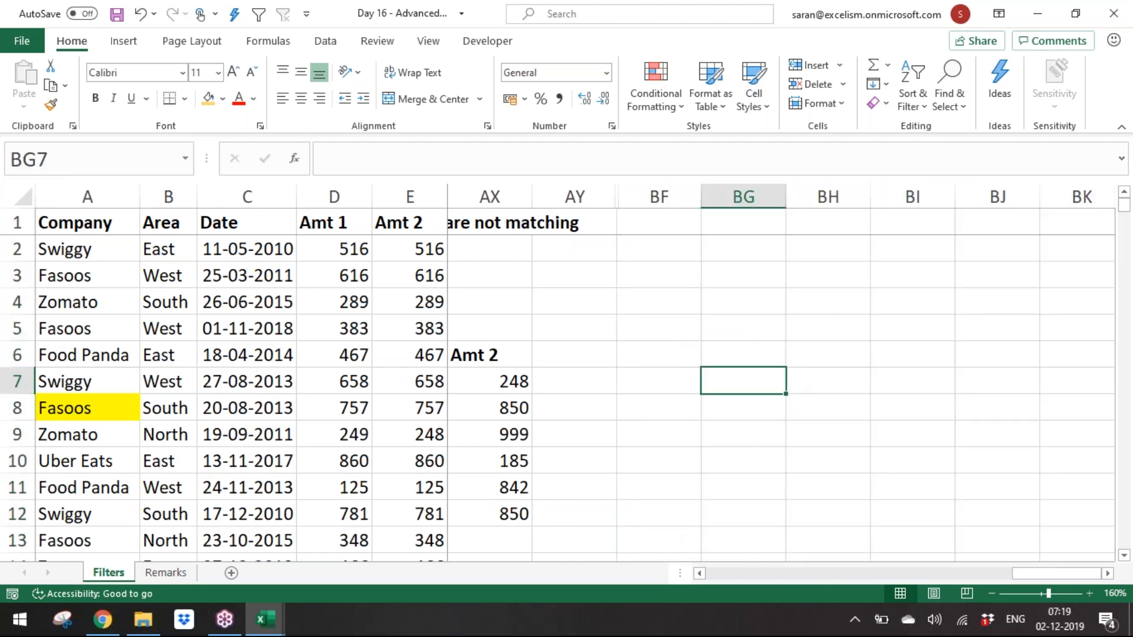
Step: Enter the question 'What is the formula to get top 5 10 Amopunts' in BF1
left_click(668, 221)
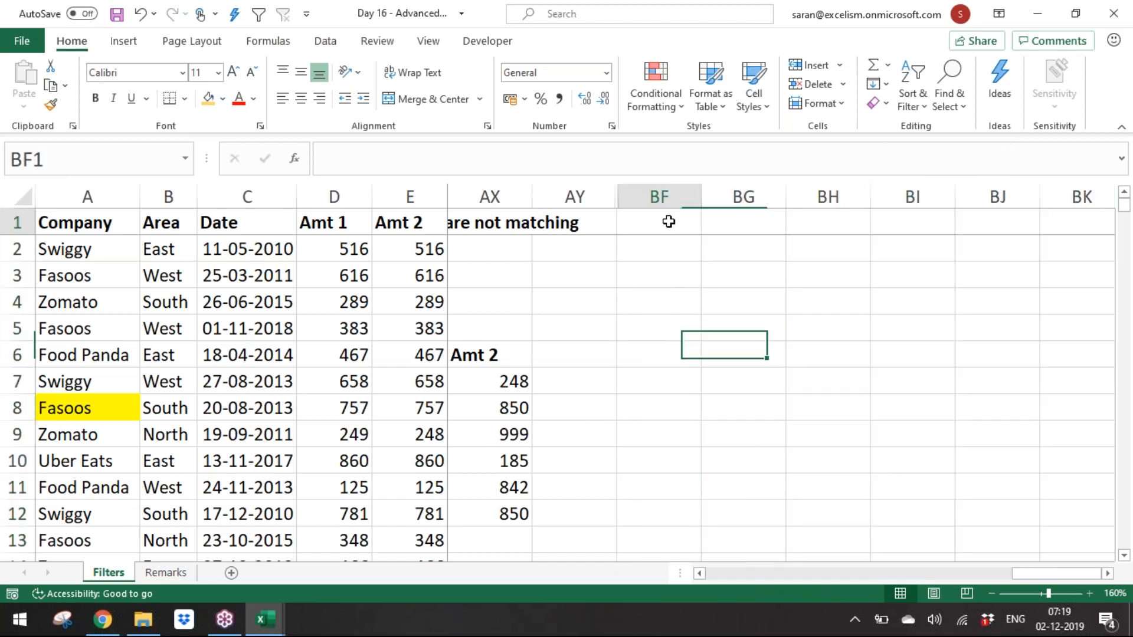
type("What is ")
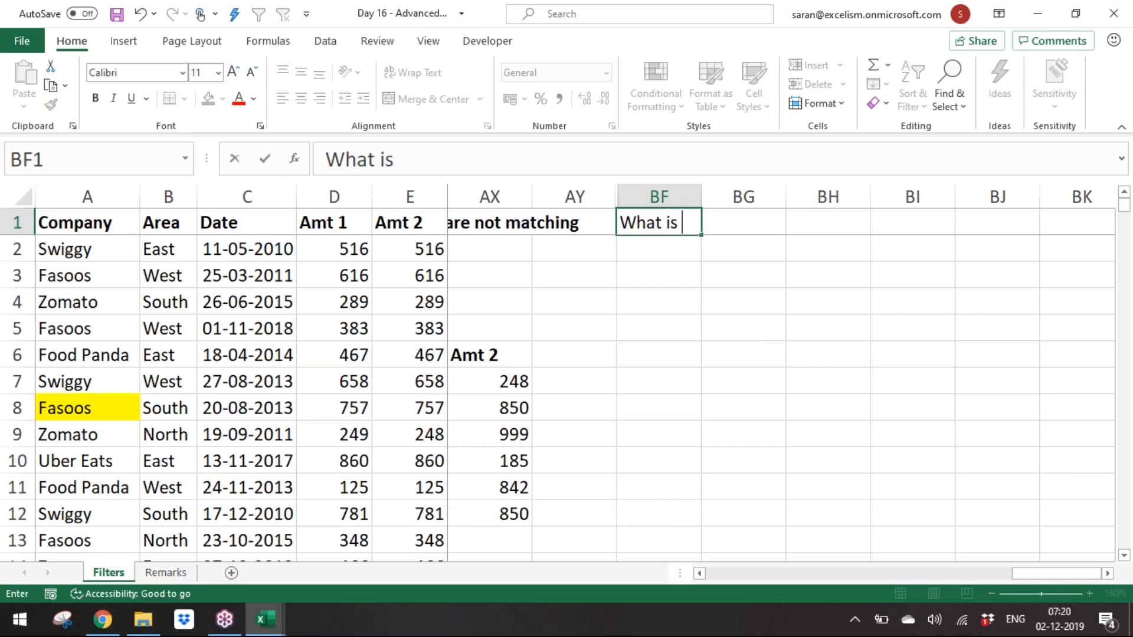
type("the formula to ge")
type("t top")
type(" 5 Amu")
key("BackSpace")
key("BackSpace")
key("BackSpace")
type("10")
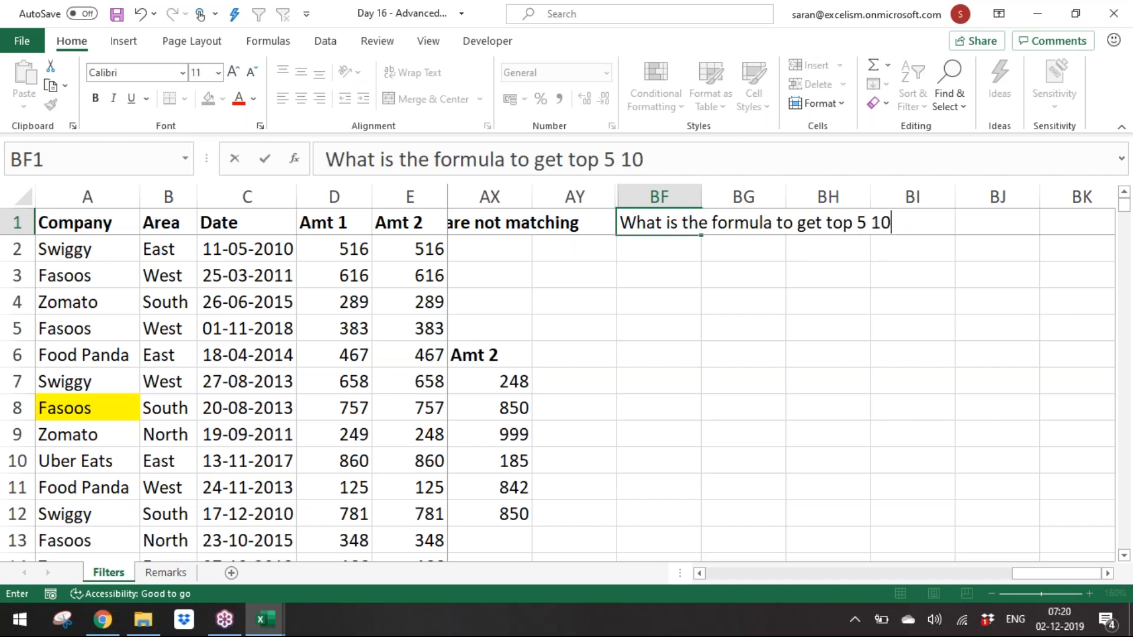
type(" Amopu")
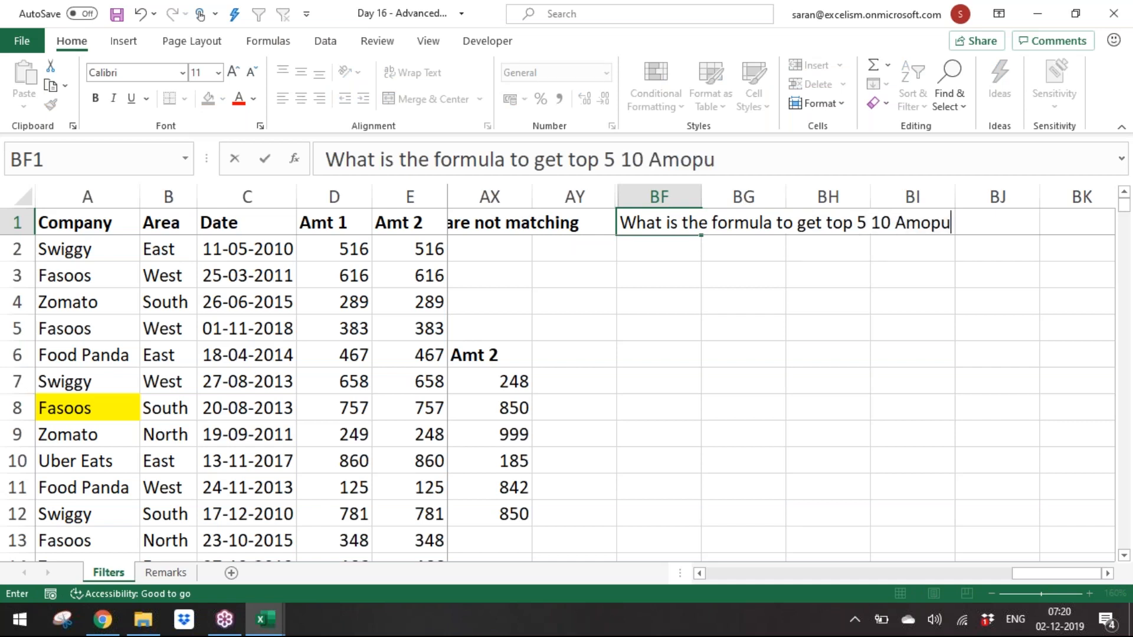
type("nts")
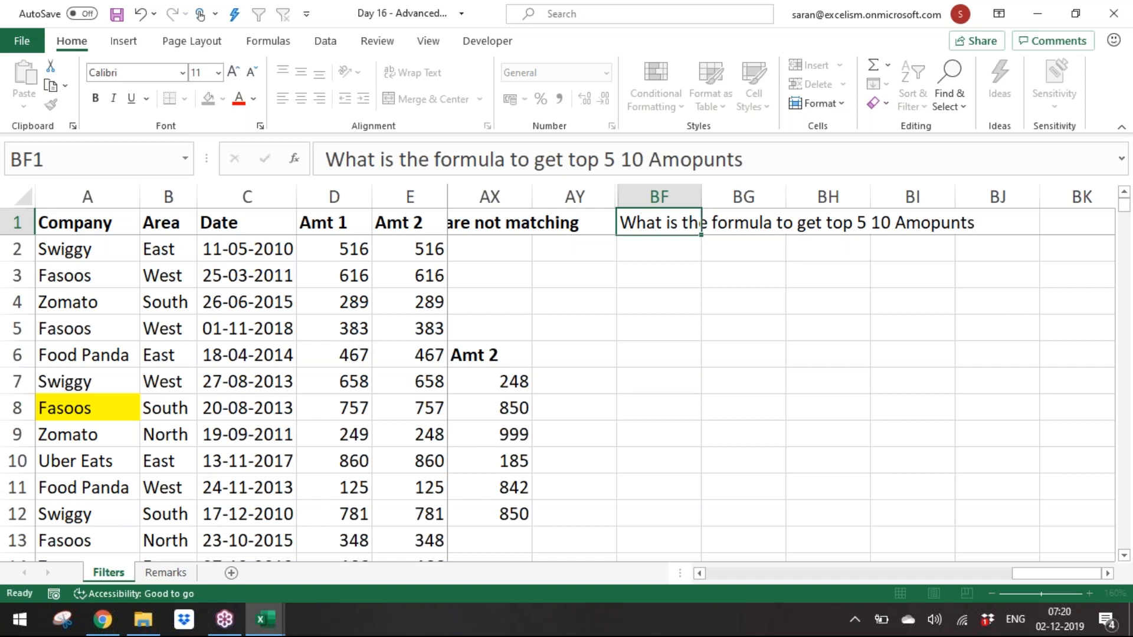
key("Return")
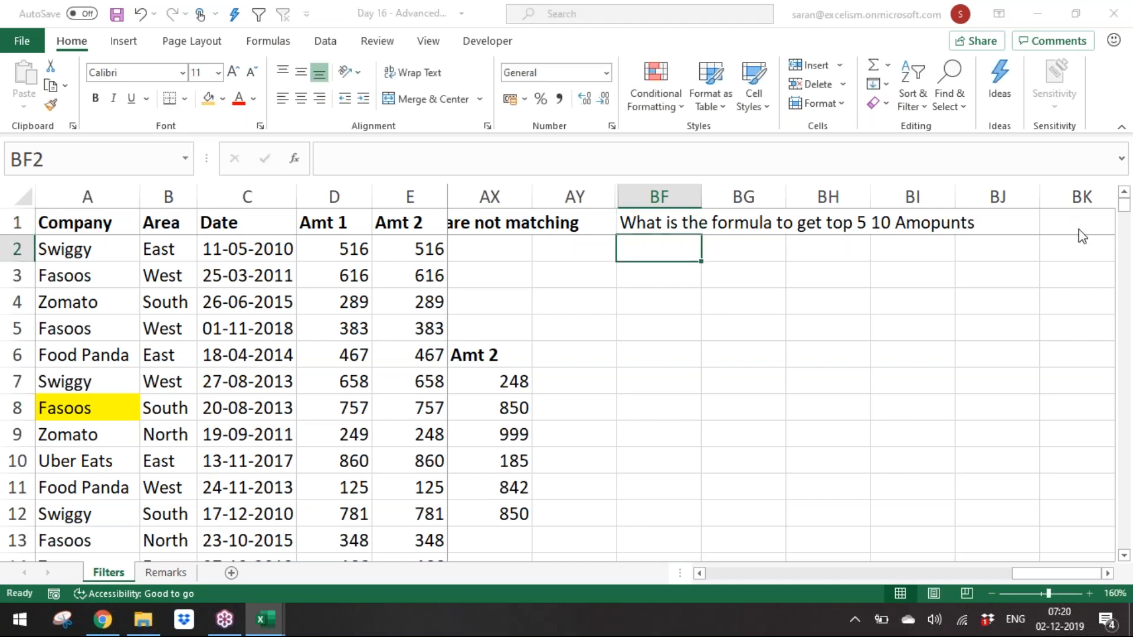
Step: Correct the BF1 question to read 'What is the formula to get top 10 Amounts'
double_click(657, 219)
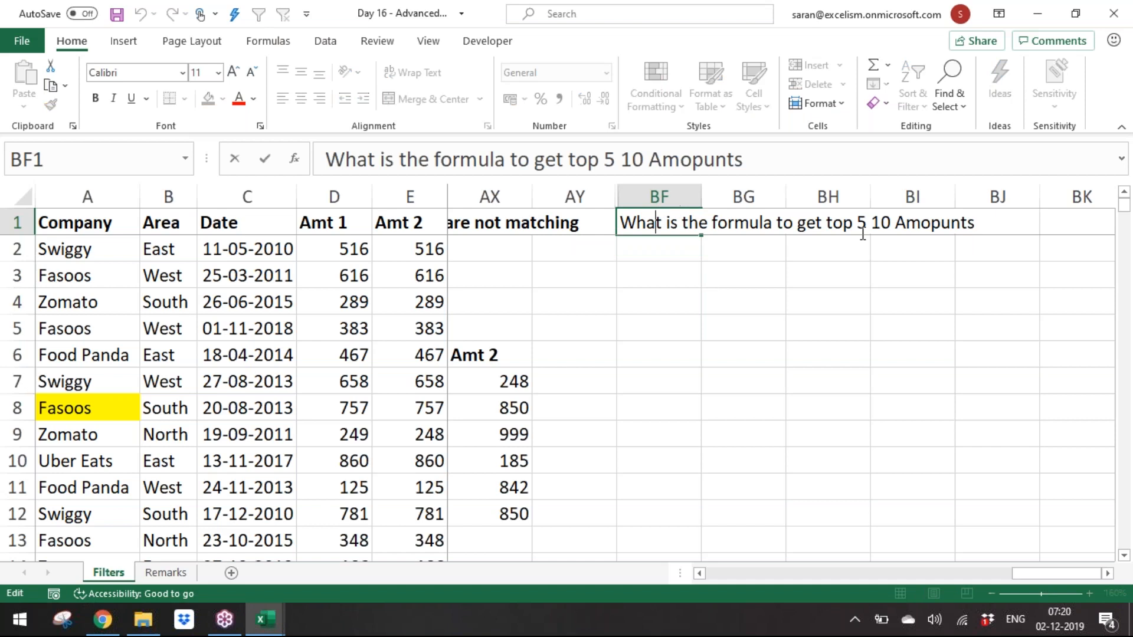
left_click_drag(858, 223, 874, 227)
key("Delete")
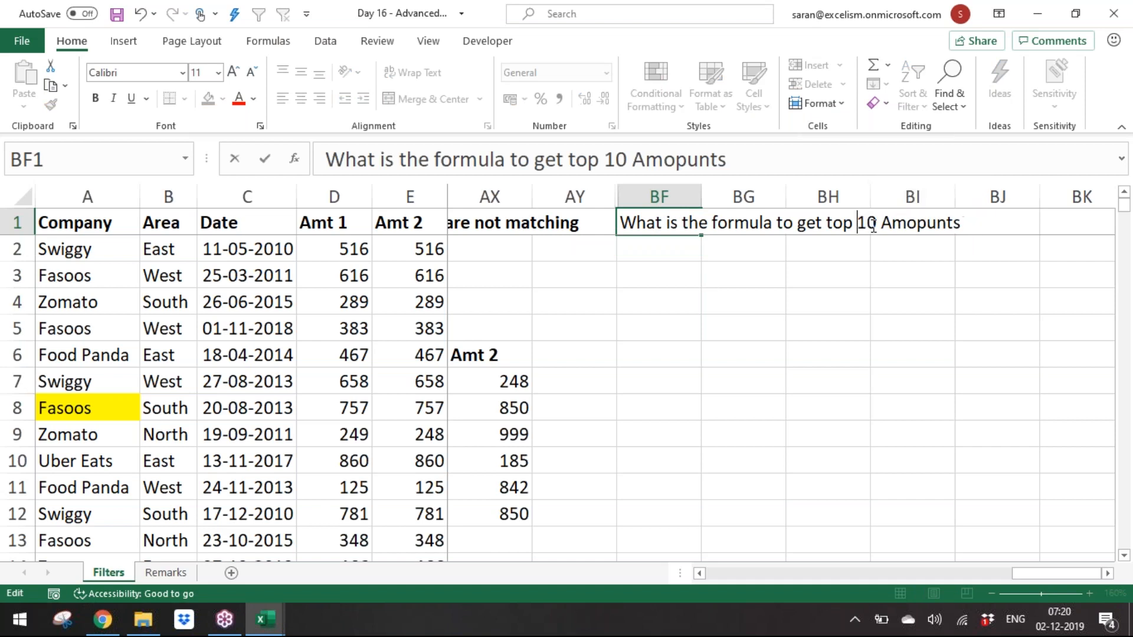
left_click_drag(913, 224, 981, 230)
type("unts")
key("Return")
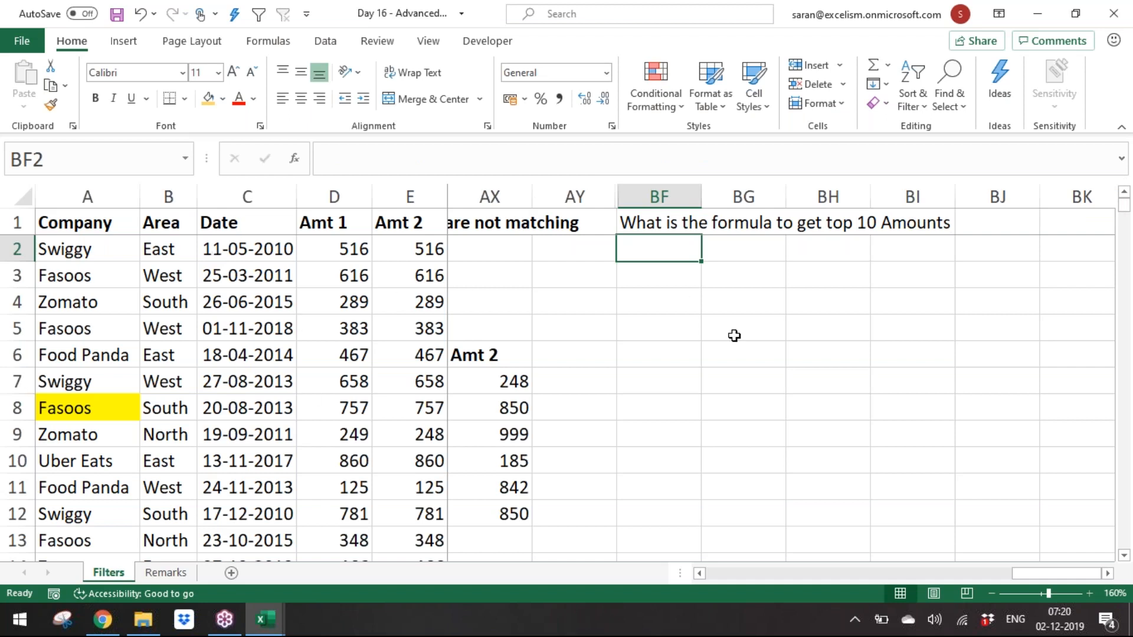
Step: Fill cells BF3:BF4 with yellow
left_click_drag(673, 271, 670, 296)
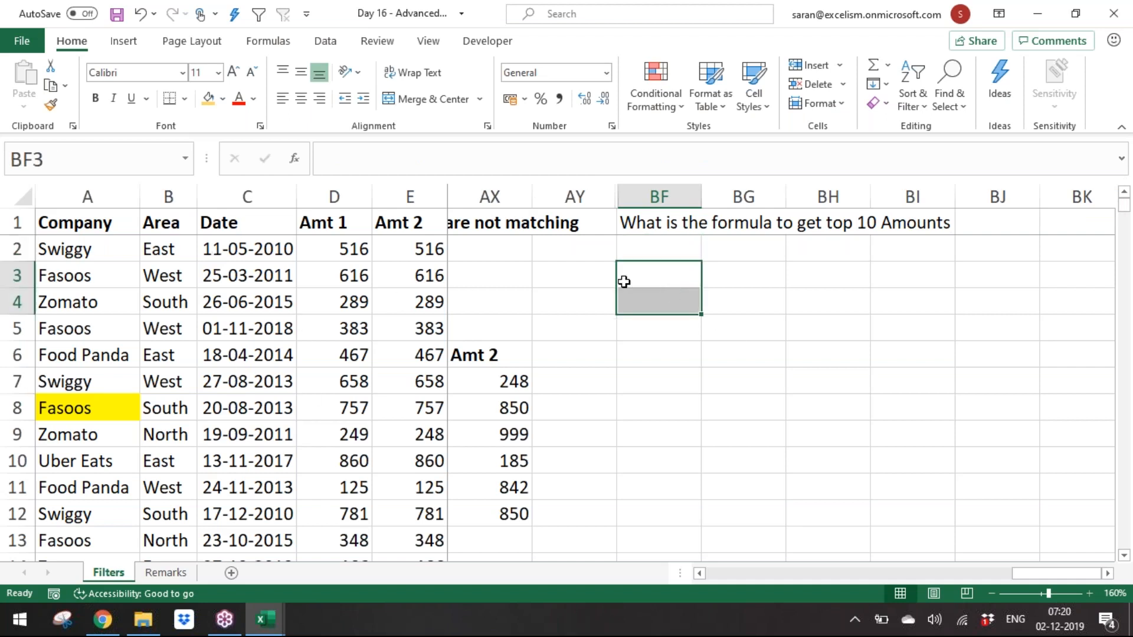
left_click(208, 99)
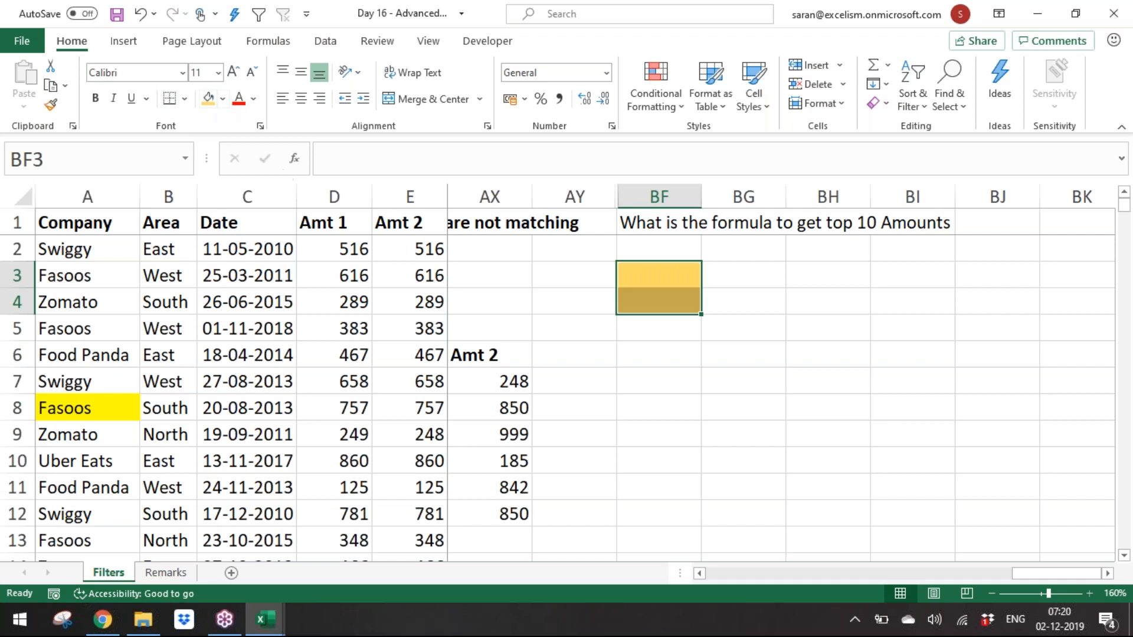
Step: Hide all the columns between F and BF
mouse_move(578, 198)
left_mouse_down()
mouse_move(440, 220)
mouse_move(336, 216)
mouse_move(590, 216)
mouse_move(575, 215)
left_mouse_up()
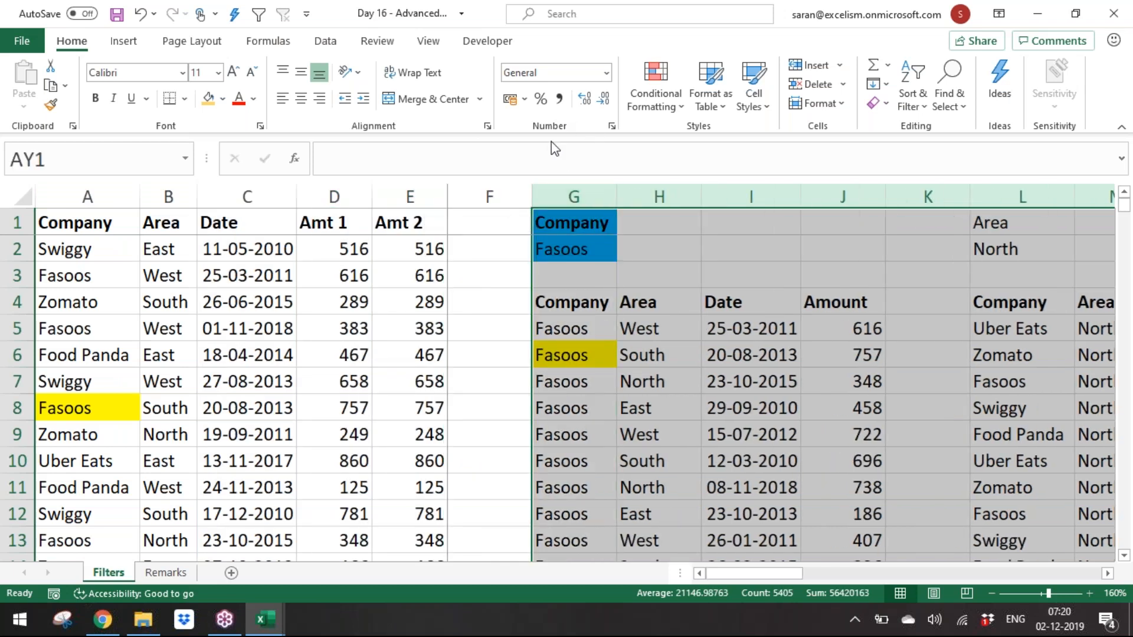
right_click(586, 191)
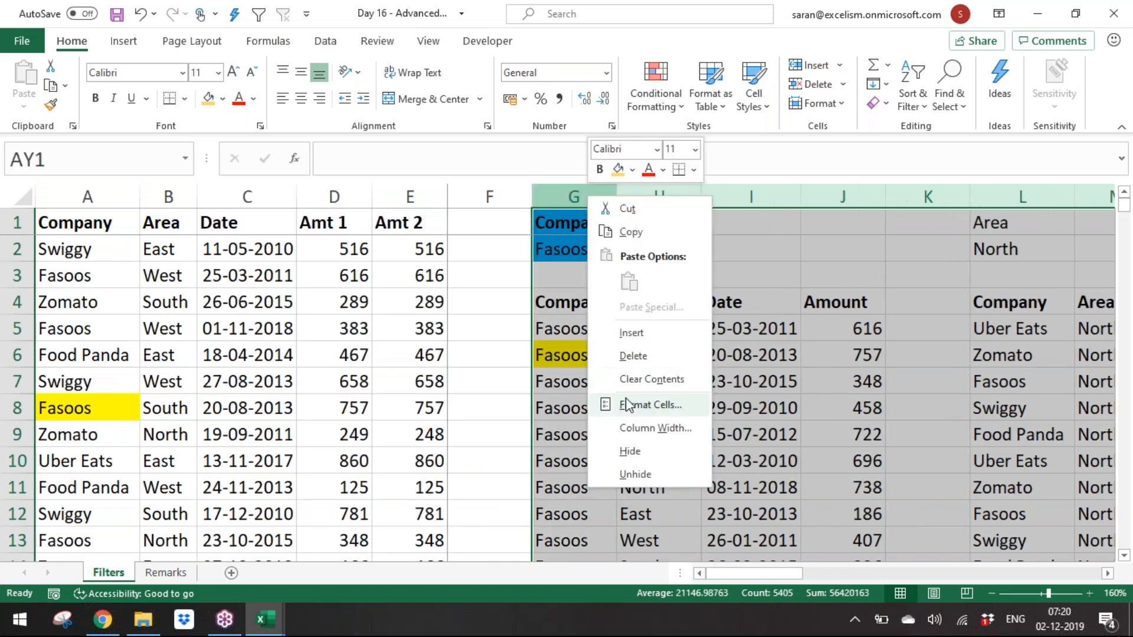
left_click(643, 456)
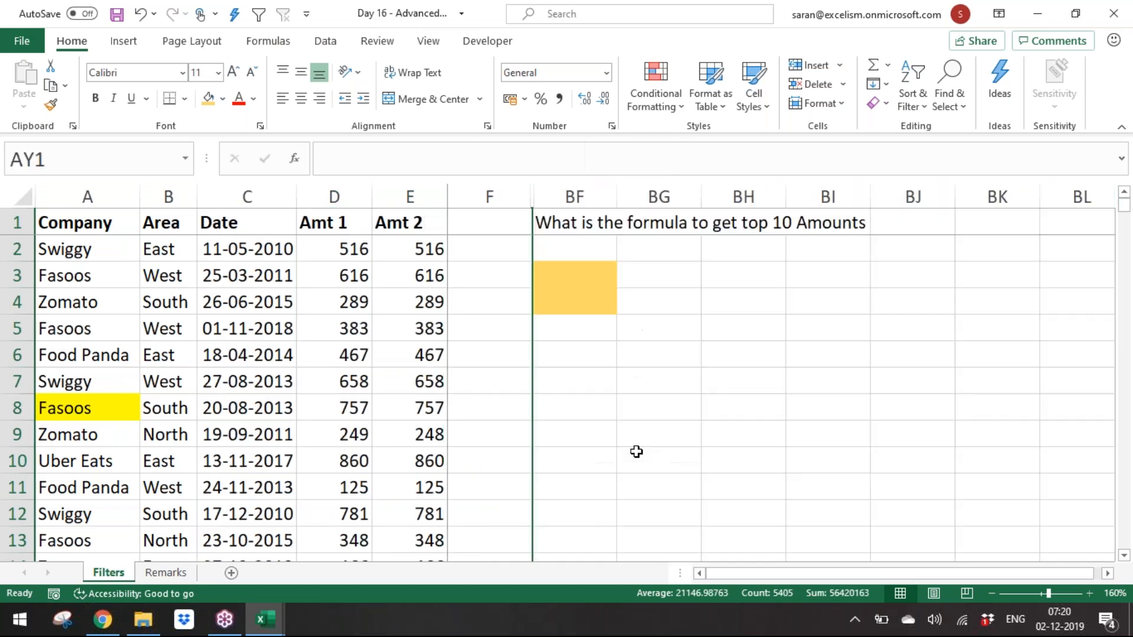
Step: Append 'for West' to the question in BF1
left_click(593, 282)
key("Up")
key("Up")
key("F2")
type("for")
type(" Wesr")
key("BackSpace")
type("t")
key("Return")
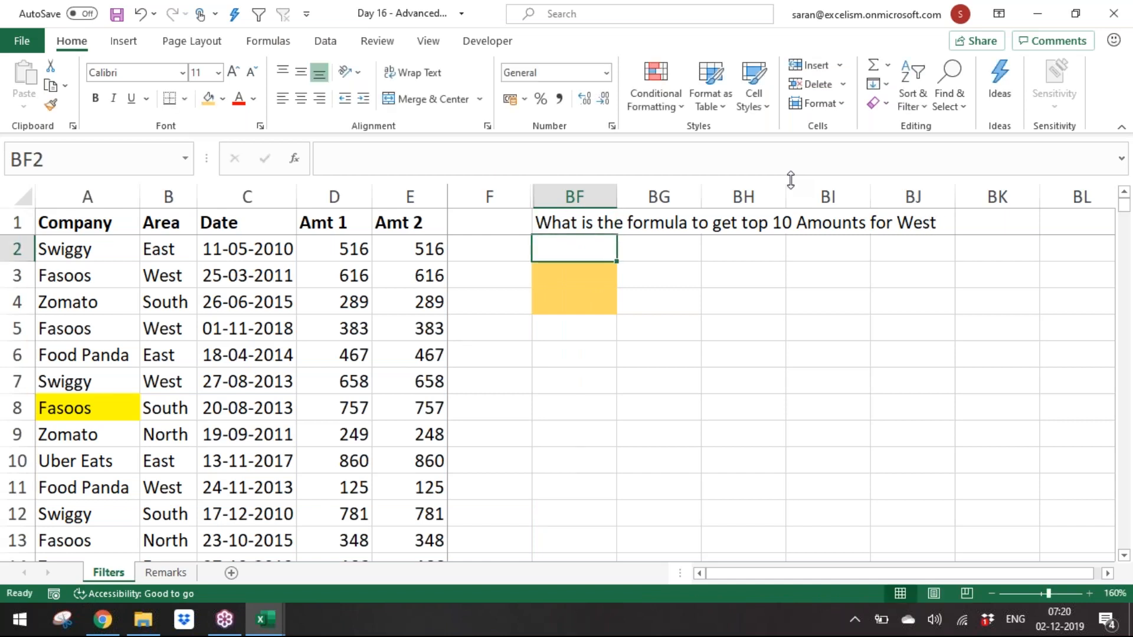
Step: Extend the BF1 question with 'in 2015 & 2016'
key("Up")
key("F2")
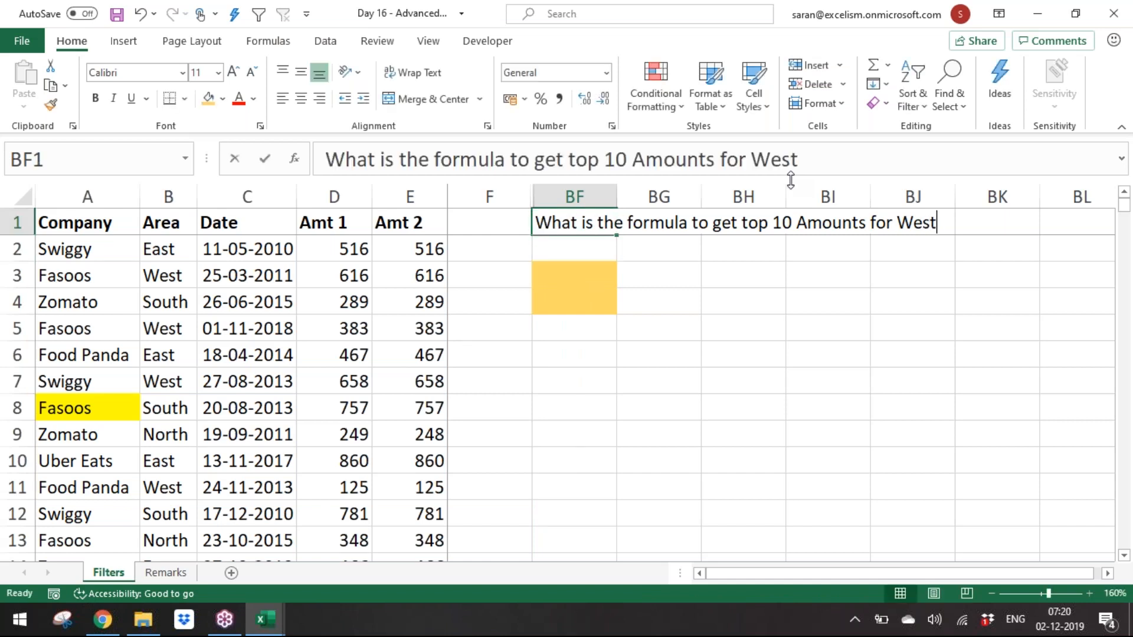
type(">=")
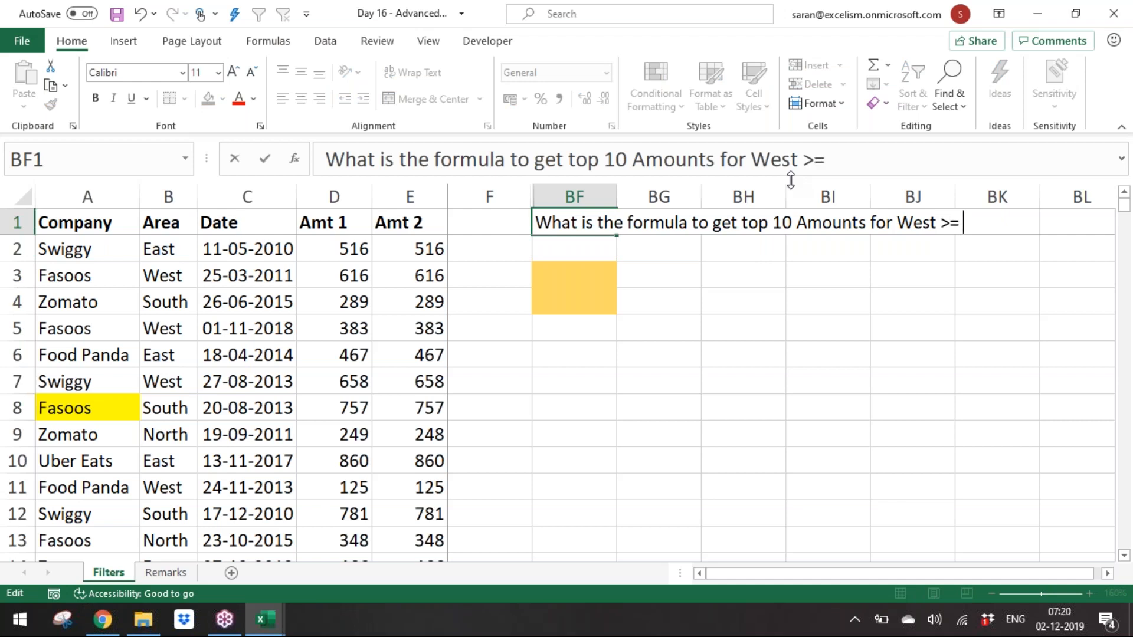
key("BackSpace")
key("BackSpace")
key("BackSpace")
type("in 2015")
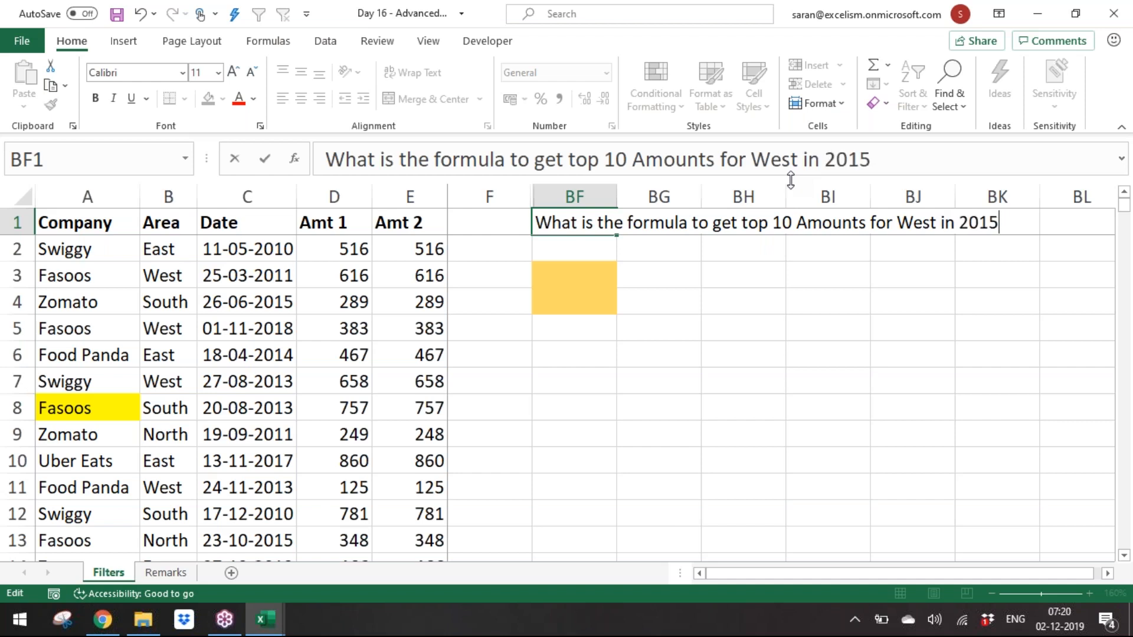
key("ctrl+Return")
key("Up")
key("F2")
type("& 2016")
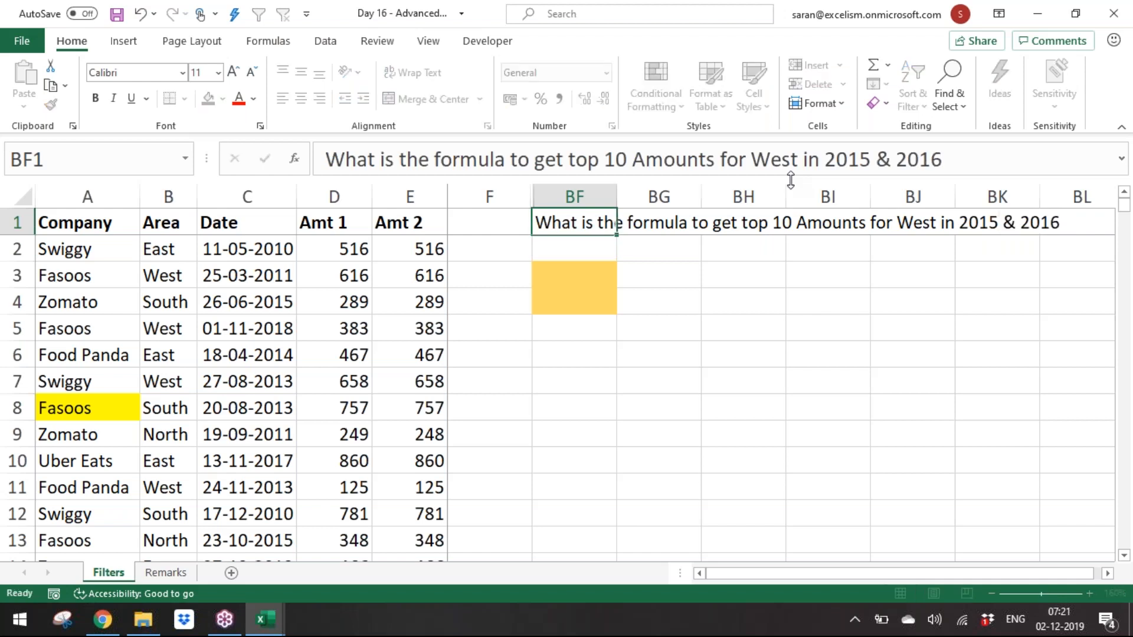
key("Return")
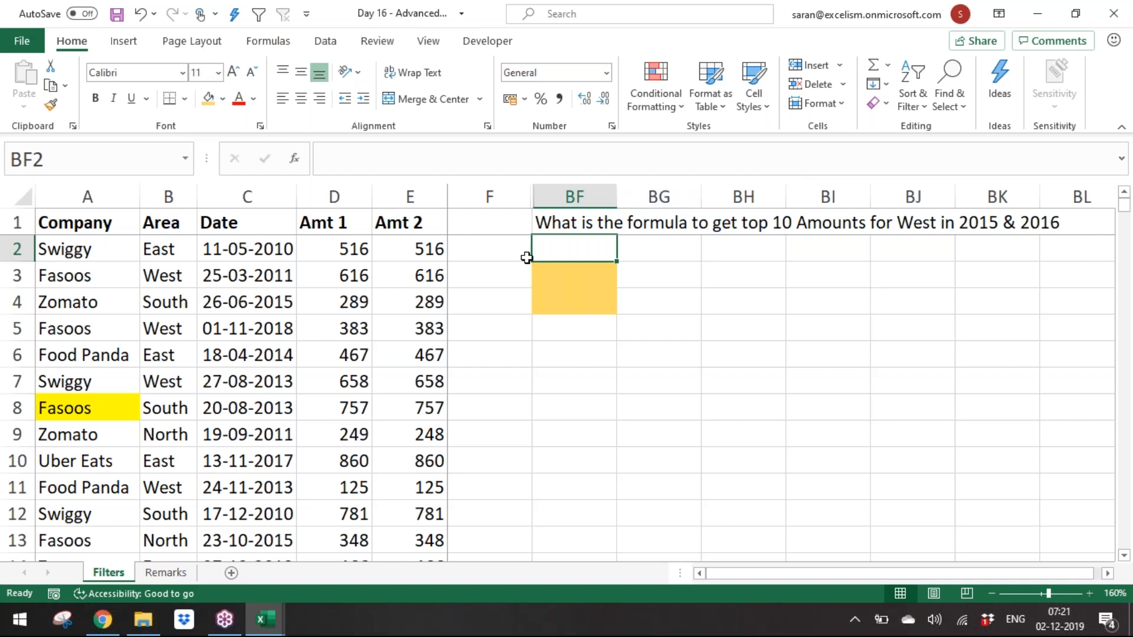
Step: Select the Amt 1 column to check how far its data extends
left_click(397, 228)
left_click(360, 220)
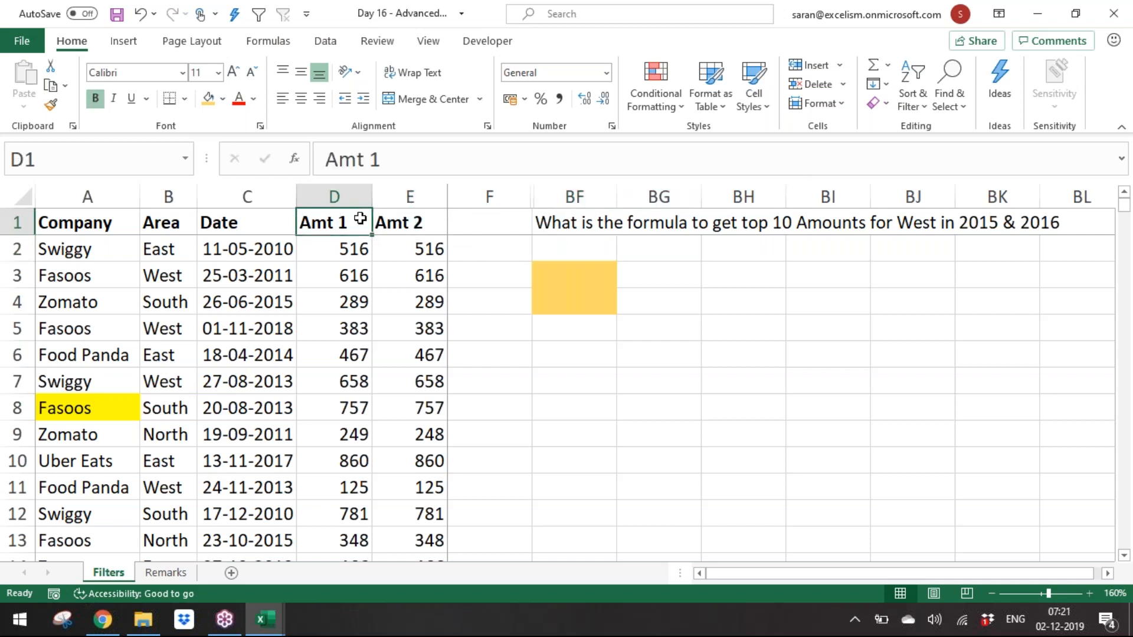
key("ctrl+shift+Down")
left_click(360, 219)
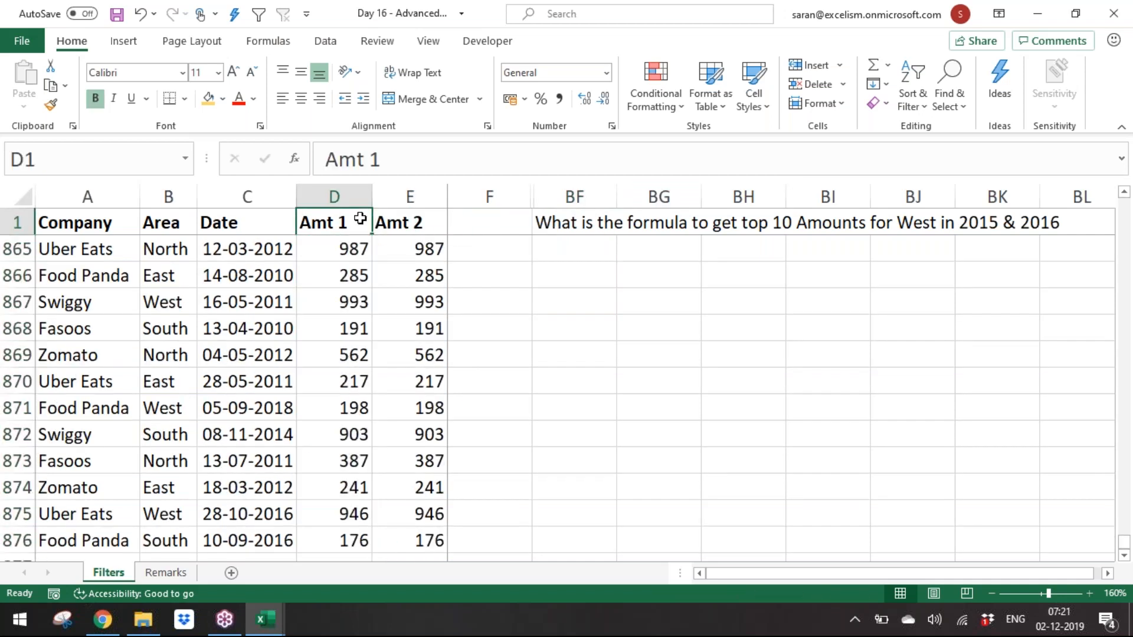
key("ctrl+shift+Down")
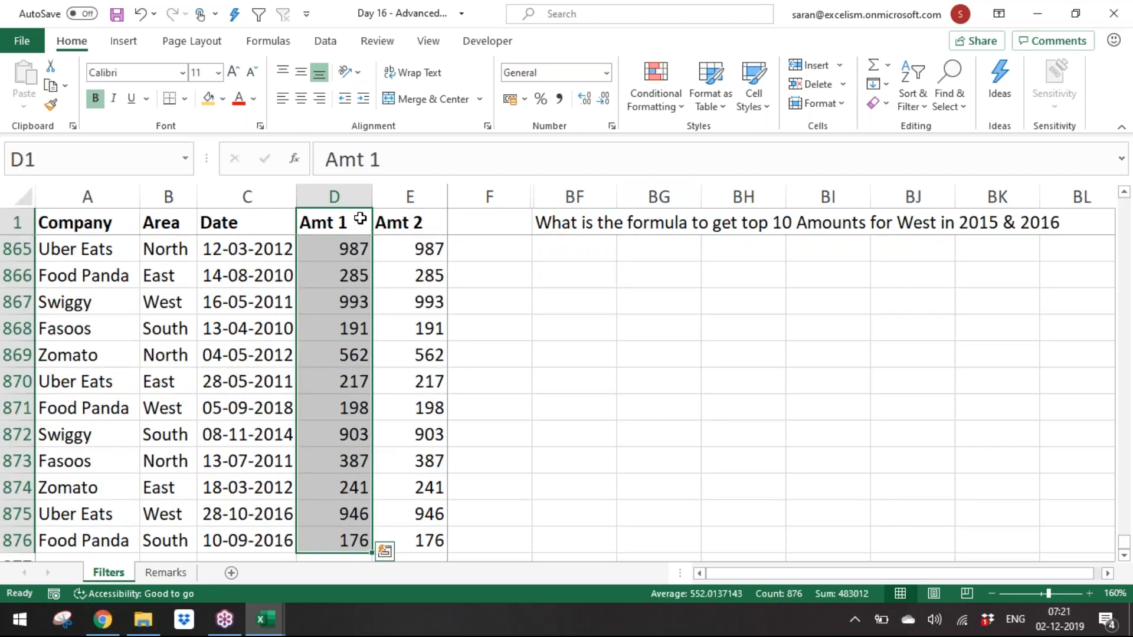
Step: Start an AND formula in BF4 whose first condition tests that B2 equals "West"
key("Down")
key("Down")
key("Down")
key("Down")
key("Right")
key("Right")
key("Right")
key("Up")
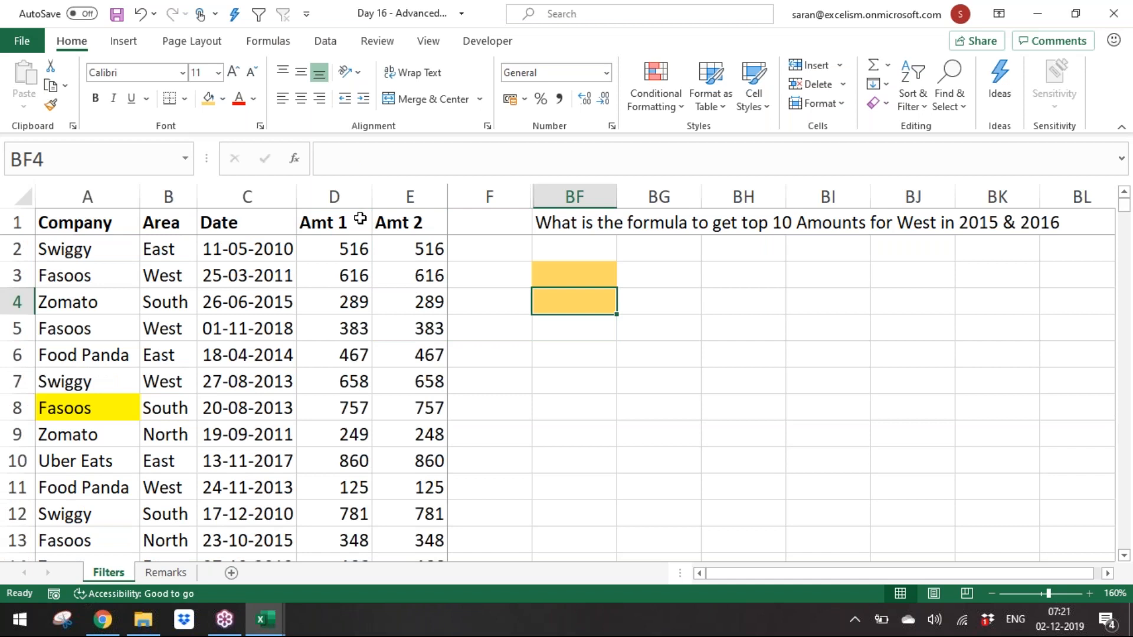
key("F2")
type("=")
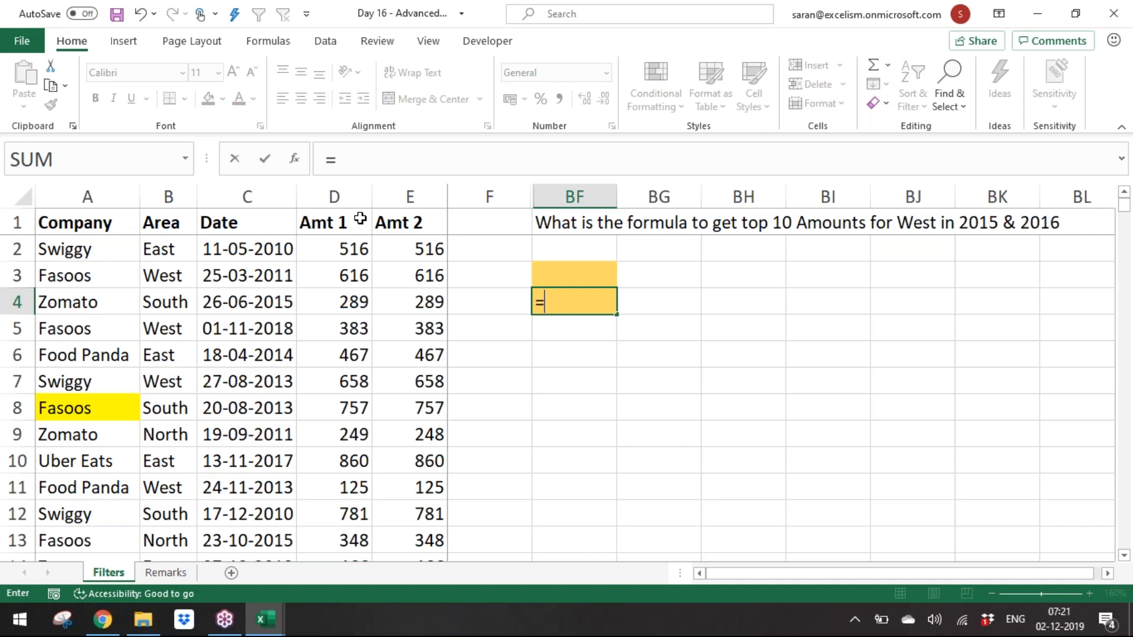
type("a")
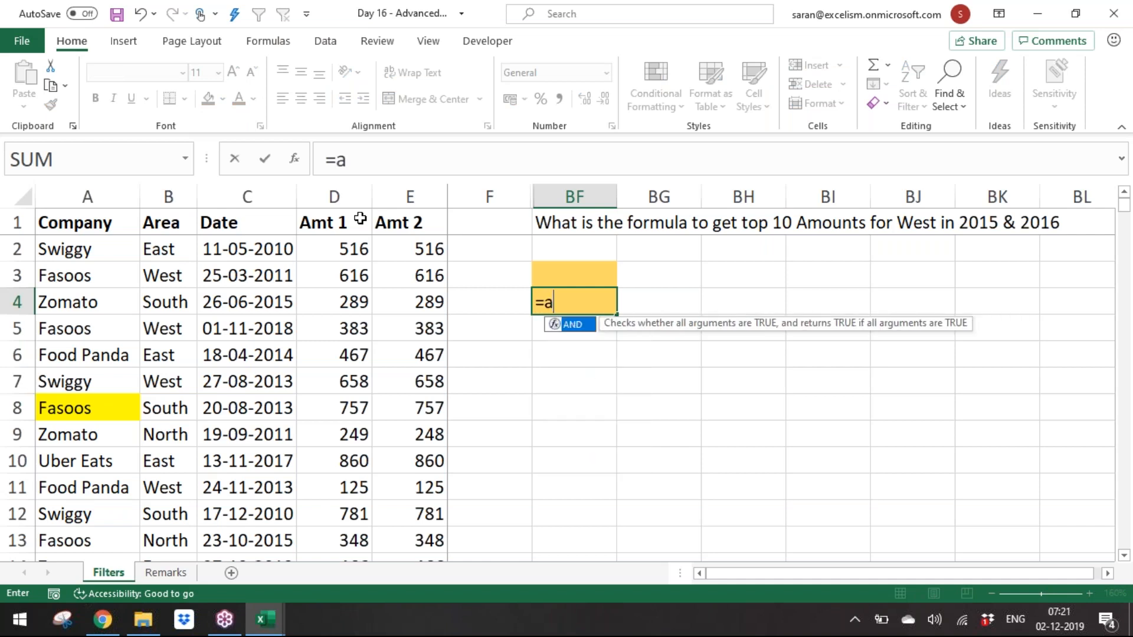
key("Tab")
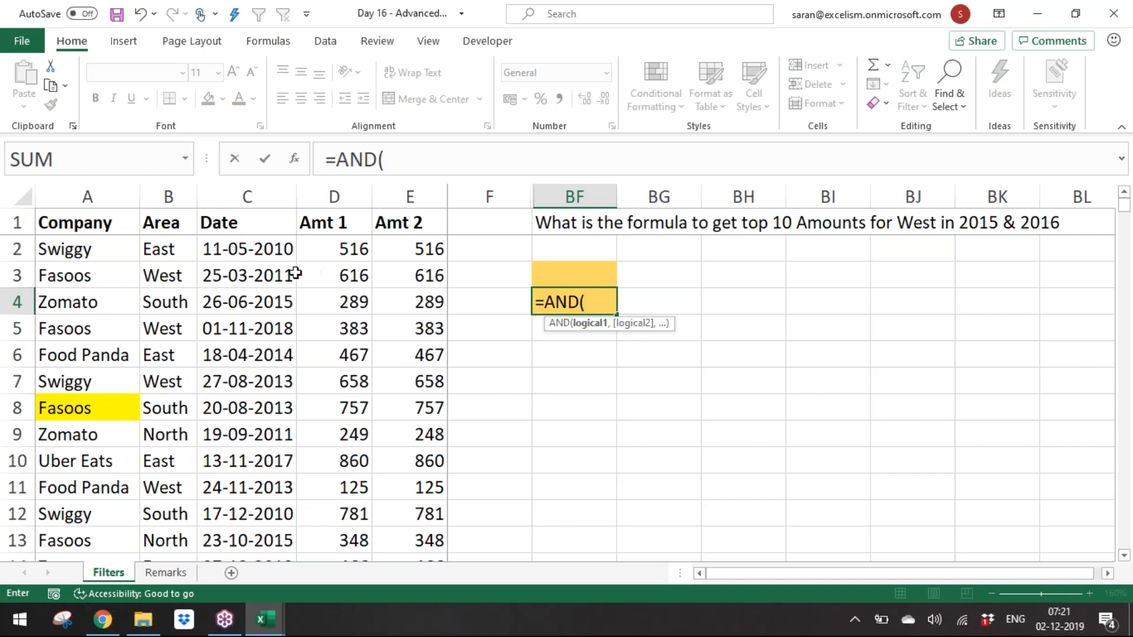
left_click(159, 250)
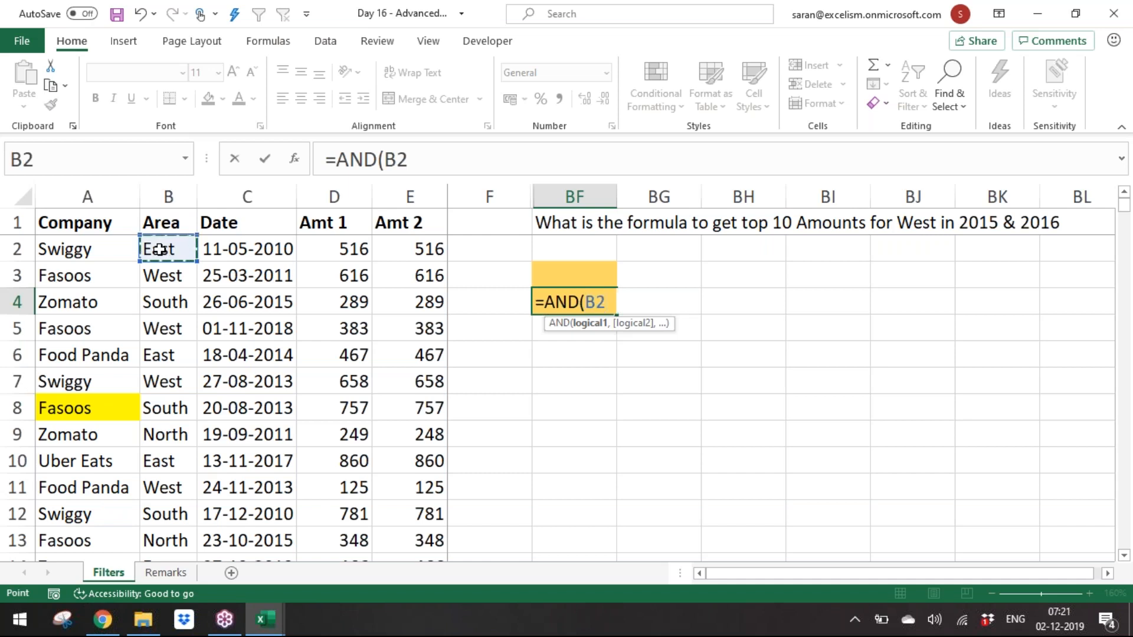
type("=\"West\",")
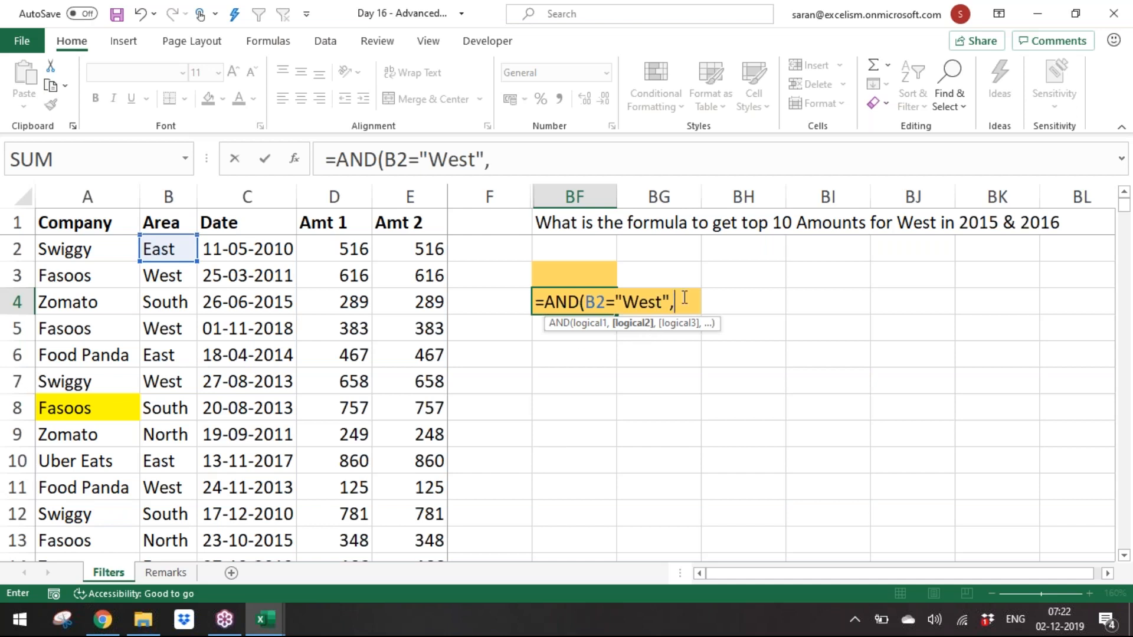
type("daate")
key("BackSpace")
key("BackSpace")
key("BackSpace")
type("t")
key("Tab")
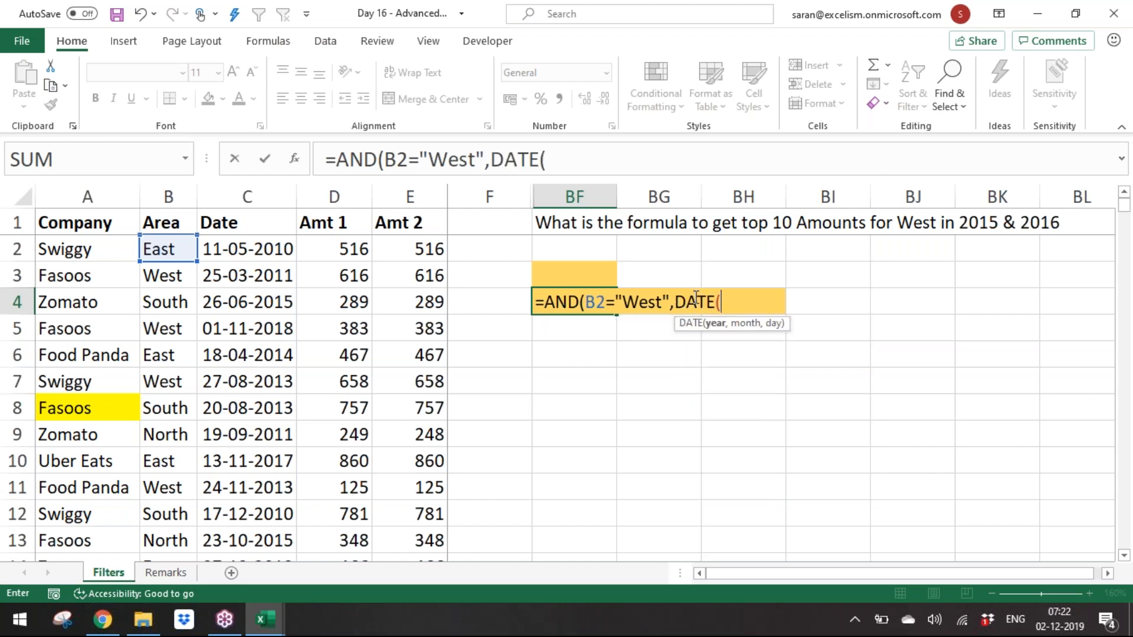
key("BackSpace")
key("BackSpace")
key("BackSpace")
key("BackSpace")
key("BackSpace")
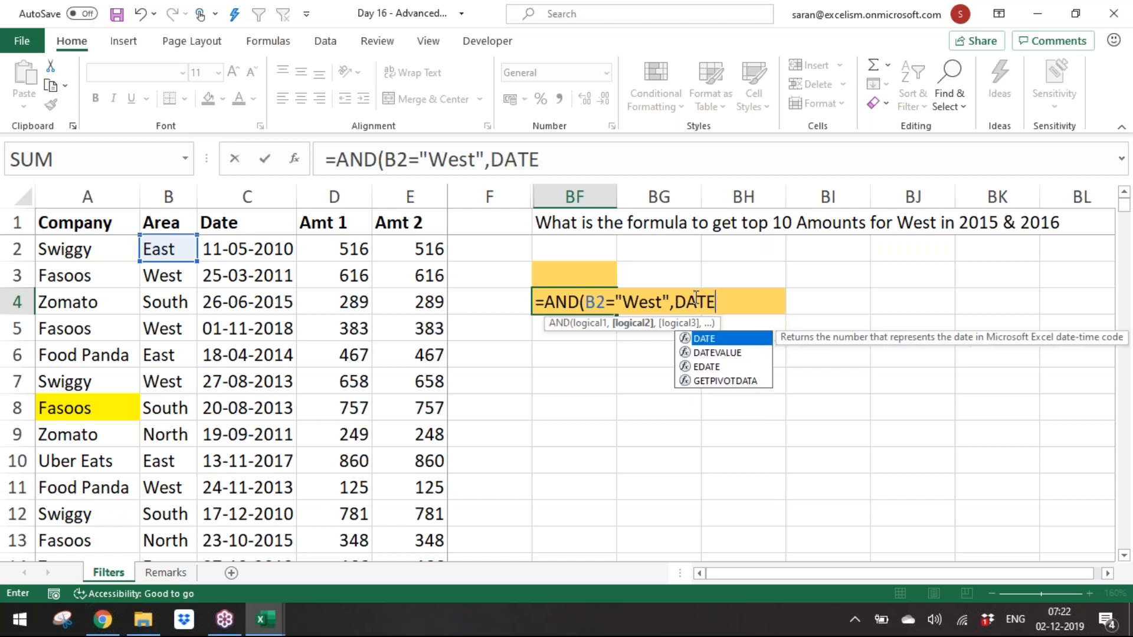
Step: Add the condition that C2 is on or after DATE(2015,1,1) to the AND formula
left_click(267, 251)
type(">=01/01/2")
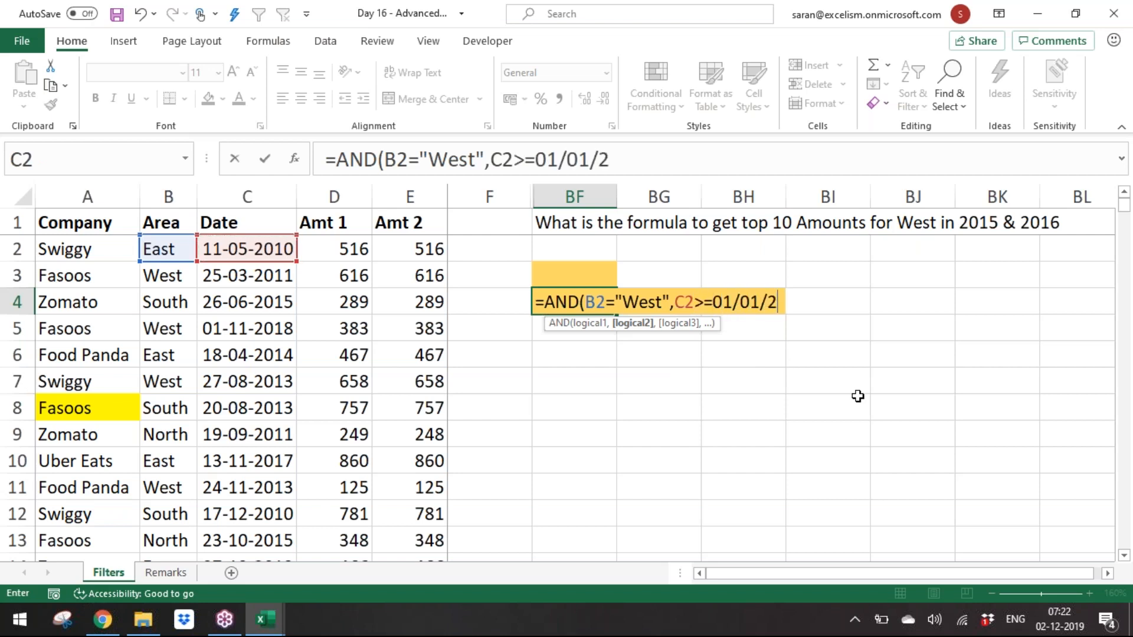
type("015")
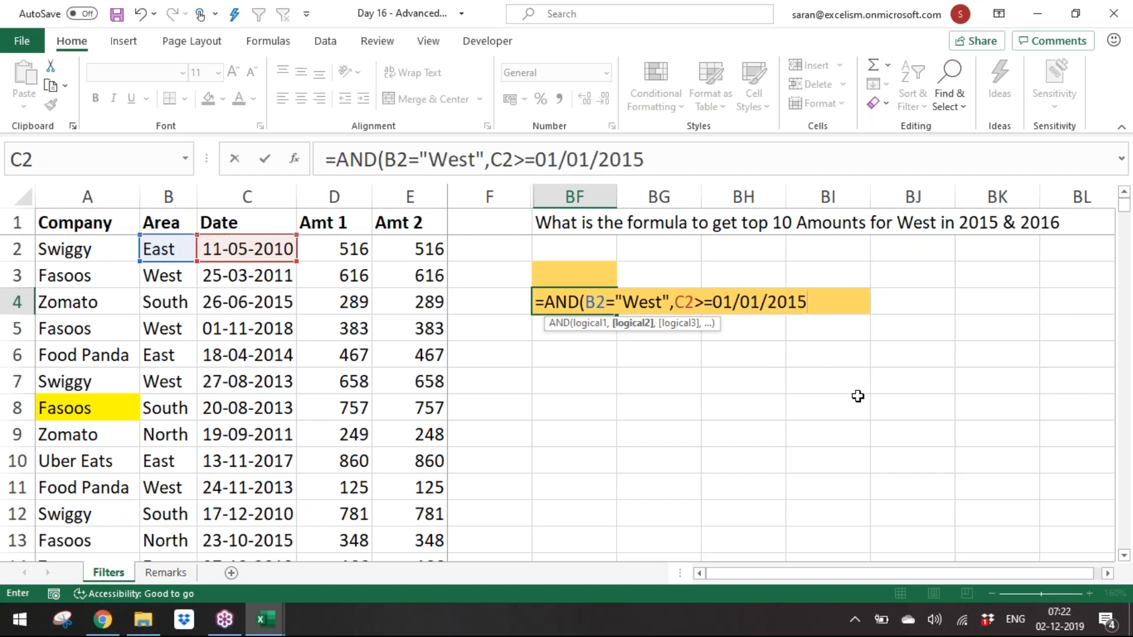
key("BackSpace")
key("BackSpace")
key("BackSpace")
key("BackSpace")
key("BackSpace")
key("BackSpace")
key("BackSpace")
key("BackSpace")
key("BackSpace")
key("BackSpace")
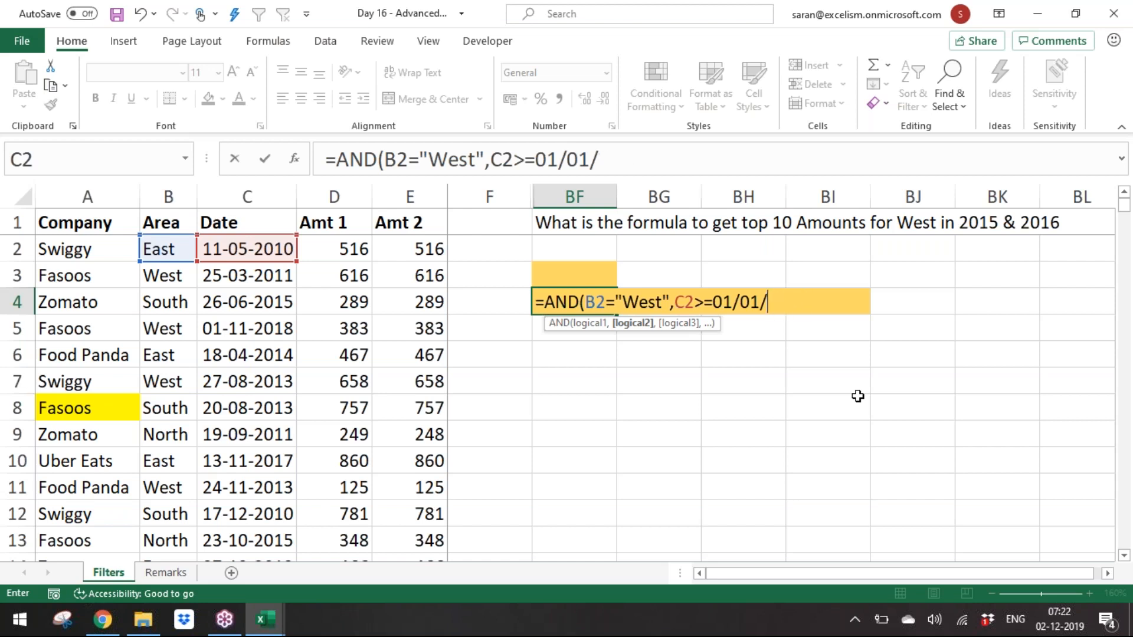
key("Tab")
type("2015,1,2")
key("BackSpace")
type("1),")
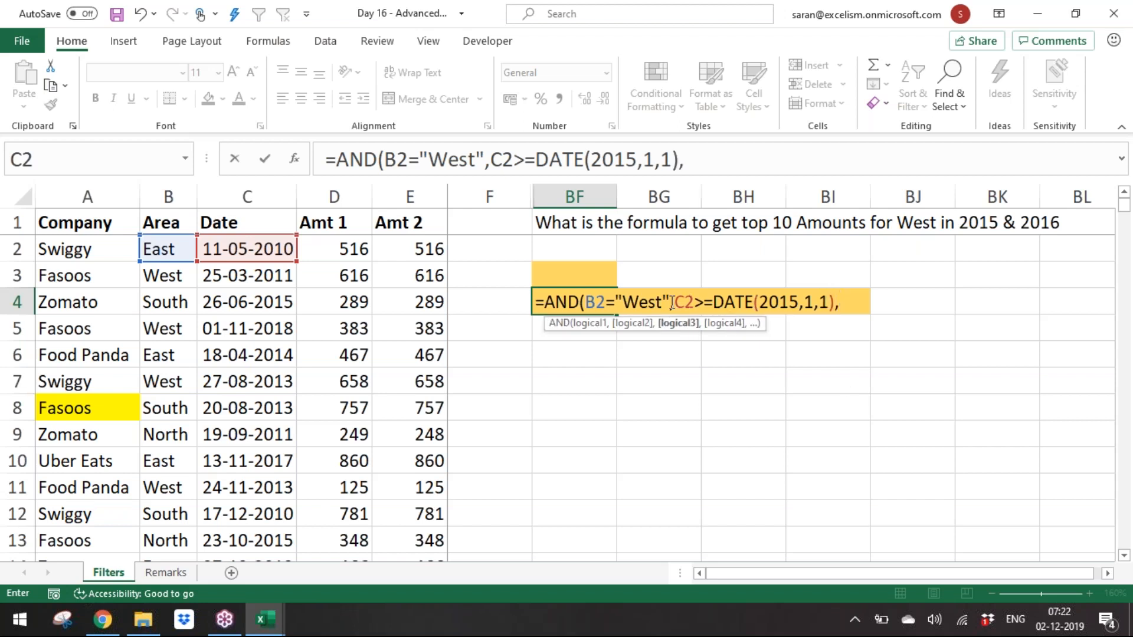
left_click_drag(585, 302, 835, 304)
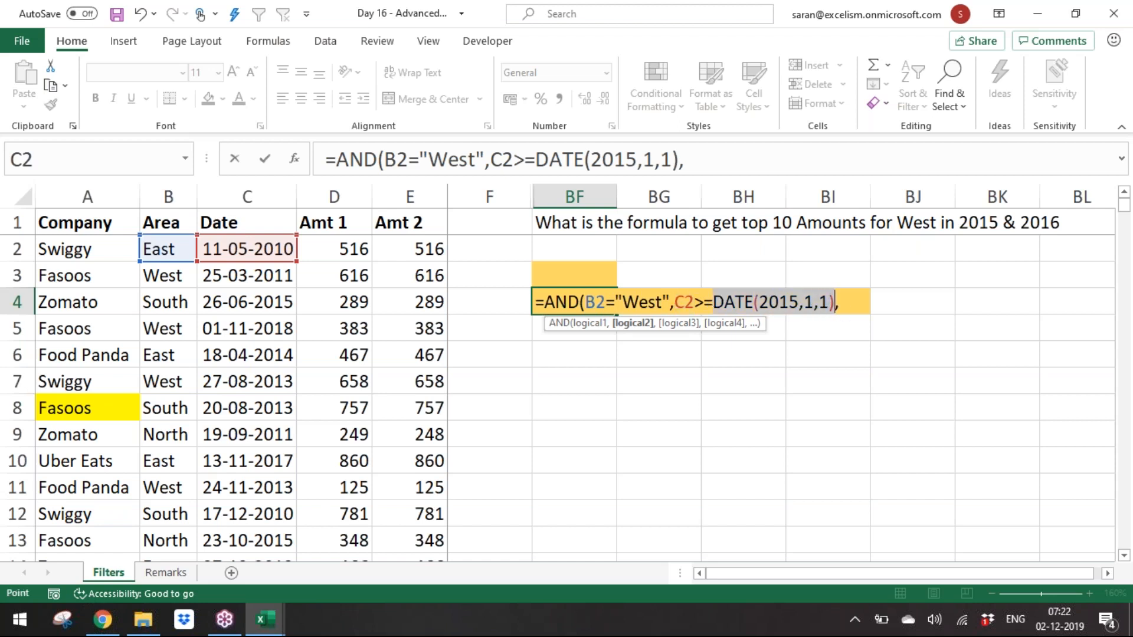
left_click(844, 314)
key("ctrl+z")
left_click(850, 302)
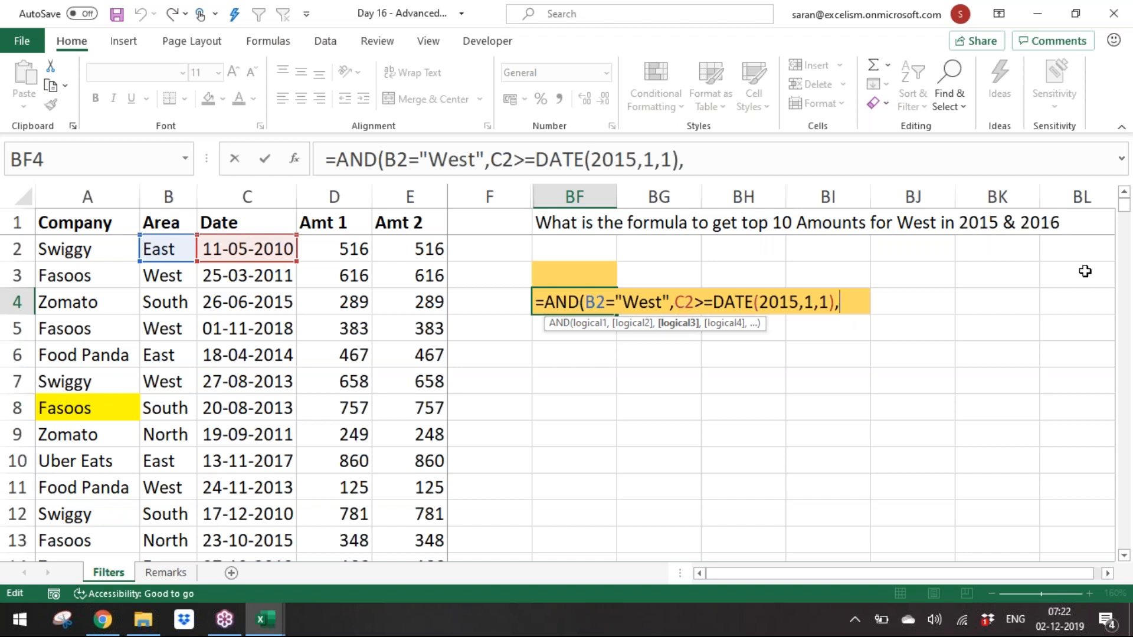
type("date")
key("BackSpace")
key("BackSpace")
key("BackSpace")
key("BackSpace")
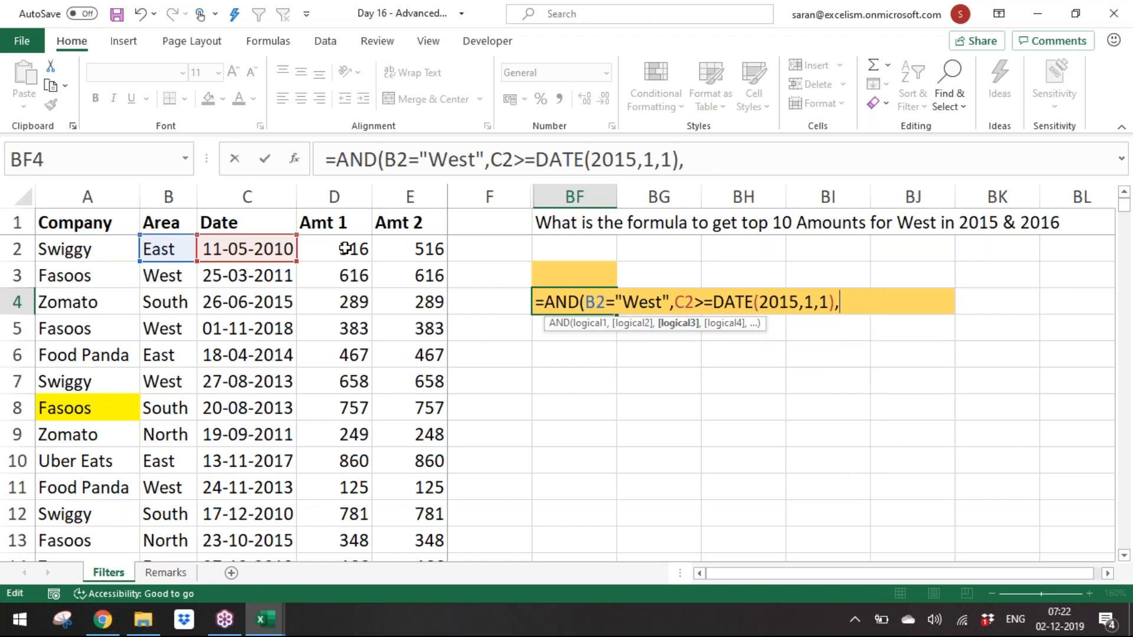
Step: Add the condition that C2 is on or before DATE(2016,12,31), close the AND formula and enter it
left_click(232, 249)
type("<=")
type("date")
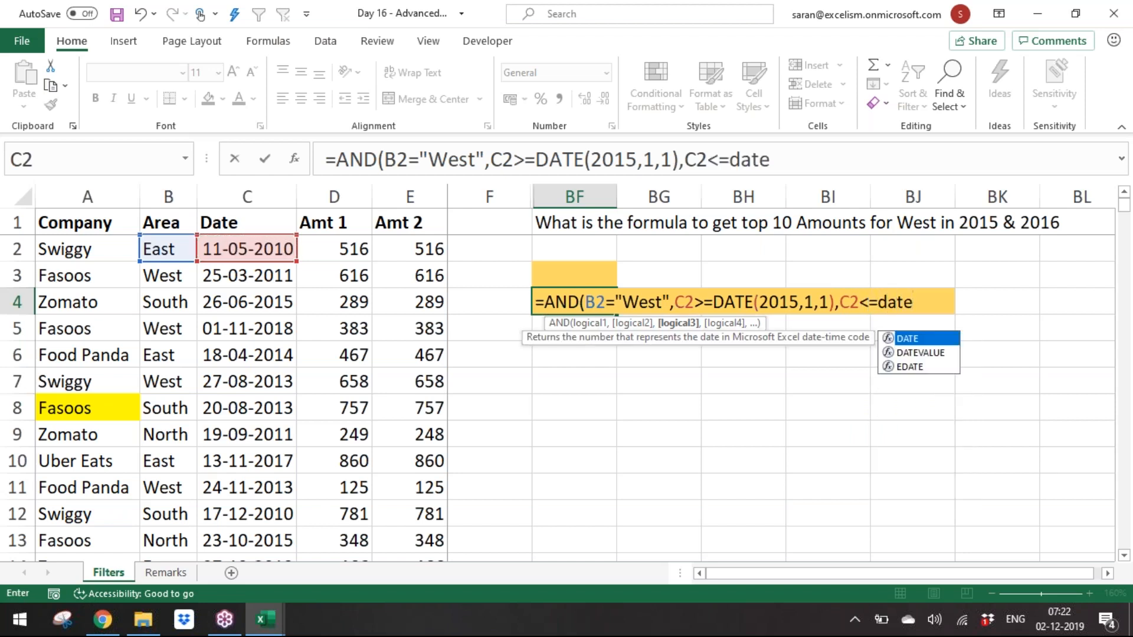
key("Tab")
type("2")
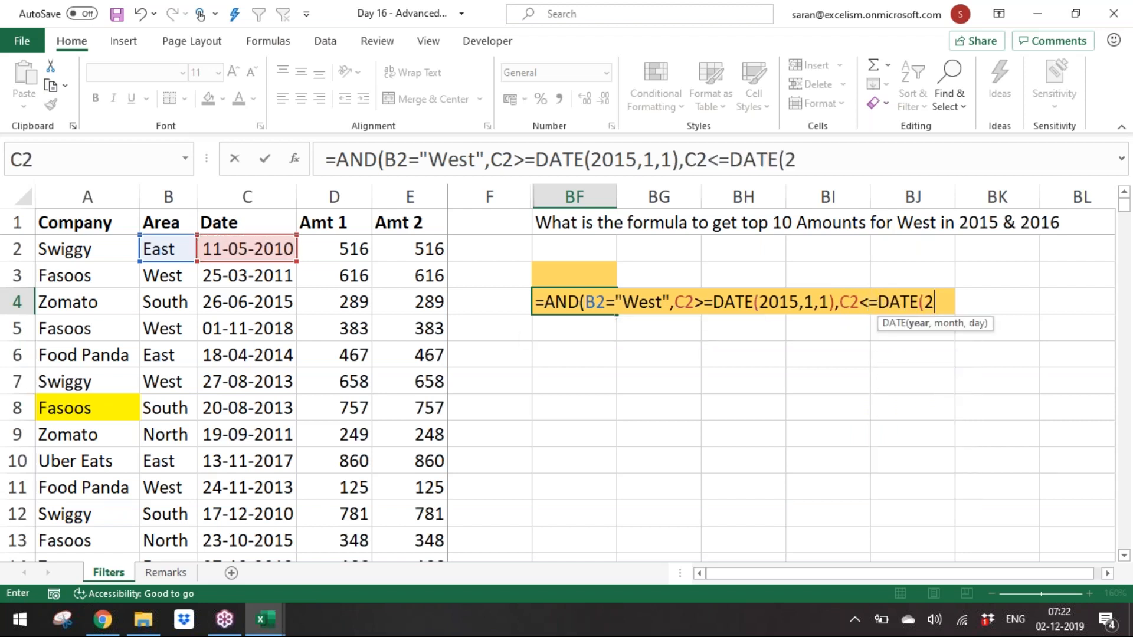
type("016,12,31")
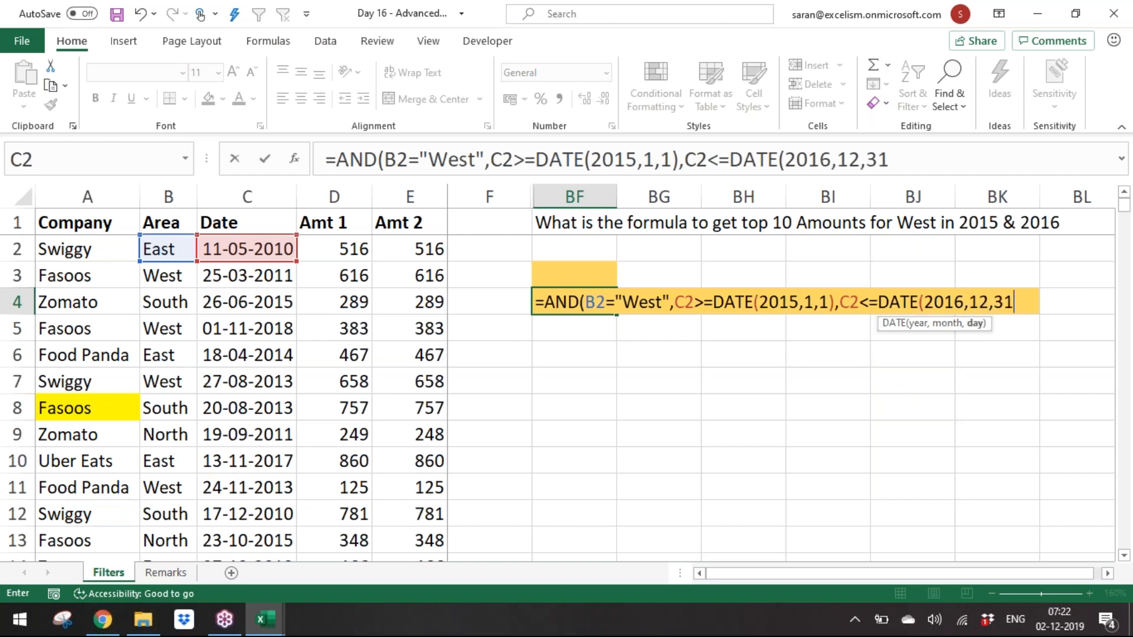
type("),")
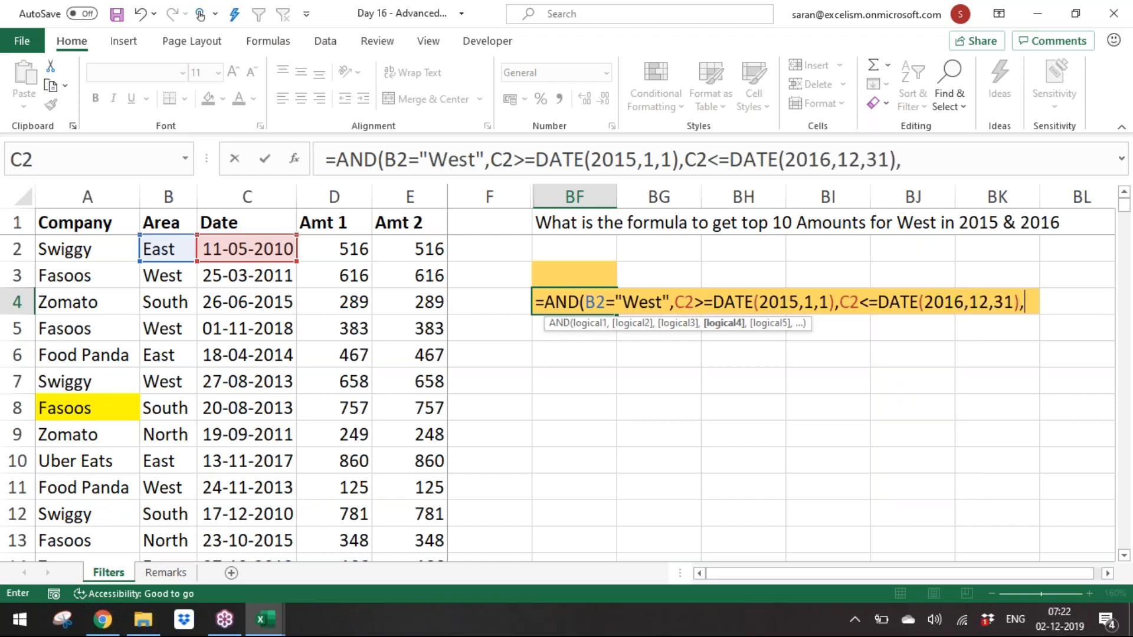
key("BackSpace")
type(")")
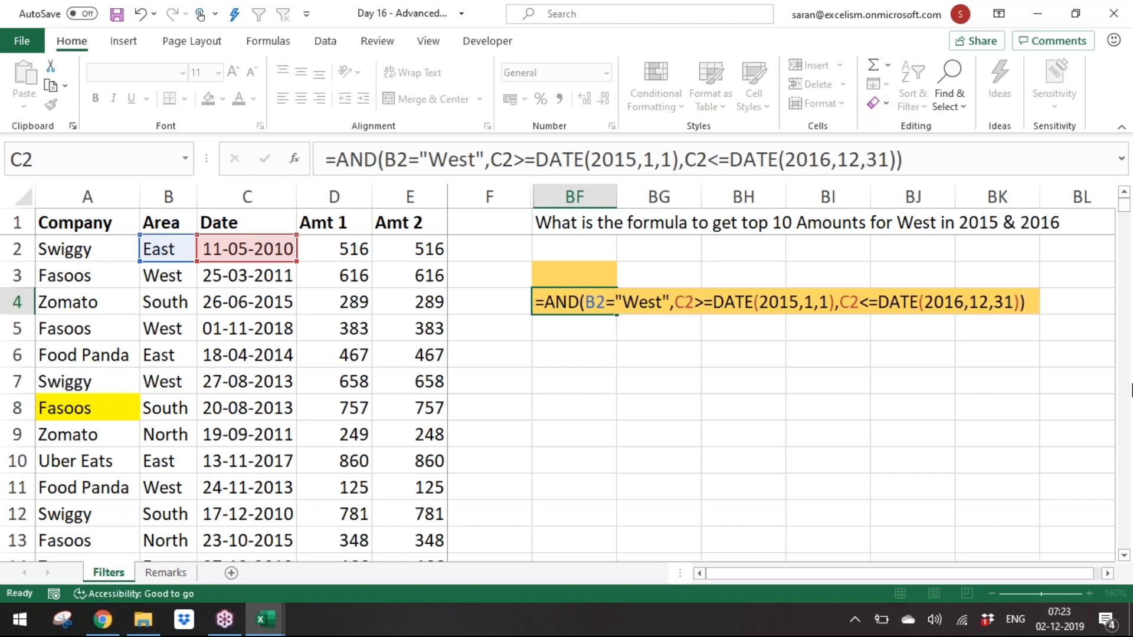
key("Return")
left_click(649, 298)
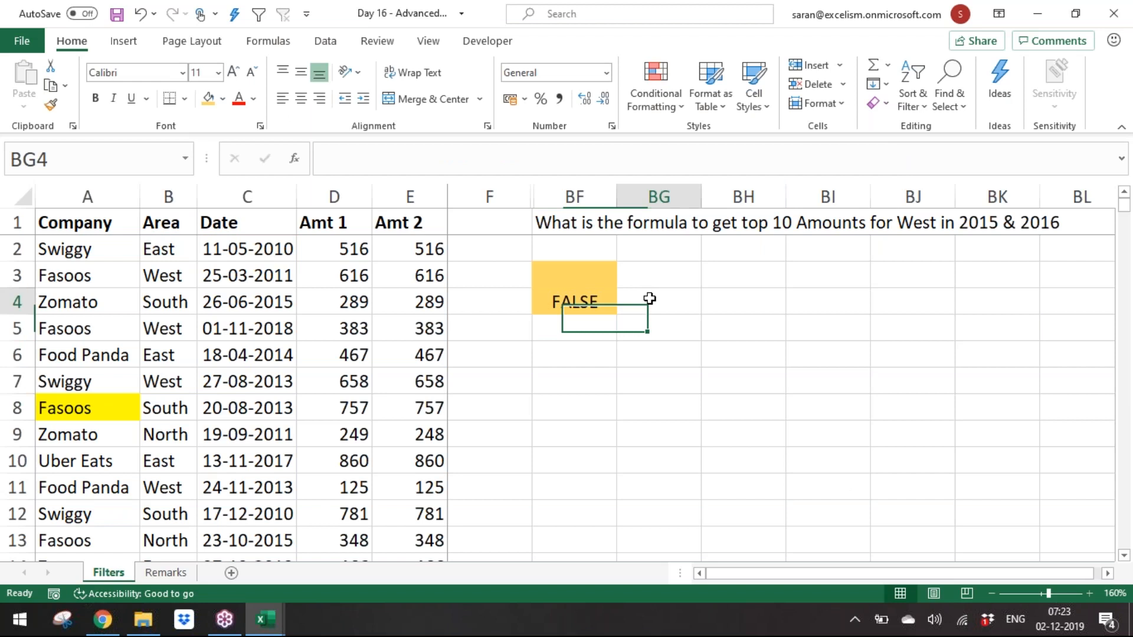
type("This fo")
key("Escape")
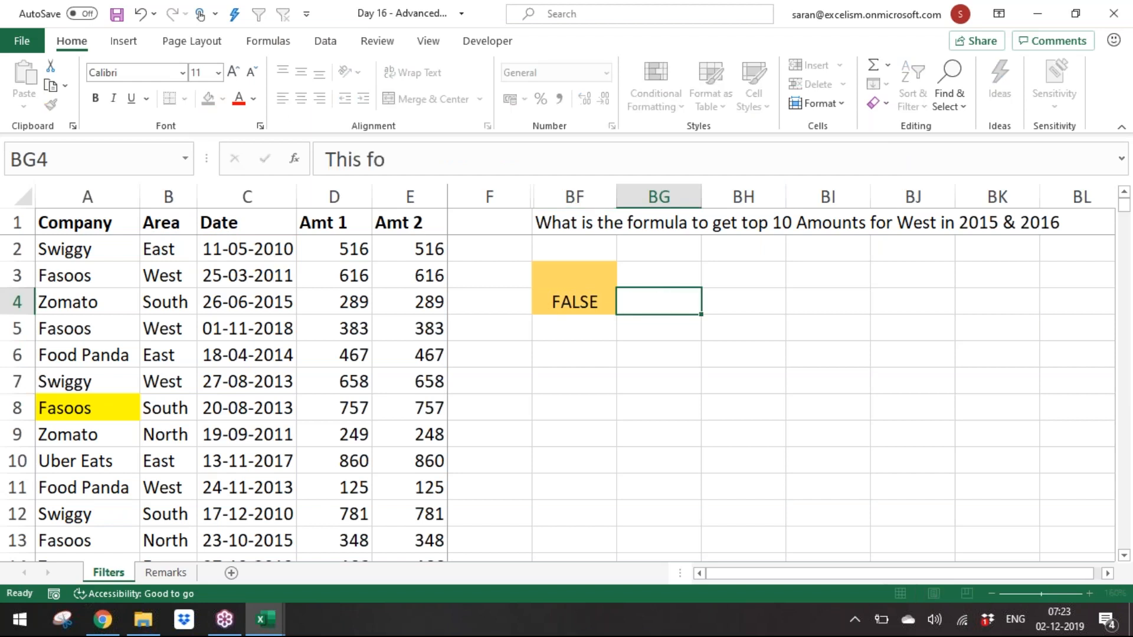
Step: Show the BF4 criteria formula as text in BG4 using FORMULATEXT
type("=foRMULATEXT(")
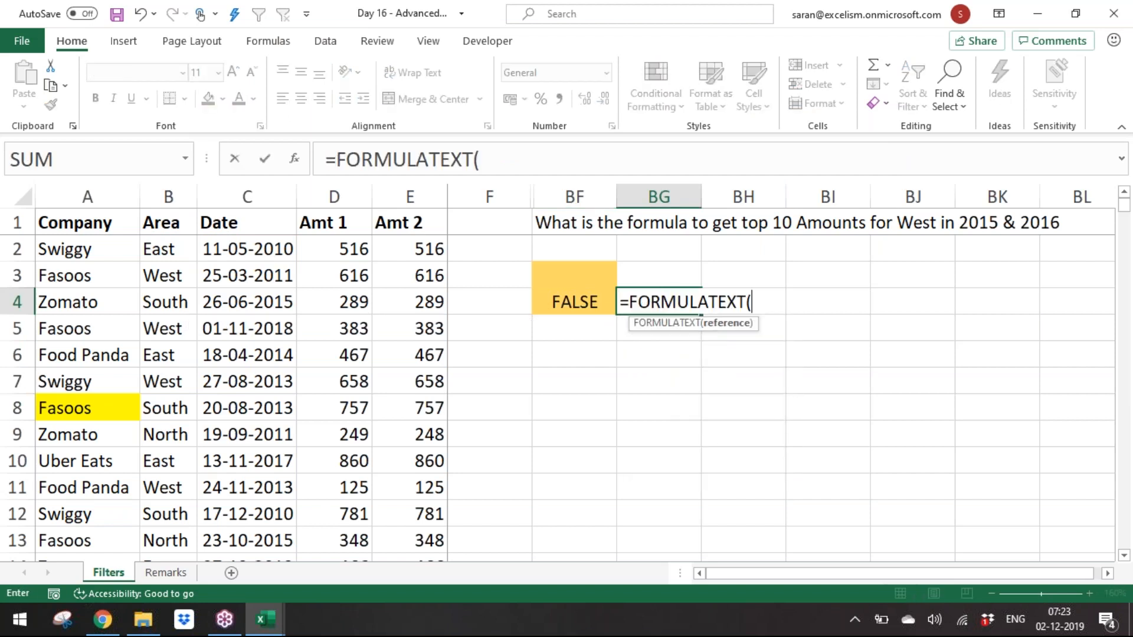
key("Return")
key("Return")
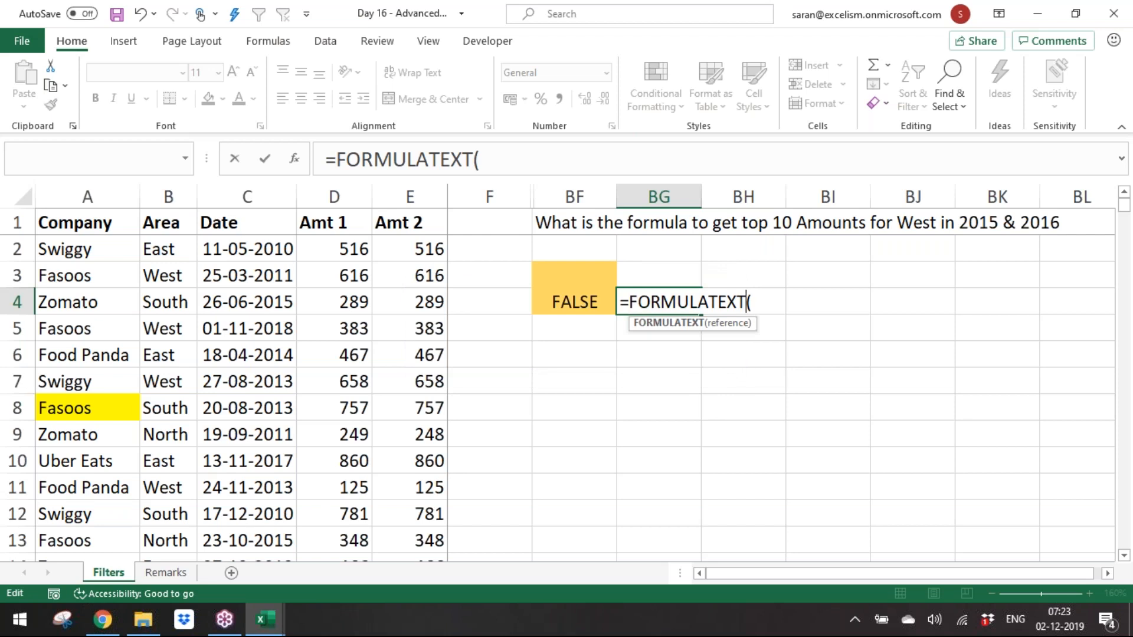
type("2")
key("Return")
key("Tab")
key("Tab")
key("Return")
key("BackSpace")
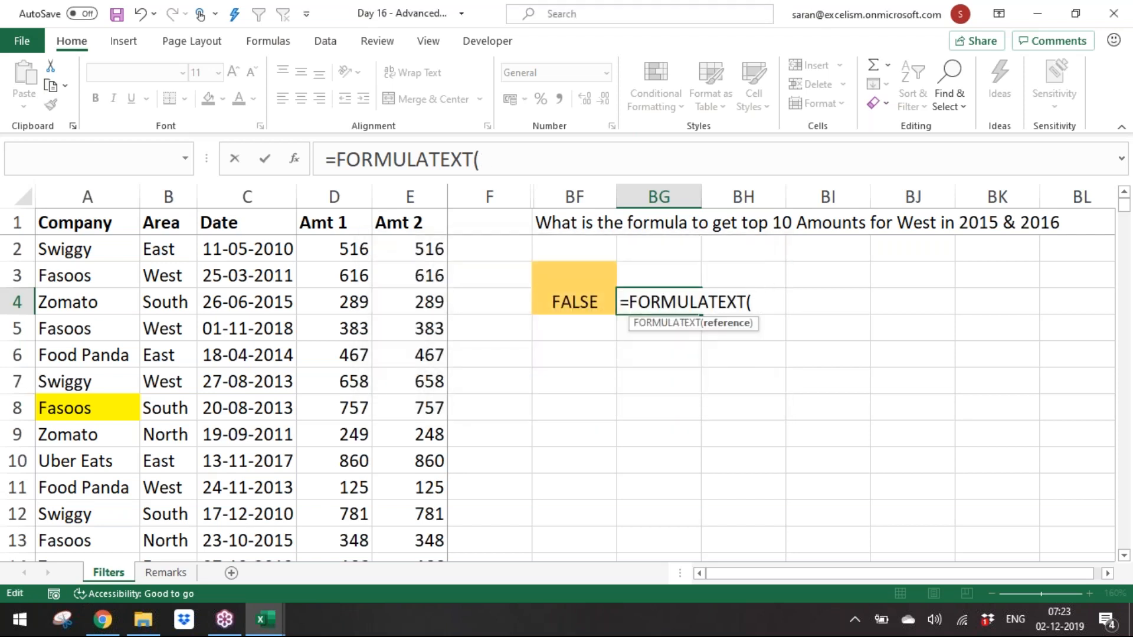
key("Left")
key("Return")
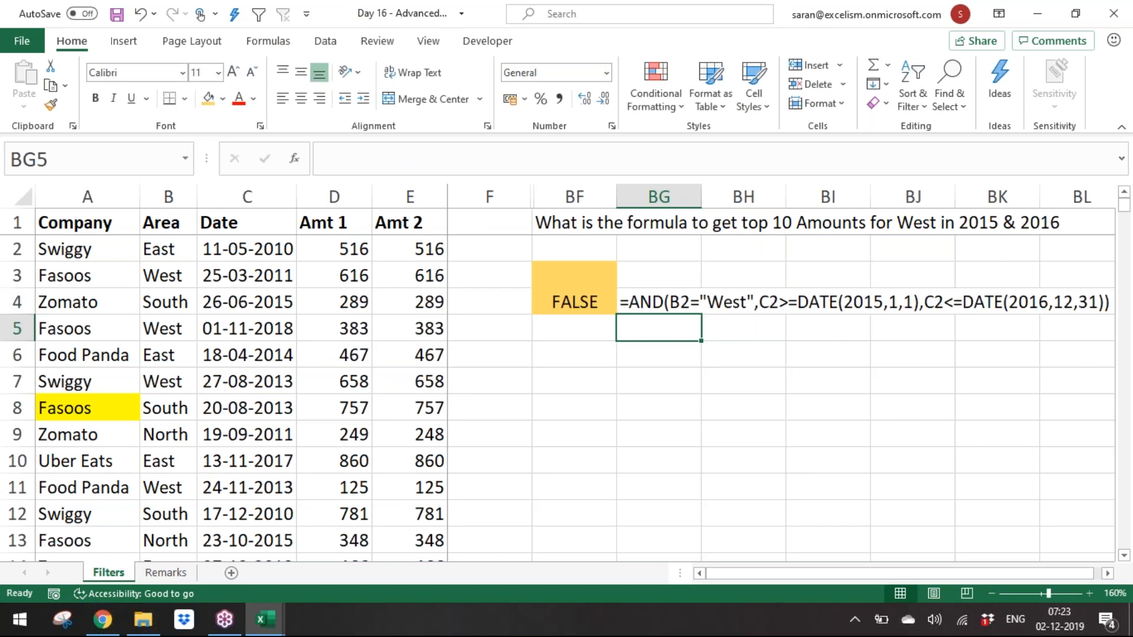
Step: Add the note 'This Formula is to get the West in 2015 & 2016' in BF6
key("Down")
key("Left")
type("This Formula is to ")
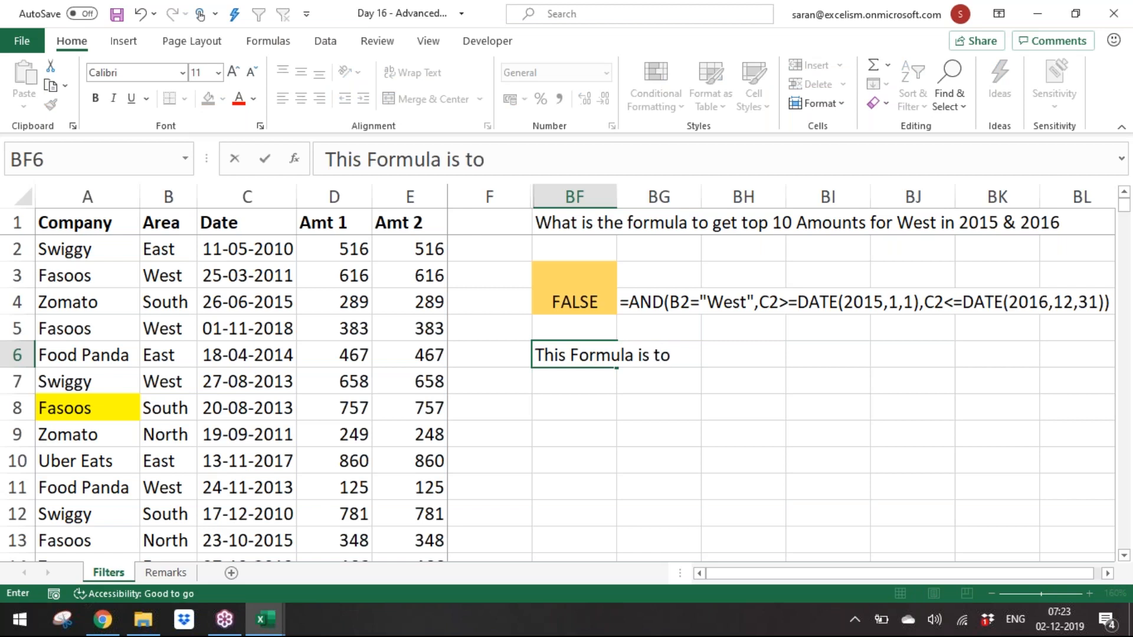
type("get the West in 2015 ")
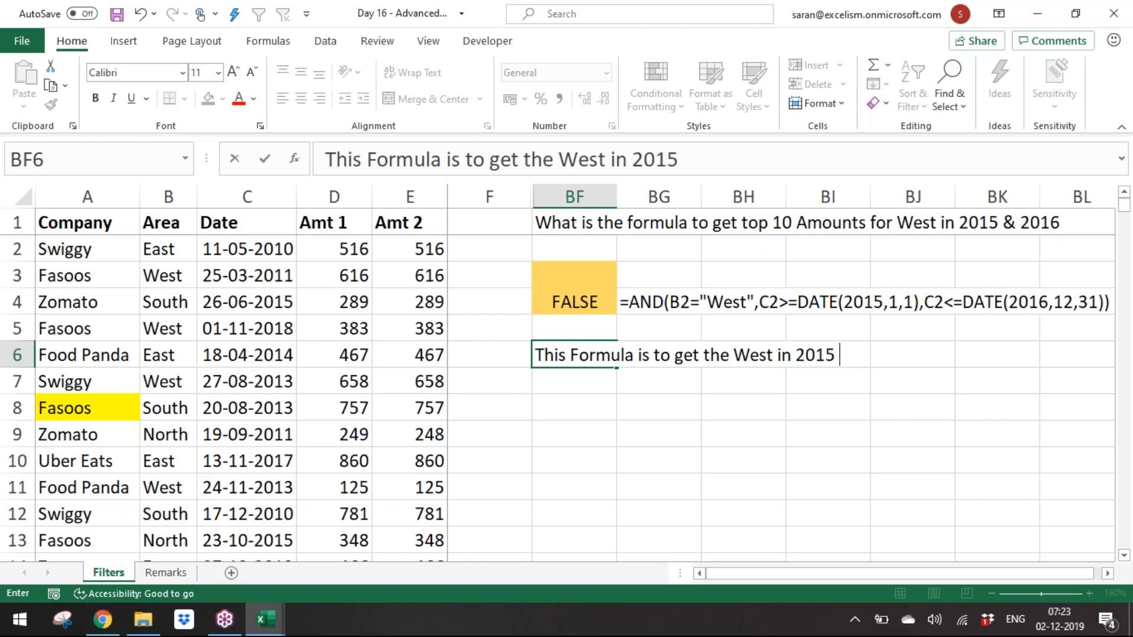
type("& 2016")
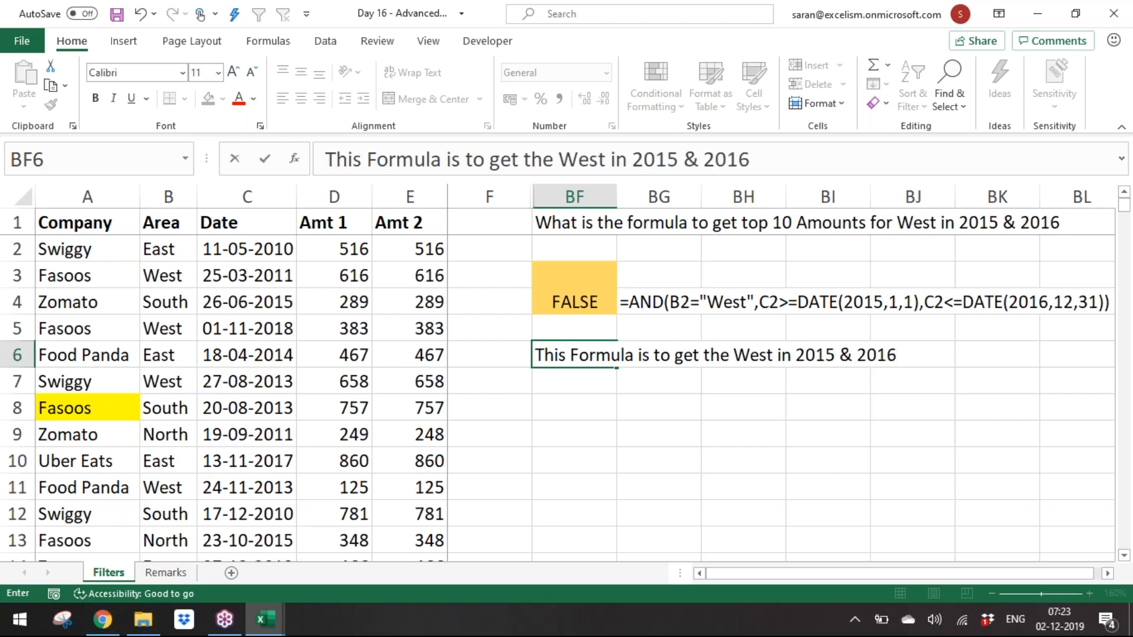
key("Return")
Step: Run an Advanced Filter on the data using criteria range BF3:BF4, copying the results to BF8
left_click(227, 330)
key("alt+d")
key("f")
key("a")
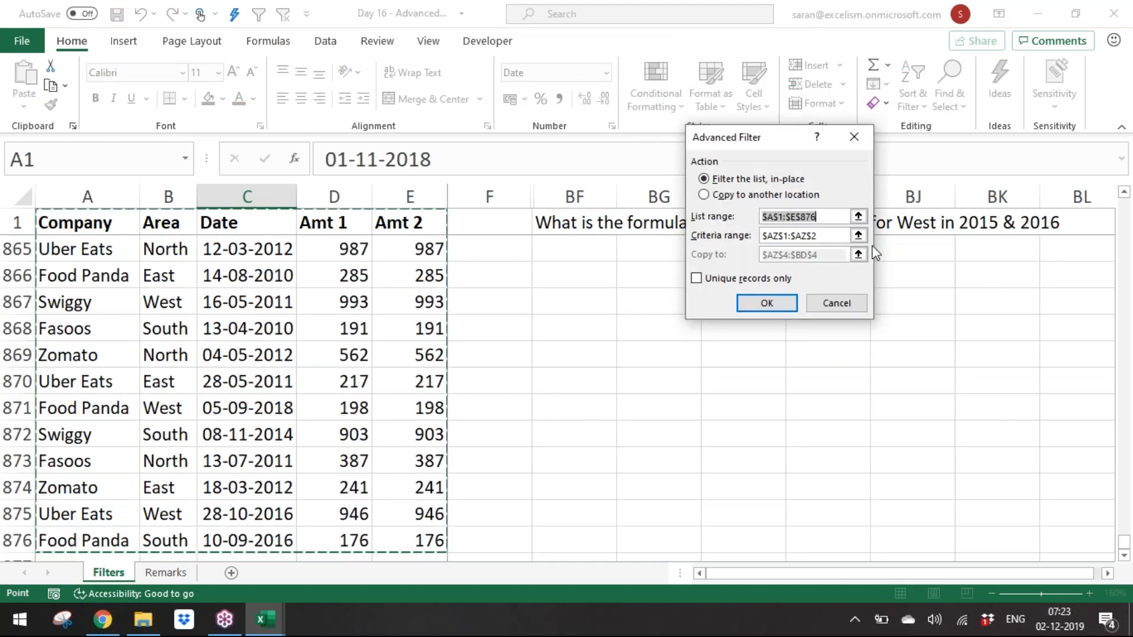
left_click(859, 237)
left_click_drag(576, 280, 583, 302)
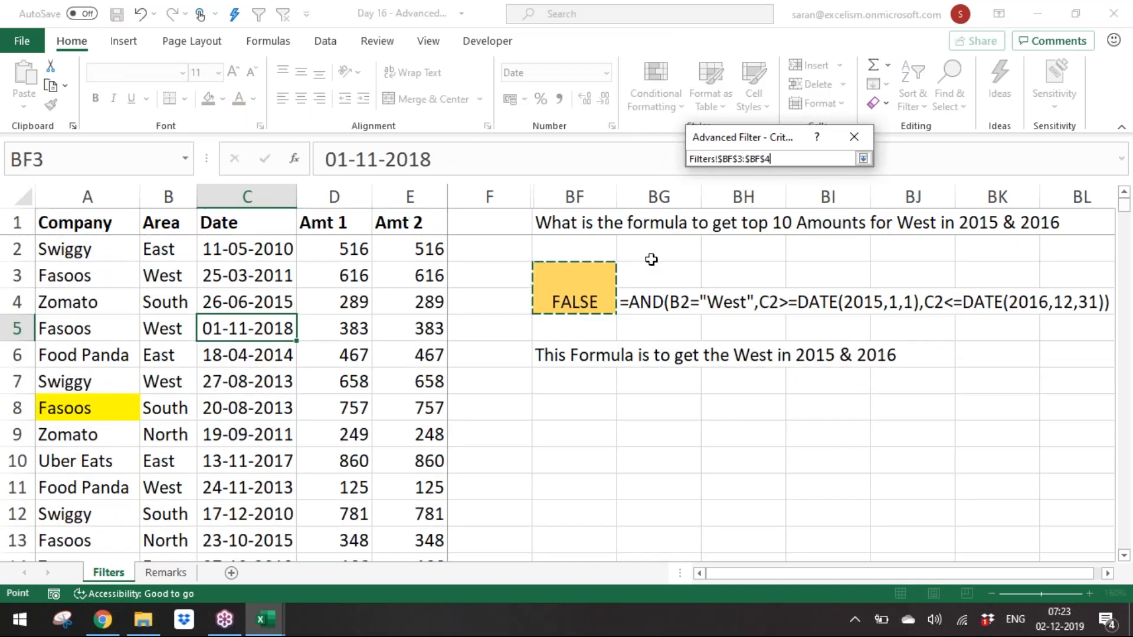
left_click(861, 159)
left_click(744, 196)
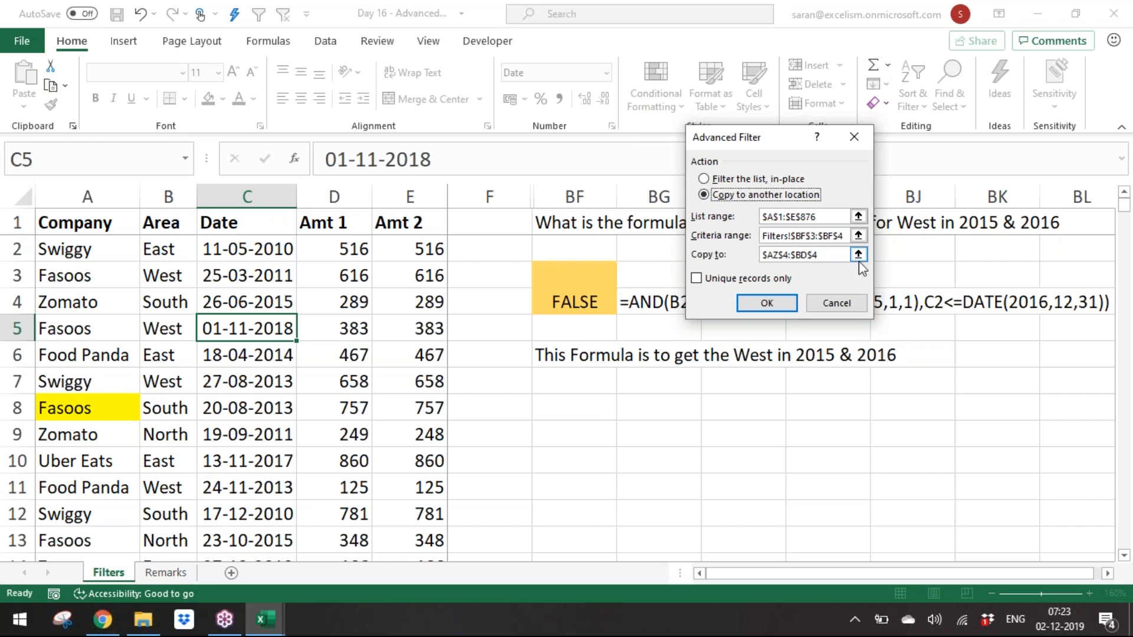
left_click(859, 259)
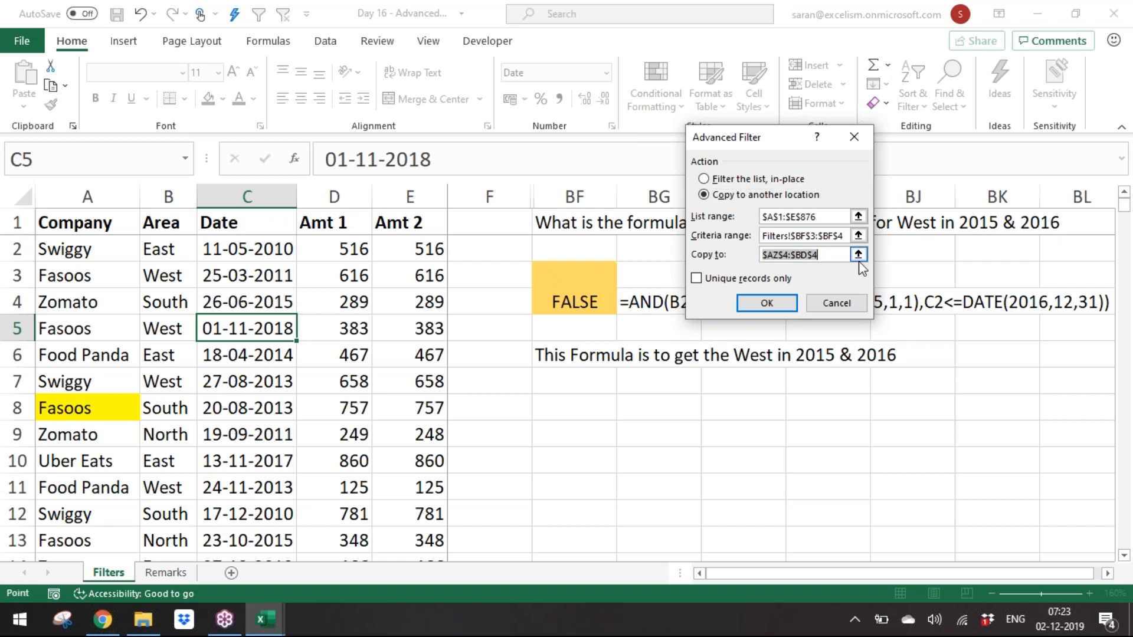
left_click(575, 408)
left_click(863, 158)
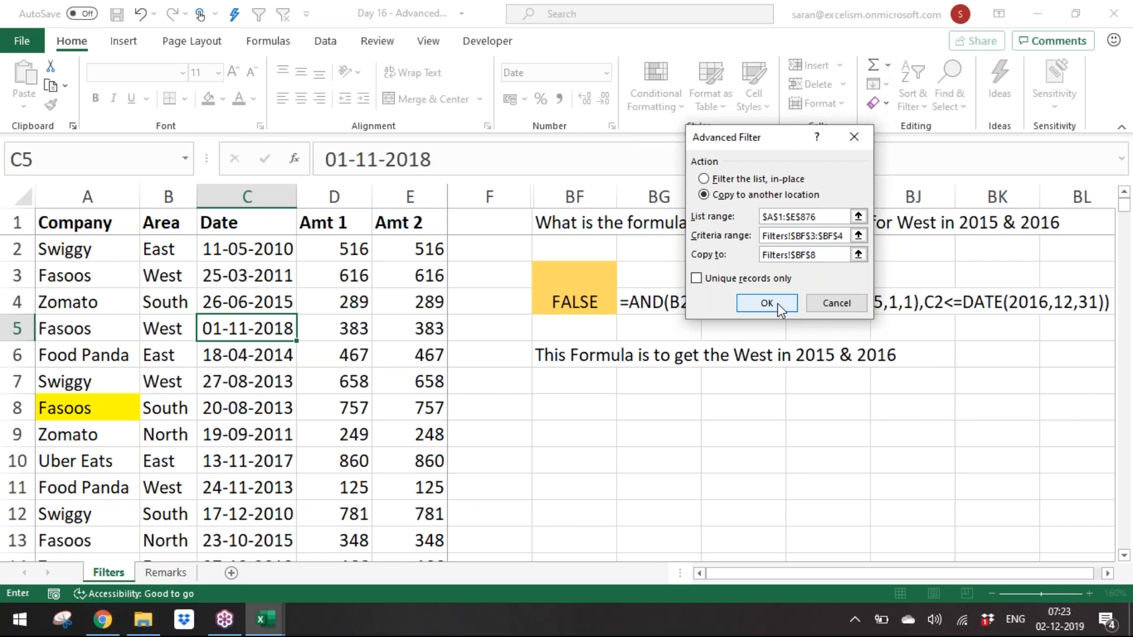
left_click(769, 303)
left_click(760, 480)
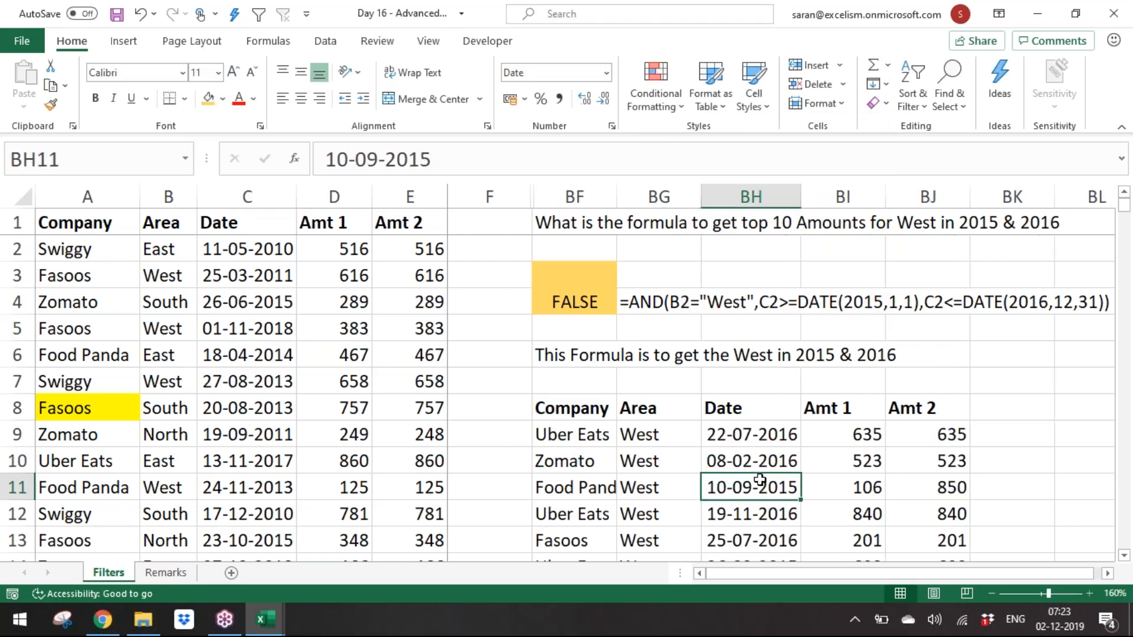
Step: Examine the extracted West 2015–2016 records from top to bottom of the results list
key("ctrl+Down")
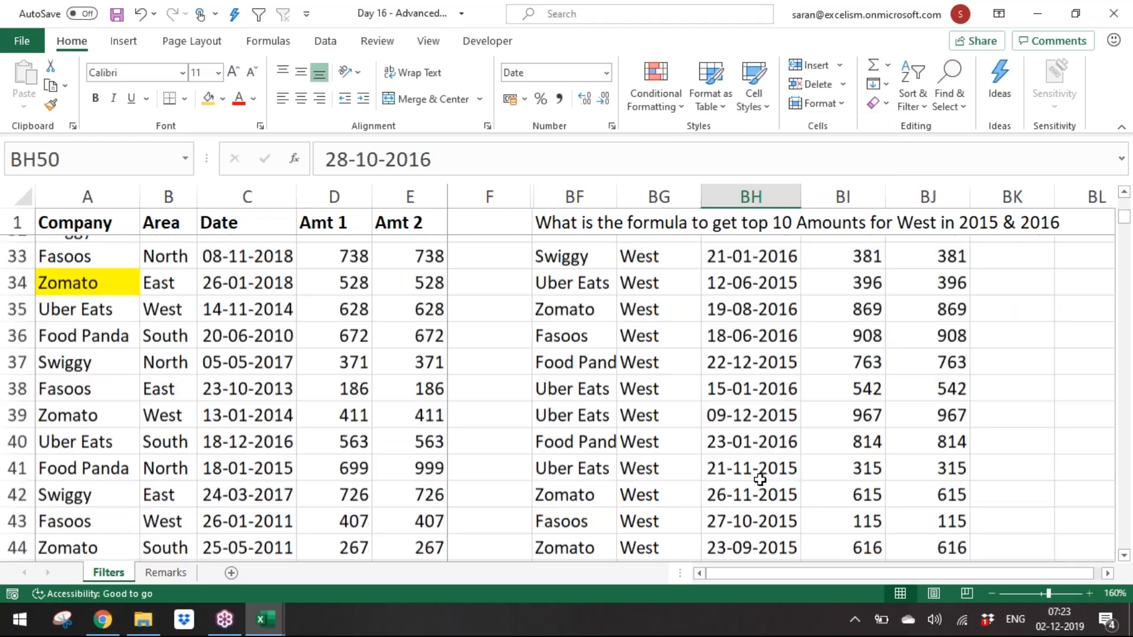
key("ctrl+Up")
key("Down")
key("ctrl+shift+Down")
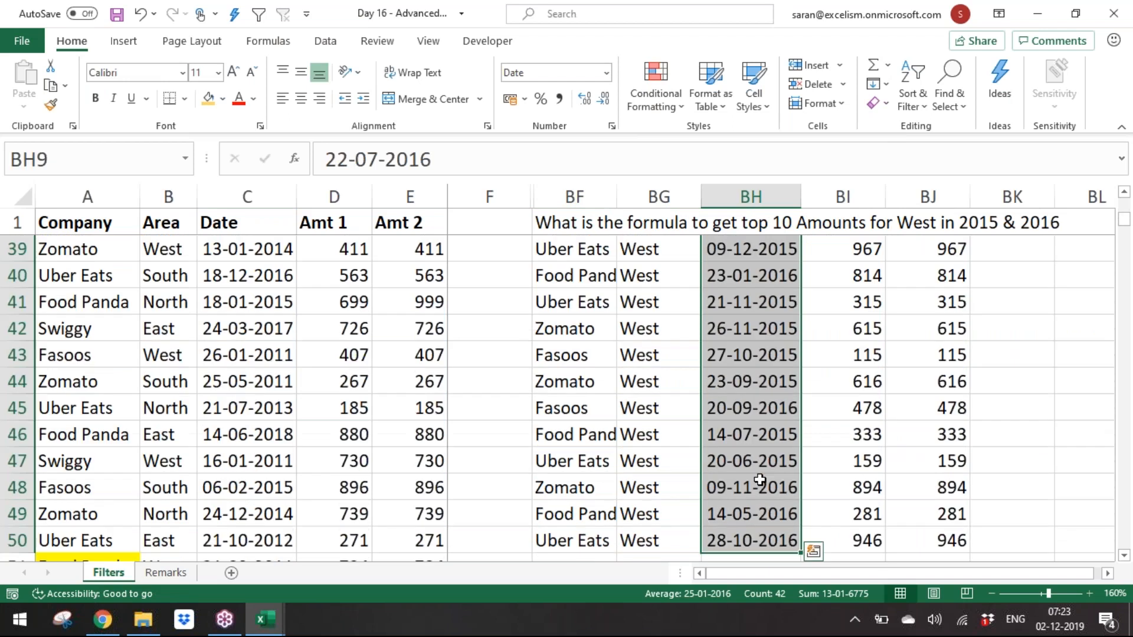
key("ctrl+Up")
key("Up")
key("Up")
key("Up")
key("Up")
key("Up")
key("Up")
key("Up")
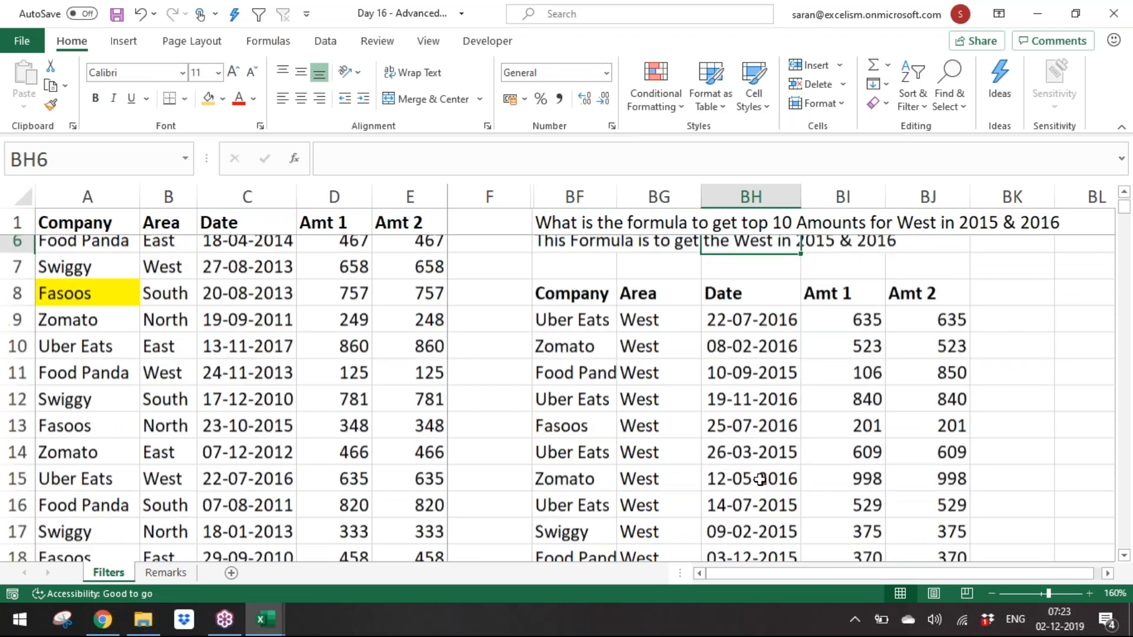
Step: Copy the criteria block BF3:BF4 and paste it into BL3:BL4
key("Down")
key("Down")
key("Down")
key("Down")
key("Down")
key("Down")
key("Down")
key("Down")
key("Left")
key("Left")
key("Up")
key("Up")
key("Up")
key("Up")
key("Up")
key("Up")
key("shift+Up")
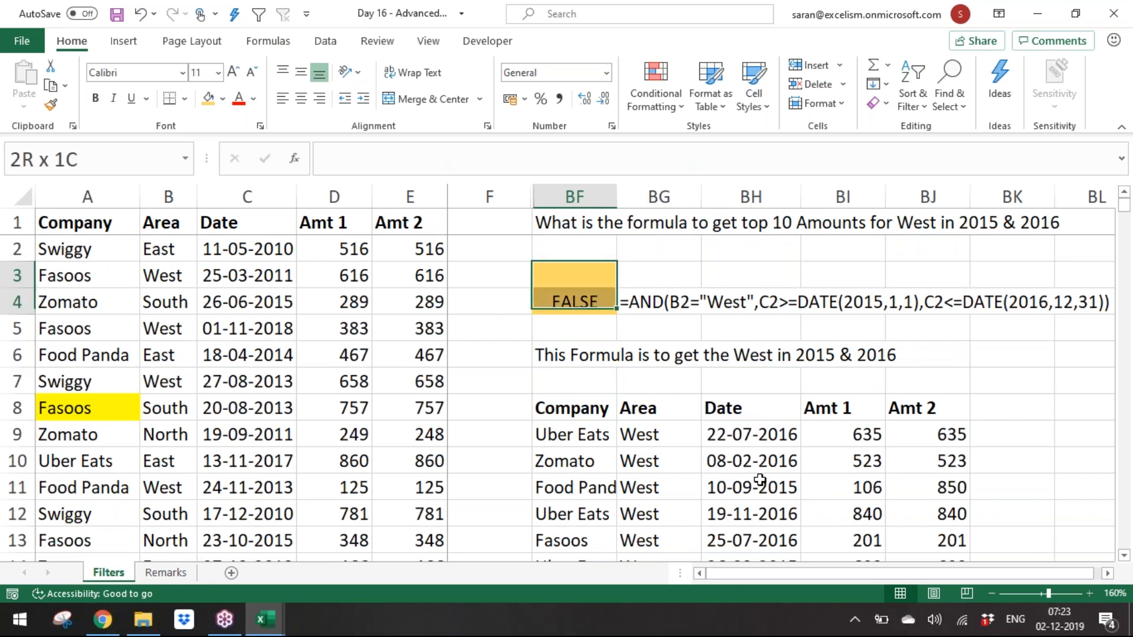
key("ctrl+c")
key("Down")
key("Down")
key("Down")
key("Down")
key("Down")
key("Down")
key("Down")
key("Down")
key("Down")
key("Down")
key("Down")
key("Down")
key("Down")
key("Down")
key("Down")
key("Down")
key("Down")
key("Down")
key("Down")
key("Down")
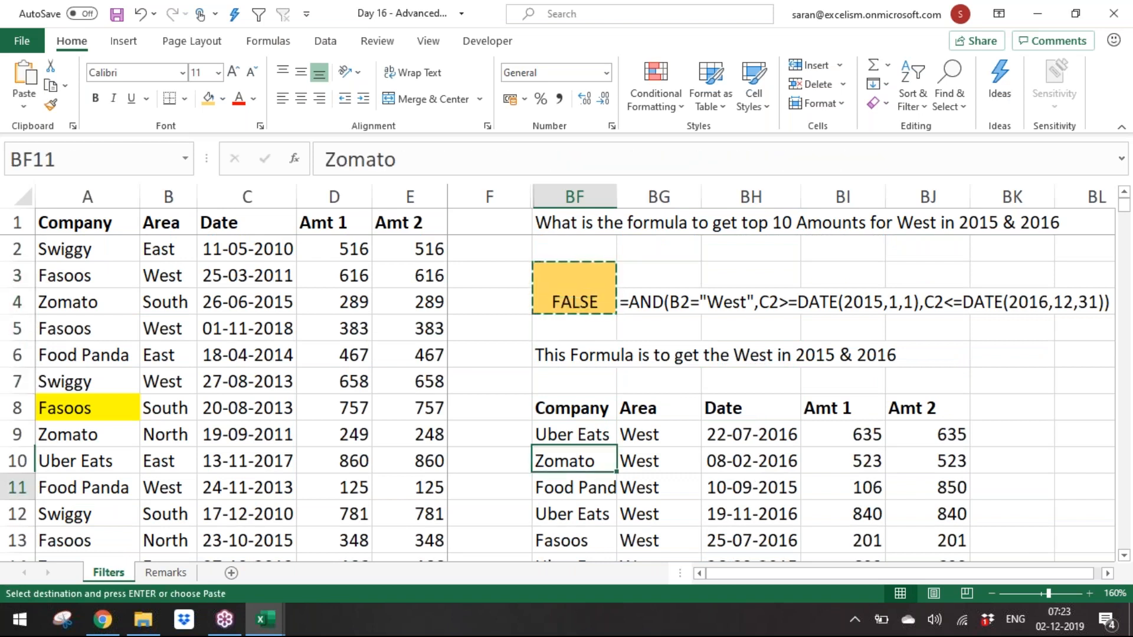
key("Down")
key("Down")
key("Down")
key("Down")
key("Down")
key("Down")
key("Down")
key("Down")
key("Down")
key("Down")
key("Down")
key("Down")
key("Down")
key("Down")
key("Down")
key("Down")
key("Down")
key("Down")
key("Down")
key("Down")
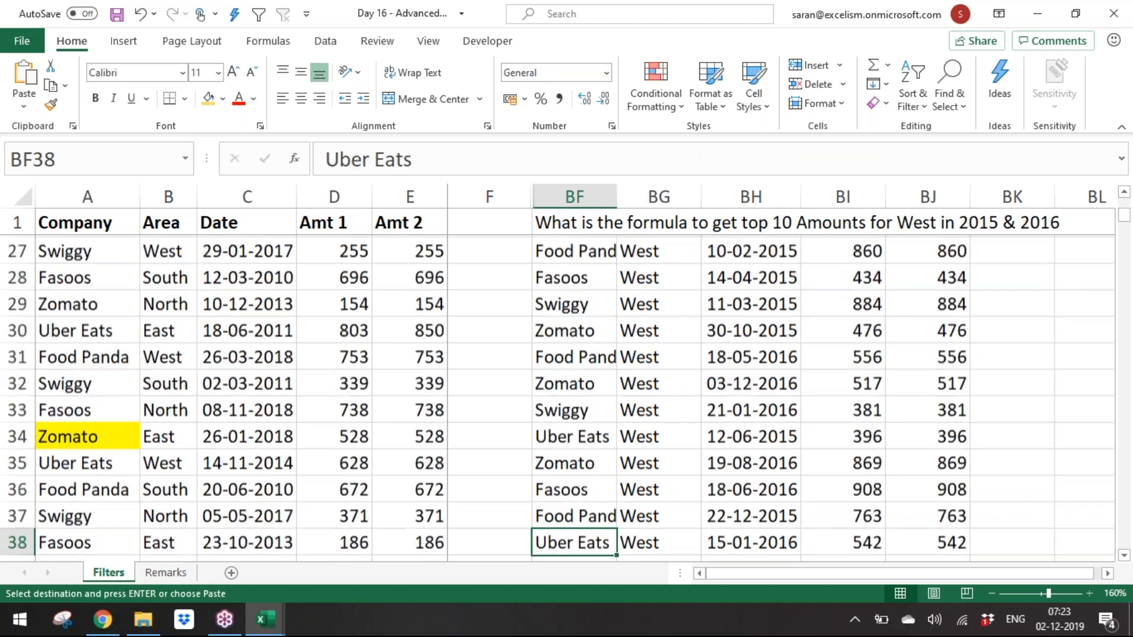
key("Up")
key("Up")
key("Up")
key("Up")
key("Up")
key("Up")
key("Up")
key("Up")
key("Up")
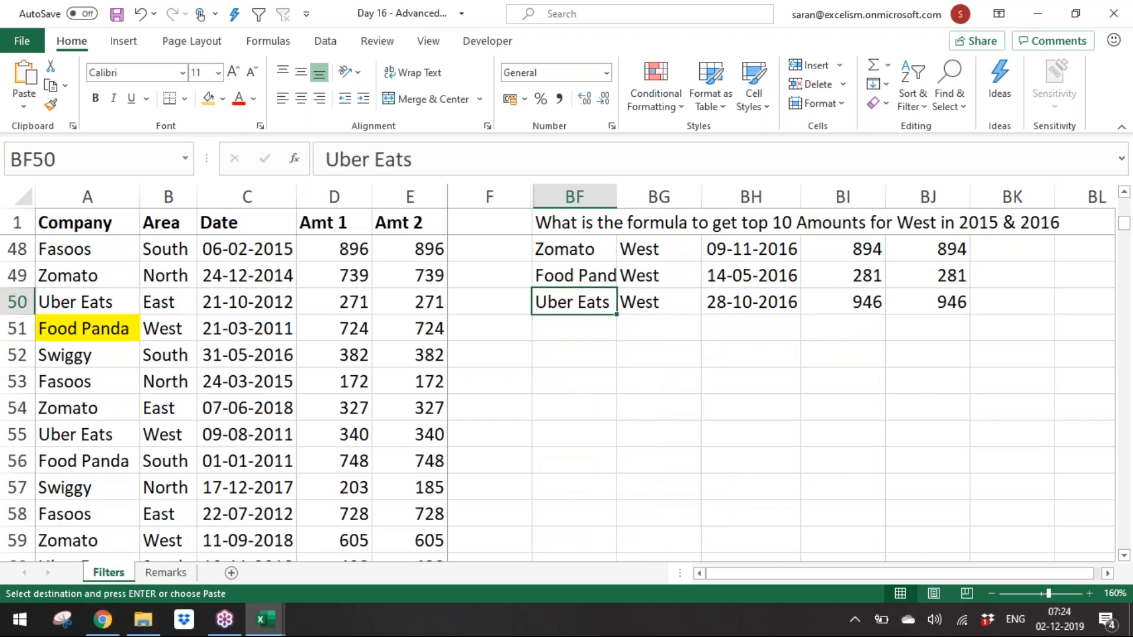
key("ctrl+Up")
key("Up")
key("Up")
key("Up")
key("Up")
key("Up")
key("Up")
key("Down")
key("Right")
key("Right")
key("Right")
key("Right")
key("Right")
key("Right")
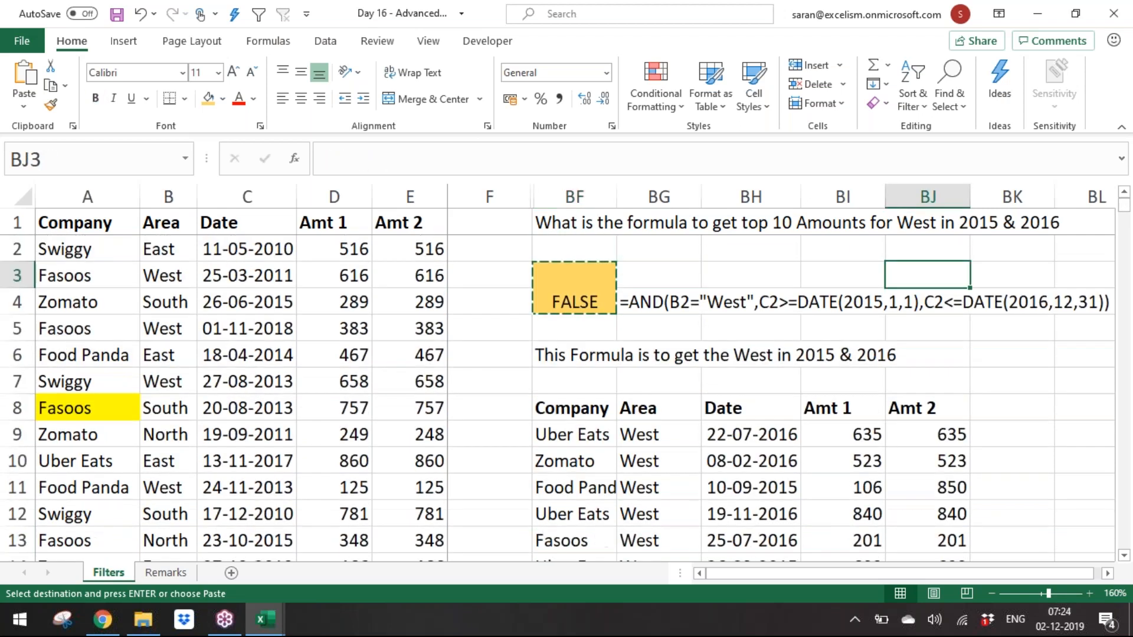
key("Right")
key("Right")
key("Left")
key("Left")
key("Return")
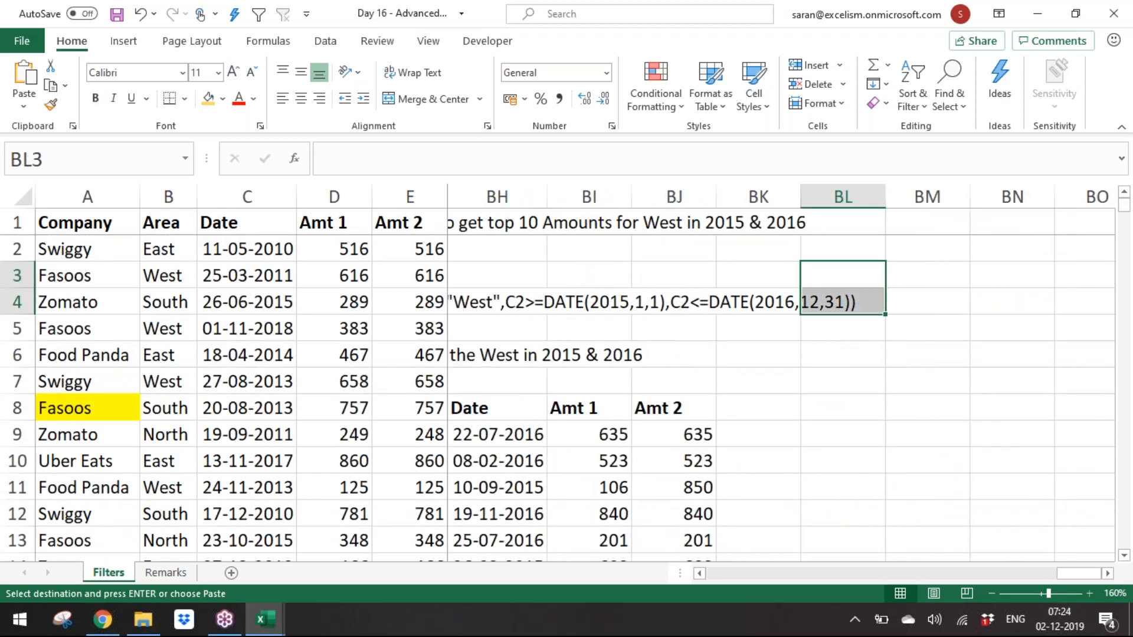
Step: Reduce the font size of the FORMULATEXT cell BG4 to 8
key("Down")
key("Left")
key("Left")
key("Left")
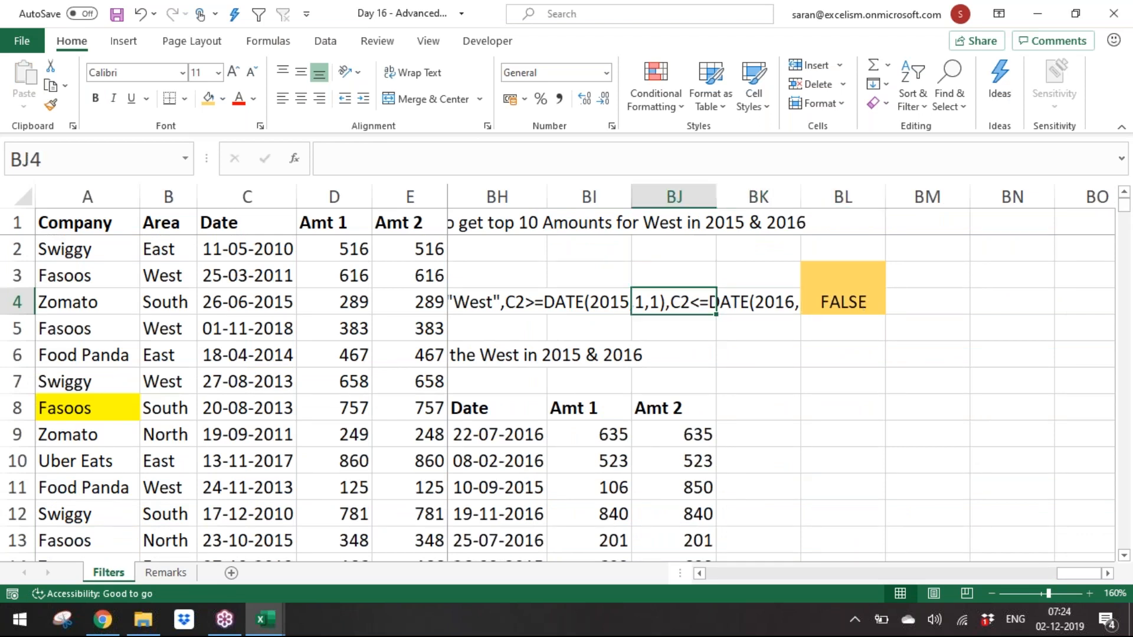
key("Left")
key("Left")
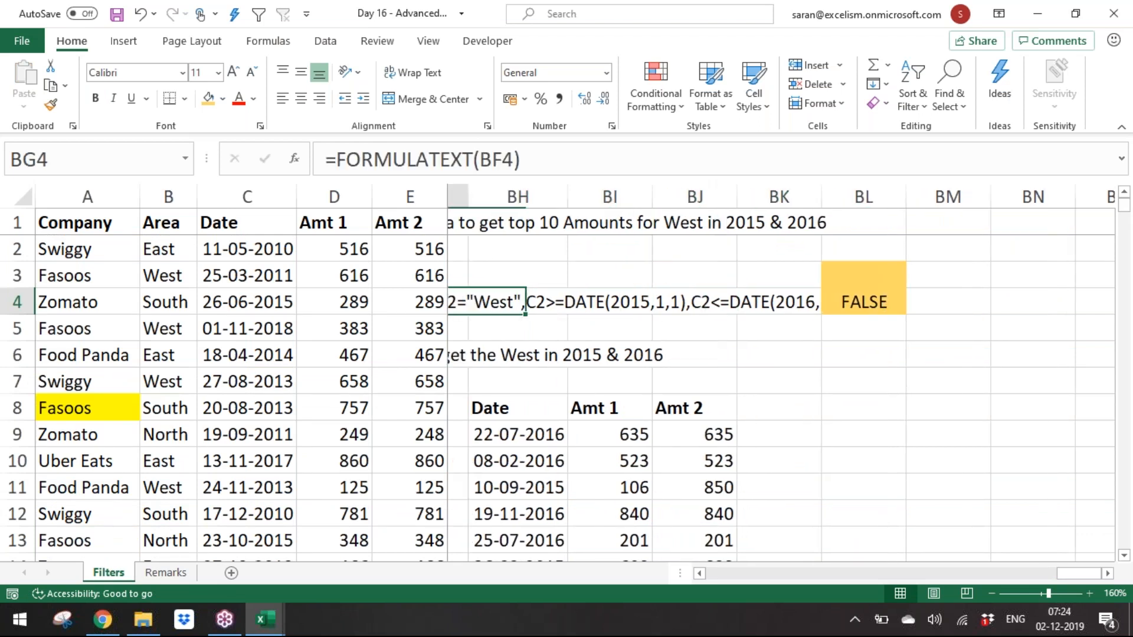
key("Left")
key("Right")
left_click(251, 72)
left_click(250, 72)
left_click(251, 72)
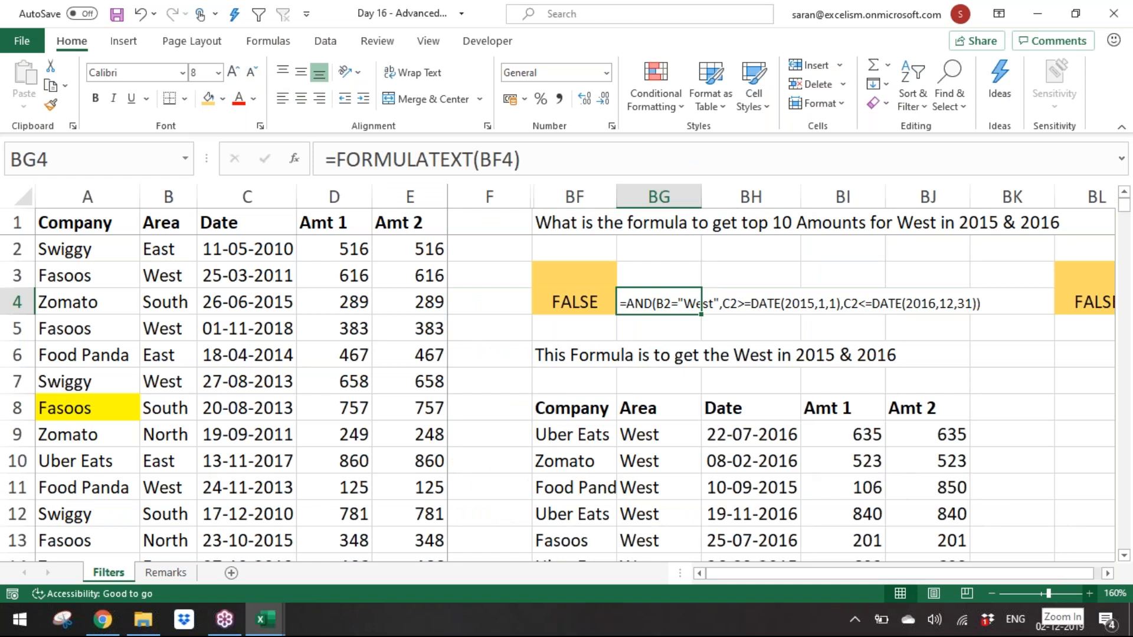
Step: Edit the BL4 criteria formula to add the condition D2>=LARGE($D$2:$D$876,10) inside the AND
key("Right")
key("Right")
key("Right")
key("Right")
key("Right")
key("Right")
key("Right")
key("Right")
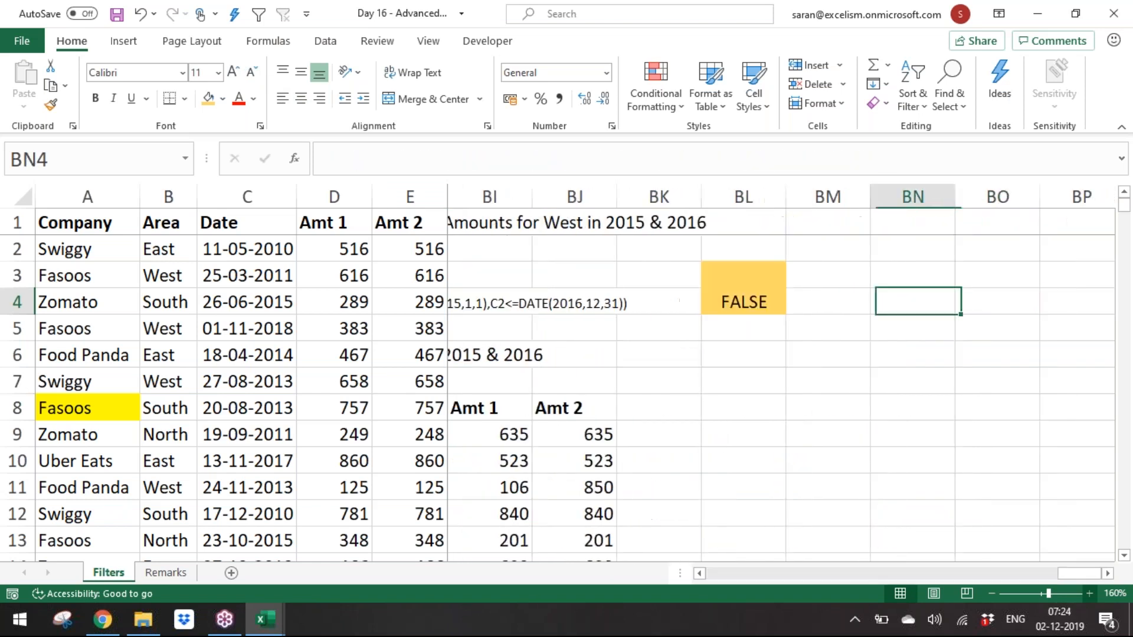
key("Left")
key("Left")
key("Left")
key("F2")
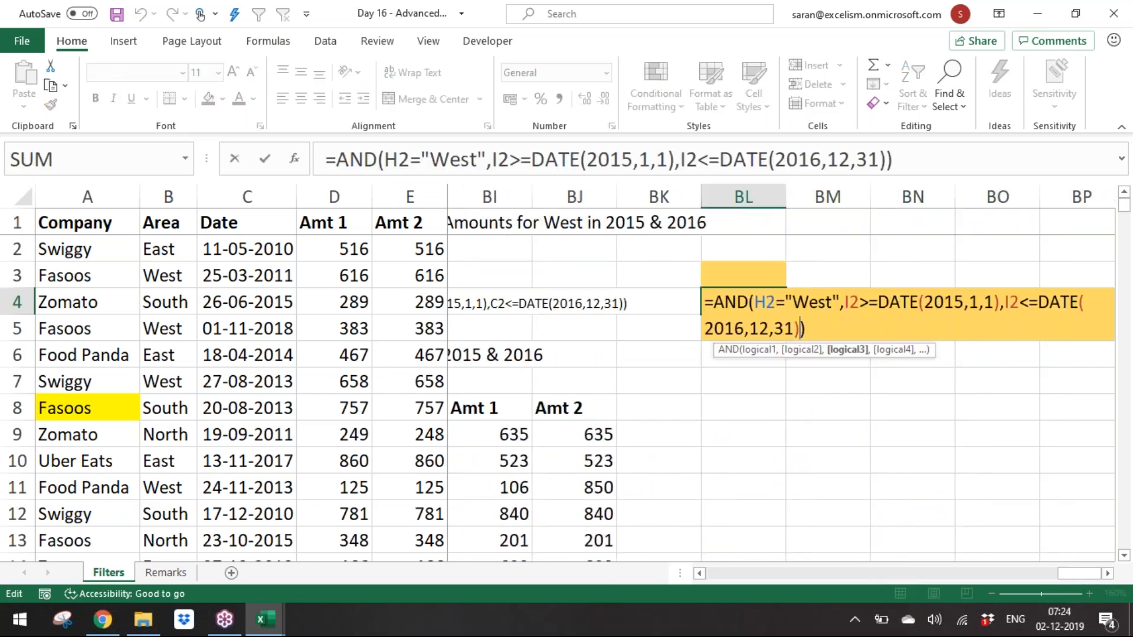
key("Left")
type(",")
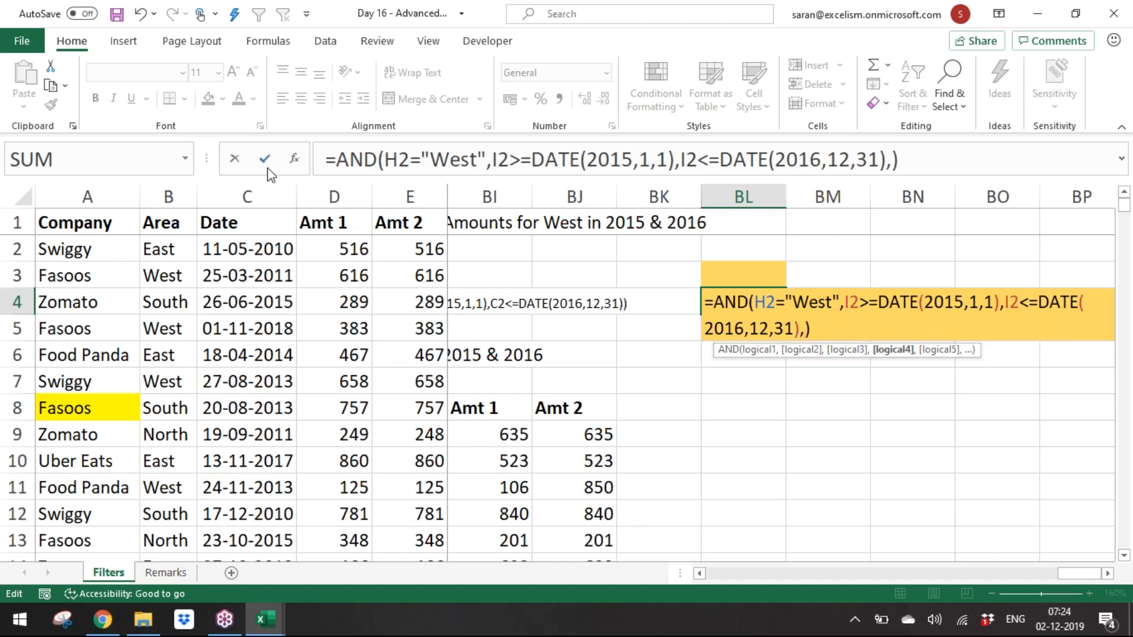
left_click(337, 254)
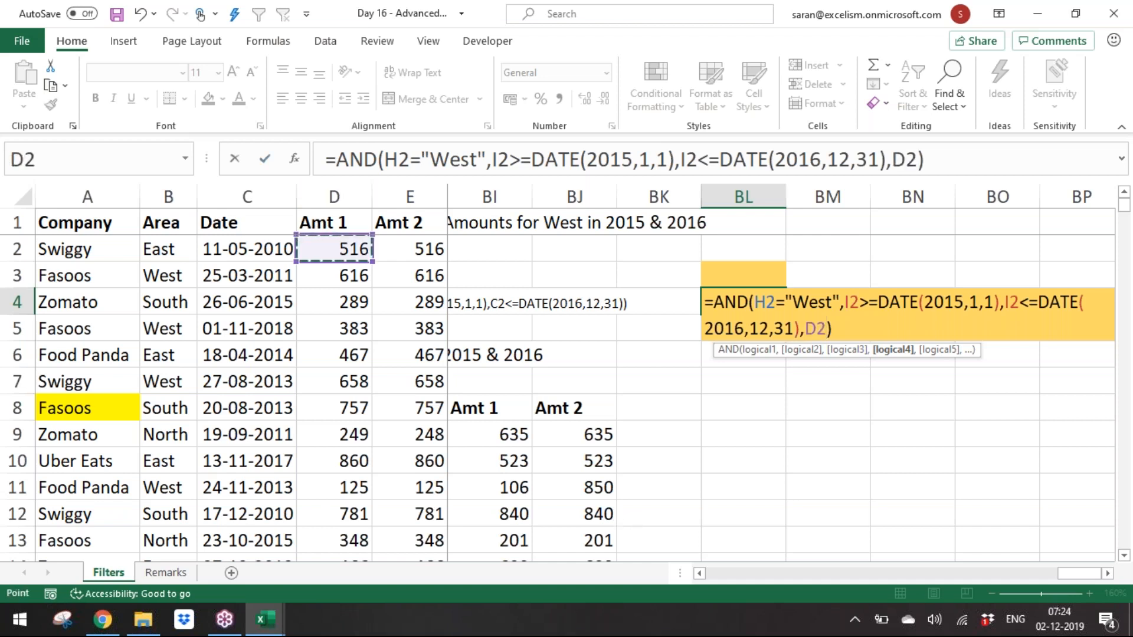
type(">=")
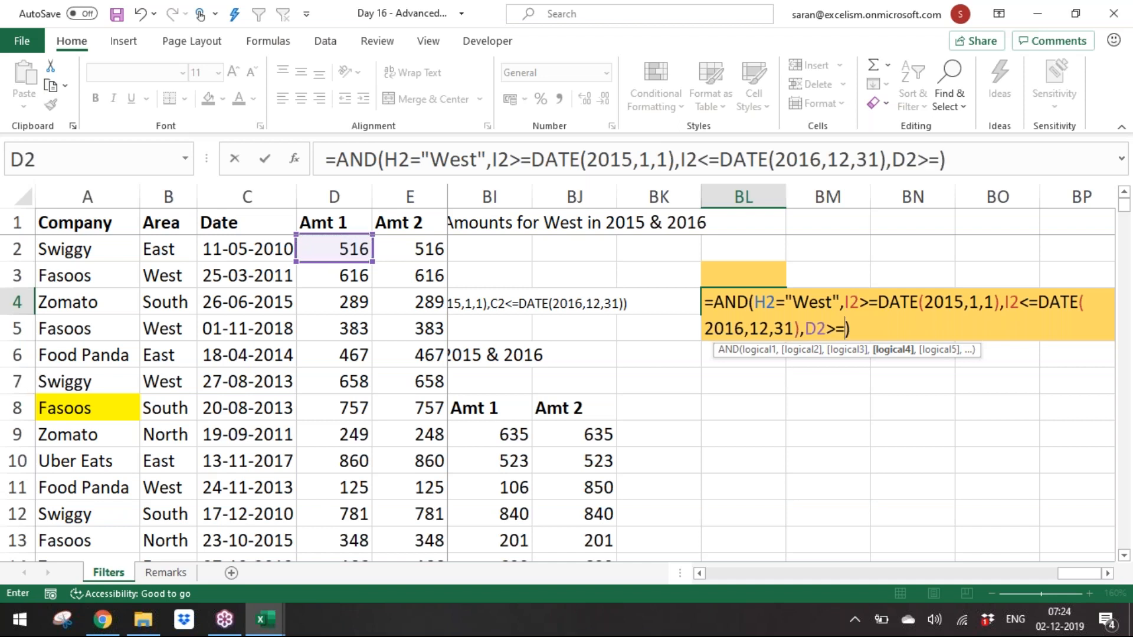
type("large")
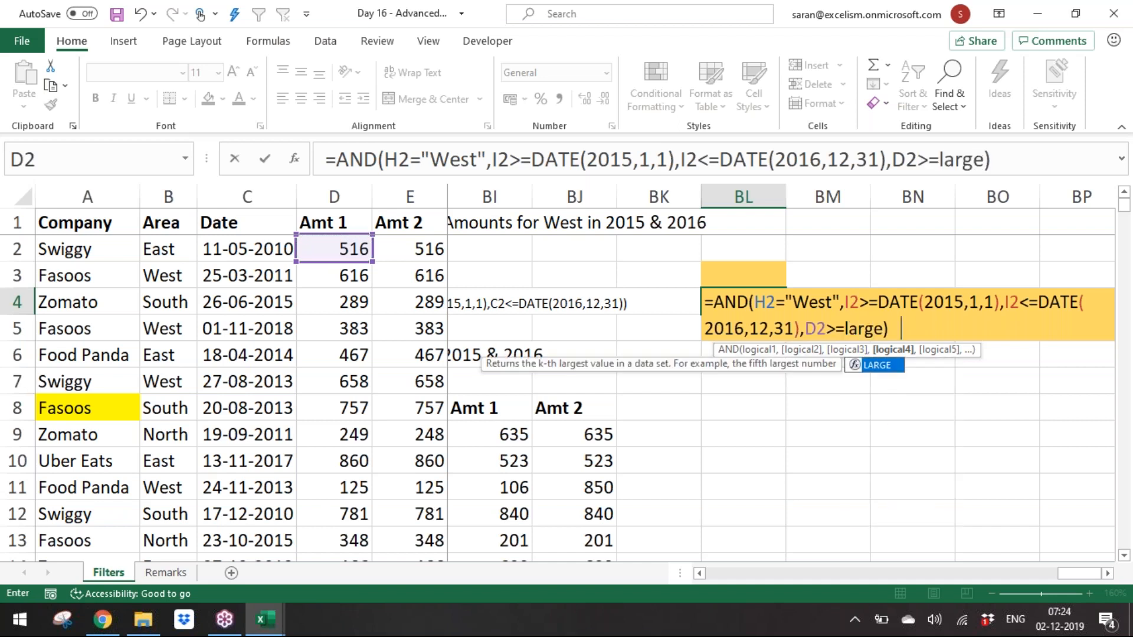
key("Tab")
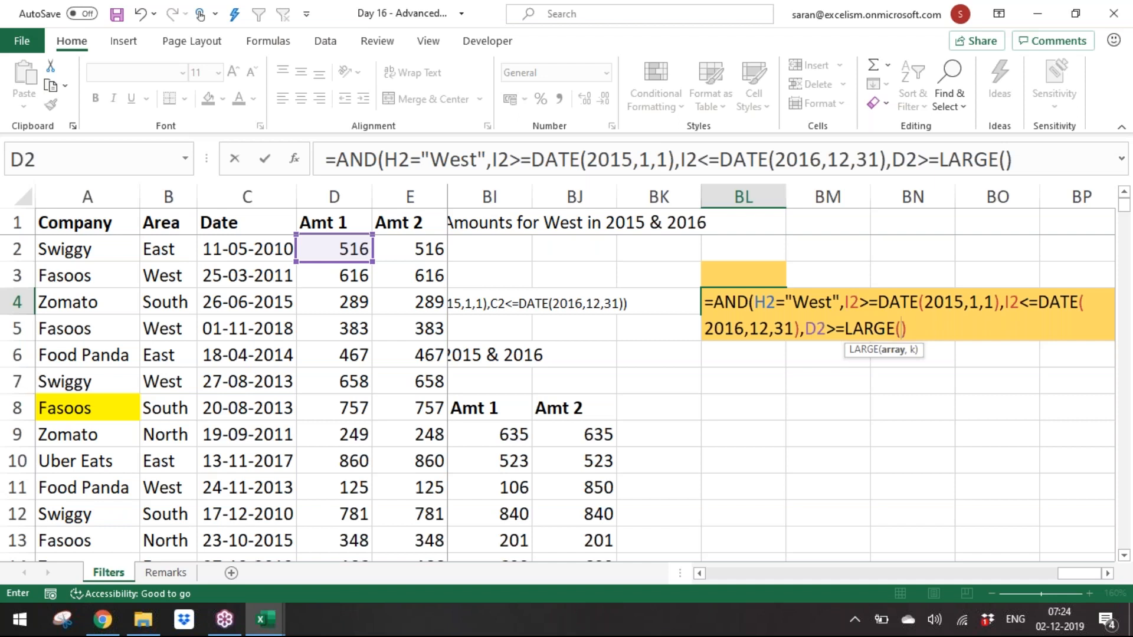
left_click(336, 252)
key("ctrl+shift+Down")
key("F4")
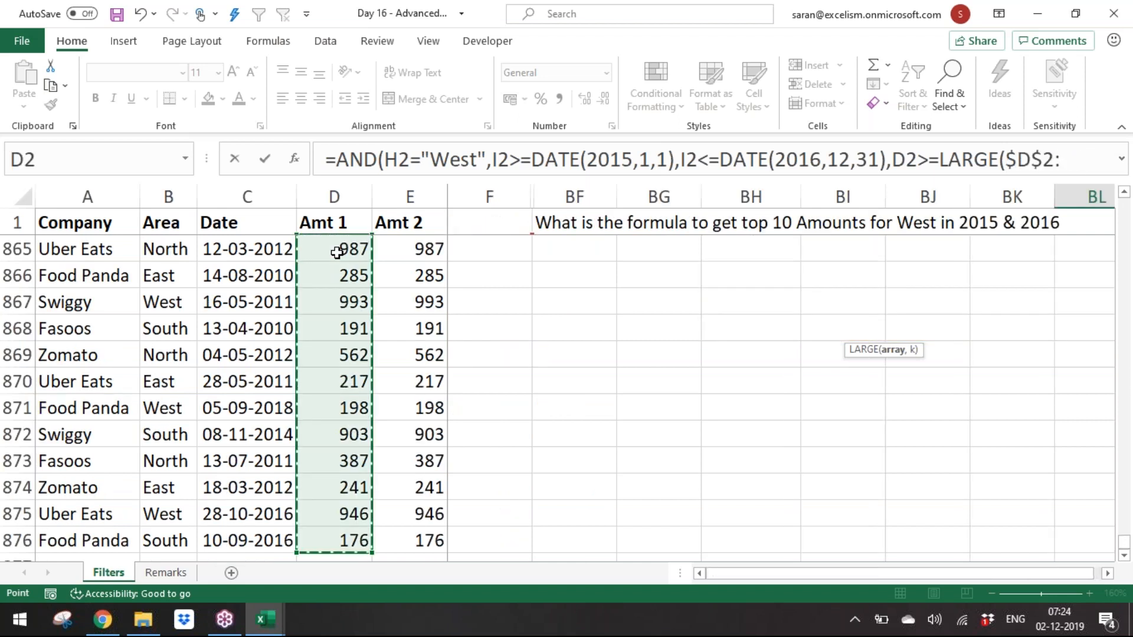
type(",10)")
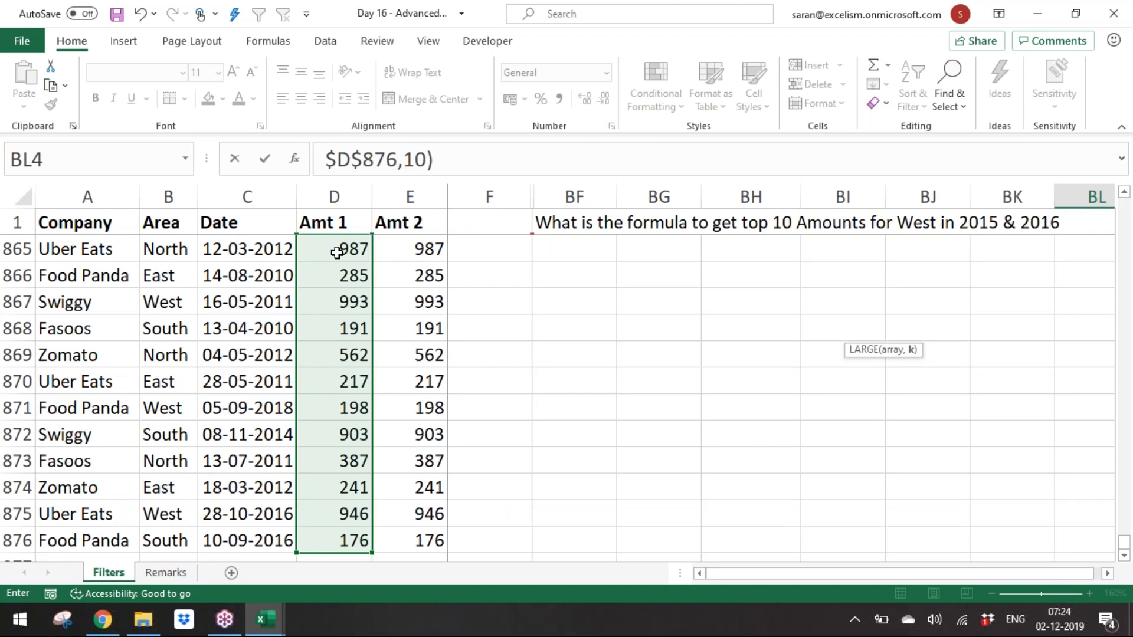
type(")")
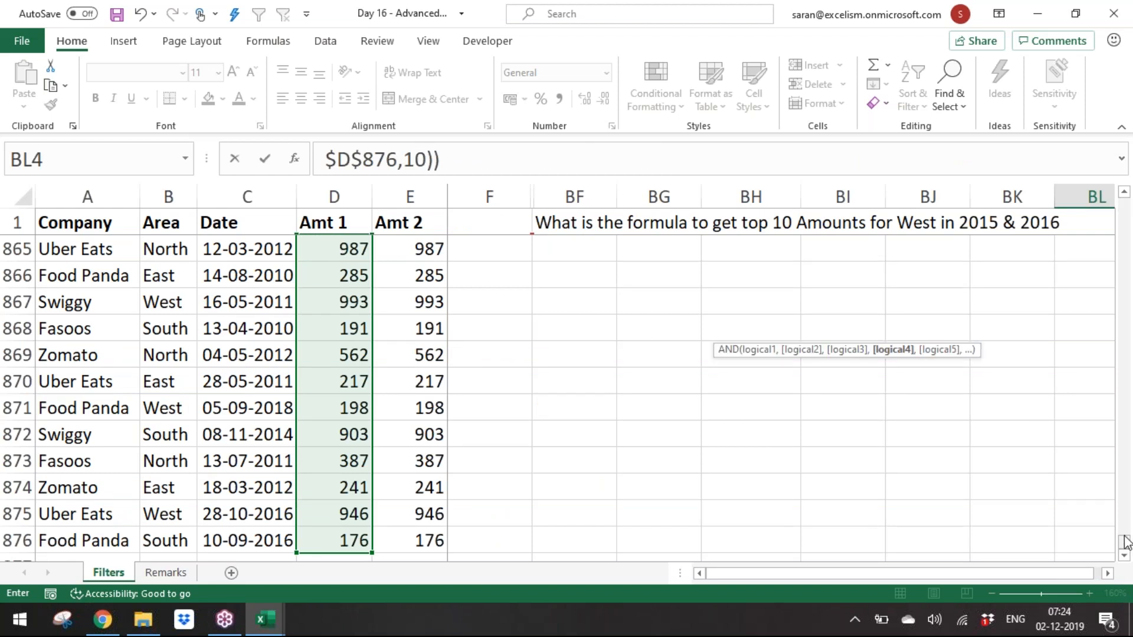
Step: Review the full edited AND formula in BL4 while still editing it
scroll(1127, 542, "up", 4)
scroll(1127, 213, "up", 8)
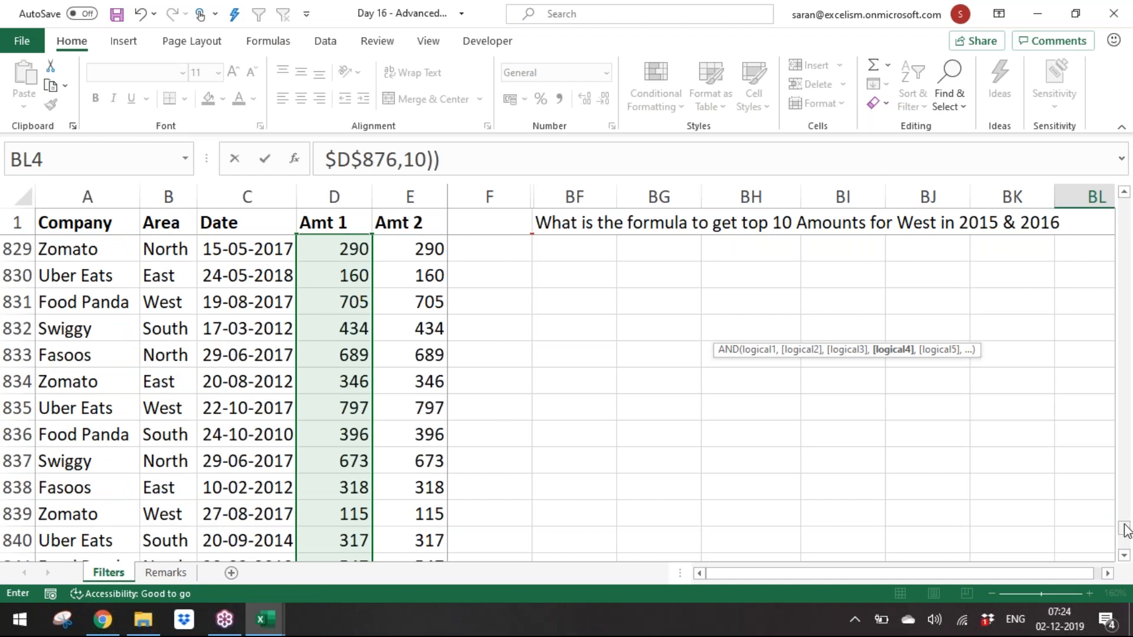
left_click_drag(1124, 529, 1124, 204)
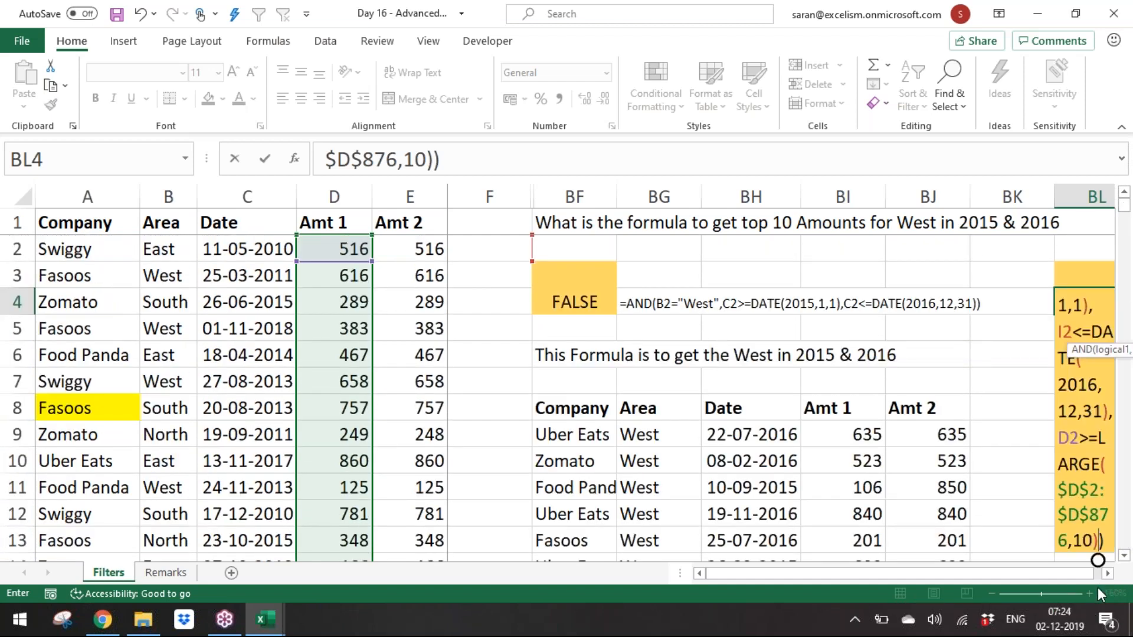
left_click(1106, 573)
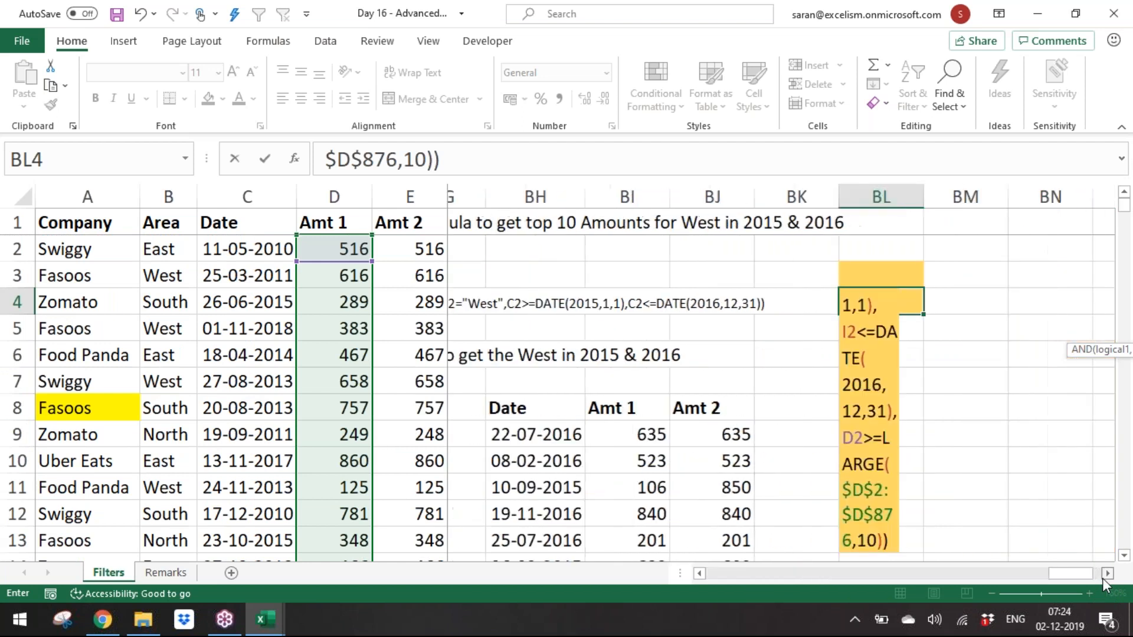
left_click(1104, 576)
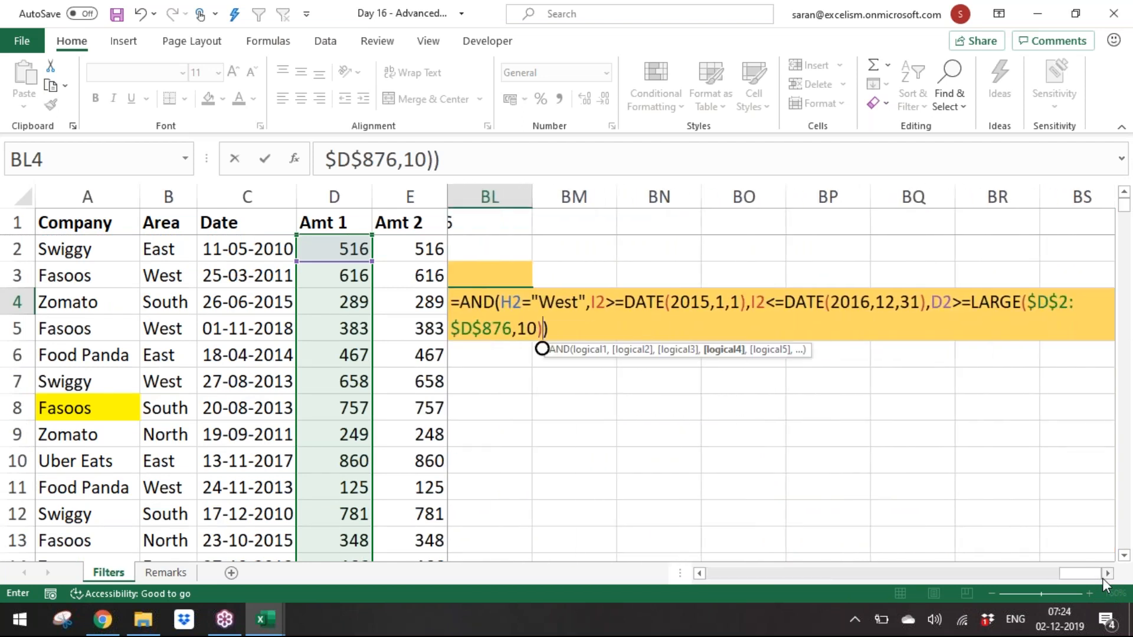
left_click(1124, 227)
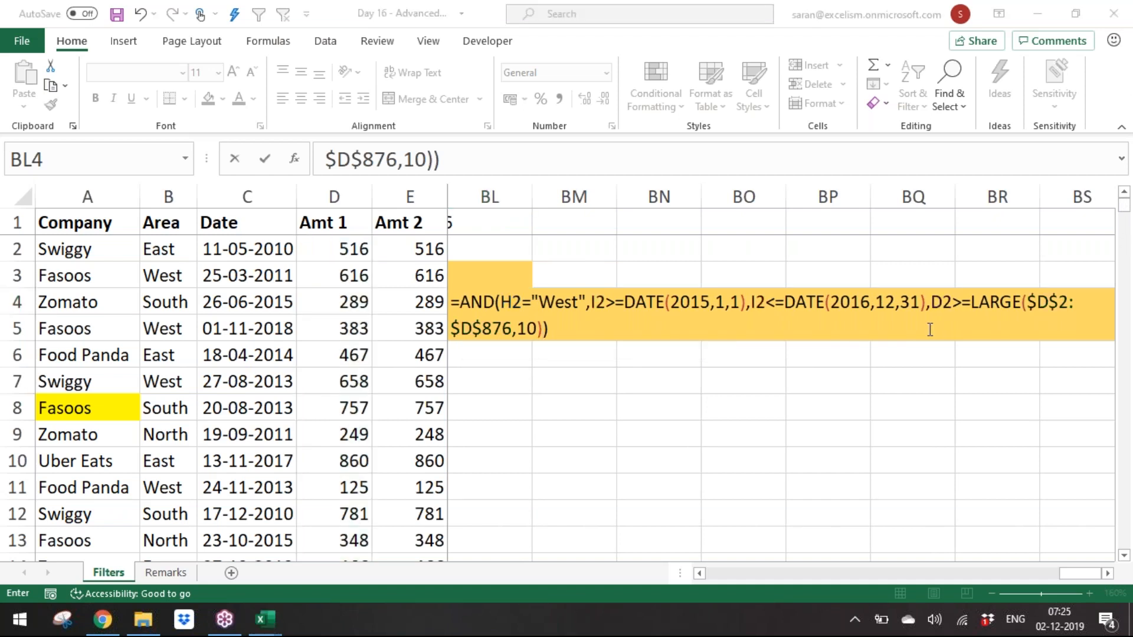
left_click(542, 332)
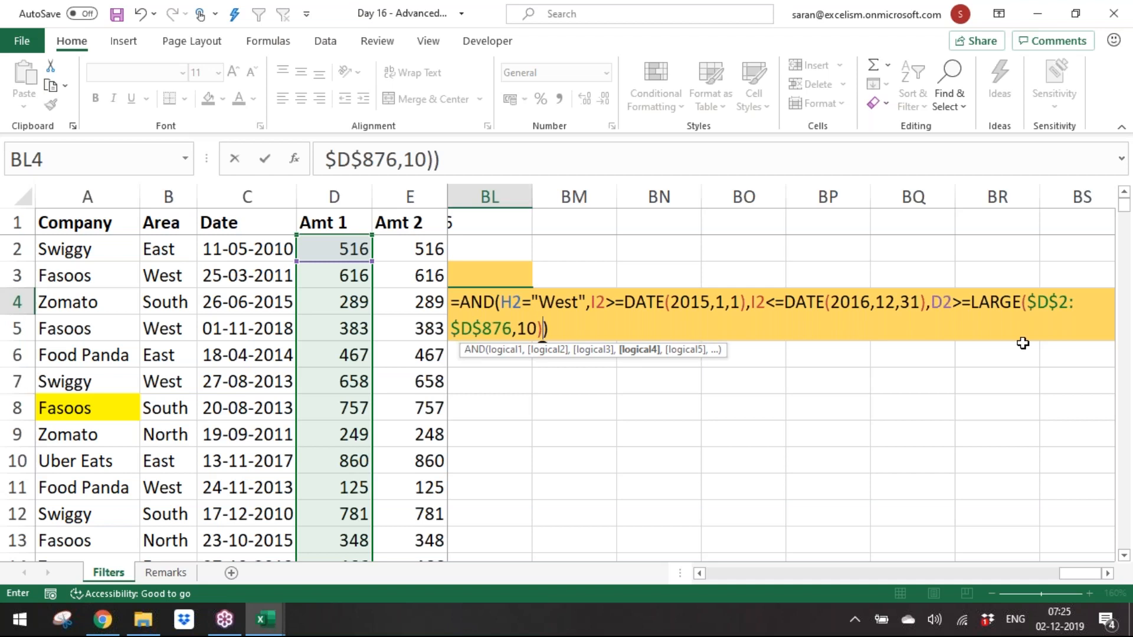
left_click(639, 349)
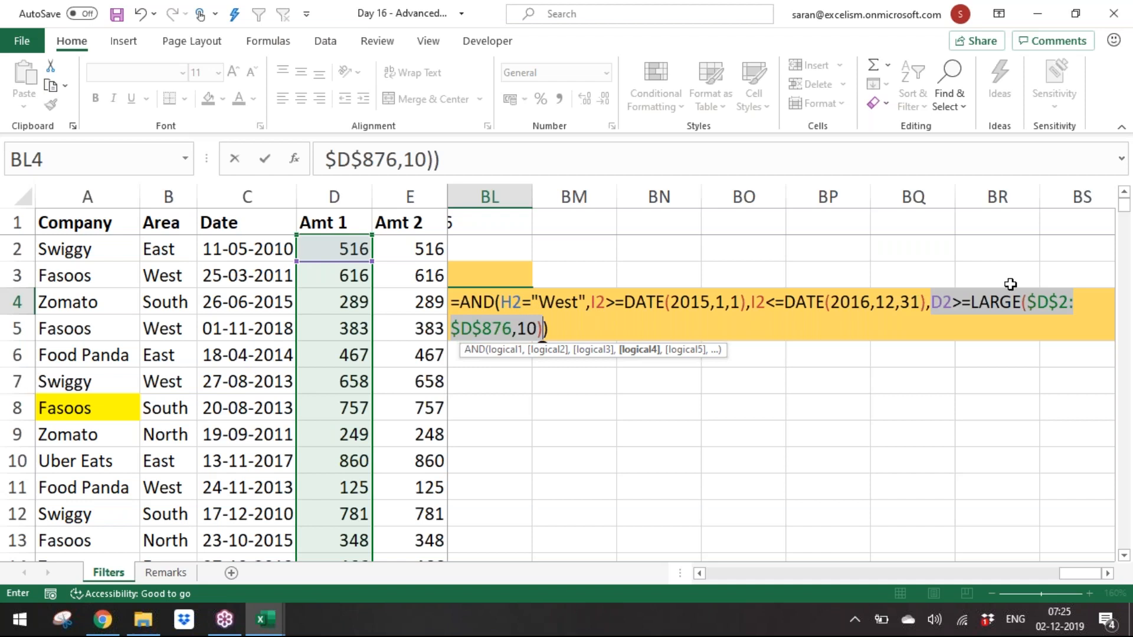
left_click_drag(1063, 571, 862, 574)
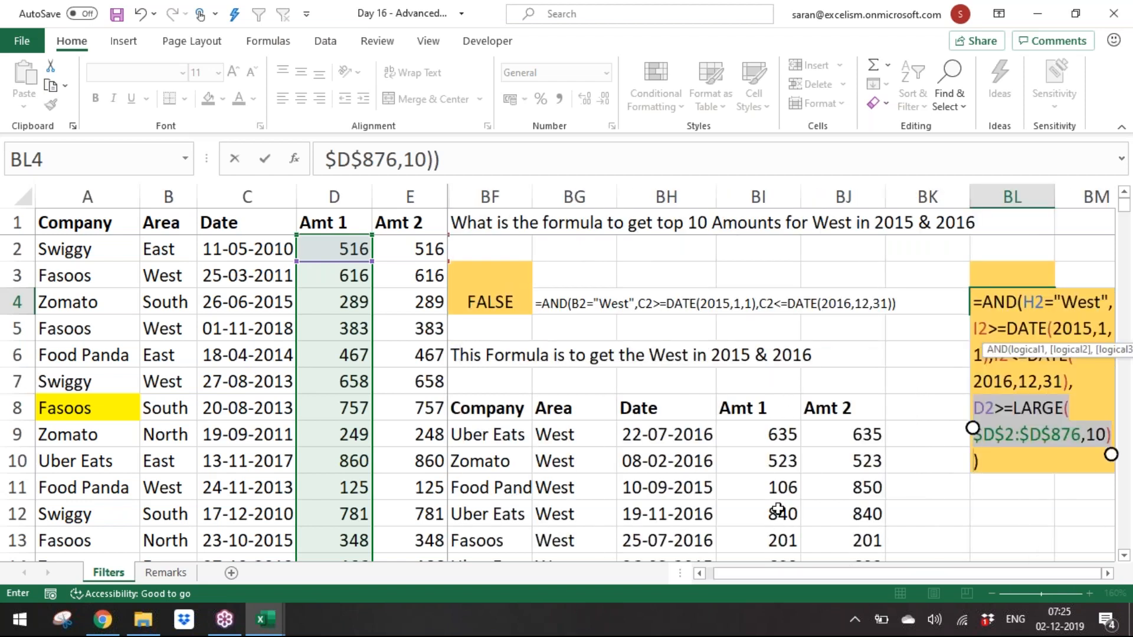
left_click(1124, 555)
left_click(1124, 555)
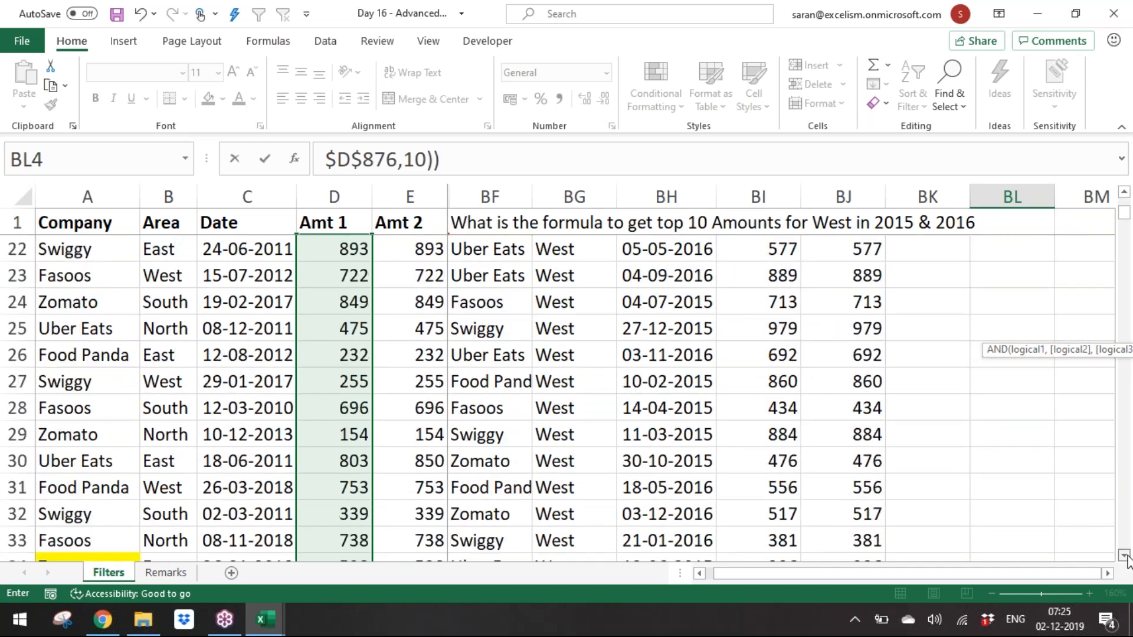
left_click(1124, 555)
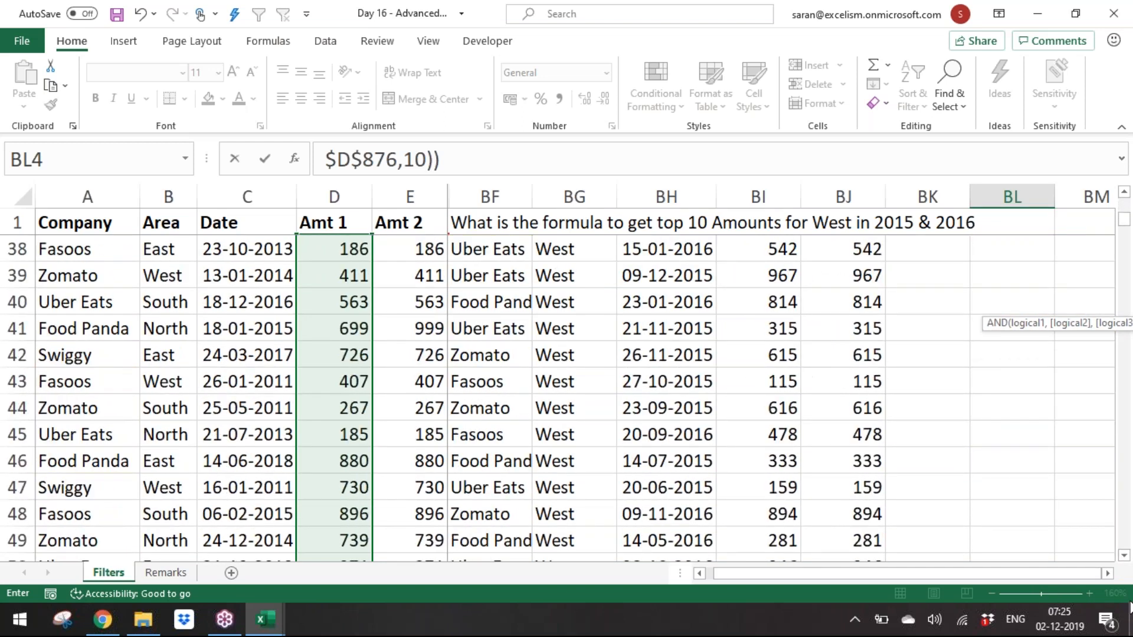
left_click(1107, 575)
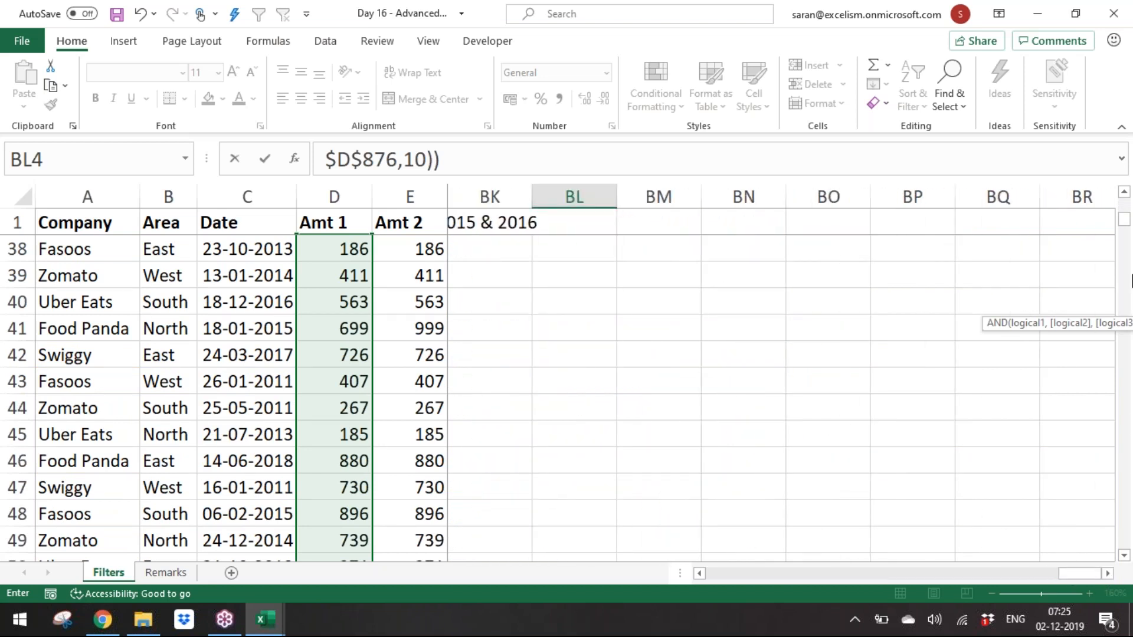
left_click(1129, 28)
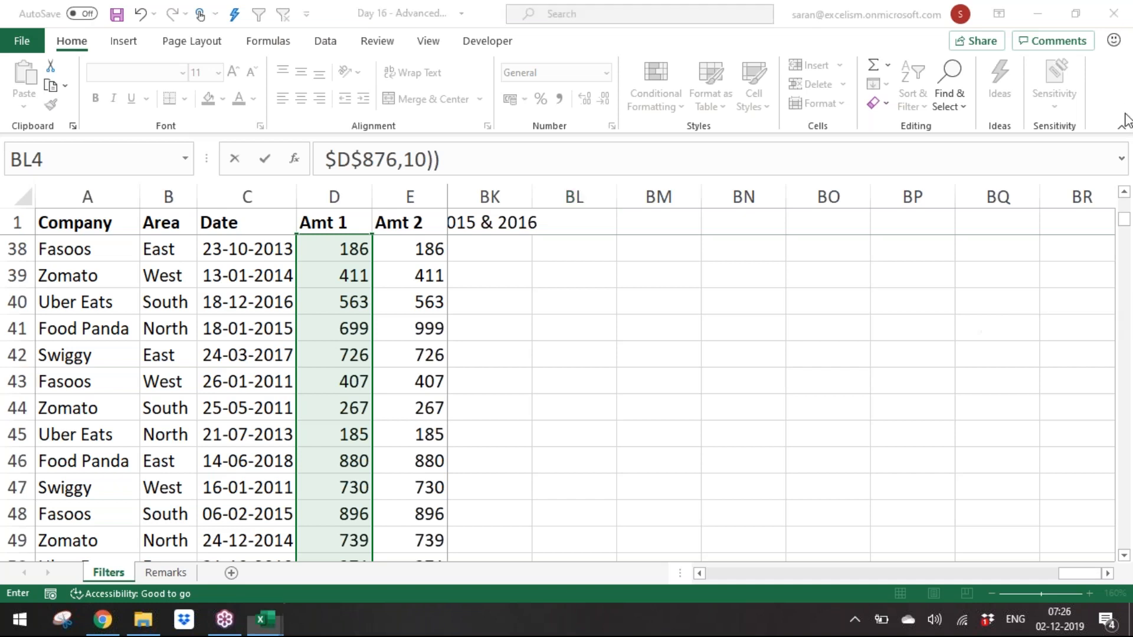
left_click(1128, 225)
left_click_drag(1128, 218, 1127, 206)
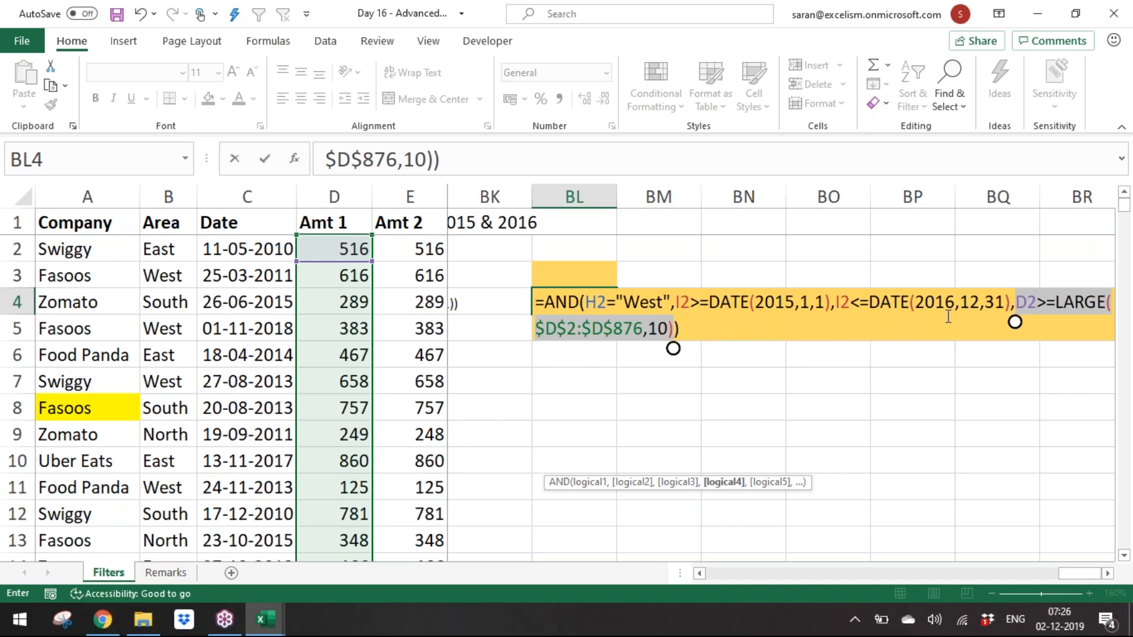
Step: Confirm the BL4 criteria formula and display its text in BM4 with FORMULATEXT referencing BL4
key("ctrl+c")
key("Return")
key("Up")
key("Right")
type("=formulatext(")
key("Left")
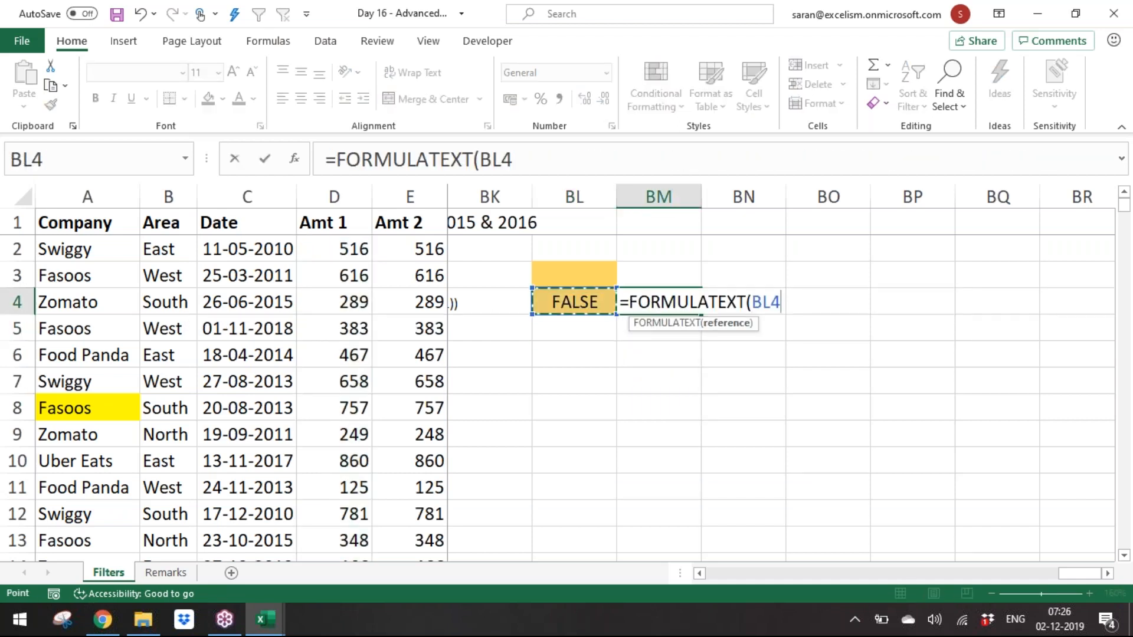
key("Return")
type("Th")
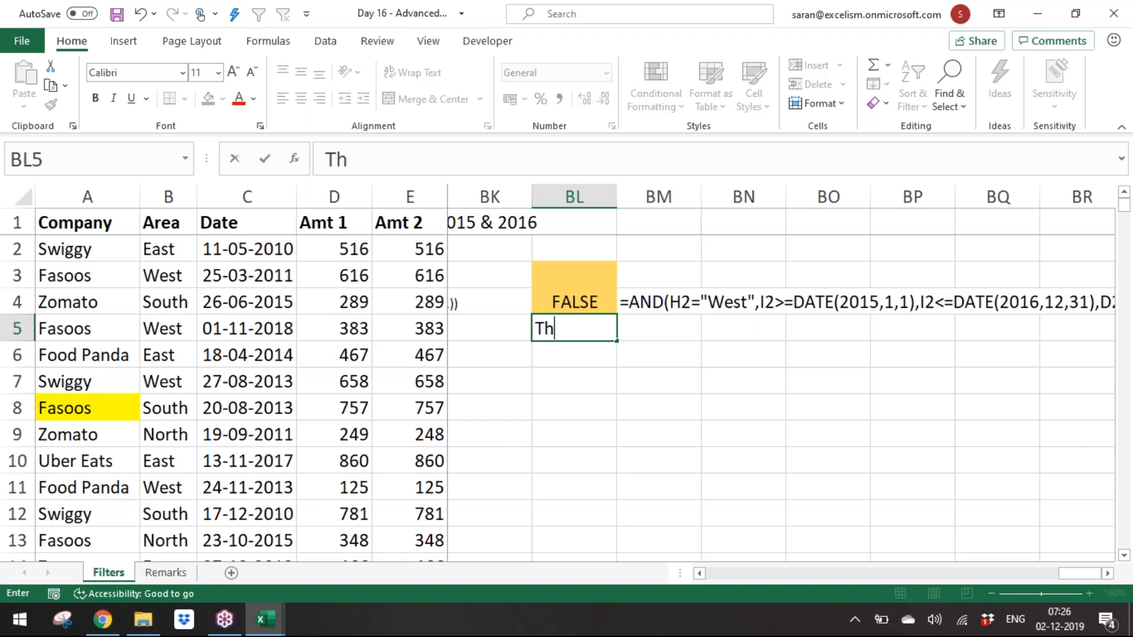
type("is Criteria")
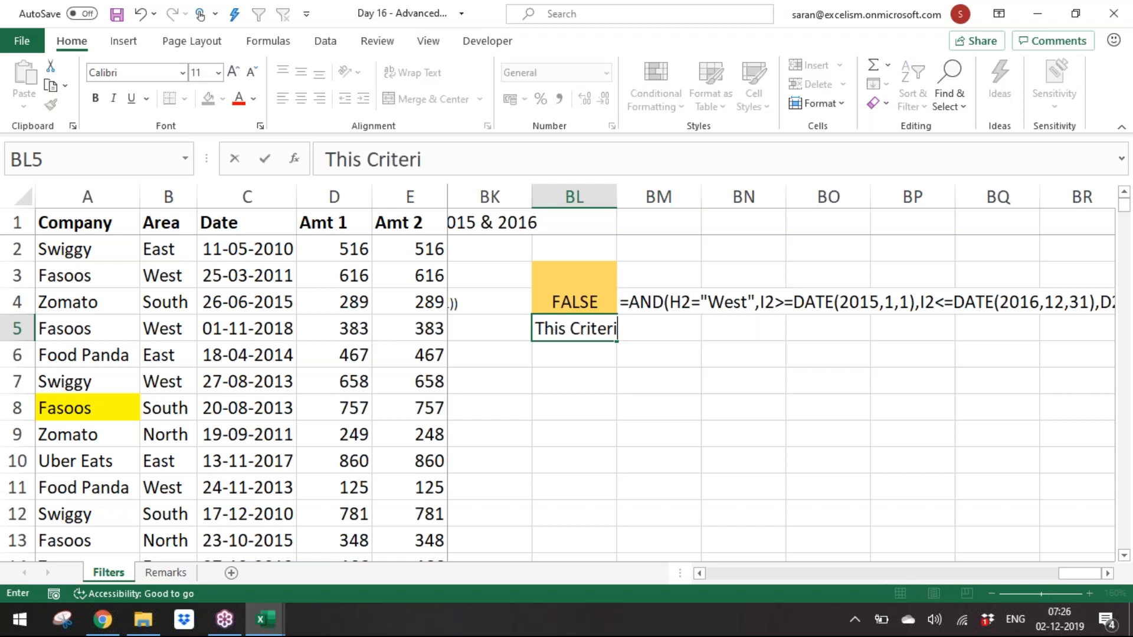
key("Escape")
Step: Copy the BF6 description into BL6 and extend it to read "This Formula is to get the West in 2015 & 2016 top 10 Amounts"
key("Left")
key("Left")
key("Left")
key("Left")
key("Left")
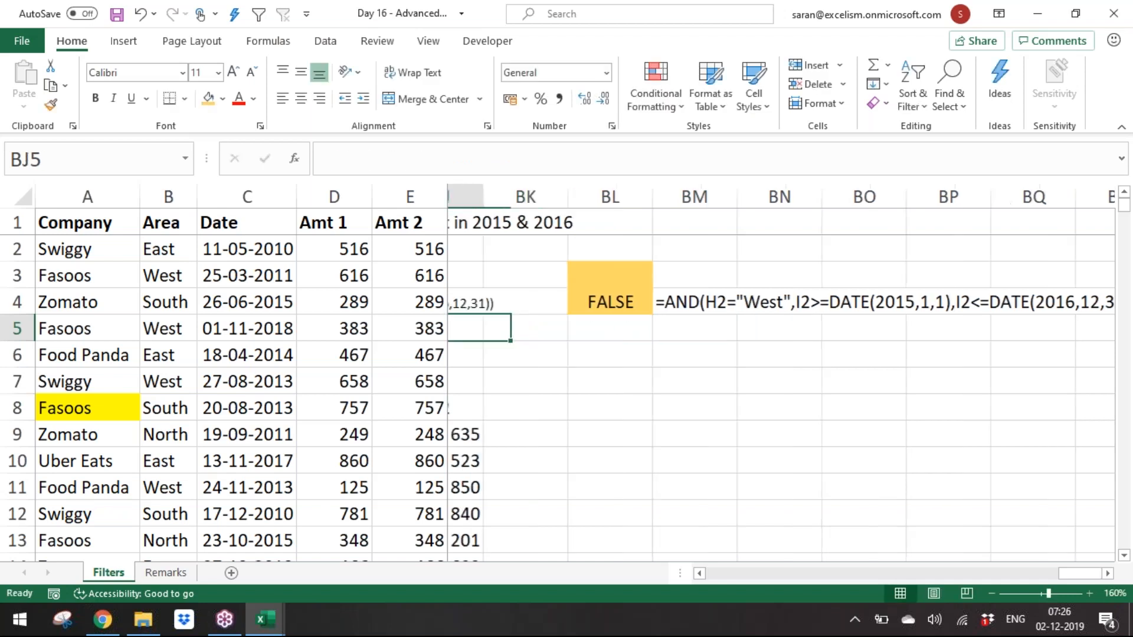
key("Down")
key("Left")
key("Left")
key("Right")
key("ctrl+c")
key("Right")
key("Right")
key("Right")
key("Right")
key("Right")
key("Right")
key("F2")
key("ctrl+v")
type("top")
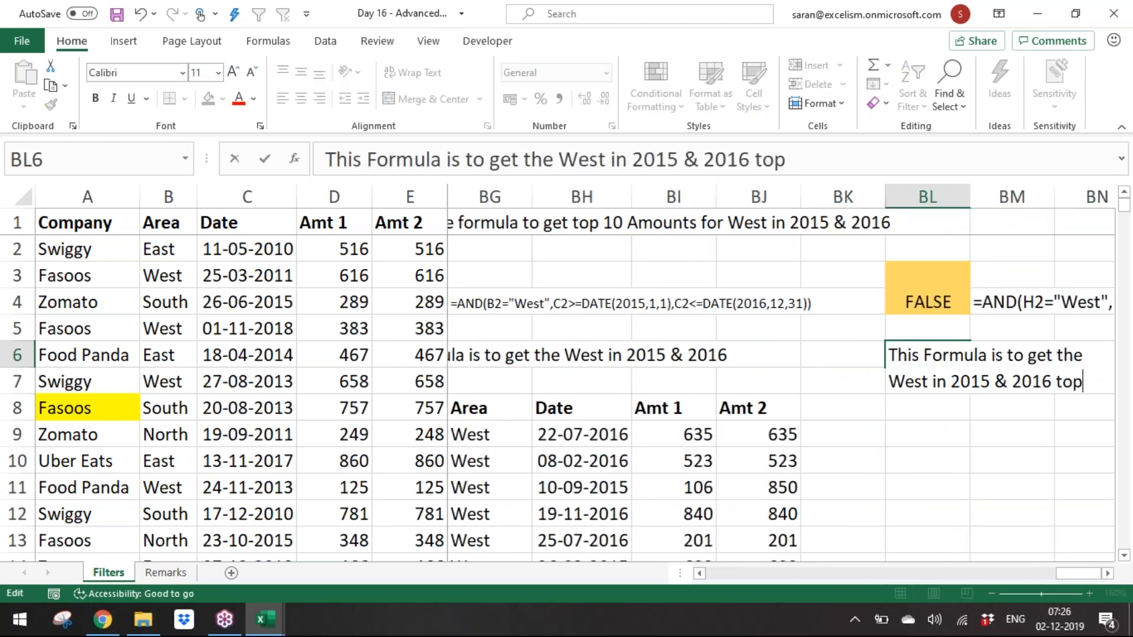
type(" 10 Amounts")
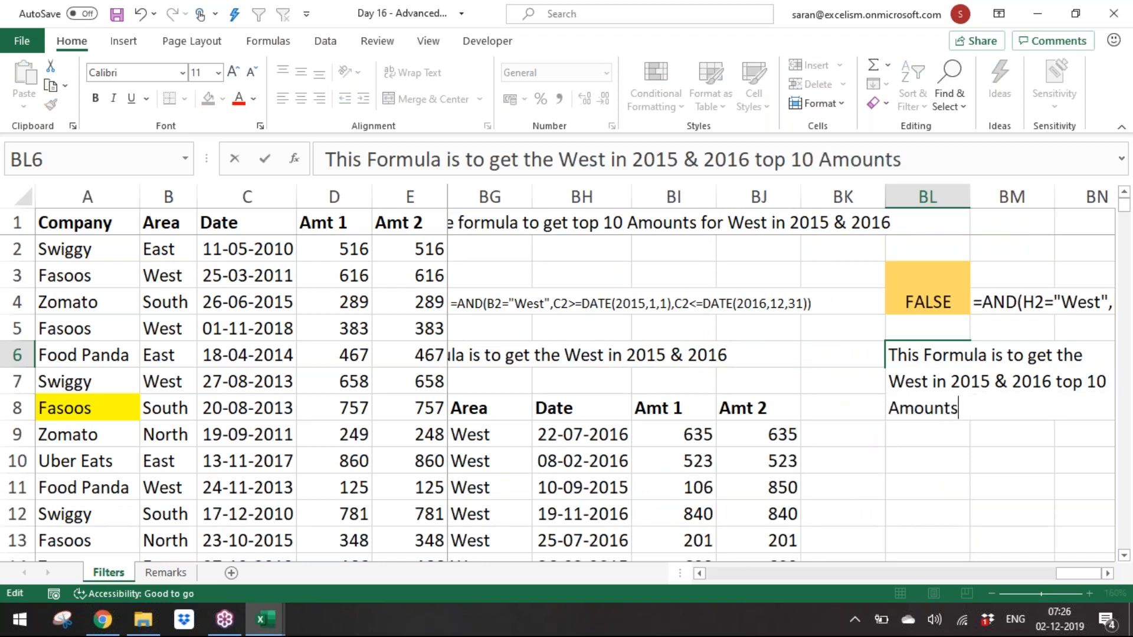
key("Return")
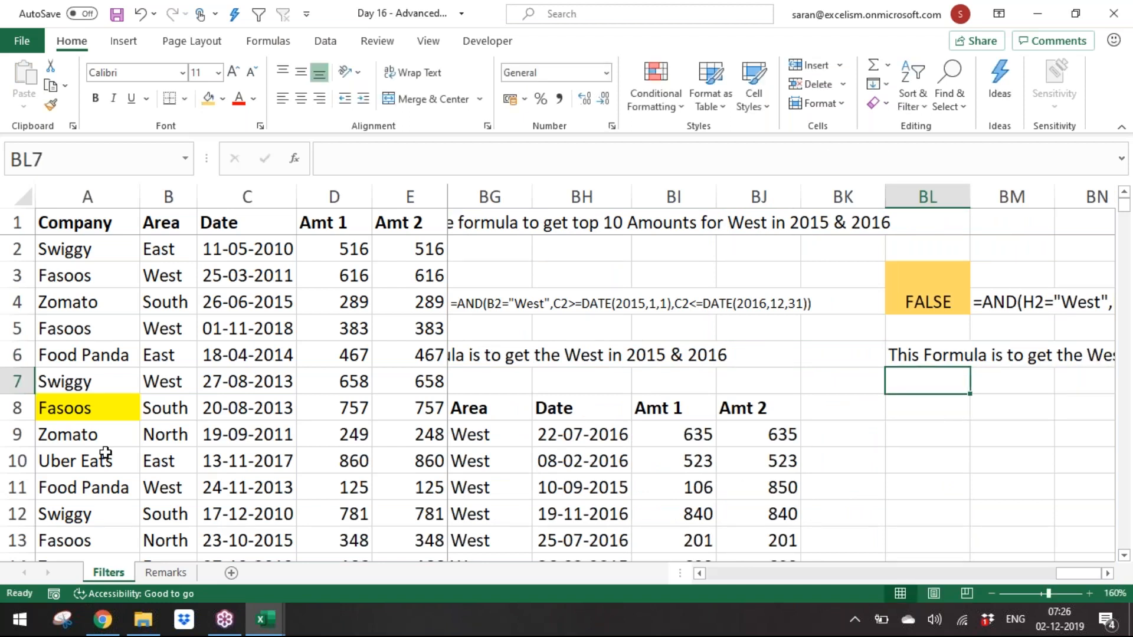
Step: Run Advanced Filter on the dataset with criteria range BL3:BL4, copying the results to BL8
left_click(105, 453)
key("alt+d")
key("f")
key("a")
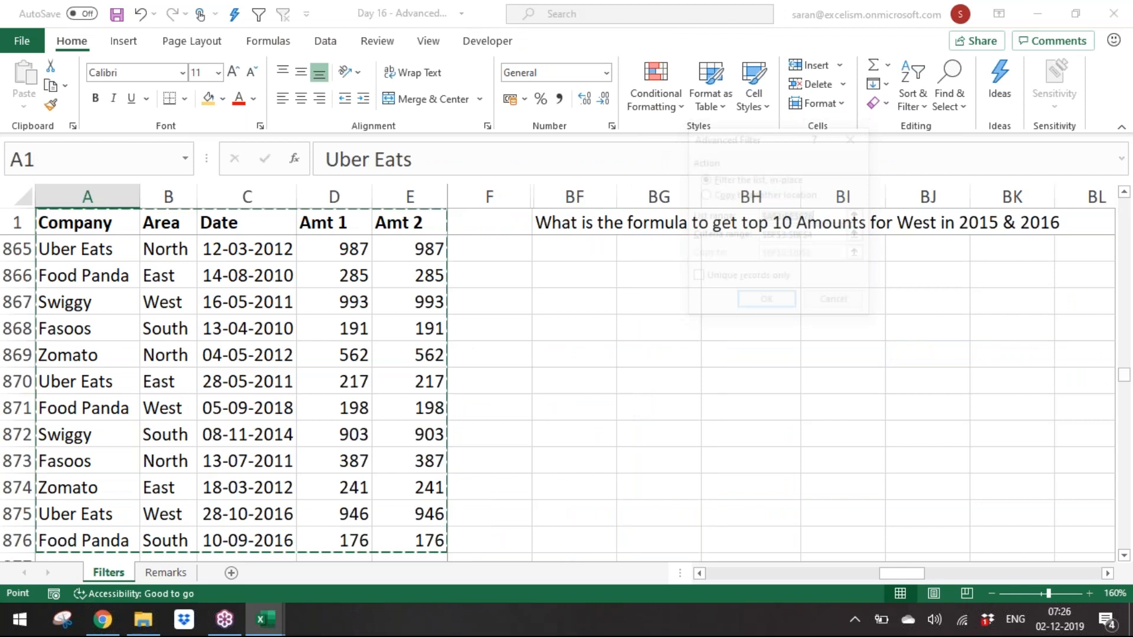
left_click(859, 235)
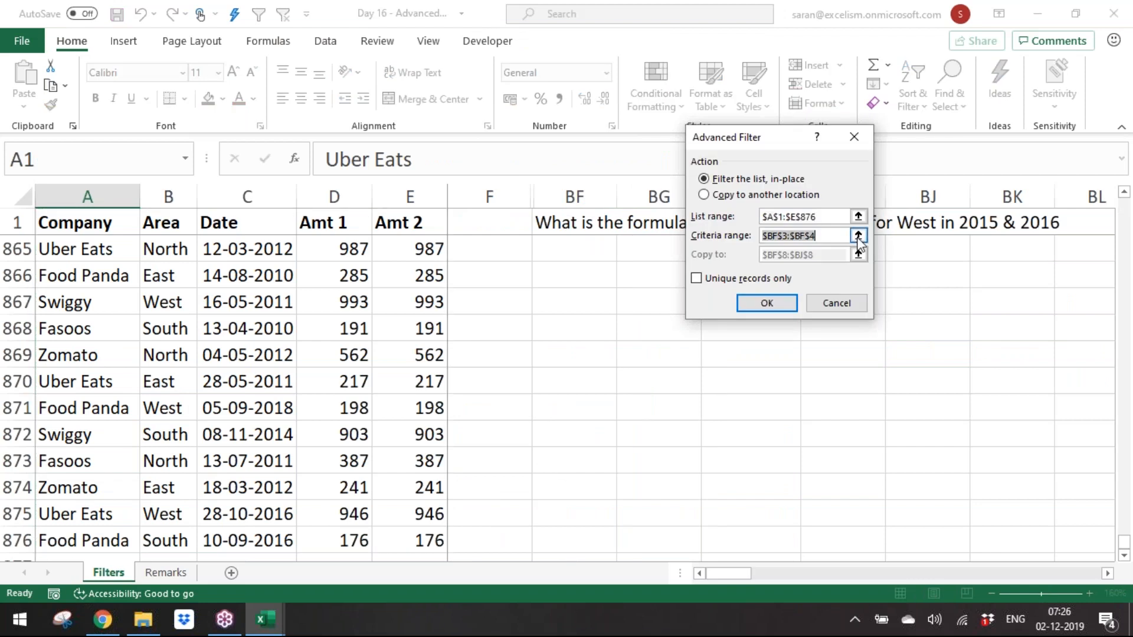
left_click_drag(1093, 247, 1091, 271)
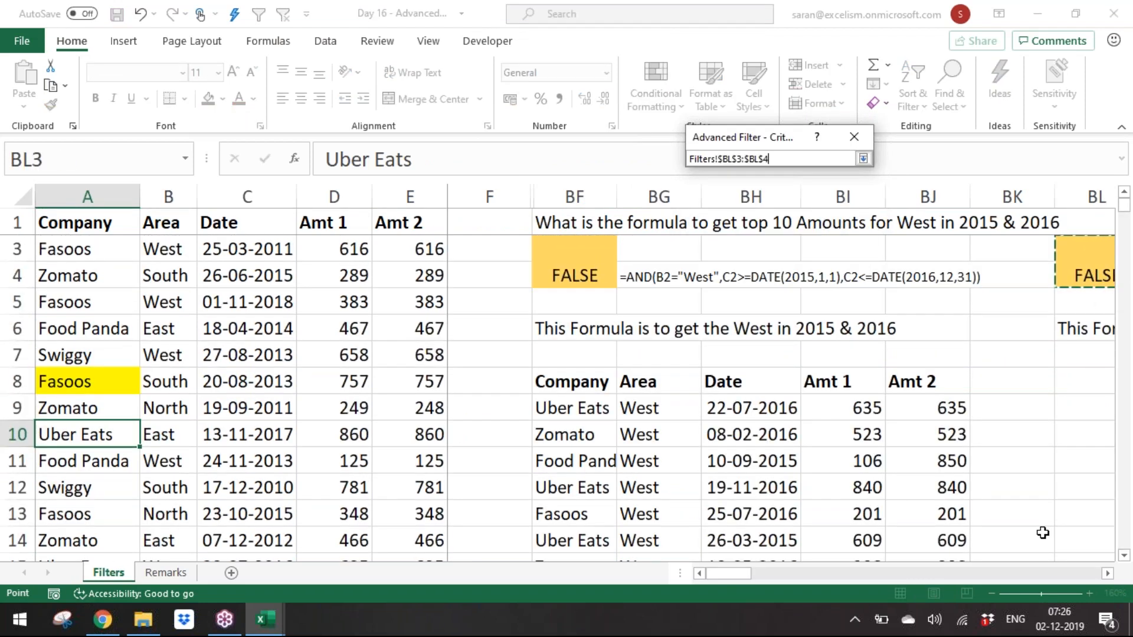
left_click(1103, 576)
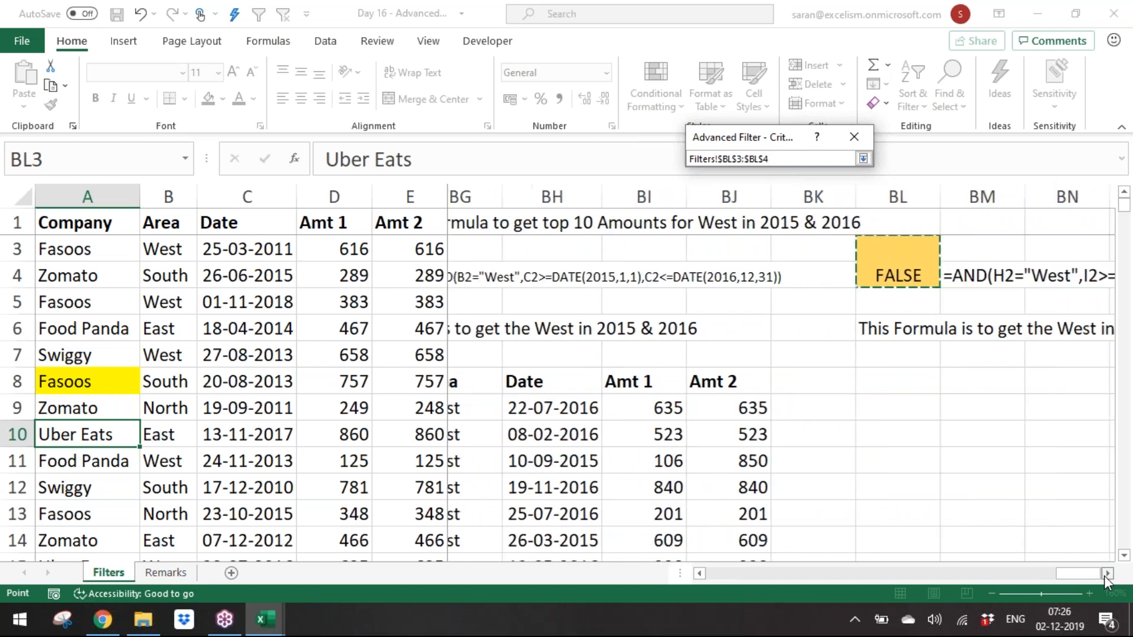
left_click(863, 158)
left_click(721, 196)
left_click(859, 254)
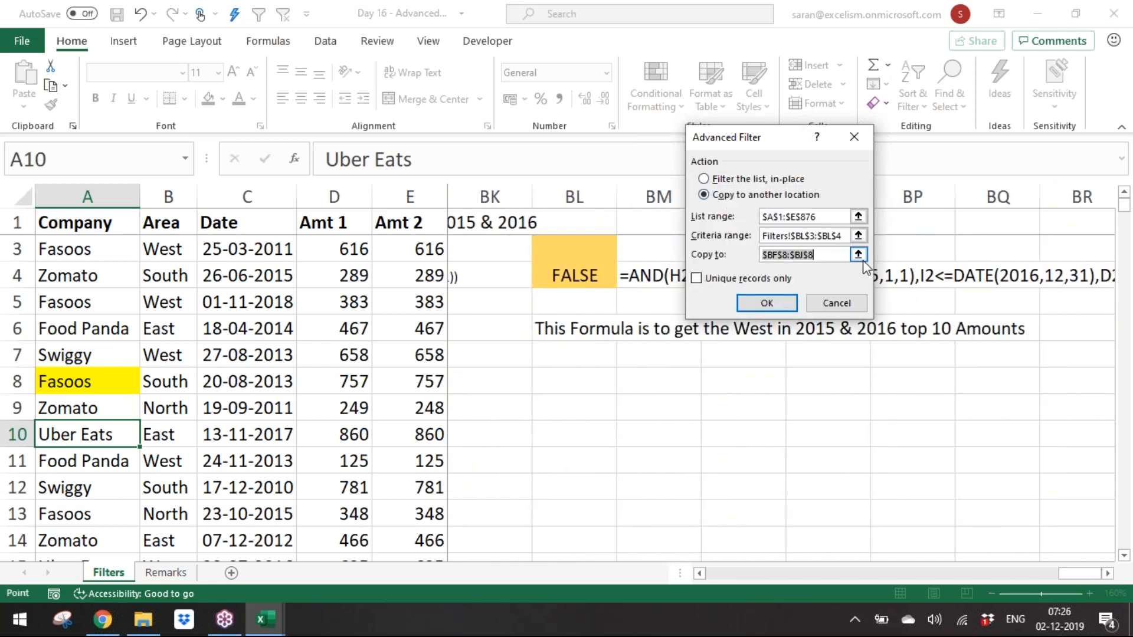
left_click(1011, 386)
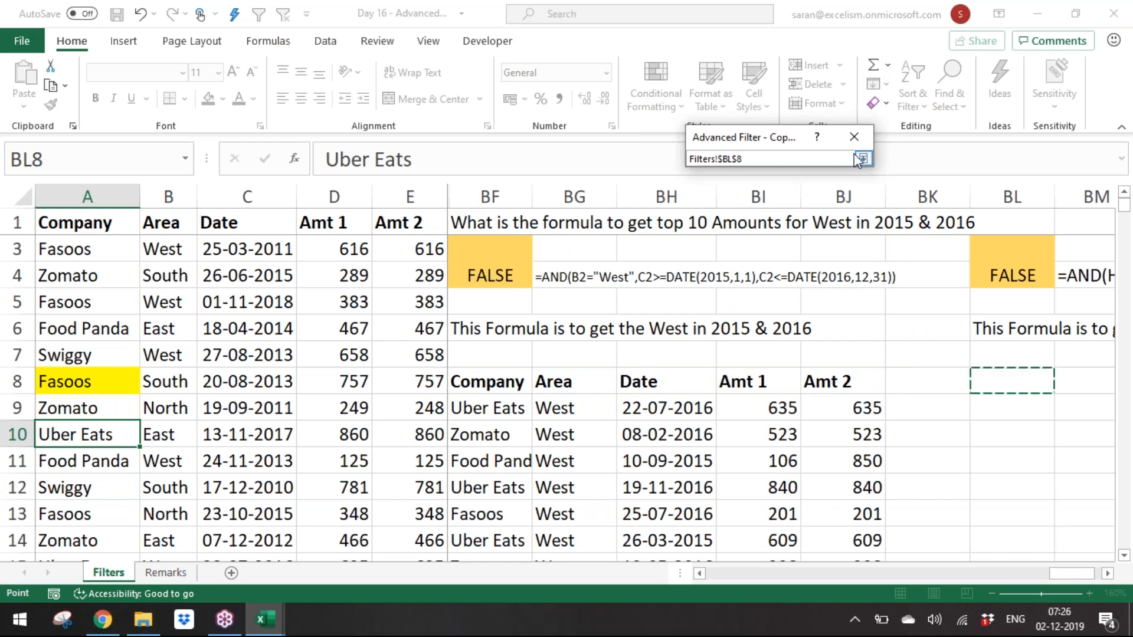
left_click(873, 161)
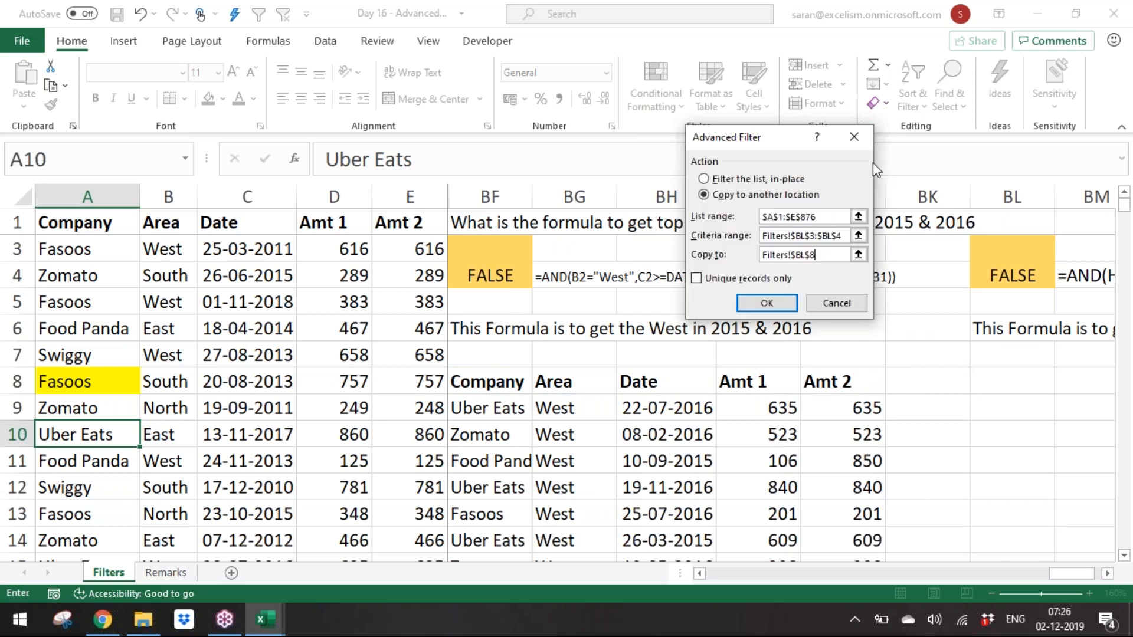
left_click(785, 307)
Step: Inspect the extracted output headers across row 8 starting at BL8
left_click(1039, 385)
key("Right")
key("Right")
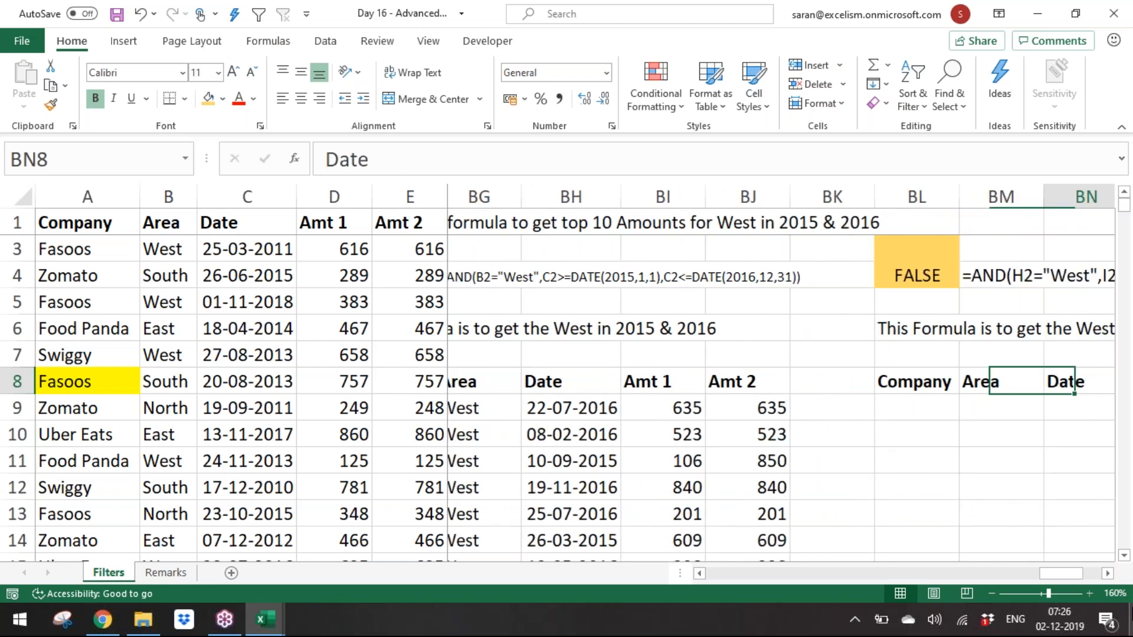
key("Right")
key("Right")
key("Right")
key("Right")
key("Left")
key("Left")
key("Left")
key("Left")
key("Left")
key("Left")
key("Left")
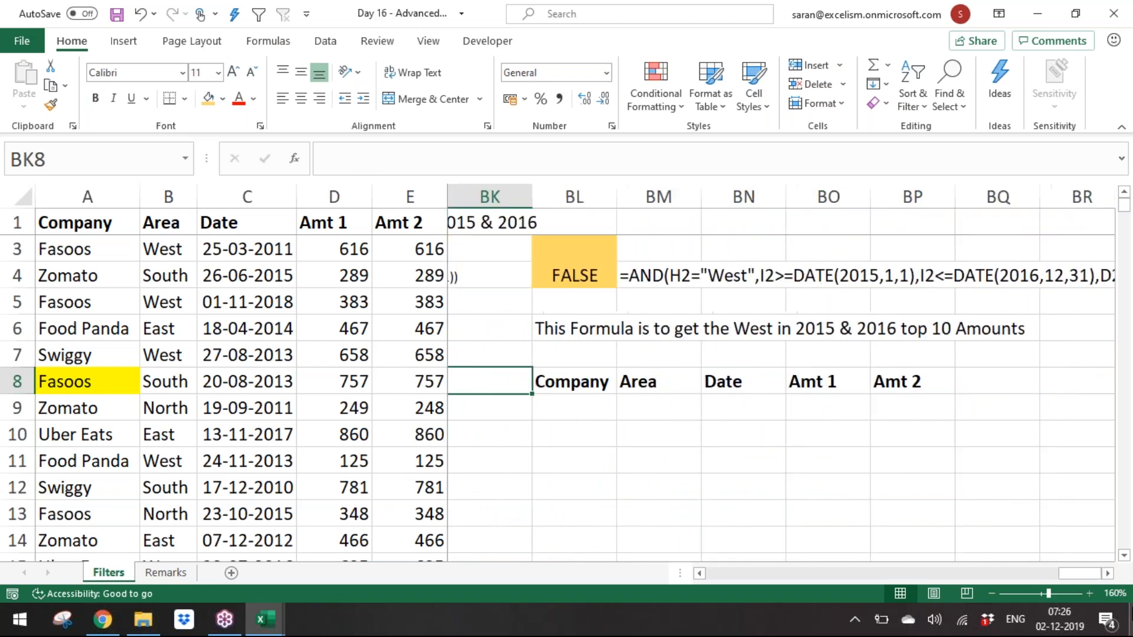
key("Right")
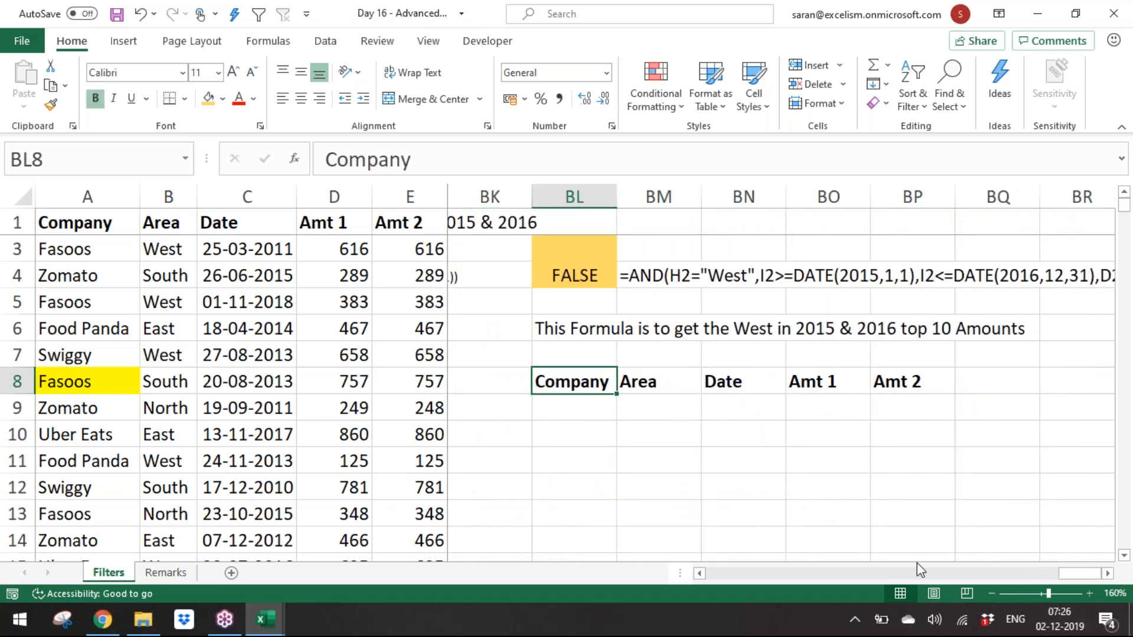
Step: Review each condition of the BL4 AND formula in edit mode and compare with the earlier West 2015–2016 results
left_click(566, 271)
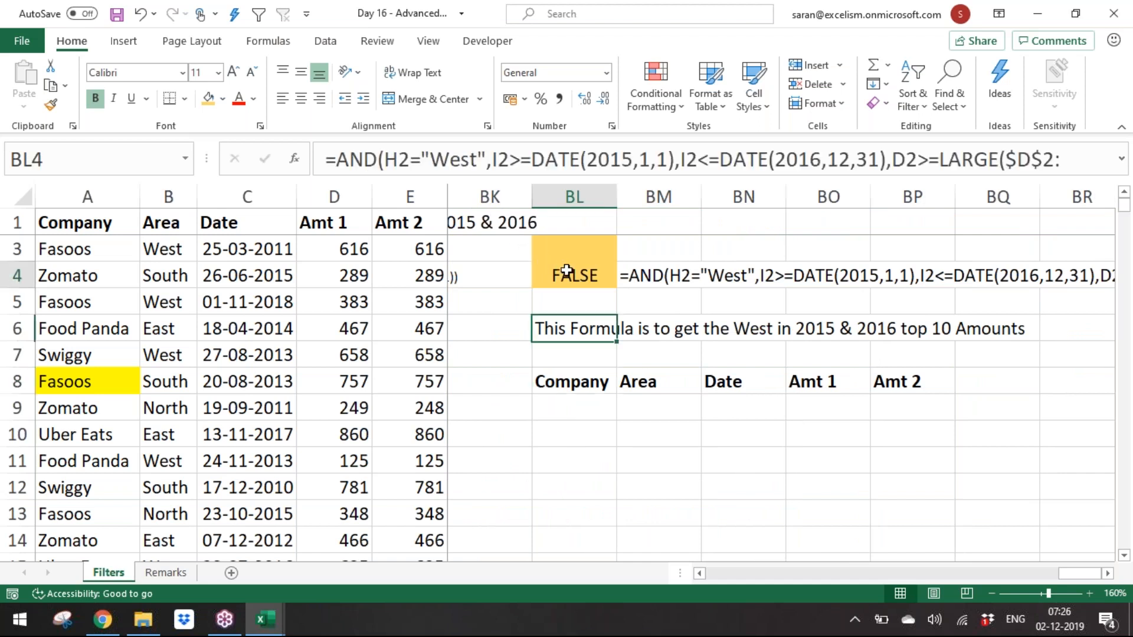
double_click(566, 273)
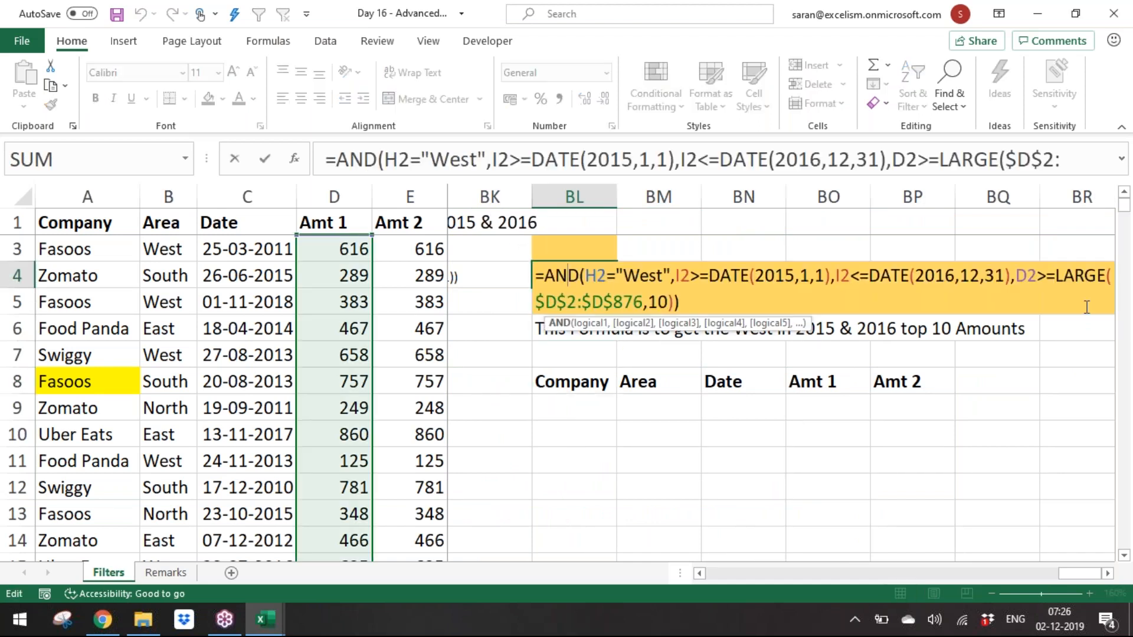
left_click(1026, 275)
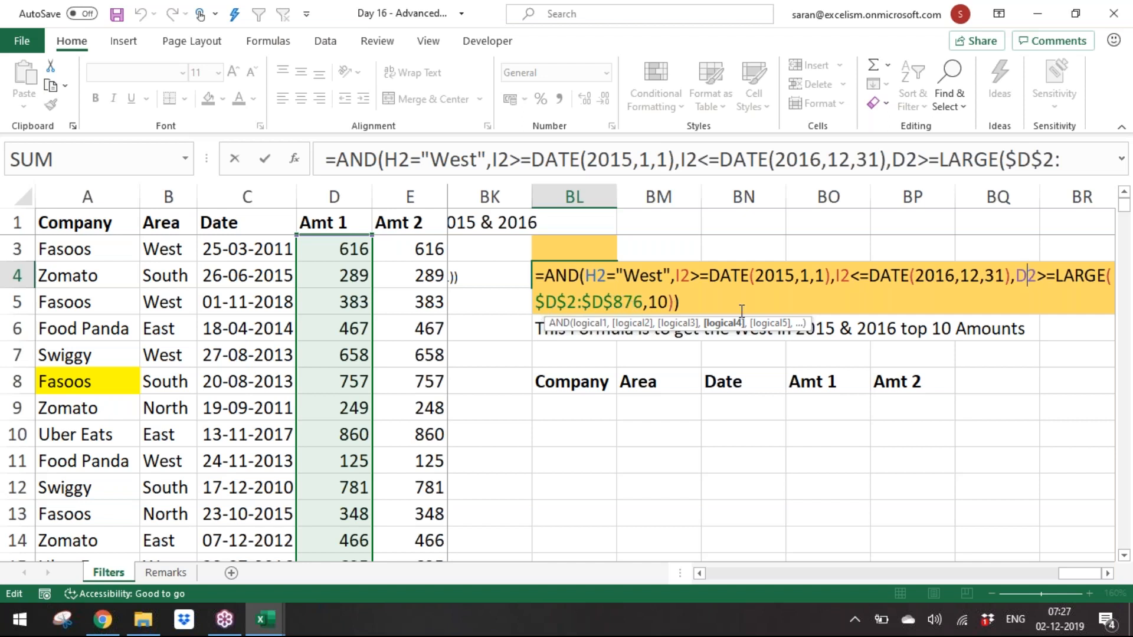
left_click_drag(1059, 274, 675, 298)
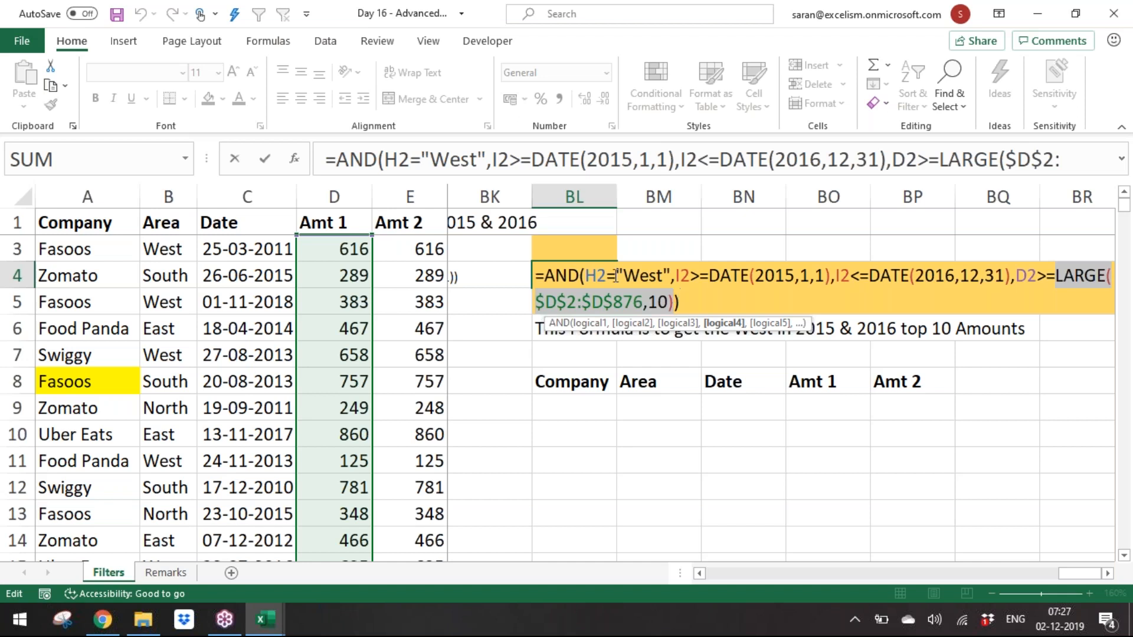
left_click(586, 276)
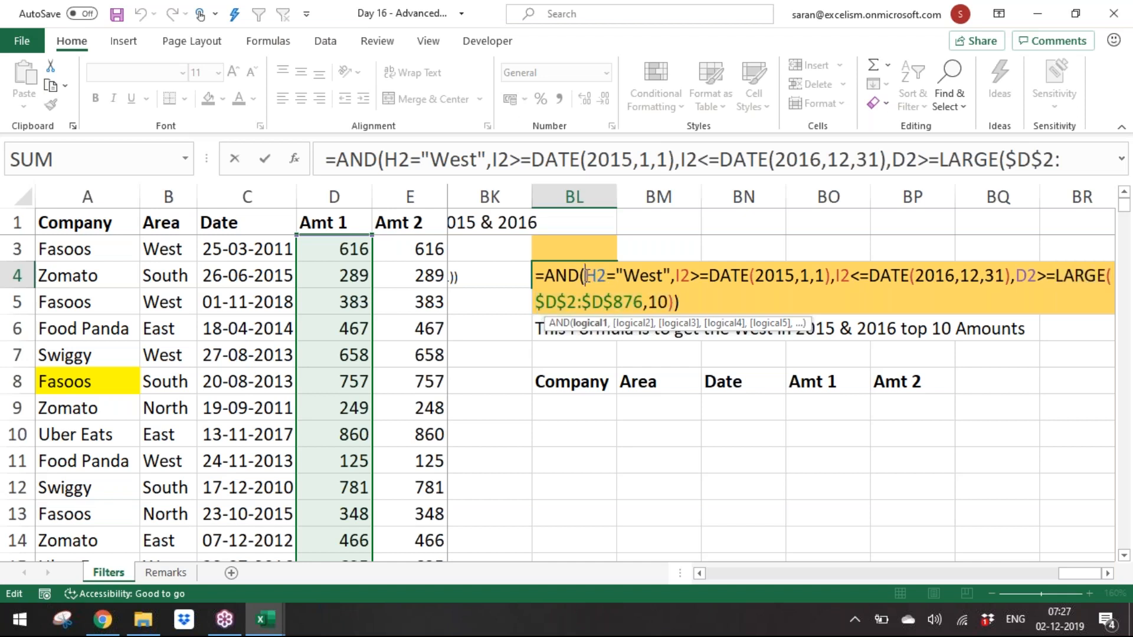
left_click_drag(586, 276, 680, 275)
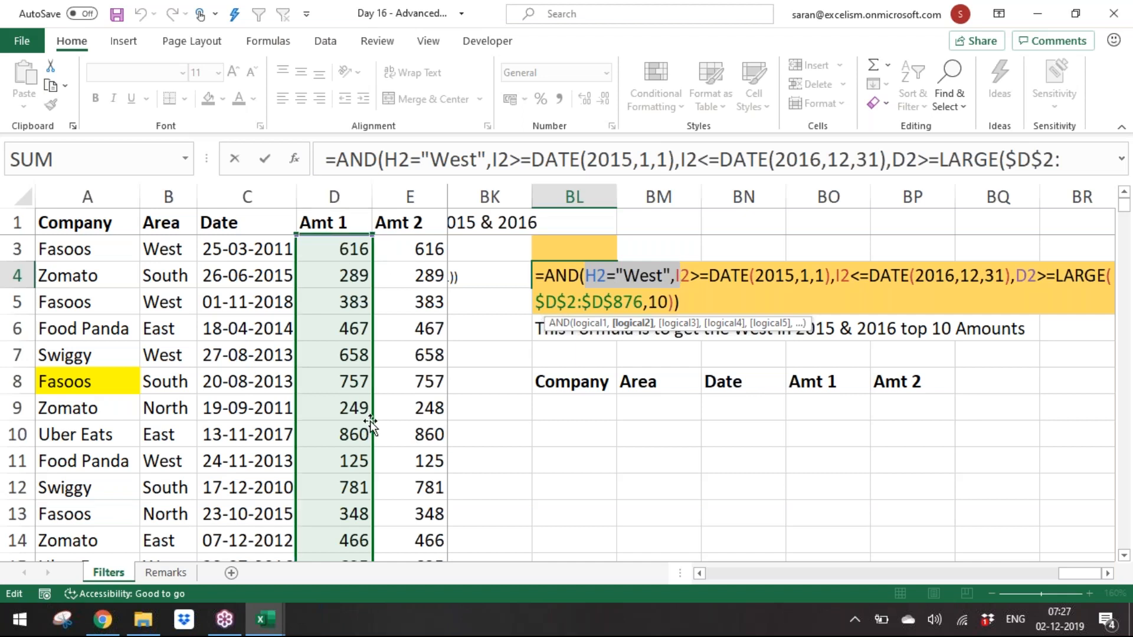
left_click_drag(588, 277, 826, 276)
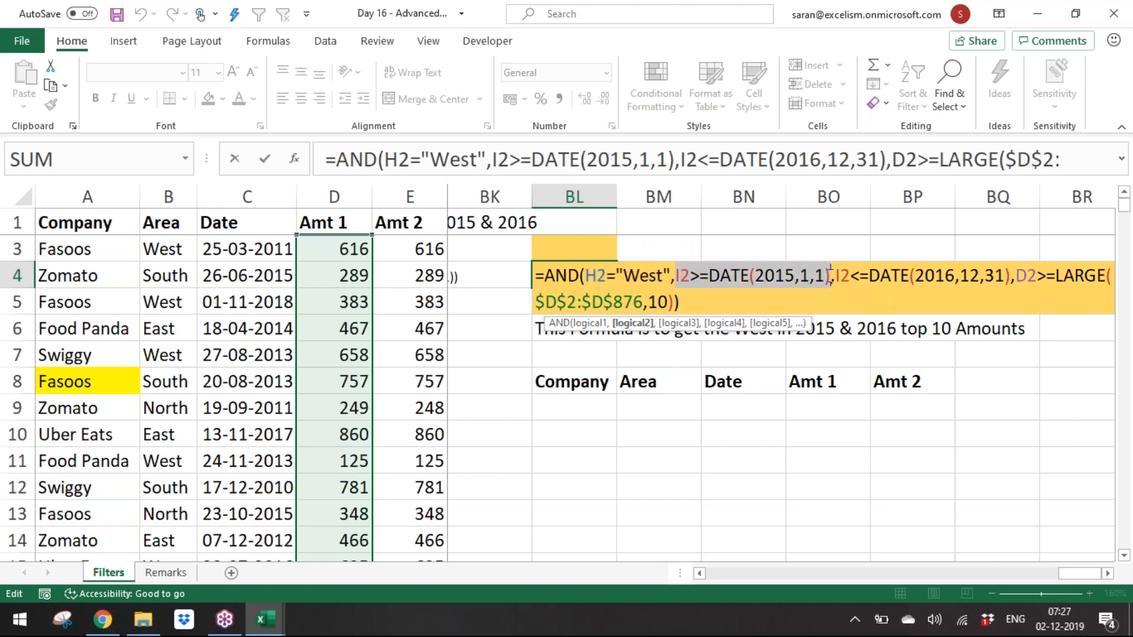
left_click_drag(837, 275, 1013, 275)
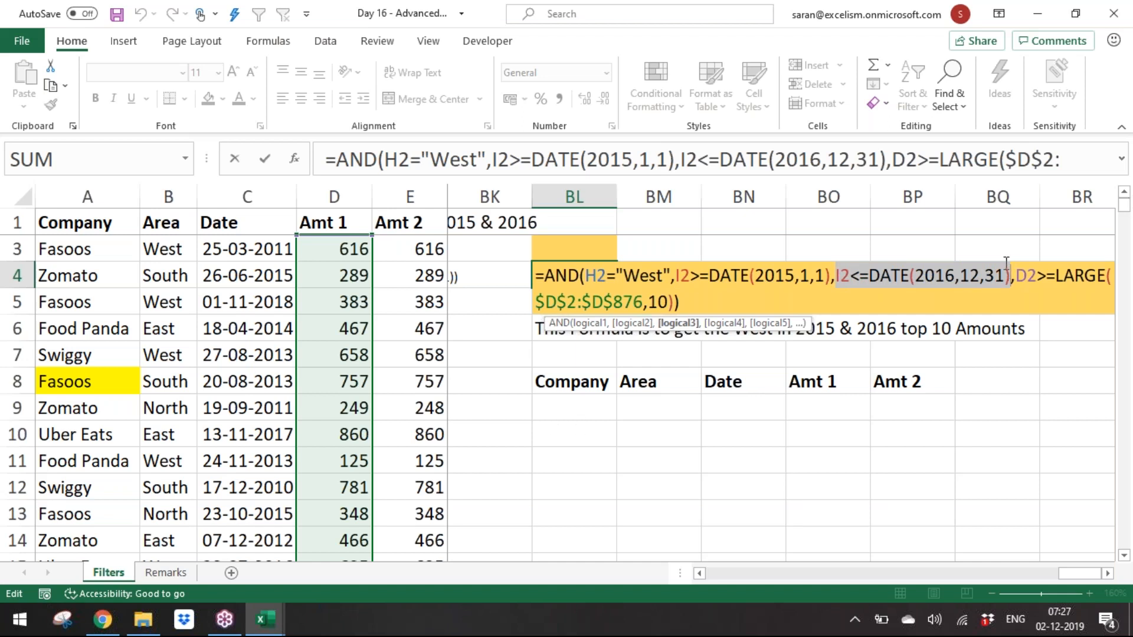
left_click(1015, 275)
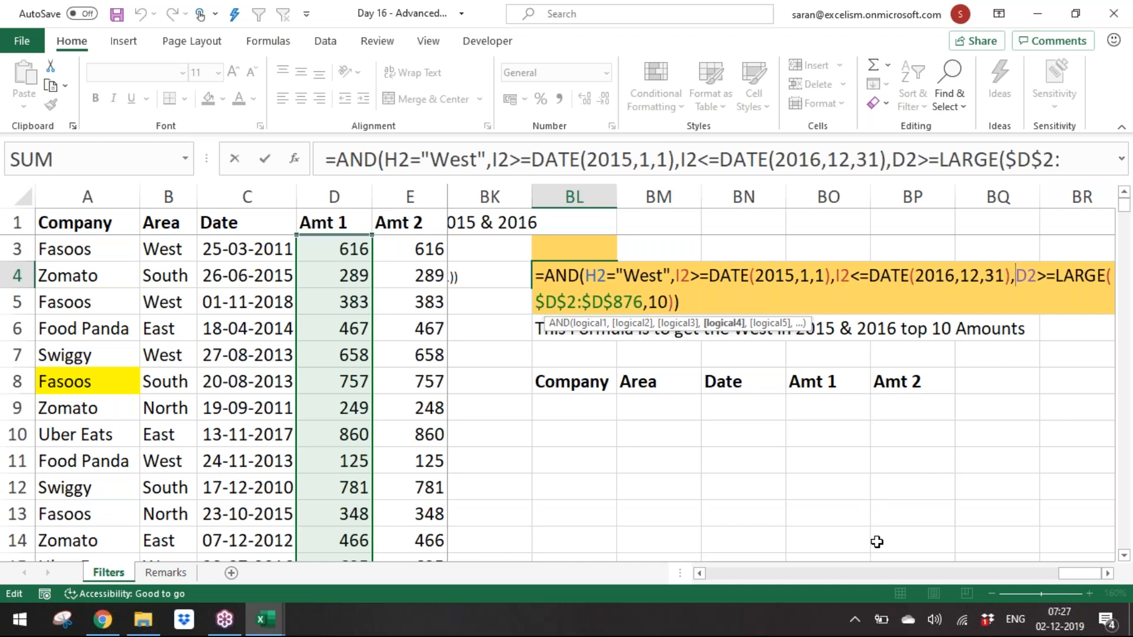
key("ctrl+Return")
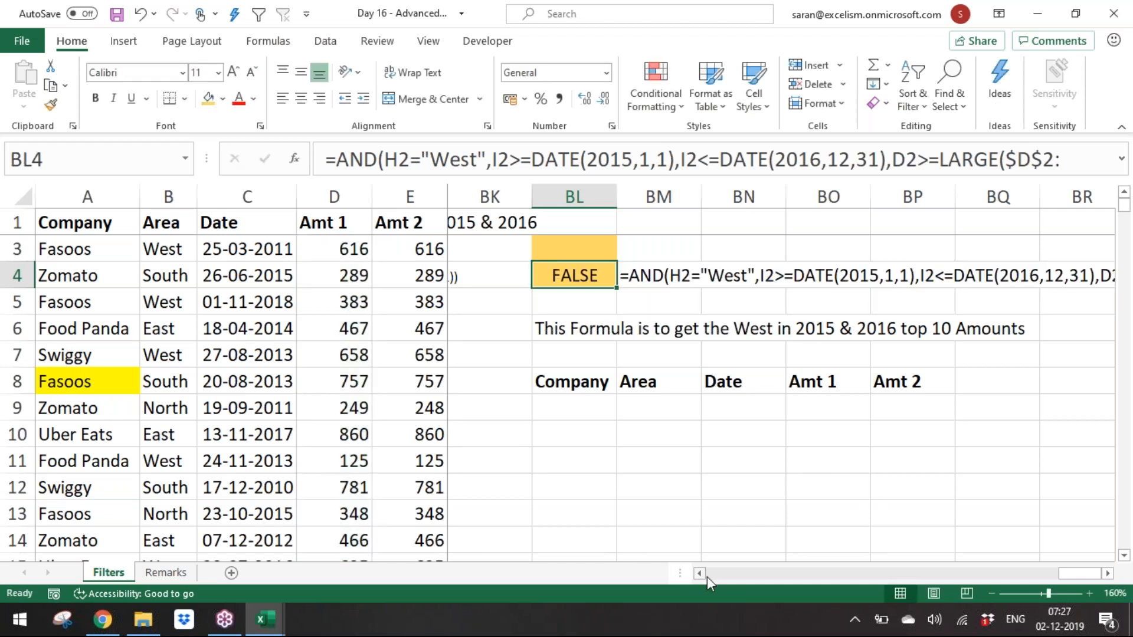
left_click(707, 576)
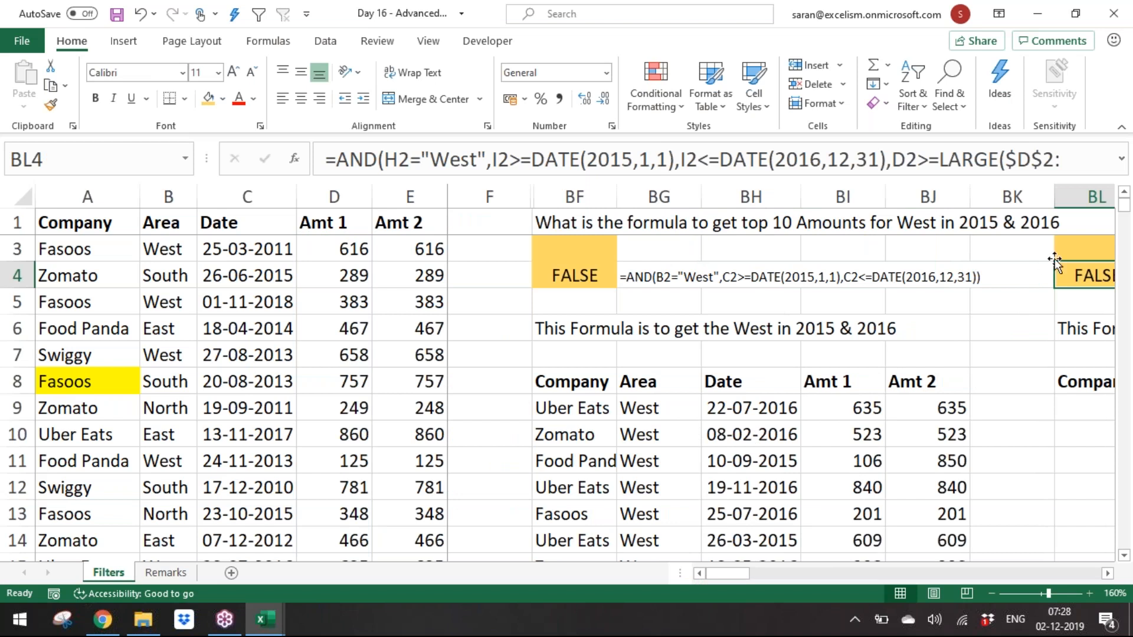
left_click(868, 413)
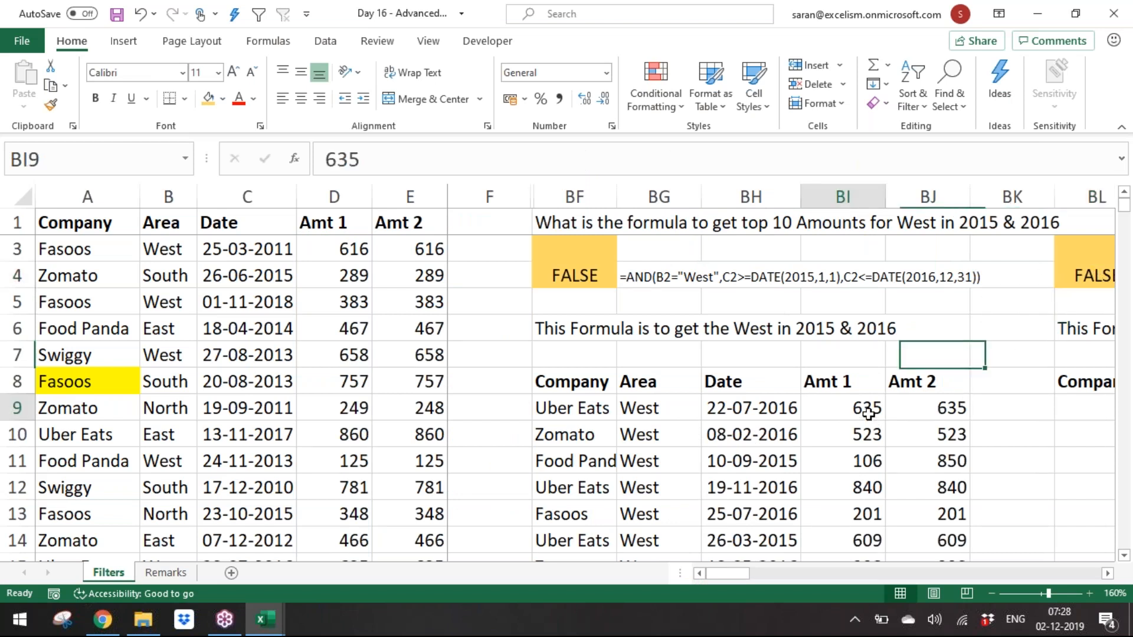
Step: Copy the extracted Uber Eats West 09-12-2015 record and paste it over dataset row 40
key("ctrl+shift+Down")
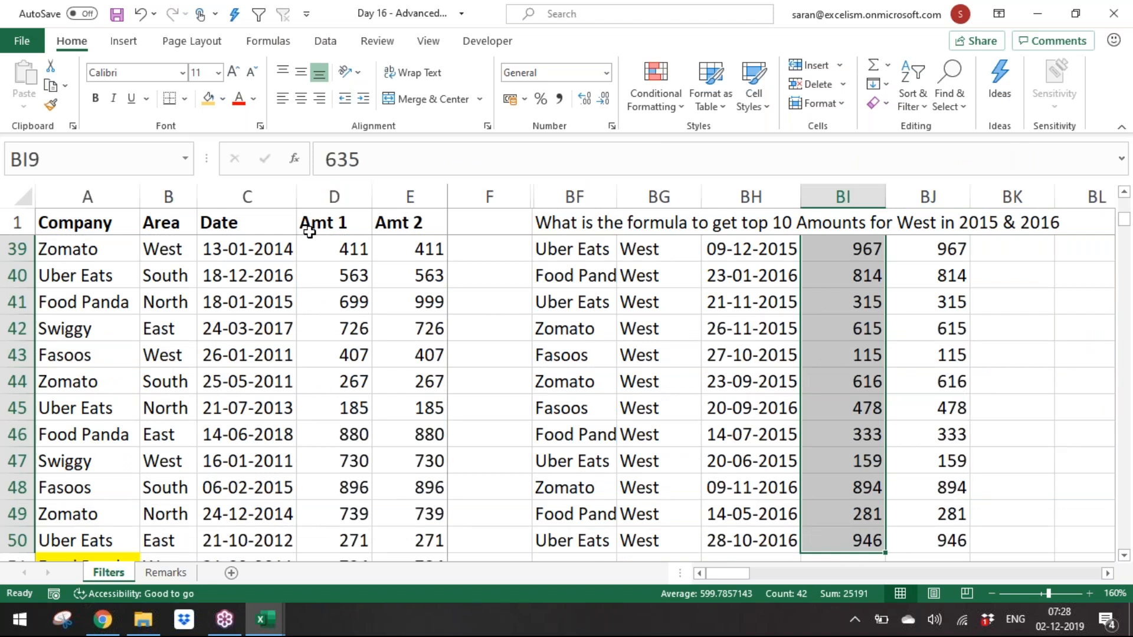
left_click(319, 313)
left_click(819, 266)
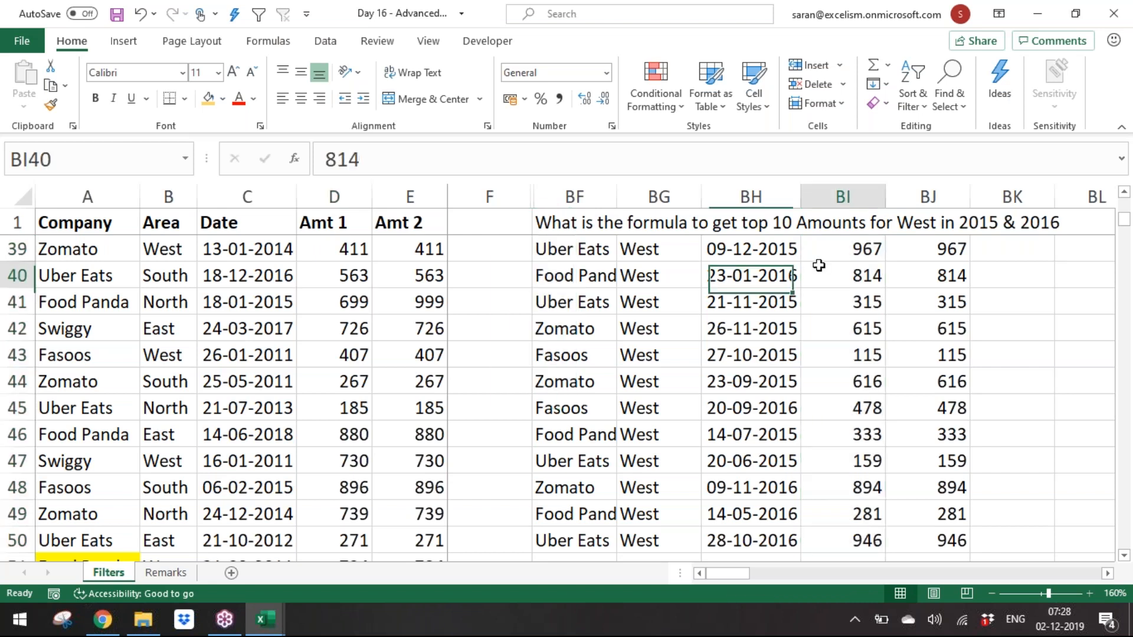
key("Up")
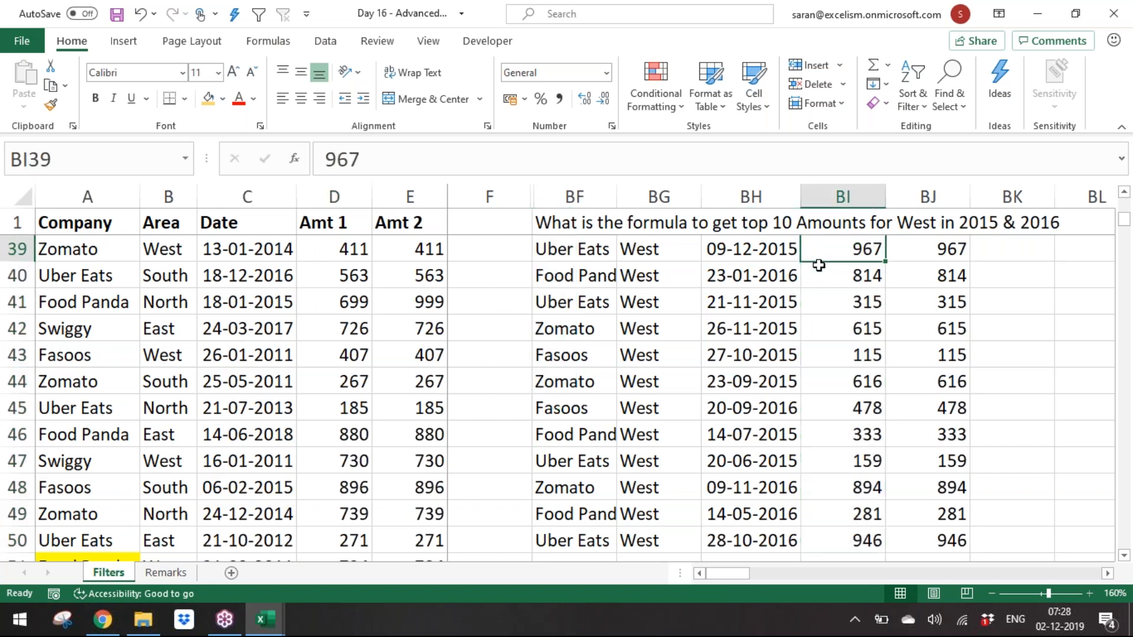
key("Left")
key("Left")
key("Left")
key("ctrl+shift+Right")
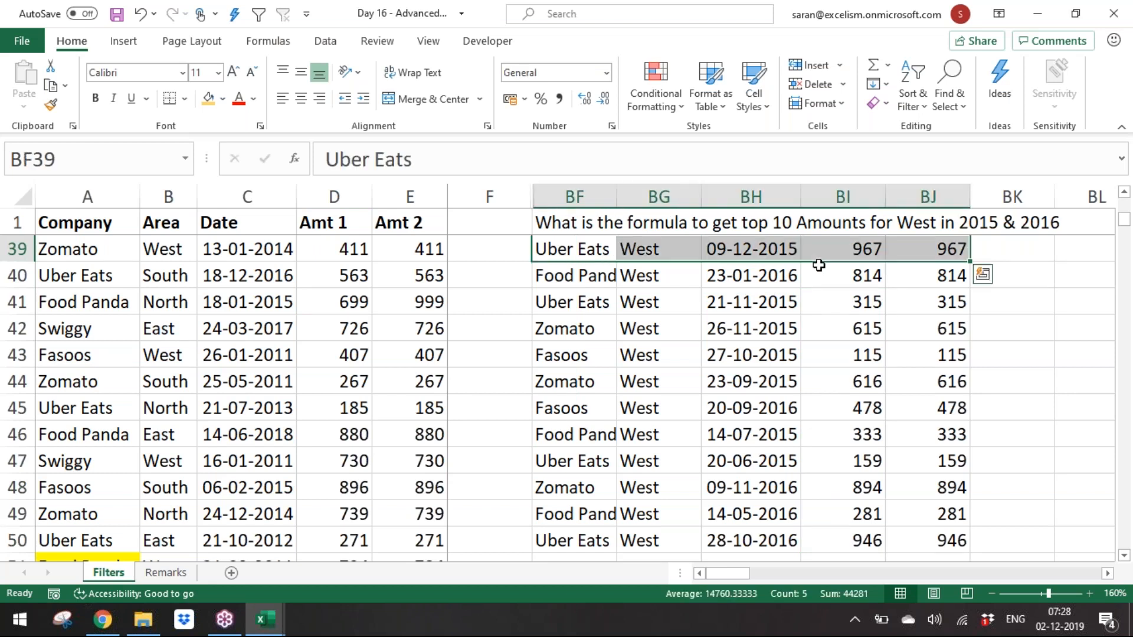
key("ctrl+c")
key("Left")
key("ctrl+Left")
key("ctrl+Left")
key("Down")
key("ctrl+v")
key("Escape")
Step: Set the Amt 1 of that pasted row 40 record to 1000
key("Right")
key("Right")
key("Right")
type("1000")
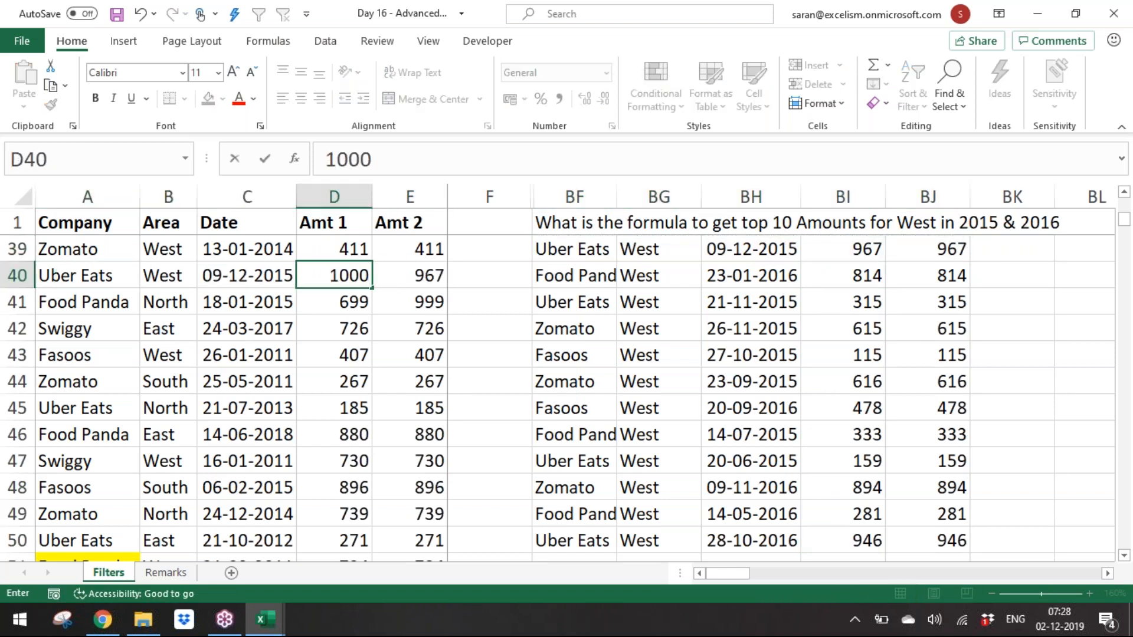
key("Return")
key("Right")
key("Right")
key("Right")
key("Right")
key("Right")
key("Right")
key("Right")
key("Right")
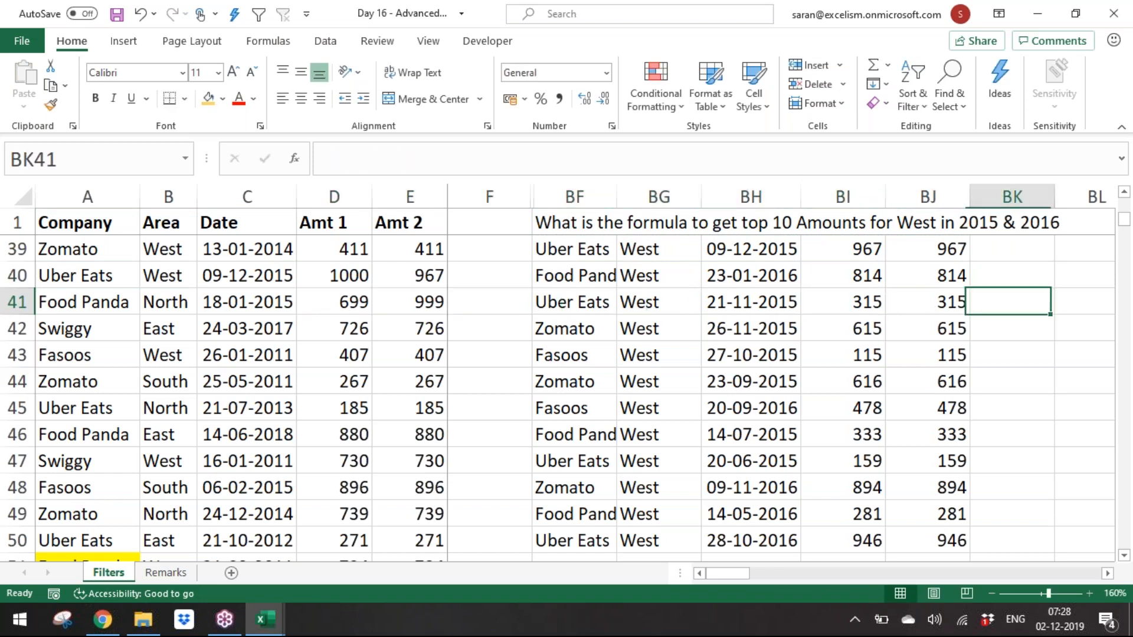
key("Right")
key("ctrl+Up")
key("ctrl+Up")
key("ctrl+Up")
key("Down")
key("Up")
key("Up")
key("Up")
key("Down")
key("Down")
key("Left")
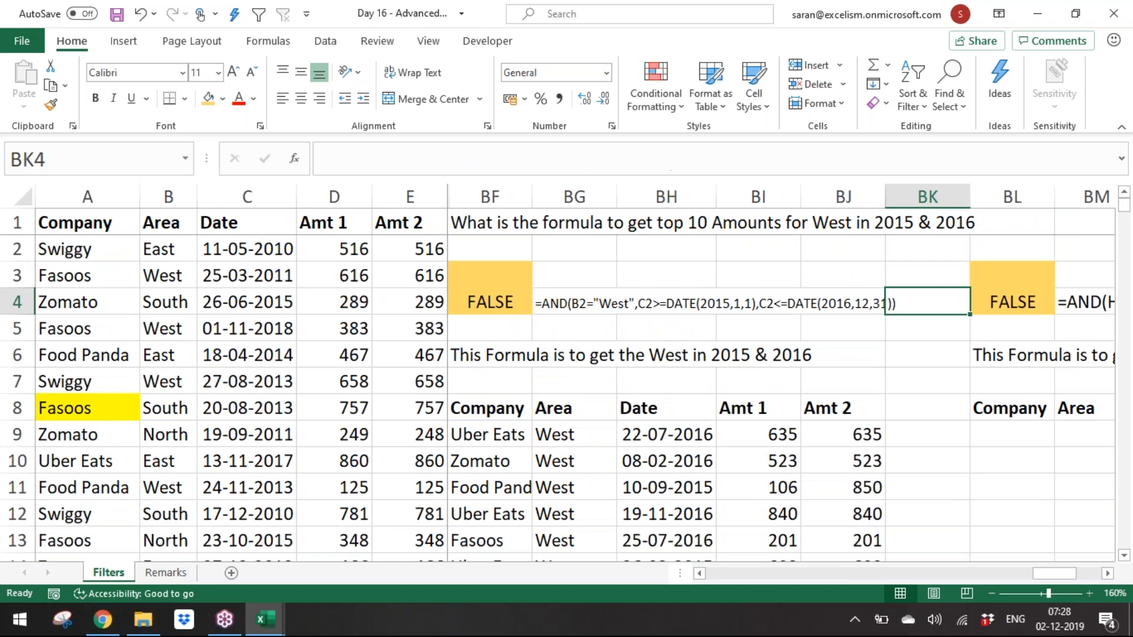
Step: Run Advanced Filter on the dataset with criteria range BL3:BL4, copying the results to BL8
left_click(321, 278)
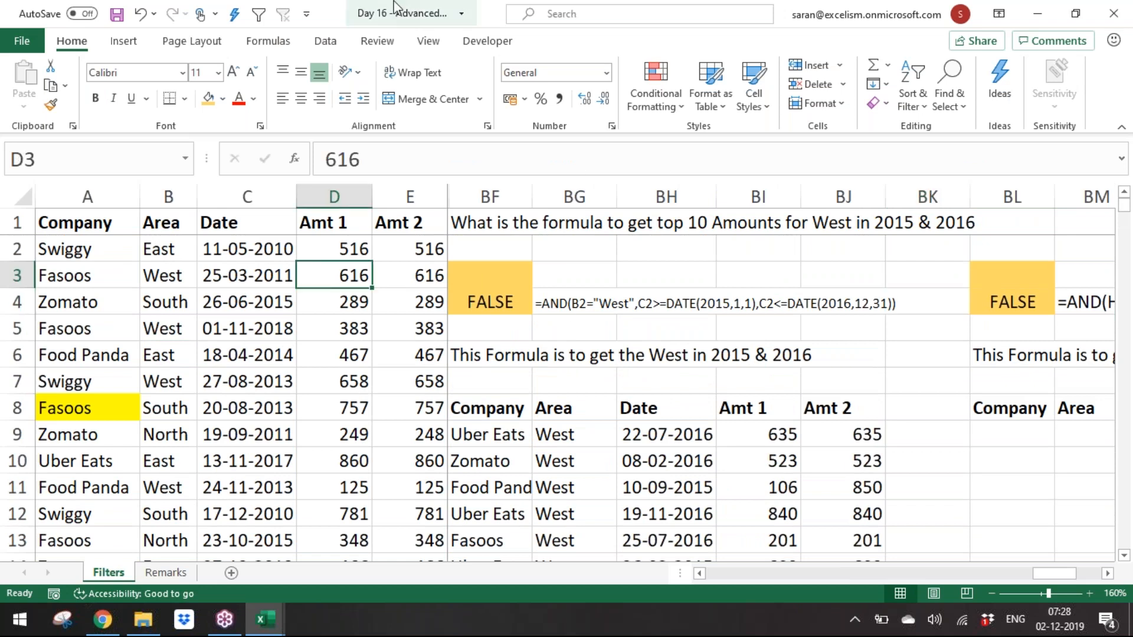
left_click(269, 41)
left_click(325, 41)
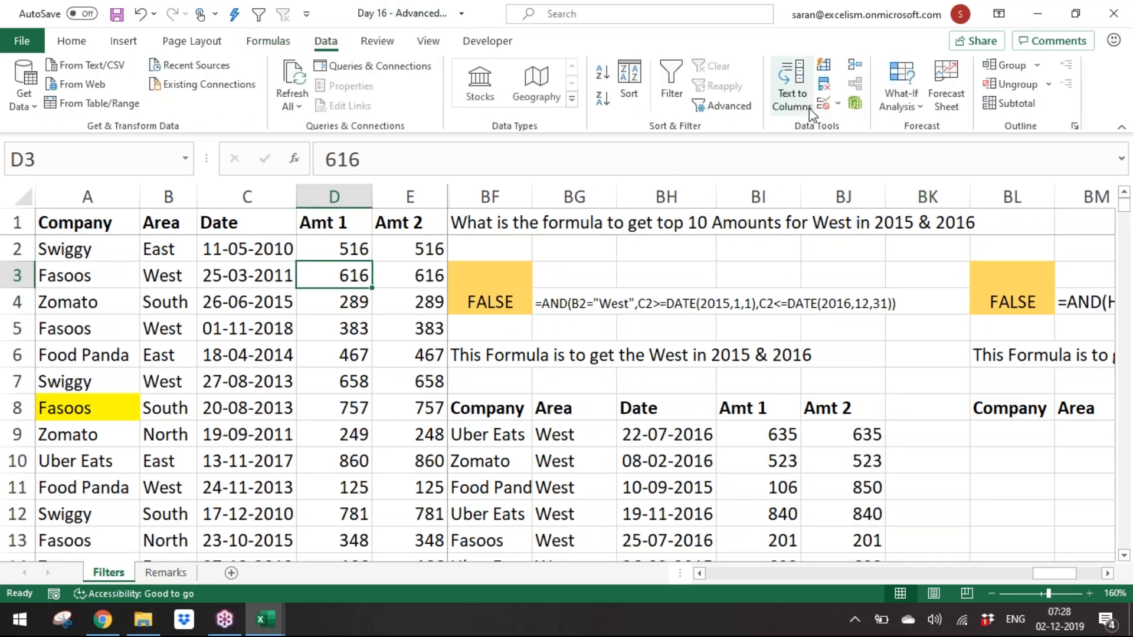
left_click(752, 105)
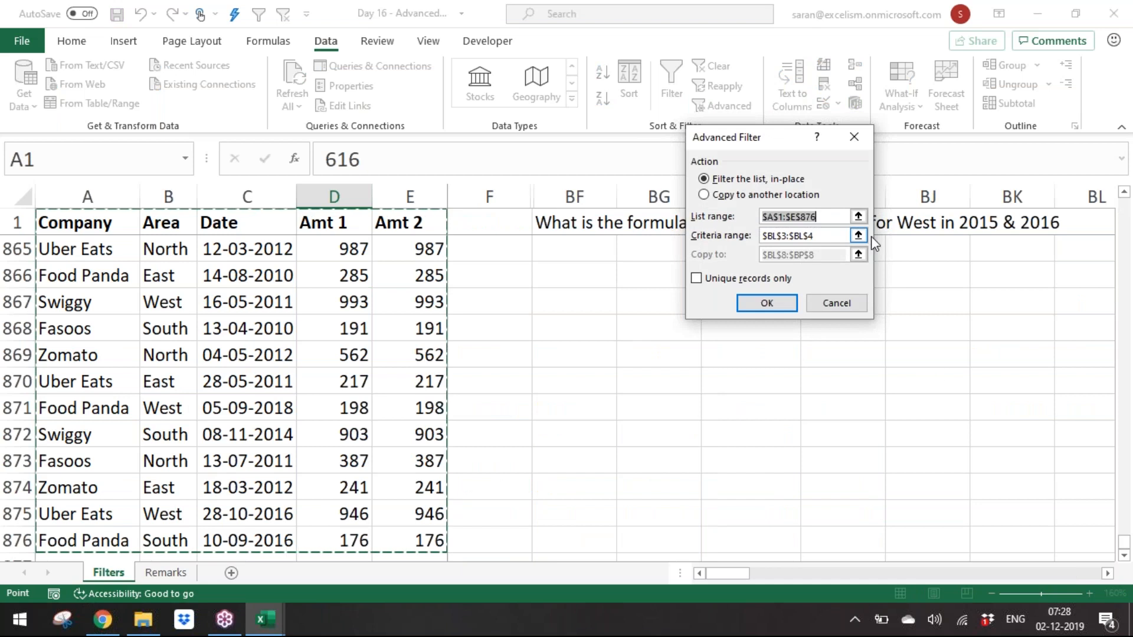
left_click(858, 236)
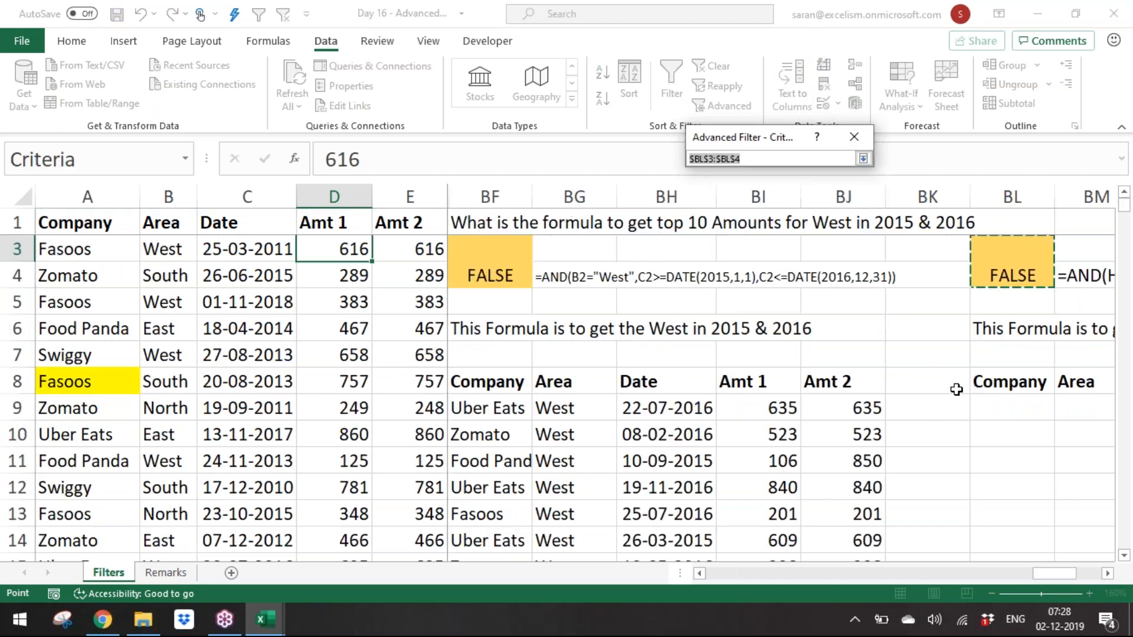
left_click(865, 159)
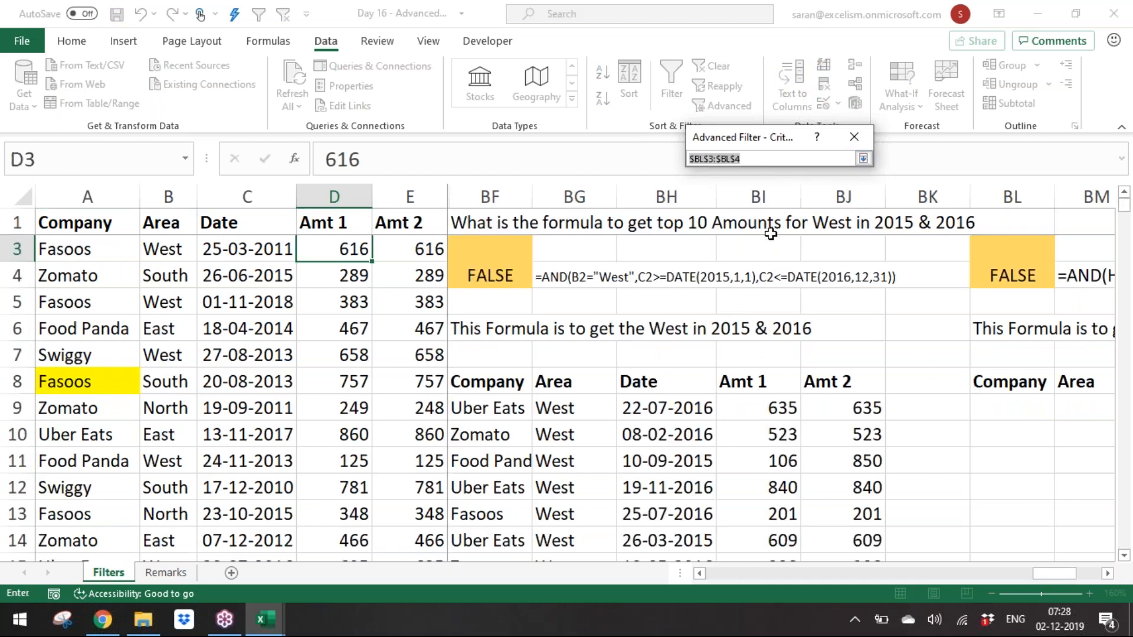
left_click(863, 158)
left_click(758, 195)
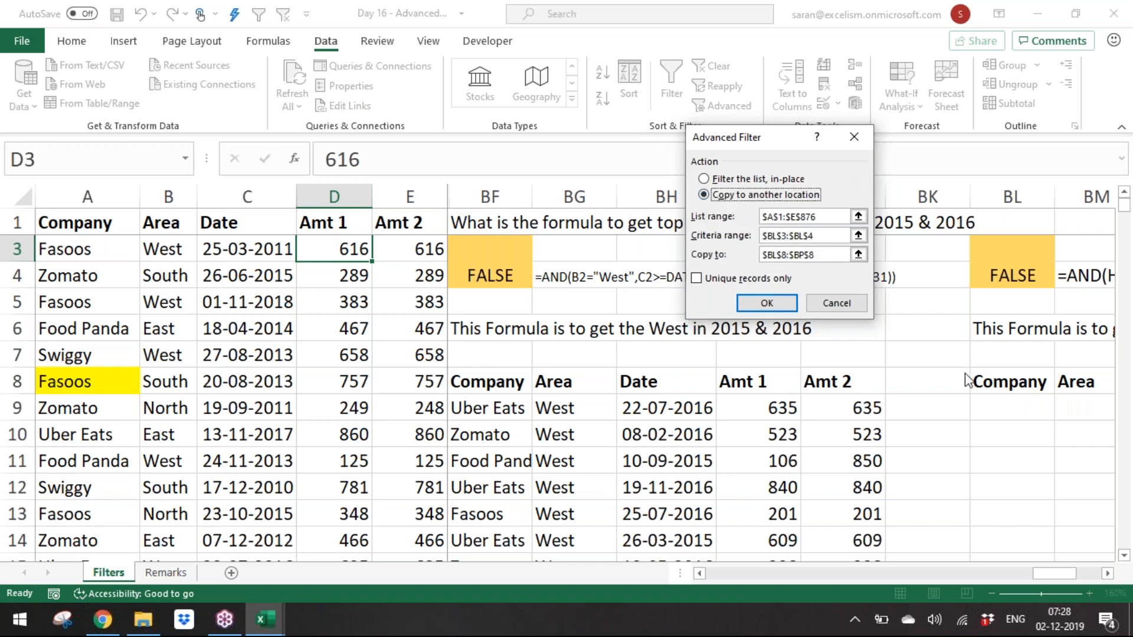
left_click(859, 254)
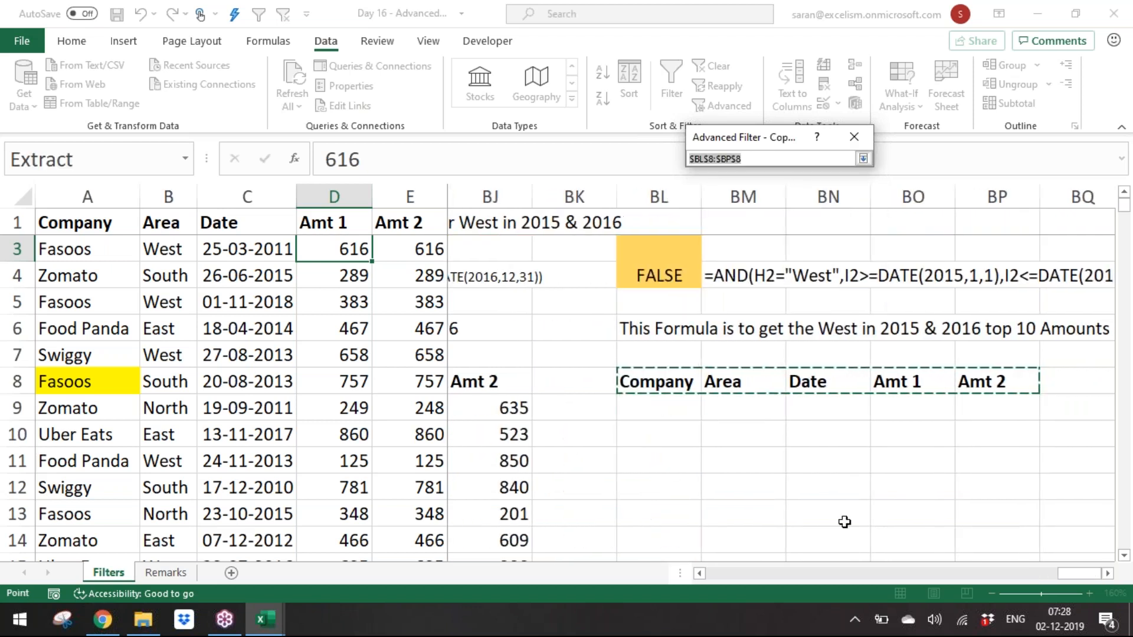
left_click(863, 159)
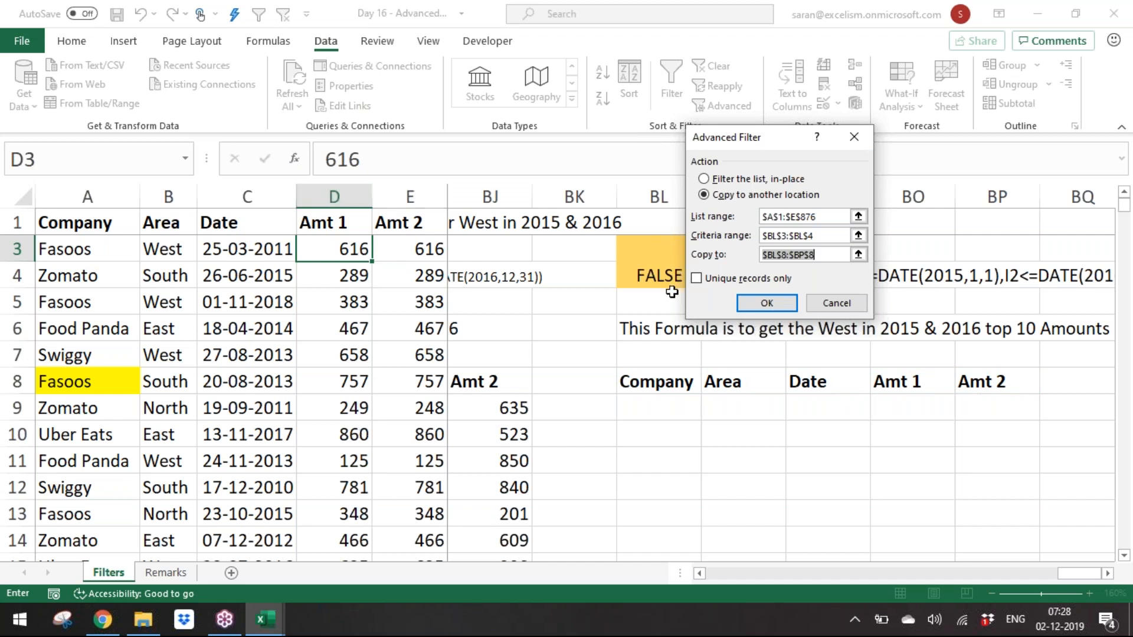
left_click(770, 307)
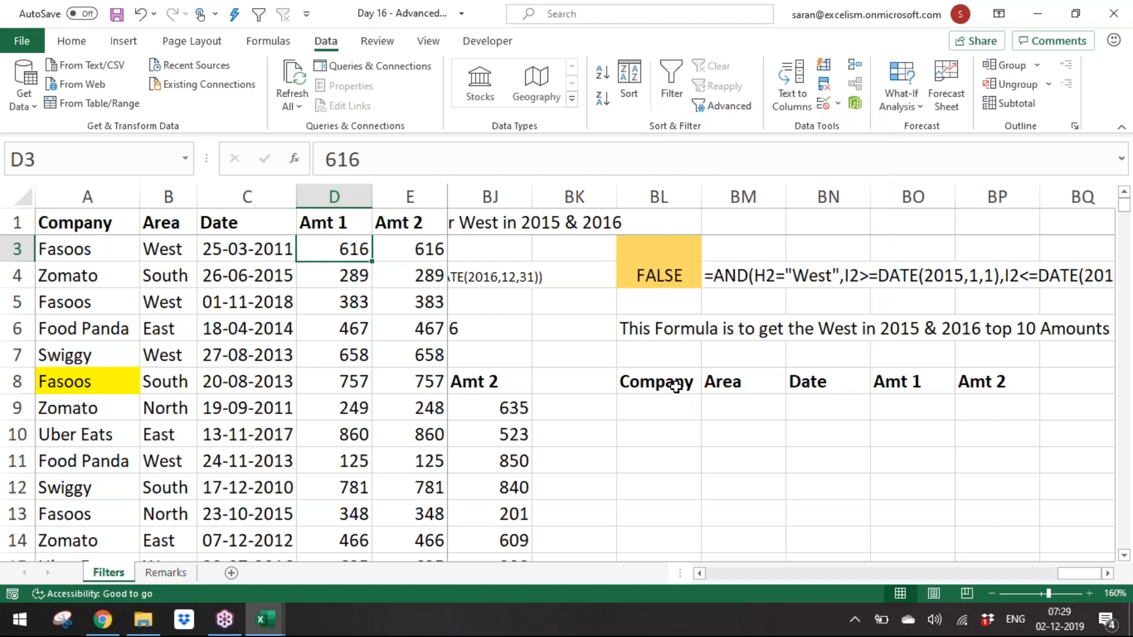
Step: Clear the earlier West 2015–2016 extracted records below the BF8 headers
left_click(696, 273)
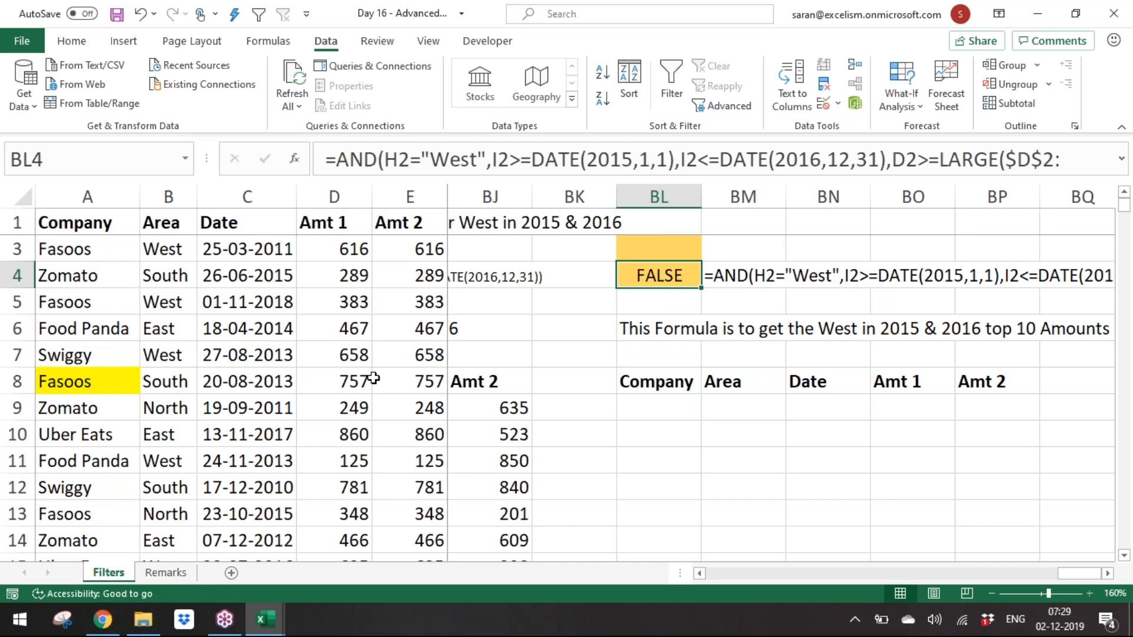
left_click(515, 438)
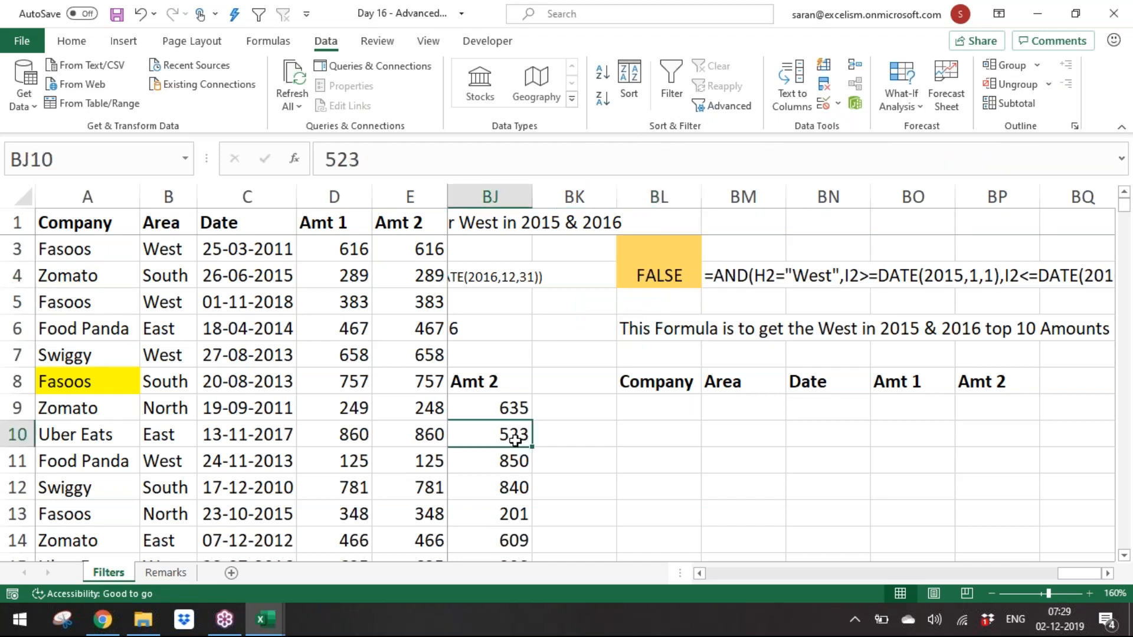
key("ctrl+Left")
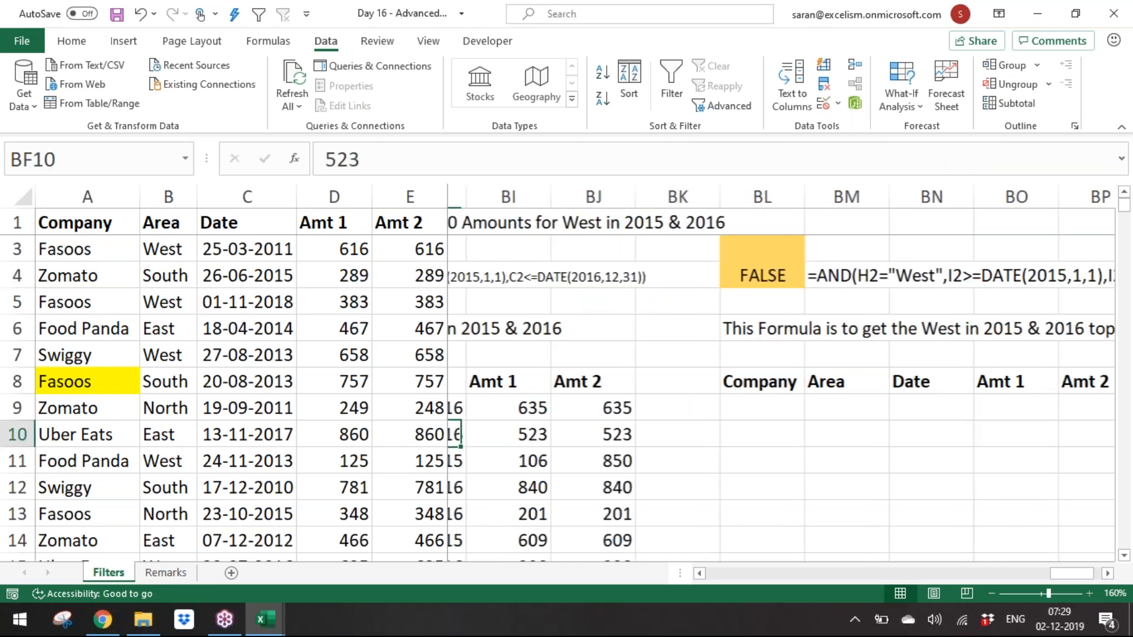
key("Up")
key("ctrl+shift+Right")
key("ctrl+shift+Down")
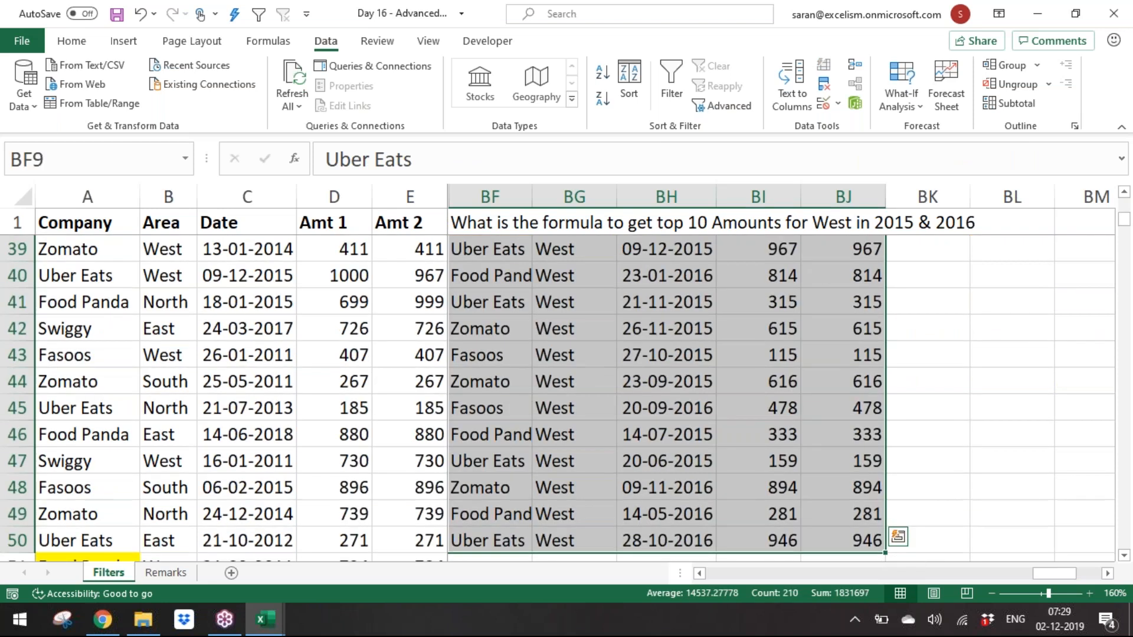
key("Delete")
key("Up")
key("Up")
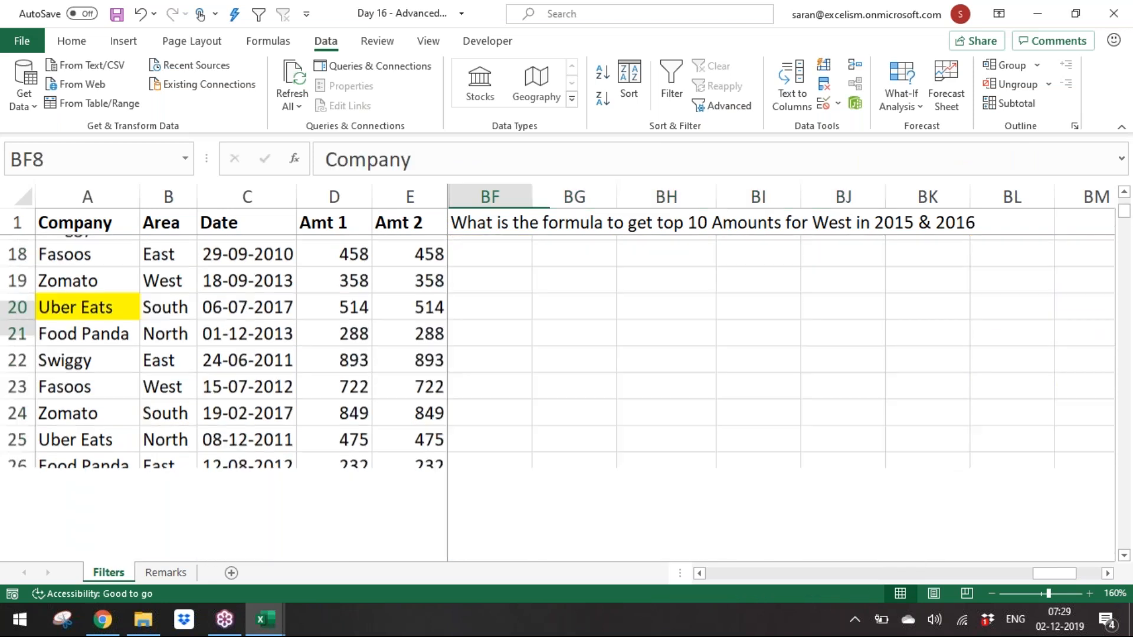
Step: Rerun Advanced Filter with criteria range BF3:BF4, copying the results to BF8:BJ8
left_click(276, 299)
left_click(734, 102)
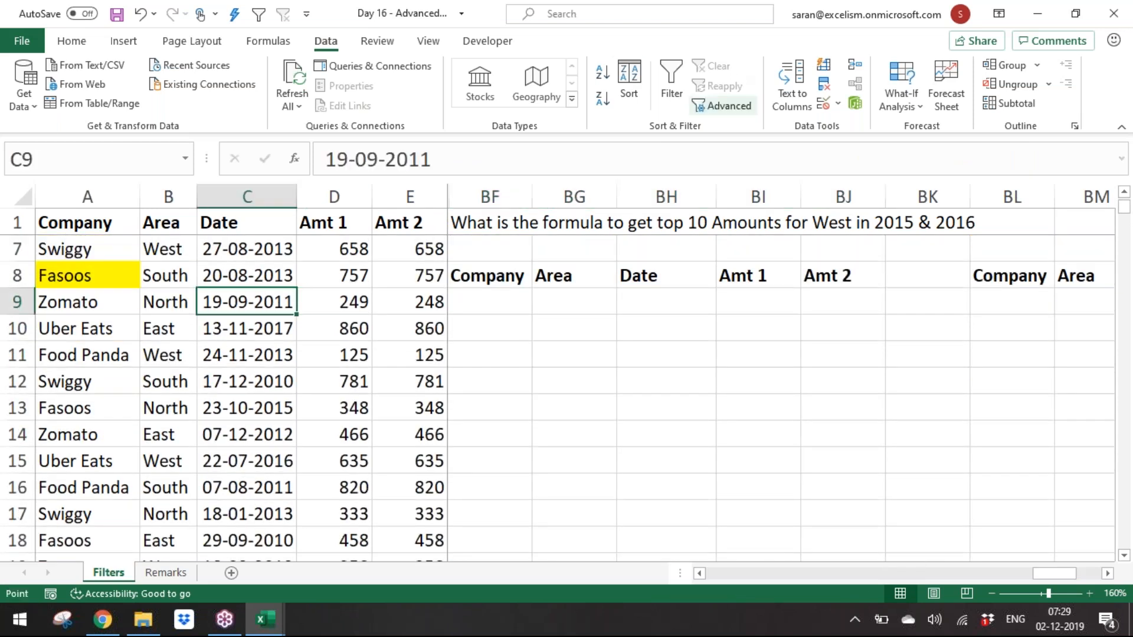
left_click(859, 236)
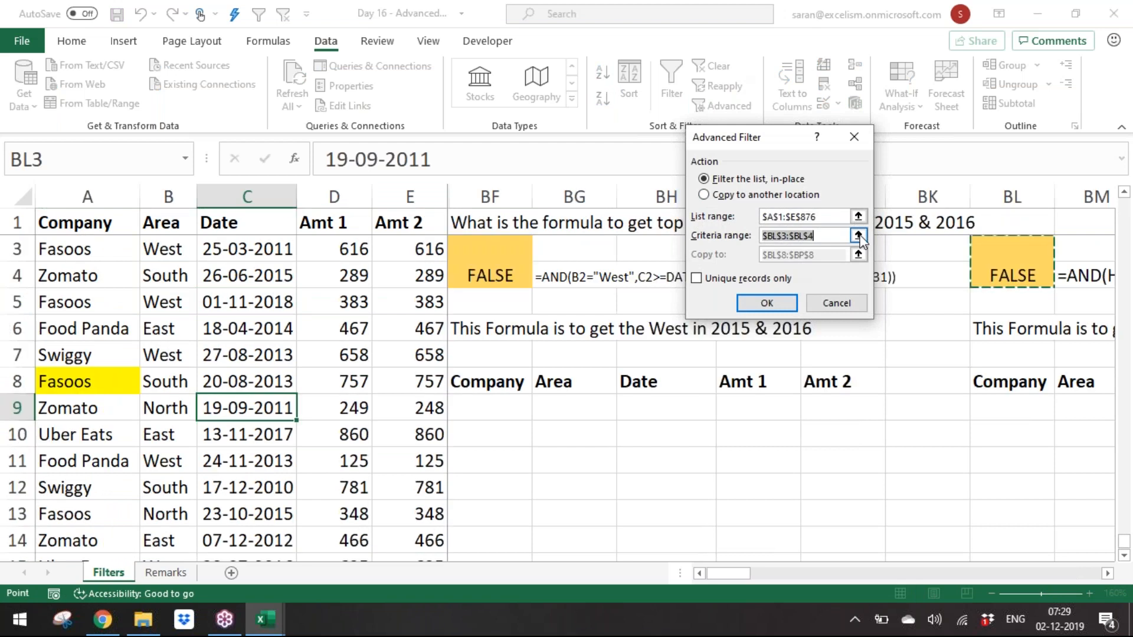
left_click_drag(479, 247, 489, 279)
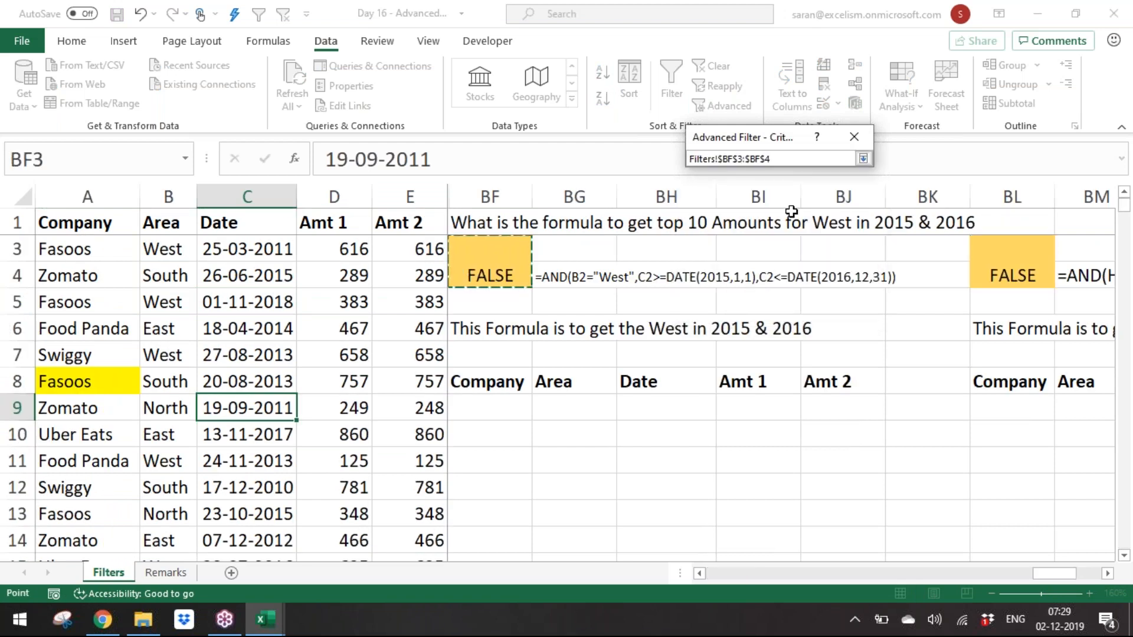
left_click(863, 159)
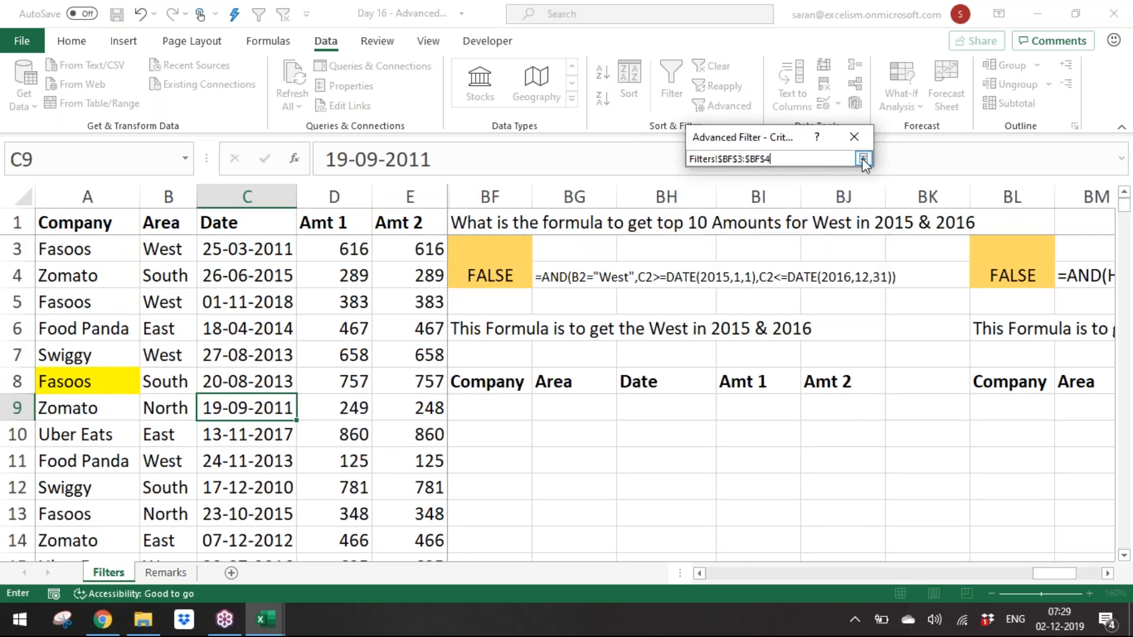
left_click(742, 195)
left_click(859, 254)
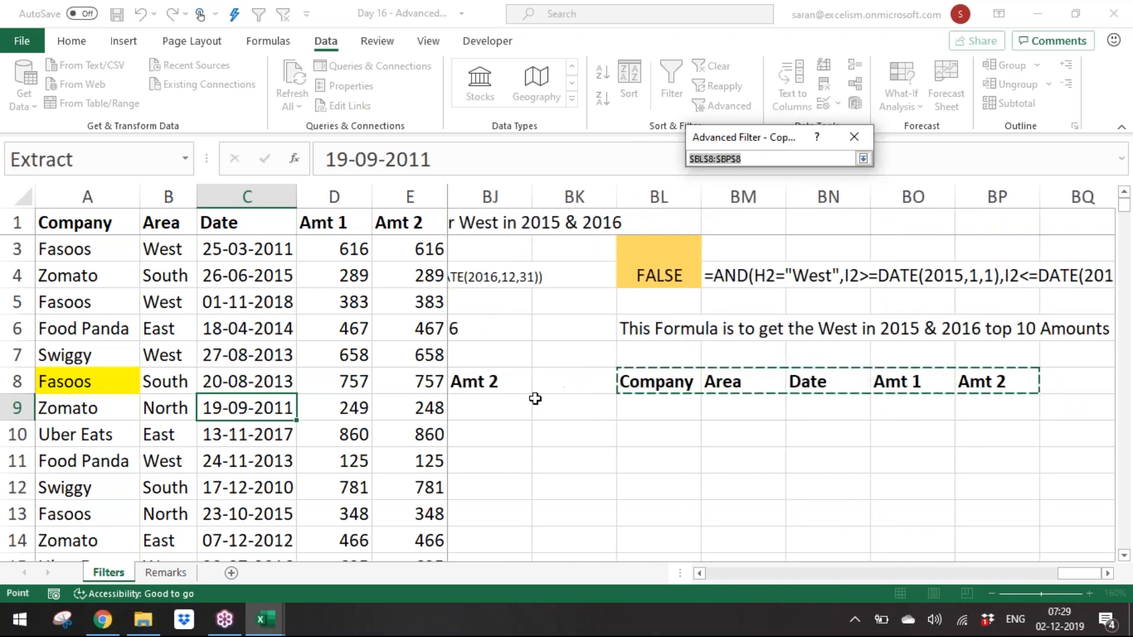
left_click(512, 392)
key("ctrl+shift+Left")
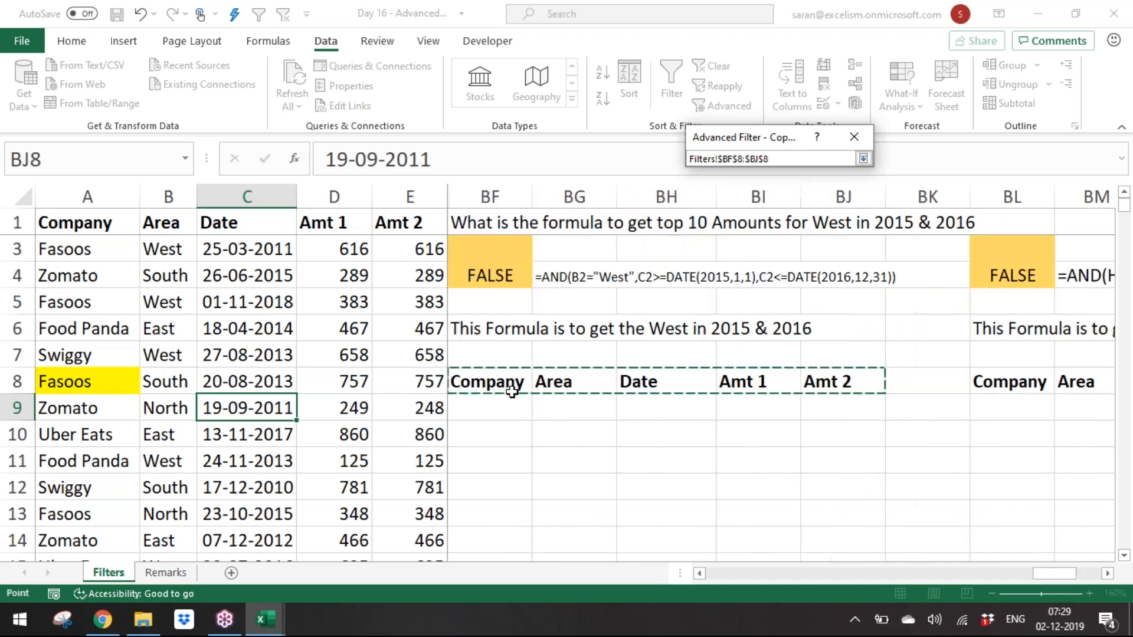
left_click(863, 158)
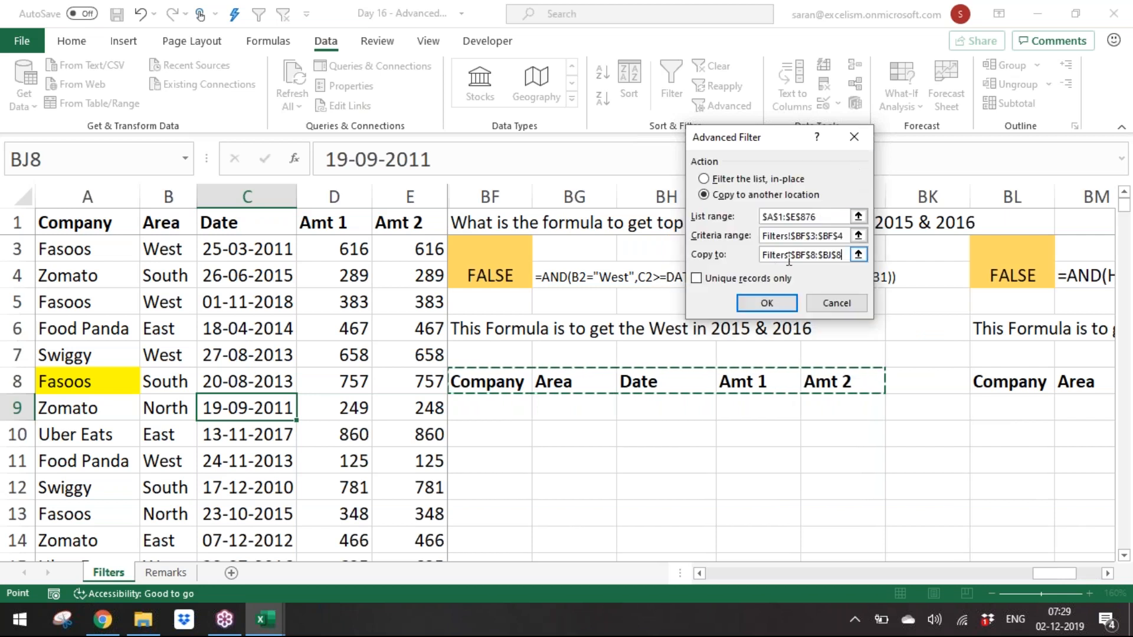
left_click(767, 303)
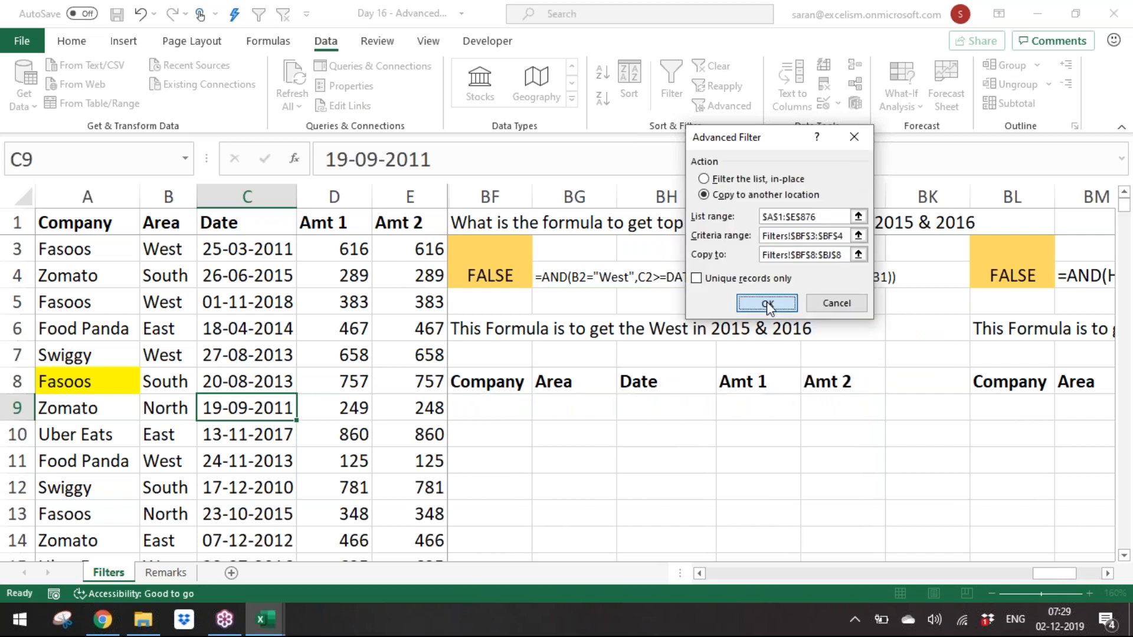
Step: Examine the refreshed BF extraction, including the record with the 1000 amount
left_click(729, 432)
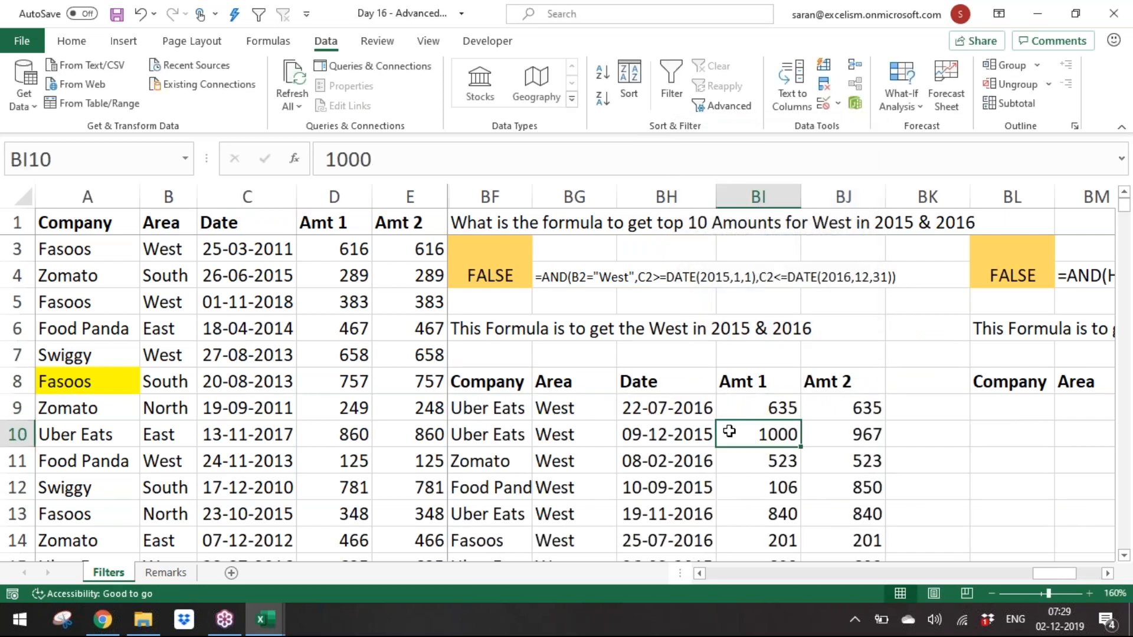
key("Right")
key("Right")
key("Right")
key("Right")
key("Right")
key("Right")
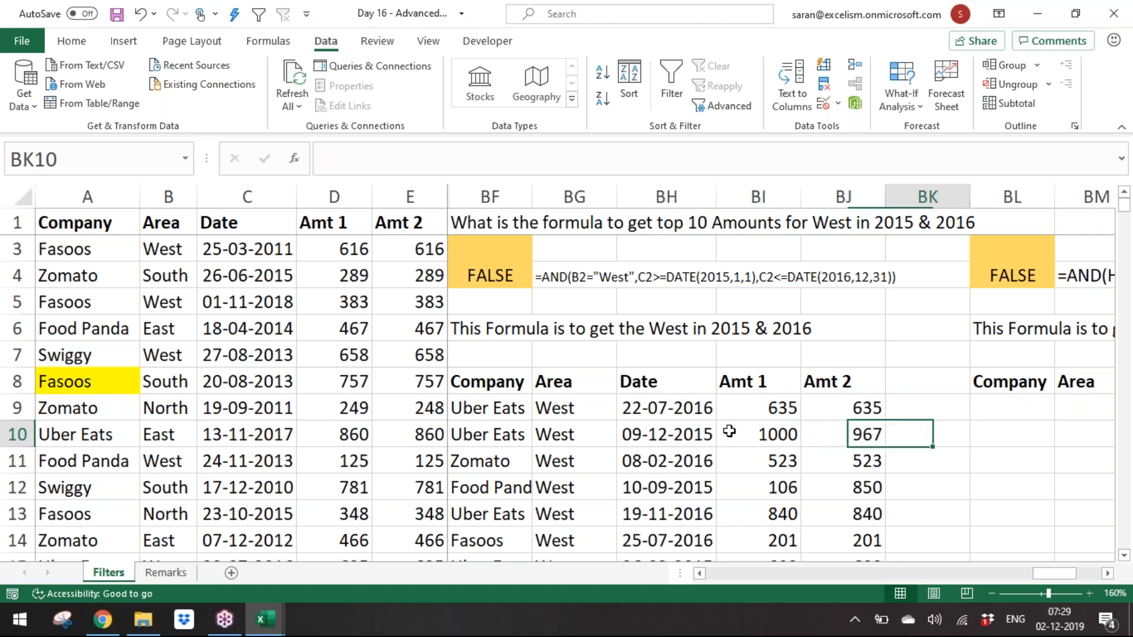
key("Left")
key("Left")
Step: Review the BL4 criteria formula and its LARGE condition in edit mode
key("Left")
key("Up")
key("Up")
key("Up")
key("Up")
key("Up")
key("Up")
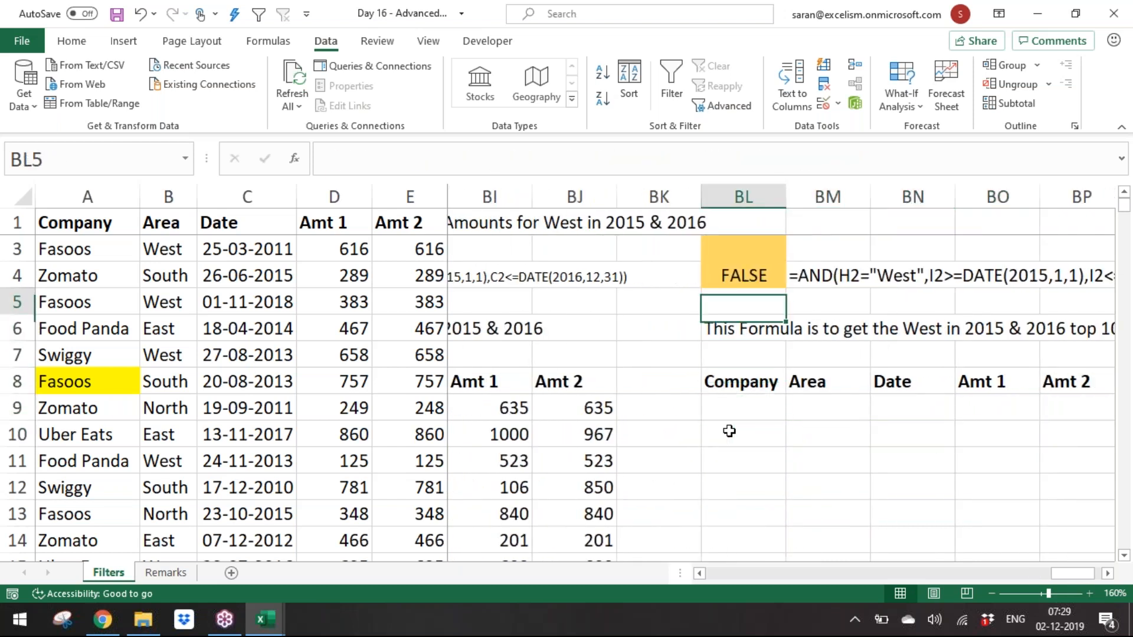
key("F2")
key("Left")
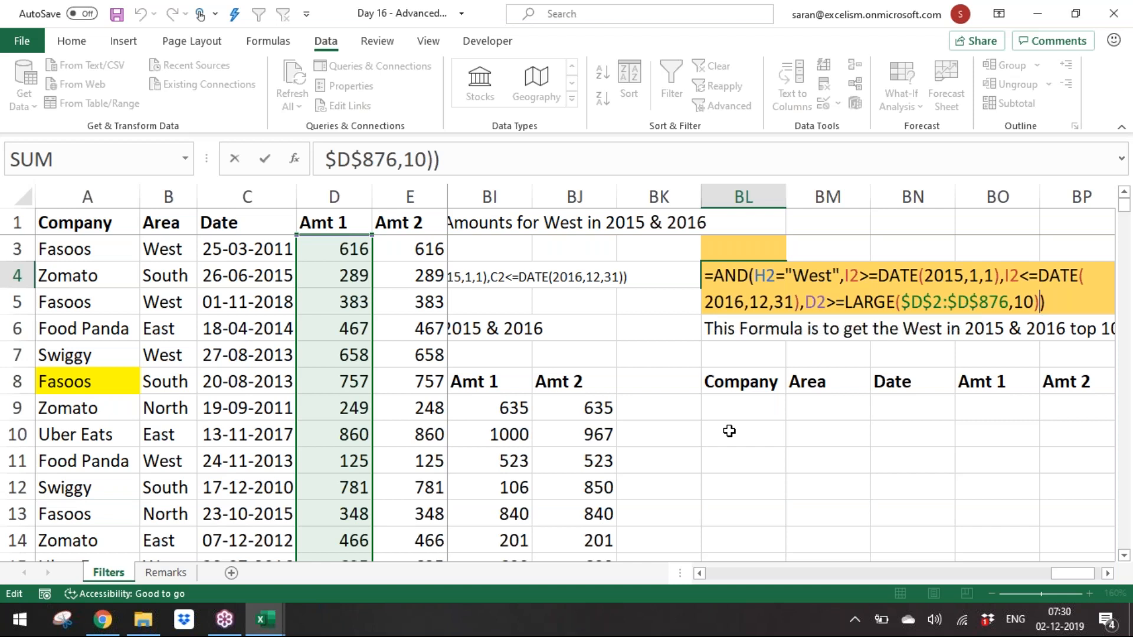
key("ctrl+Return")
key("Right")
key("Right")
key("Right")
key("Right")
key("Right")
key("Left")
key("Left")
key("Left")
key("Left")
key("Right")
key("Left")
key("Left")
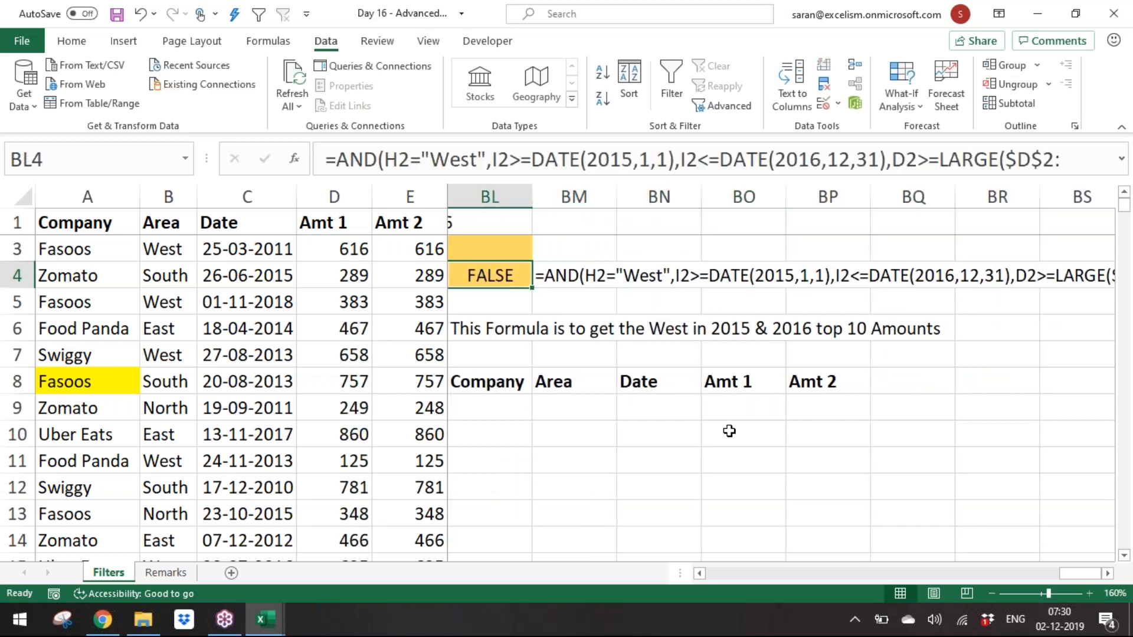
key("Left")
key("Left")
key("Left")
key("Left")
key("Left")
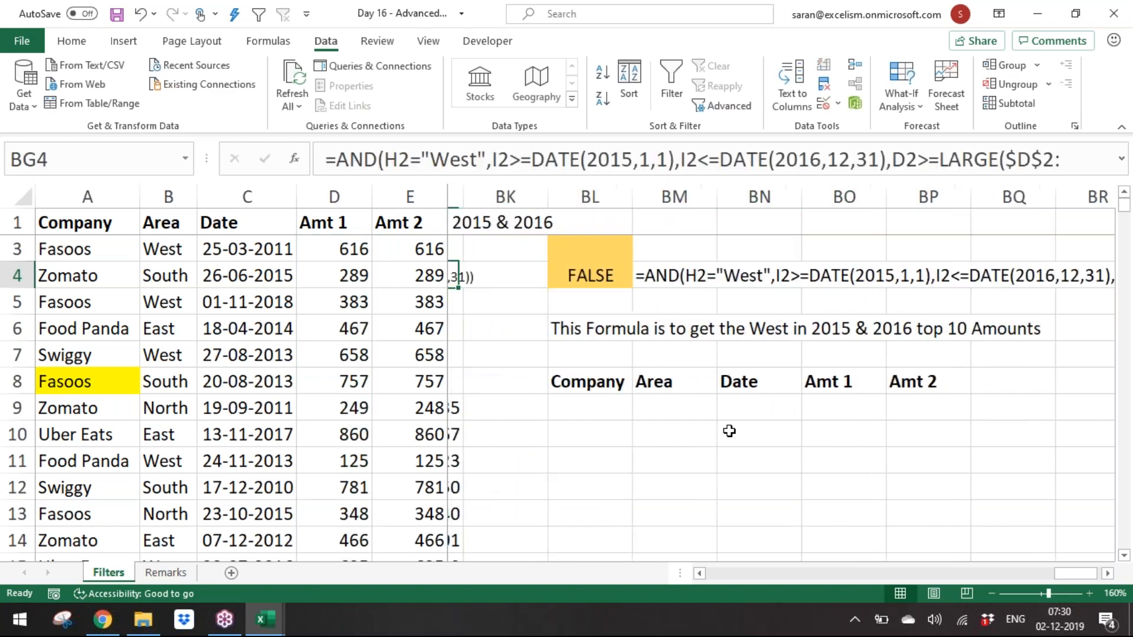
Step: Hide columns BF through BQ containing the earlier criteria and extractions
key("ctrl+Left")
key("ctrl+Left")
key("ctrl+Left")
key("ctrl+Right")
key("ctrl+Right")
key("ctrl+space")
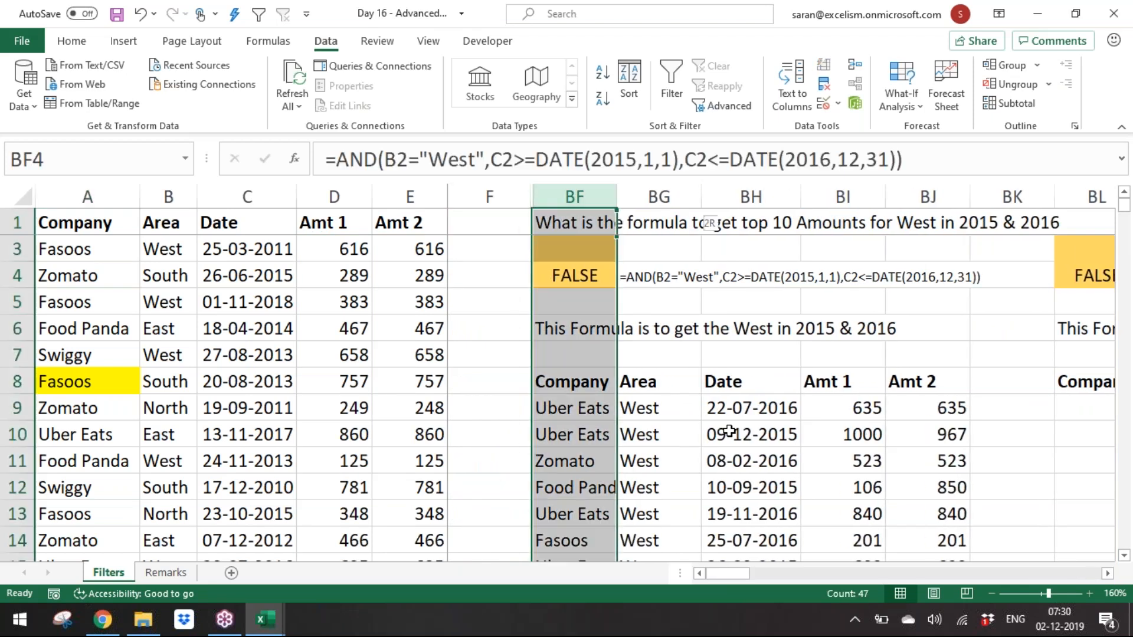
key("shift+Right")
key("shift+Right")
key("shift+Right")
key("shift+Right")
key("shift+Right")
key("shift+Right")
key("shift+Right")
key("shift+Right")
key("shift+Right")
key("shift+Left")
key("shift+Left")
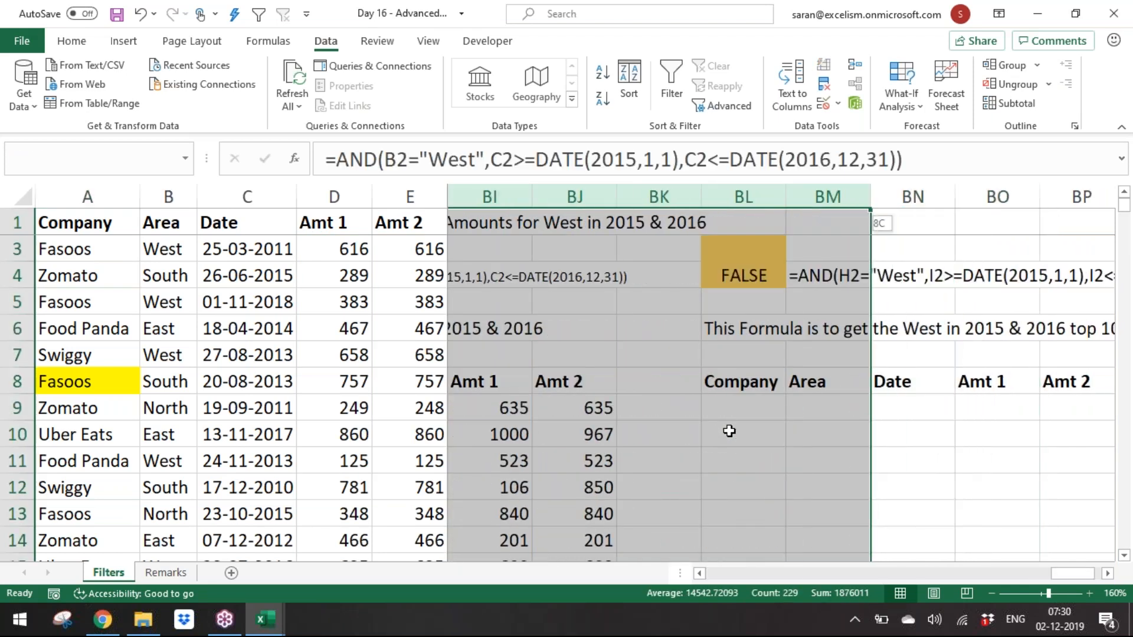
key("shift+Right")
key("shift+Right")
key("shift+Right")
key("shift+Right")
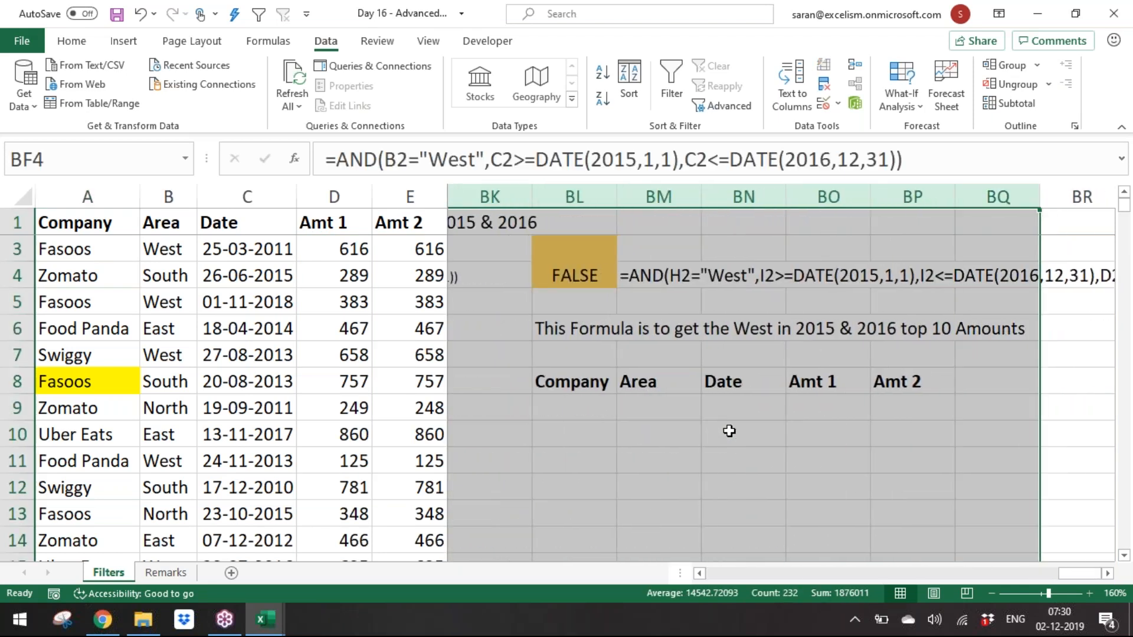
right_click(653, 201)
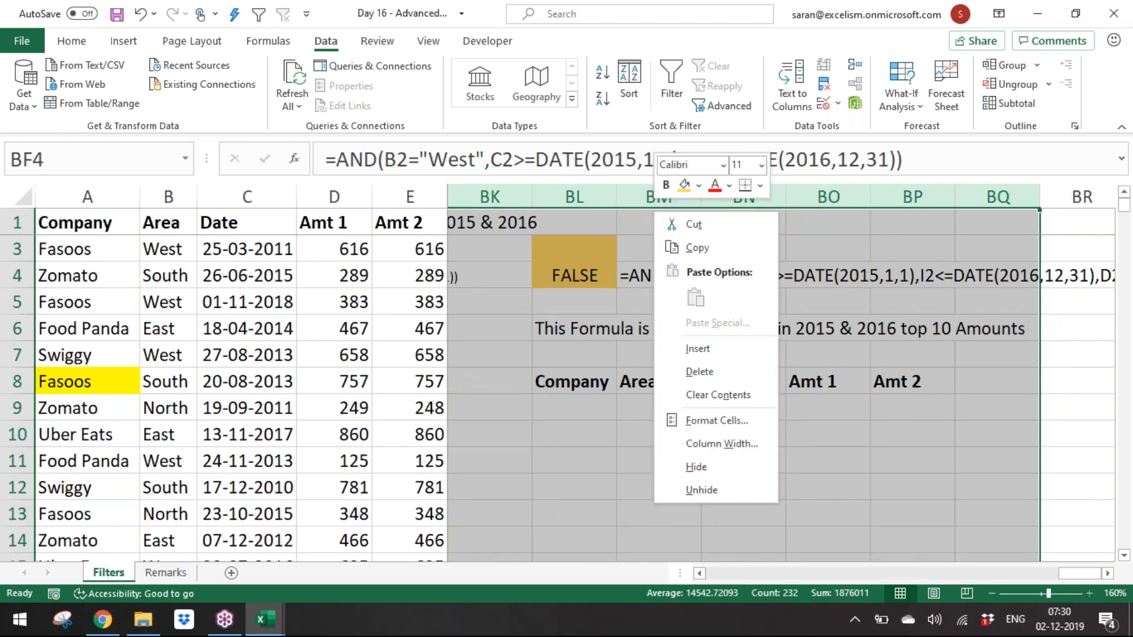
left_click(721, 466)
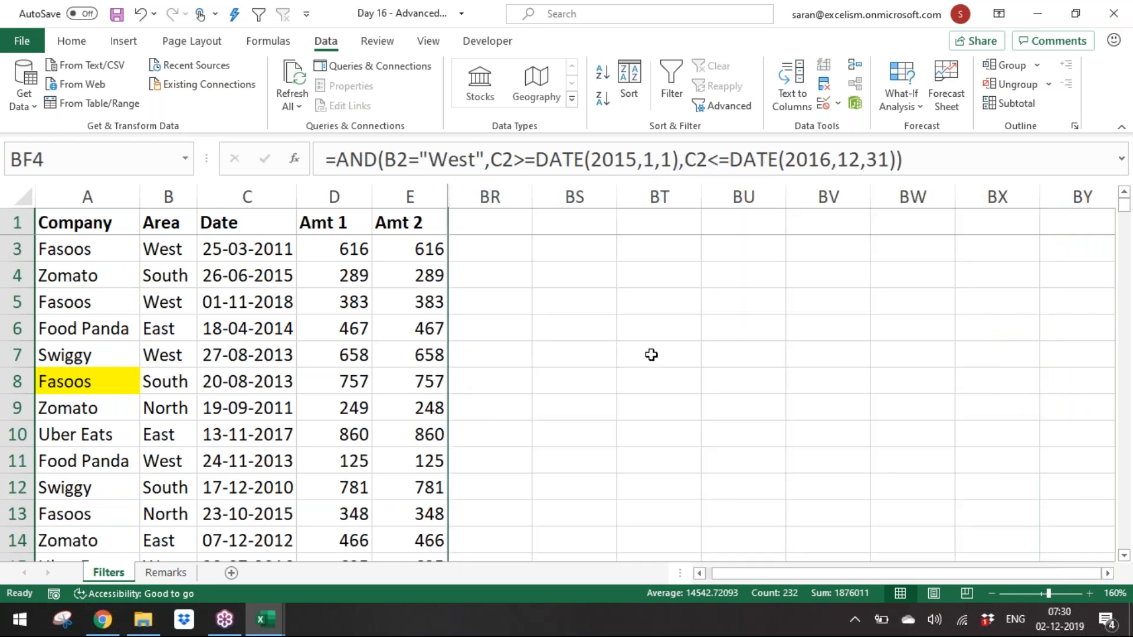
Step: Fill cells BR2:BR3 with an orange highlight for a new criteria block
left_click(509, 255)
scroll(510, 256, "left", 1)
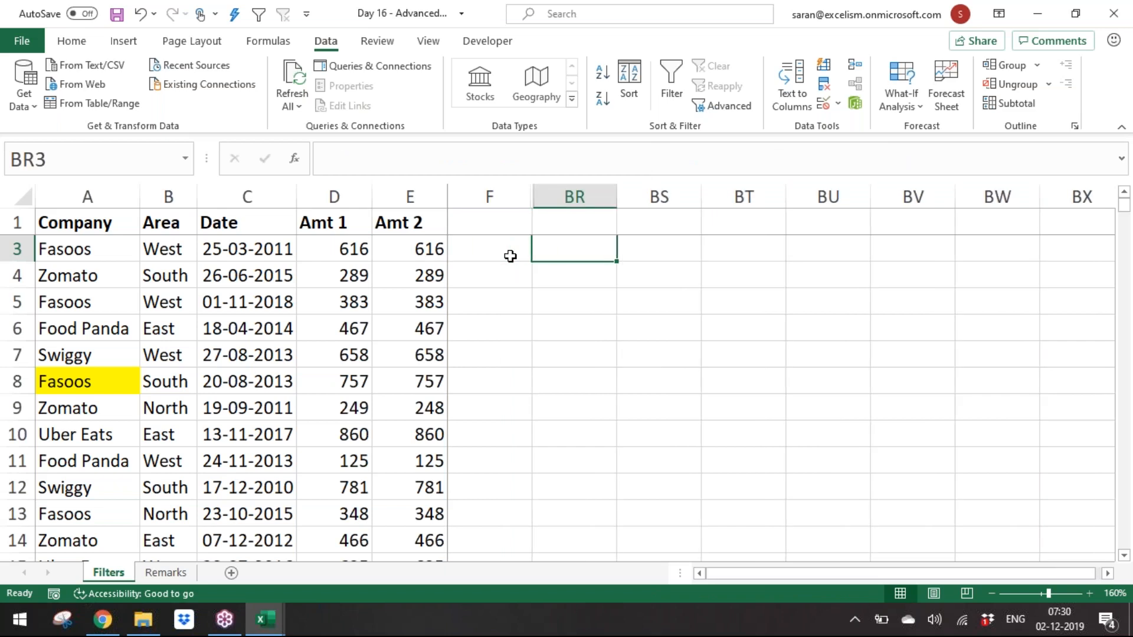
key("Up")
key("Up")
key("Down")
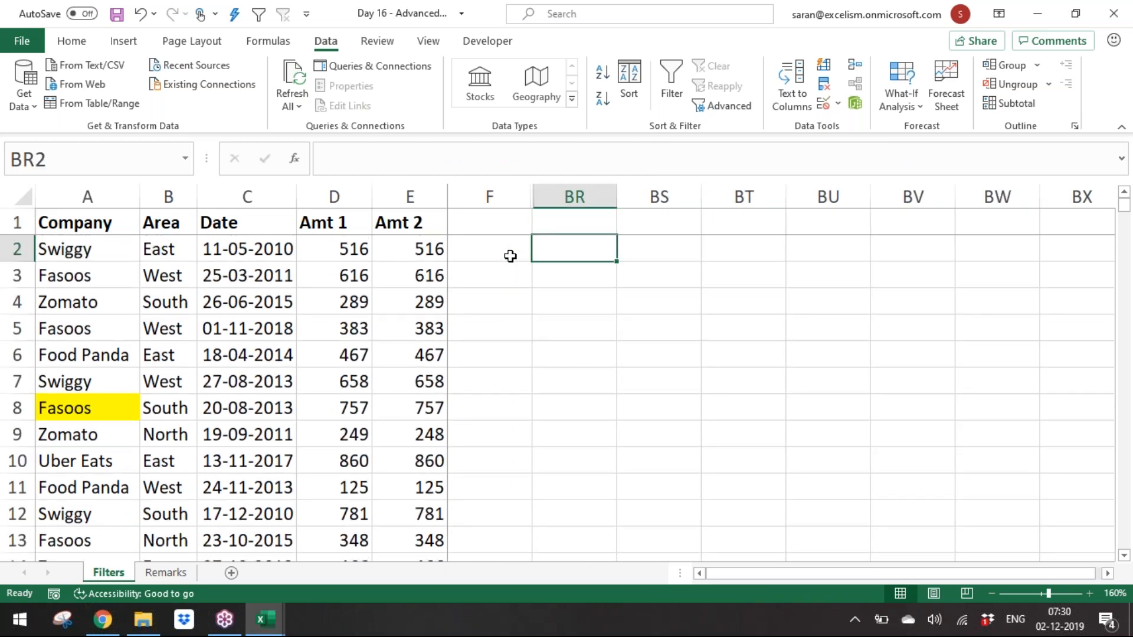
key("shift+Down")
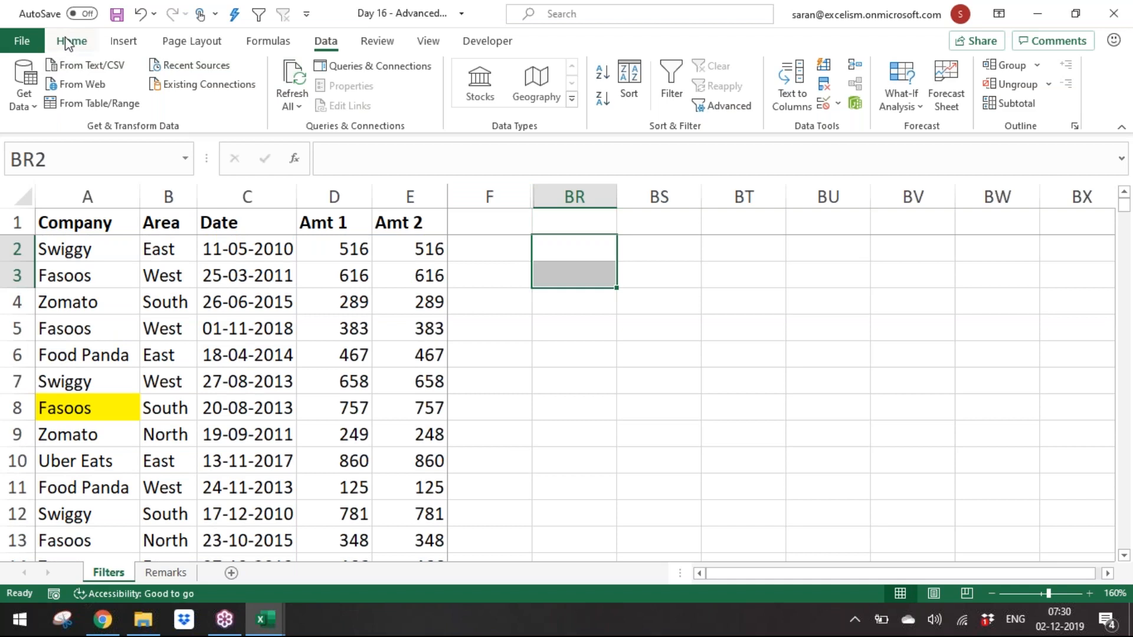
left_click(70, 41)
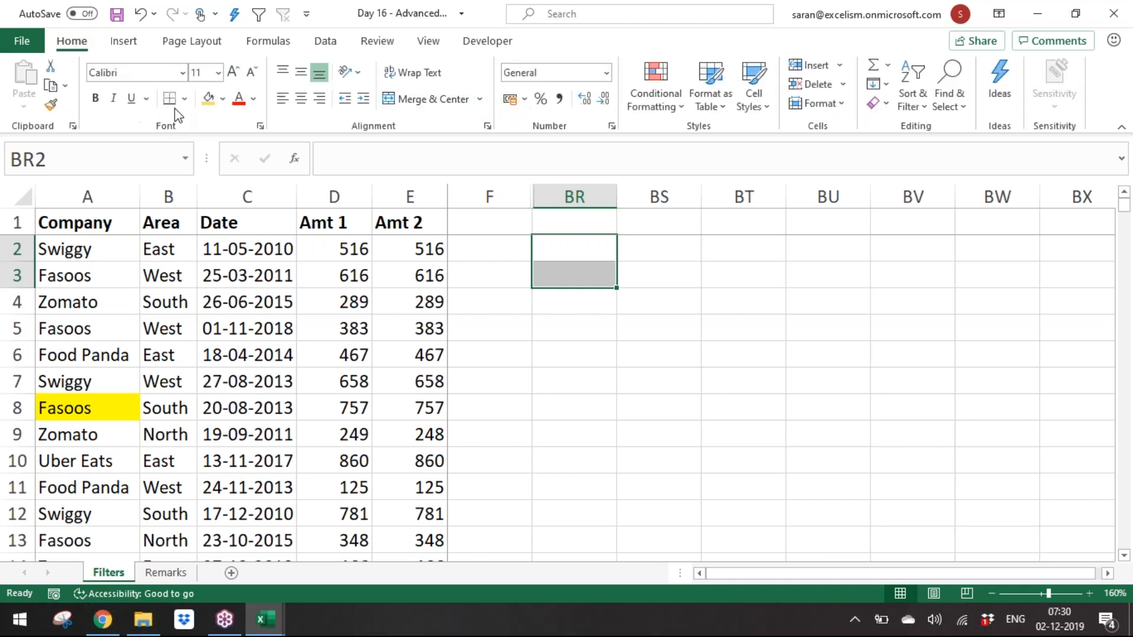
left_click(207, 98)
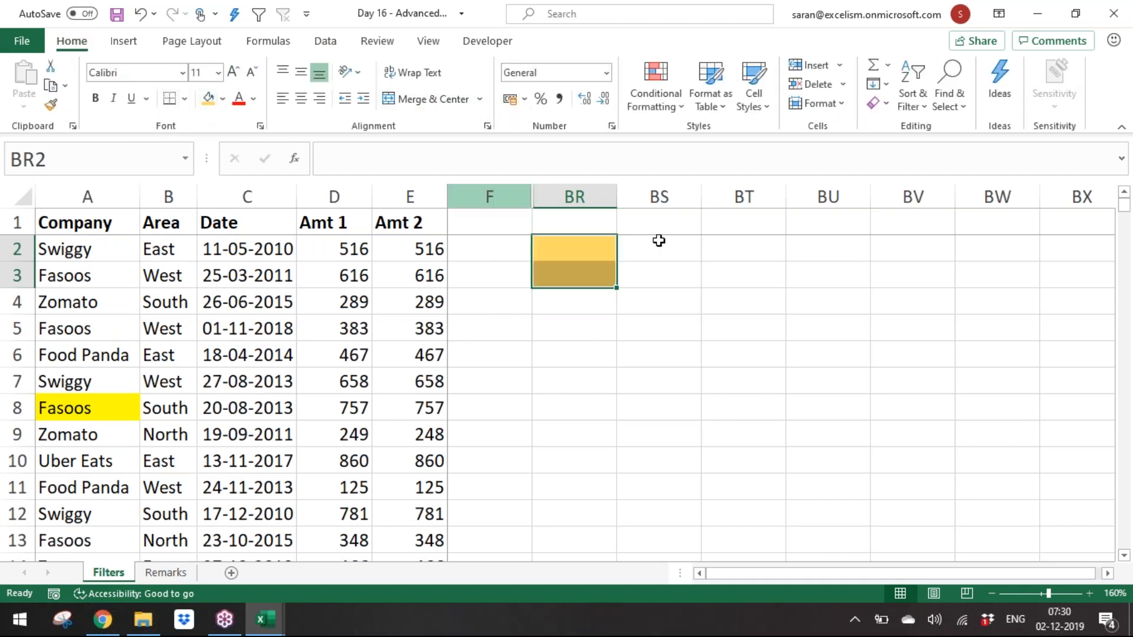
Step: Enter the criteria formula =D2>=LARGE($D$2:$D$876,10) in cell BR3
left_click(605, 273)
type("=")
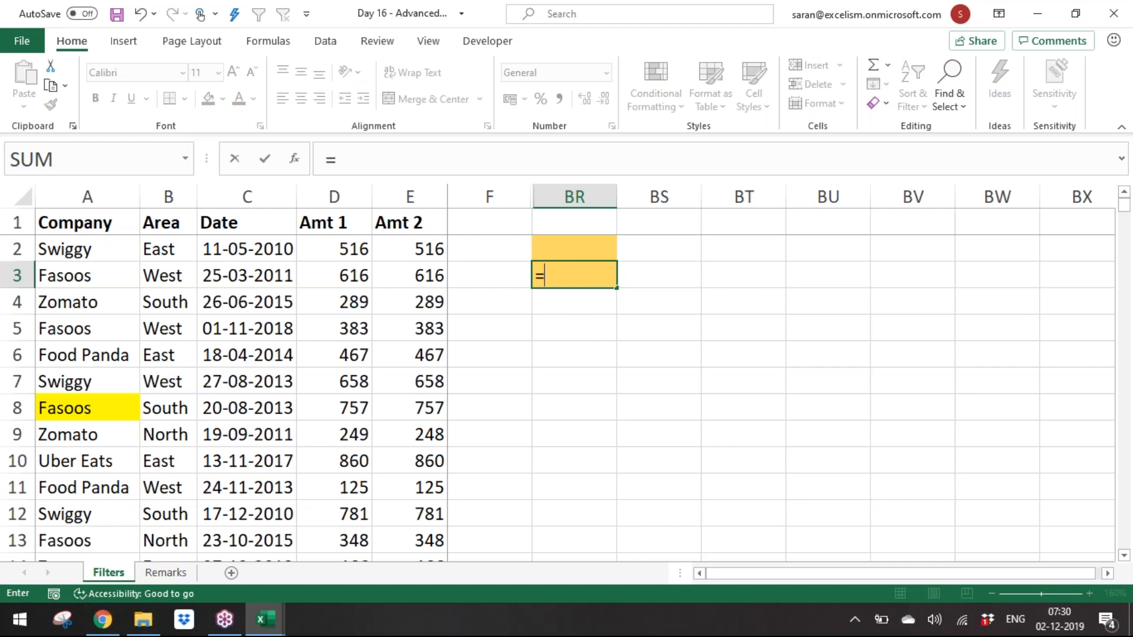
left_click(361, 249)
type(">=la")
key("Tab")
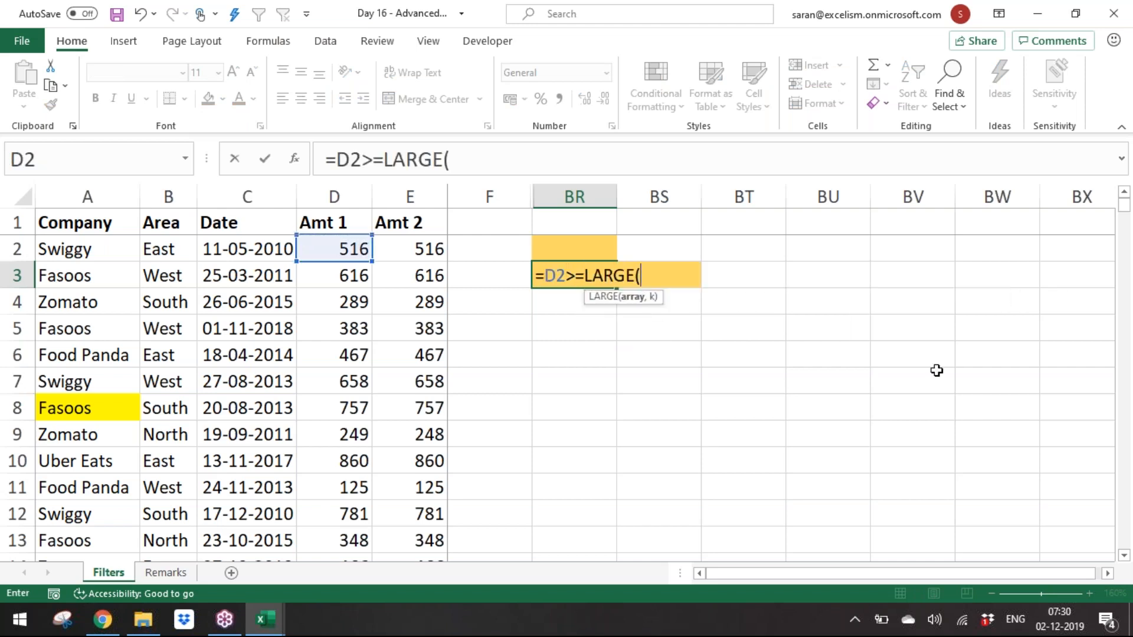
left_click(348, 248)
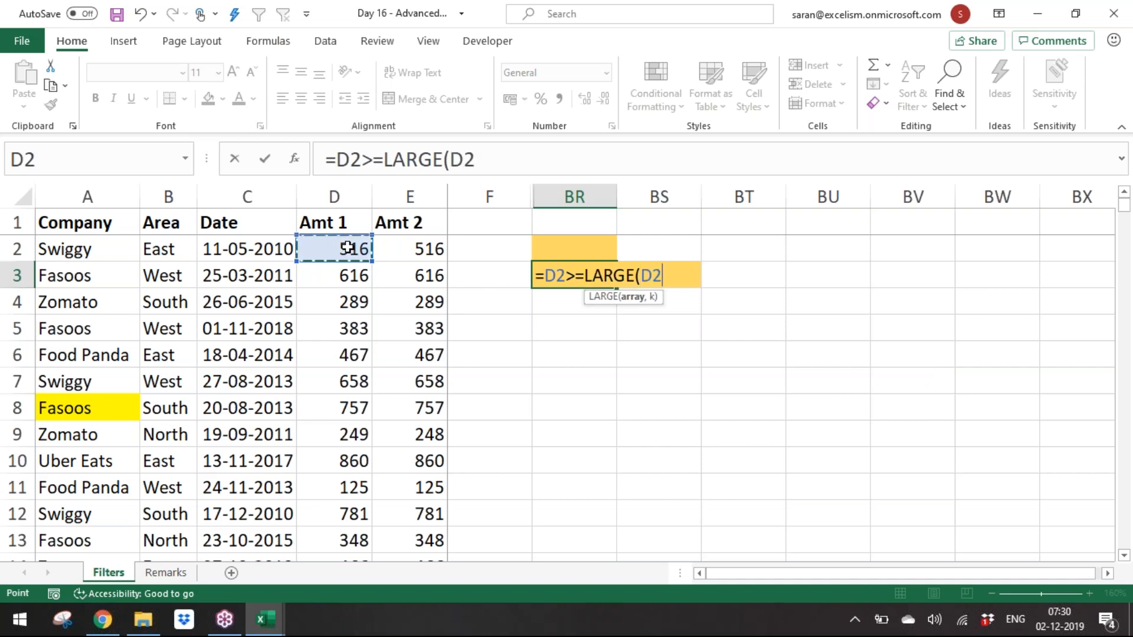
key("ctrl+shift+Down")
key("F4")
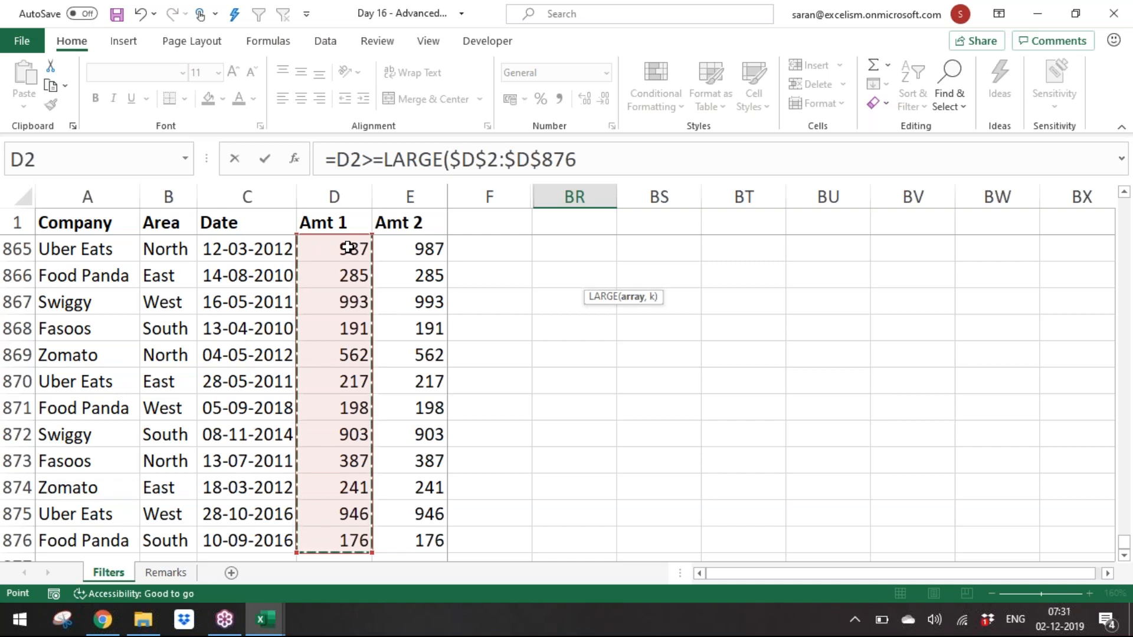
left_click(668, 149)
type(",")
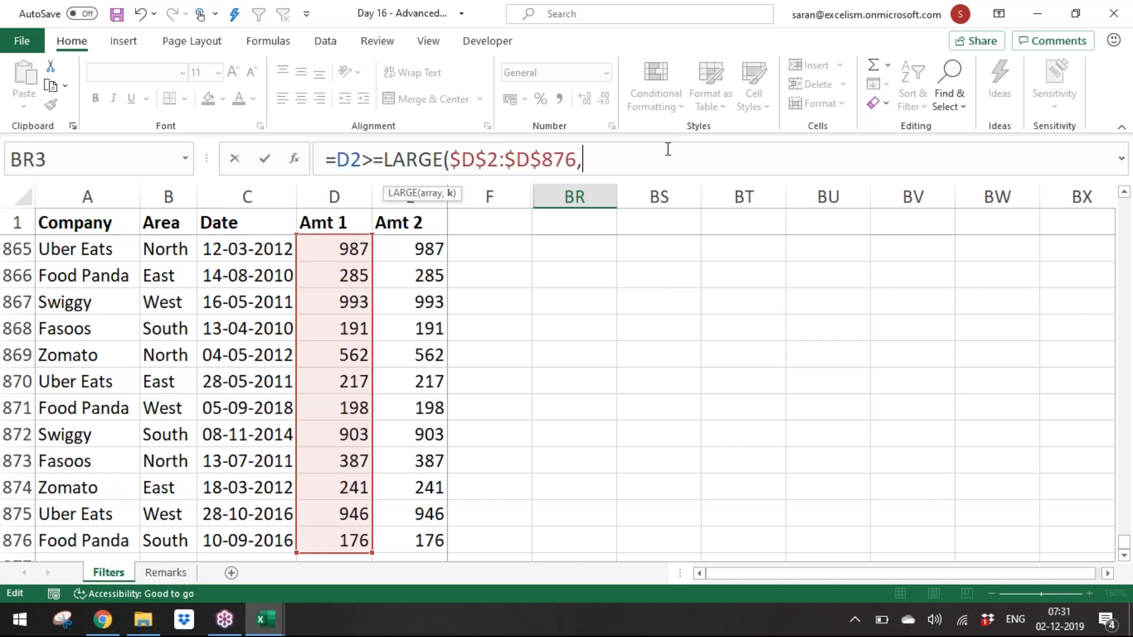
type("10))")
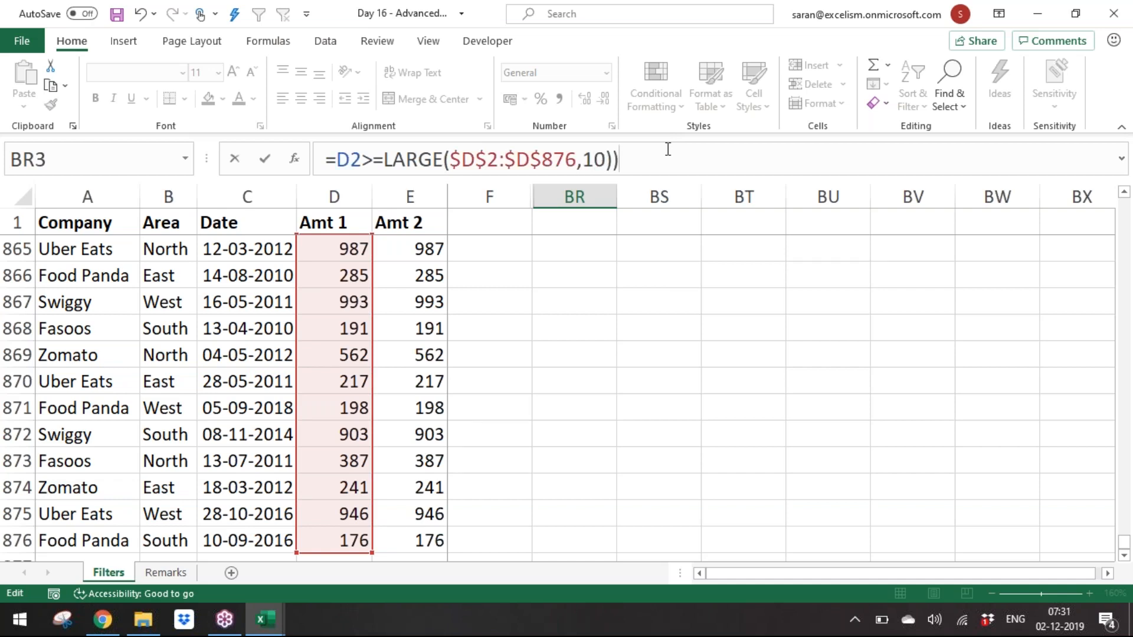
key("BackSpace")
key("Return")
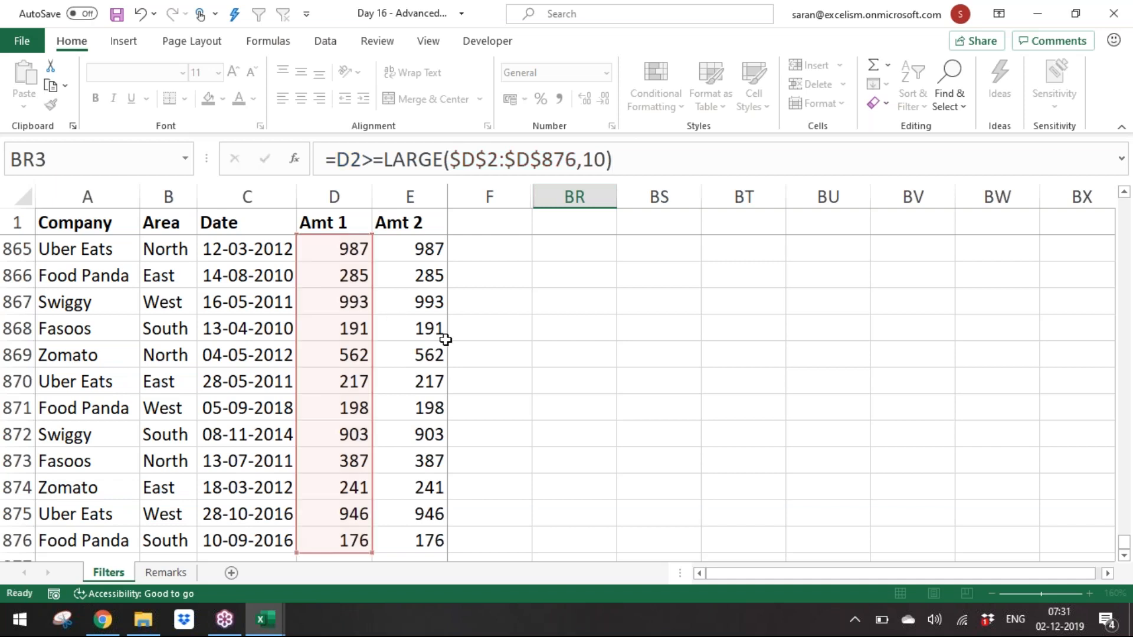
Step: Run Advanced Filter on the data with criteria range BR2:BR3, copying results to BR5
key("Up")
key("Up")
key("Down")
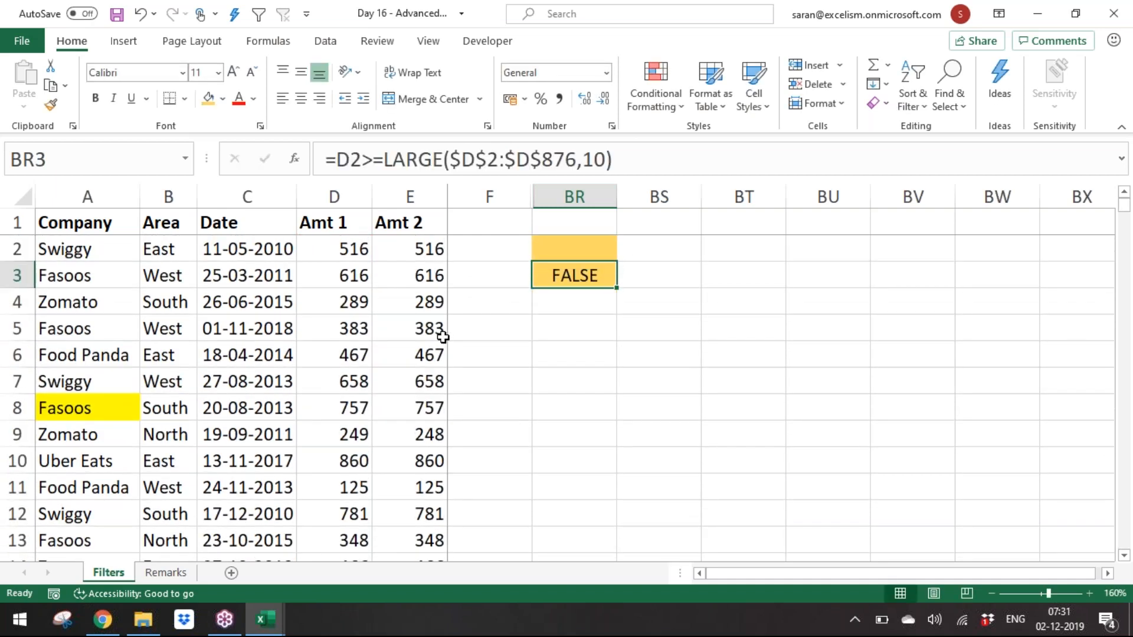
left_click(351, 249)
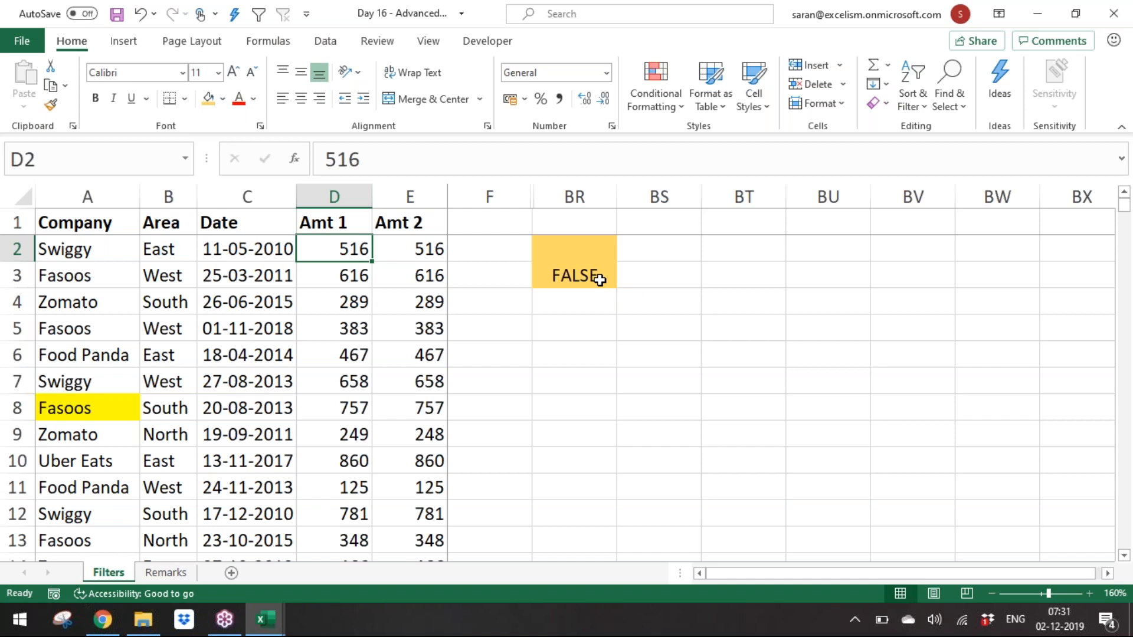
key("alt+d")
key("f")
key("a")
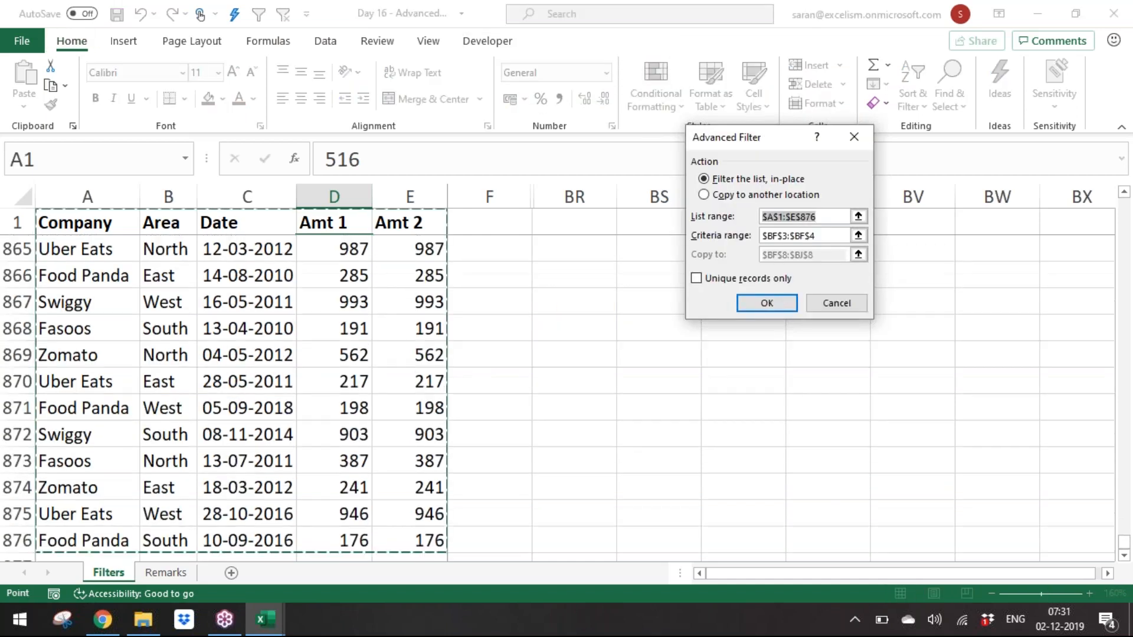
left_click(860, 238)
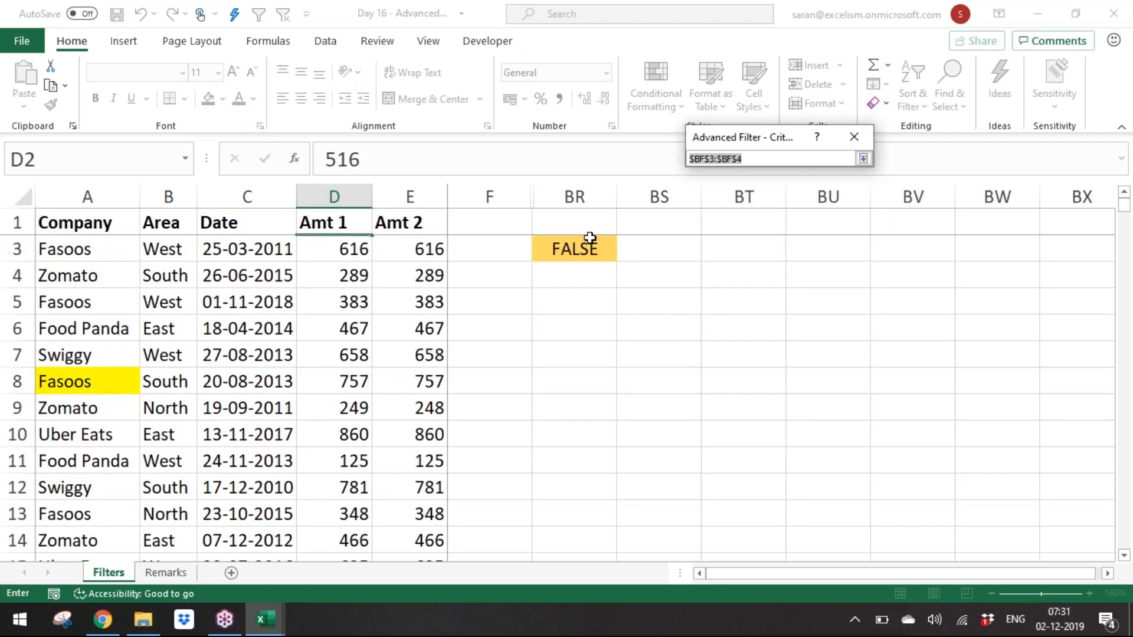
left_click(584, 248)
key("Up")
key("shift+Down")
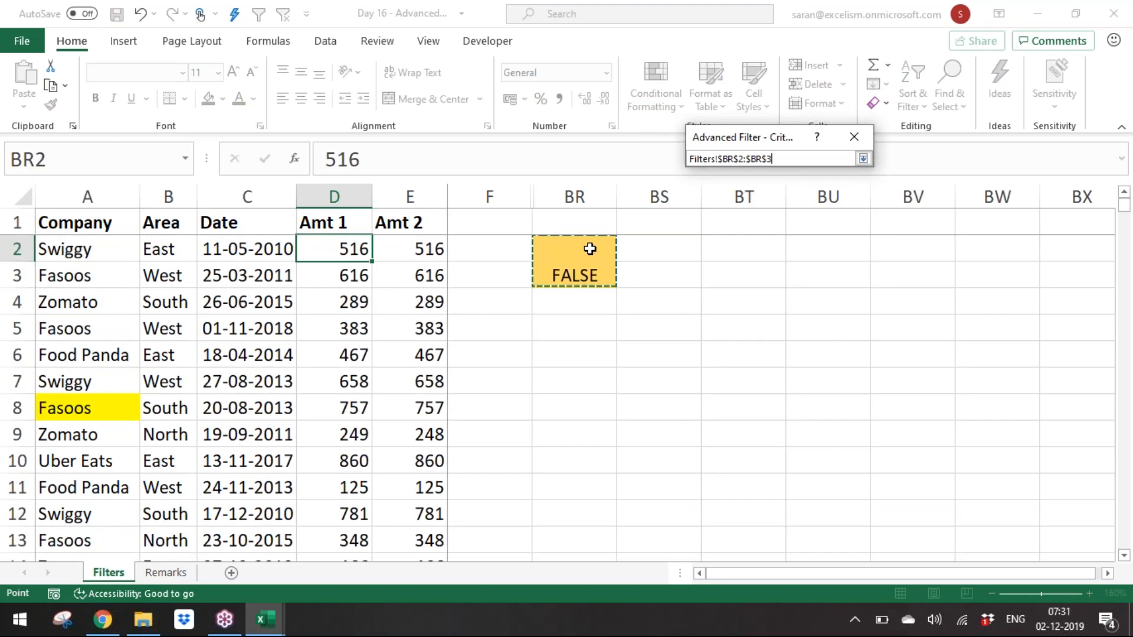
left_click(863, 159)
left_click(739, 198)
left_click(858, 254)
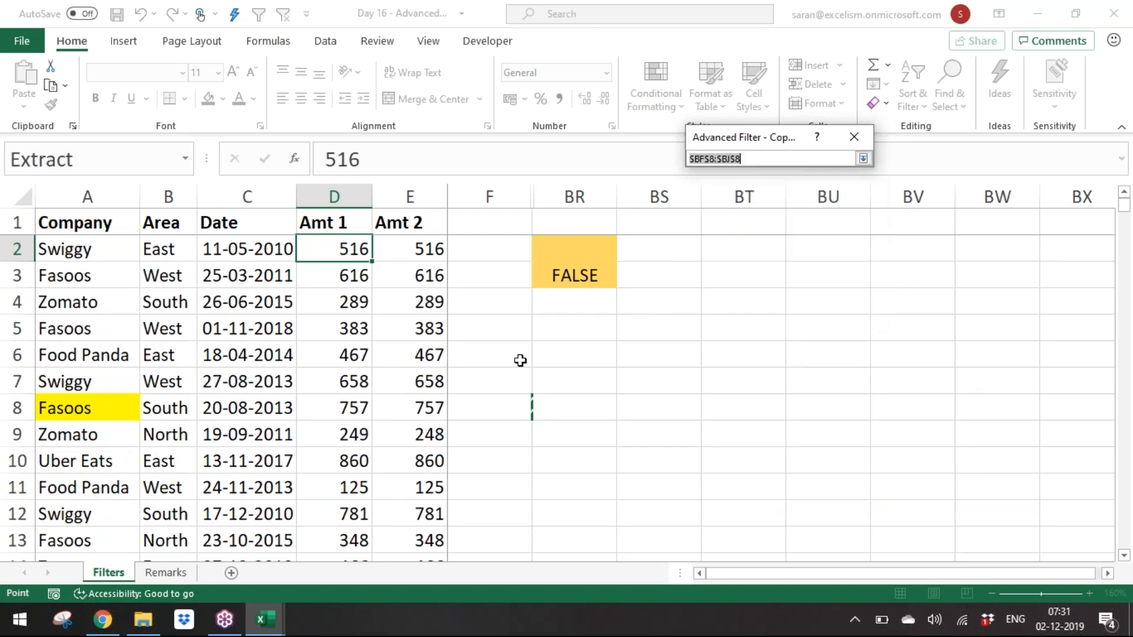
left_click(555, 350)
left_click(595, 323)
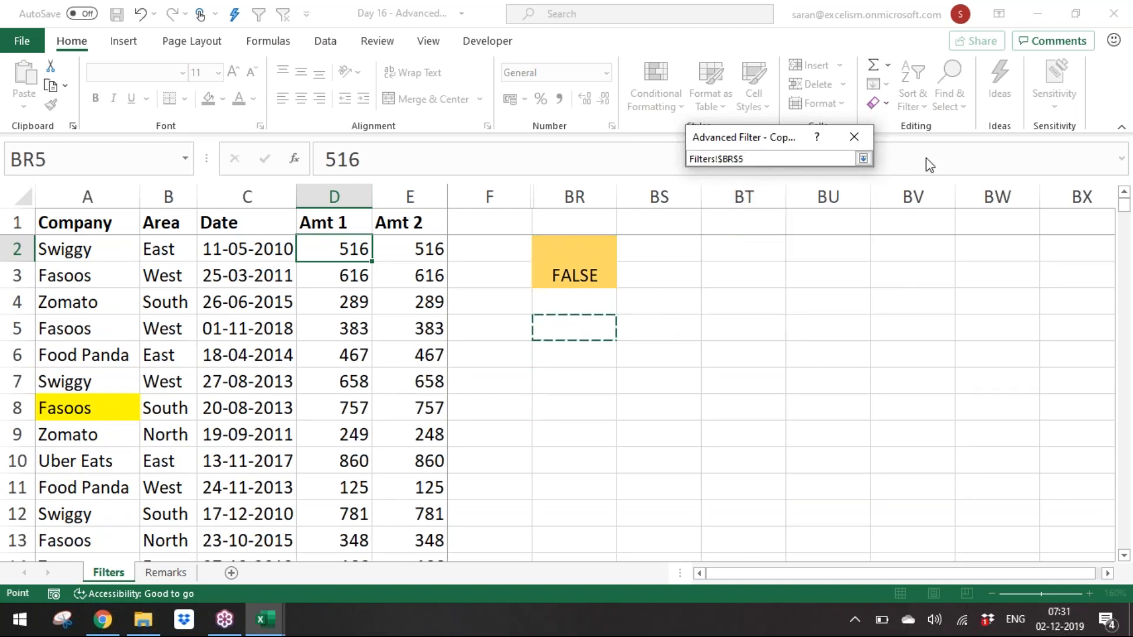
left_click(864, 160)
left_click(747, 306)
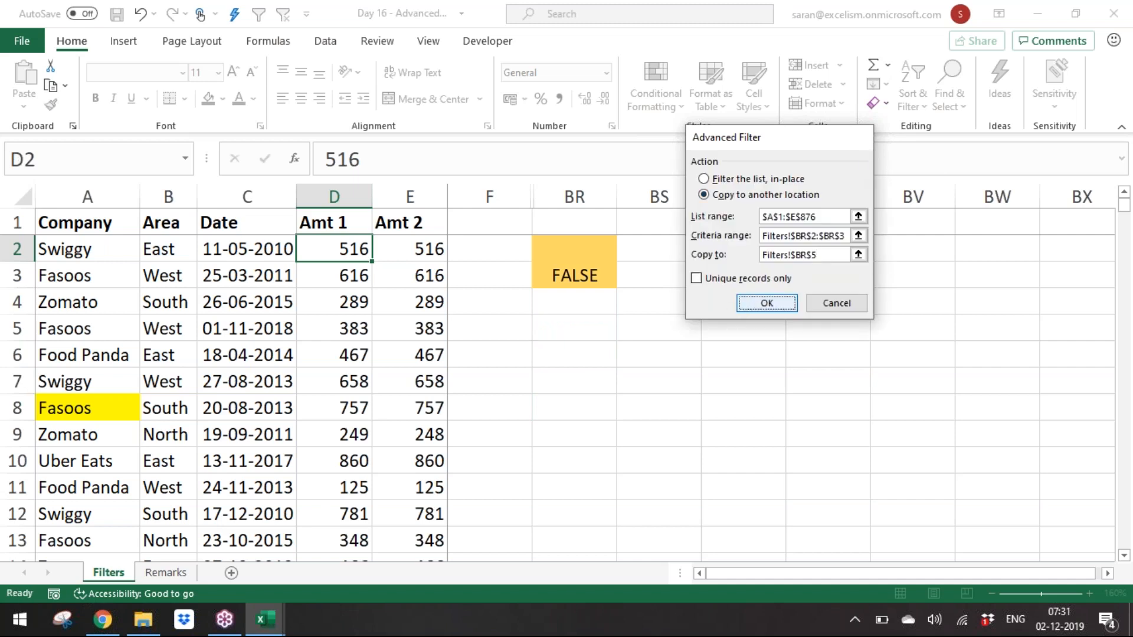
left_click(833, 385)
Step: AutoFit the width of the extracted Date column BT
key("Down")
key("Down")
key("Down")
key("Down")
key("Down")
key("Down")
key("Down")
key("Down")
key("Down")
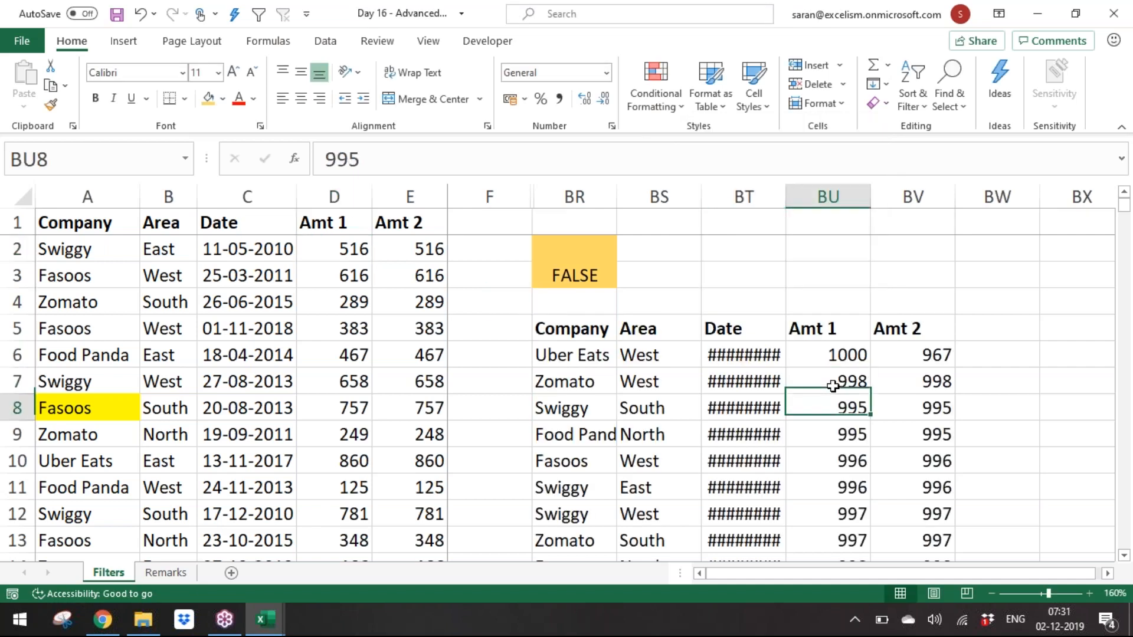
key("Up")
key("Up")
key("Up")
key("Up")
key("Up")
key("Up")
key("Up")
key("Up")
key("Up")
key("Left")
key("alt+h")
key("o")
key("i")
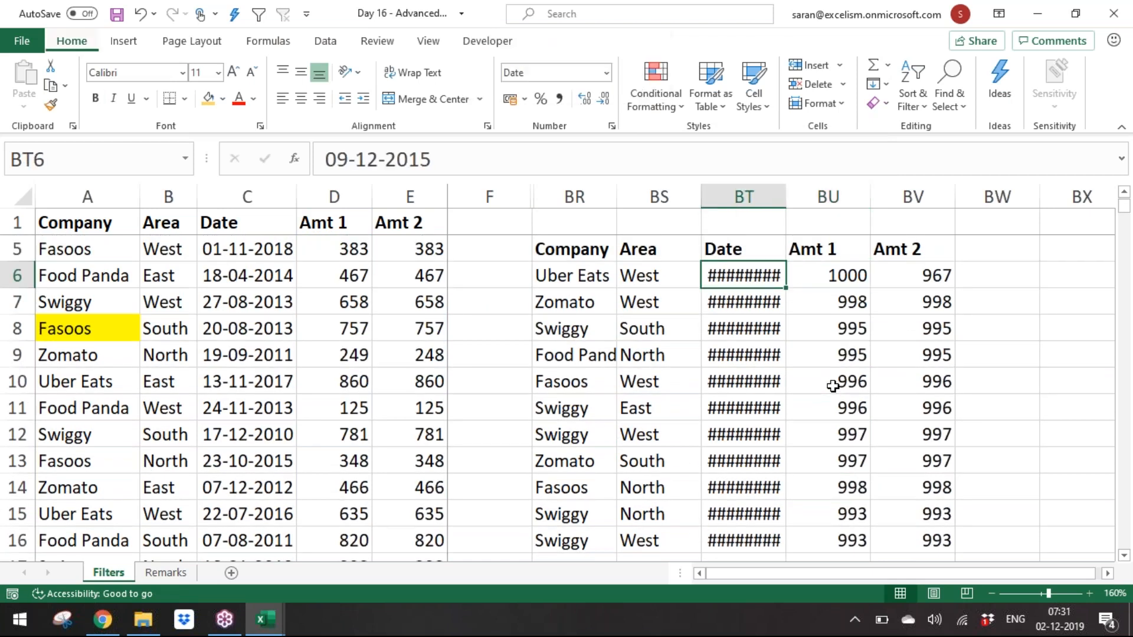
key("Left")
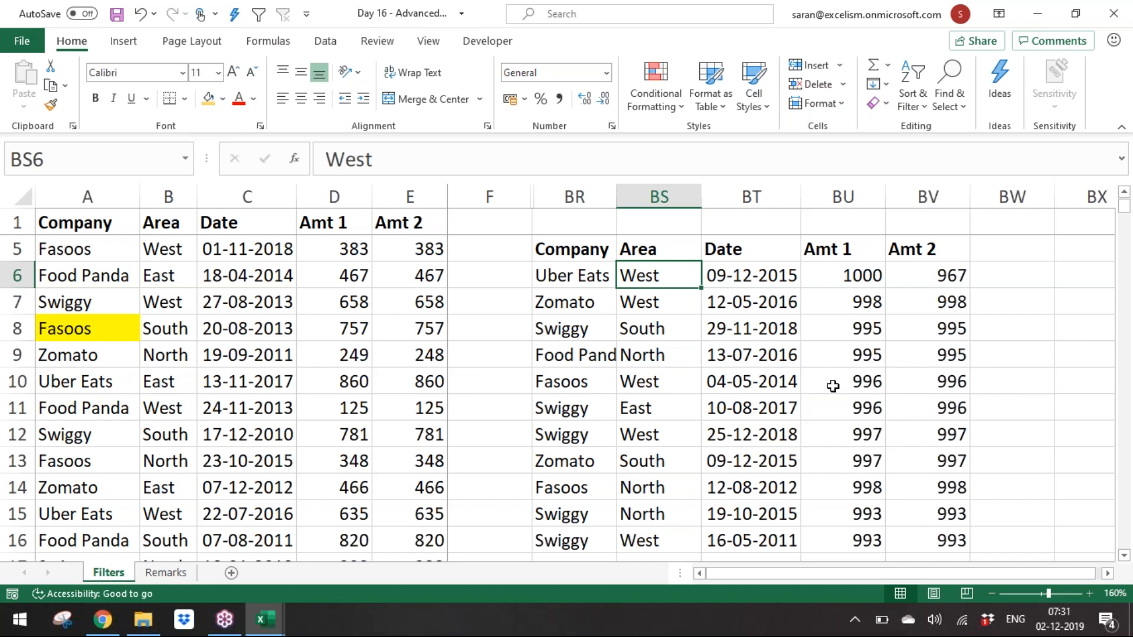
Step: Examine the extracted records and their Amt 1 values in columns BR to BV
key("Right")
key("Right")
key("Right")
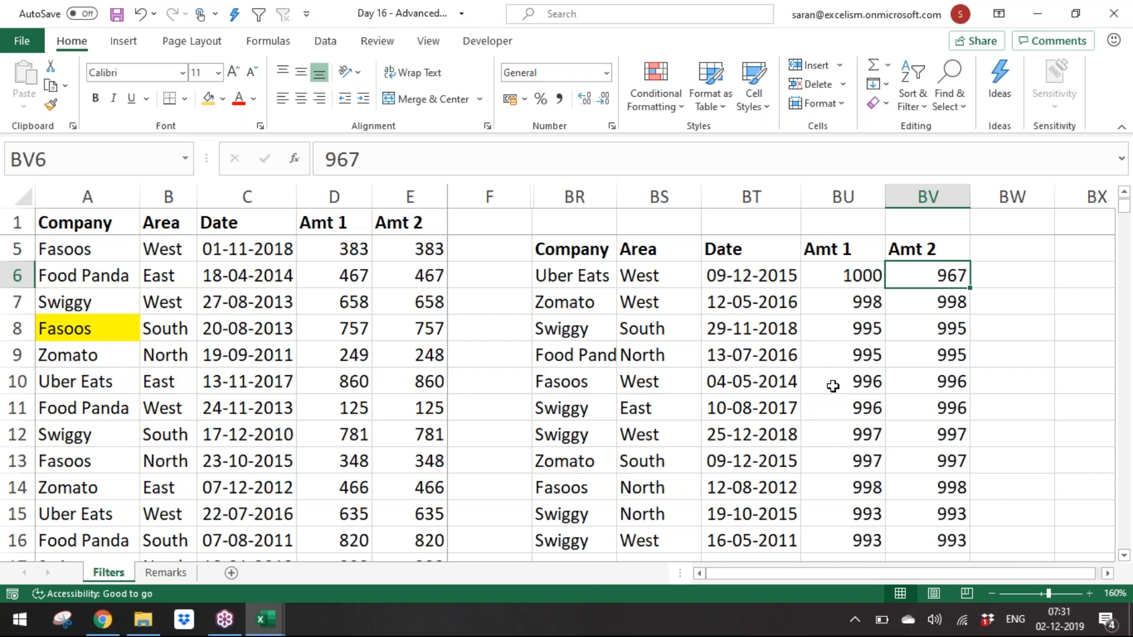
key("ctrl+shift+Left")
key("Left")
key("Left")
key("Left")
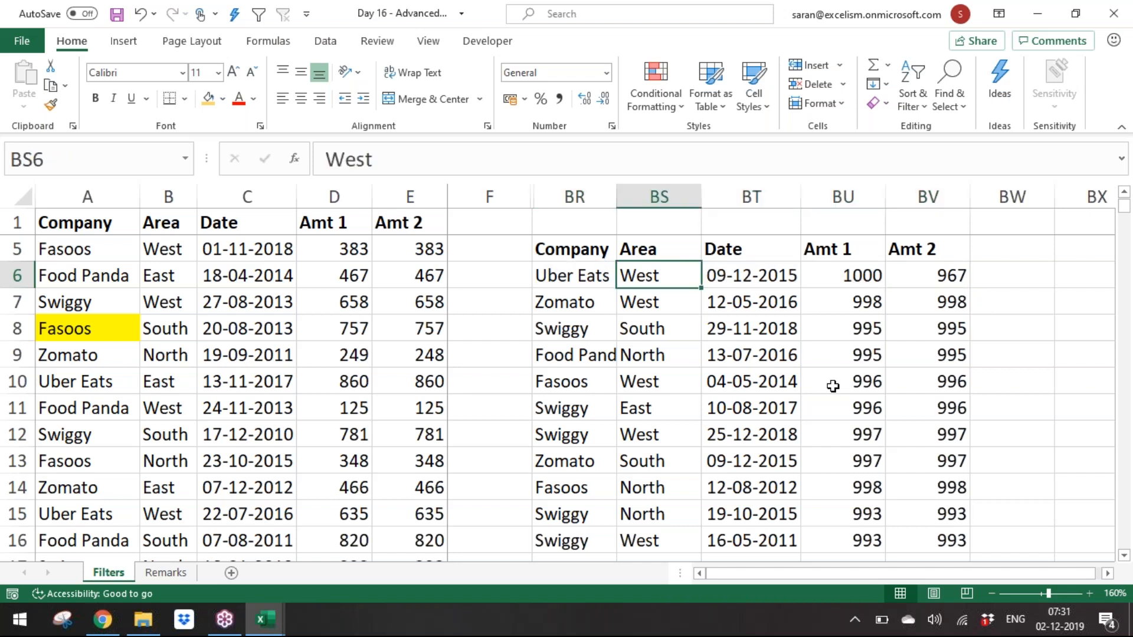
key("Right")
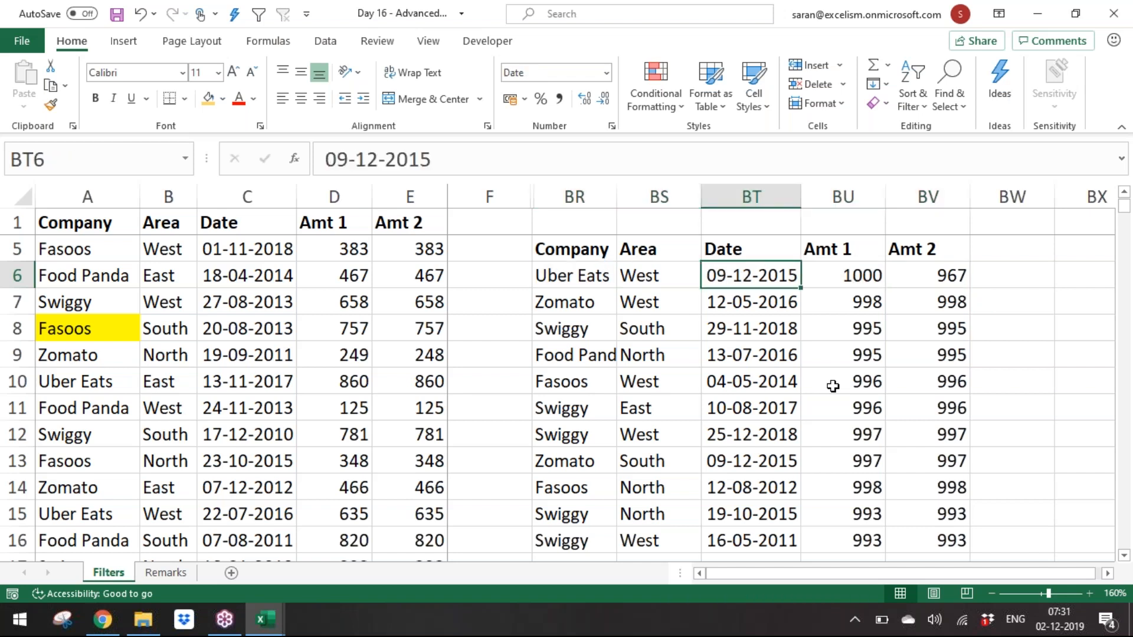
key("Right")
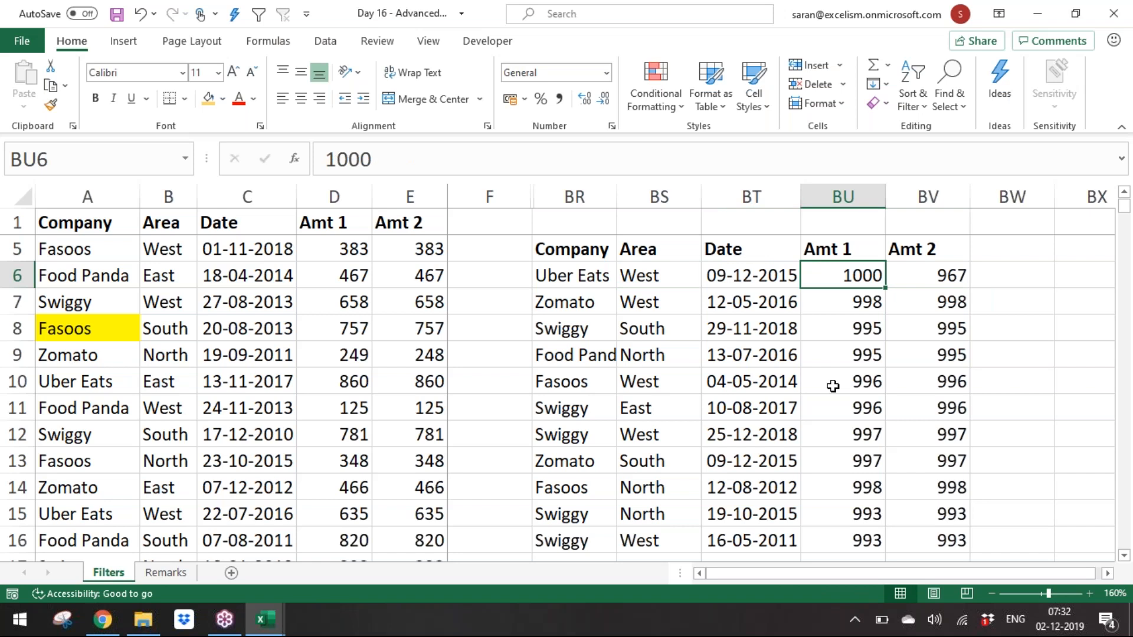
key("Up")
key("Up")
key("Up")
key("Up")
key("Up")
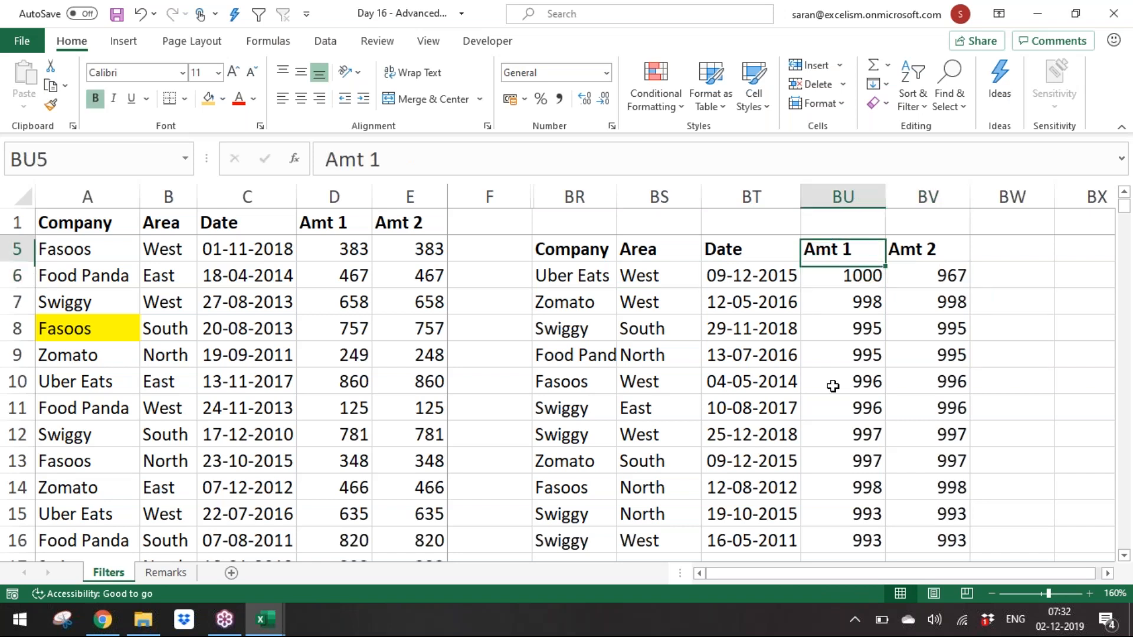
key("Left")
key("Left")
key("Left")
key("Down")
key("Down")
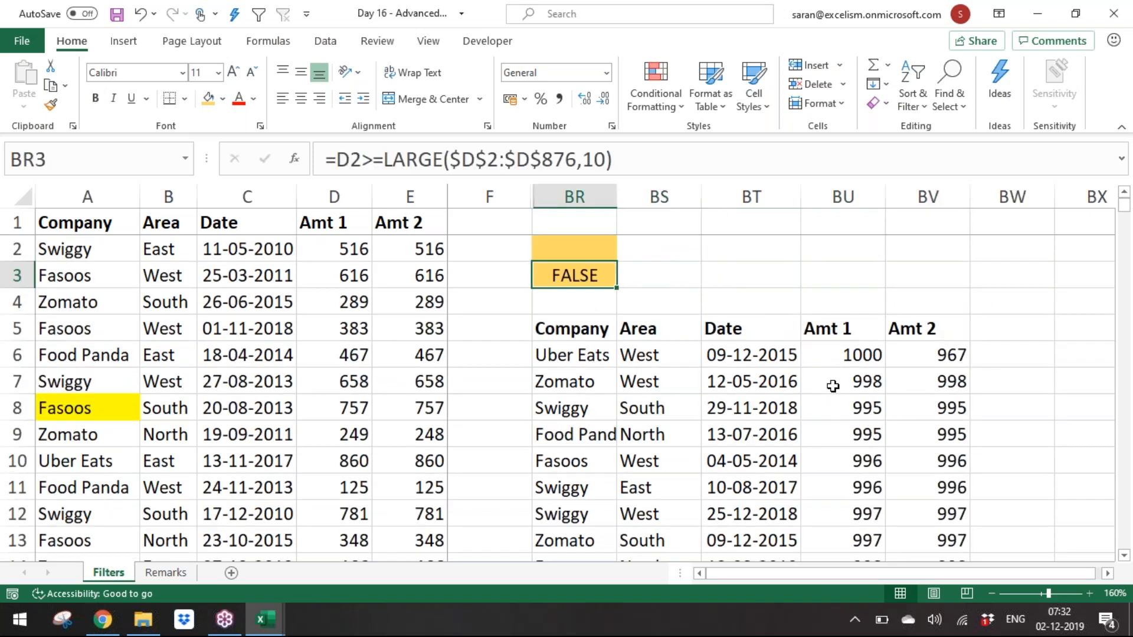
Step: Hide columns BR through BW holding the top-10 criteria and extracted records
key("ctrl+space")
key("shift+Right")
key("shift+Right")
key("shift+Right")
key("shift+Right")
key("shift+Right")
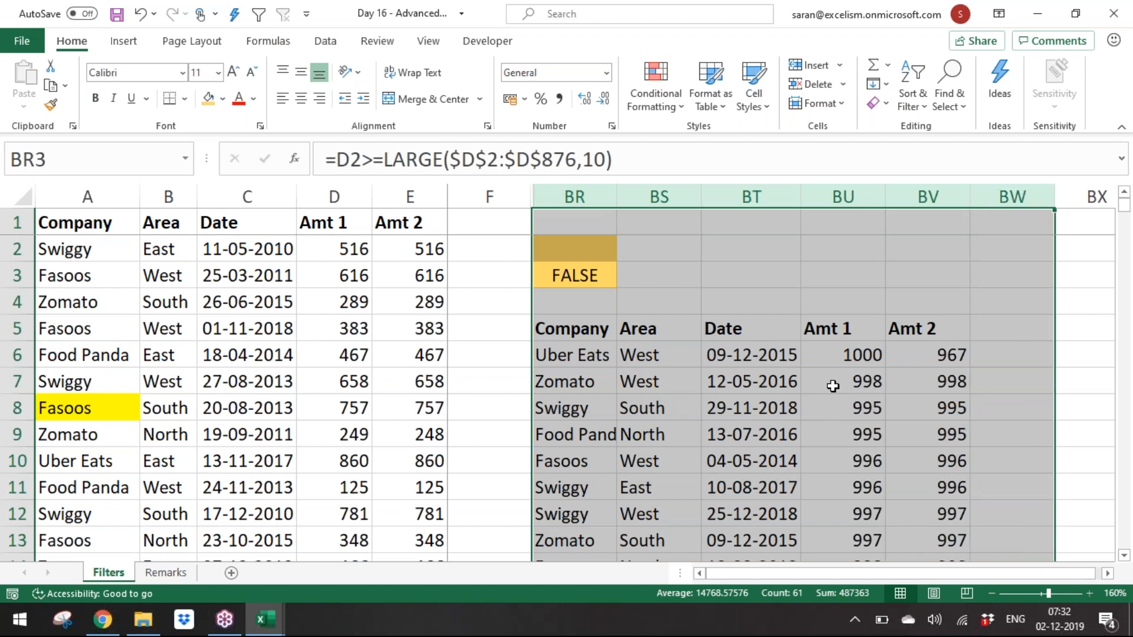
right_click(751, 191)
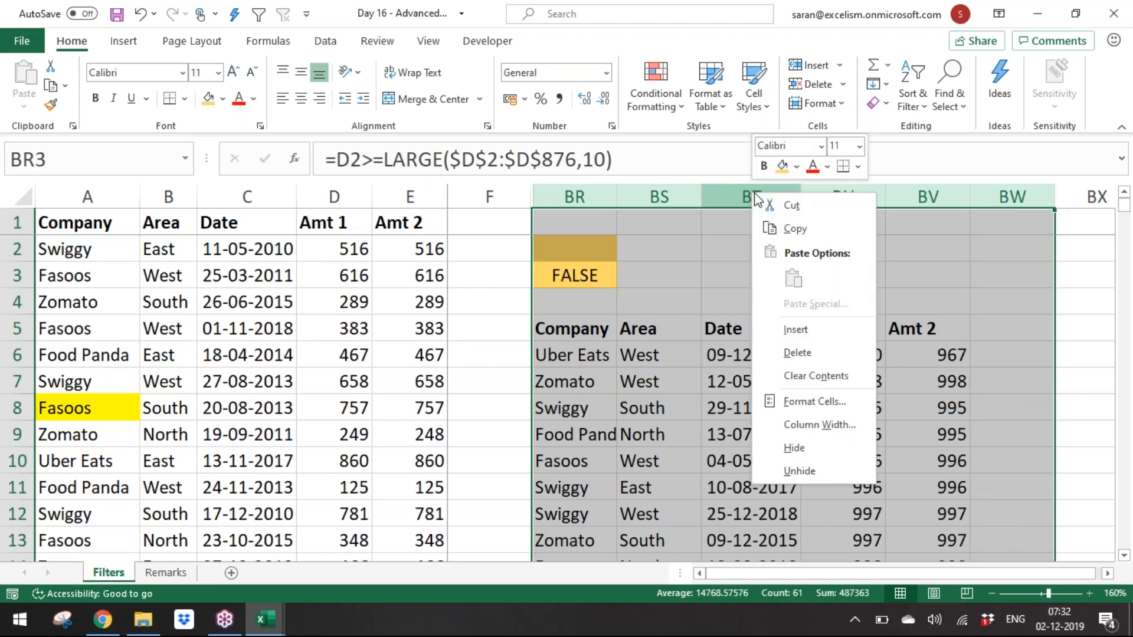
left_click(820, 443)
Step: Fill cells BX2:BX3 with the orange highlight colour for a new criteria range
left_click(586, 251)
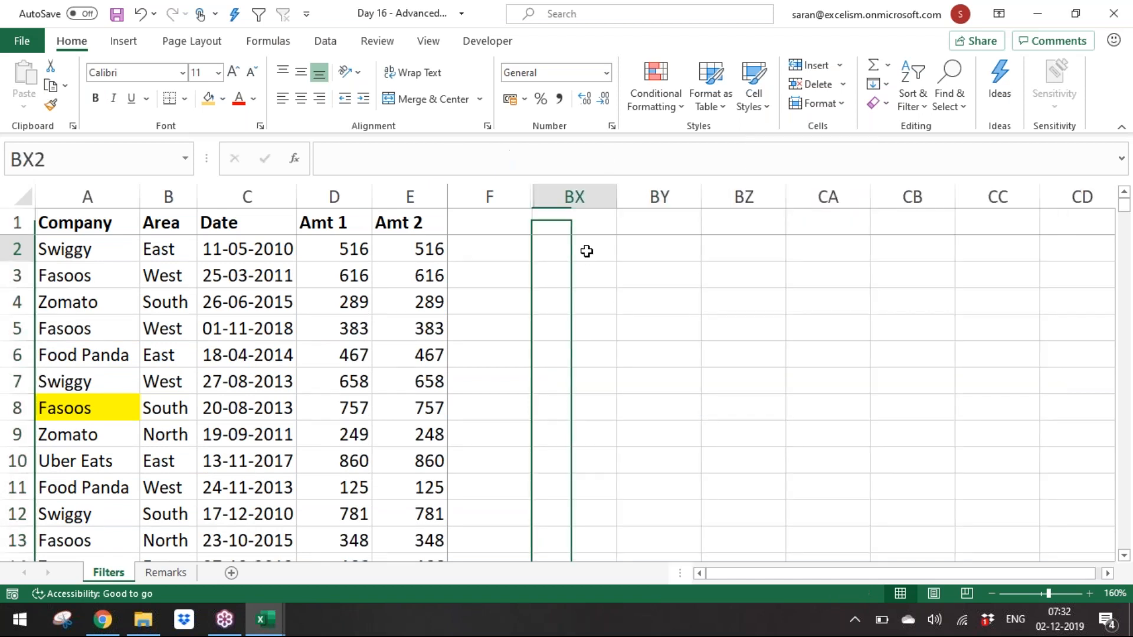
left_click_drag(586, 251, 586, 265)
left_click(208, 98)
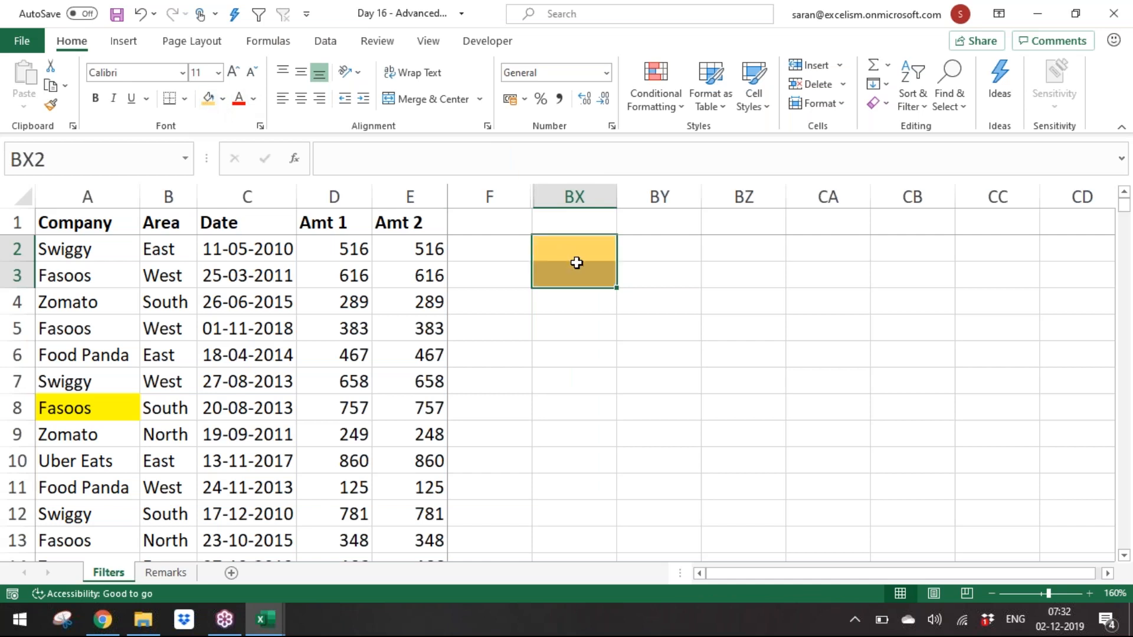
Step: Enter the criteria formula =D2<=SMALL($D$2:$D$876,10) in cell BX3
left_click(587, 293)
left_click(582, 278)
type("=")
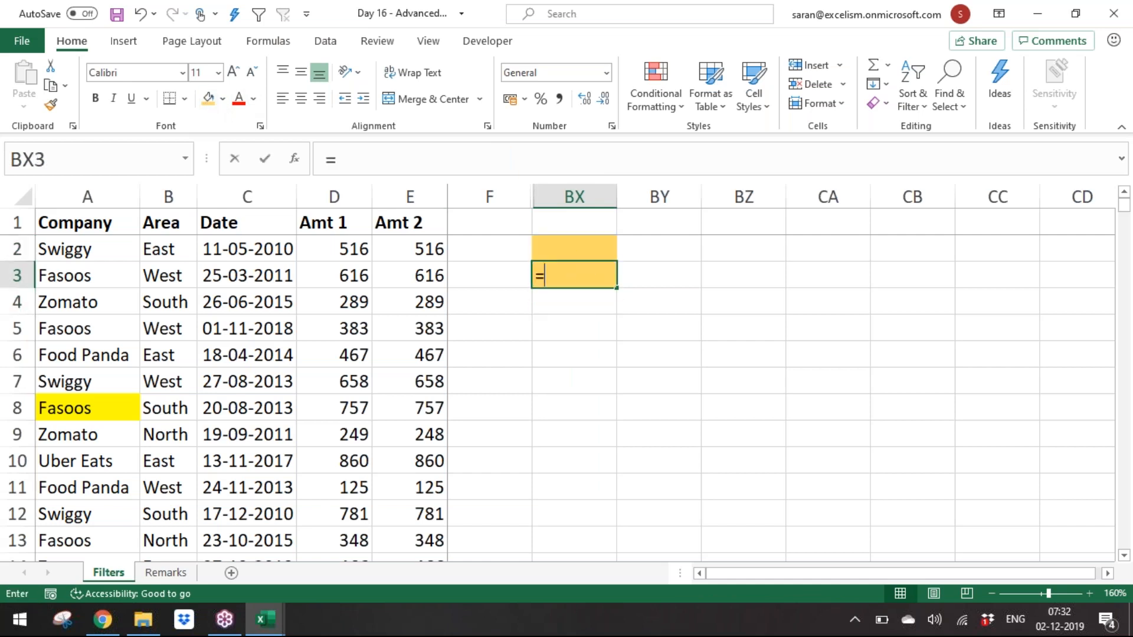
left_click(334, 248)
type("<=sma")
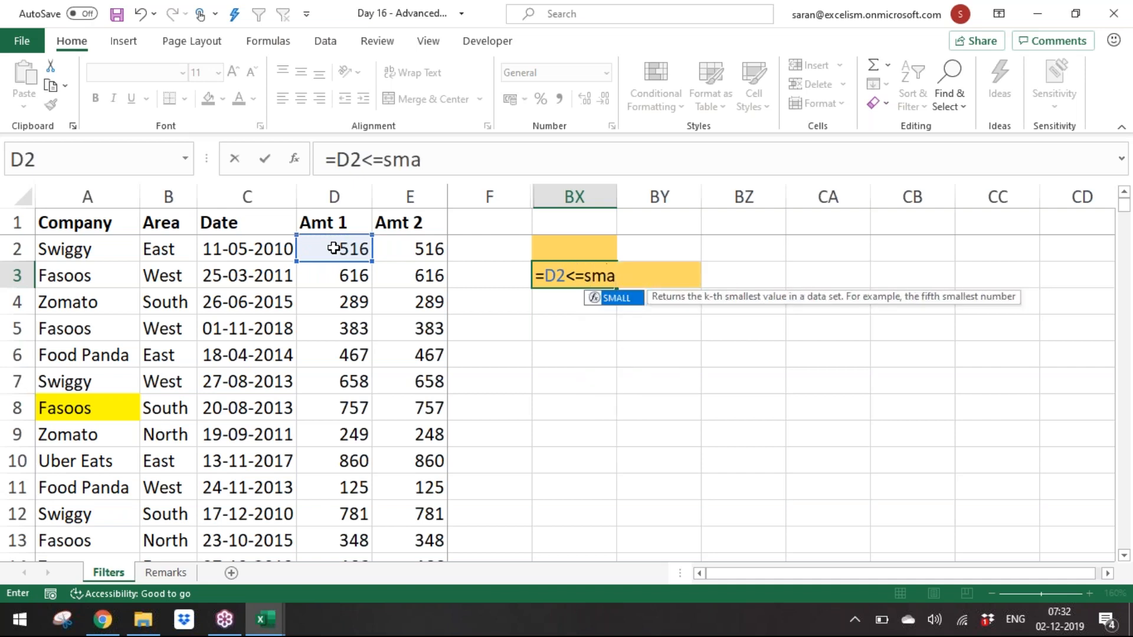
key("Tab")
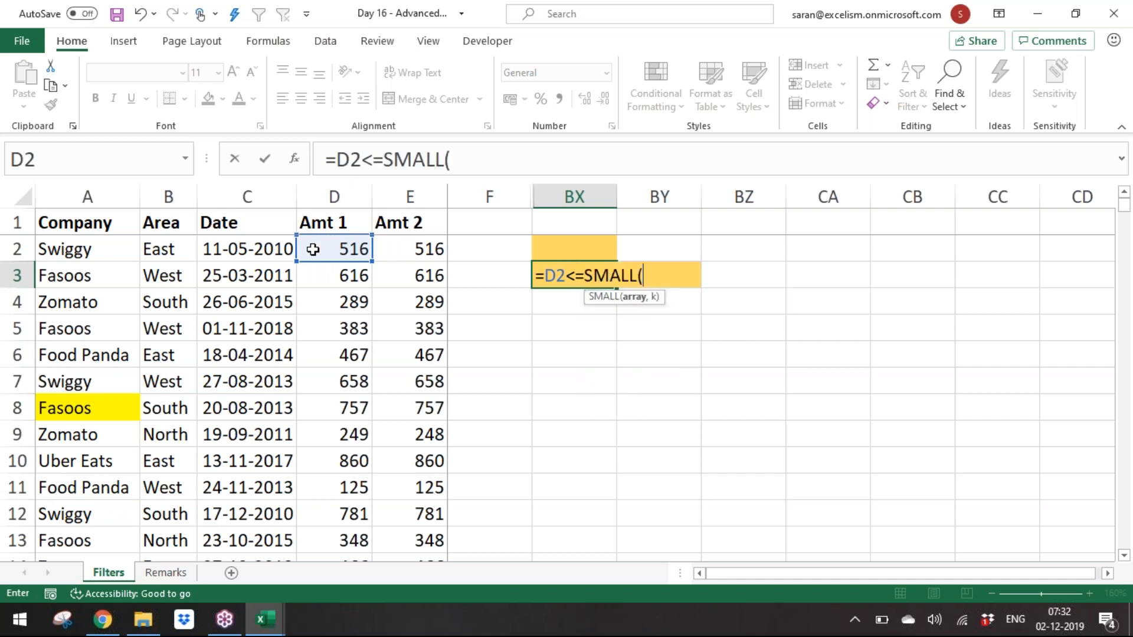
left_click(314, 249)
key("ctrl+shift+Down")
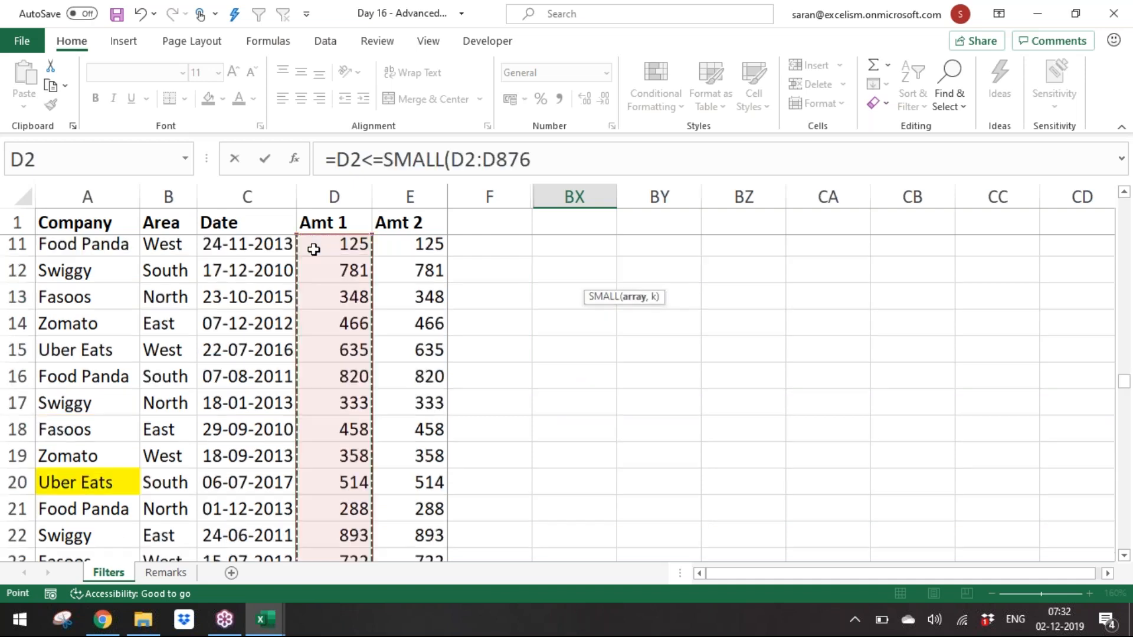
key("F4")
type(",10))")
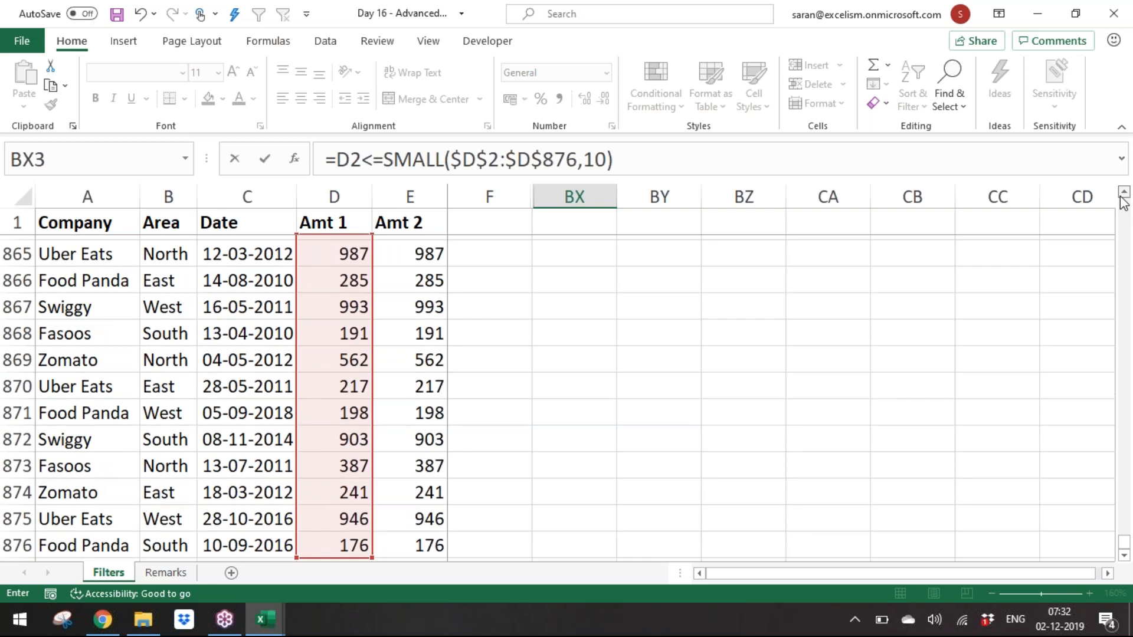
left_click(1122, 198)
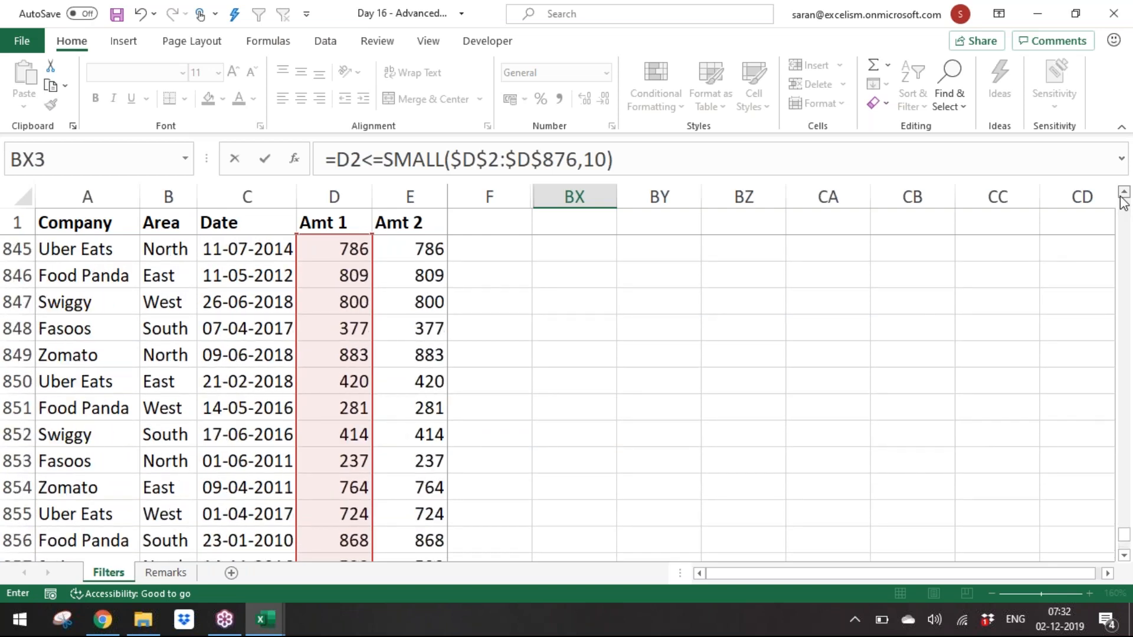
key("Return")
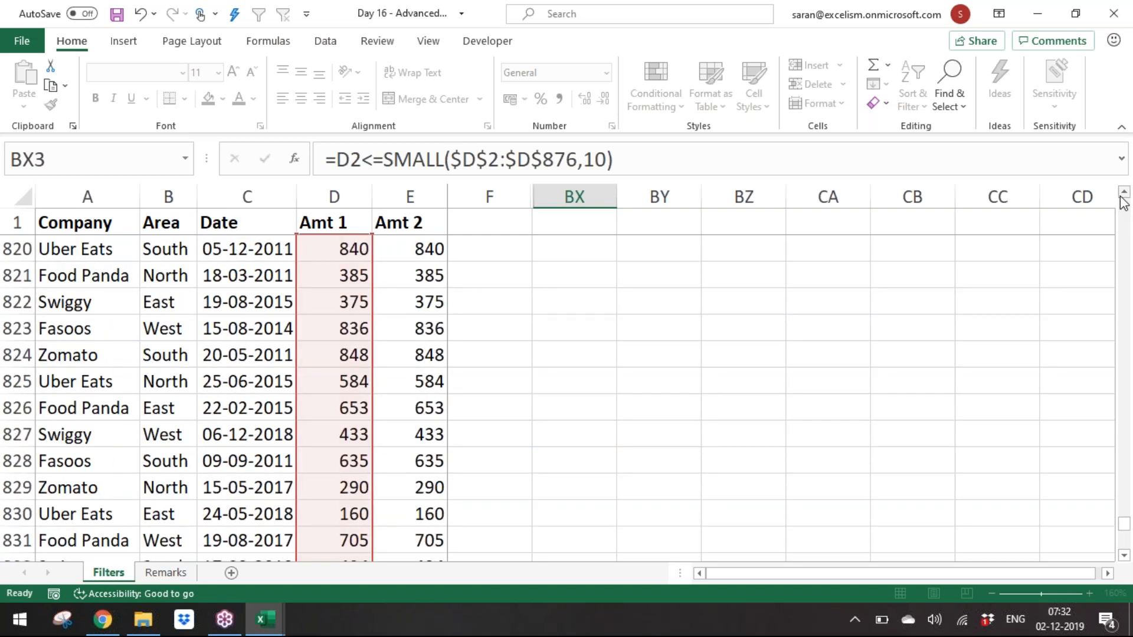
Step: Run Advanced Filter on the data with criteria range BX2:BX3, copying results to BX5
key("Up")
key("Up")
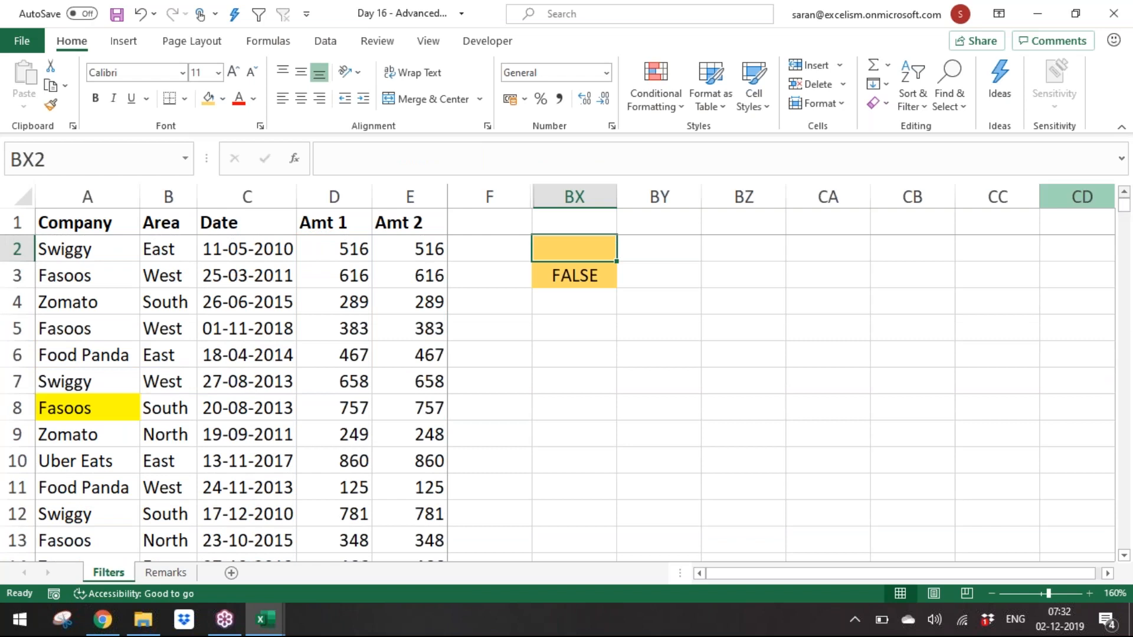
left_click(387, 278)
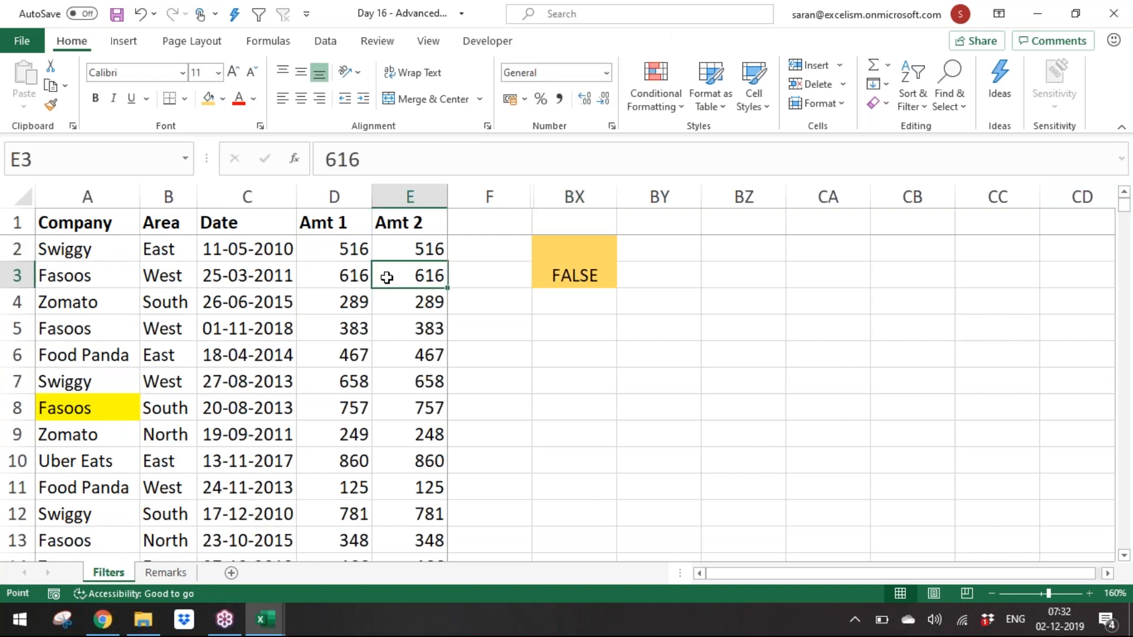
key("alt+d")
key("f")
key("a")
left_click(860, 234)
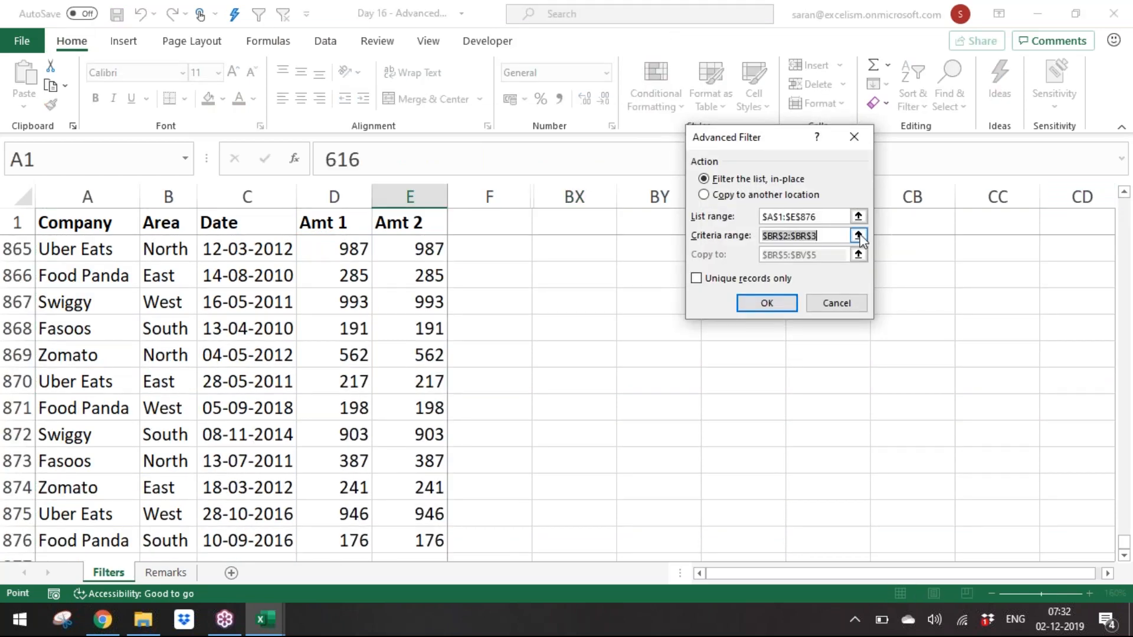
scroll(759, 258, "up", 20)
left_click_drag(584, 250, 597, 278)
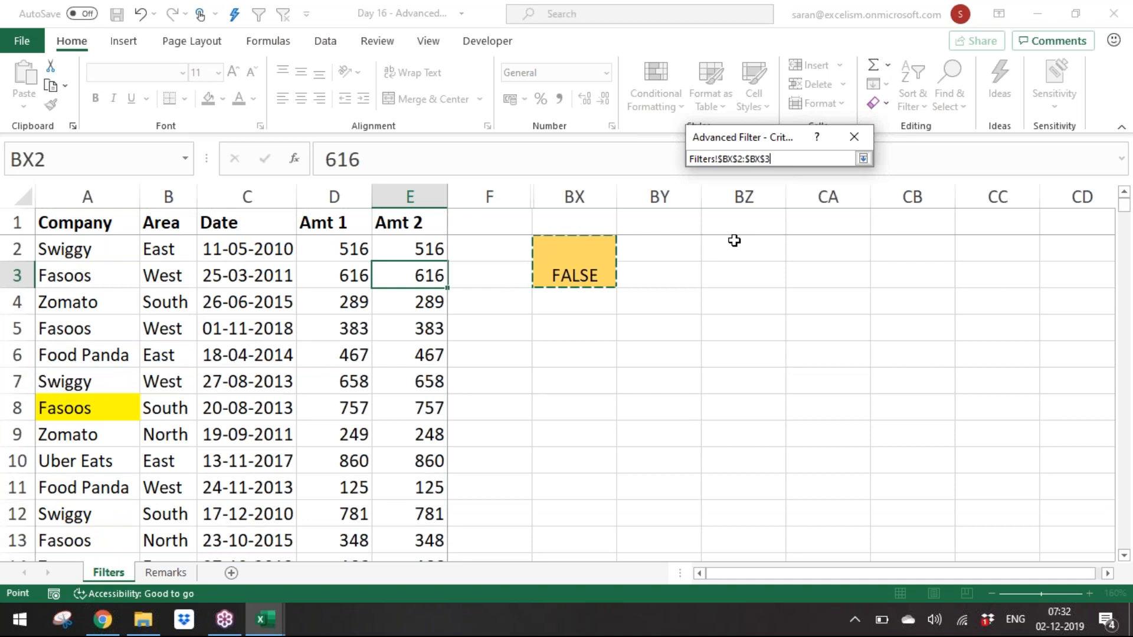
left_click(863, 158)
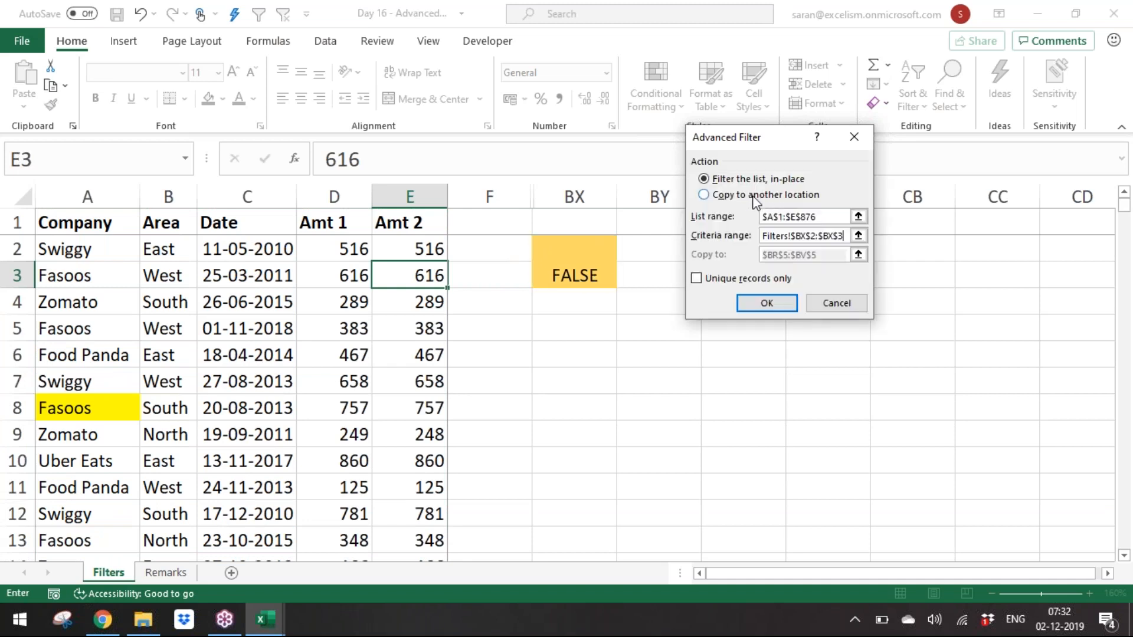
left_click(753, 196)
left_click(753, 200)
left_click(844, 255)
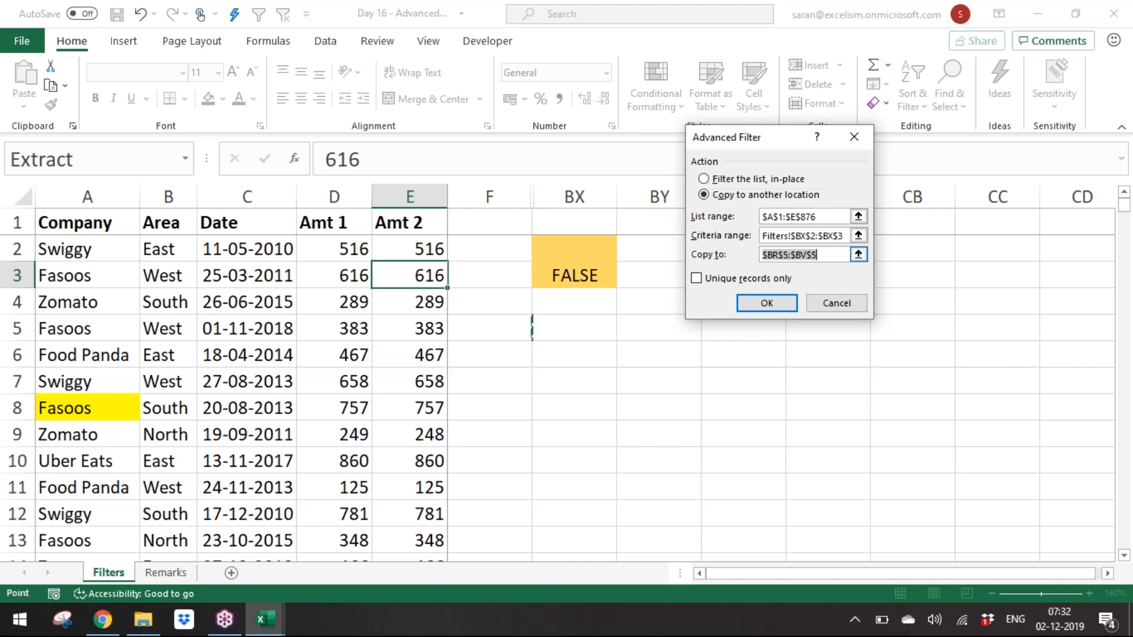
left_click(858, 254)
left_click(576, 339)
left_click(579, 328)
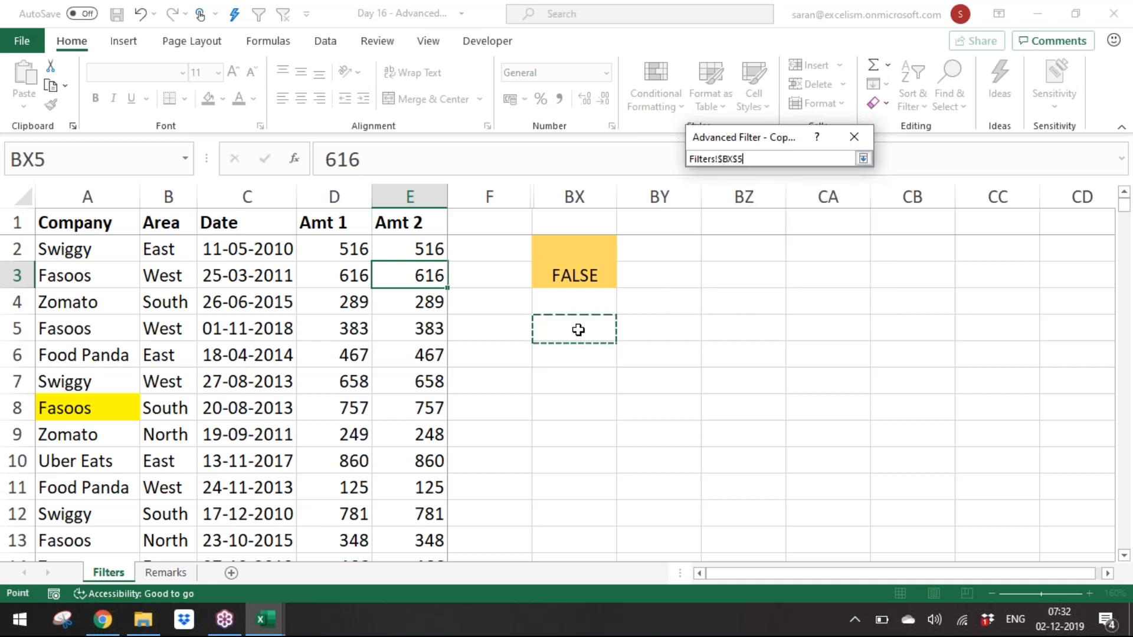
left_click(865, 163)
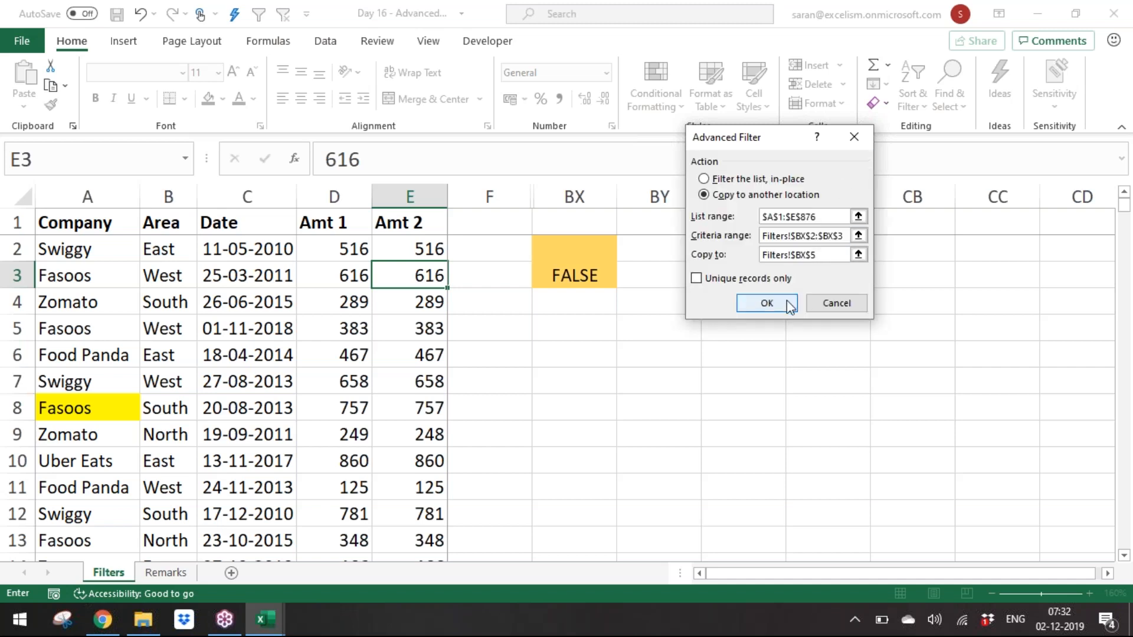
left_click(787, 300)
Step: Examine the extracted Amt 1 values in column CA and AutoFit the extracted Date column BZ
left_click(830, 375)
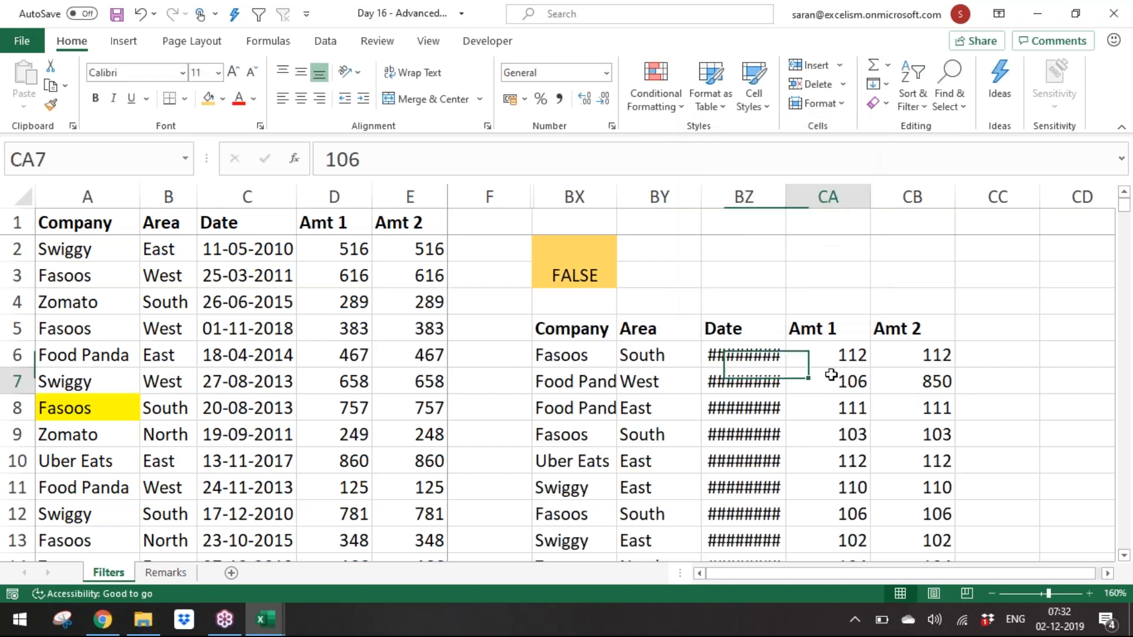
key("ctrl+Down")
key("ctrl+Up")
key("Down")
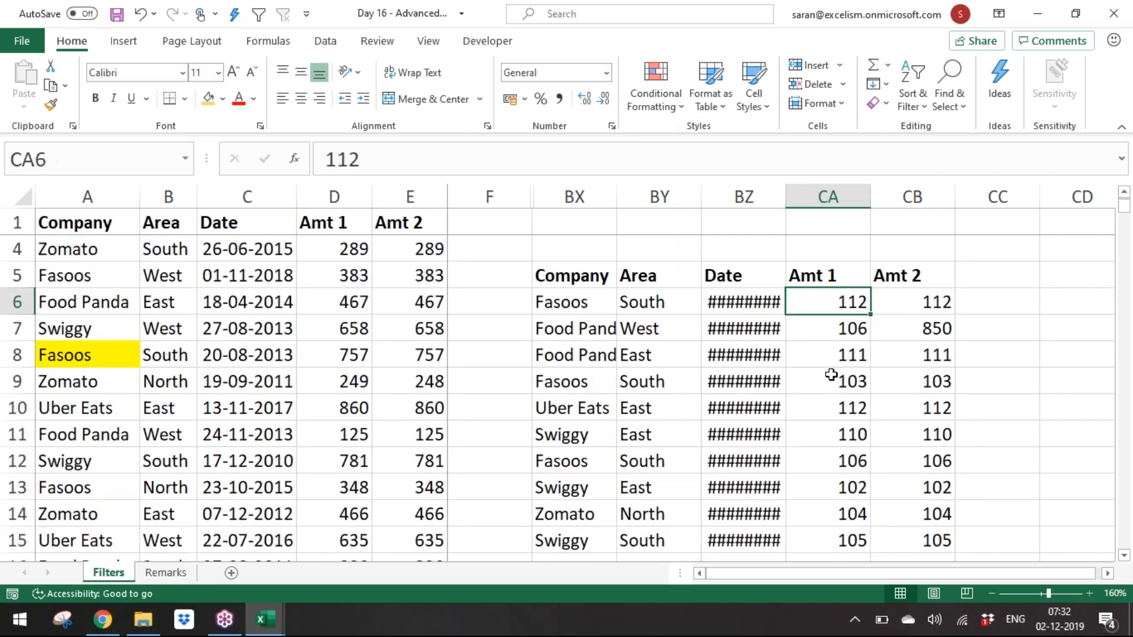
key("ctrl+shift+Down")
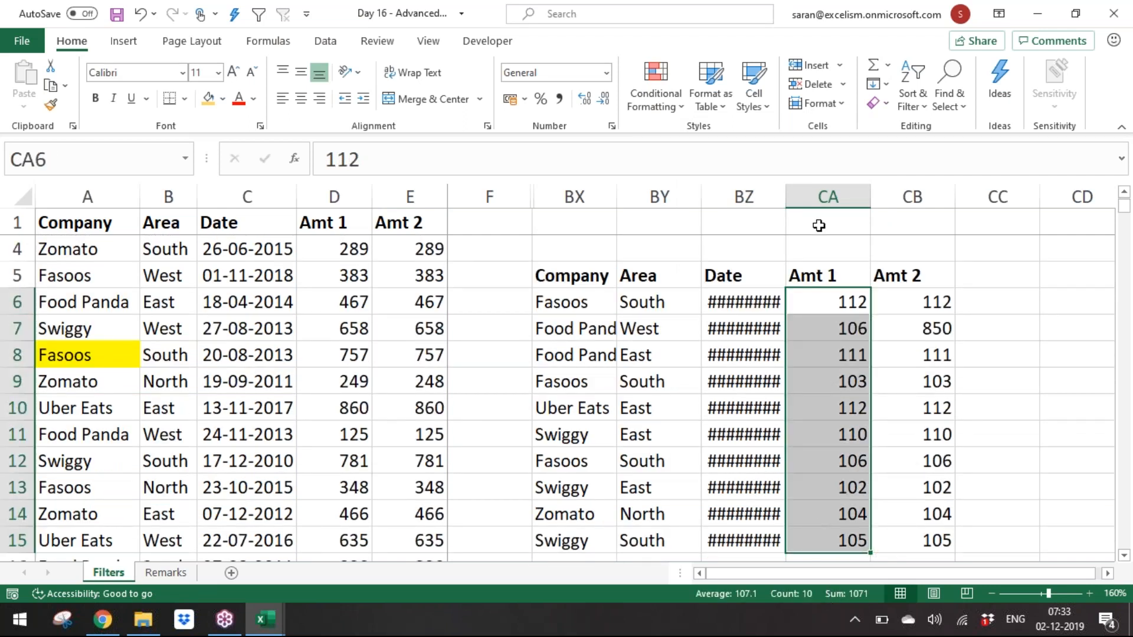
left_click_drag(786, 201, 786, 201)
double_click(786, 201)
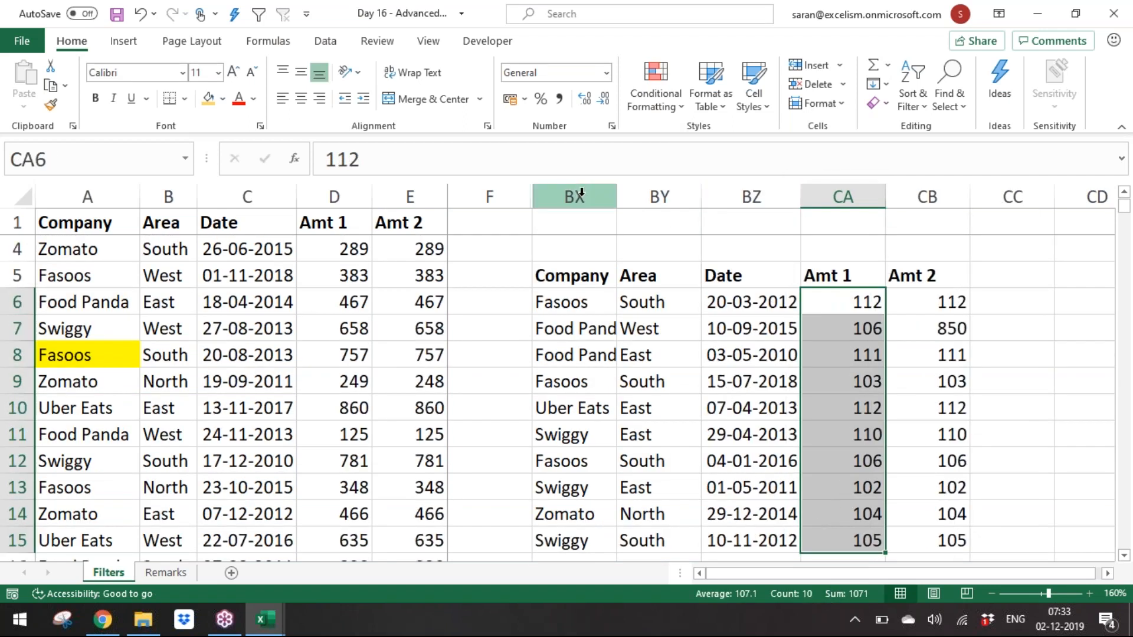
Step: Hide columns BX through CC holding the bottom-10 criteria and extracted records
left_click_drag(581, 192, 1013, 196)
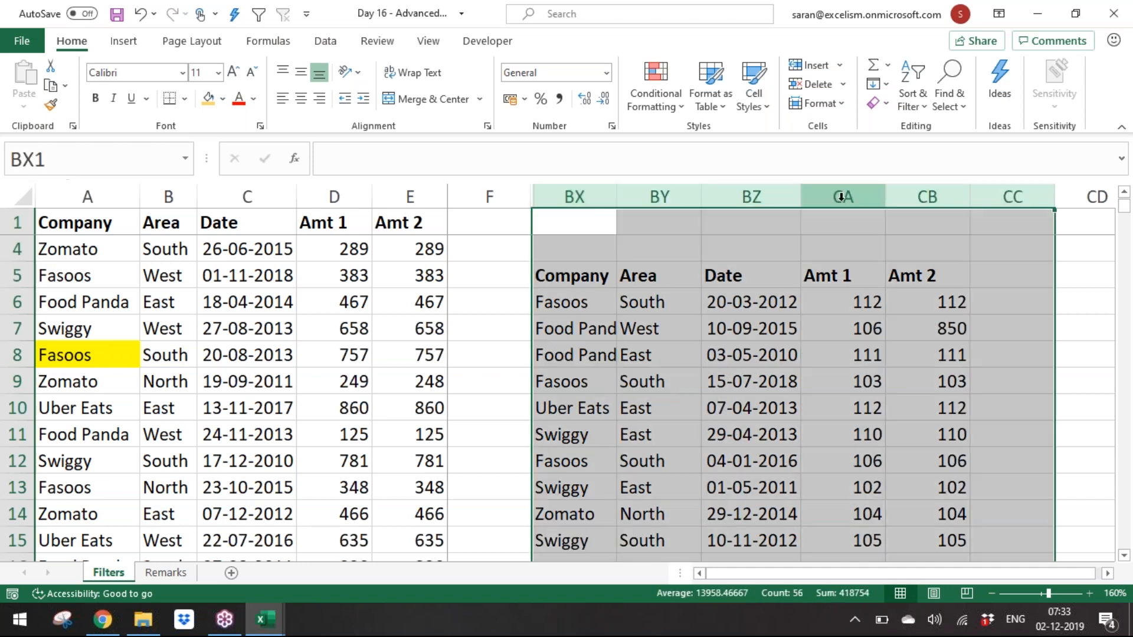
right_click(841, 196)
key("Escape")
right_click(677, 194)
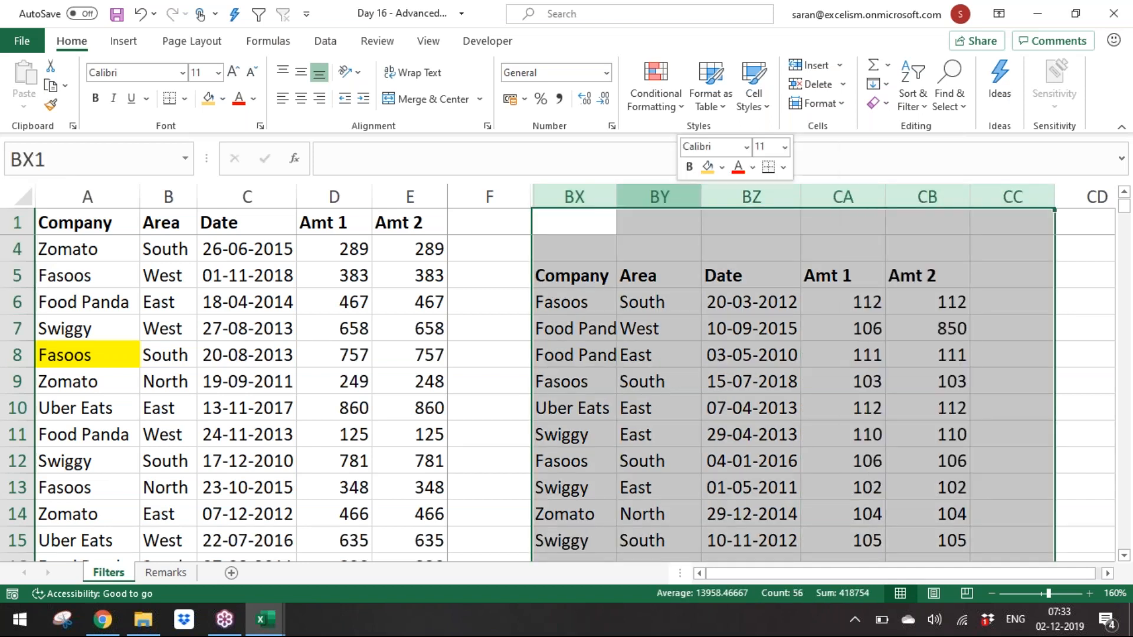
left_click(725, 461)
left_click(228, 383)
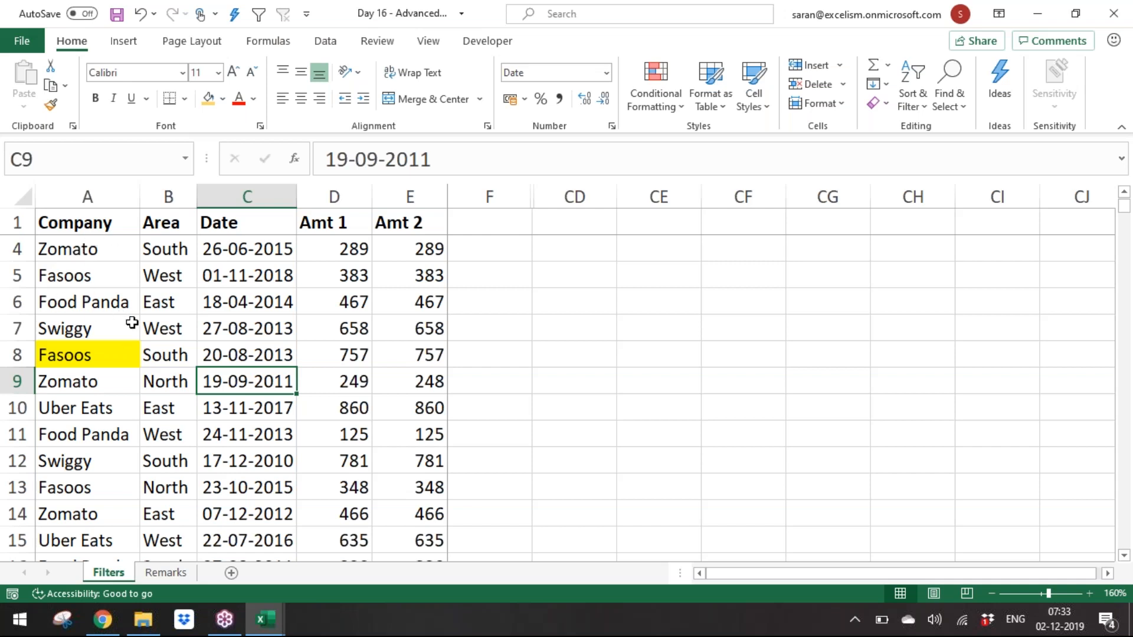
Step: Save and close the workbook, and hide the Dropbox badge in the remaining workbook
left_click(604, 215)
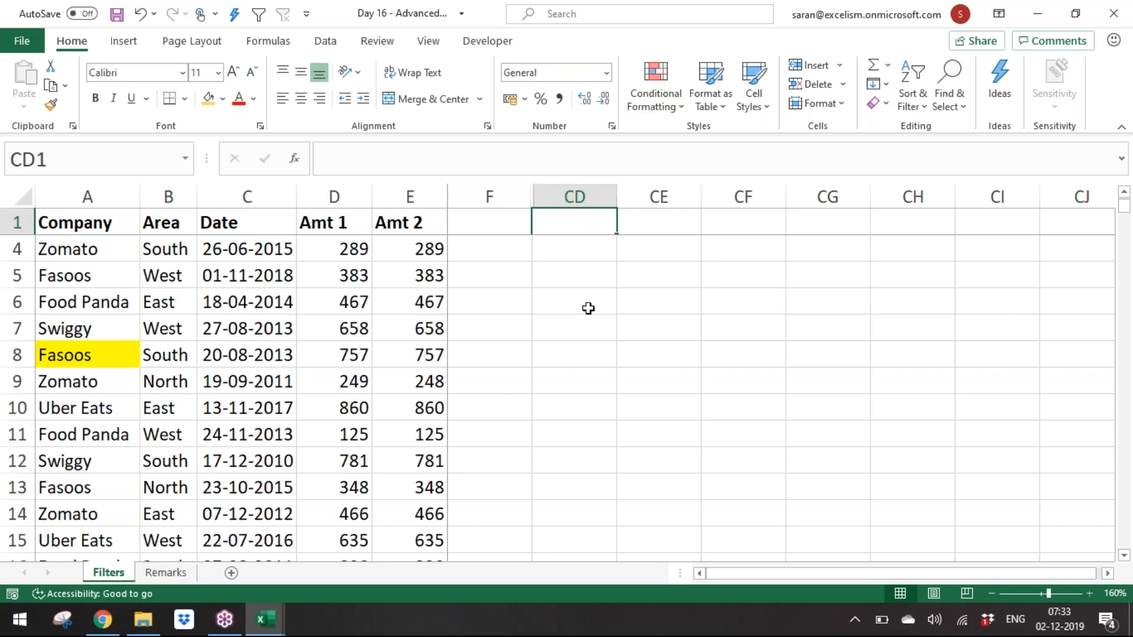
left_click(153, 361)
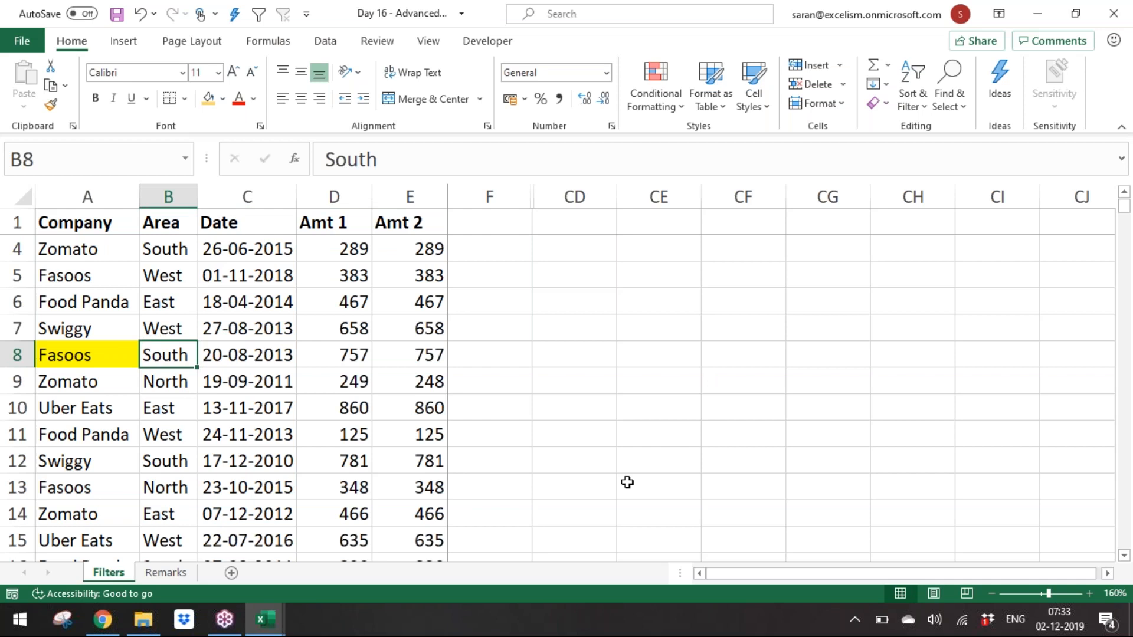
left_click(490, 389)
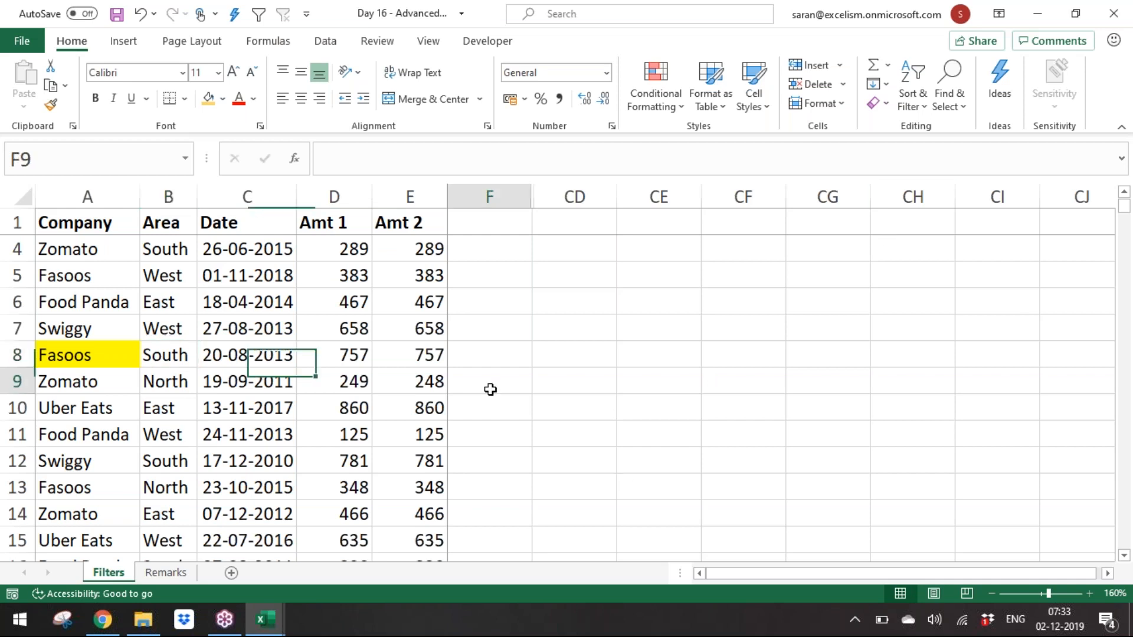
scroll(491, 389, "right", 3)
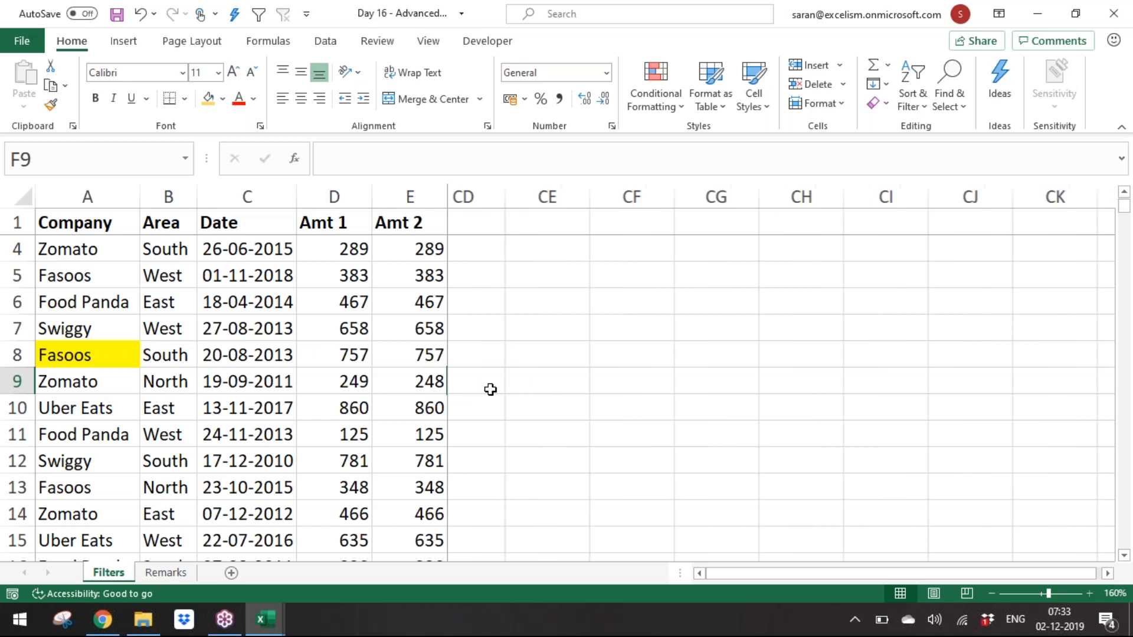
key("ctrl+Up")
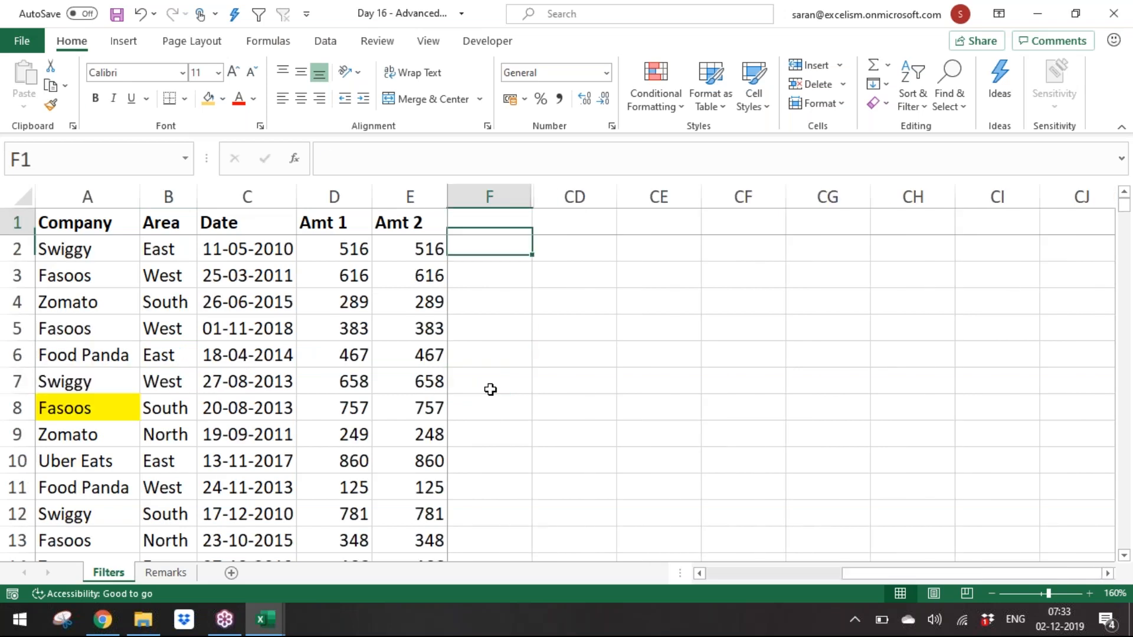
key("Left")
key("Left")
key("Left")
key("Left")
key("Right")
key("Right")
key("Right")
key("Right")
key("Right")
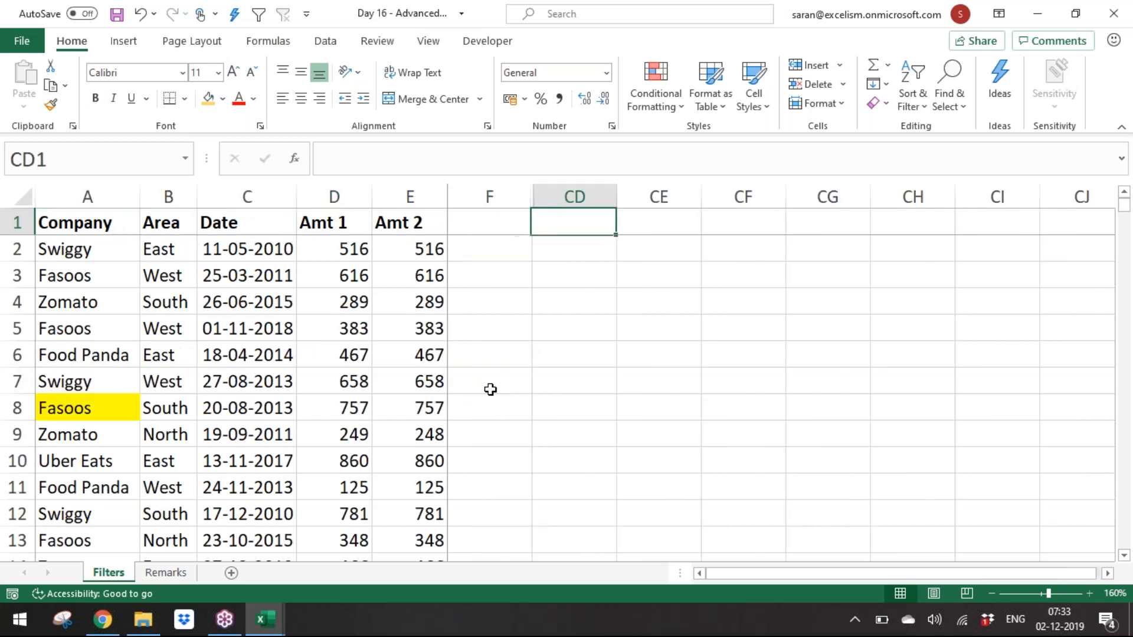
key("Down")
key("Up")
key("ctrl+s")
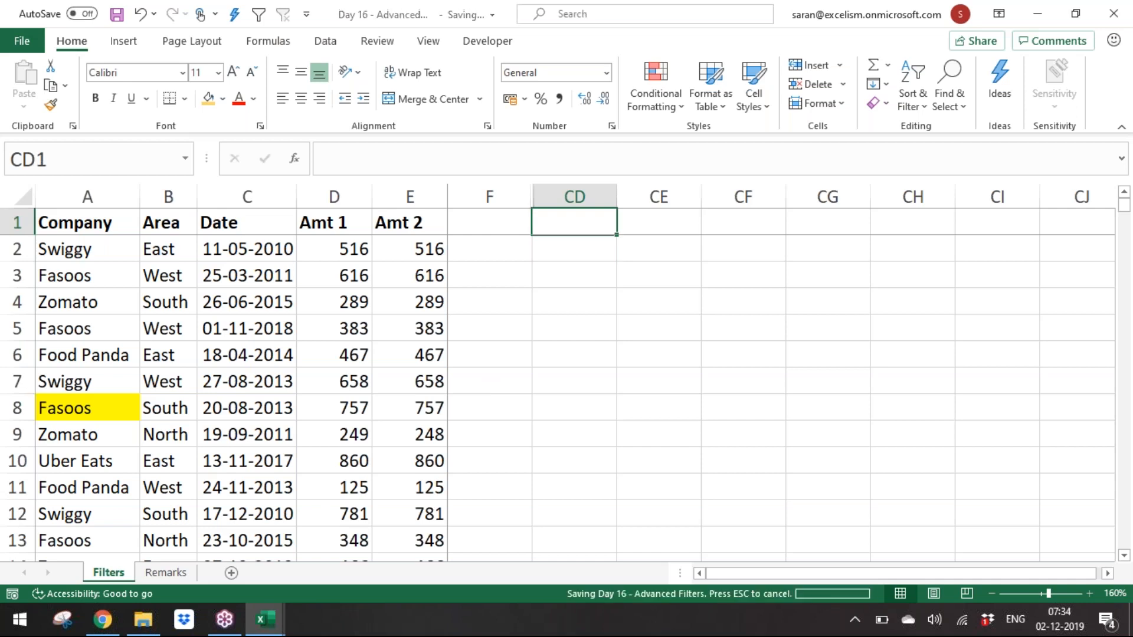
left_click(1111, 14)
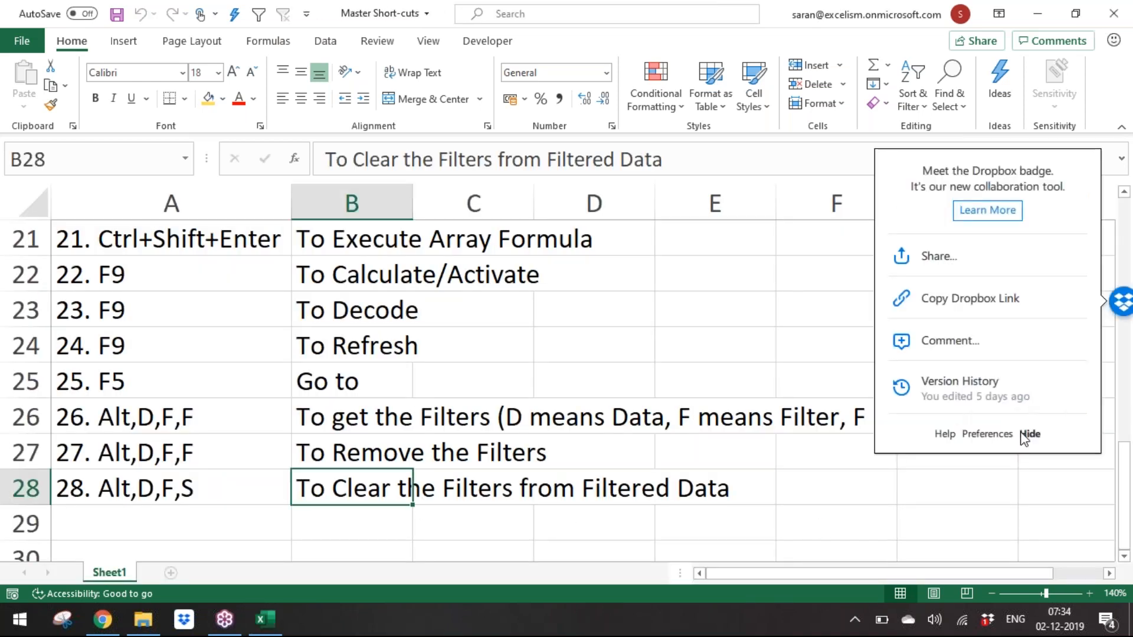
left_click(1029, 434)
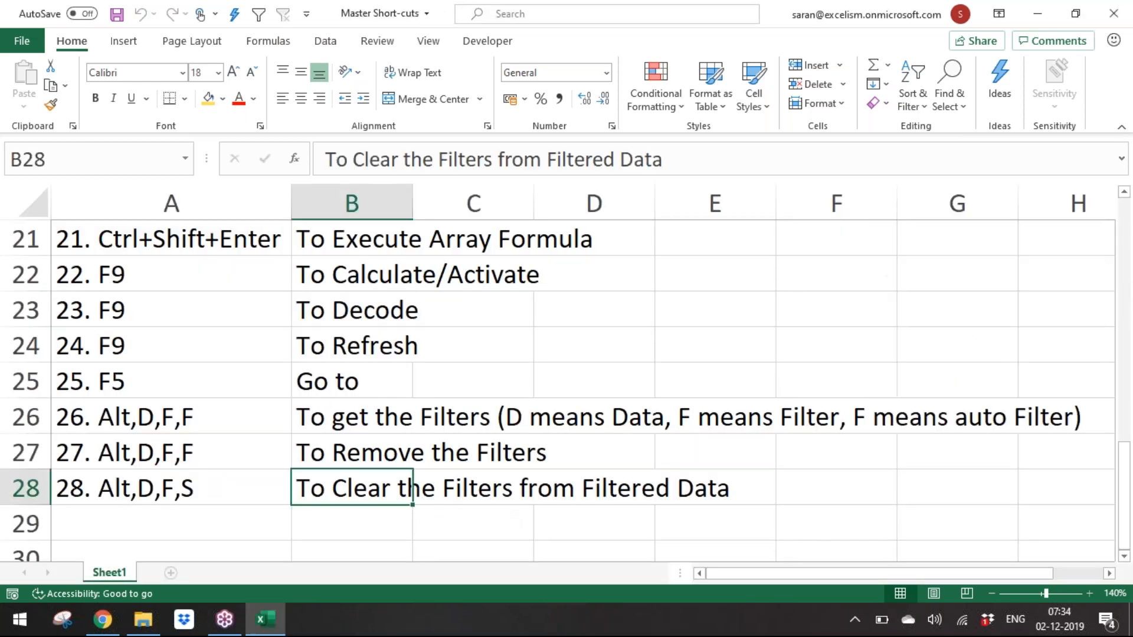
Step: Save the Master Short-cuts workbook and return to cell A1
key("ctrl+s")
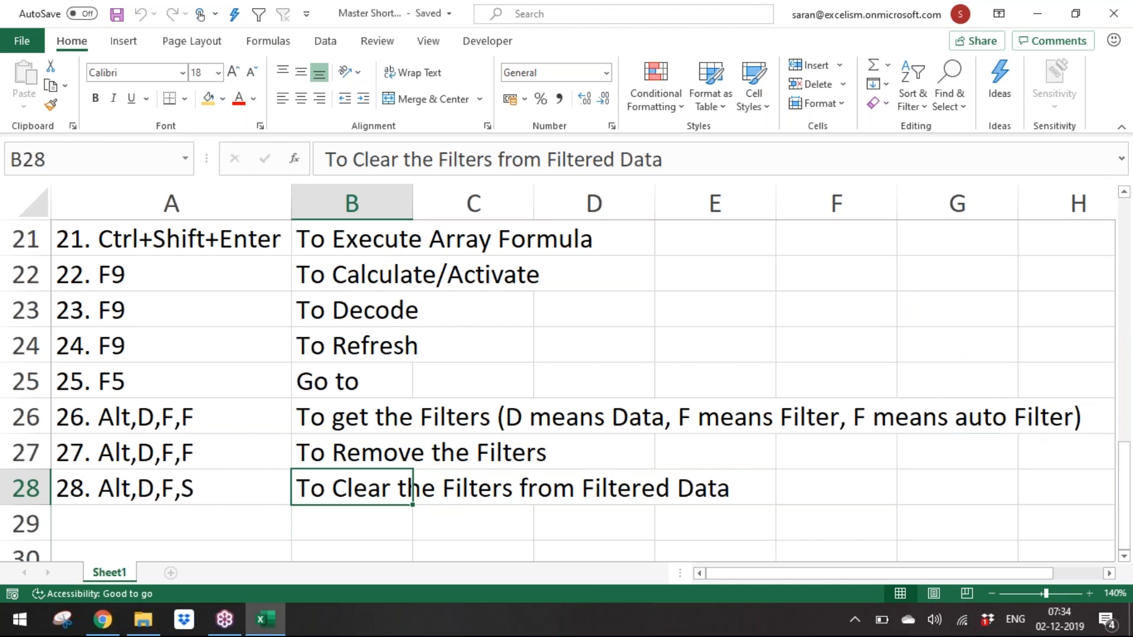
key("Left")
key("ctrl+Up")
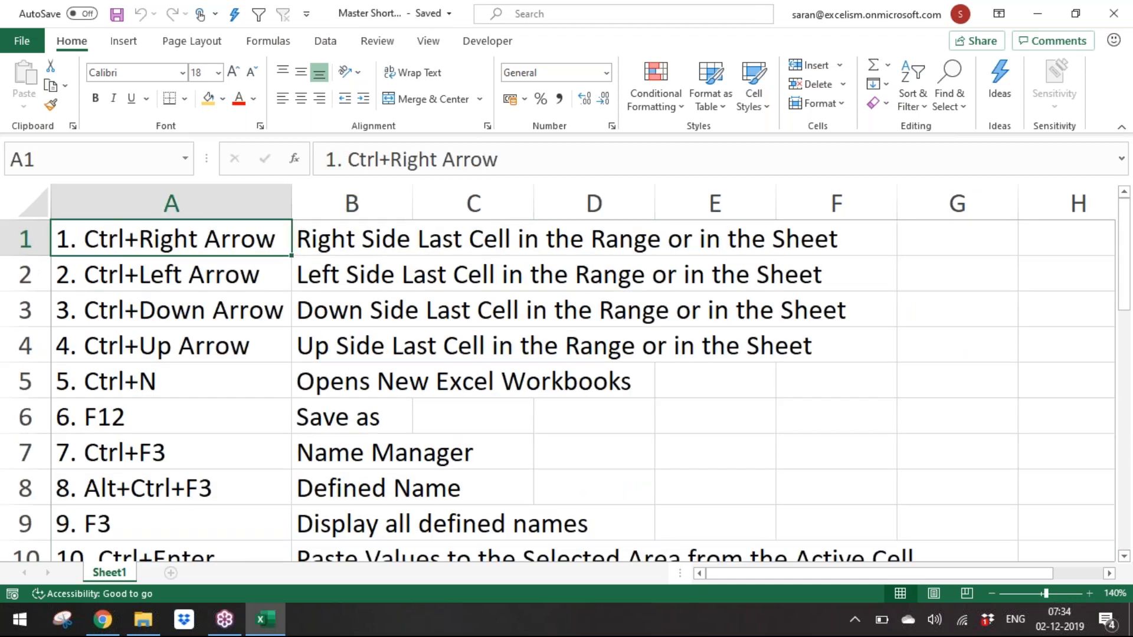
key("alt+Tab")
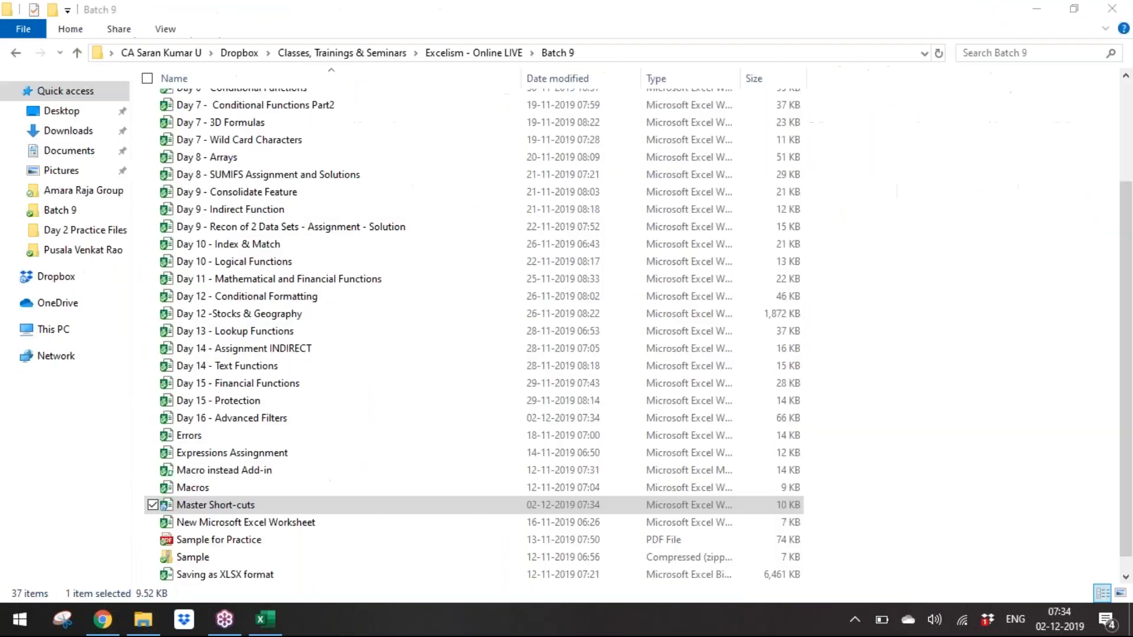
key("alt+Tab")
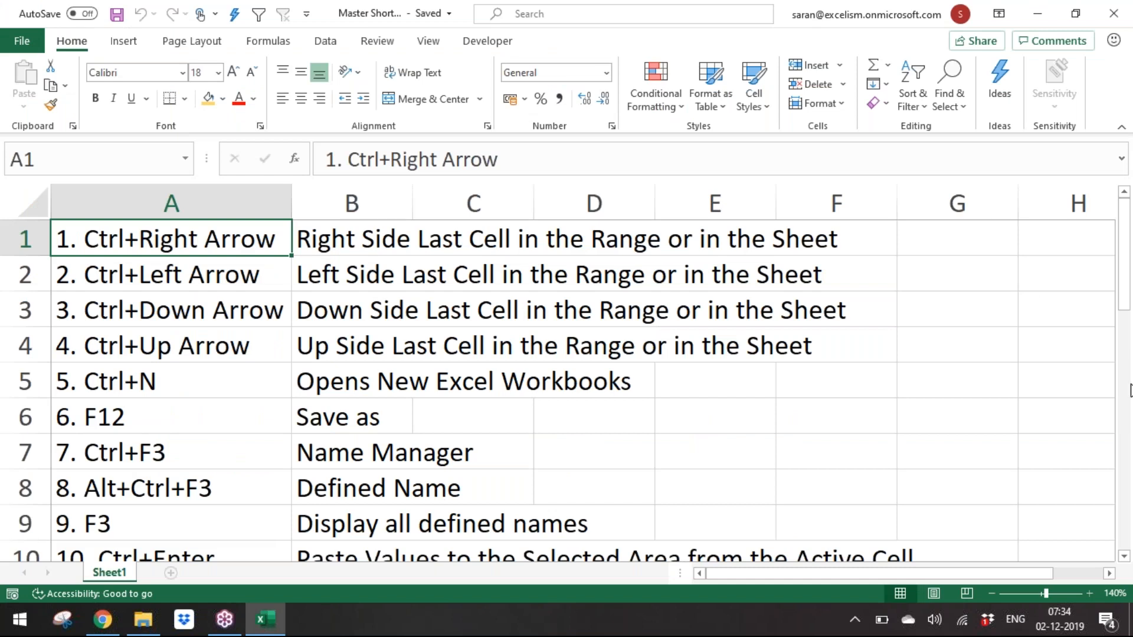
left_click(1132, 338)
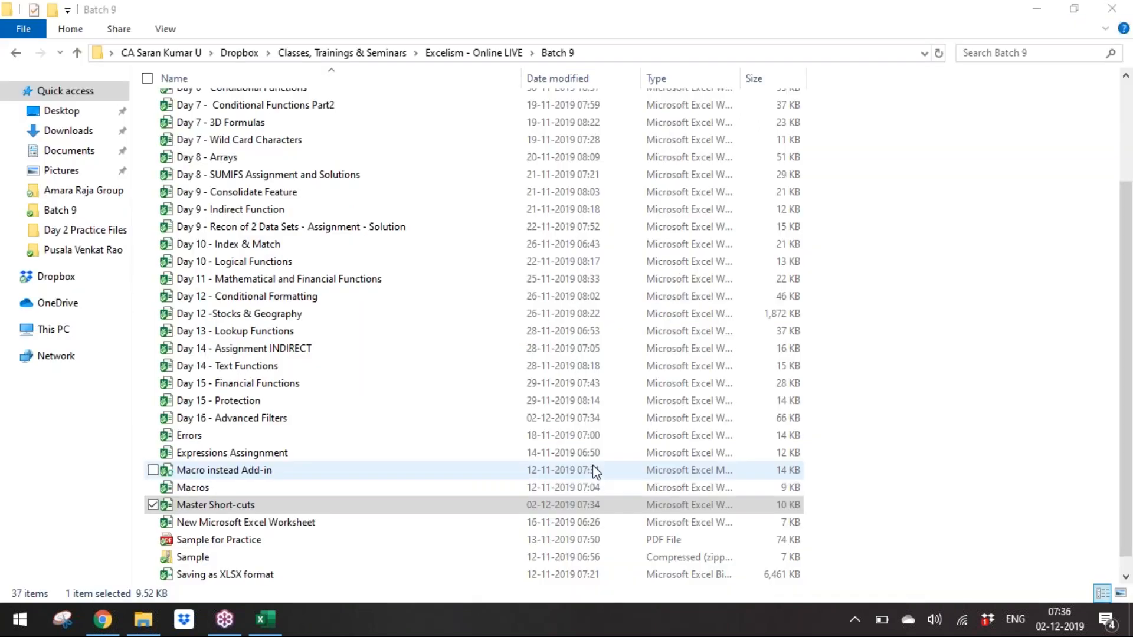
Step: Create a new blank workbook
key("alt+Tab")
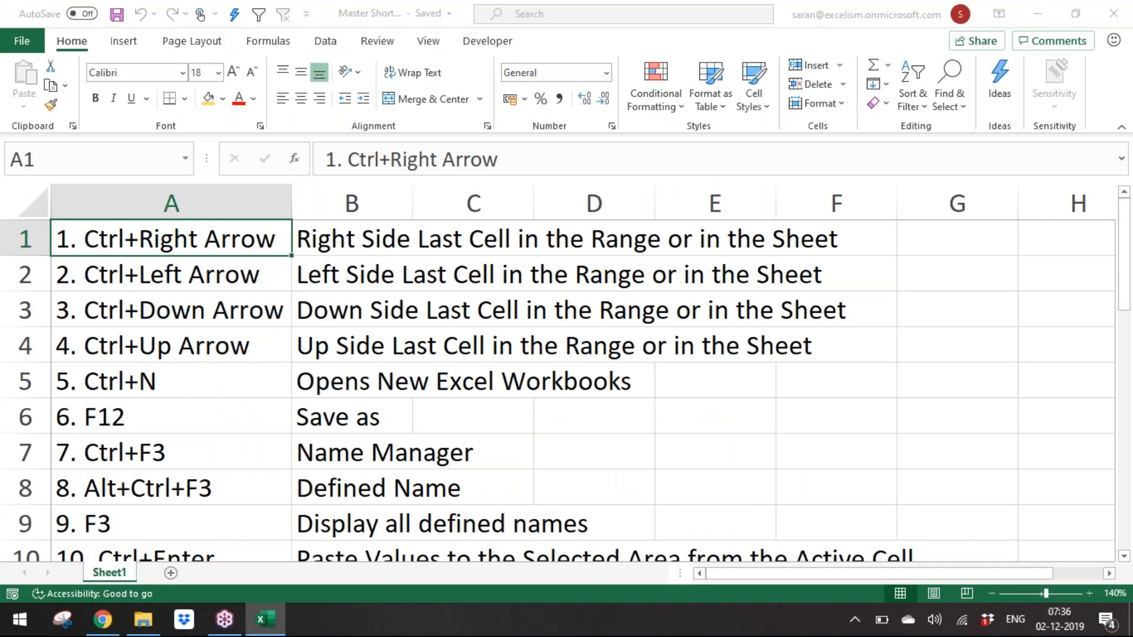
key("ctrl+n")
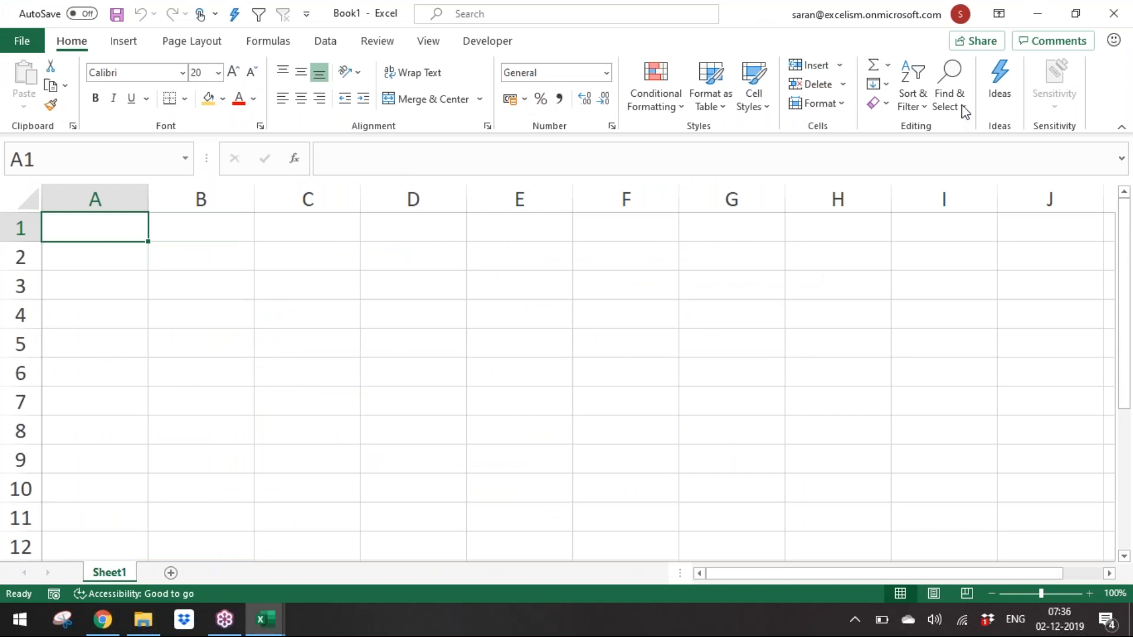
key("ctrl+n")
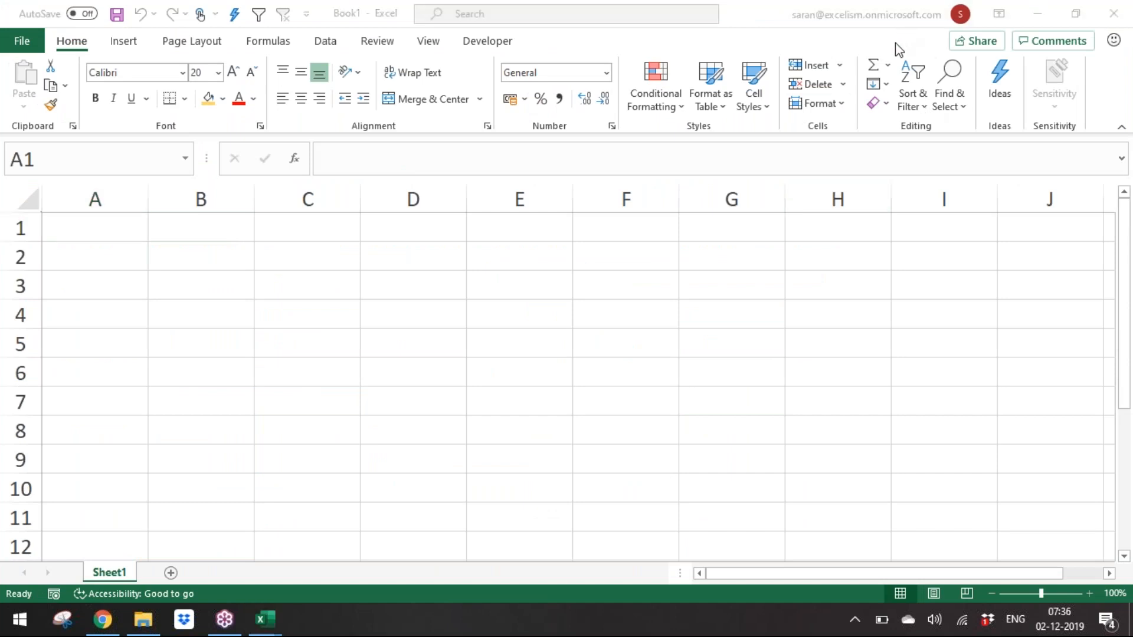
Step: Open the Day 16 - Advanced Filters workbook from the Batch 9 folder
key("alt+Tab")
key("alt+Tab")
key("alt+Tab")
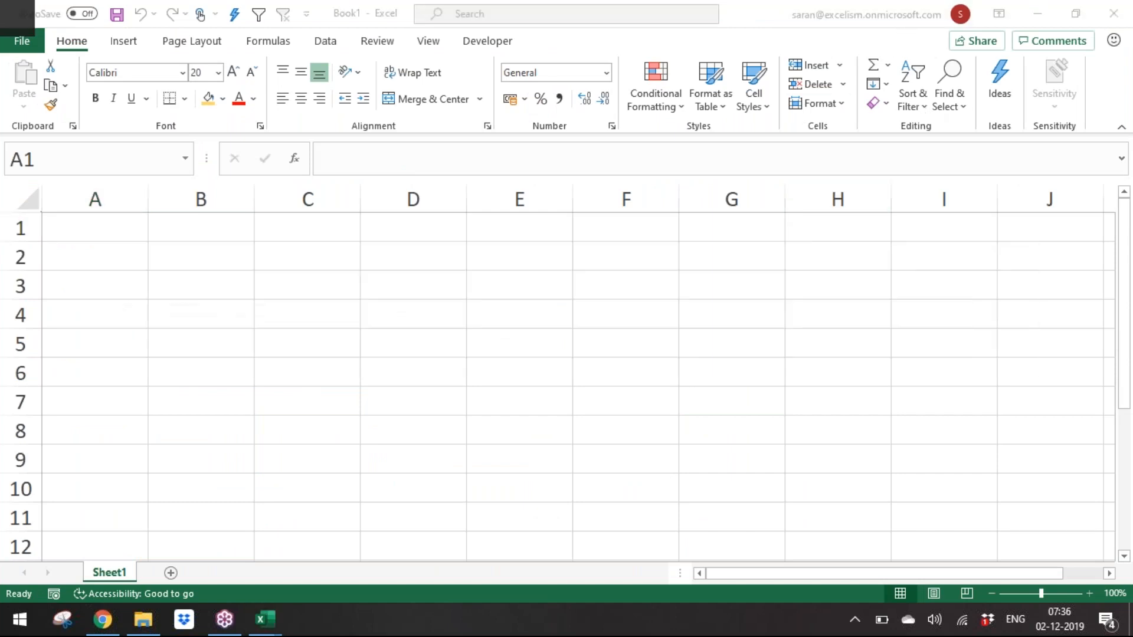
key("Up")
key("Up")
key("Up")
key("Up")
key("Up")
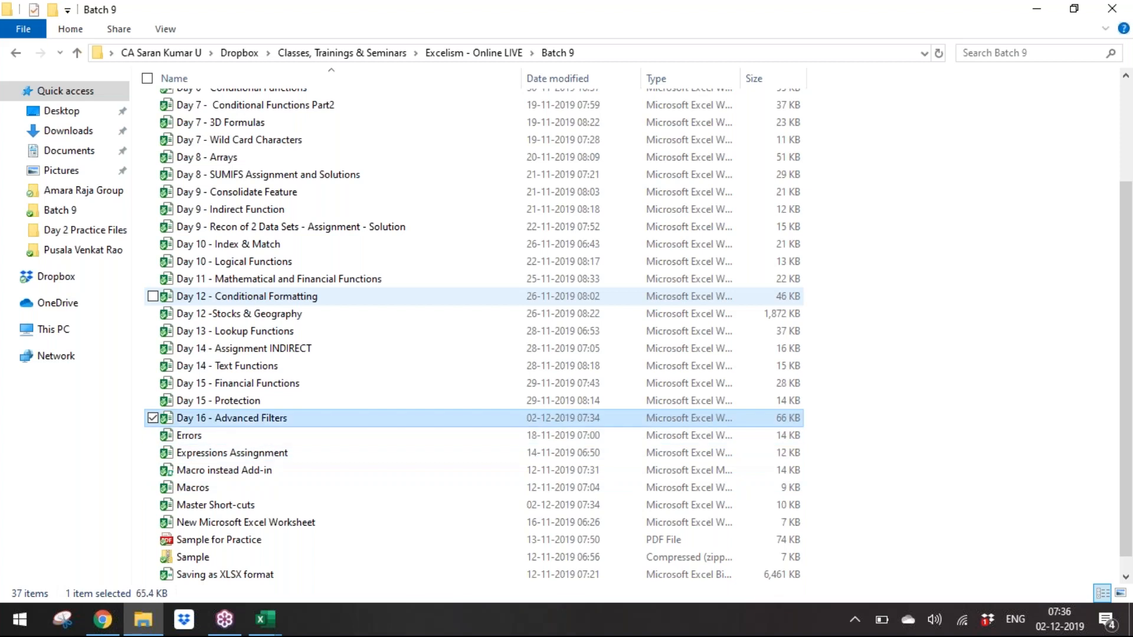
key("alt+Tab")
key("Down")
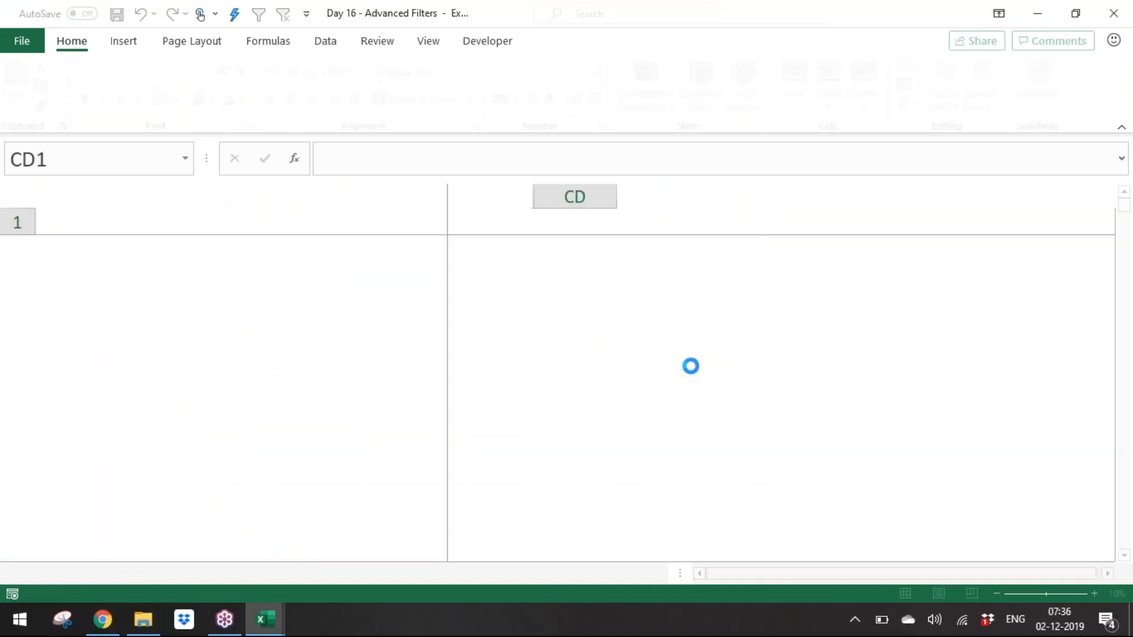
Step: Copy the Company, Area, Date and Amt 1 columns of the Filters sheet data, from A1 to the last row
key("ctrl+Home")
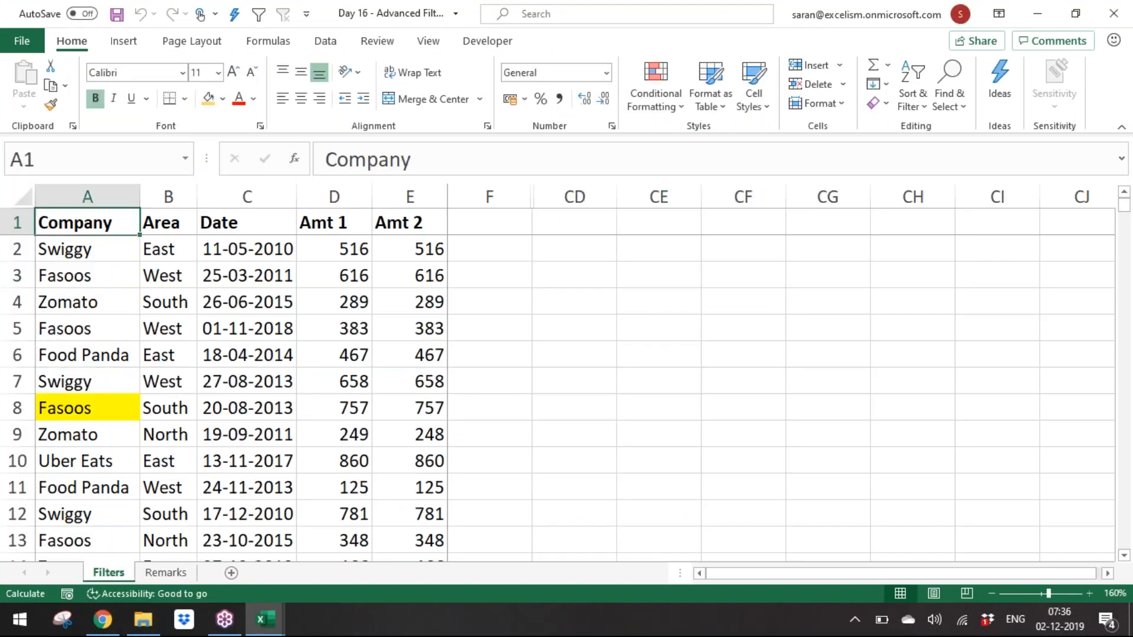
key("shift+Right")
key("shift+Right")
key("shift+Right")
key("ctrl+shift+Down")
key("ctrl+c")
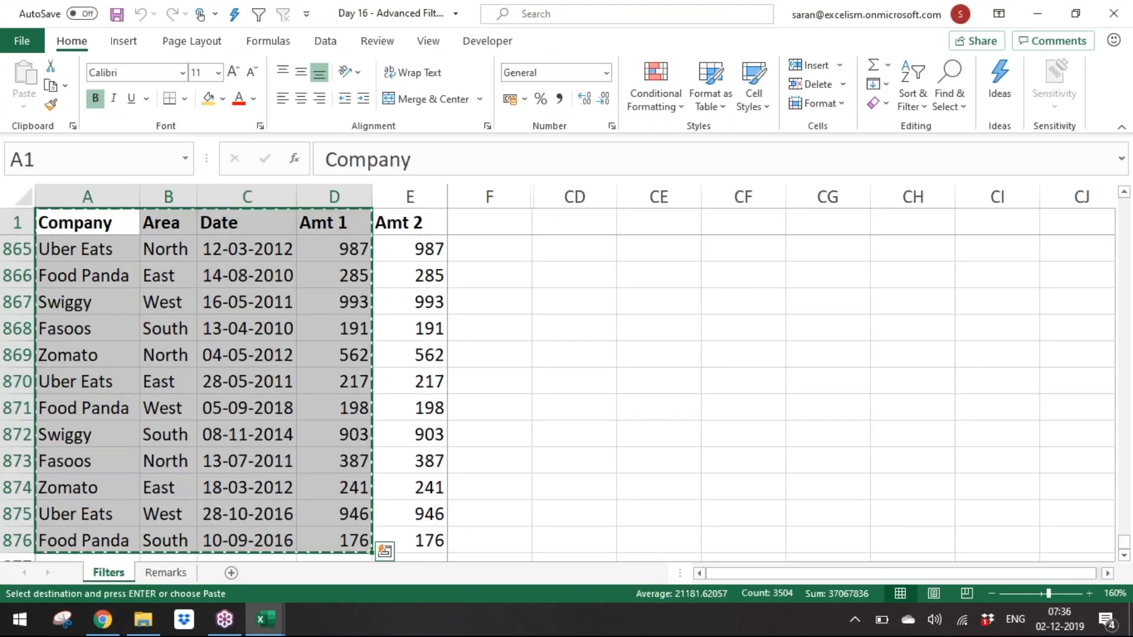
Step: Paste the copied data into the new workbook at A1 and format the Date column as Short Date
key("ctrl+Tab")
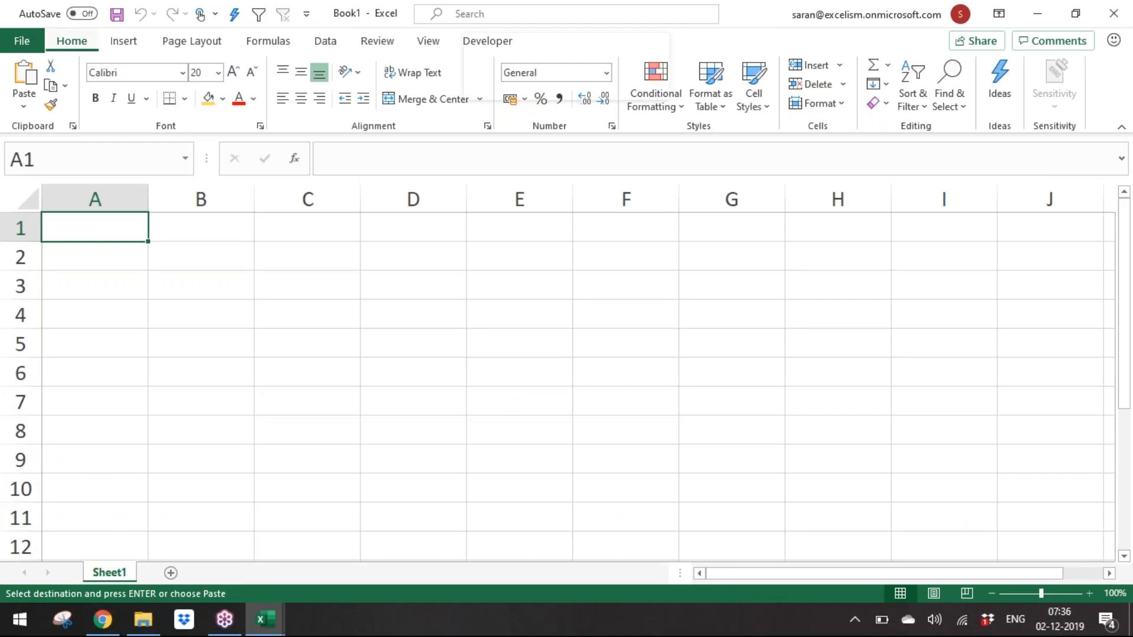
key("ctrl+v")
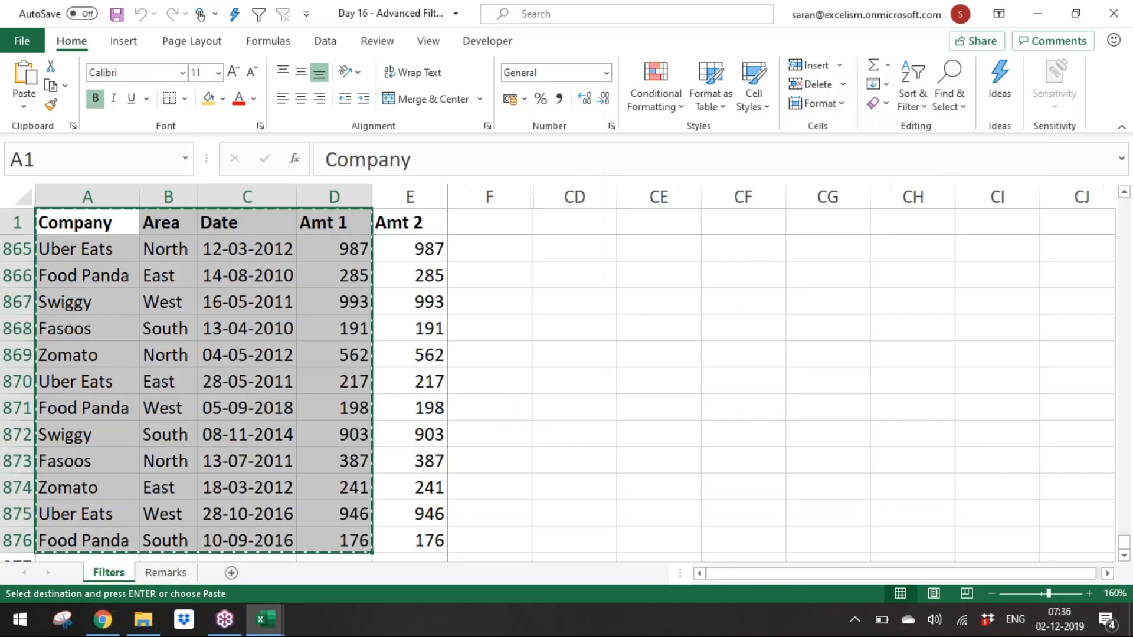
key("Down")
key("Right")
key("Right")
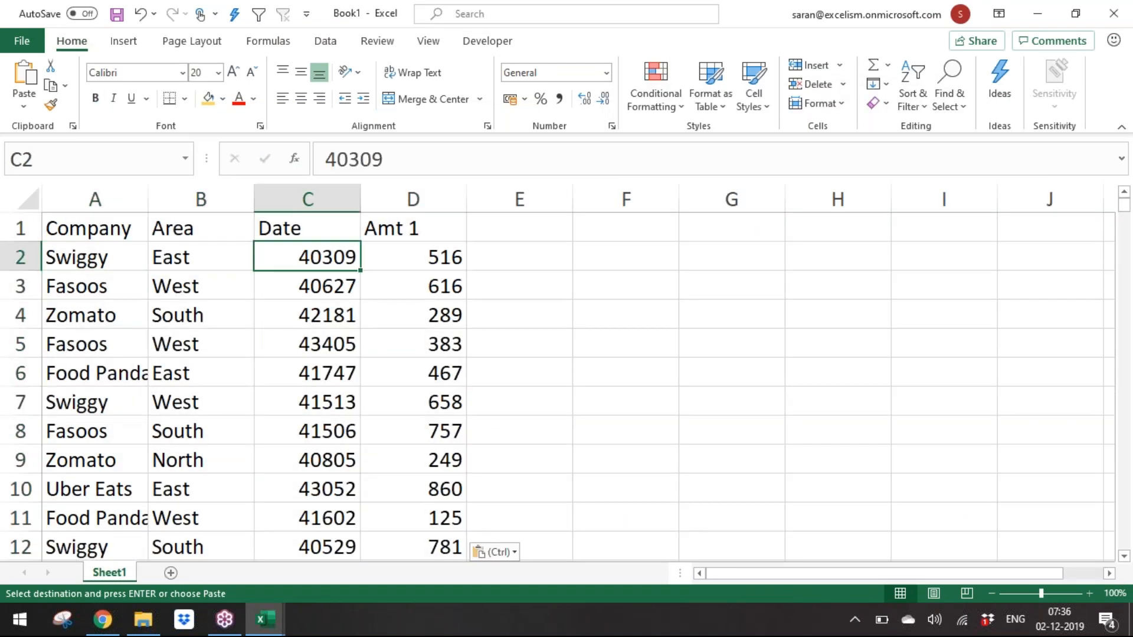
key("ctrl+shift+Down")
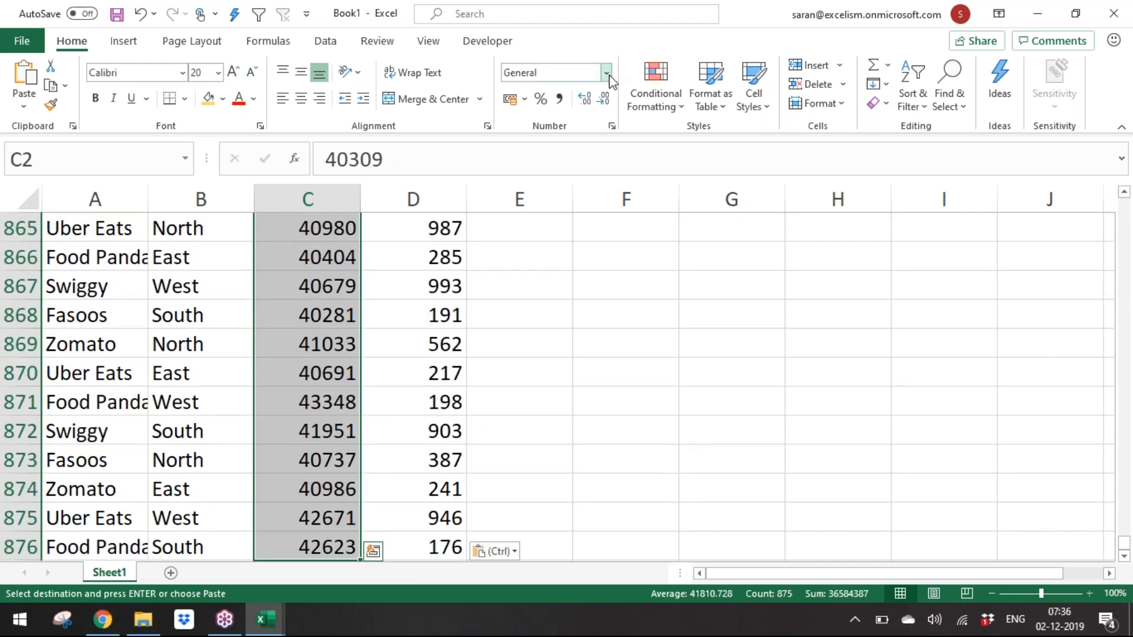
left_click(606, 72)
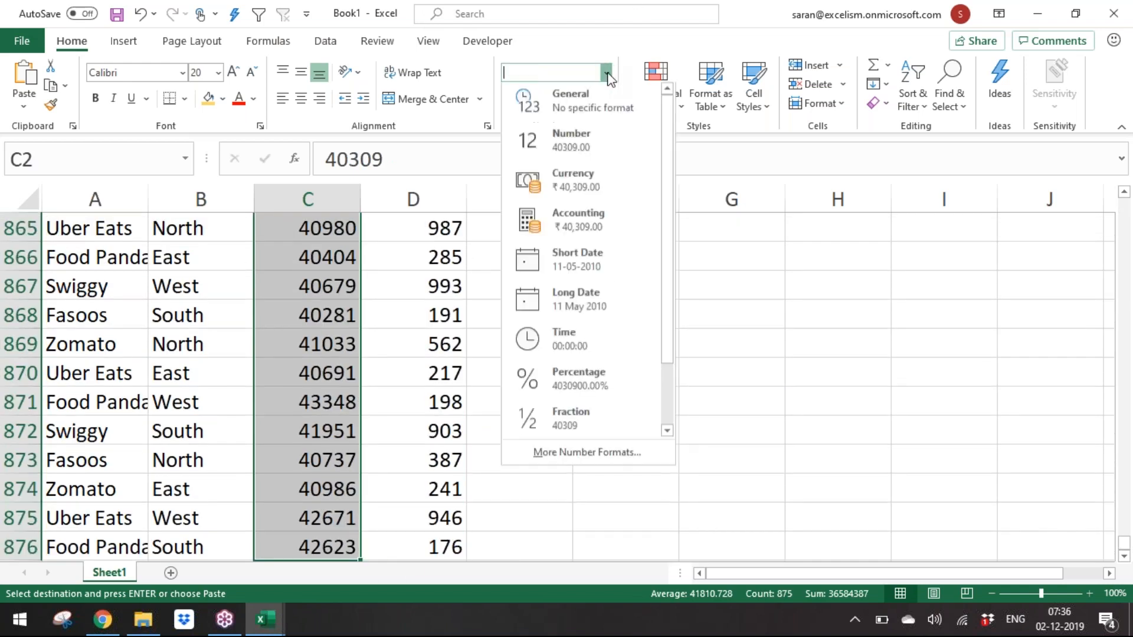
left_click(599, 260)
key("ctrl+Up")
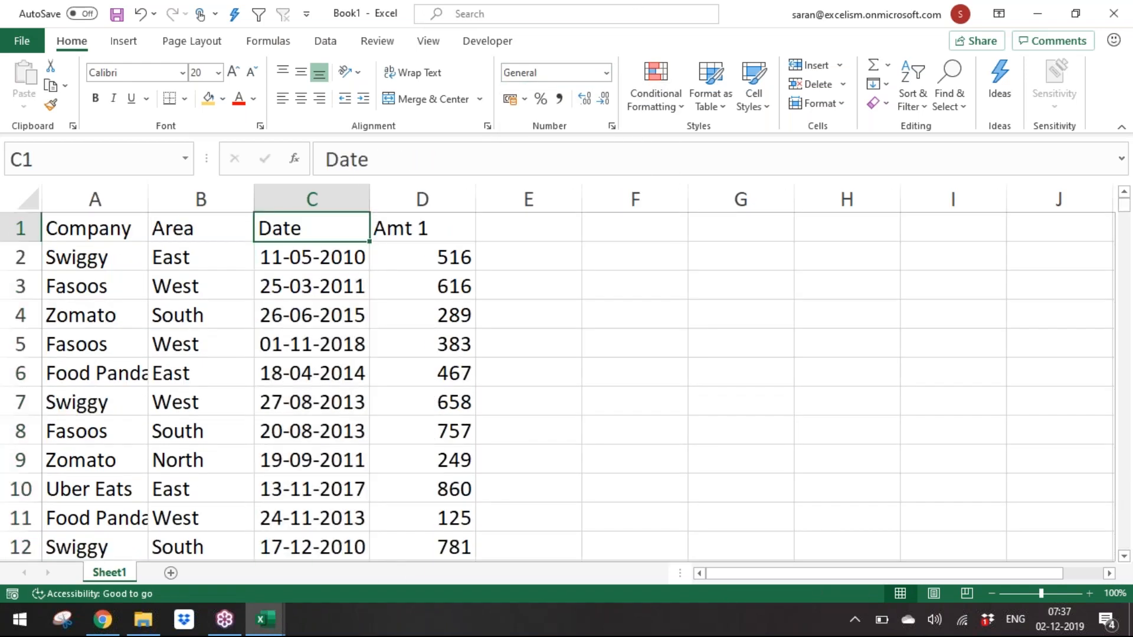
Step: Bold the header row and rename the Amt 1 header to Amount
key("ctrl+Left")
key("ctrl+shift+Right")
key("ctrl+b")
key("ctrl+Right")
type("Amount")
key("ctrl+Return")
Step: Select the whole data range and AutoFit its column widths
key("Down")
key("ctrl+a")
key("alt+h")
key("o")
key("i")
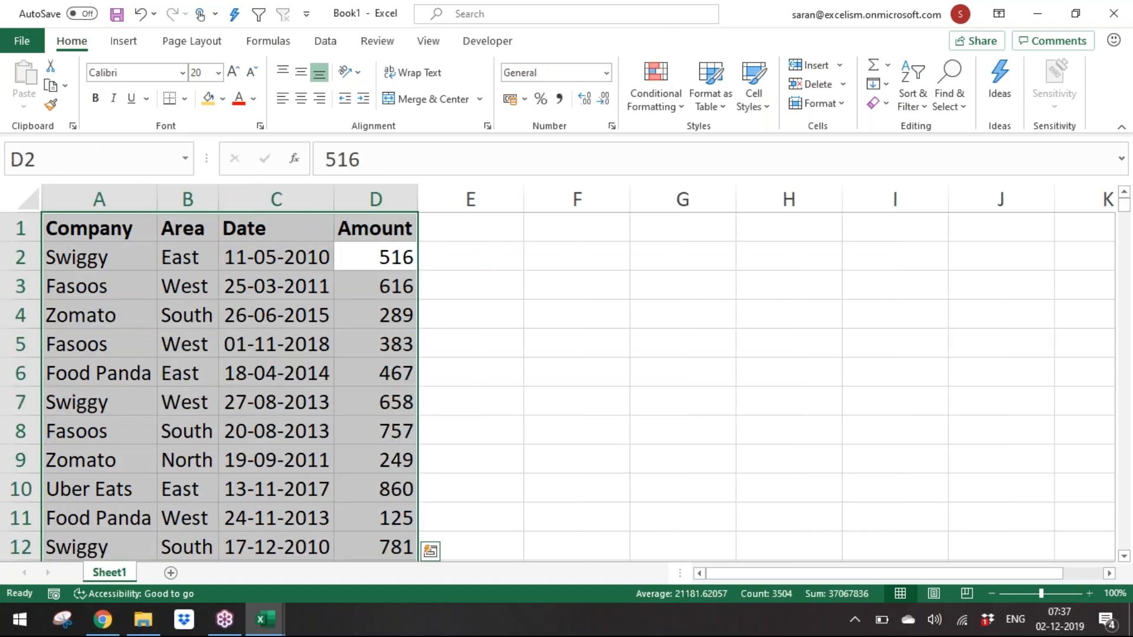
Step: Add a new sheet and enter "Sorting can be done for Rows as well as Columns" in A1
left_click(171, 573)
left_click(1089, 593)
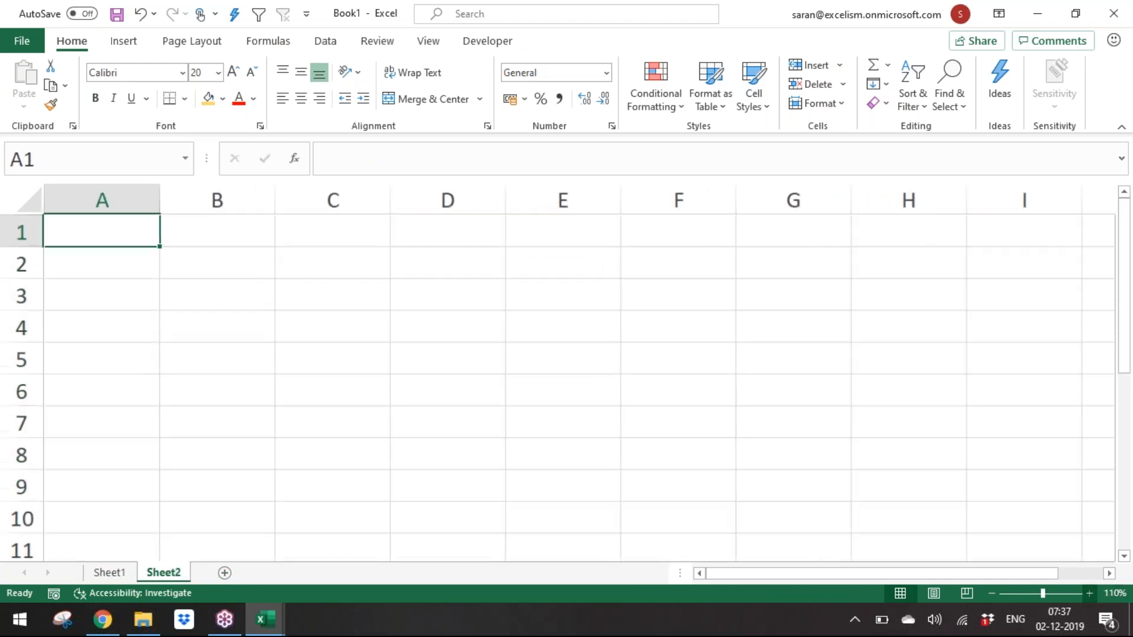
left_click(1090, 593)
left_click(1090, 593)
left_click(1090, 594)
left_click(1089, 593)
type("Sorting is")
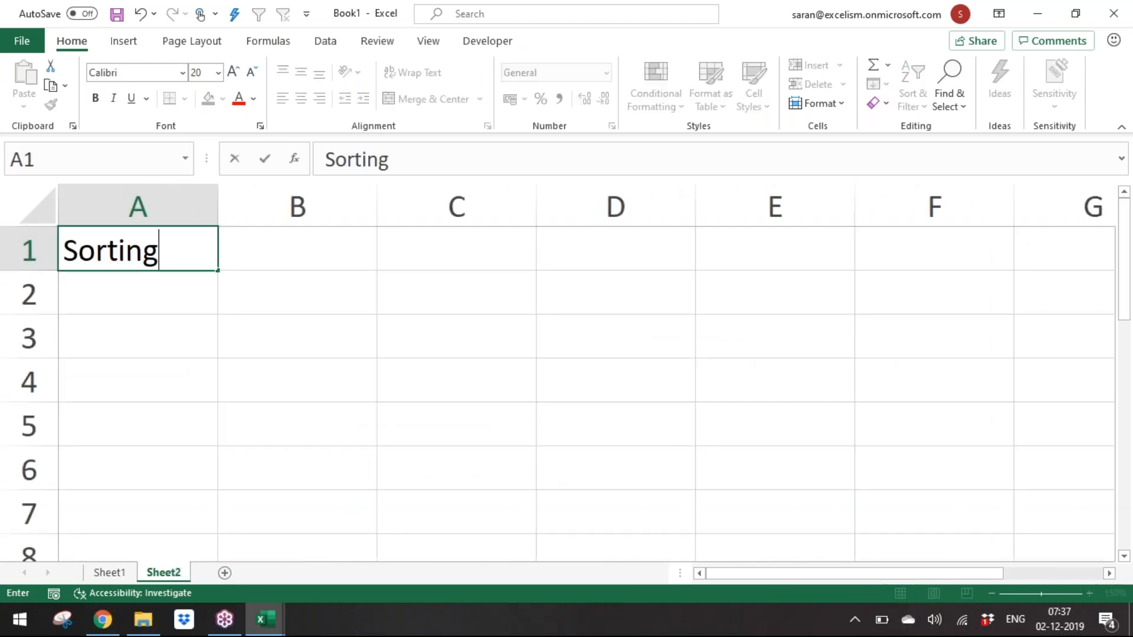
key("BackSpace")
key("BackSpace")
key("BackSpace")
type("can")
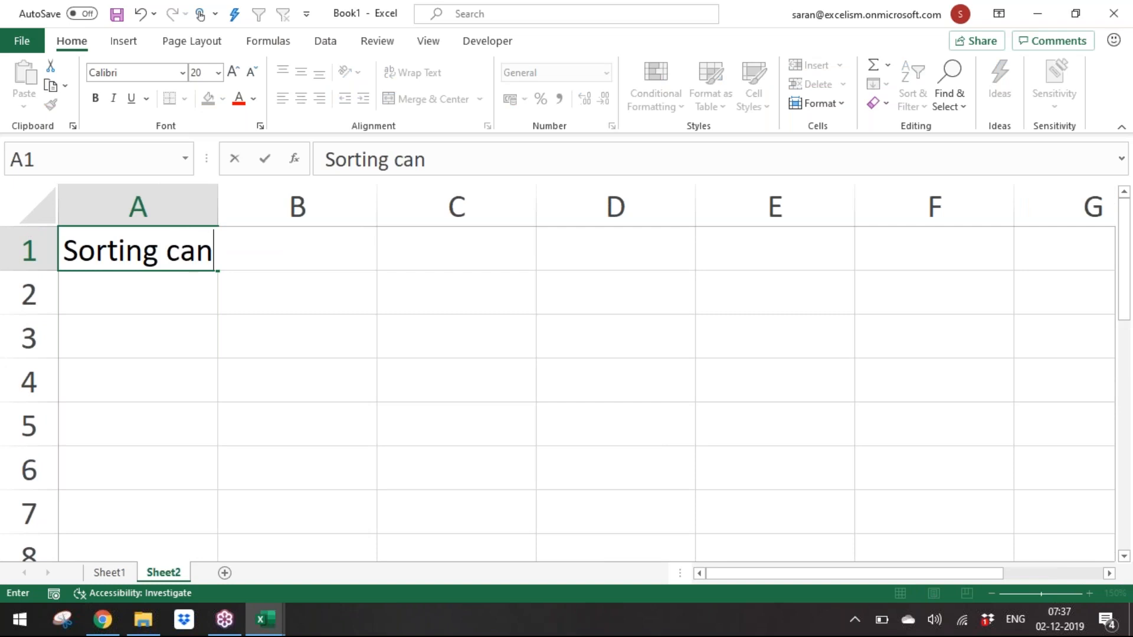
type(" be do")
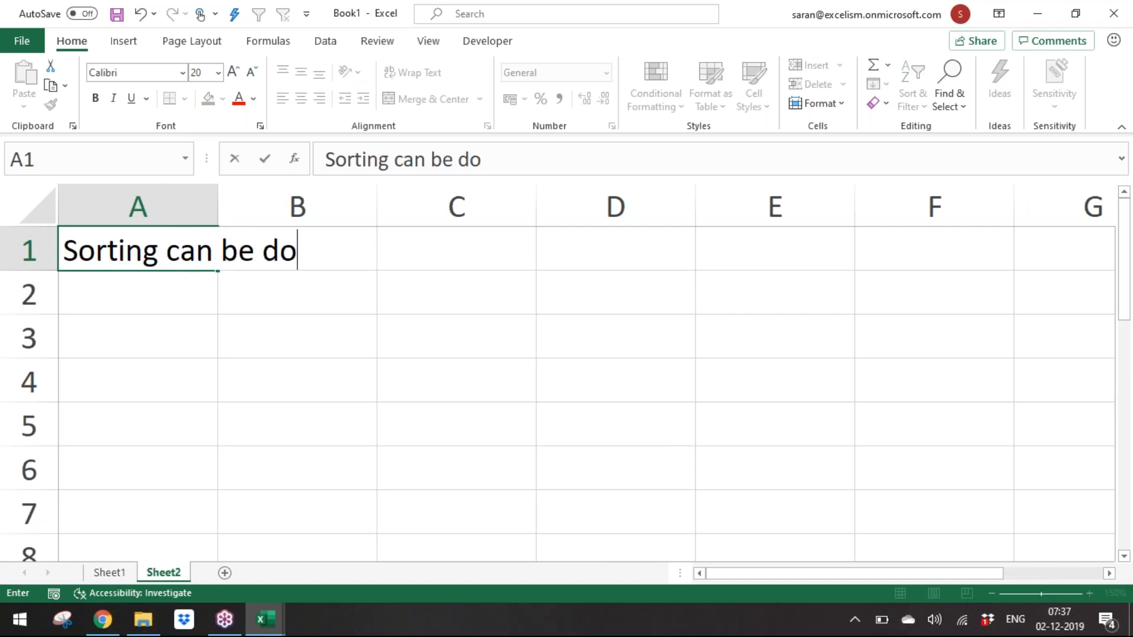
type("ne for Rows")
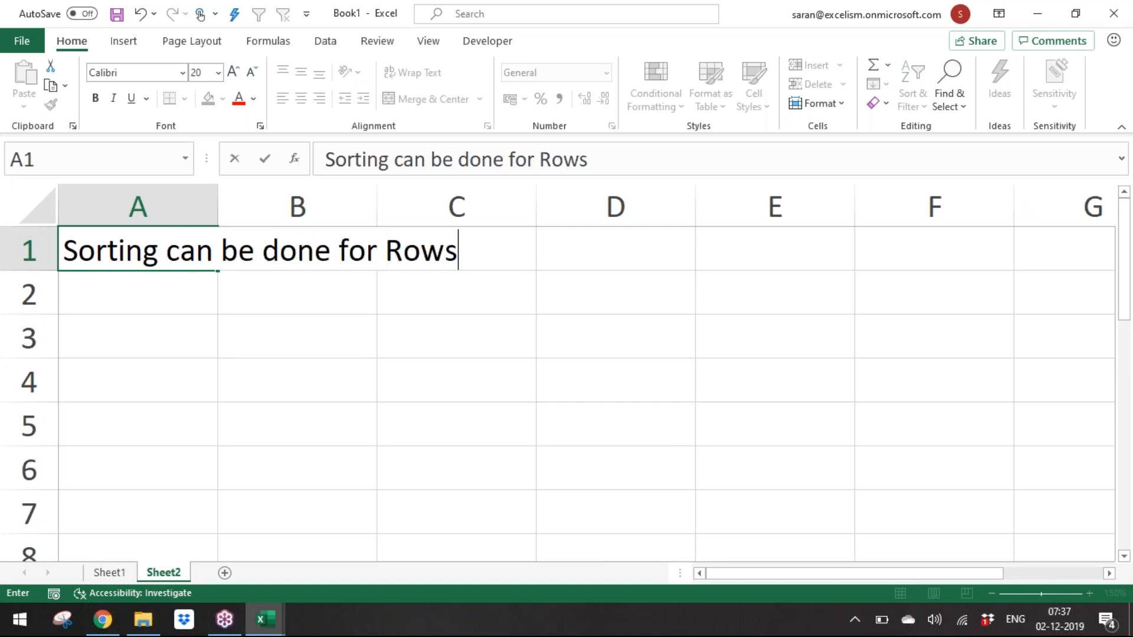
type(" as well as Columns")
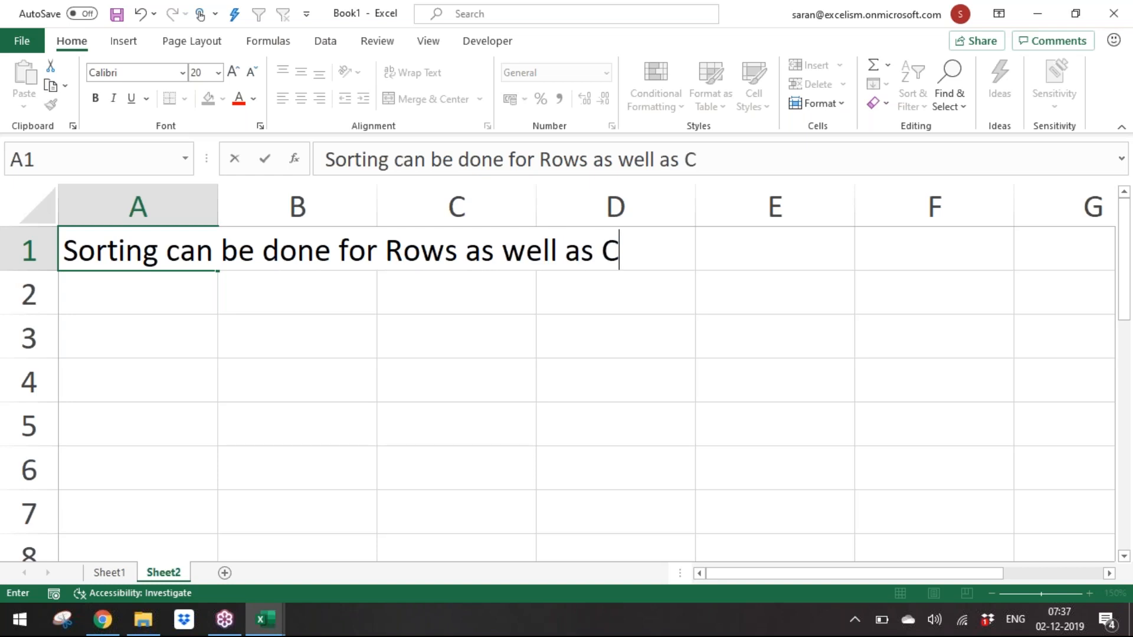
key("Return")
Step: Enter "But by-deafult Excel display Column Sorting" in A2
type("But by-deafult Excel display Column Sortin")
key("Return")
key("Up")
key("F2")
type("g")
key("Return")
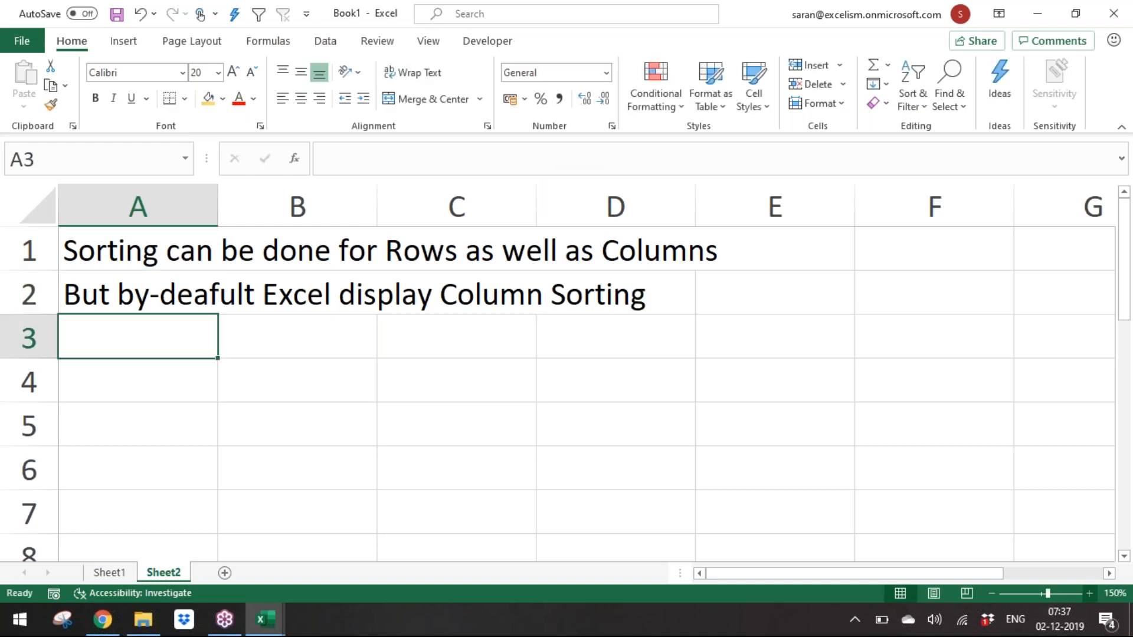
Step: Enter "Sorting is for 3 Types of Values" in A4
key("Return")
type("Sorting is ")
type("hav")
key("BackSpace")
key("BackSpace")
key("BackSpace")
type("for")
type(" 3 Val")
key("BackSpace")
key("BackSpace")
key("BackSpace")
type("Types of Values")
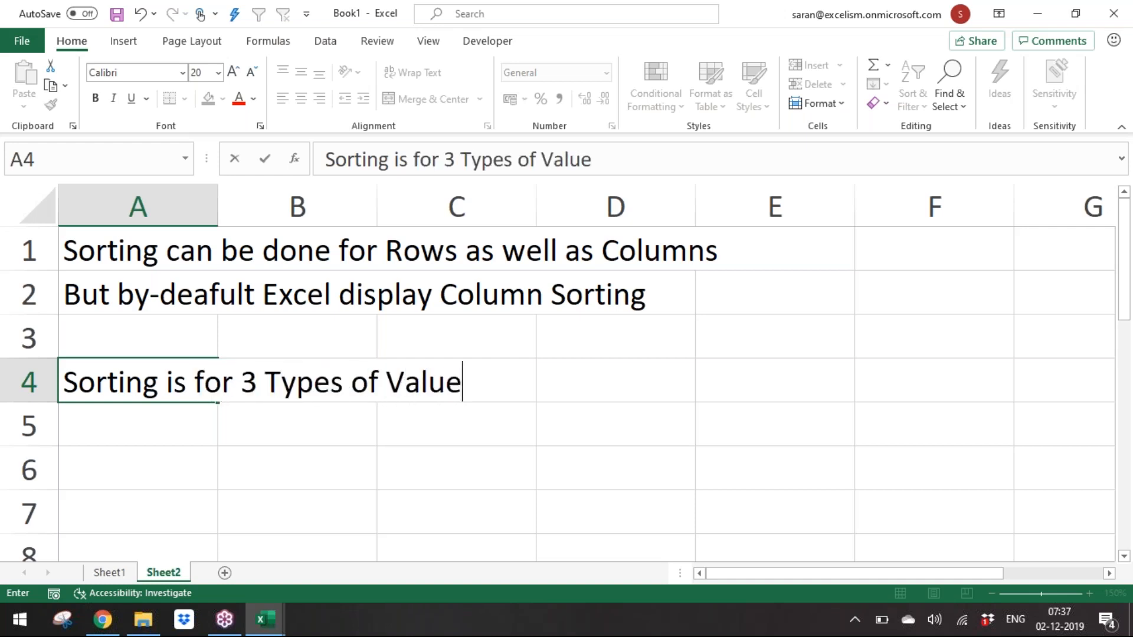
key("Return")
Step: List "1. Numbers", "2. Text" and "3. Date" in cells A5 to A7
type("1.")
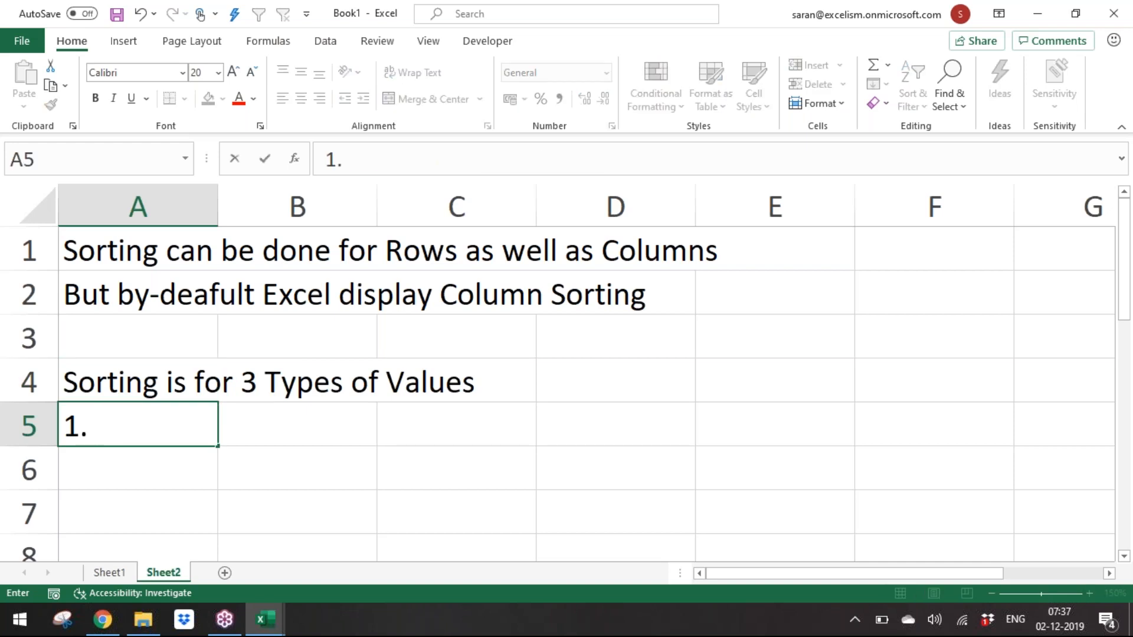
type(" Numbers")
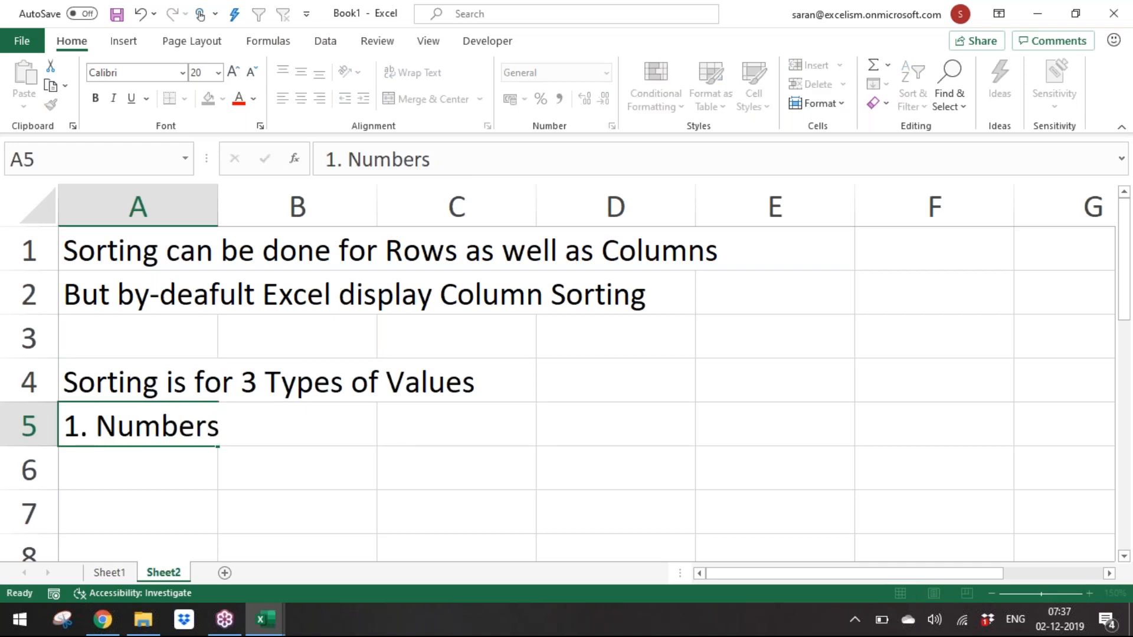
key("Return")
type("2. ")
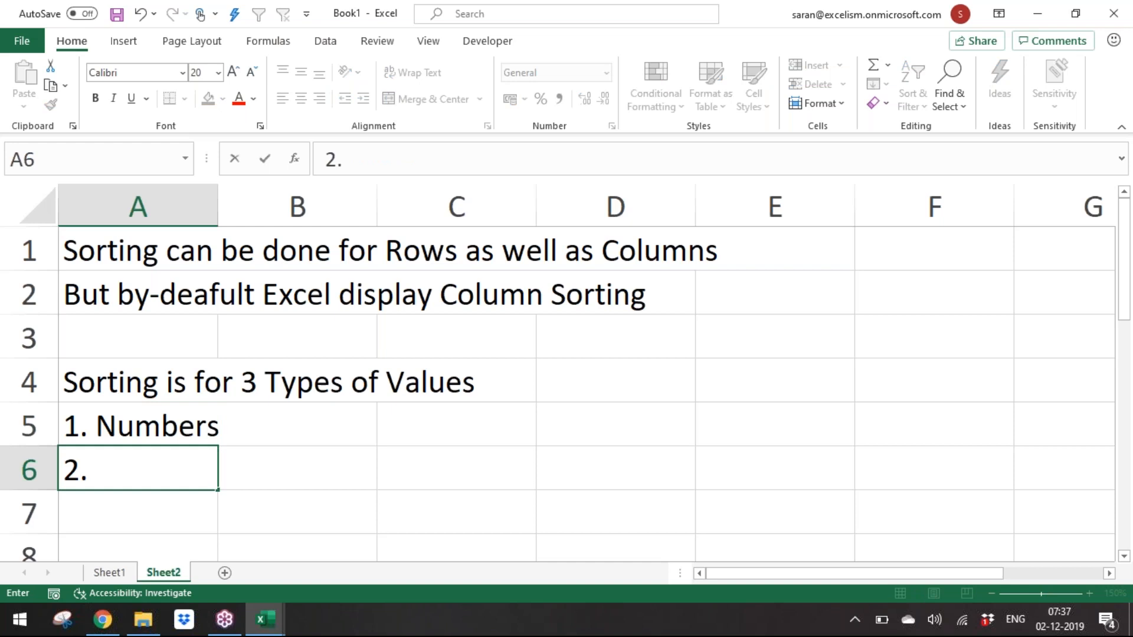
type("Text")
key("Return")
type("3. Date")
key("Return")
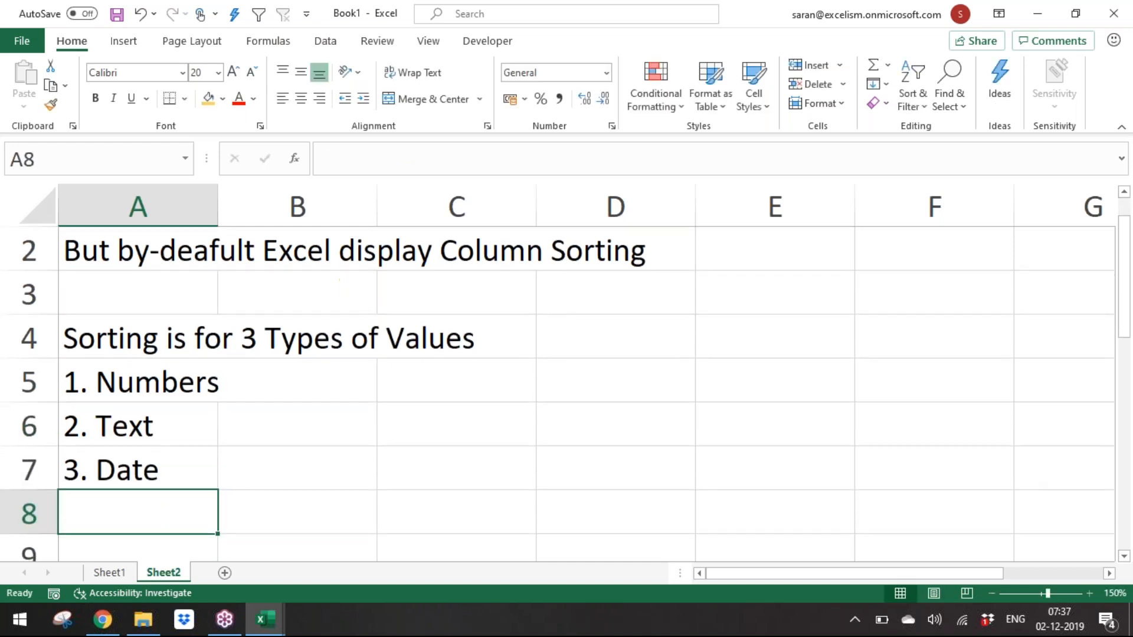
Step: AutoFit the width of column A to its list entries
key("Up")
key("Up")
key("Up")
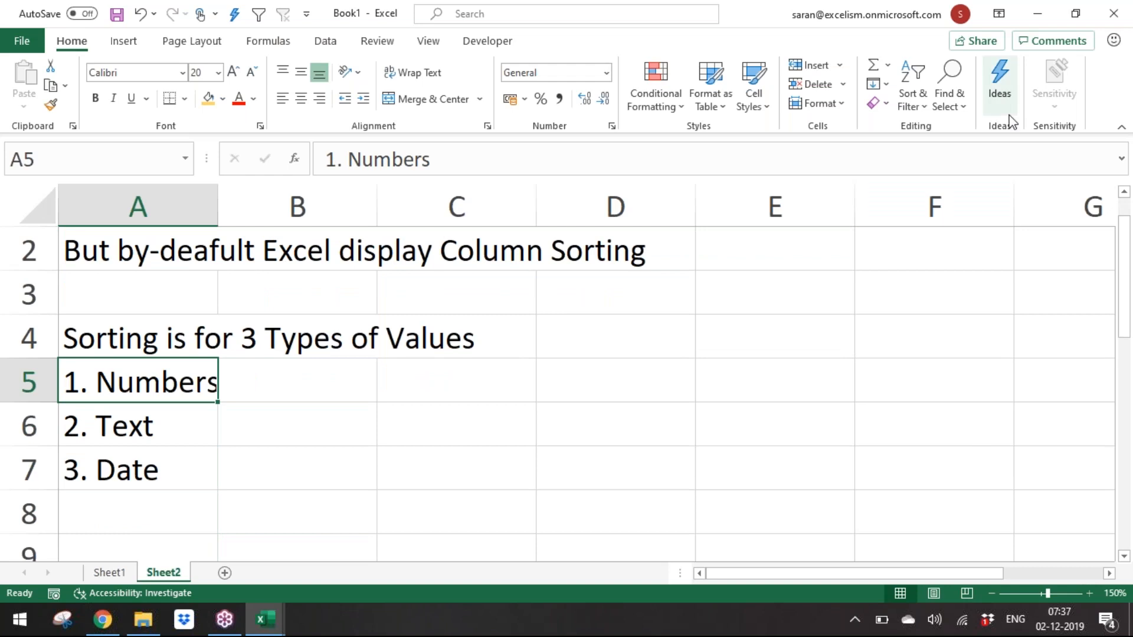
left_click(262, 394)
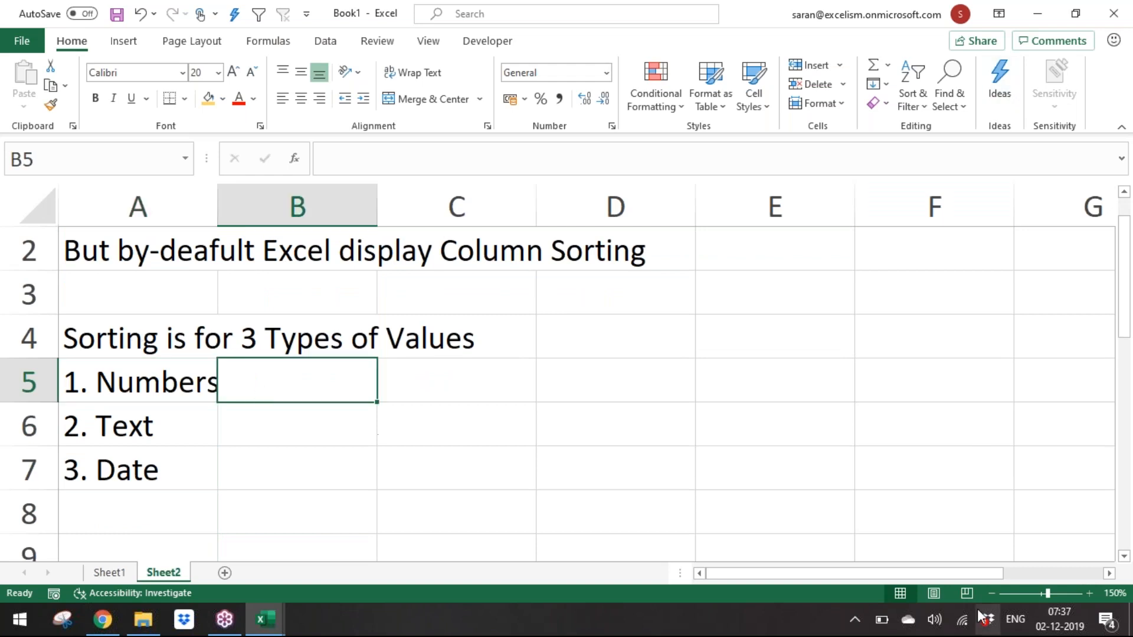
key("Left")
key("alt+h")
key("o")
key("i")
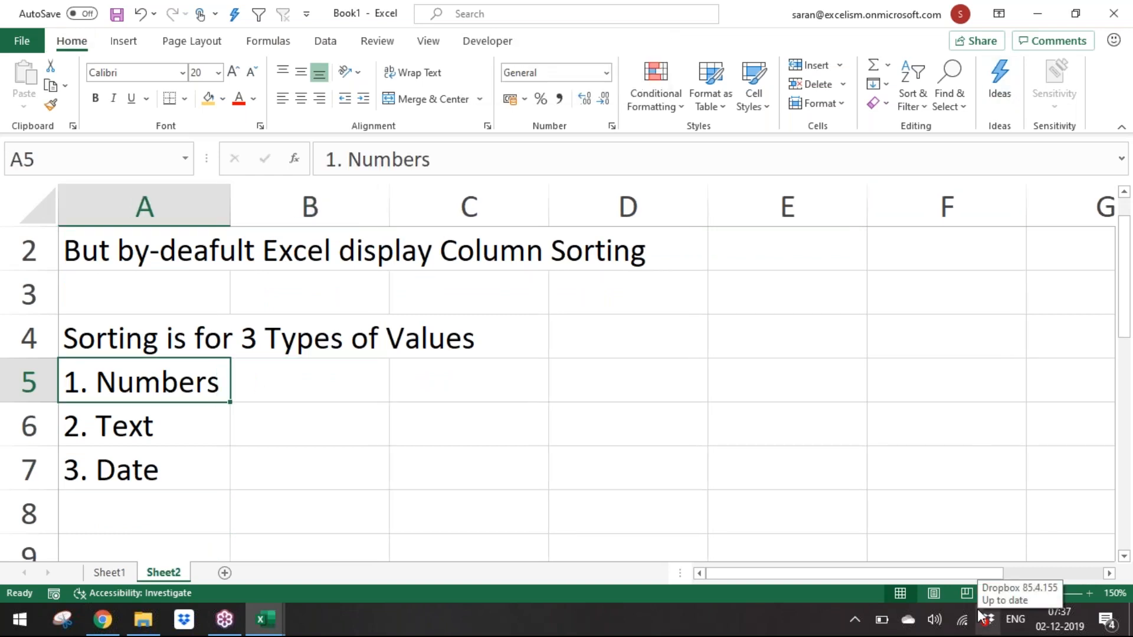
Step: Enter "Smallest to Largest / Largest to Smallest" in B5 beside the Numbers entry
key("Right")
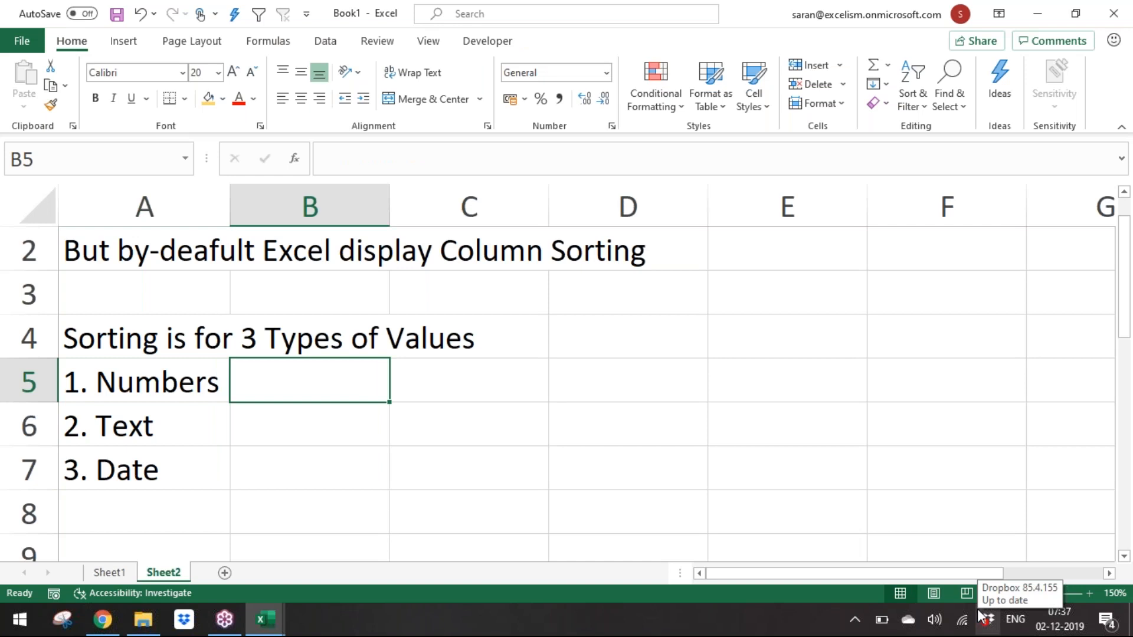
type("Small")
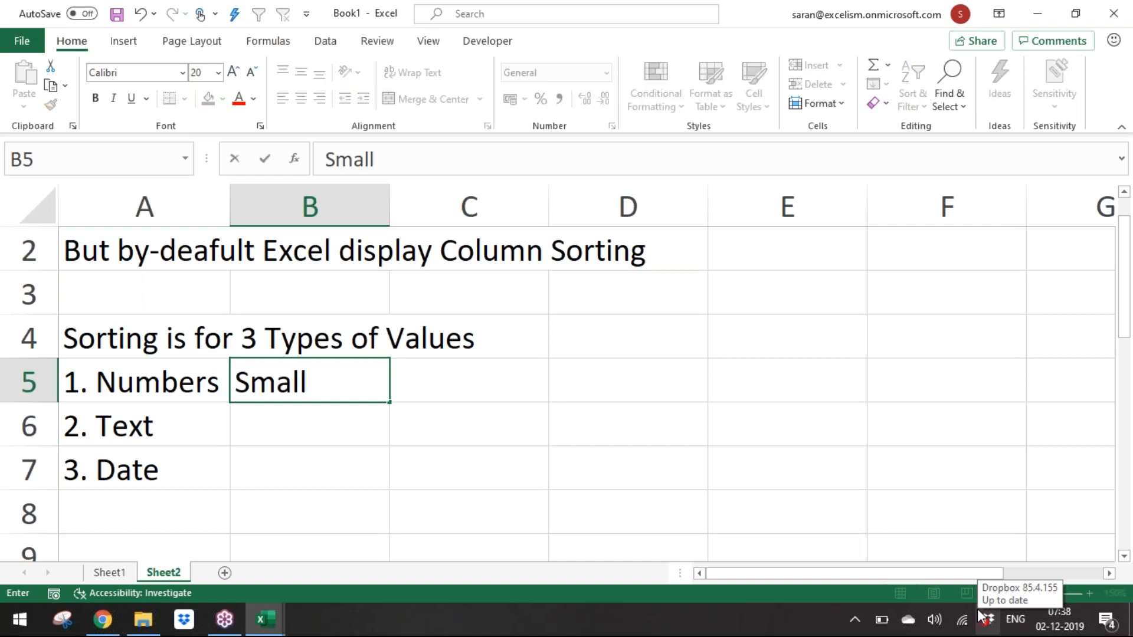
type("est to Largest / ")
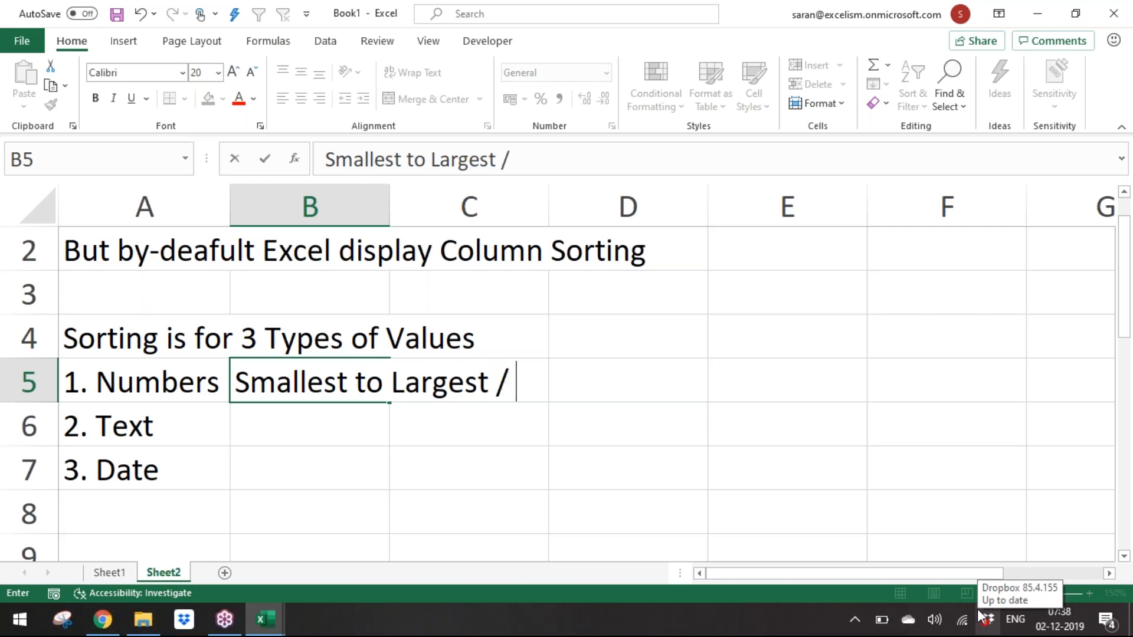
type("Largest to Smallest")
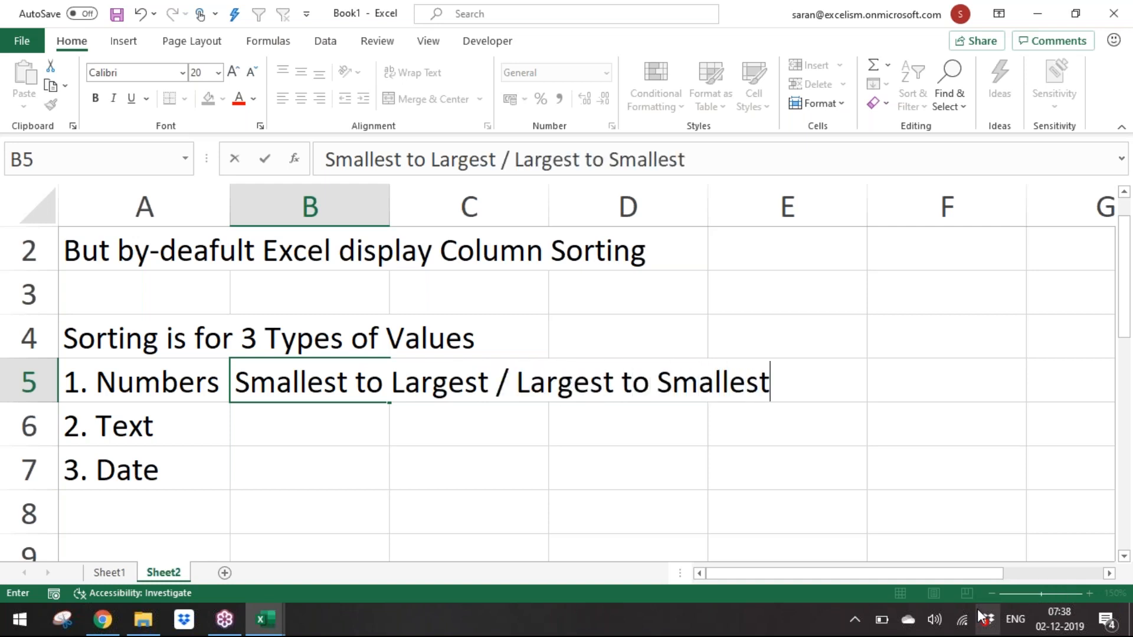
key("Return")
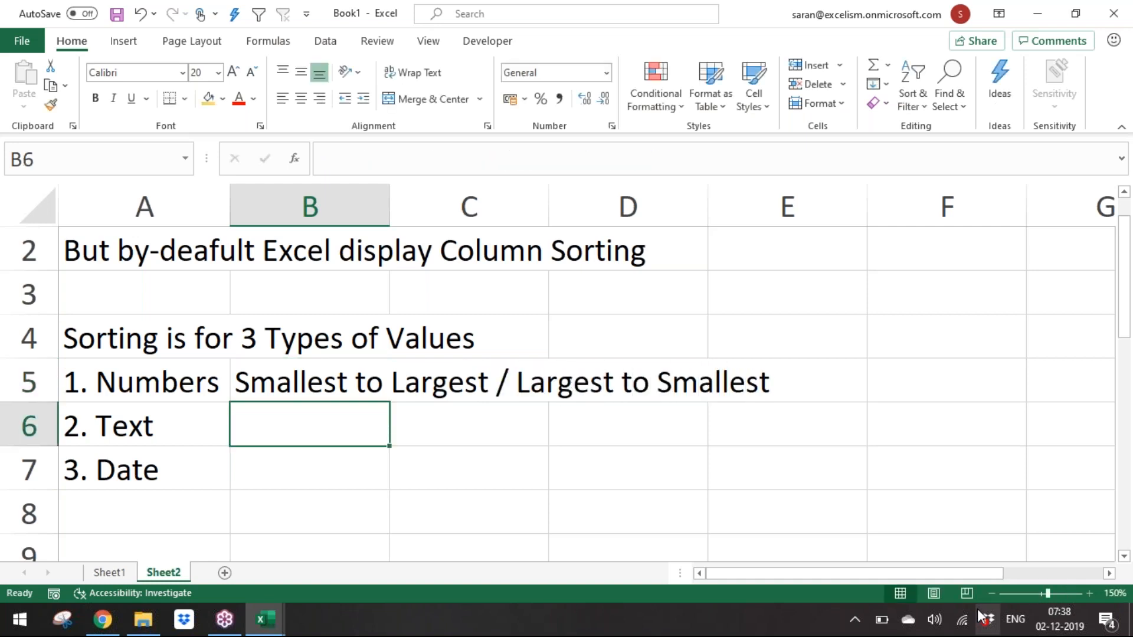
Step: Enter "A to Z / Z to A" in B6 beside the Text entry
type("A to X")
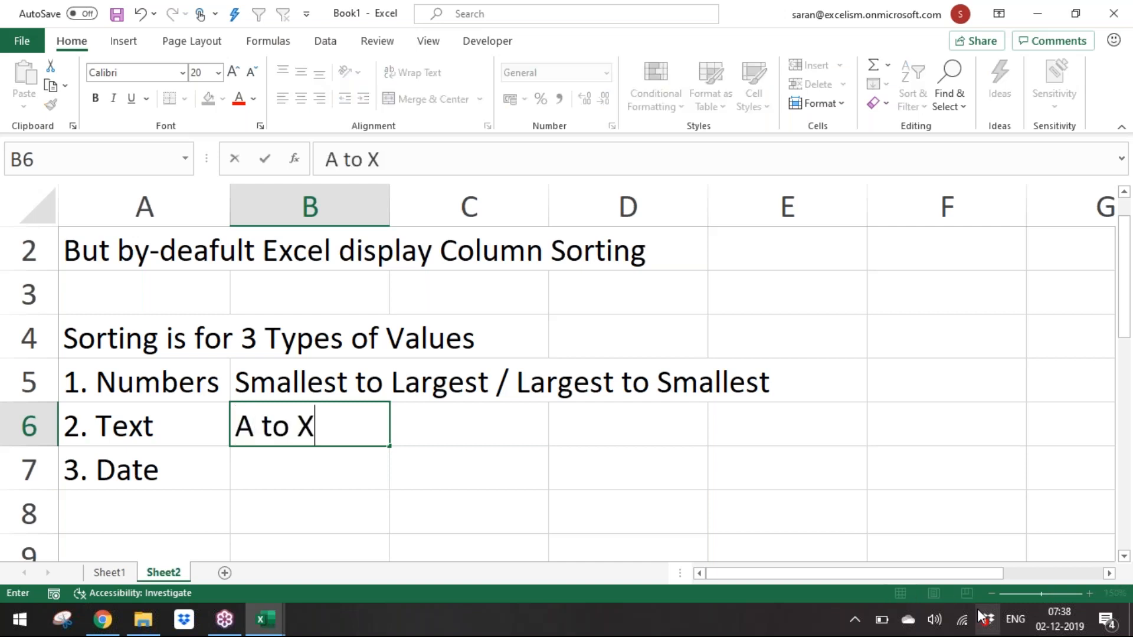
key("BackSpace")
type("Z")
type(" .")
key("BackSpace")
type("/ Z to A")
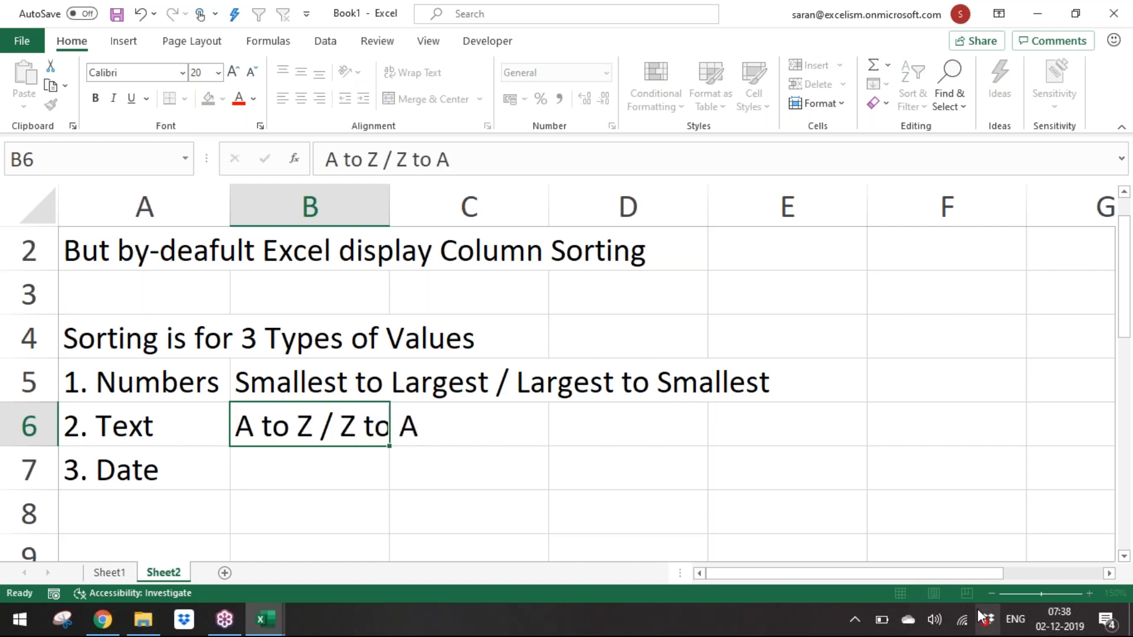
key("Return")
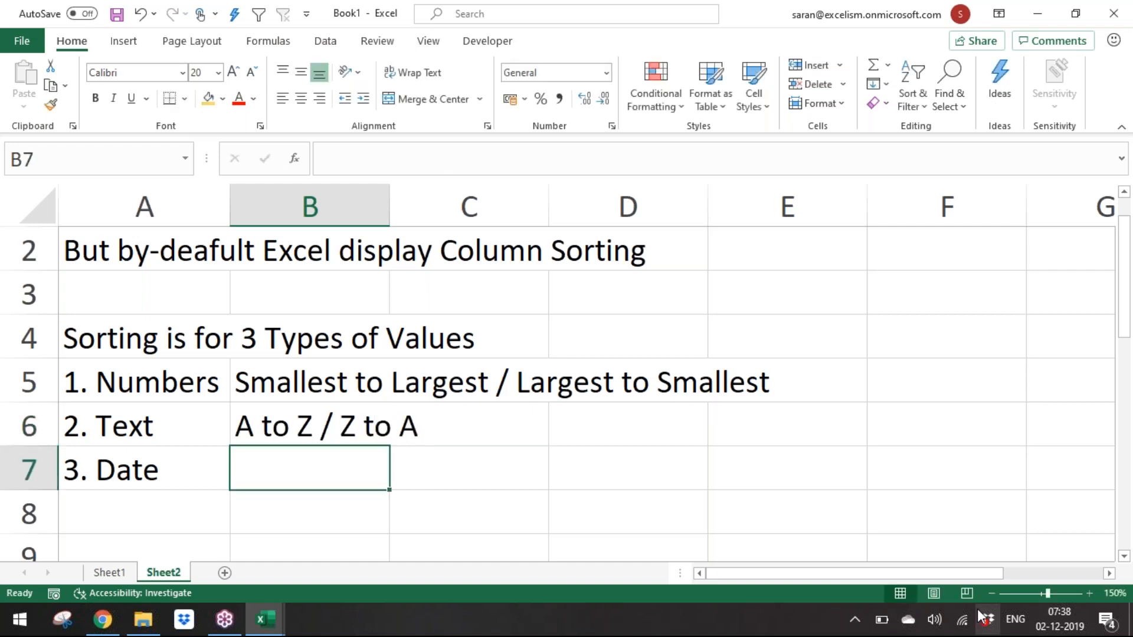
Step: Enter "Oldest to Newest / Newest to Oldest" in B7 beside the Date entry
type("Older")
key("BackSpace")
type("s")
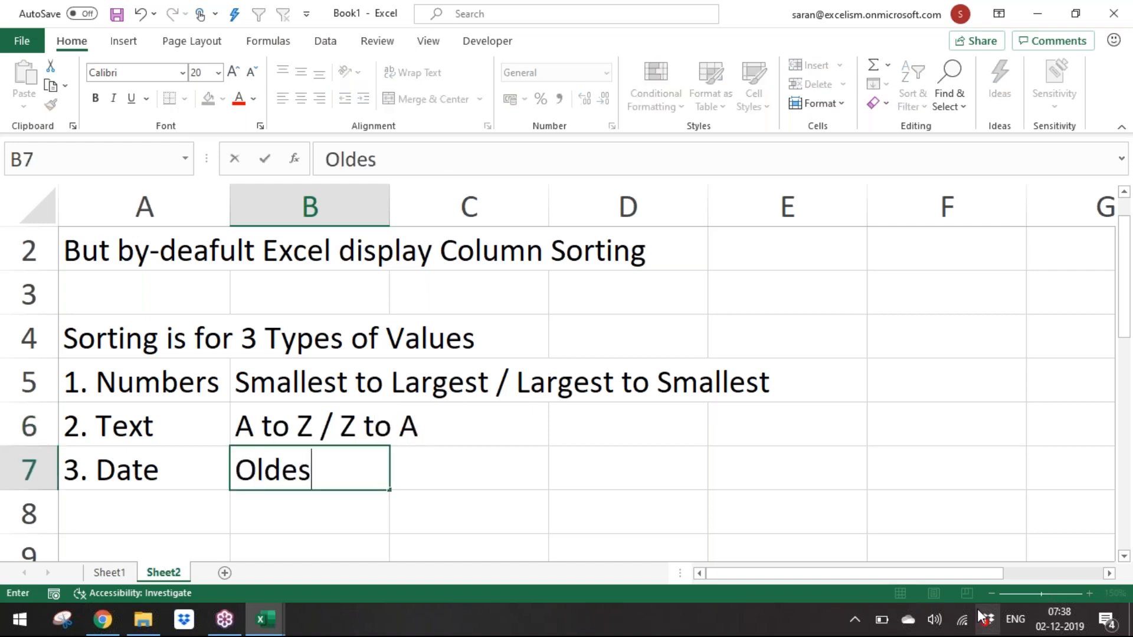
type("t to Newest")
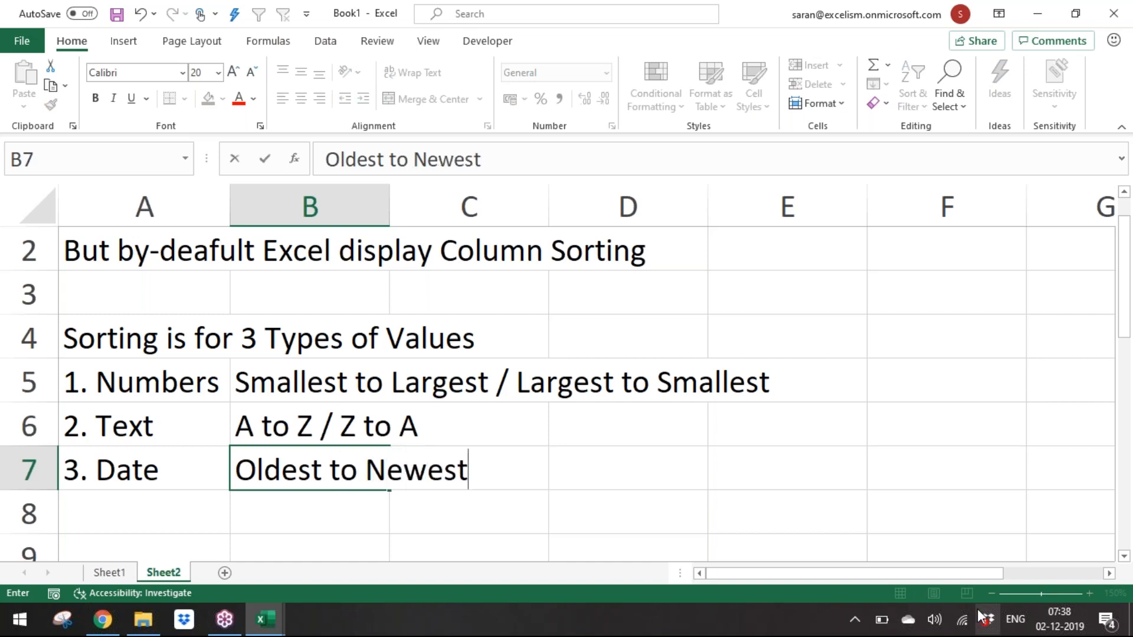
type(" / New")
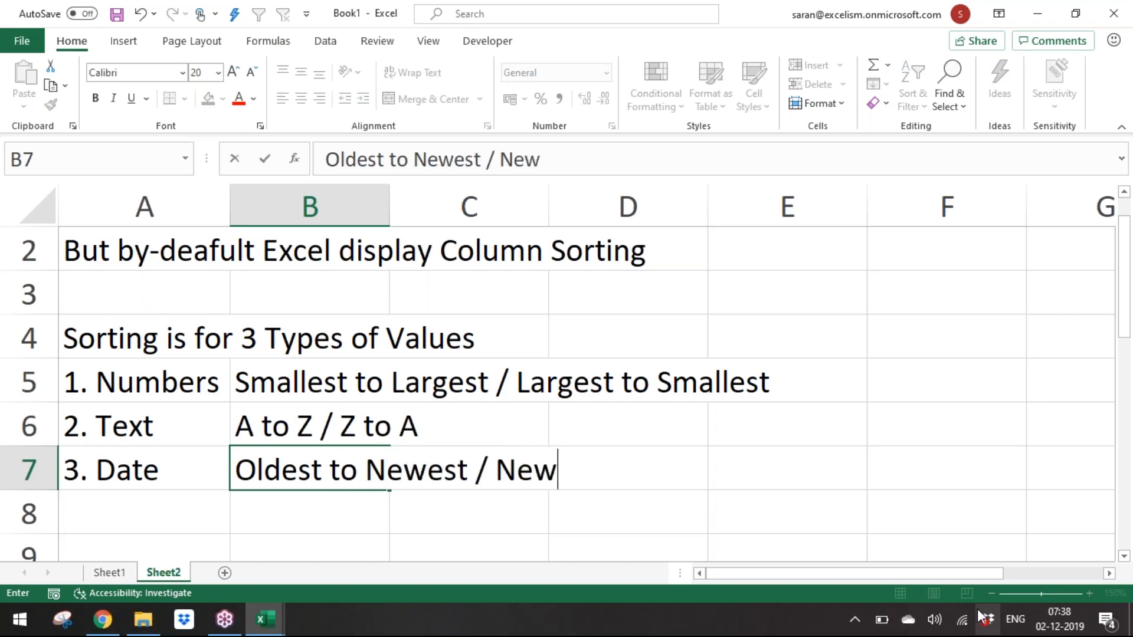
type("est to Oldest")
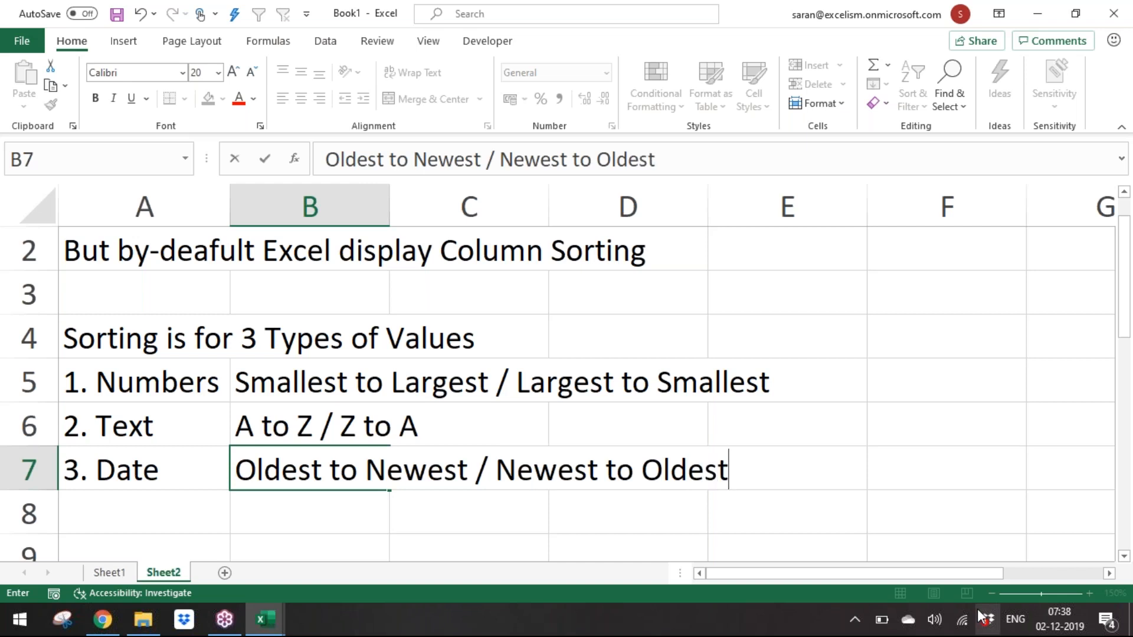
key("Return")
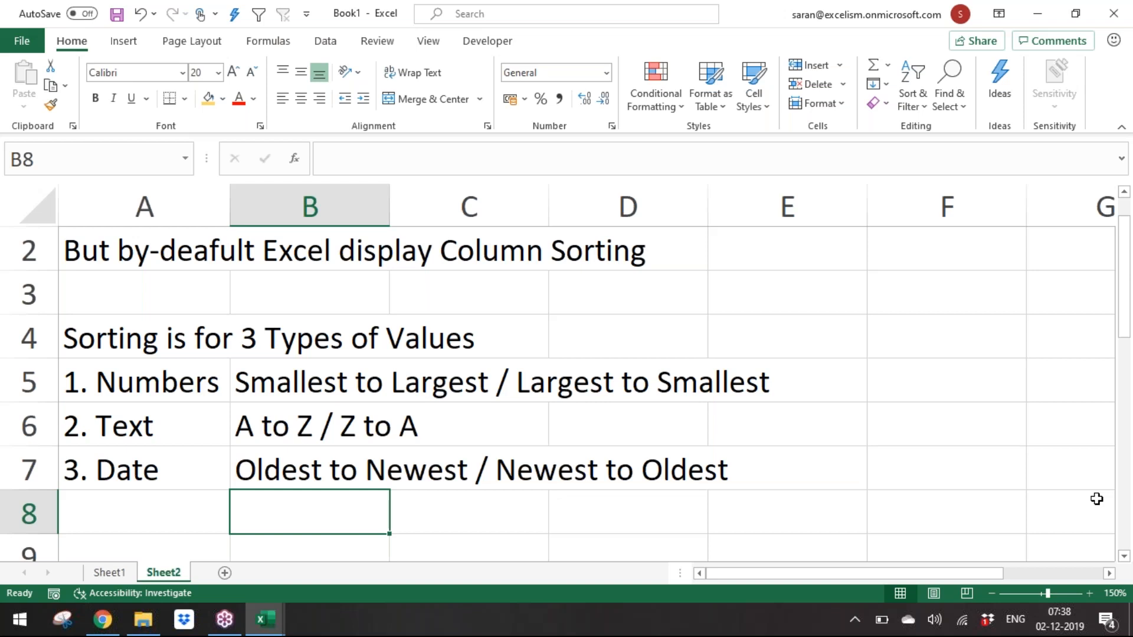
Step: Review the extent of the food-delivery data range on Sheet1 before returning to the notes sheet
key("Up")
key("Up")
key("Up")
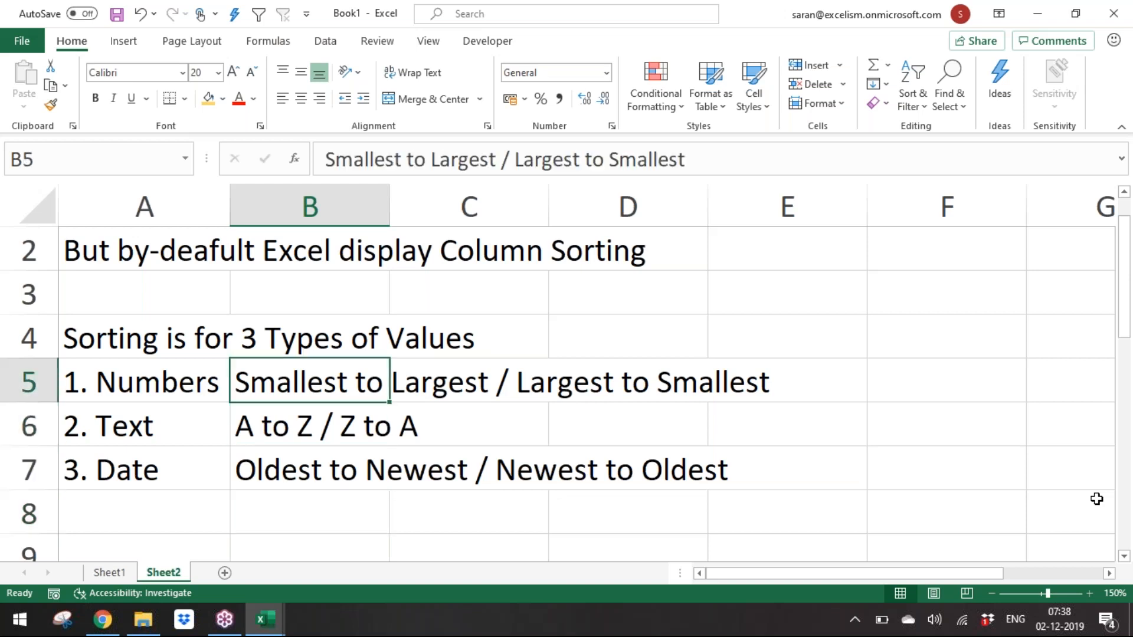
key("Left")
left_click(101, 575)
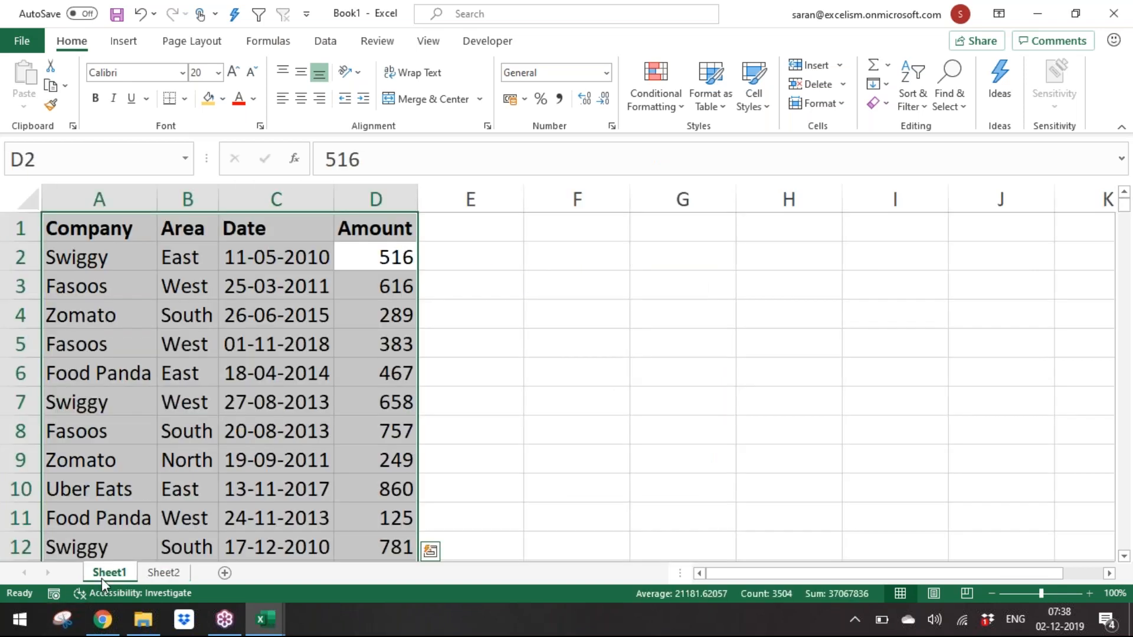
key("ctrl+Home")
key("ctrl+shift+Right")
key("ctrl+shift+Down")
left_click(171, 576)
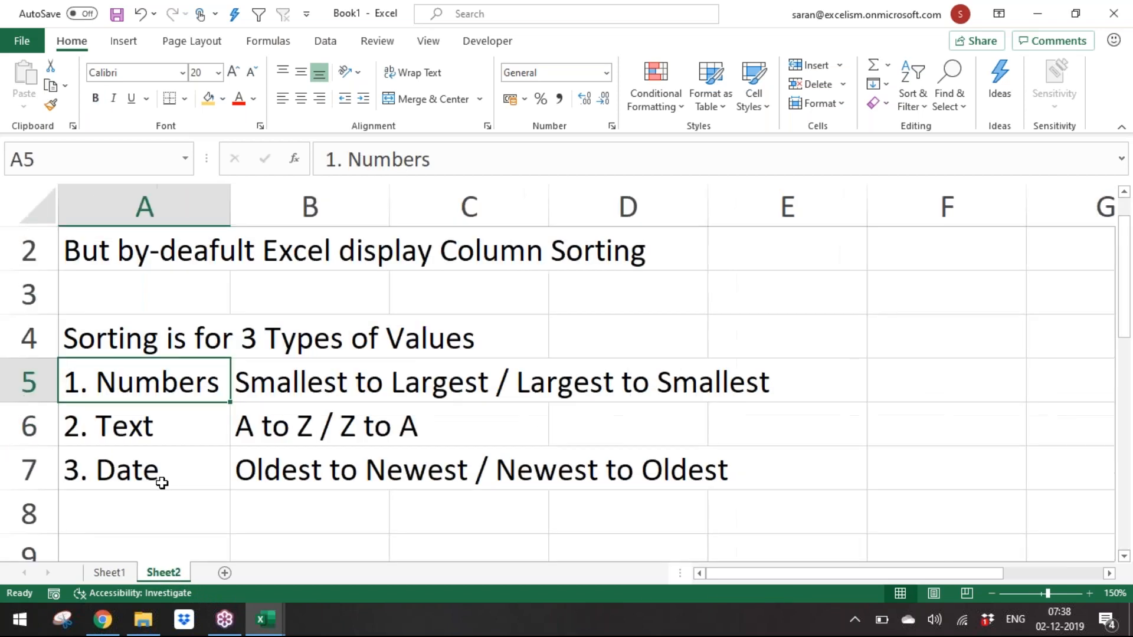
left_click(162, 483)
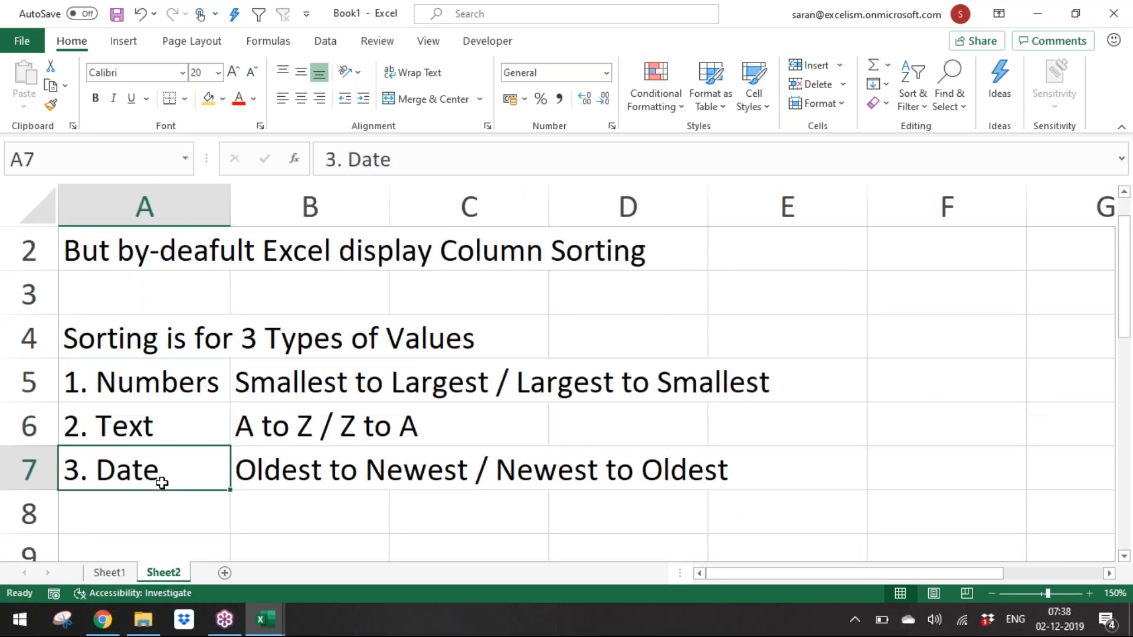
Step: Enter "The Limitation of the sorting is that it reshuffle the entire data" in A9
key("Down")
key("Down")
key("Down")
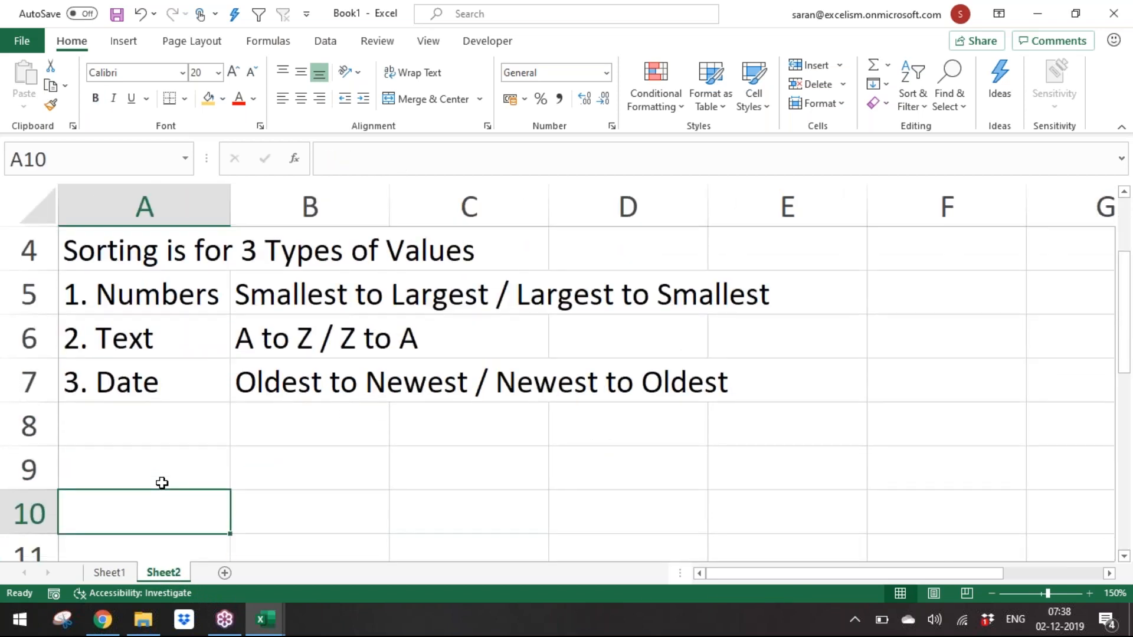
left_click(162, 483)
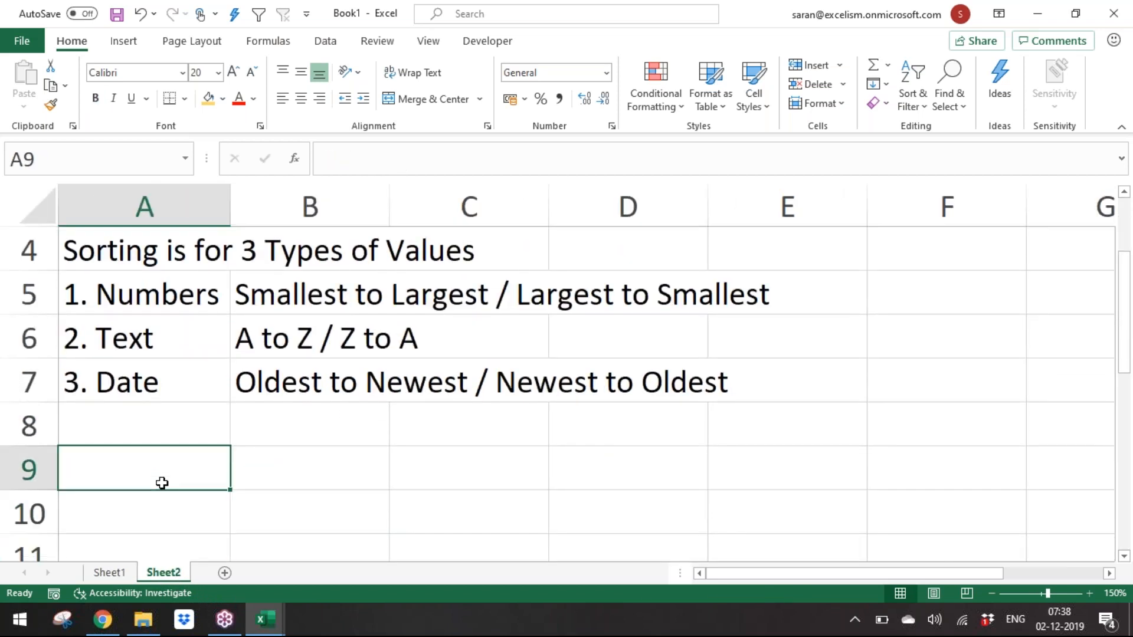
type("The Limitation of the sorting is tha")
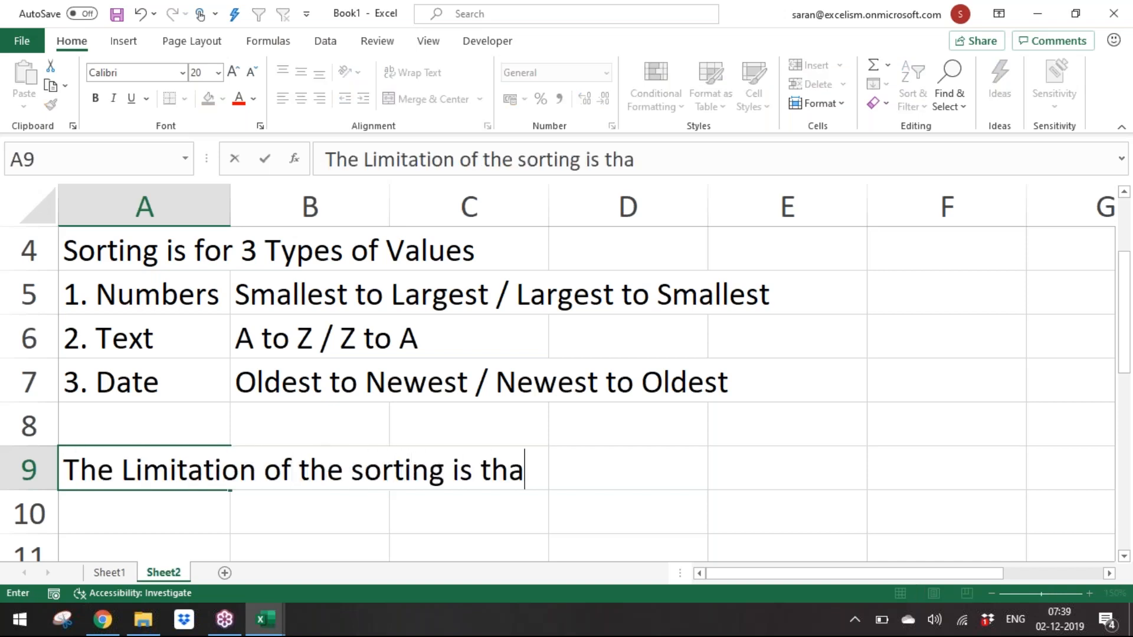
type(" tit")
key("BackSpace")
key("BackSpace")
key("BackSpace")
key("BackSpace")
type("t it reshu")
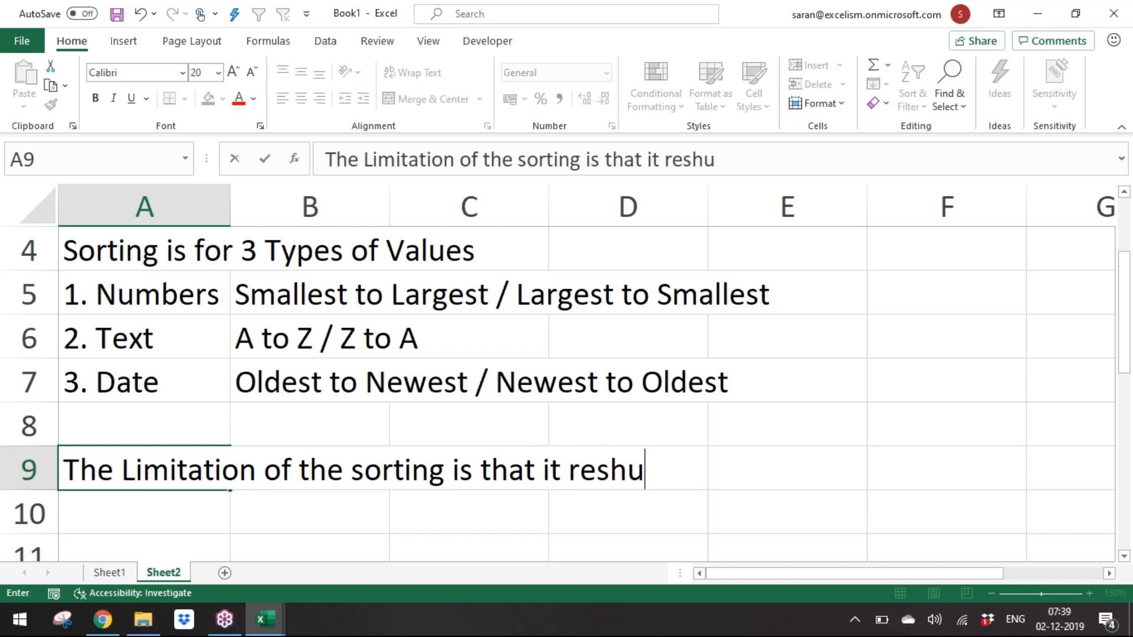
type("ffle the entire")
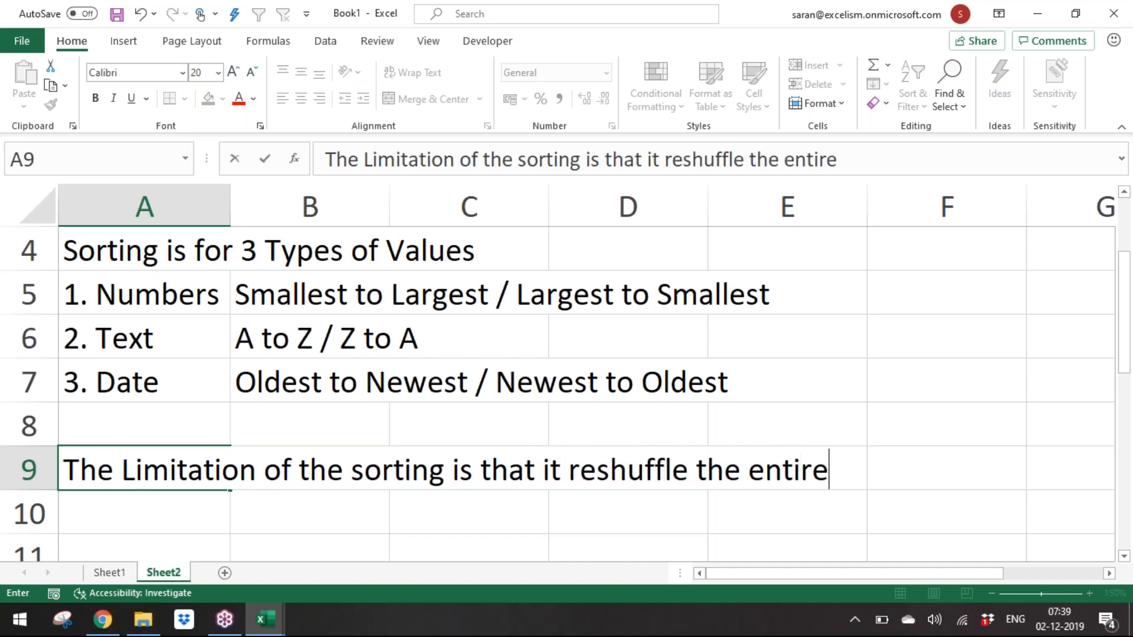
type(" data")
key("Return")
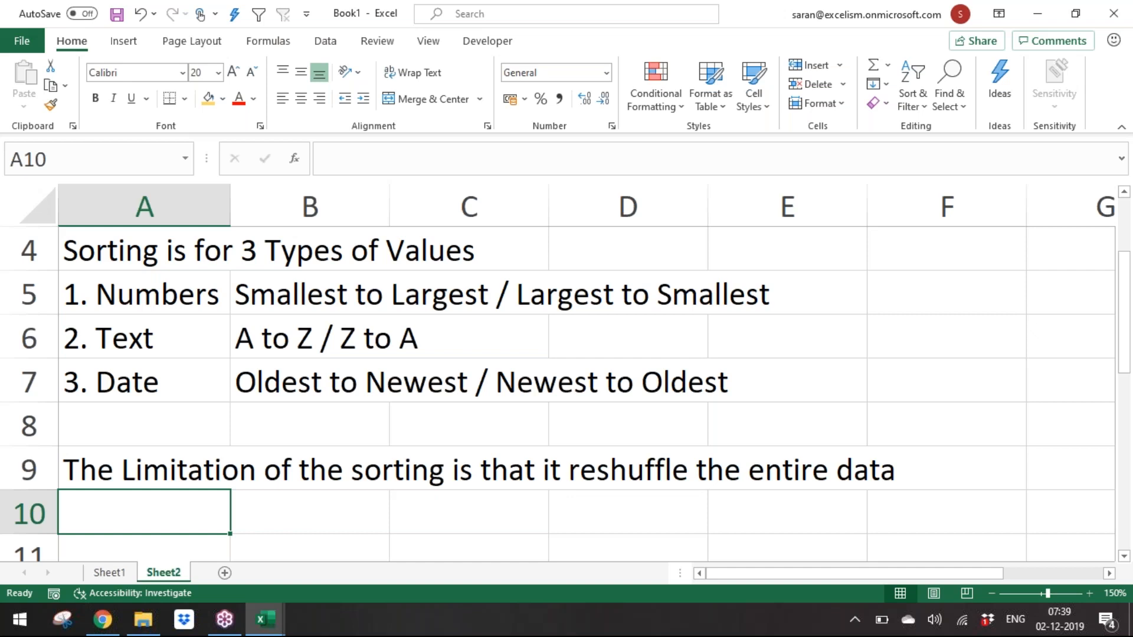
Step: Add filter buttons to the Sheet1 data and try sorting the Company column A to Z, undoing the sort
left_click(115, 574)
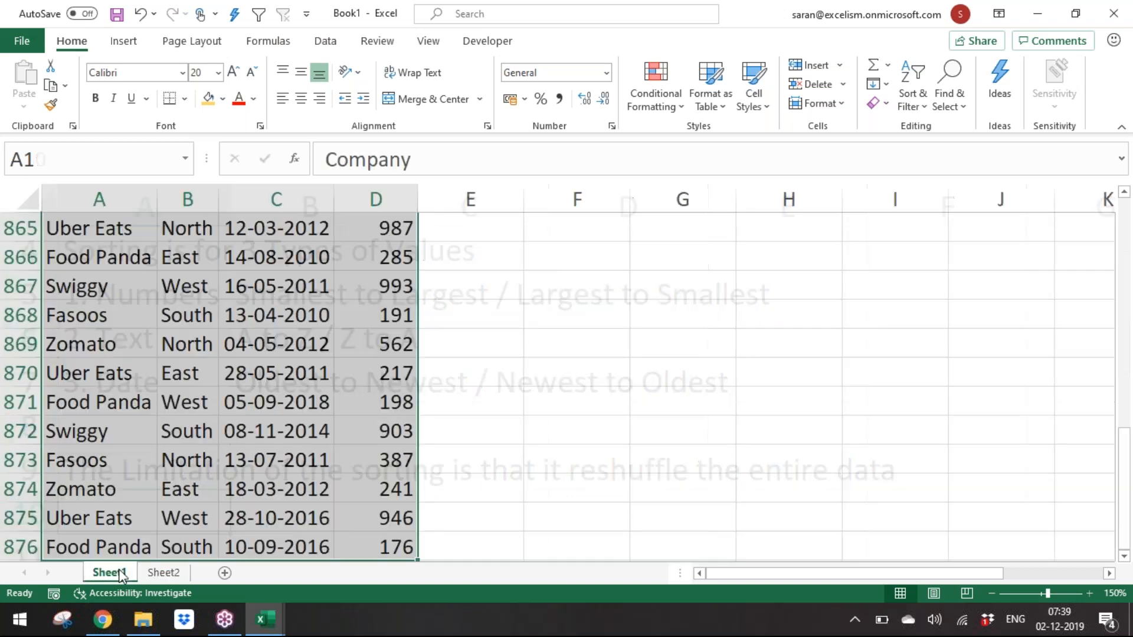
key("ctrl+shift+l")
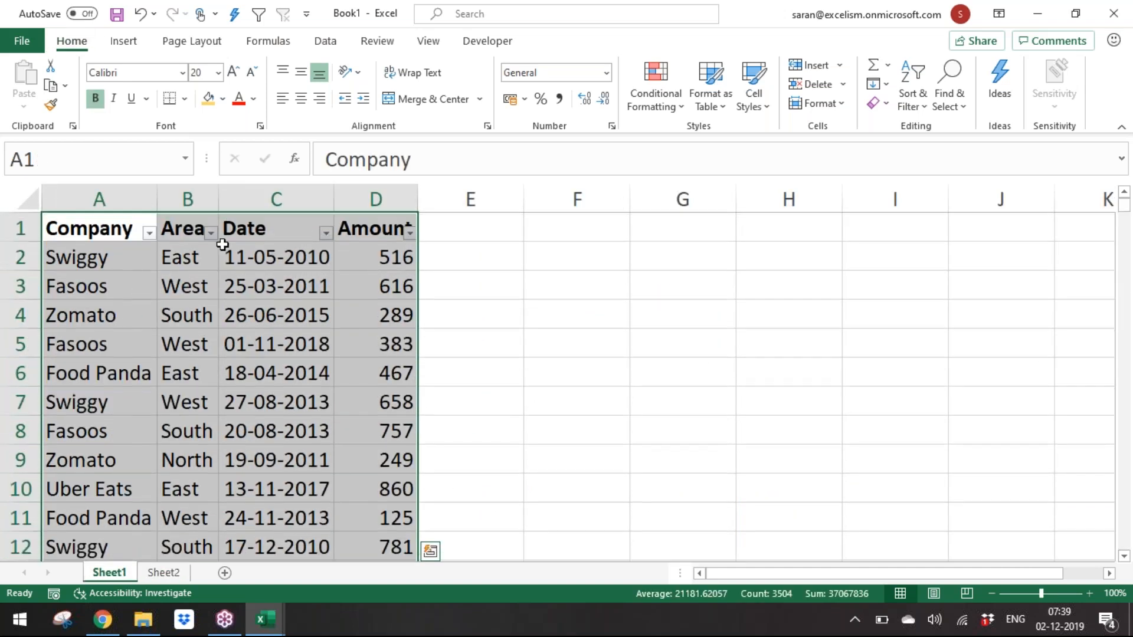
left_click(149, 234)
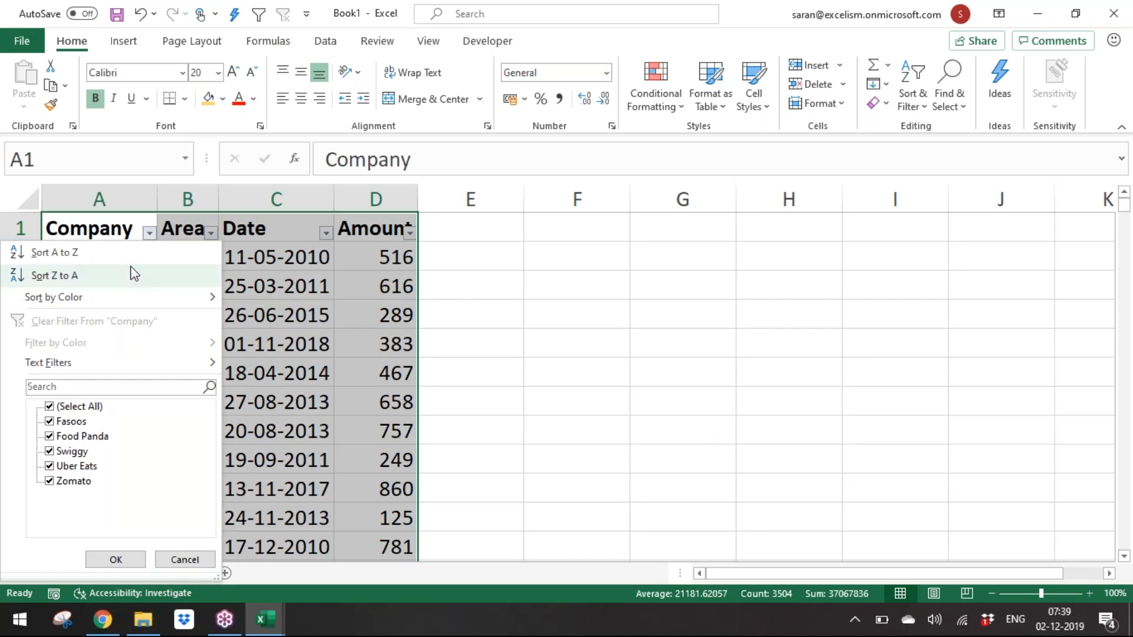
left_click(54, 252)
left_click(249, 310)
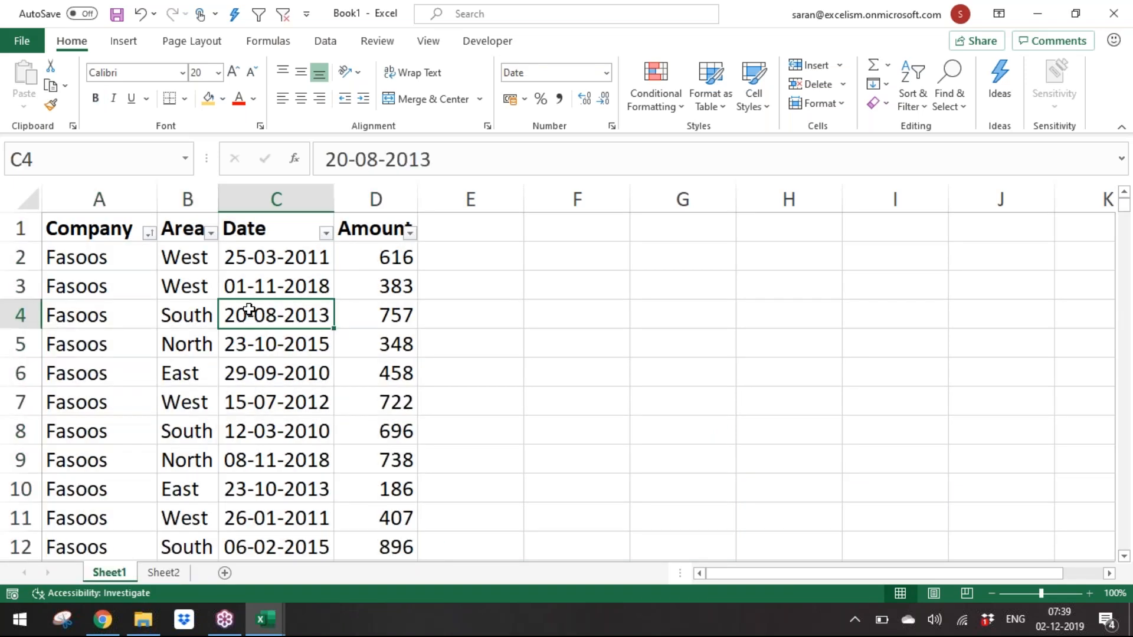
key("ctrl+z")
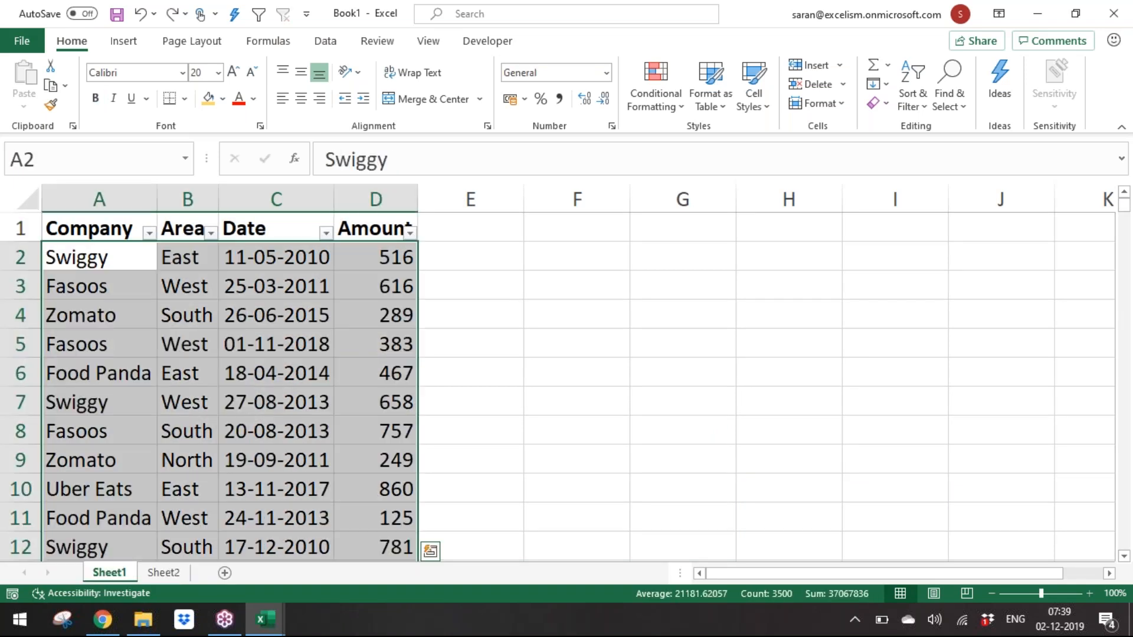
Step: Enter "Sorting is for" in A11 of Sheet2
left_click(157, 573)
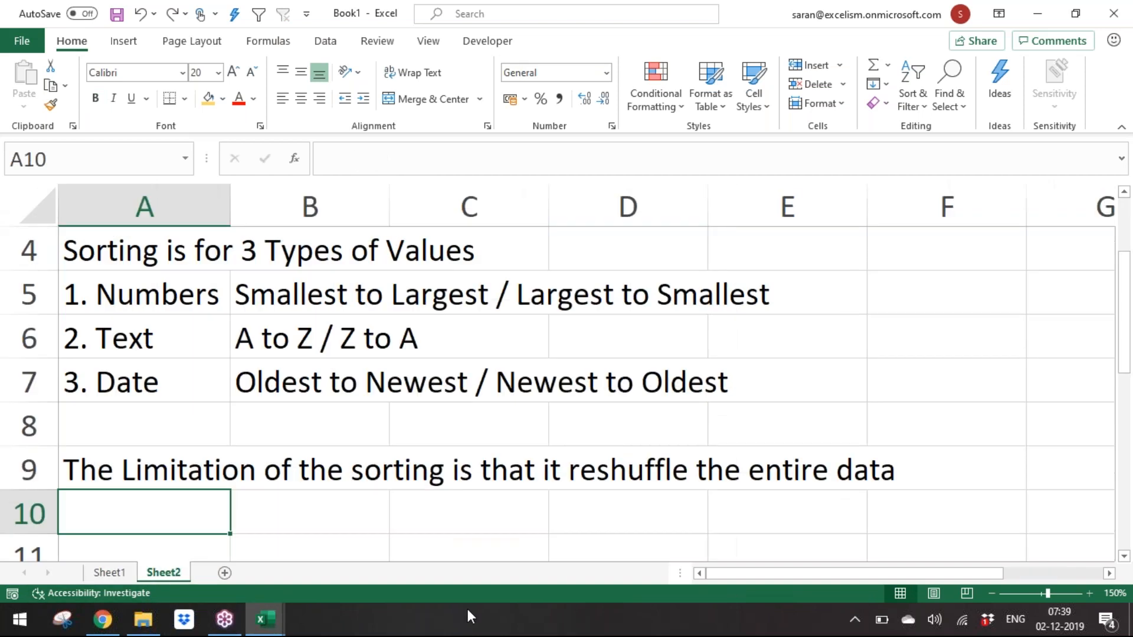
key("Down")
key("Down")
left_click(120, 573)
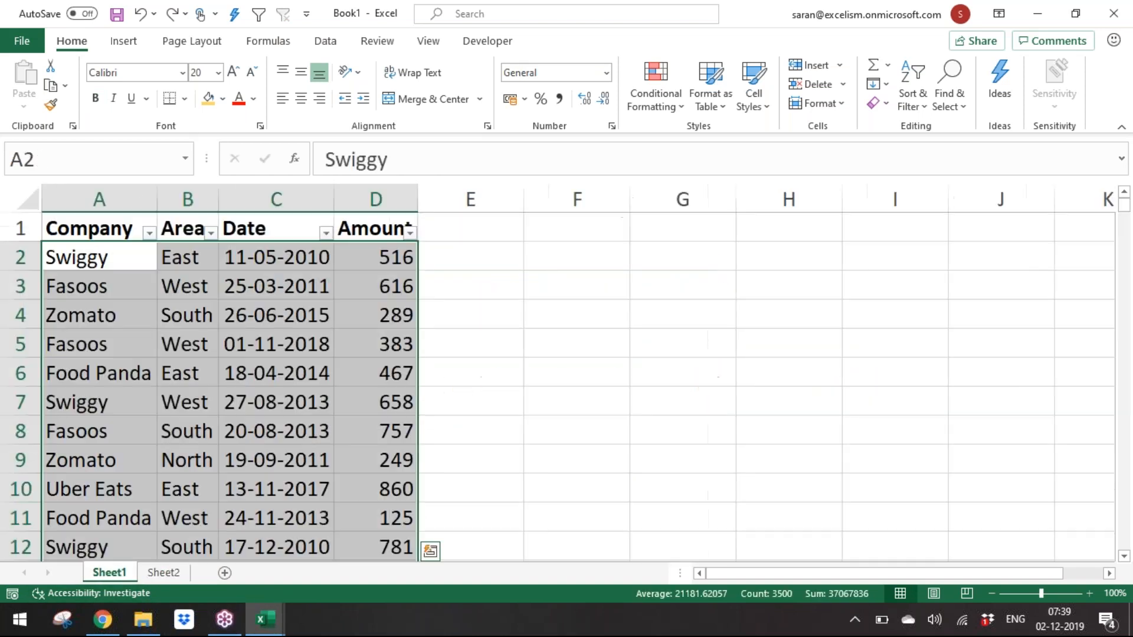
left_click(177, 578)
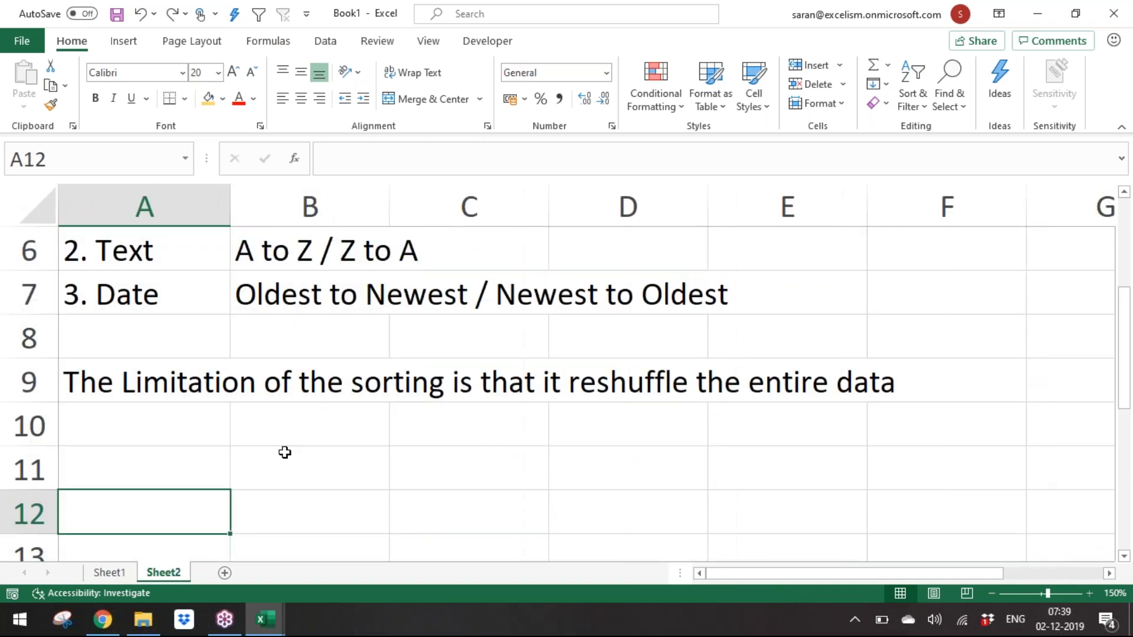
key("Up")
key("Up")
key("Down")
type("Sortin")
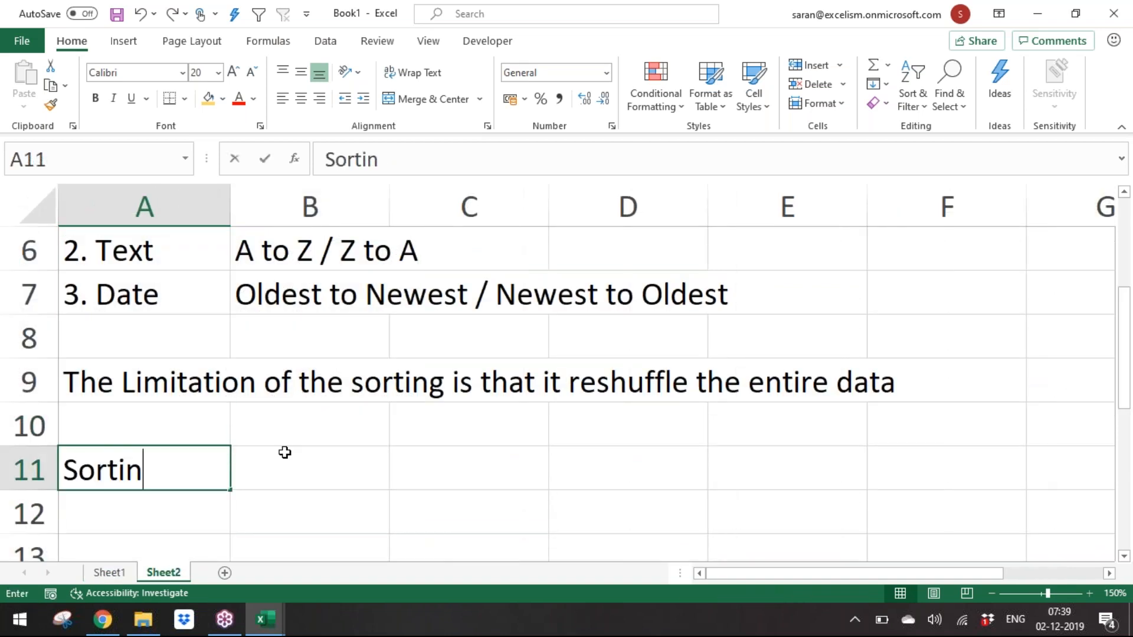
type("g is for")
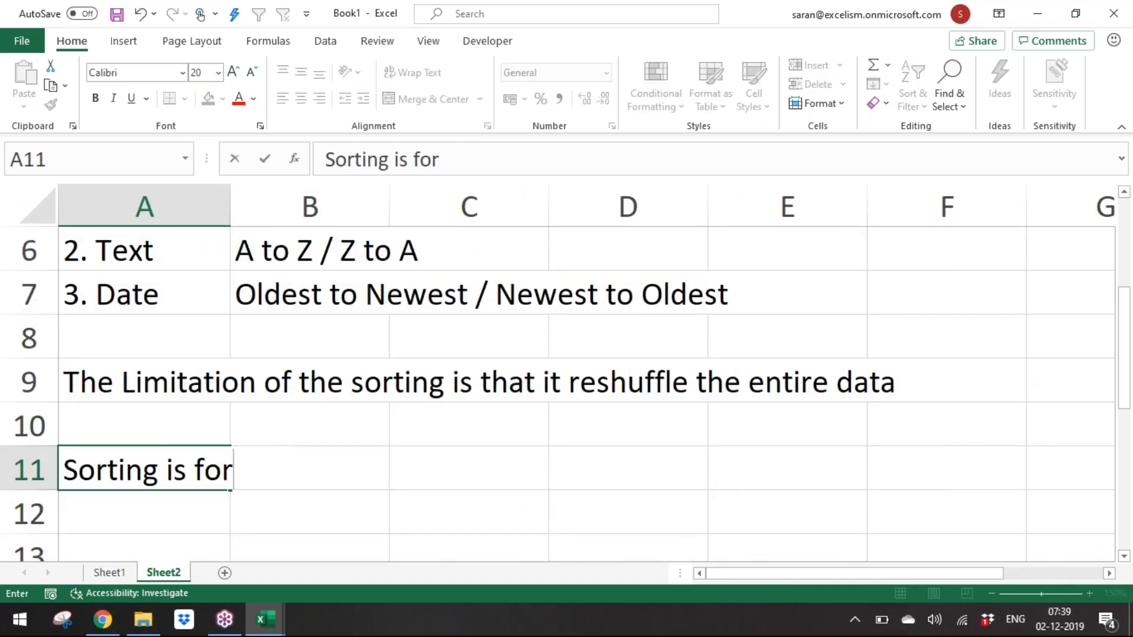
key("Return")
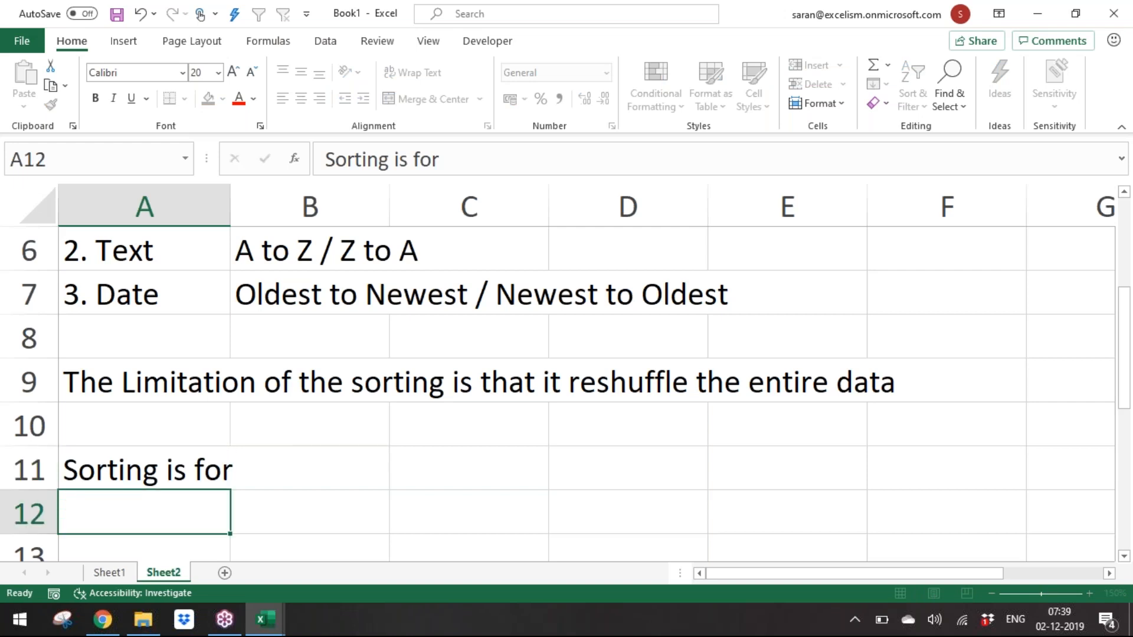
Step: Enter "a value in the Cell", "Cell Color" and "Font Color" in A12 to A14 of Sheet2
type("a value in the Cell")
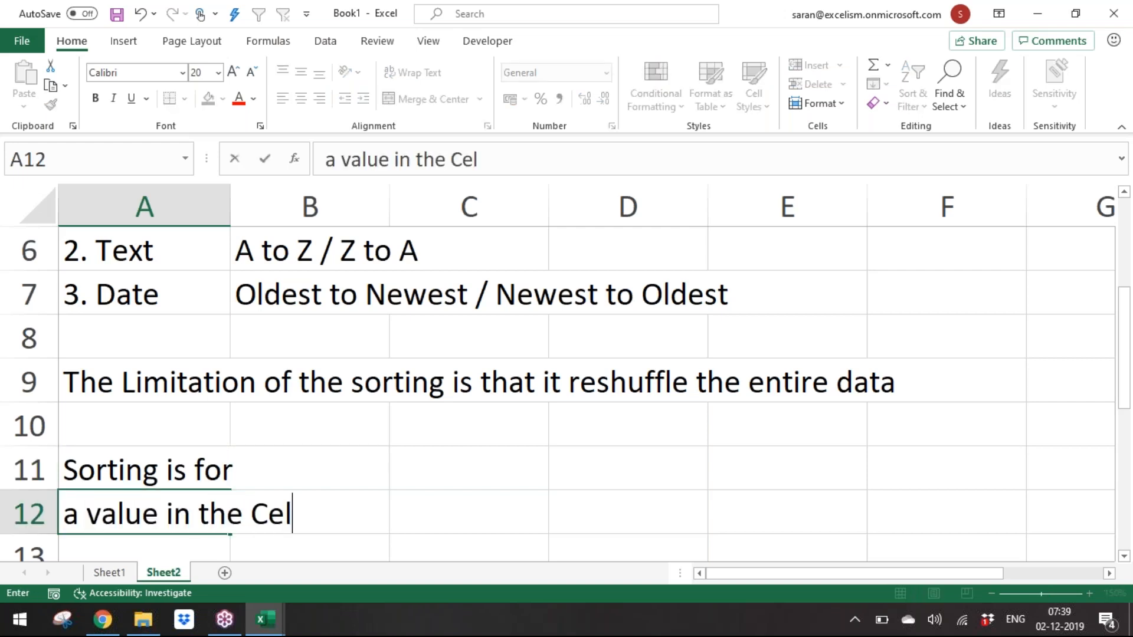
key("Return")
type("Cell Color")
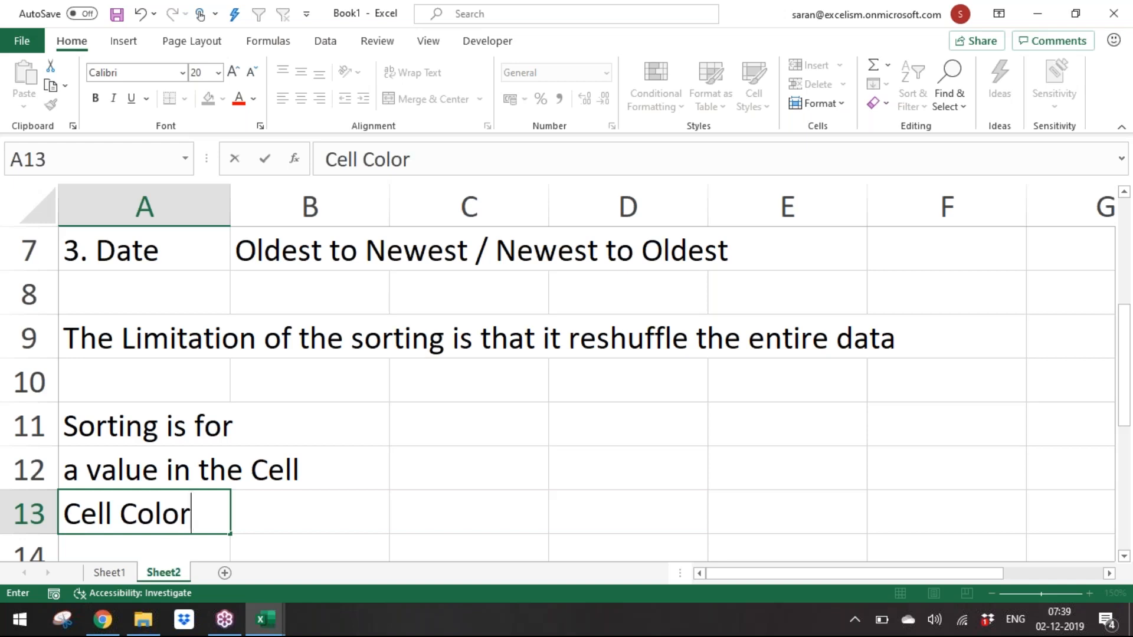
key("Return")
type("Font Color")
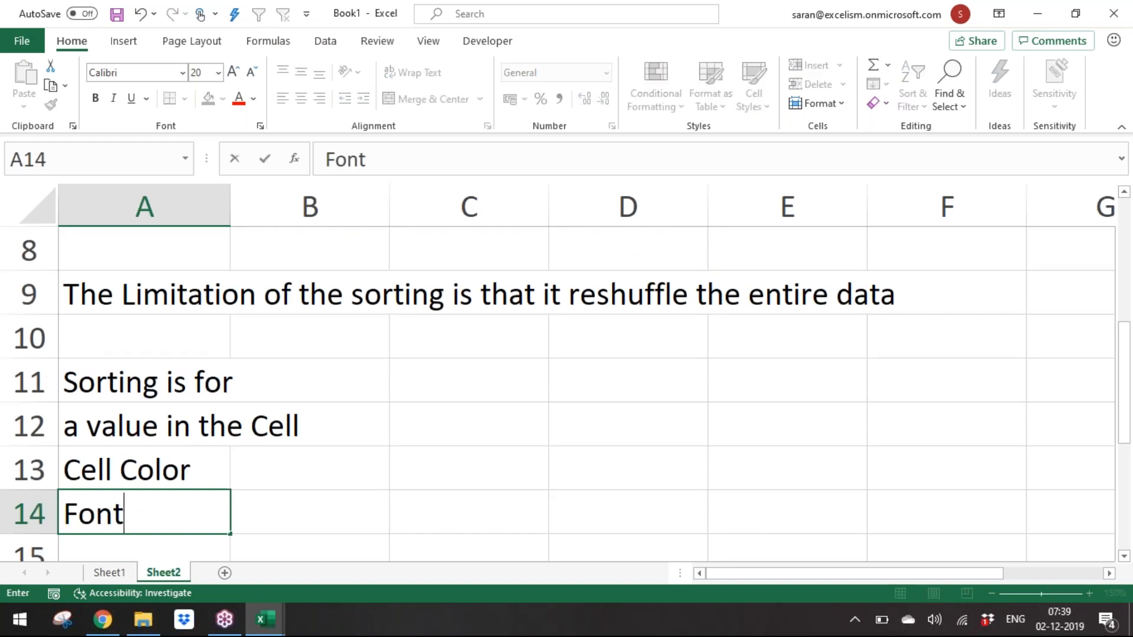
key("Return")
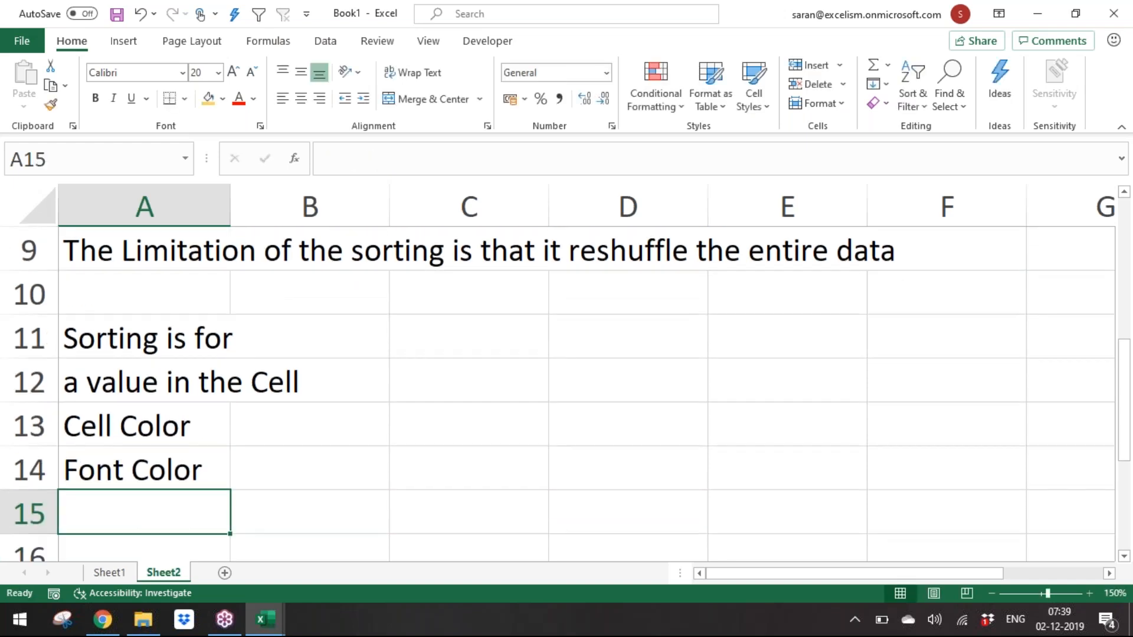
Step: Edit A12 to capitalize "value" so it reads "a Value in the Cell"
key("Up")
key("Up")
key("Up")
key("F2")
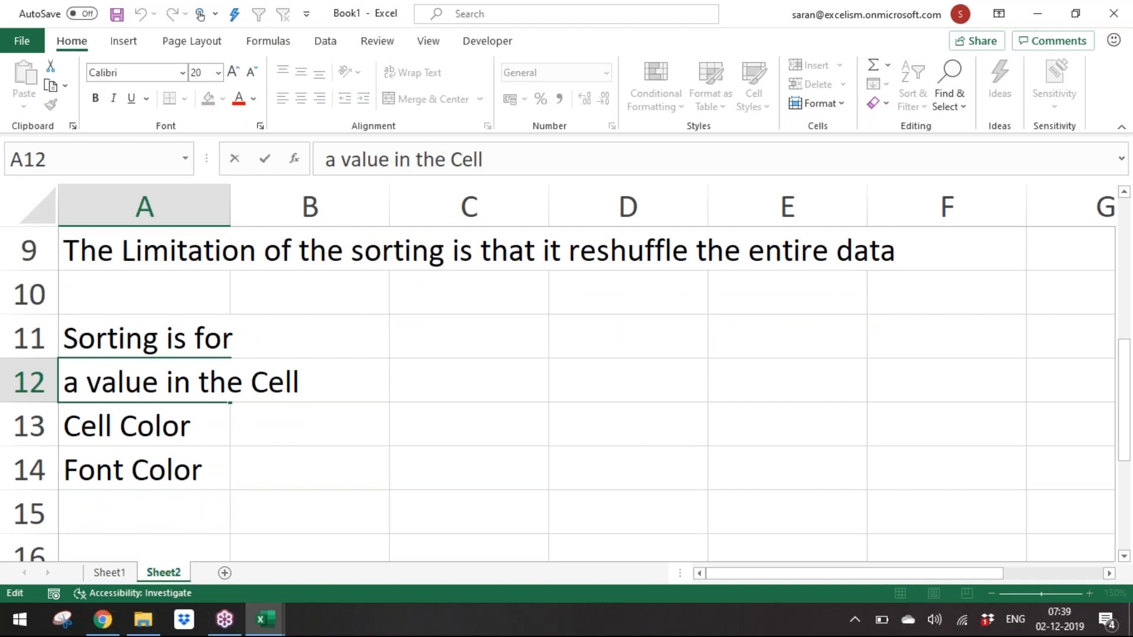
key("ctrl+Left")
key("ctrl+Left")
key("ctrl+Left")
key("shift+Right")
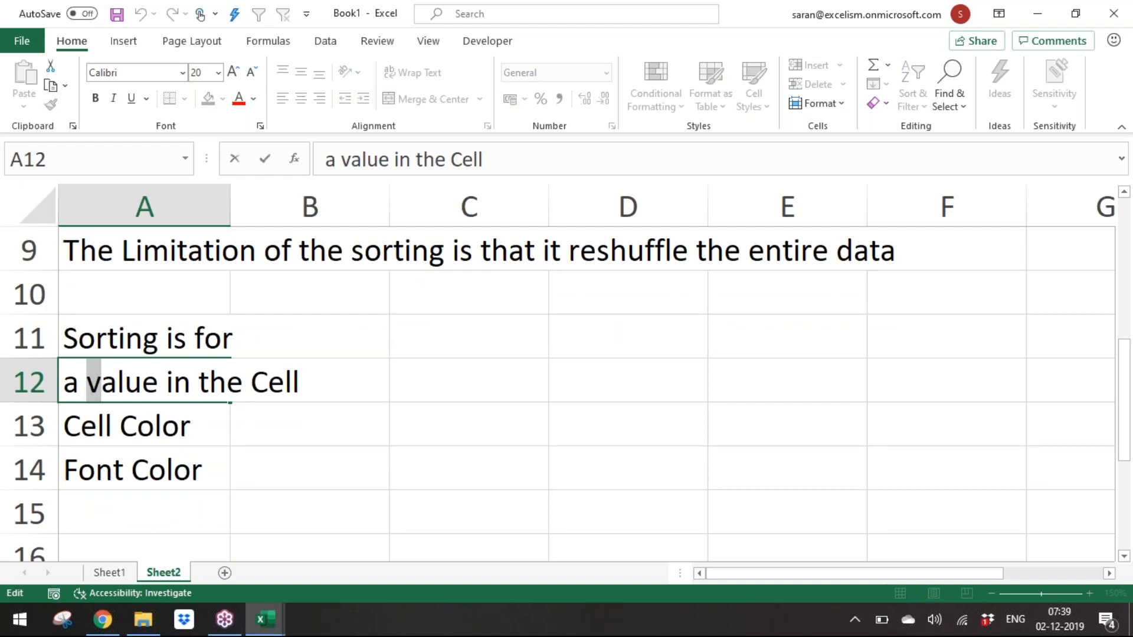
type("C\\V")
key("BackSpace")
key("BackSpace")
key("BackSpace")
type("V")
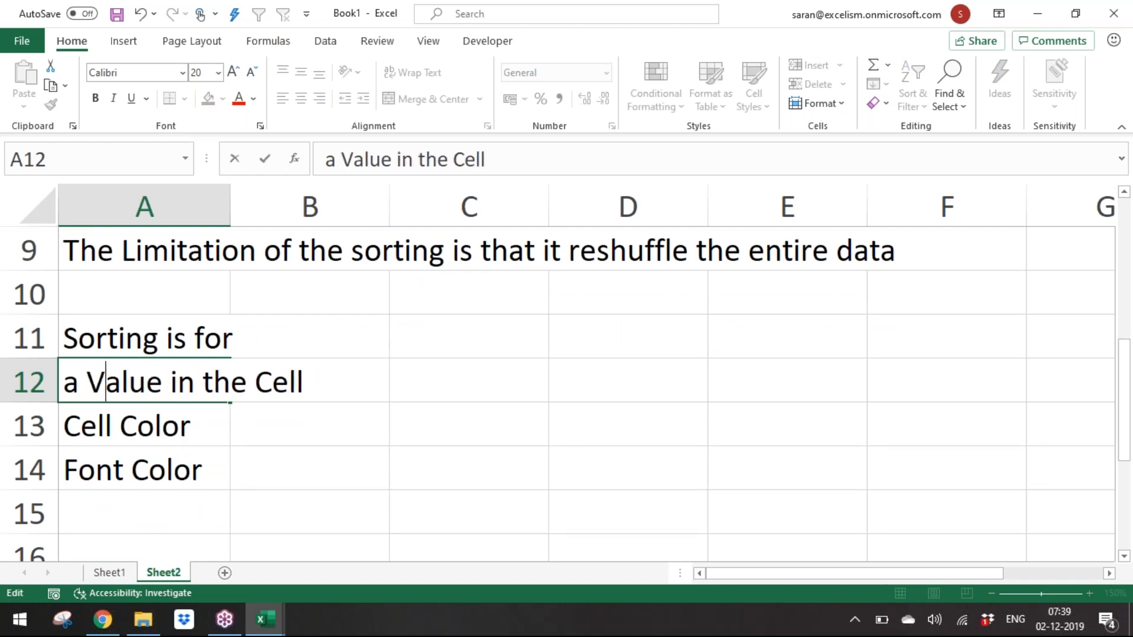
key("Return")
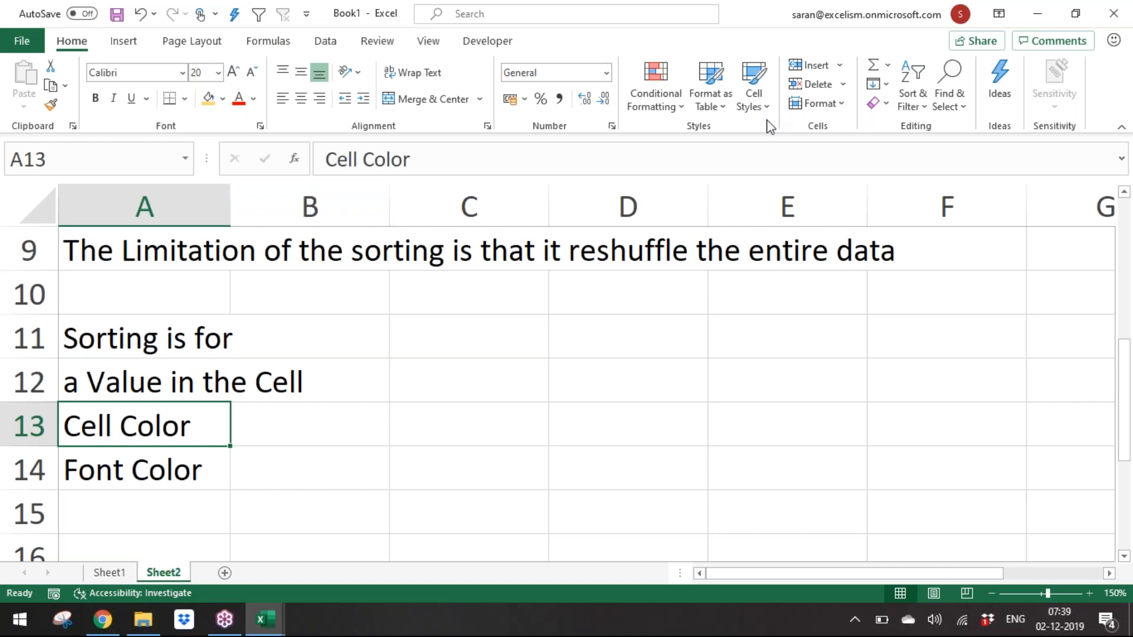
left_click(665, 108)
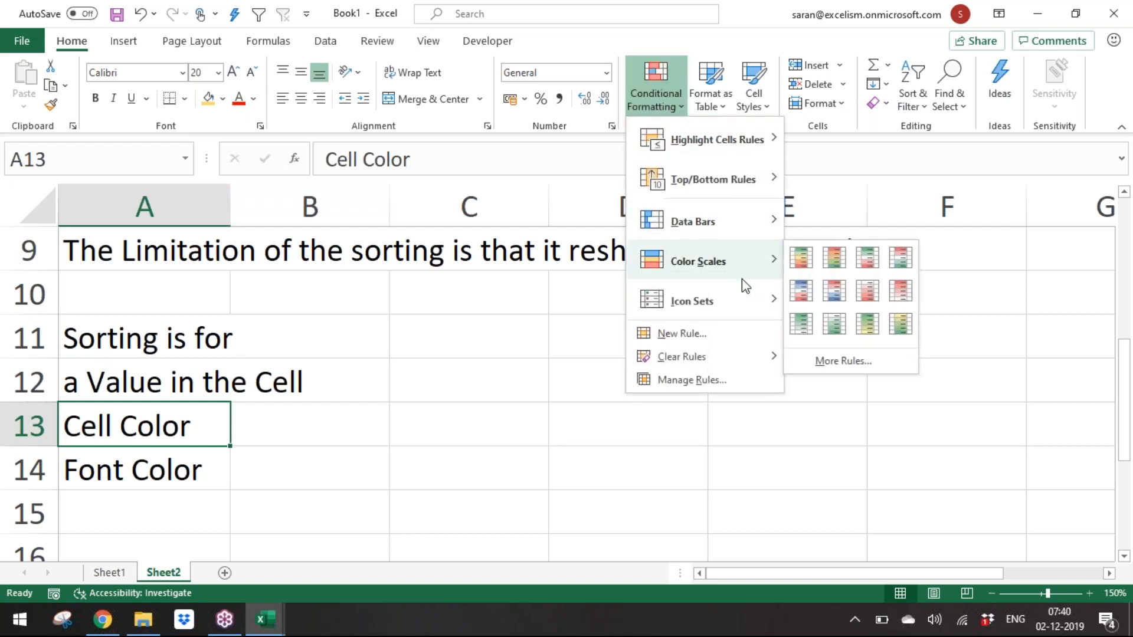
mouse_move(750, 301)
key("Escape")
key("Escape")
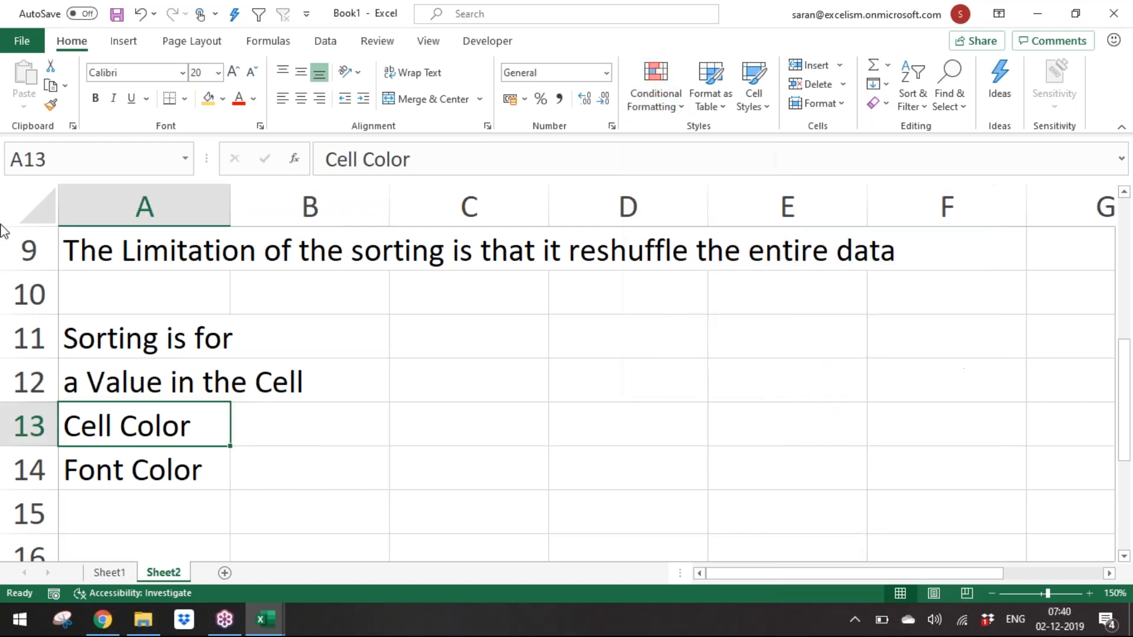
Step: Select the Sheet1 data and sort it by Company on cell values, A to Z
left_click(110, 573)
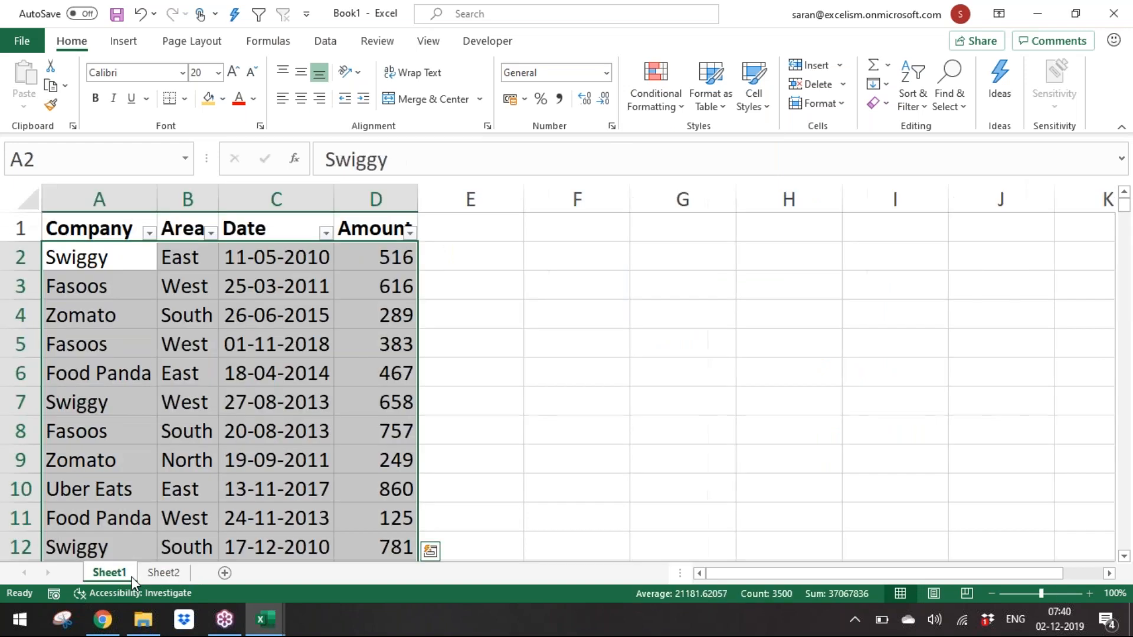
key("ctrl+Home")
key("ctrl+shift+Right")
key("ctrl+shift+Down")
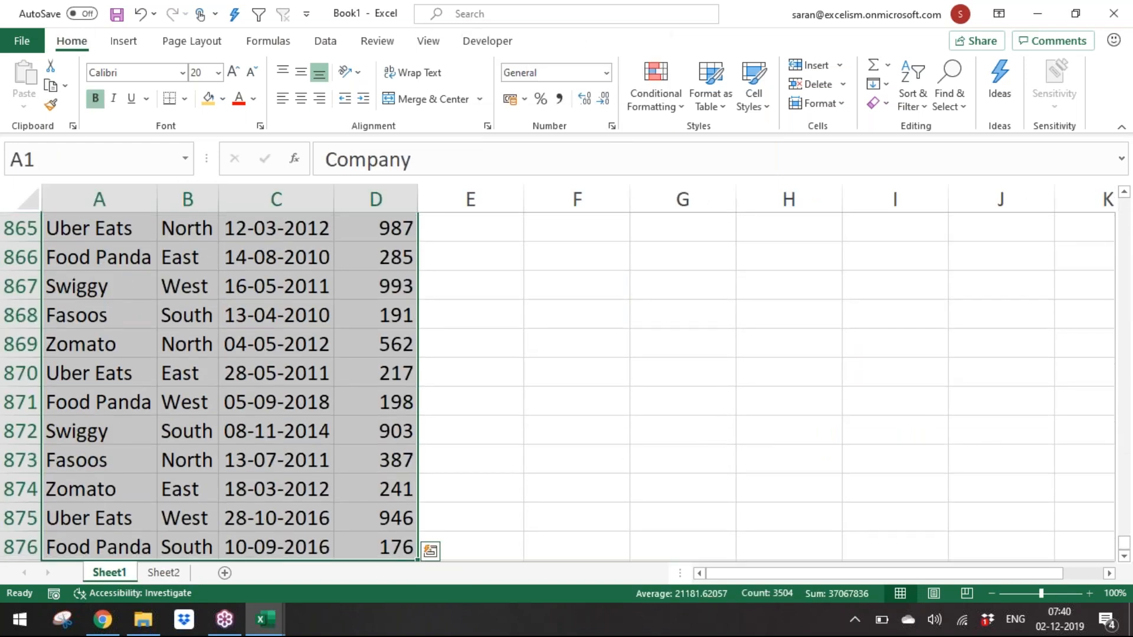
key("Down")
key("Up")
key("ctrl+shift+Right")
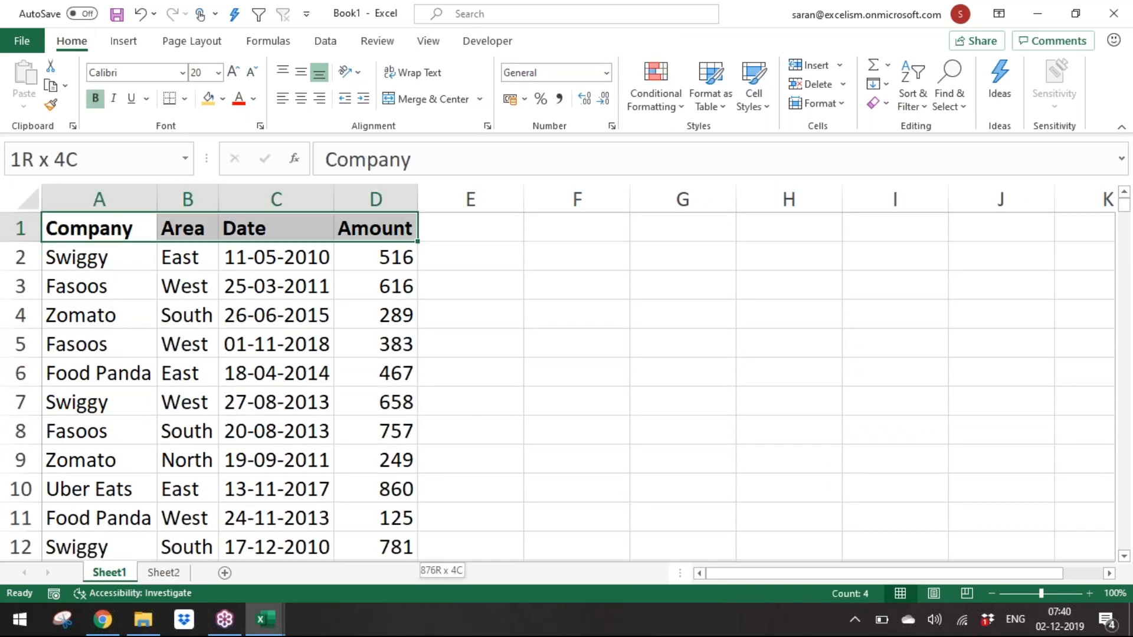
key("ctrl+shift+Down")
key("alt+d")
key("s")
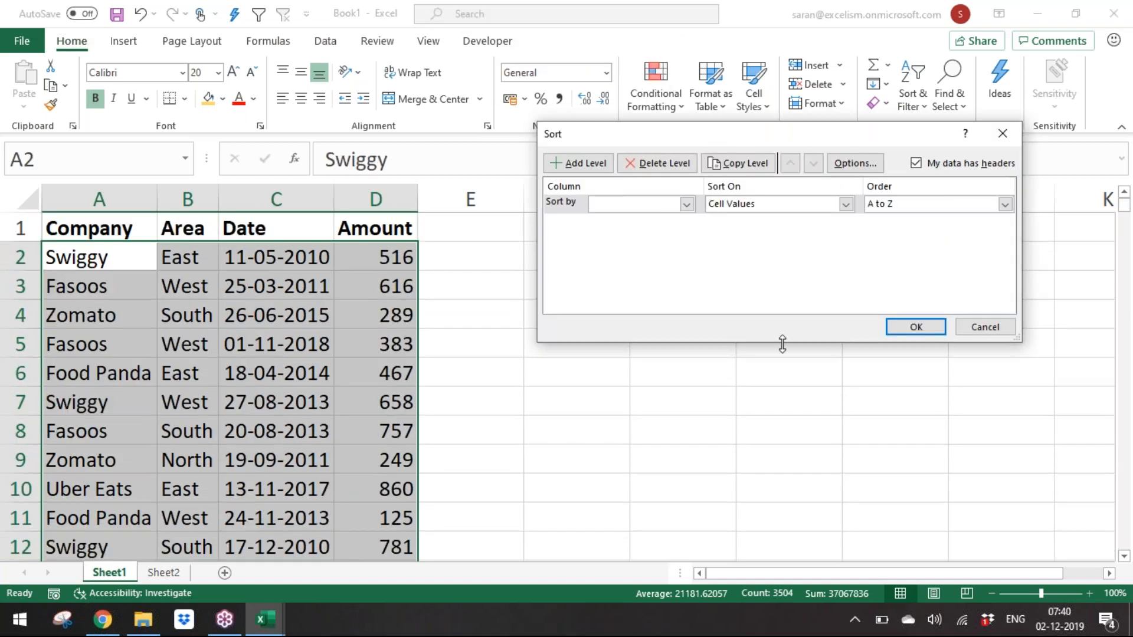
left_click(653, 203)
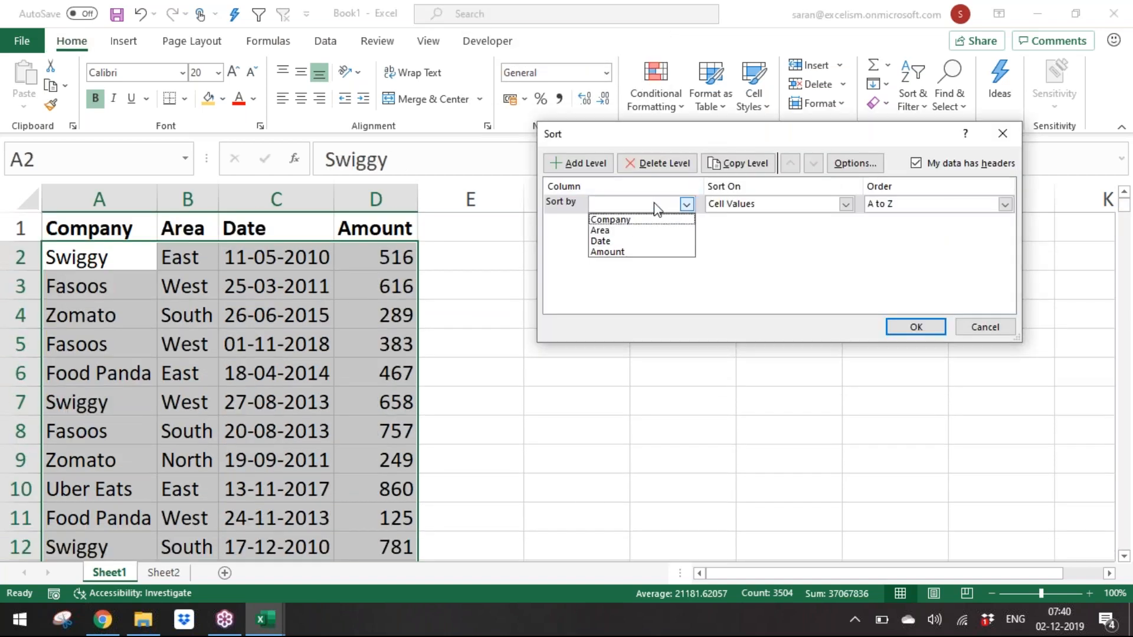
left_click(568, 189)
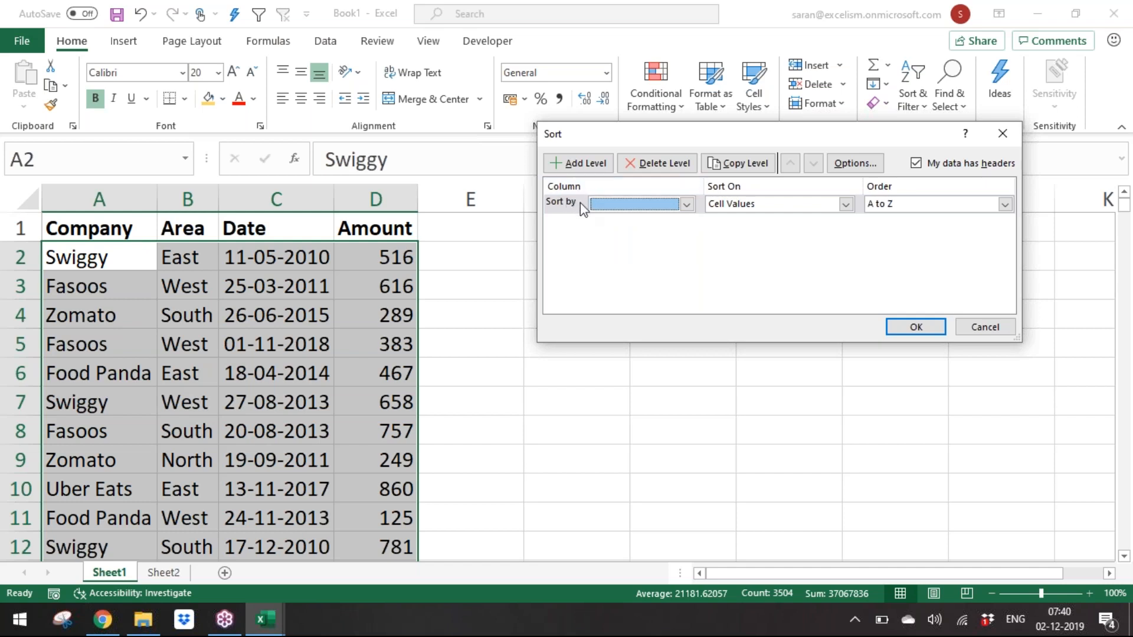
left_click(608, 204)
left_click(611, 218)
left_click(905, 216)
left_click(902, 219)
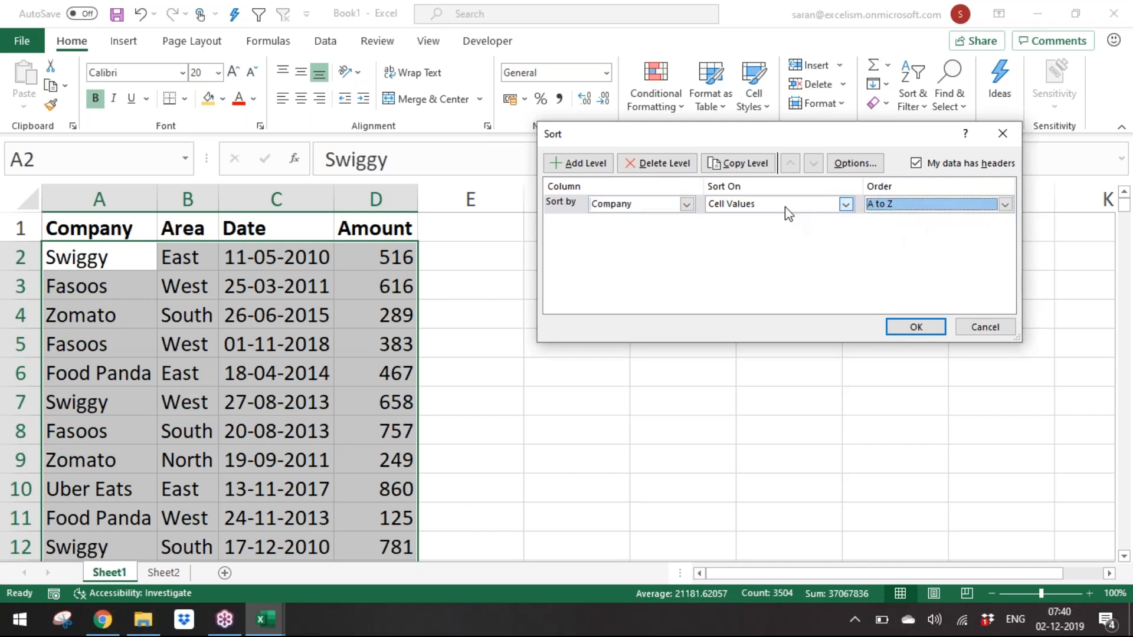
left_click(784, 206)
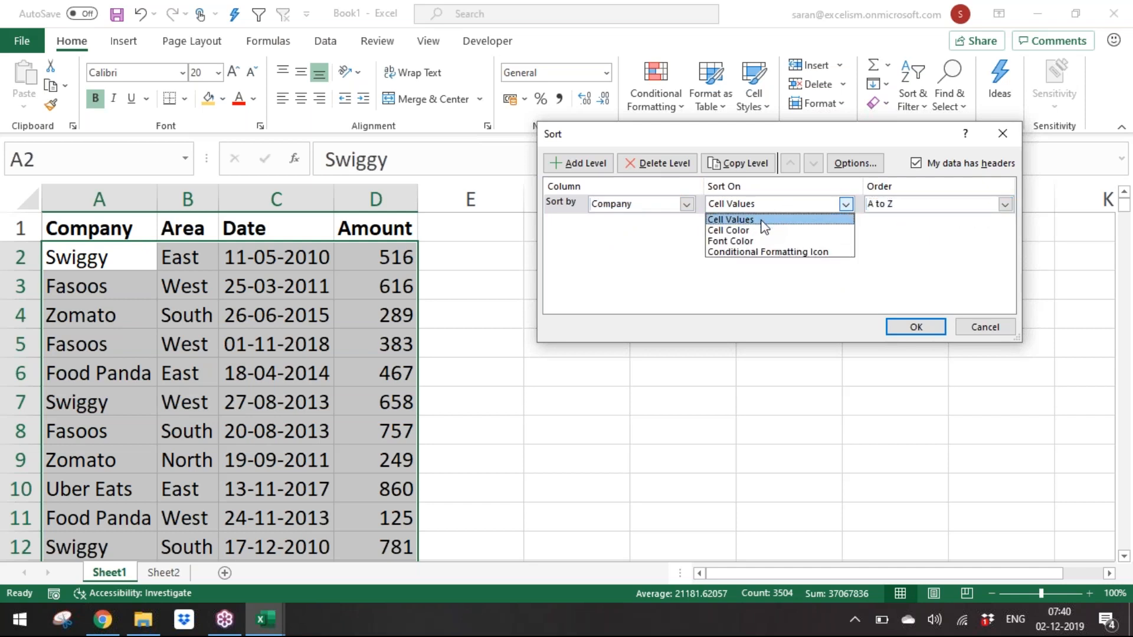
left_click(915, 263)
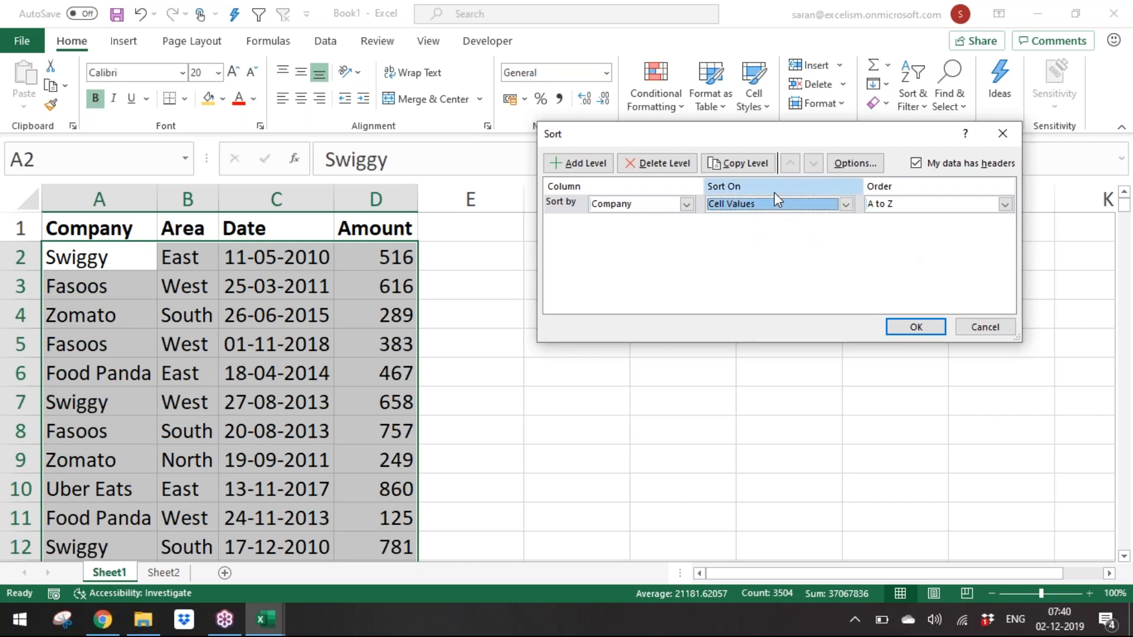
left_click(778, 204)
left_click(760, 219)
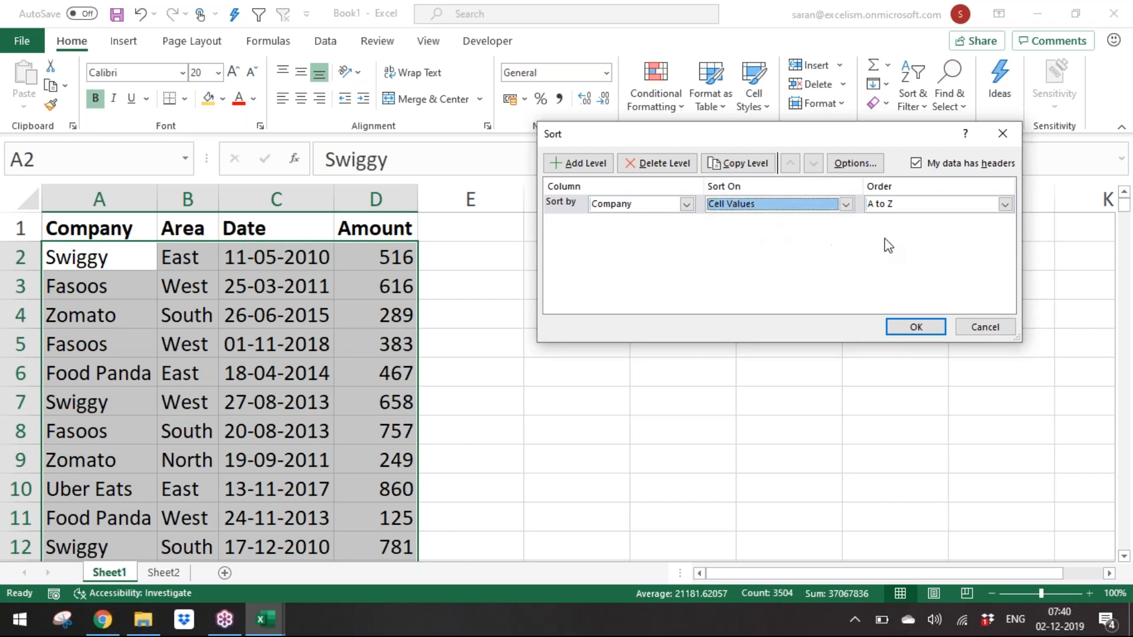
left_click(913, 329)
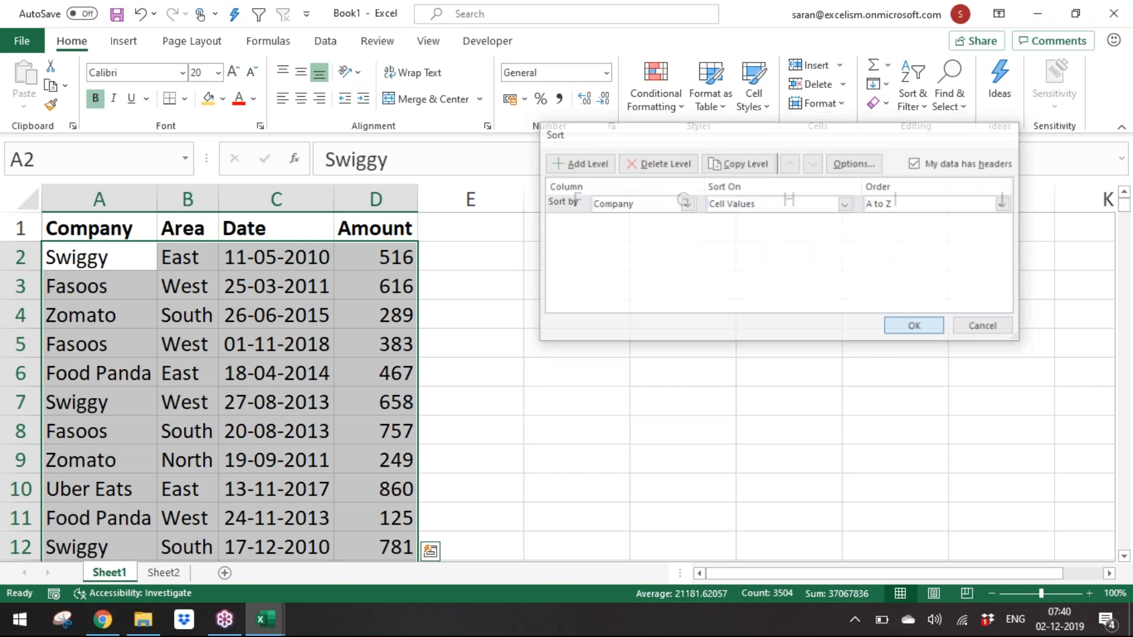
Step: Check the bottom of the sorted data and undo the Company sort
left_click(184, 259)
key("ctrl+Down")
key("ctrl+Home")
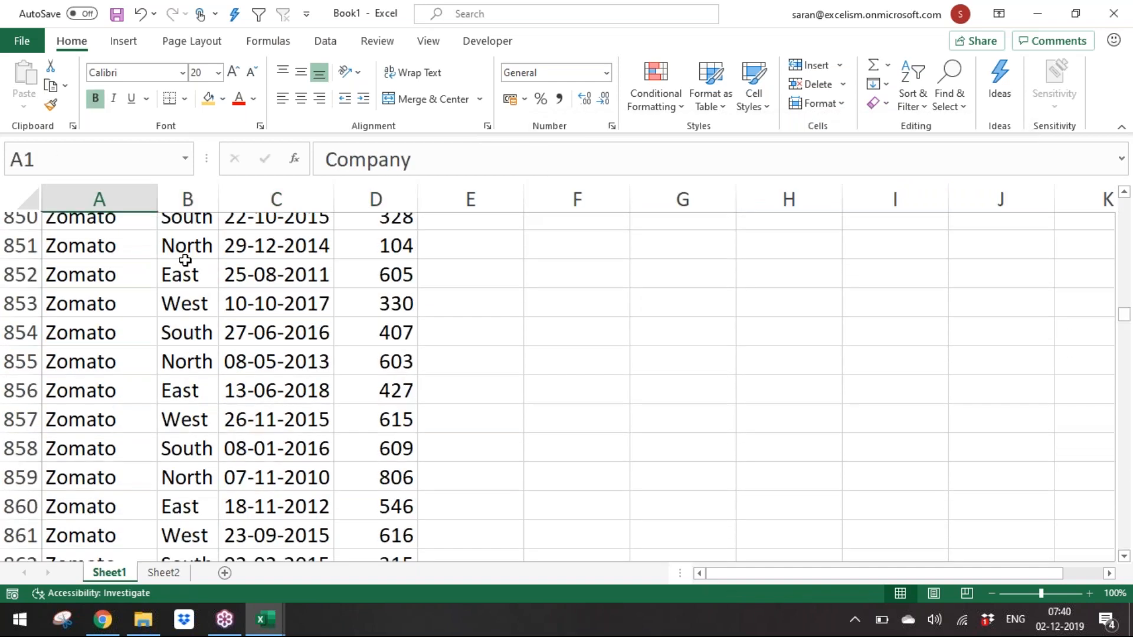
key("Down")
key("ctrl+Down")
key("ctrl+z")
Step: Open the Sort dialog for the data and set the Company level to sort on Cell Color
key("ctrl+q")
key("Escape")
key("alt+d")
key("s")
key("Tab")
key("alt+Down")
key("Down")
key("Down")
key("Up")
key("Up")
key("Tab")
key("alt+Down")
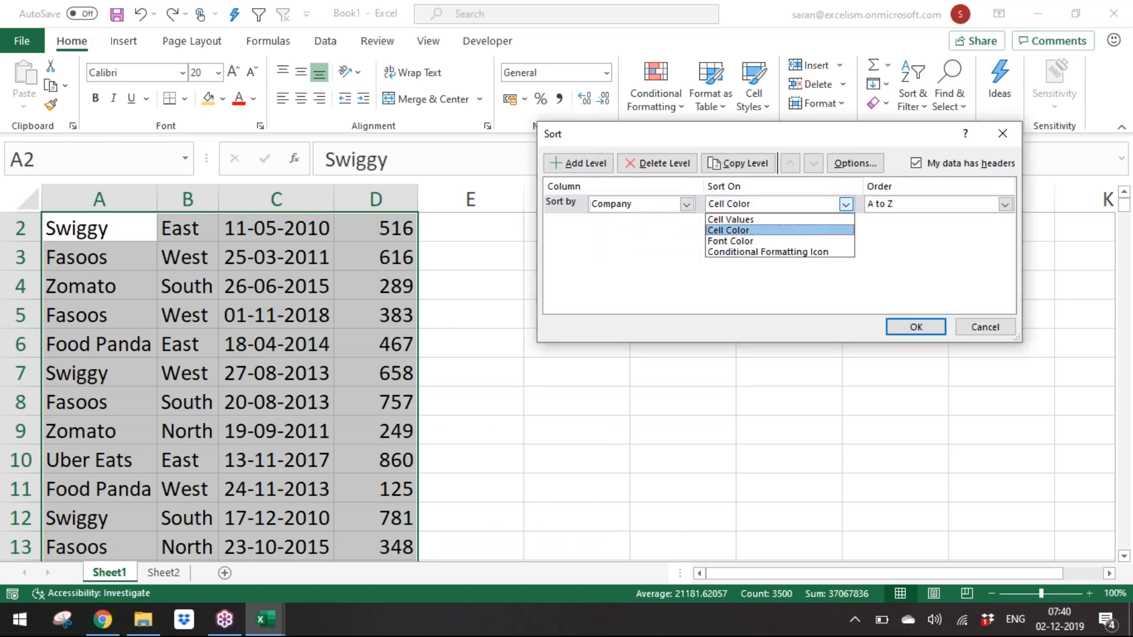
key("Down")
key("Return")
Step: Switch the Company level back to cell values with order Z to A and apply the sort
key("Up")
key("Right")
key("Down")
key("Tab")
key("Tab")
key("alt+Down")
key("Up")
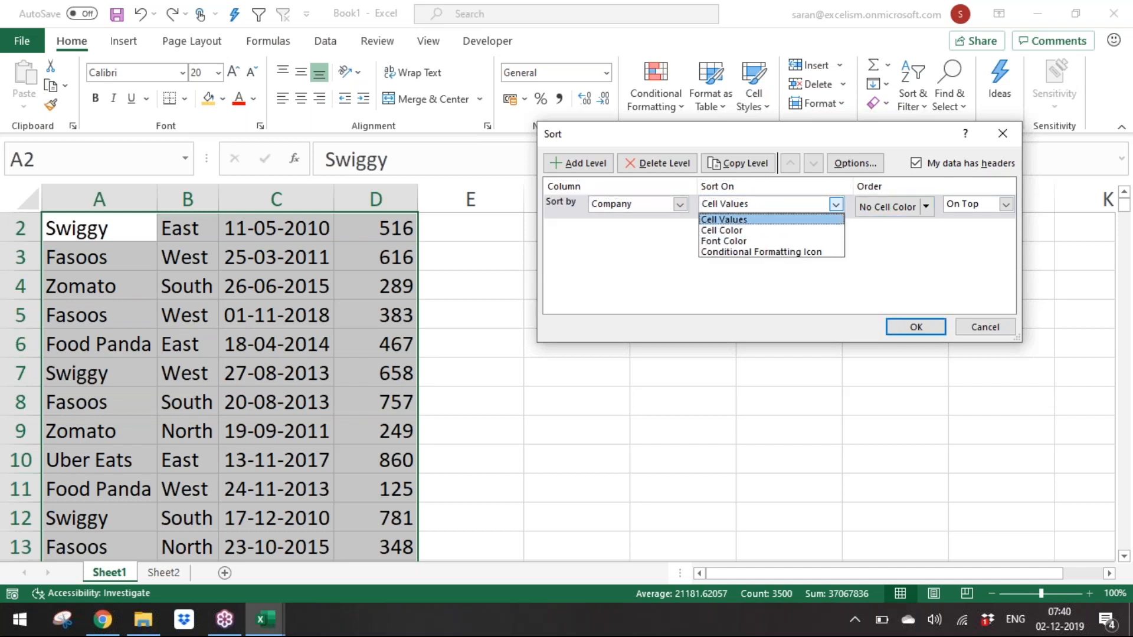
key("Return")
key("Tab")
key("Tab")
key("alt+Down")
key("Down")
key("Return")
key("Tab")
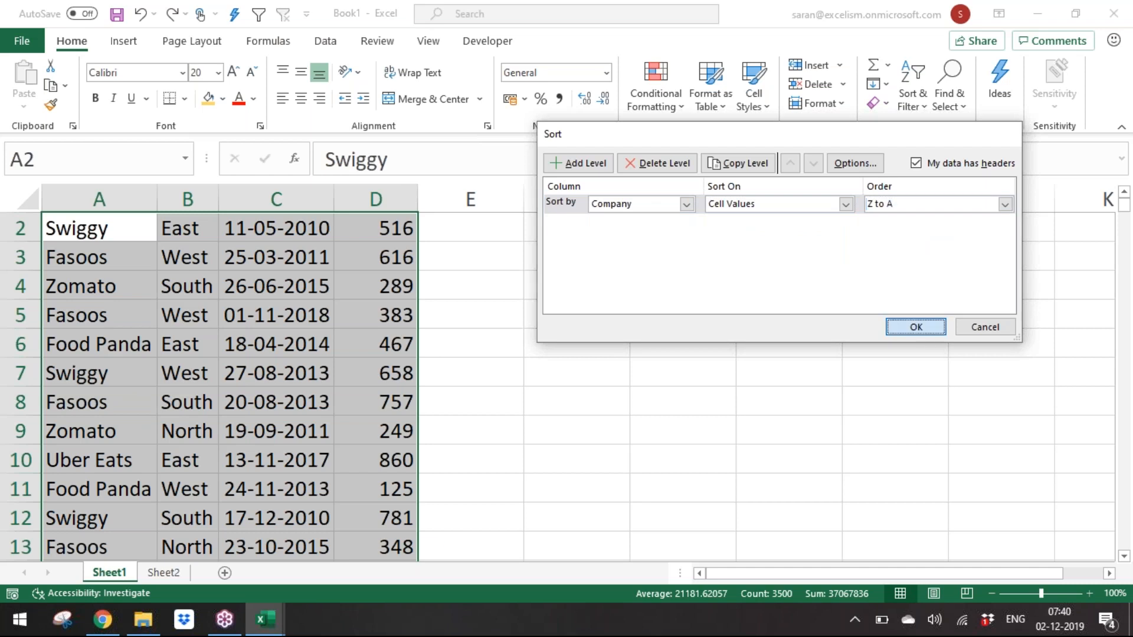
key("Return")
key("ctrl+Home")
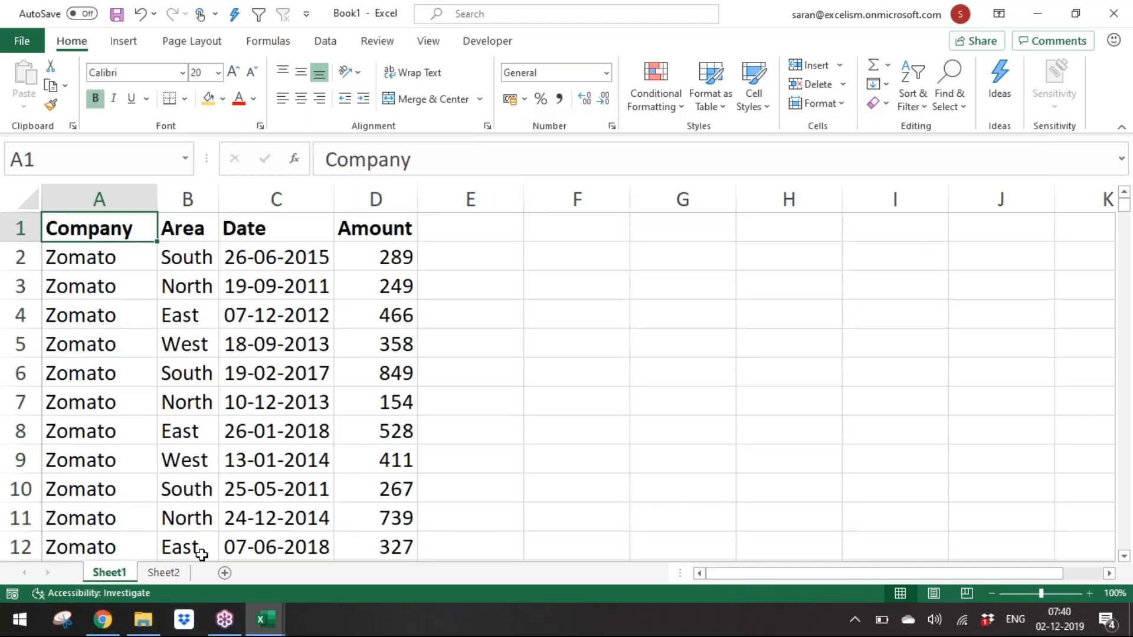
left_click(179, 572)
left_click(129, 569)
left_click(177, 341)
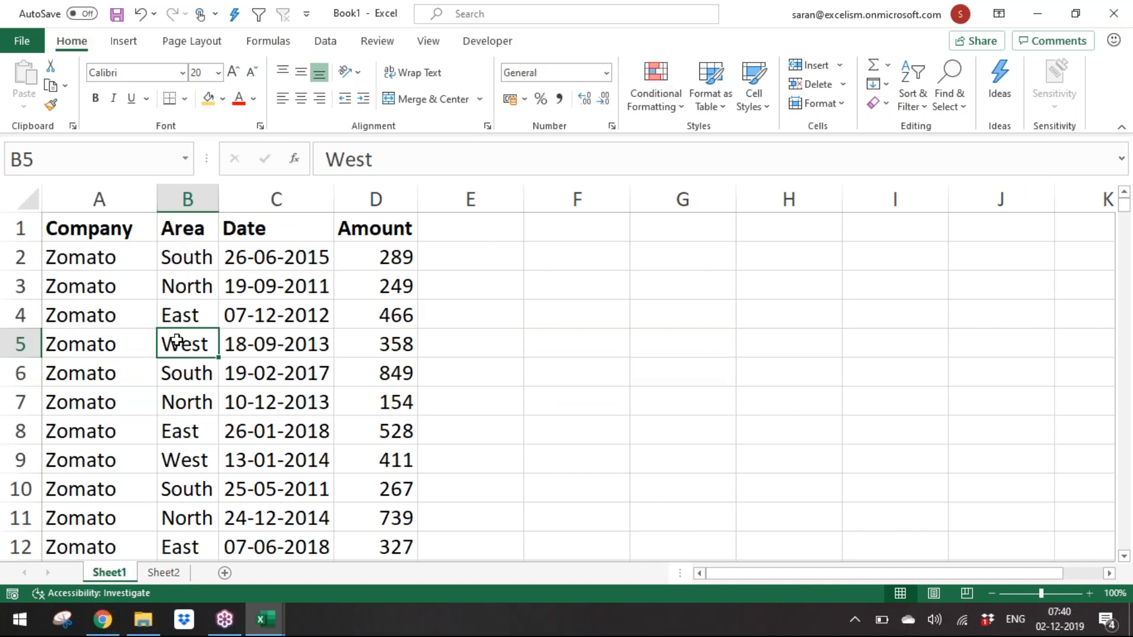
key("alt+h")
key("s")
key("u")
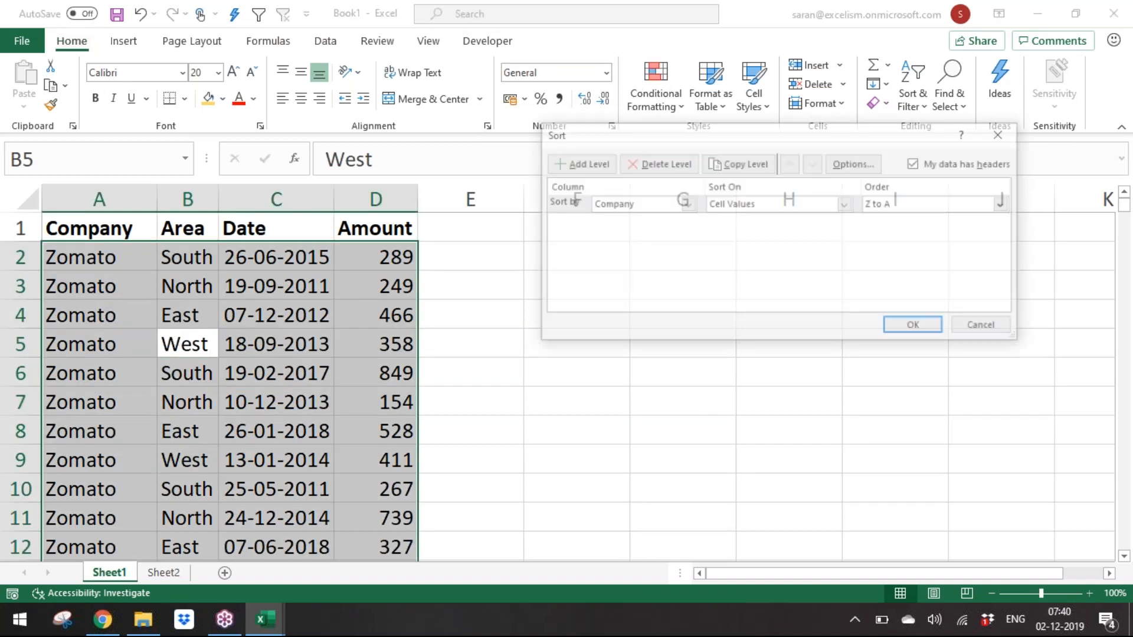
key("Escape")
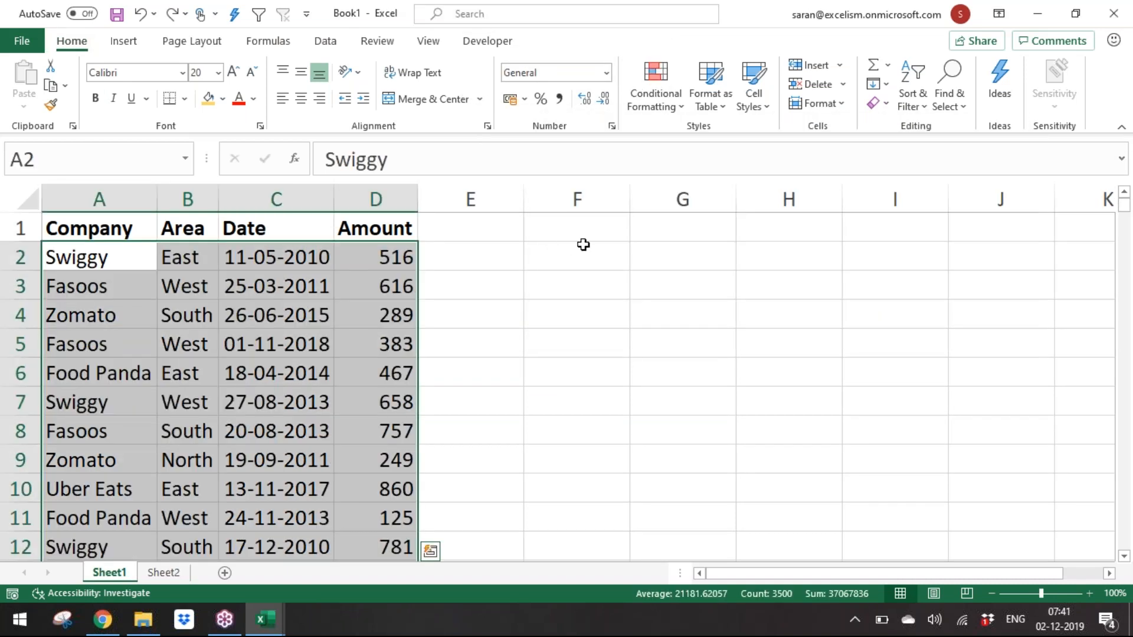
left_click(583, 244)
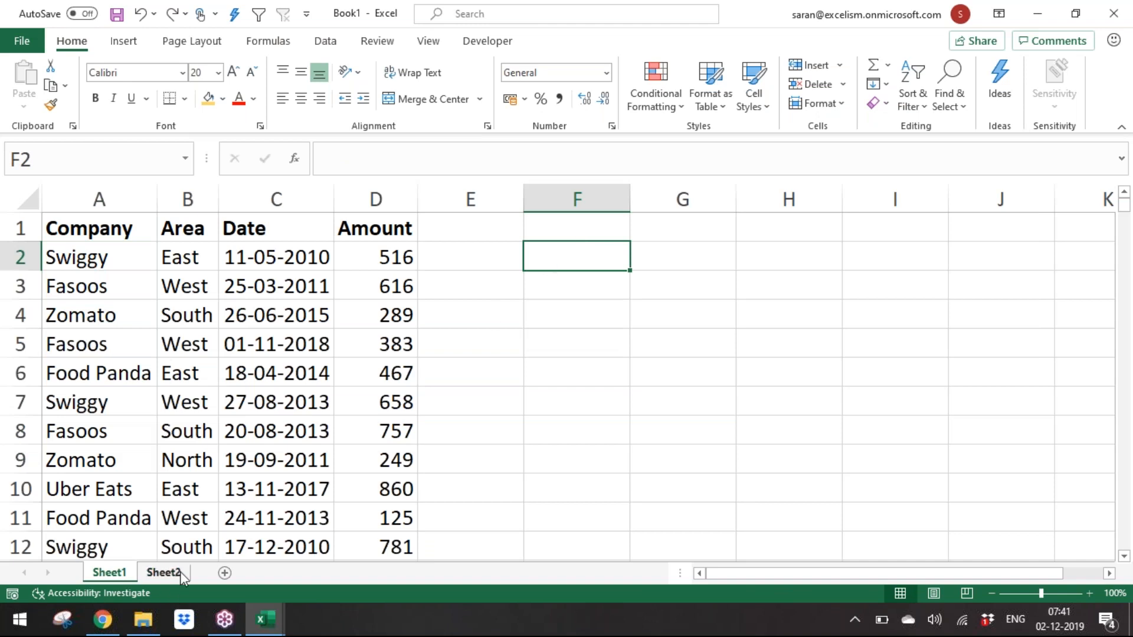
type("E")
key("BackSpace")
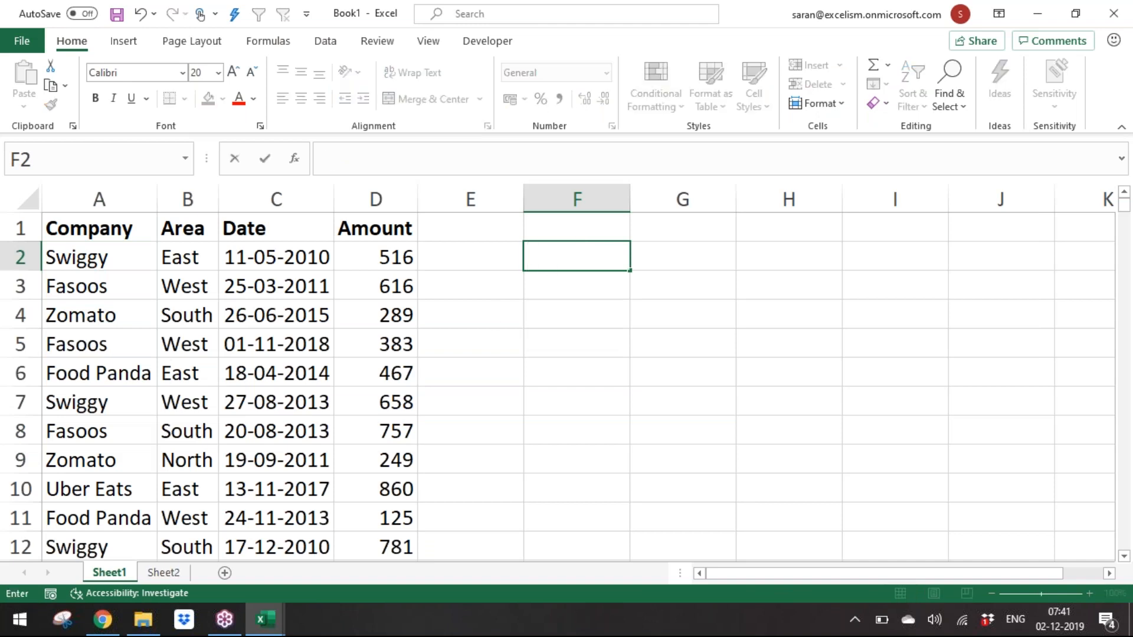
Step: On Sheet2, enter "If we apply sorting for Area" in A16 and start "A-Z -" in A17
left_click(163, 573)
left_click(170, 515)
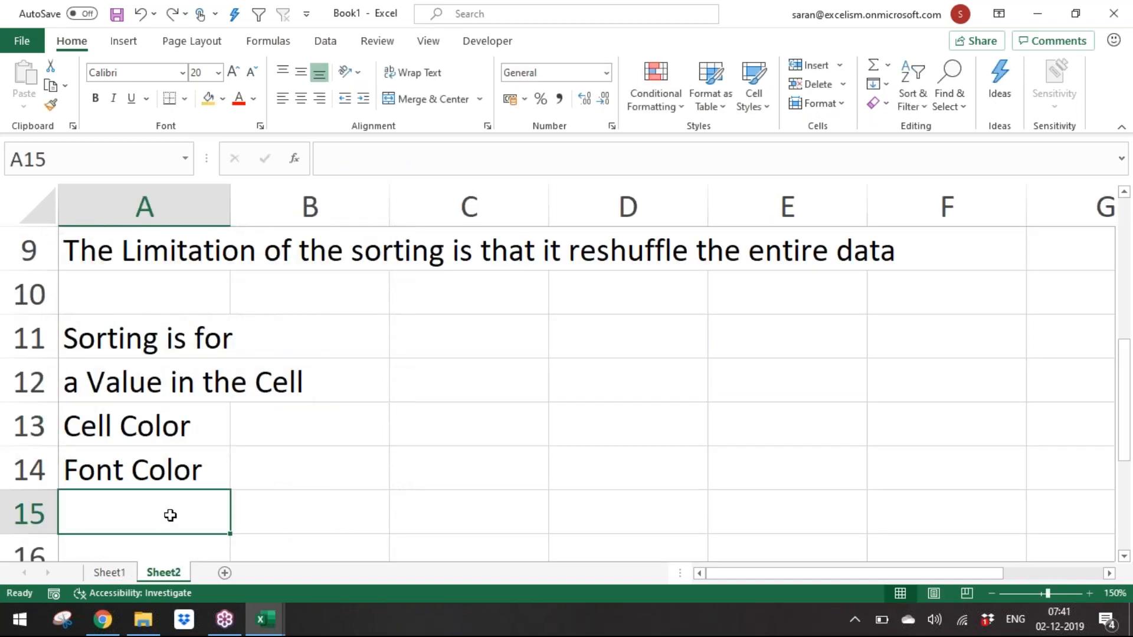
key("Down")
type("O")
key("BackSpace")
type("If w")
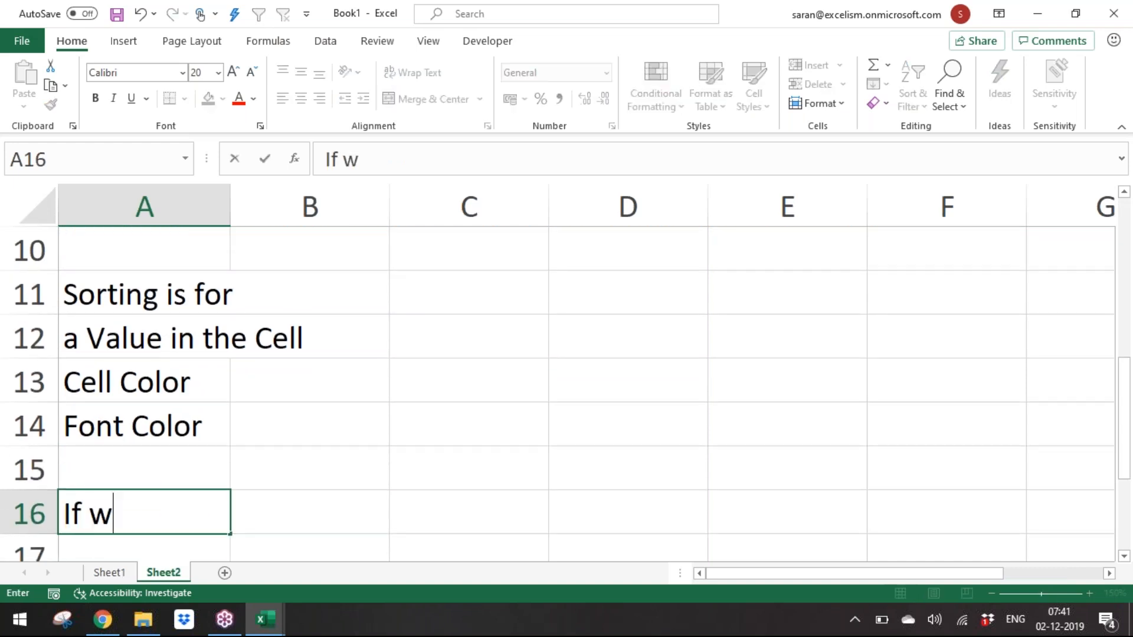
type("e apl")
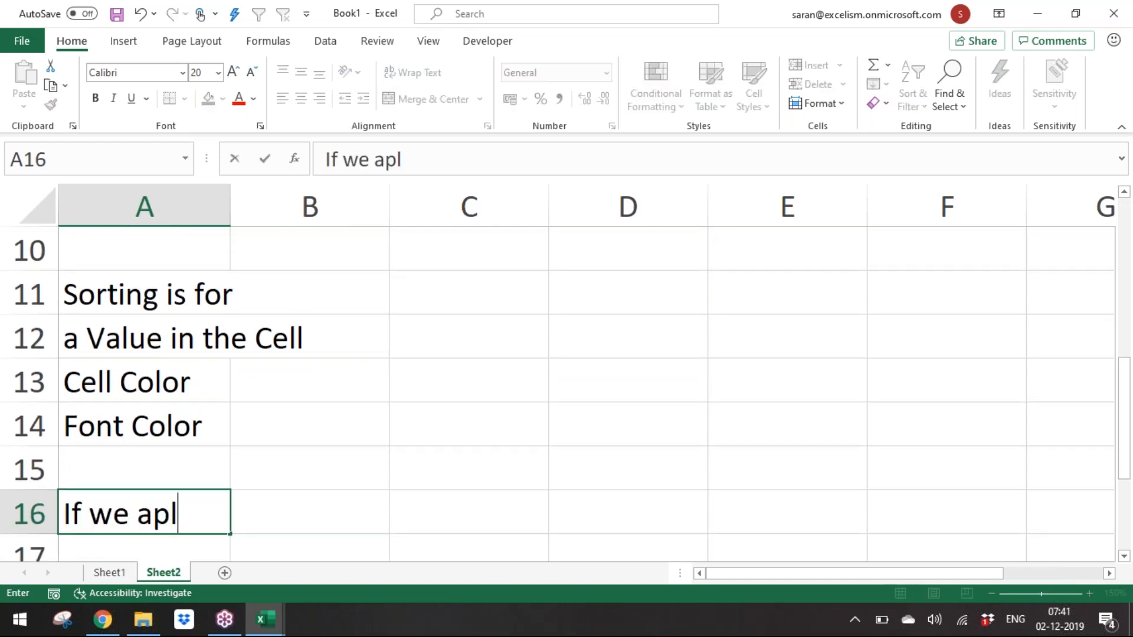
key("BackSpace")
type("ply soprt")
key("BackSpace")
key("BackSpace")
key("BackSpace")
type("ri")
key("BackSpace")
type("ting ")
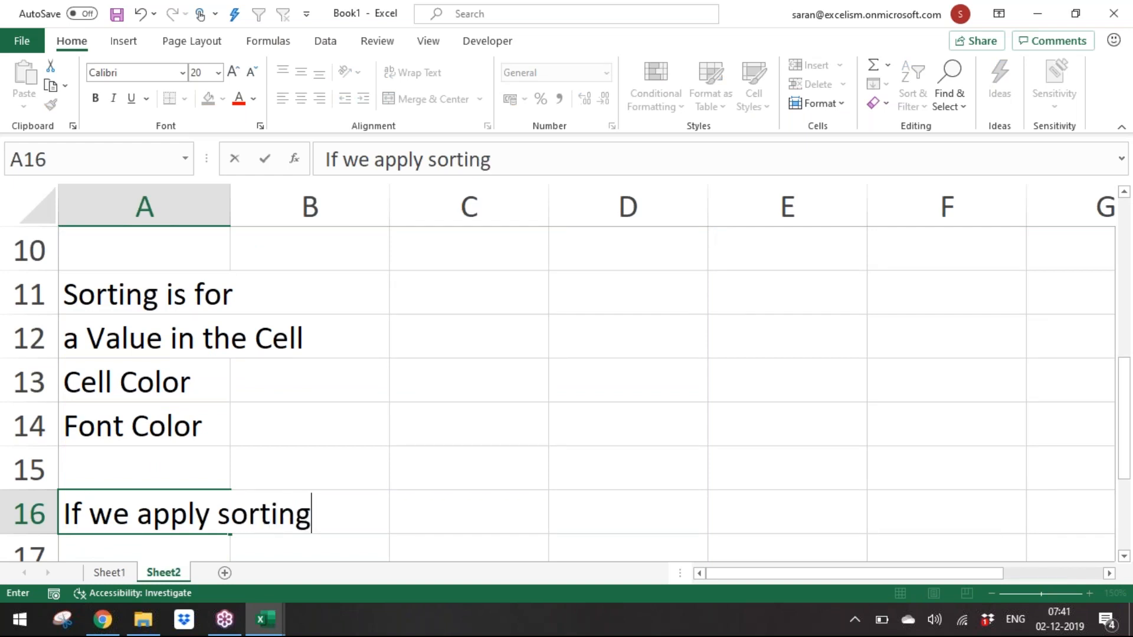
type("for Area")
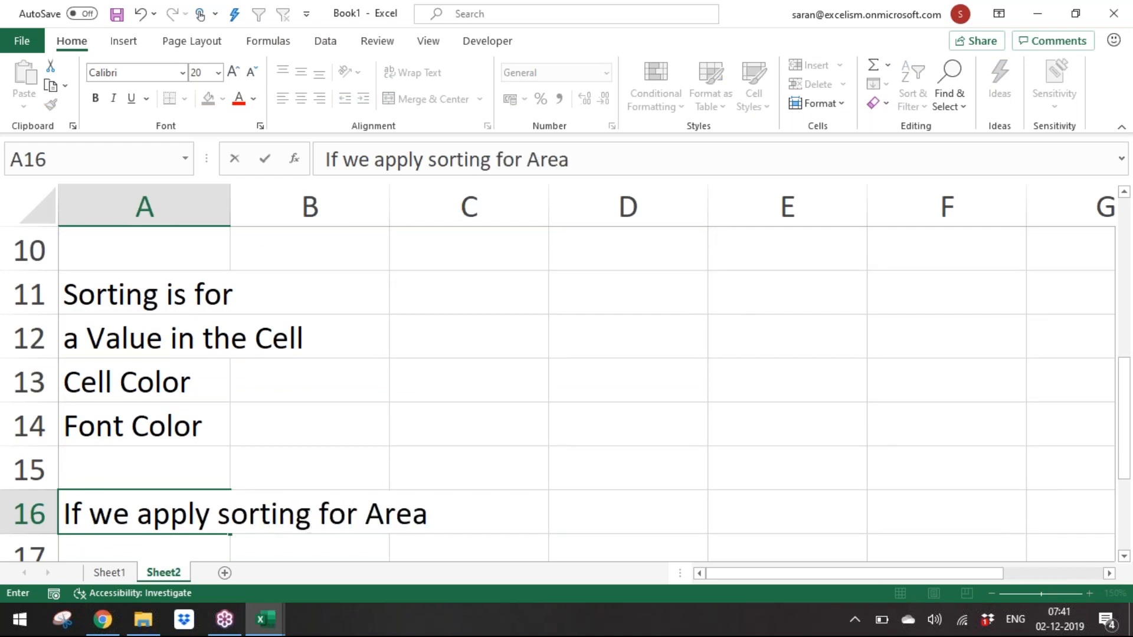
key("Return")
type("A")
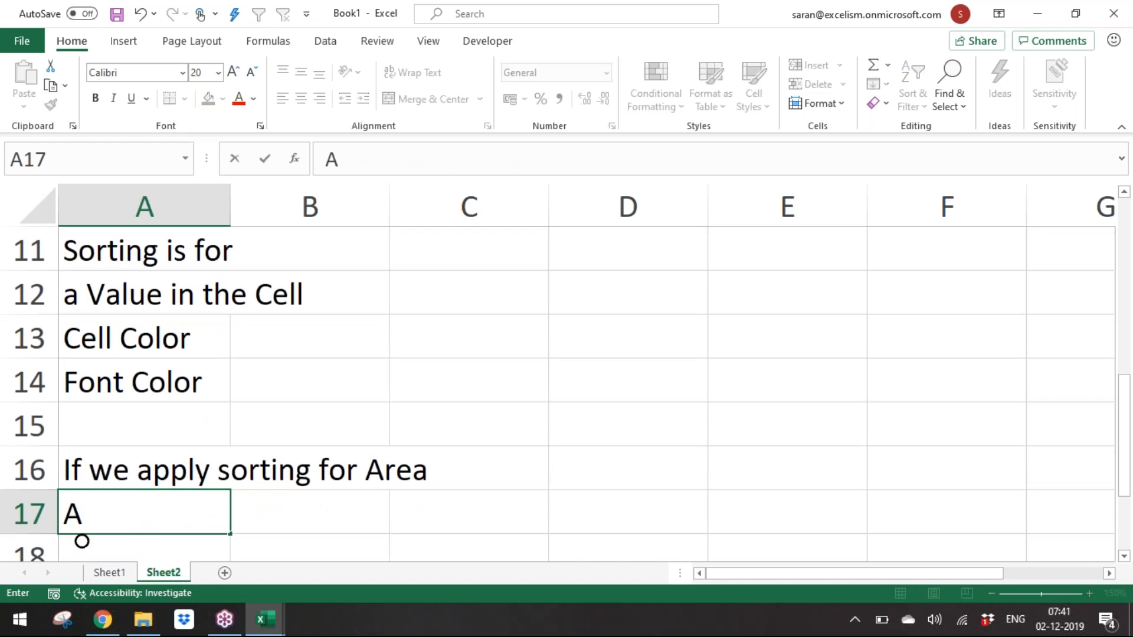
type("-Z -")
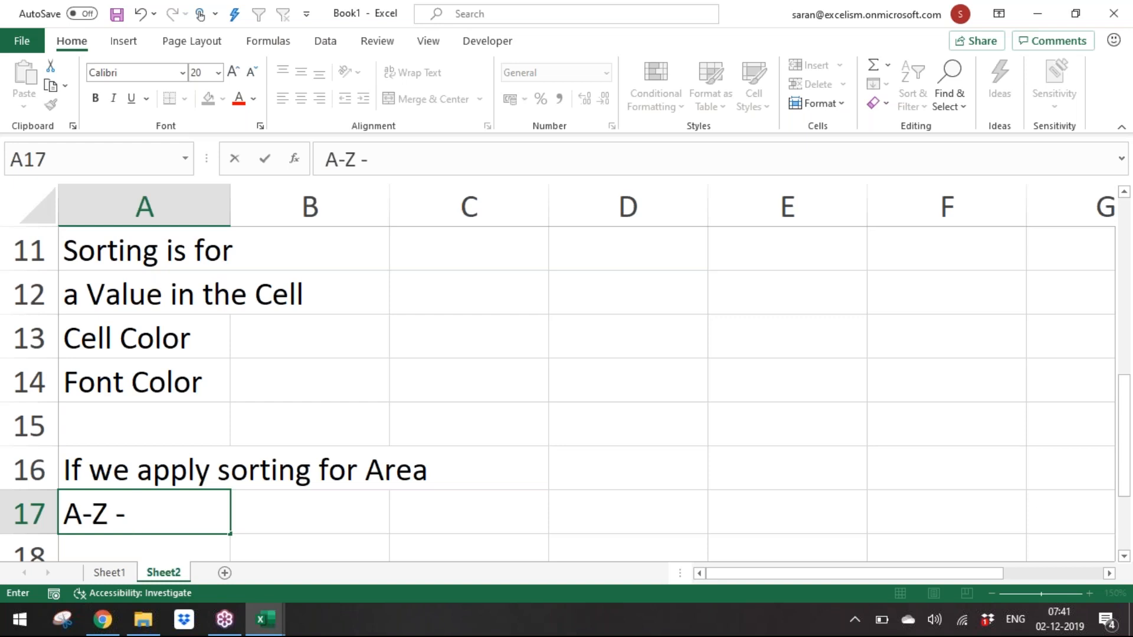
Step: Complete the note in A17 as "A-Z - East, North, South and West"
type("East")
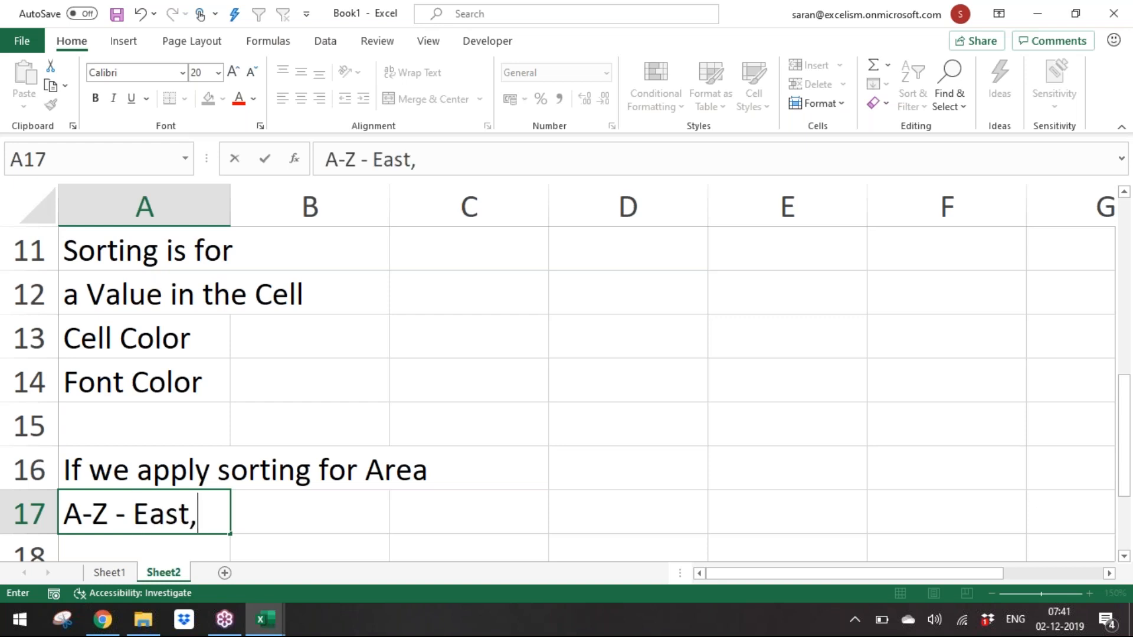
type(", So")
key("BackSpace")
key("BackSpace")
type("North, ")
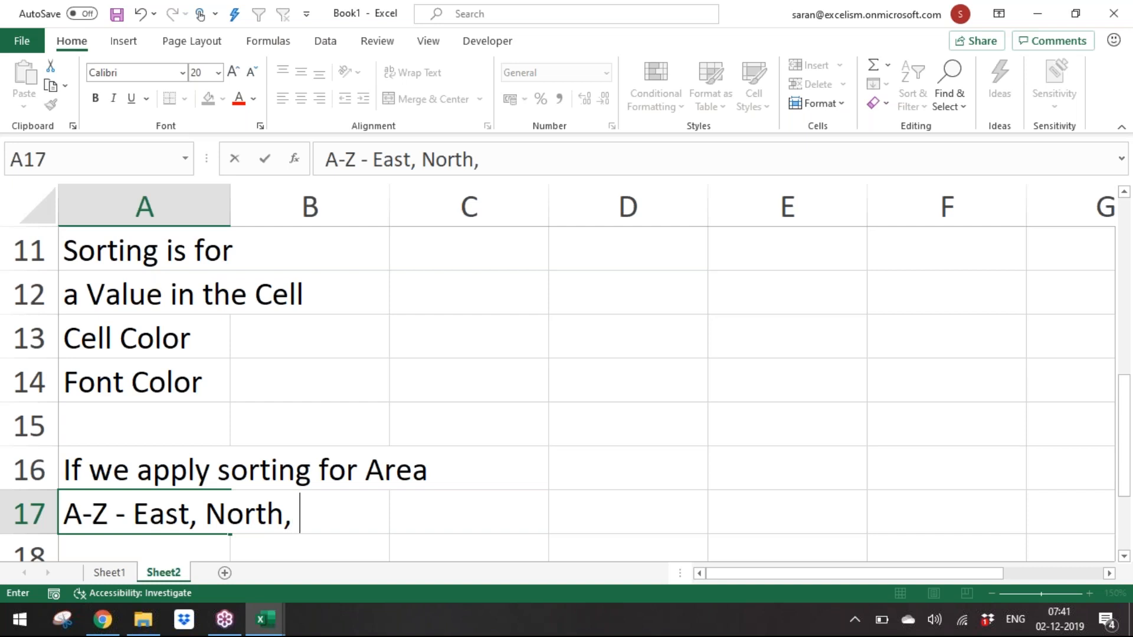
type("South and W")
type("we")
key("BackSpace")
key("BackSpace")
type("est")
key("Return")
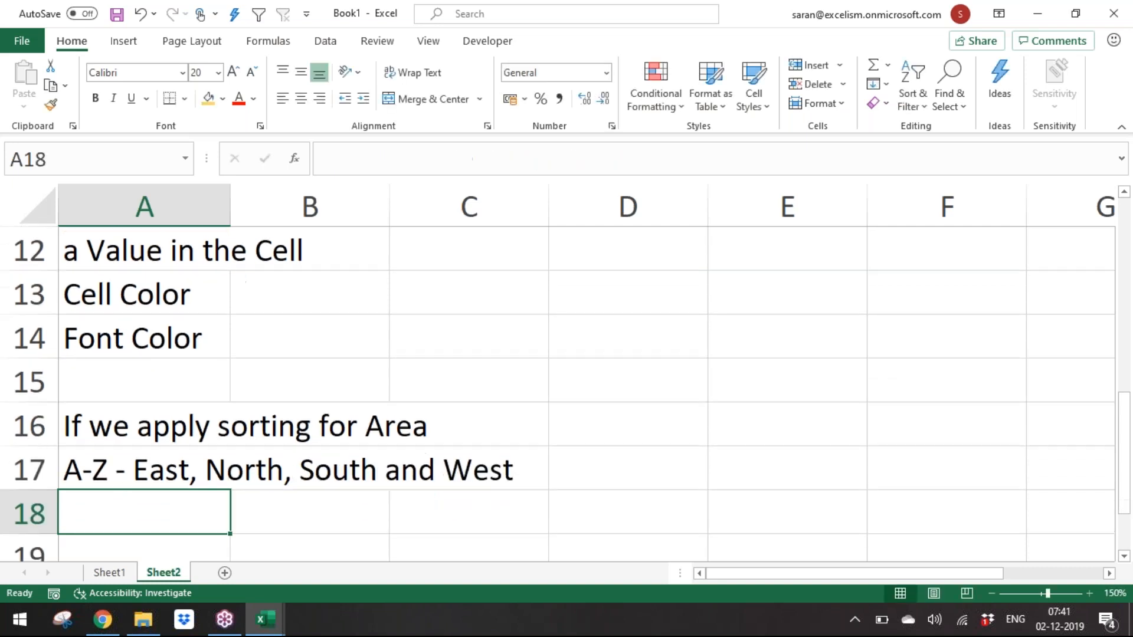
Step: Enter "Z-A - West, South, North, East" in A18
type("Z - A")
key("BackSpace")
key("BackSpace")
key("BackSpace")
key("BackSpace")
type("A - West, ")
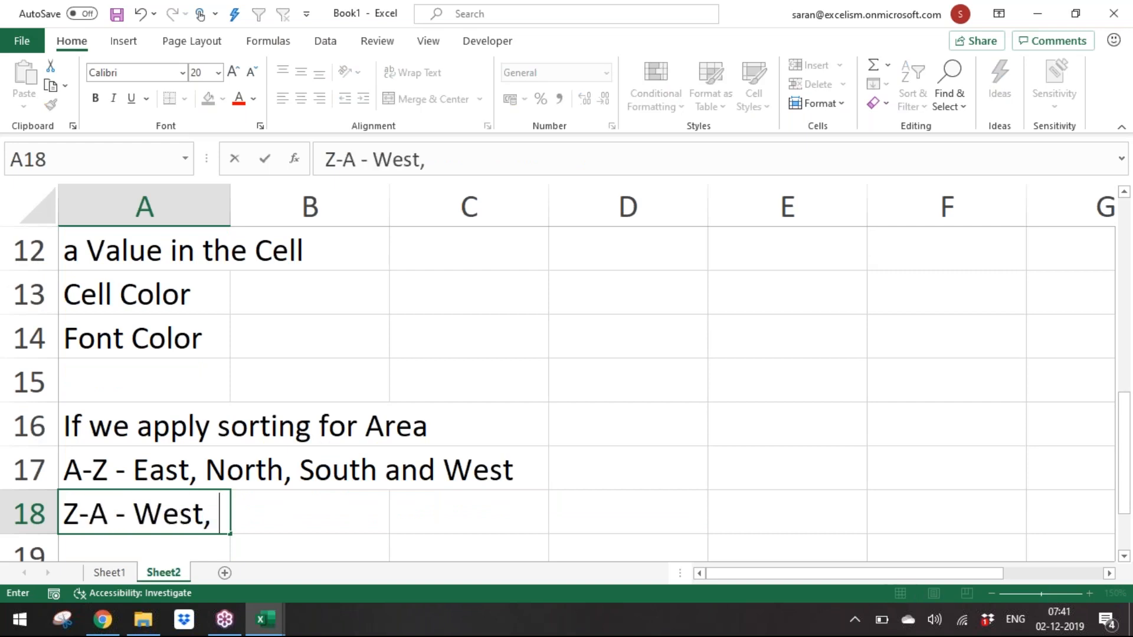
type("South ")
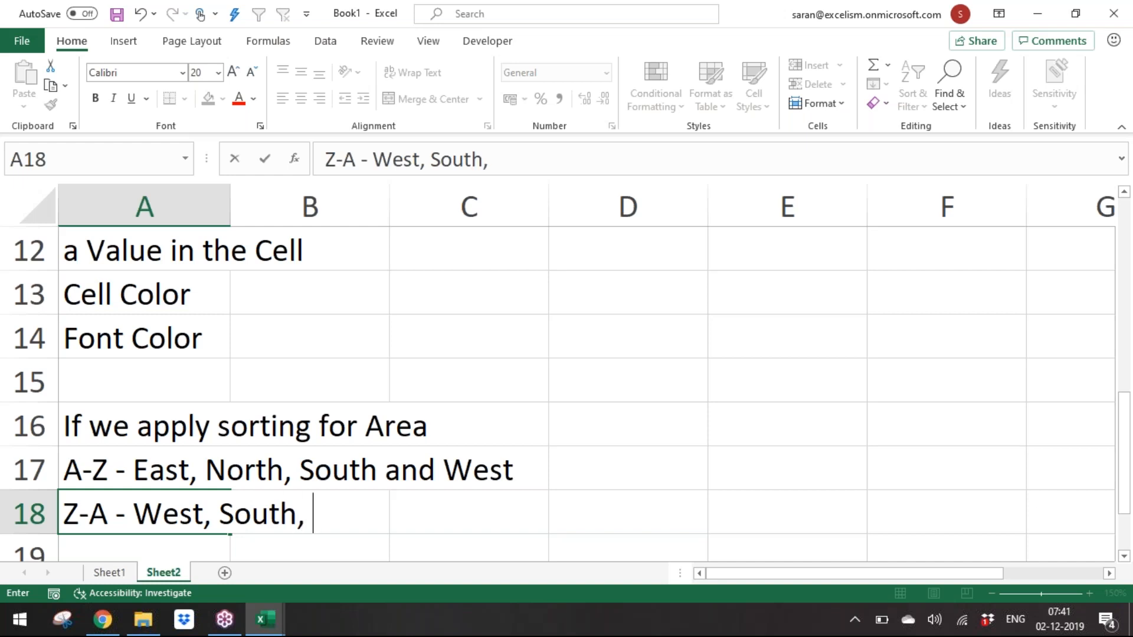
type(" North, Eas")
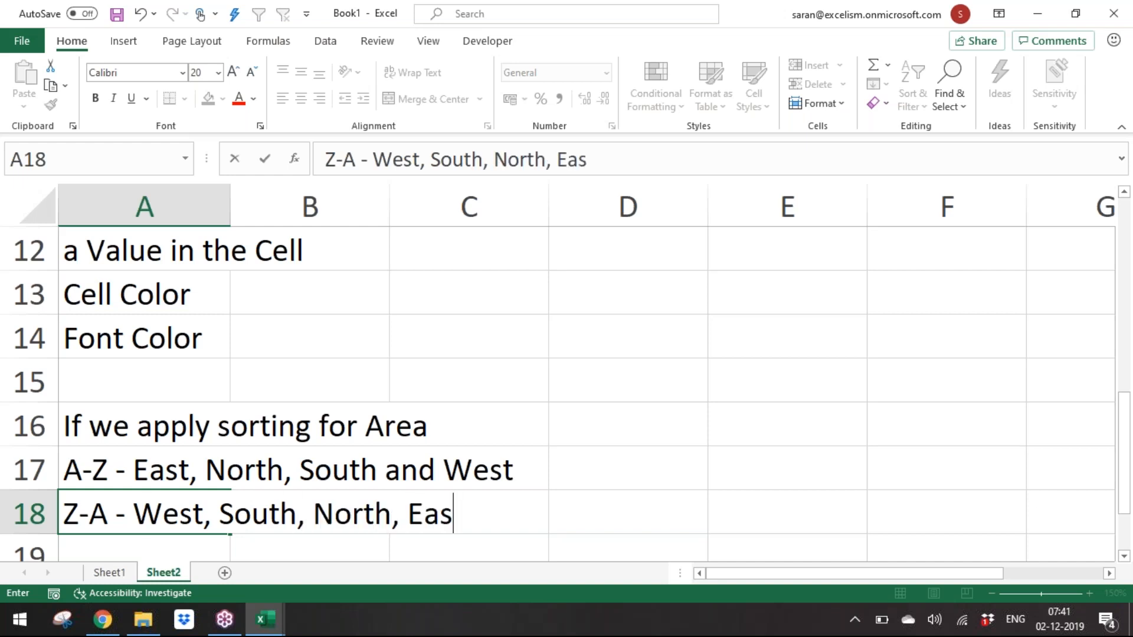
type("t")
key("Return")
key("Return")
key("Return")
key("Return")
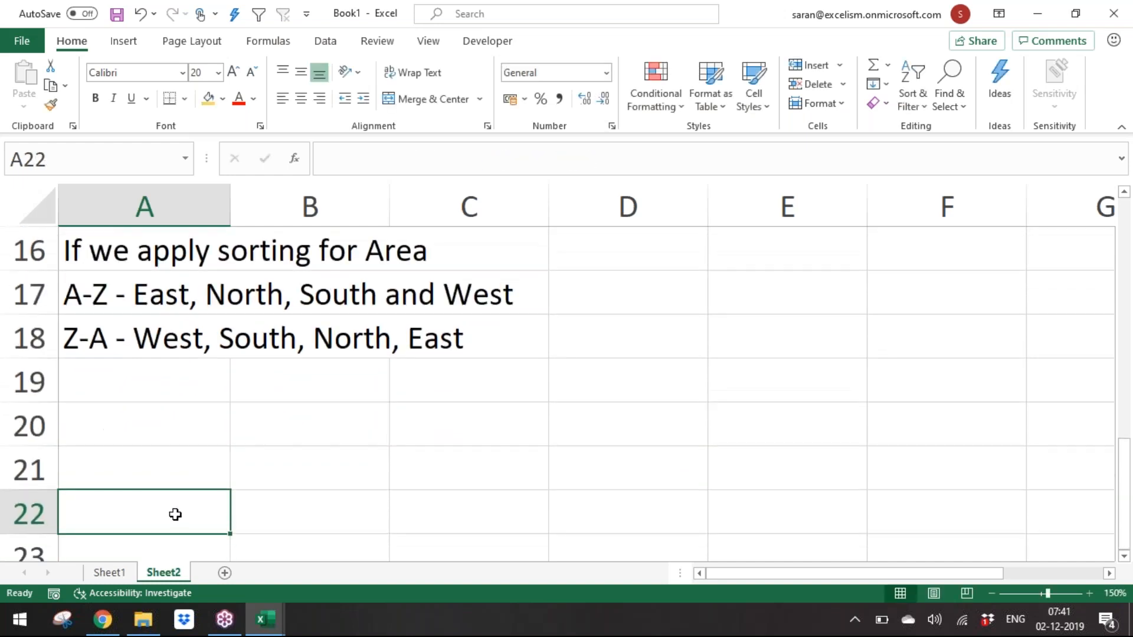
Step: Enter the list South, North, West, East in cells A20 to A23
left_click(994, 592)
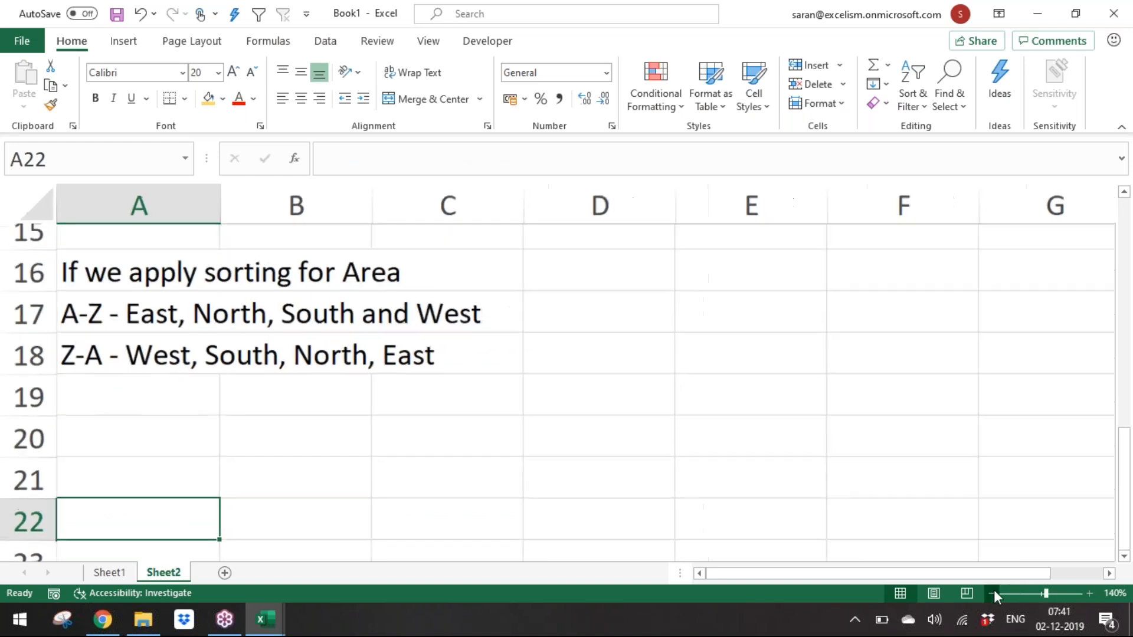
left_click(994, 591)
left_click(994, 592)
left_click(1126, 558)
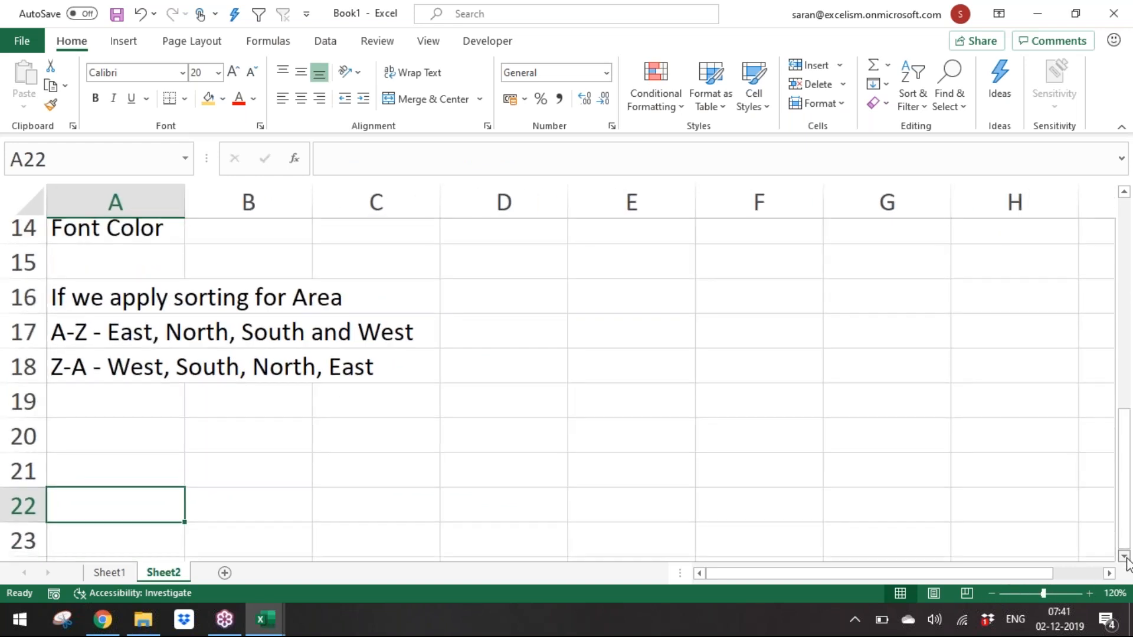
left_click(1126, 558)
left_click(1126, 558)
key("Up")
key("Up")
key("Up")
key("Down")
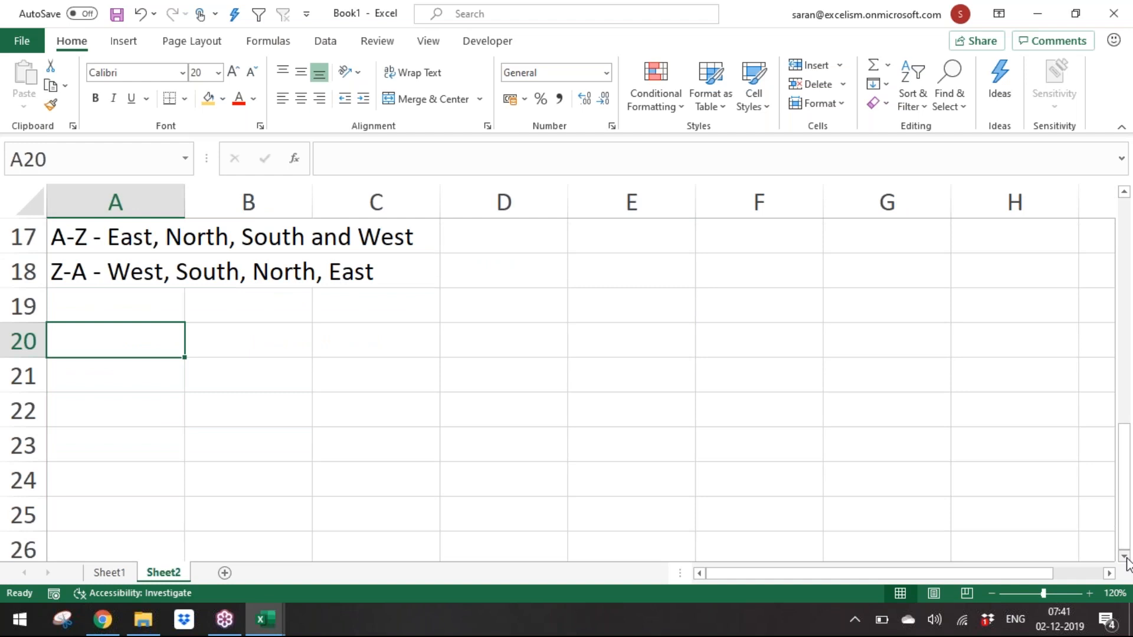
type("Eat")
key("BackSpace")
key("BackSpace")
key("BackSpace")
type("South")
key("Return")
type("North")
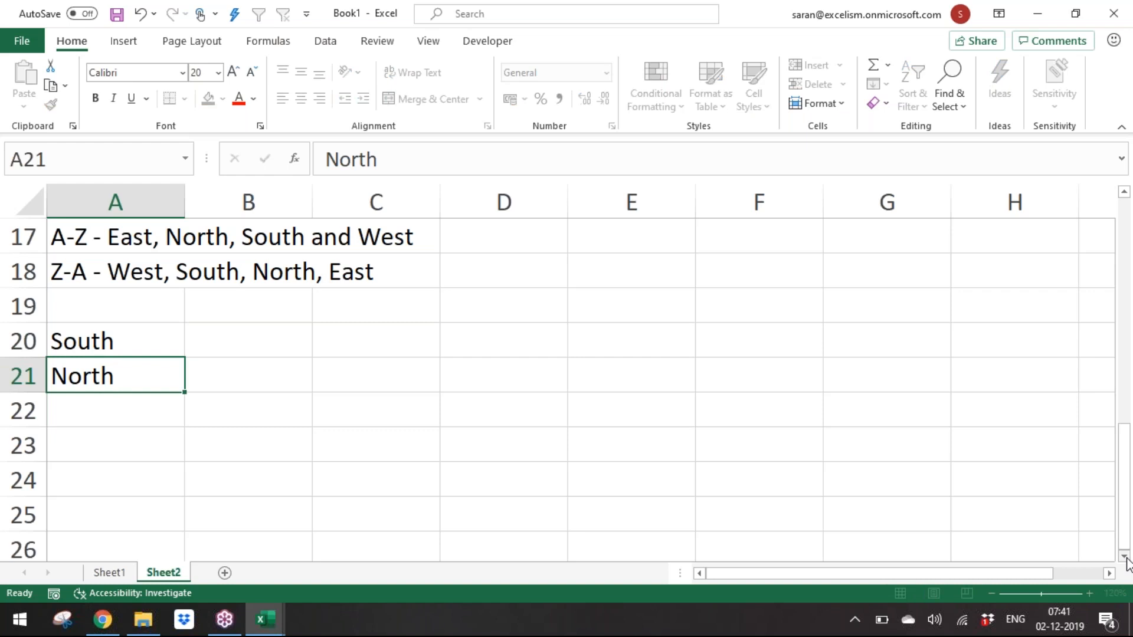
key("Return")
type("West")
key("Return")
type("East")
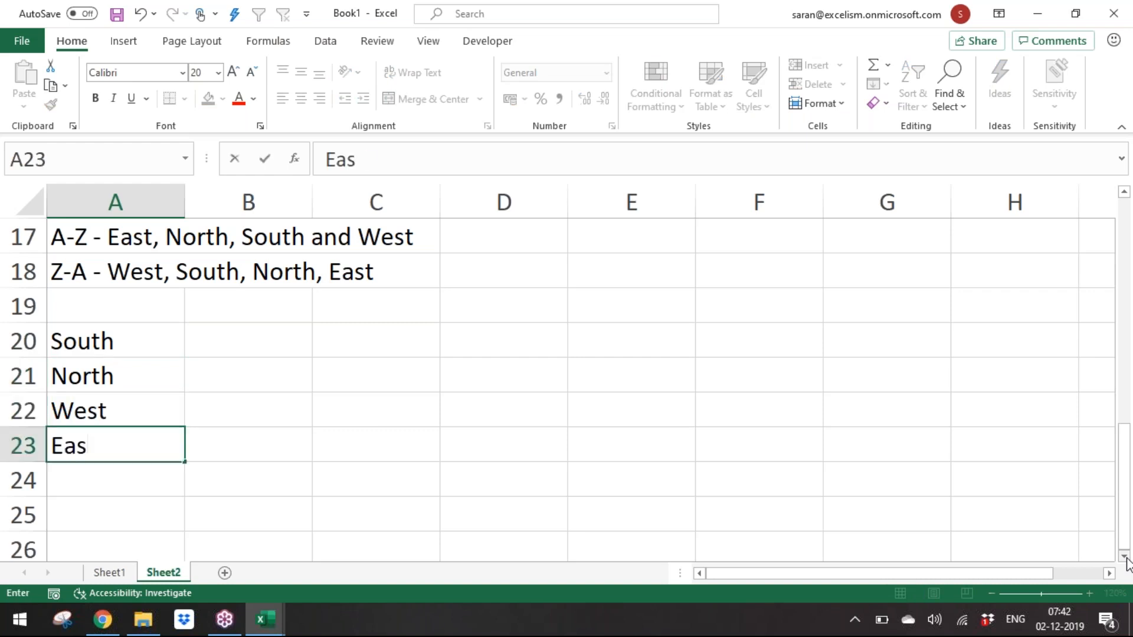
key("Return")
Step: Enter the note "This sequence is neither A-Z nor Z-A" in B20
key("Up")
key("Up")
key("Up")
key("Up")
key("Right")
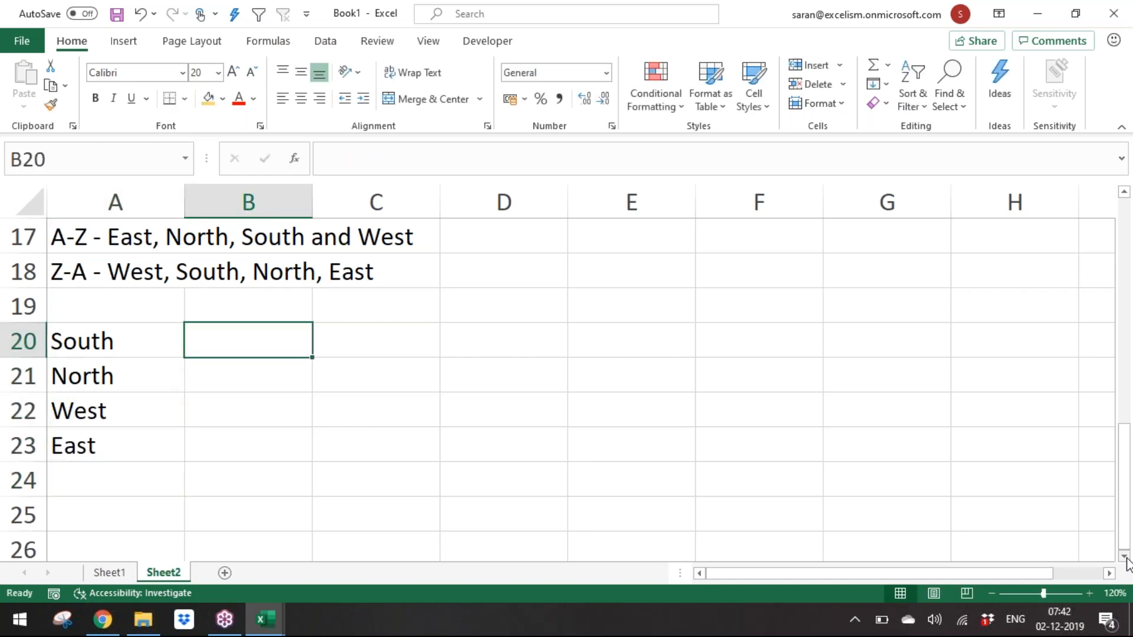
type("This seques")
key("BackSpace")
type("nce is")
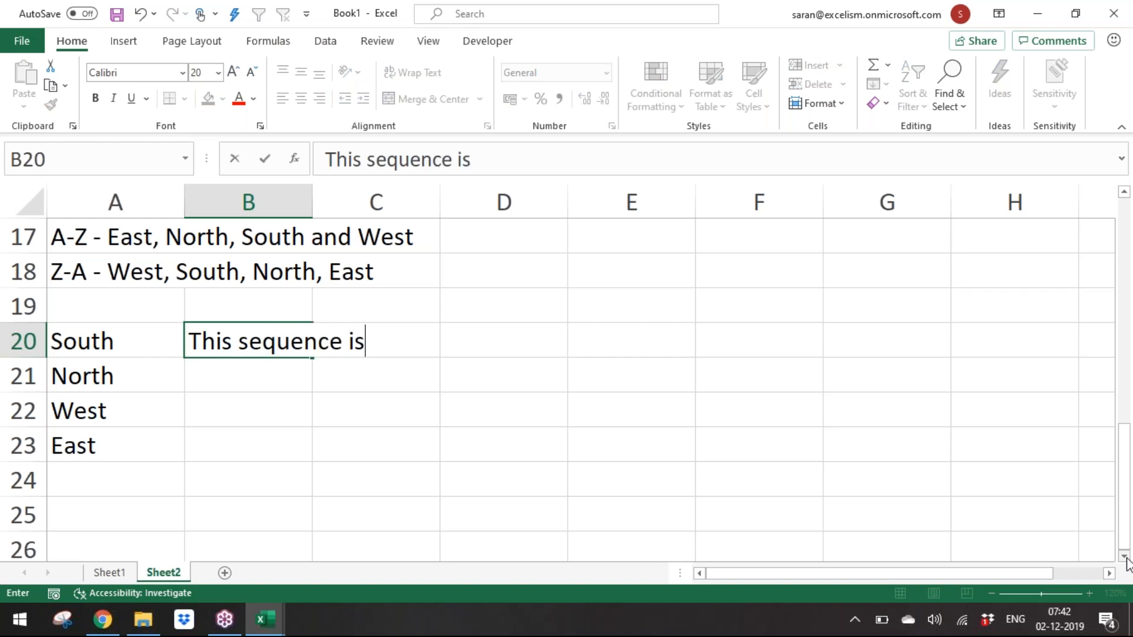
type(" neither A")
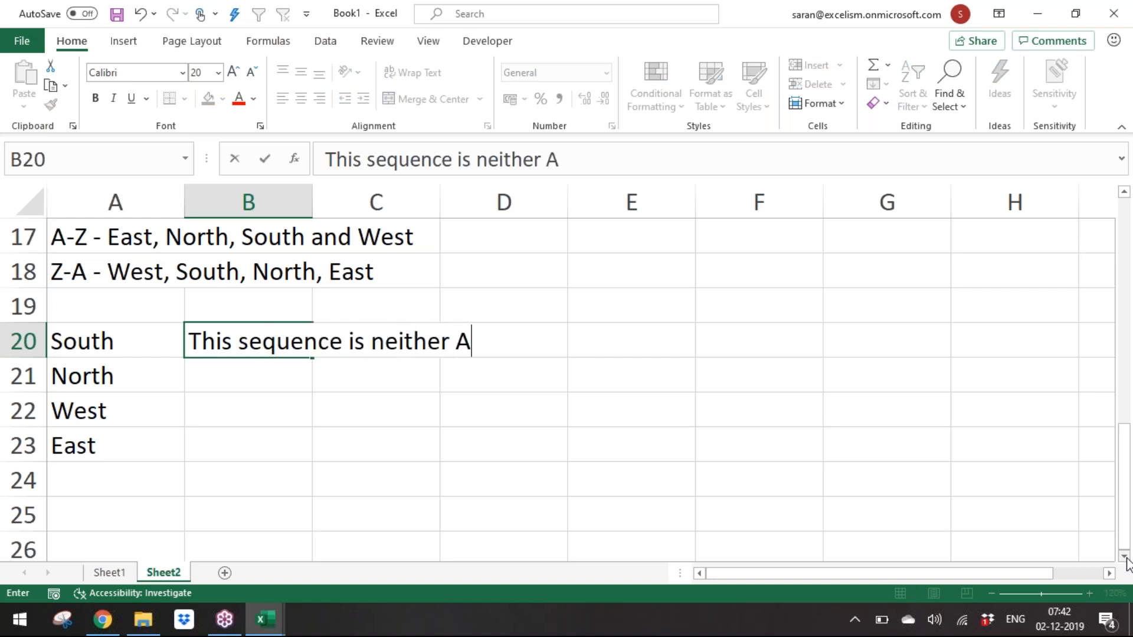
type("-Z nor ")
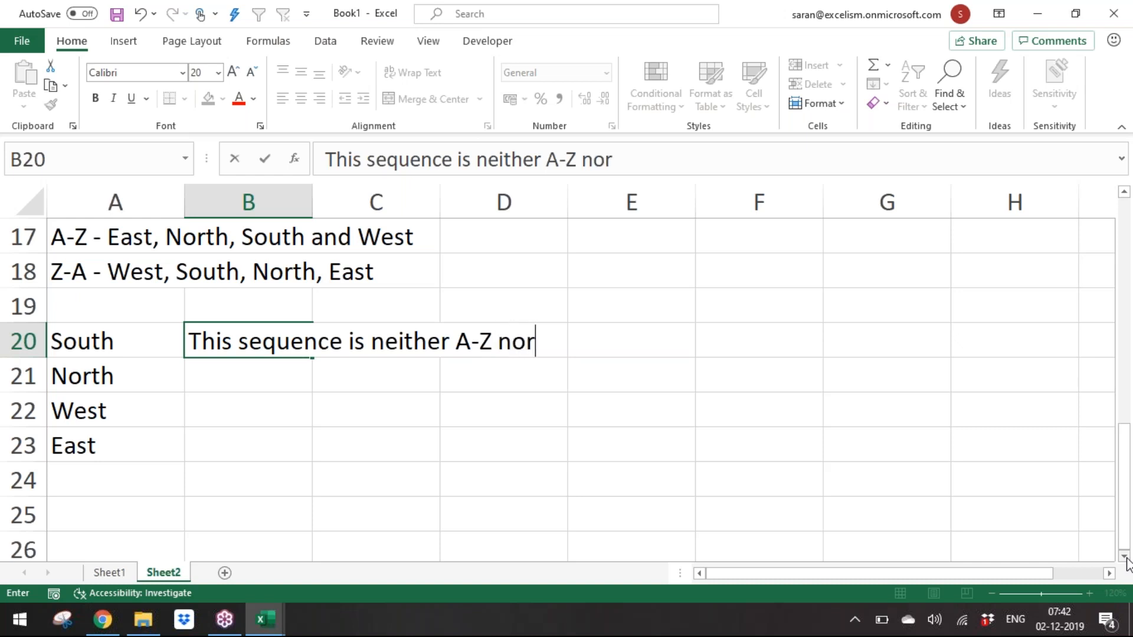
type("Z-A")
key("Return")
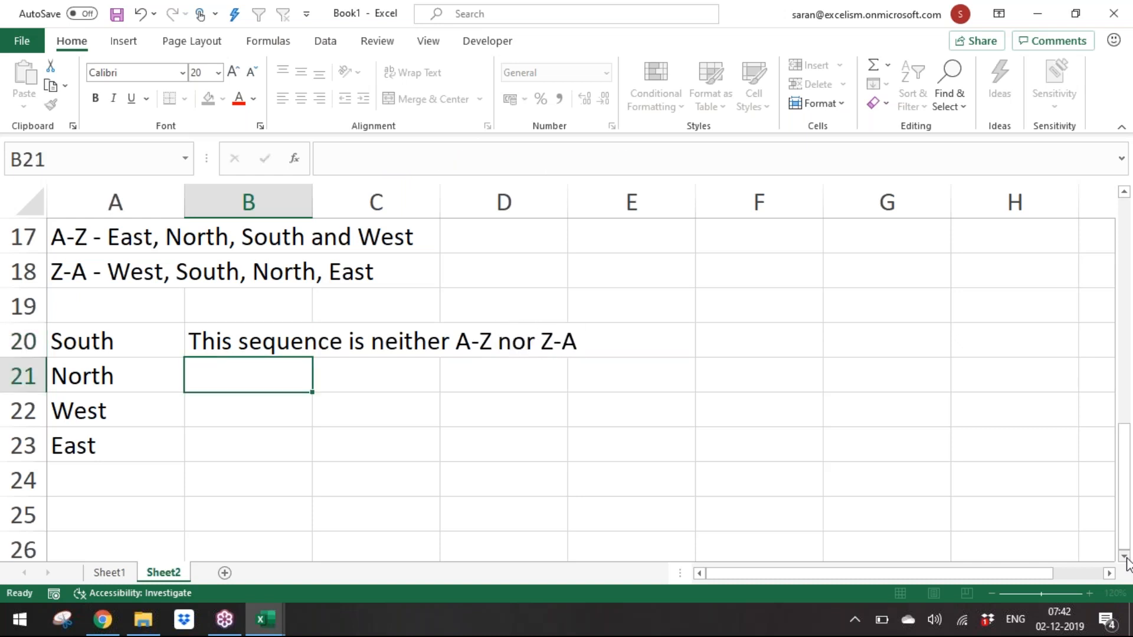
Step: Import the cells A20:A23 as a new custom list in Excel's advanced options
key("Left")
key("Up")
key("ctrl+shift+Down")
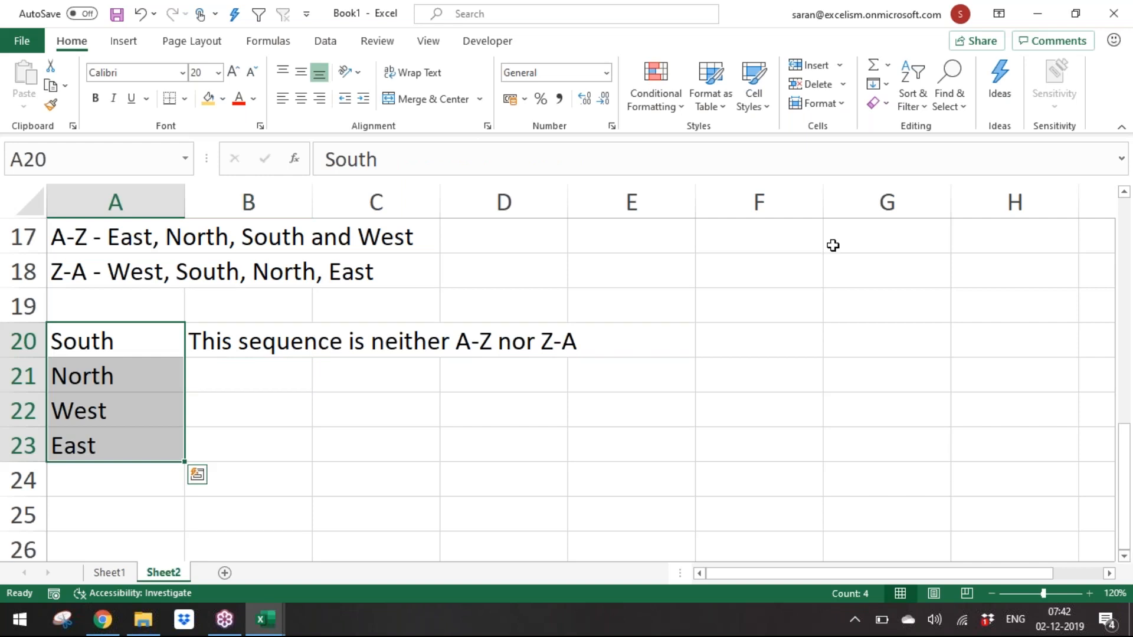
left_click(24, 49)
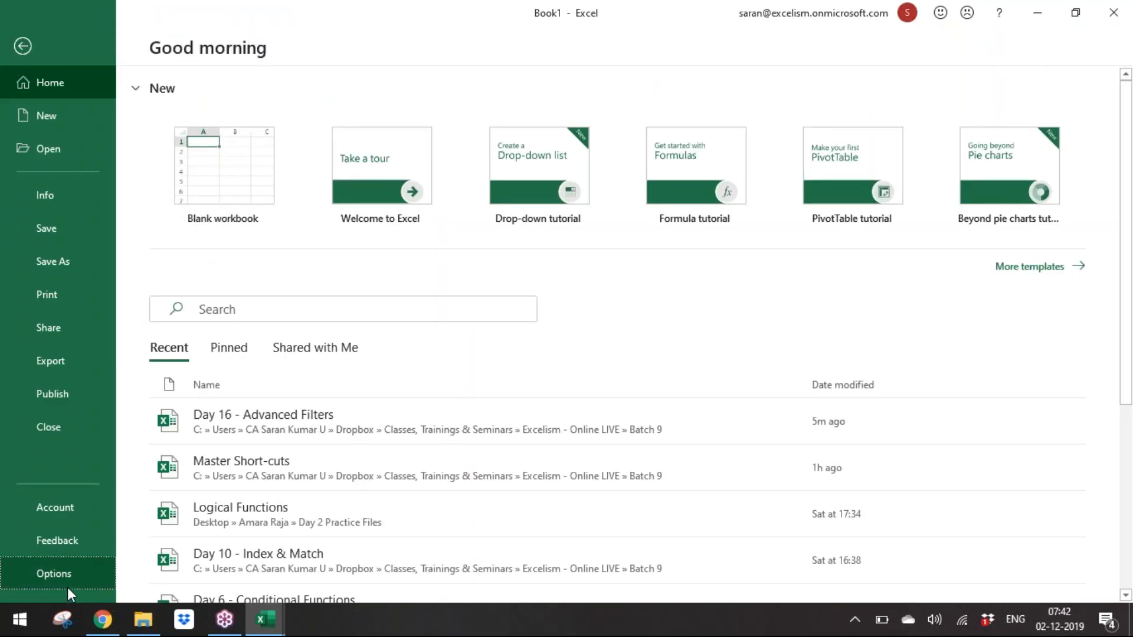
left_click(54, 574)
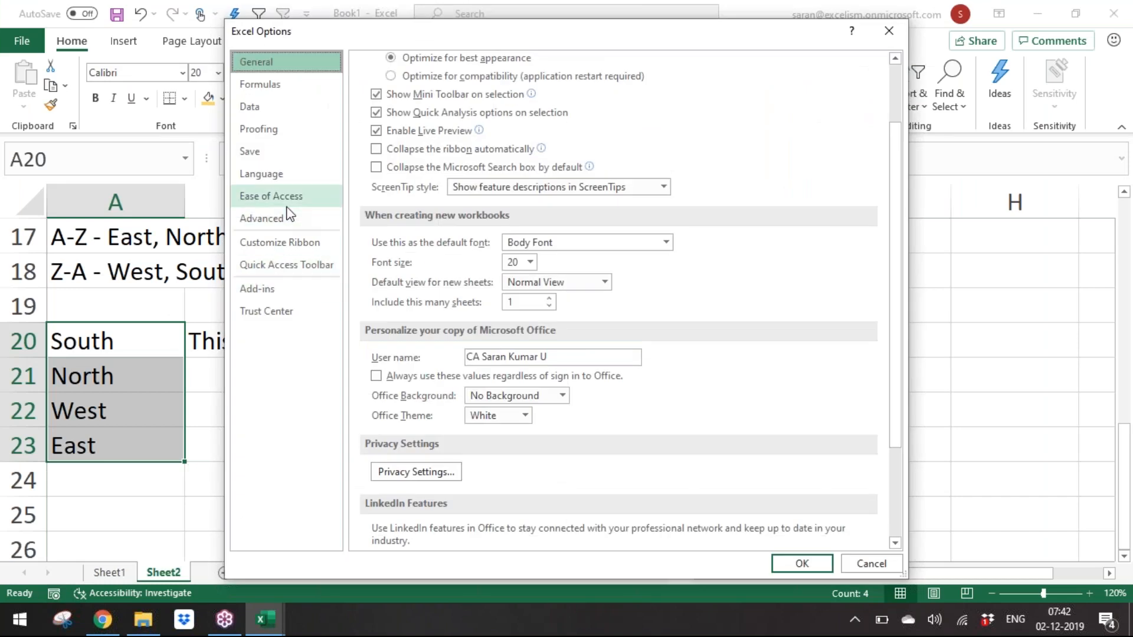
left_click(292, 221)
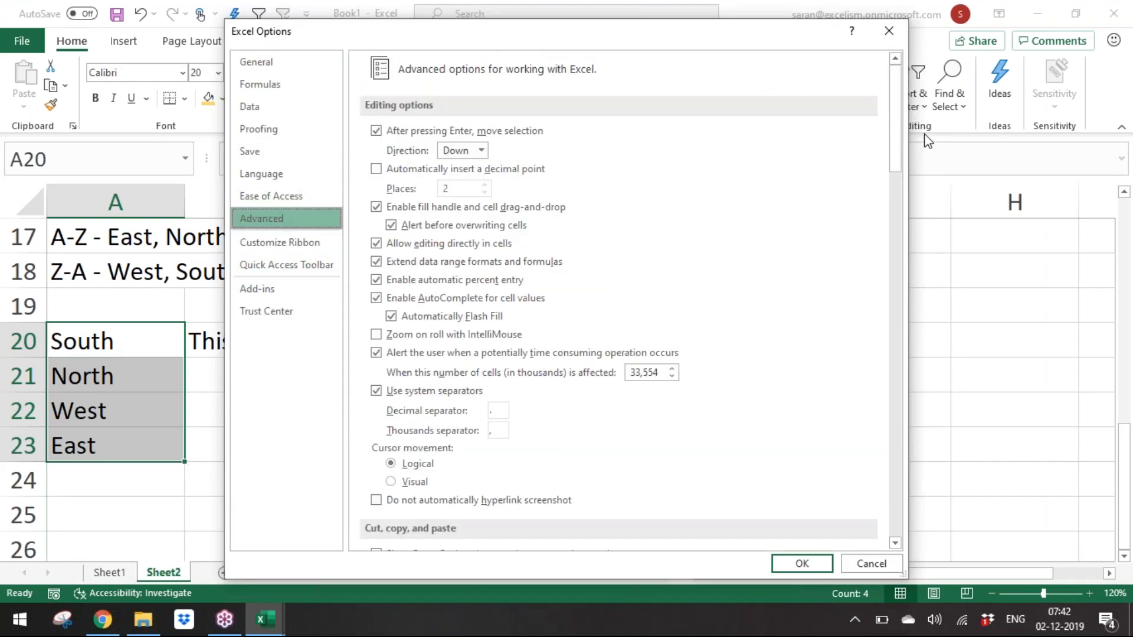
left_click_drag(896, 131, 889, 525)
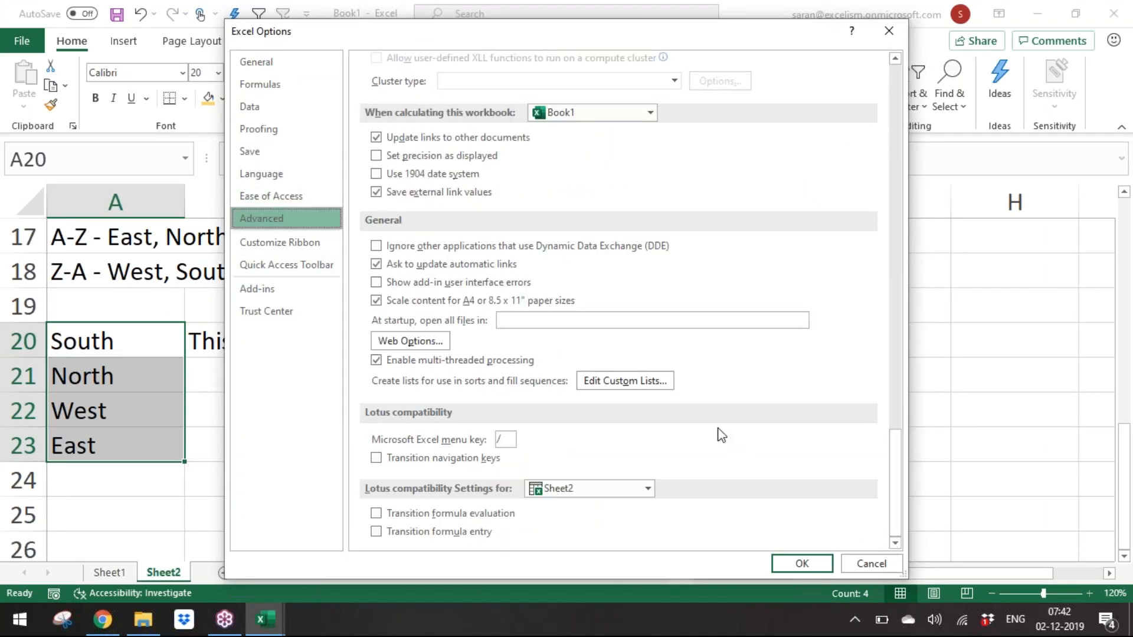
left_click(643, 394)
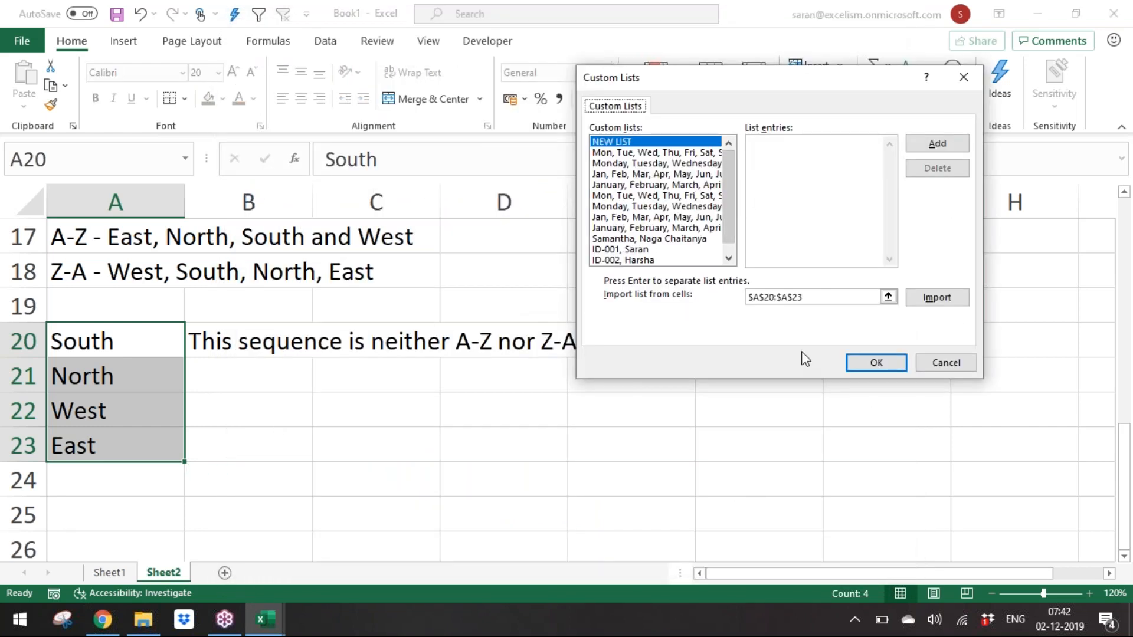
left_click(939, 298)
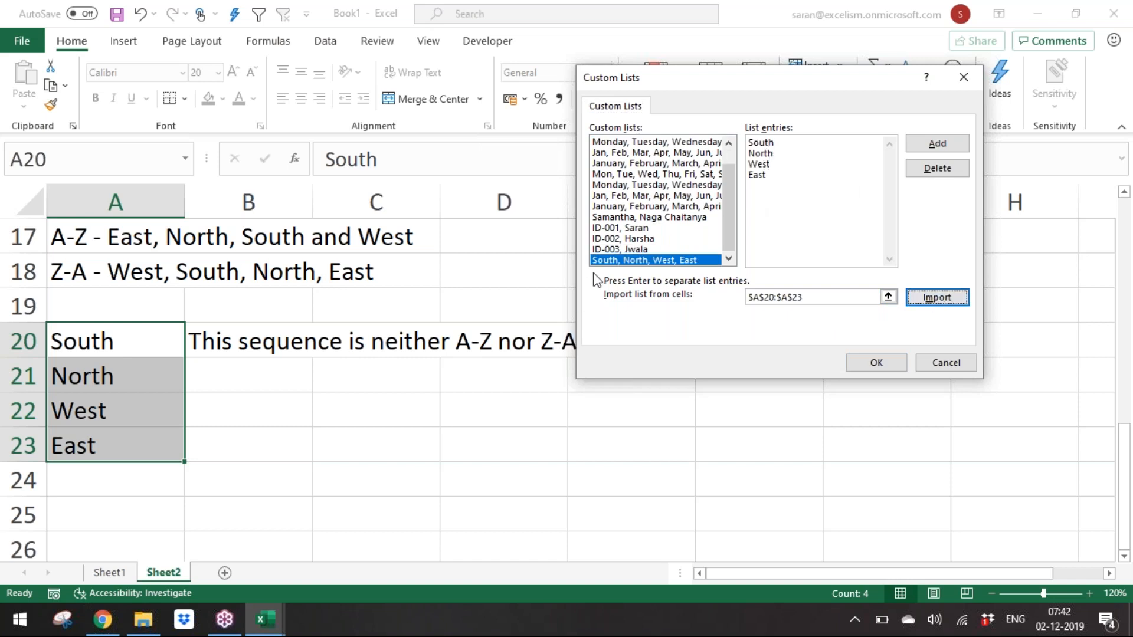
left_click(873, 358)
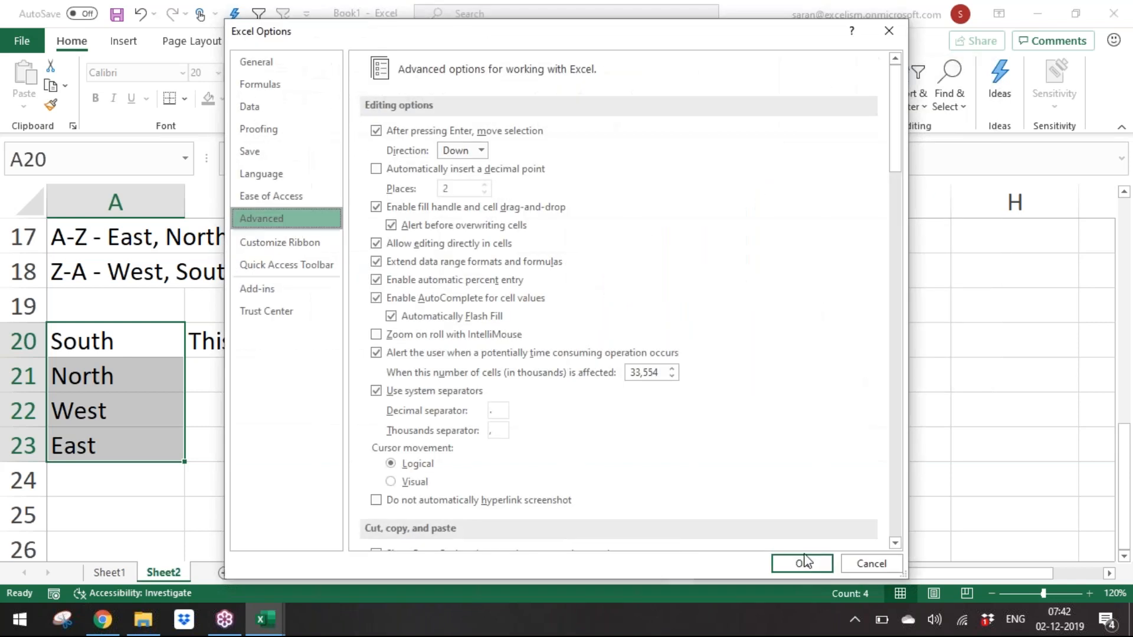
left_click(804, 554)
Step: On Sheet1, sort the data by Area using the custom list order South, North, West, East
left_click(126, 419)
left_click_drag(118, 349, 118, 439)
left_click(104, 573)
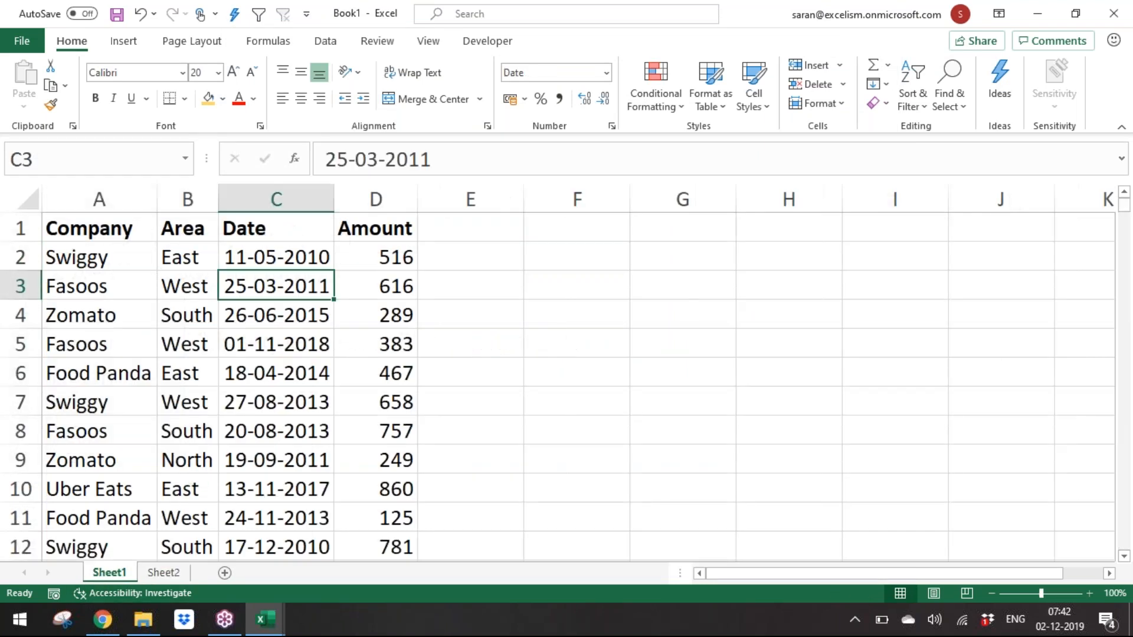
key("alt+d")
key("s")
left_click(686, 204)
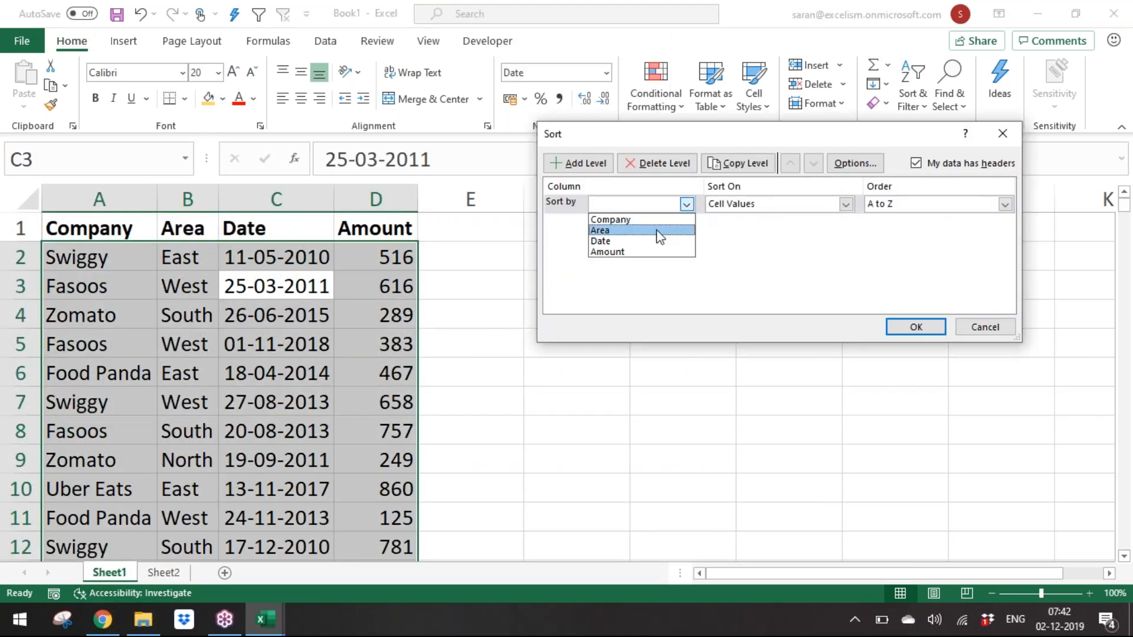
left_click(659, 230)
left_click(950, 204)
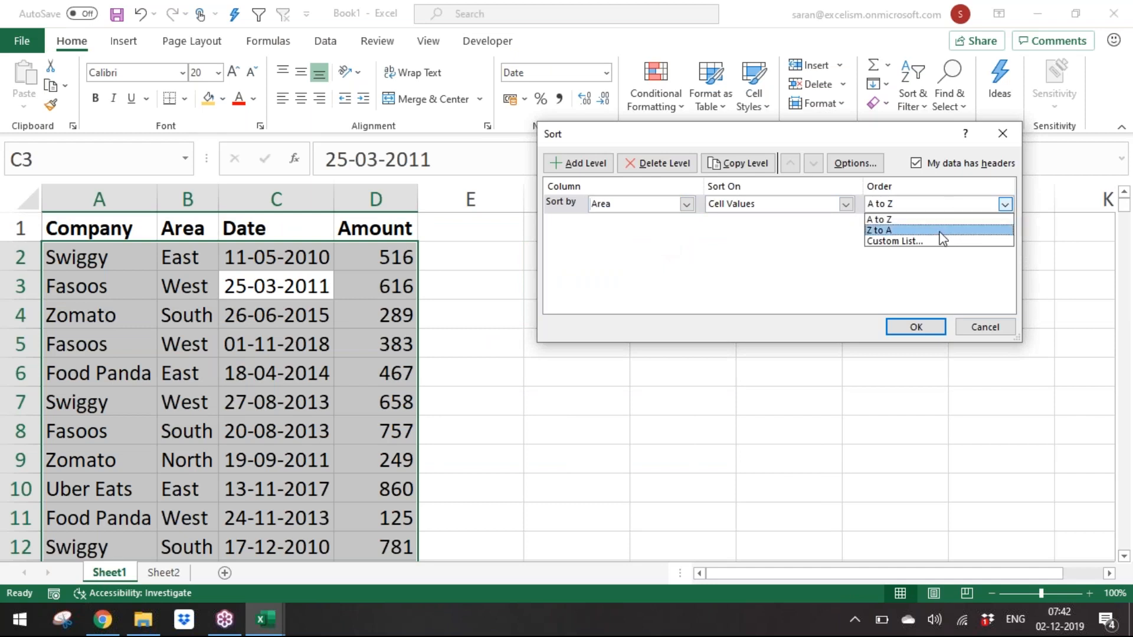
left_click(944, 242)
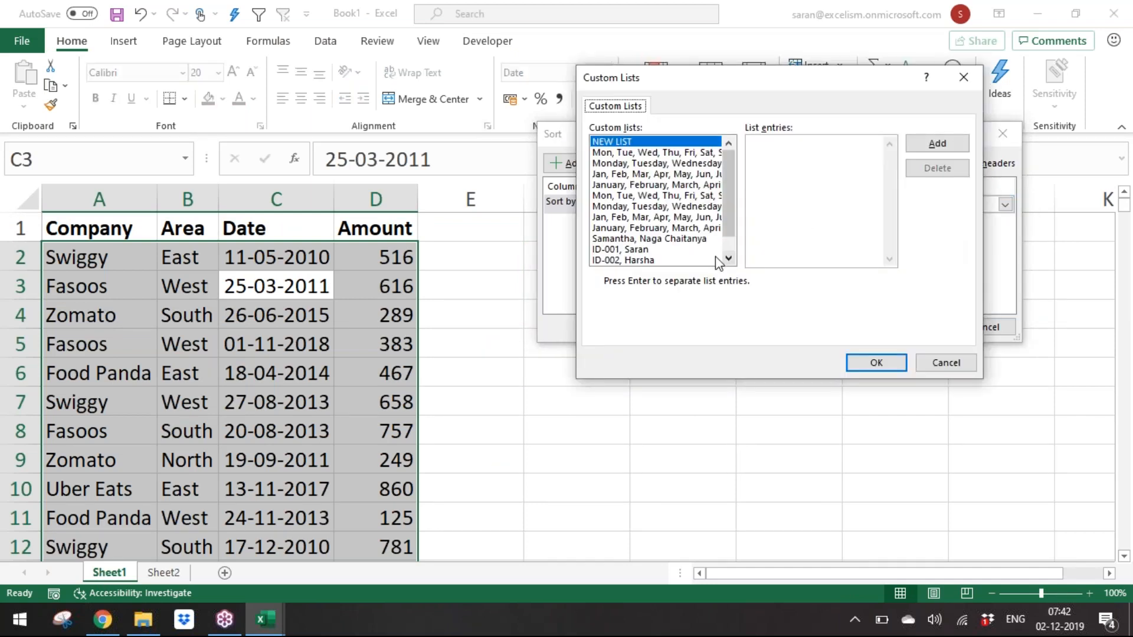
scroll(724, 214, "down", 1)
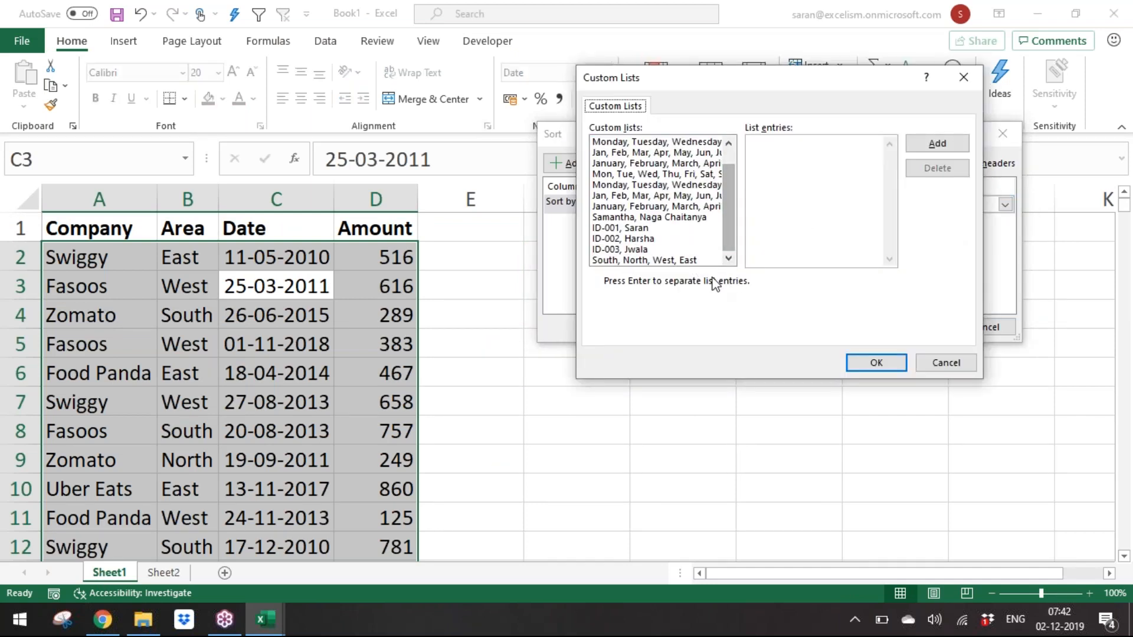
left_click(659, 261)
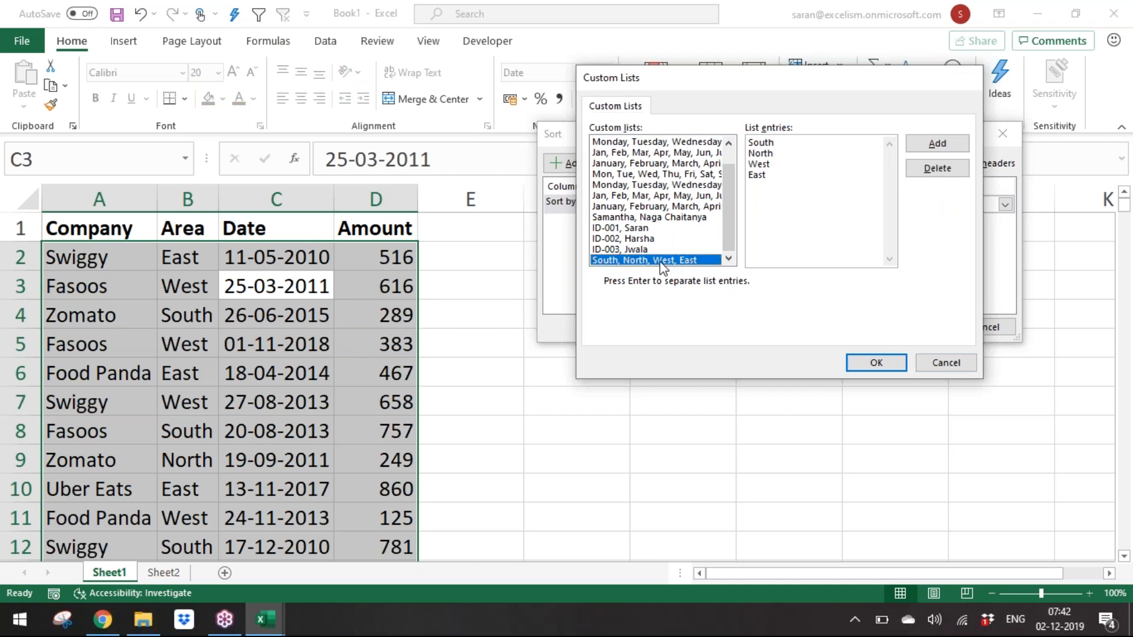
left_click(876, 363)
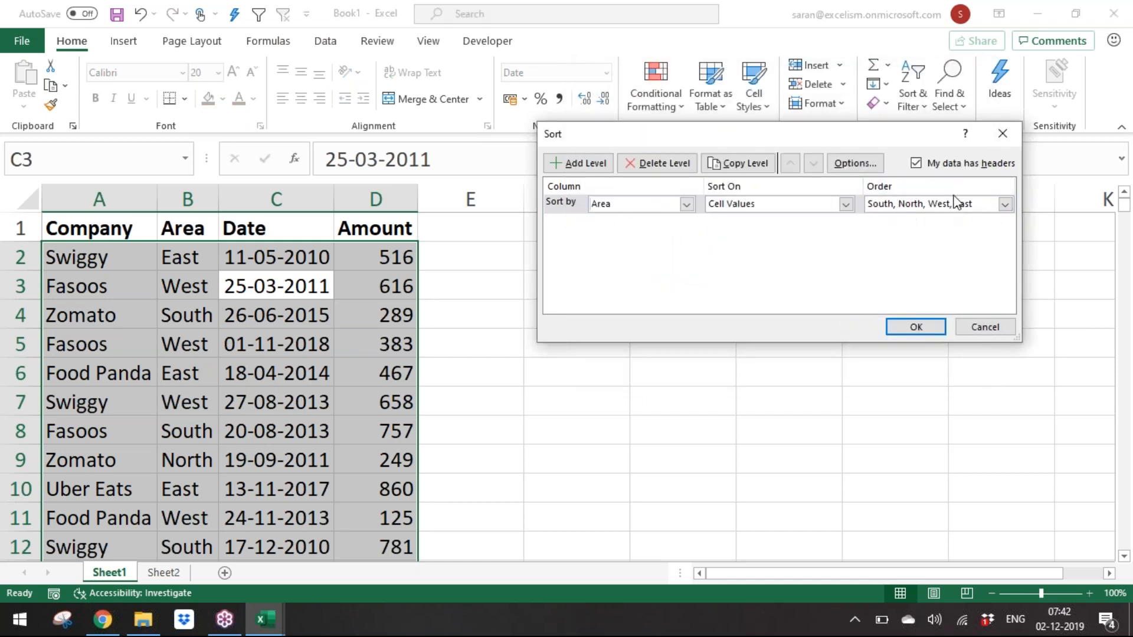
left_click(933, 327)
Step: Move down the Area column to examine the sorted order of the rows
left_click(213, 285)
key("Down")
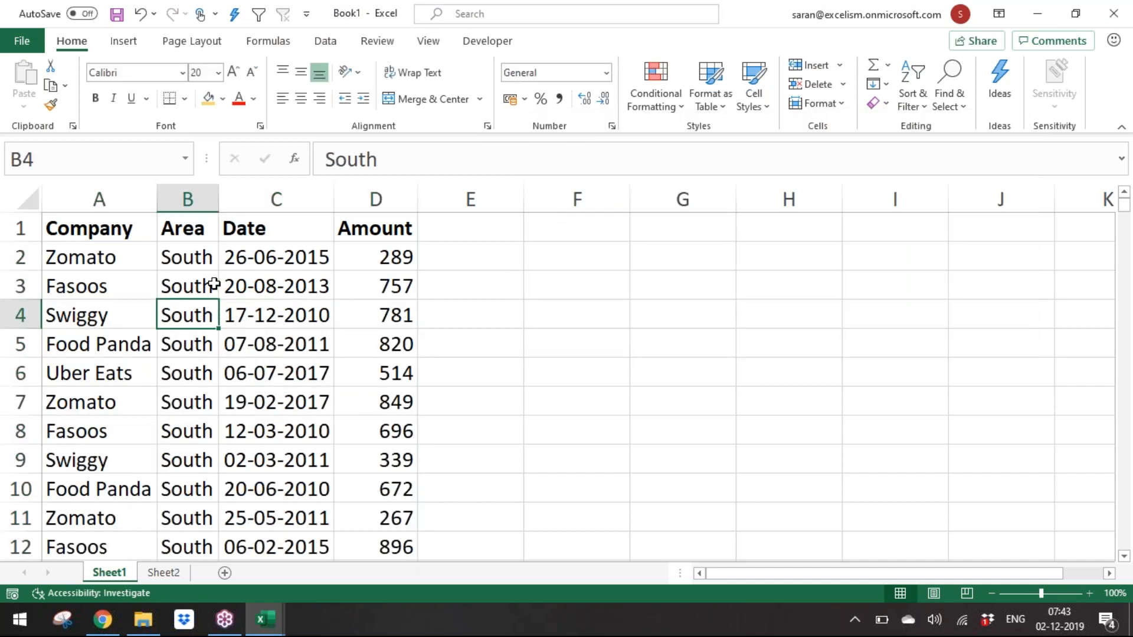
key("Down")
key("Down")
key("Down")
key("Down")
key("Down")
key("Down")
key("Down")
key("Down")
key("Down")
key("Down")
key("Down")
key("Down")
key("Down")
key("Down")
key("Down")
key("Down")
key("Down")
key("Down")
key("Down")
key("Down")
key("Down")
key("Down")
key("Down")
key("Down")
key("Down")
key("Down")
key("Down")
key("Down")
key("Down")
key("Down")
key("Down")
key("Down")
key("Down")
key("Down")
key("Down")
key("Down")
key("Down")
key("Down")
key("Down")
key("Down")
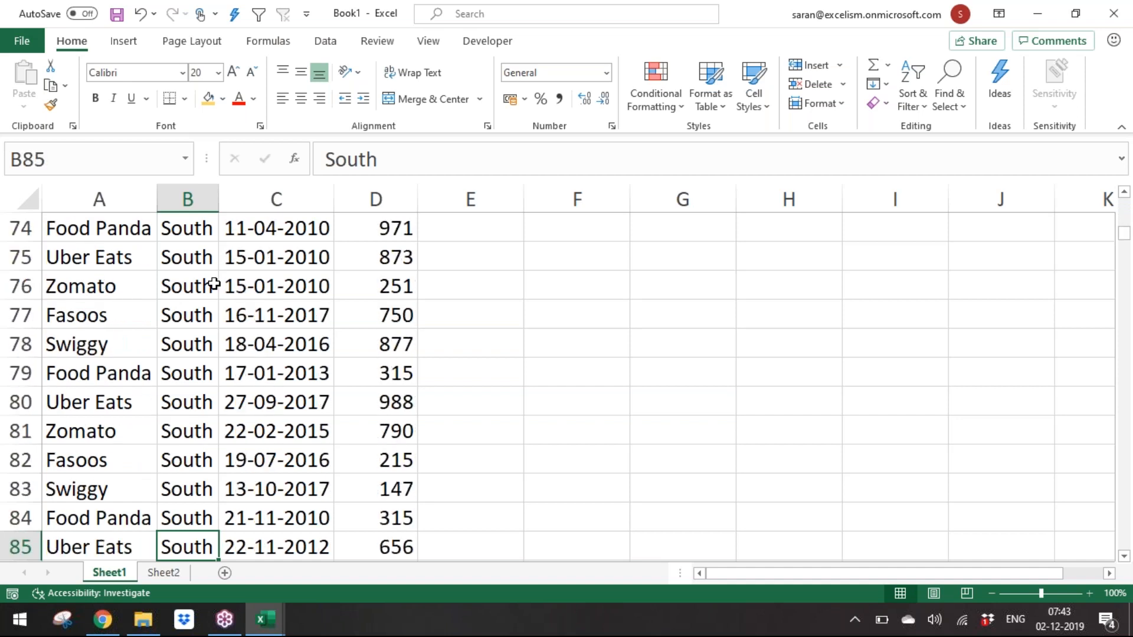
key("Down")
key("Down")
key("Down")
key("Down")
key("Down")
key("Down")
key("Down")
key("Down")
key("Down")
key("Down")
key("Down")
key("Down")
key("Down")
key("Down")
key("Down")
key("Down")
key("Down")
key("Down")
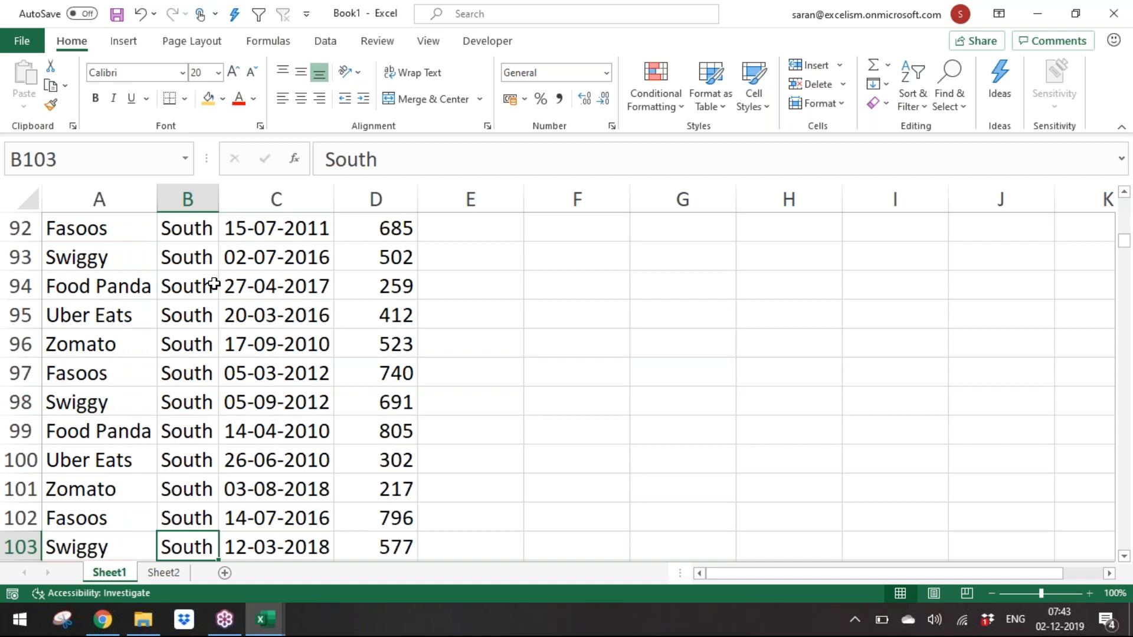
Step: Continue down the sorted Area column past the South rows into the North rows, then return to the header row
key("Down")
key("Down")
key("Down")
key("Down")
key("Down")
key("Down")
key("Down")
key("Down")
key("Down")
key("Down")
key("Down")
key("Down")
key("Down")
key("Down")
key("Down")
key("Down")
key("Down")
key("Down")
key("Down")
key("Down")
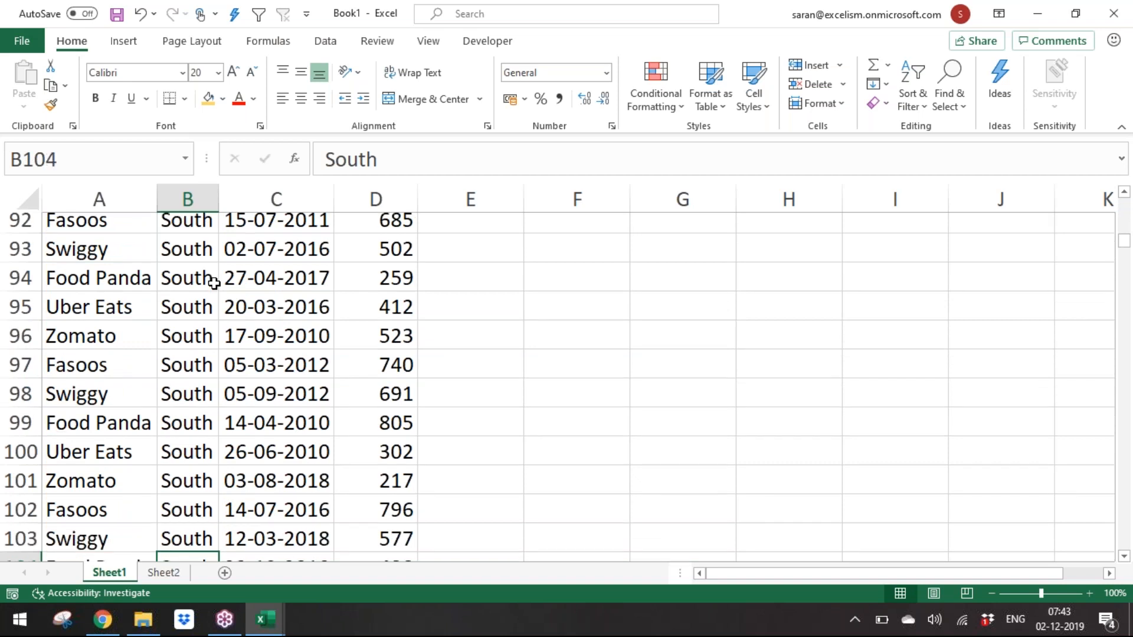
key("Down")
key("Down")
key("Down")
key("Down")
key("Down")
key("Down")
key("Down")
key("Down")
key("Down")
key("Down")
key("Down")
key("Down")
key("Down")
key("Down")
key("Down")
key("Down")
key("Down")
key("Down")
key("Down")
key("Down")
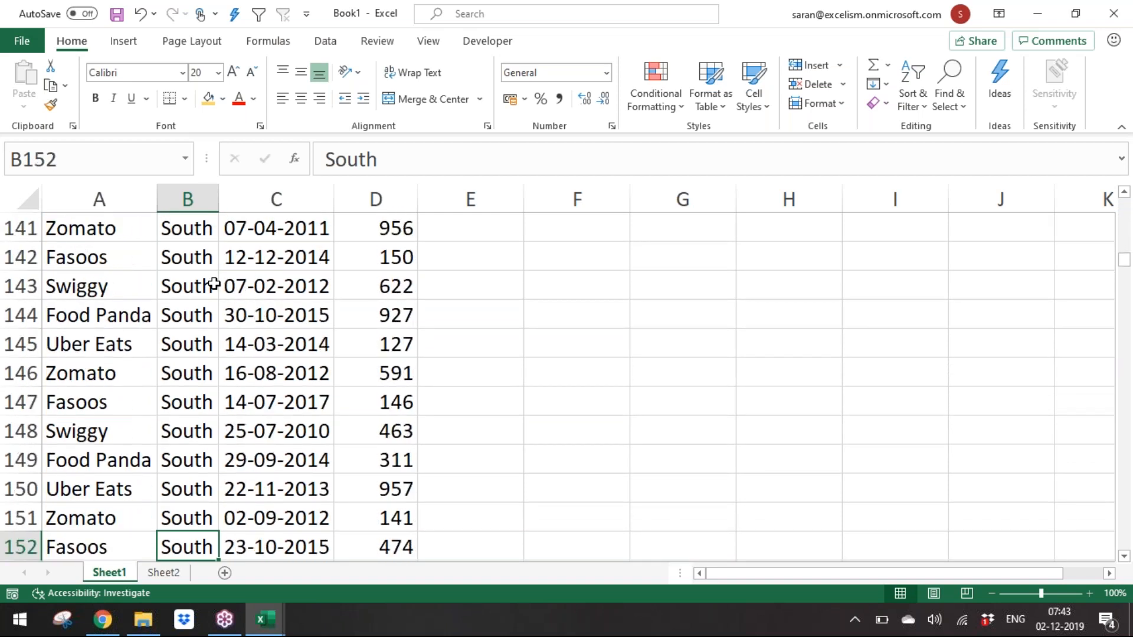
key("Down")
key("Down")
key("Down")
key("Down")
key("Down")
key("Down")
key("Down")
key("Down")
key("Down")
key("Down")
key("Down")
key("Down")
key("Down")
key("Down")
key("Down")
key("Down")
key("Down")
key("Down")
key("Down")
key("Down")
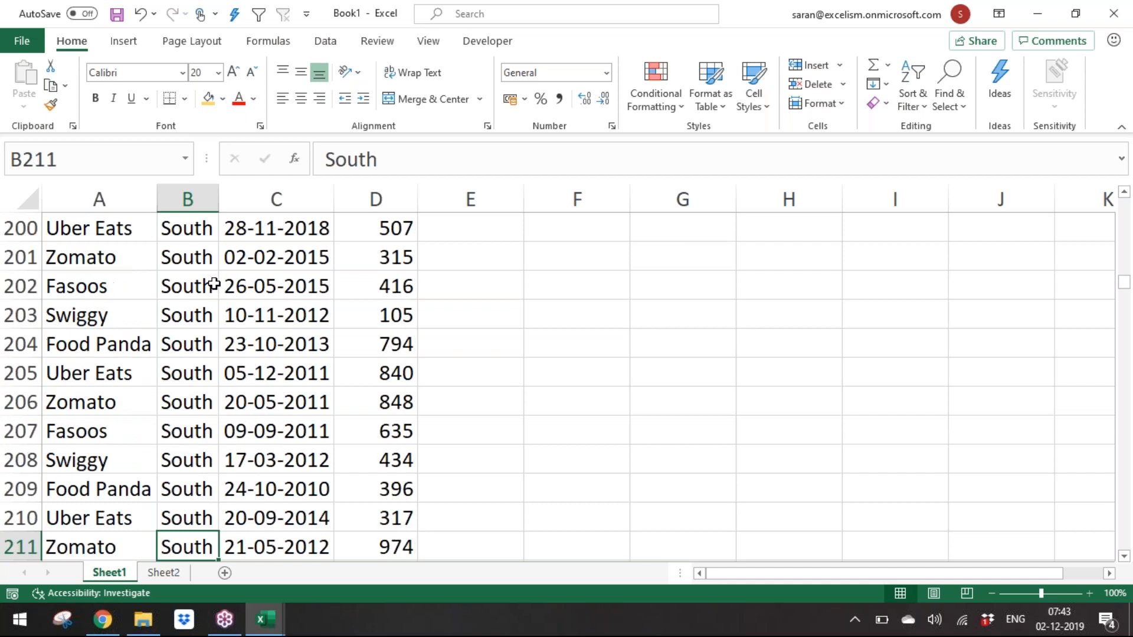
key("Down")
key("Down")
key("Down")
key("Down")
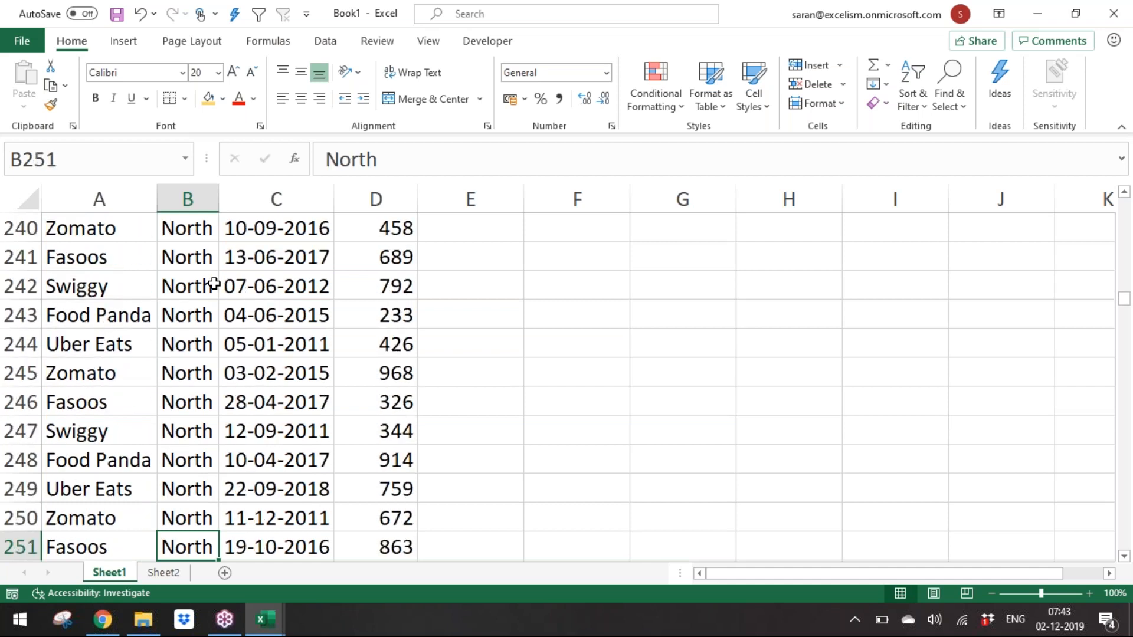
key("ctrl+Up")
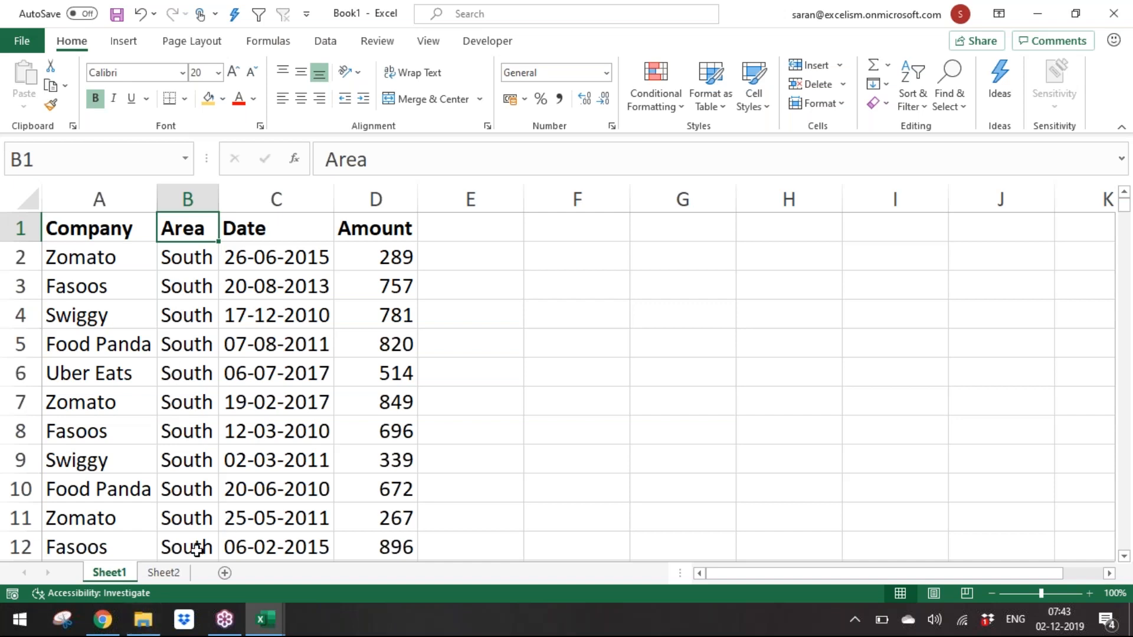
Step: Check the custom list cells on Sheet2, then add a new blank worksheet
left_click(182, 563)
left_click(179, 571)
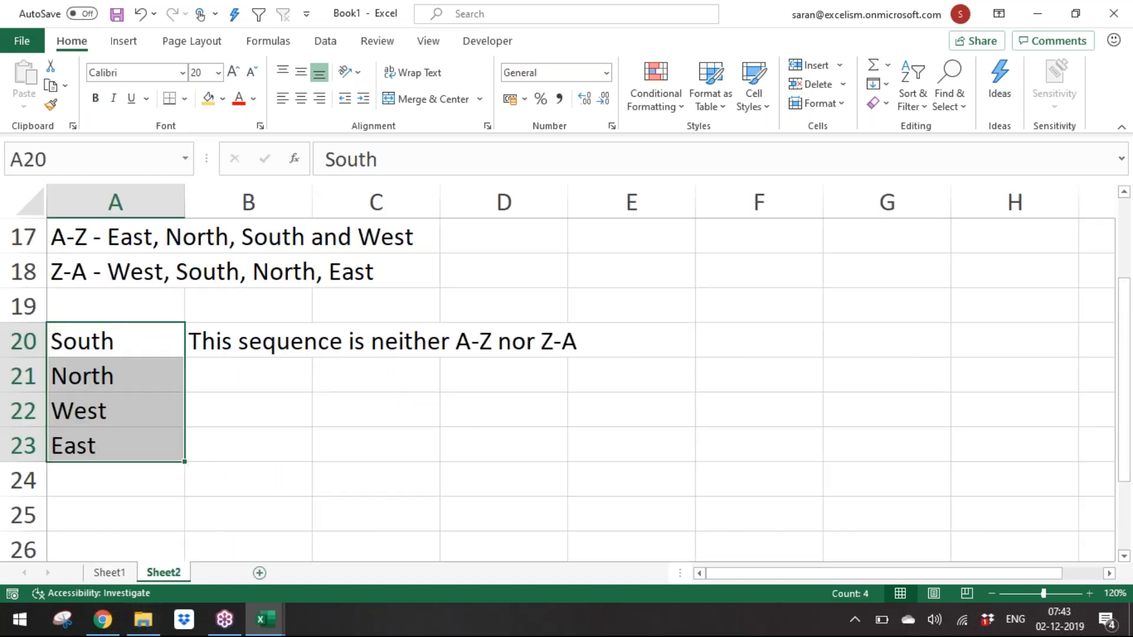
left_click(225, 573)
left_click(1088, 593)
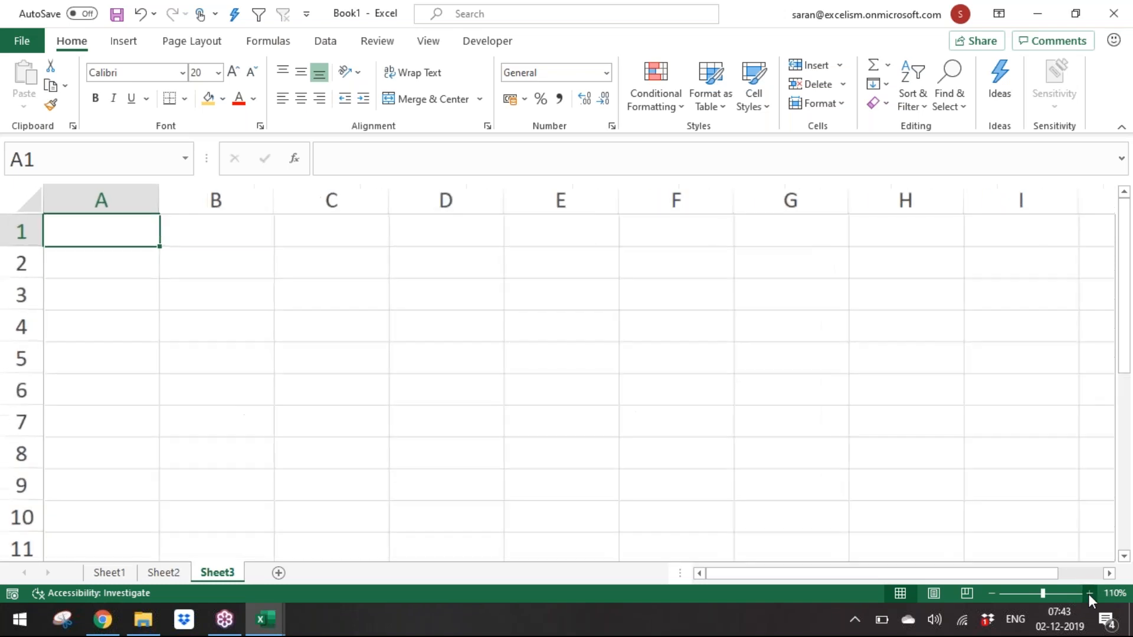
left_click(1088, 594)
left_click(1088, 593)
left_click(1089, 593)
left_click(1088, 593)
Step: Enter the headers Amount, Material and Cost in A1:C1 of the new sheet
type("AMount")
key("Tab")
type("Maer")
key("BackSpace")
key("BackSpace")
type("tre")
key("BackSpace")
key("BackSpace")
type("erial")
key("Tab")
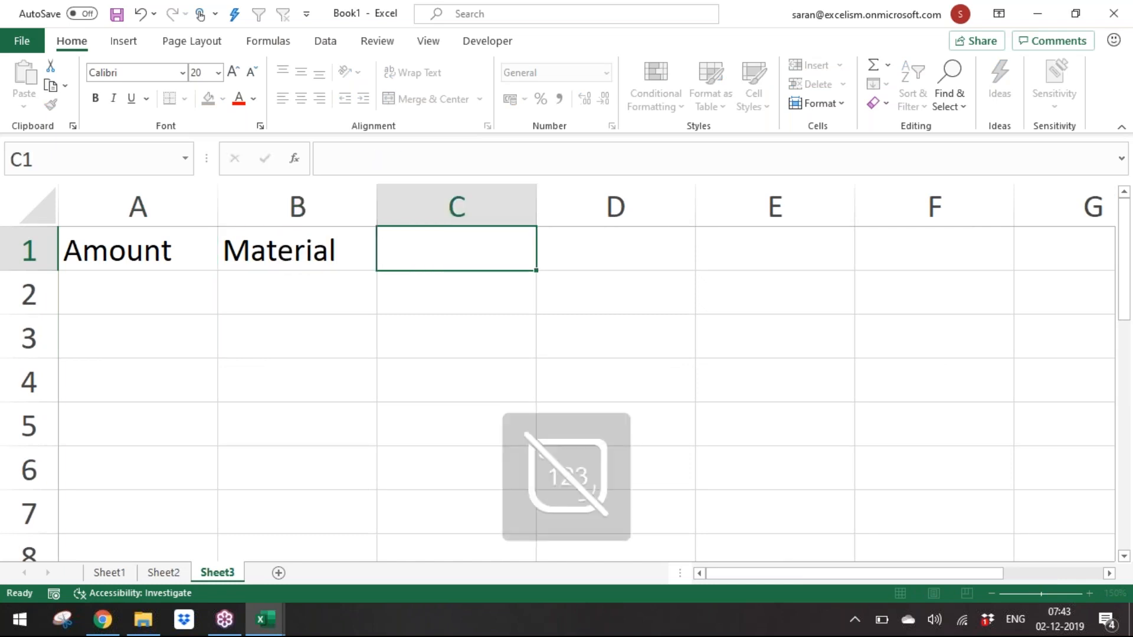
type("{r")
key("BackSpace")
key("BackSpace")
type("Cost")
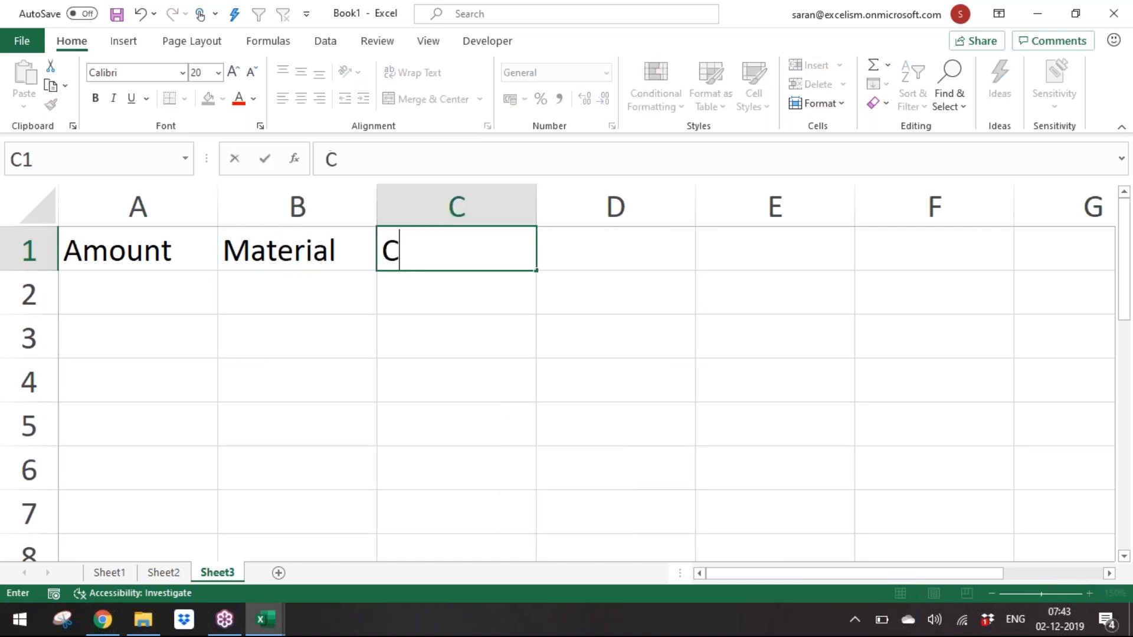
key("Return")
Step: Enter 1 as the amount in A2
key("End")
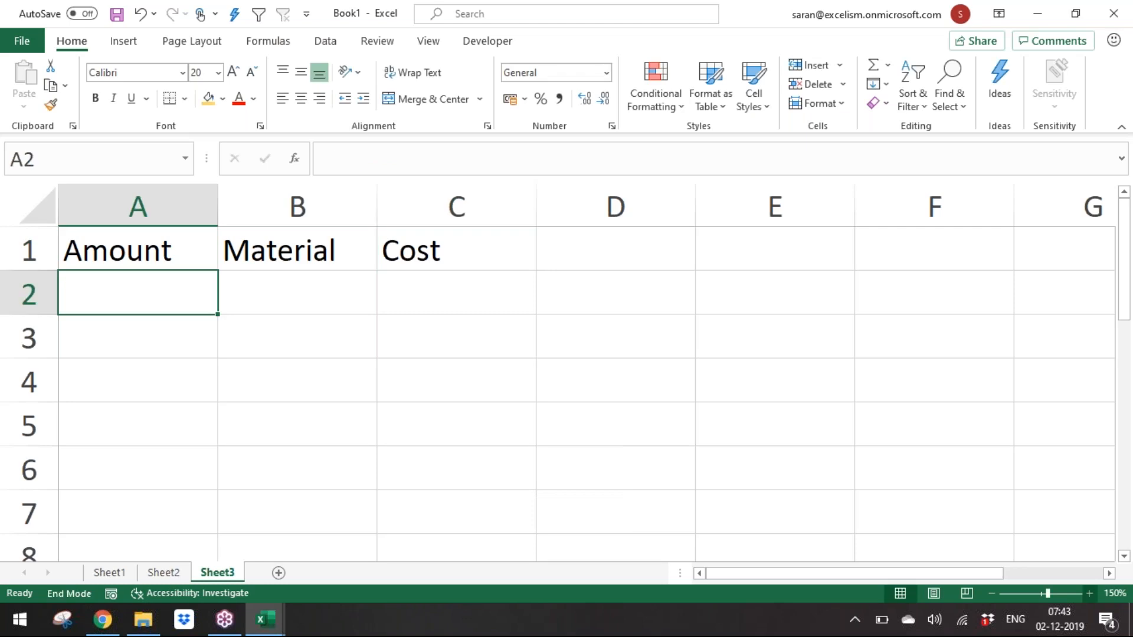
key("Return")
key("Left")
key("Left")
type("1")
key("Return")
Step: Rename the B1 header to Type
key("Up")
key("Right")
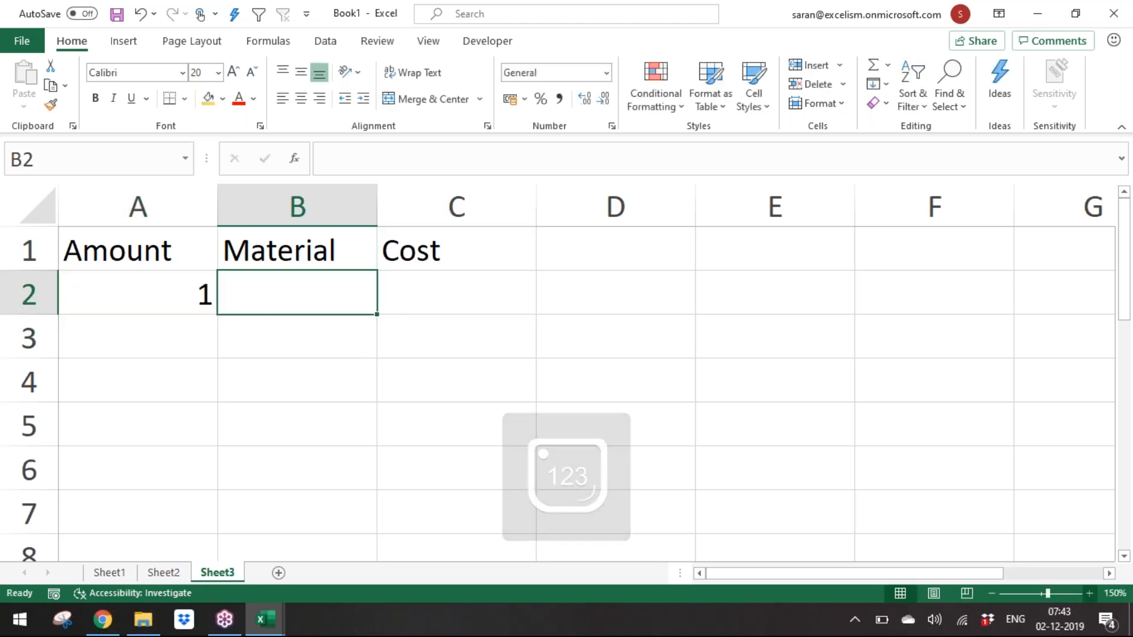
key("Up")
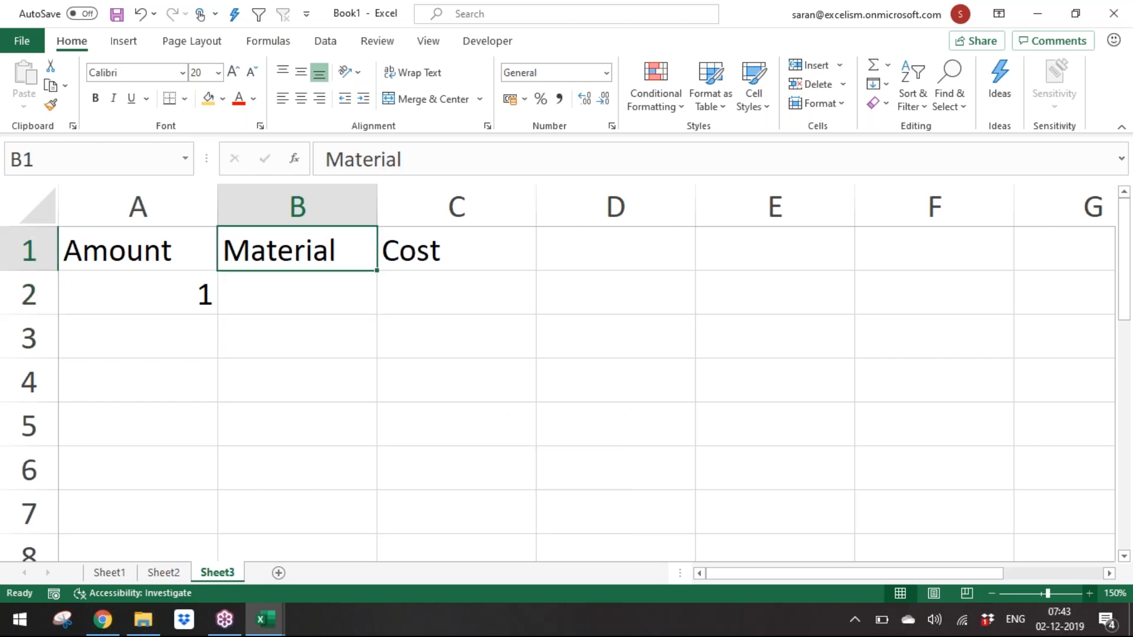
type("Type")
key("Return")
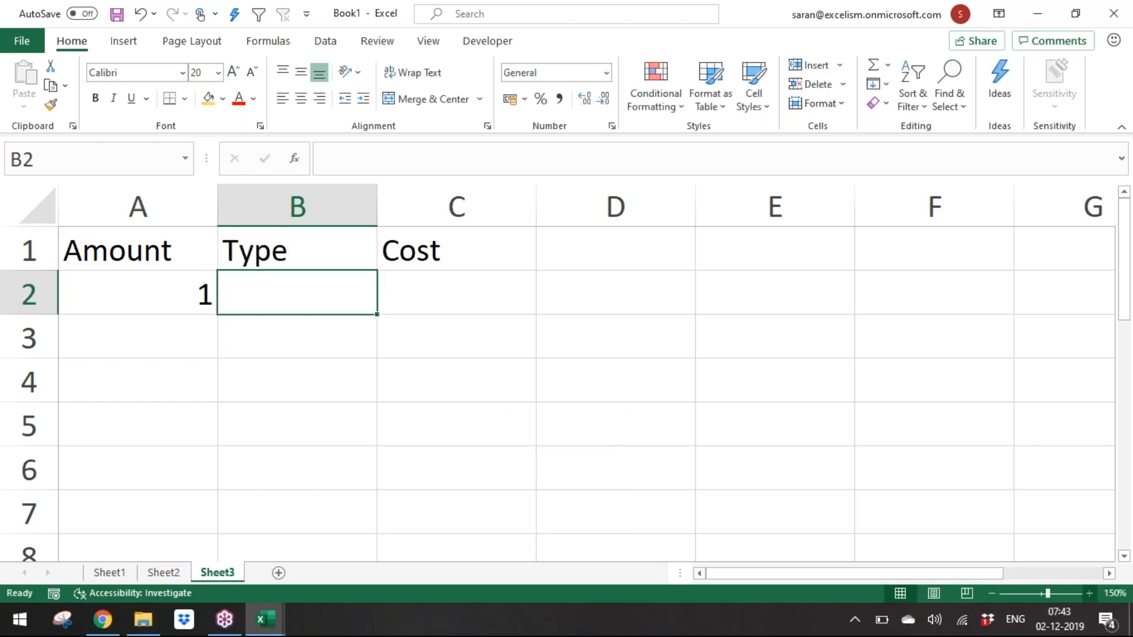
Step: Enter the types O, S and I in B2:B4
type("O")
key("Return")
type("S")
key("Return")
type("I")
key("Return")
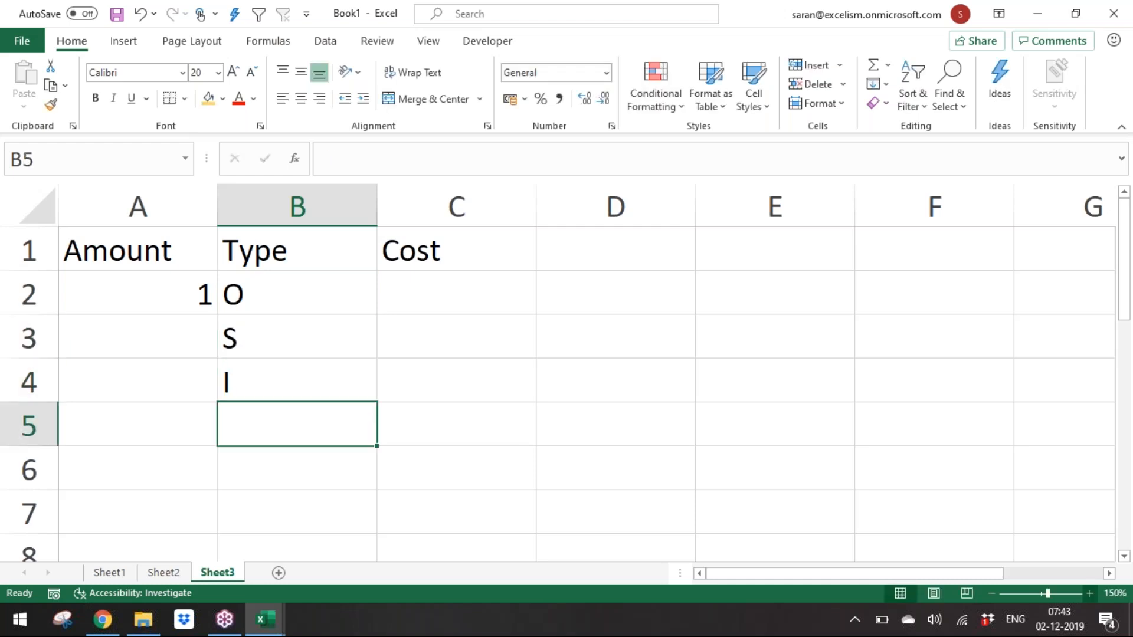
key("Up")
key("Up")
key("Up")
key("Down")
key("Left")
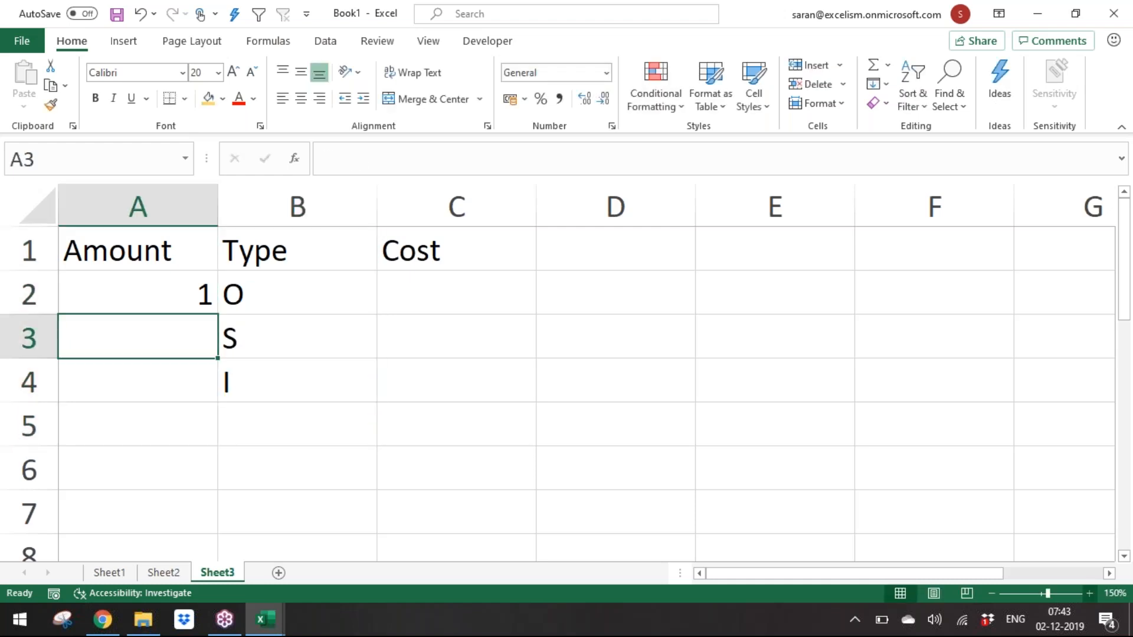
key("Right")
key("Right")
key("Left")
key("Up")
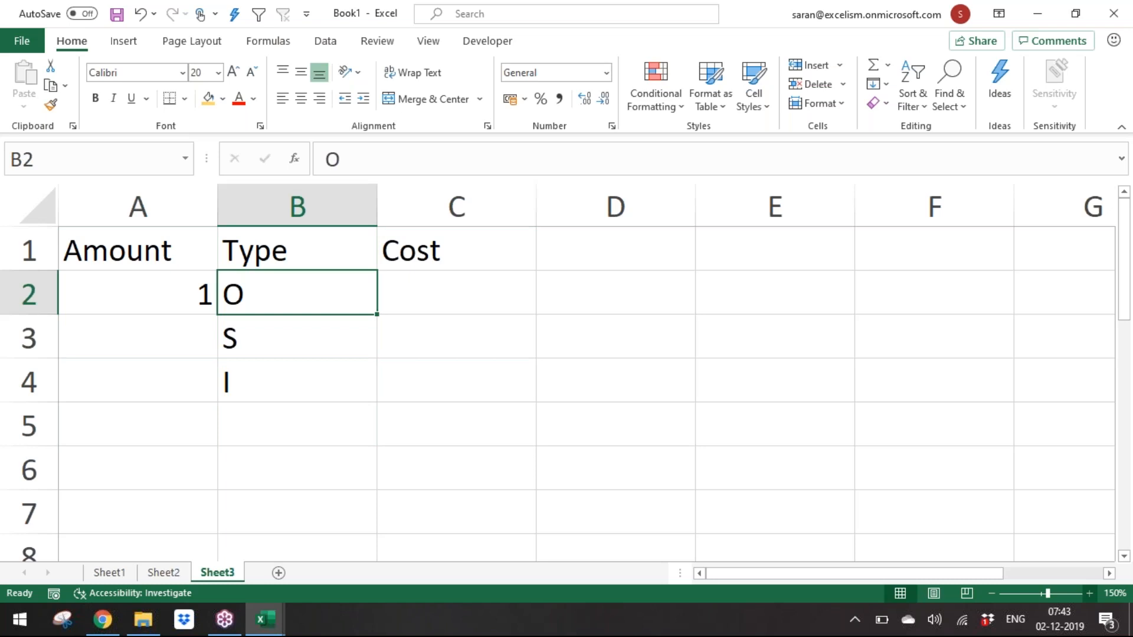
key("shift+Down")
key("shift+Down")
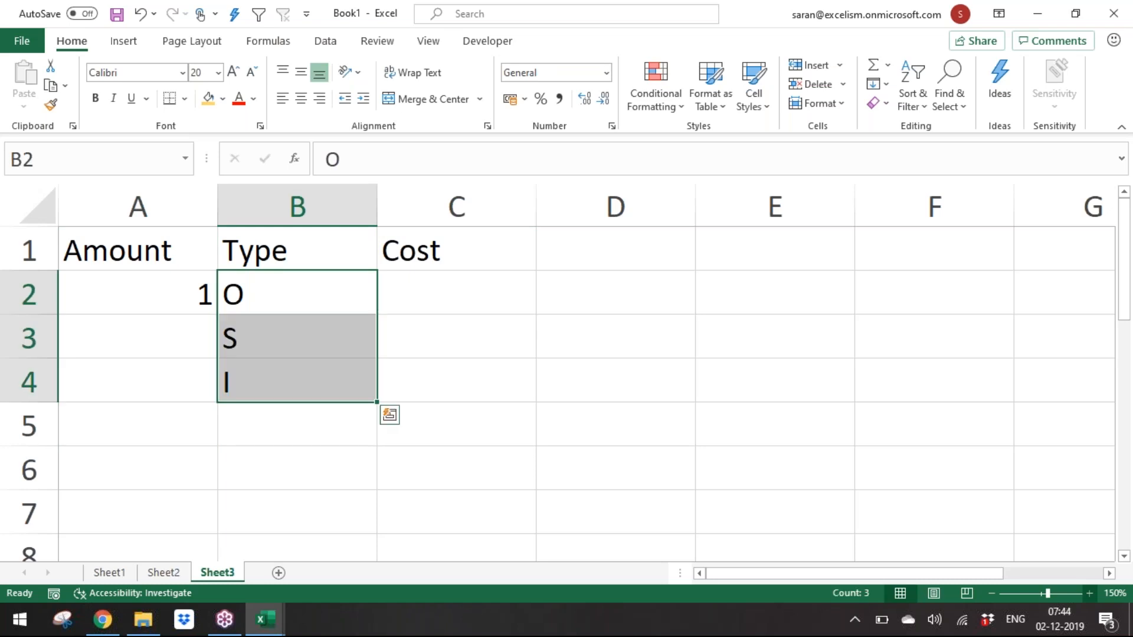
key("shift+Up")
key("shift+Up")
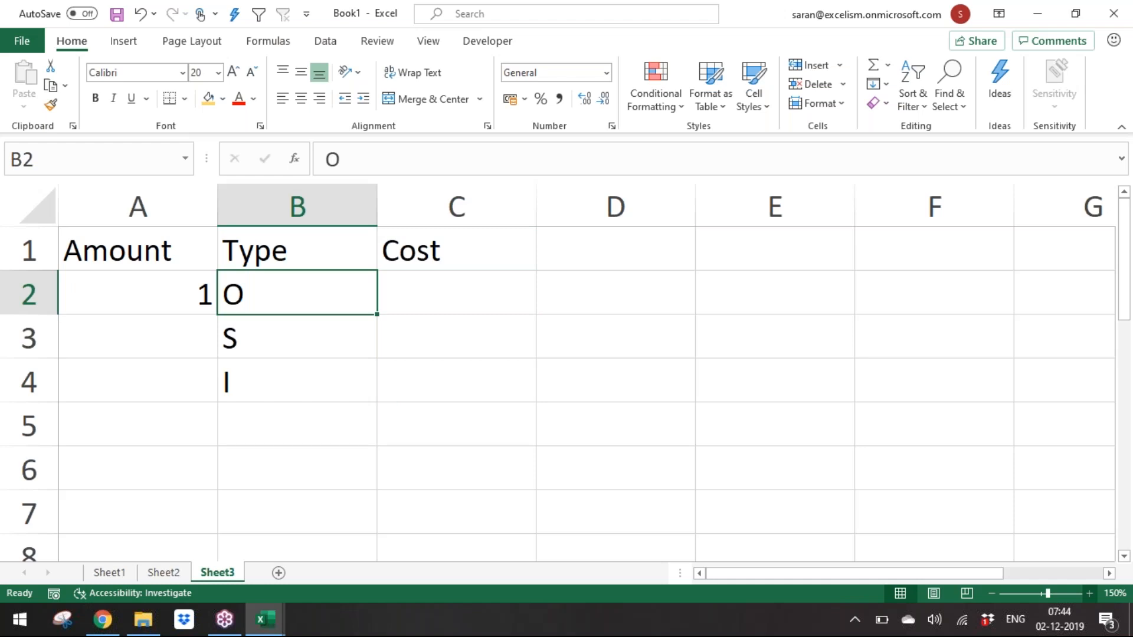
key("Down")
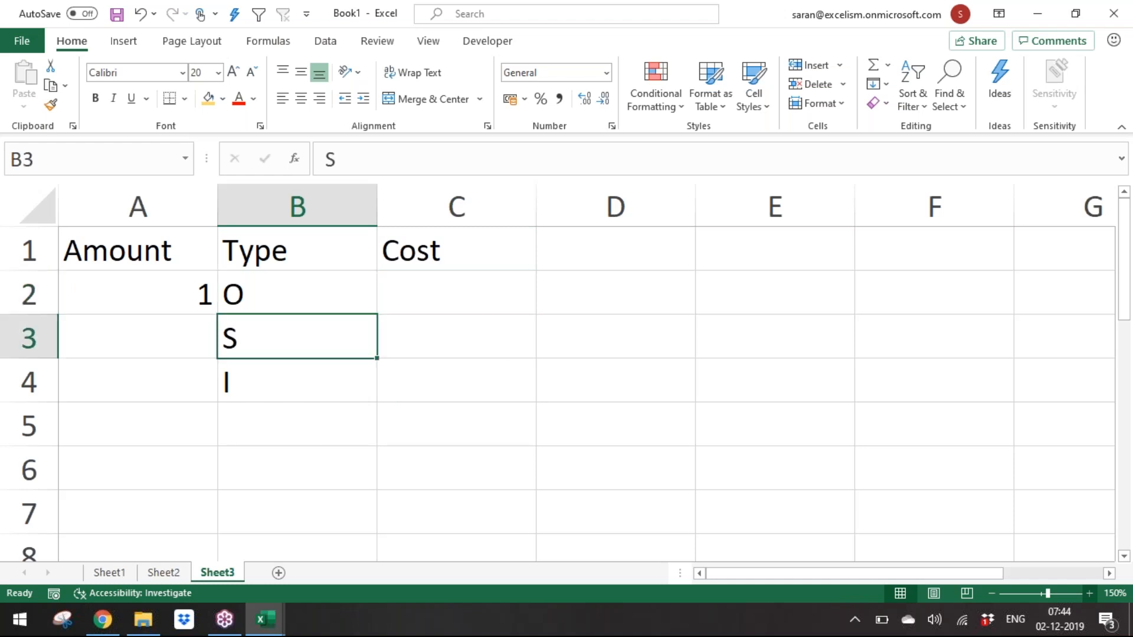
key("shift+Down")
key("shift+Up")
key("shift+Down")
key("Up")
key("Down")
key("Down")
key("Up")
key("Up")
Step: Enter a SUM formula in C2 that totals C3:C4
key("Right")
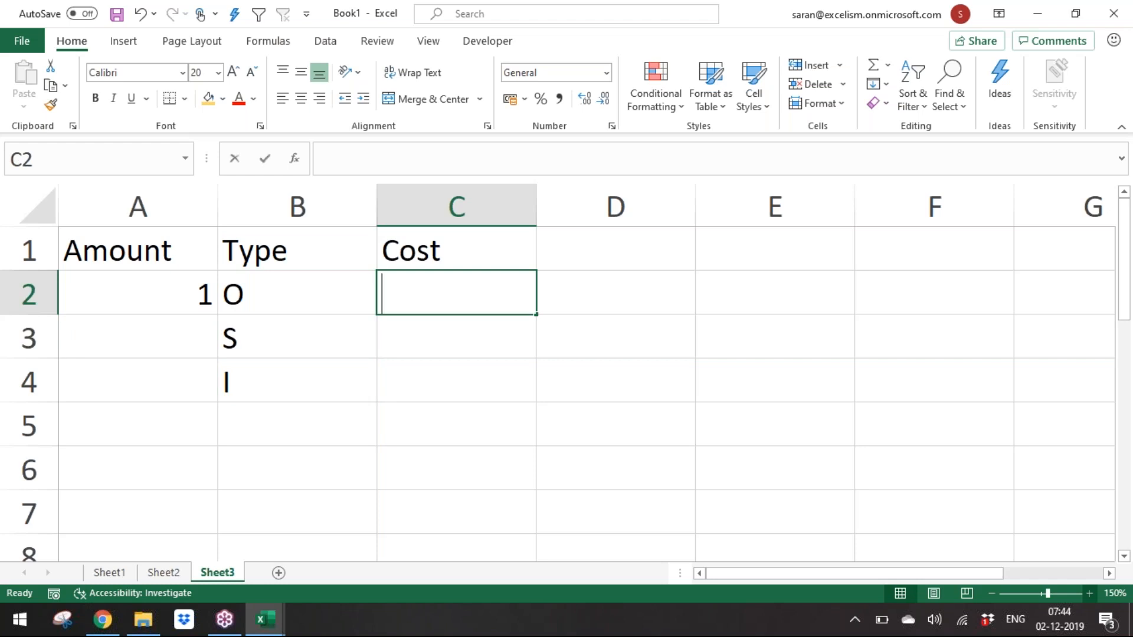
type("=s")
key("Down")
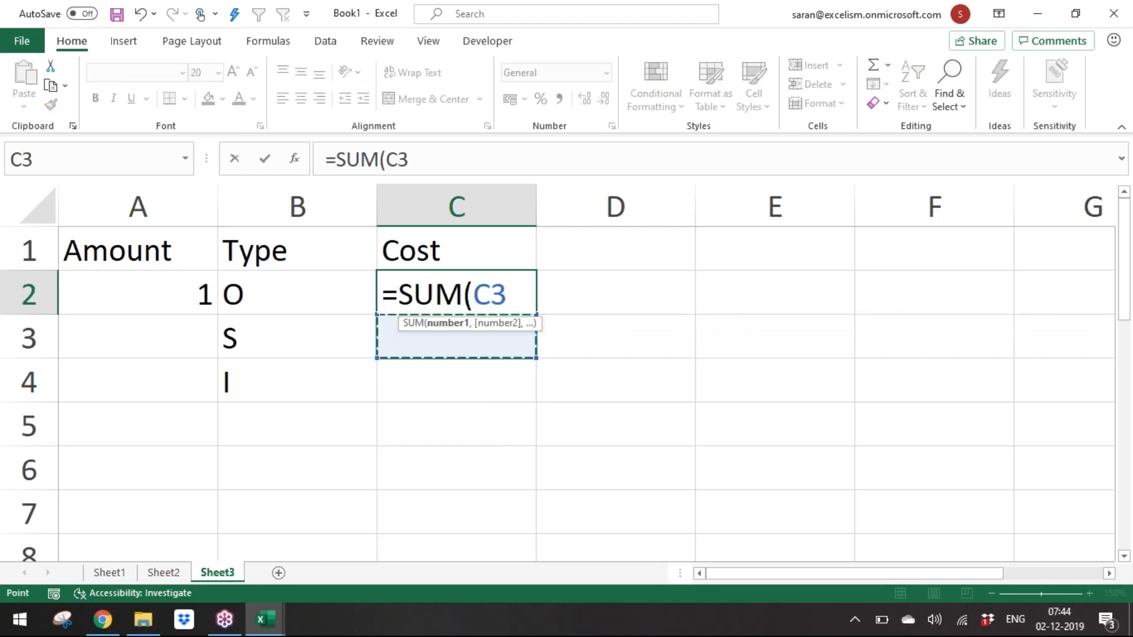
key("shift+Down")
key("Return")
key("Up")
key("F2")
key("Escape")
Step: Enter 50 as the cost in C3
key("Down")
type("5")
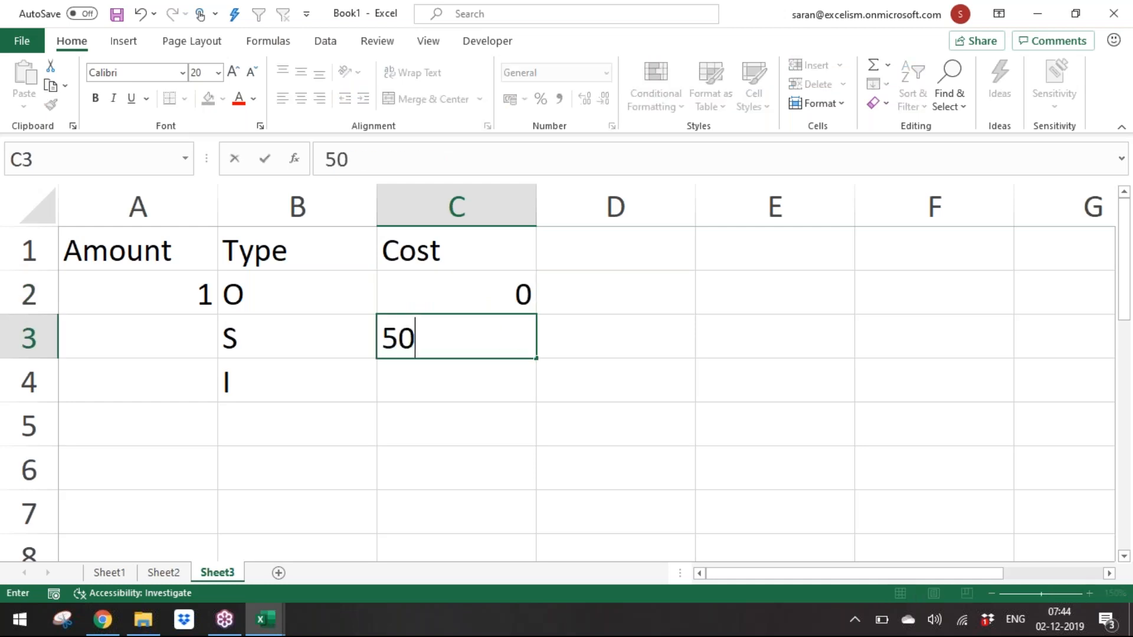
type("0")
key("Return")
Step: Enter costs of 10 in C3 and 20 in C4
key("Up")
type("10")
key("ctrl+Return")
key("Down")
type("20")
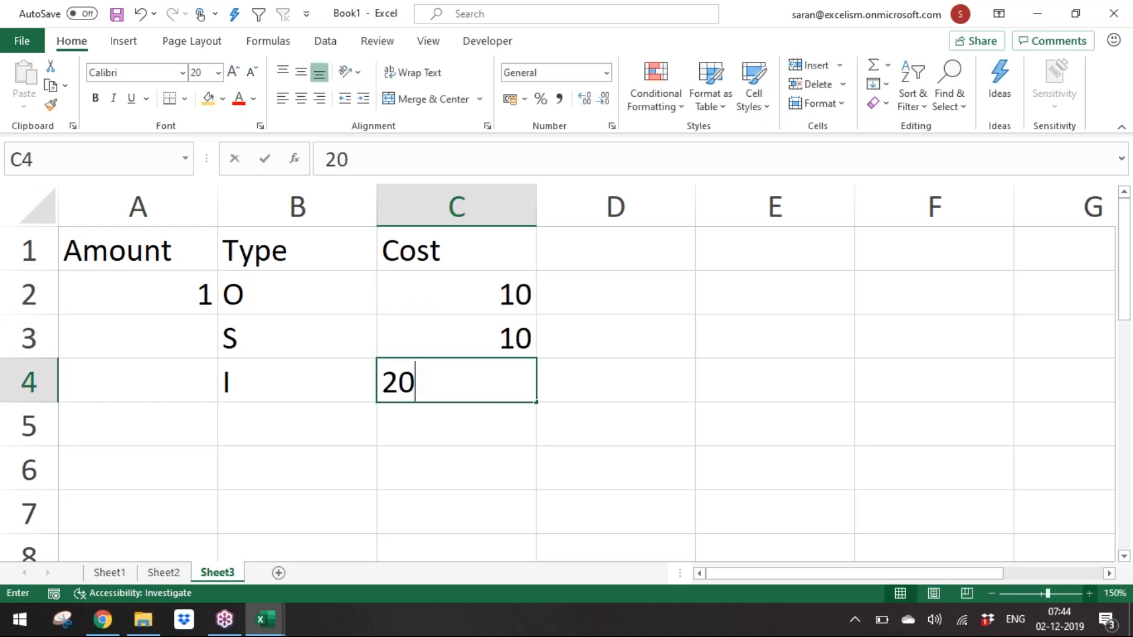
key("Return")
key("Up")
key("Up")
key("Up")
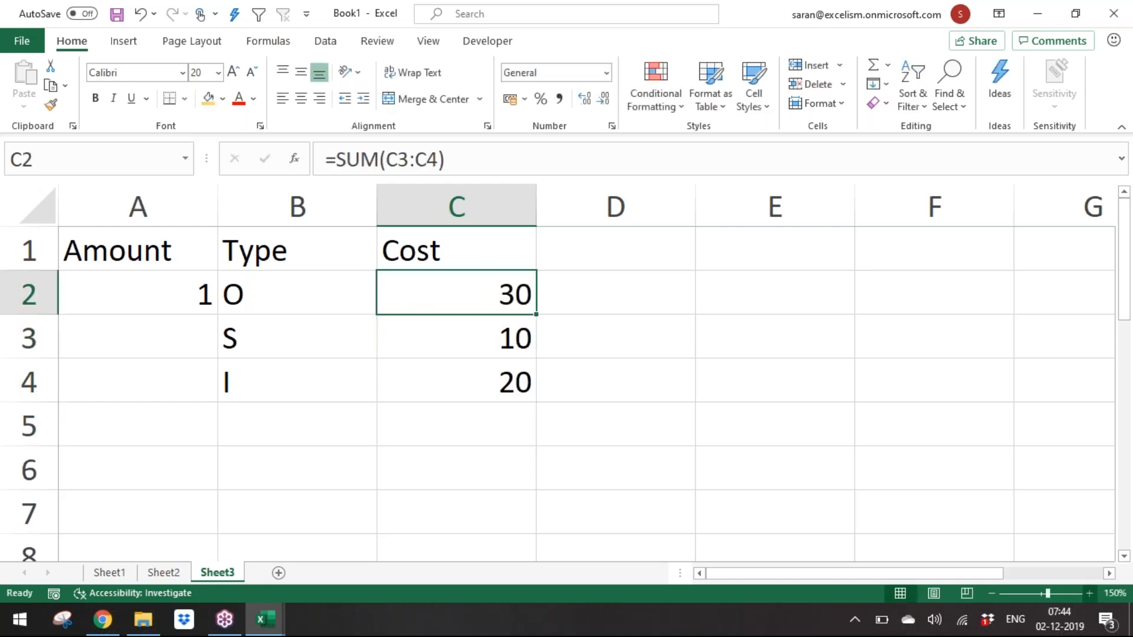
key("Down")
key("Down")
key("Down")
key("Up")
key("Up")
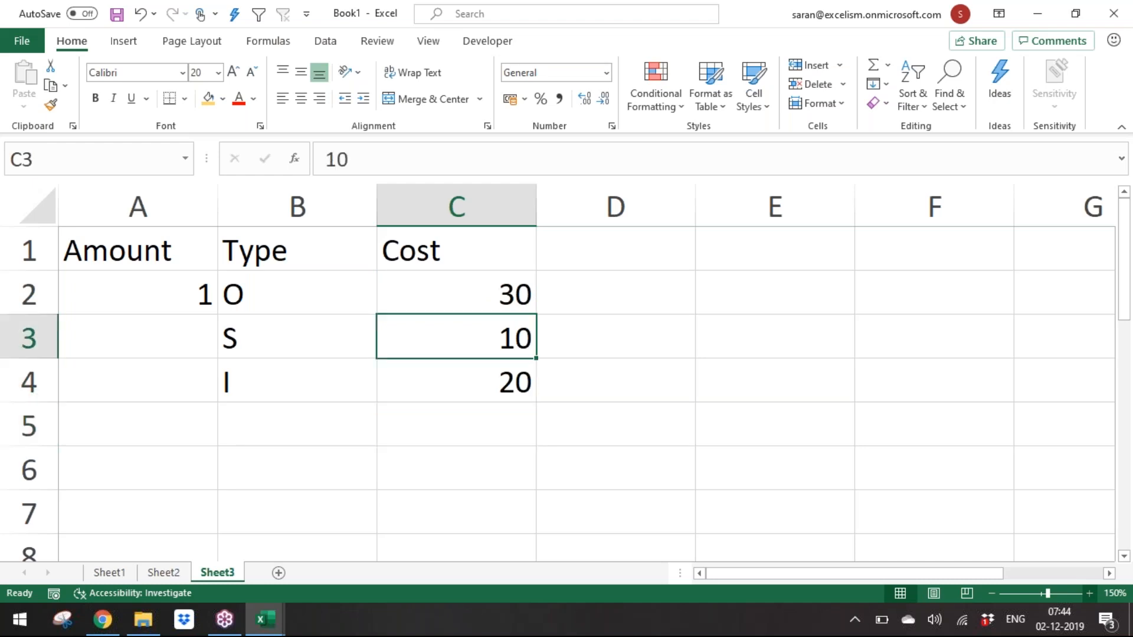
key("Up")
key("Up")
key("Down")
key("Down")
key("Left")
key("Left")
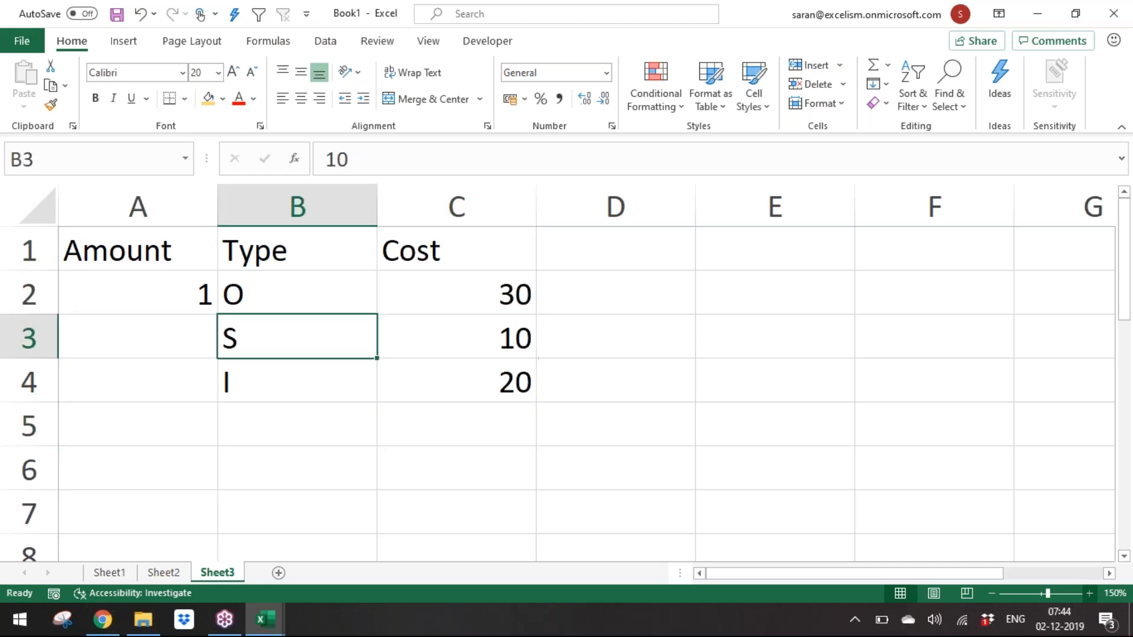
key("Right")
key("Up")
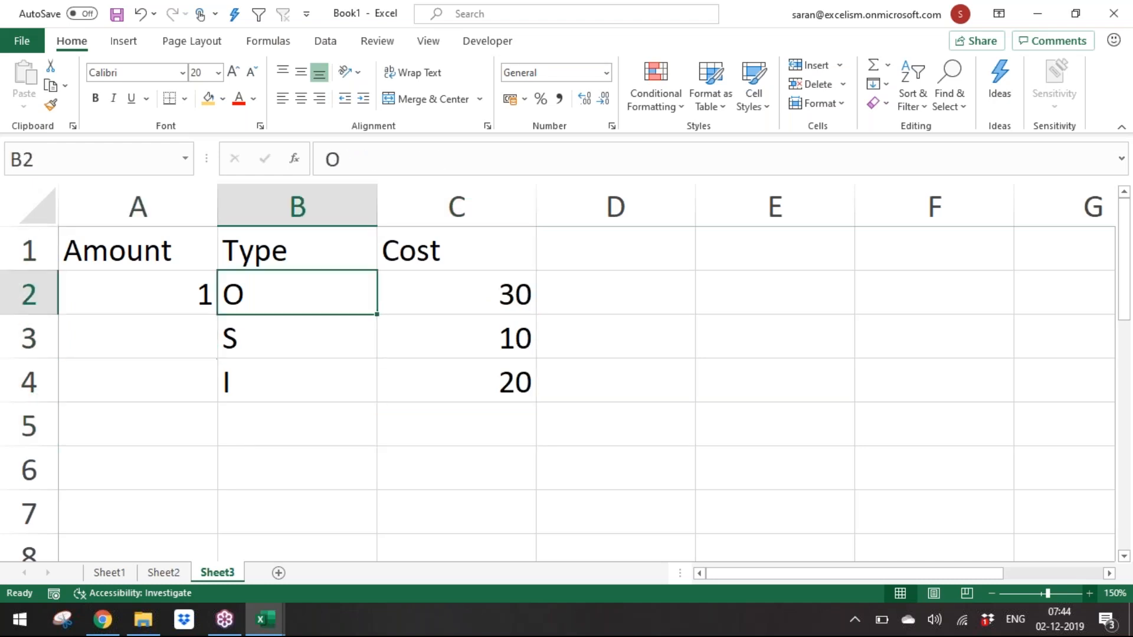
key("Left")
key("shift+Right")
key("shift+Right")
key("Down")
key("Right")
key("Up")
key("Down")
key("Down")
key("Up")
key("Up")
key("Down")
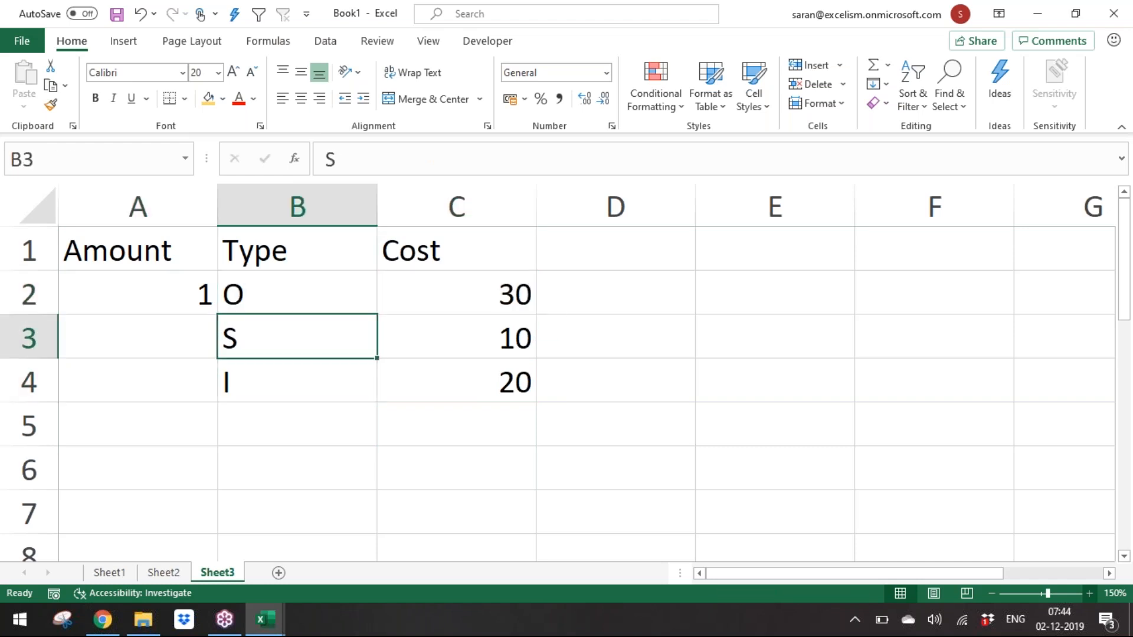
key("Up")
key("Down")
key("Down")
key("Down")
key("Up")
key("Up")
key("Up")
key("shift+Down")
key("shift+Down")
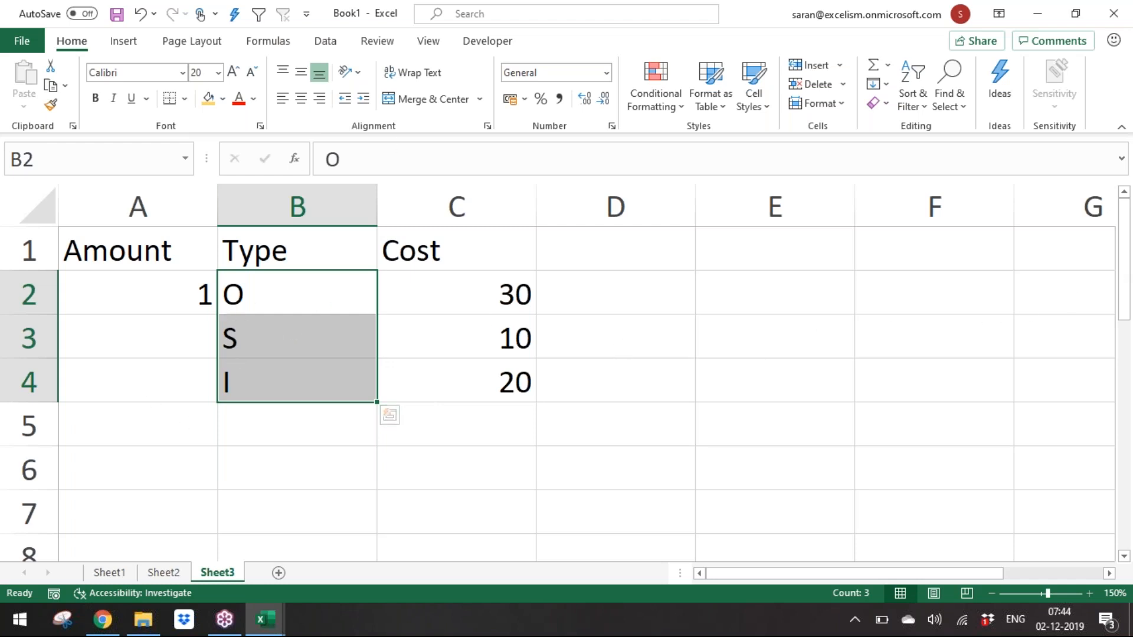
left_click(269, 284)
left_click(276, 328)
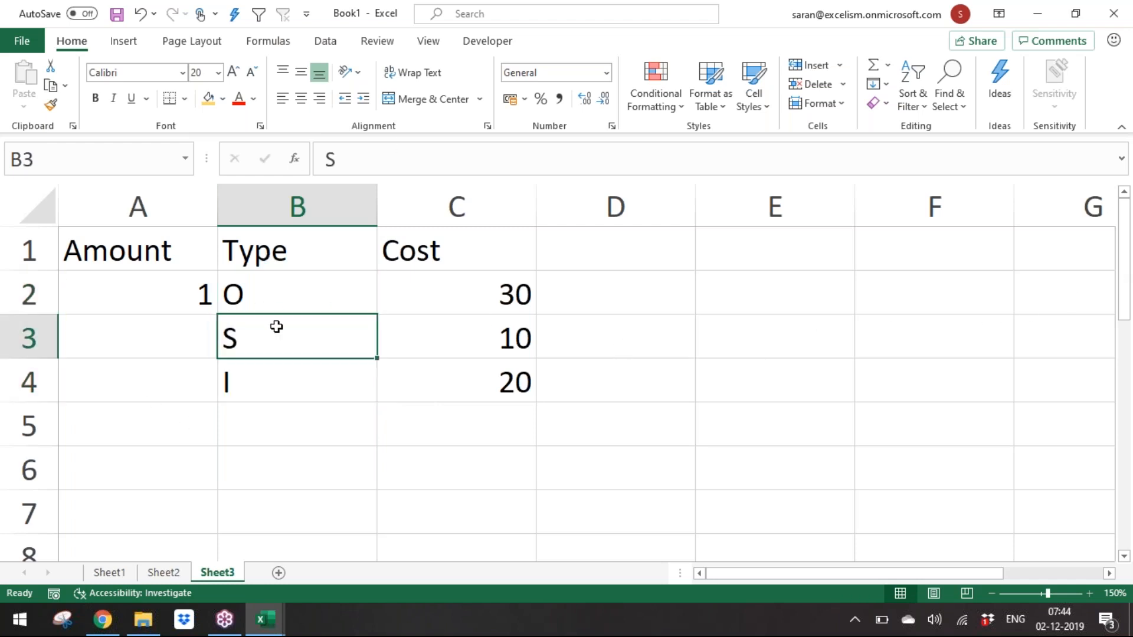
Step: On Sheet1, add a second sort level sorting by Company A to Z beneath the custom Area order, and apply it
left_click(110, 573)
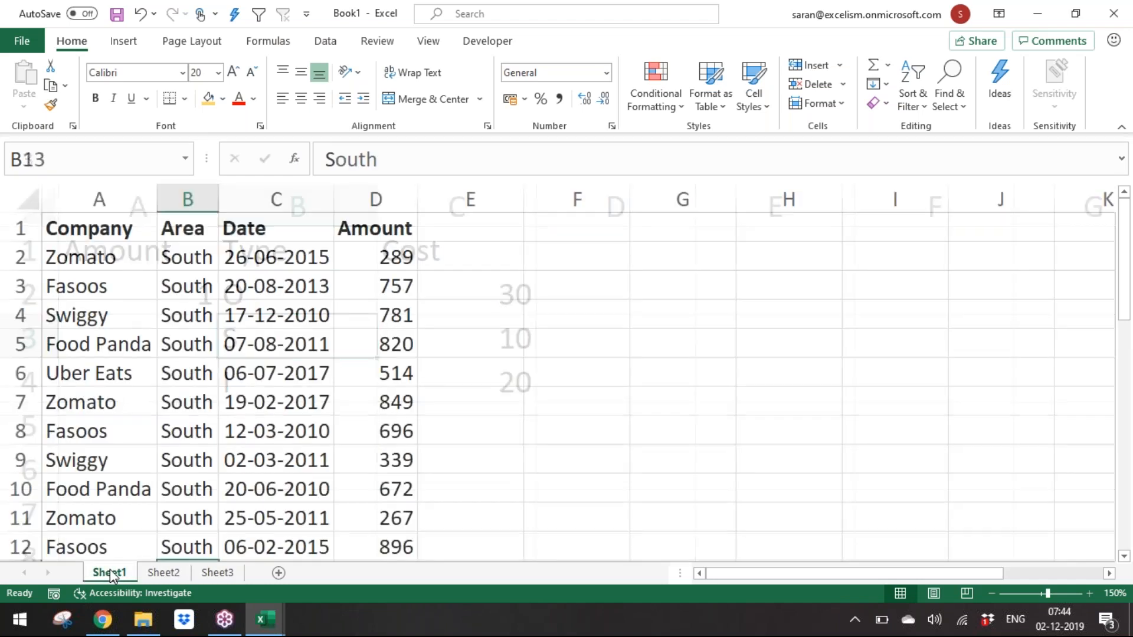
left_click(327, 456)
key("alt+d")
key("alt+d")
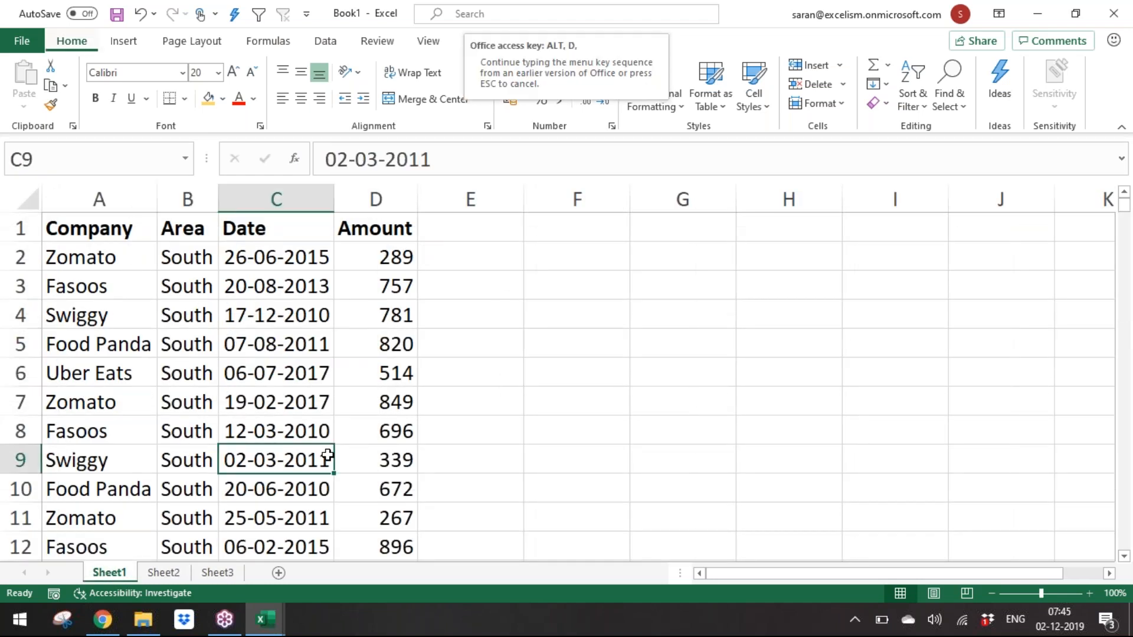
key("s")
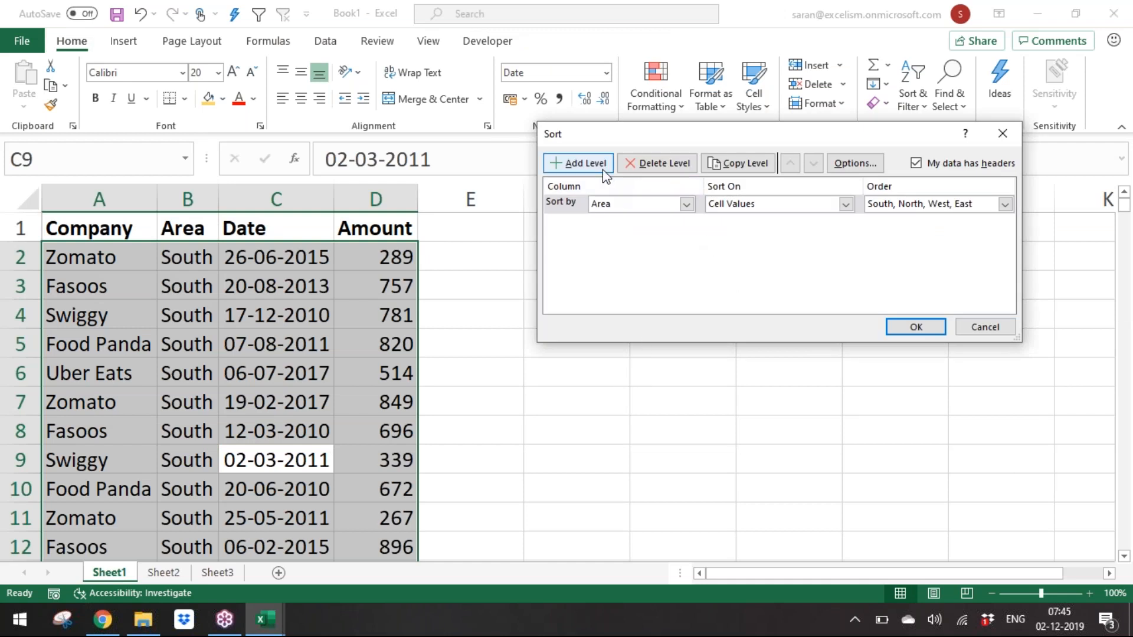
left_click(604, 169)
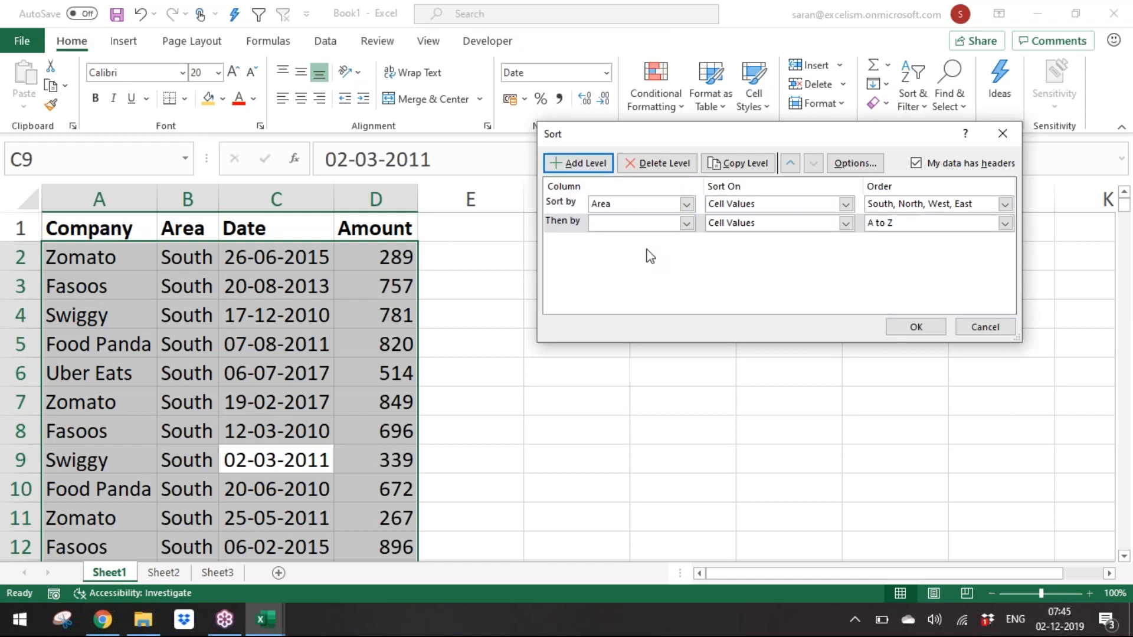
left_click(654, 227)
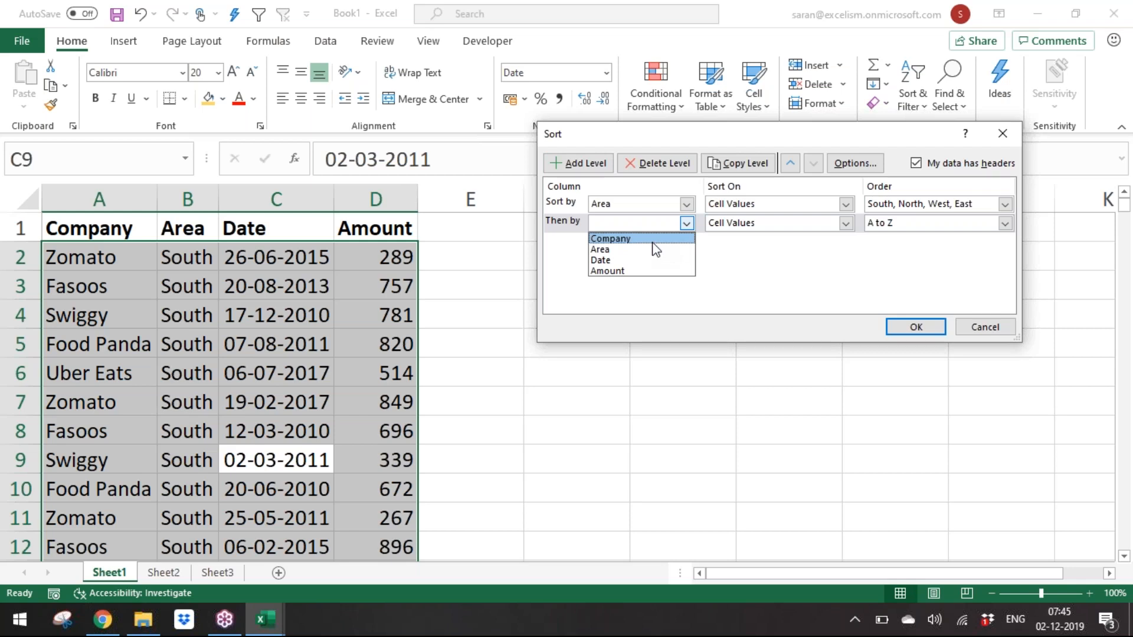
left_click(653, 242)
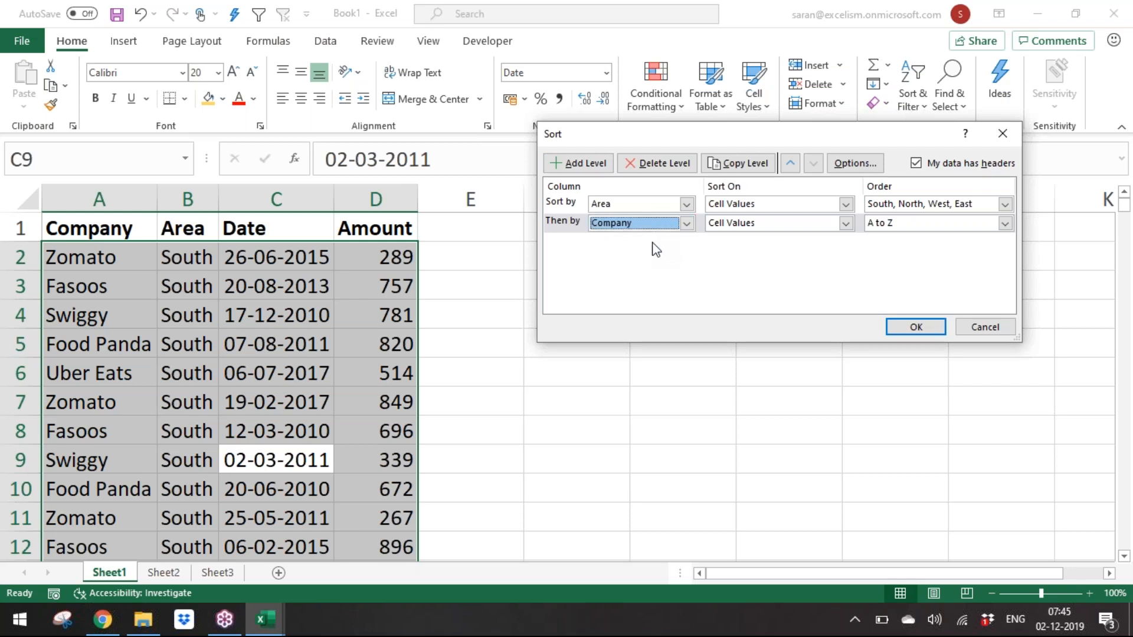
left_click(916, 327)
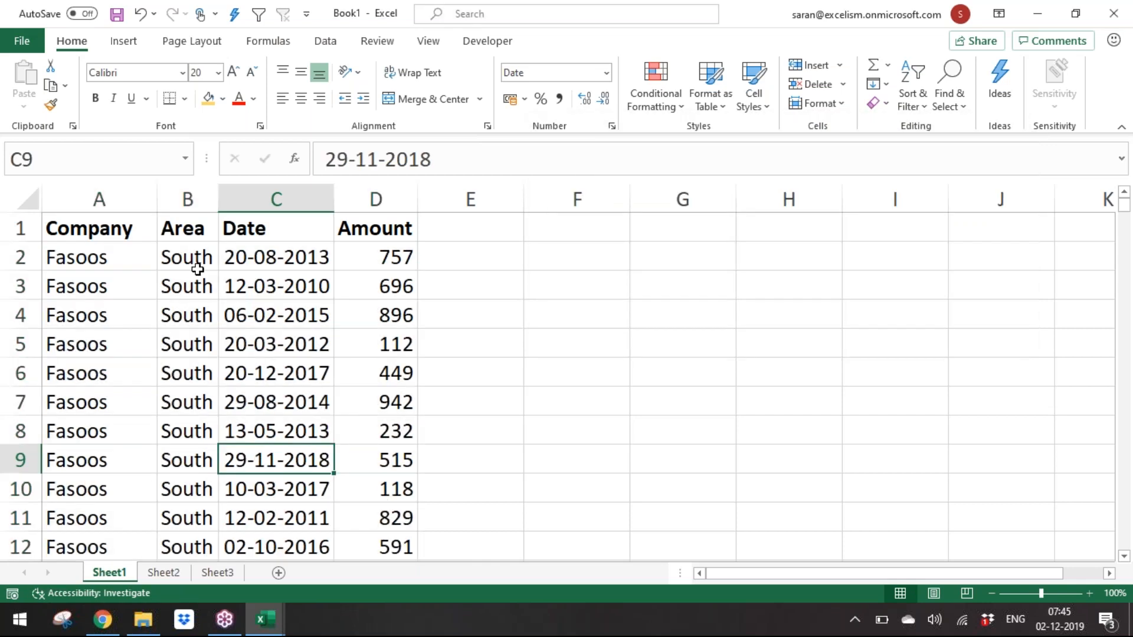
Step: Scroll down through the sorted table to examine how companies are grouped within the South area
left_click(187, 286)
key("Down")
key("Down")
key("Down")
key("Down")
key("Down")
key("Down")
key("Down")
key("Down")
key("Down")
key("Down")
key("Down")
key("Down")
key("Down")
key("Down")
key("Down")
key("Down")
key("Down")
key("Down")
key("Down")
key("Down")
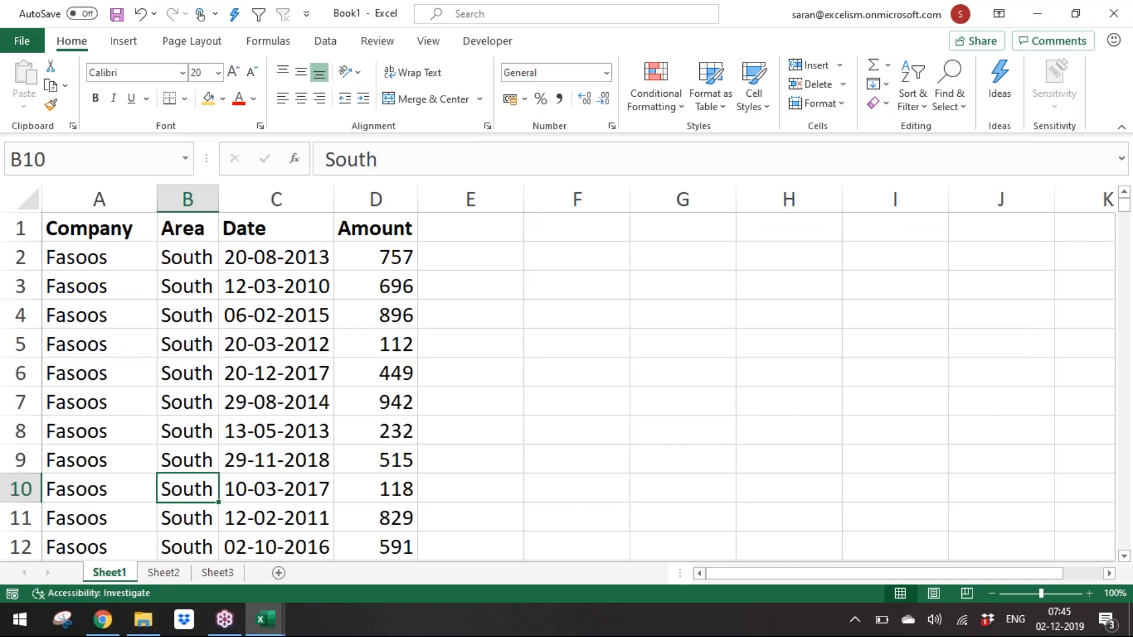
key("Down")
key("Down")
key("Down")
key("Down")
key("Down")
key("Down")
key("Down")
key("Down")
key("Down")
key("Down")
key("Down")
key("Down")
key("Down")
key("Down")
key("Down")
key("Down")
key("Down")
key("Down")
key("Down")
key("Down")
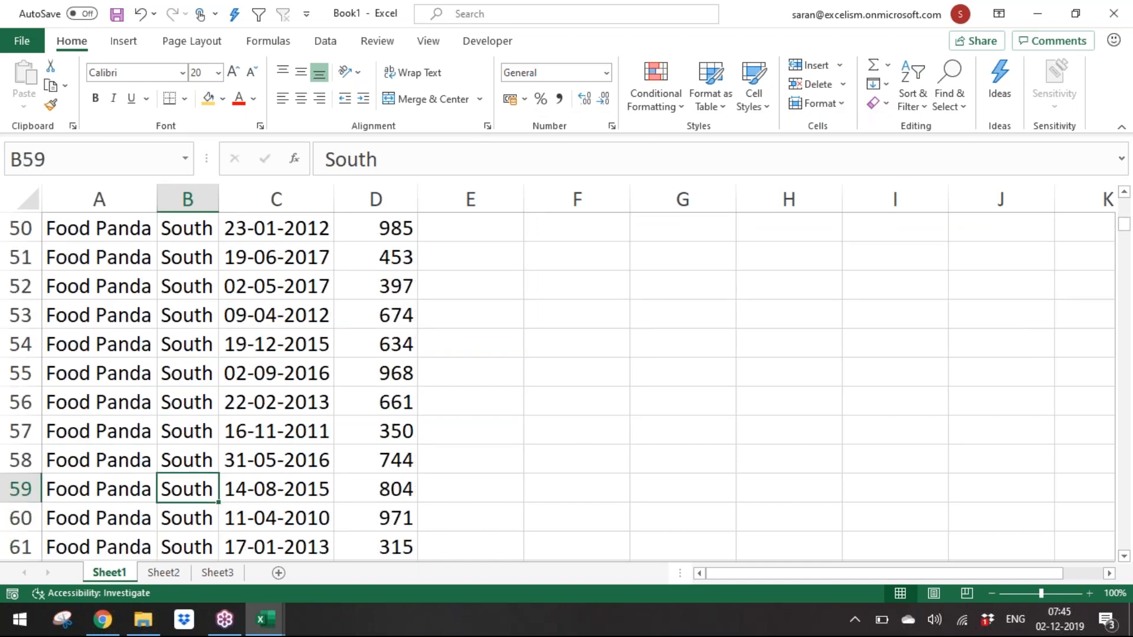
key("Up")
key("Up")
key("Up")
key("Up")
key("Up")
key("Up")
key("Up")
key("Up")
key("Up")
key("Up")
key("Up")
key("Down")
key("Down")
key("Down")
key("Down")
key("Down")
key("Down")
key("Down")
key("Down")
key("Down")
key("Down")
key("Down")
key("Down")
key("Down")
key("Down")
key("Down")
key("Down")
key("Down")
key("Down")
key("Down")
key("Down")
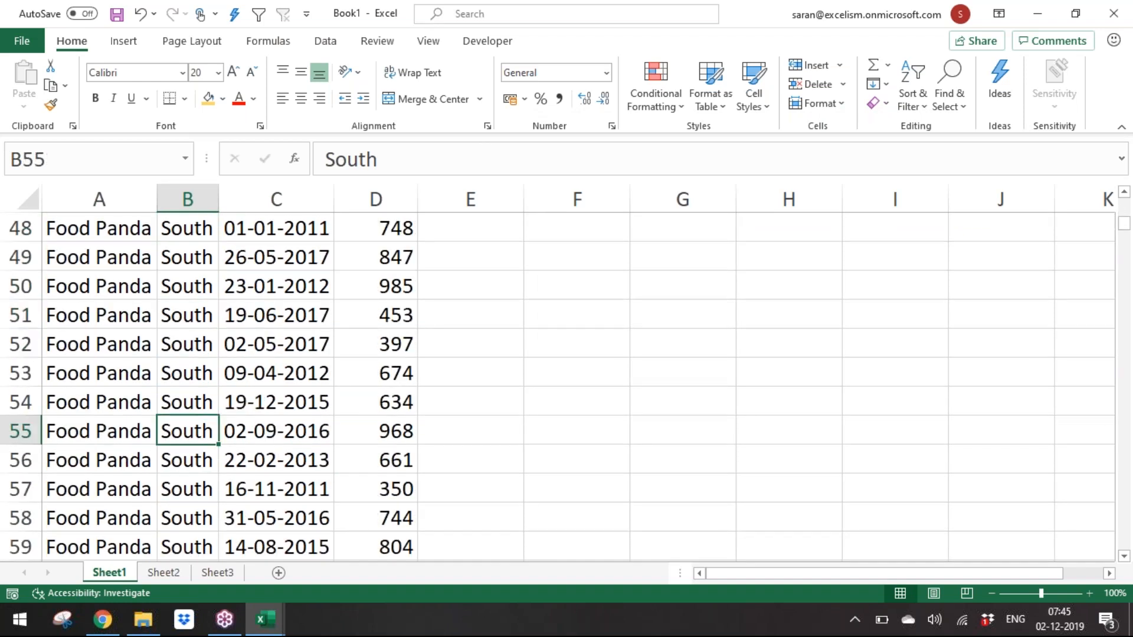
key("Down")
key("Down")
key("Down")
key("Down")
key("Down")
key("Down")
key("Down")
key("Down")
key("Down")
key("Down")
key("Down")
key("Down")
key("Down")
key("Down")
key("Down")
key("Down")
key("Down")
key("Down")
key("Down")
key("Down")
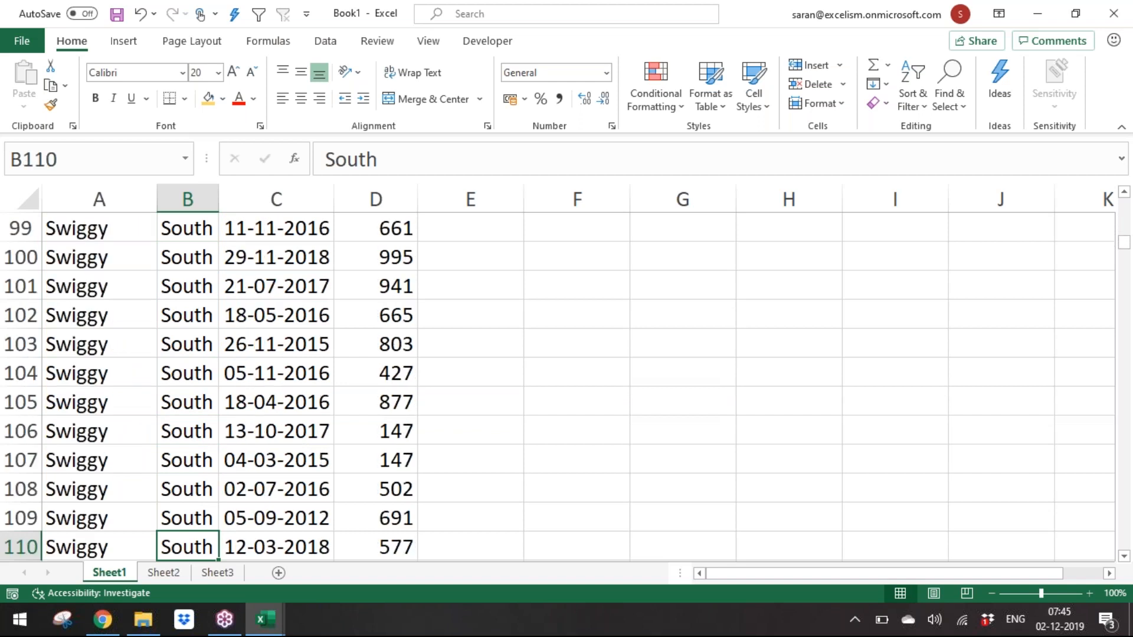
key("Down")
key("Down")
key("Down")
key("Down")
key("Down")
key("Down")
key("Down")
key("Down")
key("Down")
key("Down")
key("Down")
key("Down")
key("Down")
key("Down")
key("Down")
key("Down")
key("Down")
key("Down")
key("Down")
key("Down")
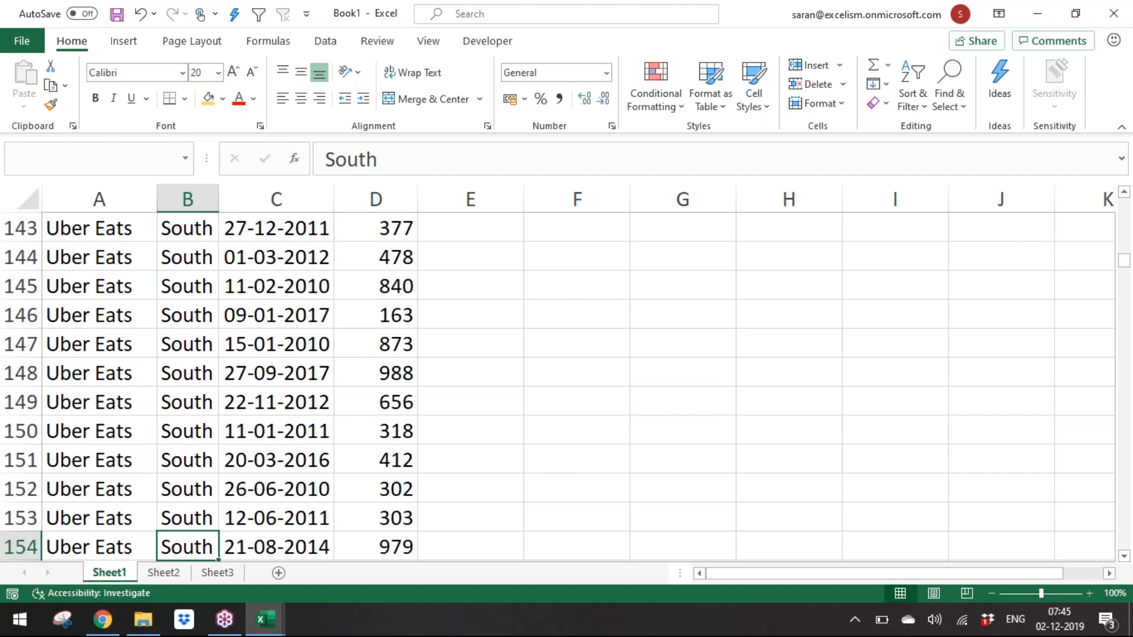
key("ctrl+Up")
key("Down")
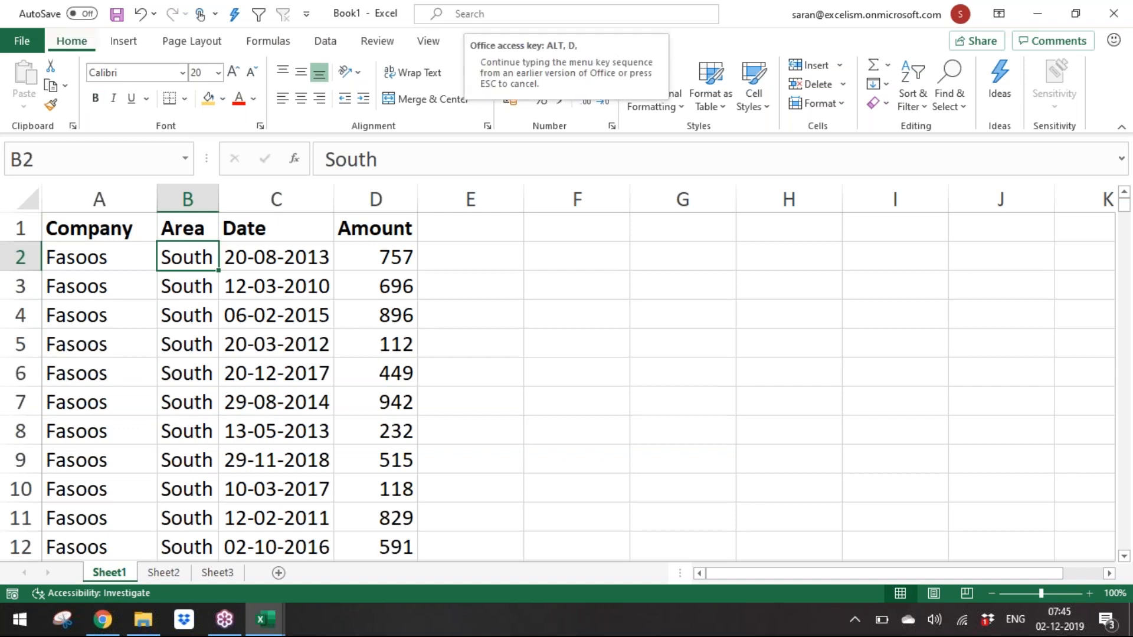
Step: Add a third sort level by Date, Oldest to Newest, placed after Company, and apply the sort
key("alt+d")
key("s")
left_click(604, 171)
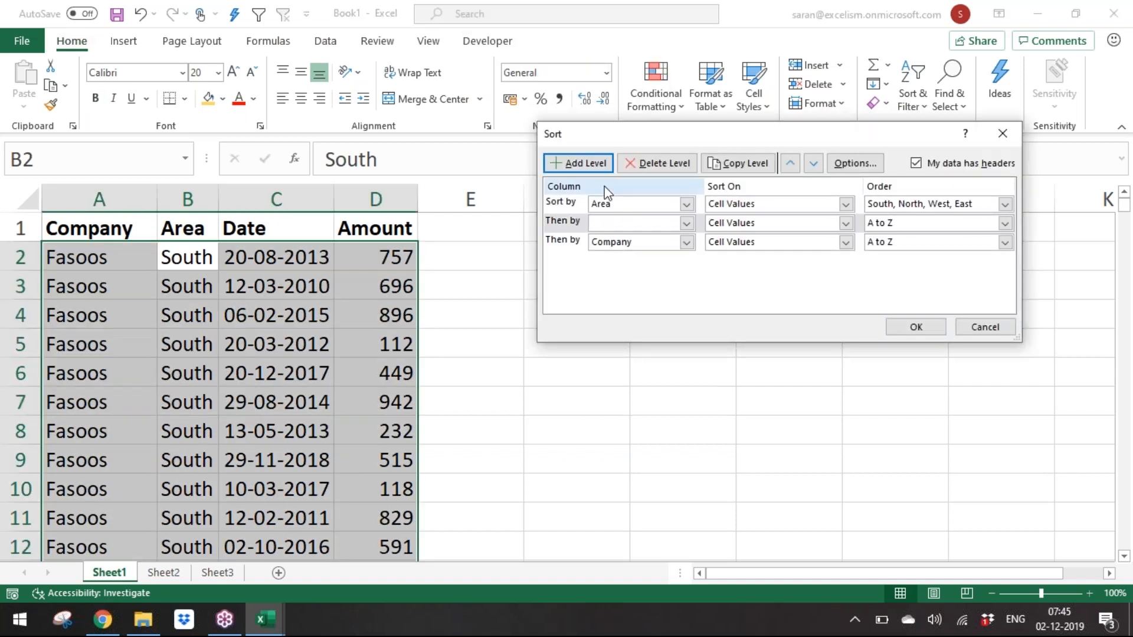
left_click(560, 221)
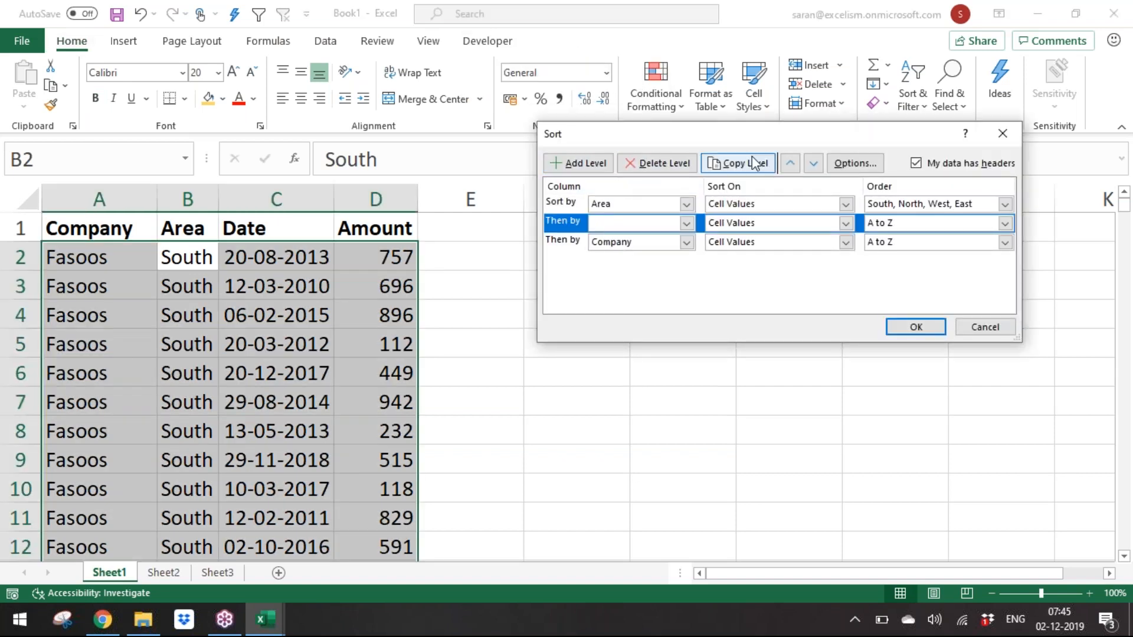
left_click(814, 163)
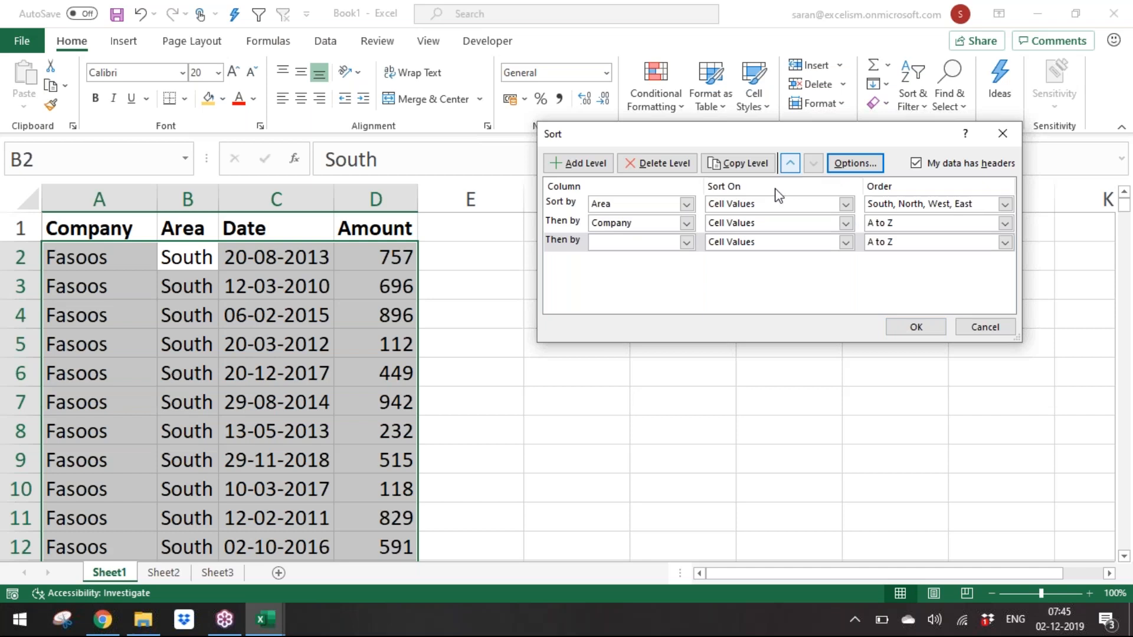
left_click(653, 243)
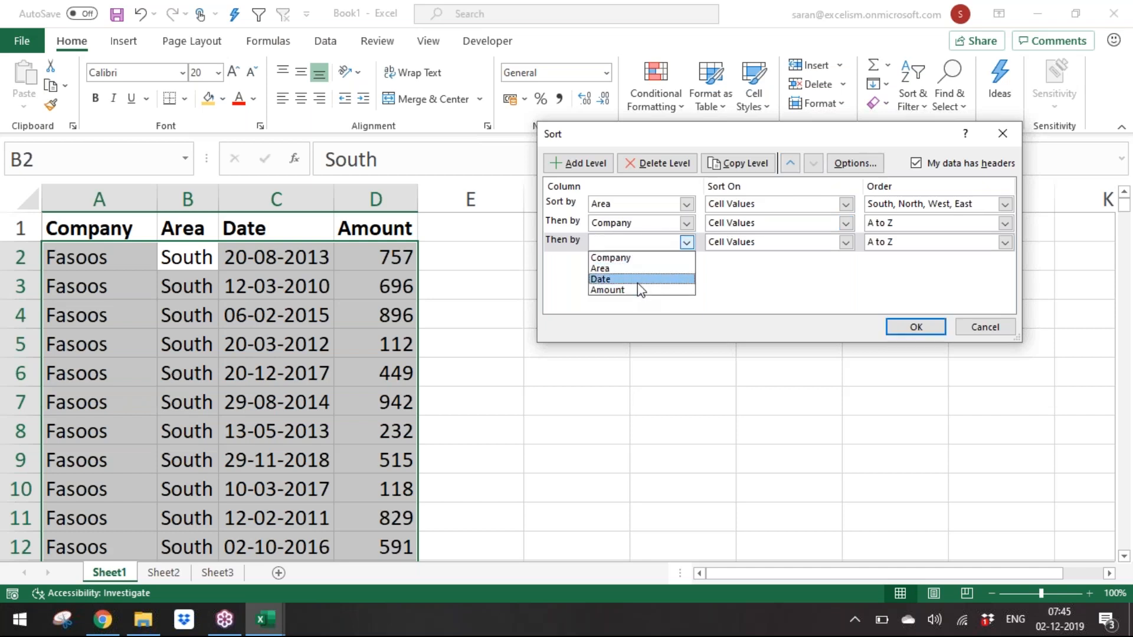
left_click(608, 280)
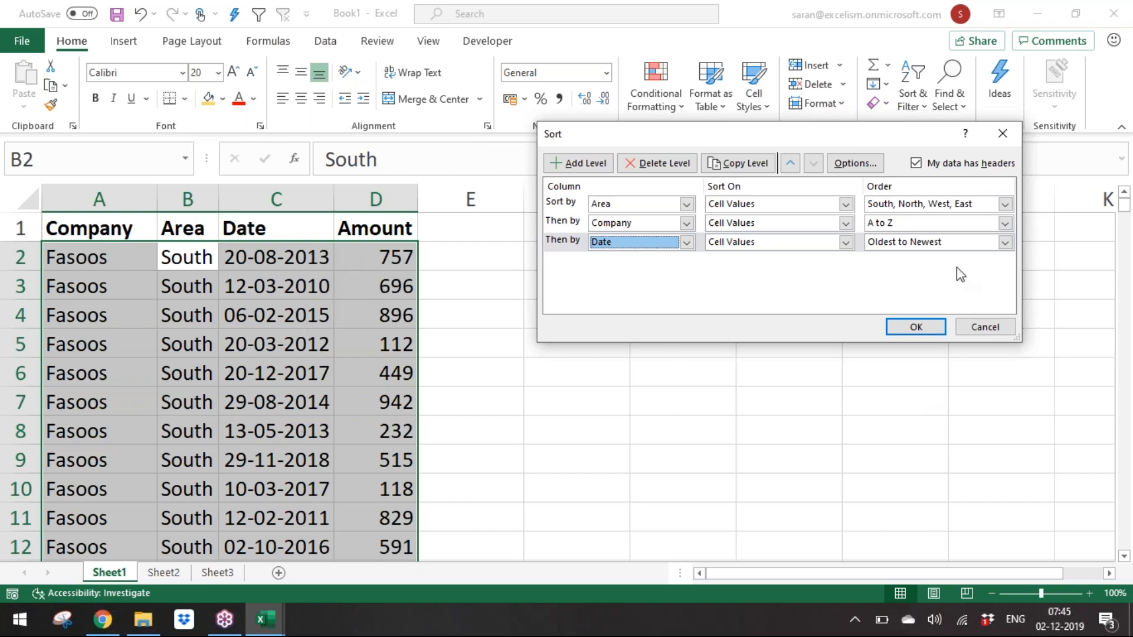
left_click(916, 327)
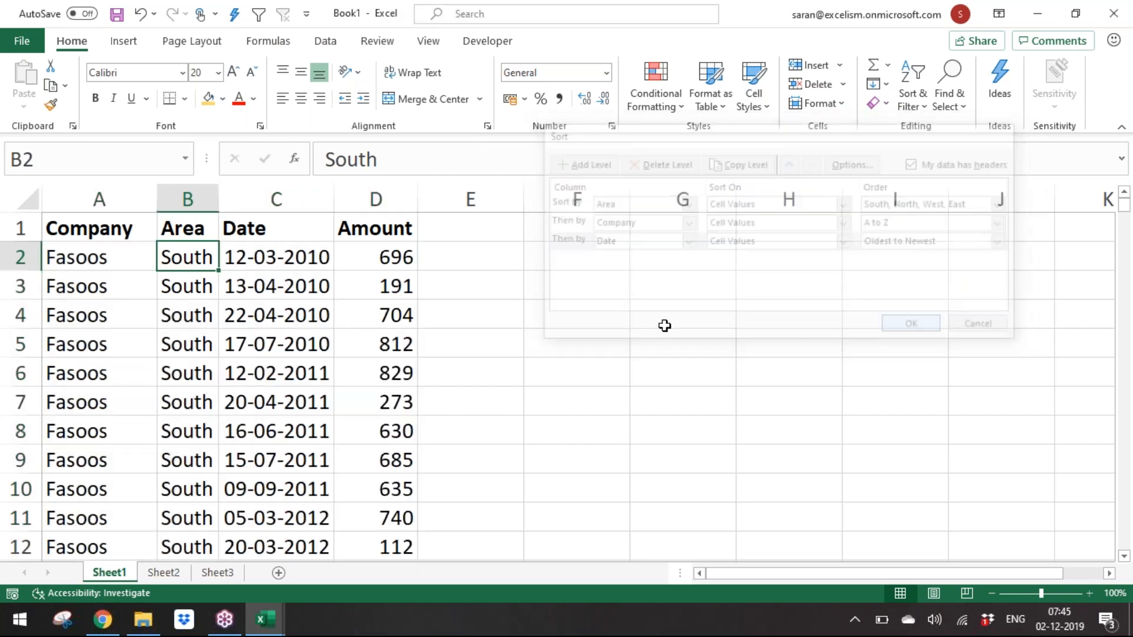
Step: Reopen the Sort dialog to review the Area, Company and Date levels and the headers option
left_click(299, 259)
key("Down")
key("Down")
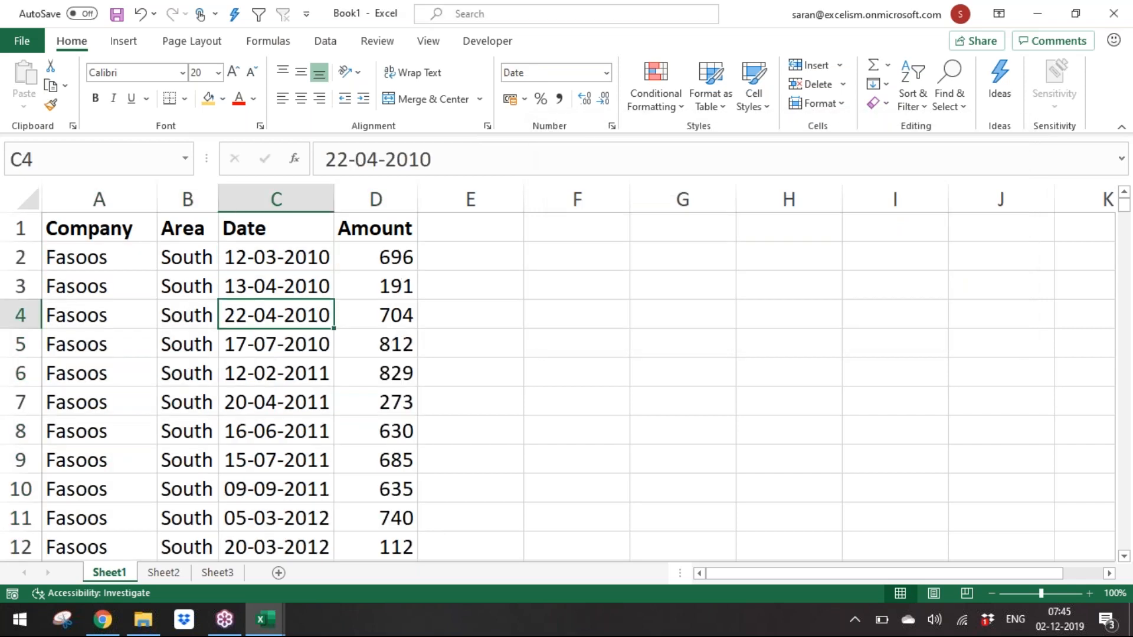
key("Left")
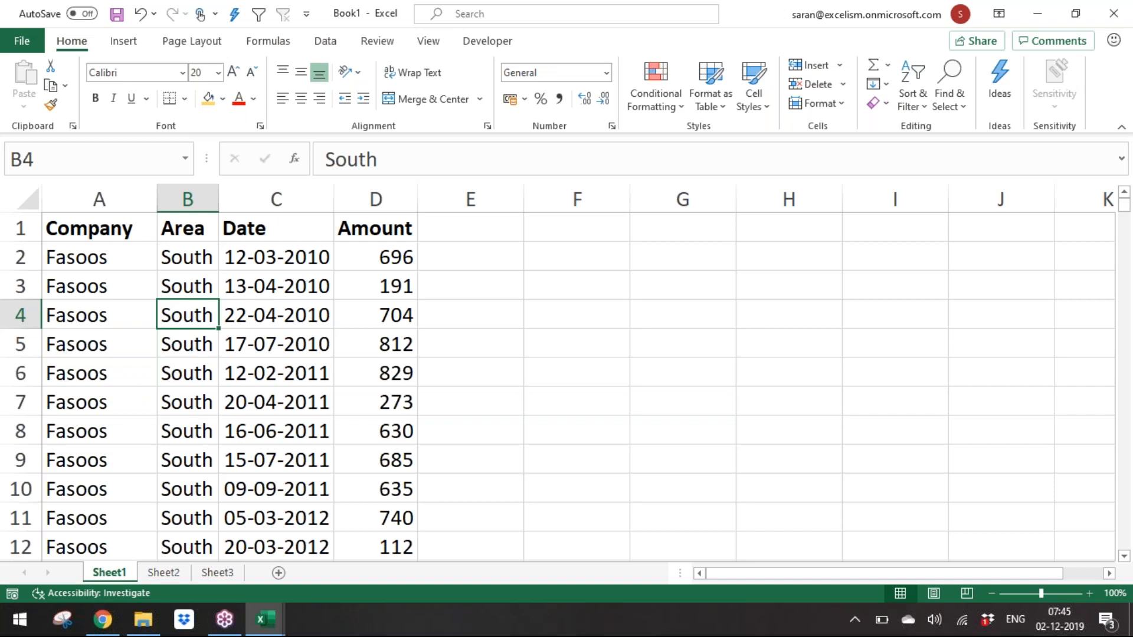
key("alt+d")
key("s")
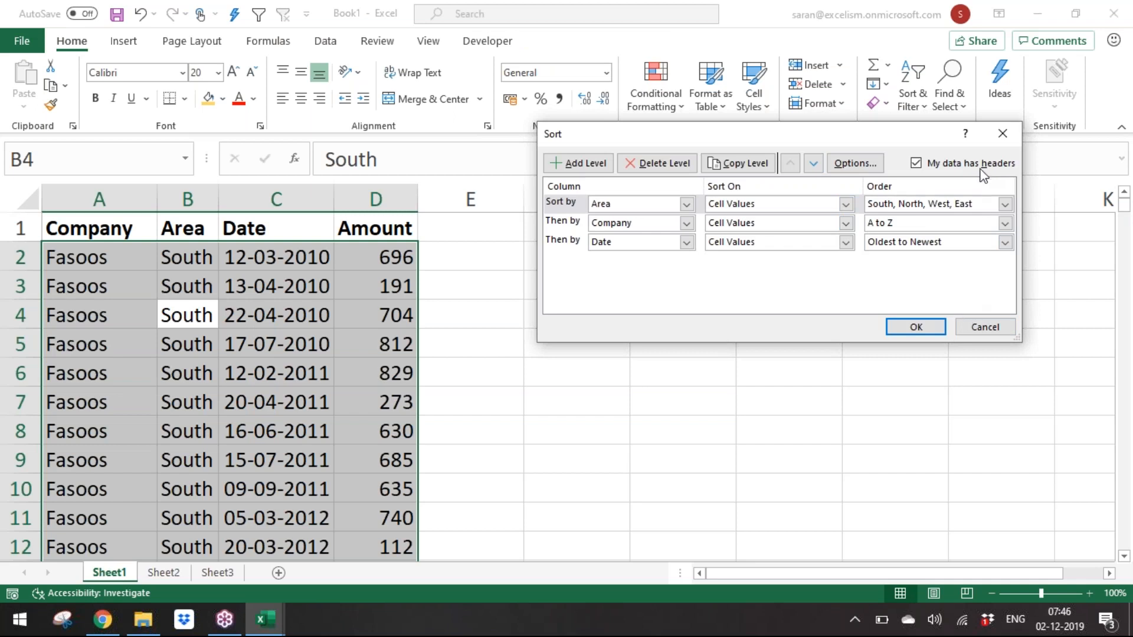
left_click(939, 167)
left_click(938, 167)
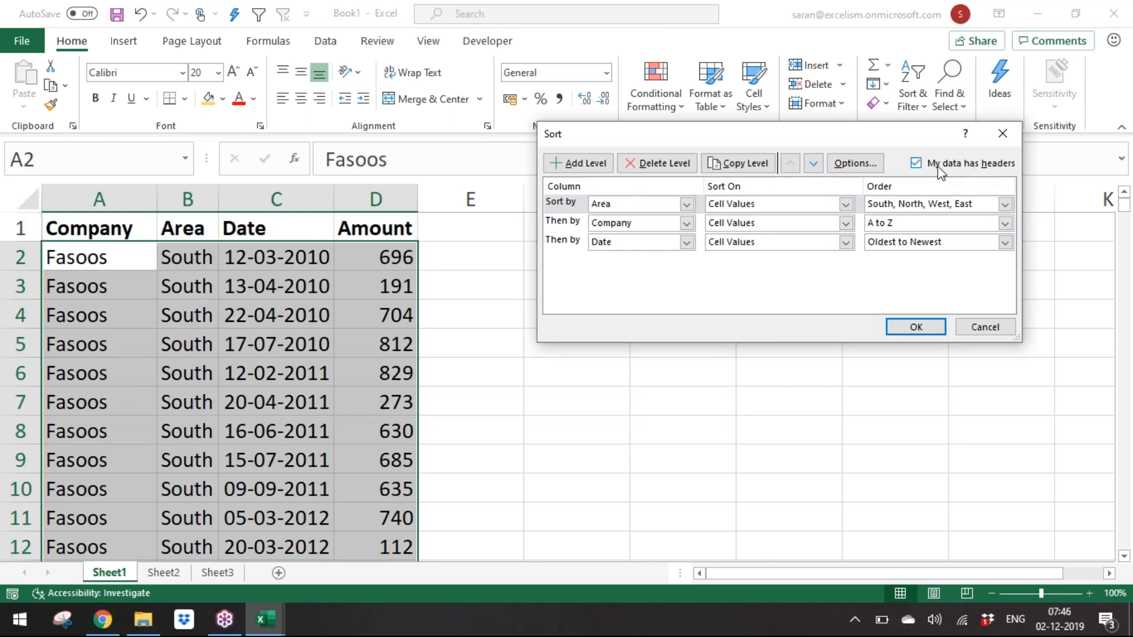
left_click(939, 167)
left_click(938, 167)
left_click(915, 327)
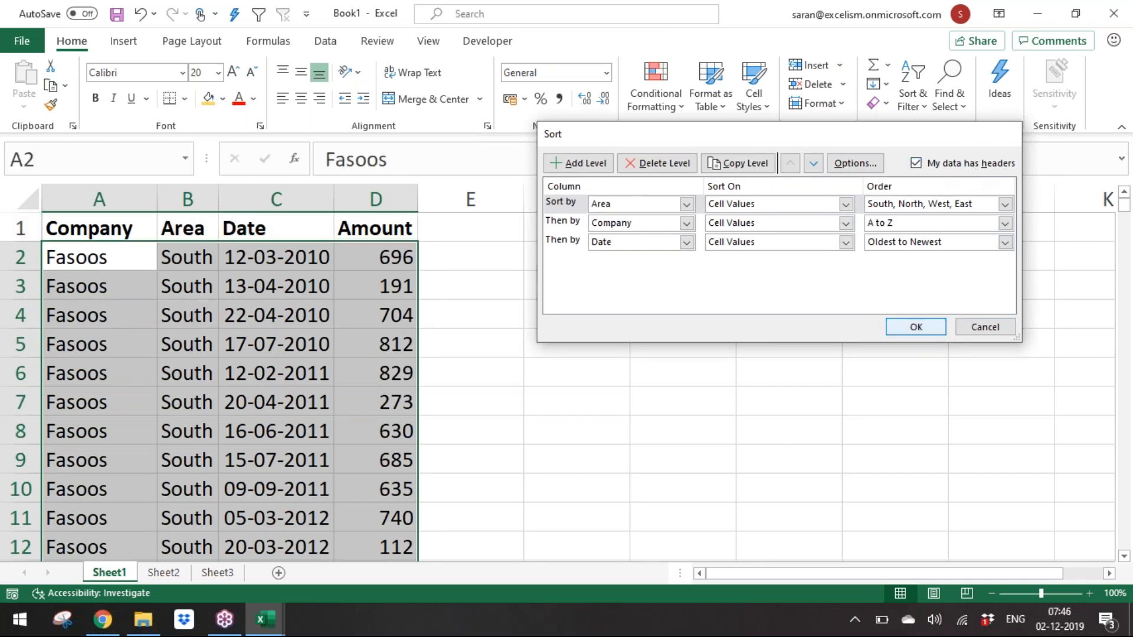
left_click(186, 316)
Step: Insert a new worksheet after Sheet3
left_click(160, 573)
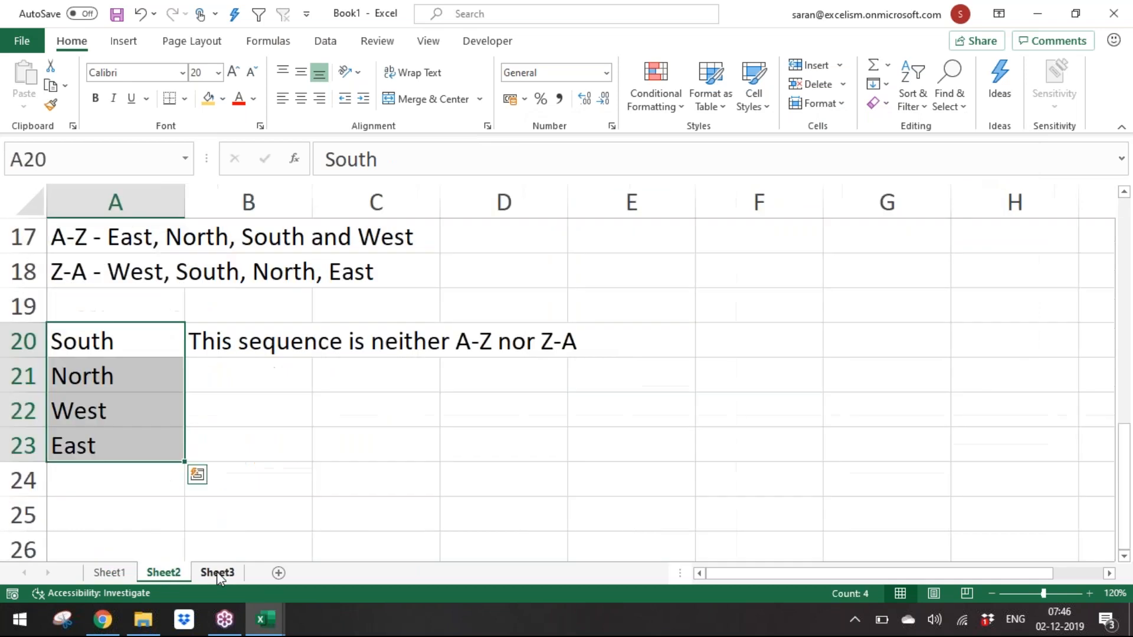
left_click(218, 573)
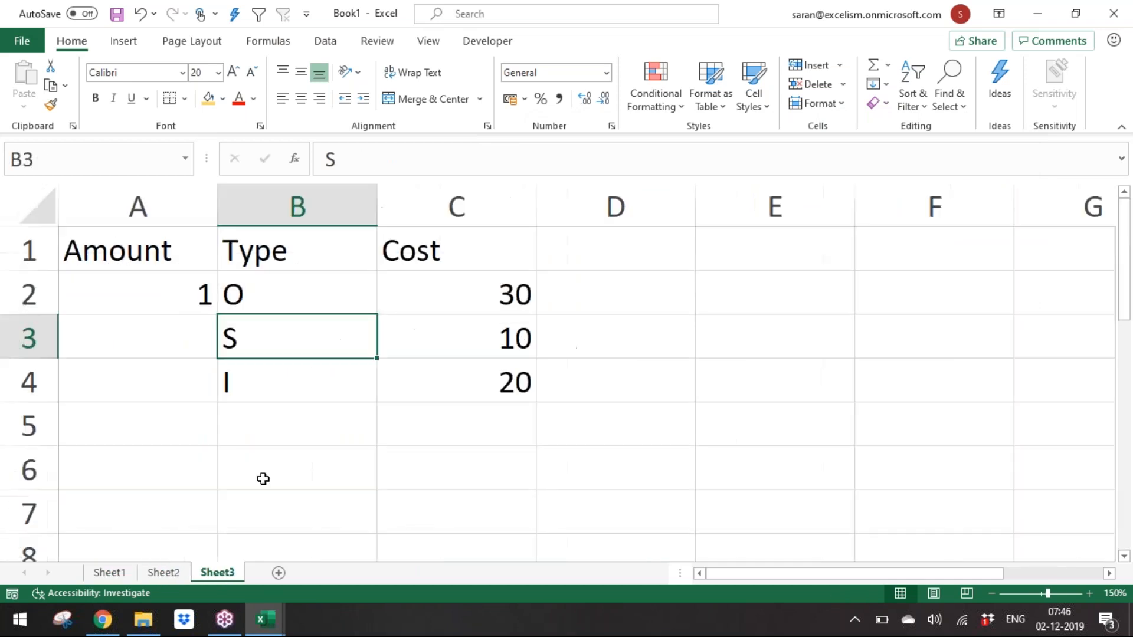
left_click(280, 573)
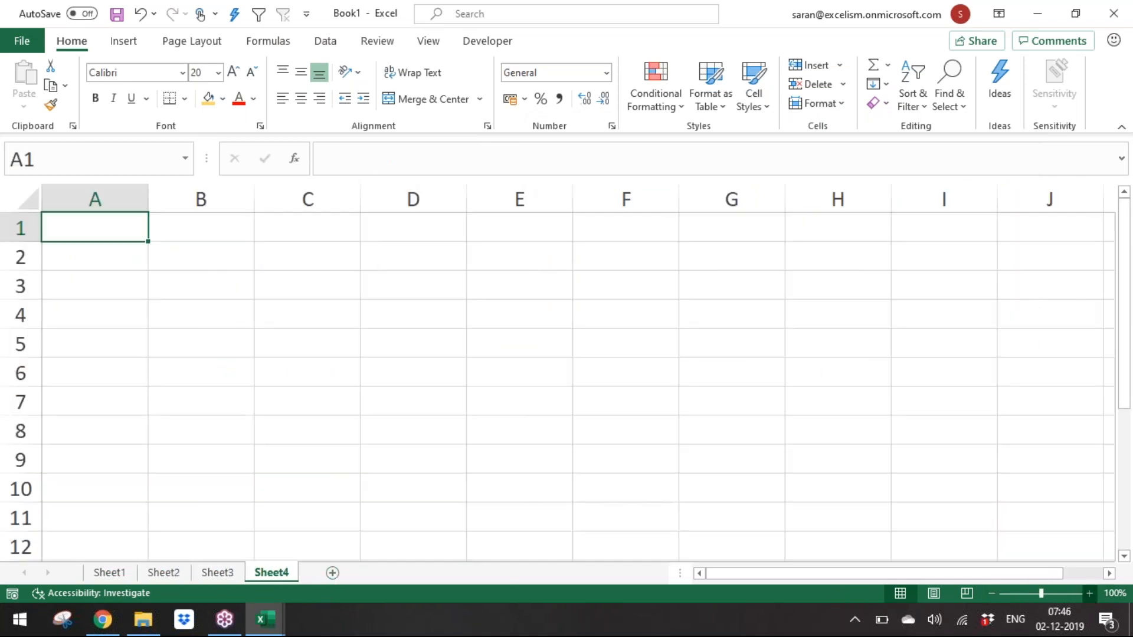
scroll(558, 372, "up", 4, "ctrl")
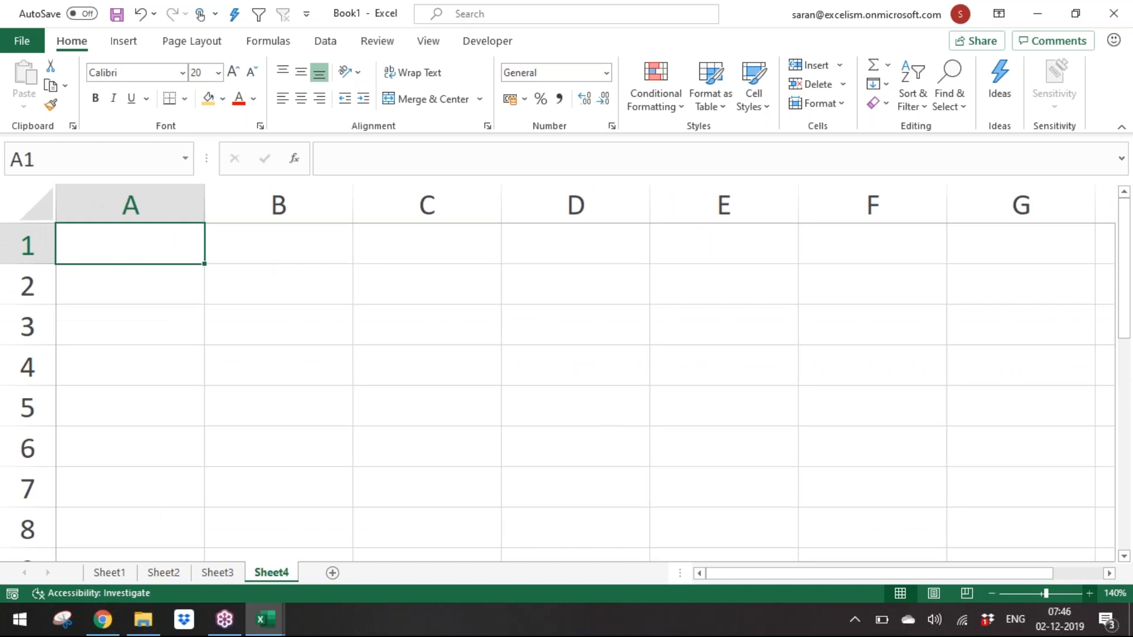
Step: Copy the entire Sheet1 table and paste it transposed into A1 of the new Sheet4
key("ctrl+Page_Up")
key("ctrl+Page_Up")
key("ctrl+Page_Up")
key("ctrl+Up")
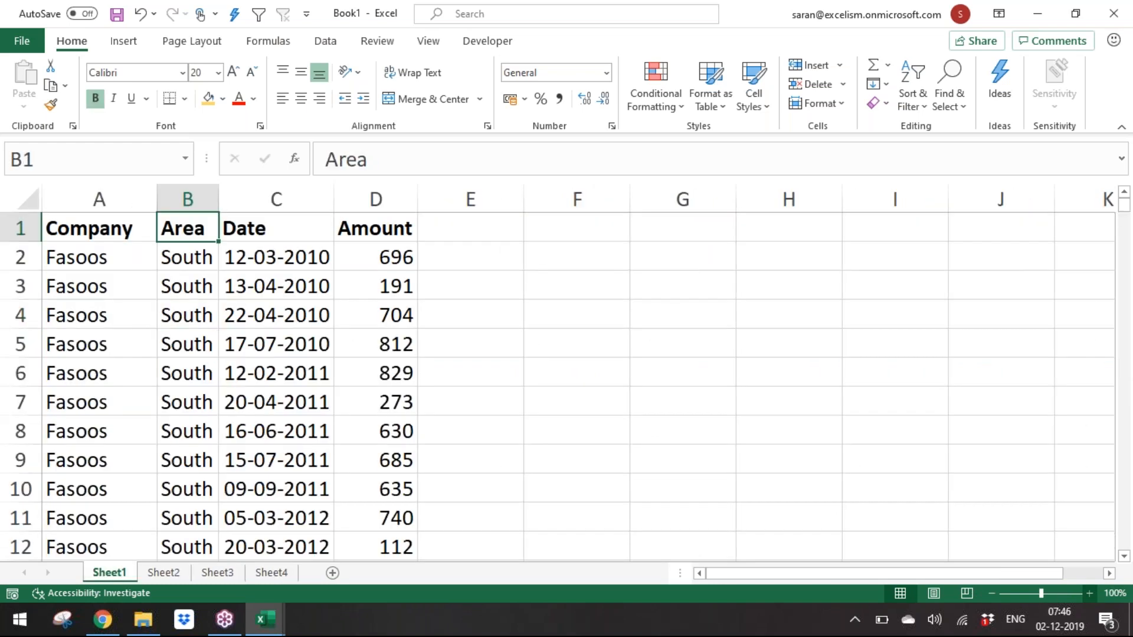
key("ctrl+Left")
key("ctrl+shift+Right")
key("ctrl+shift+Down")
key("ctrl+c")
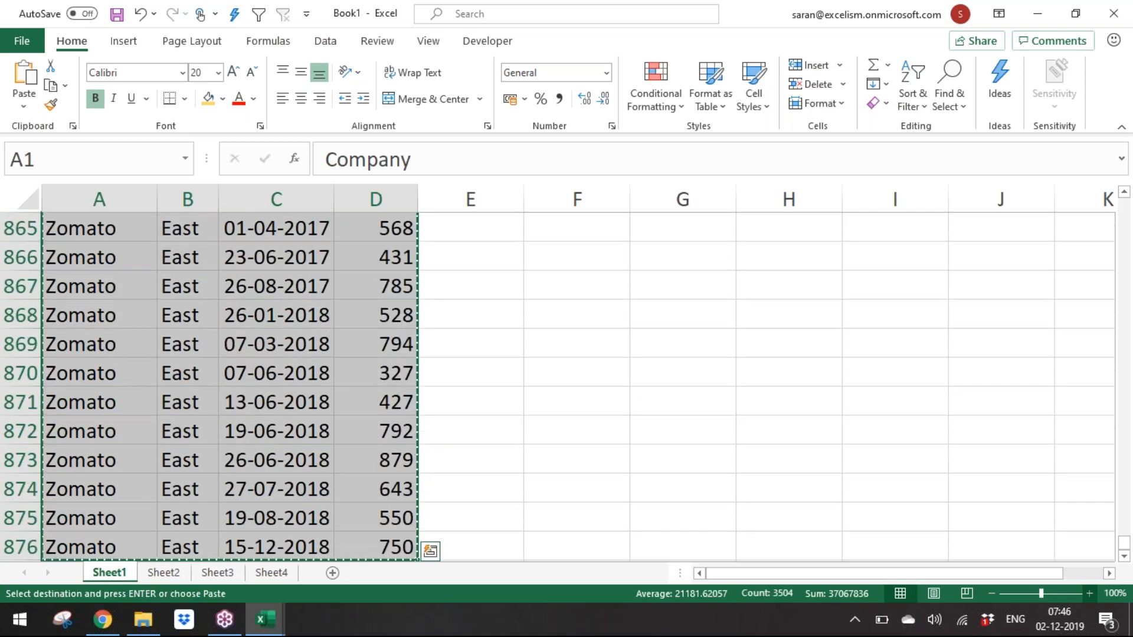
left_click(292, 576)
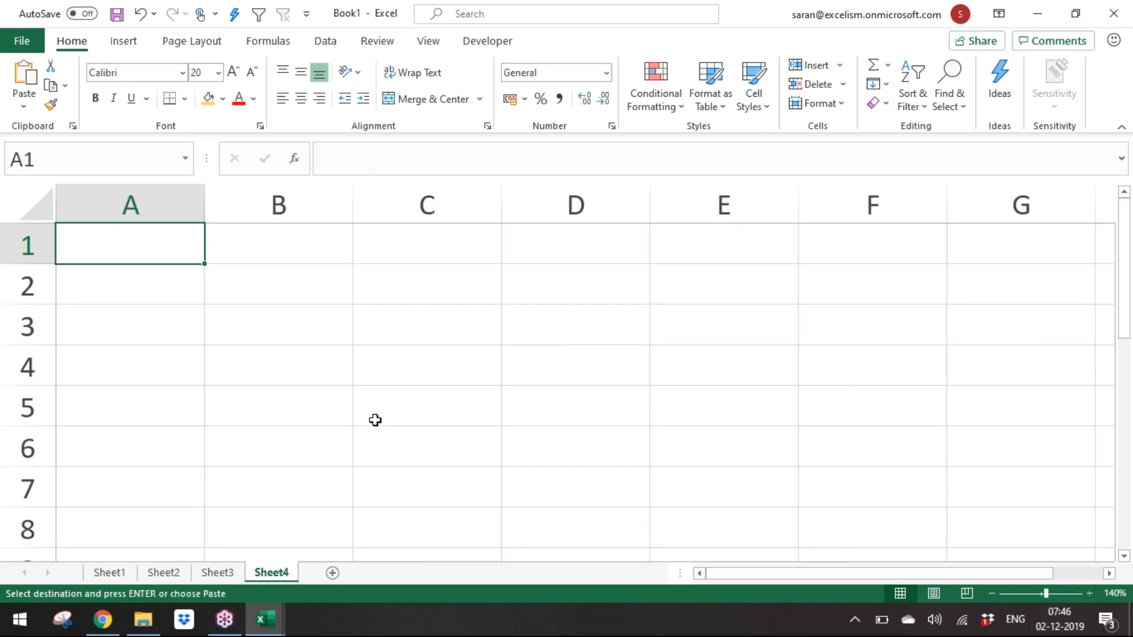
key("alt+e")
key("s")
key("e")
key("Return")
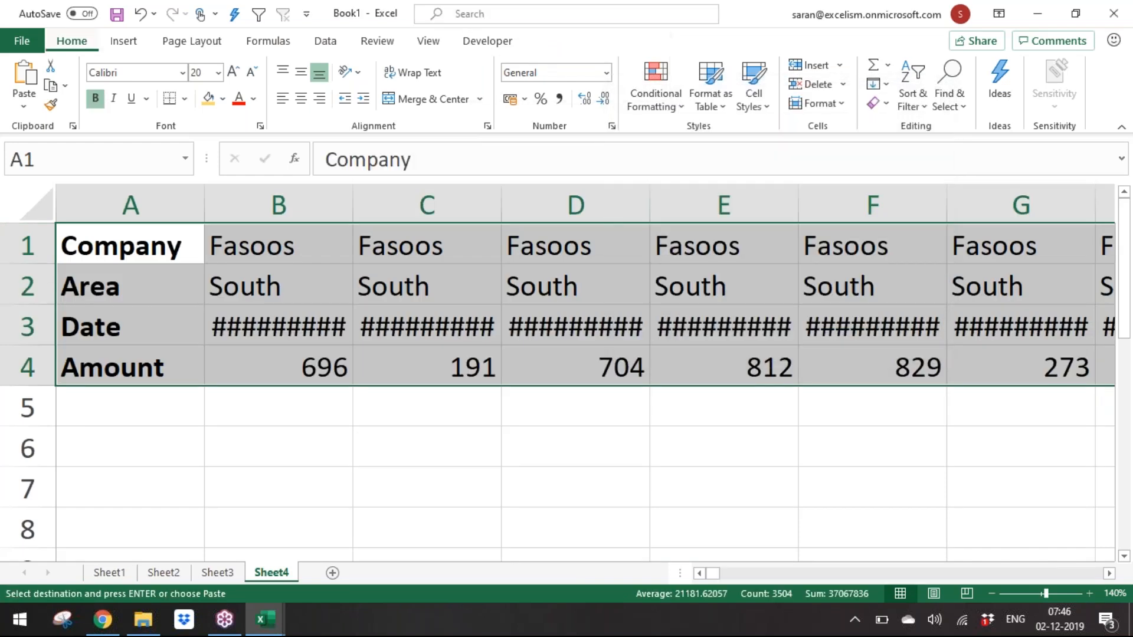
Step: AutoFit the column widths of the transposed data on Sheet4
key("alt+h")
key("o")
key("i")
key("ctrl+Home")
key("ctrl+shift+Right")
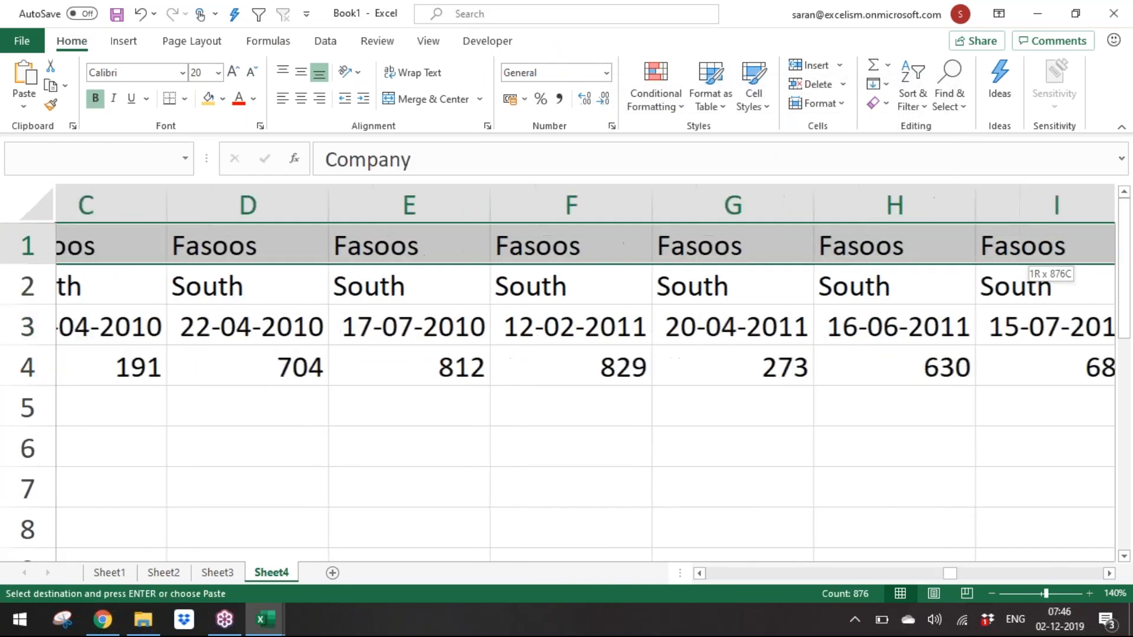
key("ctrl+shift+Down")
key("ctrl+Home")
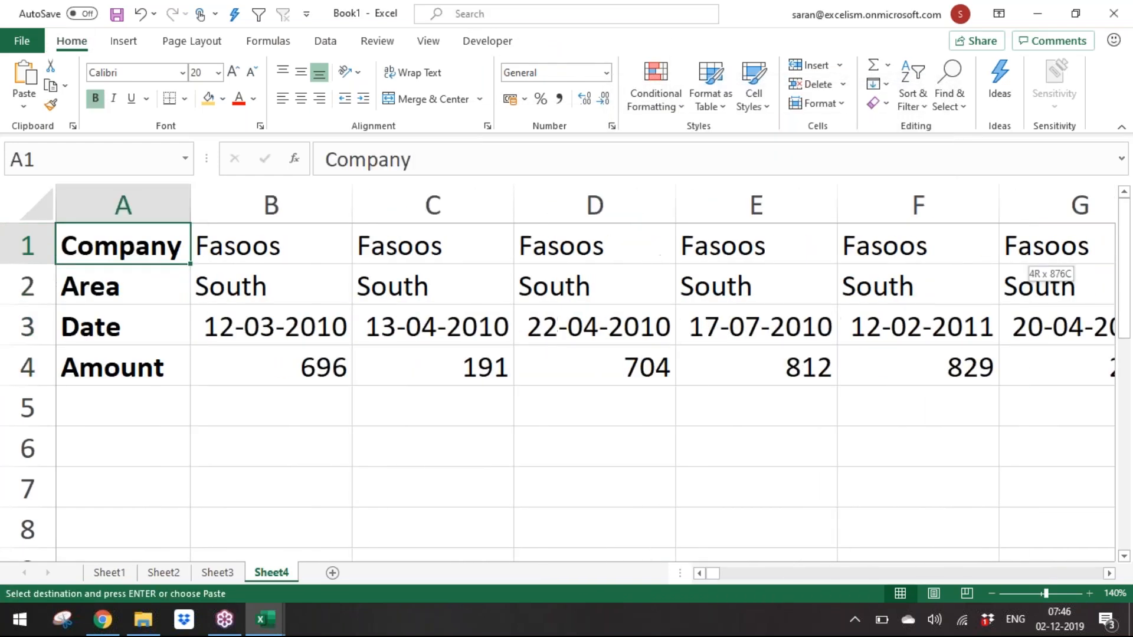
Step: Select the entire transposed table including the label column and set the sort orientation to left to right
key("ctrl+shift+Right")
key("ctrl+shift+Down")
key("alt+a")
key("s")
key("s")
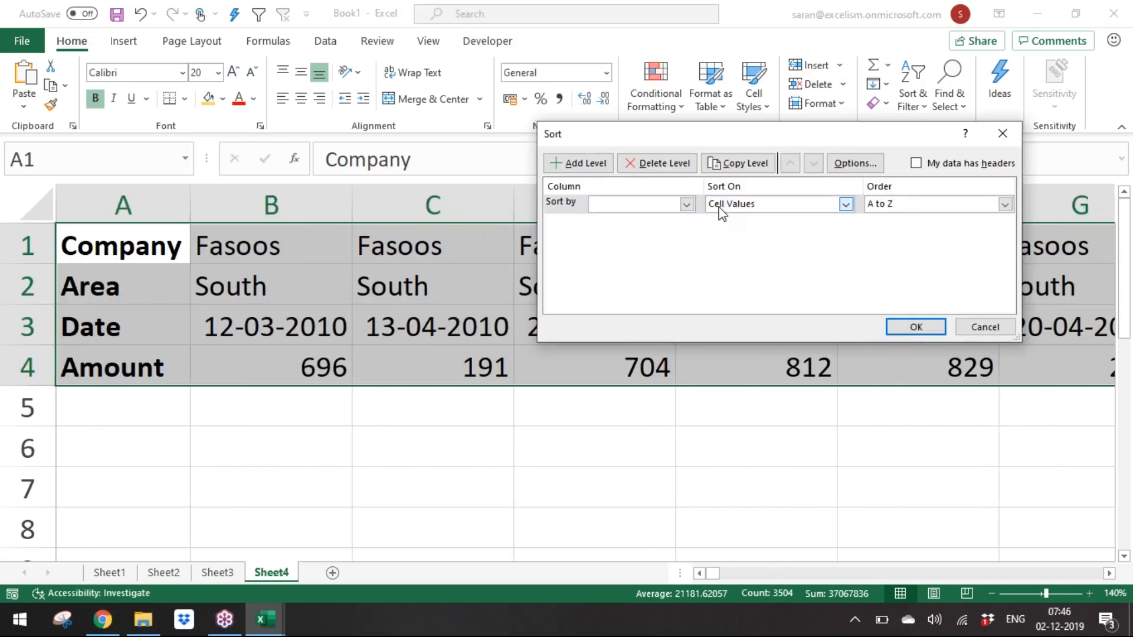
left_click(684, 204)
scroll(696, 316, "down", 4)
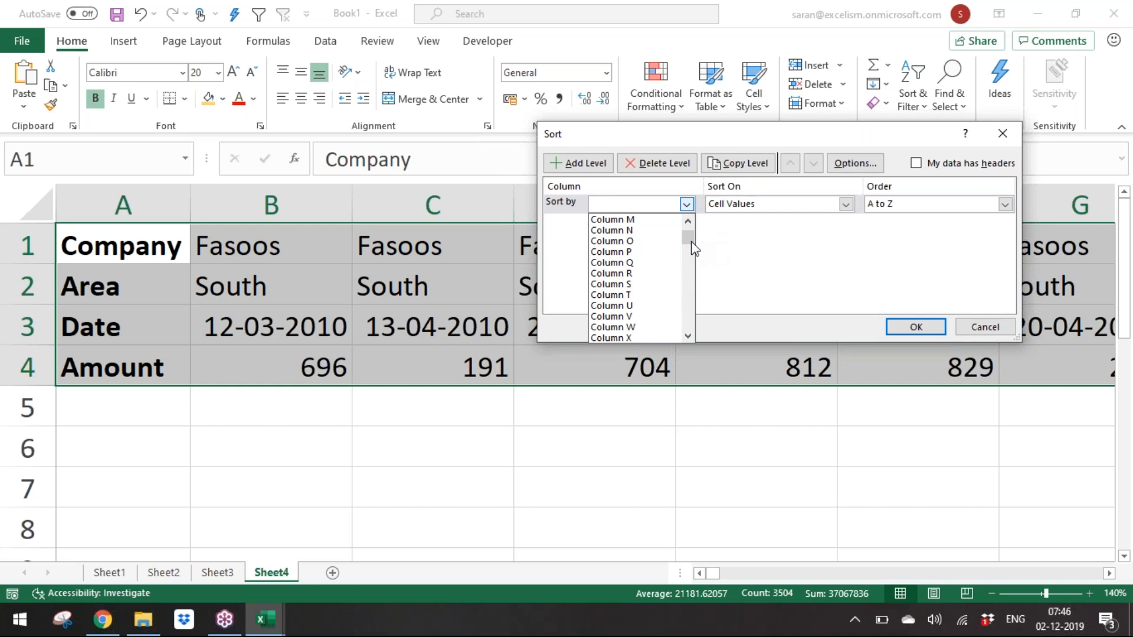
scroll(693, 248, "up", 4)
left_click(864, 161)
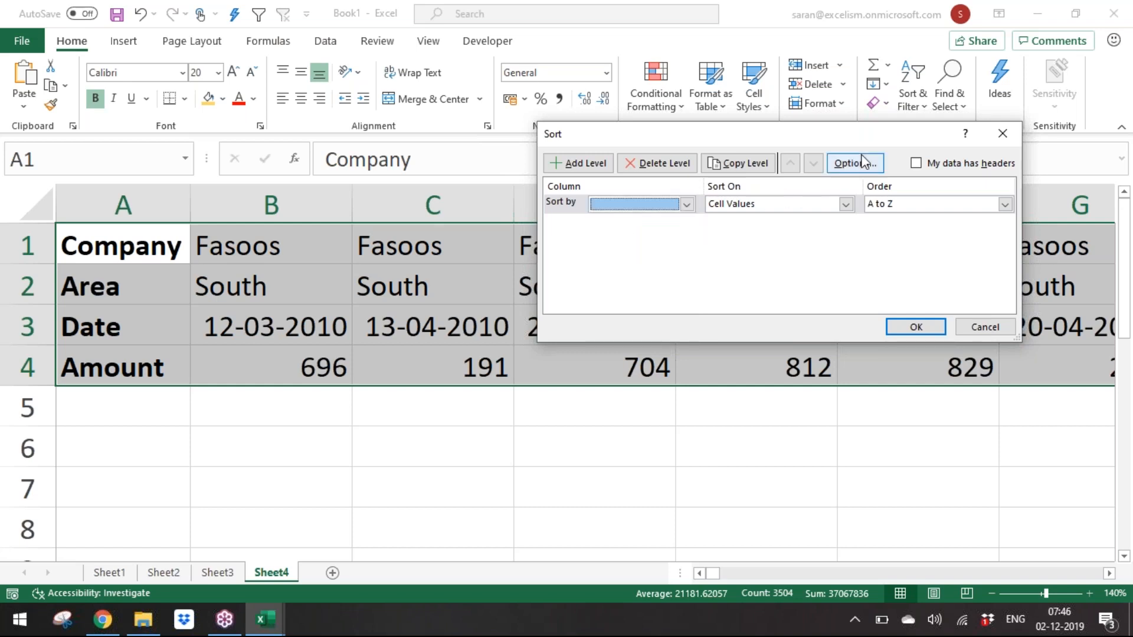
left_click(863, 161)
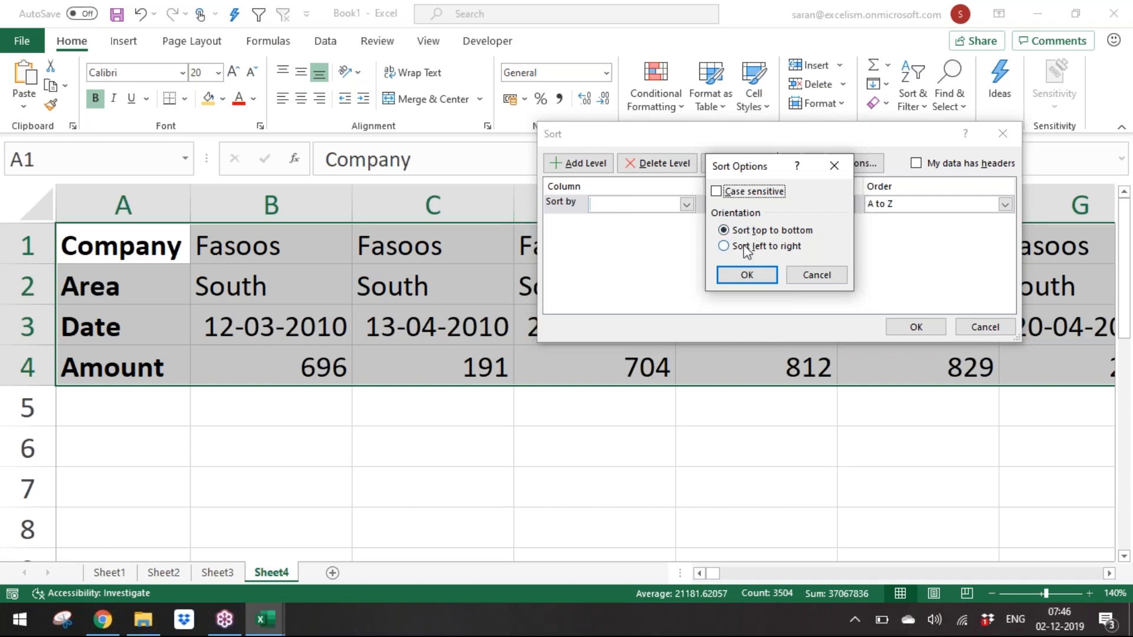
left_click(747, 248)
left_click(746, 274)
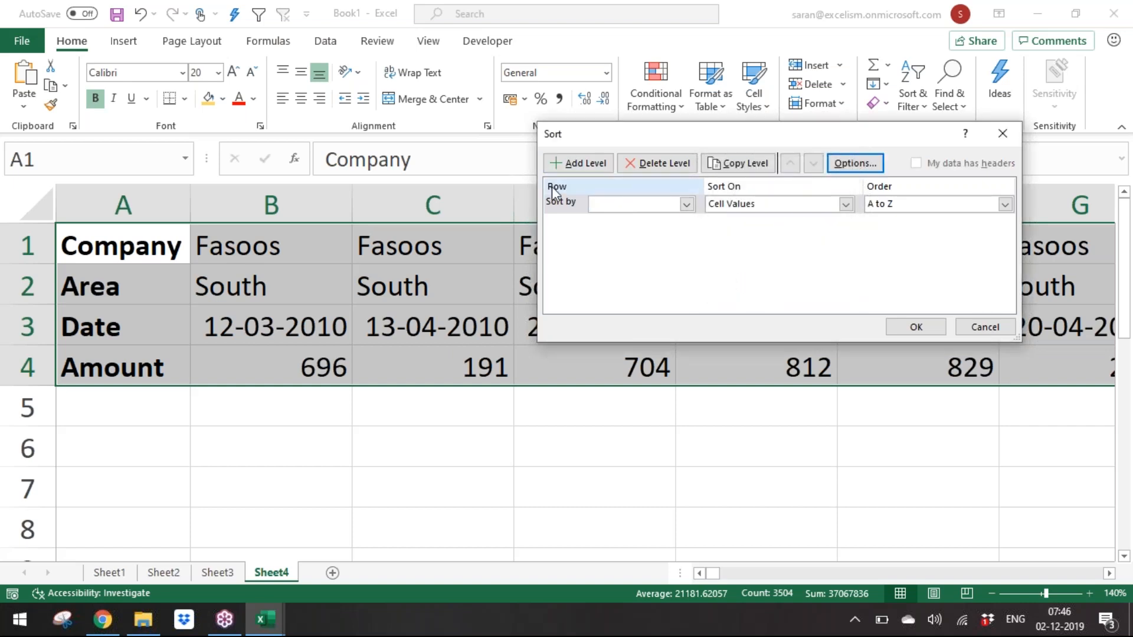
Step: Sort the selection by Row 4 from smallest to largest and undo that sort
left_click(617, 215)
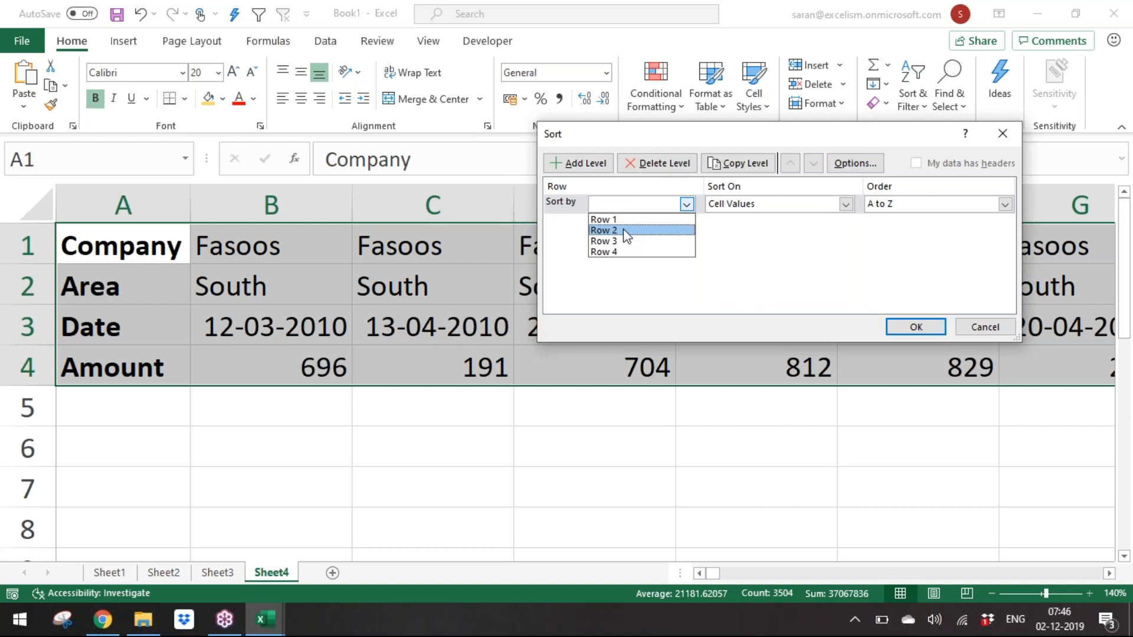
left_click(624, 229)
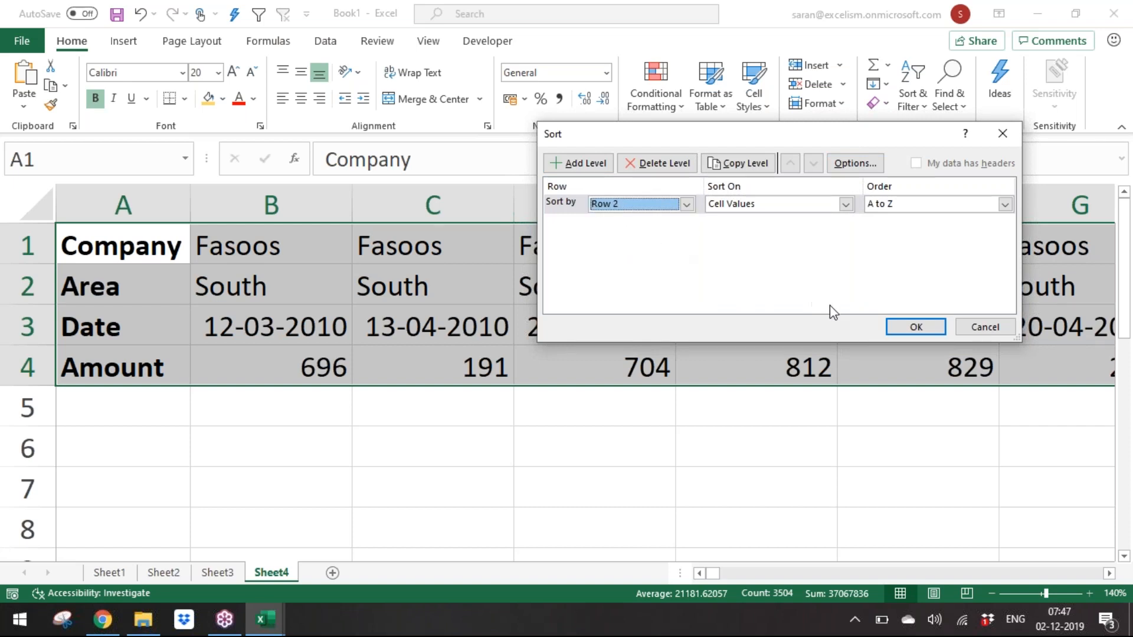
left_click(794, 203)
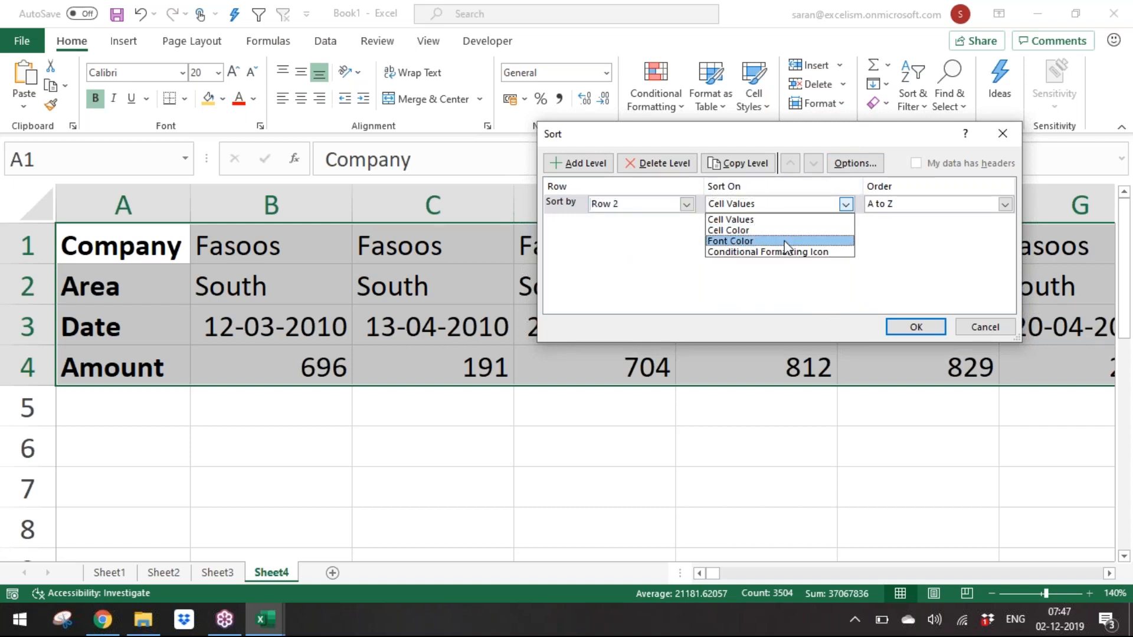
left_click(664, 208)
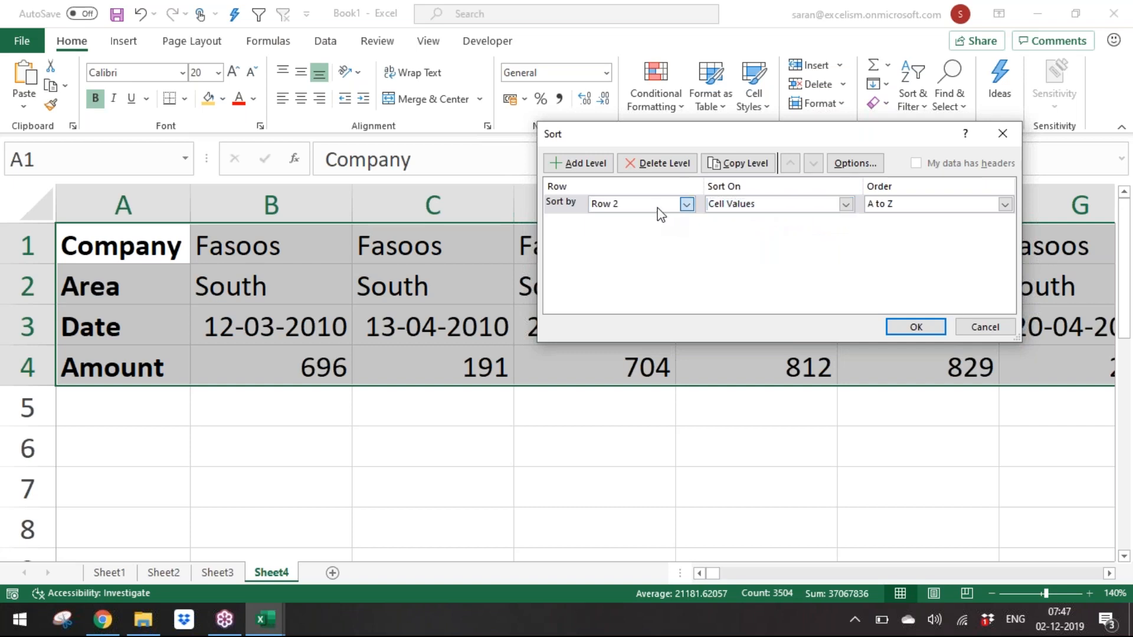
left_click(660, 207)
left_click(649, 254)
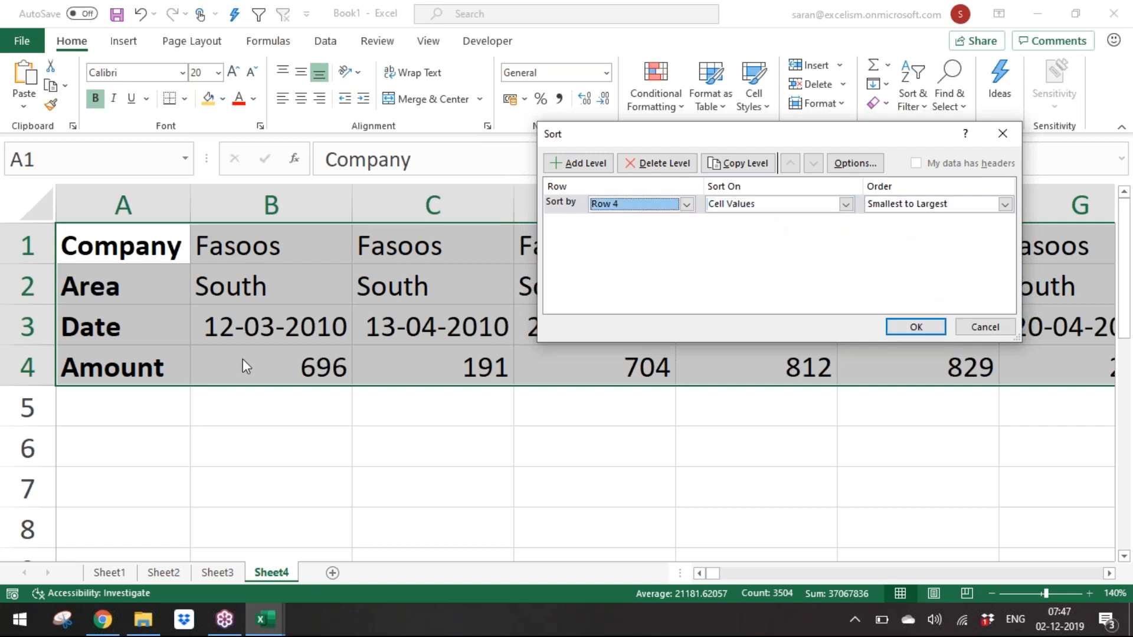
left_click(916, 322)
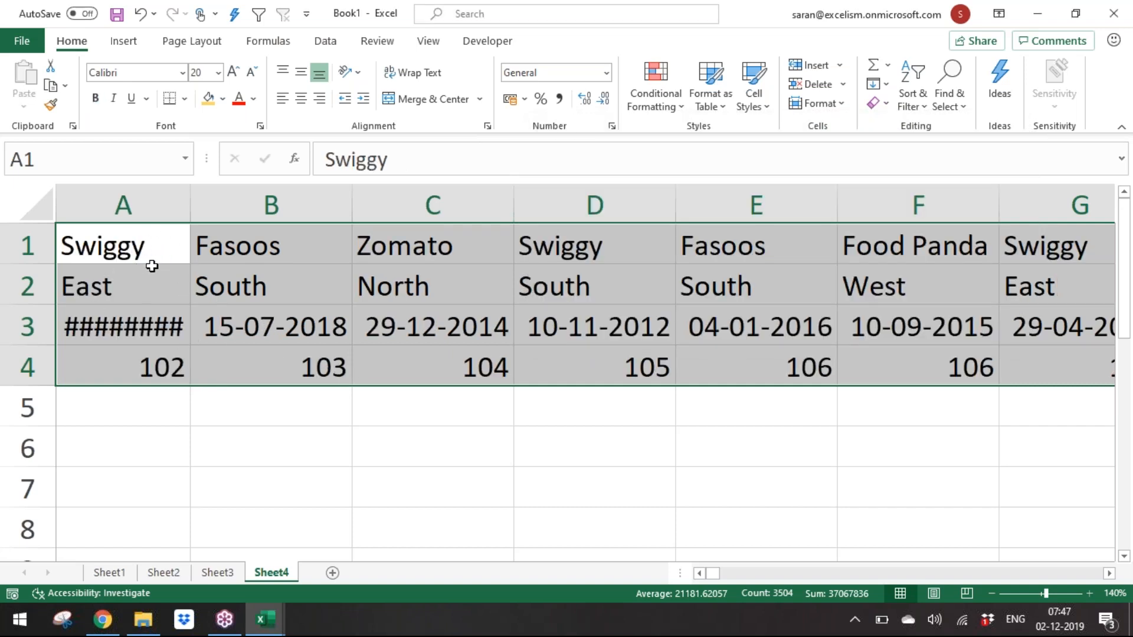
key("ctrl+z")
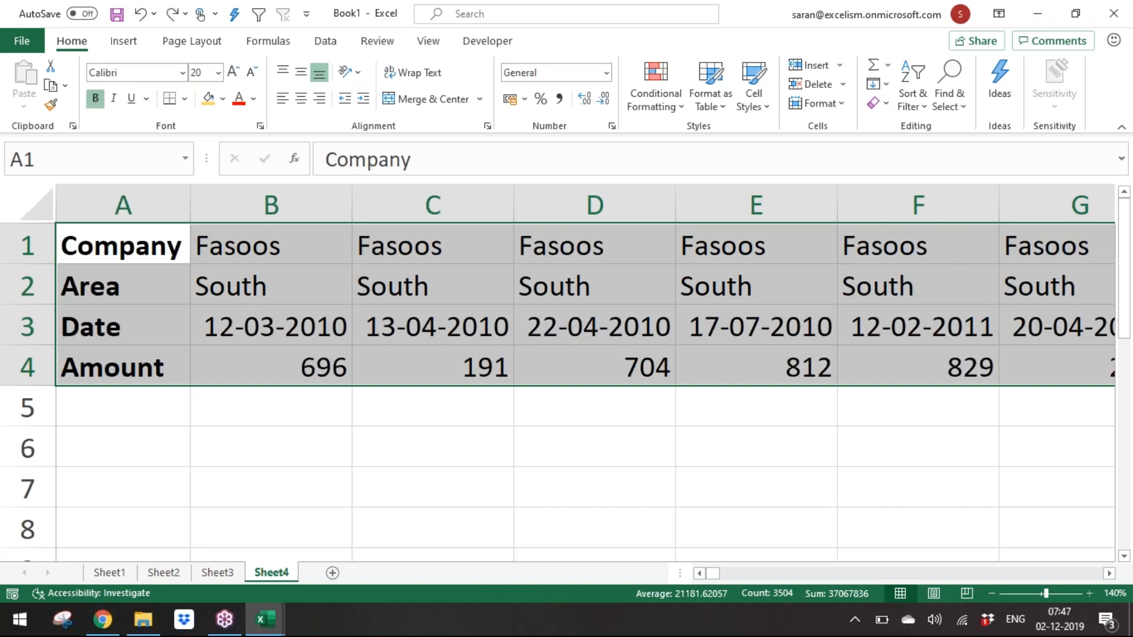
Step: Select the transposed data without the label column and set the sort orientation to left to right
key("Right")
key("ctrl+shift+Down")
key("ctrl+shift+Right")
key("alt")
key("d")
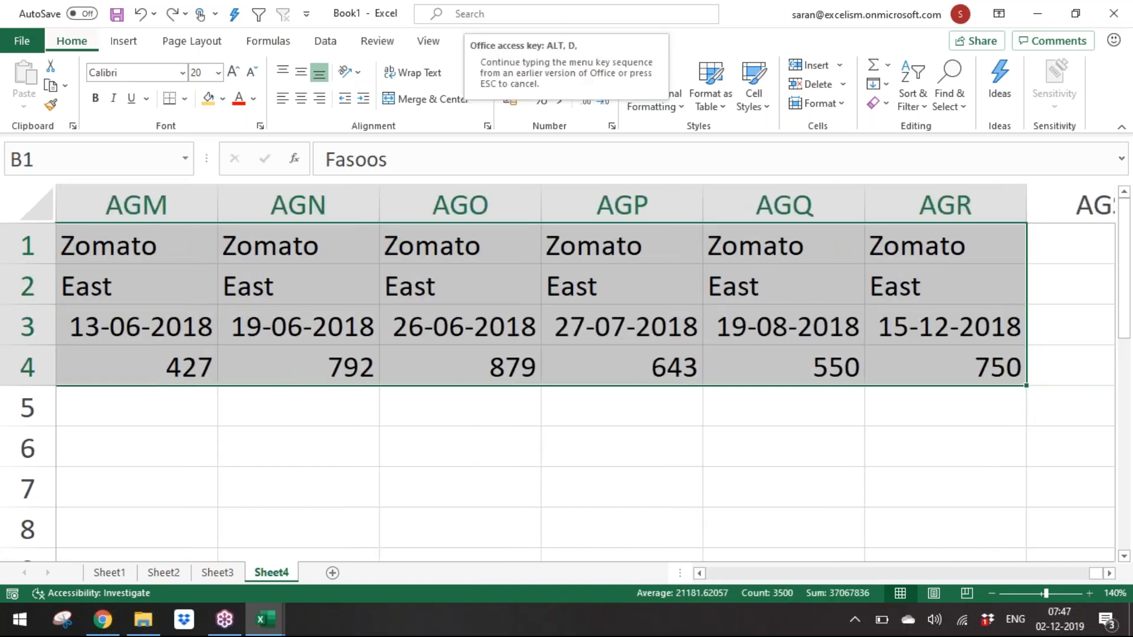
key("s")
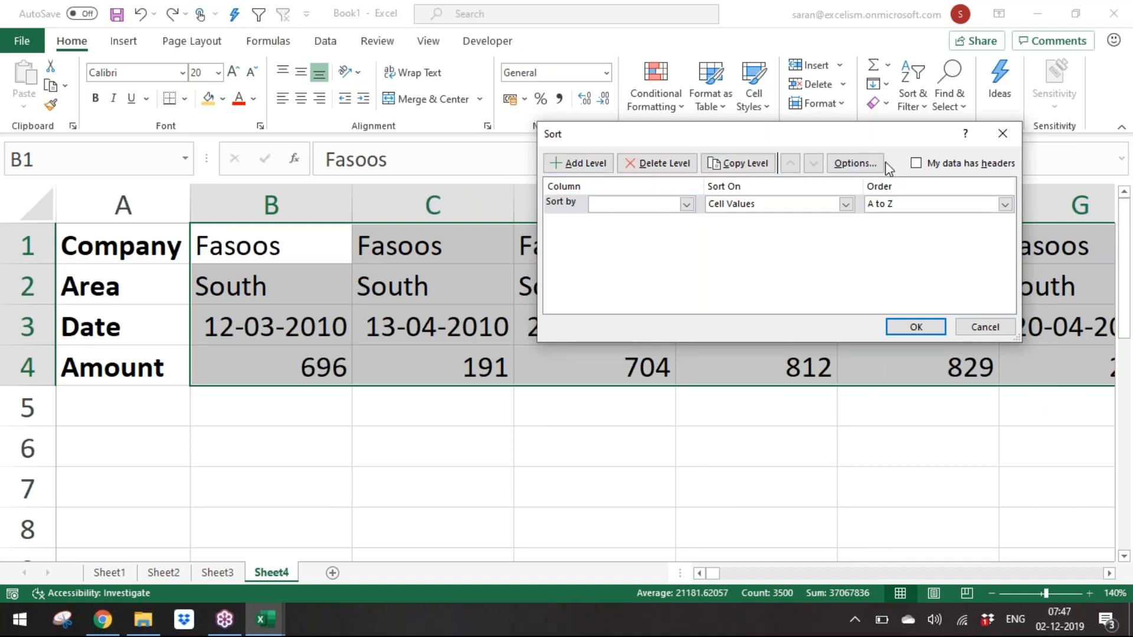
left_click(855, 163)
left_click(767, 246)
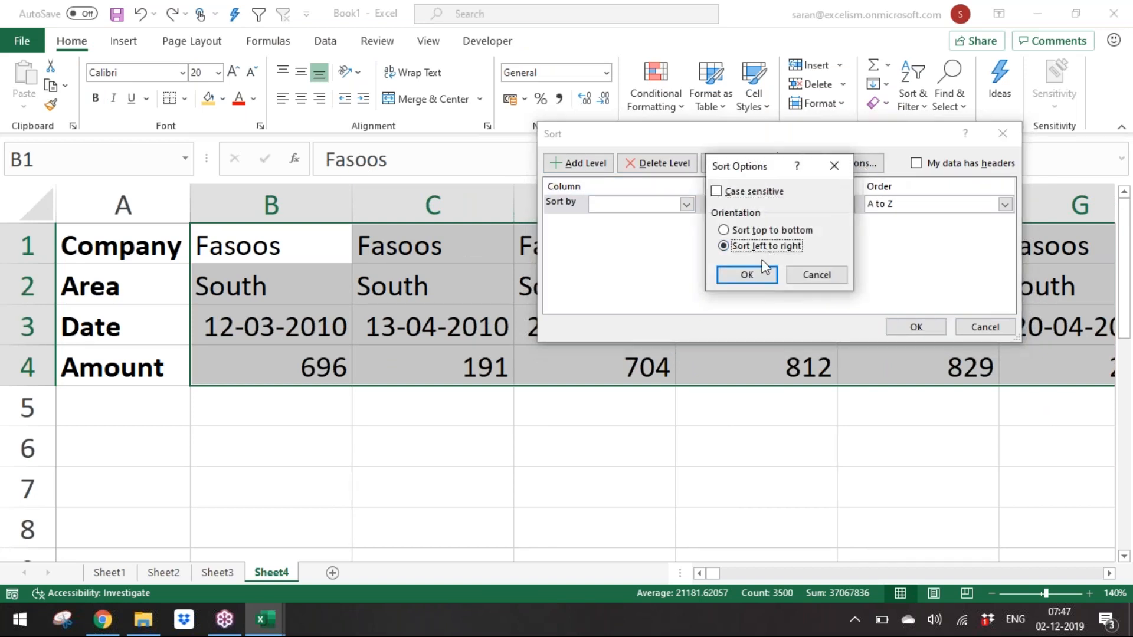
left_click(747, 275)
Step: Sort the selected columns by Row 4 from smallest to largest
left_click(686, 204)
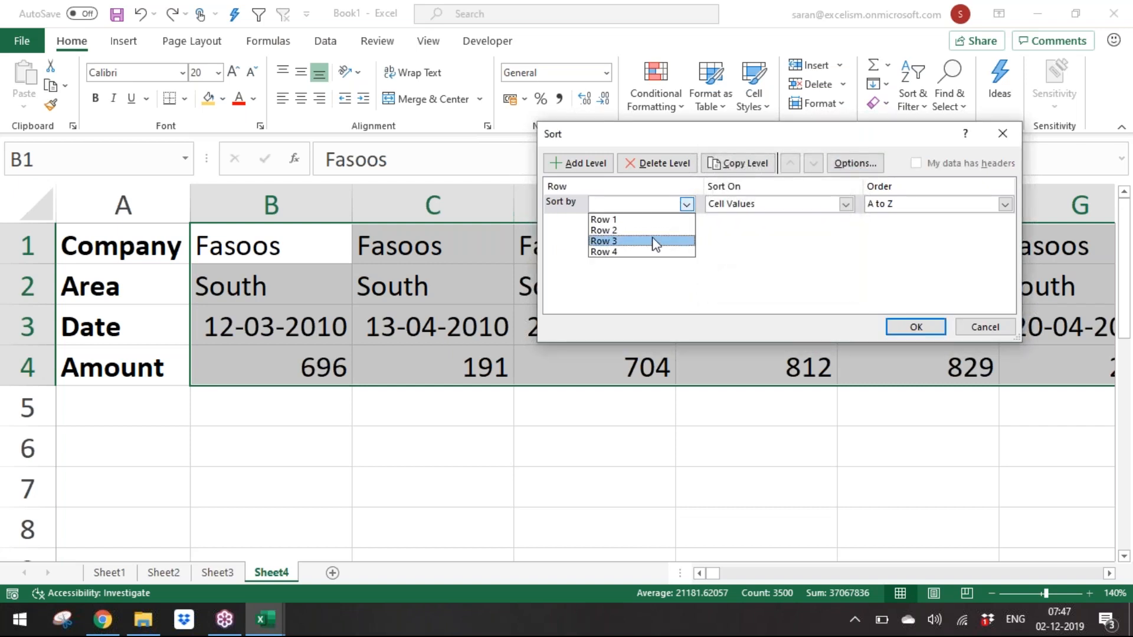
left_click(653, 254)
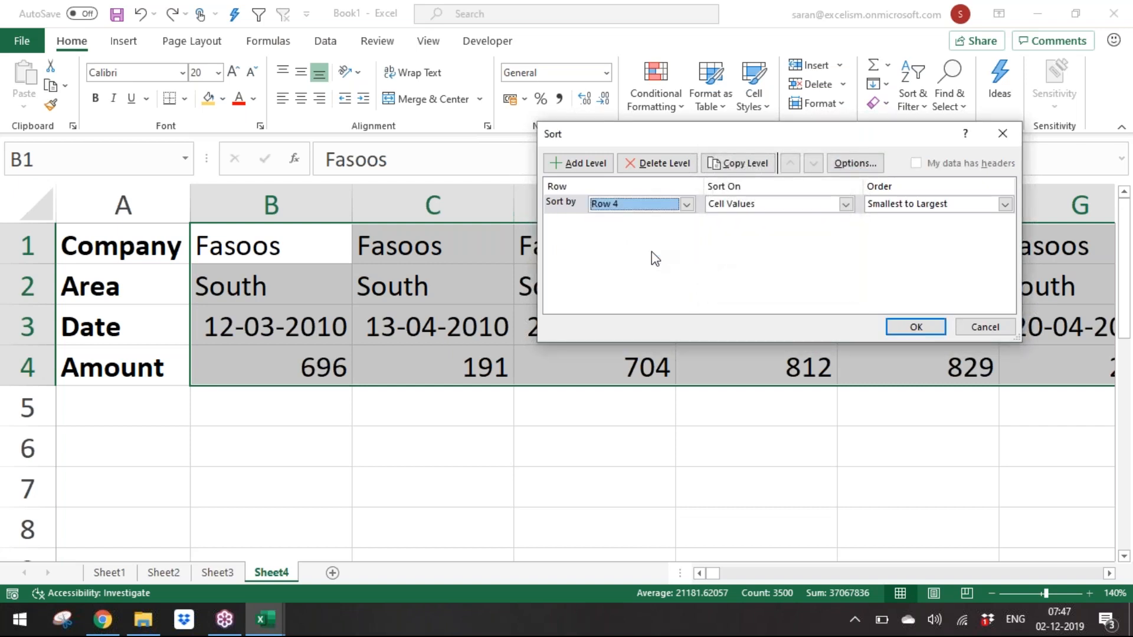
left_click(917, 327)
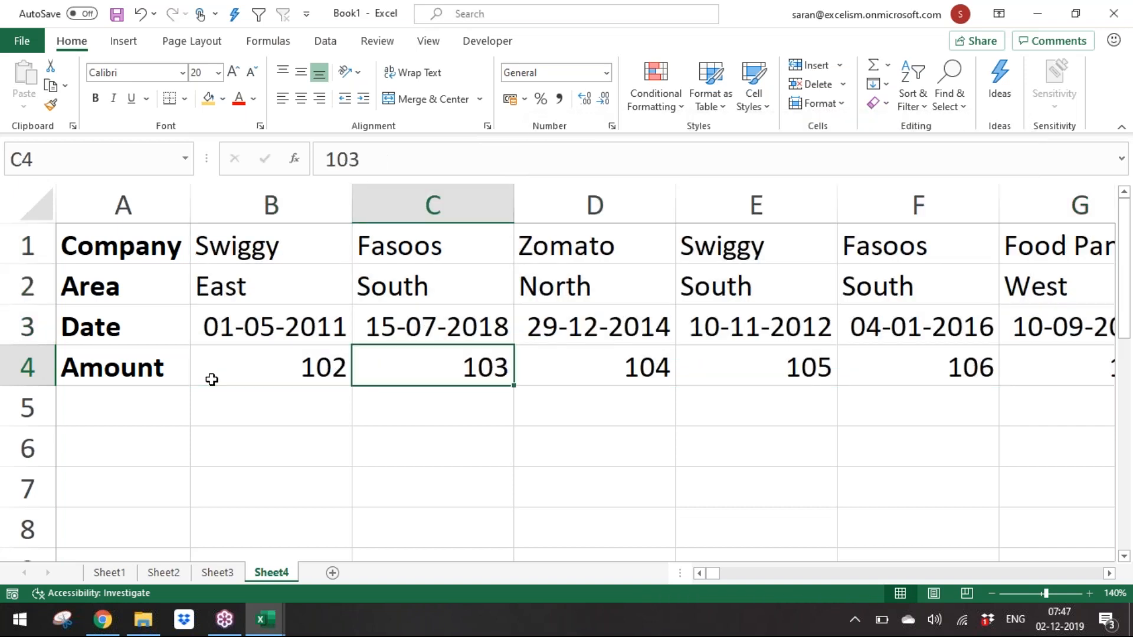
Step: Review the sorted Amount row and flip through Sheet2, Sheet1 and Sheet3 before returning to Sheet4
key("Right")
key("Right")
key("Right")
key("Right")
key("Right")
key("Right")
key("Right")
key("Right")
key("Right")
key("Right")
key("Right")
key("Right")
key("Right")
key("Right")
key("Right")
key("Right")
key("Right")
key("Right")
key("Right")
key("Right")
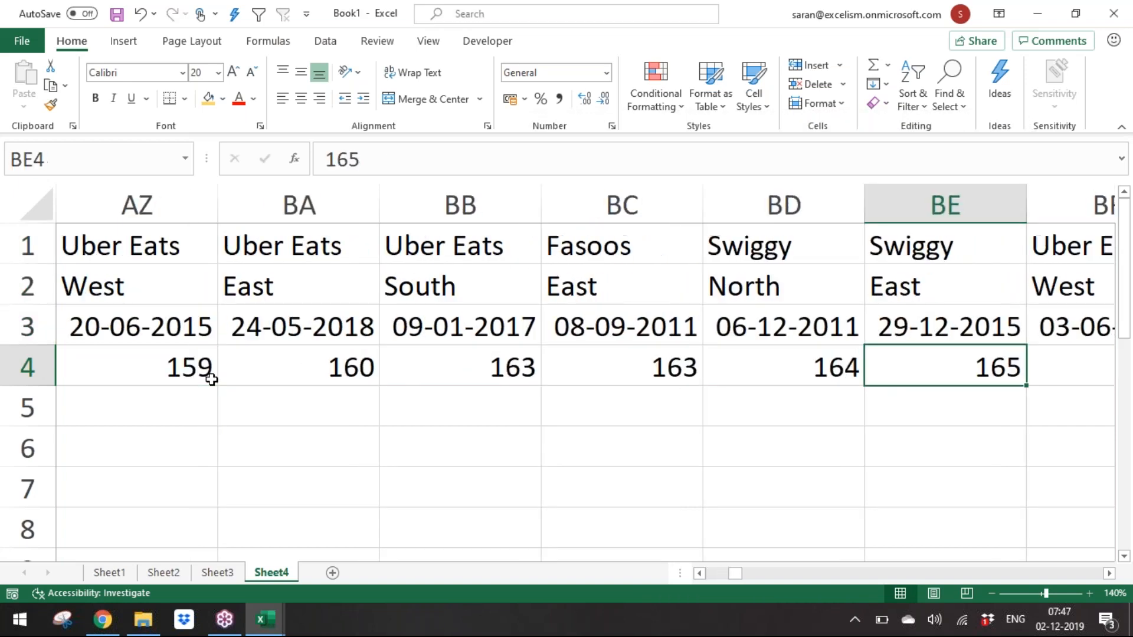
key("ctrl+Left")
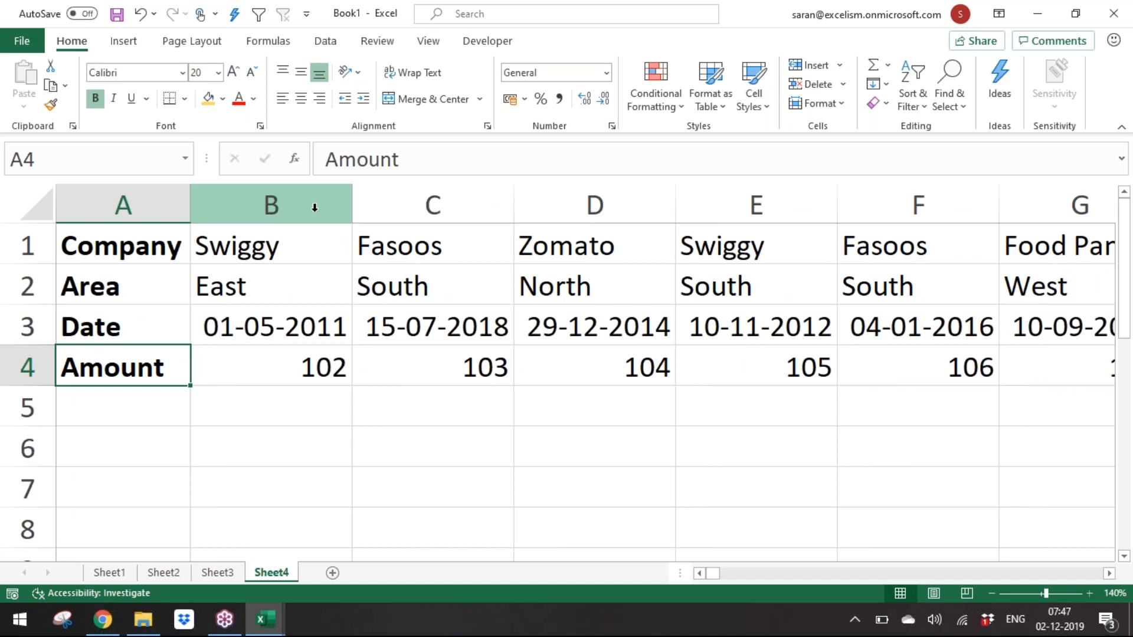
key("ctrl+s")
key("Escape")
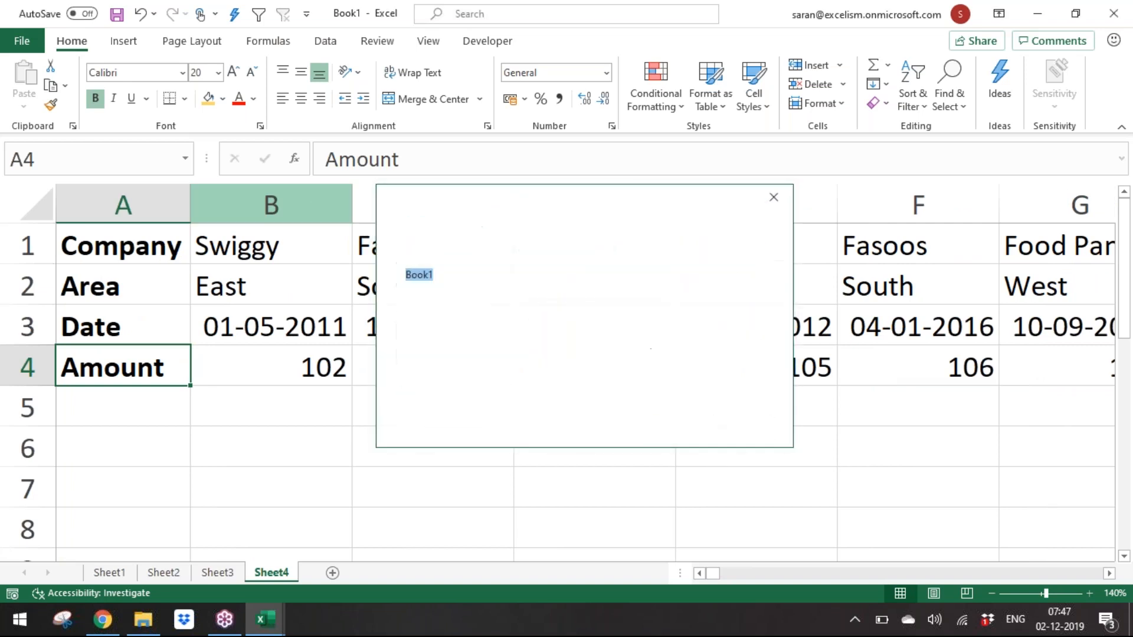
left_click(217, 573)
left_click(163, 573)
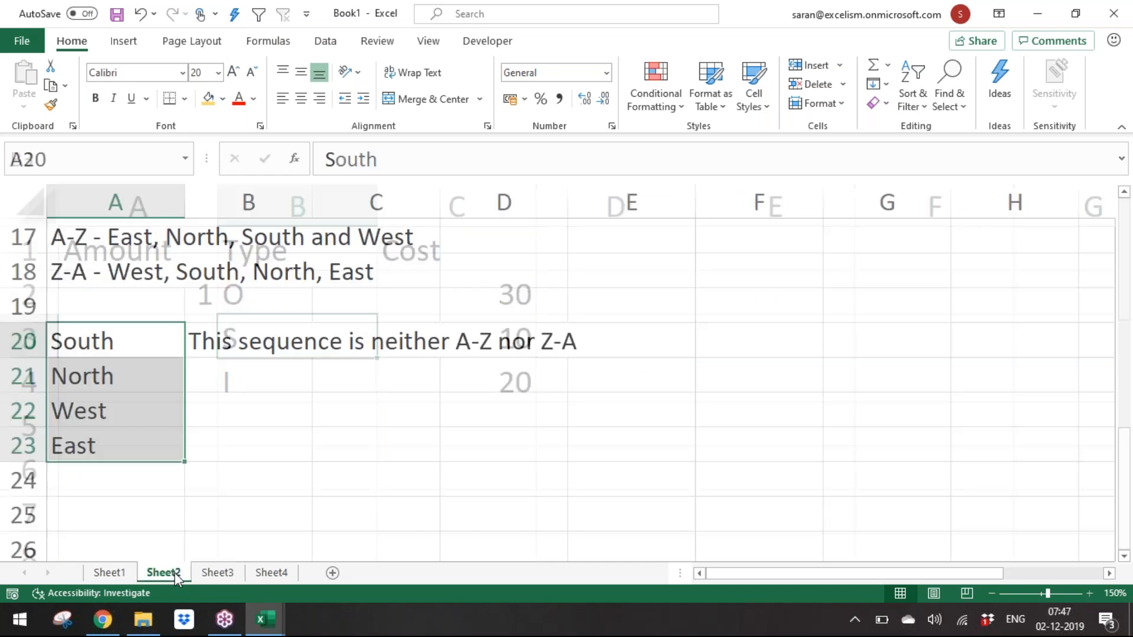
left_click(242, 343)
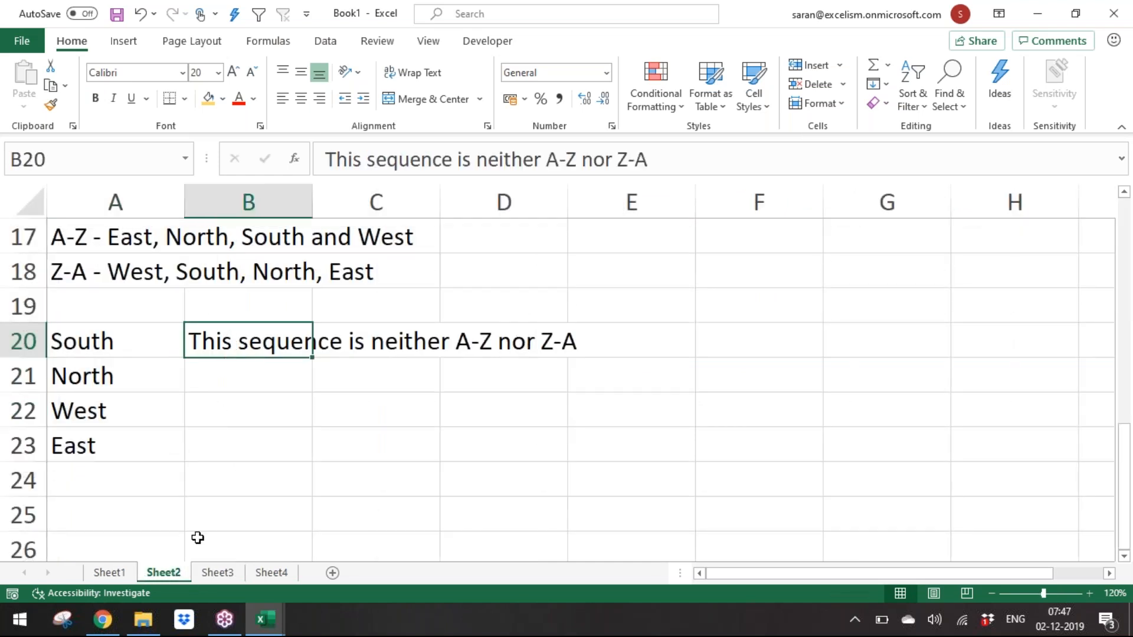
left_click(111, 572)
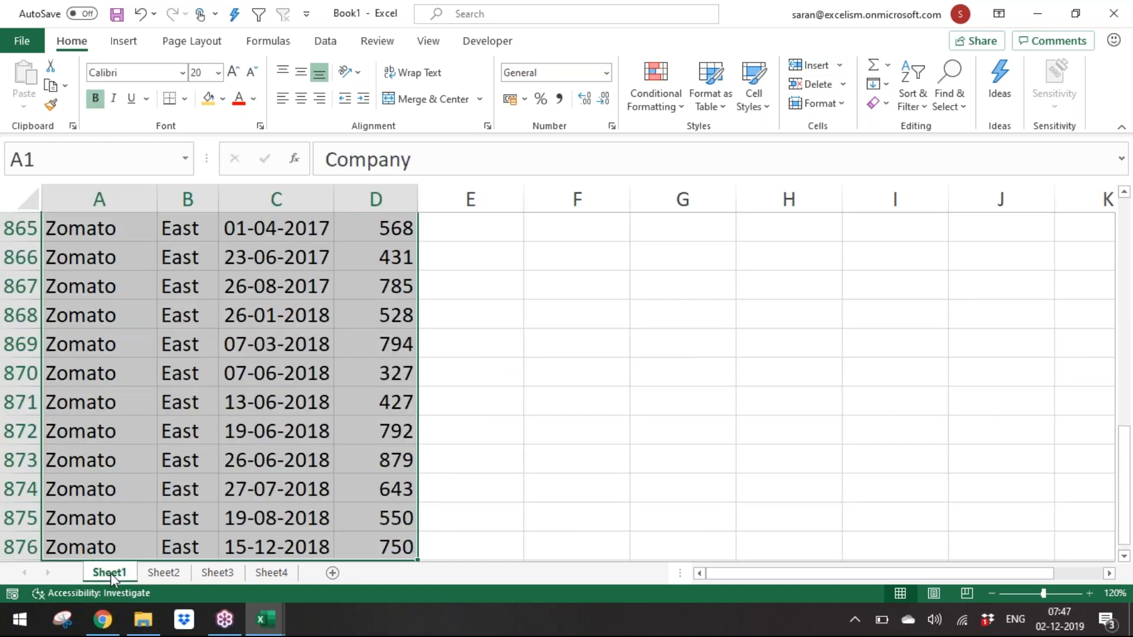
left_click(235, 570)
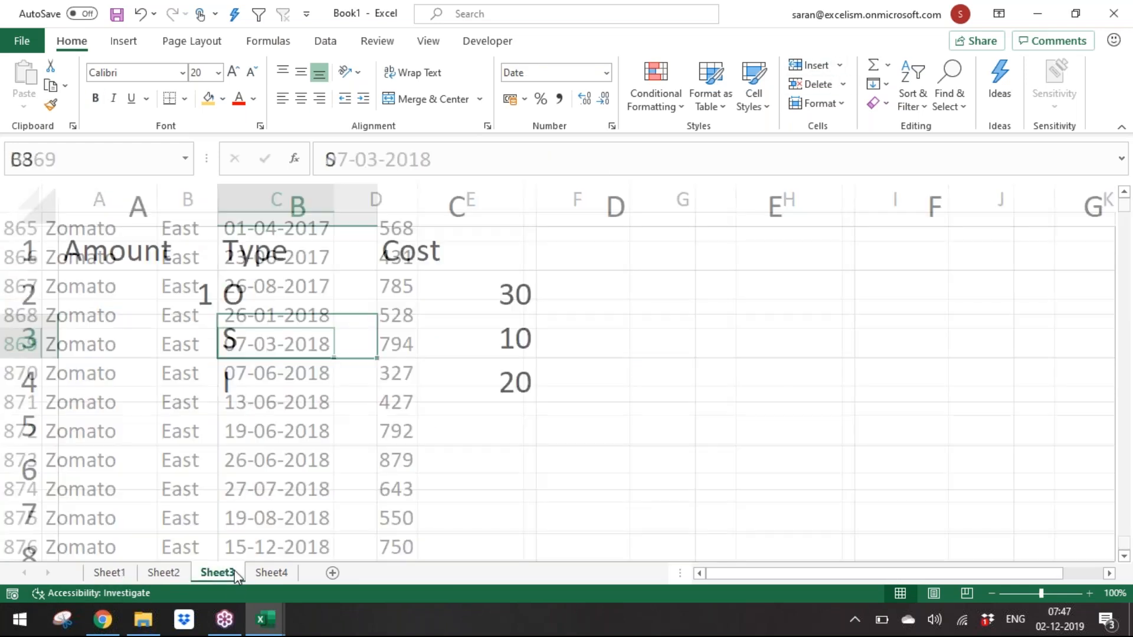
left_click(272, 573)
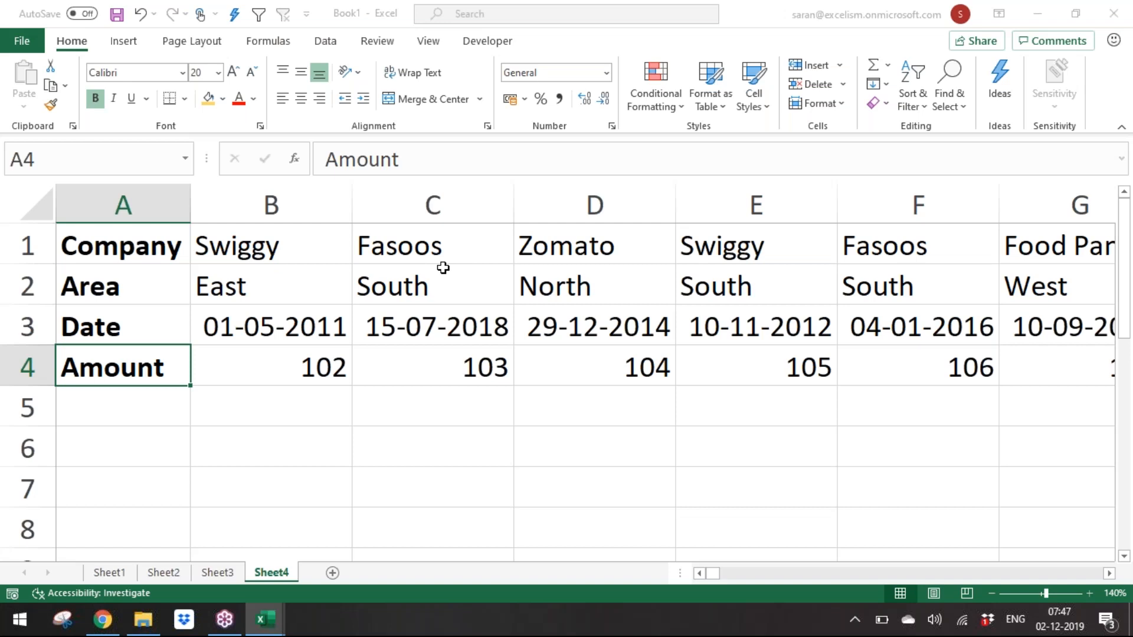
Step: Save the workbook as Day 16 - Sorting
key("Escape")
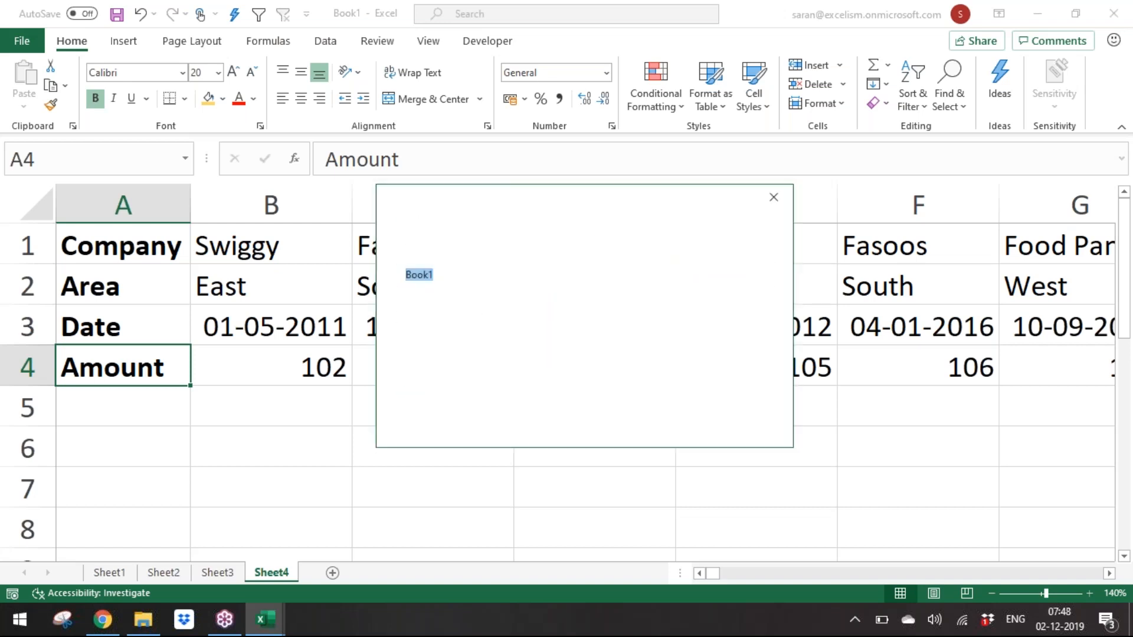
key("F12")
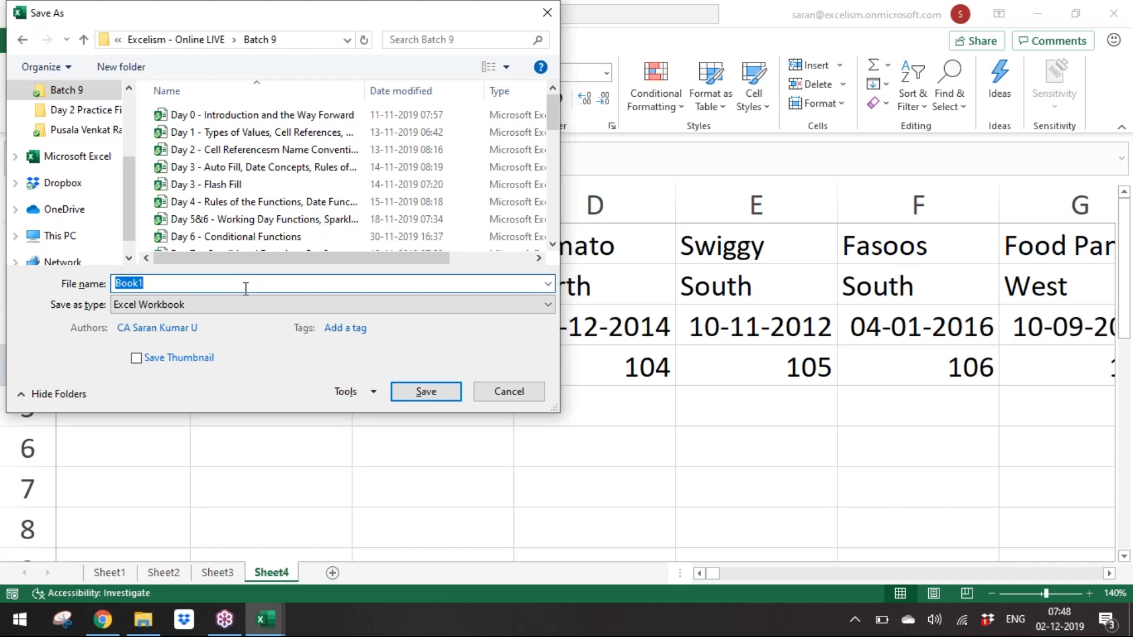
type("Day ")
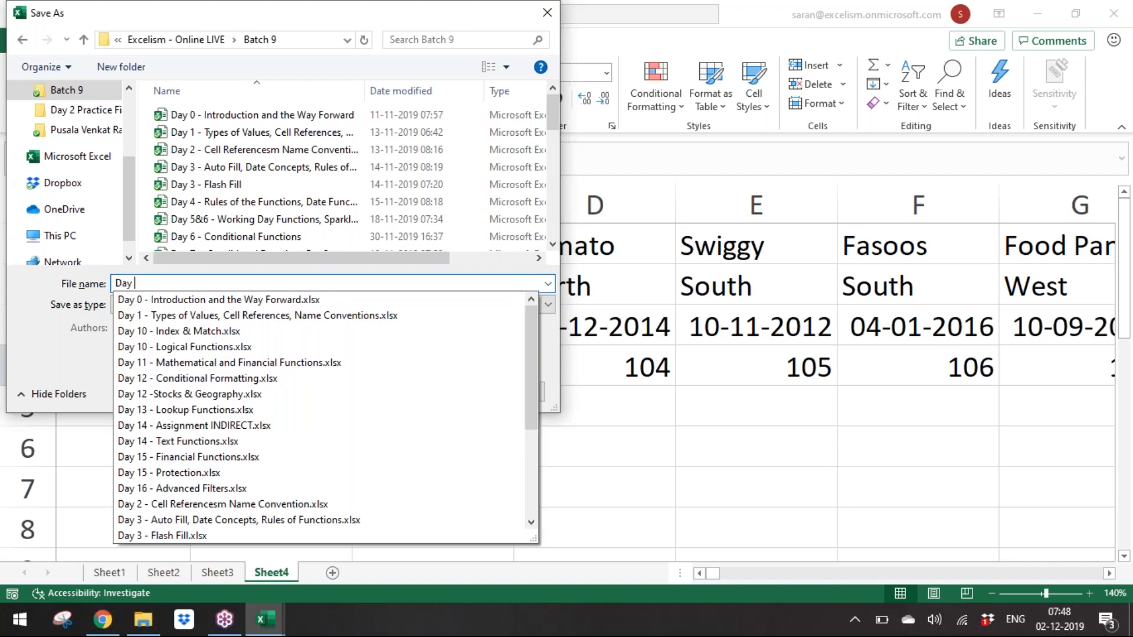
type("16 - Sorting")
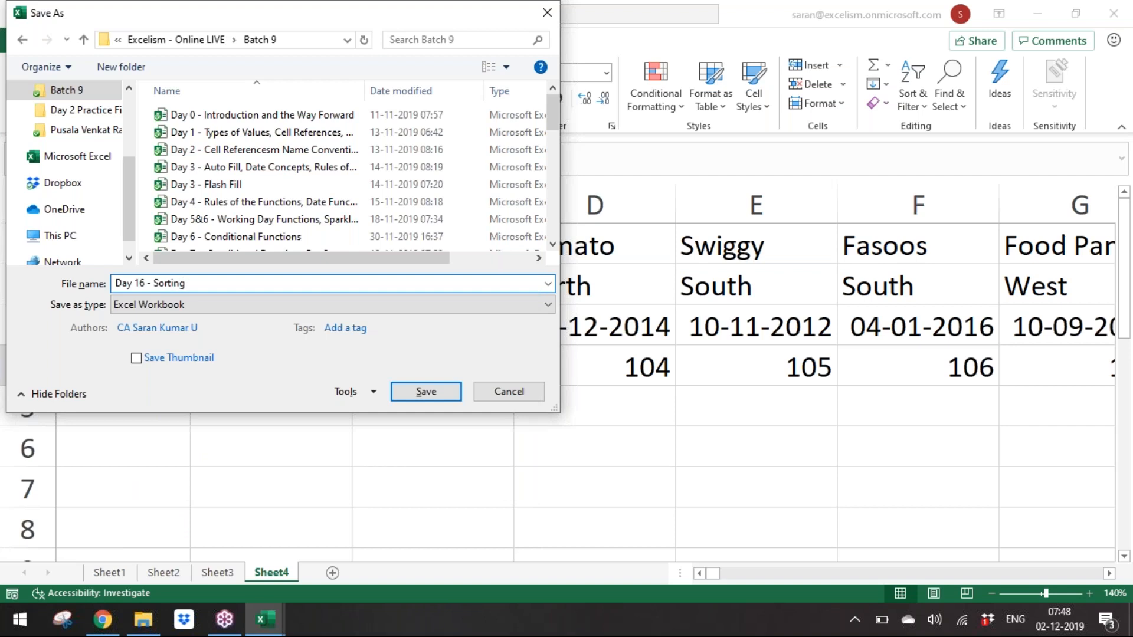
key("Return")
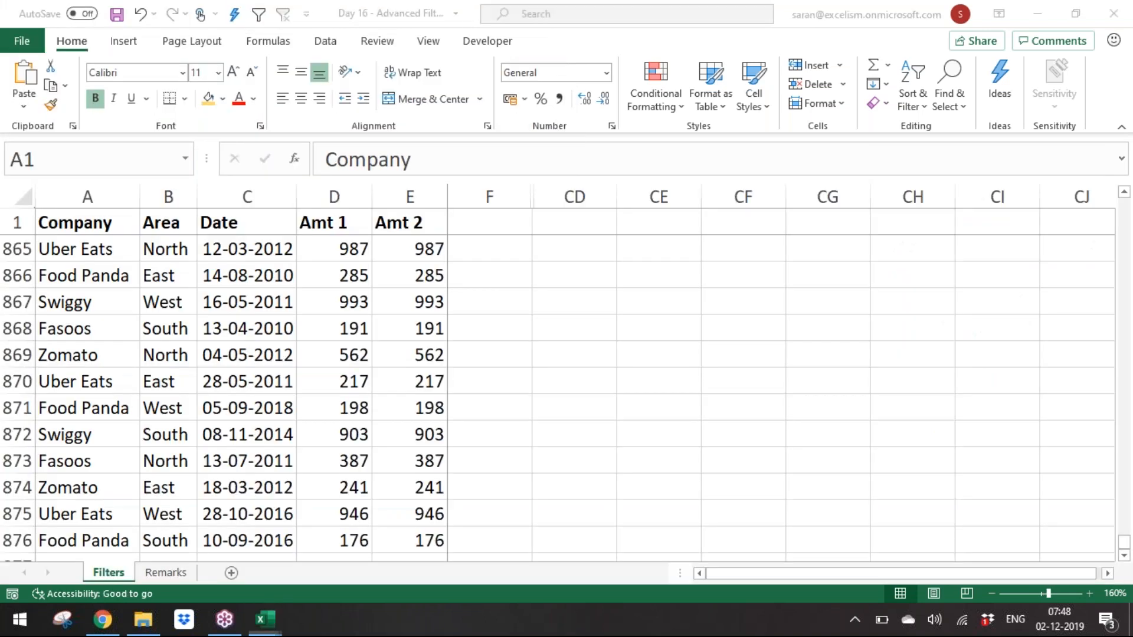
Step: Close the Day 16 - Advanced Filters workbook without saving its changes
key("alt+F4")
key("Tab")
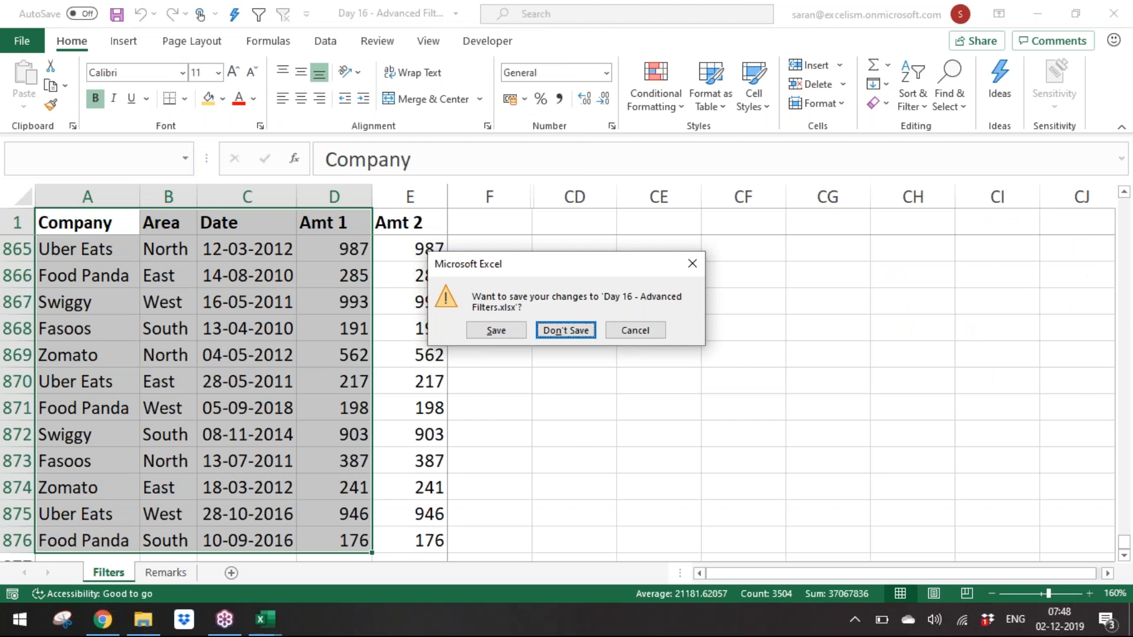
key("Return")
Step: Create a new blank workbook and enter the title Data Validation in cell A1
key("ctrl+n")
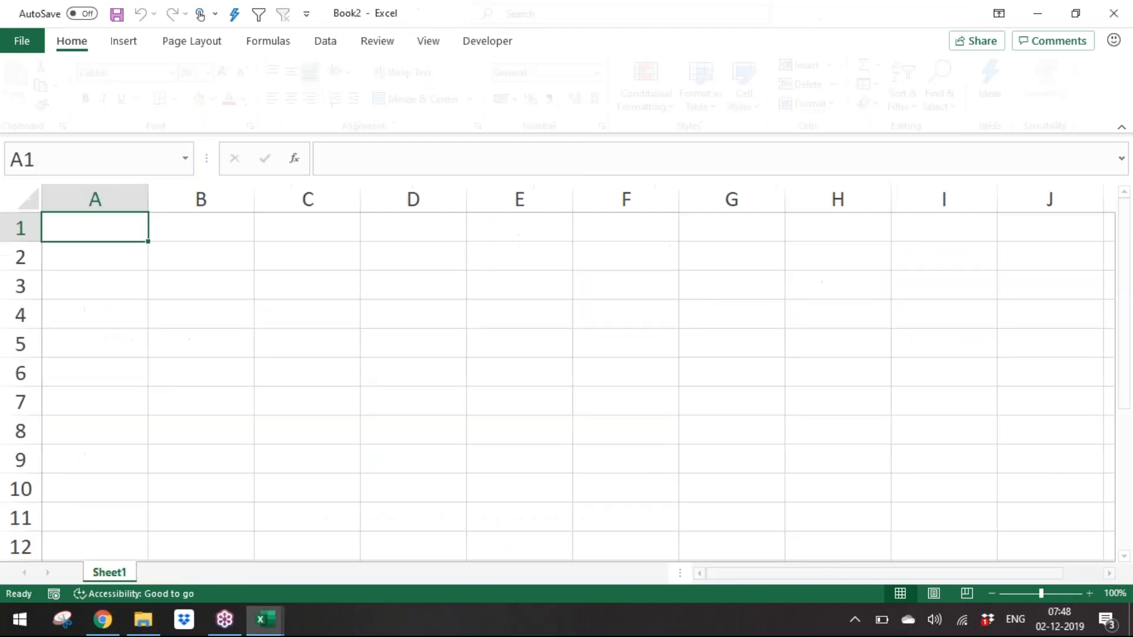
left_click(1089, 592)
left_click(1088, 591)
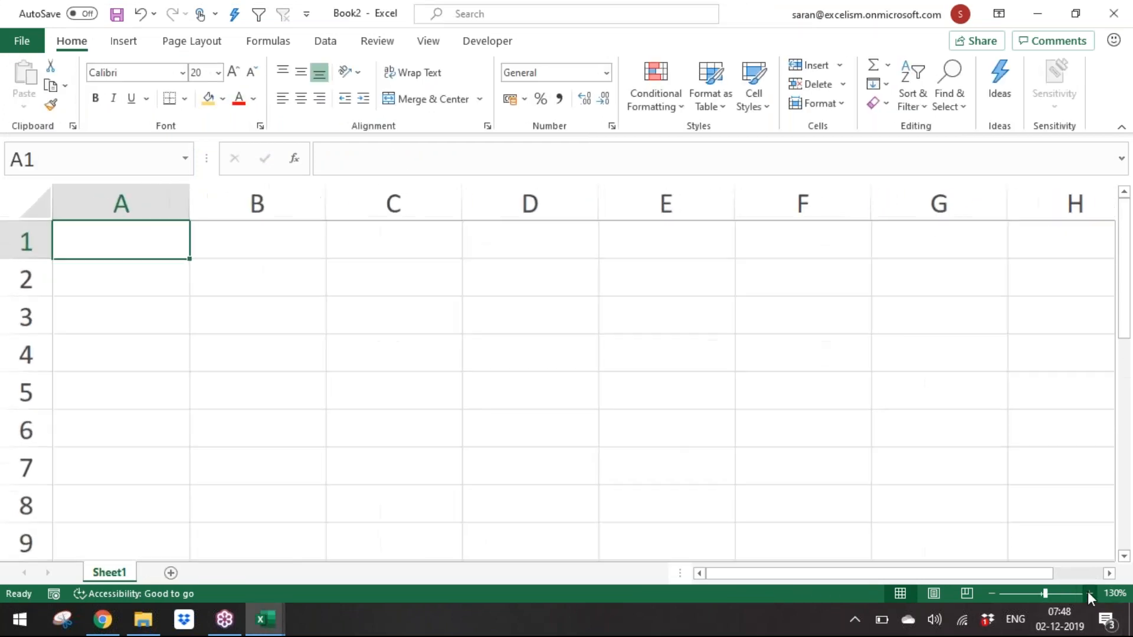
left_click(1088, 592)
type("Data Validation")
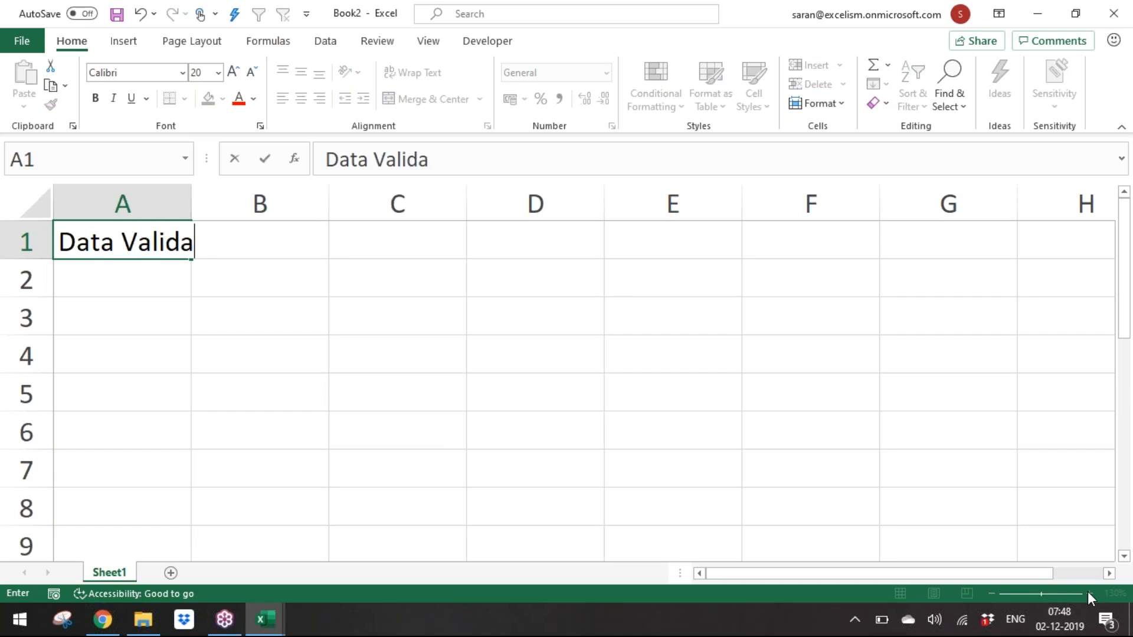
Step: Confirm the Data Validation title in A1 and make it bold
key("Return")
key("Up")
key("ctrl+b")
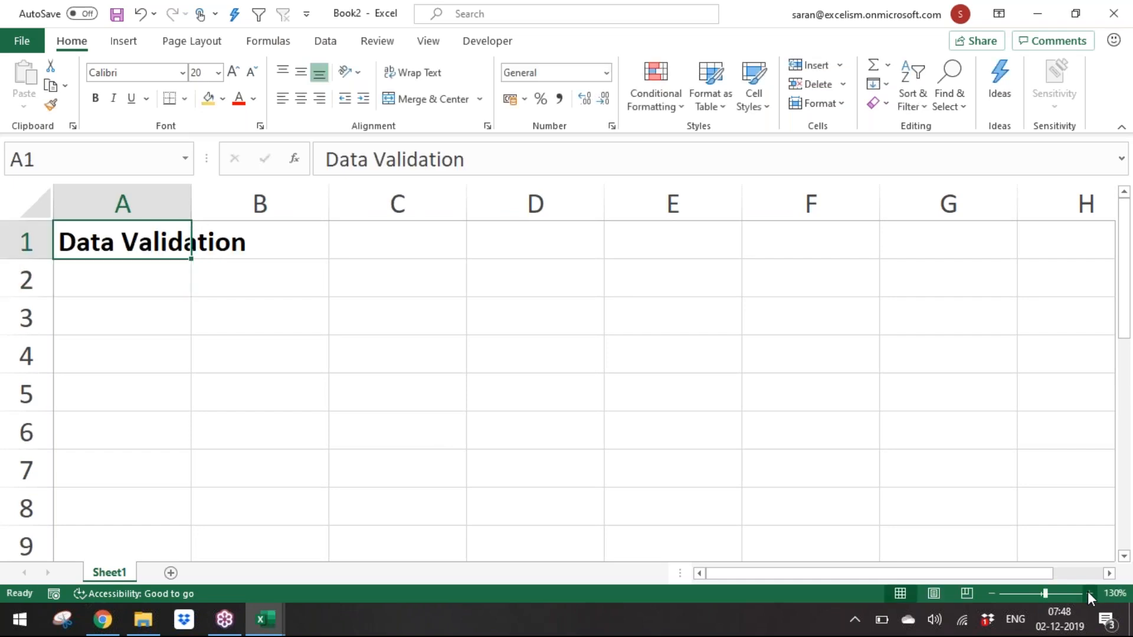
Step: Enter the subtitle Restricting the users Only to enter valid data in the Cell in cell A2
key("Down")
type("Reat")
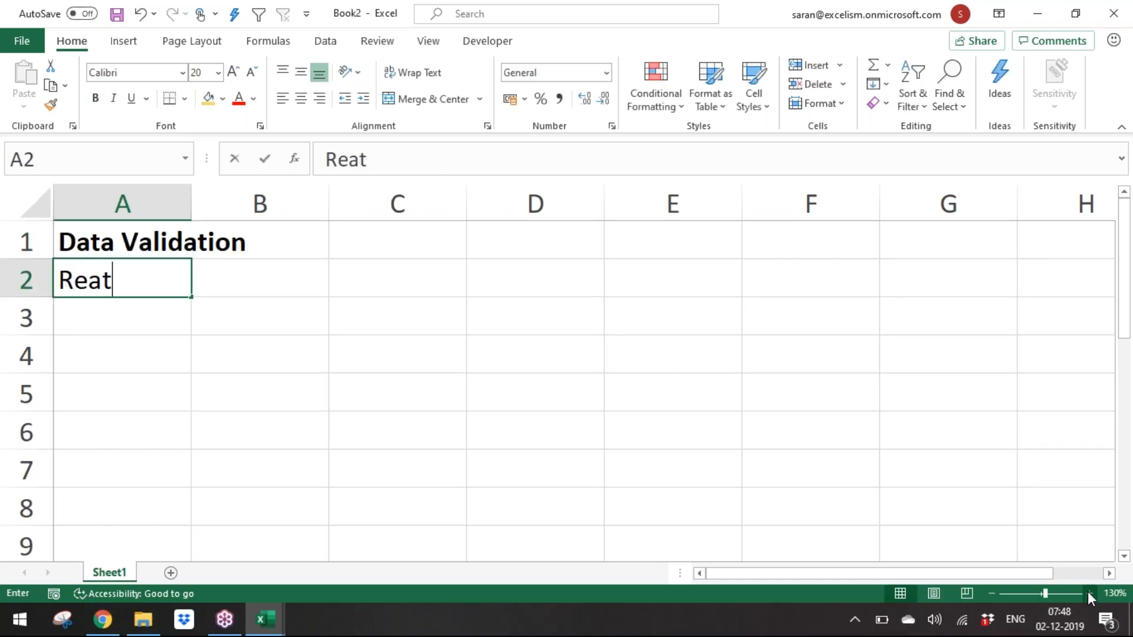
key("BackSpace")
key("BackSpace")
type("stricit")
key("BackSpace")
key("BackSpace")
key("BackSpace")
type("cting t")
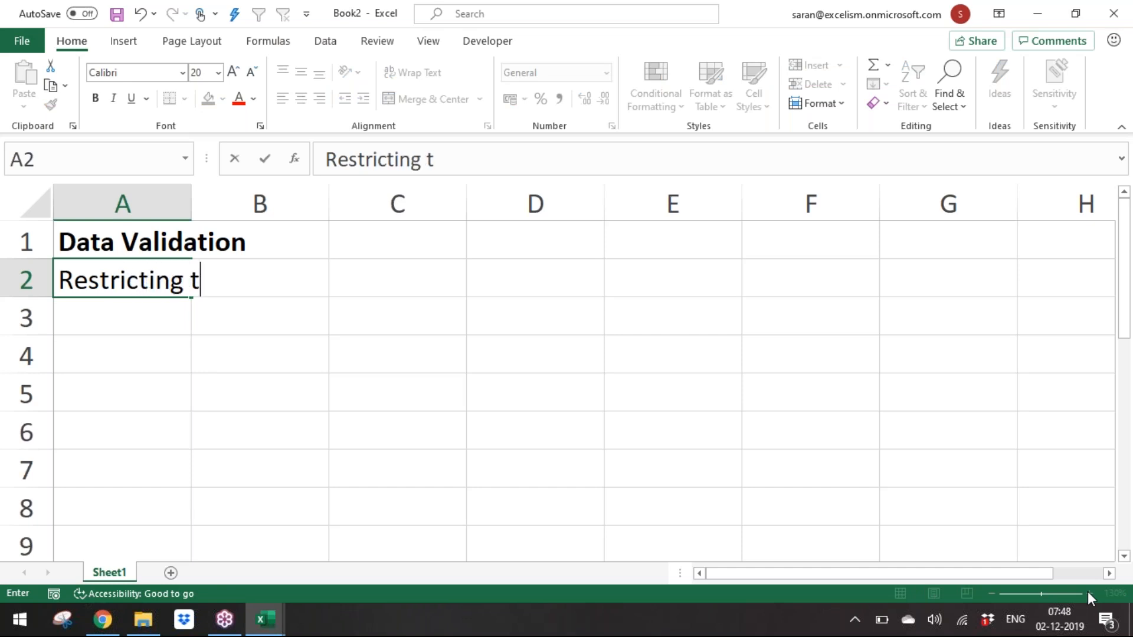
type("he users ")
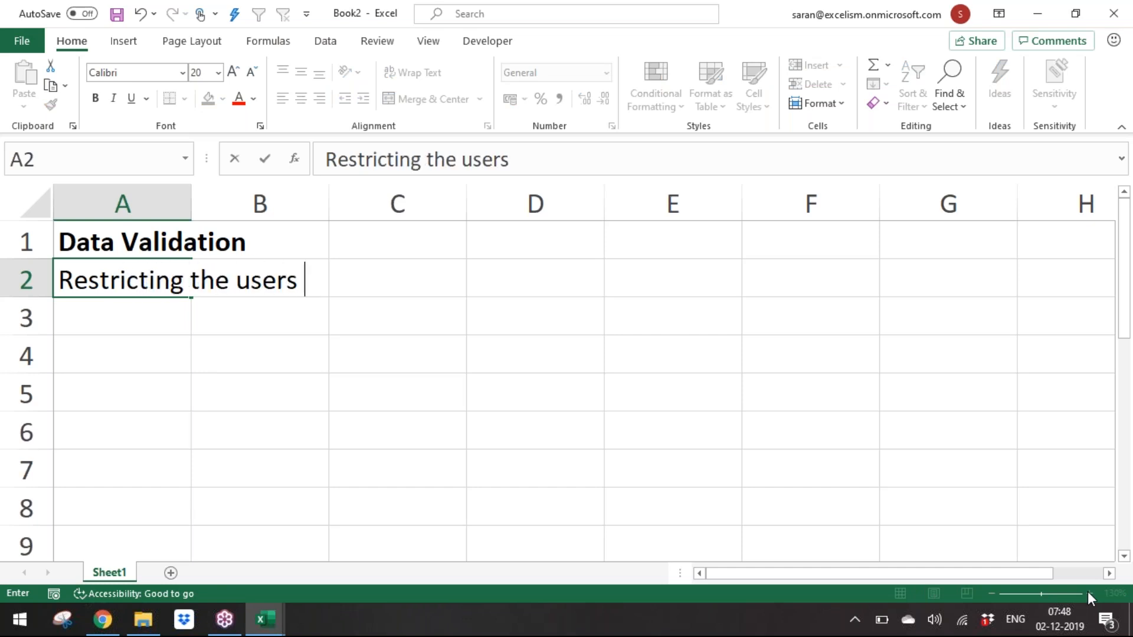
type("Only to enter valud")
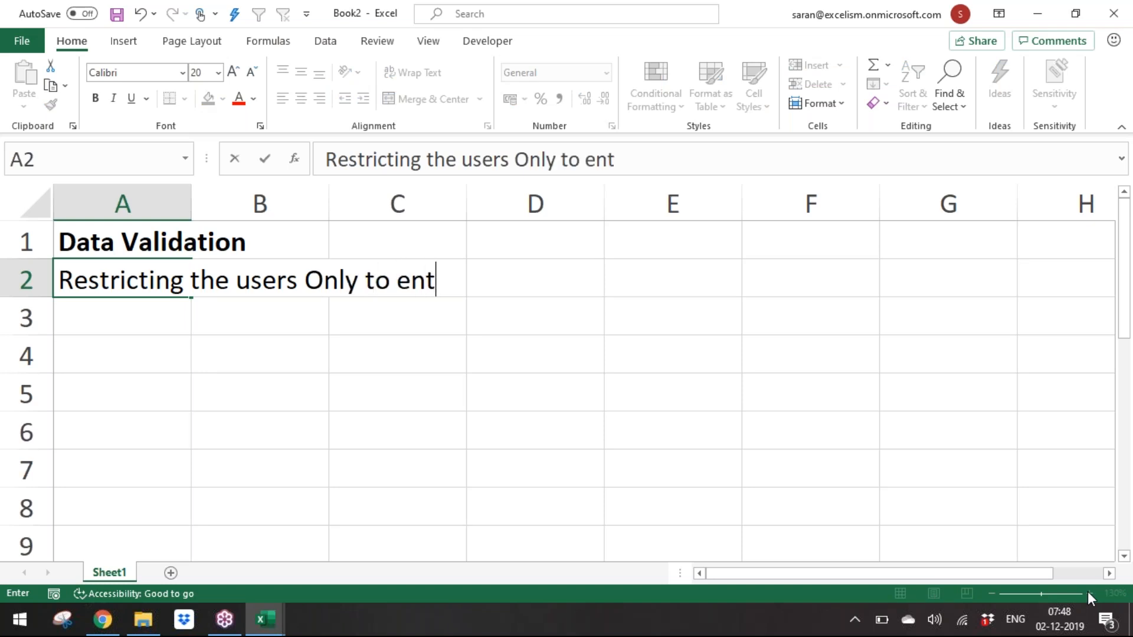
key("BackSpace")
key("BackSpace")
type("ood")
key("BackSpace")
key("BackSpace")
key("BackSpace")
type("id data int")
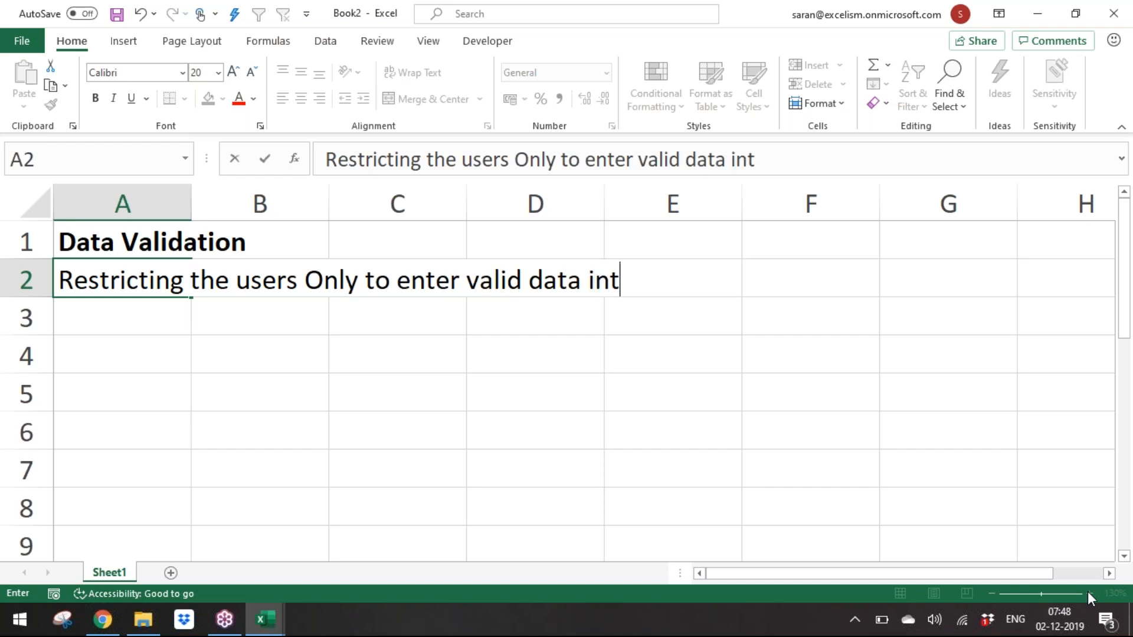
key("BackSpace")
type("the Cell")
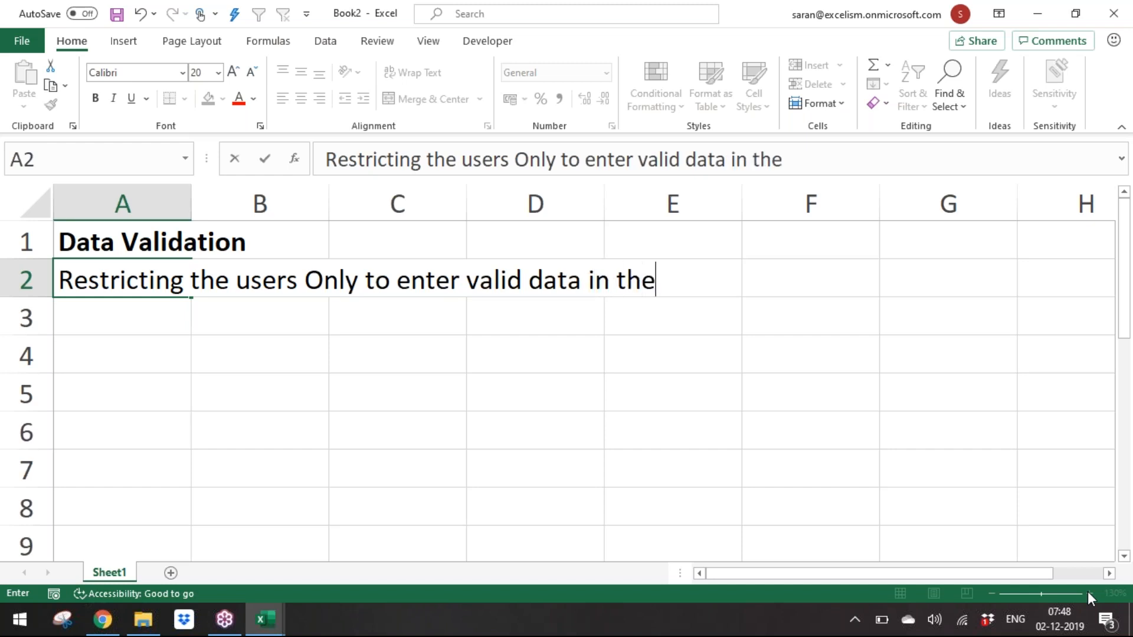
key("Return")
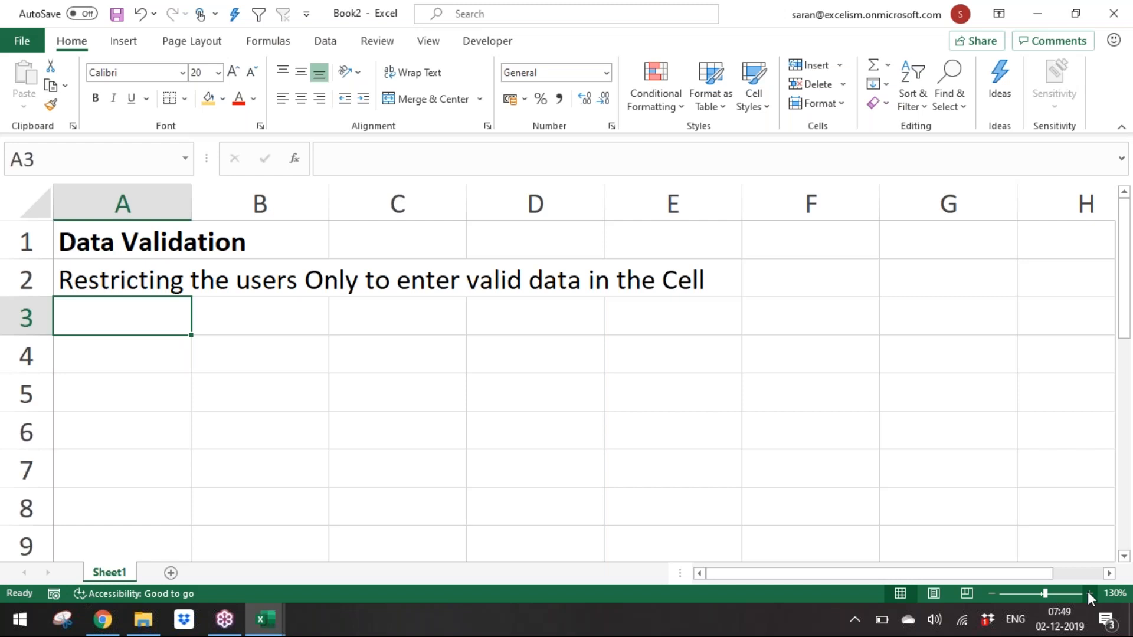
Step: Label cell A4 as PIN and give the neighbouring cell B4 a gold fill colour
left_click(992, 593)
left_click(992, 593)
left_click(110, 329)
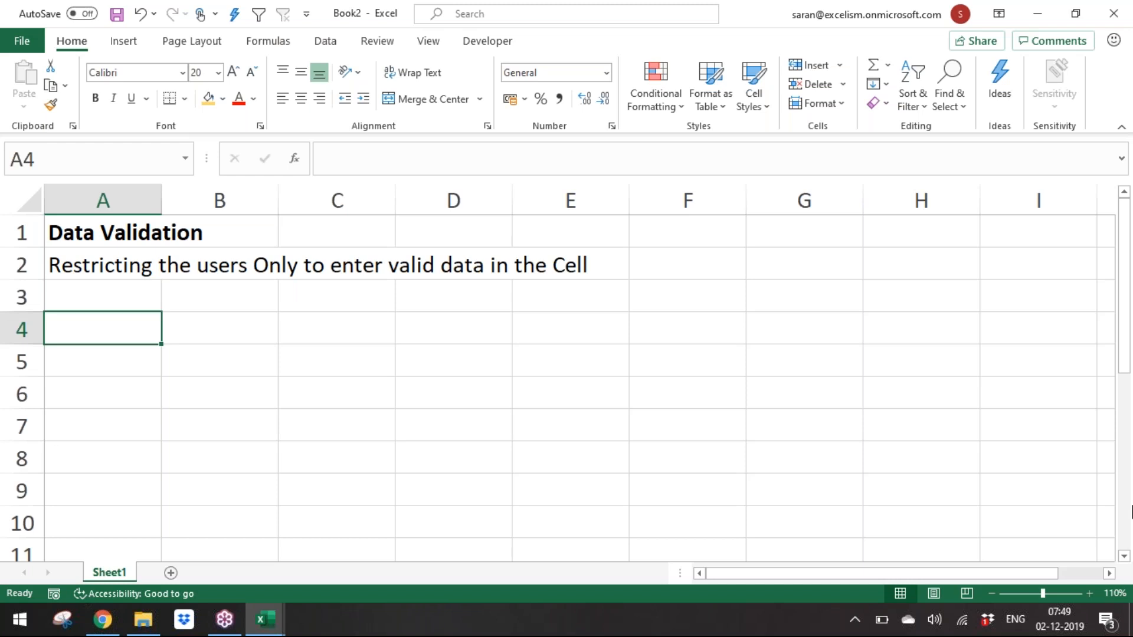
type("PIN")
key("Tab")
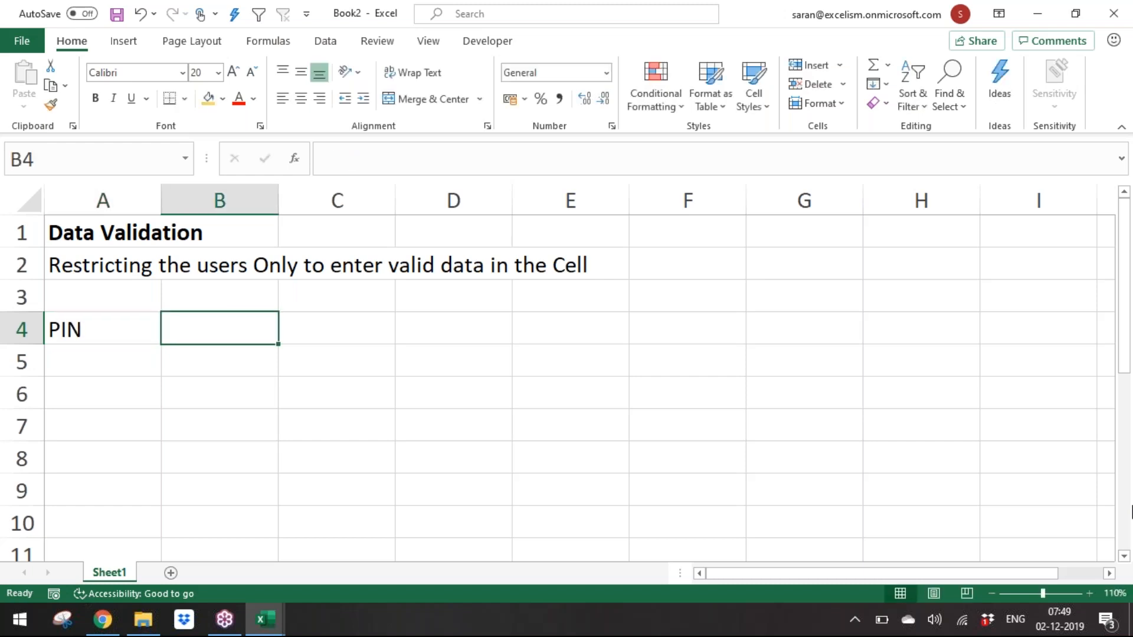
left_click(210, 101)
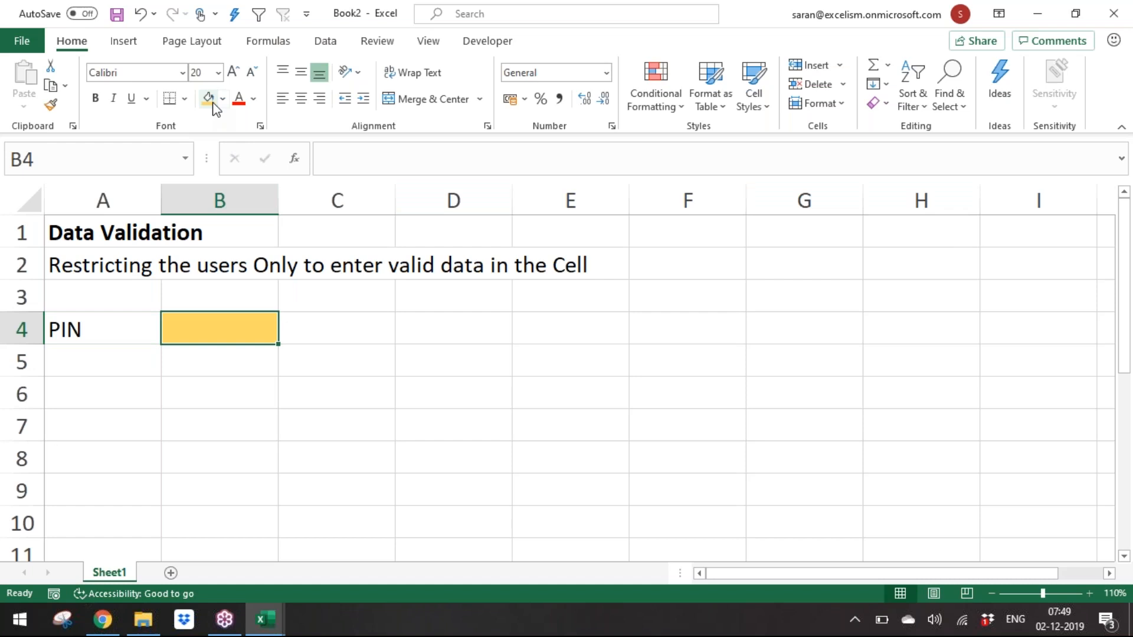
Step: Enter the note Always 6 Digits in cell D4
key("Right")
key("Right")
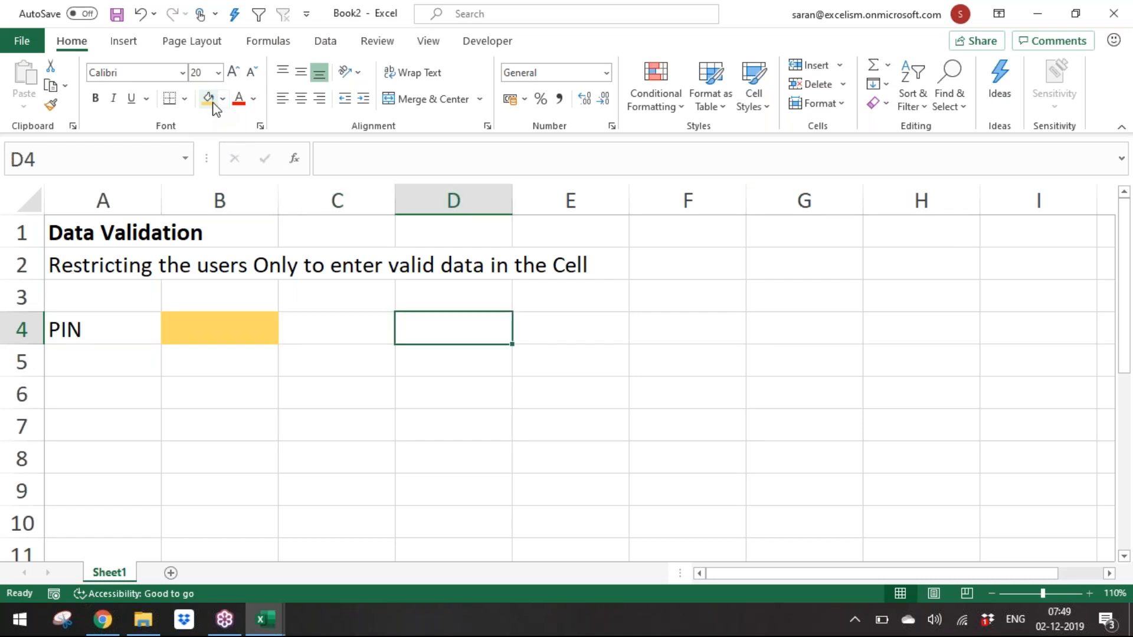
type("Always 6")
key("BackSpace")
key("BackSpace")
type("6 Digit")
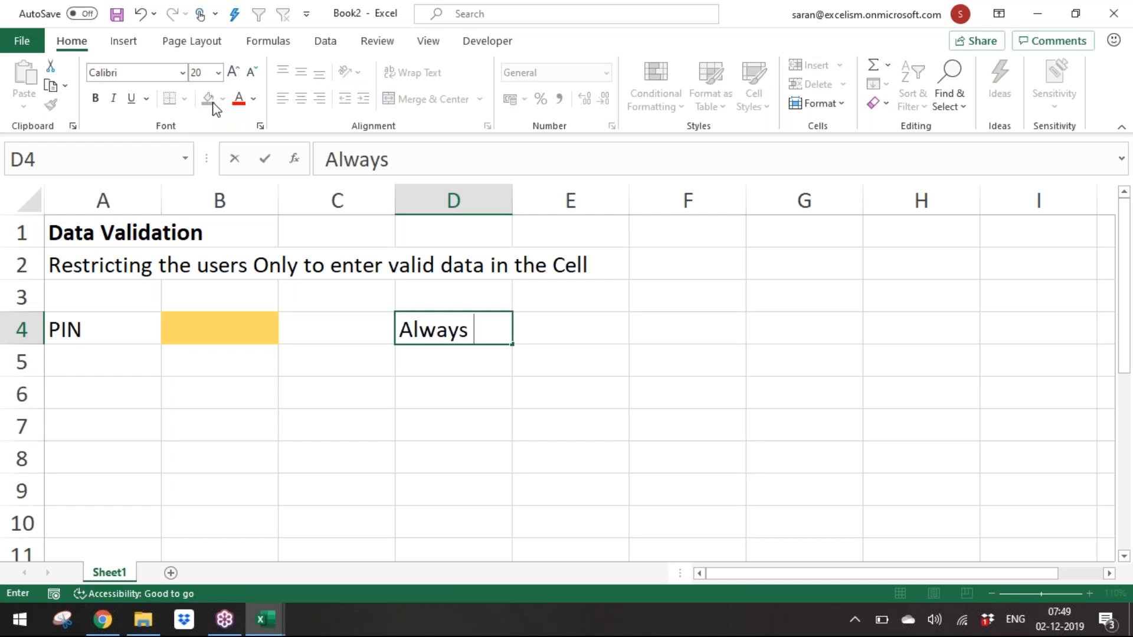
type("s")
key("Return")
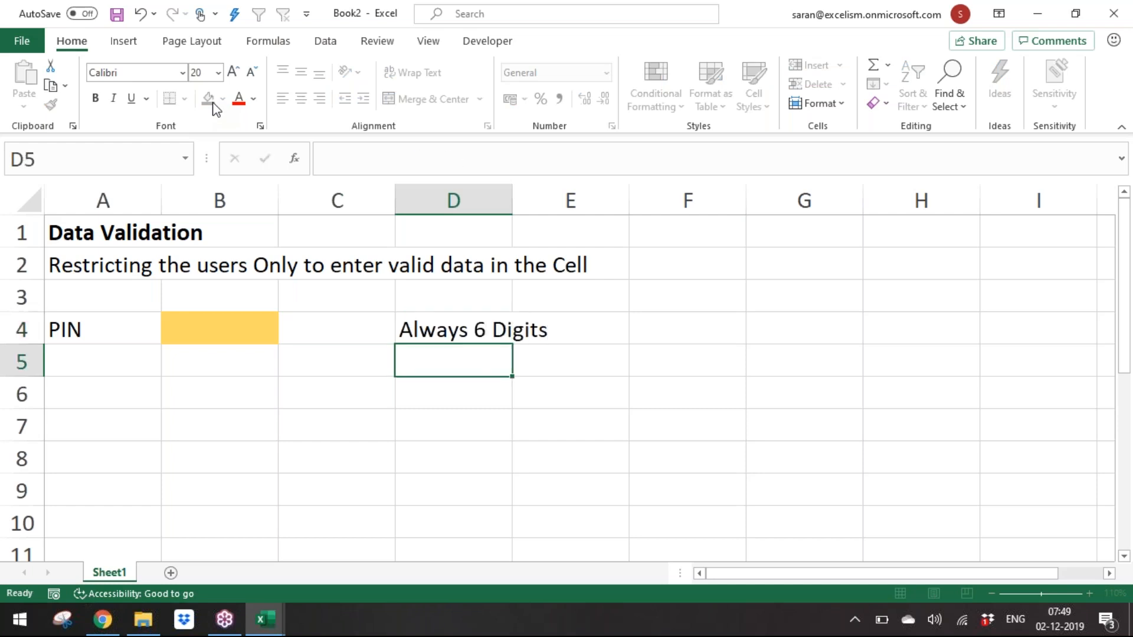
Step: Save the workbook as Day 16 - Data Validation
key("Up")
key("Left")
key("Left")
key("ctrl+s")
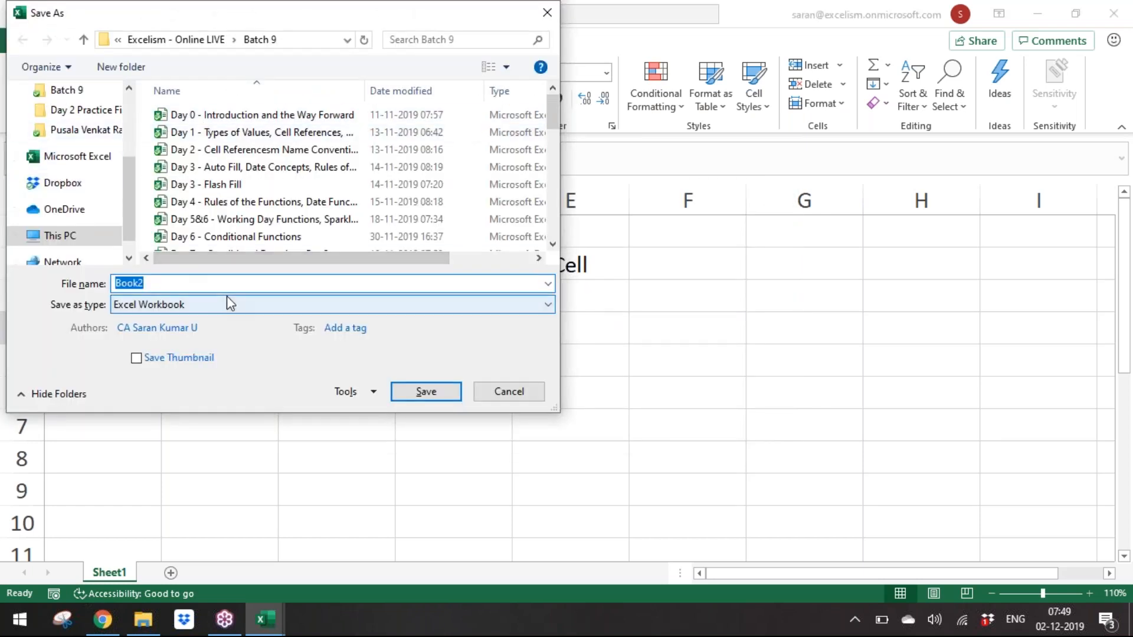
type("Day 16 - ")
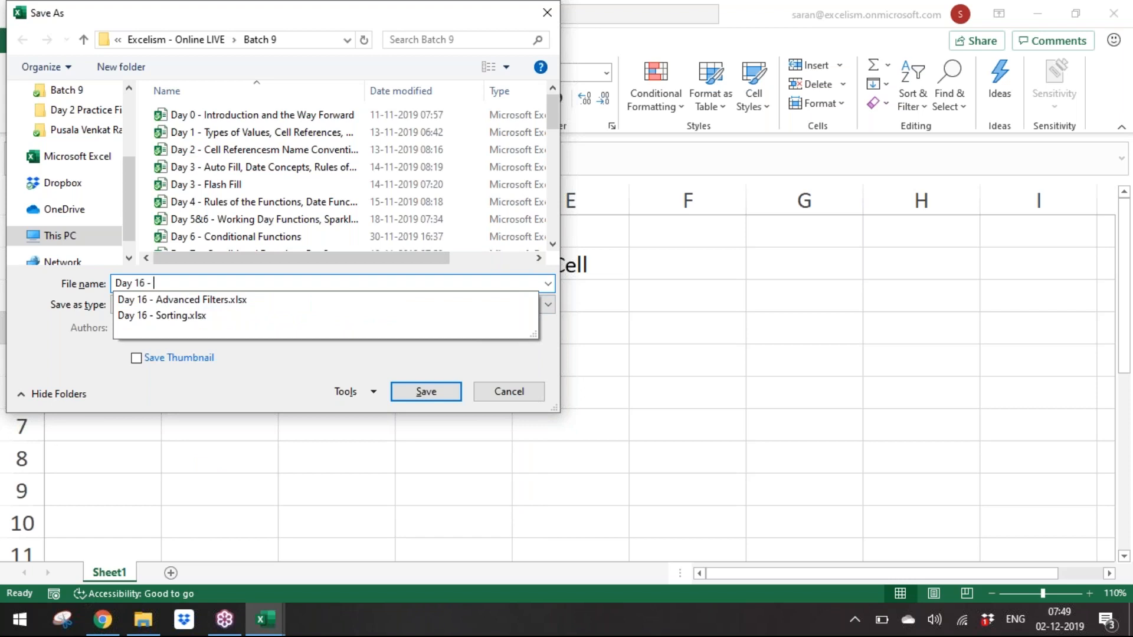
type("Data Vali")
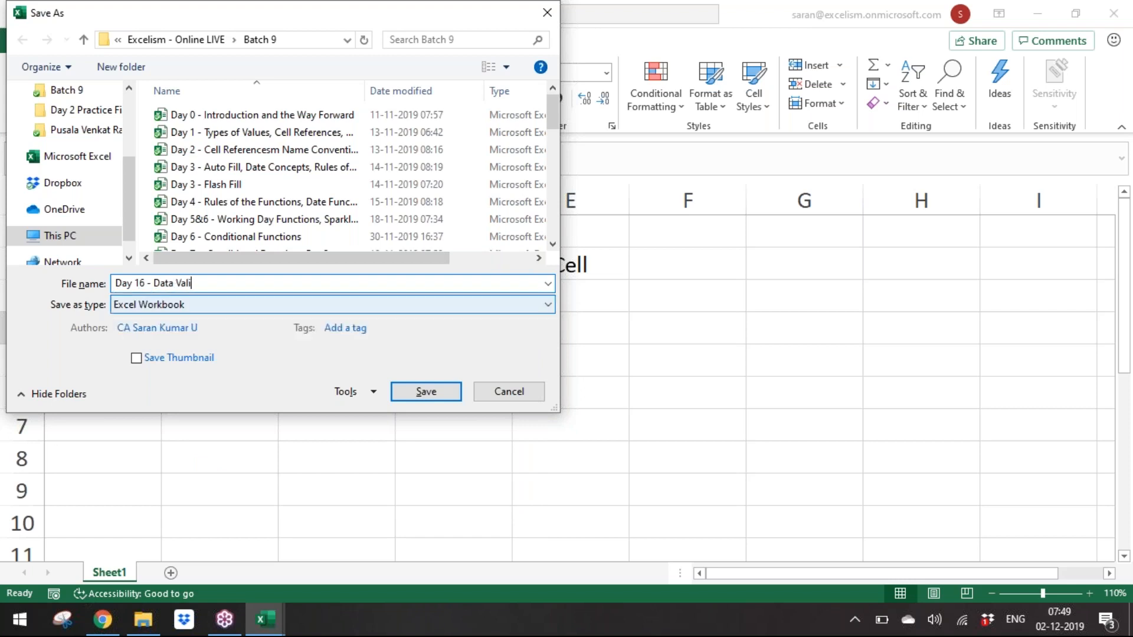
type("dation")
key("Return")
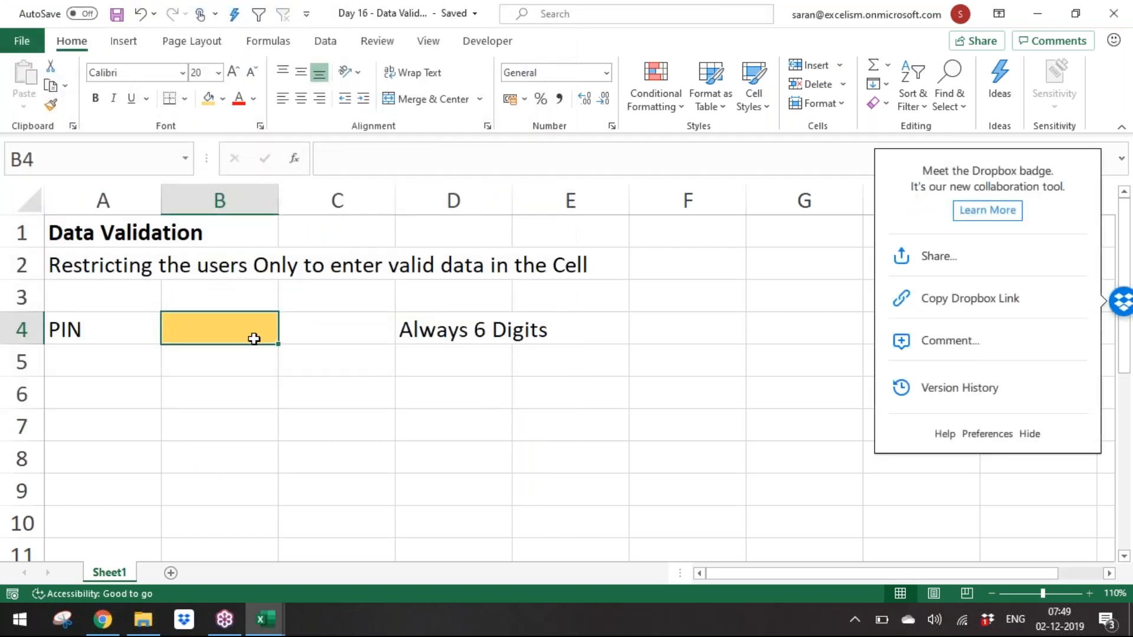
Step: Try entering a seven-digit PIN in B4, dismiss the Dropbox badge popup, and clear the cell again
type("6546444")
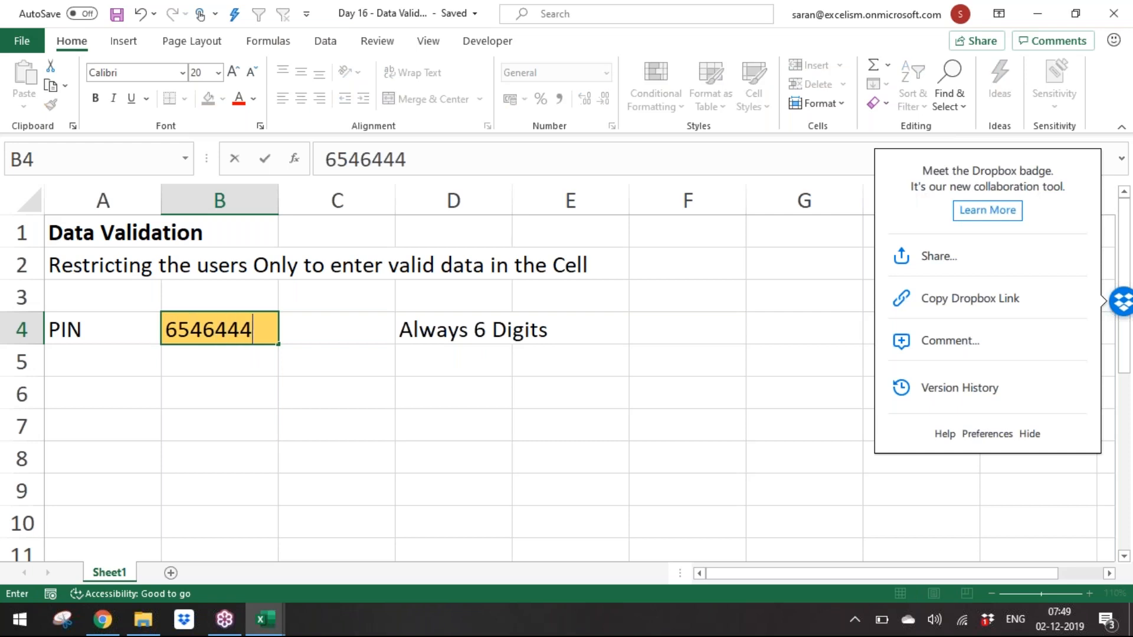
key("Return")
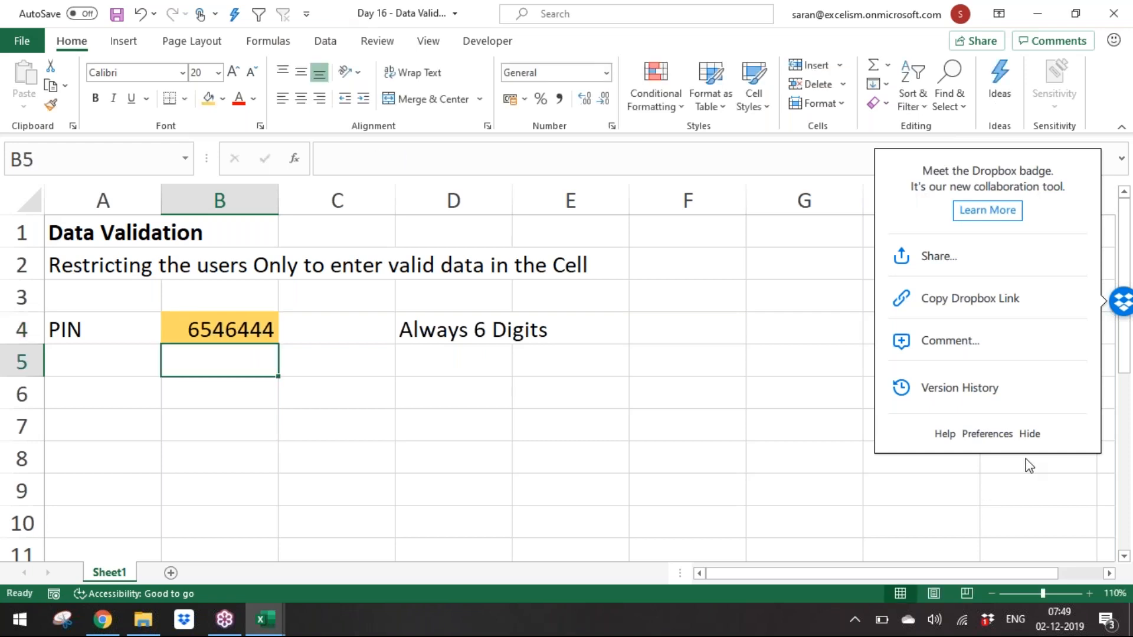
left_click(1030, 435)
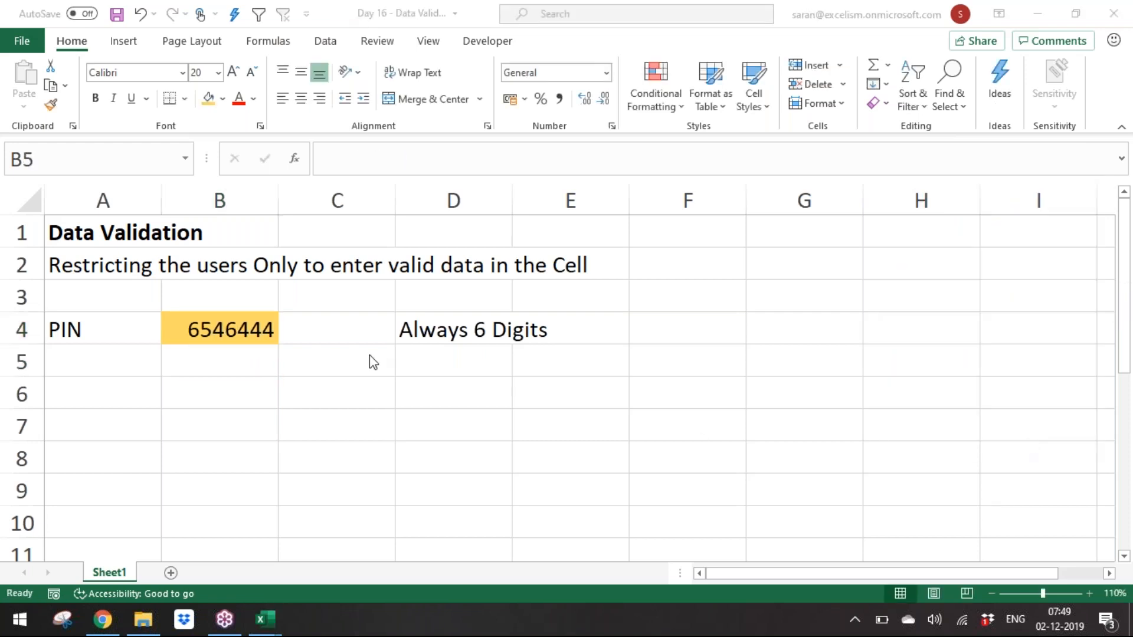
left_click(298, 338)
left_click(225, 327)
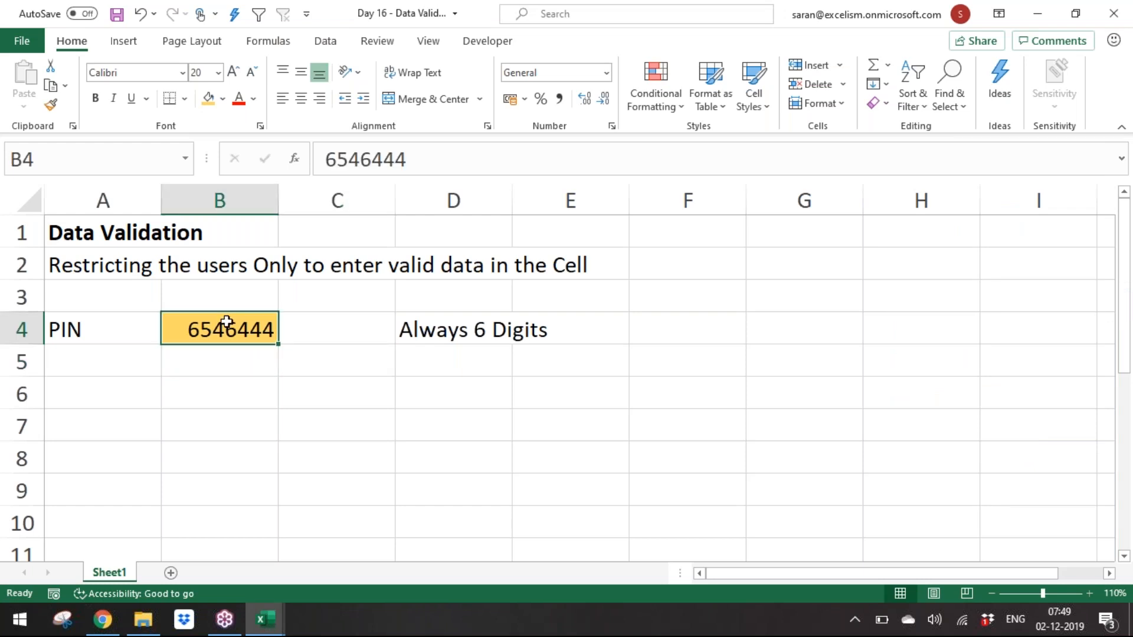
key("Delete")
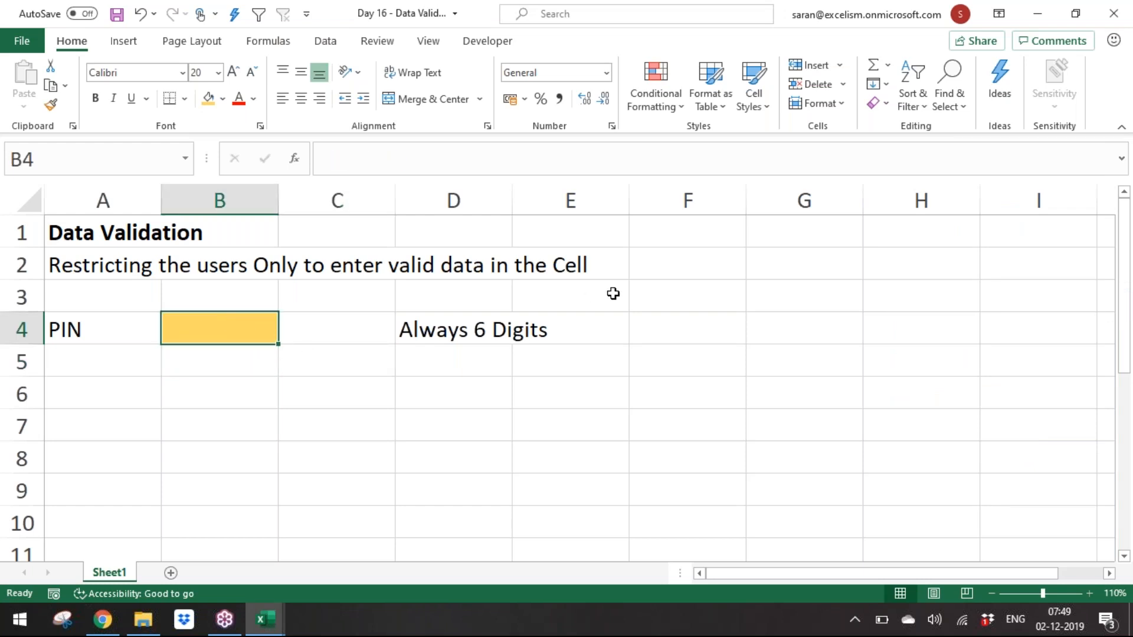
Step: Add a data validation rule to B4 allowing only whole numbers between 100000 and 999999
left_click(340, 46)
left_click(824, 104)
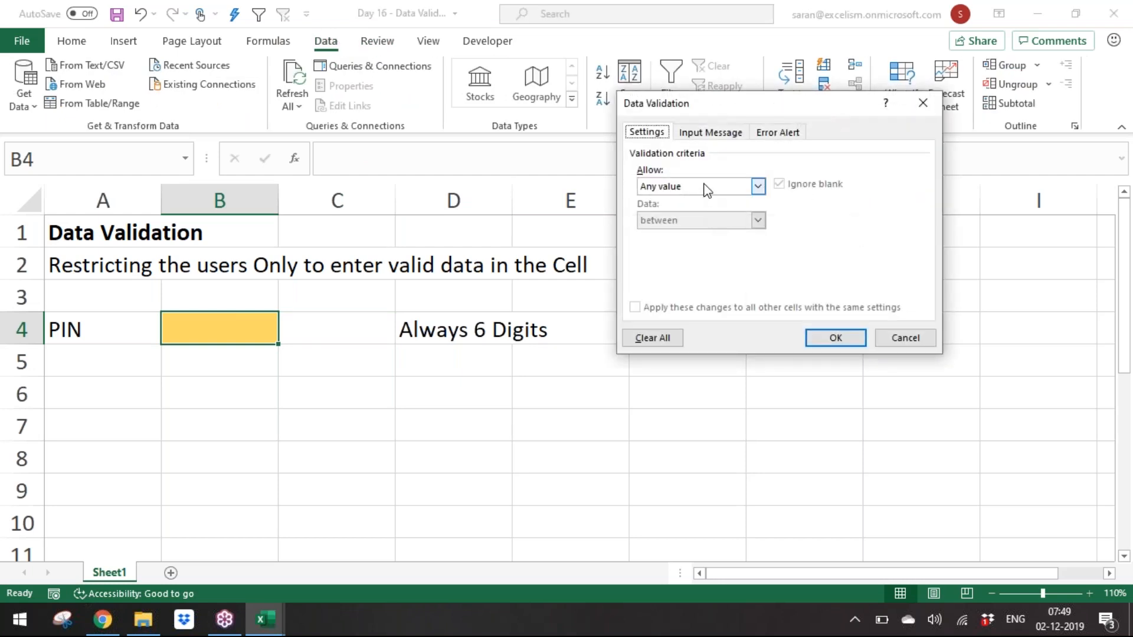
left_click(704, 186)
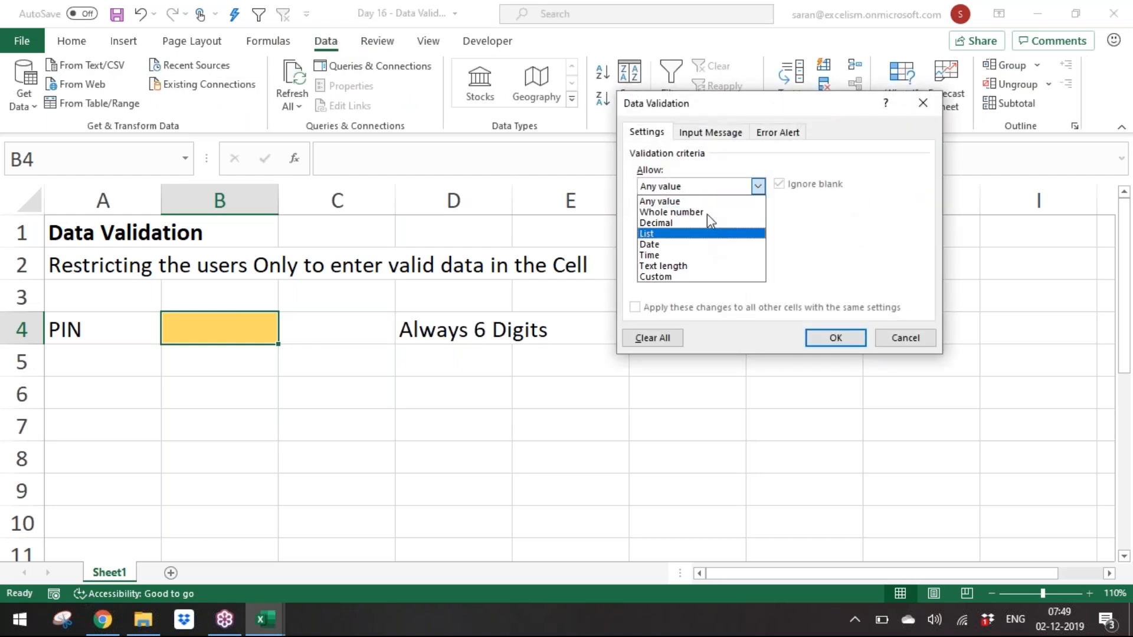
left_click(725, 132)
left_click(793, 133)
left_click(660, 136)
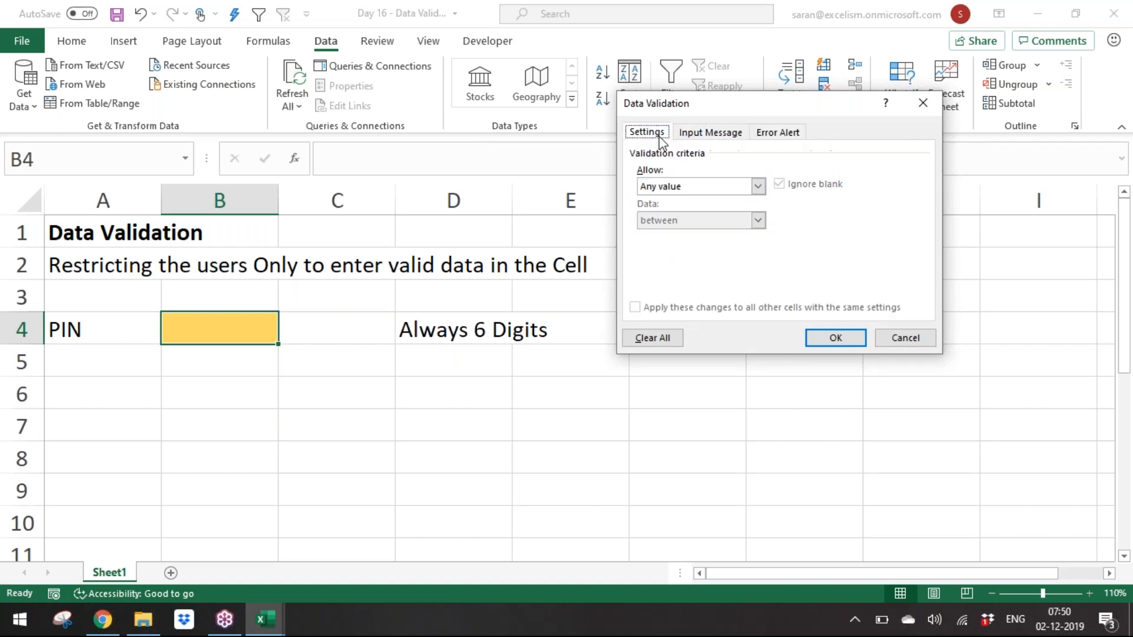
left_click(707, 185)
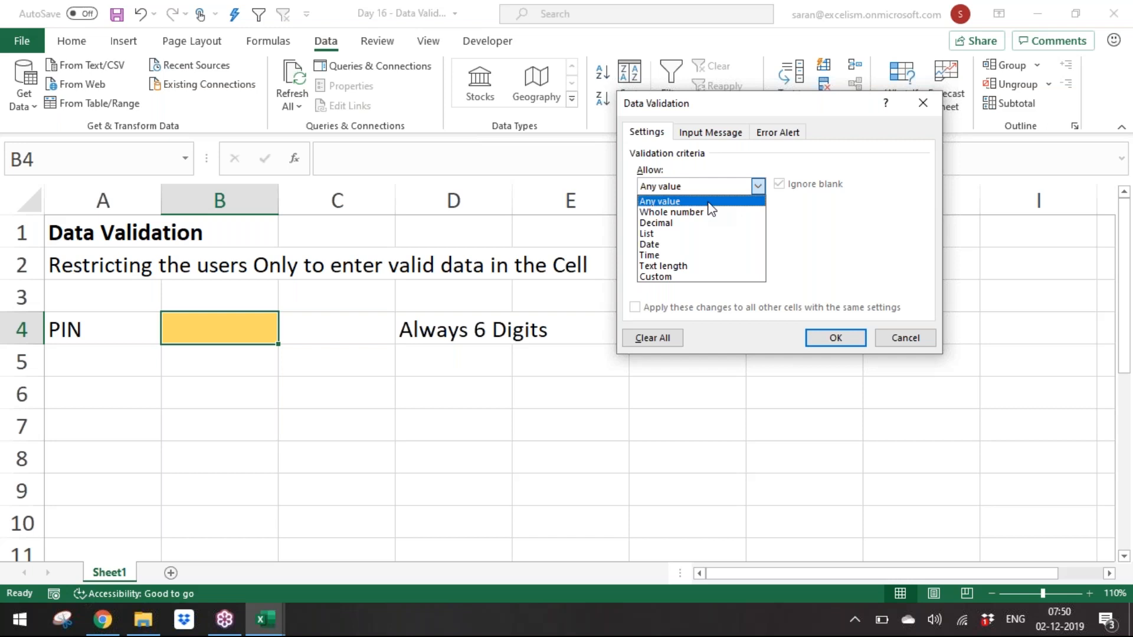
left_click(711, 213)
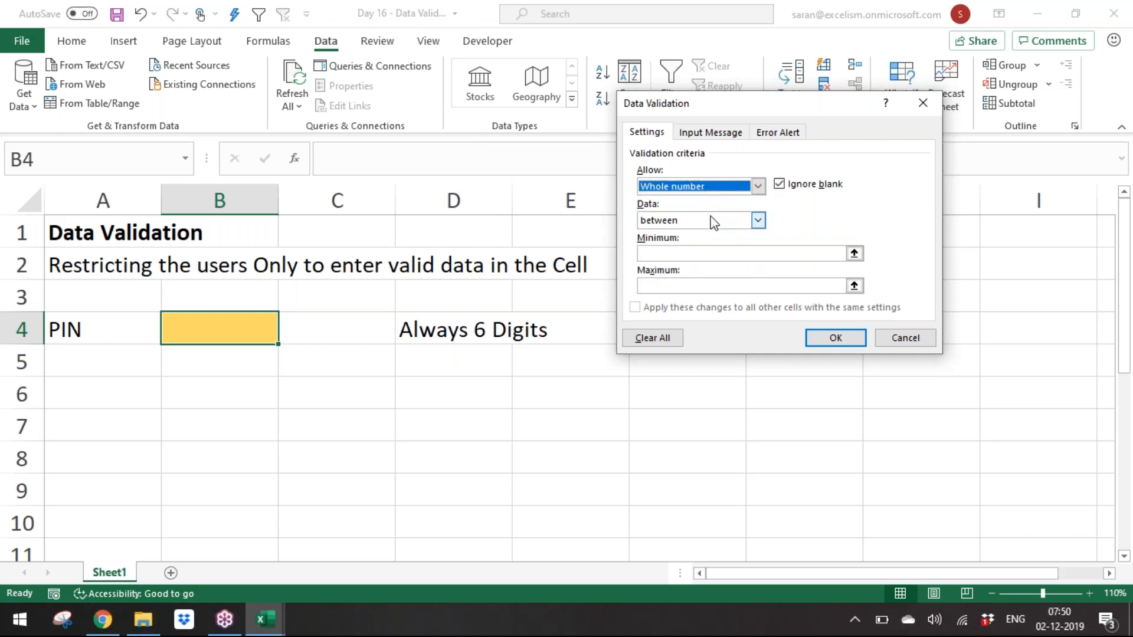
left_click(762, 255)
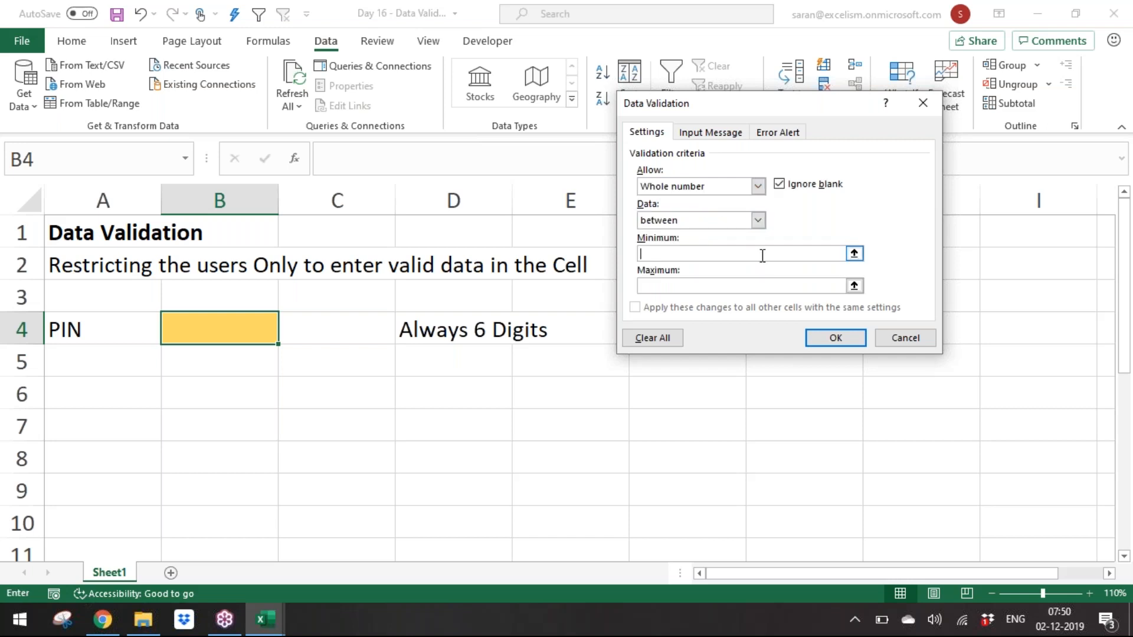
type("100000")
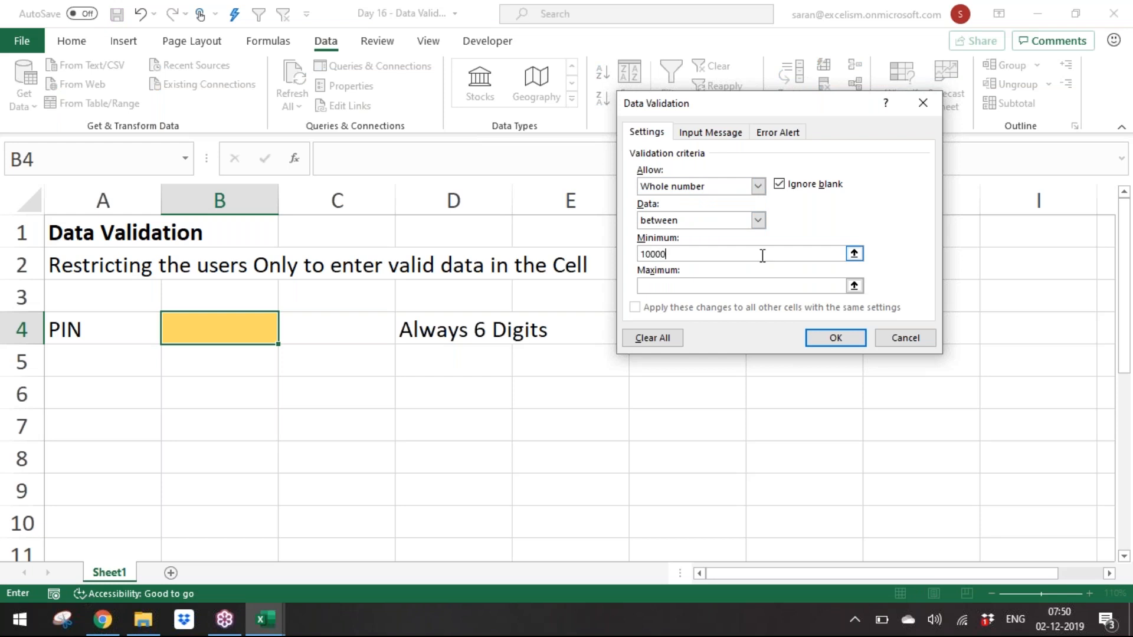
left_click(775, 281)
type("999999")
left_click(845, 342)
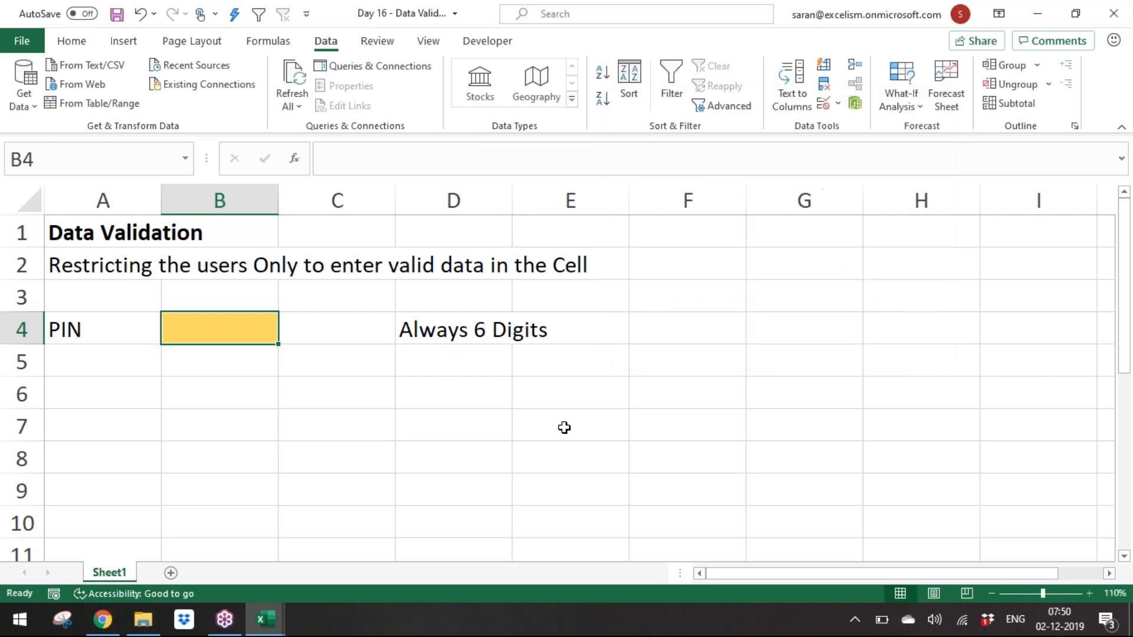
Step: Enter a valid six-digit PIN in B4 to test the validation rule
type("123456")
key("ctrl+Return")
key("Return")
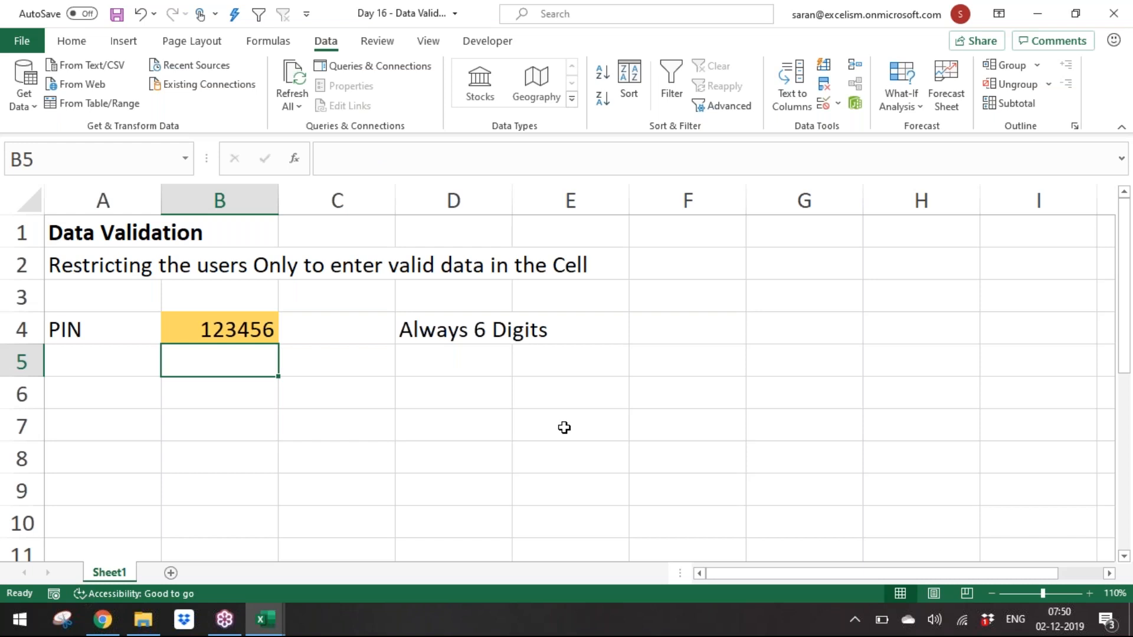
Step: Test the rule by entering an eight-digit PIN in B4
key("Up")
type("14785296")
key("Return")
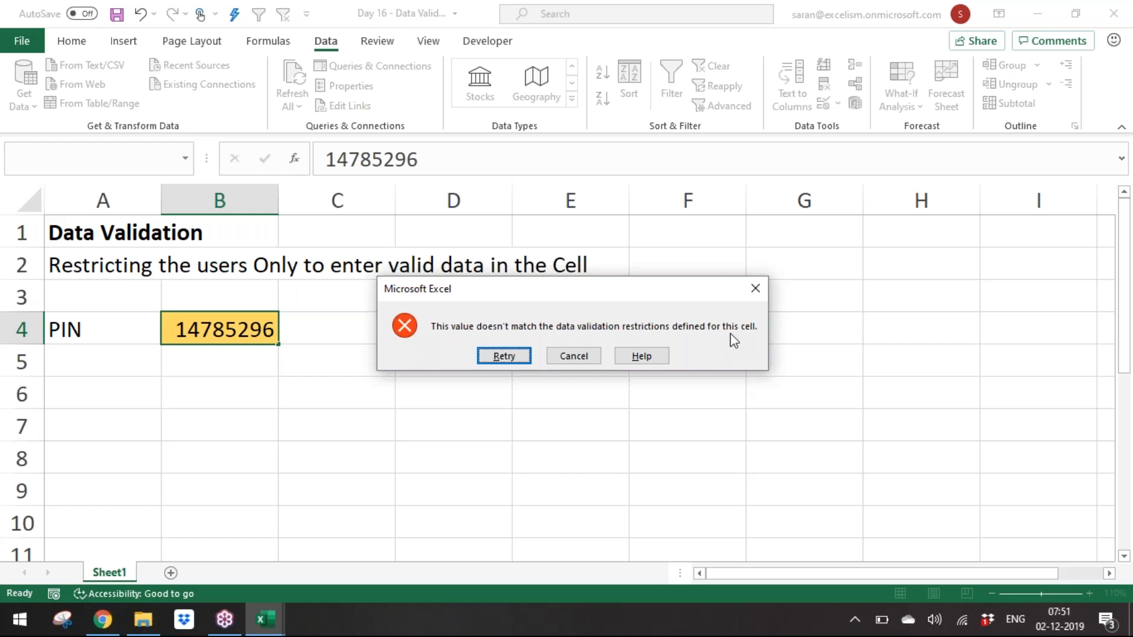
Step: Dismiss the validation error and enter a valid six-digit PIN in B4
left_click(504, 356)
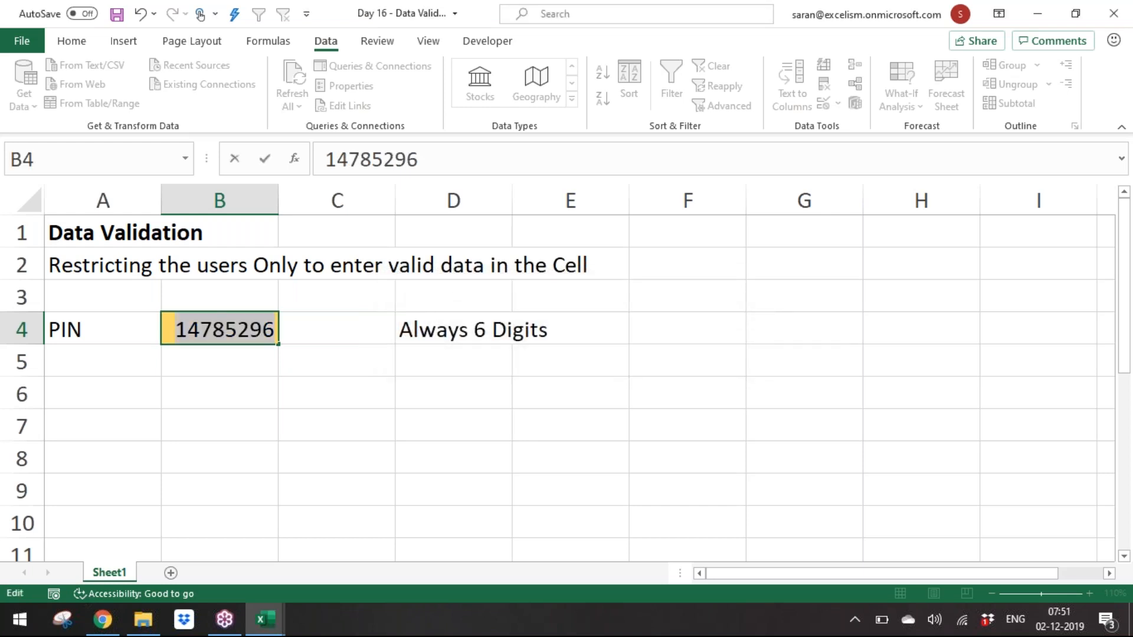
type("65")
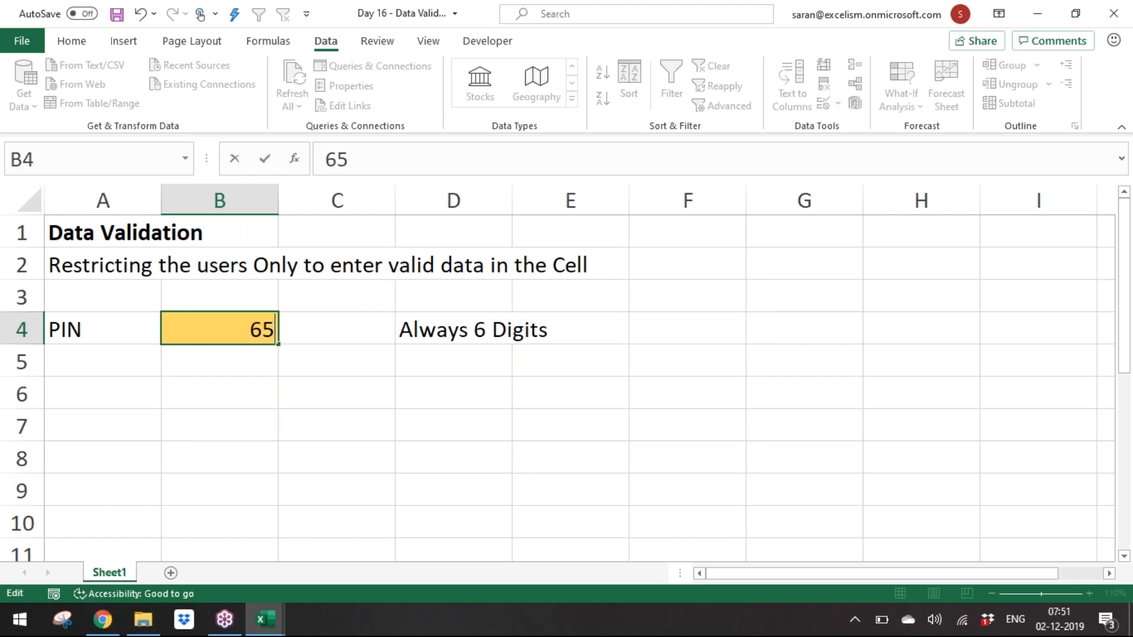
type("4452")
key("Return")
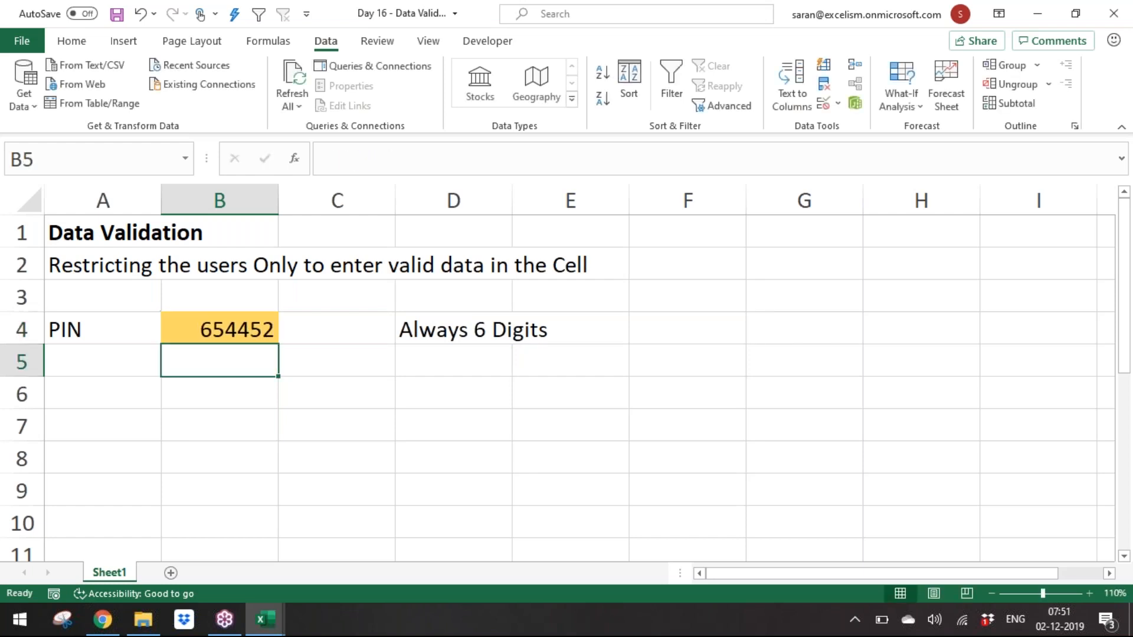
Step: Test the rule with a three-digit PIN in B4 and cancel the rejected entry
key("Up")
type("123")
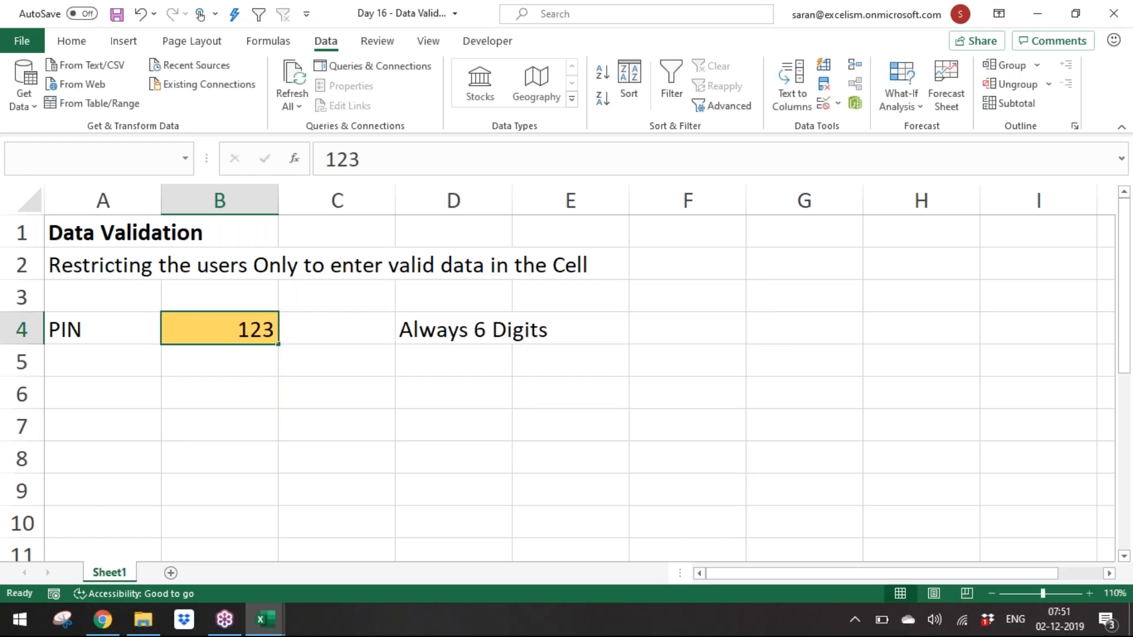
key("Return")
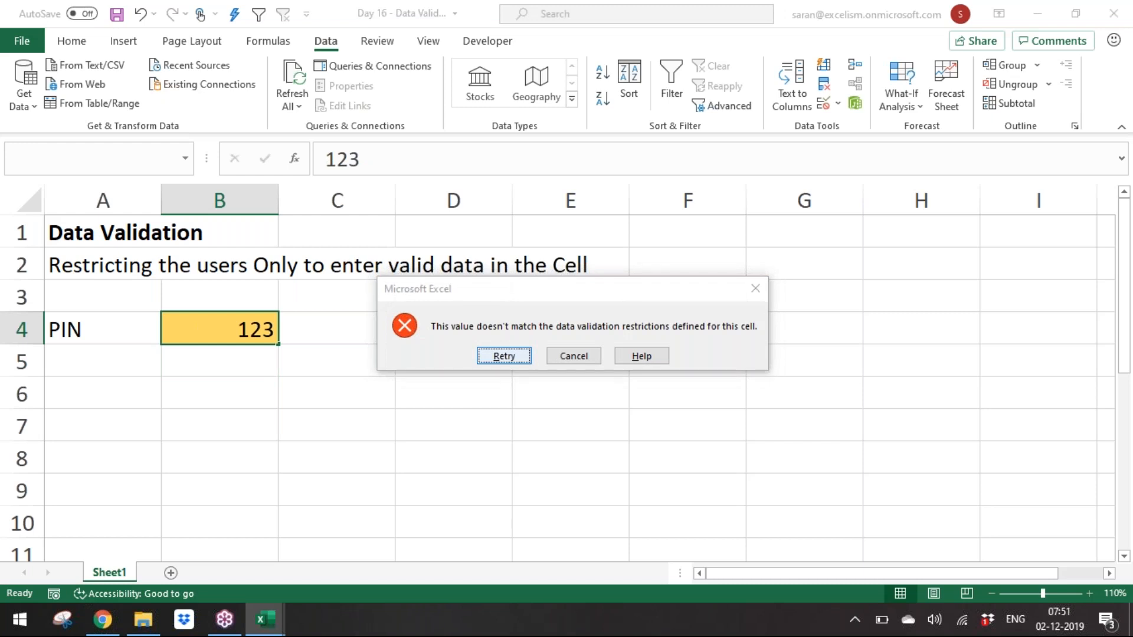
key("Escape")
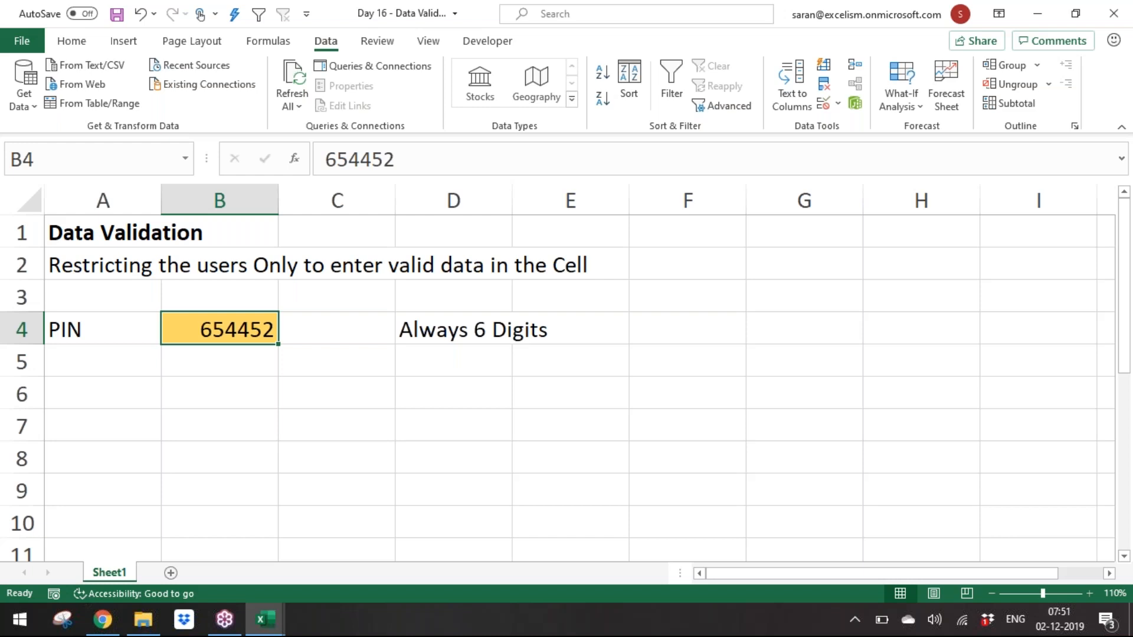
left_click(374, 66)
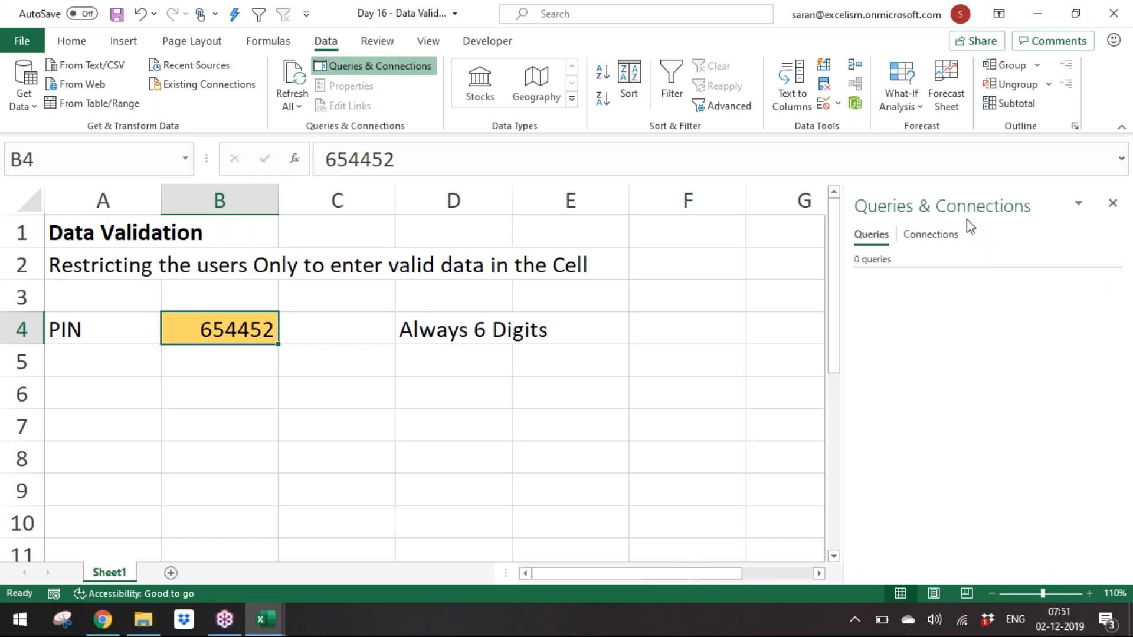
left_click_drag(965, 208, 675, 170)
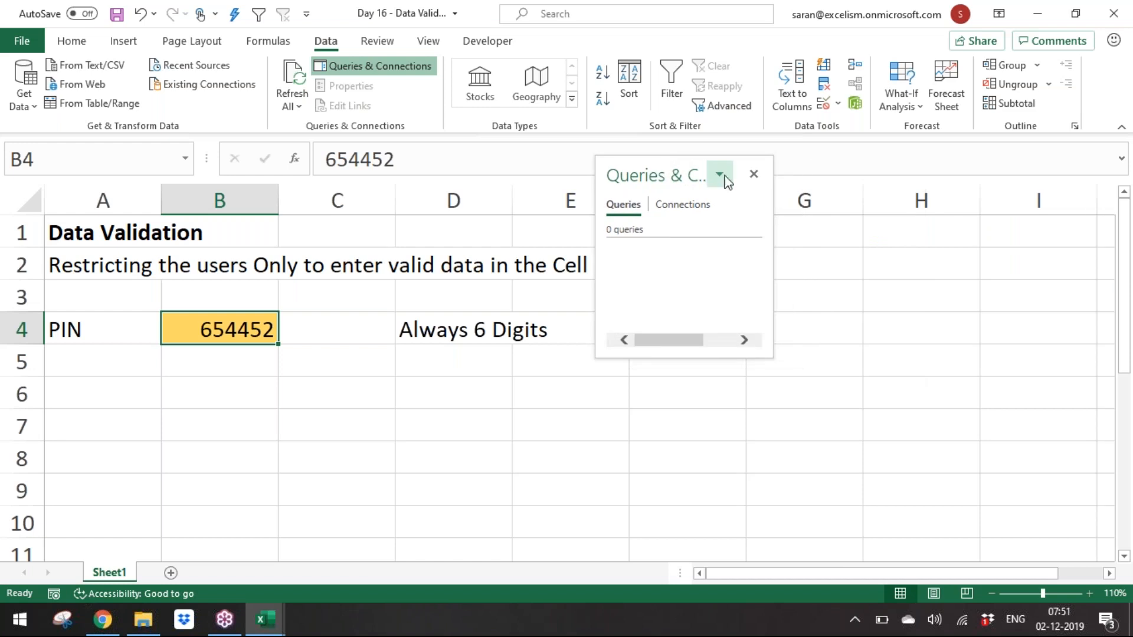
left_click(753, 179)
Step: Add an input message to B4's validation with title 'Mr.' and text 'Please enter 6 Digit Number ONLY'
left_click(417, 391)
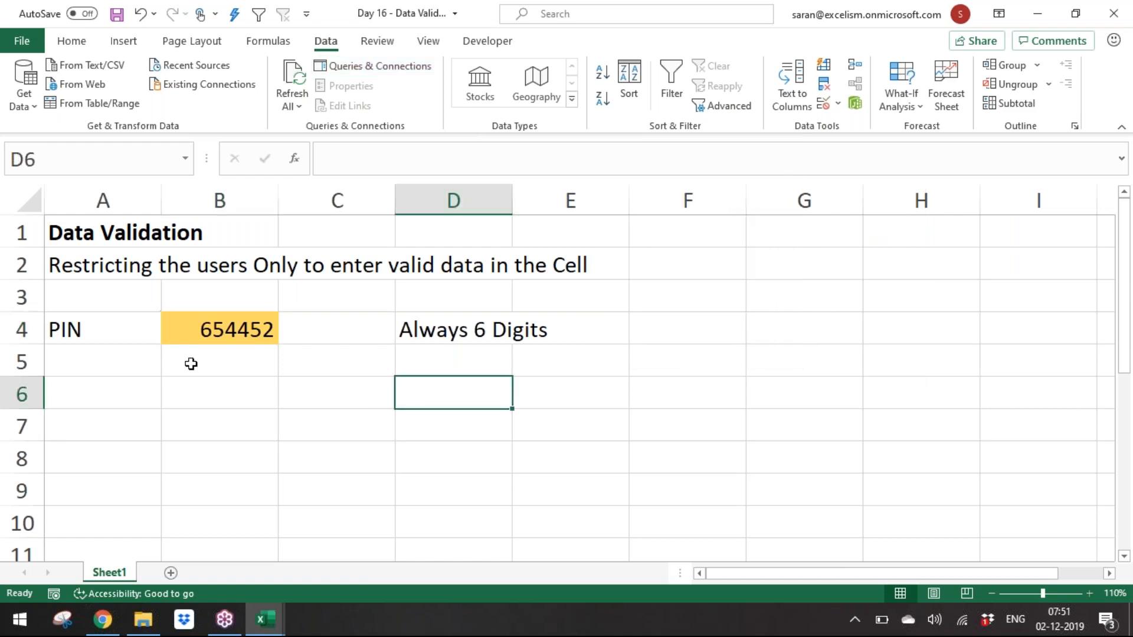
left_click(179, 333)
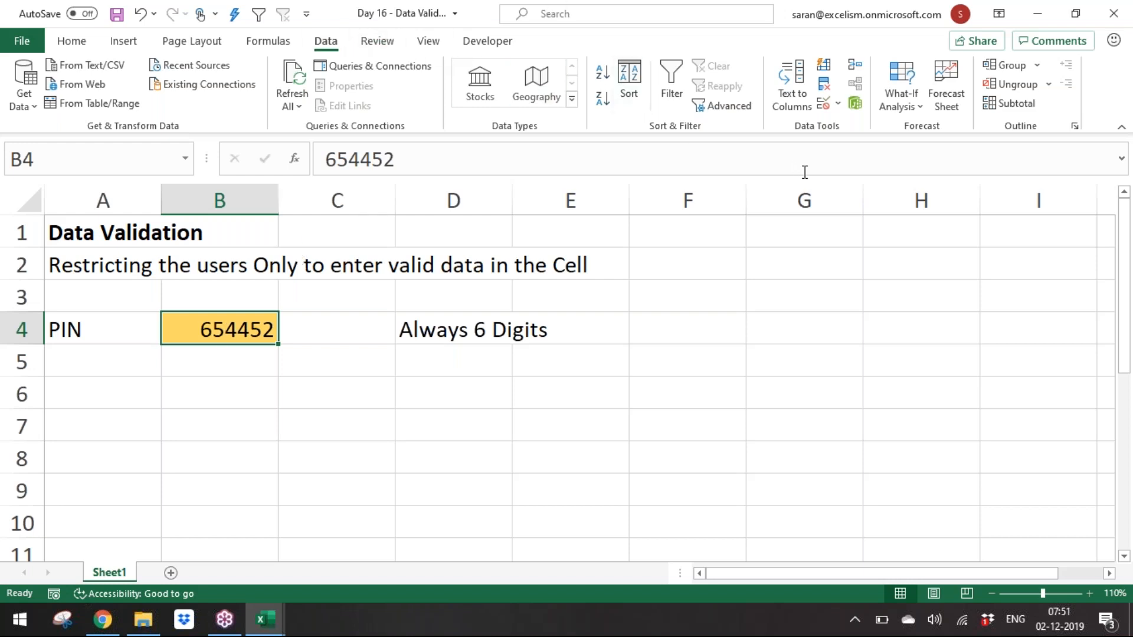
left_click(827, 102)
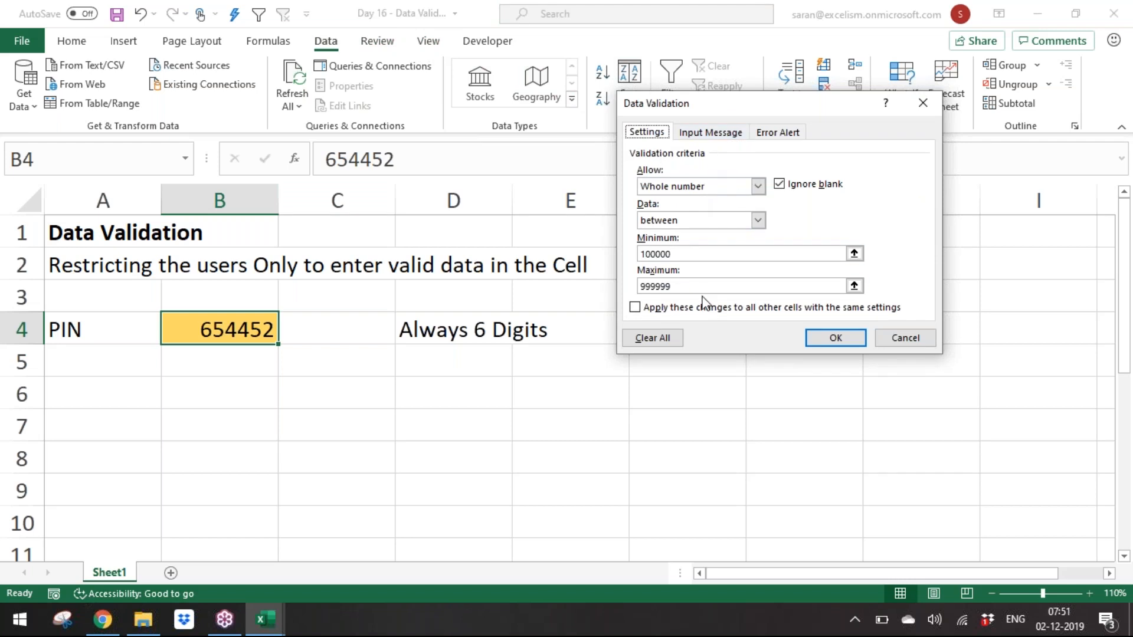
left_click(720, 137)
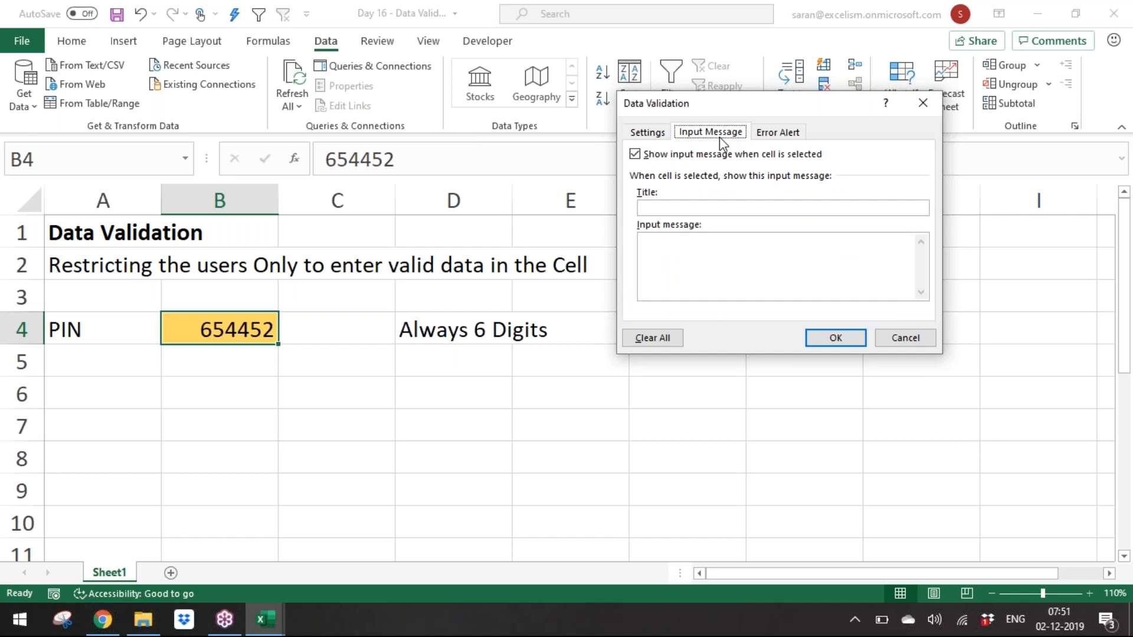
left_click(747, 209)
type("Mr.")
type("Please entre")
key("BackSpace")
type("er 6 Digit Number O")
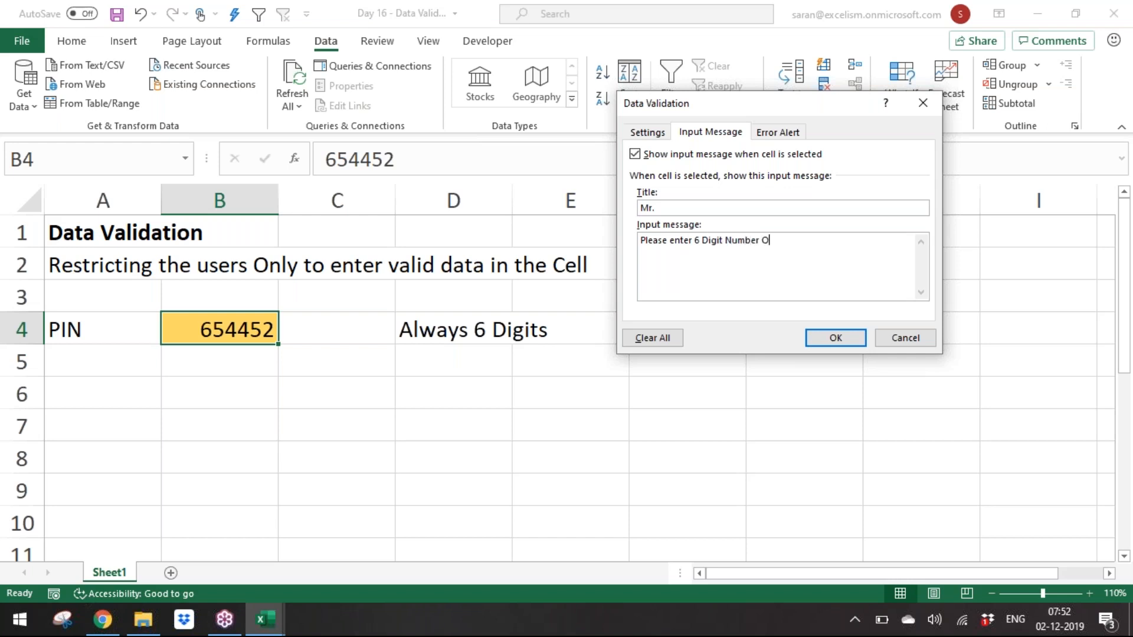
type("NLY")
left_click(829, 337)
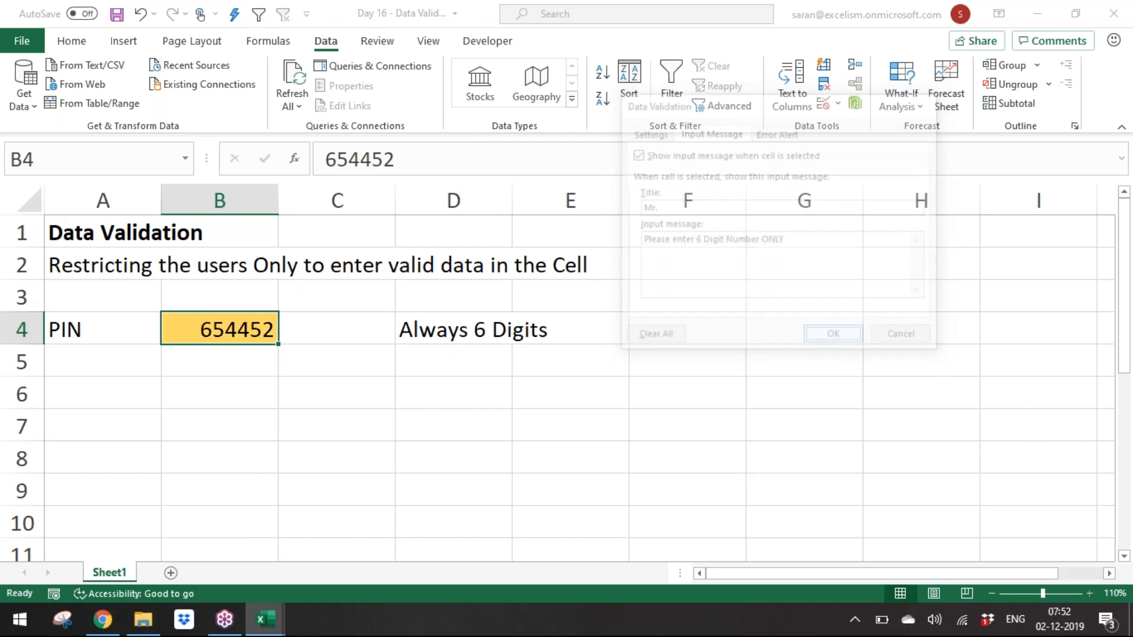
Step: Select B4 to check the input message and move its popup beside the cell
left_click(823, 390)
left_click(235, 332)
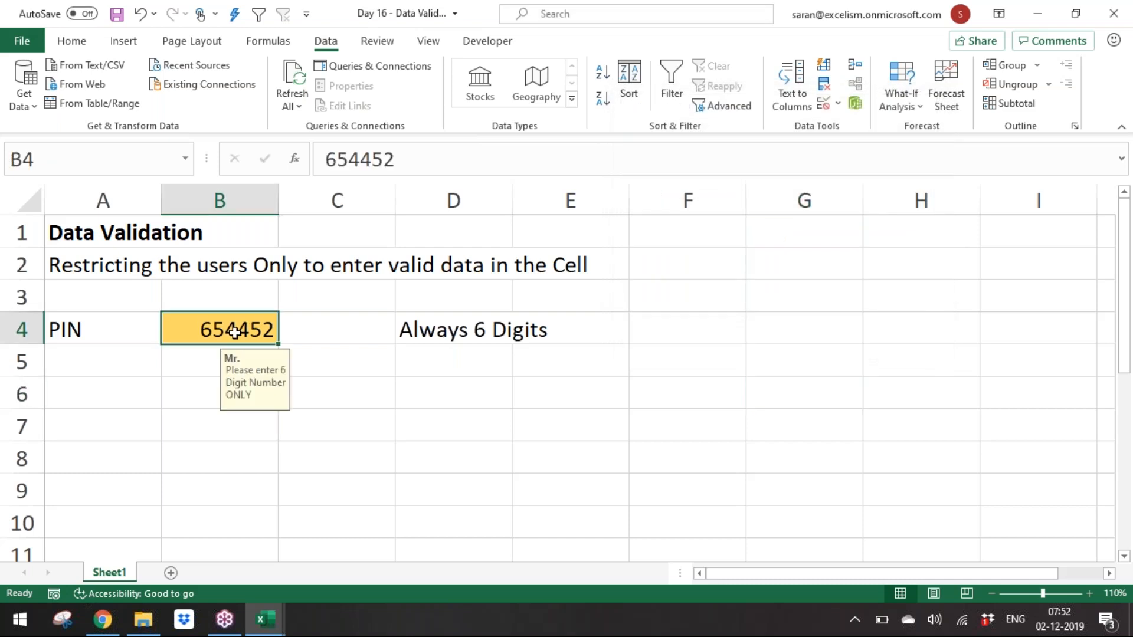
left_click_drag(276, 385, 392, 349)
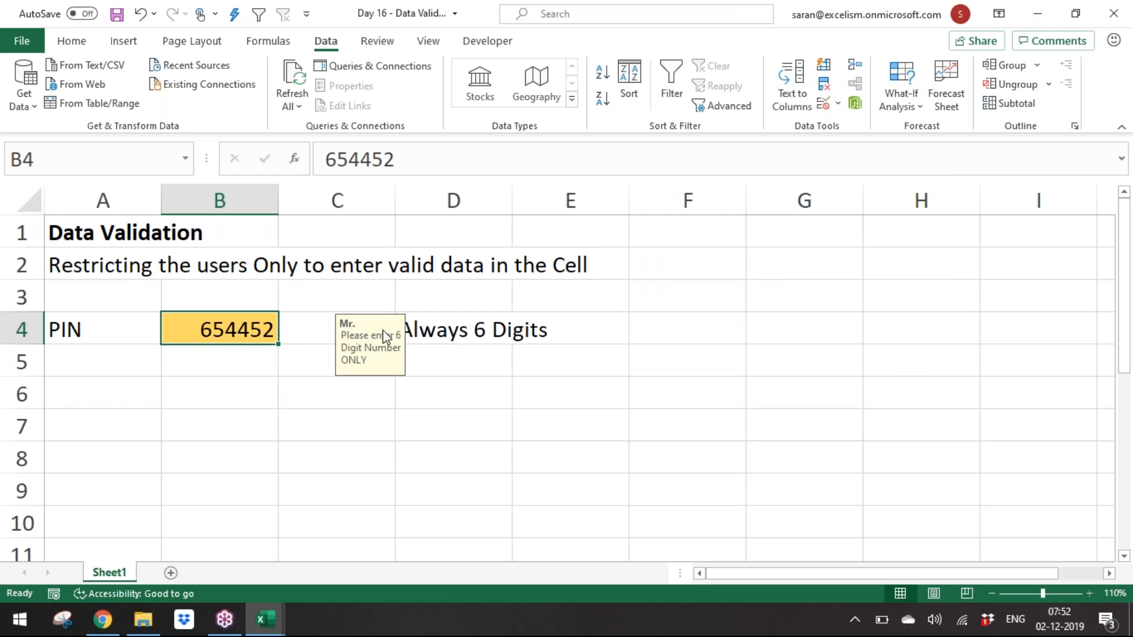
left_click_drag(258, 375, 261, 366)
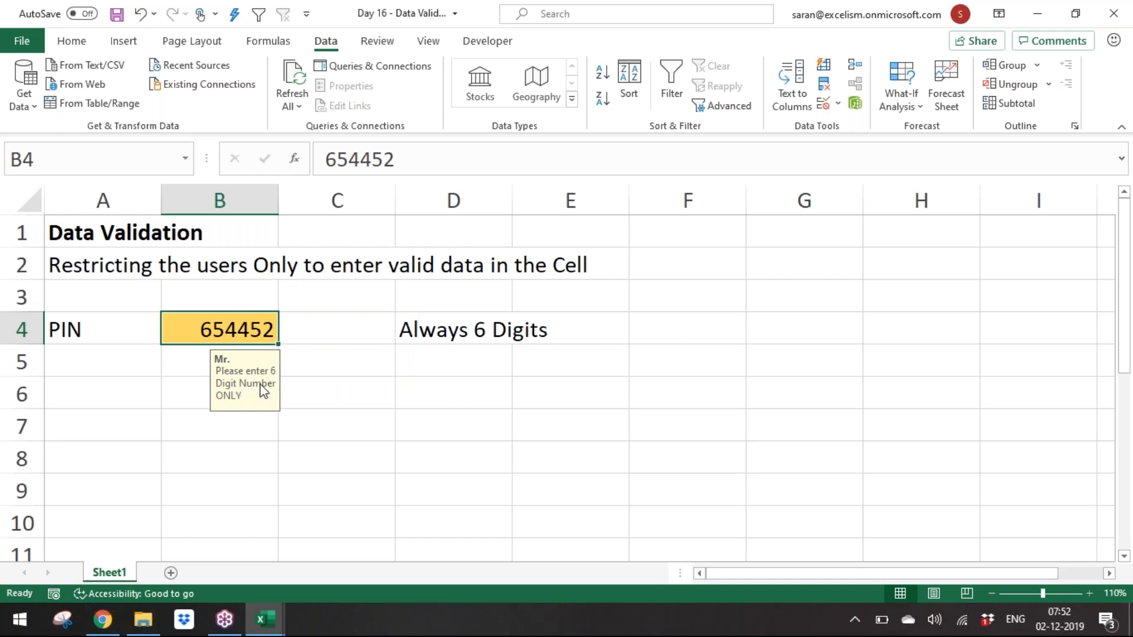
Step: Enter another valid six-digit PIN in B4, then test an eight-digit entry and cancel it
type("646564")
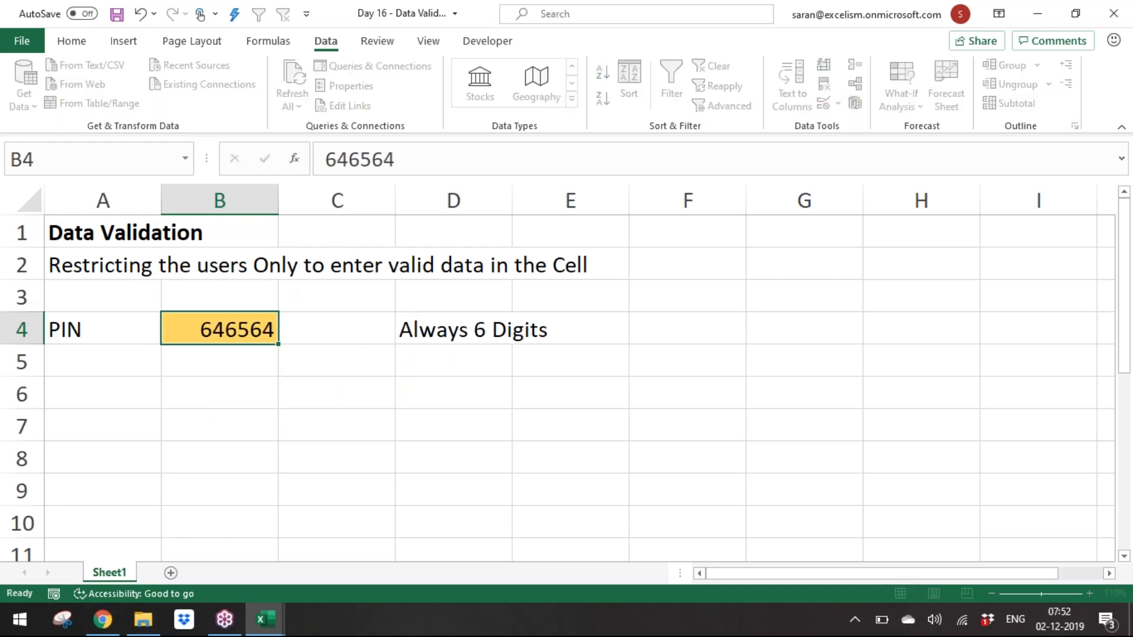
key("Return")
key("Up")
type("65456444")
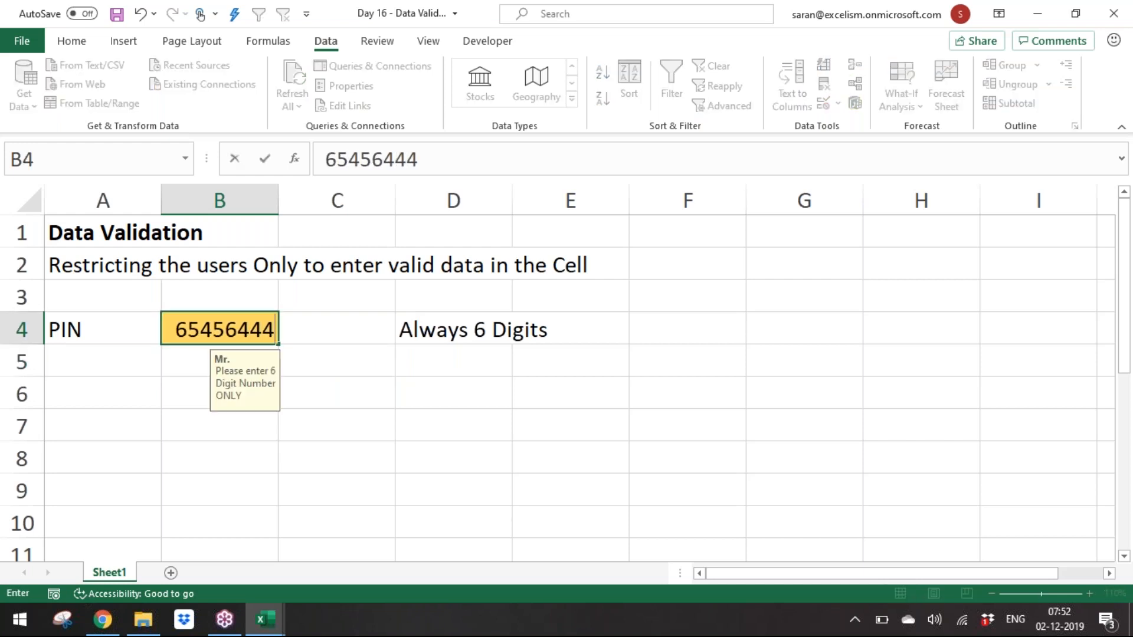
key("Return")
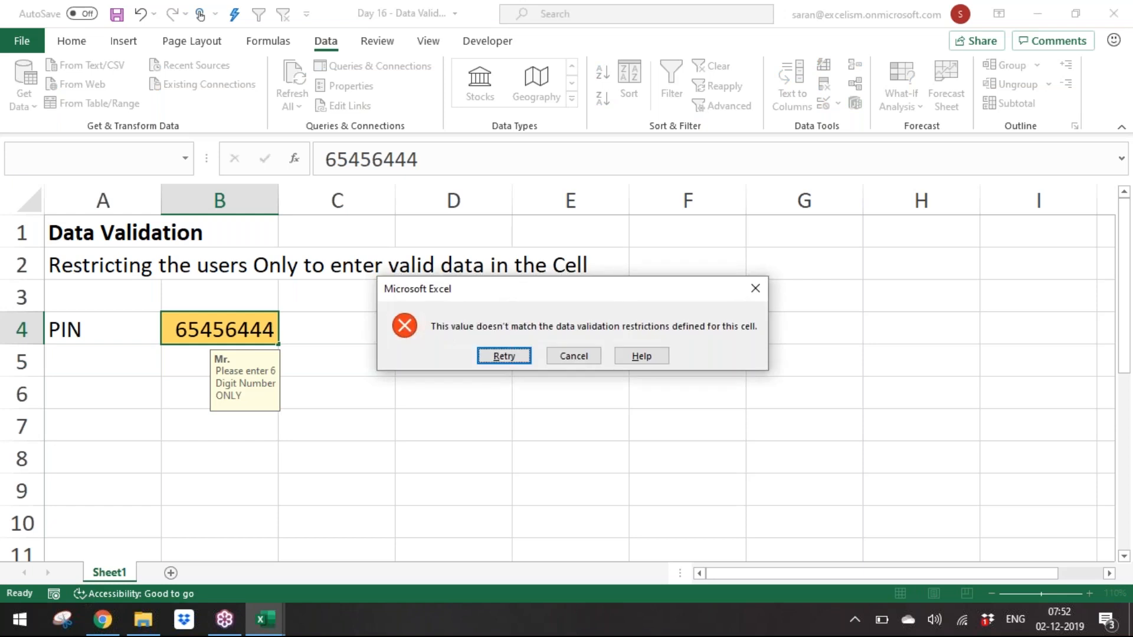
key("Escape")
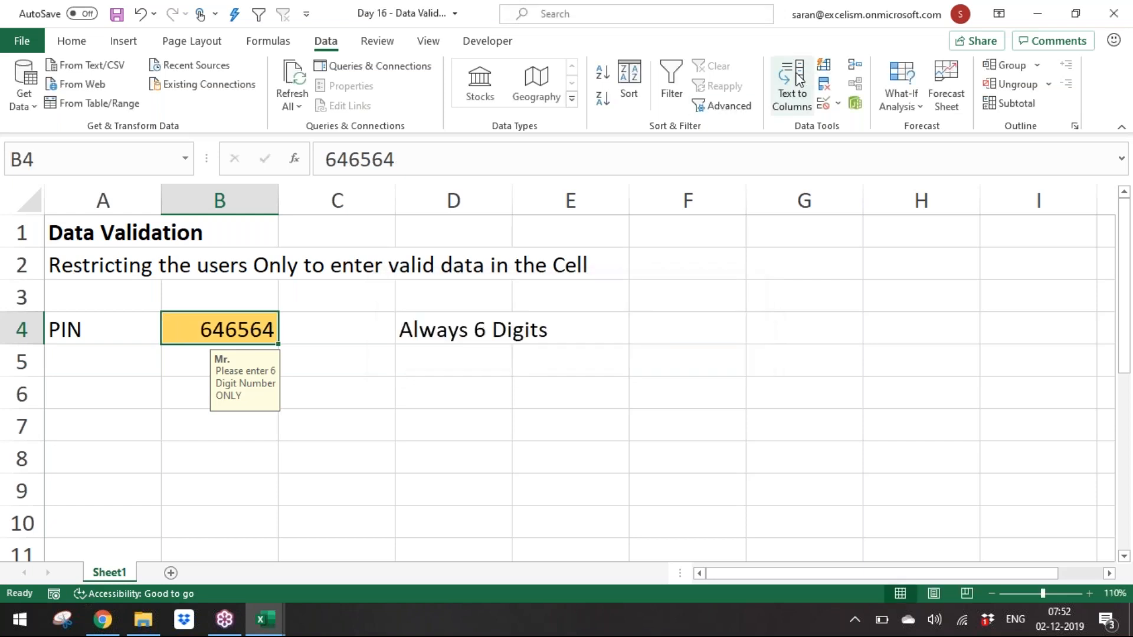
Step: Reopen B4's validation rule and set a Stop error alert titled 'Mr.'
left_click(824, 109)
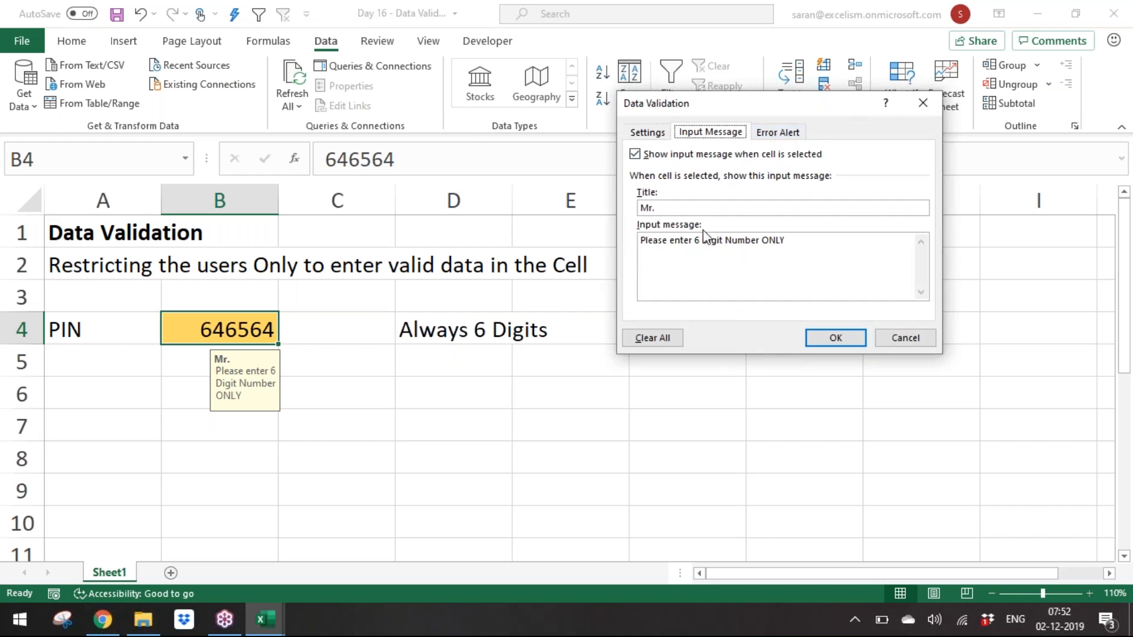
left_click(779, 134)
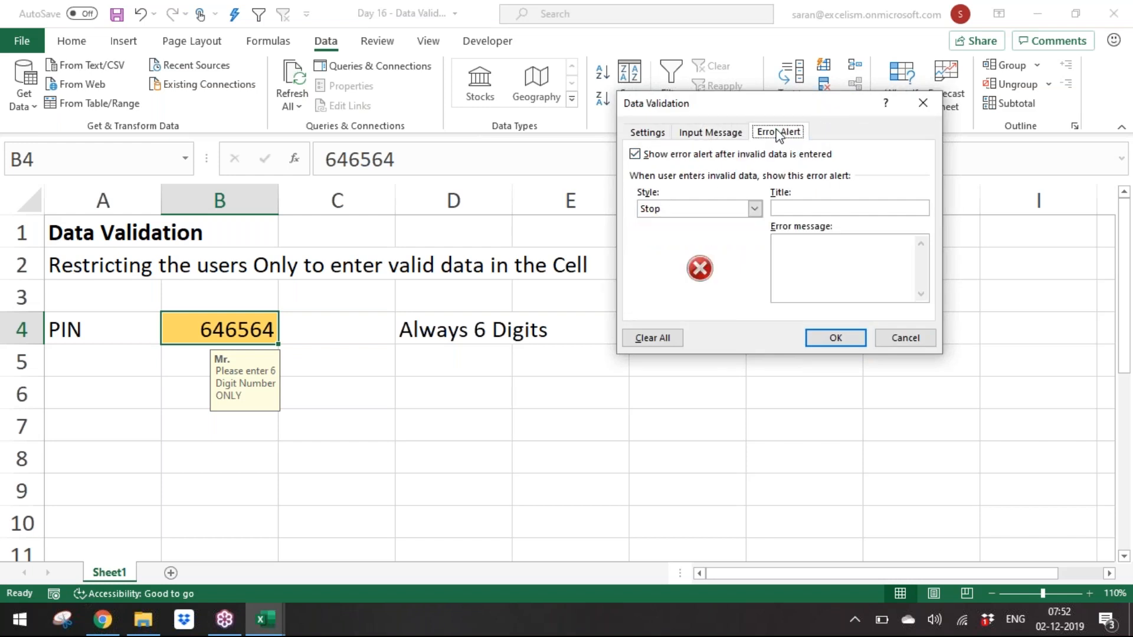
left_click(678, 208)
left_click(677, 189)
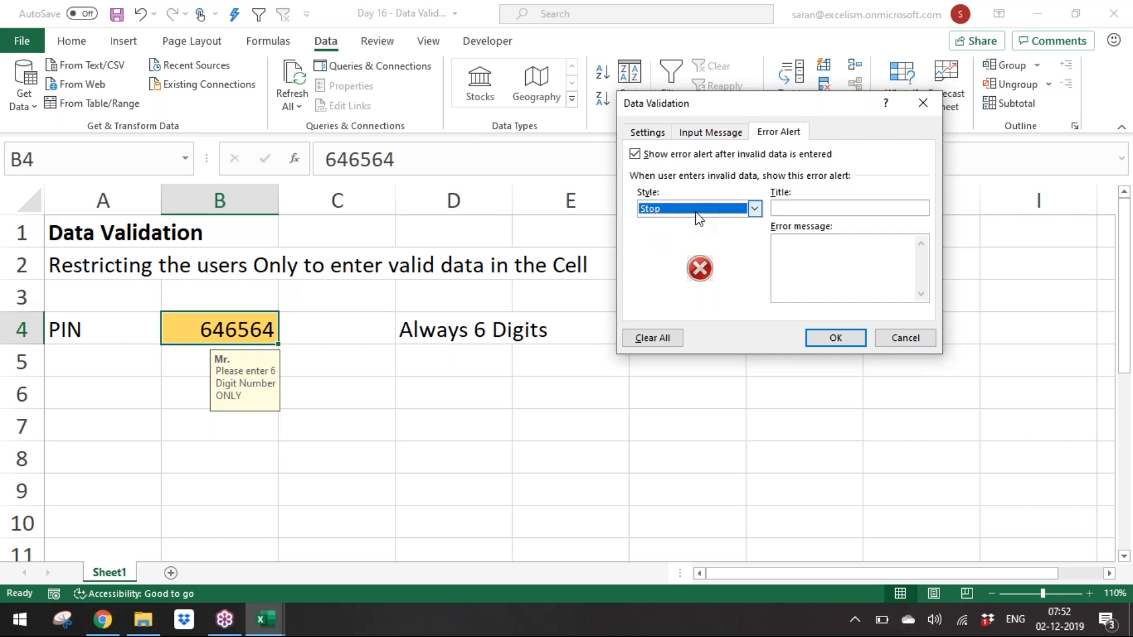
left_click(807, 208)
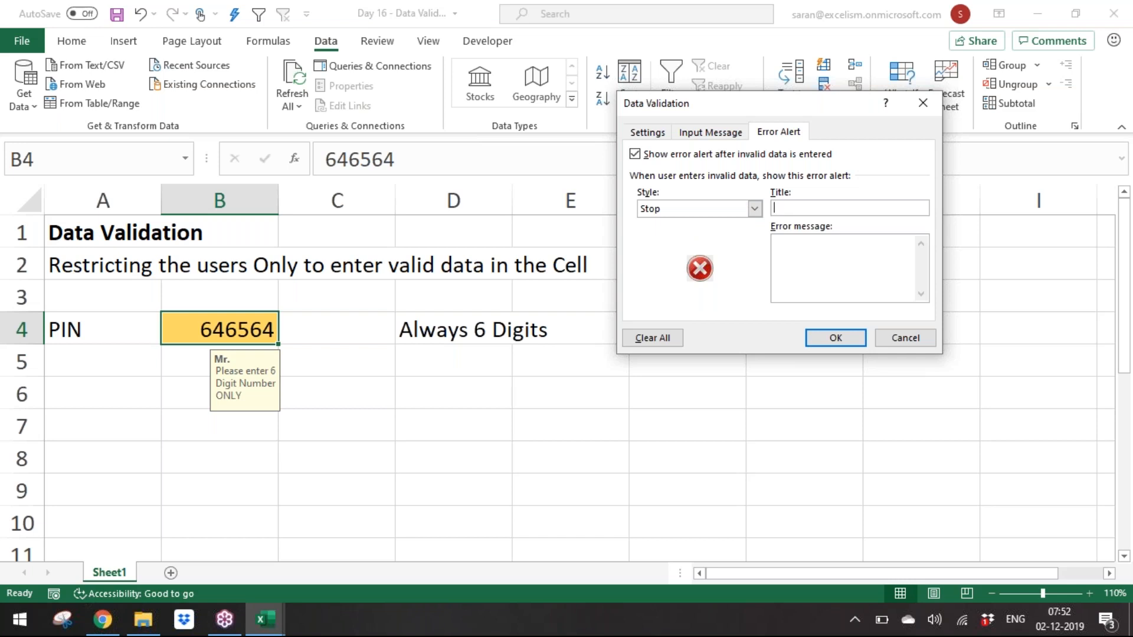
type("Mr.")
key("Tab")
Step: Set the error message to 'You can not enter whatever you want. Please read the instructions carefully.' plus a request to call the support phone number
type("Please entire 6 Digit")
left_click_drag(859, 242, 774, 242)
type("You can not enter what")
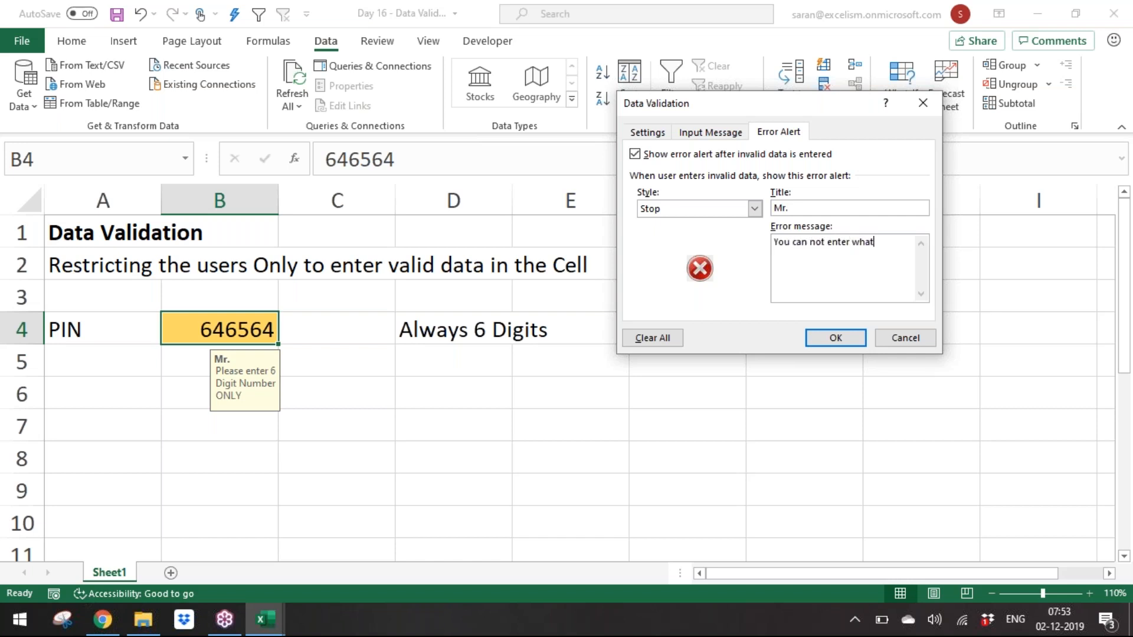
type("ever you want. Please read the ist")
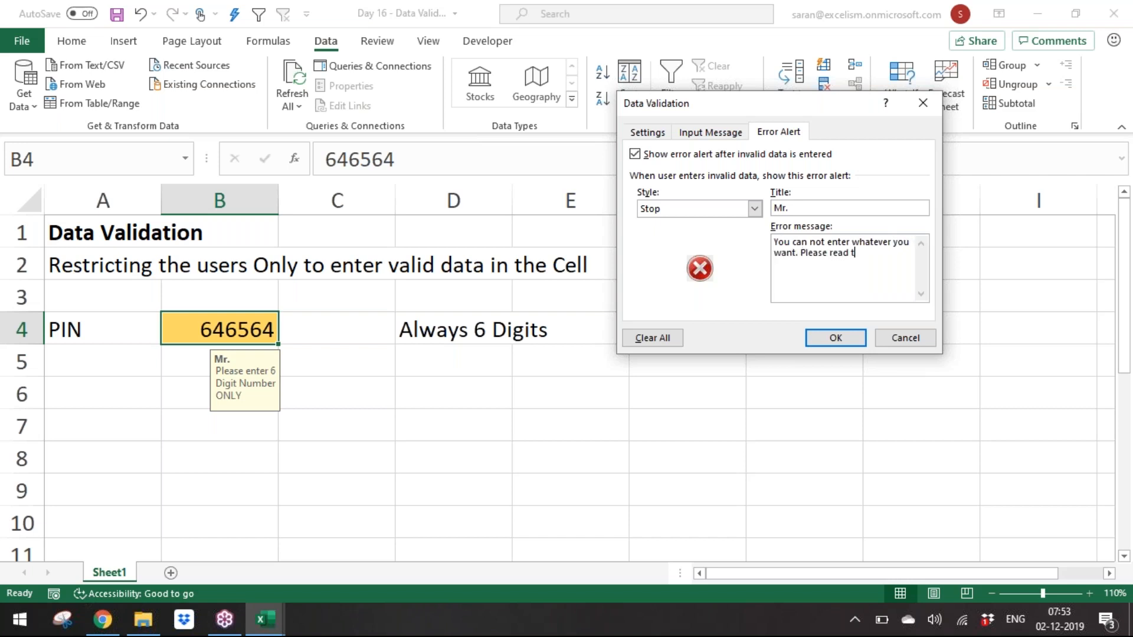
key("BackSpace")
key("BackSpace")
key("BackSpace")
type("instructions carefully.  ")
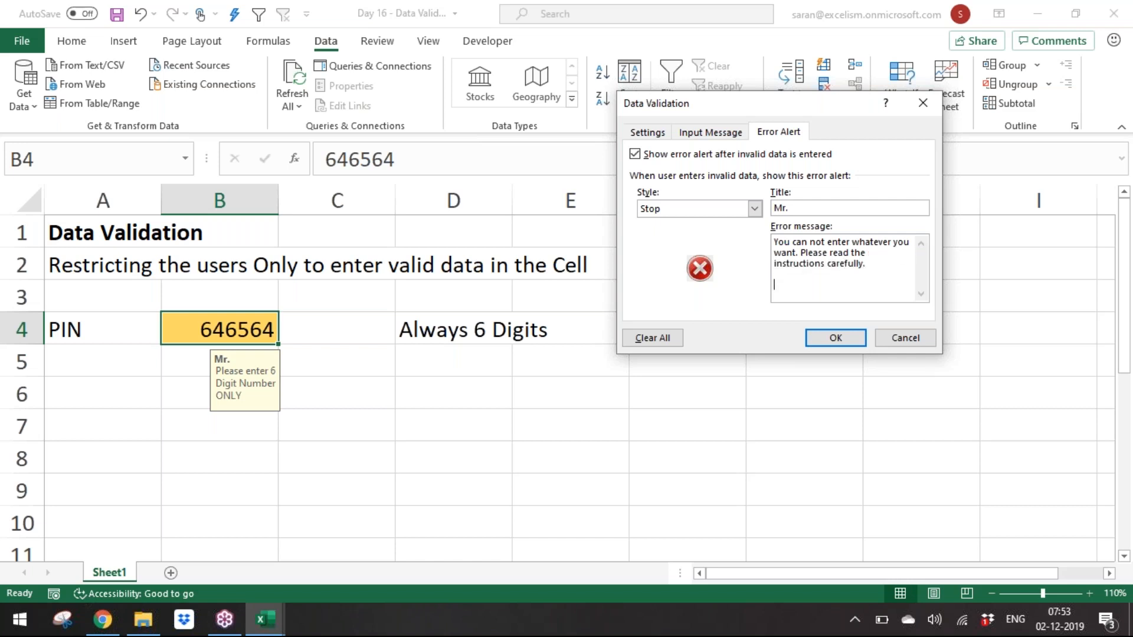
type("If you still donot understand pleas")
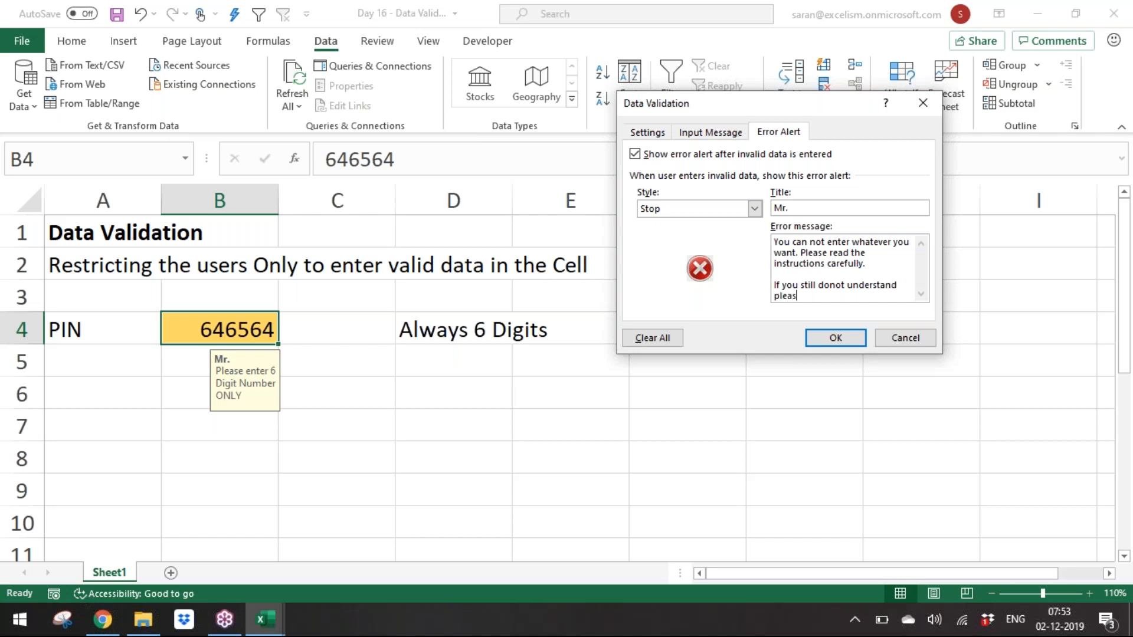
left_click(849, 338)
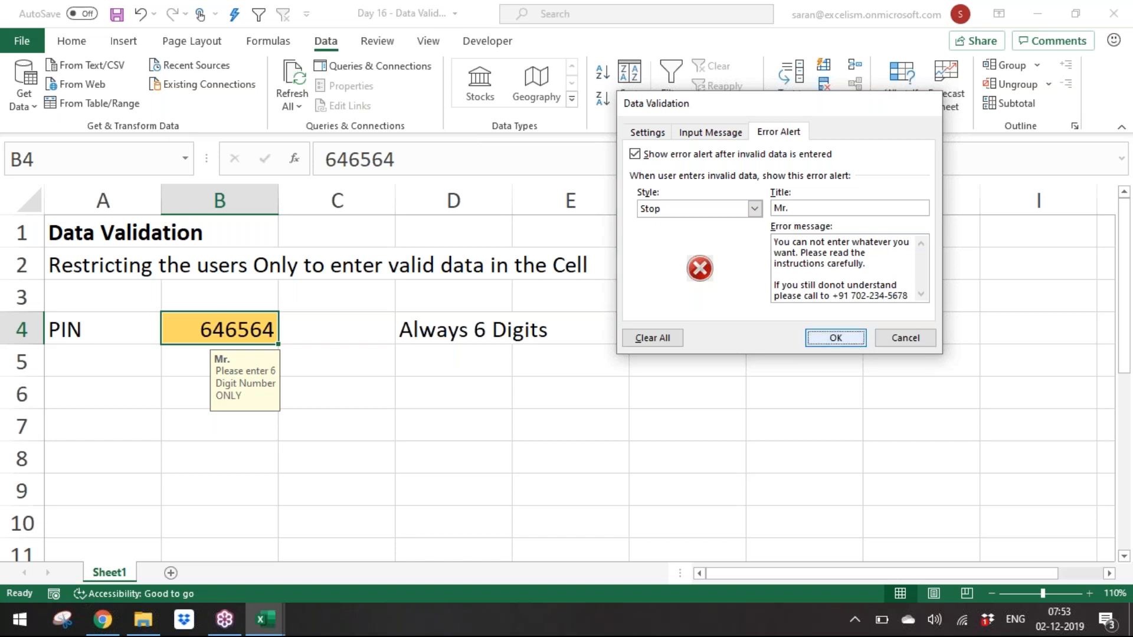
Step: Enter a valid six-digit PIN in B4
left_click(448, 408)
left_click(244, 326)
type("654644")
key("Return")
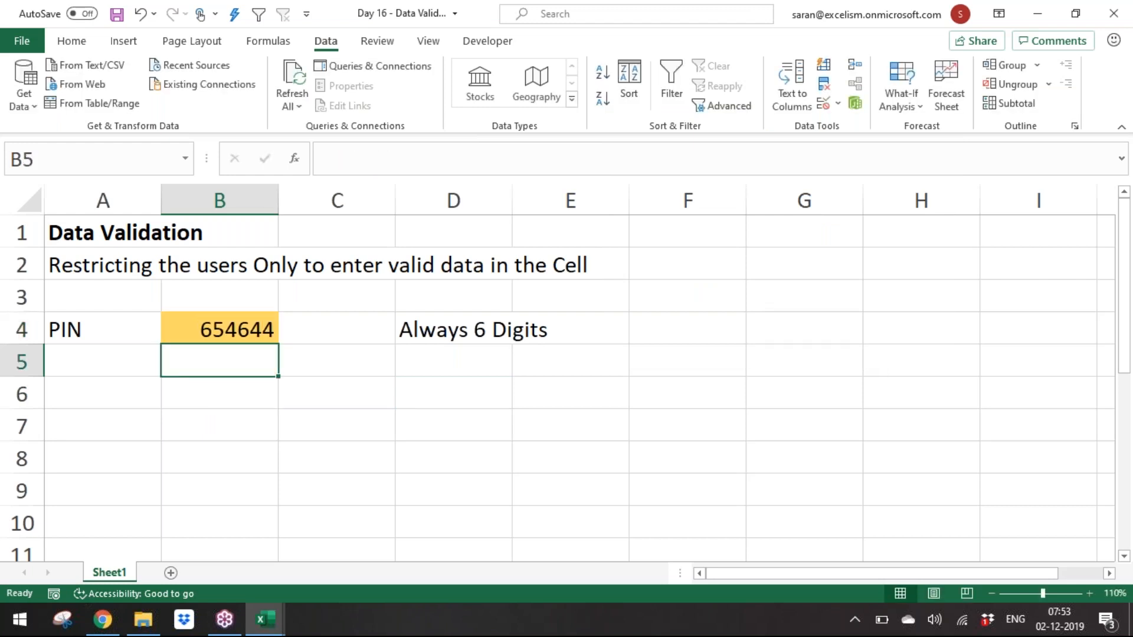
Step: Test the custom error alert by entering an eight-digit PIN in B4
type("6546")
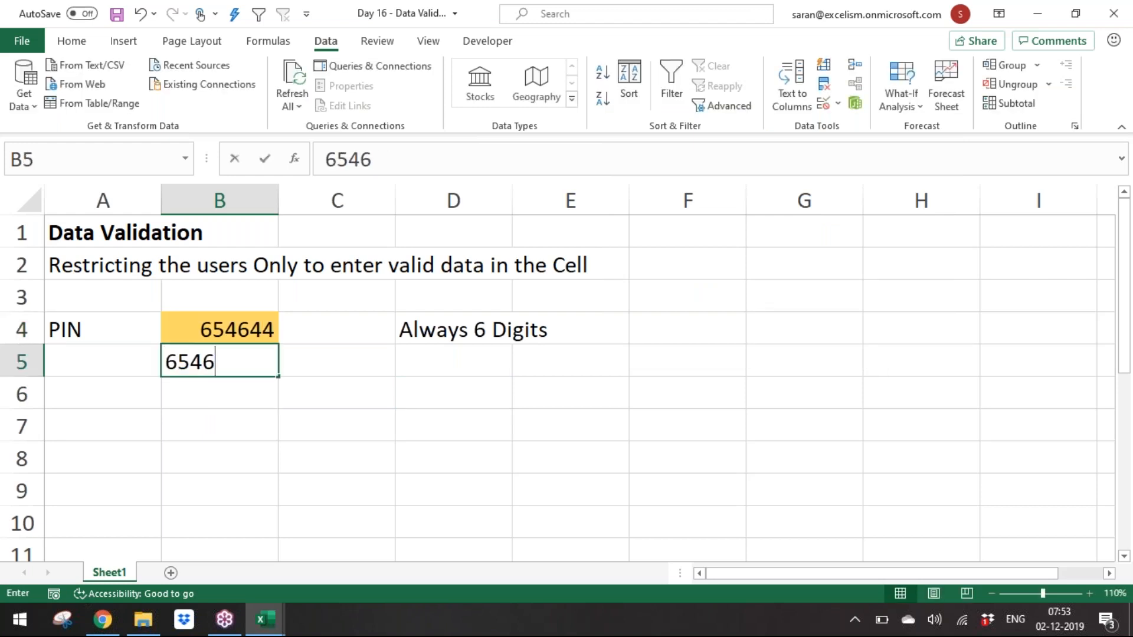
key("Escape")
key("Up")
type("46546446")
key("Return")
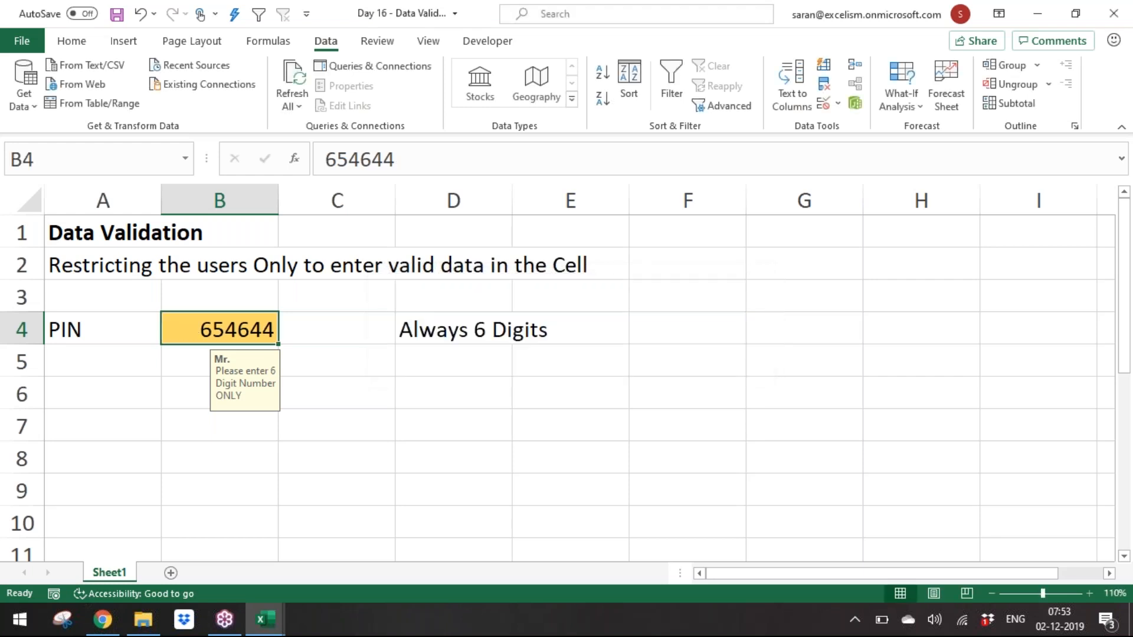
Step: Add the label DOB in A6 and move to the cell beside it
key("Down")
key("Down")
key("Left")
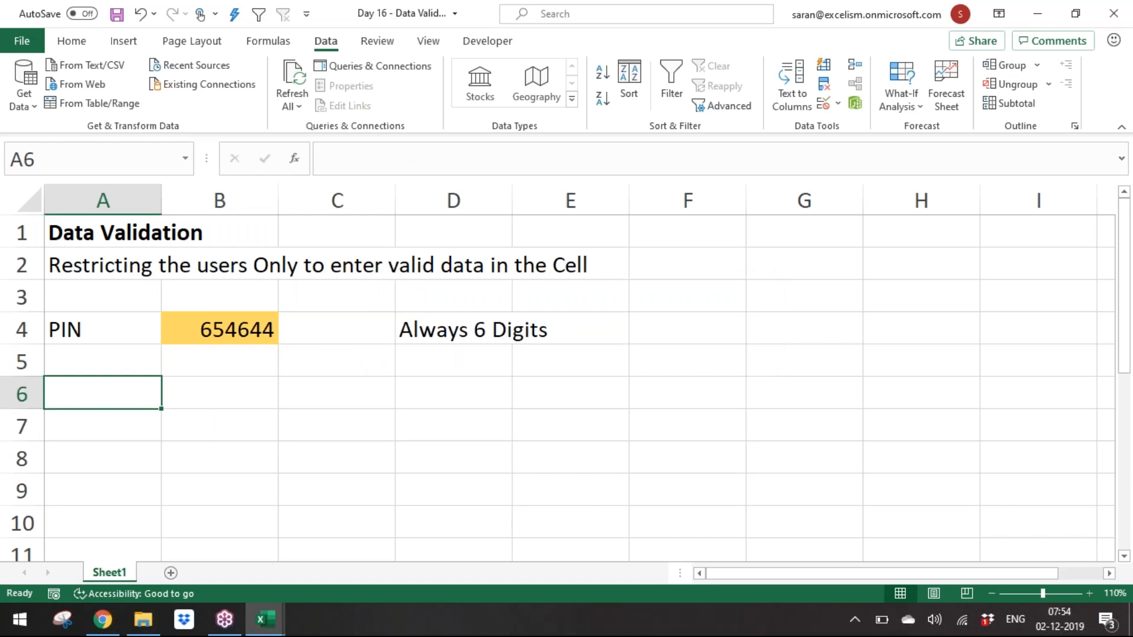
type("DOB")
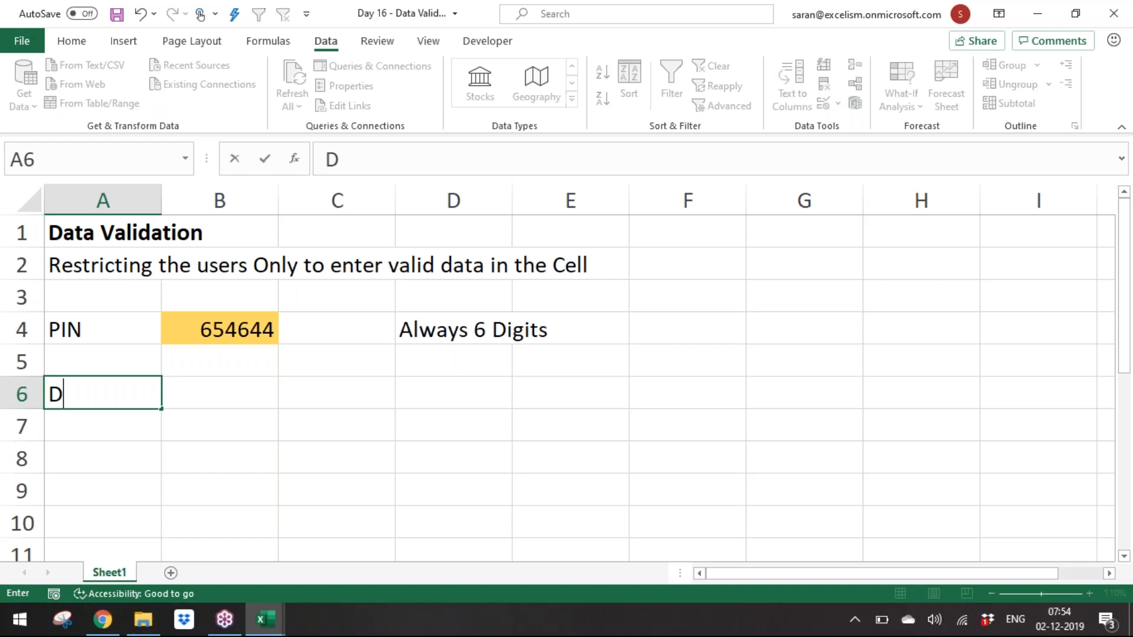
key("Tab")
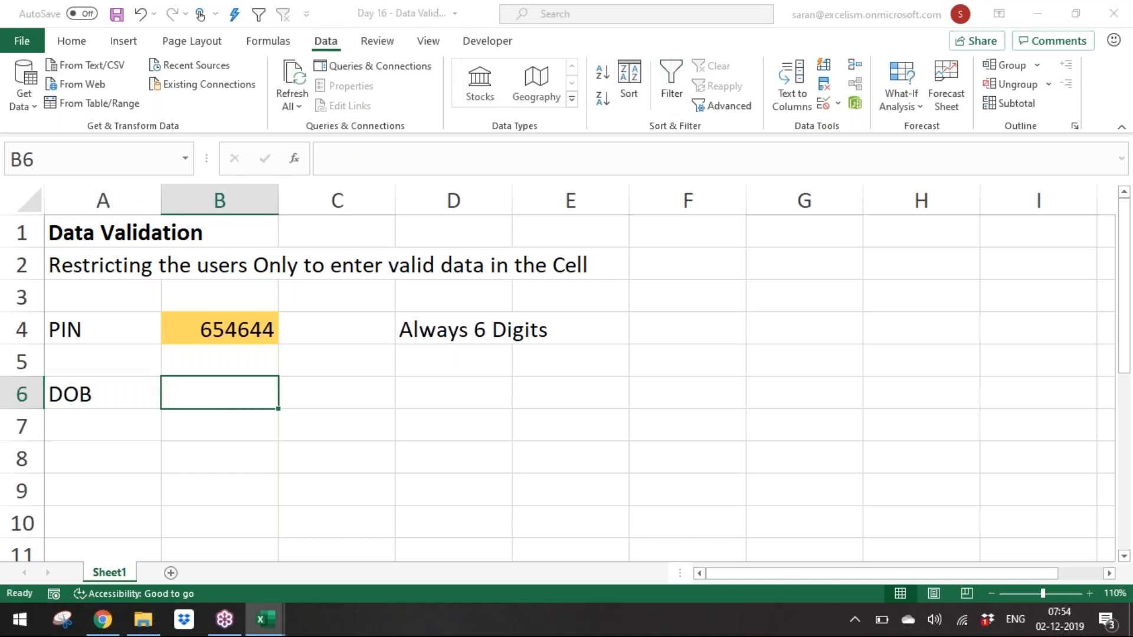
Step: Restrict B6 to dates between 01/01/1900 and 31/03/2019 with a data validation rule
left_click(824, 104)
left_click(659, 133)
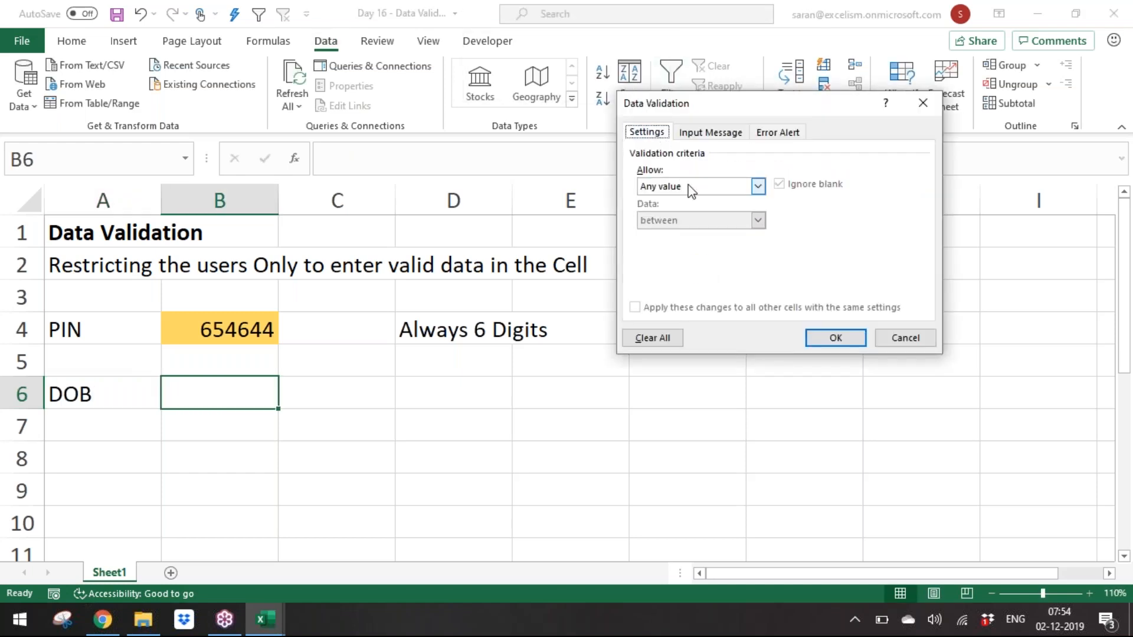
left_click(756, 185)
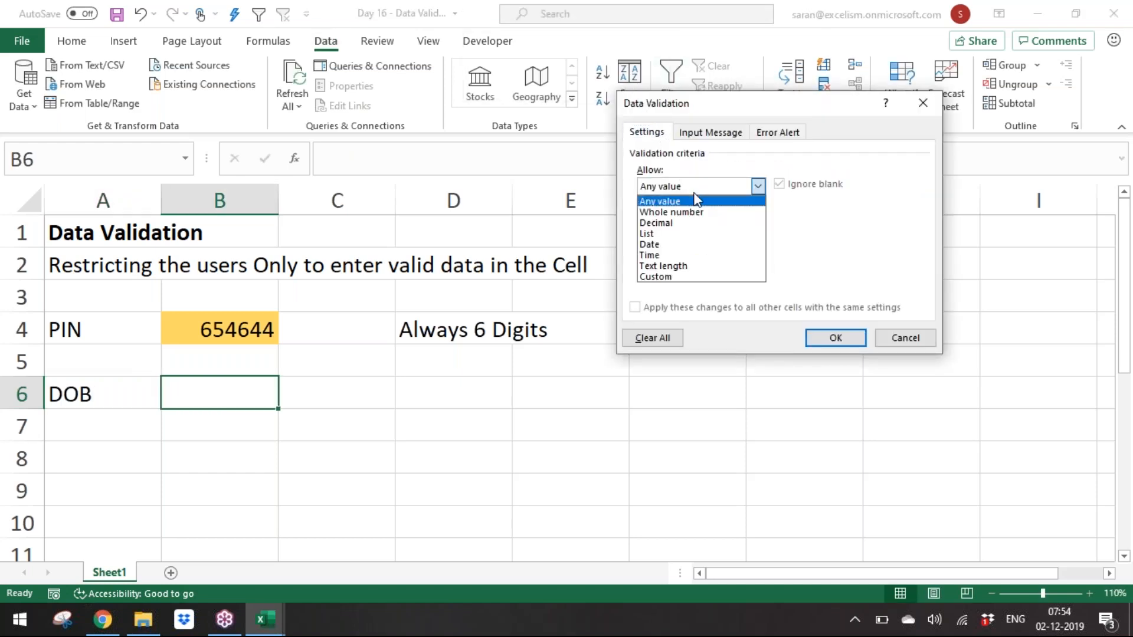
left_click(692, 244)
left_click(706, 259)
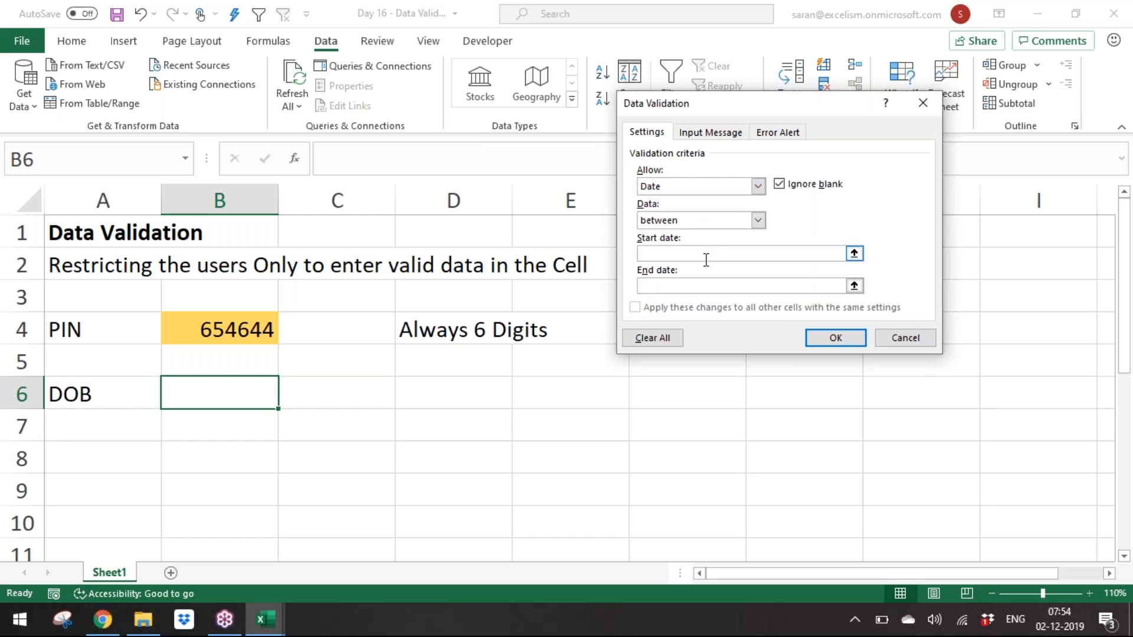
type("01/01/")
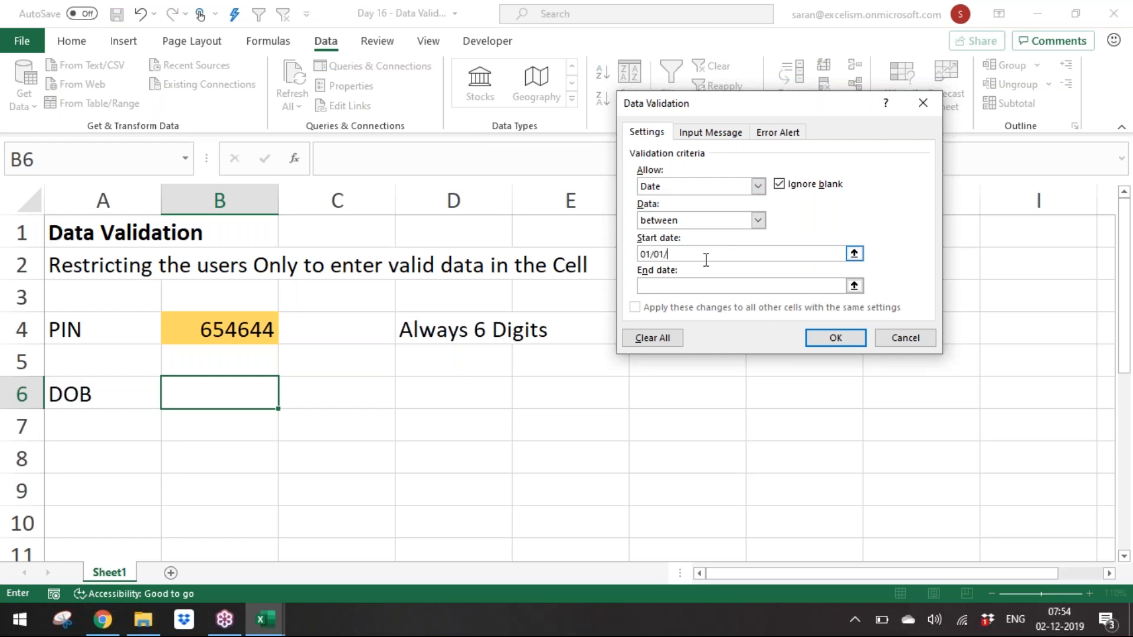
type("1900")
key("Tab")
type("31/03/2019")
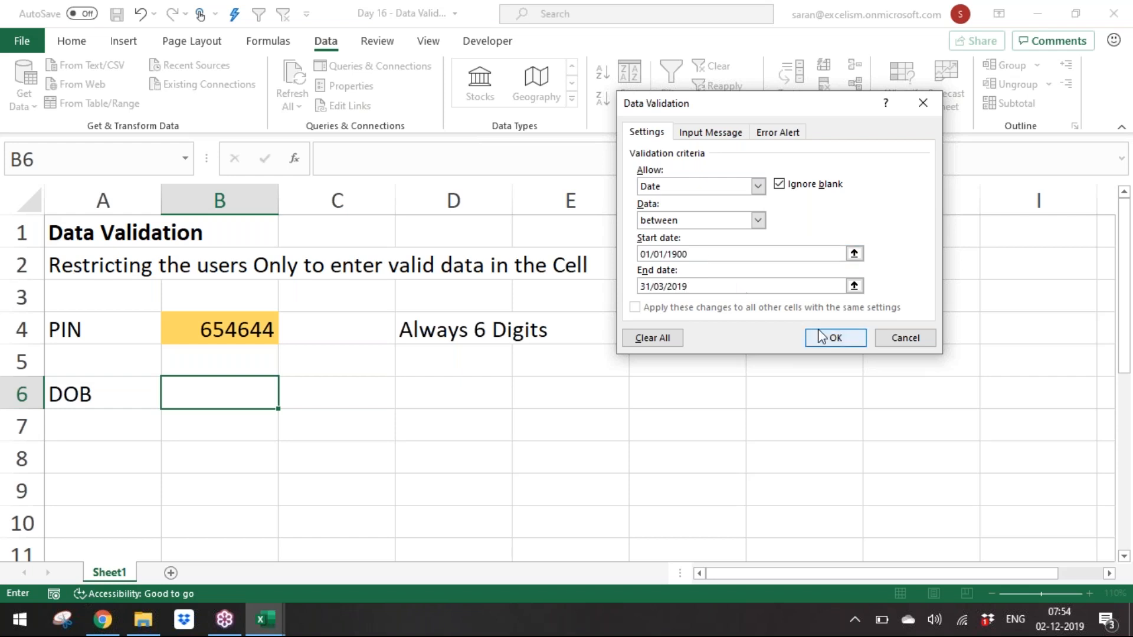
left_click(834, 341)
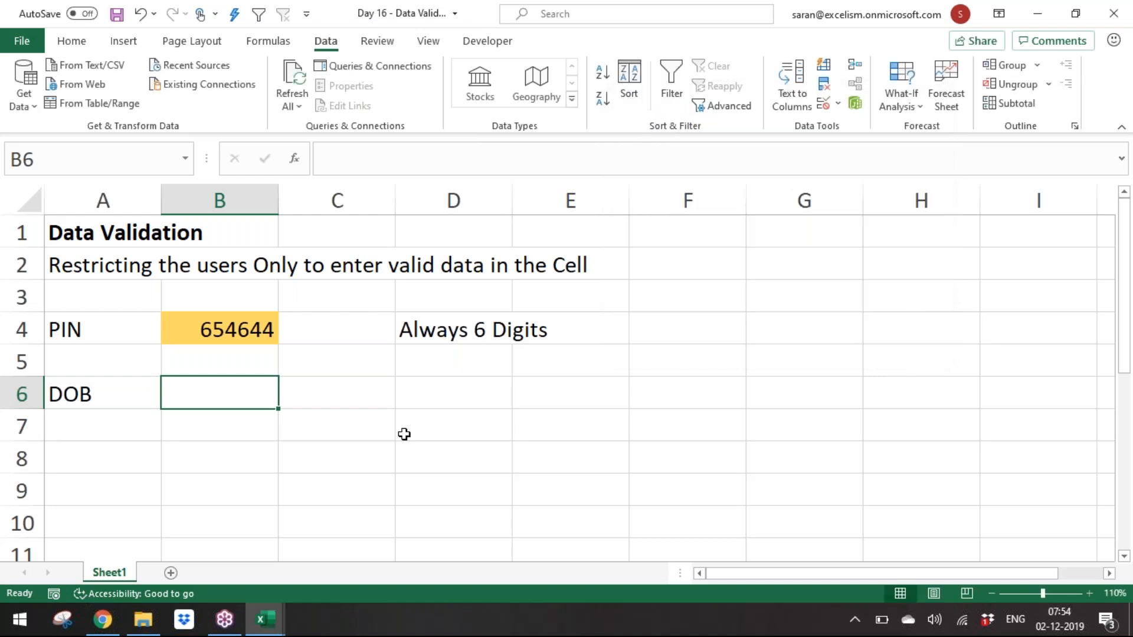
Step: Enter 01/01/1980 in B6, then test the rule by entering 01/01/1890 and cancelling
type("01/01/1980")
key("ctrl+Return")
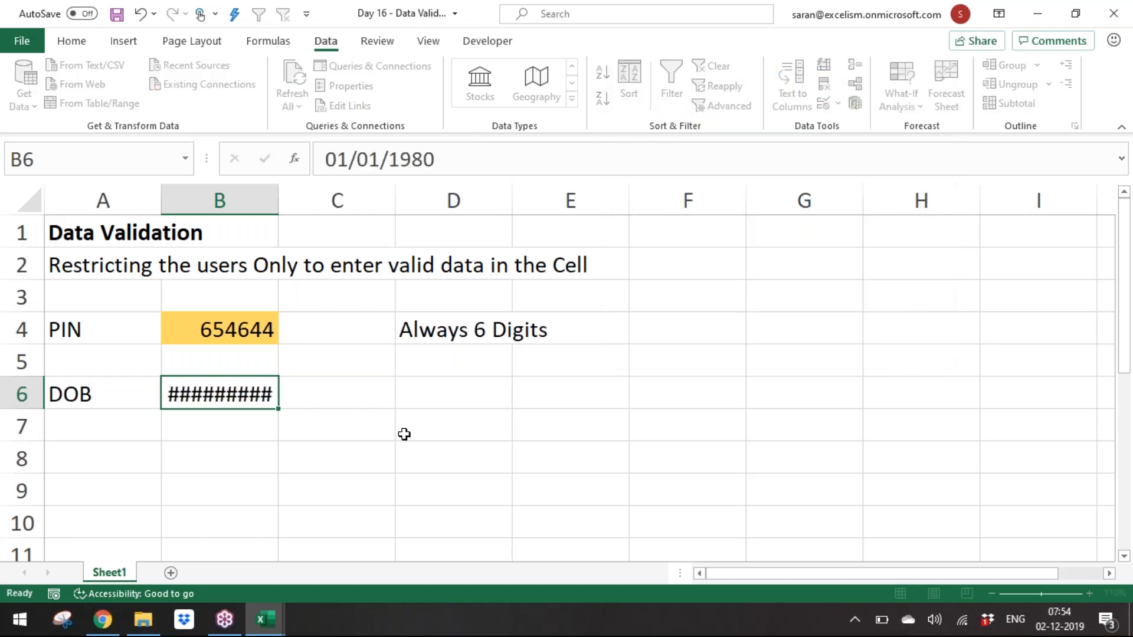
key("Left")
key("Right")
type("01/0")
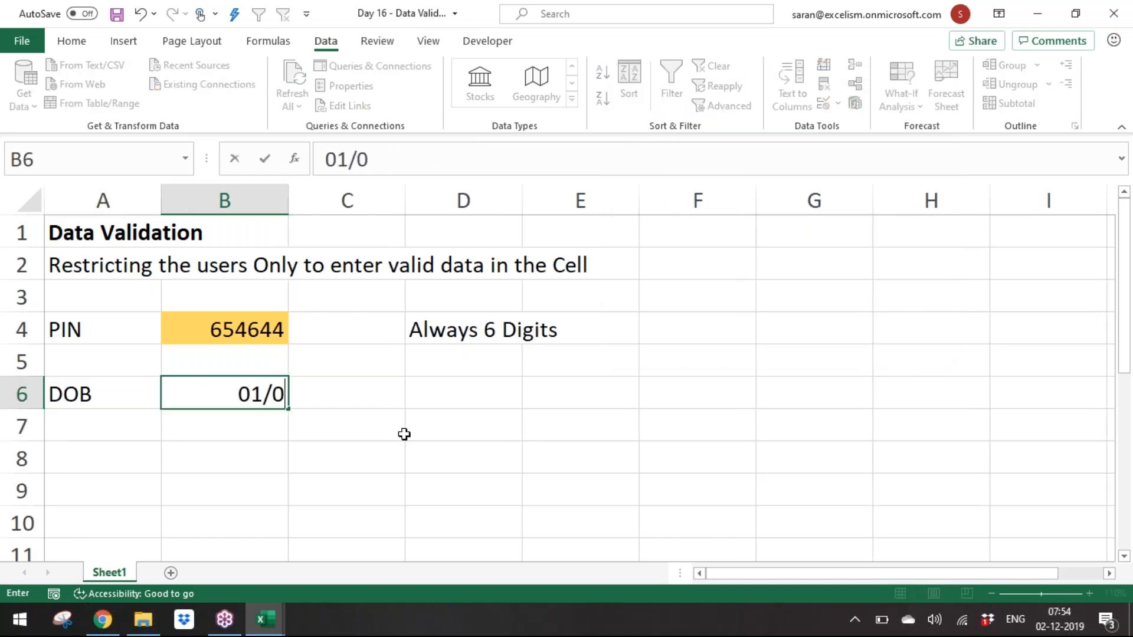
type("1/1890")
key("ctrl+Return")
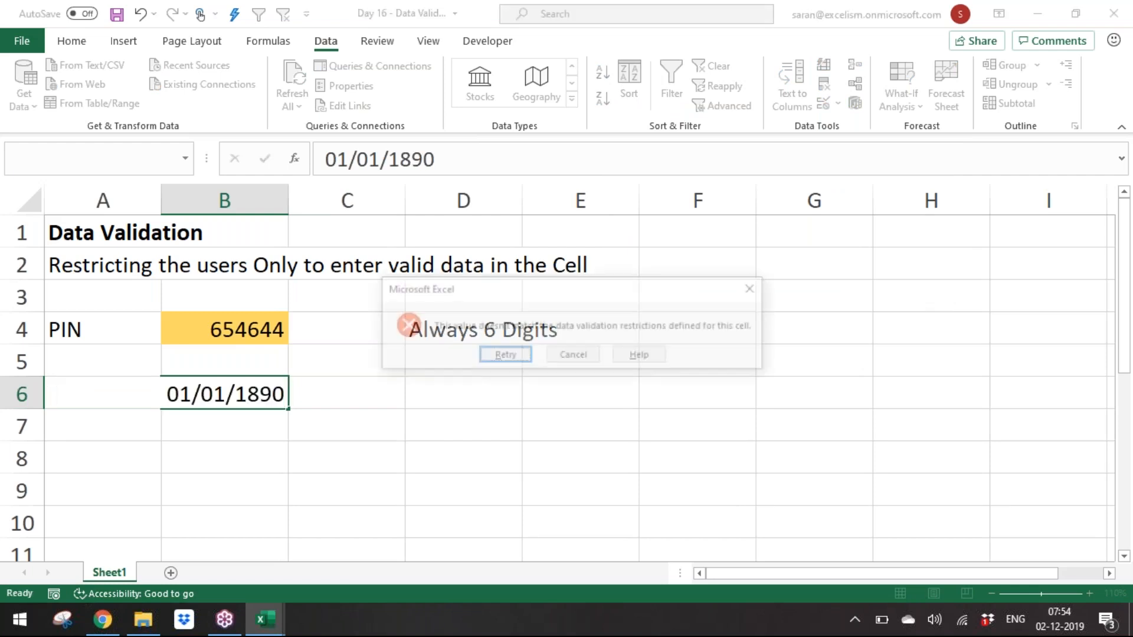
key("Escape")
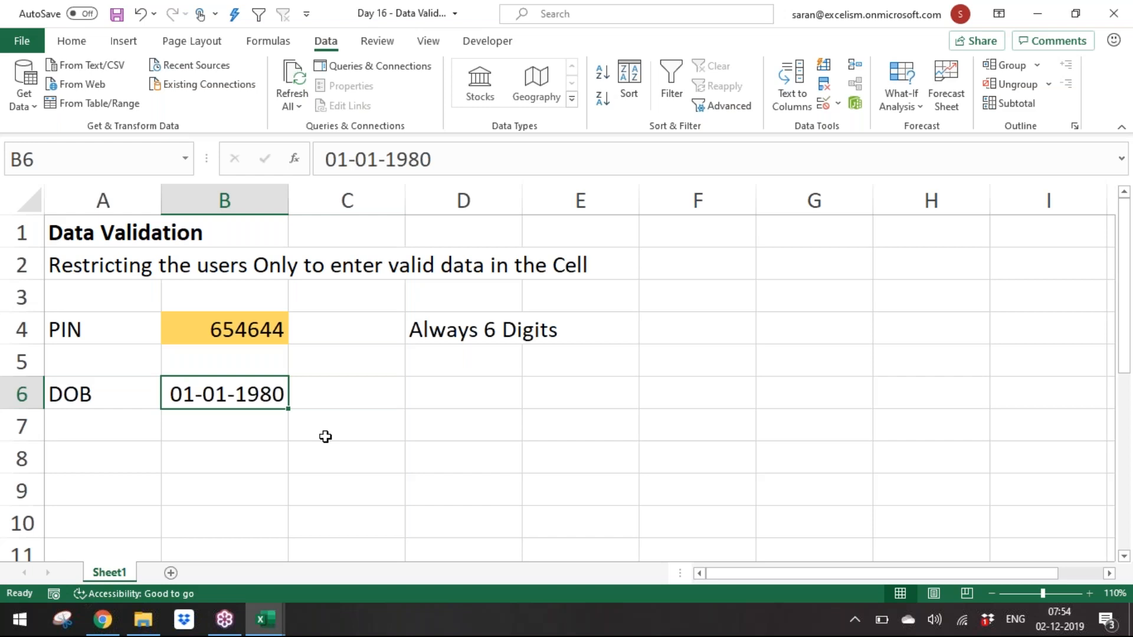
Step: Reopen B6's validation rule and set a Warning error alert titled 'Mr.'
key("alt+d")
key("l")
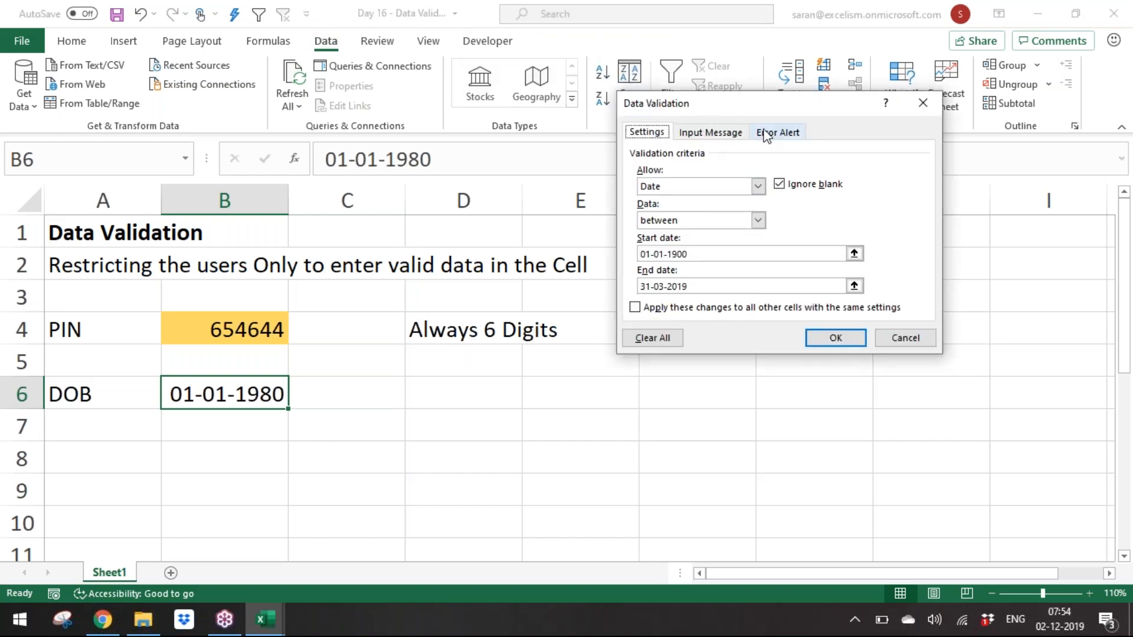
left_click(765, 135)
left_click(754, 209)
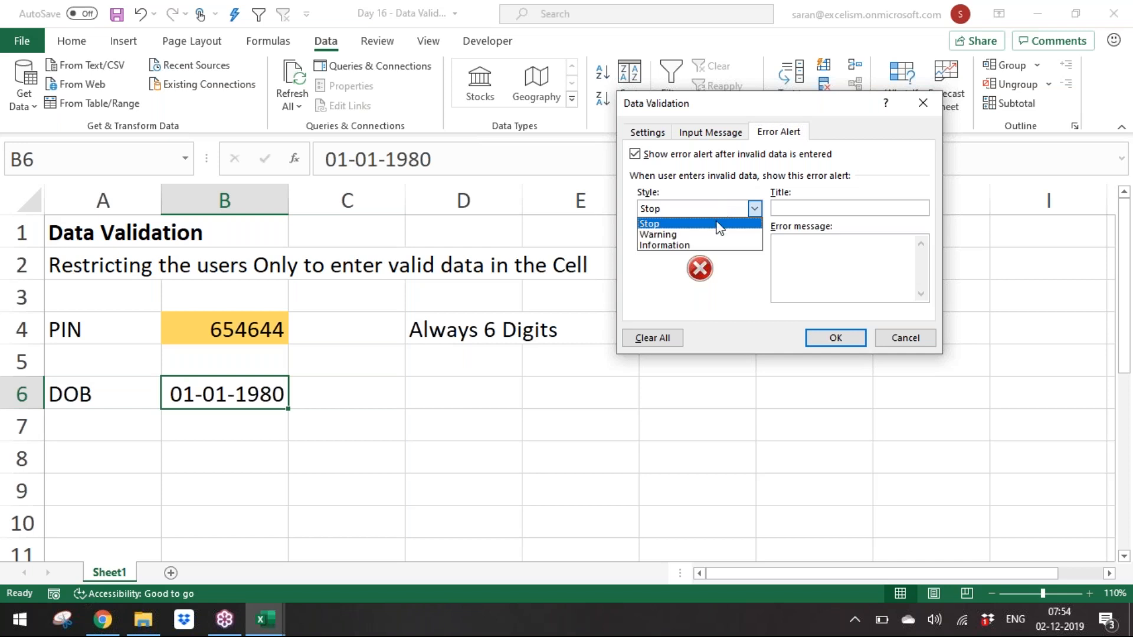
left_click(710, 235)
left_click(816, 207)
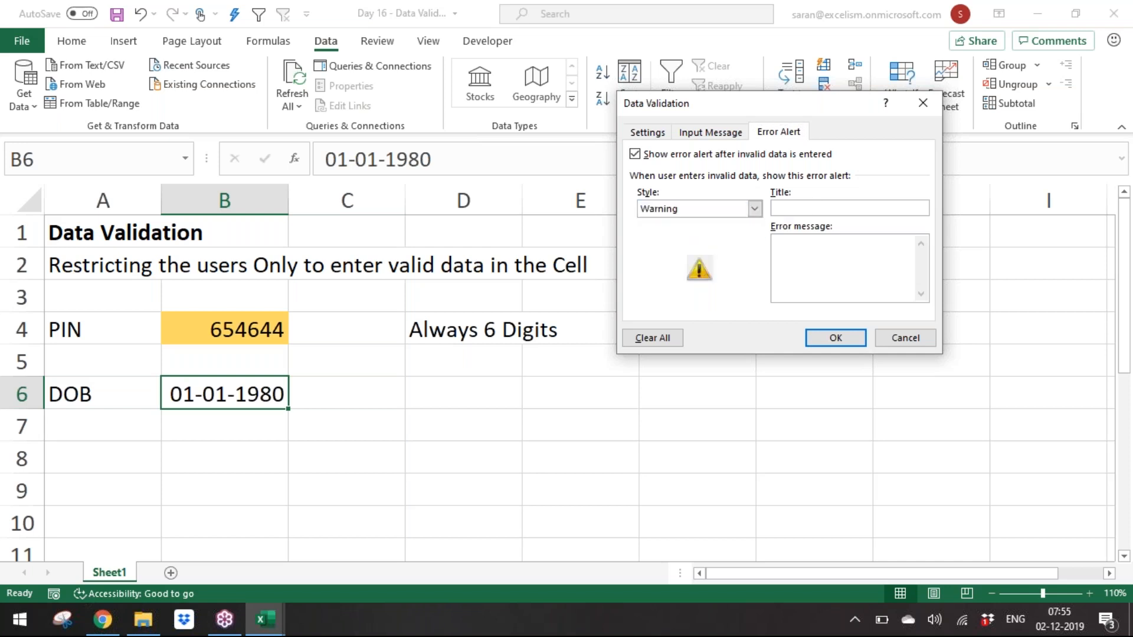
type("Mr.")
type("The age ")
type("is")
Step: Set the error message to 'The date is going less than 1900 year. Are you sure?' and confirm
key("BackSpace")
key("BackSpace")
key("BackSpace")
key("BackSpace")
key("BackSpace")
key("BackSpace")
type("date is going less than 190")
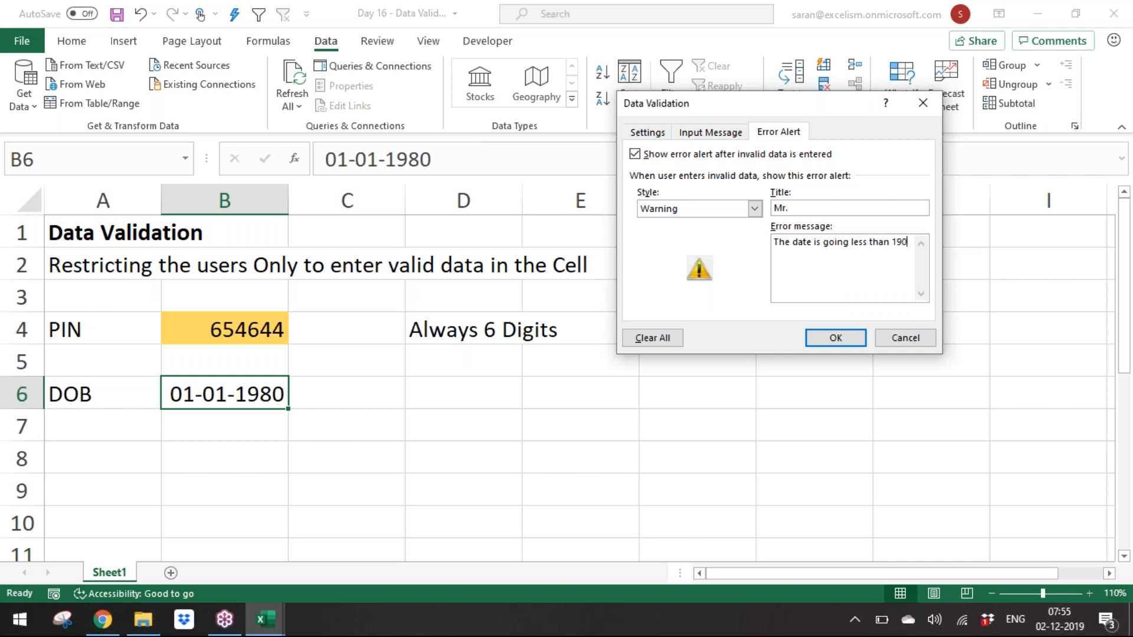
type("0 year. Are you sure?")
left_click(835, 337)
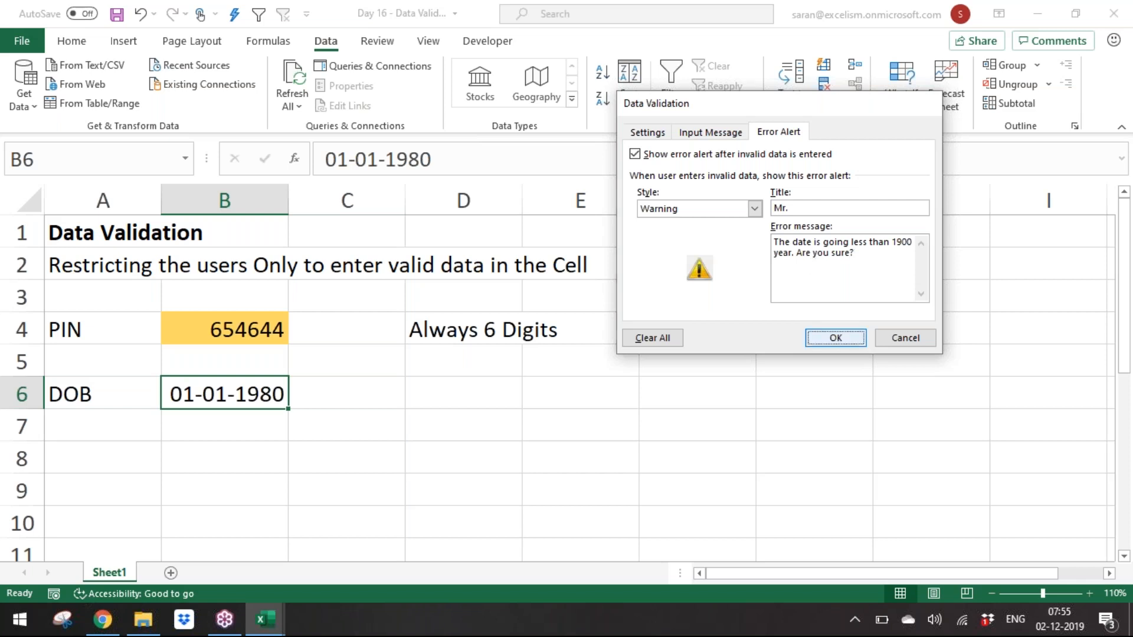
Step: Re-enter 01/01/1980 in B6
type("01/01")
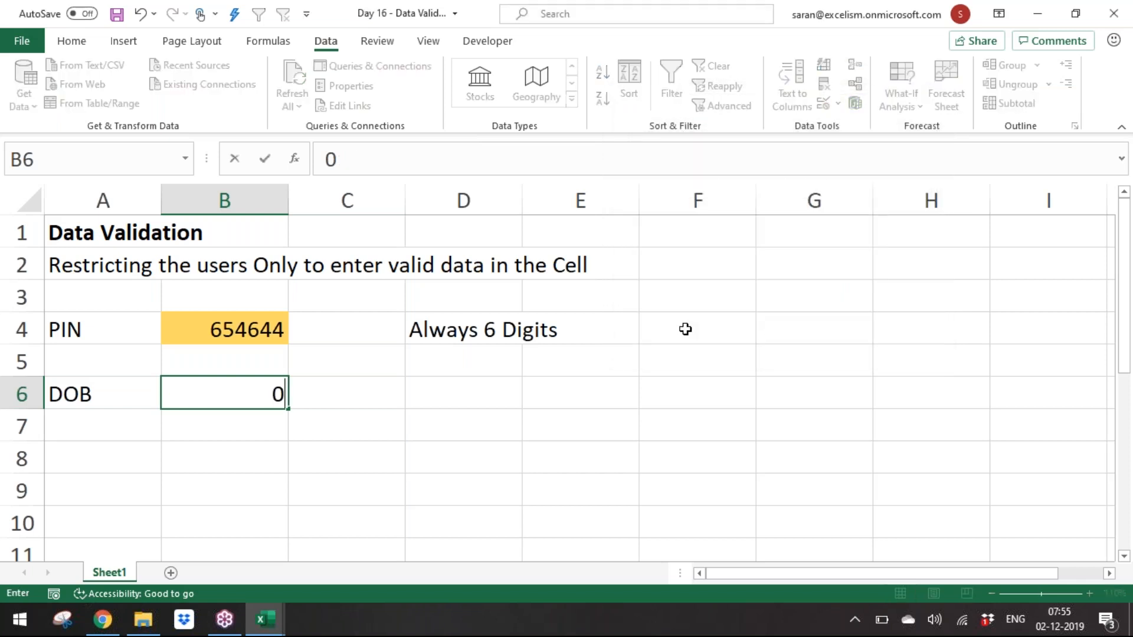
type("/1980")
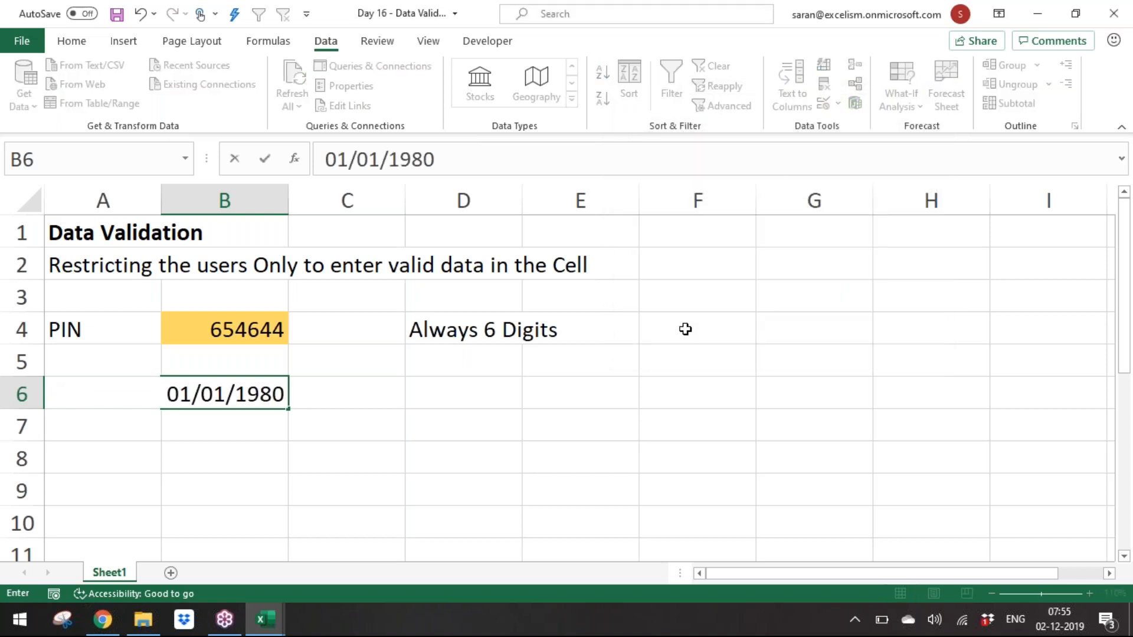
key("ctrl+Return")
key("Return")
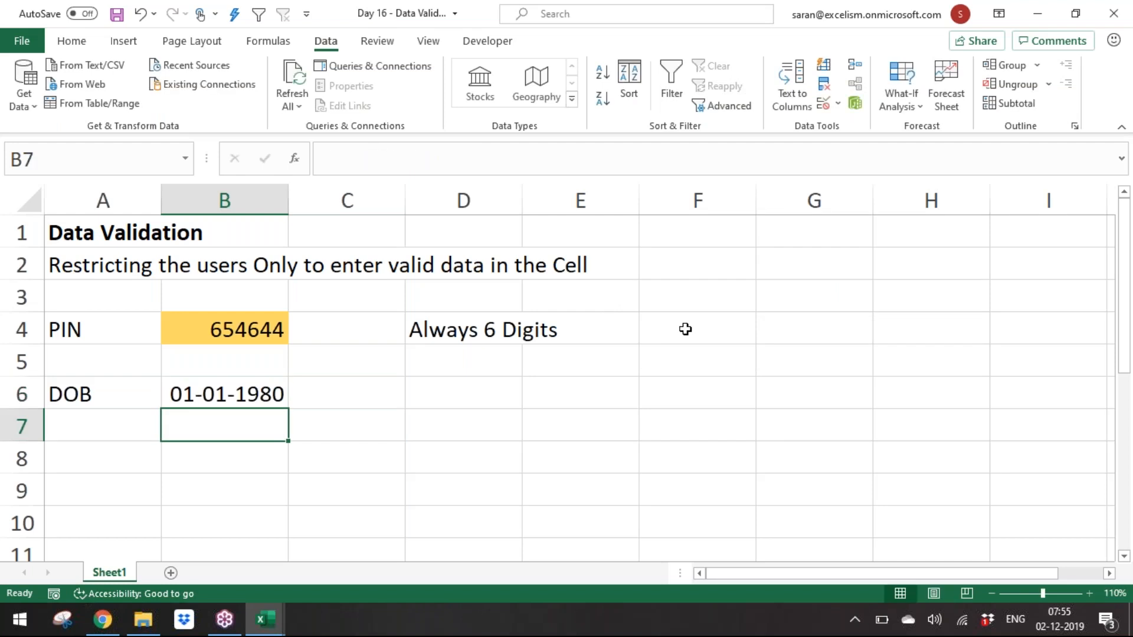
Step: Enter 01/01/1890 in B6 and accept it despite the warning alert
left_click(220, 397)
type("01/01")
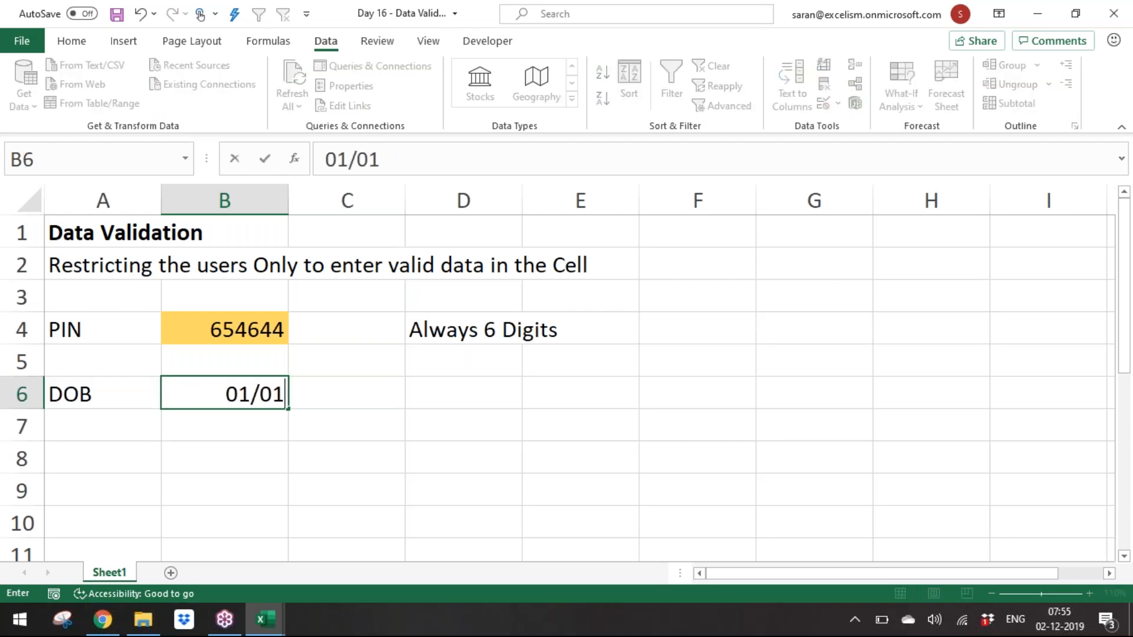
type("/1890")
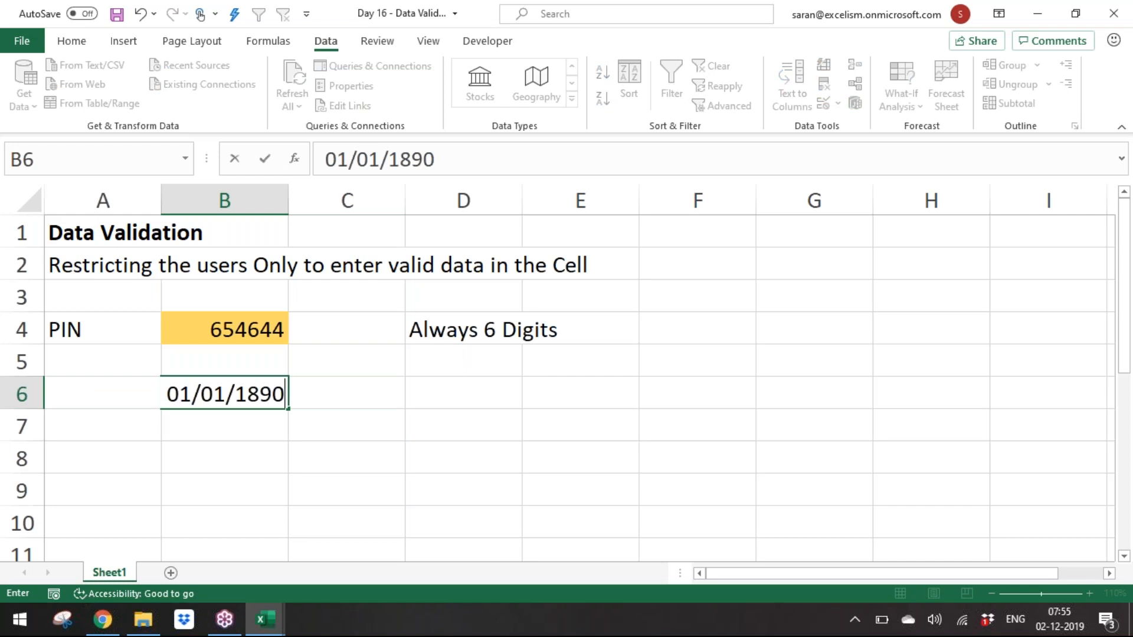
key("Return")
mouse_move(607, 294)
left_mouse_down()
mouse_move(577, 295)
mouse_move(612, 293)
left_mouse_up()
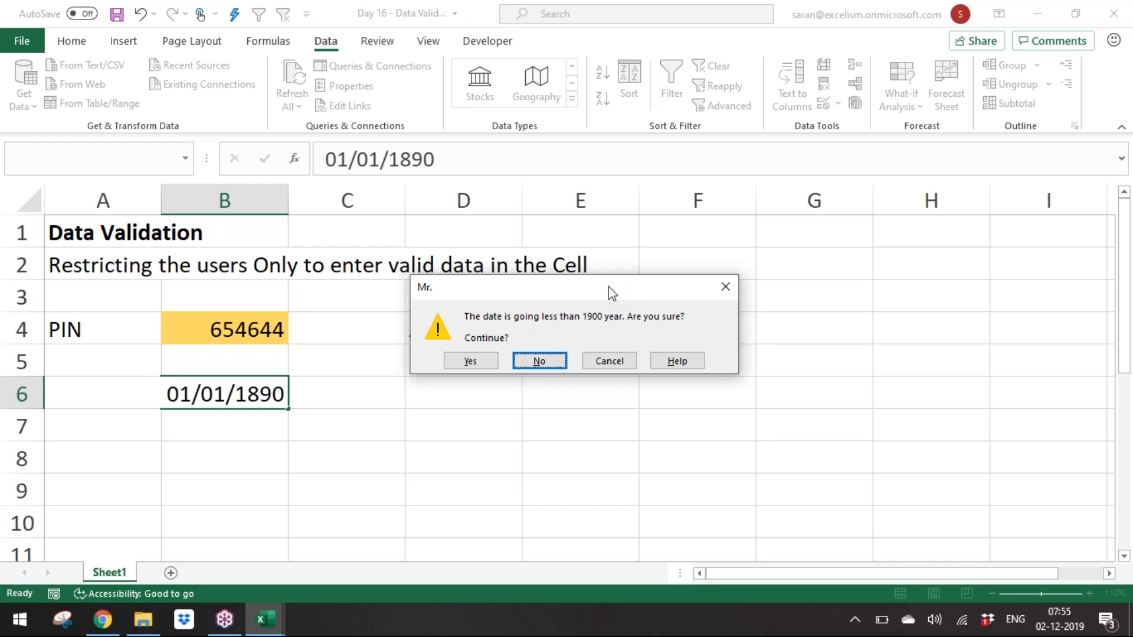
left_click(484, 361)
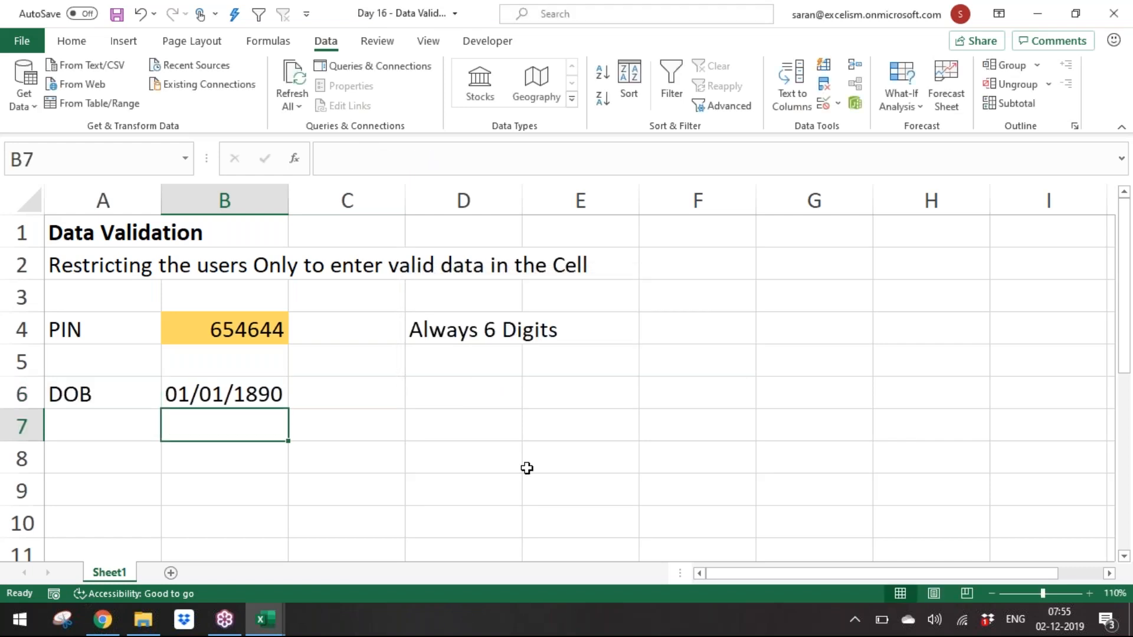
Step: Add the label Gender in A8 and move to B8
key("Down")
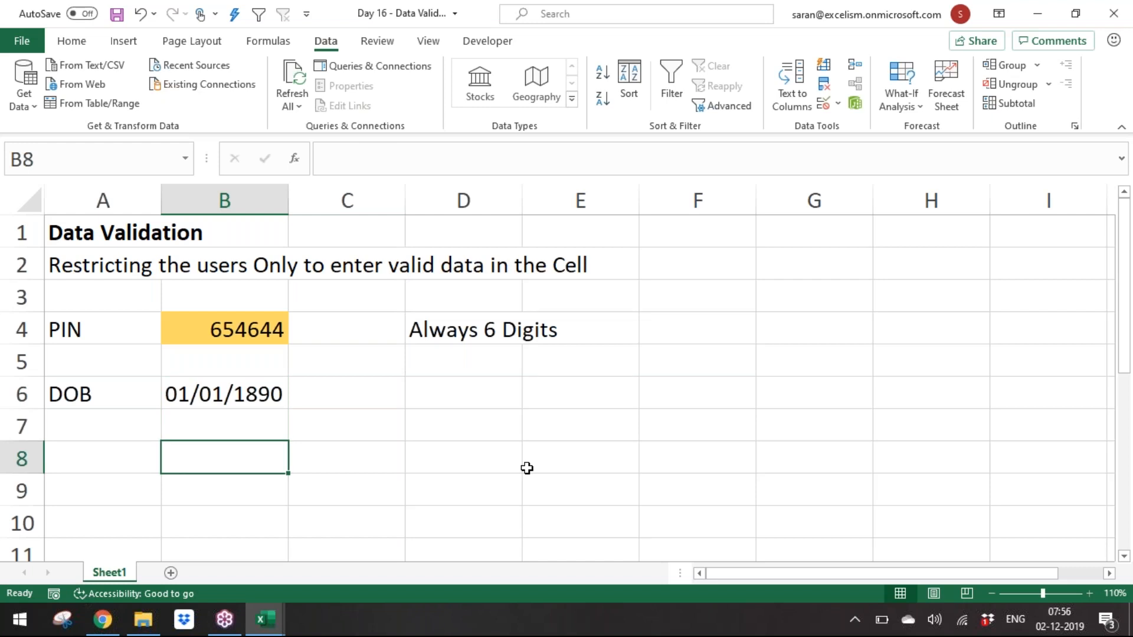
key("Left")
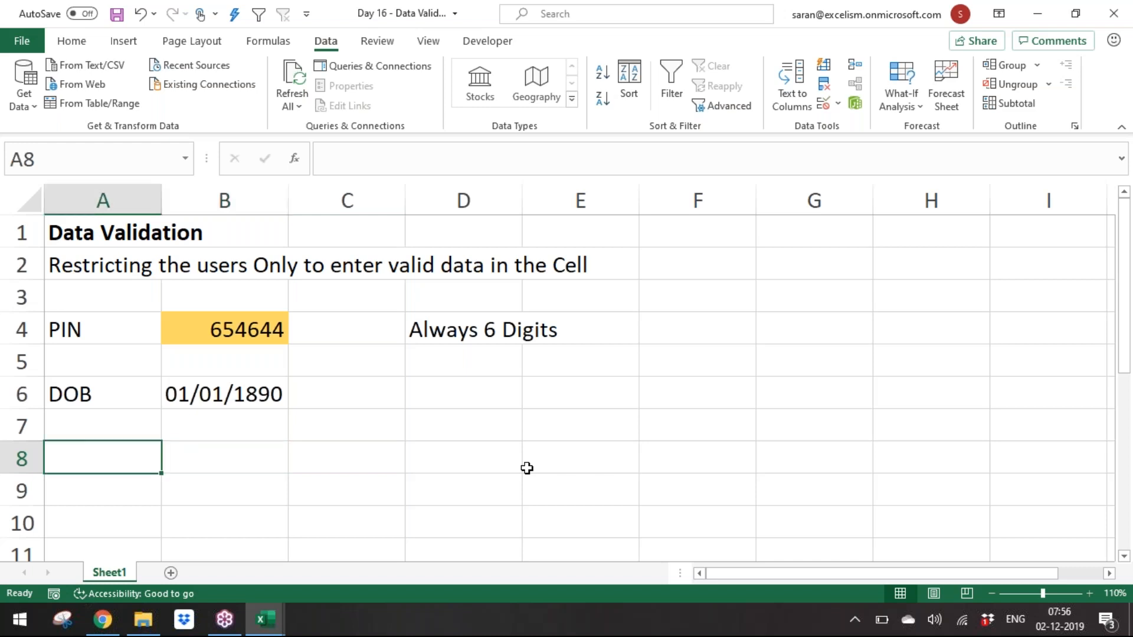
type("Gender")
key("Tab")
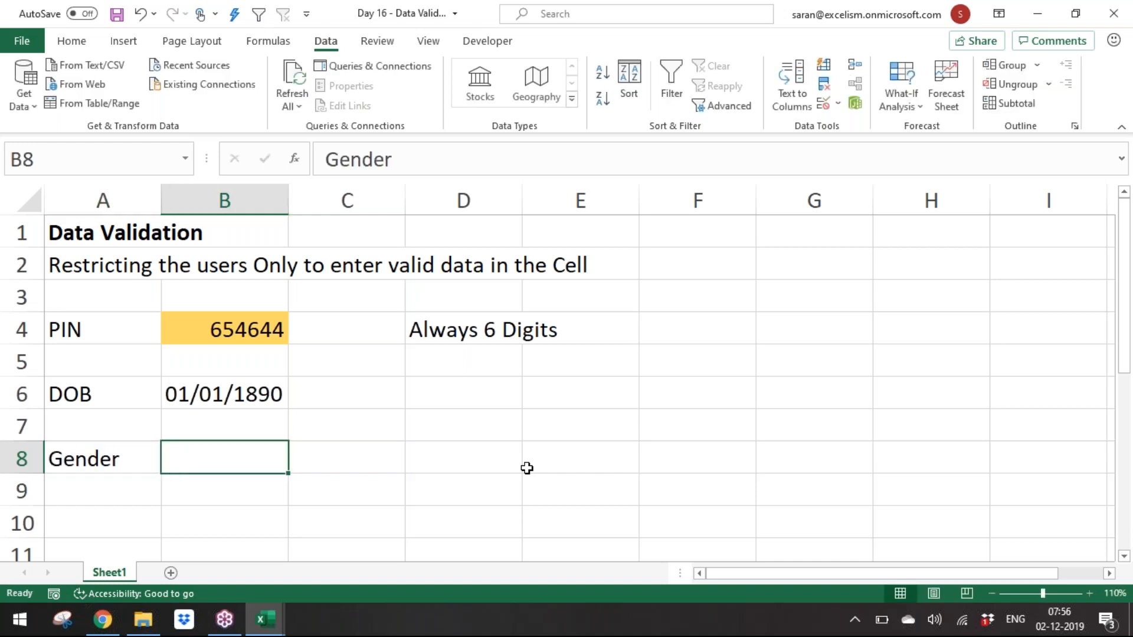
Step: Restrict B8 to a dropdown list with the source Male,Female
key("alt+a")
key("v")
key("v")
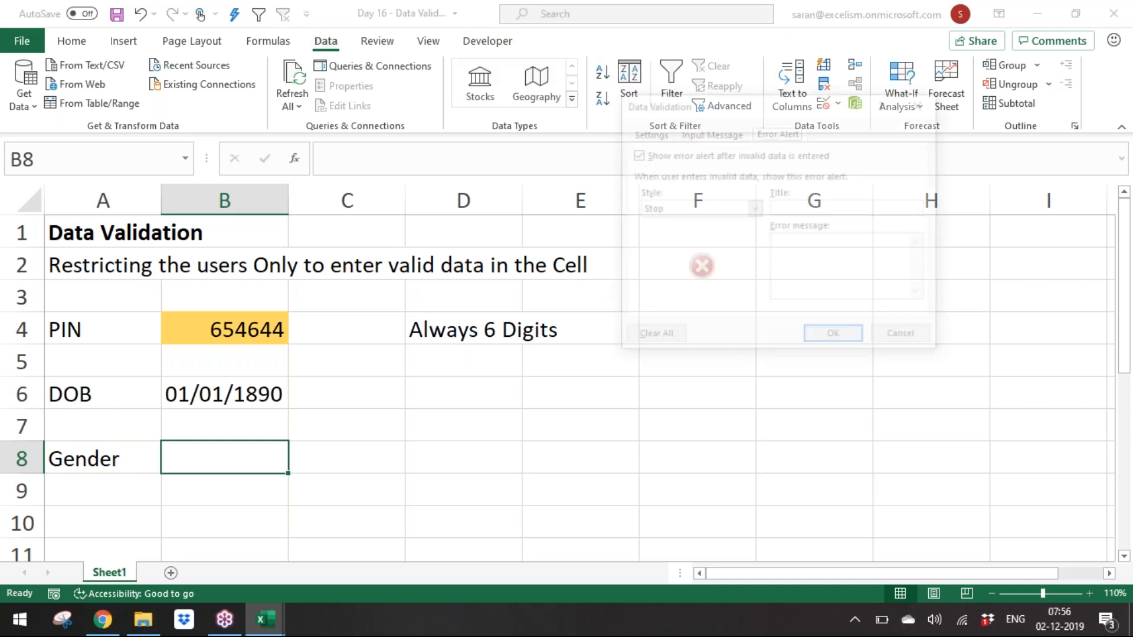
left_click(649, 133)
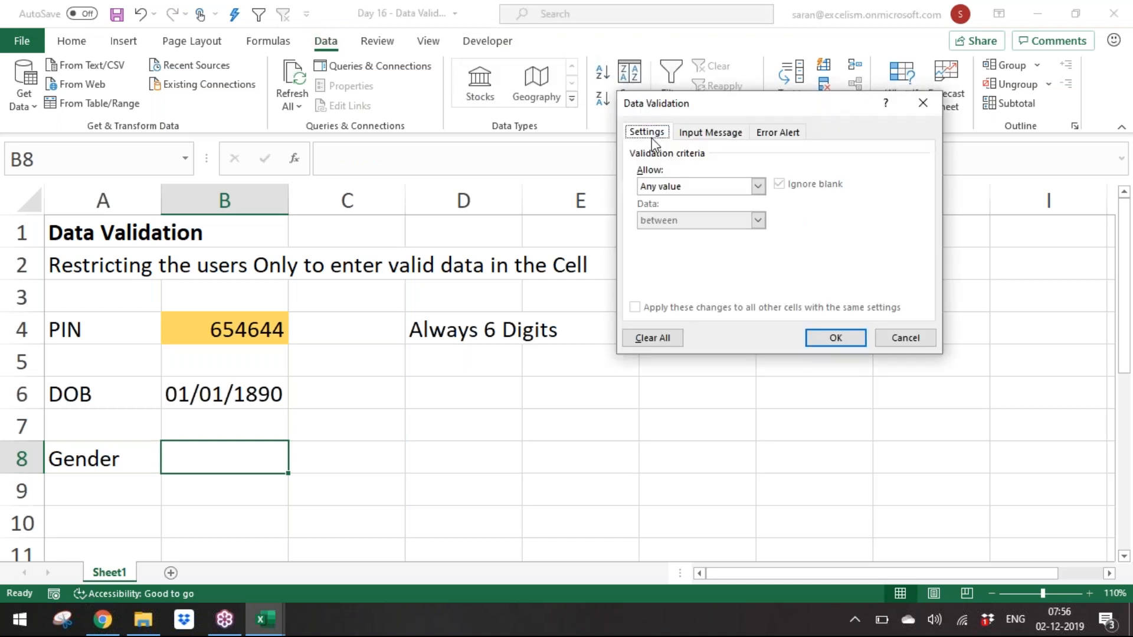
left_click(679, 187)
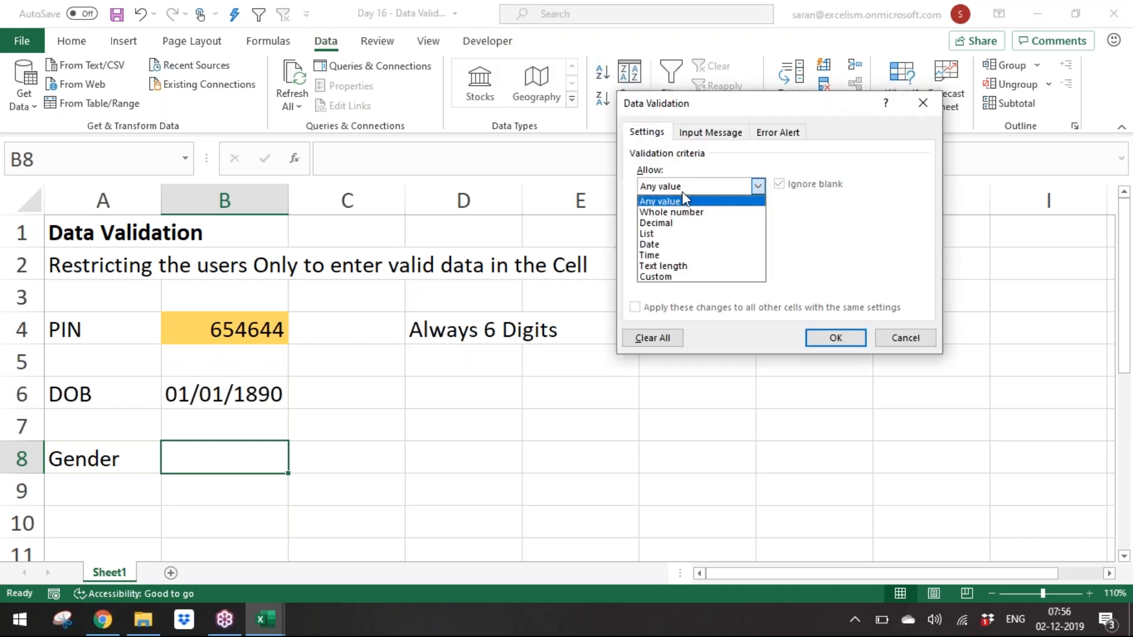
left_click(685, 234)
left_click(692, 257)
type("Male,F")
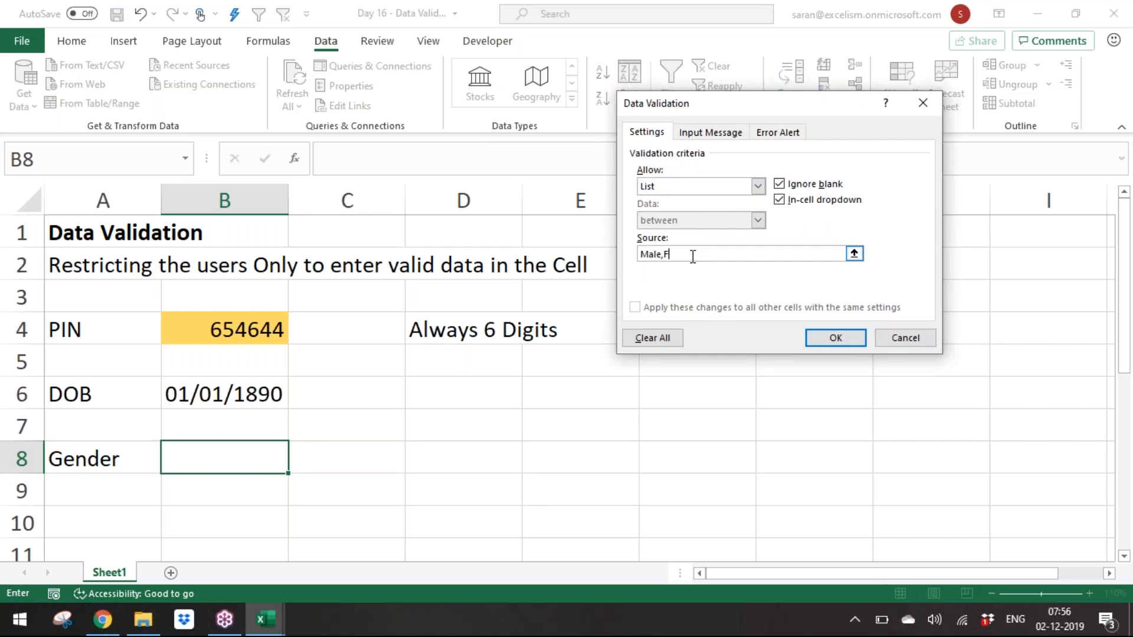
type("emale")
left_click(832, 337)
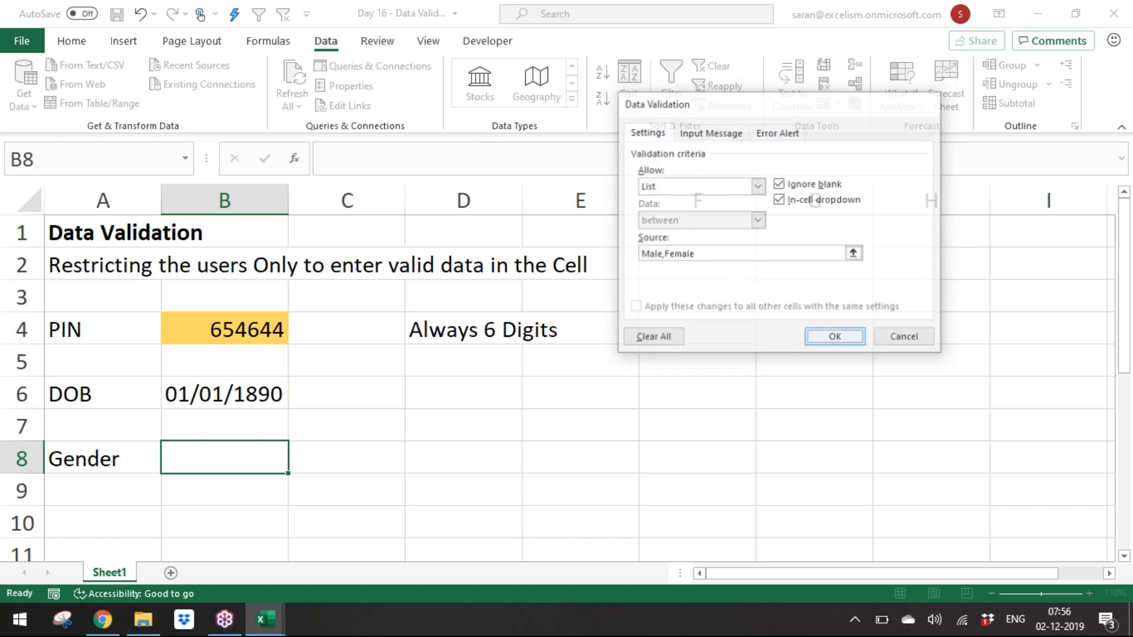
Step: Test the list rule by entering Others in B8
type("Others")
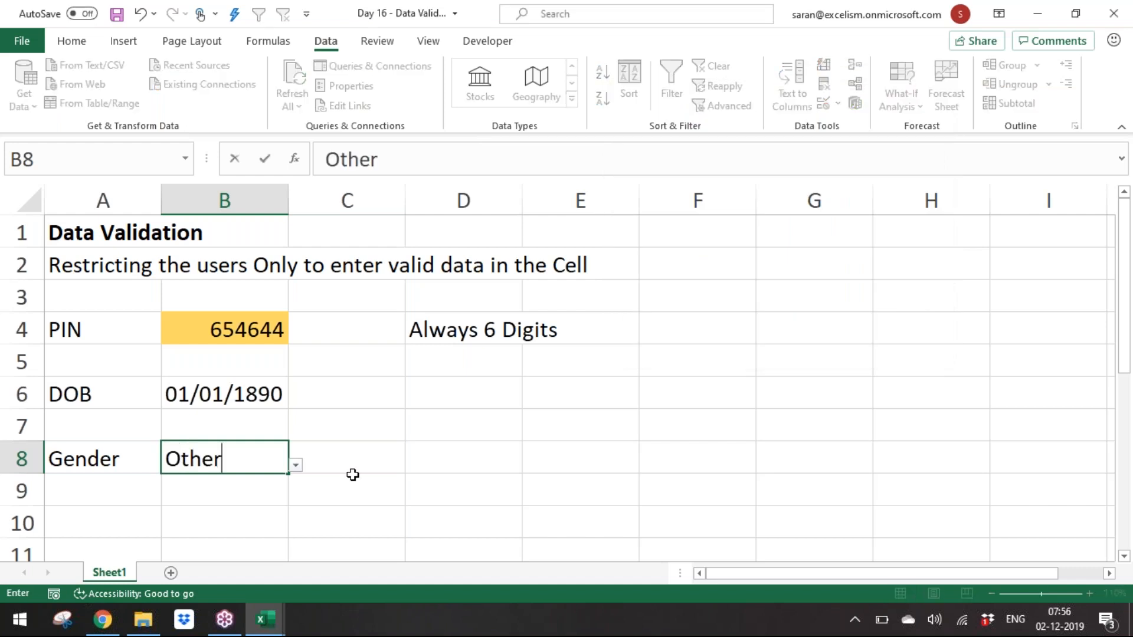
key("Return")
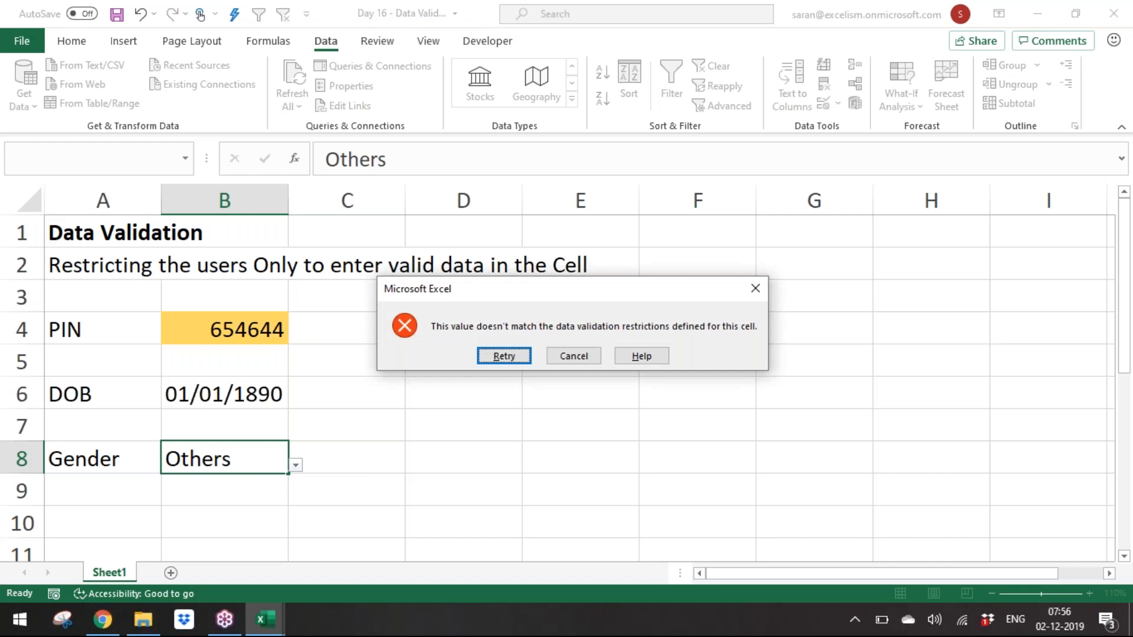
Step: Dismiss the rejected entry and change B8's validation error alert style to Information
key("Escape")
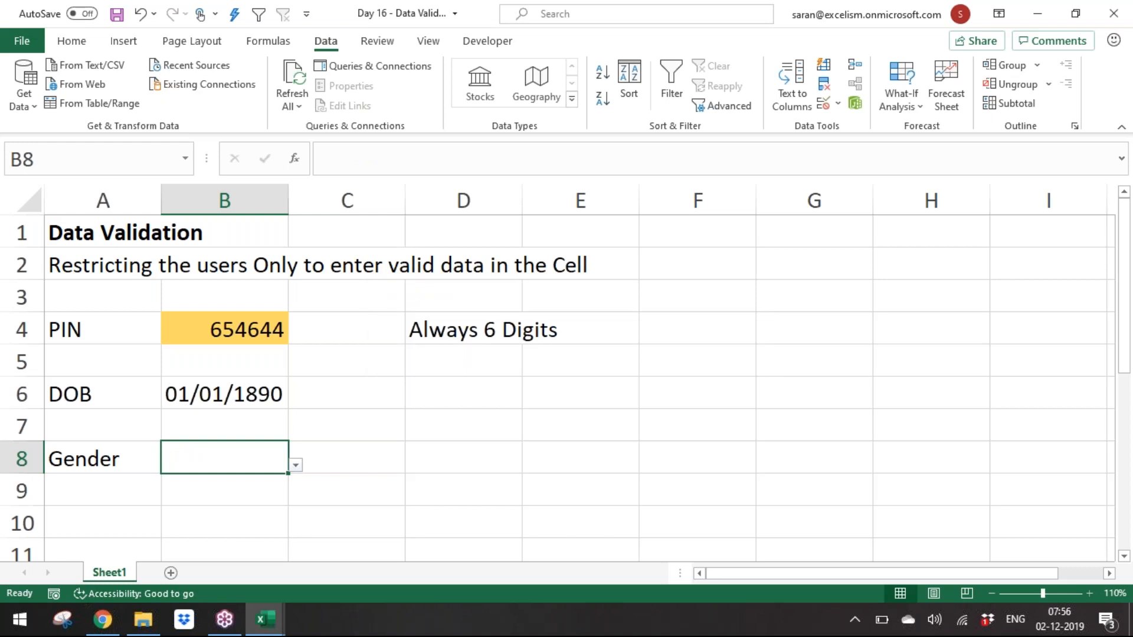
key("alt+a")
key("v")
key("v")
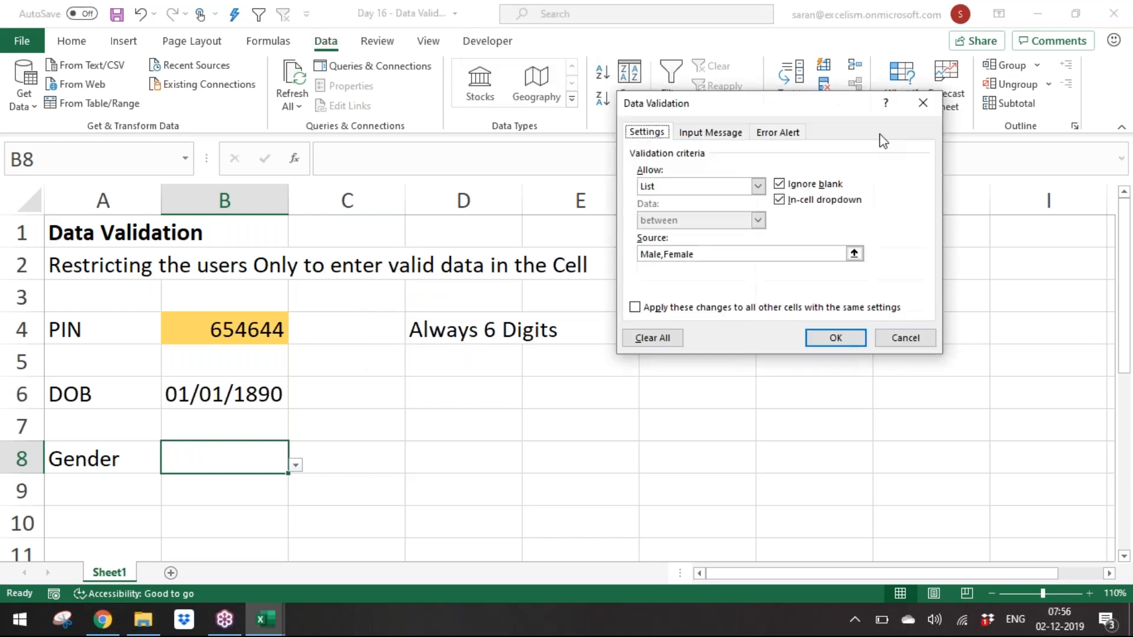
left_click(779, 133)
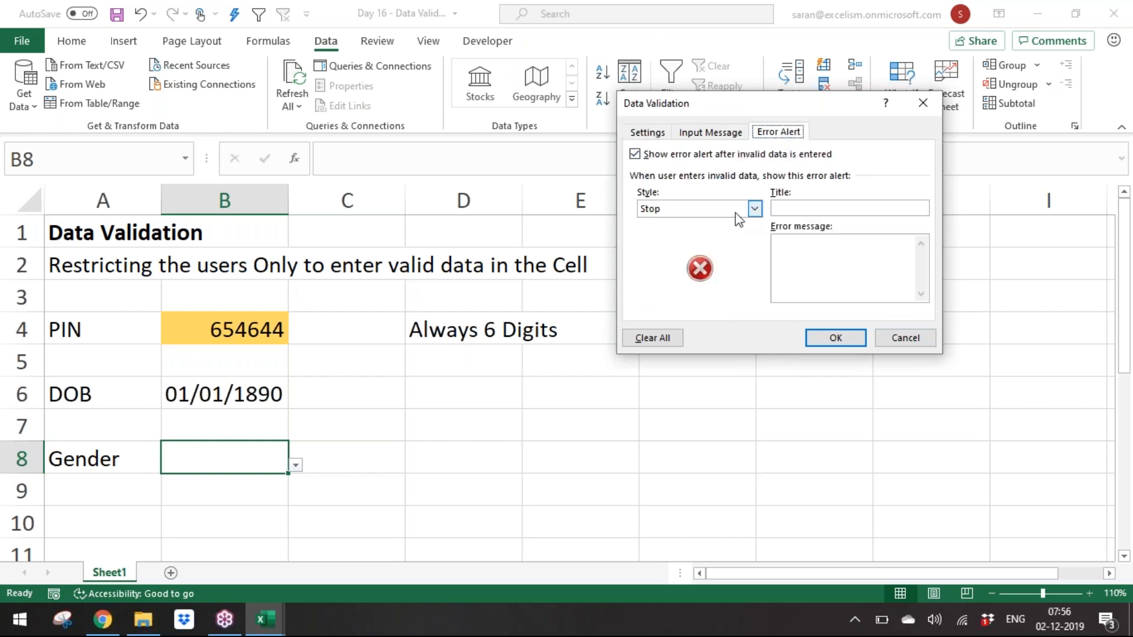
left_click(748, 209)
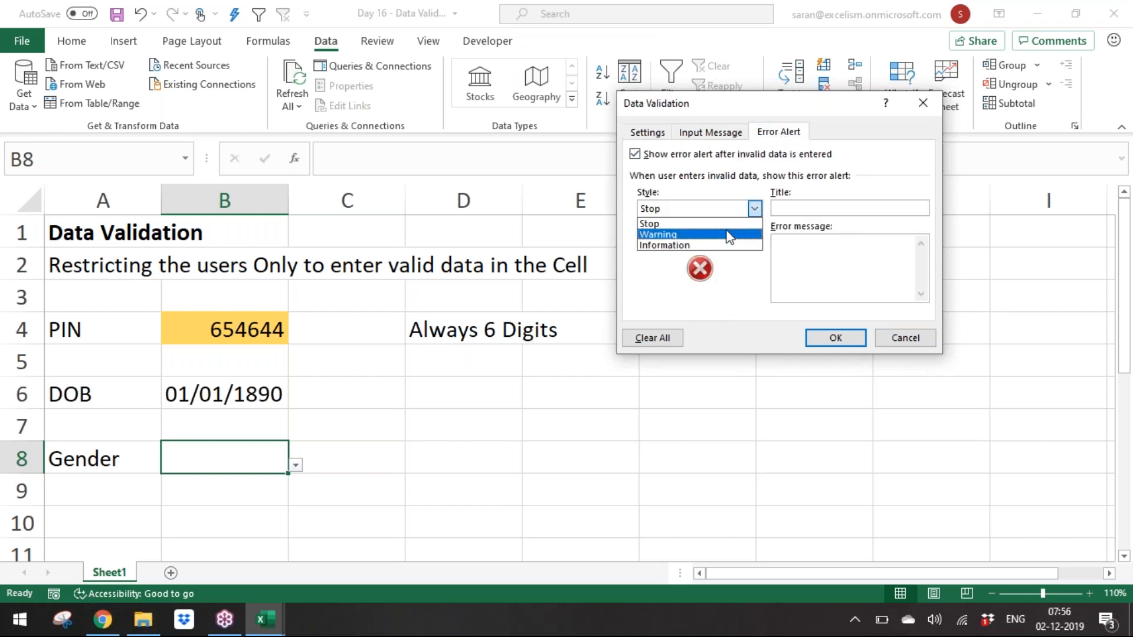
left_click(731, 246)
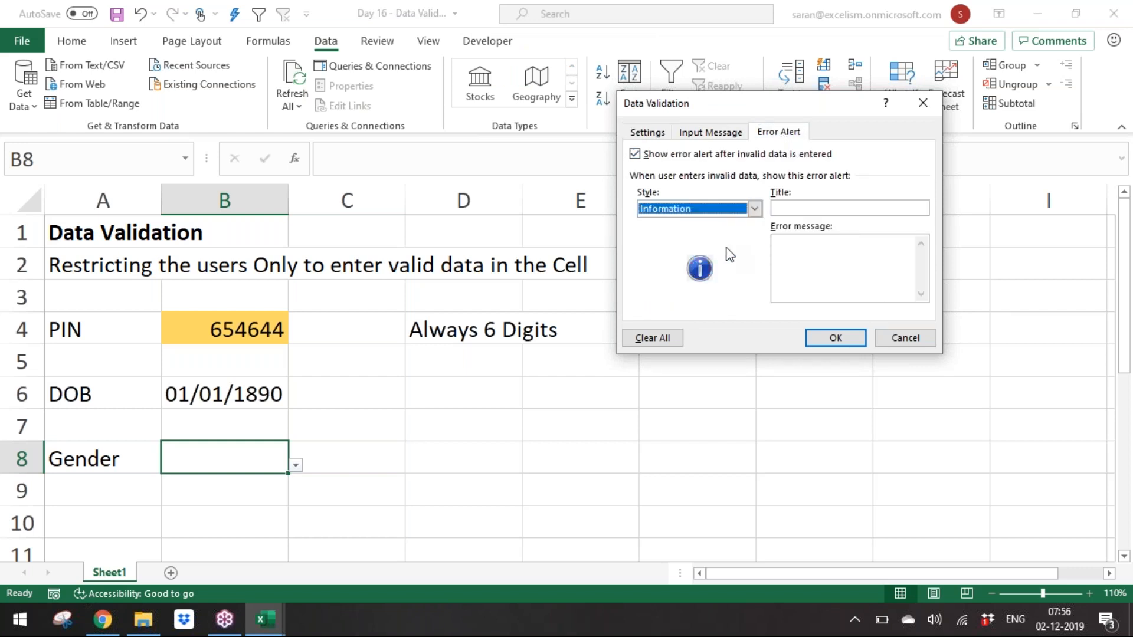
Step: Set the alert's error message to "Hope you are sure about your answer?" and apply the validation change
left_click(822, 207)
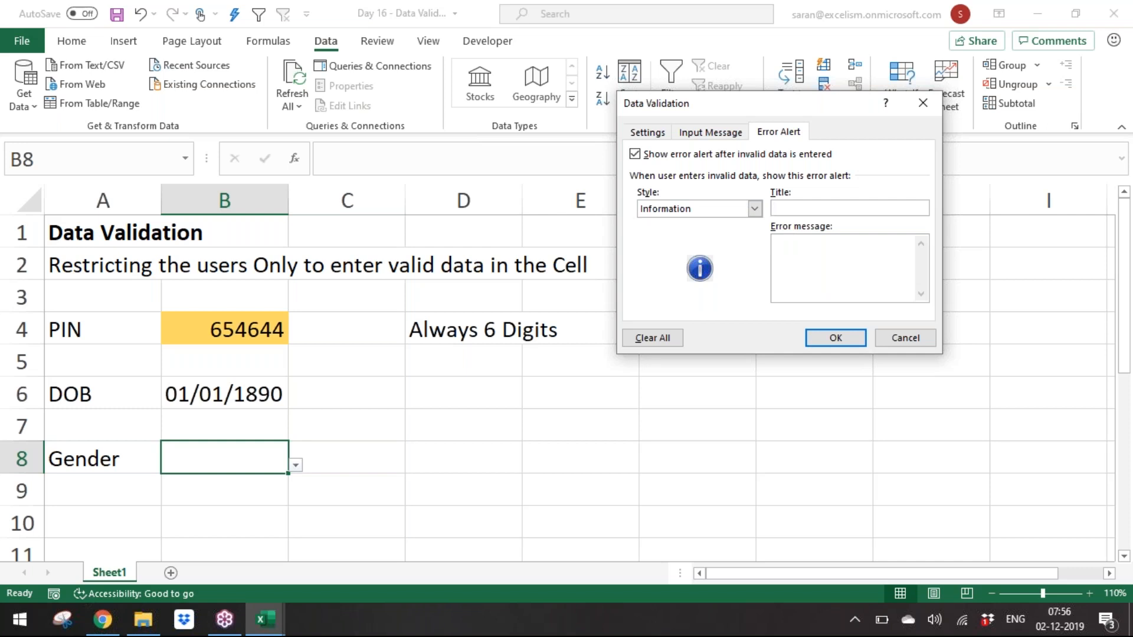
type("Hooe")
key("BackSpace")
key("BackSpace")
type("pe you are sure")
key("BackSpace")
type("e about ")
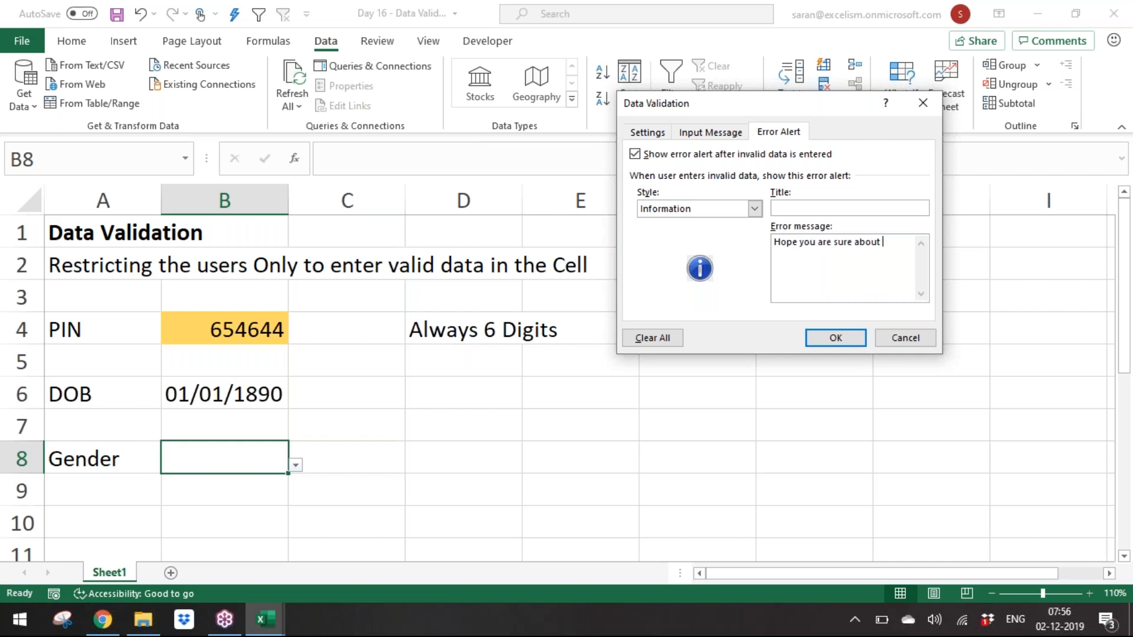
type("your answer??")
key("BackSpace")
left_click(840, 341)
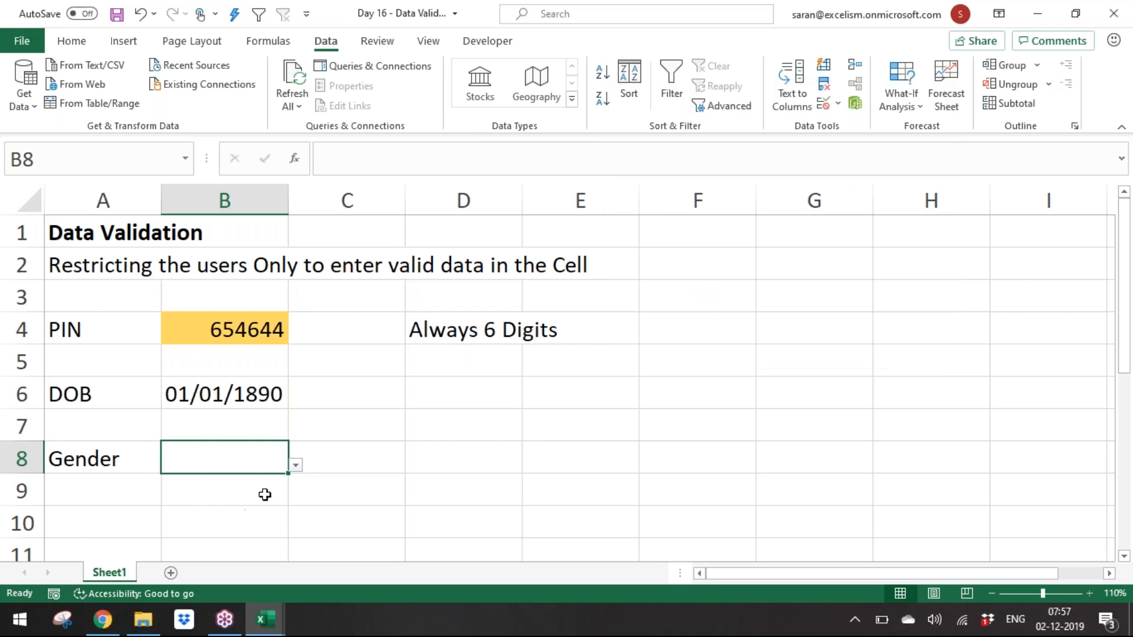
Step: Pick Female from B8's dropdown list, then enter Others in B8 to test the Information alert
left_click(296, 466)
left_click(263, 492)
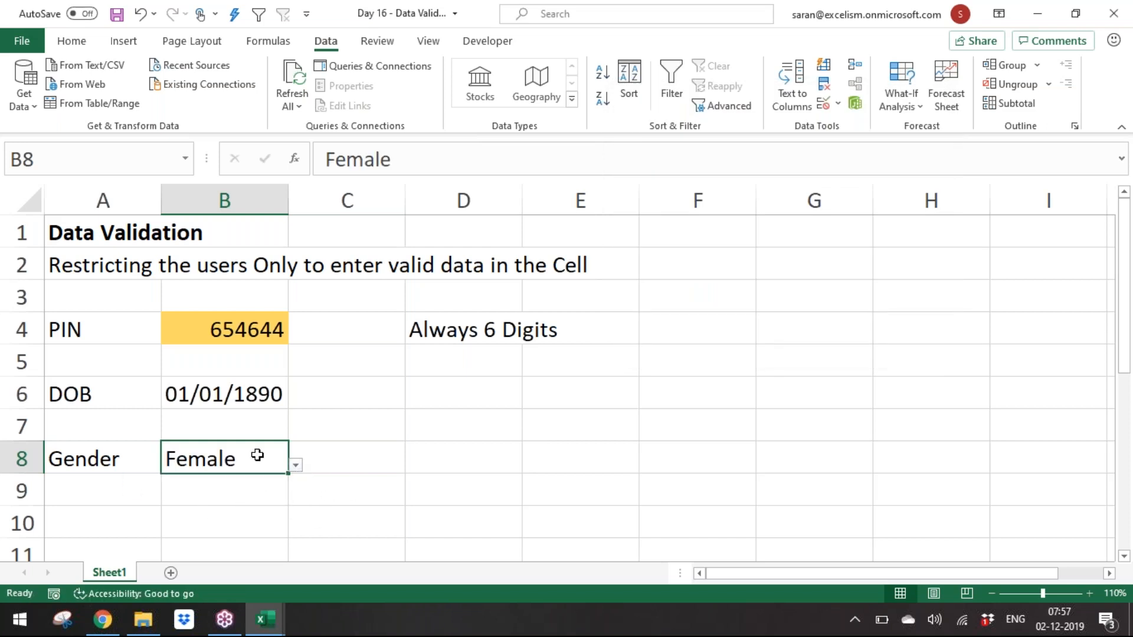
type("Others")
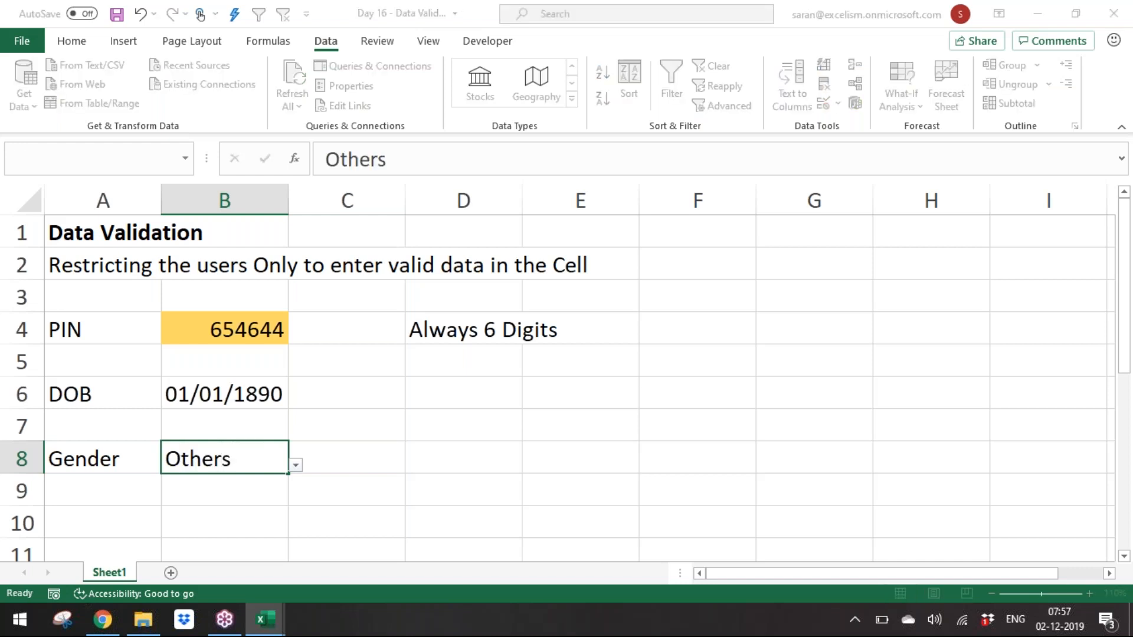
key("Return")
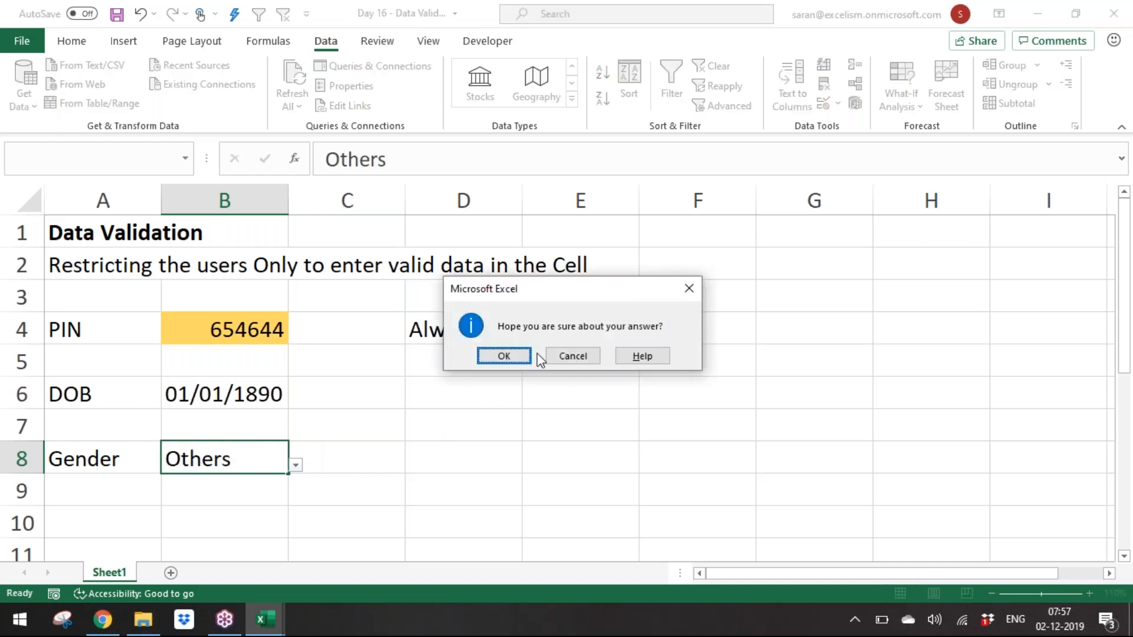
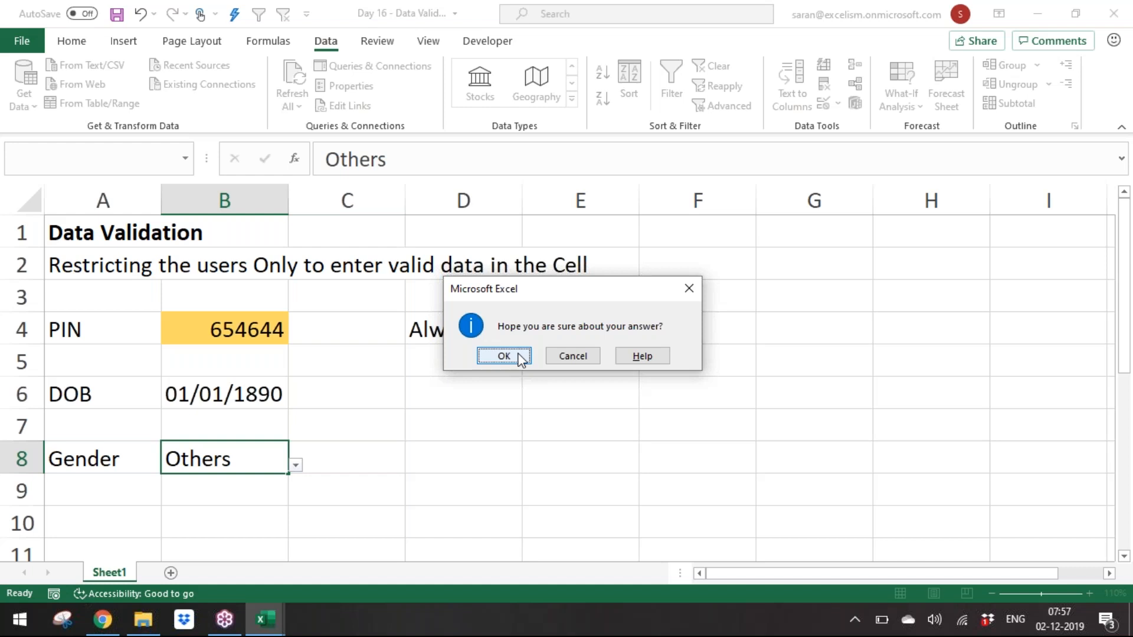
Step: Accept Others in B8 at the information alert and add a new worksheet, Sheet2
key("Return")
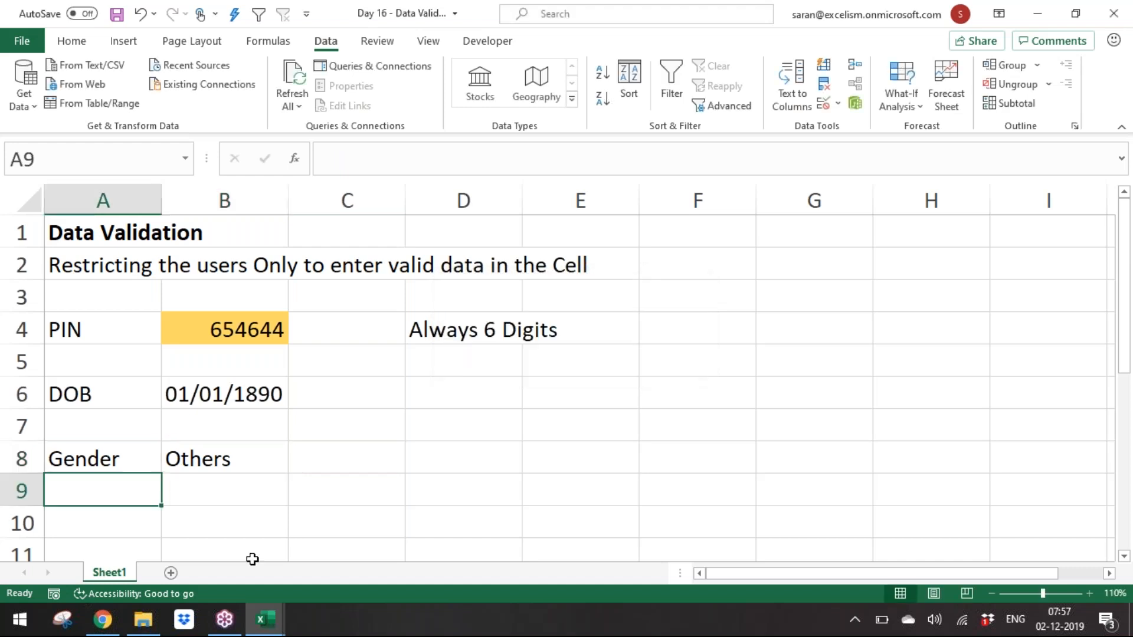
left_click(172, 573)
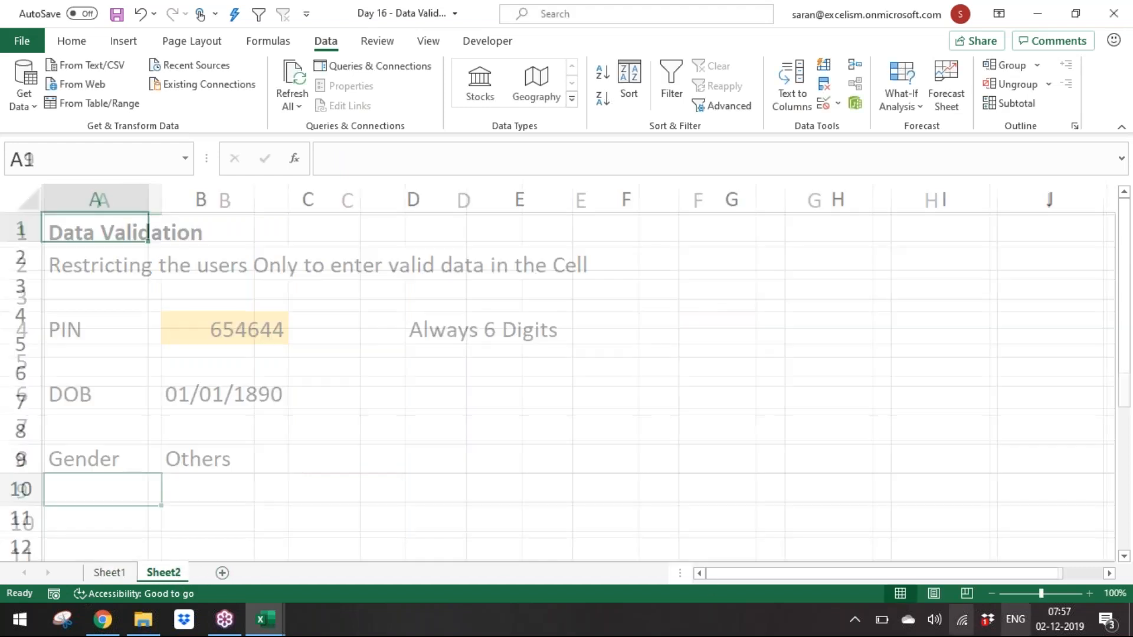
left_click(1090, 594)
left_click(1090, 594)
left_click(1090, 594)
left_click(1090, 594)
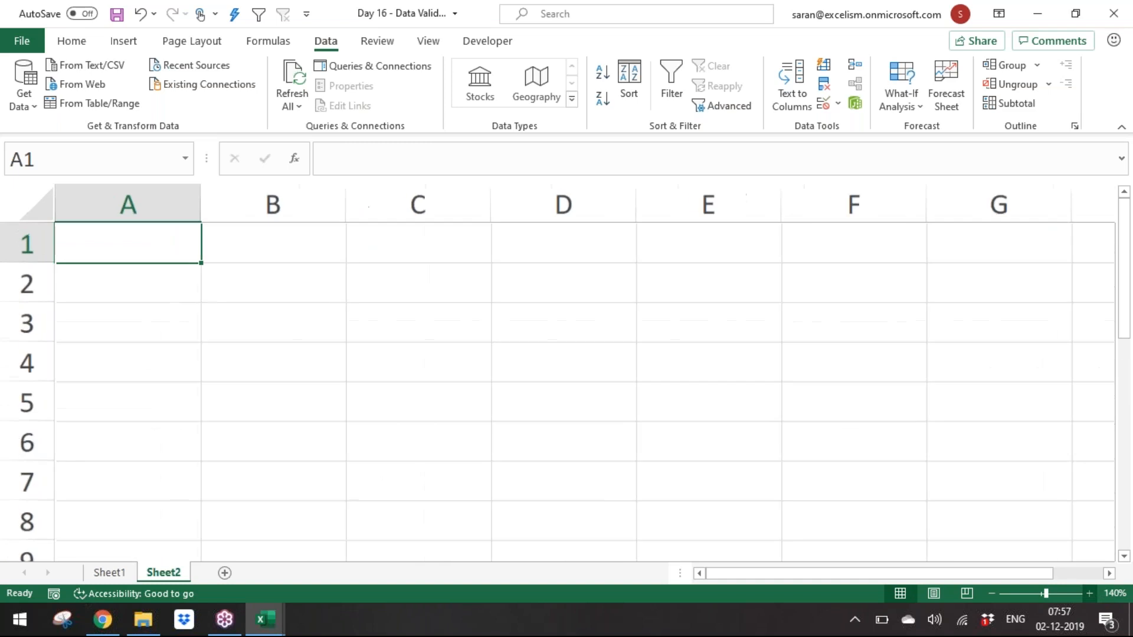
left_click(1090, 594)
left_click(1090, 594)
left_click(991, 594)
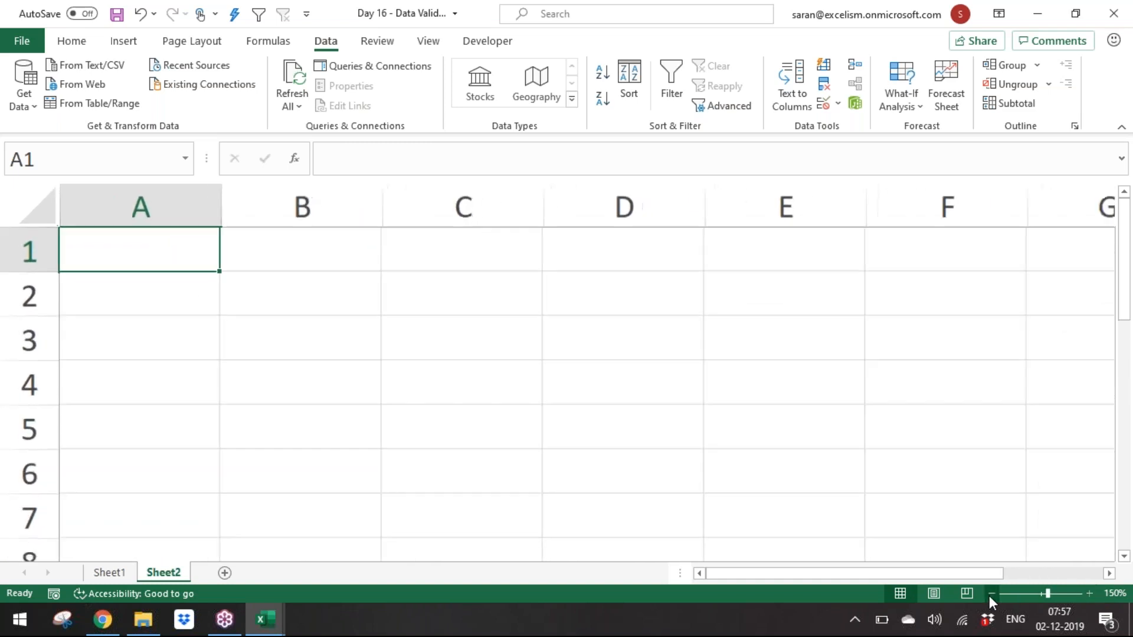
left_click(992, 593)
left_click(992, 594)
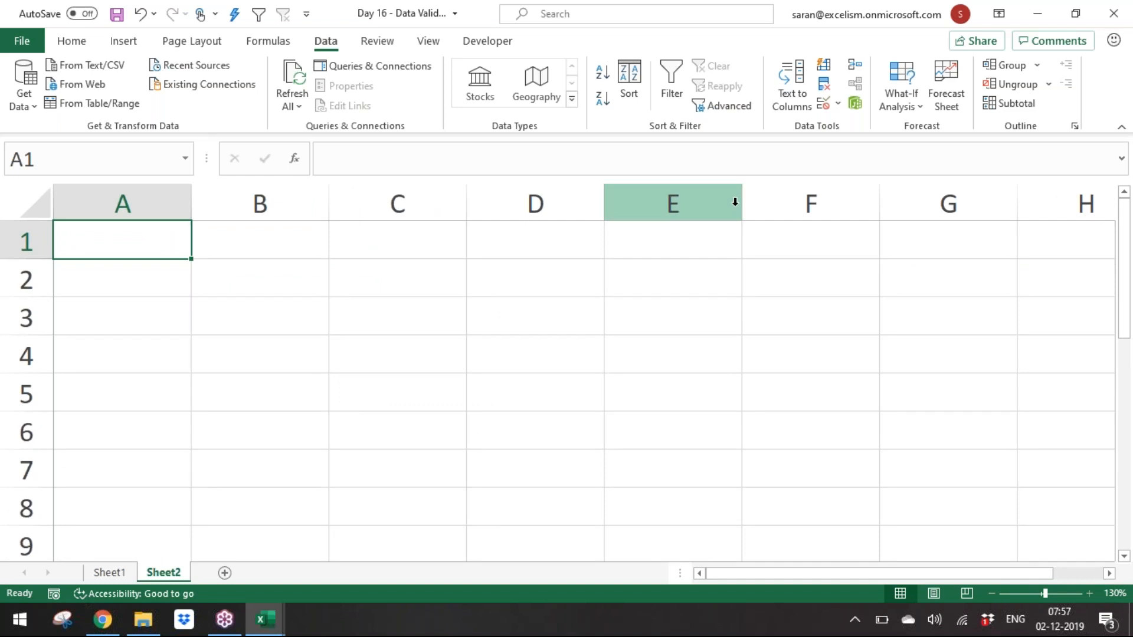
Step: Open the Data Validation dialog, capture its Settings tab with Snipping Tool, and paste the screenshot into Sheet2
left_click(825, 107)
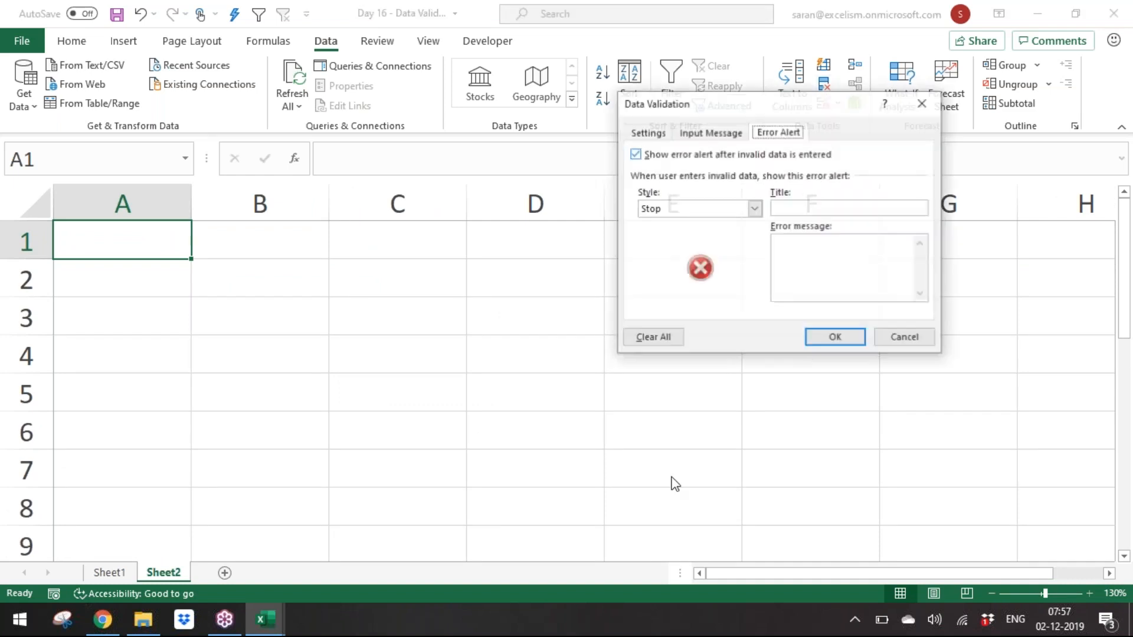
left_click(61, 619)
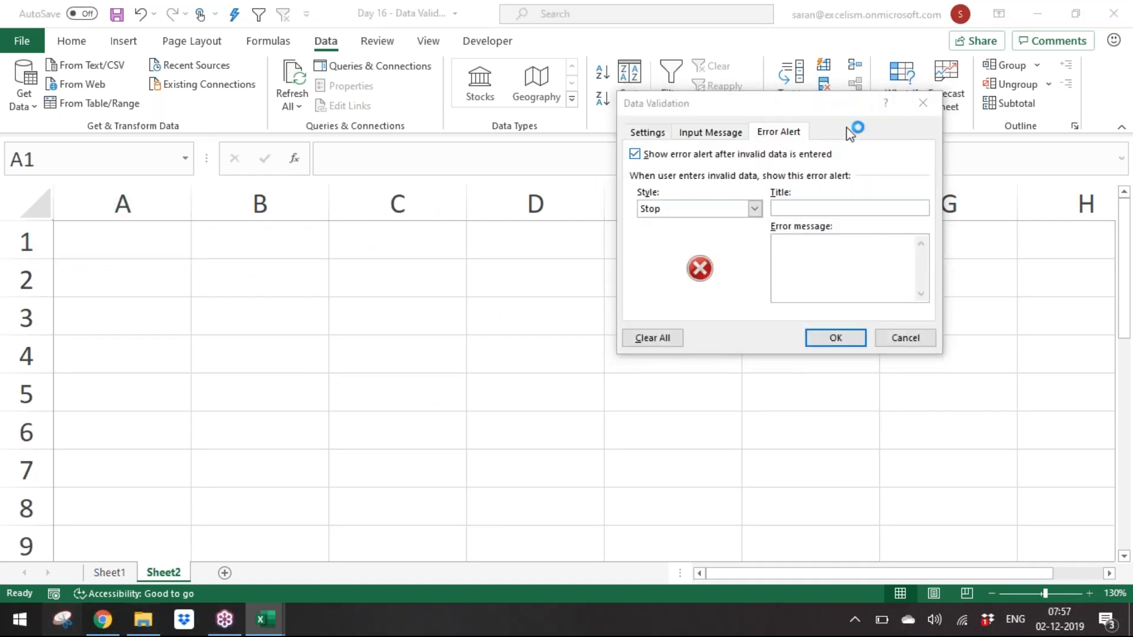
left_click(292, 106)
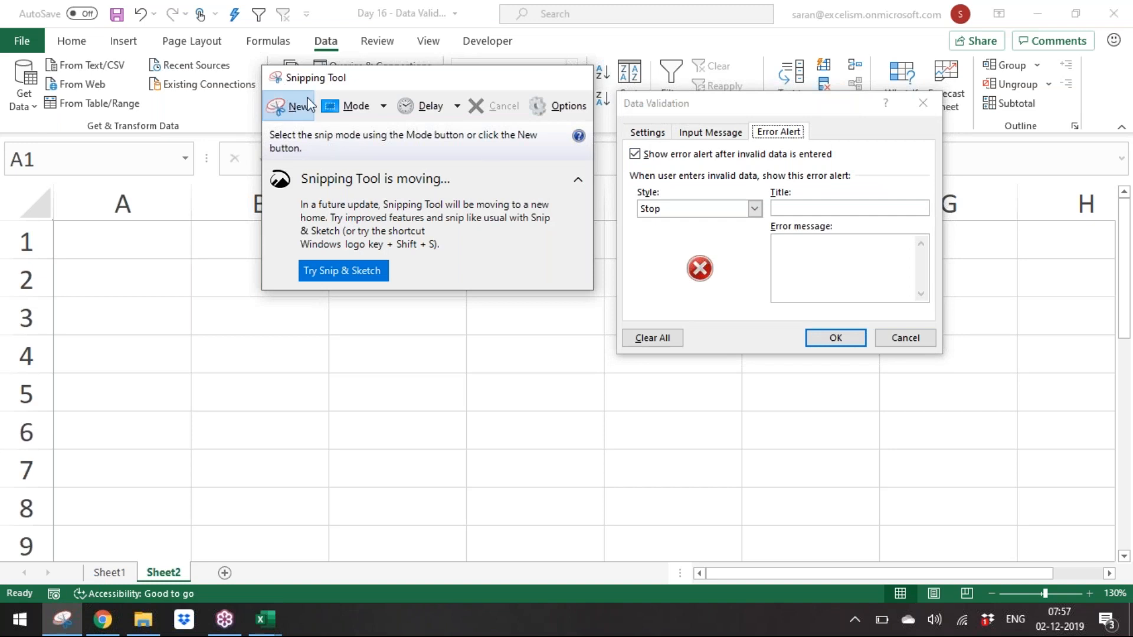
key("Escape")
left_click(638, 131)
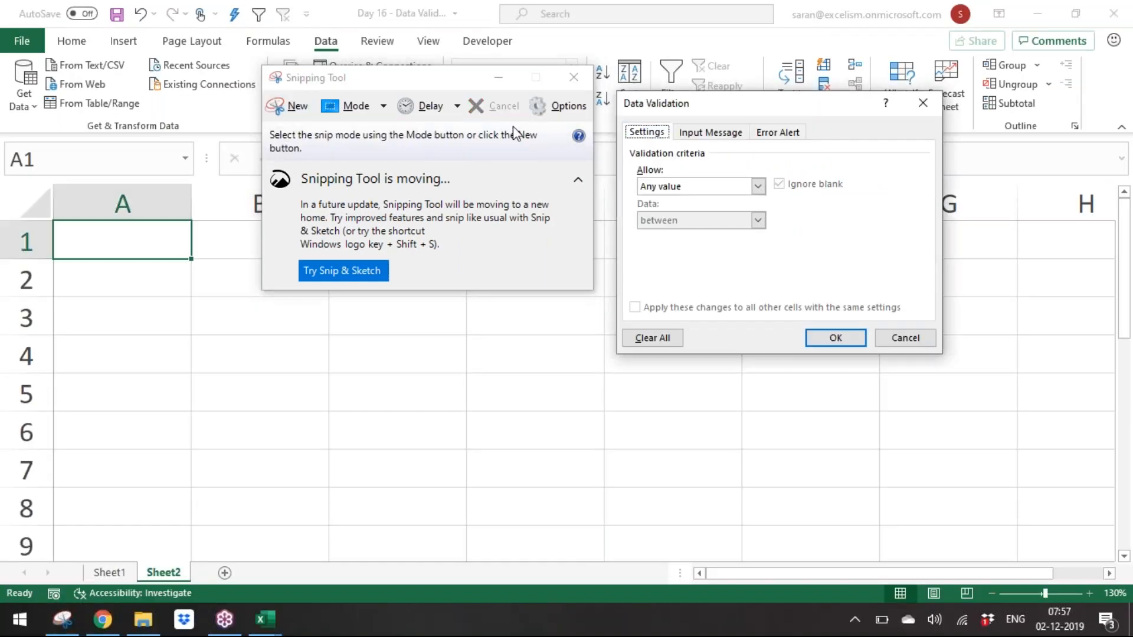
left_click(285, 109)
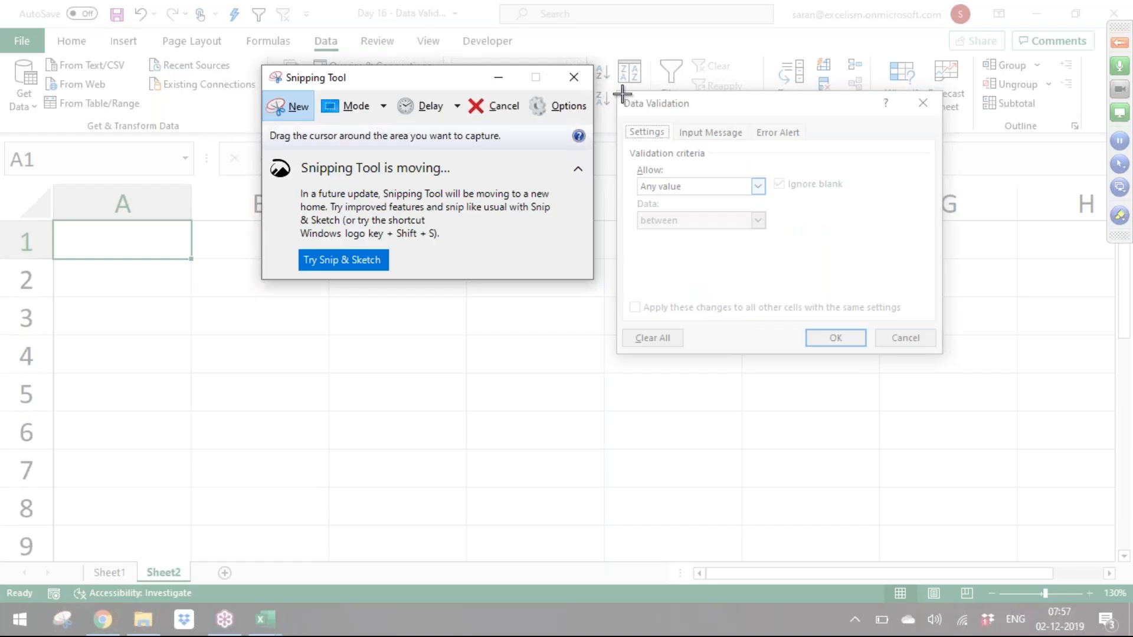
left_click_drag(617, 92, 943, 354)
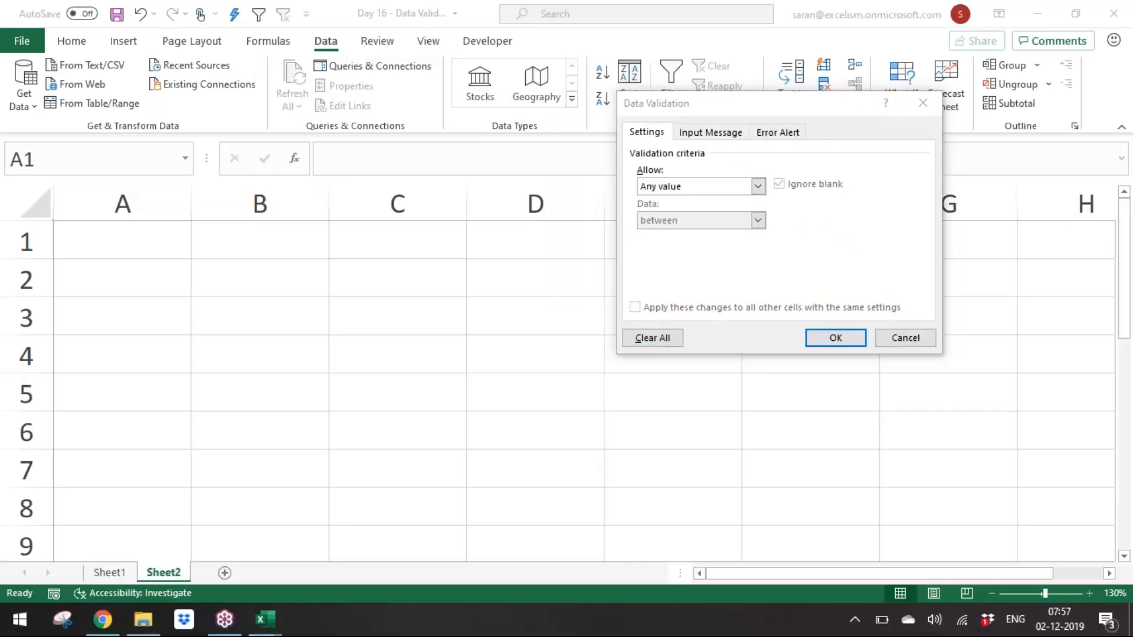
key("alt+Tab")
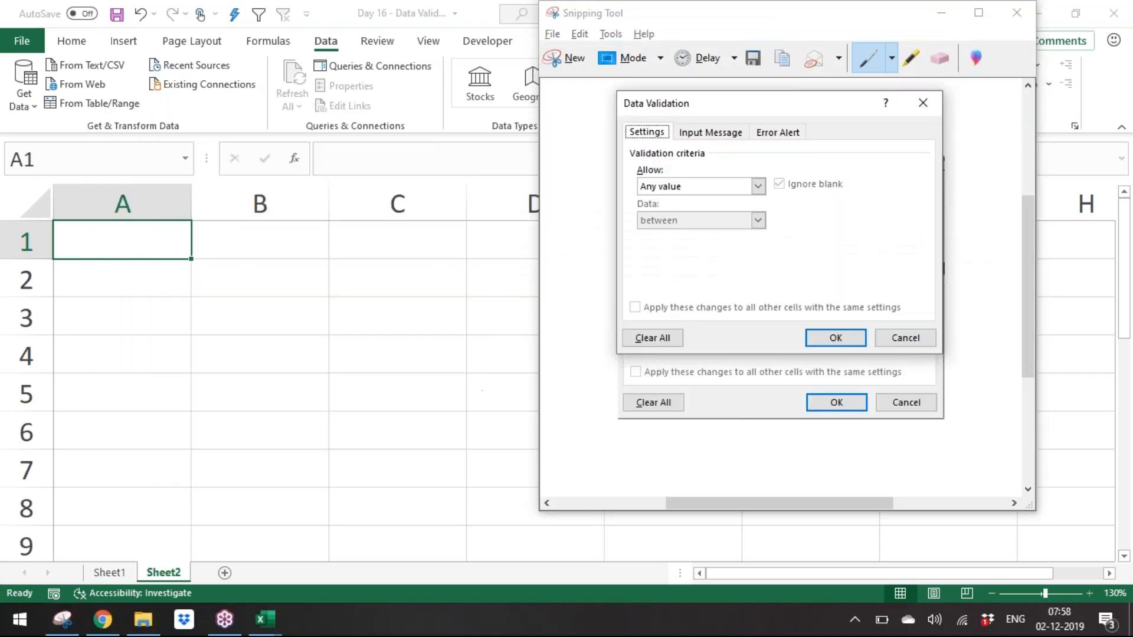
left_click(878, 391)
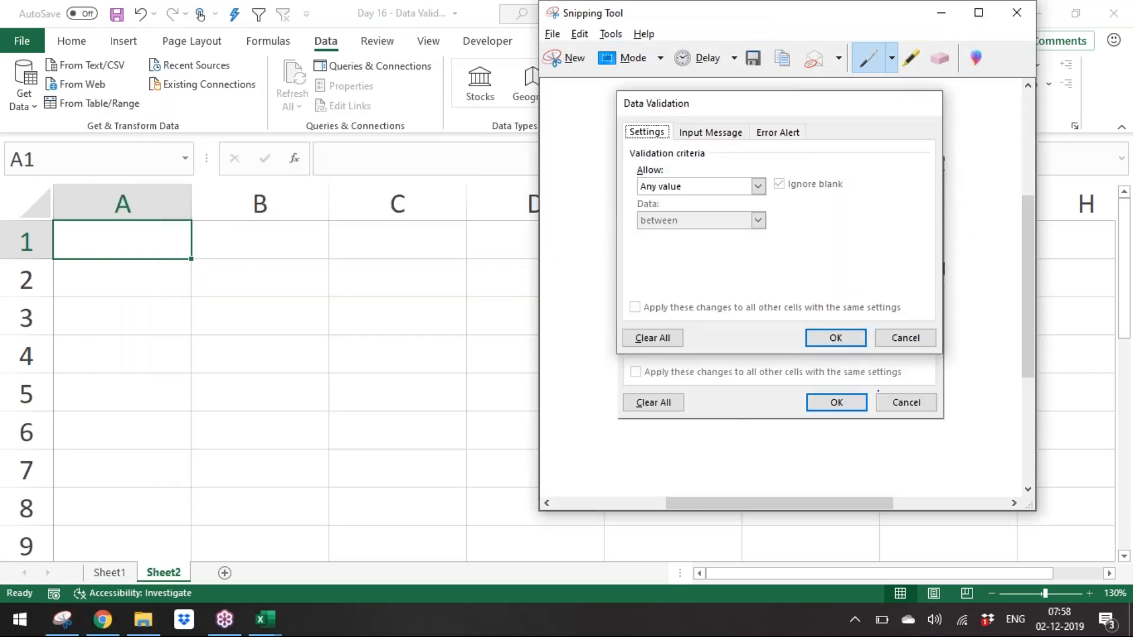
key("alt+Tab")
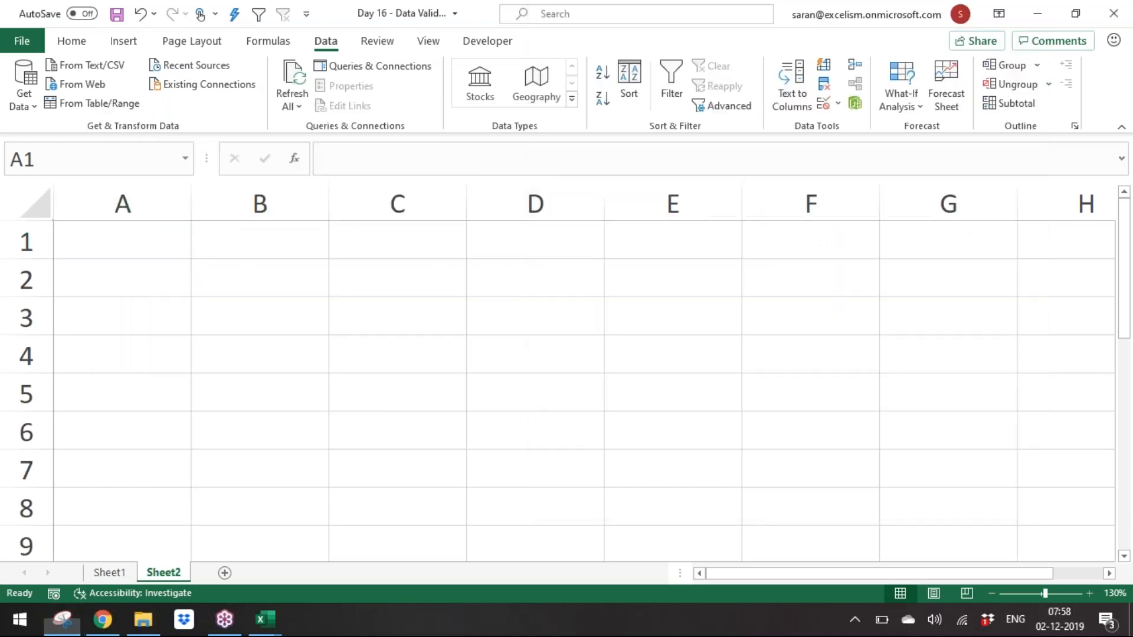
key("ctrl+v")
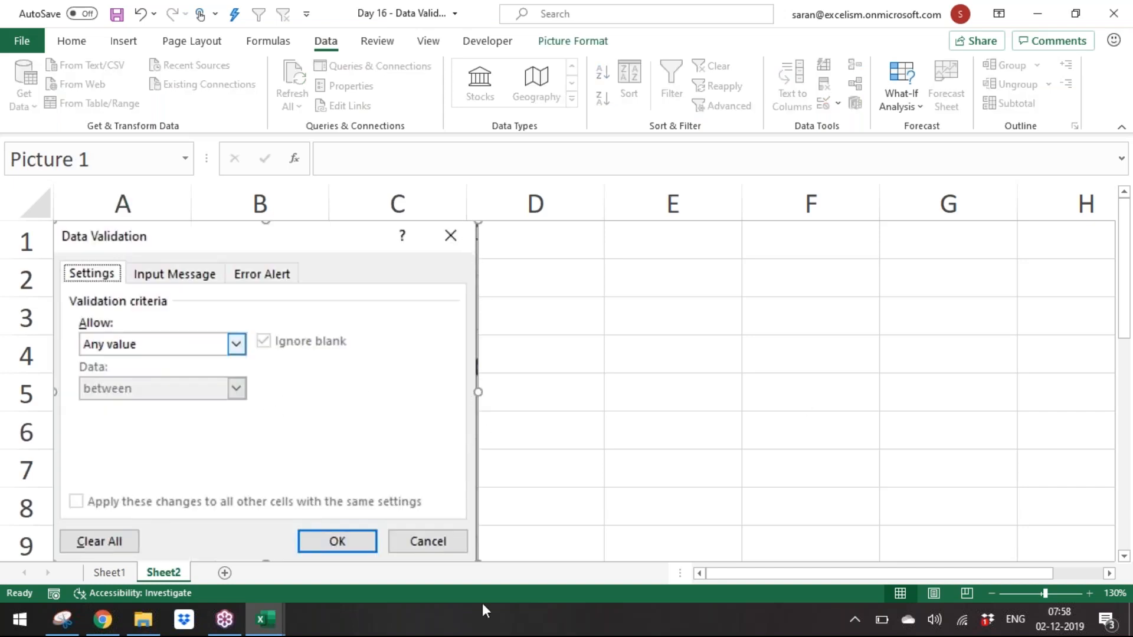
Step: Shrink the pasted dialog screenshot to fit over columns A to C
left_click(992, 594)
left_click(992, 593)
left_click(992, 594)
left_click(991, 594)
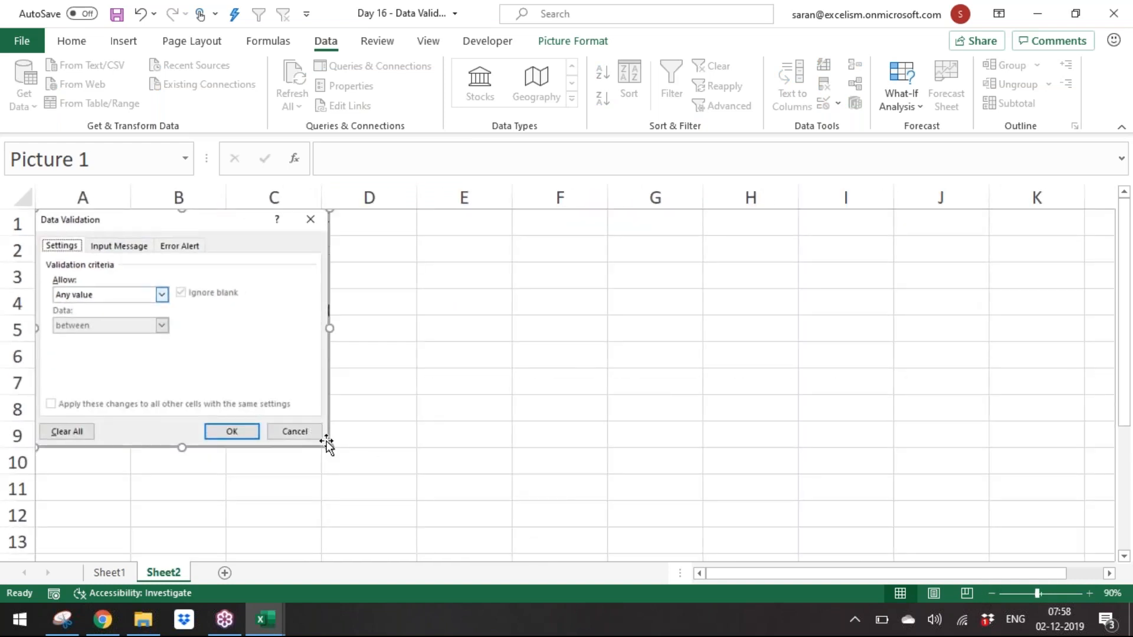
left_click_drag(322, 440, 266, 396)
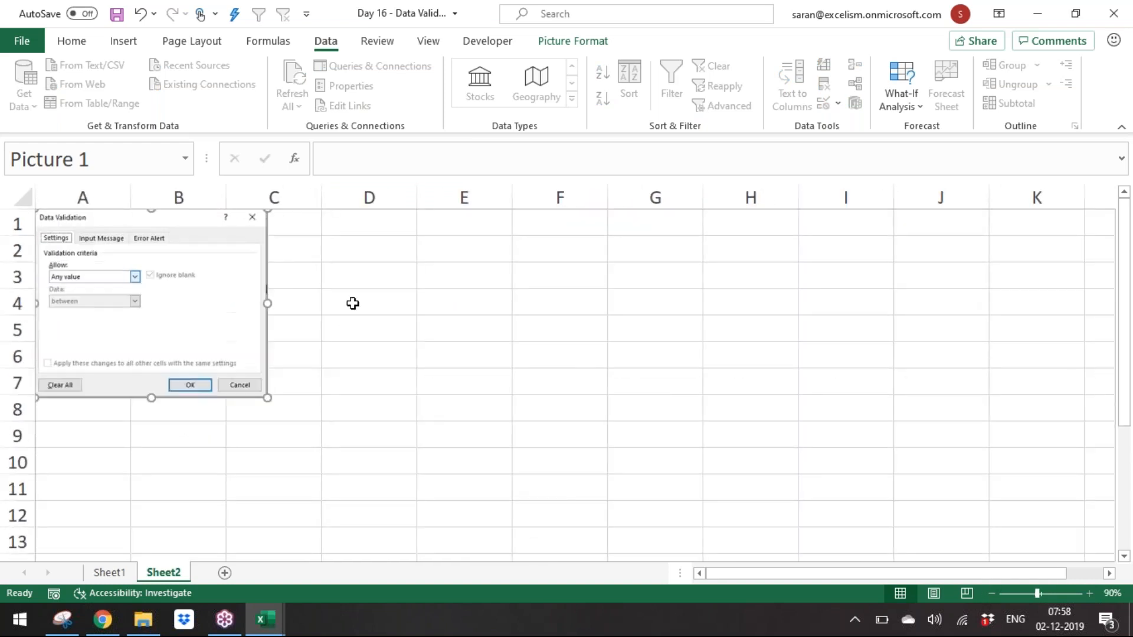
Step: Enter the heading Settings in D1 and make it bold
left_click(379, 219)
type("Settings")
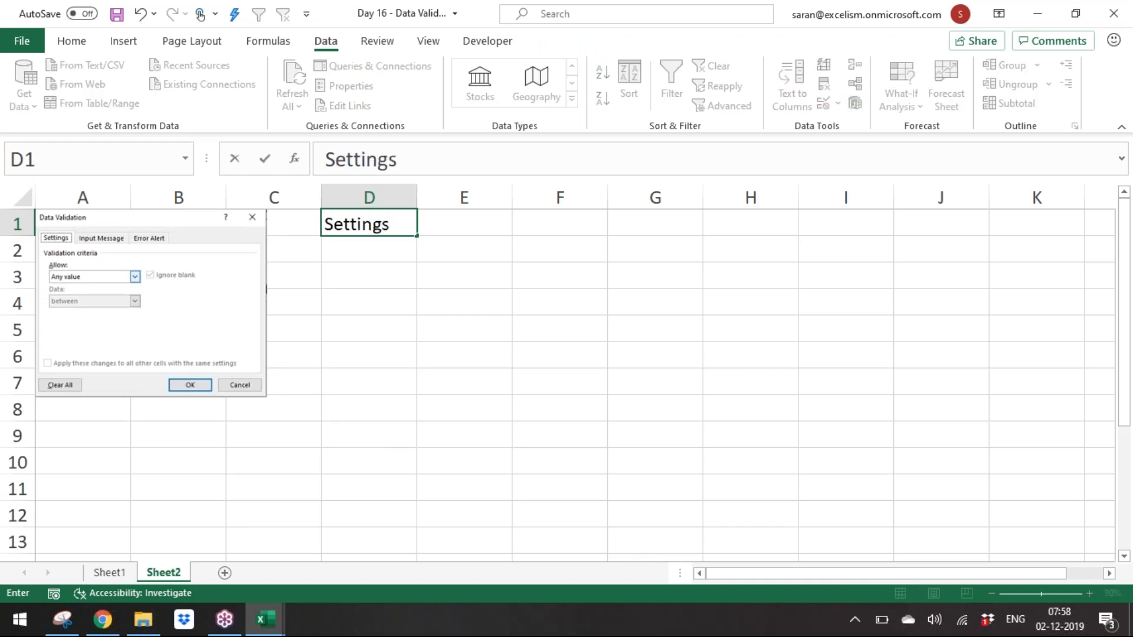
key("Return")
key("Up")
key("ctrl+b")
key("Down")
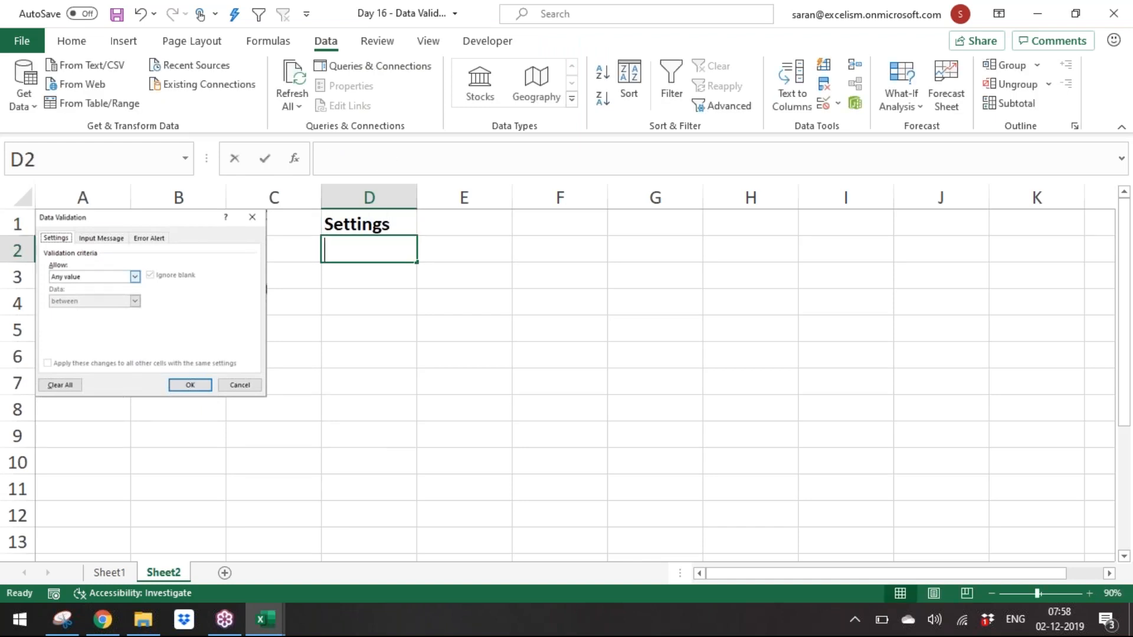
Step: Enter "Setting controls the Criteria from the list of the Criteria" in D2
type("Setting c")
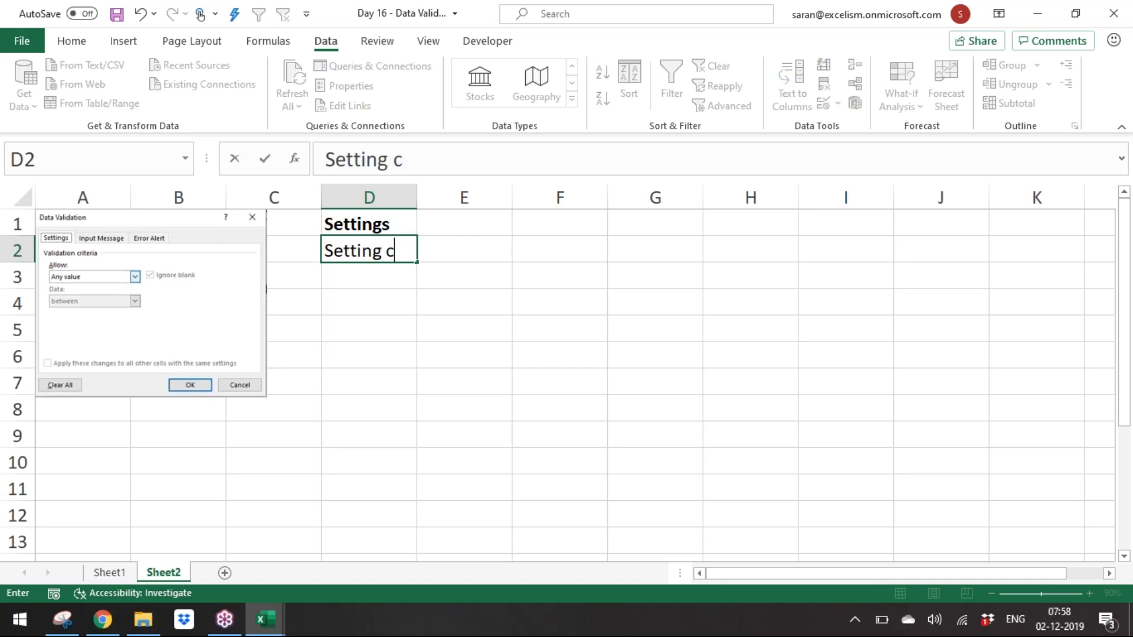
type("ontrols the Cr")
type("iteria")
type(" formth")
key("BackSpace")
type("from")
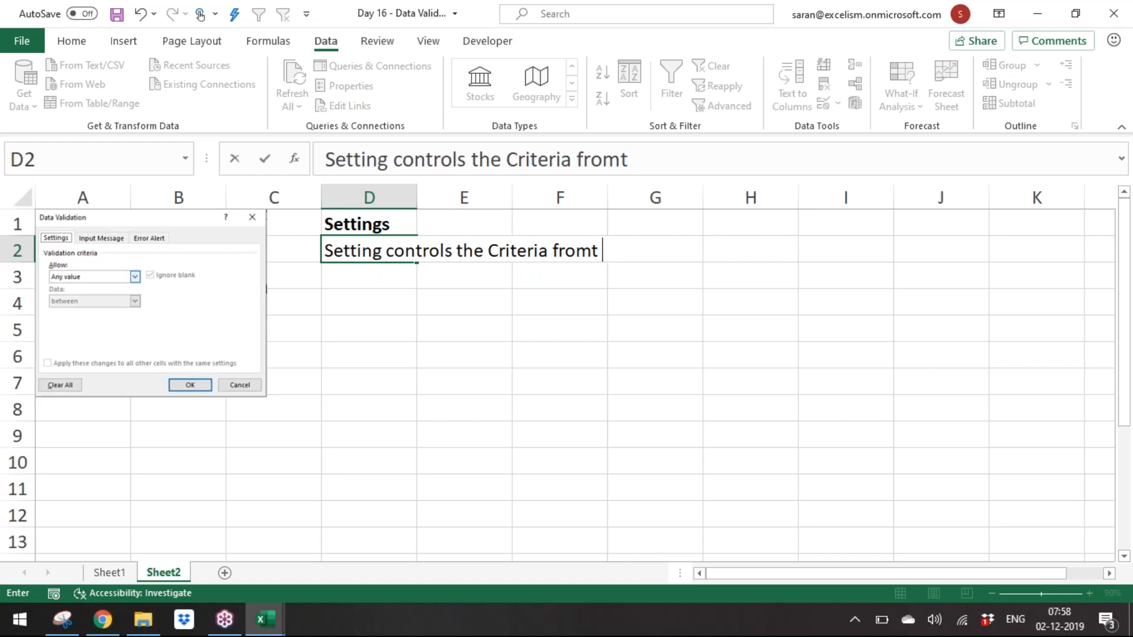
type(" the list of ")
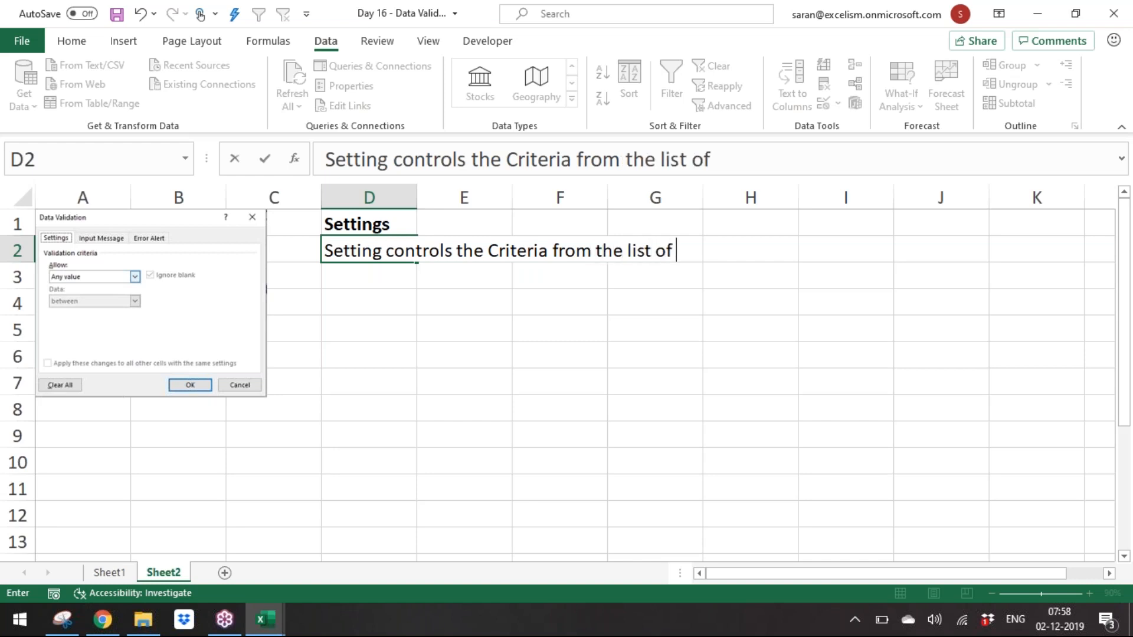
type("the Criteria")
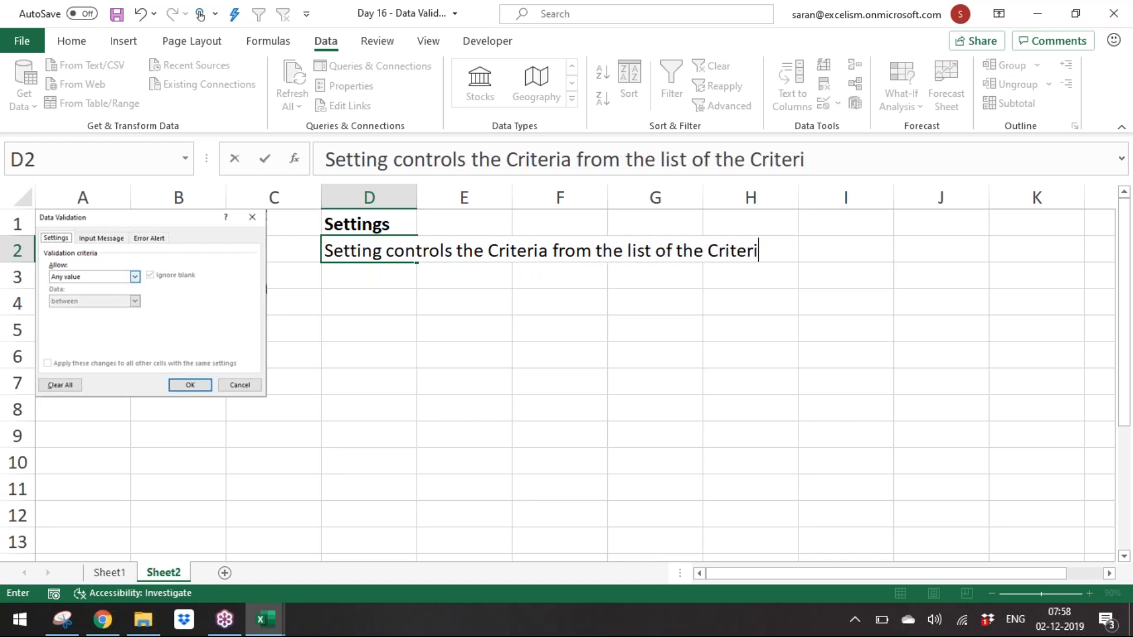
key("Return")
key("Return")
Step: Enter the heading Input Message in D4 and format it bold and italic
type("Input")
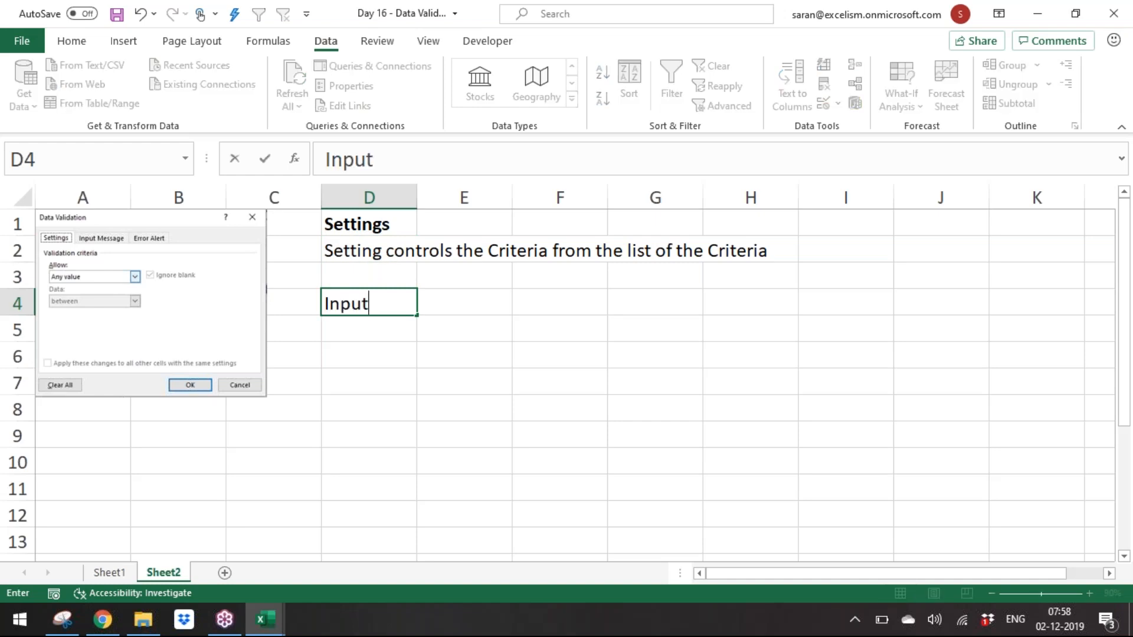
type(" Message")
key("ctrl+Return")
key("ctrl+b")
key("ctrl+i")
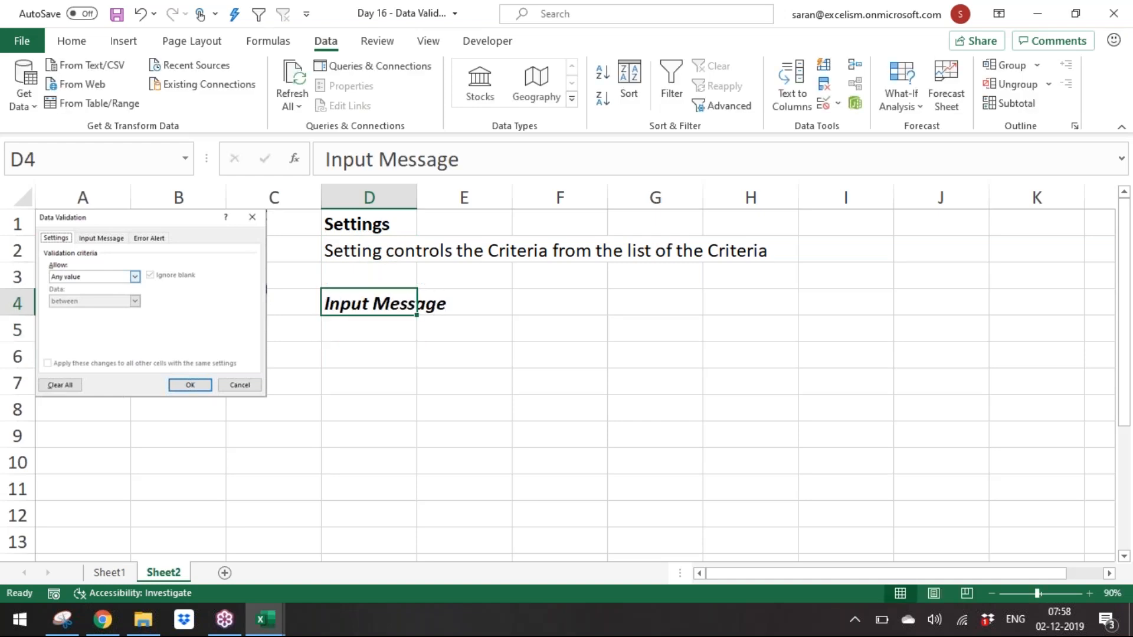
Step: Enter "Displays once user keep the cursor in the validation cell" in D5
key("Return")
type("Displau")
key("BackSpace")
type("ys once user ")
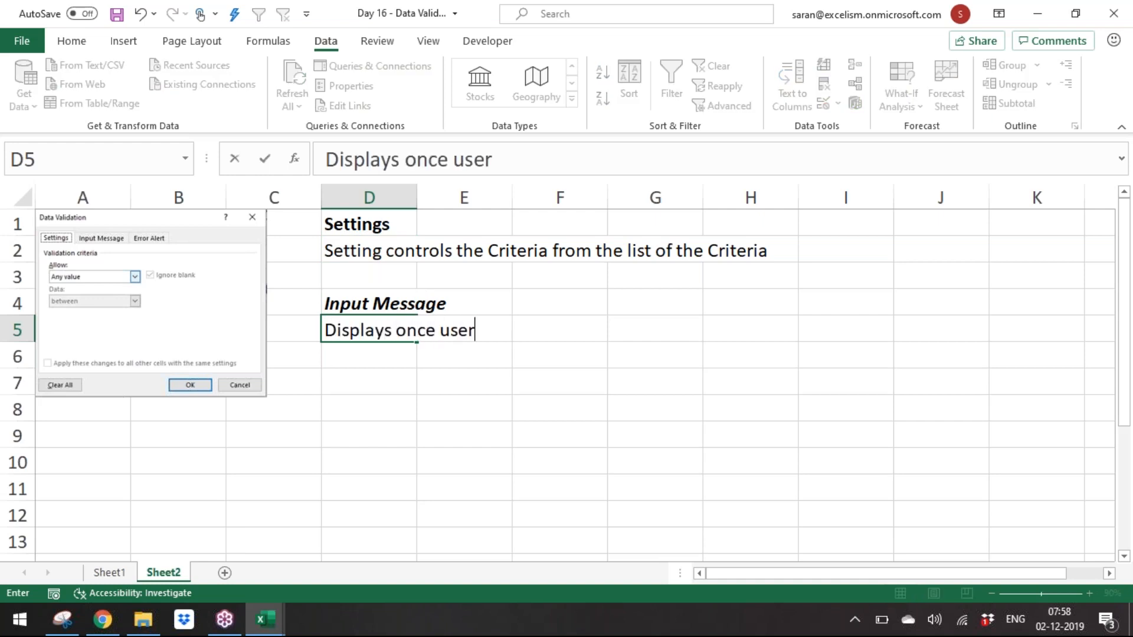
type("keep the c")
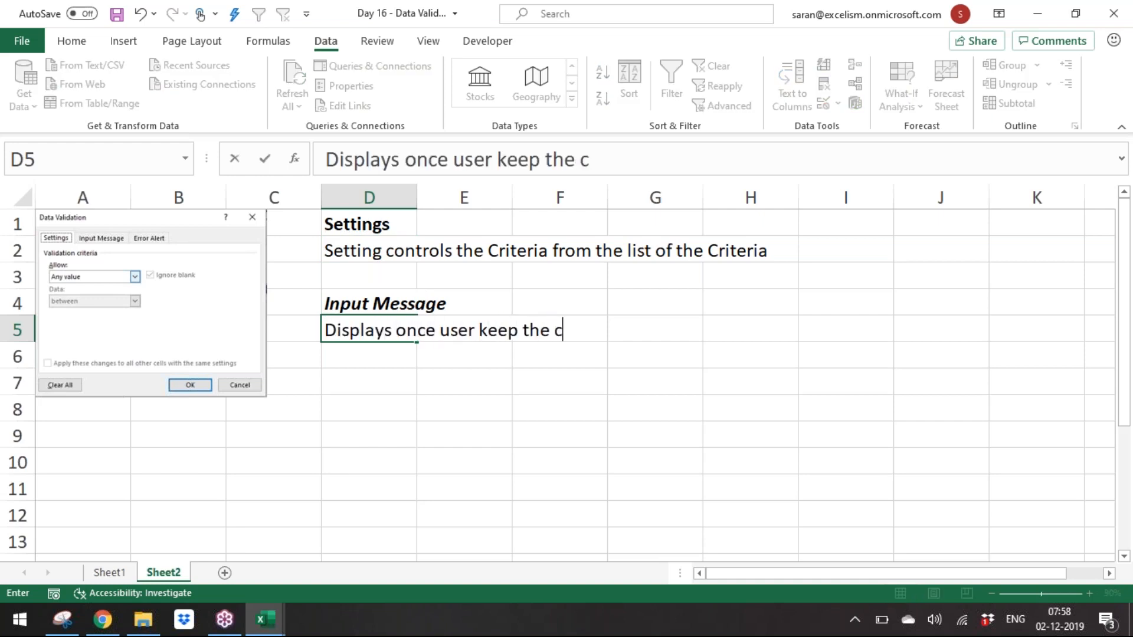
type("ursor in  the valida")
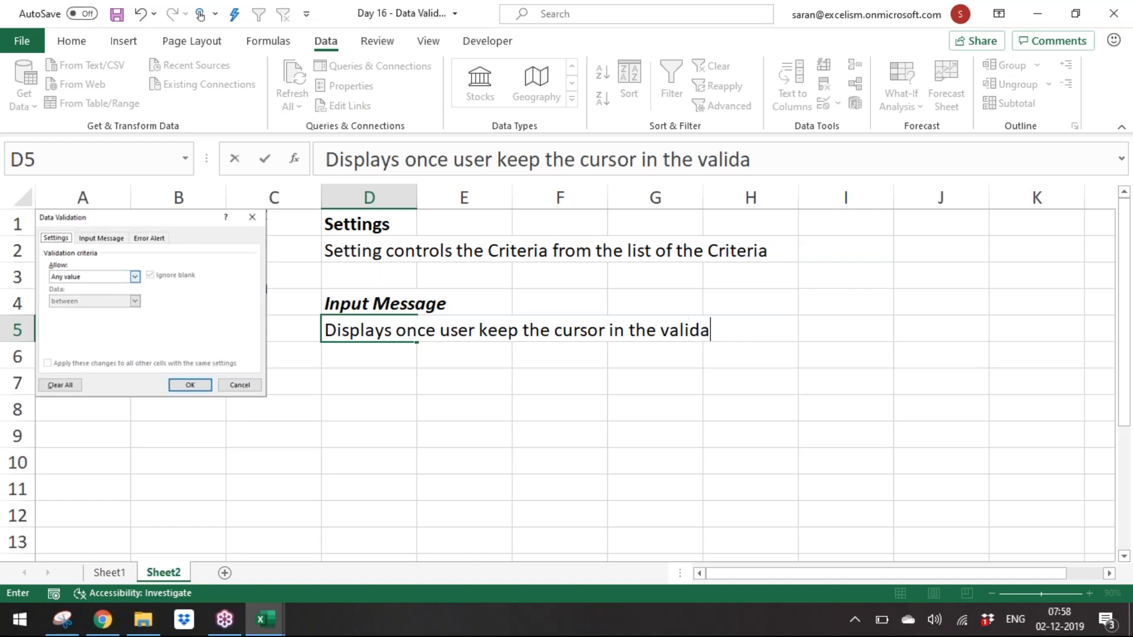
type("tion cell")
key("ctrl+Return")
Step: Enter the heading Error Alerts in D7 and make it bold
key("Down")
key("Down")
type("Error Alerts")
key("Return")
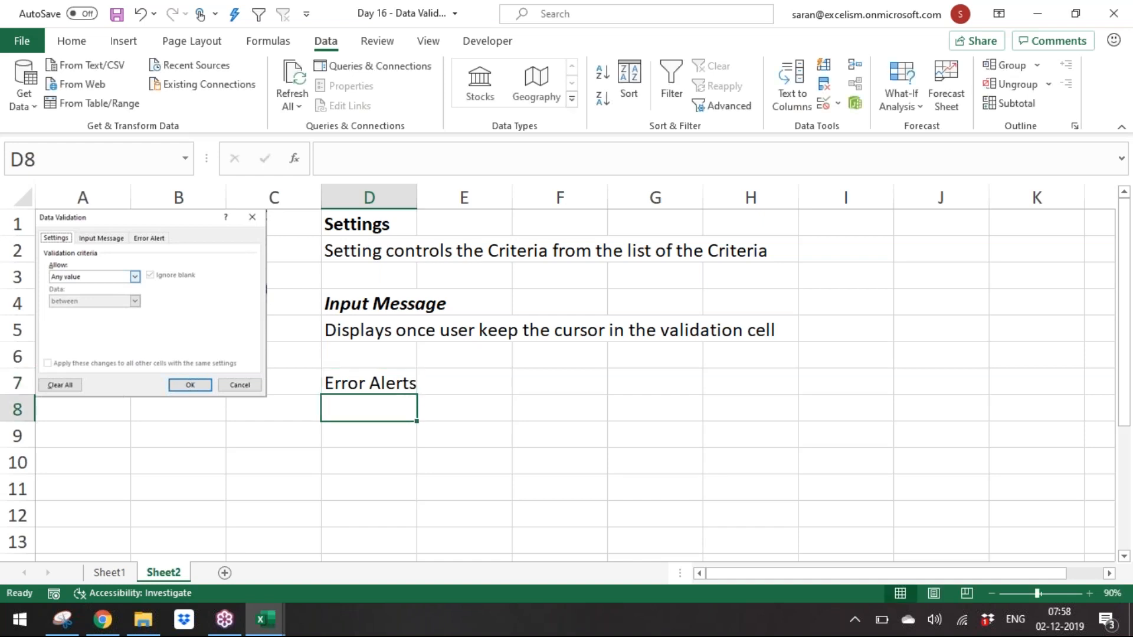
key("Up")
key("ctrl+b")
Step: Enter "Displays in case the user enters invalid data into the validation cell" in D8
key("Down")
type("Display")
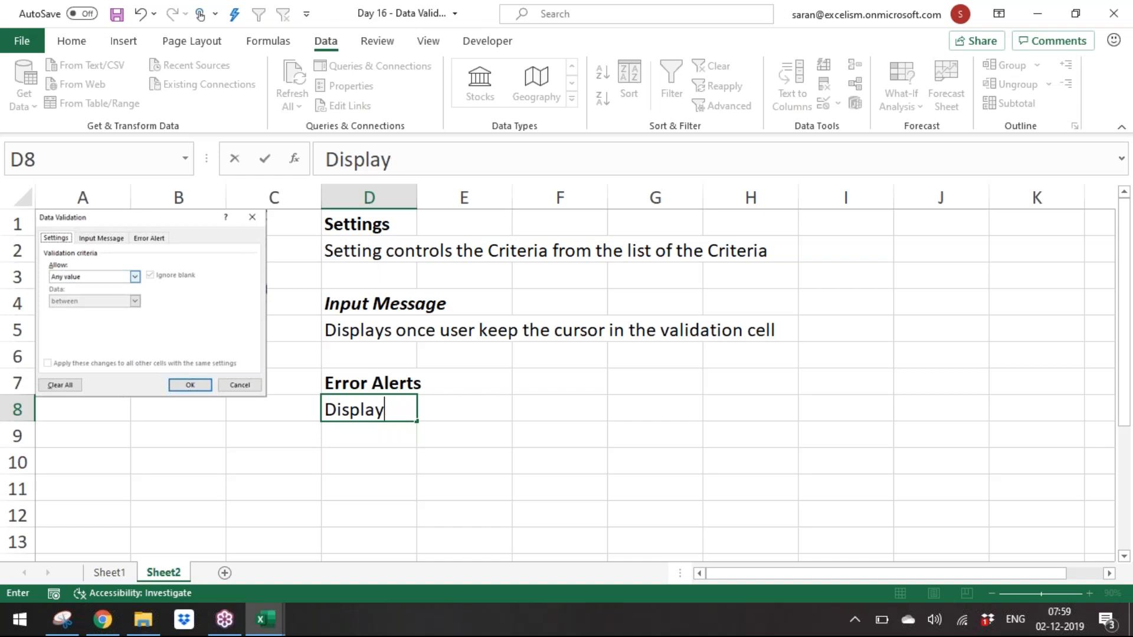
type("s in case the ")
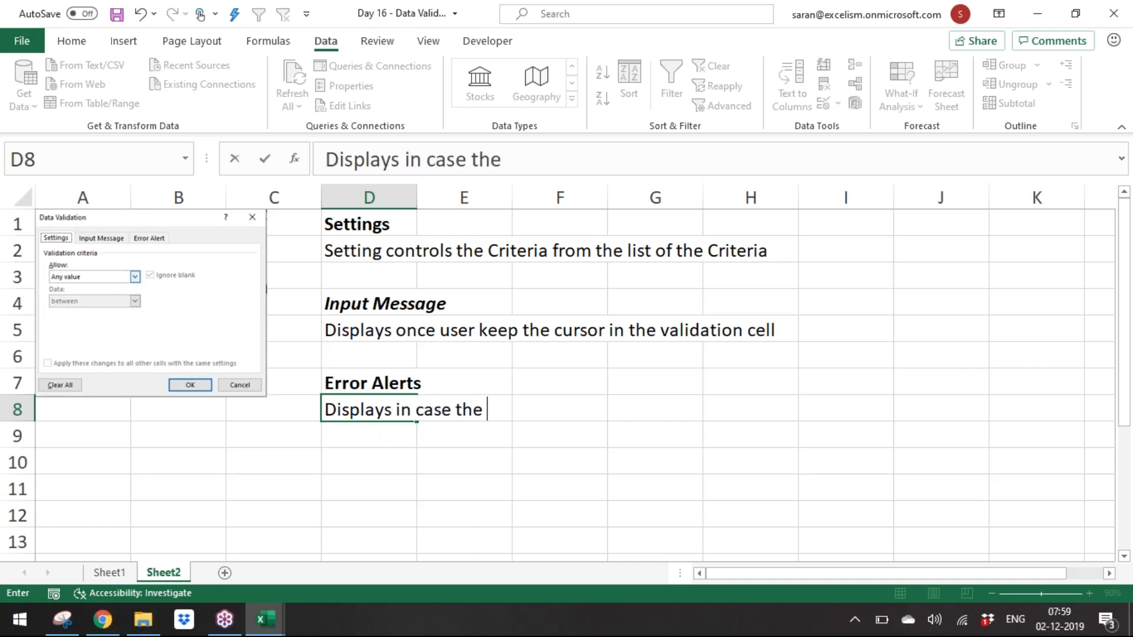
type("user enters invalid data")
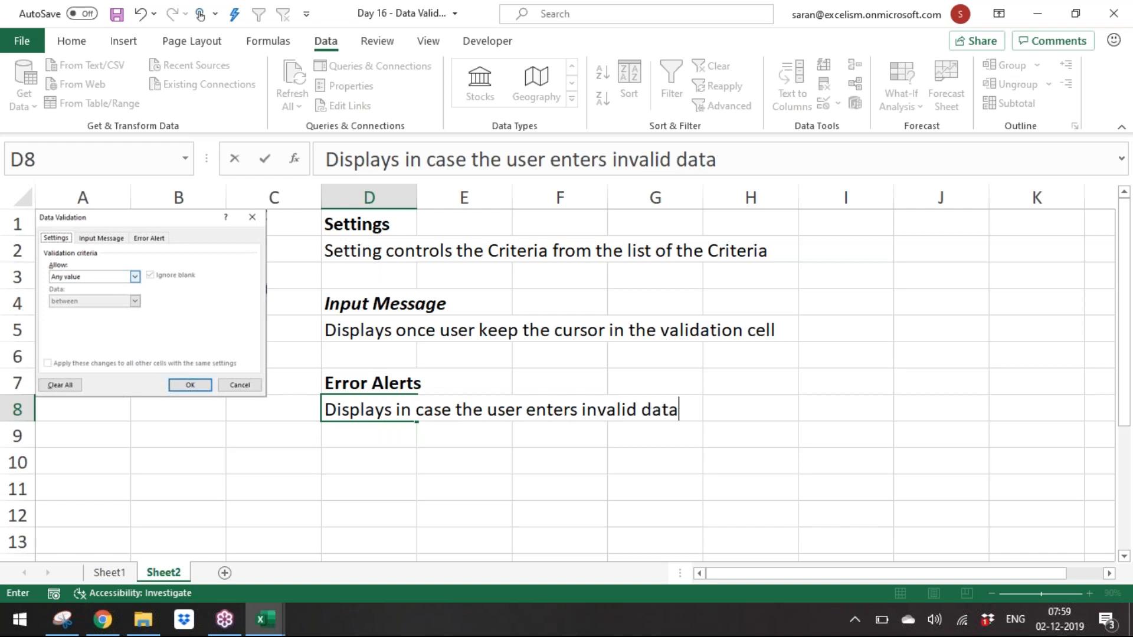
type(" into the validation cell")
key("Return")
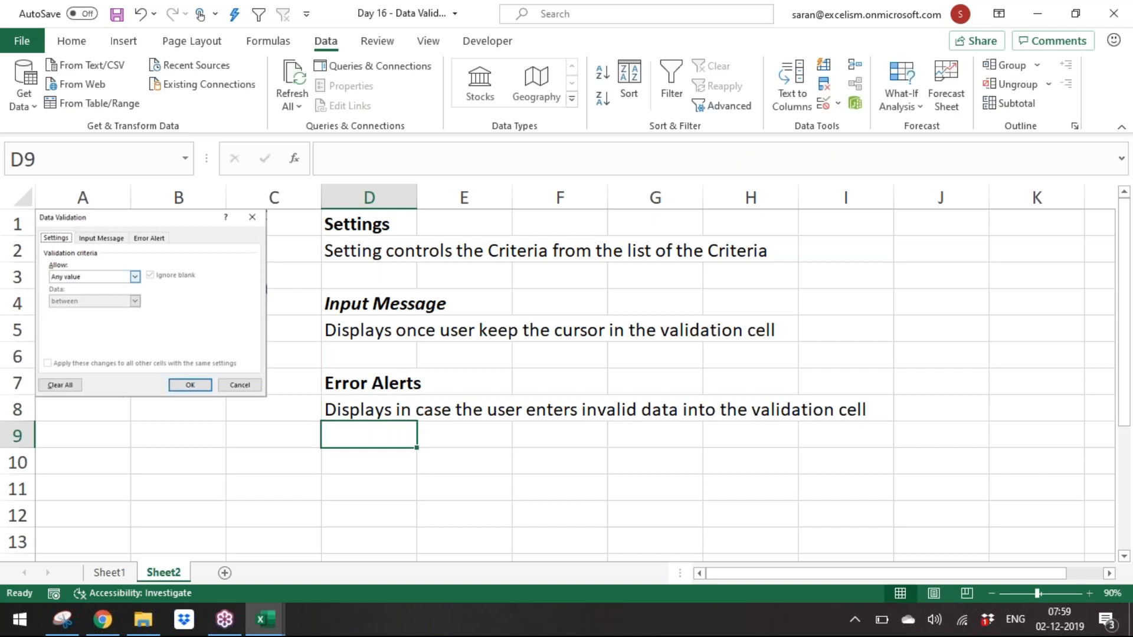
Step: Enter the list items "i) Stop", "ii) Warning" and "iii) Information" in D9 to D11
key("Down")
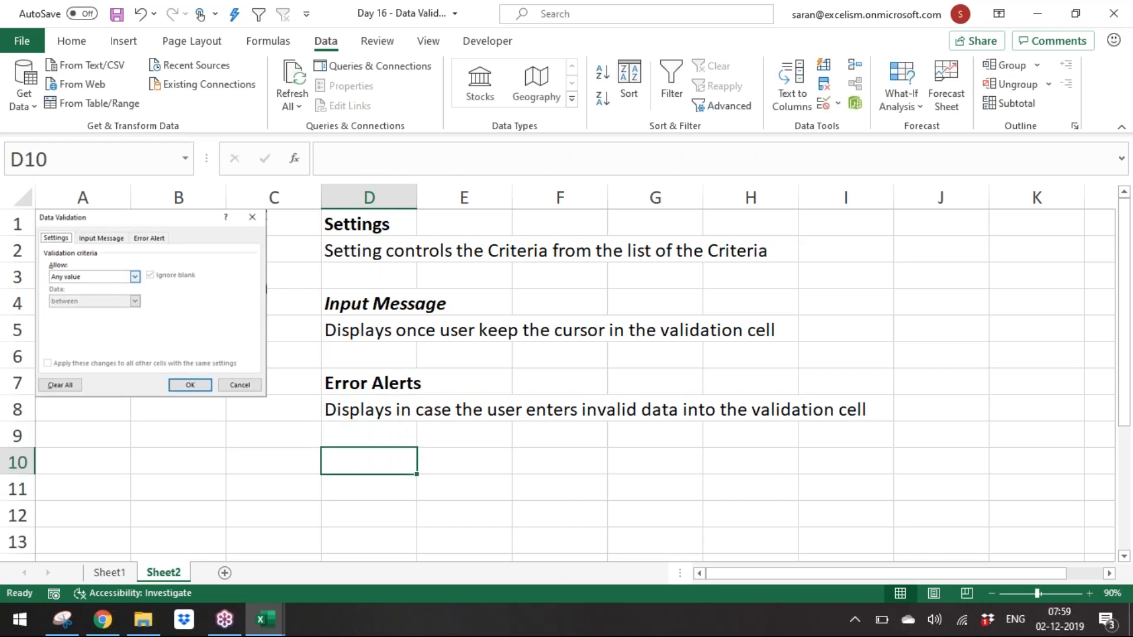
key("Up")
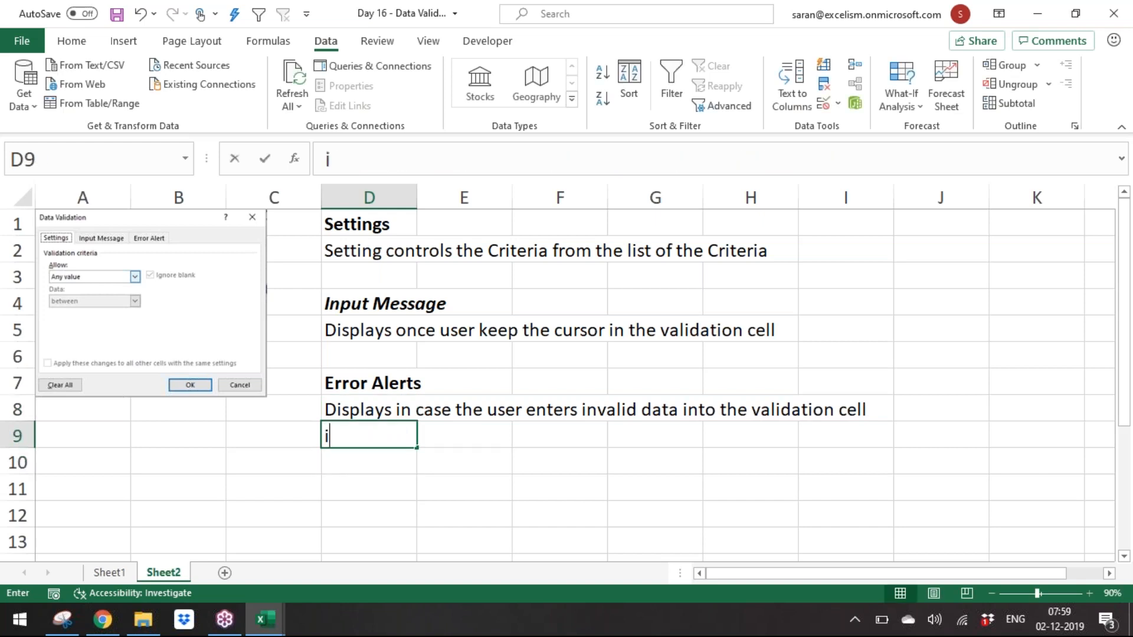
type("i) Stop")
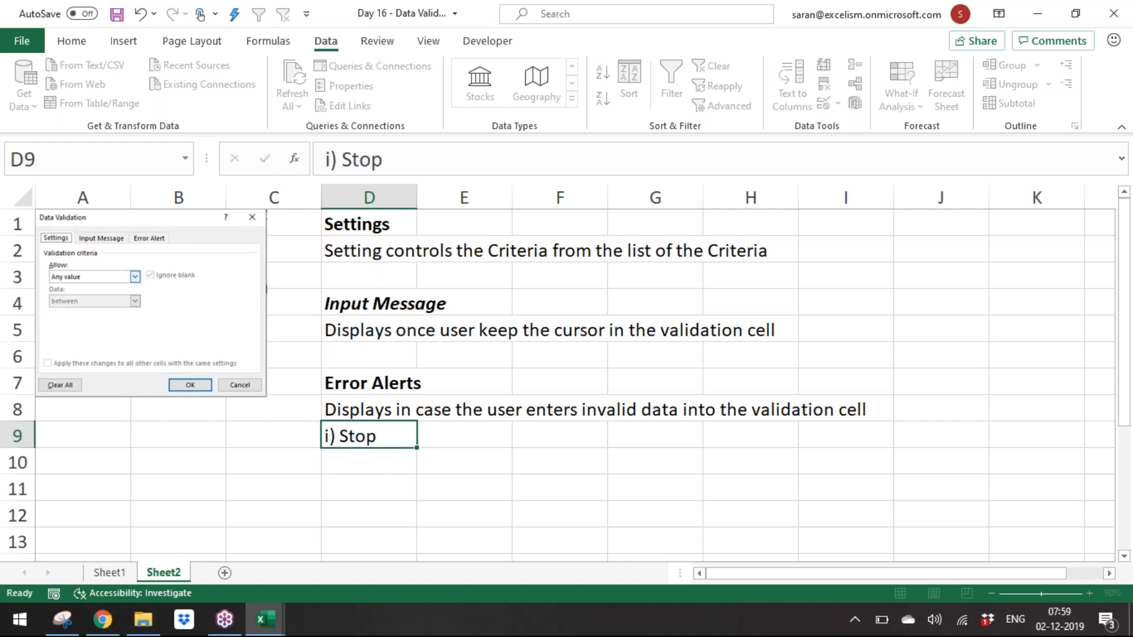
key("Return")
type("ii) Warning")
key("Return")
type("iii) Information")
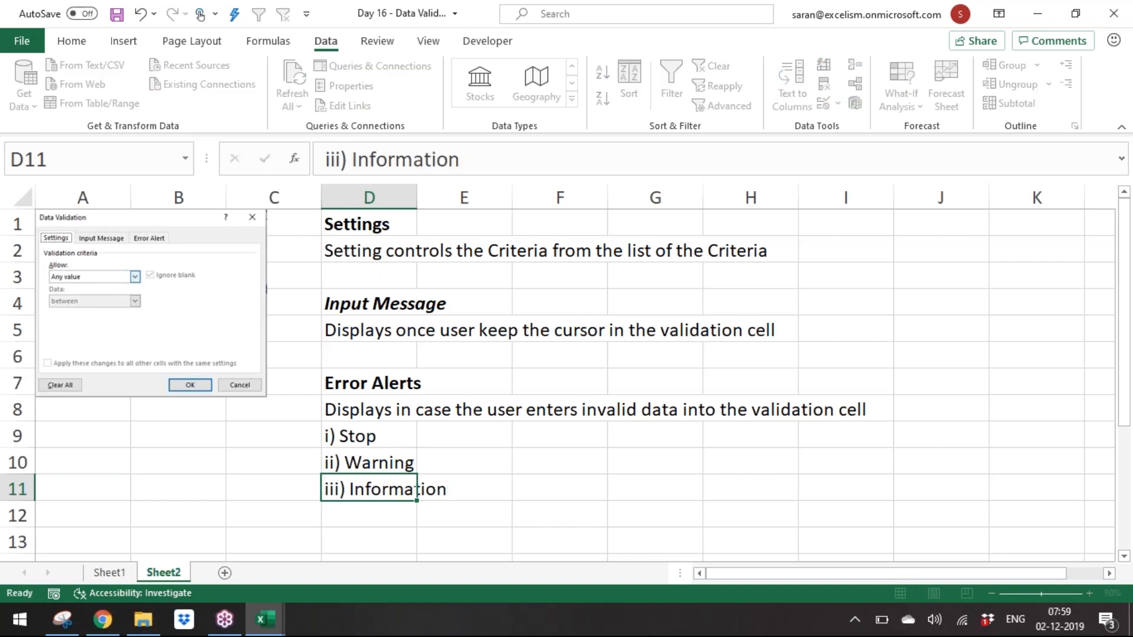
key("Return")
Step: Extend D9 to read "i) Stop - Stops the user unless he enters the valid data - RETRY button"
scroll(566, 354, "down", 1)
key("Up")
key("Up")
key("Up")
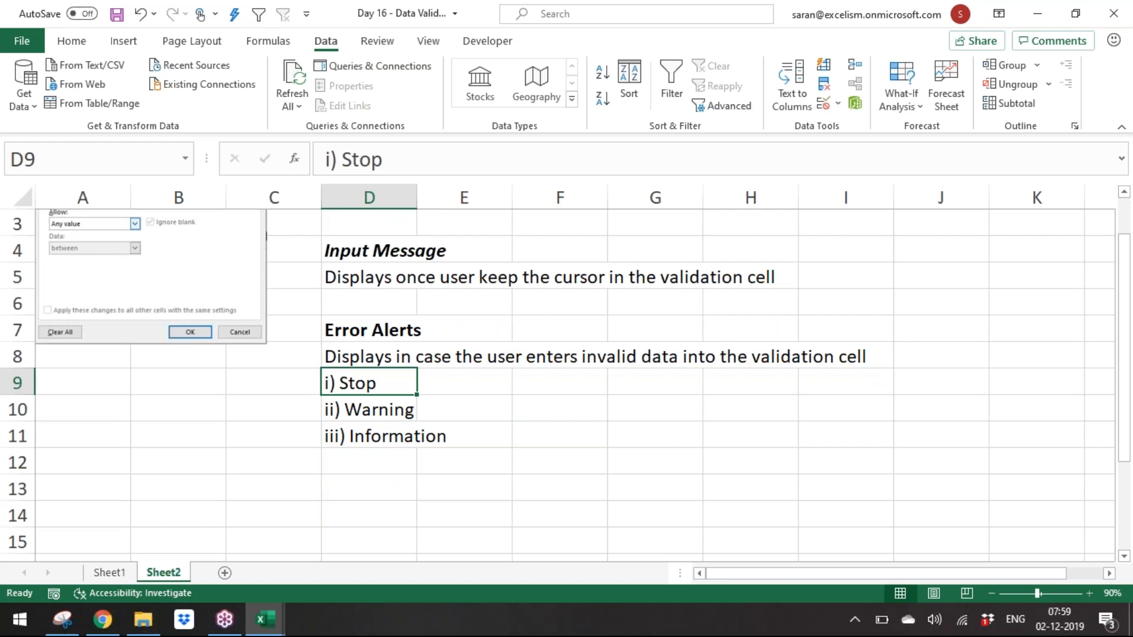
key("F2")
type("- Stops the user ")
type("int")
key("BackSpace")
key("BackSpace")
key("BackSpace")
type("un")
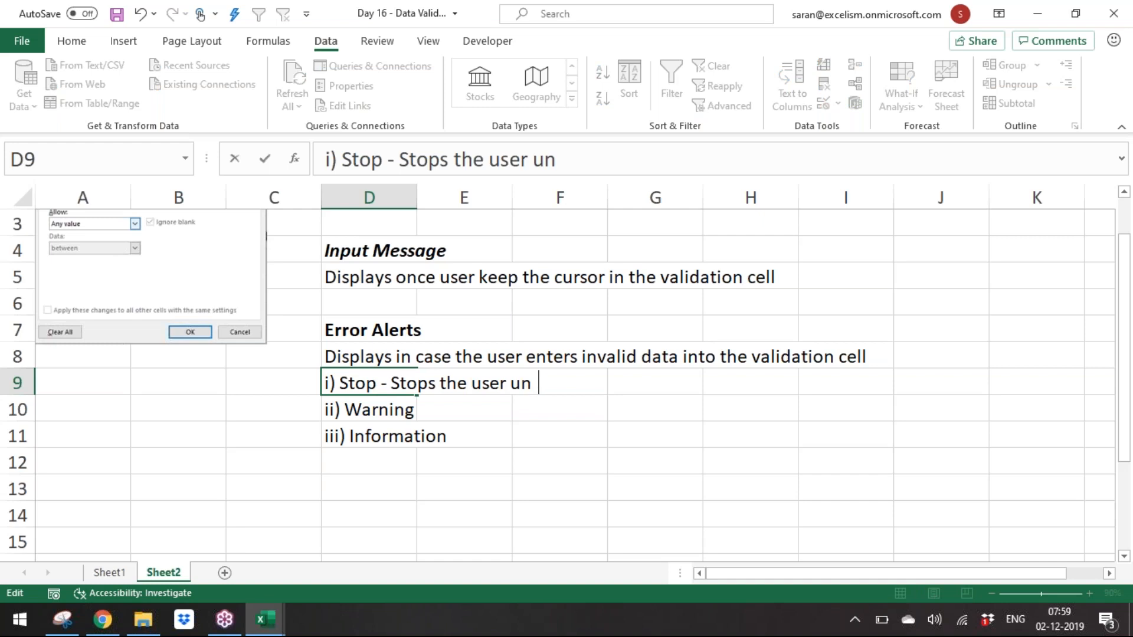
type("less he en")
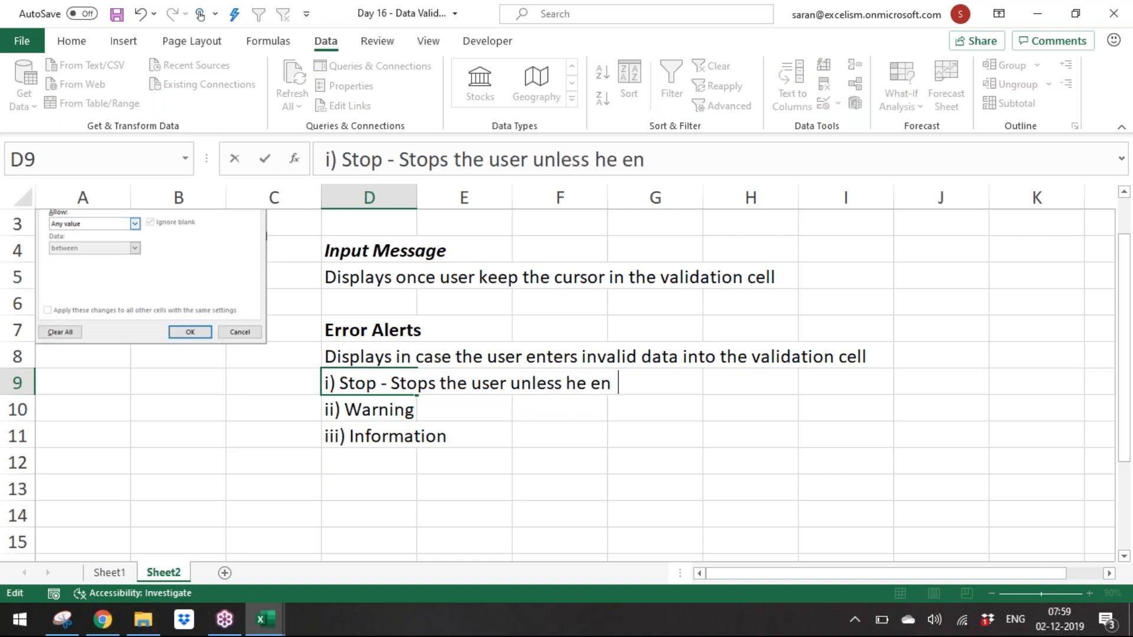
type("ter s")
key("BackSpace")
key("BackSpace")
type("s the")
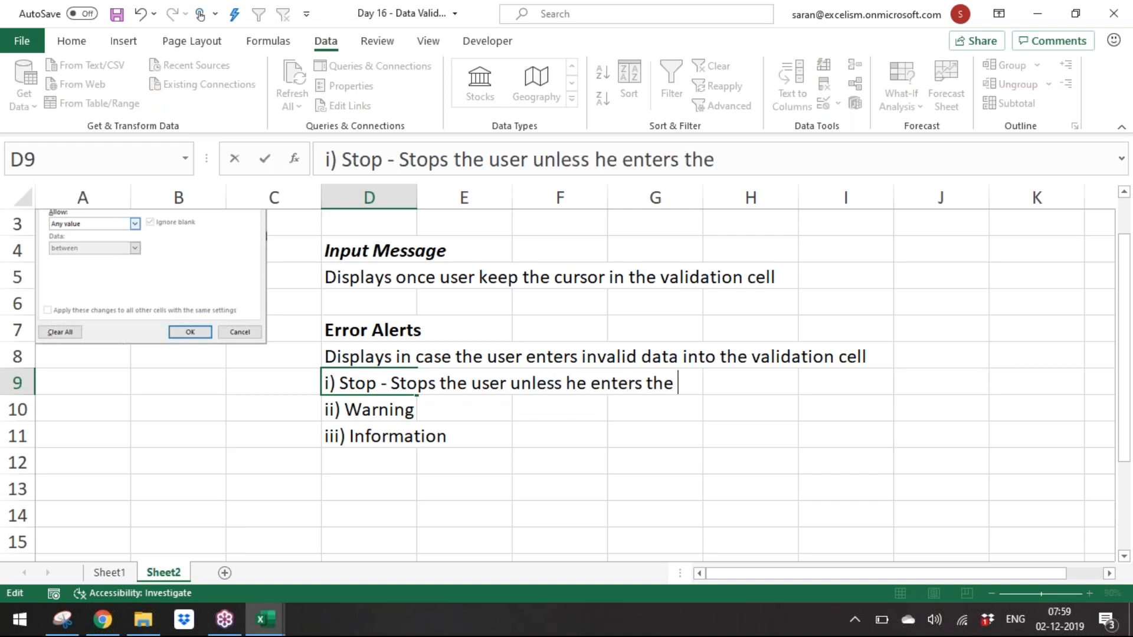
type(" valid data")
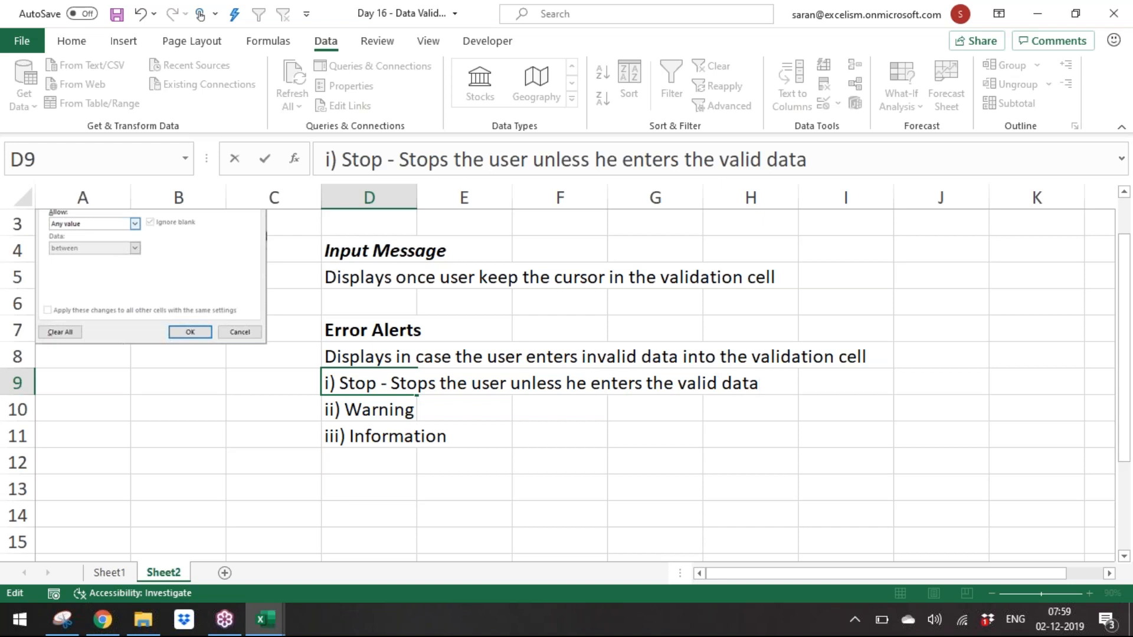
type(" - RETRY button")
key("Return")
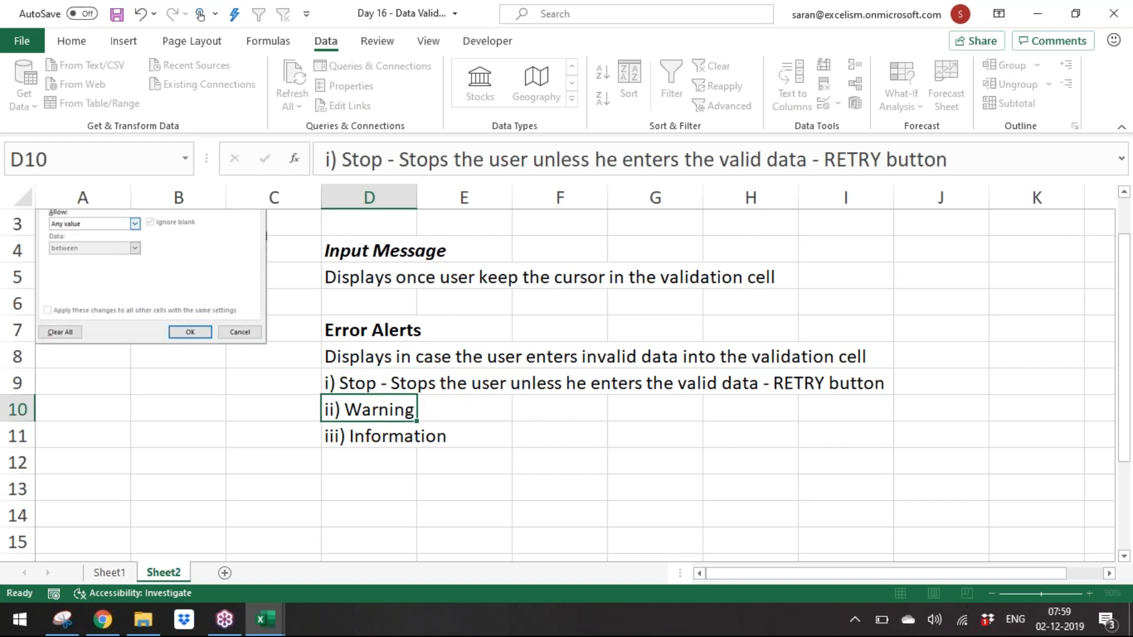
Step: Extend D10 to read "ii) Warning - Allows the user in case of invalid data but with his confirmation - YES/No Buttons"
key("F2")
type("Allows")
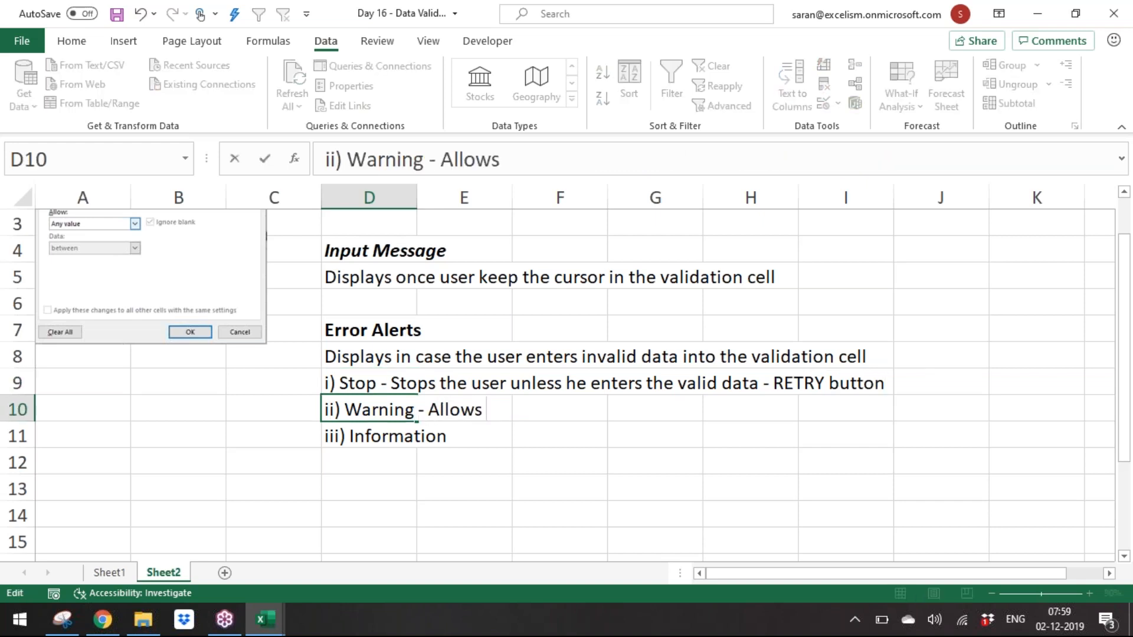
type(" the user incas")
key("BackSpace")
key("BackSpace")
type("case of ")
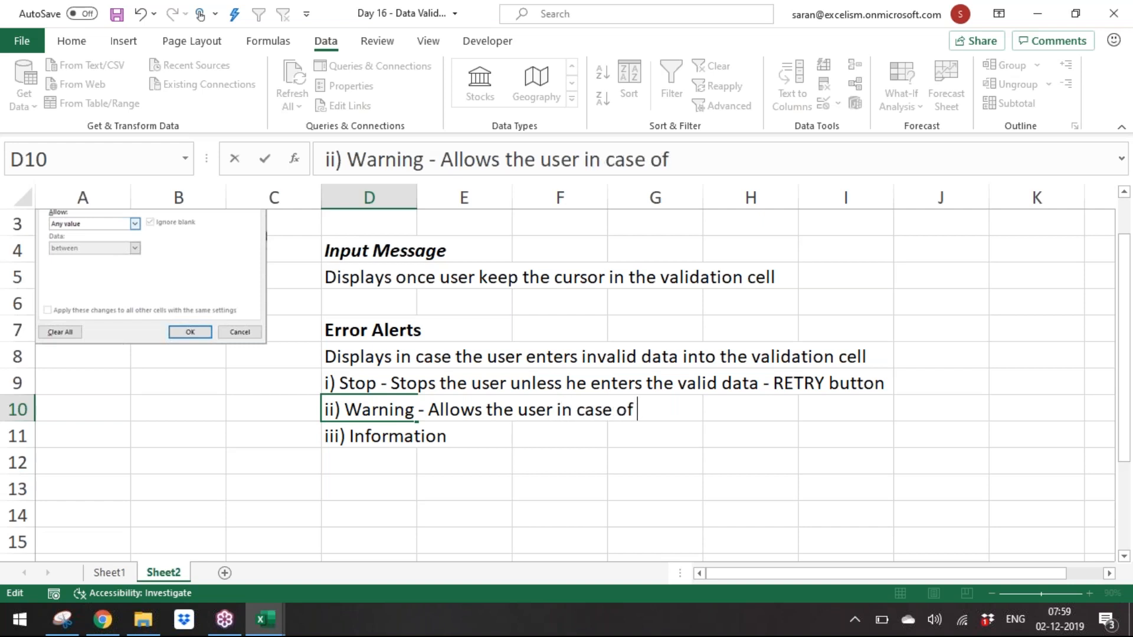
type("invalida da")
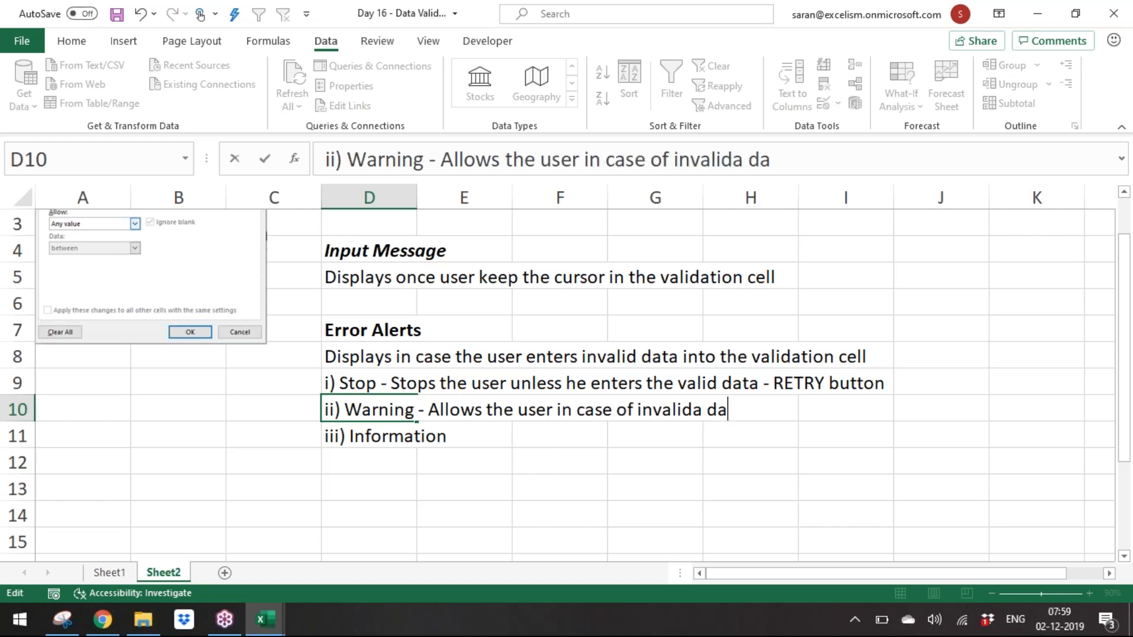
key("BackSpace")
key("BackSpace")
key("BackSpace")
key("BackSpace")
type("data but wit")
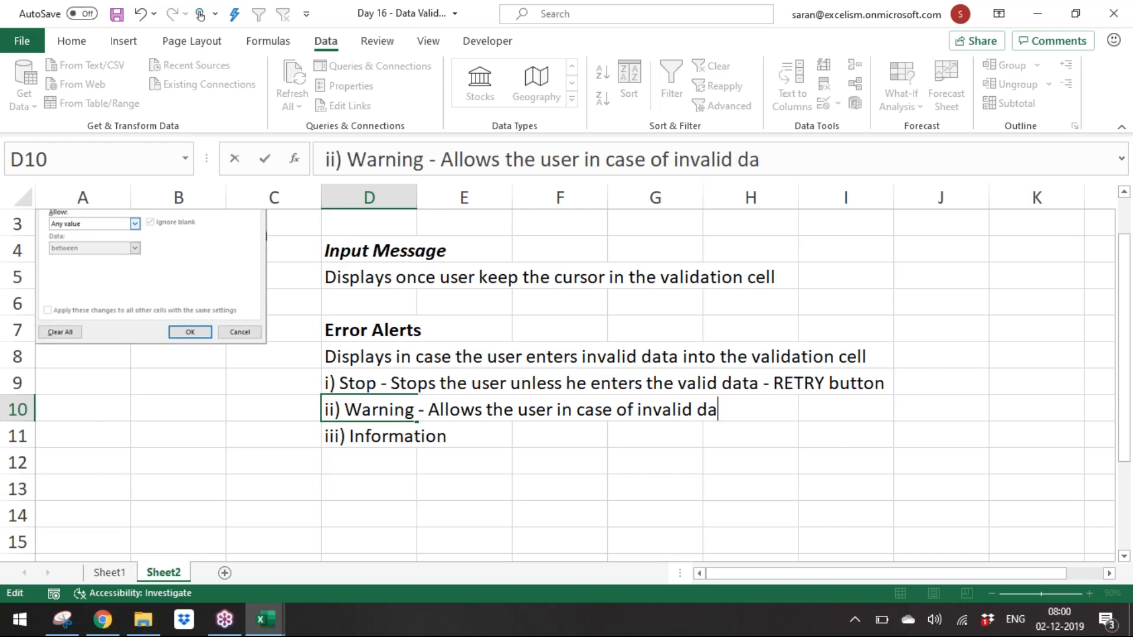
type("h ")
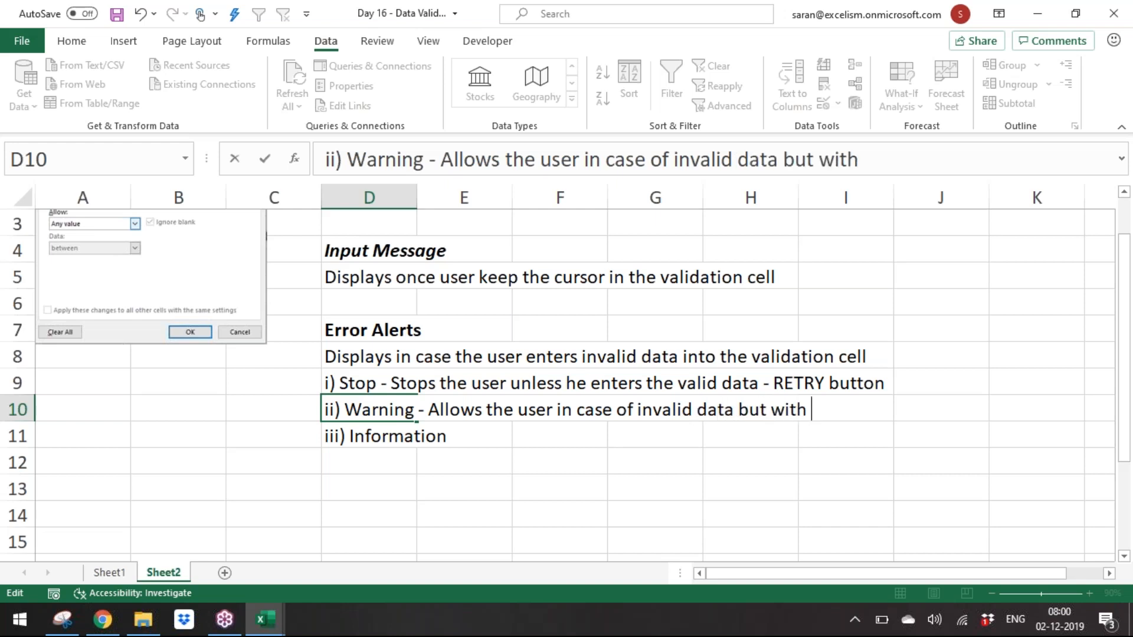
type("his confirmation")
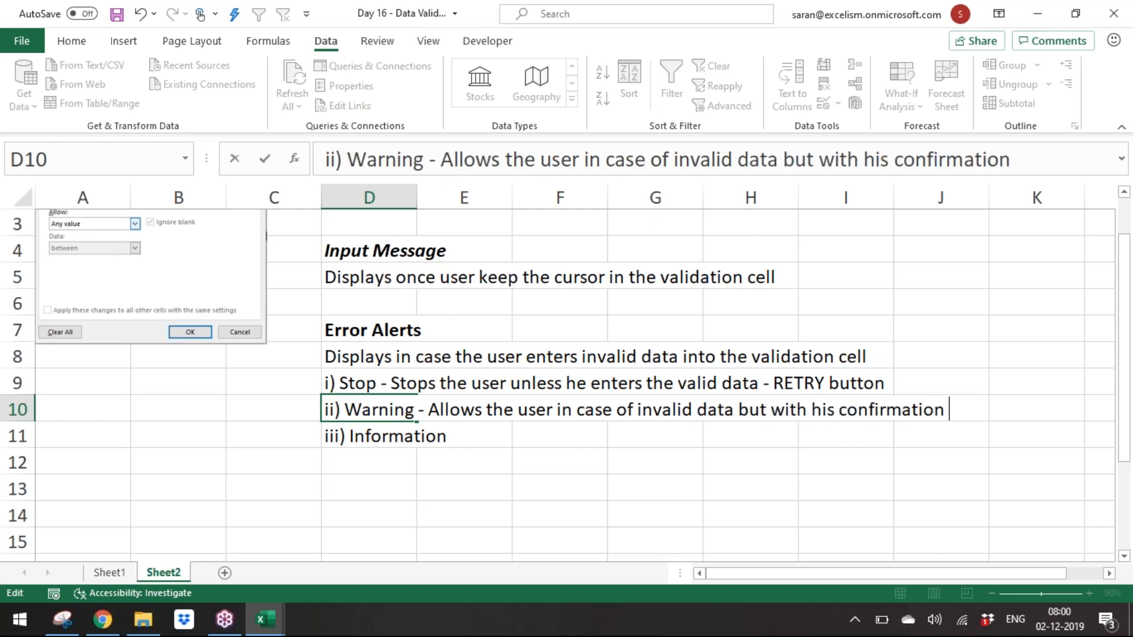
type(" =")
key("Num_Lock")
key("BackSpace")
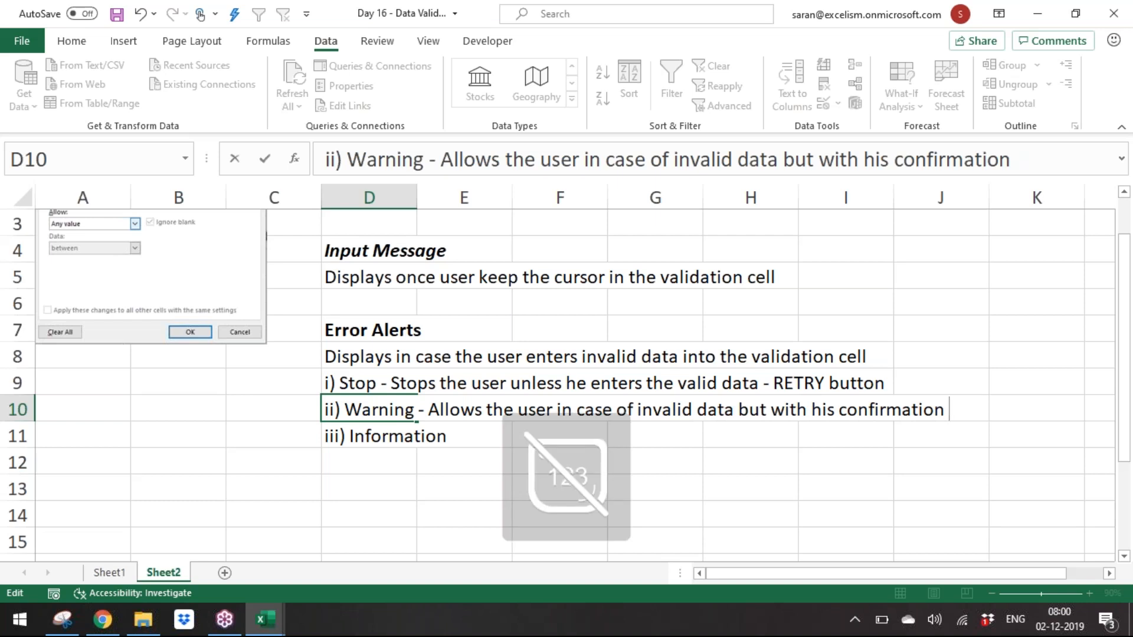
type("YES/")
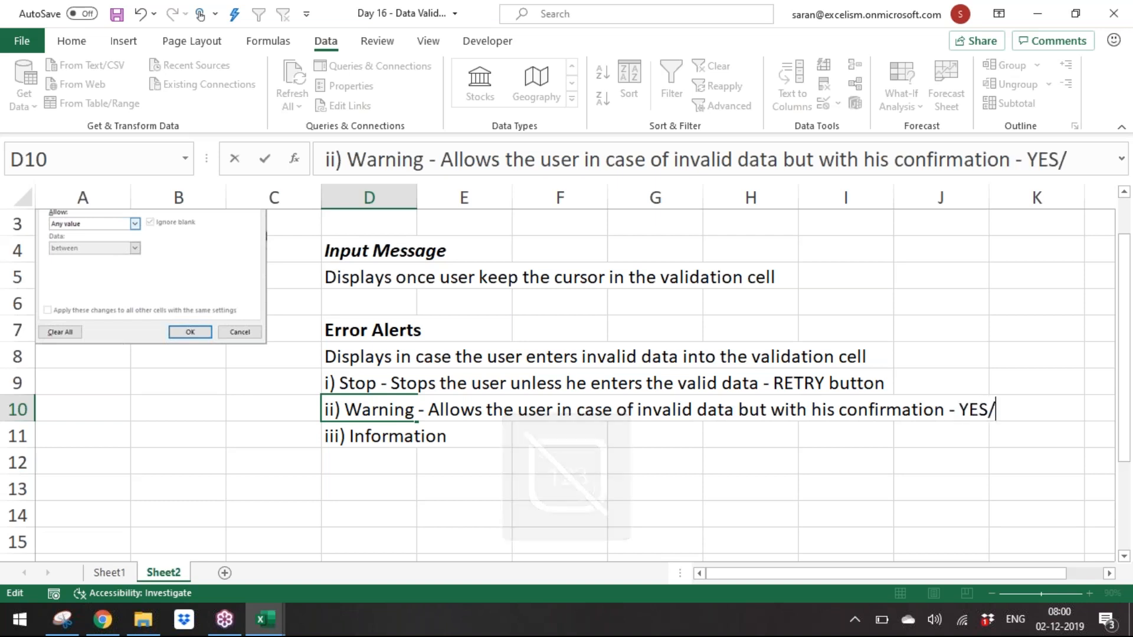
type("No B")
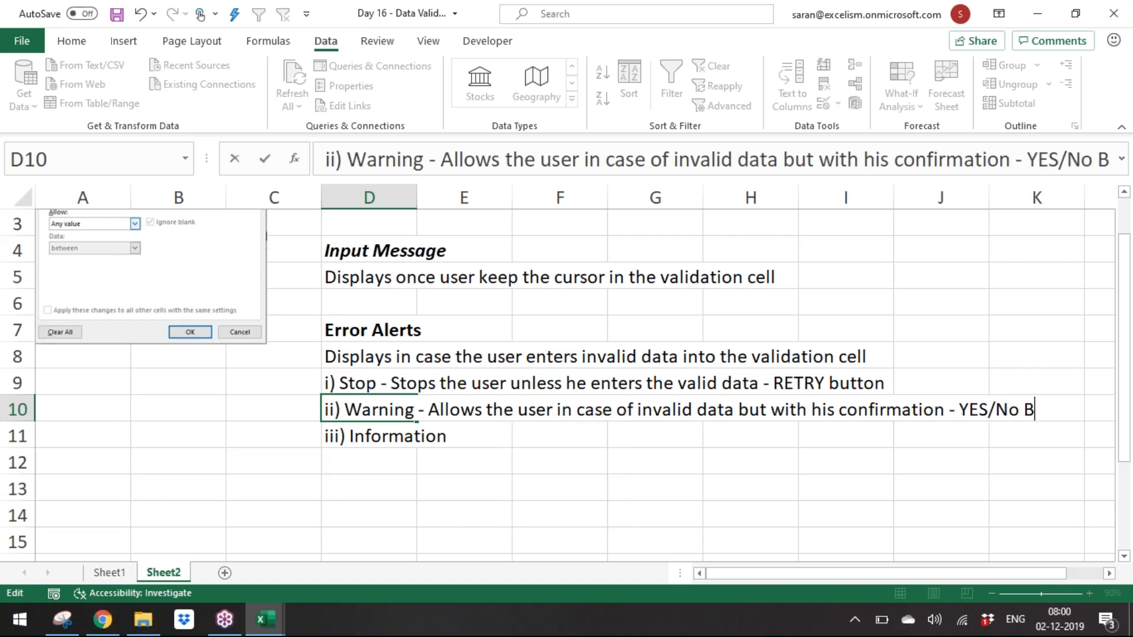
type("uttoms")
key("BackSpace")
key("BackSpace")
type("ns")
key("Return")
Step: Extend D11 with "- Allow the user anyway even he enters invalid data but shows some information - OK button"
key("F2")
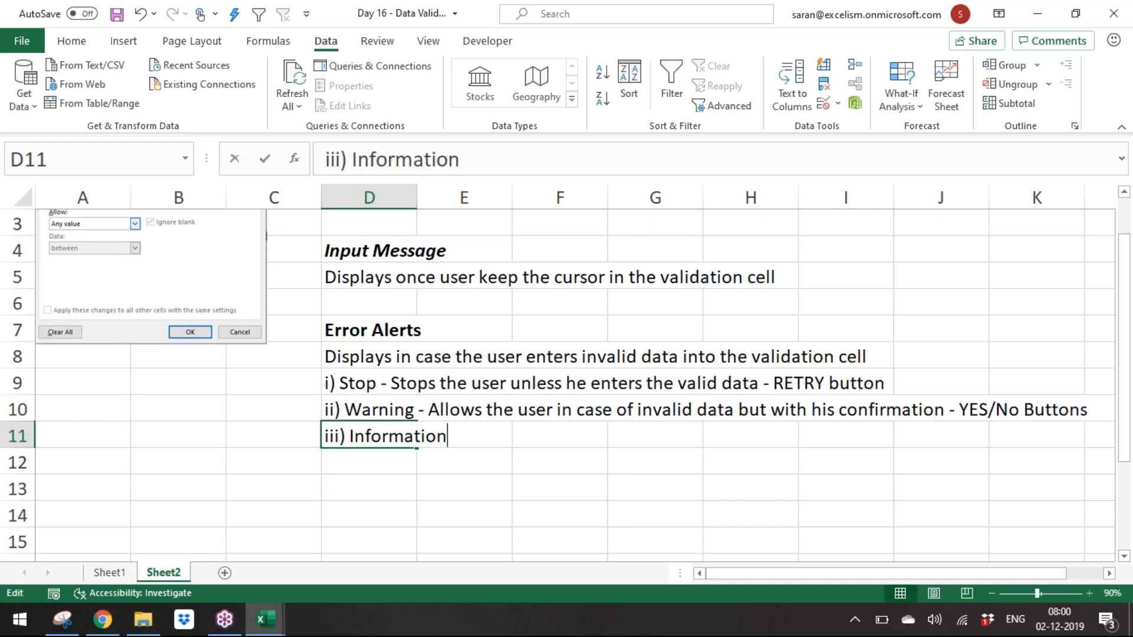
type("- Allow th")
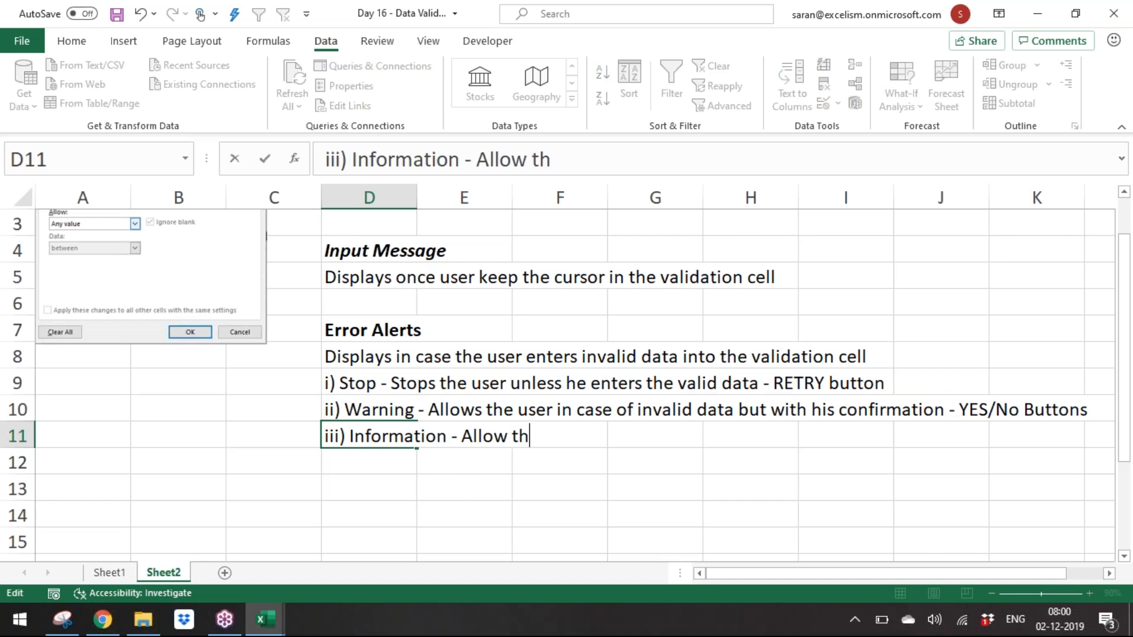
type("e user anyway even n")
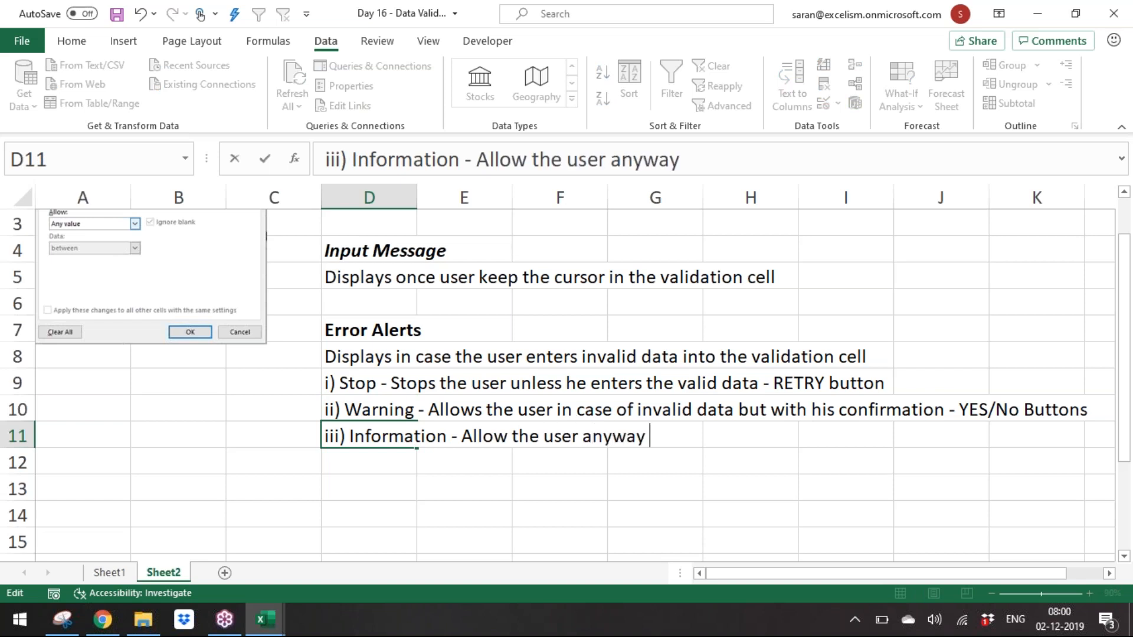
key("BackSpace")
key("BackSpace")
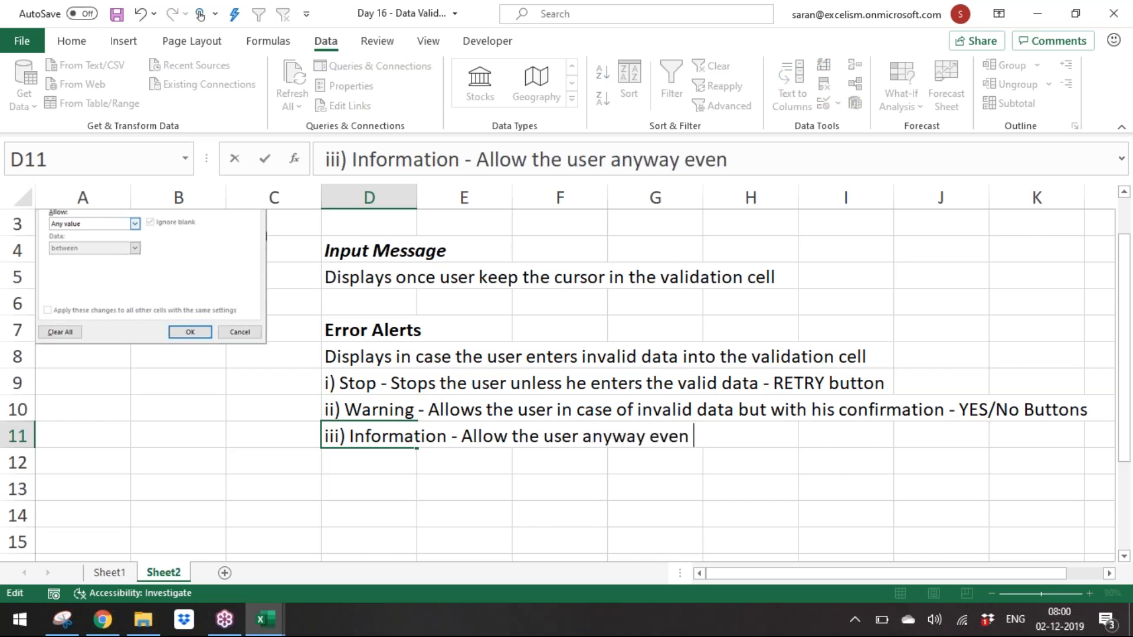
type("he ent")
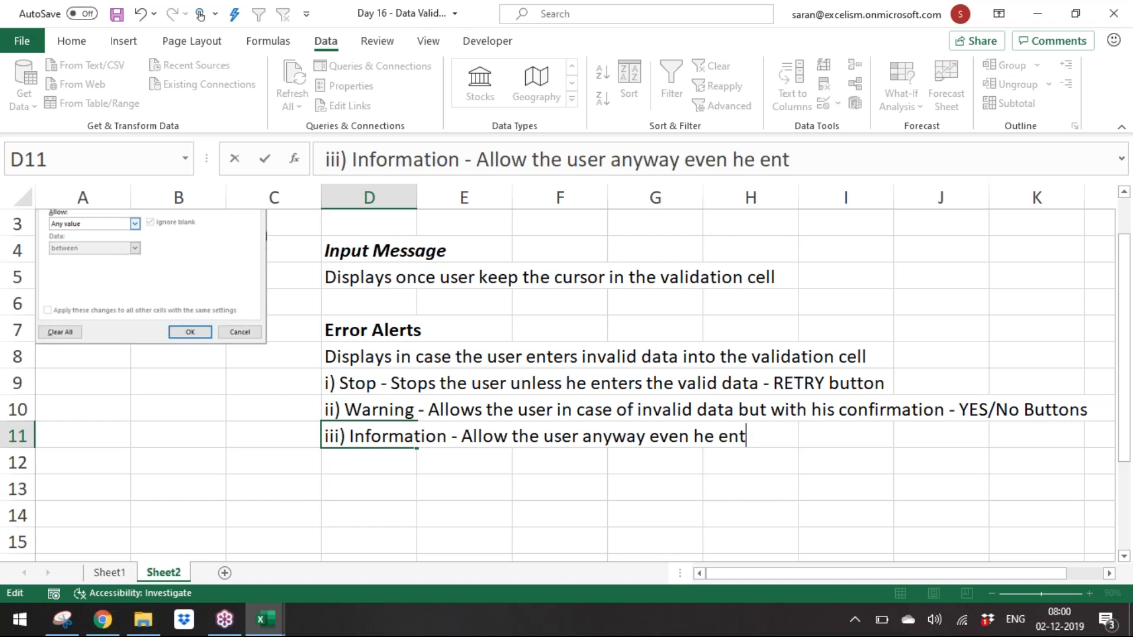
type("ers invalid da")
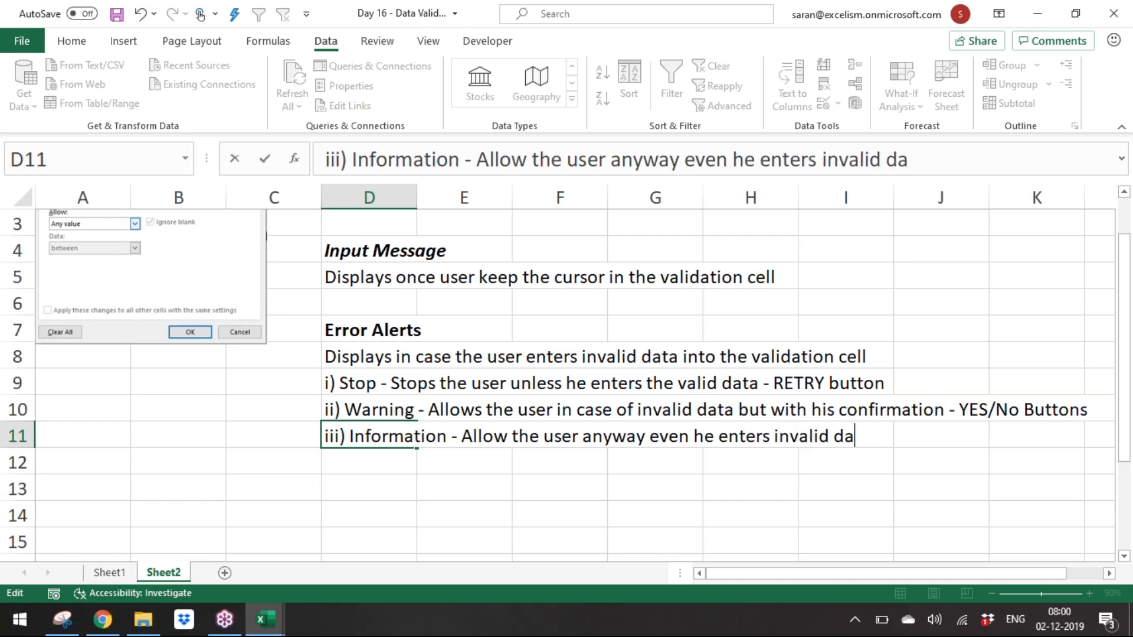
type("ta but shows some inf")
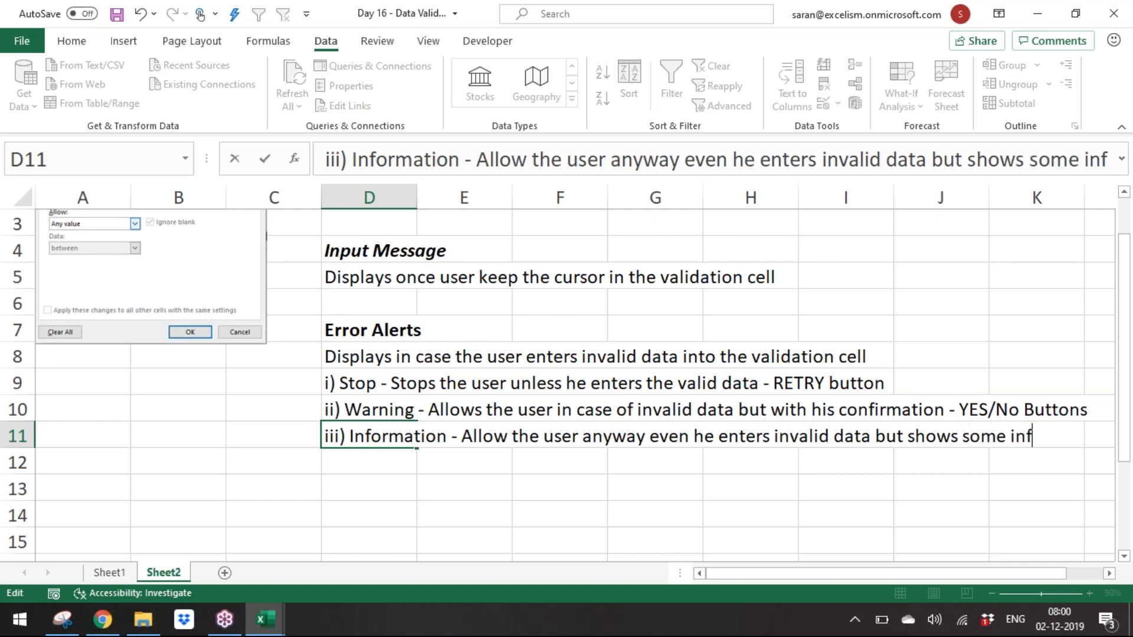
type("ormation - OK")
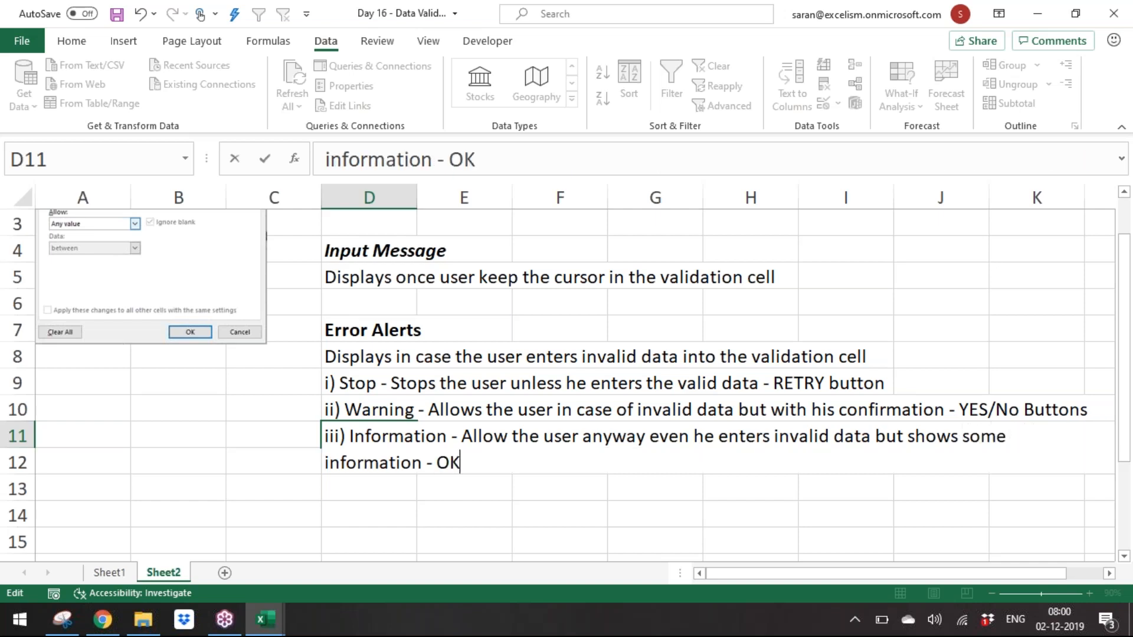
type(" button")
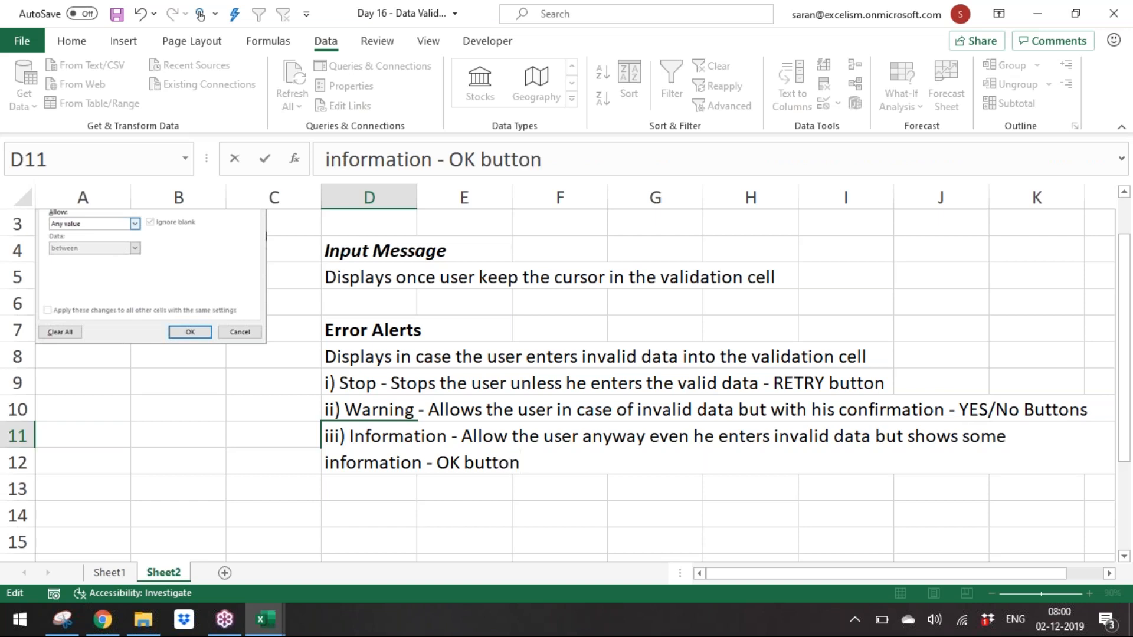
key("Return")
Step: Switch to Sheet1 and open Data Validation for the empty cell A10
key("Up")
key("Up")
key("Up")
key("Up")
key("Up")
key("Up")
key("Up")
key("Up")
key("Up")
key("Up")
key("Up")
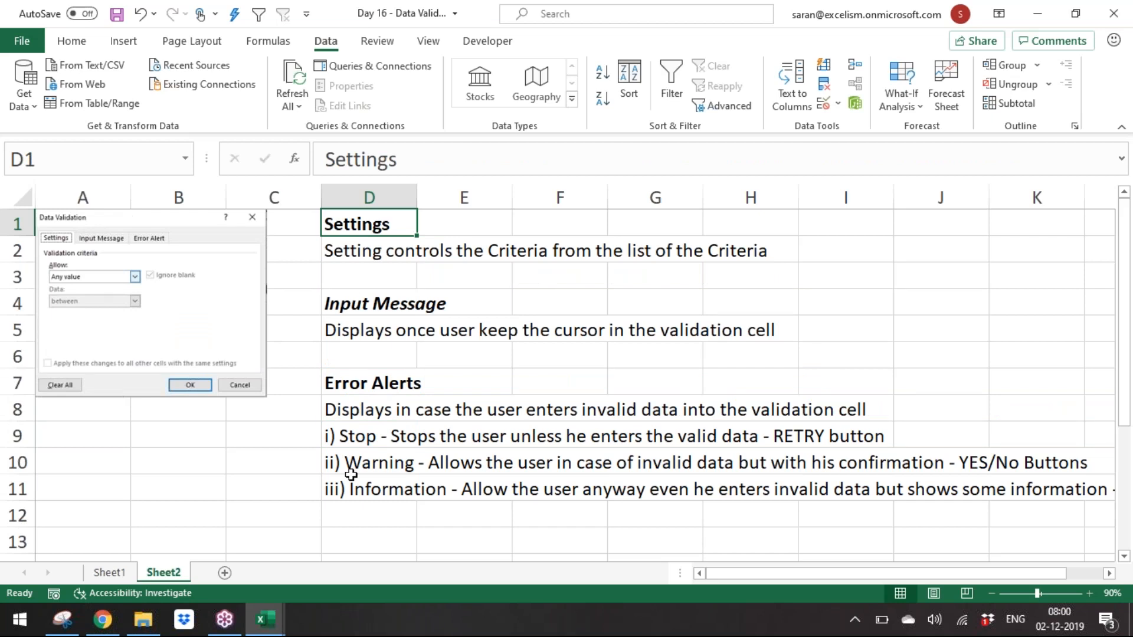
left_click(121, 576)
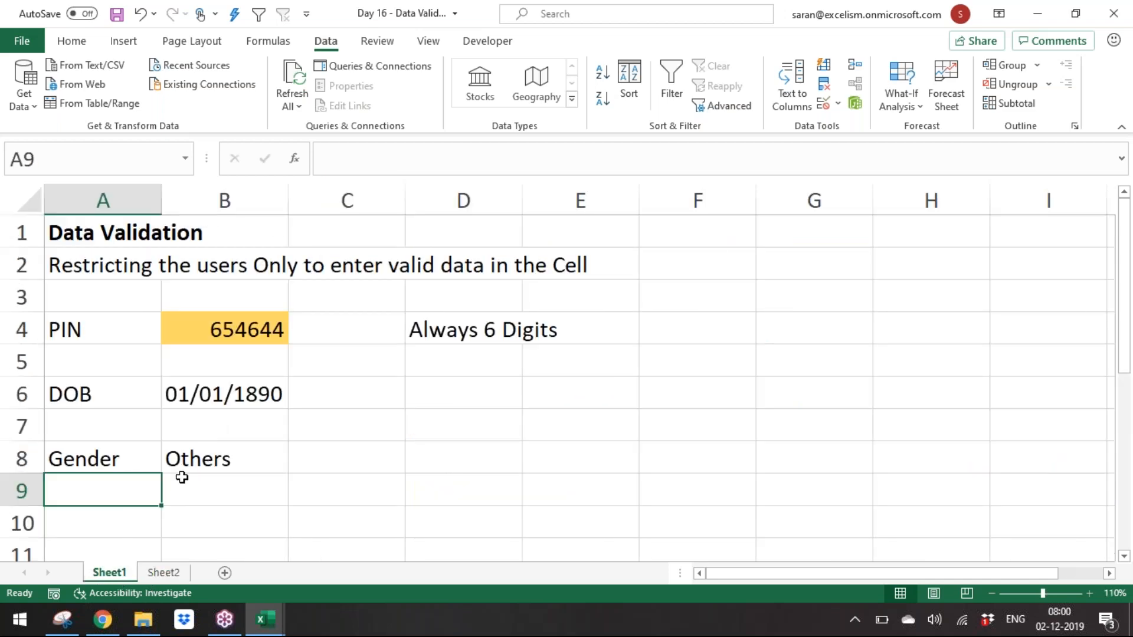
left_click(131, 529)
scroll(130, 528, "down", 1)
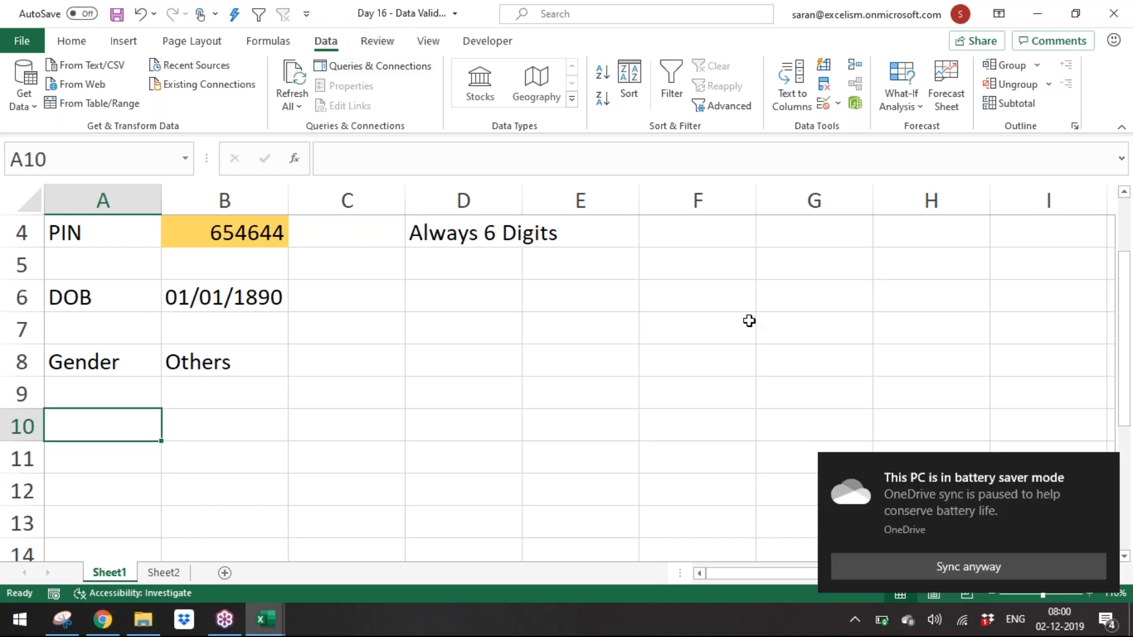
key("alt+d")
key("l")
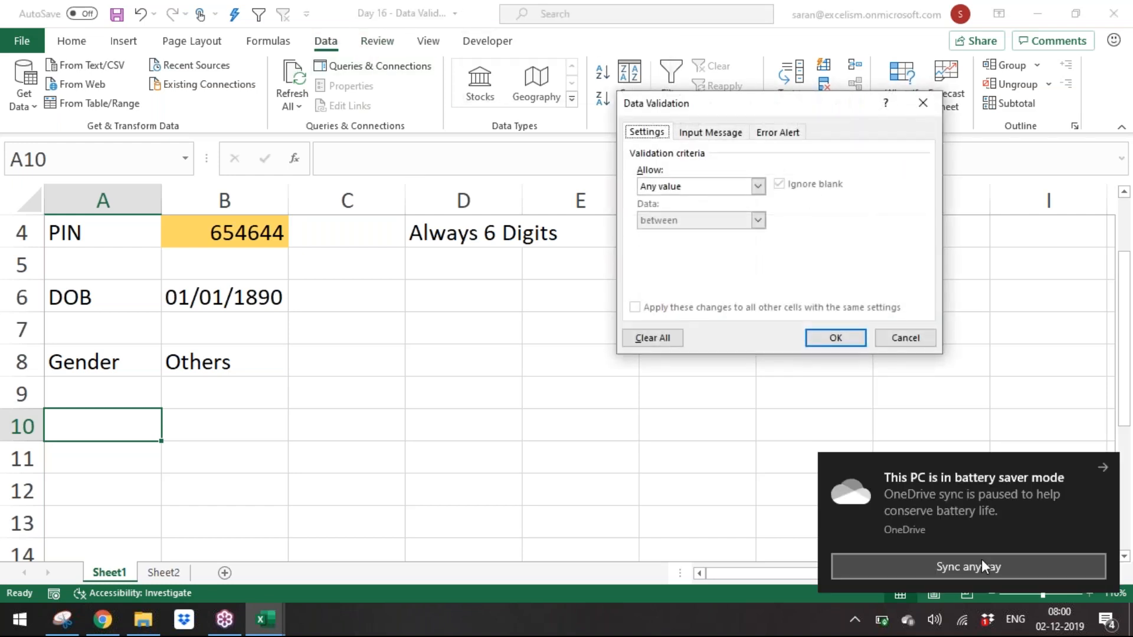
left_click(1107, 467)
Step: Review the Allow options in the validation criteria, close the dialog and return to Sheet2
left_click(710, 189)
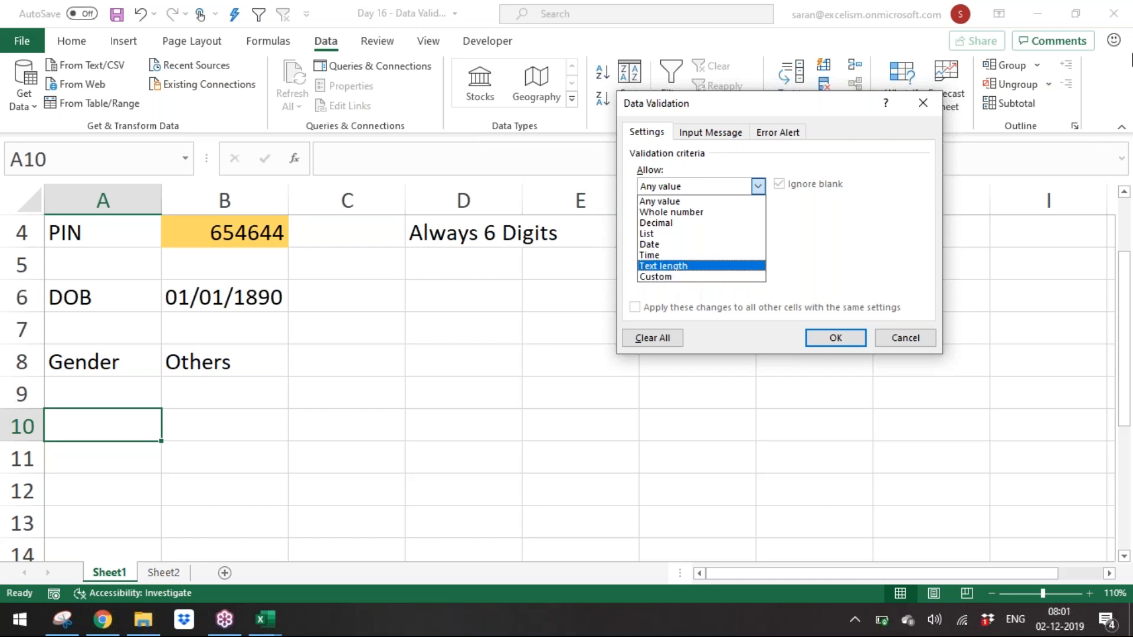
left_click(1128, 67)
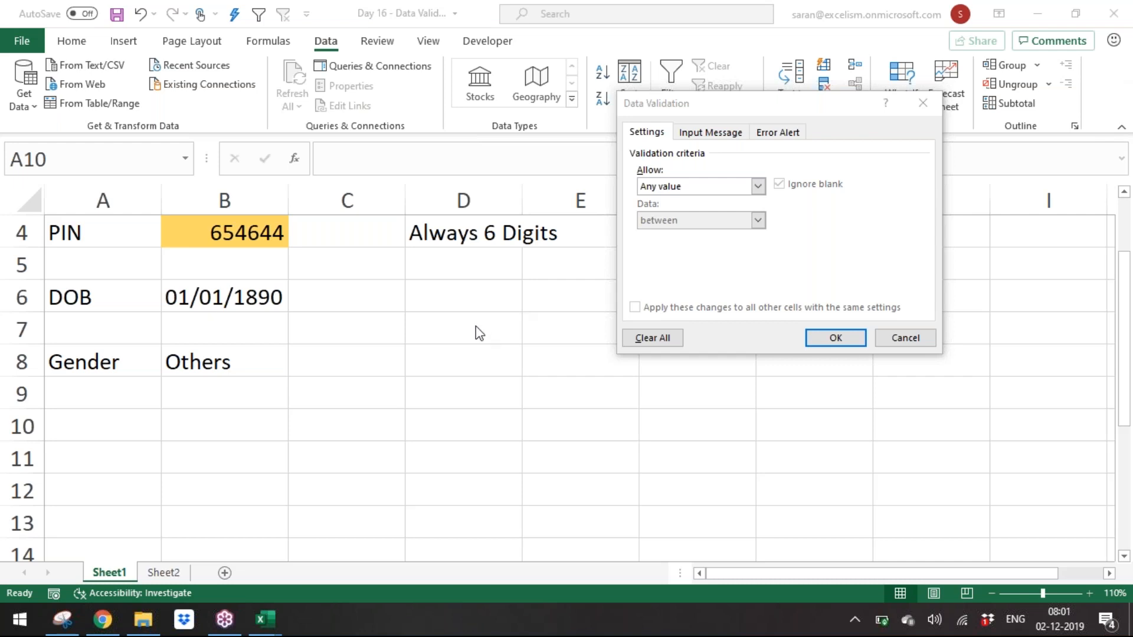
left_click(836, 337)
key("Down")
left_click(144, 423)
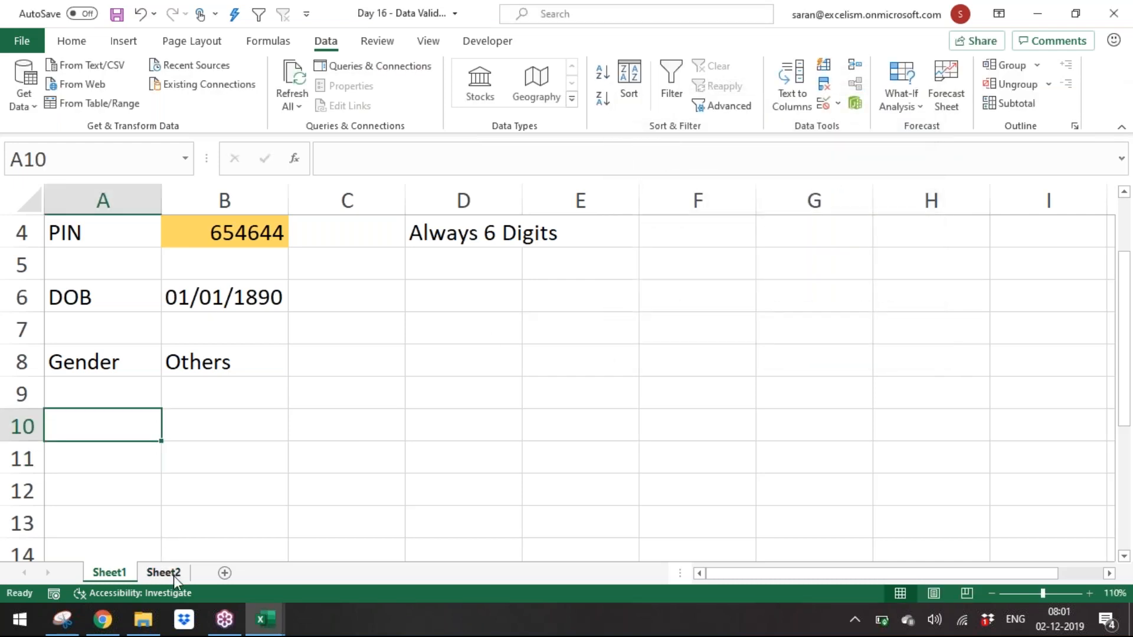
Step: Add a new sheet and enter the headers Amt 1 and Amt 2 in A1 and B1
left_click(173, 576)
left_click(224, 573)
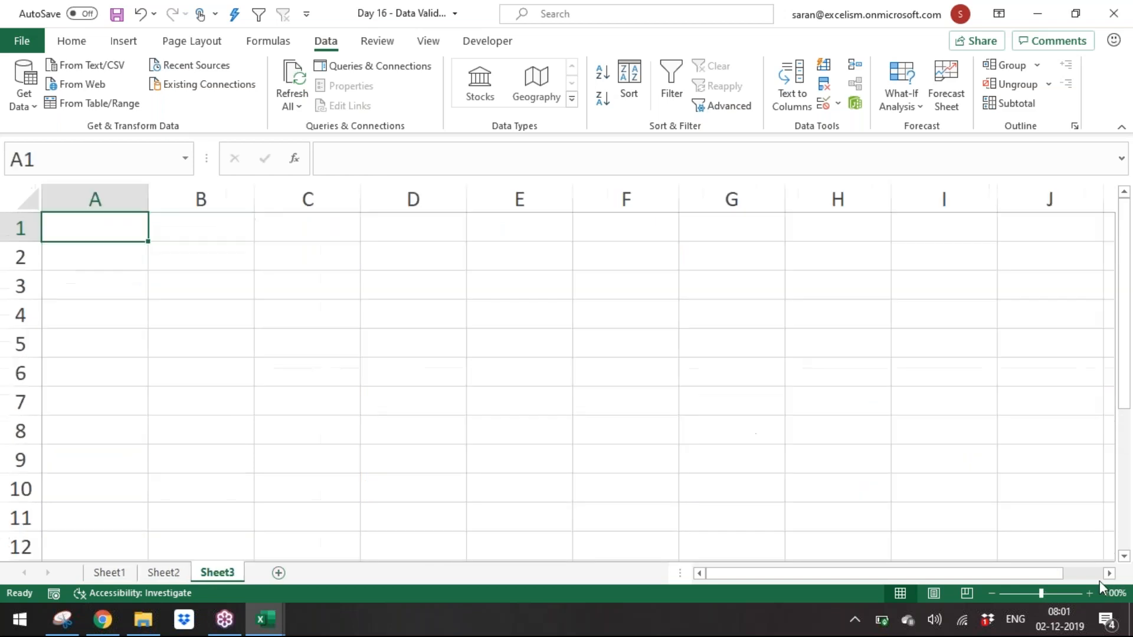
left_click(1084, 594)
left_click(1084, 595)
left_click(1083, 595)
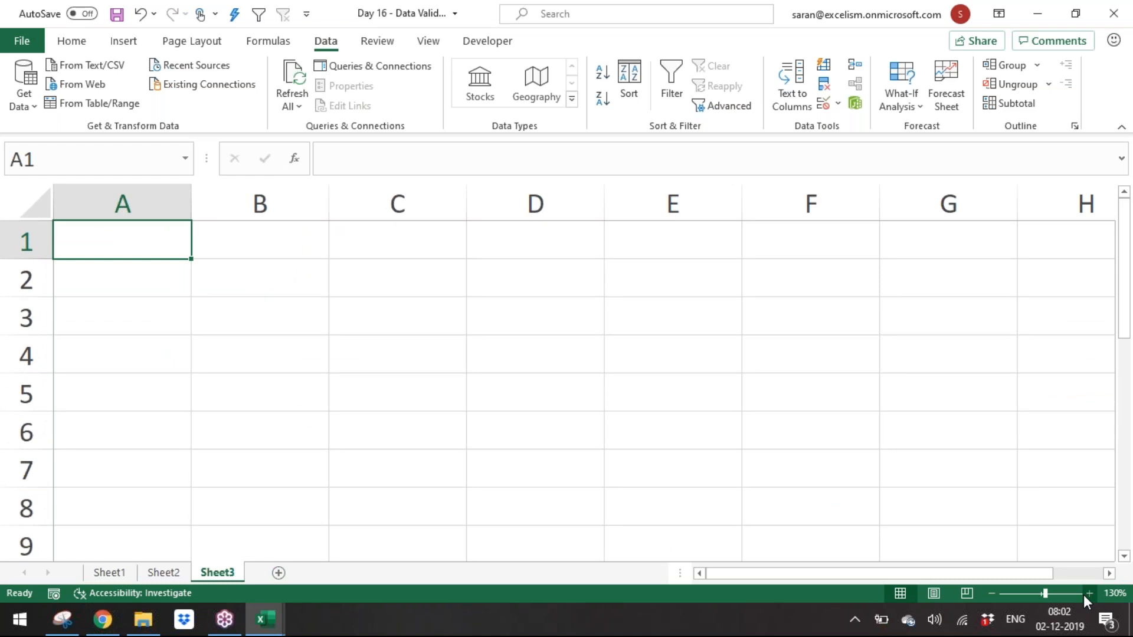
type("Amt")
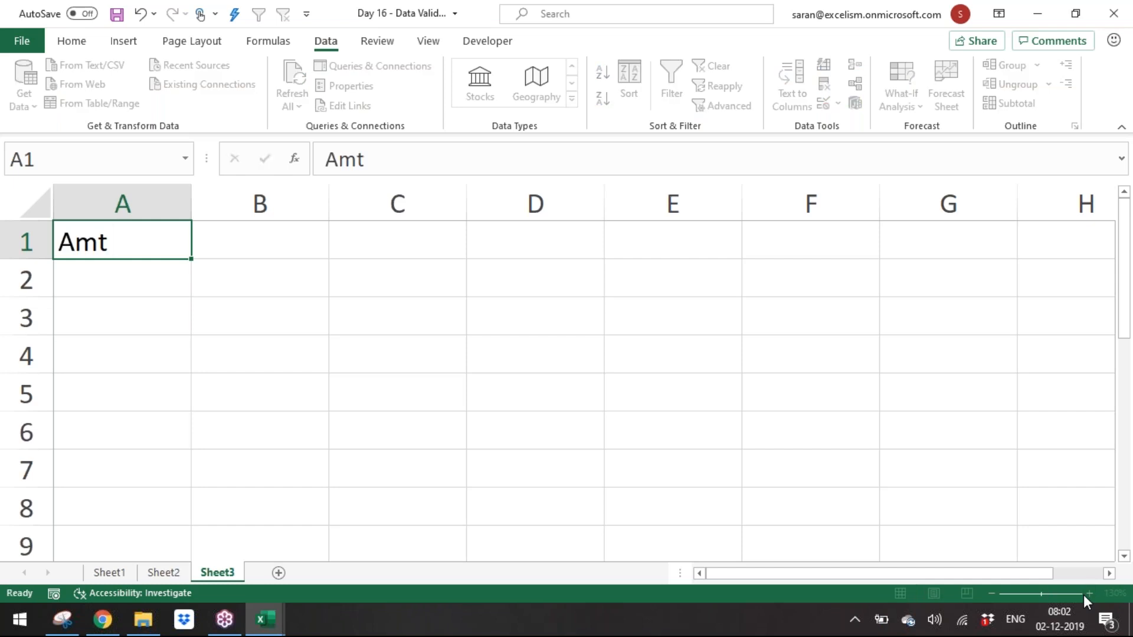
key("Tab")
type("Amt")
key("Return")
key("Return")
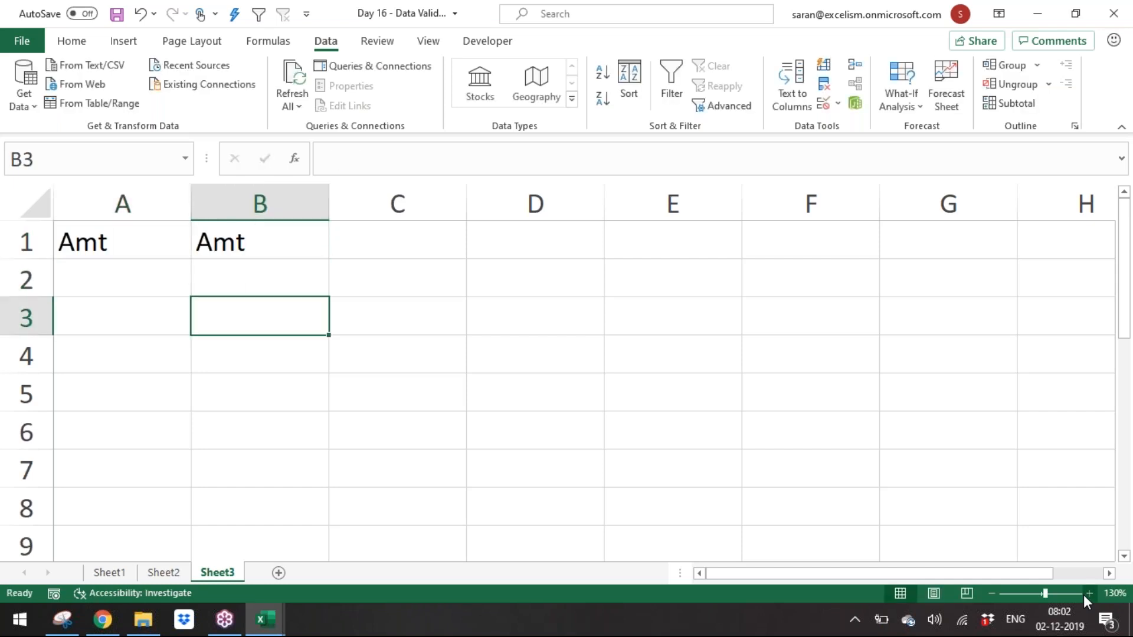
key("Up")
key("Up")
key("Left")
key("F2")
type("1")
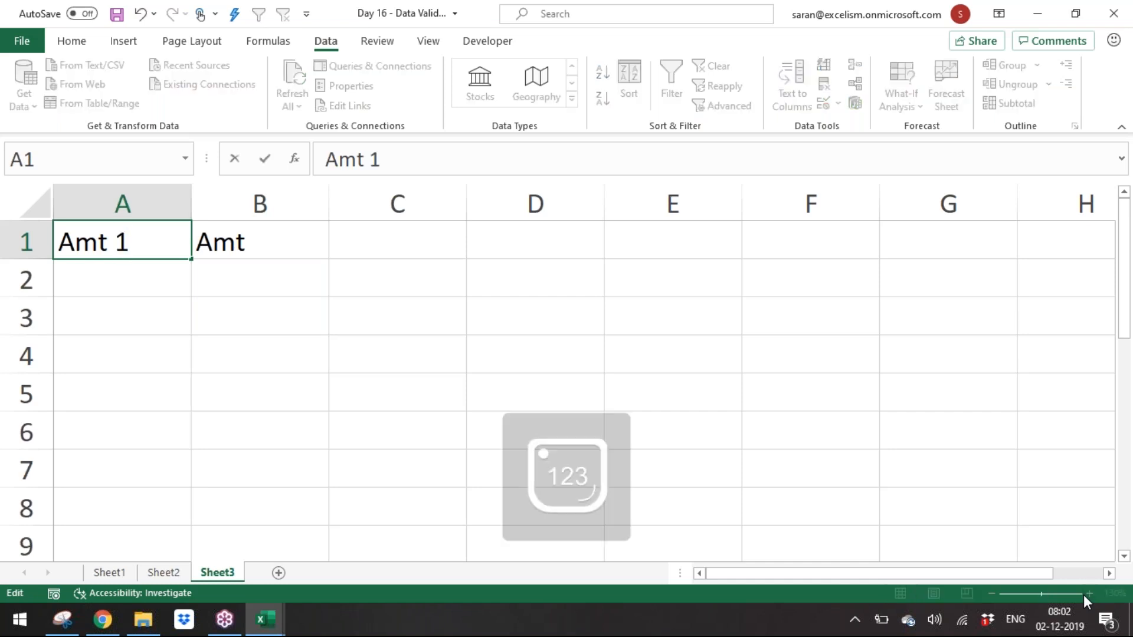
key("Tab")
key("F2")
type("2")
key("Return")
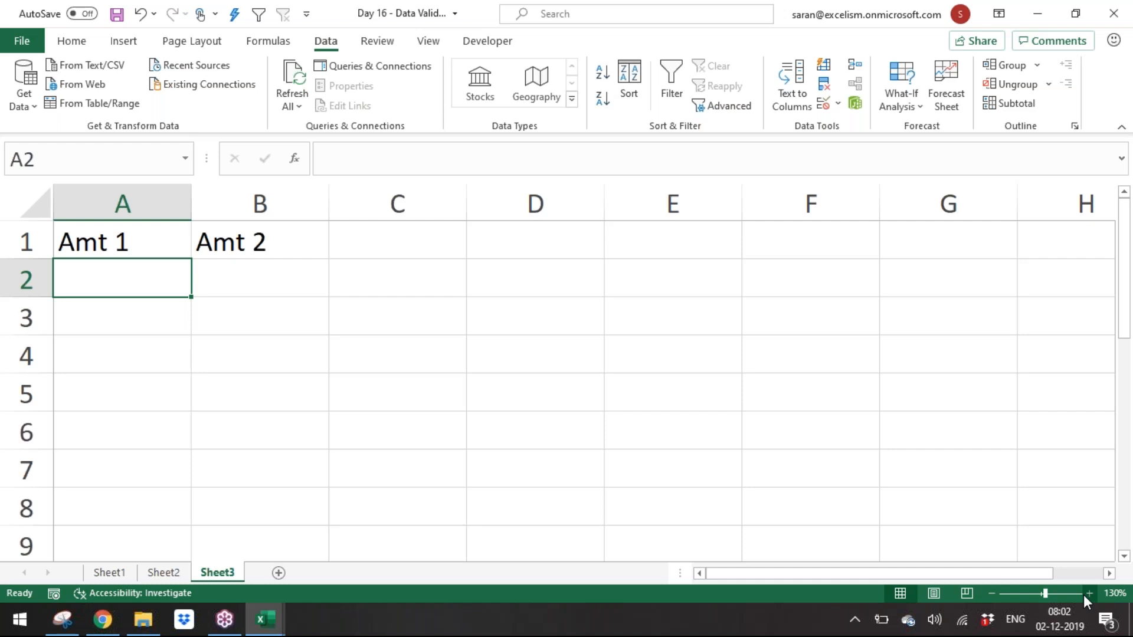
Step: Enter sample amounts 10 to 50 in A2:A6 and clear them again
key("F2")
type("10")
key("Return")
key("F2")
type("20")
key("Return")
type("30")
key("Return")
type("40")
key("Return")
type("50")
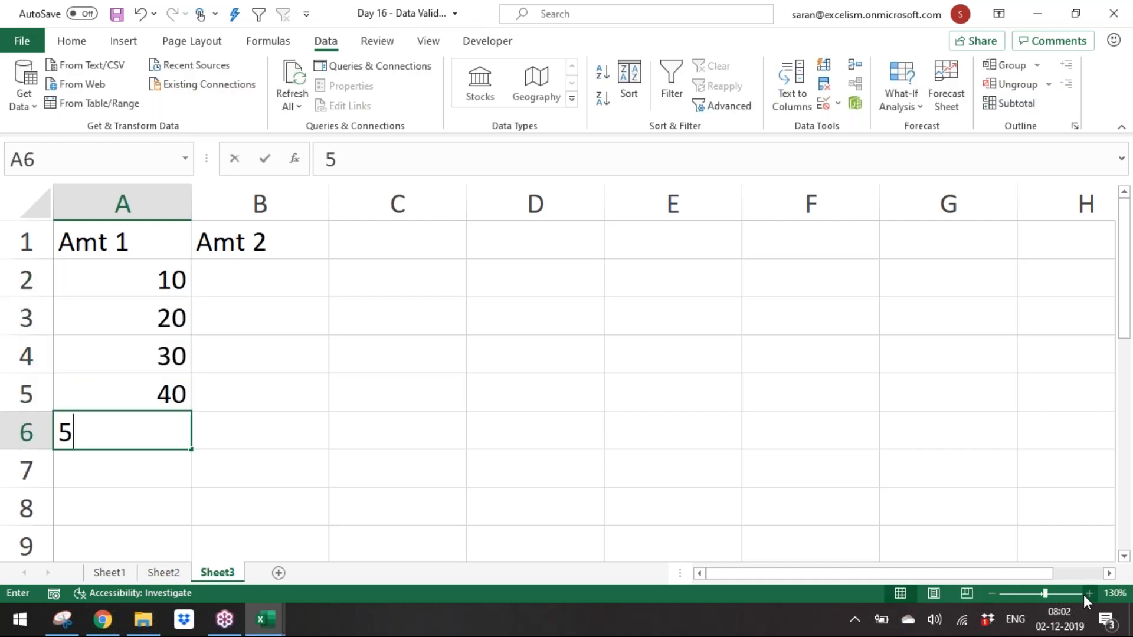
key("Return")
key("Up")
key("Up")
key("Up")
key("Up")
key("Up")
key("ctrl+shift+Down")
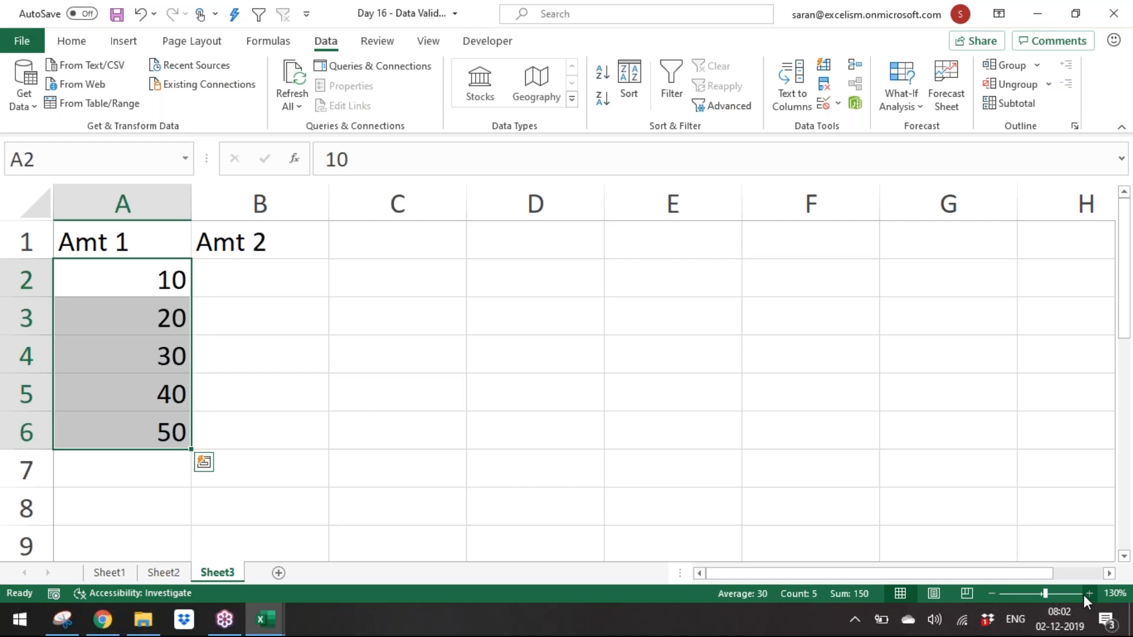
key("Delete")
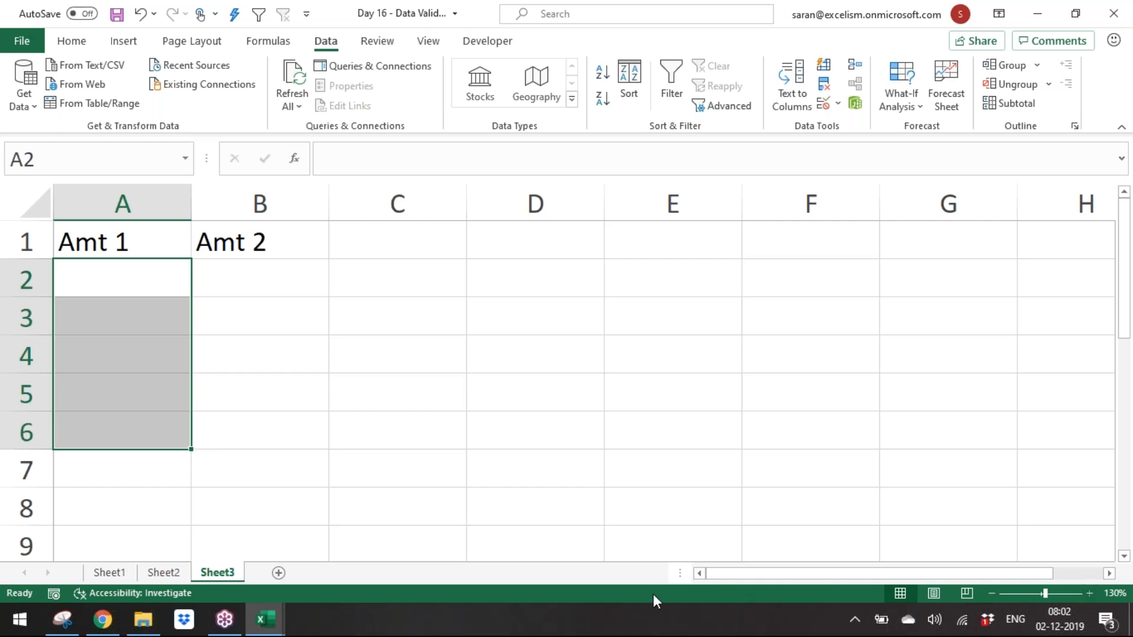
Step: Fill A2:A7 with yellow
left_click_drag(166, 293, 135, 242)
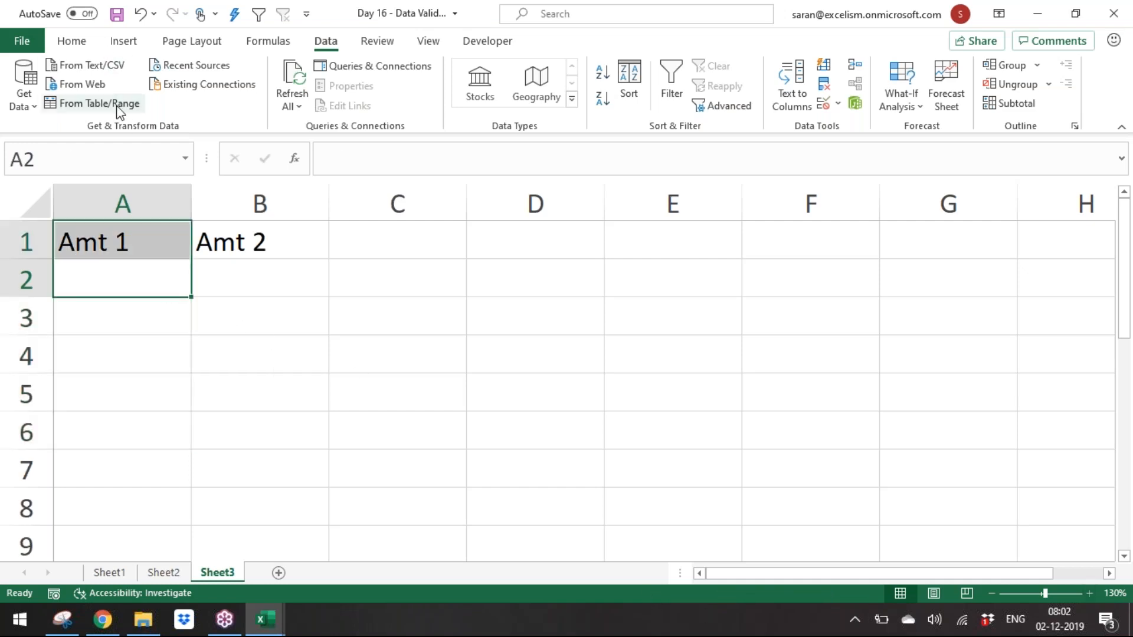
left_click_drag(150, 285, 175, 481)
left_click(86, 43)
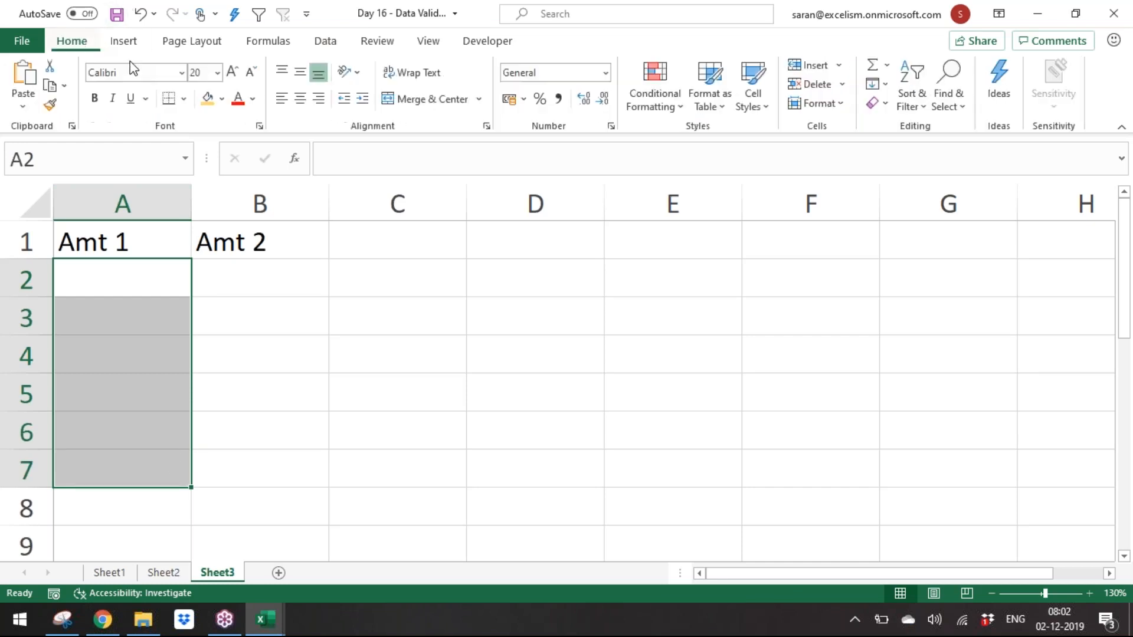
left_click(207, 98)
Step: Apply data validation to A2:A7 allowing only whole numbers greater than 100
key("alt+d")
key("l")
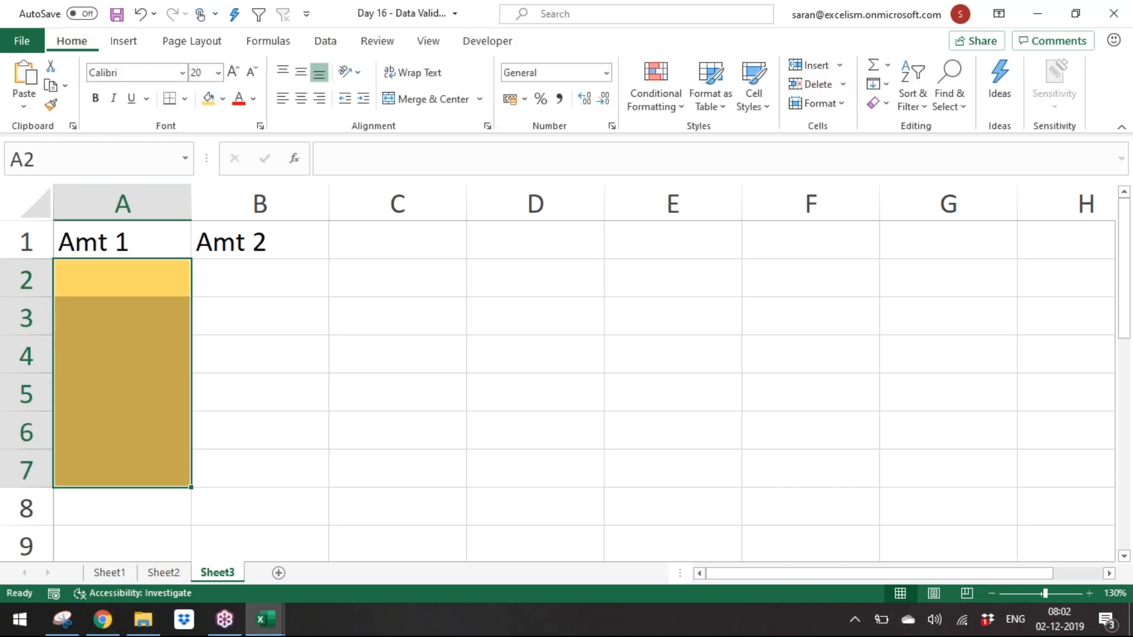
left_click(726, 195)
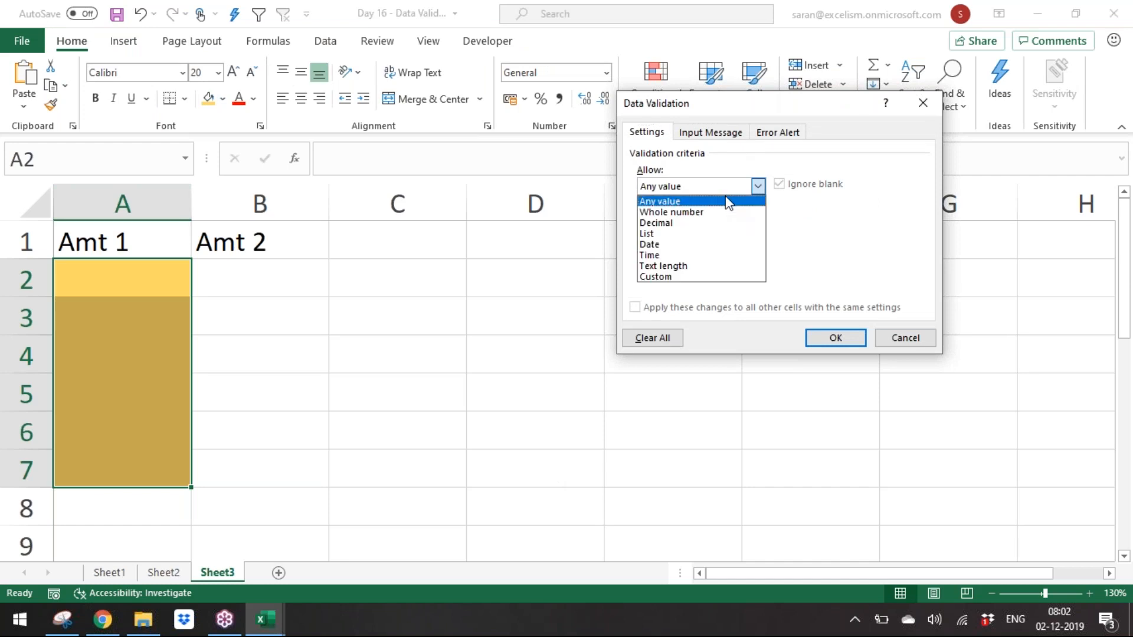
left_click(727, 213)
left_click(727, 223)
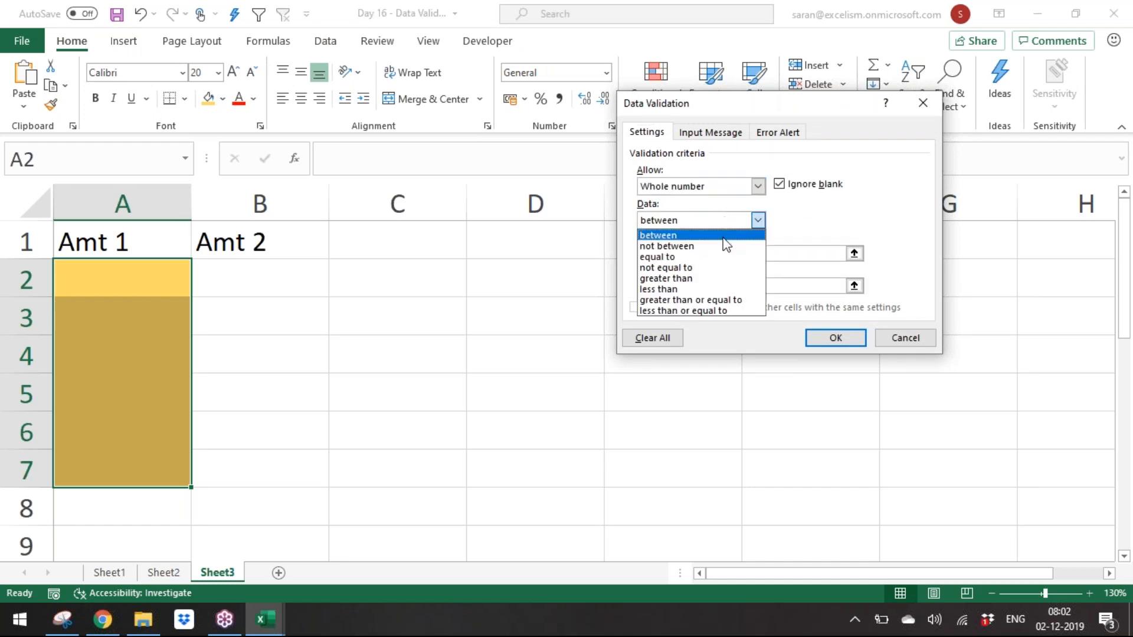
left_click(726, 278)
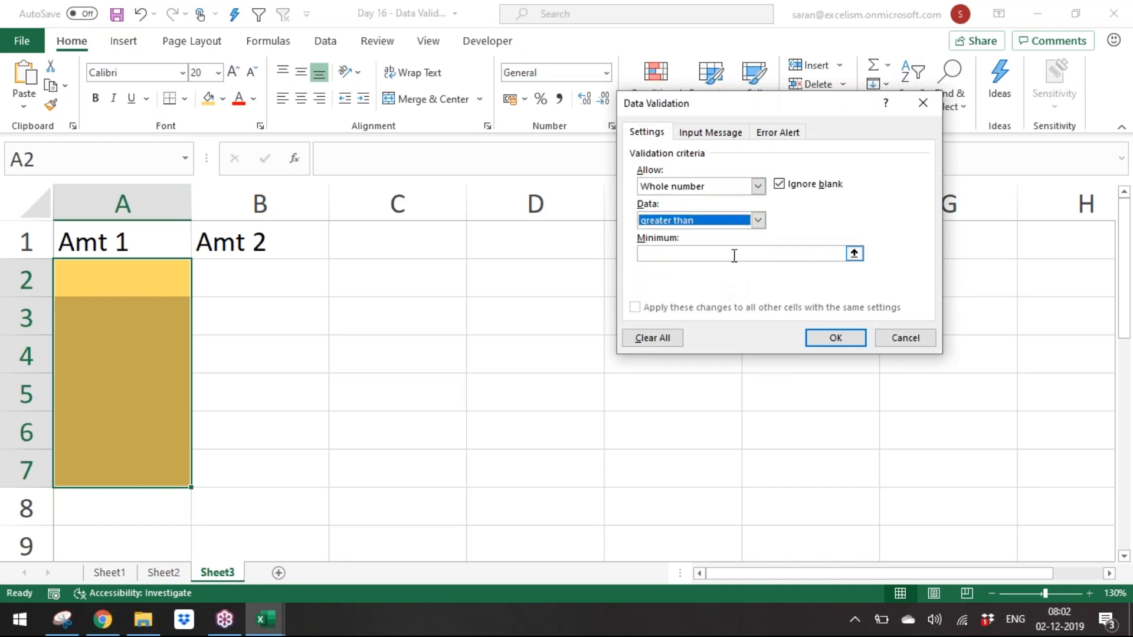
left_click(735, 254)
type("100")
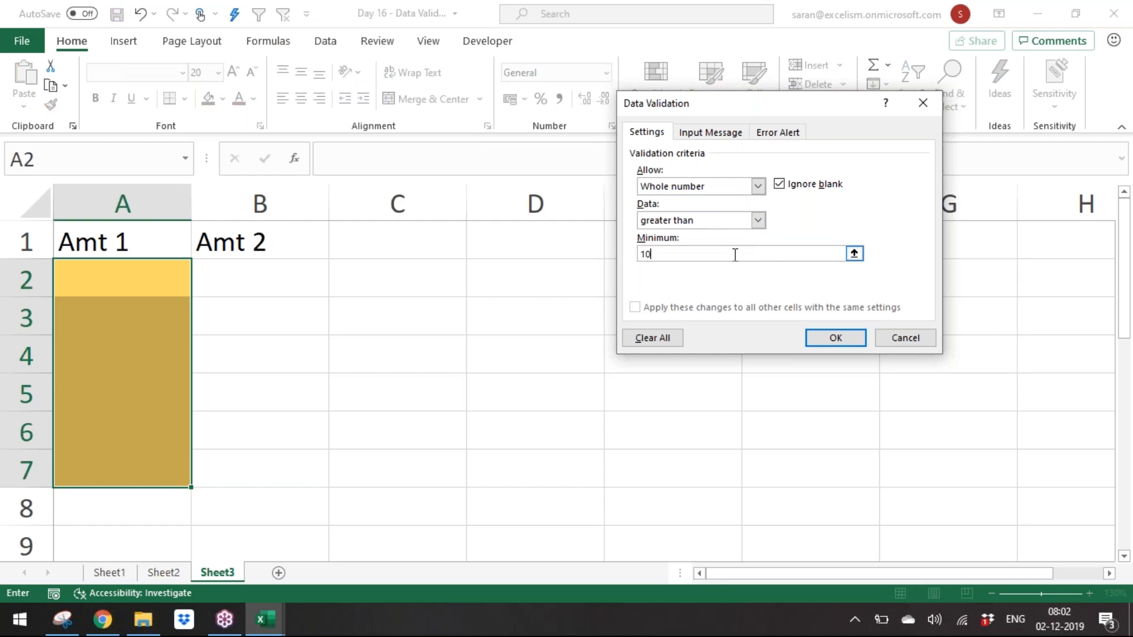
left_click(833, 340)
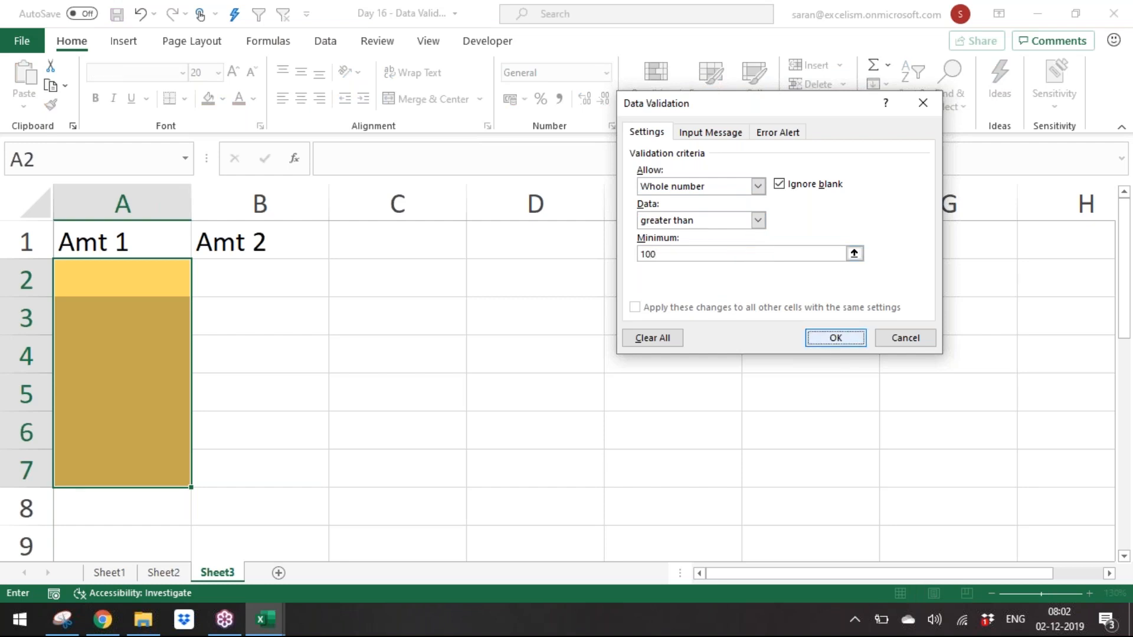
Step: Try entering 50 and then 100 in A2 to test the validation rule
left_click(165, 287)
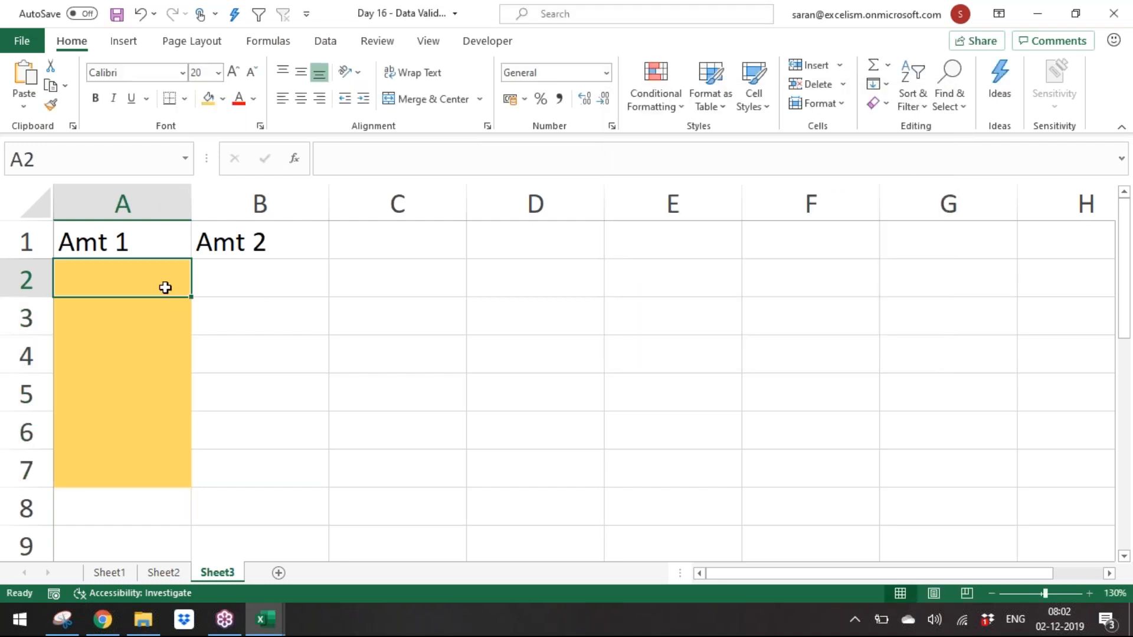
type("50")
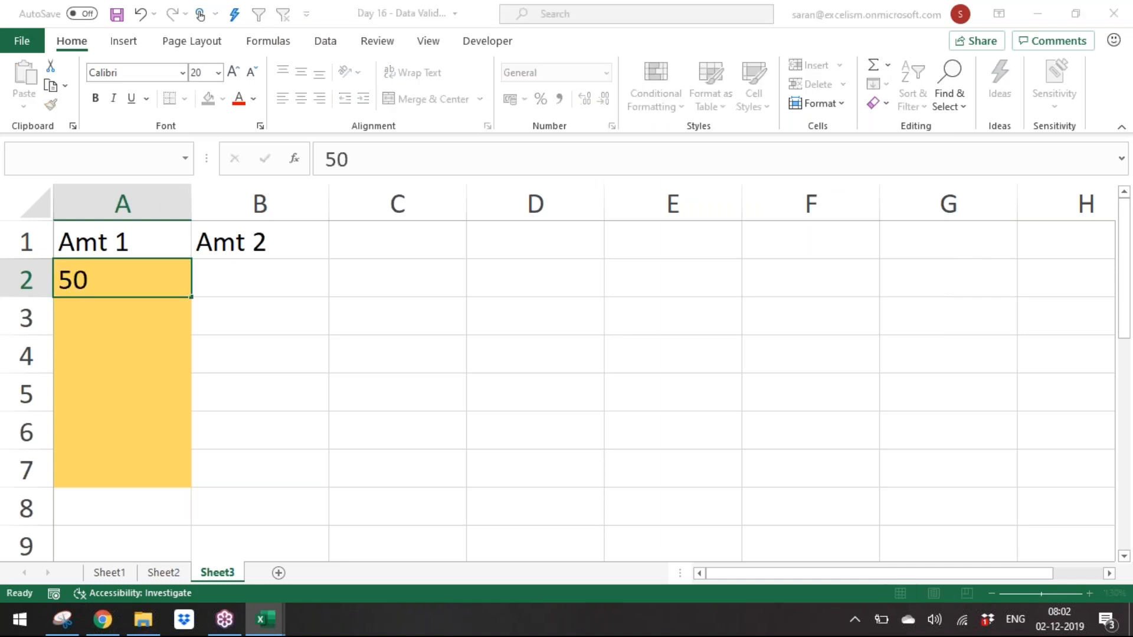
key("Return")
key("Escape")
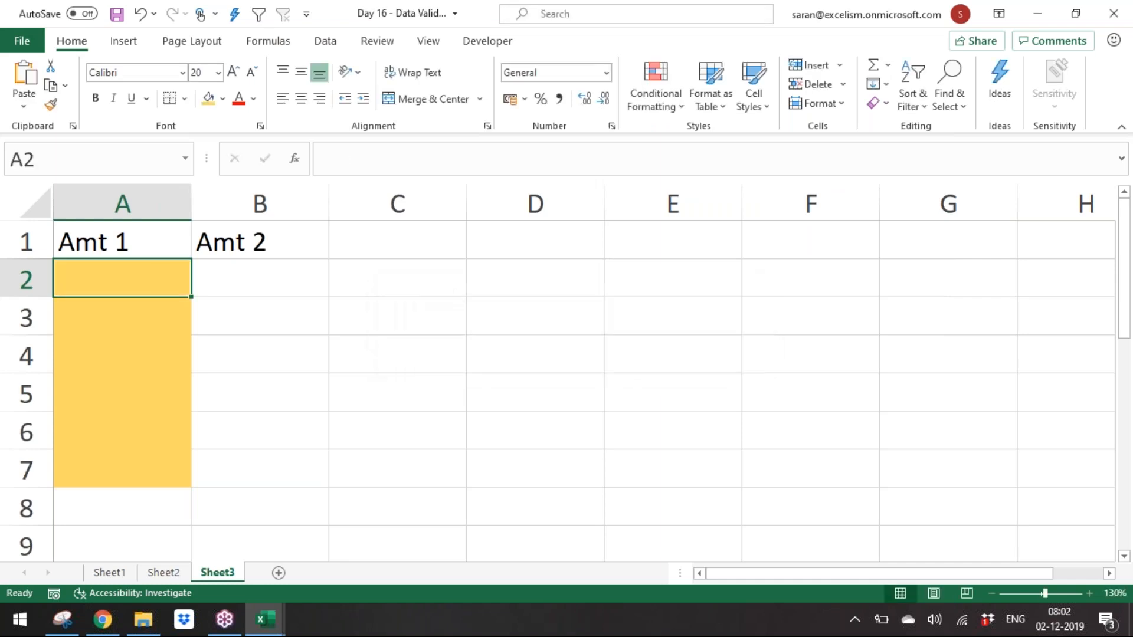
type("100")
key("Return")
Step: Enter the amounts 1000, 2000, 150 and 101 in A2 to A5
key("Return")
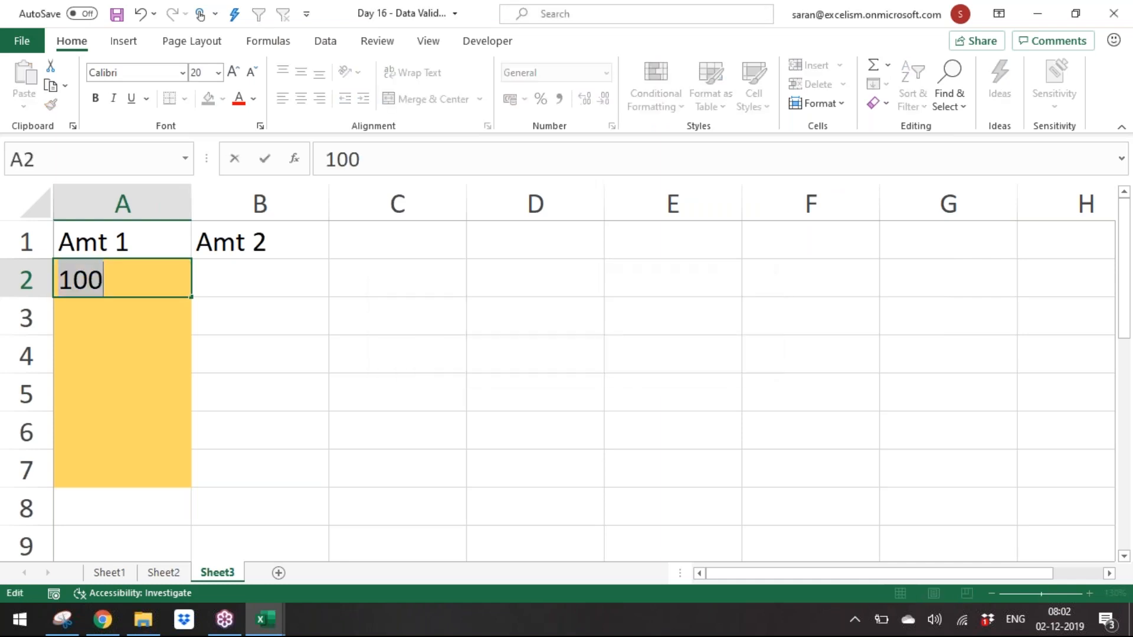
key("Escape")
type("000")
key("BackSpace")
key("BackSpace")
type("1000")
key("Return")
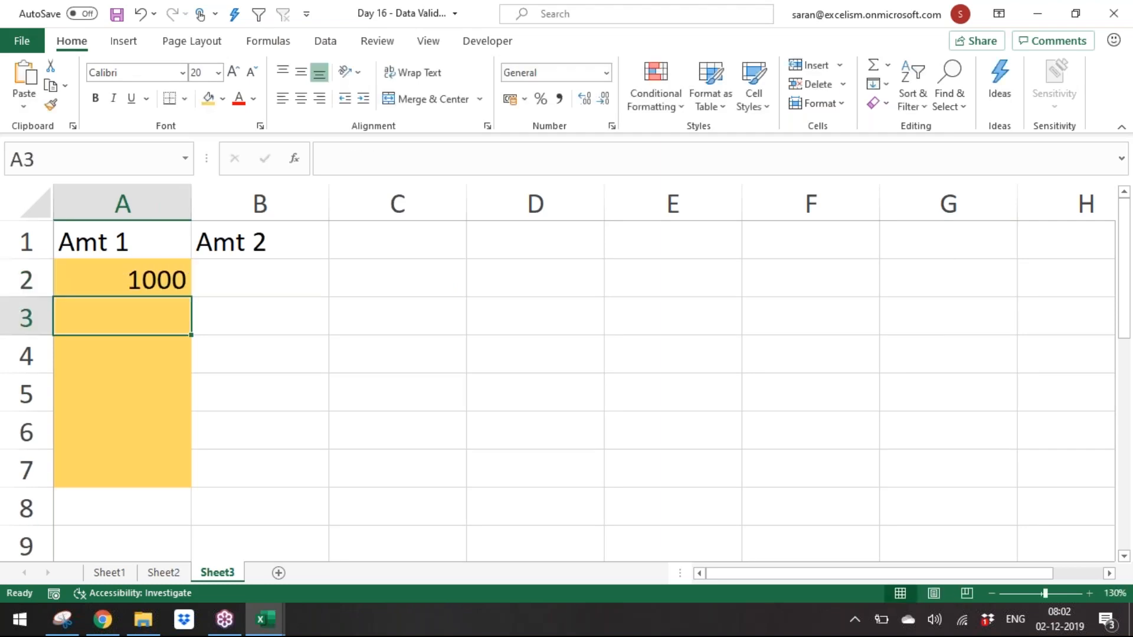
type("2000")
key("Return")
type("150")
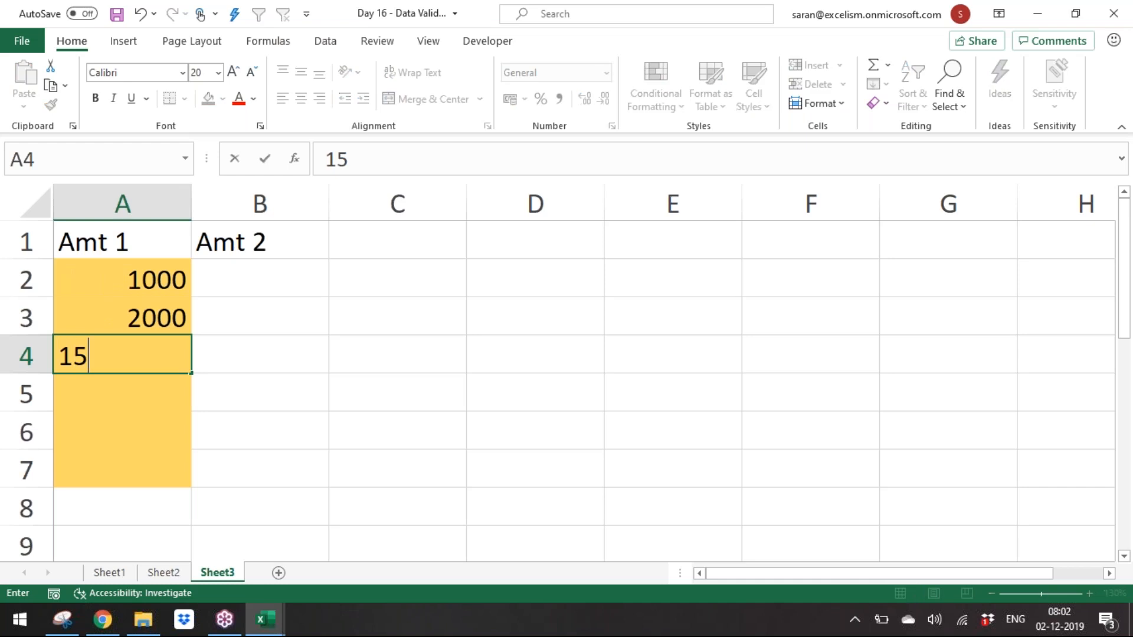
key("Return")
type("101")
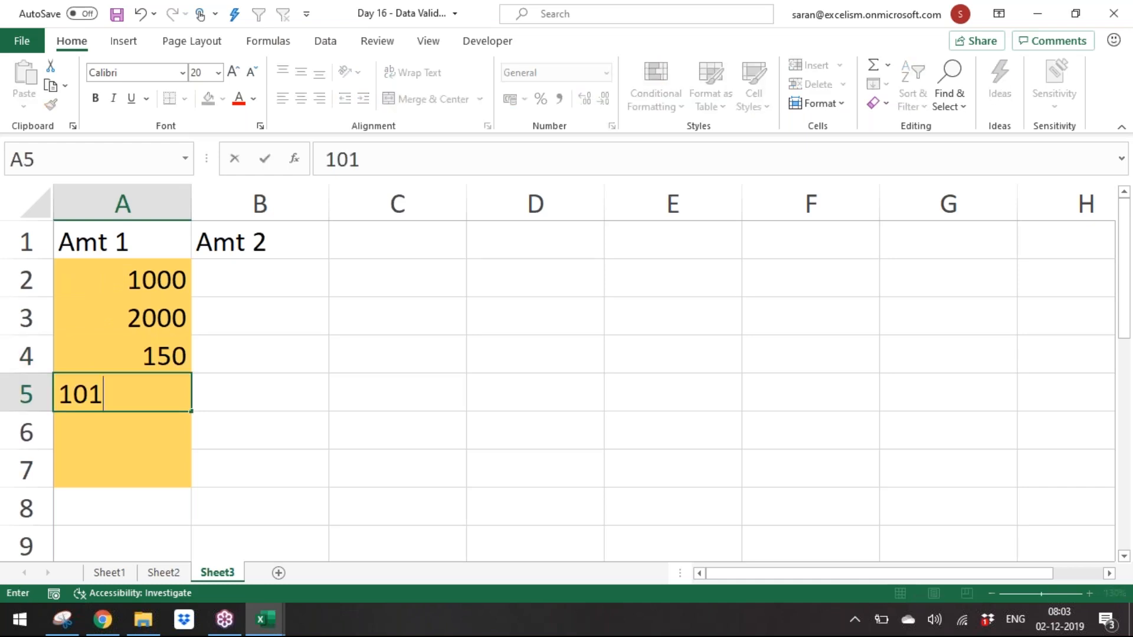
key("Return")
Step: Try entering 100 in A6 and cancel the rejected entry
type("100")
key("Return")
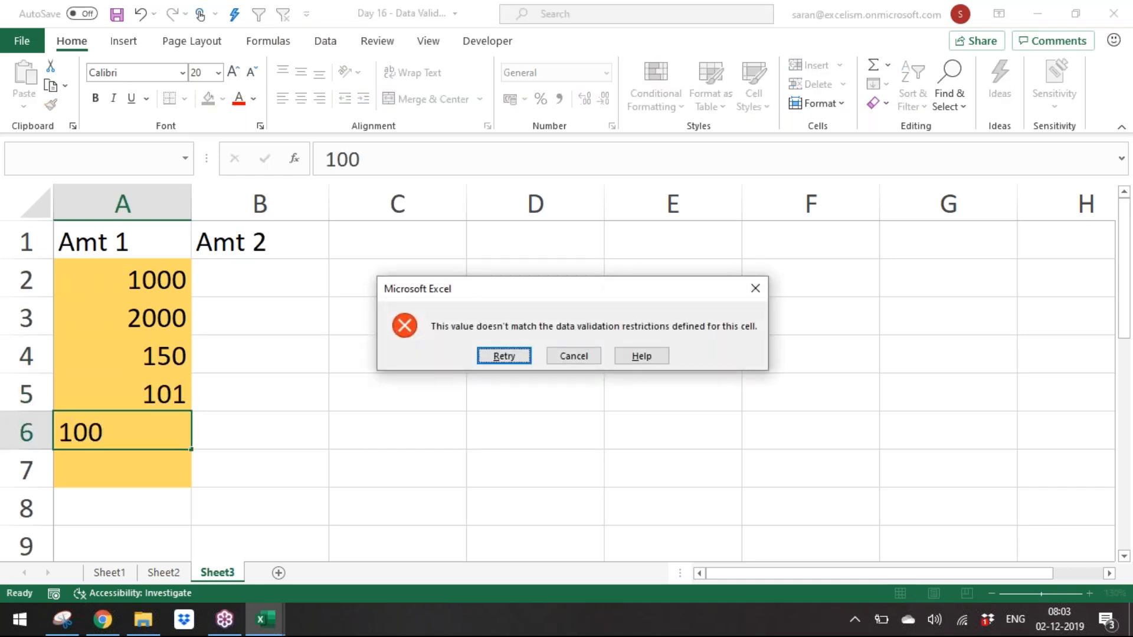
key("Escape")
key("Up")
key("Up")
key("Up")
key("Up")
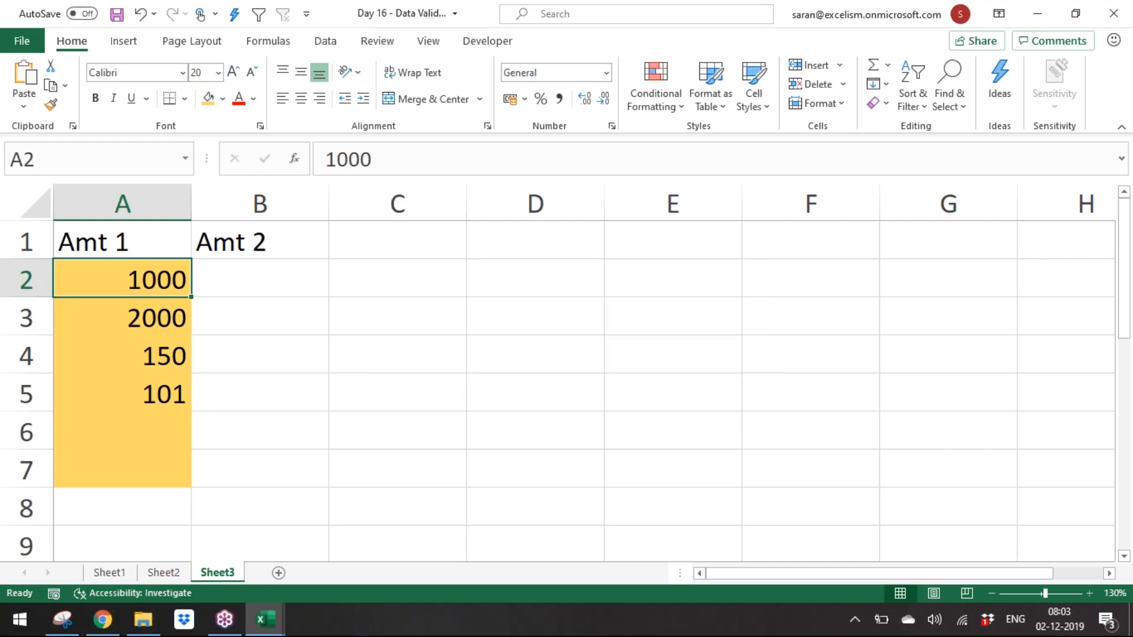
Step: Fill B2:B7 with a light blue theme colour
key("Right")
left_click_drag(260, 277, 260, 469)
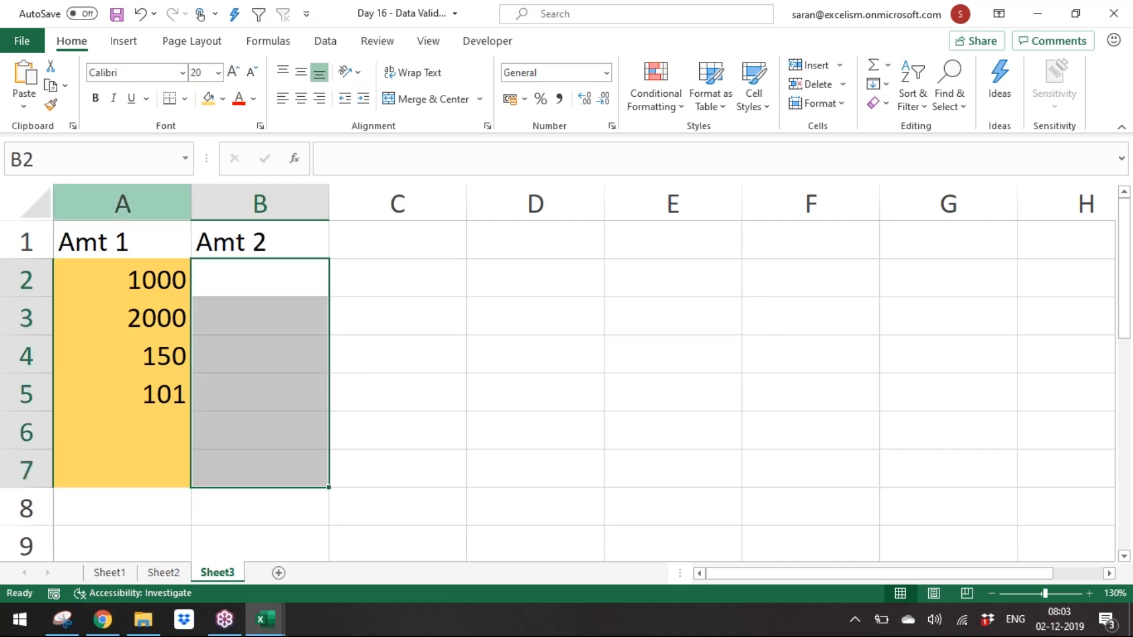
left_click(223, 98)
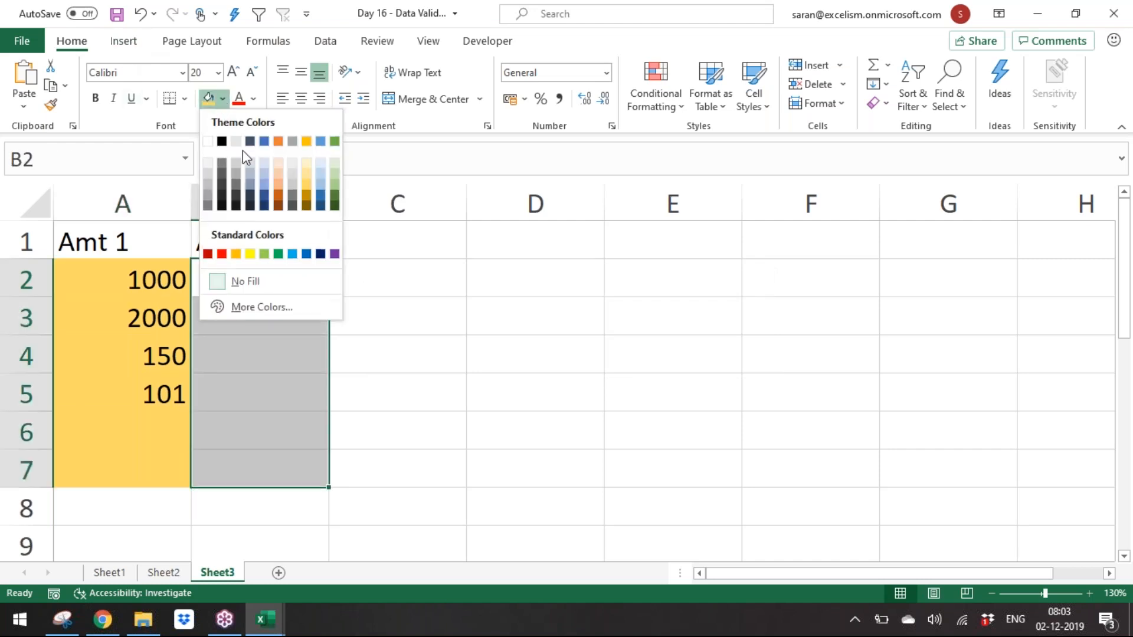
left_click(320, 168)
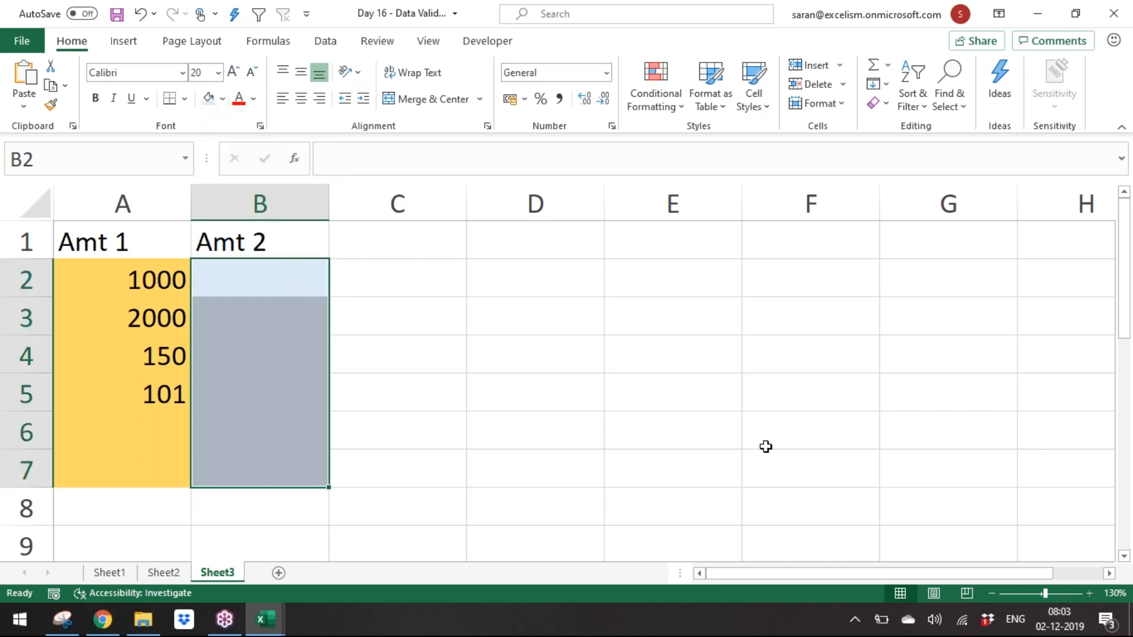
Step: Add a custom data validation to B2:B7 with the formula =B2<A2
key("alt+d")
key("l")
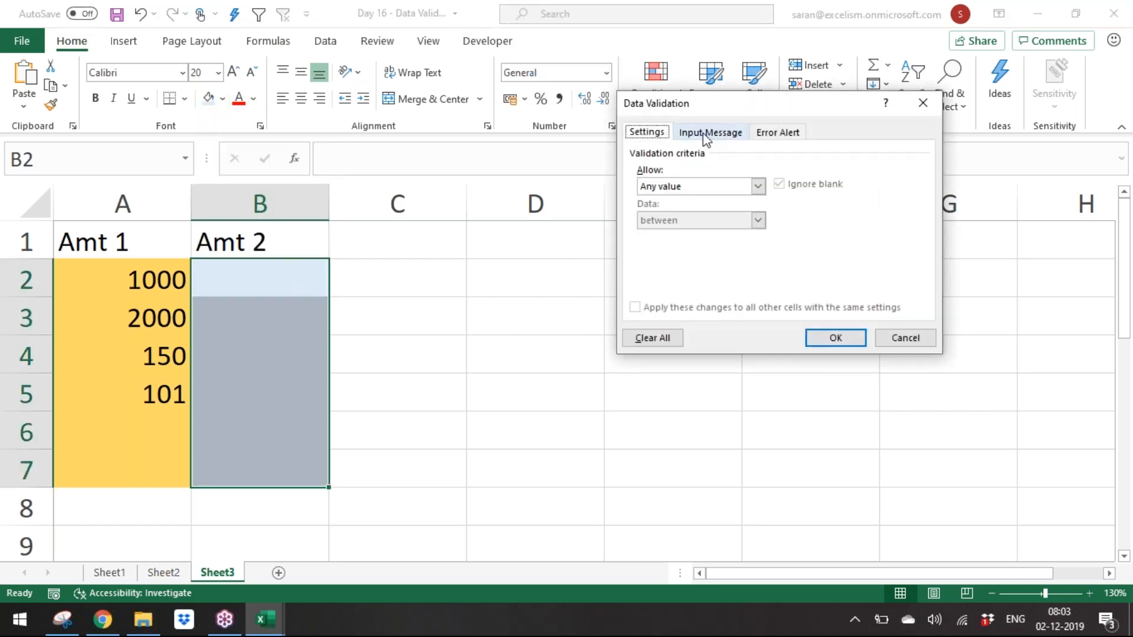
left_click(708, 187)
left_click(700, 279)
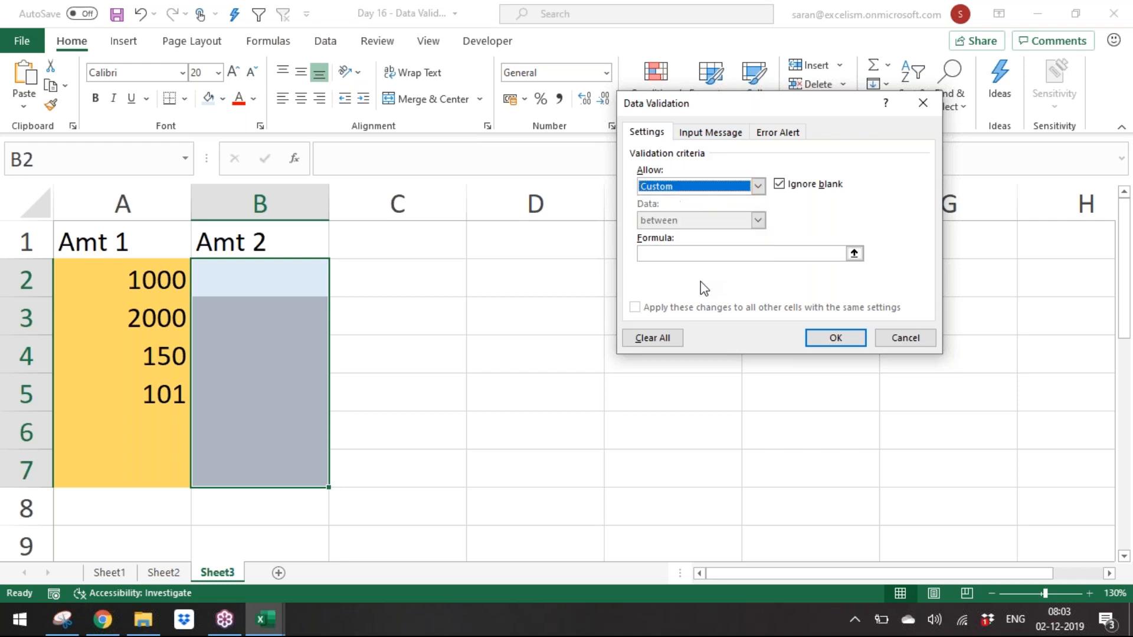
left_click(699, 258)
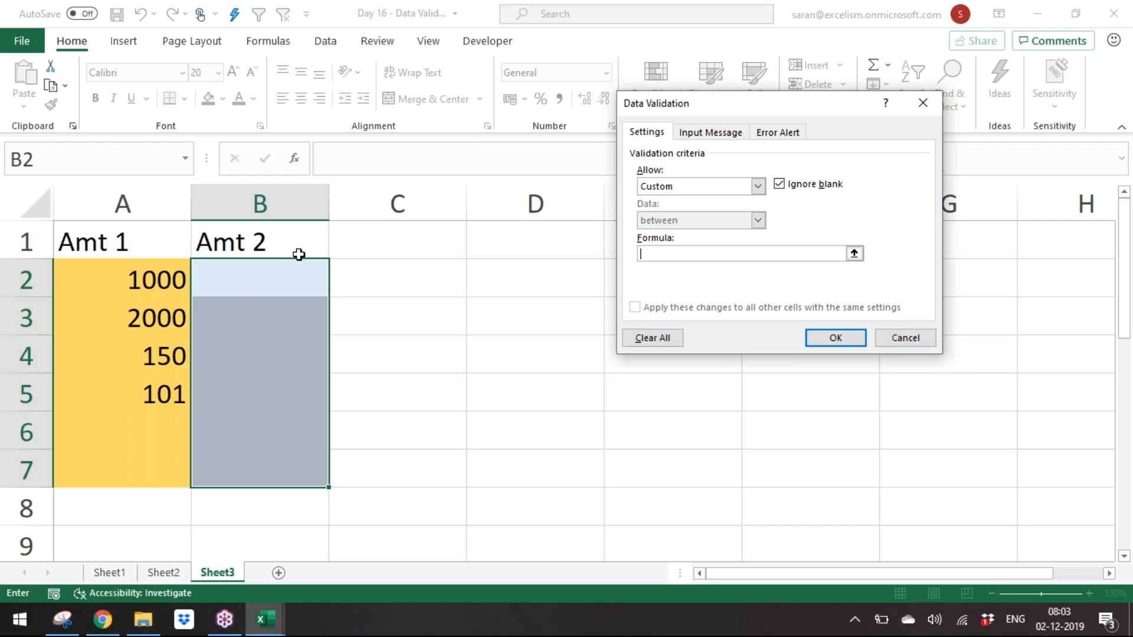
left_click(256, 279)
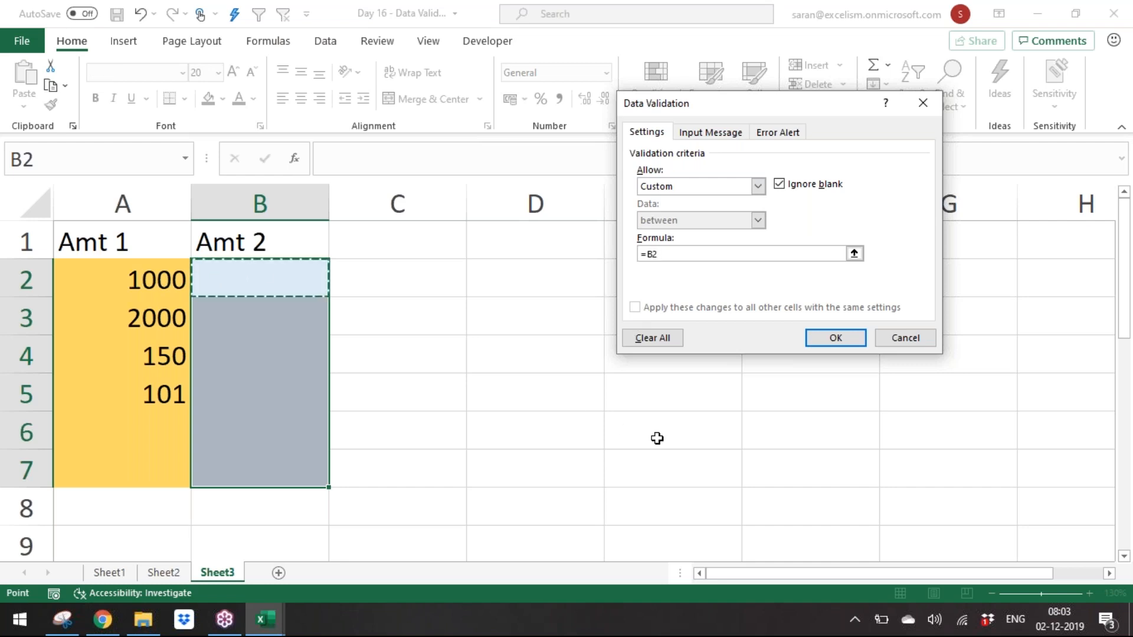
type("<")
left_click(110, 277)
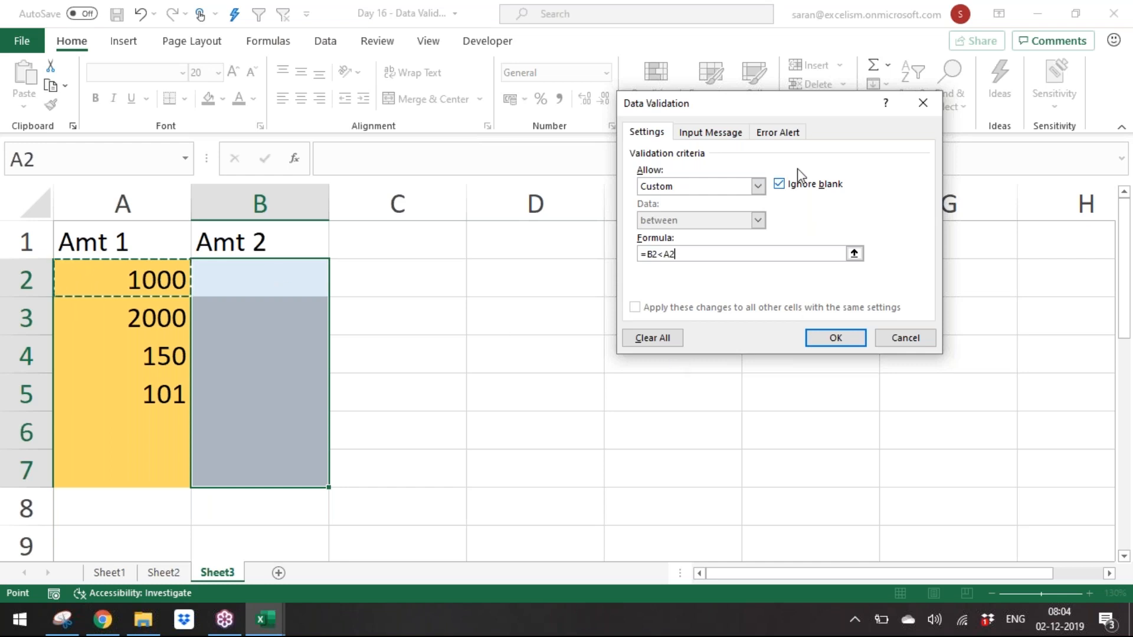
left_click(839, 344)
left_click(236, 269)
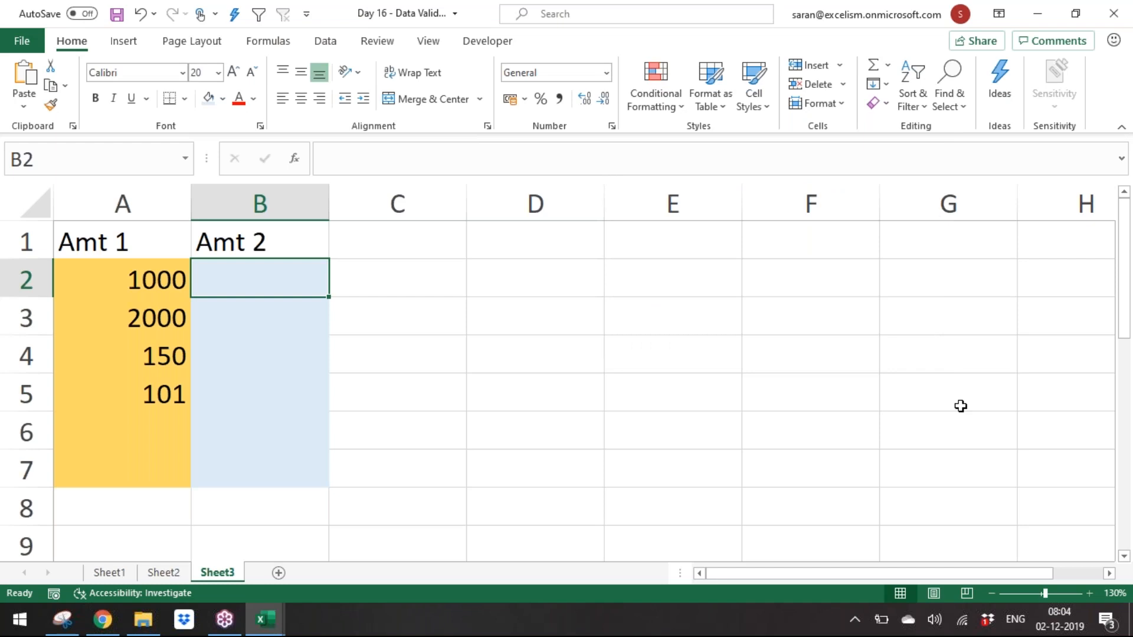
Step: Enter 500 and 1750 in B2 and B3 under Amt 2
type("500")
key("Return")
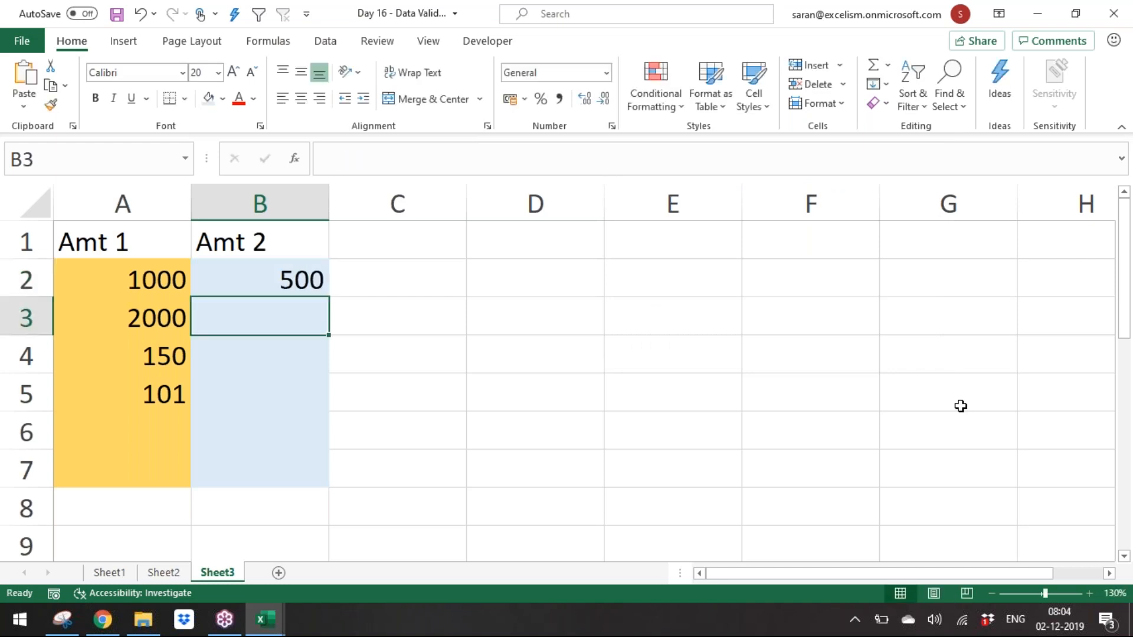
type("1750")
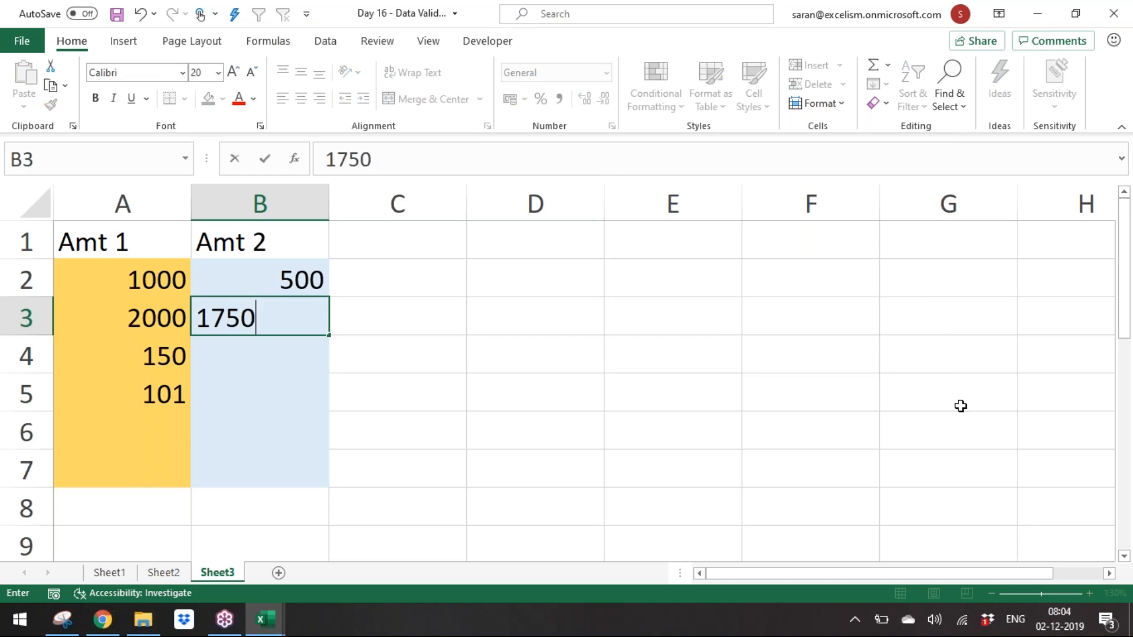
key("Return")
Step: Try entering 200 in B4 and cancel the rejected entry
type("200")
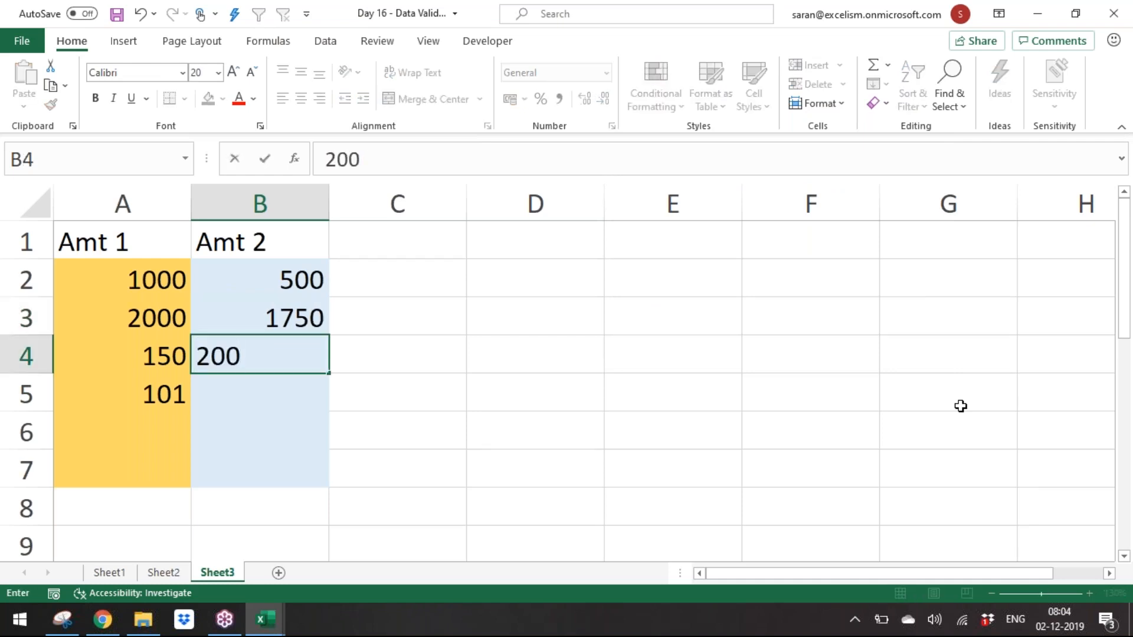
key("Return")
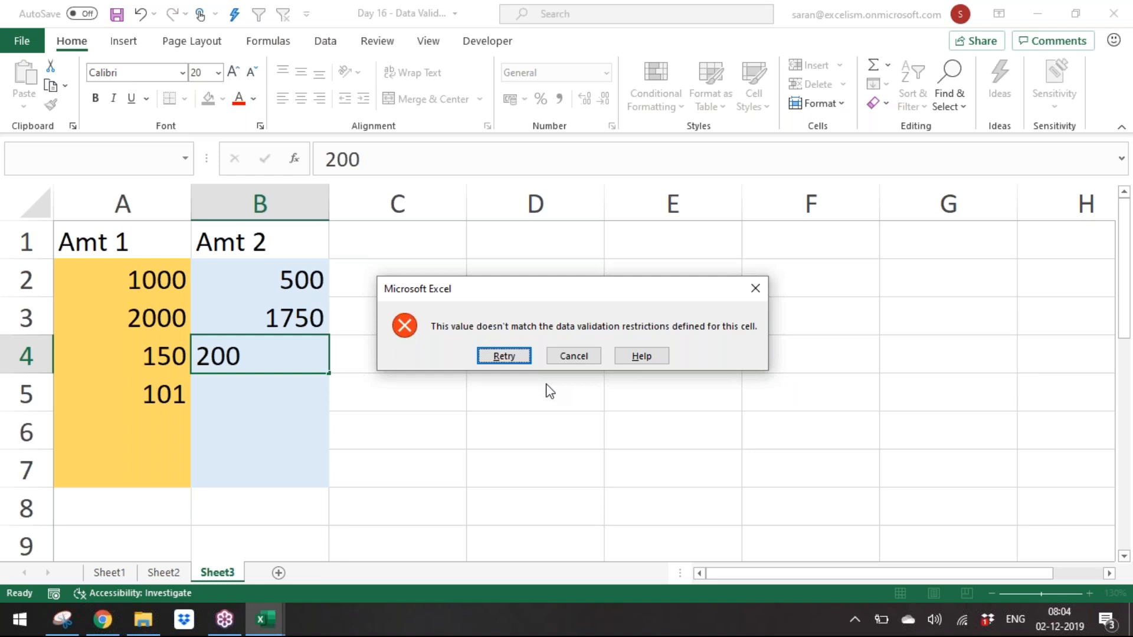
key("Escape")
Step: Change A4 to 500 and enter 200 in B4
key("Left")
key("Right")
key("Left")
type("500")
key("Return")
key("Right")
type("200")
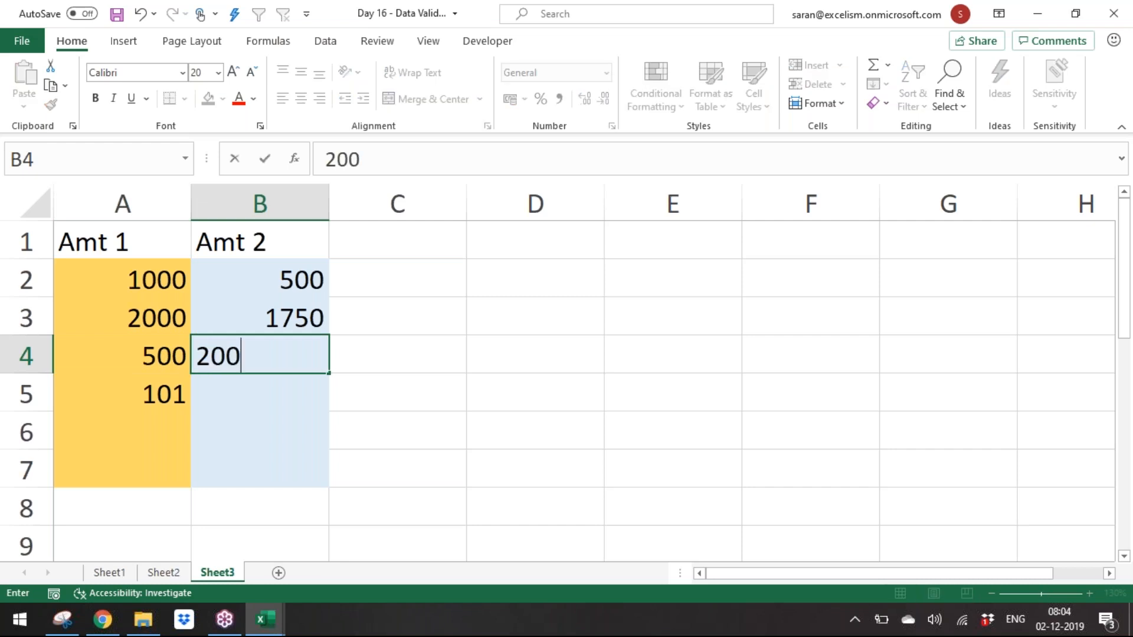
key("Return")
Step: Try entering 100 in A4, cancel the rejected entry and re-enter 150
key("Left")
key("Up")
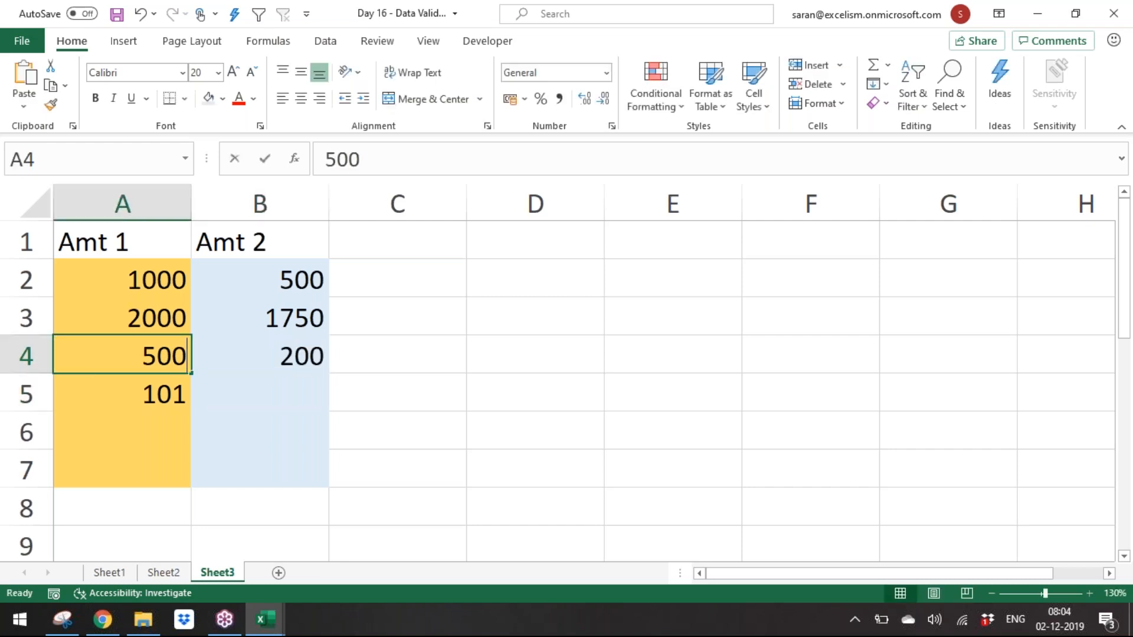
type("100")
key("Return")
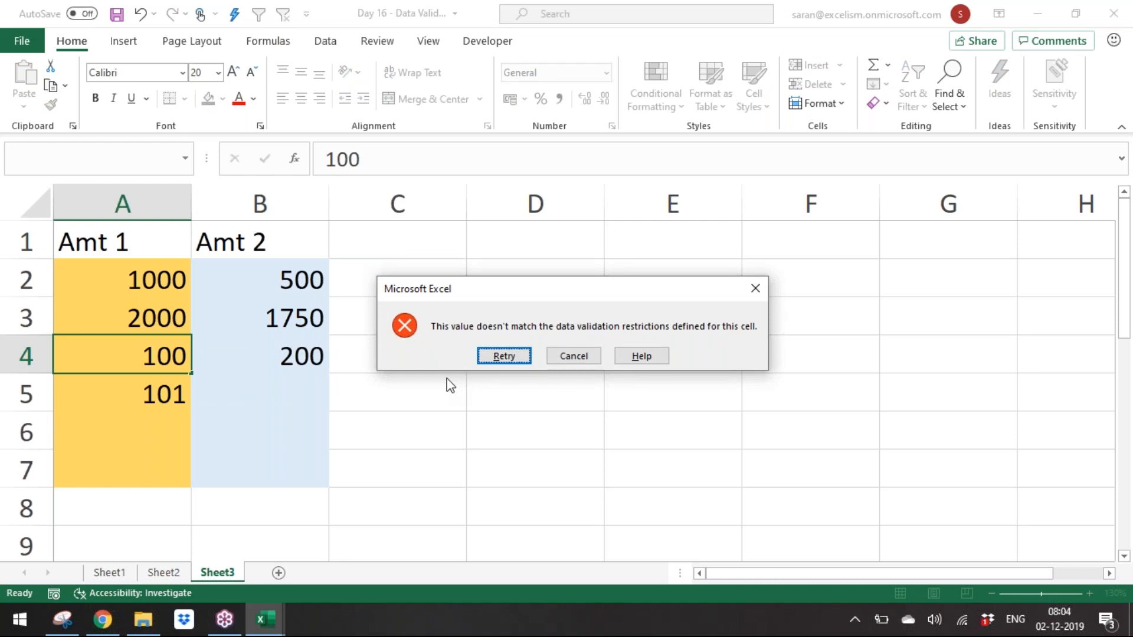
key("Escape")
type("150")
key("Return")
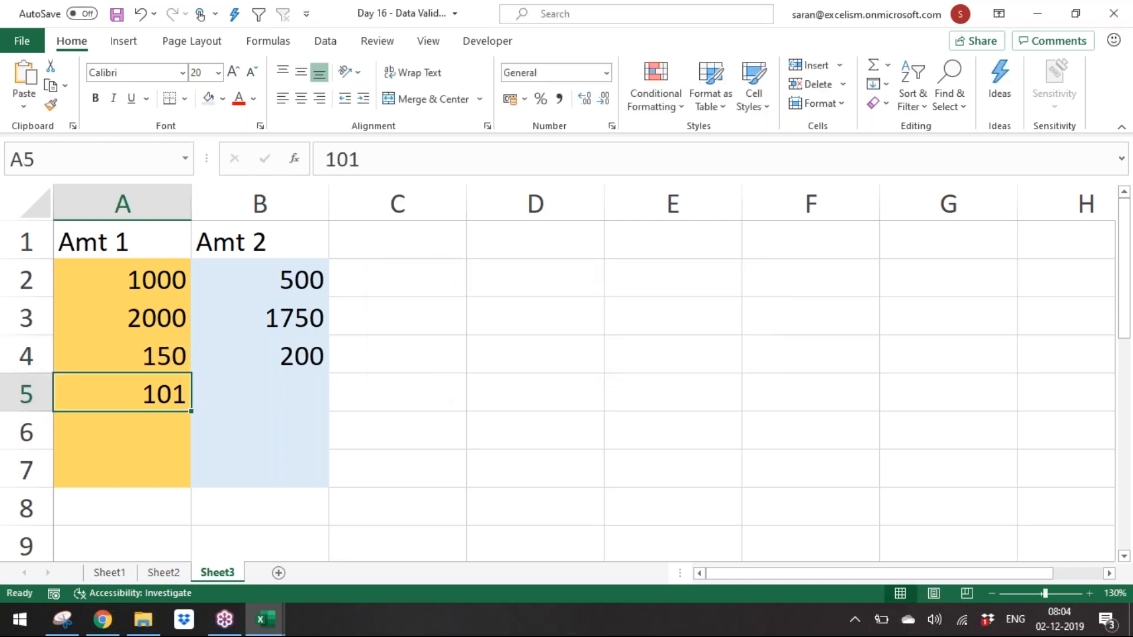
Step: Examine the Amt 1 and Amt 2 values in rows 2 to 5 by selecting cells
left_click(430, 361)
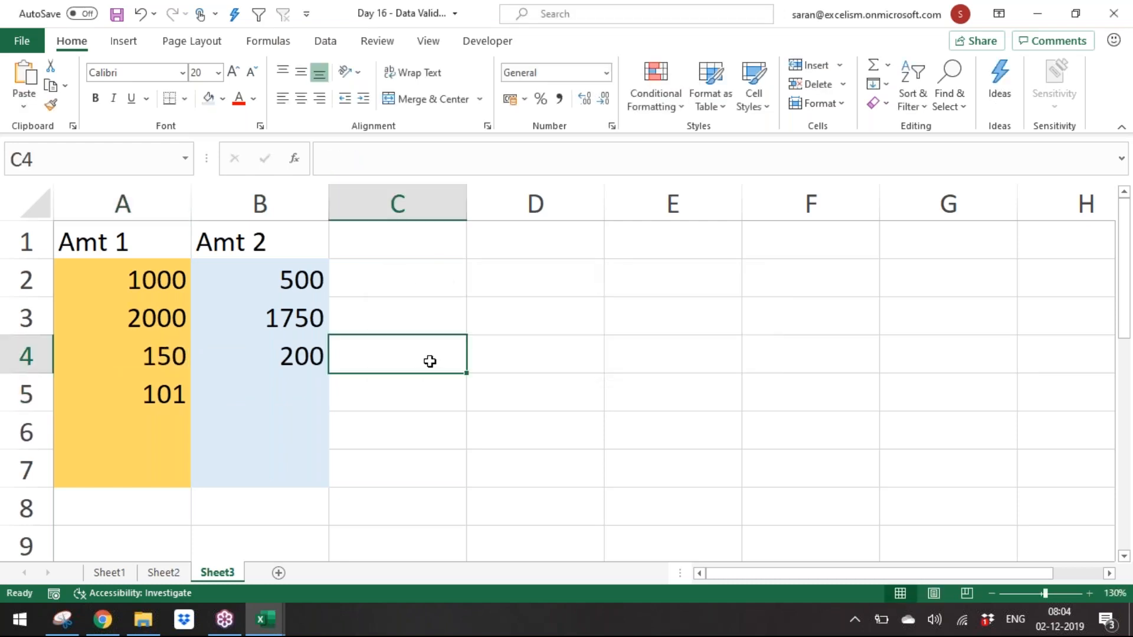
left_click(296, 353)
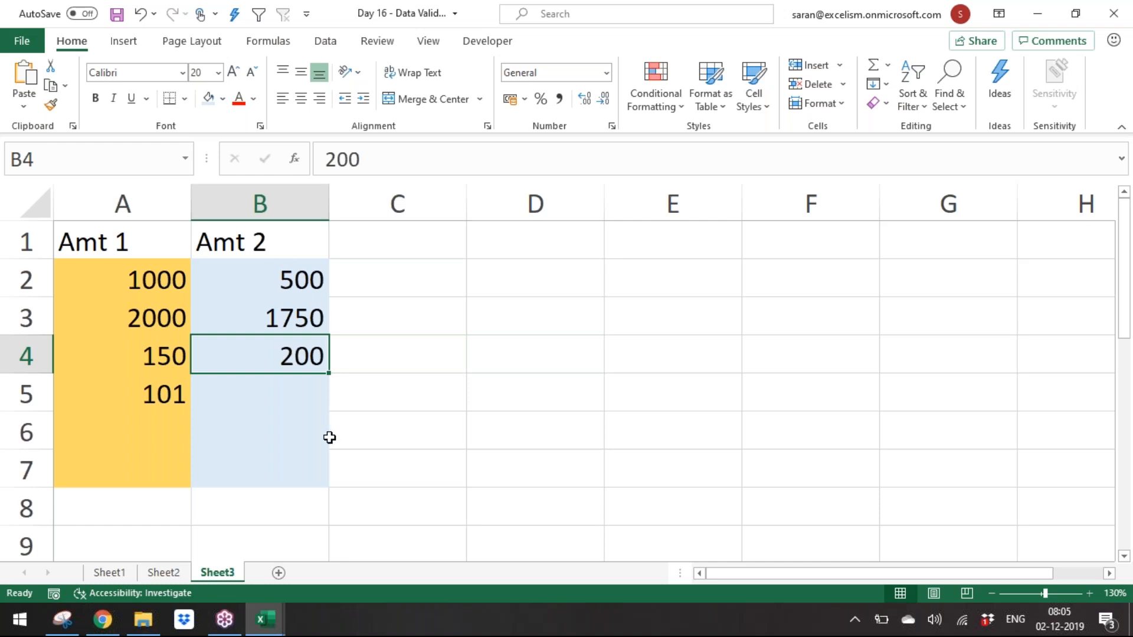
left_click(142, 367)
left_click(202, 366)
left_click(152, 364)
left_click(207, 367)
left_click(515, 297)
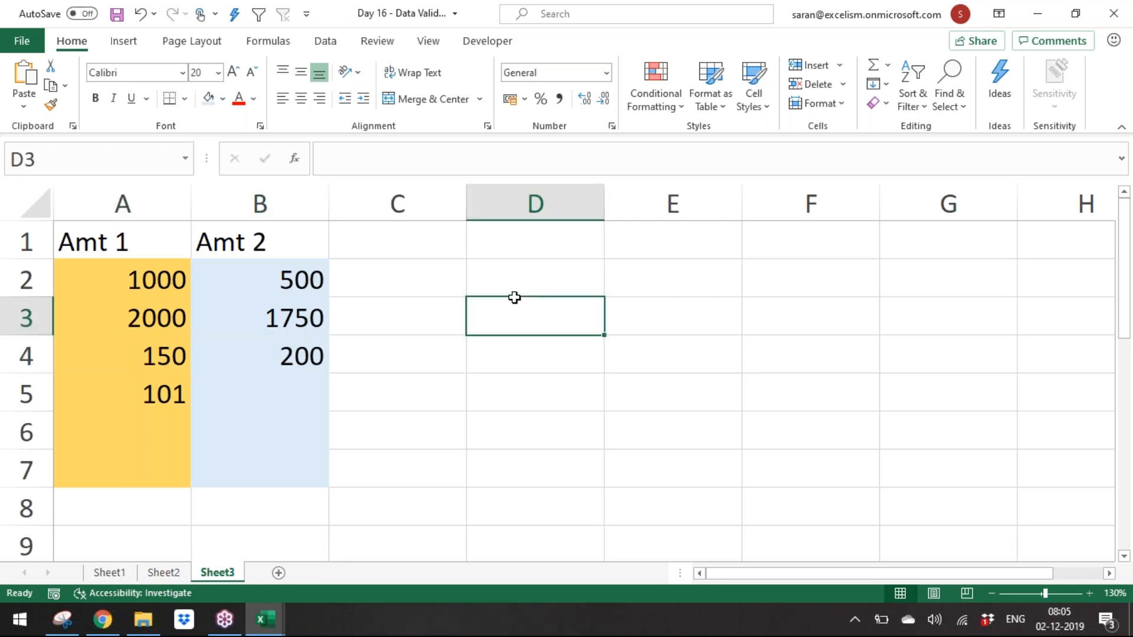
left_click(515, 278)
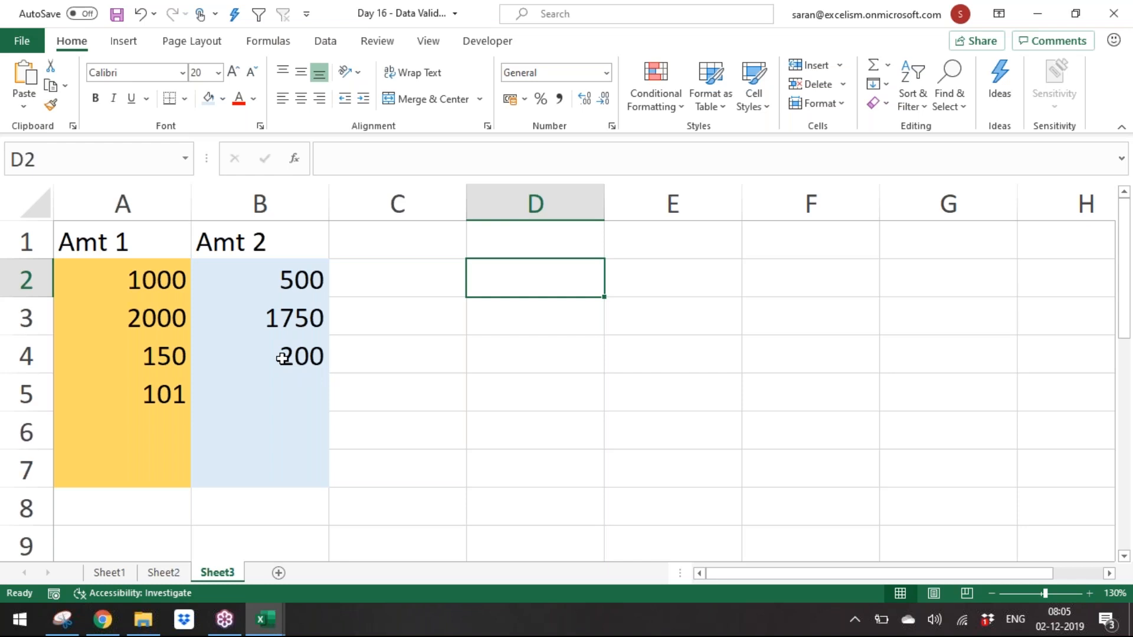
left_click(167, 357)
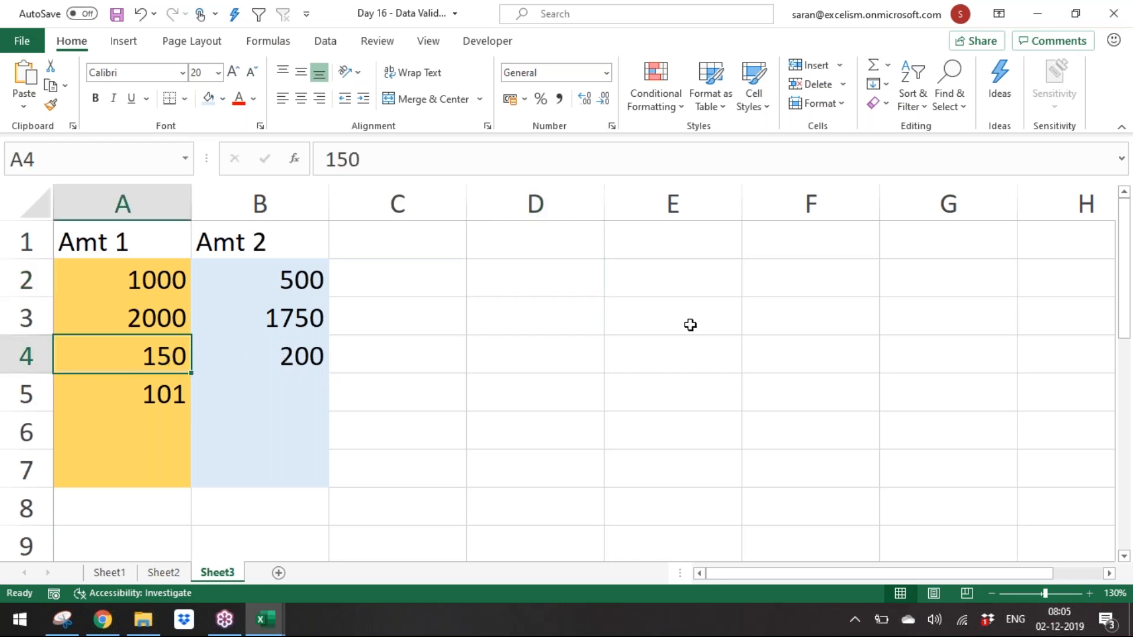
Step: Set A4 to 120
type("10")
key("BackSpace")
type("20")
key("Return")
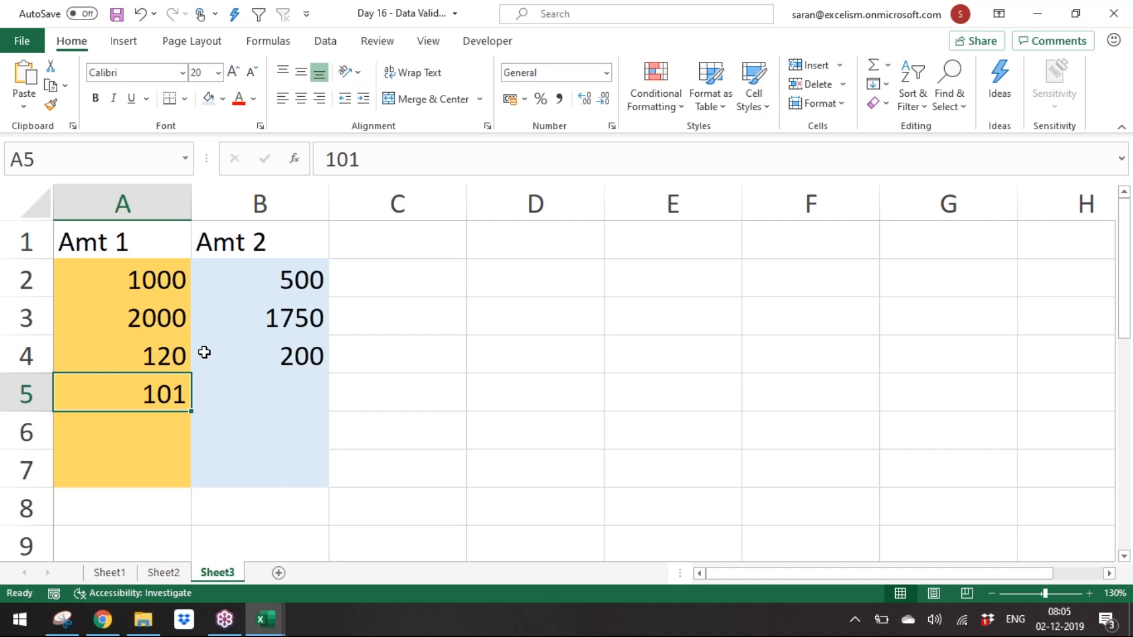
Step: Fill the range A9:J20 with the formula =RANDBETWEEN(100,1000)
left_click(274, 359)
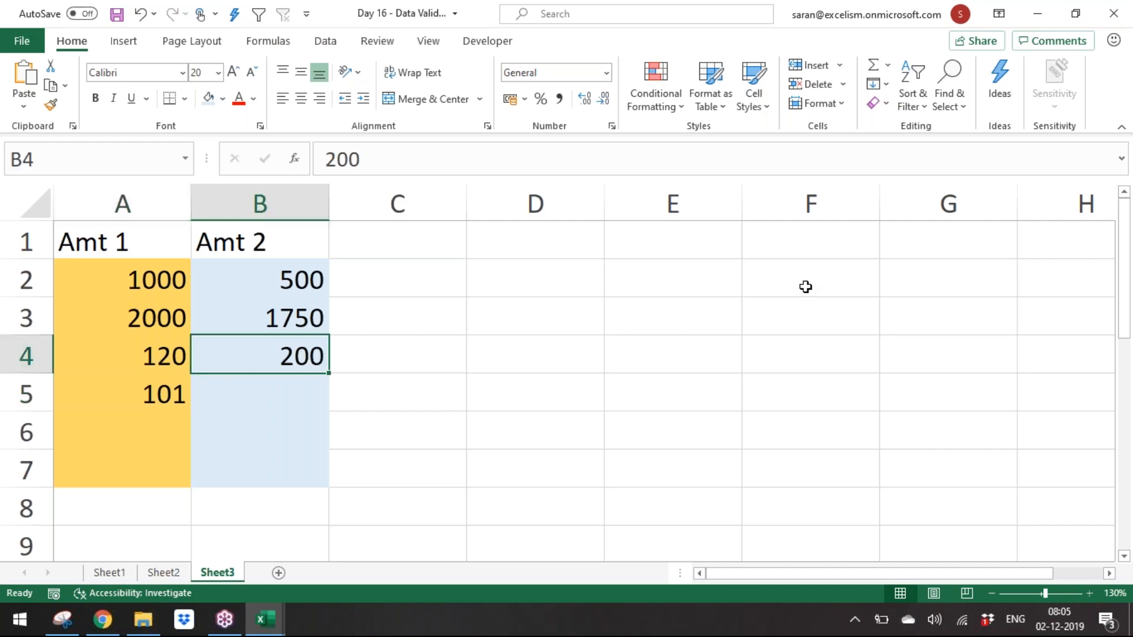
key("Down")
key("Down")
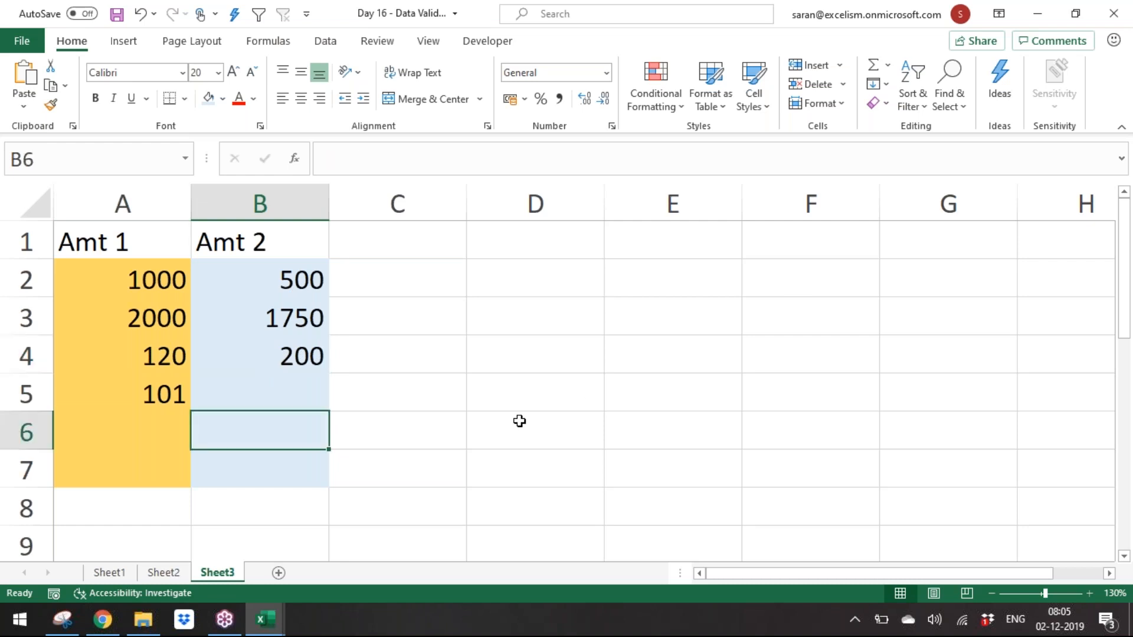
key("Down")
key("Down")
key("Left")
key("Down")
key("shift+Down")
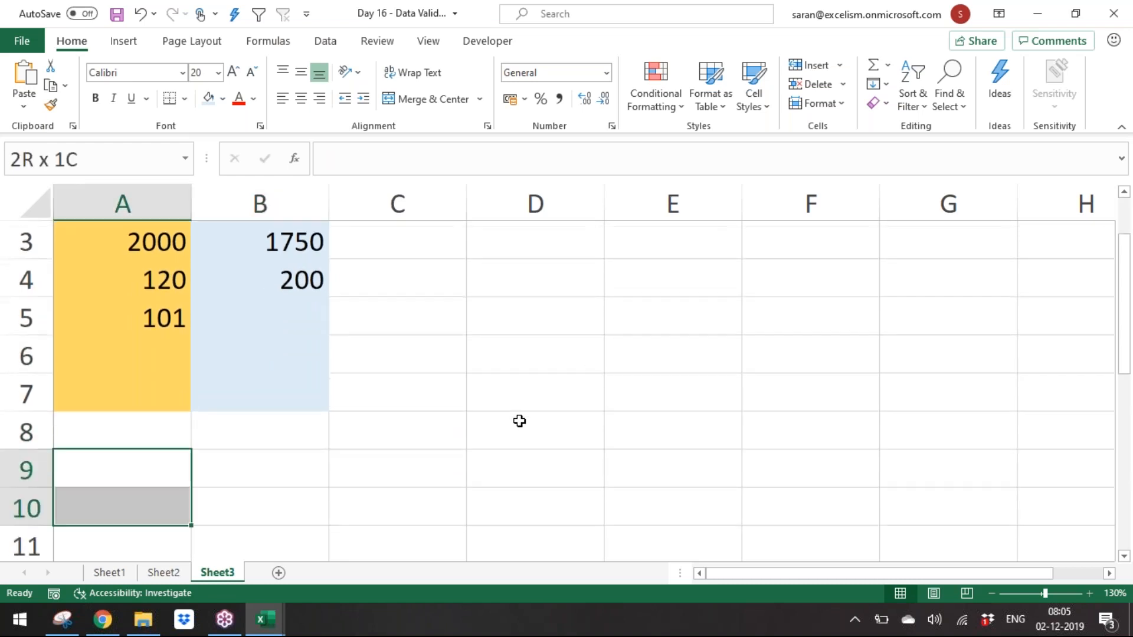
key("shift+Down")
key("shift+Down")
key("shift+Down")
key("shift+Down")
key("shift+Down")
key("shift+Down")
key("shift+Down")
key("shift+Down")
key("shift+Right")
key("shift+Right")
key("shift+Right")
key("shift+Right")
key("shift+Right")
key("shift+Right")
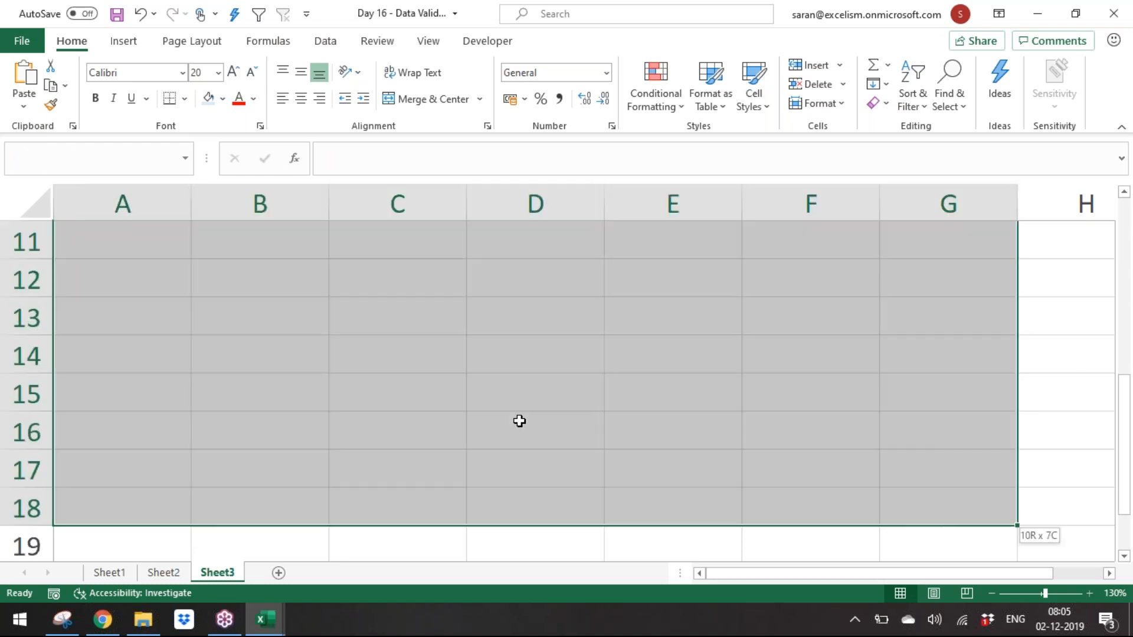
left_click(990, 594)
left_click(990, 593)
left_click(991, 594)
left_click(990, 593)
key("shift+Down")
key("shift+Down")
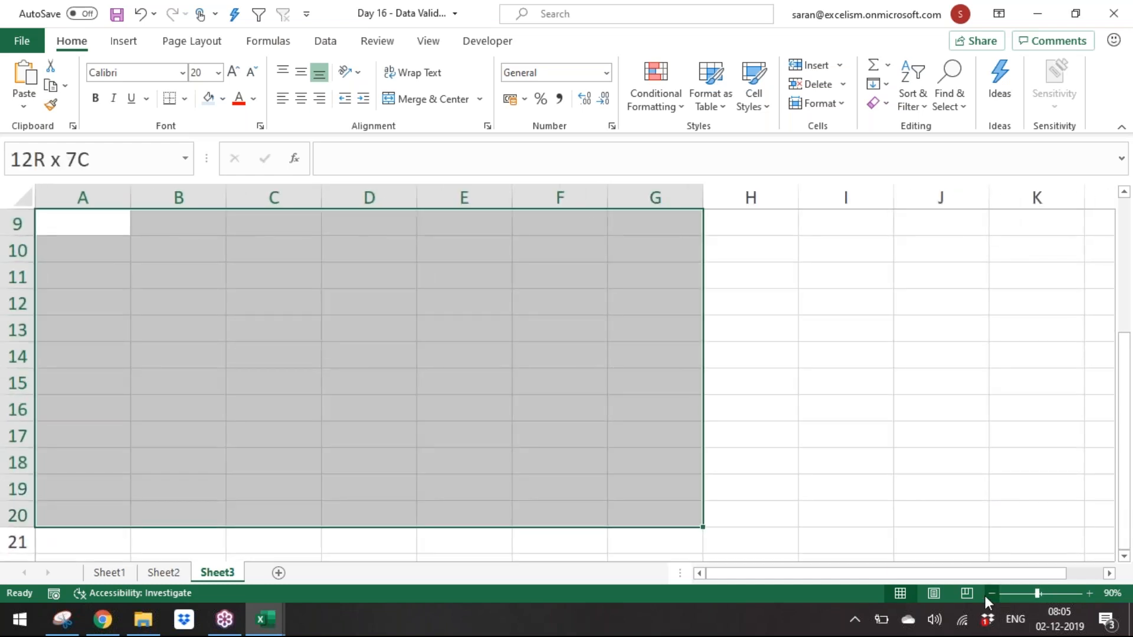
key("shift+Right")
key("shift+Right")
key("shift+Right")
type("=ra")
key("Down")
key("Down")
key("Down")
key("Tab")
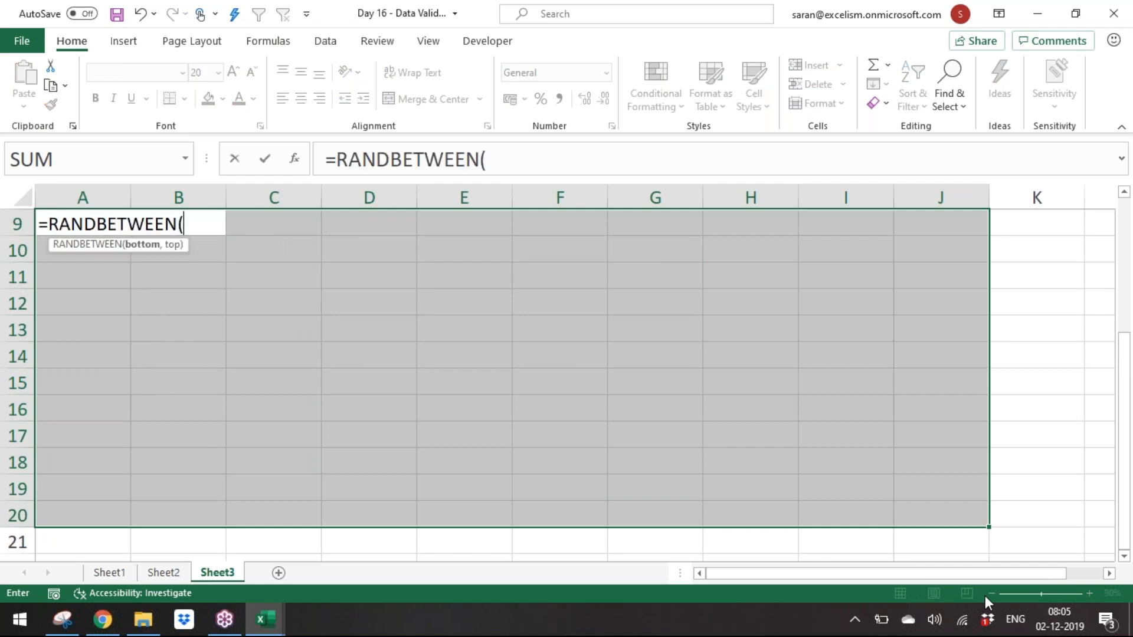
type("200")
key("BackSpace")
key("BackSpace")
key("BackSpace")
type("100,1000)")
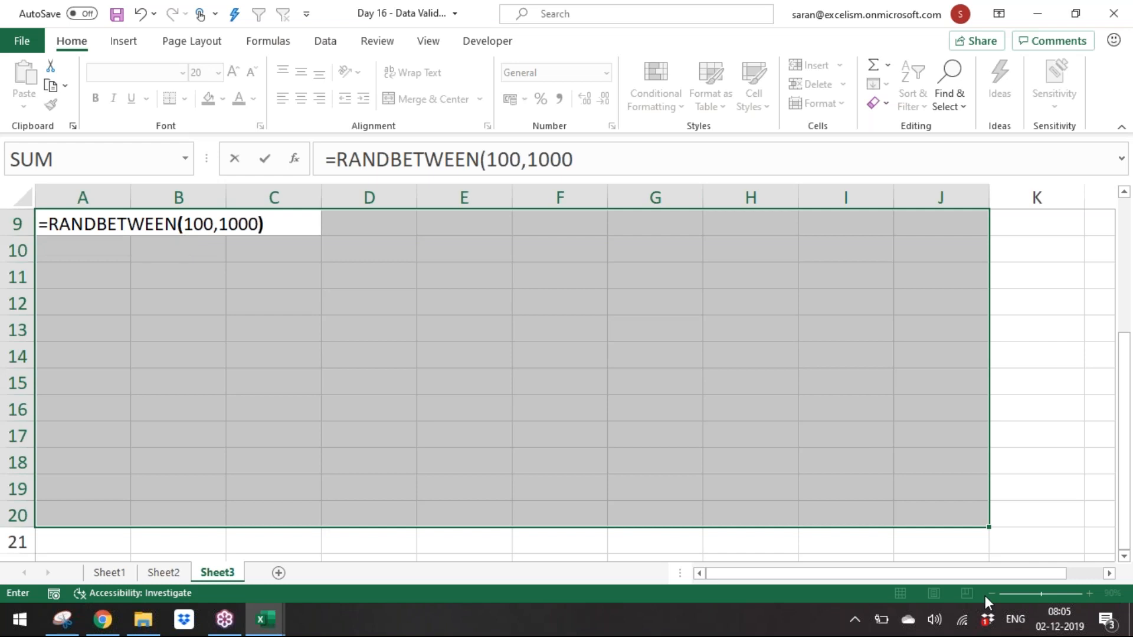
key("ctrl+Return")
key("ctrl+c")
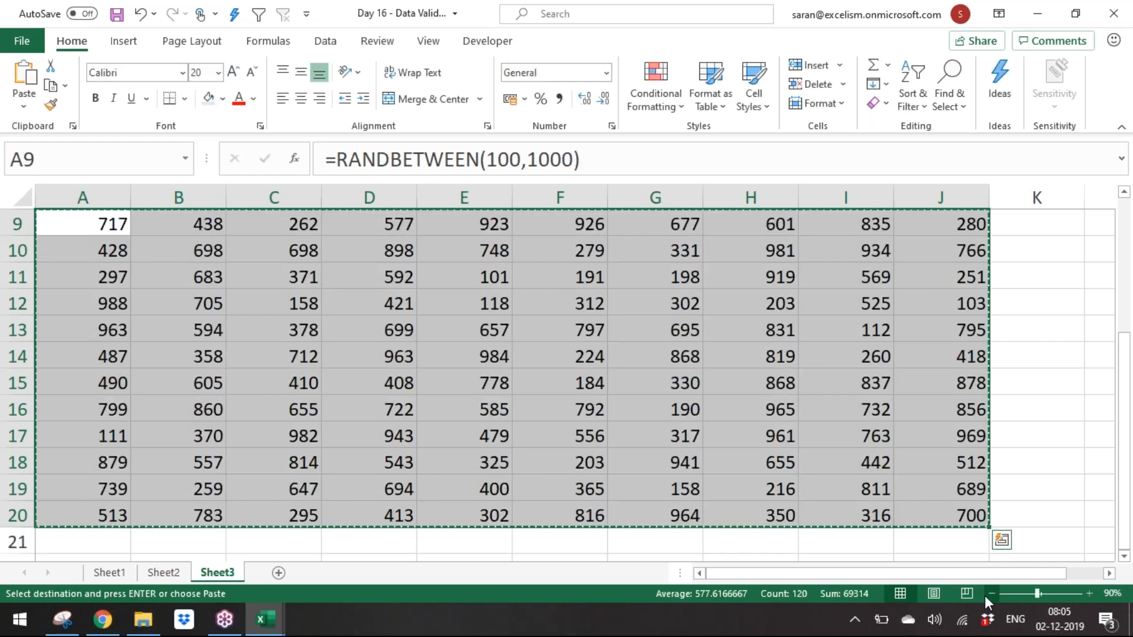
key("Escape")
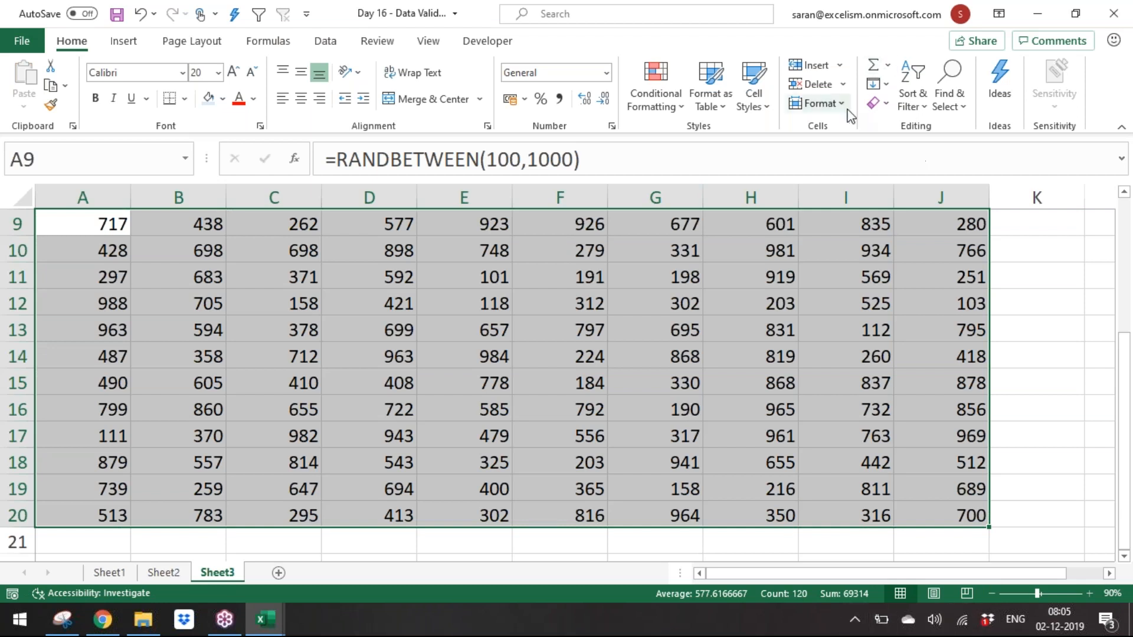
Step: Add a custom data validation to A9:J20 with the formula =A9>=200
key("alt+d")
key("l")
left_click(747, 186)
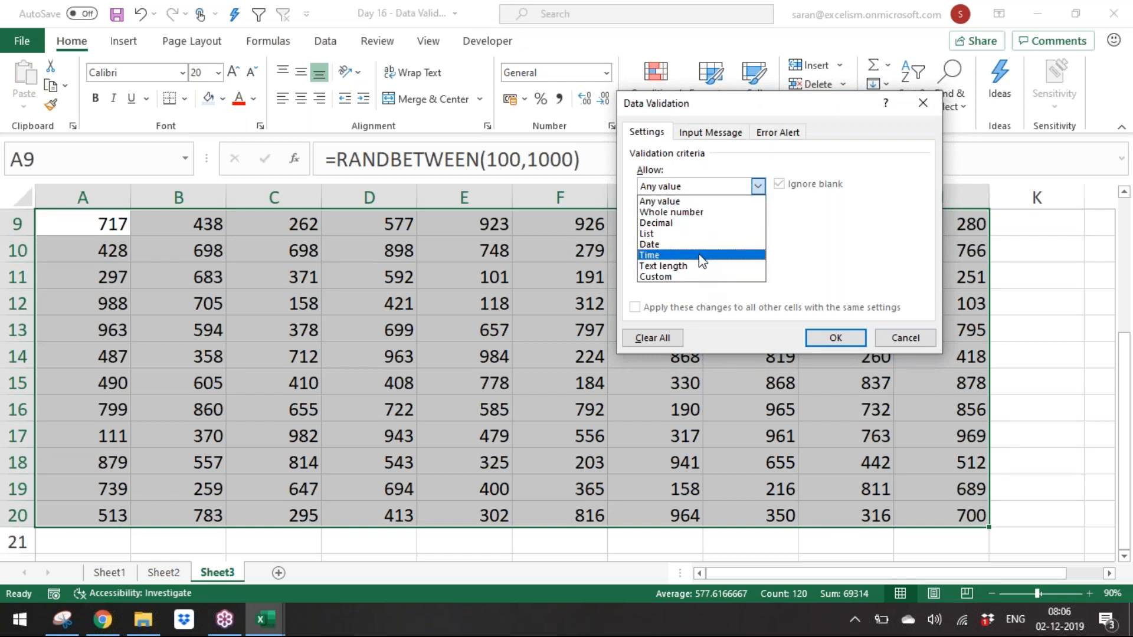
left_click(704, 277)
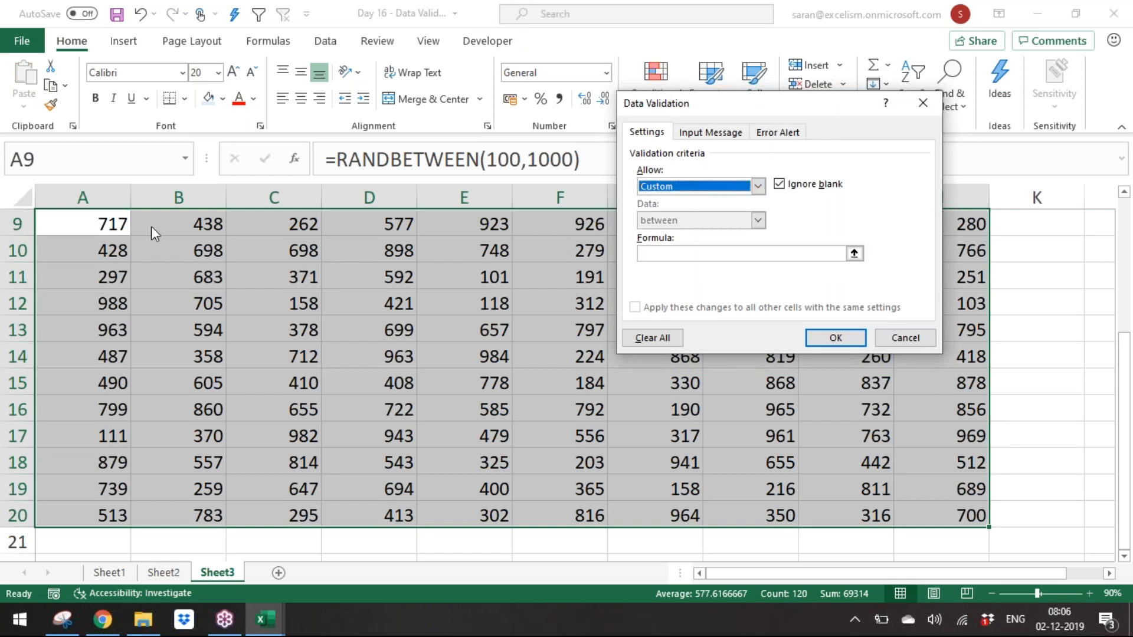
left_click(704, 258)
type("=A9")
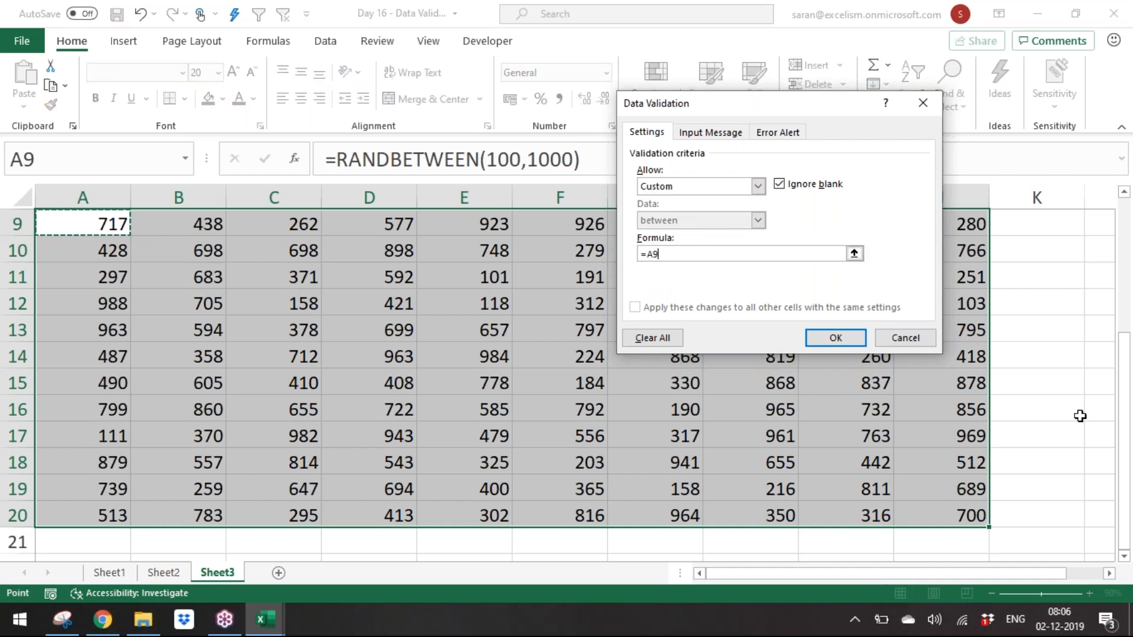
type(">=200")
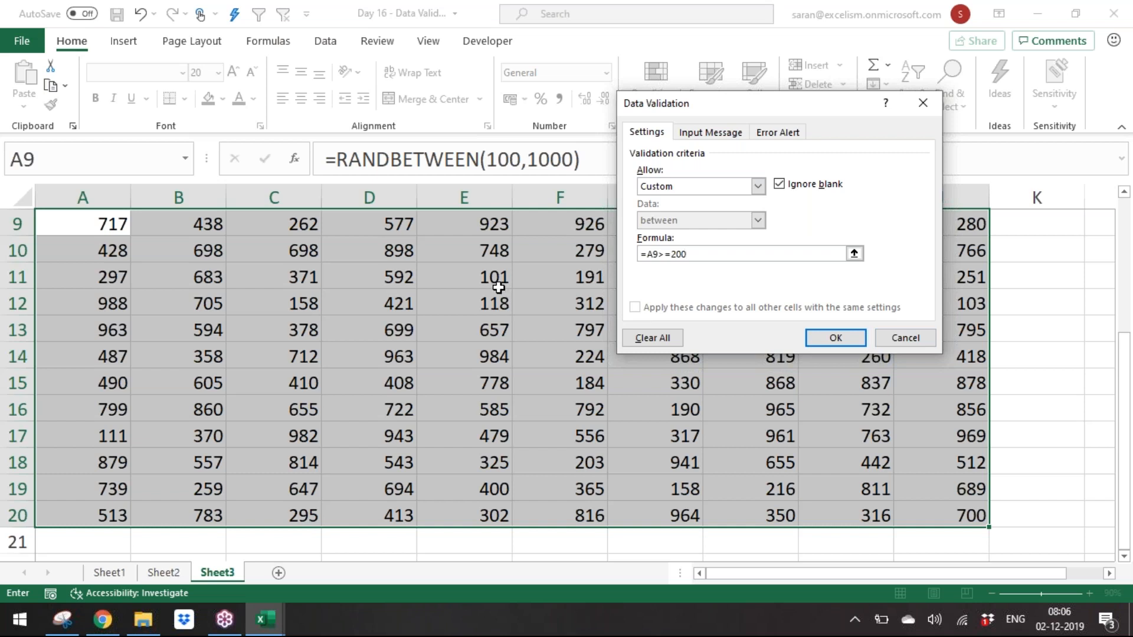
left_click(859, 341)
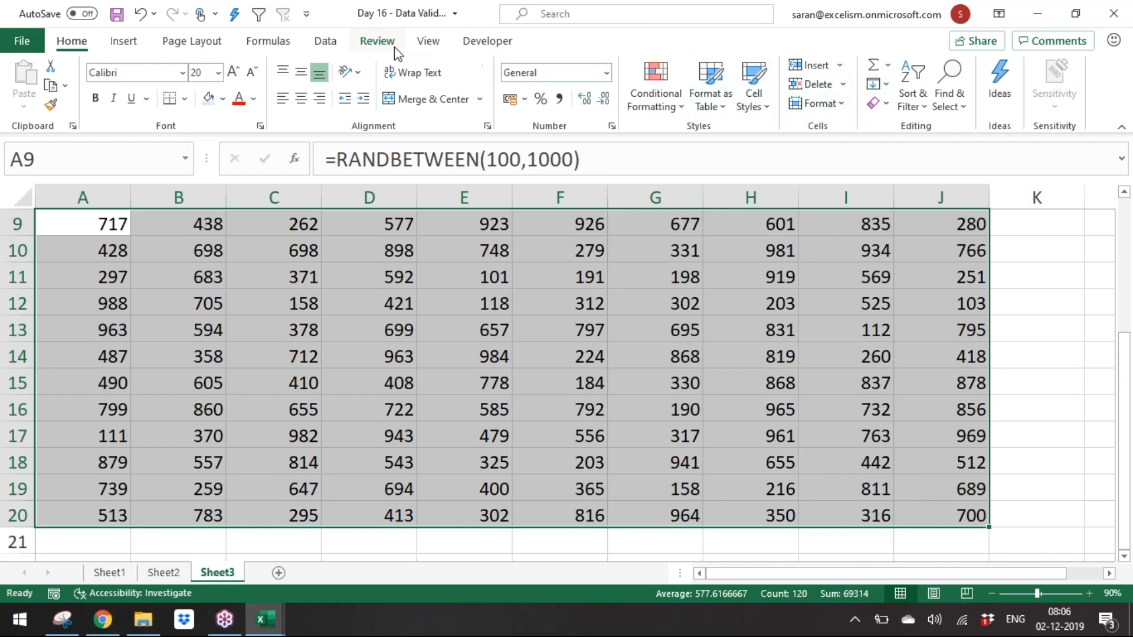
Step: Circle the invalid data in the random-number range
left_click(315, 44)
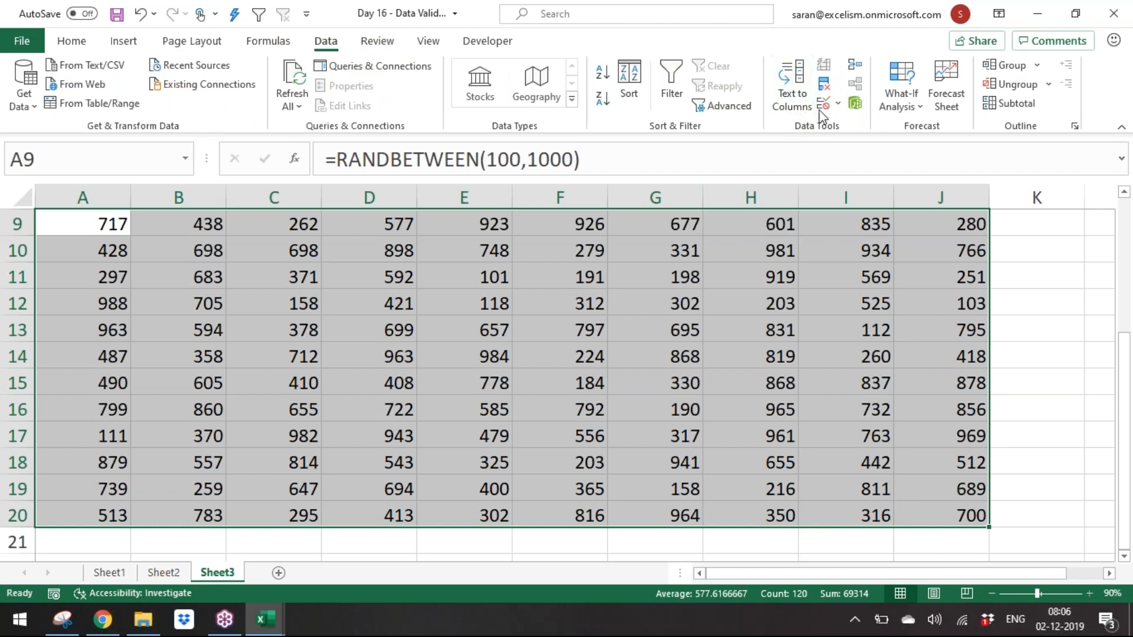
left_click(838, 104)
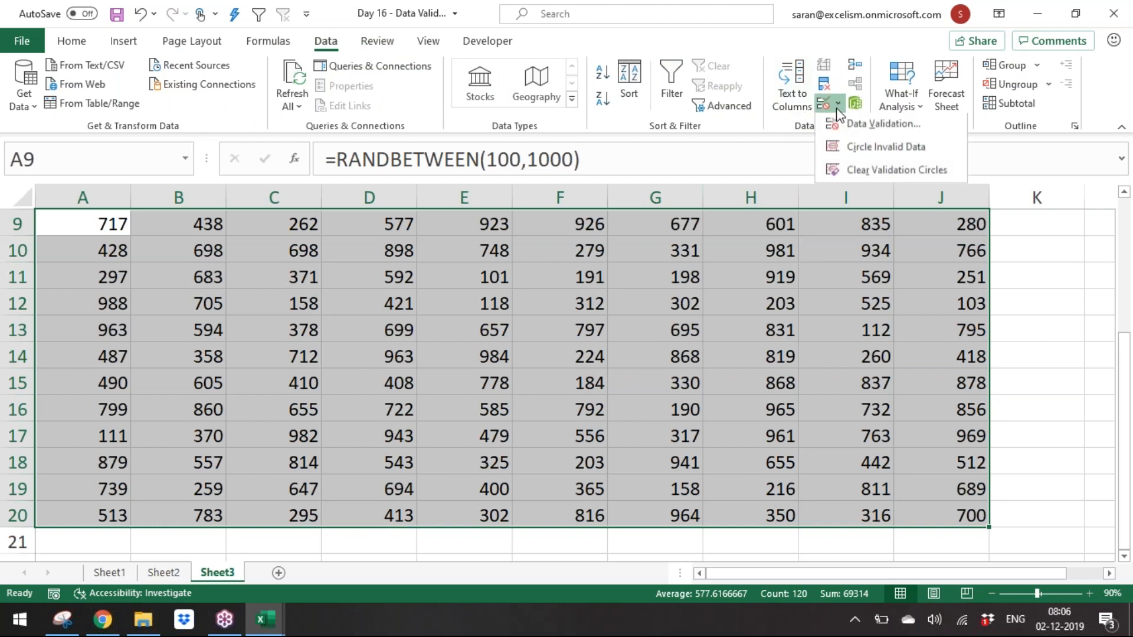
left_click(867, 154)
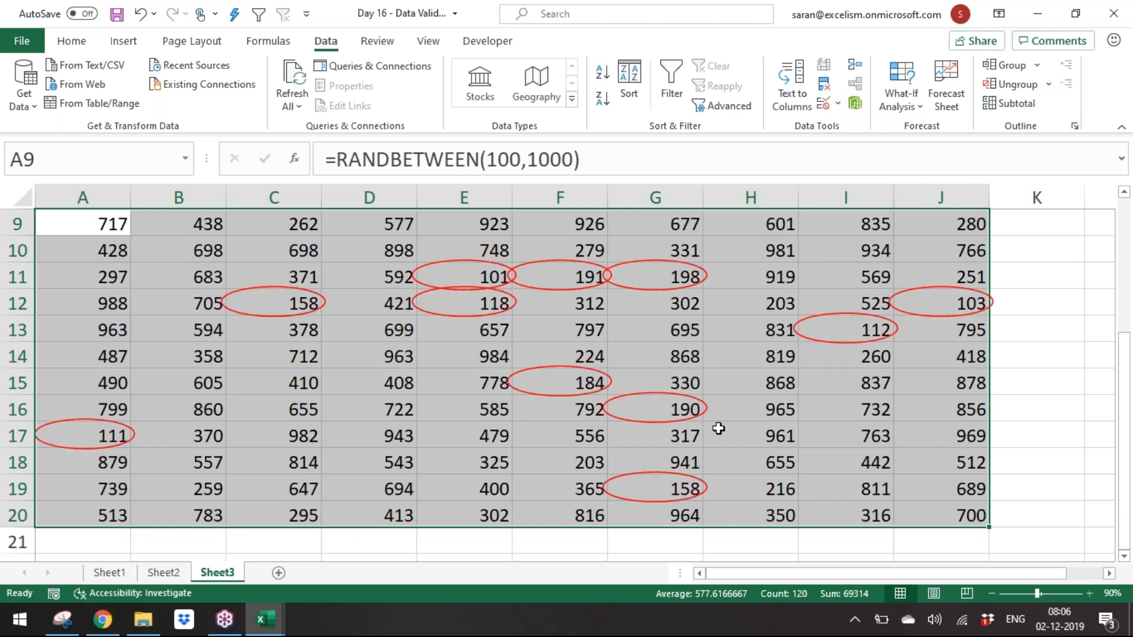
Step: Recalculate the random numbers in the worksheet
key("F9")
left_click(824, 103)
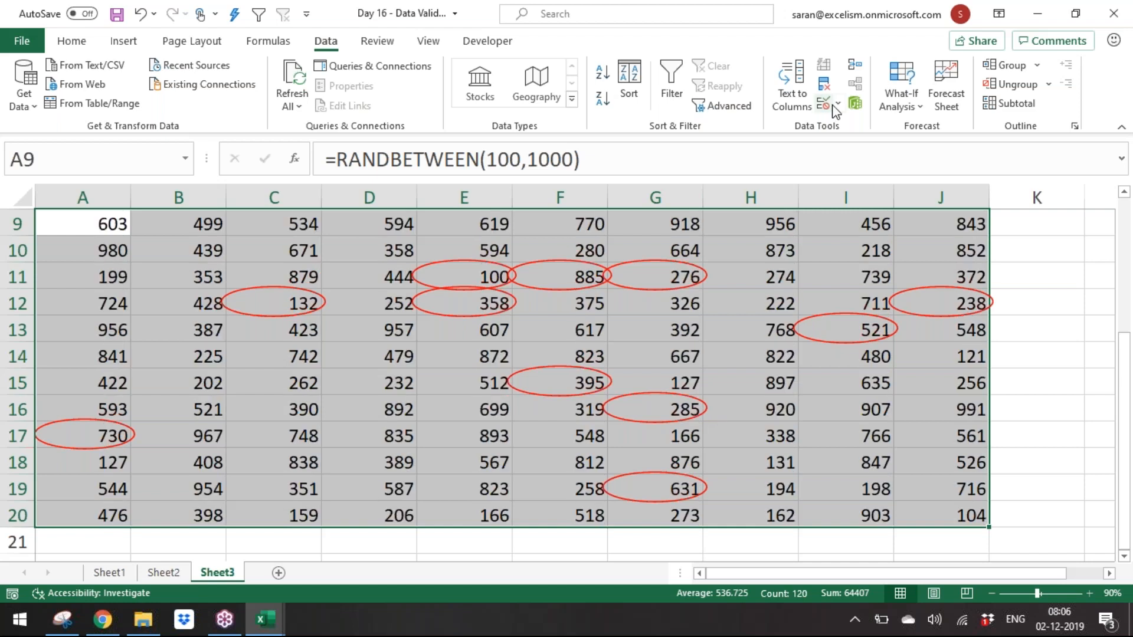
left_click(906, 339)
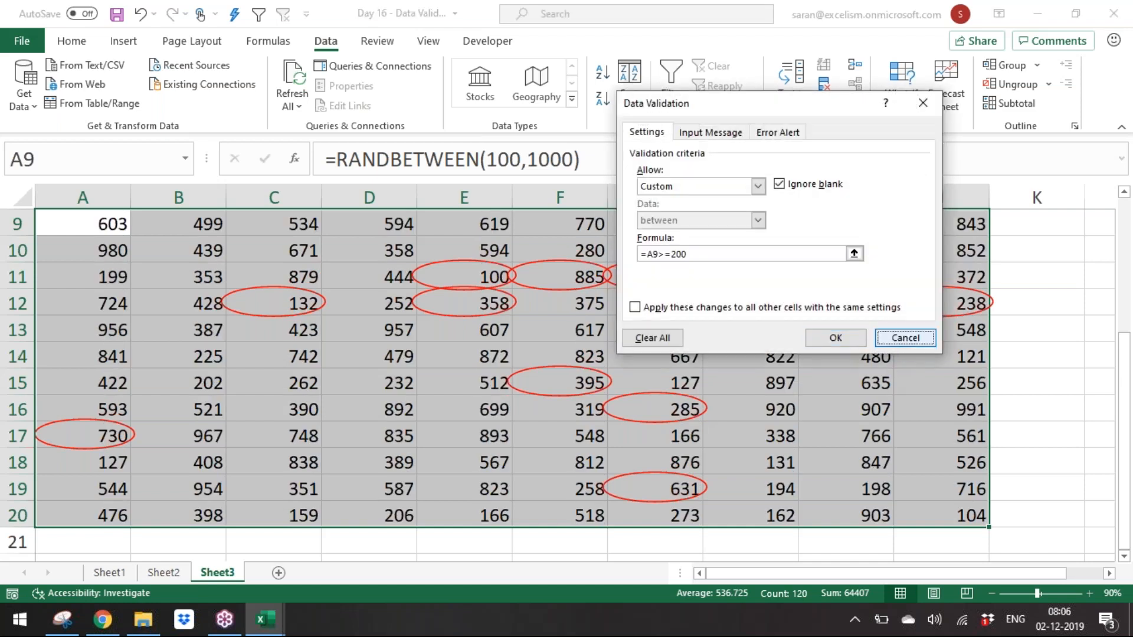
Step: Clear the validation circles from the range
left_click(838, 104)
left_click(861, 171)
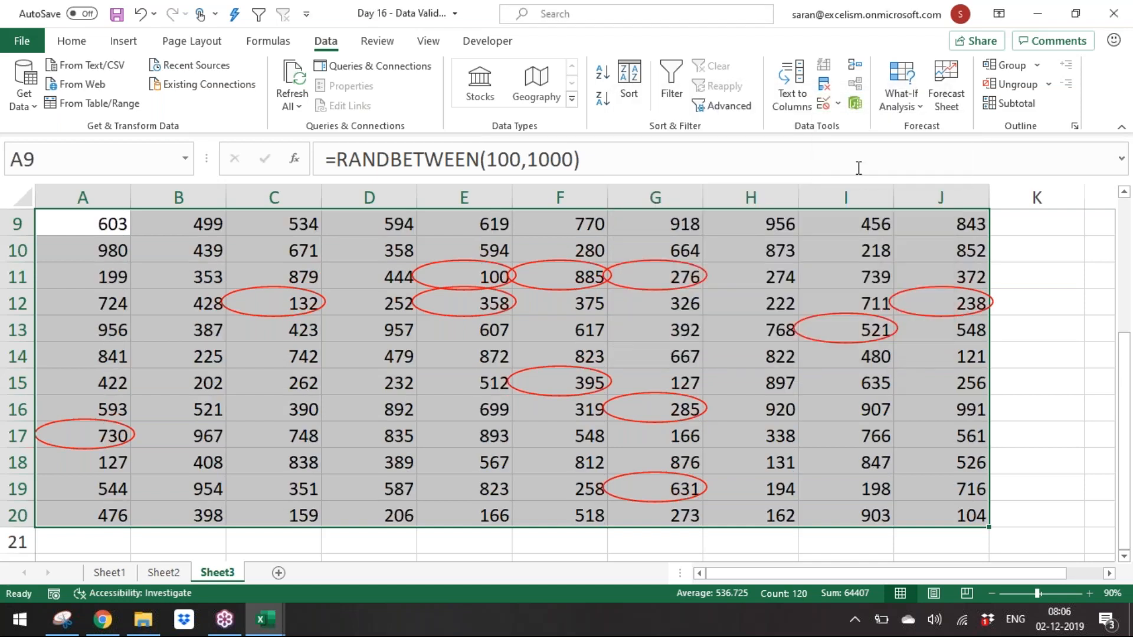
Step: Circle the invalid data in the random-number range
left_click(838, 104)
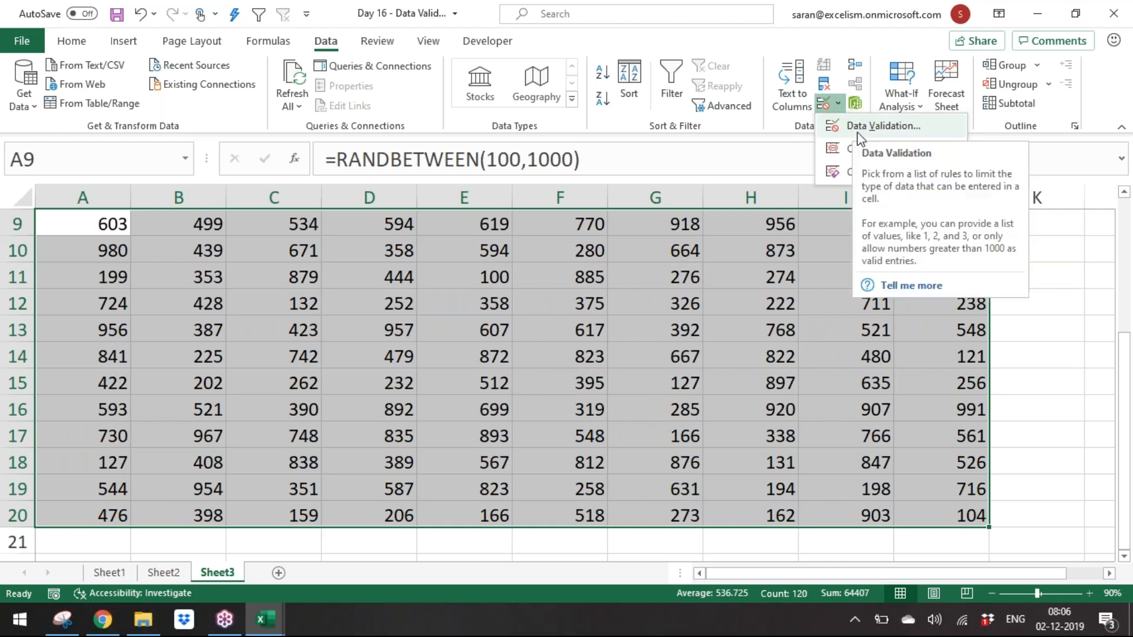
left_click(855, 127)
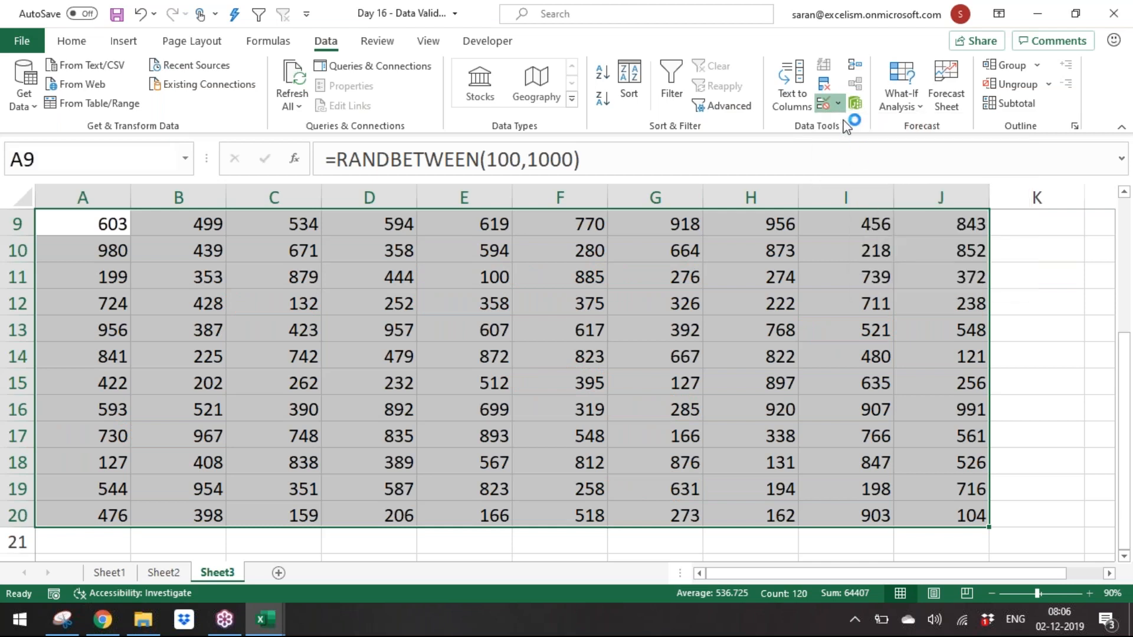
left_click(838, 104)
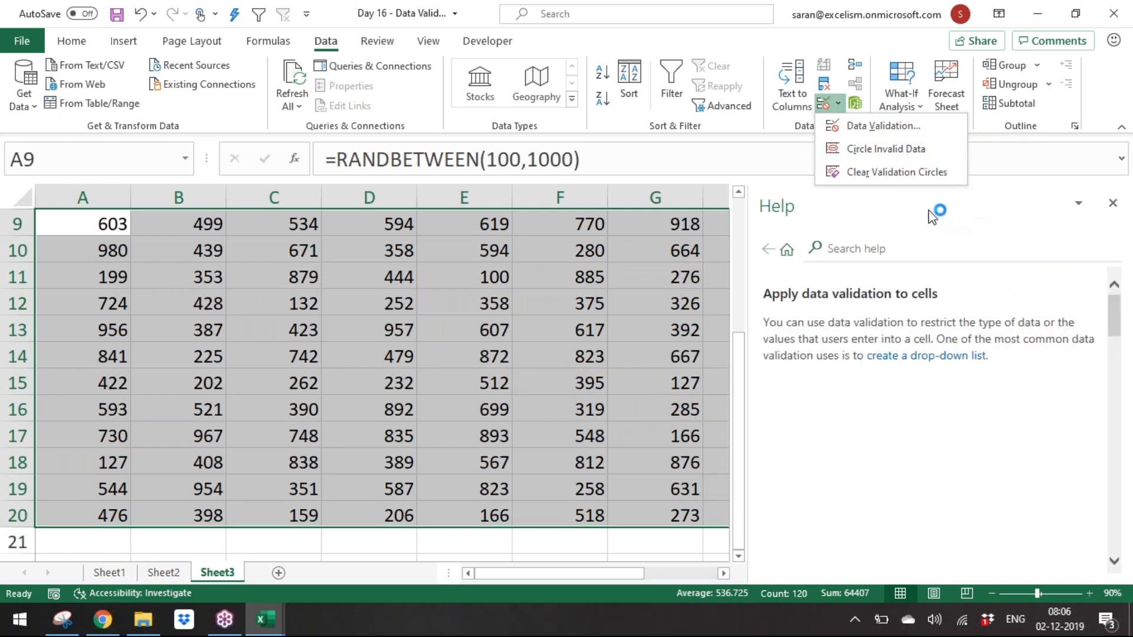
left_click(904, 202)
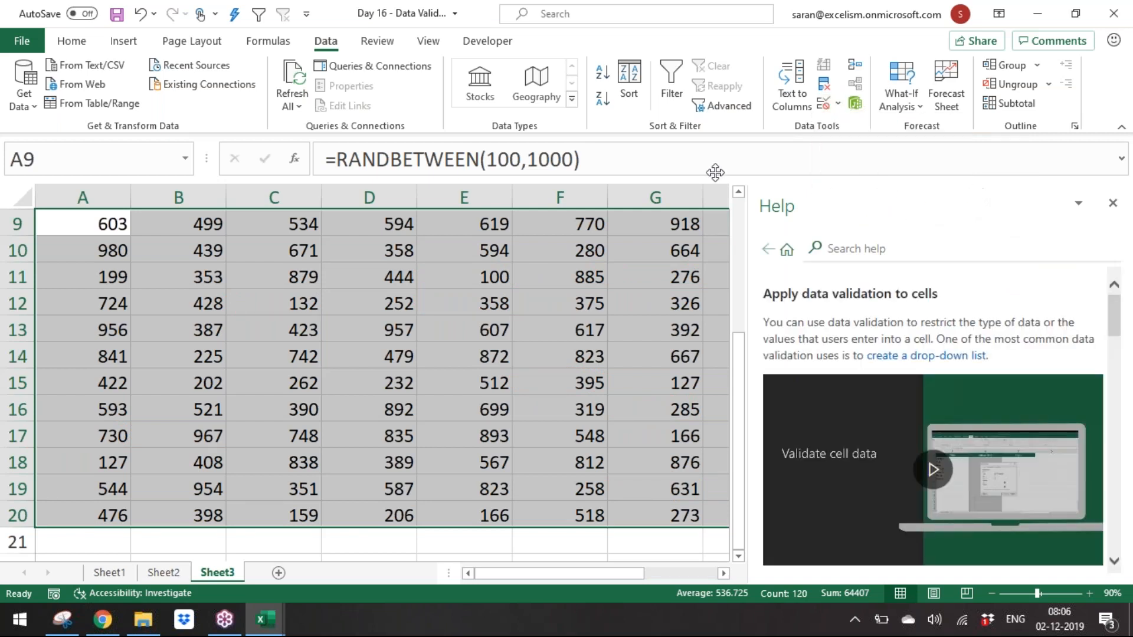
left_click_drag(762, 184, 688, 165)
left_click(827, 173)
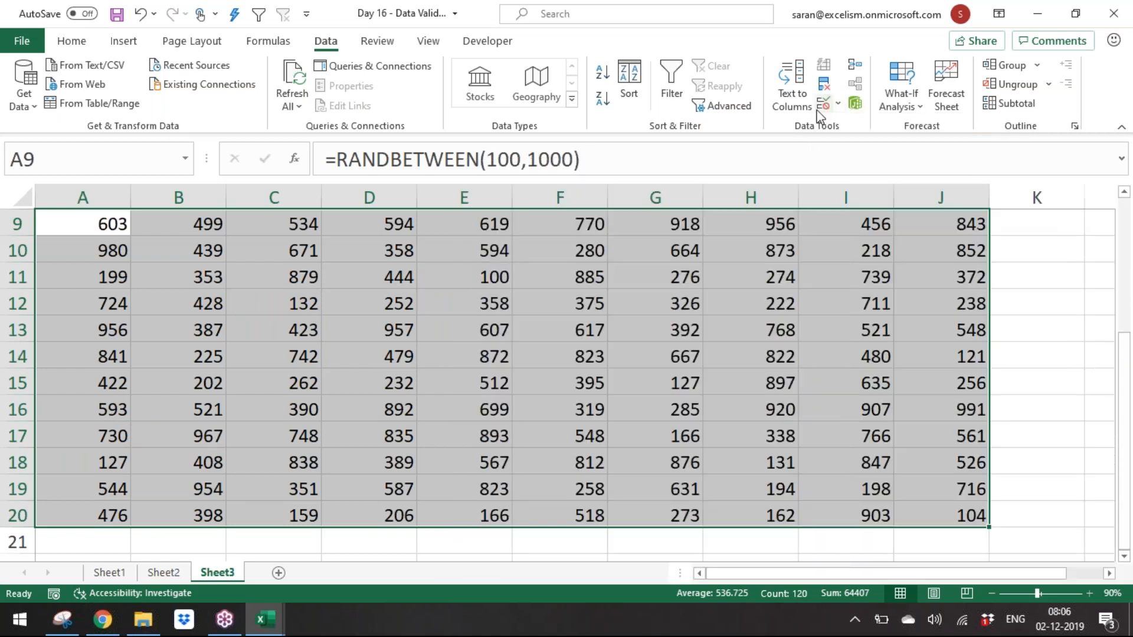
left_click(838, 105)
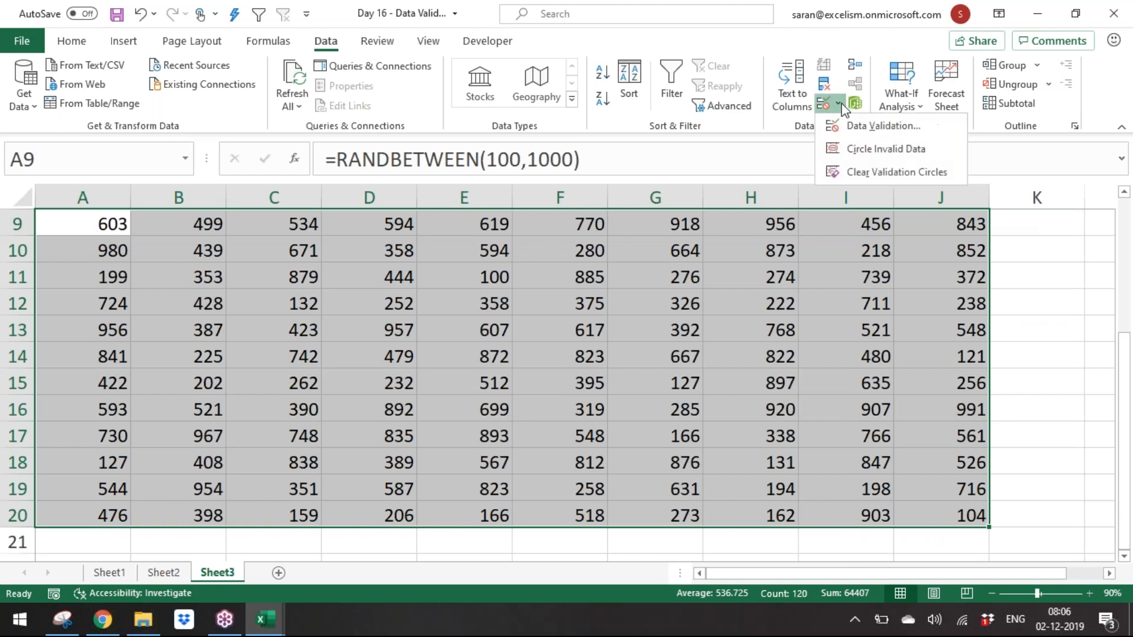
left_click(864, 153)
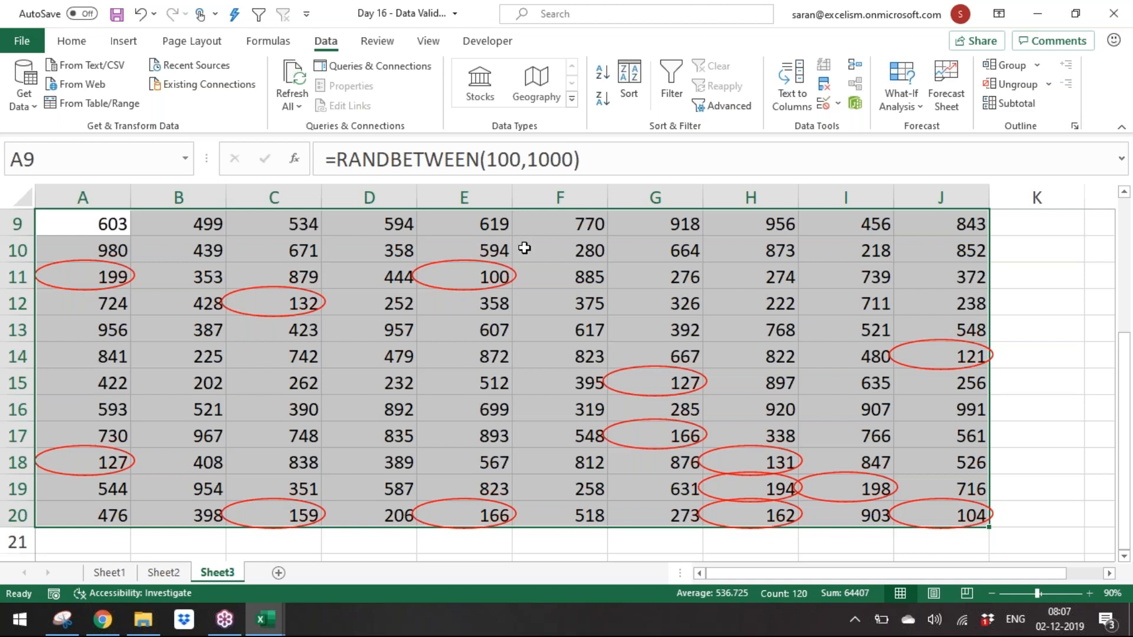
Step: Switch to Sheet2 and insert blank rows above the notes on data validation
left_click(164, 571)
left_click(118, 573)
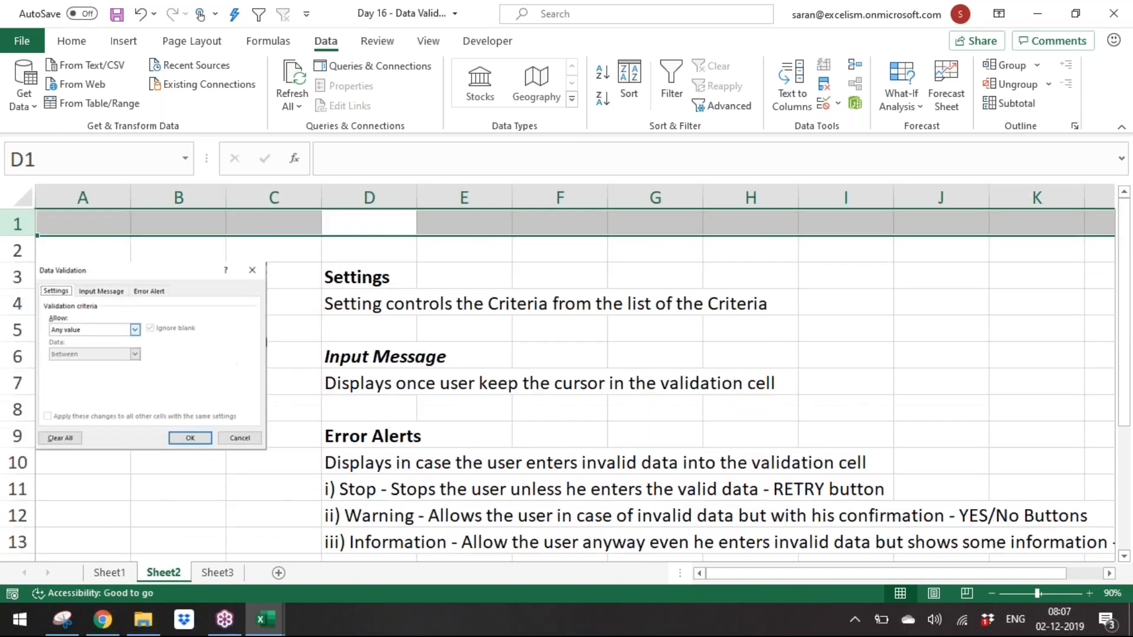
key("ctrl+shift+plus")
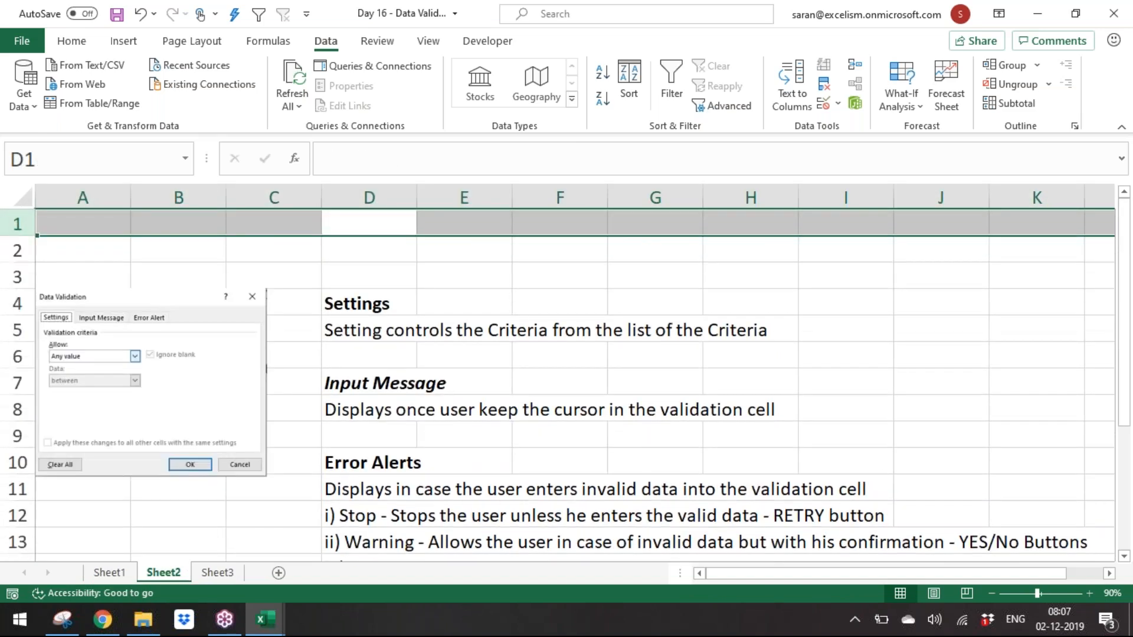
key("ctrl+shift+plus")
key("Down")
key("Down")
key("Down")
key("Down")
key("Up")
key("Up")
key("Up")
key("Up")
key("Left")
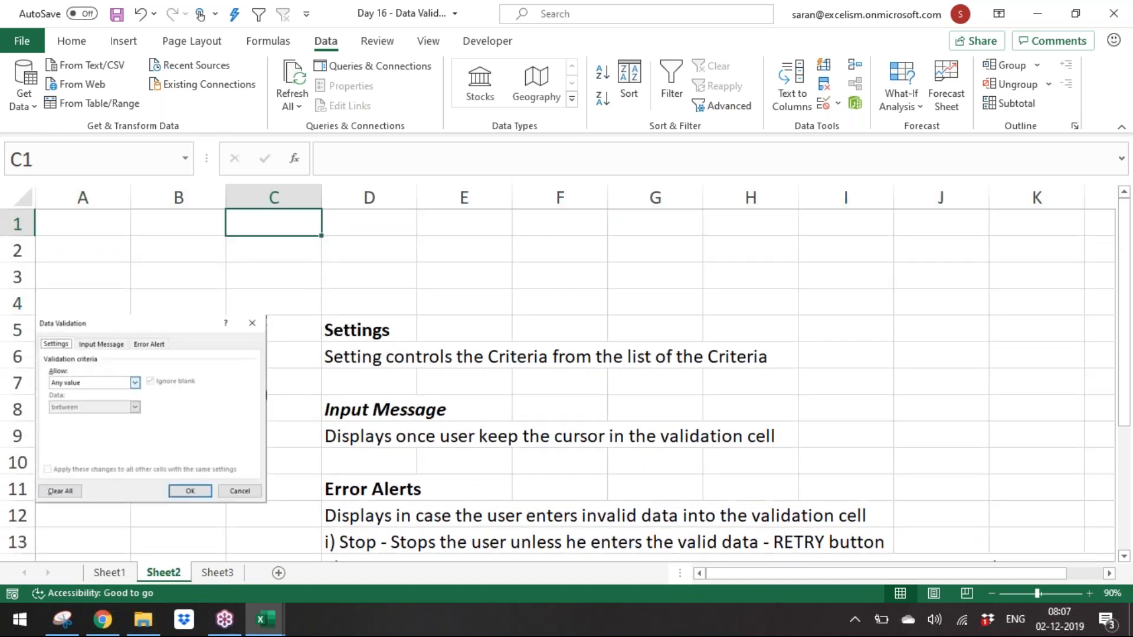
key("Left")
key("Left")
Step: Enter the bold heading "Data Validation for 2 things:" in A1
type("Data Validation for 2 thigs")
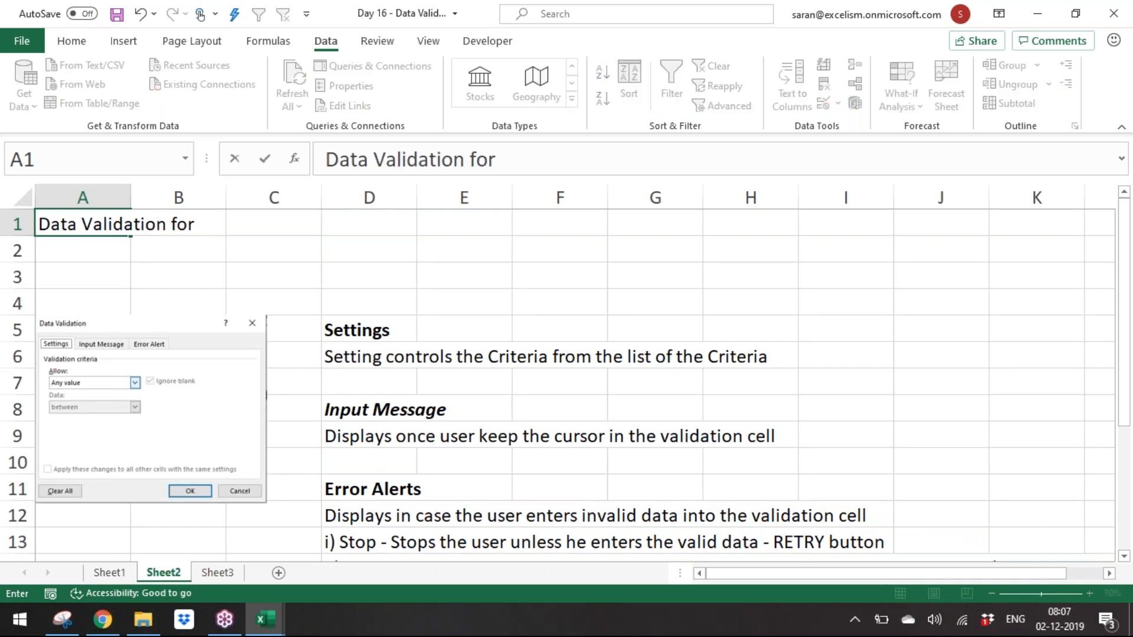
key("BackSpace")
key("BackSpace")
type("ngs")
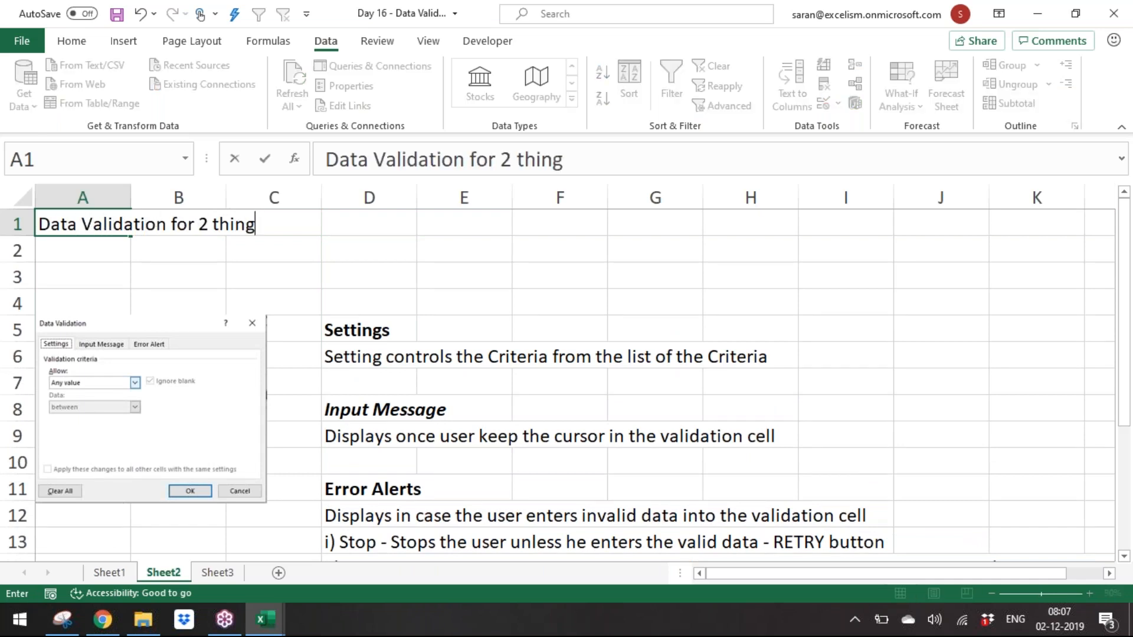
key("Return")
type(":")
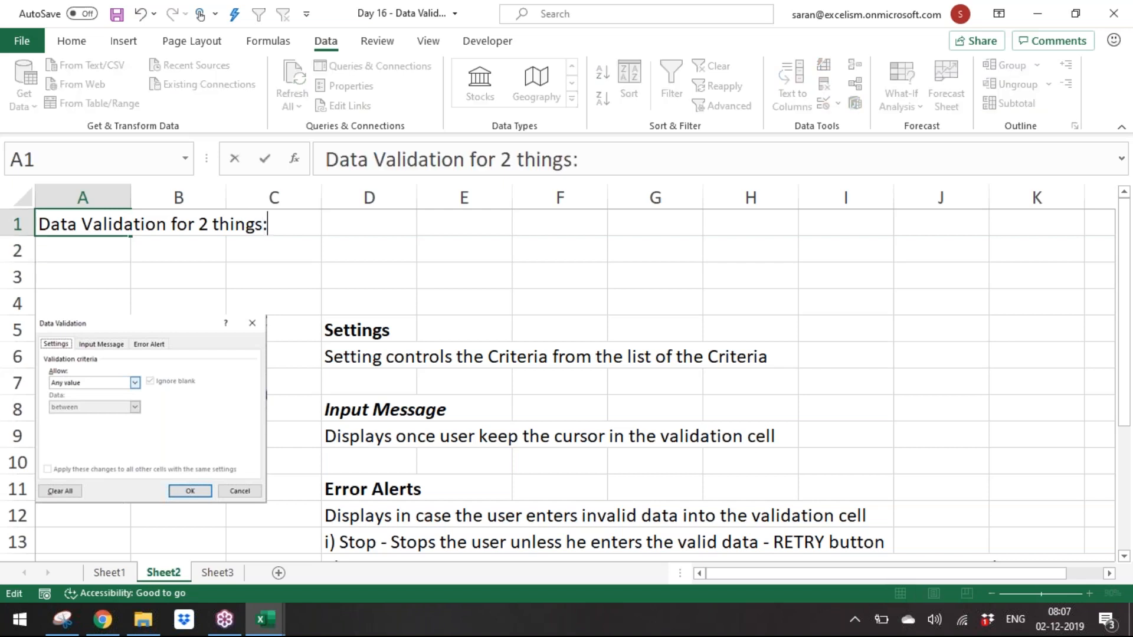
left_click(129, 224)
key("ctrl+b")
key("Return")
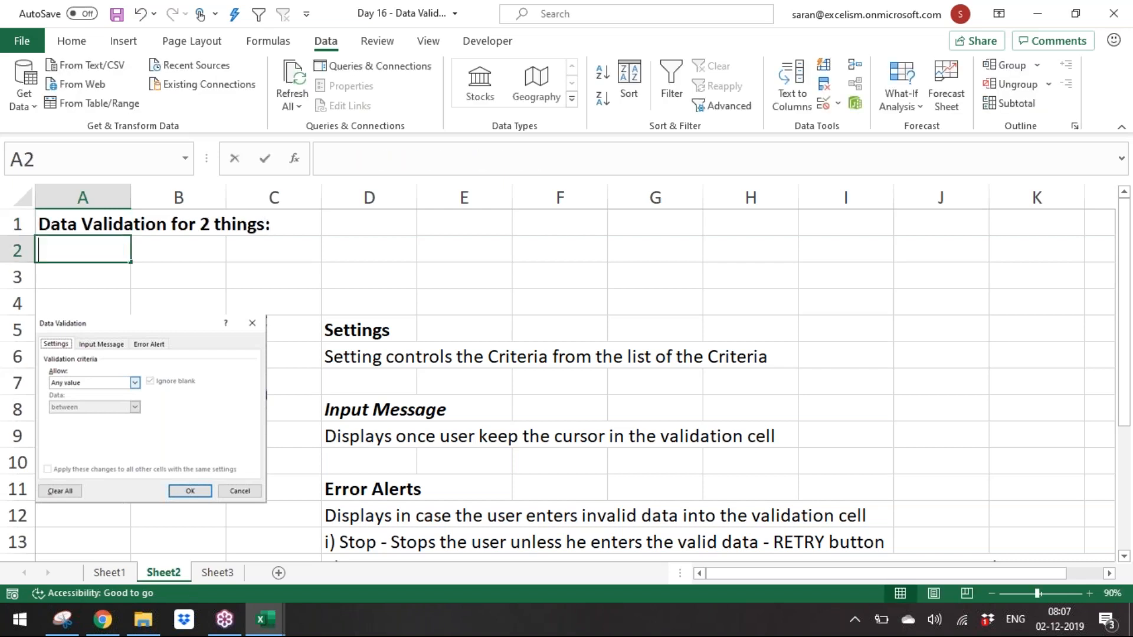
Step: Enter "1. to validate the Data which has already in Cells" in A2
type("1. to validatat")
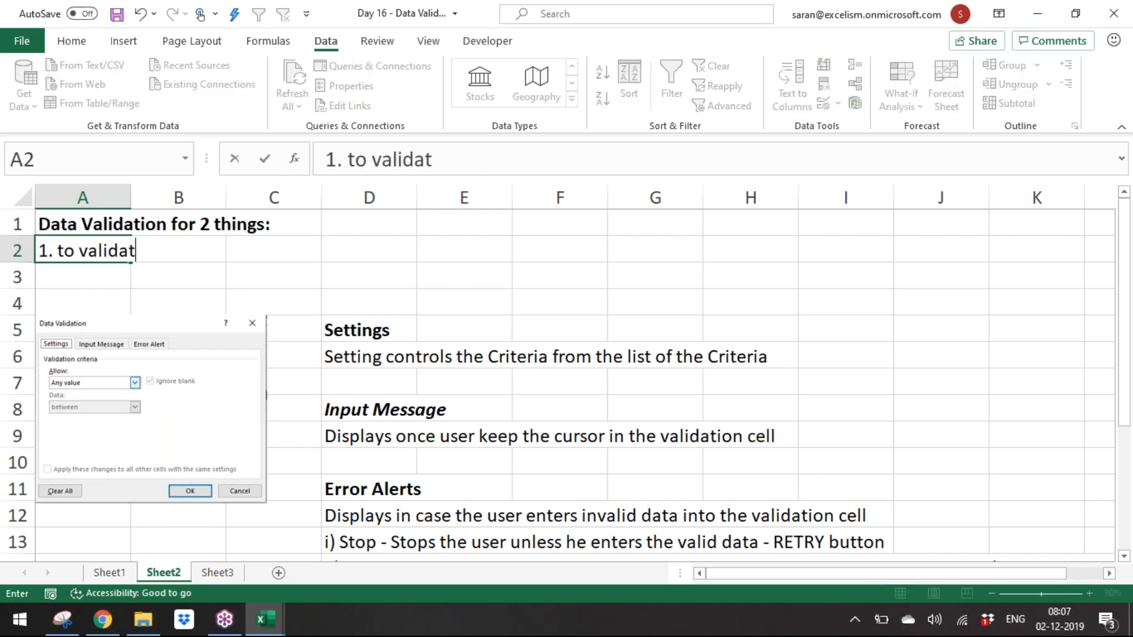
key("BackSpace")
key("BackSpace")
type("e the Data wh")
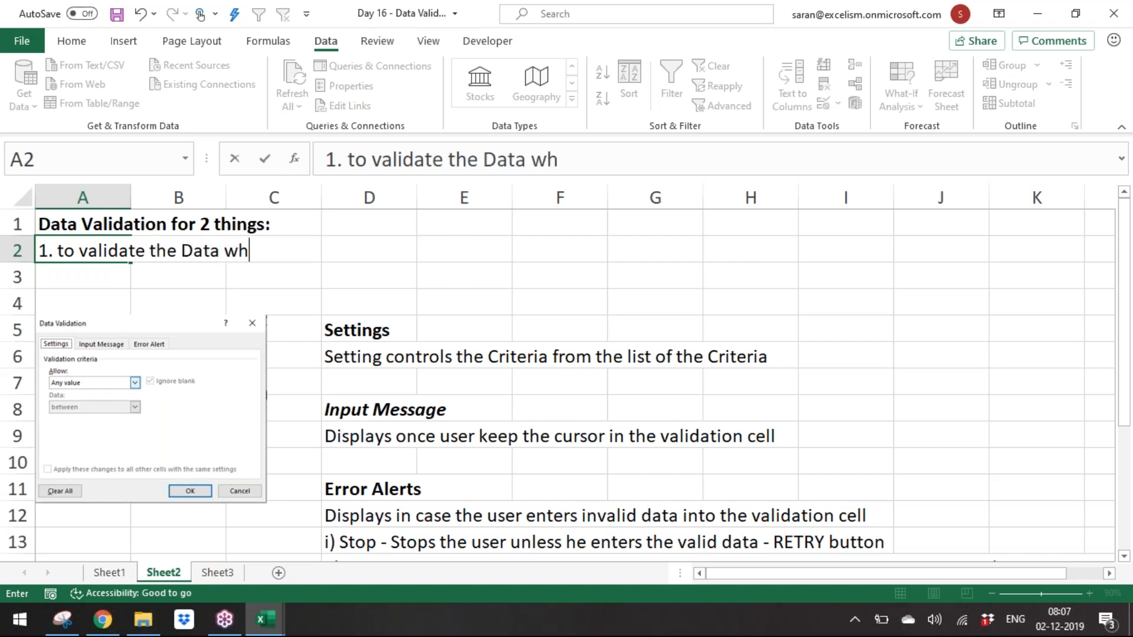
type("ich has al")
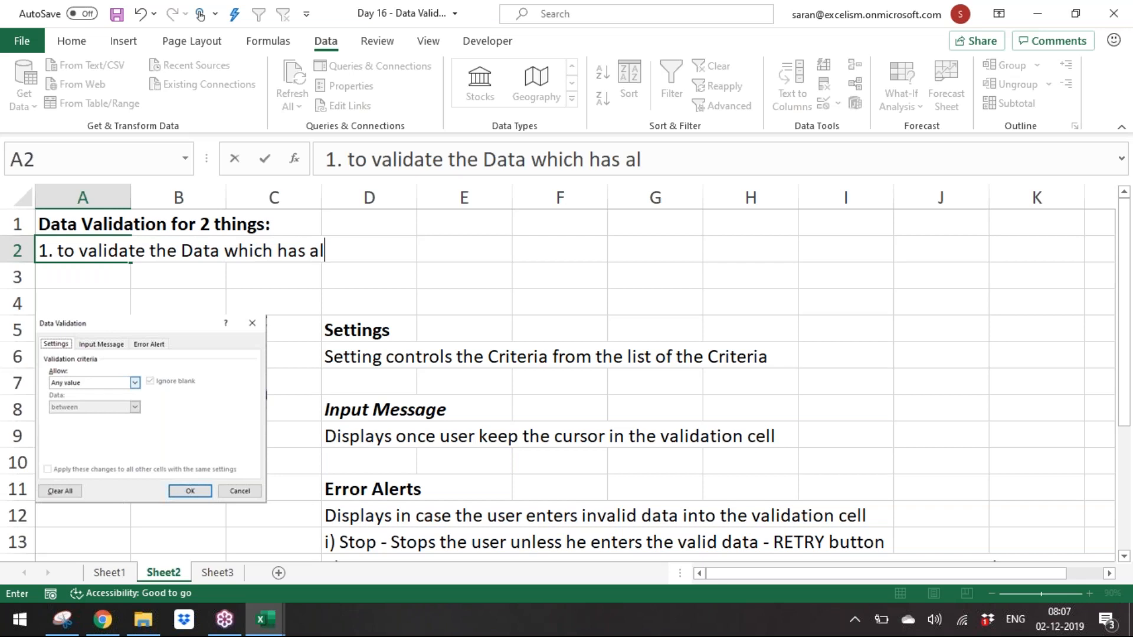
type("ready in Cells")
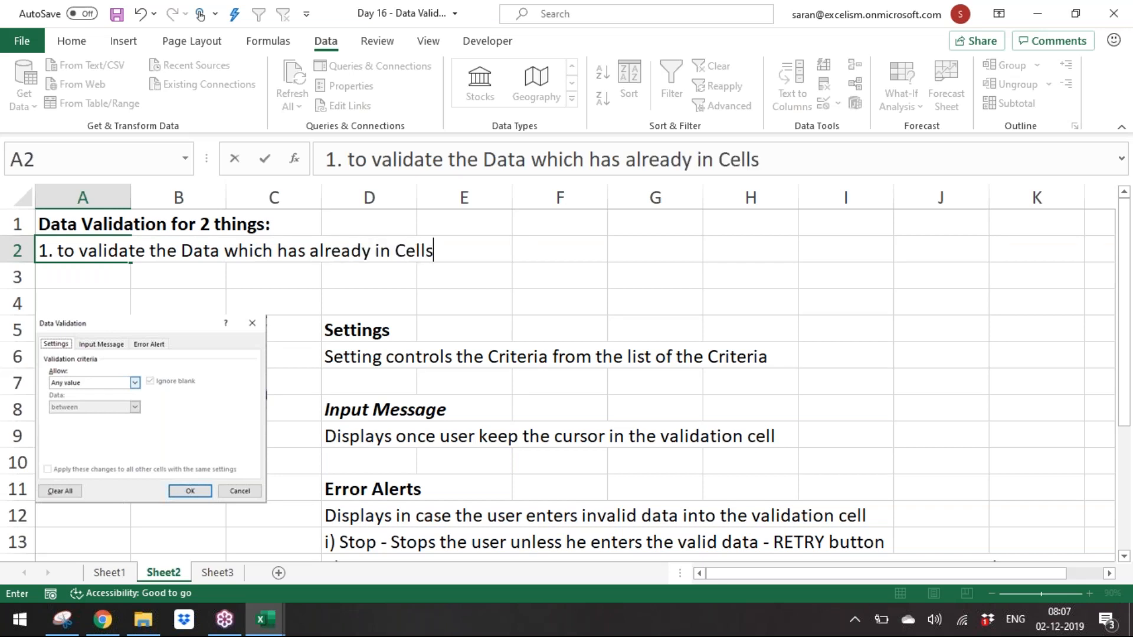
key("ctrl+Return")
key("Return")
Step: Enter "2. to Validate the data before the user enter" in A3
type("2. to Validatet")
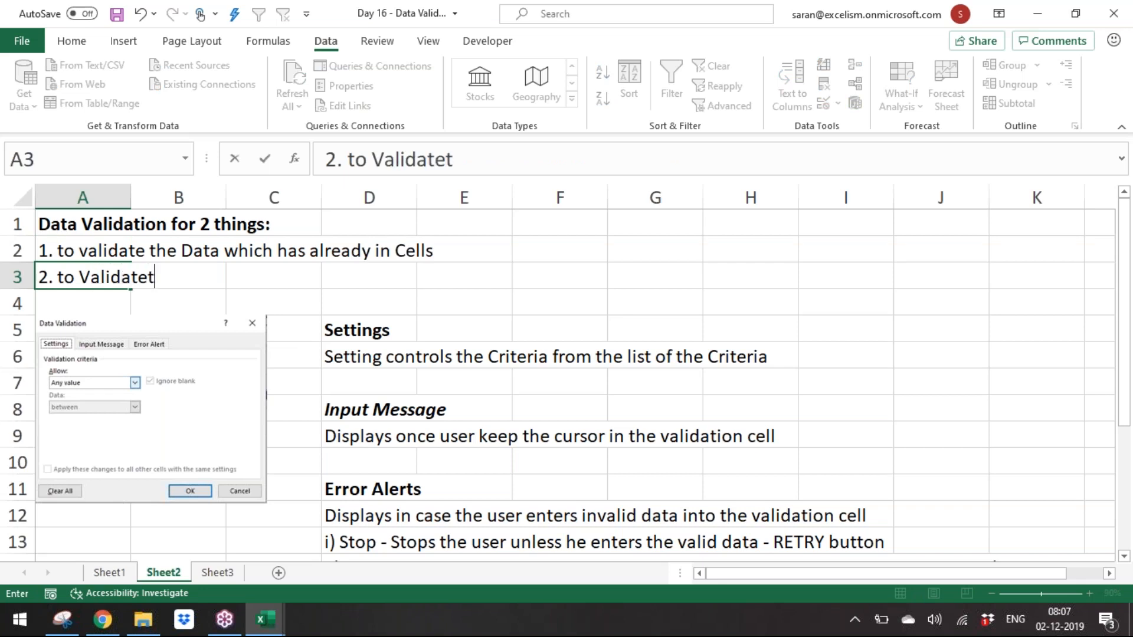
key("BackSpace")
type("t")
type("he data before he")
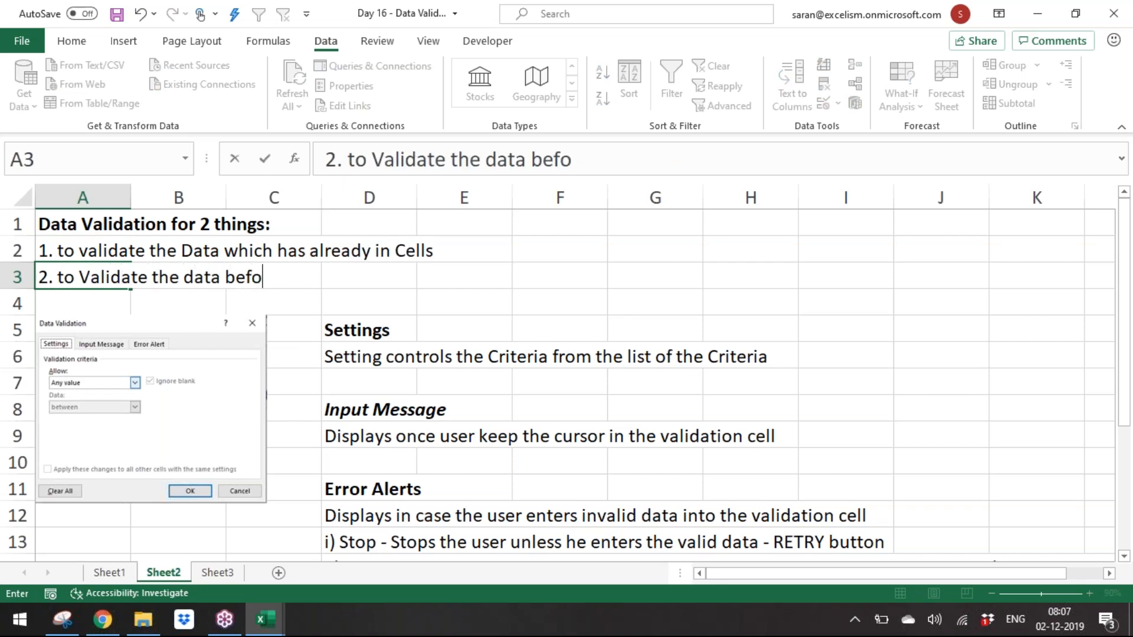
key("BackSpace")
key("BackSpace")
type("the user enter")
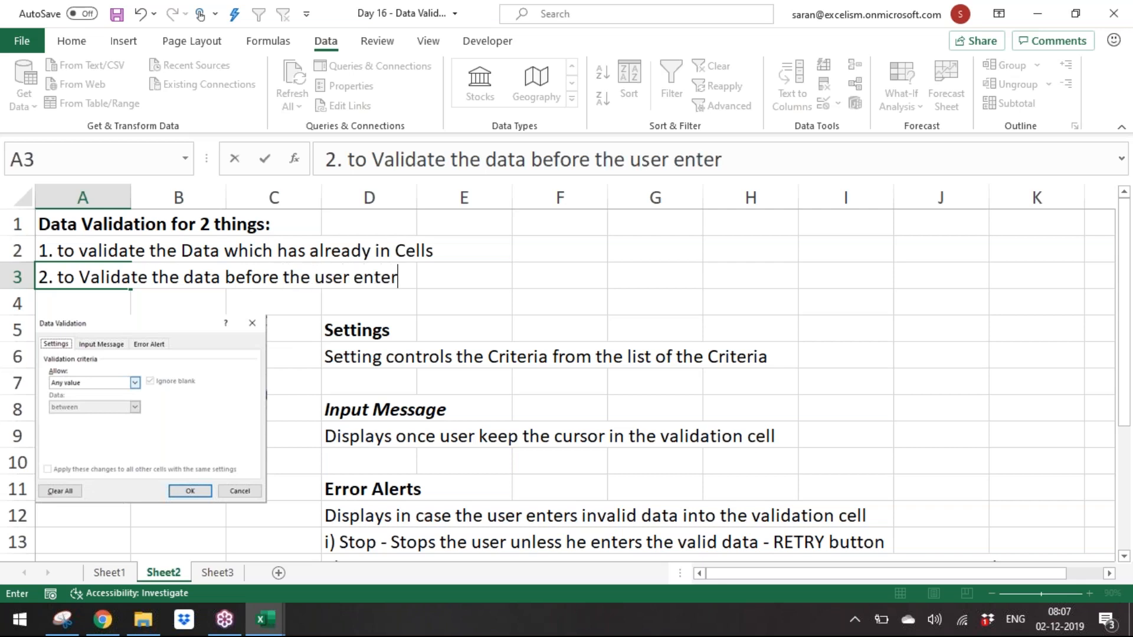
key("Return")
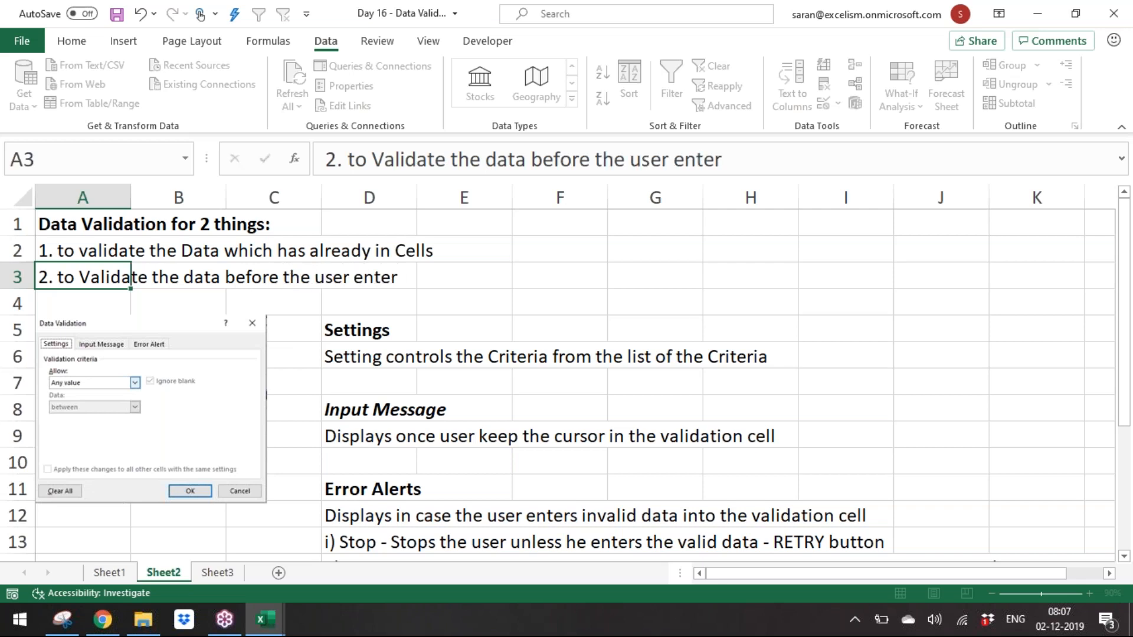
key("Up")
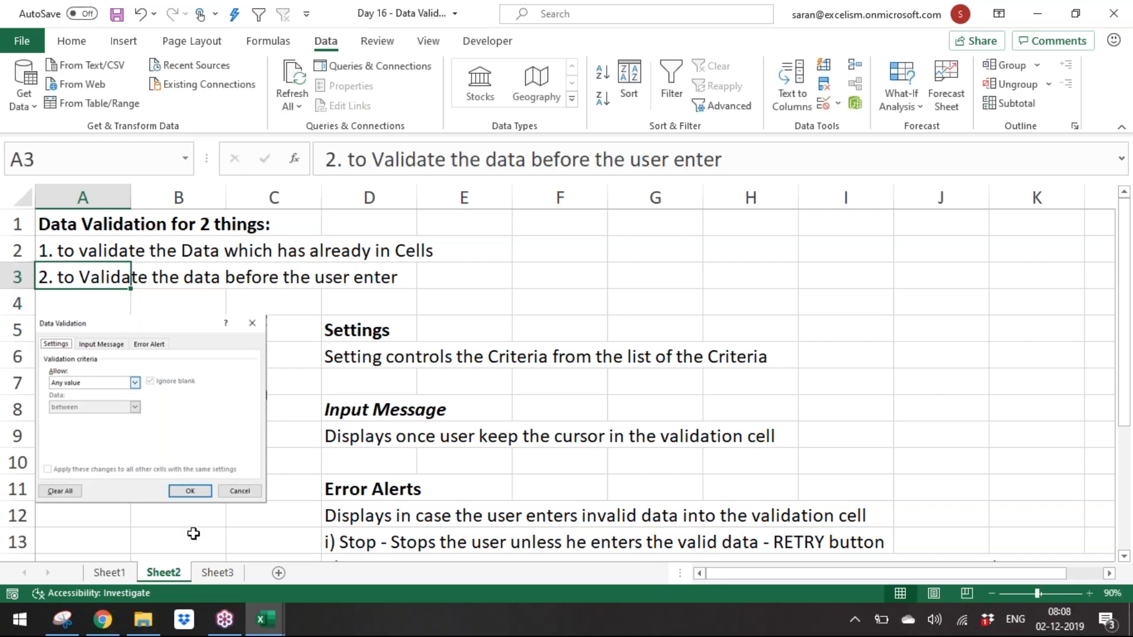
Step: Return to Sheet3 and clear the validation circles from the random-number range
left_click(128, 574)
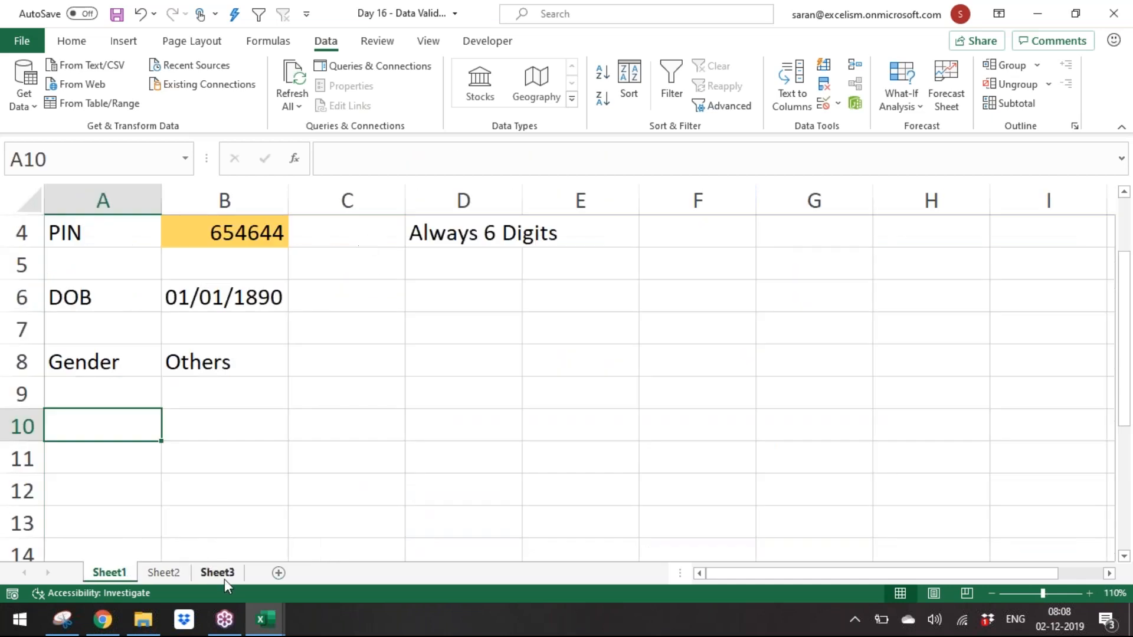
left_click(213, 573)
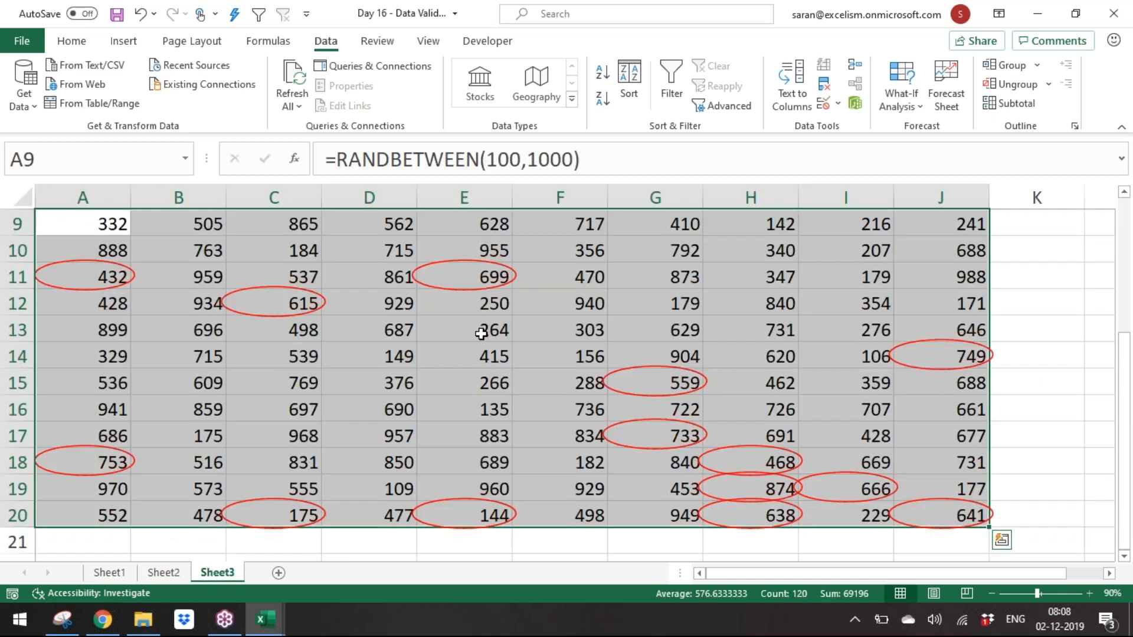
left_click(838, 104)
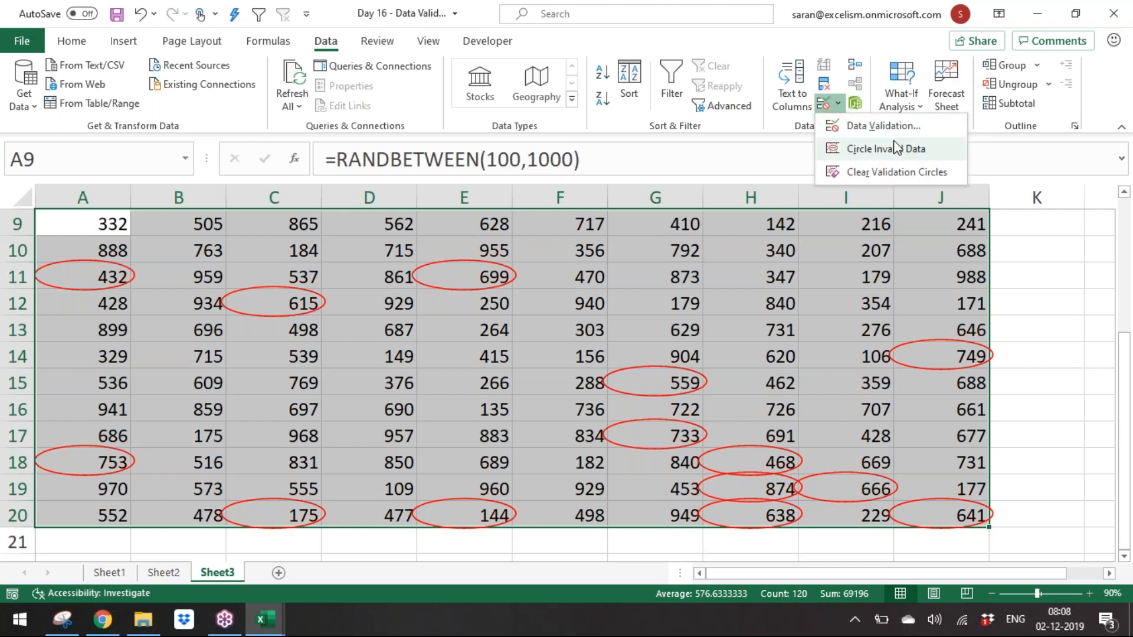
left_click(902, 166)
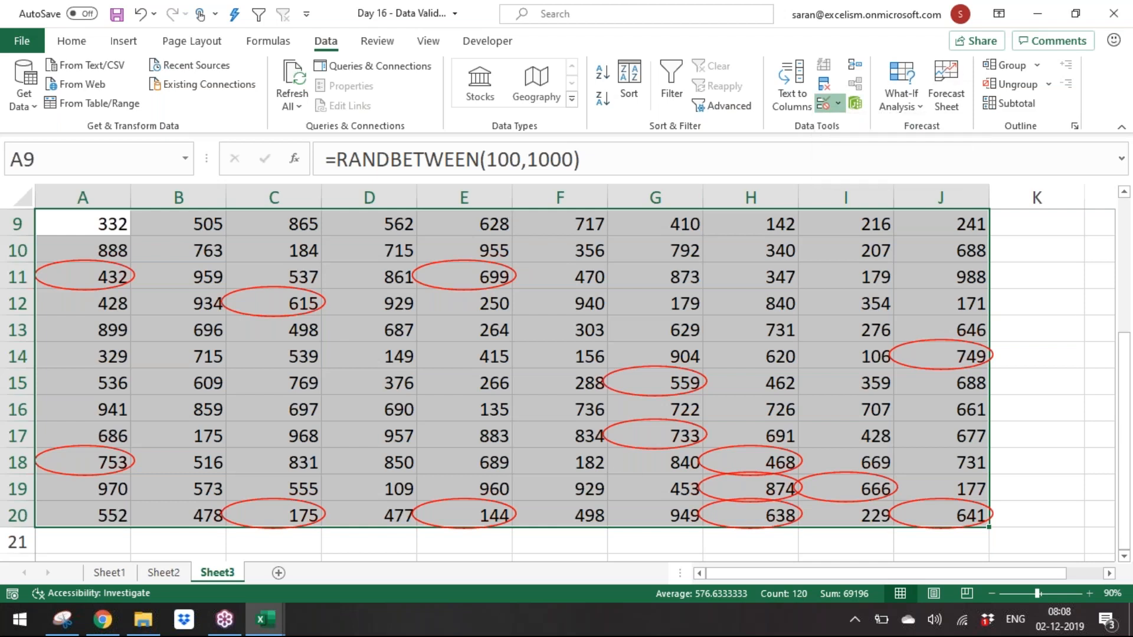
left_click(839, 104)
key("Escape")
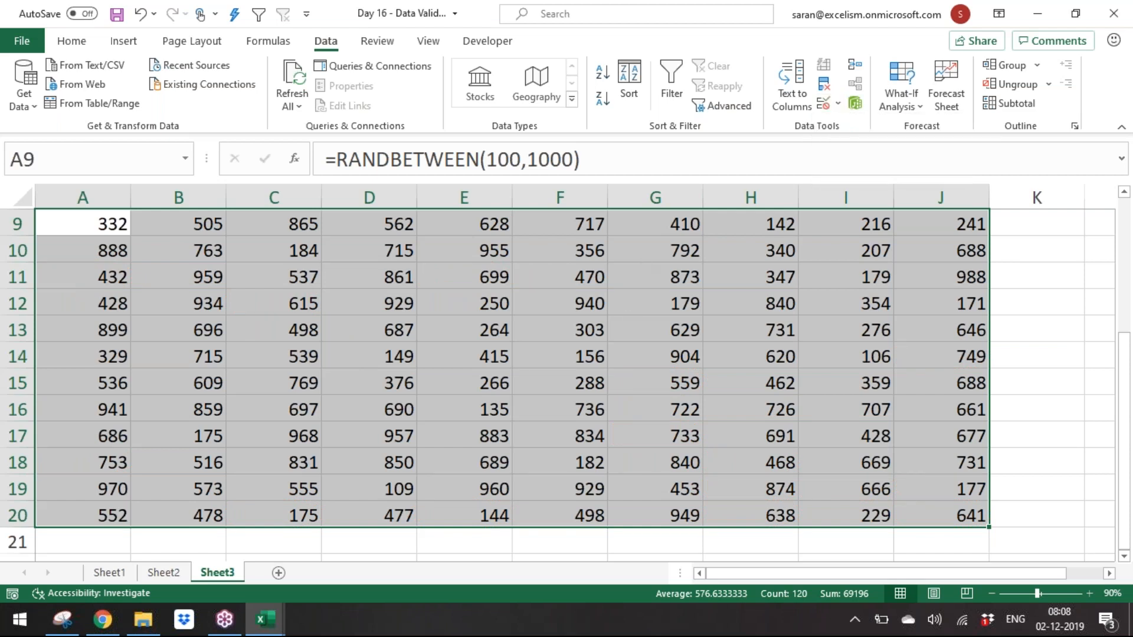
Step: Recalculate the random numbers and circle the invalid data again
key("F9")
left_click(840, 105)
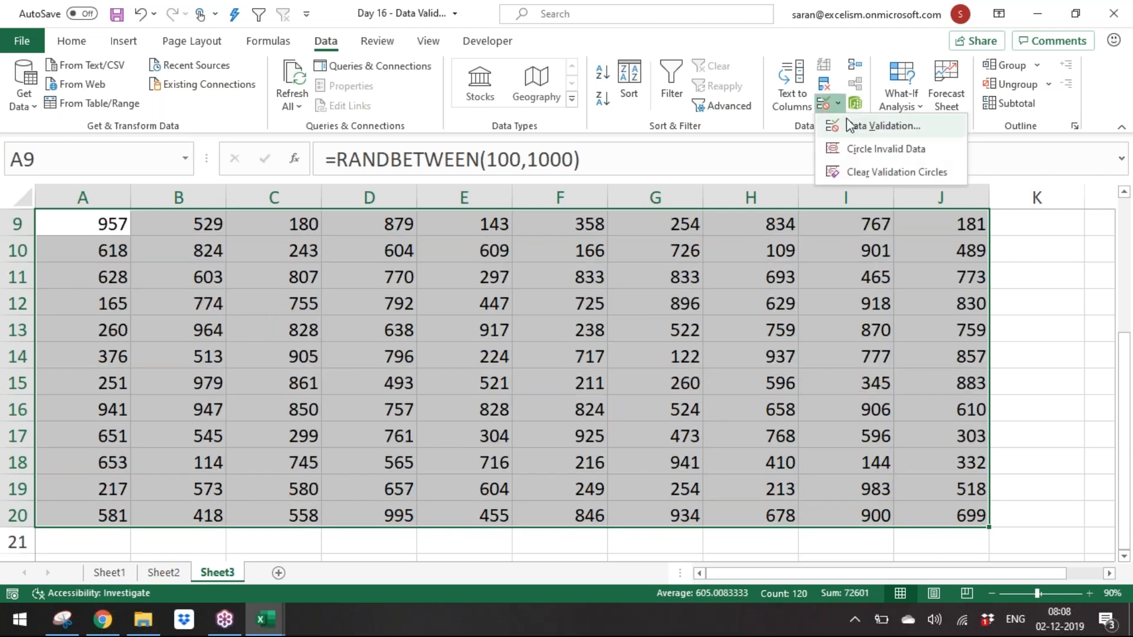
left_click(868, 148)
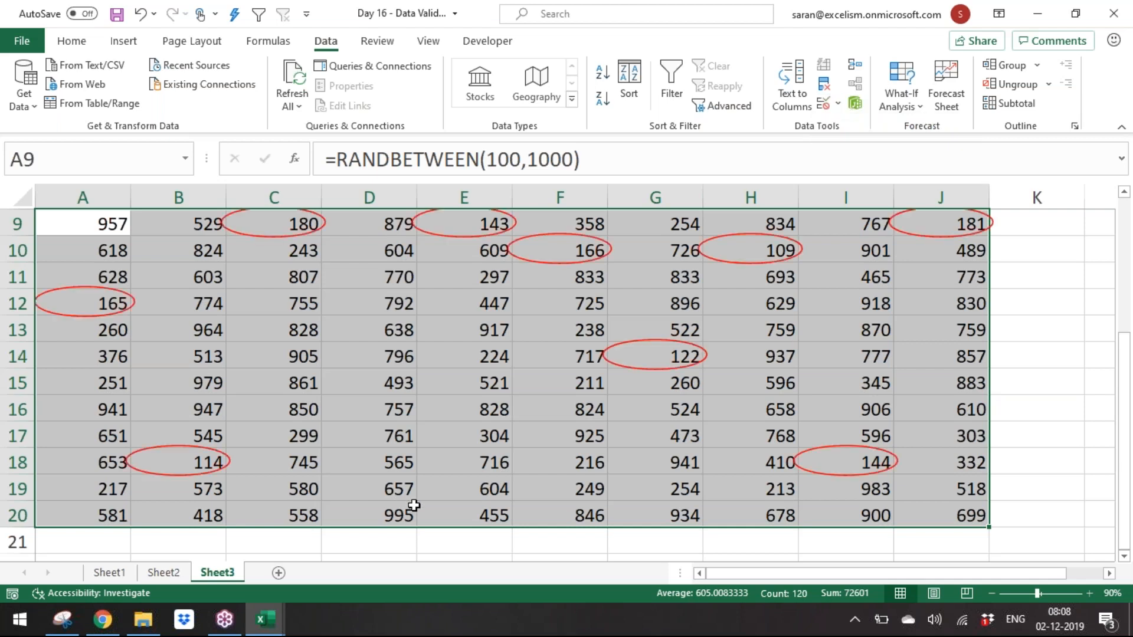
Step: Rename Sheet1 as Basic
left_click(134, 575)
left_click(210, 361)
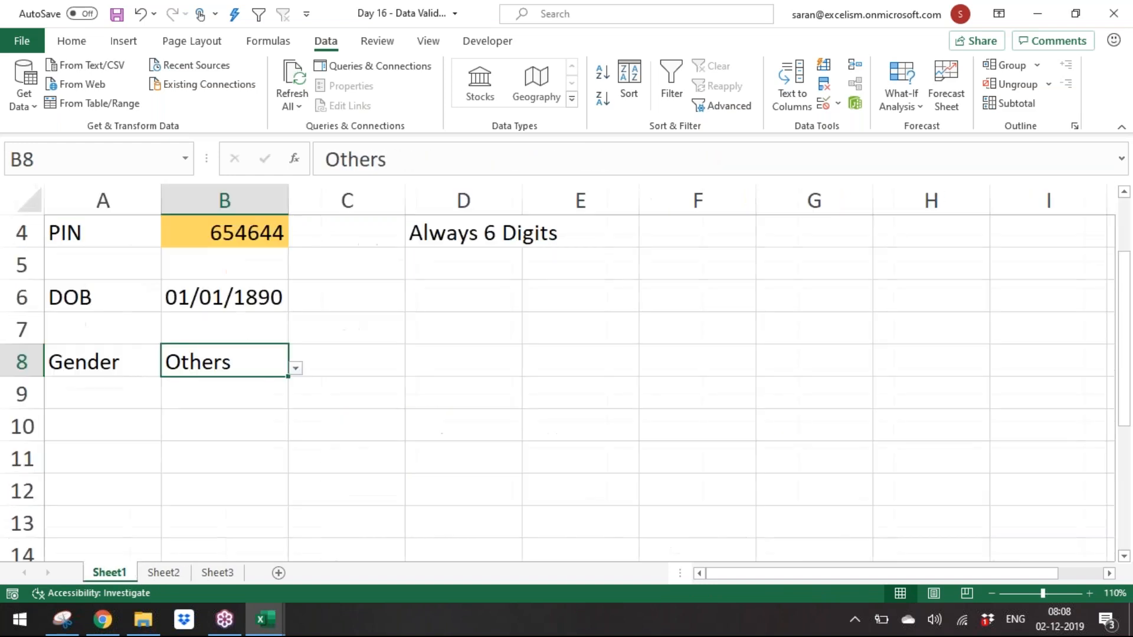
double_click(109, 572)
type("Data")
key("BackSpace")
key("BackSpace")
key("BackSpace")
key("BackSpace")
key("BackSpace")
type("Bsic")
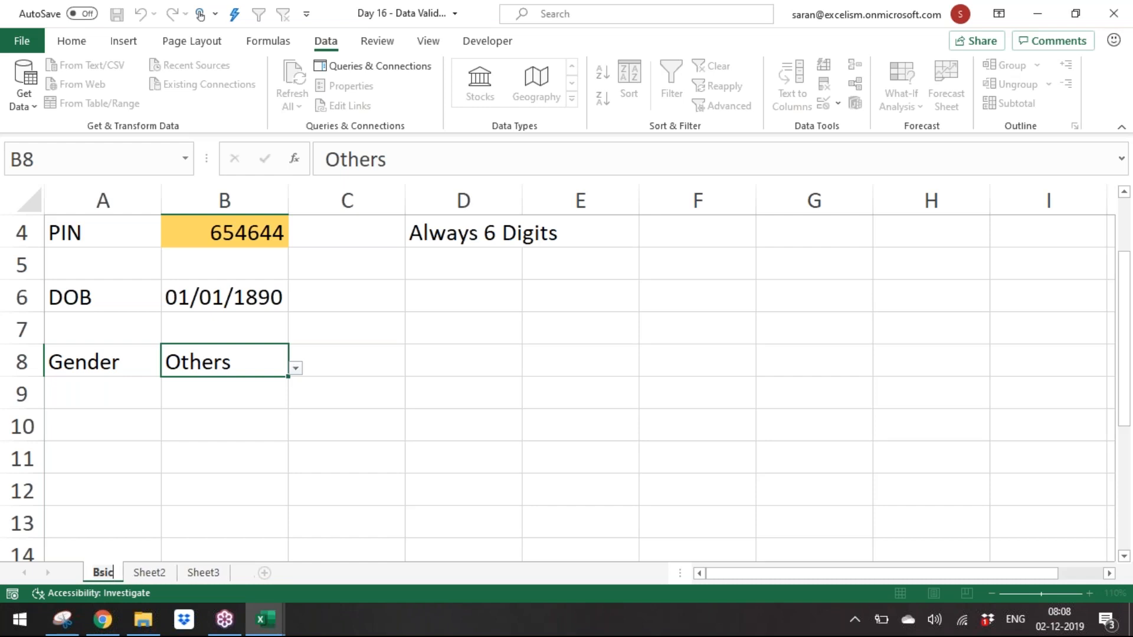
key("Return")
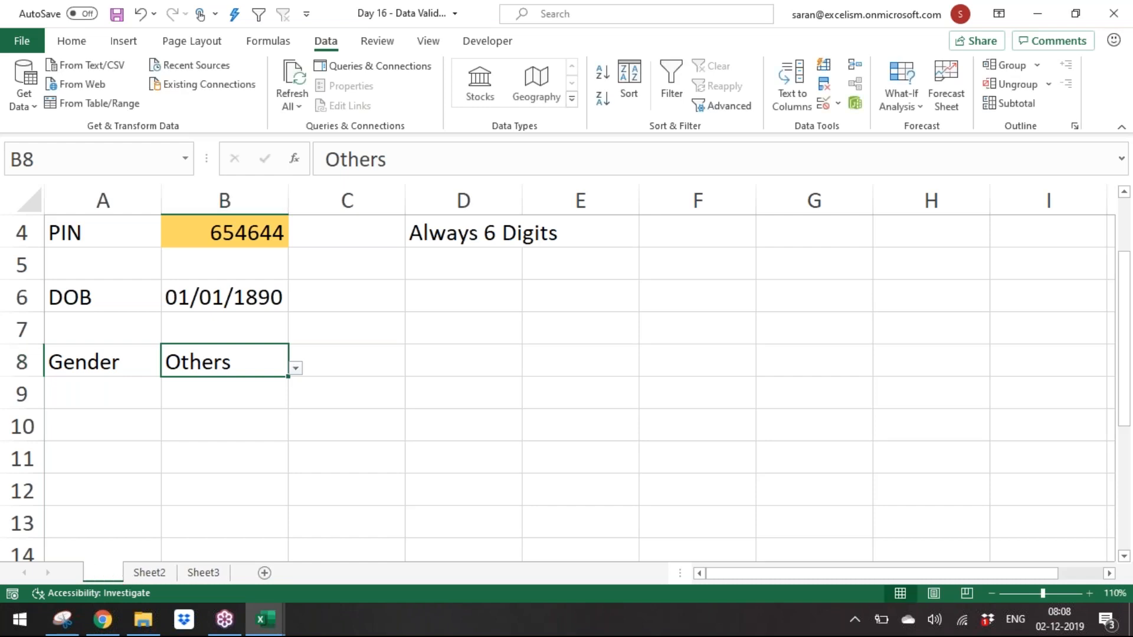
double_click(111, 575)
type("Basic")
key("Return")
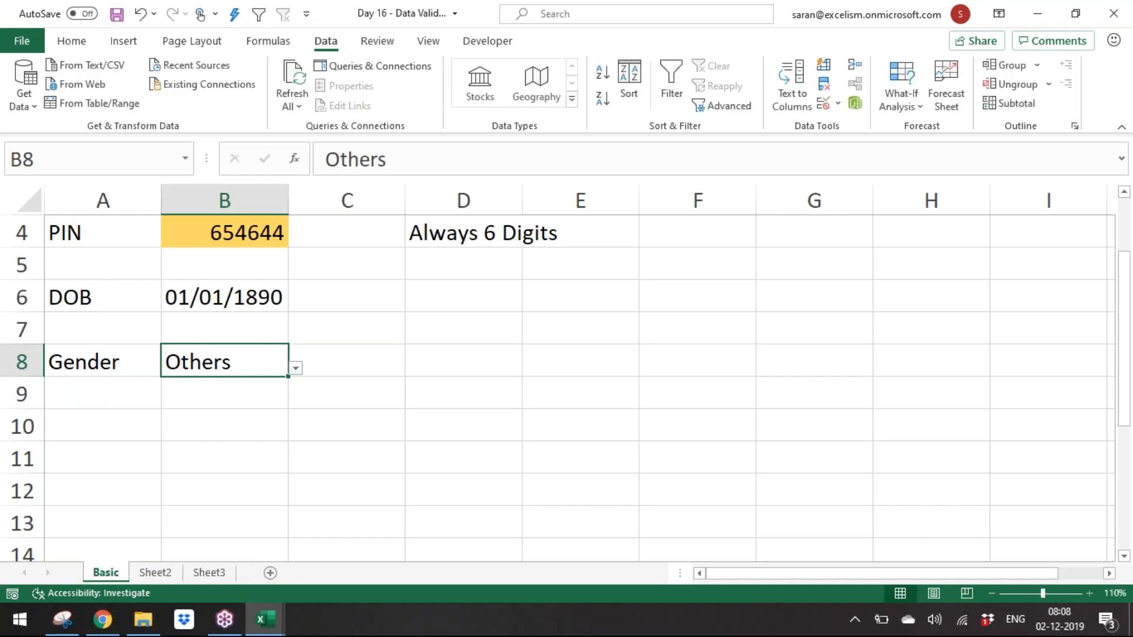
Step: Rename Sheet2 as Rules
left_click(147, 575)
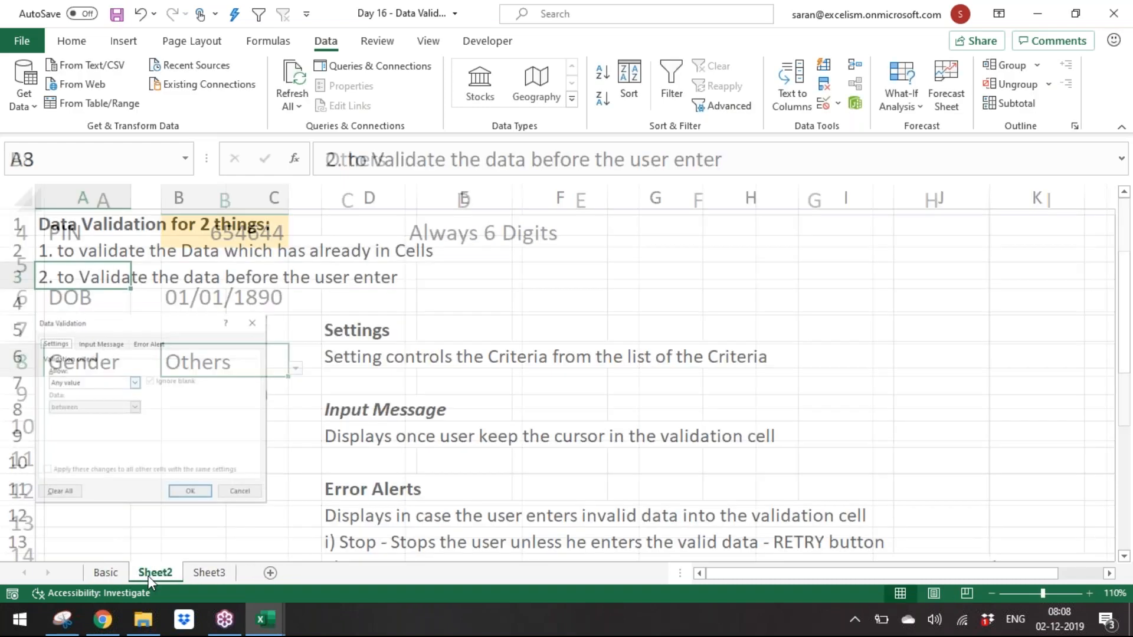
double_click(155, 572)
type("Rules")
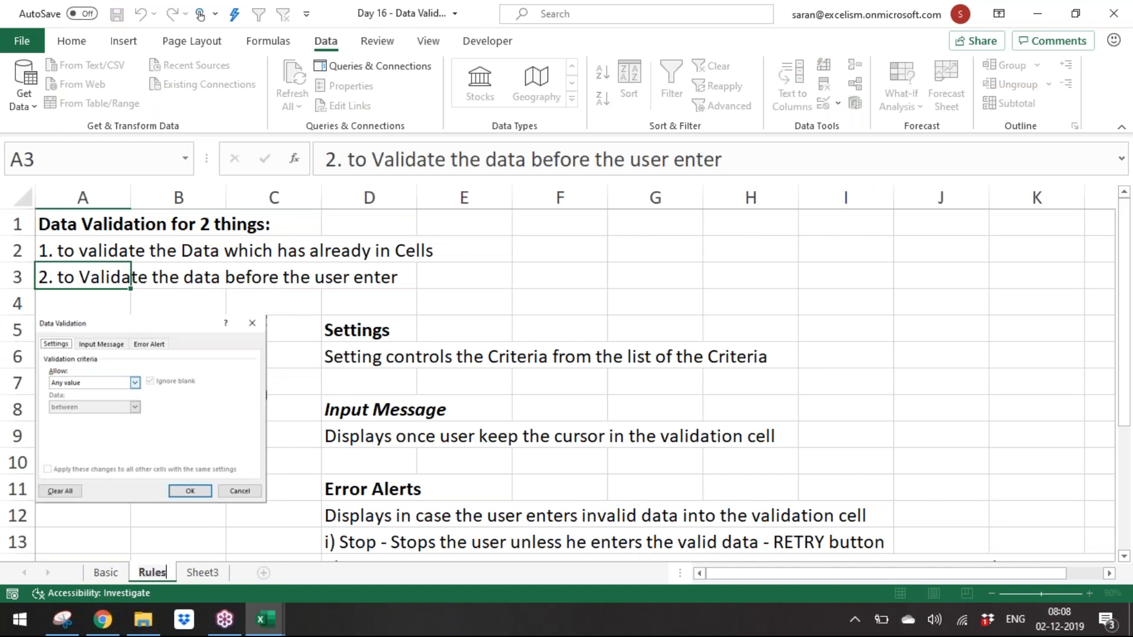
key("Return")
Step: Rename Sheet3 as Circle Invalid Data
left_click(200, 575)
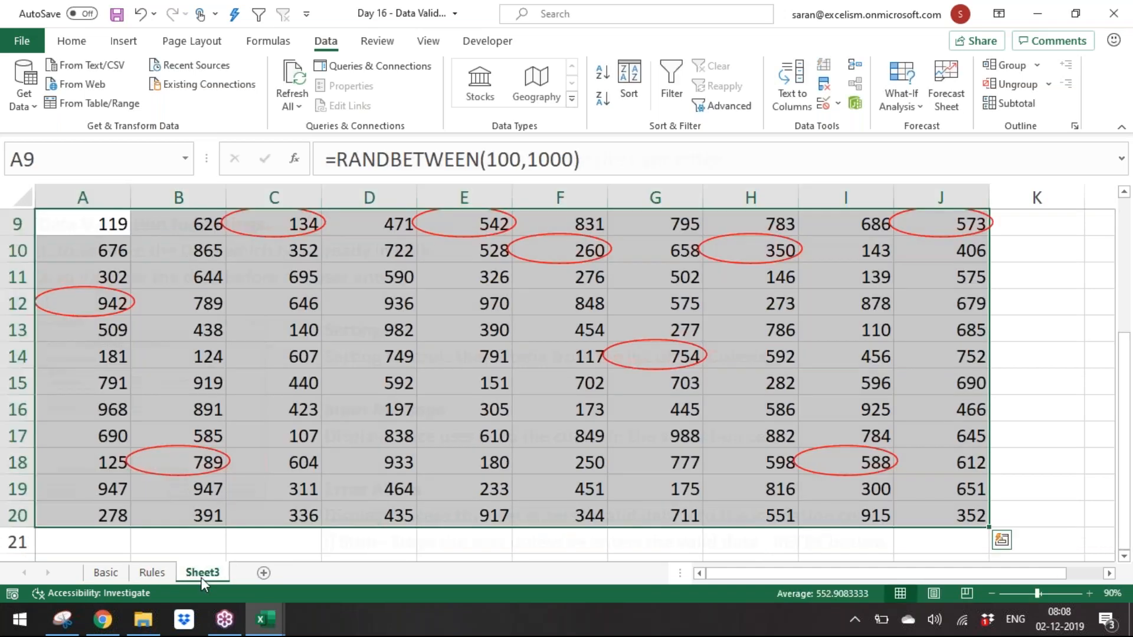
double_click(200, 575)
type("Invl")
key("BackSpace")
key("BackSpace")
key("BackSpace")
key("BackSpace")
type("Circle Invalid Data")
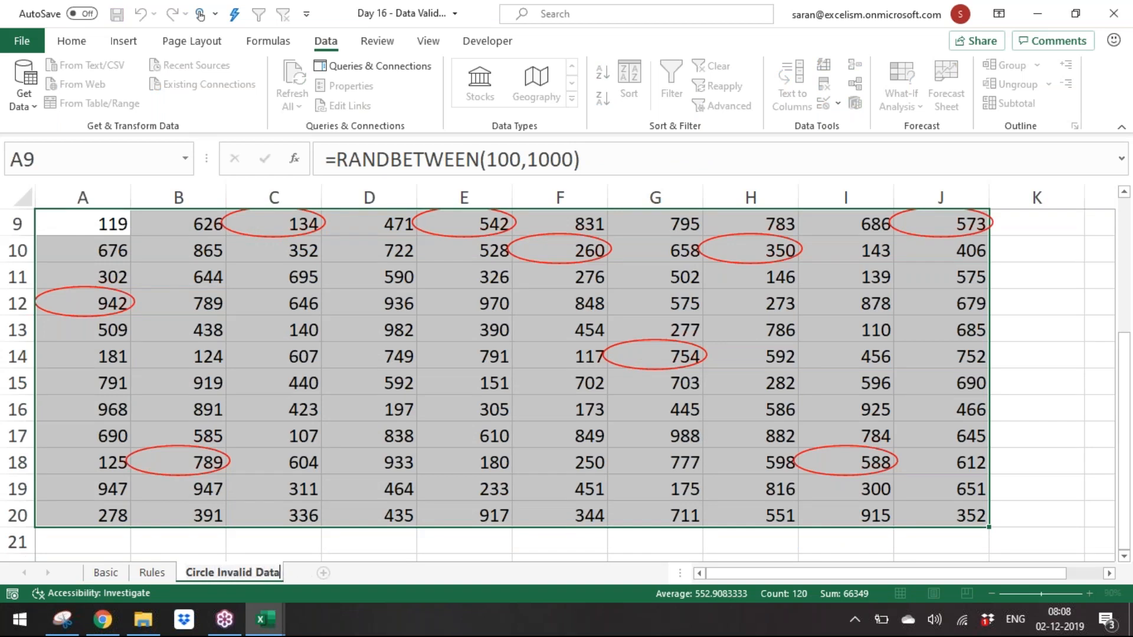
key("Return")
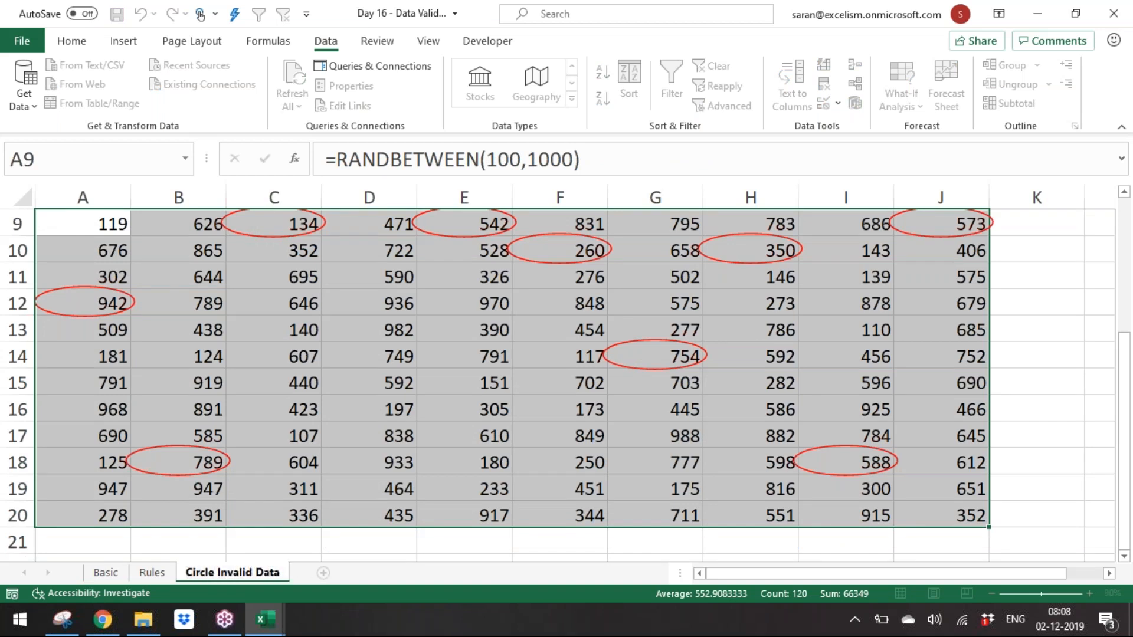
key("Return")
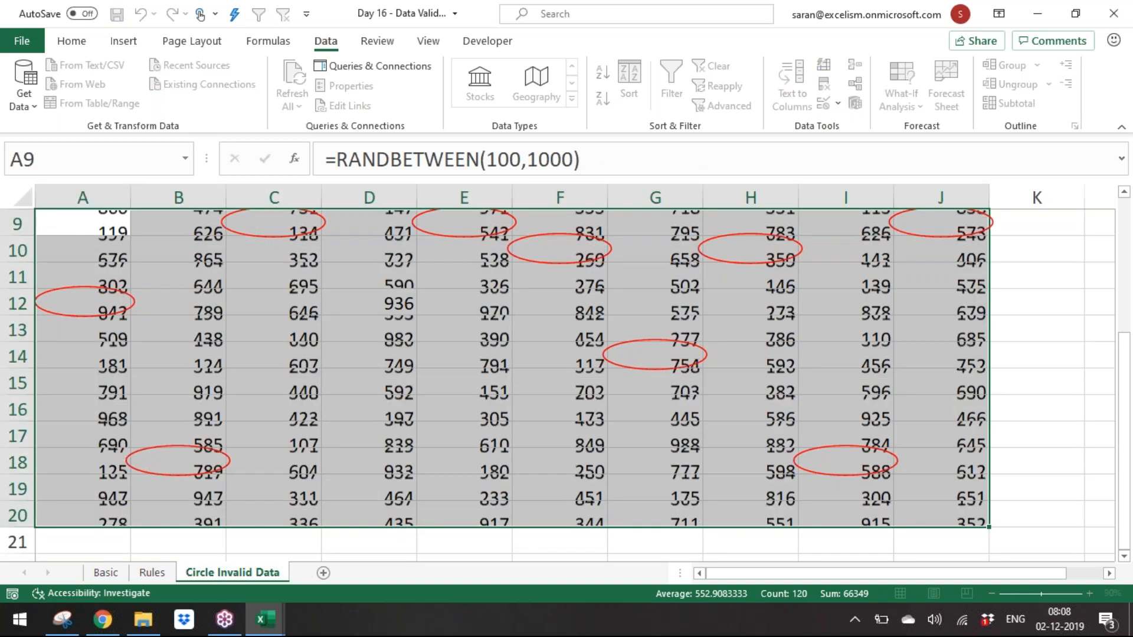
Step: Add a new sheet named Custom and enter "Client" in A1 in bold italic
left_click(323, 572)
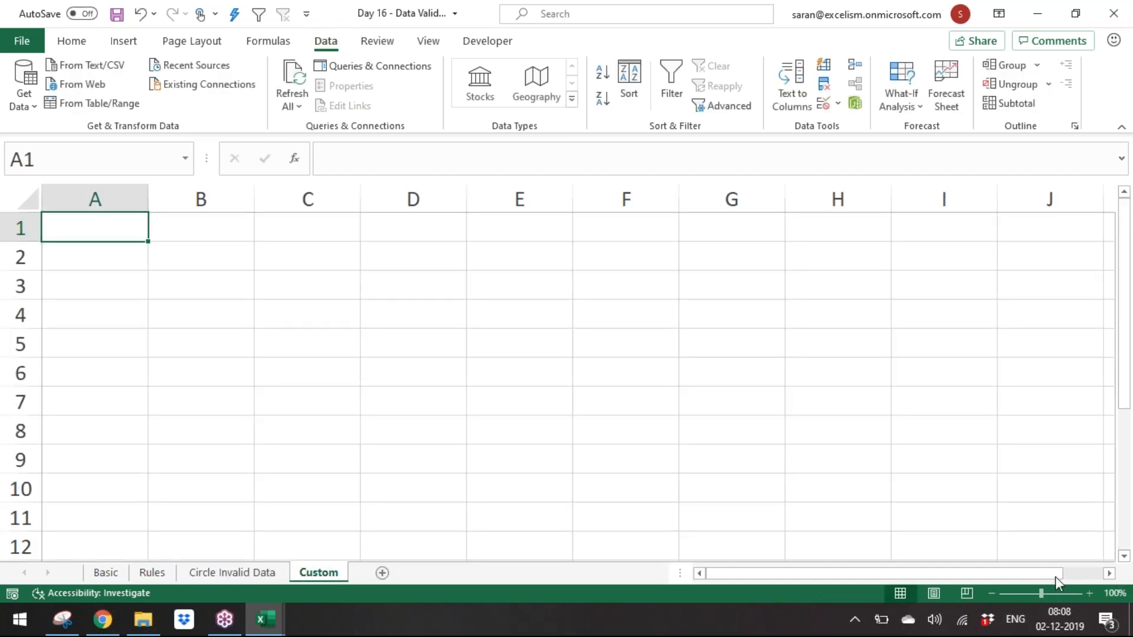
left_click(1092, 595)
left_click(1092, 595)
left_click(1091, 594)
left_click(1092, 595)
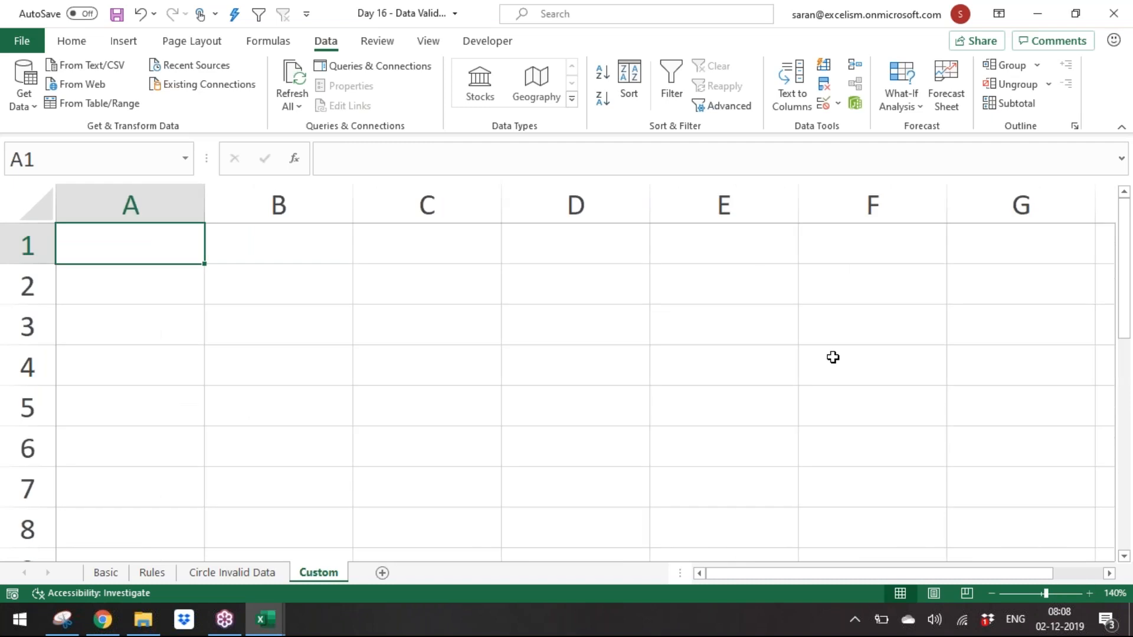
type("Client")
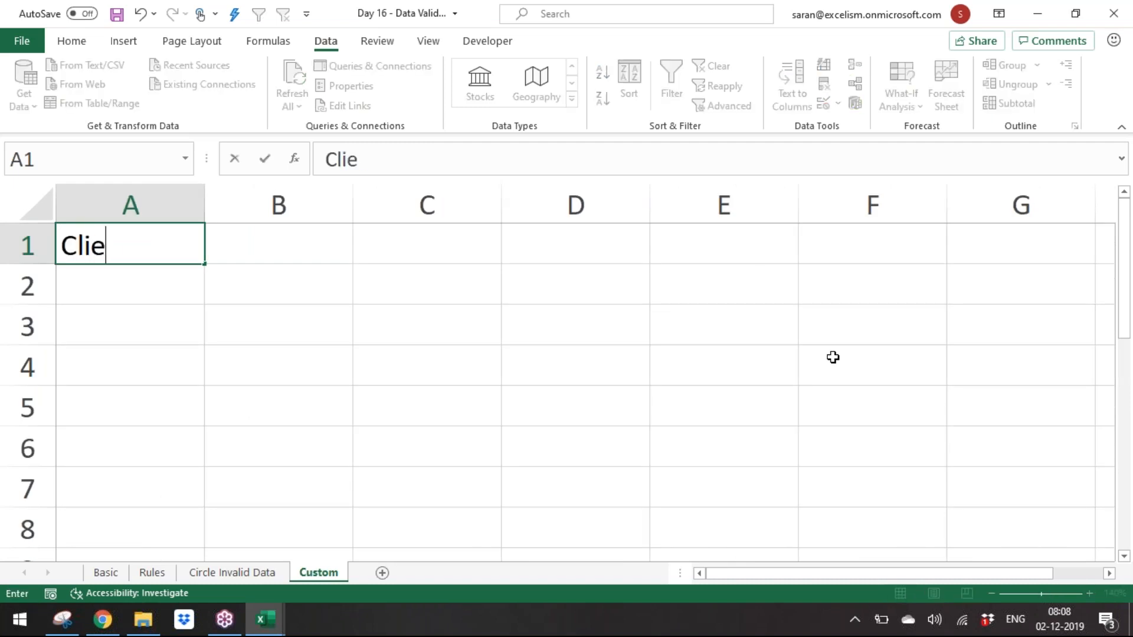
key("Return")
key("Up")
key("ctrl+b")
key("ctrl+i")
key("Right")
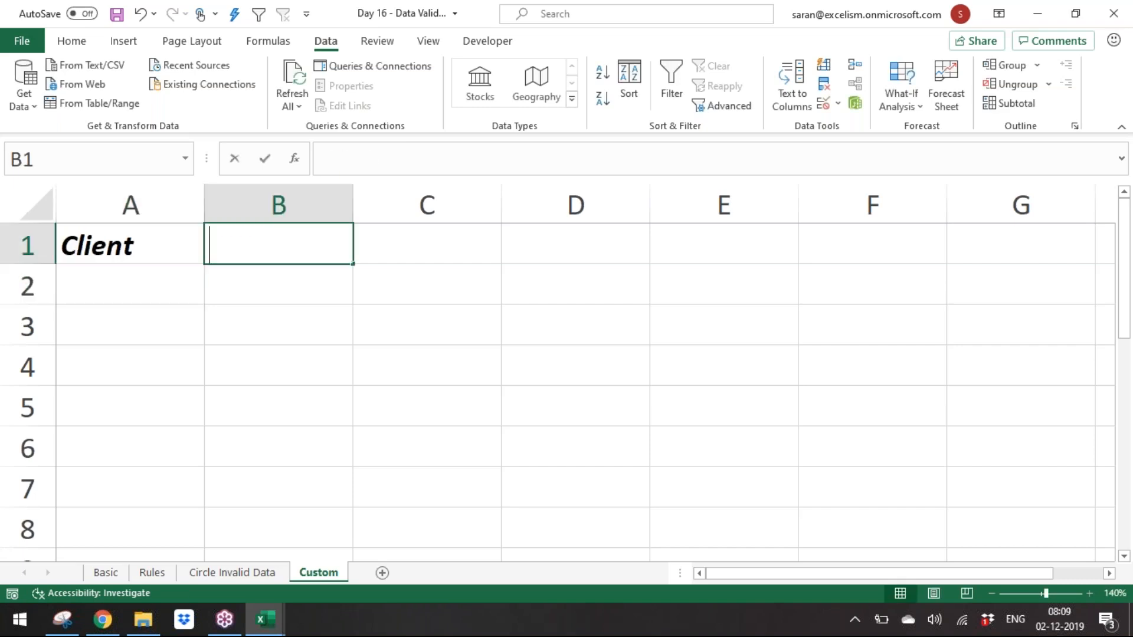
Step: Enter "Professional Services" in B1 and make it bold
type("Professional Services")
key("ctrl+Return")
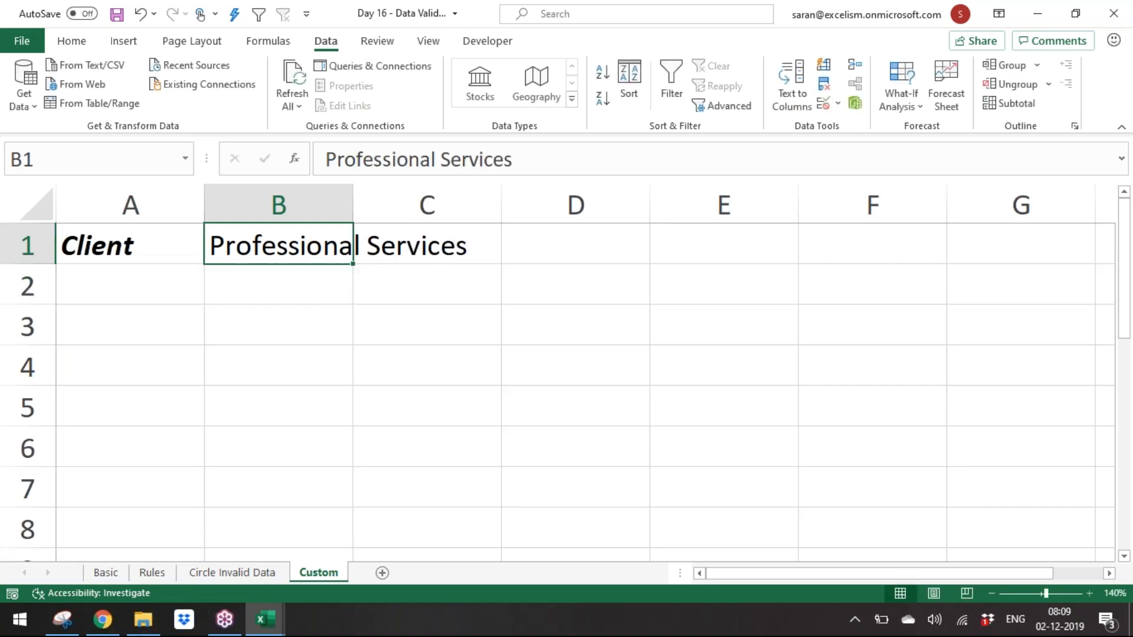
key("ctrl+b")
Step: Enter the headers "Inv" in A3 and "Amount" in B3
key("Down")
key("Left")
key("Down")
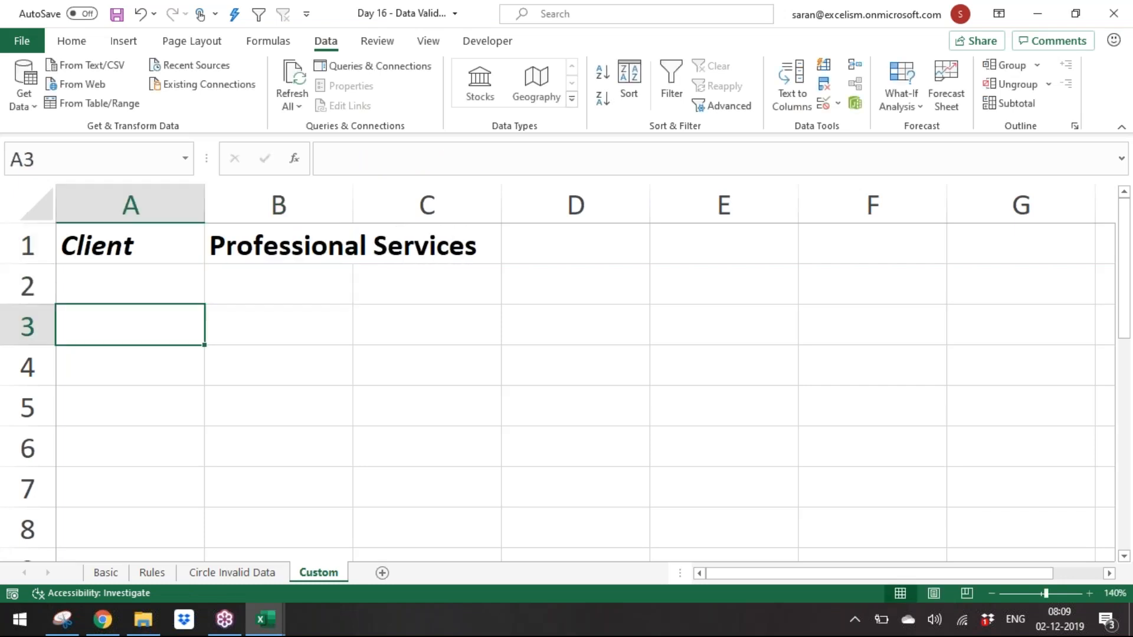
type("Inv'")
key("BackSpace")
key("Tab")
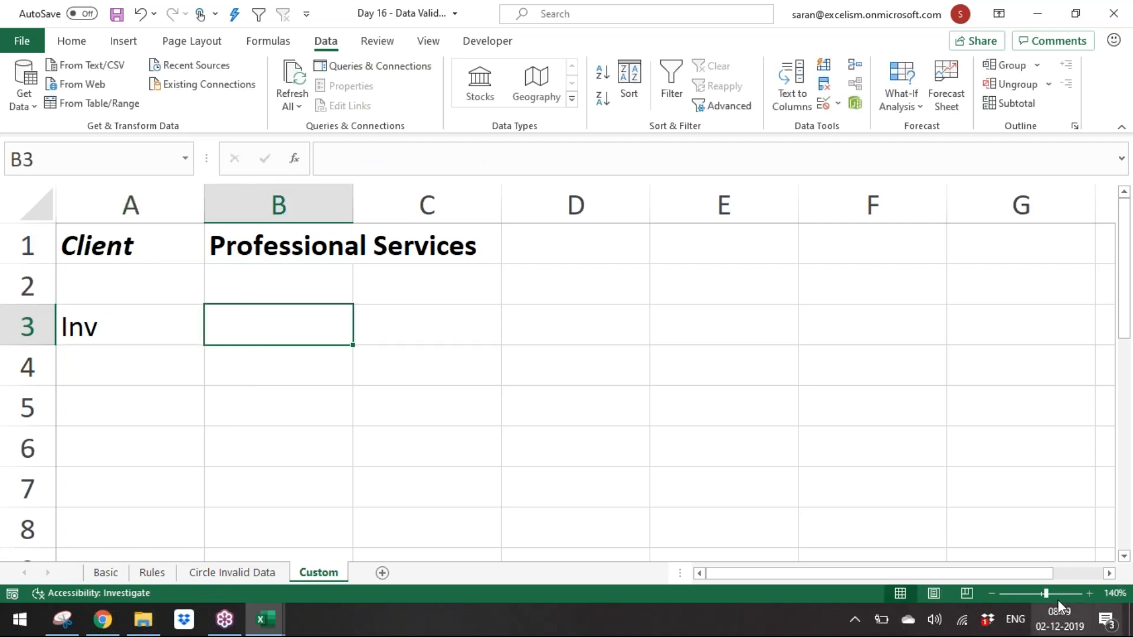
left_click(990, 594)
left_click(990, 594)
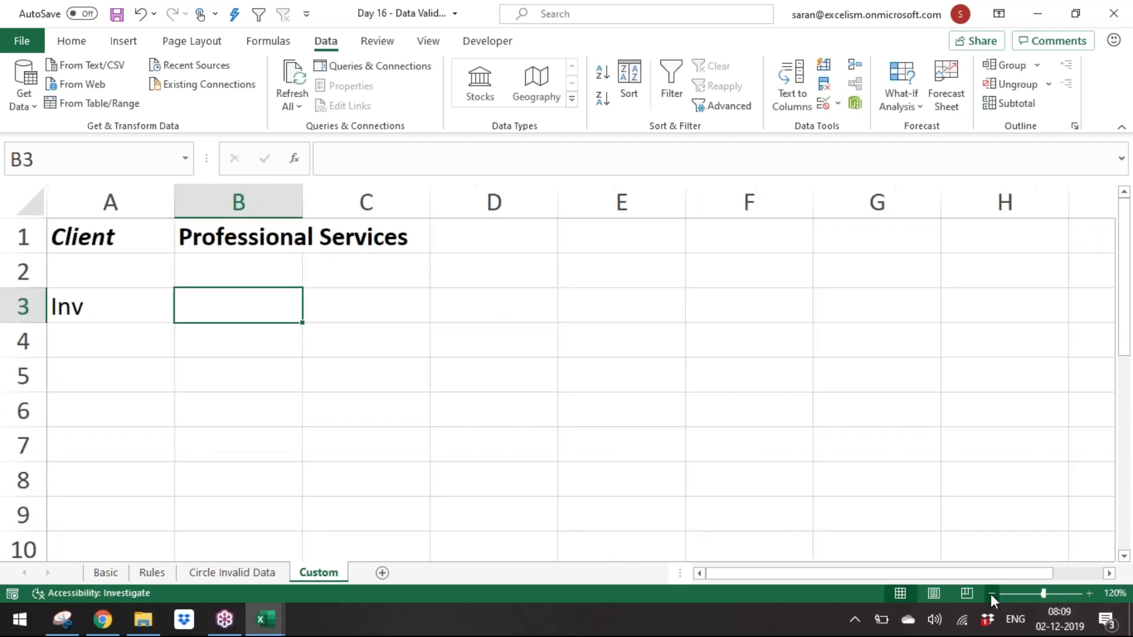
type("Amount")
key("Return")
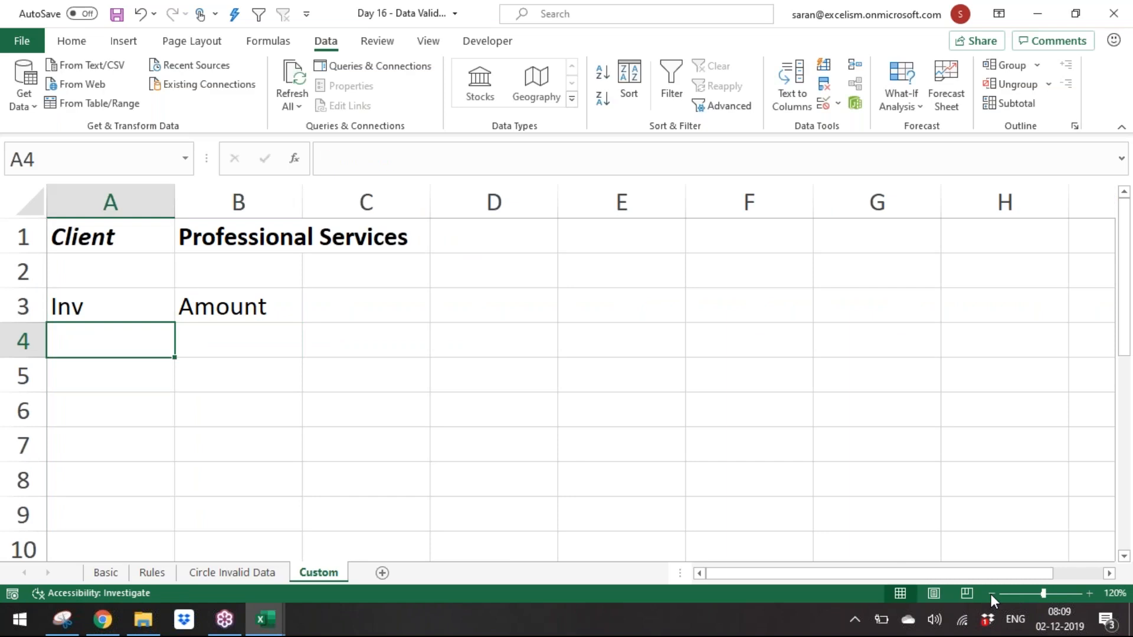
Step: Number the invoices 1 to 7 in A4:A10
type("1")
key("Return")
type("2")
key("Return")
type("3")
key("Return")
type("4")
key("Return")
key("Return")
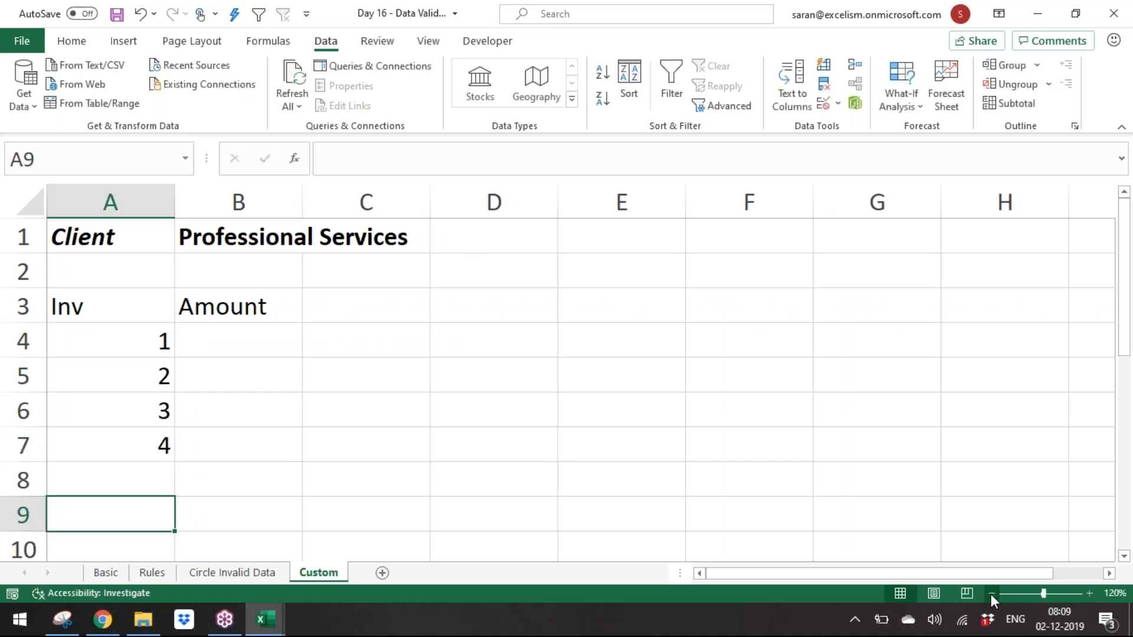
key("Up")
type("5")
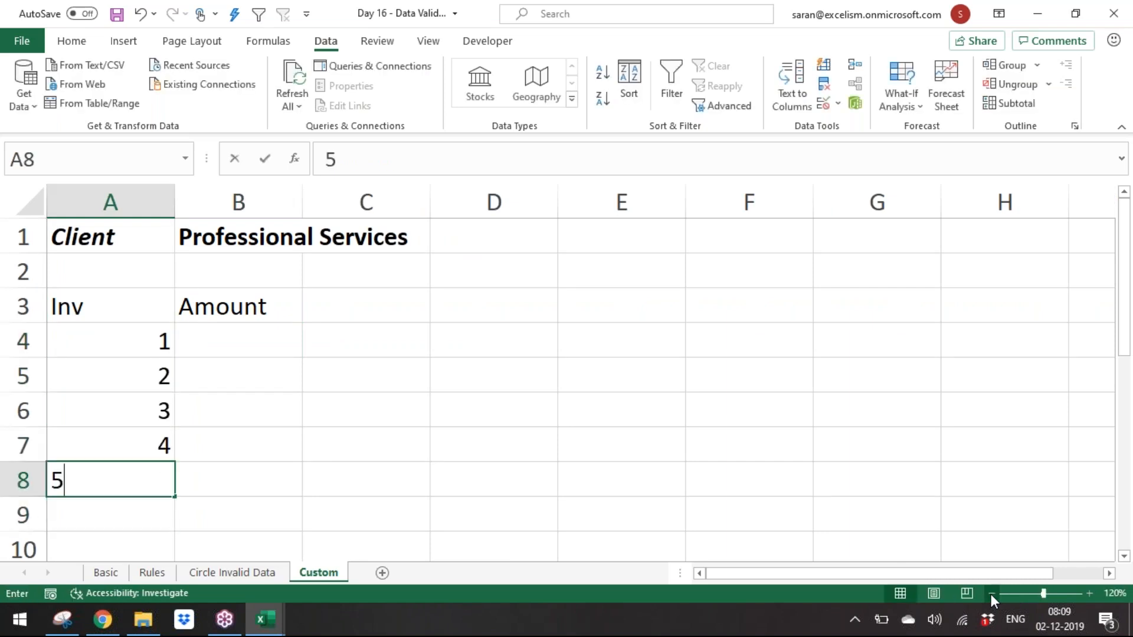
key("Return")
key("Up")
key("Return")
type("6")
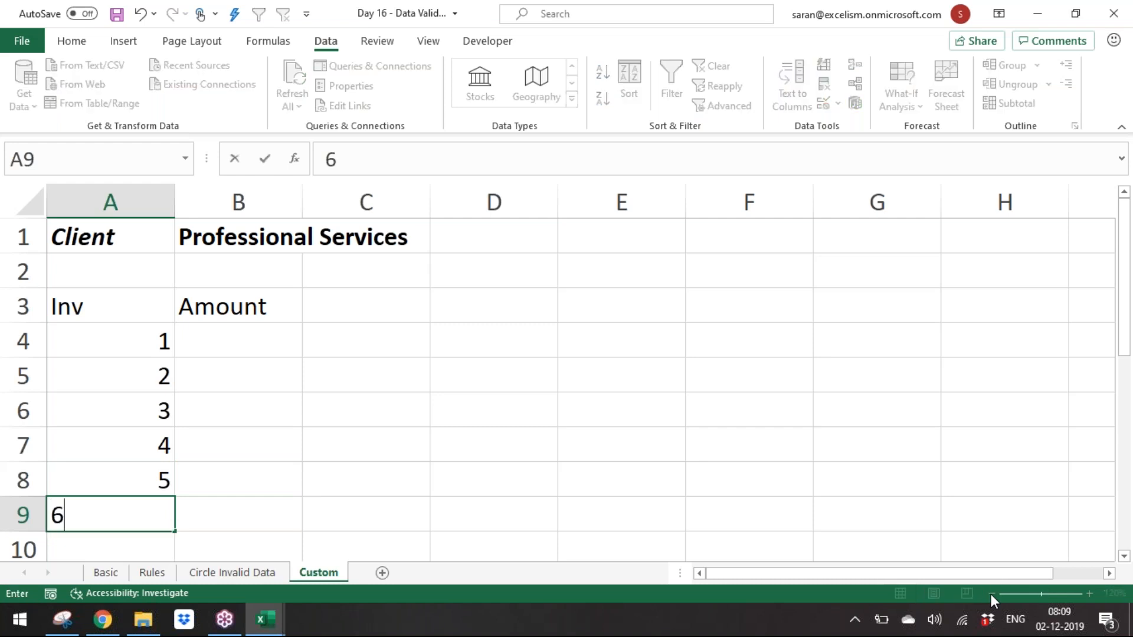
key("Return")
type("7")
key("Return")
key("Up")
key("Up")
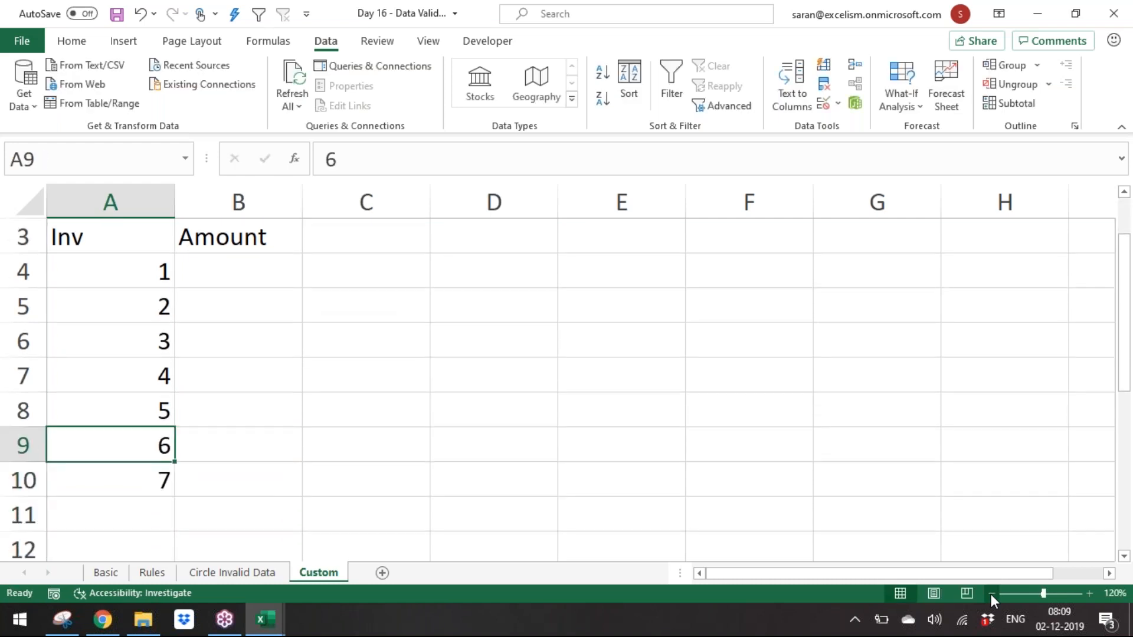
Step: Fill the amount cells B4:B10 with a light green colour
key("ctrl+Up")
key("ctrl+Up")
key("Down")
key("Down")
key("Down")
key("Right")
key("shift+Down")
key("shift+Down")
key("shift+Down")
key("shift+Down")
key("shift+Down")
key("shift+Down")
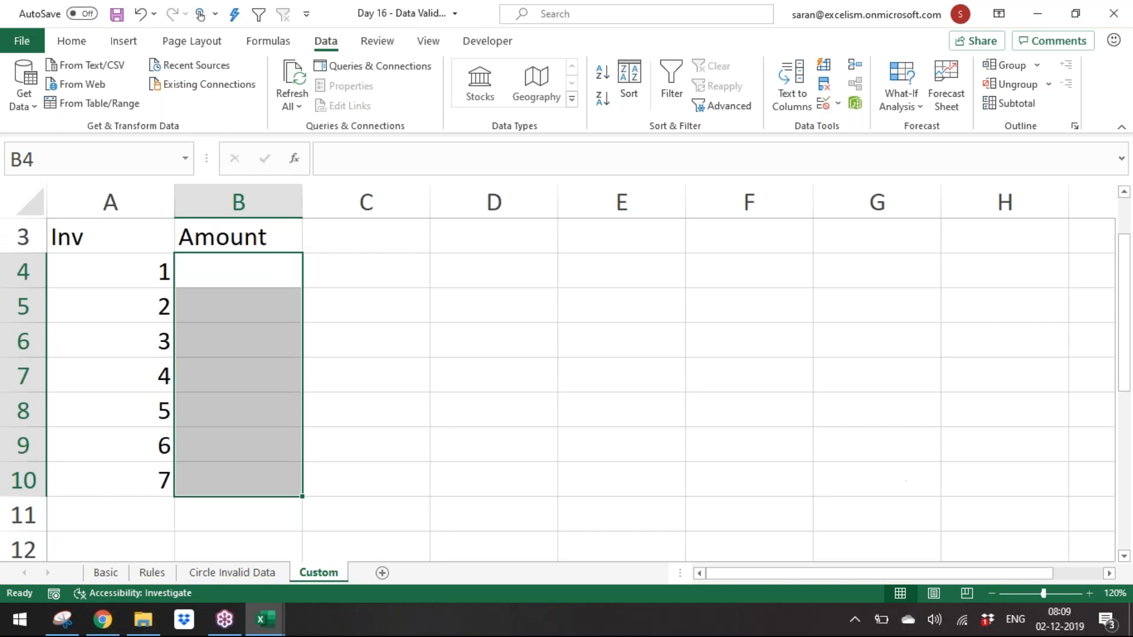
left_click(64, 42)
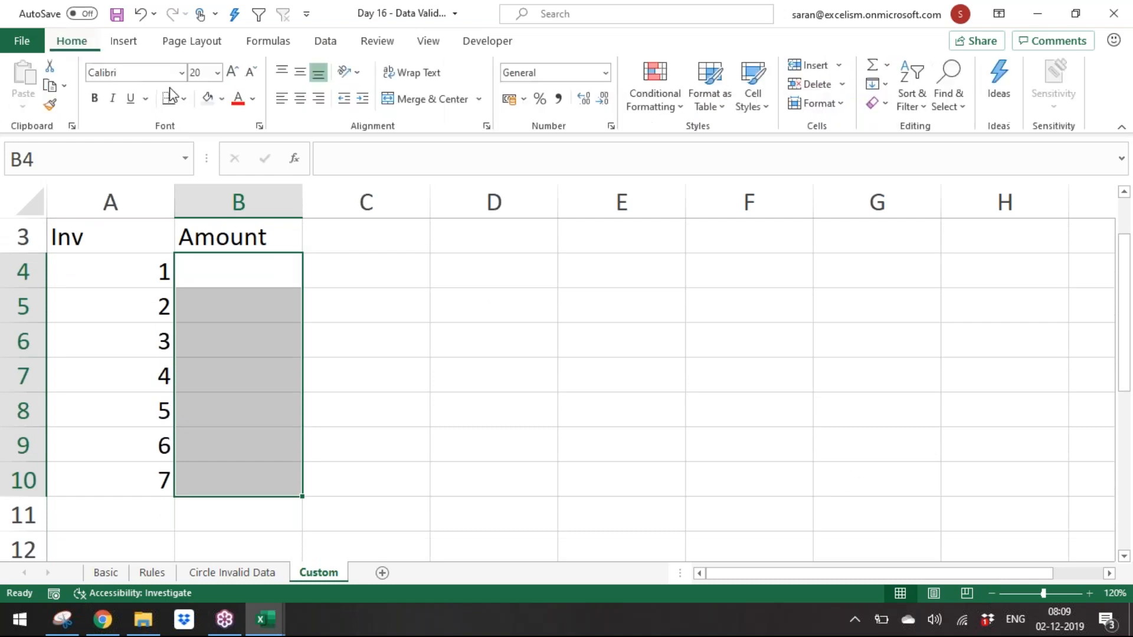
left_click(224, 99)
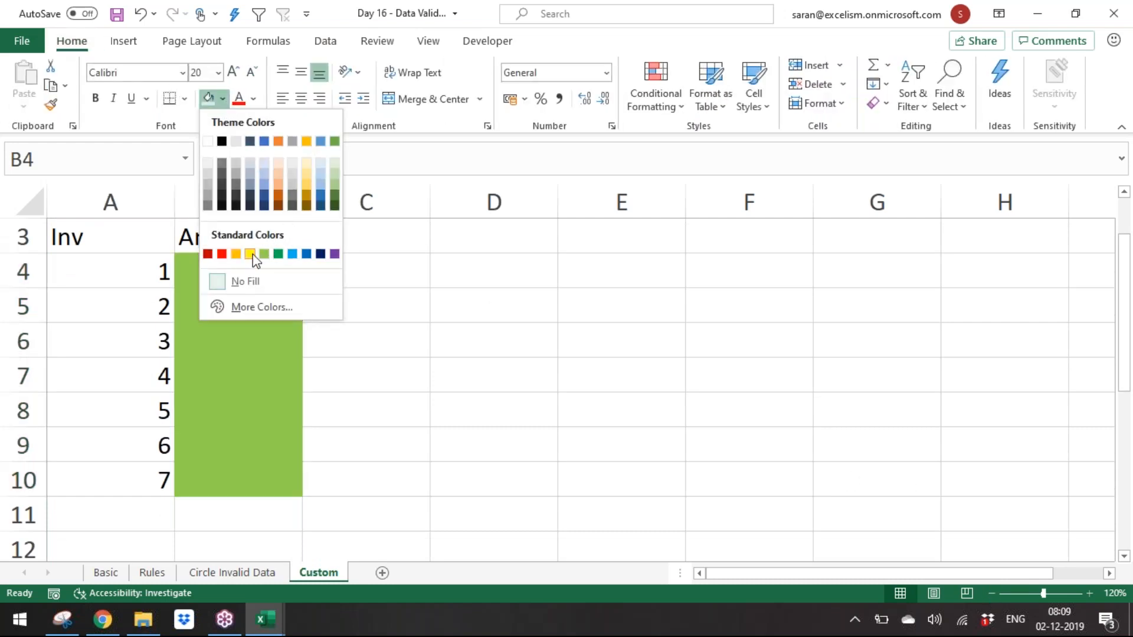
left_click(334, 177)
Step: Make the Inv and Amount headers in A3:B3 bold
key("Up")
key("Up")
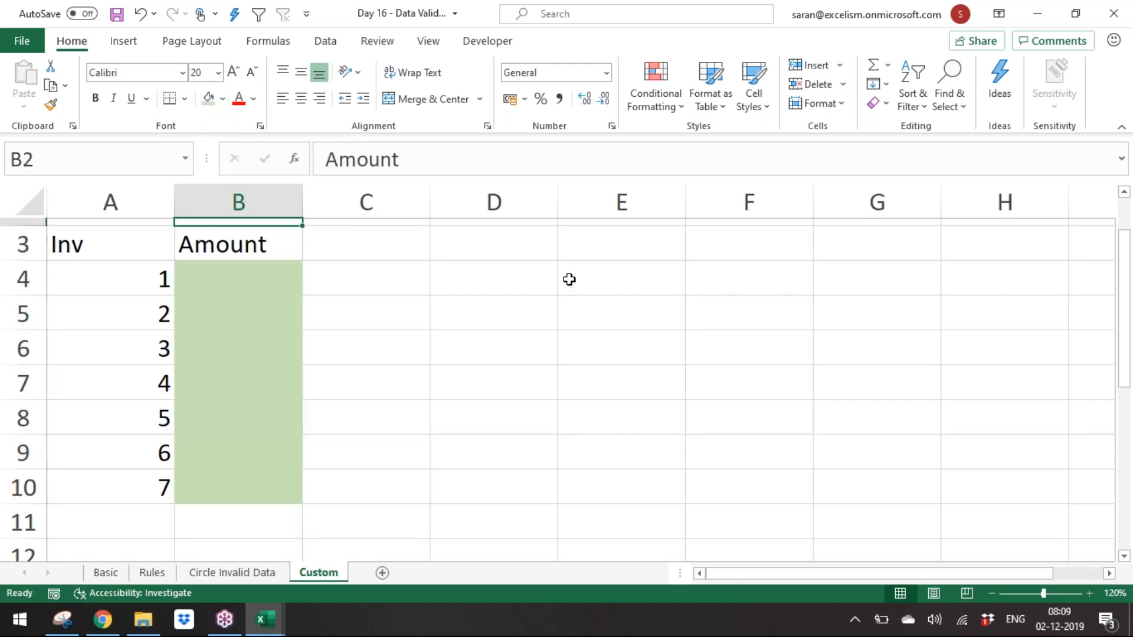
key("Down")
key("shift+Left")
key("ctrl+b")
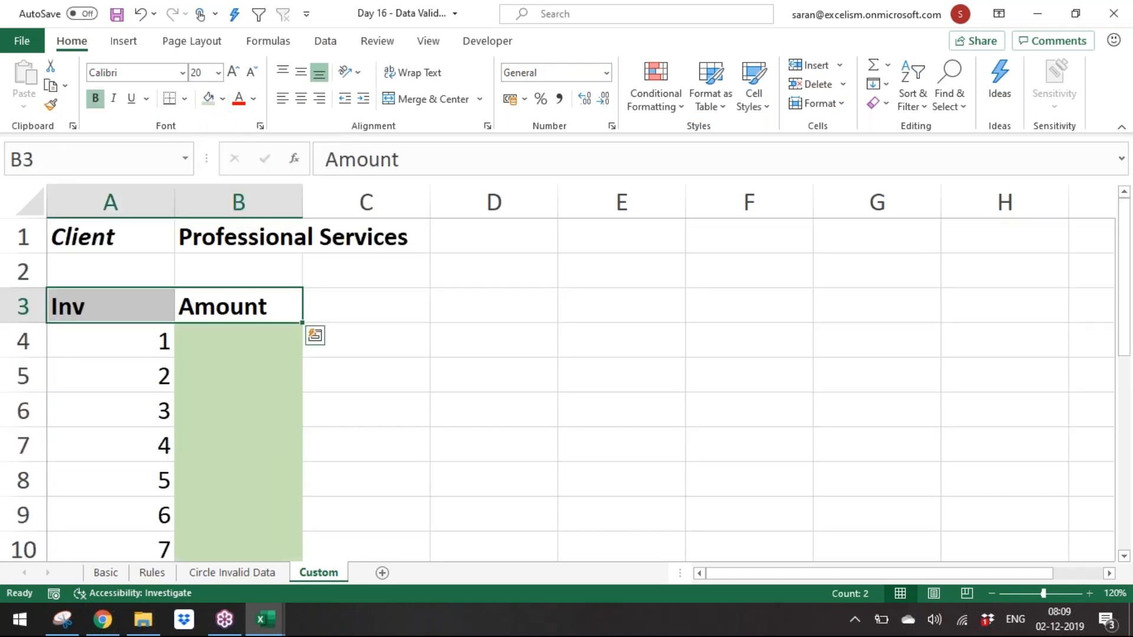
Step: Enter the note "In case of > 30,000 TDS should be deducted" in A2
key("Up")
key("Down")
key("Right")
key("Up")
key("Left")
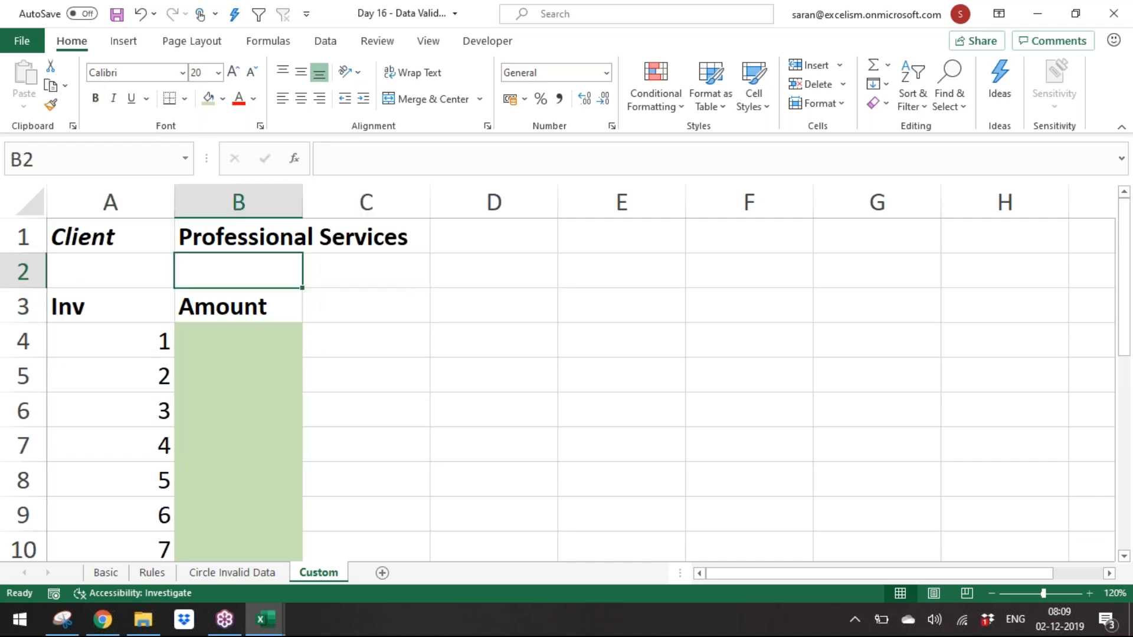
key("Left")
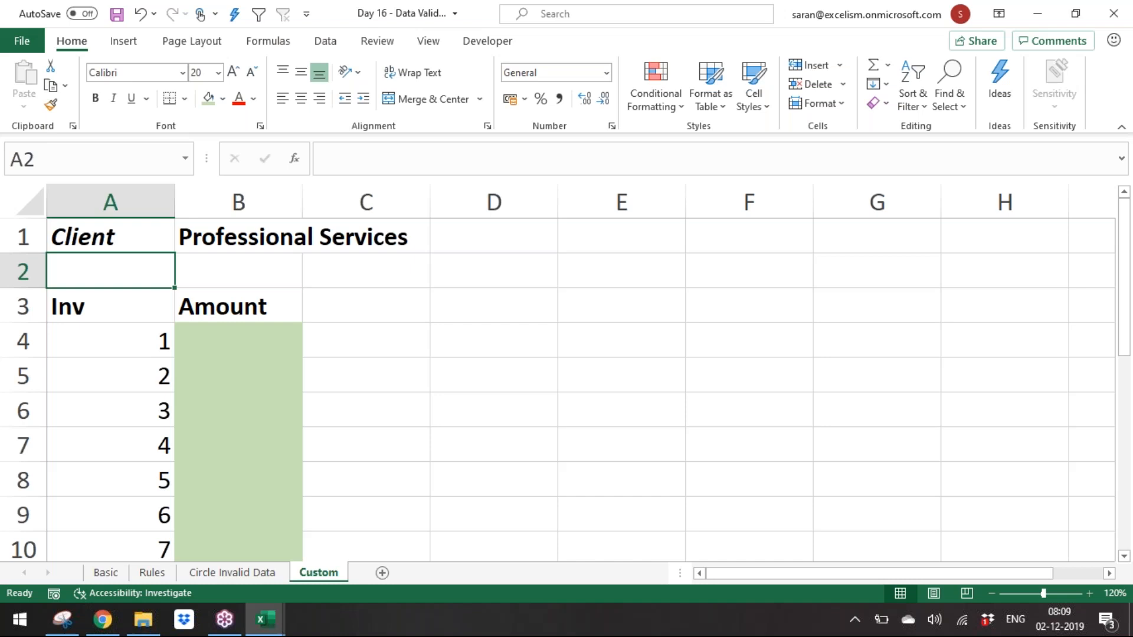
type("In case")
key("BackSpace")
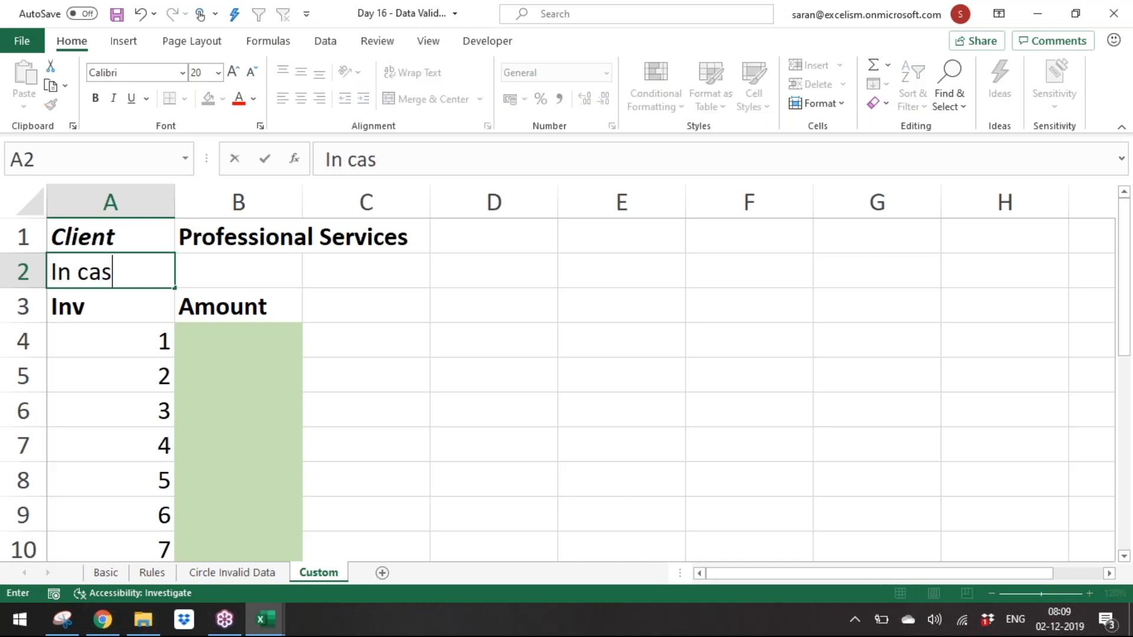
type("e of > 3")
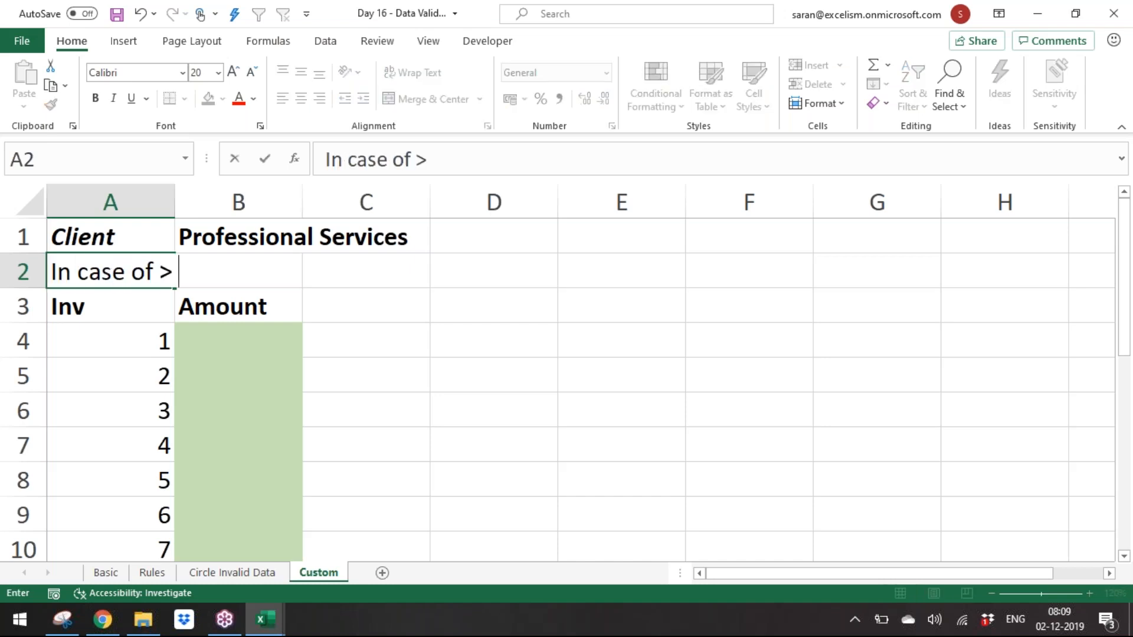
type("0,000 TDS should ")
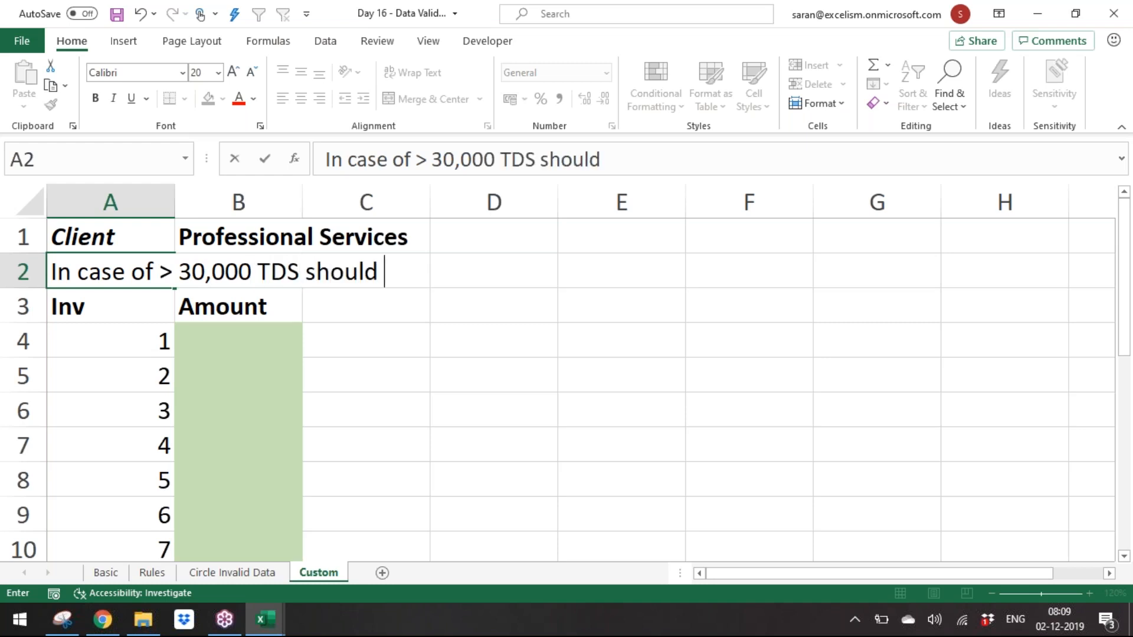
type("be deducted")
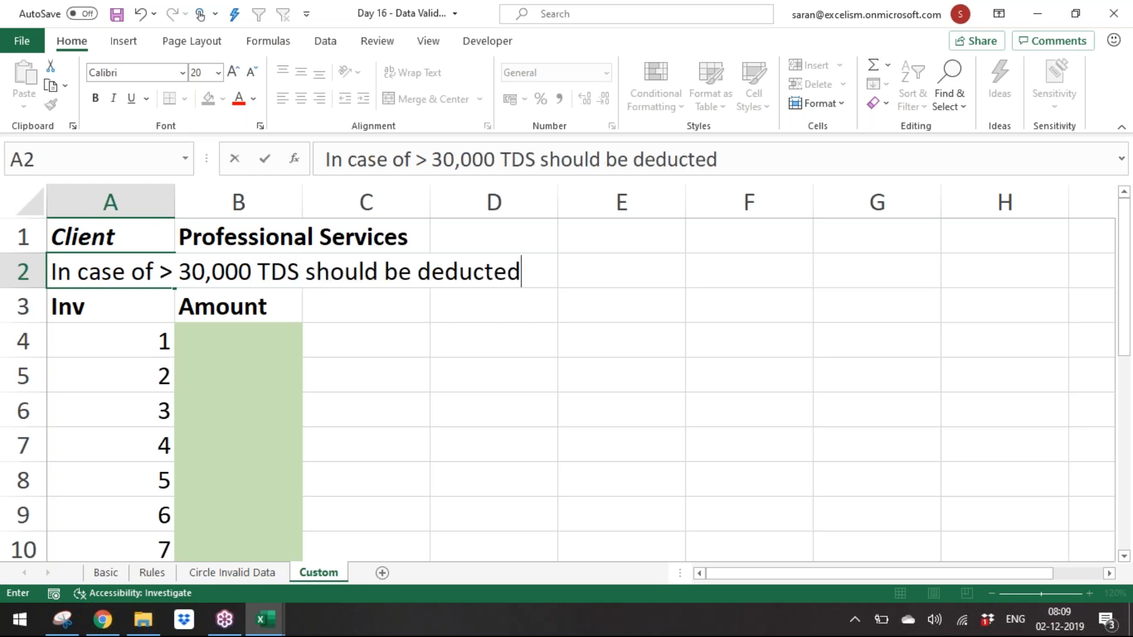
key("Return")
Step: Enter sample amounts 10000, 15000 and 15000 in B4:B6
key("Down")
key("Right")
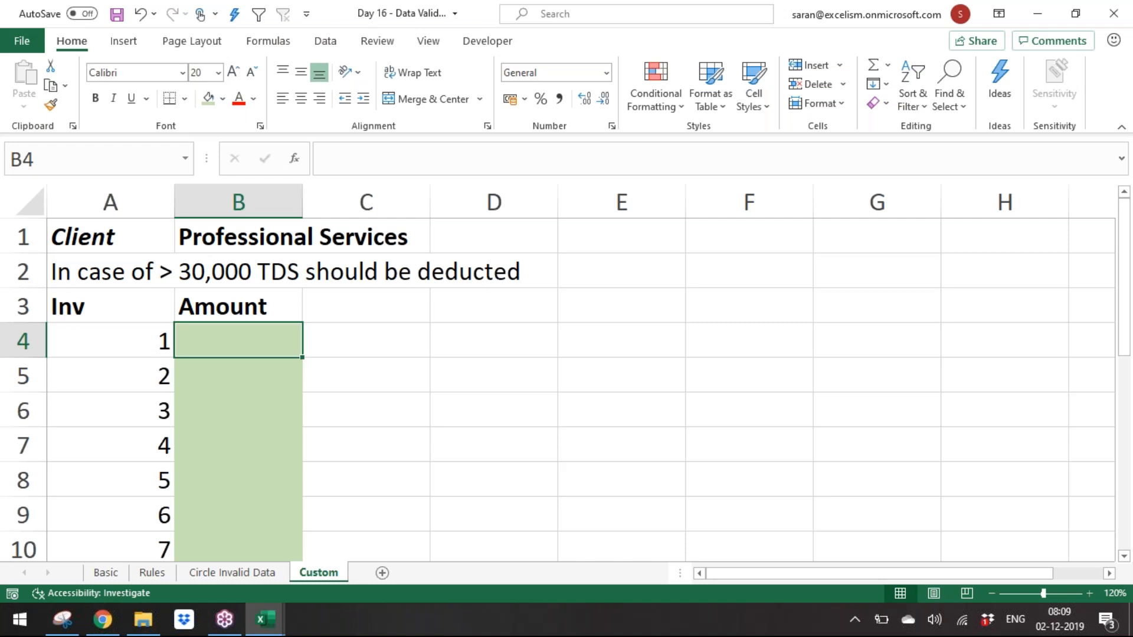
type("1000")
key("Return")
type("15")
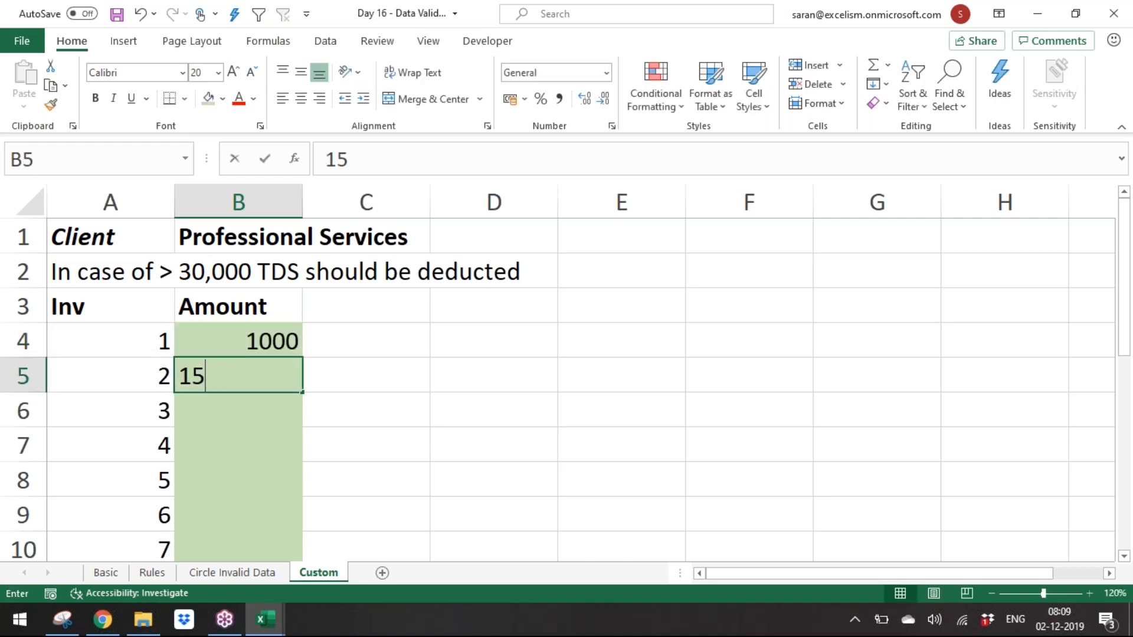
key("Escape")
key("Up")
type("10000")
key("Return")
type("15000")
key("Return")
type("15000")
key("Return")
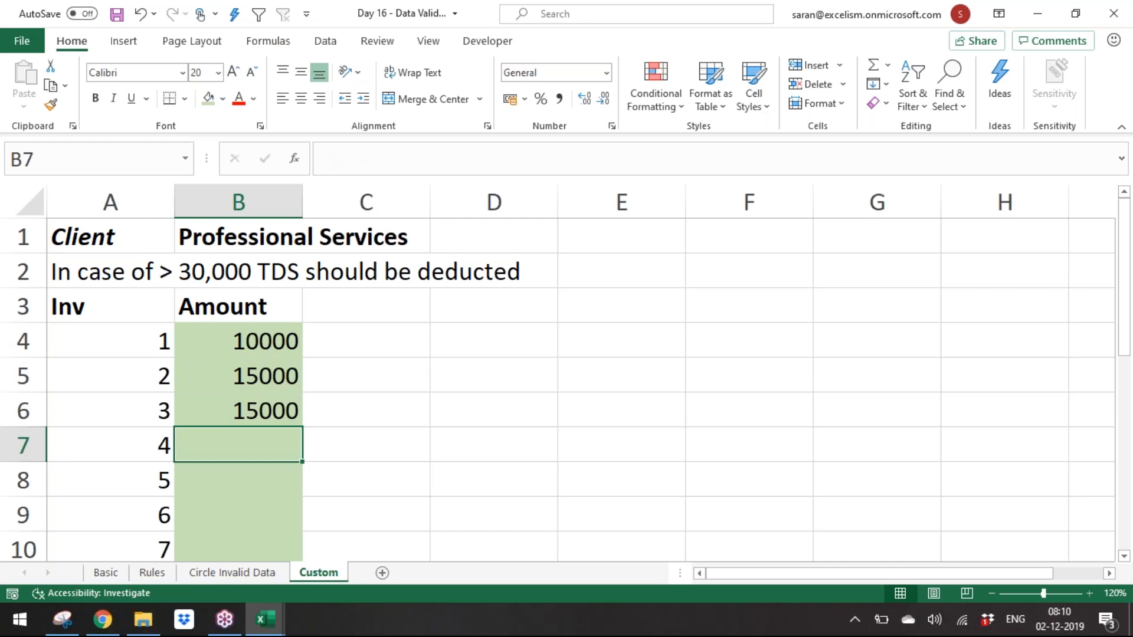
Step: Clear the sample amounts from B4:B10
key("Down")
key("Down")
key("Down")
key("Up")
key("Up")
key("Up")
key("Up")
key("Up")
key("Up")
key("Up")
key("Down")
key("shift+Down")
key("shift+Down")
key("shift+Down")
key("shift+Down")
key("shift+Down")
key("shift+Down")
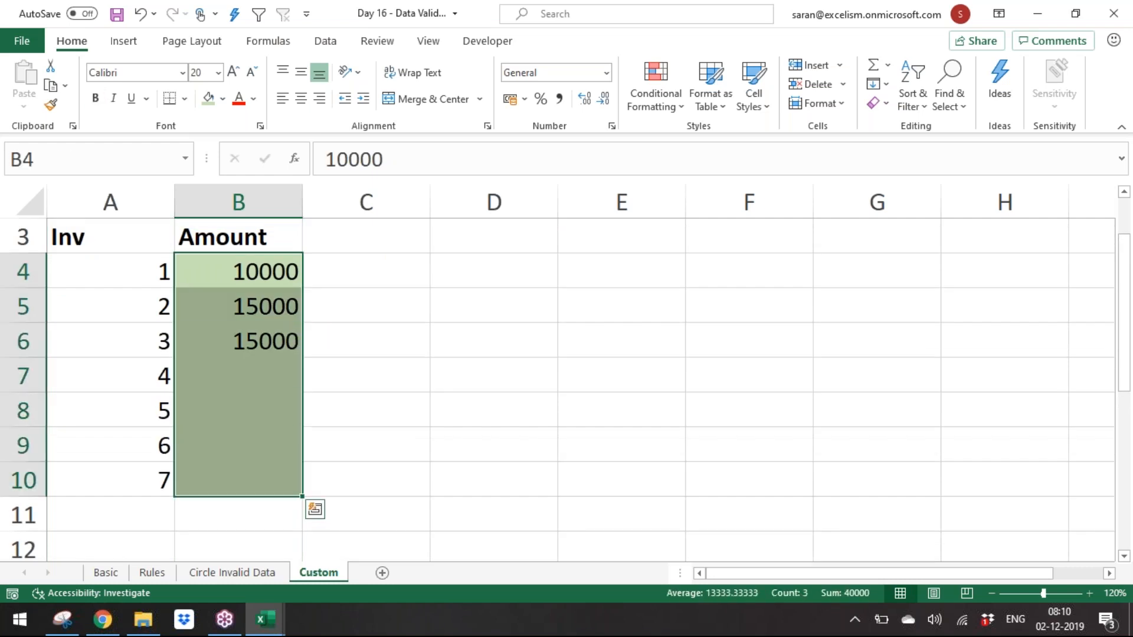
key("Delete")
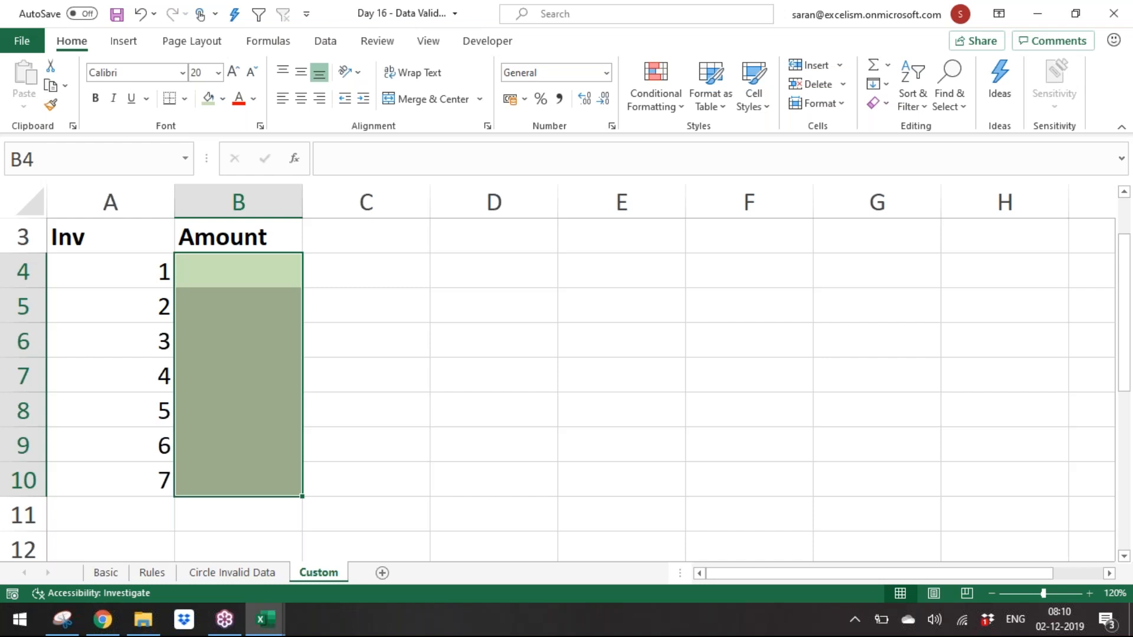
left_click(325, 43)
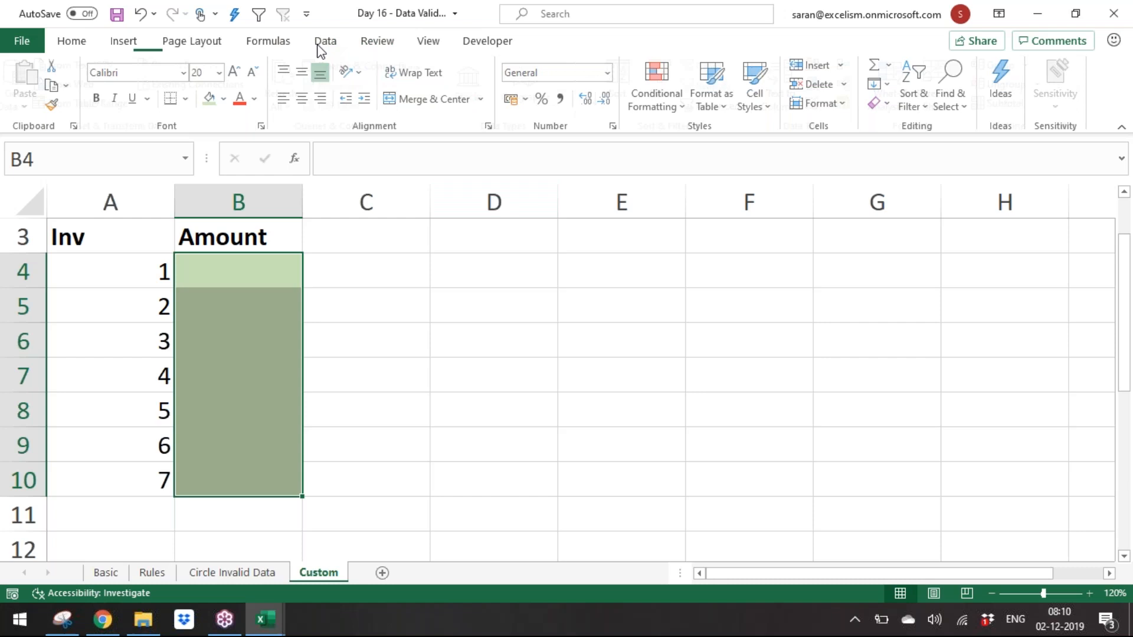
left_click(826, 107)
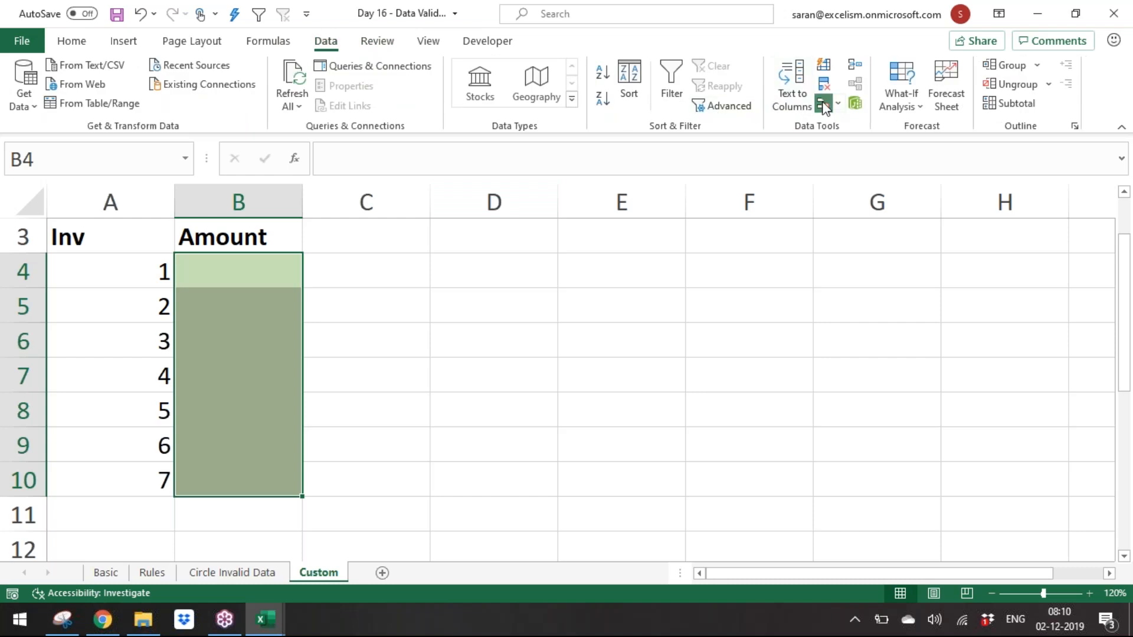
left_click(700, 185)
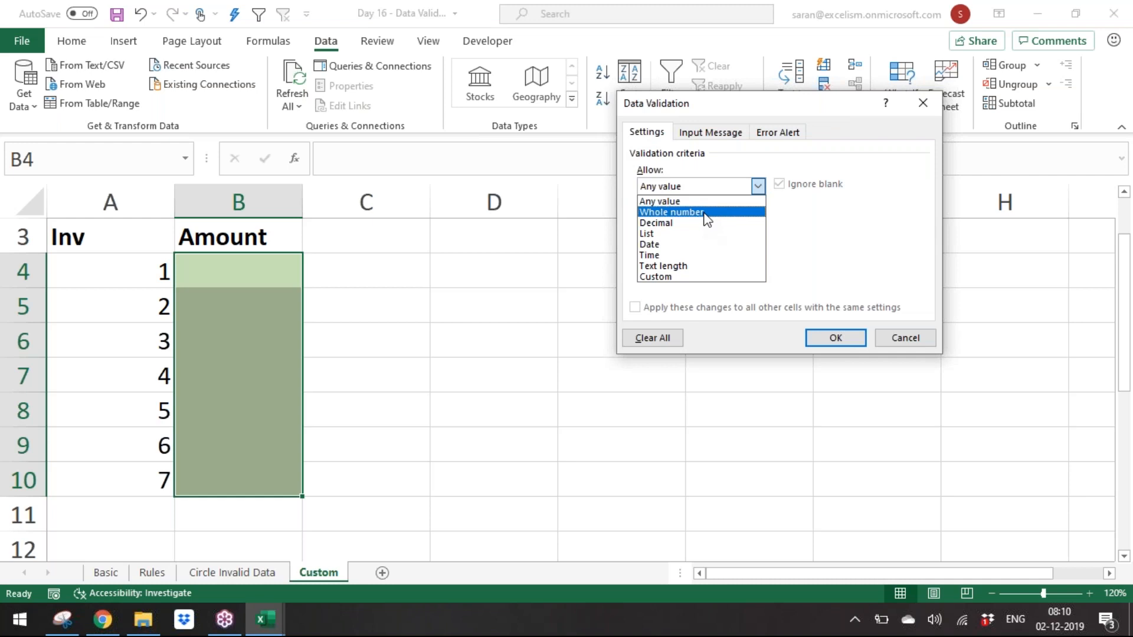
left_click(708, 276)
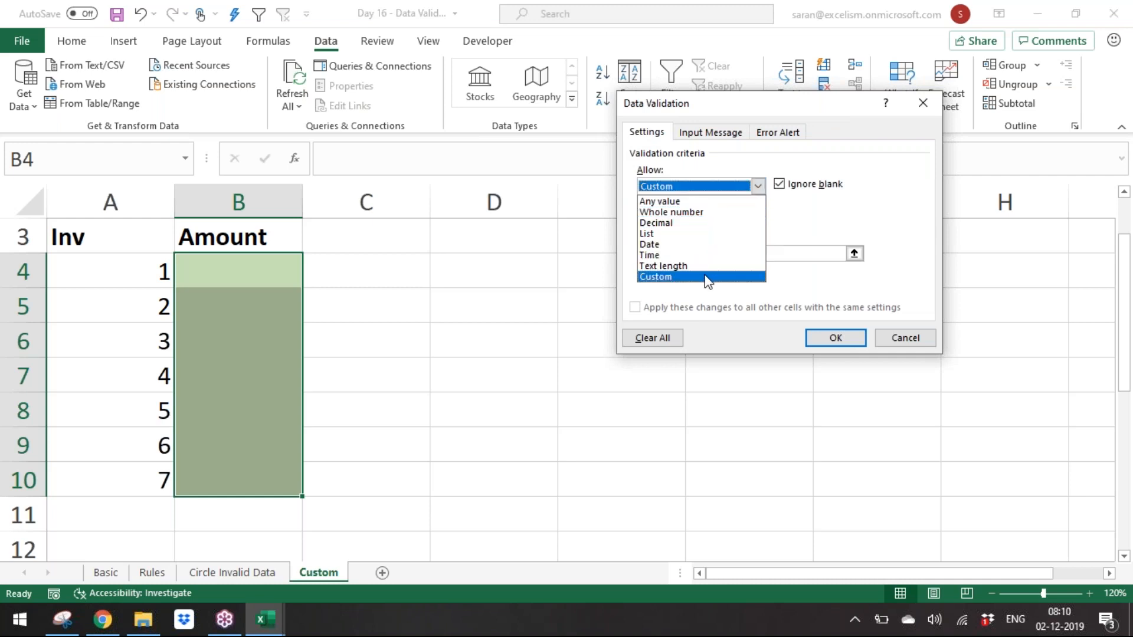
left_click(714, 253)
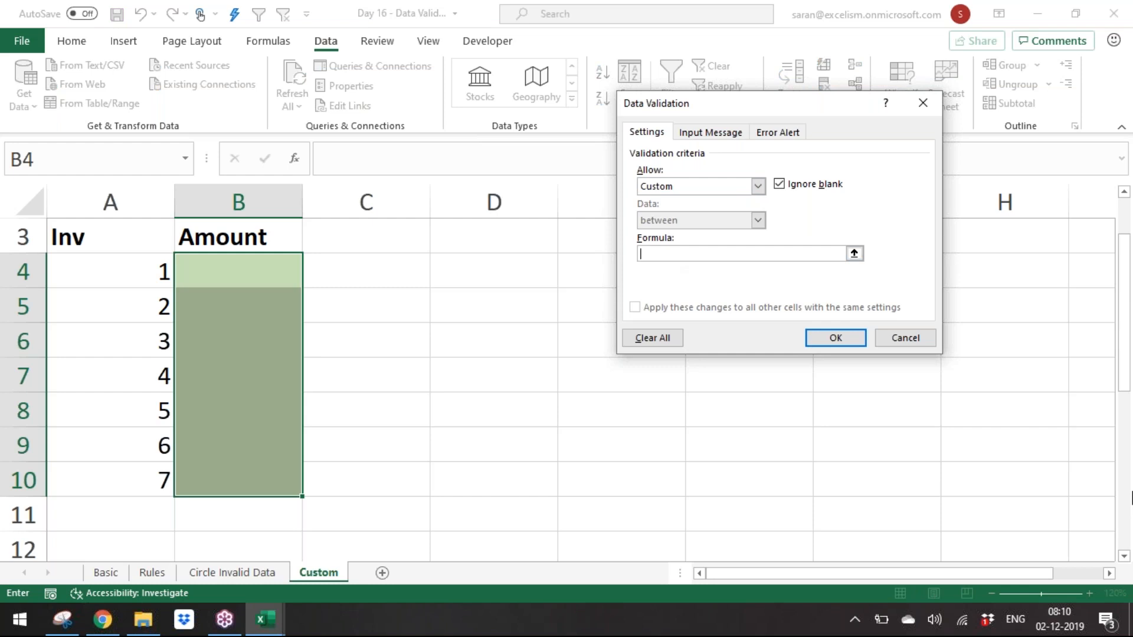
key("Escape")
left_click(351, 270)
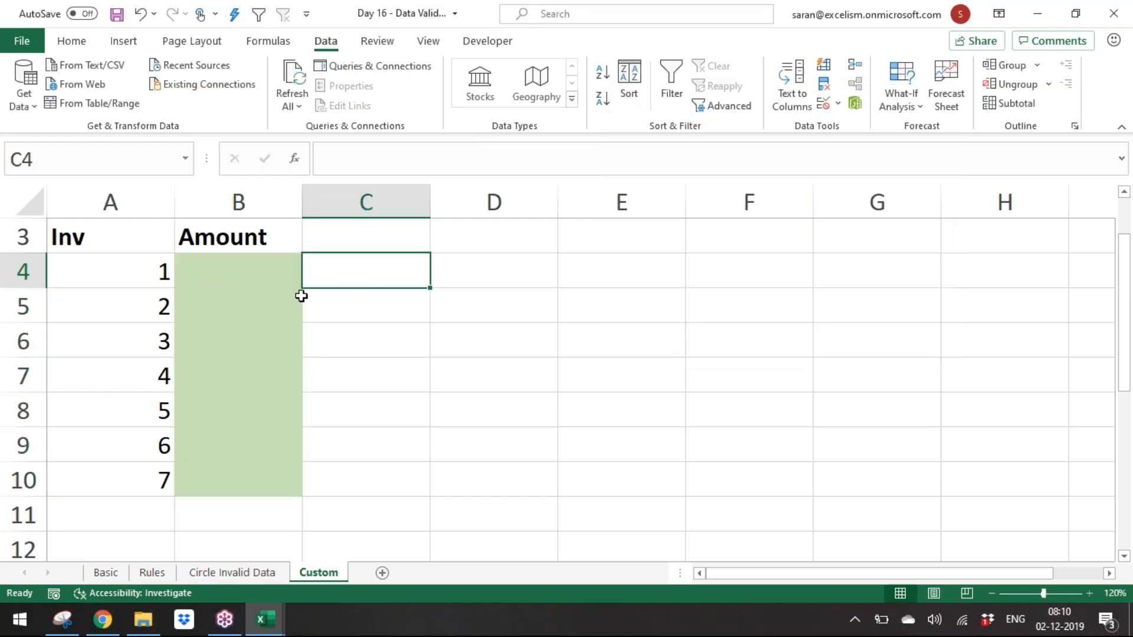
left_click(356, 311)
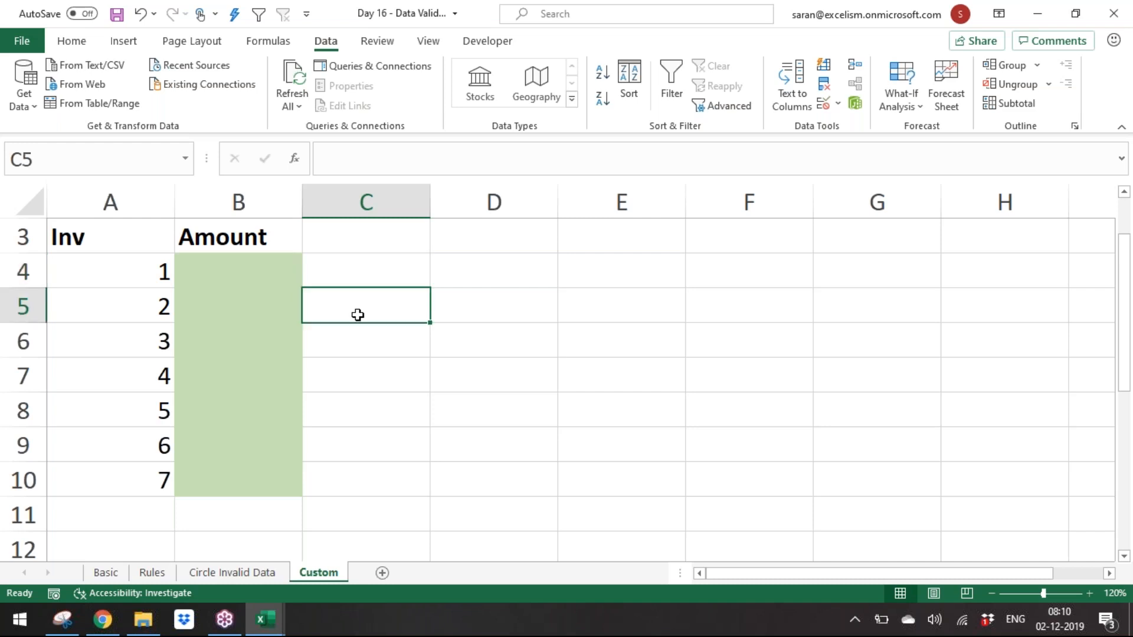
left_click(363, 339)
left_click(366, 365)
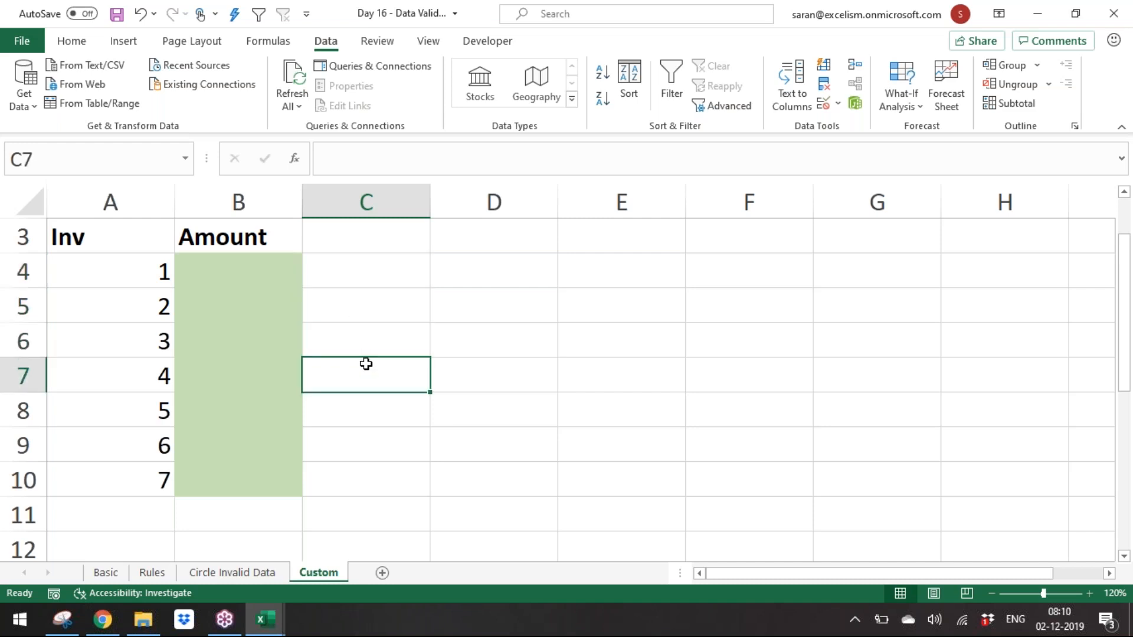
left_click(389, 255)
left_click(390, 303)
left_click(376, 346)
left_click(388, 432)
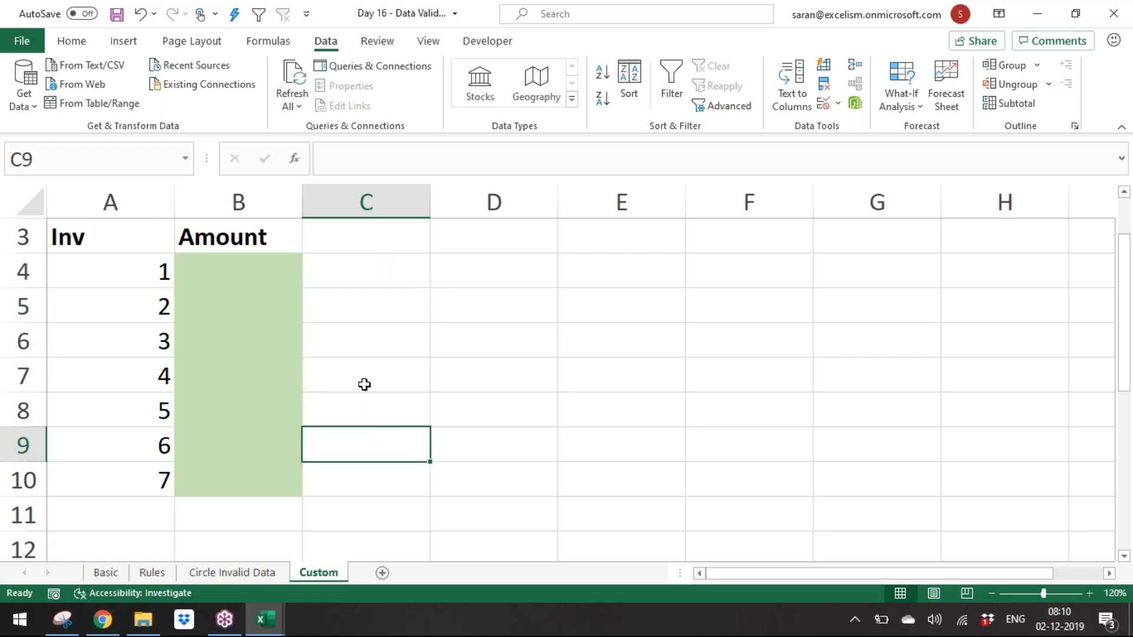
Step: Enter the test formula =B4<=SUM($B$4:B4) in C4, anchoring the start of the range
left_click(361, 271)
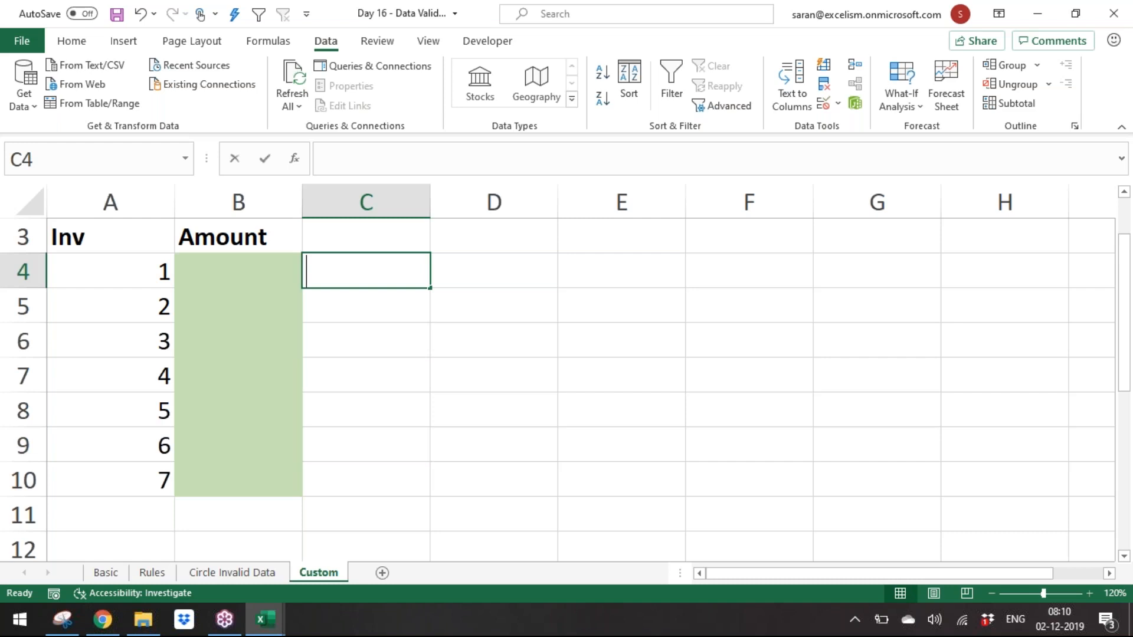
type("=")
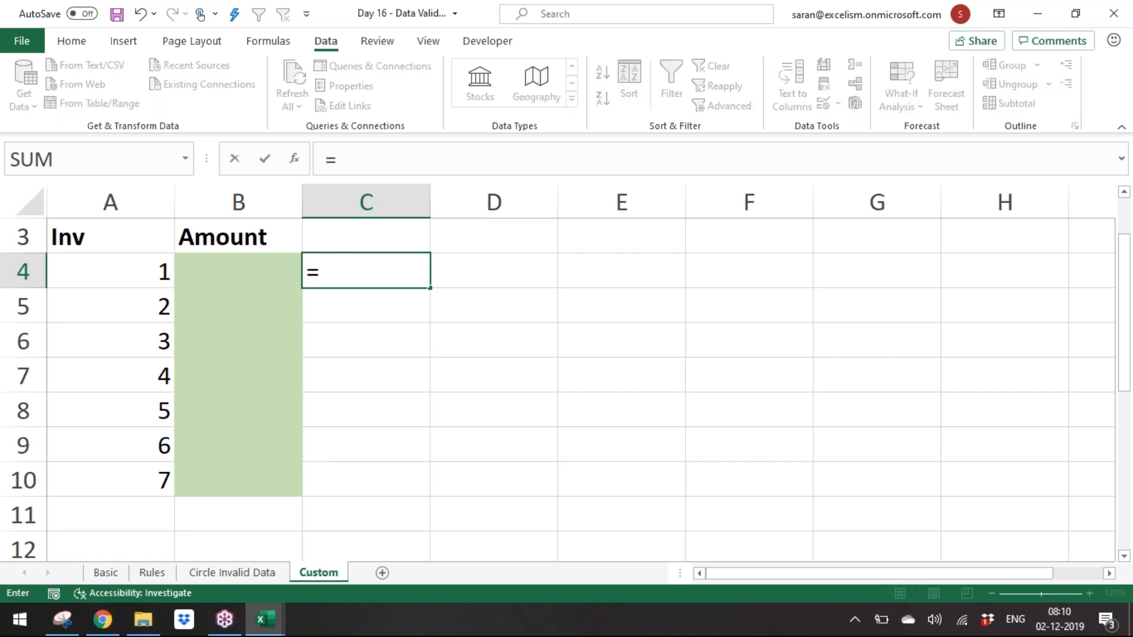
left_click(253, 274)
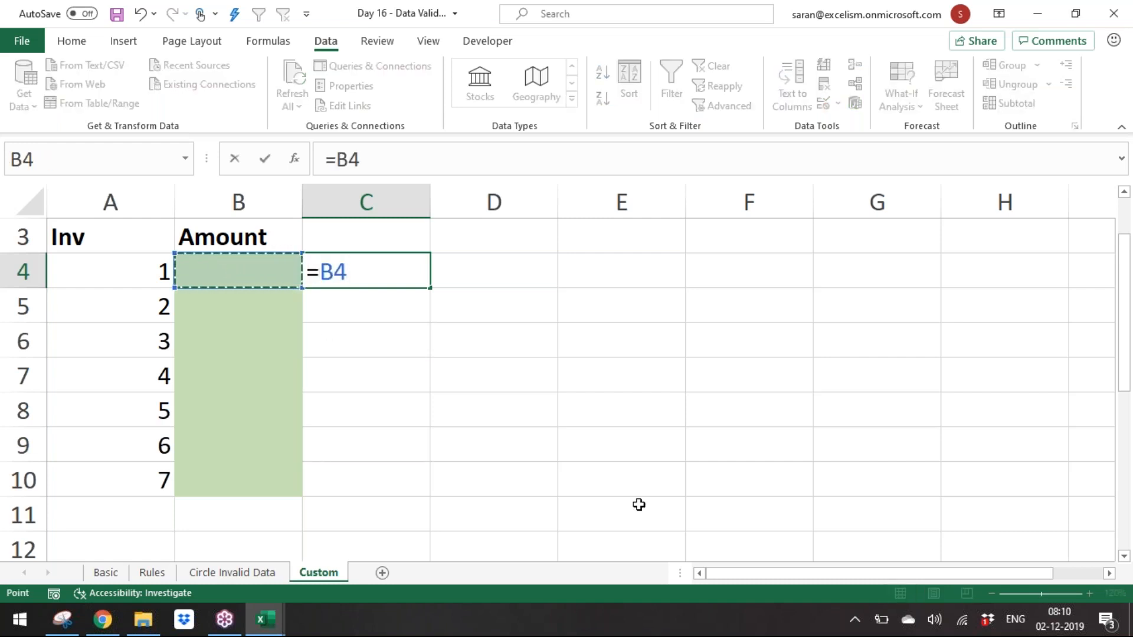
type(">=")
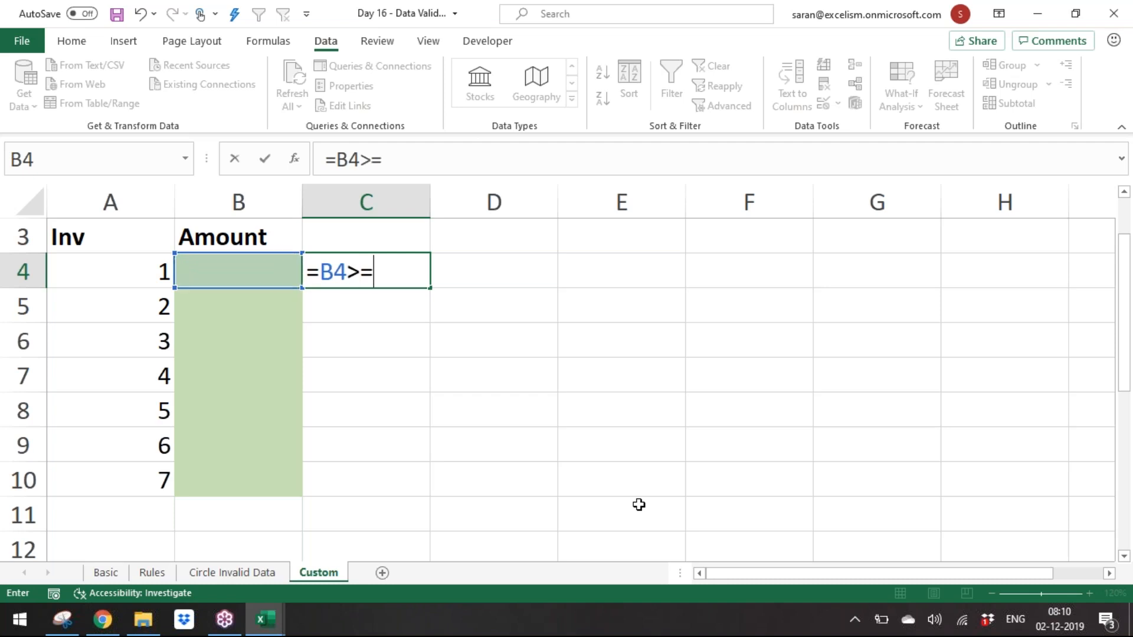
key("BackSpace")
key("BackSpace")
type("<=sum")
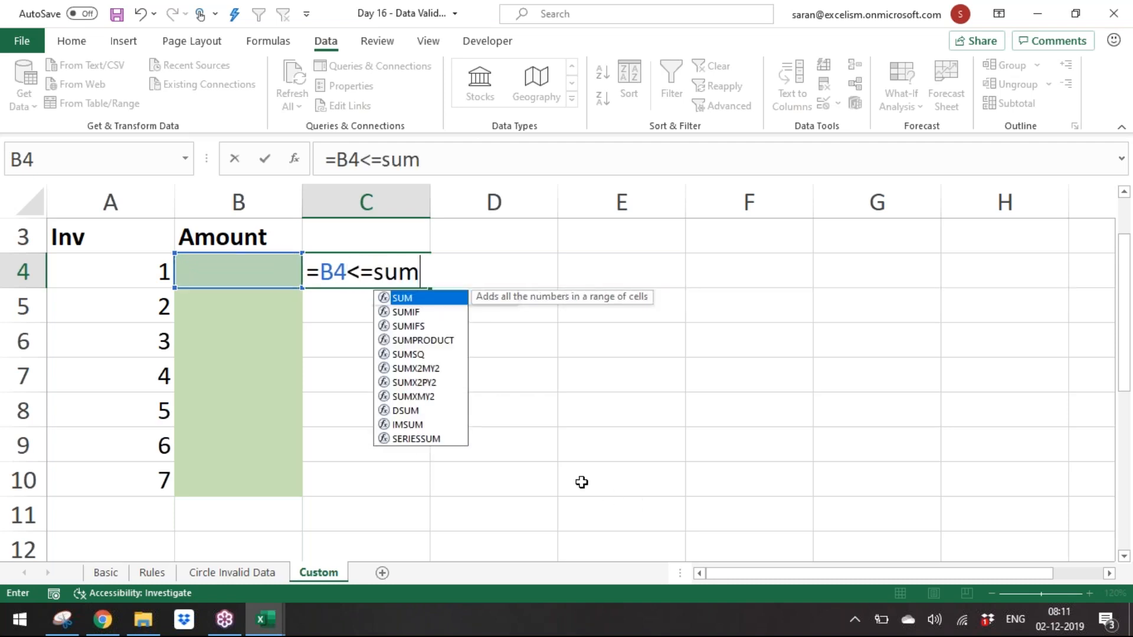
key("Tab")
left_click(239, 275)
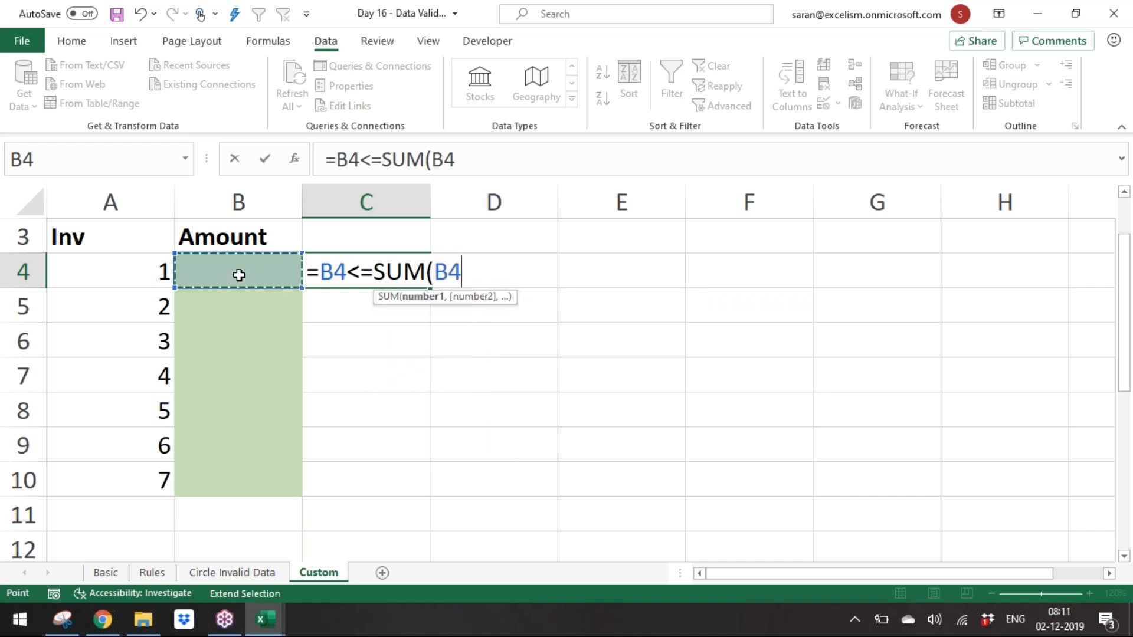
type(":")
left_click(239, 275)
type(")")
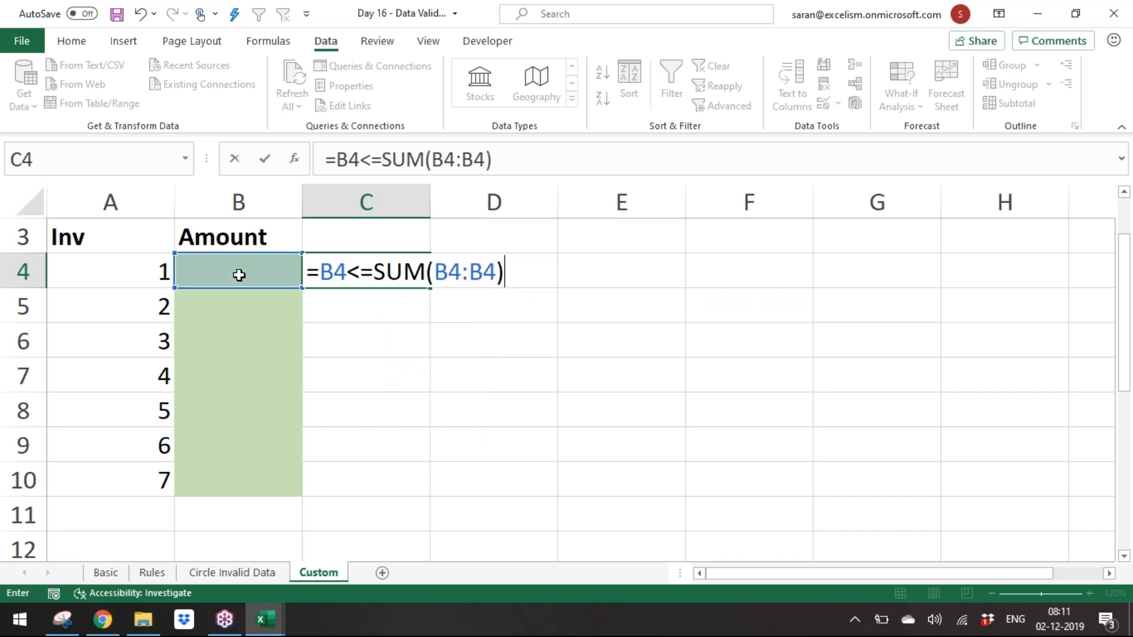
left_click(453, 275)
key("F4")
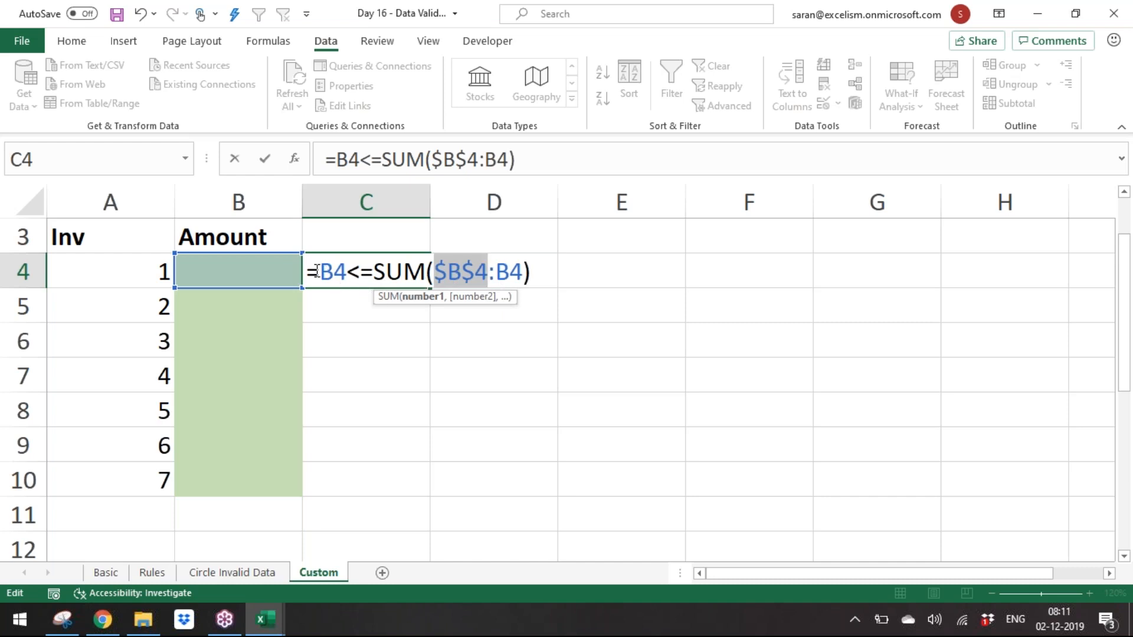
left_click_drag(317, 273, 350, 271)
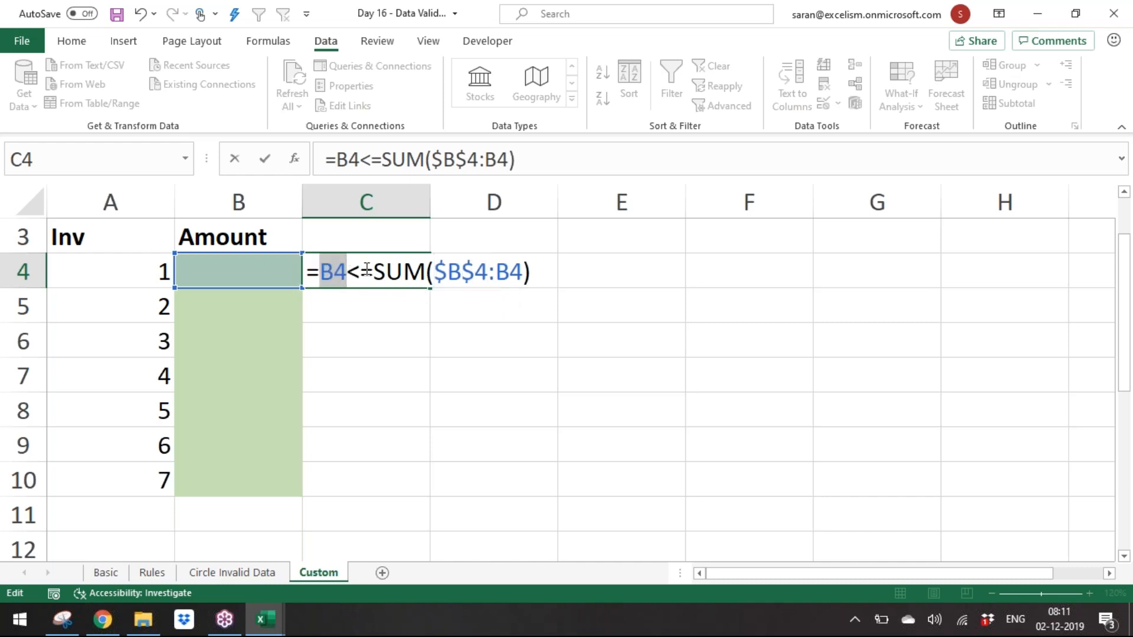
left_click_drag(384, 272, 534, 273)
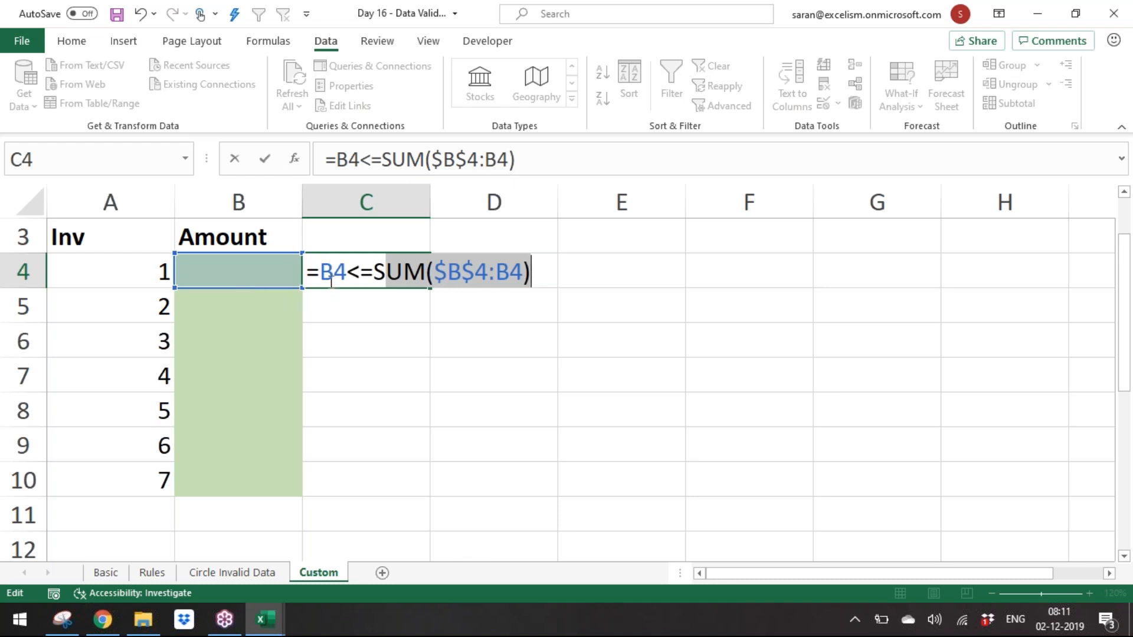
left_click_drag(347, 272, 516, 272)
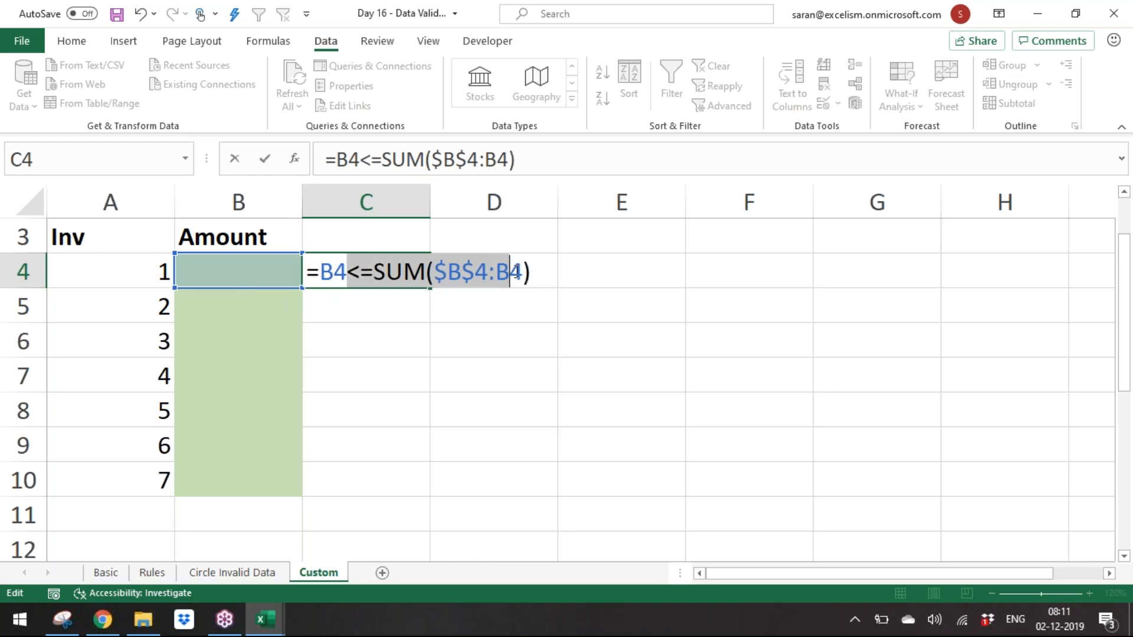
key("Return")
Step: Enter 10000 as the first amount in B4
key("Up")
key("Left")
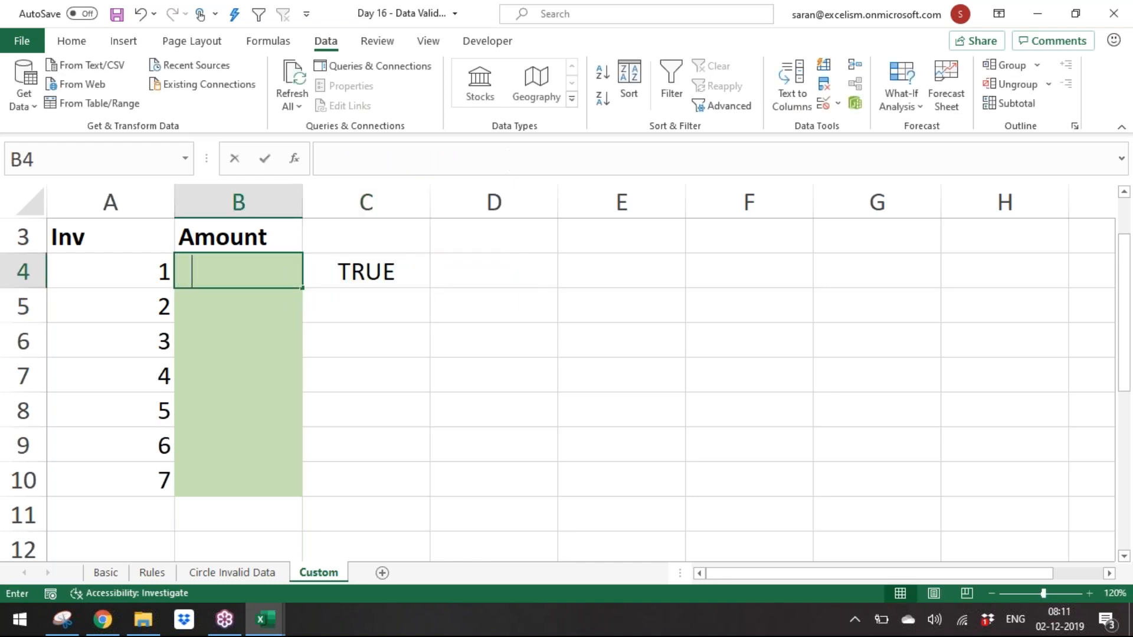
type("10000")
key("Return")
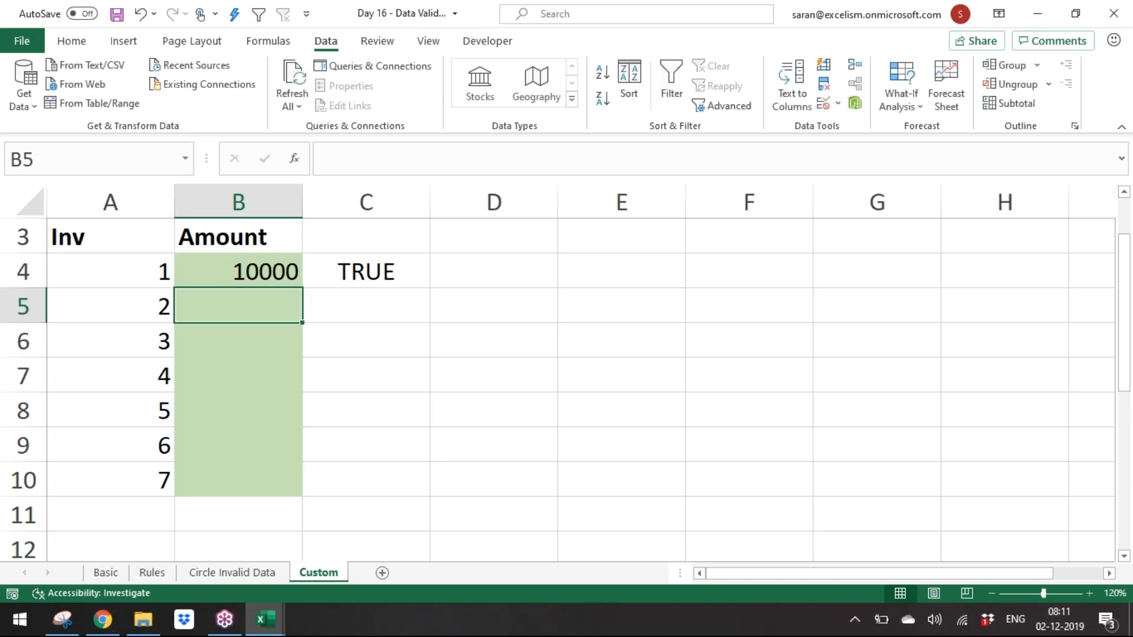
Step: Rewrite the C4 formula as =SUM($B$4:B4)<=30000
key("Up")
key("Right")
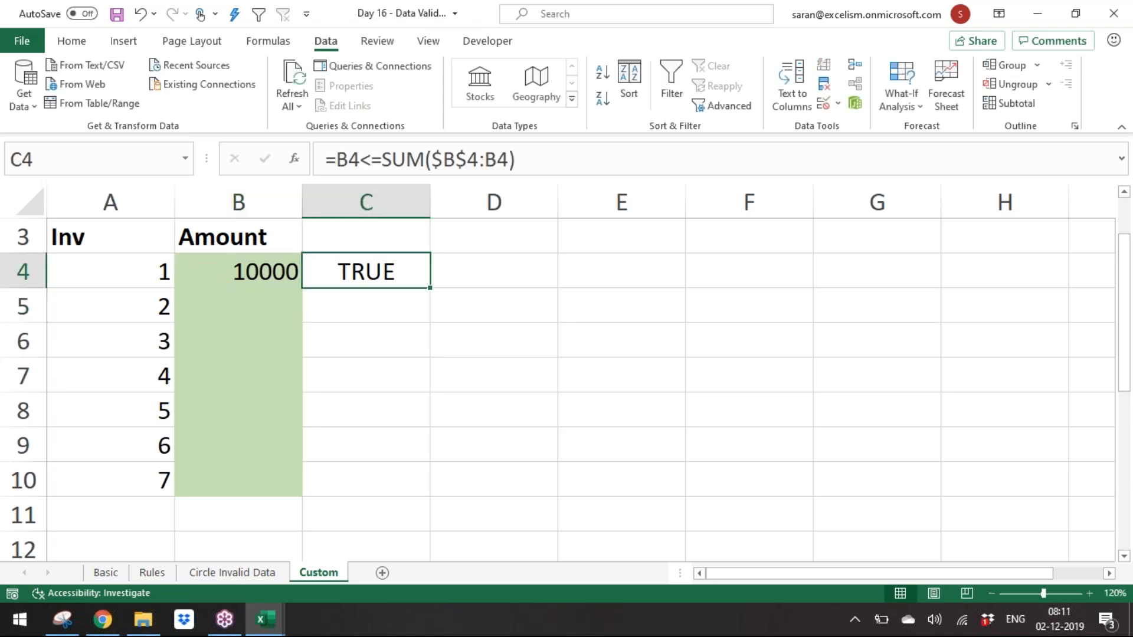
key("Left")
key("Right")
key("F2")
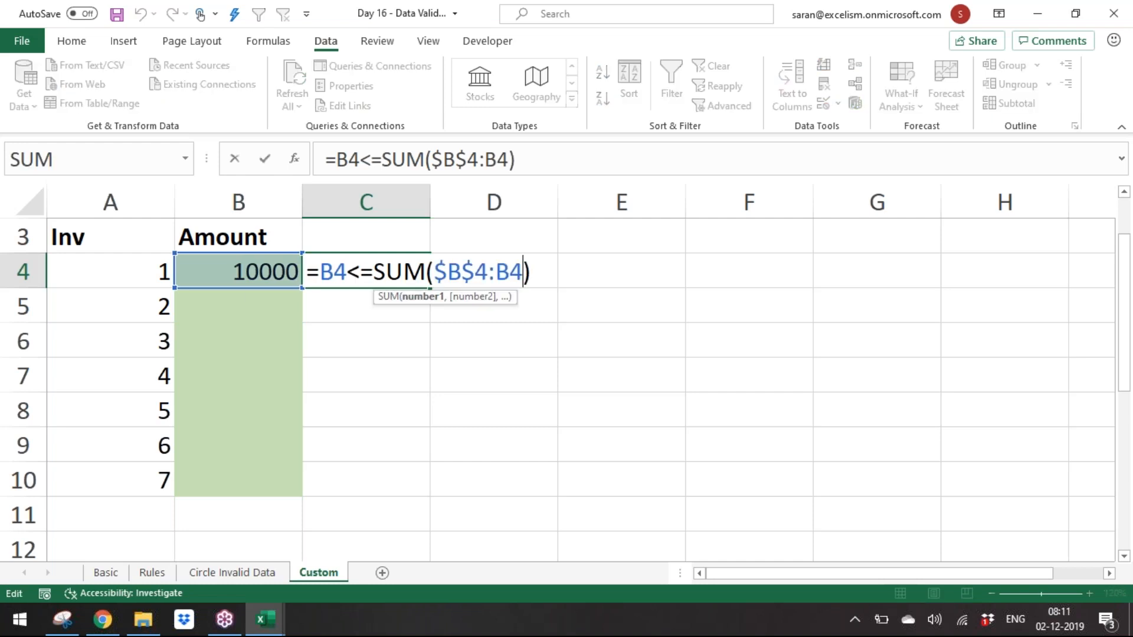
key("Left")
key("Left")
key("Left")
key("Left")
key("Left")
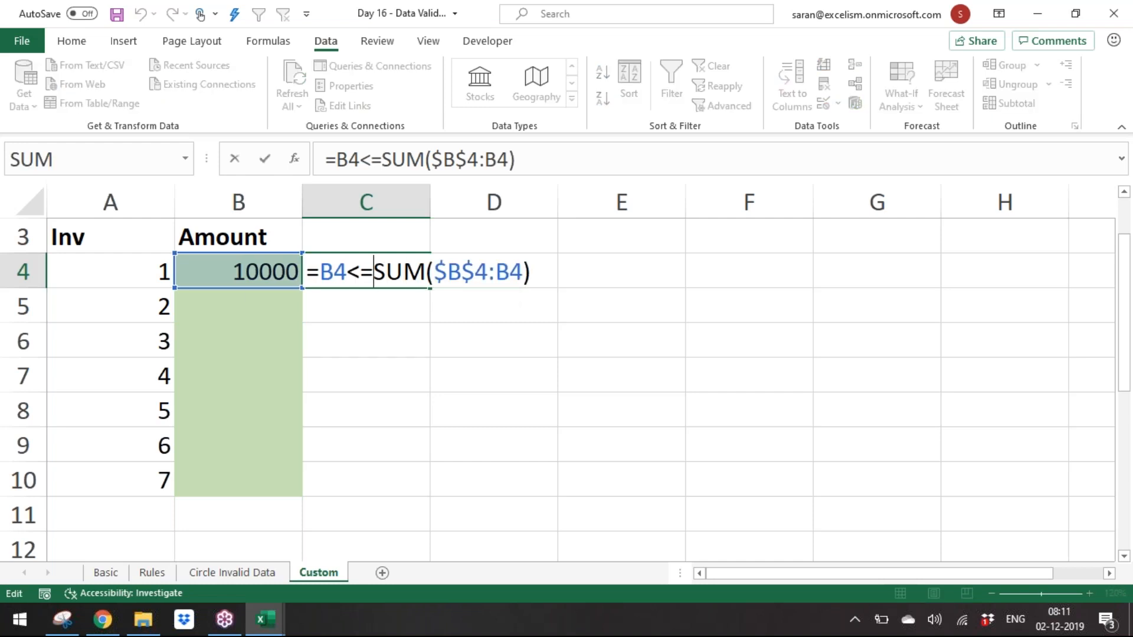
key("shift+Left")
key("shift+Left")
key("shift+Left")
key("shift+Left")
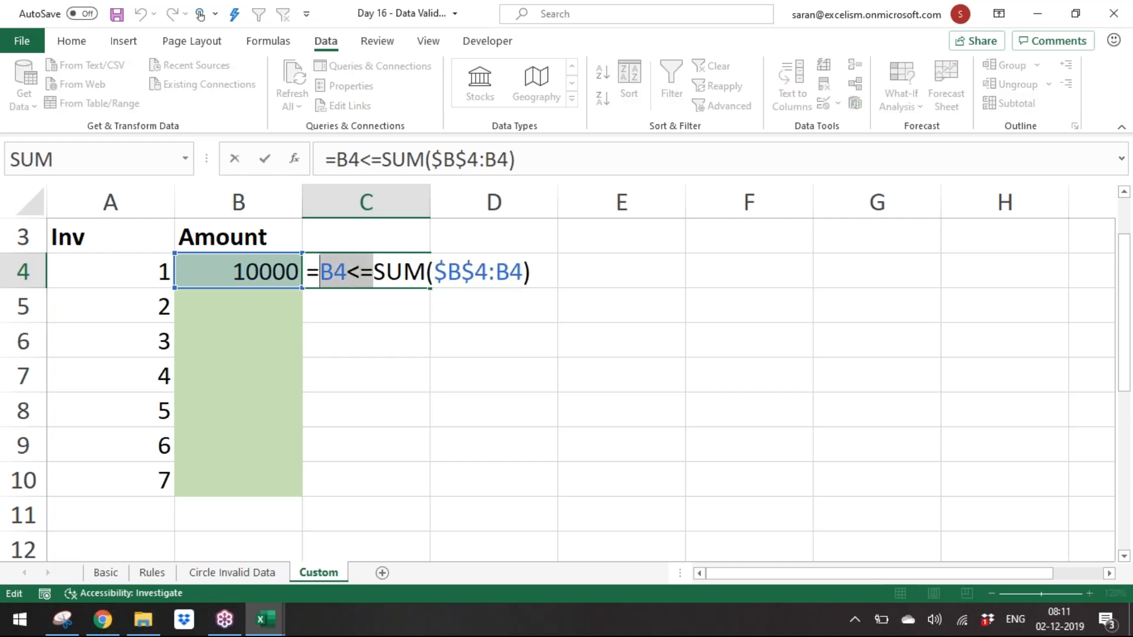
key("BackSpace")
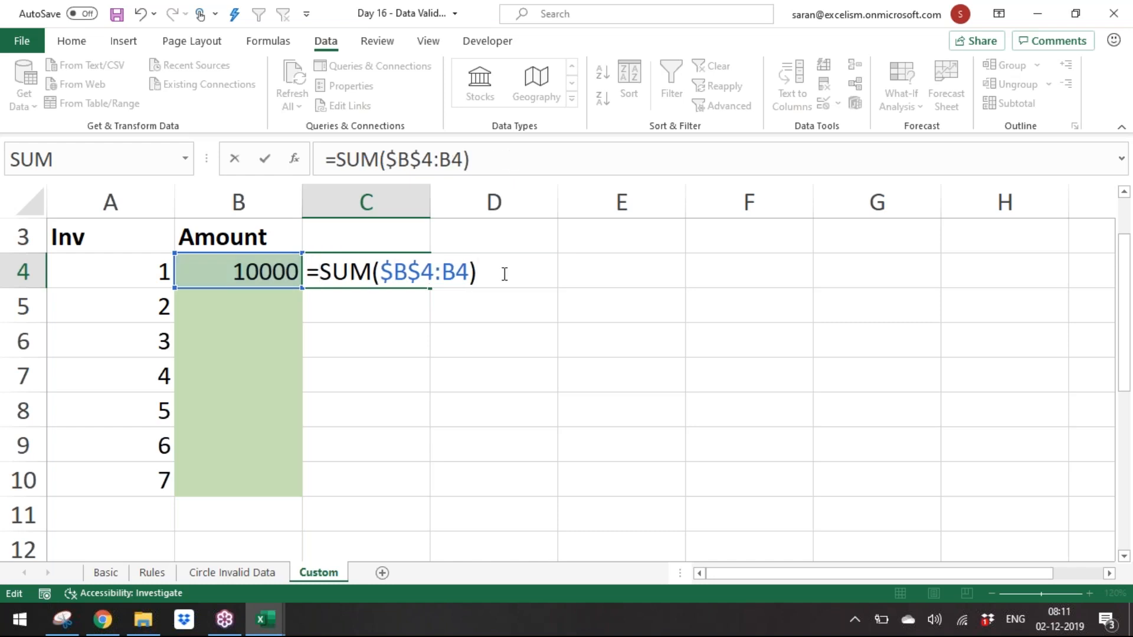
type("<=30000")
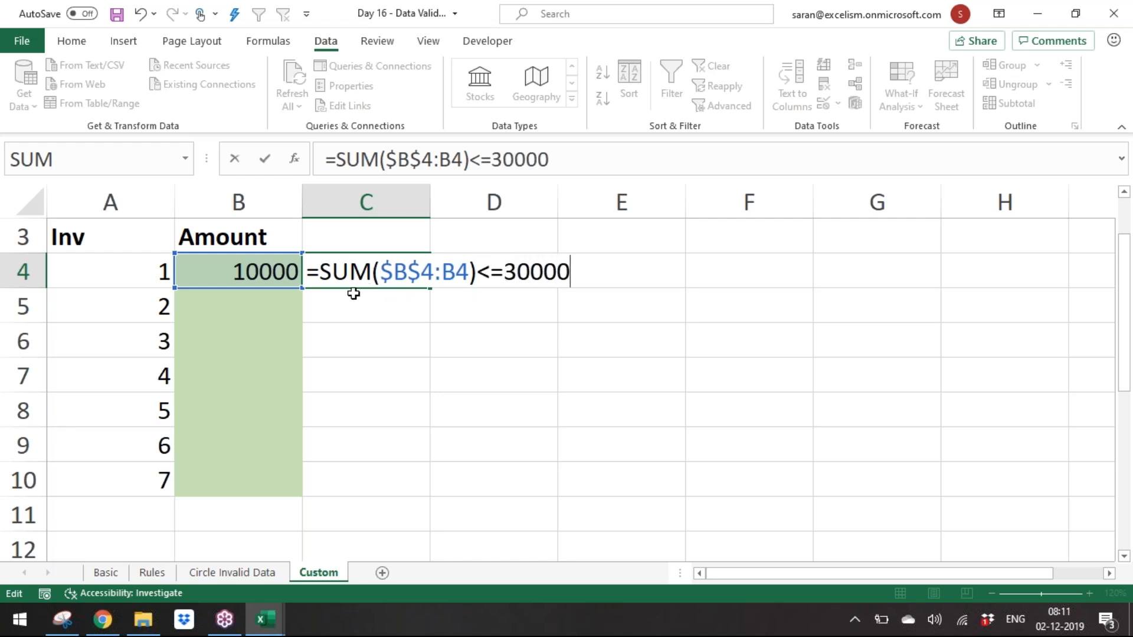
left_click_drag(319, 273, 478, 275)
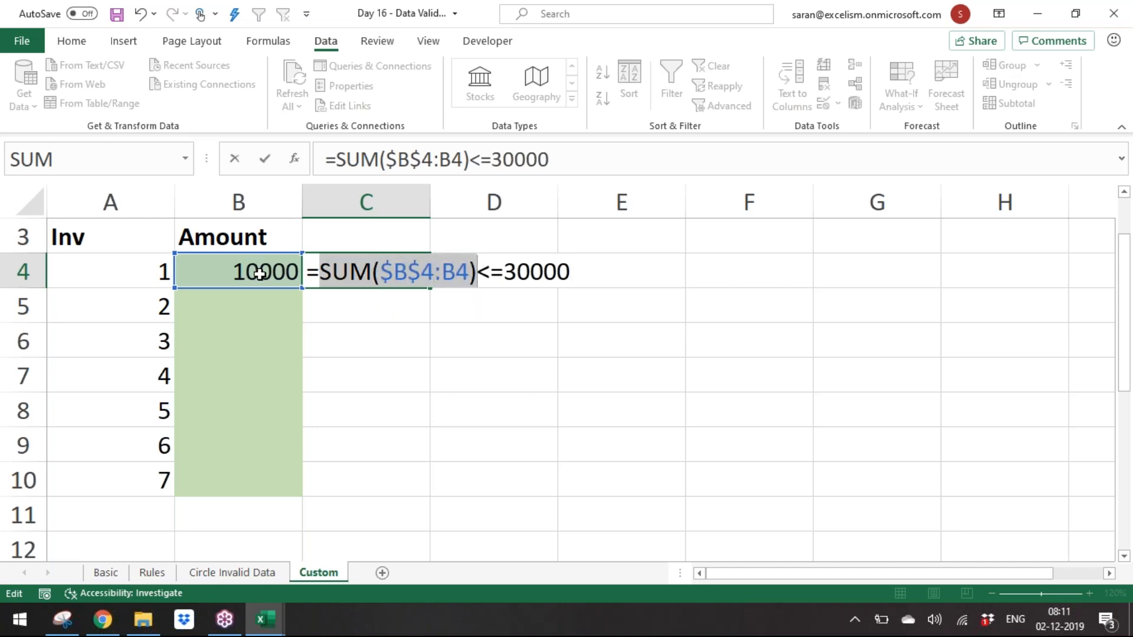
key("Return")
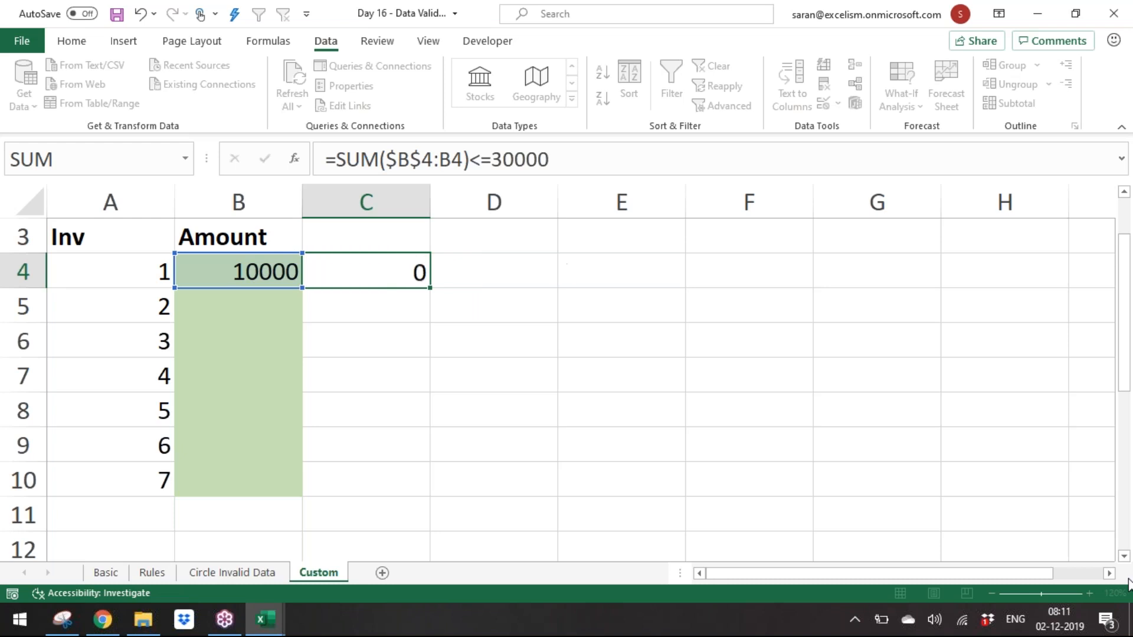
Step: Enter 15000 as the second amount in B5
key("Left")
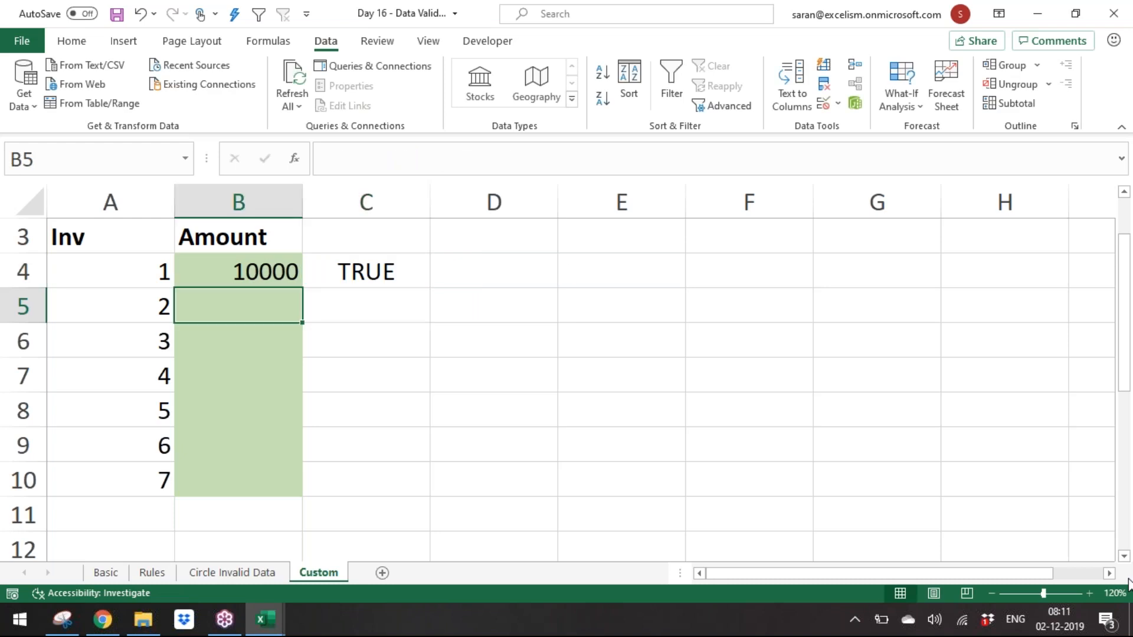
type("15000")
key("Return")
key("Left")
key("Up")
key("Right")
key("Right")
key("Up")
key("Delete")
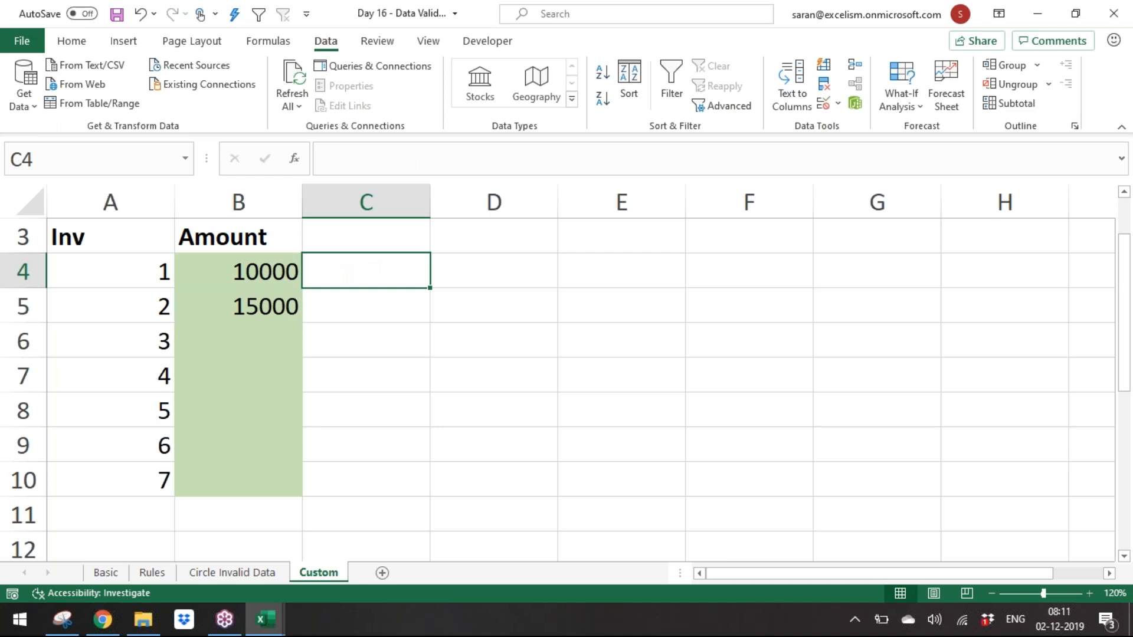
key("ctrl+t")
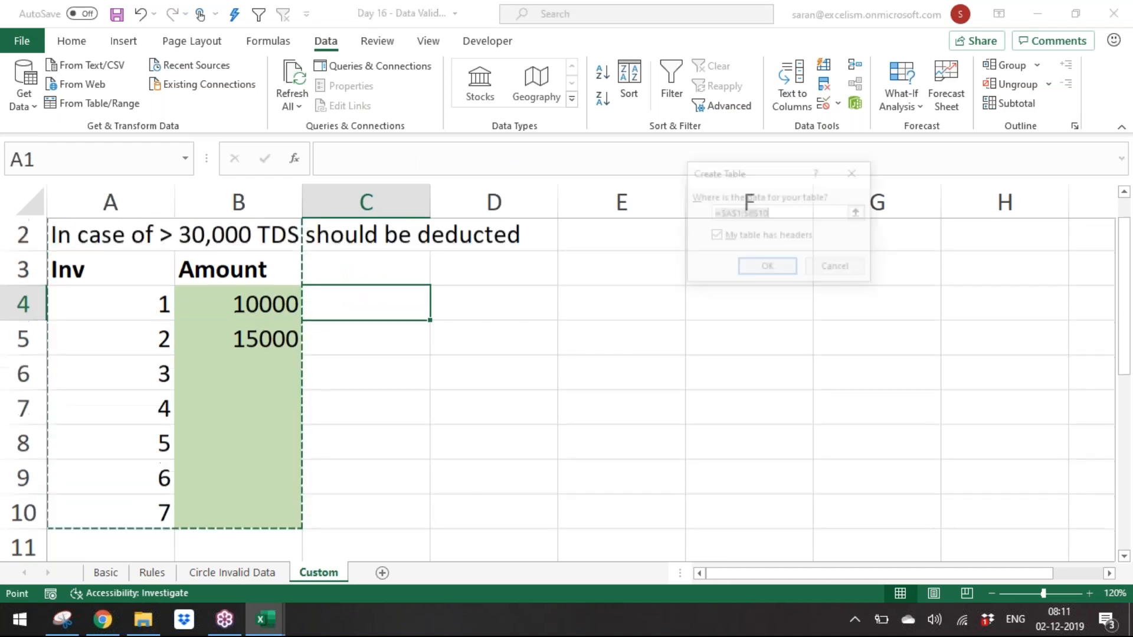
key("Escape")
key("ctrl+z")
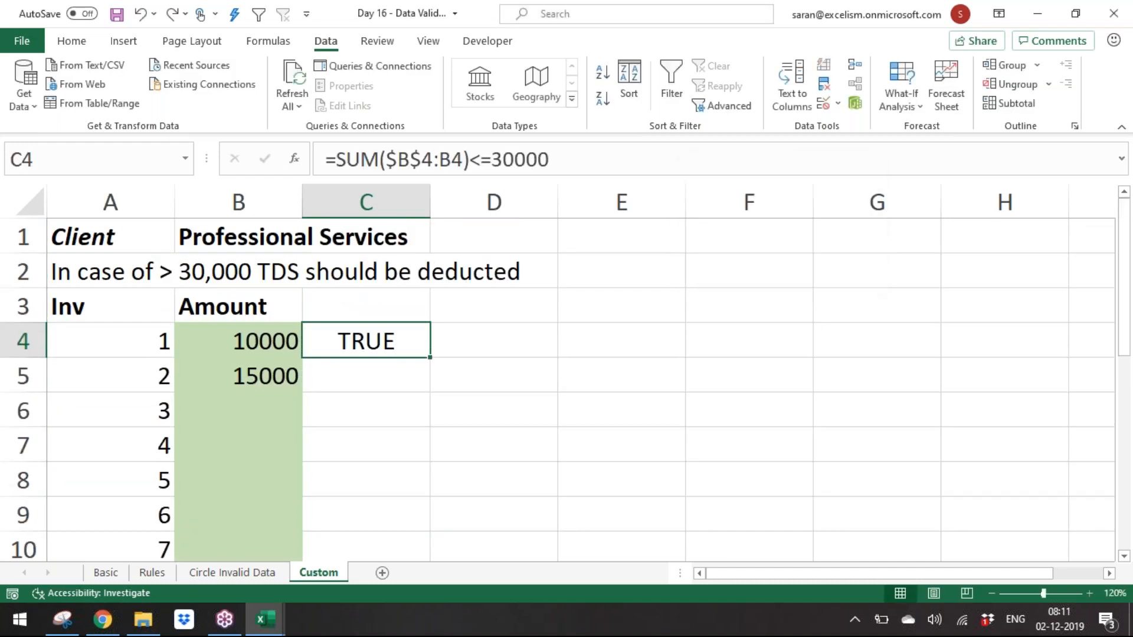
Step: Copy the C4 formula into C5 and open it for editing to inspect the expanded range
key("ctrl+c")
key("Down")
key("ctrl+v")
key("F2")
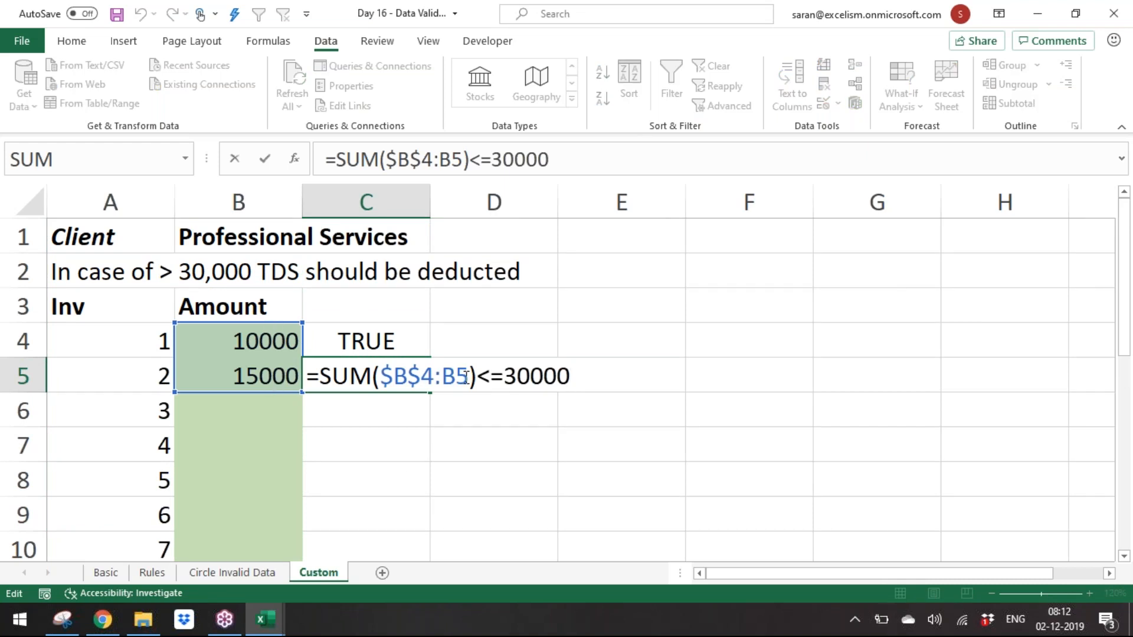
Step: Enter 5000 as the third amount in B6
key("Return")
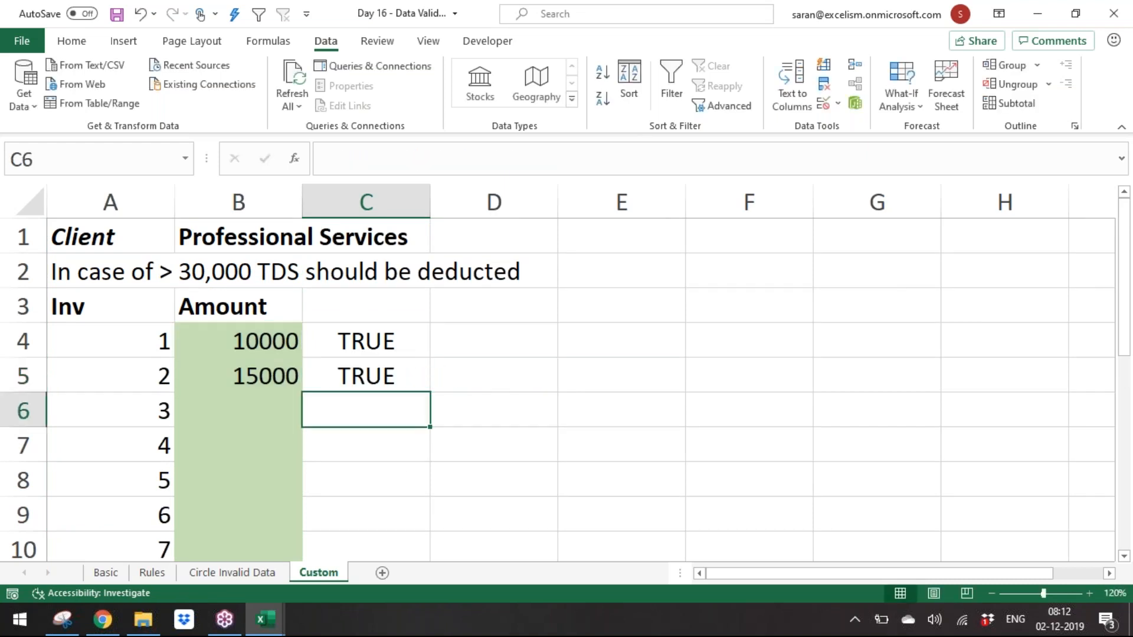
key("Left")
type("5000")
key("Return")
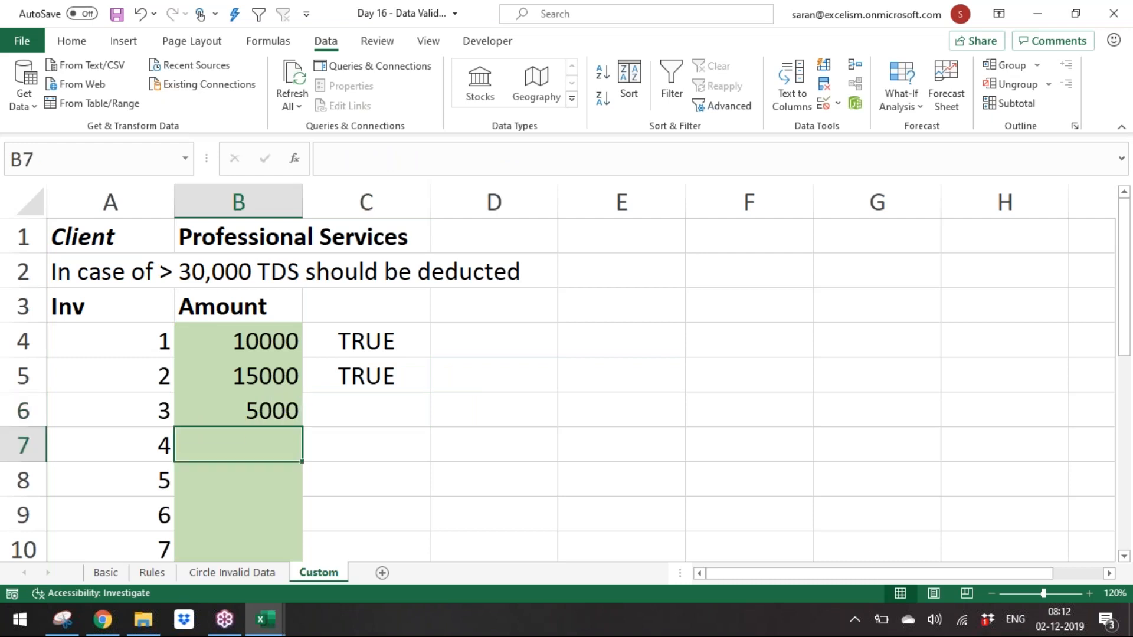
Step: Copy the cumulative-sum check formula from C5 into C6
key("Up")
key("Up")
key("Right")
key("ctrl+c")
key("Down")
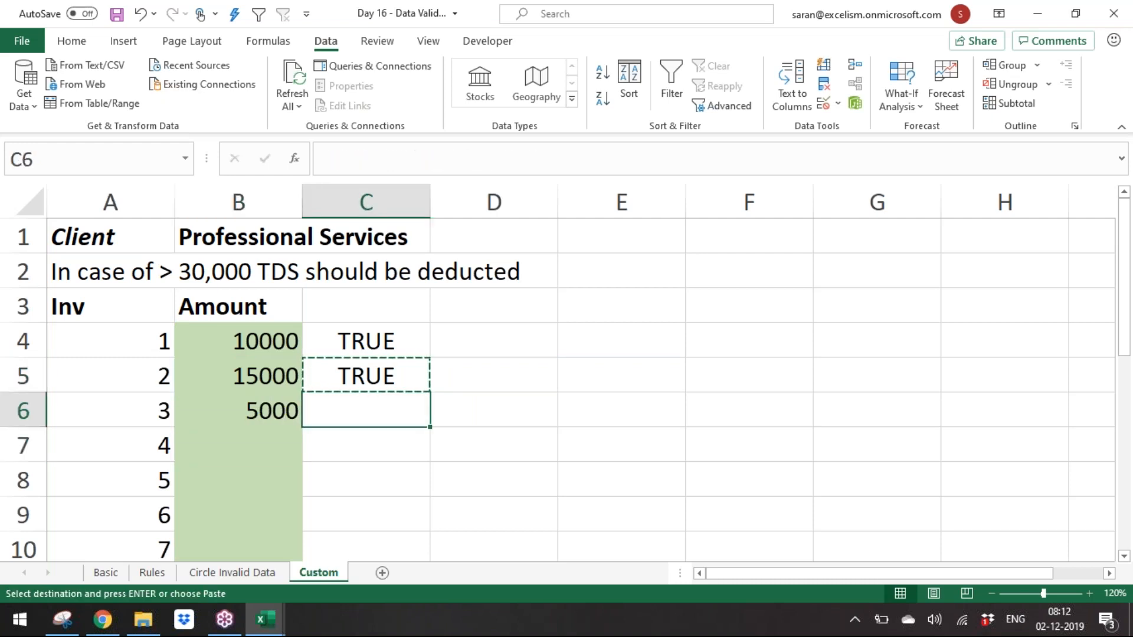
key("Return")
Step: Enter 2000 as the fourth amount in B7
key("Down")
key("Left")
key("Up")
key("Down")
type("20")
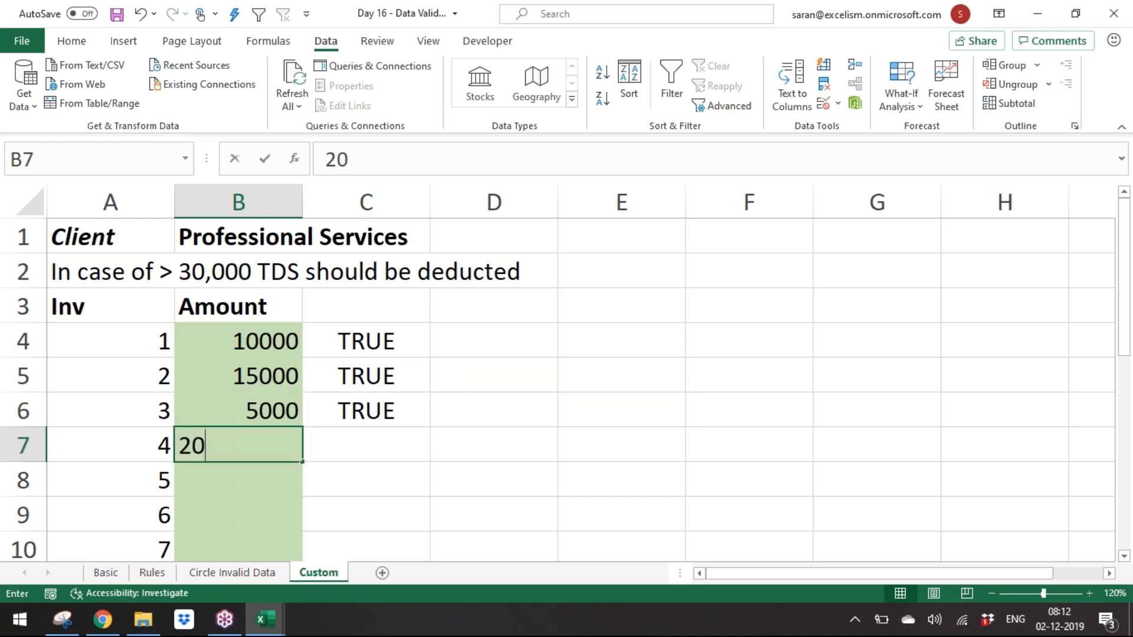
type("00")
key("Return")
Step: Copy the check formula from C6 into C7 and open it for editing to inspect the expanded range
key("Up")
key("Up")
key("Right")
key("ctrl+c")
key("Down")
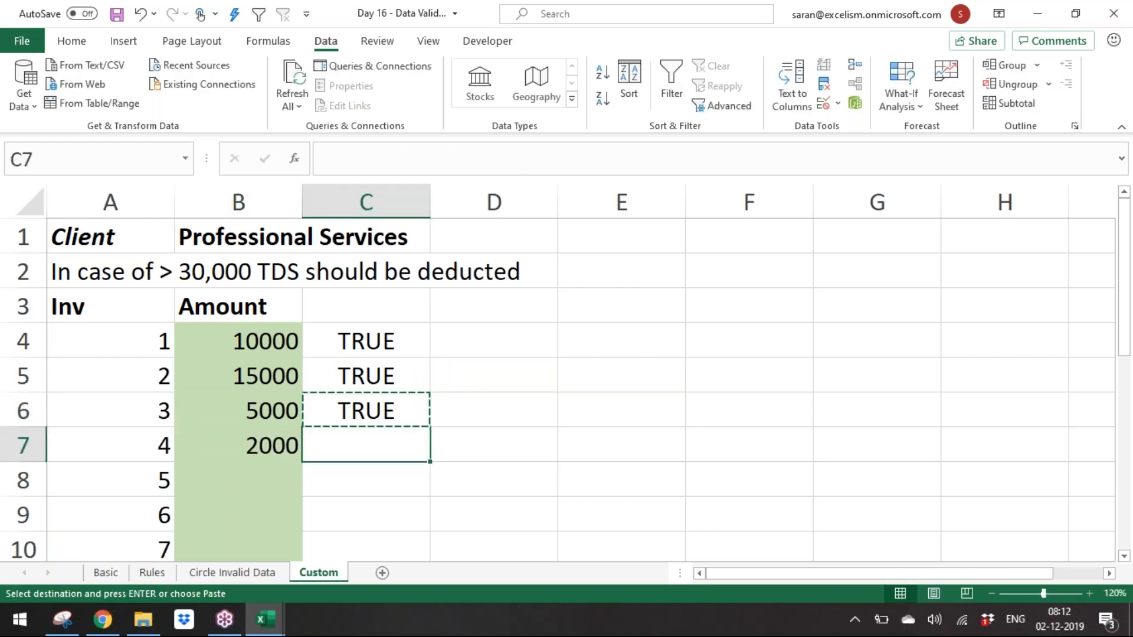
key("Return")
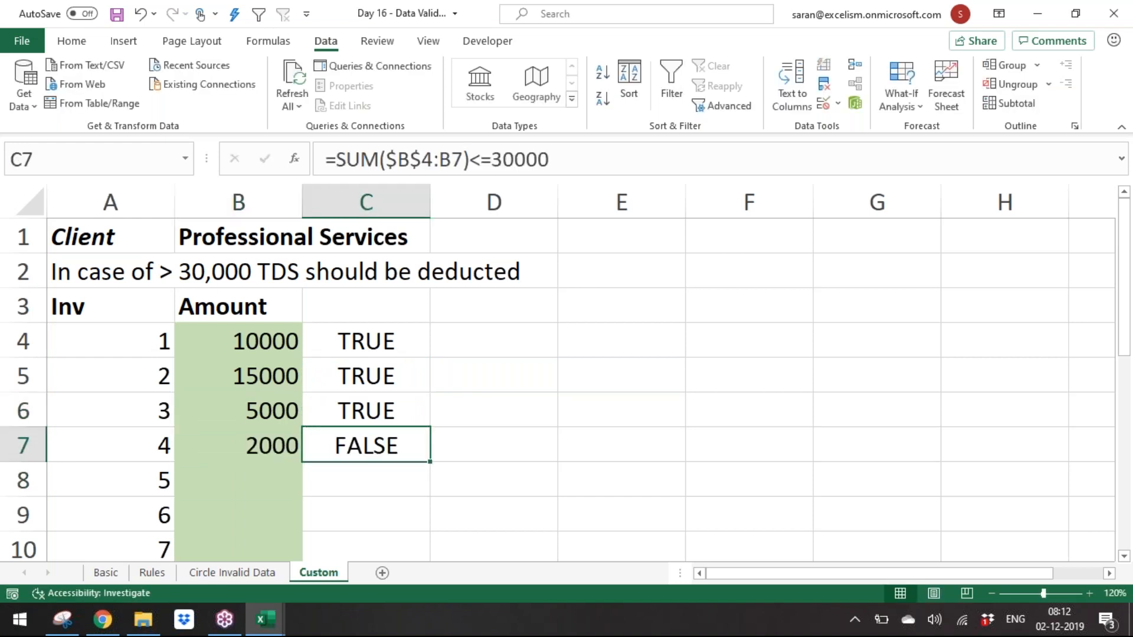
key("F2")
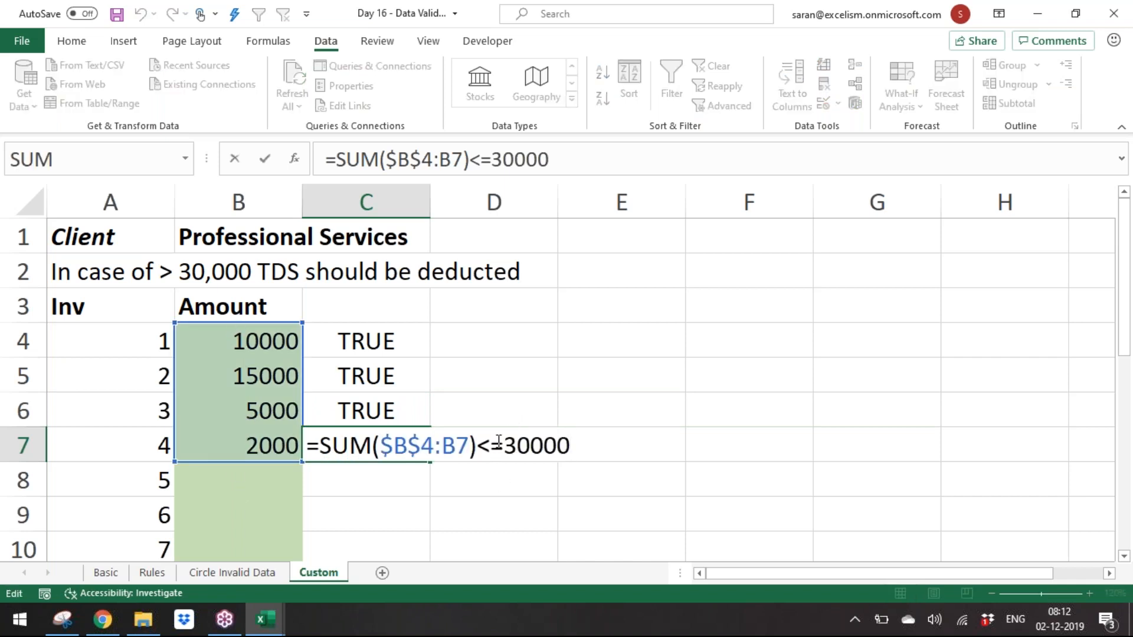
key("Return")
Step: Select the first three amounts in column B to check their total
key("Up")
key("Up")
key("Up")
key("Up")
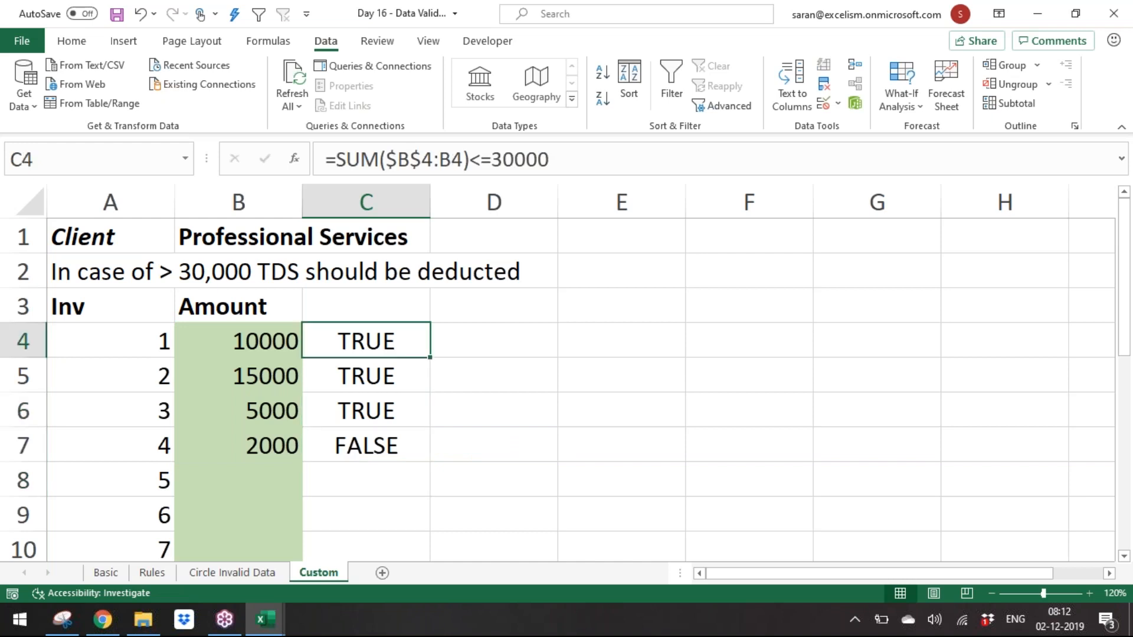
key("shift+Down")
key("shift+Down")
key("Left")
key("shift+Down")
key("shift+Down")
key("Down")
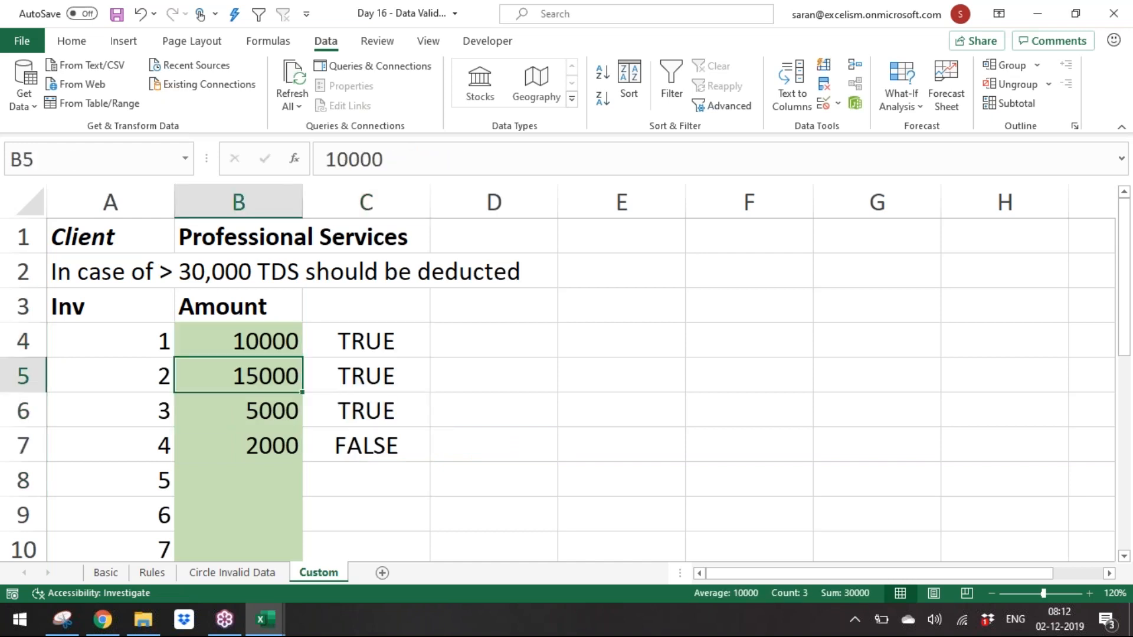
key("Down")
key("Down")
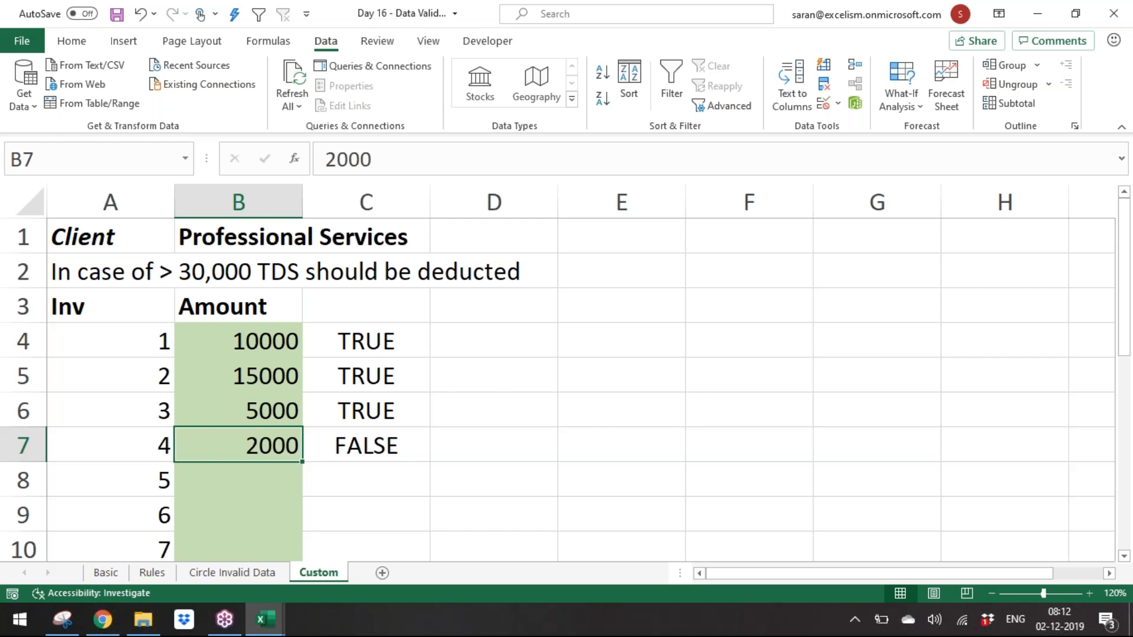
key("Right")
key("Left")
left_click(1124, 557)
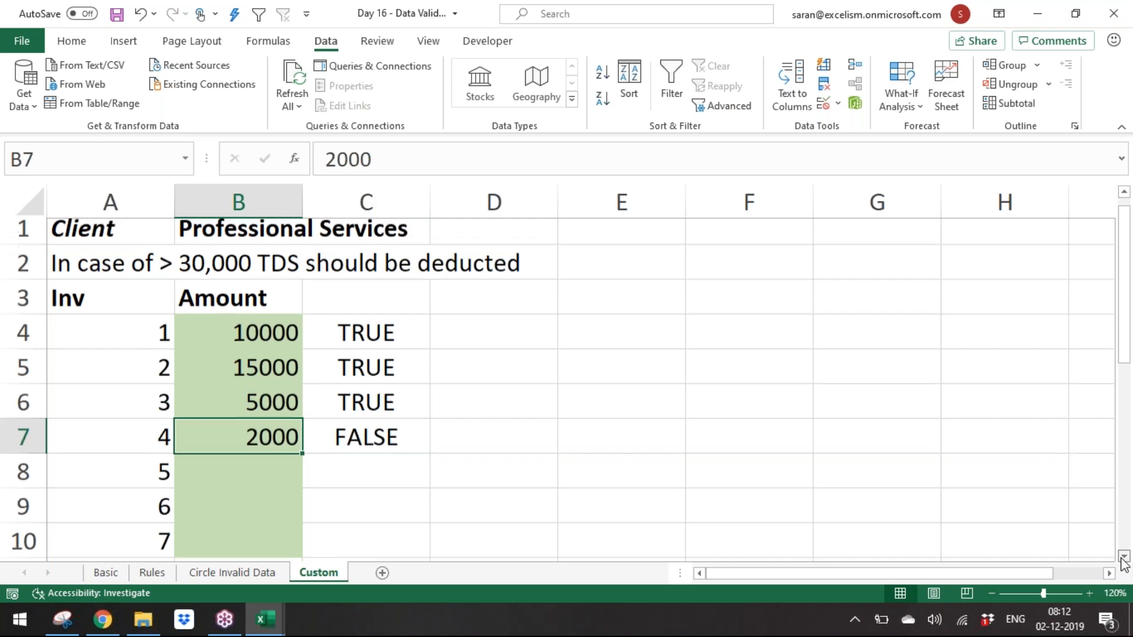
Step: Clear the four amounts in B4:B7
scroll(1123, 558, "down", 1)
key("Up")
key("Up")
key("Up")
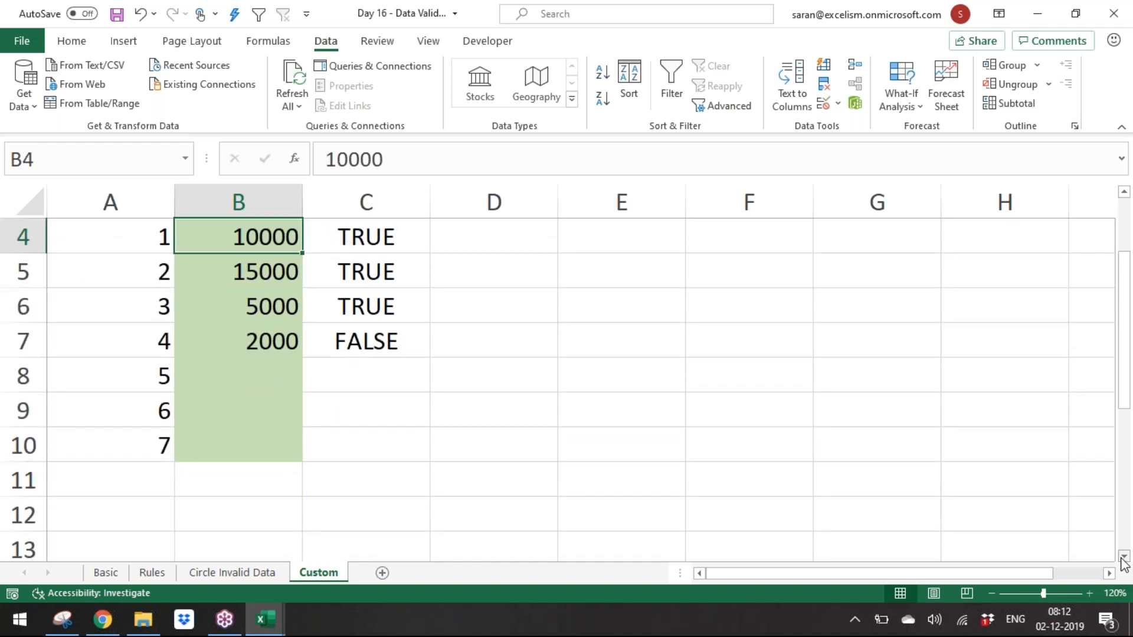
key("shift+Down")
key("shift+Down")
key("shift+Down")
key("shift+Down")
key("shift+Down")
key("shift+Down")
key("Delete")
Step: Set a Custom data validation rule on the amount cells B4:B10 with the formula =sum($B$4:B4)<=30000
key("alt")
key("d")
key("l")
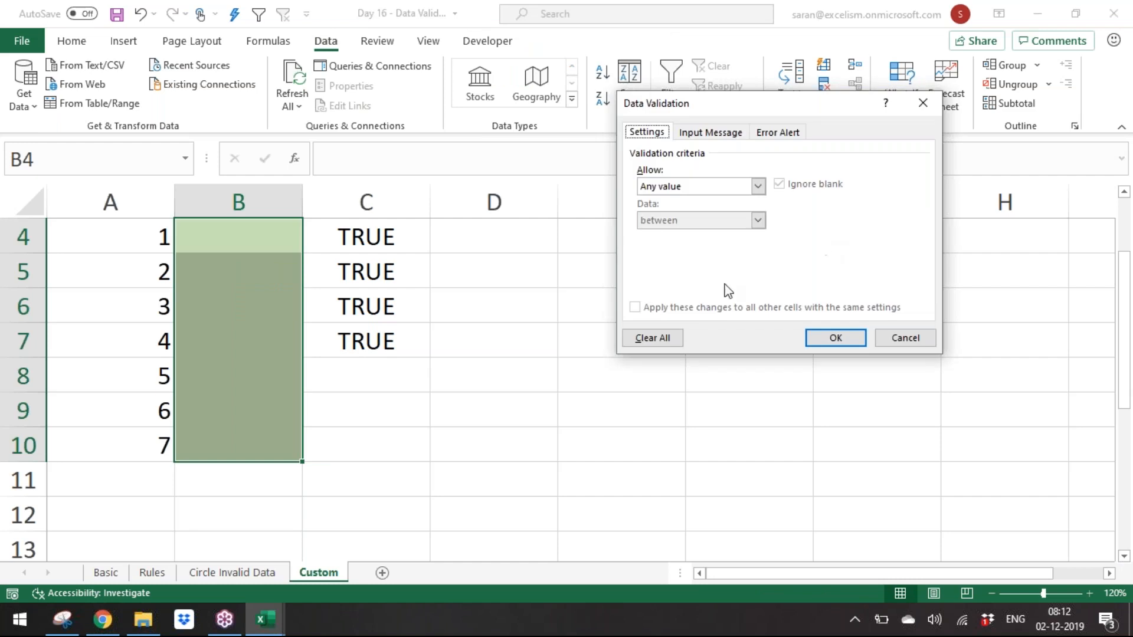
left_click(721, 186)
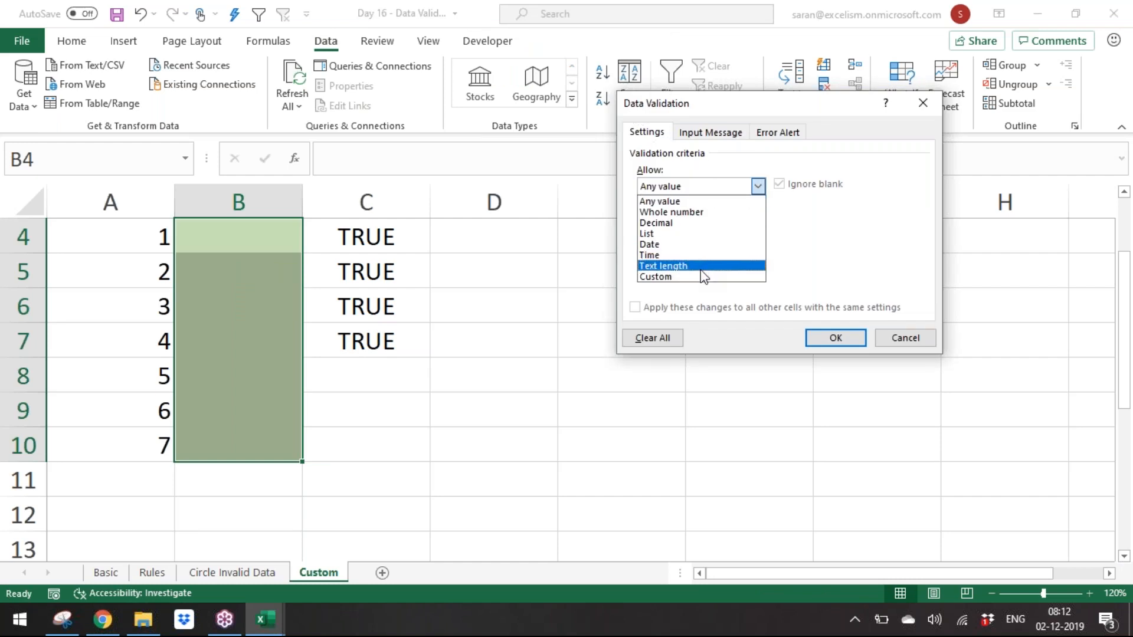
left_click(702, 277)
left_click(698, 256)
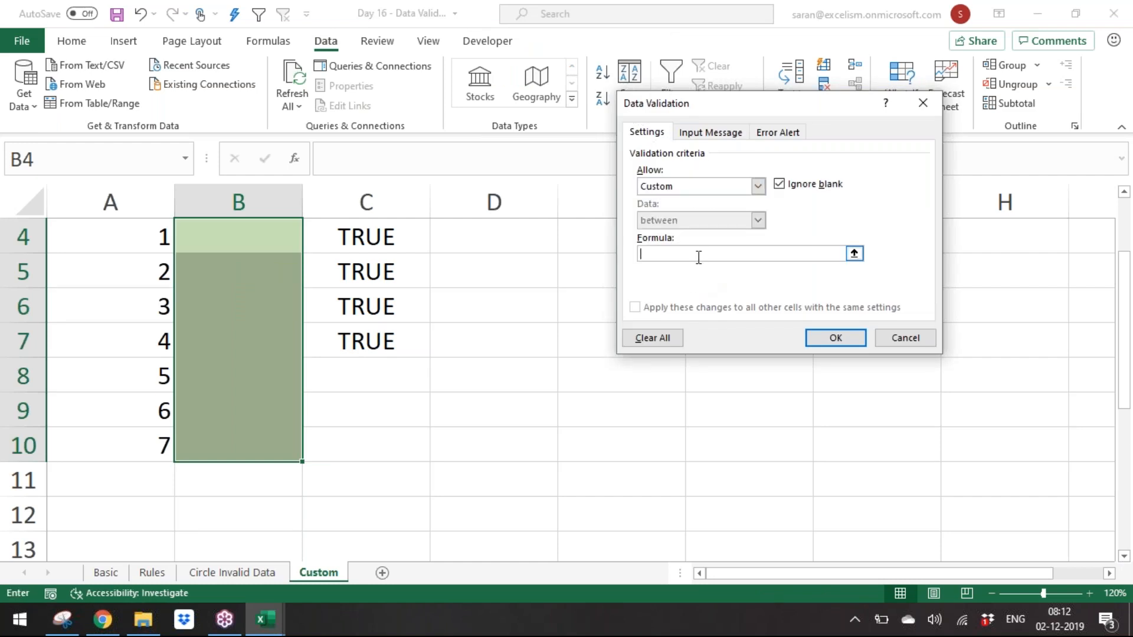
type("=sum(")
left_click(281, 246)
type(":B4)<=30000")
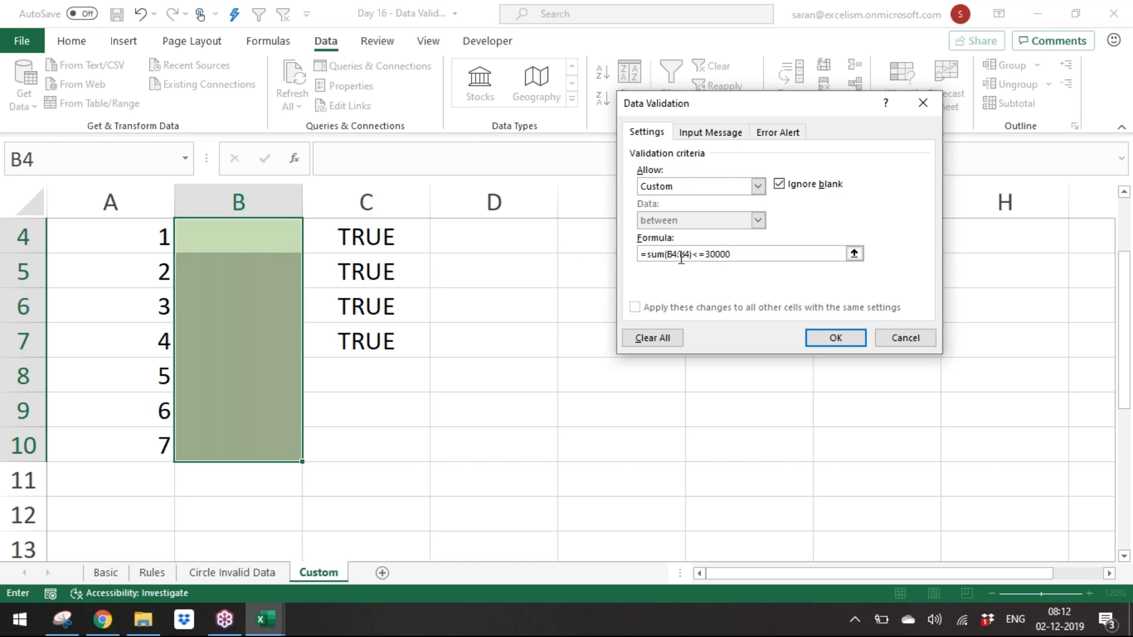
left_click_drag(668, 254, 680, 255)
key("F4")
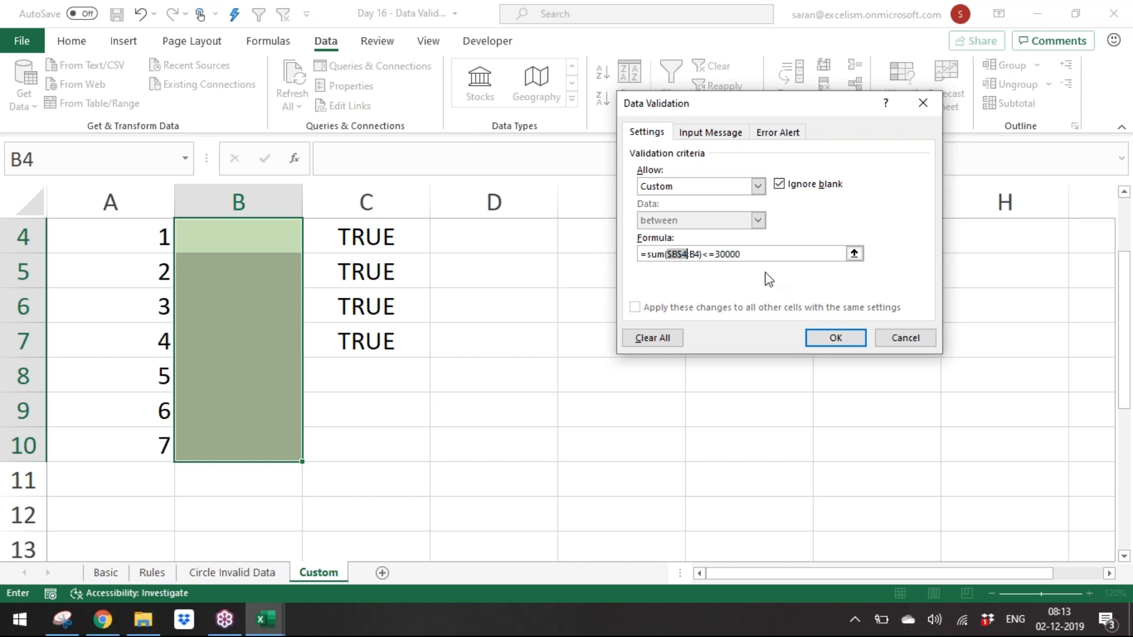
Step: Apply the custom validation rule =sum($B$4:B4)<=30000 to the amount cells B4:B10
left_click(698, 255)
left_click(834, 341)
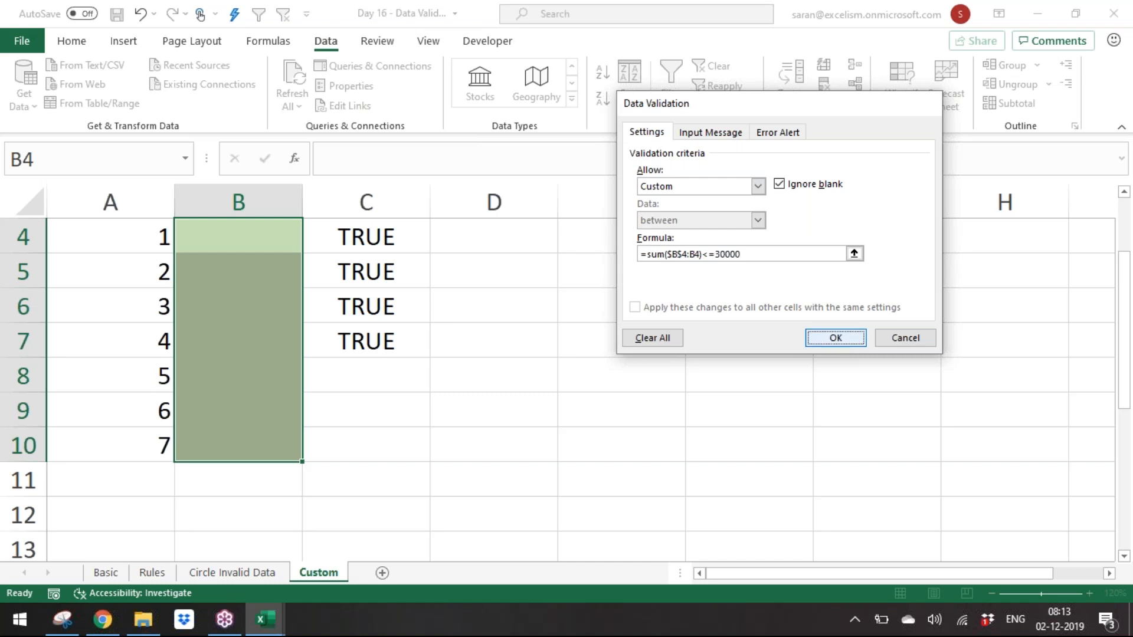
Step: Configure a Warning error alert titled Dear Staff with the message Have you deducted TDS? for the amount cells
key("alt+d")
key("l")
left_click(776, 133)
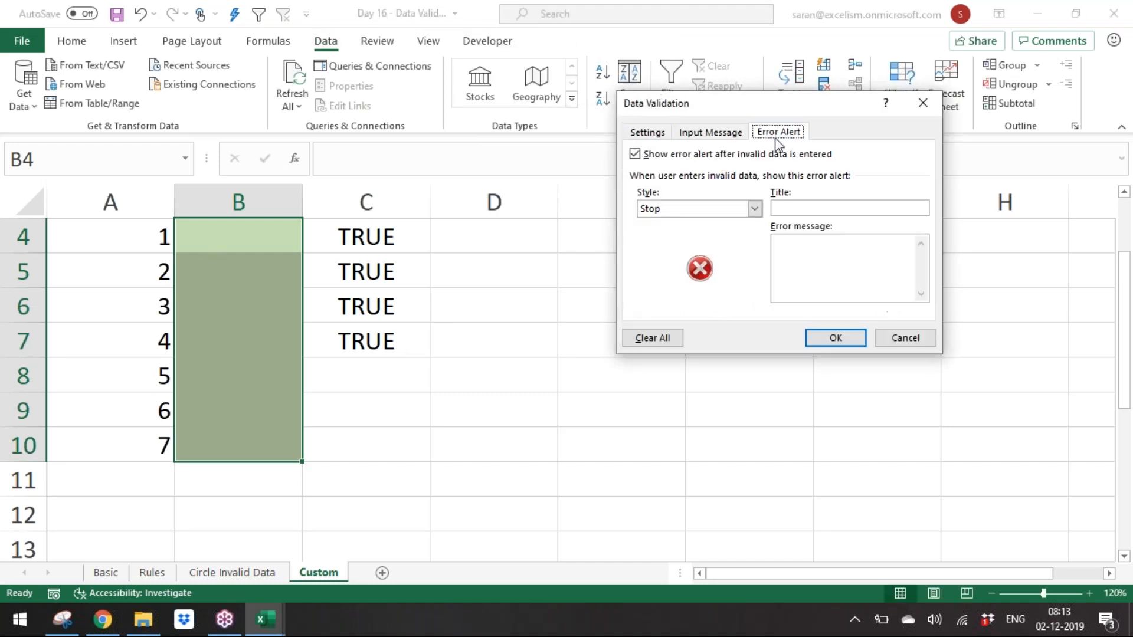
left_click(718, 213)
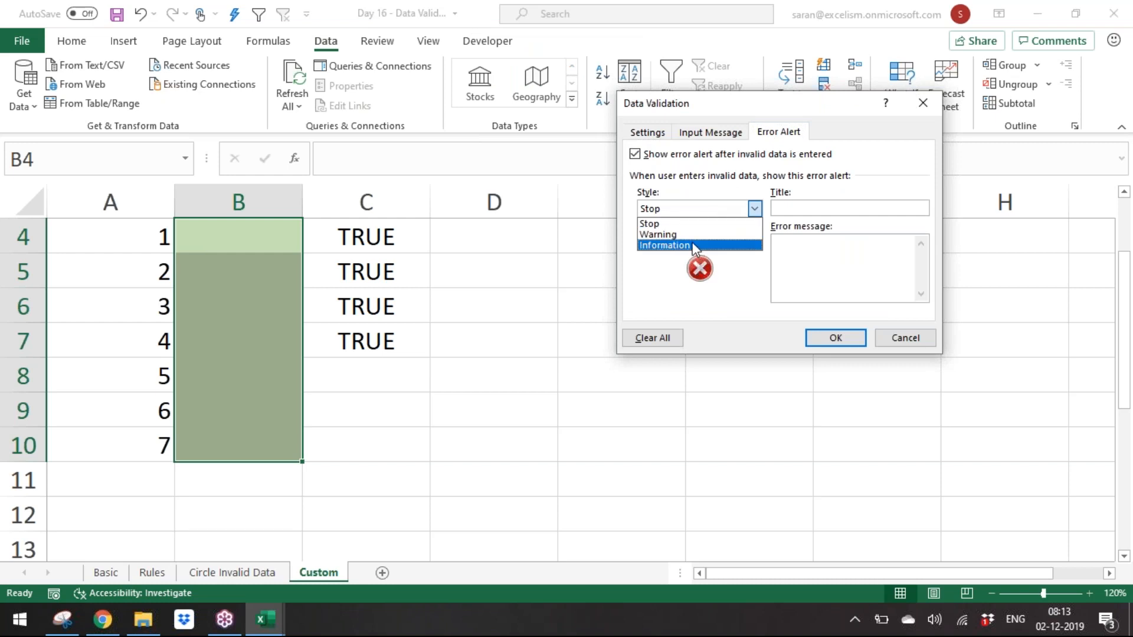
left_click(694, 246)
left_click(690, 211)
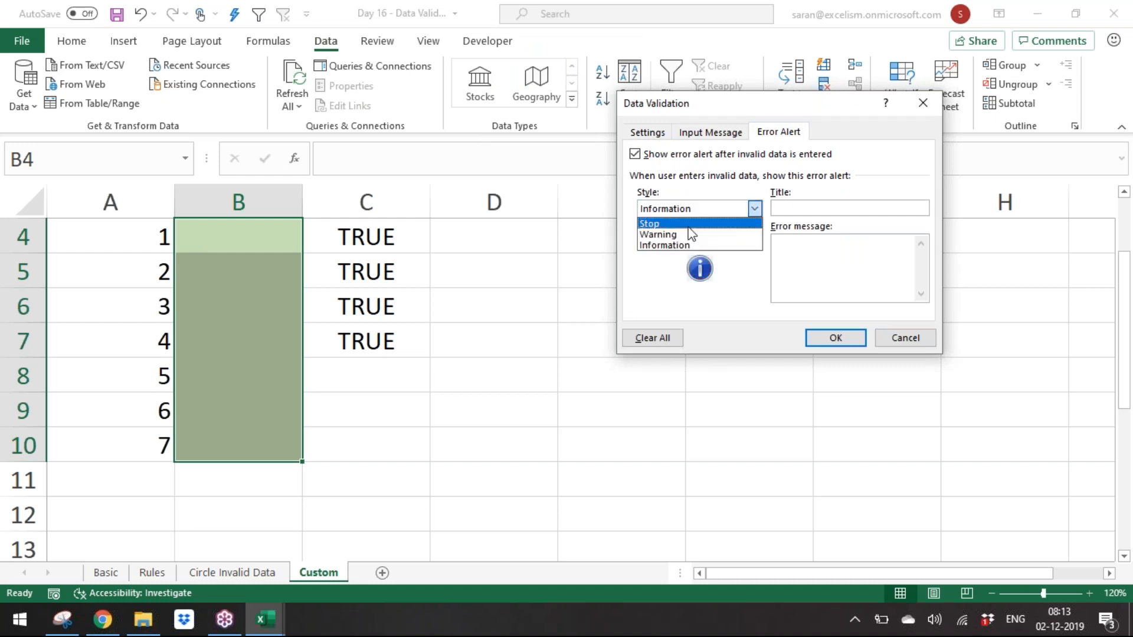
left_click(689, 236)
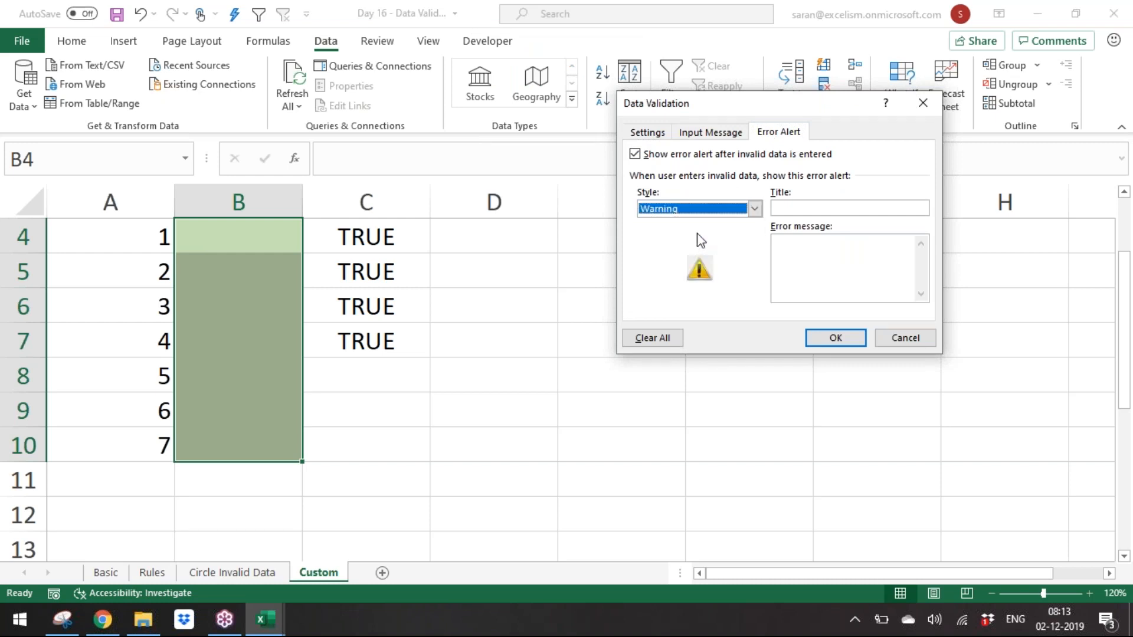
left_click(822, 207)
type("Dear Staff")
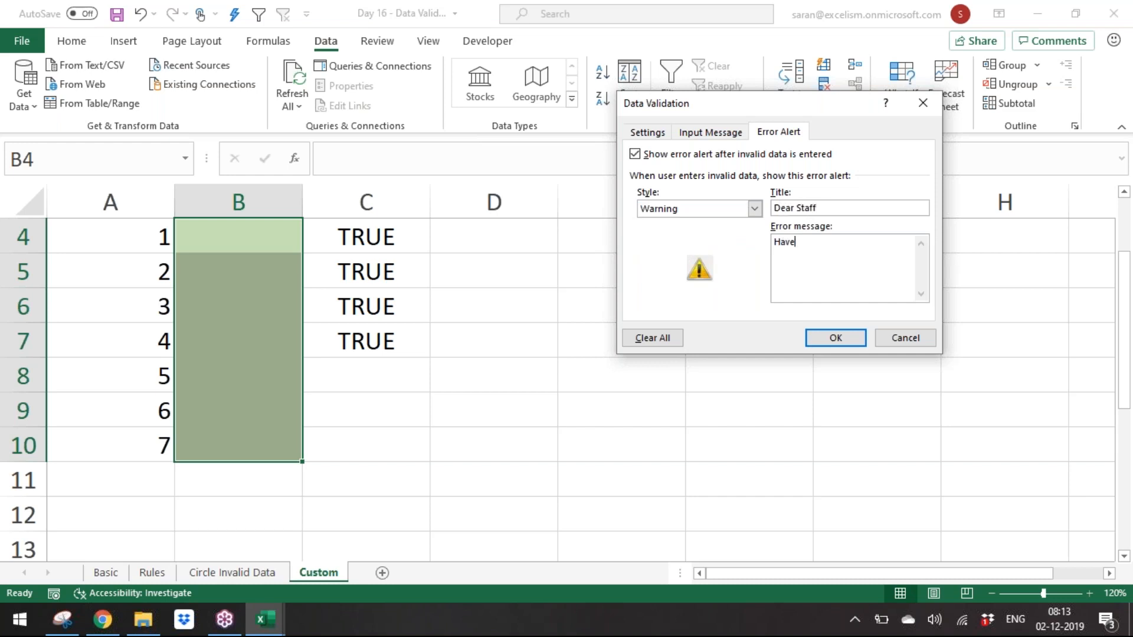
type("educted TDS?")
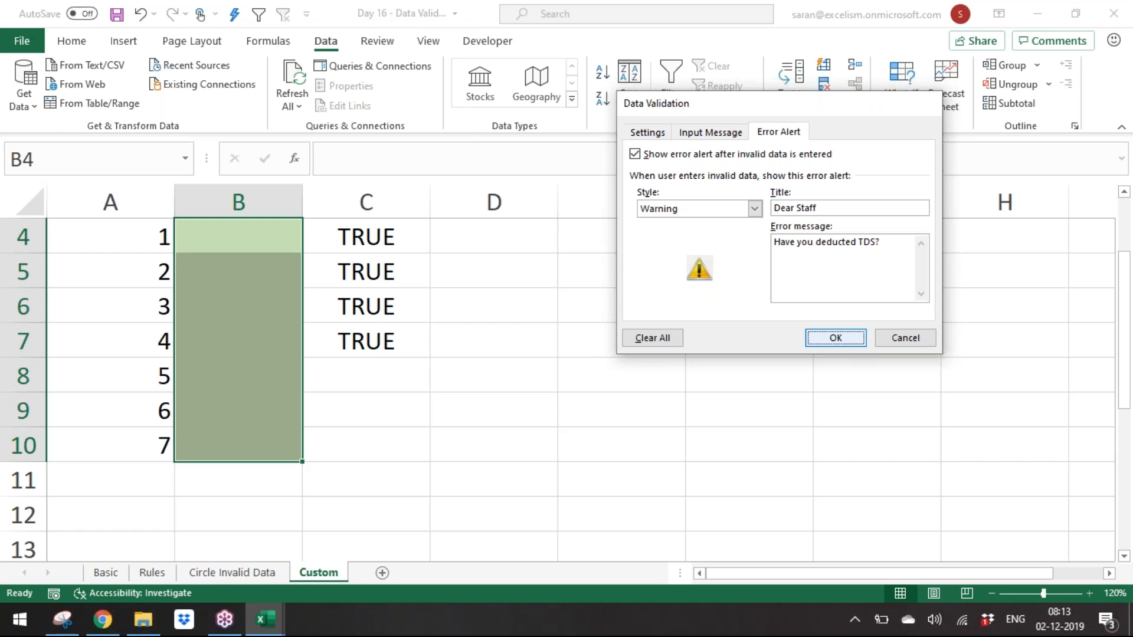
left_click(855, 338)
Step: Enter invoice amounts 5000, 6000, 7000 and 8000 in B4:B7
key("Up")
key("Down")
type("5000")
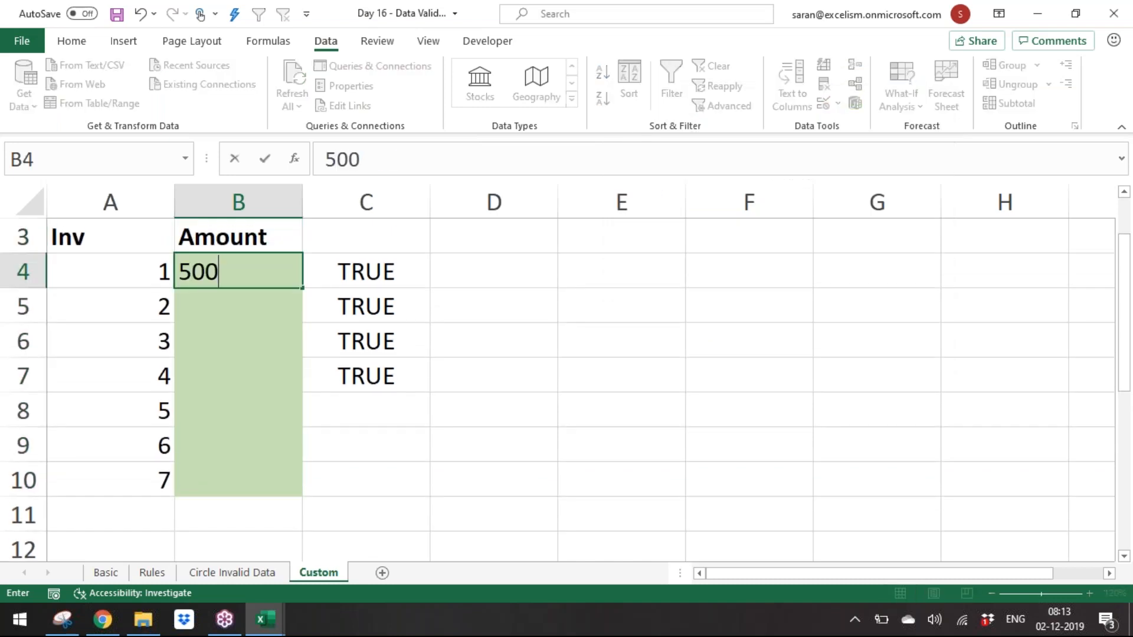
key("Return")
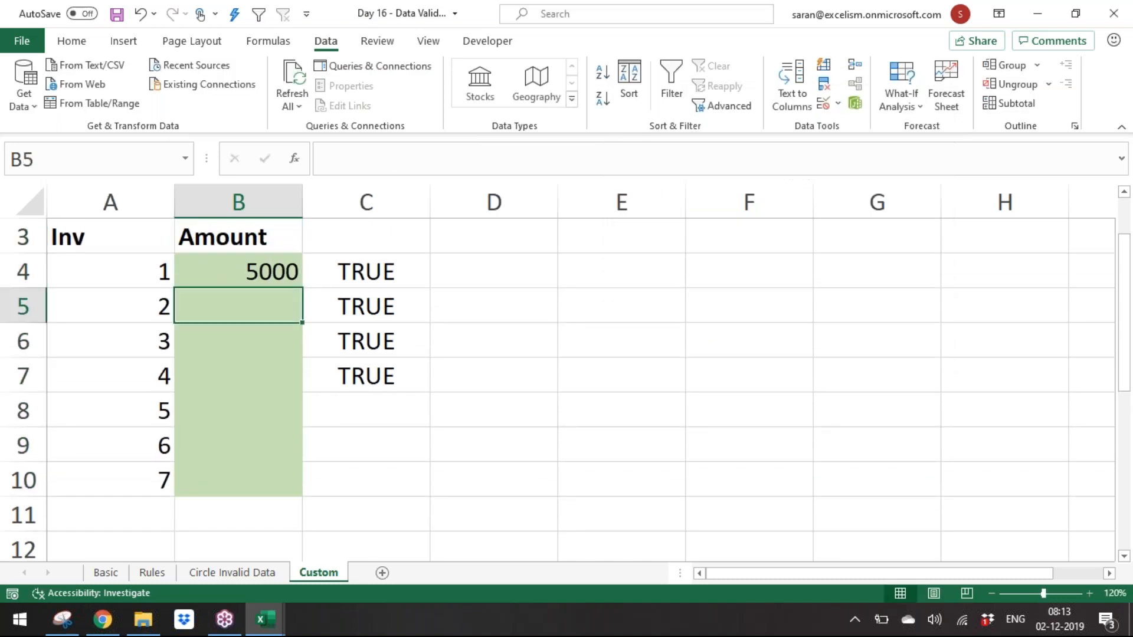
type("6000")
key("Return")
type("7000")
key("Return")
type("8000")
key("Return")
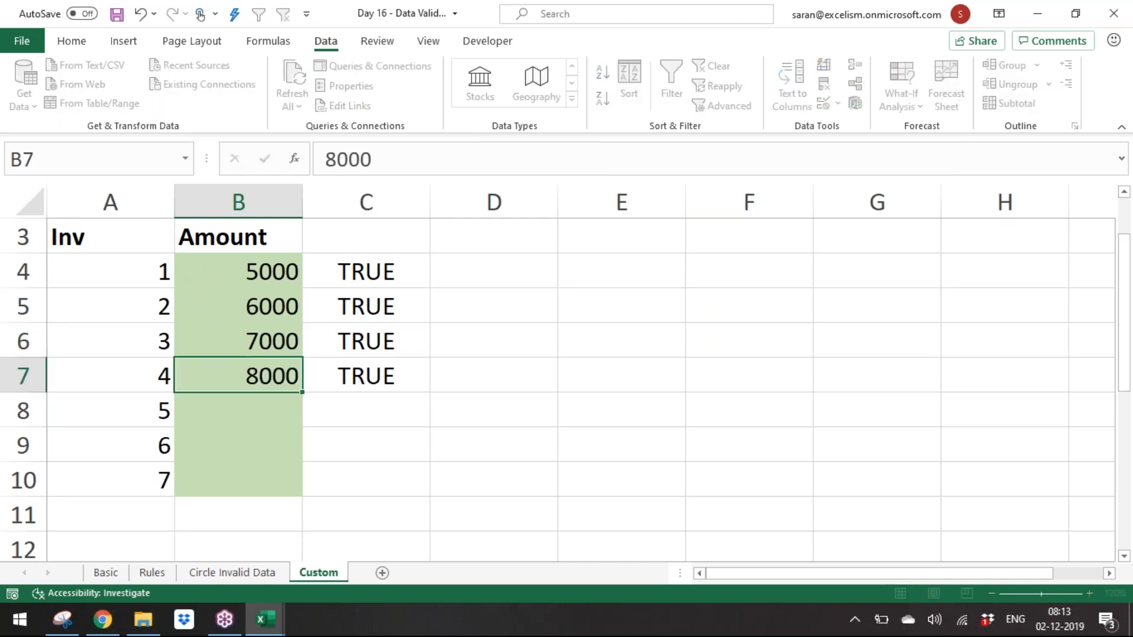
Step: Enter 9000 in B8 and accept it past the TDS warning
type("9000")
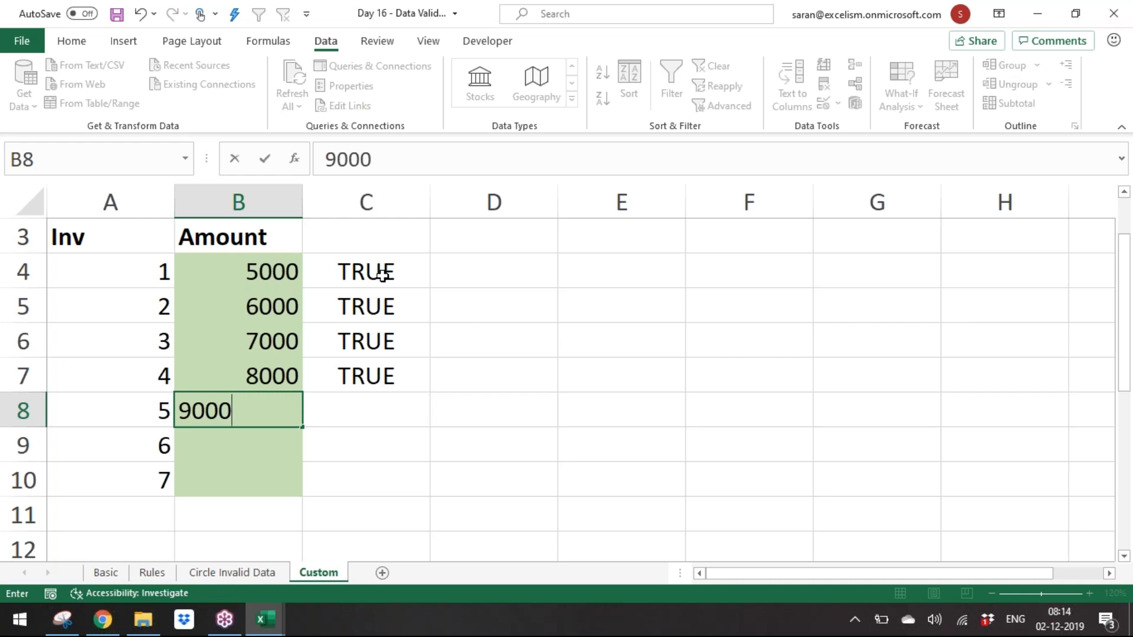
key("Return")
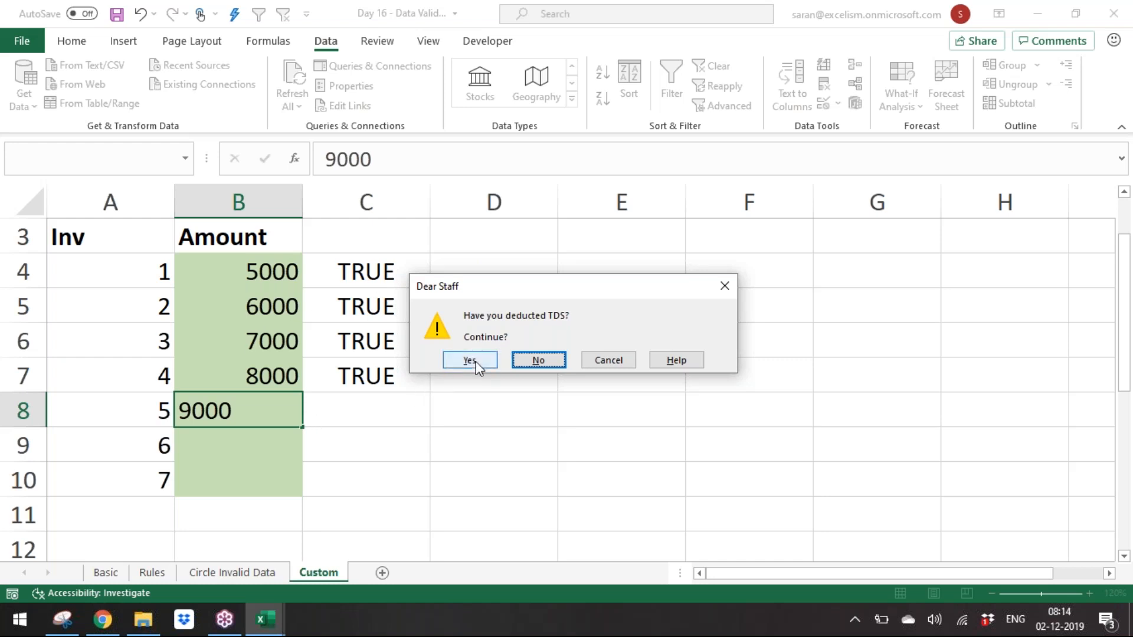
left_click(476, 363)
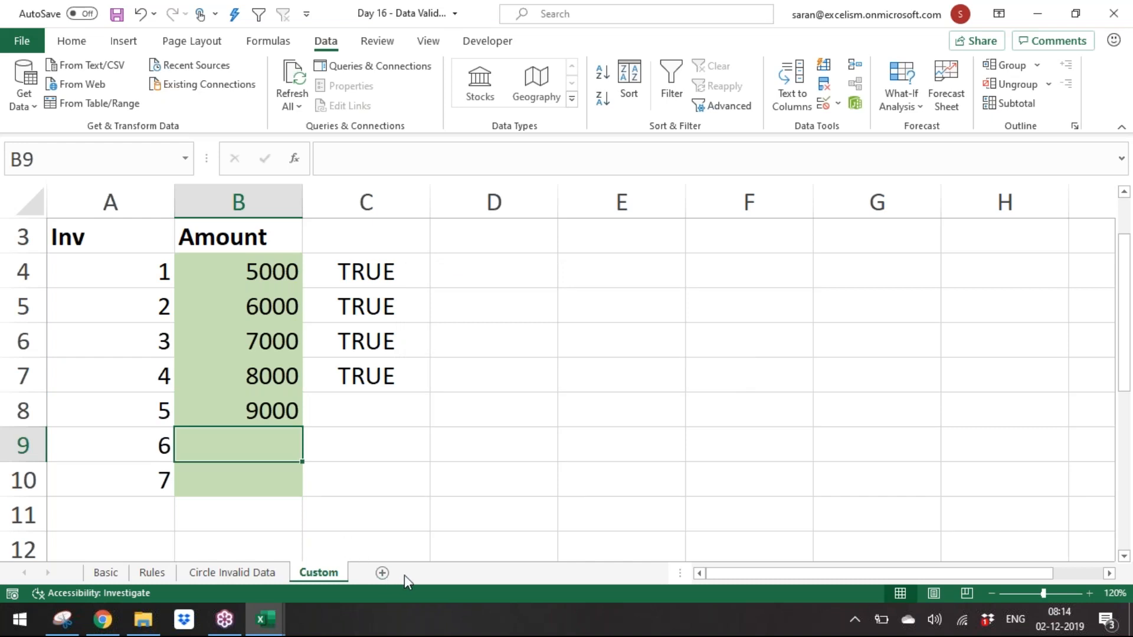
Step: Add a new sheet and enter the label PAN in A1
left_click(382, 573)
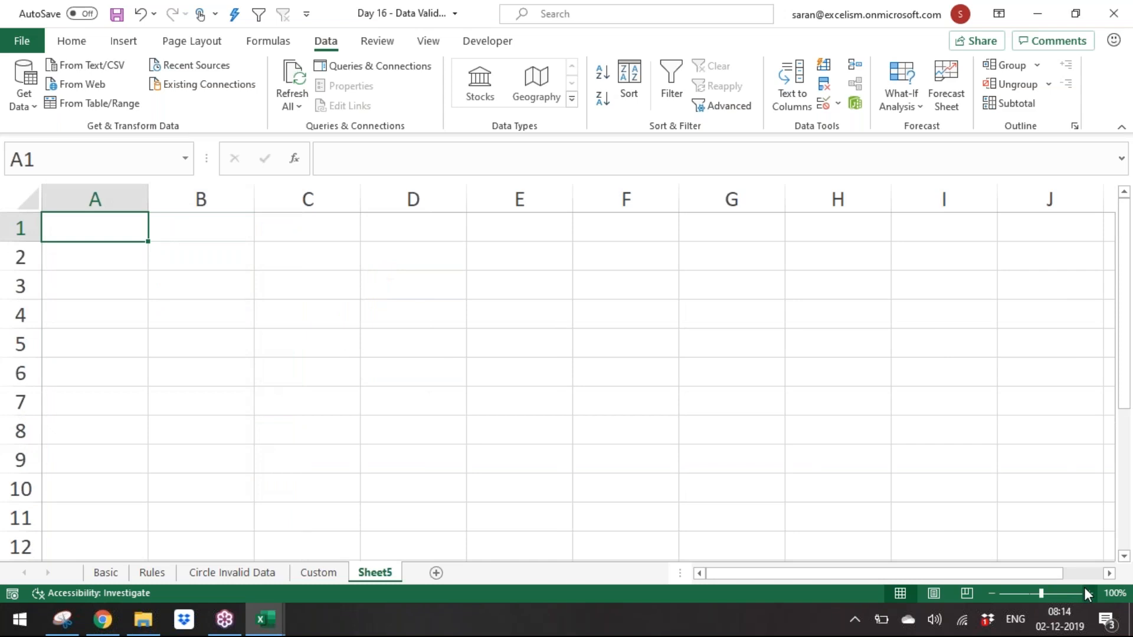
scroll(397, 259, "up", 3)
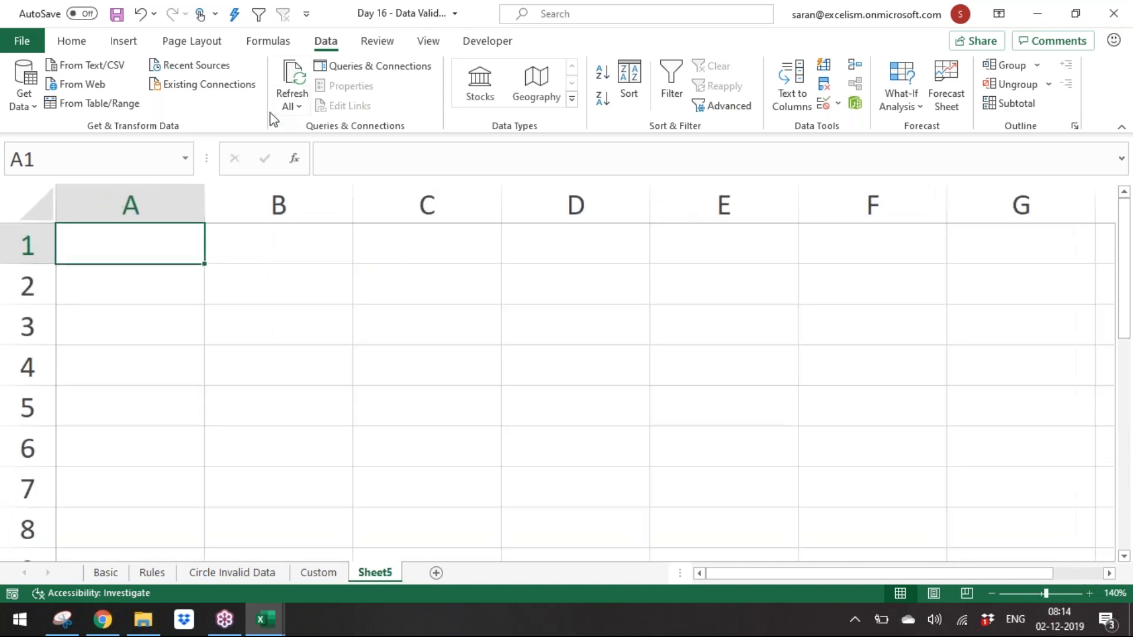
type("PAN")
key("Tab")
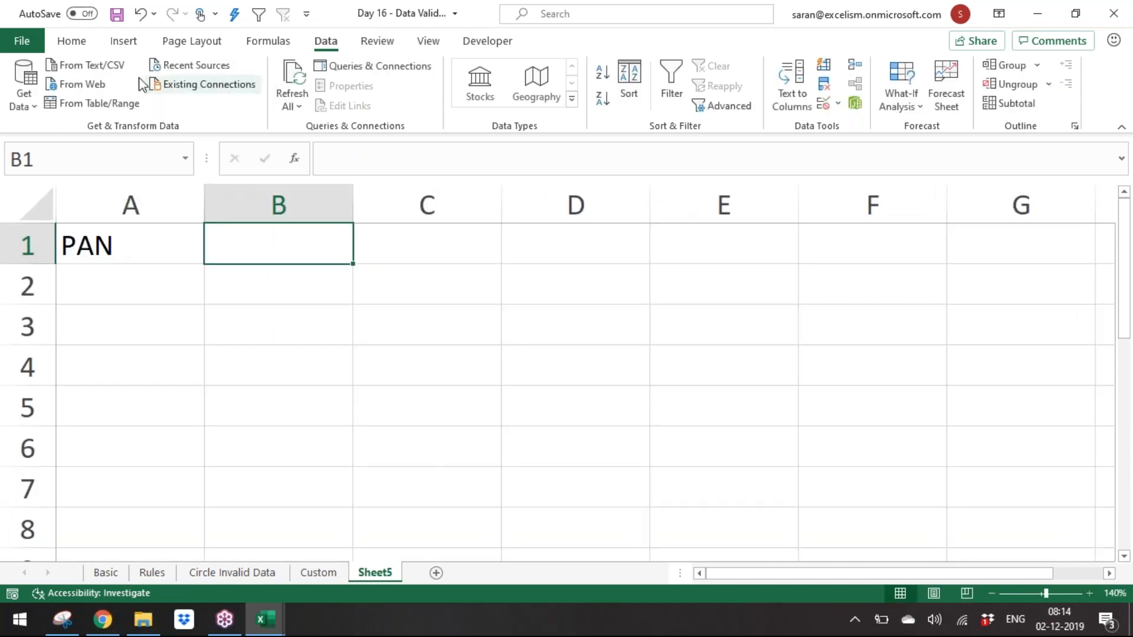
Step: Fill cell B1 with yellow
left_click(75, 42)
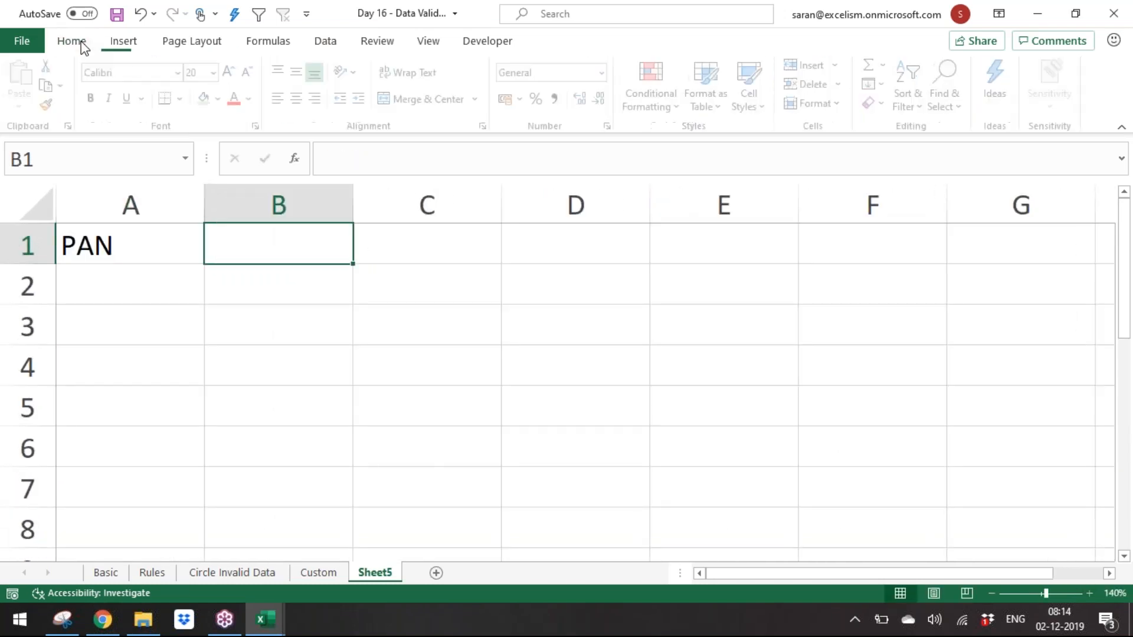
left_click(223, 98)
left_click(250, 248)
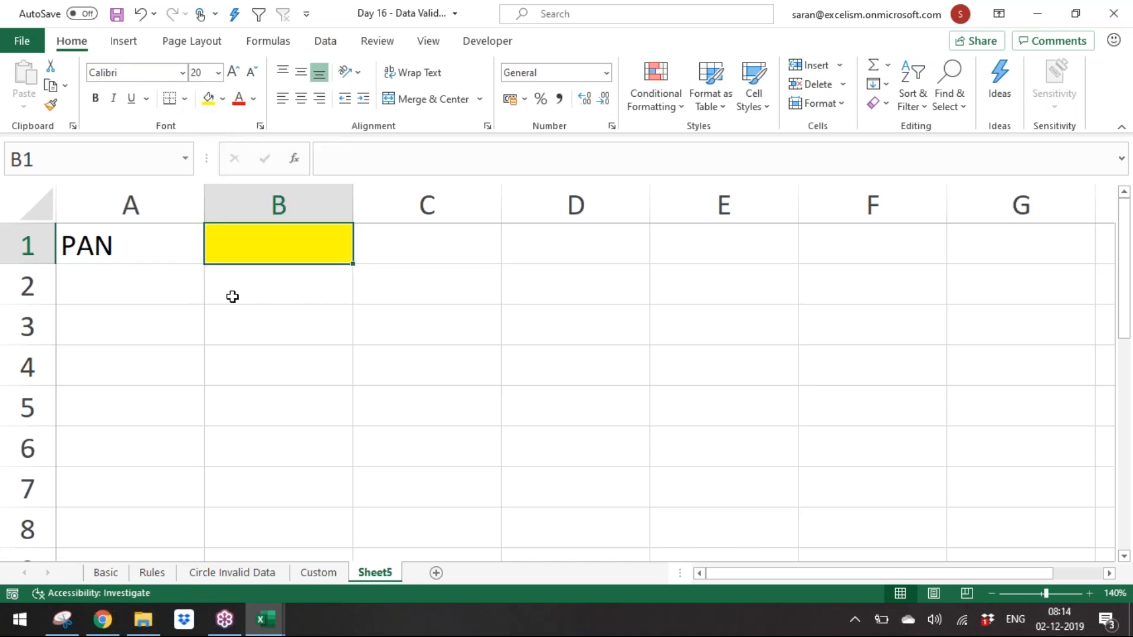
Step: Enter a bold heading Rules in A3
left_click(149, 312)
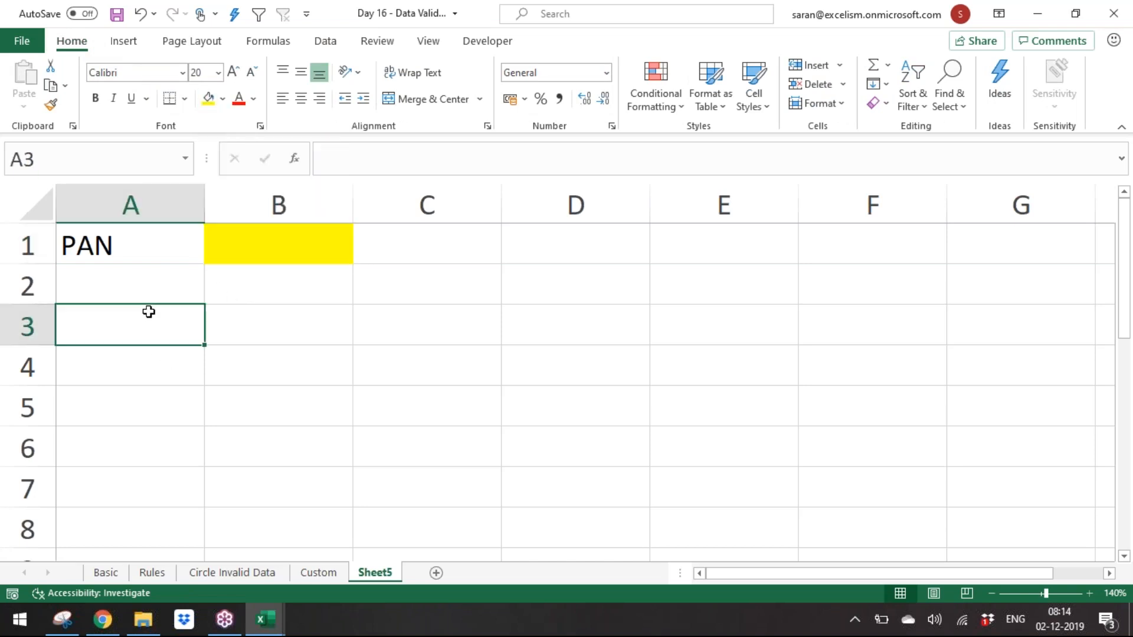
type("Rules")
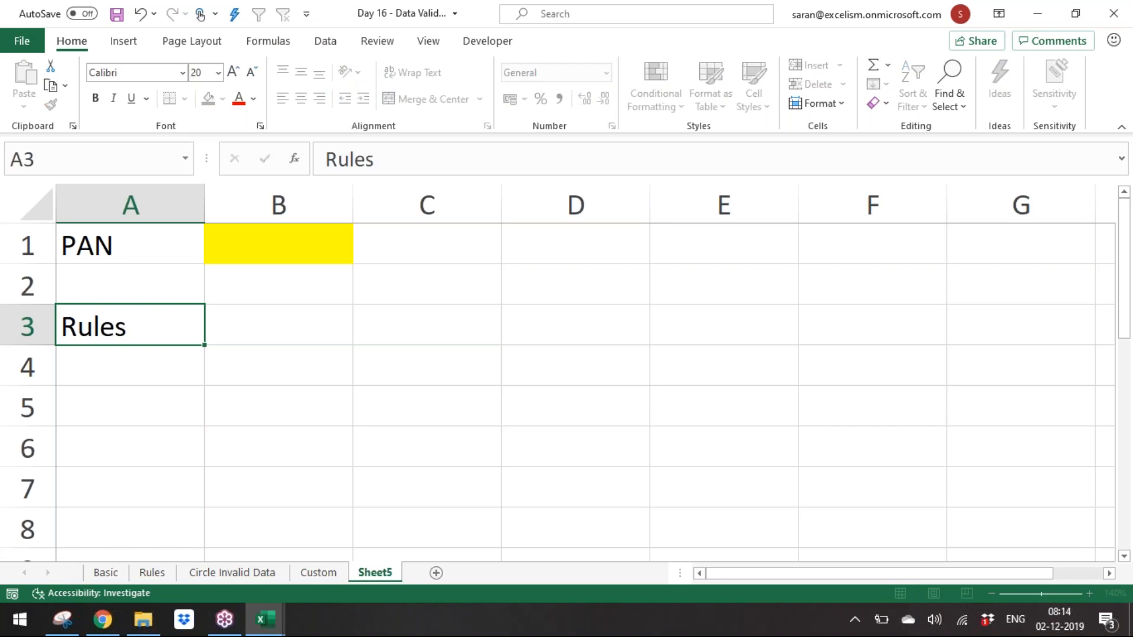
key("Return")
key("Up")
key("ctrl+b")
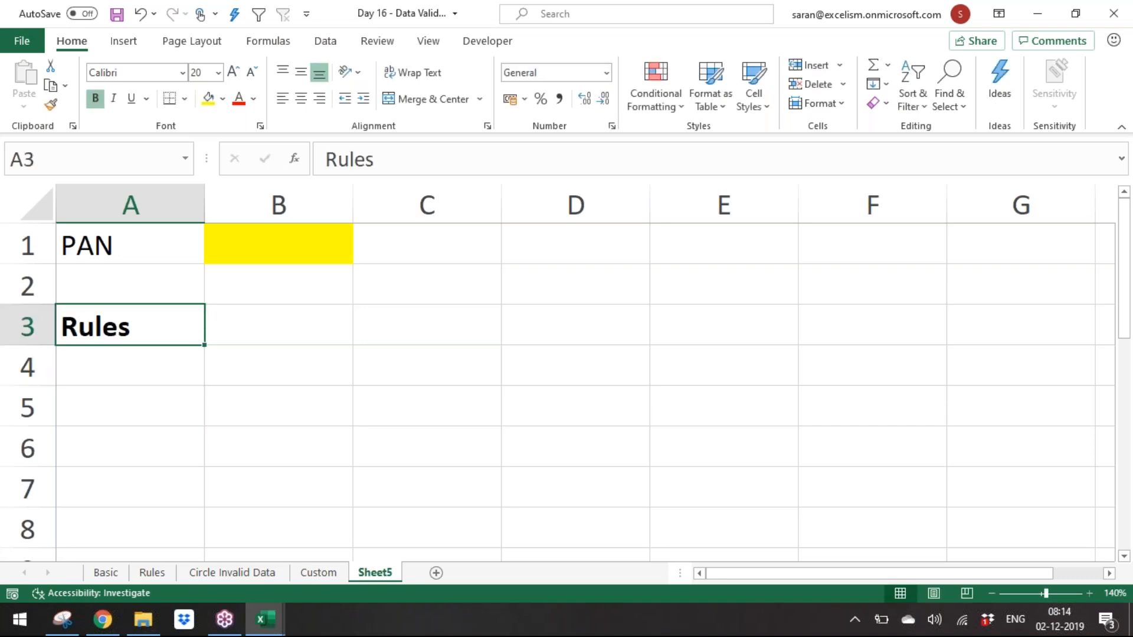
Step: Enter Len in A4 and 10 Digit in B4
key("Down")
key("F2")
type("1")
key("BackSpace")
type("Len")
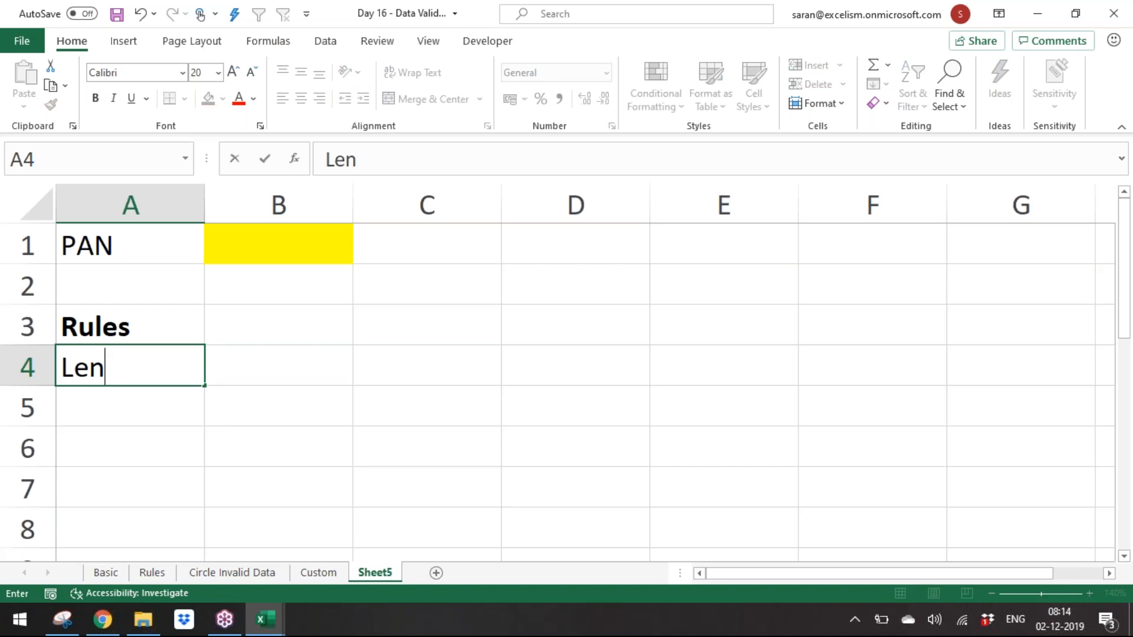
key("Tab")
type("10 Digit")
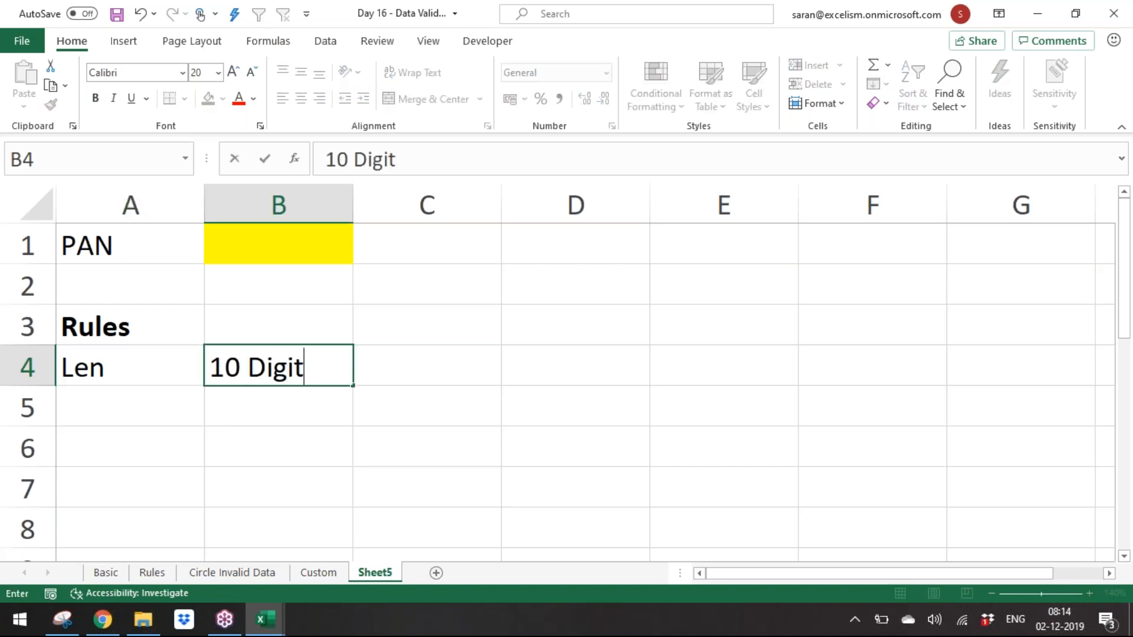
key("Return")
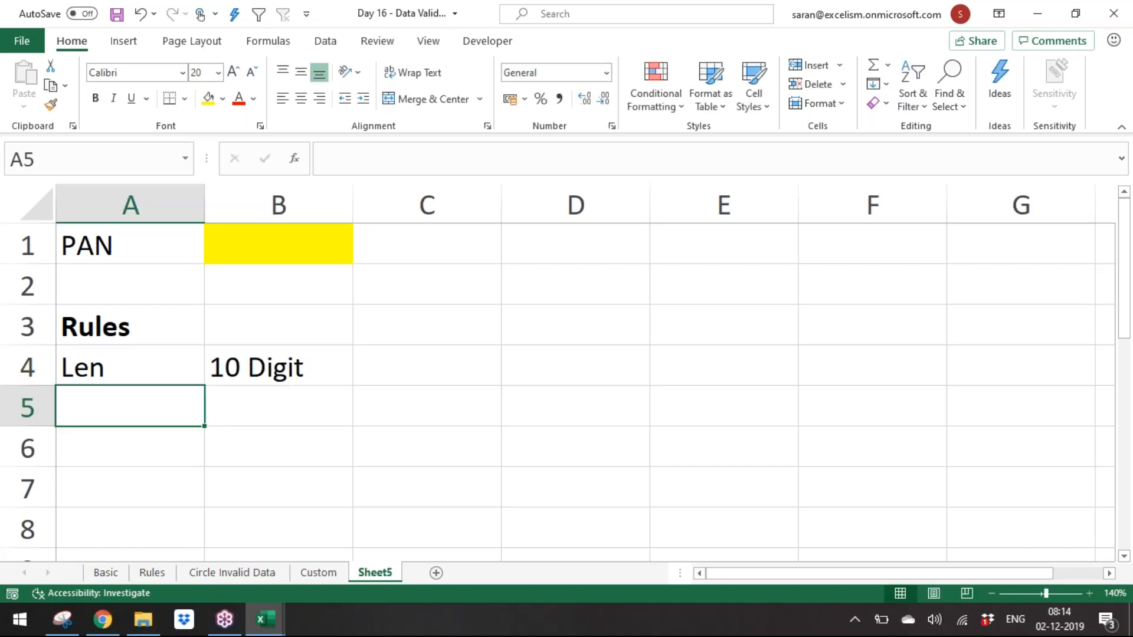
Step: Enter 1,2,3,5,10 in A5 and A-Z in B5
type("1,")
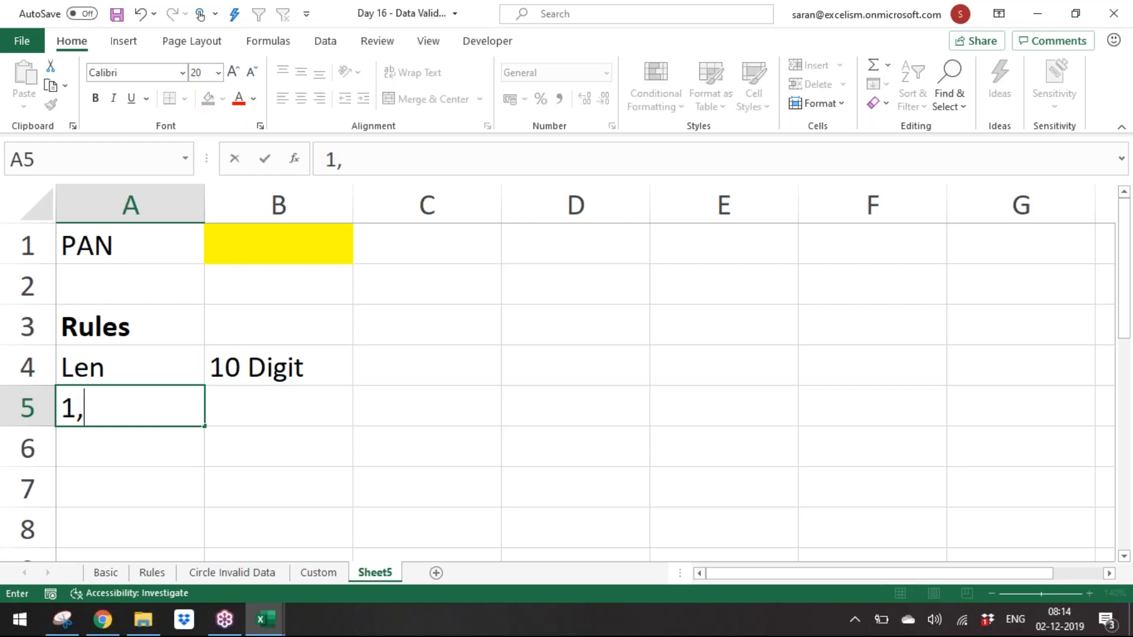
type("2,3,5")
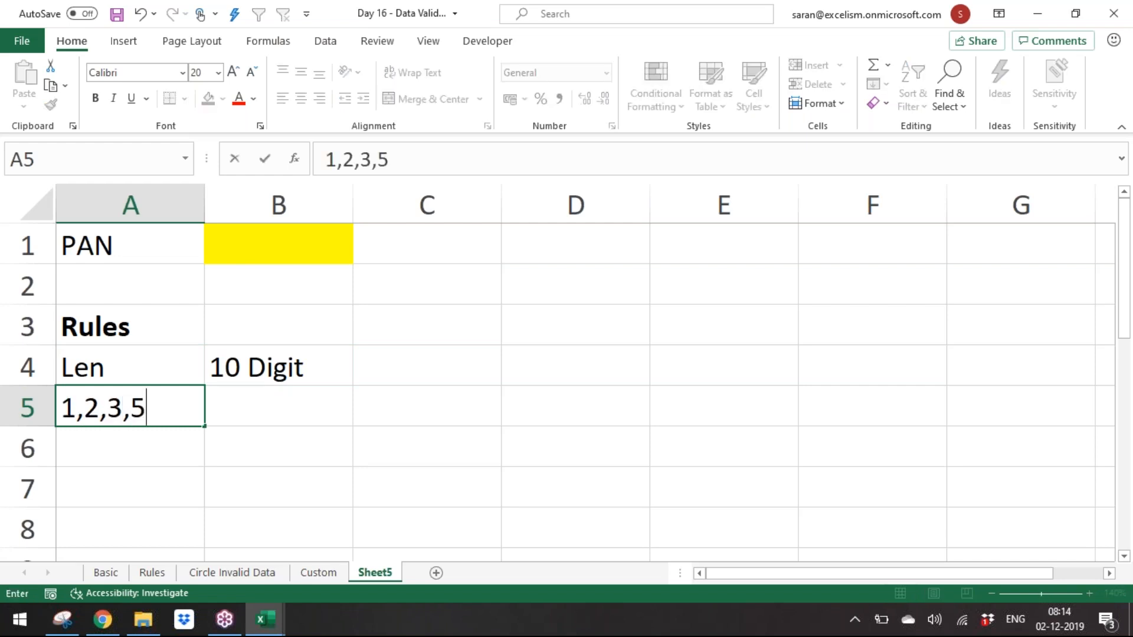
type(",10")
key("Tab")
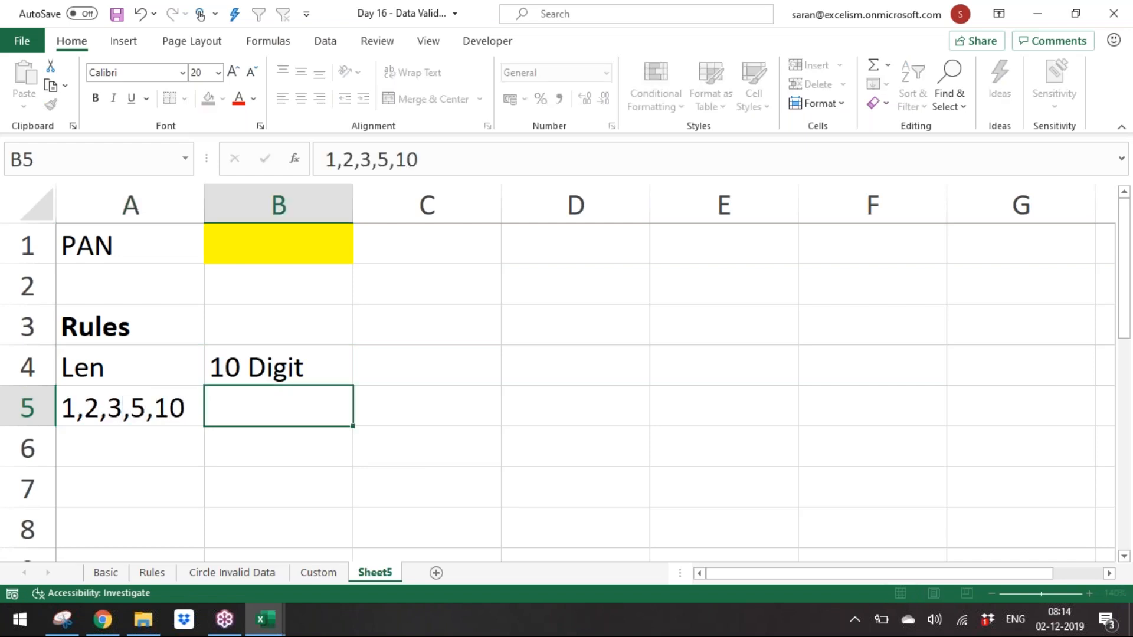
type("A-Z")
key("Return")
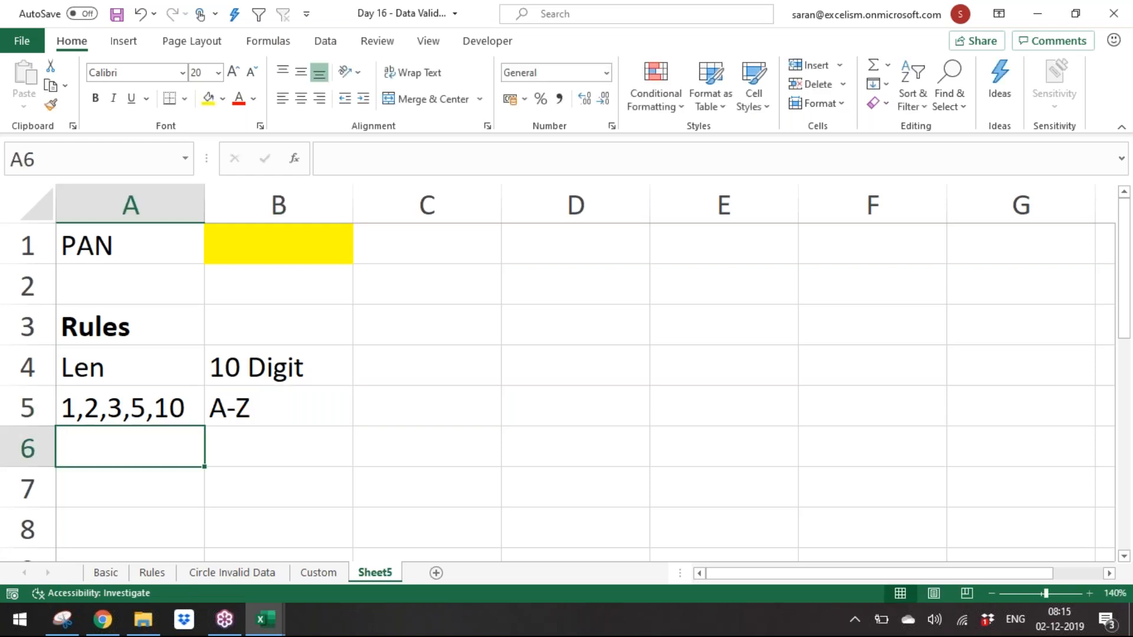
Step: Enter 6,7,8,9 in A6 and 0-9 in B6
type("6,7,8,9")
left_click(294, 462)
type("0-9")
key("Return")
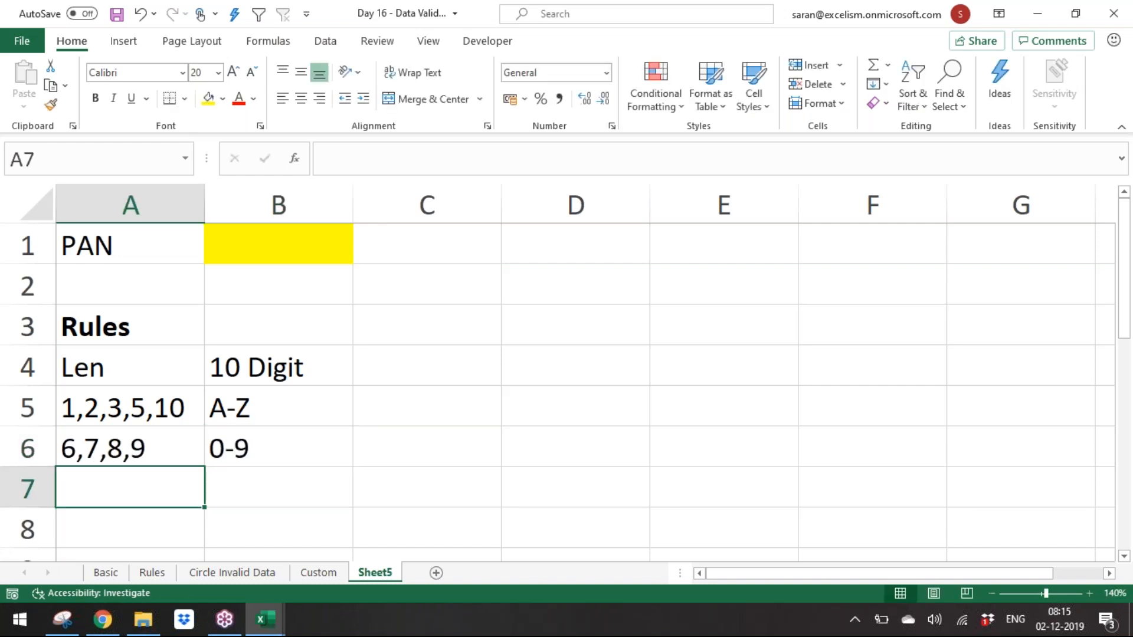
Step: Enter 4 as text in A7 and P in B7
type("4")
key("Tab")
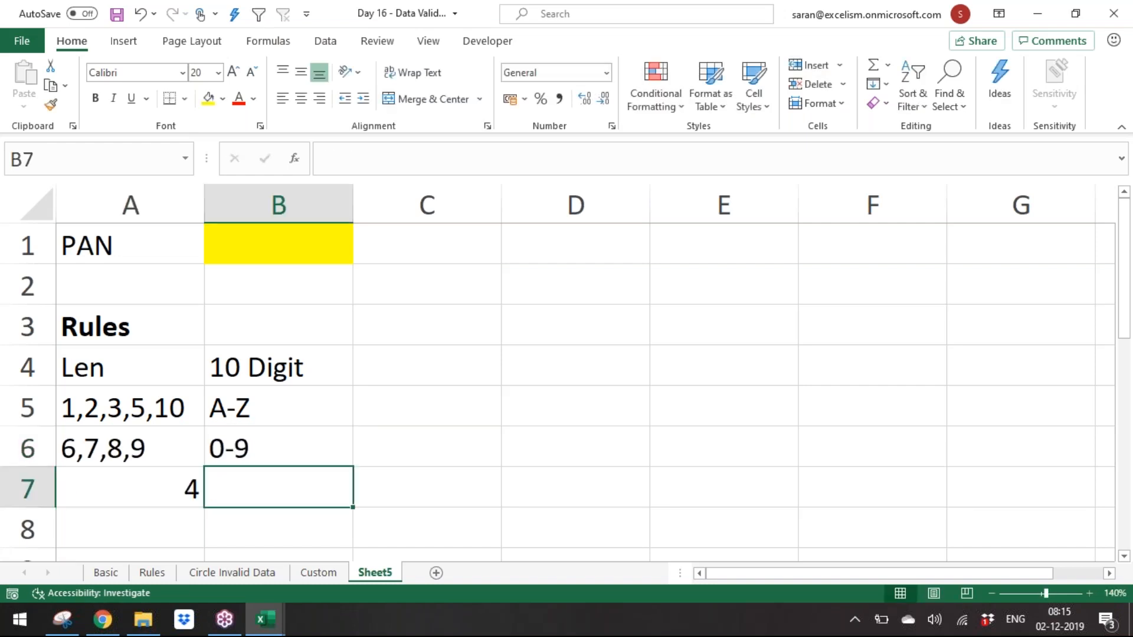
key("Left")
type("'4")
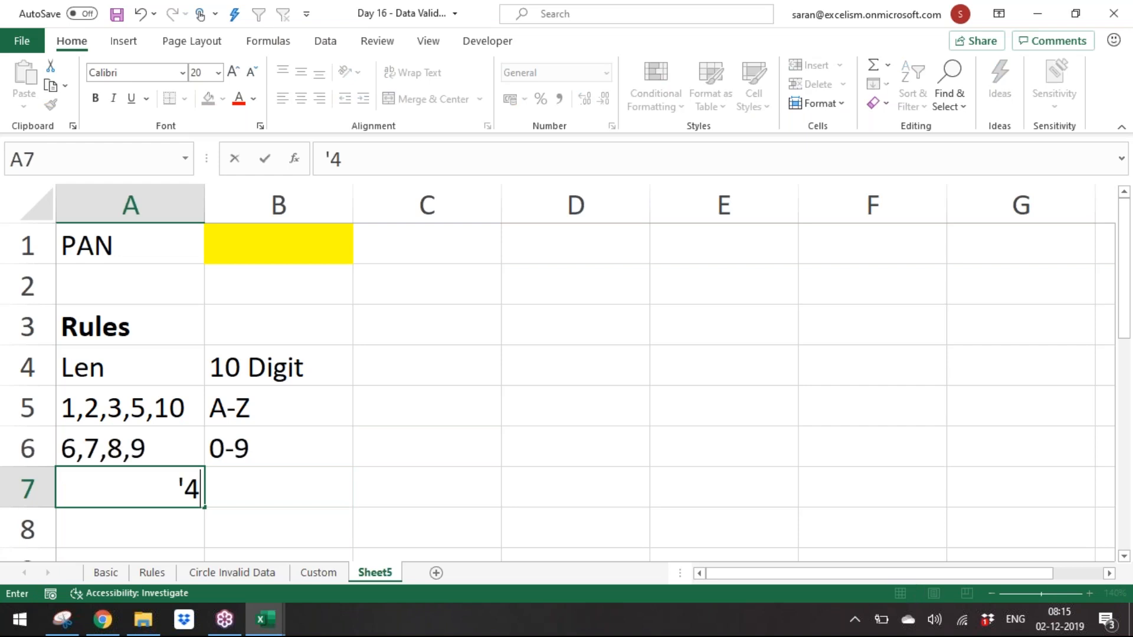
key("Tab")
type("P")
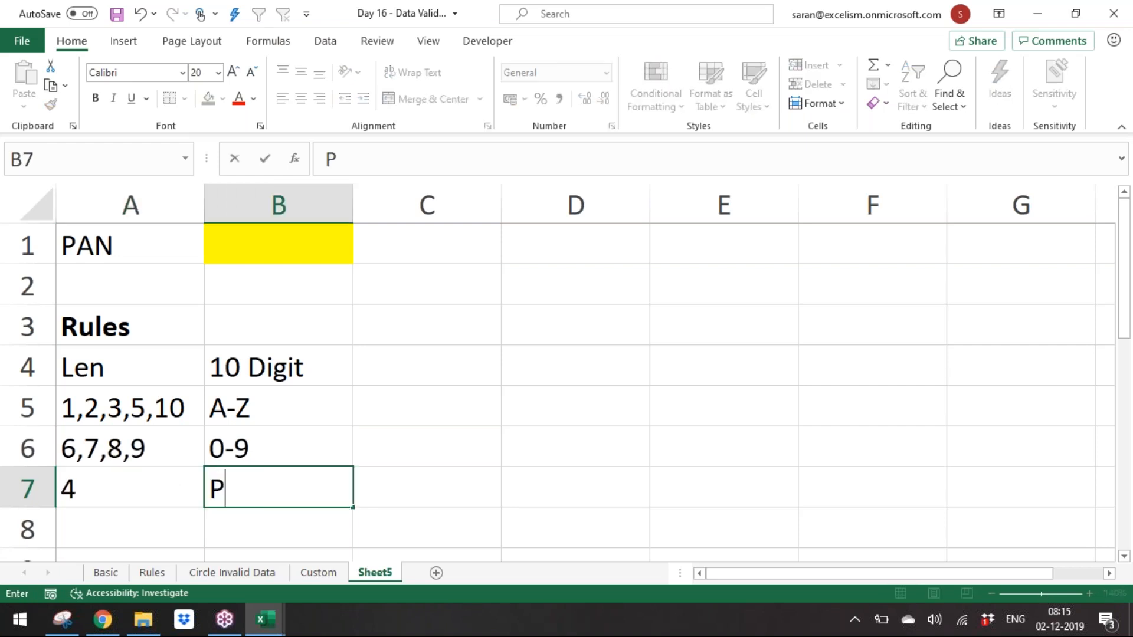
key("Return")
Step: Change the A3 heading to Type
left_click(275, 332)
left_click_drag(271, 372, 263, 491)
left_click(136, 331)
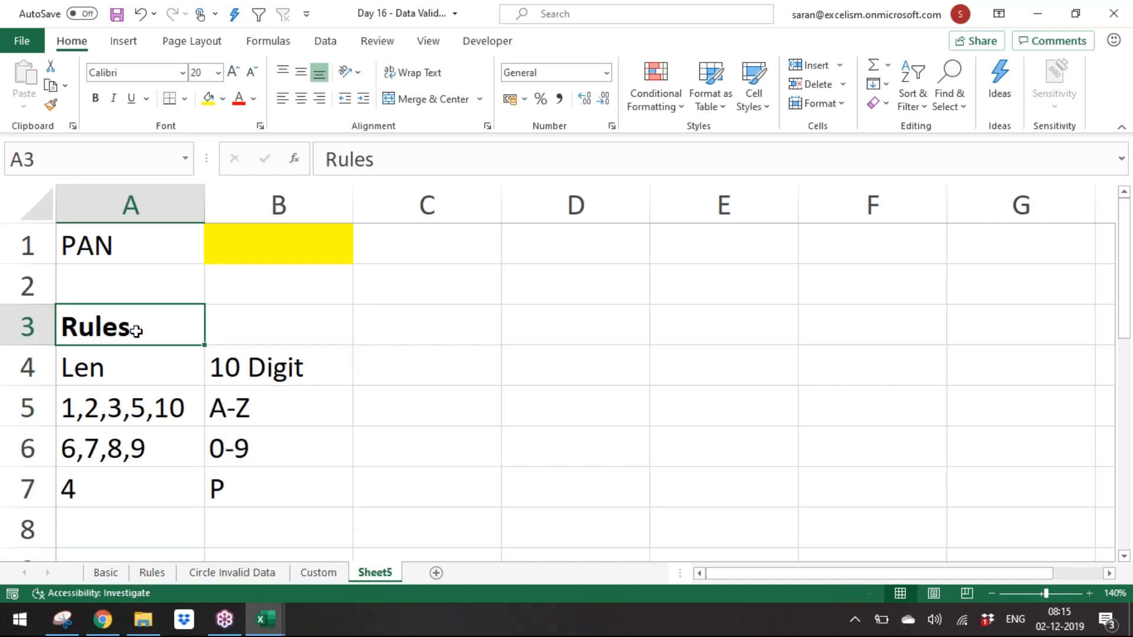
type("Type")
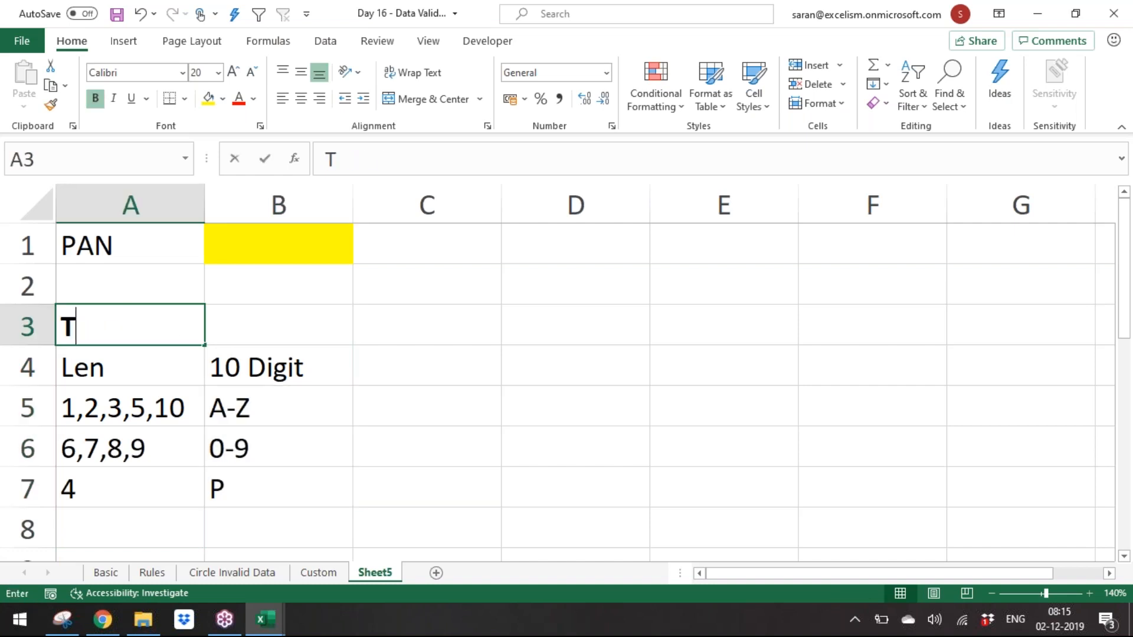
Step: Enter Rule as a bold heading in B3 beside Type
key("Tab")
type("Tu")
key("BackSpace")
key("BackSpace")
type("Rule")
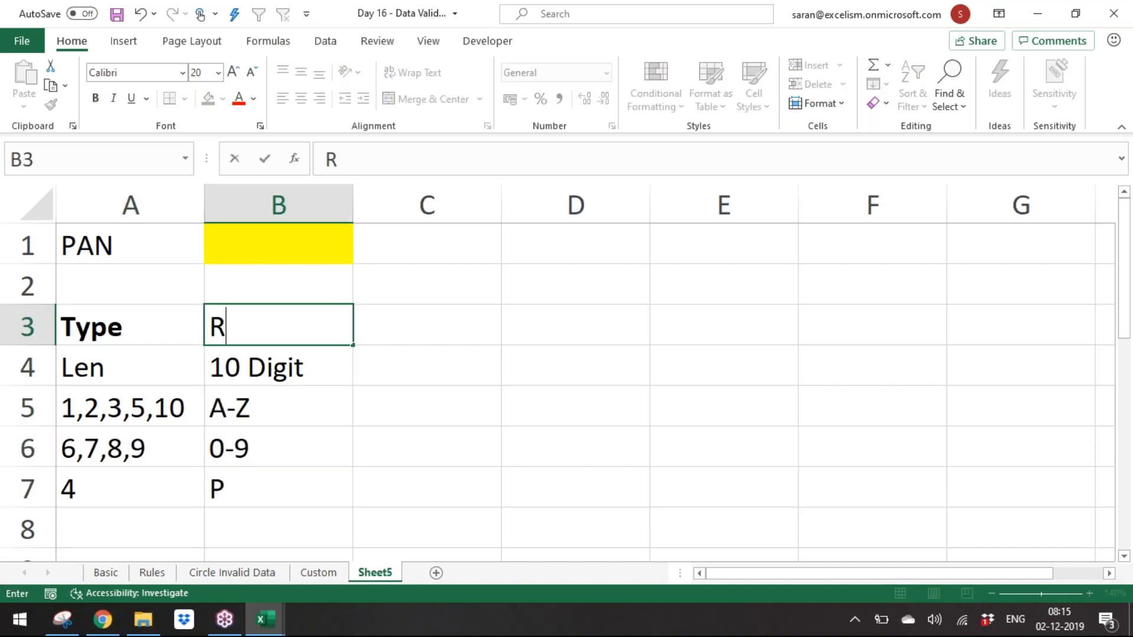
key("Return")
key("Up")
key("Right")
key("ctrl+b")
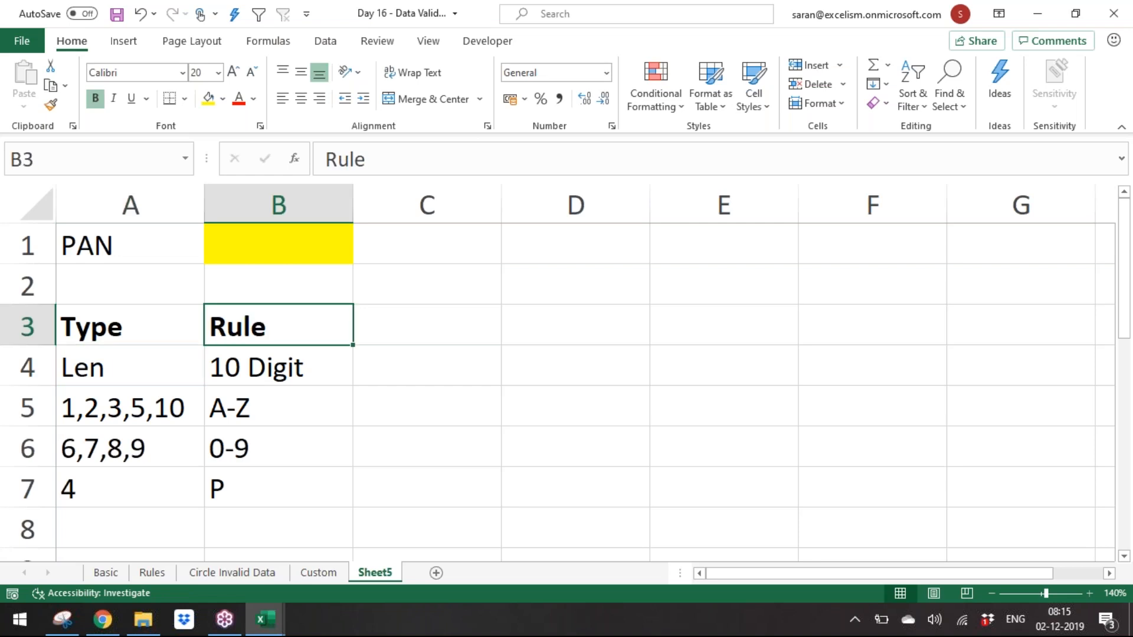
Step: Enter a sample PAN number in the yellow cell B1
left_click(324, 265)
left_click(327, 251)
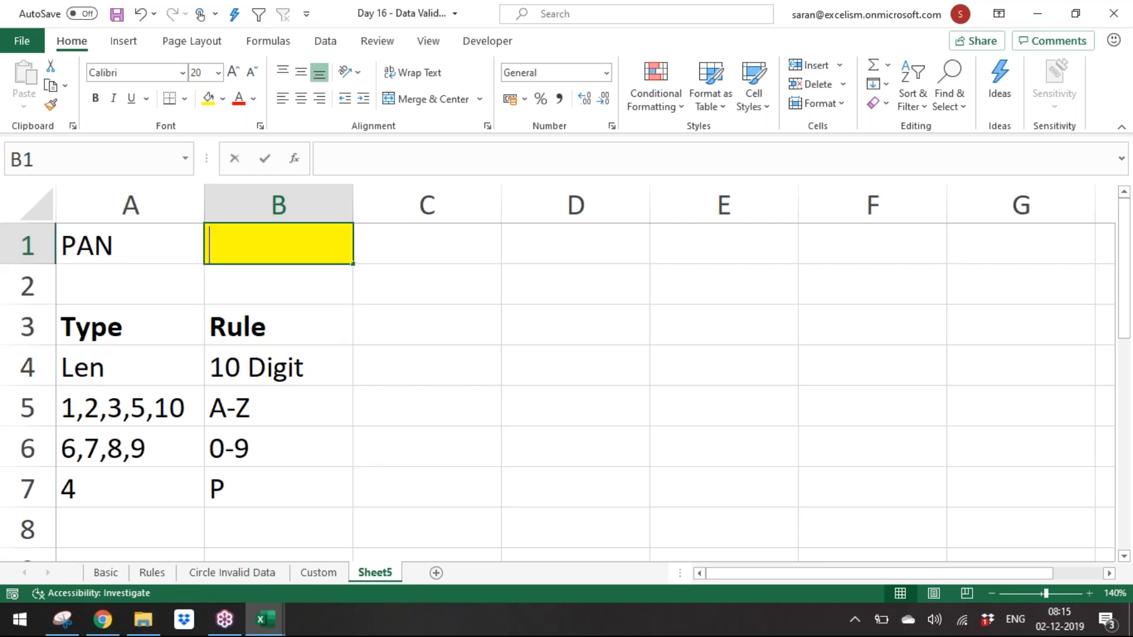
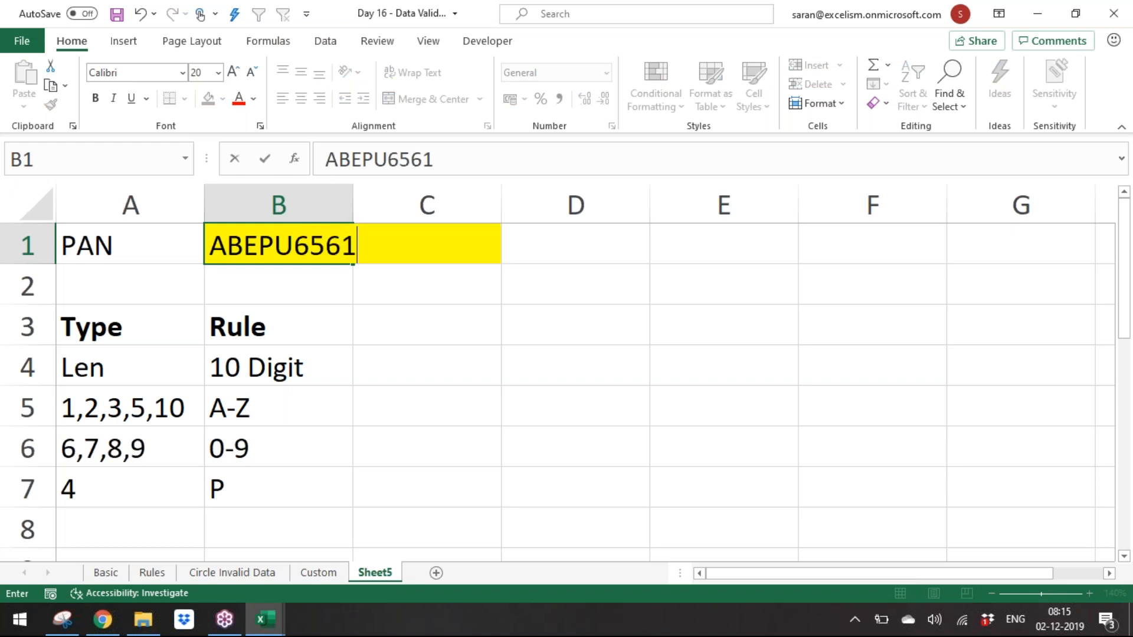
key("Return")
key("Down")
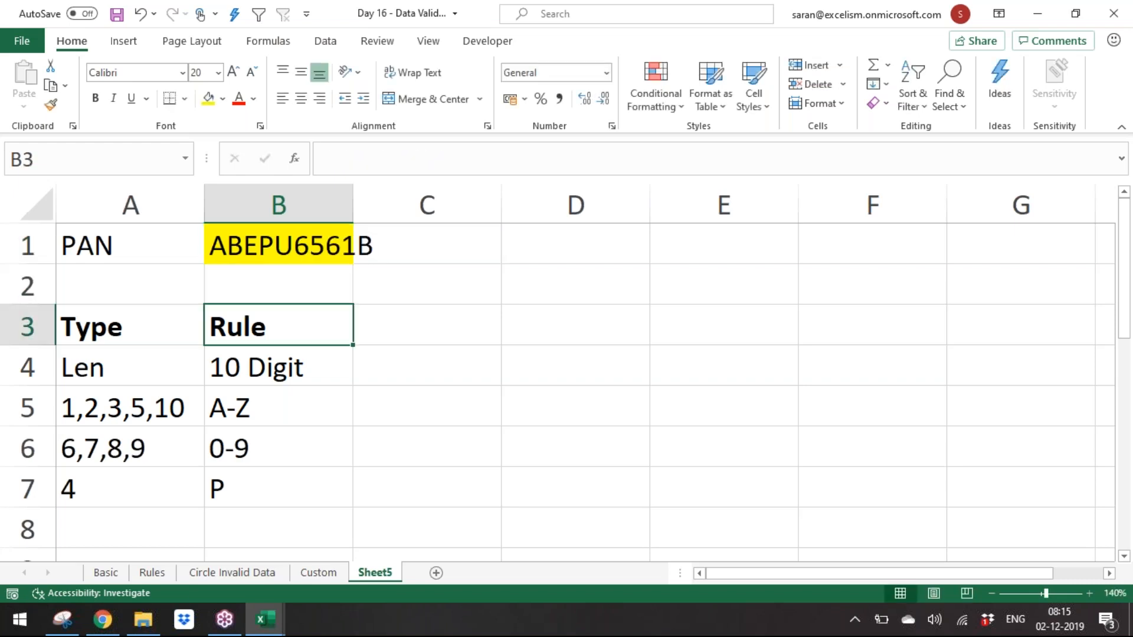
Step: AutoFit column B's width to fit the PAN entry
key("Up")
key("Up")
key("alt+o")
key("c")
key("a")
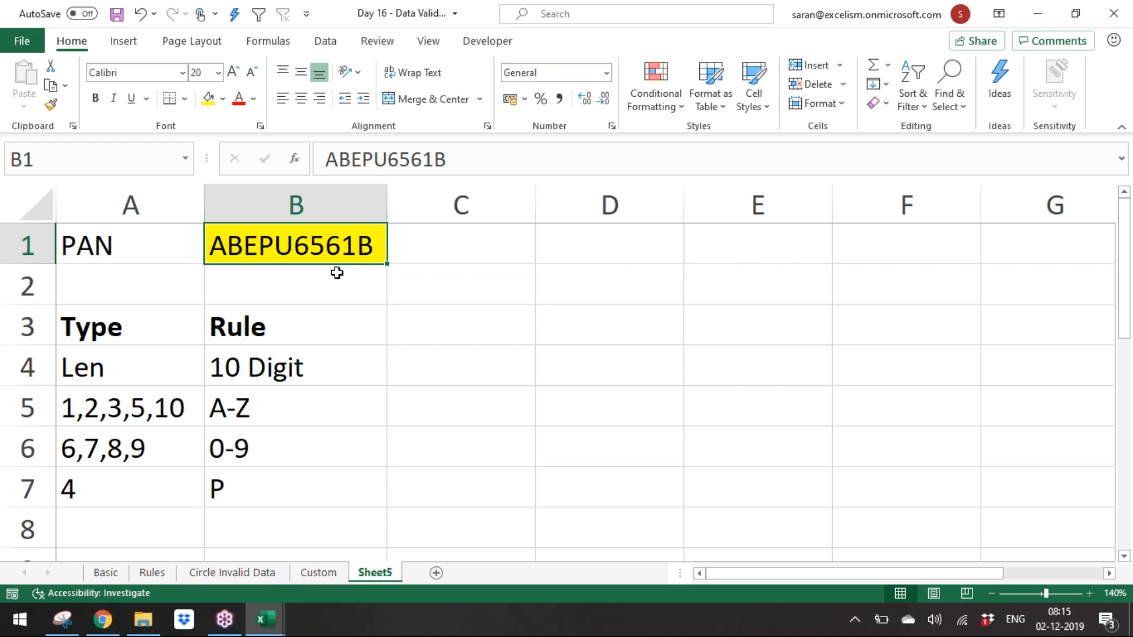
Step: Rename the sheet to Assignment
key("alt+d")
key("l")
type("A")
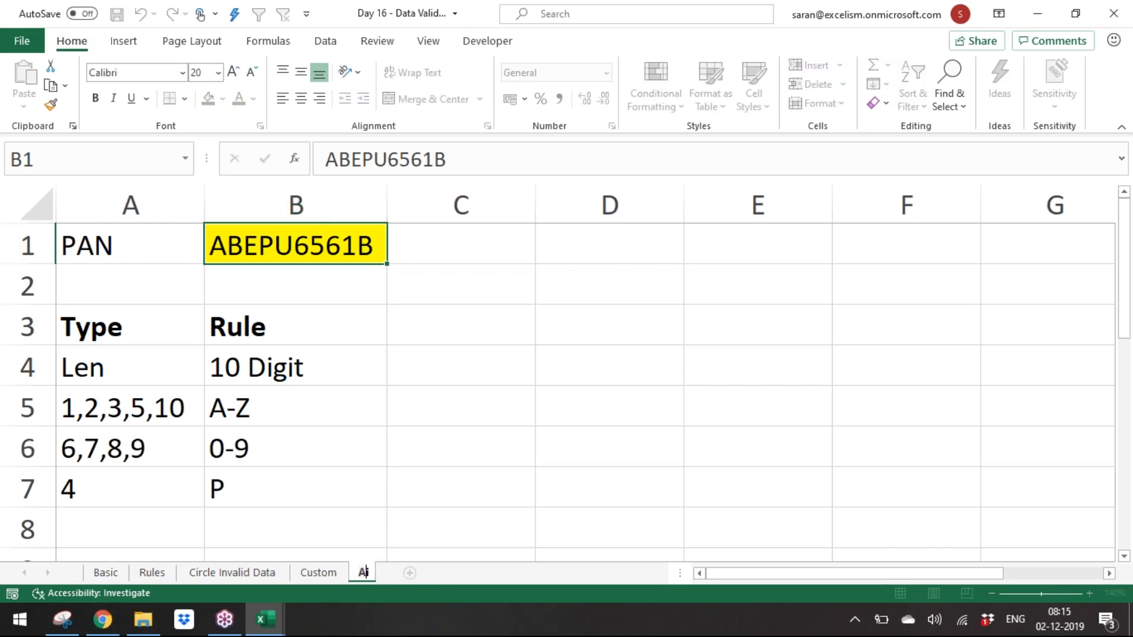
type("ssignment")
key("Return")
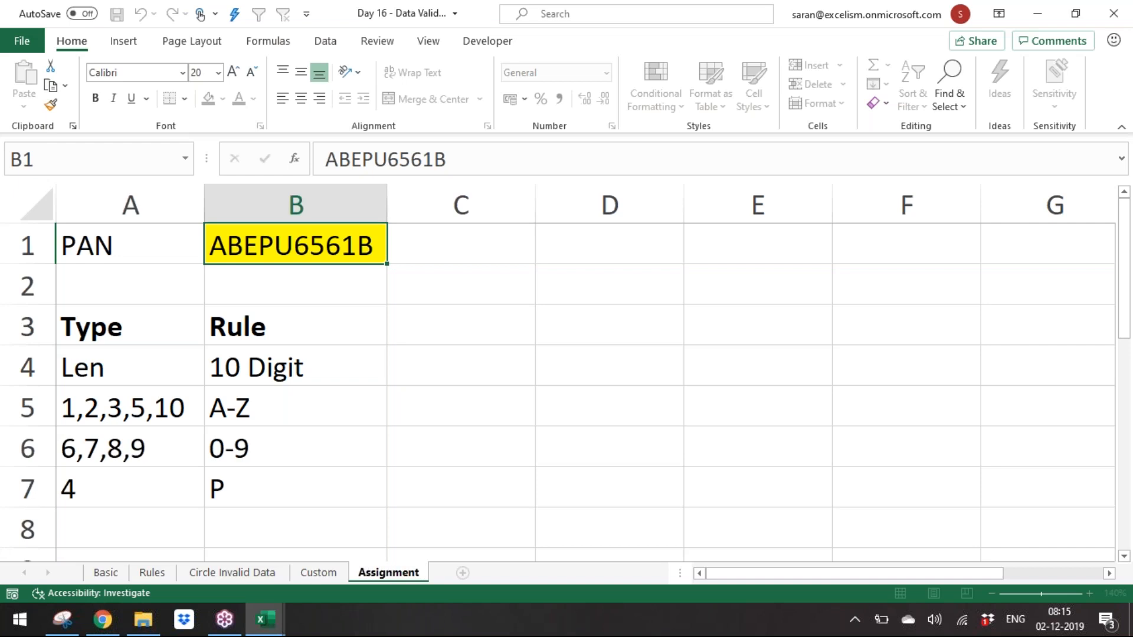
Step: Set the Assignment sheet's tab colour to a light theme colour
right_click(391, 570)
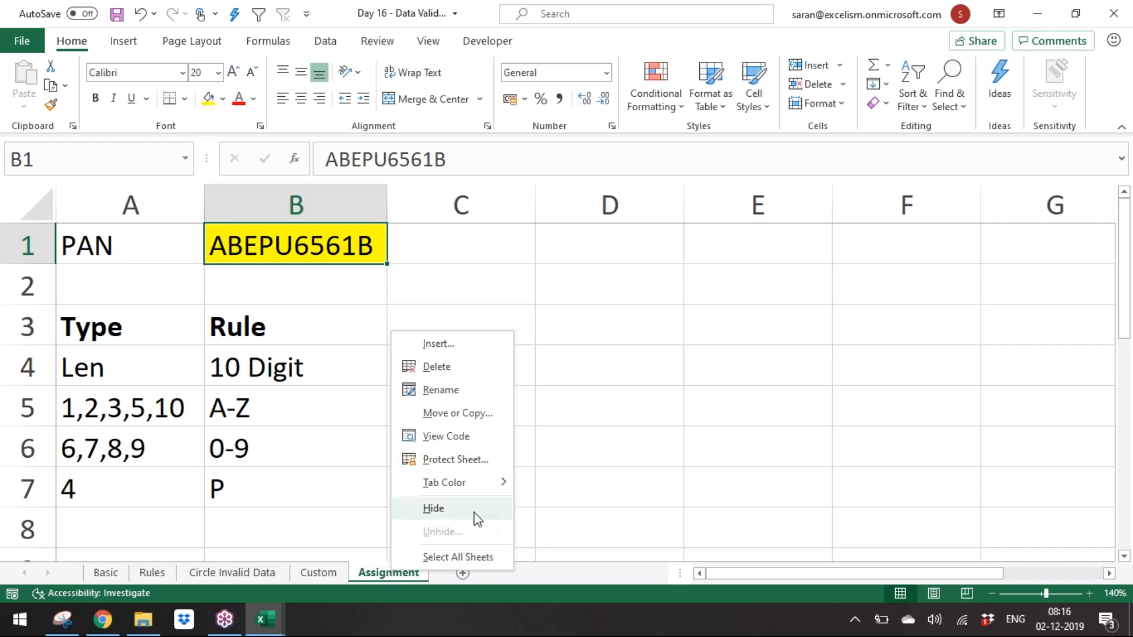
mouse_move(469, 483)
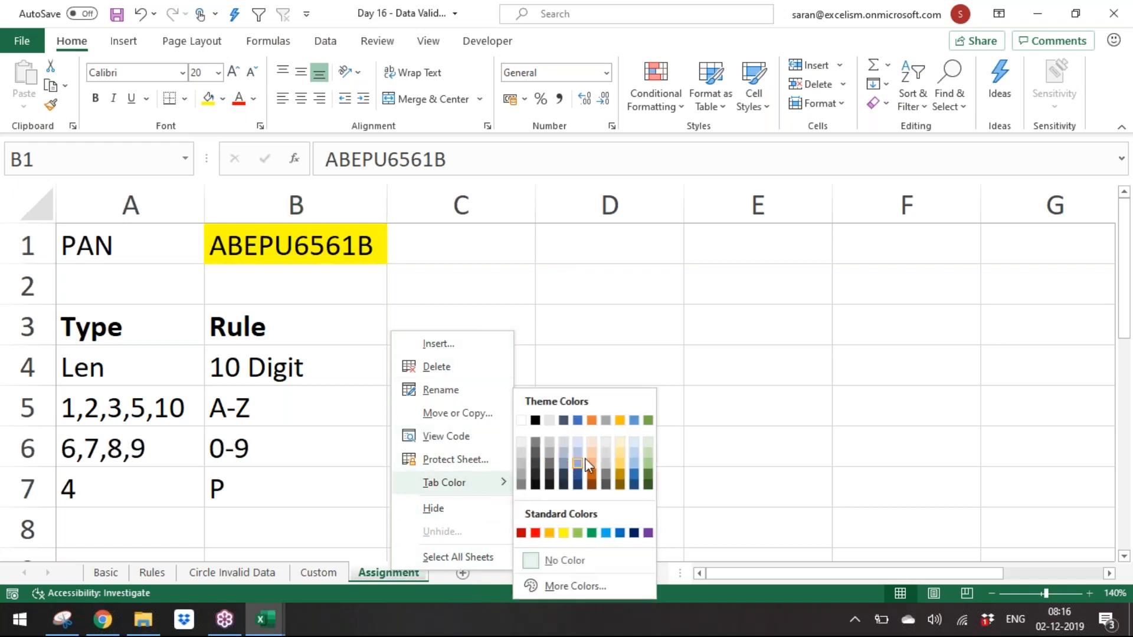
left_click(637, 470)
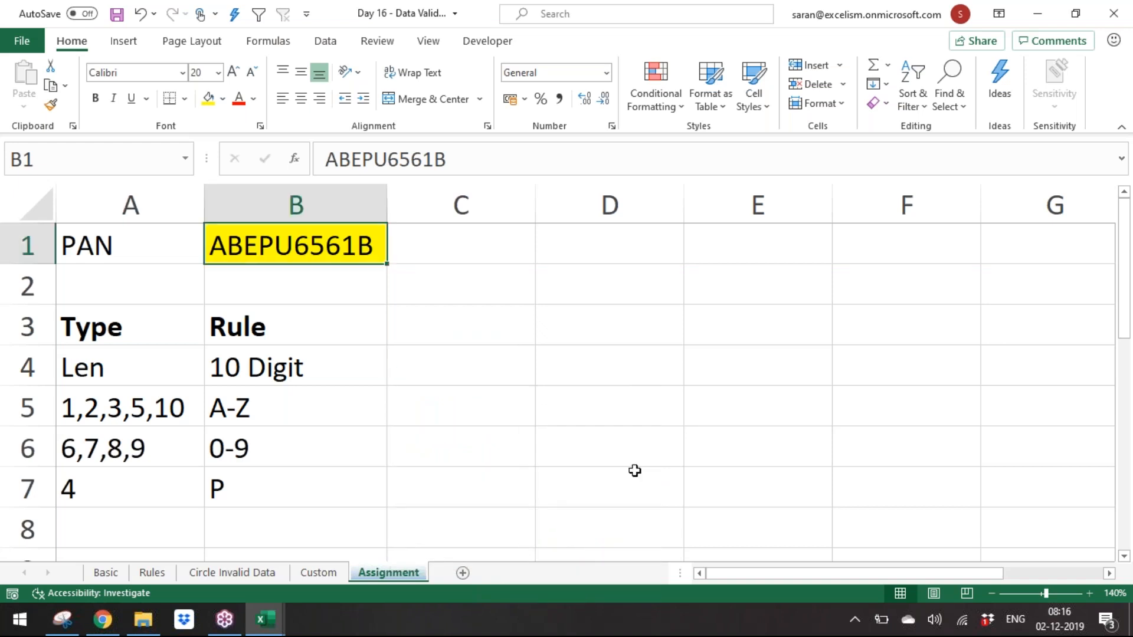
Step: Glance at the Custom sheet and return to the Assignment sheet
left_click(316, 571)
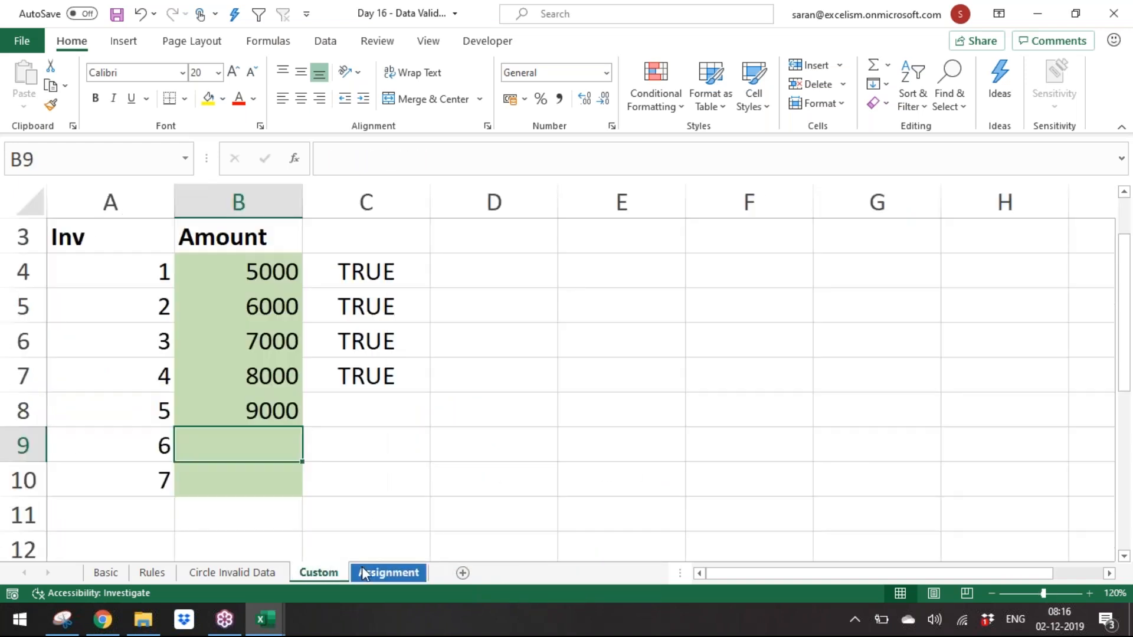
left_click(370, 571)
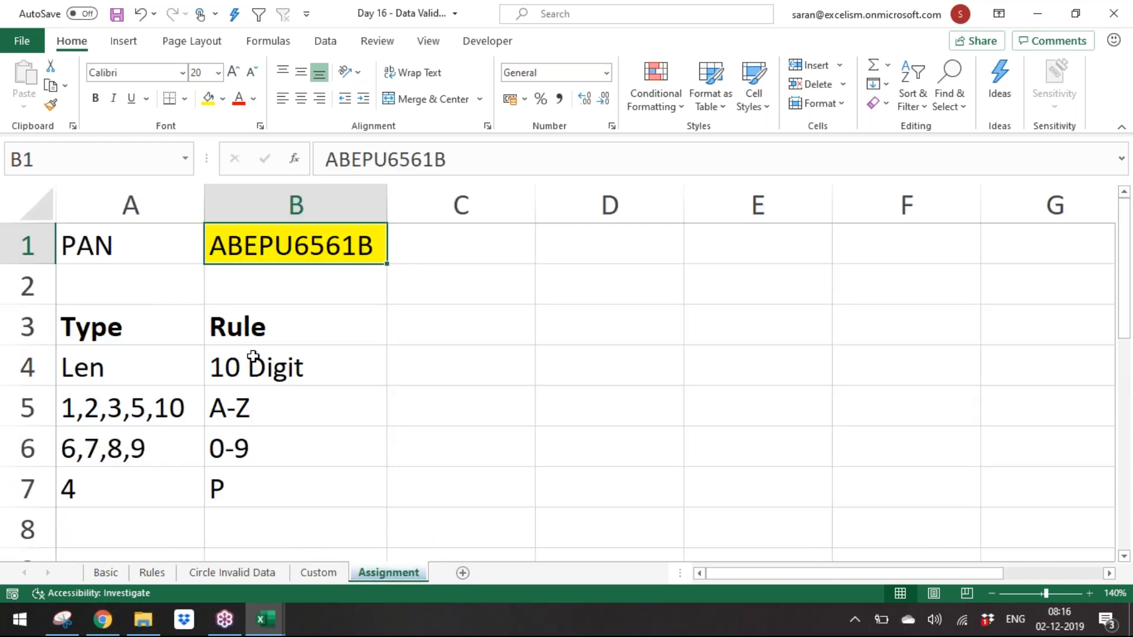
left_click(556, 296)
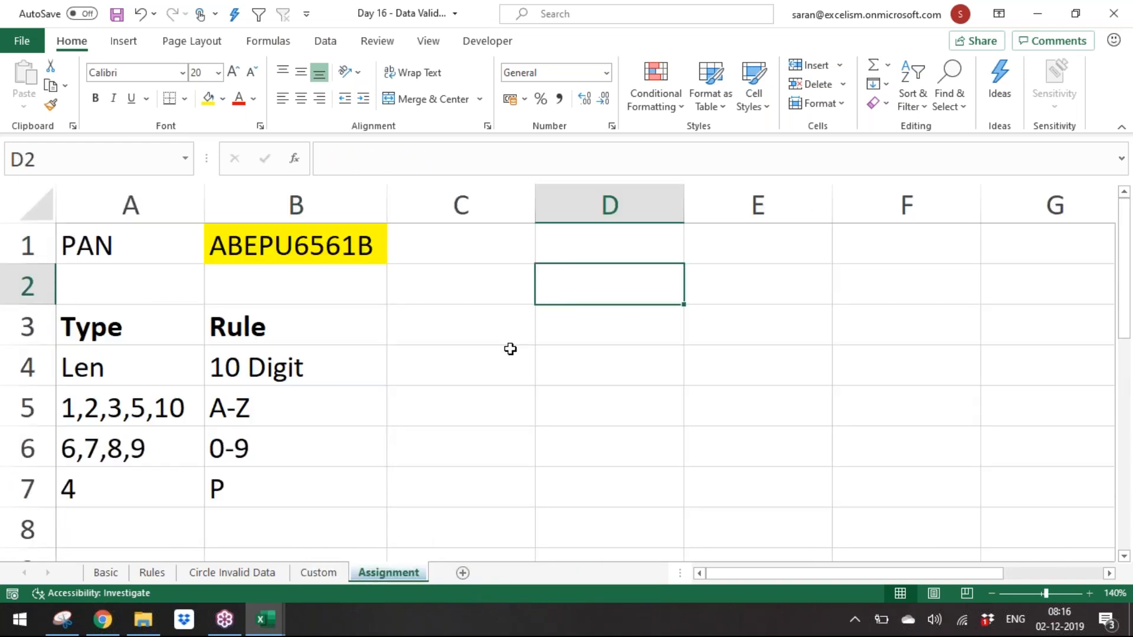
left_click(292, 376)
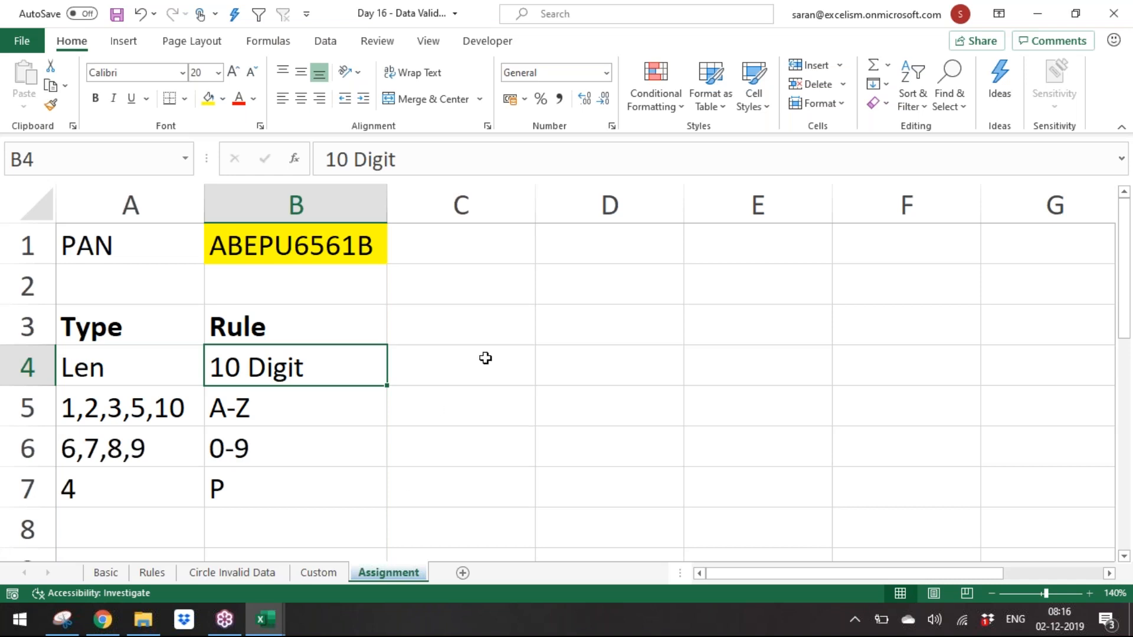
Step: Enter CODE in A9 below the rules table
key("Down")
key("Down")
key("Down")
key("Down")
key("Down")
key("Down")
key("Left")
key("Up")
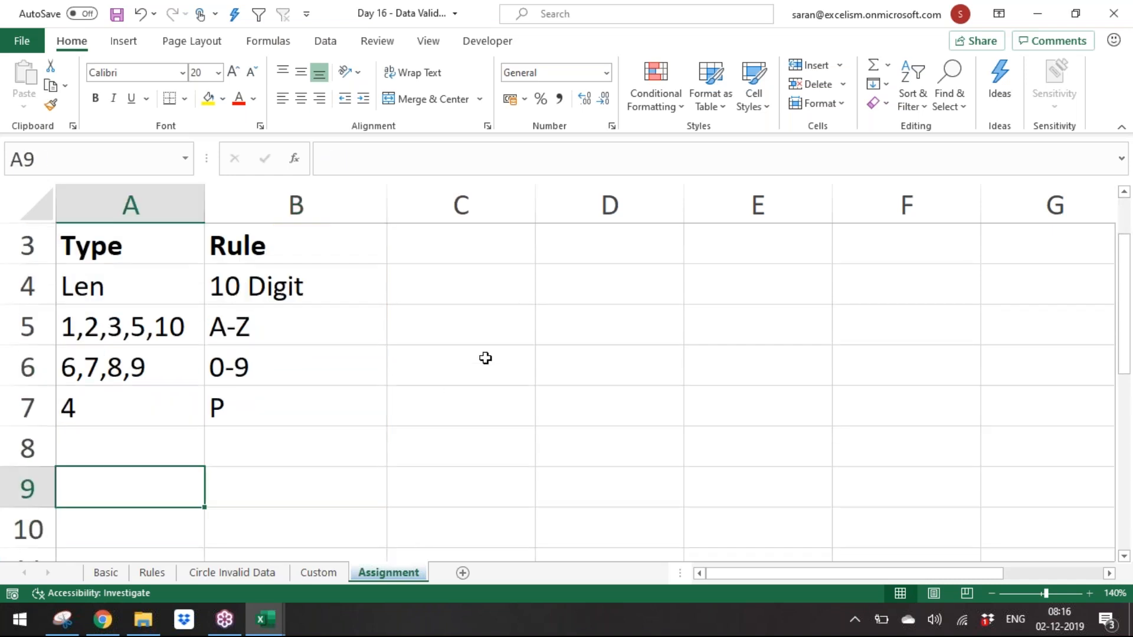
type("CODE")
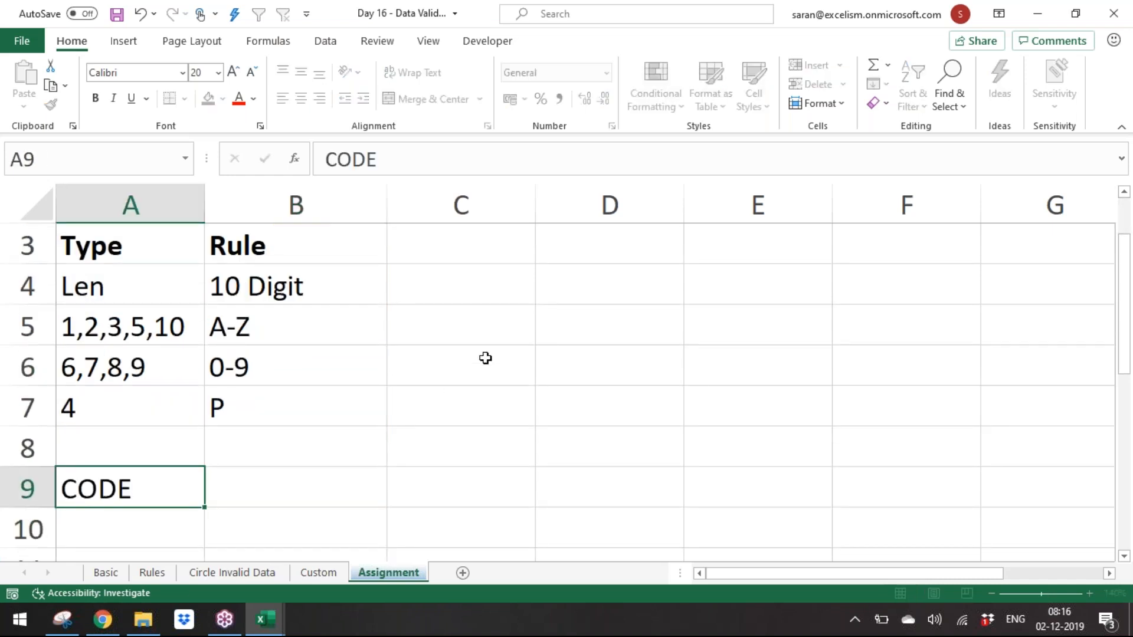
key("Return")
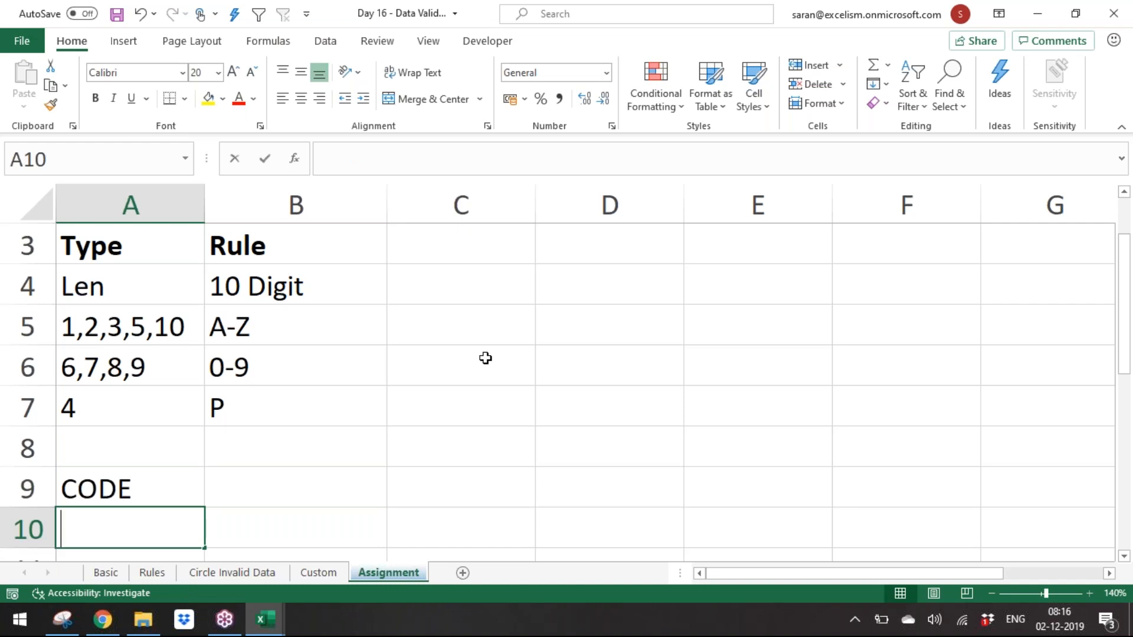
Step: Enter CHAR below CODE and shift both entries down one row to A10:A11
type("CHAR")
key("Return")
key("Up")
key("Up")
key("shift+Down")
key("ctrl+c")
key("shift+Up")
key("Down")
key("ctrl+v")
Step: Enter Functions as a bold heading in A9
key("Up")
type("CE")
key("BackSpace")
key("BackSpace")
type("Functions")
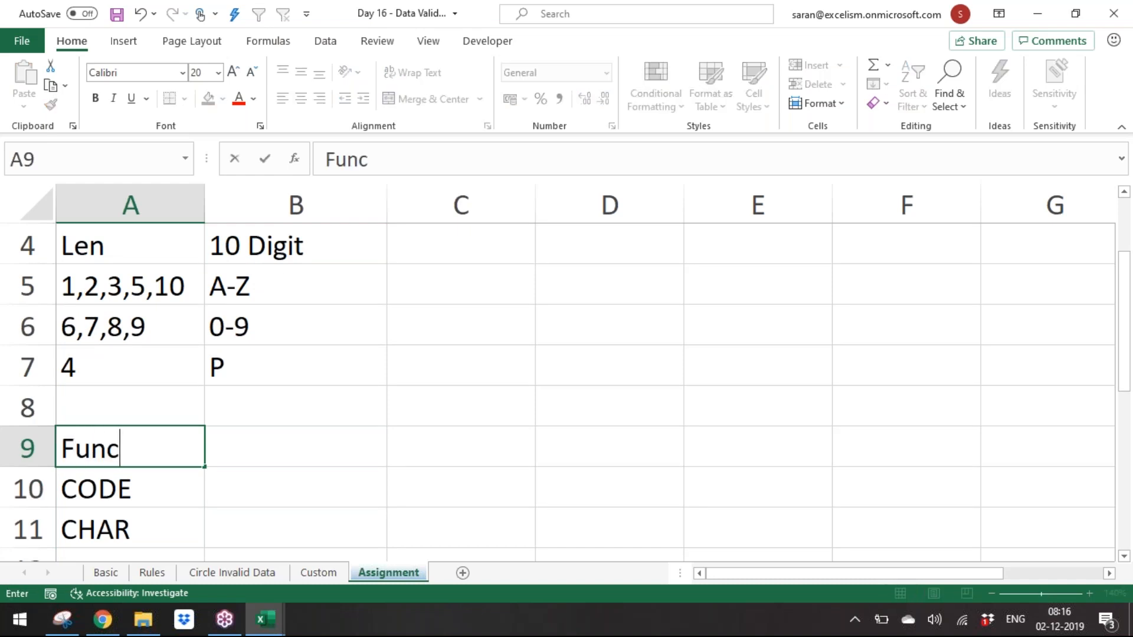
key("Return")
key("Up")
key("ctrl+b")
Step: Enter =CHAR(65) in B11 beside CHAR
key("Down")
key("Down")
key("Down")
key("Down")
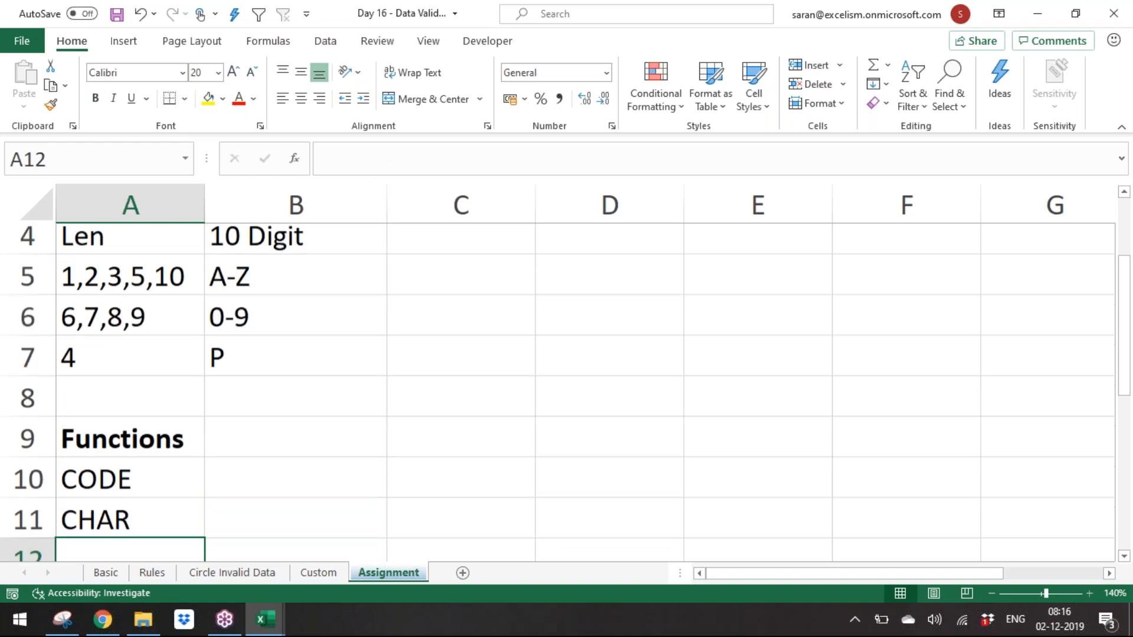
key("Down")
key("Down")
key("Up")
key("Up")
key("Up")
key("Up")
key("Right")
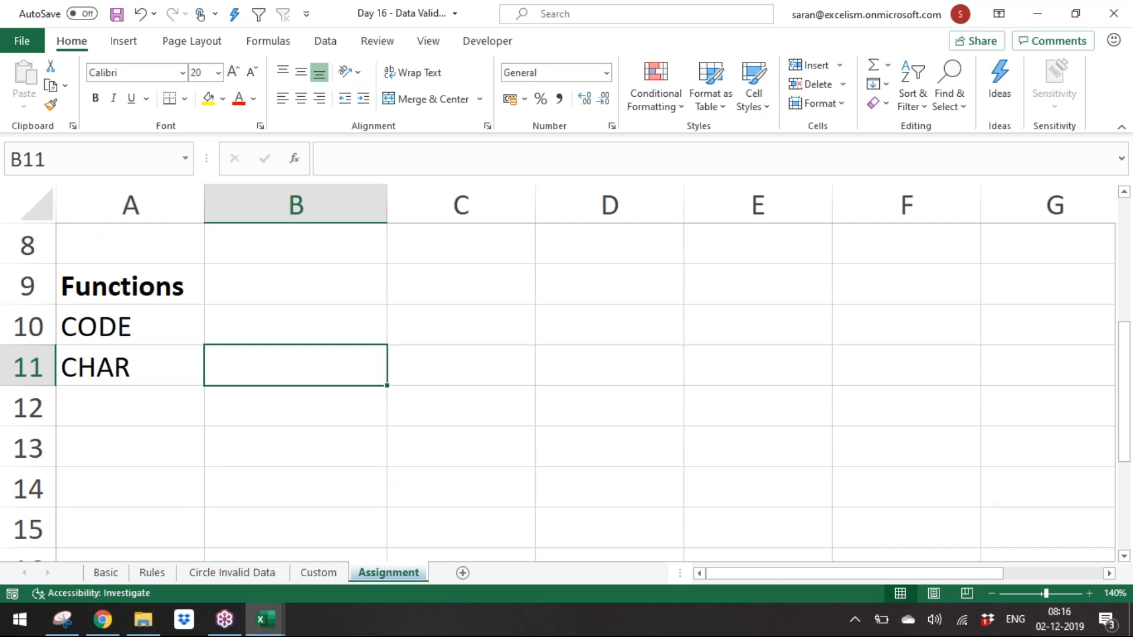
key("Left")
key("Right")
type("=char (65)")
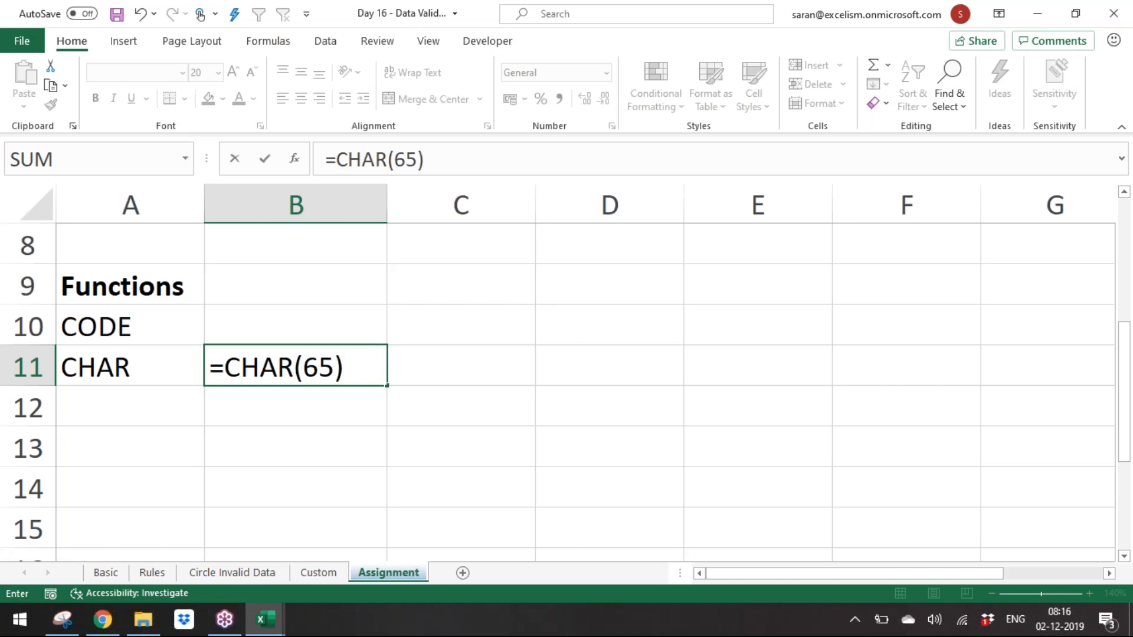
key("Return")
Step: Enter =CODE(B11) in B10 beside CODE
key("Up")
key("Up")
key("F2")
type("=code")
key("Tab")
key("Down")
type(")")
key("Return")
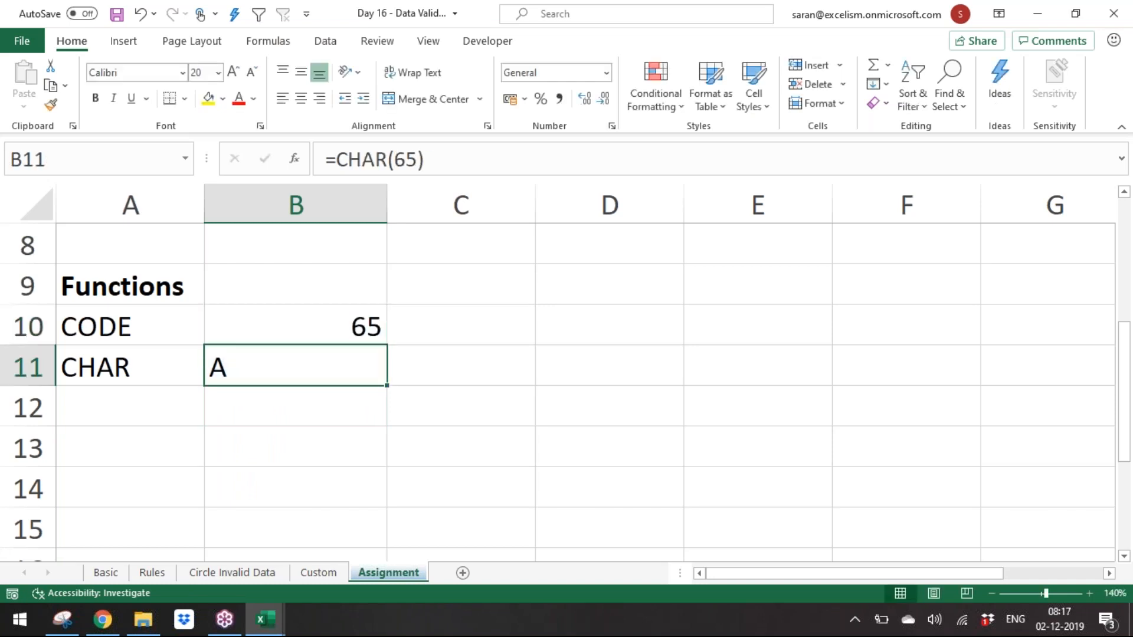
Step: Add AND to the functions list in A12
key("Up")
key("shift+Down")
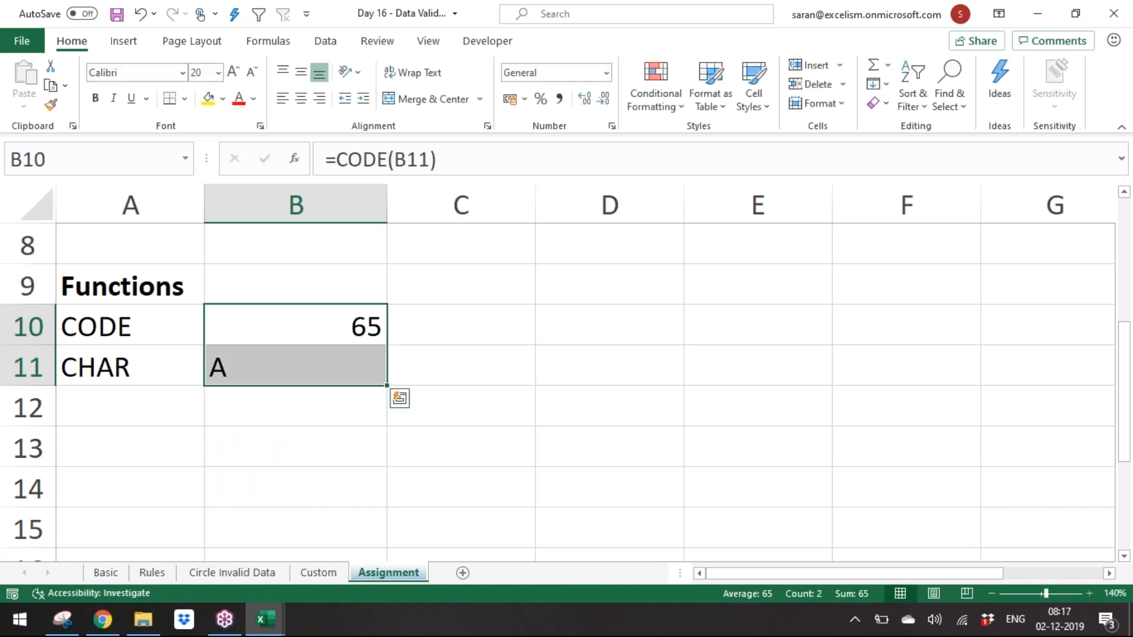
key("Down")
key("Down")
key("Left")
type("AND")
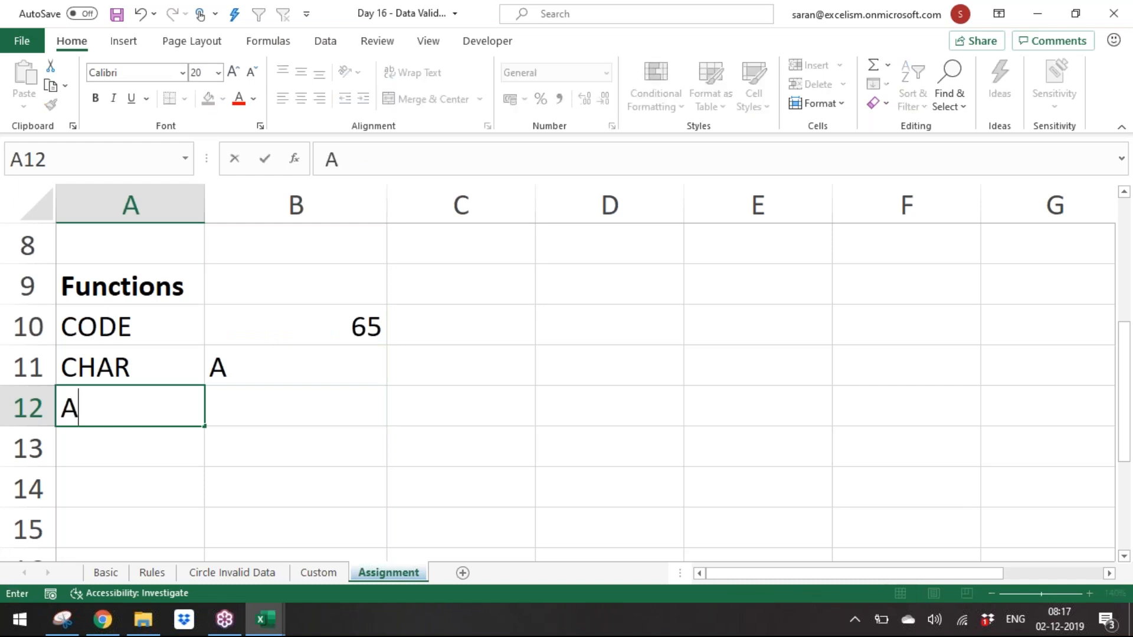
key("Up")
key("Up")
key("Up")
key("Up")
key("Up")
key("Up")
key("Up")
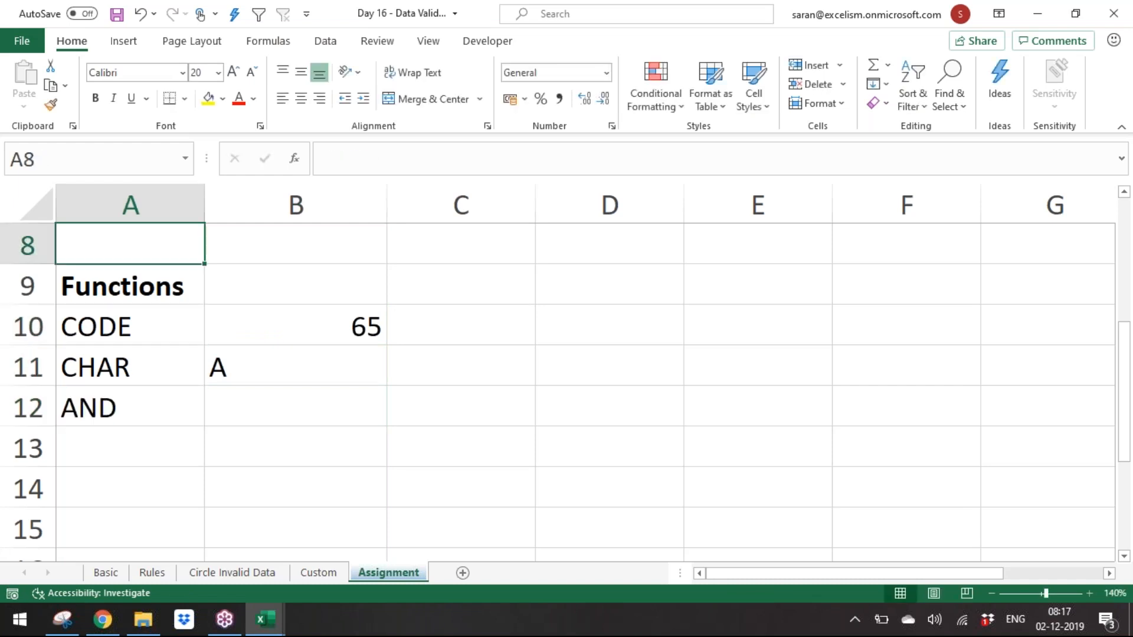
Step: Add MID to the functions list in A13
key("Down")
key("Down")
key("Down")
key("Down")
key("Down")
key("Down")
key("Down")
key("Down")
key("Down")
key("Down")
key("Down")
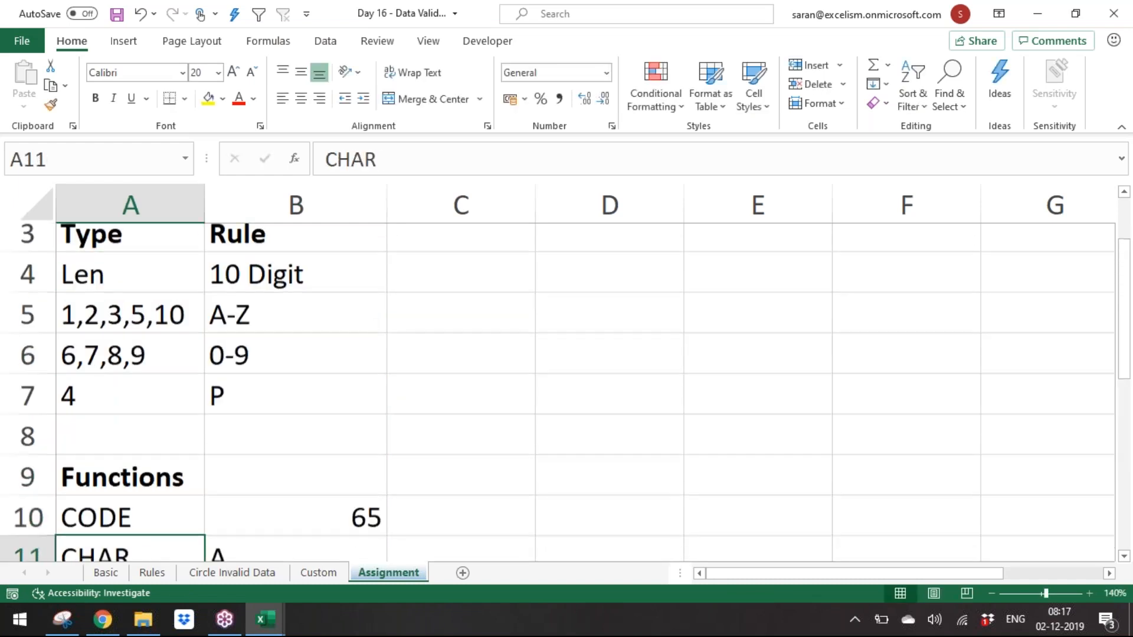
key("Up")
key("Up")
key("Up")
key("Up")
key("Down")
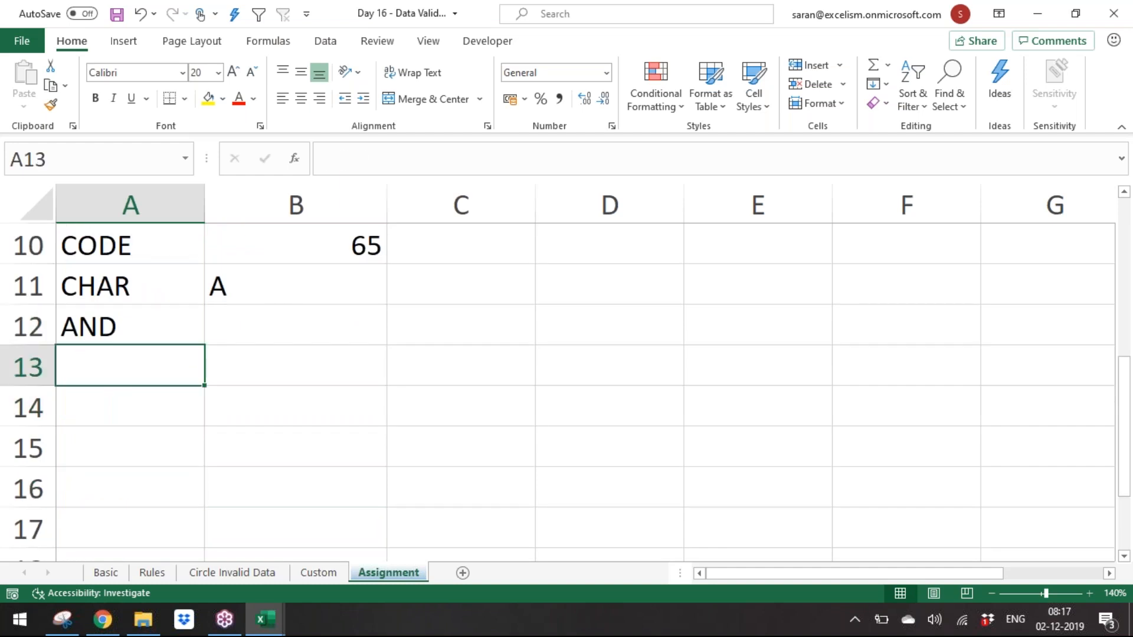
type("MID")
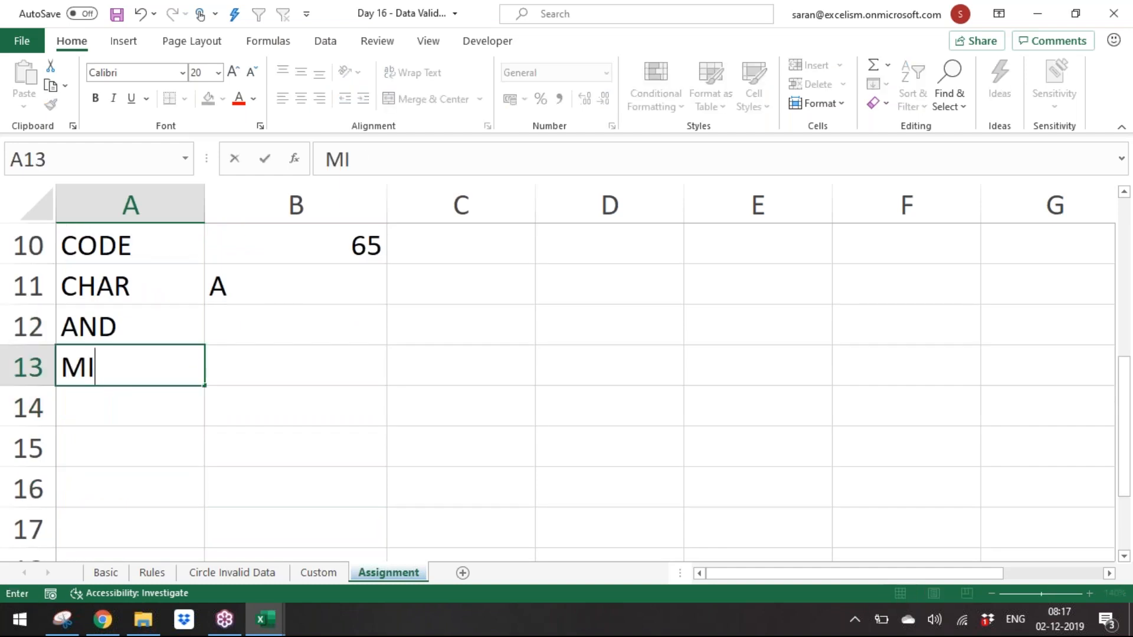
key("Return")
Step: Review the PAN rules table and the functions list on the sheet
key("Up")
key("Up")
key("Up")
key("Up")
key("Up")
key("Up")
key("Up")
key("Up")
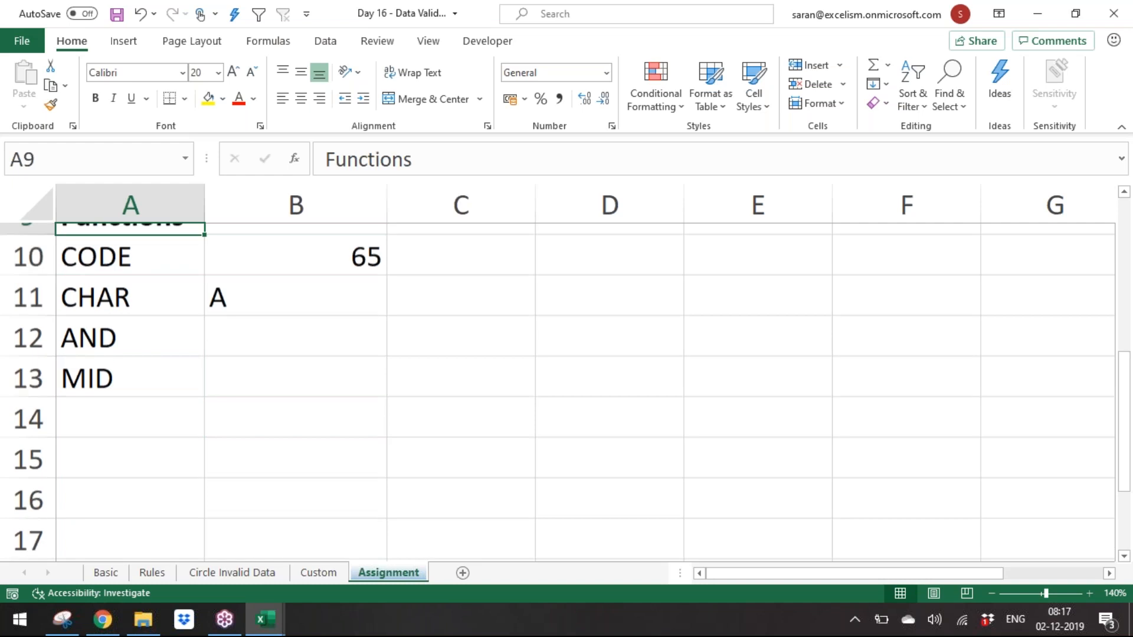
key("Up")
key("Up")
key("Up")
key("Up")
key("Down")
key("Down")
key("Down")
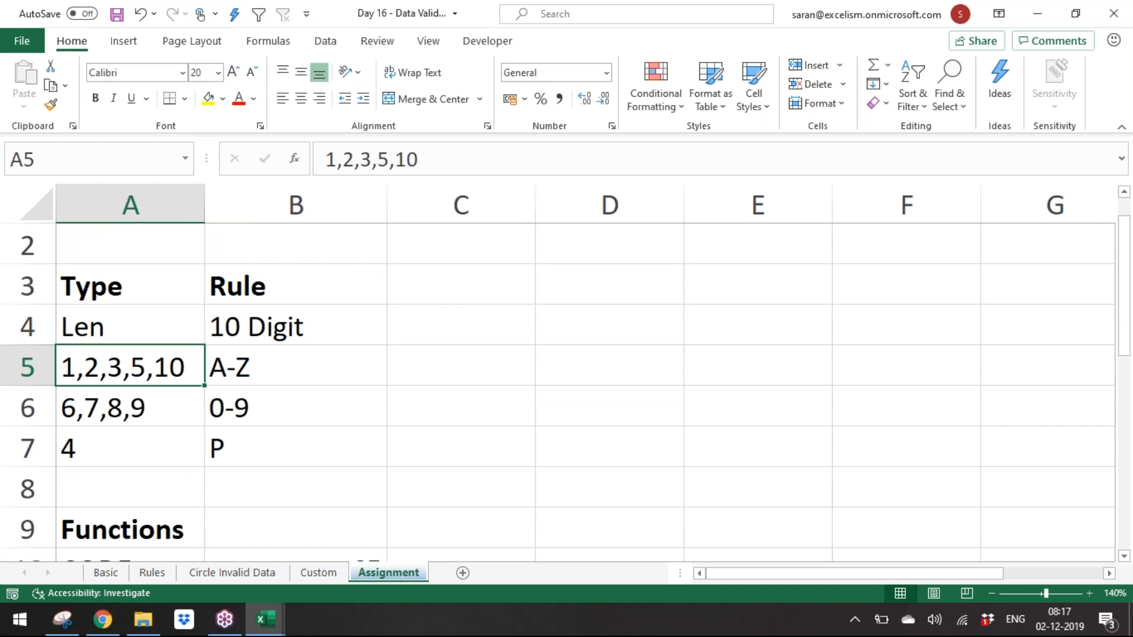
key("Up")
key("Up")
key("Up")
key("Up")
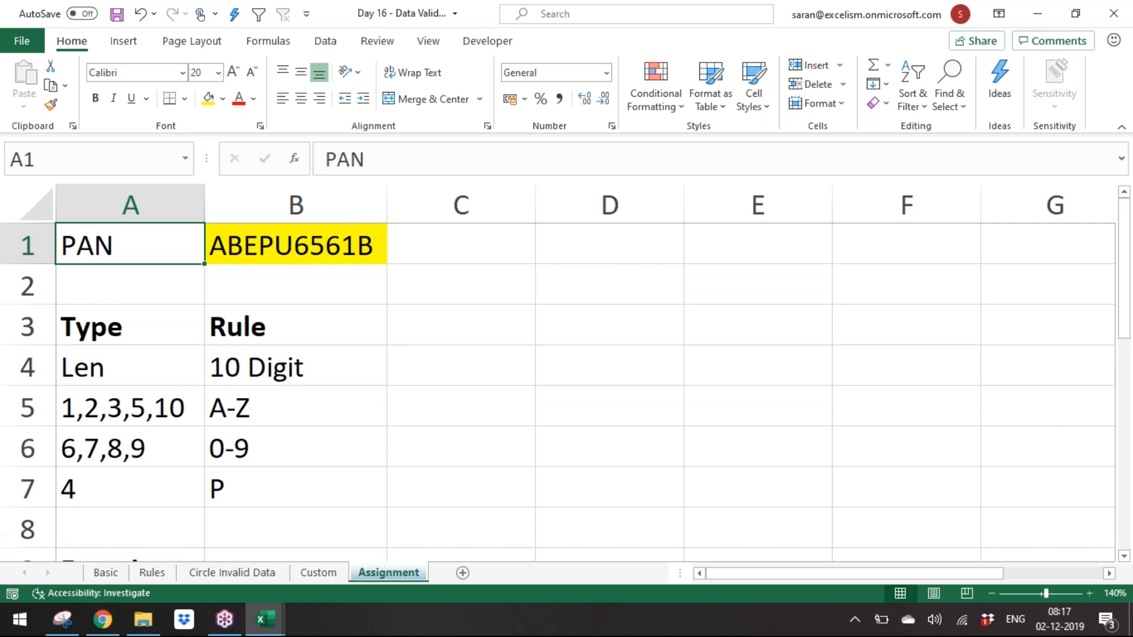
key("Down")
key("Down")
key("Down")
key("Down")
key("Down")
key("Down")
key("Down")
key("Down")
key("Down")
key("Down")
key("Down")
key("Down")
key("Down")
key("Down")
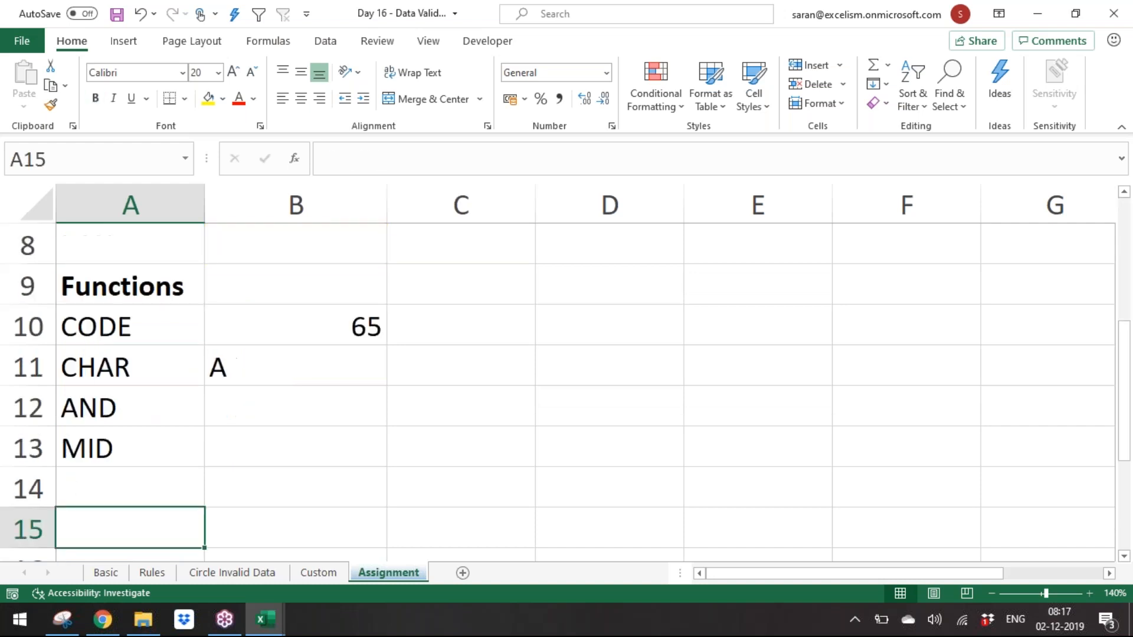
Step: Add ISNUMBER to the functions list in A14
key("Up")
type("S")
key("BackSpace")
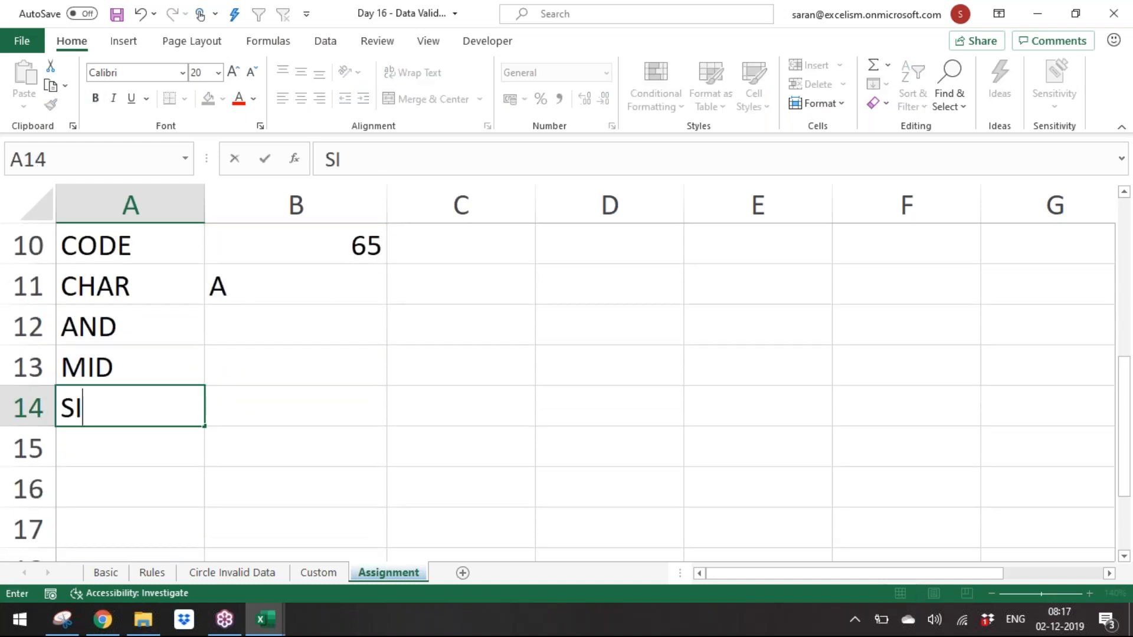
type("ISNU")
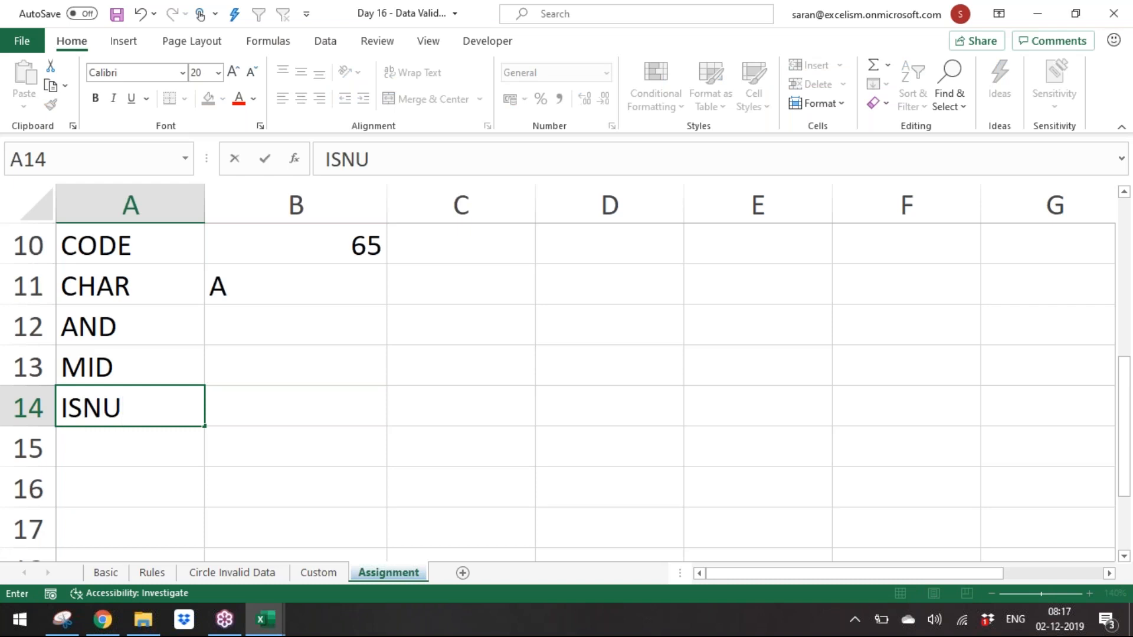
type("MBER")
key("Return")
Step: Add ISTEXT and ISERROR to the functions list in A15 and A16
type("ISTEXT")
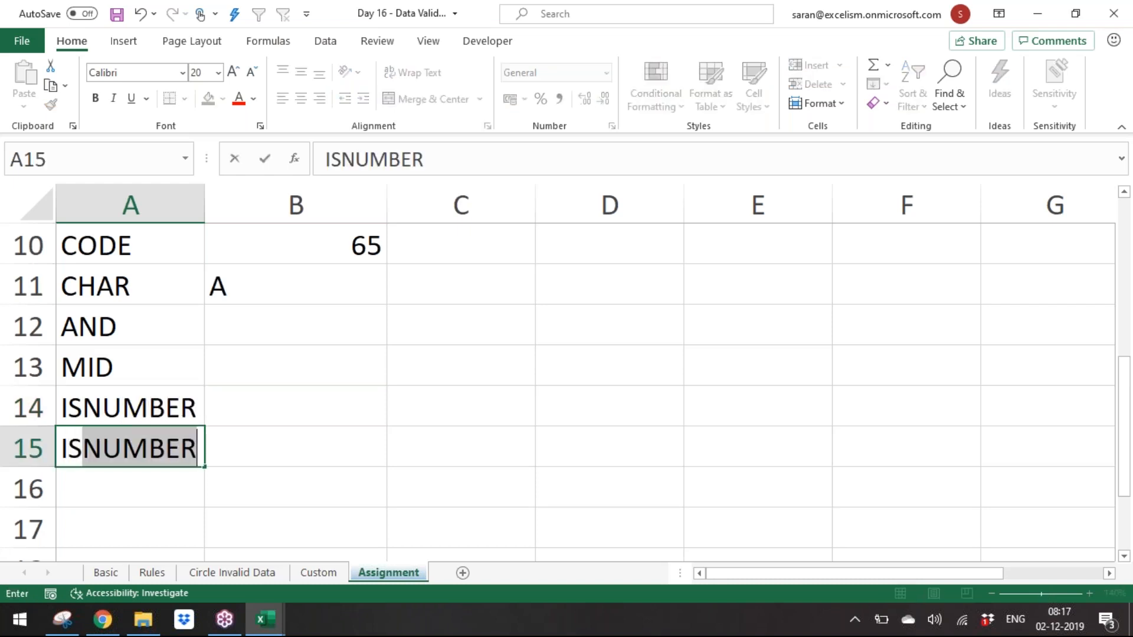
key("ctrl+Return")
key("Return")
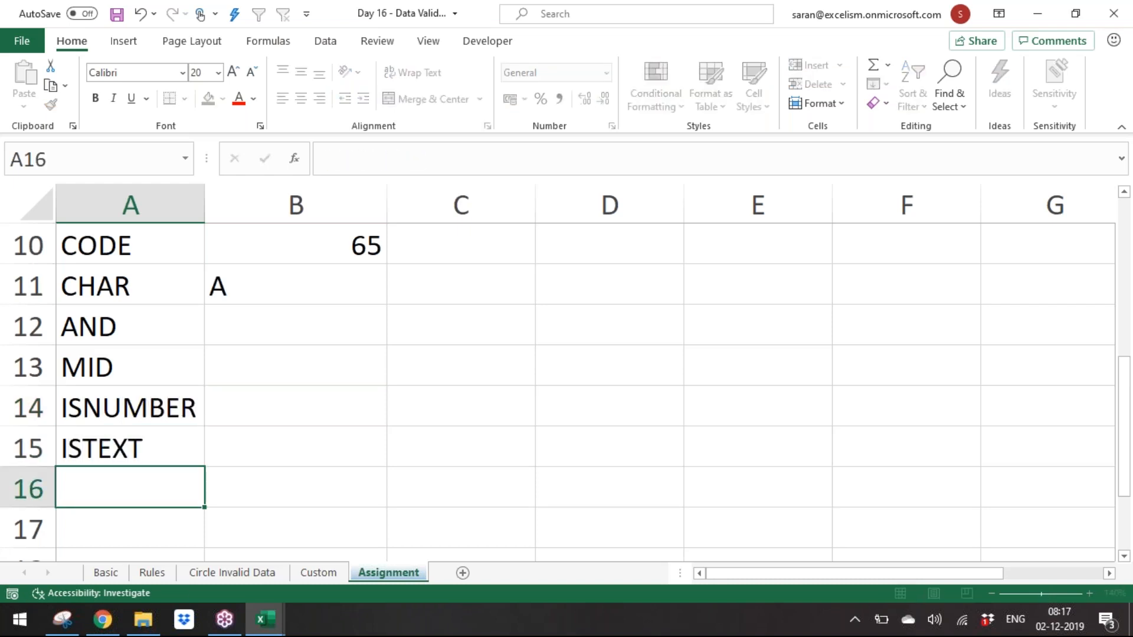
type("ISERROR")
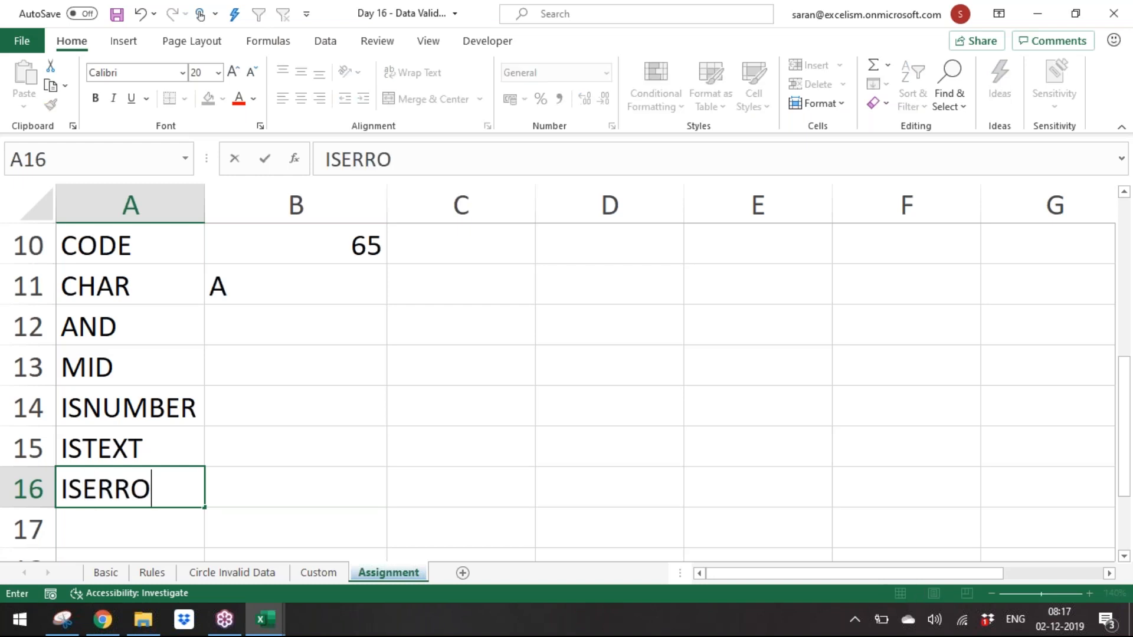
key("Return")
Step: Review the PAN value and rules table at the top of the Assignment sheet
key("Up")
key("ctrl+Up")
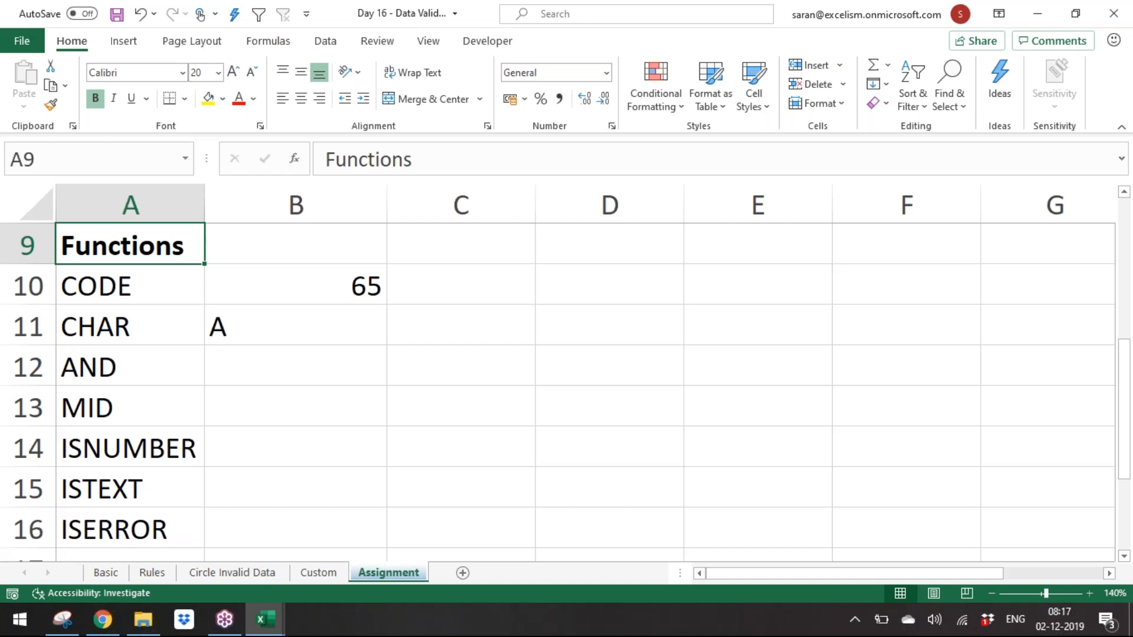
key("Up")
key("Up")
key("Up")
key("Up")
key("Up")
key("Up")
key("Up")
key("Up")
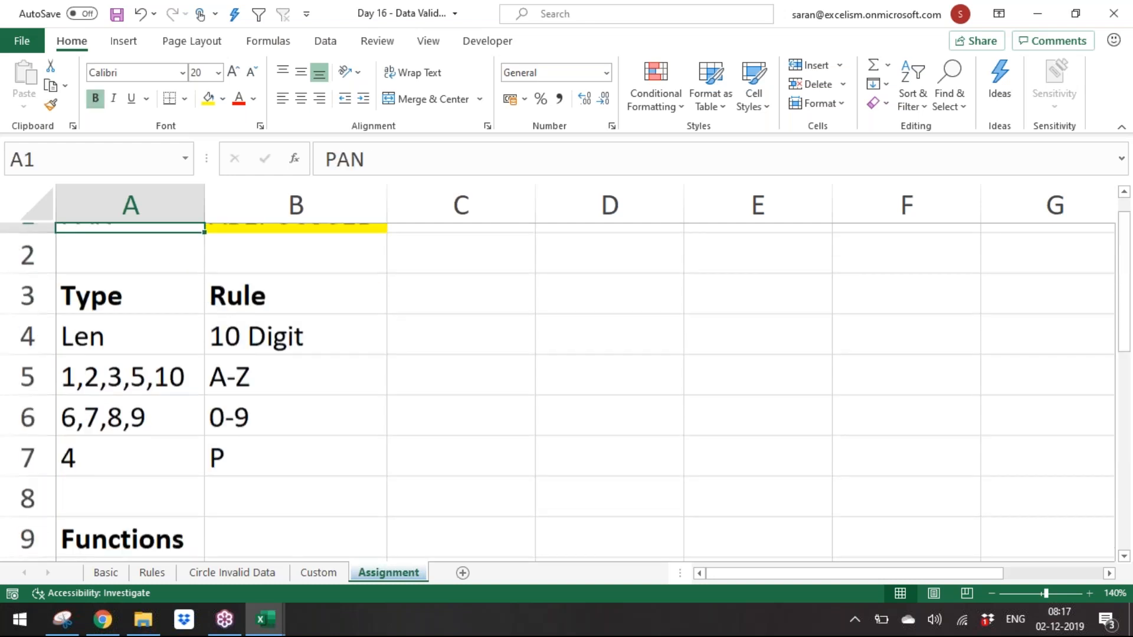
key("Down")
key("Down")
key("Right")
key("Right")
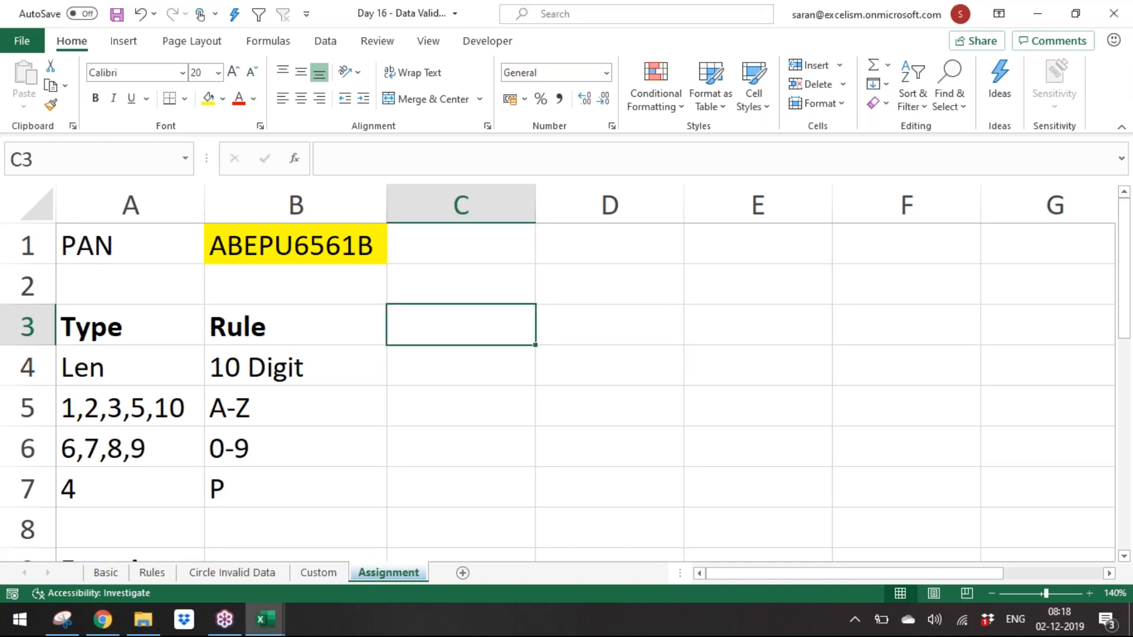
Step: Save the workbook and switch to the Custom sheet
left_click(342, 379)
key("ctrl+s")
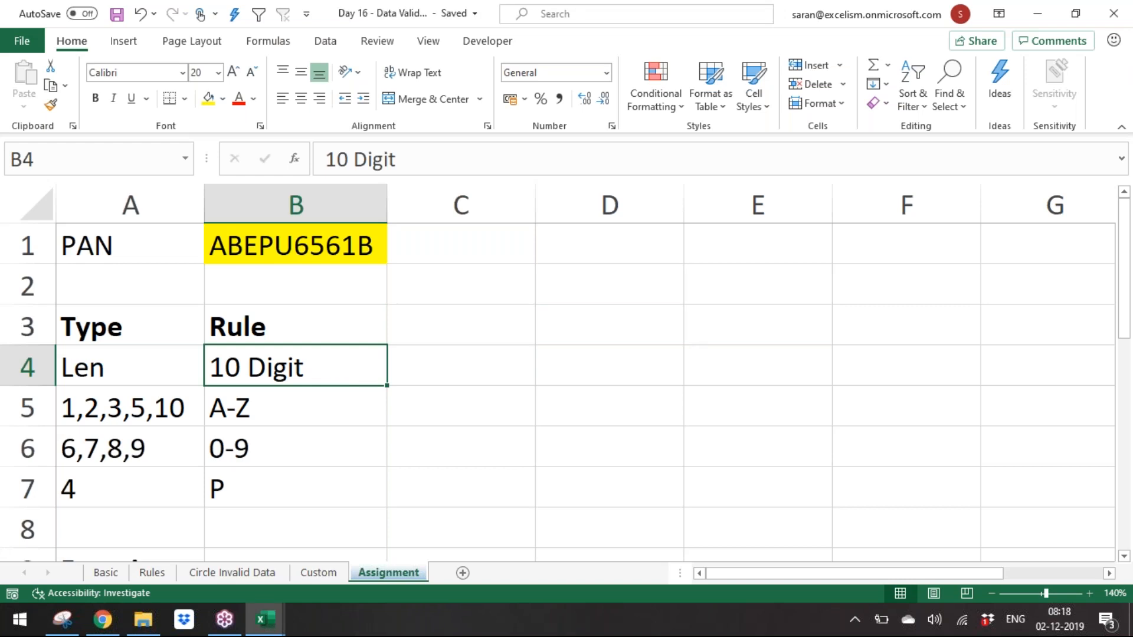
left_click(319, 573)
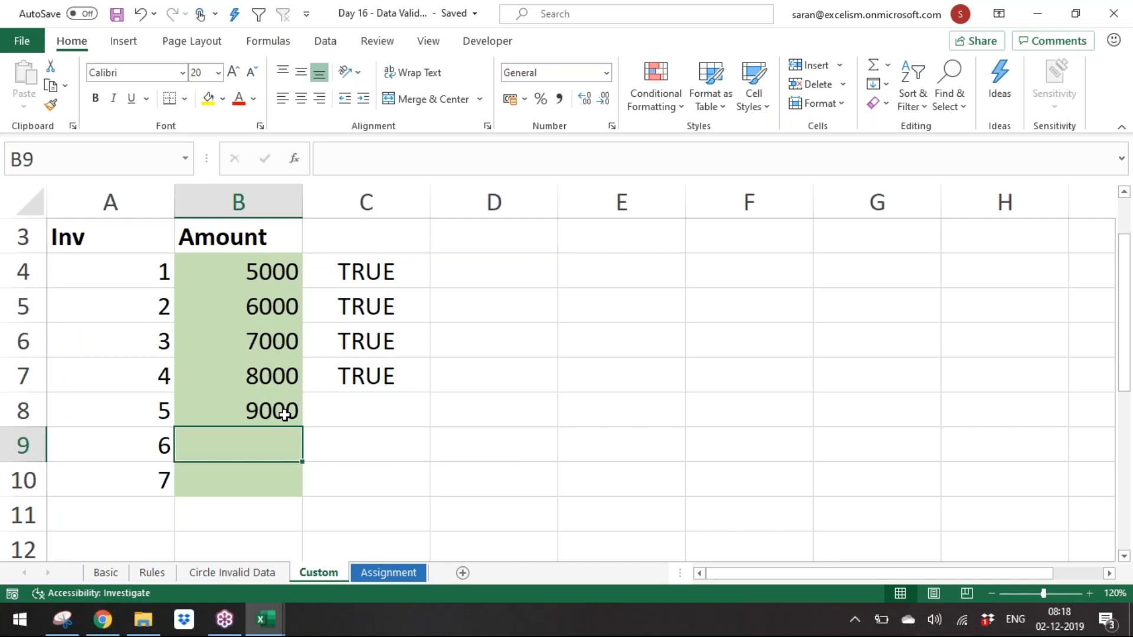
Step: Add a Name heading in A12 below the invoice table
left_click(619, 239)
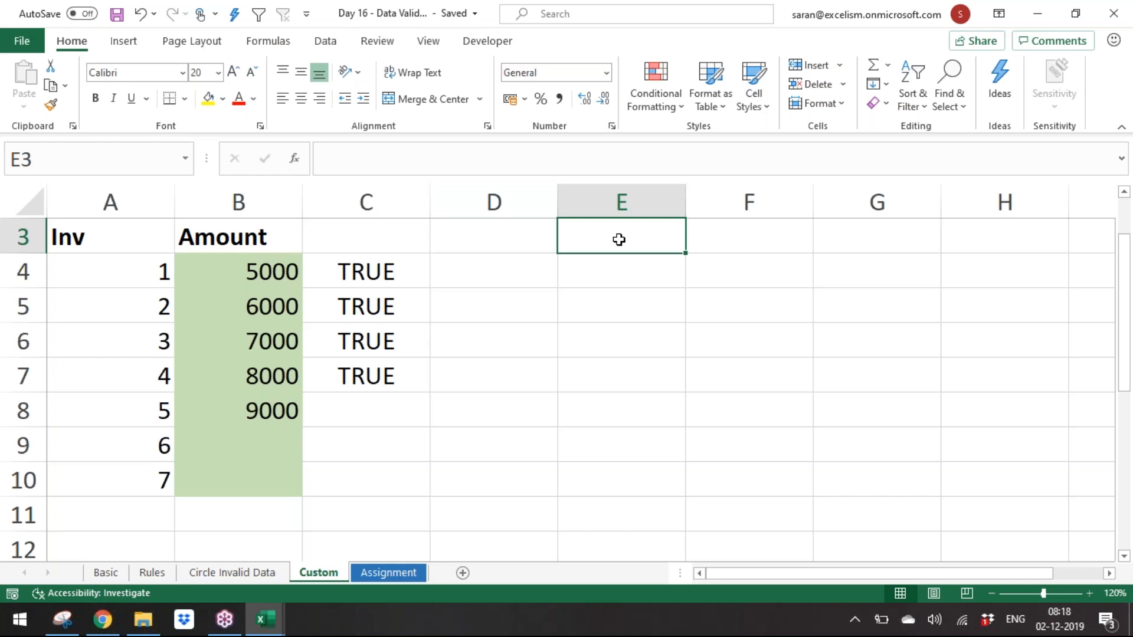
key("ctrl+Left")
key("ctrl+Left")
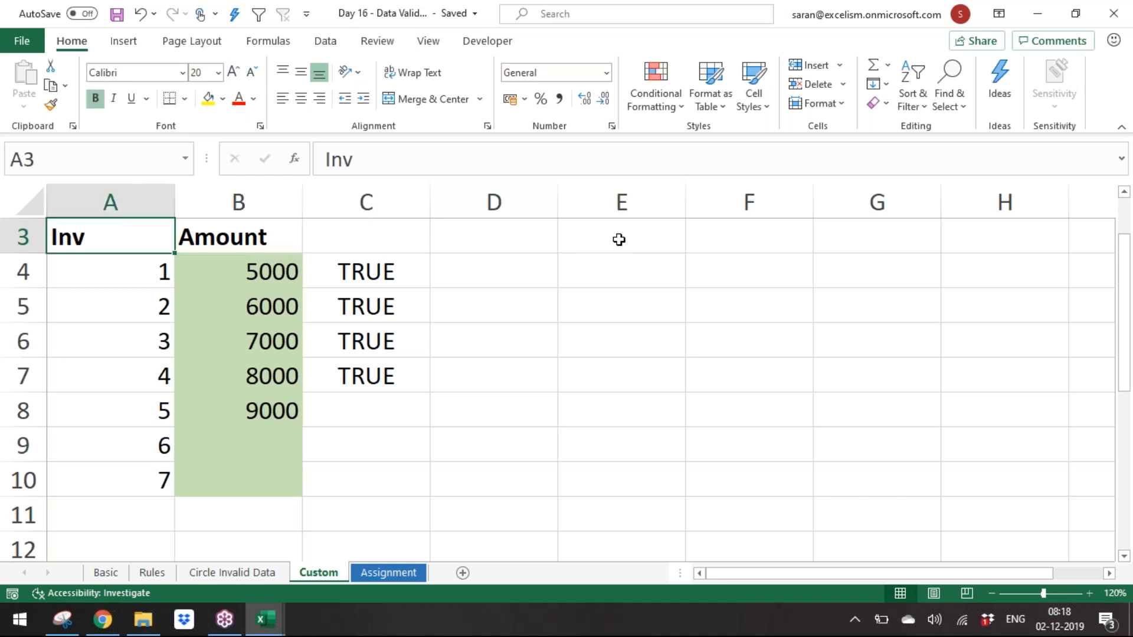
key("ctrl+Down")
key("Down")
key("Down")
key("Down")
key("Down")
key("Down")
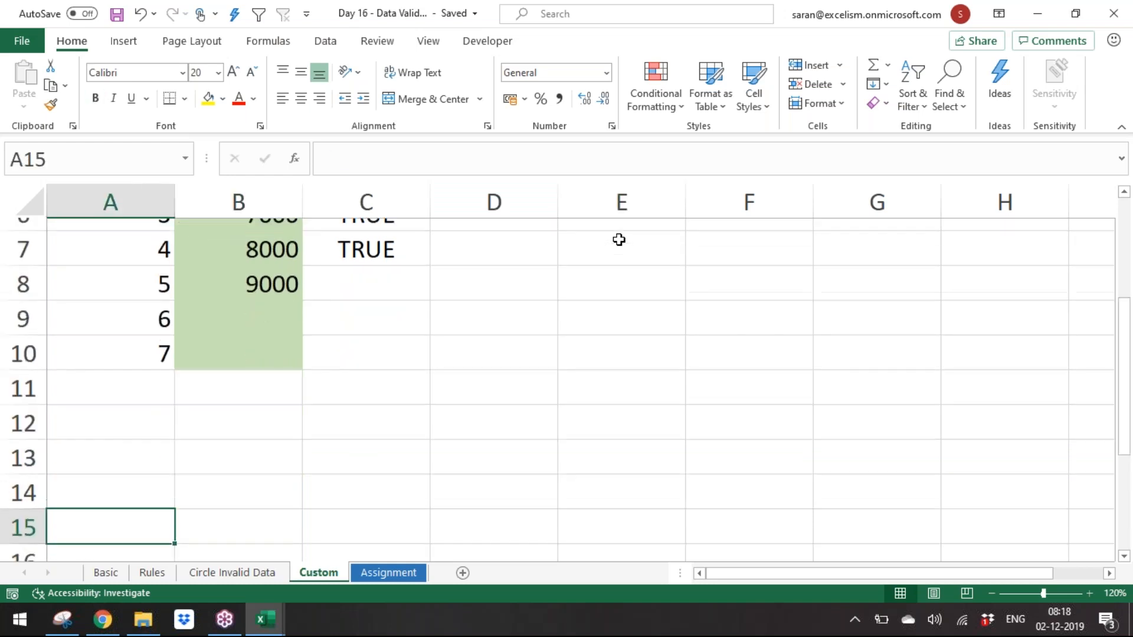
key("Up")
key("Up")
key("Up")
type("Name")
key("Return")
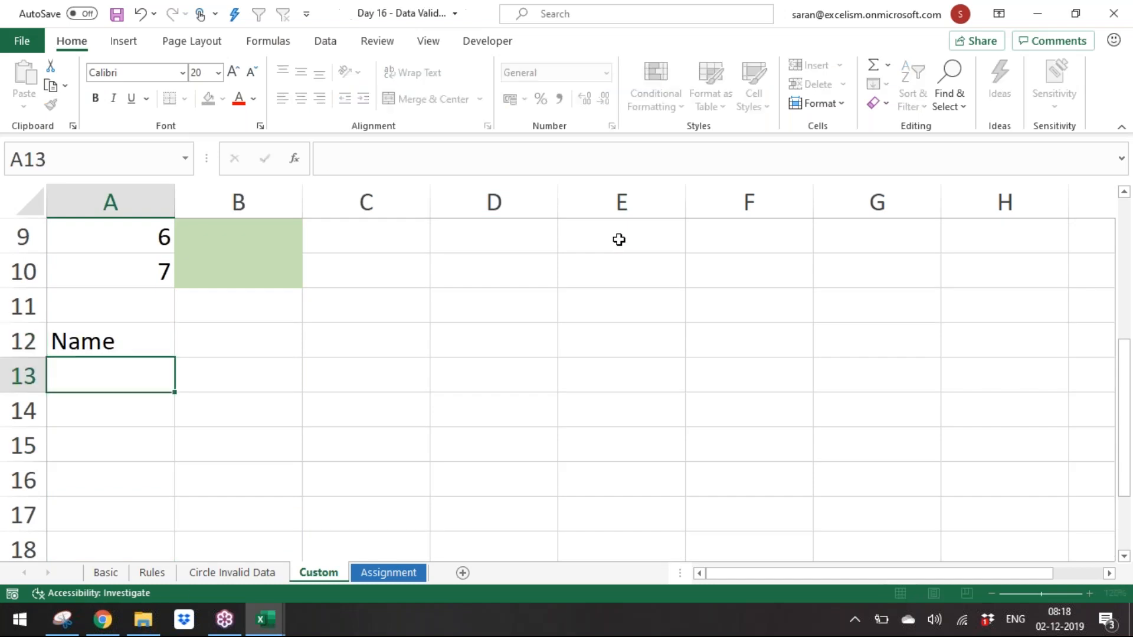
Step: Fill the name input range A13:A20 with yellow
key("shift+Down")
key("shift+Down")
key("shift+Down")
key("shift+Down")
key("shift+Down")
key("shift+Down")
key("shift+Down")
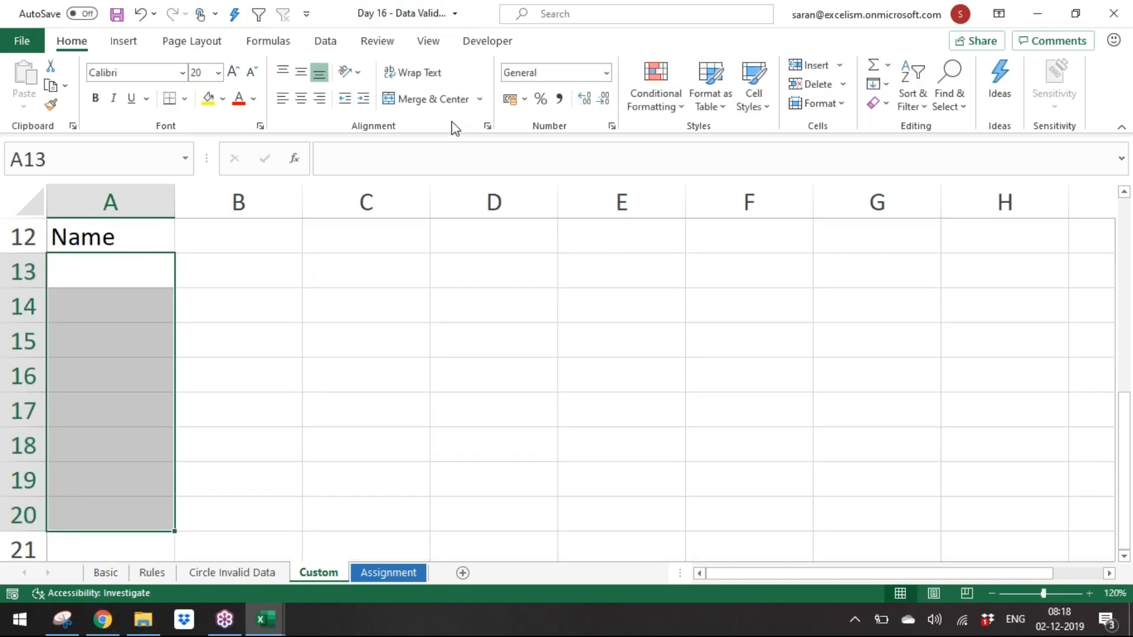
left_click(329, 43)
left_click(86, 42)
left_click(207, 99)
left_click(403, 287)
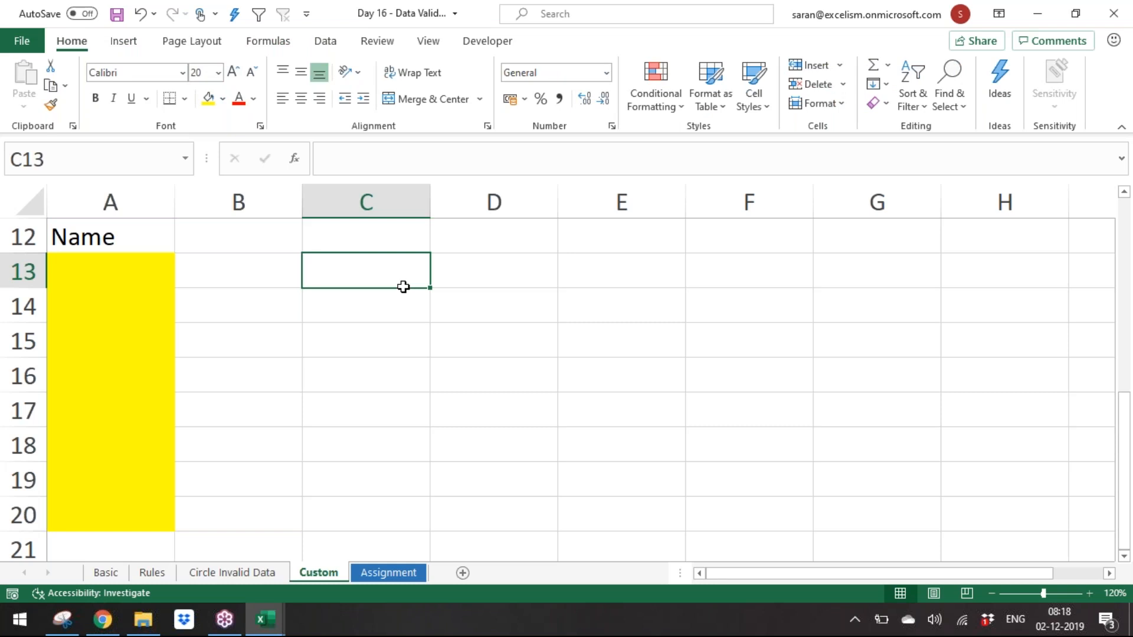
Step: Enter the note "Validation: Name must contain S" in C12
key("Up")
type("Validatio")
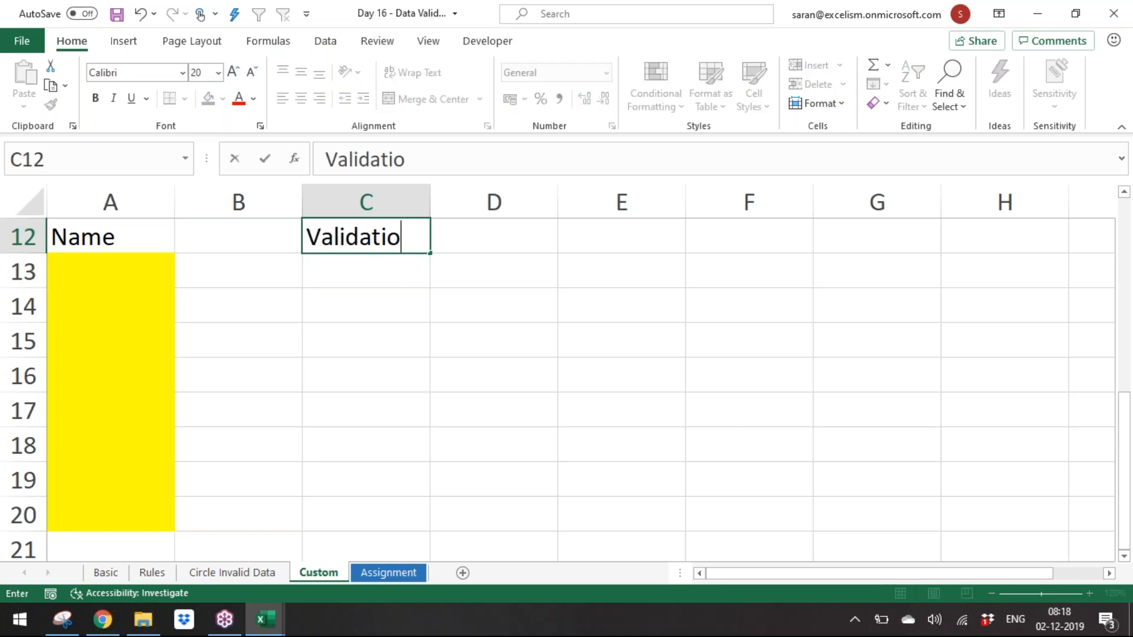
type("n: Name ")
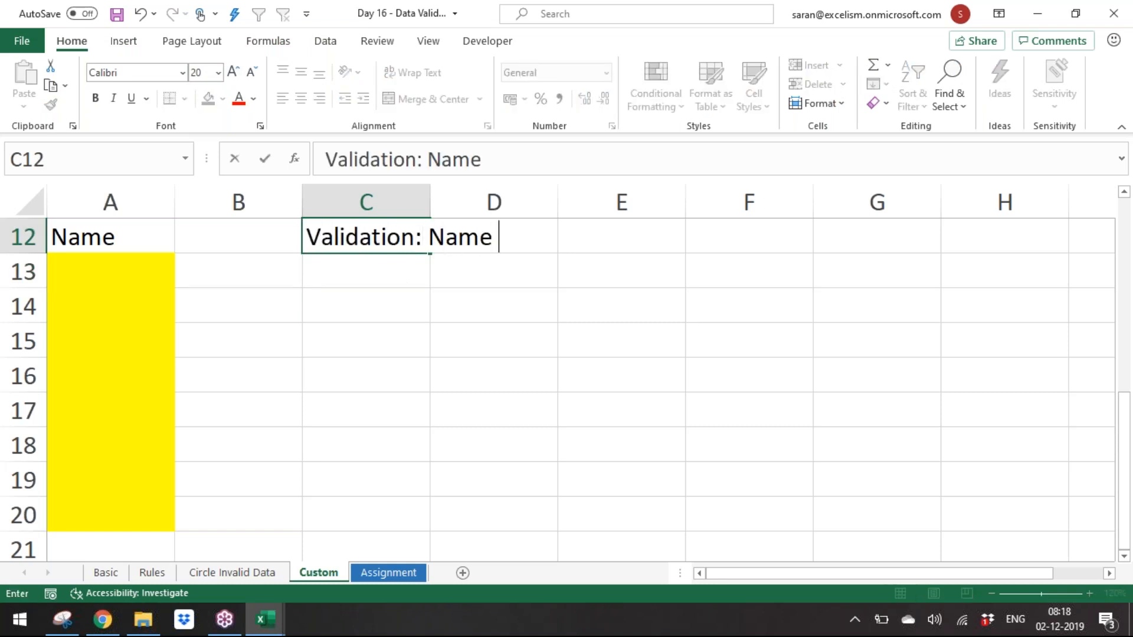
type("must contain S")
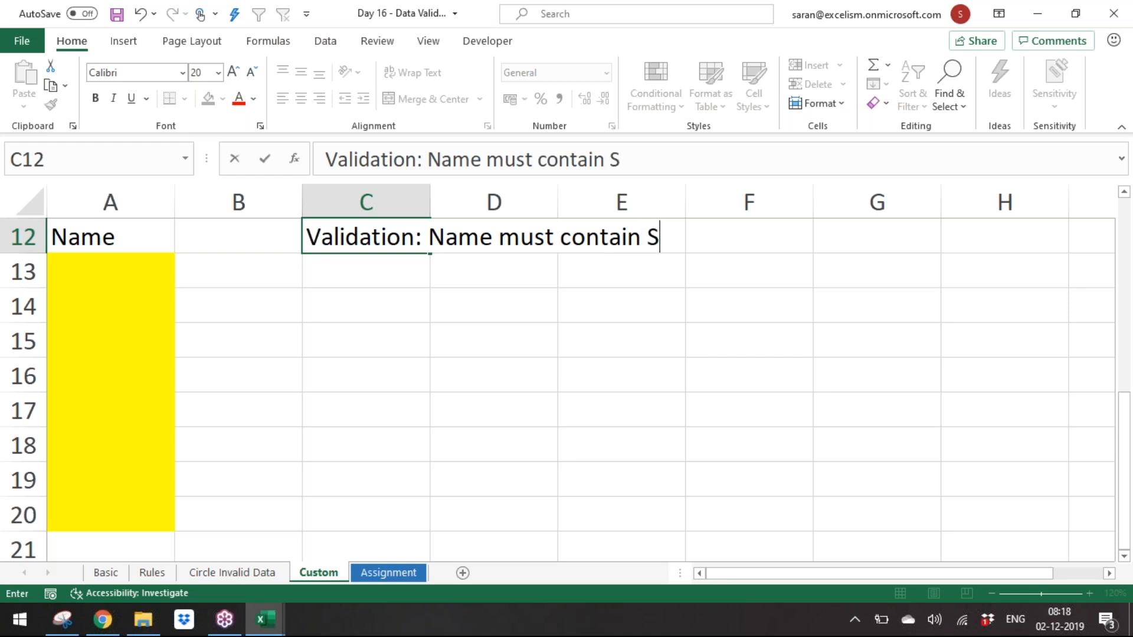
key("Return")
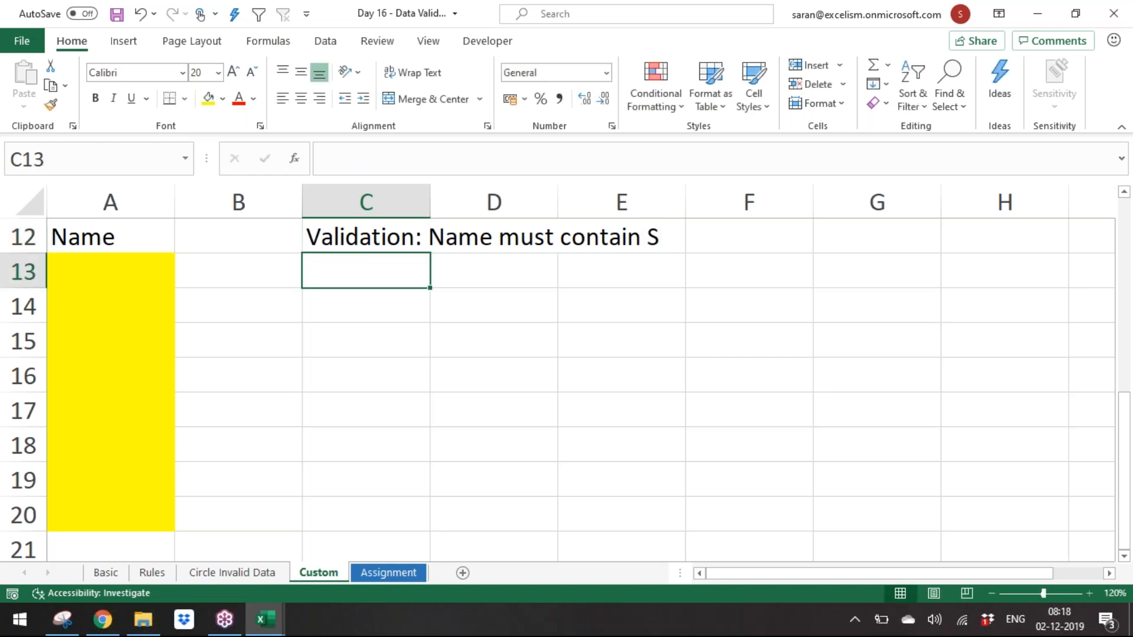
left_click(111, 271)
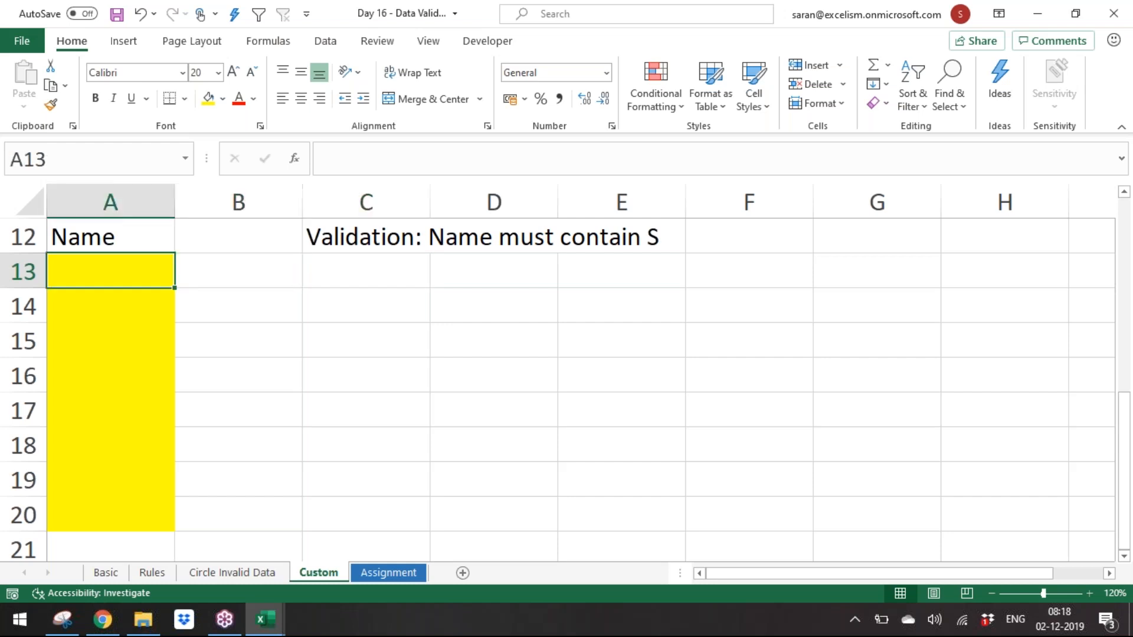
left_click(238, 271)
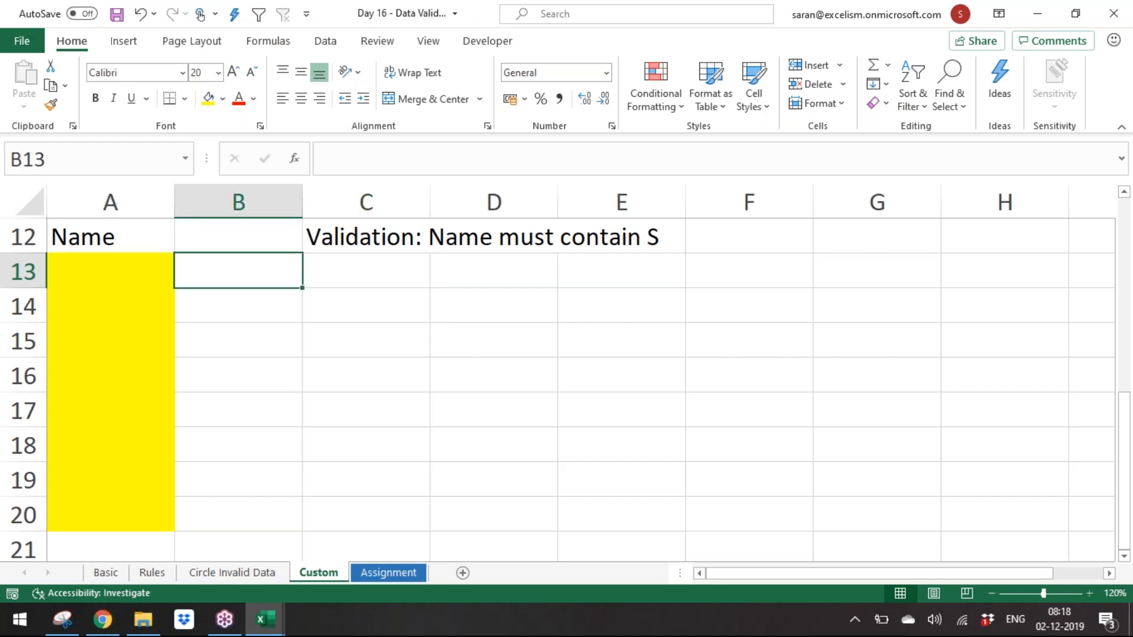
left_click(110, 271)
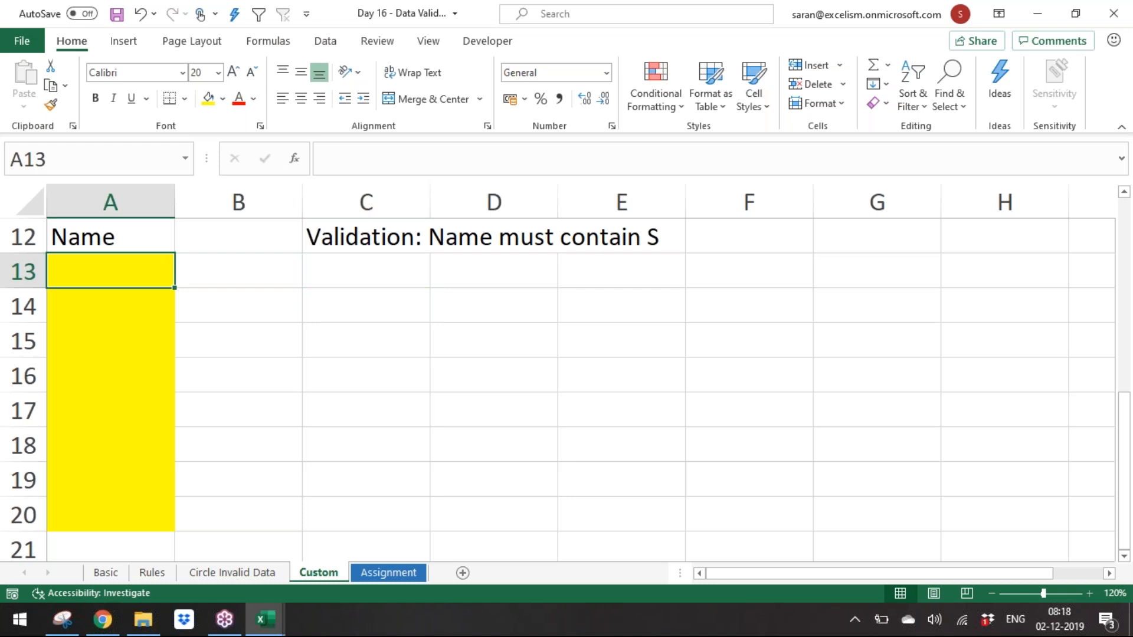
Step: Enter =SEARCH("s",A13) in B13 to locate an S in the name
left_click(239, 271)
type("=")
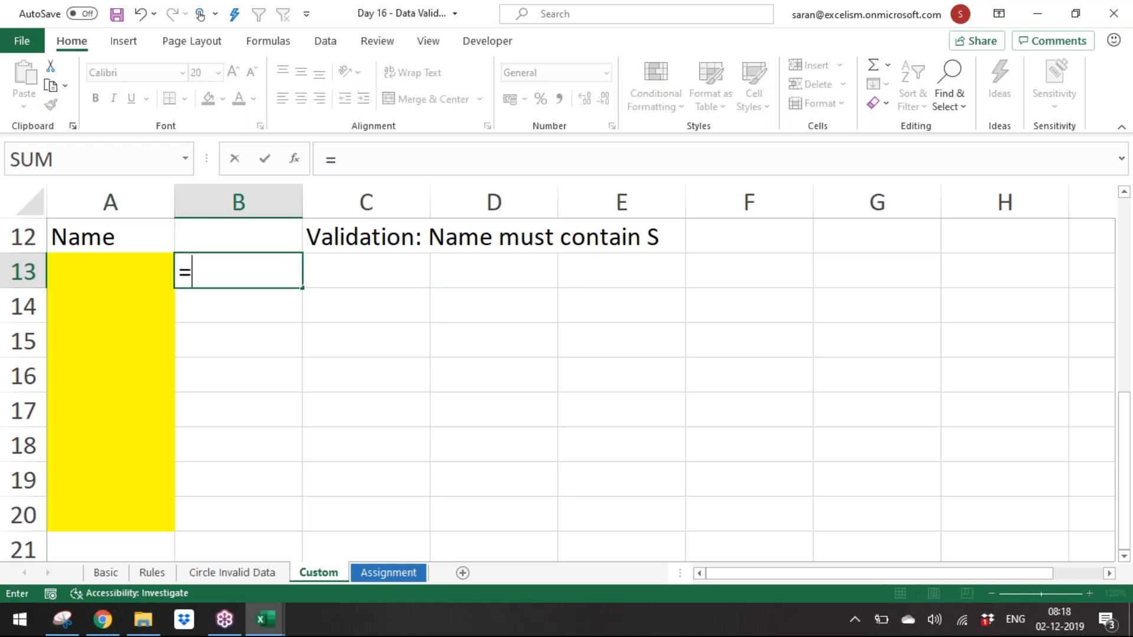
type("find")
key("Tab")
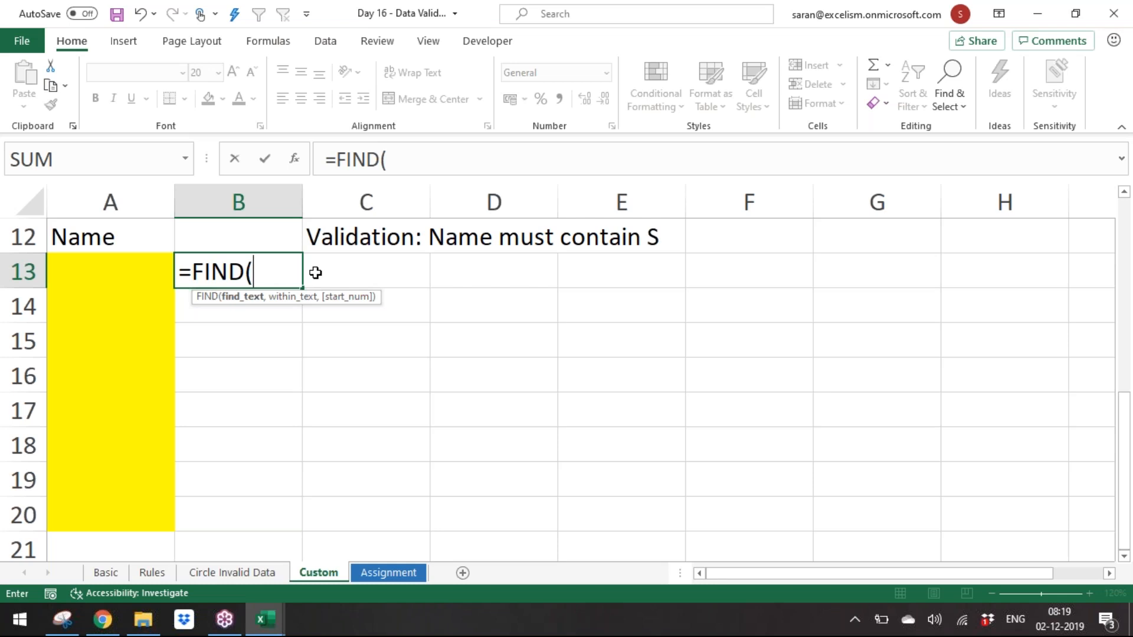
key("BackSpace")
key("BackSpace")
key("BackSpace")
key("BackSpace")
key("BackSpace")
type("dea")
key("BackSpace")
key("BackSpace")
key("BackSpace")
type("sea")
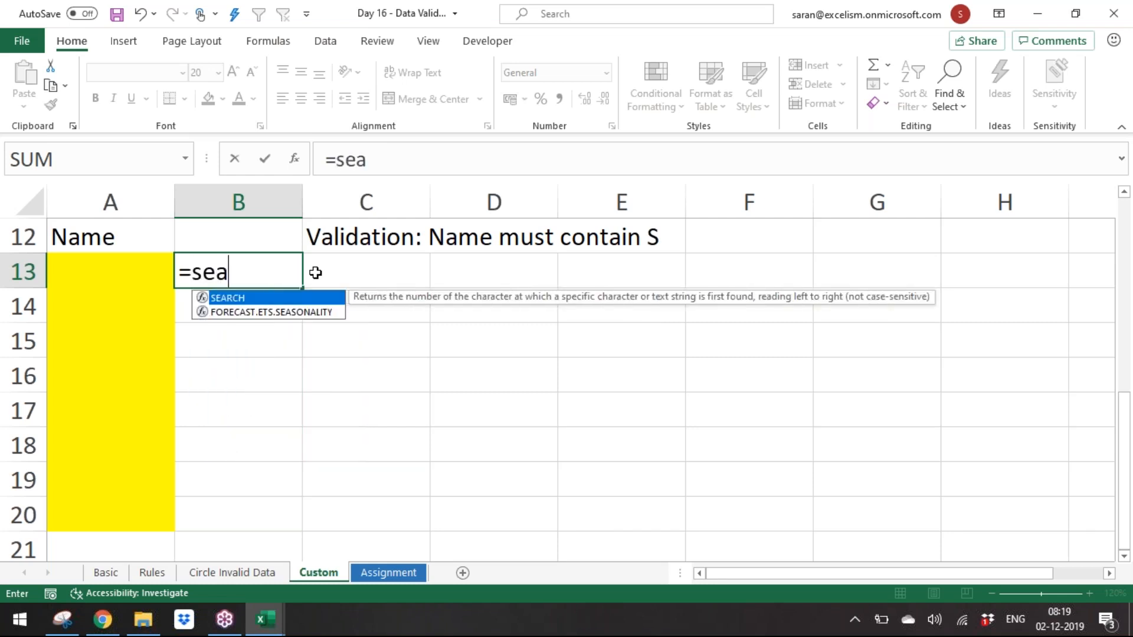
key("Tab")
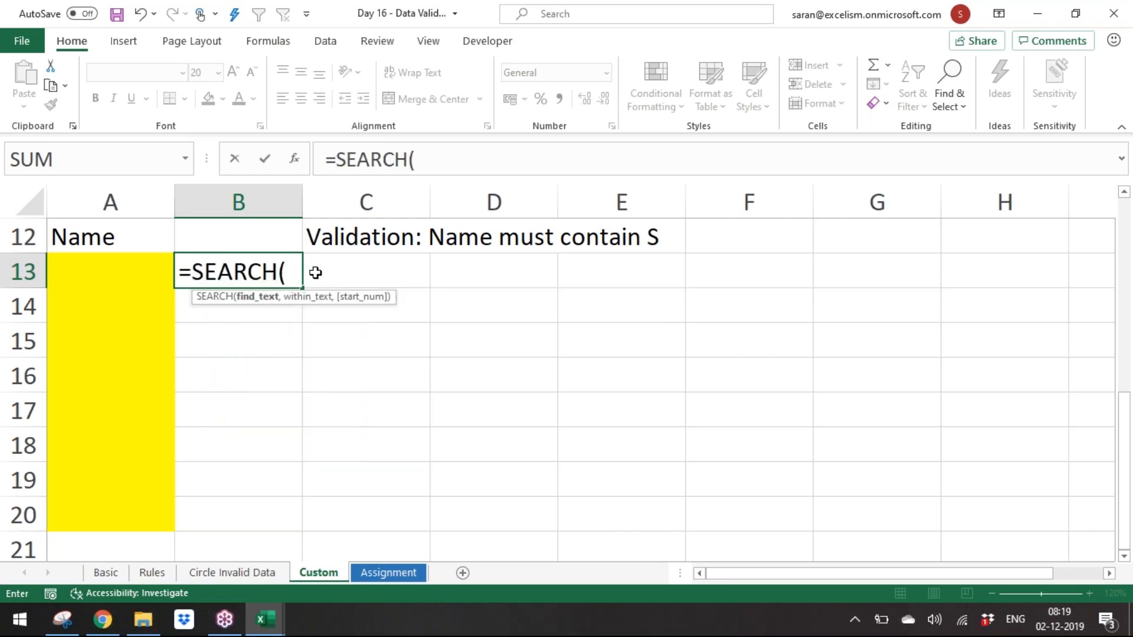
type("\"s\",")
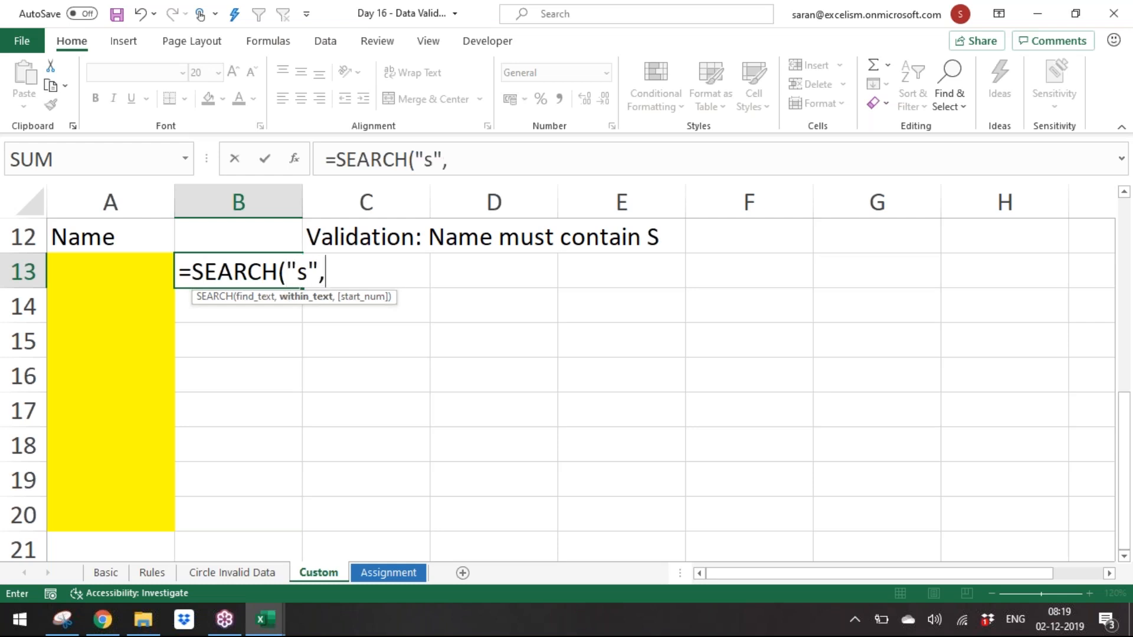
left_click(125, 280)
type(")")
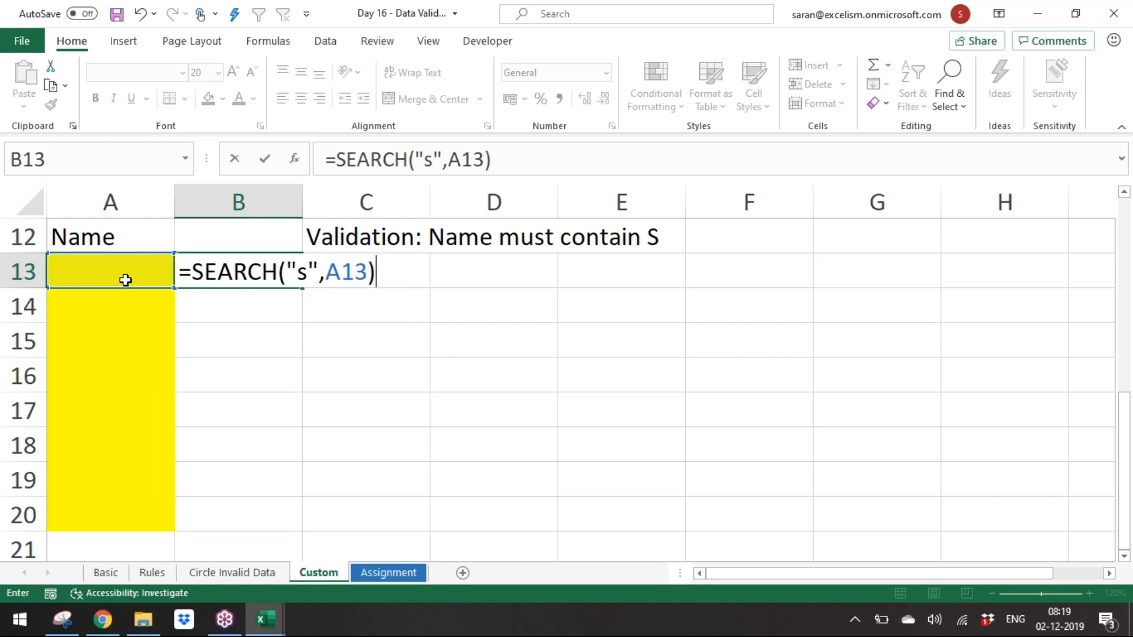
key("Return")
Step: Enter a sample name starting with S in A13 to test the formula
key("Up")
left_click(125, 280)
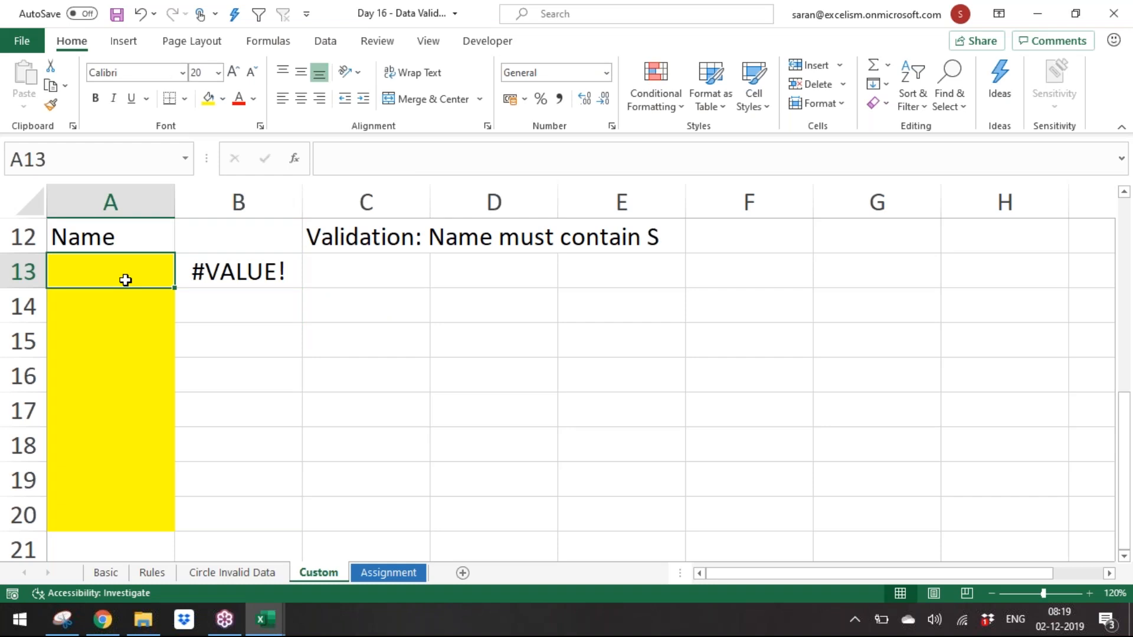
type("Saran")
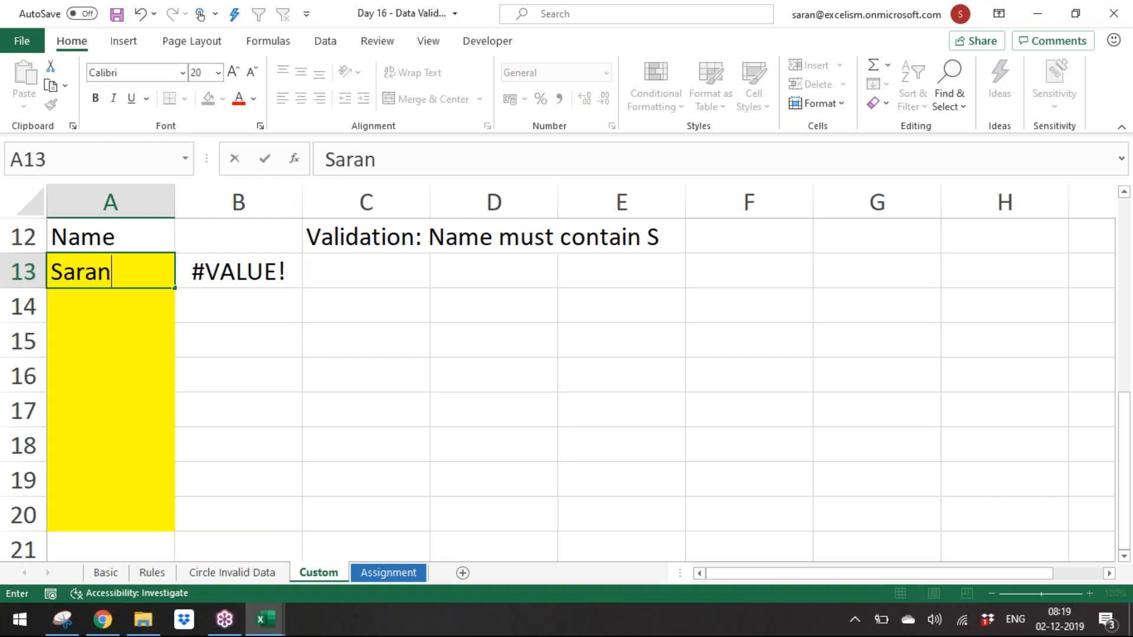
type("4")
key("BackSpace")
key("Return")
key("Up")
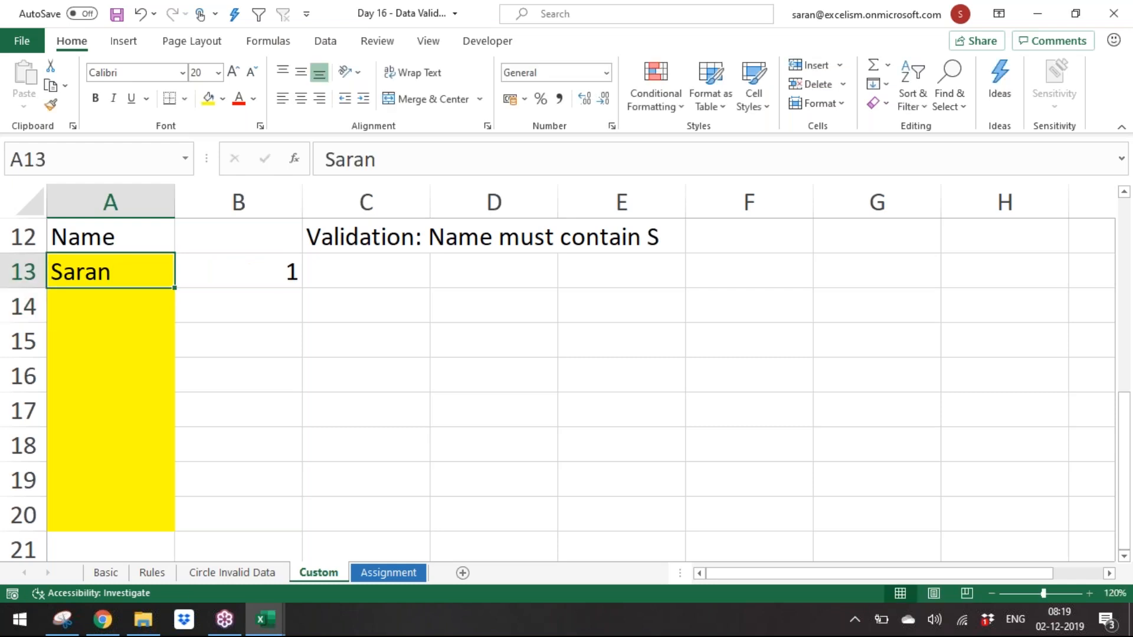
Step: Test the formula by replacing the name in A13 with Super and then Access
key("F2")
key("BackSpace")
key("BackSpace")
key("BackSpace")
key("BackSpace")
type("uper")
key("Return")
key("Up")
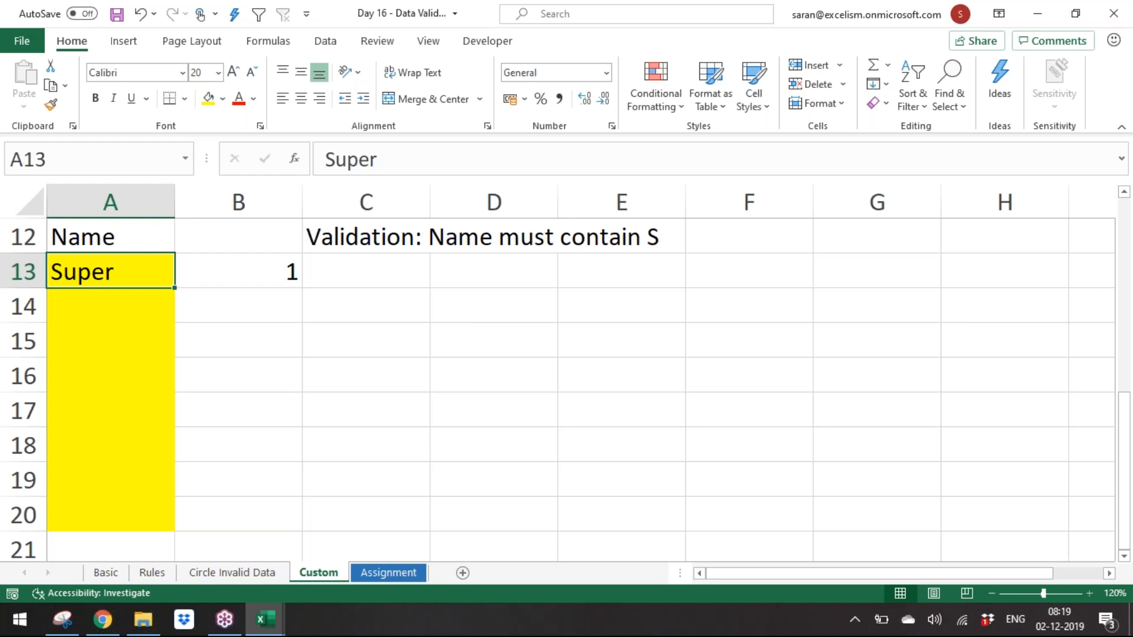
type("Access")
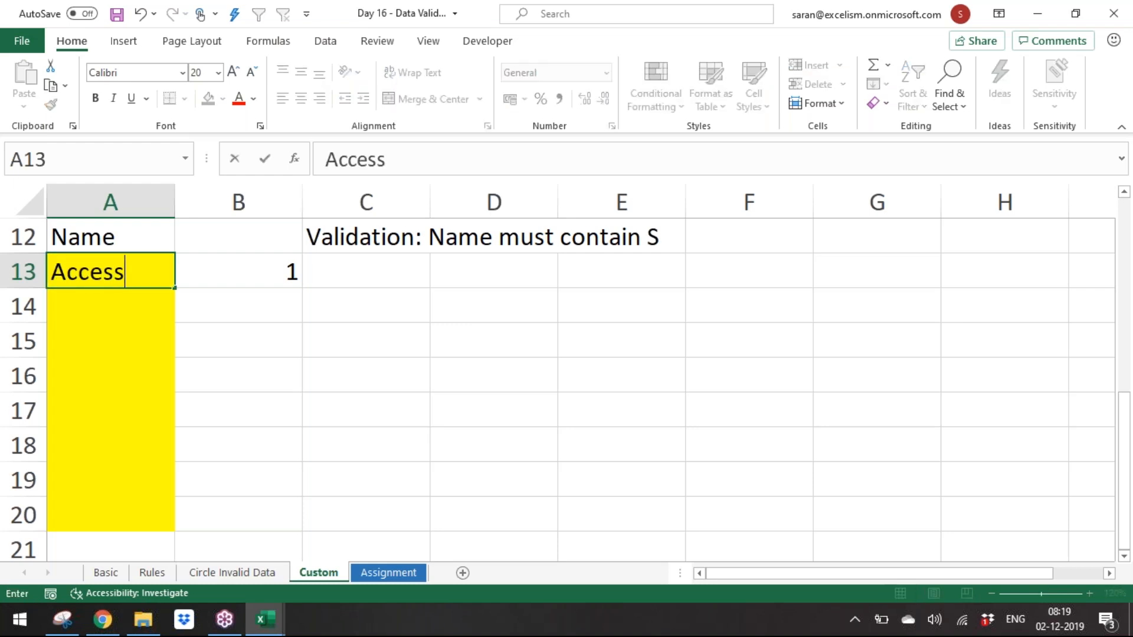
key("Return")
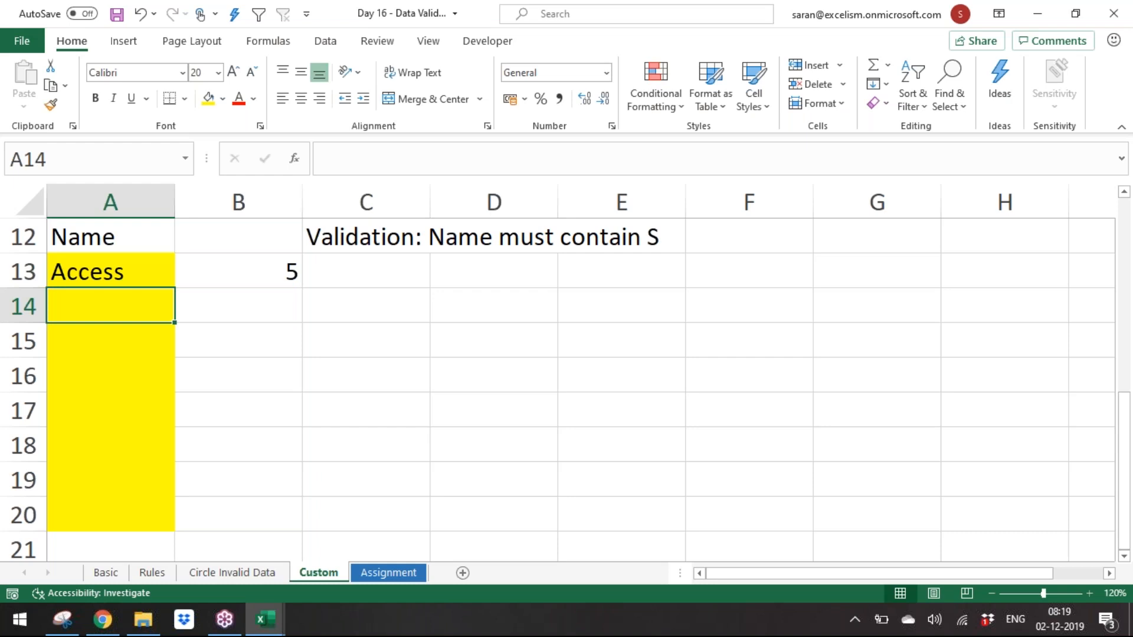
Step: Replace the name in A13 with Outlook to test the SEARCH formula
key("Up")
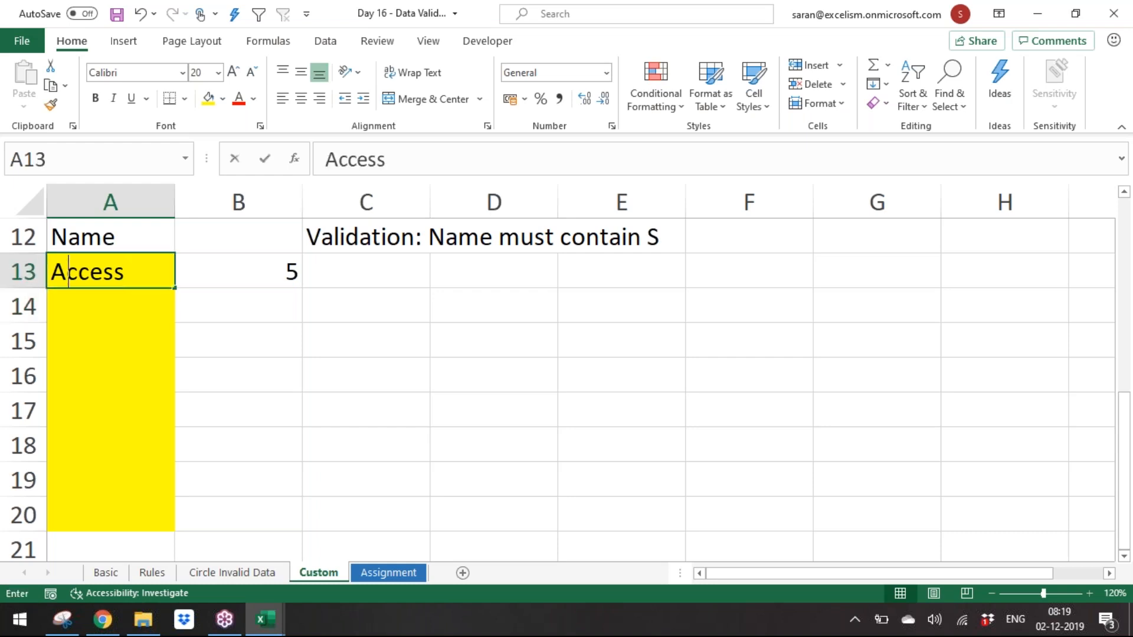
type("Outlook")
key("Return")
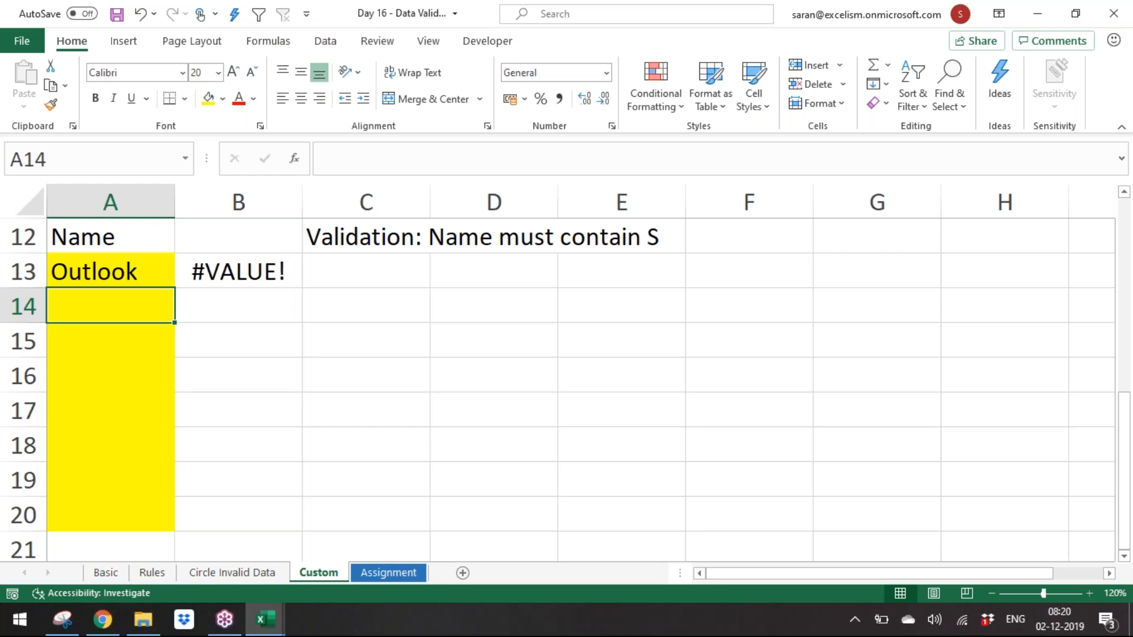
Step: Inspect the SEARCH formula in B13 and the yellow name range A13:A20
key("Up")
key("Right")
key("F2")
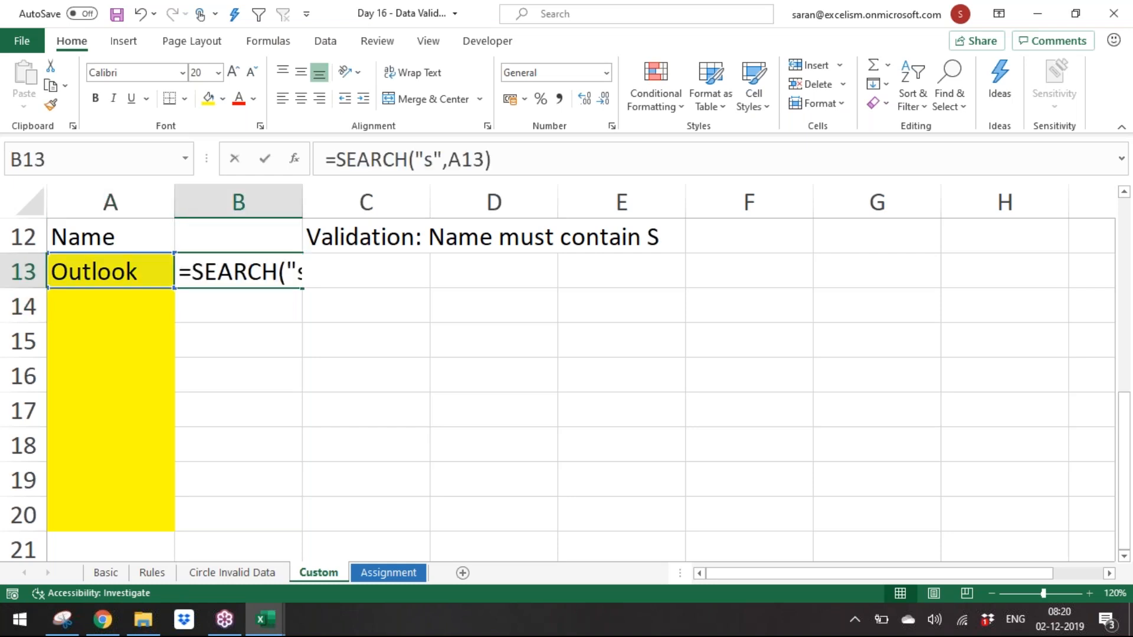
key("Escape")
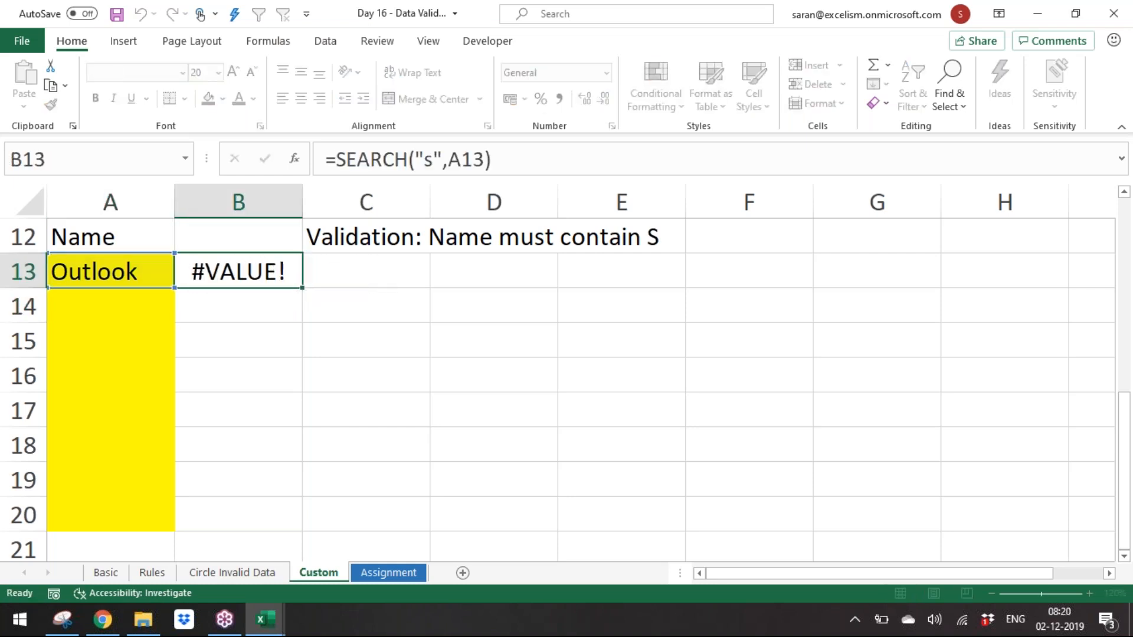
key("Down")
key("Up")
key("Left")
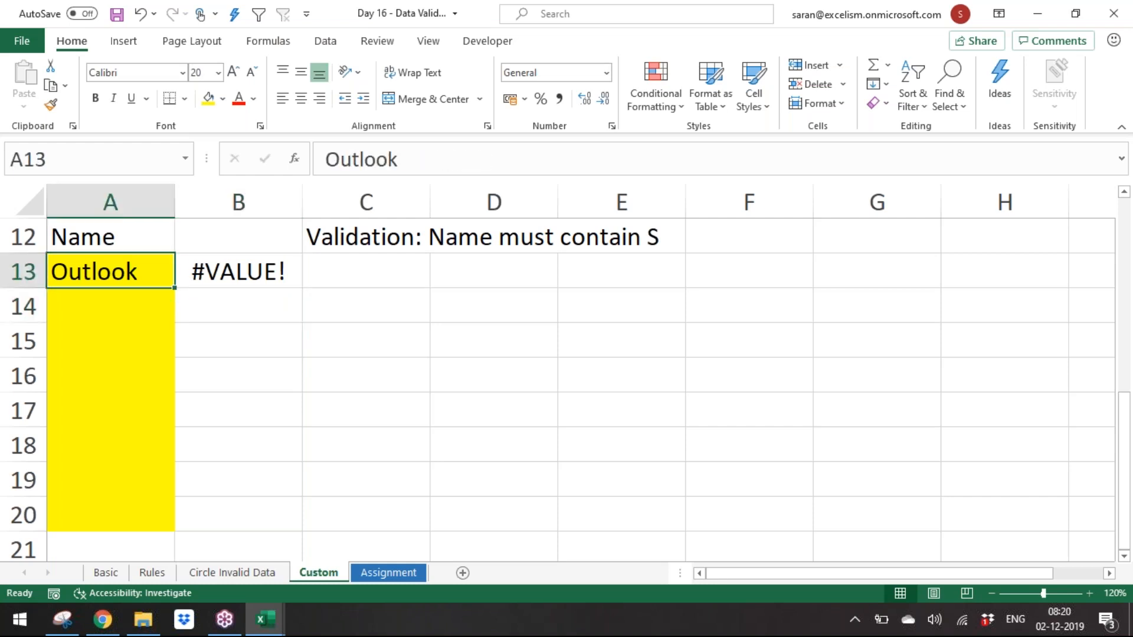
key("shift+Down")
key("shift+Down")
key("shift+Down")
key("shift+Down")
key("shift+Down")
key("shift+Down")
key("shift+Down")
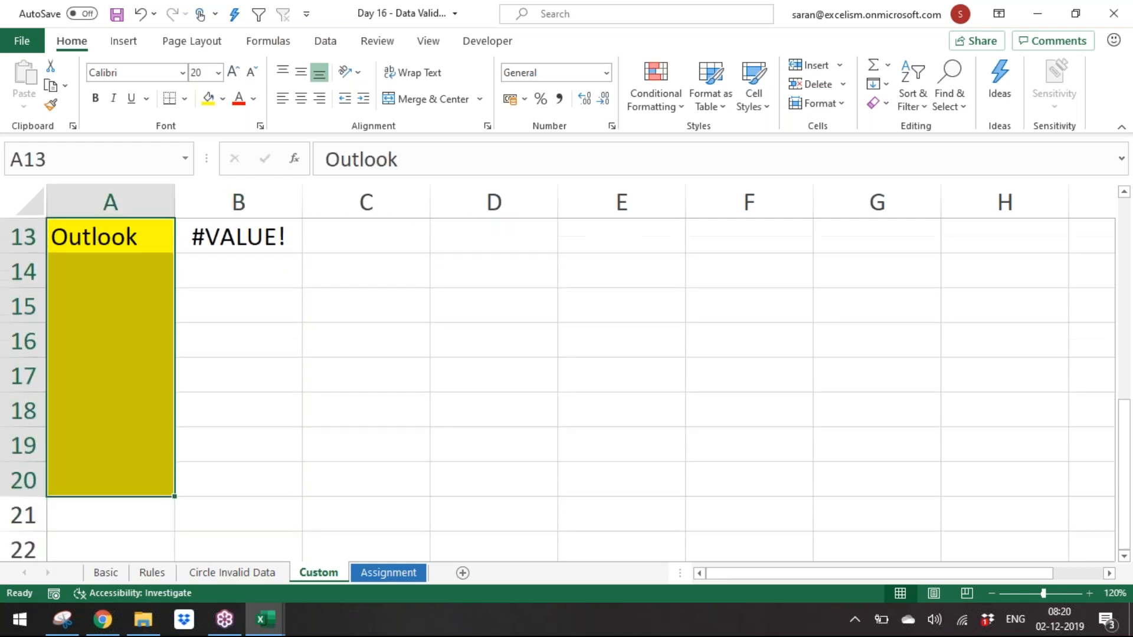
key("Up")
key("Down")
key("Right")
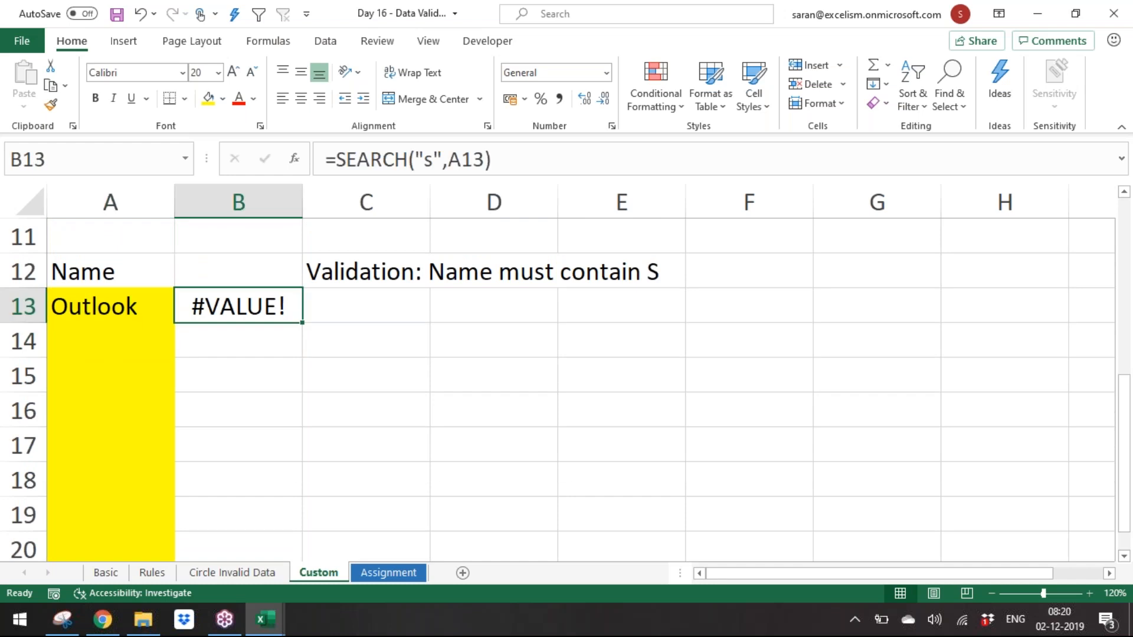
Step: Wrap the B13 formula in ISNUMBER so it reads =ISNUMBER(SEARCH("s",A13))
key("F2")
key("Left")
key("Left")
key("Left")
key("Left")
key("Left")
key("Left")
key("Left")
key("Left")
key("Left")
key("Left")
key("Left")
key("Left")
key("Left")
key("Left")
key("Left")
type("isnu")
key("Tab")
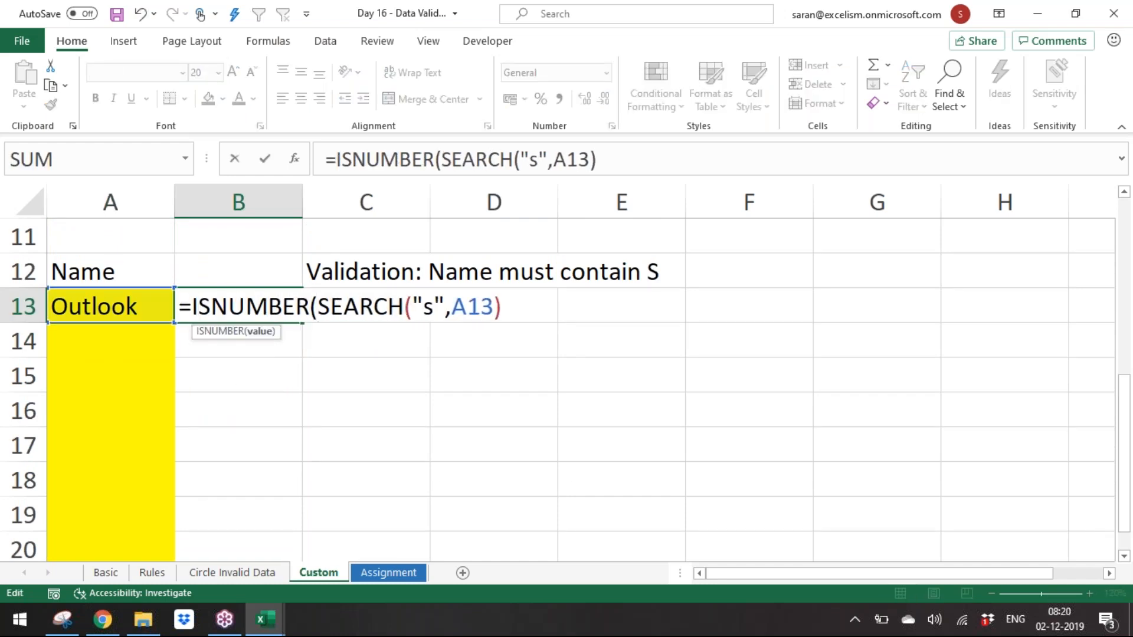
key("Right")
key("Right")
key("Right")
key("Right")
key("Right")
key("Right")
key("Right")
key("Right")
key("Right")
key("Right")
key("Right")
key("Right")
key("Right")
key("Right")
key("Right")
type(")")
key("Return")
Step: Enter Saran in A13 to test the ISNUMBER formula
key("Up")
key("Left")
key("Right")
key("Left")
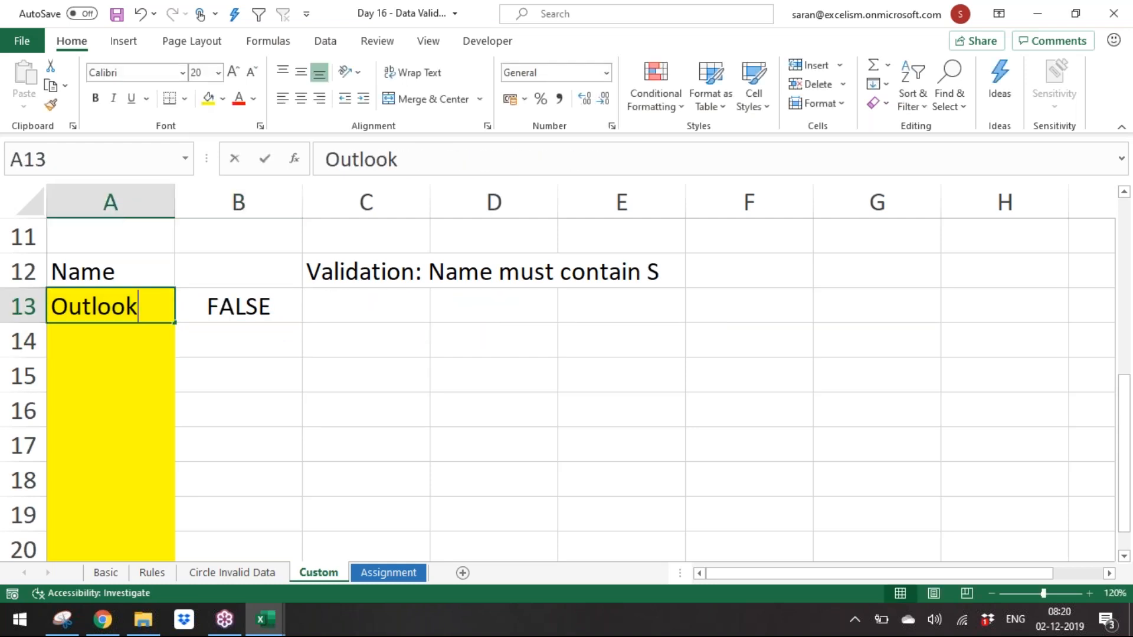
type("Saran")
key("Return")
Step: Open the B13 formula for editing and highlight its nested SEARCH part
left_click(104, 302)
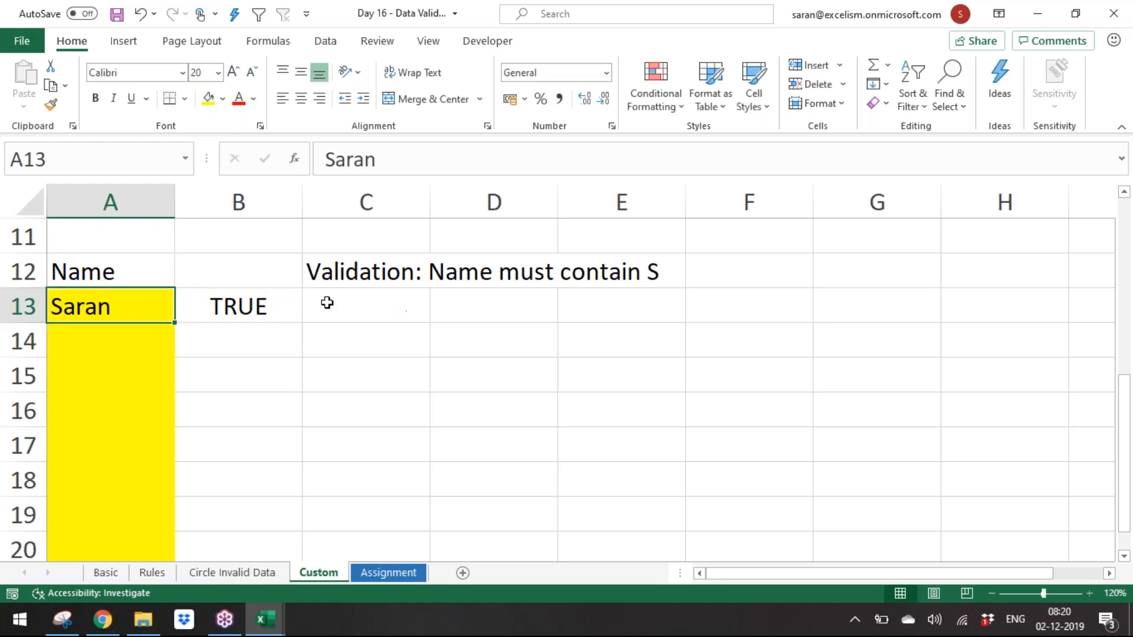
double_click(239, 303)
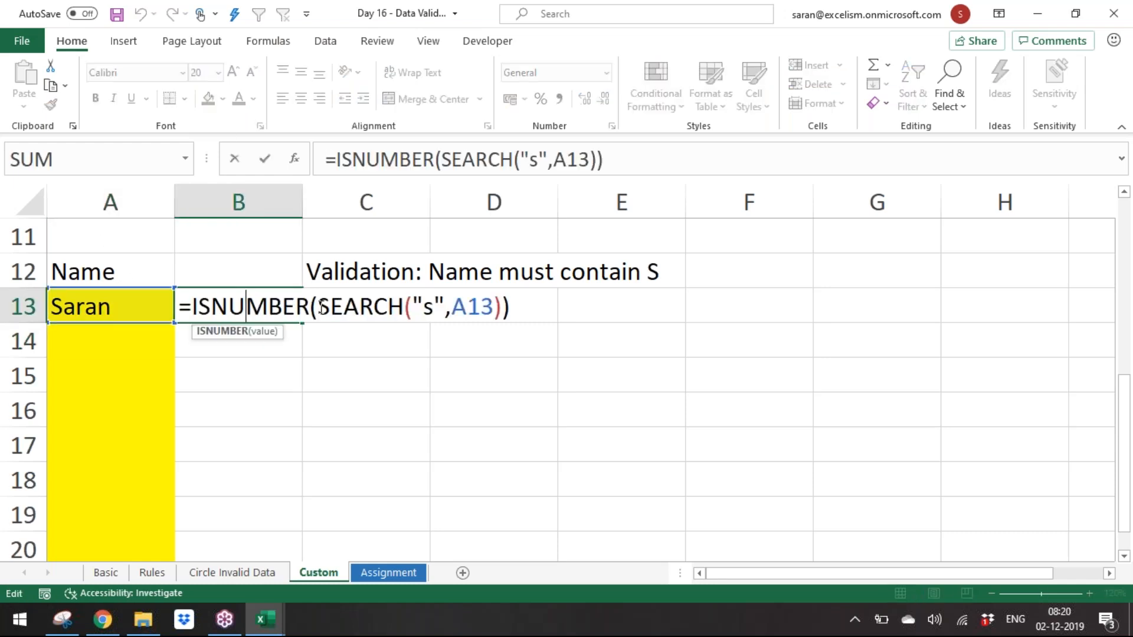
left_click_drag(317, 305, 504, 306)
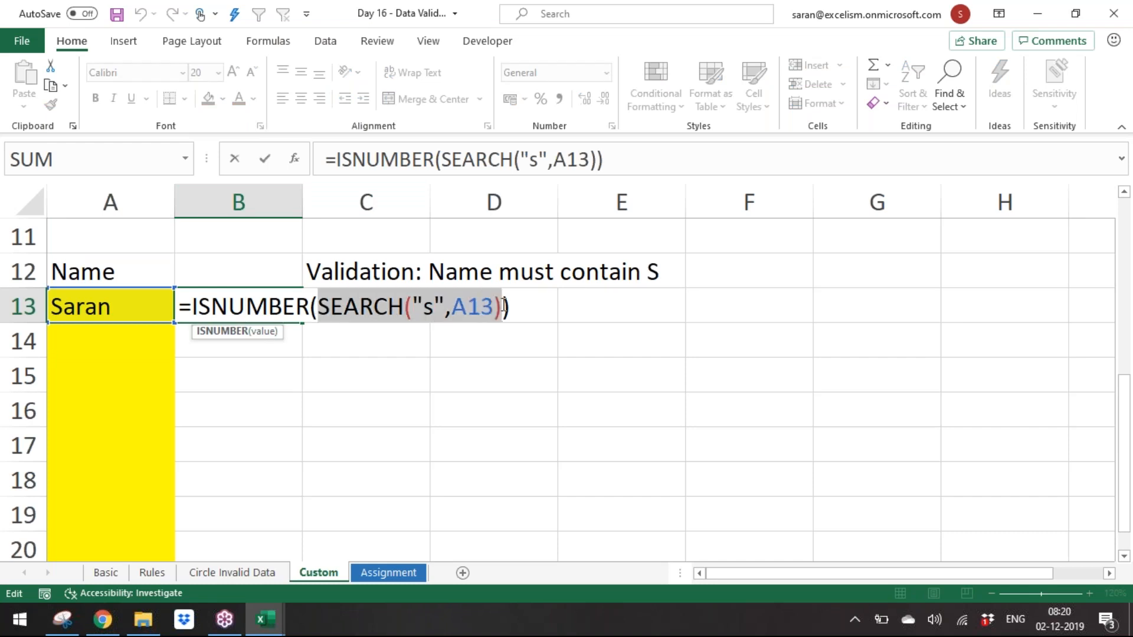
key("Return")
key("Up")
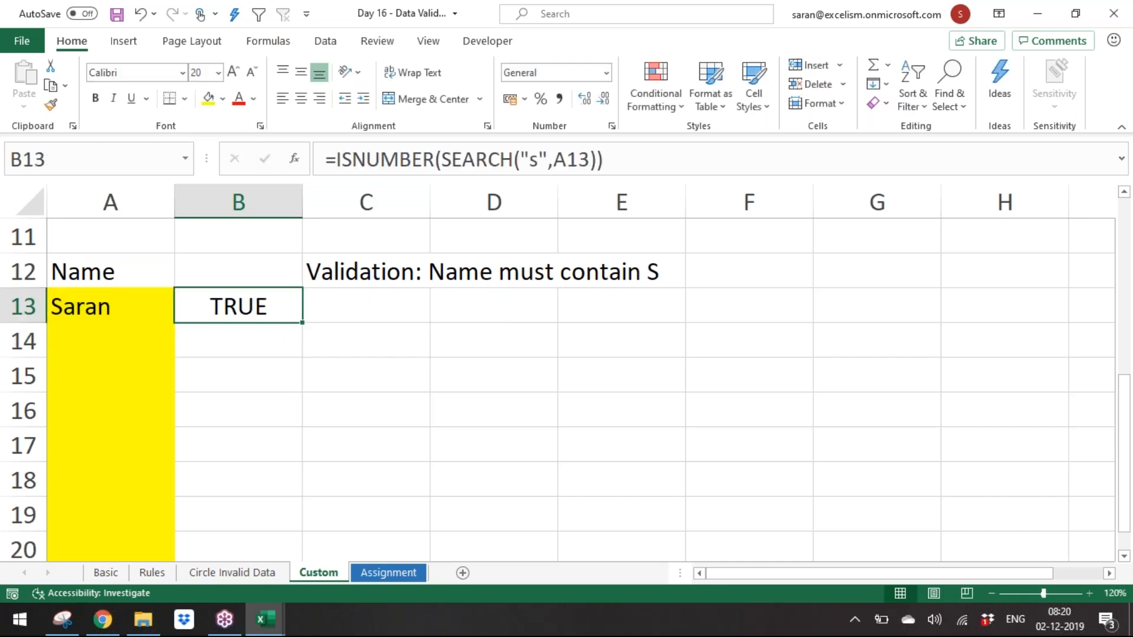
Step: Replace the name in A13 with Outlook again
key("Left")
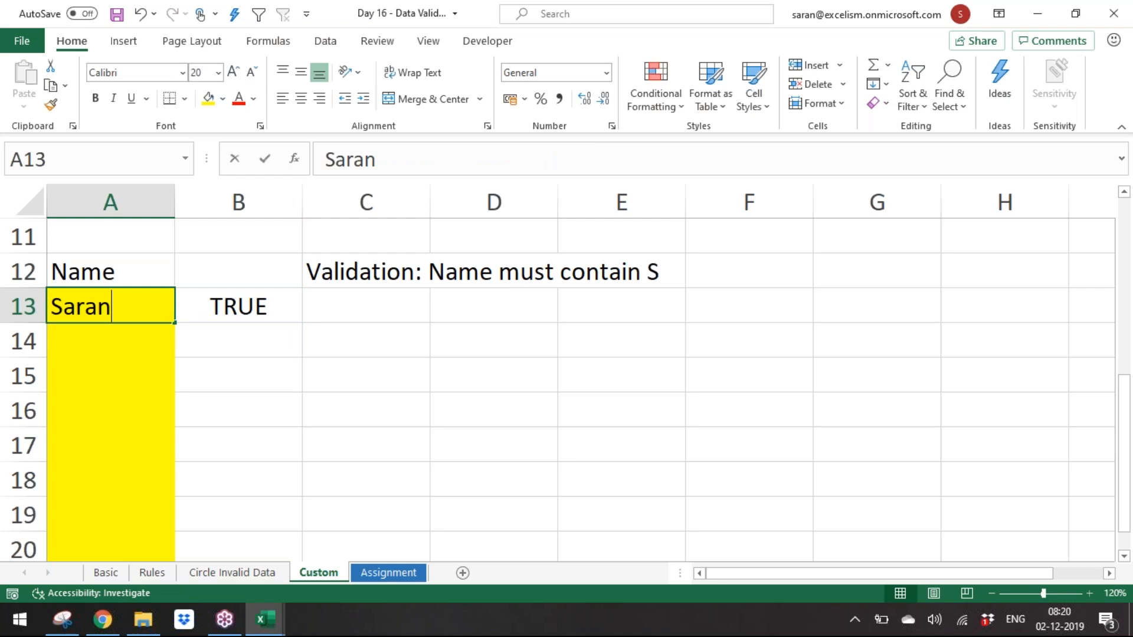
type("Outlook")
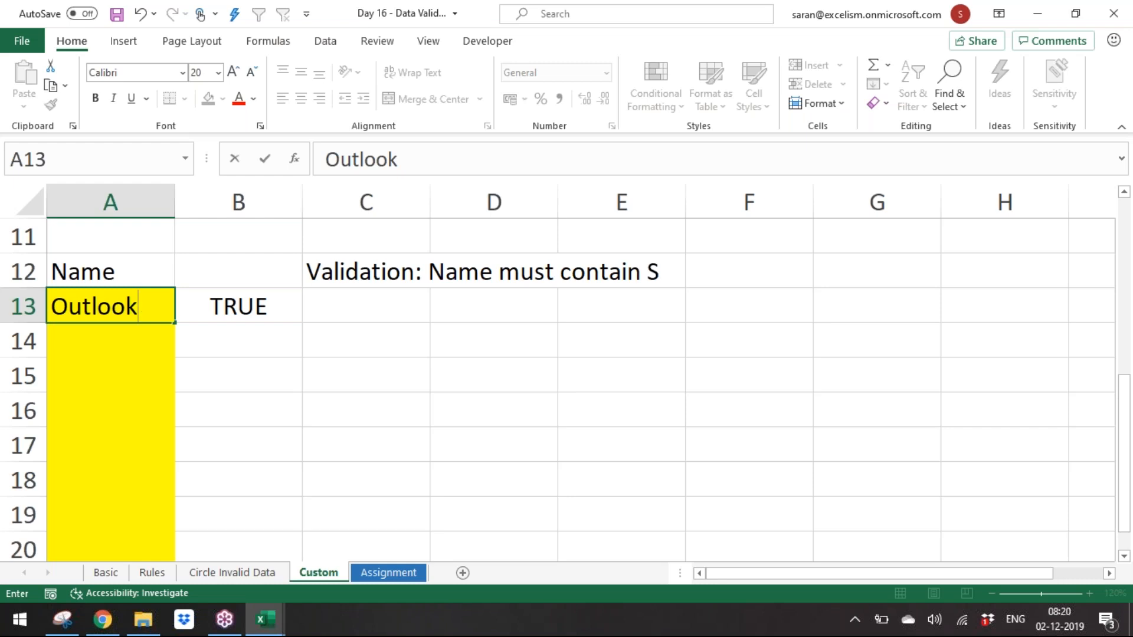
key("Return")
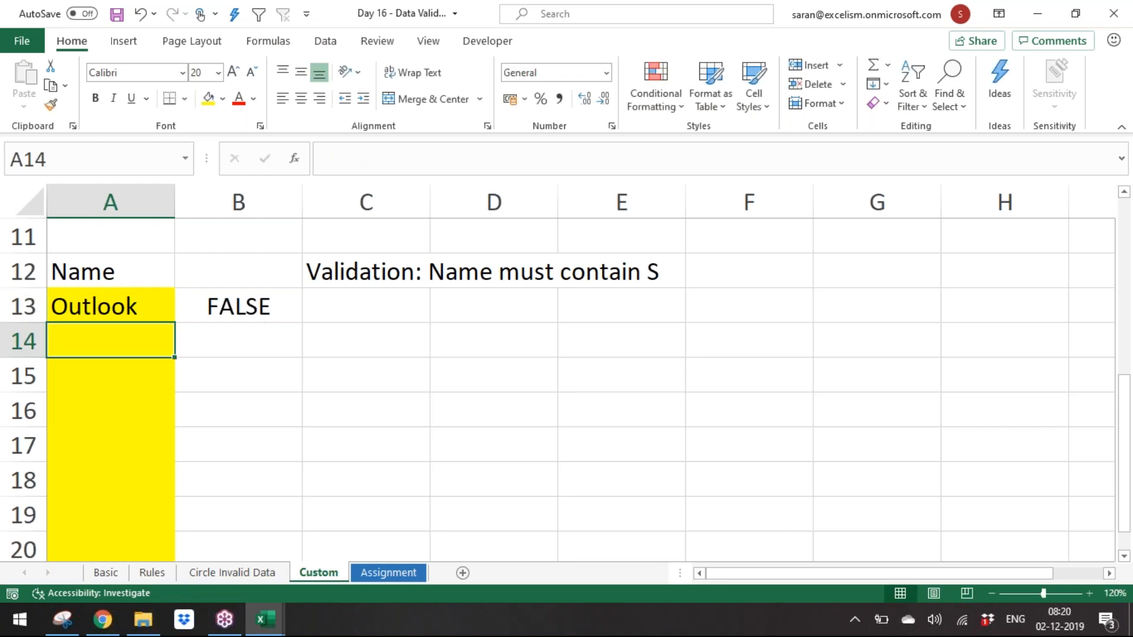
key("Up")
key("Right")
key("F2")
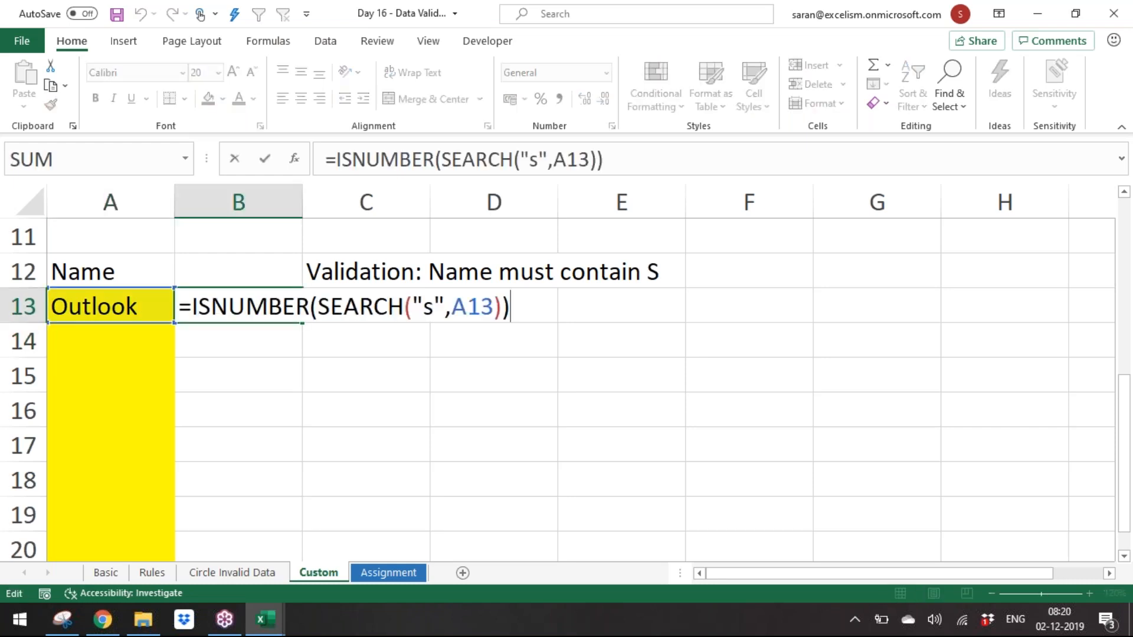
key("shift+Left")
key("shift+Left")
key("shift+Left")
key("shift+Left")
key("shift+Left")
key("shift+Left")
key("shift+Left")
left_click_drag(110, 306, 111, 341)
key("shift+Down")
key("shift+Down")
key("shift+Down")
key("shift+Down")
key("shift+Down")
key("shift+Down")
key("shift+Down")
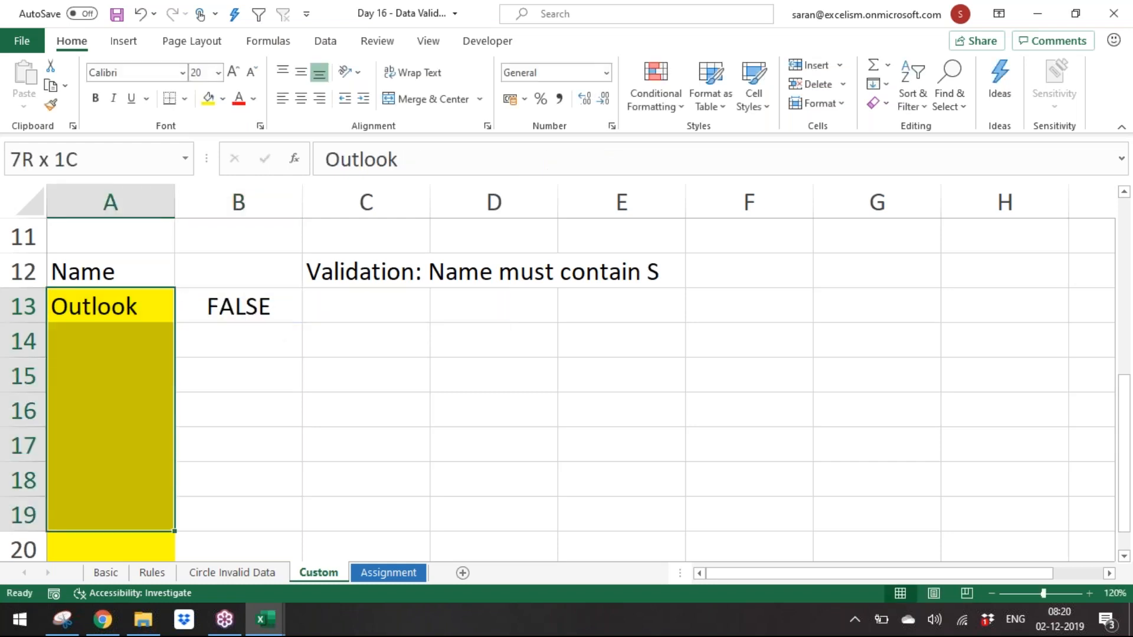
key("shift+Up")
key("alt+d")
key("l")
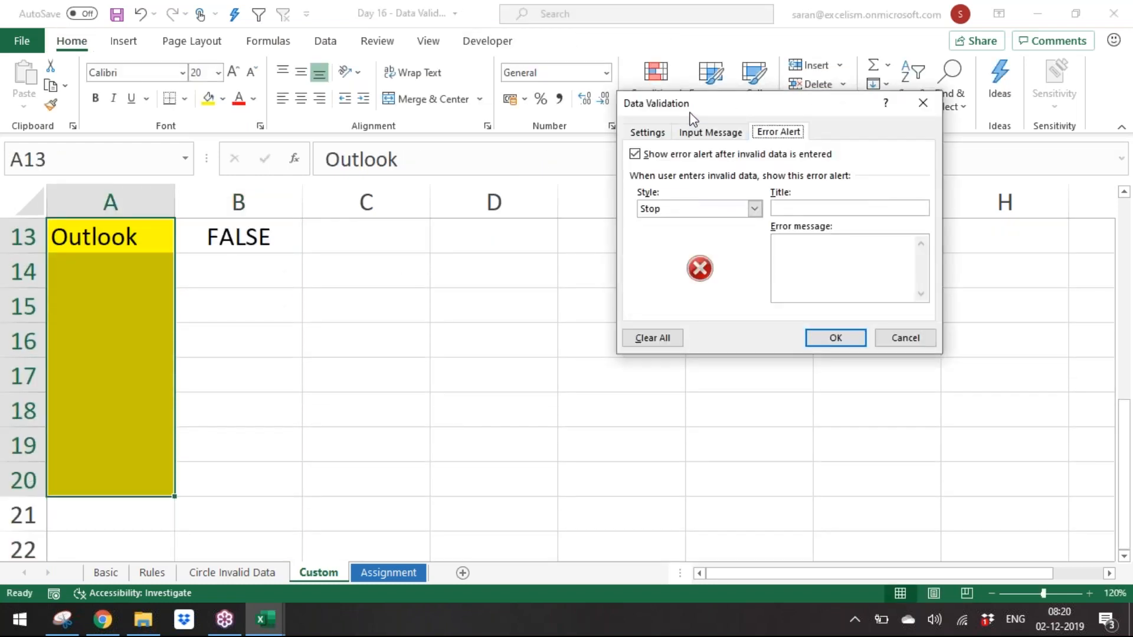
left_click(663, 131)
left_click(691, 187)
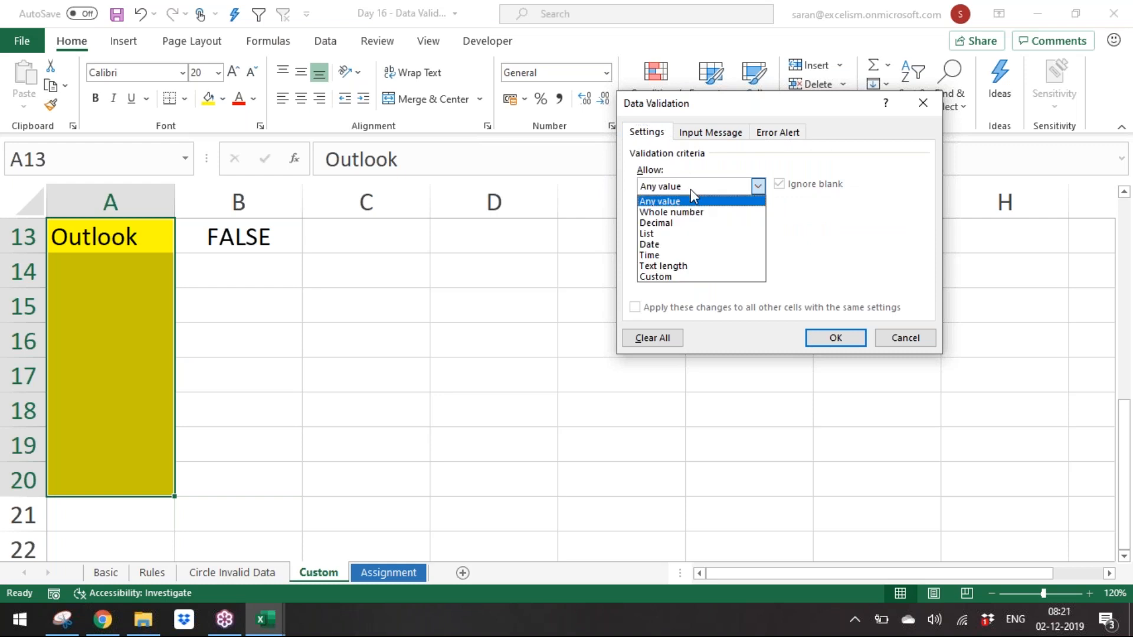
left_click(691, 275)
left_click(694, 253)
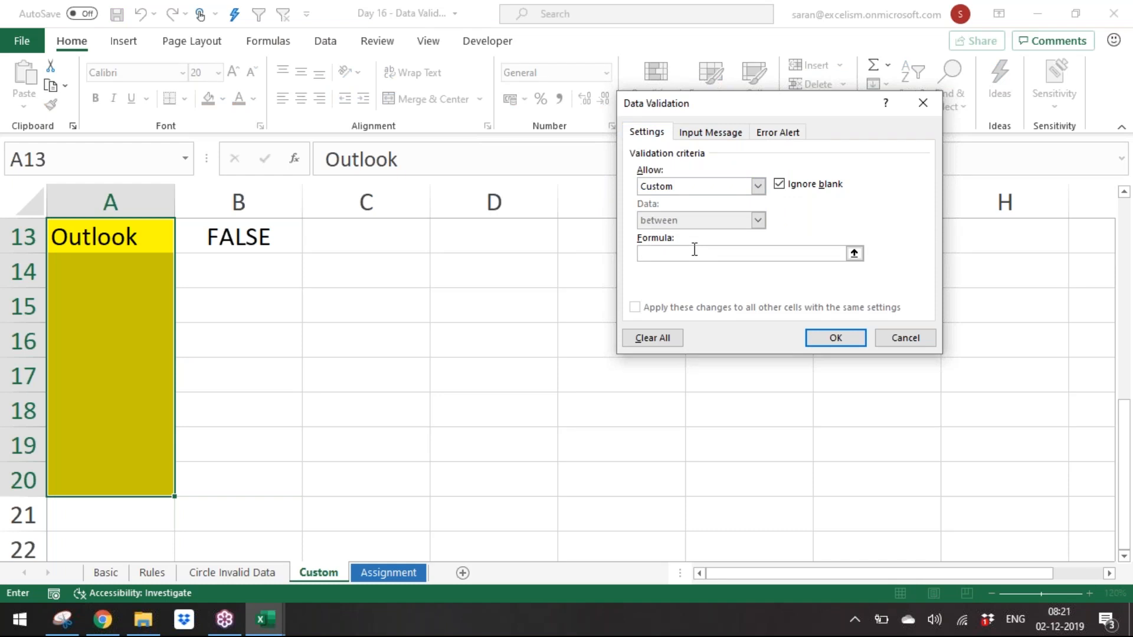
key("Escape")
Step: Copy the ISNUMBER(SEARCH) formula text from B13
key("Right")
key("F2")
key("shift+Home")
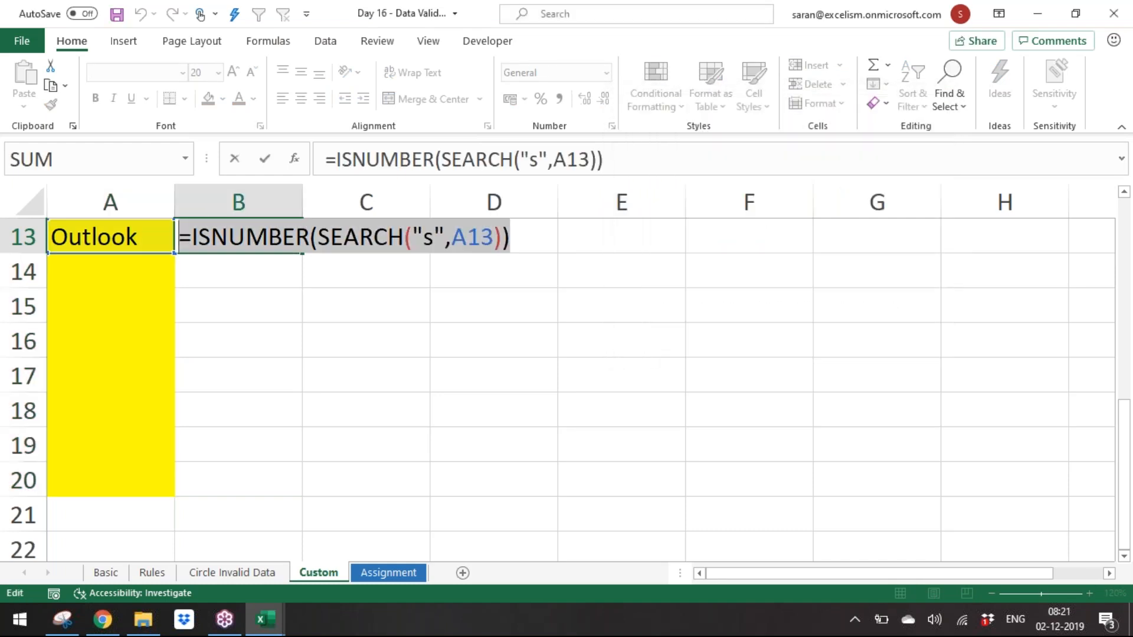
key("ctrl+c")
key("Escape")
Step: Apply Custom data validation to A13:A20 using the pasted formula ISNUMBER(SEARCH("s",A13))
key("Left")
key("shift+Down")
key("shift+Down")
key("shift+Down")
key("shift+Down")
key("shift+Down")
key("shift+Down")
key("shift+Down")
key("shift+Down")
key("shift+Up")
key("alt+d")
key("l")
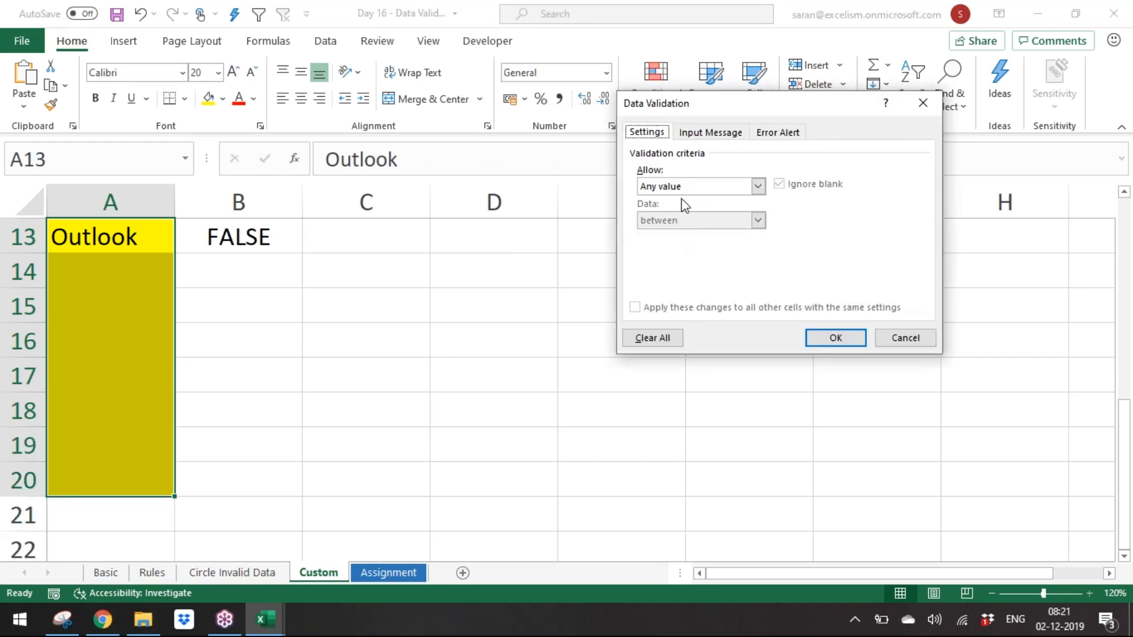
left_click(686, 187)
left_click(688, 276)
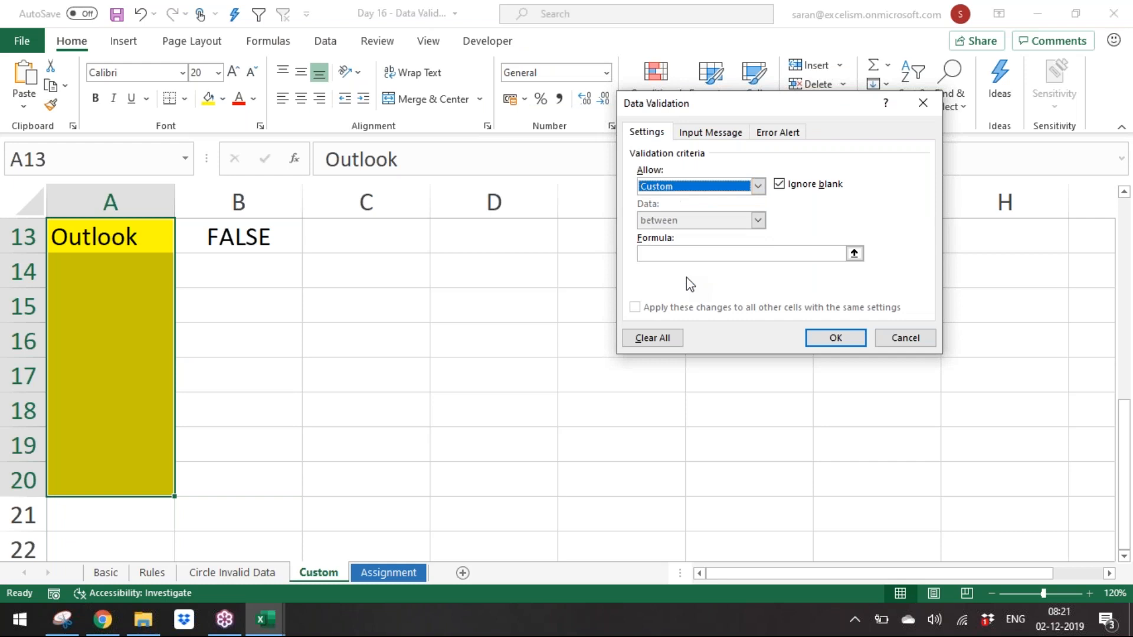
left_click(728, 255)
key("ctrl+v")
type("s")
left_click(832, 334)
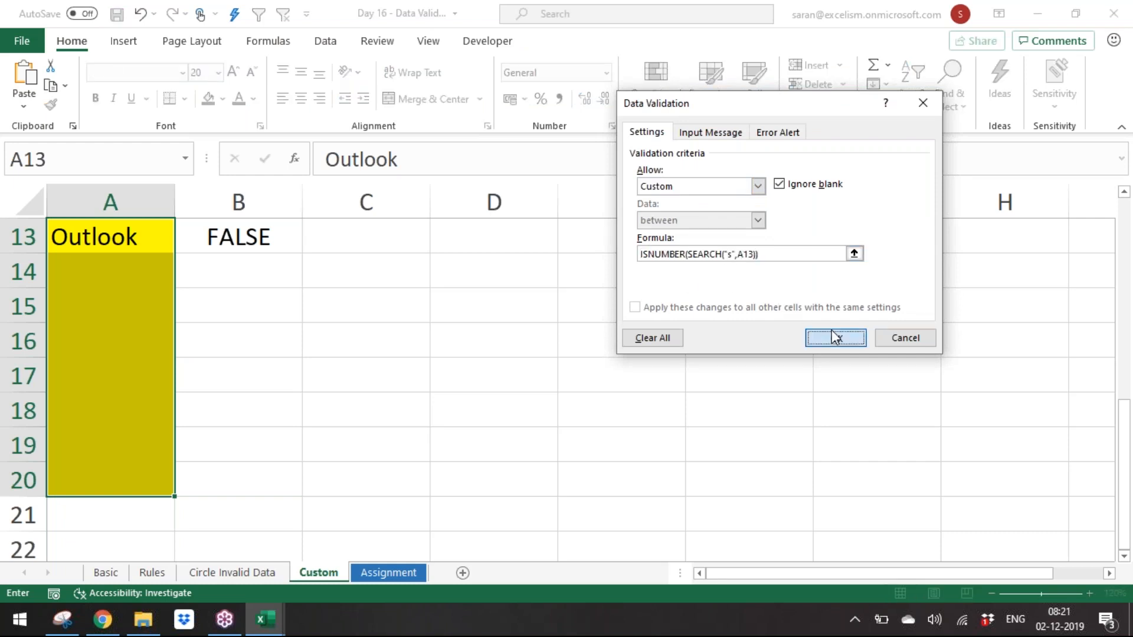
Step: Test the validation by entering ABC in A13 and retrying
key("Up")
key("Up")
key("Down")
key("Down")
key("Down")
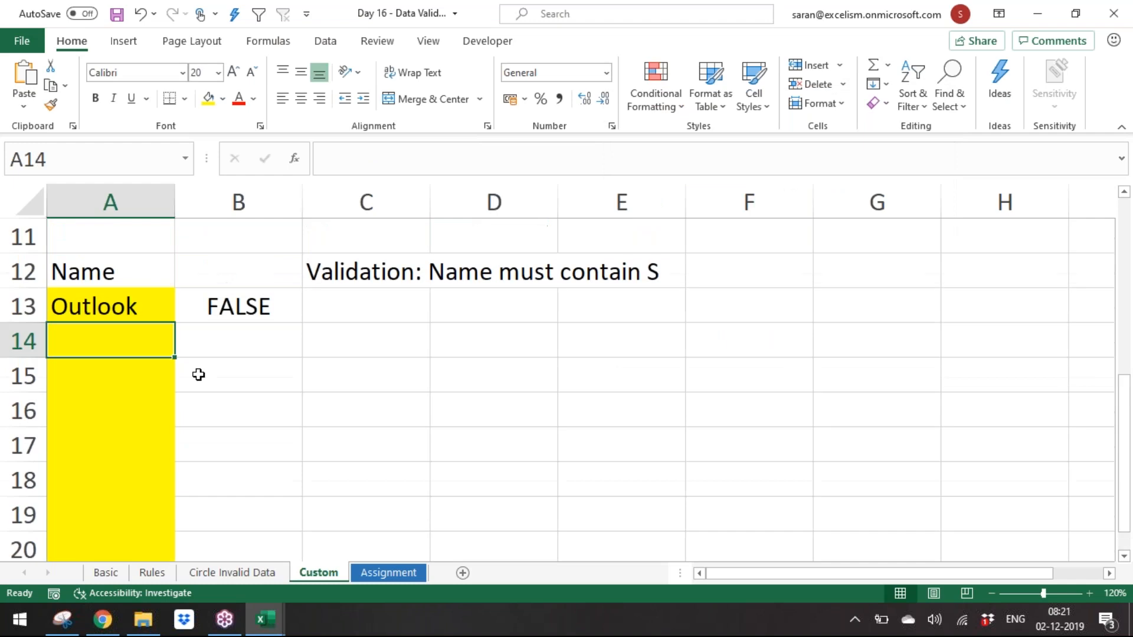
key("Up")
type("ABC")
key("Return")
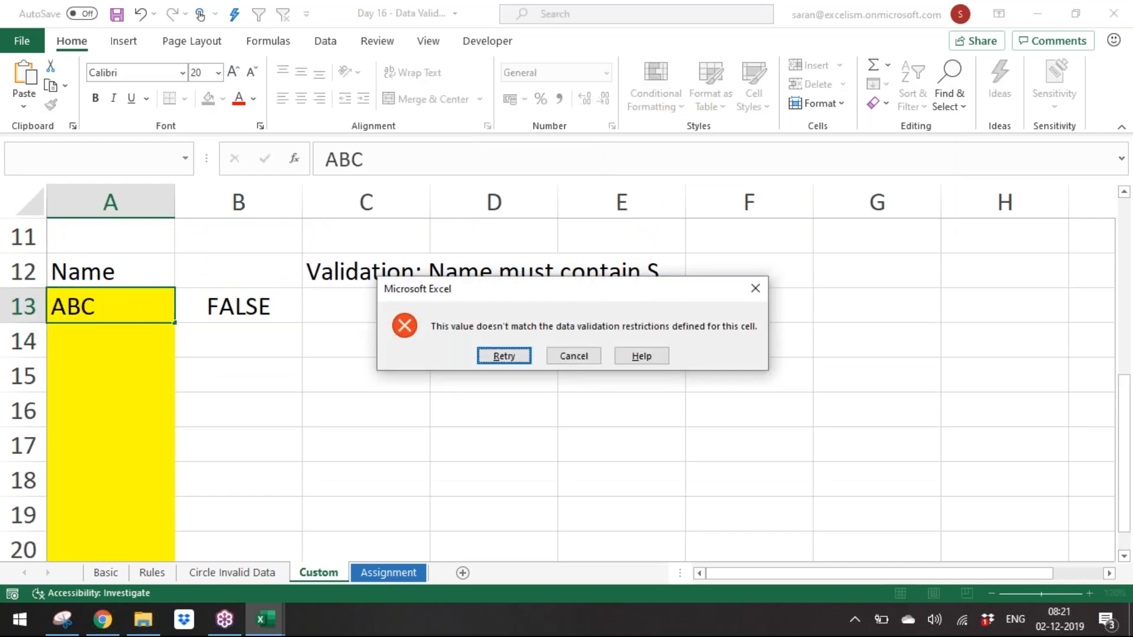
key("Return")
Step: Try entering Saran in A13 against the new validation rule
type("Saran")
key("Return")
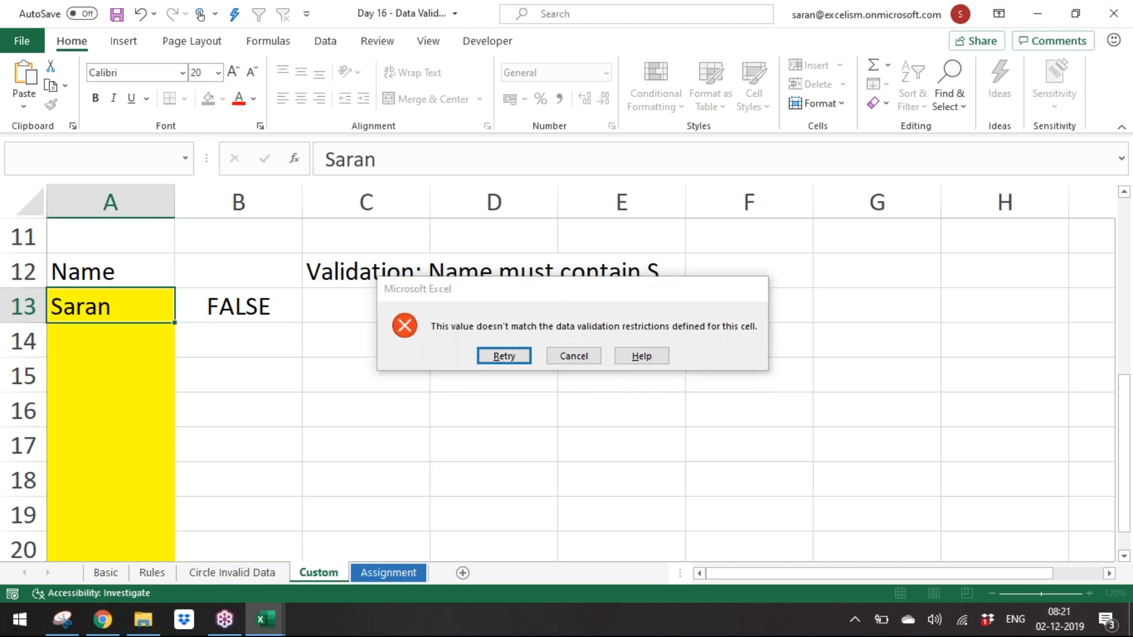
key("Escape")
key("F2")
key("BackSpace")
key("BackSpace")
key("BackSpace")
key("BackSpace")
key("BackSpace")
key("BackSpace")
key("BackSpace")
type("Saran")
key("Return")
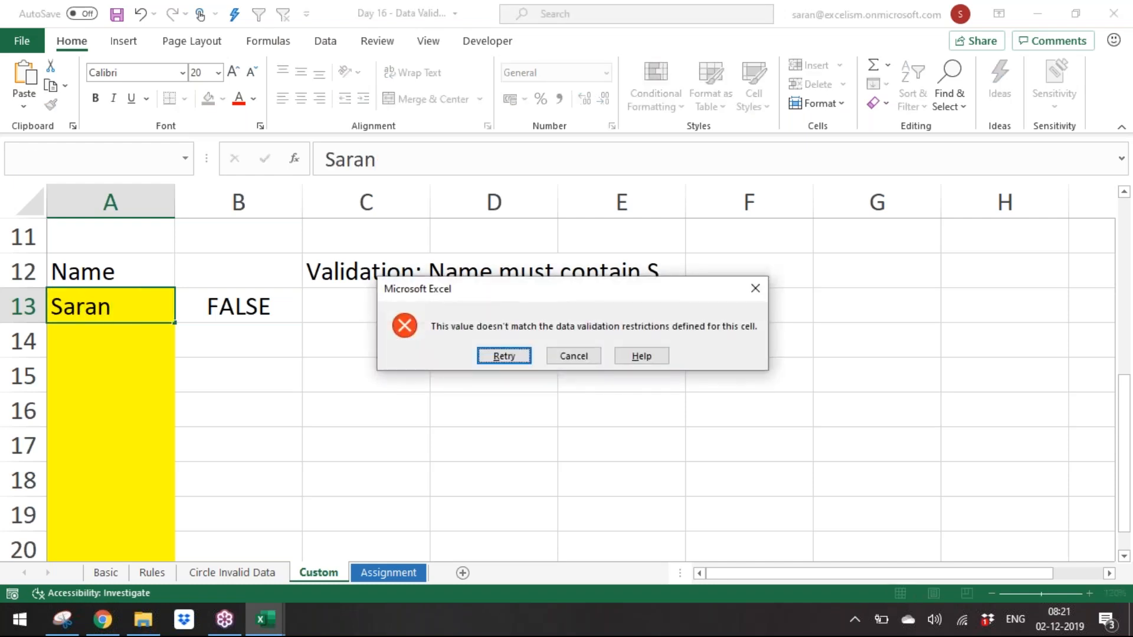
key("Escape")
Step: Inspect the ISNUMBER(SEARCH) formula in B13, including its leading equals sign
key("Right")
key("F2")
key("Escape")
key("Down")
key("Up")
key("Left")
key("Right")
key("Left")
key("Right")
key("F2")
key("shift+Left")
key("shift+Left")
key("shift+Left")
key("shift+Left")
key("shift+Left")
key("shift+Left")
key("shift+Left")
key("shift+Left")
key("shift+Left")
key("shift+Left")
key("shift+Left")
key("shift+Left")
key("shift+Left")
key("shift+Left")
key("shift+Left")
key("shift+Left")
key("shift+Left")
key("shift+Left")
key("shift+Left")
key("shift+Left")
key("shift+Left")
key("shift+Left")
key("shift+Left")
key("shift+Left")
key("shift+Left")
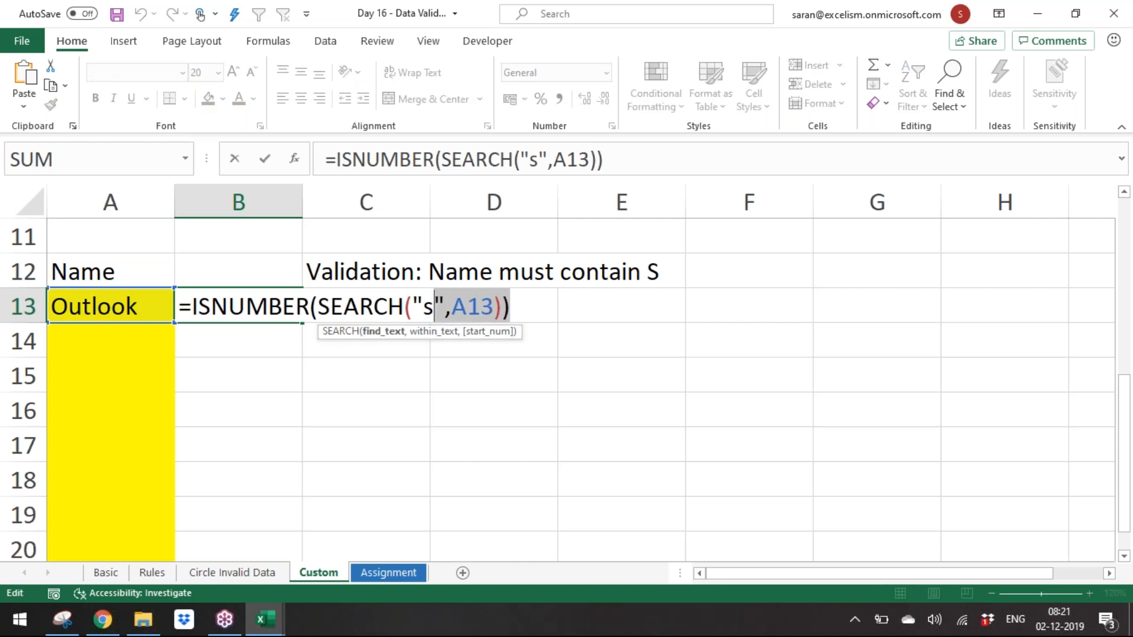
key("shift+Right")
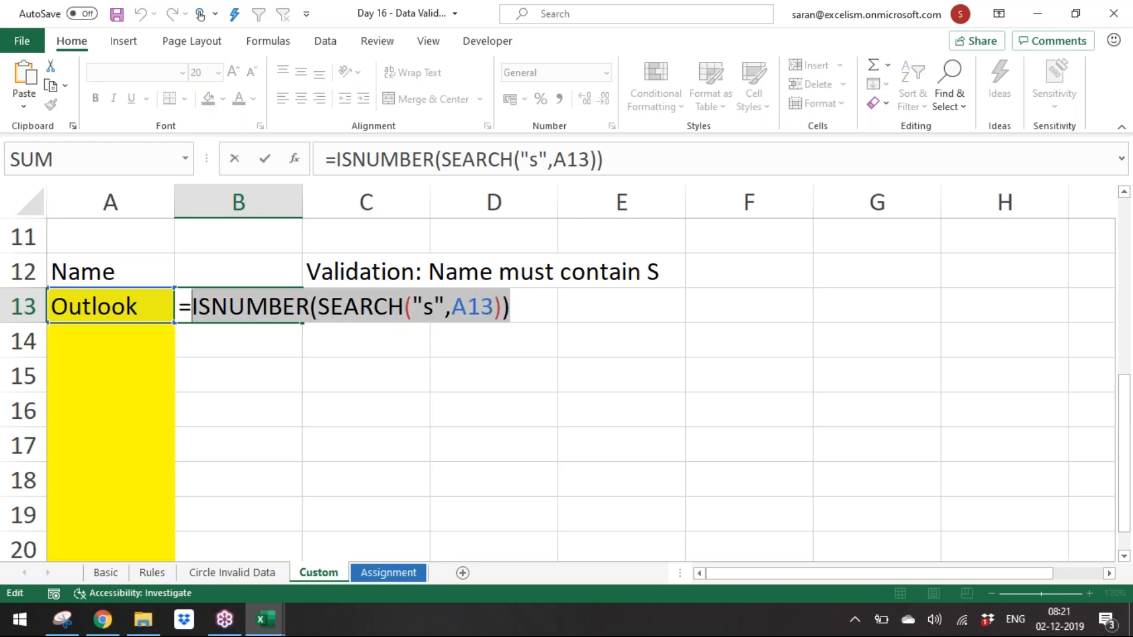
key("Escape")
Step: Reopen data validation for A13:A20 and add a leading equals sign to the ISNUMBER(SEARCH("s",A13)) formula
key("Left")
key("shift+Down")
key("shift+Down")
key("shift+Down")
key("shift+Down")
key("shift+Down")
key("shift+Down")
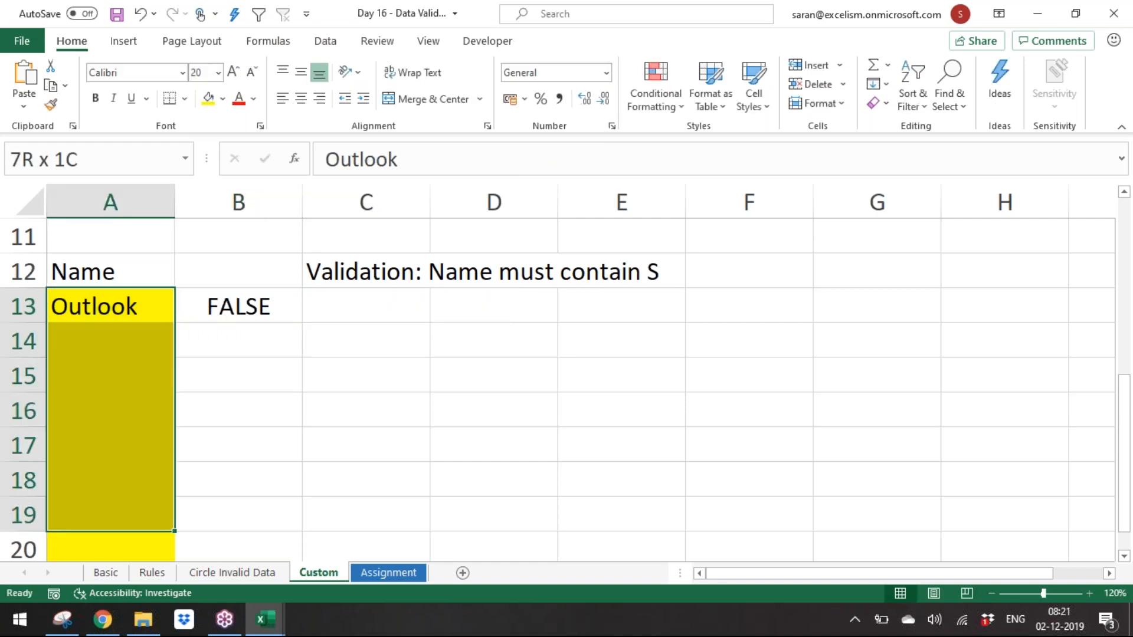
key("shift+Down")
key("shift+Down")
key("shift+Down")
key("shift+Up")
key("shift+Up")
key("alt+d")
key("l")
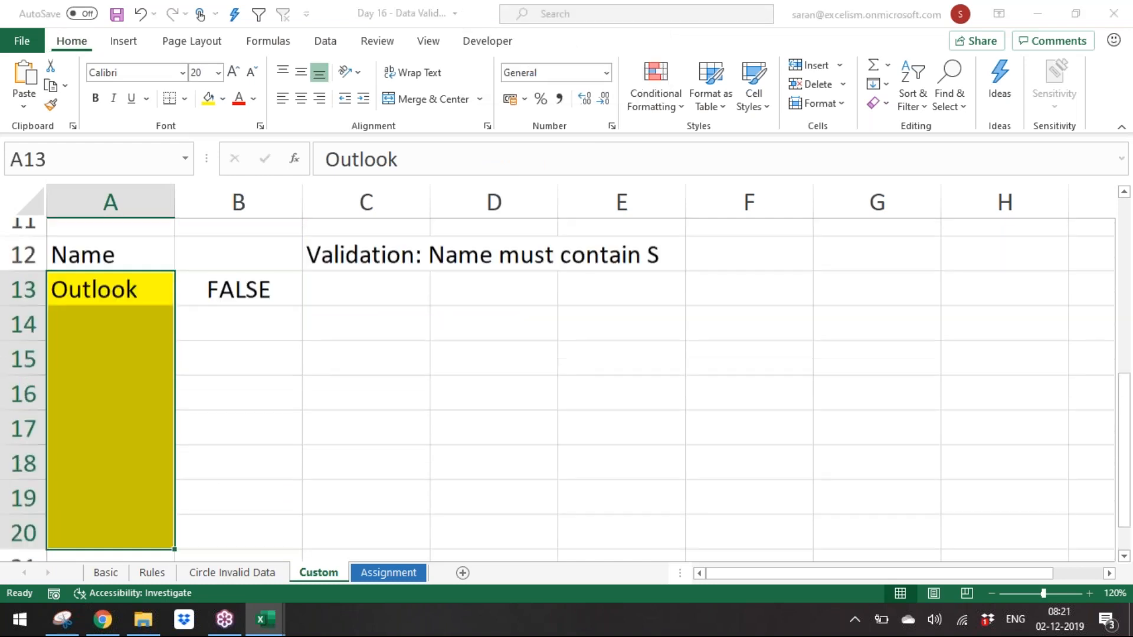
left_click_drag(676, 255, 597, 253)
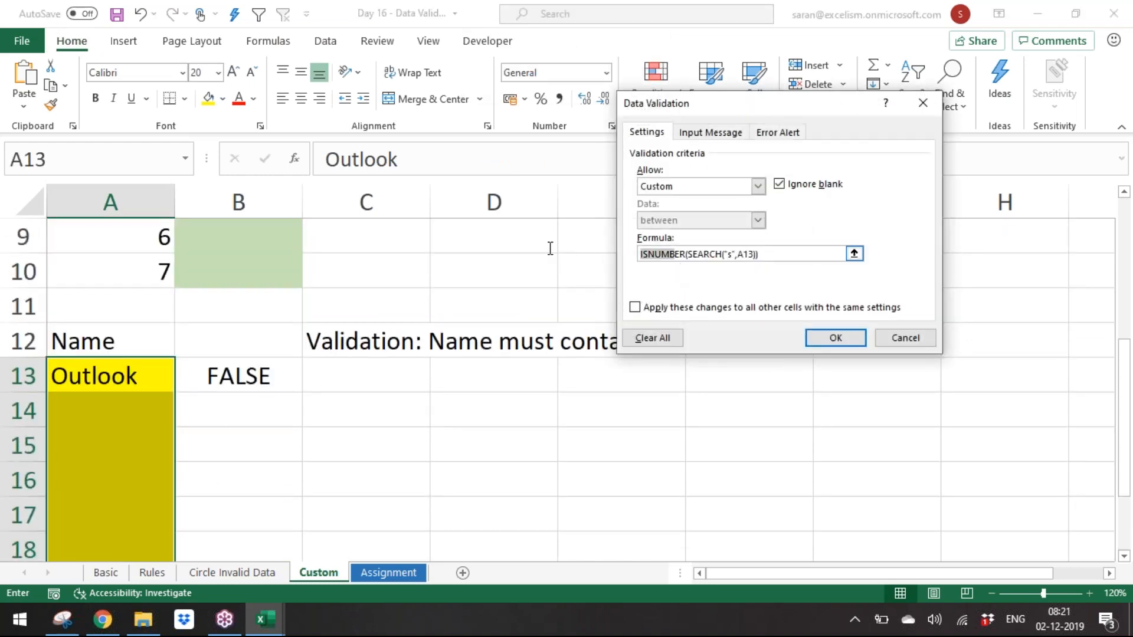
left_click(643, 254)
type("=")
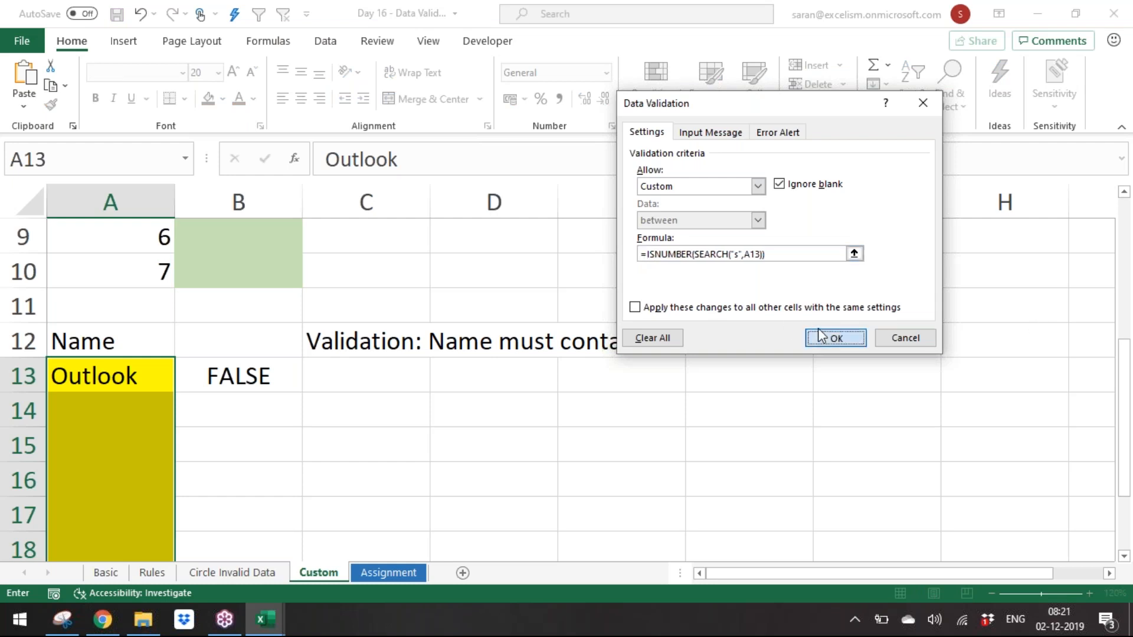
left_click(834, 338)
Step: Retest the corrected rule by re-entering Outlook in A13, then enter Saran there instead
key("Left")
key("F2")
key("BackSpace")
key("BackSpace")
key("BackSpace")
key("BackSpace")
type("look")
key("Return")
key("Return")
type("Saran")
Step: Enter Suman in A14 and Access in A15
key("Return")
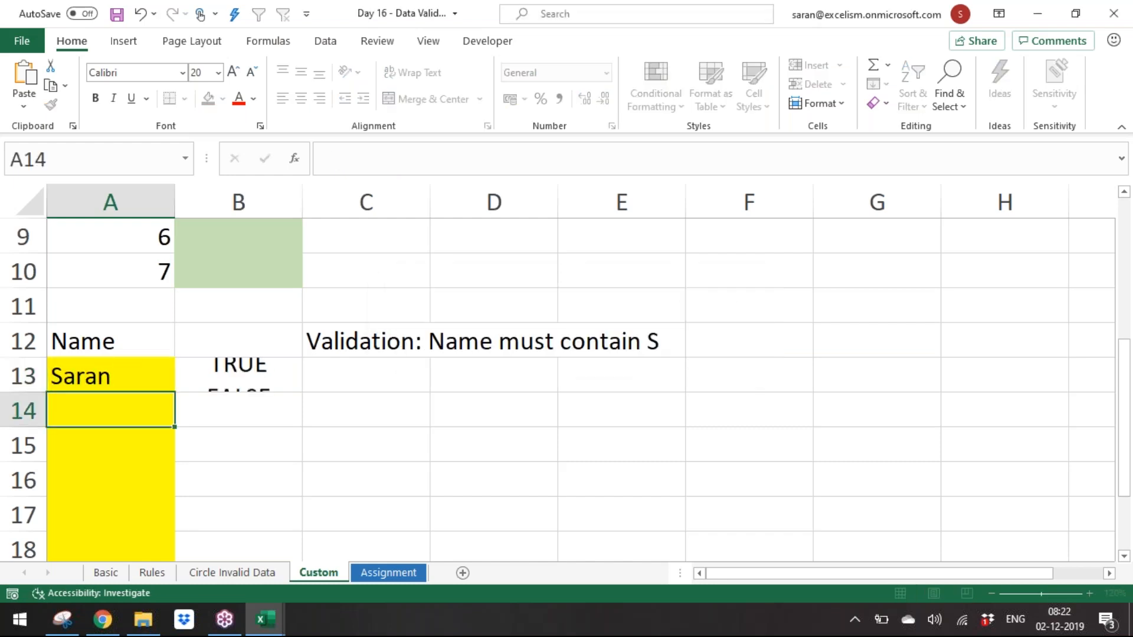
type("Suman")
key("Return")
type("Access")
key("Return")
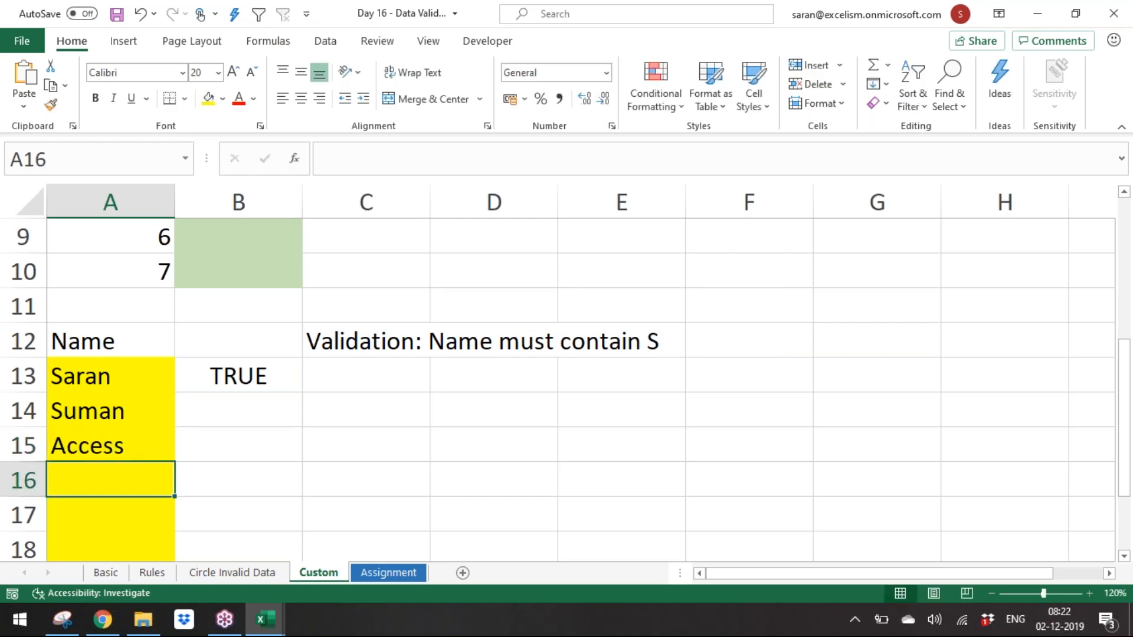
Step: Try entering BCDEF in A16 and cancel the rejected entry
type("BC ")
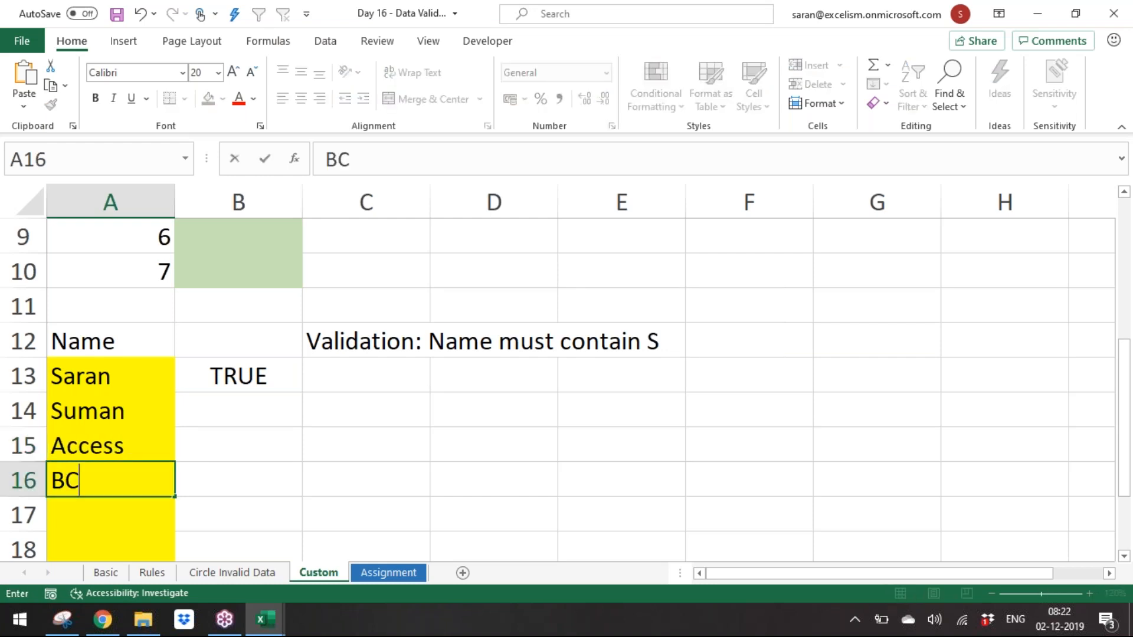
type("DEF")
key("Return")
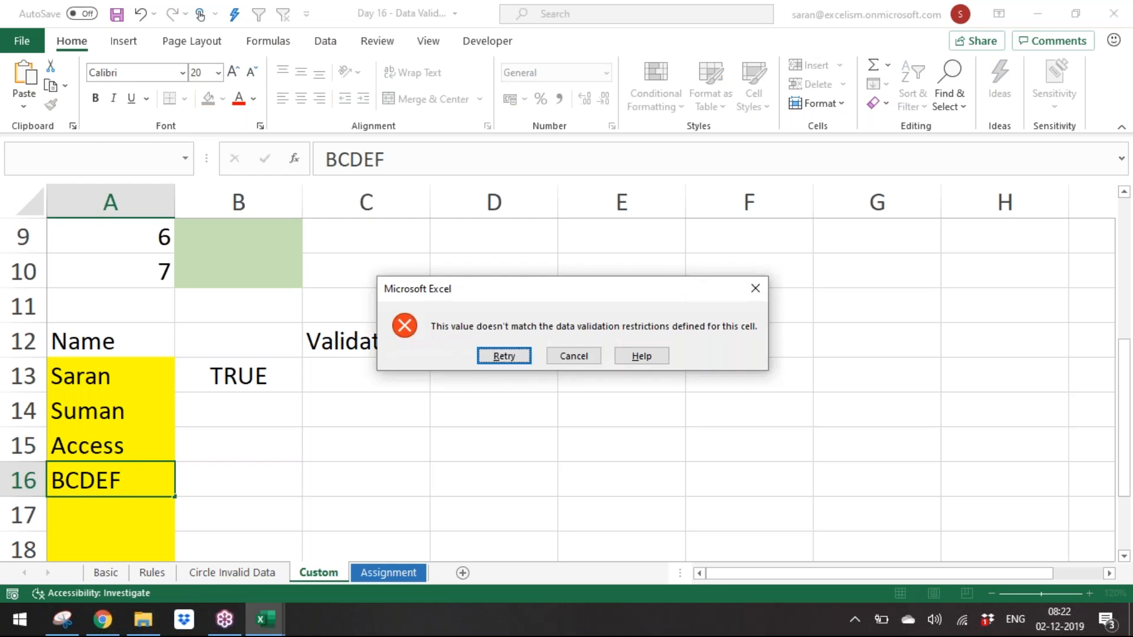
key("Escape")
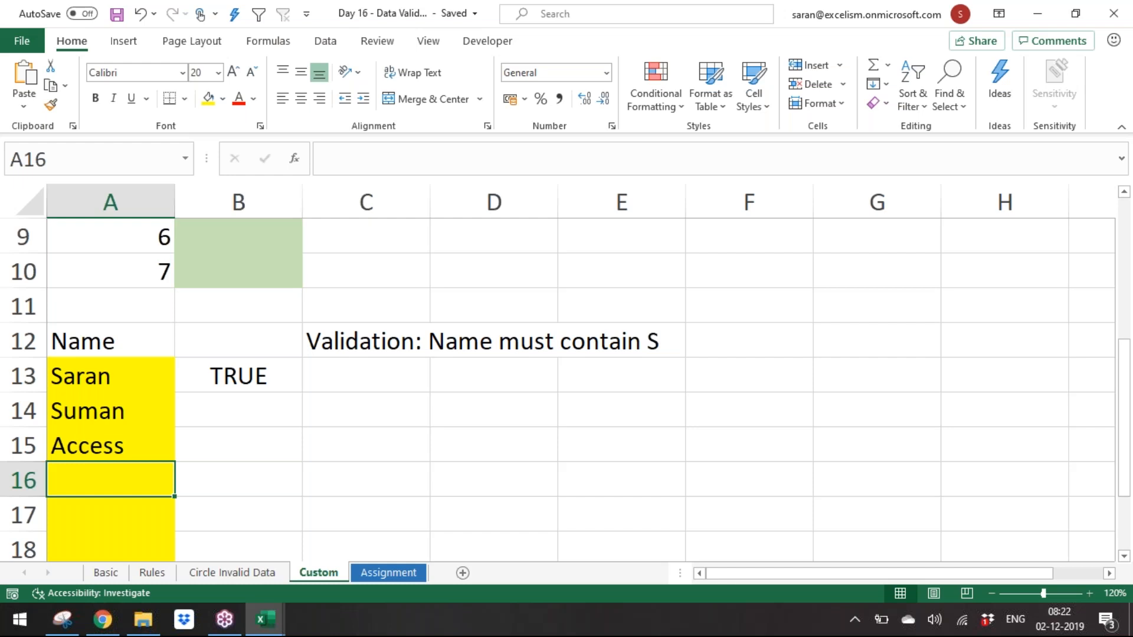
Step: Save and close the Day 16 workbook, then close the Master Short-cuts workbook
key("ctrl+s")
key("ctrl+w")
key("alt+Tab")
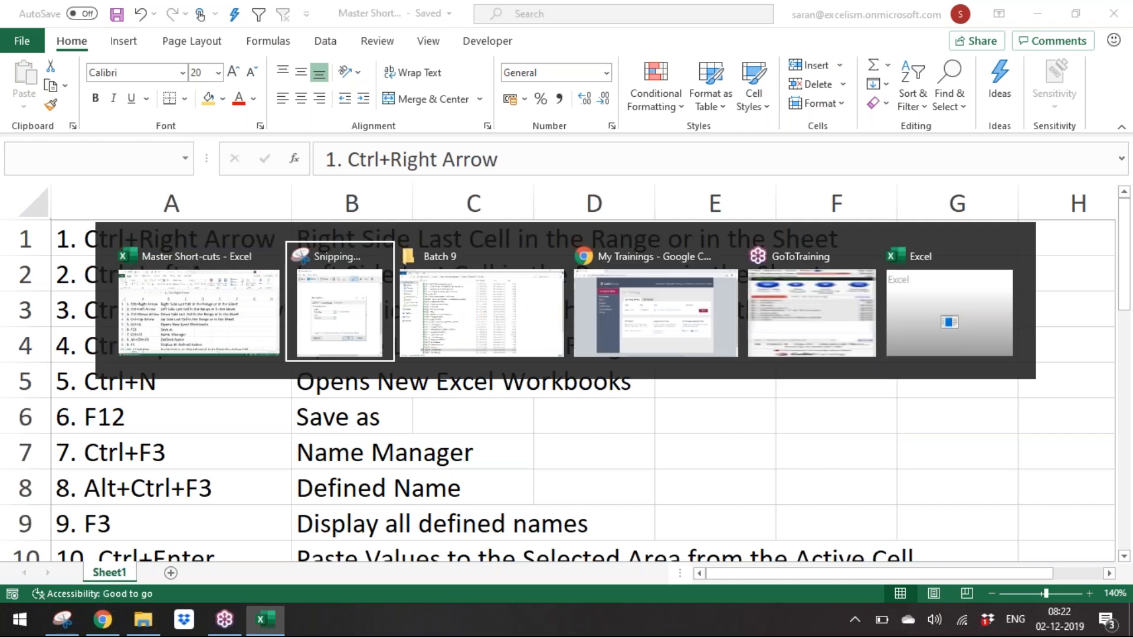
key("ctrl+w")
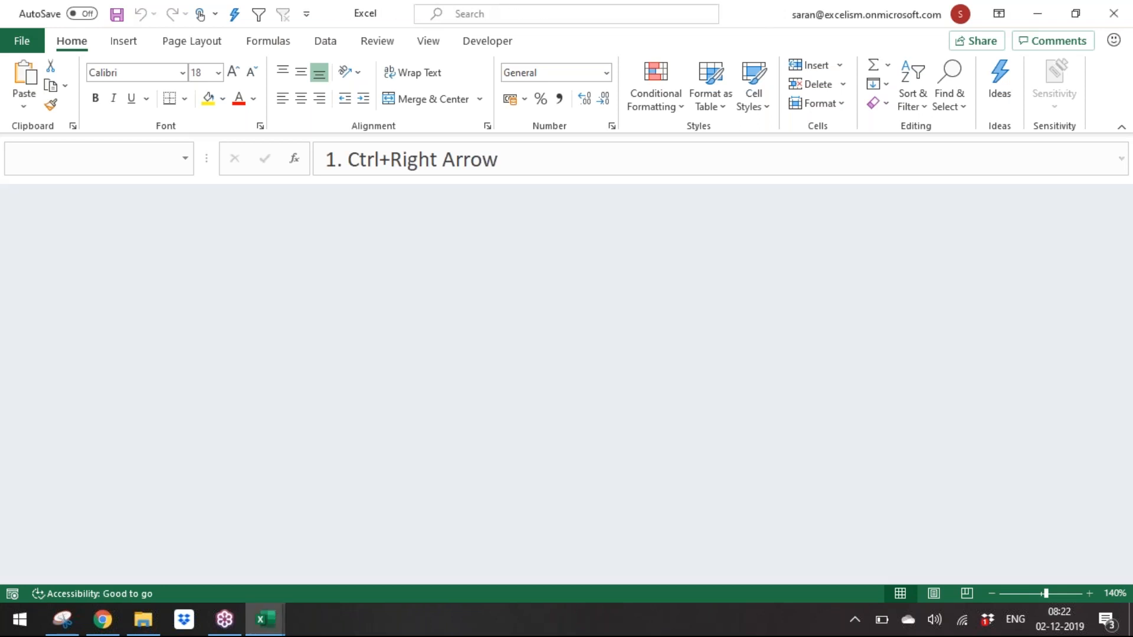
Step: Switch to Snipping Tool and close it without saving the snip
key("alt+Tab")
key("alt+shift+Tab")
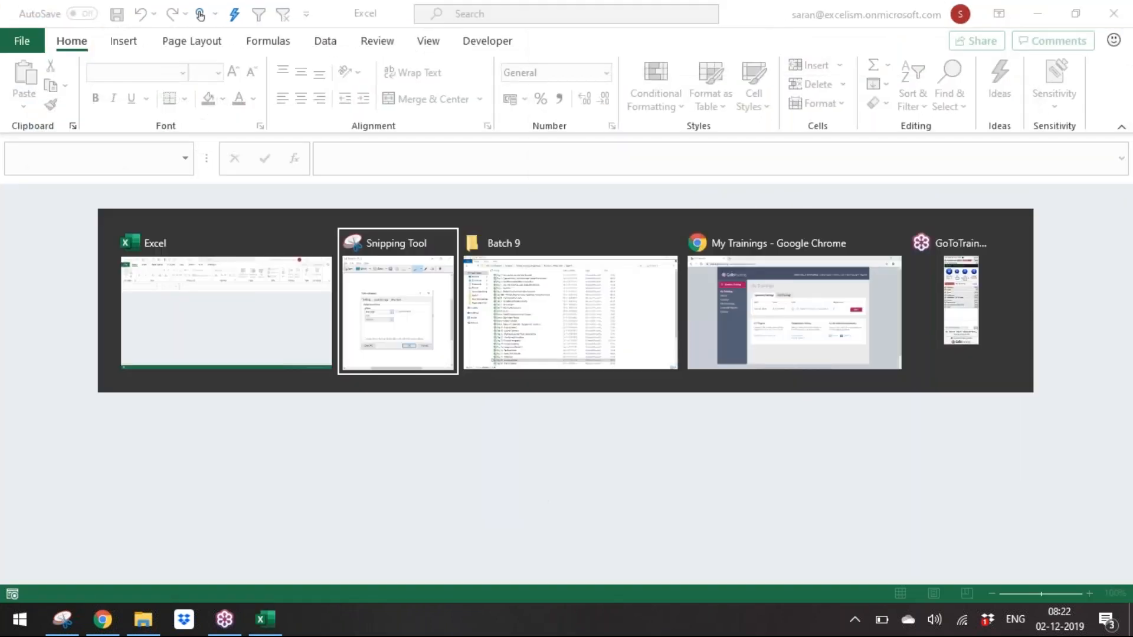
left_click(1018, 13)
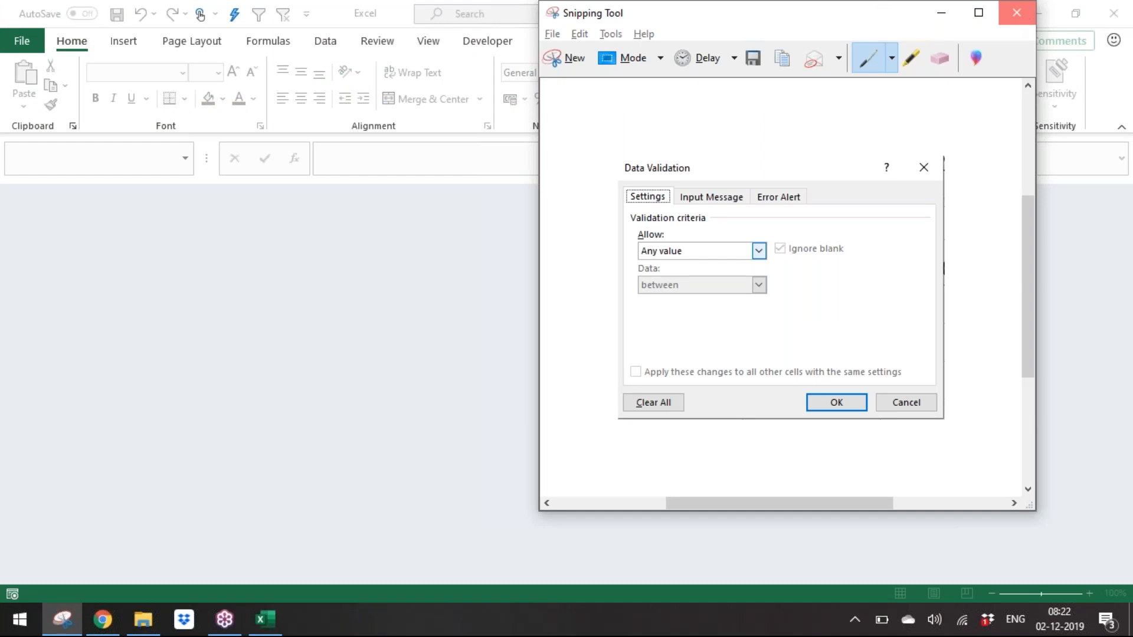
left_click(844, 275)
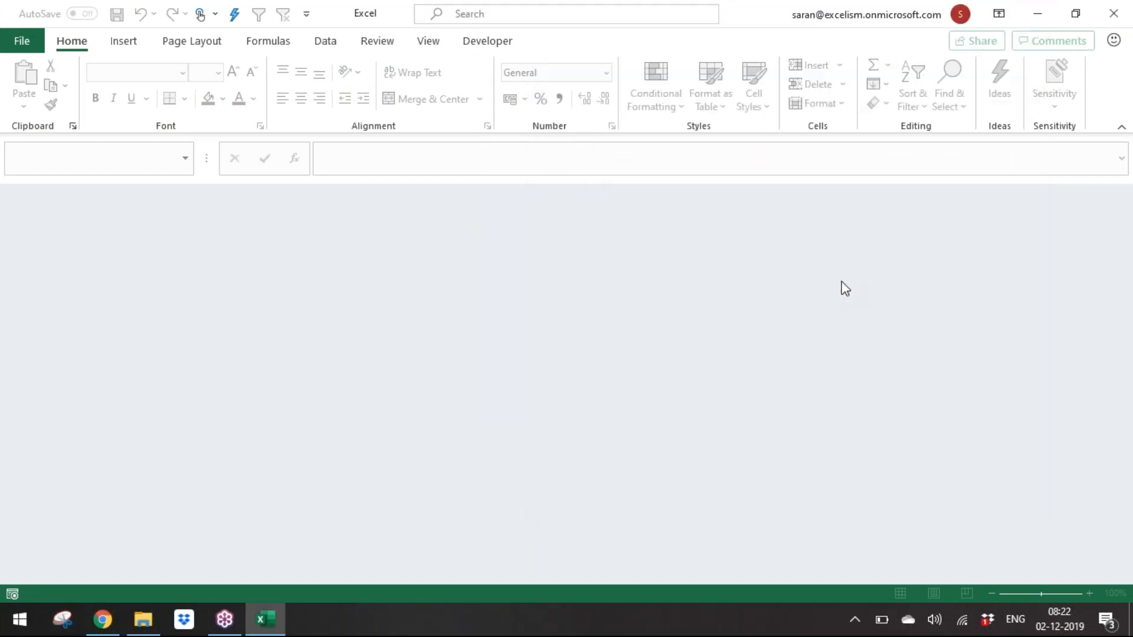